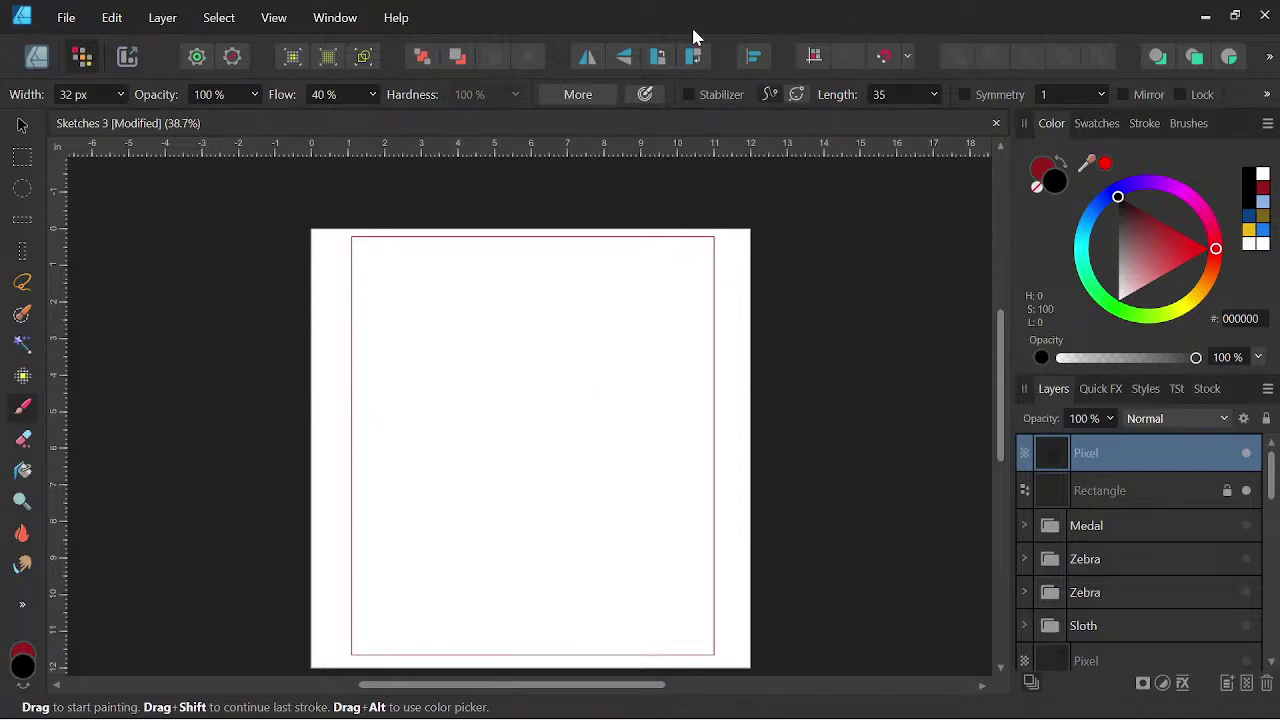
- Look through the available raster brush categories, keep the Brushes category, and return to the colour wheel
key(space)
drag(571, 374, 601, 342)
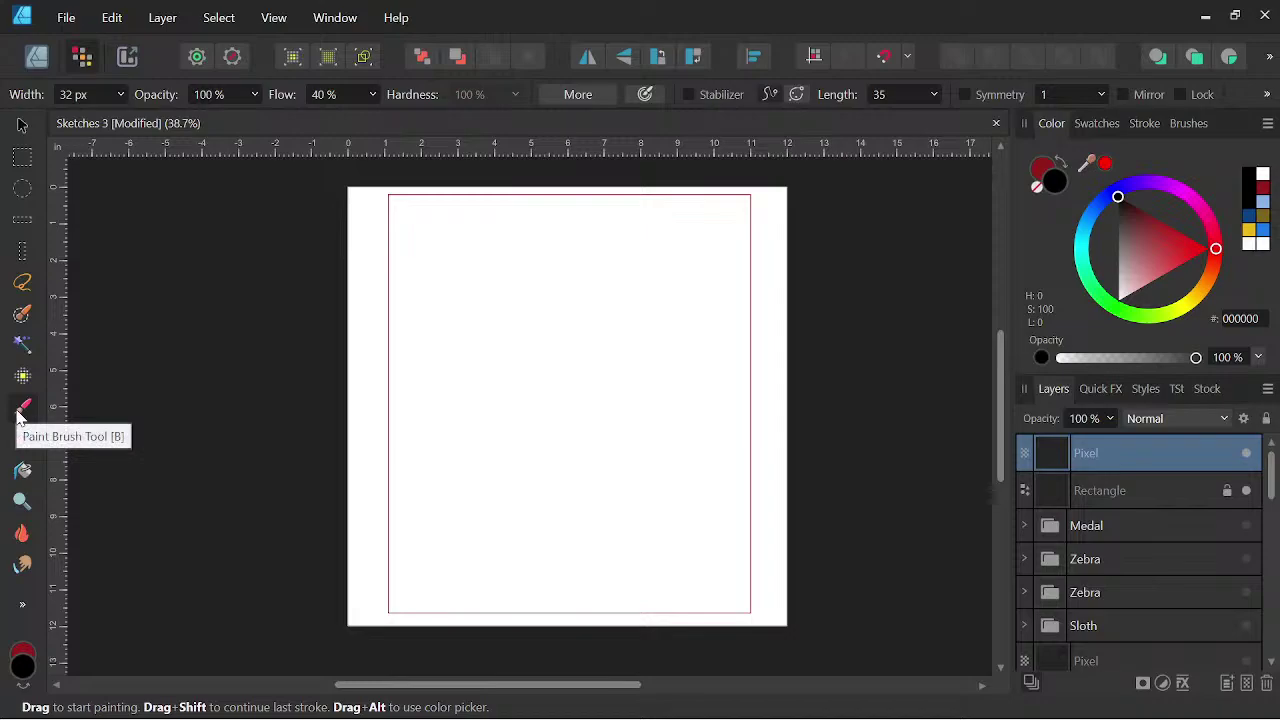
click(1190, 123)
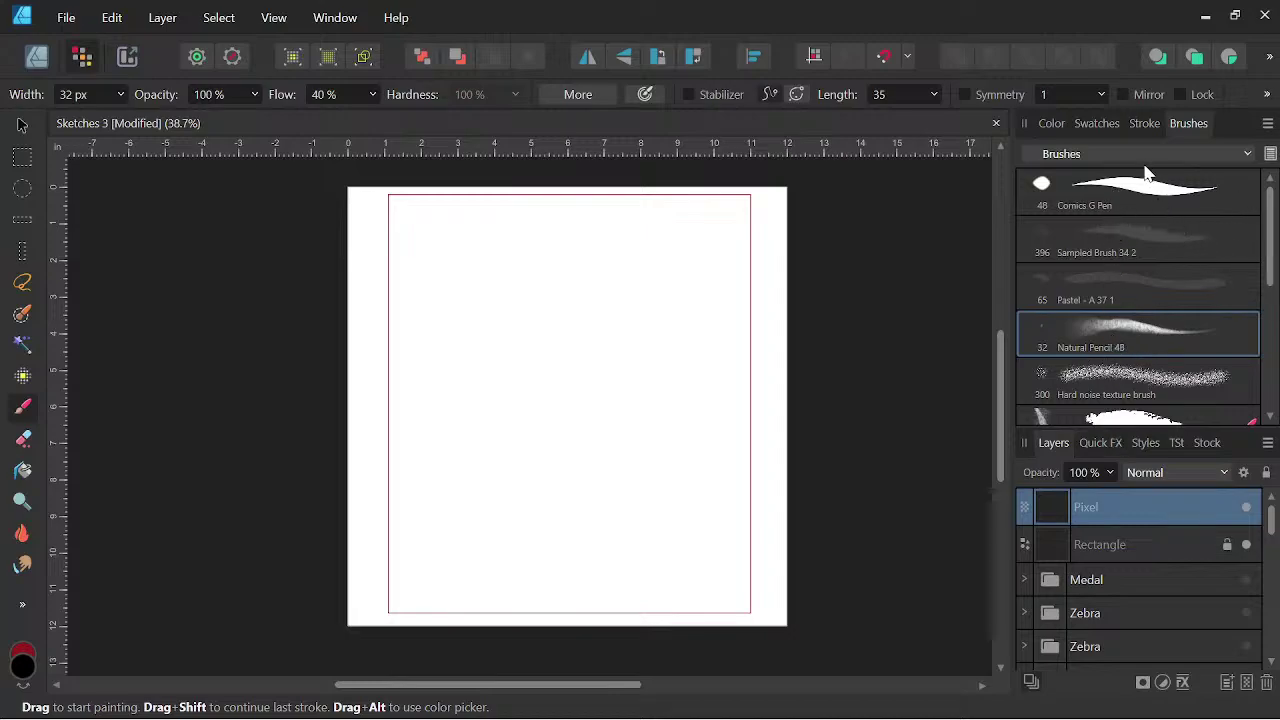
mouse_move(1271, 232)
mouse_down()
mouse_move(1274, 346)
mouse_move(1269, 222)
mouse_up()
click(1240, 156)
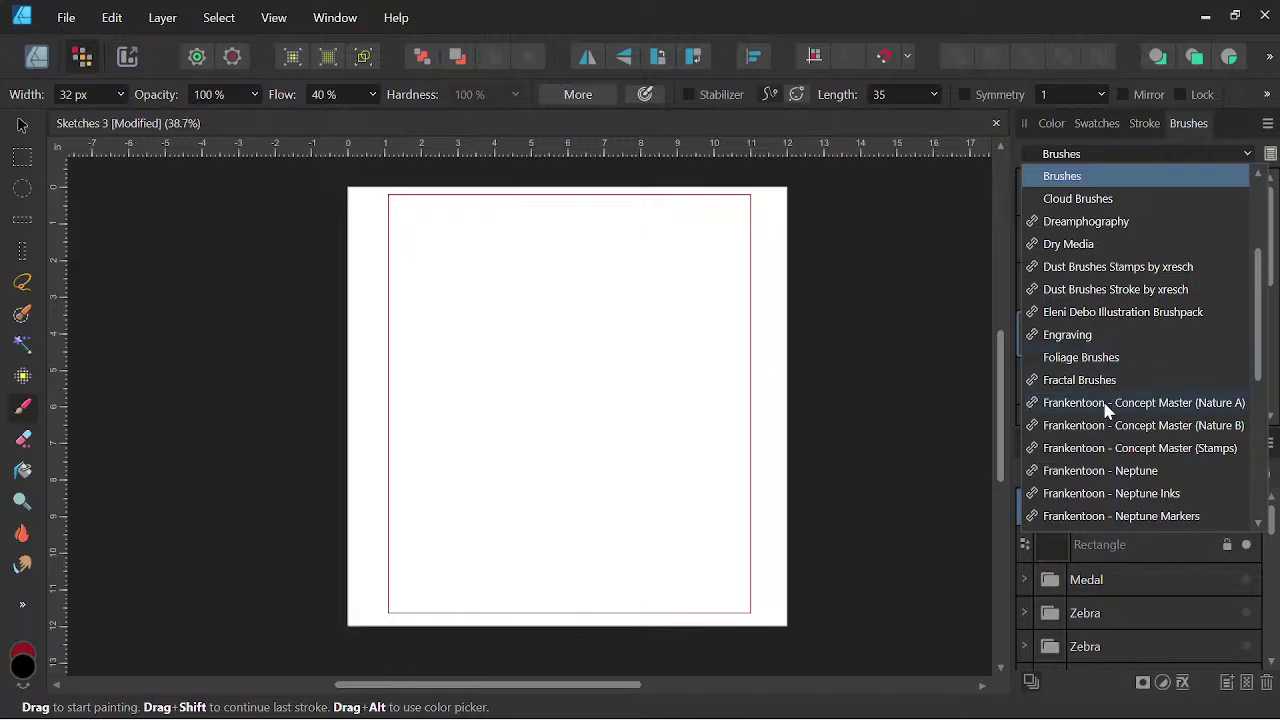
scroll(1131, 289, down, 1)
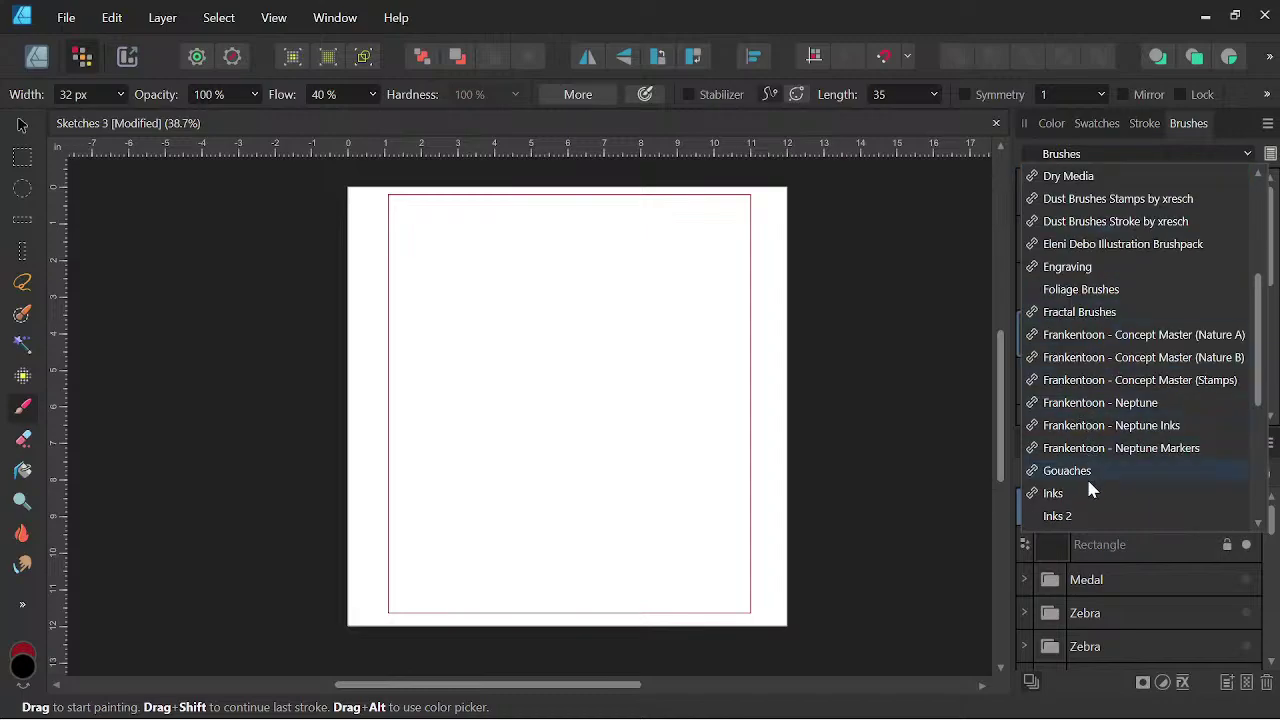
scroll(1089, 470, down, 2)
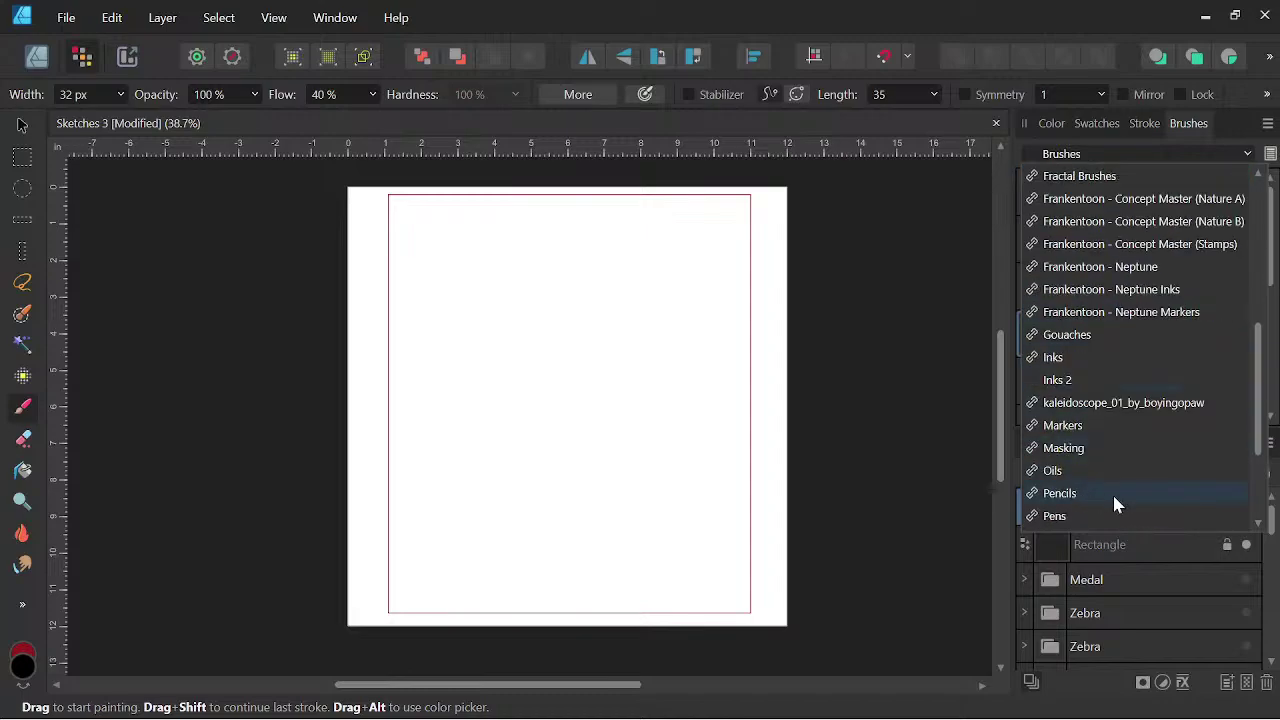
scroll(1130, 490, up, 6)
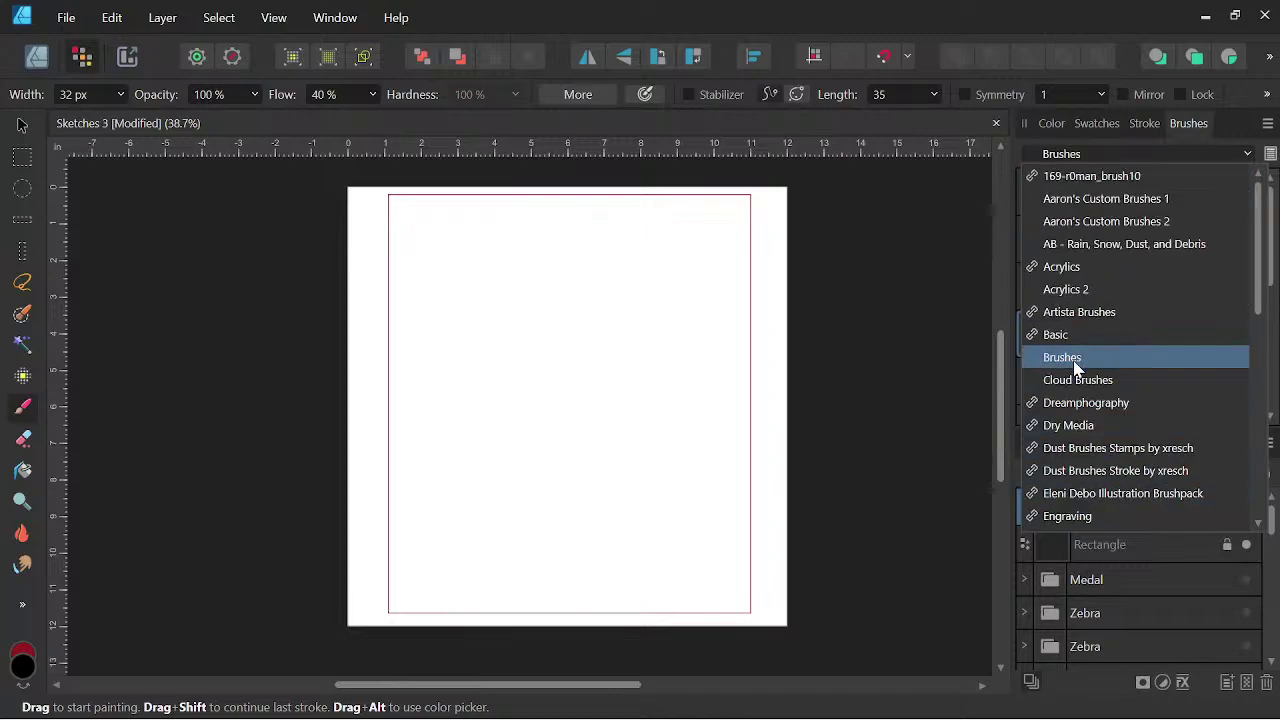
click(1075, 366)
click(1049, 124)
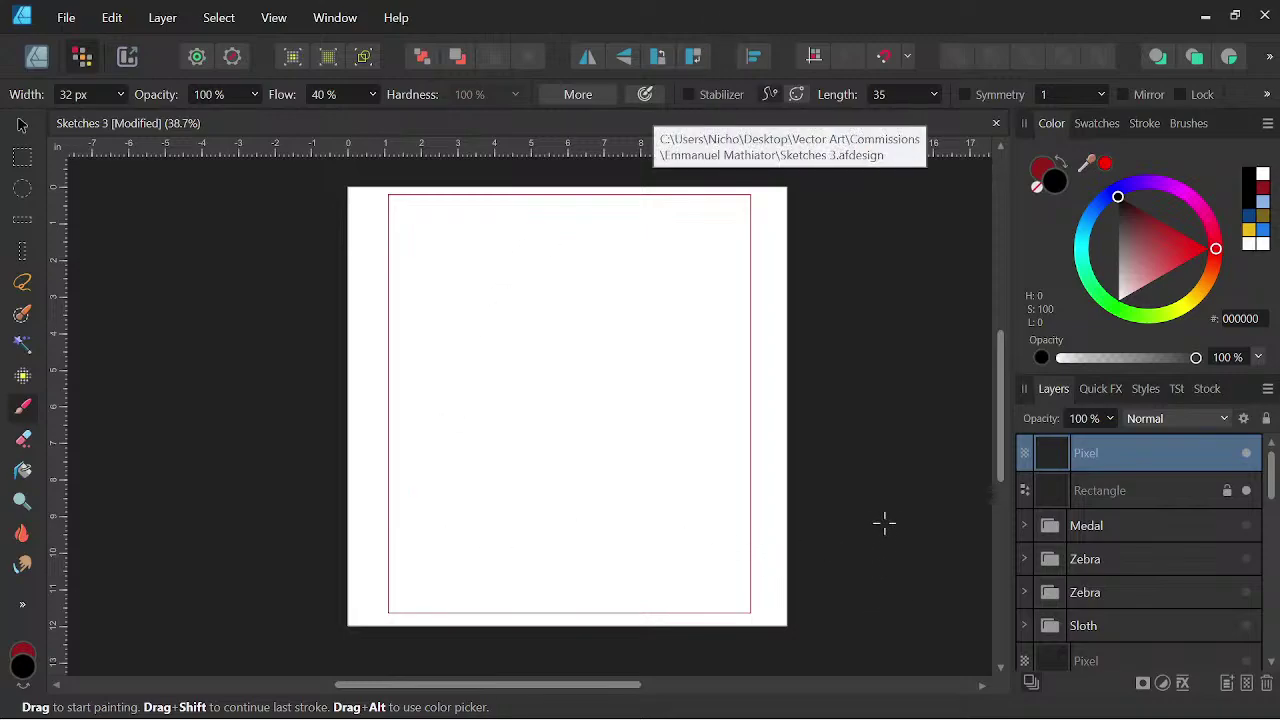
- Sketch a light head oval with a snout near the page's upper left and an S-shaped guide curve for spine and tail
key(space)
drag(891, 531, 935, 501)
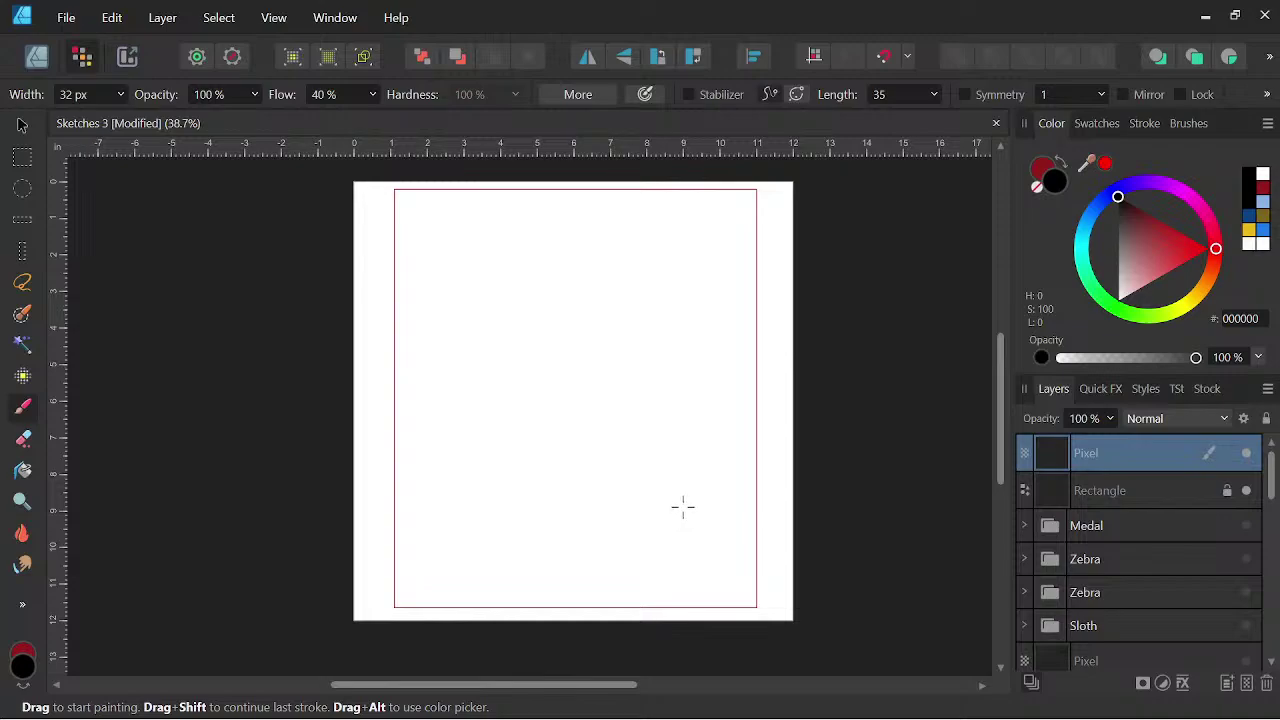
key(space)
drag(806, 471, 818, 494)
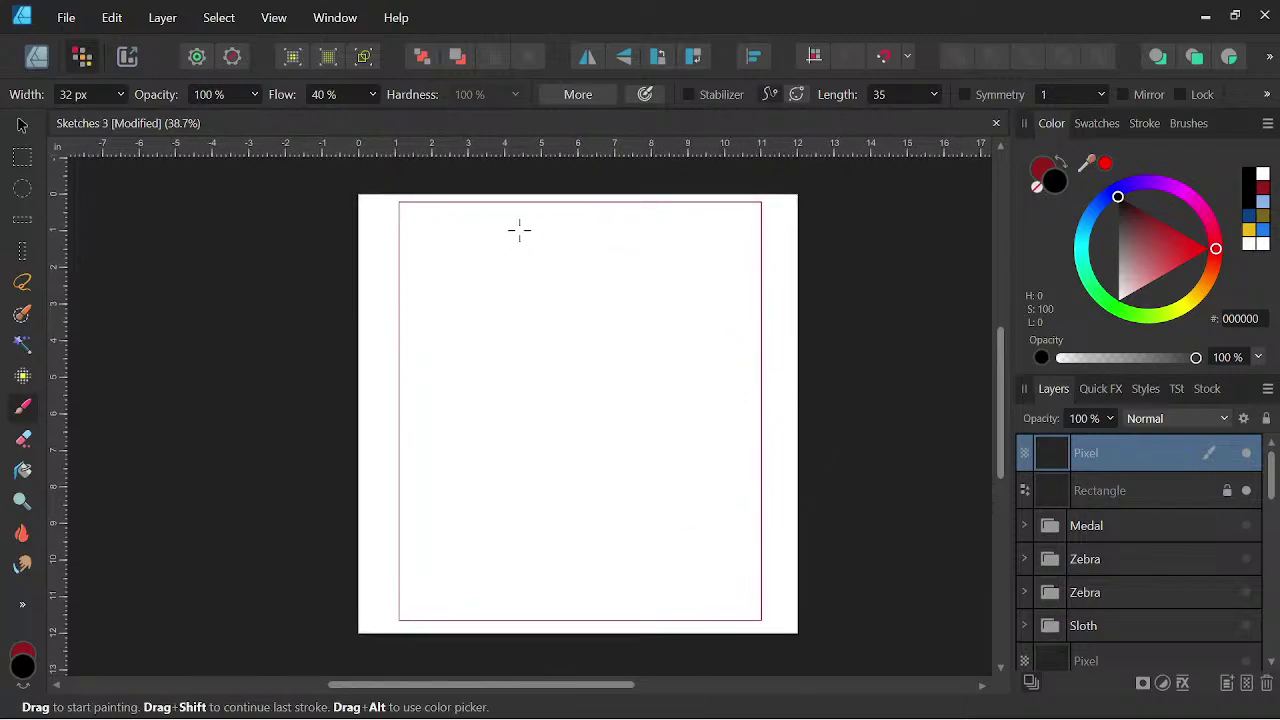
mouse_move(540, 254)
mouse_down()
mouse_move(489, 220)
mouse_move(480, 277)
mouse_move(466, 243)
mouse_move(443, 283)
mouse_move(466, 297)
mouse_move(514, 284)
mouse_up()
mouse_move(534, 222)
mouse_down()
mouse_move(665, 409)
mouse_move(632, 307)
mouse_move(656, 426)
mouse_move(638, 480)
mouse_up()
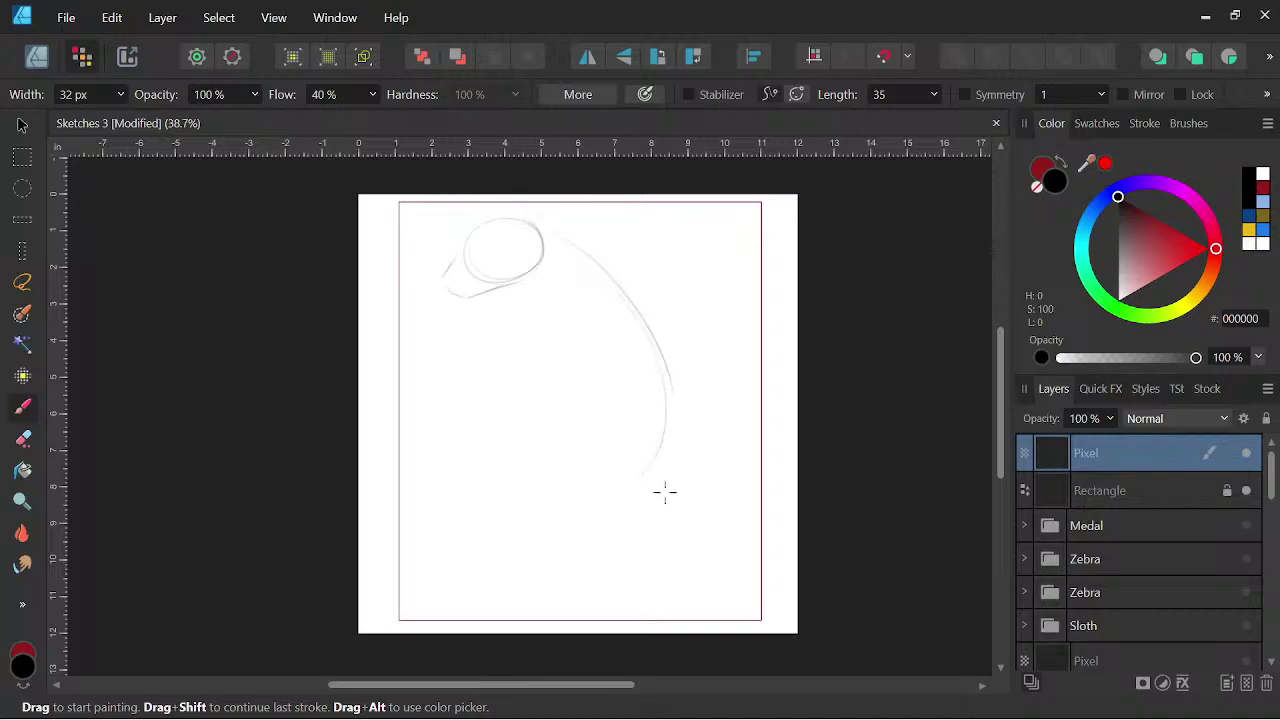
mouse_move(550, 229)
mouse_down()
mouse_move(594, 254)
mouse_move(652, 318)
mouse_move(668, 409)
mouse_move(593, 502)
mouse_move(644, 464)
mouse_move(594, 581)
mouse_move(677, 531)
mouse_move(570, 529)
mouse_move(704, 603)
mouse_move(754, 600)
mouse_move(682, 603)
mouse_move(590, 545)
mouse_move(654, 436)
mouse_up()
mouse_move(612, 487)
mouse_down()
mouse_move(597, 265)
mouse_move(656, 378)
mouse_move(631, 452)
mouse_move(640, 606)
mouse_up()
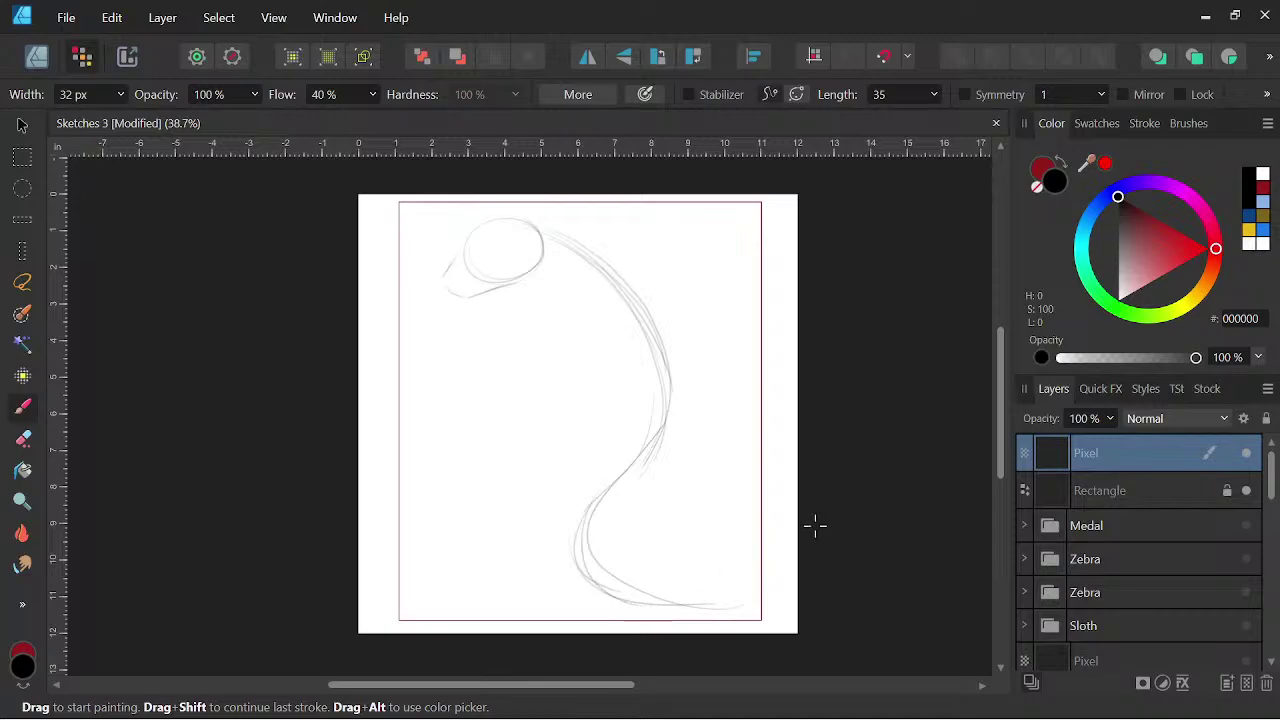
- Sketch the neck lines and a long, slanted oval torso along the upper part of the guide curve
key(space)
drag(850, 576, 852, 577)
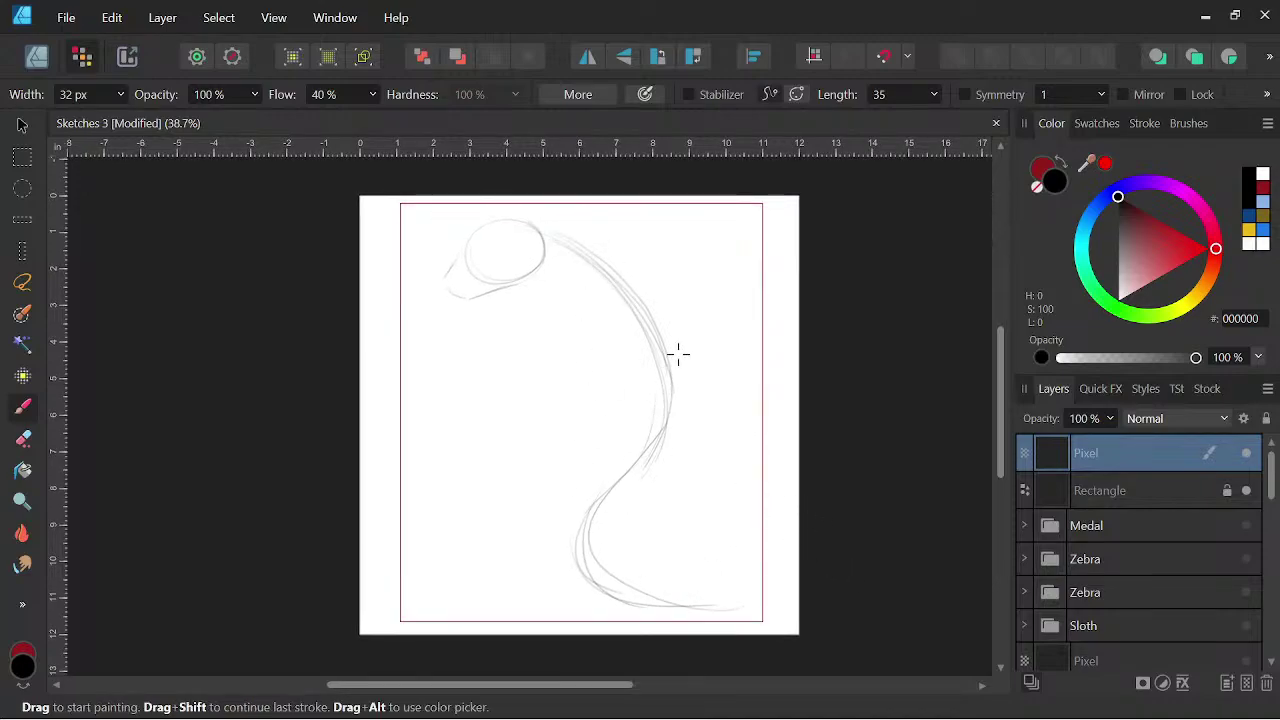
mouse_move(551, 237)
mouse_down()
mouse_move(641, 287)
mouse_move(683, 360)
mouse_up()
mouse_move(613, 270)
mouse_down()
mouse_move(681, 347)
mouse_move(689, 394)
mouse_up()
drag(539, 282, 570, 394)
mouse_move(586, 251)
mouse_down()
mouse_move(565, 359)
mouse_move(568, 336)
mouse_move(579, 403)
mouse_move(609, 416)
mouse_move(590, 423)
mouse_move(671, 440)
mouse_move(678, 338)
mouse_move(614, 261)
mouse_move(692, 368)
mouse_move(673, 366)
mouse_move(670, 420)
mouse_move(688, 393)
mouse_move(684, 464)
mouse_move(704, 386)
mouse_move(702, 365)
mouse_move(692, 437)
mouse_move(684, 358)
mouse_move(649, 462)
mouse_move(673, 435)
mouse_move(606, 507)
mouse_up()
- Sketch the tail from the base of the torso down into an upward-curling hook
mouse_move(678, 430)
mouse_down()
mouse_move(626, 485)
mouse_move(597, 561)
mouse_move(703, 596)
mouse_up()
mouse_move(600, 582)
mouse_down()
mouse_move(691, 594)
mouse_move(706, 526)
mouse_move(714, 580)
mouse_move(600, 552)
mouse_up()
mouse_move(616, 502)
mouse_down()
mouse_move(648, 467)
mouse_move(601, 535)
mouse_move(654, 604)
mouse_move(701, 520)
mouse_up()
- Sketch the two bent front legs on either side of the torso's upper end
key(space)
drag(733, 406, 736, 409)
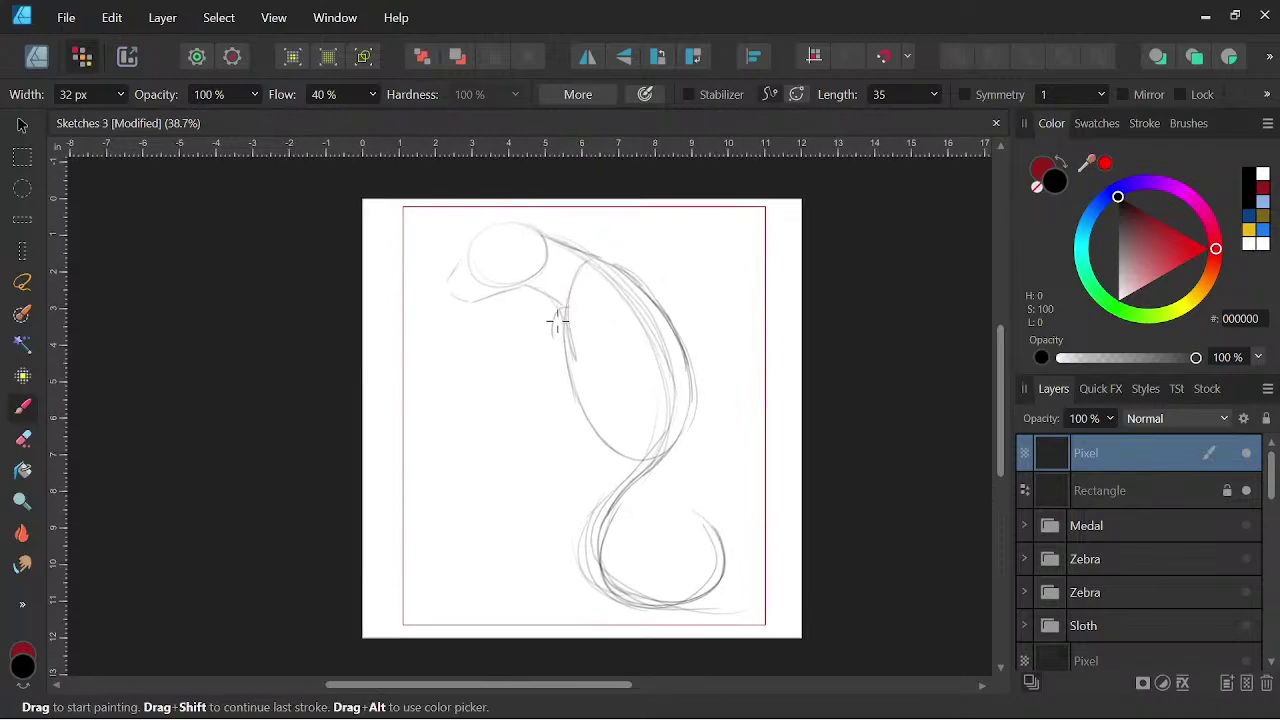
mouse_move(523, 337)
mouse_down()
mouse_move(565, 397)
mouse_move(582, 356)
mouse_up()
drag(625, 228, 683, 278)
- Sketch both hind legs beside the lower torso and add their feet with rounded toes
key(space)
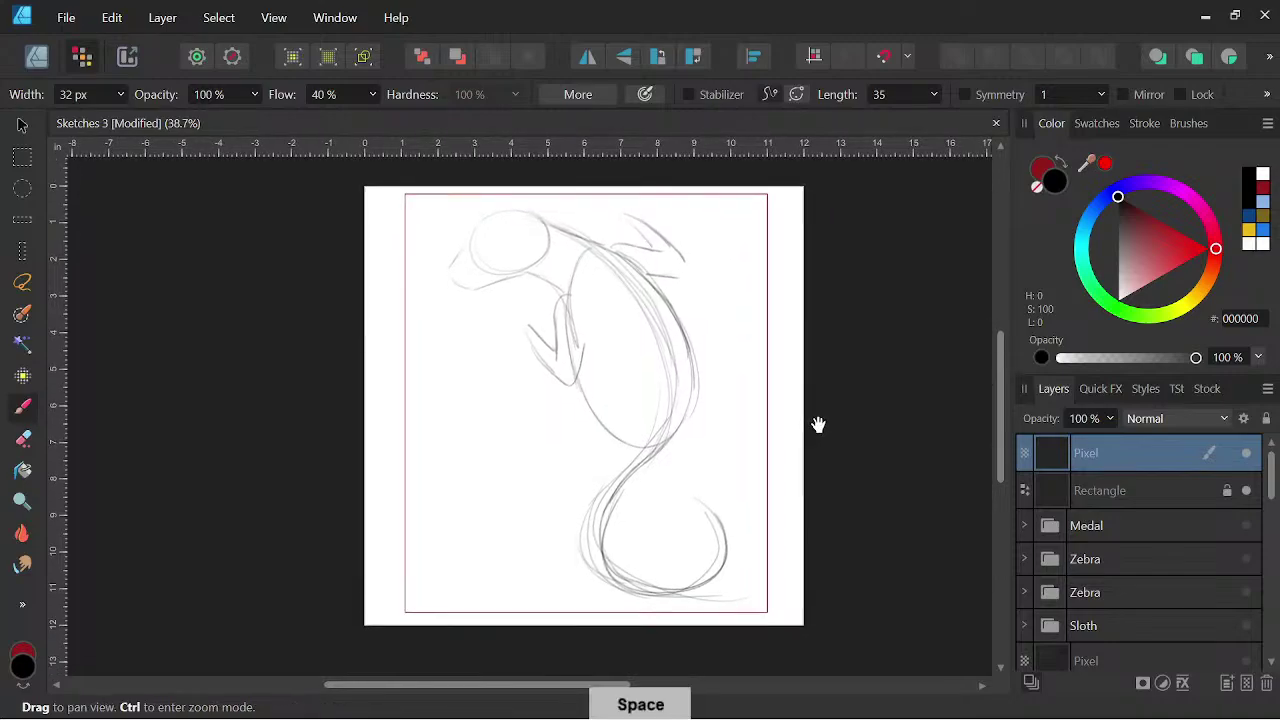
drag(809, 409, 777, 470)
key(space)
drag(788, 422, 781, 415)
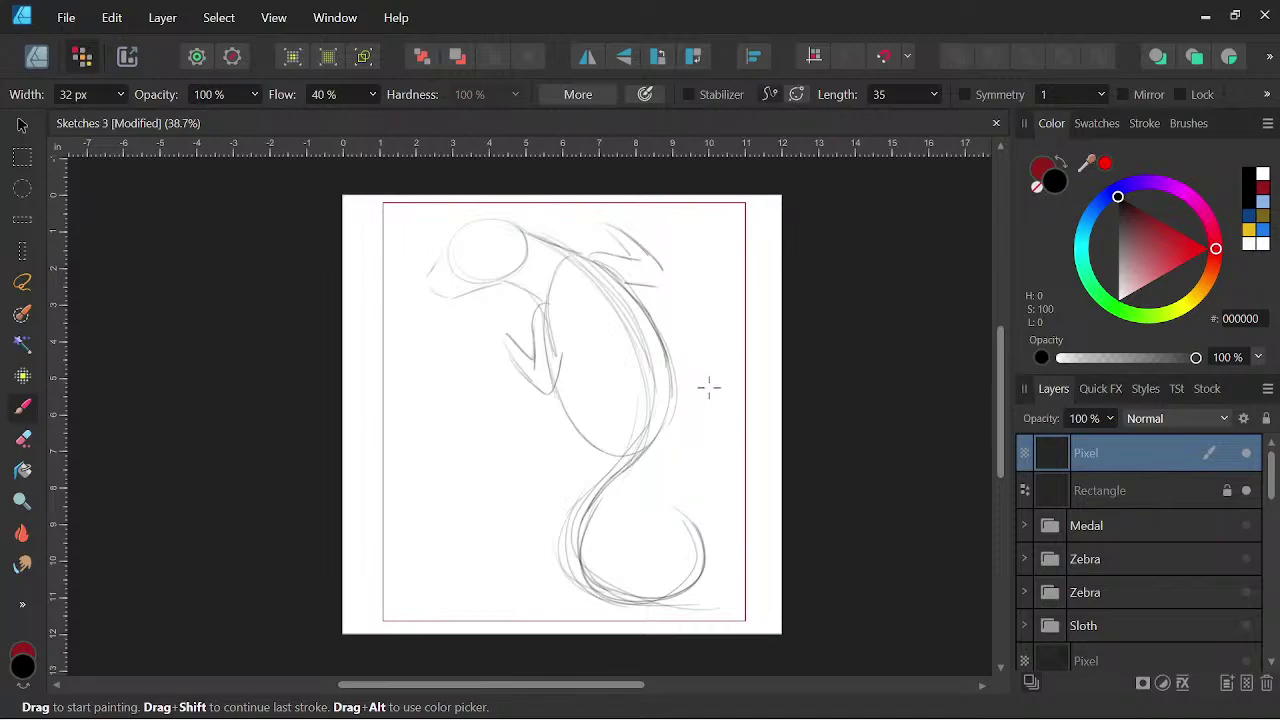
mouse_move(572, 405)
mouse_down()
mouse_move(529, 466)
mouse_move(571, 471)
mouse_move(576, 436)
mouse_up()
drag(668, 338, 690, 410)
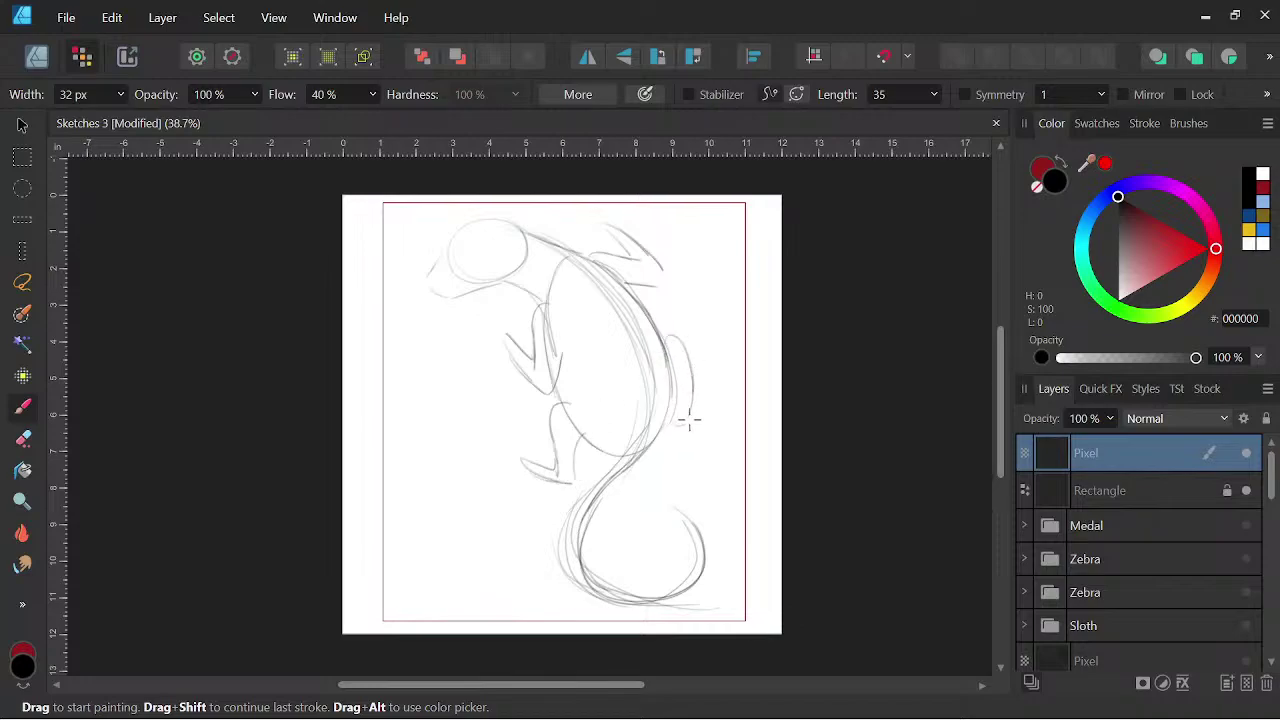
mouse_move(697, 382)
mouse_down()
mouse_move(703, 363)
mouse_move(714, 371)
mouse_move(702, 395)
mouse_move(732, 451)
mouse_move(748, 417)
mouse_up()
key(space)
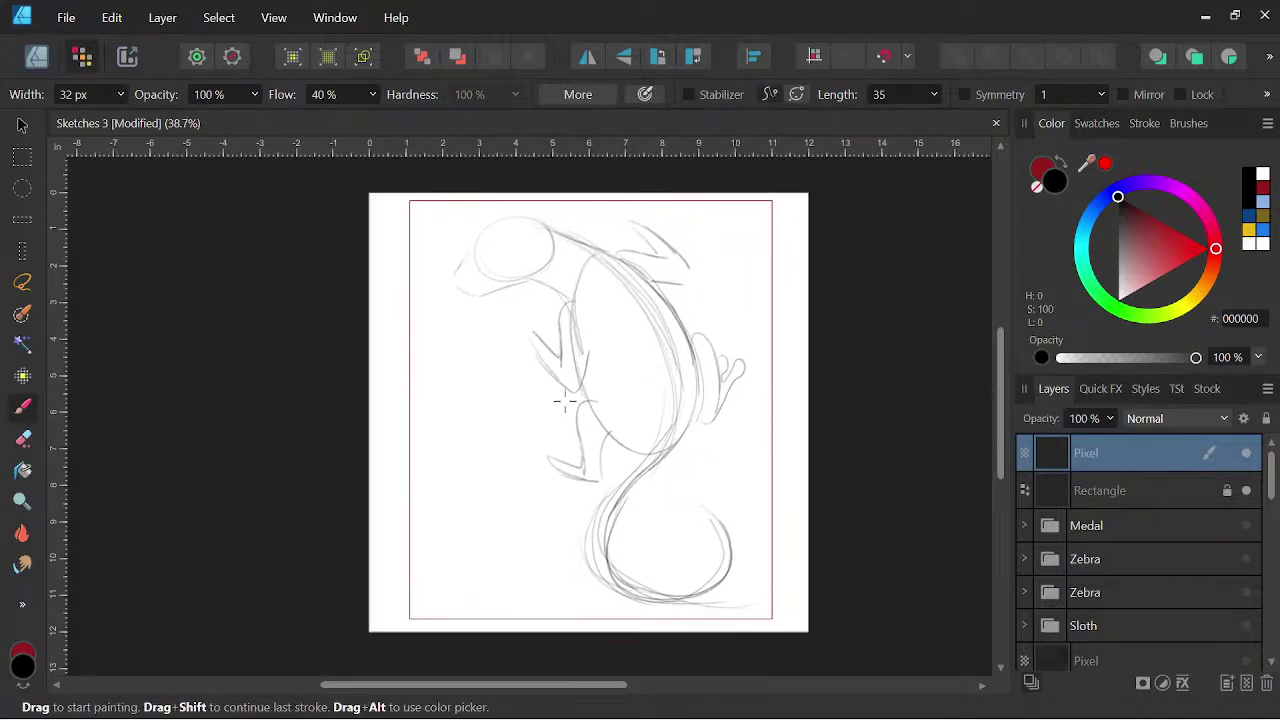
mouse_move(535, 427)
mouse_down()
mouse_move(542, 439)
mouse_move(522, 450)
mouse_up()
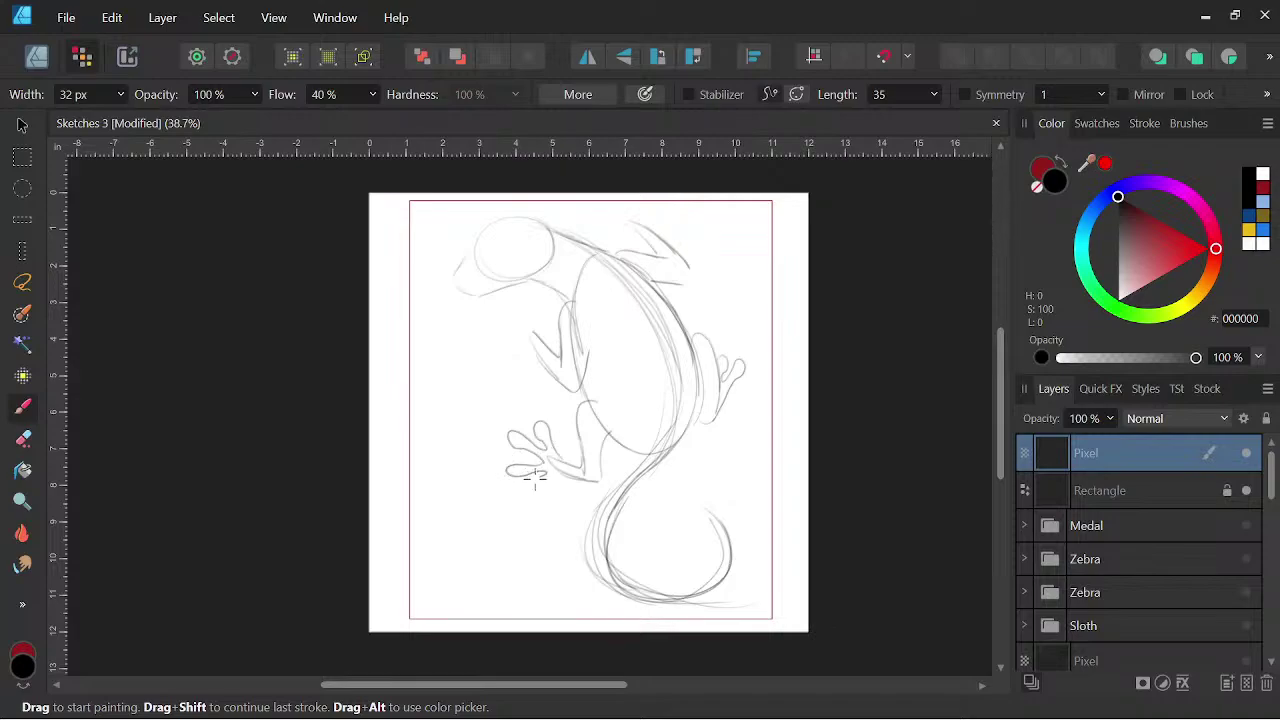
- Move the whole lizard sketch slightly downward inside the red rectangle to make room above it
key(space)
drag(766, 536, 763, 571)
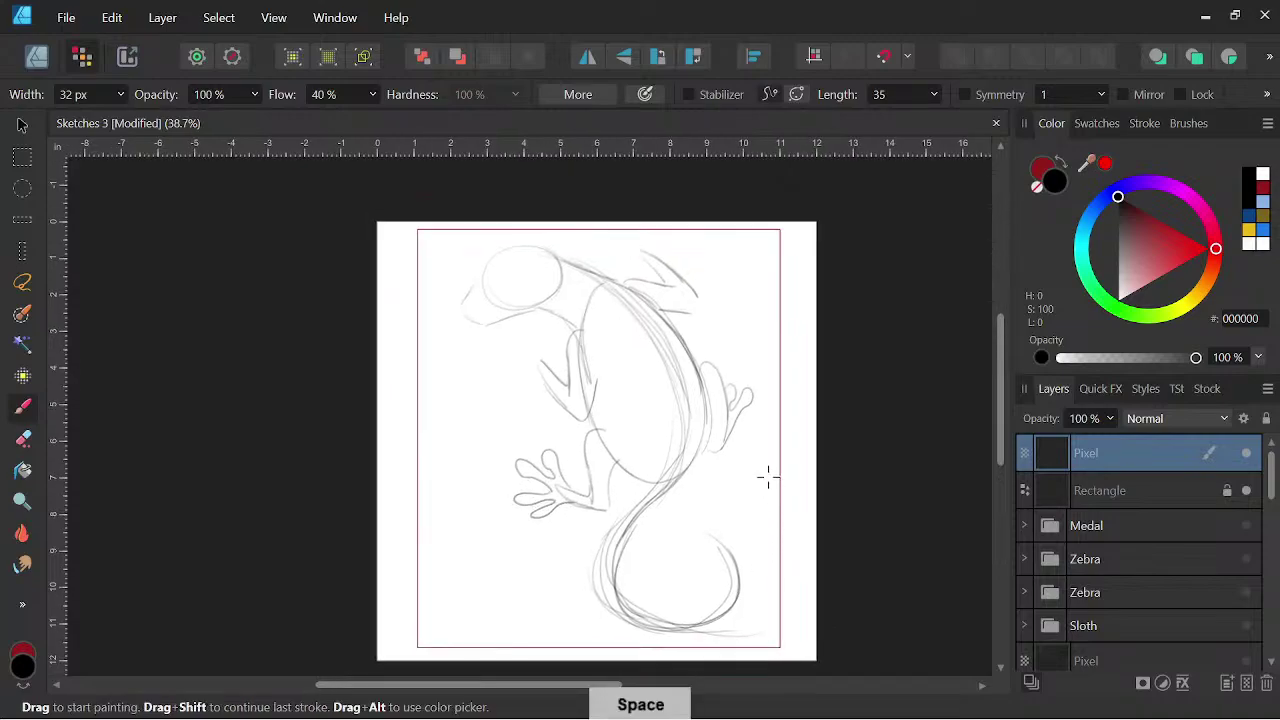
drag(766, 483, 765, 508)
key(space)
mouse_move(738, 387)
mouse_down()
mouse_move(740, 332)
mouse_move(769, 380)
mouse_up()
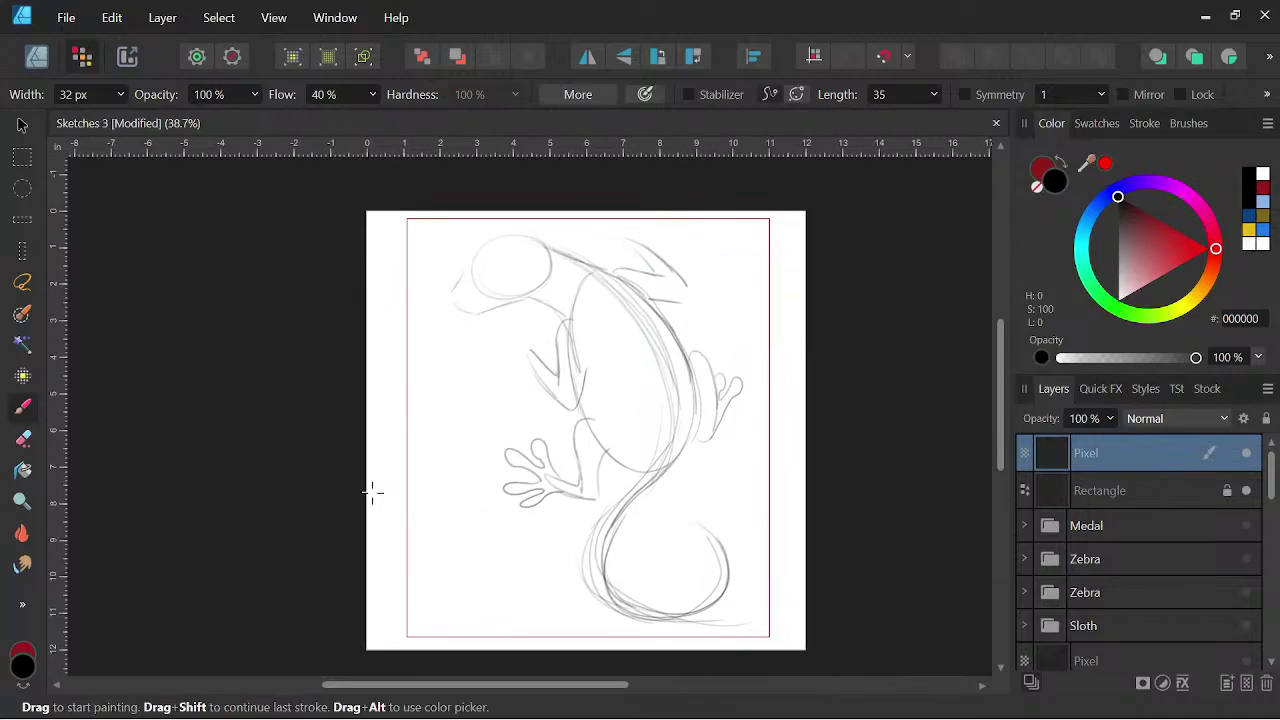
click(22, 125)
drag(604, 221, 607, 253)
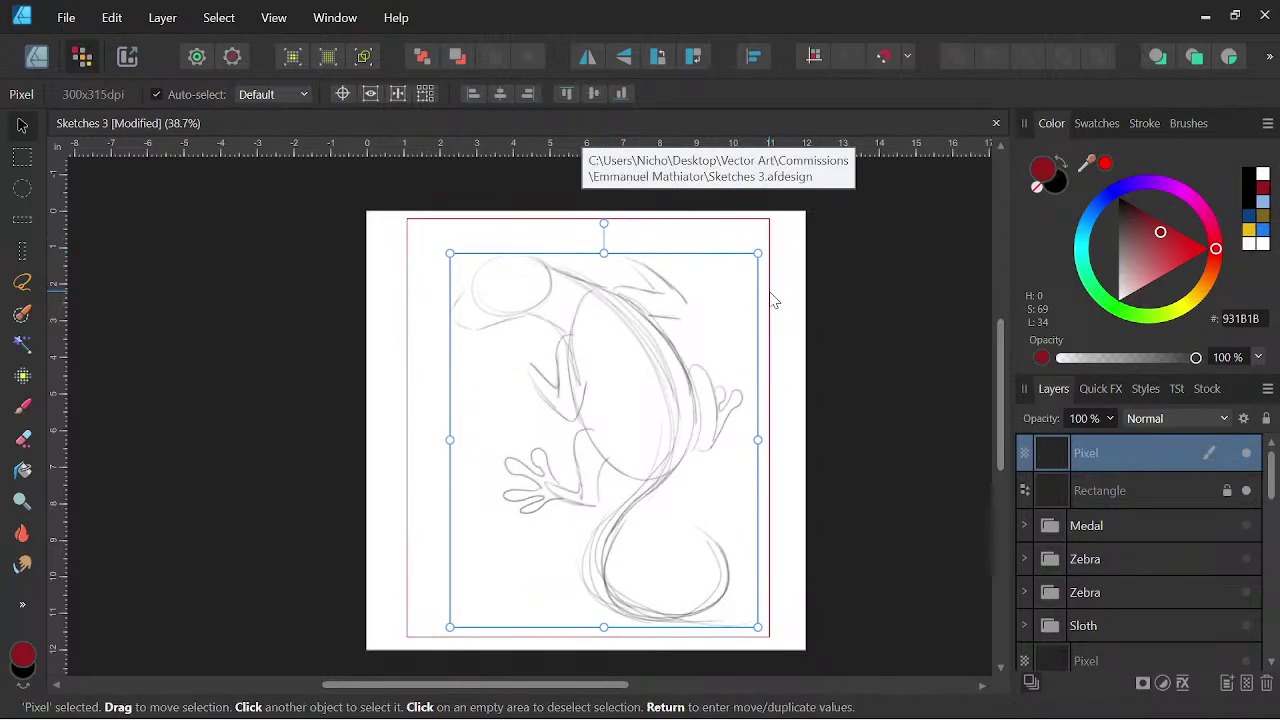
- Paint rounded toes on both front feet and firm up the upper front leg with the Paint Brush
click(22, 406)
key(space)
drag(758, 362, 760, 362)
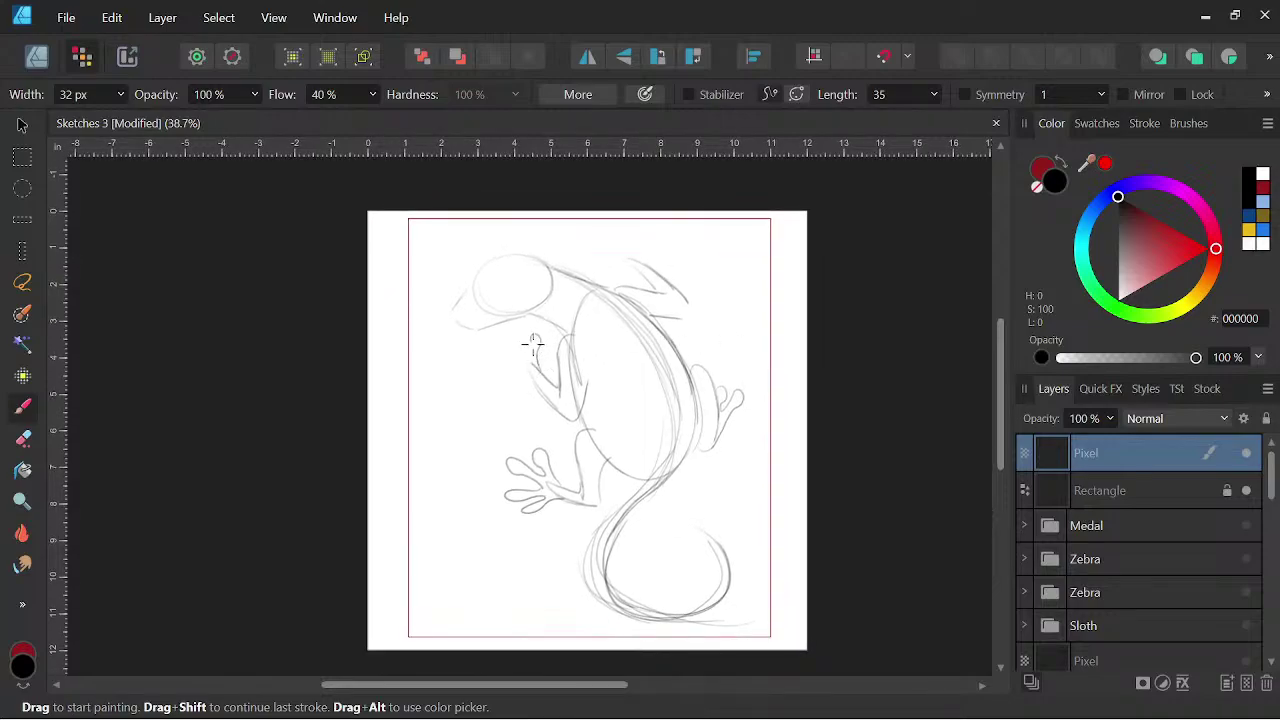
mouse_move(524, 350)
mouse_down()
mouse_move(503, 343)
mouse_move(517, 363)
mouse_move(501, 364)
mouse_move(541, 391)
mouse_up()
mouse_move(641, 269)
mouse_down()
mouse_move(599, 264)
mouse_move(620, 252)
mouse_move(595, 234)
mouse_move(625, 246)
mouse_move(623, 226)
mouse_move(634, 246)
mouse_move(641, 228)
mouse_move(643, 259)
mouse_move(682, 295)
mouse_move(688, 316)
mouse_move(642, 306)
mouse_move(662, 321)
mouse_move(689, 406)
mouse_move(673, 343)
mouse_move(695, 442)
mouse_up()
- Darken the lower back contour and draw both edges of the curling tail
drag(680, 376, 693, 388)
mouse_move(694, 433)
mouse_down()
mouse_move(622, 518)
mouse_move(605, 551)
mouse_move(612, 591)
mouse_move(637, 611)
mouse_move(700, 601)
mouse_move(707, 537)
mouse_up()
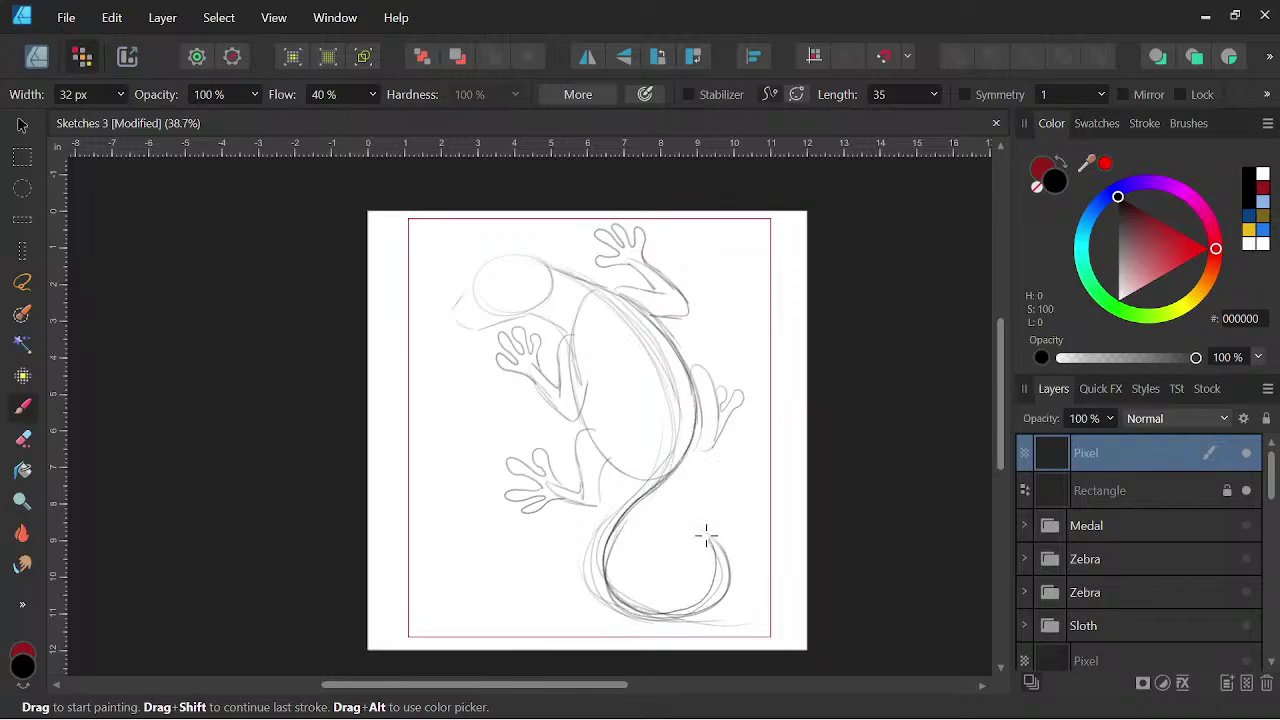
mouse_move(708, 590)
mouse_down()
mouse_move(662, 614)
mouse_move(625, 558)
mouse_up()
mouse_move(590, 560)
mouse_down()
mouse_move(603, 613)
mouse_move(639, 625)
mouse_move(704, 603)
mouse_up()
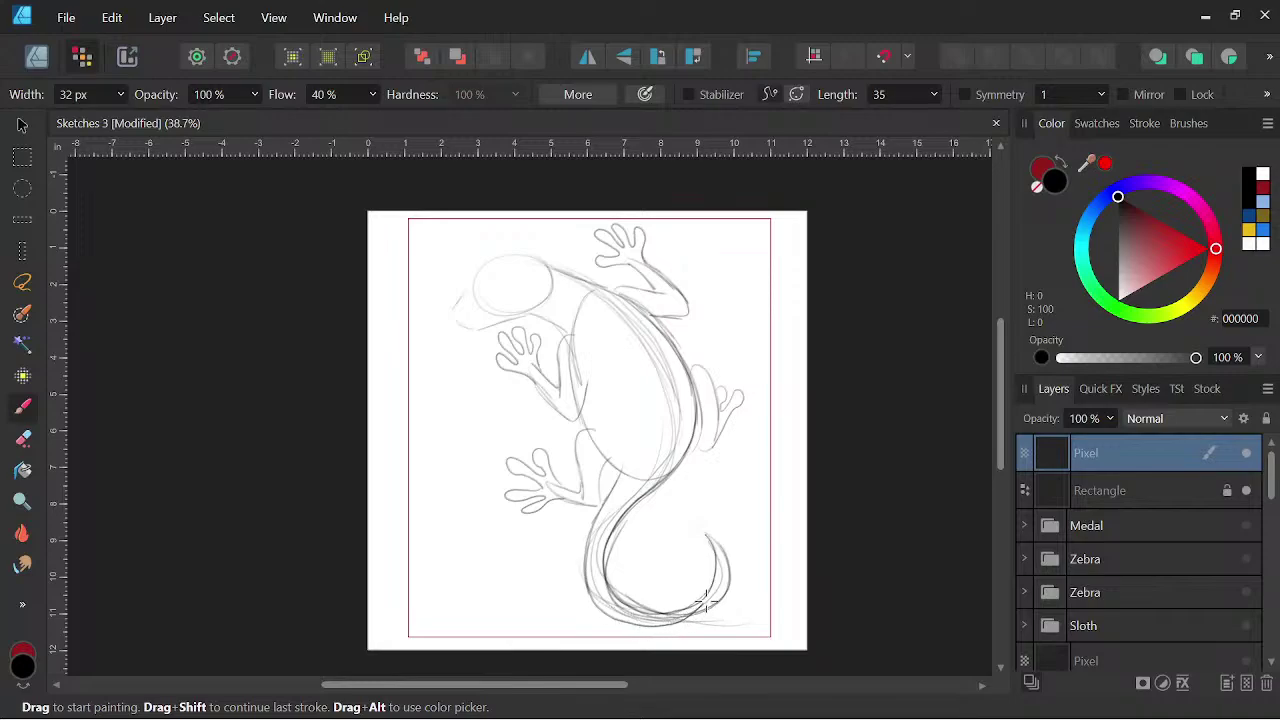
- Erase the stray construction lines around the tail's curl with the Erase Brush, and adjust the eraser size
key(space)
drag(687, 485, 683, 467)
key(space)
mouse_move(813, 571)
mouse_down()
mouse_move(789, 563)
mouse_move(815, 544)
mouse_up()
key(space)
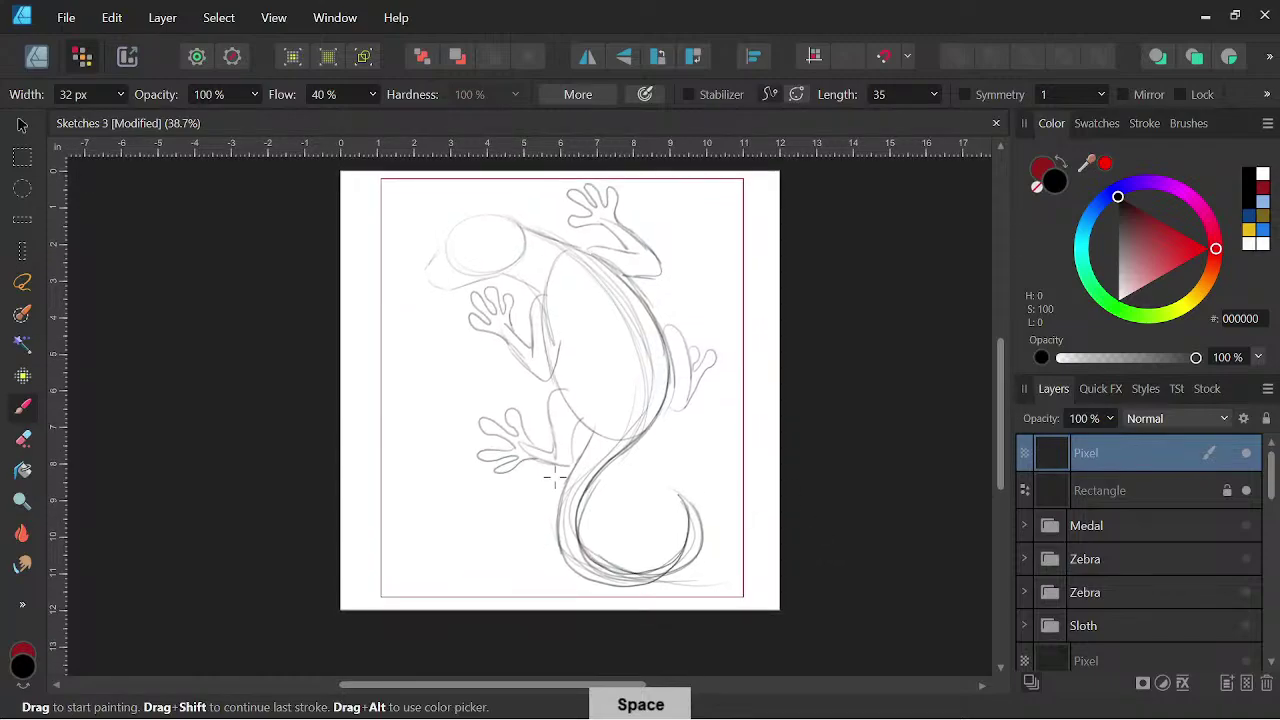
click(24, 437)
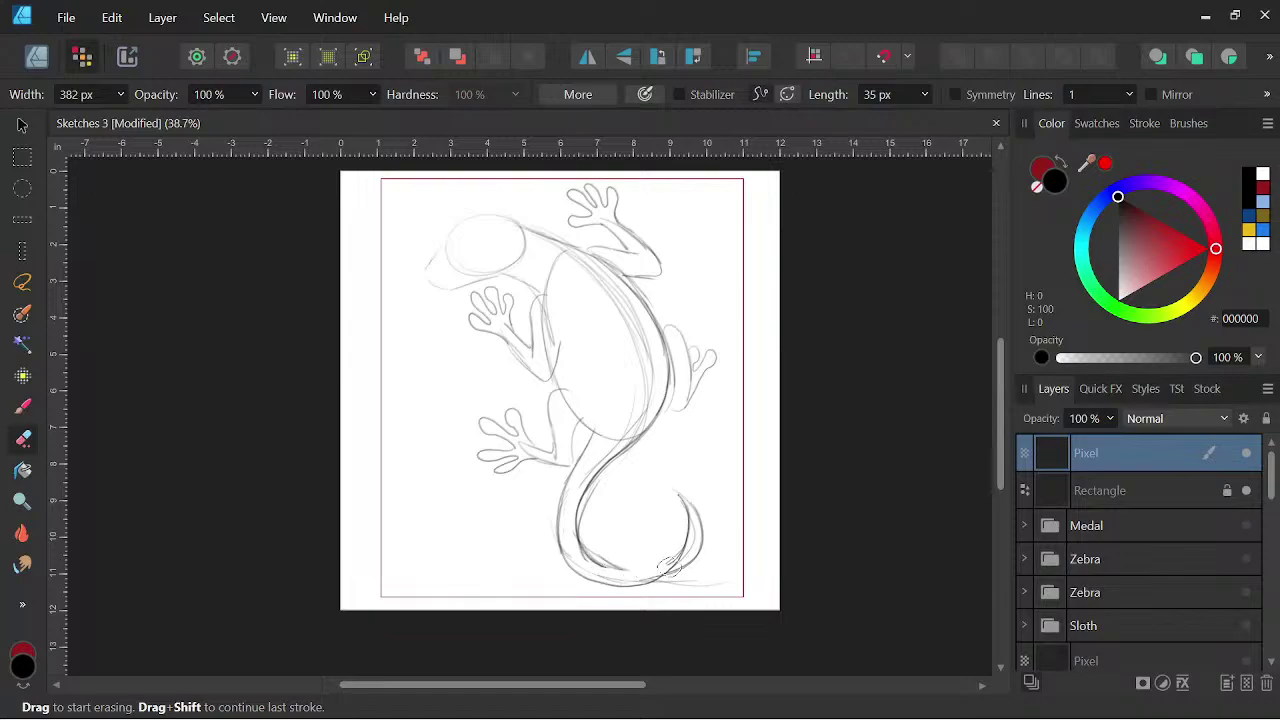
drag(689, 534, 682, 505)
mouse_move(668, 571)
mouse_down()
mouse_move(645, 584)
mouse_move(656, 583)
mouse_up()
drag(688, 542, 688, 524)
drag(672, 584, 712, 586)
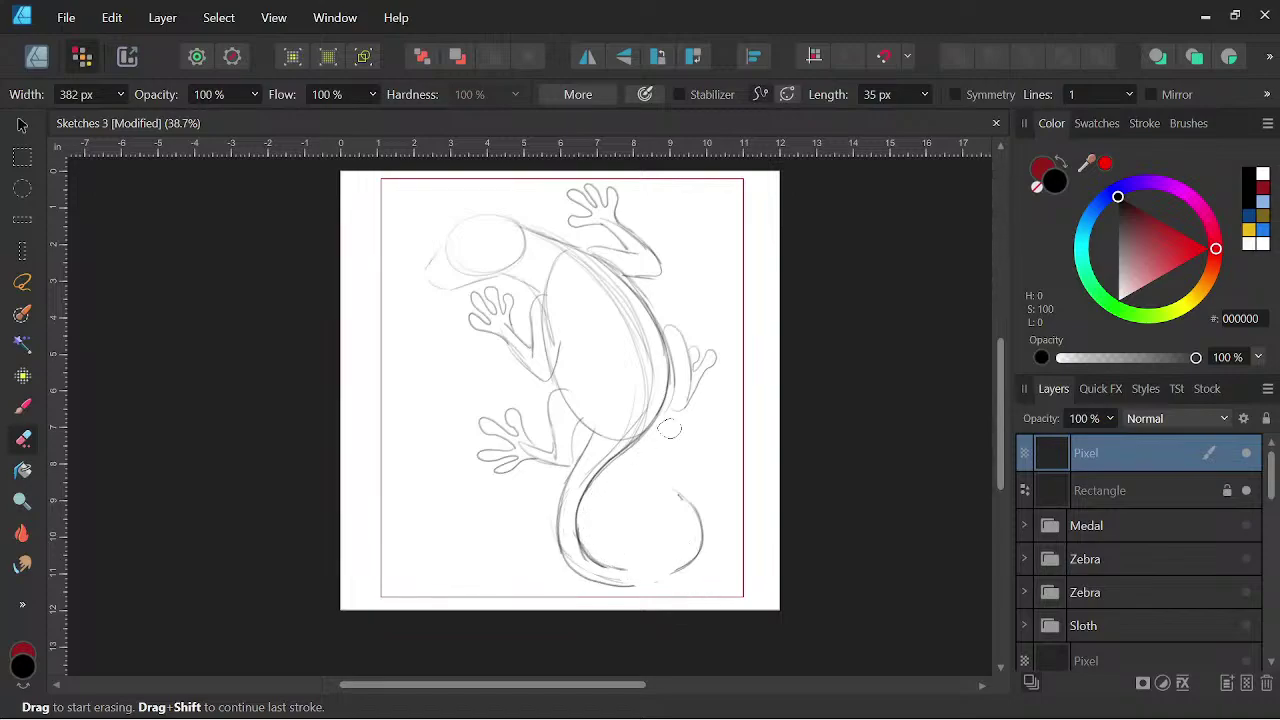
key([)
key([)
key([)
key([)
key([)
key([)
key(bracketright)
- Redraw the inner and outer edges of the tail's curled end with the Paint Brush
key(b)
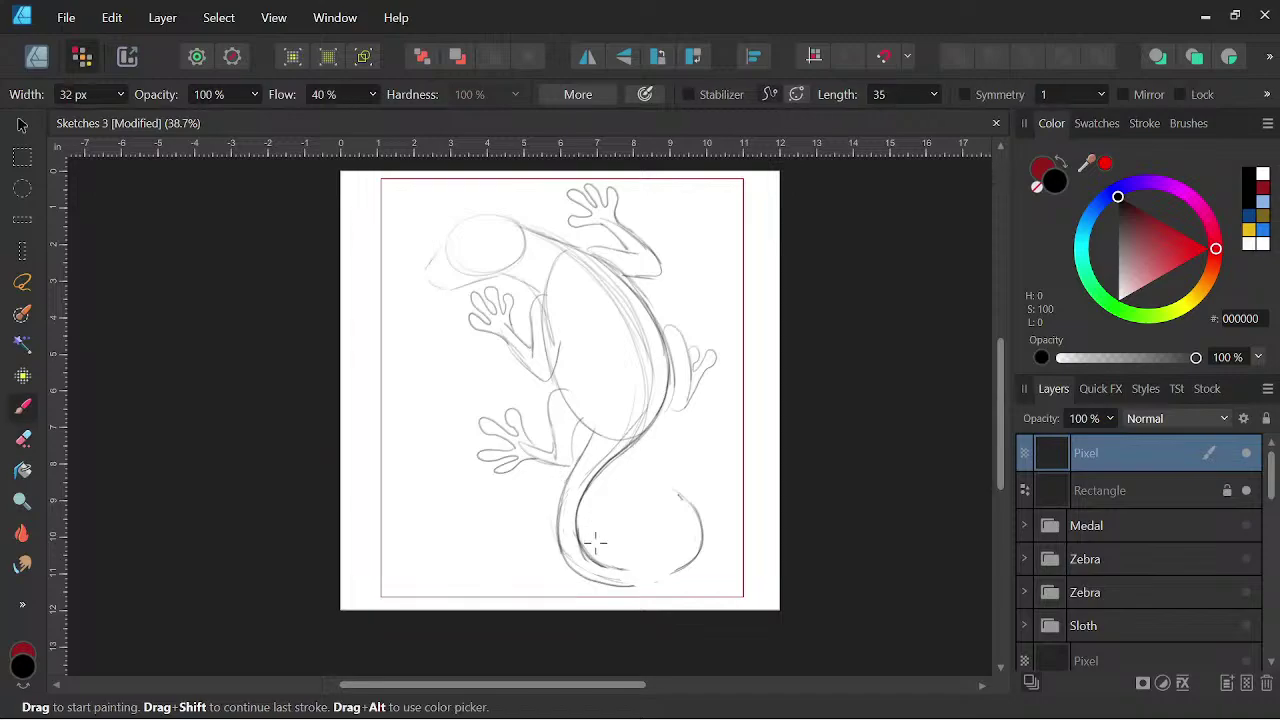
mouse_move(607, 566)
mouse_down()
mouse_move(678, 553)
mouse_move(681, 498)
mouse_move(671, 563)
mouse_move(640, 584)
mouse_move(615, 577)
mouse_move(613, 590)
mouse_move(678, 578)
mouse_move(643, 589)
mouse_move(696, 545)
mouse_up()
- Draw the lizard's head details over the oval: brow, eye, snout outline, mouth and jaw line
drag(743, 460, 757, 509)
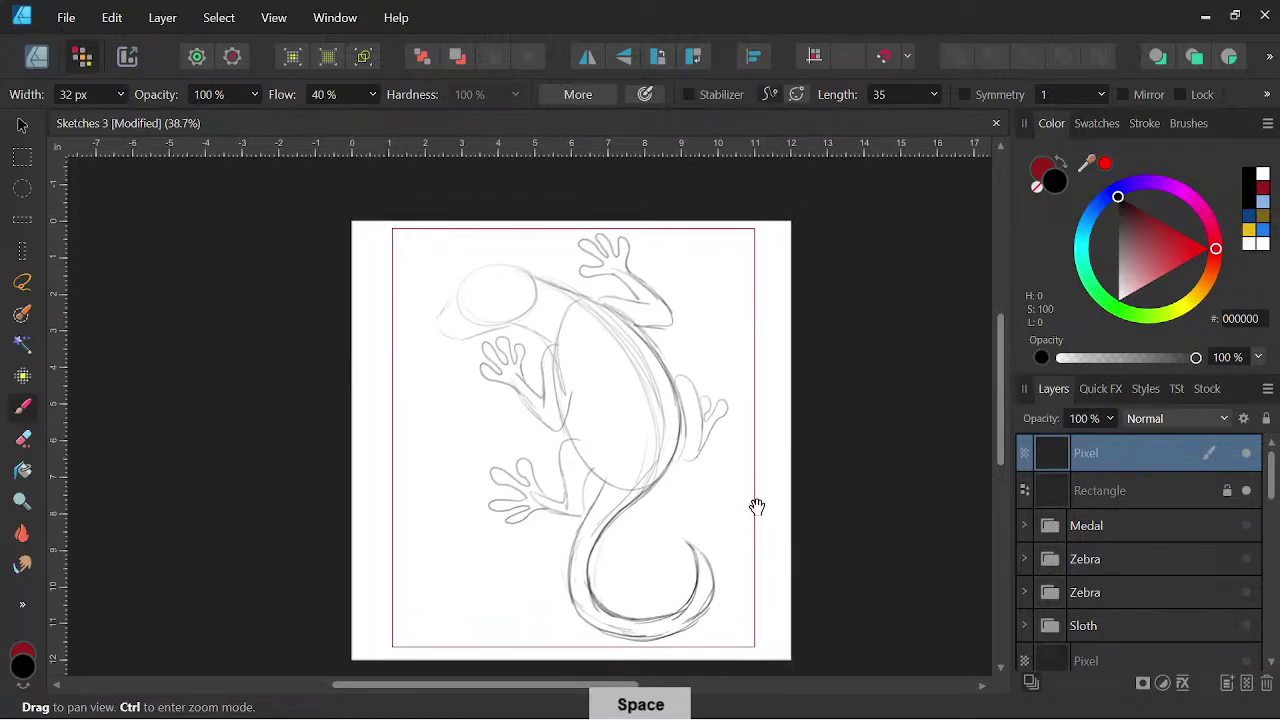
drag(674, 391, 676, 424)
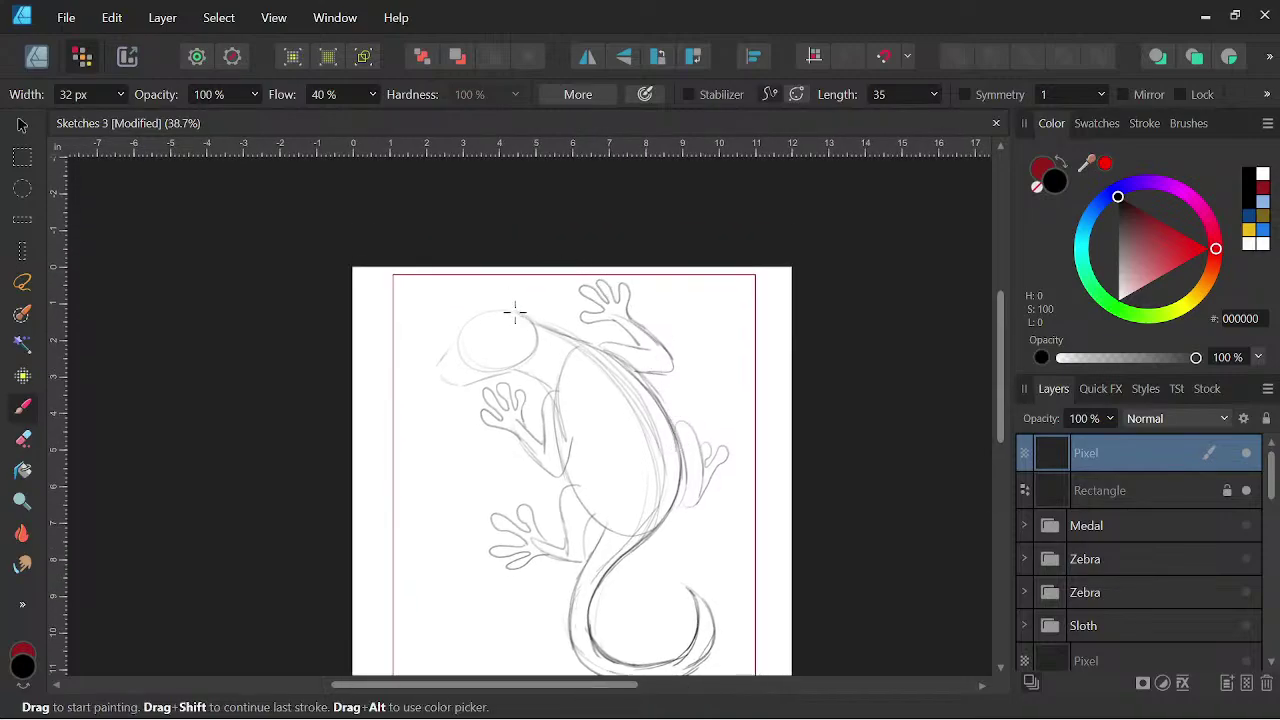
mouse_move(487, 328)
mouse_down()
mouse_move(505, 316)
mouse_move(511, 332)
mouse_up()
drag(439, 366, 447, 384)
drag(464, 384, 509, 368)
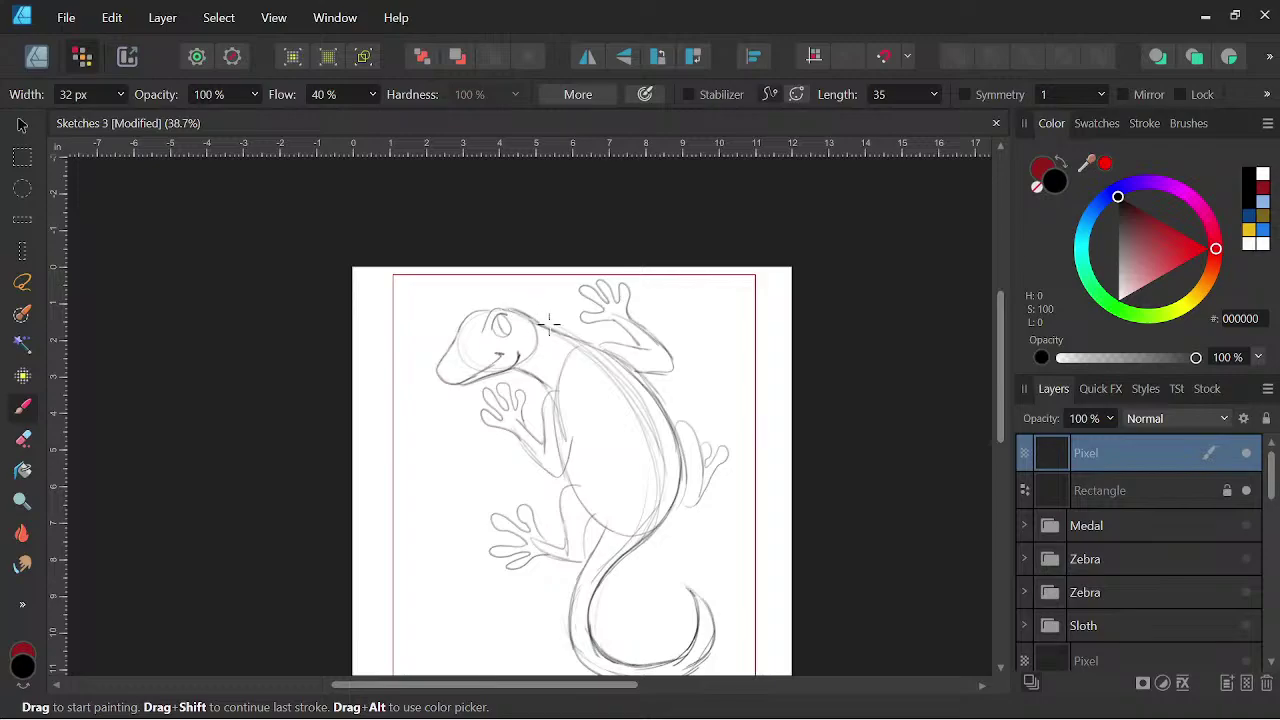
- Darken the contours of the neck, back, lower front leg and near hind leg
drag(556, 393, 546, 449)
mouse_move(509, 300)
mouse_down()
mouse_move(558, 342)
mouse_move(614, 364)
mouse_move(666, 426)
mouse_up()
drag(562, 505, 566, 537)
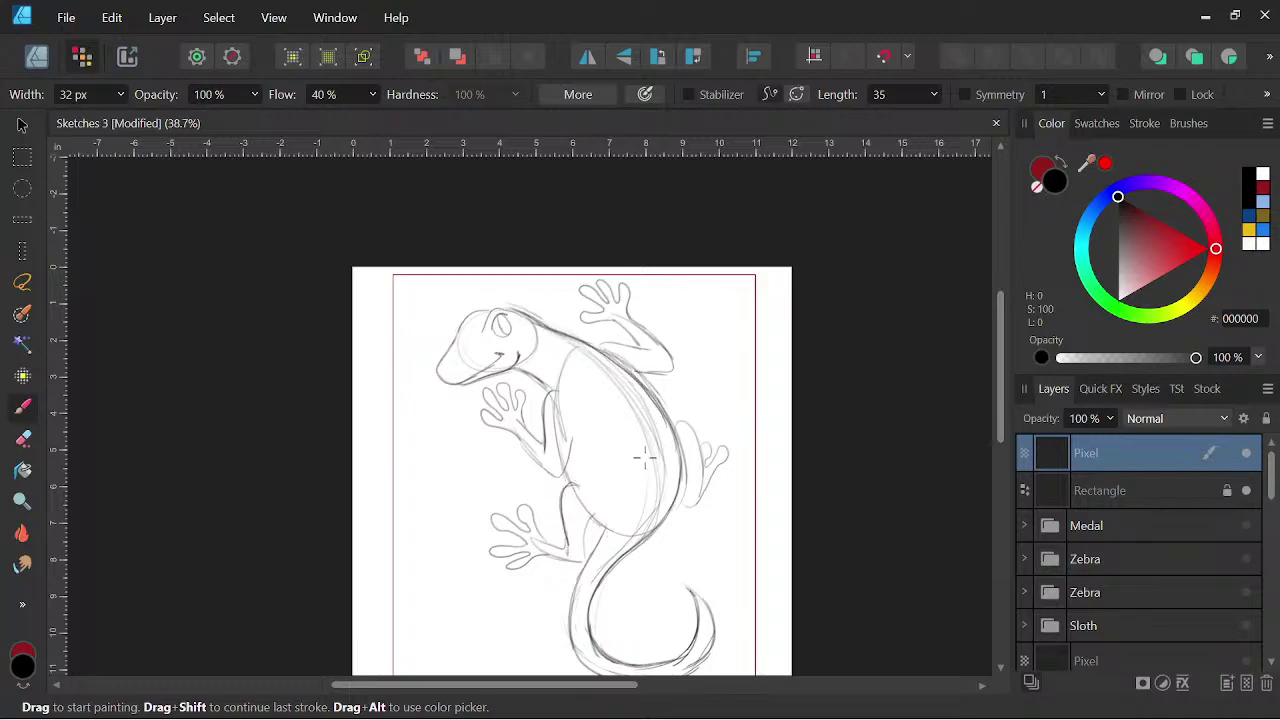
- Mark a small nostril near the tip of the lizard's snout
key(space)
drag(787, 513, 783, 486)
mouse_move(706, 433)
mouse_down()
mouse_move(723, 446)
mouse_move(712, 444)
mouse_up()
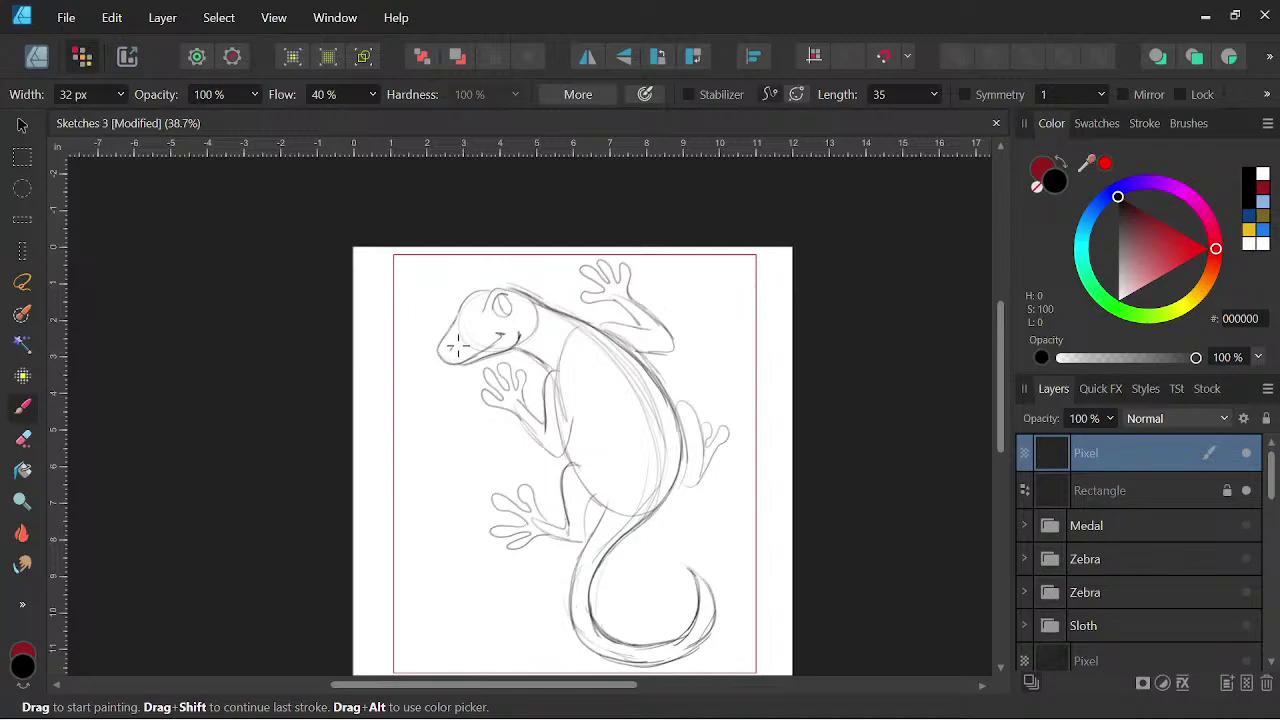
key(space)
drag(725, 522, 694, 494)
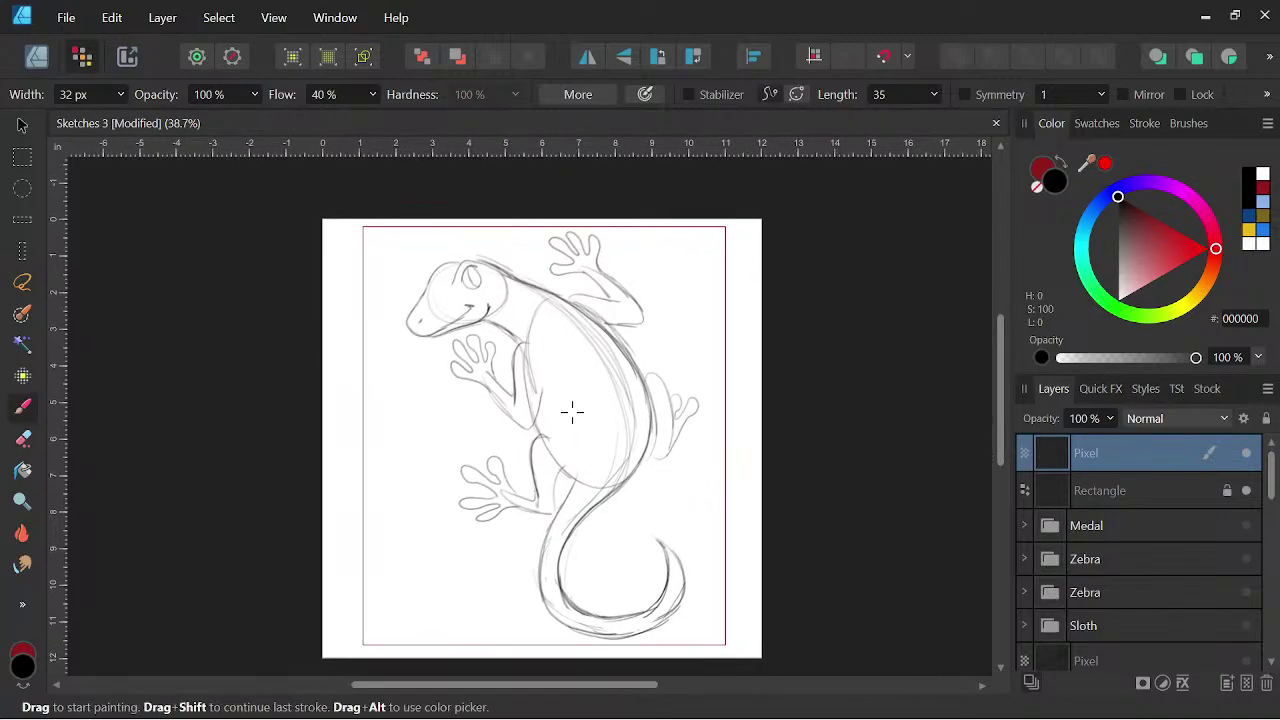
key(space)
drag(783, 511, 783, 489)
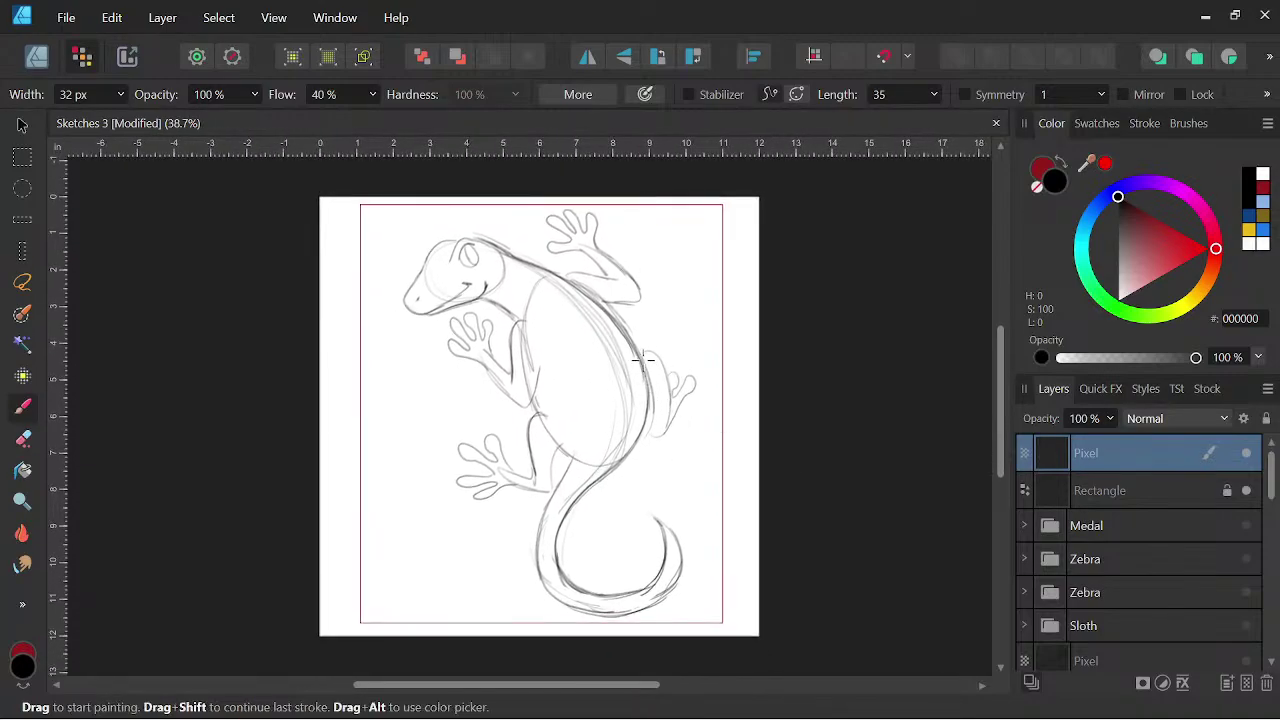
- Darken the outline of the lizard's far hind leg and thigh beside the lower back
mouse_move(645, 350)
mouse_down()
mouse_move(669, 384)
mouse_move(660, 439)
mouse_move(646, 428)
mouse_move(659, 439)
mouse_move(688, 402)
mouse_up()
key(space)
drag(772, 452, 779, 462)
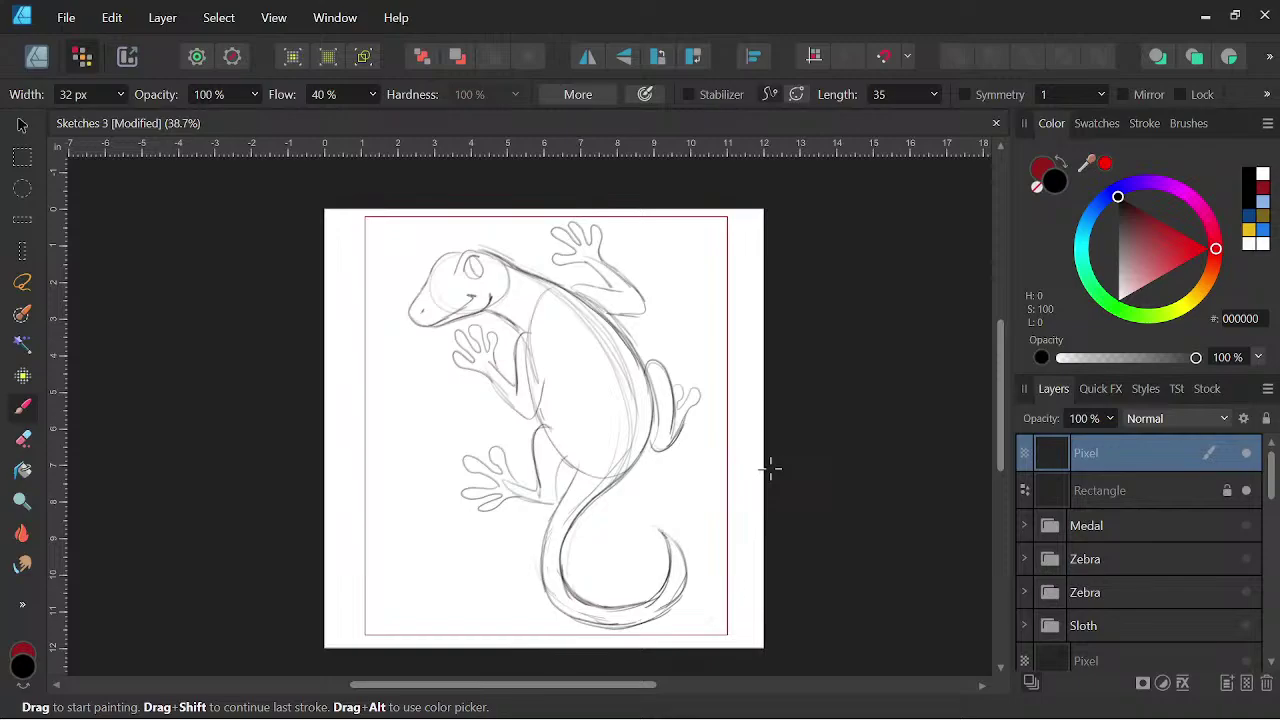
- Select the lower front hand and forearm freehand, rotate it slightly counterclockwise, shrink it a little and deselect
click(22, 284)
mouse_move(524, 432)
mouse_down()
mouse_move(480, 318)
mouse_move(494, 434)
mouse_move(522, 433)
mouse_up()
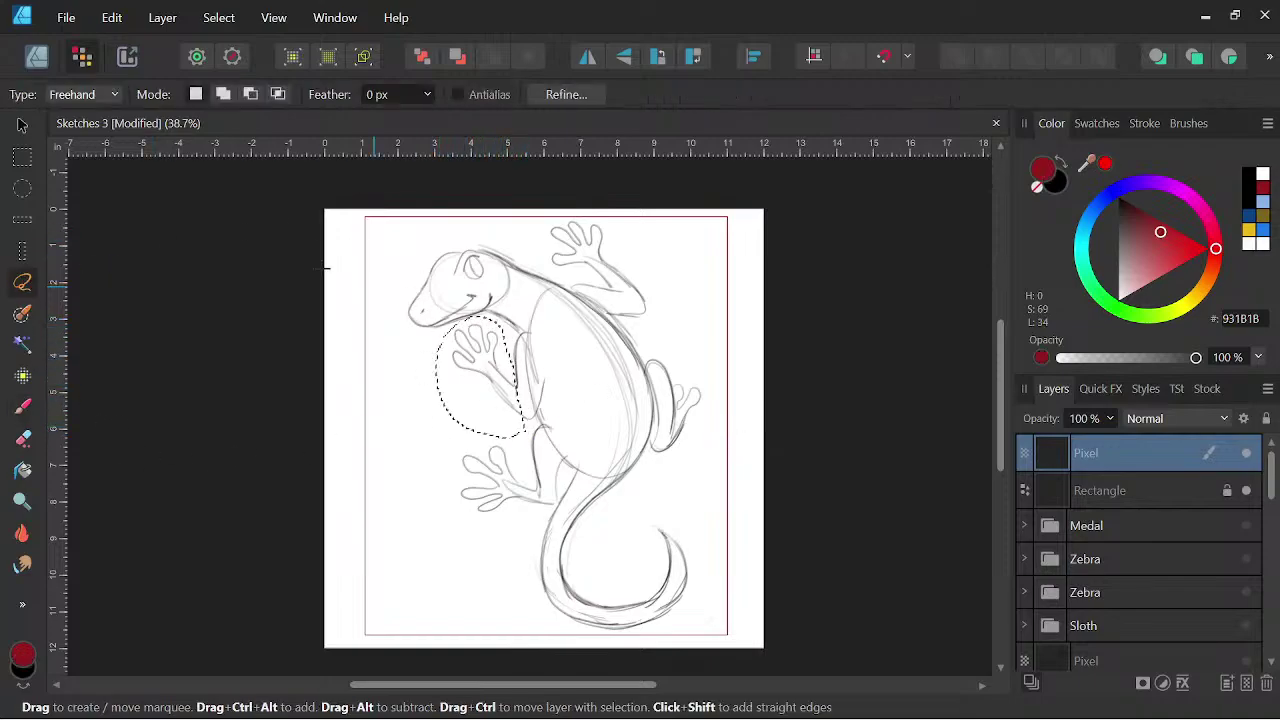
click(22, 125)
drag(509, 302, 490, 296)
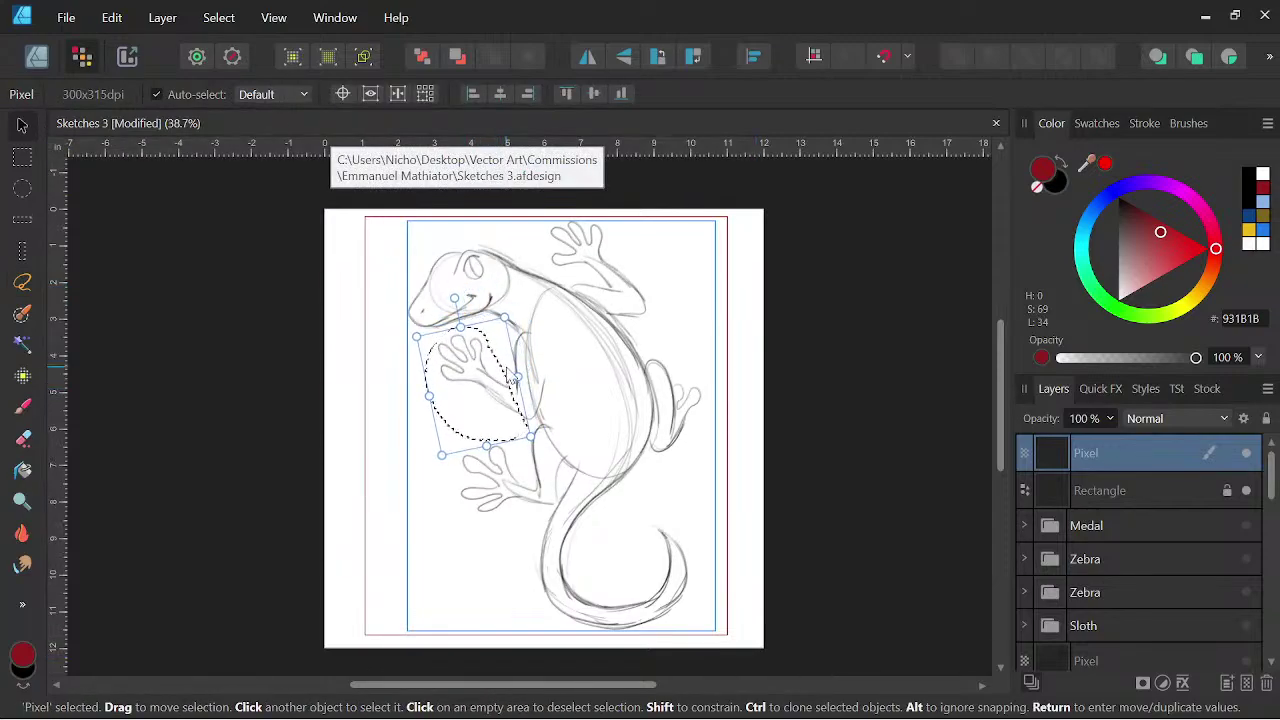
drag(417, 336, 428, 348)
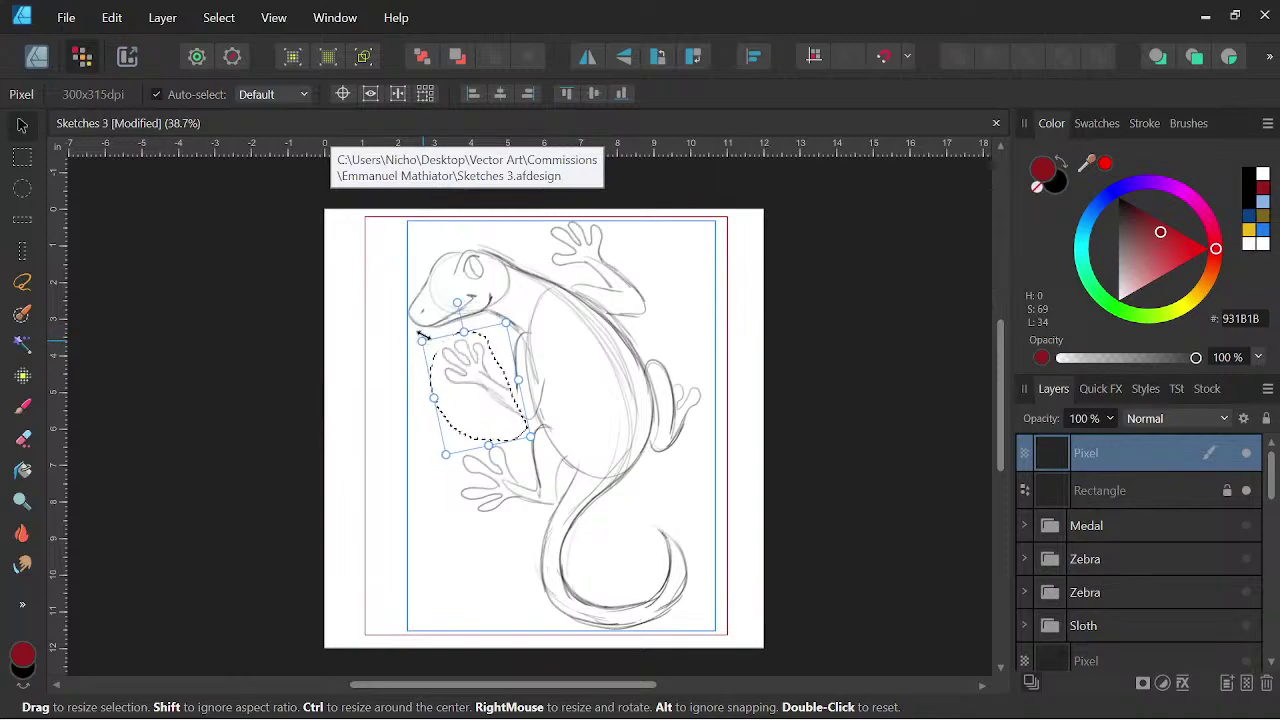
key(space)
mouse_move(760, 488)
mouse_down()
mouse_move(777, 506)
mouse_move(758, 519)
mouse_up()
key(ctrl+d)
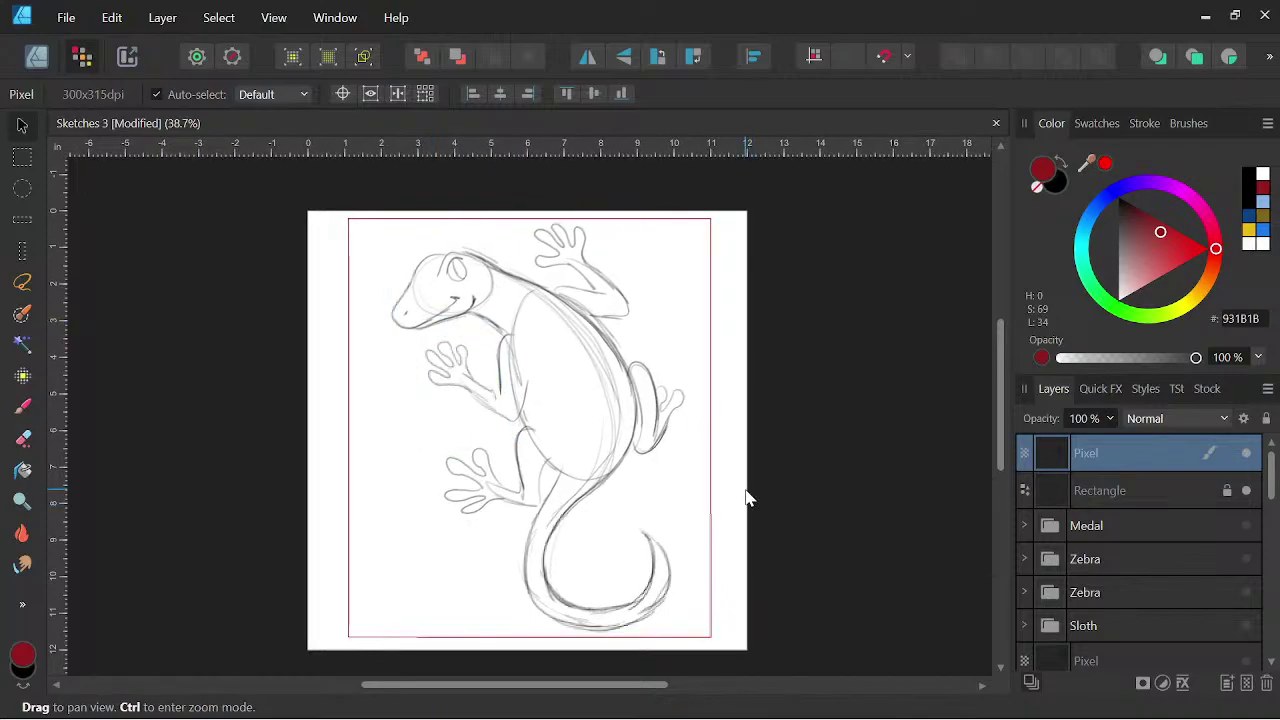
- Hide the finished lizard sketch layer and add a new pixel layer above it
key(b)
key(space)
mouse_move(777, 474)
mouse_down()
mouse_move(807, 478)
mouse_move(801, 462)
mouse_move(802, 474)
mouse_up()
key(space)
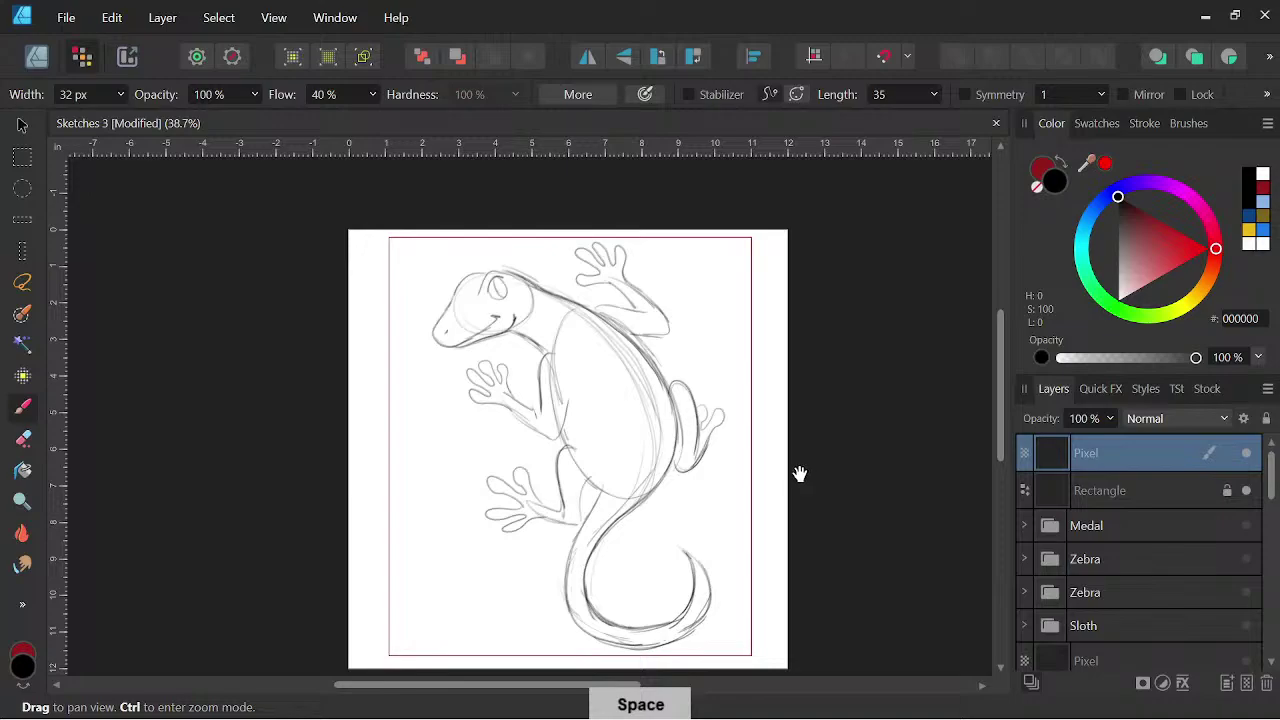
drag(760, 420, 731, 411)
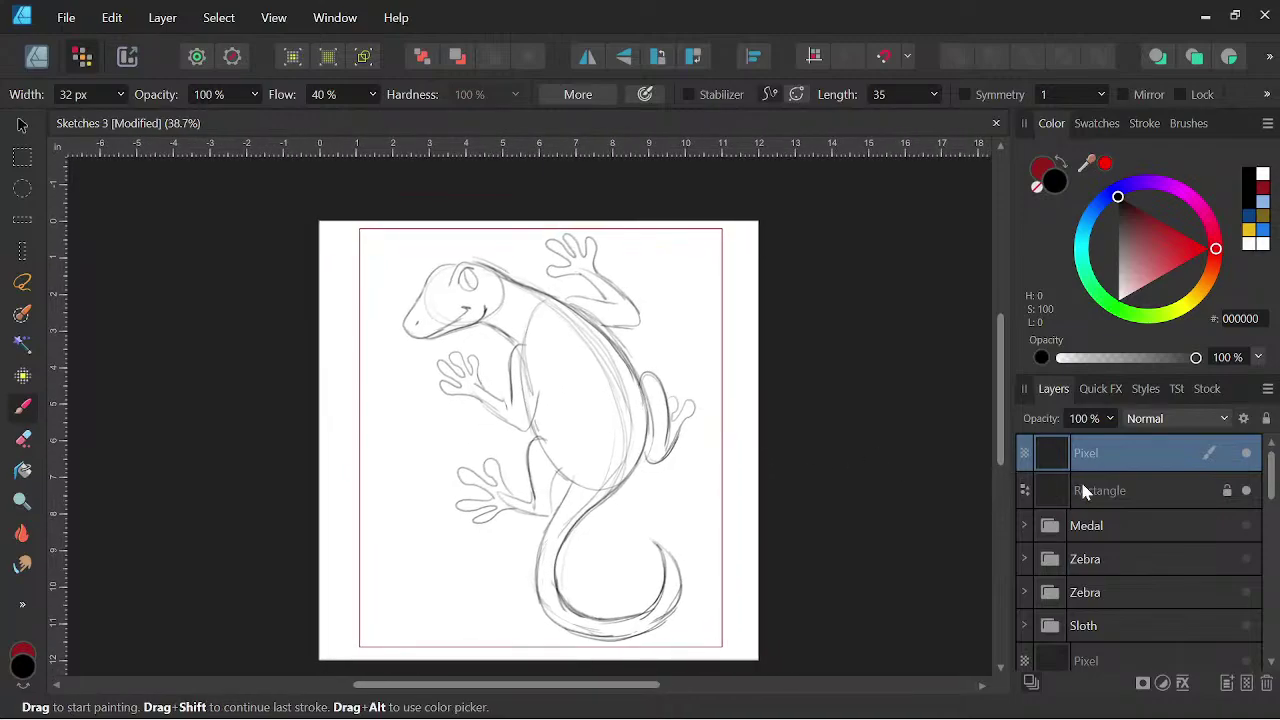
click(1246, 454)
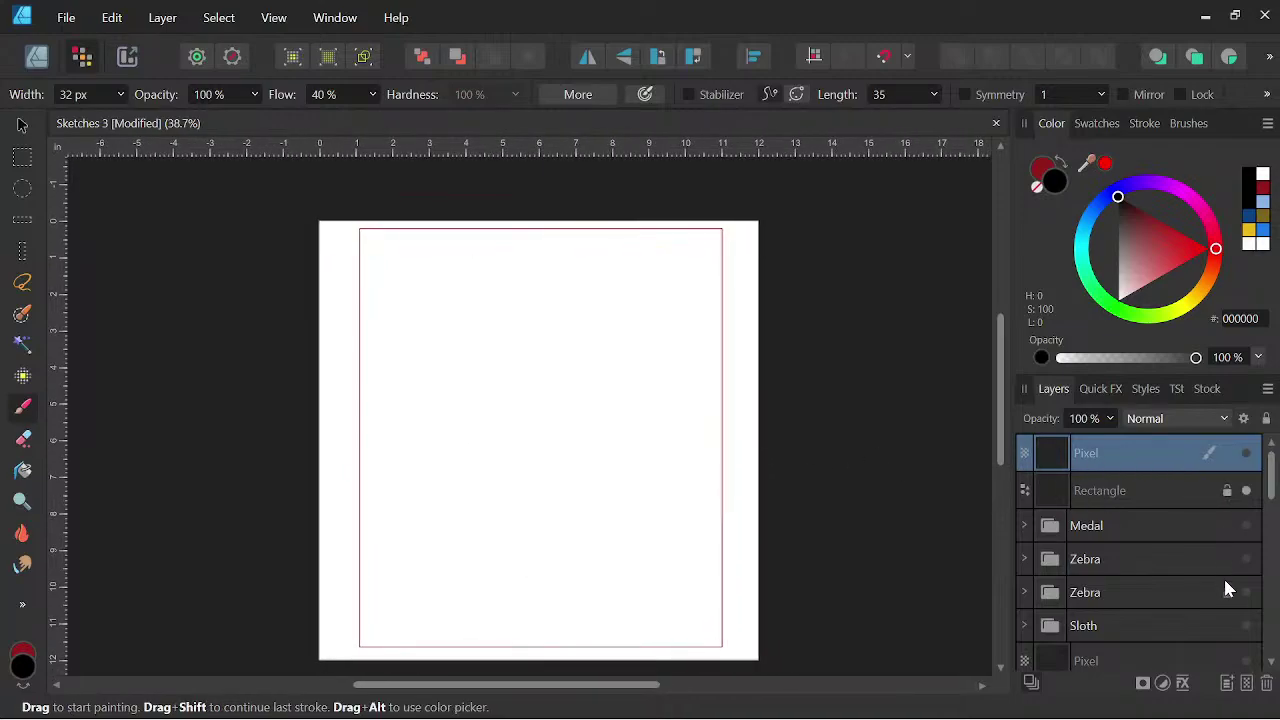
click(1228, 683)
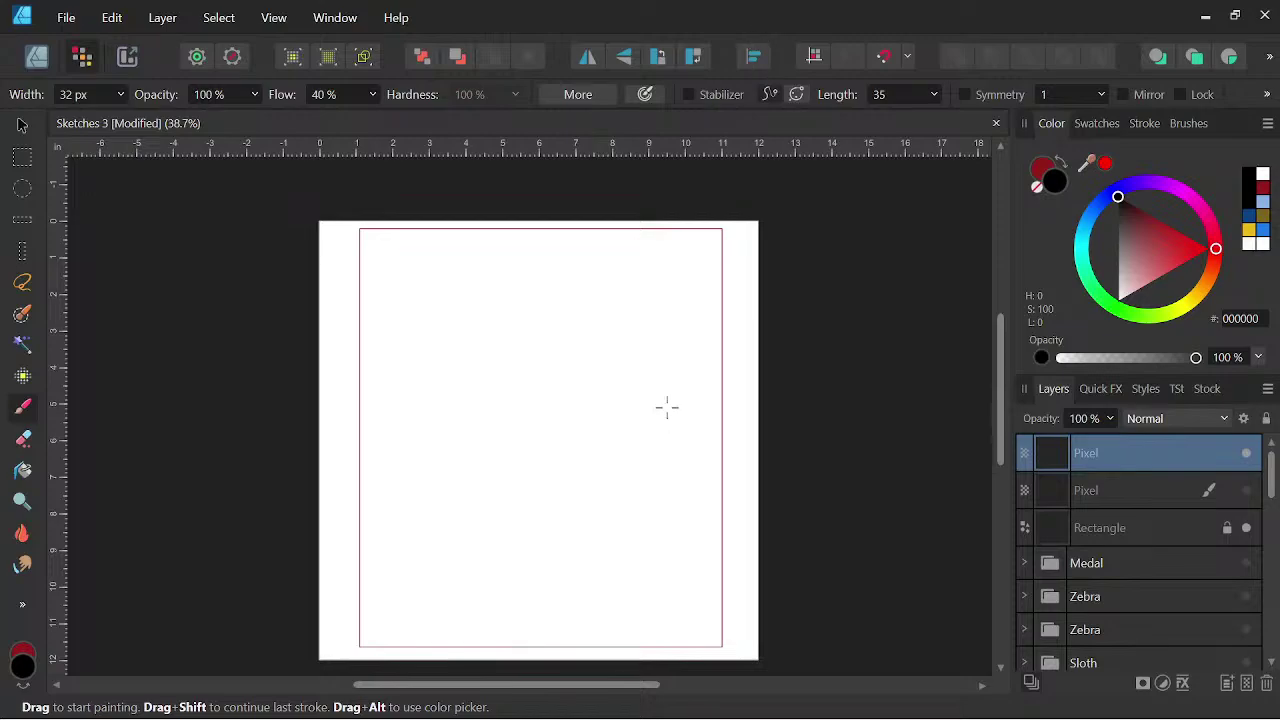
- Sketch a light S-shaped gesture line for a second lizard's tail and spine with the Paint Brush
key(space)
drag(691, 443, 711, 414)
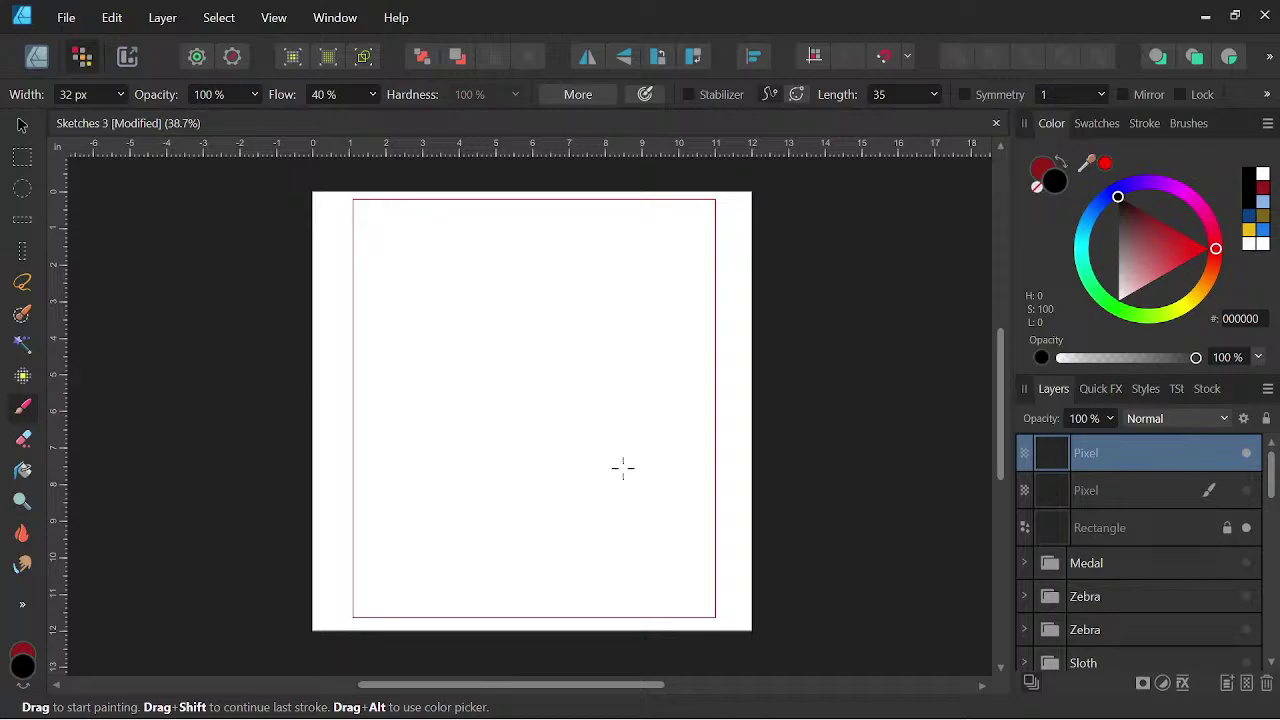
key(space)
drag(659, 437, 665, 450)
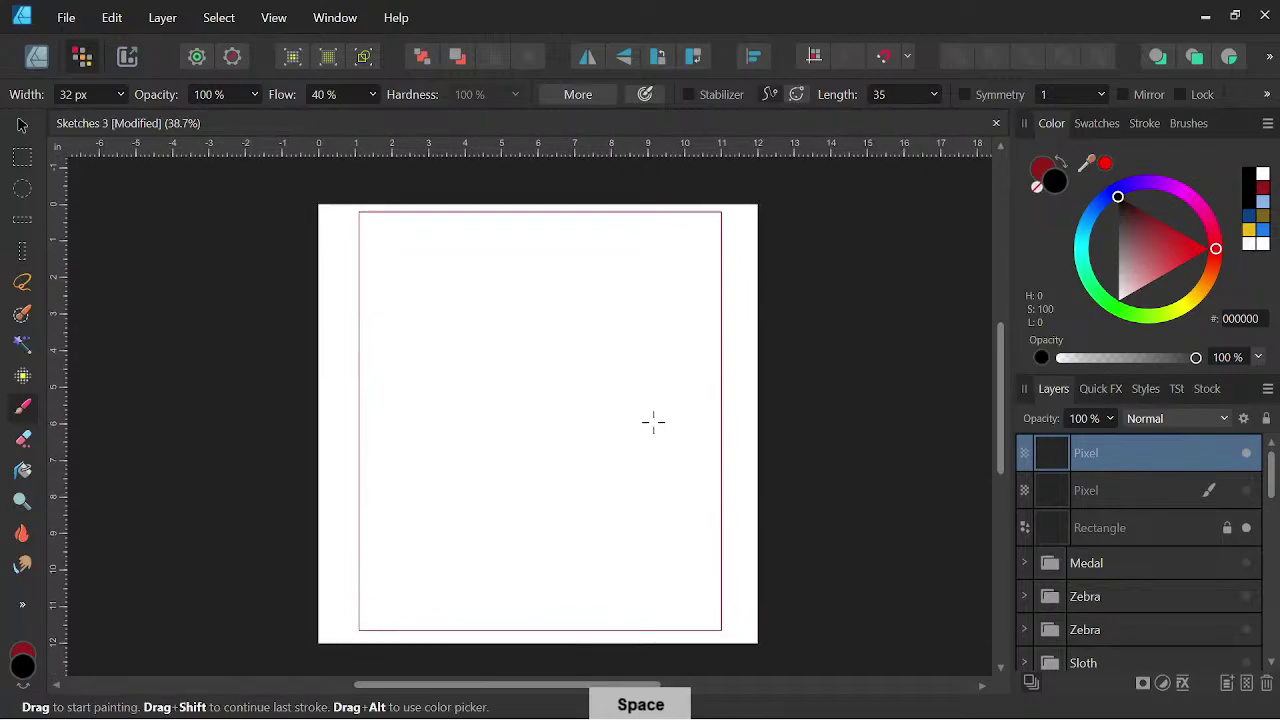
mouse_move(554, 231)
mouse_down()
mouse_move(414, 314)
mouse_move(428, 371)
mouse_up()
mouse_move(449, 243)
mouse_down()
mouse_move(453, 400)
mouse_move(444, 339)
mouse_move(453, 387)
mouse_move(523, 426)
mouse_up()
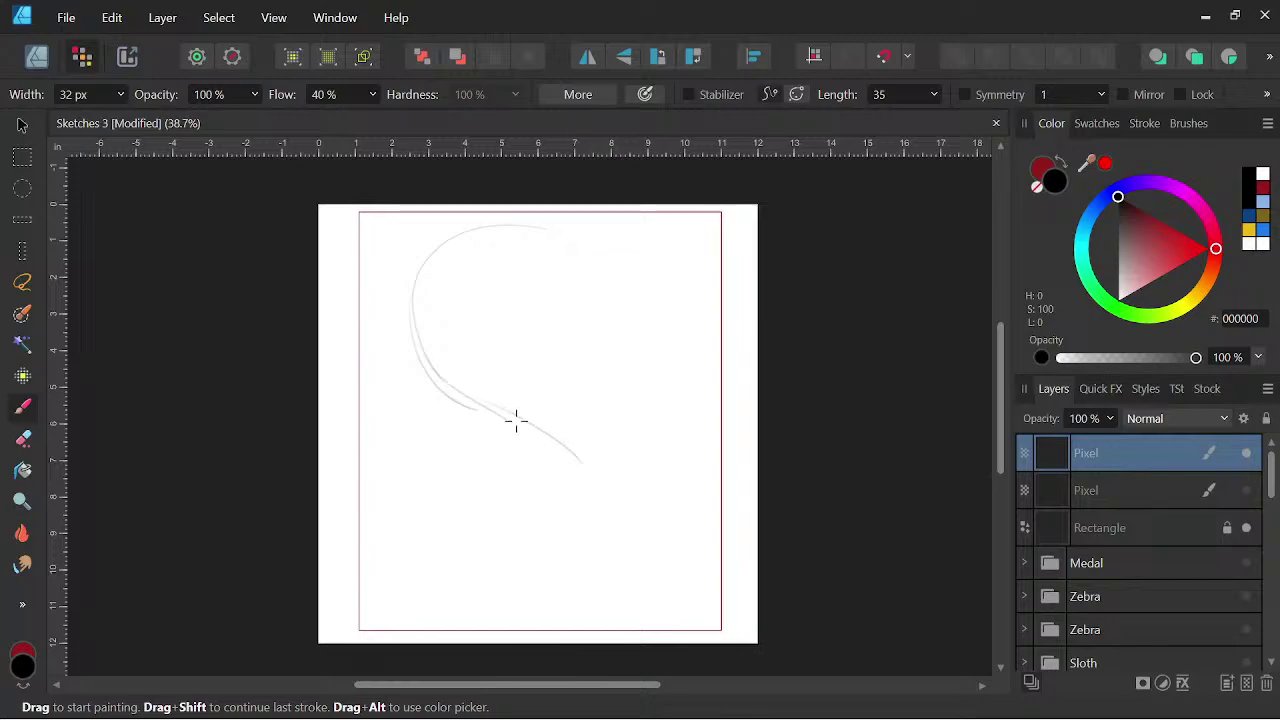
- Sketch the head at the gesture line's lower end, with two round bulging eyes, nostrils, jaw and chin
mouse_move(584, 534)
mouse_down()
mouse_move(669, 507)
mouse_move(598, 576)
mouse_move(613, 591)
mouse_move(585, 560)
mouse_up()
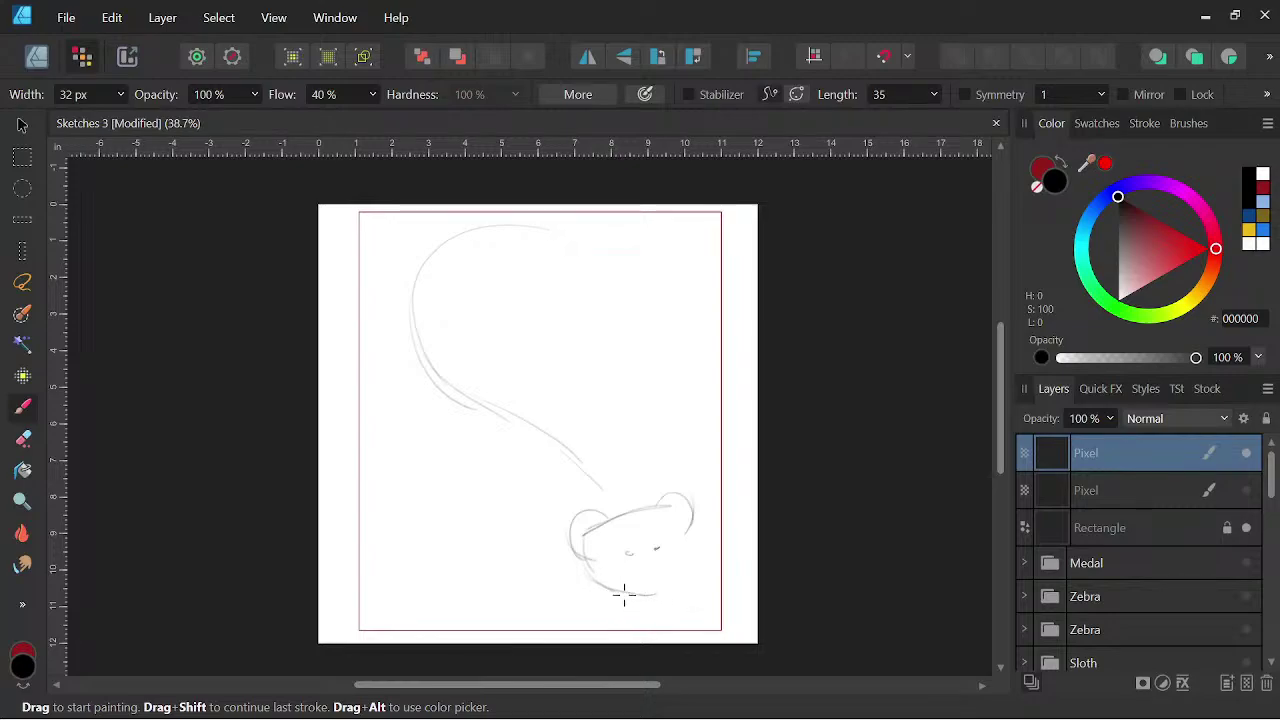
drag(590, 580, 642, 595)
mouse_move(605, 519)
mouse_down()
mouse_move(585, 557)
mouse_move(604, 518)
mouse_up()
mouse_move(670, 495)
mouse_down()
mouse_move(687, 528)
mouse_move(662, 494)
mouse_up()
drag(581, 543, 656, 512)
key(space)
drag(770, 522, 762, 501)
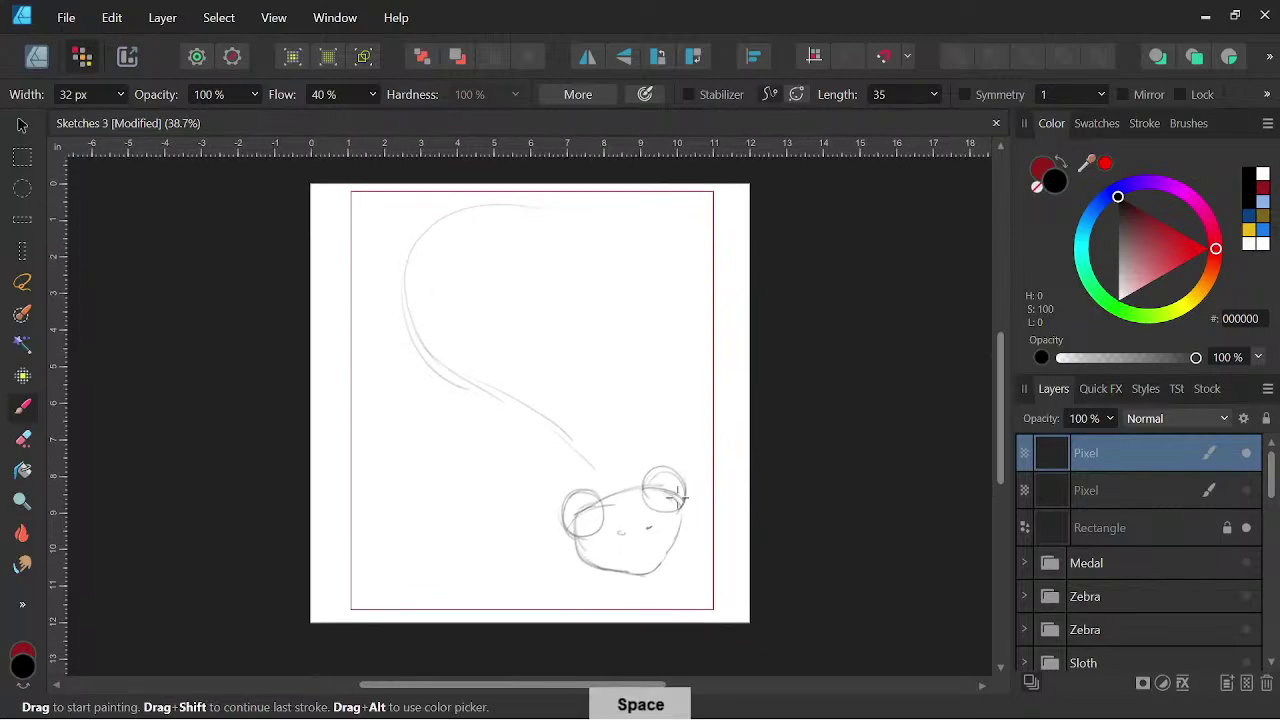
- Draw a curved smiling mouth and inner arcs inside both round eyes
drag(627, 555, 668, 530)
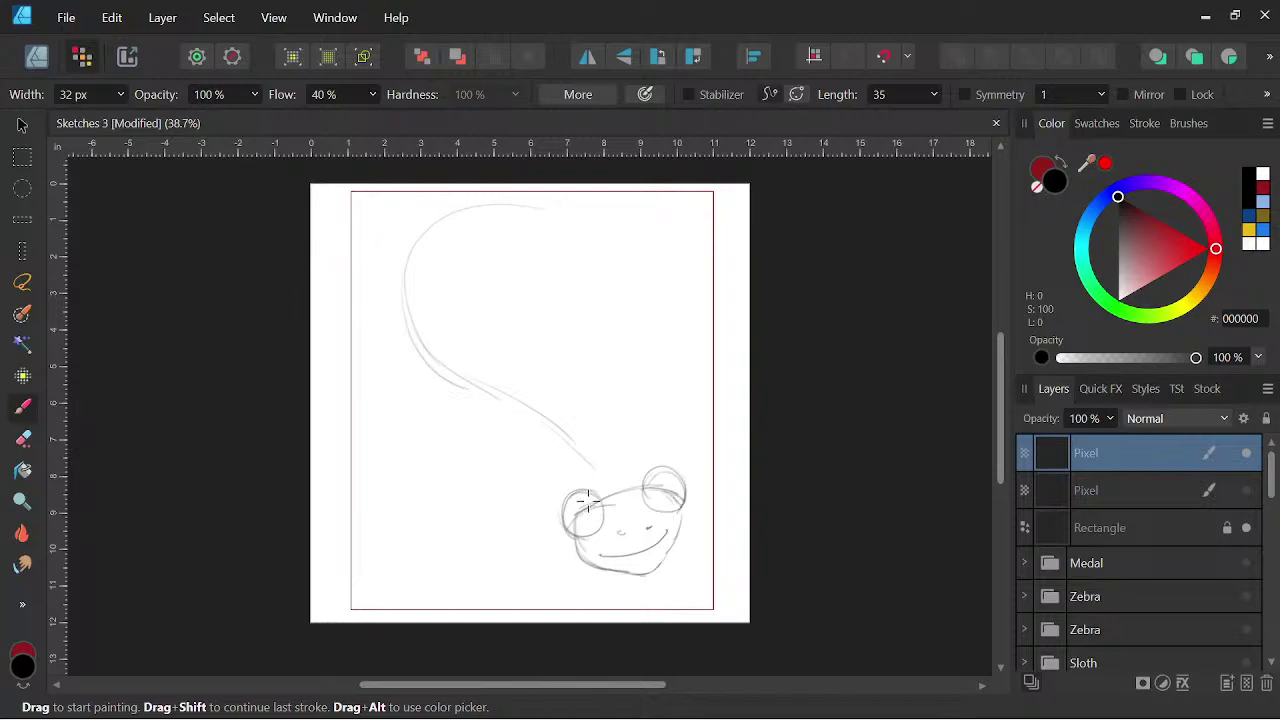
drag(586, 504, 573, 503)
mouse_move(665, 476)
mouse_down()
mouse_move(655, 485)
mouse_move(679, 500)
mouse_move(611, 515)
mouse_up()
key(space)
drag(741, 503, 738, 471)
key(space)
- Add curved forehead and snout lines between the eyes and short neck lines behind the head
drag(609, 529, 665, 518)
key(space)
drag(767, 494, 771, 501)
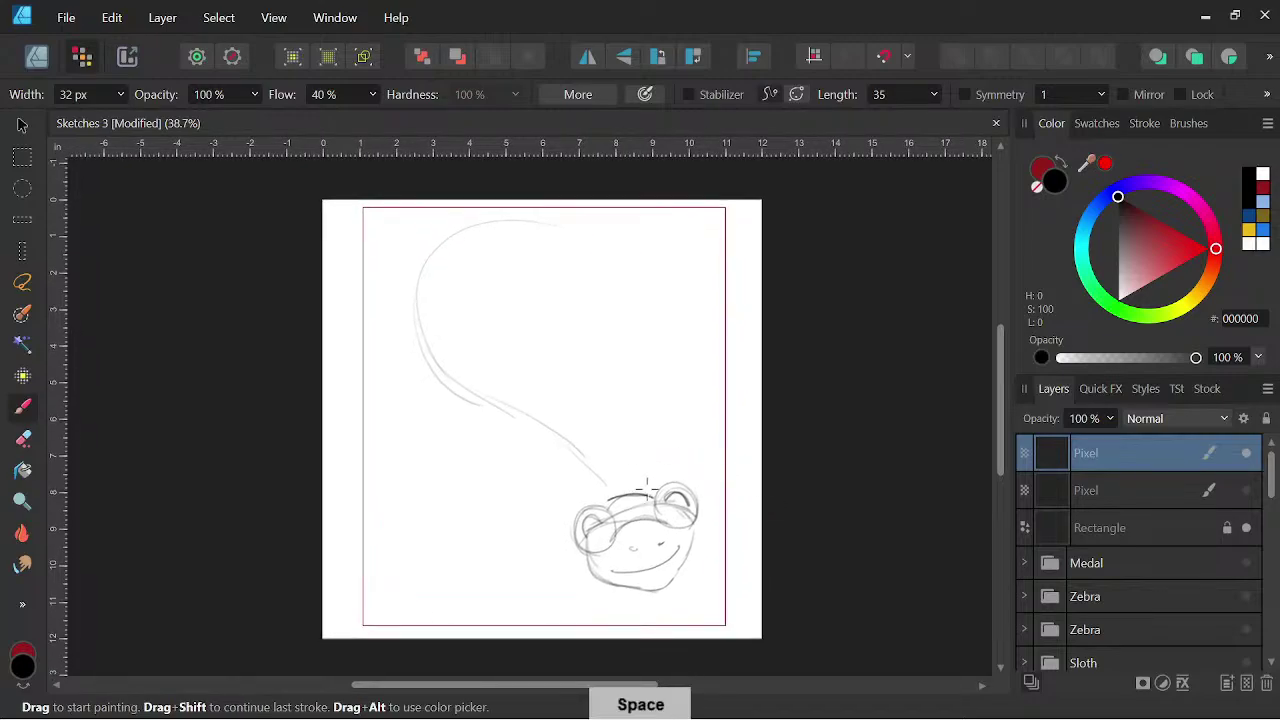
drag(618, 448, 632, 465)
mouse_move(587, 503)
mouse_down()
mouse_move(614, 431)
mouse_move(484, 354)
mouse_move(590, 505)
mouse_up()
mouse_move(620, 450)
mouse_down()
mouse_move(492, 347)
mouse_move(591, 499)
mouse_up()
mouse_move(592, 405)
mouse_down()
mouse_move(519, 360)
mouse_move(590, 503)
mouse_up()
key(space)
drag(733, 466, 756, 452)
key(space)
drag(766, 500, 739, 522)
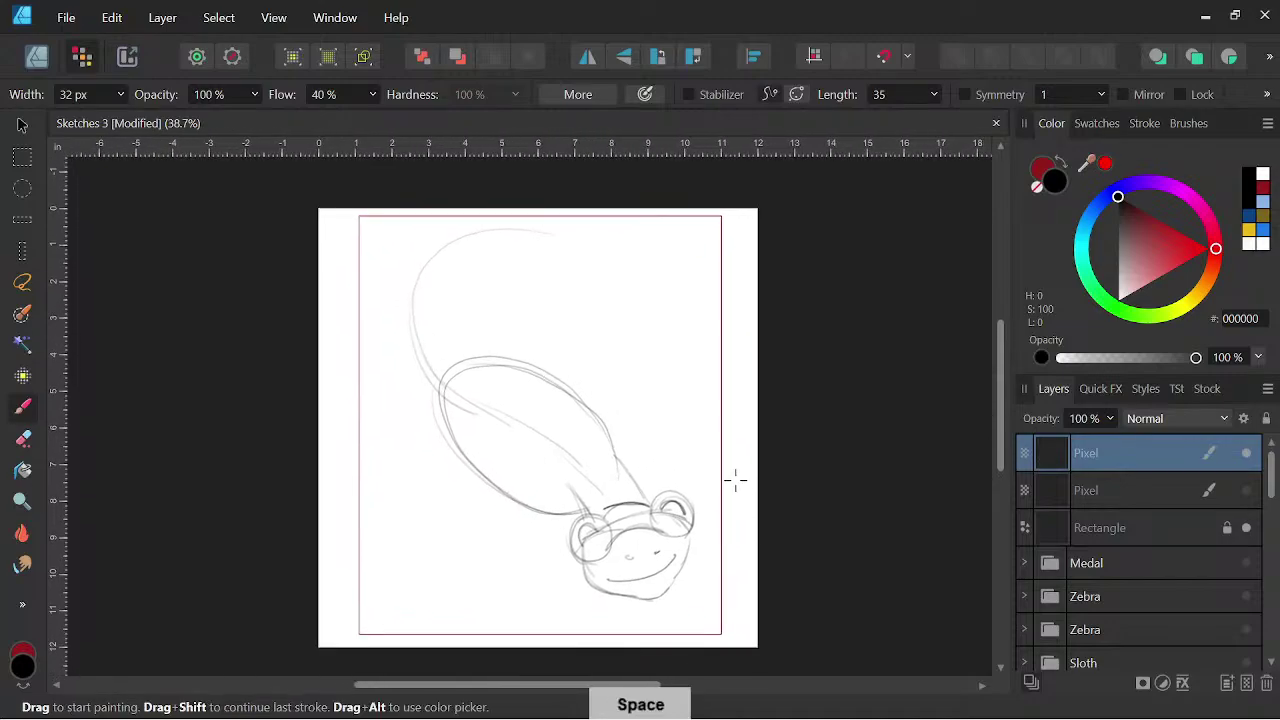
key(ctrl+z)
key(ctrl+z)
key(ctrl+z)
key(ctrl+z)
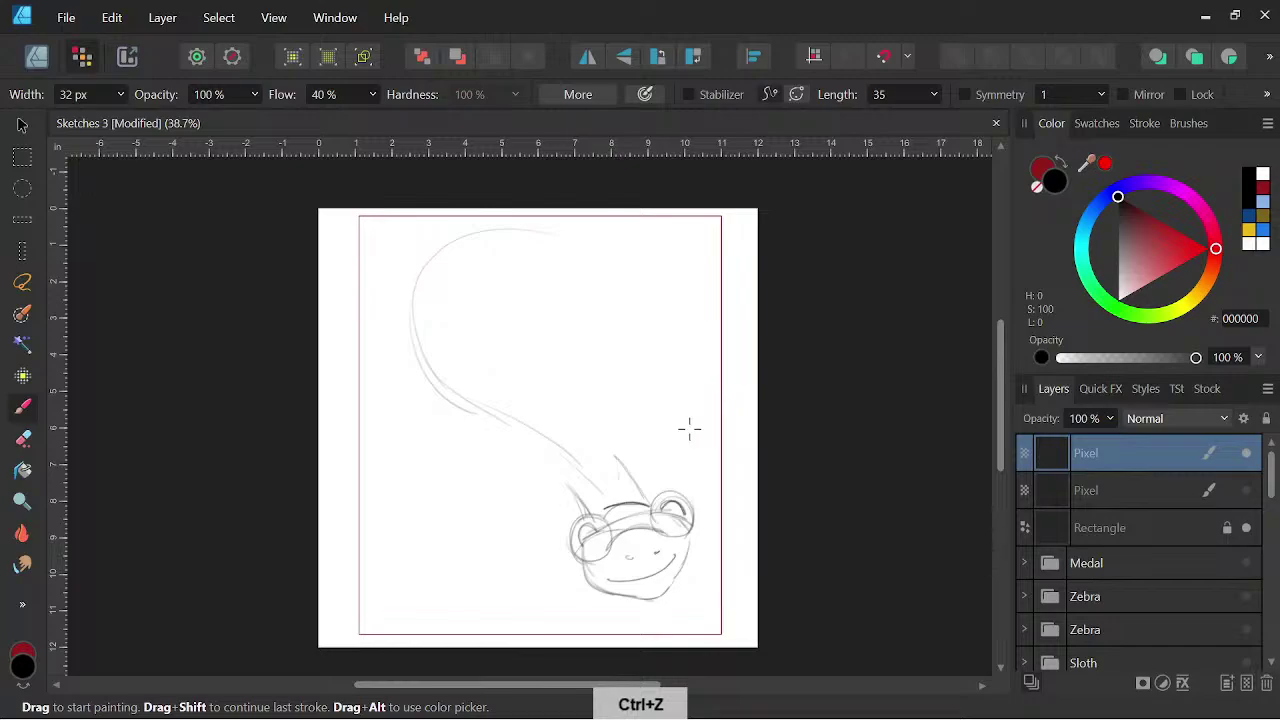
- Sketch a slanted oval for the body along the gesture line, ending at the neck
mouse_move(457, 358)
mouse_down()
mouse_move(502, 362)
mouse_move(612, 442)
mouse_up()
mouse_move(457, 358)
mouse_down()
mouse_move(485, 457)
mouse_move(448, 401)
mouse_move(529, 475)
mouse_move(501, 473)
mouse_move(568, 490)
mouse_move(598, 420)
mouse_up()
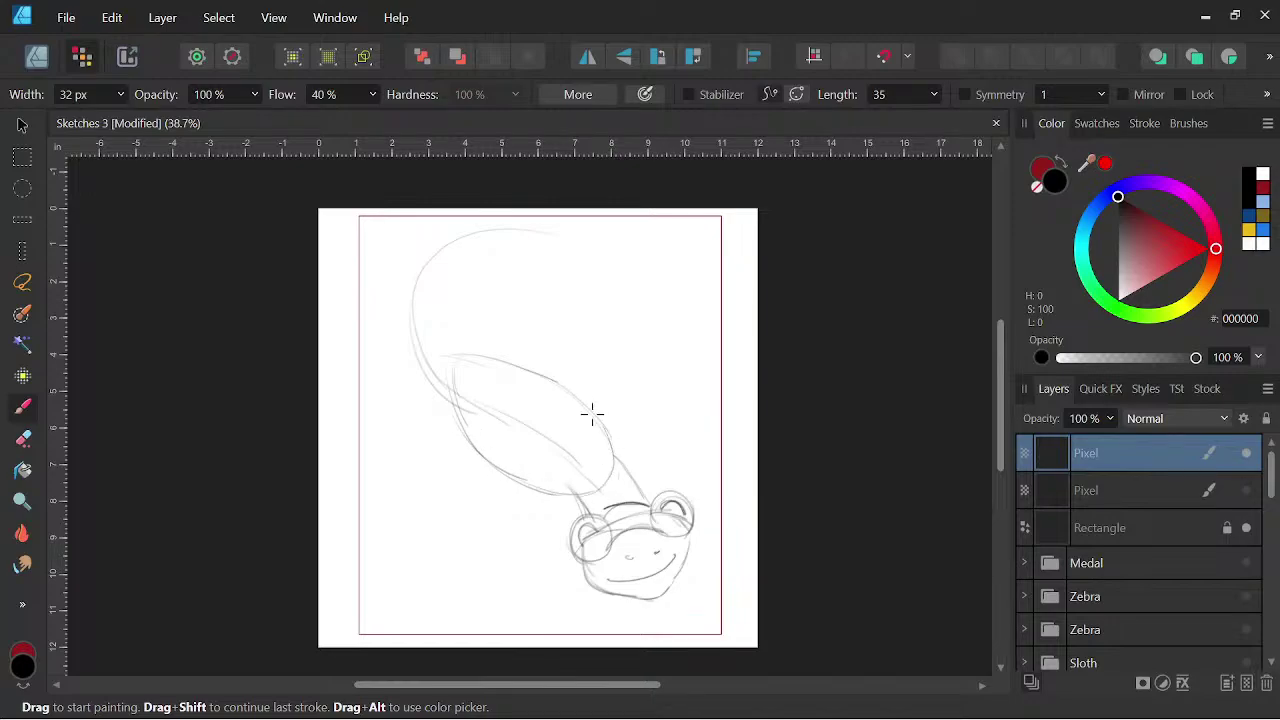
mouse_move(454, 411)
mouse_down()
mouse_move(463, 360)
mouse_move(524, 367)
mouse_move(603, 423)
mouse_move(613, 447)
mouse_up()
- Sketch the two bent front legs on either side of the body near the neck
mouse_move(555, 487)
mouse_down()
mouse_move(491, 497)
mouse_move(492, 475)
mouse_move(506, 528)
mouse_move(490, 513)
mouse_move(520, 542)
mouse_move(505, 501)
mouse_move(531, 530)
mouse_up()
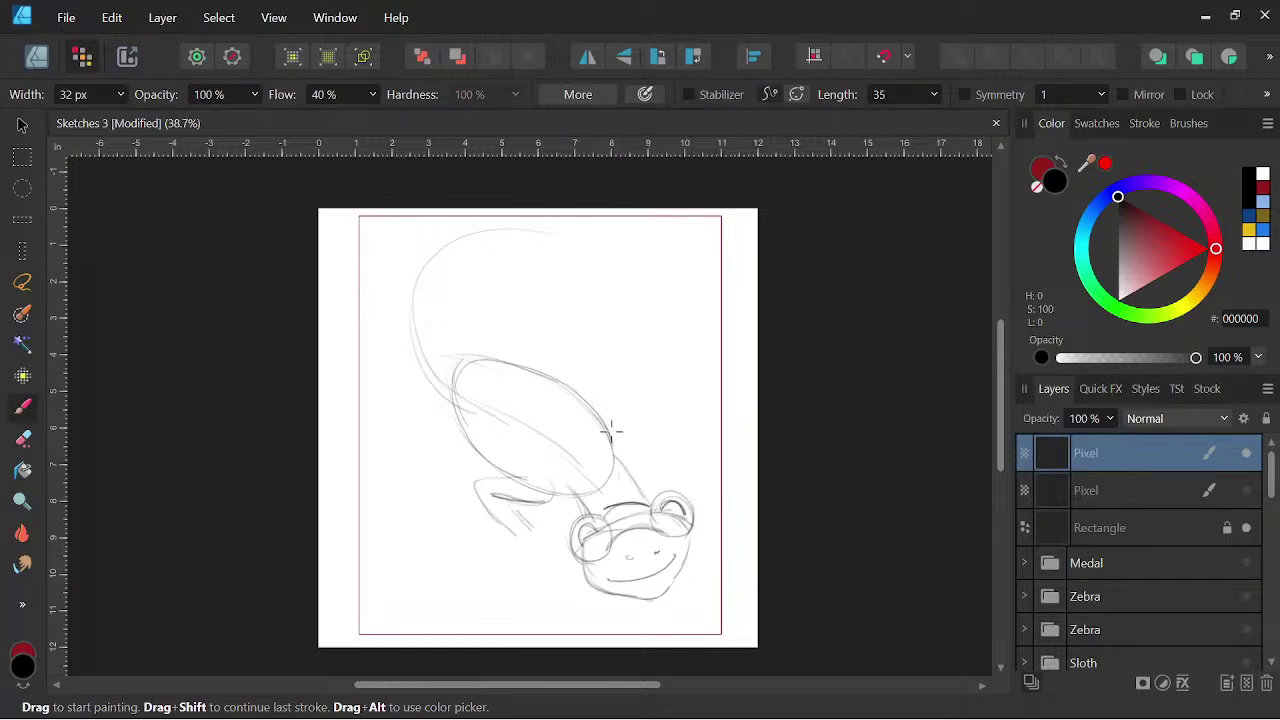
drag(636, 378, 659, 388)
click(672, 384)
- Select the head freehand, rotate it slightly counterclockwise and deselect
key(space)
drag(759, 513, 753, 494)
click(22, 282)
mouse_move(672, 591)
mouse_down()
mouse_move(701, 507)
mouse_move(674, 453)
mouse_move(596, 481)
mouse_move(543, 542)
mouse_move(643, 597)
mouse_move(655, 565)
mouse_up()
click(22, 124)
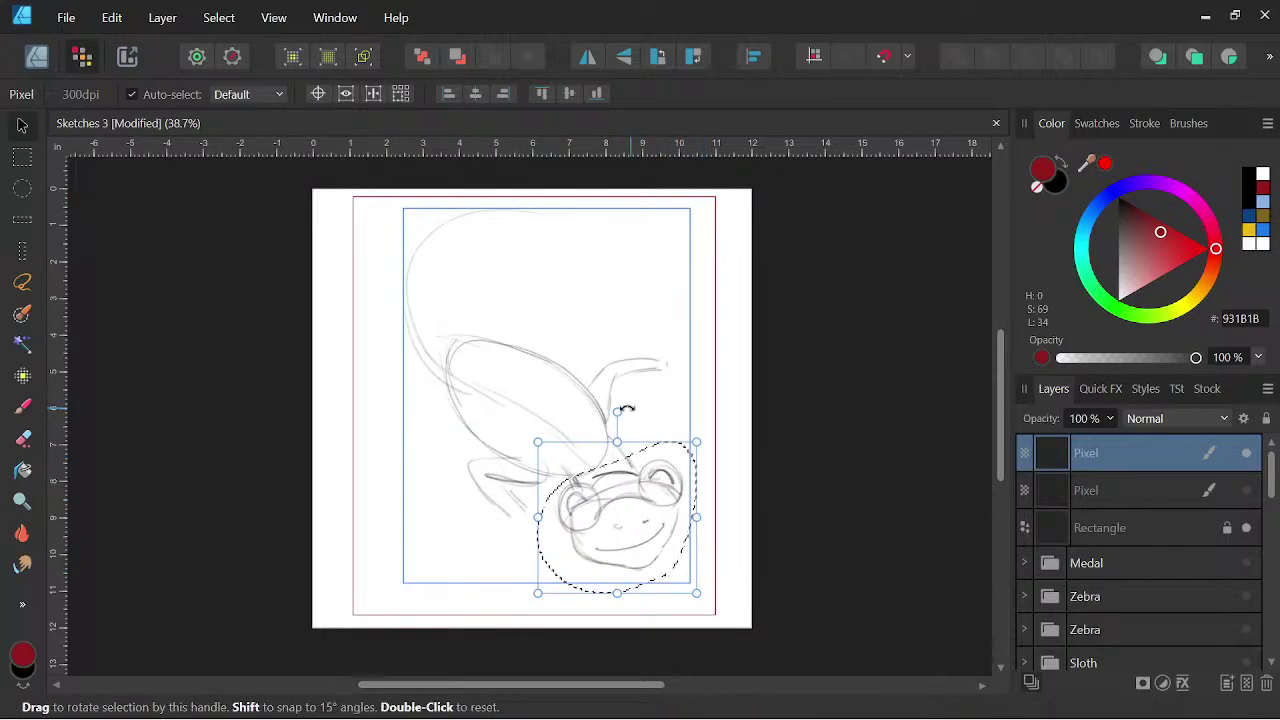
drag(618, 410, 614, 402)
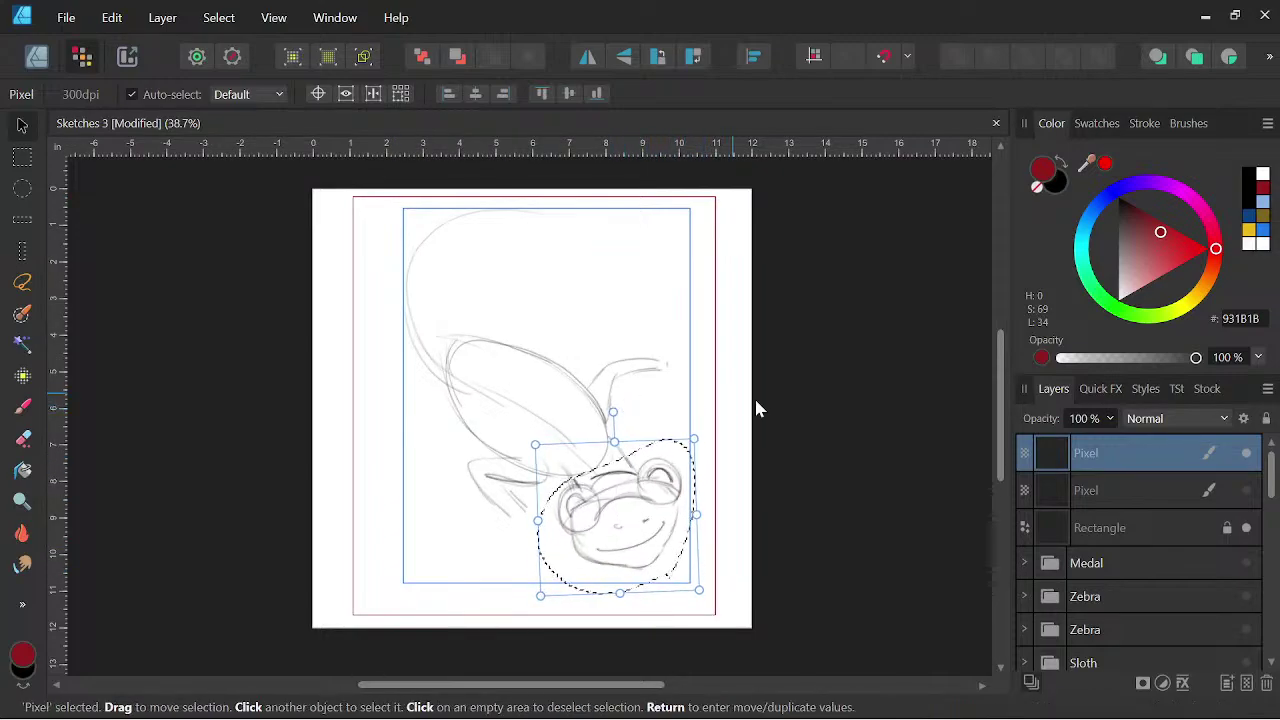
key(space)
drag(823, 489, 838, 497)
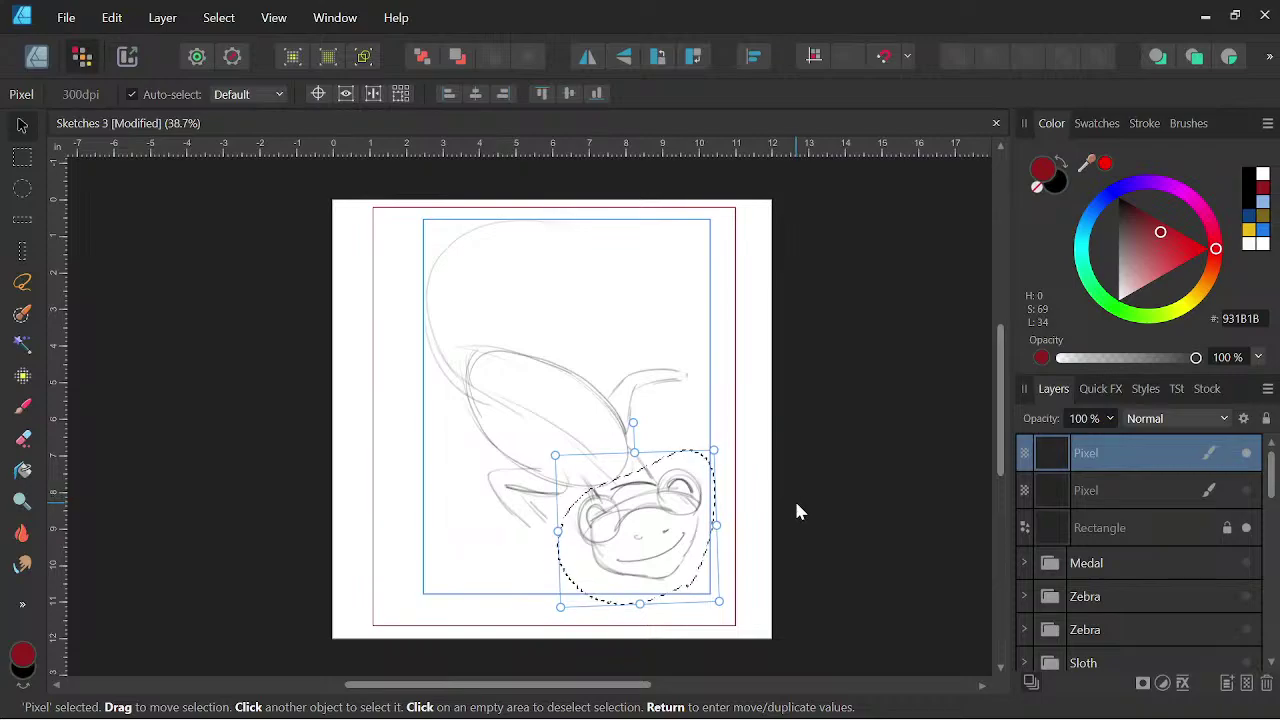
key(ctrl+d)
key(space)
drag(788, 488, 788, 497)
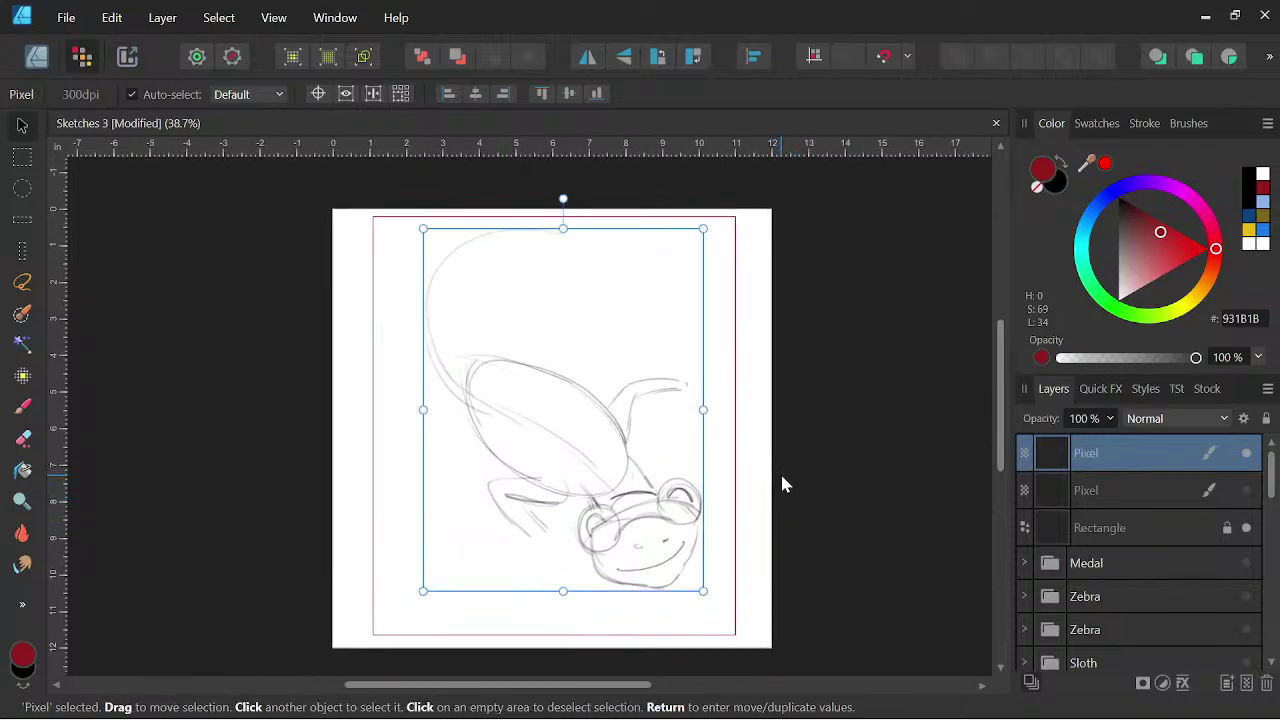
- Draw the first fingers on the far front leg and sketch both hind legs in black with the Paint Brush
key(b)
key(x)
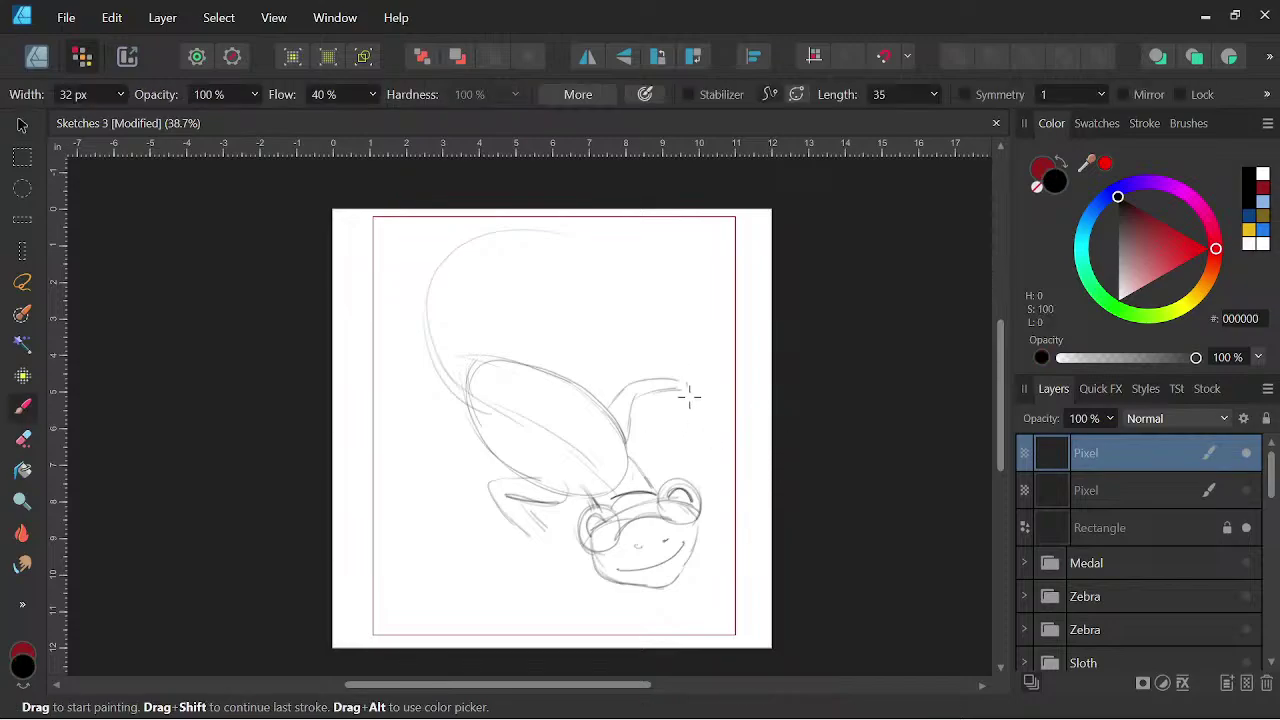
drag(670, 393, 699, 417)
mouse_move(486, 357)
mouse_down()
mouse_move(531, 330)
mouse_move(588, 341)
mouse_up()
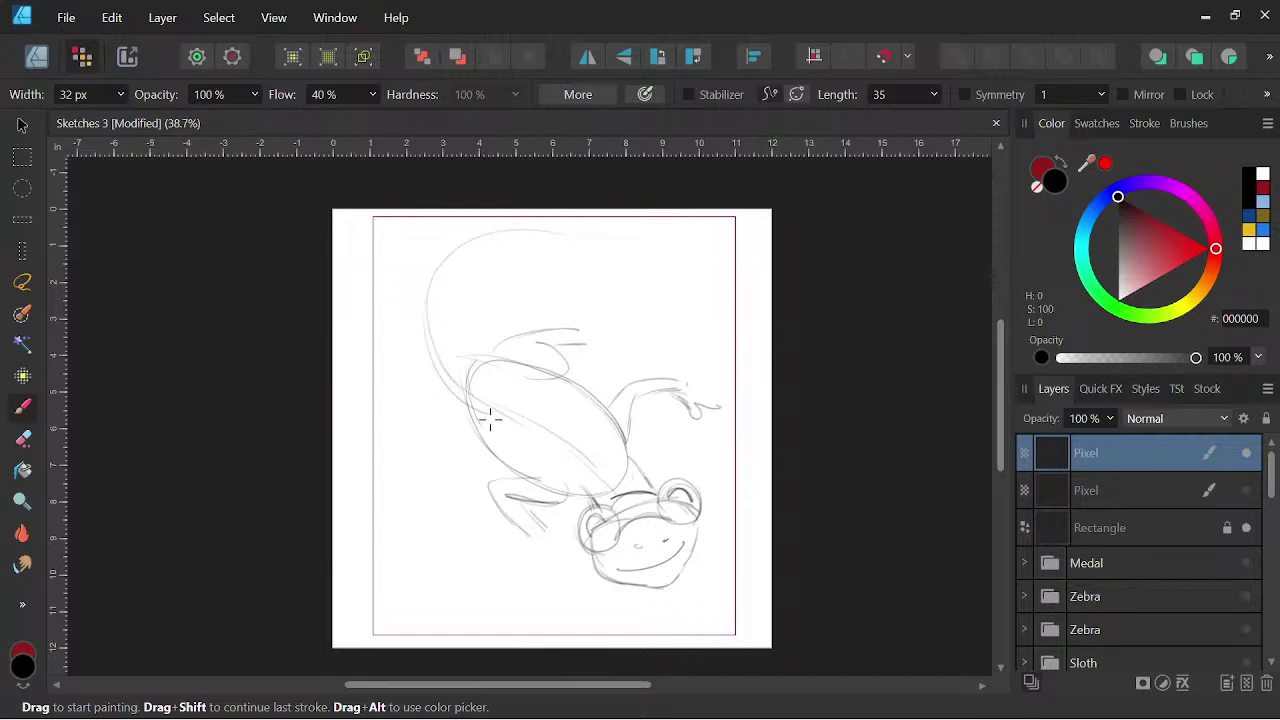
mouse_move(496, 455)
mouse_down()
mouse_move(458, 398)
mouse_move(445, 410)
mouse_move(459, 402)
mouse_move(443, 396)
mouse_move(437, 478)
mouse_move(444, 487)
mouse_move(474, 470)
mouse_up()
- Erase the inner arcs and overlapping lines inside both eye circles
key(space)
drag(799, 522, 828, 475)
key(space)
key(e)
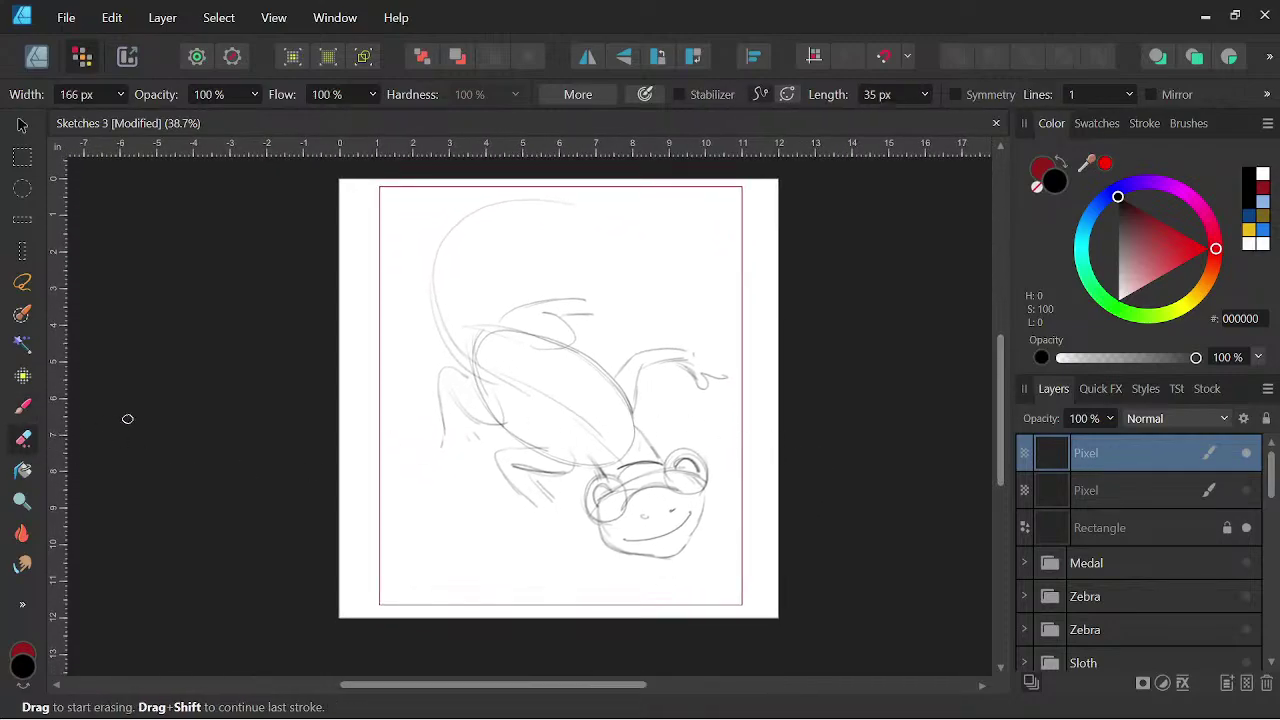
drag(604, 495, 597, 510)
mouse_move(672, 467)
mouse_down()
mouse_move(678, 481)
mouse_move(689, 462)
mouse_up()
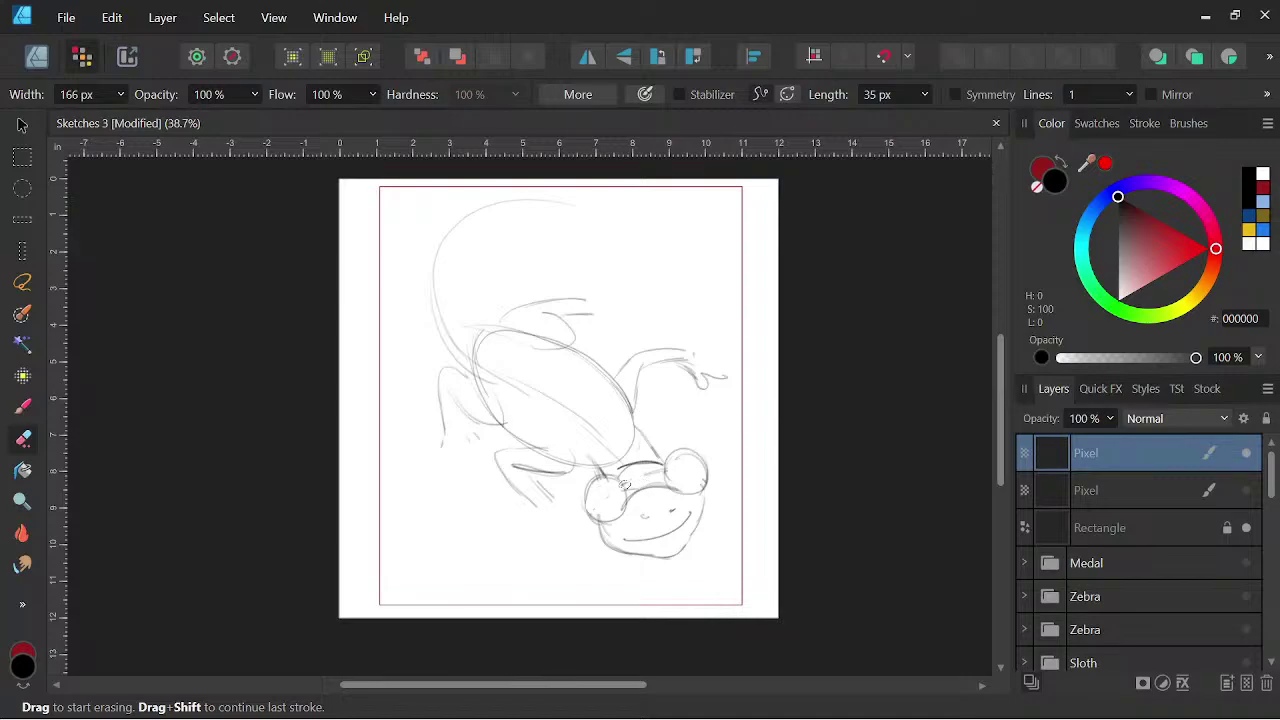
key(space)
drag(763, 497, 764, 503)
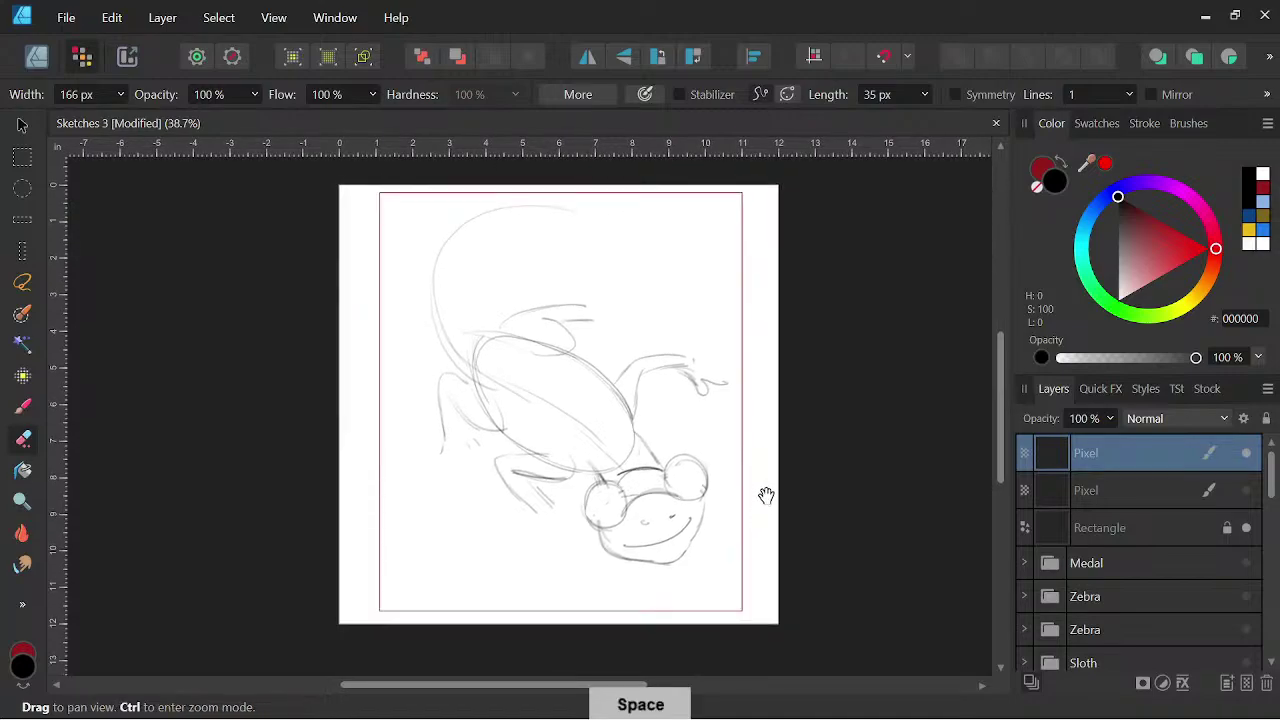
- Draw eyelid lines and narrow oval pupils inside both eyes with the Paint Brush
click(30, 403)
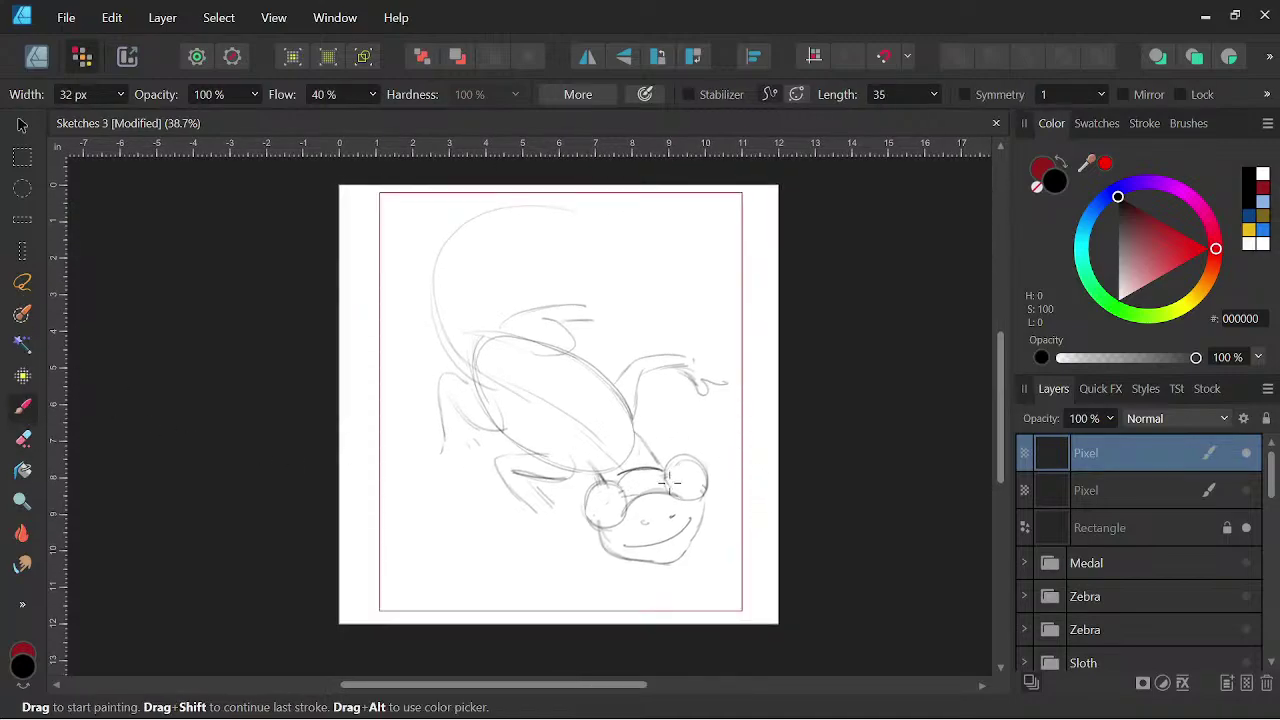
mouse_move(667, 466)
mouse_down()
mouse_move(617, 486)
mouse_move(690, 462)
mouse_up()
mouse_move(590, 508)
mouse_down()
mouse_move(624, 490)
mouse_move(600, 500)
mouse_up()
mouse_move(703, 478)
mouse_down()
mouse_move(670, 466)
mouse_move(710, 482)
mouse_move(676, 494)
mouse_move(714, 488)
mouse_up()
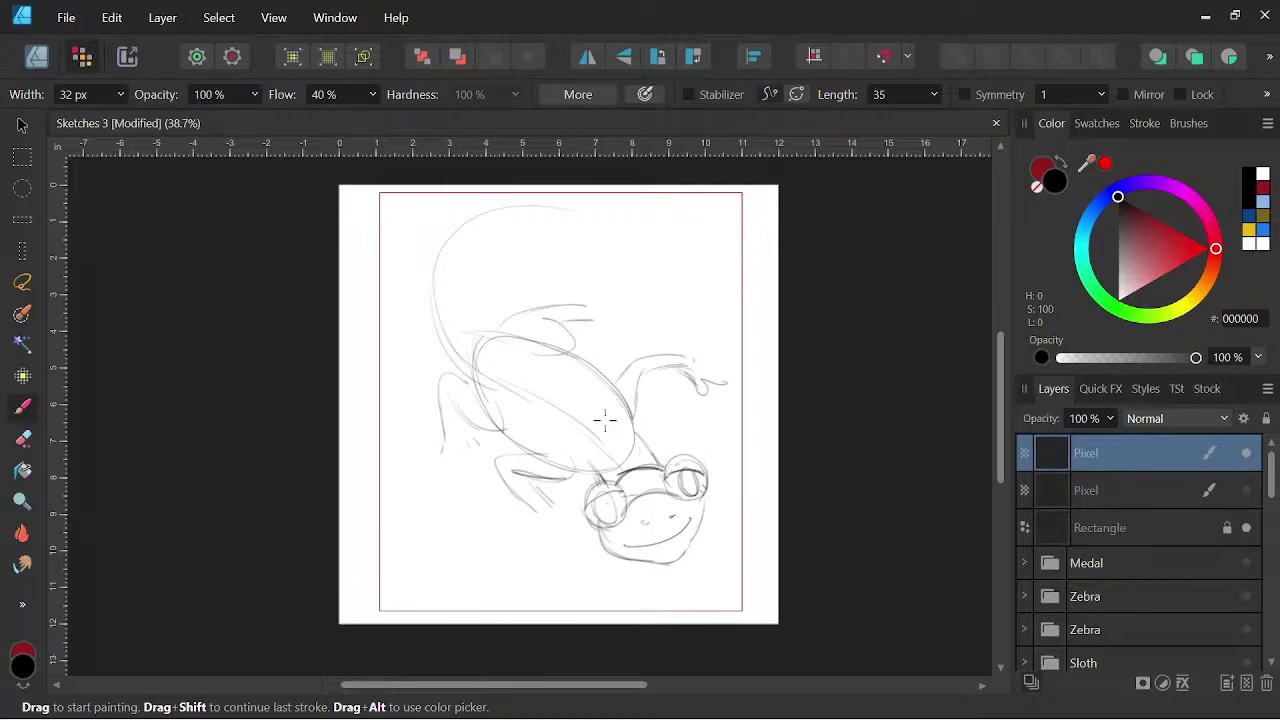
- Sketch rough fingers and toes on the near front foot and the far hind foot
drag(552, 504, 570, 510)
key(space)
drag(591, 294, 615, 292)
drag(587, 330, 622, 335)
- Draw the inner and outer outlines of the curved tail, from the body to its tip
mouse_move(494, 335)
mouse_down()
mouse_move(460, 292)
mouse_move(479, 331)
mouse_move(522, 206)
mouse_move(465, 247)
mouse_move(579, 210)
mouse_move(512, 206)
mouse_move(453, 273)
mouse_move(497, 337)
mouse_up()
mouse_move(577, 207)
mouse_down()
mouse_move(466, 217)
mouse_move(438, 340)
mouse_move(435, 325)
mouse_up()
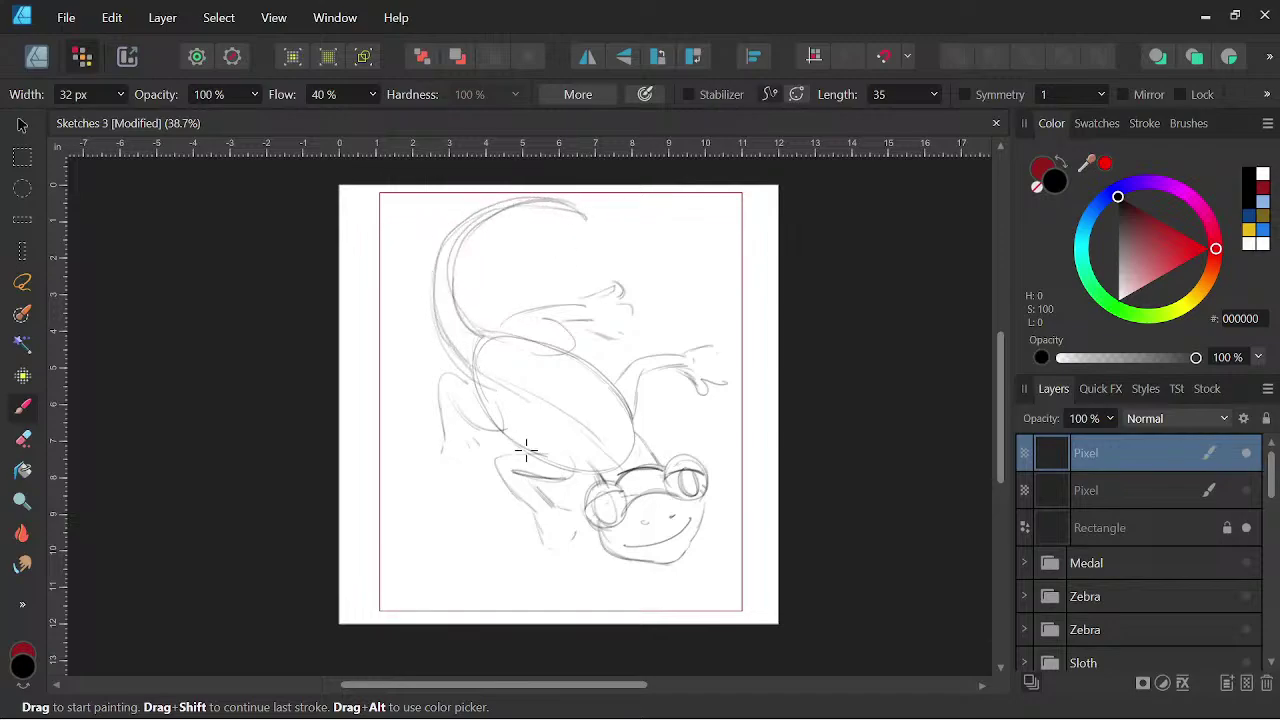
- Darken the contours of both eyes and their pupils
key(space)
drag(834, 543, 829, 549)
mouse_move(610, 530)
mouse_down()
mouse_move(600, 500)
mouse_move(605, 515)
mouse_move(662, 482)
mouse_up()
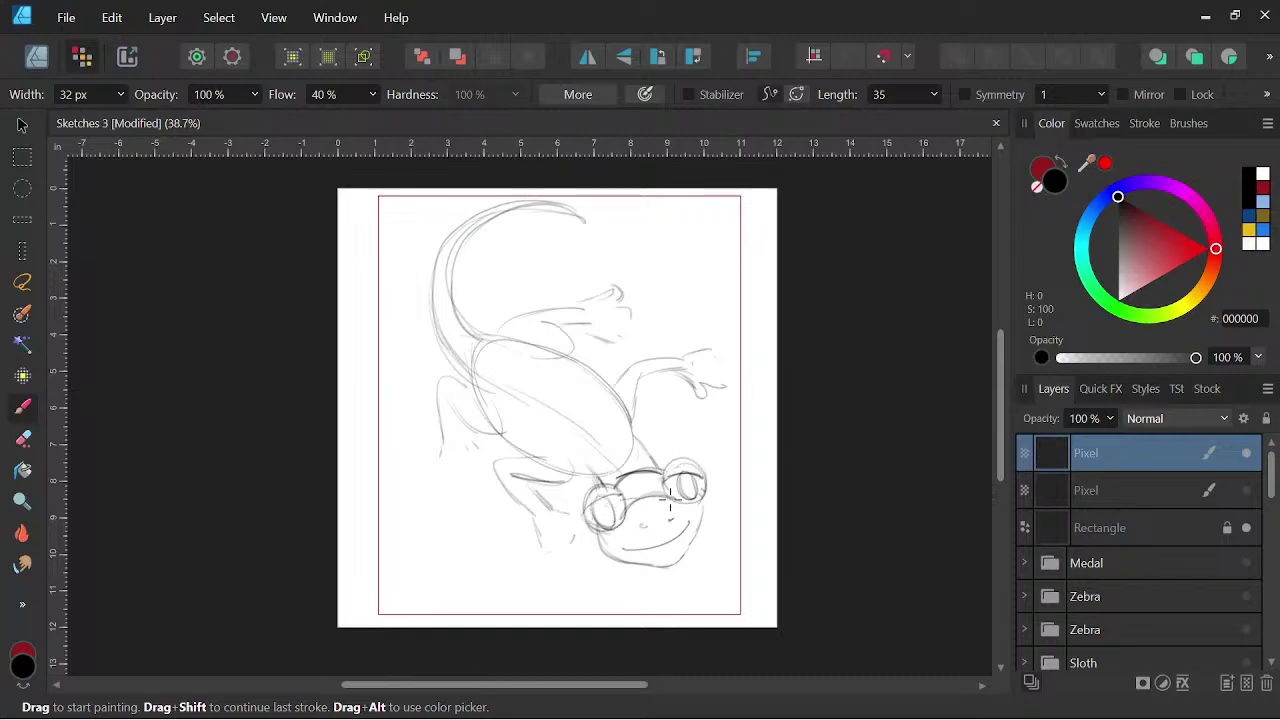
- Select the lizard's head with a freehand selection, rotate it slightly counter-clockwise, move it closer to the body, and deselect
key(space)
drag(767, 502, 766, 481)
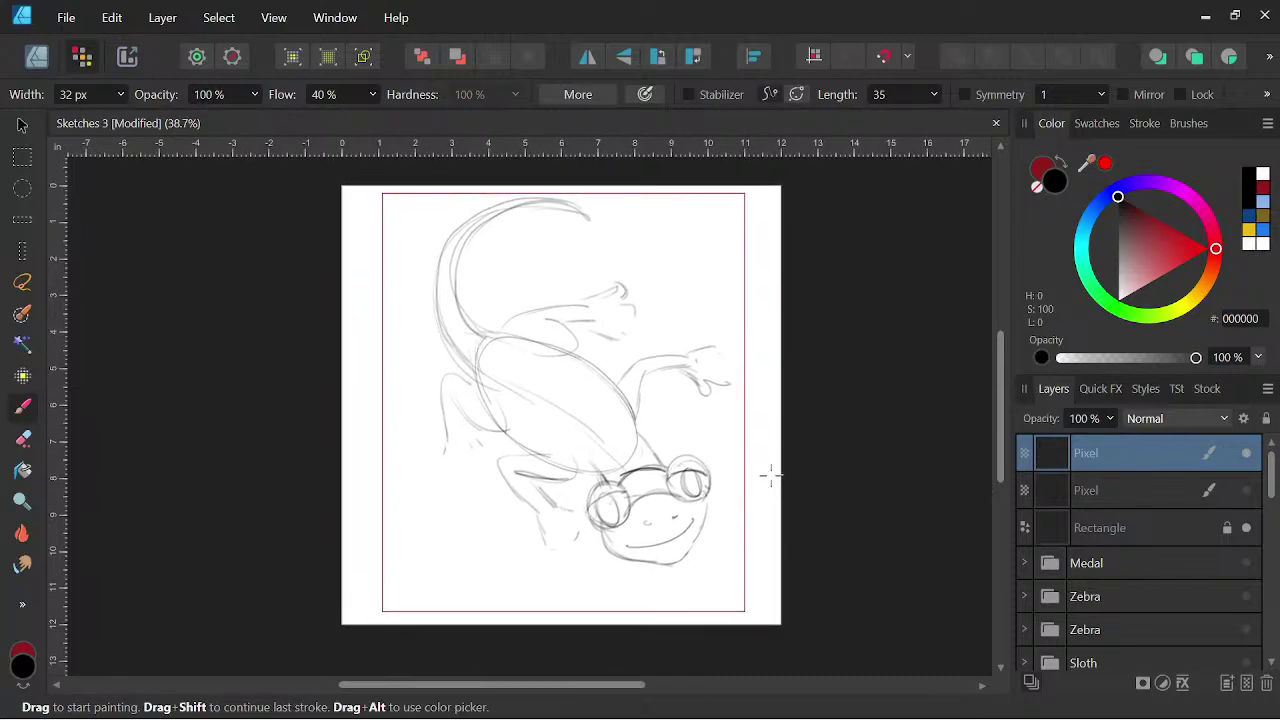
click(22, 287)
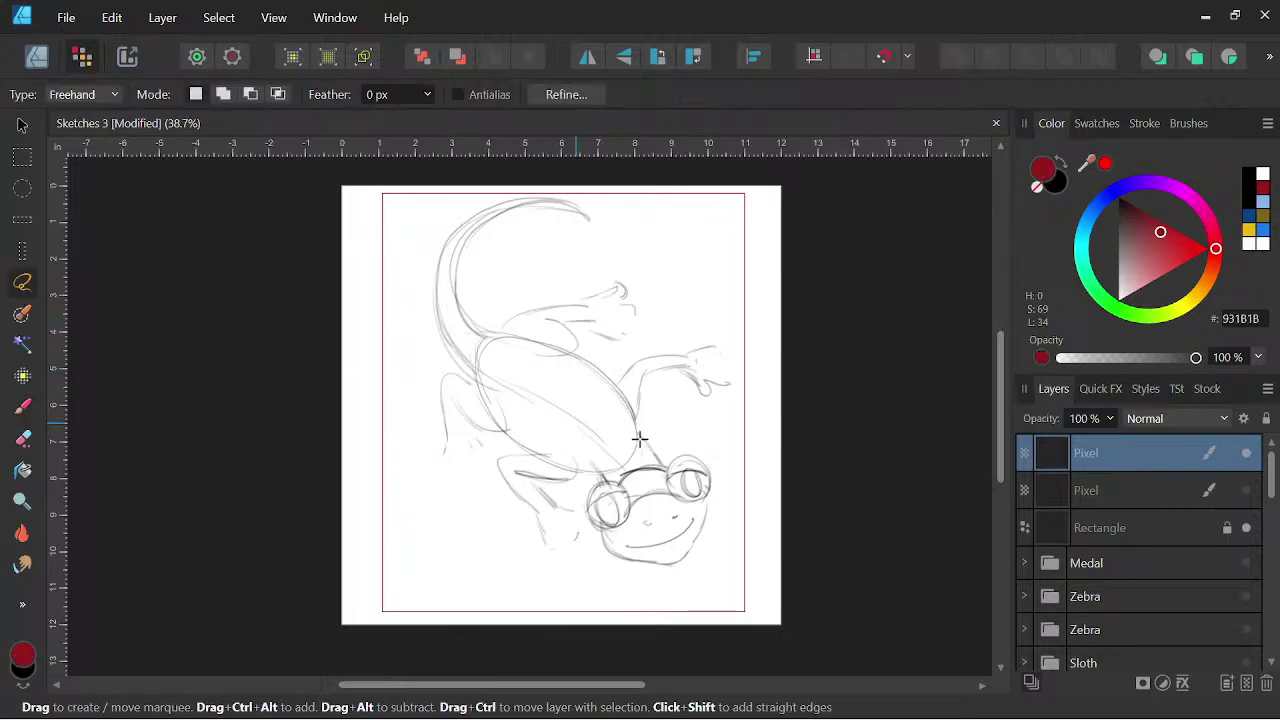
mouse_move(703, 453)
mouse_down()
mouse_move(591, 486)
mouse_move(663, 583)
mouse_move(705, 450)
mouse_move(743, 435)
mouse_up()
click(22, 124)
drag(585, 583, 573, 594)
drag(657, 405, 652, 405)
drag(680, 533, 671, 529)
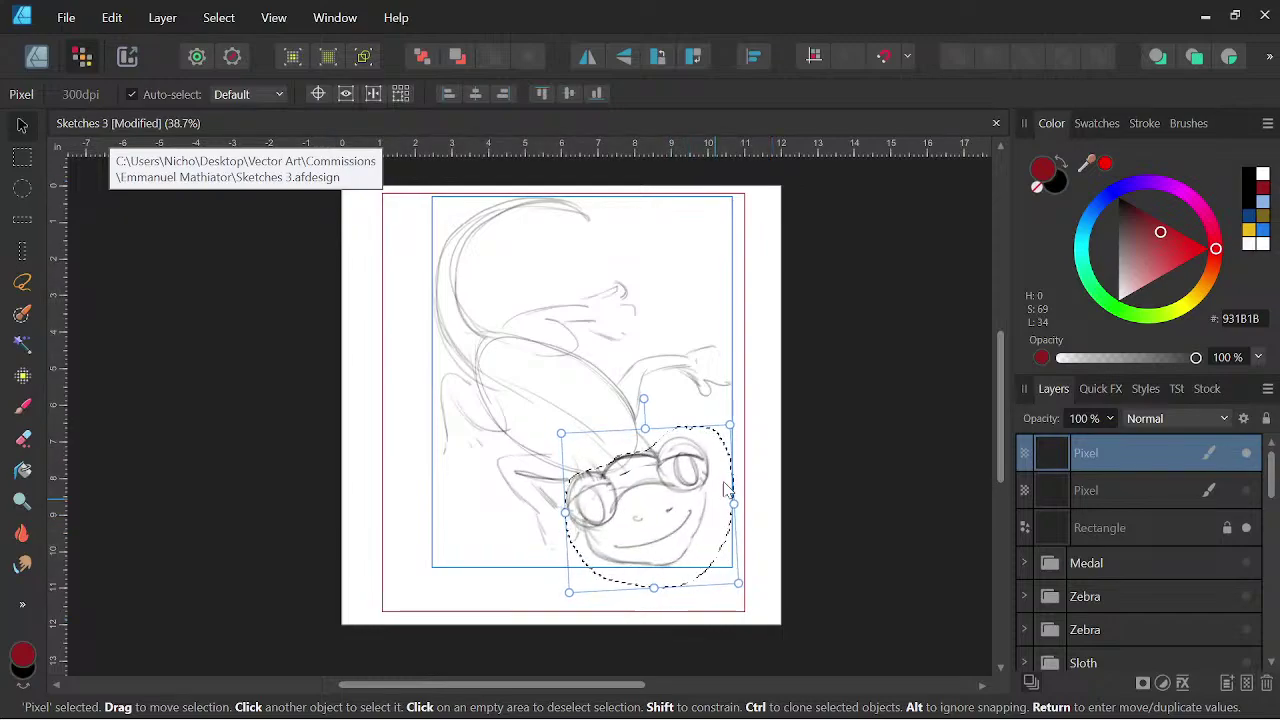
drag(834, 474, 797, 484)
key(ctrl+d)
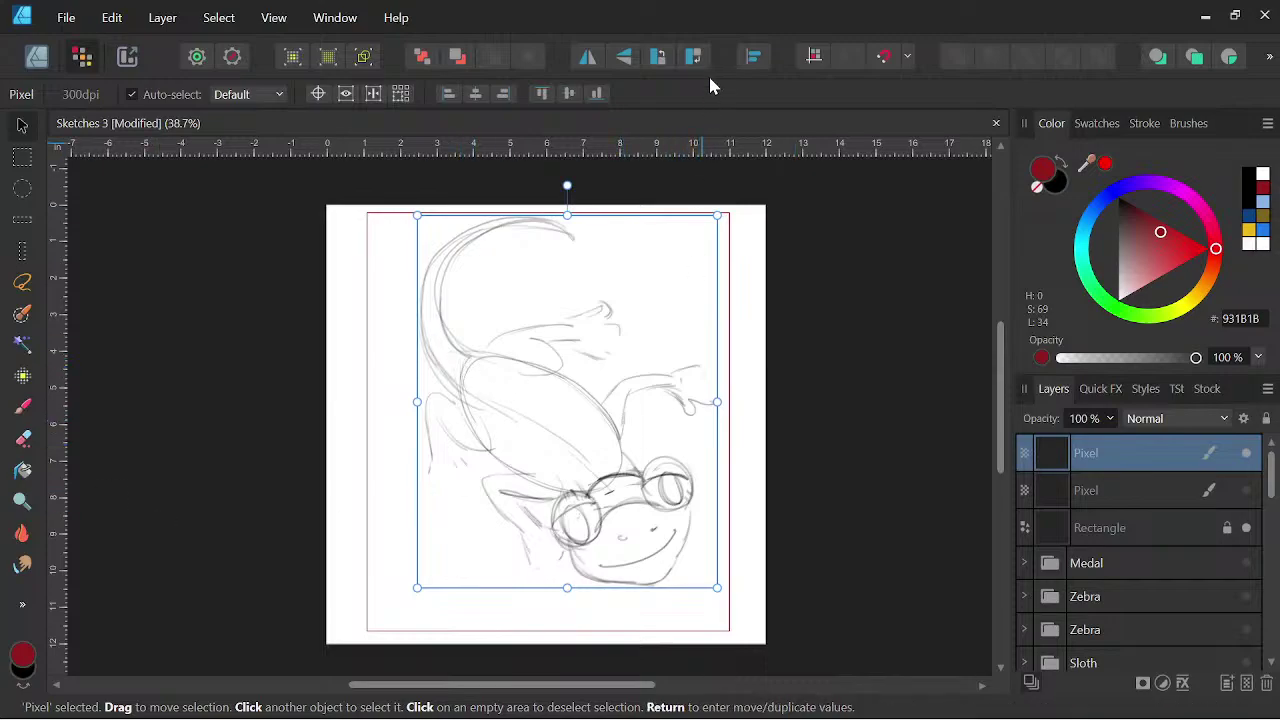
- Compare the two lizard sketches by switching the visibility of their pixel layers
click(1246, 453)
click(1246, 490)
click(1246, 491)
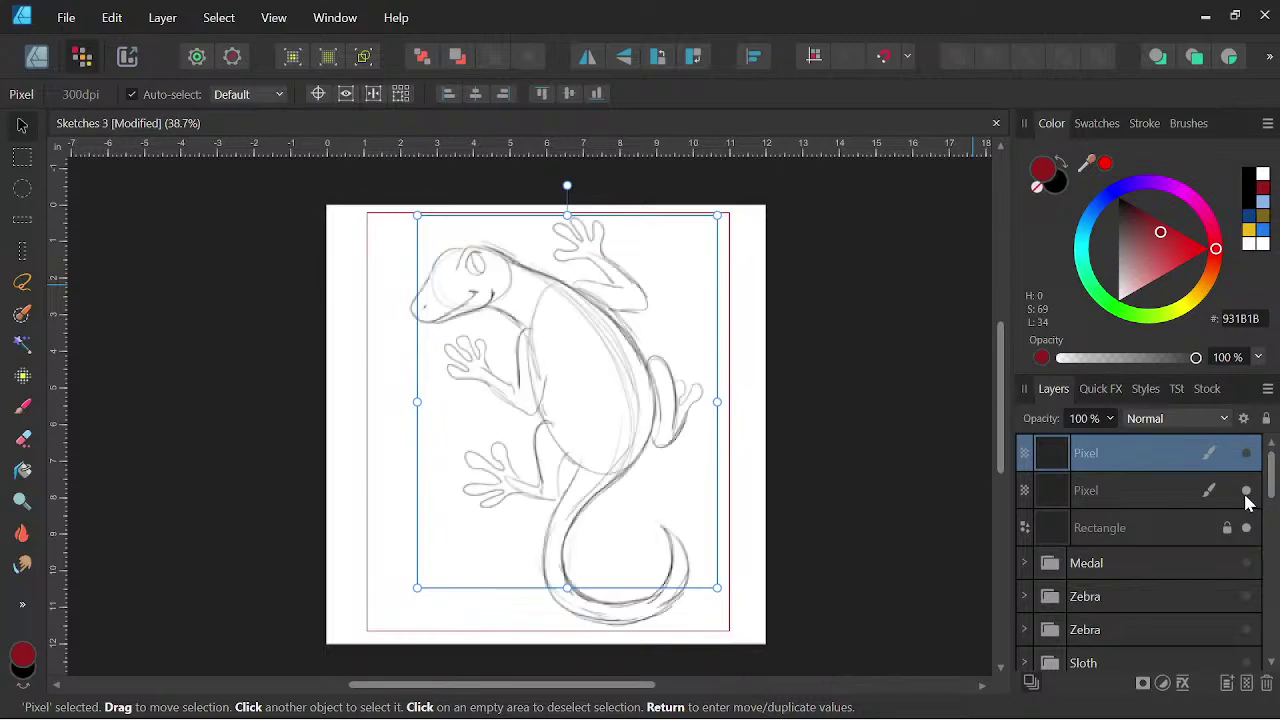
click(1246, 489)
click(1246, 453)
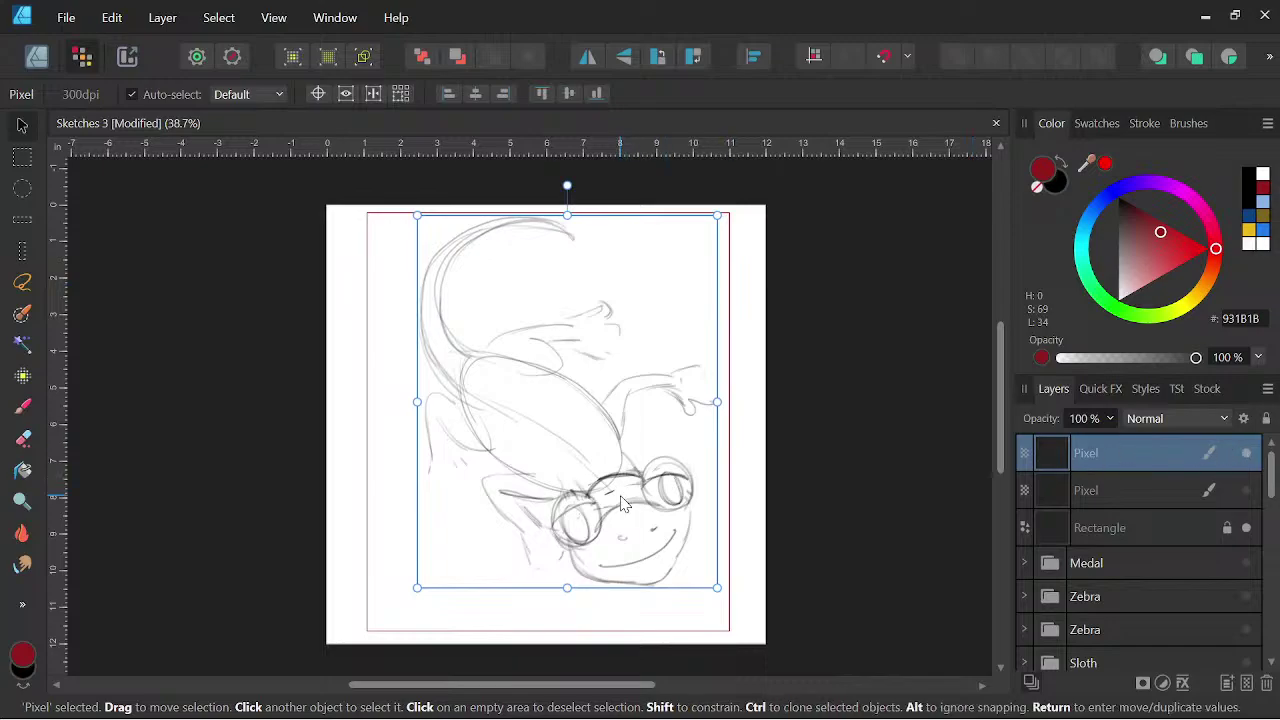
scroll(620, 496, up, 1)
scroll(620, 496, down, 1)
- Hide the front-facing lizard sketch and add a new pixel layer for painting with the black Paint Brush
click(1246, 454)
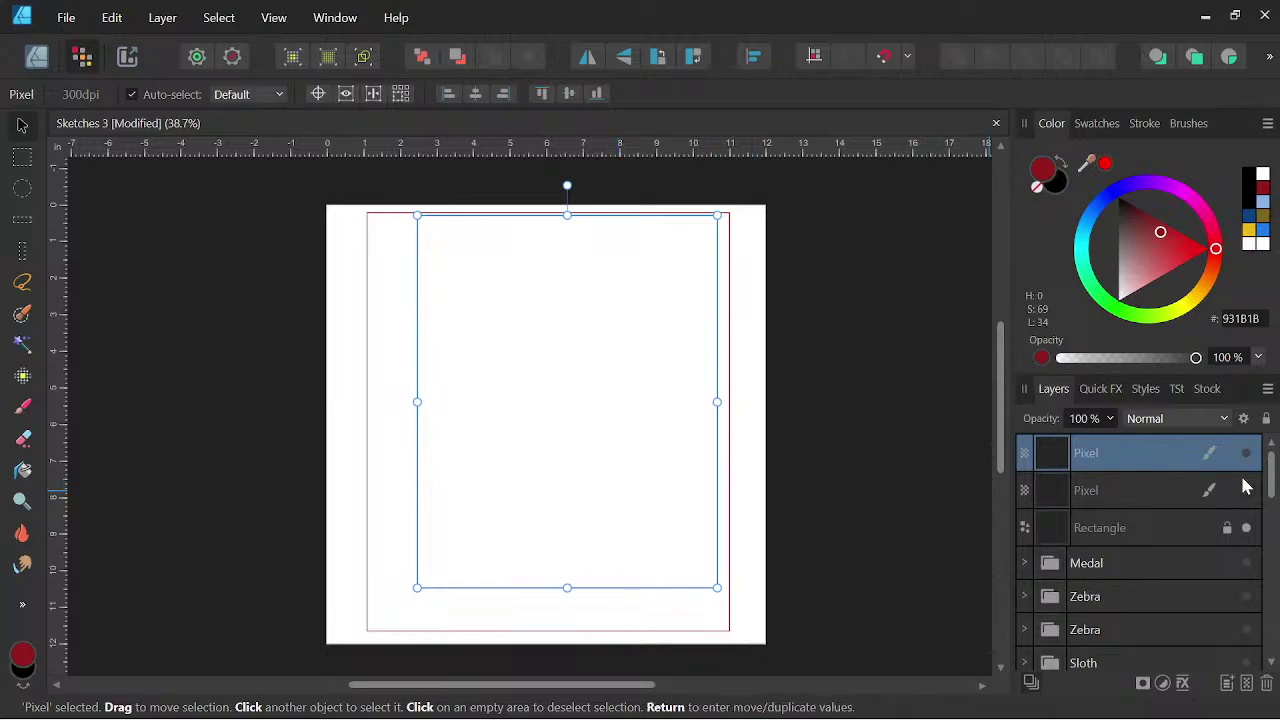
click(1246, 683)
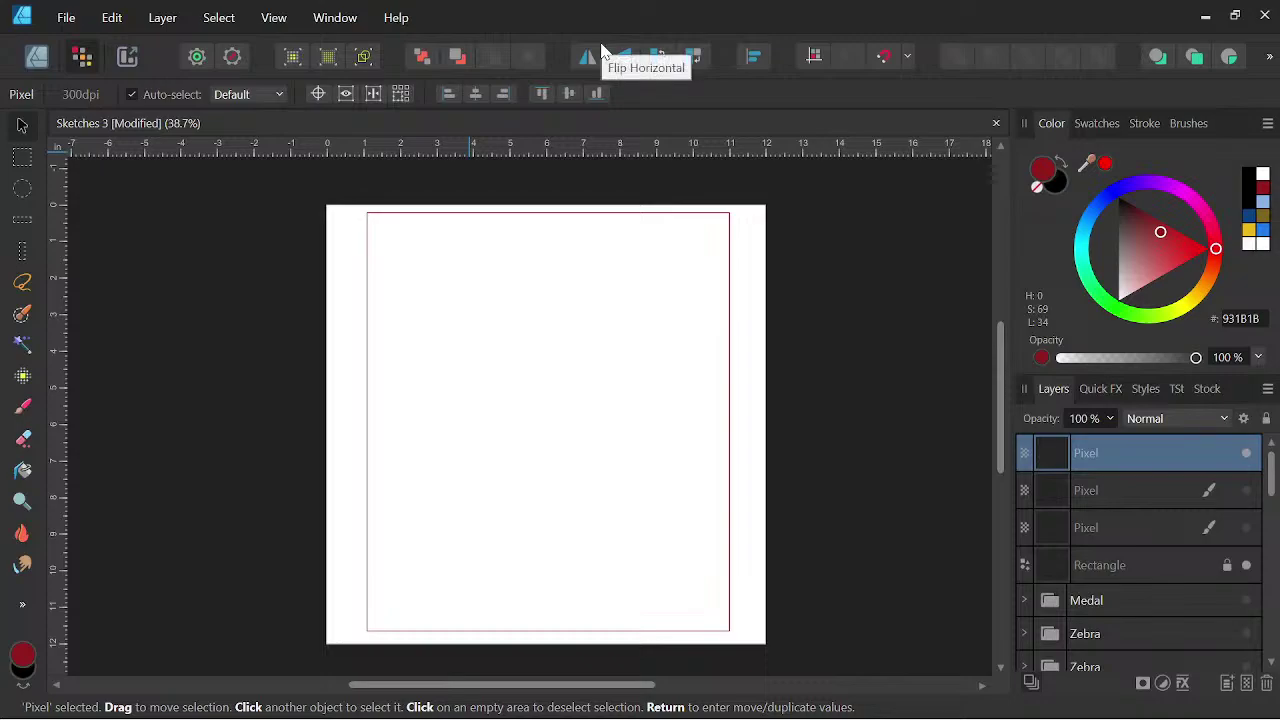
click(22, 405)
key(x)
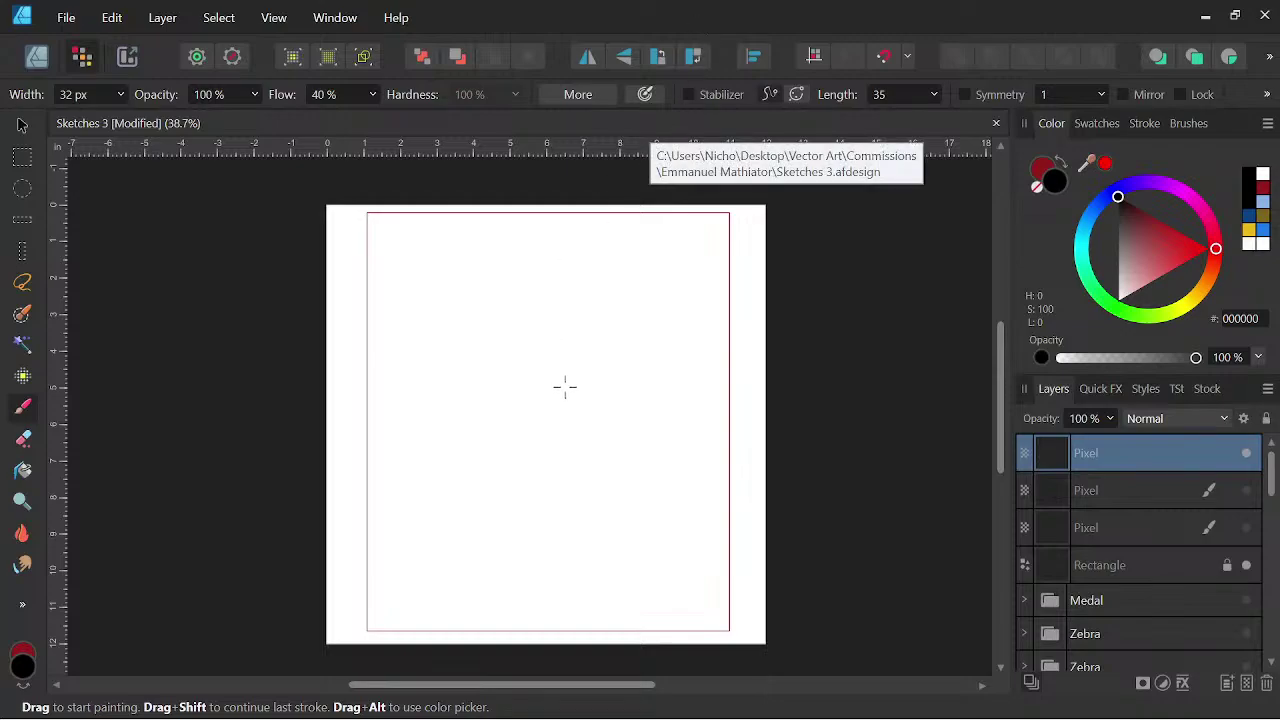
- Sketch a round head with jaw guidelines near the page's upper edge and short neck lines beneath it
key(space)
mouse_move(597, 418)
mouse_down()
mouse_move(608, 466)
mouse_move(608, 437)
mouse_up()
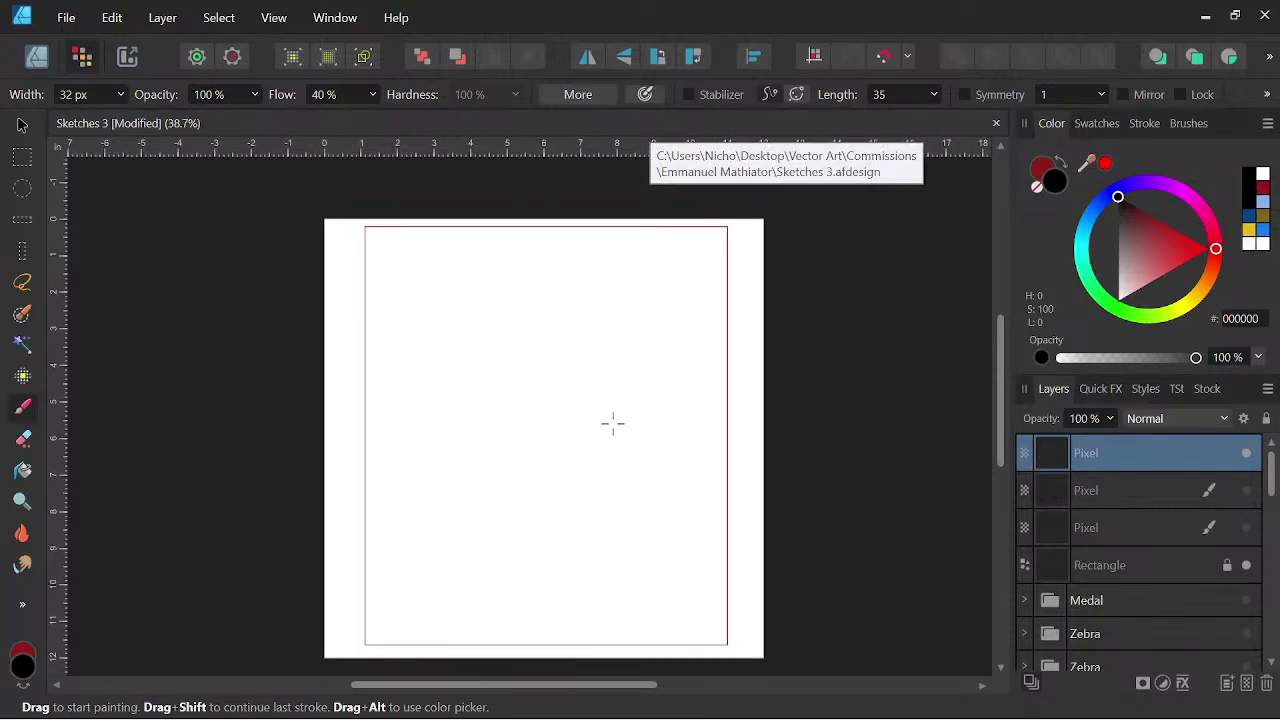
mouse_move(459, 270)
mouse_down()
mouse_move(535, 264)
mouse_move(489, 325)
mouse_move(474, 254)
mouse_move(499, 310)
mouse_move(459, 270)
mouse_up()
drag(462, 338, 517, 324)
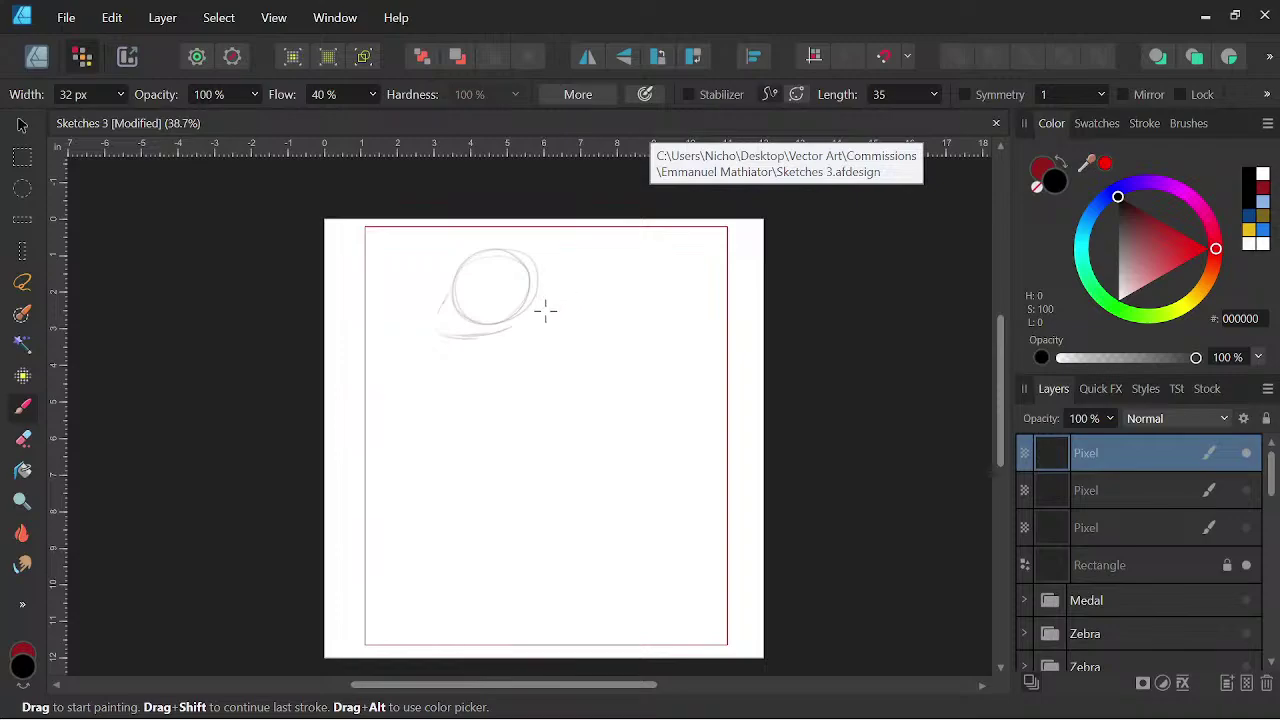
drag(530, 248, 551, 338)
drag(545, 284, 558, 356)
key(space)
mouse_move(897, 557)
mouse_down()
mouse_move(943, 549)
mouse_move(920, 500)
mouse_up()
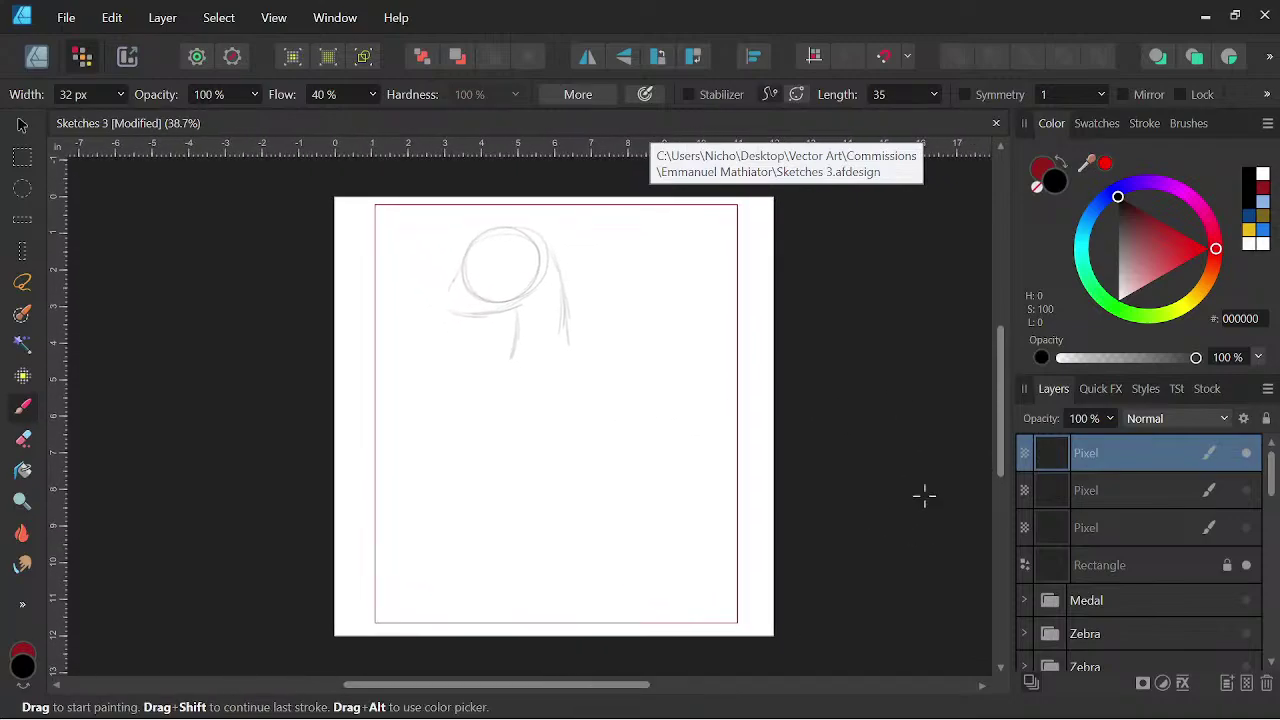
- Sketch the upright body outline with a rounded belly, a sloping back and an inner belly line
drag(1001, 438, 1001, 438)
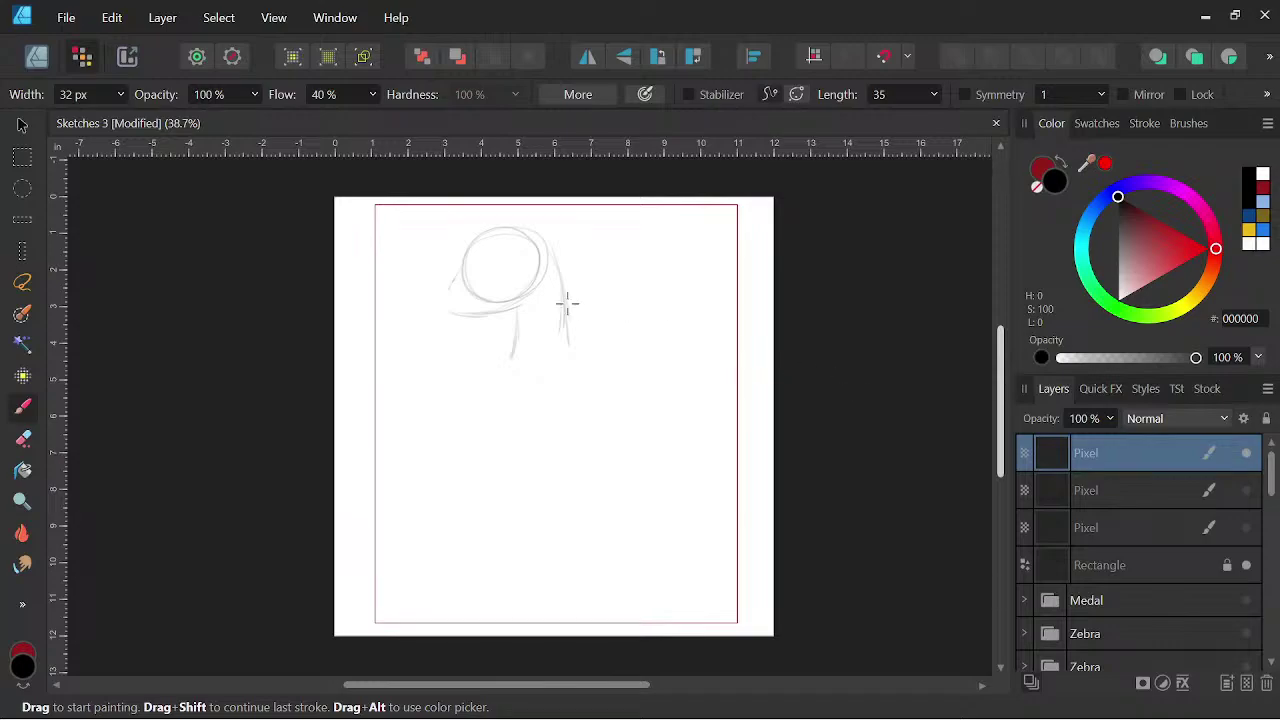
mouse_move(514, 357)
mouse_down()
mouse_move(504, 464)
mouse_move(521, 343)
mouse_move(519, 493)
mouse_move(535, 316)
mouse_move(567, 318)
mouse_move(598, 450)
mouse_up()
drag(581, 376, 625, 476)
mouse_move(498, 400)
mouse_down()
mouse_move(520, 497)
mouse_move(560, 528)
mouse_up()
- Draw the near hind leg's rounded thigh, close the rump contour and add the foot with its toes
mouse_move(500, 468)
mouse_down()
mouse_move(602, 523)
mouse_move(636, 504)
mouse_move(586, 549)
mouse_move(593, 558)
mouse_up()
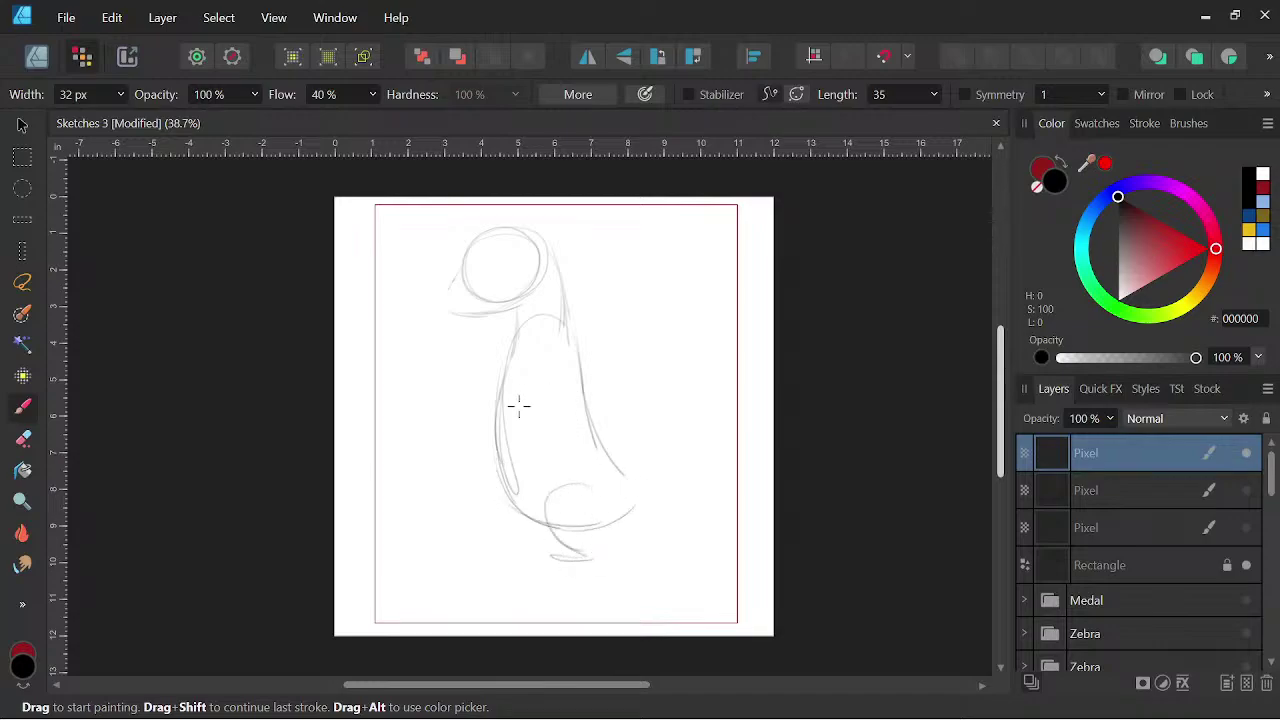
mouse_move(601, 441)
mouse_down()
mouse_move(622, 481)
mouse_move(609, 517)
mouse_up()
mouse_move(515, 553)
mouse_down()
mouse_move(561, 560)
mouse_move(553, 582)
mouse_move(607, 558)
mouse_up()
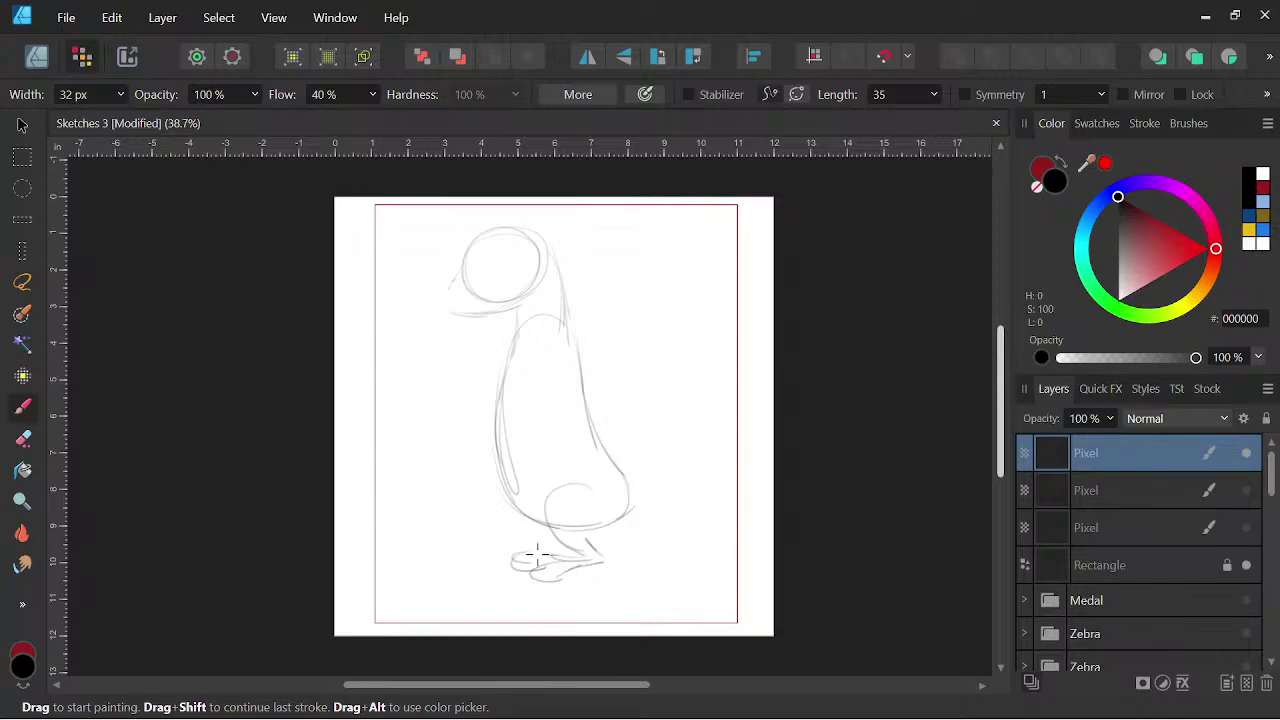
drag(530, 552, 580, 554)
- Sketch the near arm bent over the belly with its hand, and the far arm with a raised hand
mouse_move(557, 376)
mouse_down()
mouse_move(594, 374)
mouse_move(605, 400)
mouse_move(578, 435)
mouse_up()
mouse_move(561, 392)
mouse_down()
mouse_move(569, 433)
mouse_move(536, 431)
mouse_move(556, 434)
mouse_move(541, 453)
mouse_move(547, 464)
mouse_move(560, 446)
mouse_move(555, 474)
mouse_move(580, 433)
mouse_up()
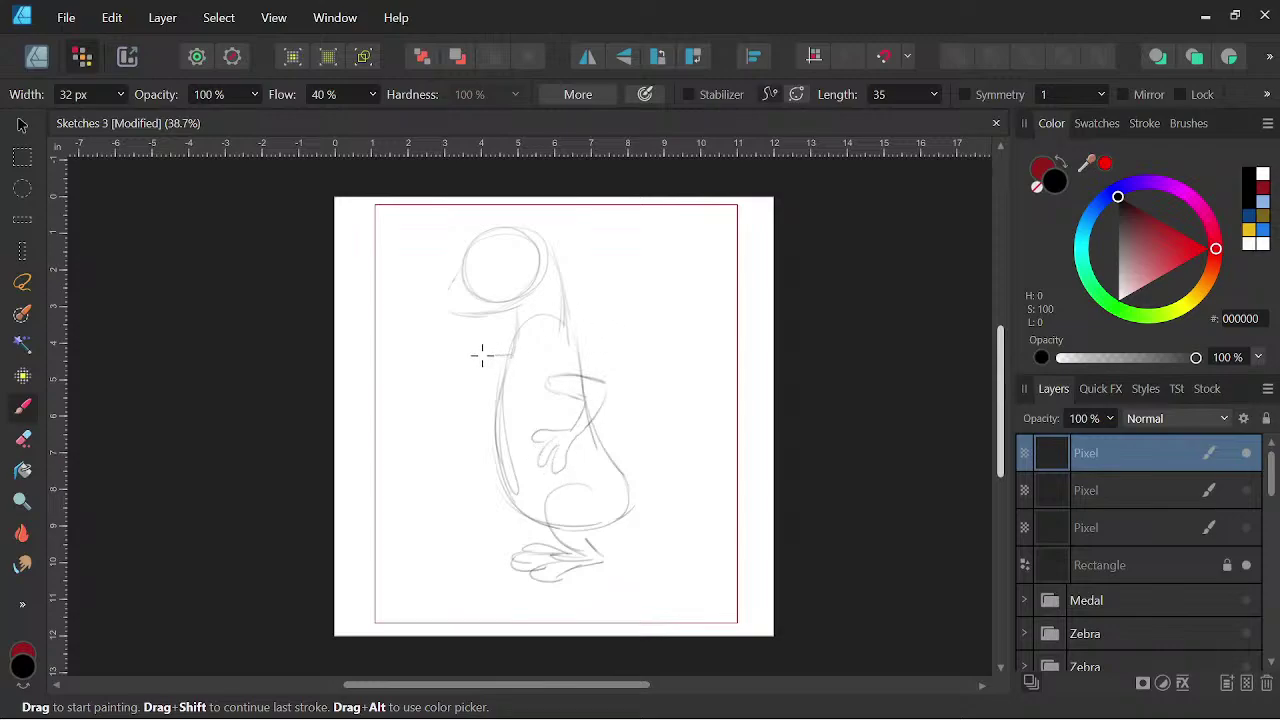
mouse_move(464, 356)
mouse_down()
mouse_move(500, 371)
mouse_move(437, 338)
mouse_move(460, 366)
mouse_move(449, 370)
mouse_move(435, 327)
mouse_move(473, 335)
mouse_up()
- Draw the long tail sweeping out from the back and curling forward beneath the feet
key(space)
drag(723, 480, 743, 480)
mouse_move(514, 237)
mouse_down()
mouse_move(562, 245)
mouse_move(630, 450)
mouse_move(737, 540)
mouse_move(715, 610)
mouse_up()
mouse_move(735, 516)
mouse_down()
mouse_move(723, 610)
mouse_move(743, 583)
mouse_move(717, 574)
mouse_move(689, 614)
mouse_move(465, 608)
mouse_move(583, 617)
mouse_up()
mouse_move(472, 603)
mouse_down()
mouse_move(523, 594)
mouse_move(612, 610)
mouse_up()
mouse_move(646, 526)
mouse_down()
mouse_move(708, 555)
mouse_move(698, 586)
mouse_move(711, 558)
mouse_move(661, 607)
mouse_move(603, 609)
mouse_move(689, 602)
mouse_move(777, 546)
mouse_up()
- Sketch the toes of the far hind foot just in front of the near foot
key(space)
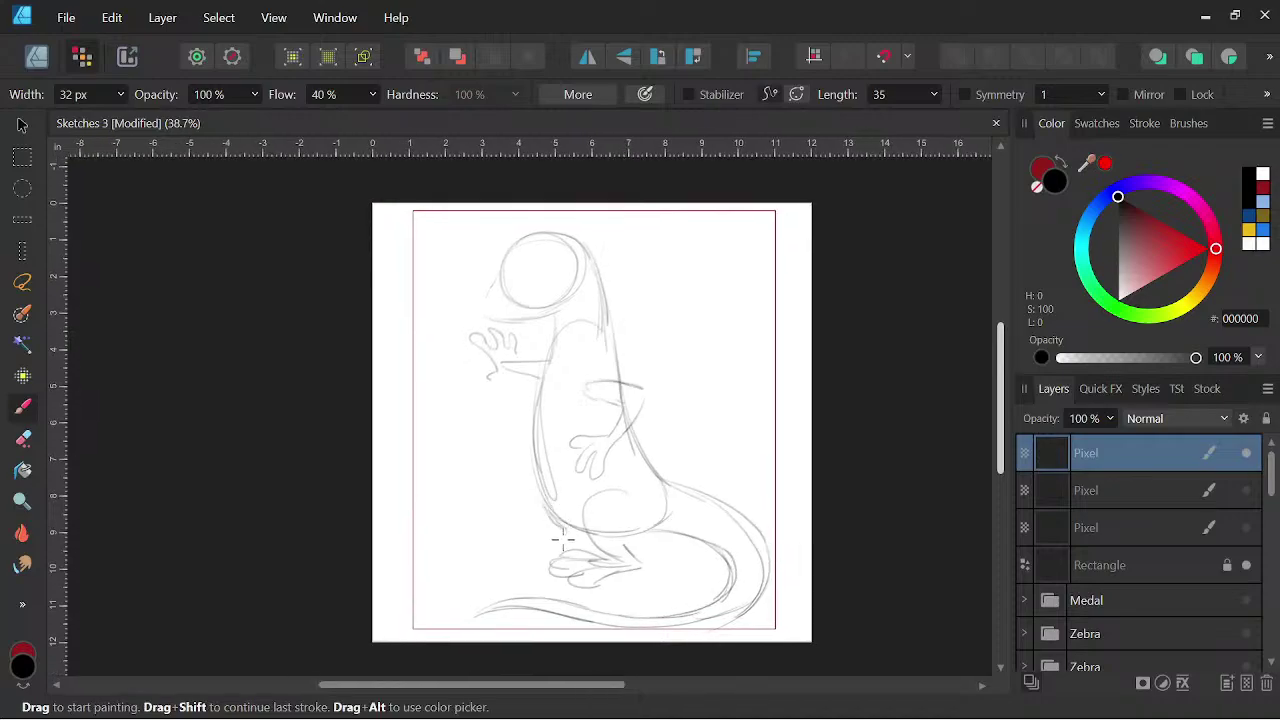
mouse_move(550, 545)
mouse_down()
mouse_move(514, 548)
mouse_move(549, 557)
mouse_up()
drag(768, 585, 760, 589)
- Draw the upright lizard's oval eye, smiling mouth, pointed snout and forehead contour
drag(514, 262, 560, 245)
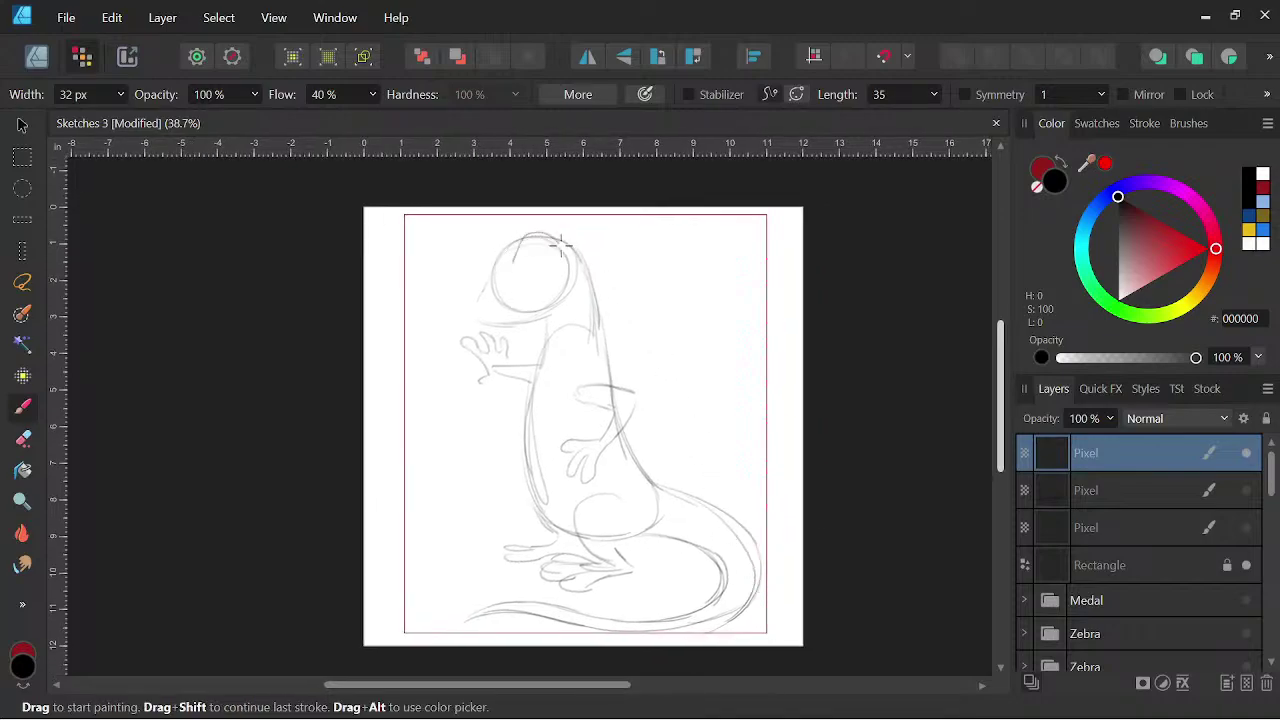
drag(478, 320, 556, 293)
key(space)
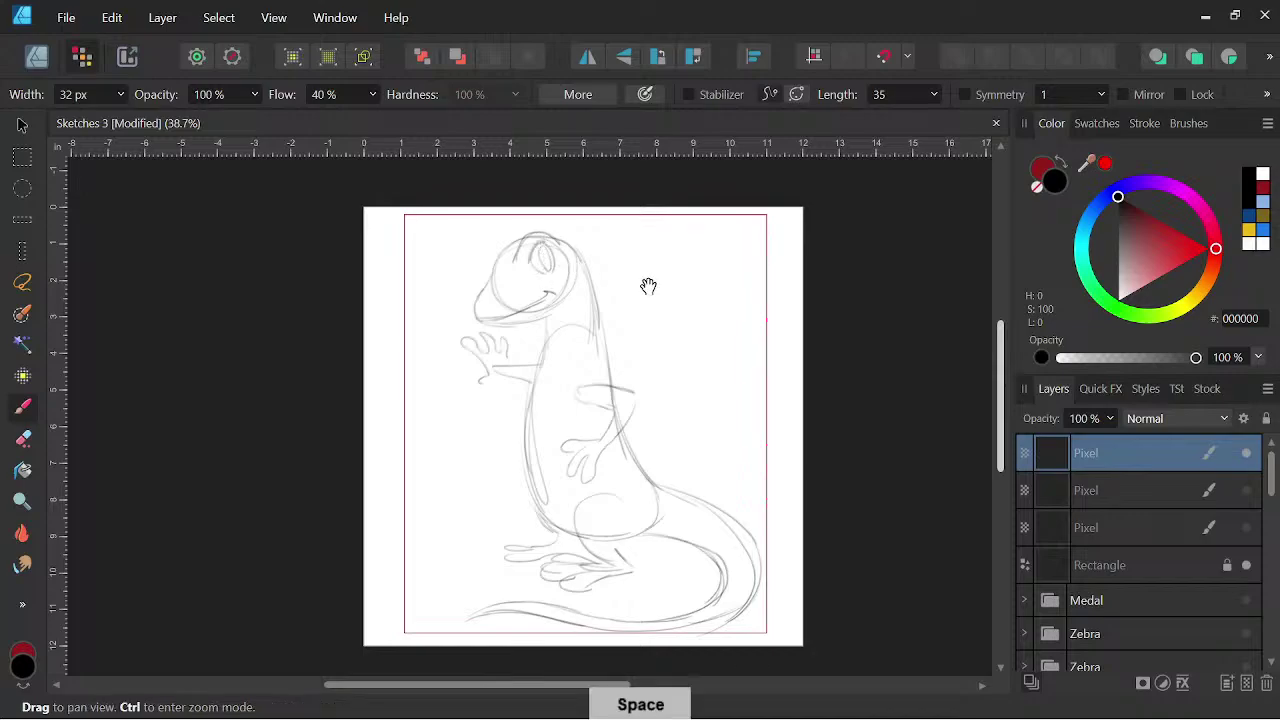
drag(519, 236, 478, 296)
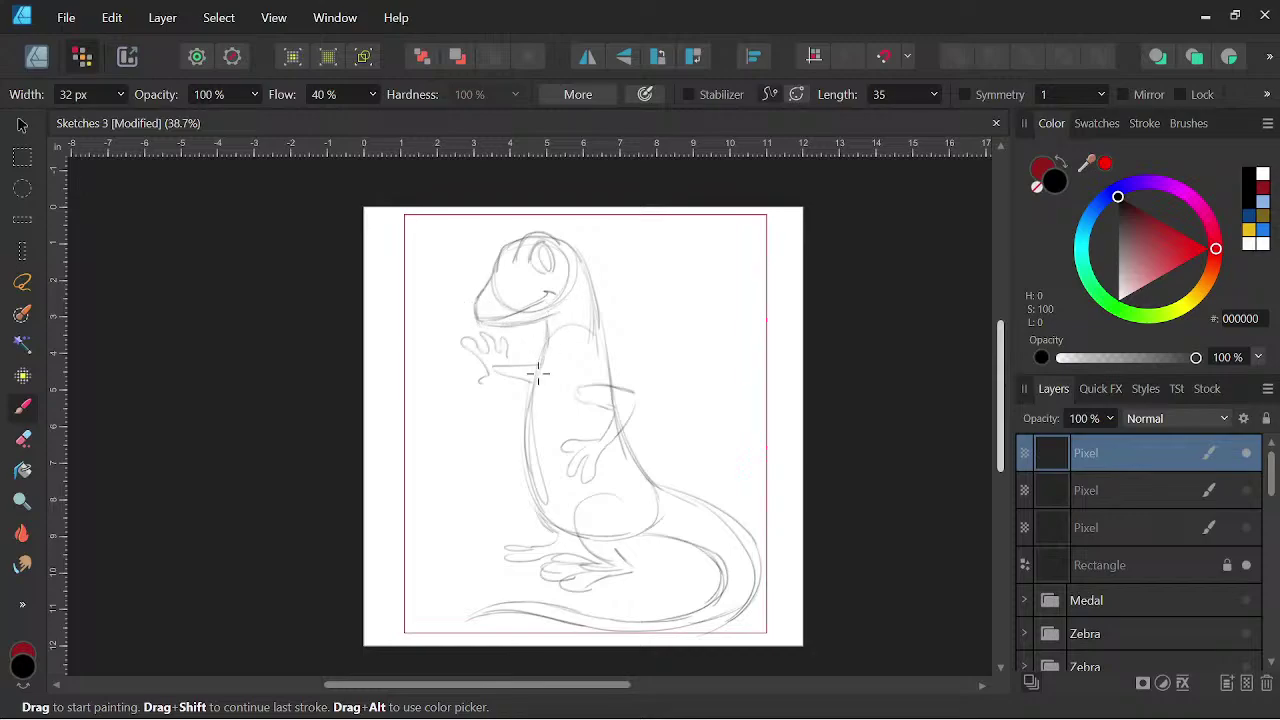
- Add a rounded thumb to the raised hand of the upright lizard
key(space)
key(space)
drag(784, 554, 789, 533)
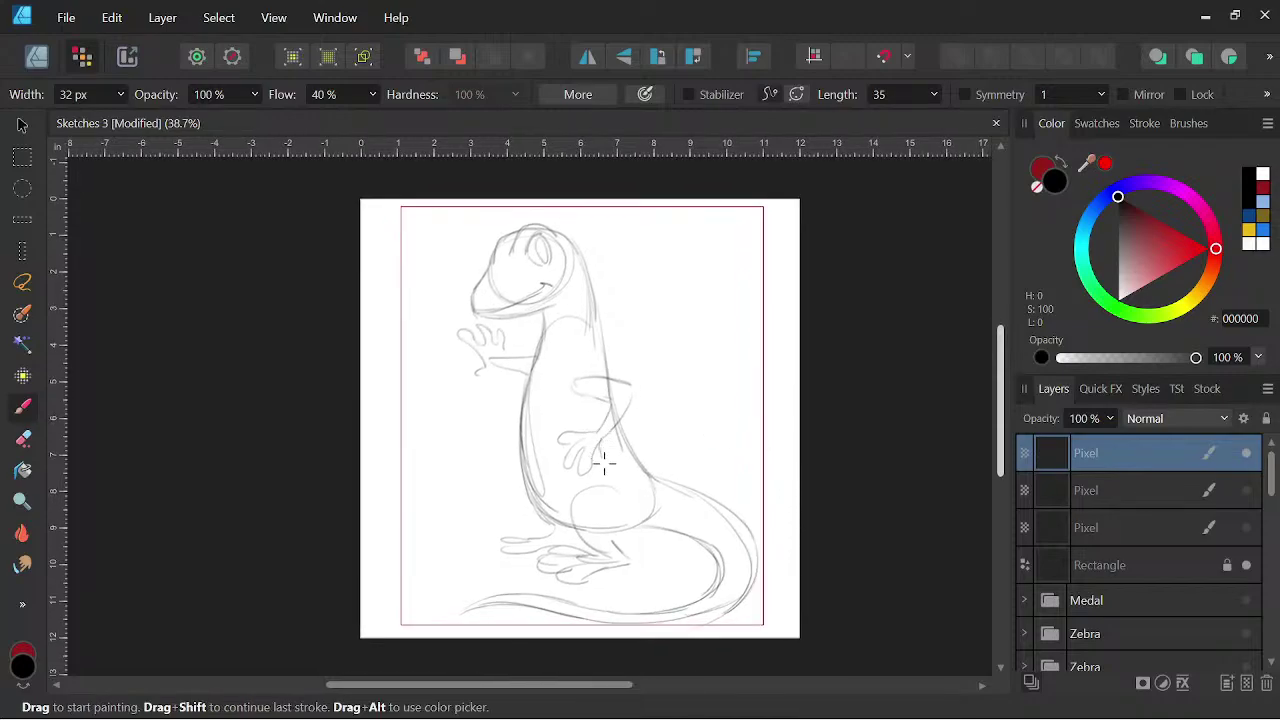
key(space)
mouse_move(814, 523)
mouse_down()
mouse_move(814, 491)
mouse_move(807, 514)
mouse_up()
mouse_move(477, 341)
mouse_down()
mouse_move(454, 362)
mouse_move(480, 358)
mouse_up()
- Draw light ground lines in front of the feet and behind the tail
key(space)
drag(808, 551, 805, 533)
drag(415, 508, 484, 497)
key(space)
mouse_move(794, 446)
mouse_down()
mouse_move(832, 463)
mouse_move(752, 504)
mouse_move(797, 483)
mouse_up()
key(space)
mouse_move(833, 550)
mouse_down()
mouse_move(843, 534)
mouse_move(829, 546)
mouse_up()
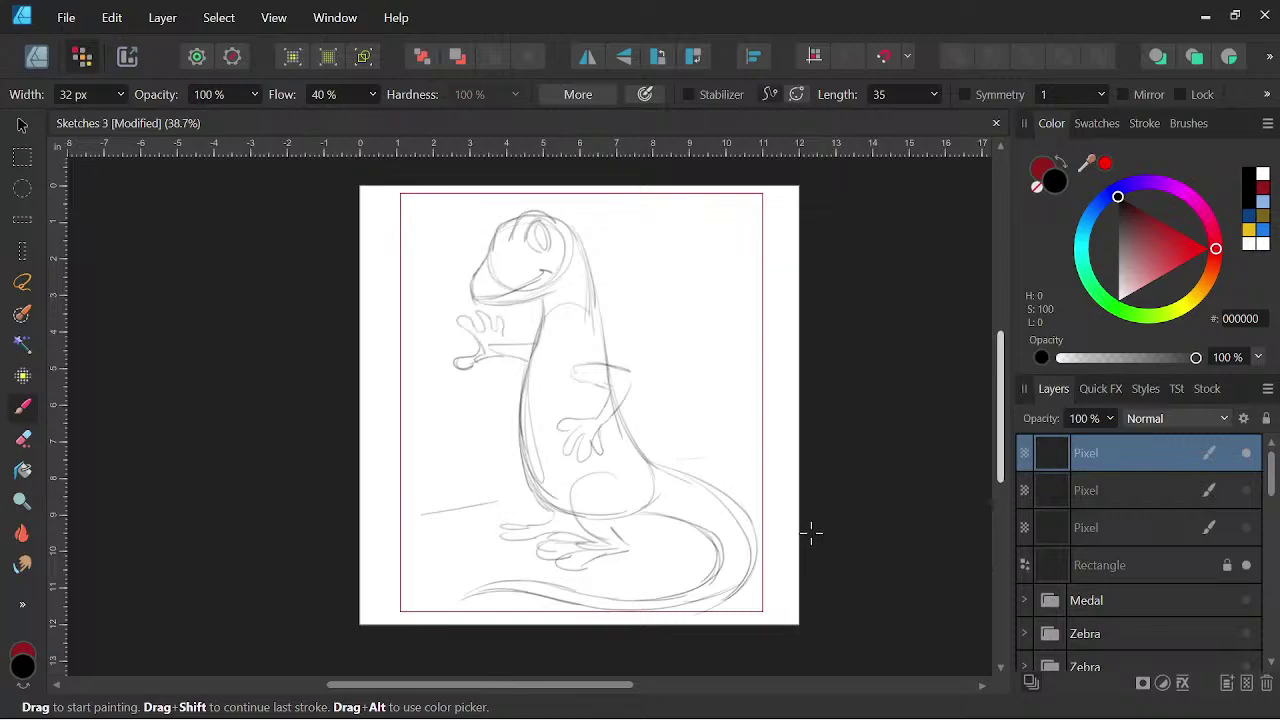
key(space)
drag(826, 503, 771, 463)
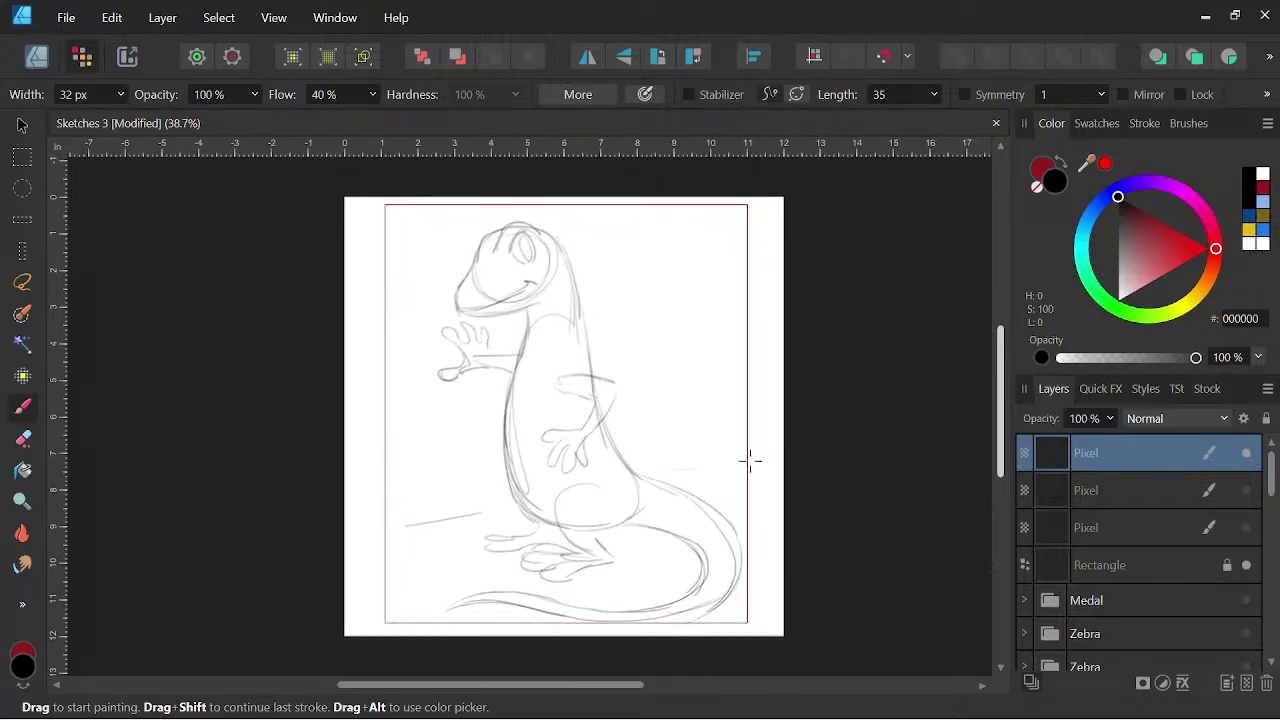
- Hide the upright lizard, show and select the front-facing lizard's layer, and erase its eyes, forehead and nostrils
click(1246, 453)
click(1246, 490)
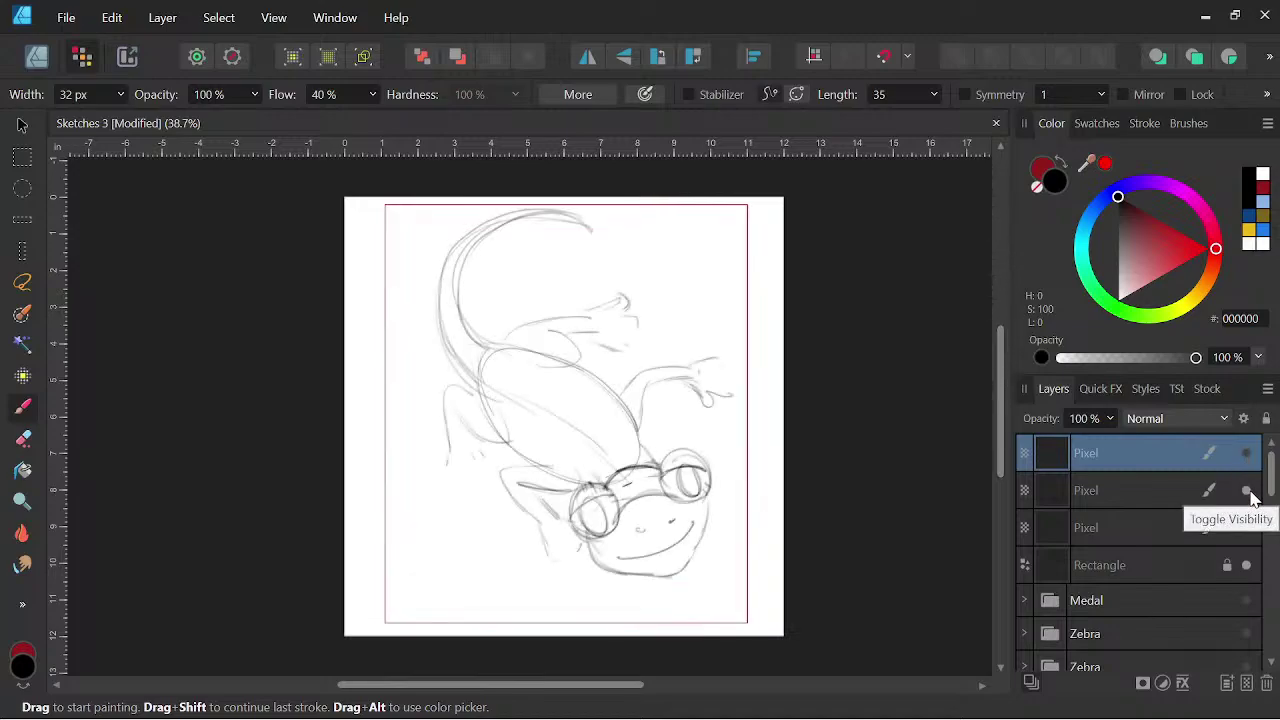
click(1152, 482)
key(space)
drag(764, 532, 750, 530)
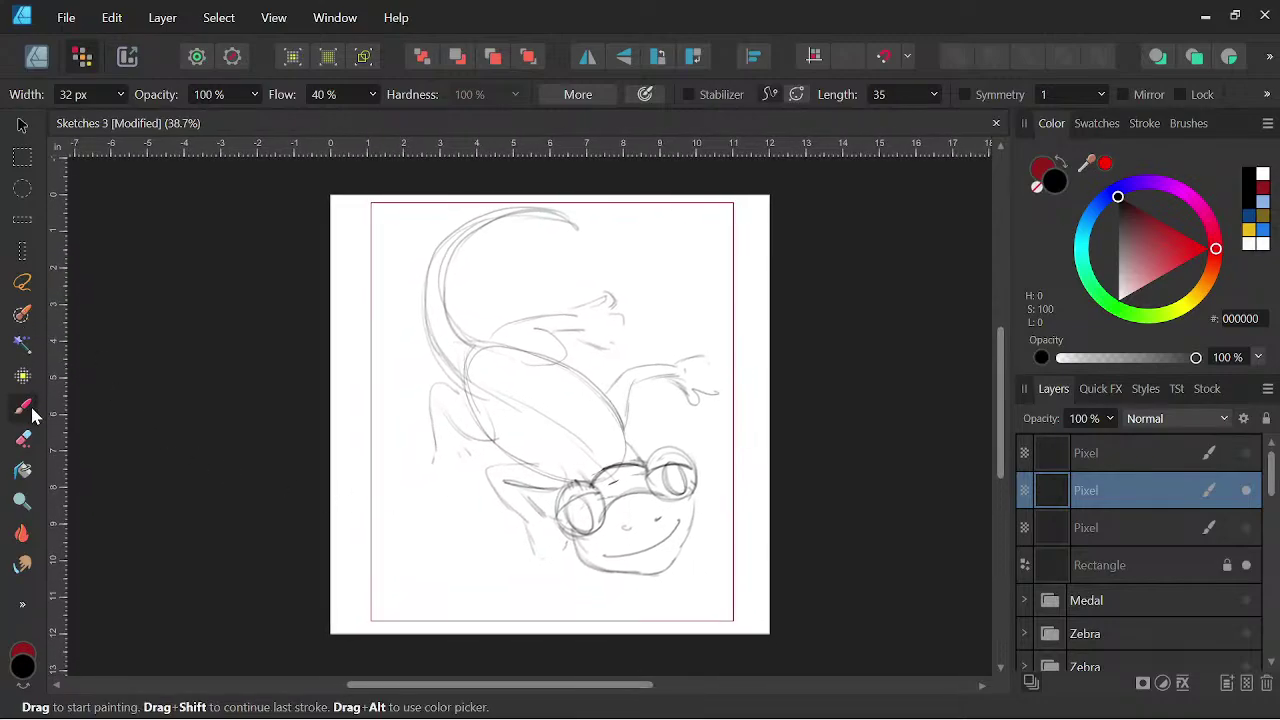
click(24, 439)
mouse_move(637, 516)
mouse_down()
mouse_move(684, 464)
mouse_move(619, 497)
mouse_move(694, 437)
mouse_move(586, 483)
mouse_move(609, 466)
mouse_move(590, 473)
mouse_move(556, 508)
mouse_move(608, 515)
mouse_up()
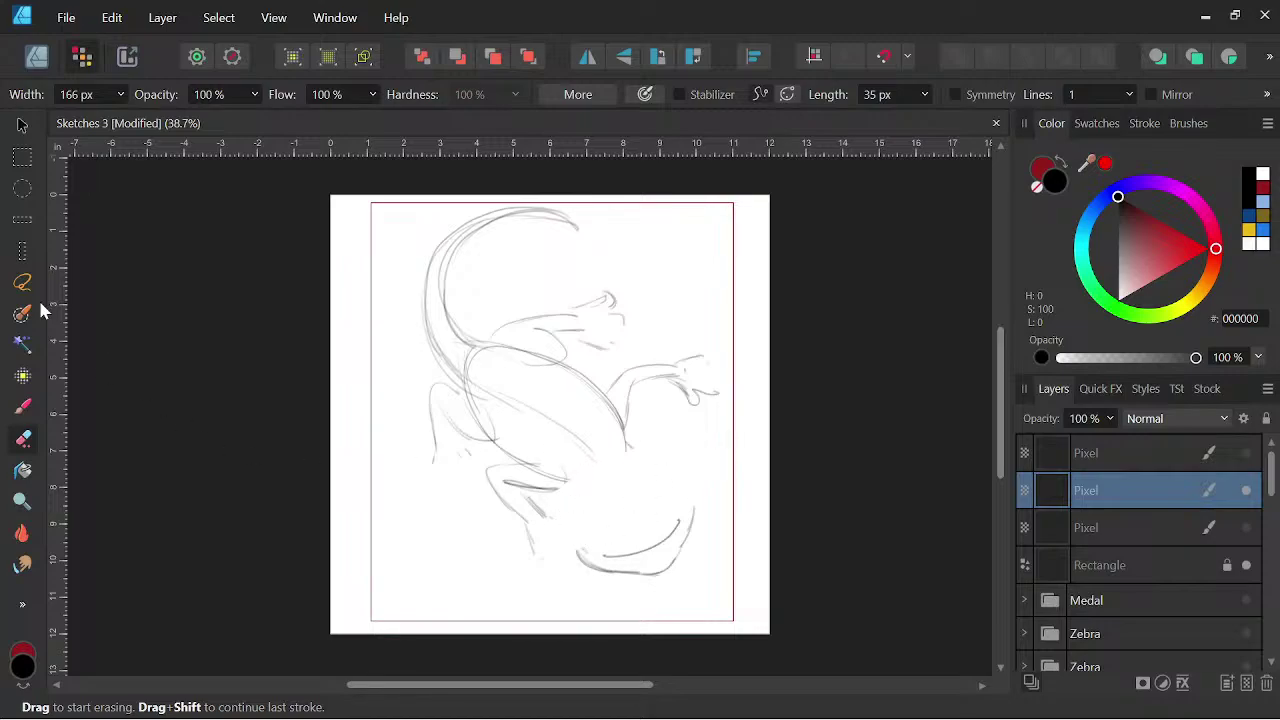
- Redraw the front-facing head with an arched forehead, tall oval eyes under raised brow bumps, and nostrils
click(22, 405)
mouse_move(603, 461)
mouse_down()
mouse_move(563, 523)
mouse_move(578, 556)
mouse_move(600, 463)
mouse_move(683, 474)
mouse_move(688, 536)
mouse_up()
mouse_move(580, 482)
mouse_down()
mouse_move(562, 518)
mouse_move(558, 494)
mouse_move(652, 444)
mouse_move(676, 452)
mouse_move(665, 452)
mouse_up()
mouse_move(572, 492)
mouse_down()
mouse_move(596, 528)
mouse_move(566, 500)
mouse_move(677, 466)
mouse_move(633, 528)
mouse_up()
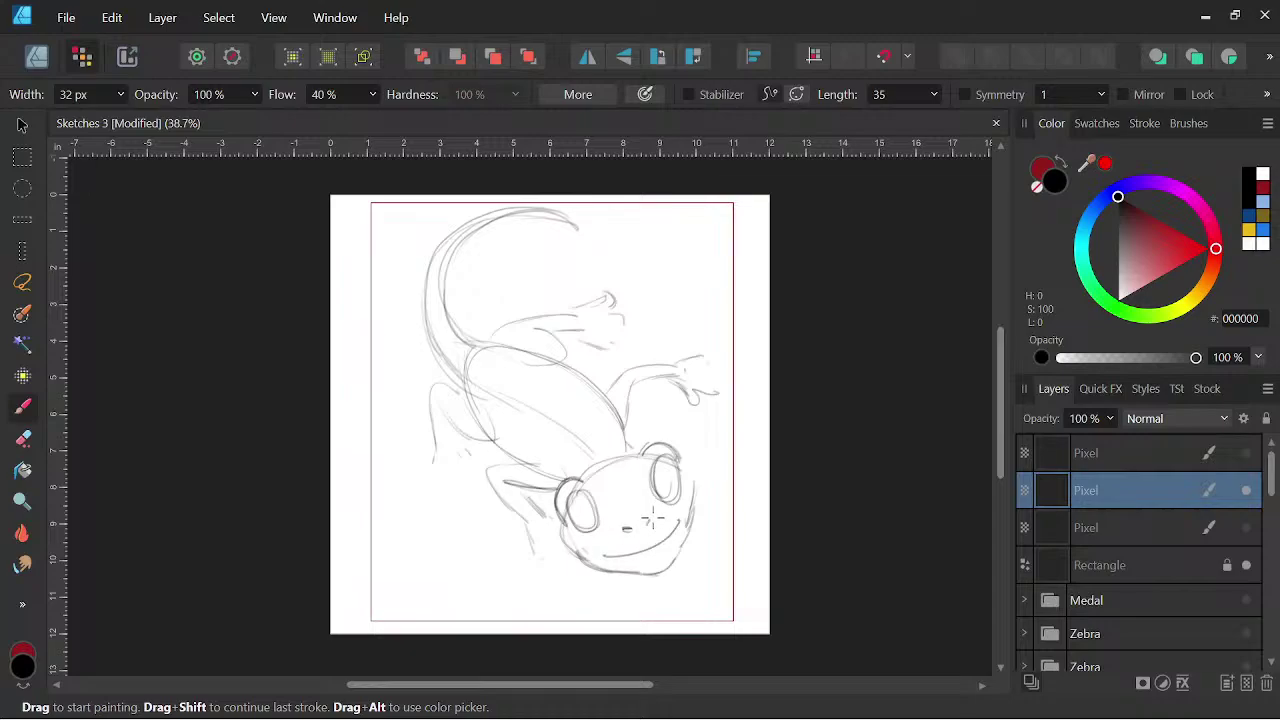
- Strengthen the cheek and jaw contours and the top edge of the front-facing head
drag(692, 479, 688, 530)
key(space)
mouse_move(560, 538)
mouse_down()
mouse_move(614, 572)
mouse_move(662, 572)
mouse_up()
mouse_move(590, 476)
mouse_down()
mouse_move(641, 457)
mouse_move(610, 468)
mouse_up()
key(space)
- Select the near front leg with a freehand selection, rotate it slightly clockwise, deselect, and return to the Paint Brush
key(l)
mouse_move(562, 588)
mouse_down()
mouse_move(564, 558)
mouse_move(528, 488)
mouse_move(492, 457)
mouse_move(564, 589)
mouse_up()
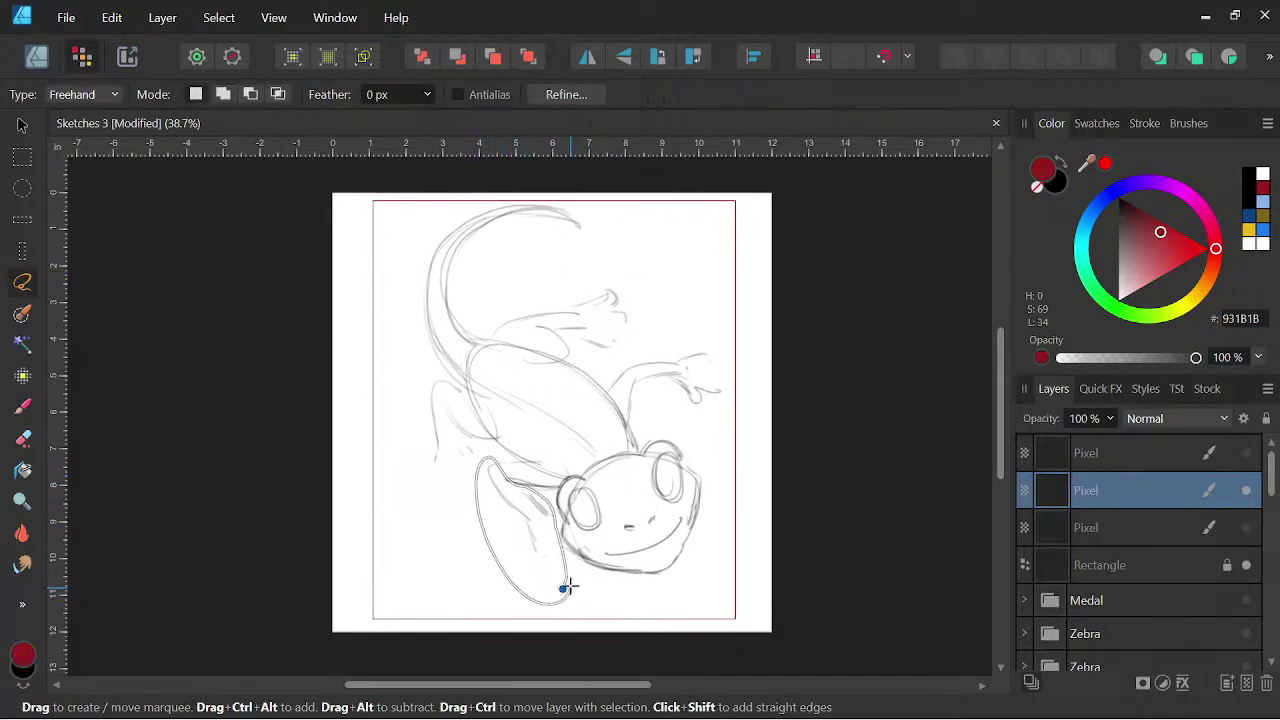
click(22, 124)
mouse_move(536, 443)
mouse_down()
mouse_move(543, 429)
mouse_move(566, 436)
mouse_up()
drag(522, 530, 524, 530)
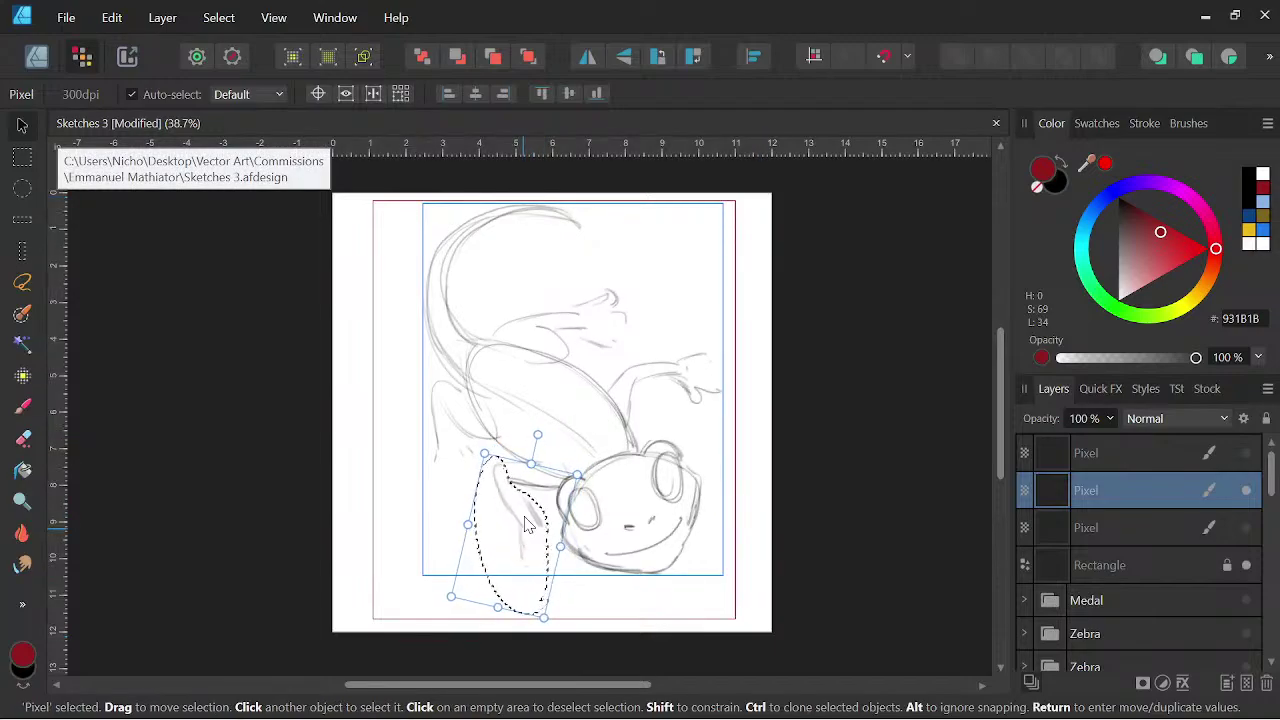
key(space)
drag(751, 537, 733, 496)
key(ctrl+d)
key(b)
key(space)
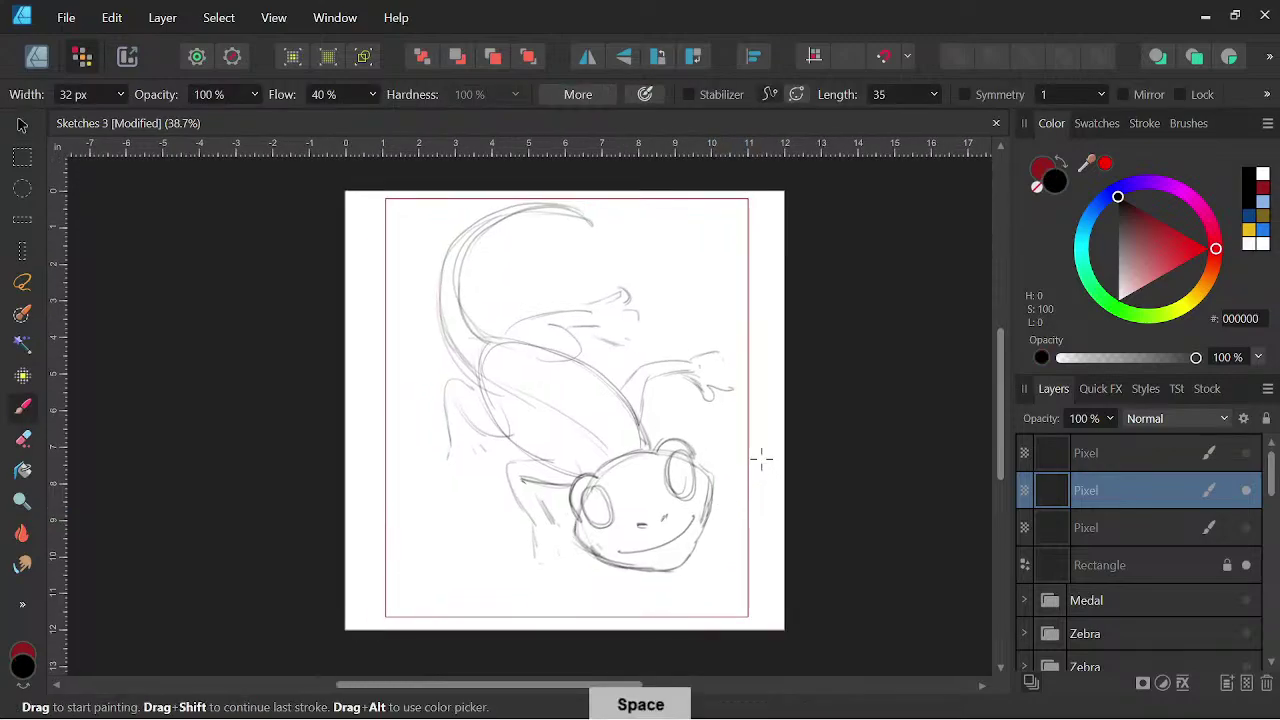
- Select the redrawn head with a freehand selection, rotate it clockwise and shift its position against the neck
key(space)
mouse_move(766, 446)
mouse_down()
mouse_move(740, 464)
mouse_move(645, 435)
mouse_move(565, 470)
mouse_move(578, 580)
mouse_move(714, 503)
mouse_move(709, 460)
mouse_up()
key(l)
key(v)
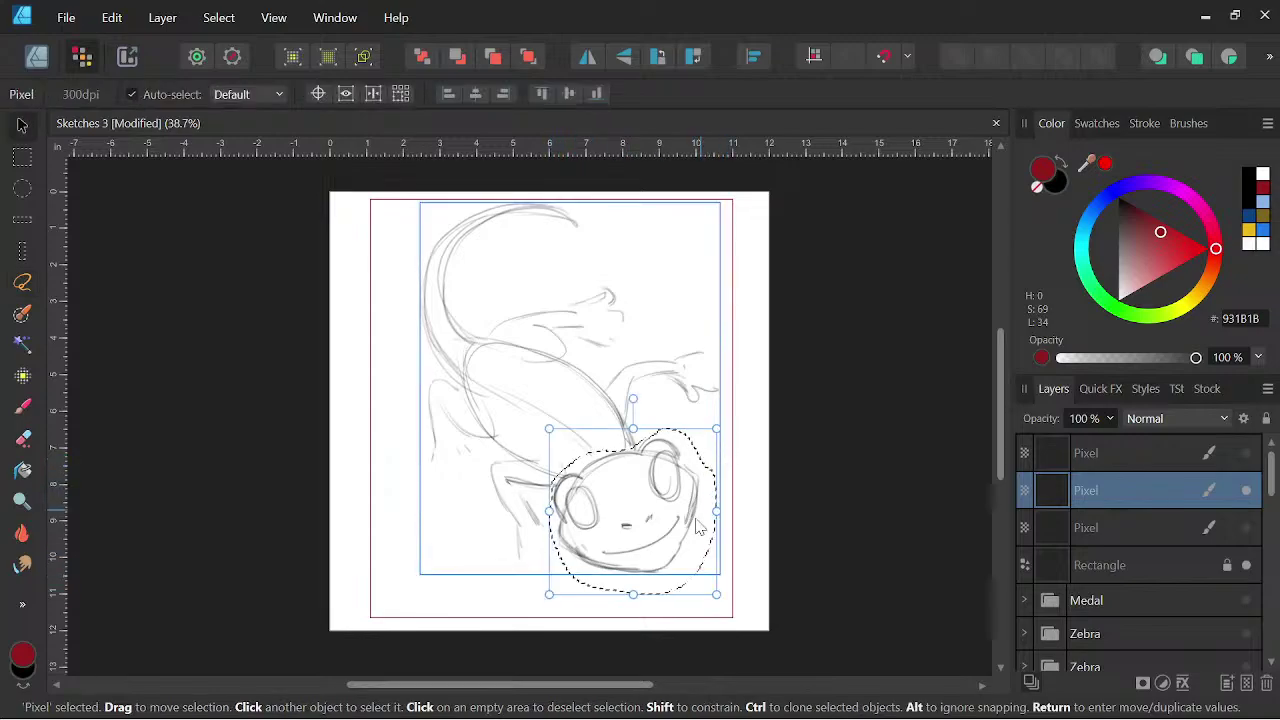
drag(632, 399, 656, 418)
drag(672, 544, 669, 536)
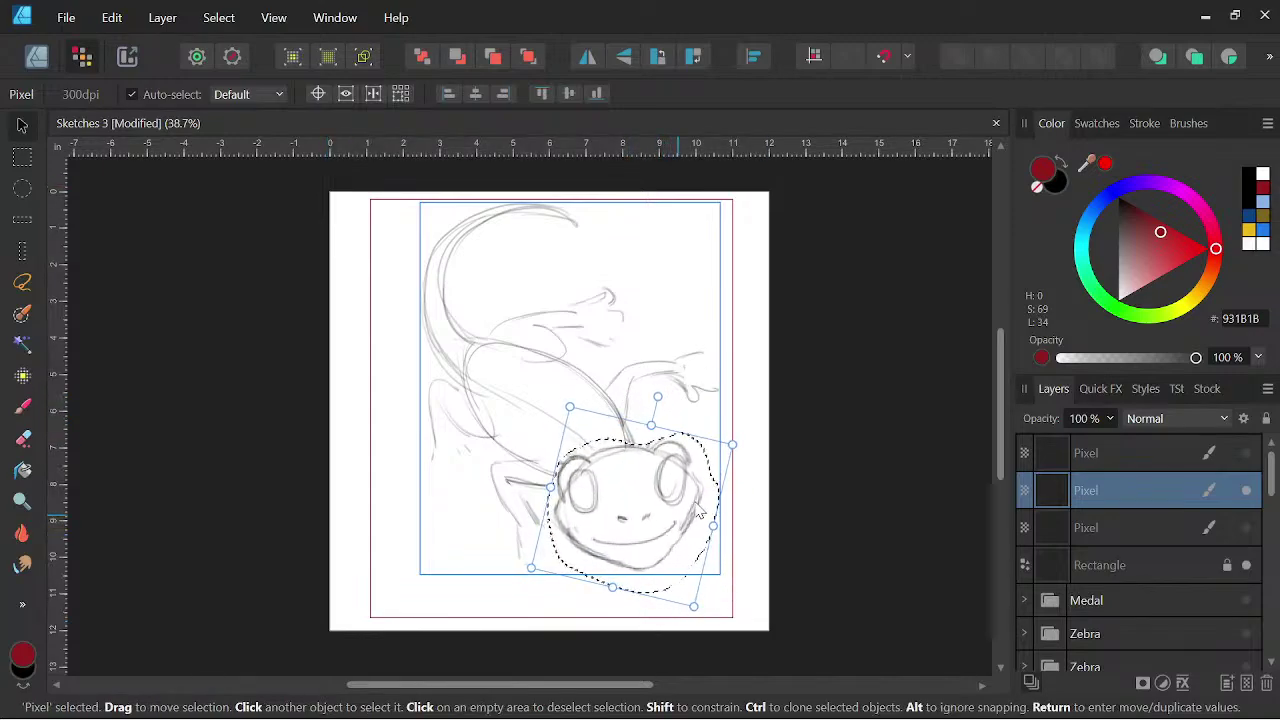
key(space)
drag(760, 480, 758, 499)
key(space)
key(space)
drag(644, 543, 633, 542)
- Review the other lizard sketches one at a time, leaving only the upright lizard visible
click(1246, 491)
click(1246, 527)
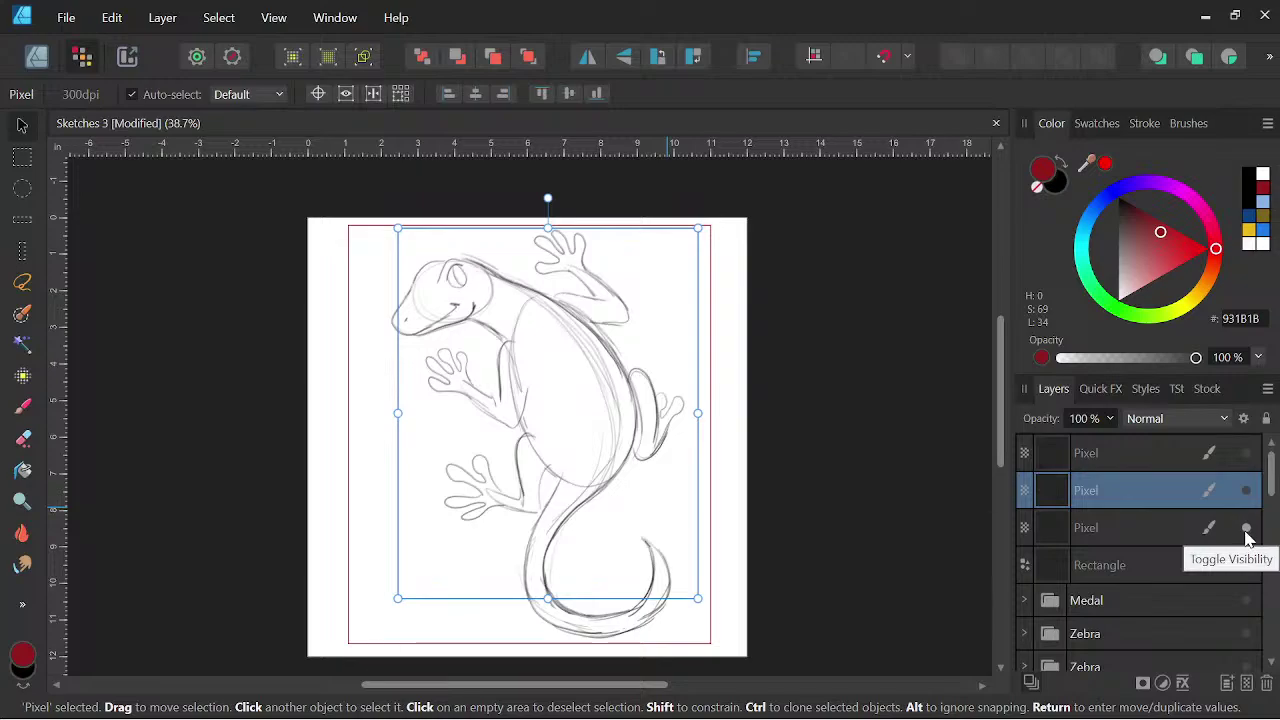
click(1246, 527)
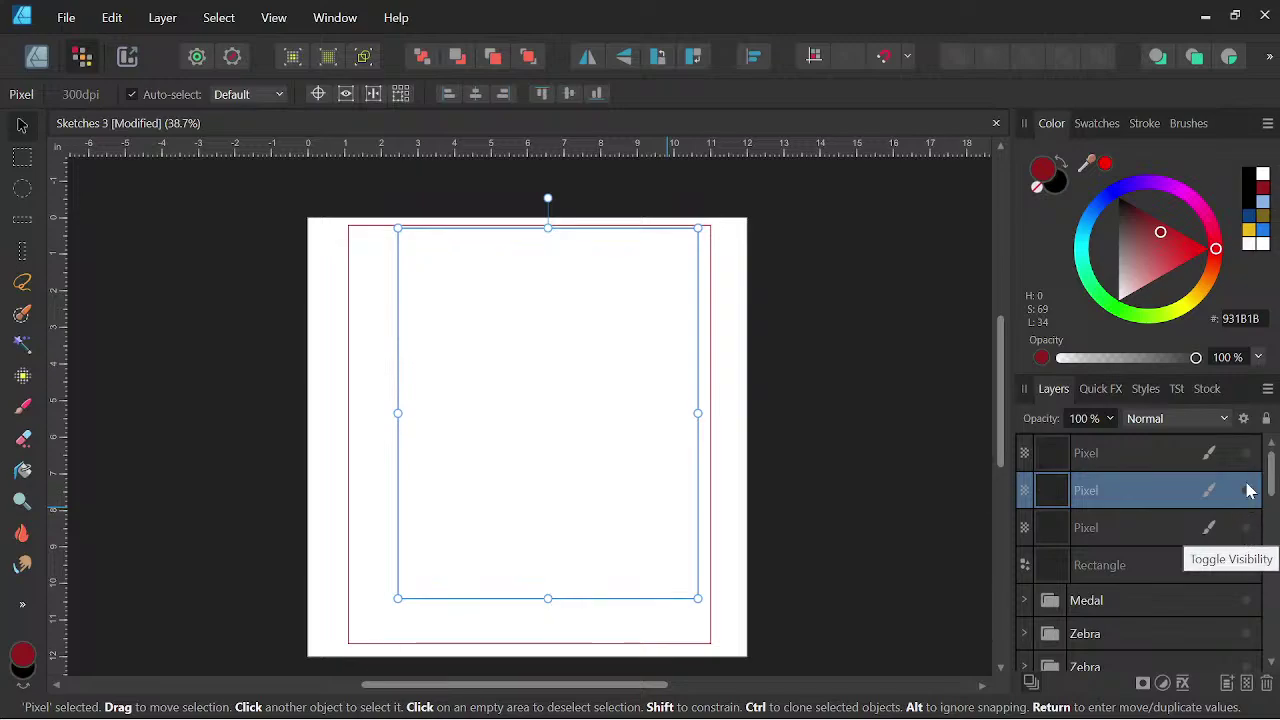
click(1246, 453)
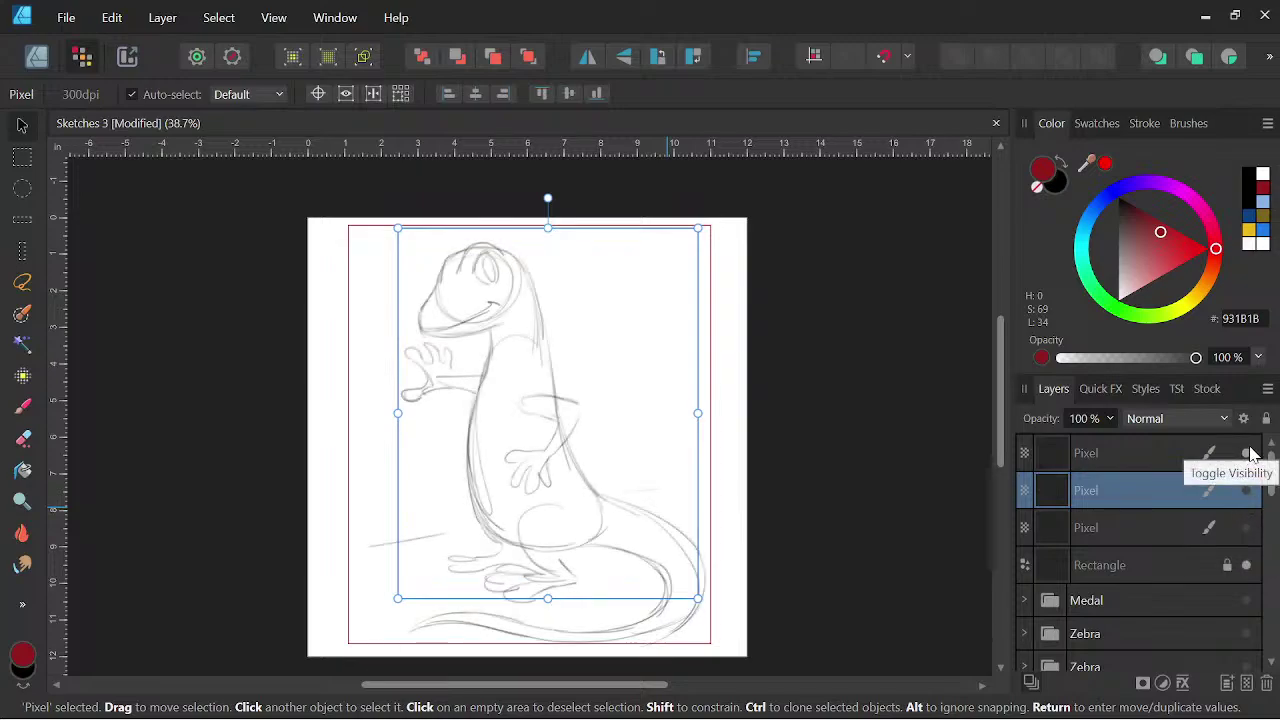
- Outline the upright lizard's head on its pixel layer with a freehand selection and copy it
click(1131, 451)
key(l)
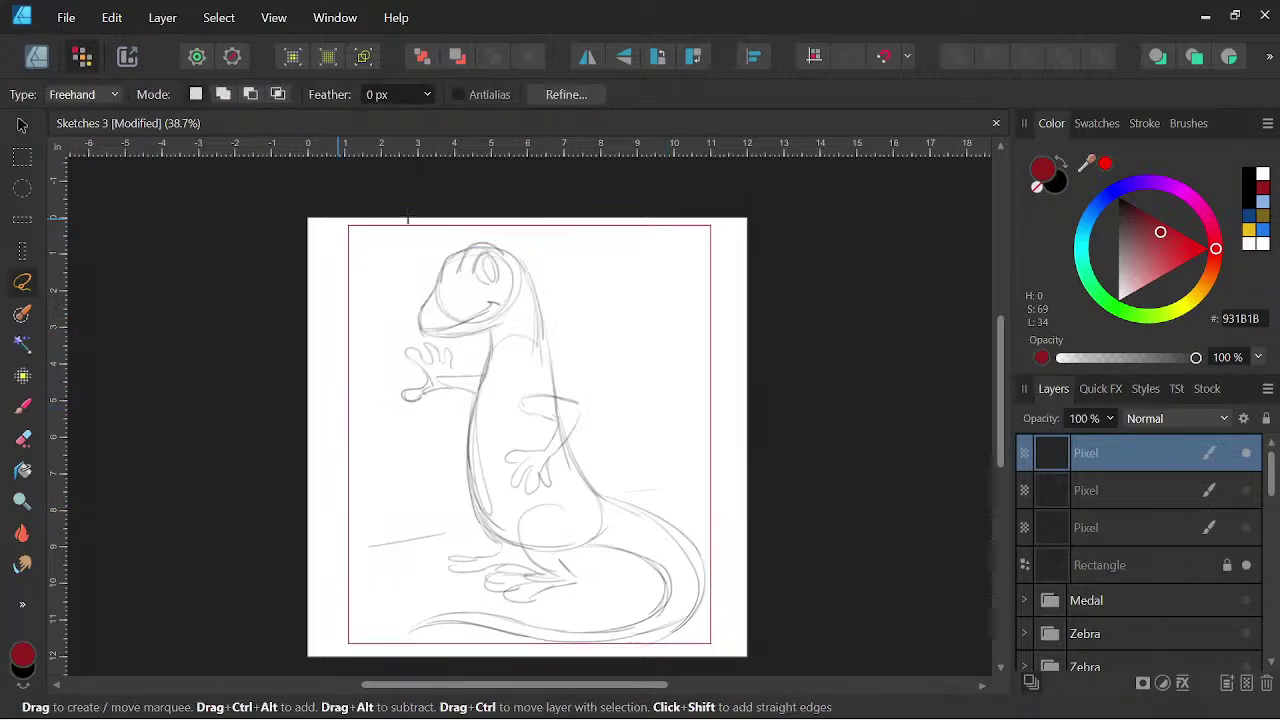
mouse_move(425, 341)
mouse_down()
mouse_move(482, 340)
mouse_move(535, 316)
mouse_move(543, 260)
mouse_move(468, 222)
mouse_up()
- Hide the upright lizard, show the climbing lizard's layer, and paste the copied head over the climbing lizard's head
click(1247, 456)
click(1169, 530)
click(1246, 528)
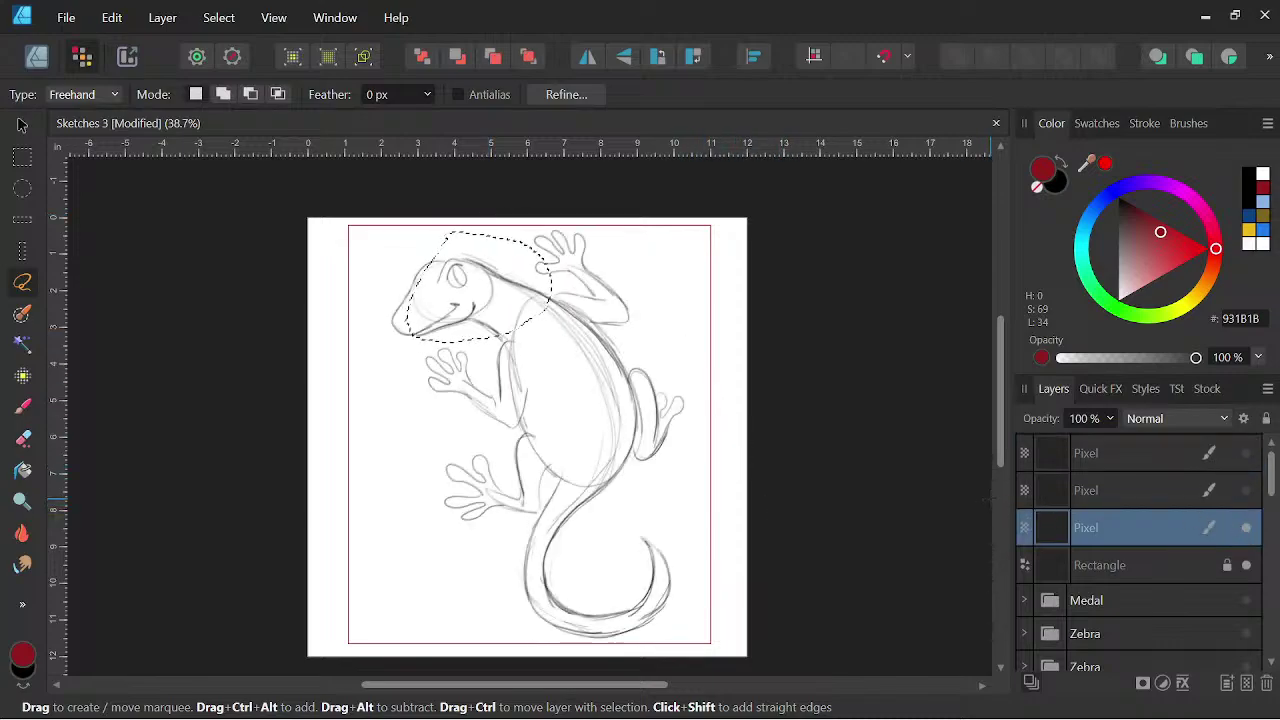
key(ctrl+v)
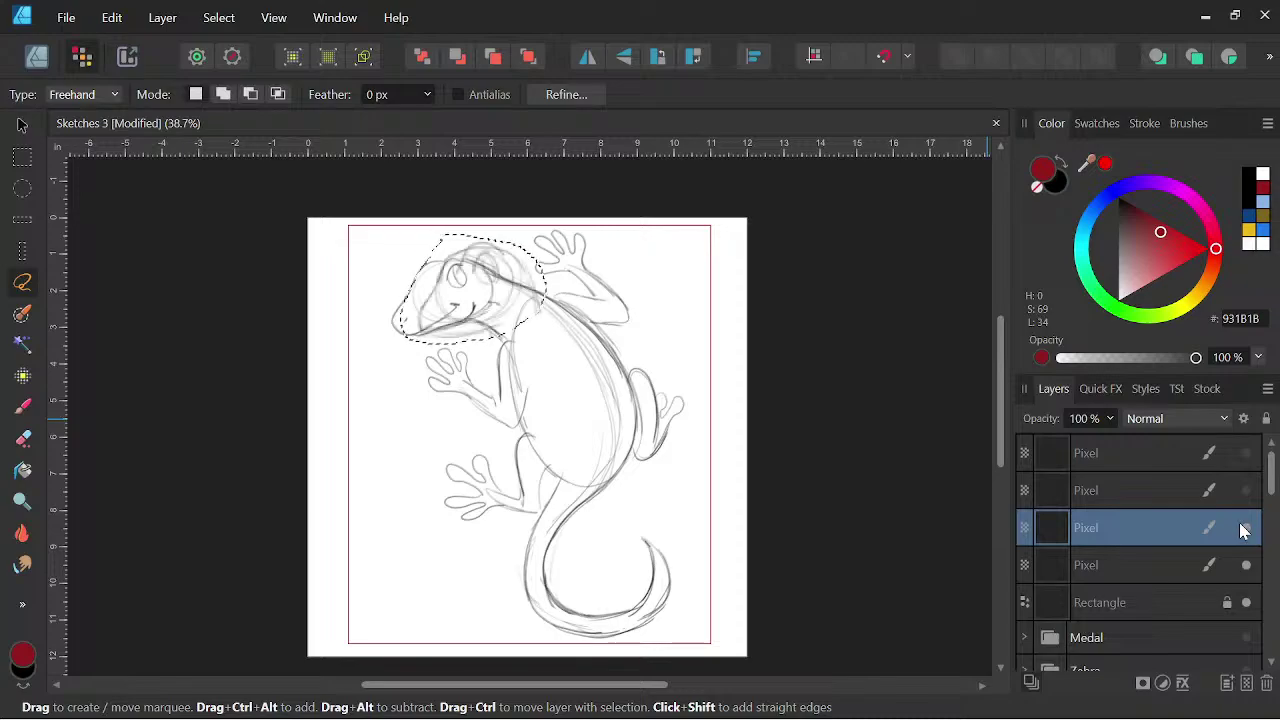
key(v)
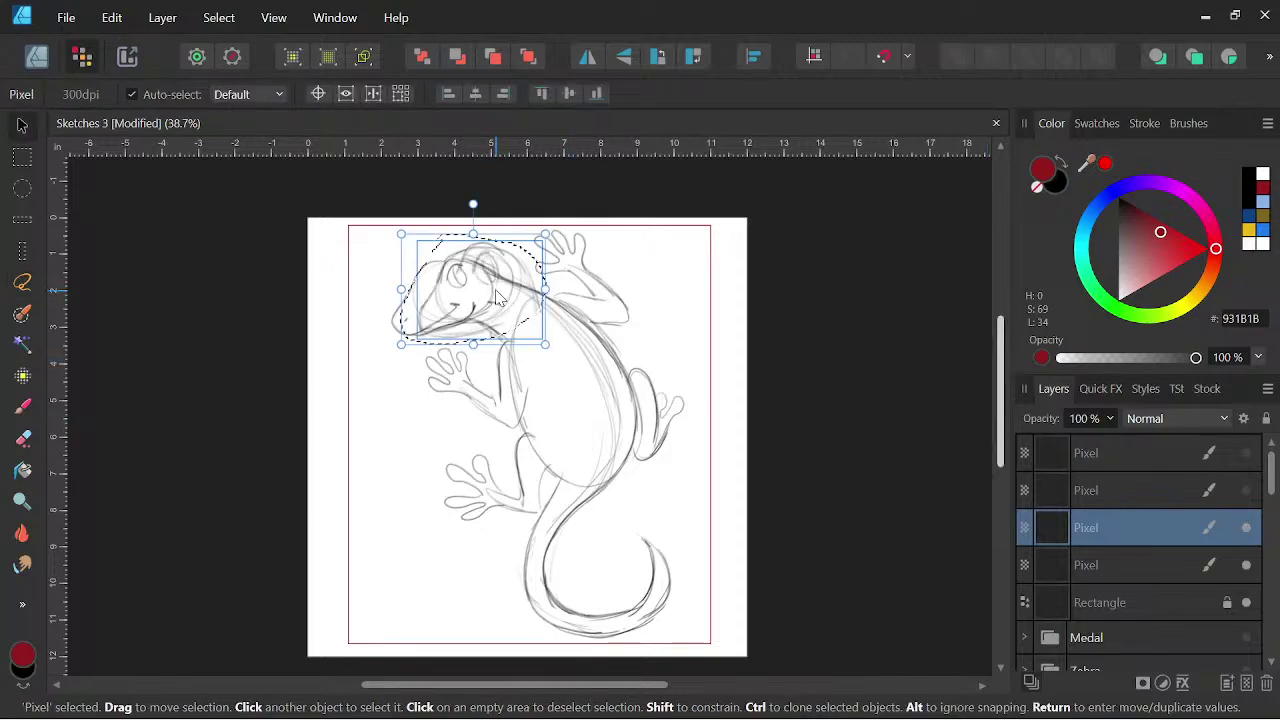
drag(497, 297, 468, 305)
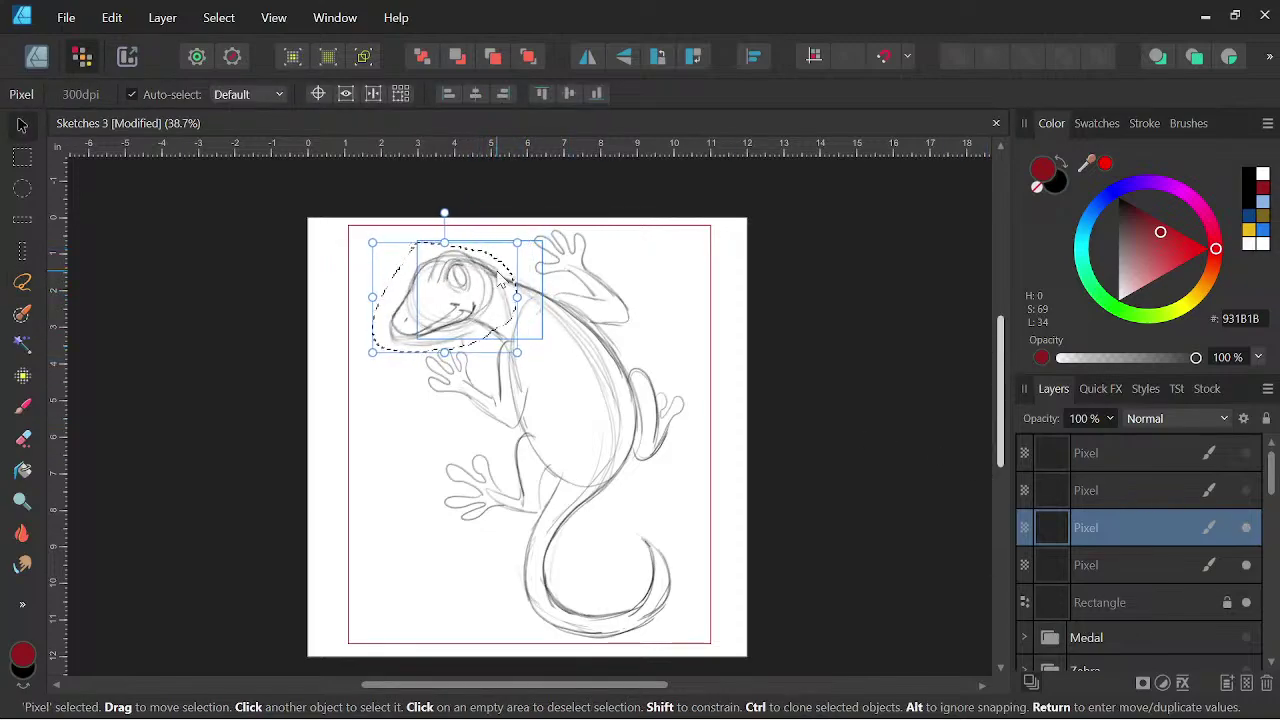
- Duplicate the climbing lizard's pixel layer and hide the original, keeping the duplicate visible
click(1148, 565)
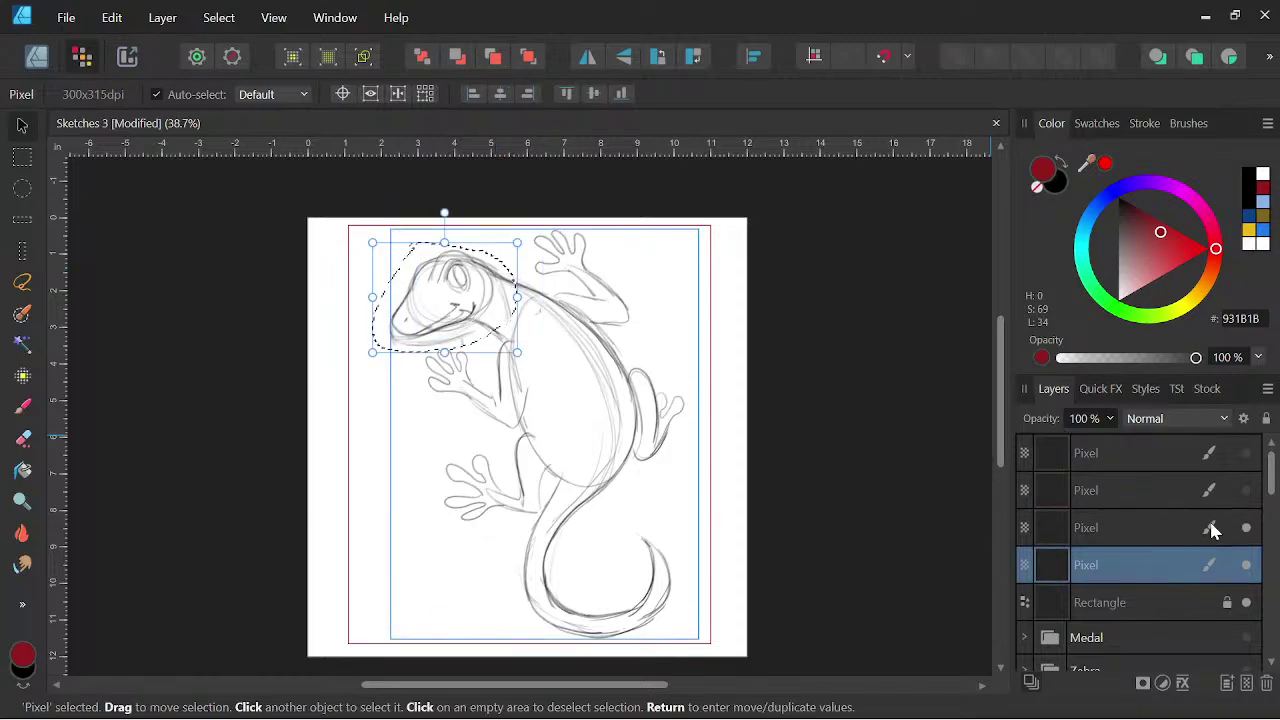
right_click(1160, 569)
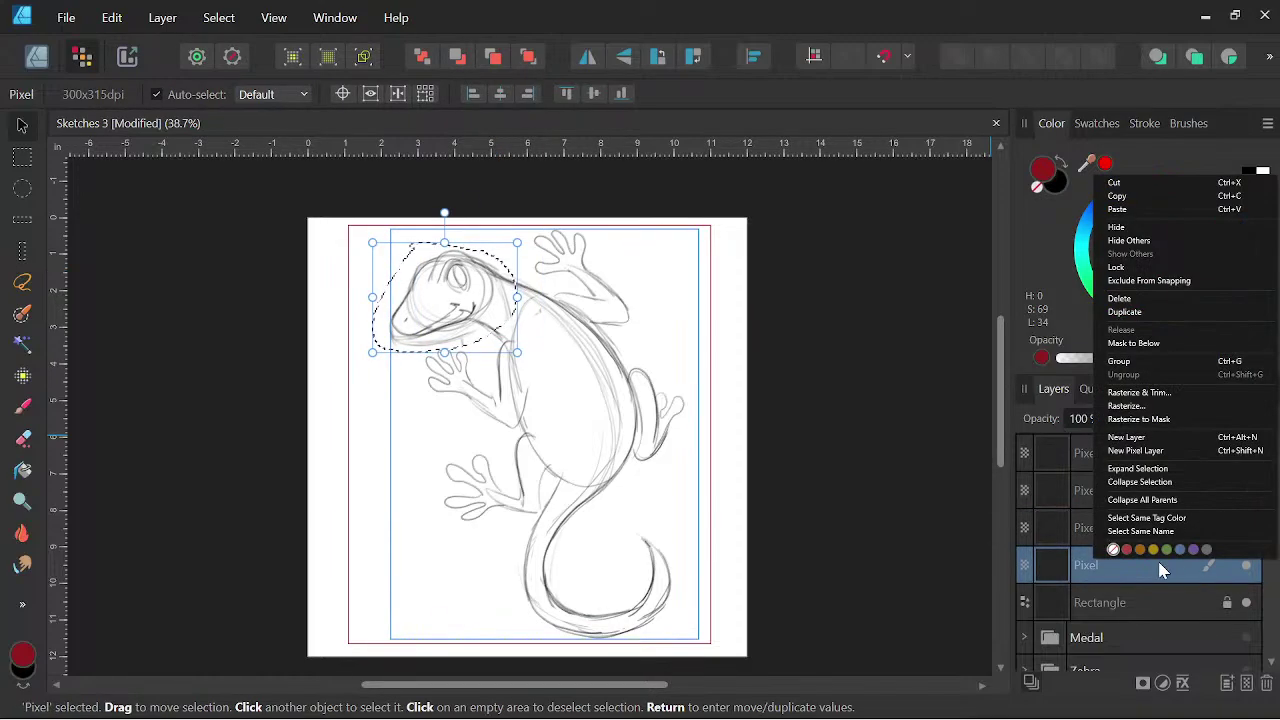
click(1124, 311)
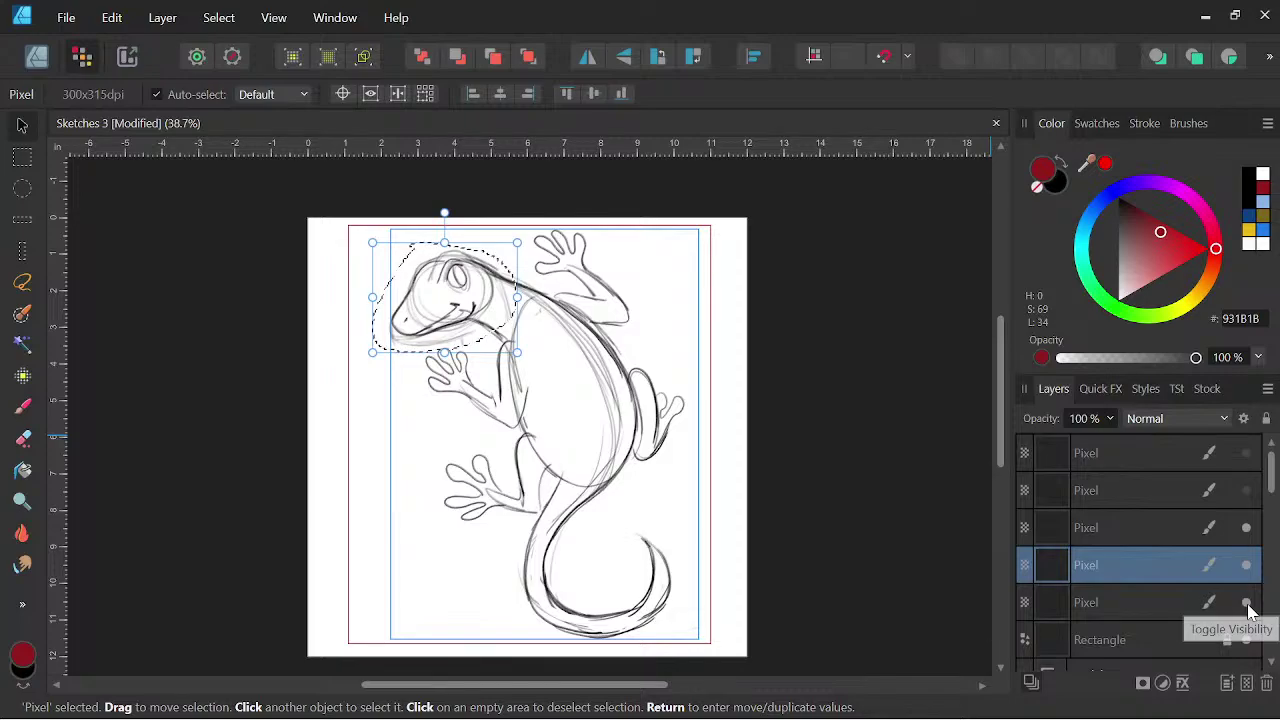
click(1246, 603)
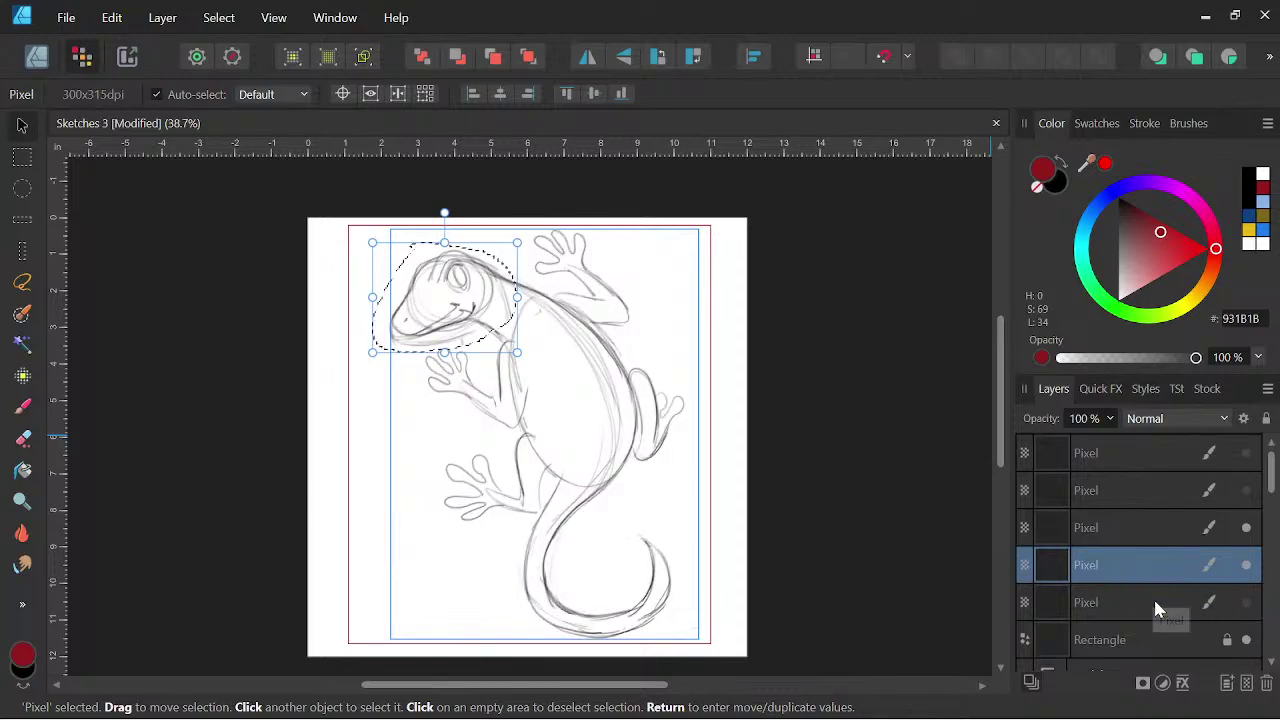
click(1246, 566)
click(1245, 567)
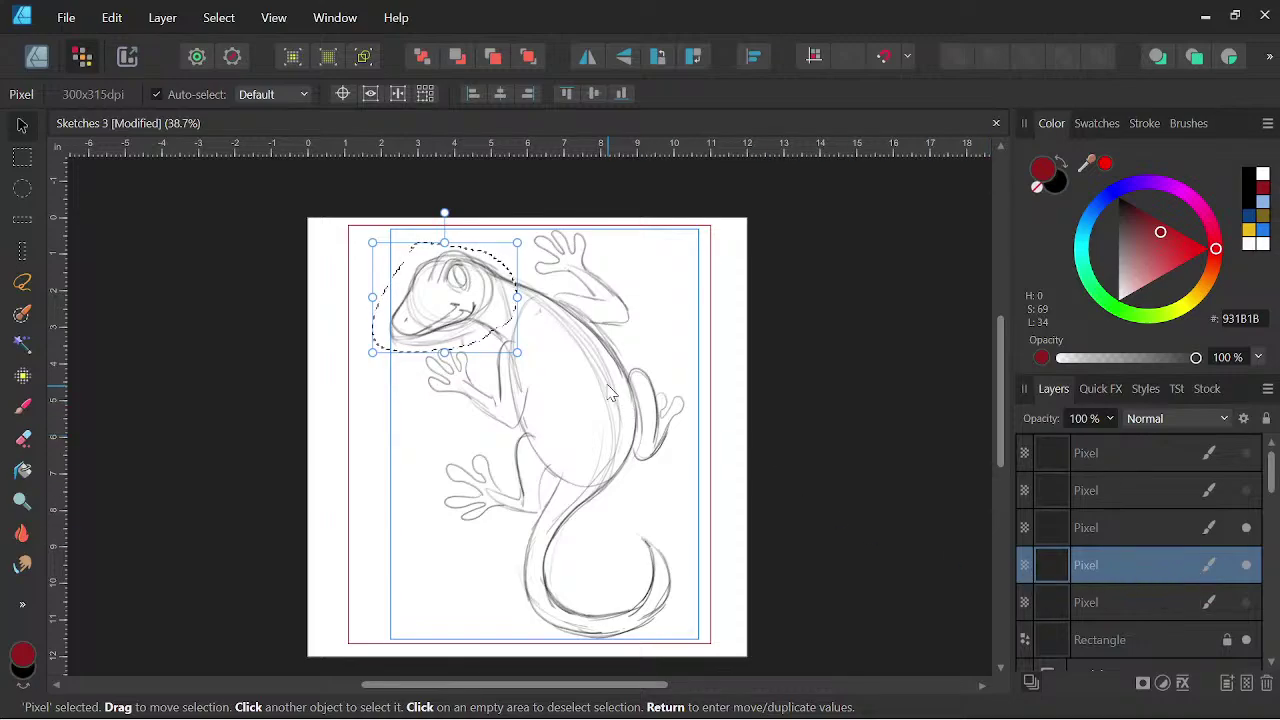
- Delete the old head inside the selection on the duplicated body layer and toggle that layer's visibility to check it
scroll(610, 392, up, 2)
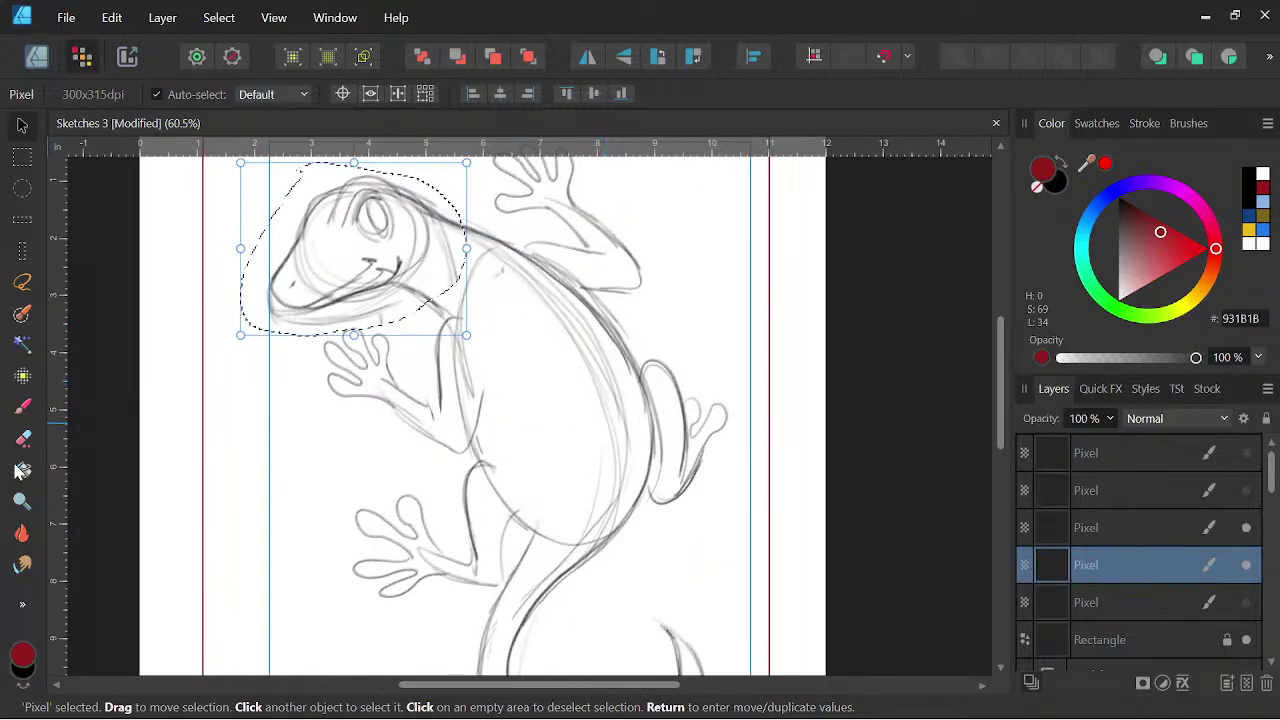
drag(667, 420, 756, 462)
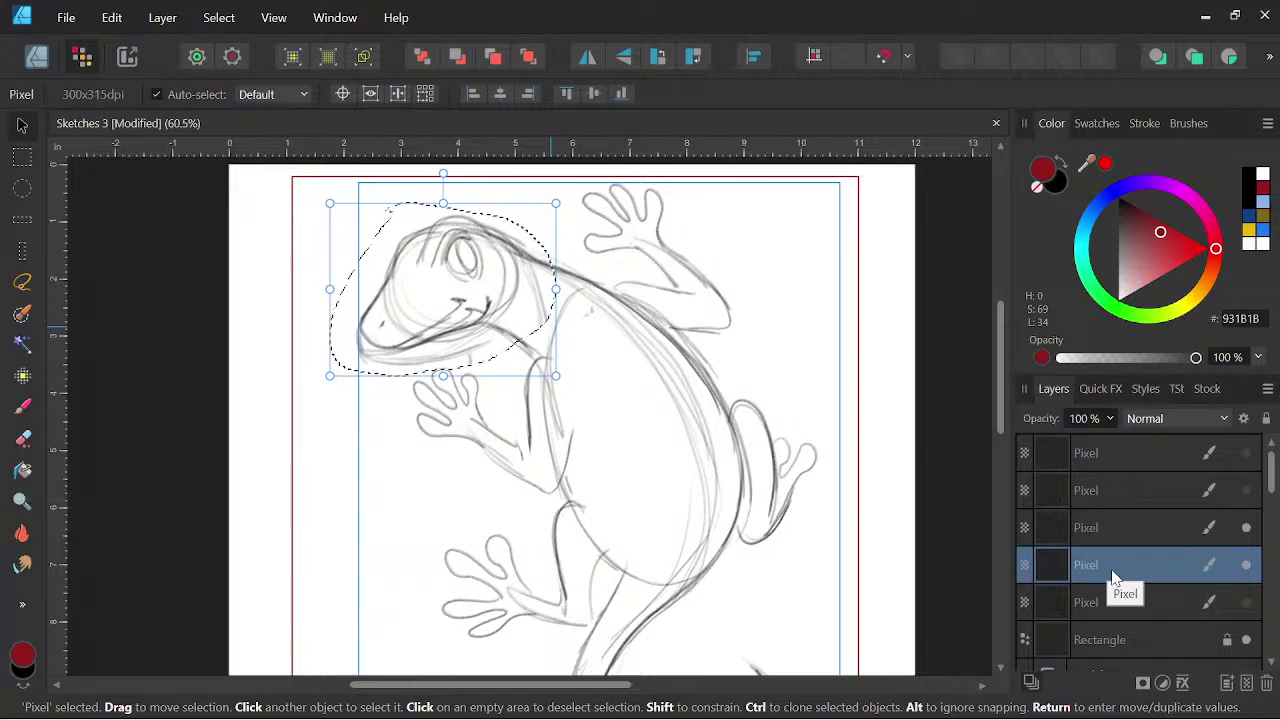
click(1246, 566)
click(1246, 566)
click(1246, 566)
click(1246, 566)
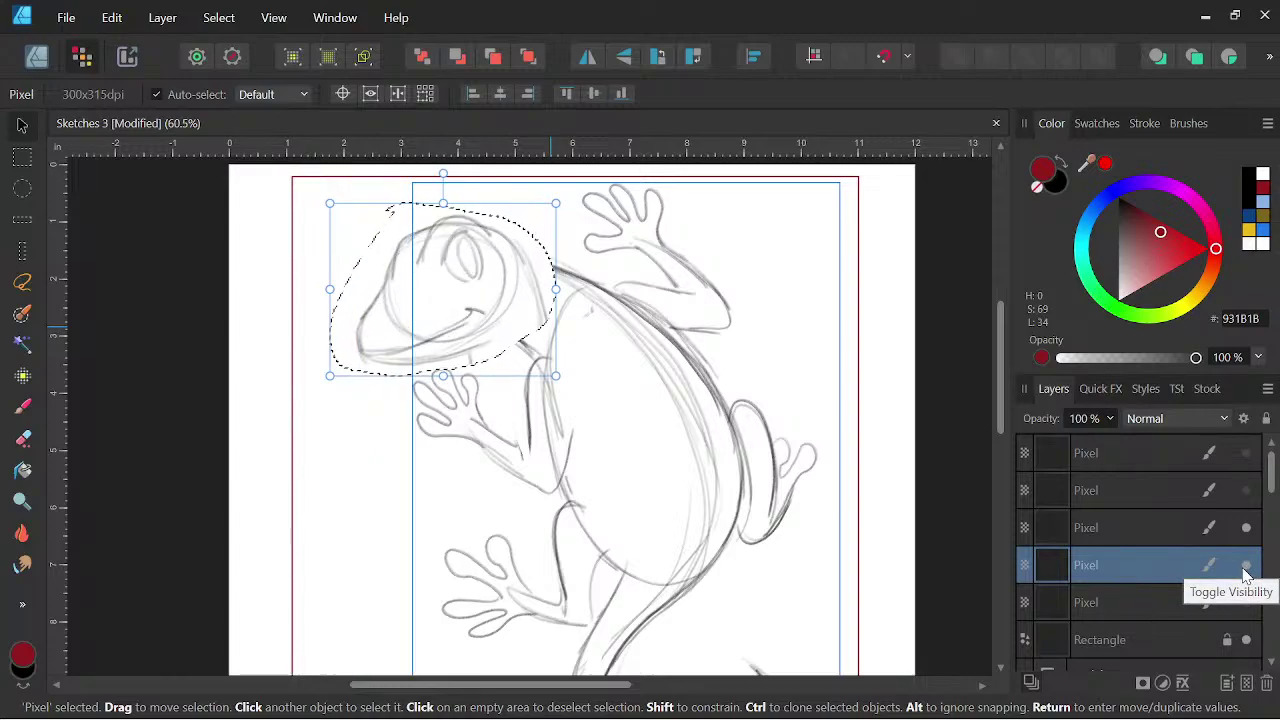
- Scale the pasted head down slightly and move it up against the neck, undoing a trial rotation
key(space)
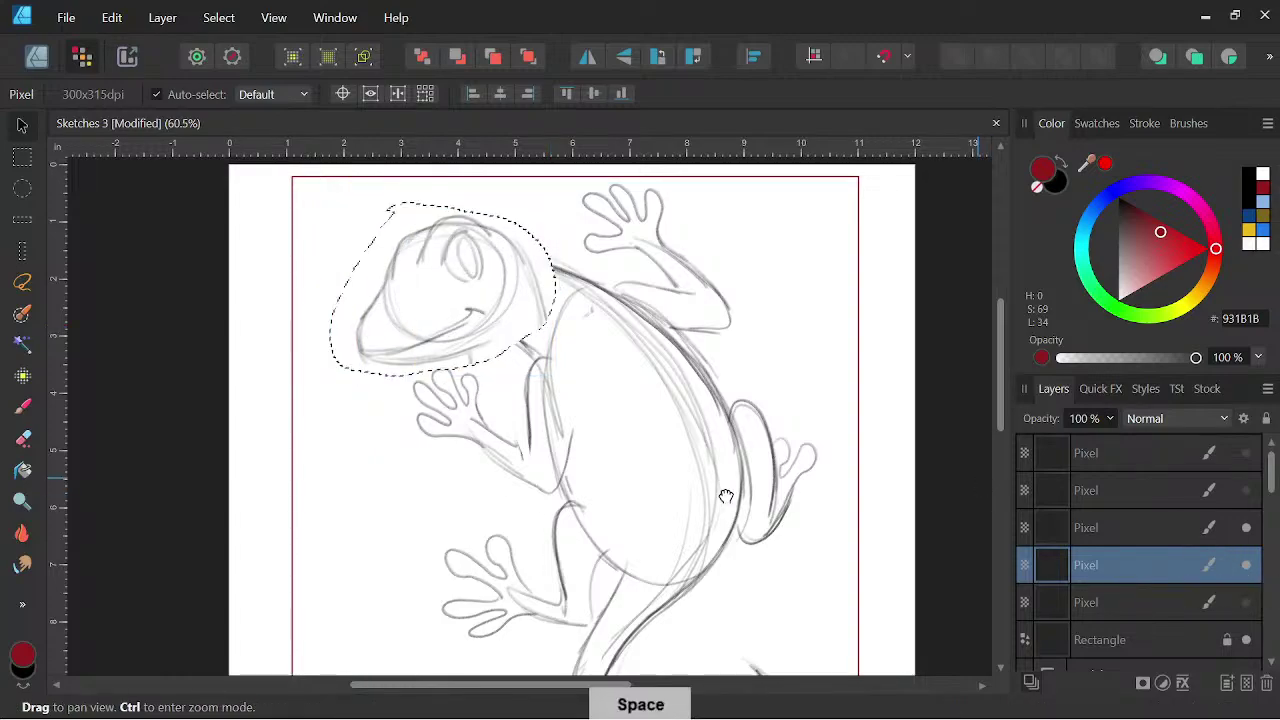
drag(711, 475, 706, 514)
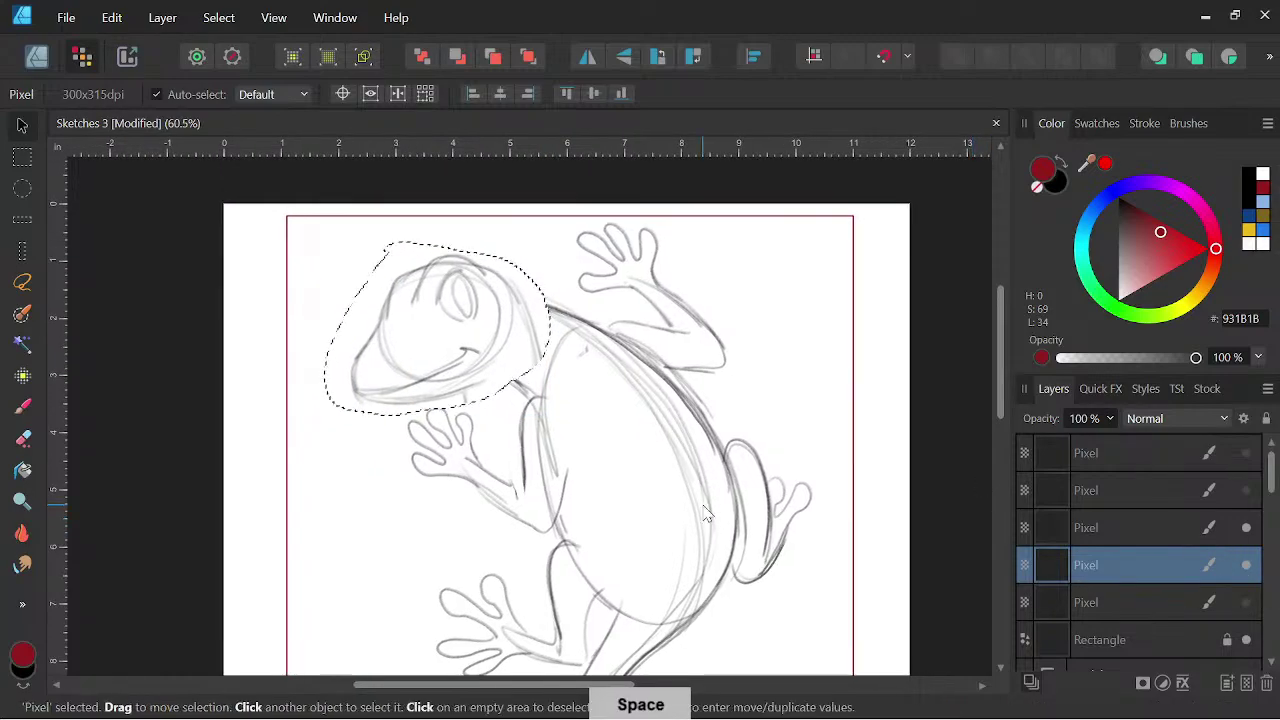
click(1137, 530)
drag(438, 212, 403, 216)
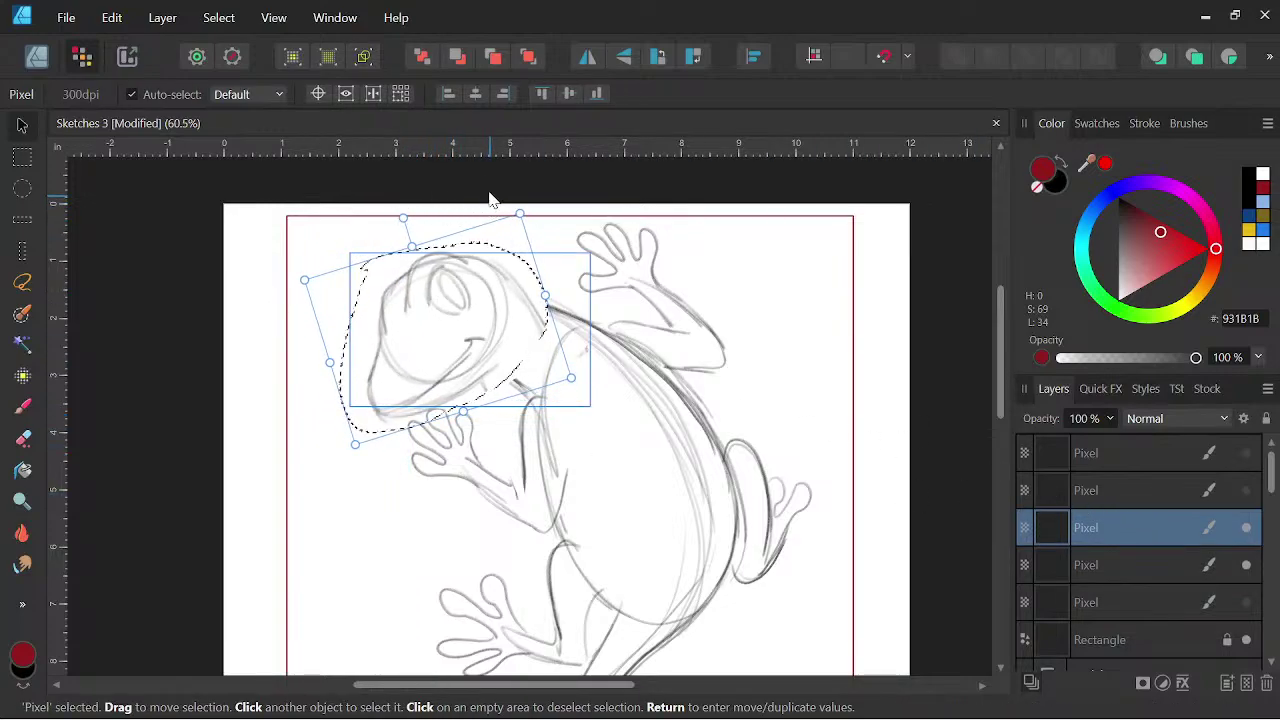
key(ctrl+z)
drag(325, 246, 363, 246)
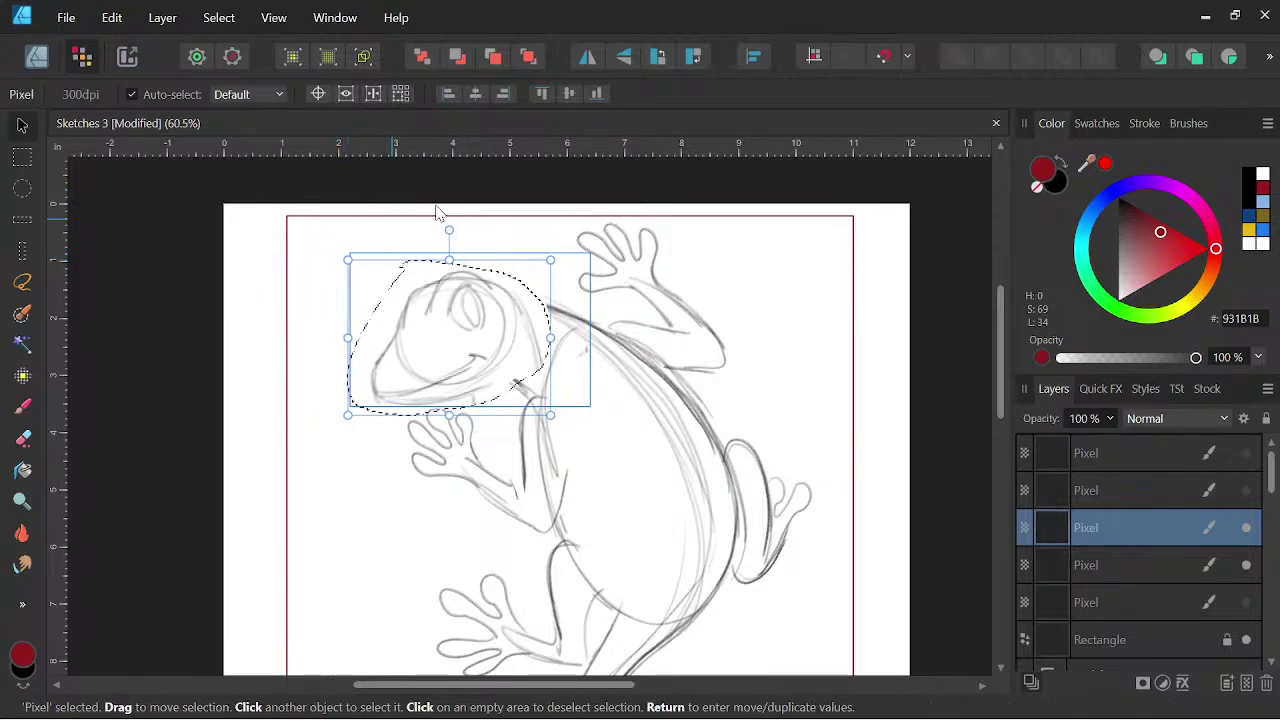
drag(522, 338, 522, 317)
key(space)
mouse_move(797, 544)
mouse_down()
mouse_move(819, 540)
mouse_move(807, 524)
mouse_up()
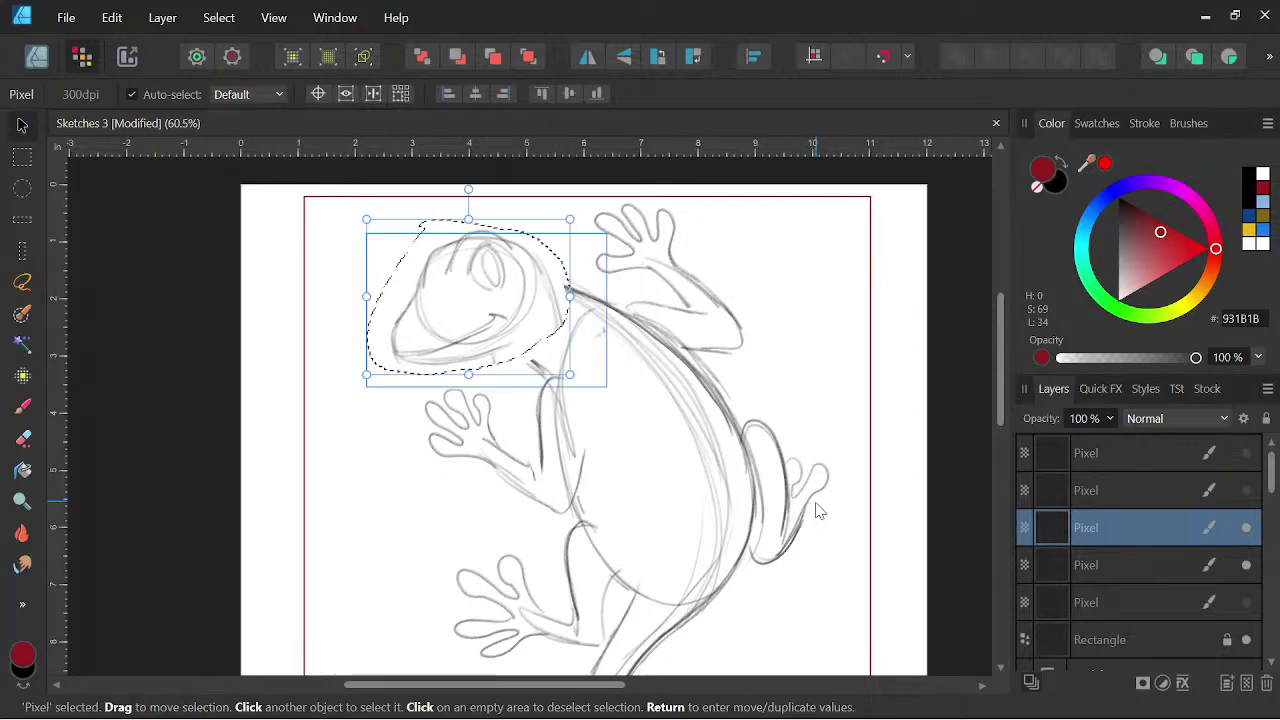
- Deselect, erase the leftover strokes behind the pasted head, and paint black neck lines joining the head to the body
key(ctrl+d)
key(e)
key(x)
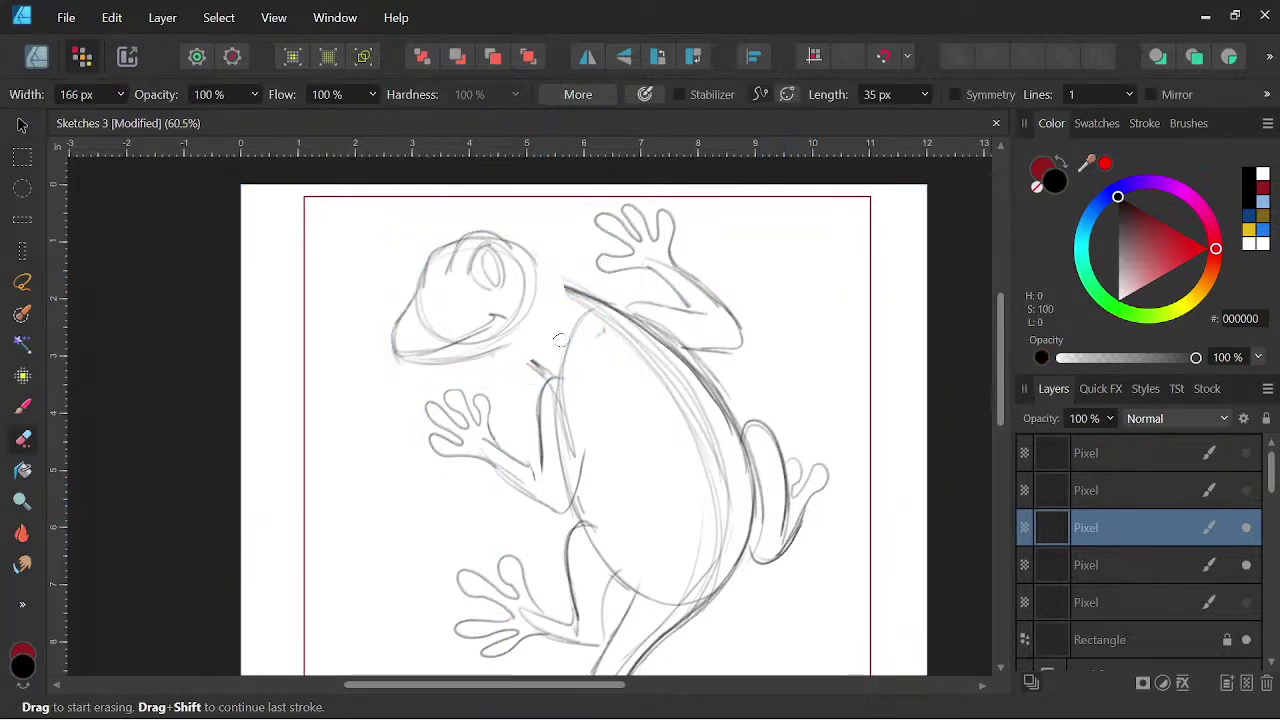
key(space)
drag(614, 351, 614, 357)
click(28, 405)
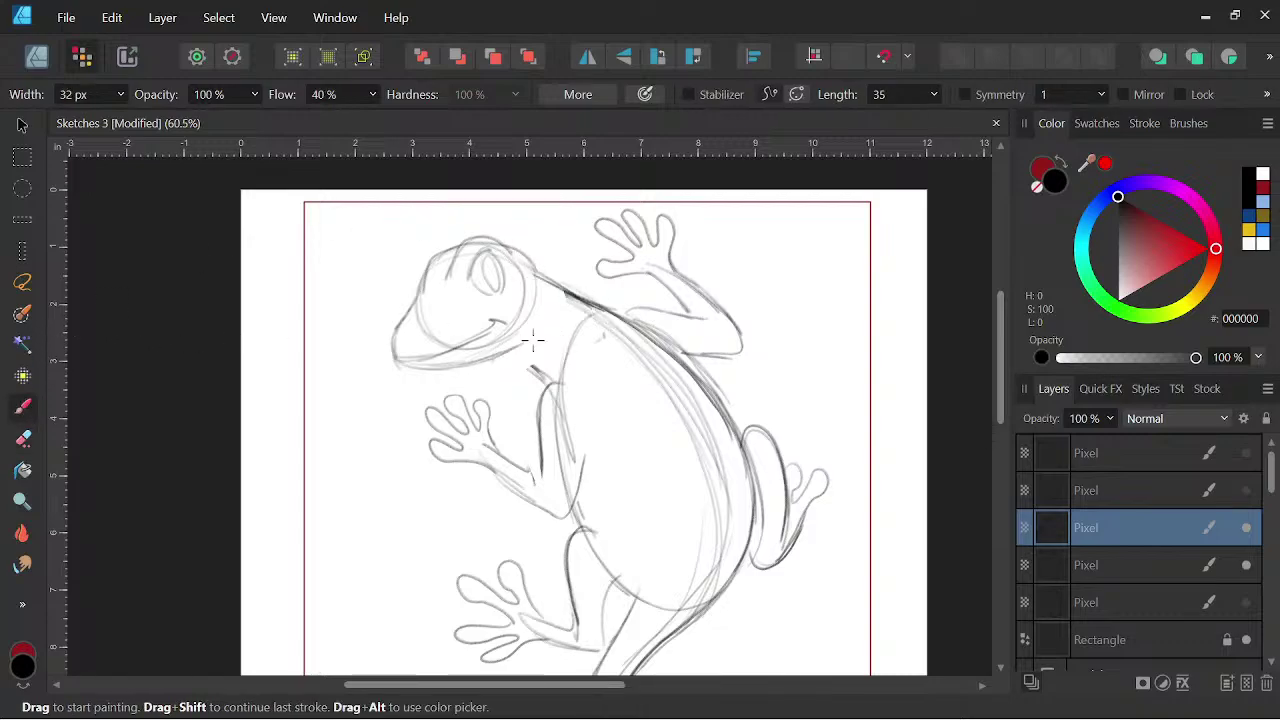
- Strengthen the climbing lizard's snout, mouth and brow contours with the 32 px Paint Brush and close the back of the jaw
key(space)
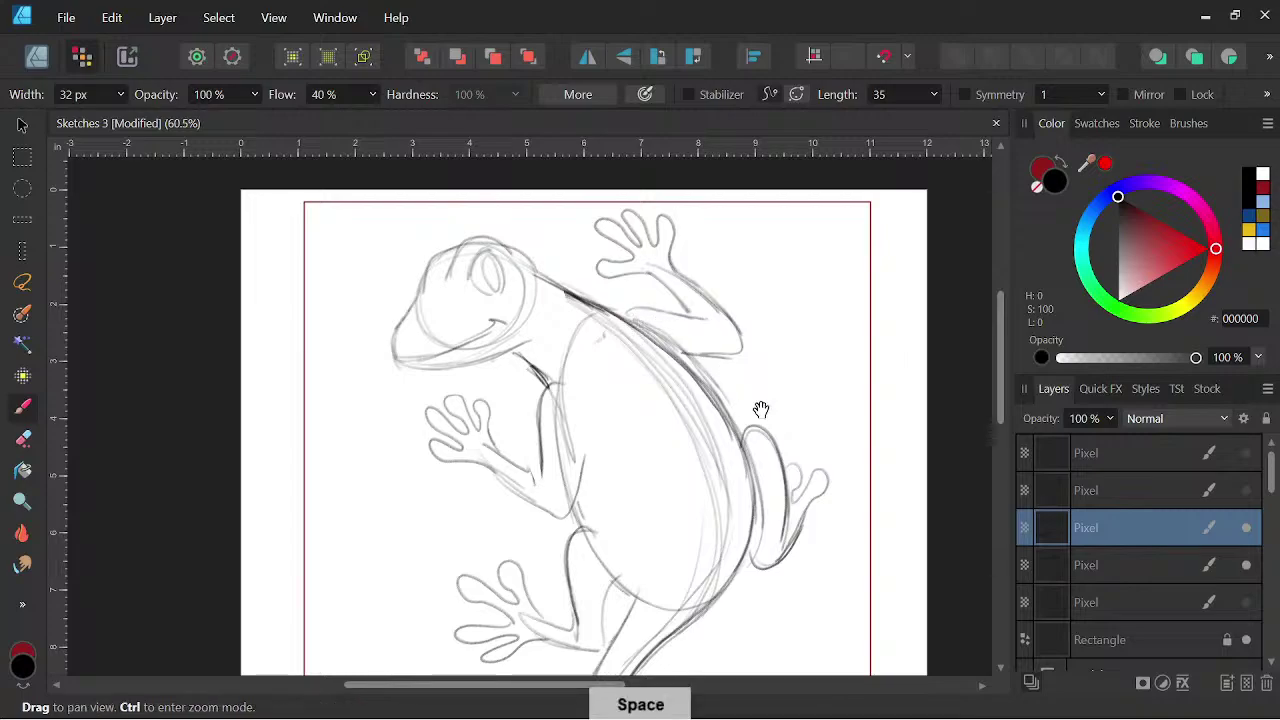
drag(751, 400, 820, 380)
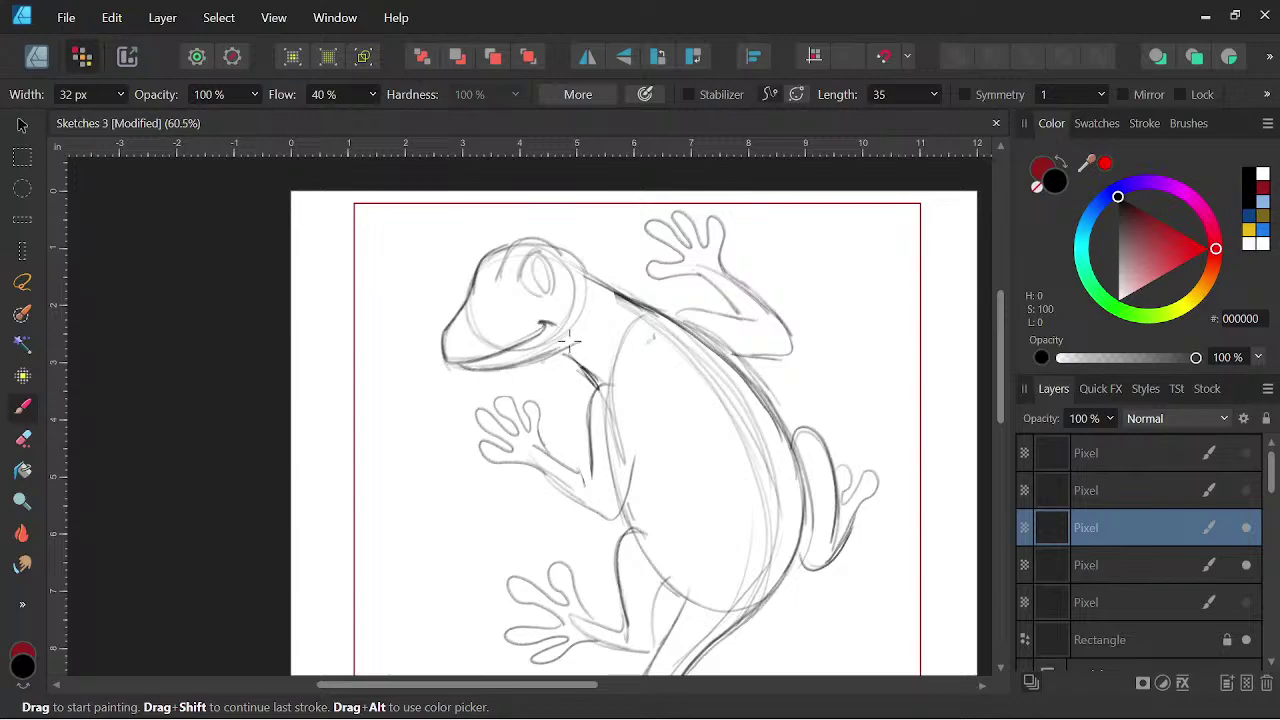
key(space)
mouse_move(566, 245)
mouse_down()
mouse_move(570, 260)
mouse_move(535, 250)
mouse_up()
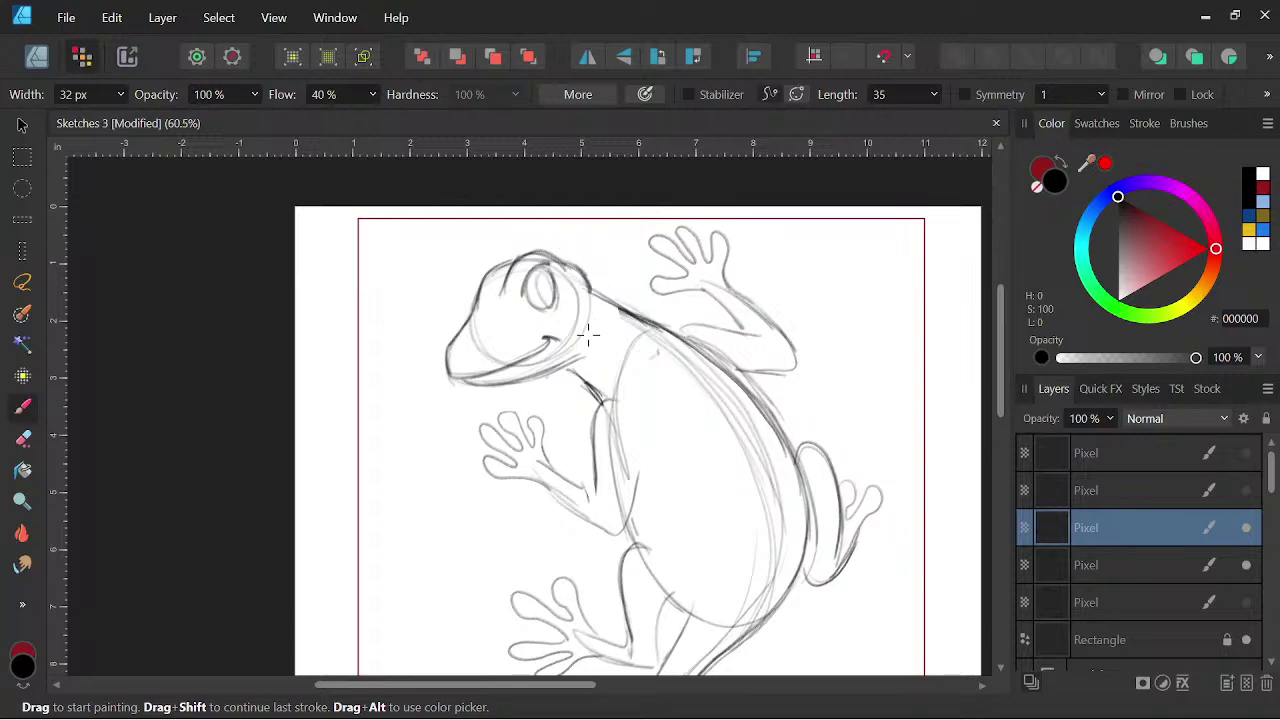
drag(608, 338, 604, 316)
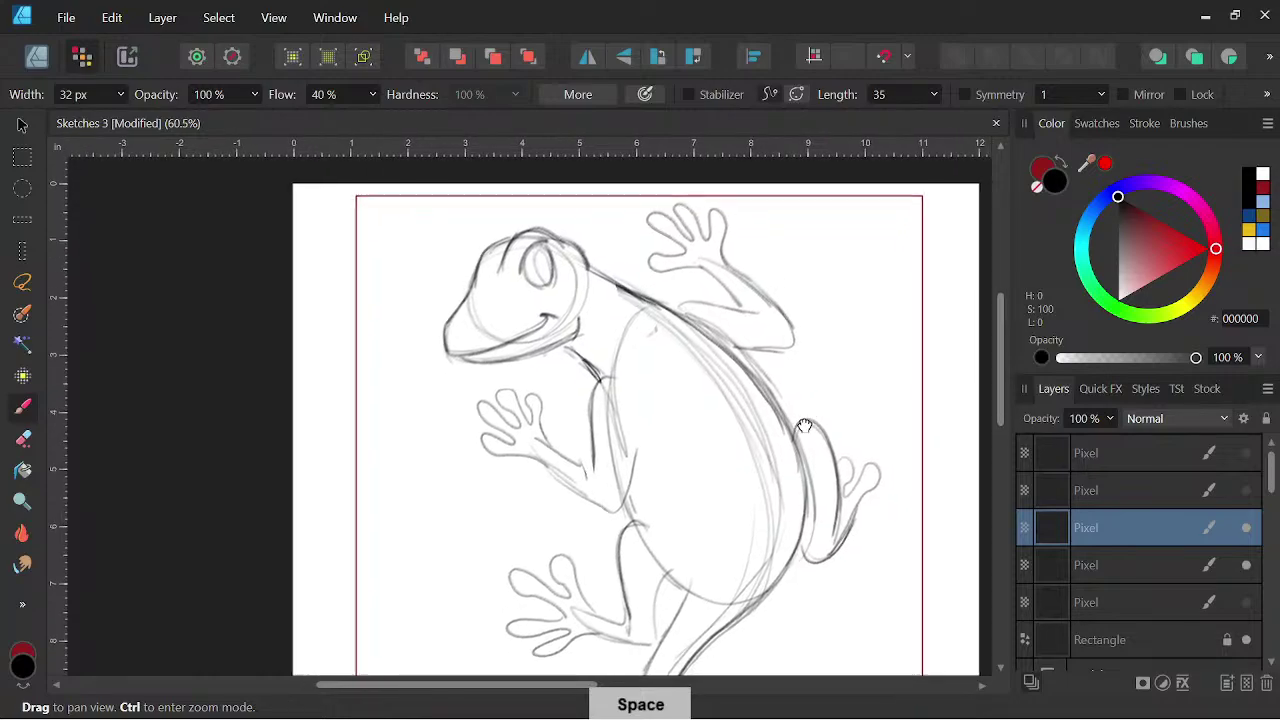
- Select the climbing lizard's head with a freehand selection, scale it down slightly, nudge it toward the neck, and deselect
key(x)
key(l)
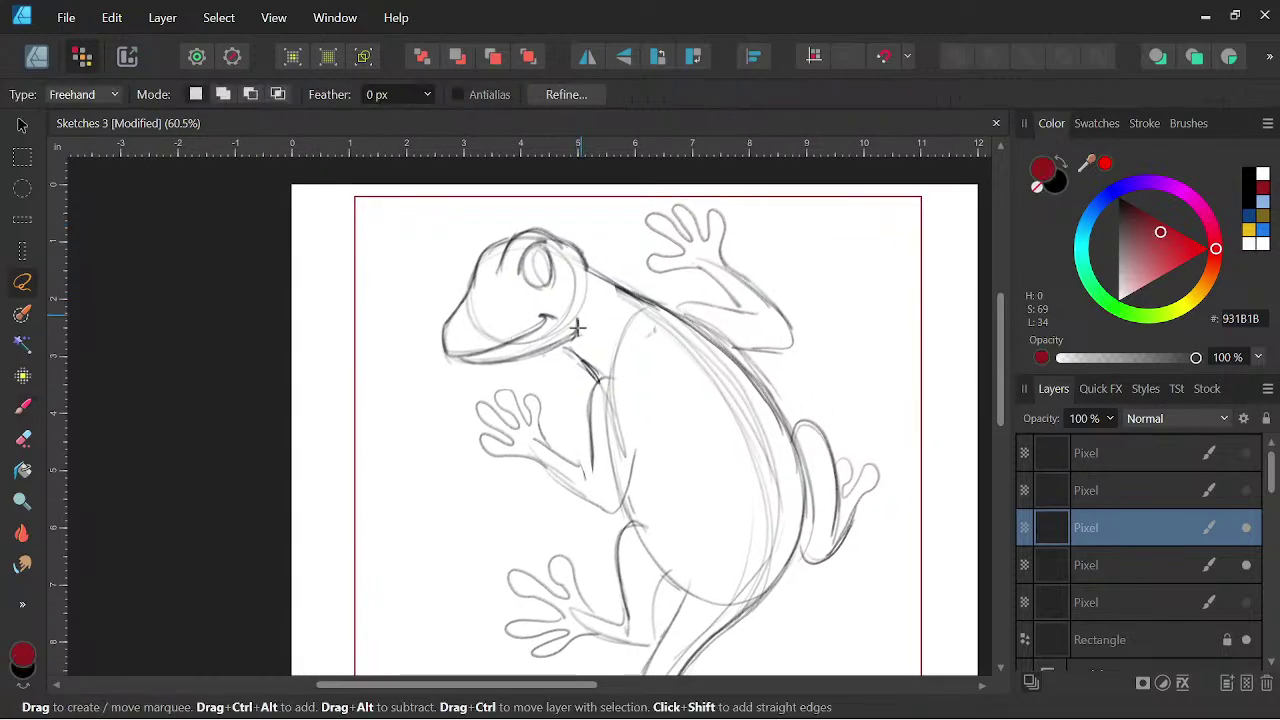
mouse_move(584, 345)
mouse_down()
mouse_move(583, 228)
mouse_move(486, 222)
mouse_move(411, 322)
mouse_move(486, 372)
mouse_move(563, 376)
mouse_up()
key(v)
drag(569, 290, 578, 296)
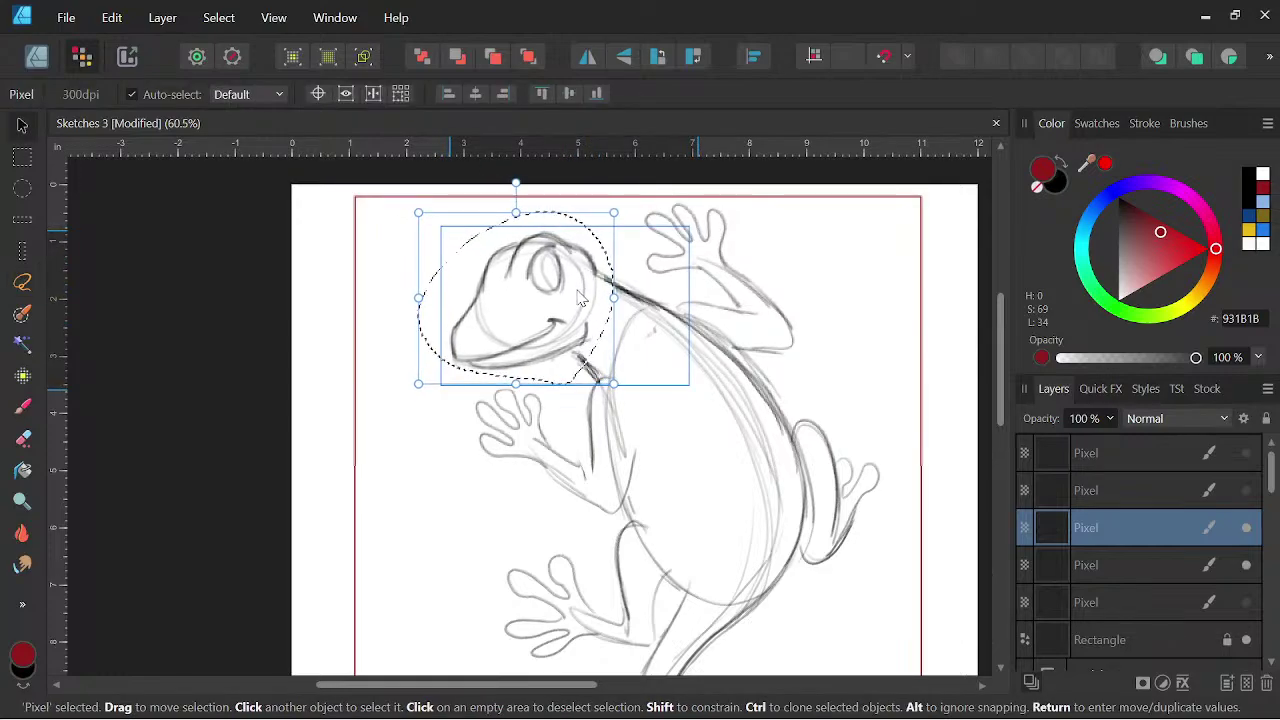
drag(421, 381, 430, 373)
drag(576, 276, 569, 279)
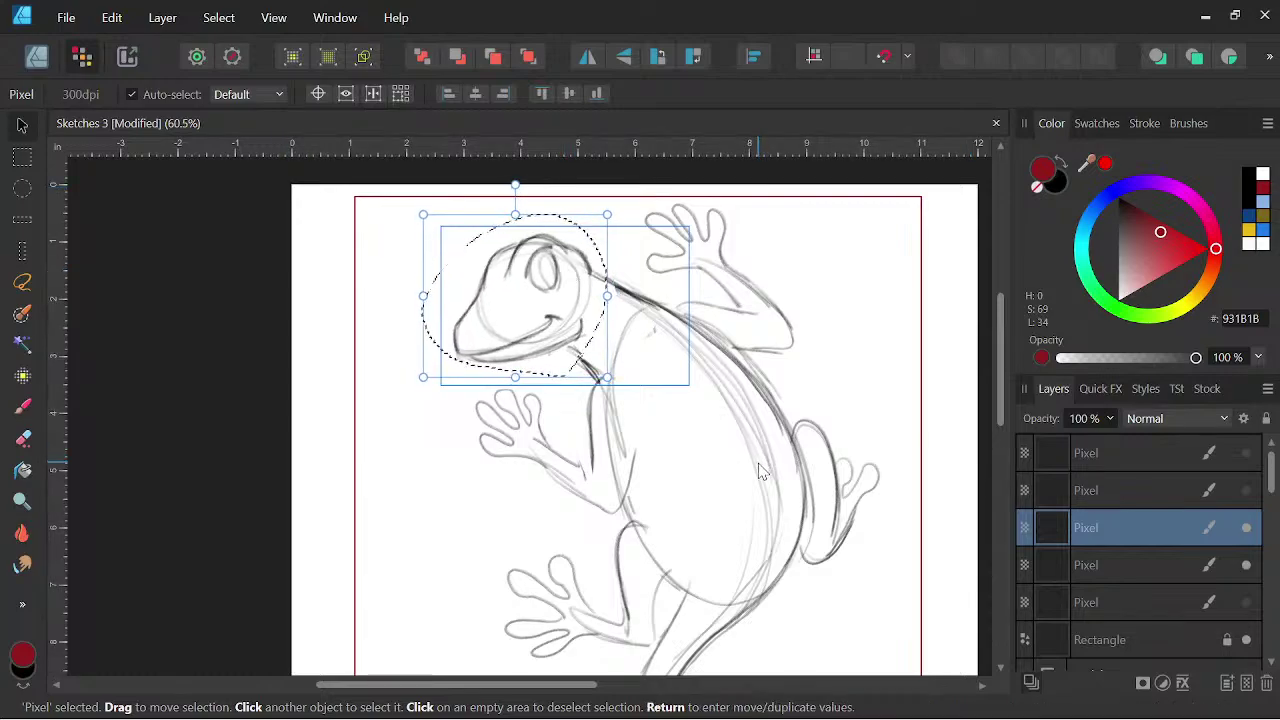
key(ctrl+d)
- Review the climbing lizard's overall proportions and toggle the new head layer's visibility to compare
drag(780, 405, 718, 391)
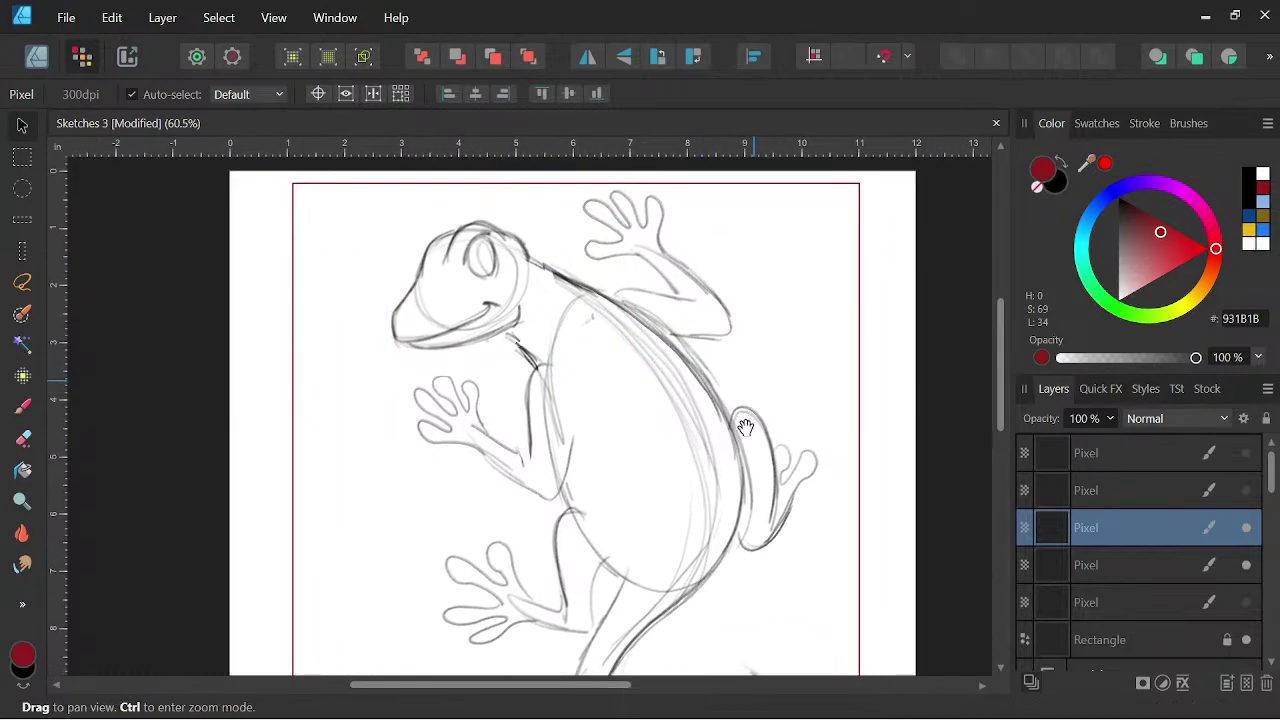
drag(752, 449, 790, 402)
key(ctrl+minus)
key(ctrl+minus)
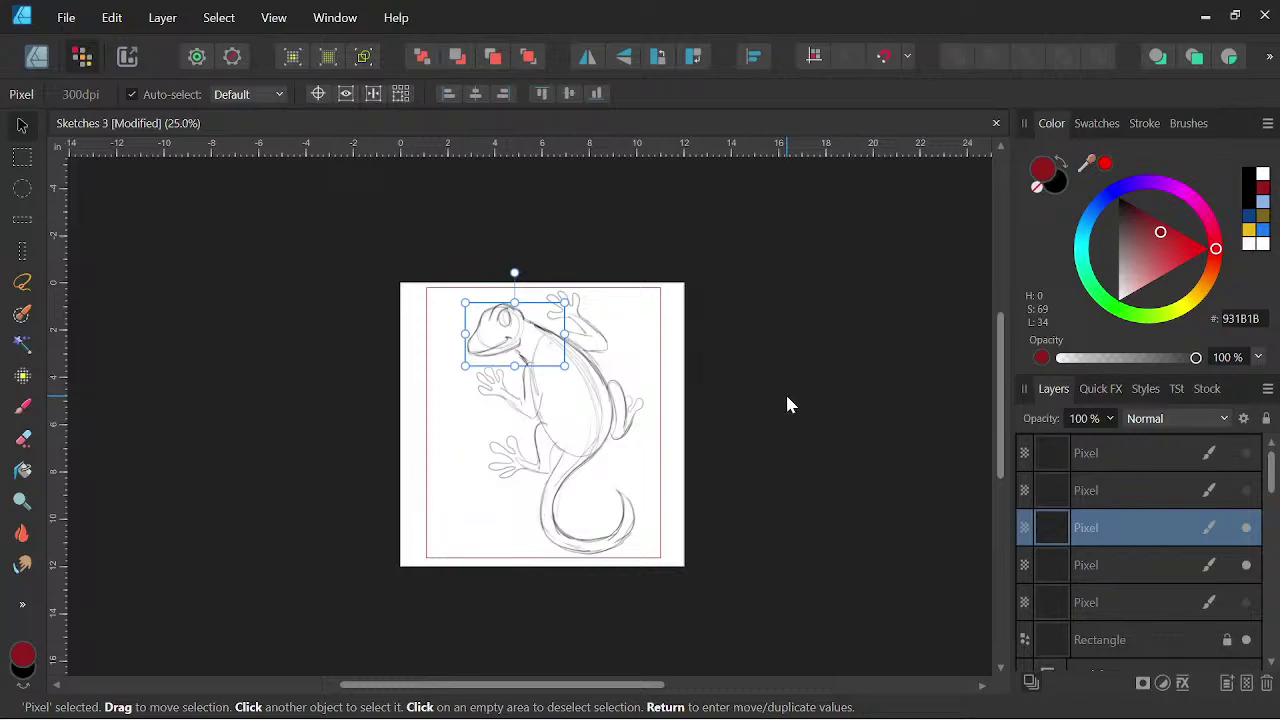
key(ctrl+plus)
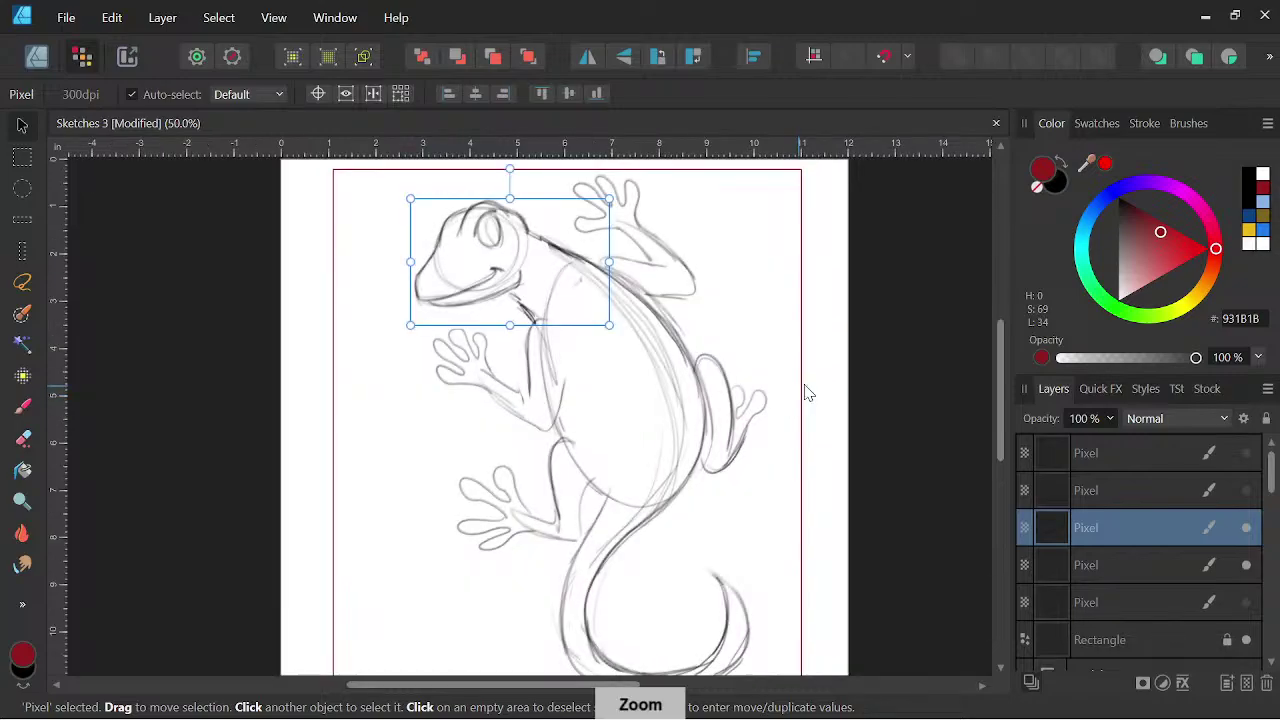
click(1246, 530)
click(1246, 530)
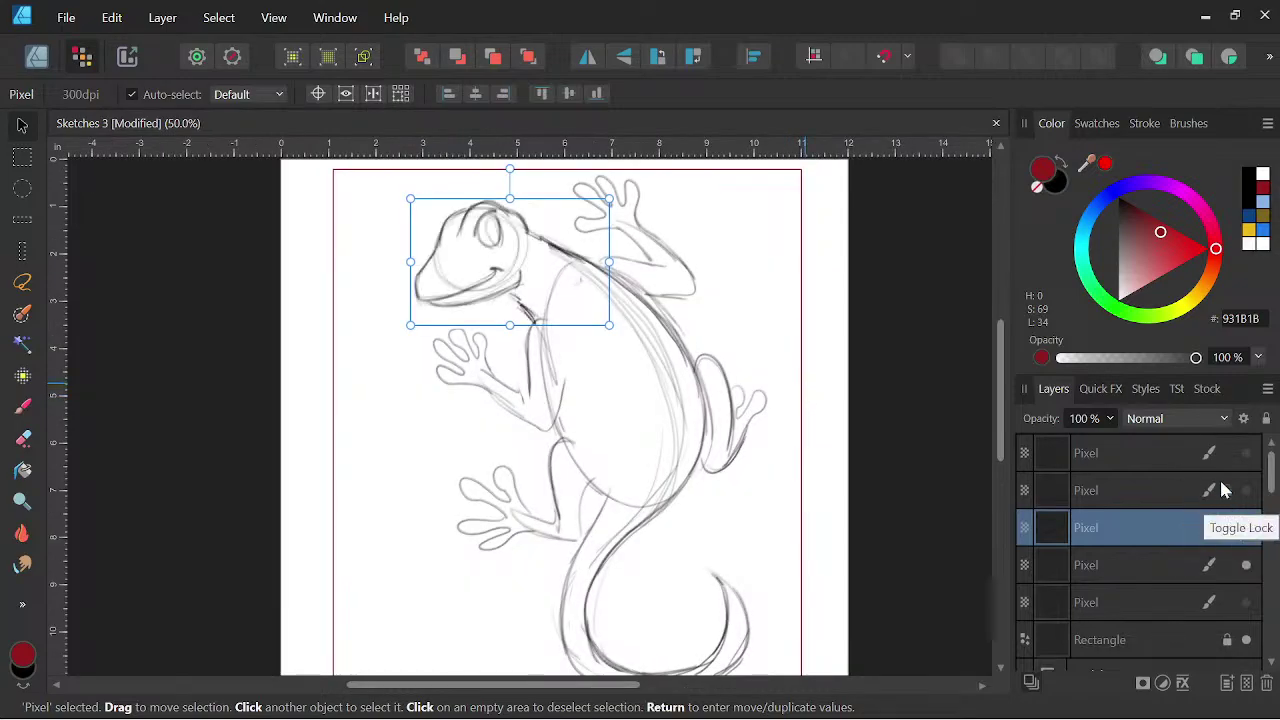
- Group the climbing lizard's head and body layers and rasterize the group into a single pixel layer
shift+click(1110, 566)
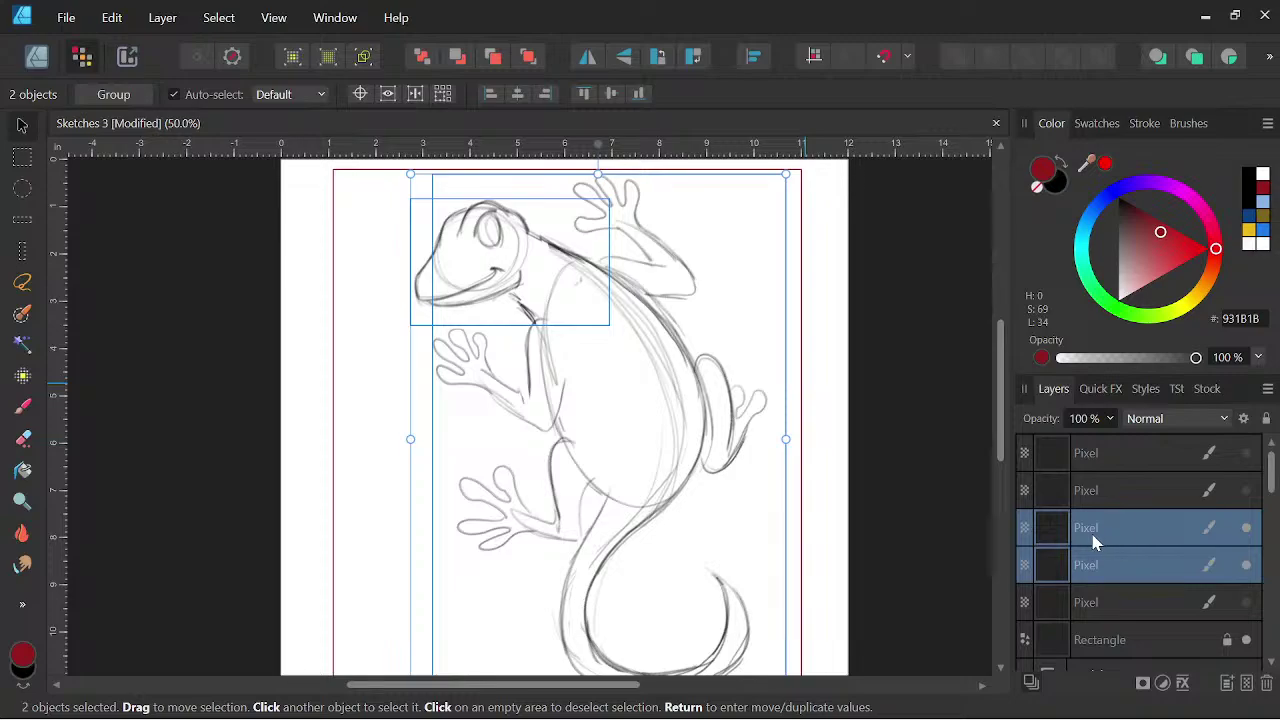
right_click(1105, 535)
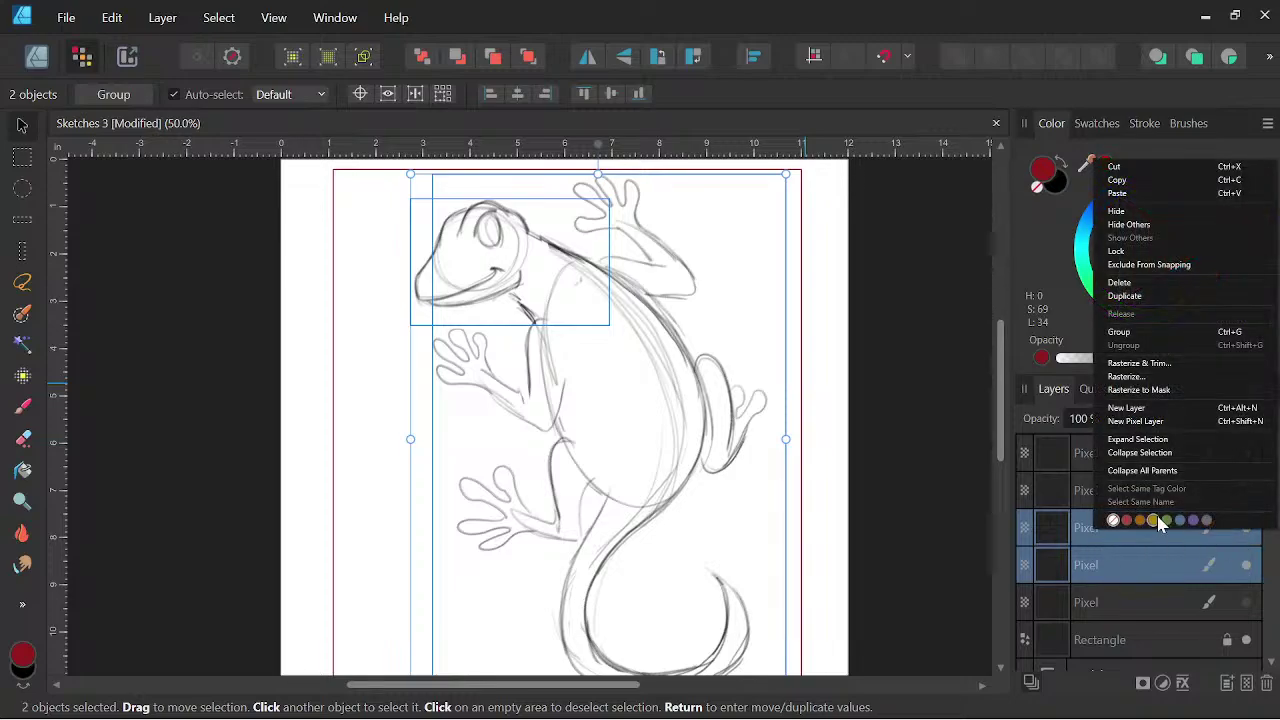
click(1120, 332)
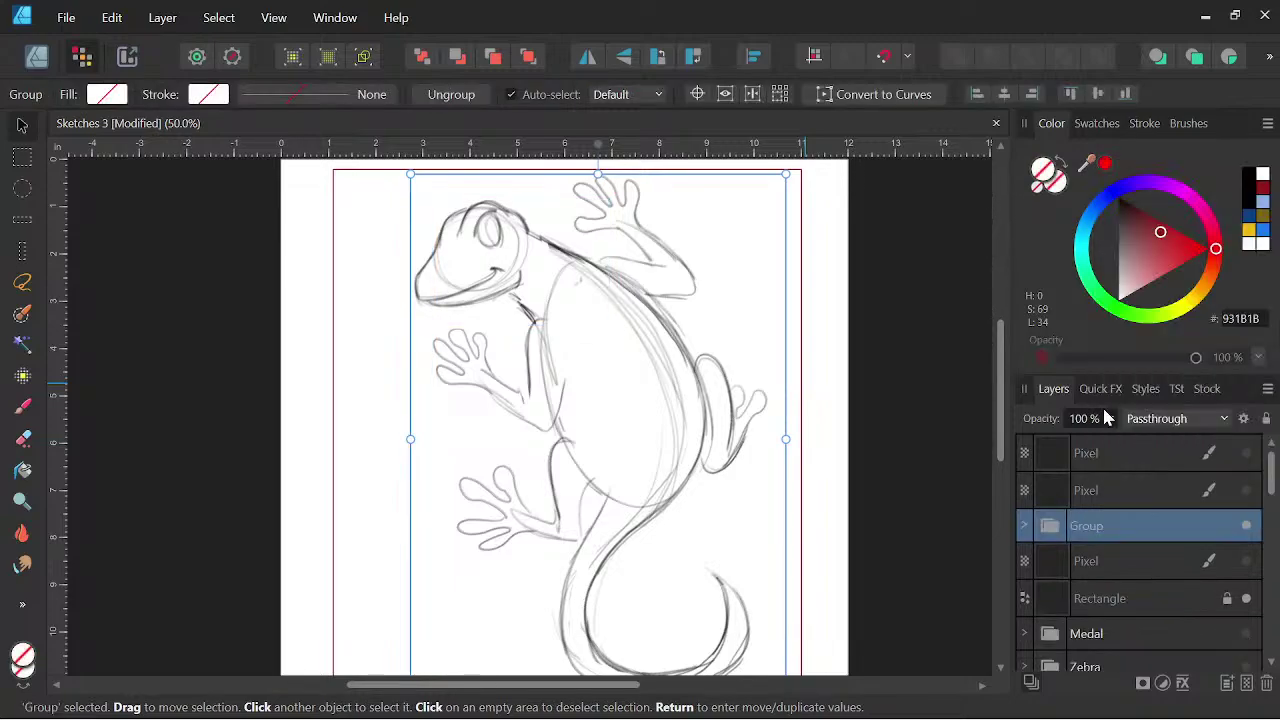
right_click(1093, 537)
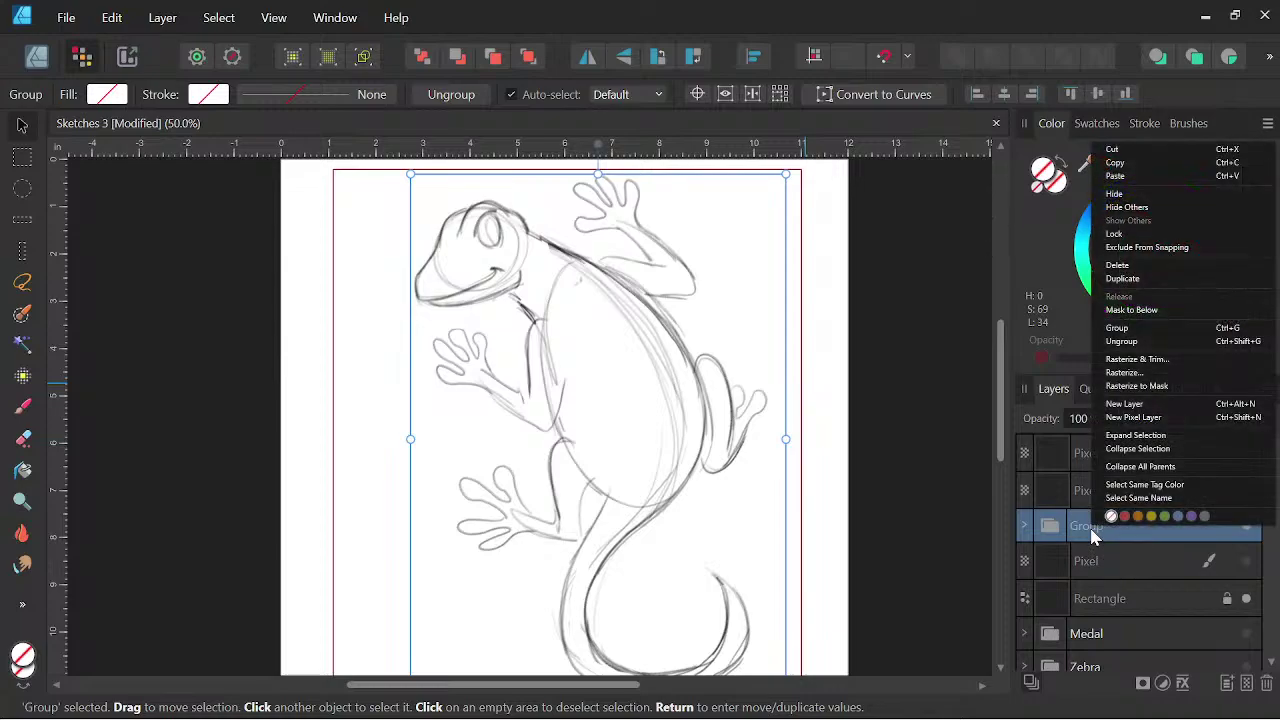
click(1143, 373)
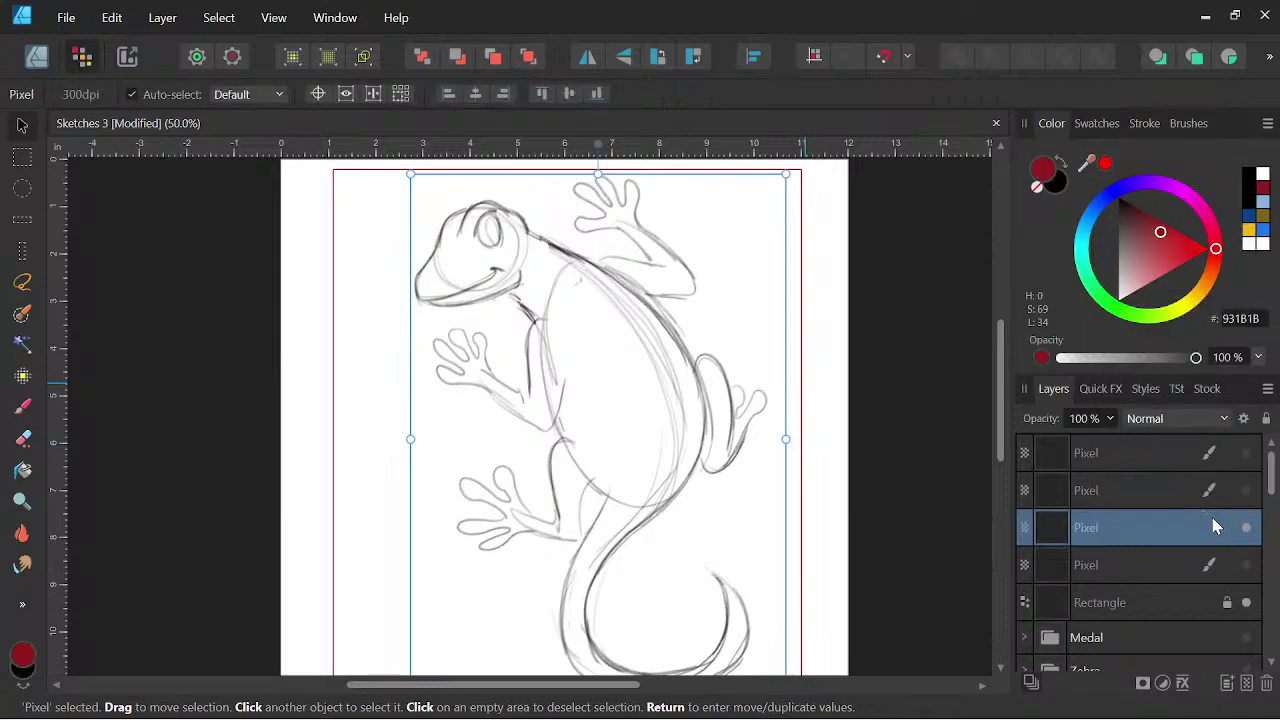
- Compare the merged climbing lizard with the earlier sketch version by alternately toggling their layers' visibility
click(1247, 533)
click(1247, 533)
click(1247, 533)
click(1247, 533)
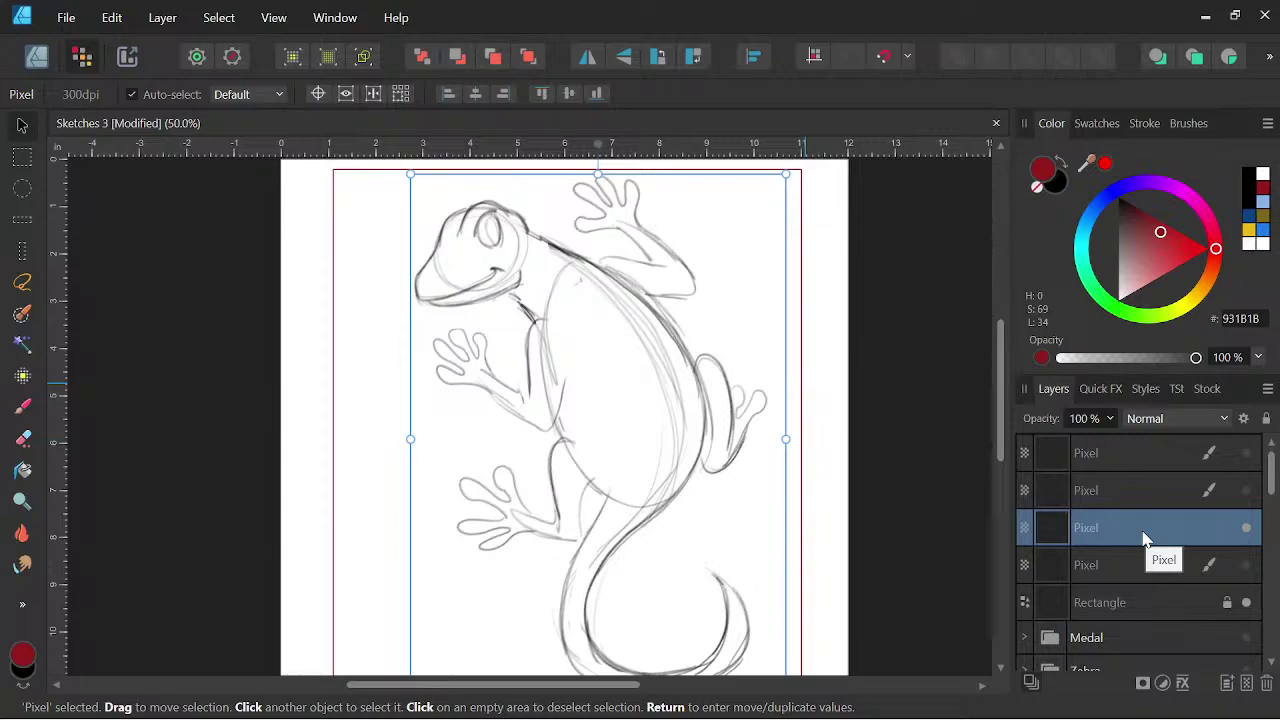
click(1246, 527)
click(1246, 565)
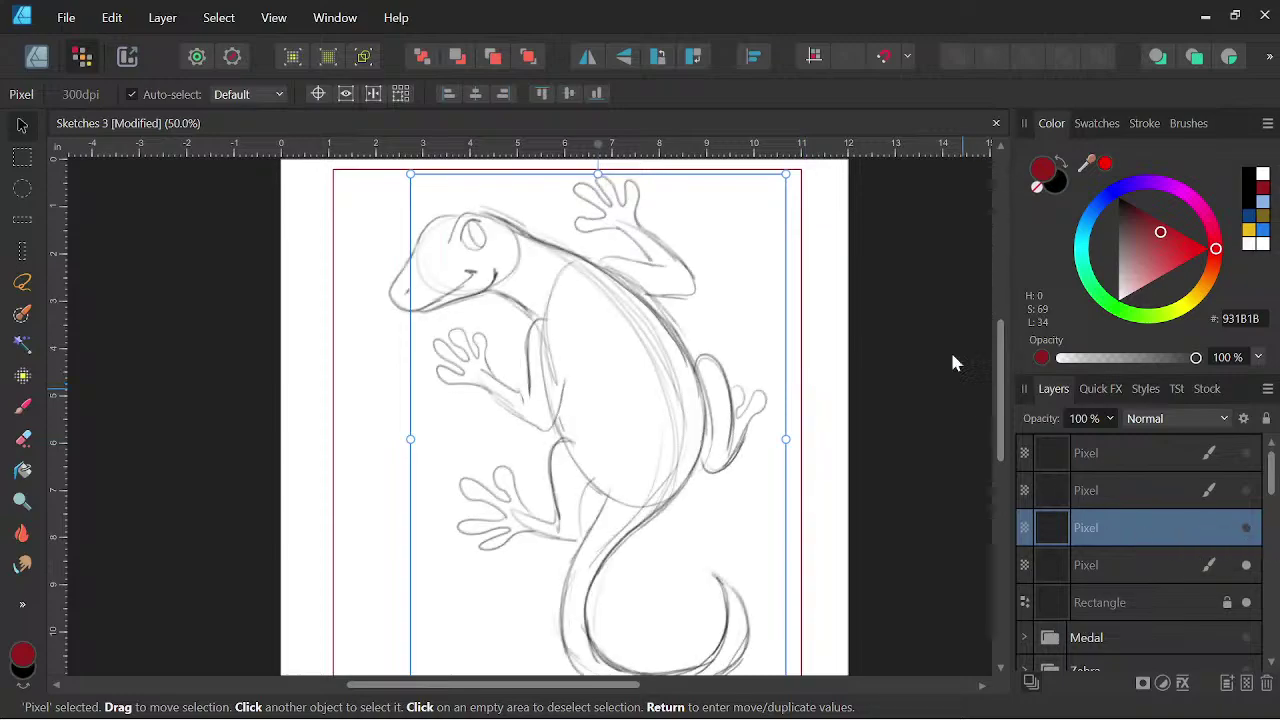
scroll(826, 320, down, 2)
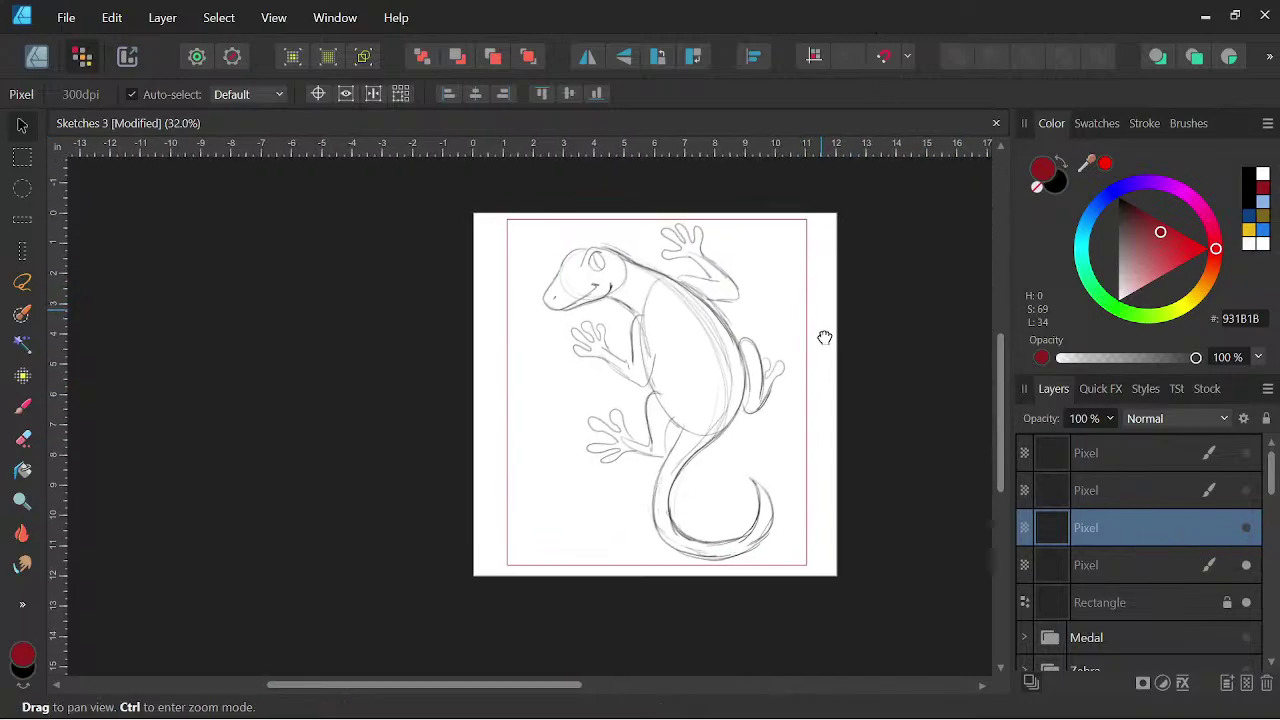
click(1246, 566)
click(1246, 529)
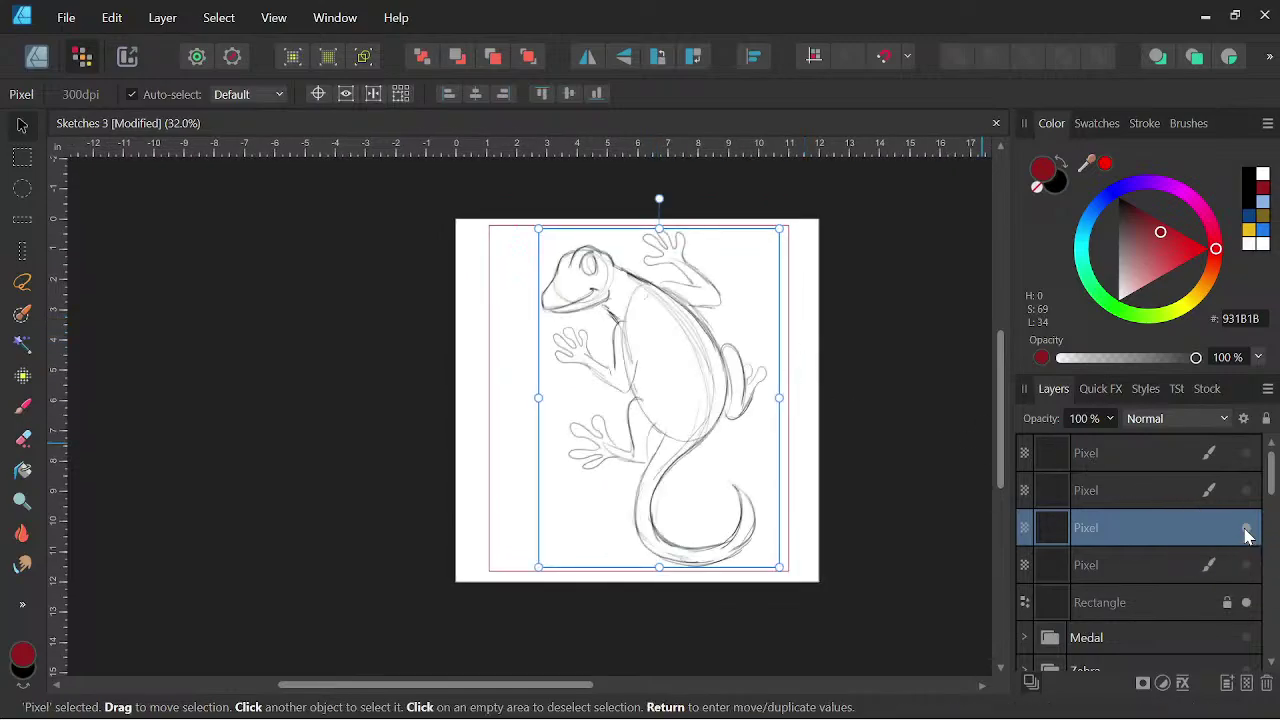
click(1246, 529)
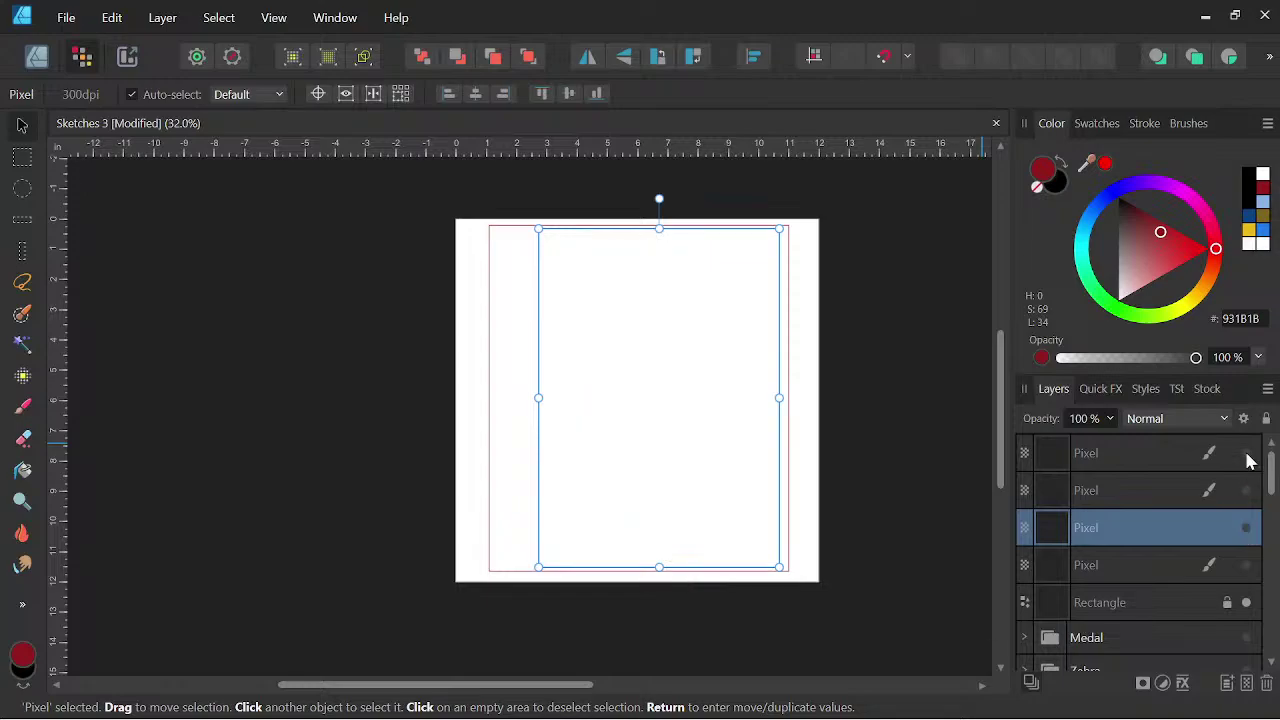
click(1247, 453)
click(1247, 453)
click(1246, 529)
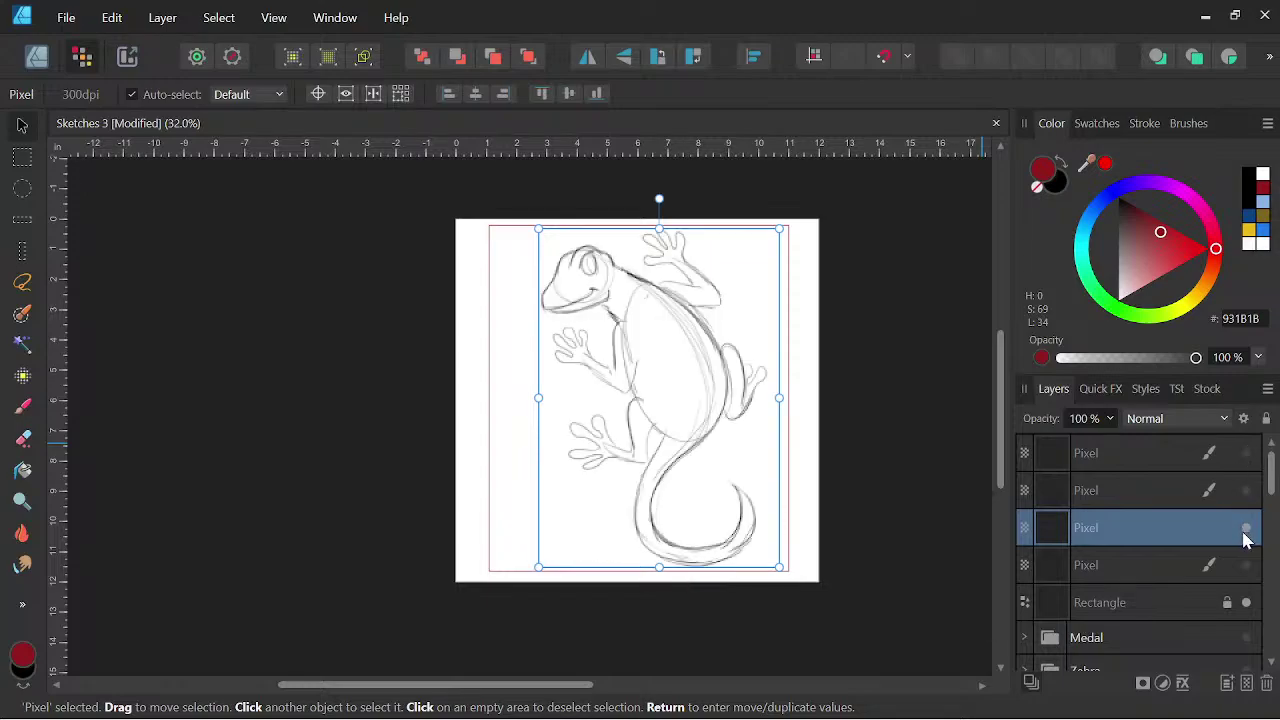
click(1246, 529)
click(1246, 566)
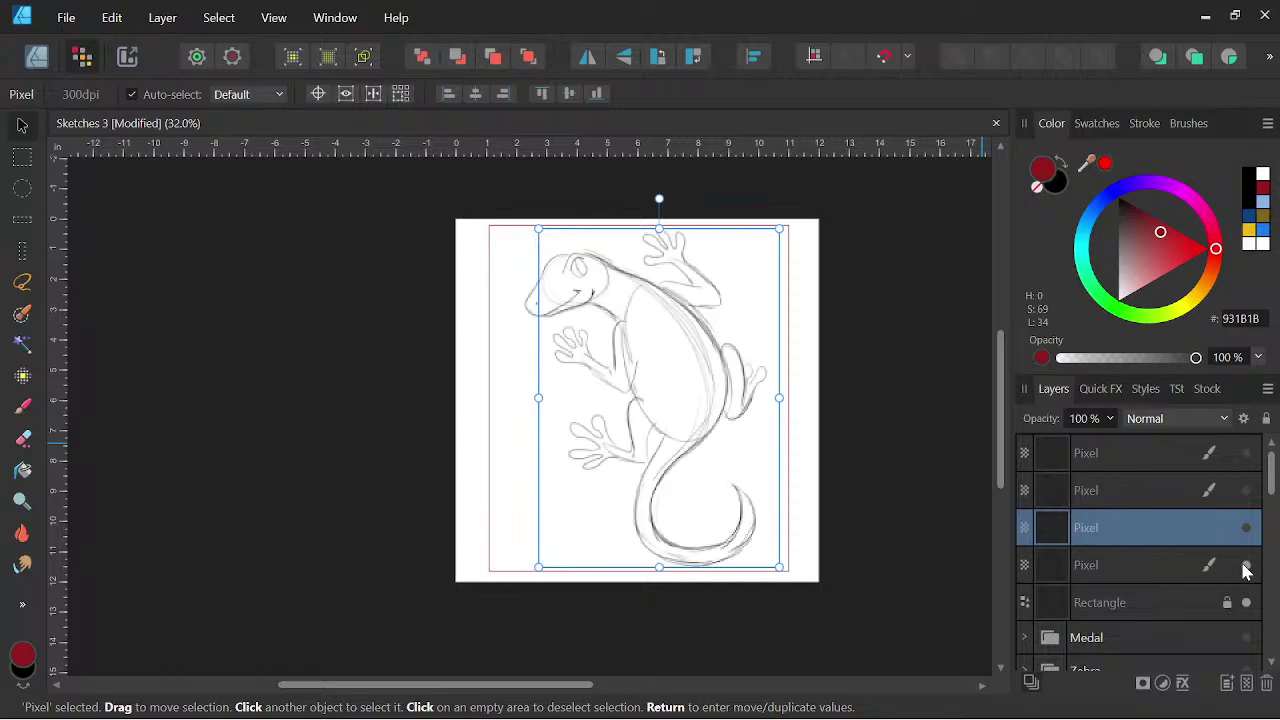
click(1246, 566)
click(1246, 529)
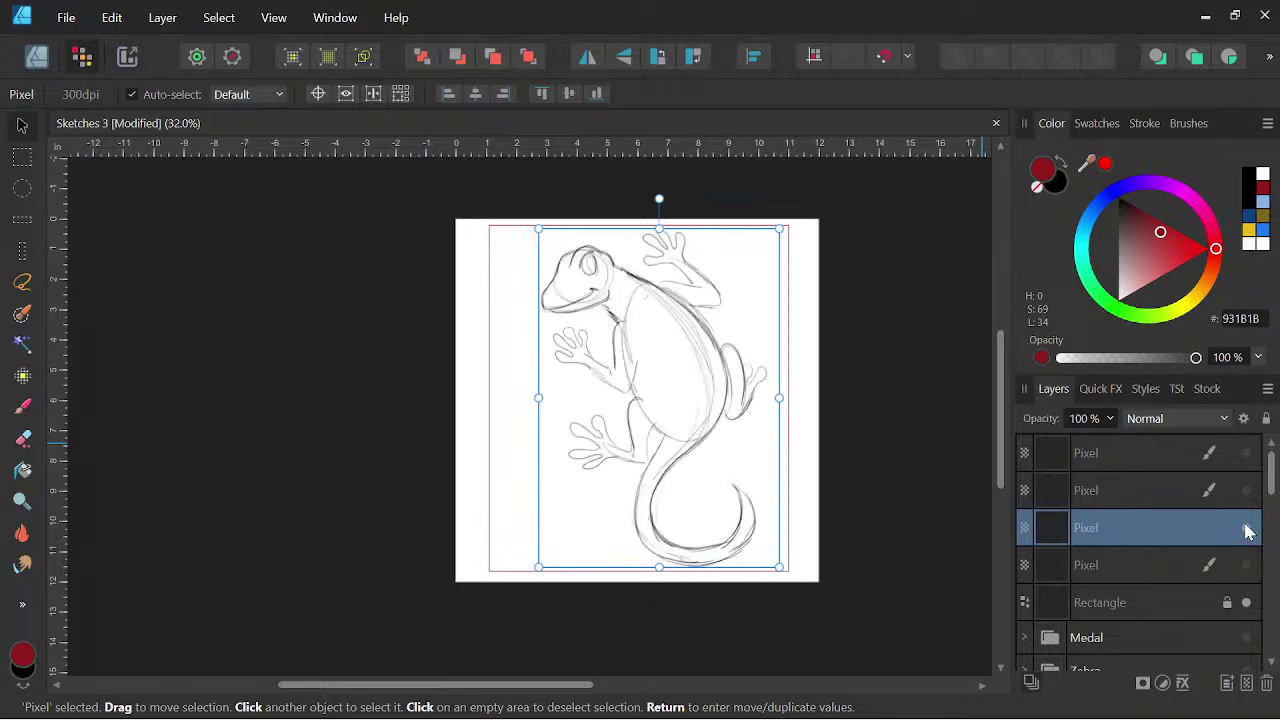
click(1246, 529)
click(1246, 566)
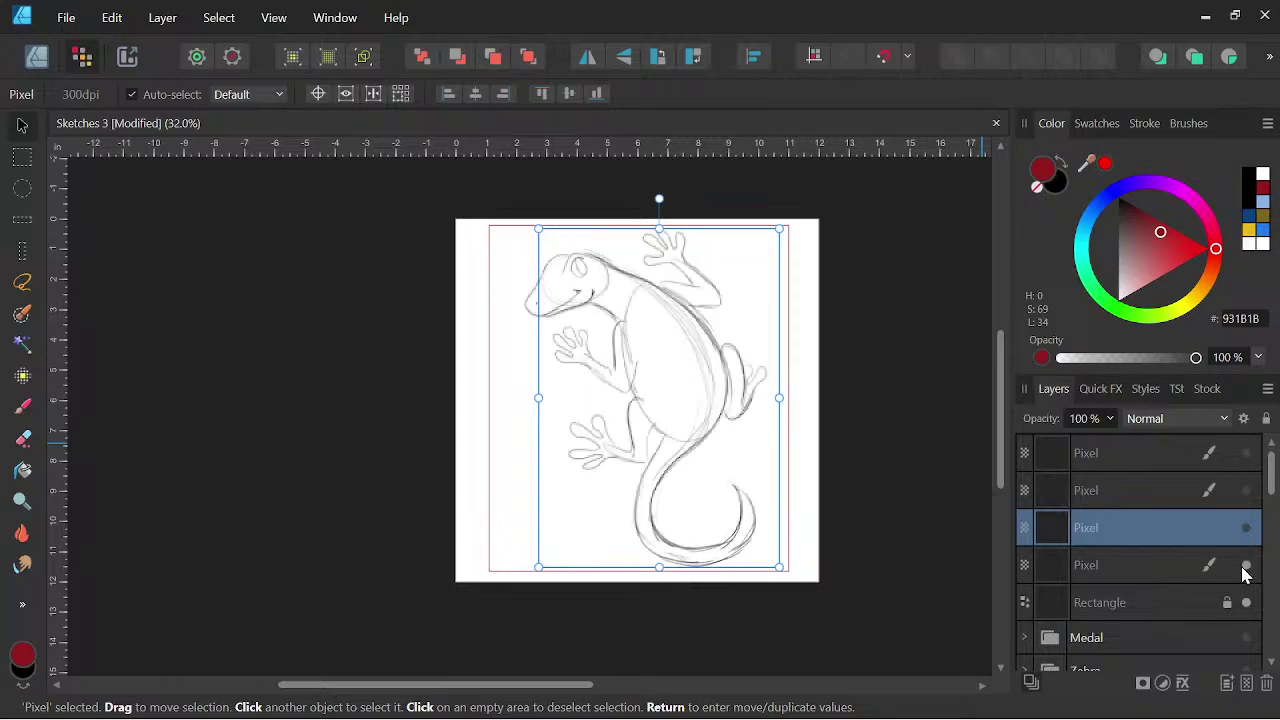
click(1246, 529)
click(1246, 566)
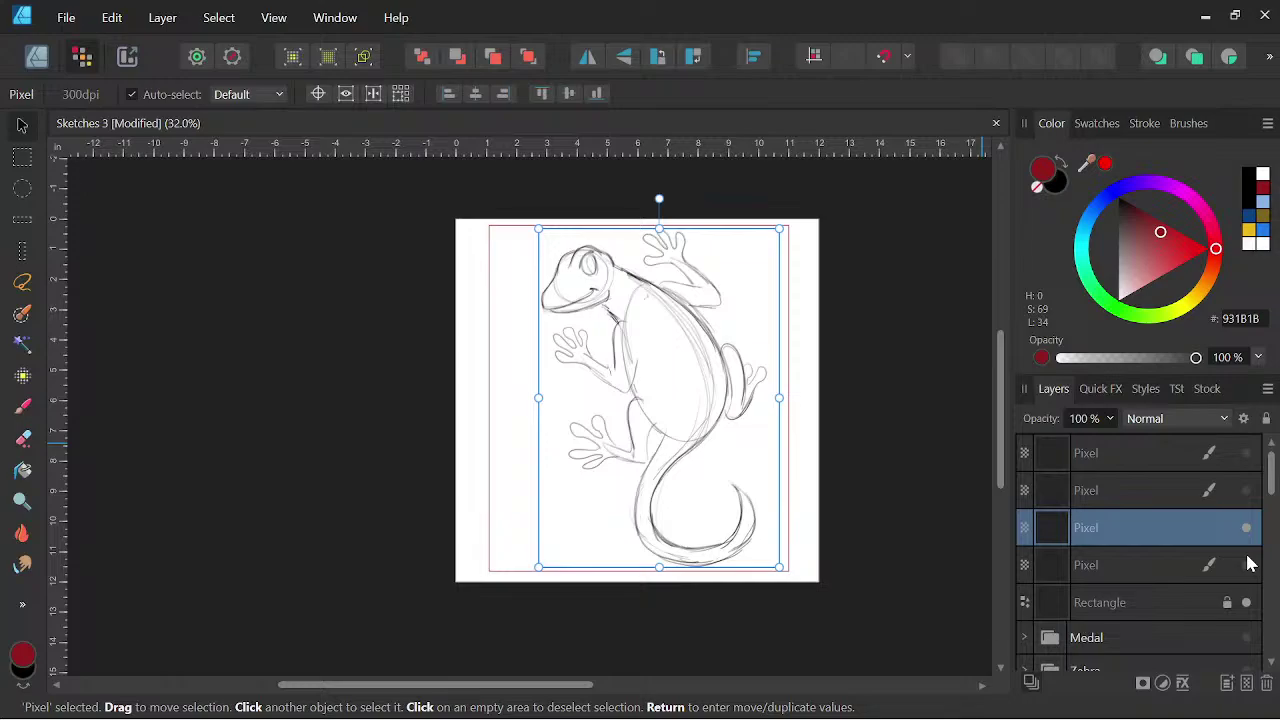
- Erase the climbing lizard's forehead contour and repaint it with the 32 px Paint Brush
scroll(493, 244, up, 2)
scroll(650, 280, up, 1)
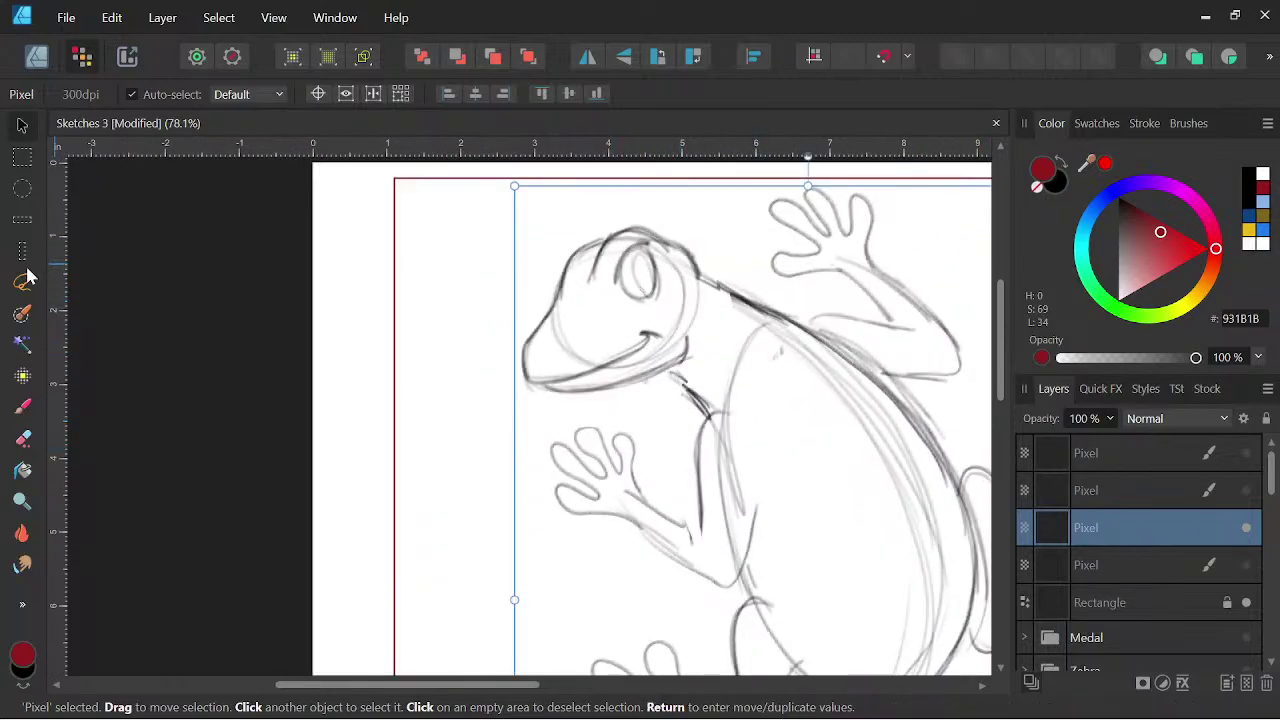
click(23, 438)
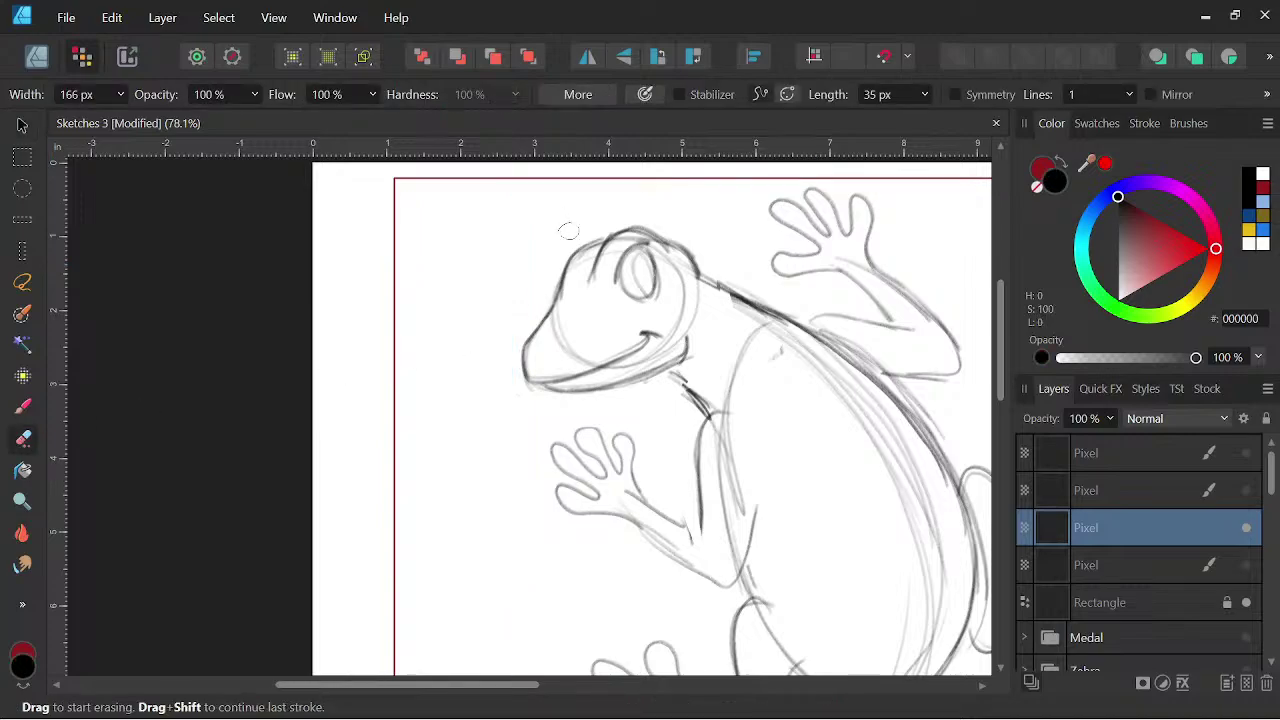
mouse_move(557, 297)
mouse_down()
mouse_move(566, 276)
mouse_move(556, 312)
mouse_move(572, 262)
mouse_move(565, 281)
mouse_up()
click(24, 406)
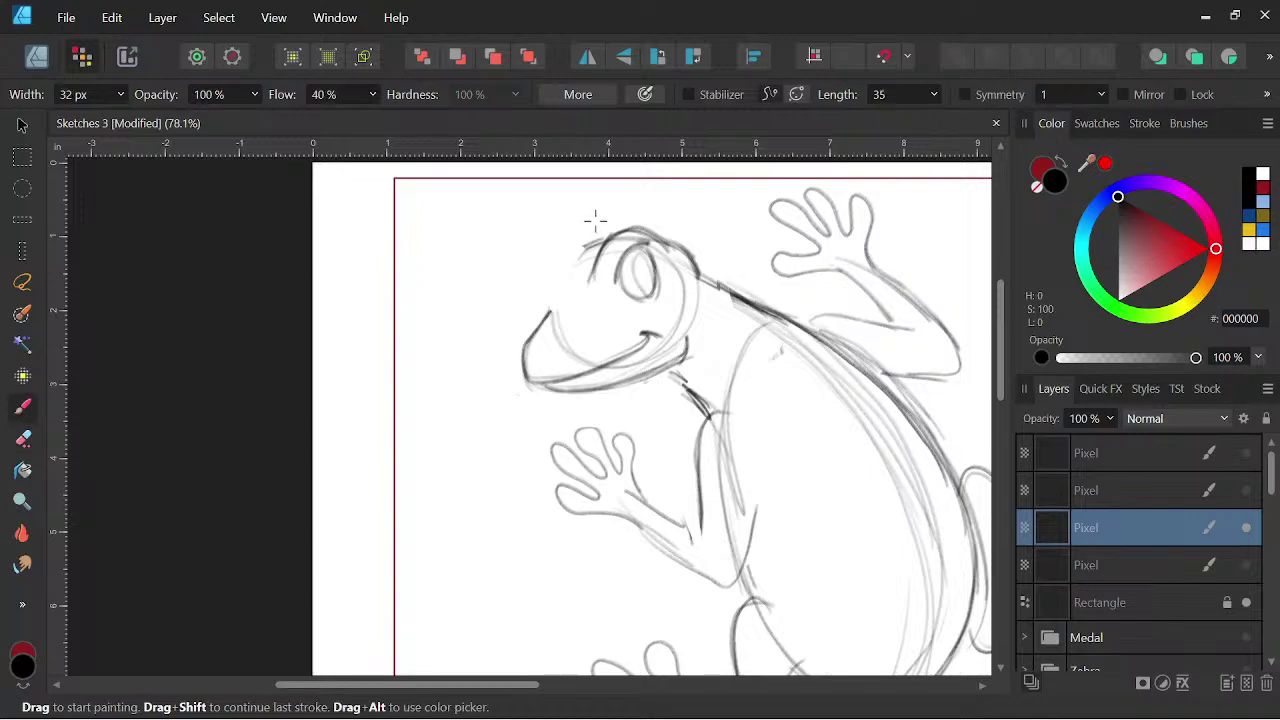
mouse_move(551, 313)
mouse_down()
mouse_move(575, 265)
mouse_move(622, 228)
mouse_up()
- Darken the near front leg's contours from shoulder to forearm and elbow, undoing the strokes that miss
key(space)
drag(818, 461, 783, 477)
mouse_move(617, 318)
mouse_down()
mouse_move(610, 258)
mouse_move(610, 317)
mouse_up()
key(space)
key(ctrl+z)
key(space)
mouse_move(718, 333)
mouse_down()
mouse_move(636, 364)
mouse_move(630, 350)
mouse_up()
drag(558, 271, 609, 315)
drag(592, 308, 622, 322)
key(ctrl+z)
key(ctrl+z)
key(ctrl+z)
drag(555, 272, 634, 330)
drag(560, 403, 586, 432)
key(space)
drag(842, 478, 835, 398)
mouse_move(597, 355)
mouse_down()
mouse_move(579, 482)
mouse_move(535, 442)
mouse_move(568, 468)
mouse_move(533, 453)
mouse_move(558, 455)
mouse_move(521, 443)
mouse_move(512, 411)
mouse_move(512, 462)
mouse_move(606, 531)
mouse_up()
mouse_move(543, 495)
mouse_down()
mouse_move(590, 525)
mouse_move(627, 481)
mouse_up()
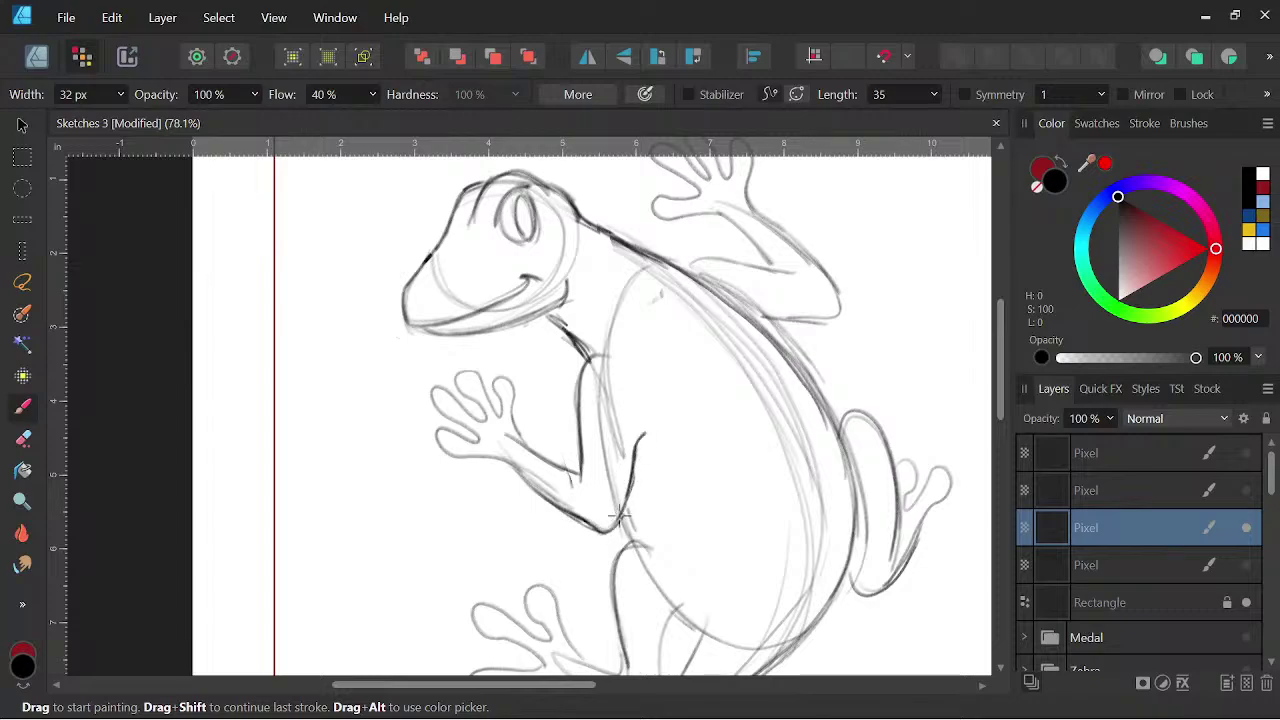
drag(526, 480, 566, 511)
- Strengthen the near hind leg's thigh and shin contours with black brush strokes
key(space)
drag(775, 549, 720, 425)
mouse_move(604, 436)
mouse_down()
mouse_move(581, 411)
mouse_move(557, 465)
mouse_up()
mouse_move(577, 411)
mouse_down()
mouse_move(561, 441)
mouse_move(569, 549)
mouse_move(574, 439)
mouse_move(571, 536)
mouse_move(553, 547)
mouse_move(523, 535)
mouse_move(504, 503)
mouse_move(561, 545)
mouse_move(613, 536)
mouse_move(541, 554)
mouse_move(554, 567)
mouse_move(531, 559)
mouse_move(608, 560)
mouse_up()
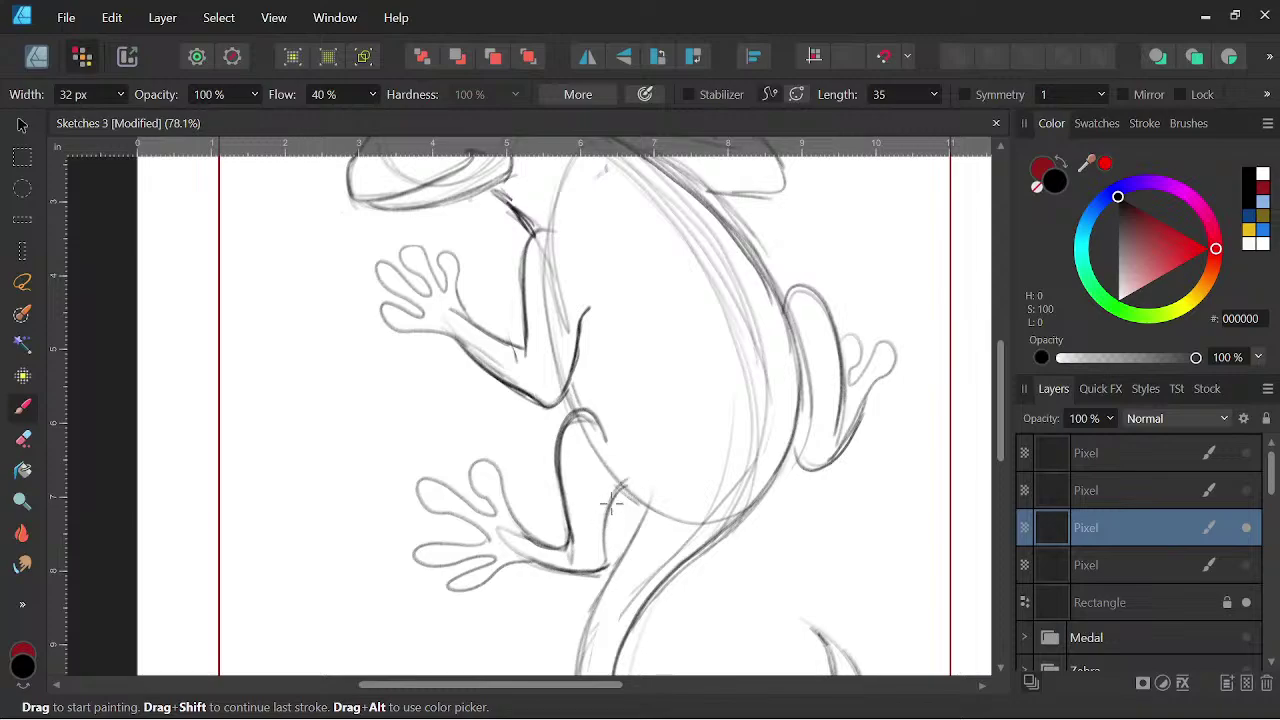
- Strengthen the contours of the far hind leg beside the lizard's back
key(space)
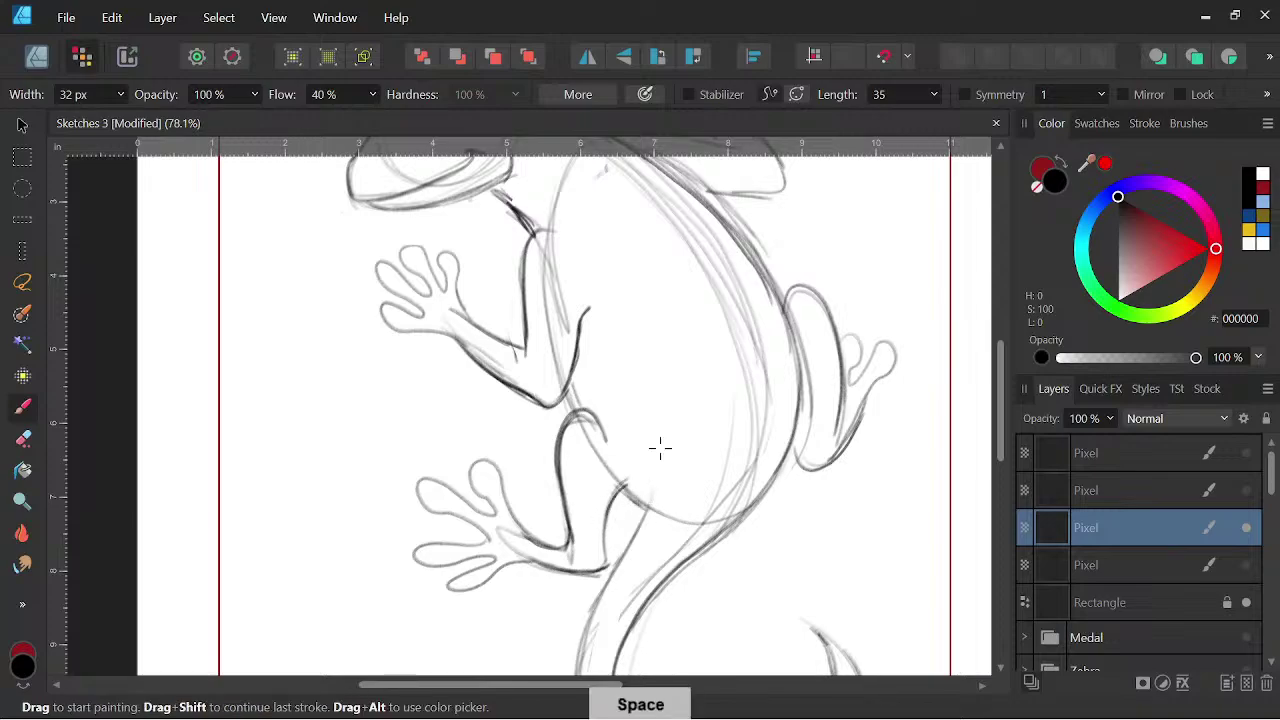
key(space)
drag(754, 469, 760, 481)
key(space)
drag(716, 440, 724, 448)
drag(721, 395, 648, 514)
mouse_move(780, 396)
mouse_down()
mouse_move(824, 433)
mouse_move(684, 330)
mouse_move(695, 484)
mouse_move(663, 523)
mouse_move(714, 468)
mouse_up()
key(space)
key(space)
drag(660, 420, 690, 423)
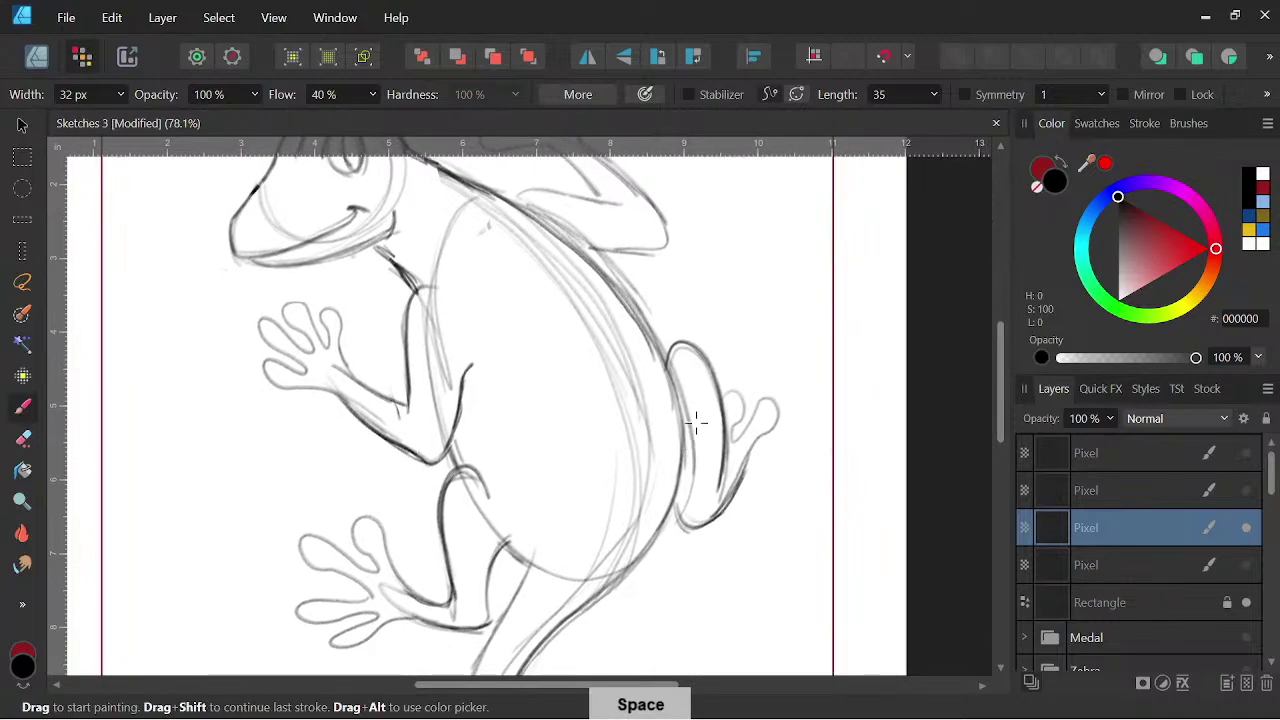
- Erase the overlapping lines at the far hind leg and the stray strokes along the back and inside the shoulder
key(e)
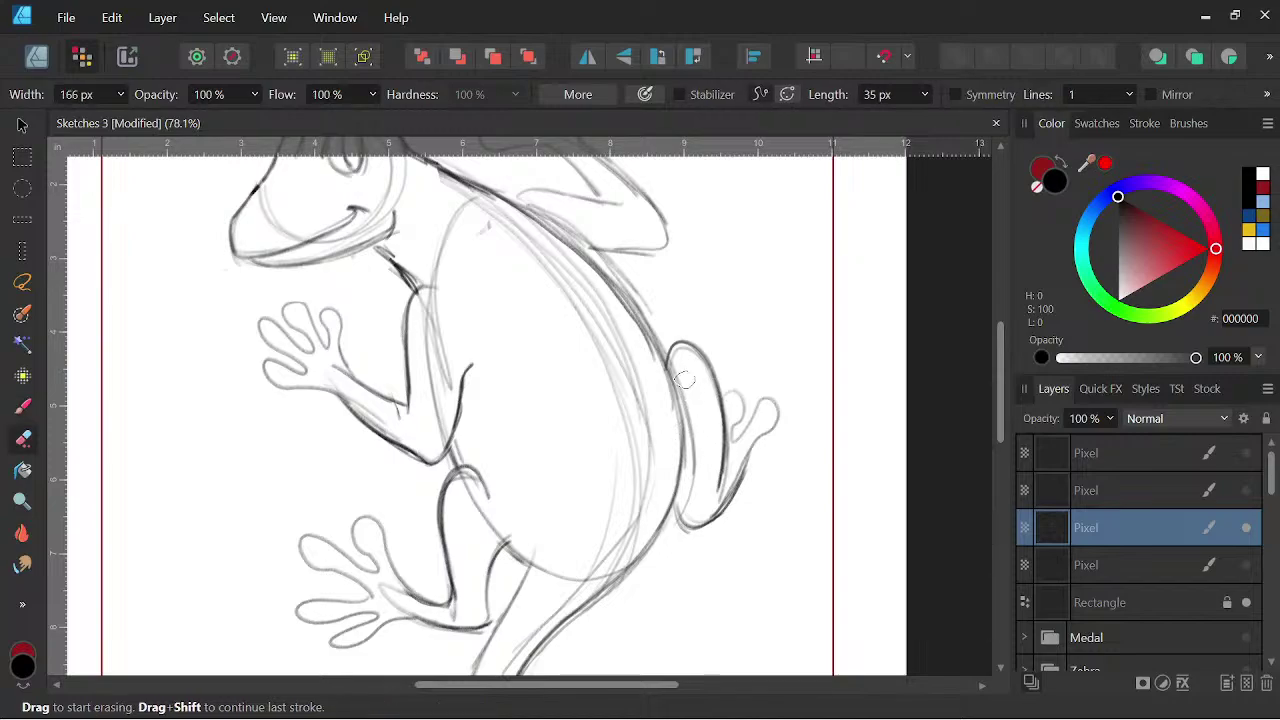
drag(688, 410, 692, 488)
key(space)
drag(578, 240, 584, 310)
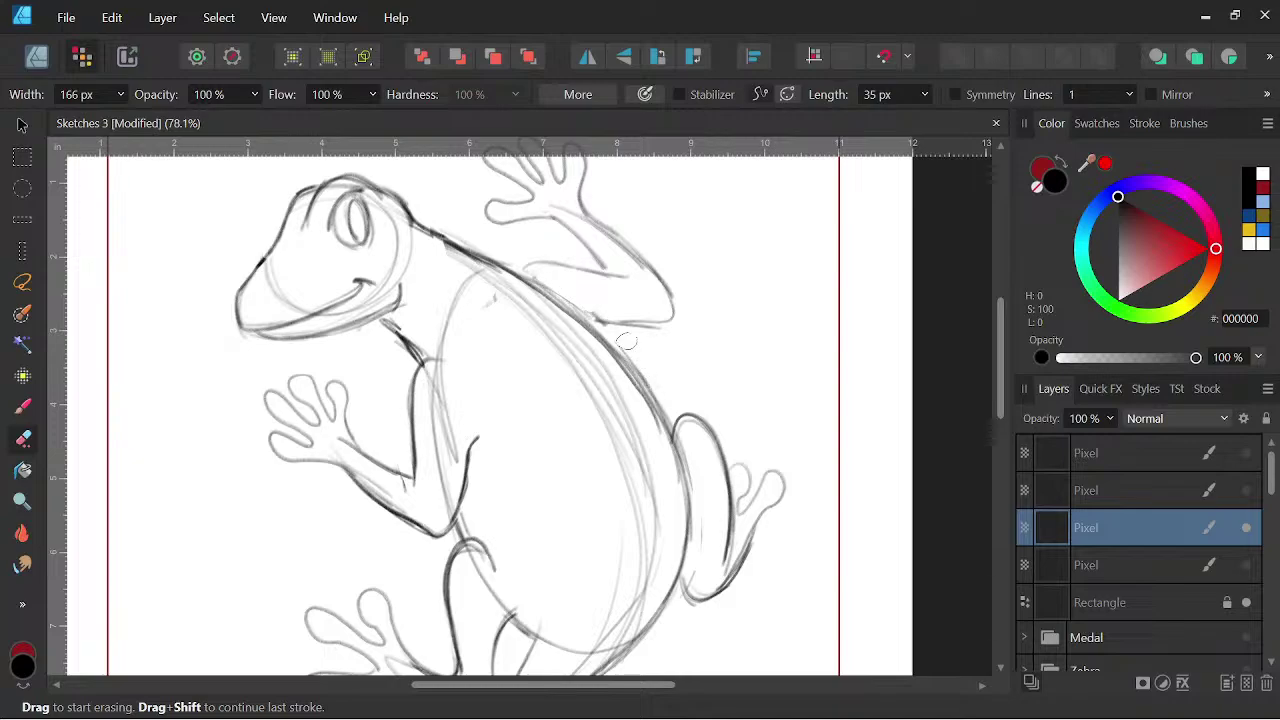
key(space)
mouse_move(675, 355)
mouse_down()
mouse_move(705, 310)
mouse_move(710, 215)
mouse_up()
mouse_move(765, 505)
mouse_down()
mouse_move(776, 340)
mouse_move(763, 323)
mouse_move(811, 403)
mouse_move(834, 486)
mouse_move(868, 505)
mouse_up()
mouse_move(853, 435)
mouse_down()
mouse_move(866, 506)
mouse_move(862, 432)
mouse_up()
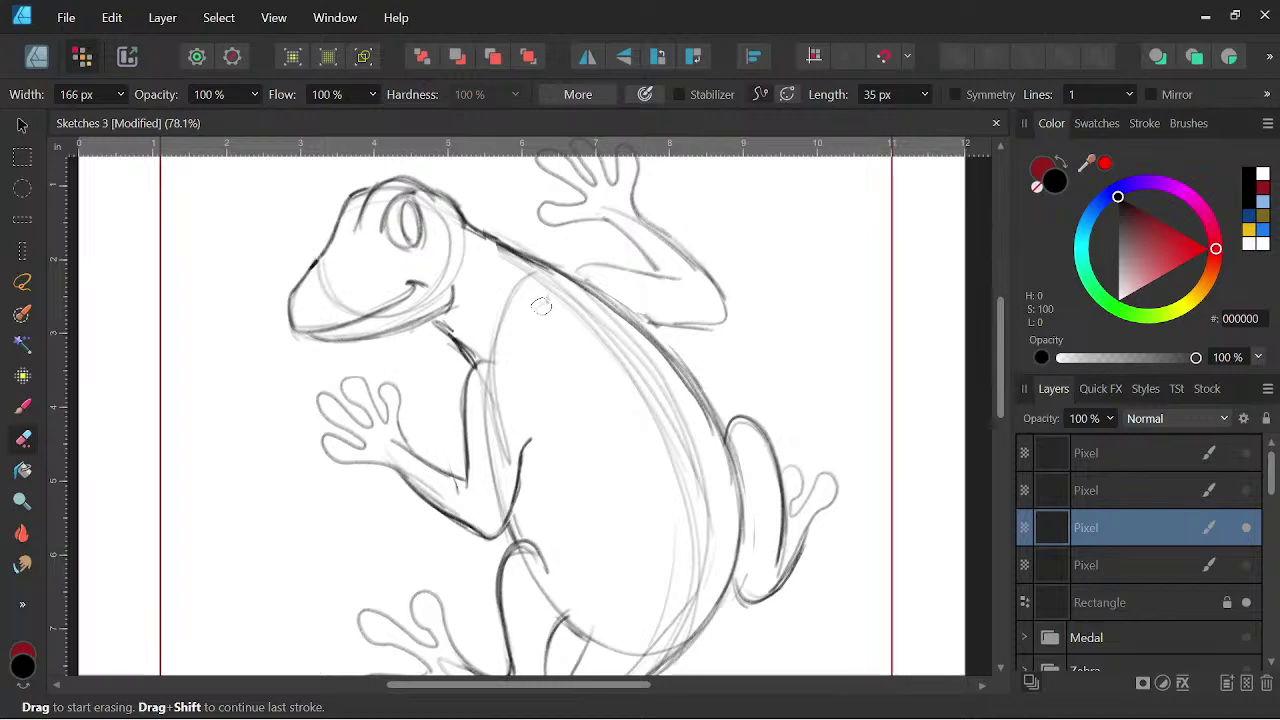
- Review the whole climbing lizard's pose and proportions from head to tail
key(space)
drag(800, 479, 801, 451)
key(ctrl+minus)
key(ctrl+minus)
key(space)
drag(749, 539, 739, 436)
key(space)
drag(788, 397, 796, 424)
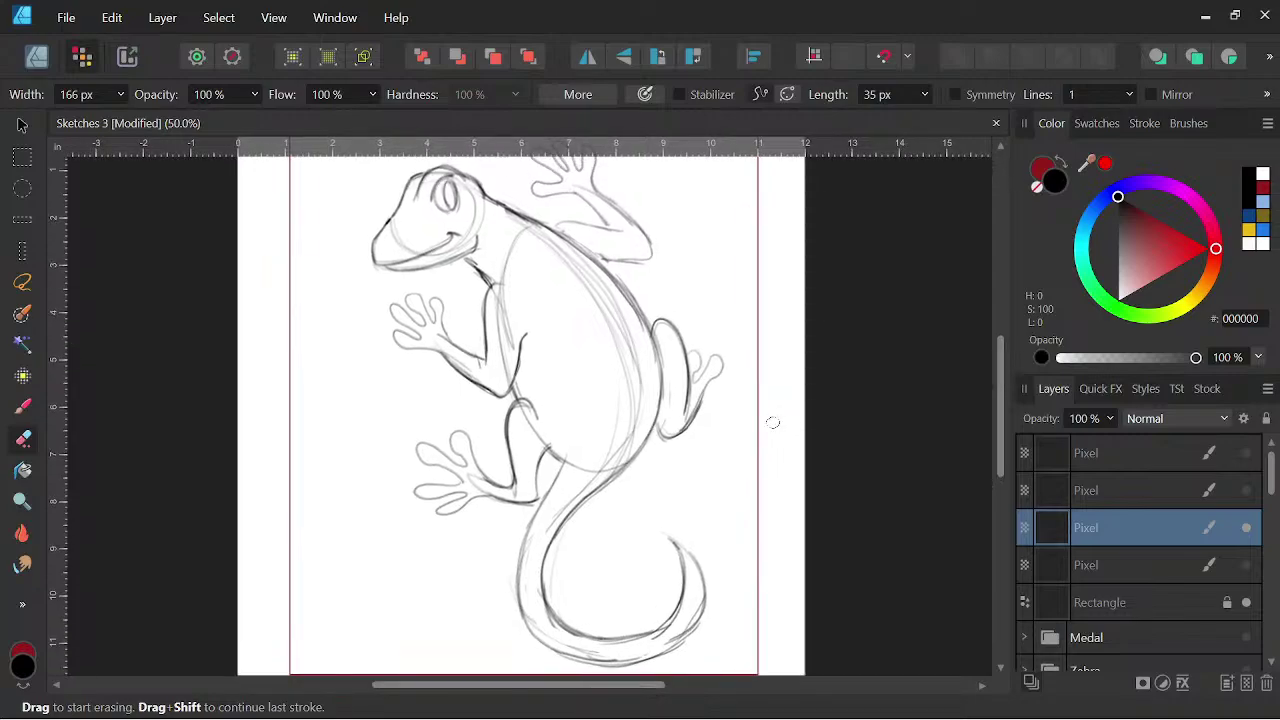
key(space)
drag(731, 443, 746, 437)
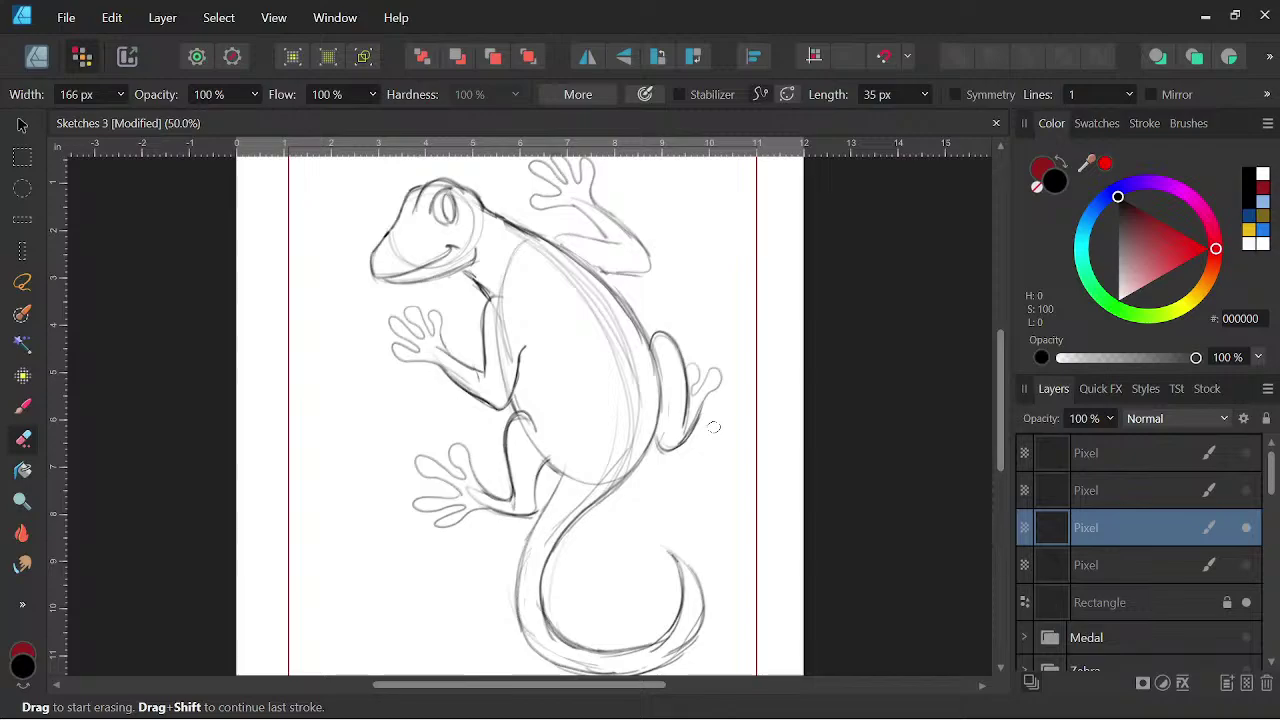
- Lower the merged lizard layer's opacity to 42% and add a new pixel layer above it
click(1110, 418)
drag(1110, 441, 1033, 453)
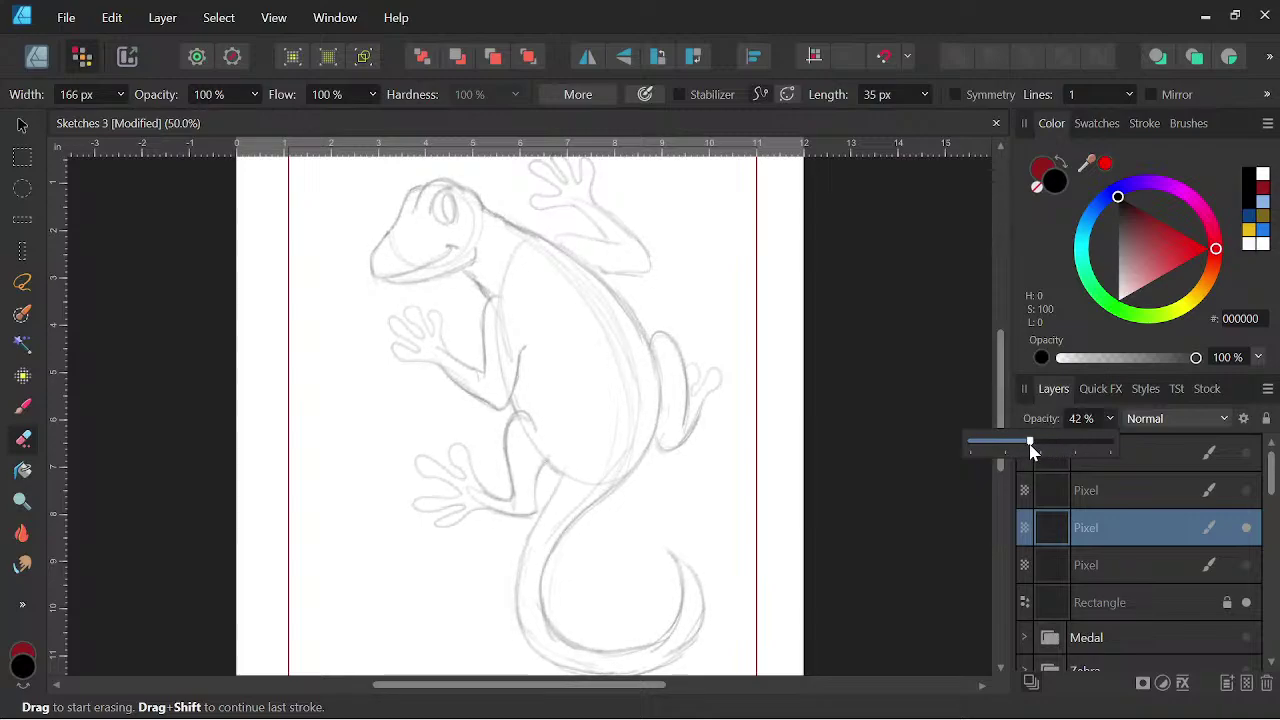
click(1245, 686)
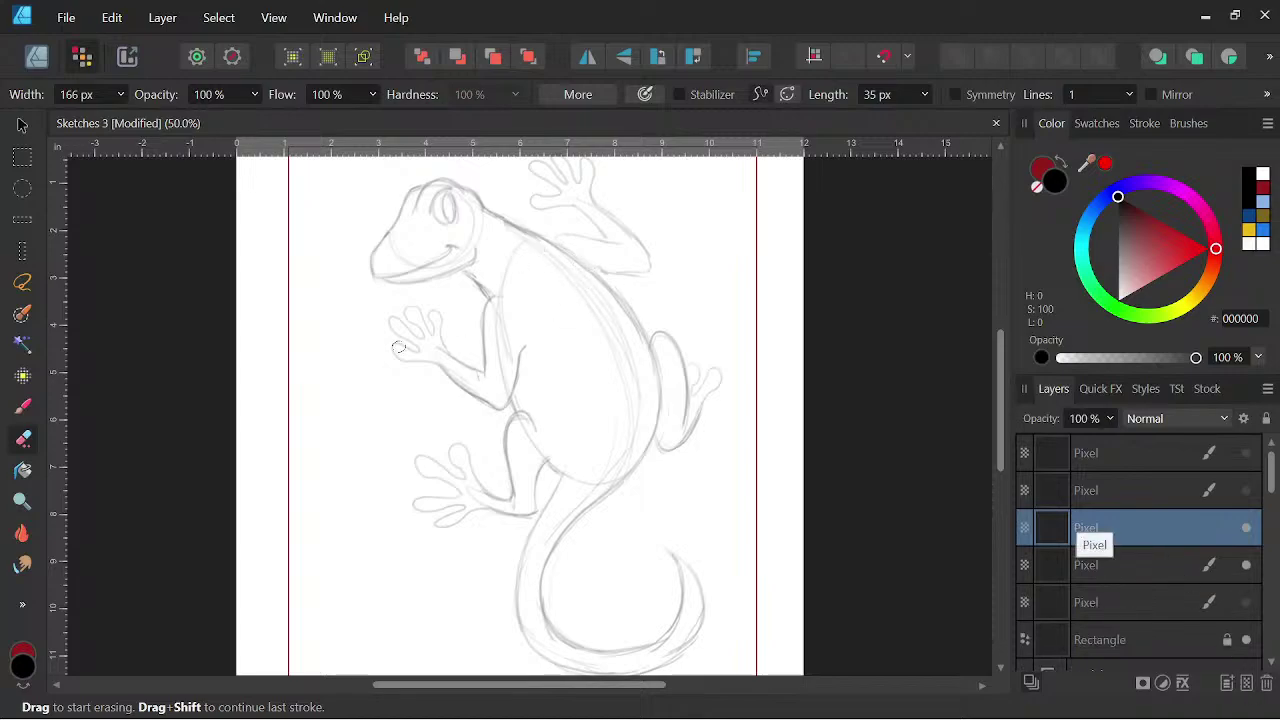
- Try to paint the lizard's back contour on the new layer with the 32 px Paint Brush, and undo the strokes
click(23, 406)
mouse_move(588, 262)
mouse_down()
mouse_move(645, 338)
mouse_move(652, 455)
mouse_up()
key(space)
key(ctrl+z)
key(ctrl+z)
key(ctrl+z)
key(ctrl+z)
mouse_move(607, 285)
mouse_down()
mouse_move(642, 334)
mouse_move(606, 283)
mouse_move(657, 393)
mouse_move(636, 324)
mouse_move(645, 425)
mouse_up()
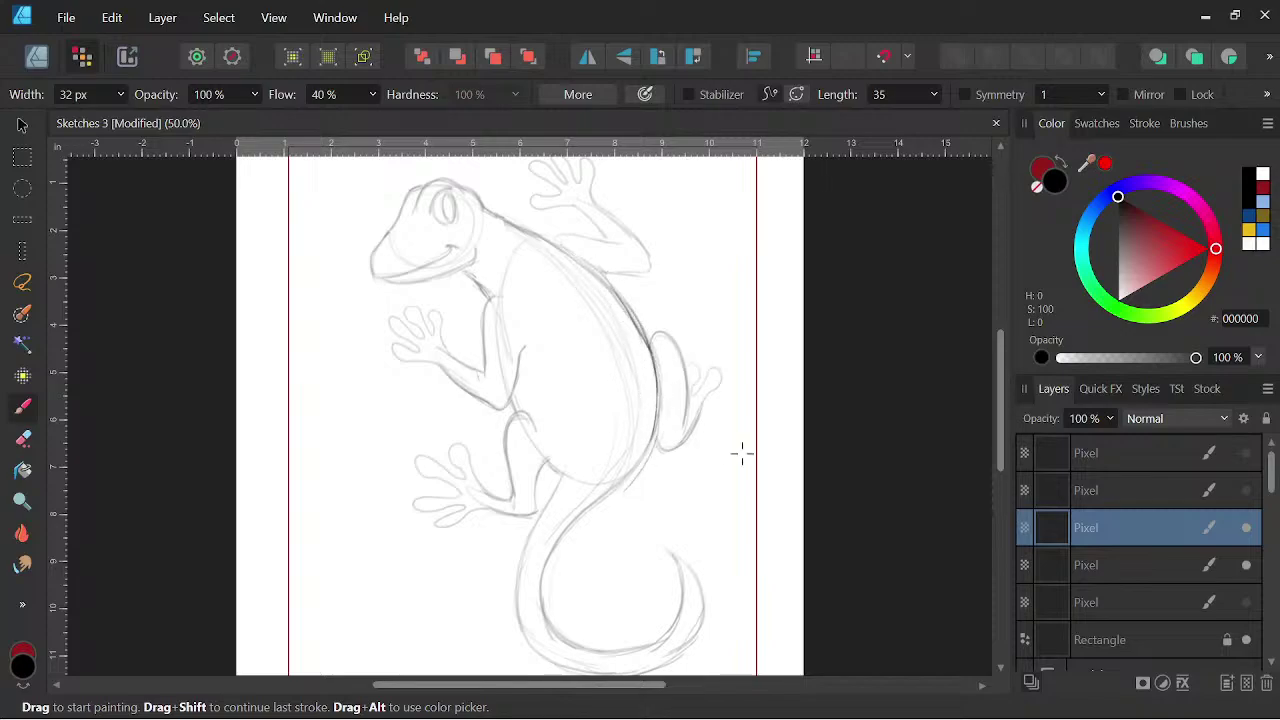
key(ctrl+z)
key(ctrl+z)
key(ctrl+z)
key(ctrl+z)
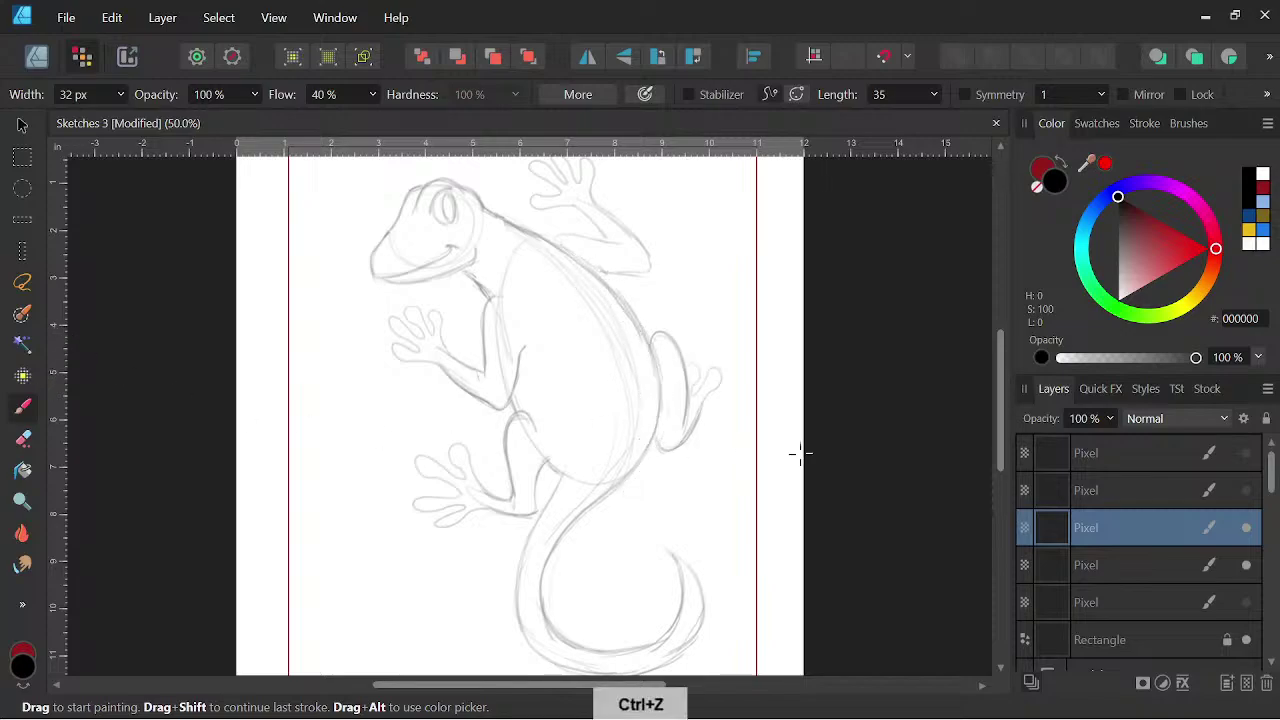
- Apply a Color Overlay effect in light blue #45ADDE to the faded lizard sketch layer
click(1118, 568)
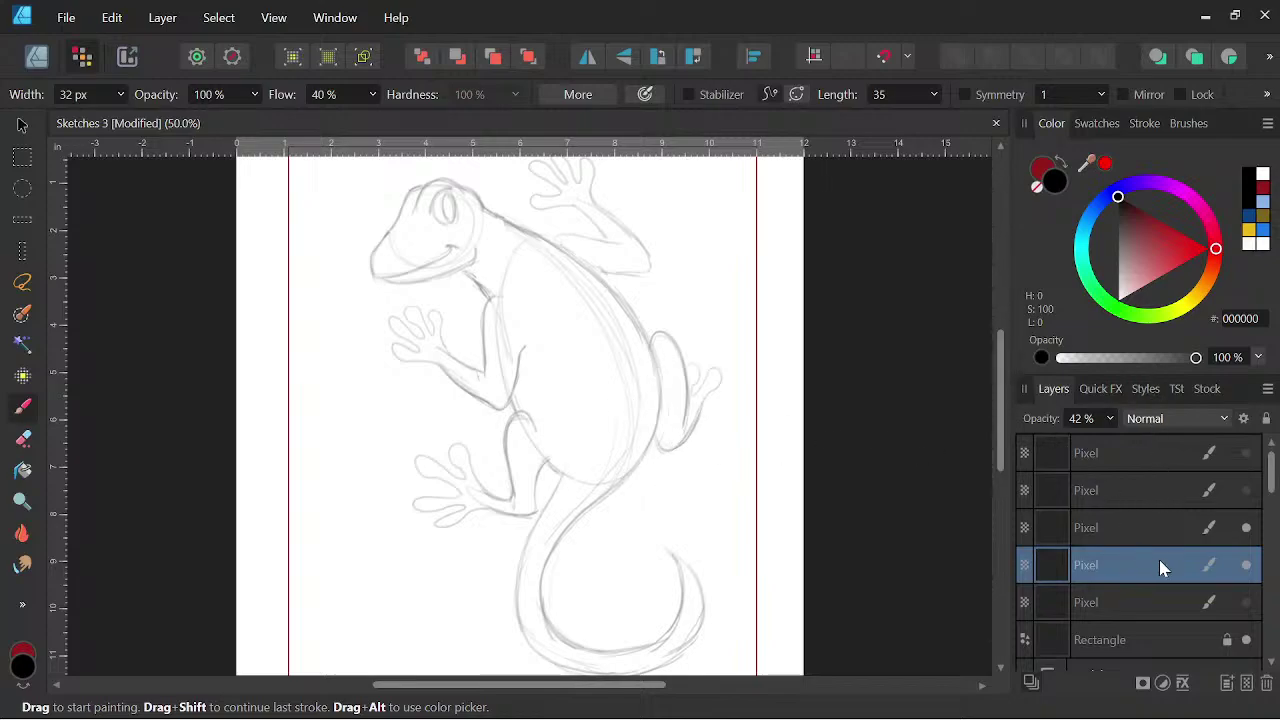
click(1102, 388)
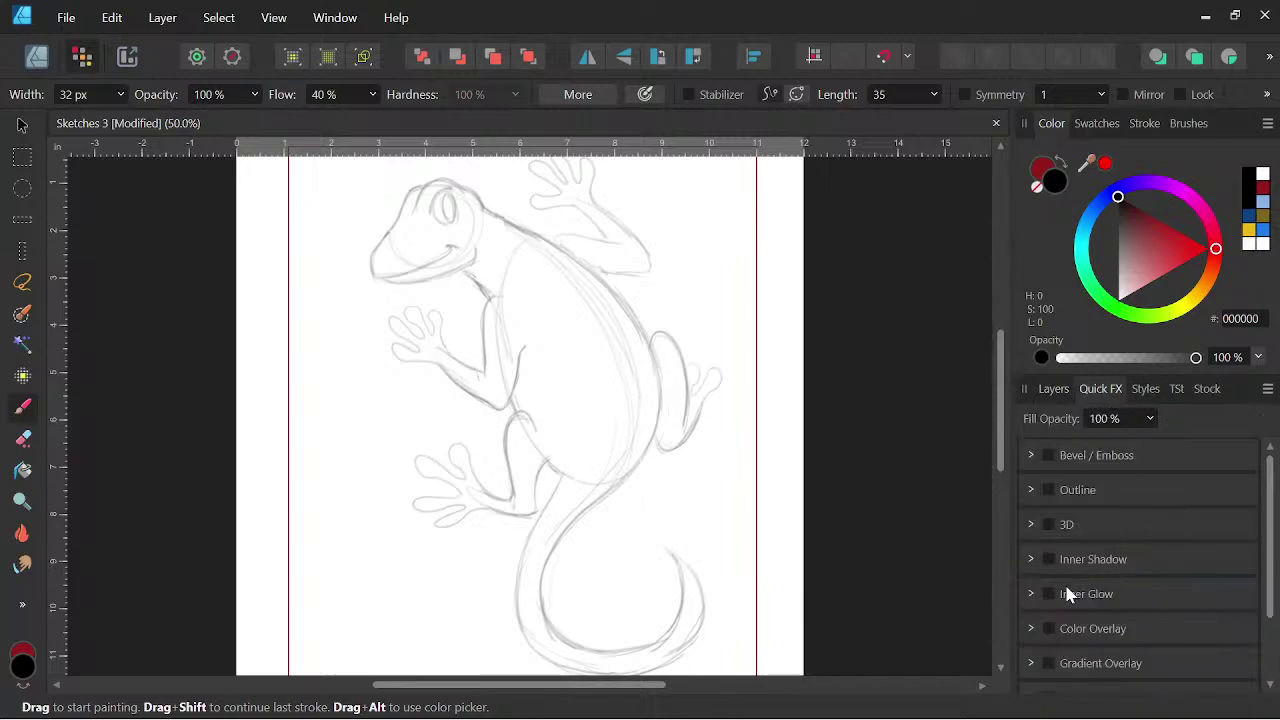
click(1050, 629)
scroll(1173, 558, down, 2)
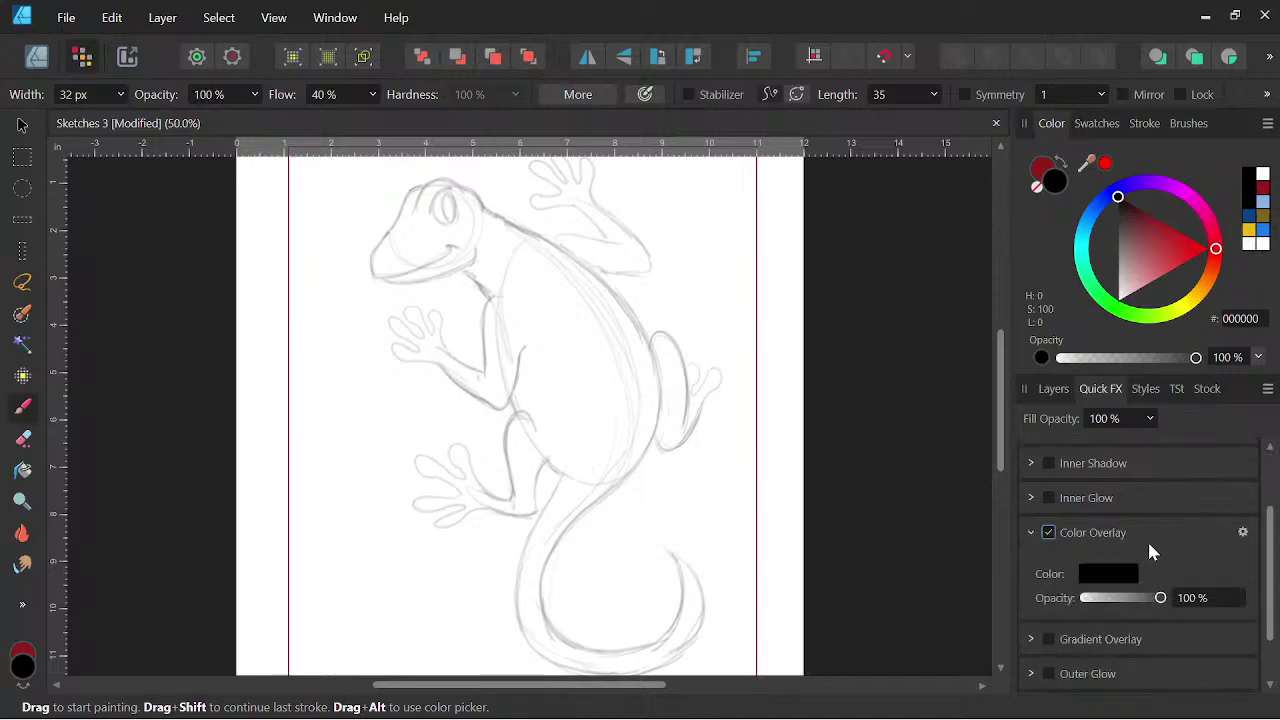
click(1127, 576)
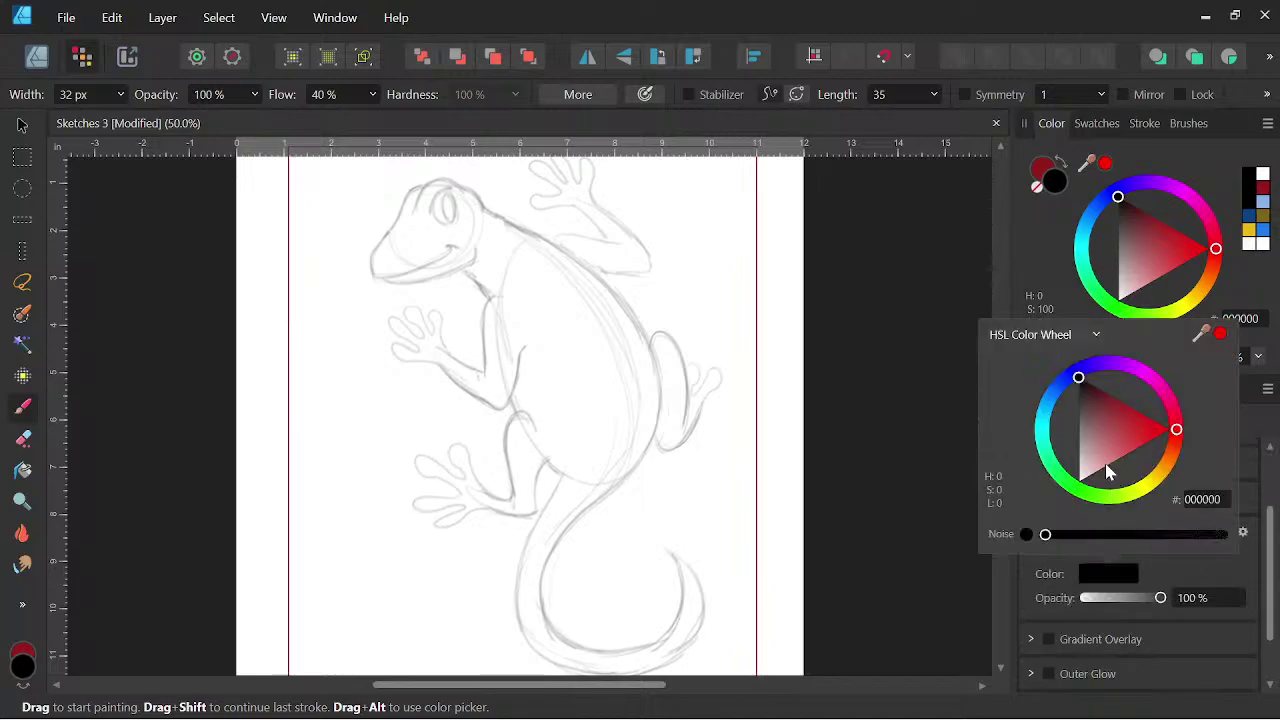
mouse_move(1065, 377)
mouse_down()
mouse_move(1046, 420)
mouse_move(1068, 384)
mouse_move(1140, 408)
mouse_move(1149, 448)
mouse_move(1145, 373)
mouse_move(1066, 374)
mouse_move(1043, 415)
mouse_move(1103, 420)
mouse_move(1091, 422)
mouse_up()
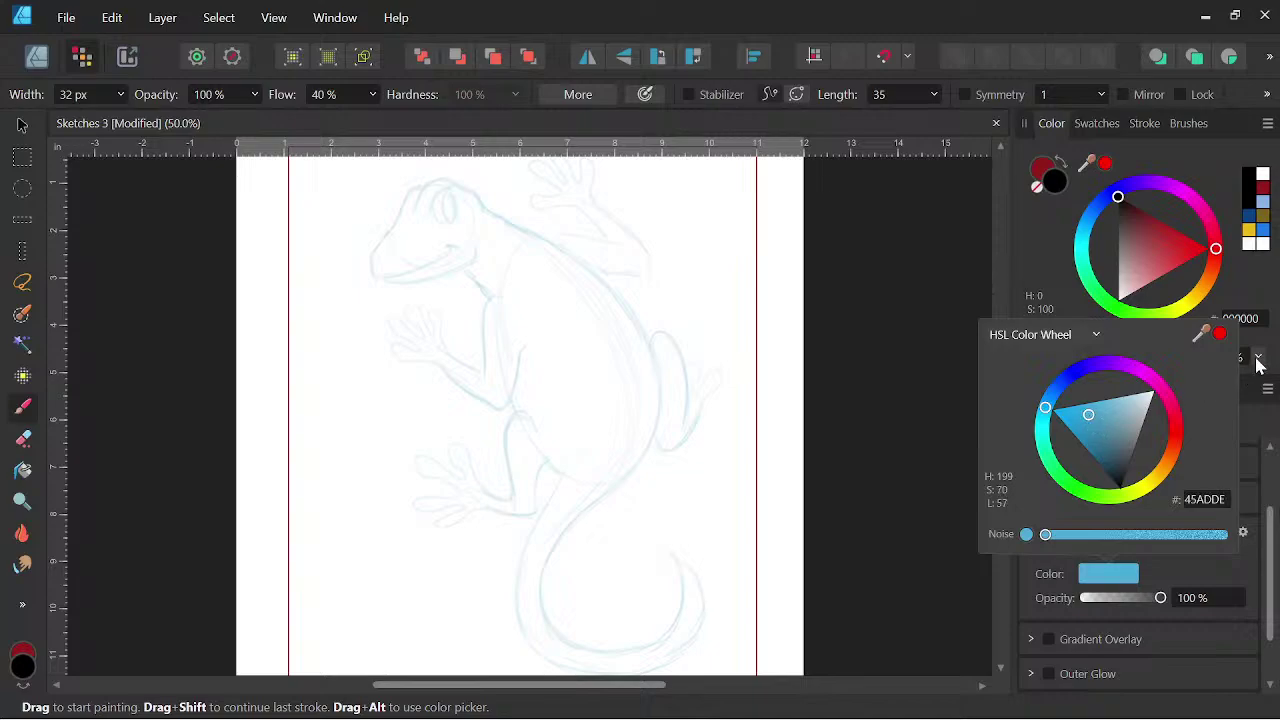
click(1053, 388)
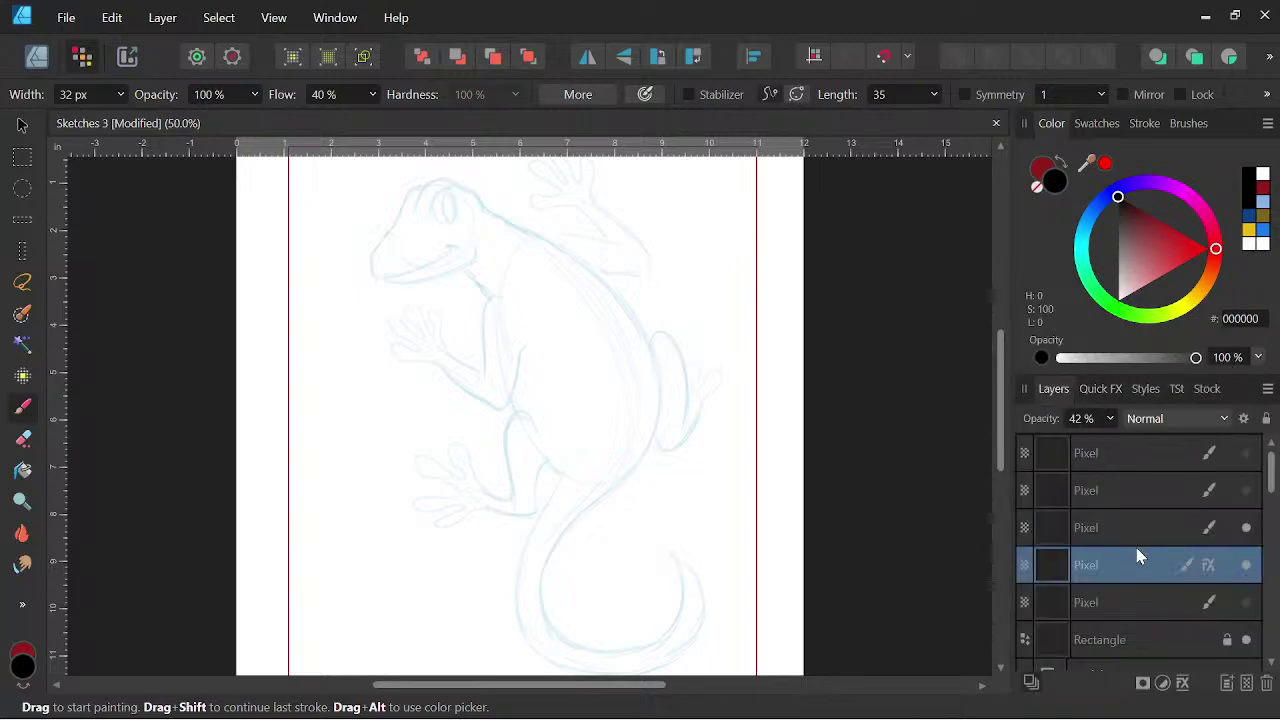
- On the empty pixel layer above the blue guide, paint the near foreleg's shoulder curve and the upper arm's rear line
click(1180, 530)
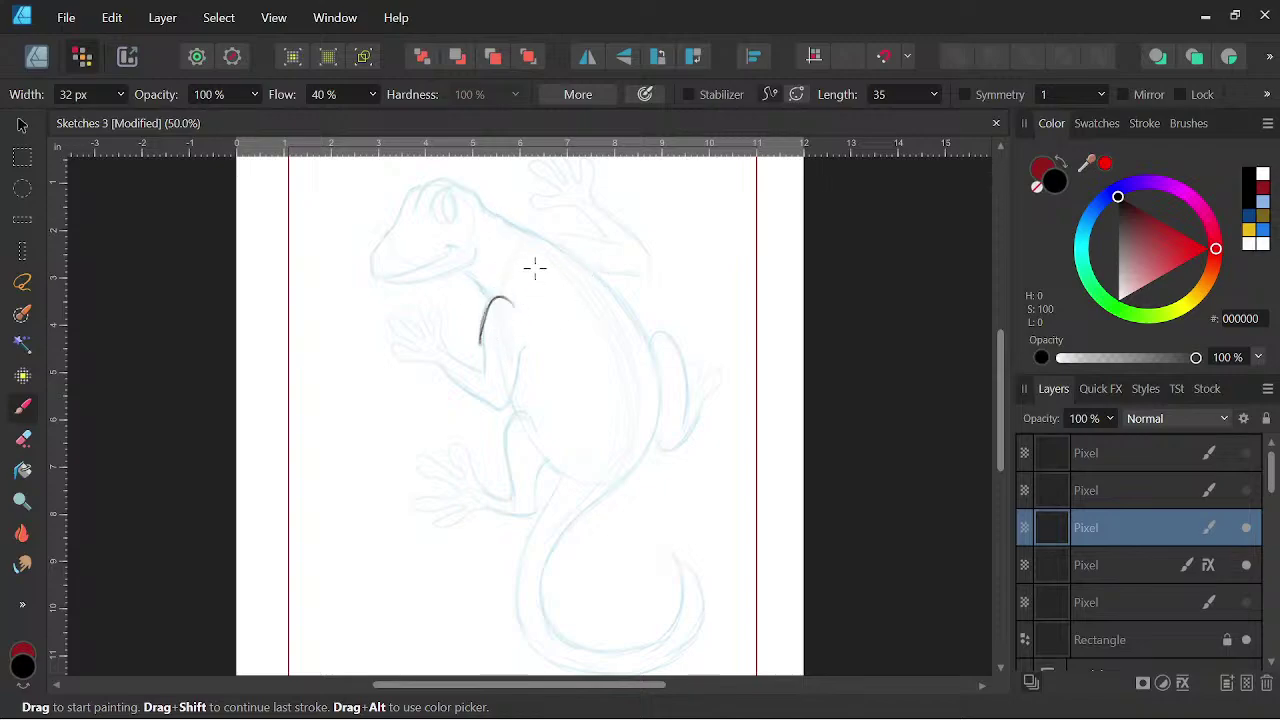
key(ctrl+z)
mouse_move(504, 294)
mouse_down()
mouse_move(480, 323)
mouse_move(489, 355)
mouse_up()
drag(494, 302, 485, 352)
key(space)
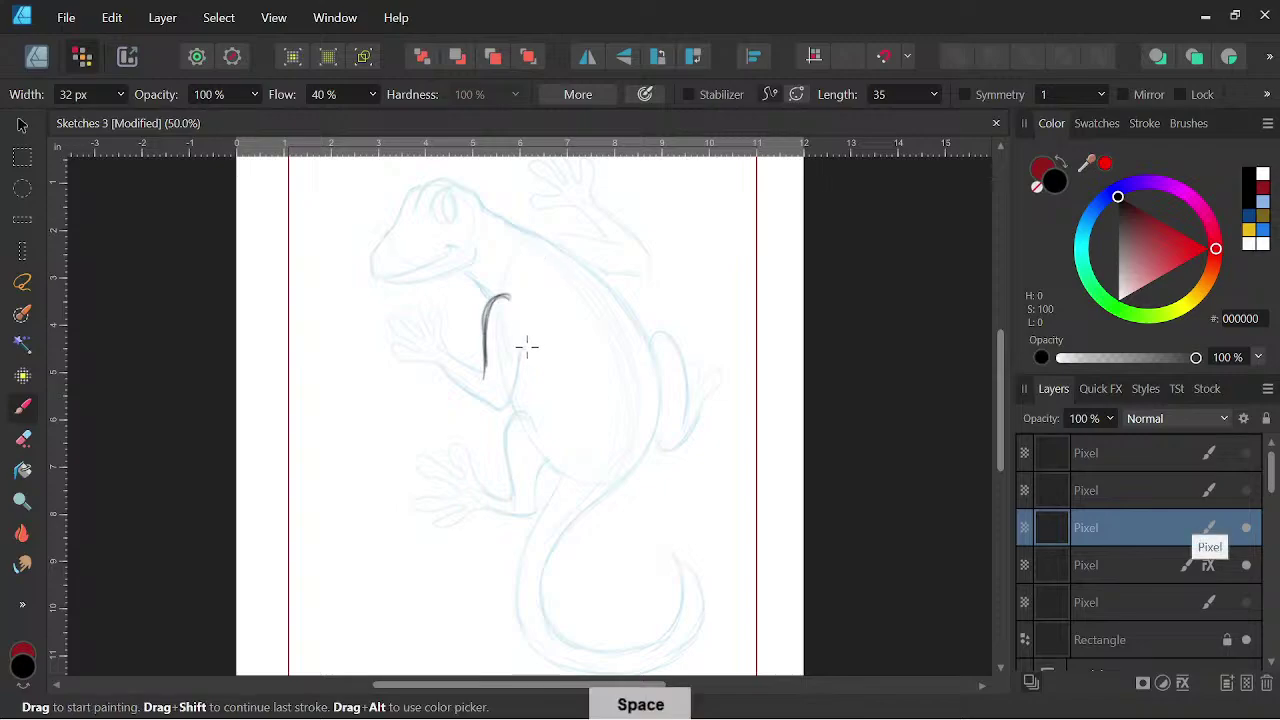
drag(519, 364, 507, 408)
- Paint the throat line below the jaw and the belly contour down to the near hind leg
key(space)
mouse_move(594, 351)
mouse_down()
mouse_move(571, 404)
mouse_move(633, 383)
mouse_up()
key(space)
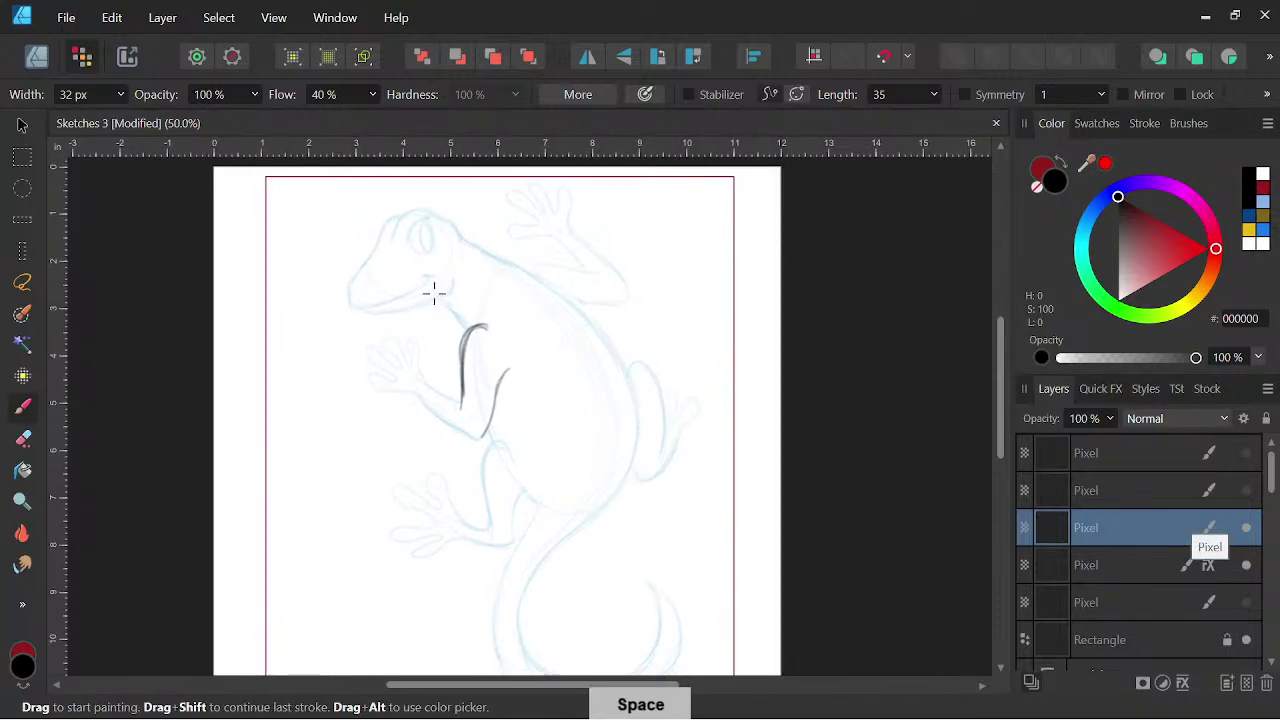
drag(434, 291, 460, 318)
drag(481, 432, 536, 503)
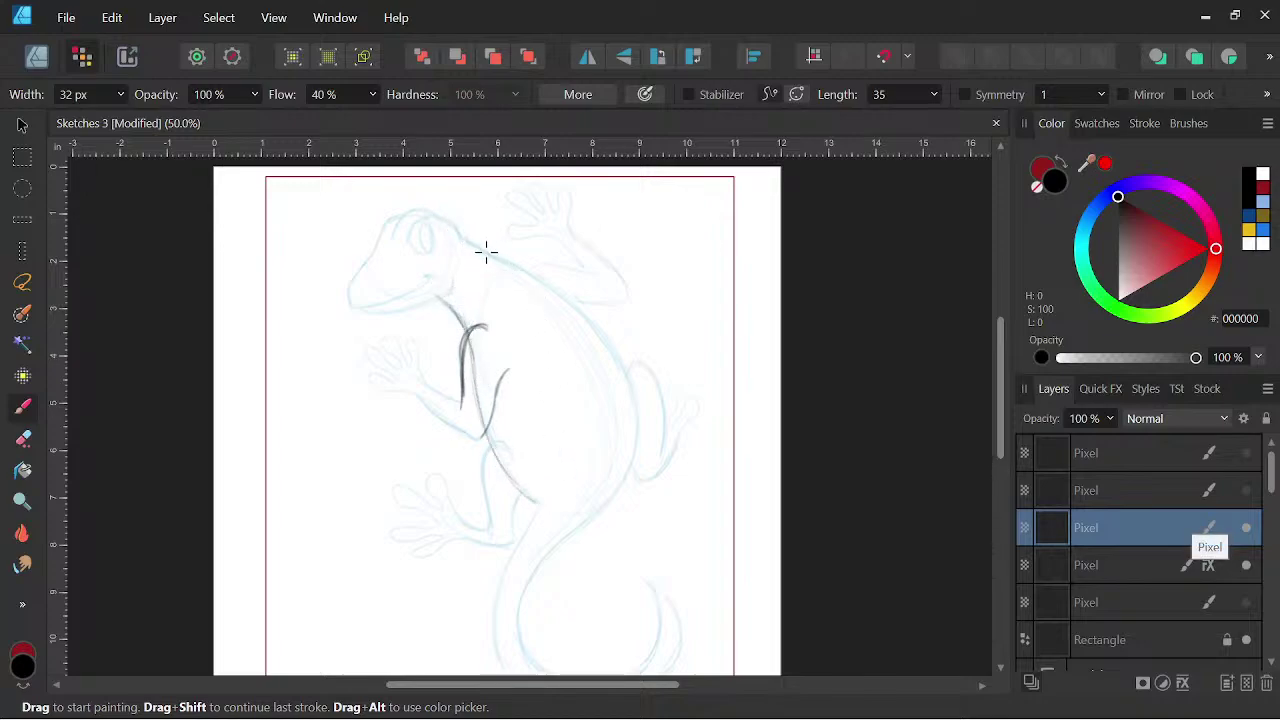
- Paint the back contour from the neck down into the inner curve of the tail to its tip
key(space)
mouse_move(543, 254)
mouse_down()
mouse_move(511, 199)
mouse_move(471, 200)
mouse_move(556, 246)
mouse_up()
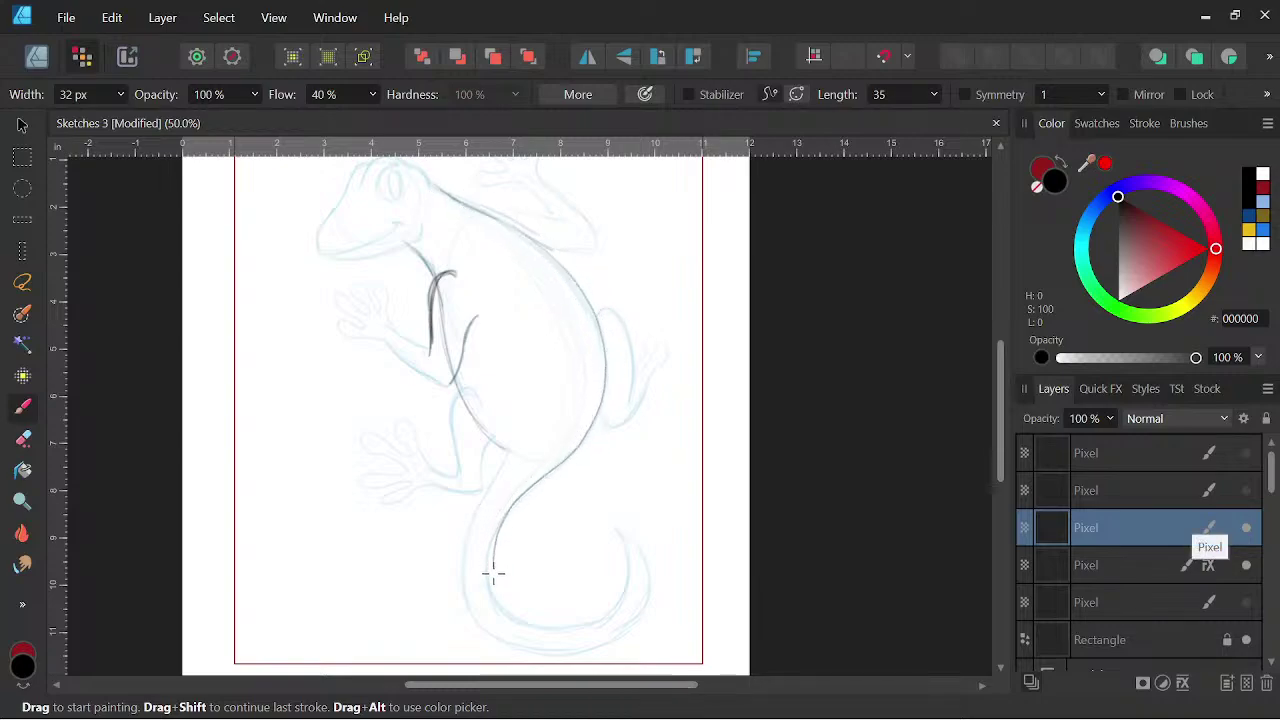
mouse_move(517, 620)
mouse_down()
mouse_move(574, 626)
mouse_move(631, 577)
mouse_move(617, 530)
mouse_up()
mouse_move(555, 474)
mouse_down()
mouse_move(500, 520)
mouse_move(491, 594)
mouse_move(502, 606)
mouse_move(491, 543)
mouse_move(519, 505)
mouse_up()
- Paint the tail's outer contour from the hip around the curl to the tip
key(space)
drag(738, 466, 754, 431)
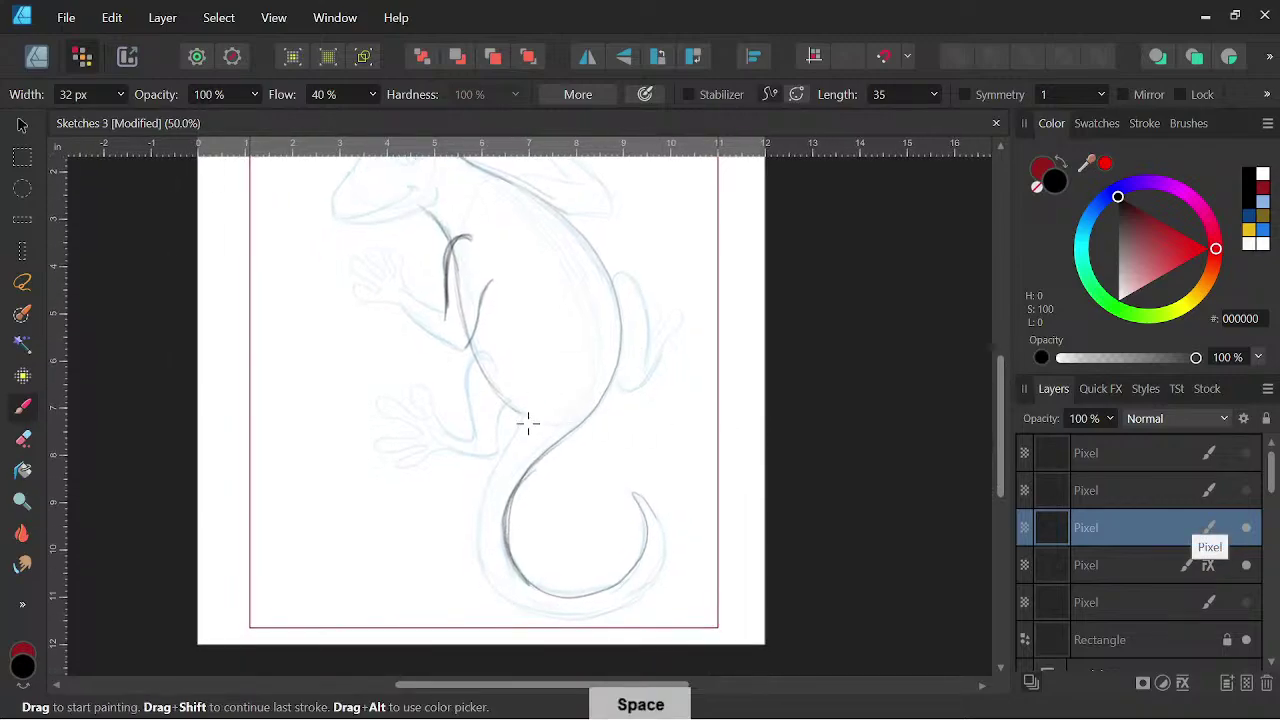
mouse_move(529, 396)
mouse_down()
mouse_move(477, 531)
mouse_move(497, 589)
mouse_move(560, 609)
mouse_move(622, 603)
mouse_move(652, 570)
mouse_up()
drag(643, 500, 659, 538)
- Paint the near foreleg's inner forearm line from the elbow crease up to the first finger
key(space)
drag(756, 543, 756, 580)
drag(686, 460, 707, 461)
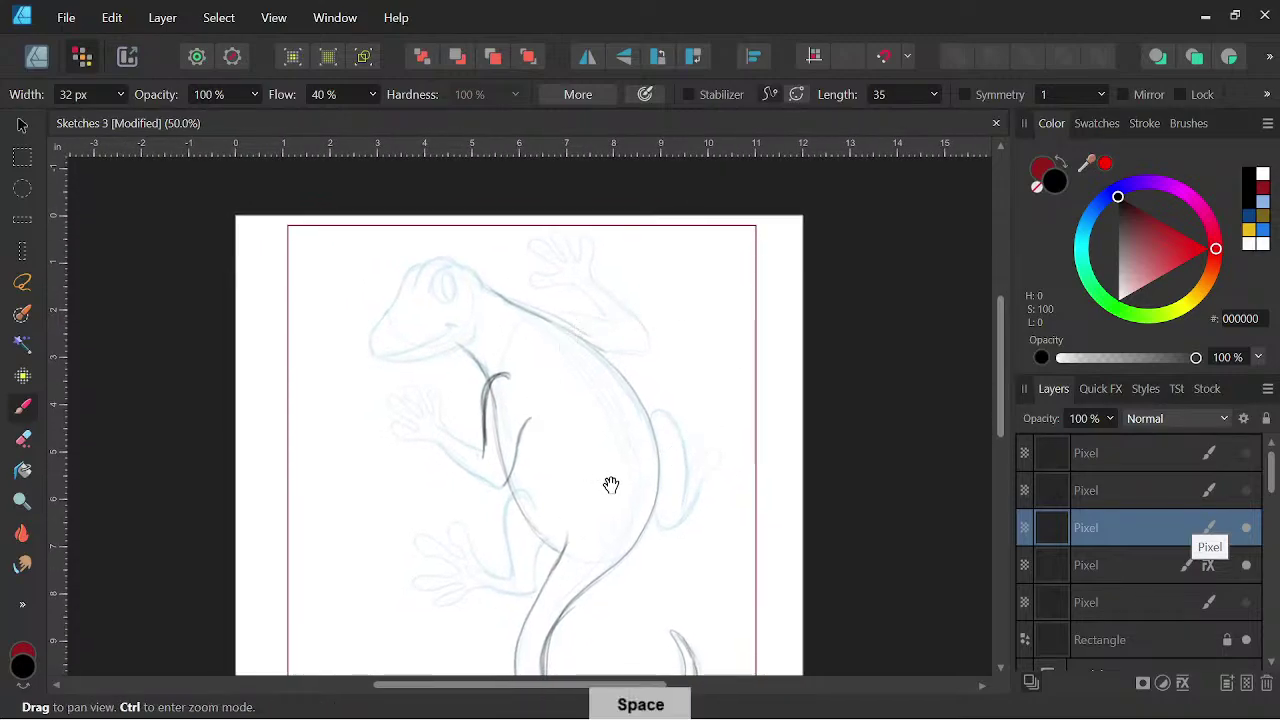
drag(606, 480, 588, 480)
key(ctrl+plus)
drag(671, 517, 742, 442)
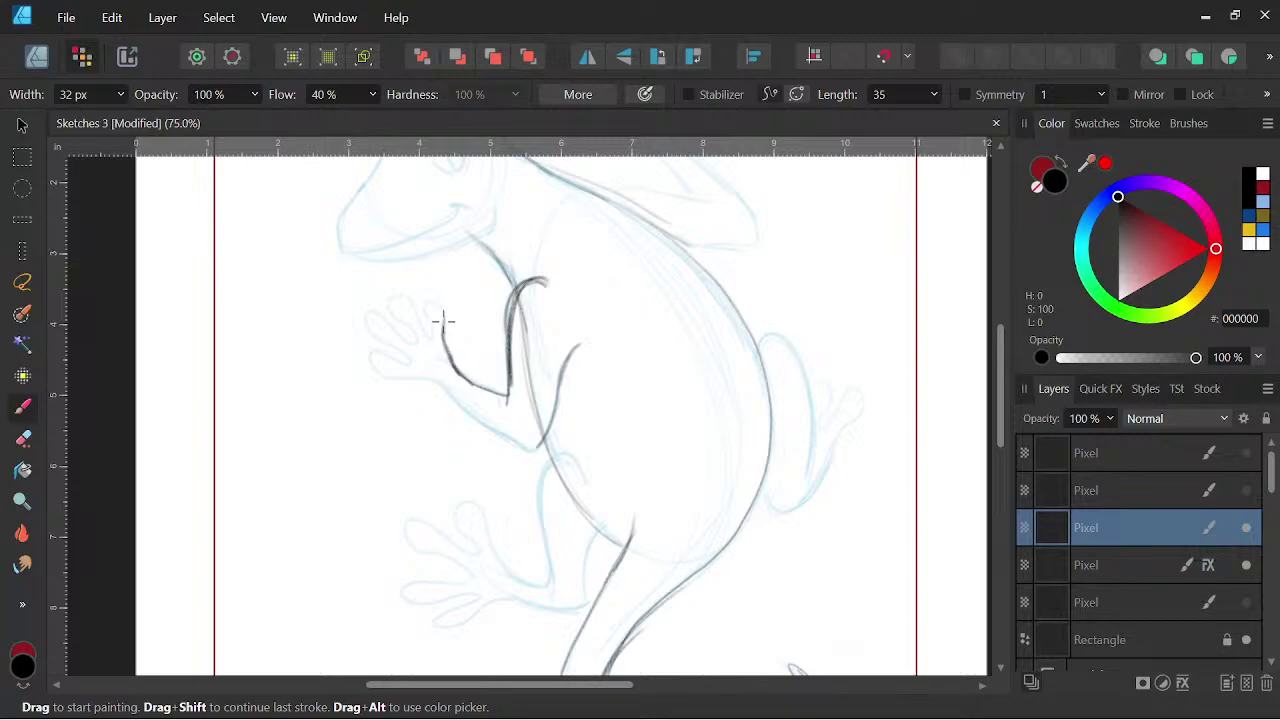
mouse_move(449, 303)
mouse_down()
mouse_move(429, 286)
mouse_move(436, 327)
mouse_move(394, 274)
mouse_move(400, 308)
mouse_up()
- Undo the last hand strokes, then repaint the near forefoot's four fingers and the outer forearm line to the elbow
drag(583, 394, 657, 429)
key(ctrl+z)
key(ctrl+z)
key(ctrl+z)
key(ctrl+z)
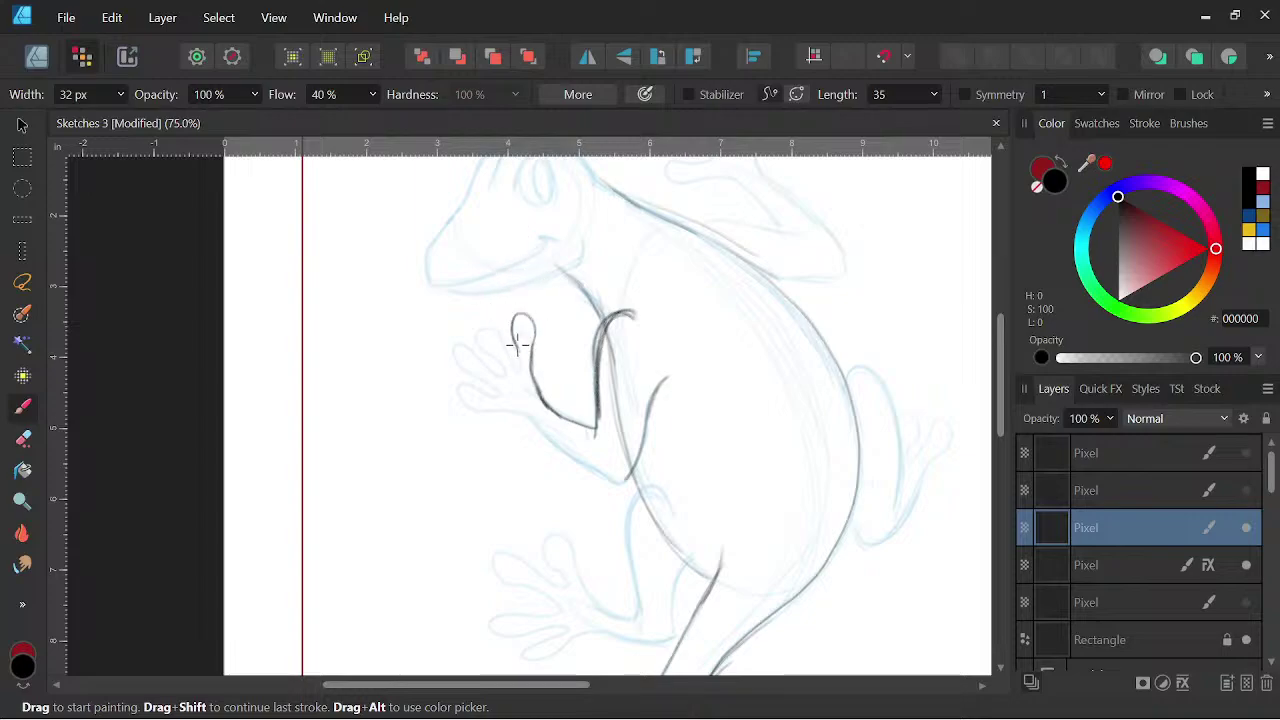
drag(519, 368, 497, 320)
mouse_move(479, 358)
mouse_down()
mouse_move(451, 338)
mouse_move(460, 364)
mouse_up()
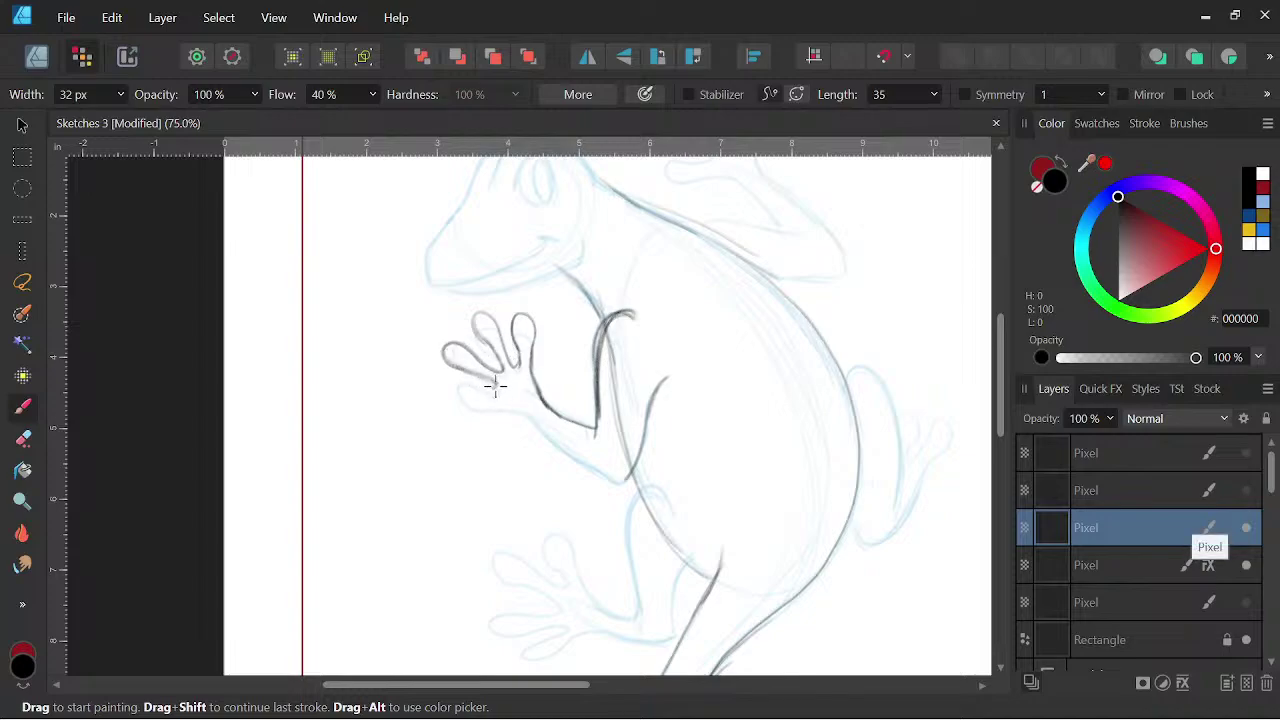
mouse_move(457, 399)
mouse_down()
mouse_move(524, 410)
mouse_move(622, 480)
mouse_up()
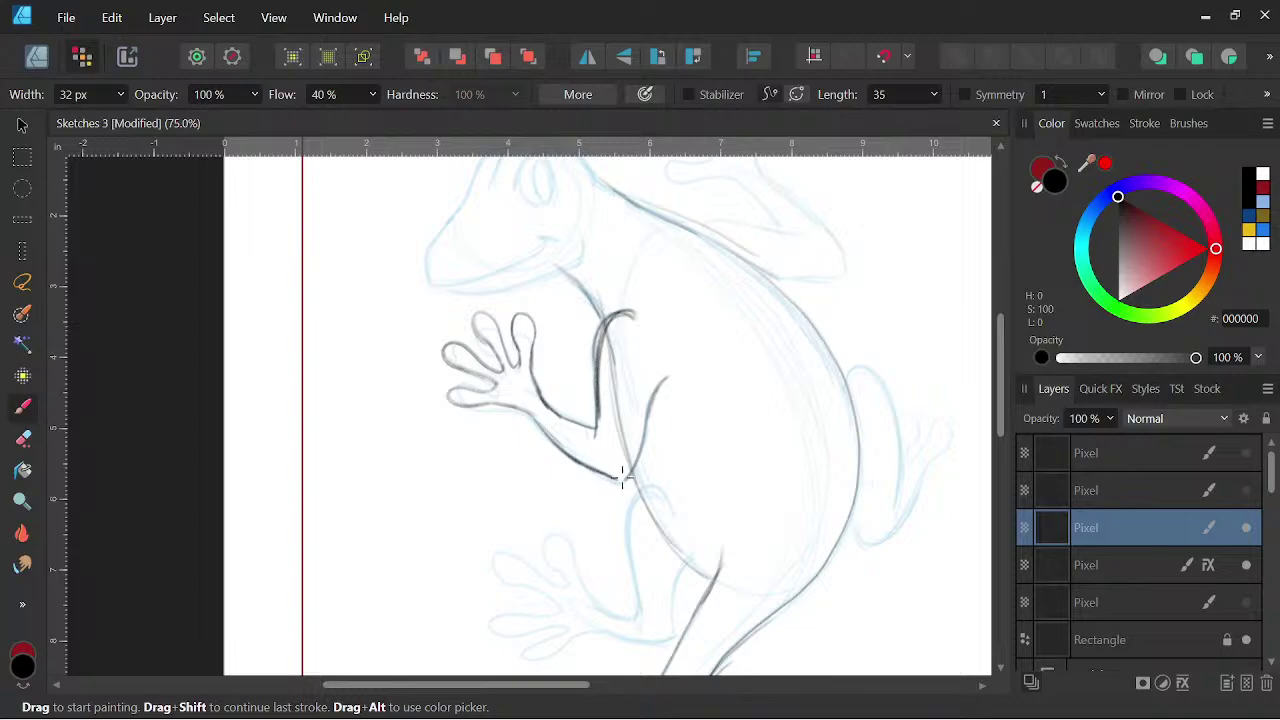
- Paint the near hind leg's thigh and shin contours and its foot with rounded toes
key(space)
scroll(714, 482, down, 5)
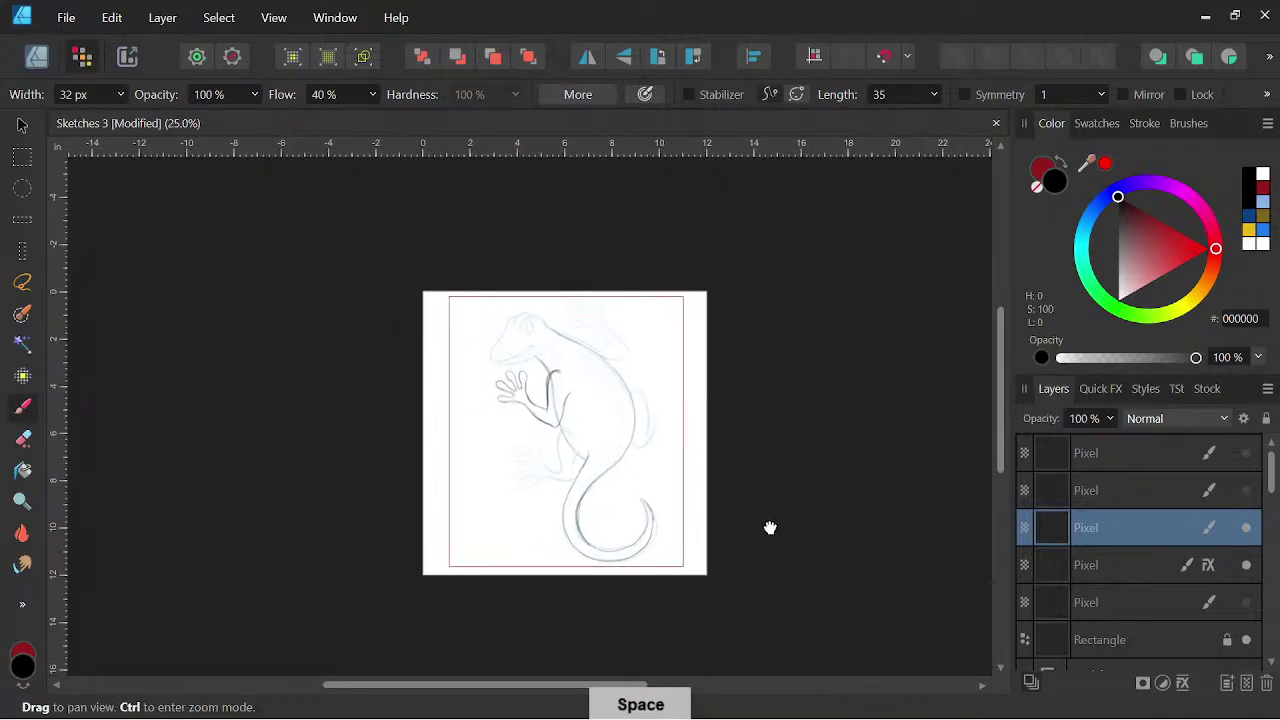
scroll(748, 493, up, 3)
key(space)
mouse_move(749, 503)
mouse_down()
mouse_move(746, 470)
mouse_move(651, 429)
mouse_move(654, 441)
mouse_move(722, 452)
mouse_up()
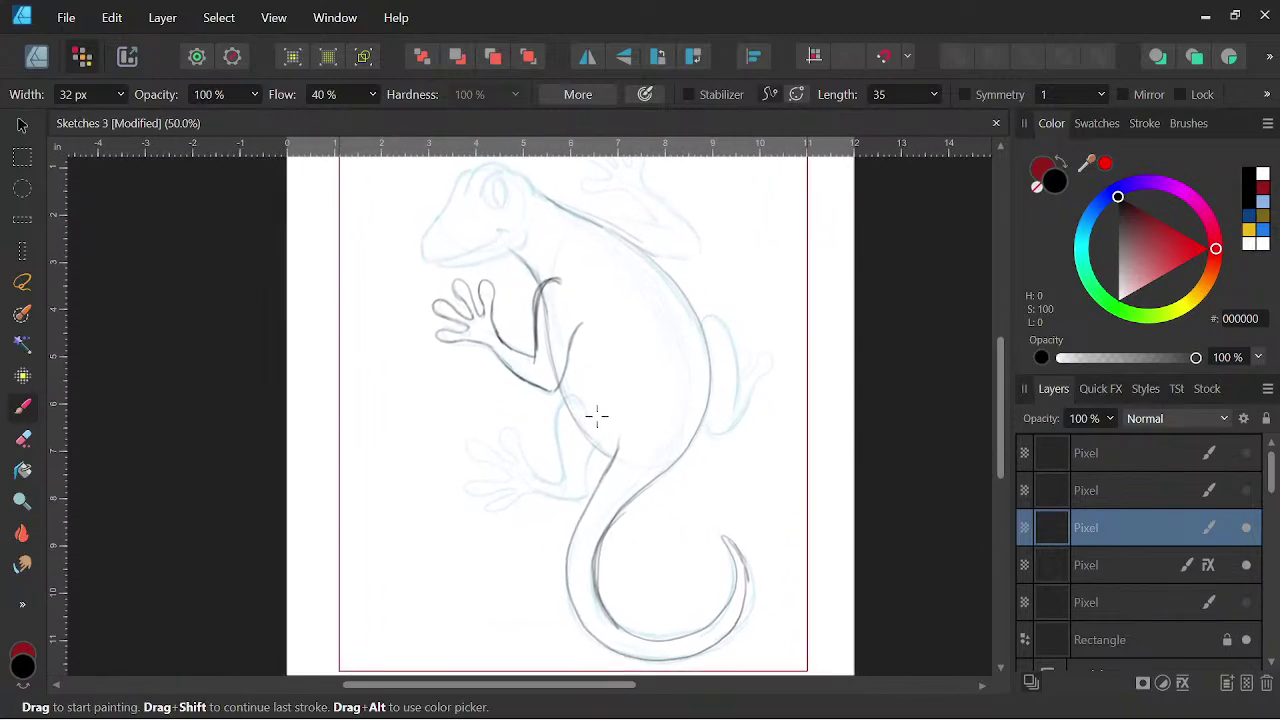
mouse_move(587, 397)
mouse_down()
mouse_move(567, 392)
mouse_move(562, 476)
mouse_up()
drag(516, 432, 510, 462)
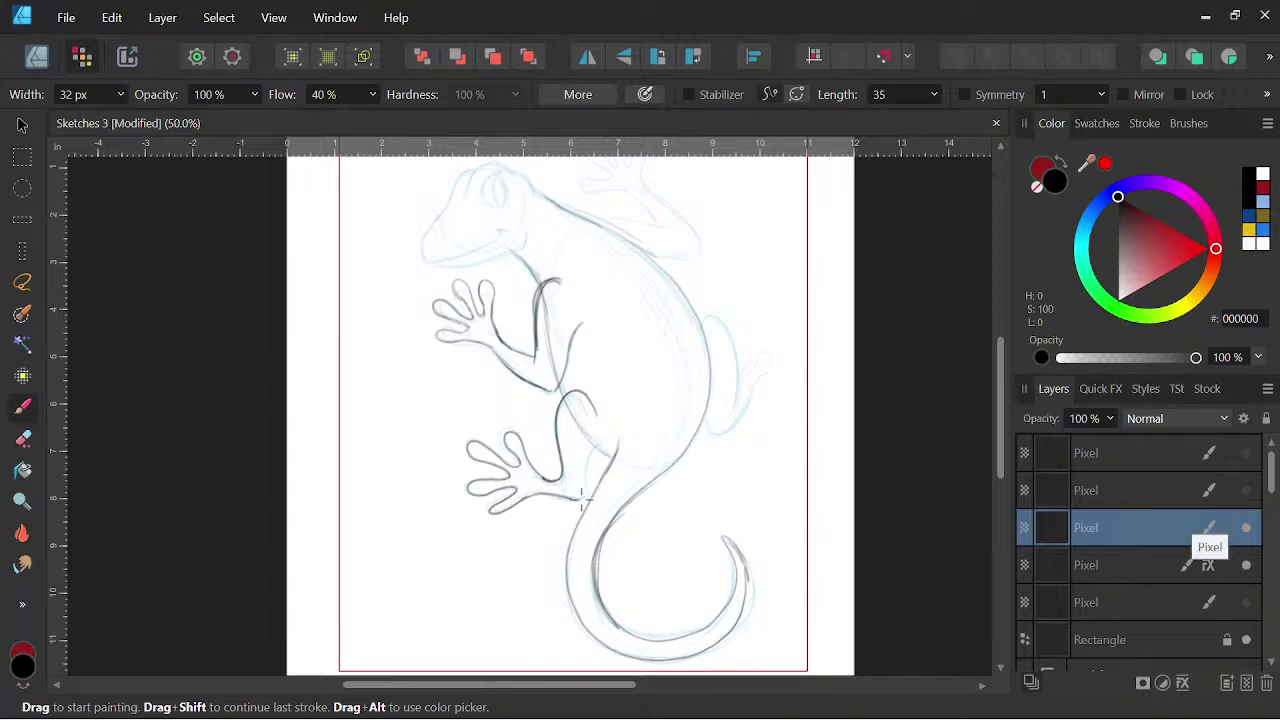
- Erase the body line that crosses inside the near foreleg's shoulder
key(space)
drag(726, 486, 754, 420)
key(space)
key(ctrl+=)
key(space)
key(e)
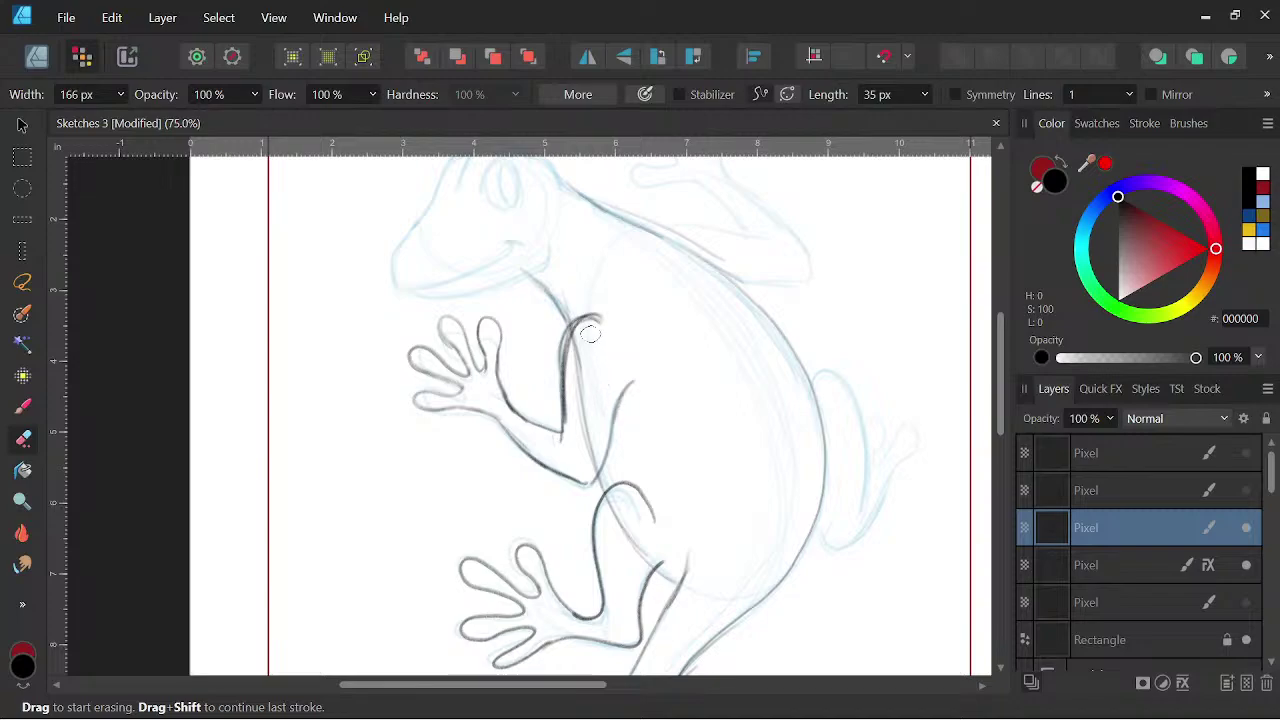
mouse_move(598, 325)
mouse_down()
mouse_move(573, 350)
mouse_move(574, 338)
mouse_move(572, 360)
mouse_up()
mouse_move(715, 450)
mouse_down()
mouse_move(674, 489)
mouse_move(625, 455)
mouse_up()
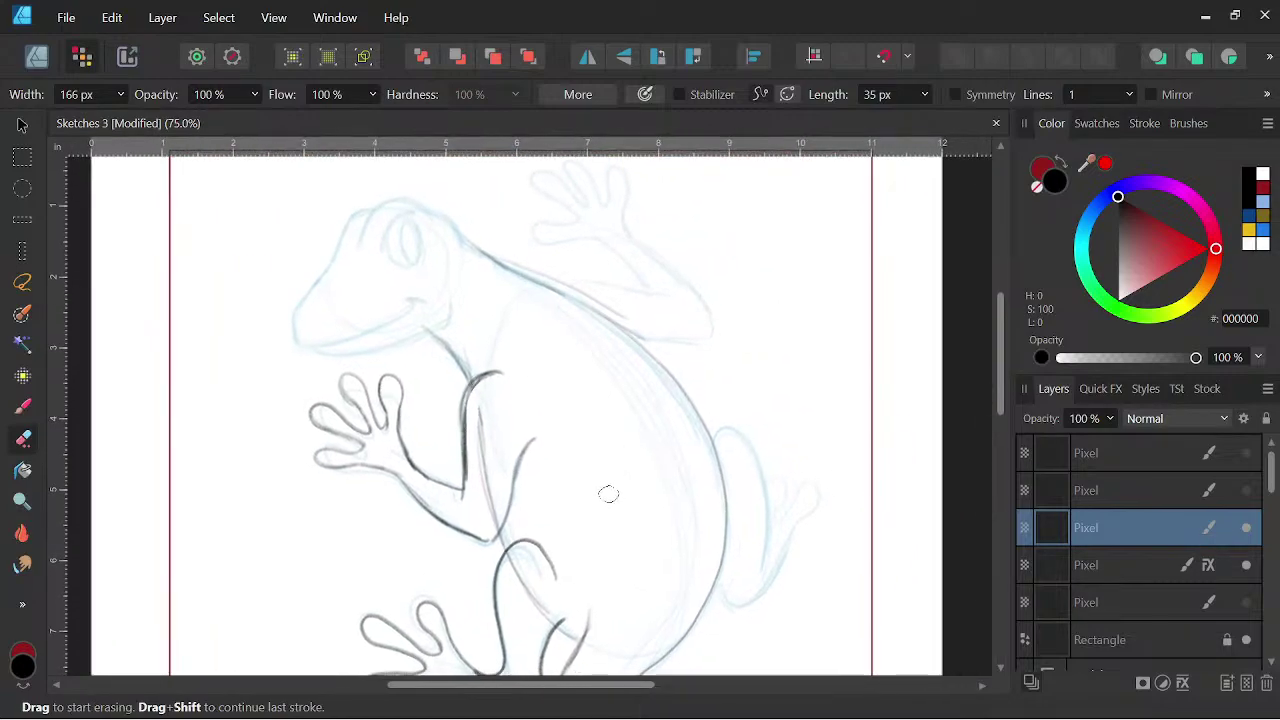
- Paint the far hind leg's outline and its foot with rounded toes using the 32 px brush
key(b)
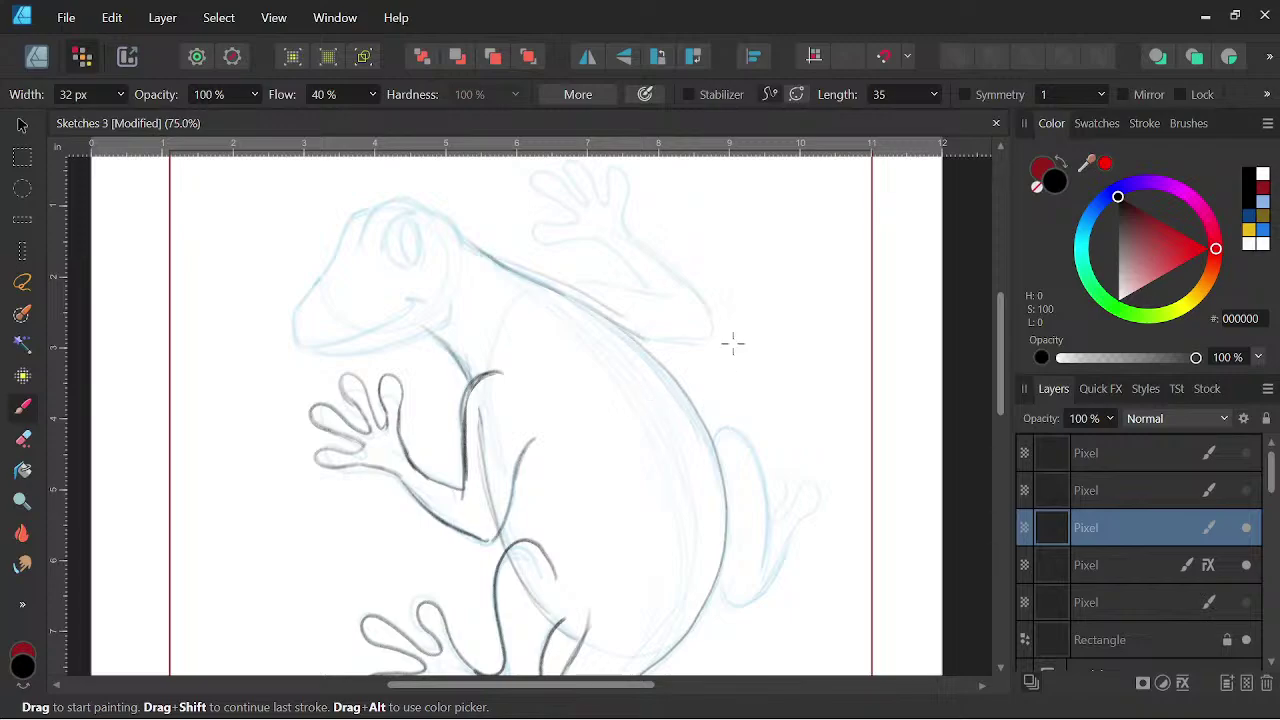
key(space)
drag(740, 437, 690, 386)
mouse_move(780, 454)
mouse_down()
mouse_move(763, 420)
mouse_move(757, 469)
mouse_up()
key(space)
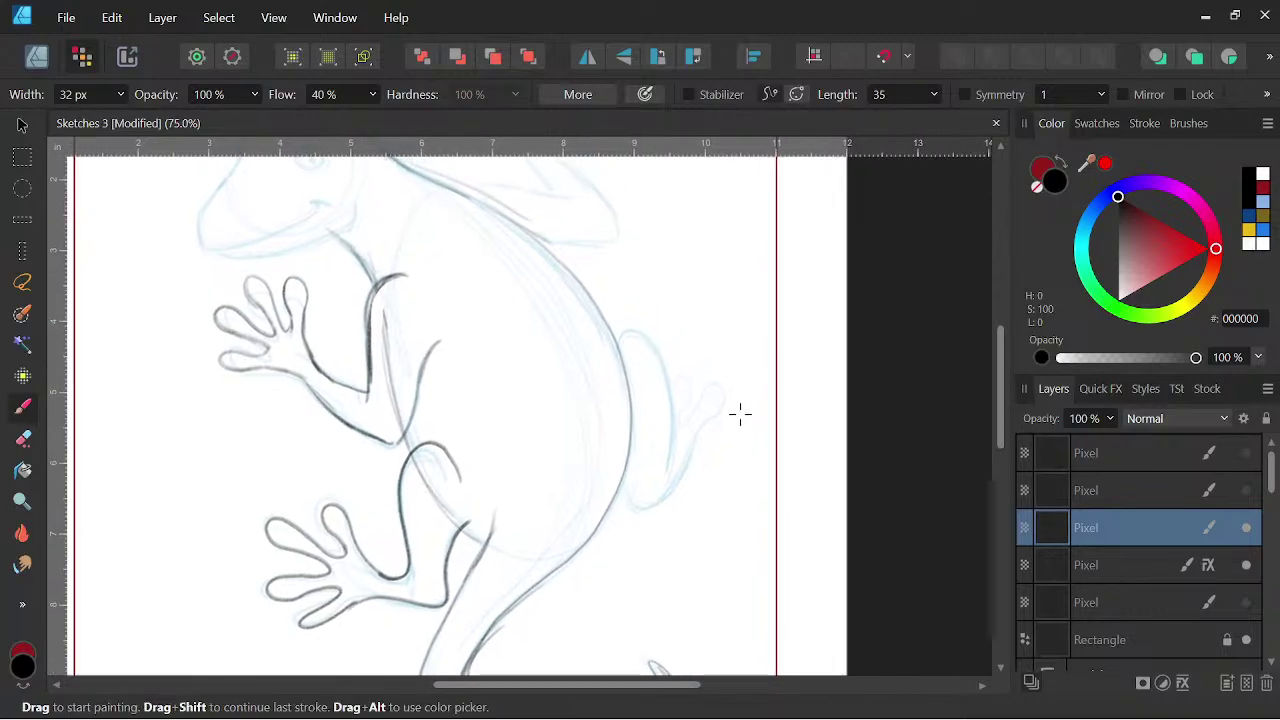
mouse_move(617, 342)
mouse_down()
mouse_move(668, 387)
mouse_move(665, 354)
mouse_move(671, 439)
mouse_move(668, 386)
mouse_move(665, 428)
mouse_up()
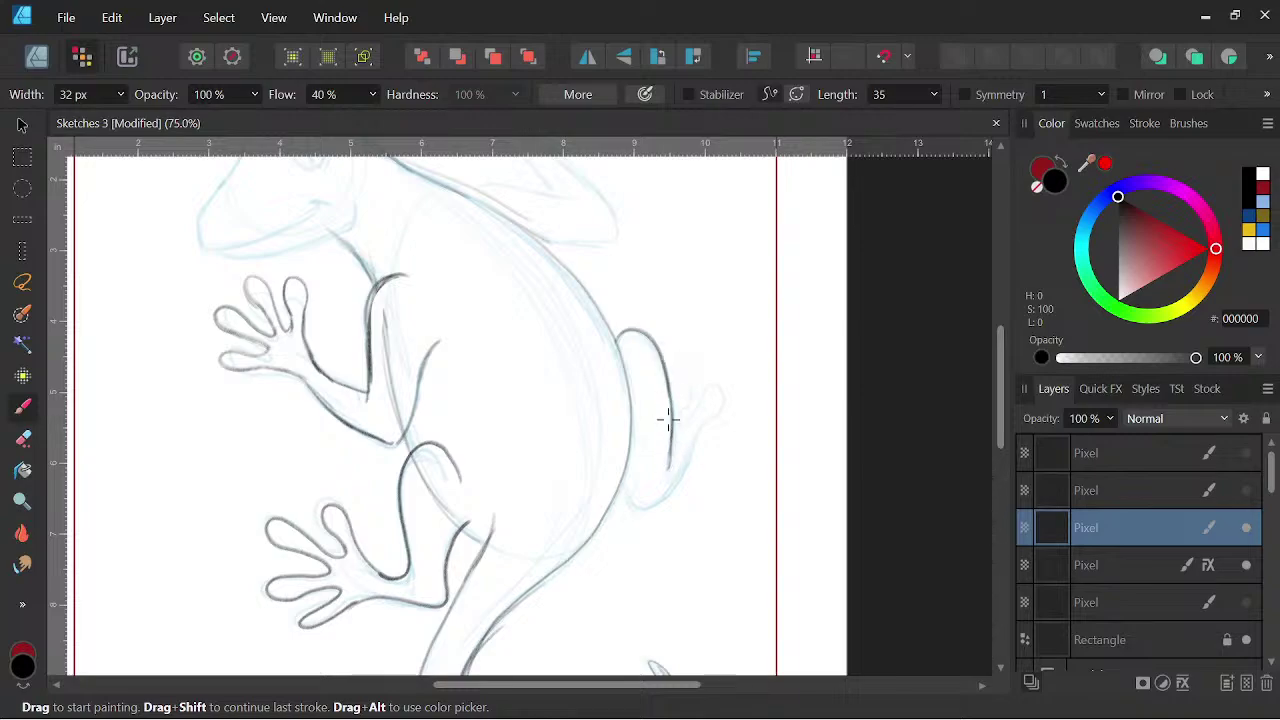
mouse_move(624, 490)
mouse_down()
mouse_move(640, 520)
mouse_move(667, 442)
mouse_move(673, 487)
mouse_move(647, 522)
mouse_move(691, 443)
mouse_up()
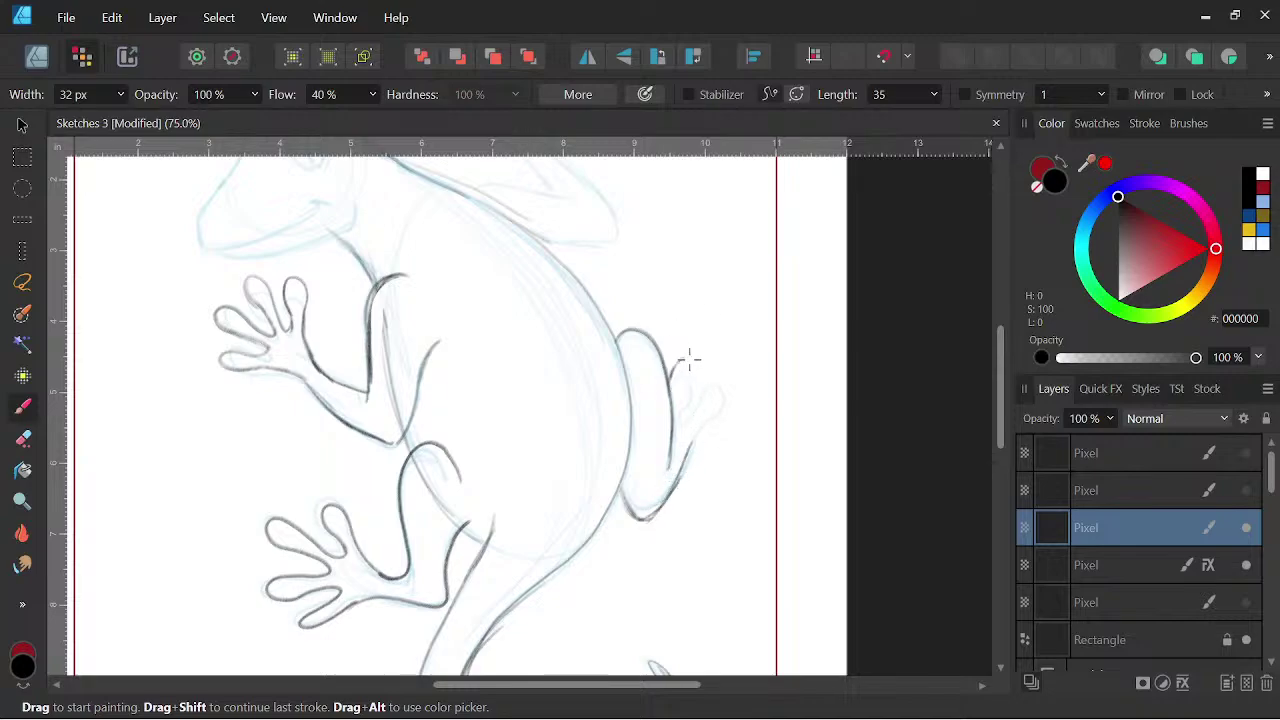
mouse_move(690, 362)
mouse_down()
mouse_move(690, 397)
mouse_move(700, 380)
mouse_move(731, 380)
mouse_move(731, 400)
mouse_move(699, 430)
mouse_move(780, 340)
mouse_up()
- Paint the far foreleg's upper arm, elbow and forearm contours
key(space)
drag(780, 485, 788, 428)
drag(776, 254, 766, 446)
mouse_move(782, 335)
mouse_down()
mouse_move(777, 440)
mouse_move(797, 434)
mouse_move(783, 430)
mouse_move(803, 389)
mouse_move(792, 394)
mouse_up()
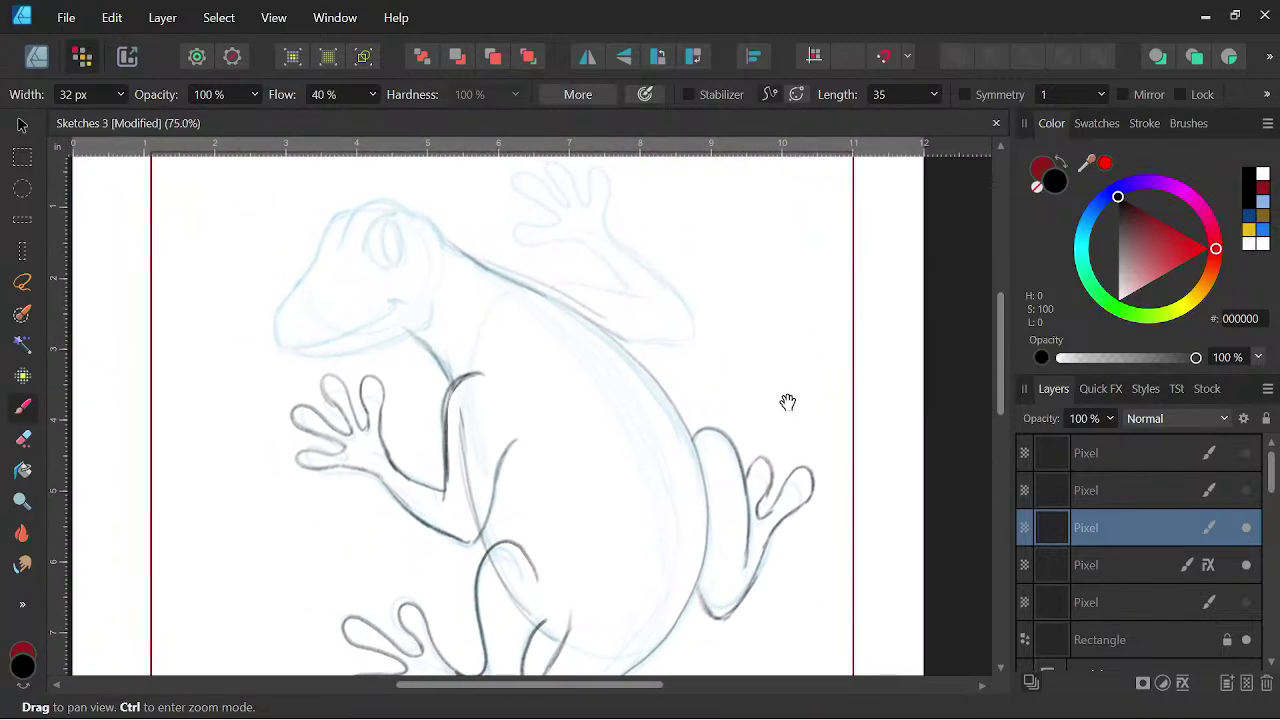
key(space)
drag(763, 453, 780, 456)
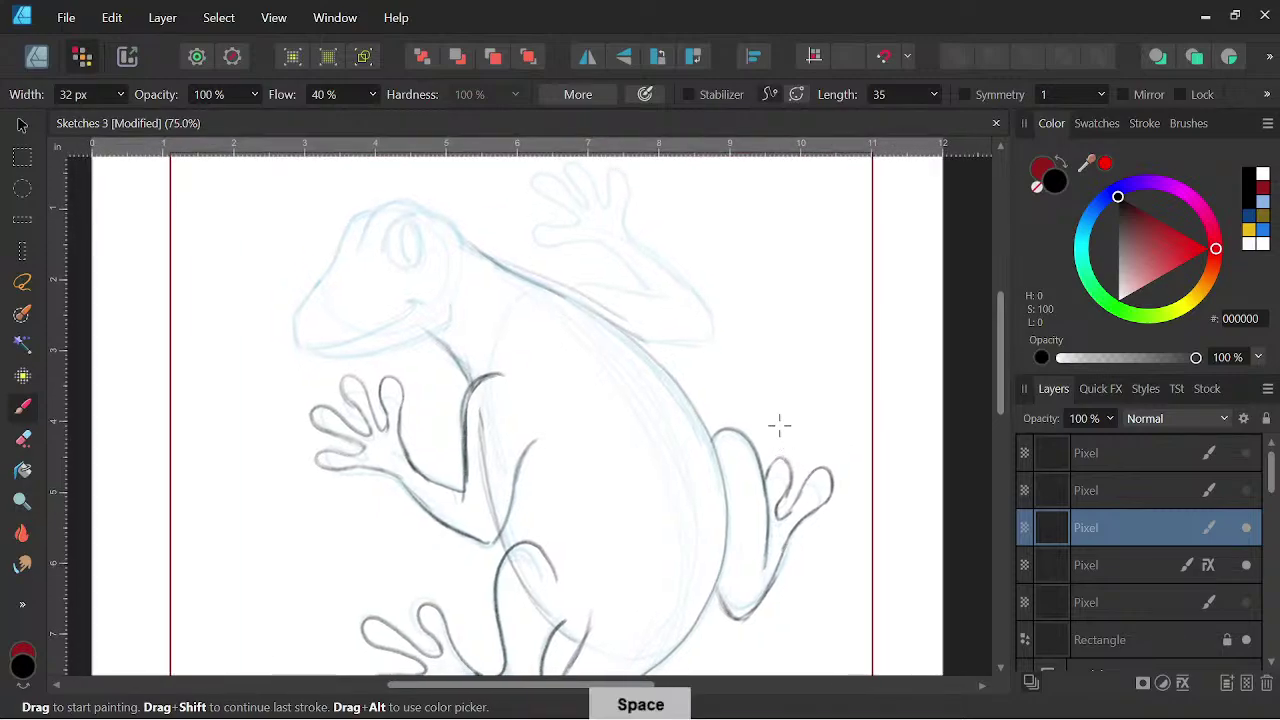
mouse_move(575, 294)
mouse_down()
mouse_move(677, 300)
mouse_move(705, 335)
mouse_move(645, 341)
mouse_up()
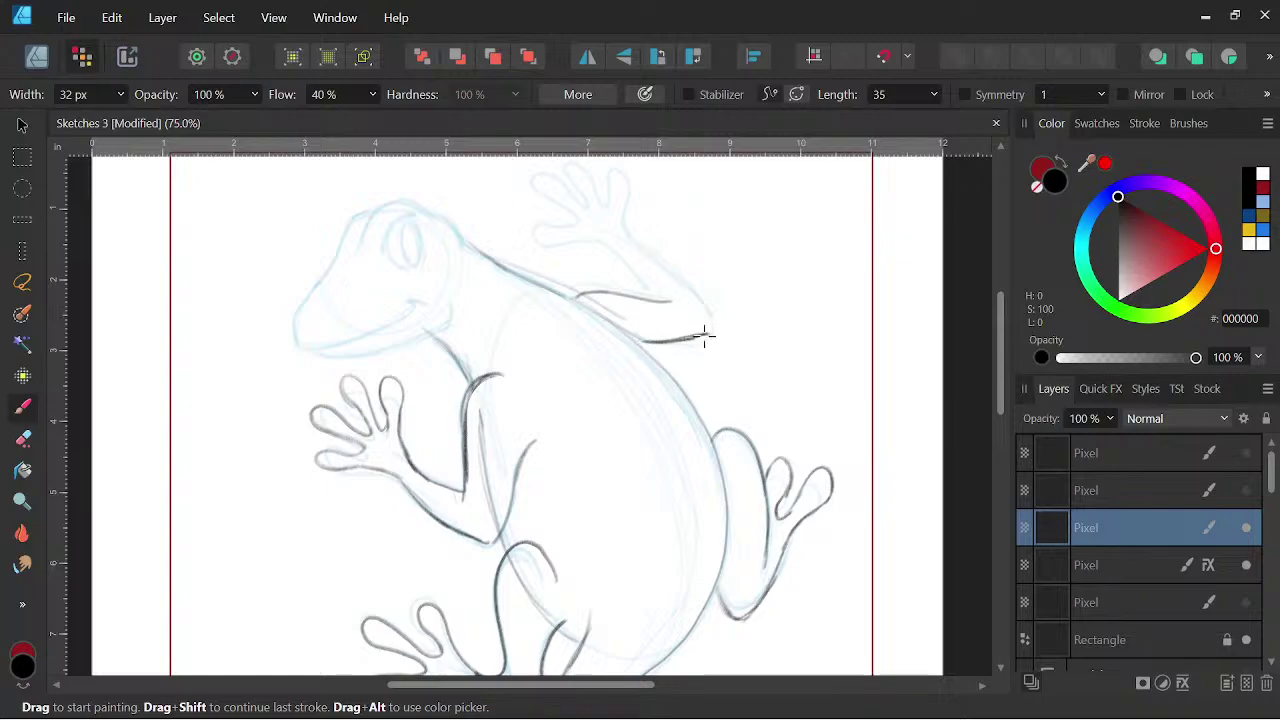
drag(774, 394, 721, 454)
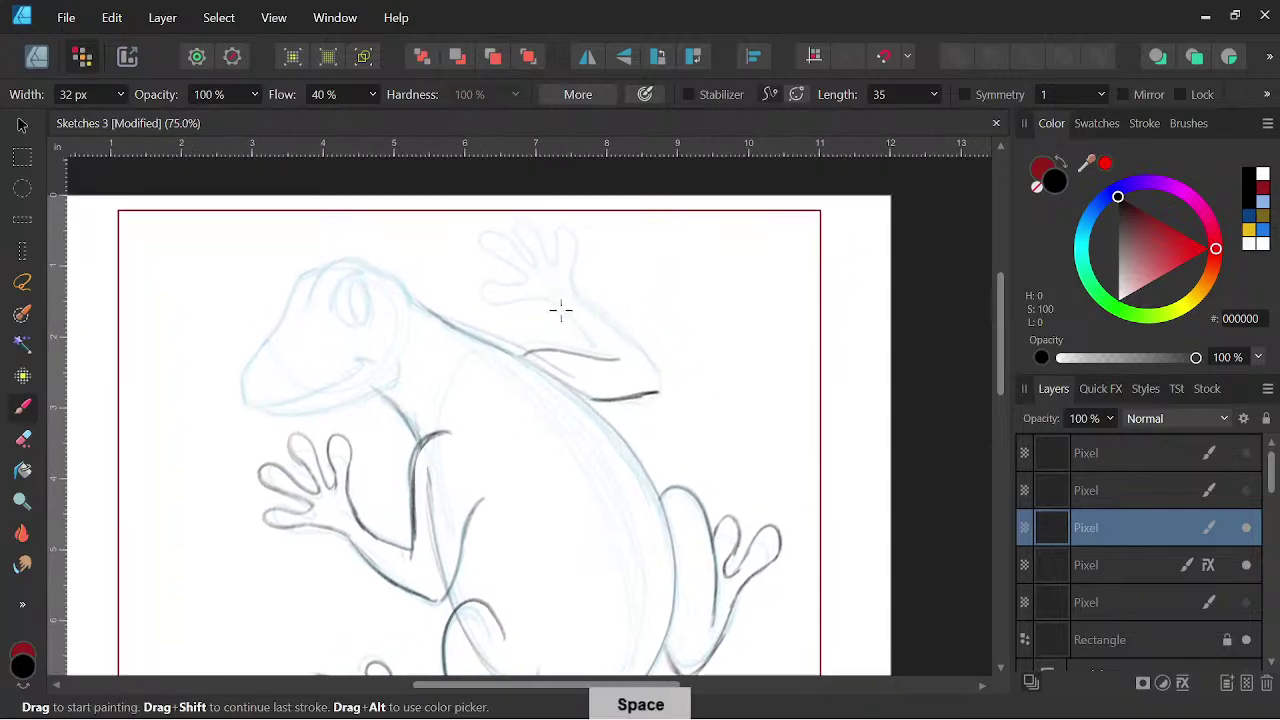
drag(569, 301, 604, 355)
drag(597, 311, 659, 377)
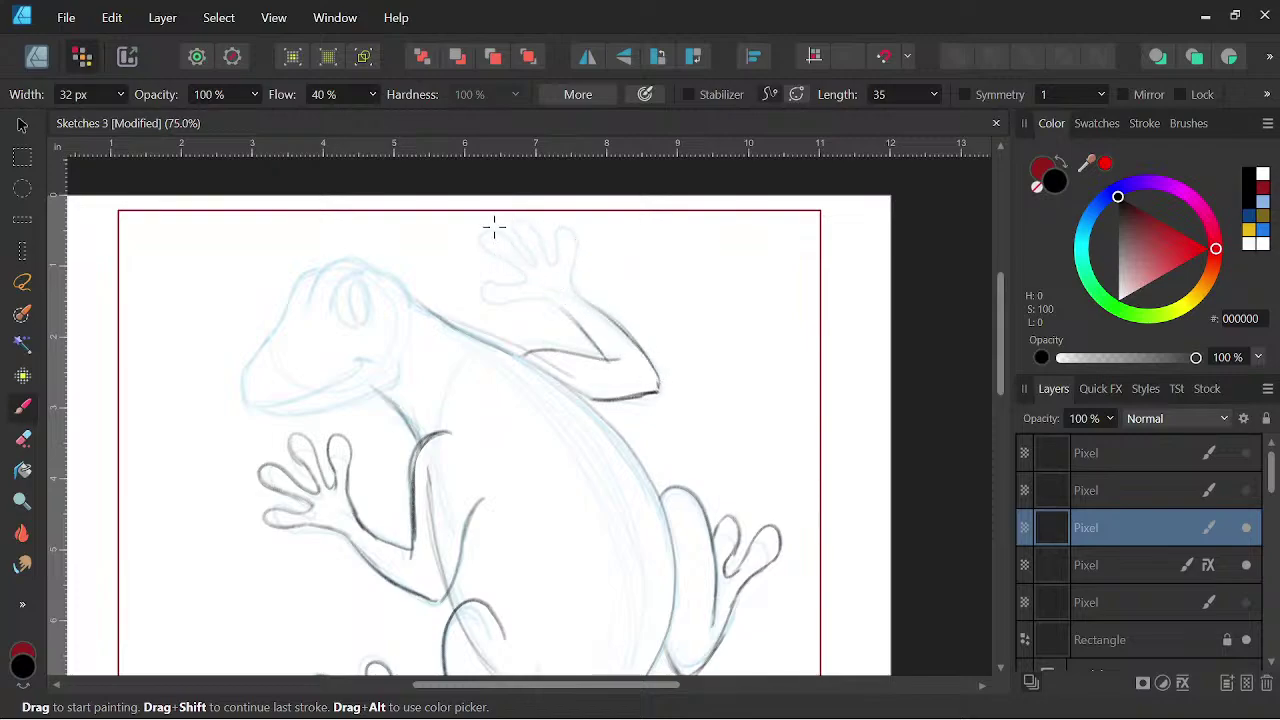
- Paint the far forefoot's rounded fingers at the end of the forearm
mouse_move(513, 284)
mouse_down()
mouse_move(503, 294)
mouse_move(511, 284)
mouse_move(538, 298)
mouse_up()
drag(485, 233, 508, 236)
drag(578, 256, 586, 293)
- Review the painted body, limb and tail lines on the whole lizard and up close
key(space)
drag(764, 511, 769, 357)
drag(796, 488, 827, 369)
key(ctrl+minus)
key(ctrl+minus)
key(space)
drag(690, 522, 740, 546)
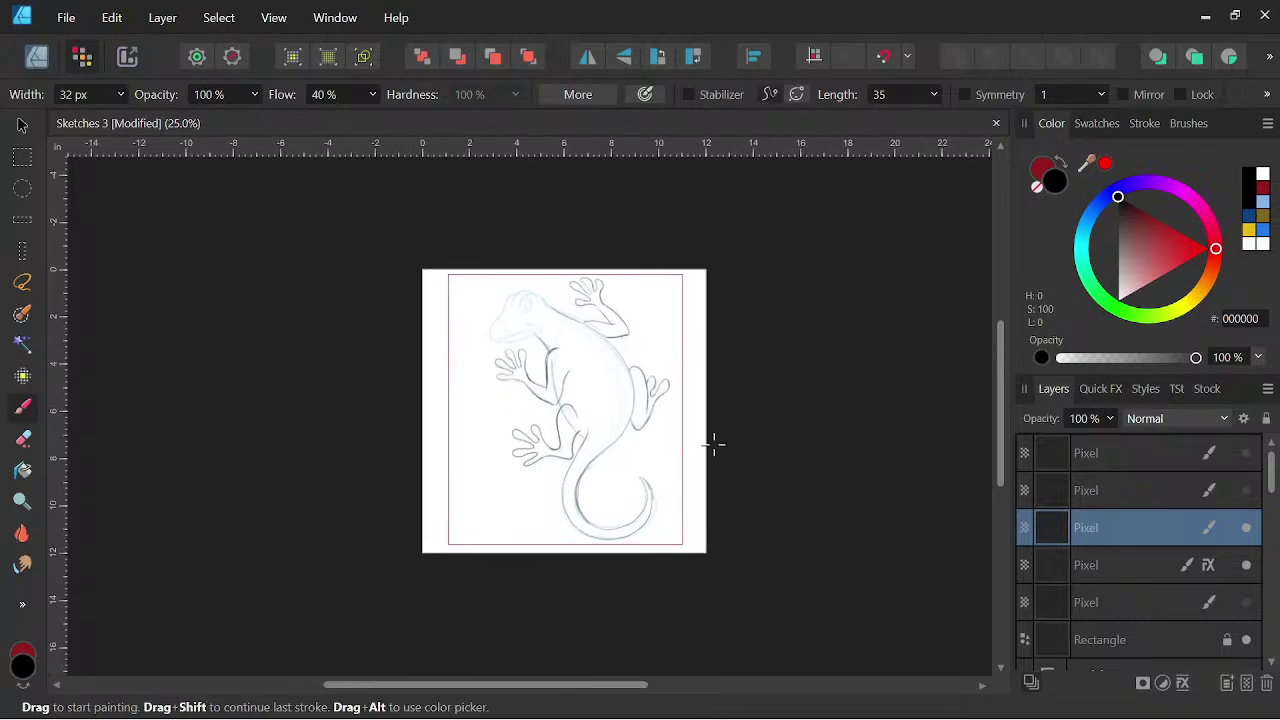
key(ctrl+plus)
key(space)
drag(720, 420, 769, 375)
key(space)
drag(837, 414, 811, 420)
key(ctrl+plus)
key(space)
mouse_move(759, 465)
mouse_down()
mouse_move(680, 373)
mouse_move(604, 315)
mouse_up()
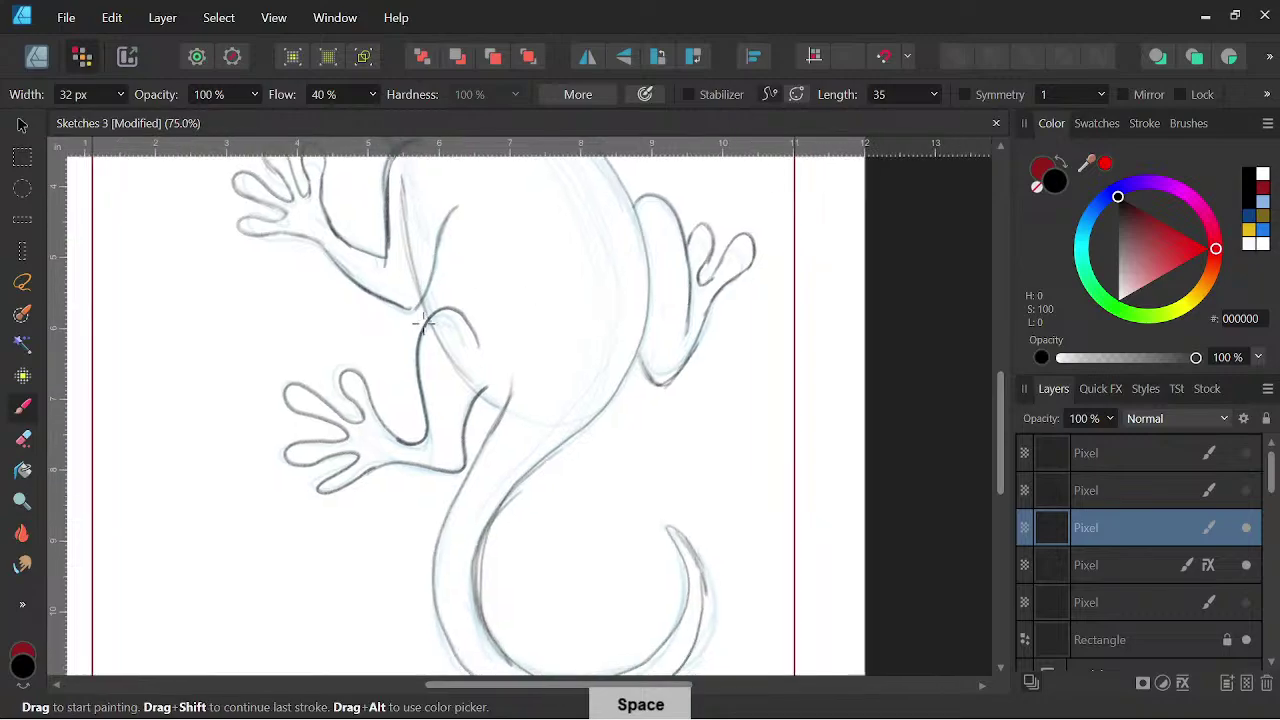
- Paint the lizard's crown, brow ridge, snout, nostril and curved mouth line over the blue guide with the 32 px brush
key(space)
drag(706, 437, 784, 527)
key(space)
drag(770, 413, 819, 444)
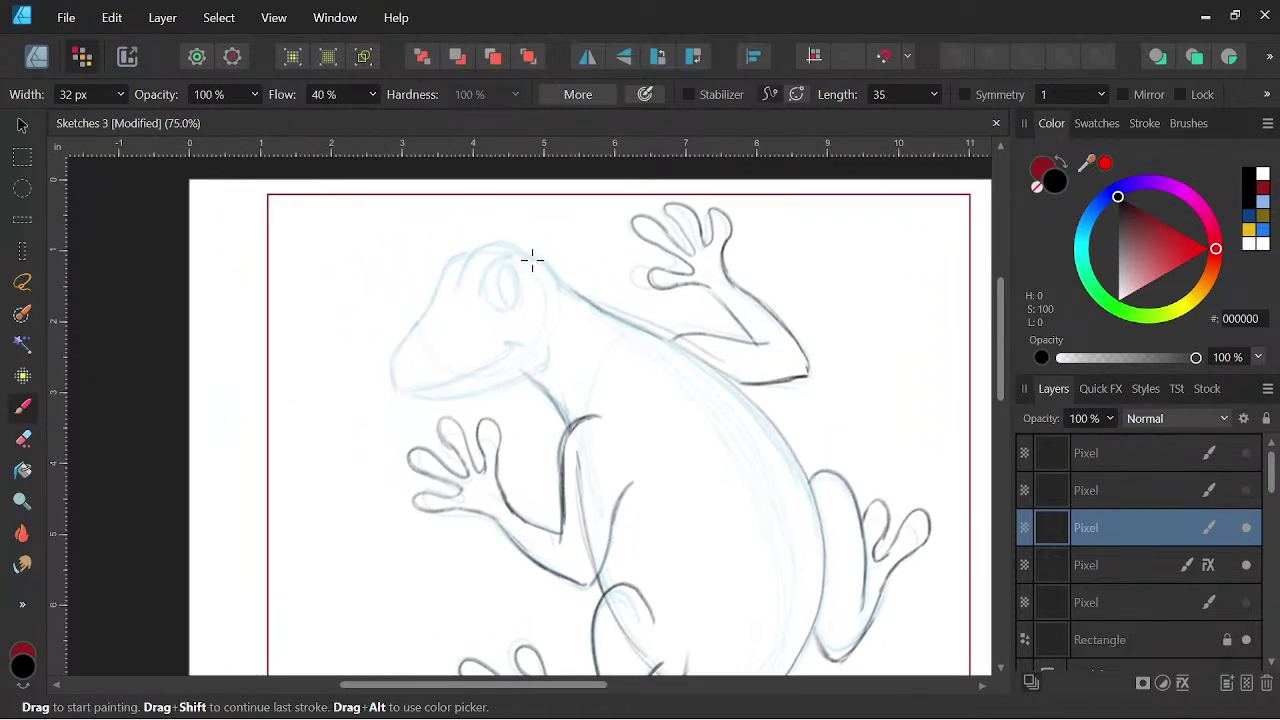
mouse_move(501, 243)
mouse_down()
mouse_move(508, 251)
mouse_move(471, 257)
mouse_move(459, 287)
mouse_move(438, 292)
mouse_up()
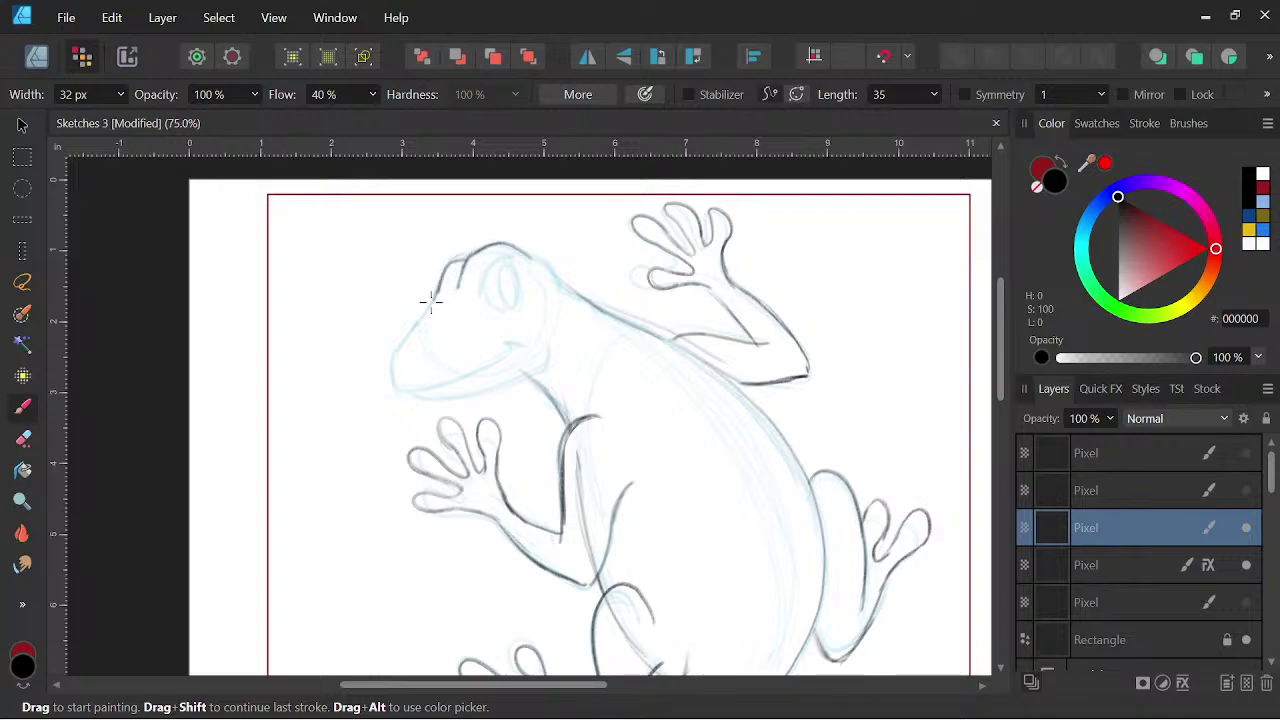
drag(399, 346, 393, 369)
mouse_move(403, 392)
mouse_down()
mouse_move(476, 372)
mouse_move(505, 342)
mouse_up()
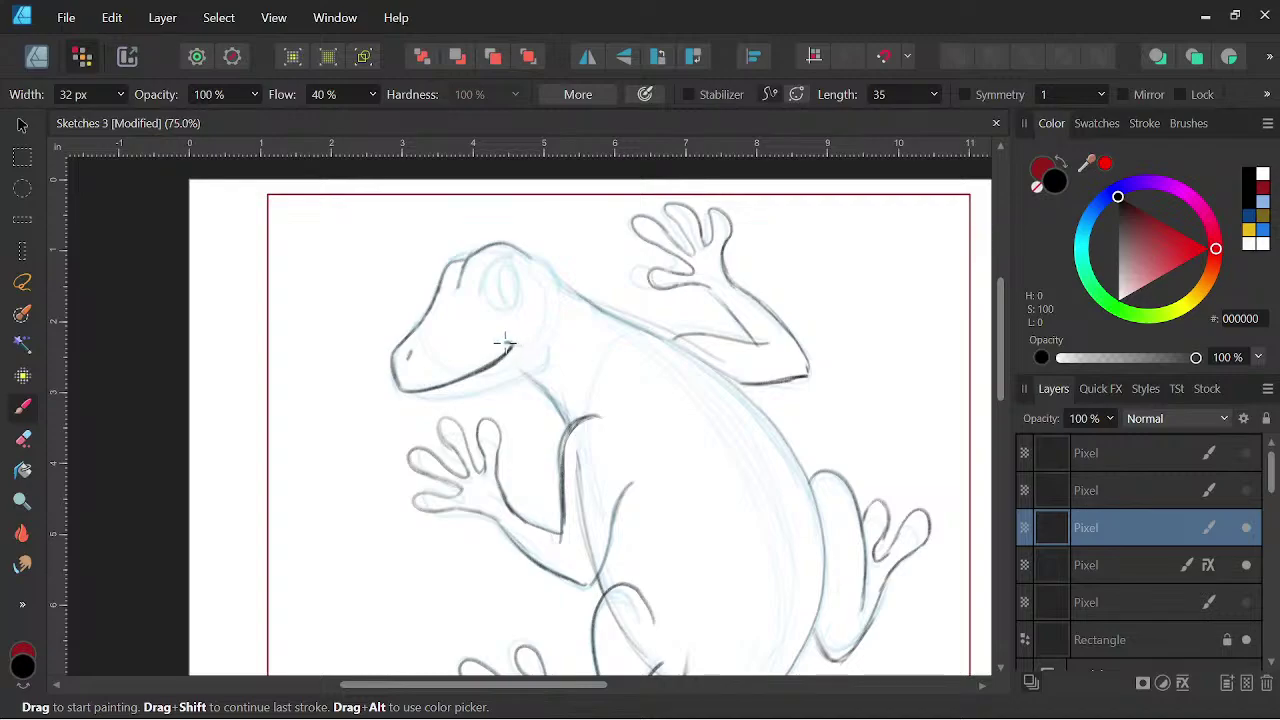
- Paint the lower jaw up to the cheek and the contour from the back of the head into the nape
key(space)
drag(652, 422, 635, 427)
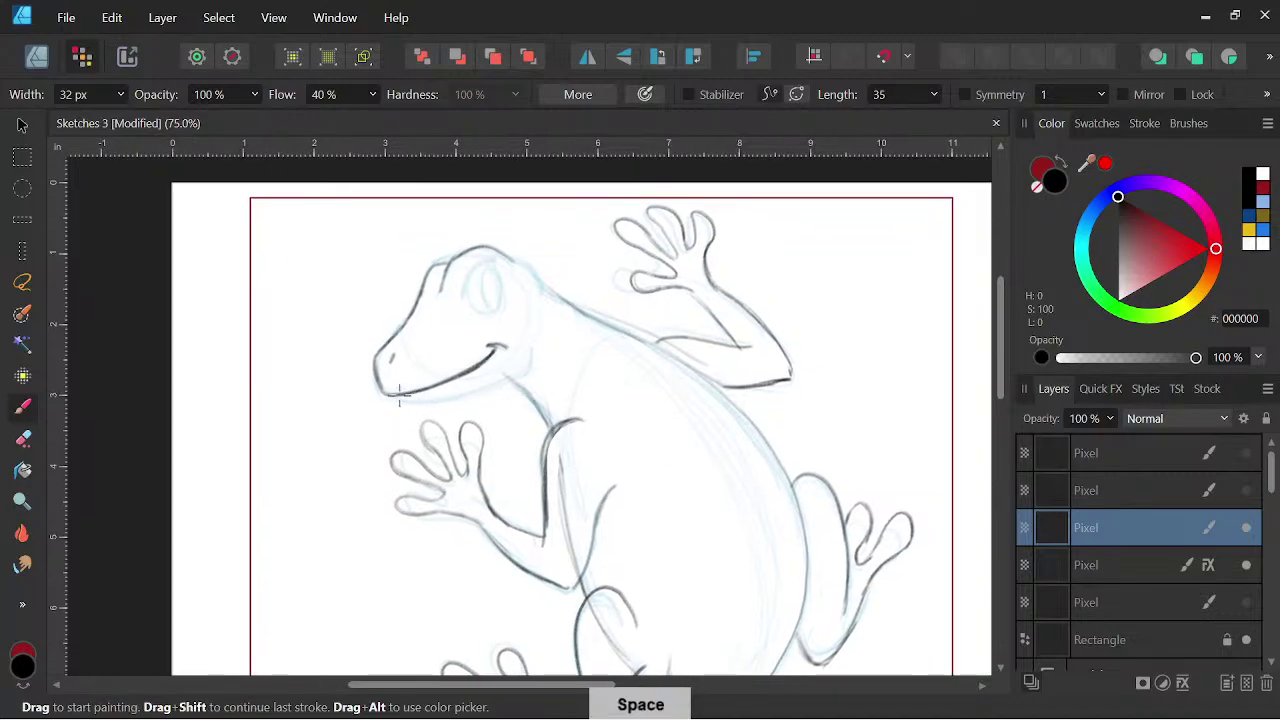
mouse_move(403, 405)
mouse_down()
mouse_move(474, 393)
mouse_move(532, 358)
mouse_move(429, 341)
mouse_up()
key(space)
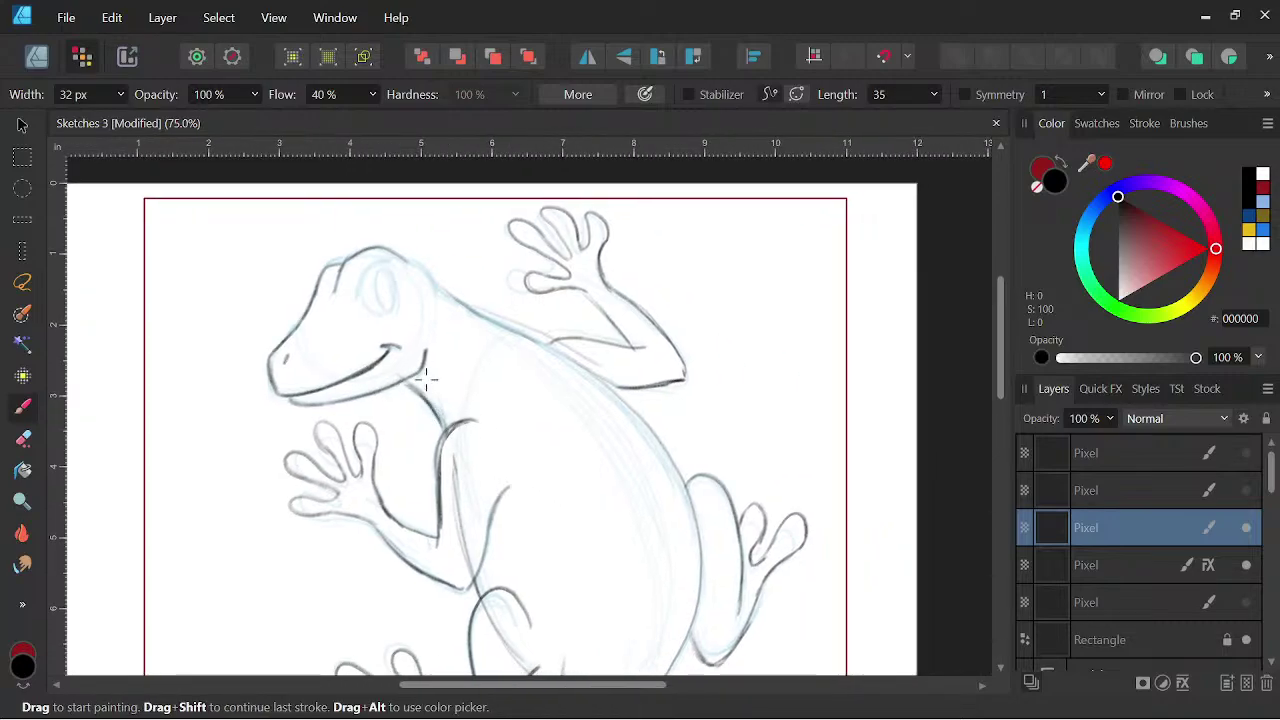
drag(403, 257, 443, 288)
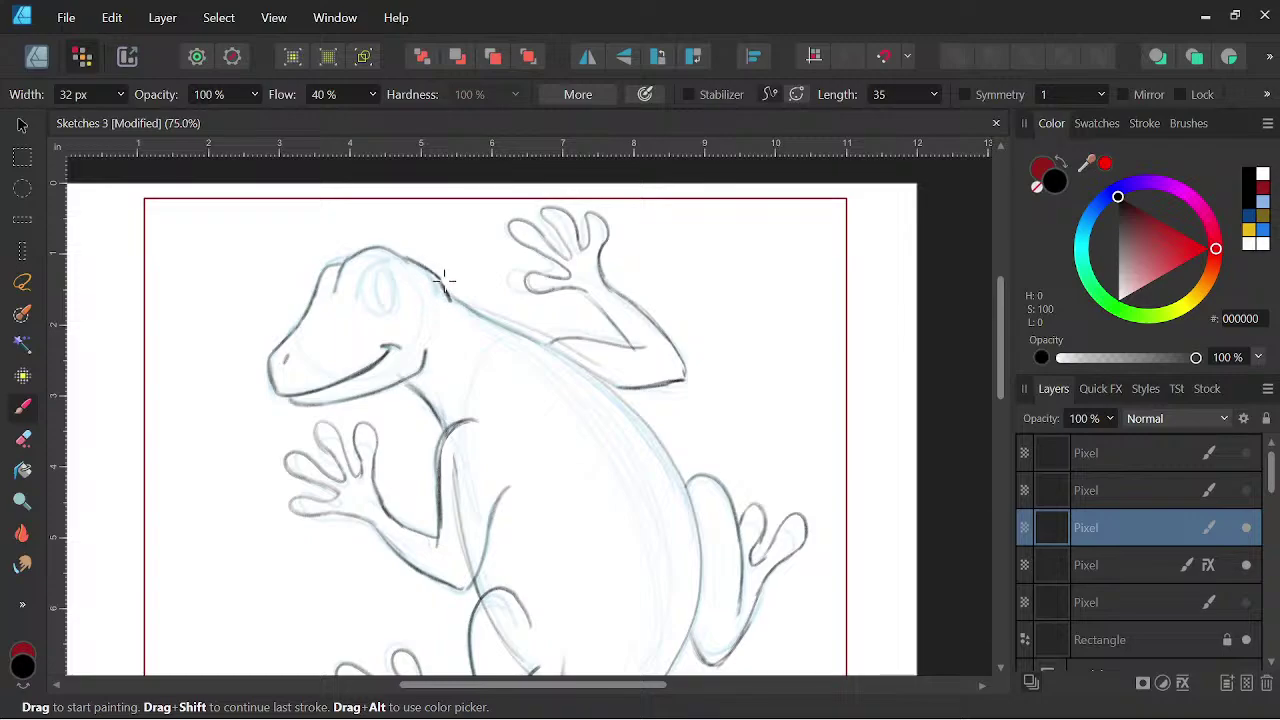
key(space)
drag(623, 417, 544, 388)
drag(374, 268, 473, 318)
key(space)
drag(629, 409, 740, 477)
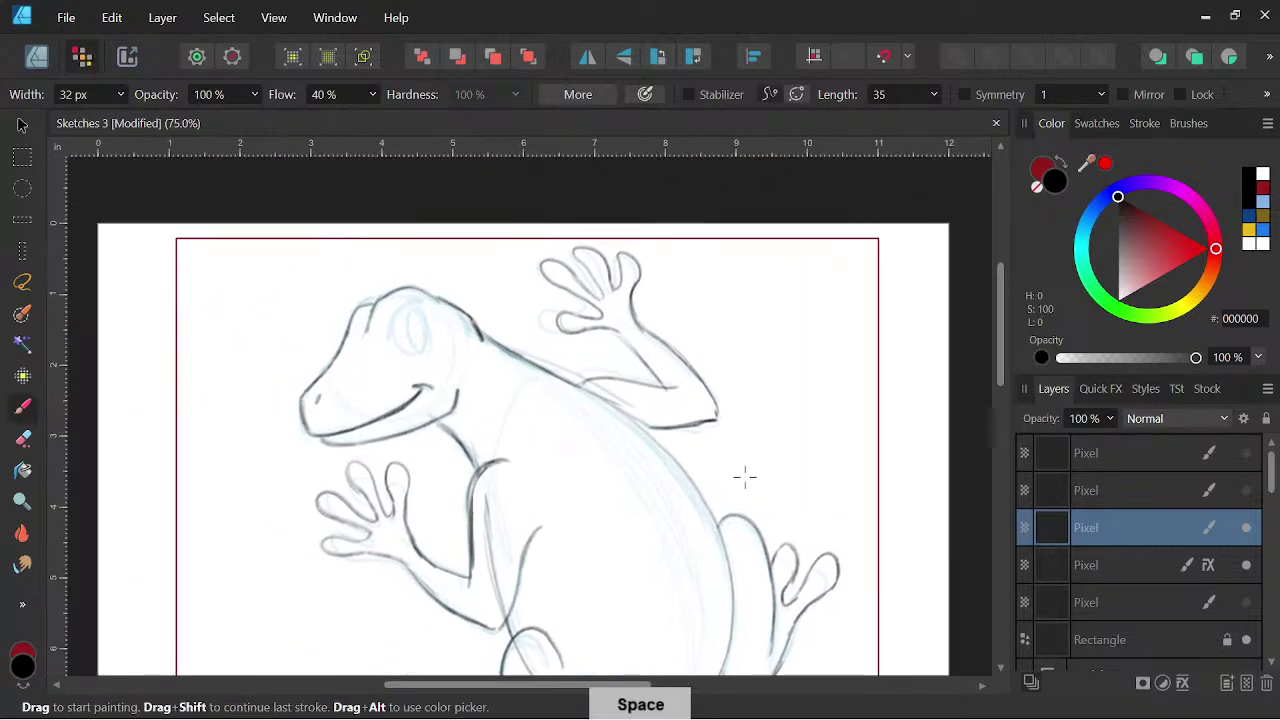
- Paint the oval eye with a narrow vertical pupil inside it
mouse_move(391, 337)
mouse_down()
mouse_move(418, 302)
mouse_move(401, 309)
mouse_move(411, 303)
mouse_move(398, 340)
mouse_move(432, 334)
mouse_up()
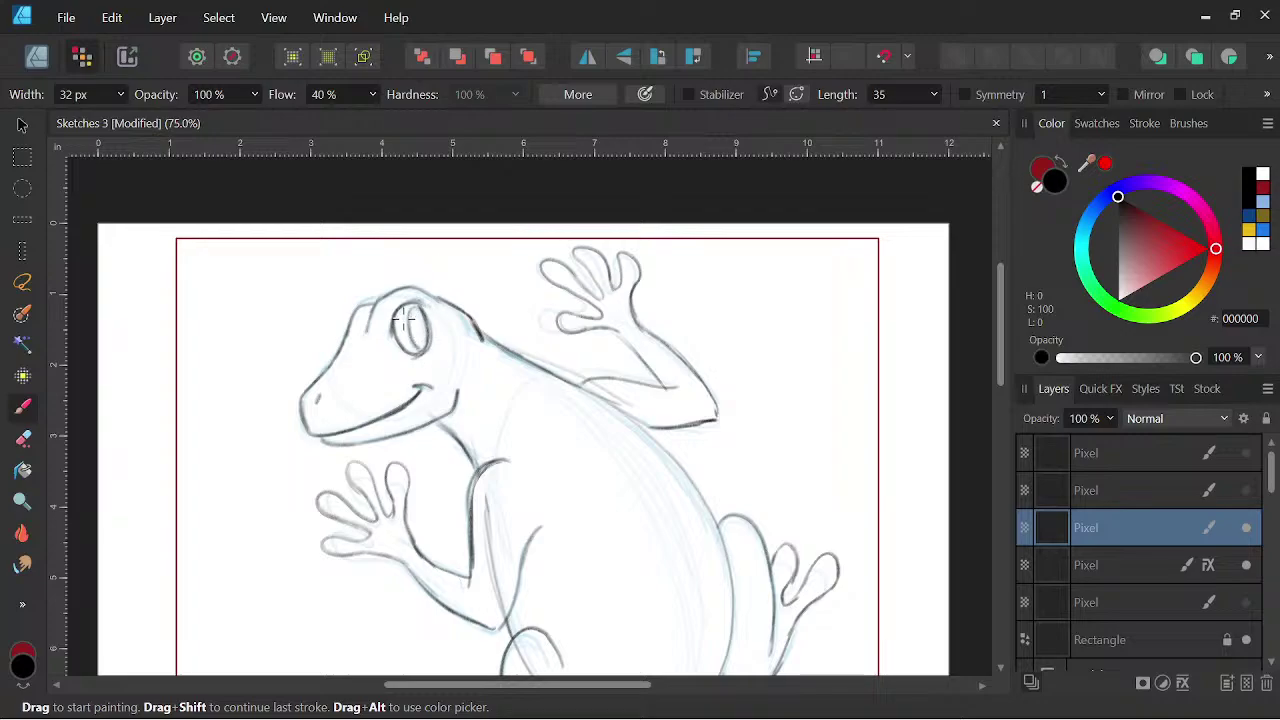
key(space)
drag(428, 318, 752, 421)
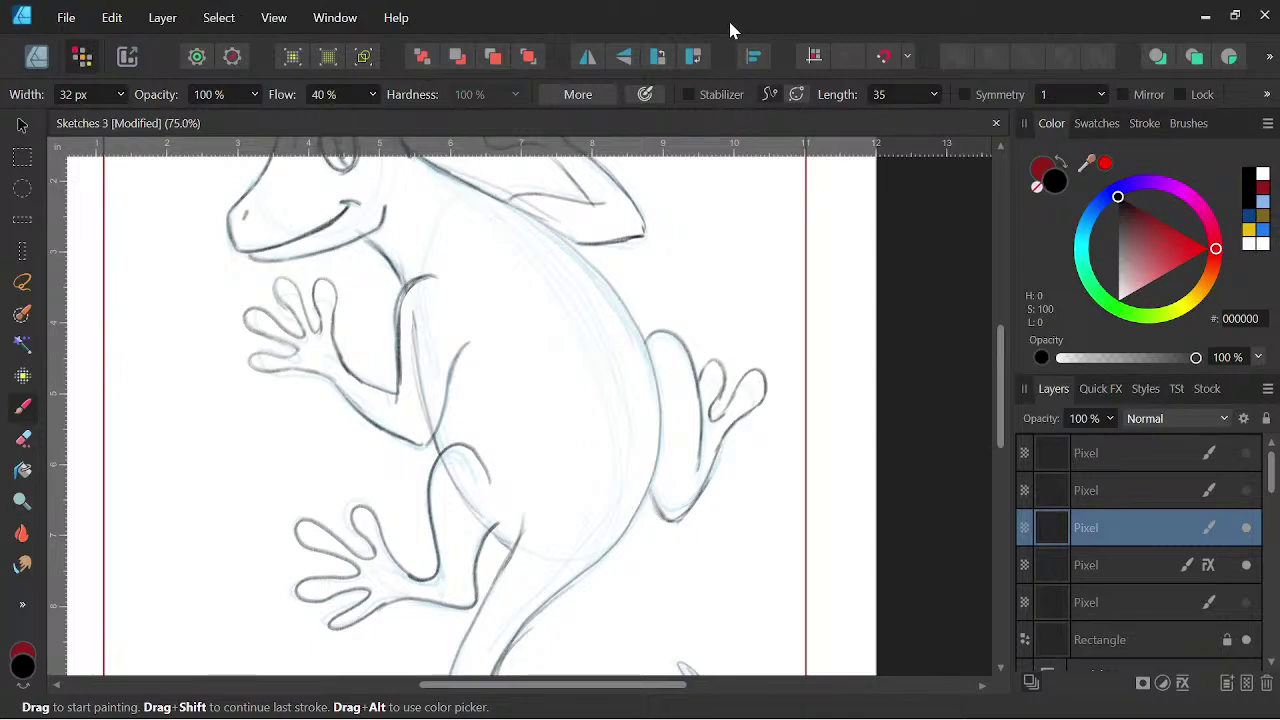
- Paint the underside of the neck and the belly contour between the near foreleg and hind leg
scroll(509, 309, down, 2)
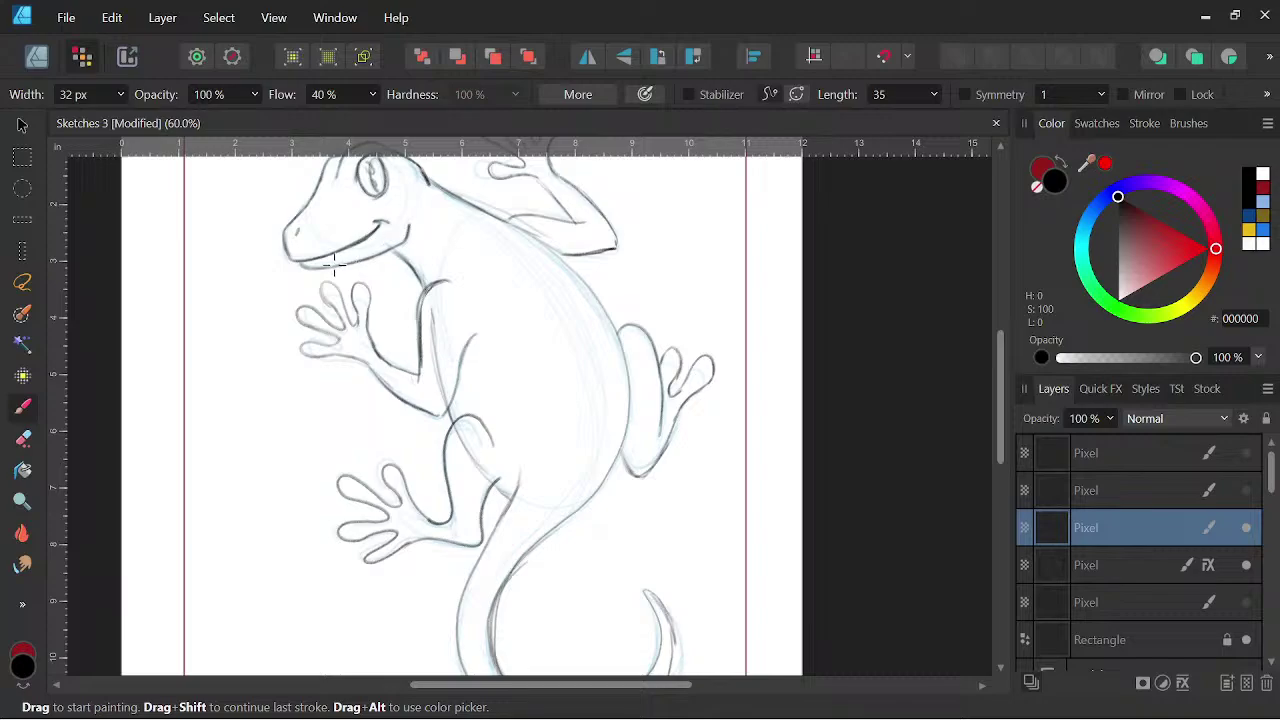
drag(321, 258, 410, 238)
key(ctrl+z)
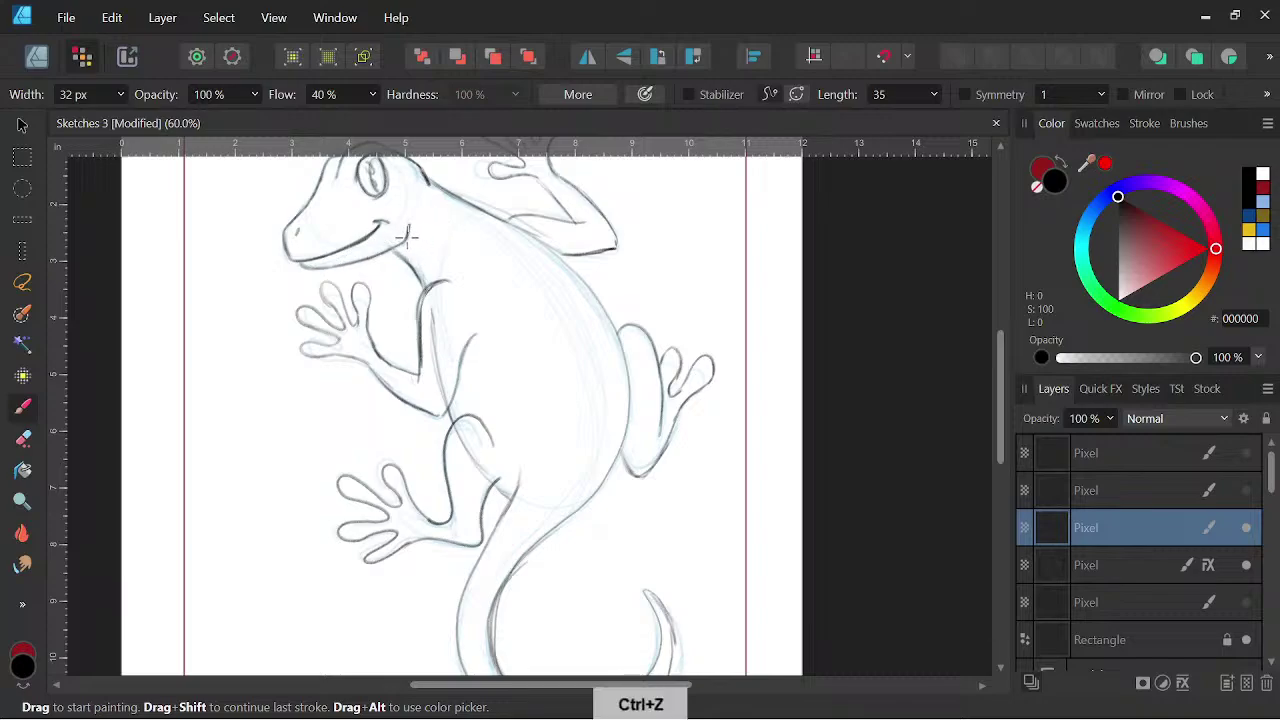
drag(414, 247, 437, 280)
drag(460, 369, 472, 410)
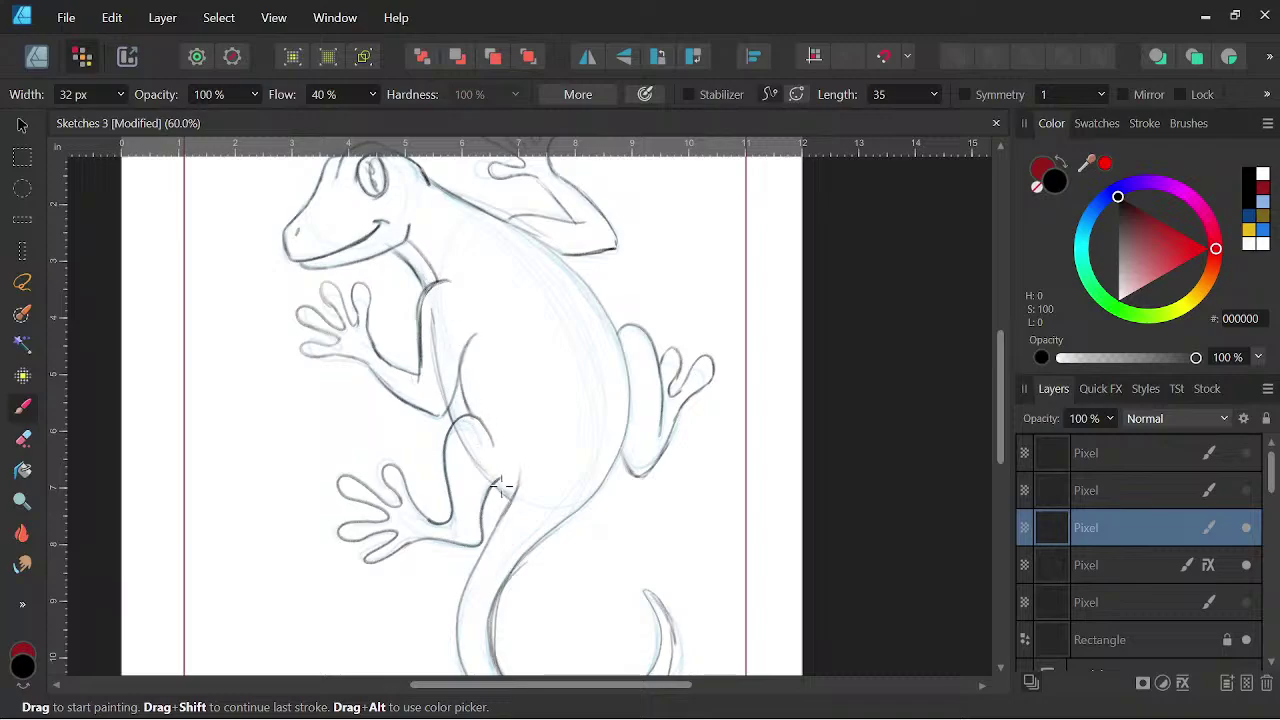
- Paint rounded spots on the upper and middle back, from behind the head to the far flank
drag(699, 540, 706, 449)
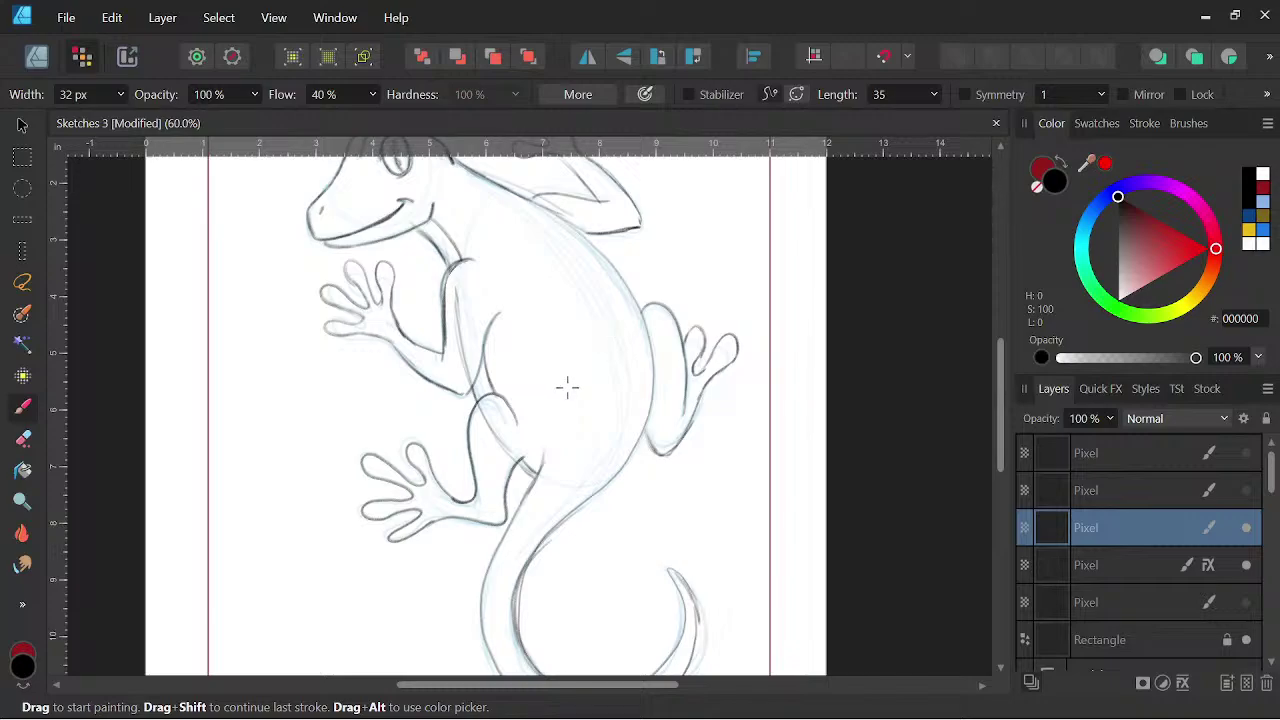
key(space)
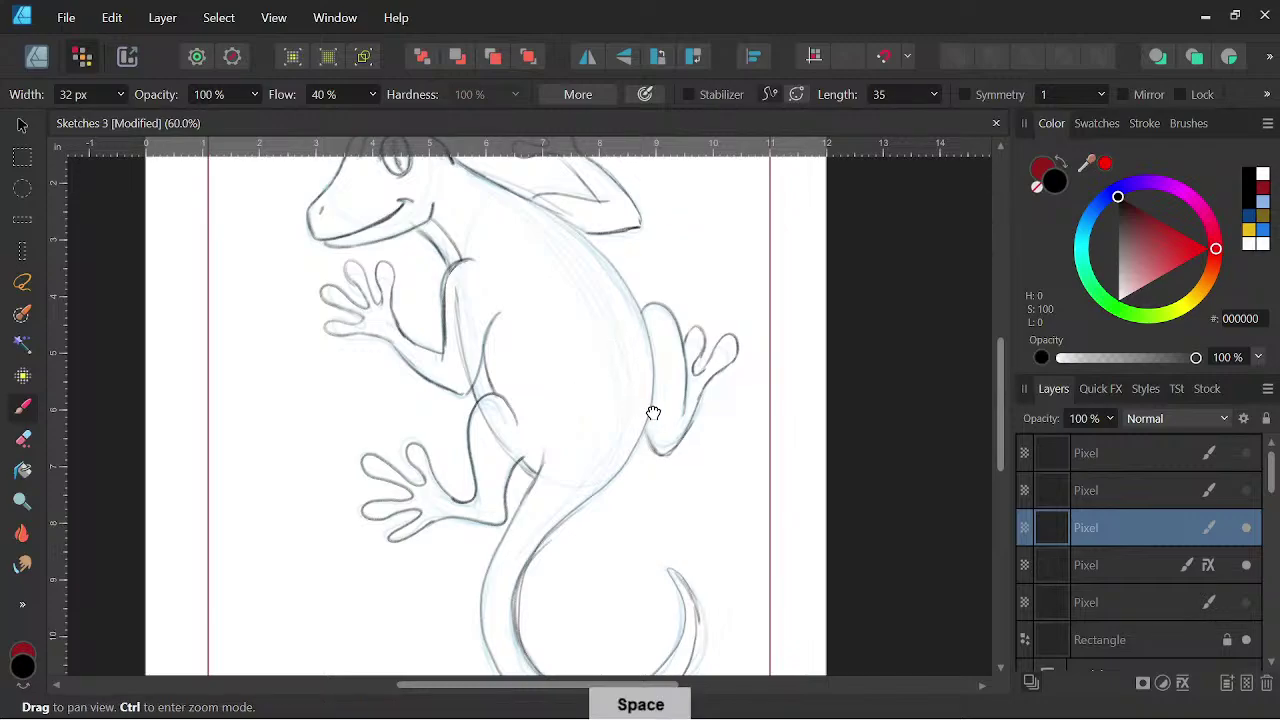
drag(606, 384, 590, 429)
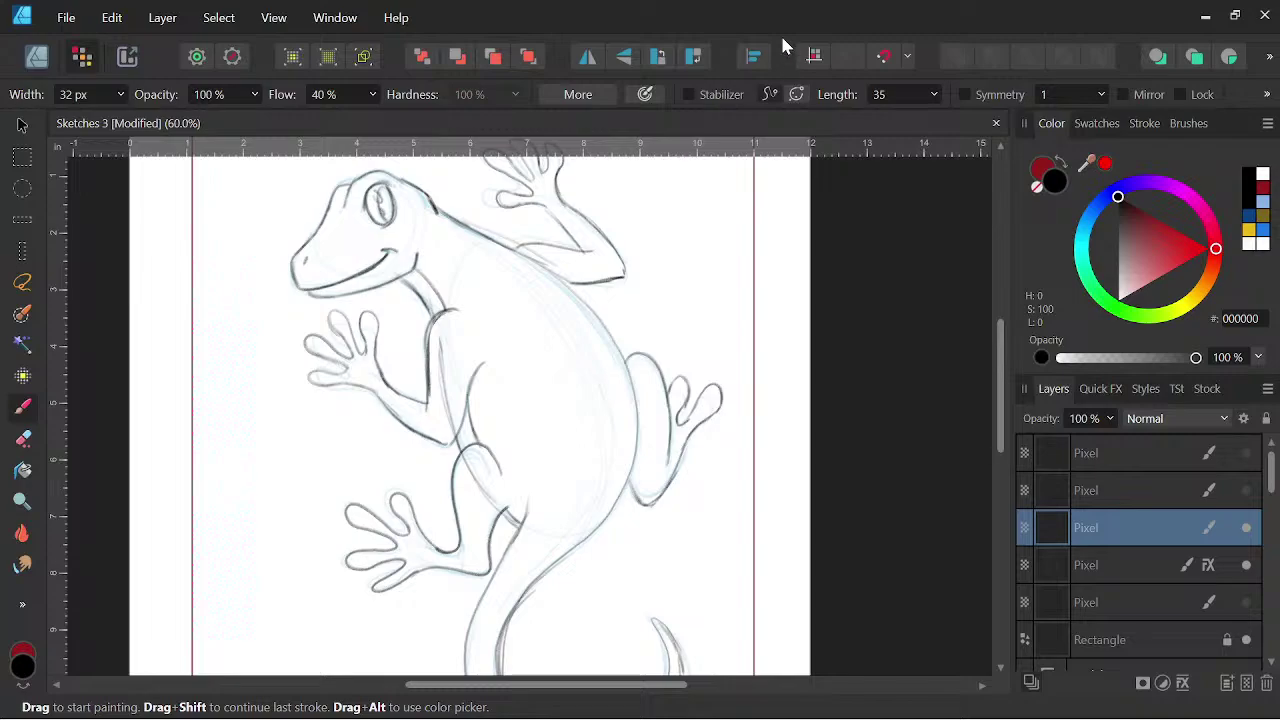
mouse_move(560, 307)
mouse_down()
mouse_move(551, 360)
mouse_move(590, 372)
mouse_move(582, 312)
mouse_move(565, 310)
mouse_up()
mouse_move(550, 432)
mouse_down()
mouse_move(570, 464)
mouse_move(582, 452)
mouse_move(550, 426)
mouse_up()
drag(613, 362, 636, 400)
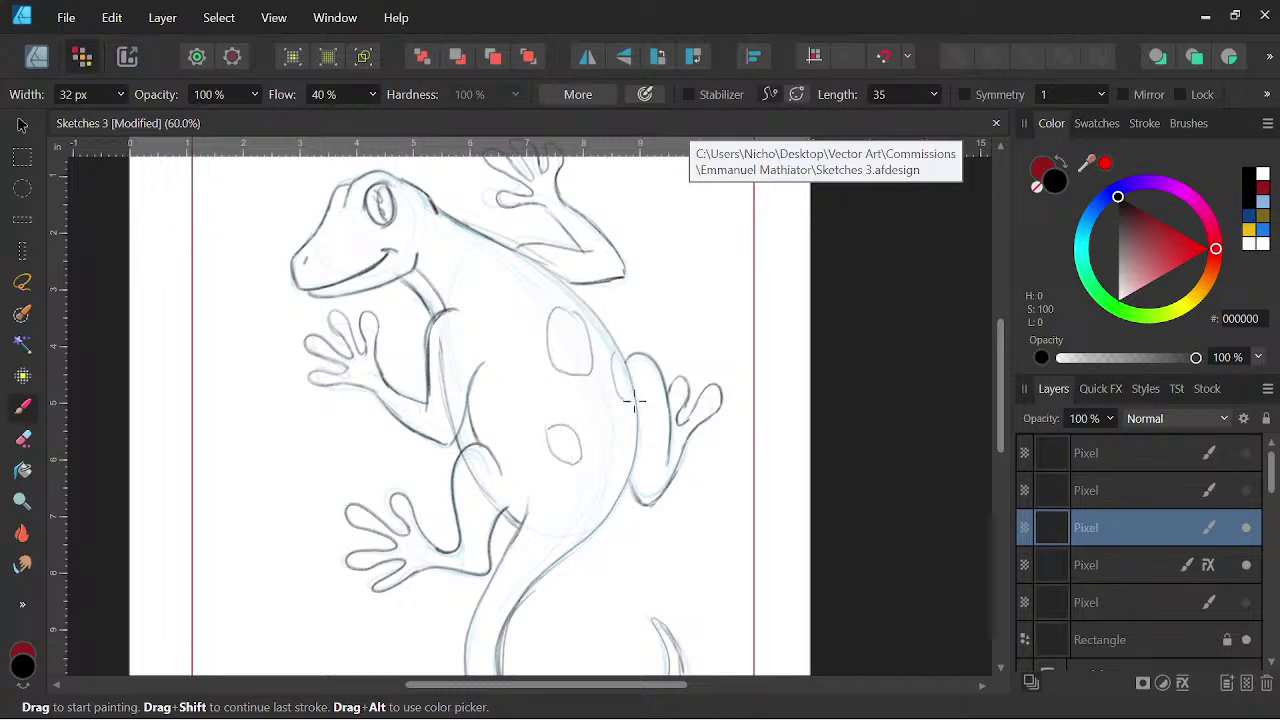
mouse_move(543, 263)
mouse_down()
mouse_move(528, 270)
mouse_move(560, 284)
mouse_up()
mouse_move(490, 335)
mouse_down()
mouse_move(526, 315)
mouse_move(484, 300)
mouse_up()
mouse_move(463, 240)
mouse_down()
mouse_move(438, 258)
mouse_move(452, 238)
mouse_up()
- Paint more rounded spots on the middle and lower back and beside the near shoulder
key(space)
drag(846, 437, 893, 456)
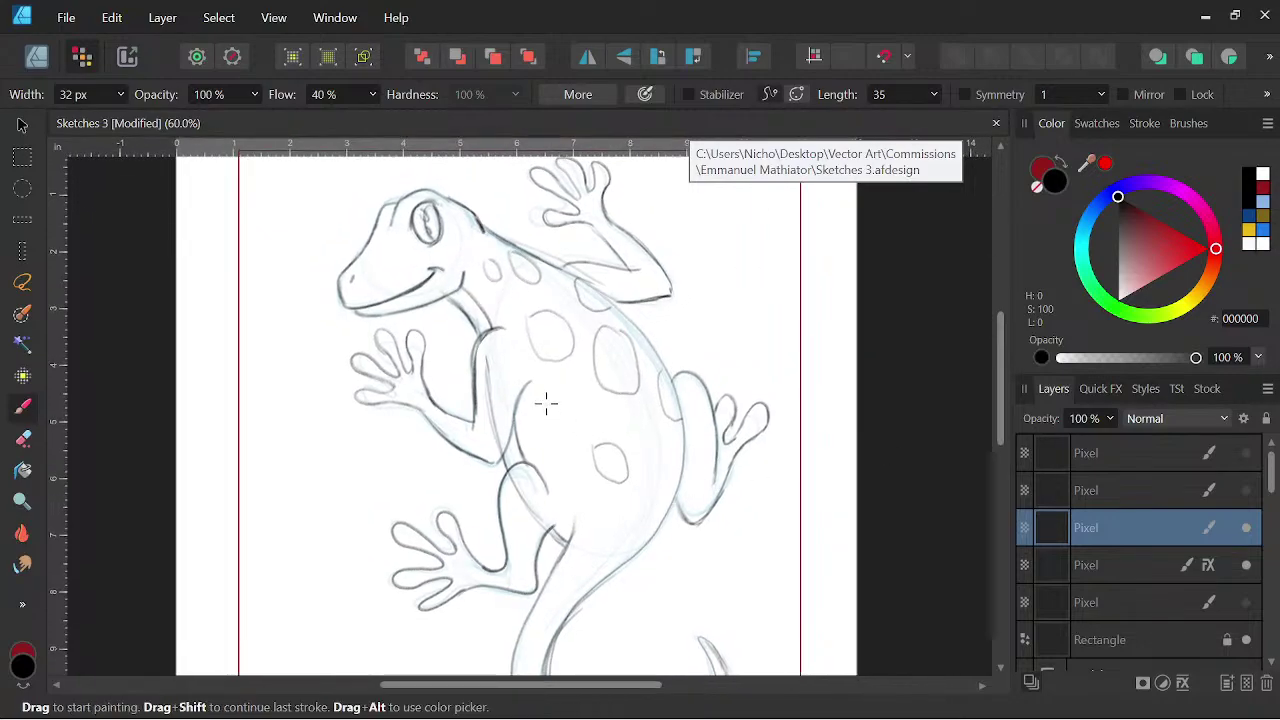
mouse_move(550, 402)
mouse_down()
mouse_move(583, 432)
mouse_move(567, 393)
mouse_up()
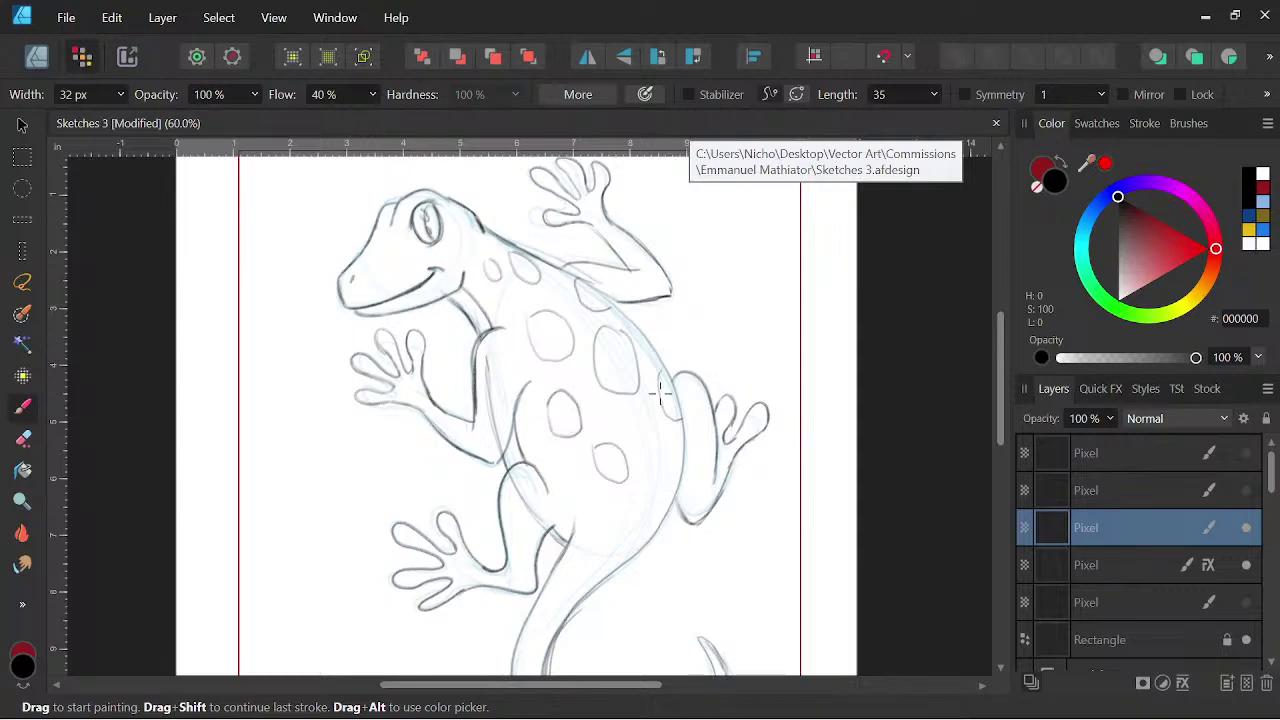
mouse_move(663, 449)
mouse_down()
mouse_move(664, 488)
mouse_move(663, 449)
mouse_up()
key(space)
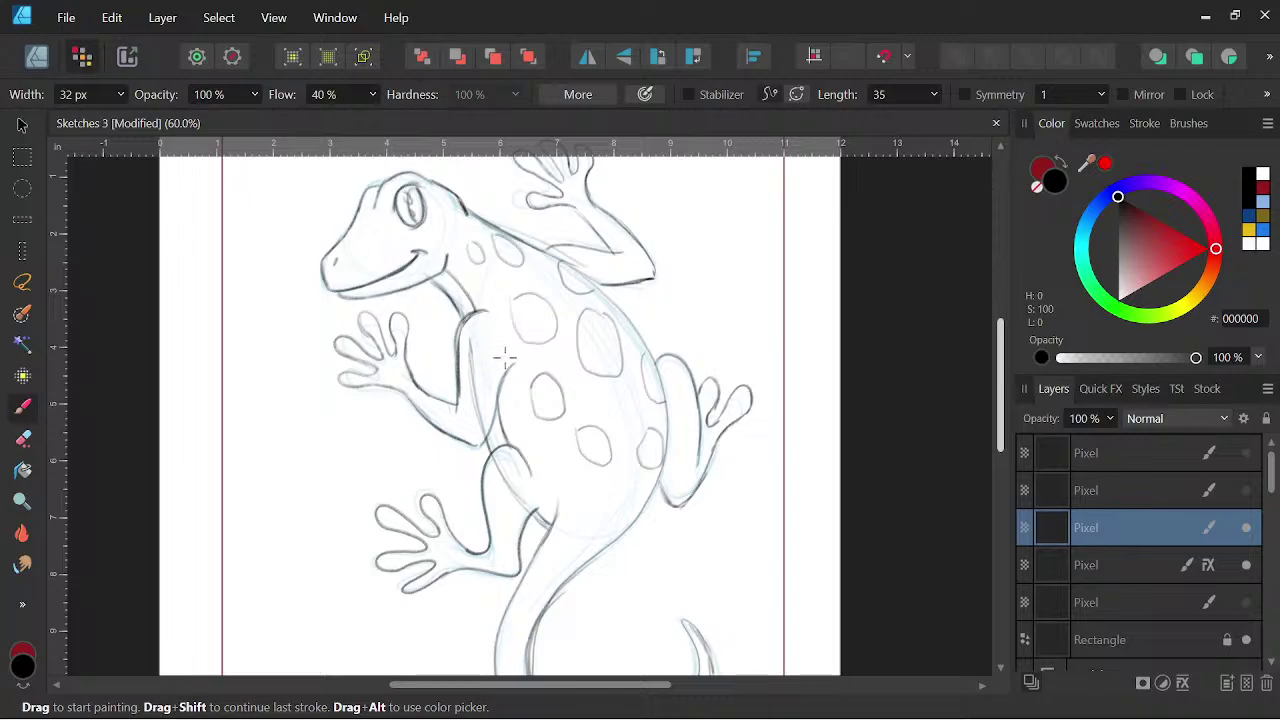
mouse_move(474, 334)
mouse_down()
mouse_move(474, 361)
mouse_move(475, 337)
mouse_up()
key(ctrl+z)
- Erase the body lines that run through the near foreleg and near thigh with the 166 px eraser
key(e)
drag(469, 398, 482, 434)
mouse_move(506, 478)
mouse_down()
mouse_move(501, 458)
mouse_move(527, 503)
mouse_up()
key(space)
drag(759, 446, 754, 440)
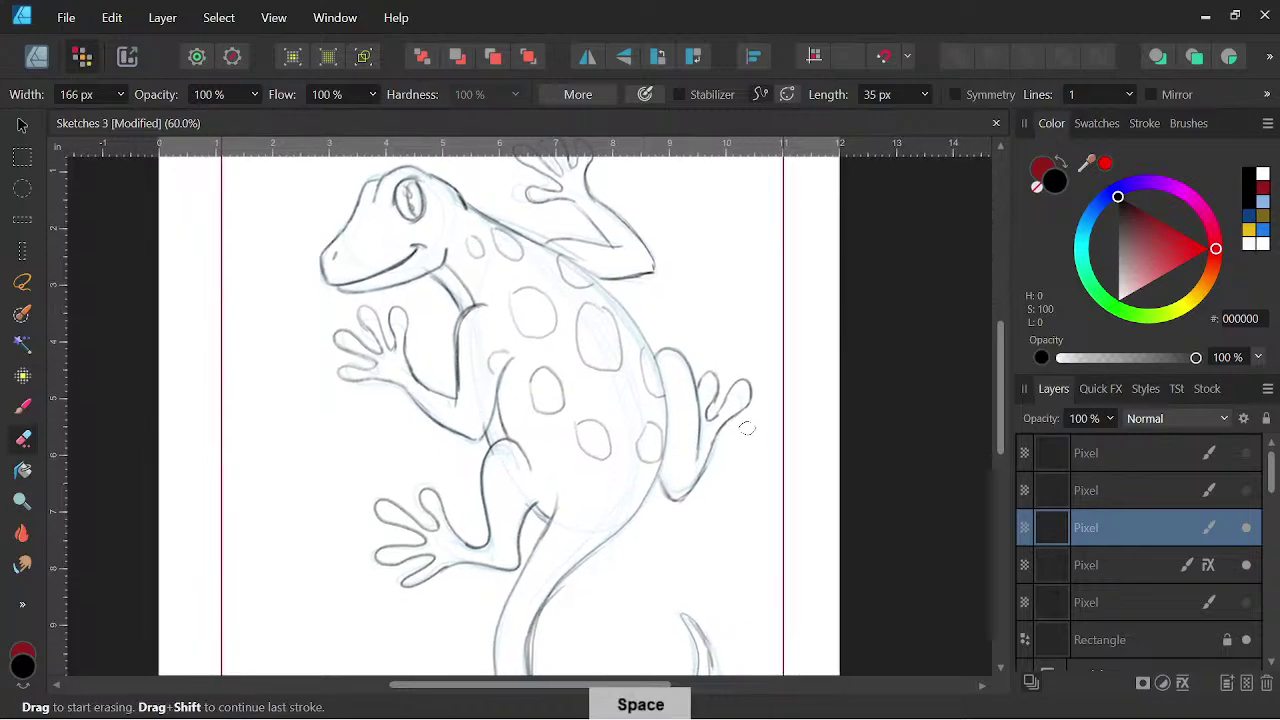
- Paint small spots on the near foreleg and near thigh, and larger ones on the hip, with the 32 px brush
click(27, 407)
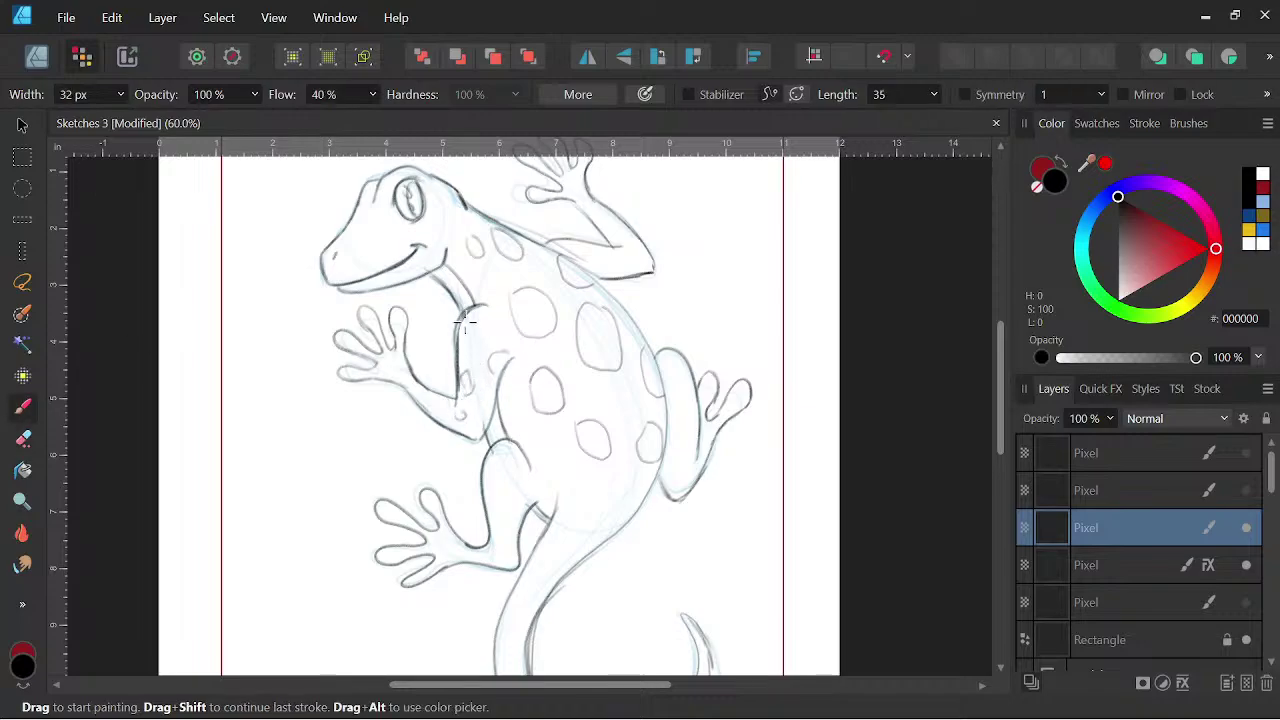
mouse_move(504, 457)
mouse_down()
mouse_move(492, 506)
mouse_move(529, 512)
mouse_up()
drag(579, 465, 603, 417)
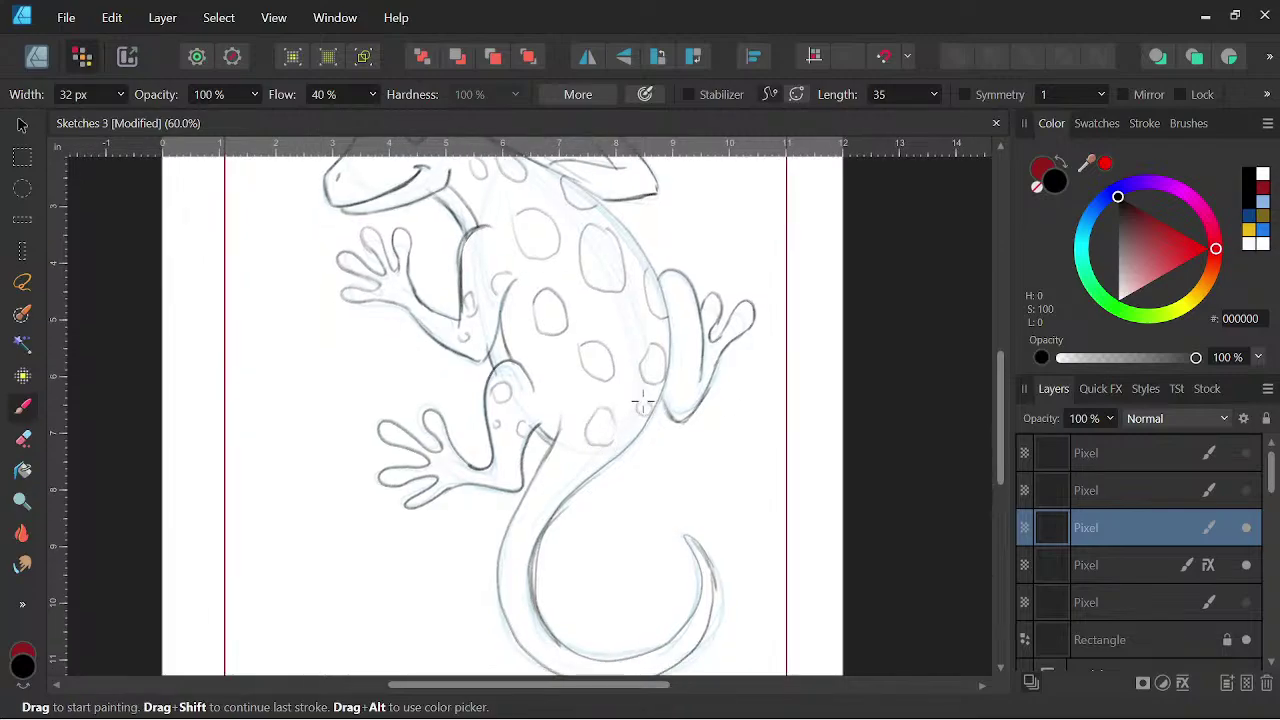
- Paint irregular spots along the tail from its base around the curl to the tip
drag(655, 488, 690, 431)
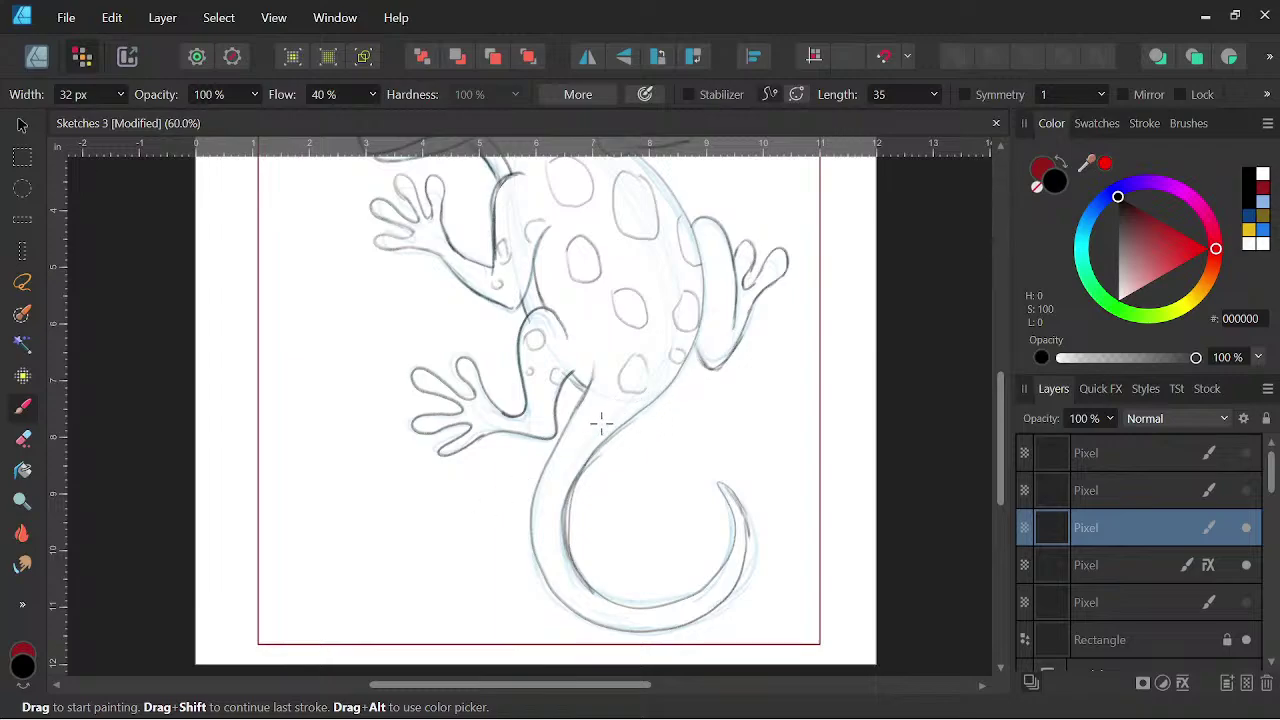
mouse_move(590, 414)
mouse_down()
mouse_move(586, 424)
mouse_move(624, 422)
mouse_up()
mouse_move(550, 473)
mouse_down()
mouse_move(551, 505)
mouse_move(564, 510)
mouse_move(540, 515)
mouse_move(548, 530)
mouse_move(596, 500)
mouse_move(550, 532)
mouse_move(545, 548)
mouse_move(565, 552)
mouse_move(543, 571)
mouse_move(553, 539)
mouse_move(585, 592)
mouse_move(582, 578)
mouse_move(569, 590)
mouse_move(579, 600)
mouse_move(596, 585)
mouse_move(598, 619)
mouse_move(617, 605)
mouse_move(627, 620)
mouse_move(738, 562)
mouse_move(652, 596)
mouse_move(670, 579)
mouse_move(686, 589)
mouse_move(681, 574)
mouse_move(707, 547)
mouse_move(705, 565)
mouse_move(718, 565)
mouse_move(707, 555)
mouse_move(732, 537)
mouse_up()
- Paint small spots along the far hind leg, starting at its thigh
key(space)
key(space)
drag(800, 356, 812, 530)
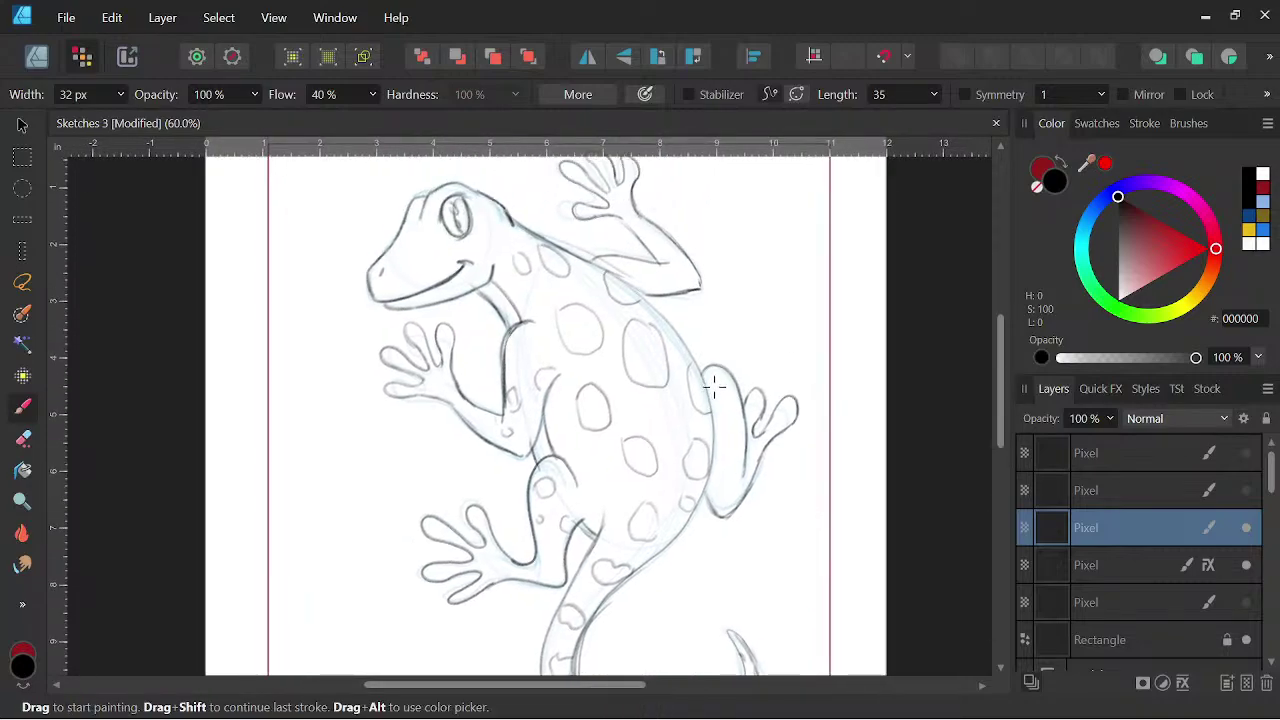
key(space)
drag(743, 336, 735, 300)
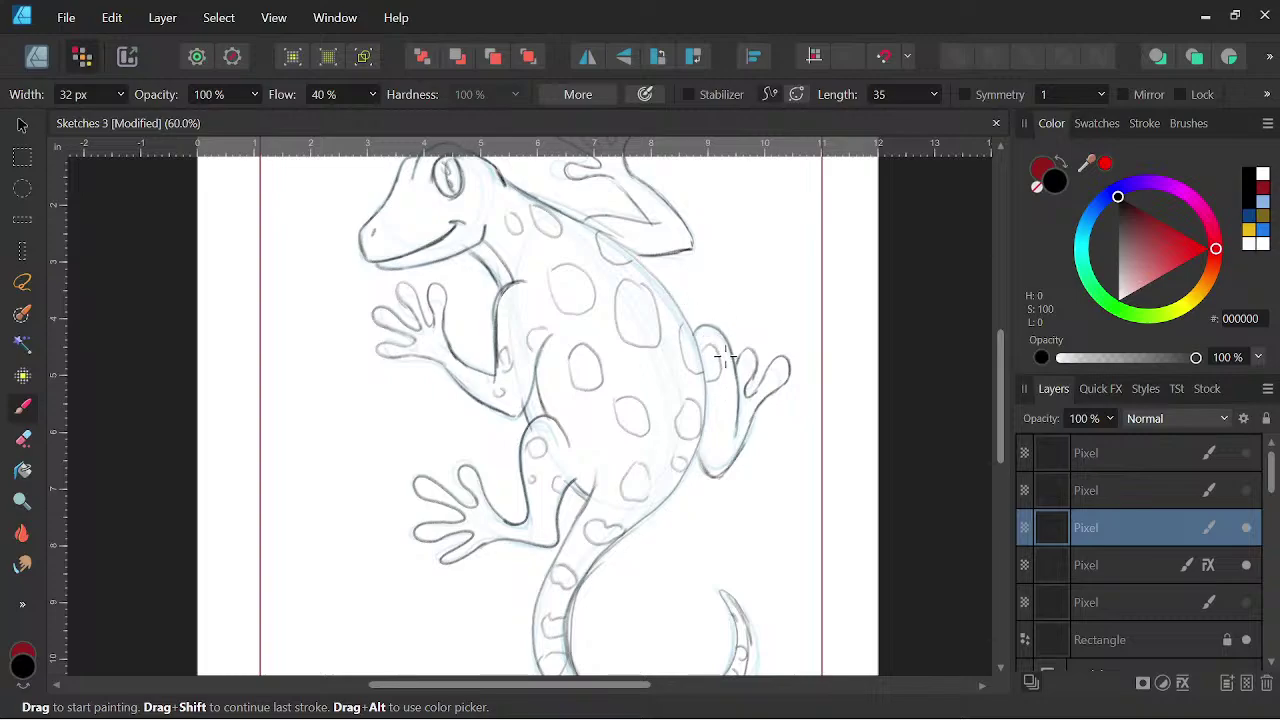
key(ctrl+plus)
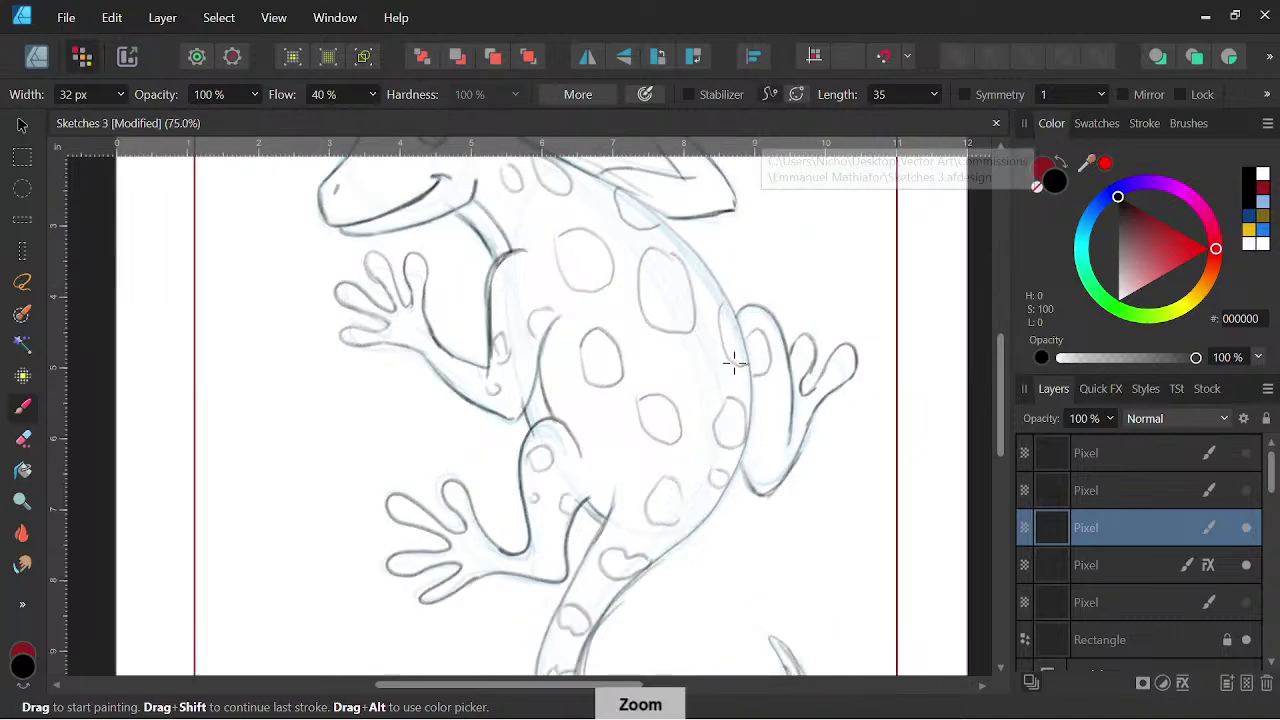
key(space)
drag(766, 363, 722, 389)
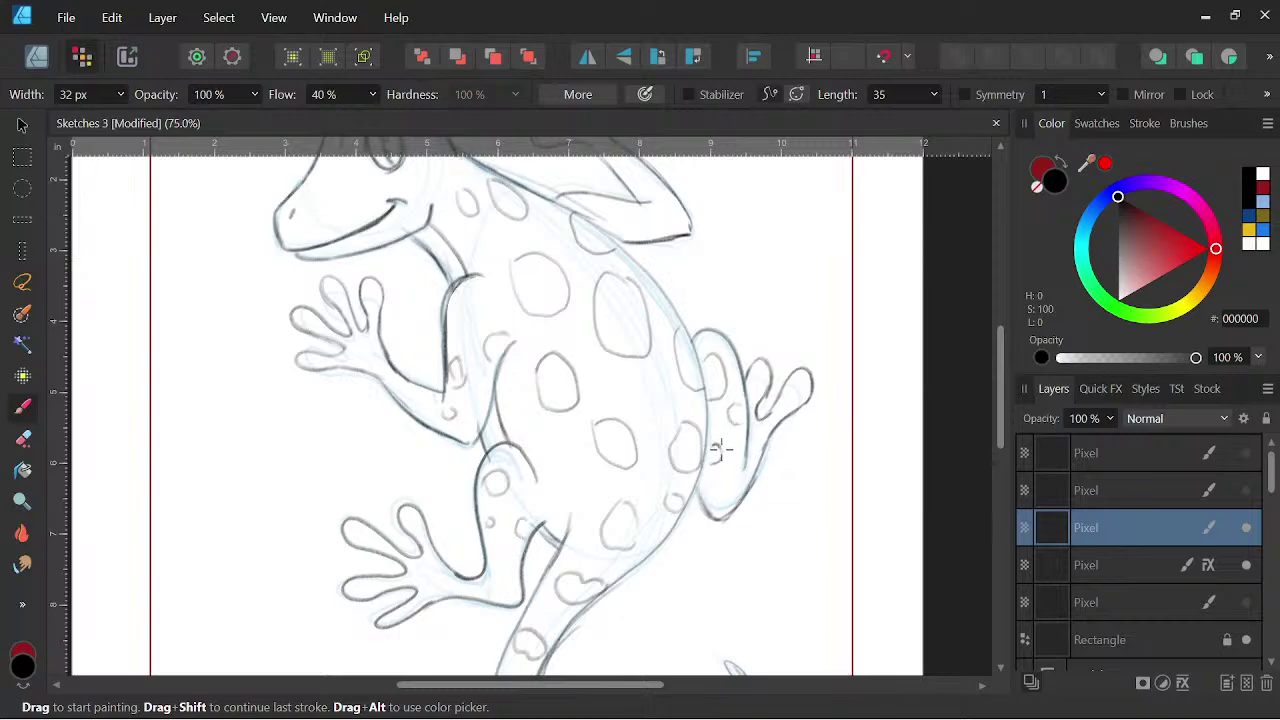
key(space)
drag(681, 280, 687, 370)
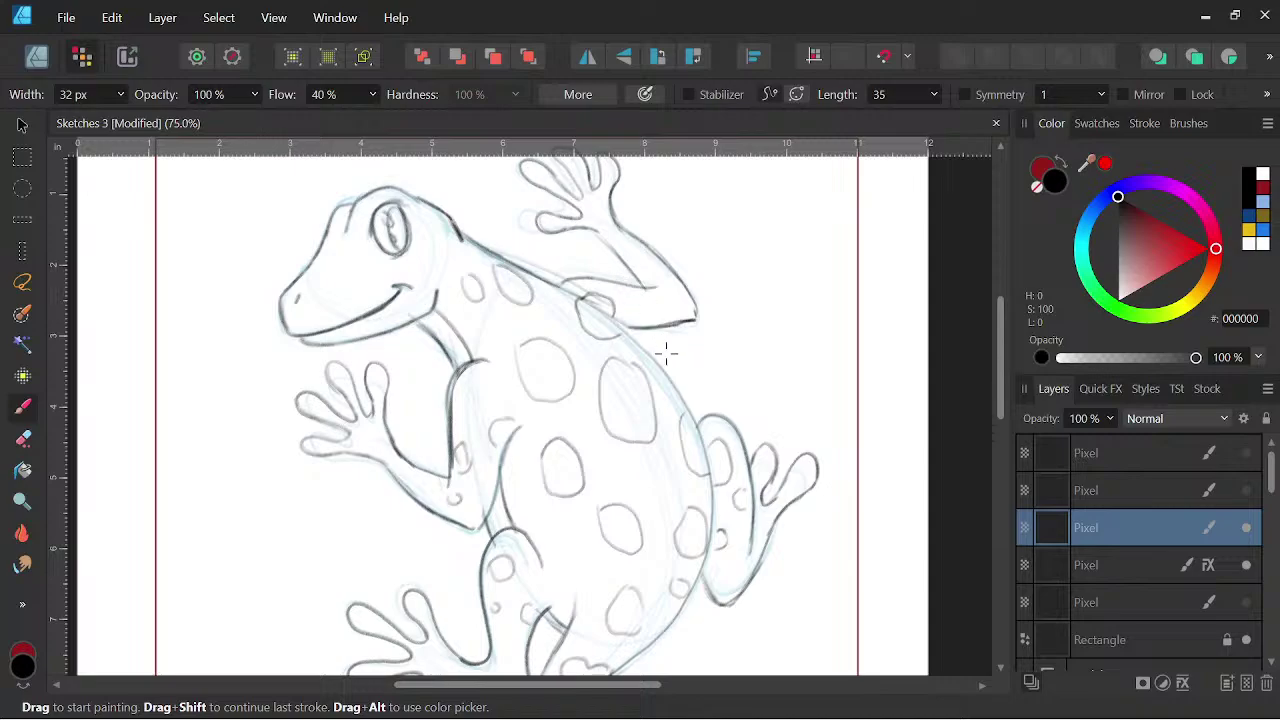
drag(552, 285, 660, 365)
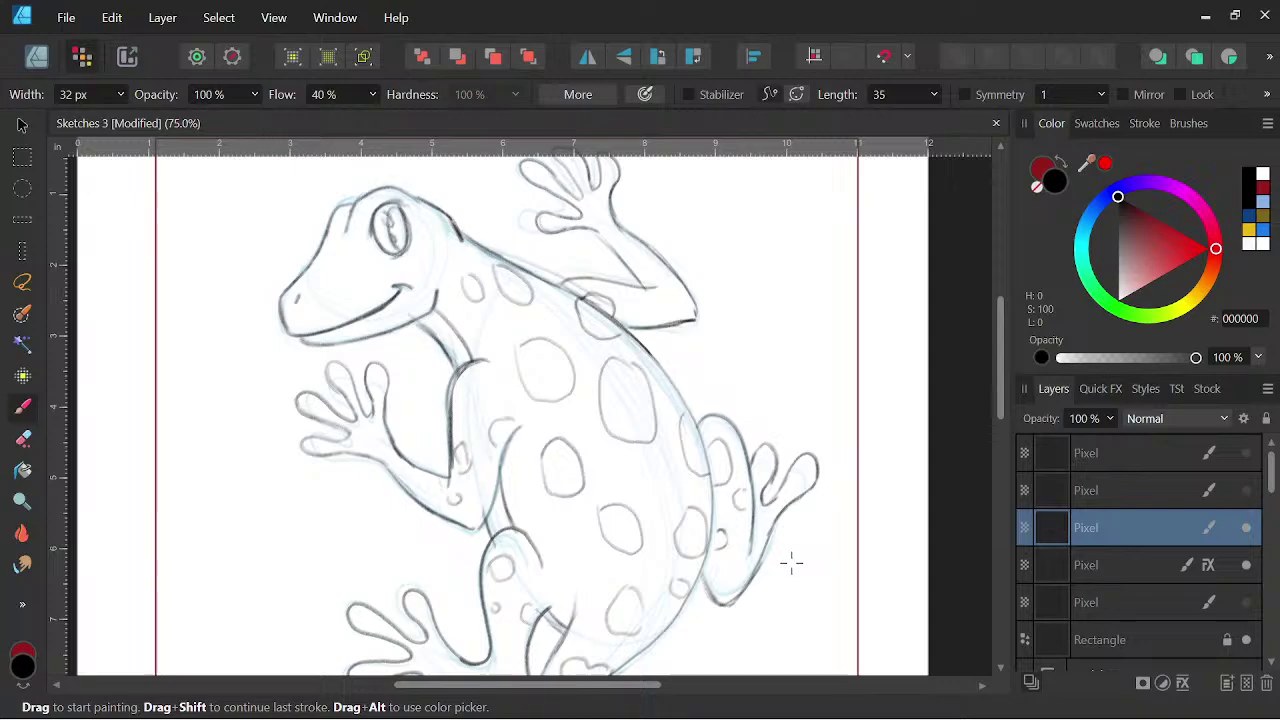
key(ctrl+z)
key(ctrl+z)
key(ctrl+z)
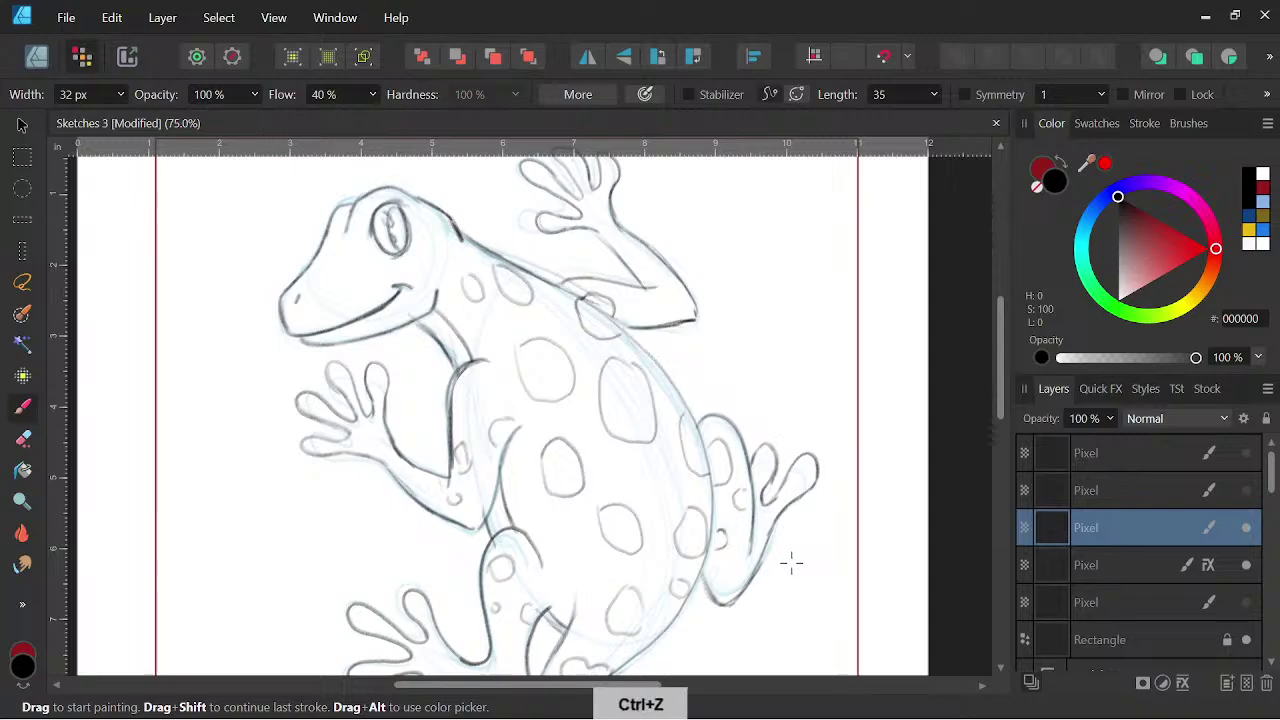
key(ctrl+z)
key(ctrl+z)
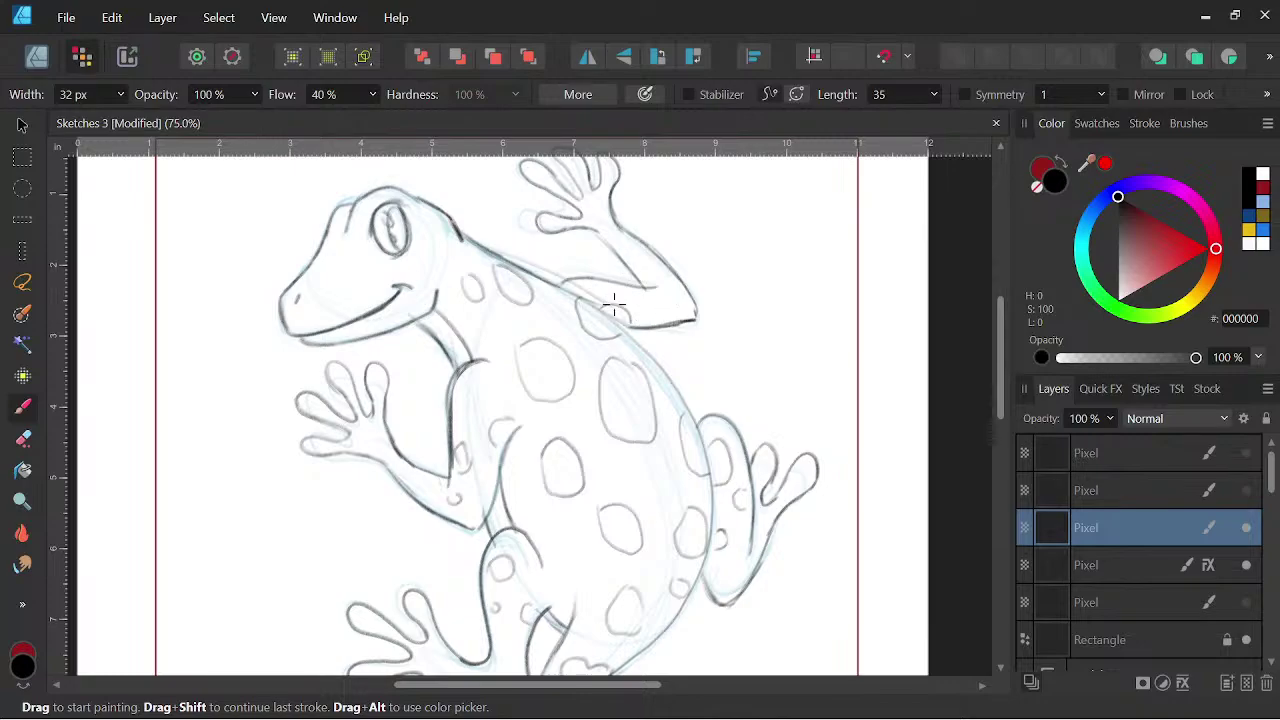
key(ctrl+z)
- Paint small spots on the far foreleg around the elbow and forearm
drag(640, 300, 632, 316)
drag(718, 420, 705, 440)
mouse_move(679, 302)
mouse_down()
mouse_move(660, 267)
mouse_move(672, 272)
mouse_up()
key(ctrl+z)
- Review the whole spotted lizard drawing from head to tail
key(space)
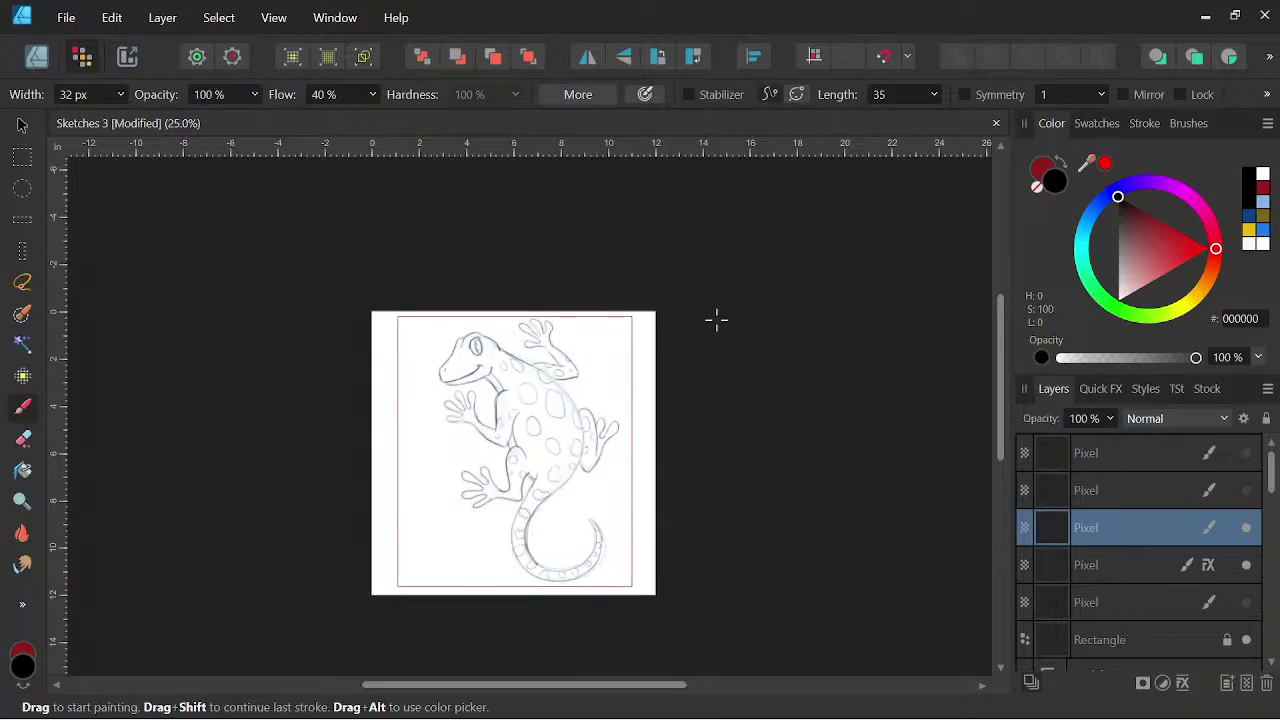
key(ctrl+plus)
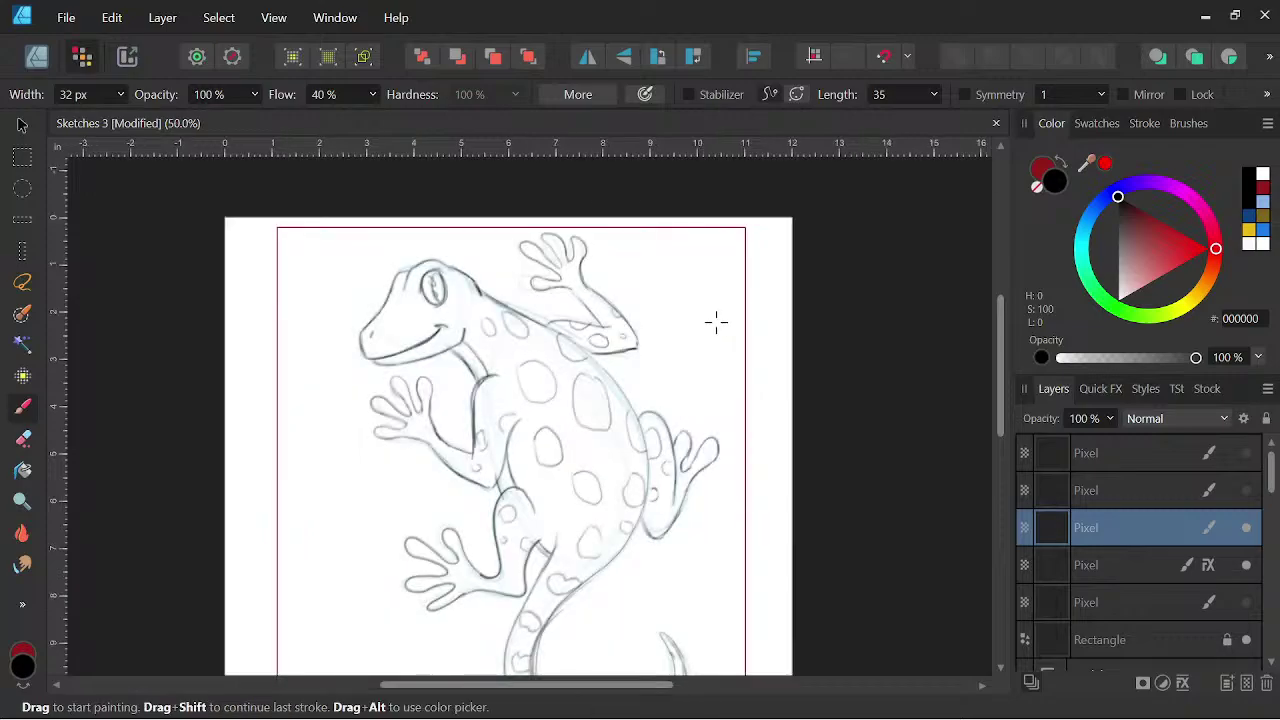
key(space)
drag(628, 474, 634, 457)
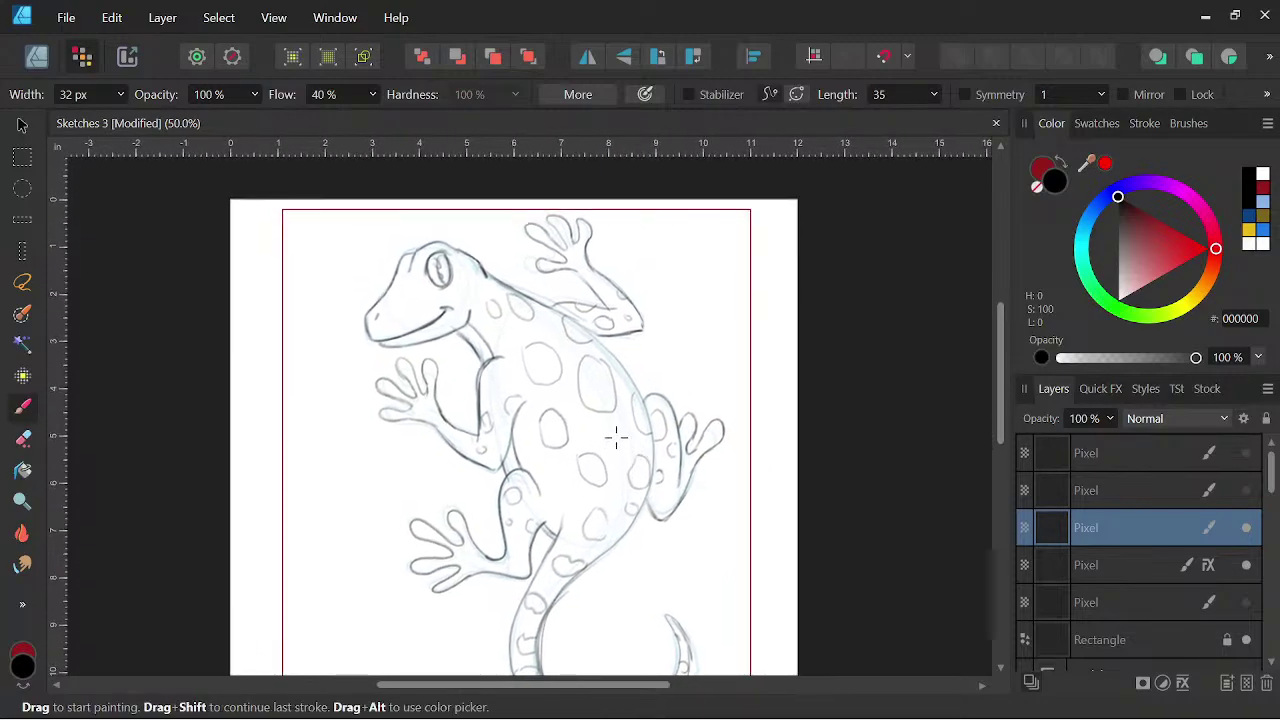
key(space)
drag(783, 400, 792, 332)
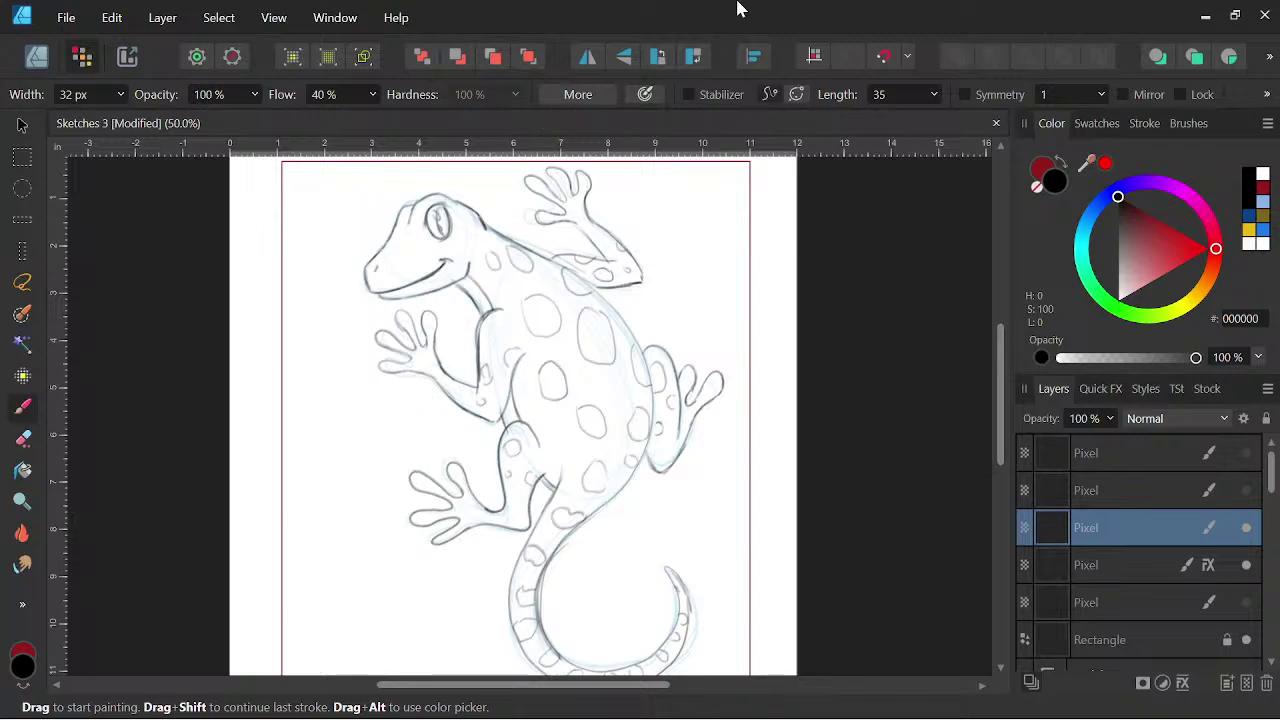
- Hide the faded blue guide layer beneath the clean lizard line art
scroll(668, 352, down, 2)
scroll(668, 352, up, 1)
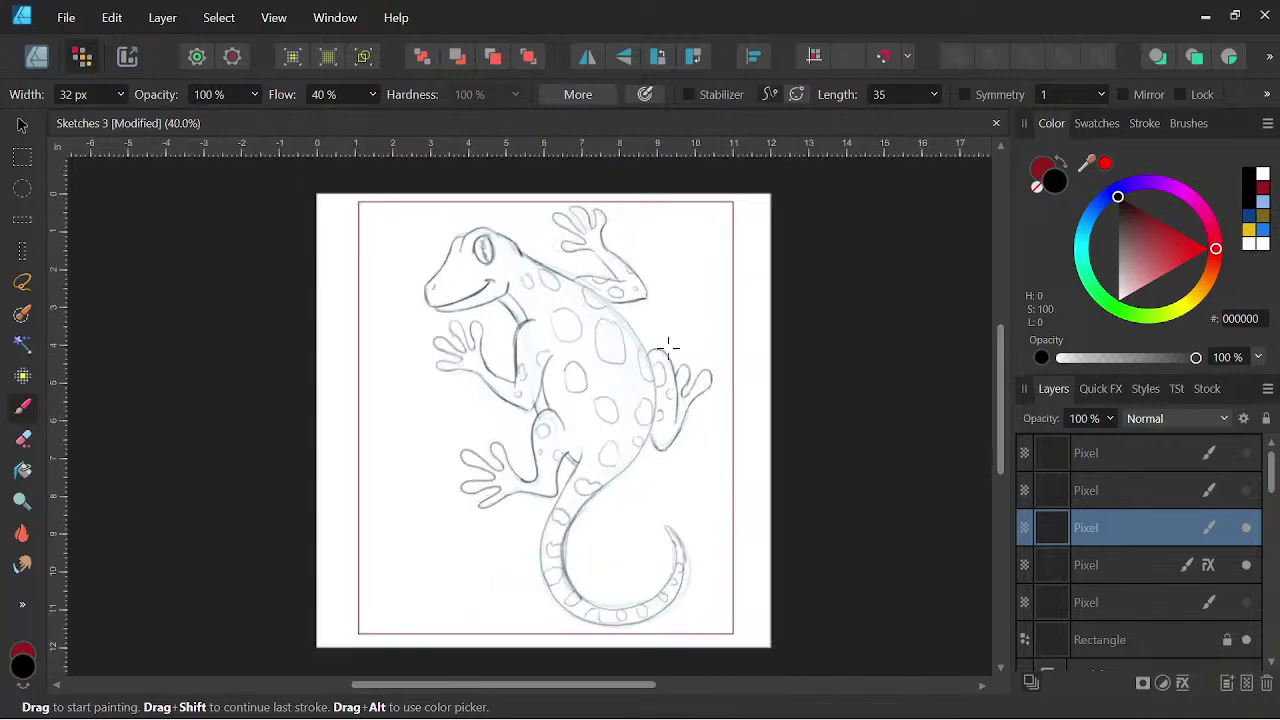
click(1247, 565)
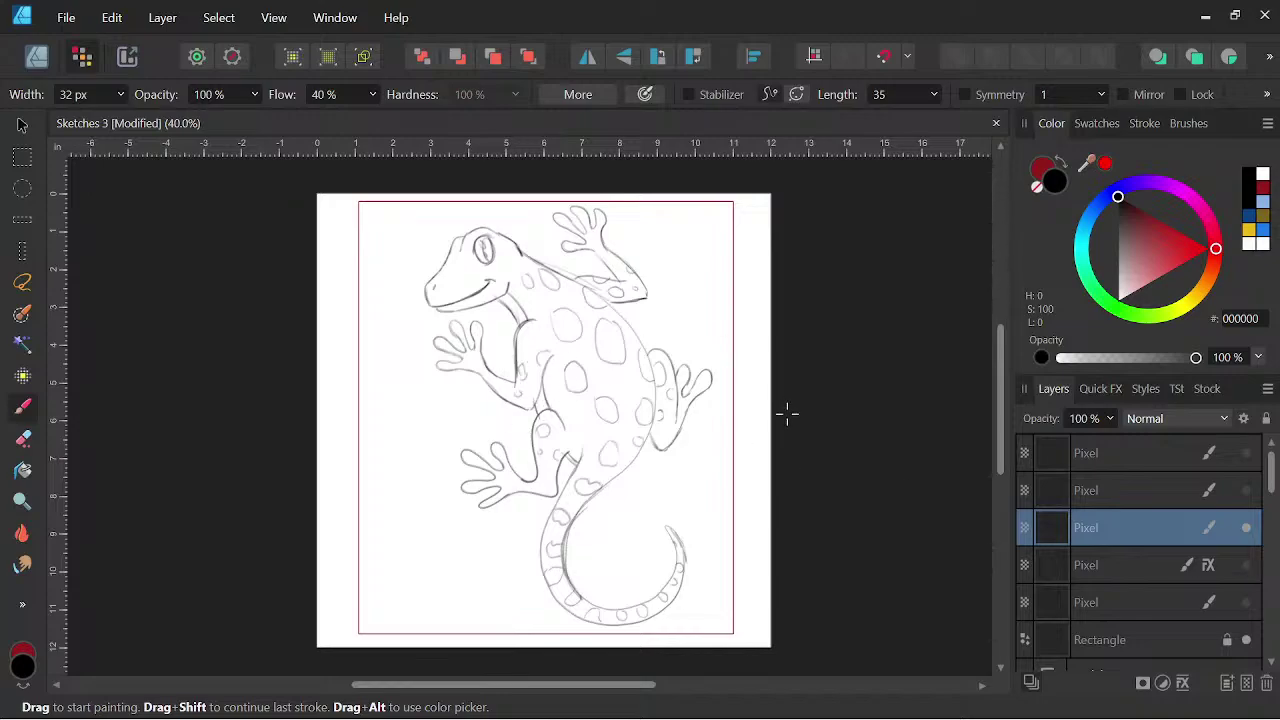
- Delete the two hidden pixel layers above the clean lizard drawing
click(1130, 490)
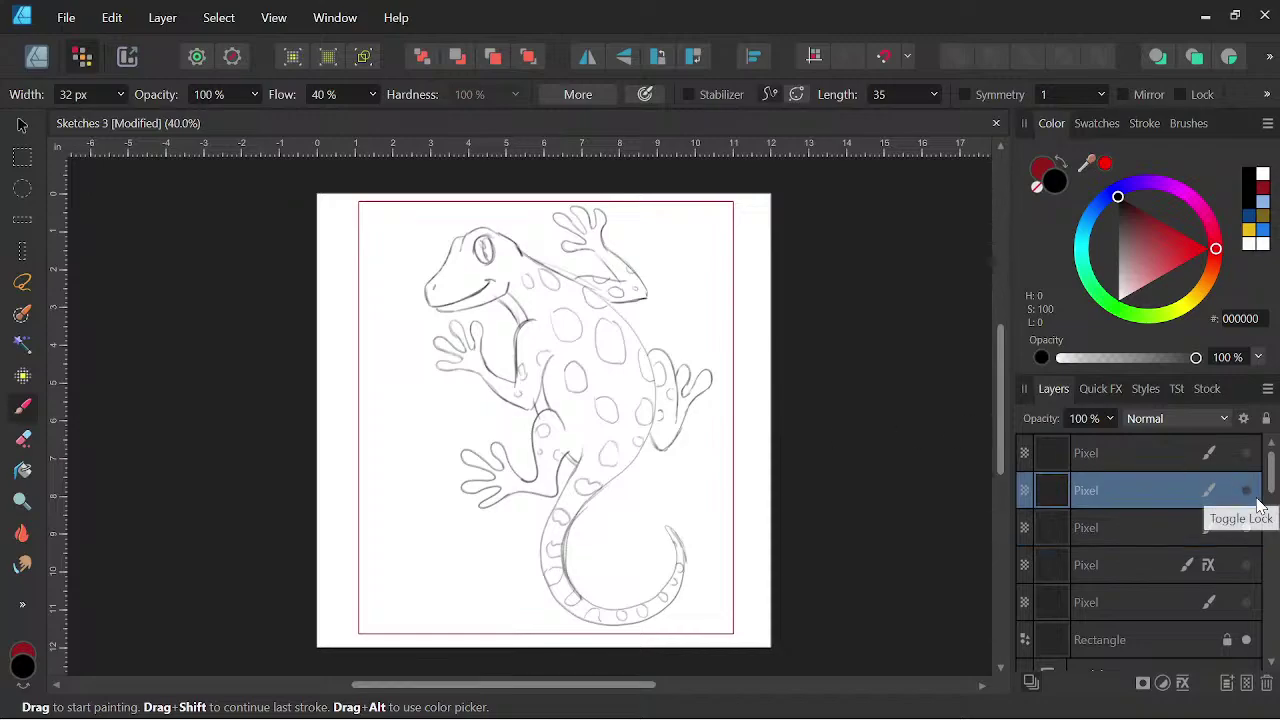
click(1246, 490)
click(1246, 490)
shift+click(1118, 460)
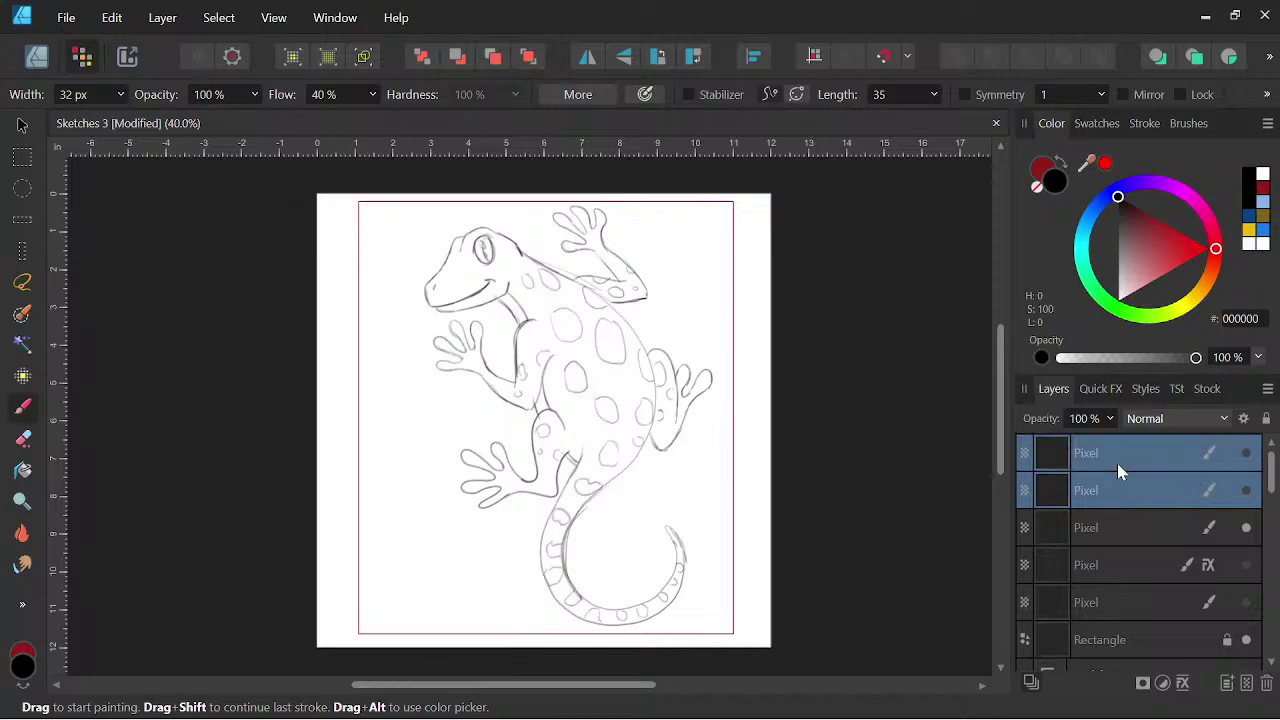
key(Delete)
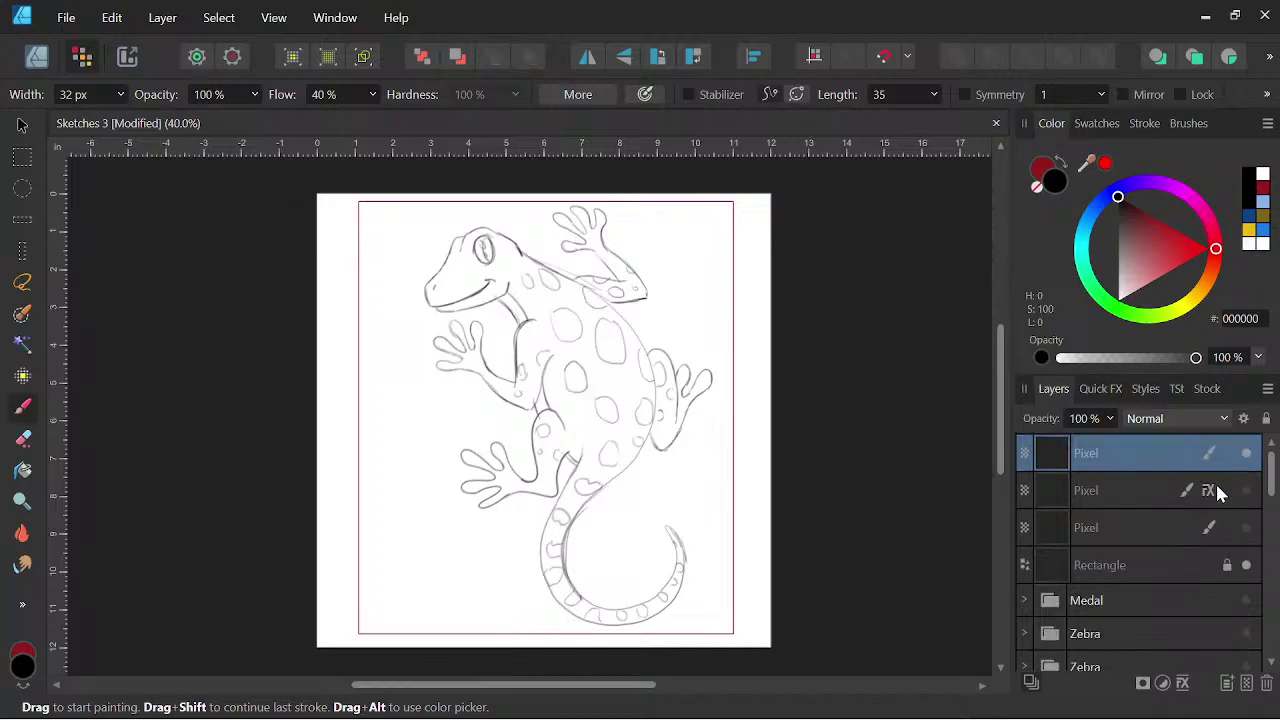
- Delete the hidden rough-sketch pixel layer directly above the Rectangle layer
click(1151, 527)
click(1245, 528)
click(1245, 528)
double_click(1140, 528)
click(1162, 560)
click(1161, 525)
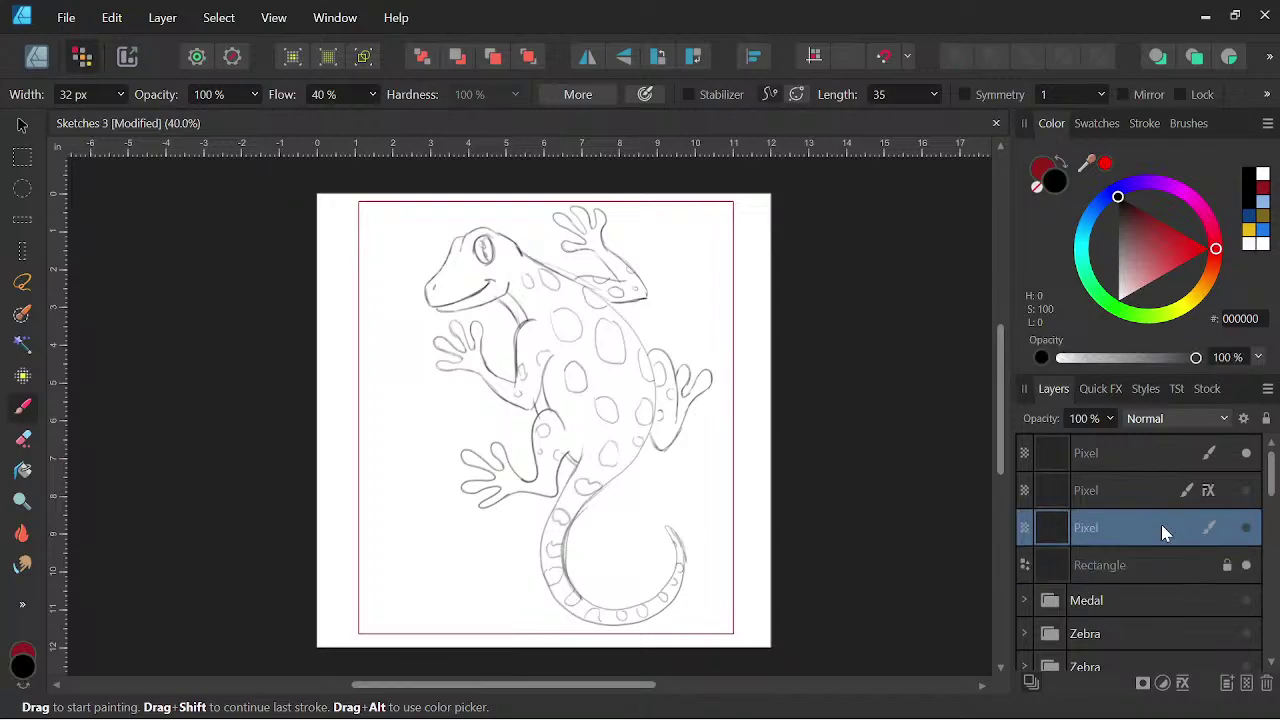
key(Delete)
- Hide the clean lizard layer and add a new pixel layer above it
click(1247, 490)
click(1247, 490)
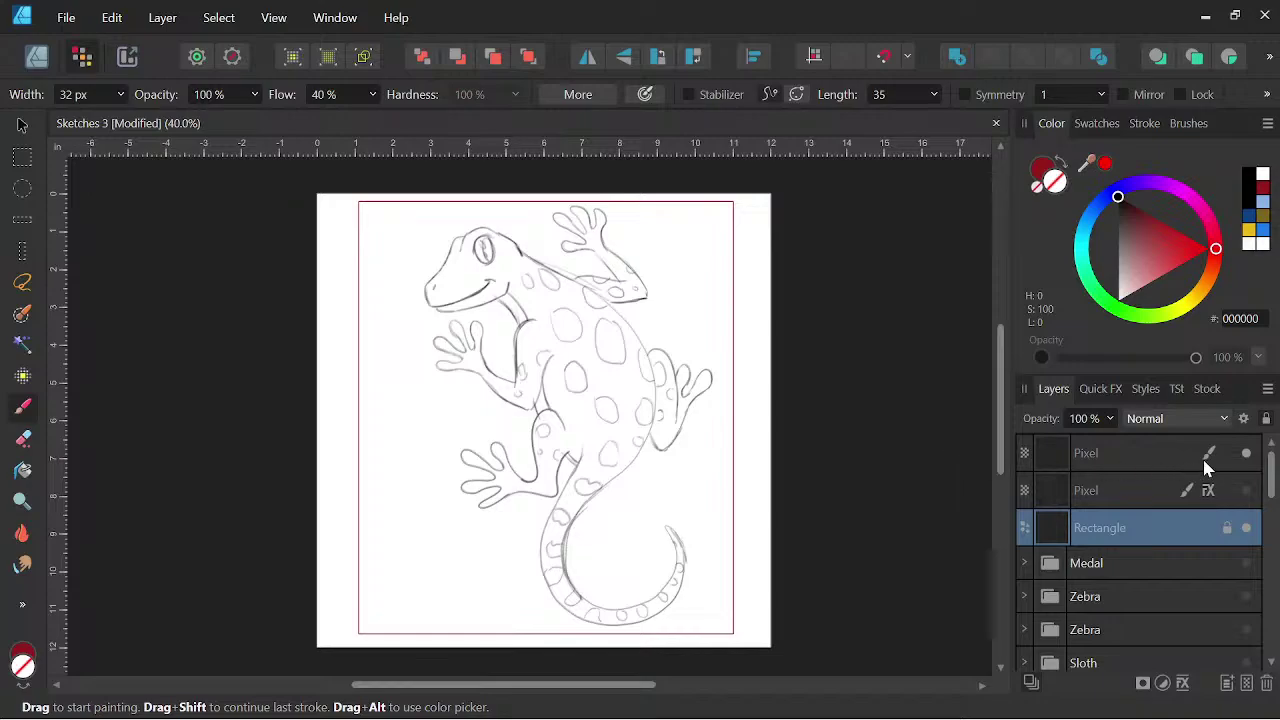
click(1245, 453)
click(1159, 455)
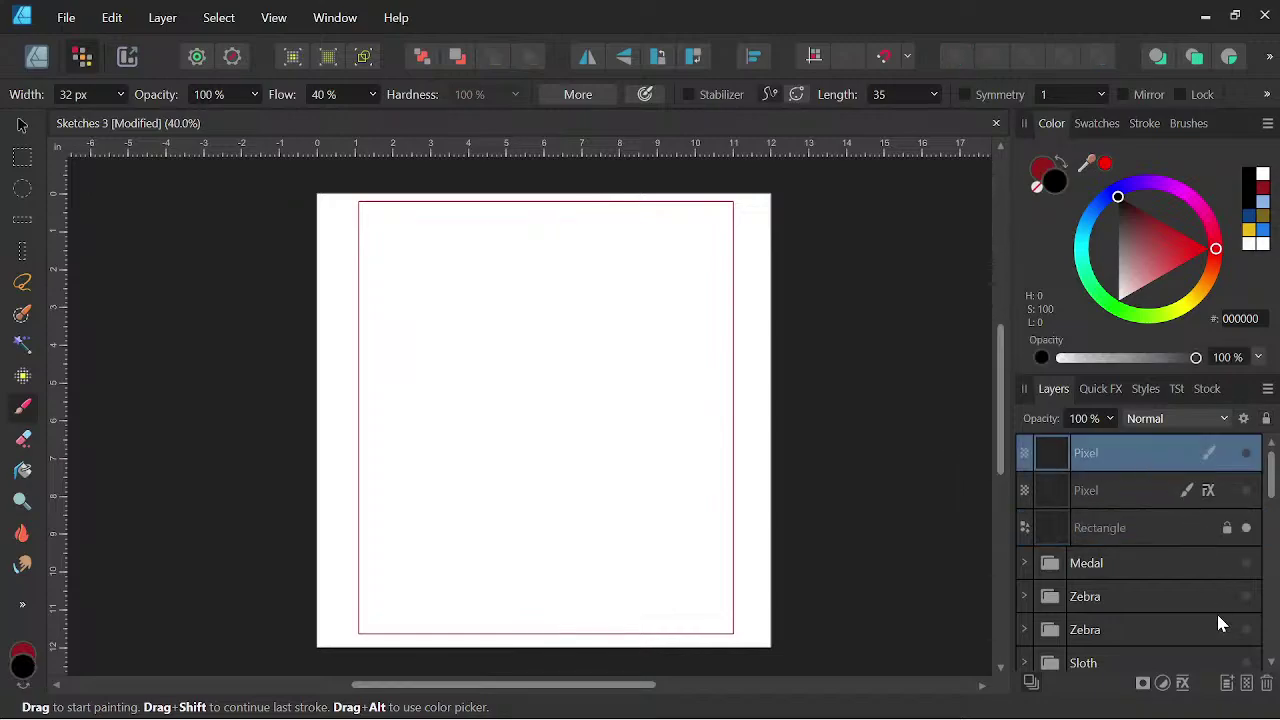
click(1246, 682)
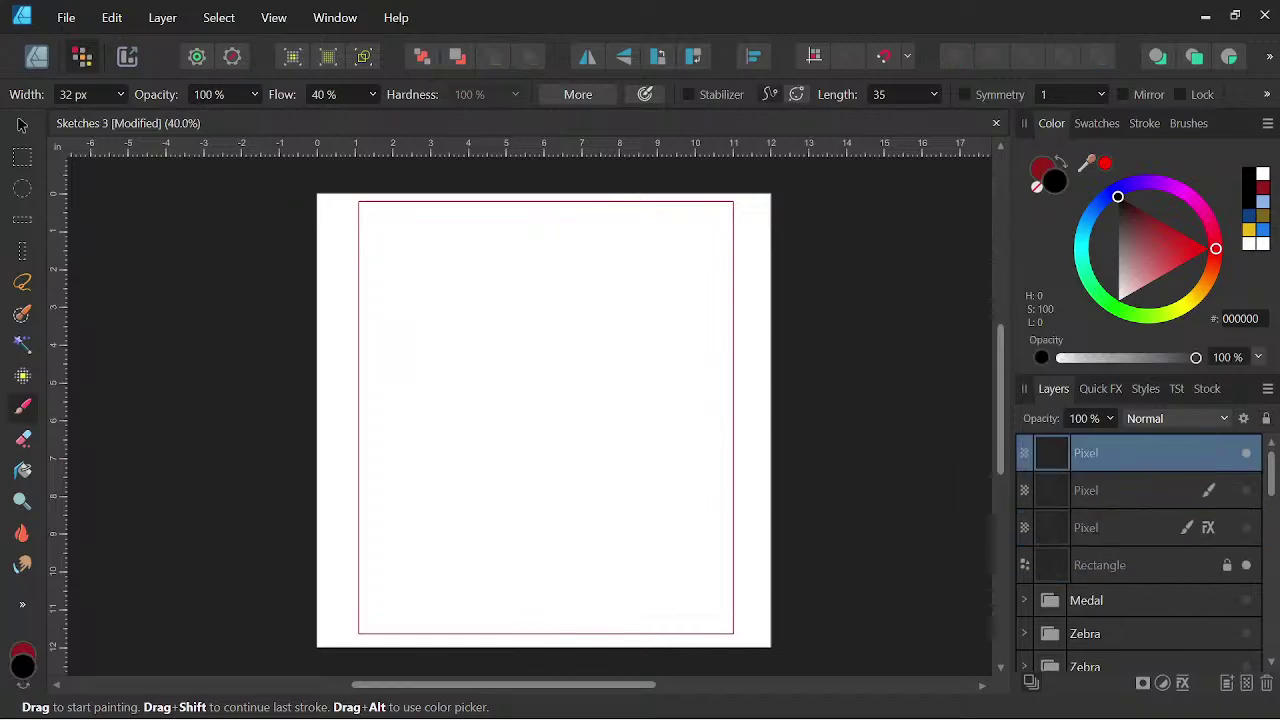
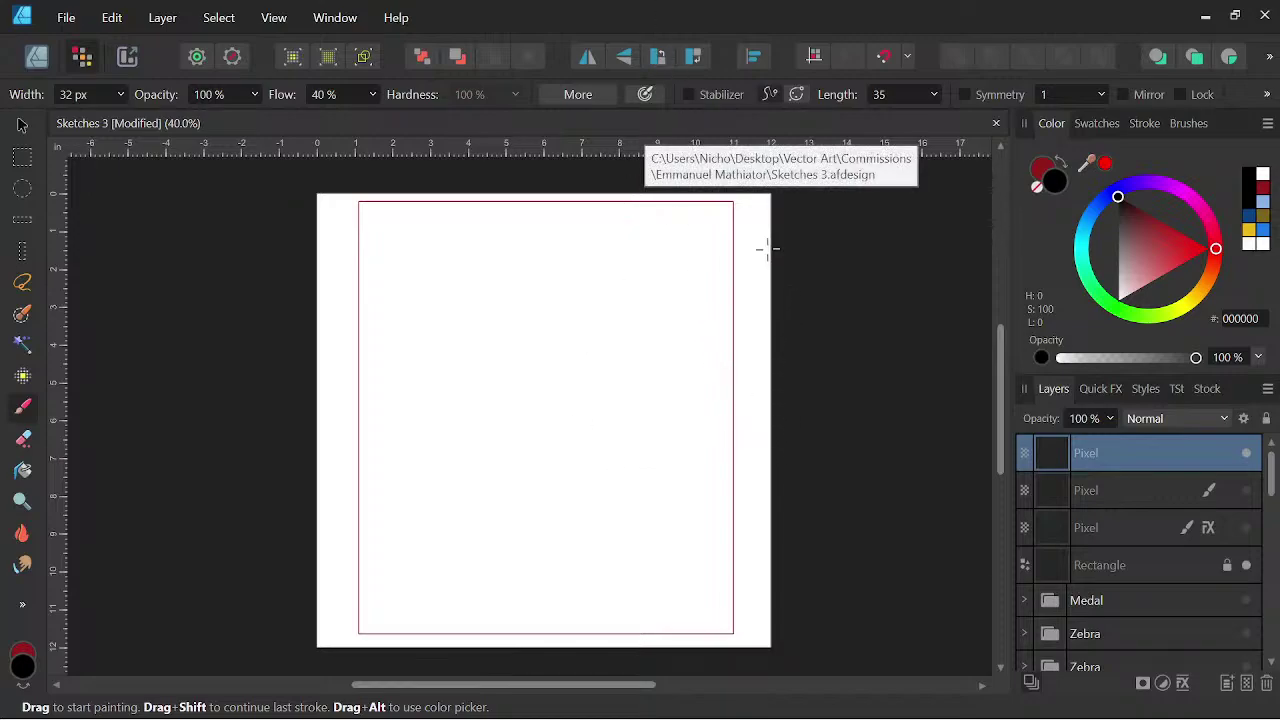
- Sketch a horse's head with a round skull, two ears and a muzzle, and add the flowing mane and first neck lines
key(space)
drag(841, 601, 877, 610)
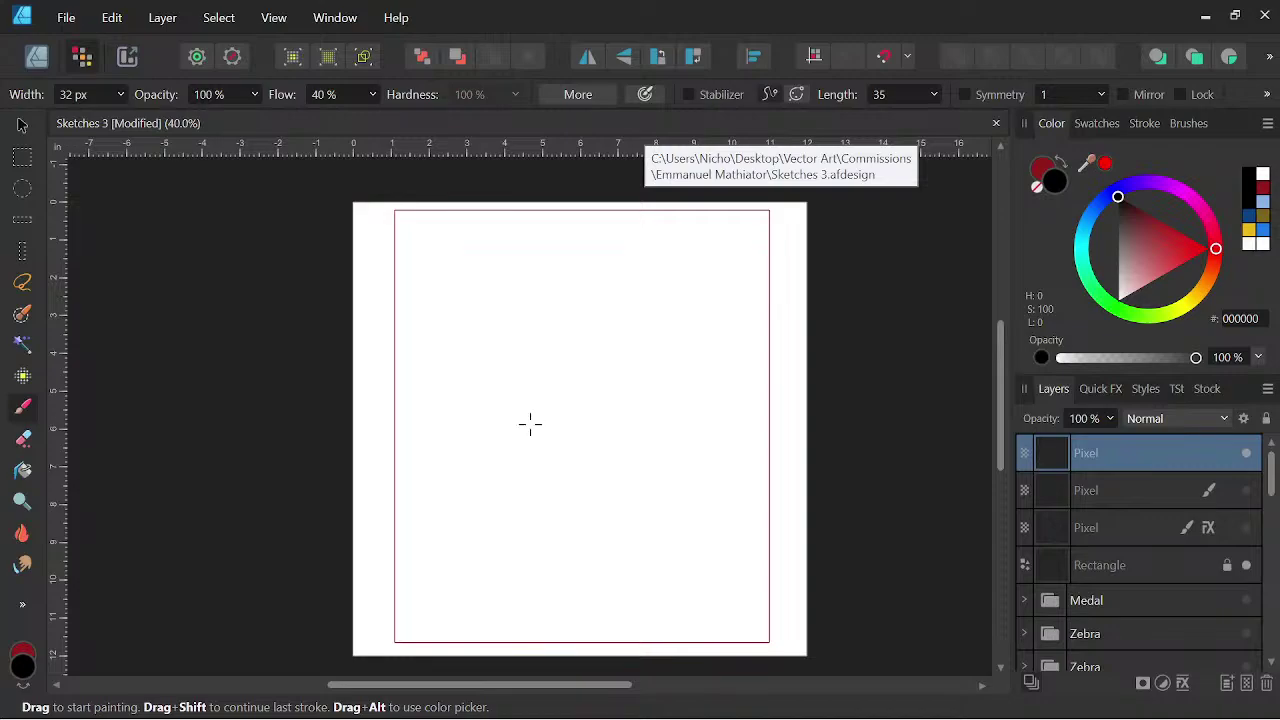
drag(1001, 400, 1001, 401)
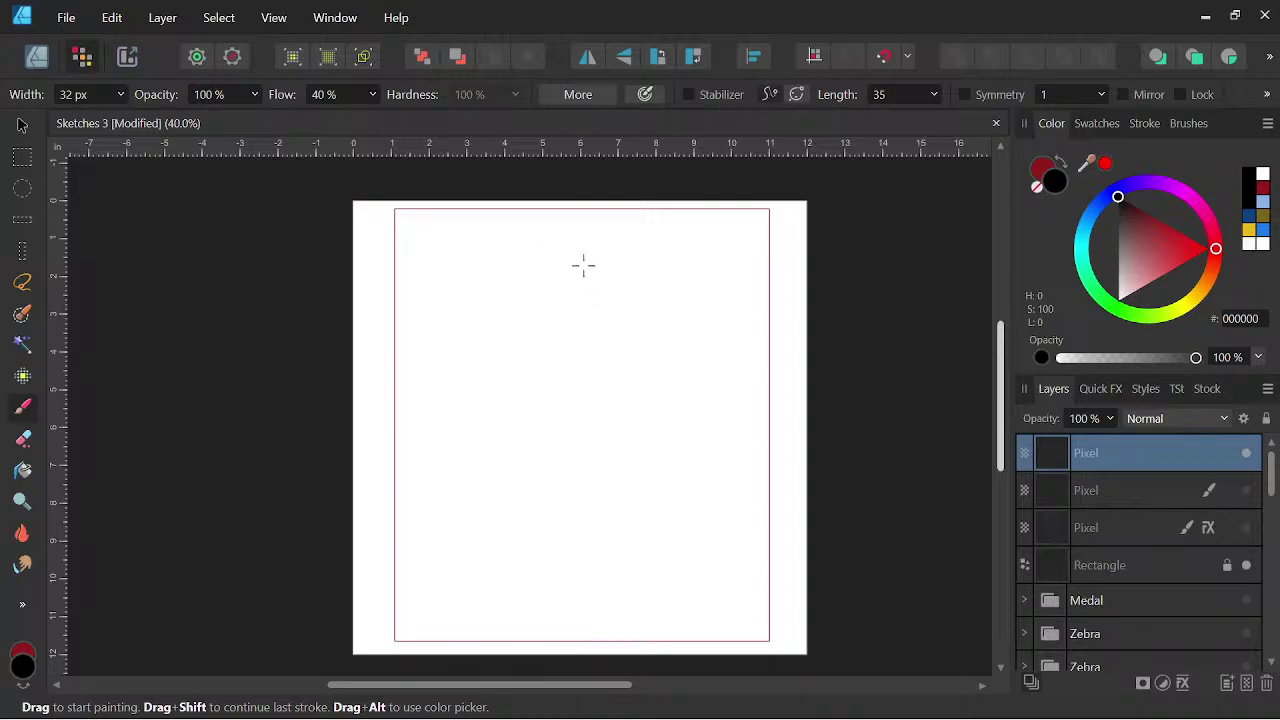
mouse_move(581, 328)
mouse_down()
mouse_move(570, 269)
mouse_move(566, 334)
mouse_move(508, 308)
mouse_move(557, 286)
mouse_move(507, 292)
mouse_move(589, 286)
mouse_up()
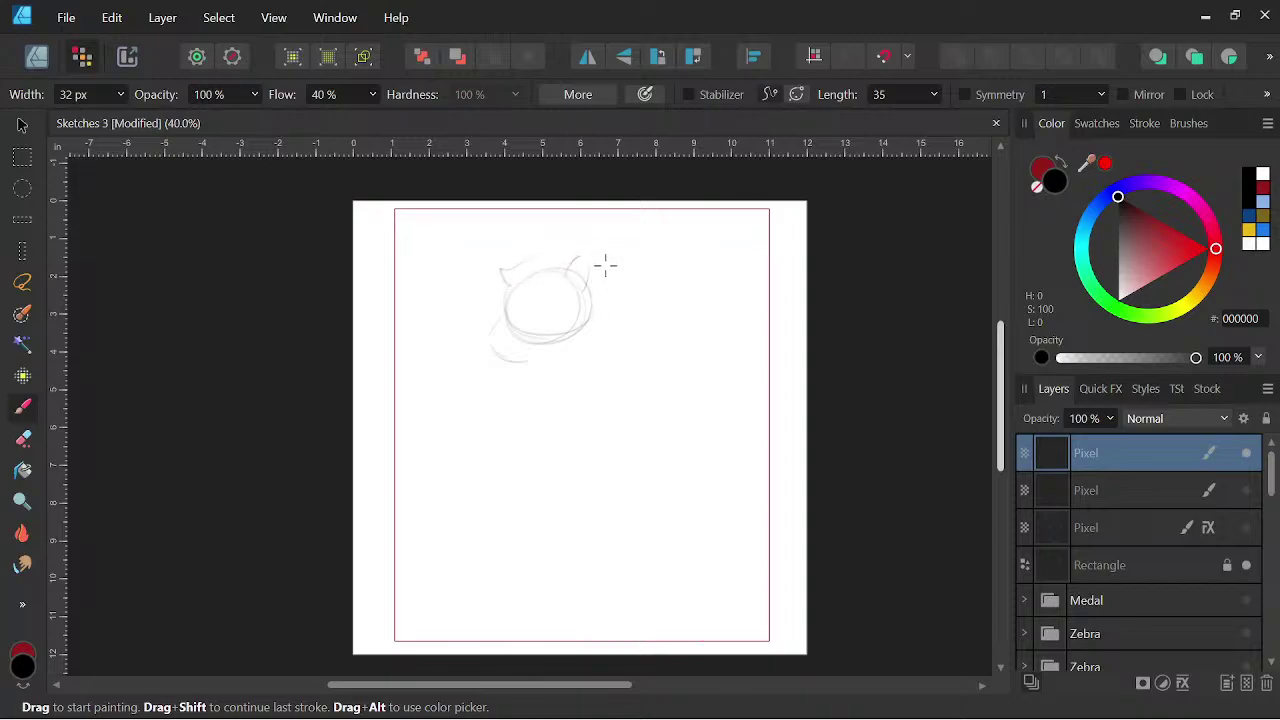
drag(625, 361, 648, 366)
drag(575, 350, 572, 340)
drag(712, 459, 708, 435)
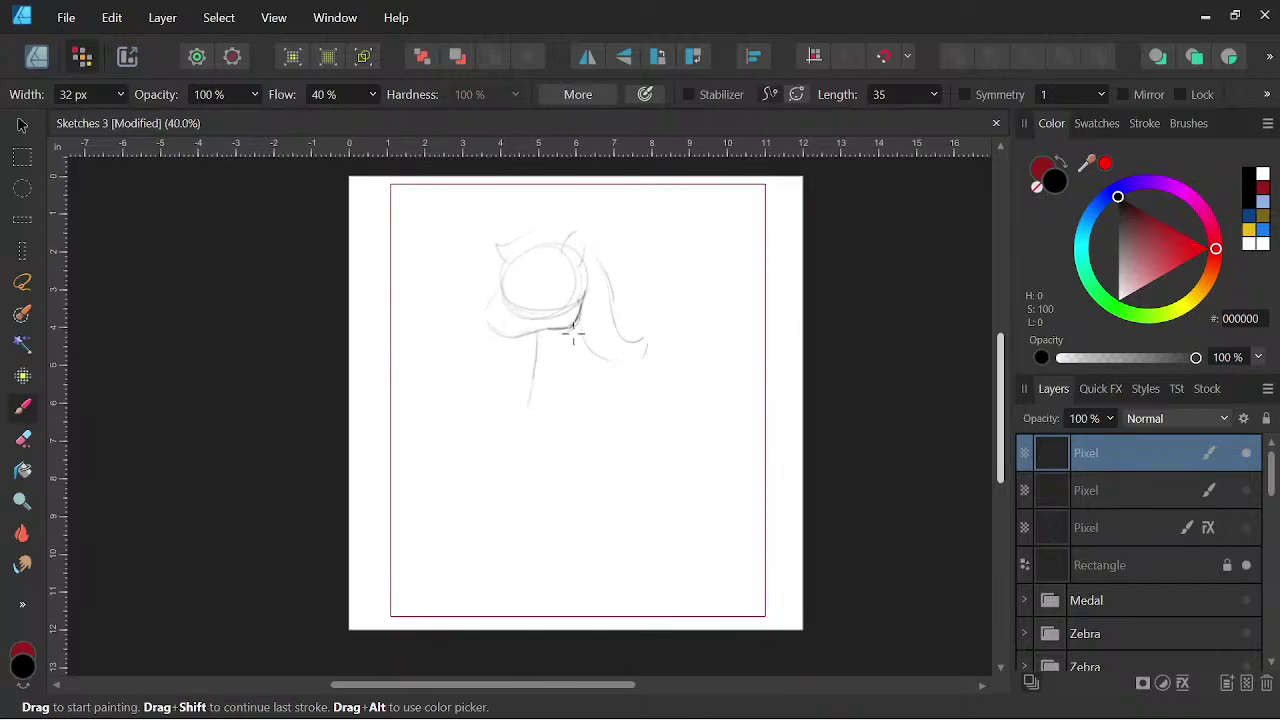
- Sketch the rearing horse's chest, belly, back and rump, and extend the rump into a hind leg
mouse_move(535, 377)
mouse_down()
mouse_move(558, 492)
mouse_move(648, 493)
mouse_up()
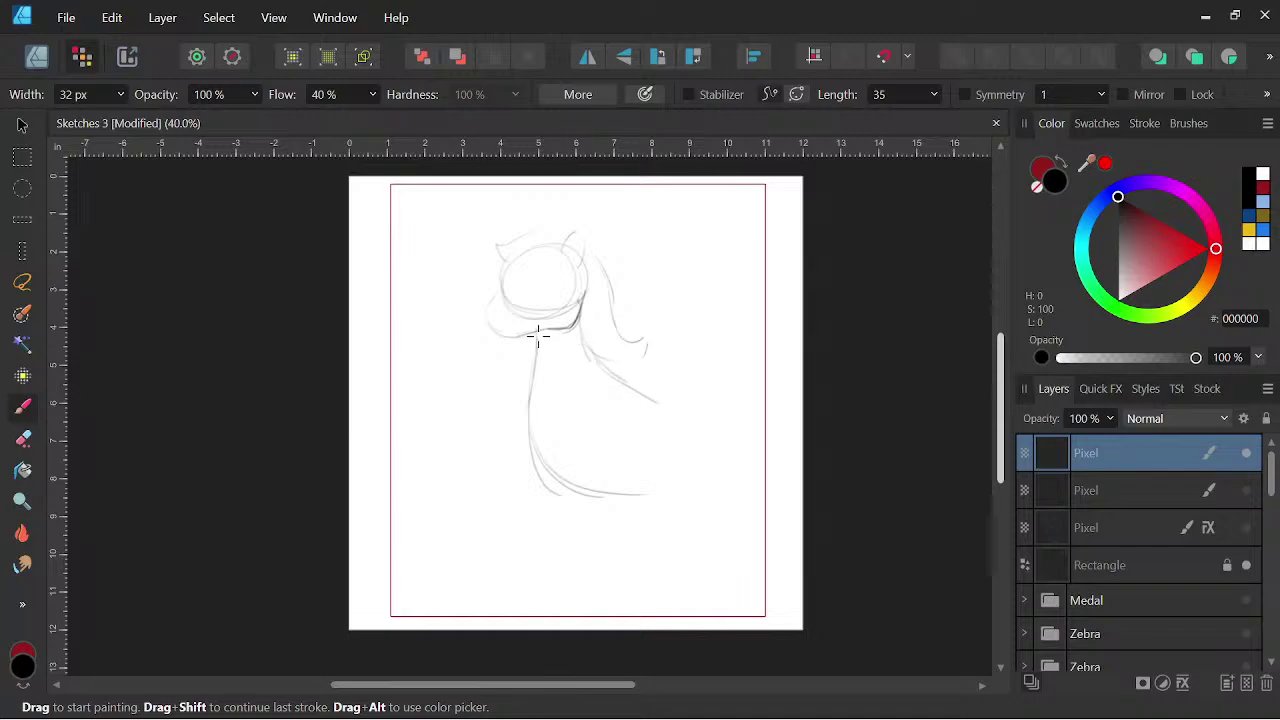
drag(563, 458, 538, 418)
mouse_move(585, 340)
mouse_down()
mouse_move(641, 394)
mouse_move(606, 373)
mouse_move(693, 417)
mouse_move(714, 476)
mouse_up()
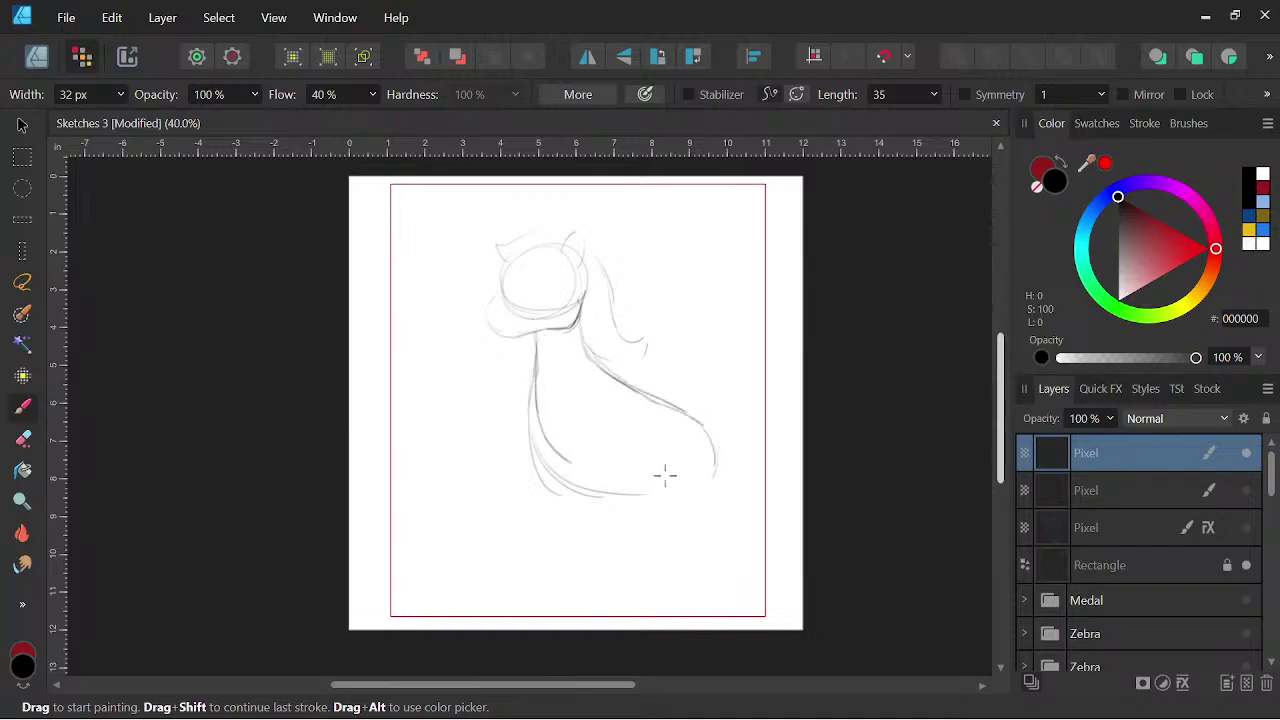
drag(562, 466, 612, 487)
mouse_move(534, 381)
mouse_down()
mouse_move(552, 456)
mouse_move(592, 483)
mouse_move(636, 492)
mouse_up()
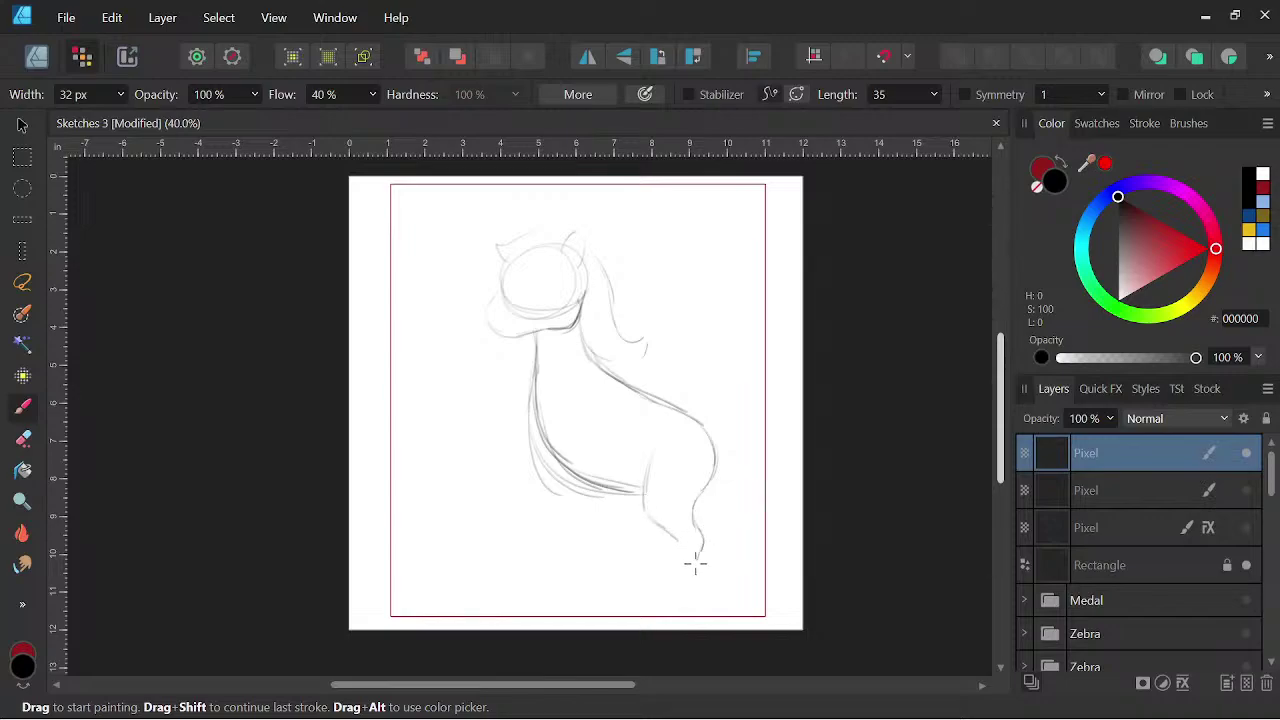
- Sketch the raised far foreleg bent forward from the chest, ending in a hoof
key(space)
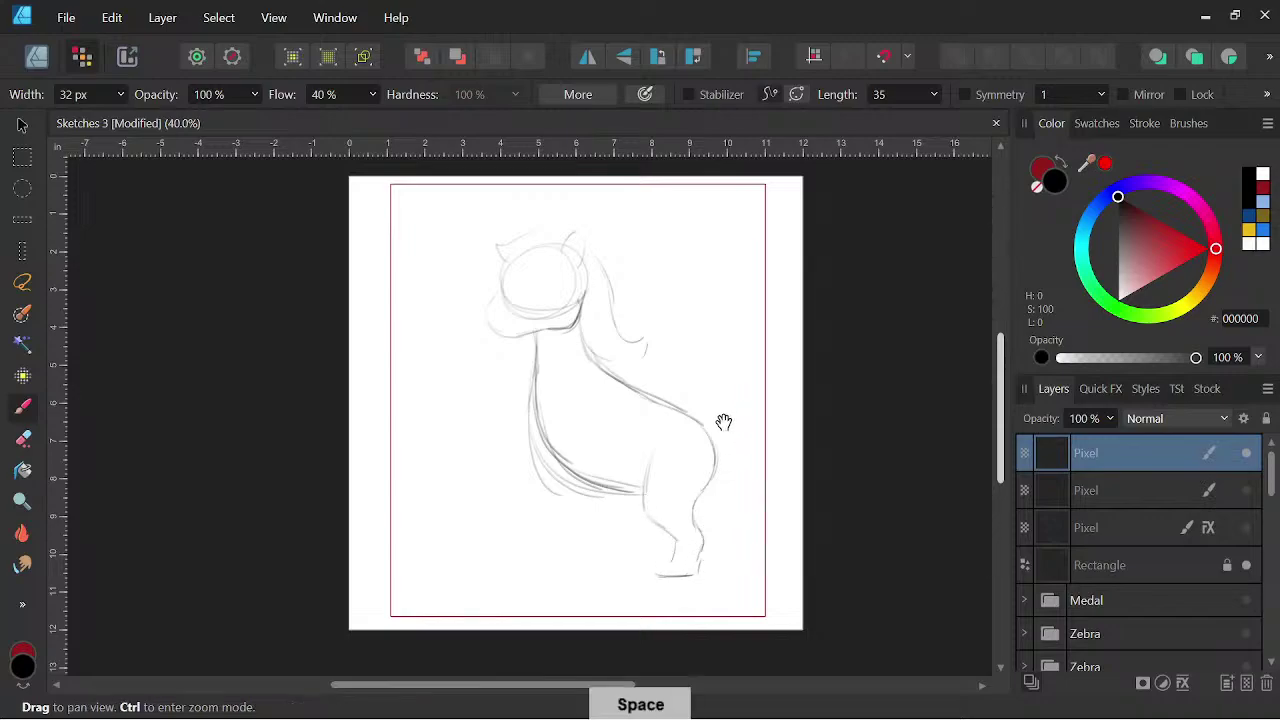
drag(768, 490, 777, 494)
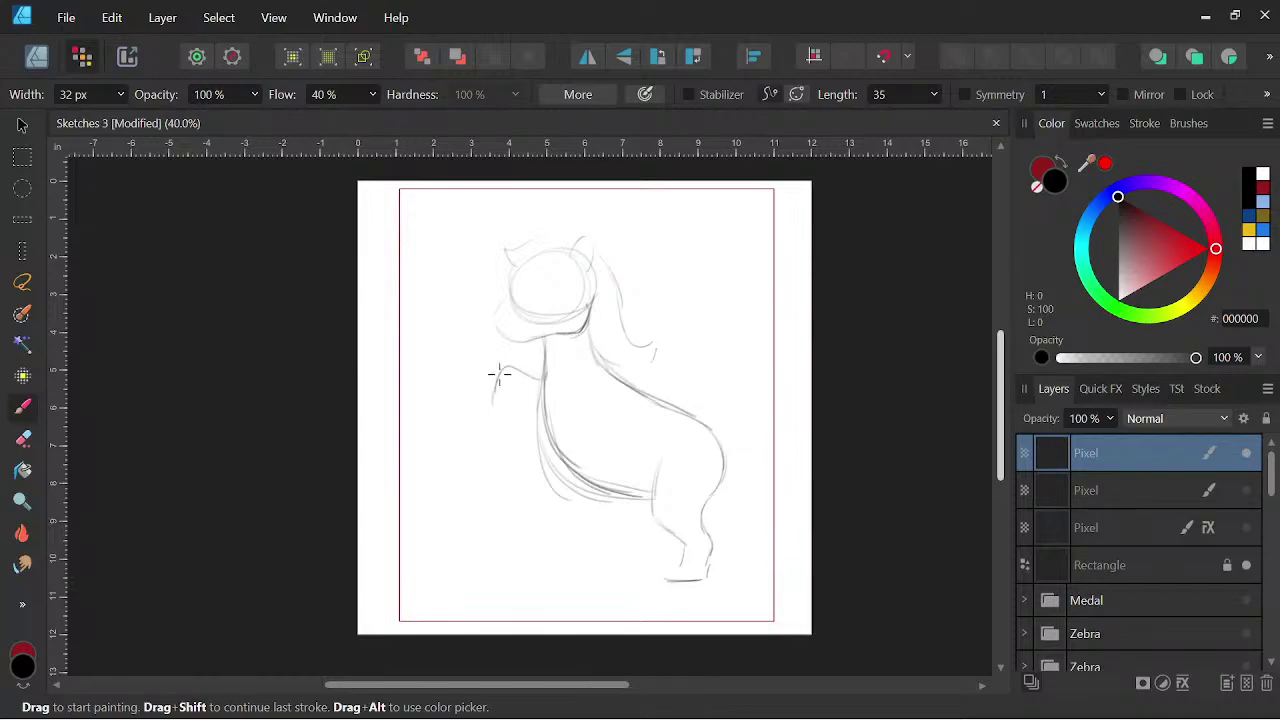
mouse_move(483, 400)
mouse_down()
mouse_move(510, 365)
mouse_move(548, 376)
mouse_up()
mouse_move(479, 403)
mouse_down()
mouse_move(509, 415)
mouse_move(551, 400)
mouse_up()
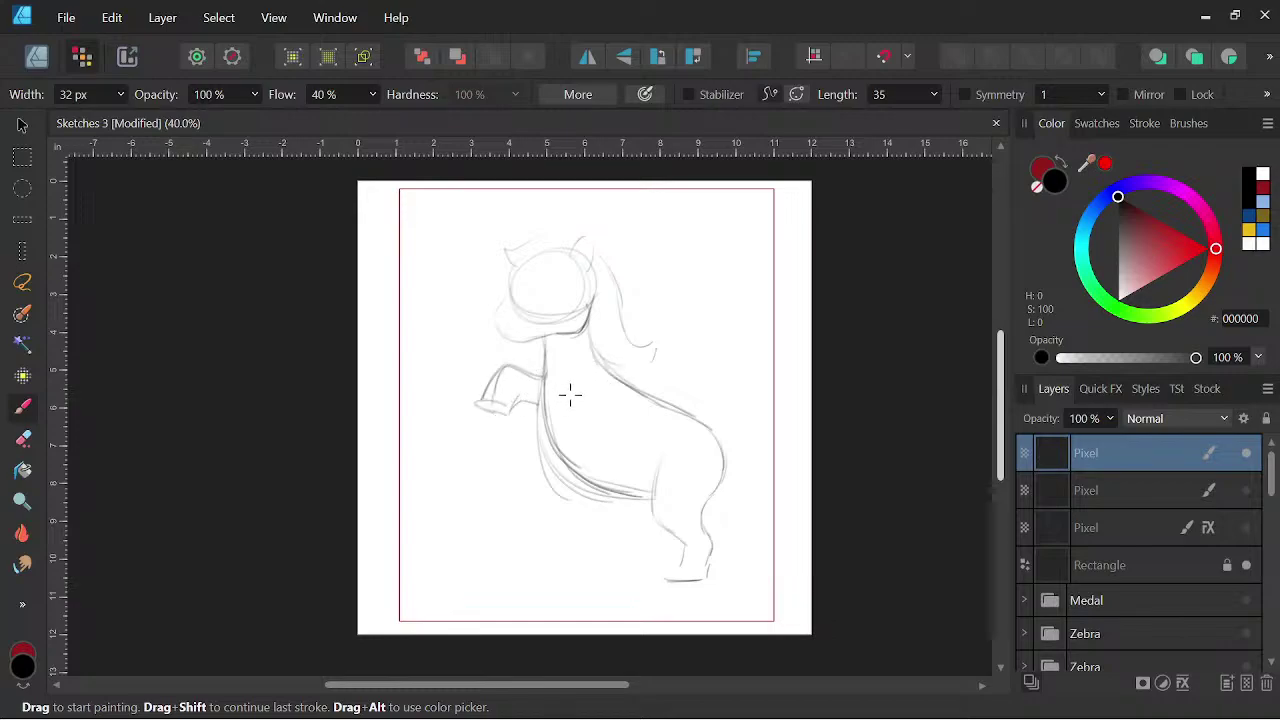
- Sketch the raised near foreleg below the first one, with an oval hoof base
mouse_move(567, 395)
mouse_down()
mouse_move(514, 429)
mouse_move(556, 395)
mouse_move(512, 438)
mouse_move(538, 453)
mouse_move(558, 430)
mouse_up()
key(space)
mouse_move(673, 483)
mouse_down()
mouse_move(683, 491)
mouse_move(662, 504)
mouse_up()
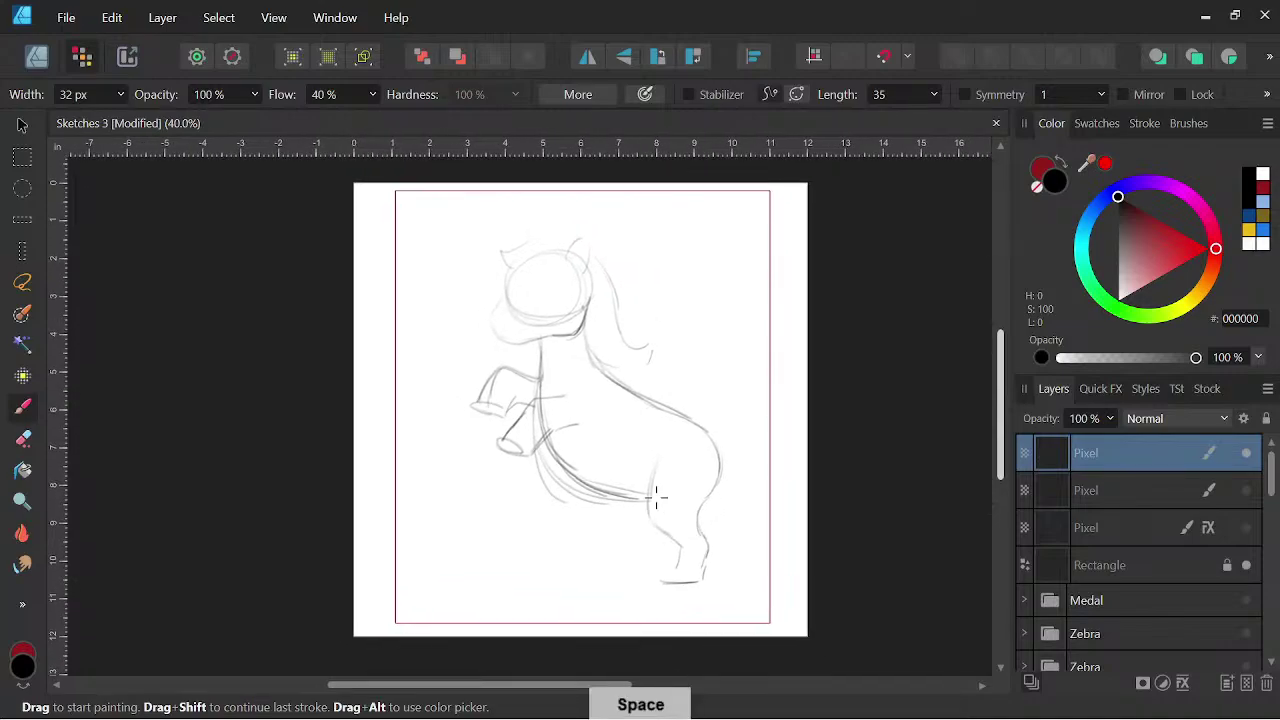
drag(517, 457, 551, 434)
key(space)
drag(723, 509, 705, 498)
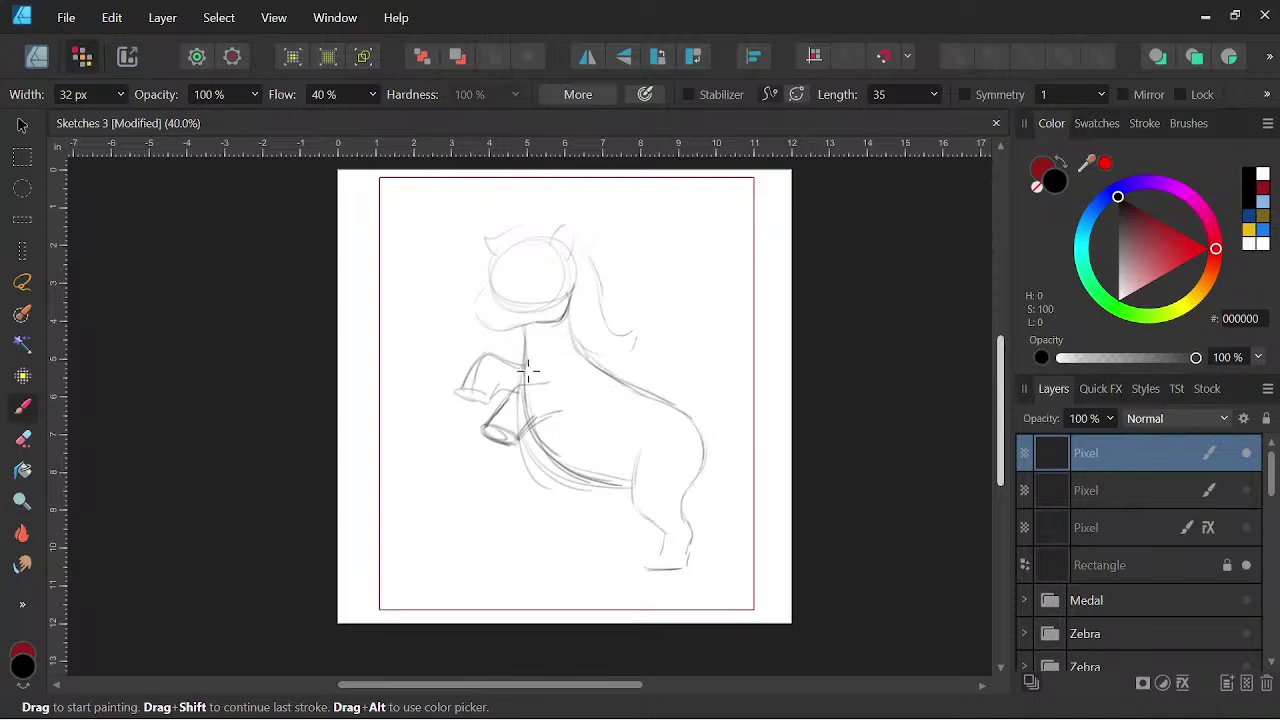
- Reinforce the outlines of the two raised forelegs with extra brush strokes
scroll(528, 371, up, 3)
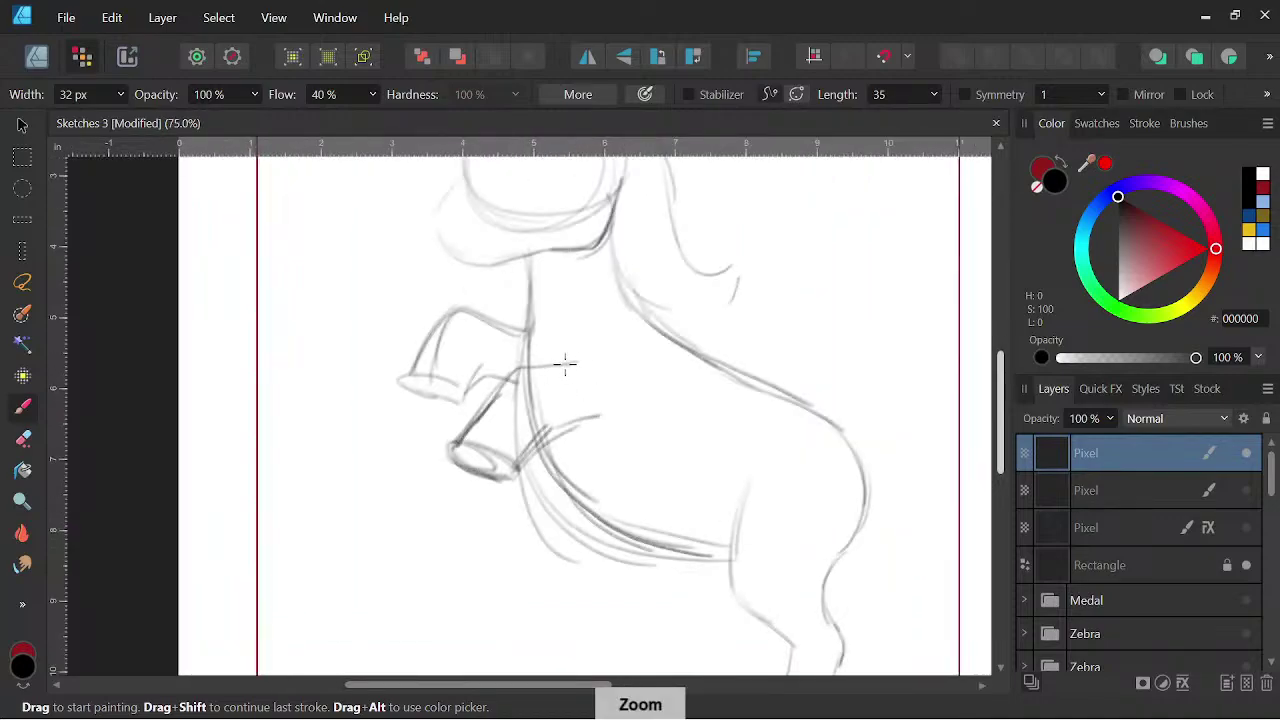
mouse_move(569, 363)
mouse_down()
mouse_move(515, 372)
mouse_move(474, 424)
mouse_up()
mouse_move(495, 380)
mouse_down()
mouse_move(460, 397)
mouse_move(480, 366)
mouse_move(448, 351)
mouse_move(401, 379)
mouse_move(425, 334)
mouse_up()
drag(403, 380, 447, 316)
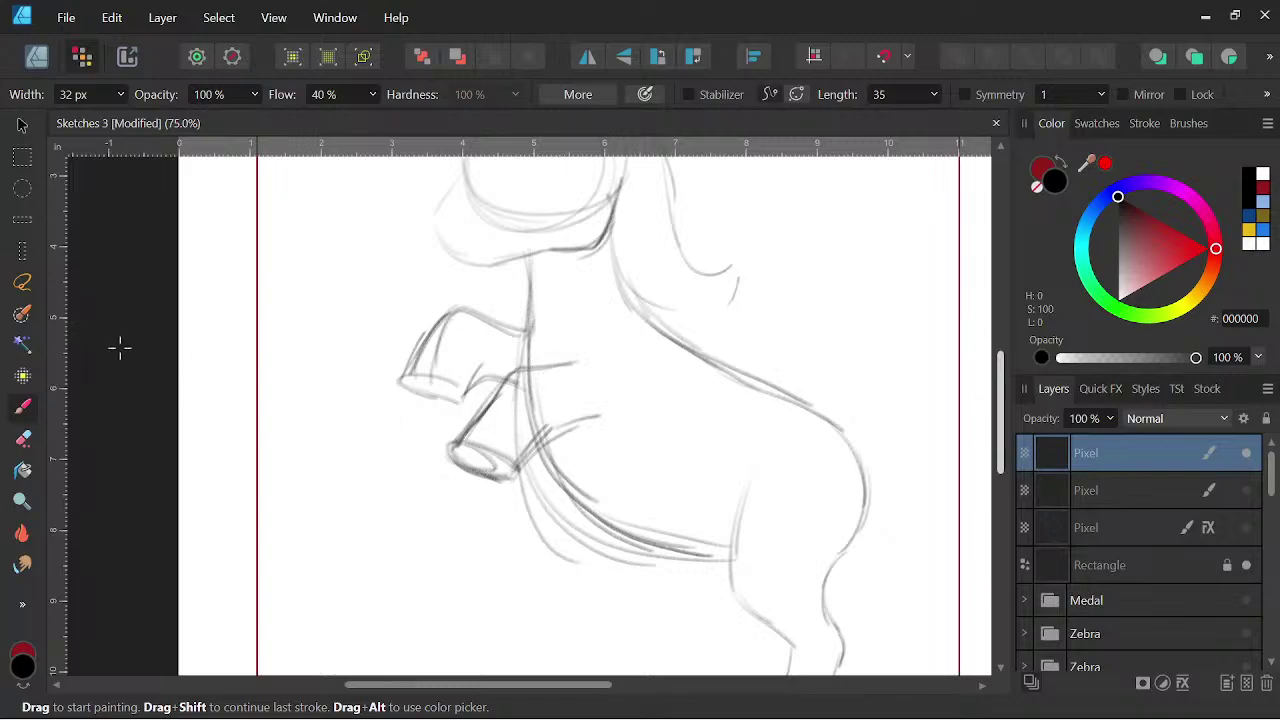
- Try to move the near foreleg slightly lower on the chest using a freehand selection
key(l)
mouse_move(579, 375)
mouse_down()
mouse_move(514, 363)
mouse_move(467, 419)
mouse_move(457, 494)
mouse_move(526, 483)
mouse_move(601, 364)
mouse_move(571, 366)
mouse_up()
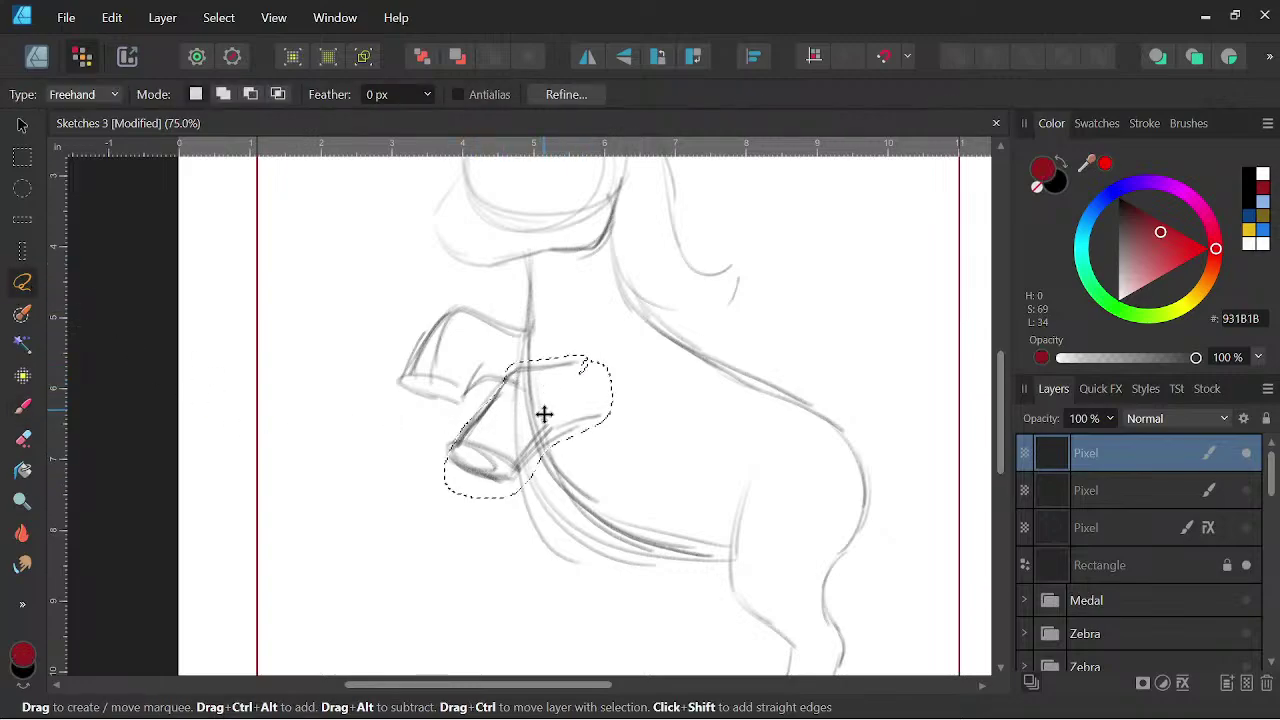
key(v)
drag(561, 424, 568, 447)
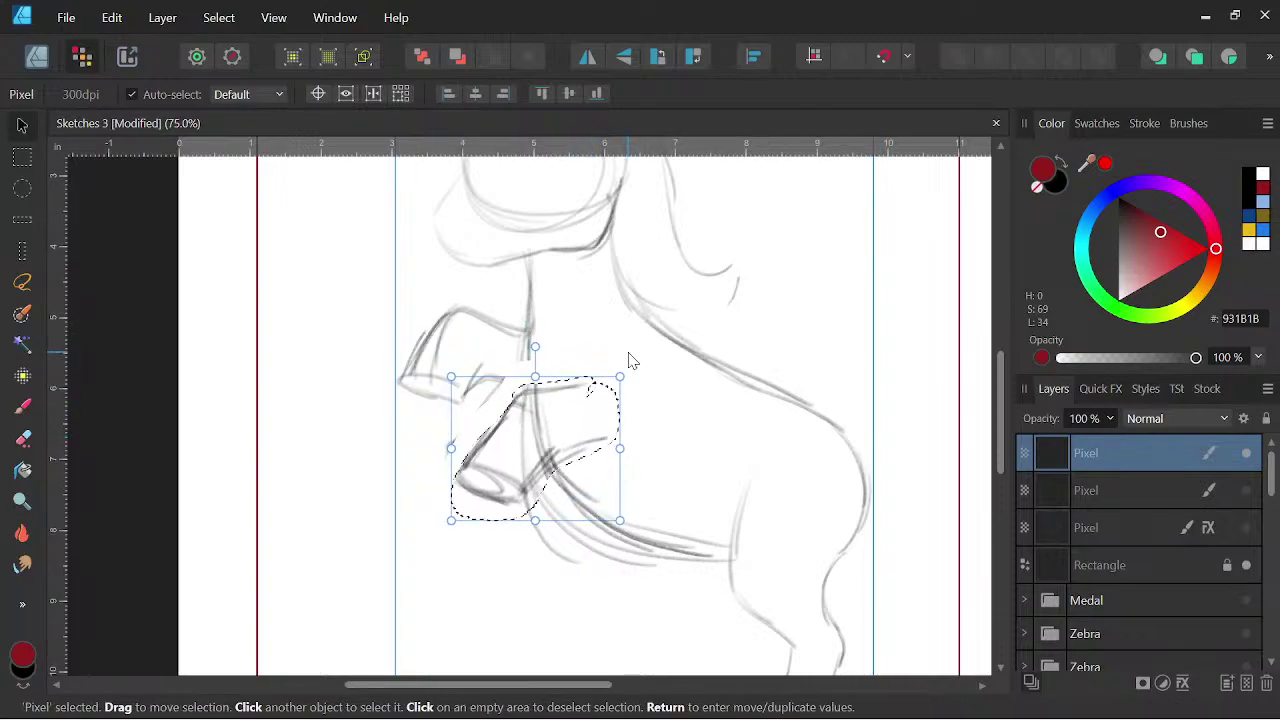
key(space)
drag(707, 418, 711, 440)
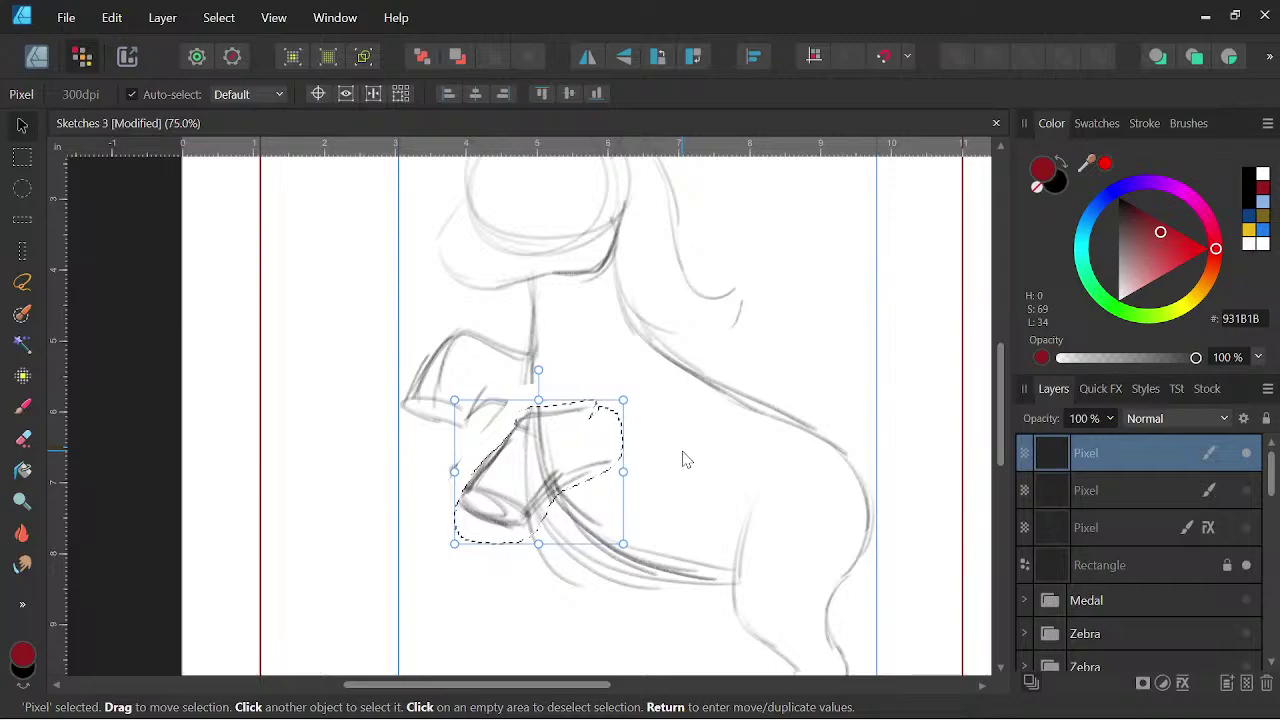
key(ctrl+z)
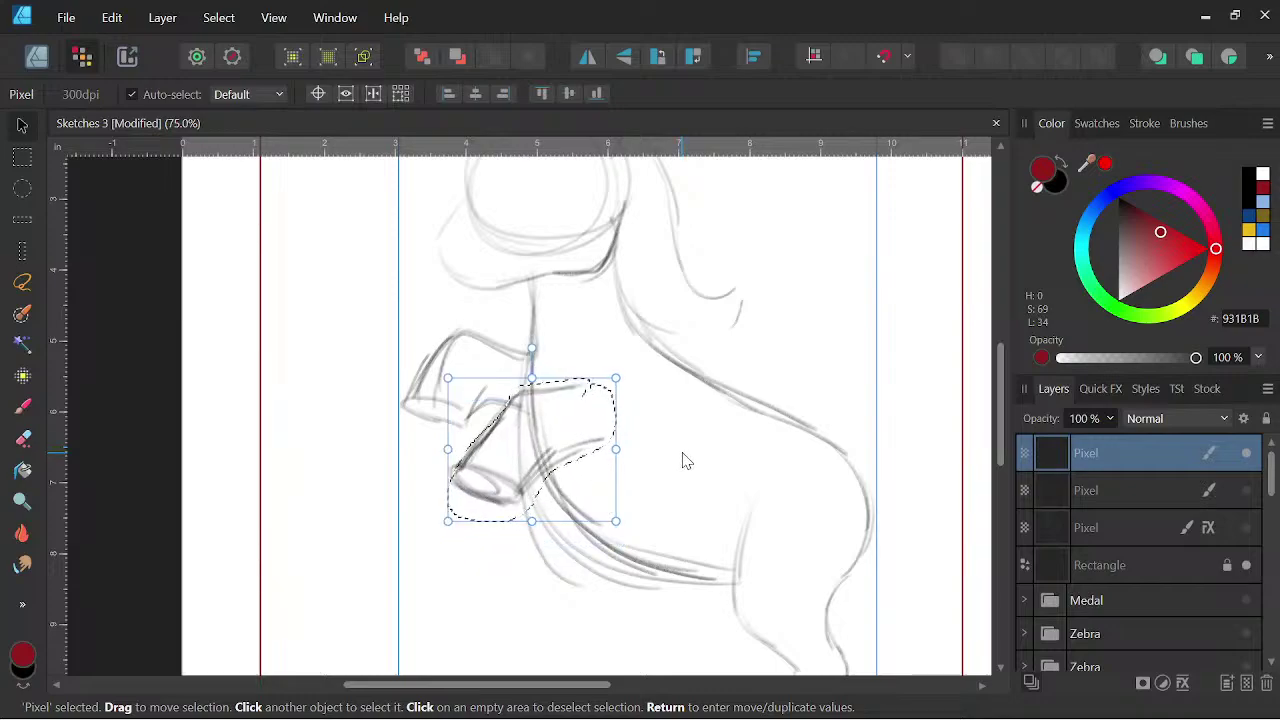
key(ctrl+d)
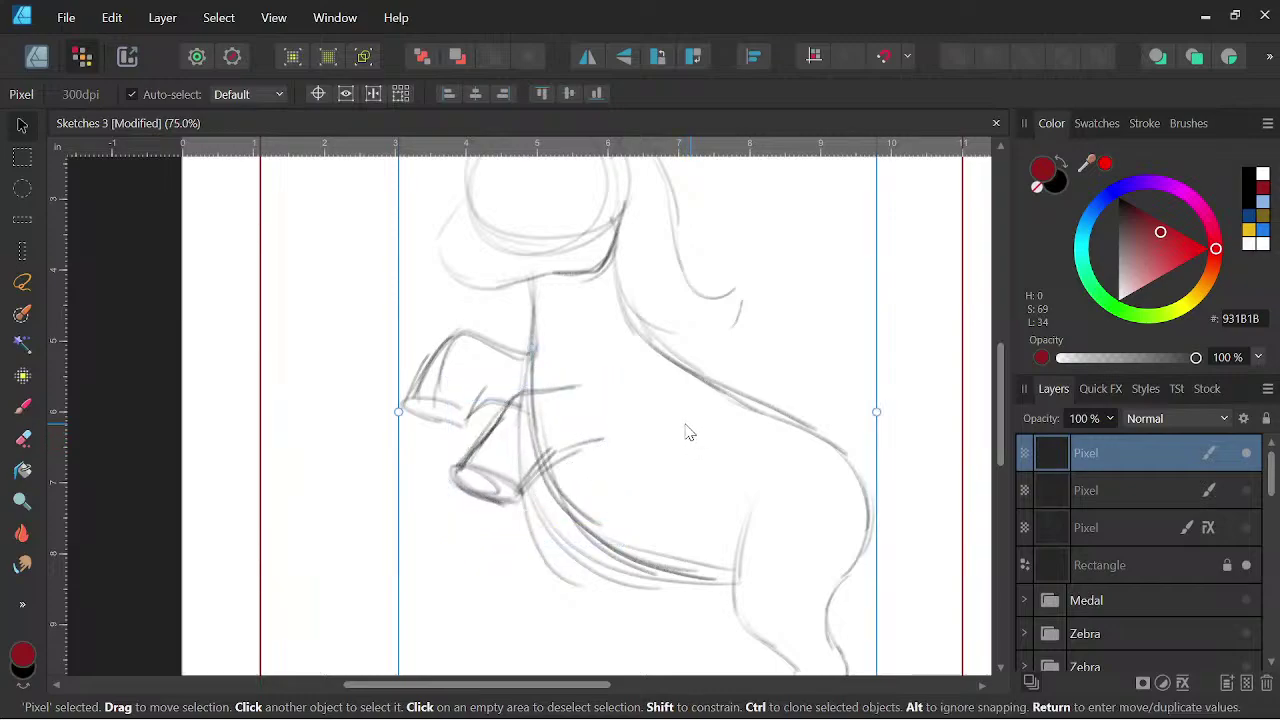
- Erase the stray construction lines beneath the horse's chest and belly
click(23, 407)
drag(812, 538, 720, 453)
drag(740, 518, 723, 545)
drag(623, 466, 647, 443)
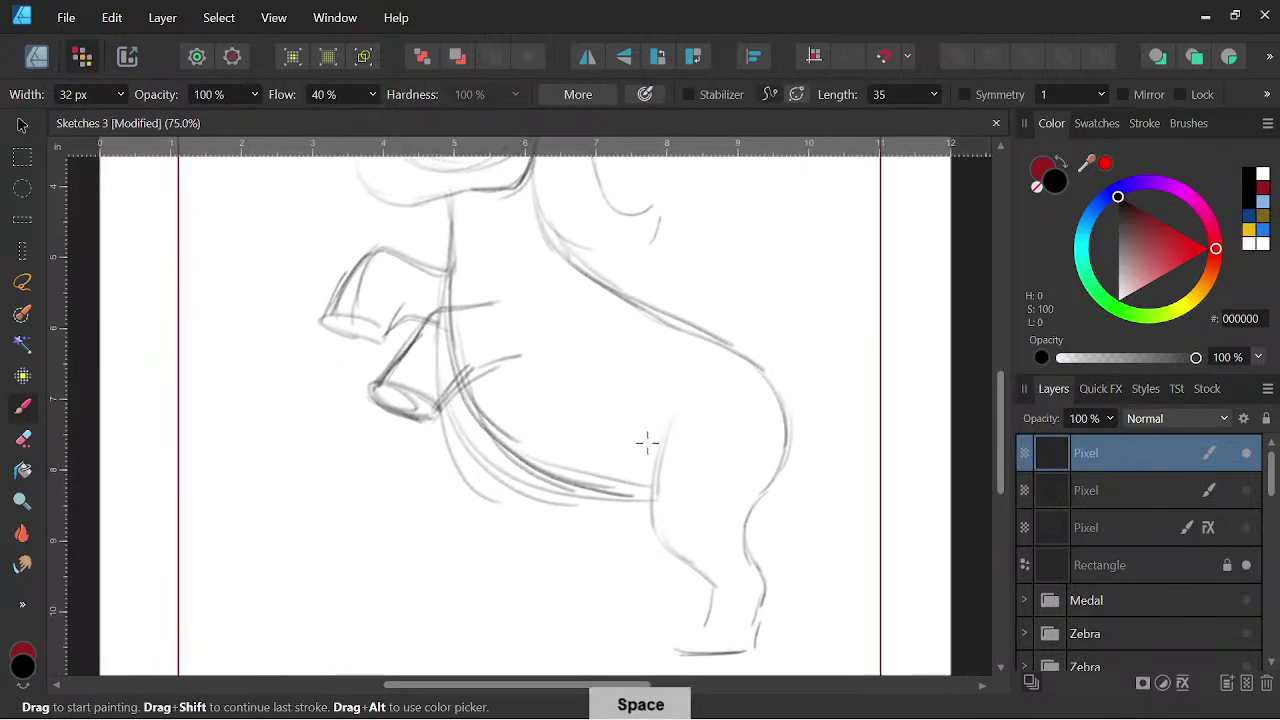
click(24, 436)
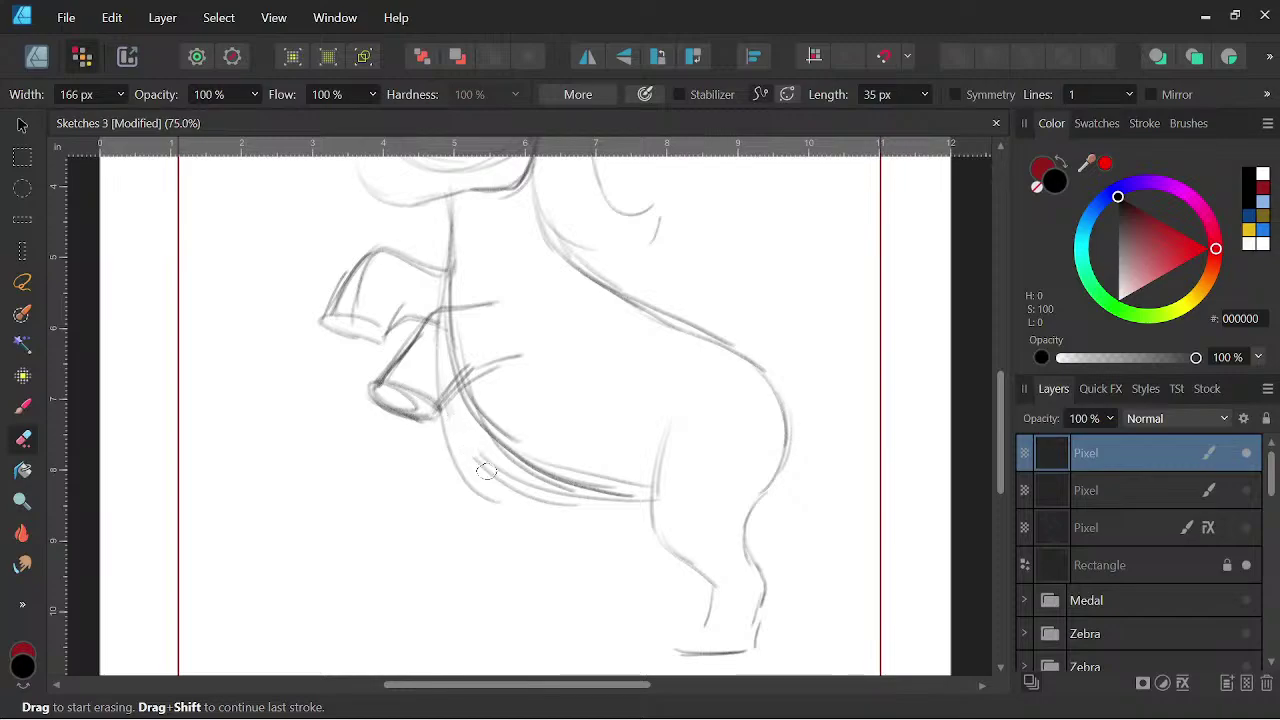
mouse_move(556, 512)
mouse_down()
mouse_move(607, 511)
mouse_move(489, 505)
mouse_up()
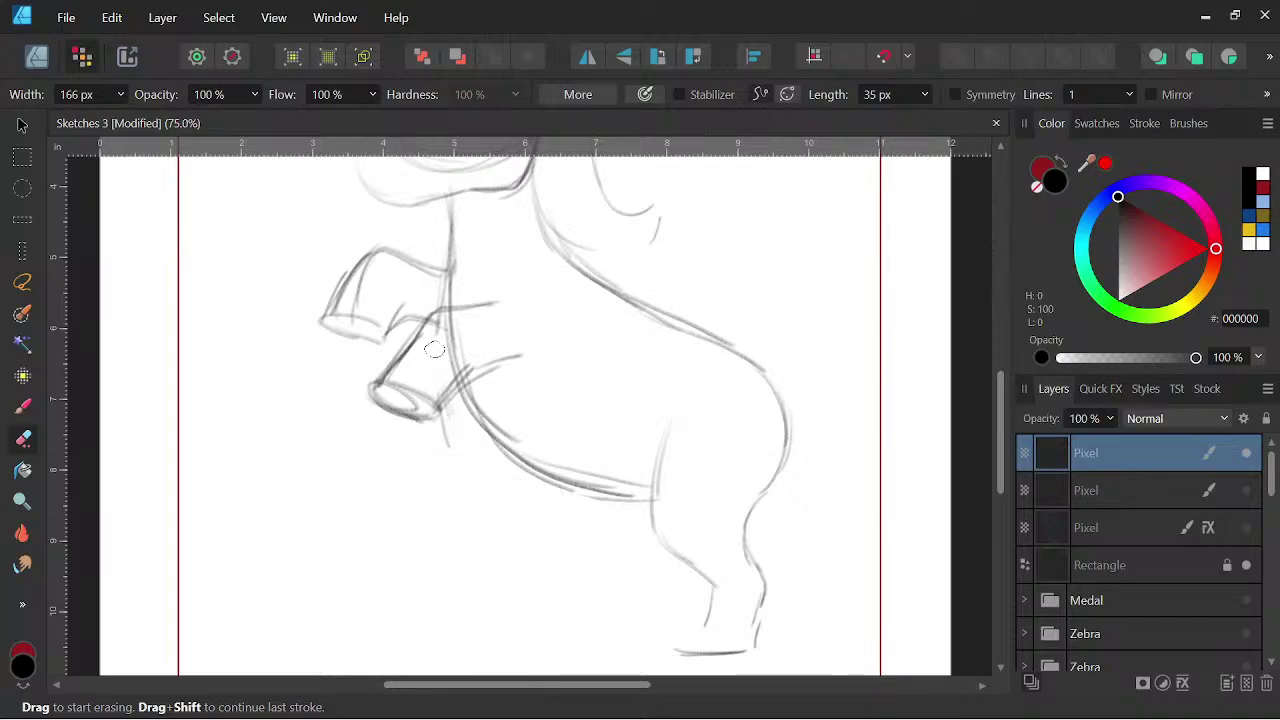
key(space)
drag(665, 476, 670, 488)
- Move the whole horse sketch about 1.2 in left and slightly up on the page, and return to the Paint Brush
click(30, 408)
key(space)
mouse_move(797, 534)
mouse_down()
mouse_move(809, 520)
mouse_move(786, 494)
mouse_up()
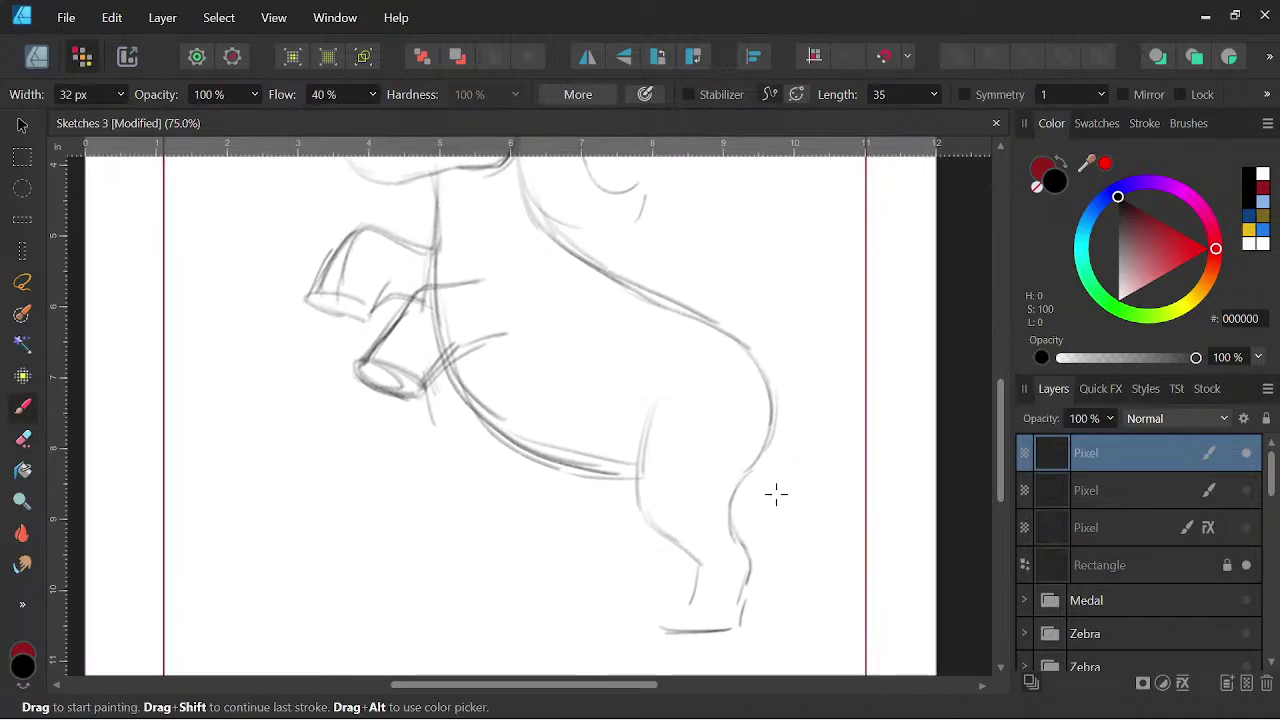
key(space)
mouse_move(826, 471)
mouse_down()
mouse_move(783, 483)
mouse_move(808, 549)
mouse_move(823, 526)
mouse_up()
key(space)
key(ctrl+minus)
key(space)
key(v)
drag(731, 476, 676, 465)
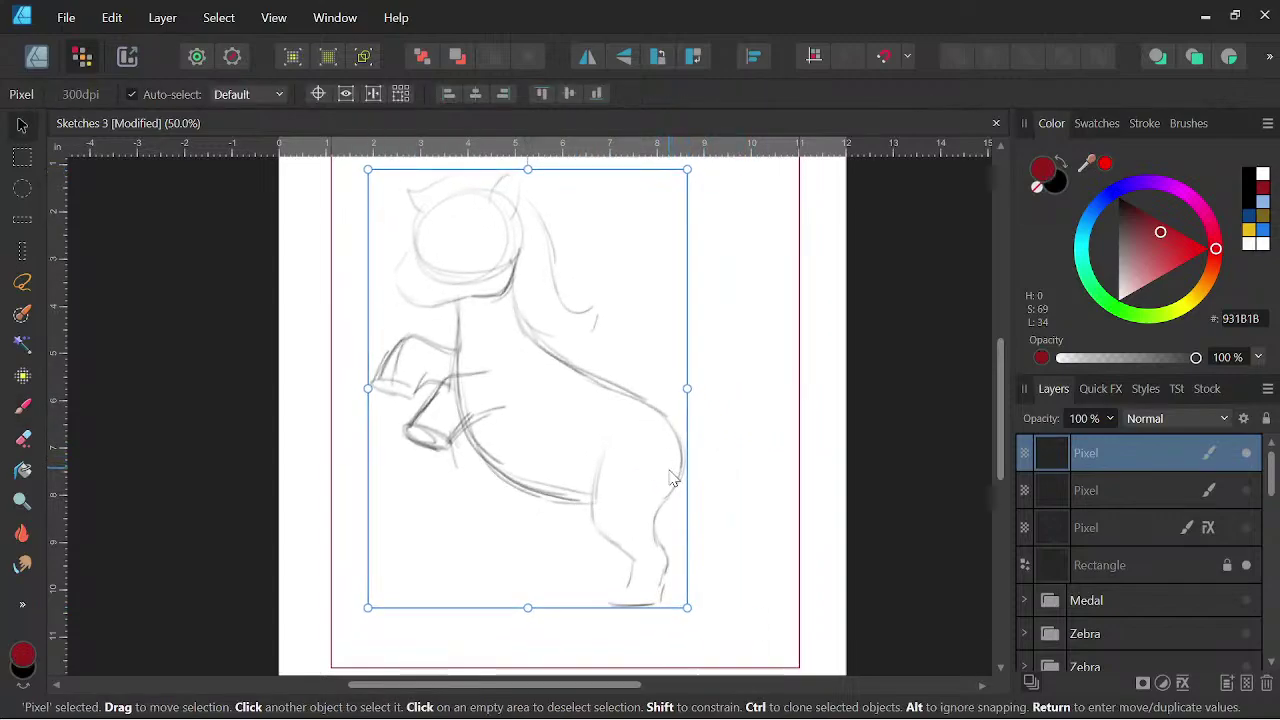
key(b)
key(space)
drag(768, 500, 791, 475)
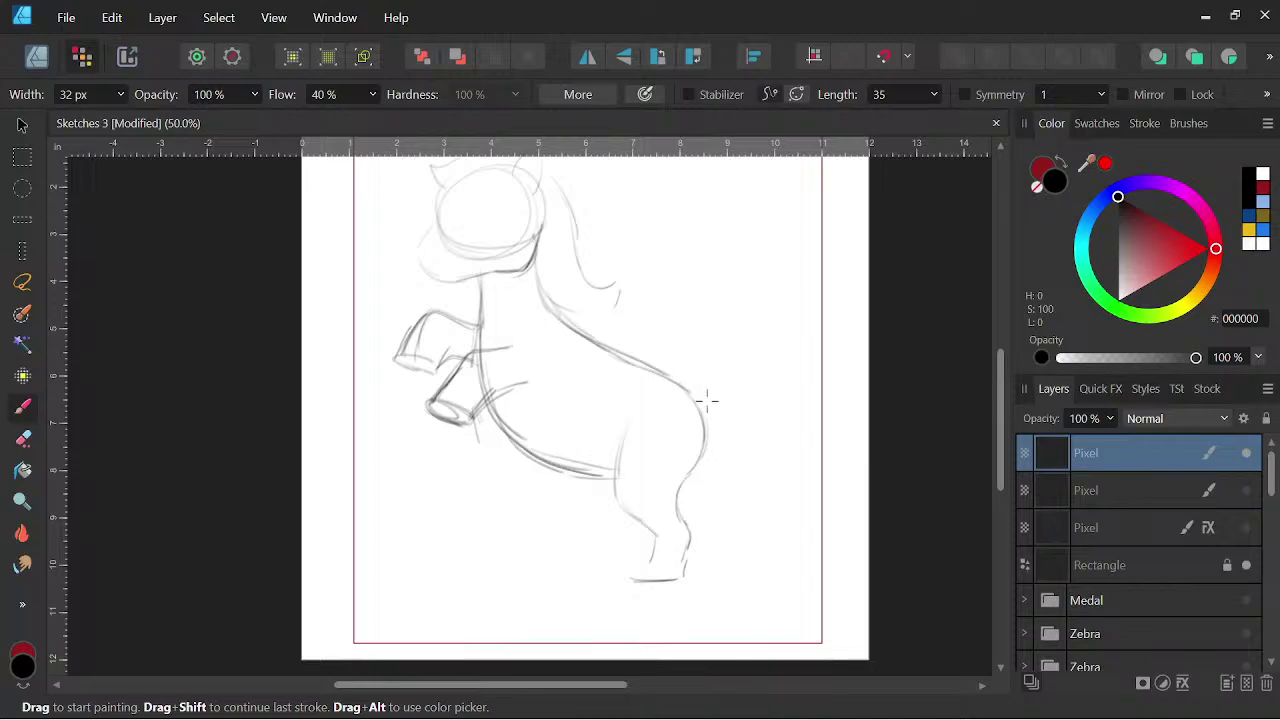
- Sketch a long, curved tail from the horse's rump, sweeping down to an upturned pointed tip behind the hind leg
drag(680, 381, 752, 446)
drag(762, 518, 792, 543)
mouse_move(700, 463)
mouse_down()
mouse_move(757, 537)
mouse_move(795, 552)
mouse_move(806, 538)
mouse_up()
key(space)
drag(800, 489, 810, 492)
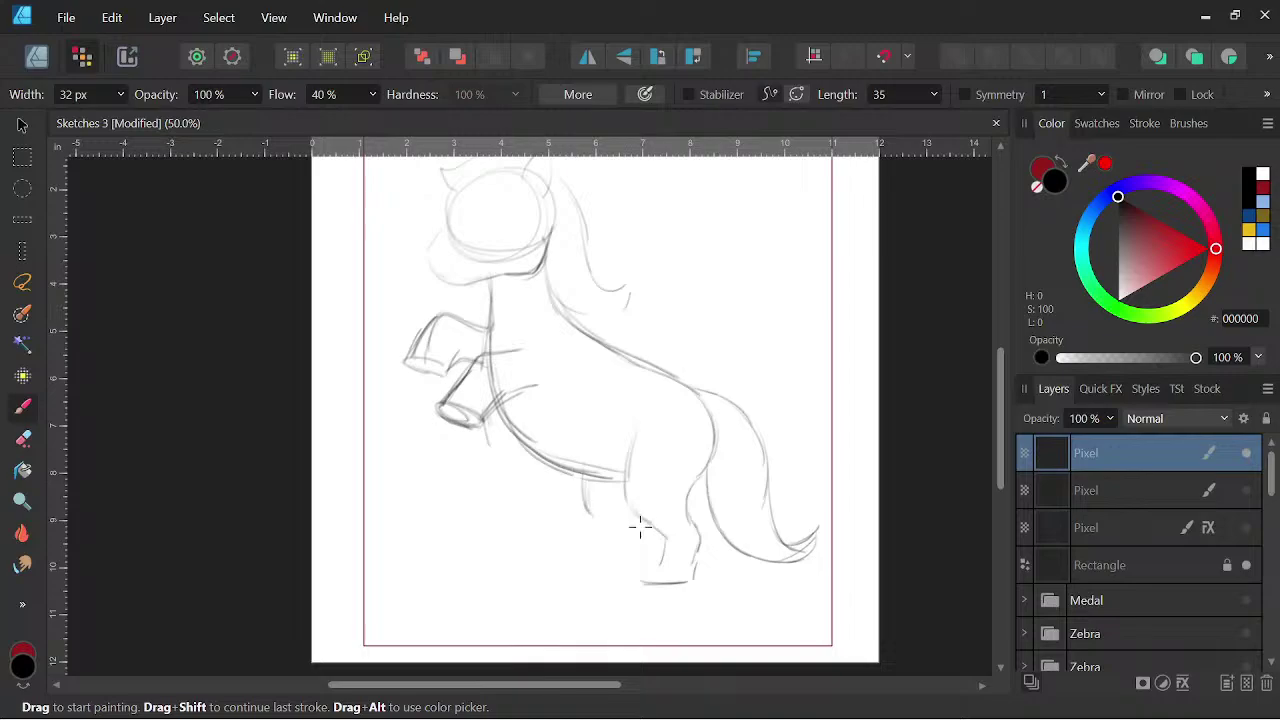
- Sketch the far hind leg with its hoof, complete the near hind hoof, and reinforce the belly line
drag(595, 522, 582, 575)
key(space)
mouse_move(664, 544)
mouse_down()
mouse_move(640, 594)
mouse_move(682, 594)
mouse_move(649, 576)
mouse_move(640, 593)
mouse_move(692, 592)
mouse_up()
key(space)
mouse_move(771, 537)
mouse_down()
mouse_move(769, 569)
mouse_move(793, 517)
mouse_move(795, 529)
mouse_up()
mouse_move(498, 440)
mouse_down()
mouse_move(530, 485)
mouse_move(586, 508)
mouse_up()
key(space)
mouse_move(800, 510)
mouse_down()
mouse_move(810, 515)
mouse_move(811, 486)
mouse_up()
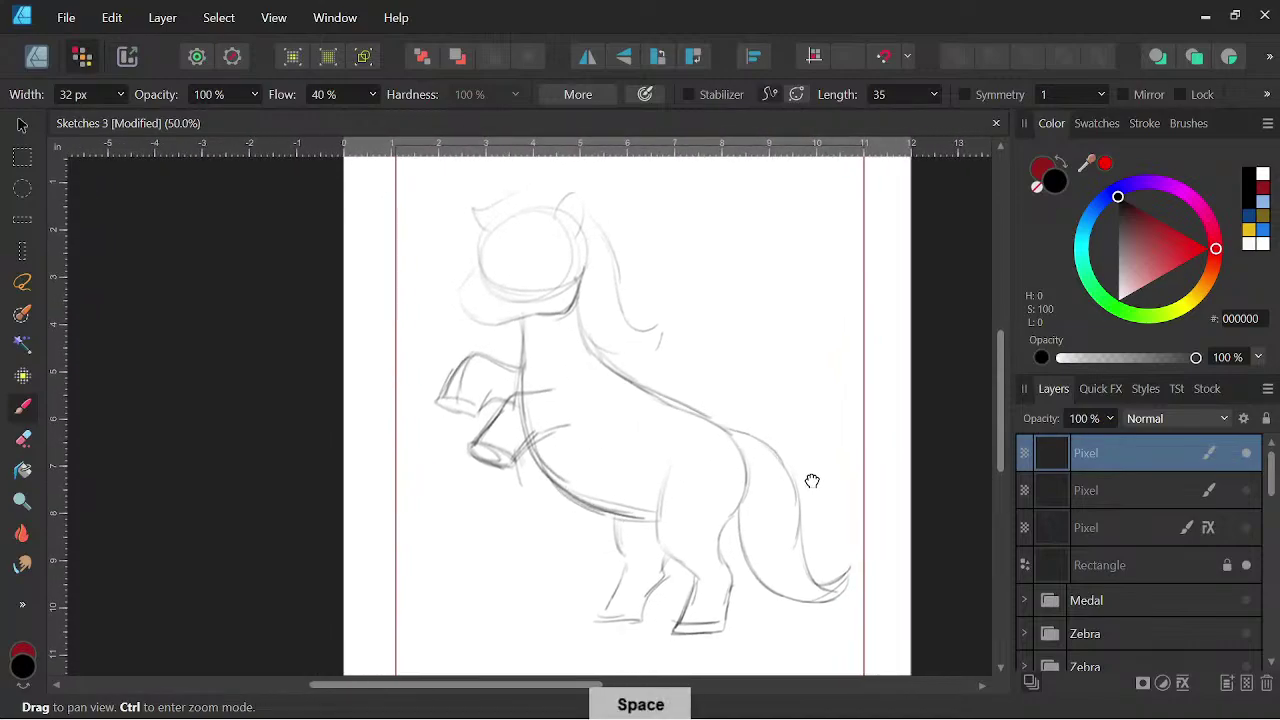
- Erase a gap across the back and belly, lasso the front half, and move it about 0.5 in right and 0.3 in down to shorten the torso
click(23, 438)
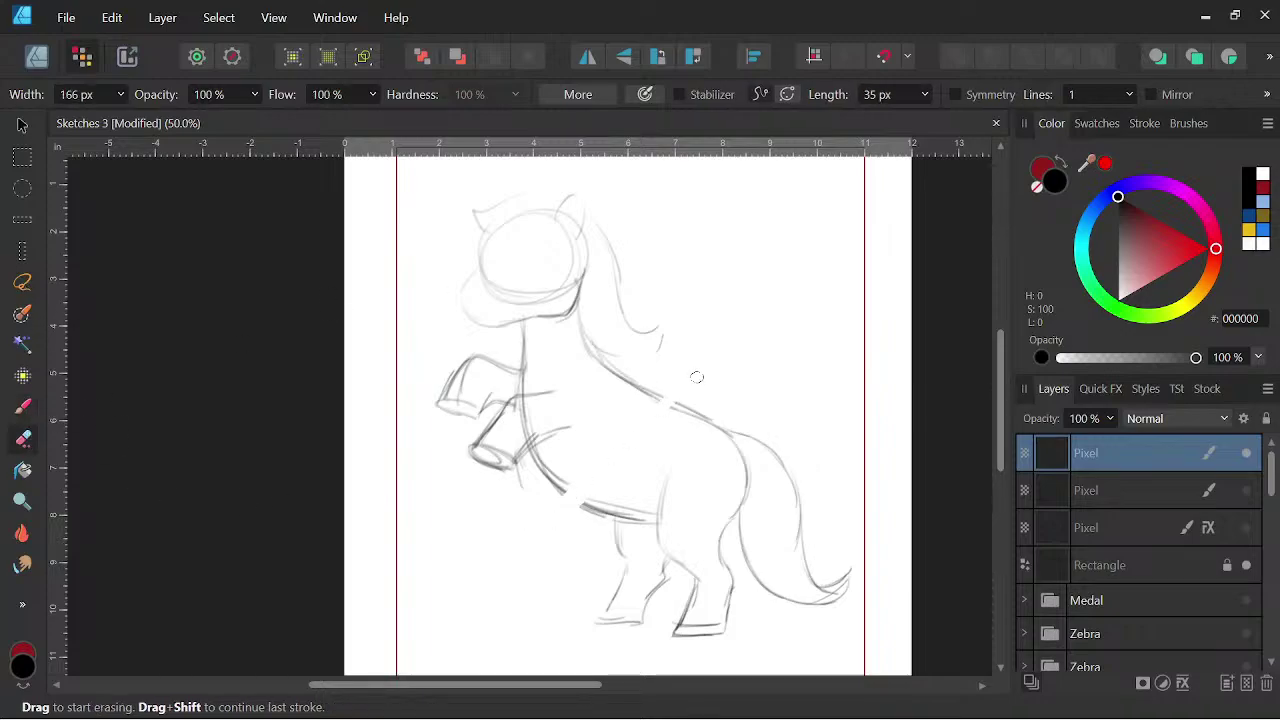
key(l)
mouse_move(541, 524)
mouse_down()
mouse_move(626, 443)
mouse_move(644, 203)
mouse_move(411, 283)
mouse_move(514, 523)
mouse_move(528, 524)
mouse_up()
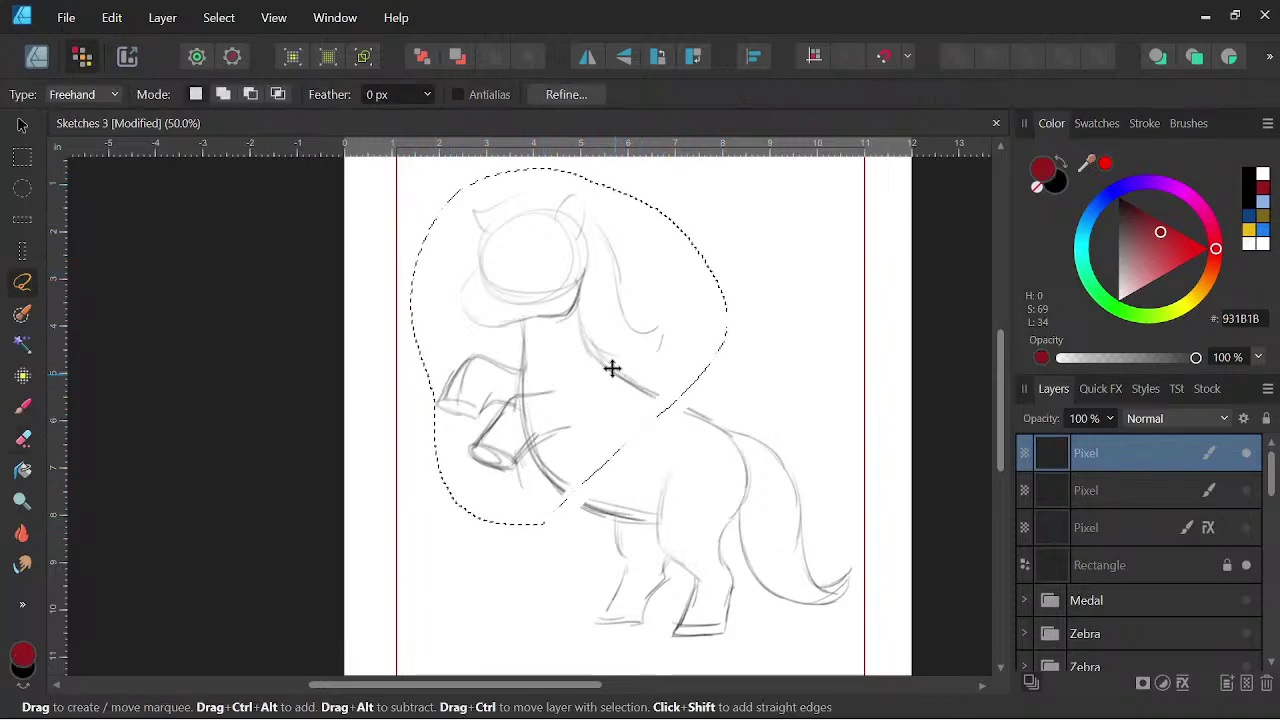
key(v)
drag(611, 371, 634, 379)
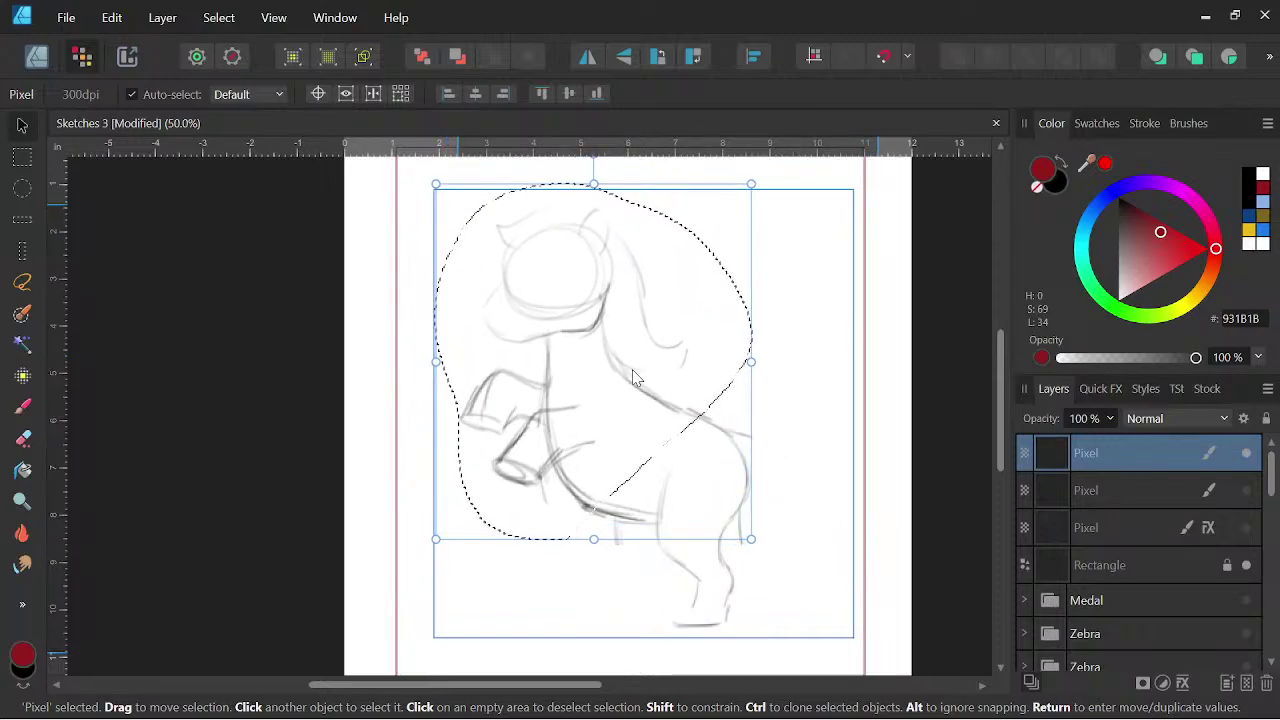
key(ctrl+d)
key(space)
drag(840, 414, 818, 389)
key(ctrl+minus)
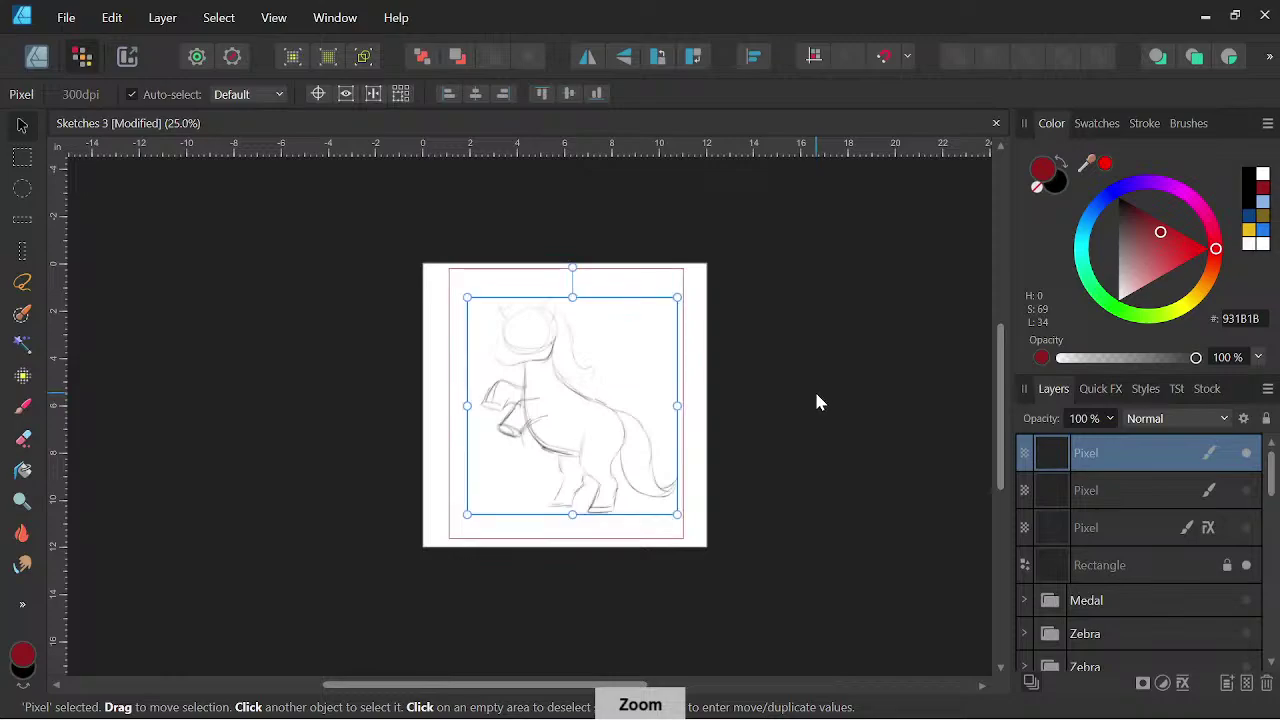
key(ctrl+plus)
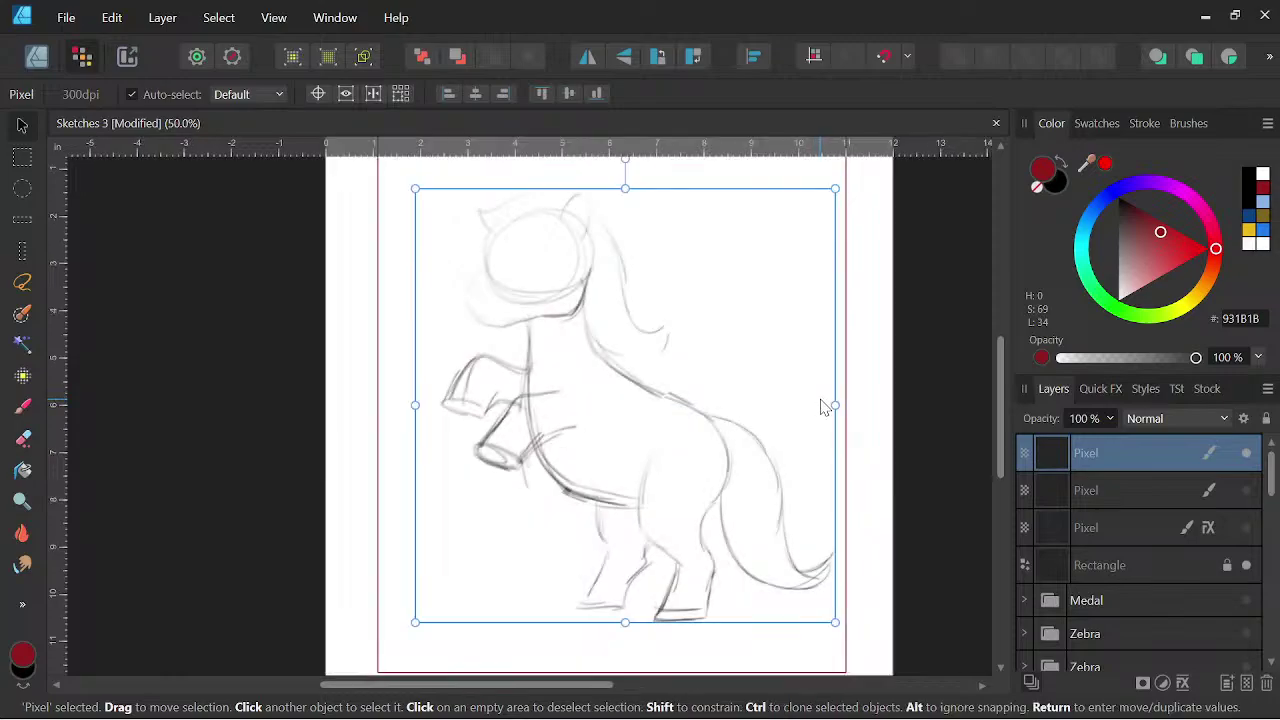
key(space)
drag(826, 366, 819, 390)
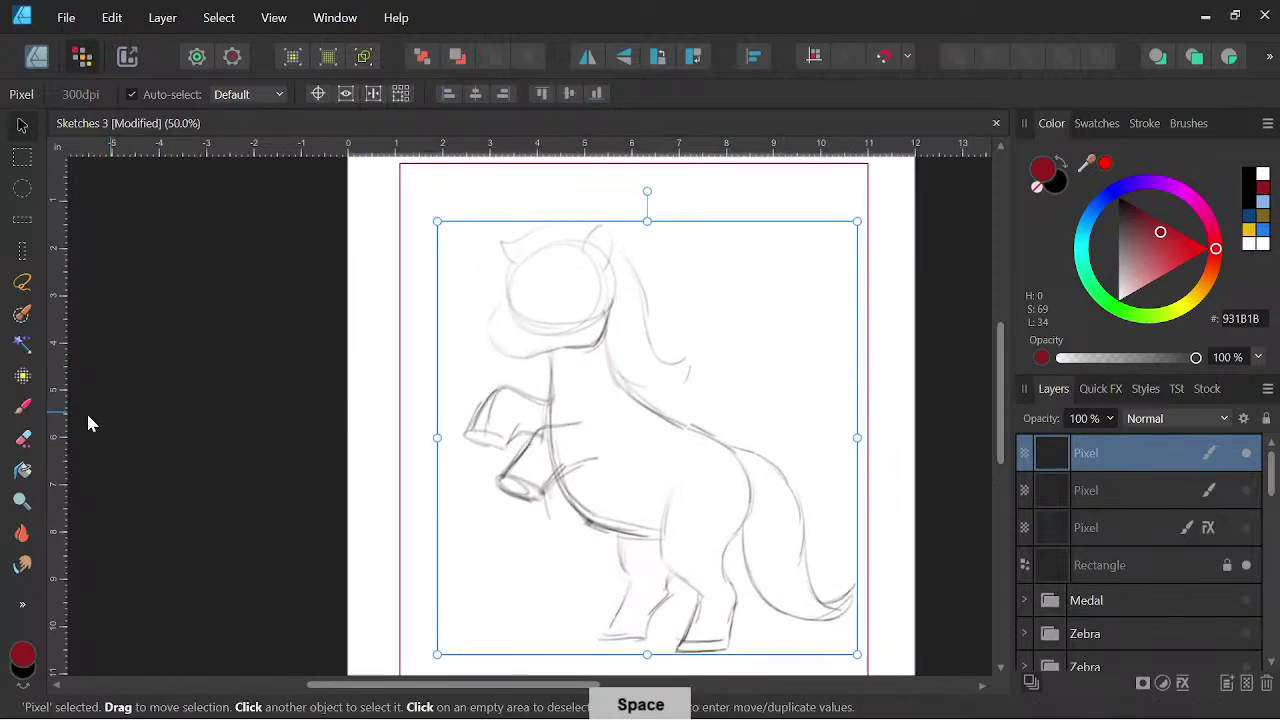
- Paint the forelock over the forehead, define the ear, and draw an upright oval eye with an eyebrow
click(22, 410)
key(space)
drag(735, 438, 745, 452)
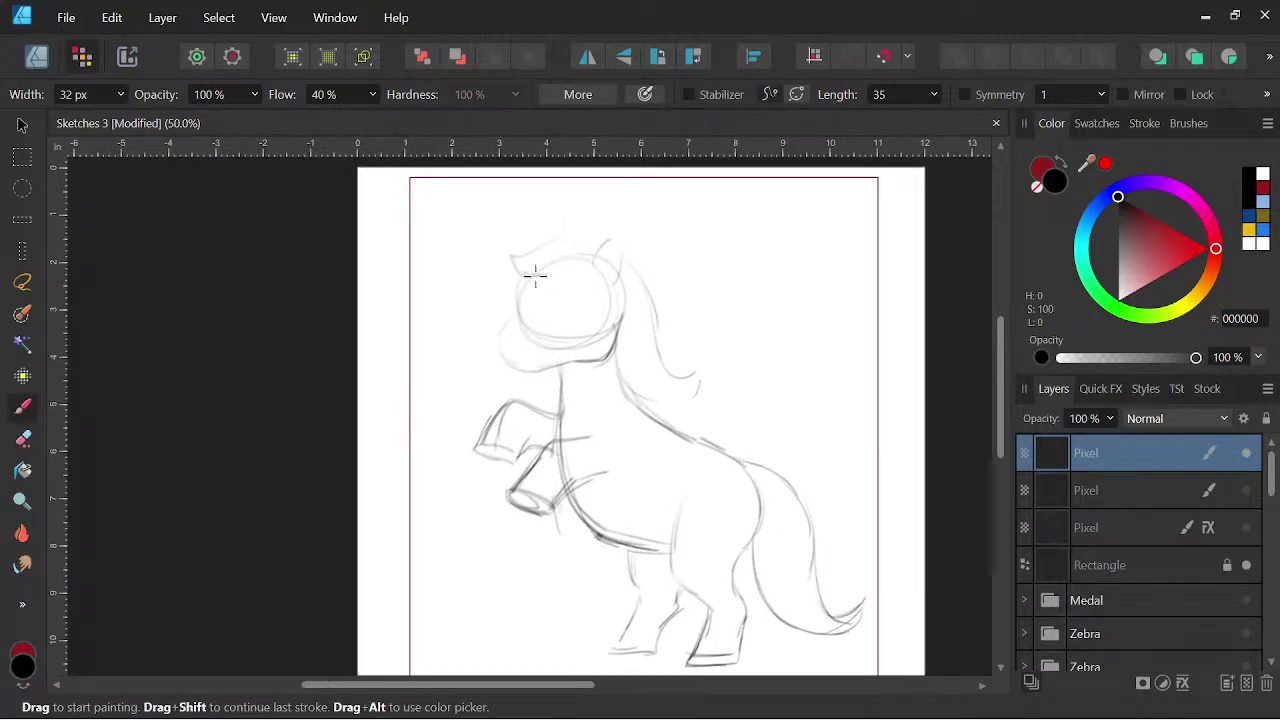
drag(549, 284, 614, 280)
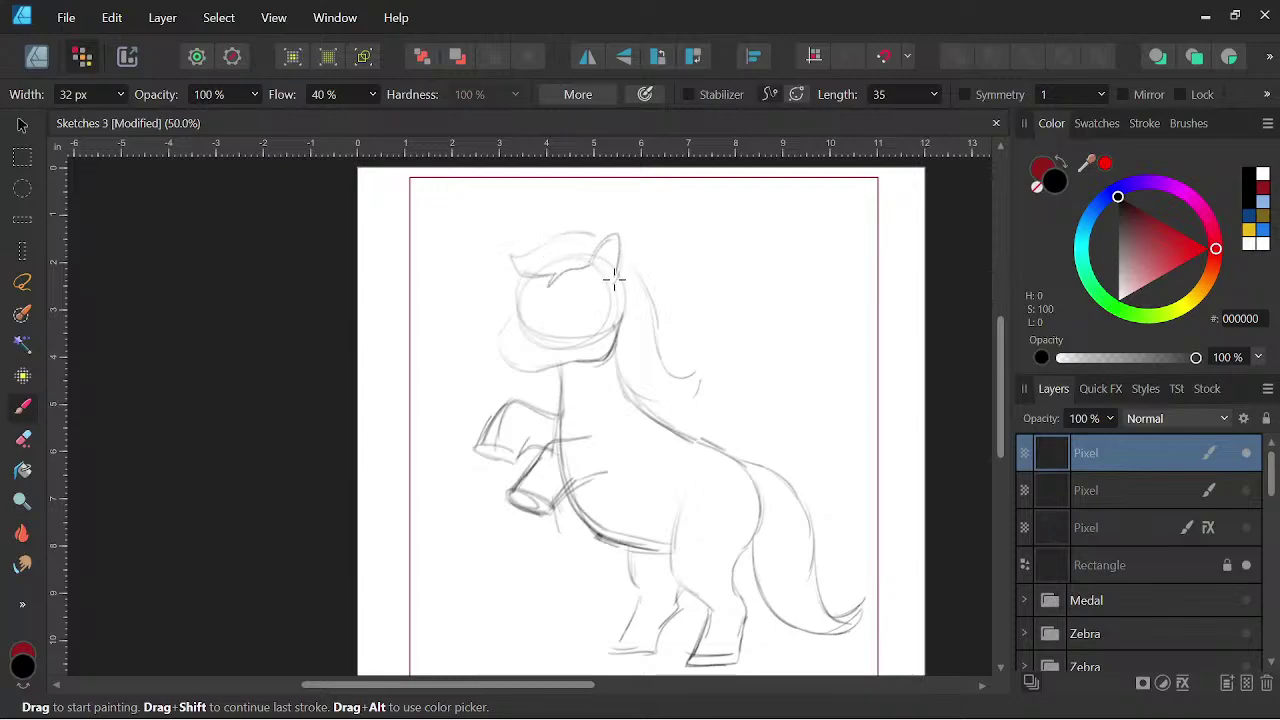
drag(612, 233, 609, 282)
key(space)
mouse_move(575, 292)
mouse_down()
mouse_move(586, 315)
mouse_move(578, 287)
mouse_up()
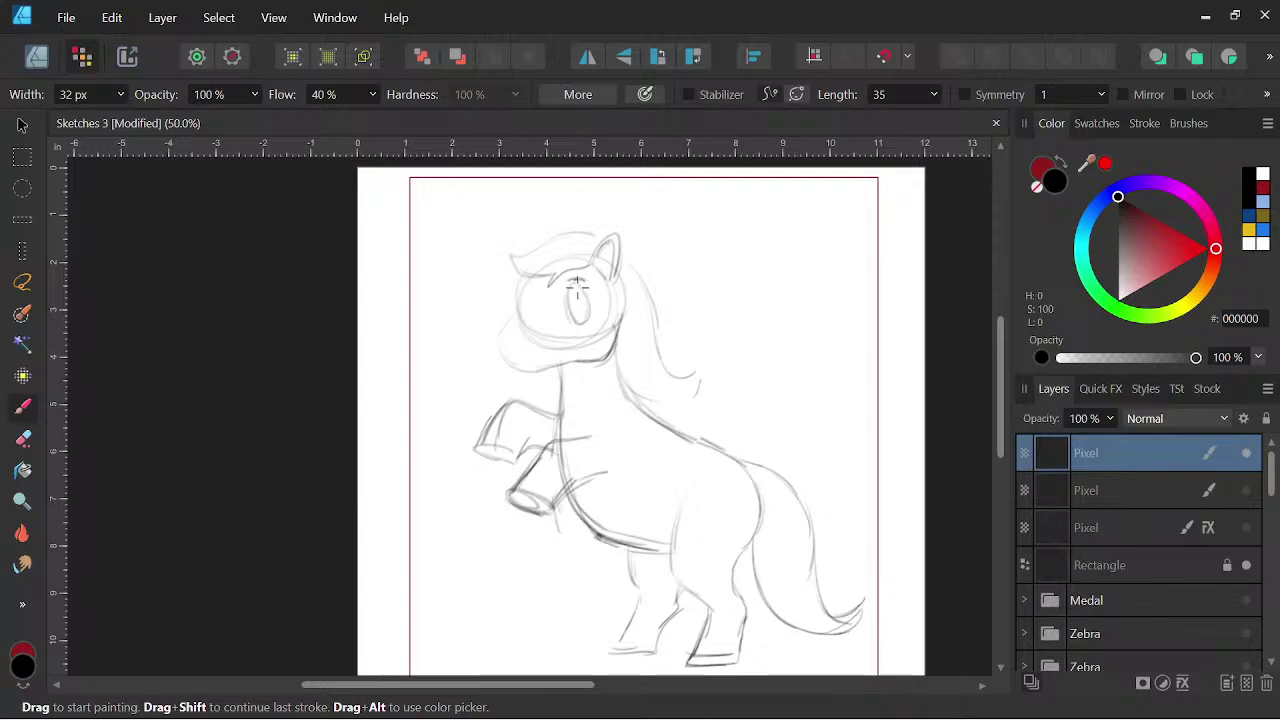
key(space)
drag(667, 375, 669, 387)
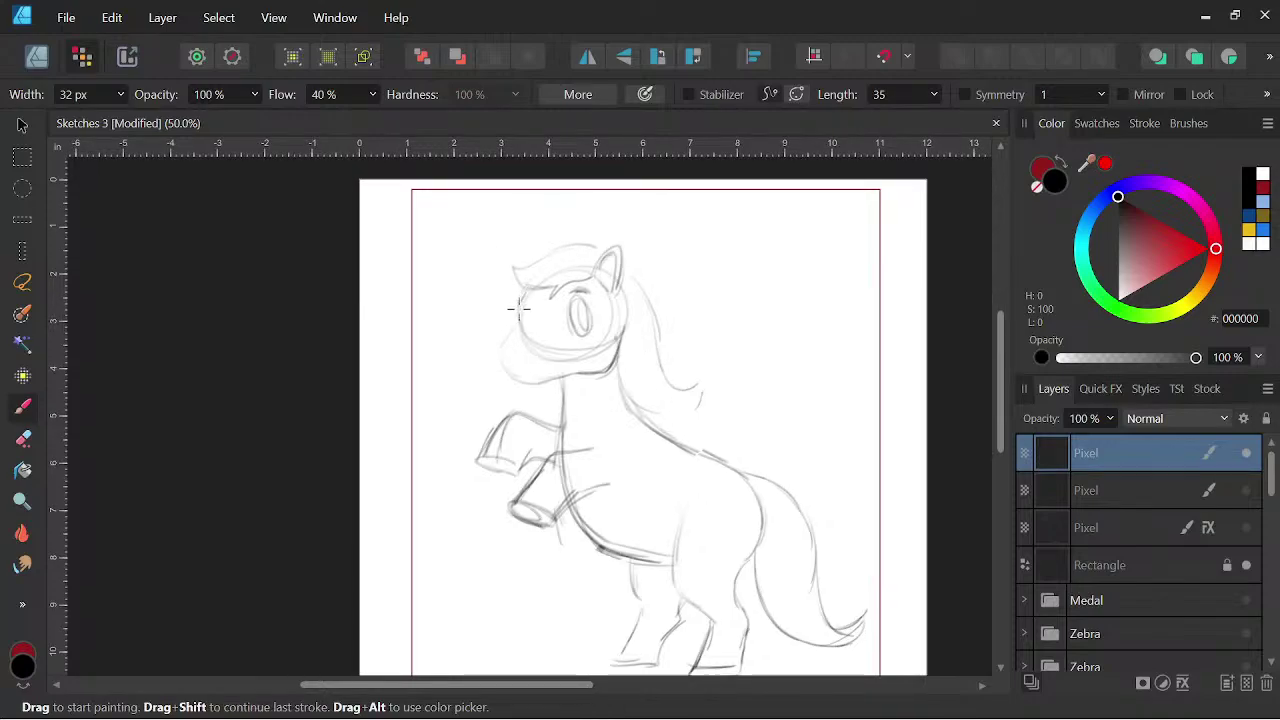
- Draw the bridge of the nose, rounded muzzle, nostril, mouth line and lower jaw
drag(517, 320, 502, 347)
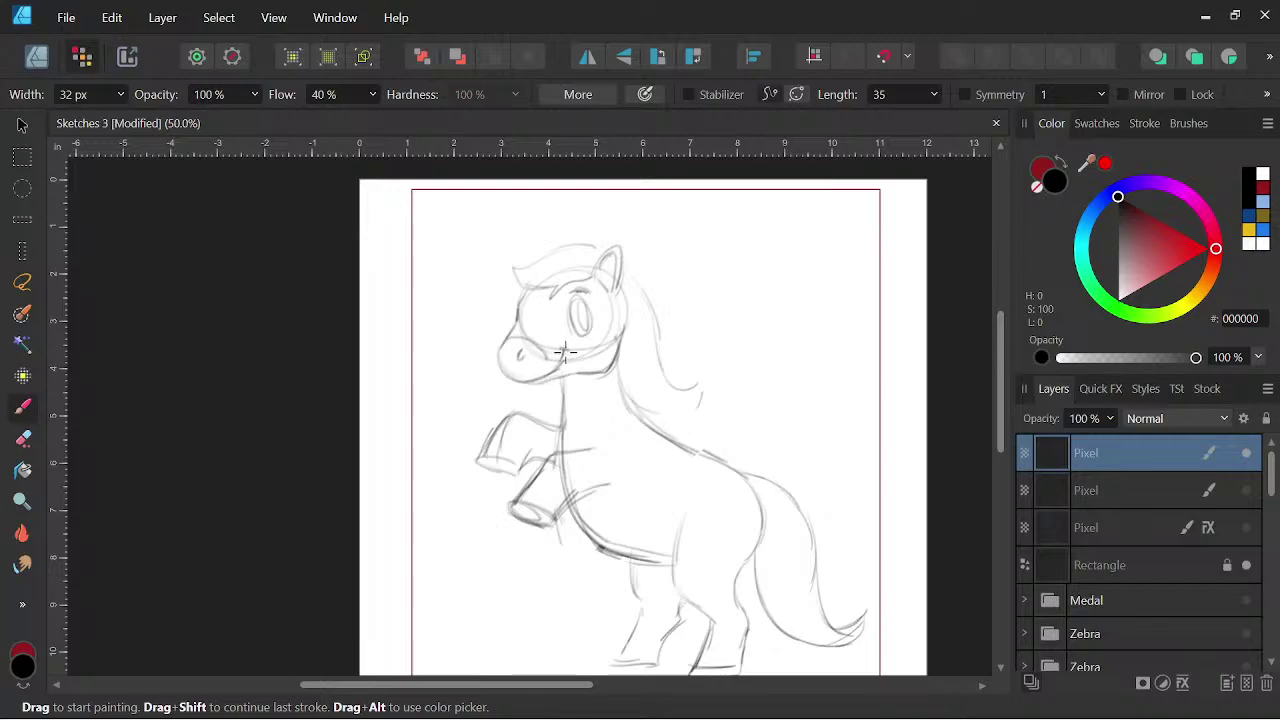
drag(534, 382, 602, 373)
key(space)
drag(666, 420, 655, 428)
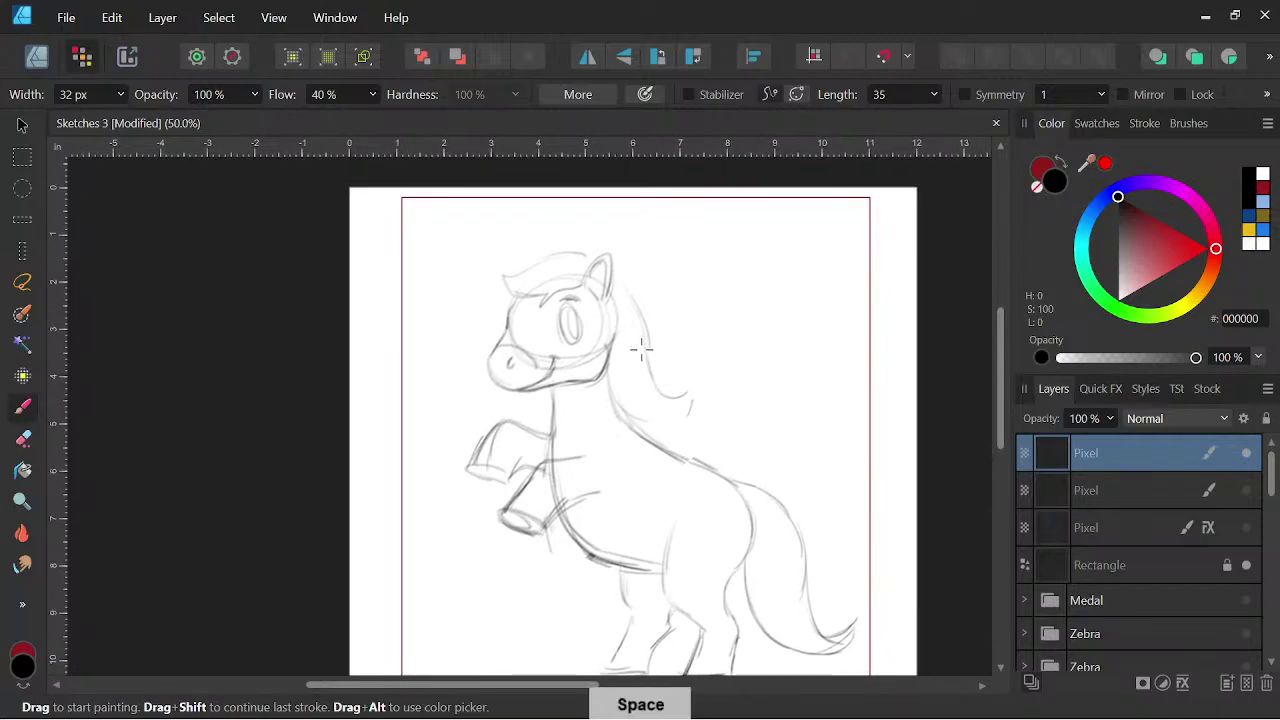
- Draw the mane down the back of the neck with jagged tufts, and add pointed strands to the forelock
key(ctrl+=)
key(space)
drag(668, 371, 647, 397)
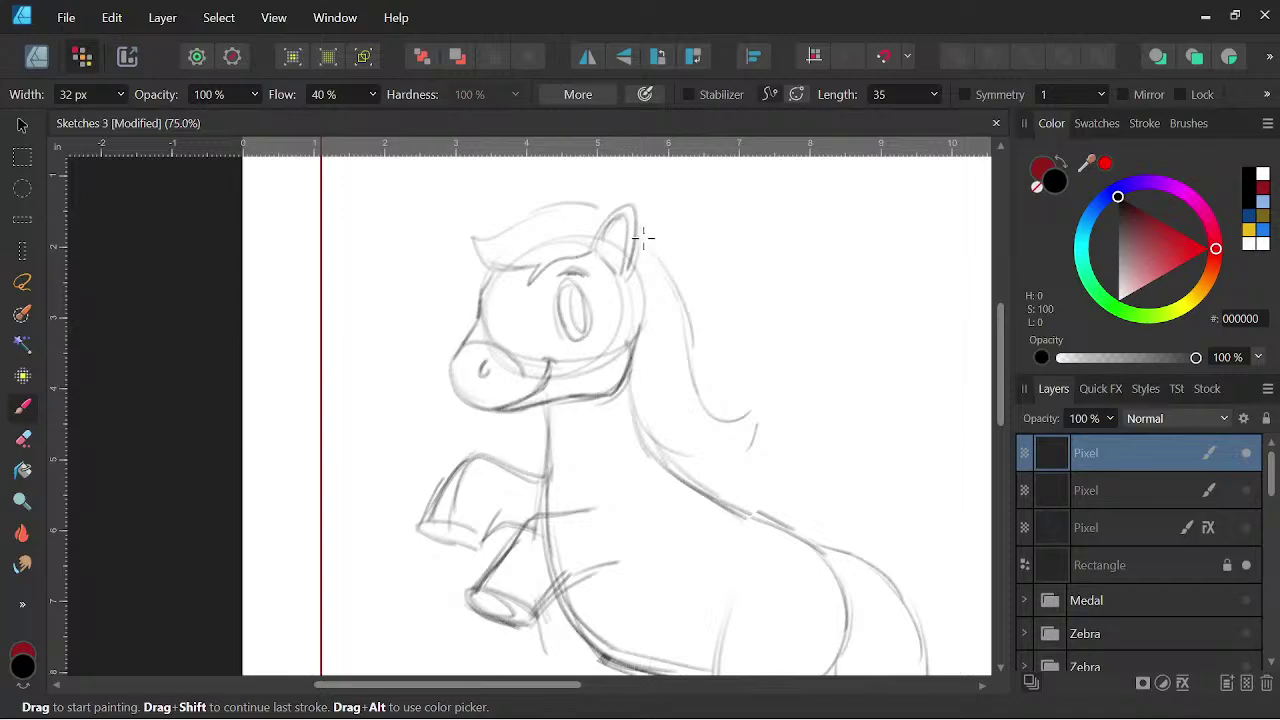
mouse_move(636, 228)
mouse_down()
mouse_move(716, 367)
mouse_move(690, 360)
mouse_move(715, 424)
mouse_move(696, 411)
mouse_move(721, 435)
mouse_move(708, 421)
mouse_move(715, 466)
mouse_move(750, 477)
mouse_move(760, 508)
mouse_up()
mouse_move(655, 206)
mouse_down()
mouse_move(663, 234)
mouse_move(520, 236)
mouse_move(537, 314)
mouse_up()
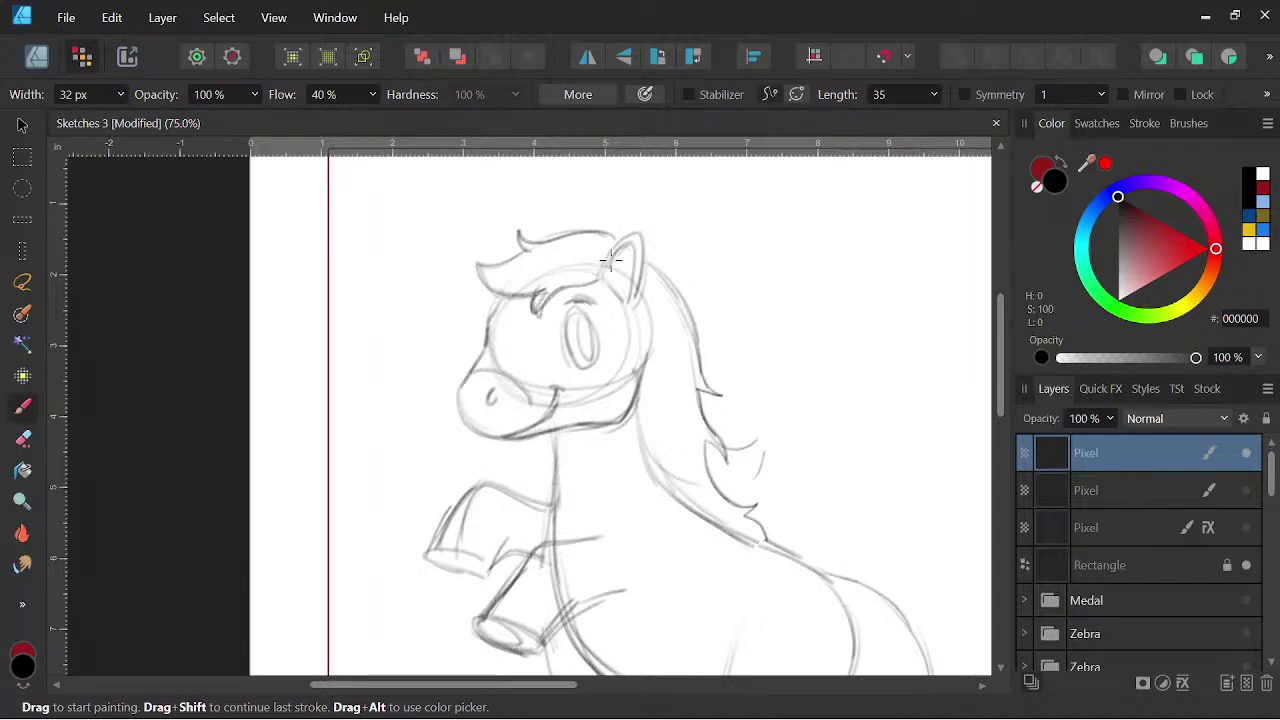
key(space)
drag(664, 332, 680, 334)
drag(745, 358, 776, 360)
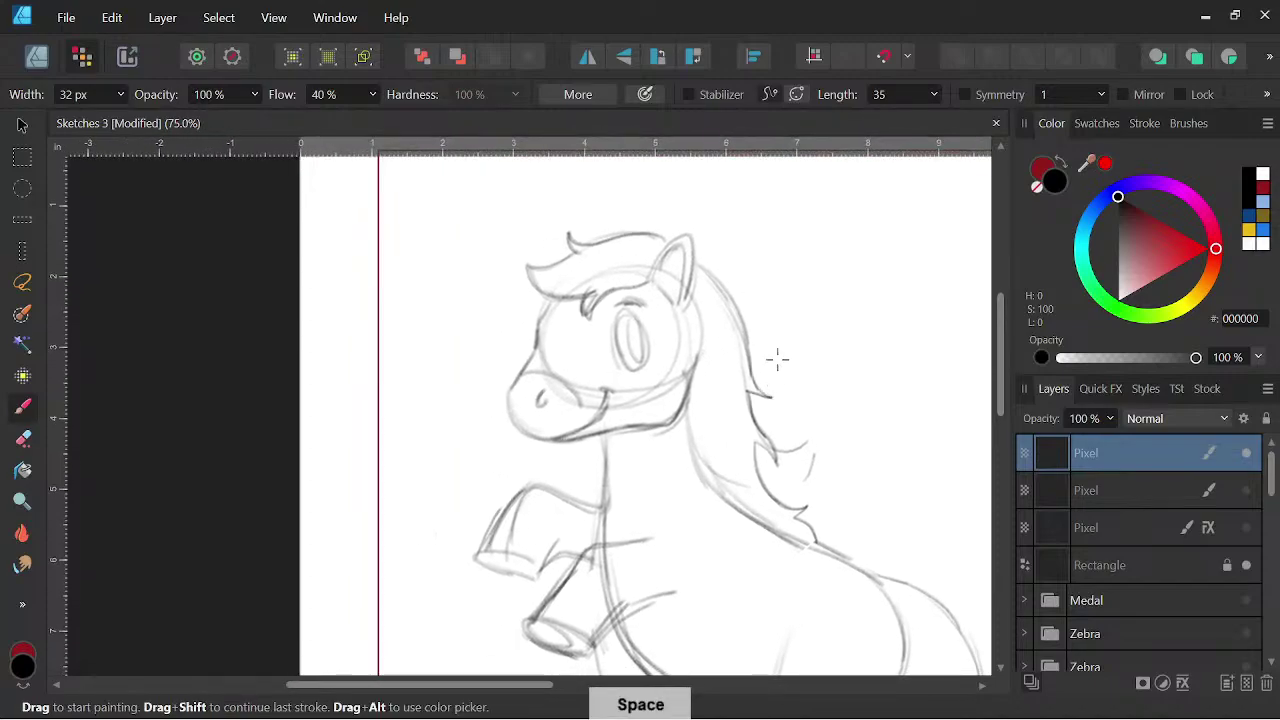
- Erase the stray lines at the forelock tip above the eye and return to the Paint Brush
key(e)
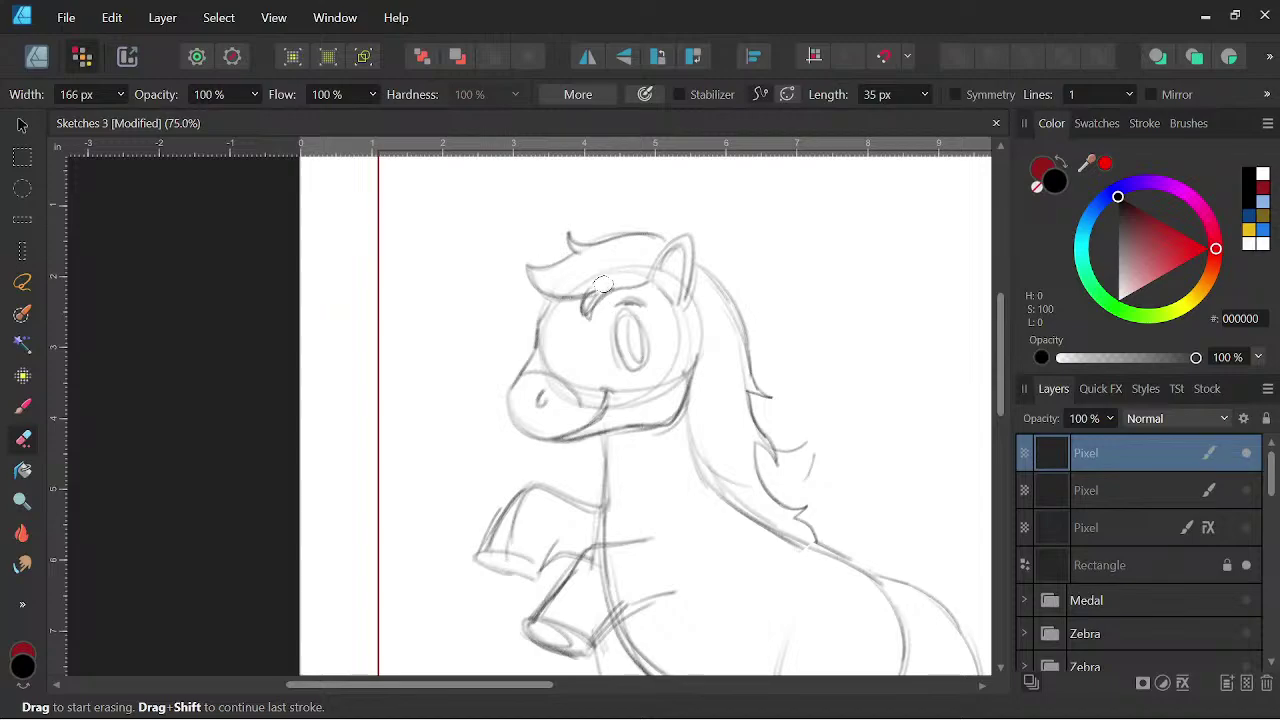
drag(594, 288, 590, 318)
key(b)
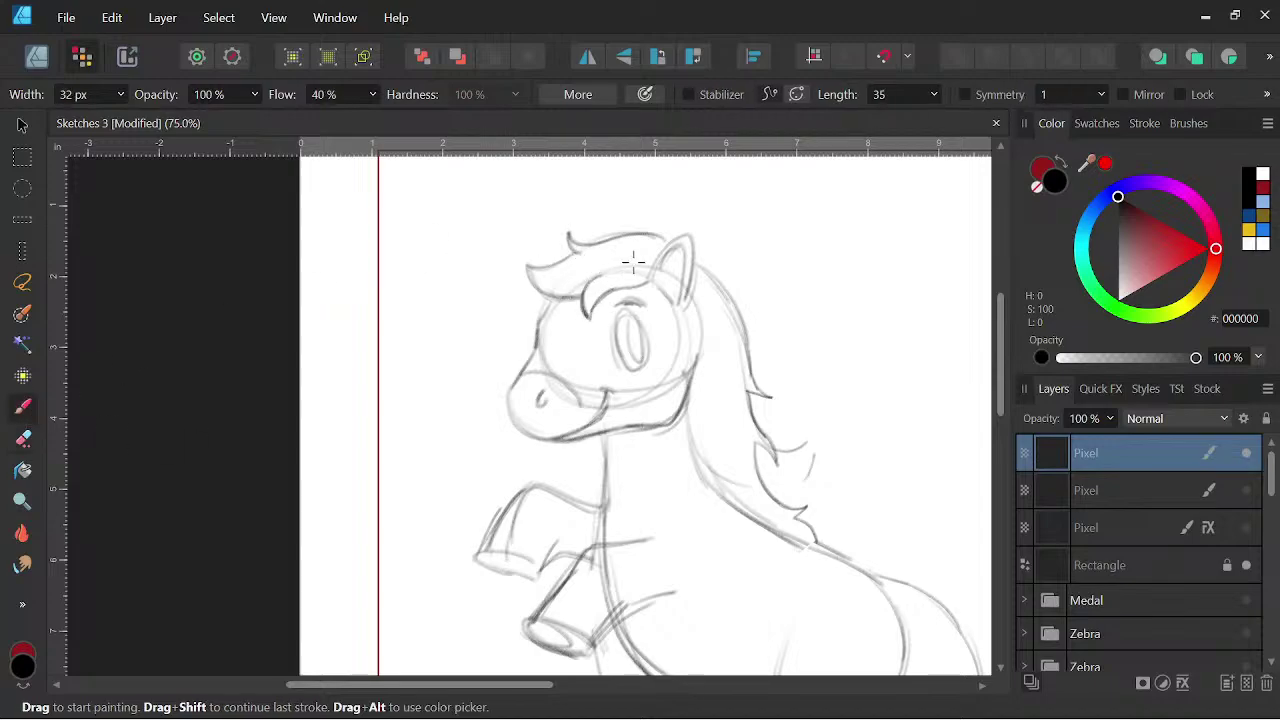
key(space)
drag(714, 417, 704, 409)
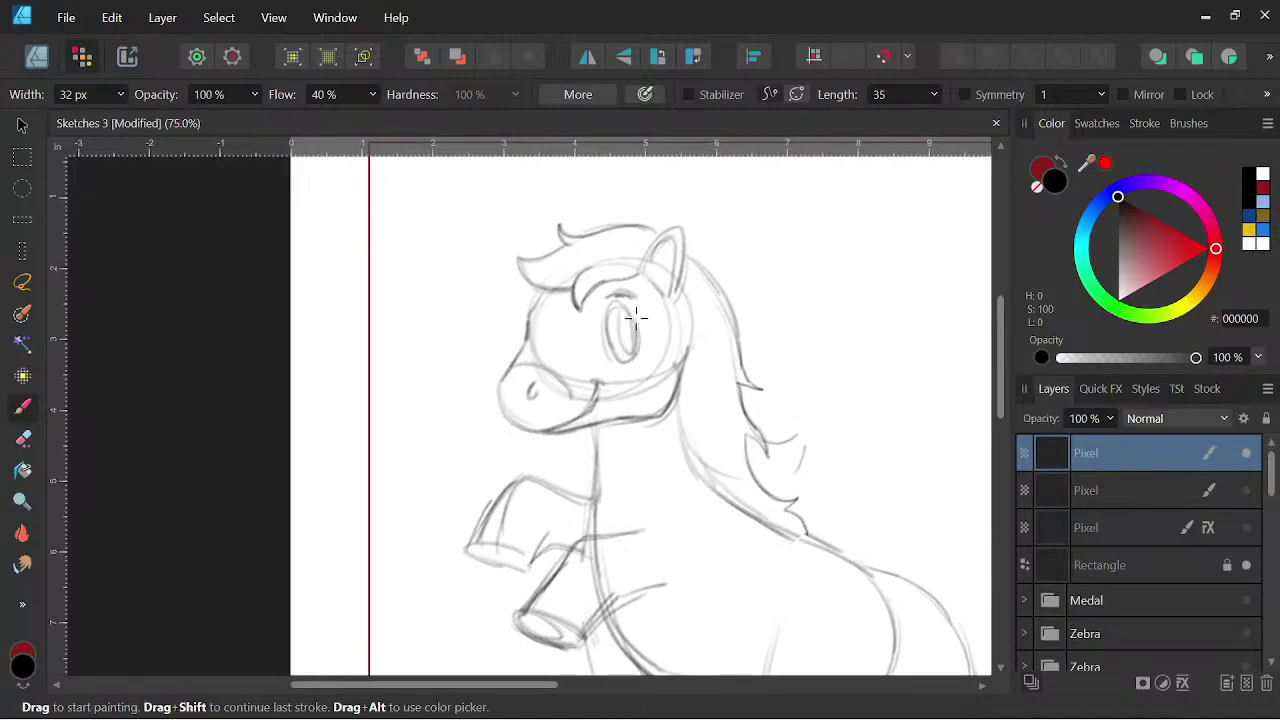
- Darken the oval outline and inner pupil of the horse's eye, redoing the last stroke
mouse_move(617, 302)
mouse_down()
mouse_move(625, 363)
mouse_move(641, 338)
mouse_move(629, 305)
mouse_move(616, 310)
mouse_move(619, 362)
mouse_move(633, 318)
mouse_move(620, 321)
mouse_move(630, 360)
mouse_move(627, 306)
mouse_up()
mouse_move(627, 306)
mouse_down()
mouse_move(627, 353)
mouse_move(617, 340)
mouse_up()
key(space)
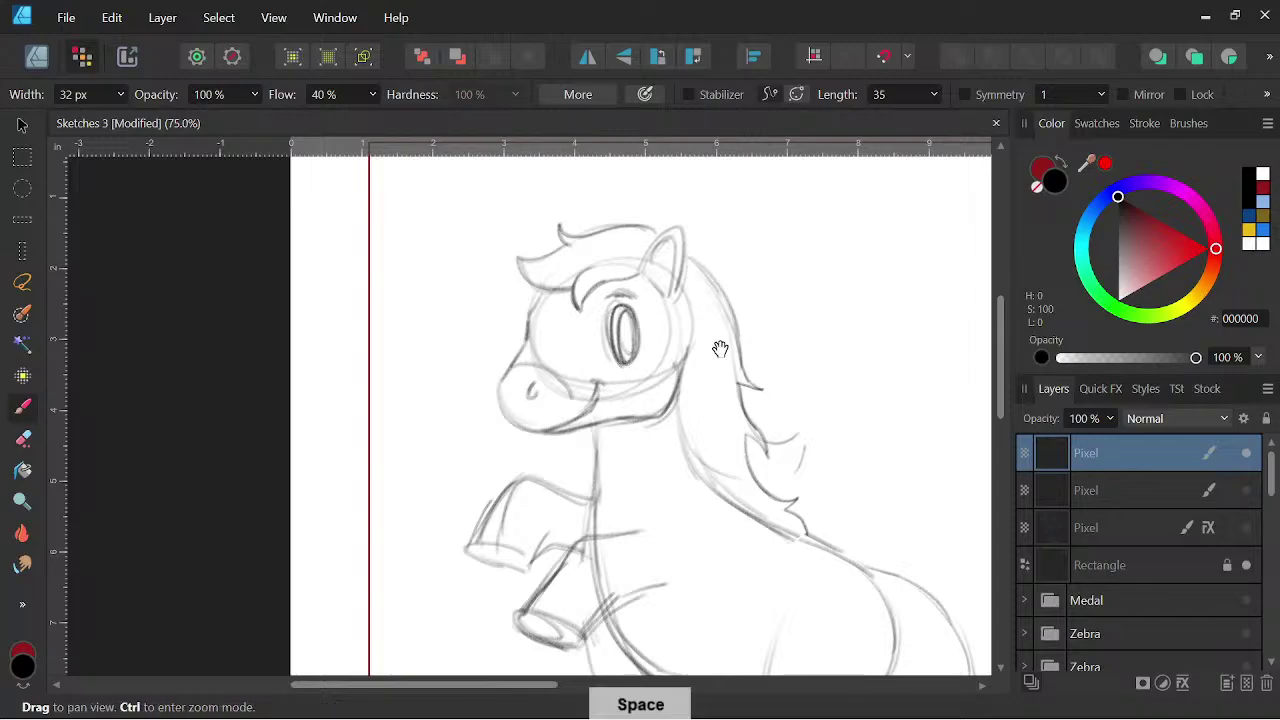
drag(764, 447, 771, 427)
key(ctrl+z)
drag(638, 290, 642, 325)
key(space)
drag(786, 371, 751, 326)
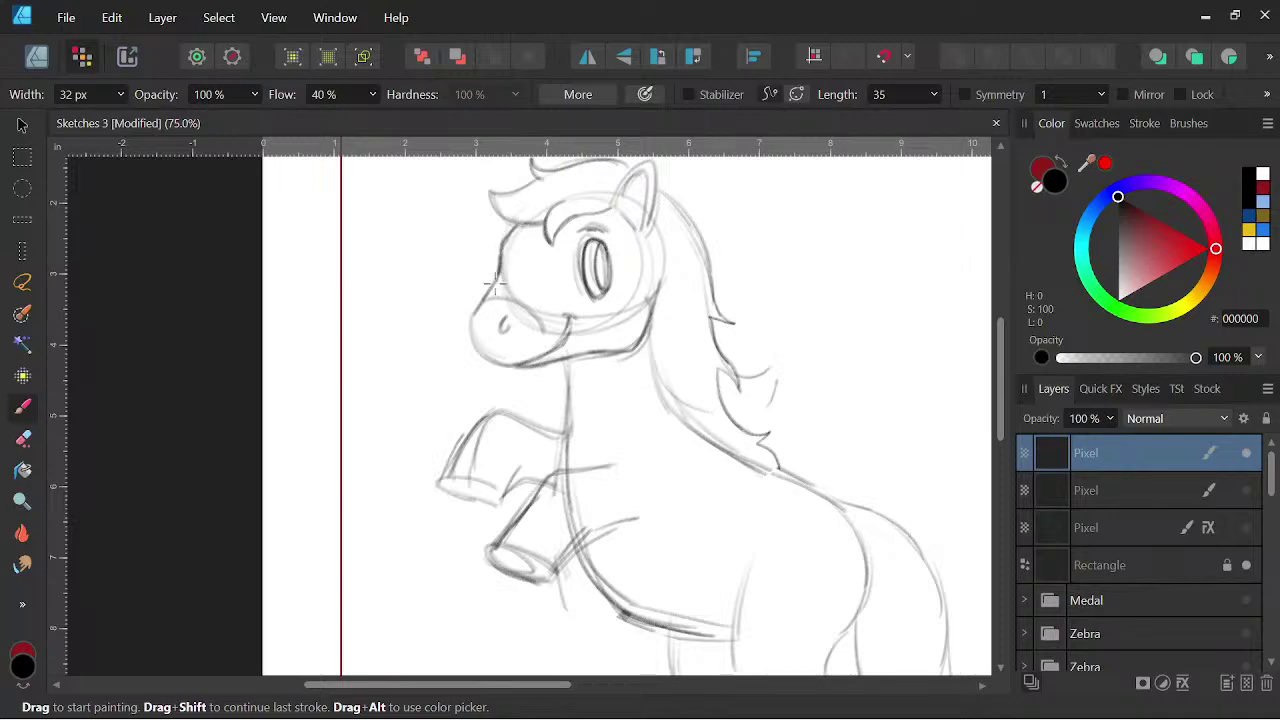
- Reinforce the outline of the forehead, snout and lower jaw
key(space)
drag(786, 507, 749, 529)
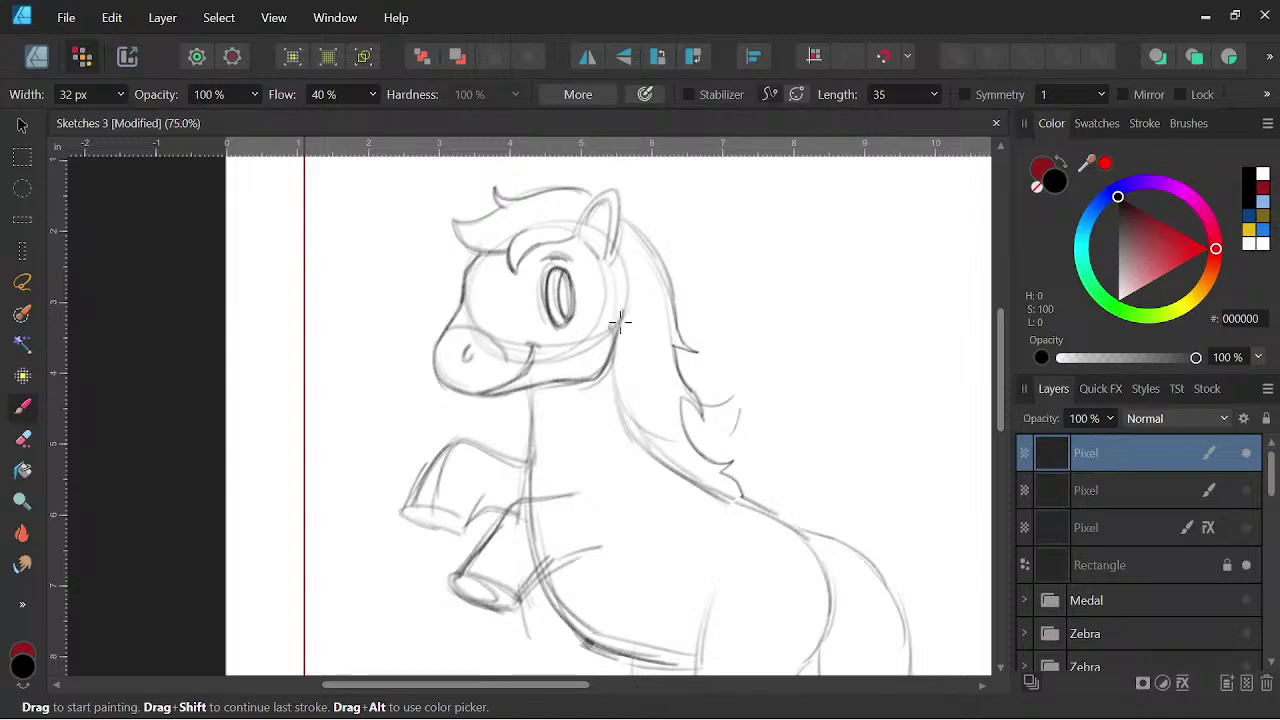
key(space)
drag(636, 409, 701, 402)
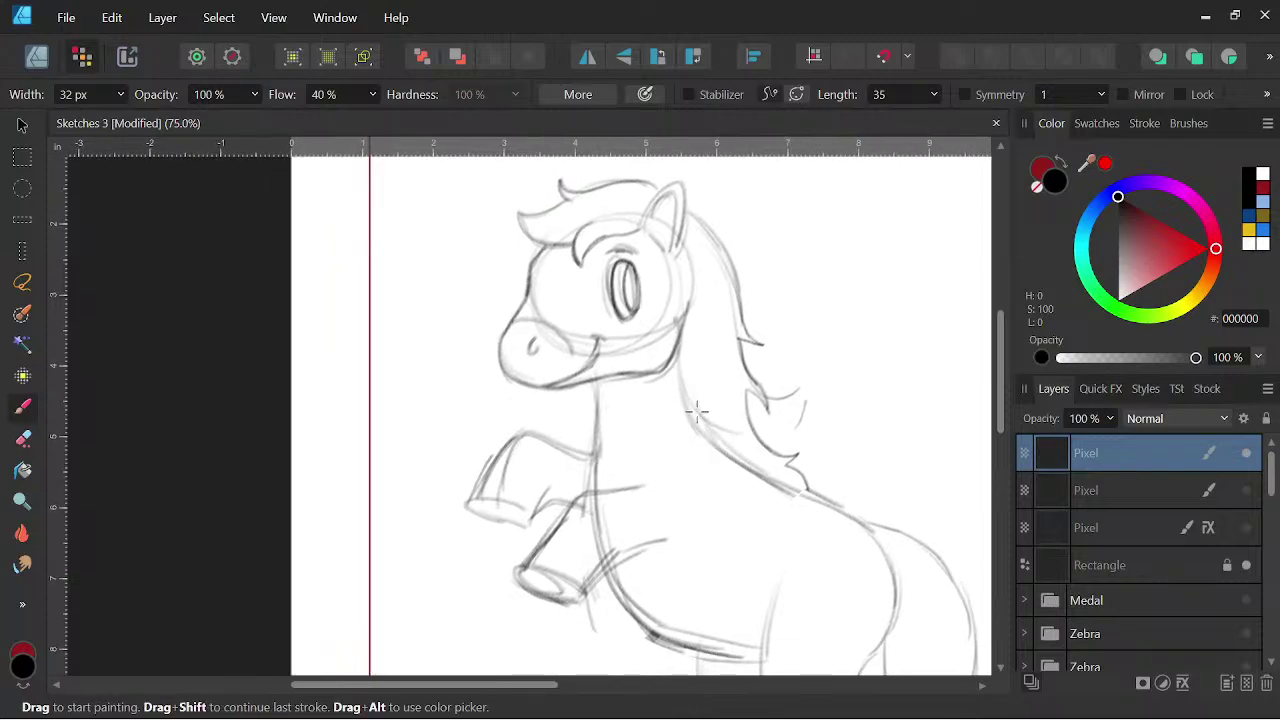
- Erase the rounded back corner of the jaw and redraw it sharper, with firmer lines for the throat and back of the neck
key(e)
mouse_move(692, 298)
mouse_down()
mouse_move(667, 371)
mouse_move(679, 354)
mouse_move(656, 375)
mouse_up()
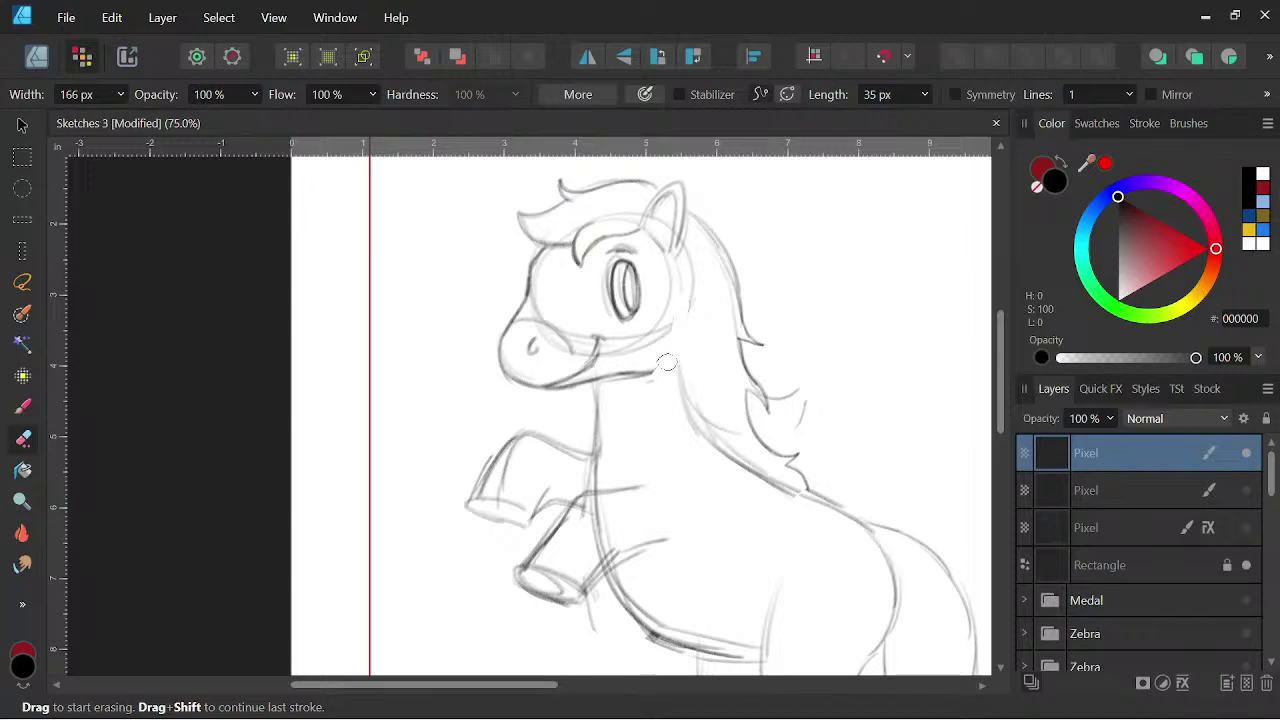
click(22, 405)
mouse_move(673, 328)
mouse_down()
mouse_move(653, 371)
mouse_move(670, 340)
mouse_up()
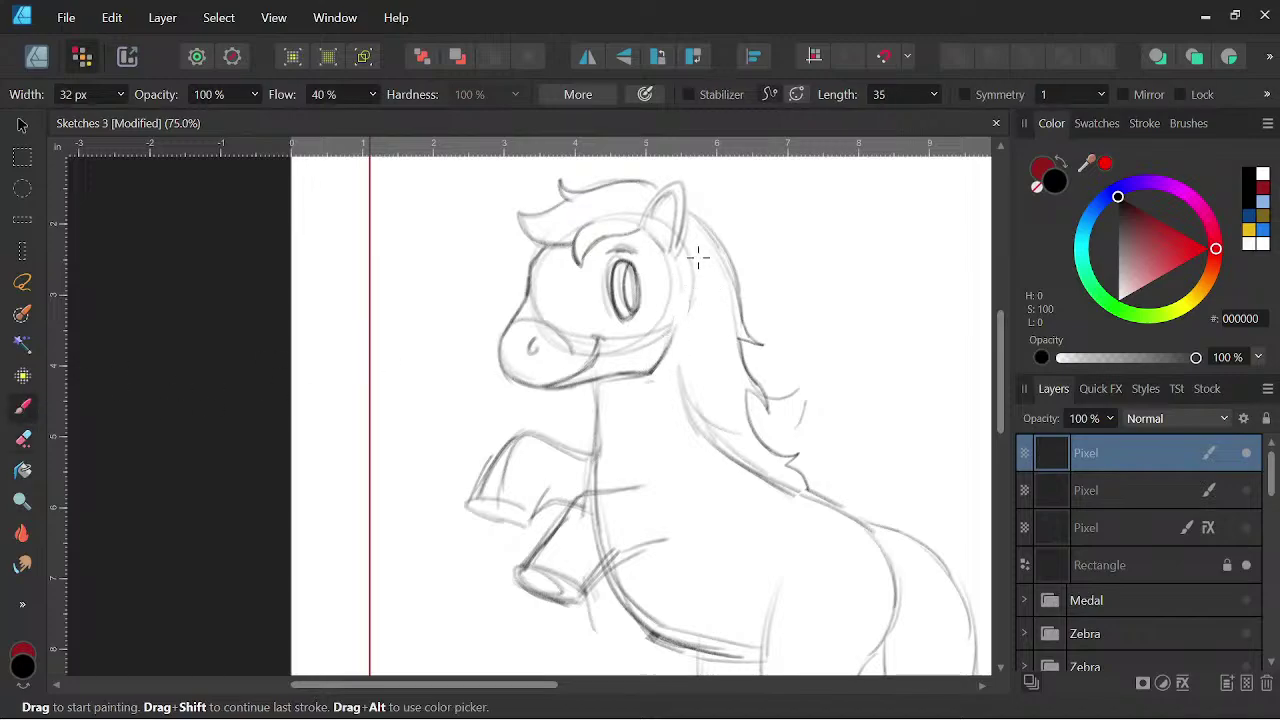
mouse_move(681, 252)
mouse_down()
mouse_move(686, 404)
mouse_move(706, 430)
mouse_up()
drag(596, 391, 598, 460)
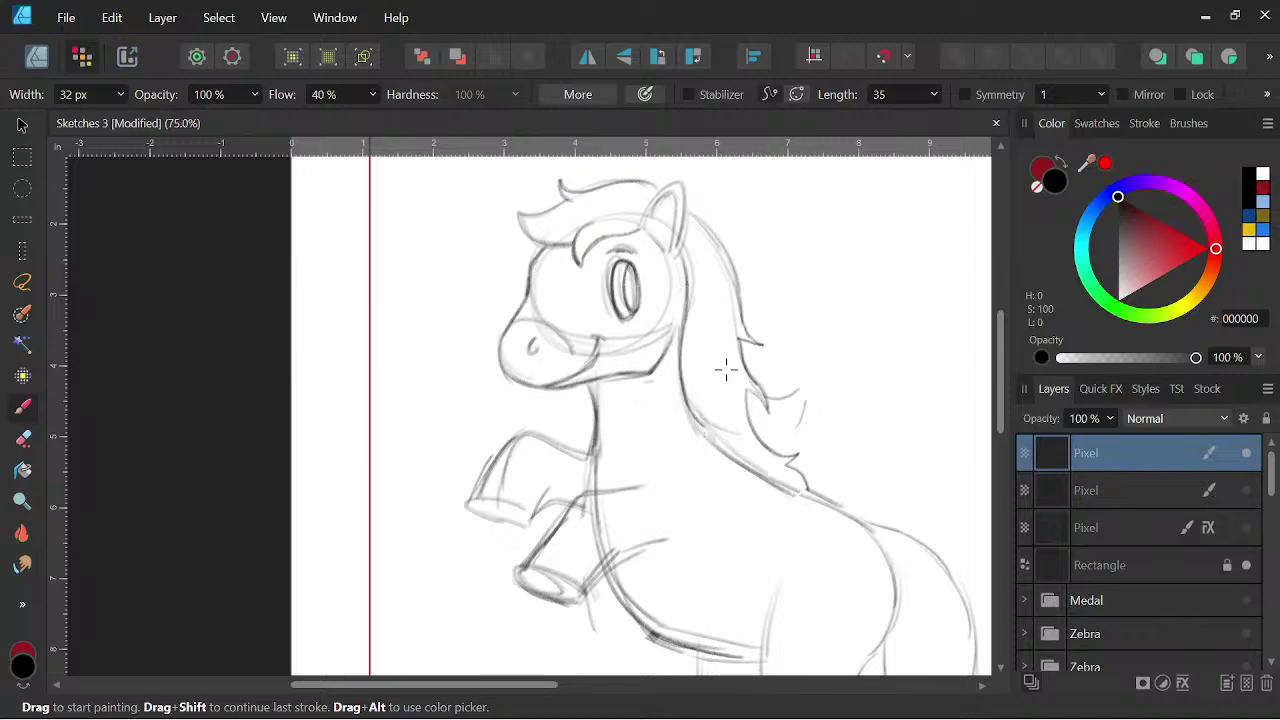
drag(691, 410, 729, 447)
key(space)
drag(845, 507, 851, 531)
drag(668, 379, 661, 392)
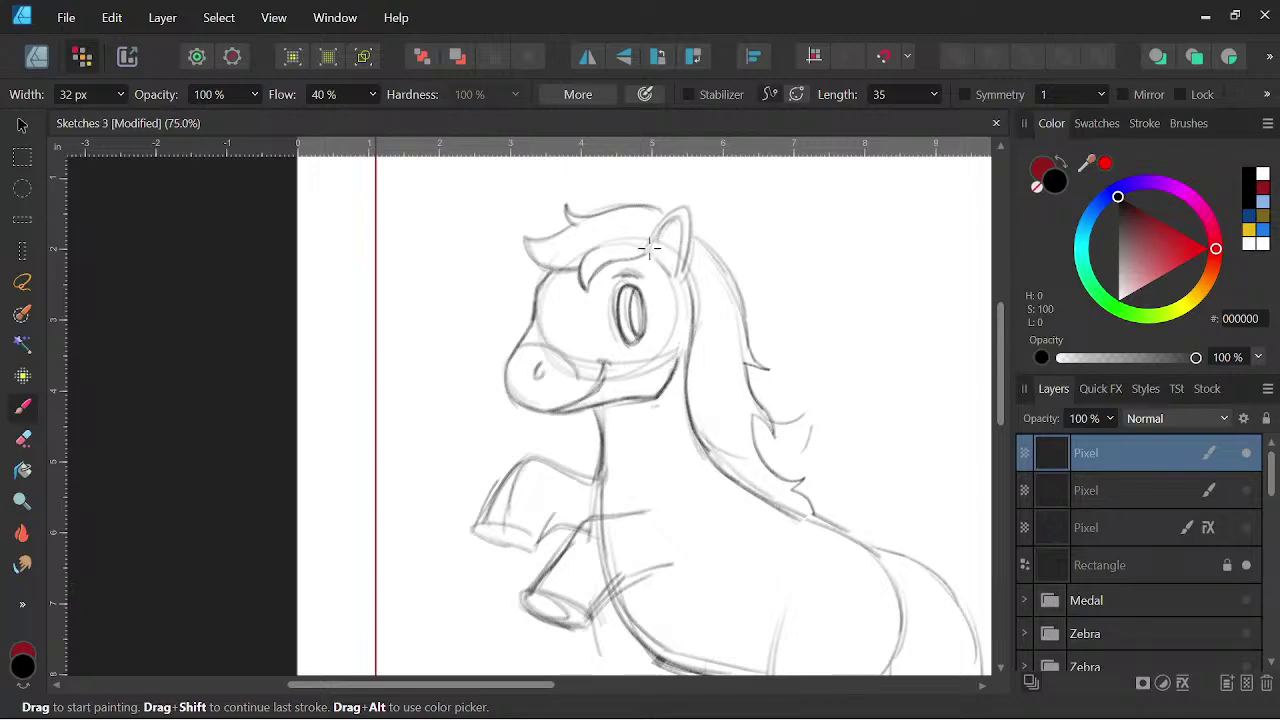
- Darken the outlines of the ear, the forelock and the upper mane behind the ear
mouse_move(659, 224)
mouse_down()
mouse_move(648, 244)
mouse_move(662, 214)
mouse_move(656, 232)
mouse_move(688, 248)
mouse_move(683, 279)
mouse_move(653, 248)
mouse_up()
key(space)
drag(822, 394, 781, 361)
key(space)
mouse_move(605, 190)
mouse_down()
mouse_move(608, 280)
mouse_move(684, 272)
mouse_move(714, 290)
mouse_move(752, 358)
mouse_up()
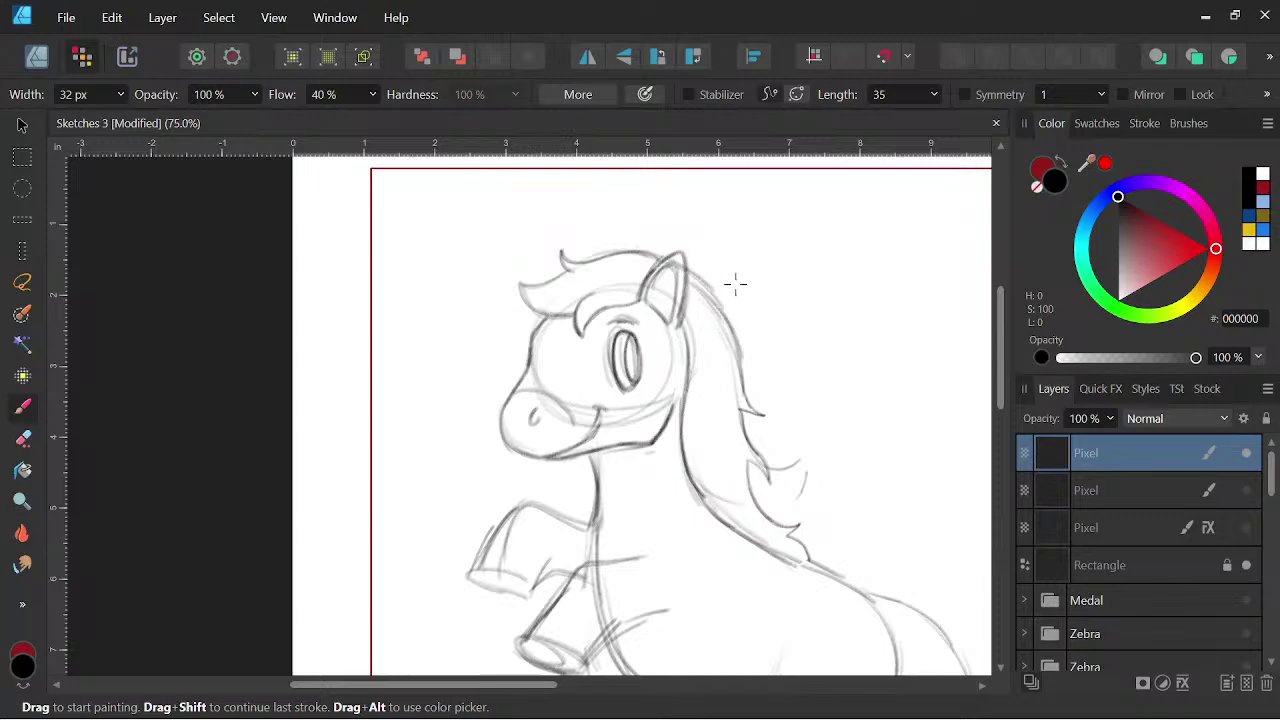
- Reinforce the outline of the horse's back and rump
key(space)
drag(849, 474, 811, 426)
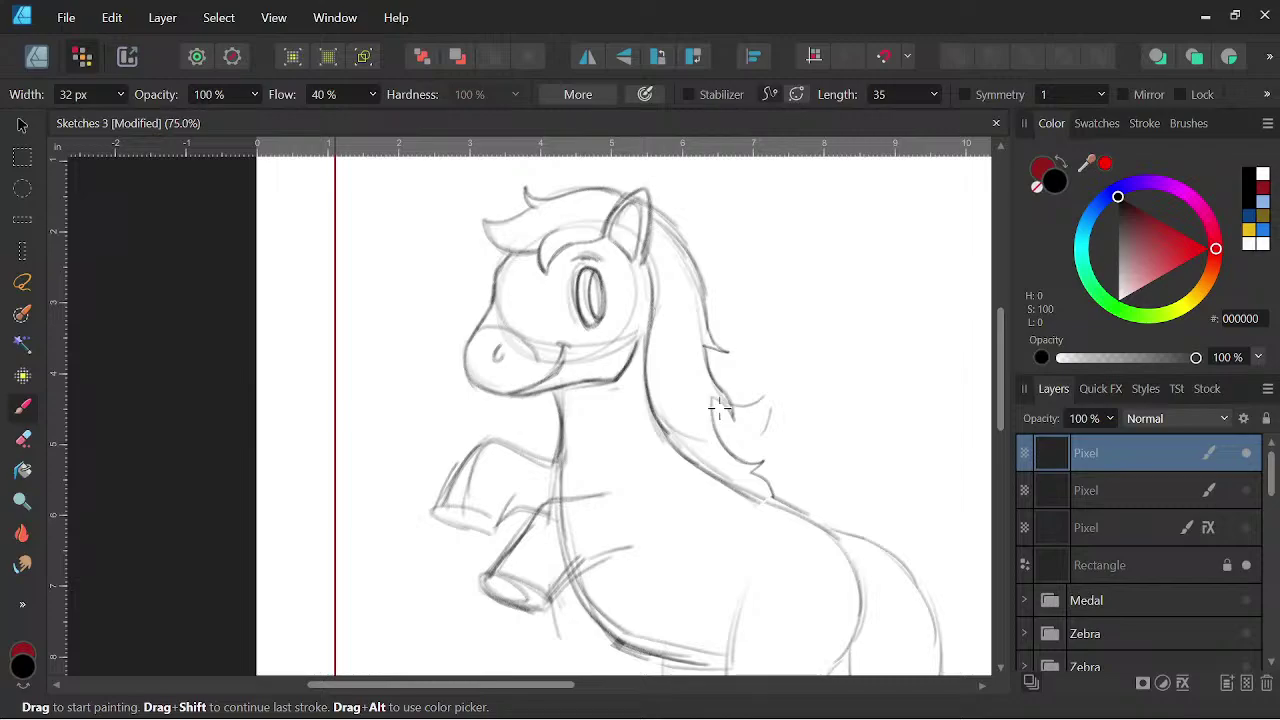
key(space)
drag(740, 393, 679, 312)
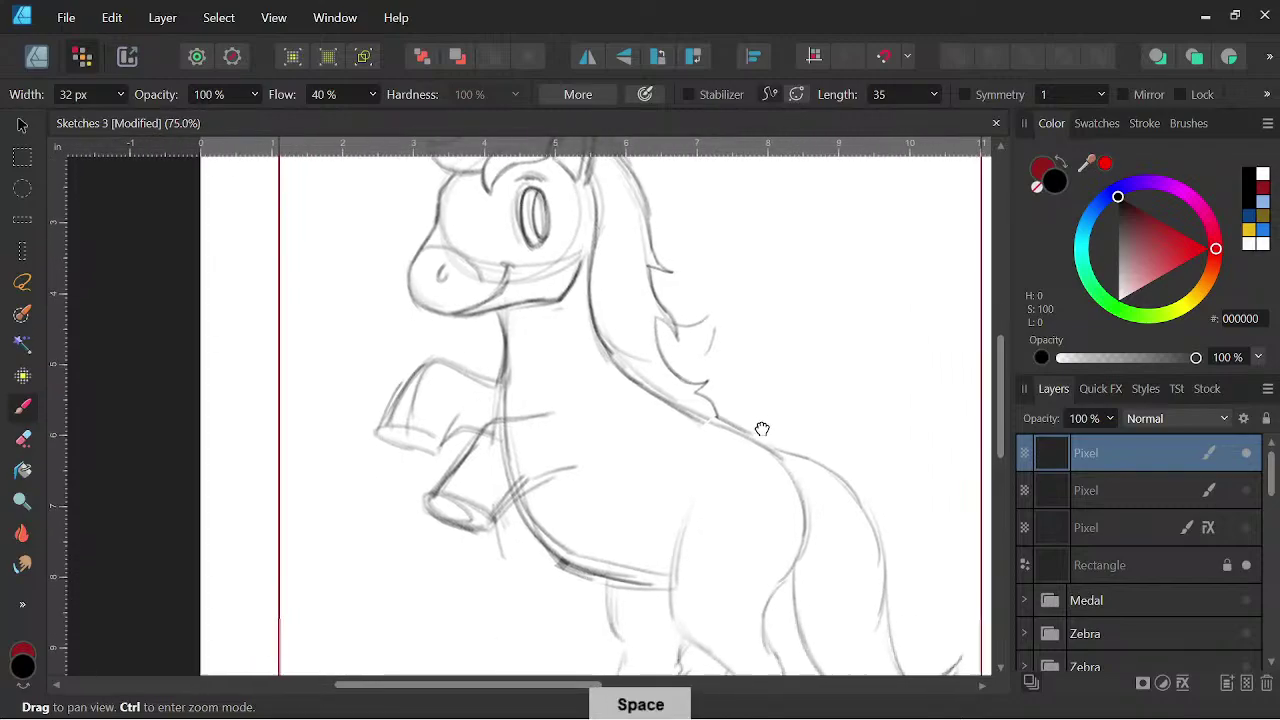
drag(843, 514, 819, 474)
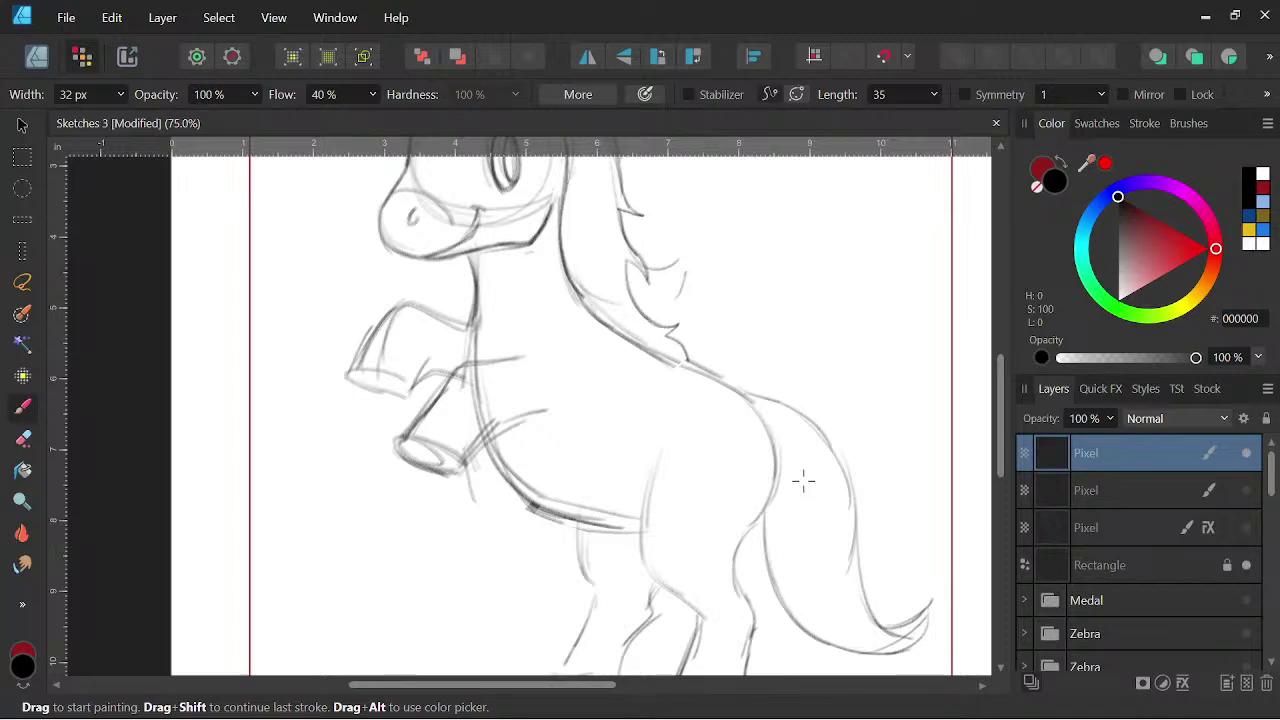
- Darken the front and back outlines of the rearing horse's far hind leg with the brush
drag(803, 481, 797, 354)
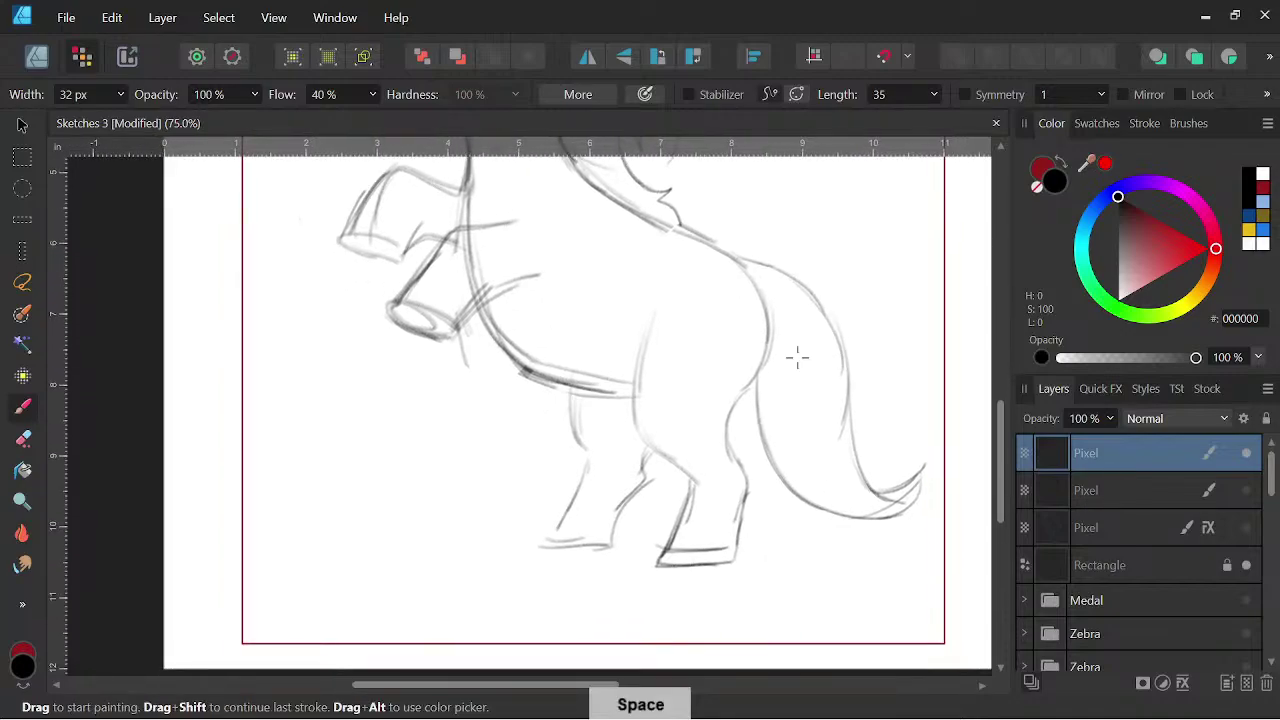
drag(571, 423, 587, 456)
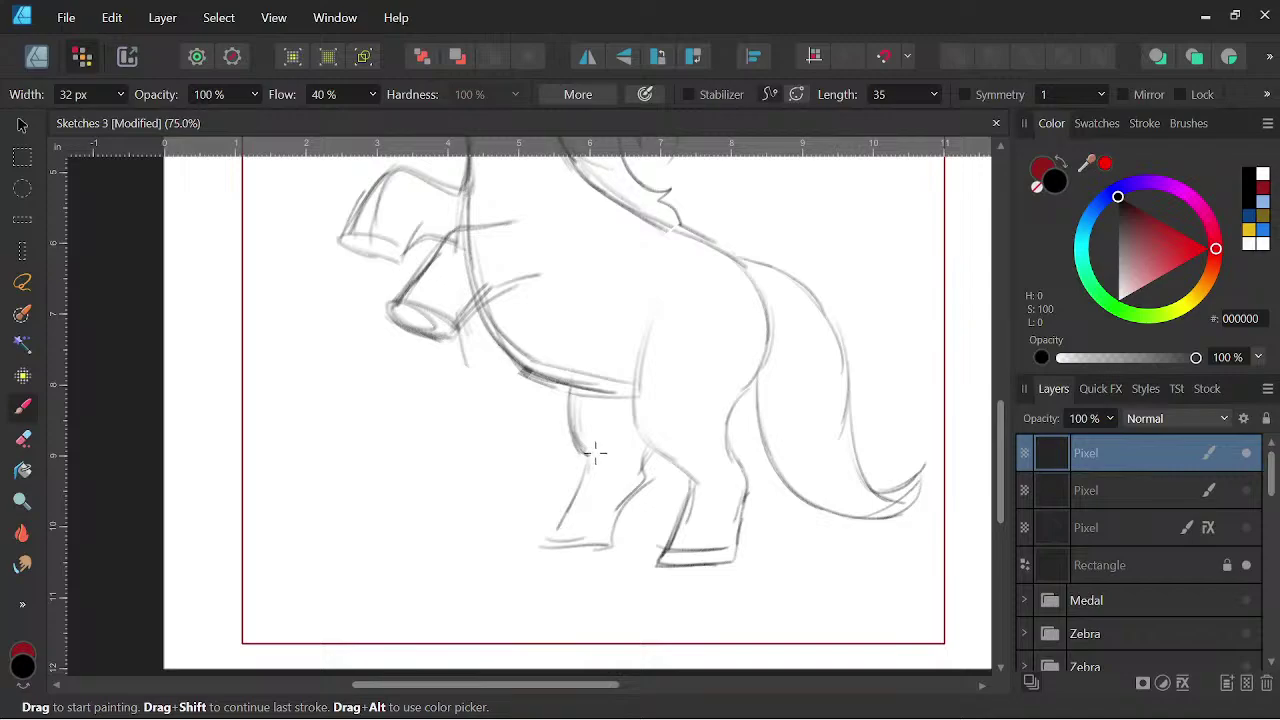
drag(783, 516, 798, 516)
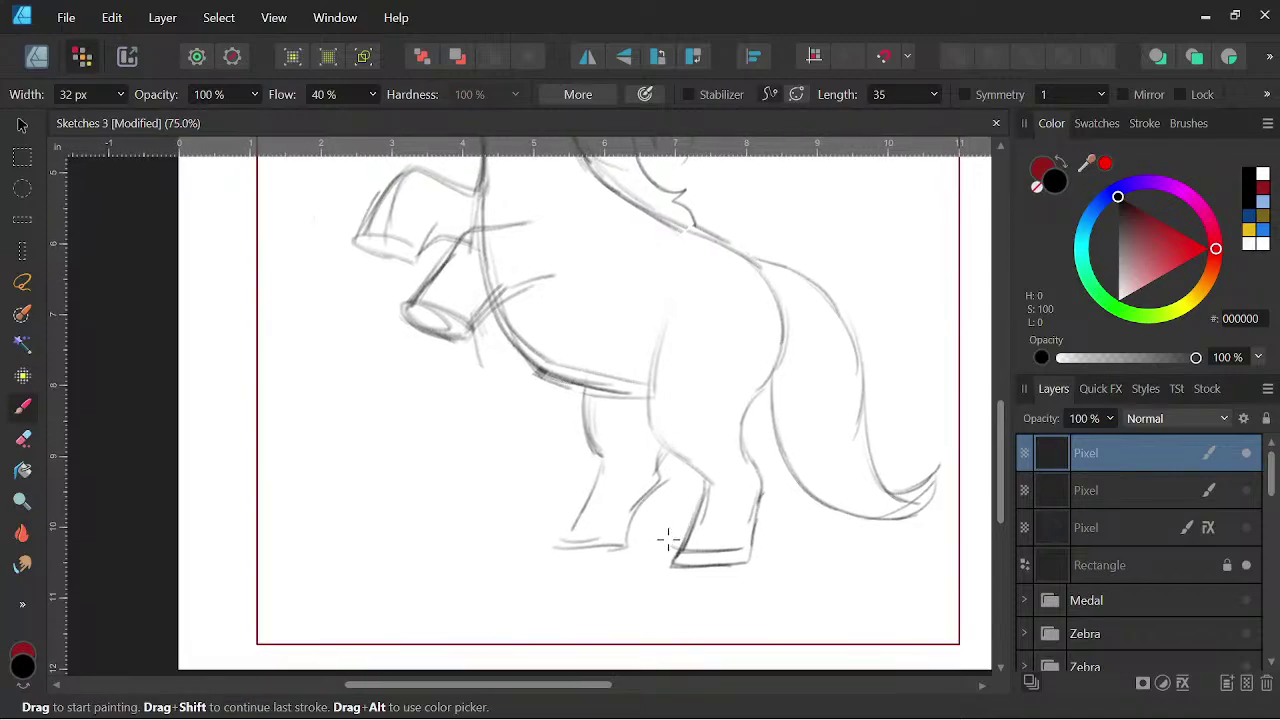
drag(326, 405, 376, 490)
key(ctrl+z)
key(space)
mouse_move(790, 492)
mouse_down()
mouse_move(823, 517)
mouse_move(789, 557)
mouse_move(757, 463)
mouse_up()
drag(647, 458, 612, 538)
- Firm up the near hind leg's outline from the thigh and rump down to the hoof
mouse_move(650, 320)
mouse_down()
mouse_move(632, 383)
mouse_move(637, 449)
mouse_move(630, 403)
mouse_move(647, 335)
mouse_move(632, 439)
mouse_move(690, 484)
mouse_up()
mouse_move(636, 440)
mouse_down()
mouse_move(690, 494)
mouse_move(686, 506)
mouse_up()
mouse_move(728, 464)
mouse_down()
mouse_move(732, 420)
mouse_move(766, 356)
mouse_move(760, 292)
mouse_up()
mouse_move(727, 446)
mouse_down()
mouse_move(743, 480)
mouse_move(735, 566)
mouse_up()
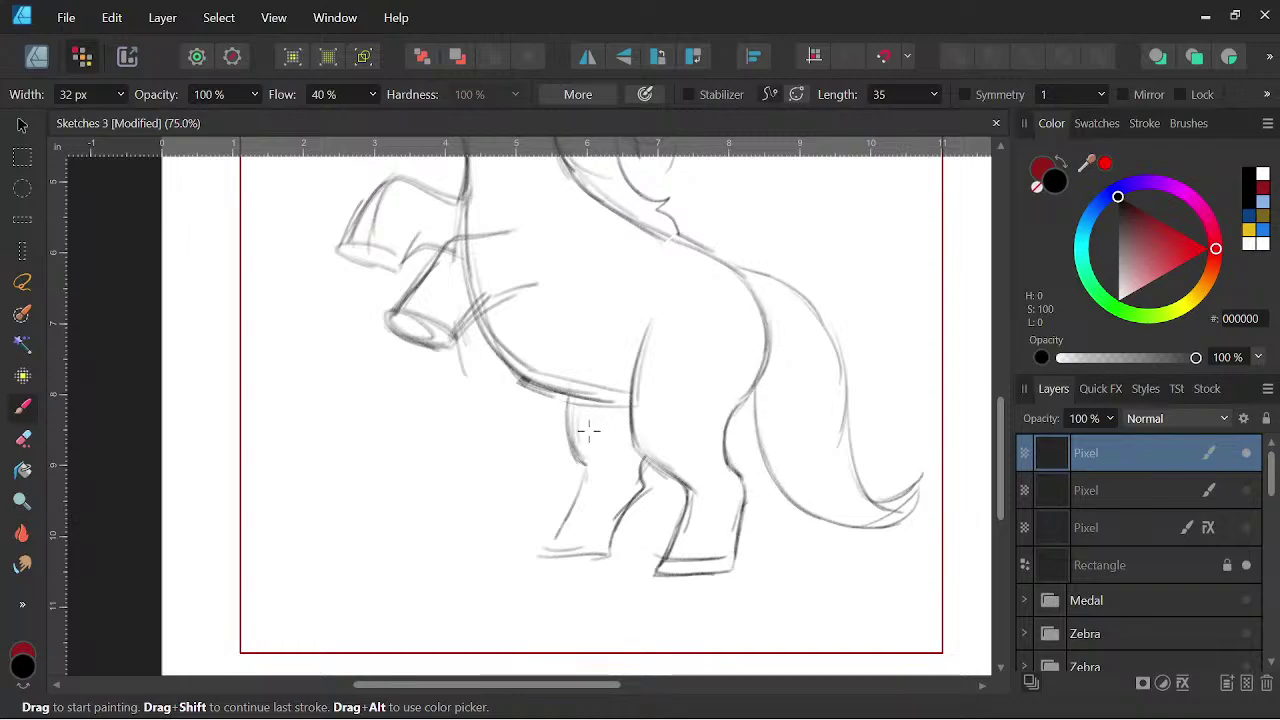
- Outline both hind hooves, adding a curved line to separate each hoof from the leg
mouse_move(576, 491)
mouse_down()
mouse_move(550, 546)
mouse_move(575, 520)
mouse_move(663, 519)
mouse_move(573, 552)
mouse_move(640, 556)
mouse_up()
key(space)
mouse_move(712, 517)
mouse_down()
mouse_move(686, 577)
mouse_move(758, 578)
mouse_up()
mouse_move(690, 550)
mouse_down()
mouse_move(737, 540)
mouse_move(726, 572)
mouse_up()
key(space)
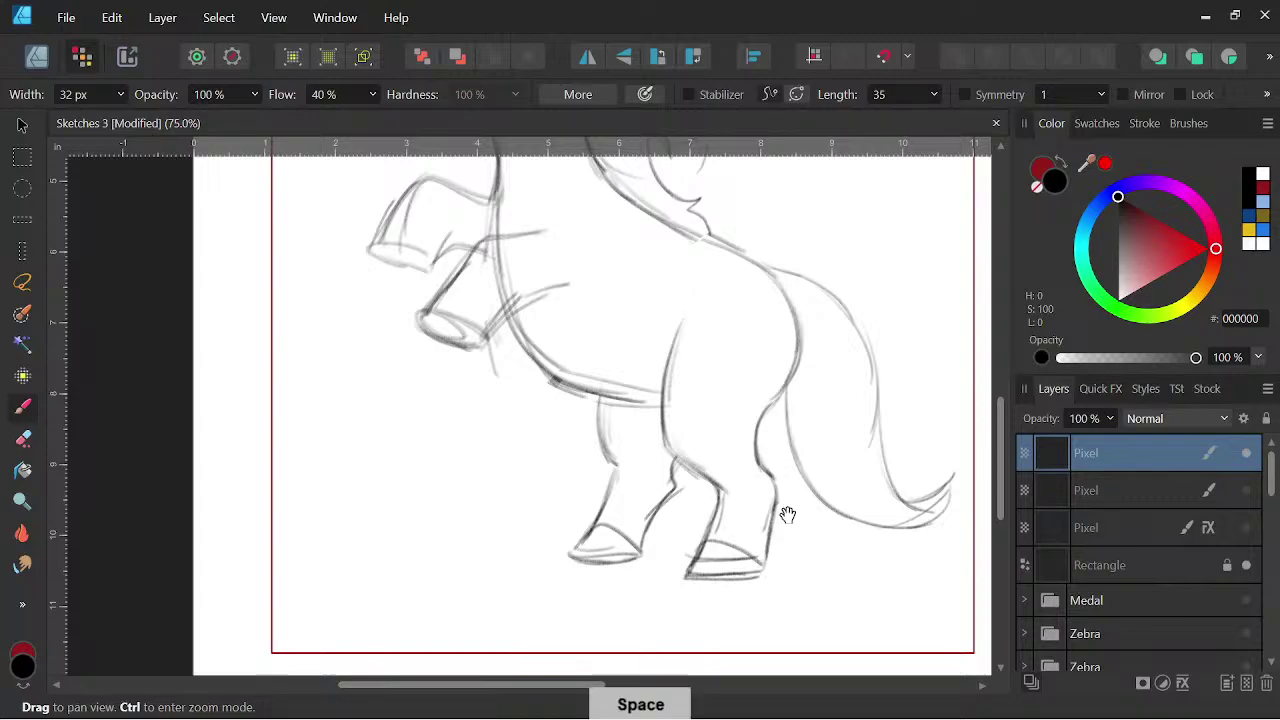
- Darken the upper front outline of the nearer raised foreleg
drag(788, 514, 830, 594)
mouse_move(519, 325)
mouse_down()
mouse_move(486, 366)
mouse_move(517, 326)
mouse_up()
key(space)
drag(577, 286, 592, 301)
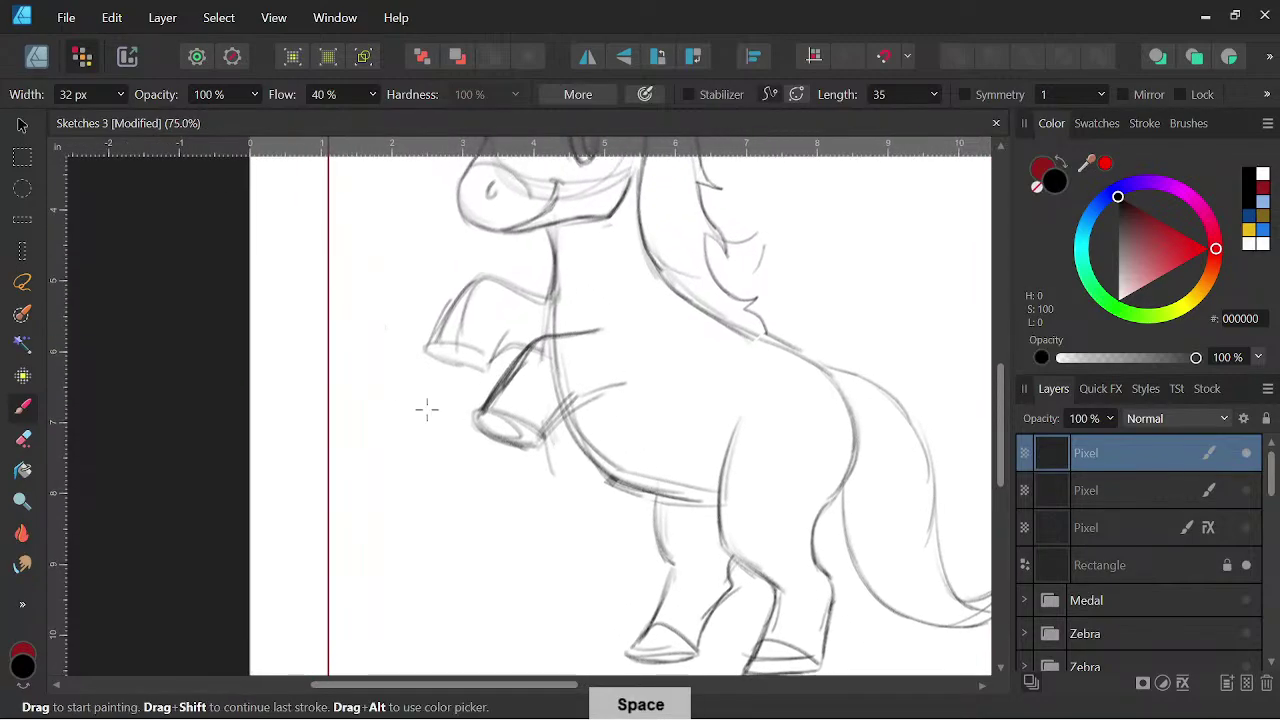
- Lightly erase the overlapping lines where the raised forelegs meet the chest
click(22, 439)
mouse_move(515, 385)
mouse_down()
mouse_move(537, 349)
mouse_move(497, 397)
mouse_move(504, 388)
mouse_up()
key(space)
key(space)
drag(568, 332, 574, 367)
drag(573, 426, 562, 444)
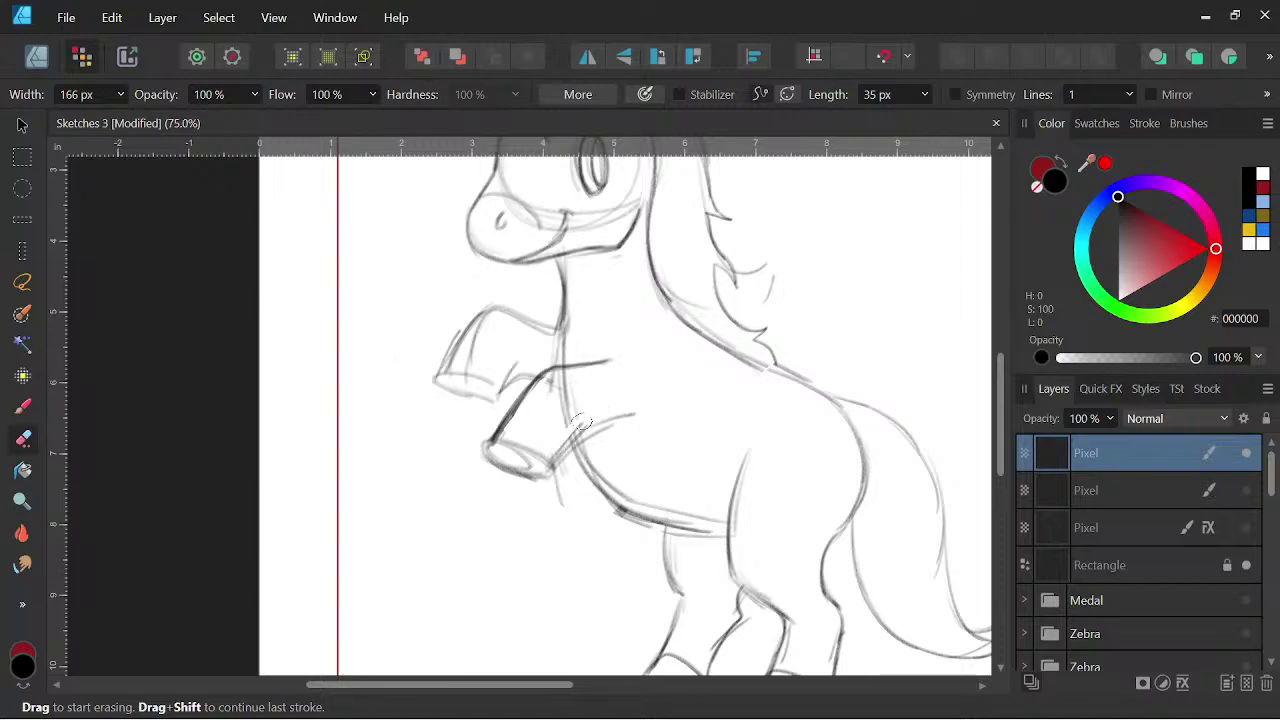
key(space)
drag(728, 401, 702, 422)
- Draw the nearer foreleg's hoof and lower edge with the brush, and firm up the chest line
click(23, 405)
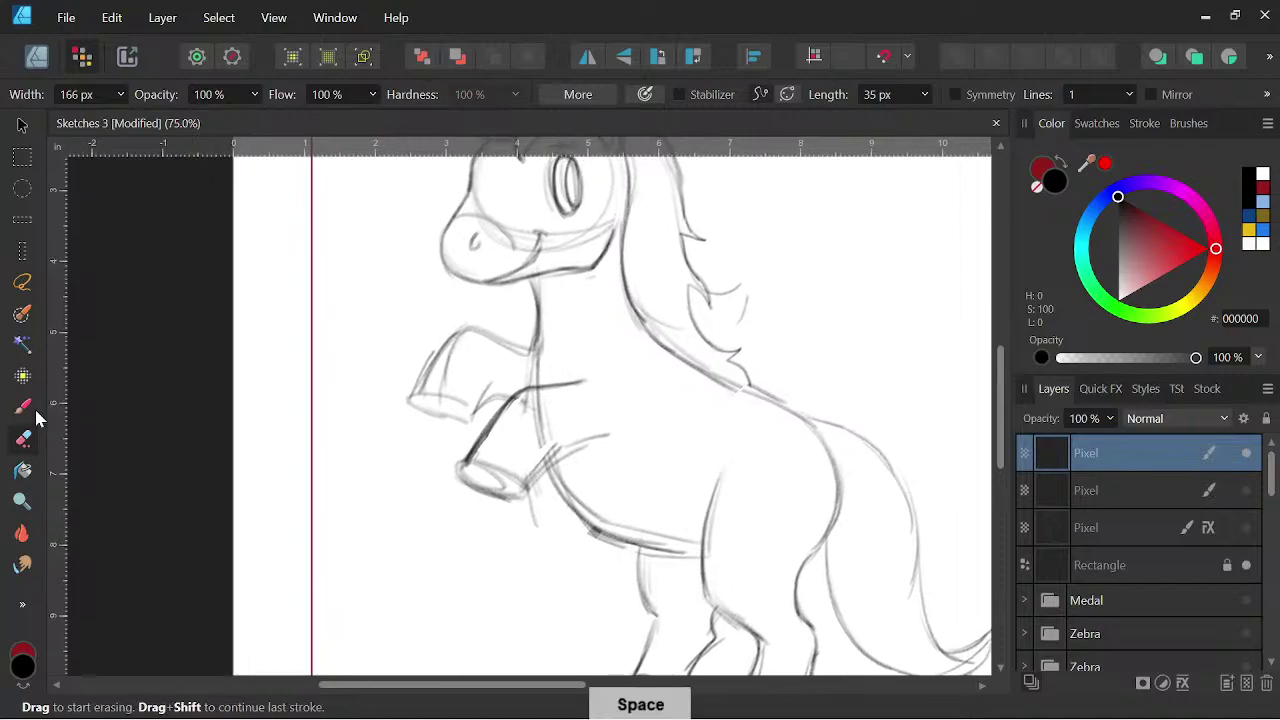
mouse_move(477, 447)
mouse_down()
mouse_move(464, 466)
mouse_move(488, 486)
mouse_move(532, 488)
mouse_up()
mouse_move(487, 437)
mouse_down()
mouse_move(527, 487)
mouse_move(551, 459)
mouse_move(600, 442)
mouse_up()
key(space)
mouse_move(730, 560)
mouse_down()
mouse_move(694, 549)
mouse_move(766, 592)
mouse_up()
mouse_move(570, 350)
mouse_down()
mouse_move(565, 418)
mouse_move(564, 304)
mouse_up()
- Darken the outline of the farther raised foreleg and draw its hoof
key(space)
mouse_move(737, 508)
mouse_down()
mouse_move(768, 530)
mouse_move(816, 525)
mouse_up()
mouse_move(601, 381)
mouse_down()
mouse_move(528, 423)
mouse_move(545, 385)
mouse_move(521, 437)
mouse_move(586, 468)
mouse_move(625, 432)
mouse_move(565, 440)
mouse_move(596, 450)
mouse_up()
key(space)
mouse_move(767, 579)
mouse_down()
mouse_move(731, 529)
mouse_move(662, 525)
mouse_up()
key(space)
drag(758, 489, 758, 519)
drag(681, 453, 700, 553)
drag(737, 484, 701, 461)
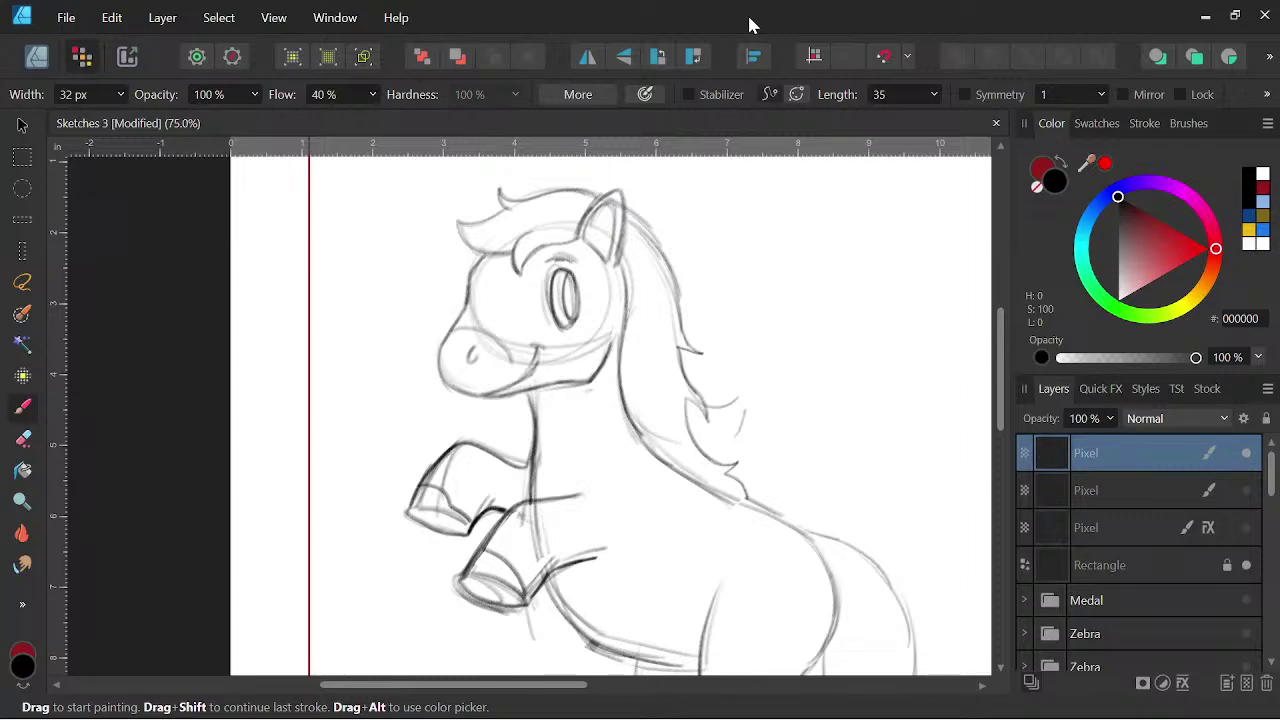
- Enlarge the whole rearing horse sketch slightly so that it fills more of the red frame
mouse_move(1003, 406)
mouse_down()
mouse_move(1003, 433)
mouse_move(1003, 422)
mouse_up()
key(space)
drag(792, 564, 699, 440)
drag(843, 506, 825, 488)
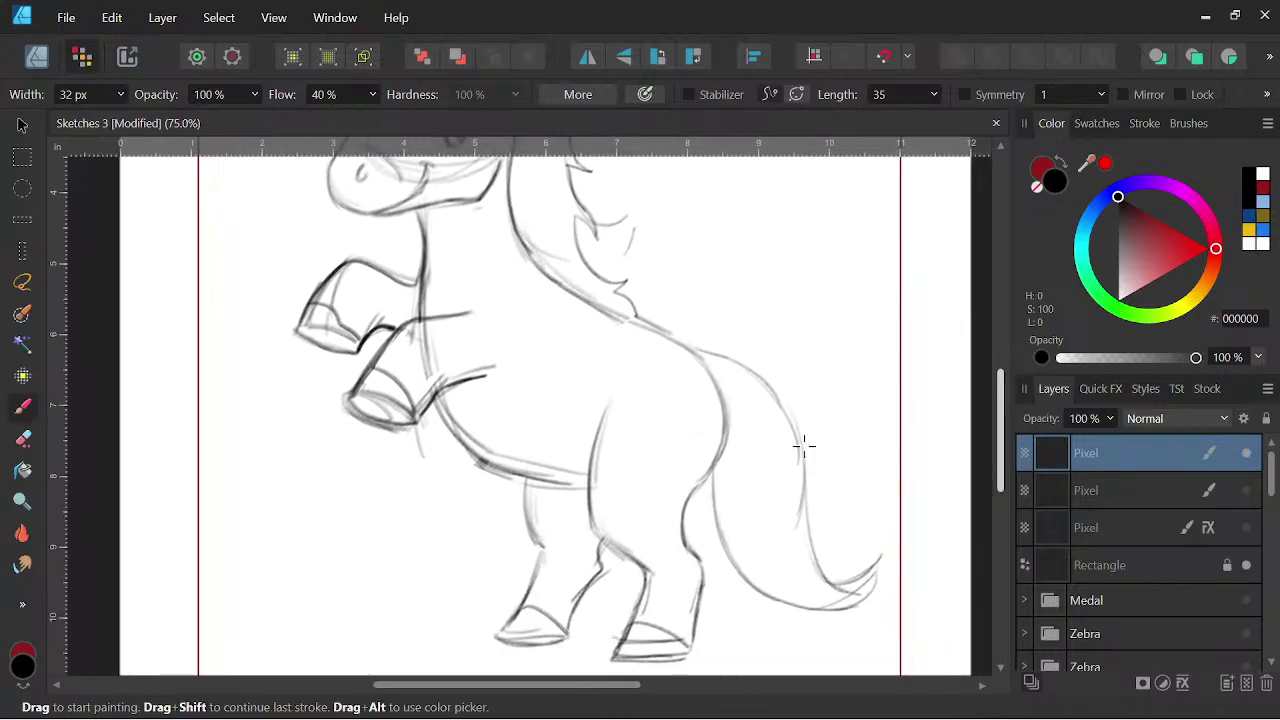
key(ctrl+minus)
key(ctrl+minus)
key(space)
drag(674, 548, 746, 580)
key(ctrl+equal)
key(space)
drag(814, 486, 777, 447)
key(ctrl+minus)
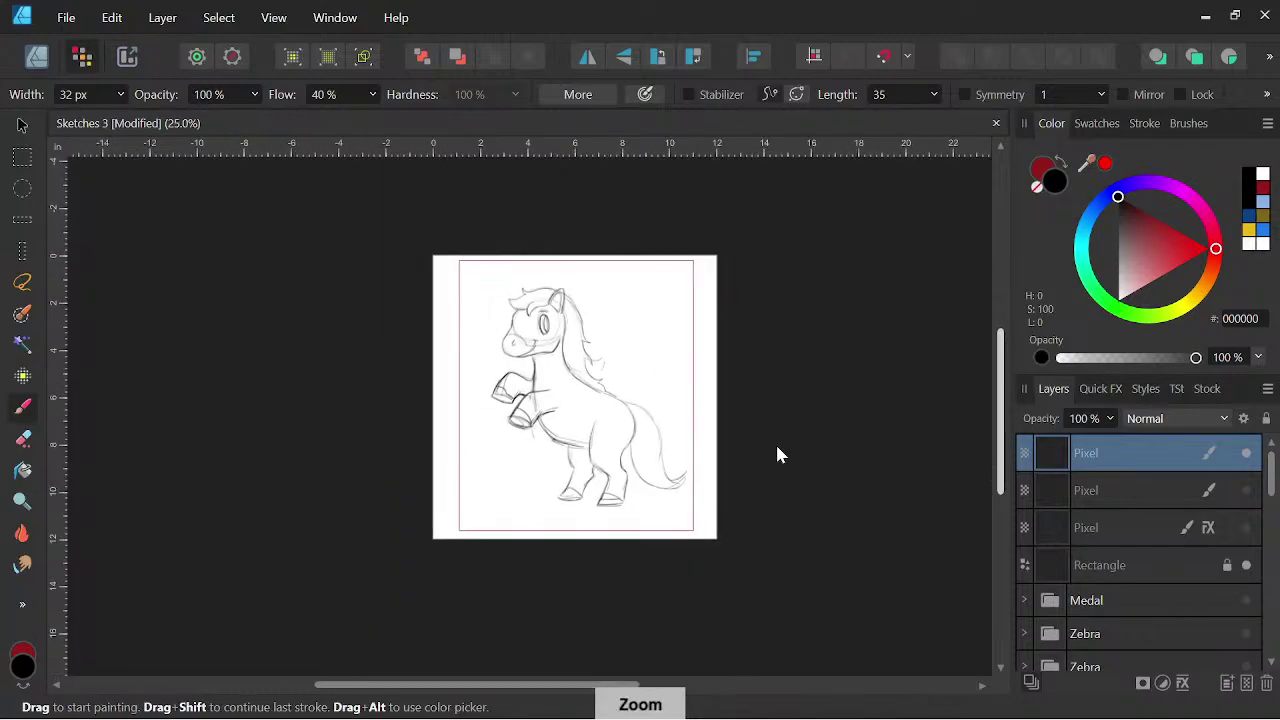
click(22, 126)
drag(475, 275, 461, 270)
drag(688, 507, 690, 510)
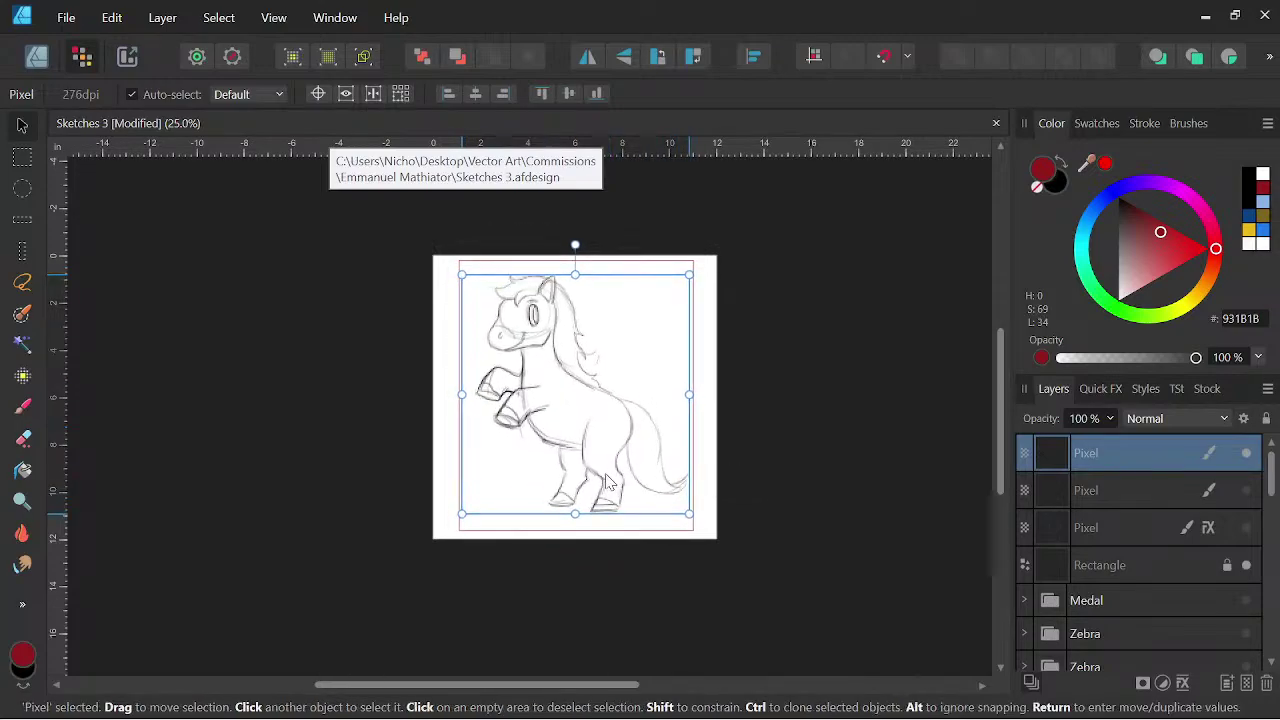
key(space)
drag(846, 529, 886, 549)
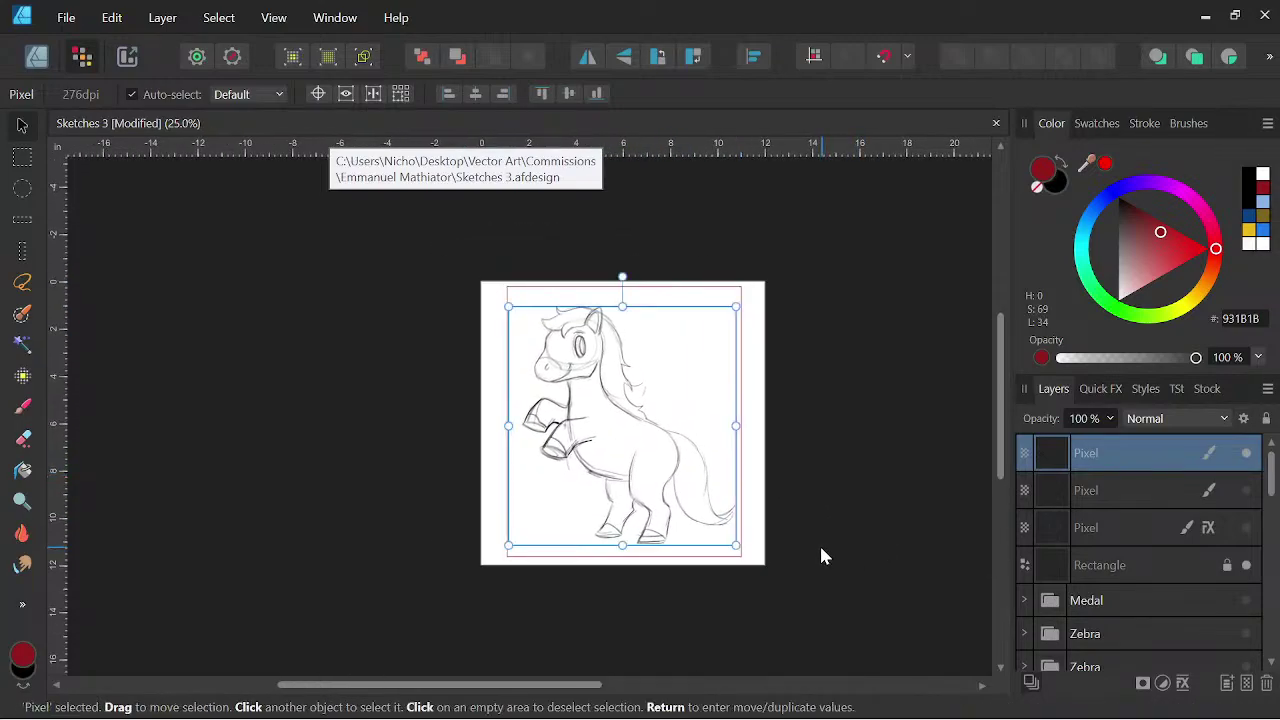
- Add a new pixel layer on top and hide the rearing horse's layer
click(1247, 683)
click(1246, 490)
key(space)
drag(706, 479, 704, 507)
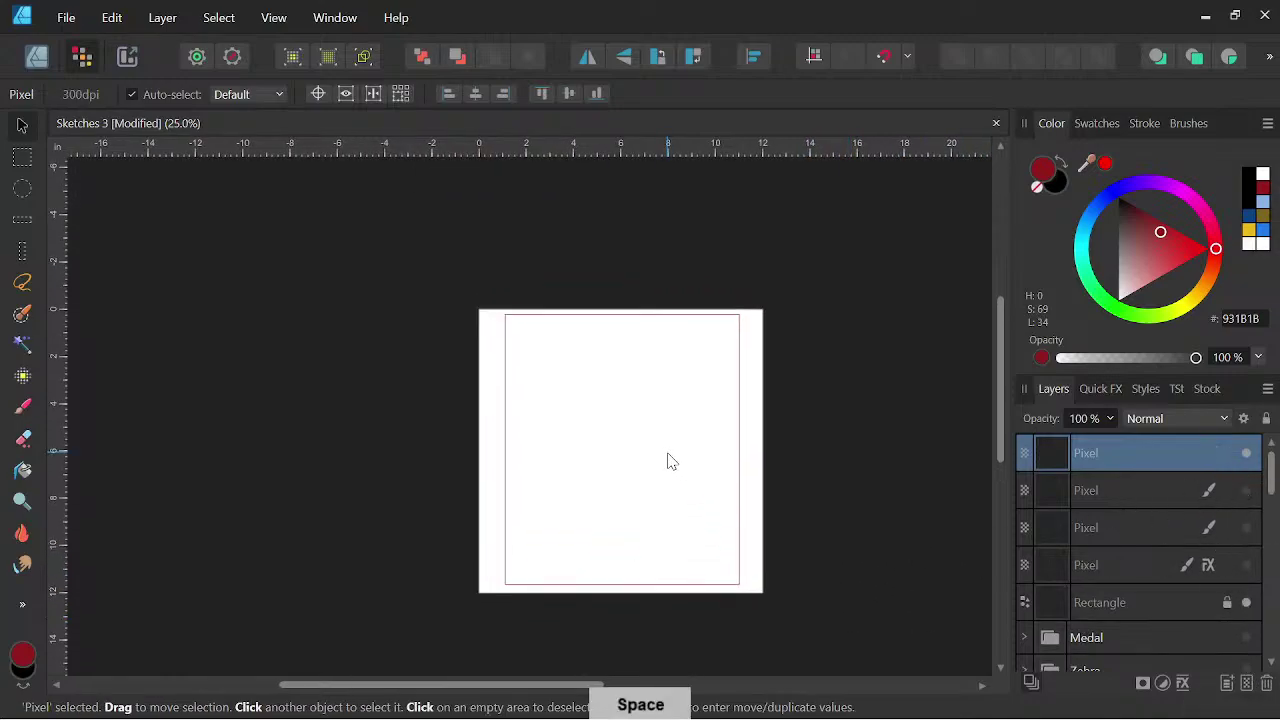
- Sketch a rough oval about 2.7 in wide for a new horse's head in the upper part of the page
key(ctrl+plus)
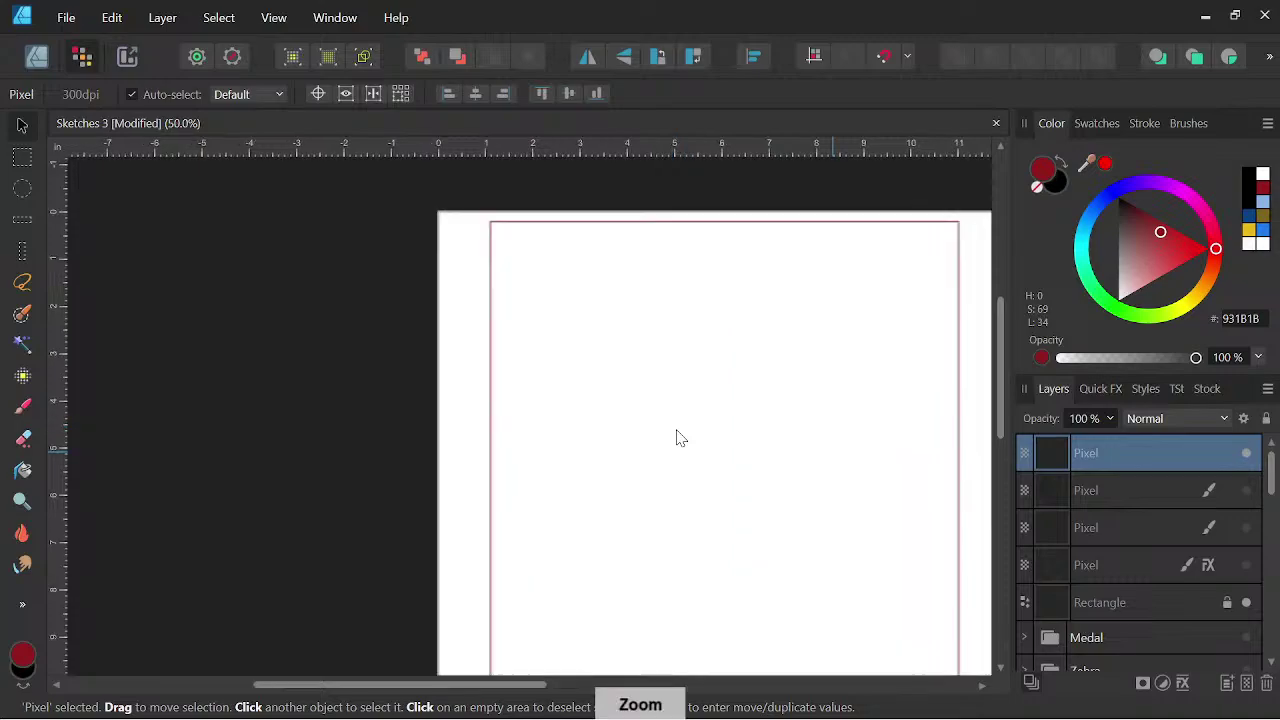
key(space)
drag(826, 480, 726, 437)
key(ctrl+minus)
key(space)
key(ctrl+plus)
key(space)
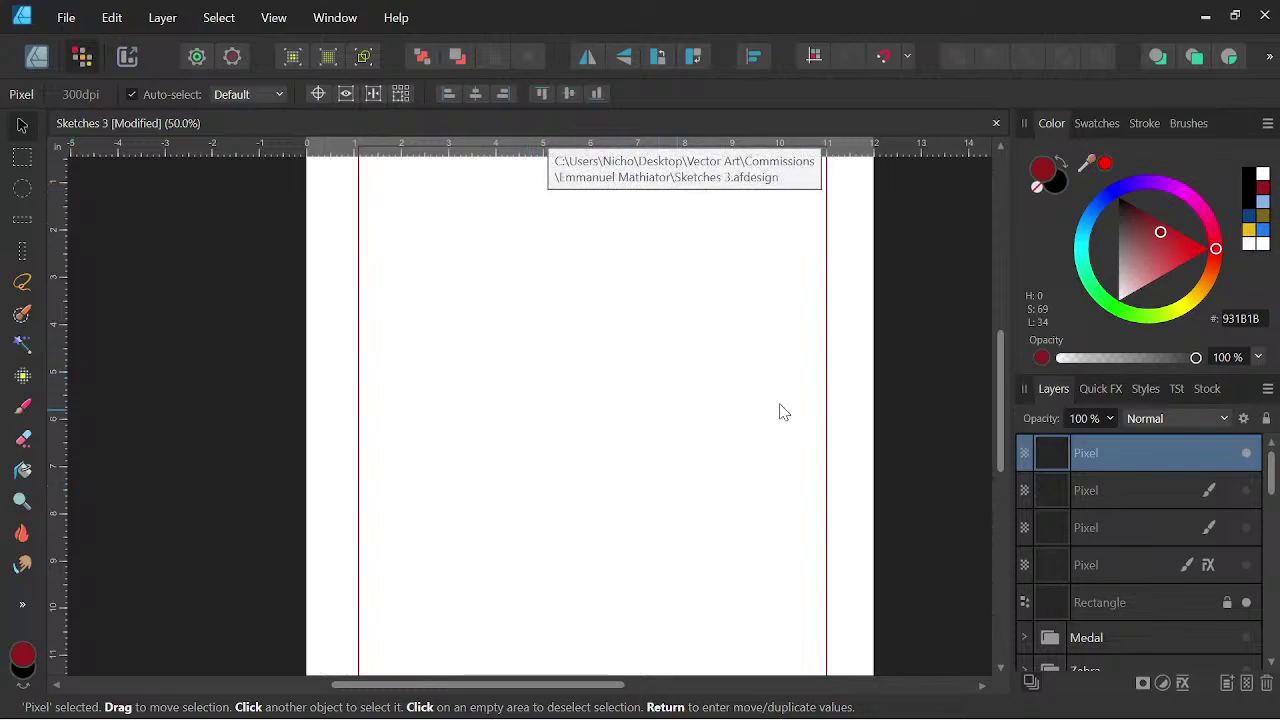
click(880, 347)
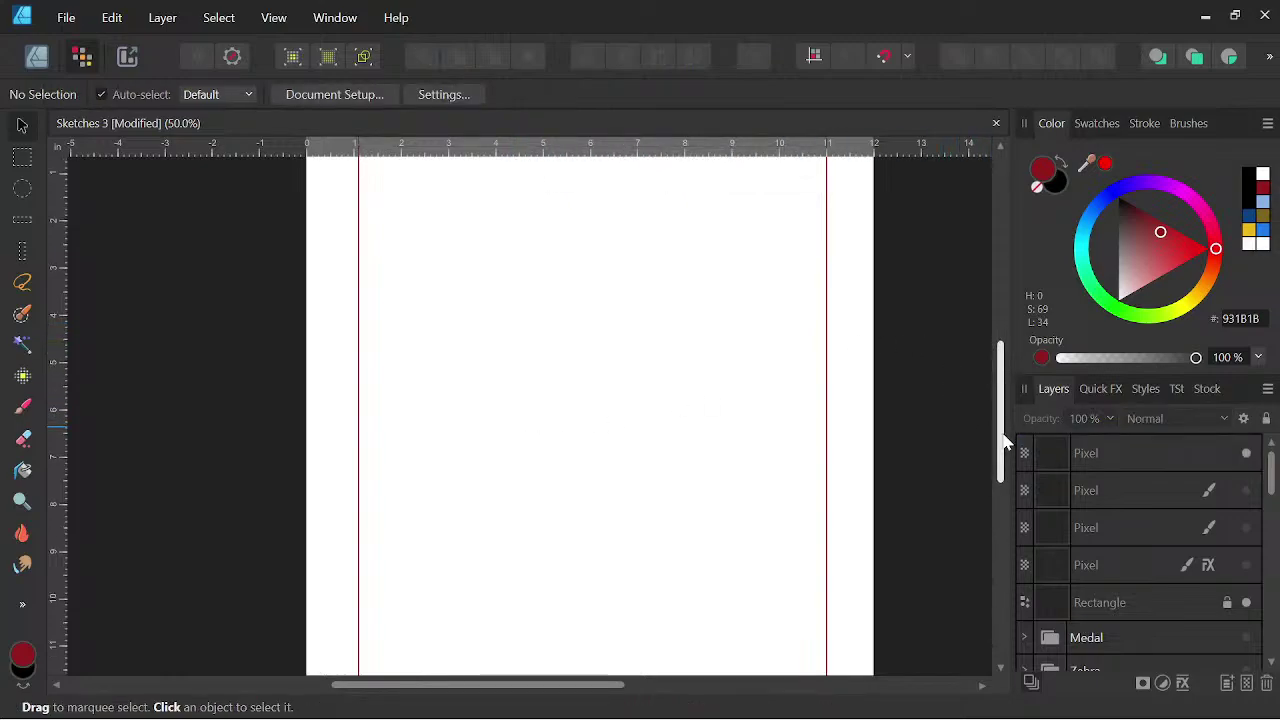
click(22, 406)
key(space)
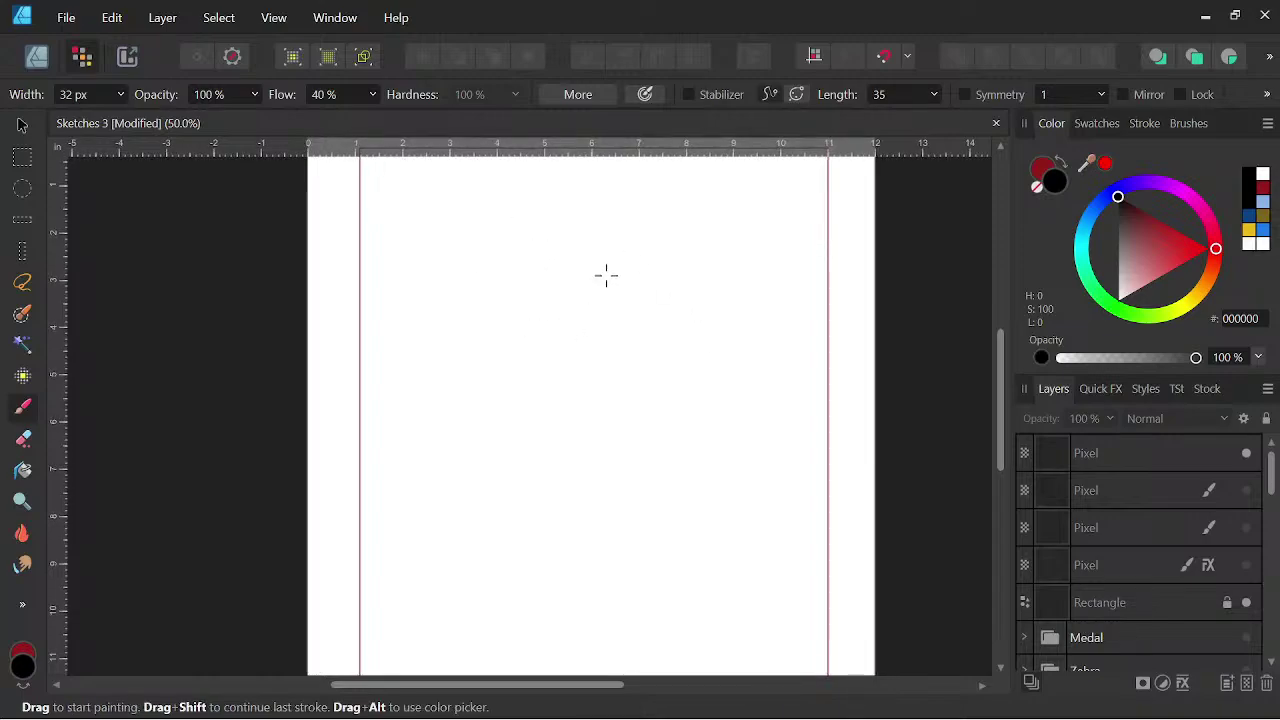
mouse_move(491, 292)
mouse_down()
mouse_move(566, 331)
mouse_move(517, 334)
mouse_move(494, 313)
mouse_up()
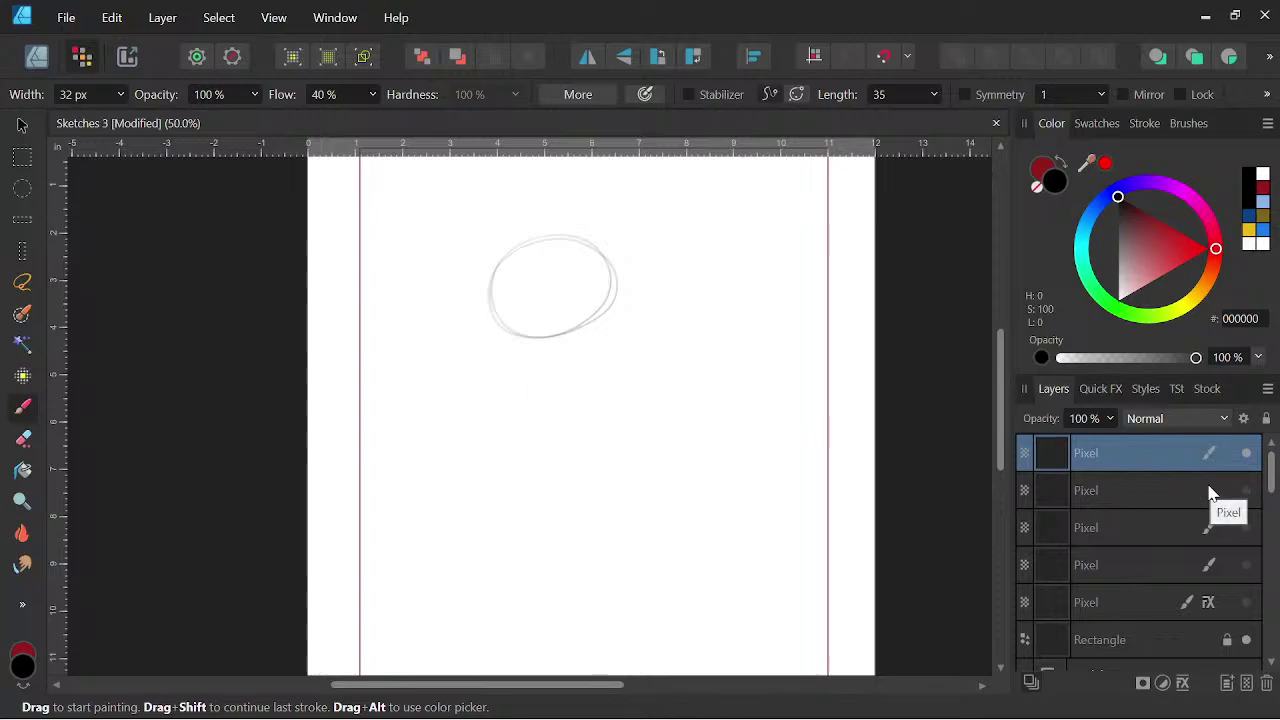
- Delete the empty pixel layer below the new head sketch and reselect the sketch's layer
click(1167, 490)
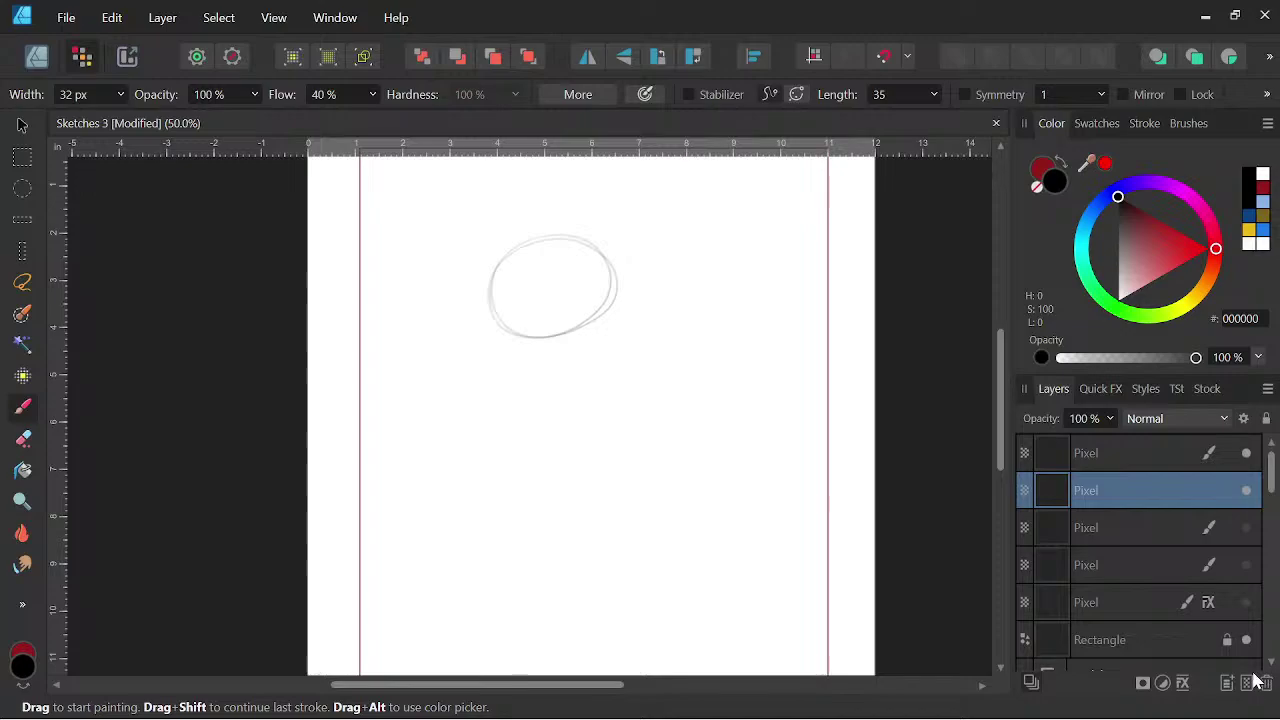
click(1262, 682)
click(1117, 440)
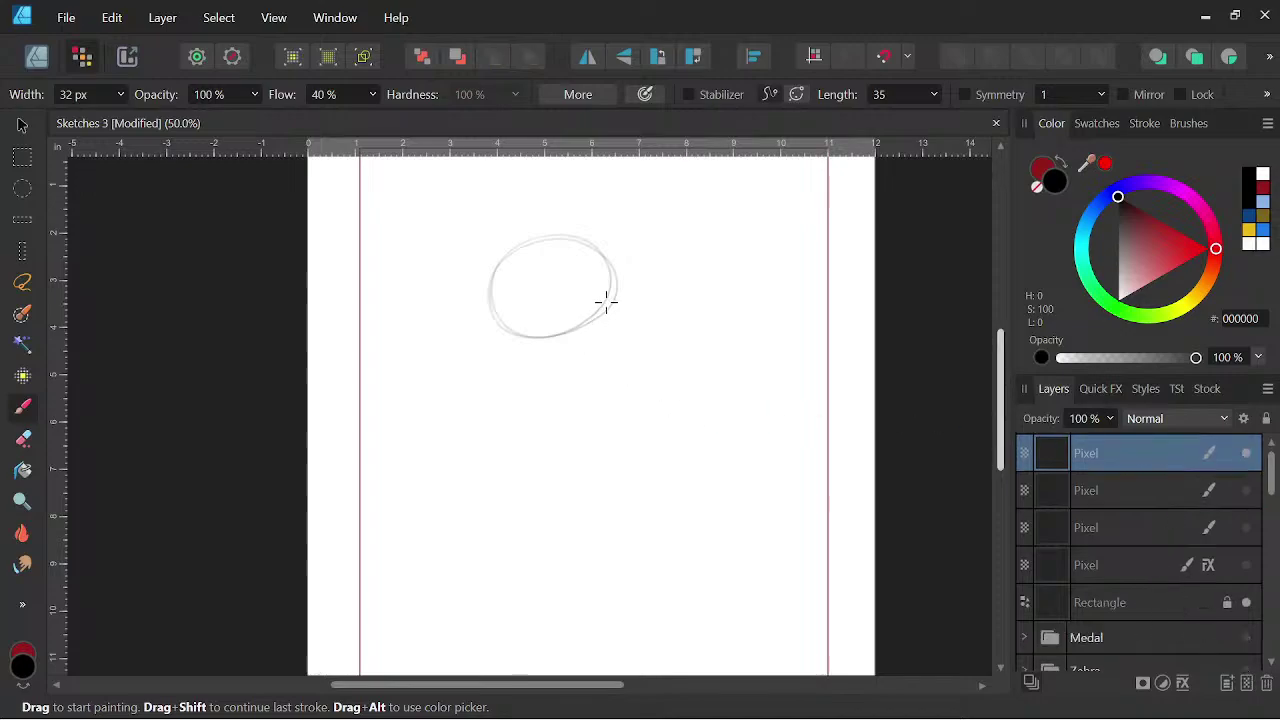
- Sketch the front and back neck lines, then the muzzle and jaw around the head oval
drag(614, 280, 626, 376)
drag(534, 339, 540, 402)
key(space)
mouse_move(704, 410)
mouse_down()
mouse_move(723, 378)
mouse_move(719, 393)
mouse_up()
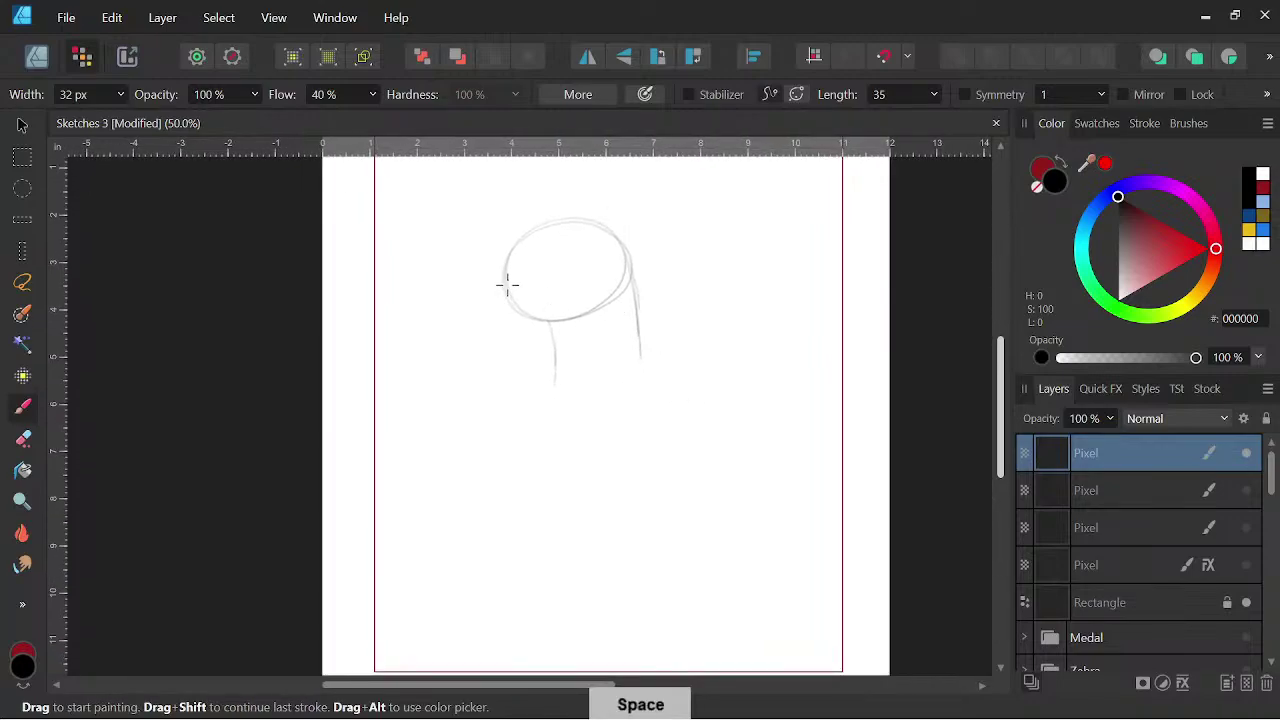
mouse_move(489, 316)
mouse_down()
mouse_move(535, 342)
mouse_move(569, 320)
mouse_move(608, 326)
mouse_up()
key(space)
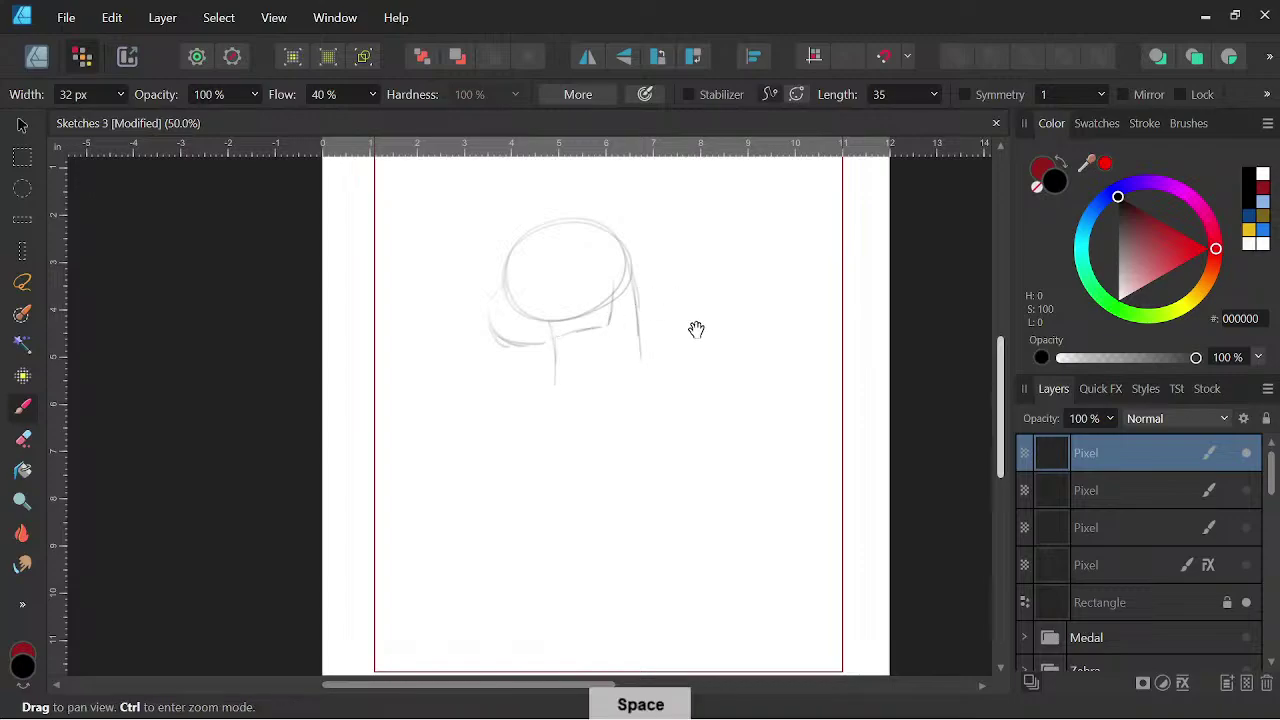
- Sketch a pointed ear and a spiky forelock on top of the new horse's head
drag(694, 324, 718, 413)
mouse_move(609, 321)
mouse_down()
mouse_move(642, 288)
mouse_move(641, 332)
mouse_up()
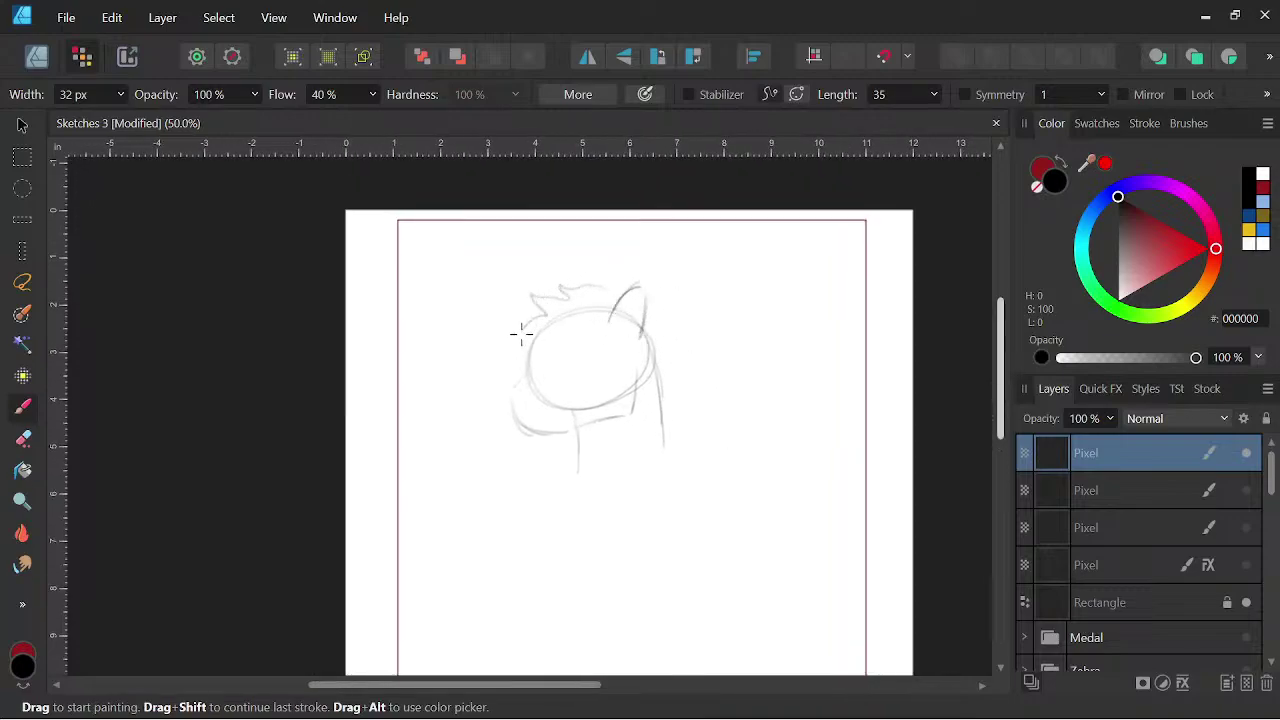
drag(558, 322, 612, 326)
- Rough in the seated horse's body with lines for the chest, back, rump and belly
key(space)
drag(766, 436, 773, 420)
key(space)
mouse_move(671, 363)
mouse_down()
mouse_move(700, 389)
mouse_move(680, 357)
mouse_move(555, 320)
mouse_move(540, 463)
mouse_move(573, 530)
mouse_up()
mouse_move(641, 302)
mouse_down()
mouse_move(660, 414)
mouse_move(643, 324)
mouse_move(660, 402)
mouse_move(727, 467)
mouse_up()
drag(657, 412, 743, 481)
mouse_move(655, 390)
mouse_down()
mouse_move(753, 491)
mouse_move(738, 560)
mouse_up()
drag(774, 510, 735, 562)
mouse_move(540, 460)
mouse_down()
mouse_move(591, 545)
mouse_move(735, 562)
mouse_up()
- Draw the rounded haunch of the bent hind leg and reinforce the rump contour
mouse_move(760, 482)
mouse_down()
mouse_move(719, 454)
mouse_move(703, 527)
mouse_up()
mouse_move(757, 490)
mouse_down()
mouse_move(722, 451)
mouse_move(688, 516)
mouse_up()
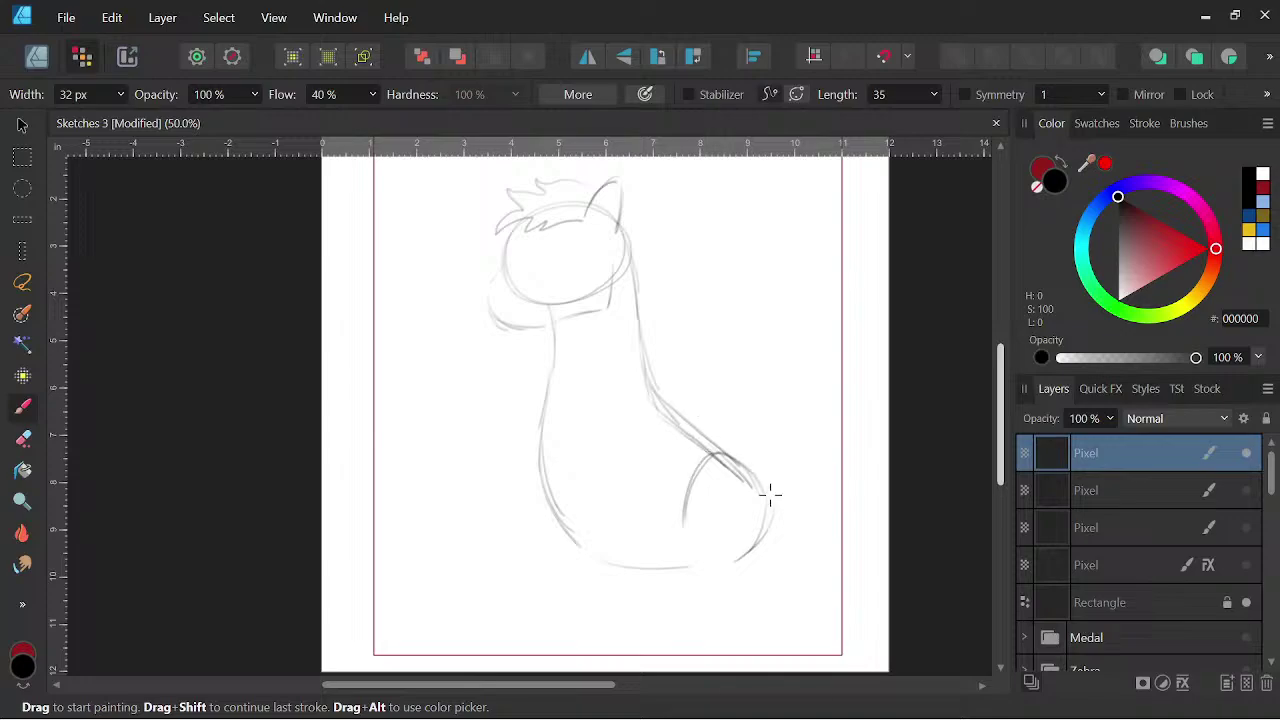
mouse_move(760, 470)
mouse_down()
mouse_move(726, 443)
mouse_move(697, 546)
mouse_up()
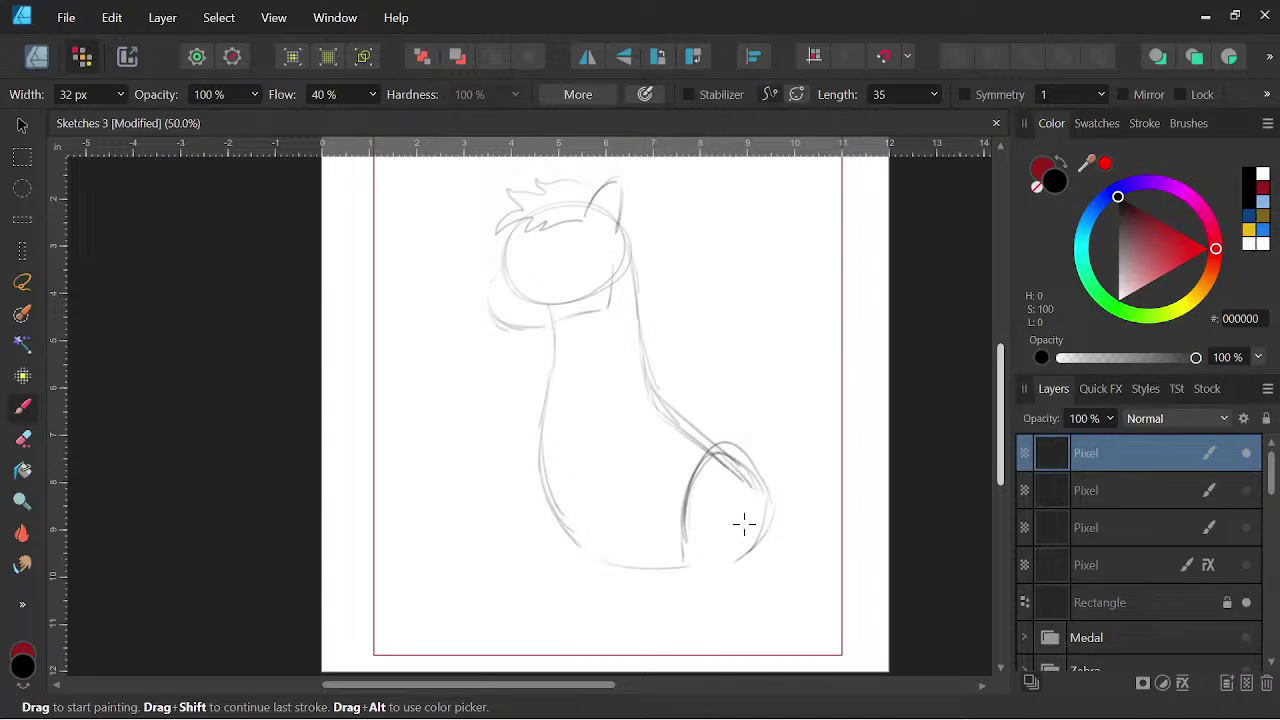
mouse_move(769, 541)
mouse_down()
mouse_move(760, 455)
mouse_move(733, 536)
mouse_up()
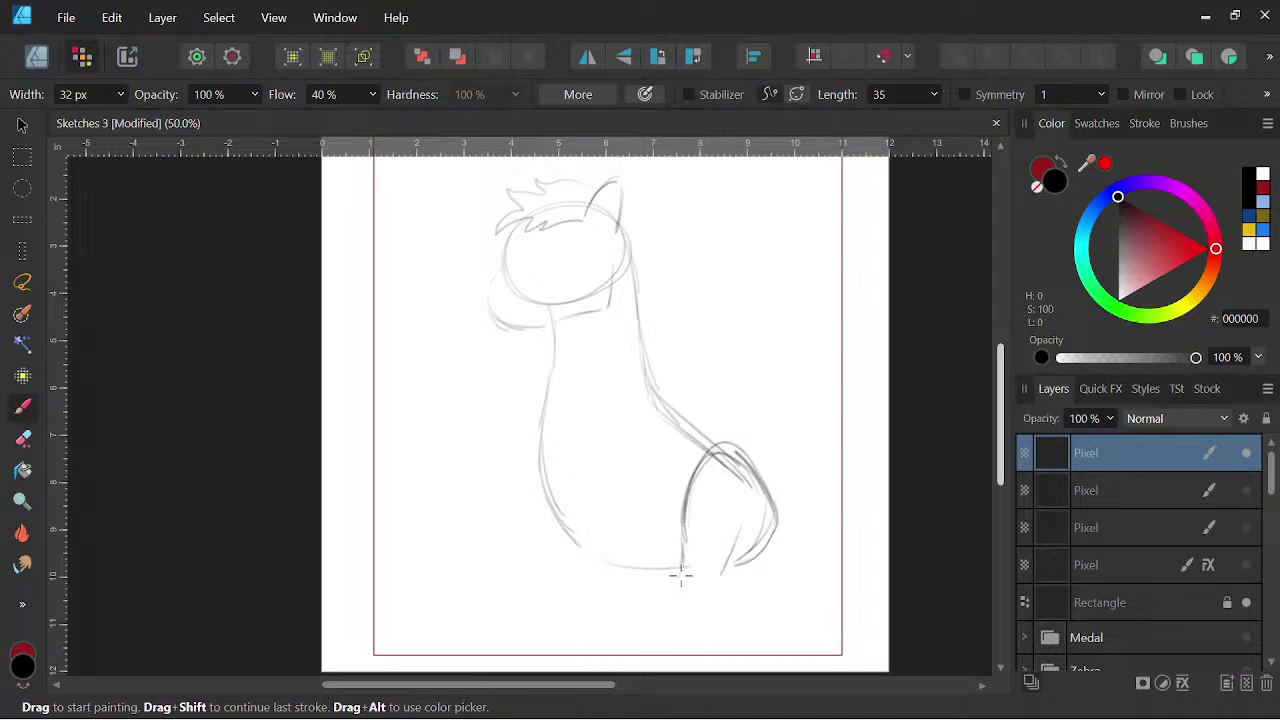
- Sketch the lower hind leg and its hoof beneath the haunch
drag(701, 571, 714, 586)
drag(662, 602, 710, 602)
drag(742, 533, 723, 590)
key(space)
drag(796, 535, 792, 552)
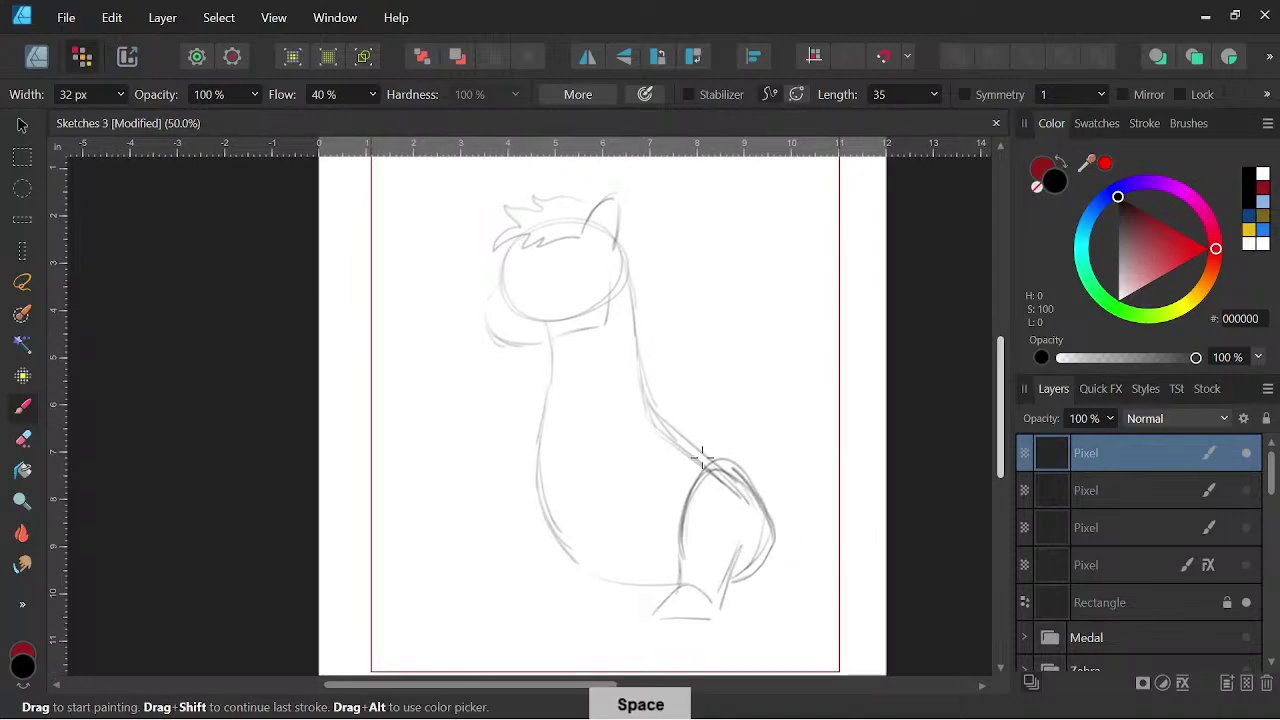
- Sketch both straight front legs with their hooves beneath the chest
drag(529, 480, 556, 593)
key(space)
drag(529, 605, 569, 604)
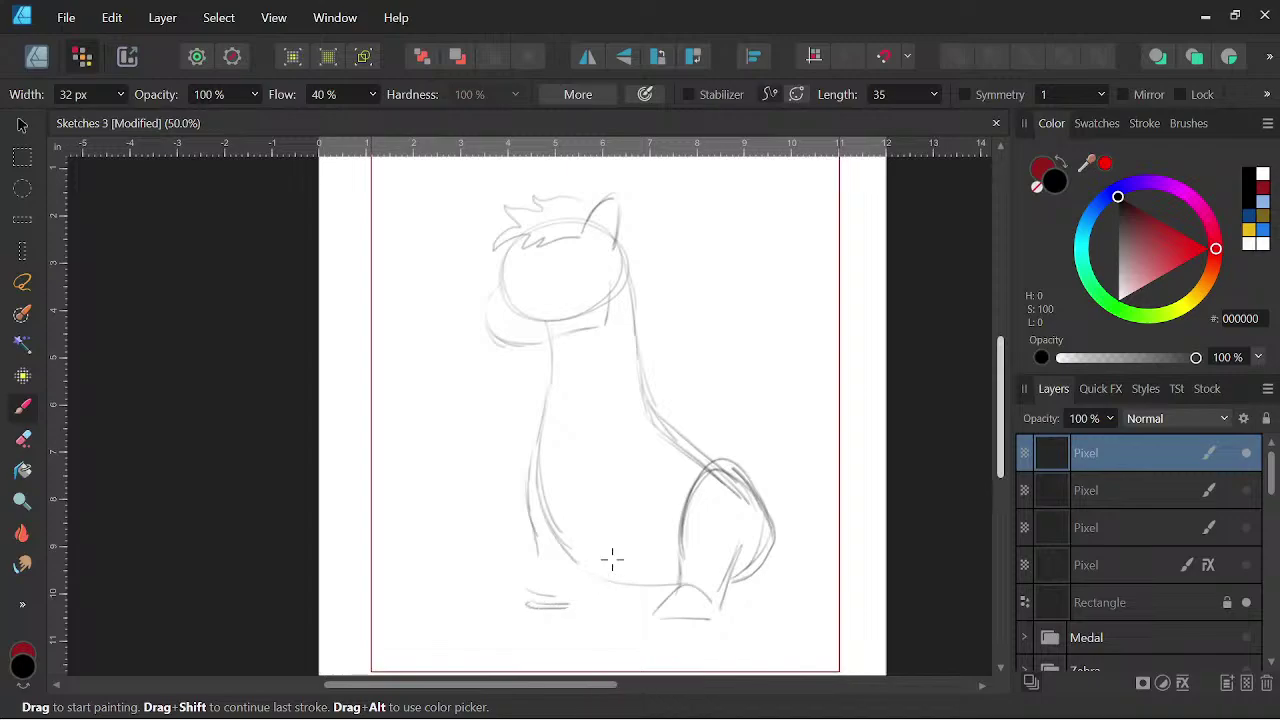
drag(591, 446, 593, 538)
mouse_move(646, 457)
mouse_down()
mouse_move(637, 590)
mouse_move(596, 563)
mouse_move(587, 609)
mouse_move(628, 607)
mouse_up()
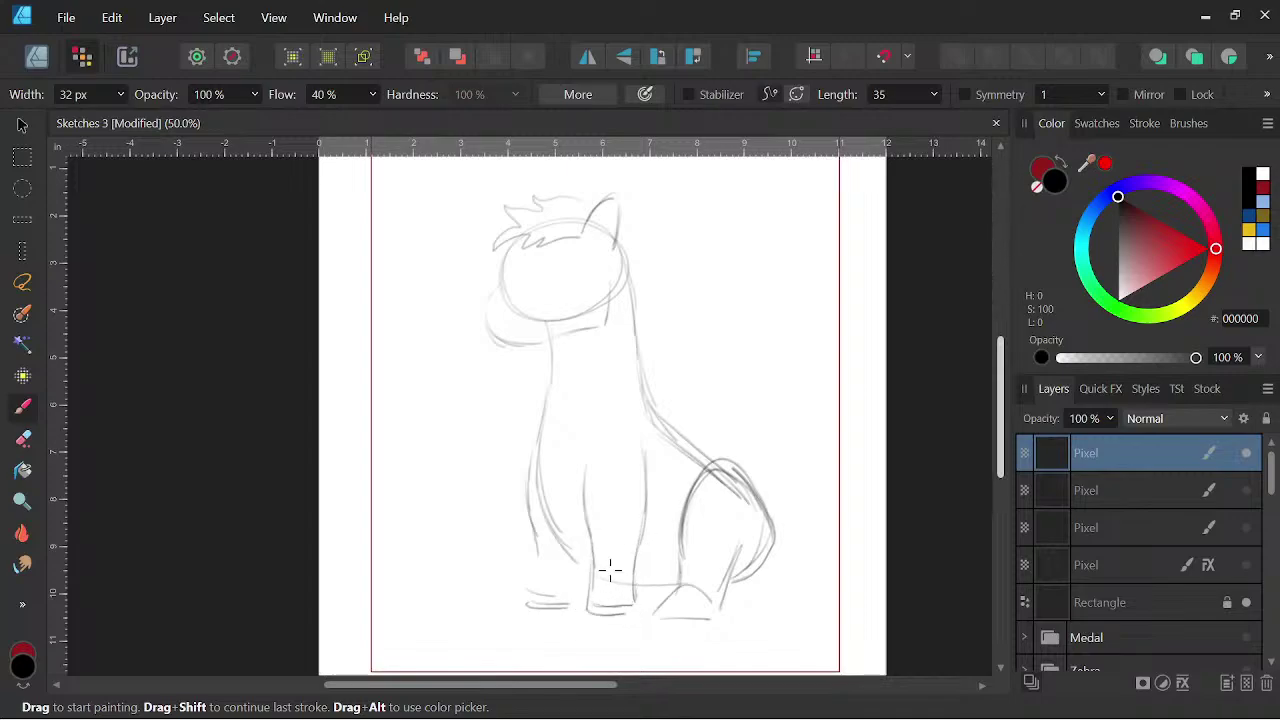
drag(532, 510, 535, 593)
key(space)
drag(849, 622, 861, 632)
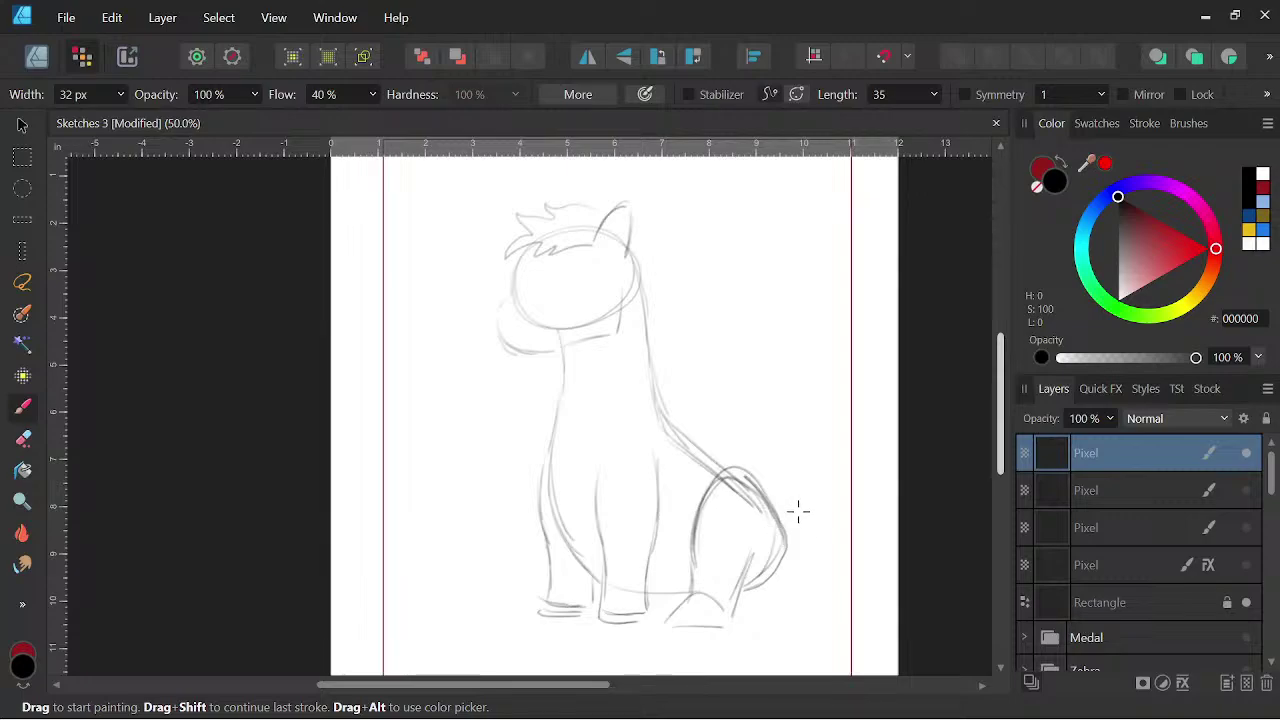
- Select the haunch and hind leg with a freehand selection and move them slightly closer to the front legs
key(space)
drag(798, 553, 775, 489)
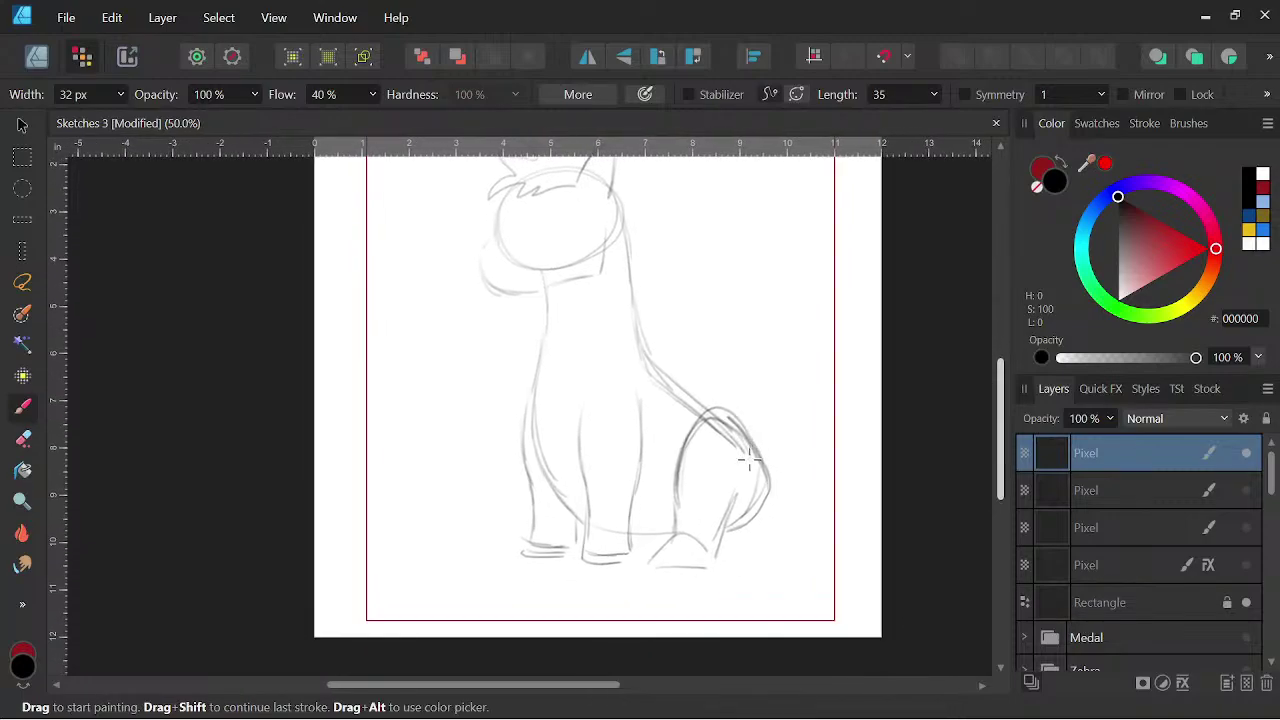
key(space)
drag(808, 508, 819, 523)
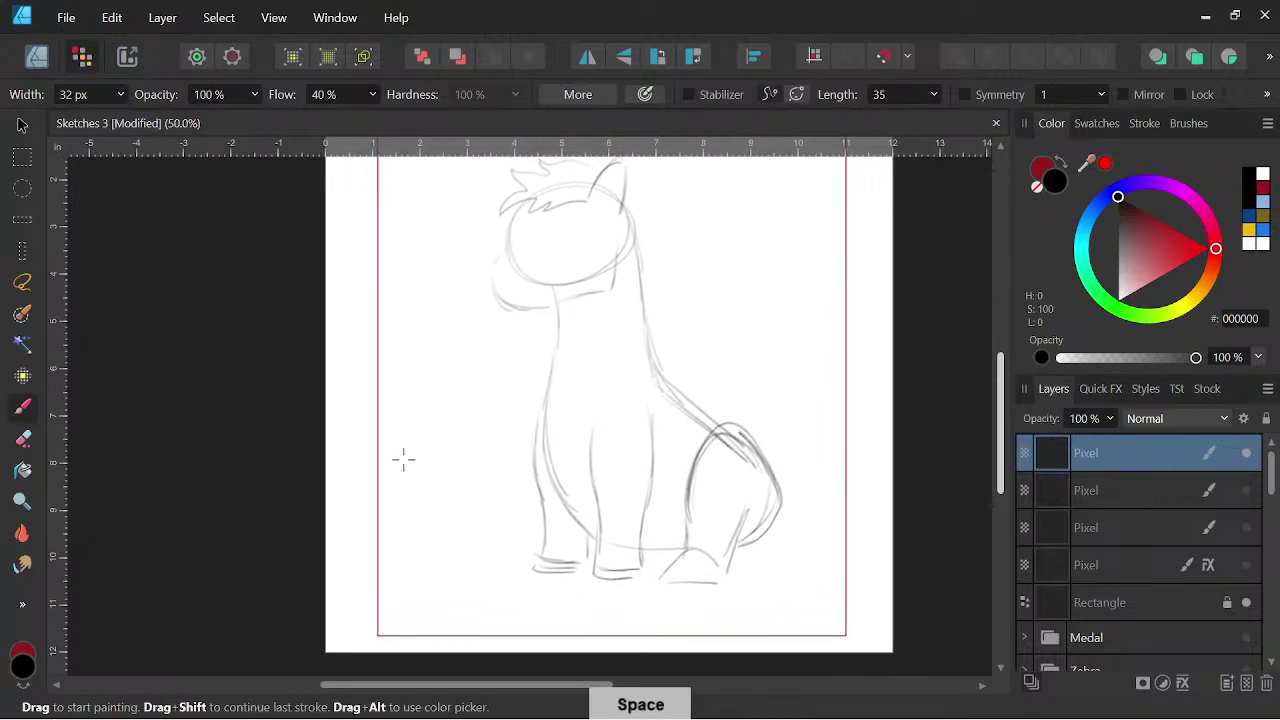
click(24, 286)
mouse_move(778, 566)
mouse_down()
mouse_move(780, 423)
mouse_move(674, 497)
mouse_move(751, 591)
mouse_move(786, 568)
mouse_move(737, 556)
mouse_move(727, 566)
mouse_move(739, 545)
mouse_up()
click(24, 124)
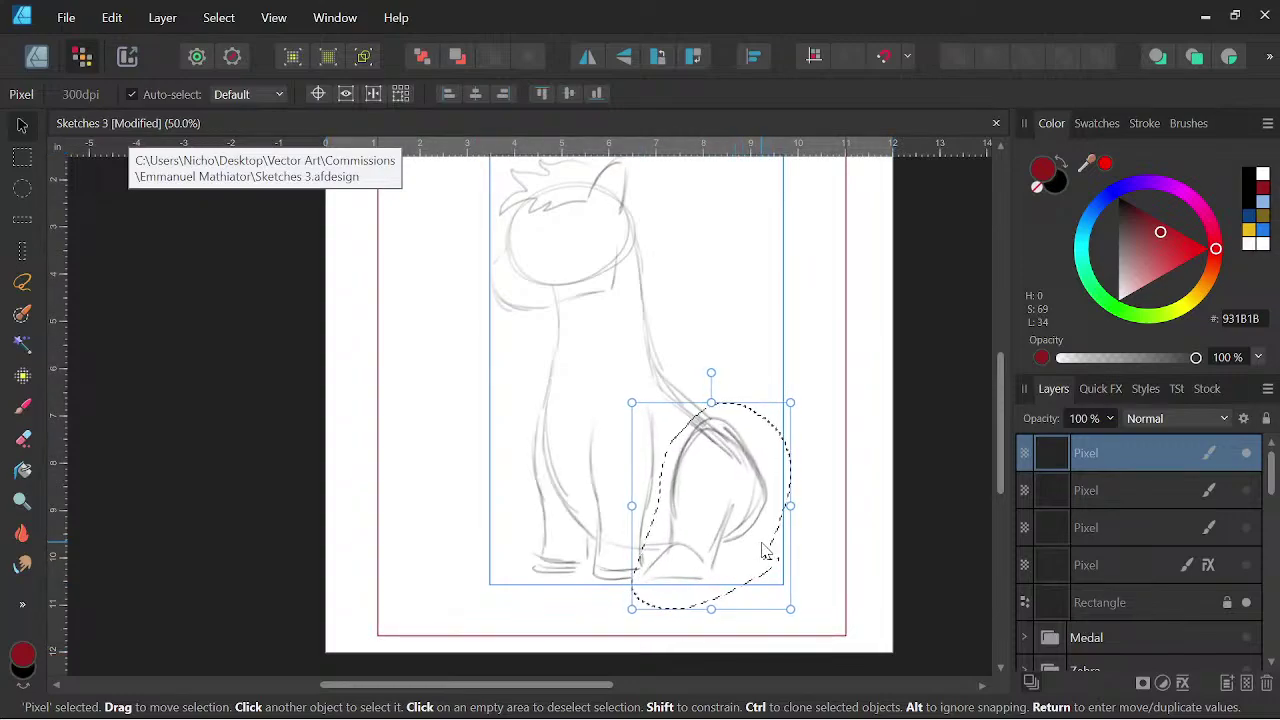
- Deselect the haunch area and darken the seated horse's back, haunch, hind leg and chest lines with the black Paint Brush
key(ctrl+d)
key(space)
mouse_move(817, 509)
mouse_down()
mouse_move(831, 523)
mouse_move(812, 516)
mouse_up()
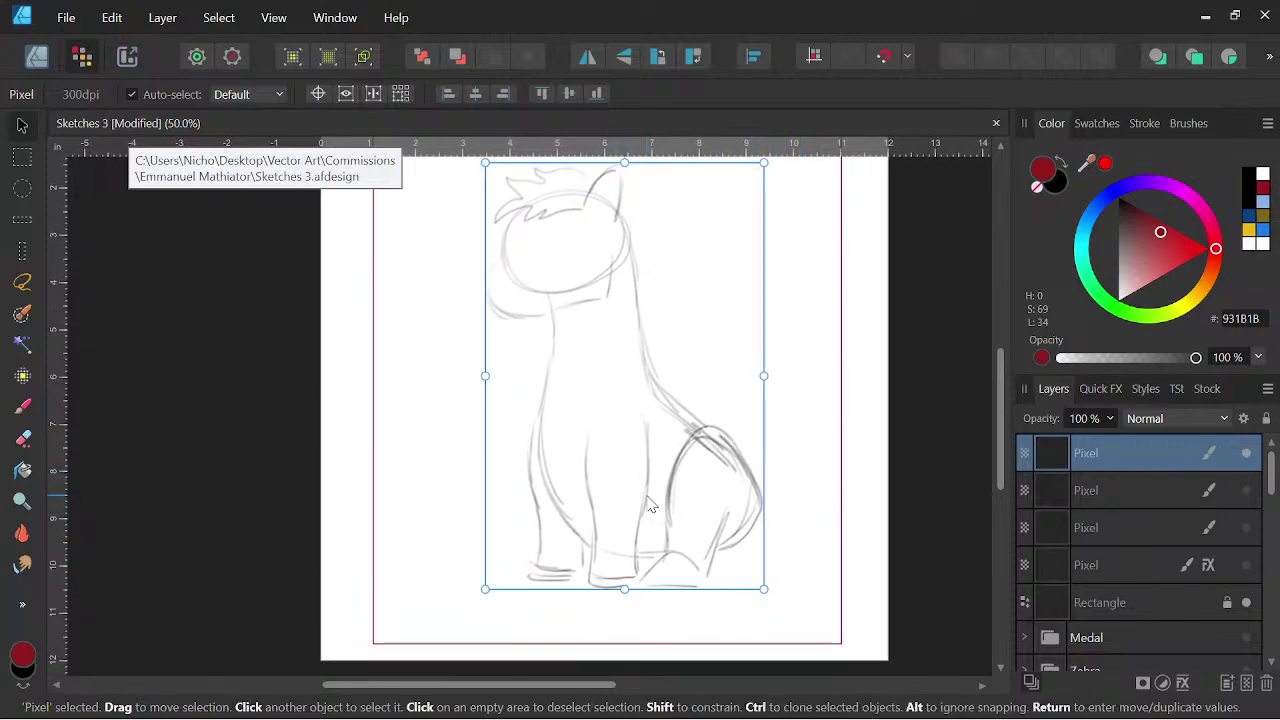
key(b)
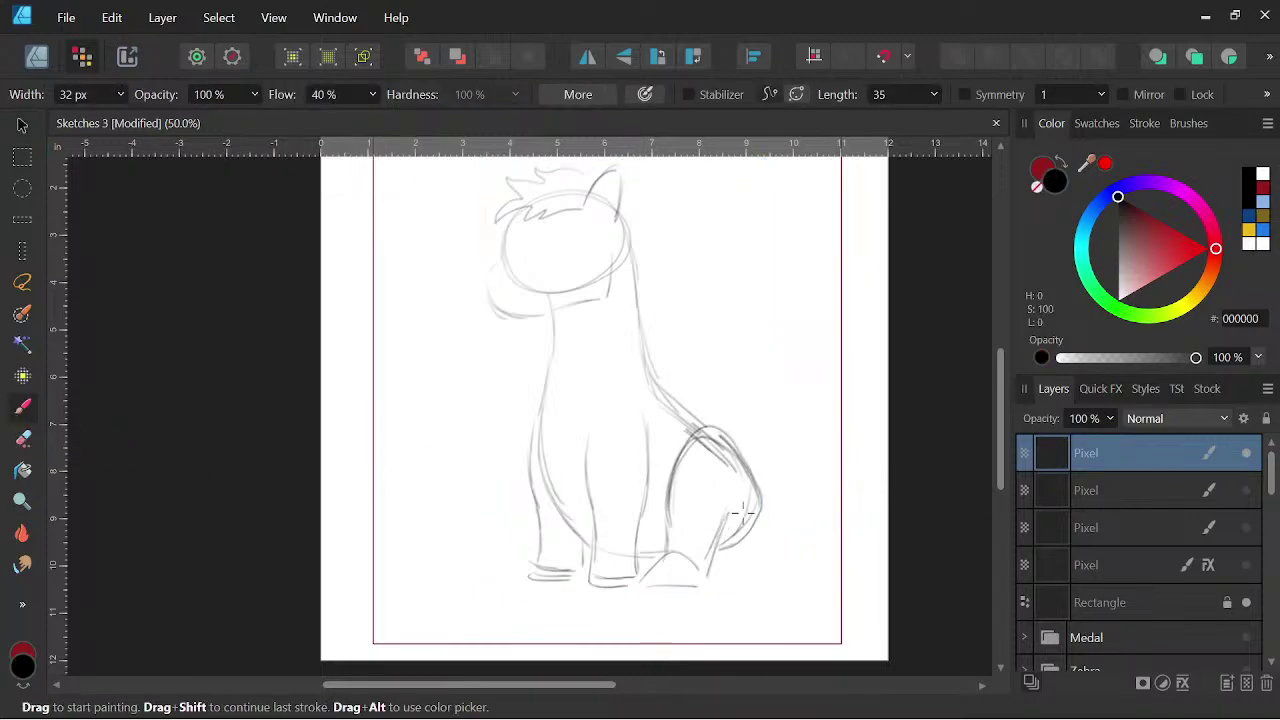
mouse_move(632, 232)
mouse_down()
mouse_move(651, 374)
mouse_move(765, 492)
mouse_move(750, 480)
mouse_up()
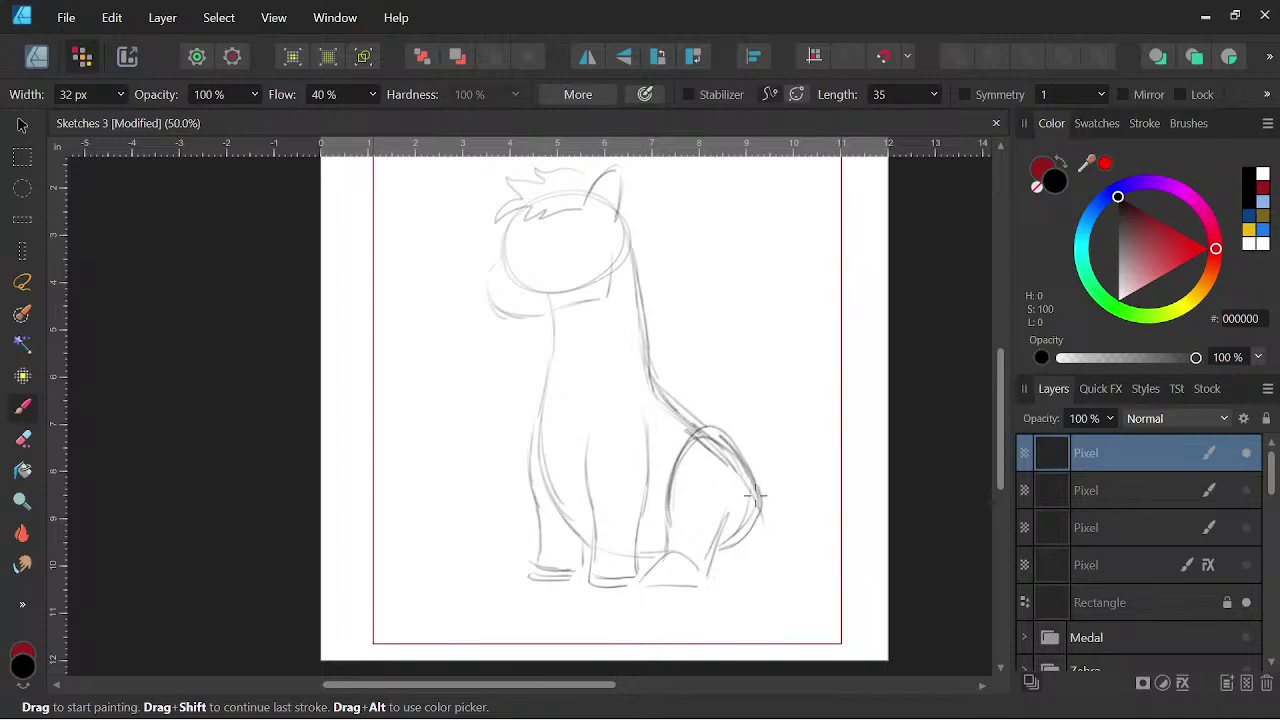
mouse_move(636, 552)
mouse_down()
mouse_move(712, 560)
mouse_move(744, 544)
mouse_move(730, 564)
mouse_move(762, 530)
mouse_move(748, 470)
mouse_move(720, 432)
mouse_move(678, 473)
mouse_move(667, 520)
mouse_up()
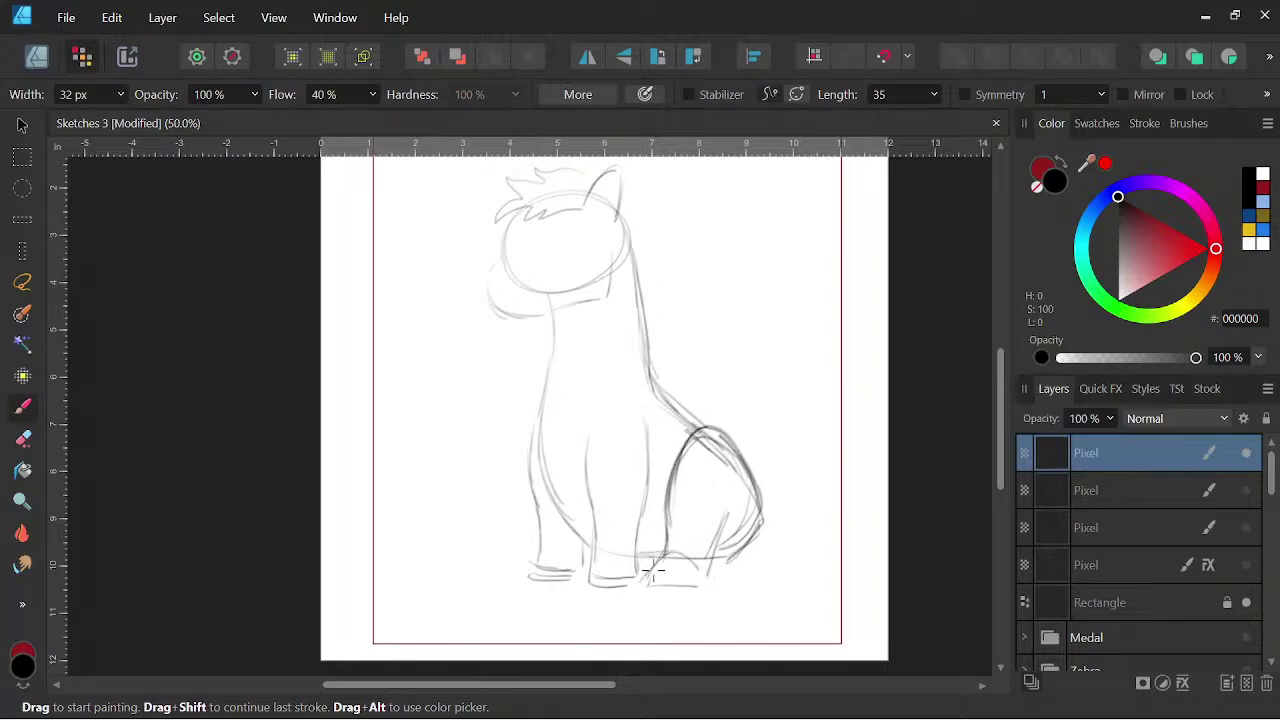
mouse_move(733, 560)
mouse_down()
mouse_move(766, 520)
mouse_move(740, 443)
mouse_up()
drag(555, 300, 545, 416)
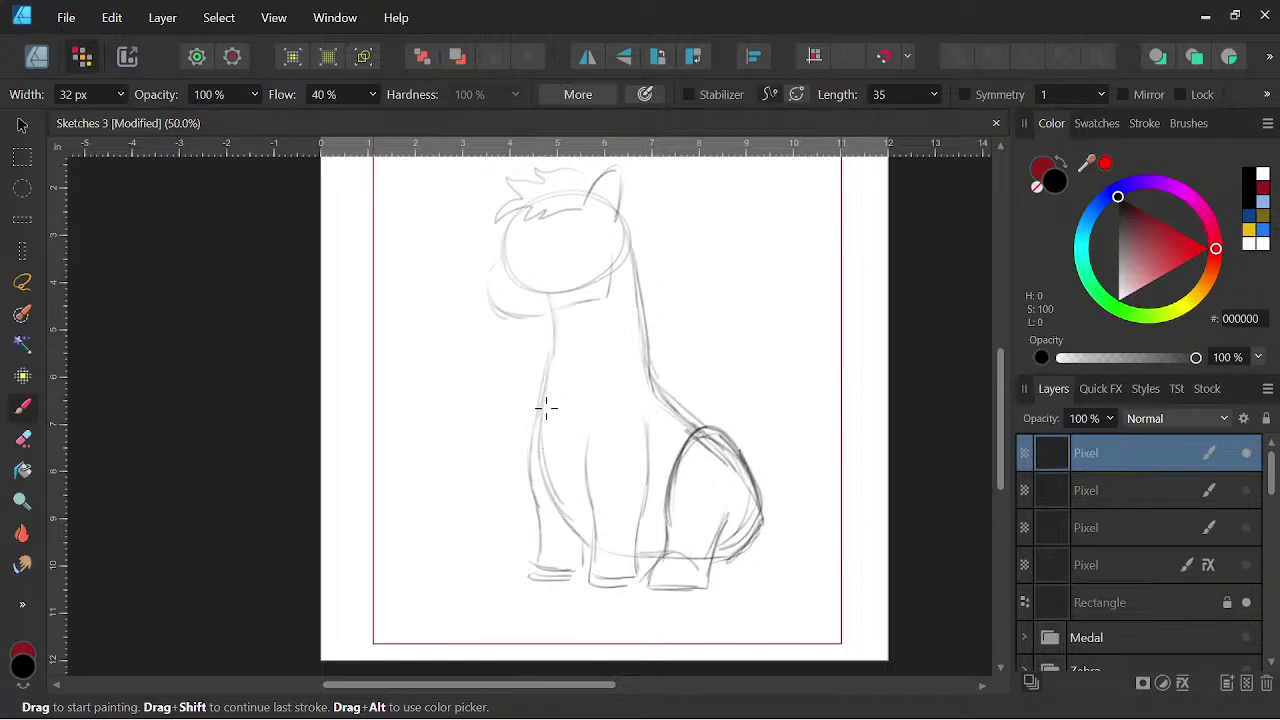
mouse_move(630, 235)
mouse_down()
mouse_move(646, 372)
mouse_move(655, 392)
mouse_move(643, 359)
mouse_move(698, 416)
mouse_up()
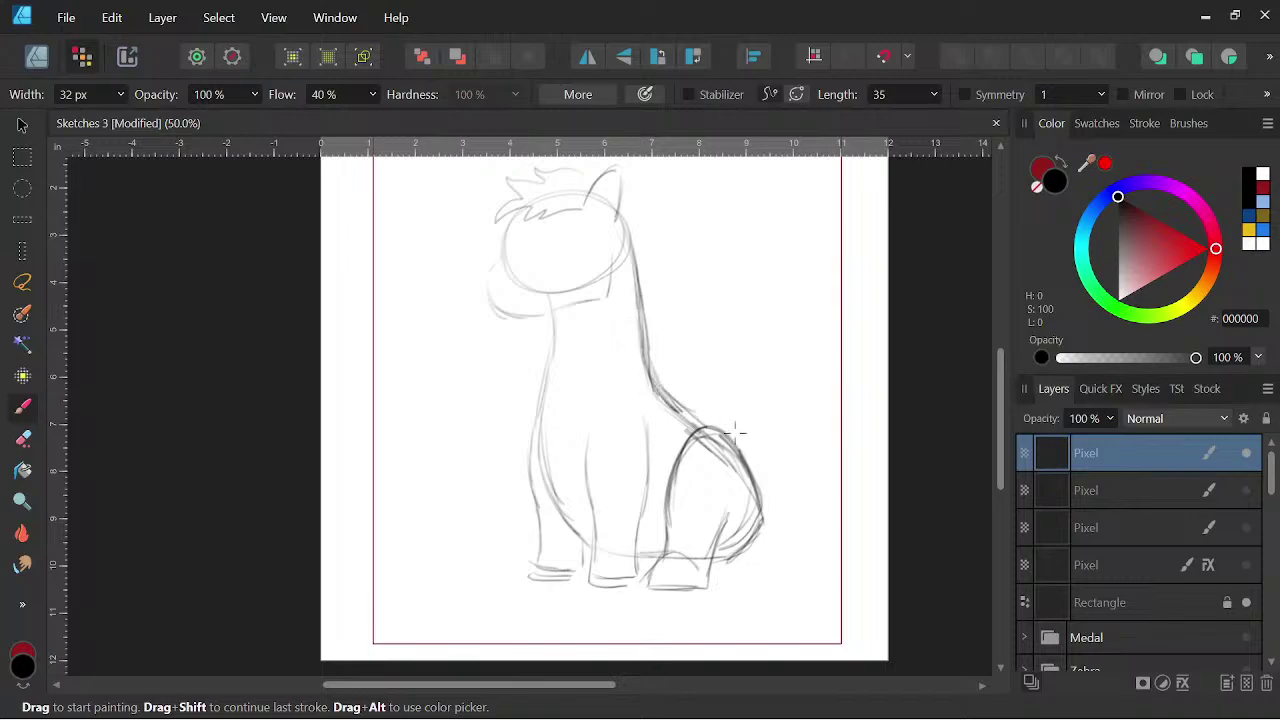
- Sketch the seated horse's rounded muzzle, nostril, mouth and jaw, plus an oval eye with a brow
key(space)
drag(835, 505, 840, 524)
mouse_move(521, 232)
mouse_down()
mouse_move(491, 297)
mouse_move(537, 335)
mouse_up()
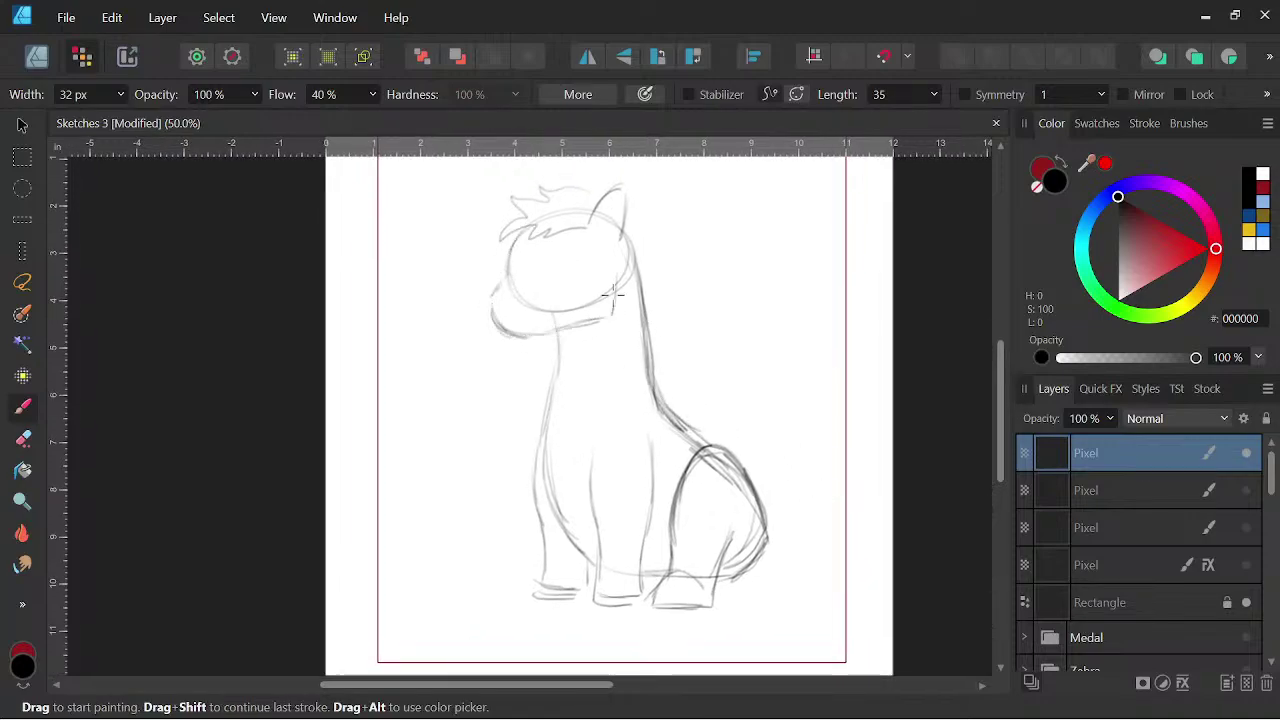
mouse_move(578, 250)
mouse_down()
mouse_move(590, 282)
mouse_move(574, 255)
mouse_up()
drag(500, 284, 548, 292)
drag(524, 334, 592, 320)
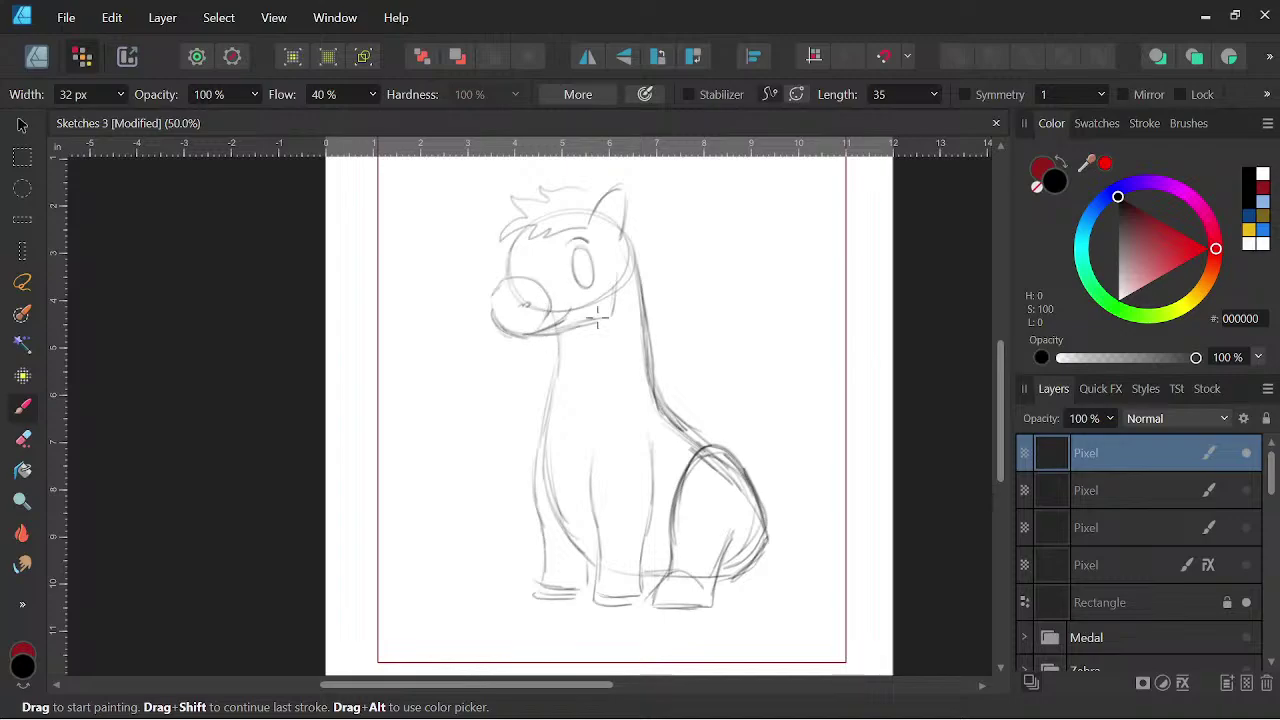
- Sketch an upswept, curving tail behind the seated horse's haunch
key(space)
drag(808, 543, 814, 457)
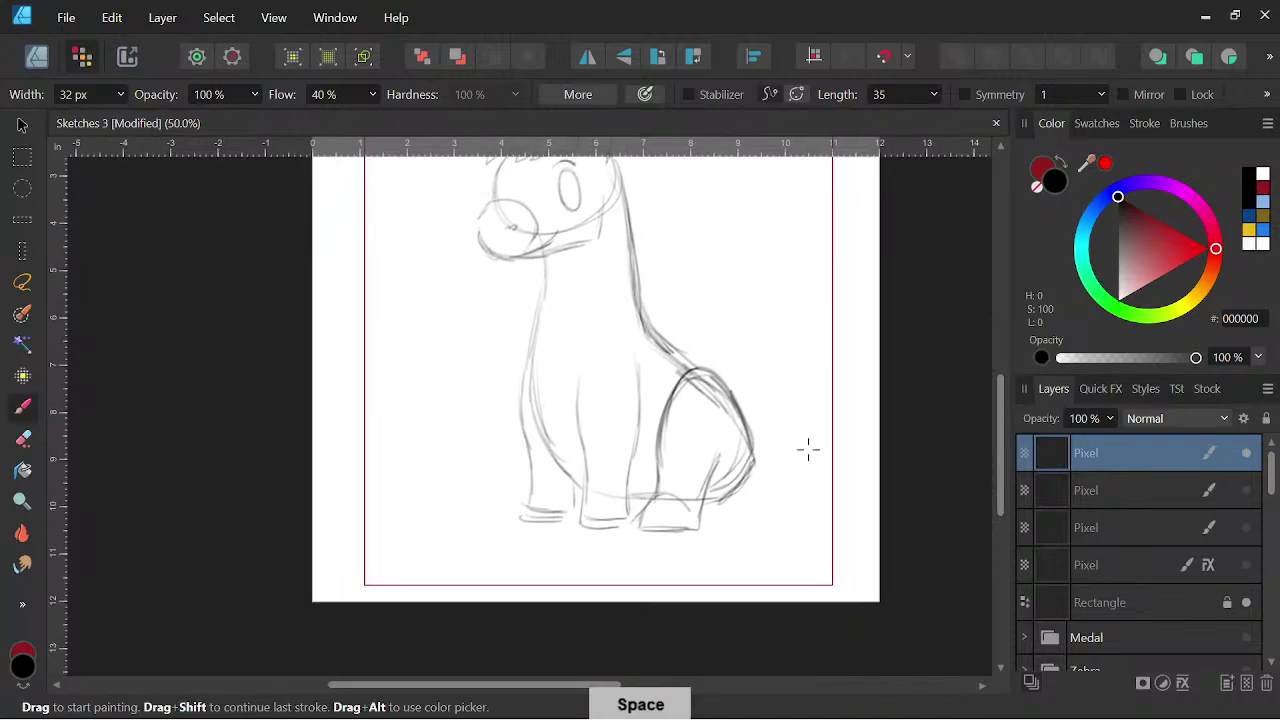
key(space)
drag(754, 425, 760, 474)
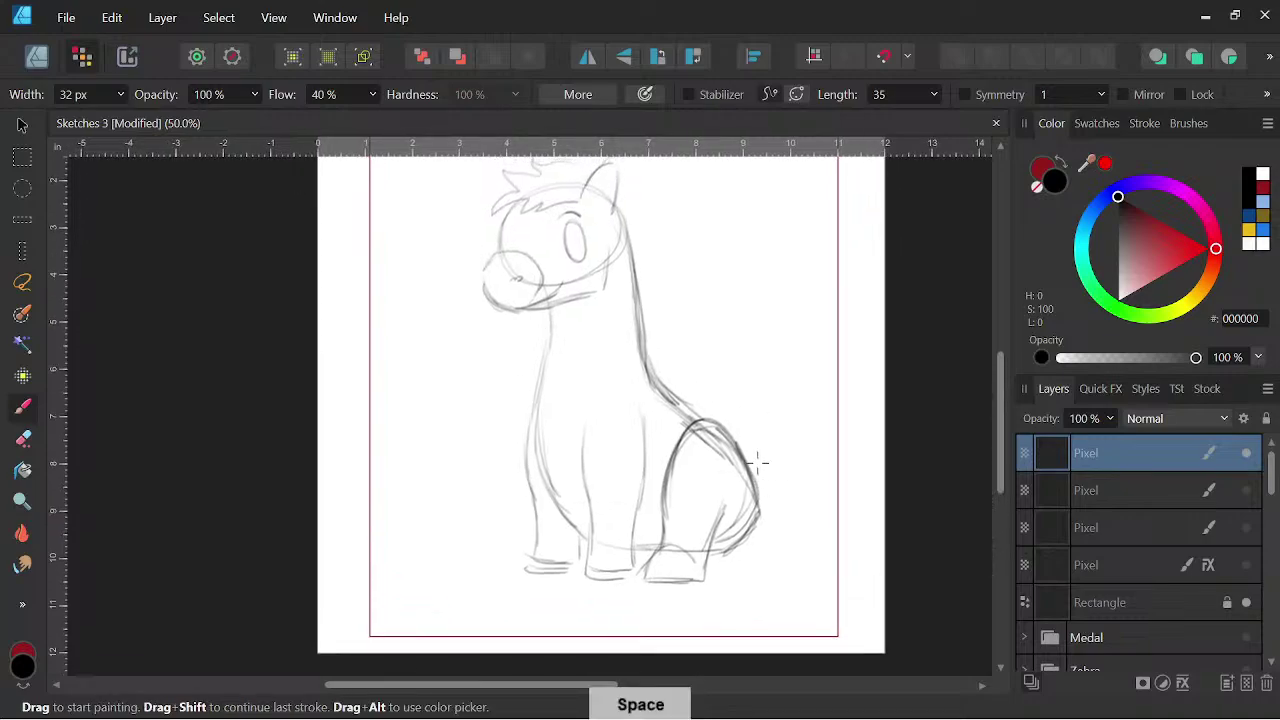
mouse_move(778, 342)
mouse_down()
mouse_move(745, 442)
mouse_move(749, 475)
mouse_up()
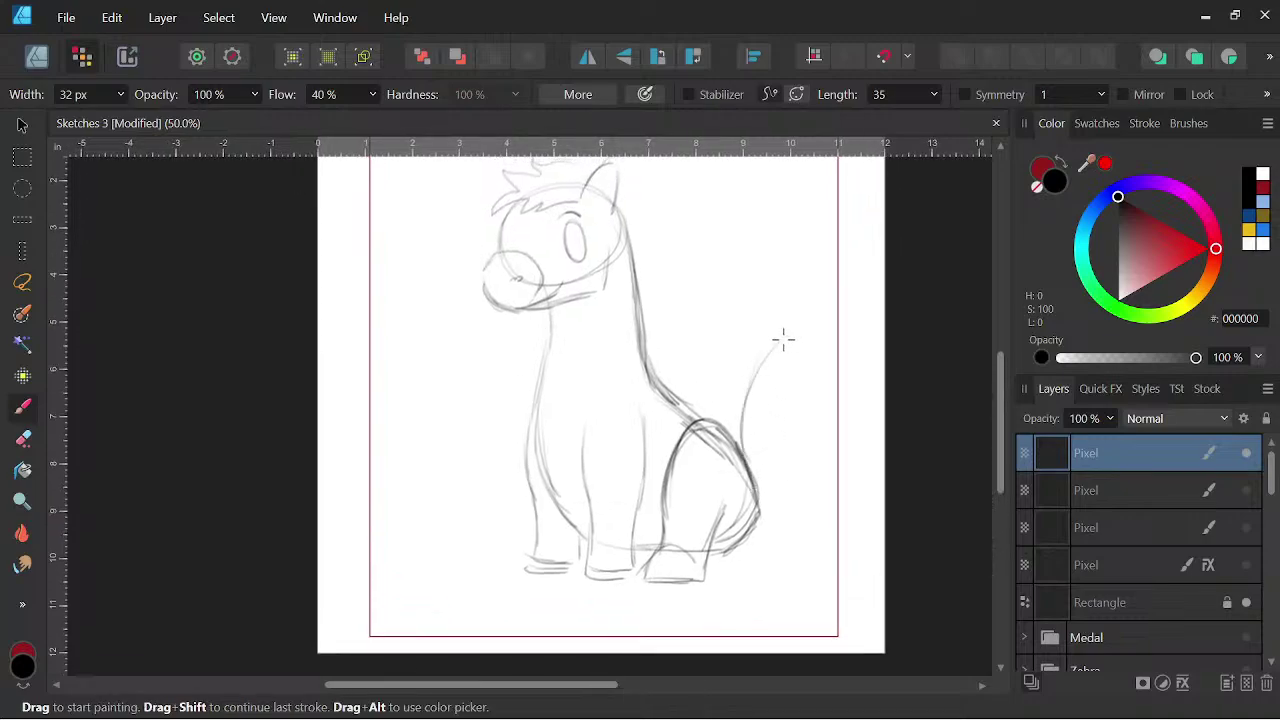
mouse_move(772, 433)
mouse_down()
mouse_move(789, 466)
mouse_move(760, 523)
mouse_up()
drag(801, 470, 768, 520)
mouse_move(735, 389)
mouse_down()
mouse_move(743, 446)
mouse_move(784, 459)
mouse_move(789, 449)
mouse_move(792, 462)
mouse_up()
drag(782, 343, 740, 444)
- Review the overall pose and proportions of the seated horse sketch on the full page
key(space)
drag(851, 487, 844, 507)
key(ctrl+minus)
key(ctrl+plus)
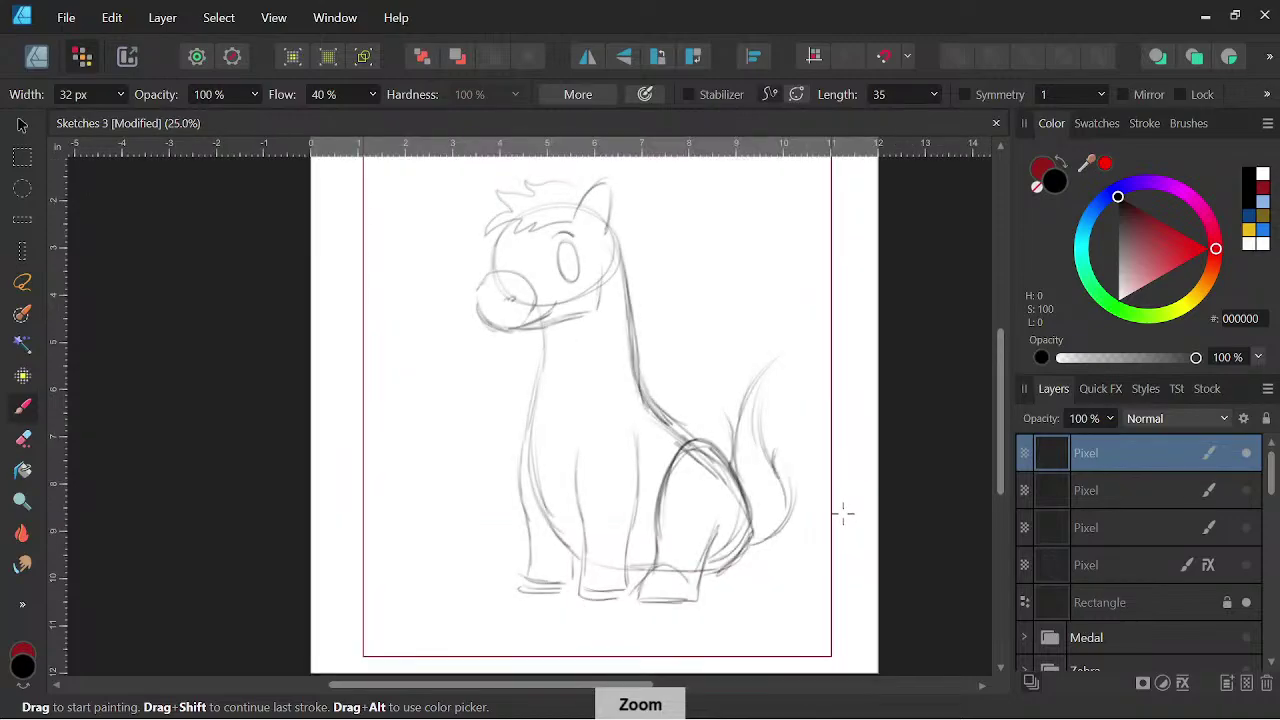
key(ctrl+minus)
key(space)
drag(731, 407, 750, 451)
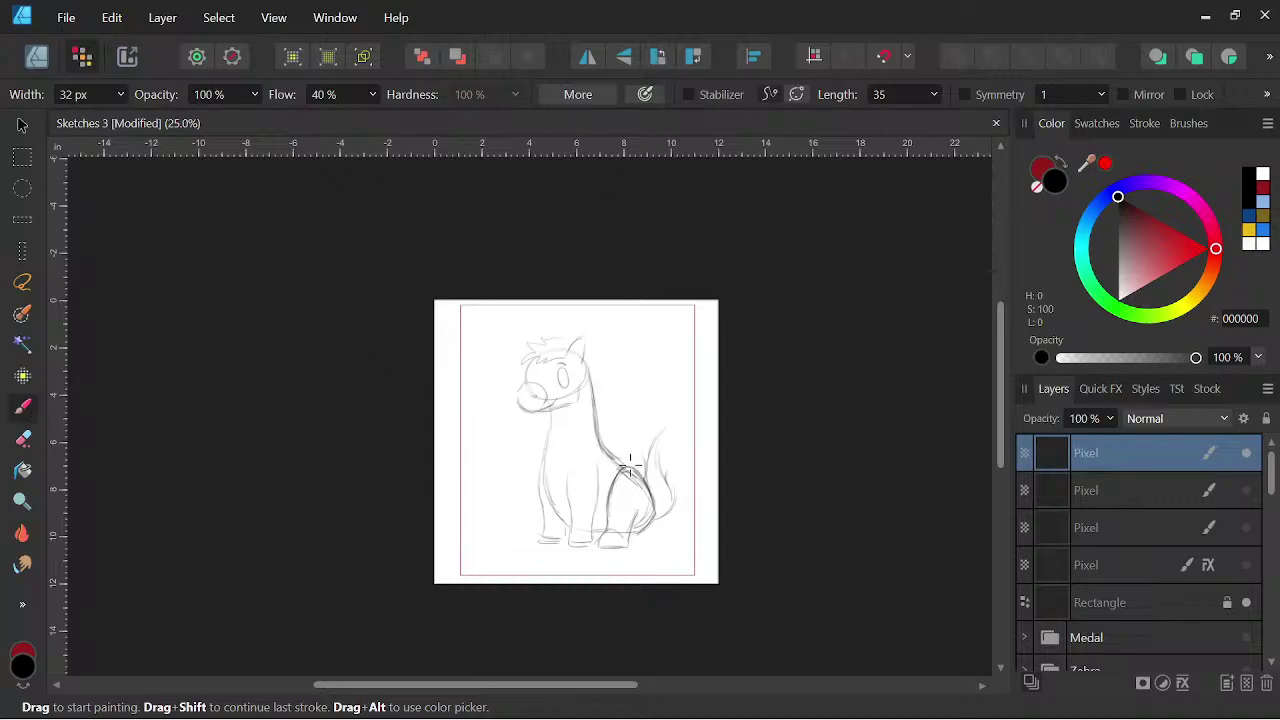
scroll(630, 470, up, 1)
scroll(630, 492, up, 1)
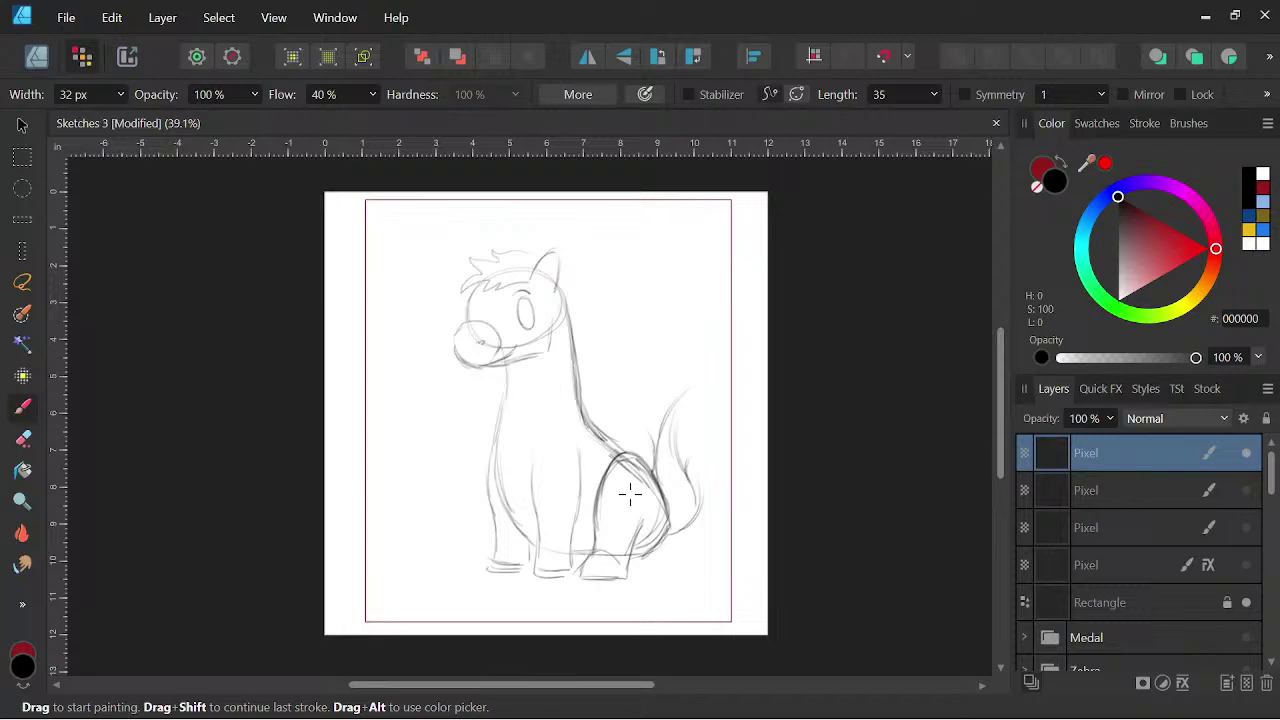
- Show the rearing horse sketch instead of the seated one and copy the blue layer effect onto it from the lower pixel layer
click(1246, 453)
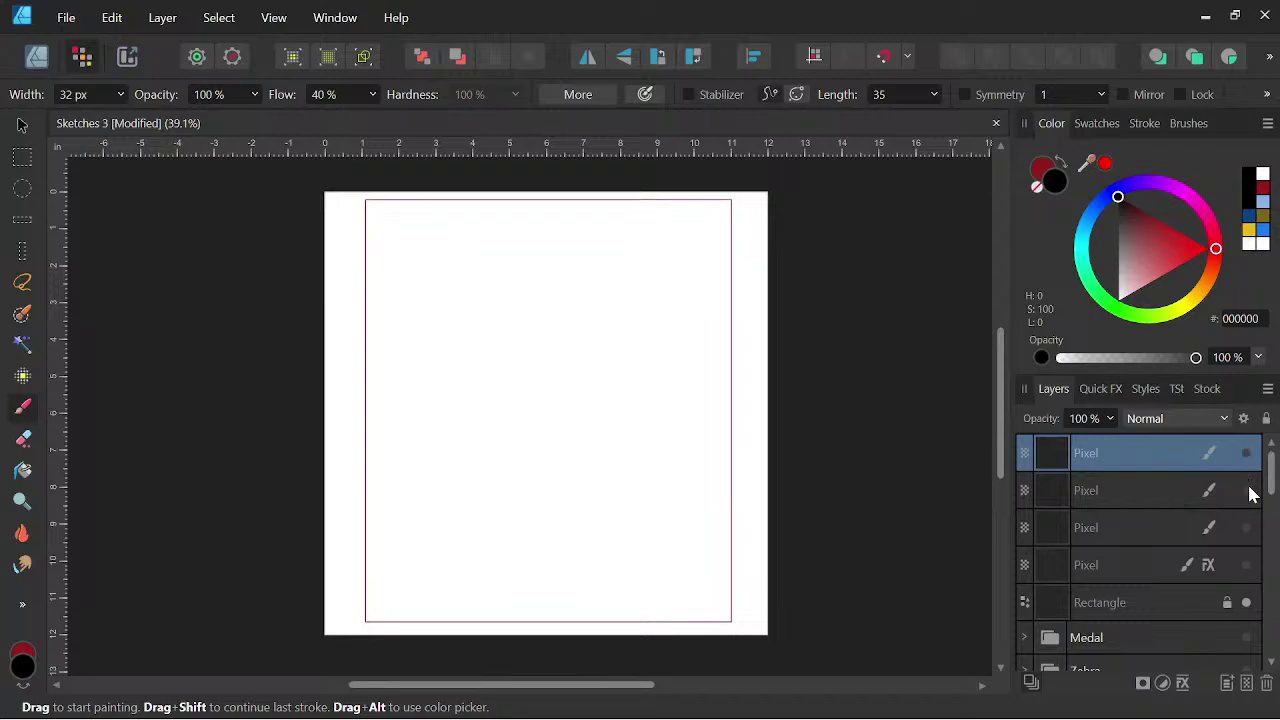
click(1246, 490)
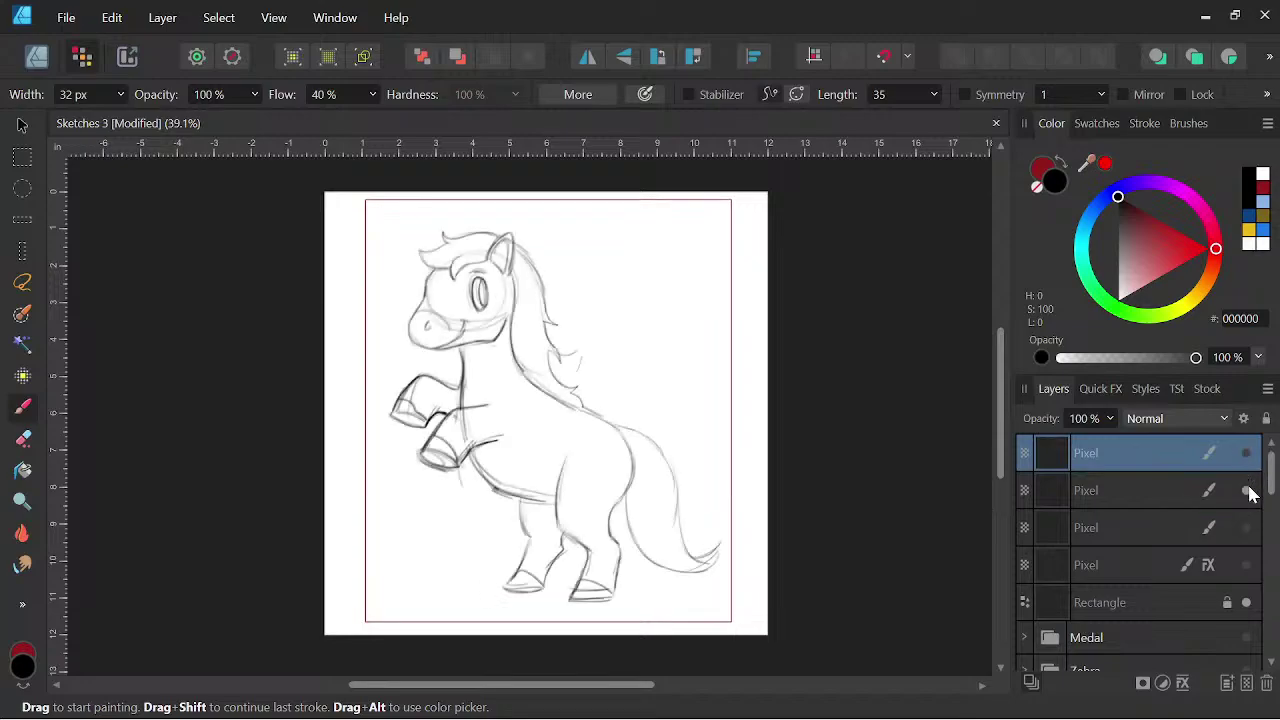
click(1115, 492)
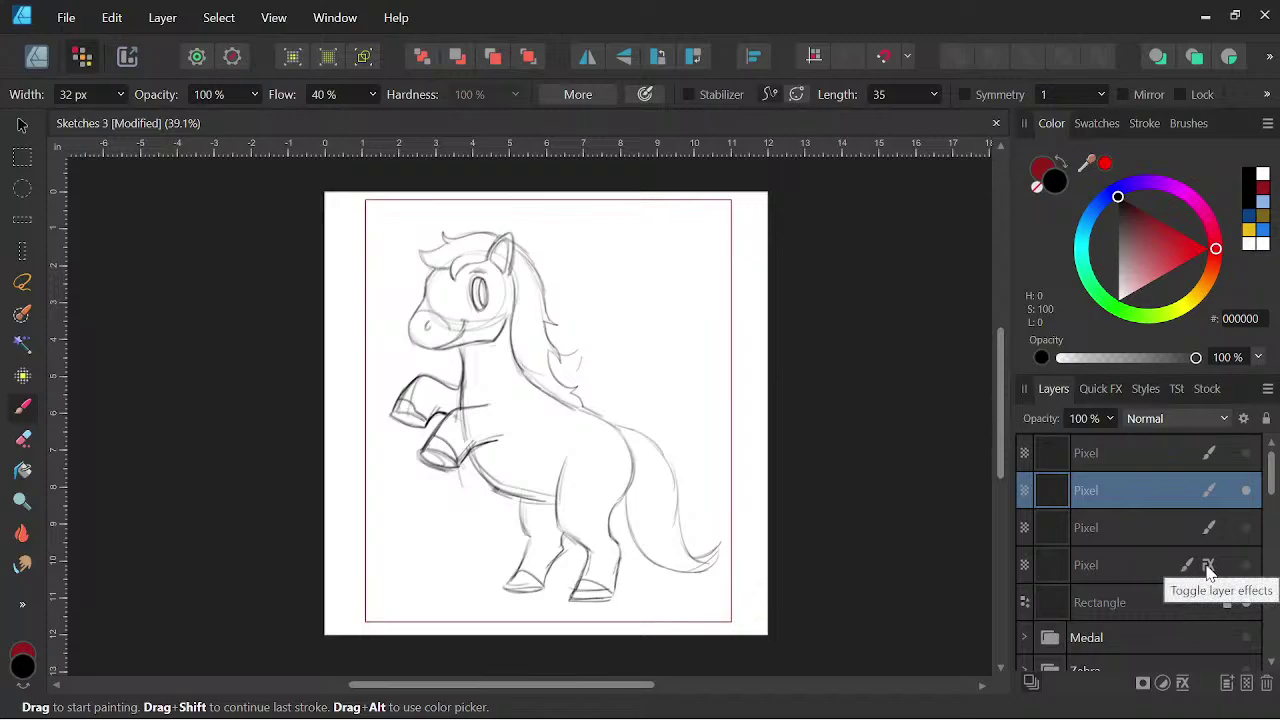
drag(1206, 564, 1211, 488)
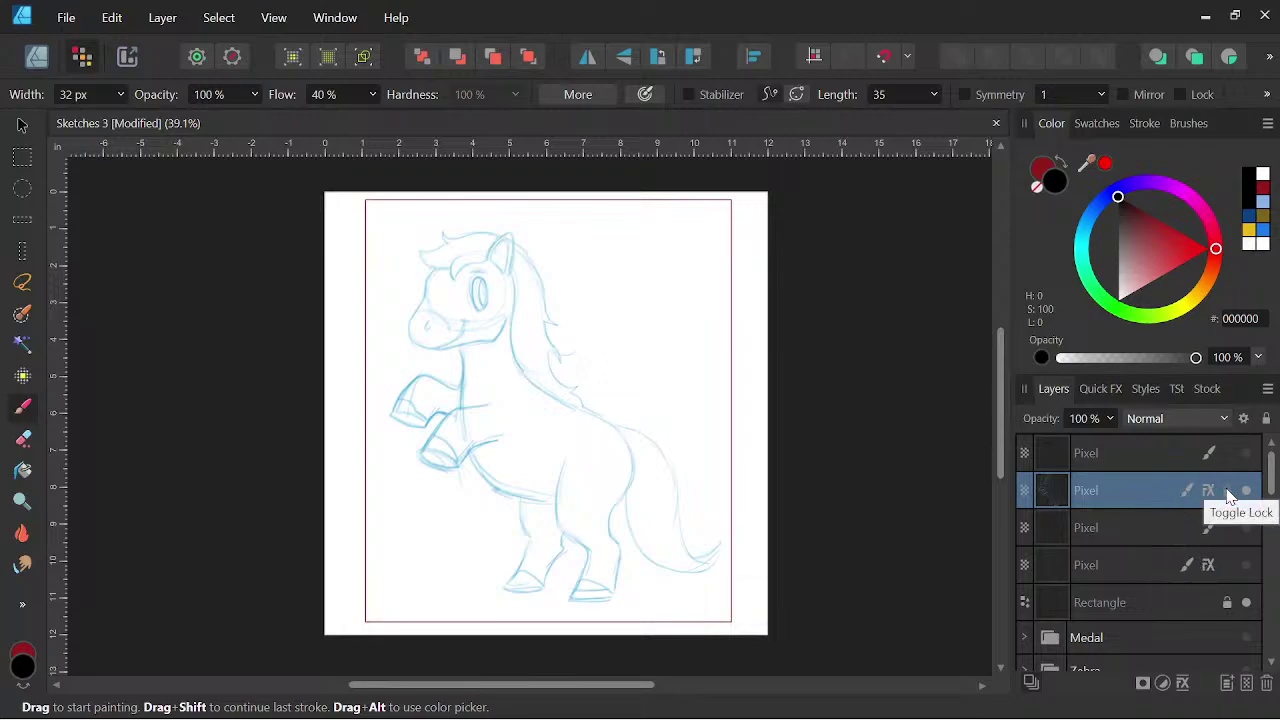
- Lower the rearing horse sketch layer's opacity to 58% and add a new pixel layer above it
click(1110, 418)
drag(1114, 440, 1050, 450)
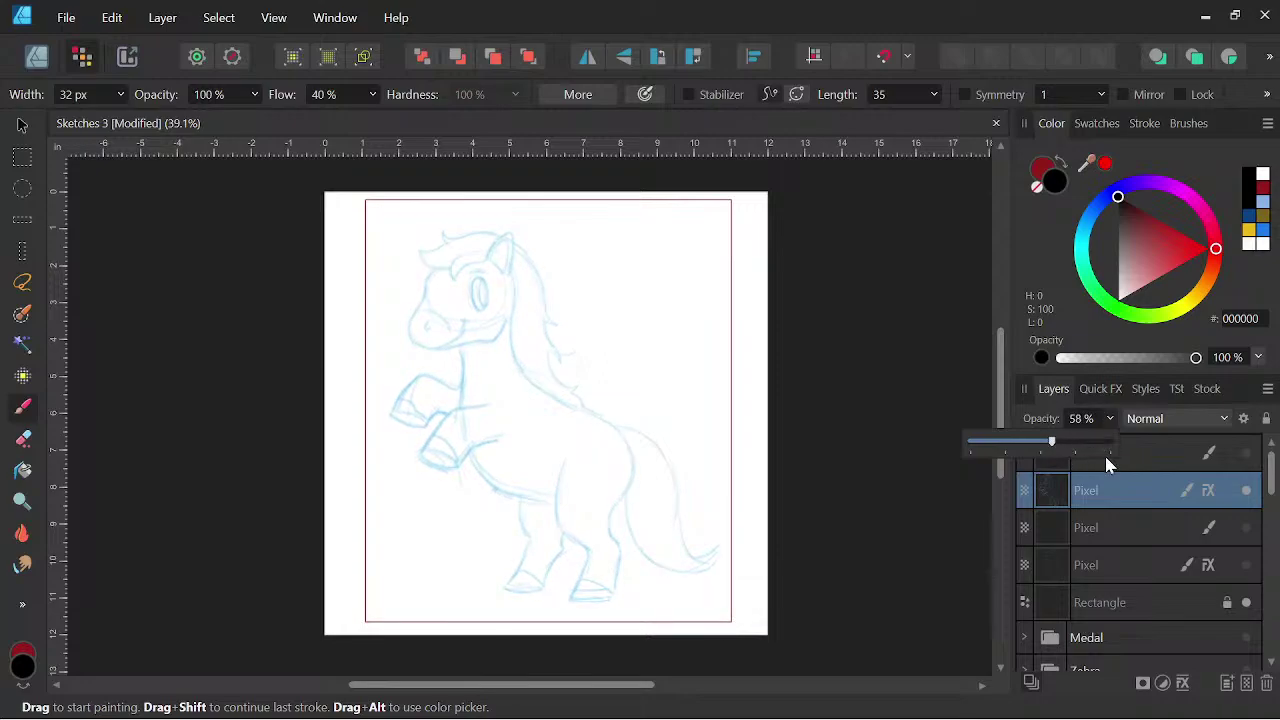
click(1246, 683)
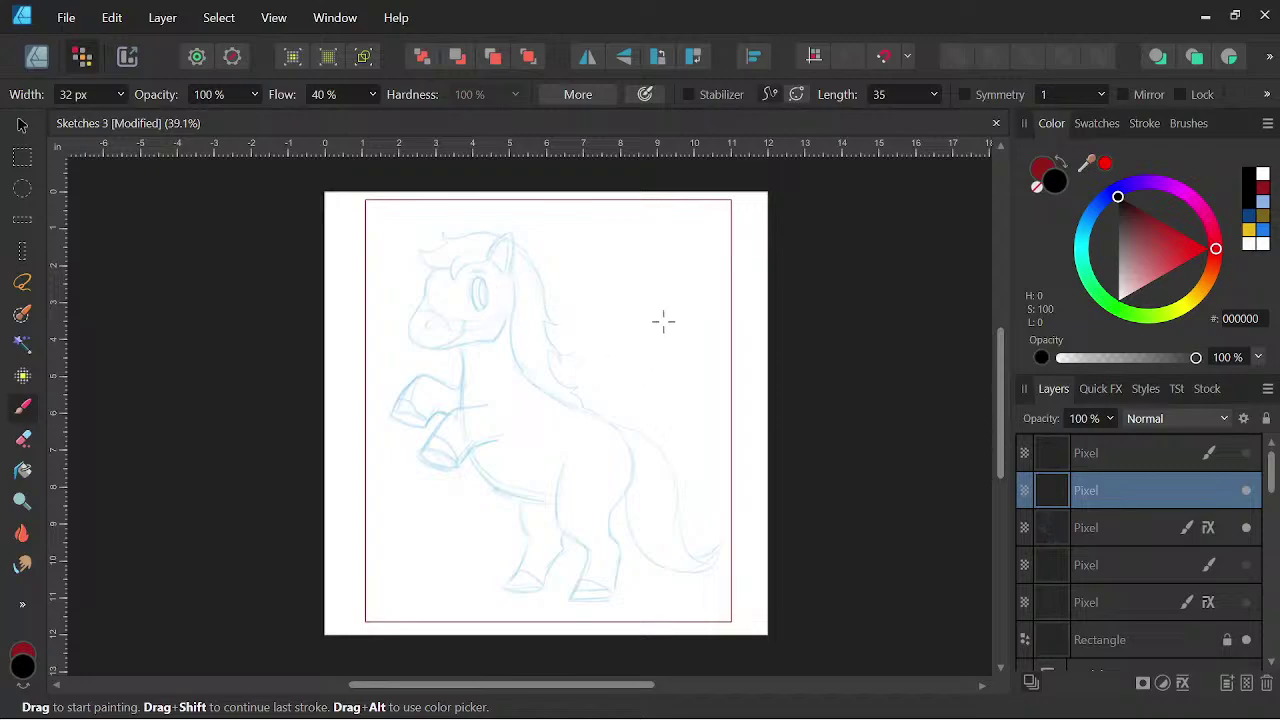
key(space)
drag(743, 360, 809, 493)
key(ctrl+equal)
key(ctrl+equal)
drag(748, 423, 737, 450)
key(space)
drag(825, 502, 745, 373)
key(ctrl+minus)
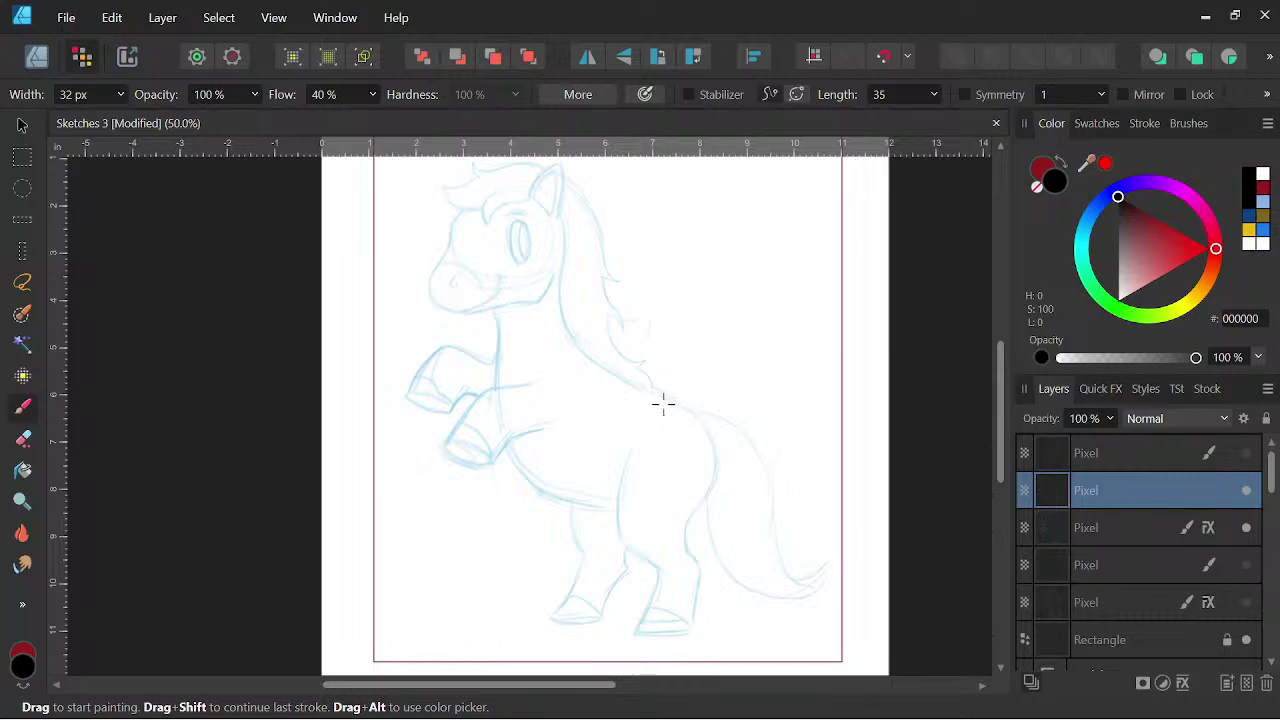
key(space)
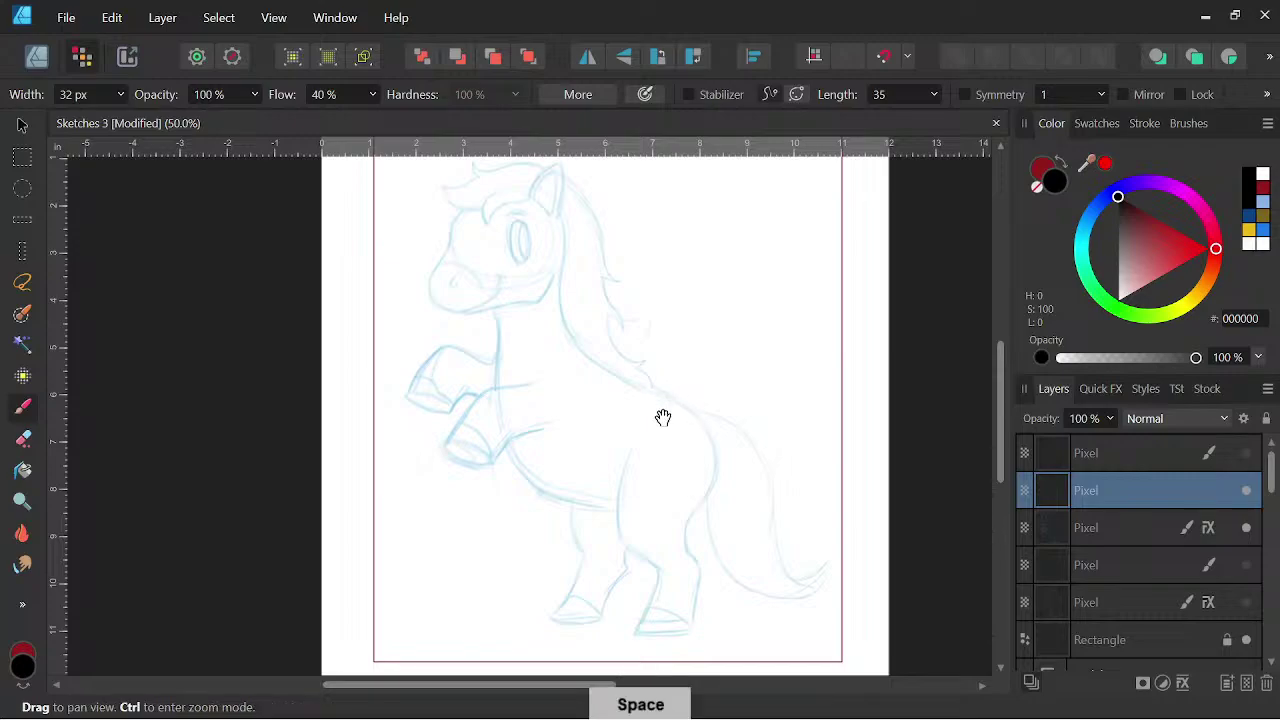
drag(663, 417, 657, 443)
- Ink the rearing horse's ear and forelock in black on the new layer, following the blue sketch
scroll(659, 446, up, 1)
scroll(659, 446, up, 1)
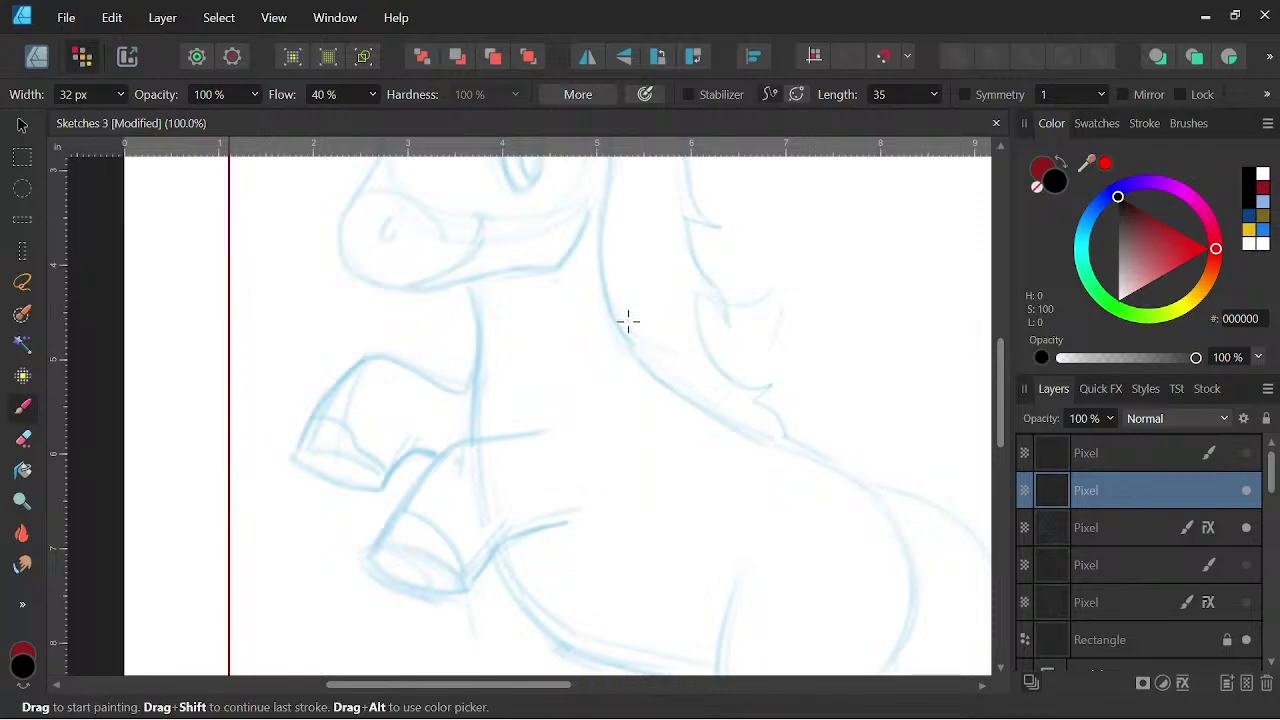
key(space)
mouse_move(627, 320)
mouse_down()
mouse_move(651, 440)
mouse_move(728, 527)
mouse_up()
scroll(663, 423, down, 1)
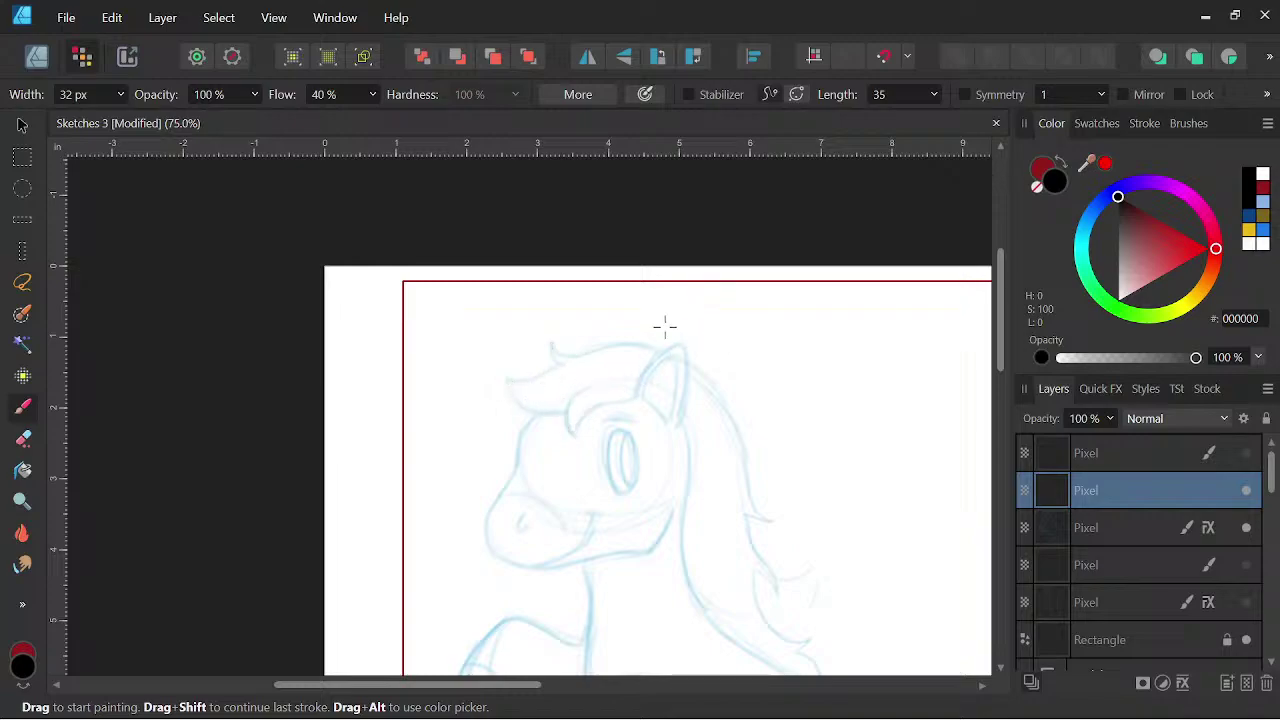
key(ctrl+plus)
drag(691, 360, 689, 390)
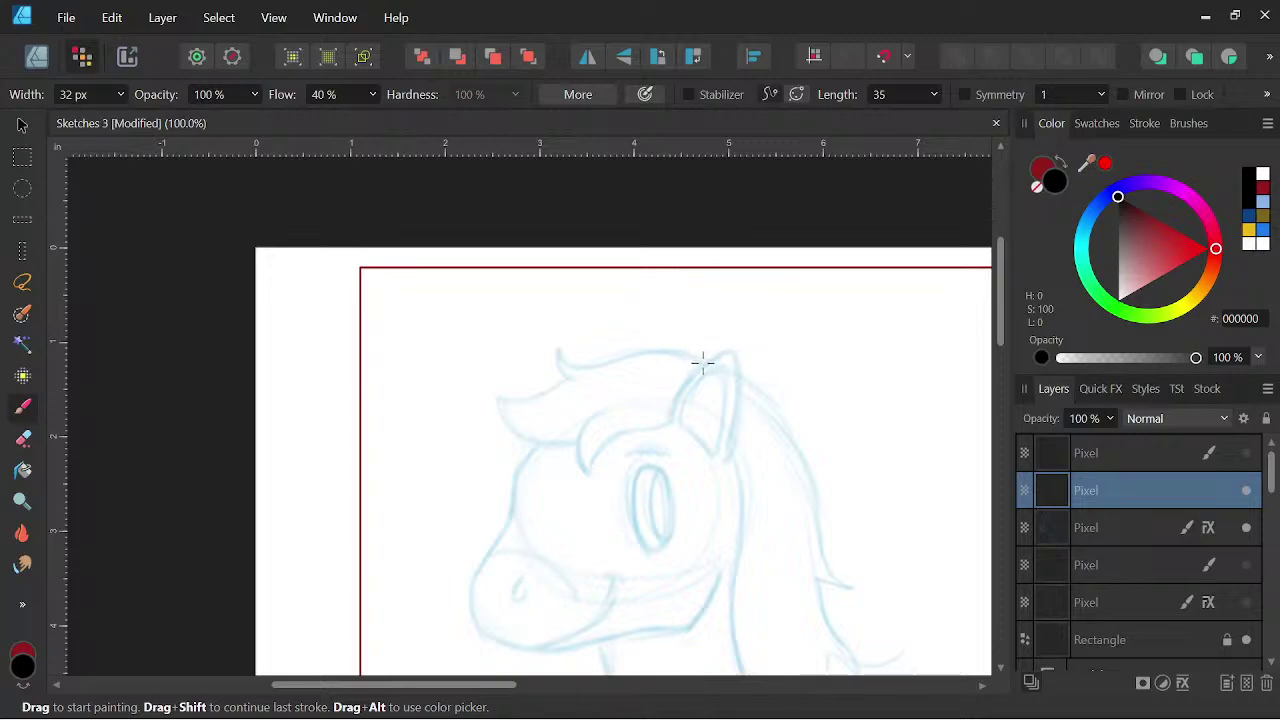
mouse_move(697, 357)
mouse_down()
mouse_move(557, 362)
mouse_move(569, 360)
mouse_move(558, 382)
mouse_move(501, 397)
mouse_move(500, 416)
mouse_move(537, 442)
mouse_move(582, 438)
mouse_move(584, 415)
mouse_move(586, 470)
mouse_move(600, 446)
mouse_move(672, 417)
mouse_move(706, 364)
mouse_move(738, 360)
mouse_move(726, 464)
mouse_up()
mouse_move(680, 423)
mouse_down()
mouse_move(692, 392)
mouse_move(724, 370)
mouse_move(717, 456)
mouse_move(676, 425)
mouse_move(714, 456)
mouse_up()
mouse_move(727, 404)
mouse_down()
mouse_move(743, 500)
mouse_move(720, 437)
mouse_up()
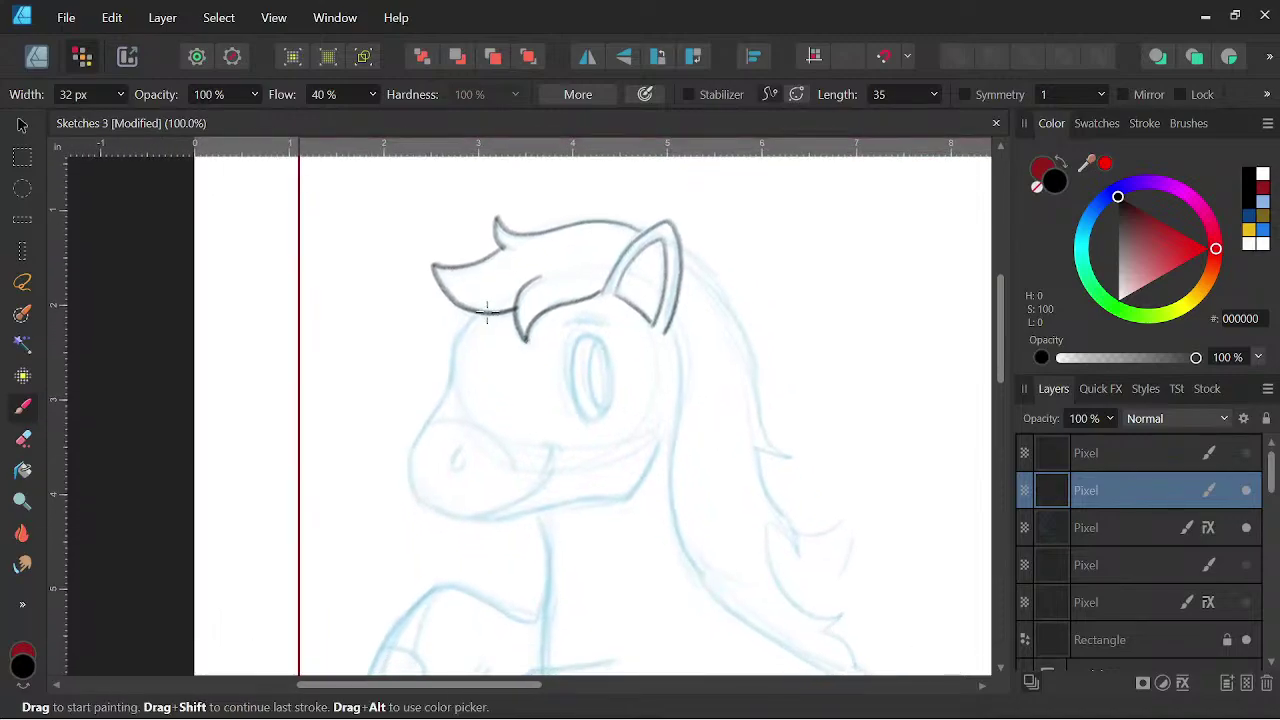
- Ink the rearing horse's face profile, smiling mouth, jaw and the curve around the muzzle
mouse_move(475, 318)
mouse_down()
mouse_move(454, 340)
mouse_move(452, 383)
mouse_move(429, 423)
mouse_move(414, 480)
mouse_move(425, 508)
mouse_move(480, 520)
mouse_move(523, 500)
mouse_move(561, 454)
mouse_up()
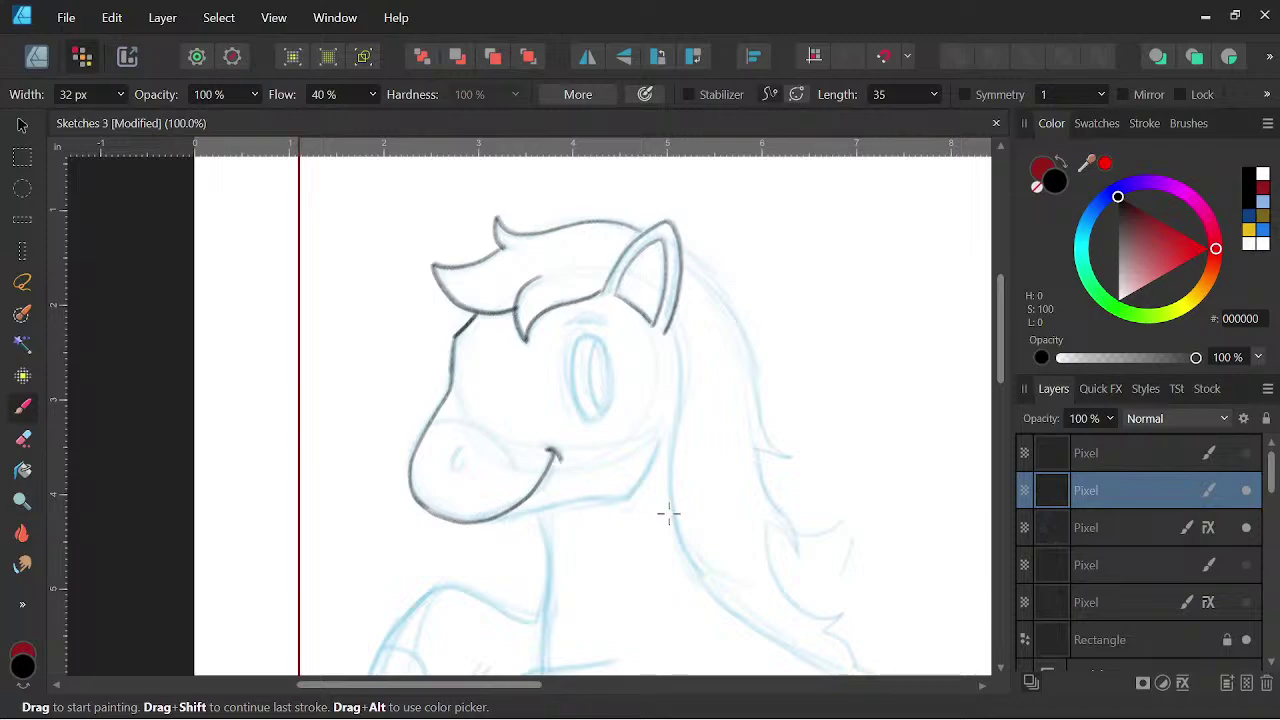
mouse_move(471, 523)
mouse_down()
mouse_move(610, 503)
mouse_move(646, 474)
mouse_move(656, 443)
mouse_up()
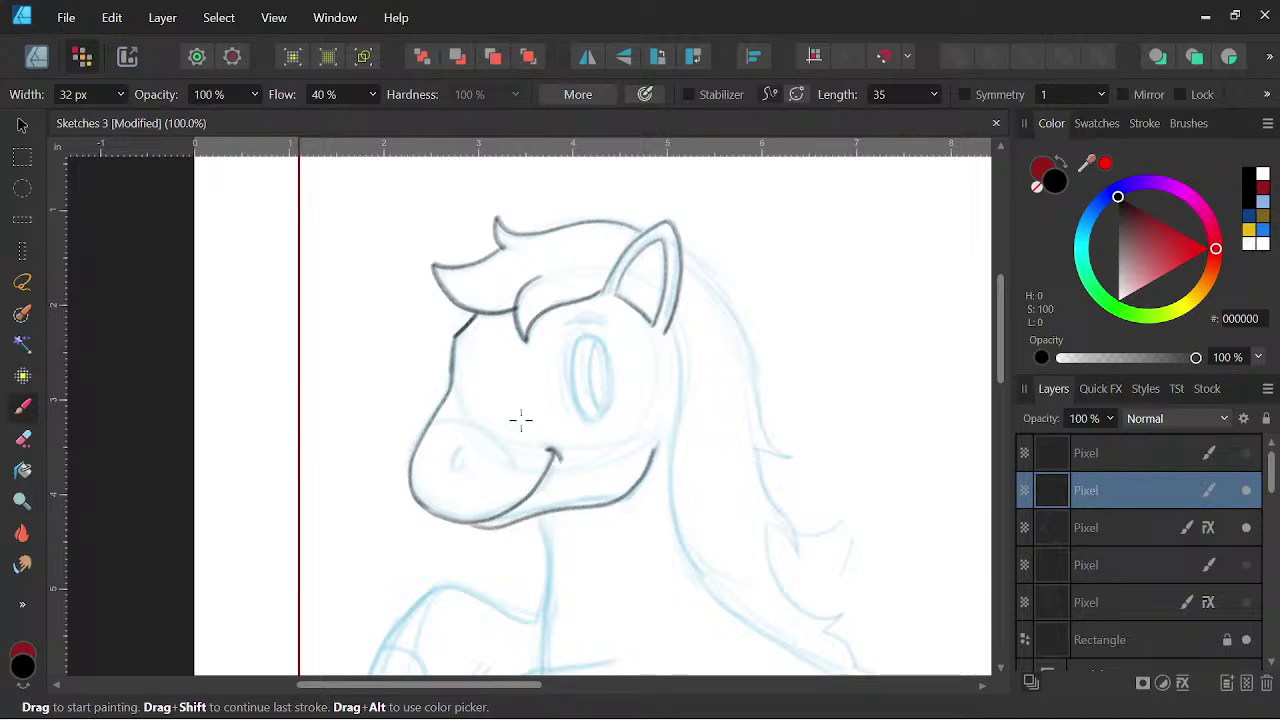
mouse_move(428, 428)
mouse_down()
mouse_move(497, 435)
mouse_move(522, 489)
mouse_up()
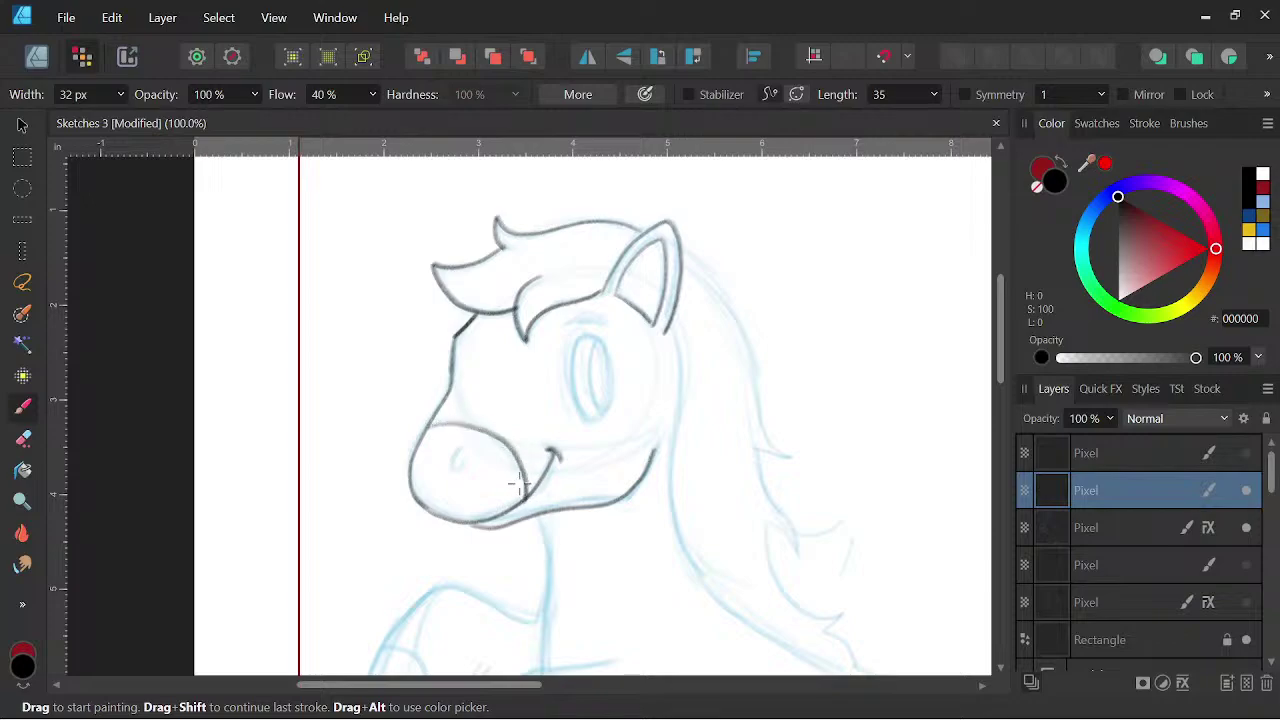
- Ink the nostril, eyebrow and oval eye on the rearing horse's face
drag(474, 449, 463, 462)
key(space)
drag(716, 524, 665, 523)
mouse_move(522, 322)
mouse_down()
mouse_move(554, 311)
mouse_move(567, 321)
mouse_up()
mouse_move(560, 423)
mouse_down()
mouse_move(566, 386)
mouse_move(547, 338)
mouse_move(522, 358)
mouse_move(529, 417)
mouse_move(558, 422)
mouse_move(566, 390)
mouse_move(552, 346)
mouse_move(540, 404)
mouse_move(564, 396)
mouse_move(554, 368)
mouse_move(552, 386)
mouse_up()
- Ink the front line of the rearing horse's neck and the long curve of its neck and back
key(space)
mouse_move(723, 509)
mouse_down()
mouse_move(723, 406)
mouse_move(738, 404)
mouse_move(723, 508)
mouse_move(723, 444)
mouse_up()
key(ctrl+minus)
key(space)
drag(494, 316, 494, 440)
key(space)
mouse_move(723, 511)
mouse_down()
mouse_move(663, 531)
mouse_move(650, 478)
mouse_up()
mouse_move(486, 209)
mouse_down()
mouse_move(498, 389)
mouse_move(537, 432)
mouse_move(698, 519)
mouse_move(723, 571)
mouse_move(701, 602)
mouse_move(763, 370)
mouse_up()
- Ink the rearing horse's rump and near hind leg down to the hoof
key(space)
mouse_move(722, 346)
mouse_down()
mouse_move(668, 447)
mouse_move(669, 480)
mouse_move(694, 505)
mouse_move(668, 590)
mouse_up()
mouse_move(585, 330)
mouse_down()
mouse_move(570, 465)
mouse_move(633, 516)
mouse_move(636, 495)
mouse_move(595, 603)
mouse_move(677, 591)
mouse_up()
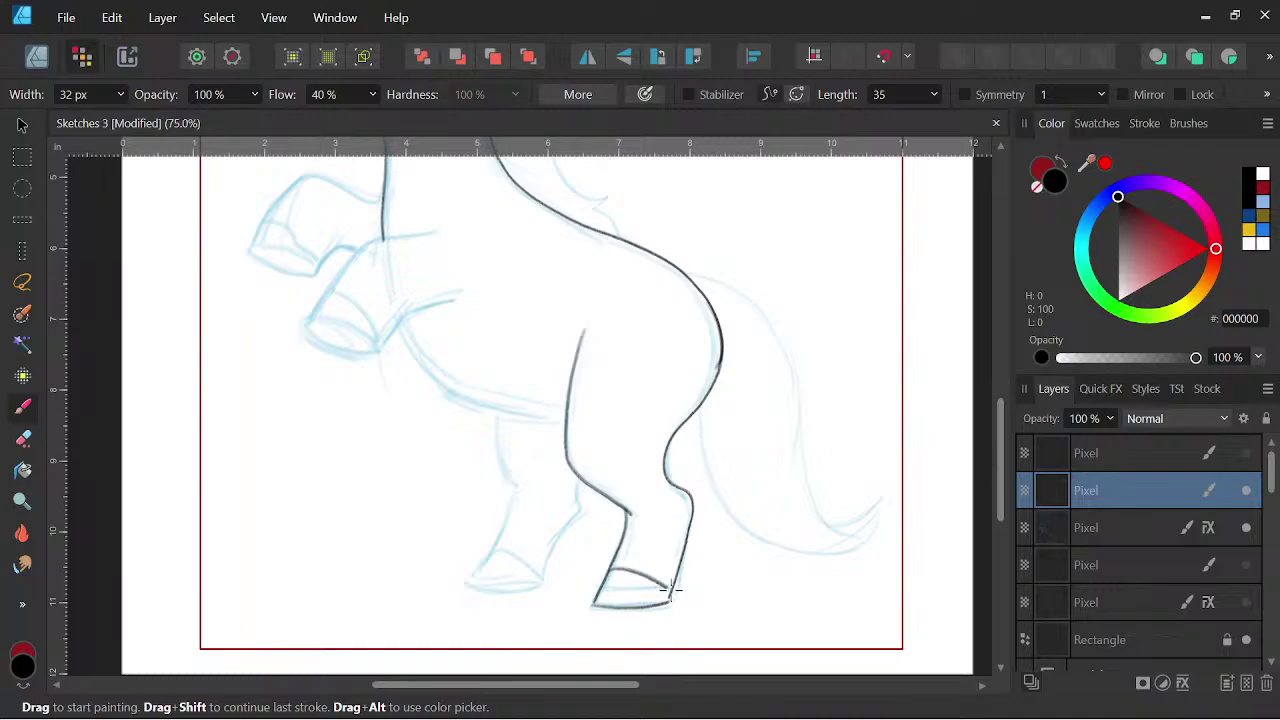
- Ink the rearing horse's far hind leg and hoof, undoing and redrawing the curved line at the top of the hoof
drag(493, 413, 515, 508)
key(space)
mouse_move(515, 531)
mouse_down()
mouse_move(590, 424)
mouse_move(553, 516)
mouse_move(580, 527)
mouse_move(623, 519)
mouse_move(654, 420)
mouse_up()
key(space)
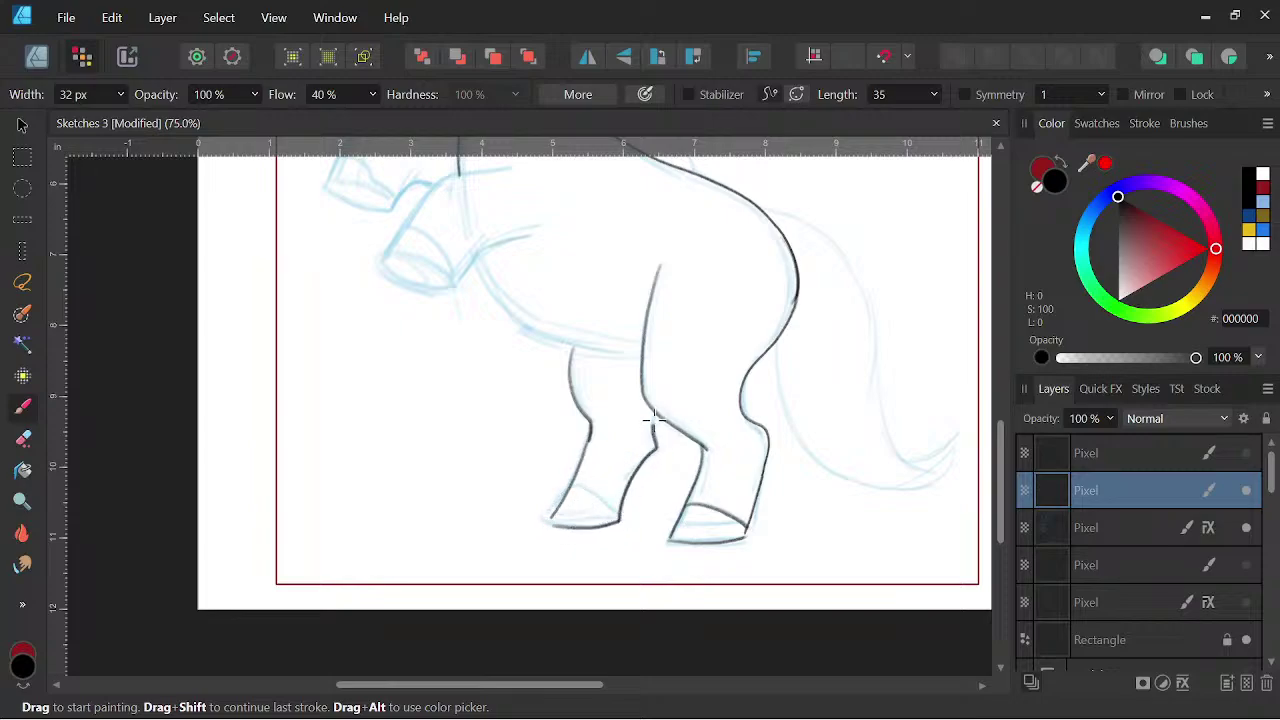
drag(571, 490, 619, 507)
drag(792, 570, 789, 583)
key(ctrl+z)
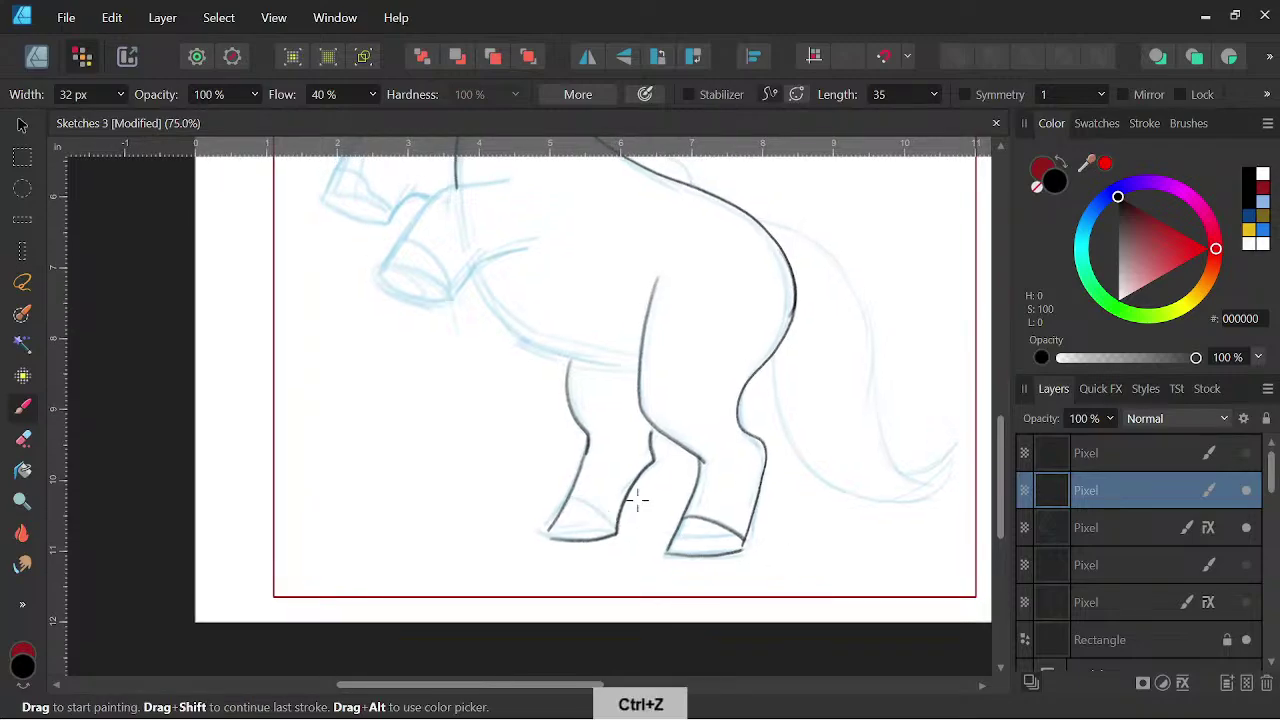
mouse_move(549, 527)
mouse_down()
mouse_move(568, 506)
mouse_move(604, 514)
mouse_move(616, 535)
mouse_up()
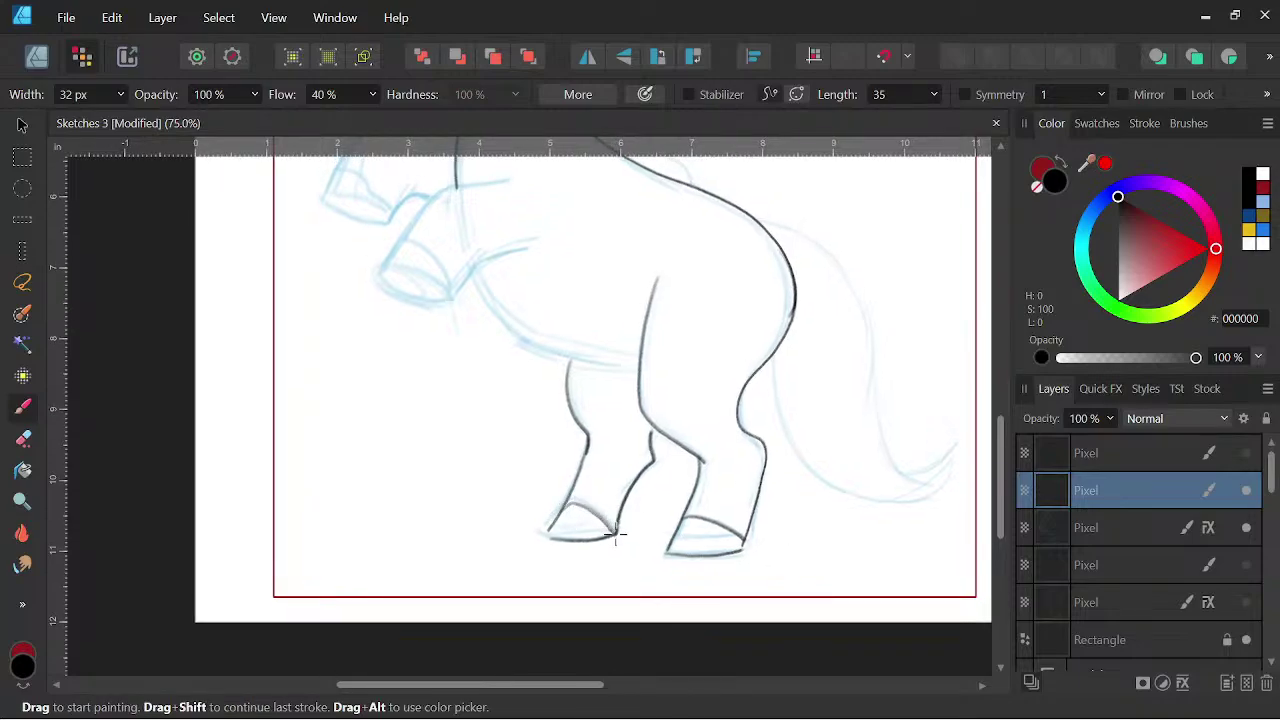
- Try to retouch the lower edges of both hind hooves
drag(803, 563, 799, 593)
key(e)
drag(757, 530, 760, 510)
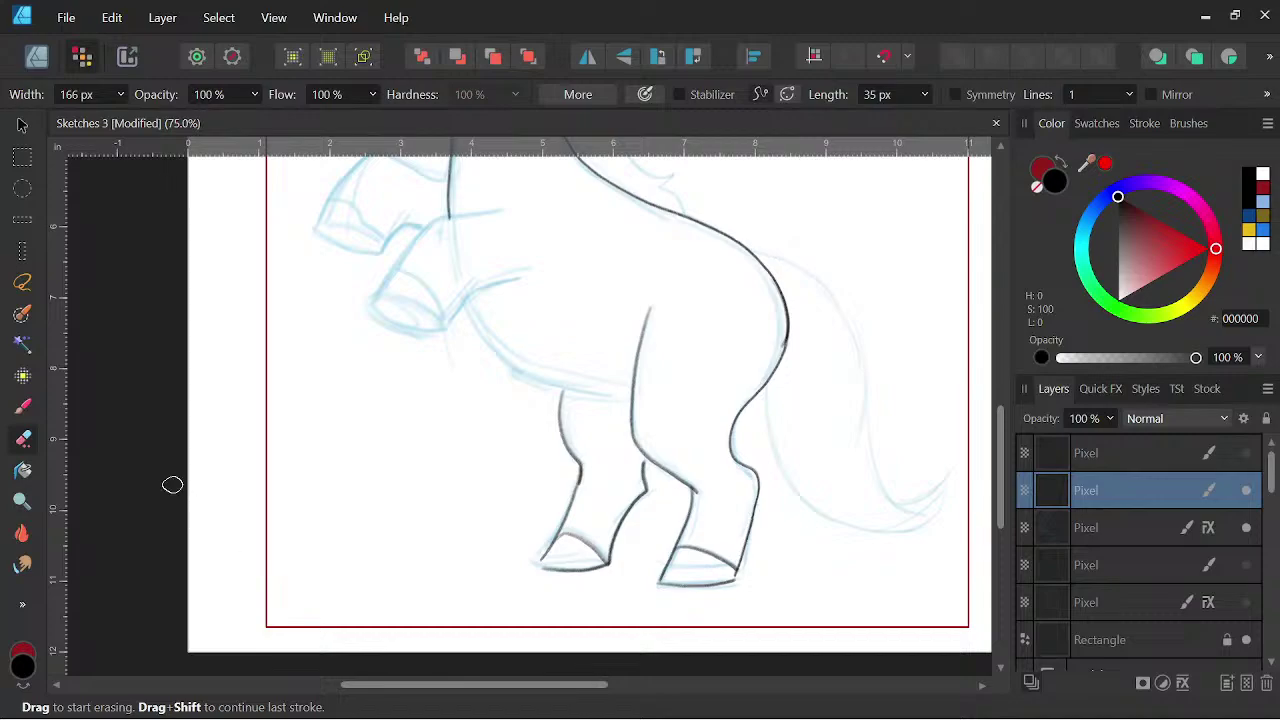
click(23, 408)
drag(546, 565, 571, 566)
key(space)
drag(675, 584, 689, 583)
key(space)
mouse_move(825, 582)
mouse_down()
mouse_move(811, 544)
mouse_move(820, 586)
mouse_up()
key(space)
key(ctrl+z)
key(ctrl+z)
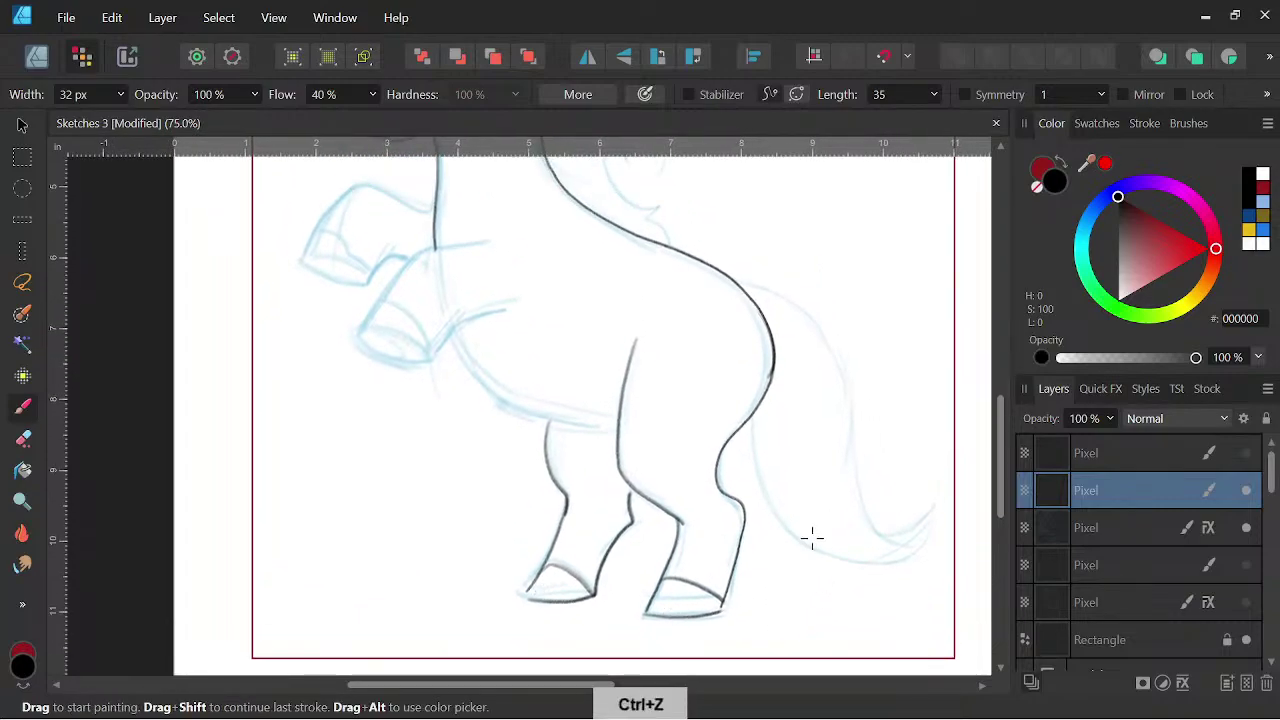
- Ink the rearing horse's two raised front legs with their hooves
key(space)
drag(615, 372, 705, 527)
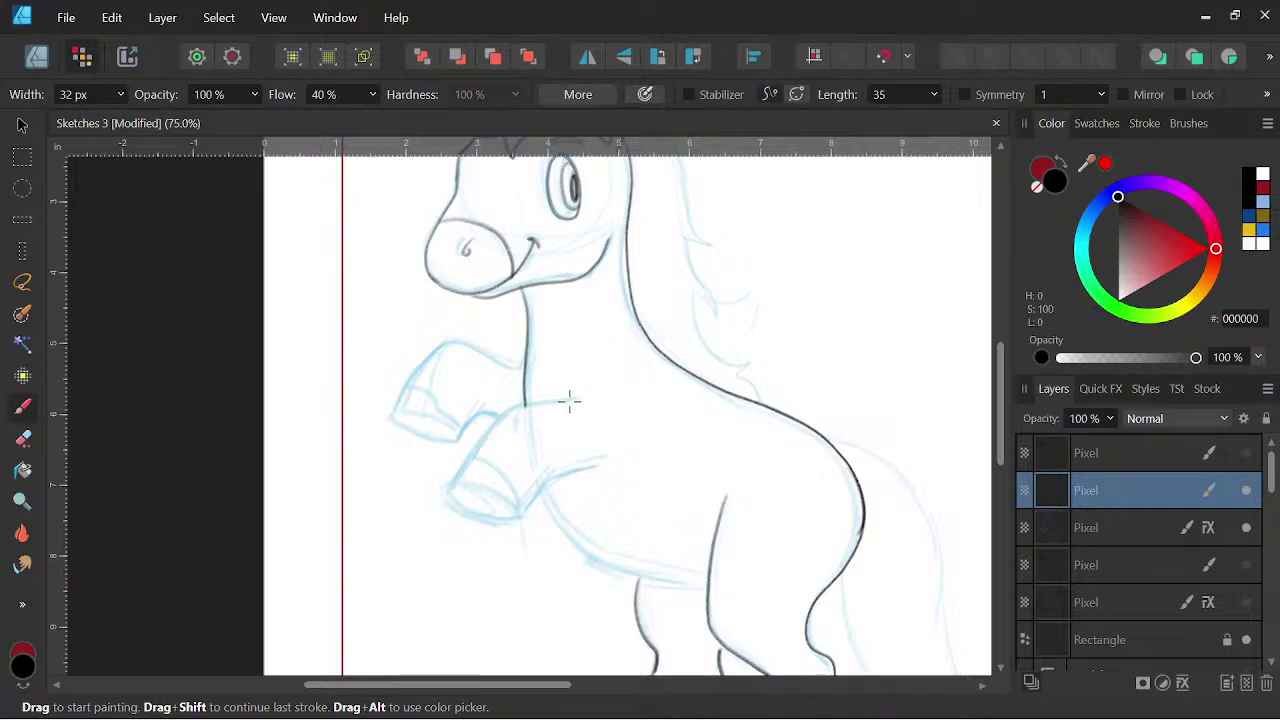
mouse_move(530, 404)
mouse_down()
mouse_move(450, 486)
mouse_move(459, 501)
mouse_move(524, 521)
mouse_move(549, 481)
mouse_move(595, 472)
mouse_up()
mouse_move(474, 454)
mouse_down()
mouse_move(526, 516)
mouse_move(560, 469)
mouse_move(521, 515)
mouse_move(463, 493)
mouse_move(498, 498)
mouse_up()
mouse_move(657, 443)
mouse_down()
mouse_move(612, 408)
mouse_move(580, 405)
mouse_move(531, 474)
mouse_move(543, 496)
mouse_move(532, 481)
mouse_move(590, 504)
mouse_move(611, 480)
mouse_move(622, 487)
mouse_move(592, 502)
mouse_move(633, 478)
mouse_up()
mouse_move(547, 446)
mouse_down()
mouse_move(591, 490)
mouse_move(549, 473)
mouse_move(590, 494)
mouse_up()
- Ink the curved belly line from behind the front leg to the near hind leg
key(space)
drag(795, 600, 666, 537)
drag(823, 542, 708, 433)
mouse_move(420, 334)
mouse_down()
mouse_move(460, 421)
mouse_move(436, 371)
mouse_move(481, 437)
mouse_move(594, 470)
mouse_up()
- Ink the tail's outer contour with its curled tips and two hair strands starting at the rump
drag(823, 517, 614, 469)
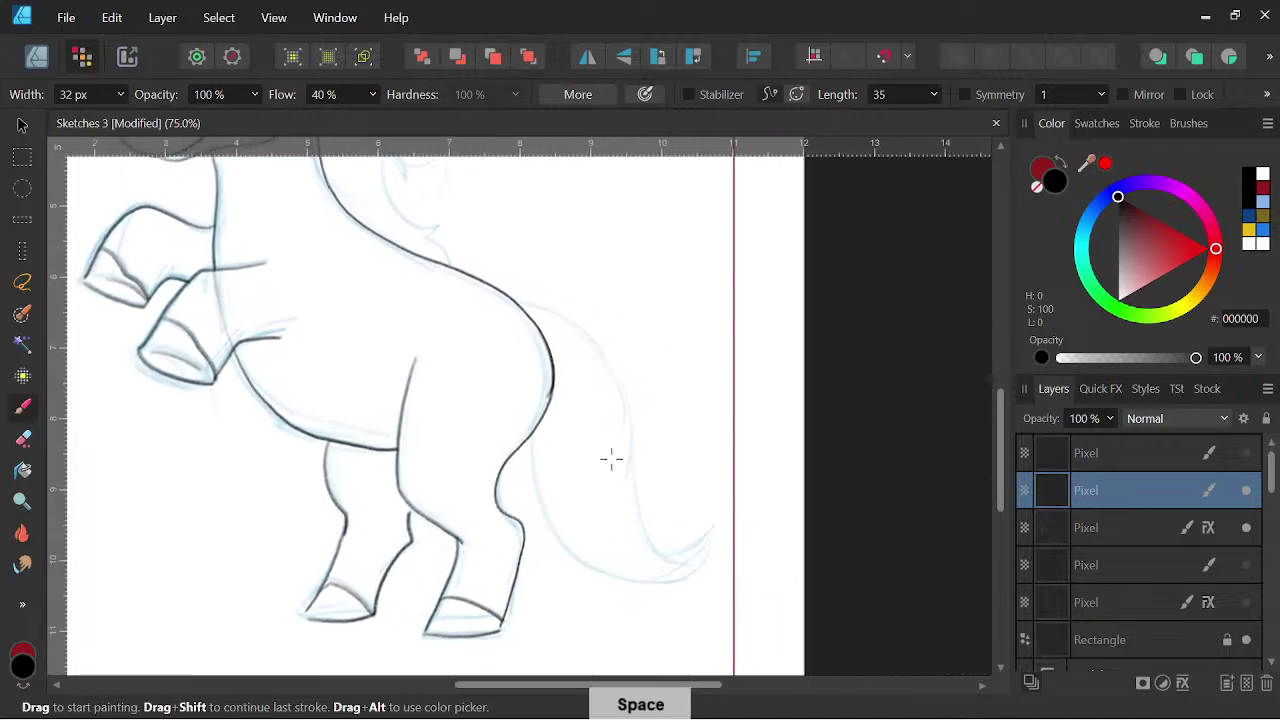
mouse_move(541, 305)
mouse_down()
mouse_move(608, 353)
mouse_move(652, 534)
mouse_move(683, 557)
mouse_move(670, 550)
mouse_move(699, 533)
mouse_move(700, 513)
mouse_move(714, 550)
mouse_up()
mouse_move(533, 441)
mouse_down()
mouse_move(560, 540)
mouse_move(582, 562)
mouse_move(707, 564)
mouse_up()
key(space)
drag(533, 436, 551, 515)
mouse_move(555, 358)
mouse_down()
mouse_move(614, 417)
mouse_move(638, 495)
mouse_up()
mouse_move(558, 402)
mouse_down()
mouse_move(610, 442)
mouse_move(622, 518)
mouse_up()
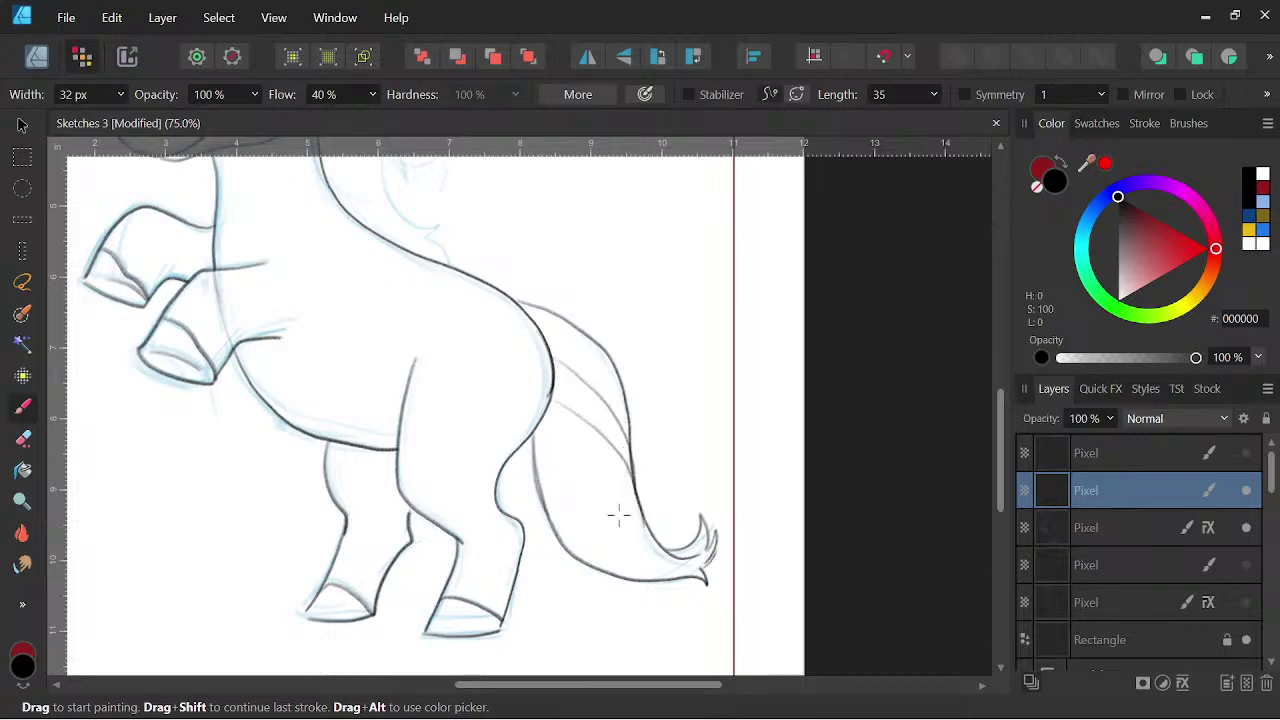
- Ink a long hair strand through the middle of the tail toward its tip, undoing and redrawing it as needed
mouse_move(549, 405)
mouse_down()
mouse_move(623, 549)
mouse_move(655, 565)
mouse_up()
key(space)
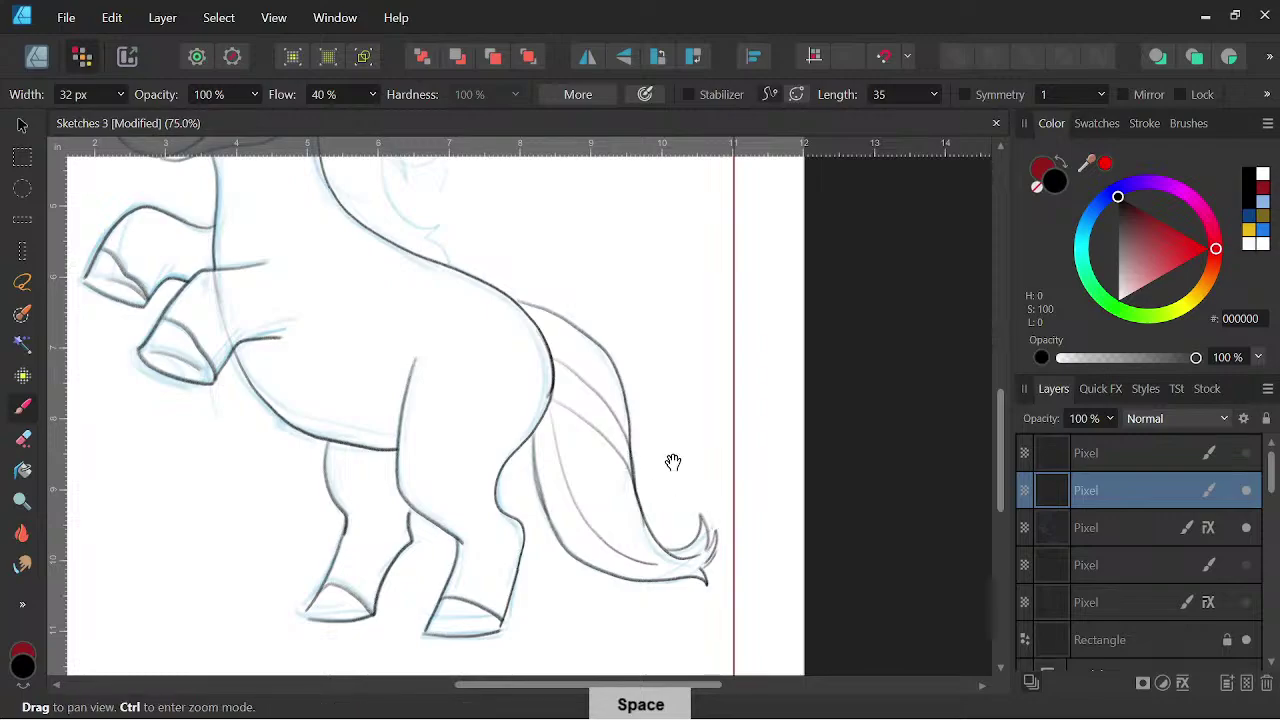
drag(666, 457, 700, 425)
key(ctrl+z)
mouse_move(577, 415)
mouse_down()
mouse_move(642, 524)
mouse_move(696, 535)
mouse_up()
key(ctrl+z)
mouse_move(562, 392)
mouse_down()
mouse_move(600, 437)
mouse_move(632, 528)
mouse_move(714, 548)
mouse_up()
key(space)
drag(771, 466, 789, 517)
key(ctrl+z)
mouse_move(586, 433)
mouse_down()
mouse_move(662, 571)
mouse_move(714, 602)
mouse_up()
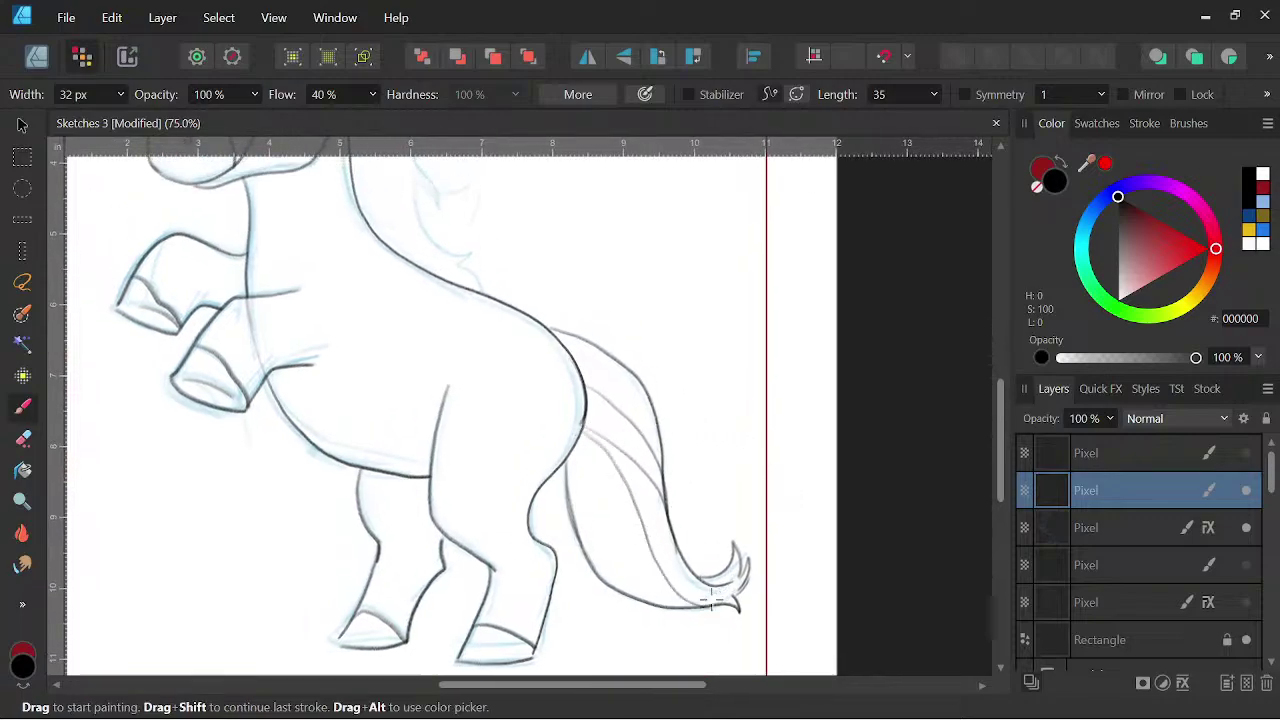
- Ink further hair strands along the tail's inner side and a short one near its upper edge
drag(585, 440, 670, 610)
key(space)
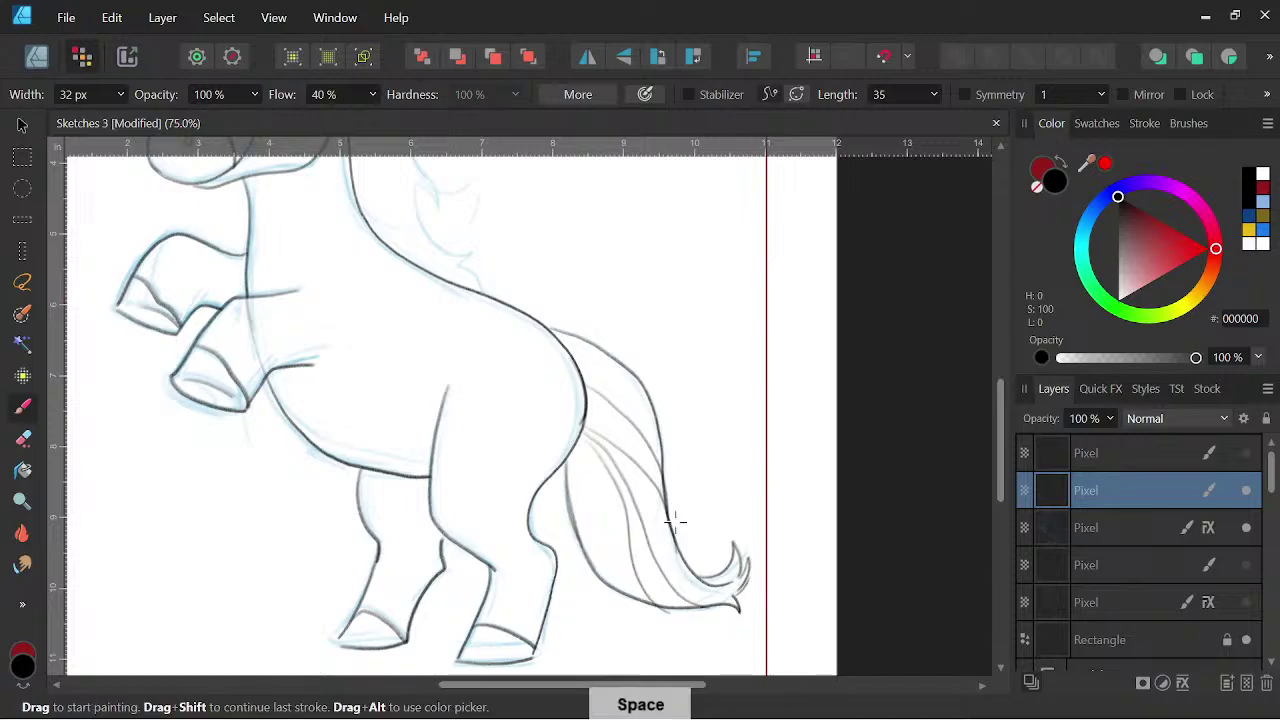
drag(598, 462, 586, 576)
key(ctrl+z)
mouse_move(582, 447)
mouse_down()
mouse_move(580, 537)
mouse_move(630, 598)
mouse_up()
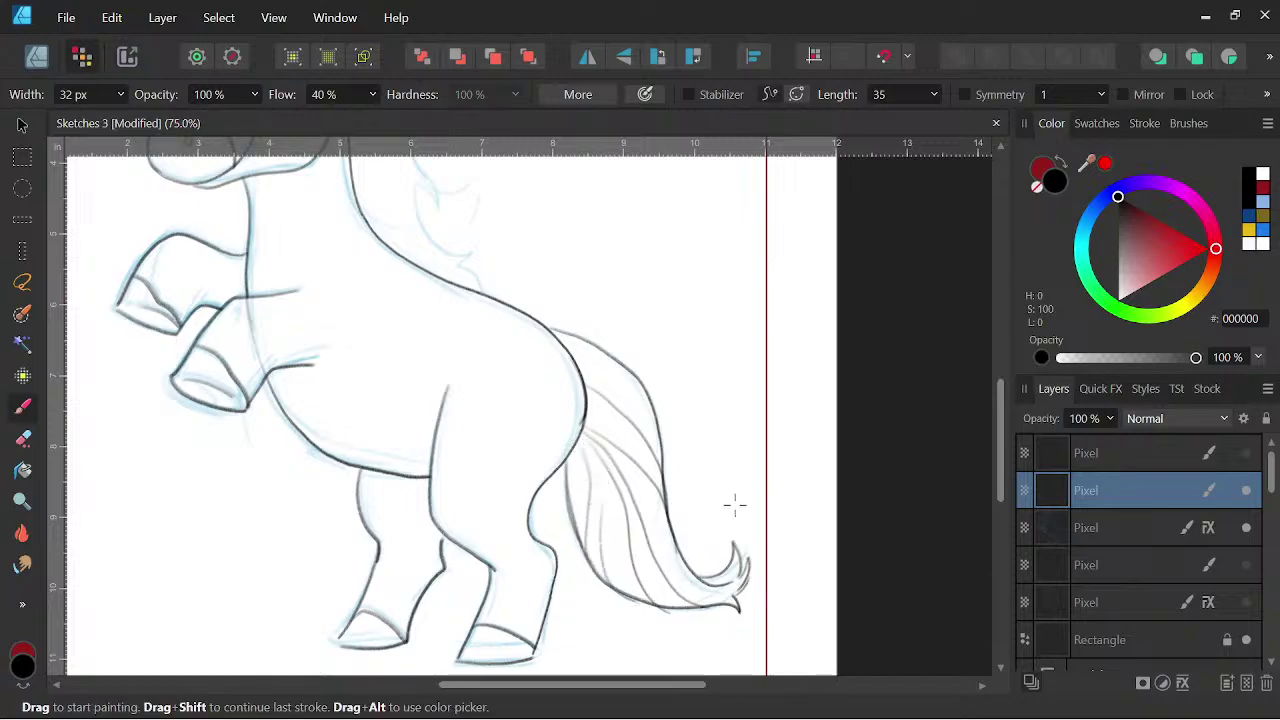
key(space)
drag(785, 533, 820, 529)
drag(608, 359, 656, 382)
- Review the whole inked horse and its tail at different zoom levels
key(ctrl+minus)
key(ctrl+minus)
key(ctrl+minus)
key(ctrl+minus)
key(space)
drag(684, 475, 773, 524)
key(ctrl+equal)
key(ctrl+equal)
key(ctrl+equal)
key(space)
drag(840, 457, 620, 314)
key(space)
drag(715, 395, 643, 319)
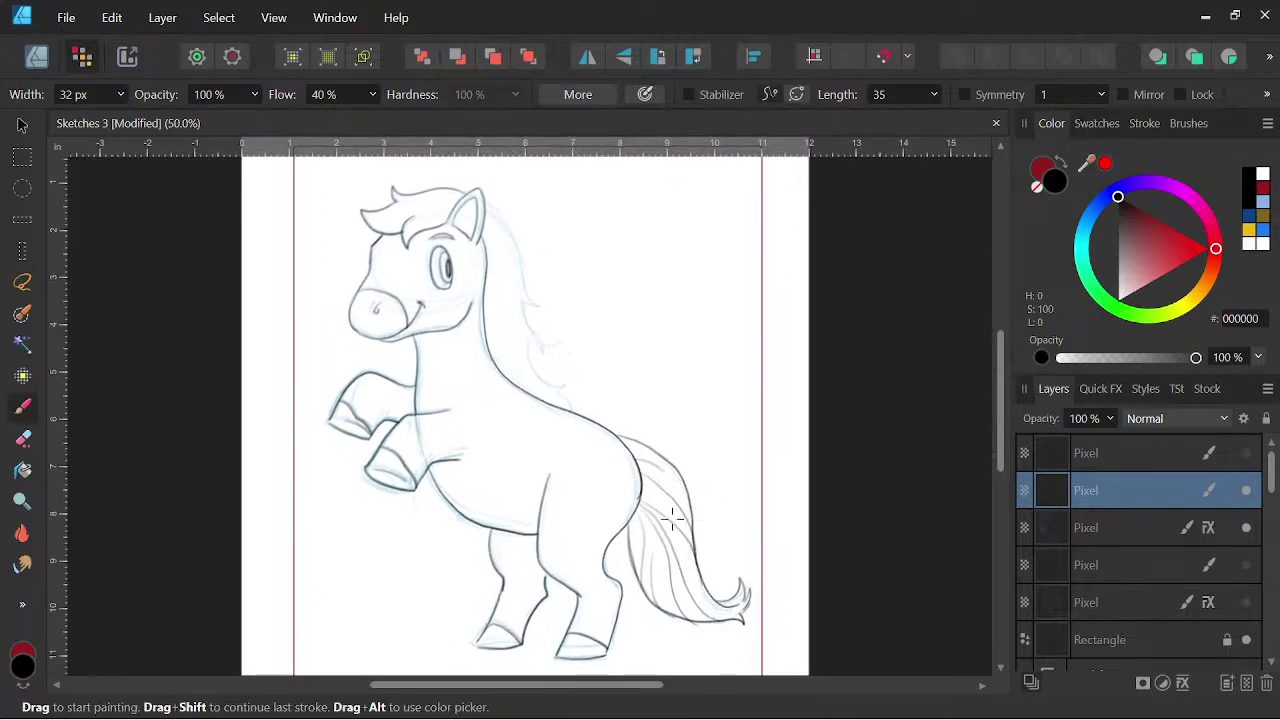
- Ink the jagged mane from behind the ear down the back of the neck
key(space)
key(space)
drag(672, 400, 714, 456)
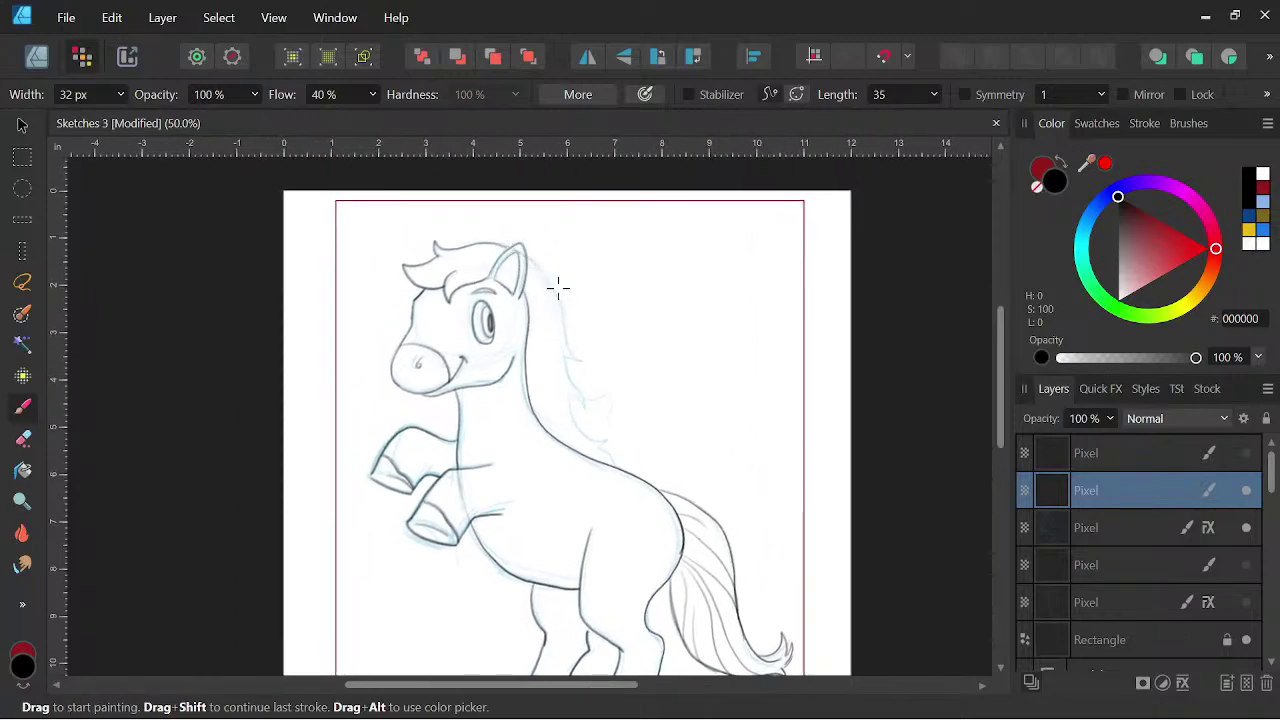
mouse_move(530, 258)
mouse_down()
mouse_move(560, 287)
mouse_move(577, 413)
mouse_move(620, 379)
mouse_move(627, 343)
mouse_up()
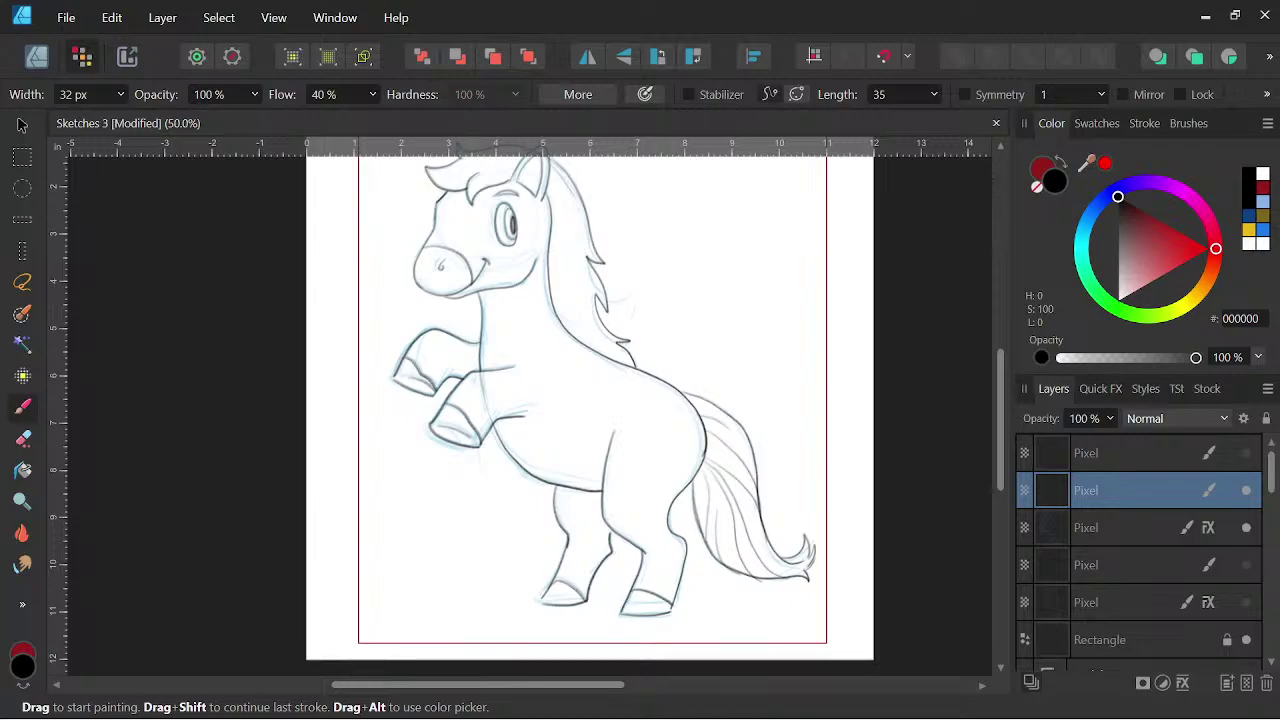
- Examine the inked horse as a whole, and the legs, tail and head up close
scroll(797, 487, down, 3)
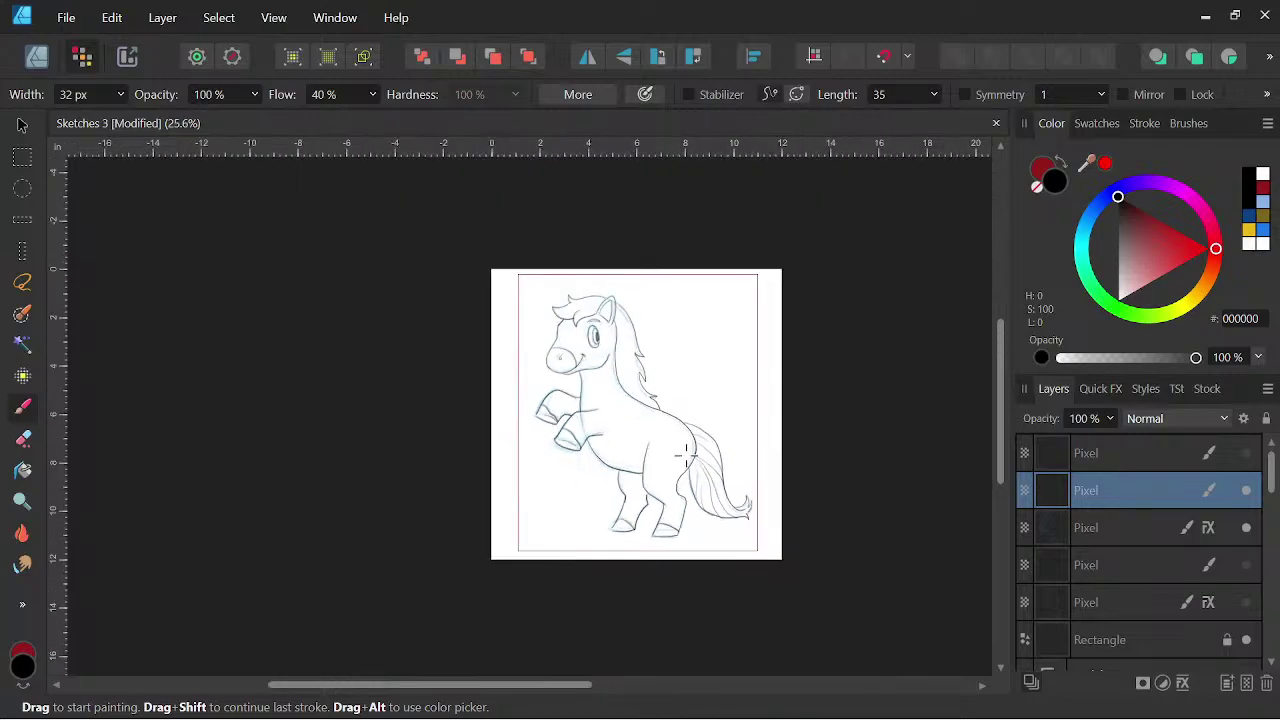
scroll(635, 453, up, 2)
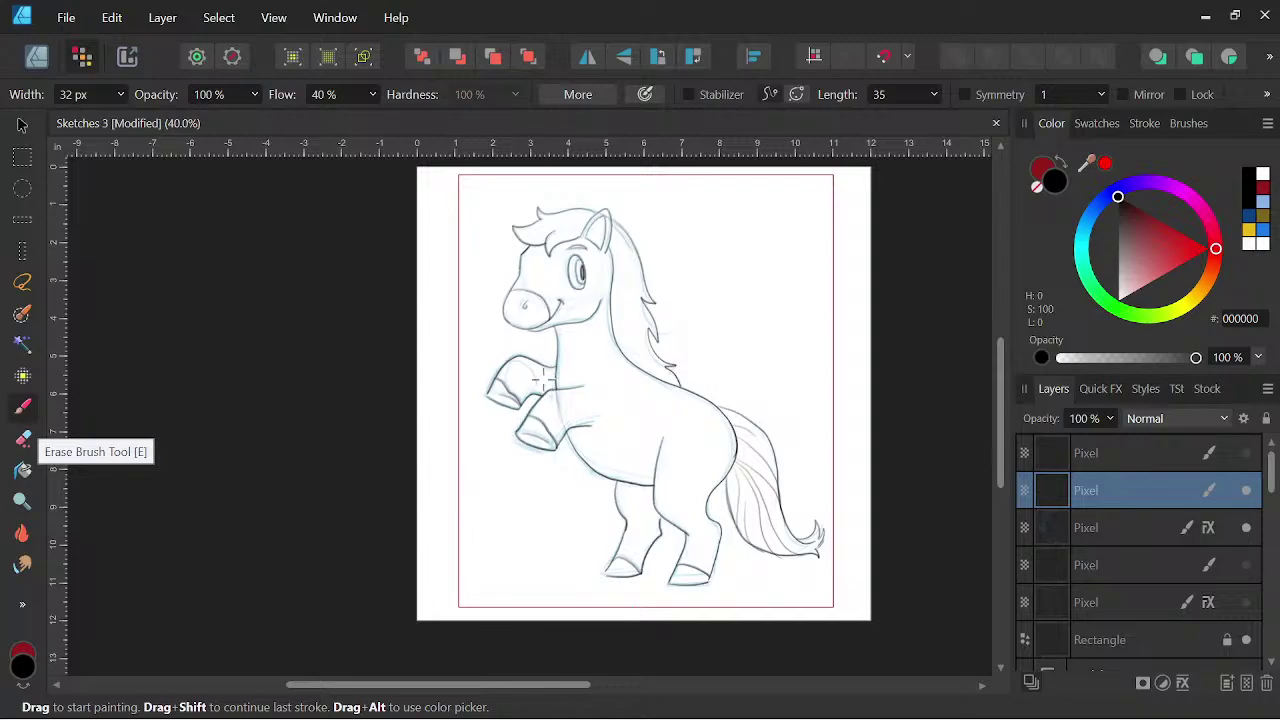
key(space)
drag(632, 407, 630, 435)
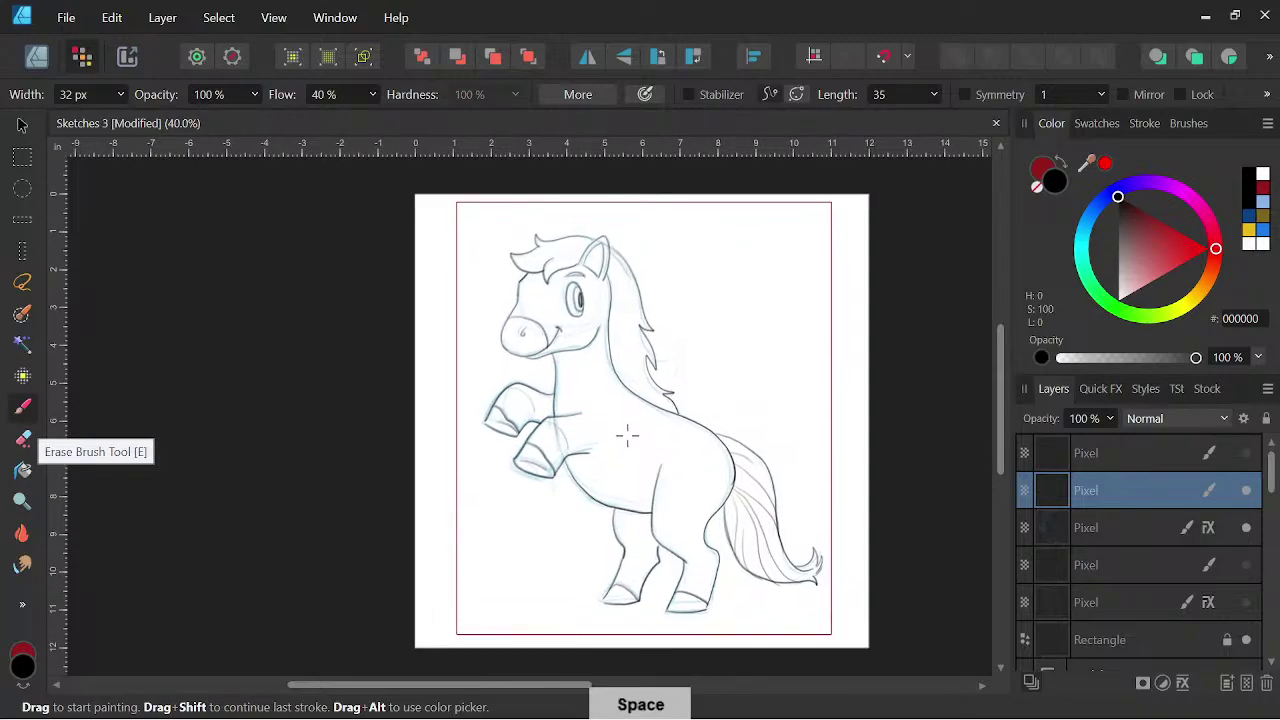
scroll(611, 425, up, 4)
key(space)
drag(734, 420, 749, 486)
scroll(749, 486, down, 1)
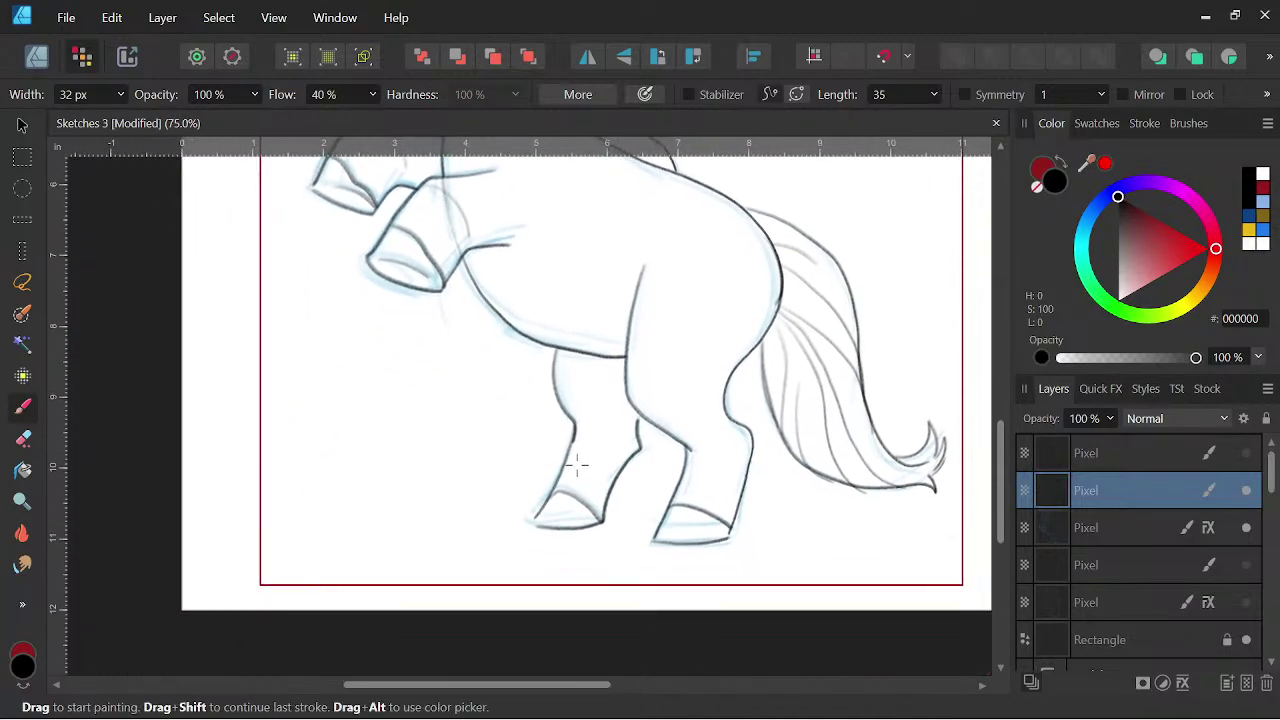
key(space)
drag(797, 354, 770, 488)
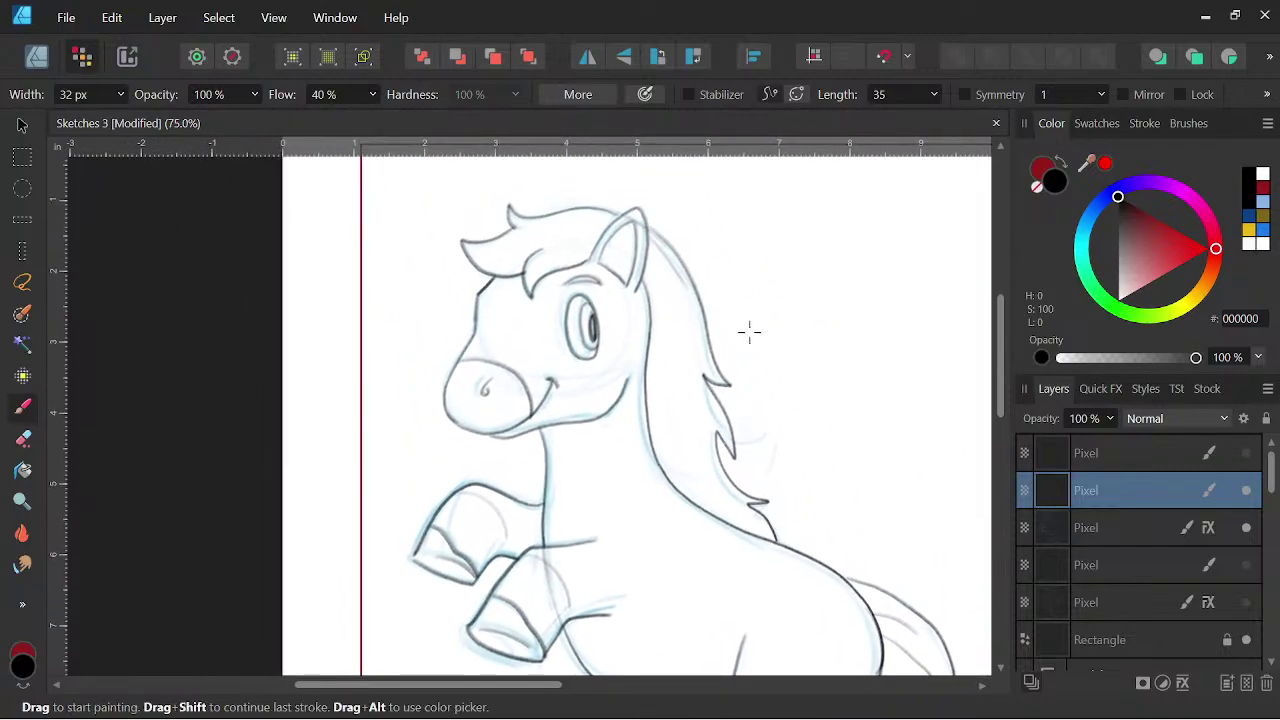
- Try light strokes on the horse's face between the muzzle and the forelock
drag(520, 324, 525, 310)
drag(508, 354, 541, 210)
key(ctrl+z)
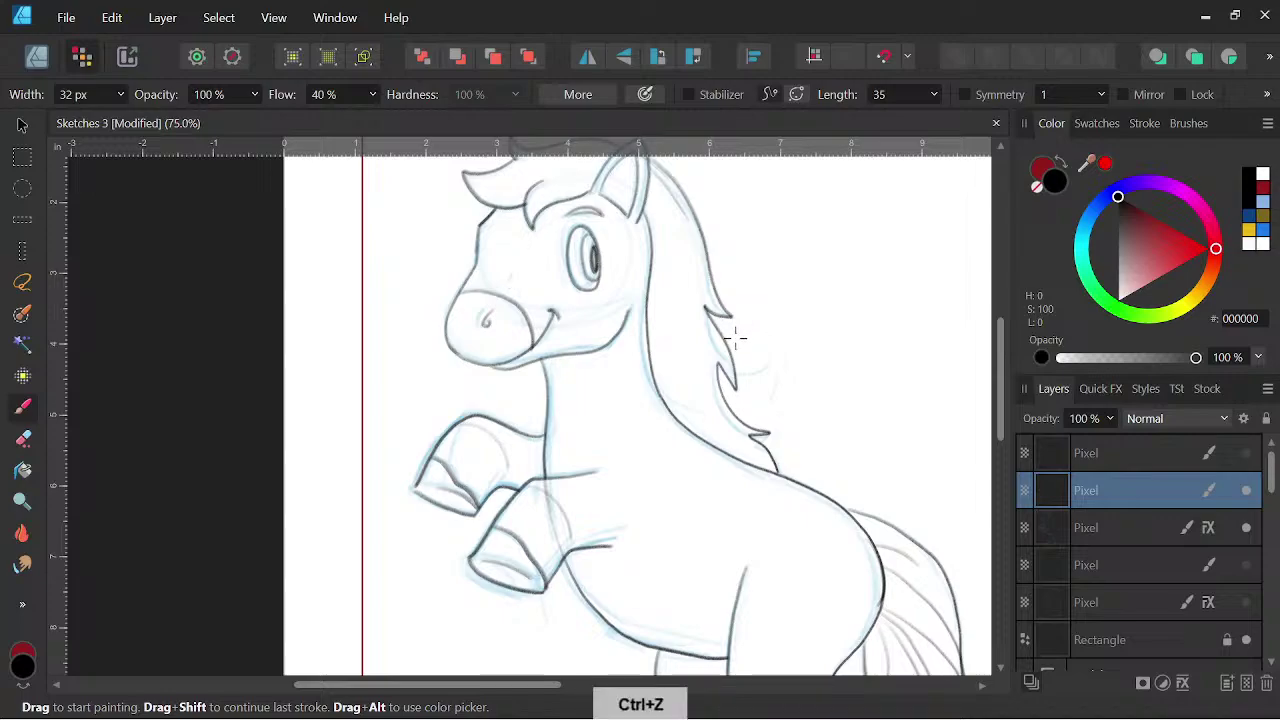
- Outline the horse's eye with a freehand selection
scroll(735, 338, down, 4)
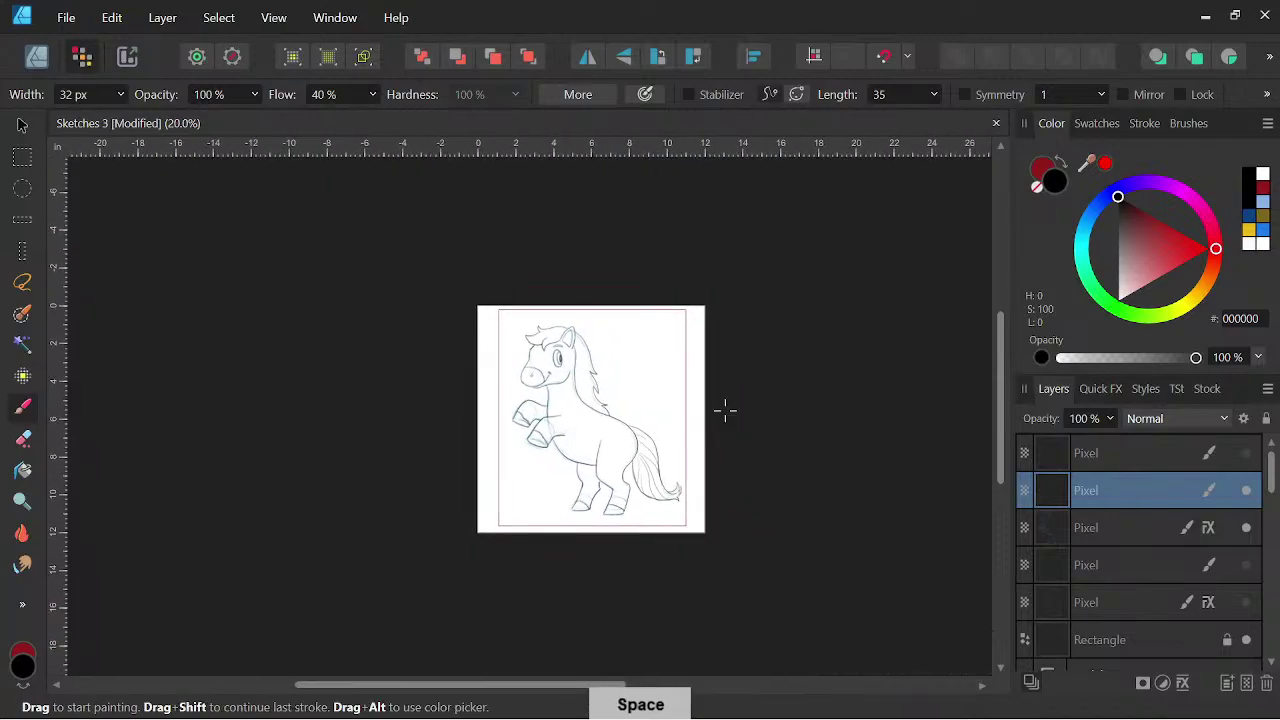
scroll(636, 378, up, 4)
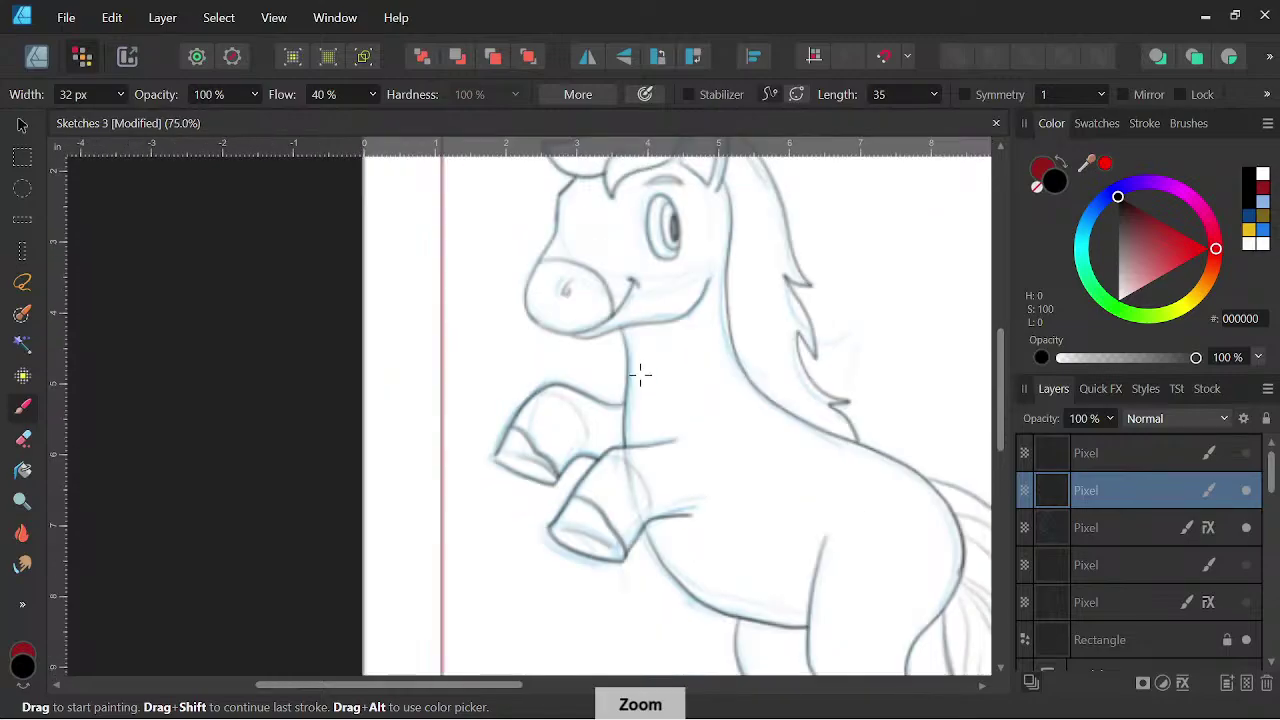
mouse_move(640, 376)
mouse_down()
mouse_move(632, 486)
mouse_move(602, 506)
mouse_up()
click(23, 282)
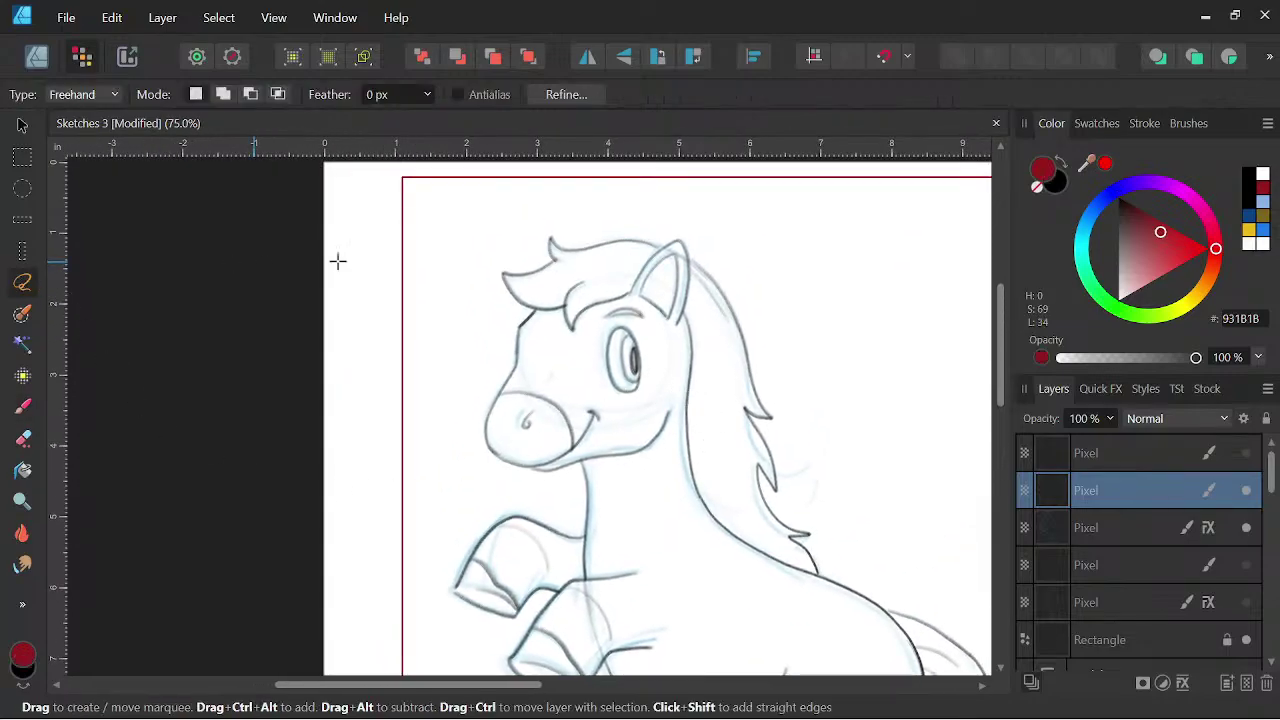
drag(623, 411, 652, 357)
key(space)
mouse_move(632, 318)
mouse_down()
mouse_move(594, 362)
mouse_move(606, 394)
mouse_move(648, 358)
mouse_move(603, 340)
mouse_move(628, 411)
mouse_up()
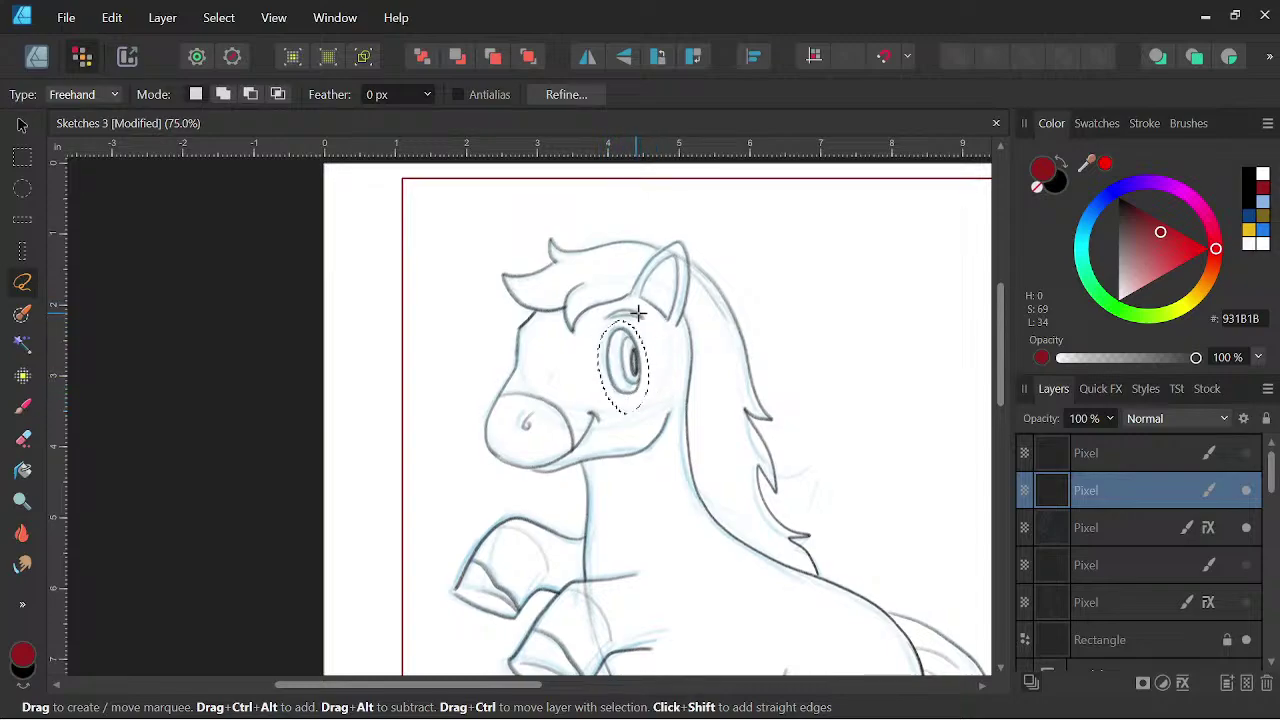
- Nudge the selected eye slightly within the face and clear the selection
click(22, 124)
drag(625, 291, 634, 292)
drag(636, 352, 636, 348)
drag(826, 500, 750, 381)
key(ctrl+d)
- Hide the blue rough sketch layer beneath the horse linework
key(ctrl+minus)
key(ctrl+minus)
drag(778, 497, 803, 503)
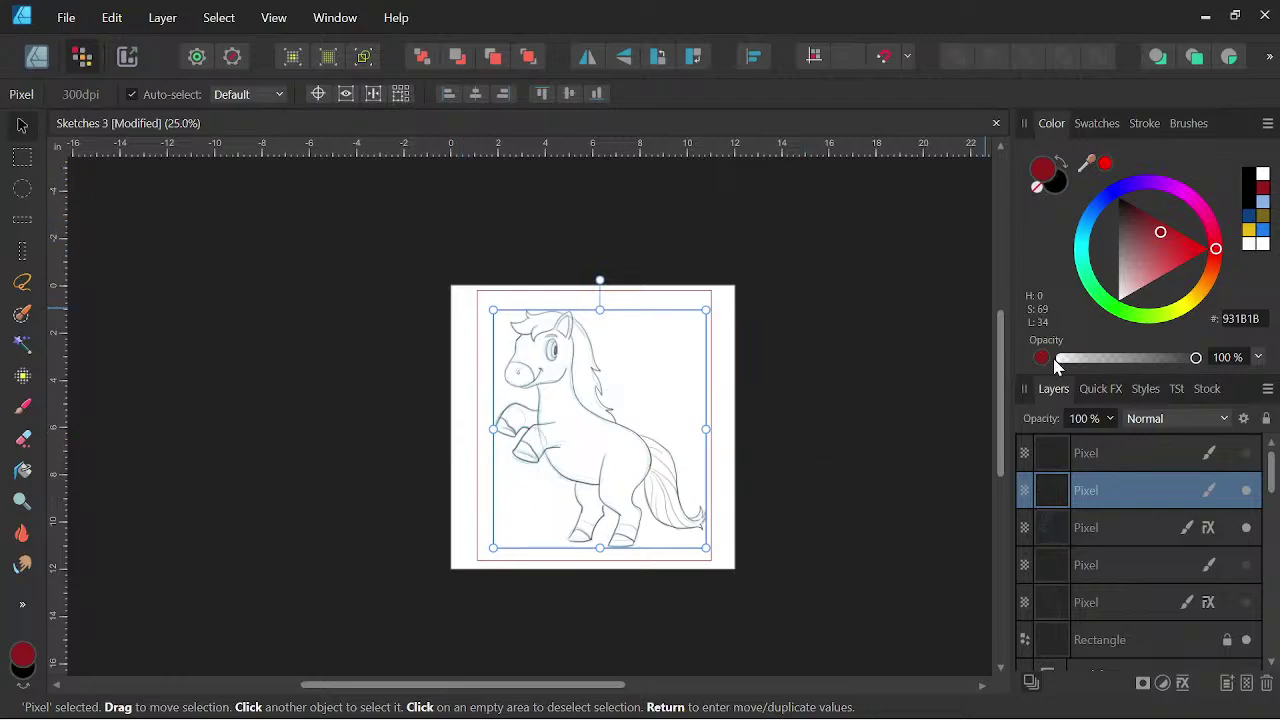
click(1246, 529)
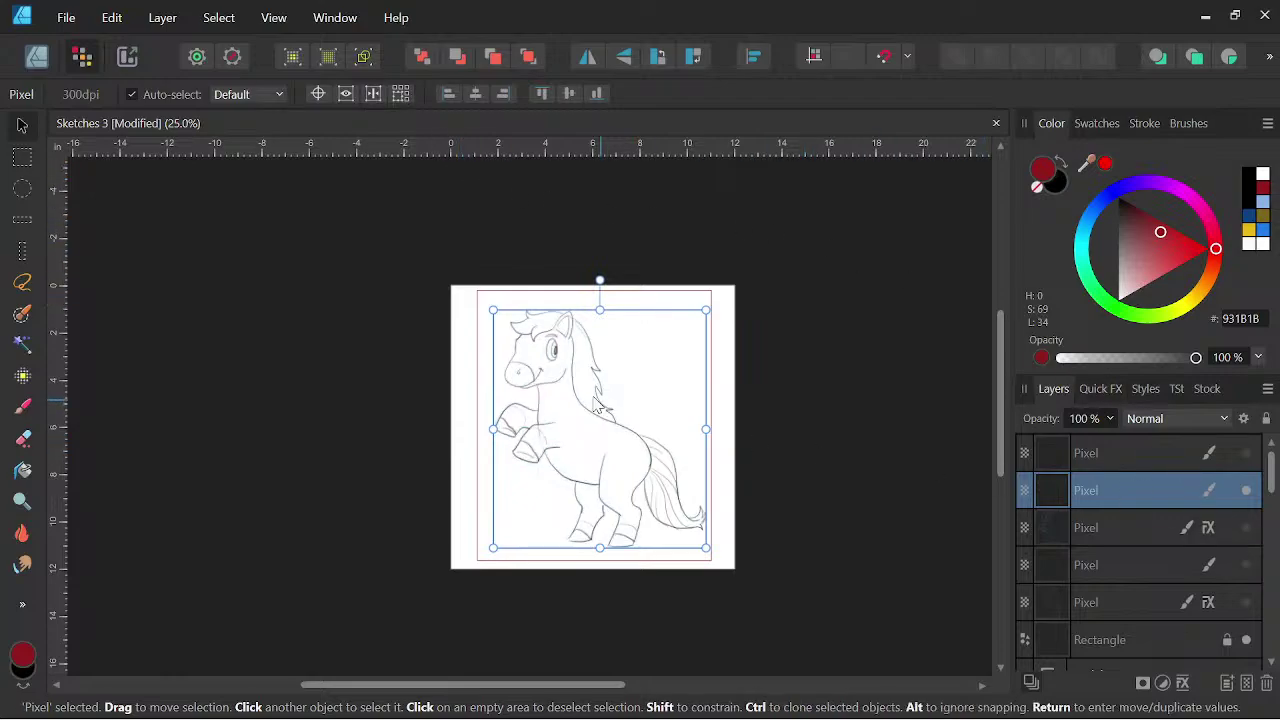
scroll(593, 396, up, 2)
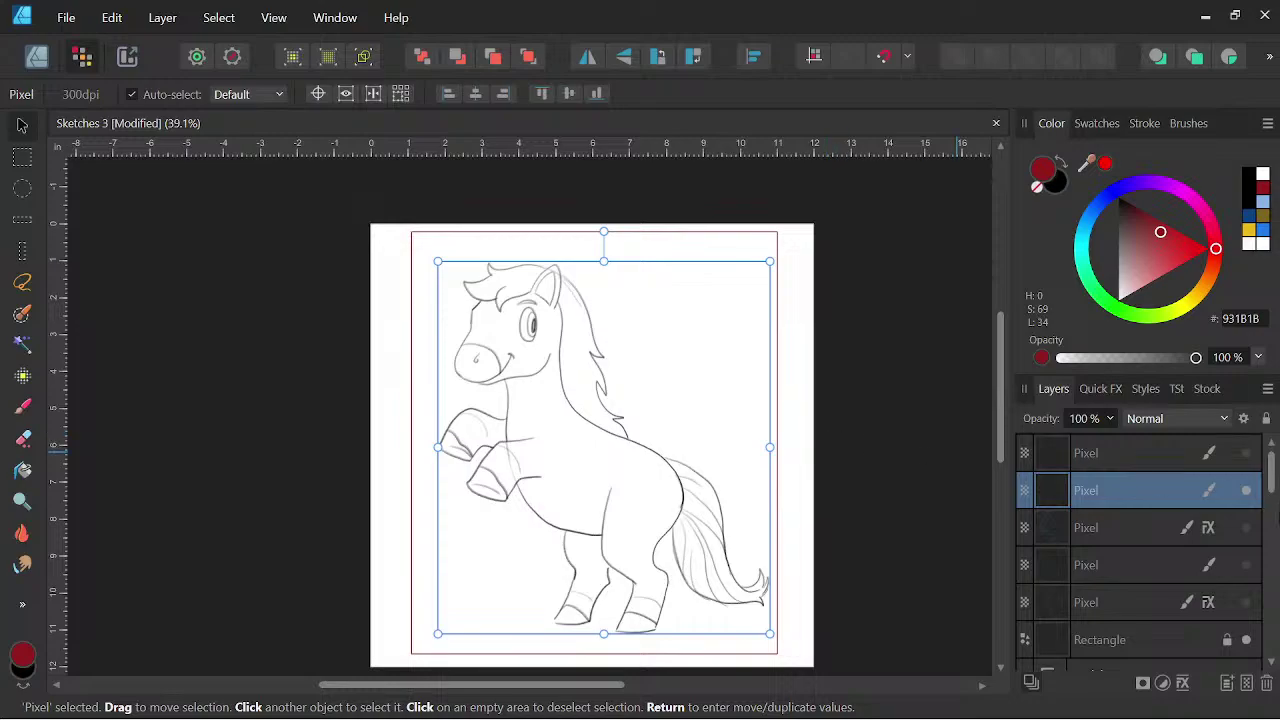
- Compare the horse linework with the gecko linework by toggling the visibility of their two layers
click(1246, 491)
click(1245, 566)
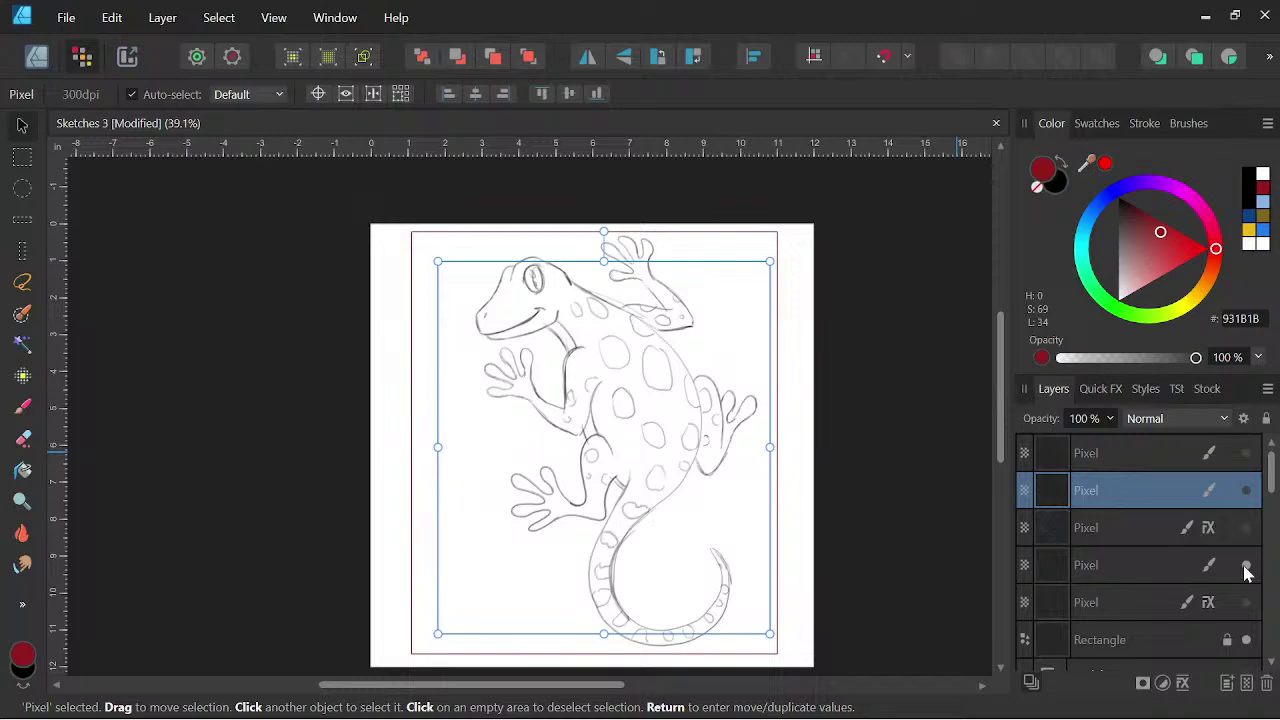
click(1246, 566)
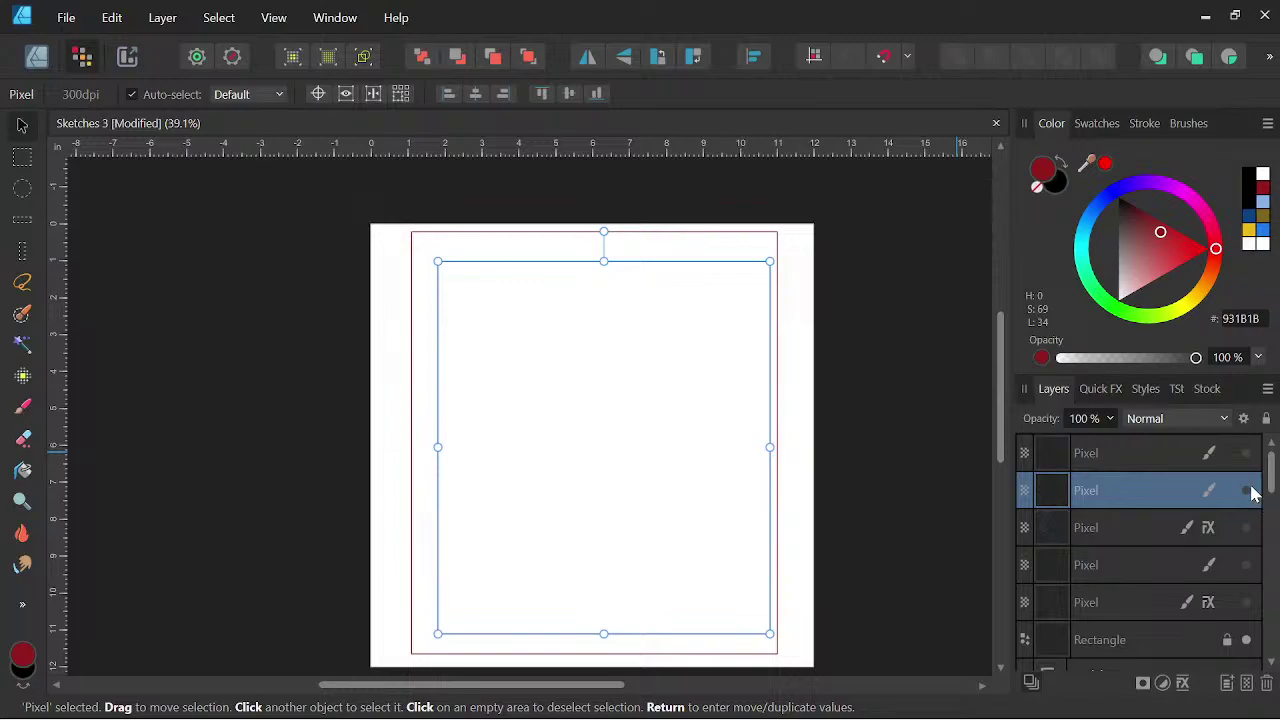
click(1246, 490)
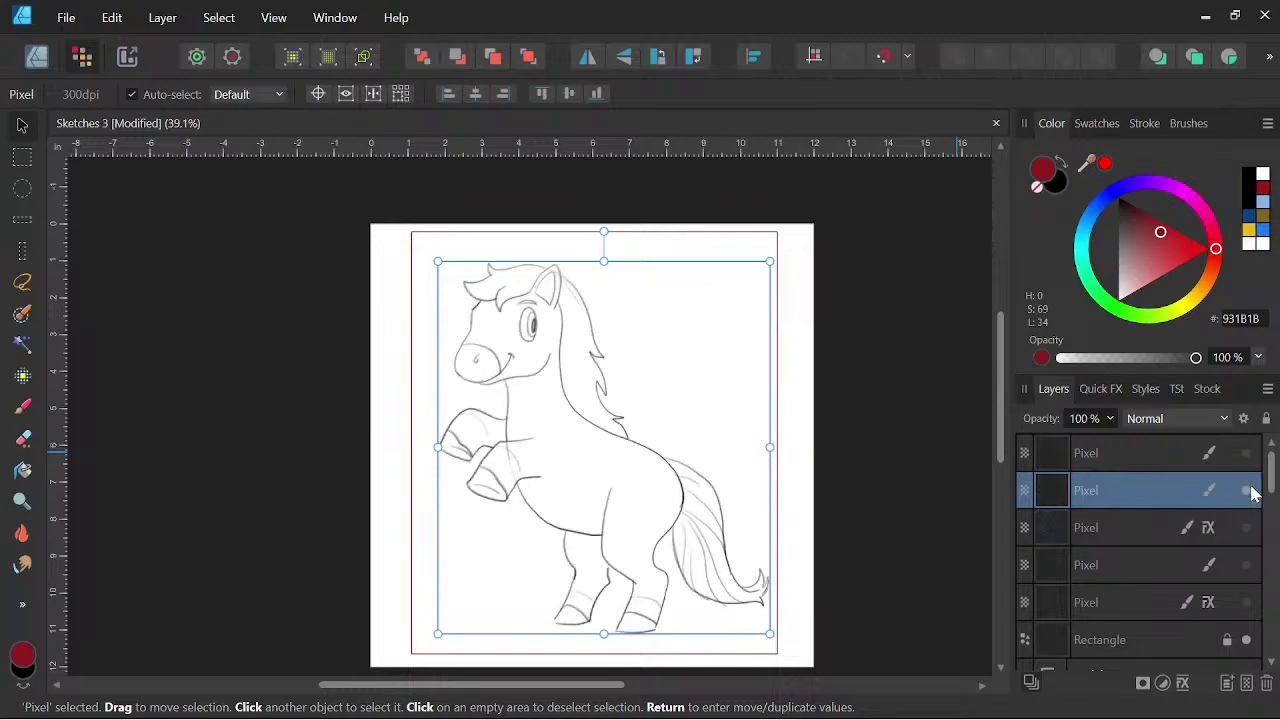
click(1246, 566)
click(1246, 490)
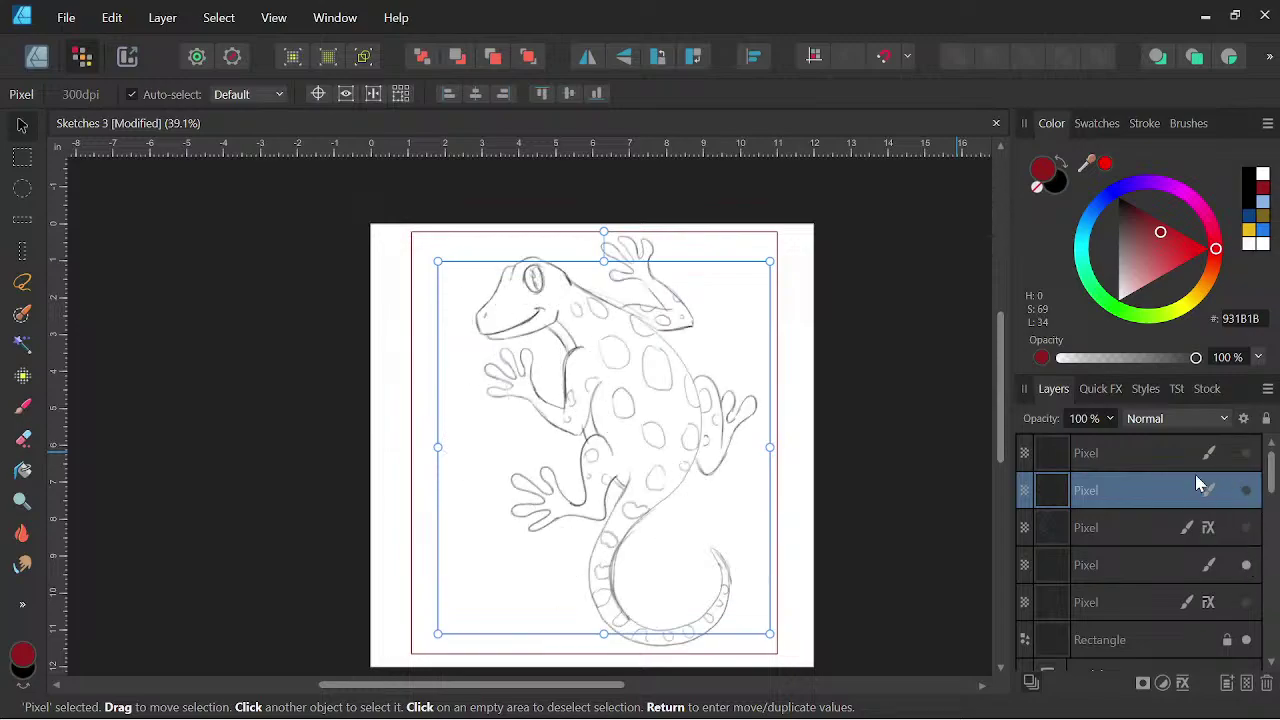
click(1246, 490)
click(1246, 566)
- Switch to the Designer Persona and add a new vector layer above the pixel layers
click(197, 269)
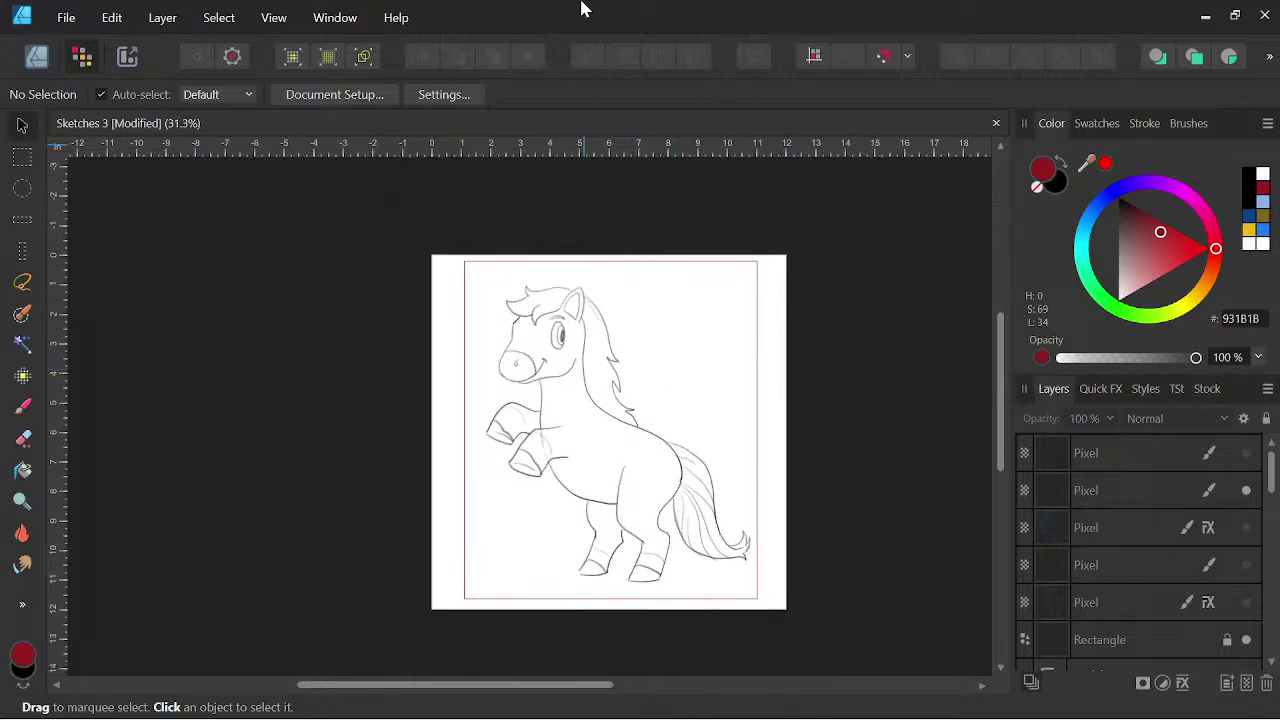
scroll(617, 360, up, 1)
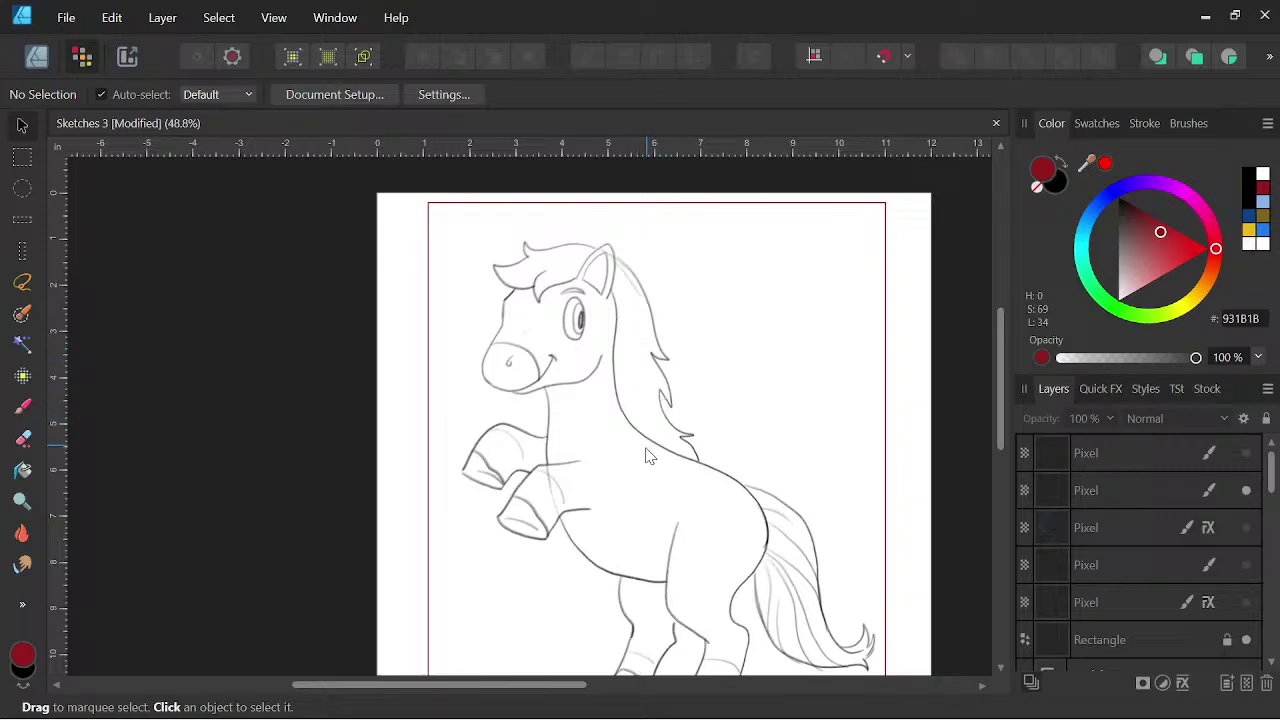
key(space)
drag(621, 458, 561, 406)
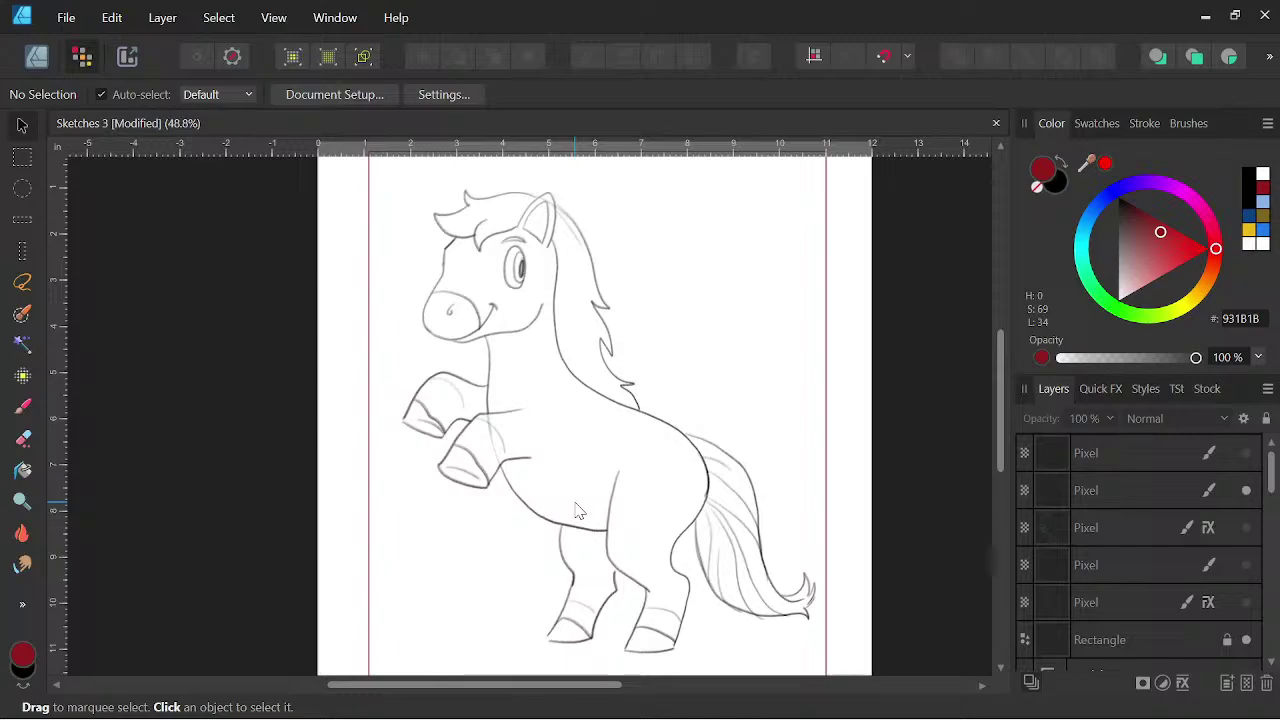
scroll(548, 410, up, 1)
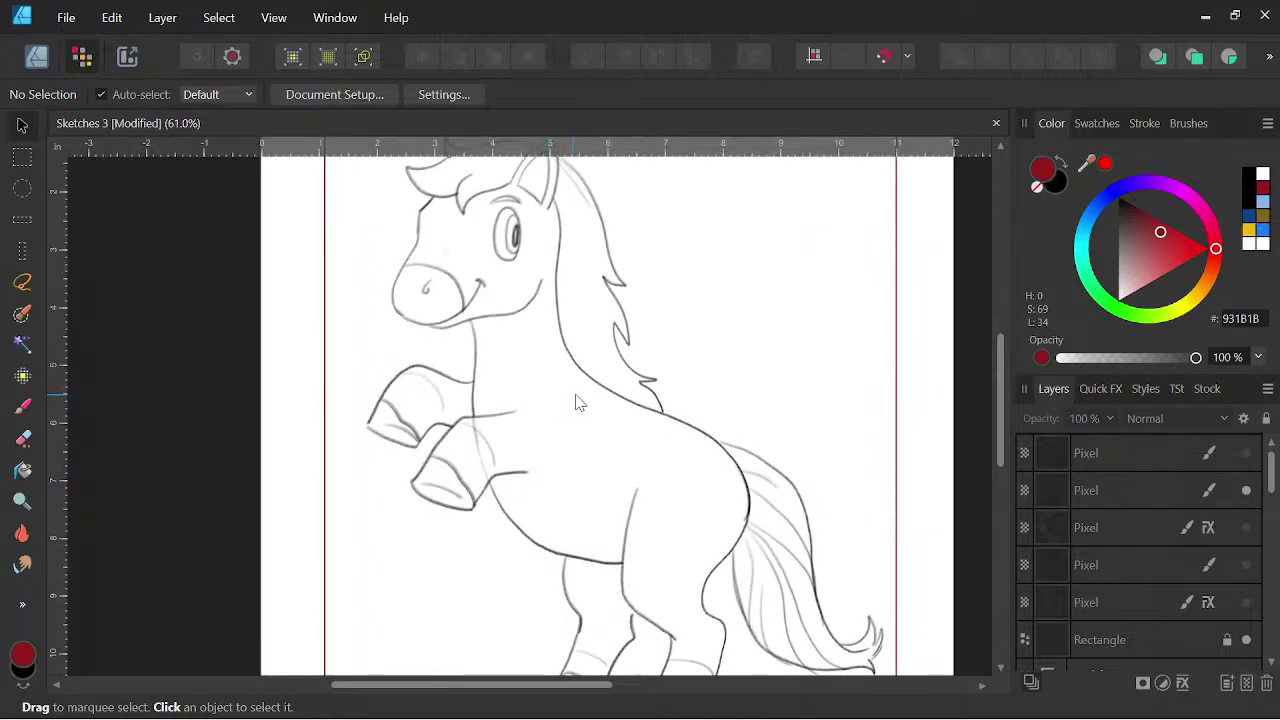
key(space)
drag(572, 374, 584, 407)
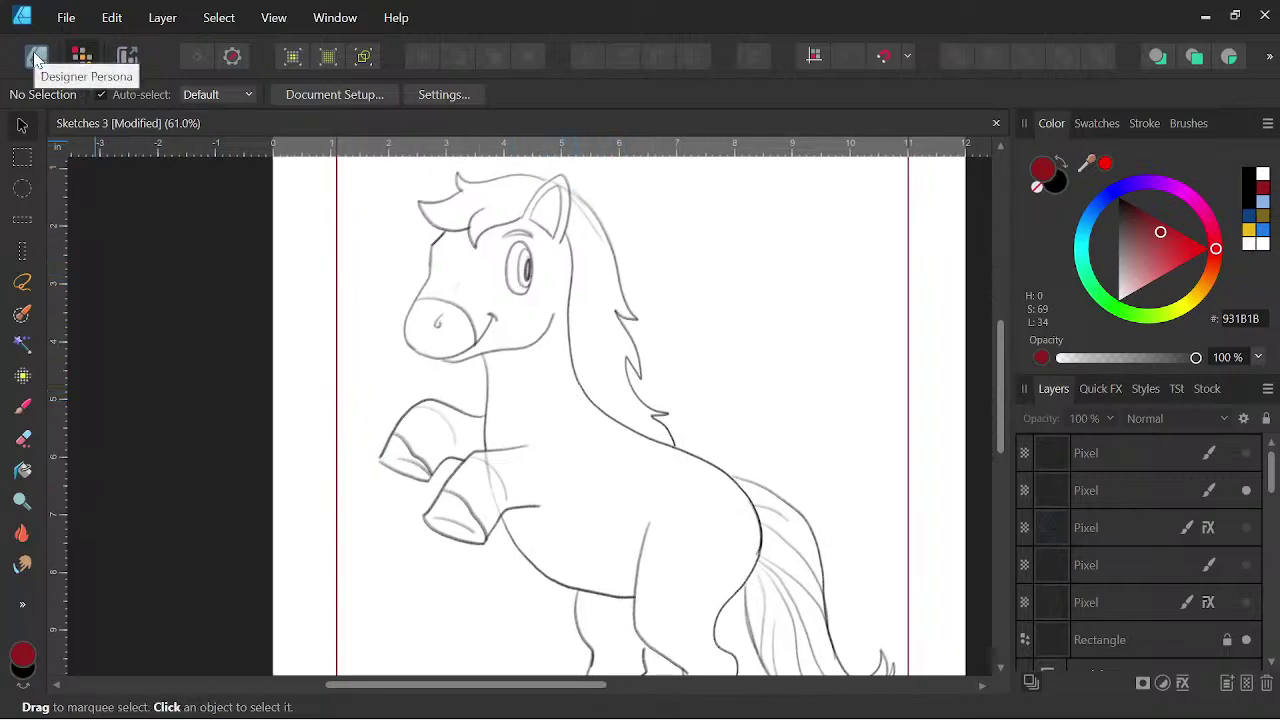
click(36, 58)
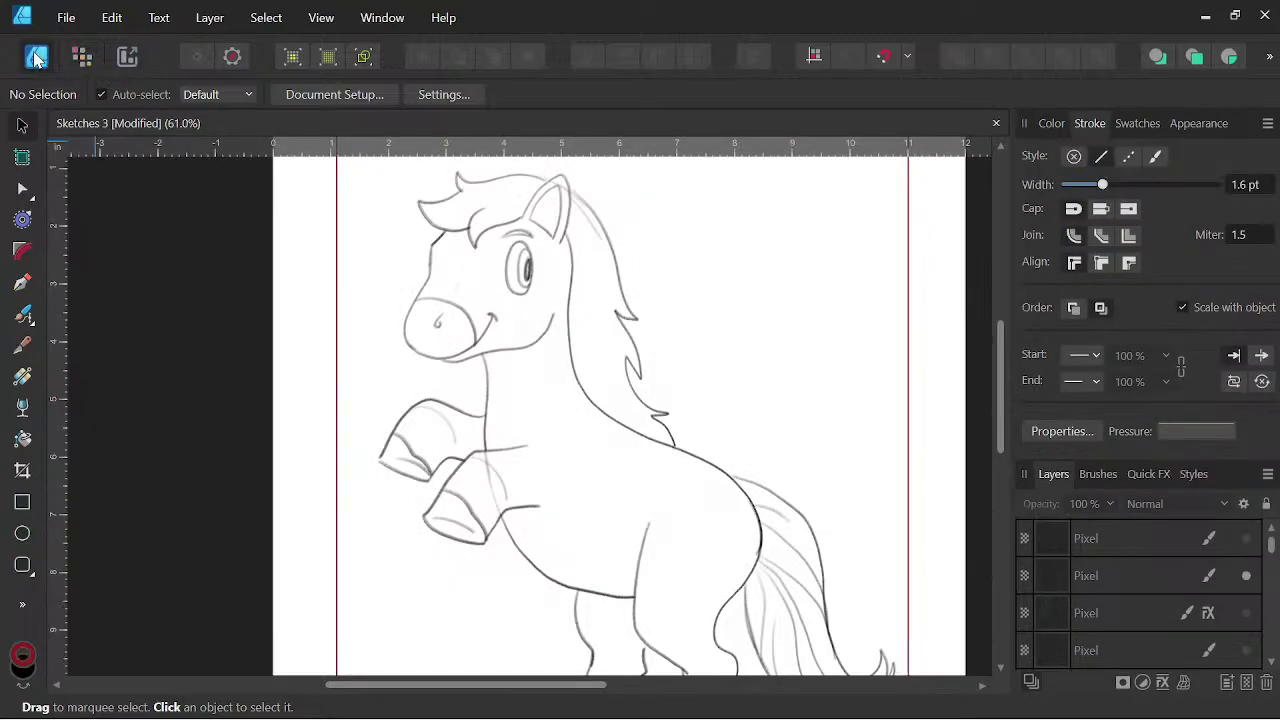
click(1135, 572)
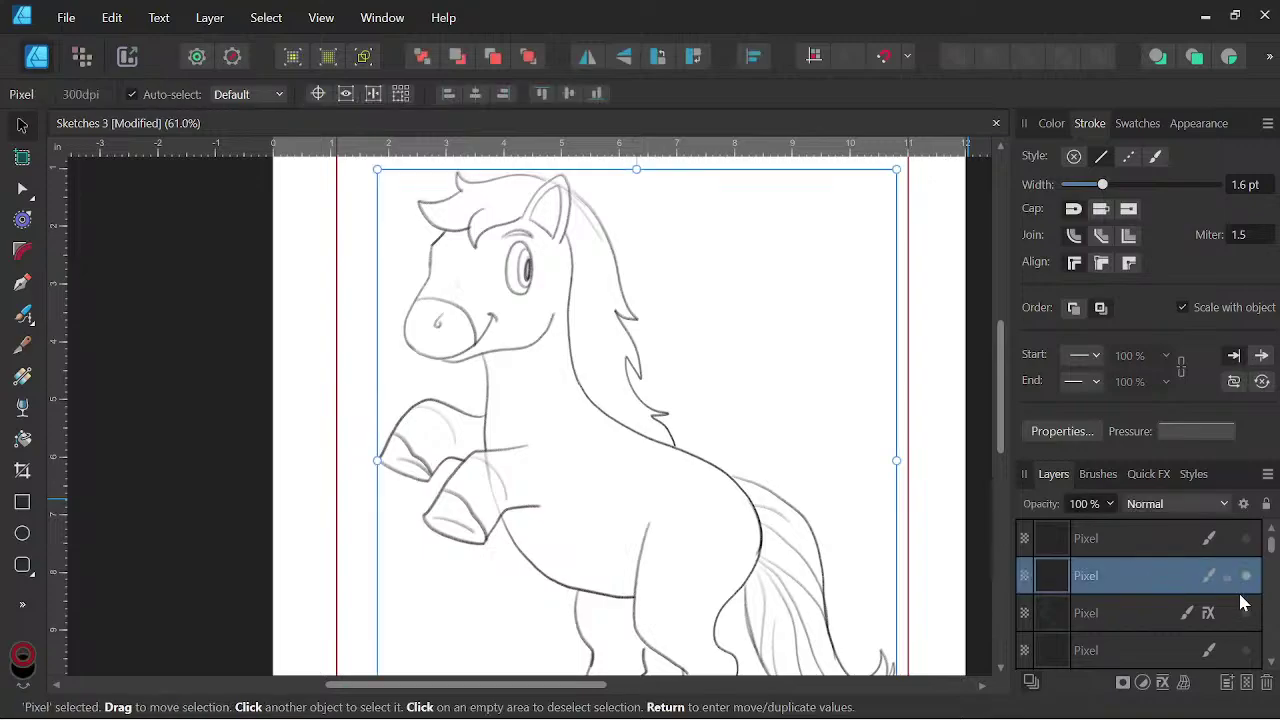
click(1228, 685)
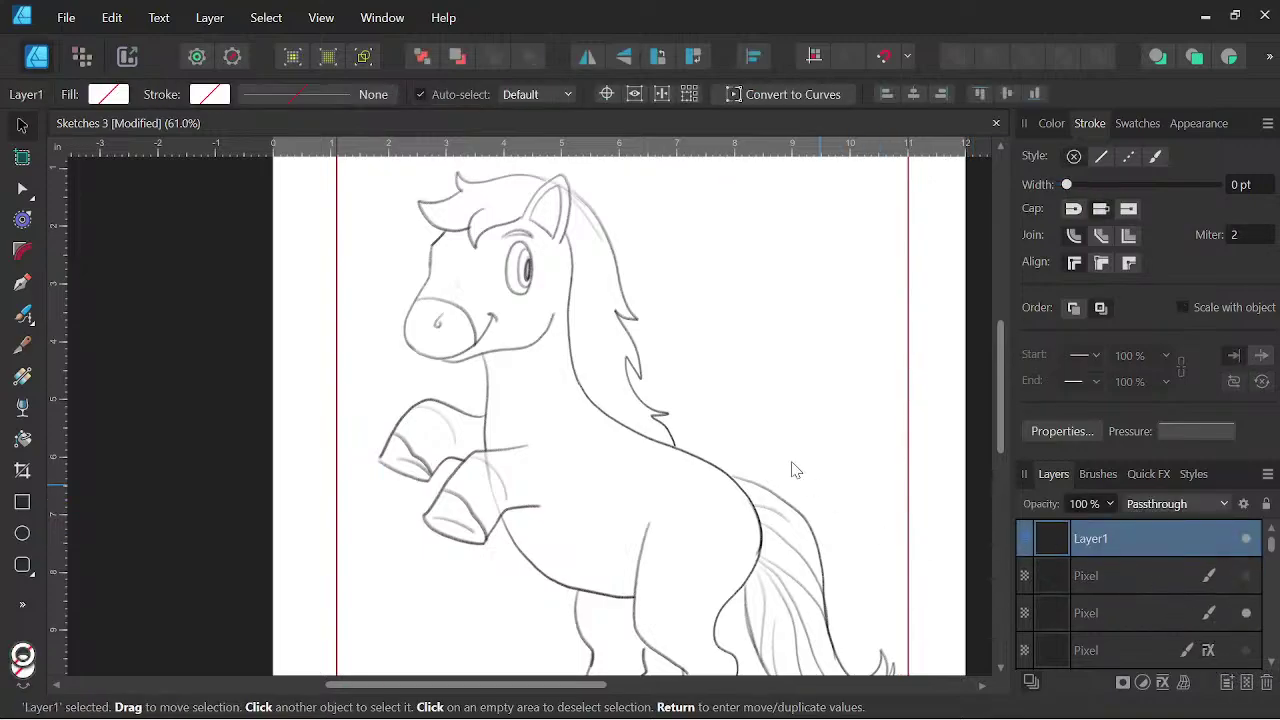
- Trace the horse's forehead and the front of the muzzle with the Pen tool and set the stroke colour to black (#000000)
click(22, 282)
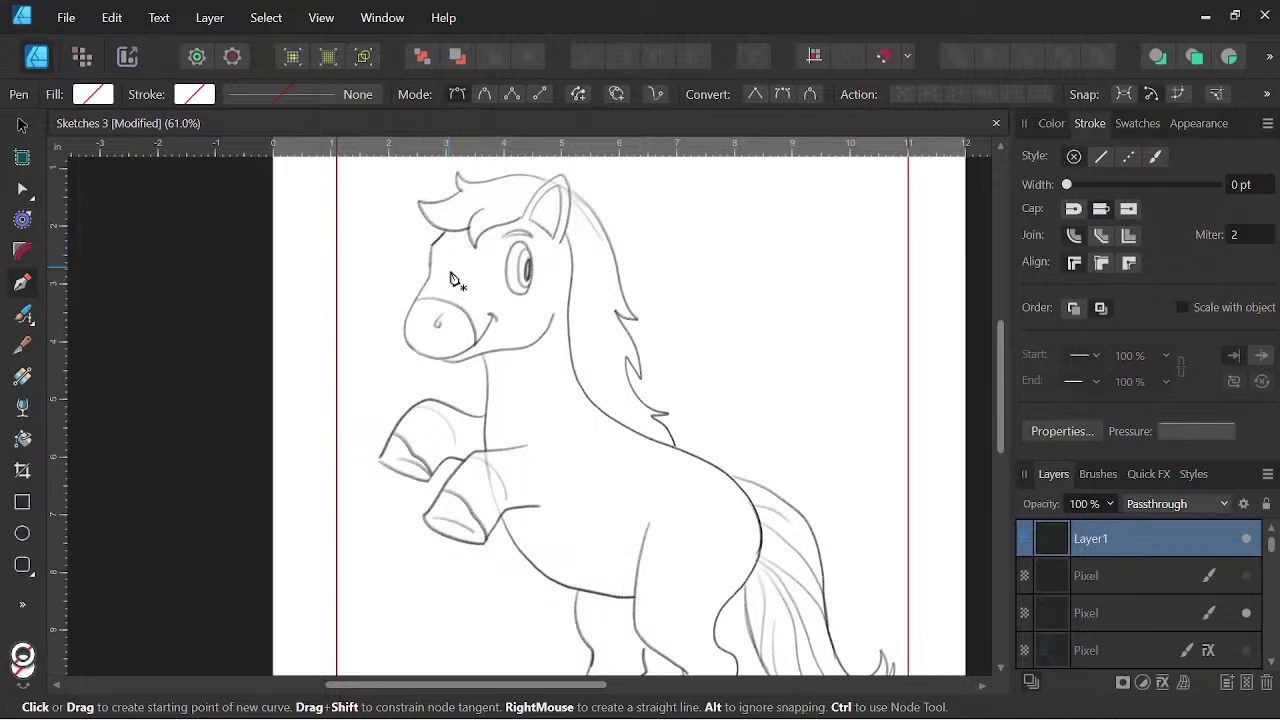
scroll(451, 266, up, 4)
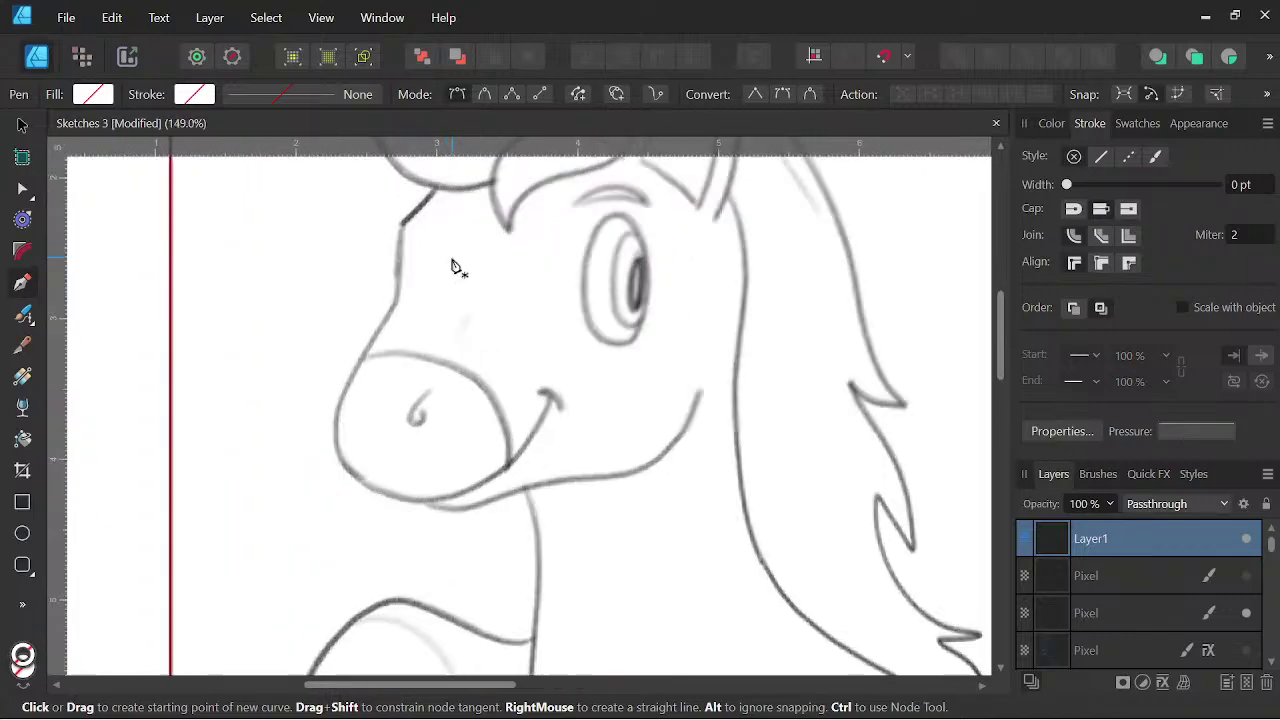
click(438, 186)
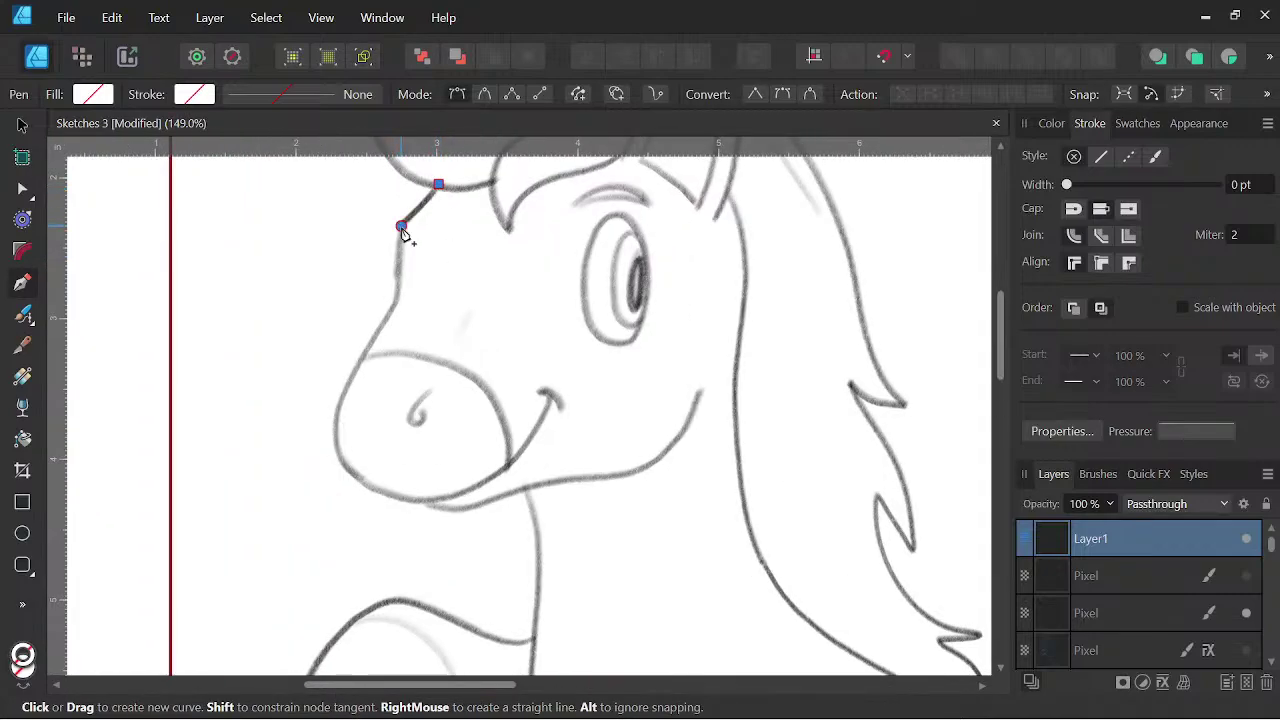
click(400, 225)
drag(397, 292, 393, 312)
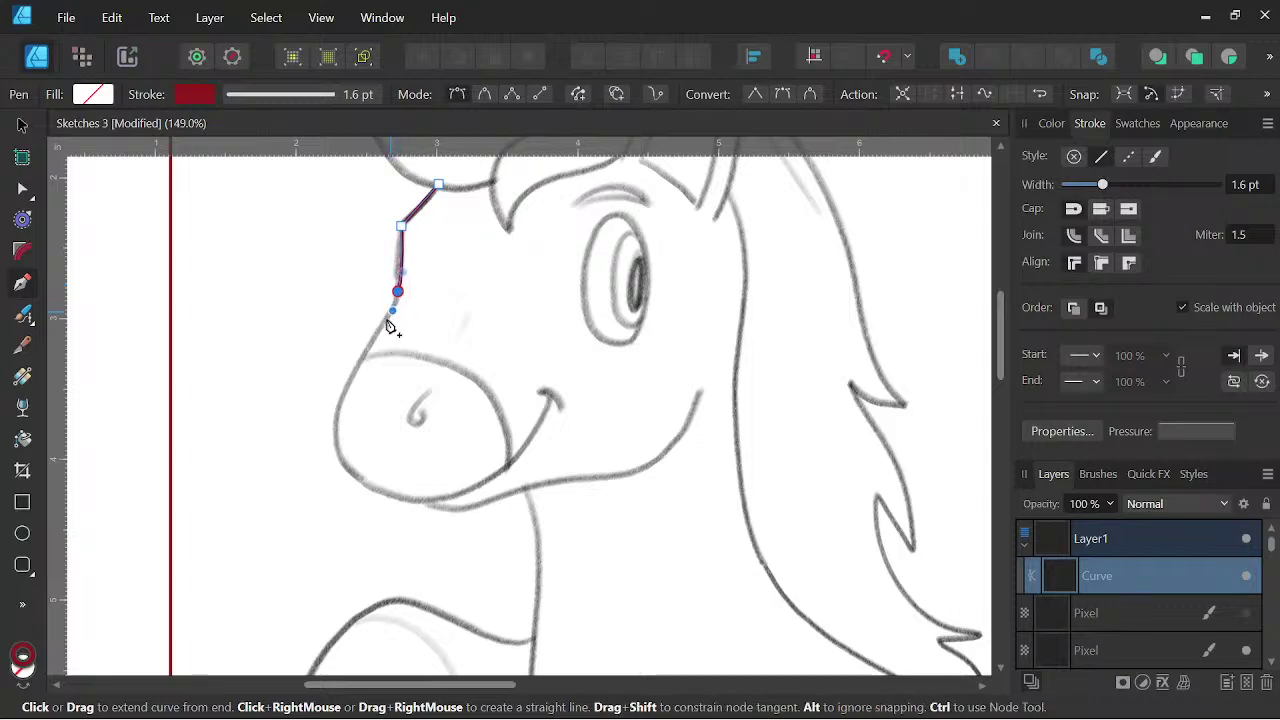
drag(381, 498, 430, 515)
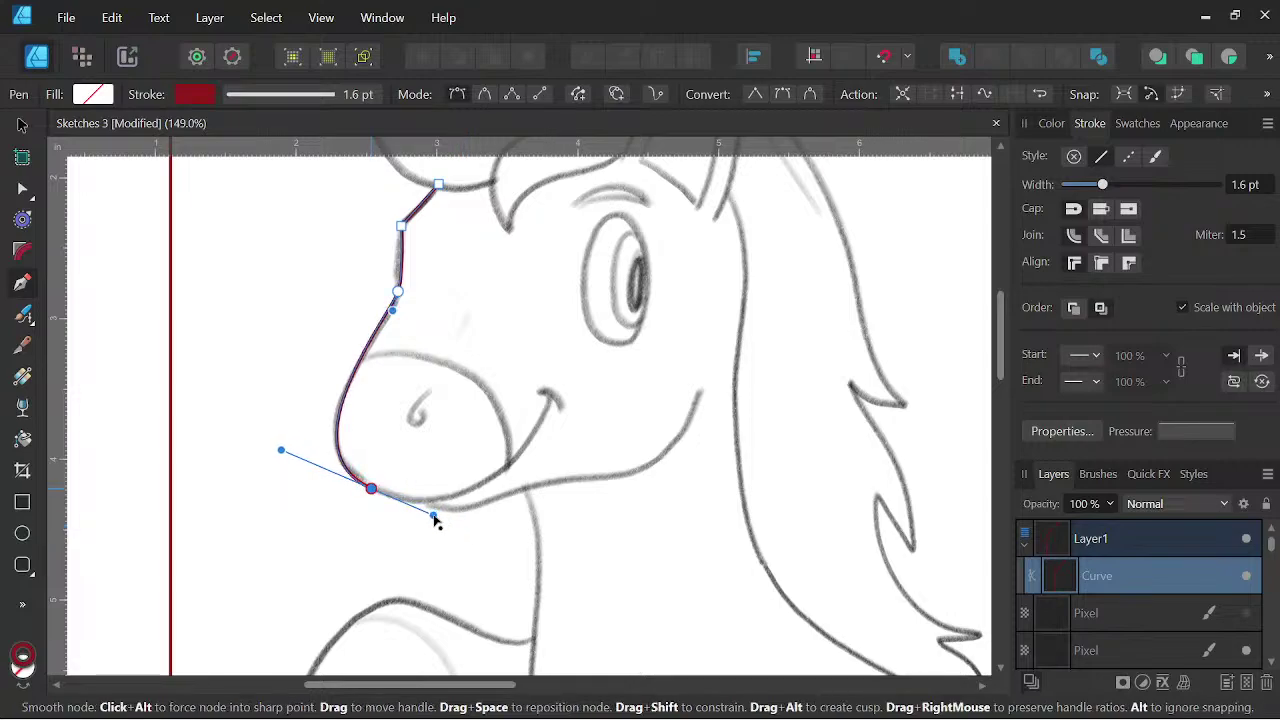
click(1051, 123)
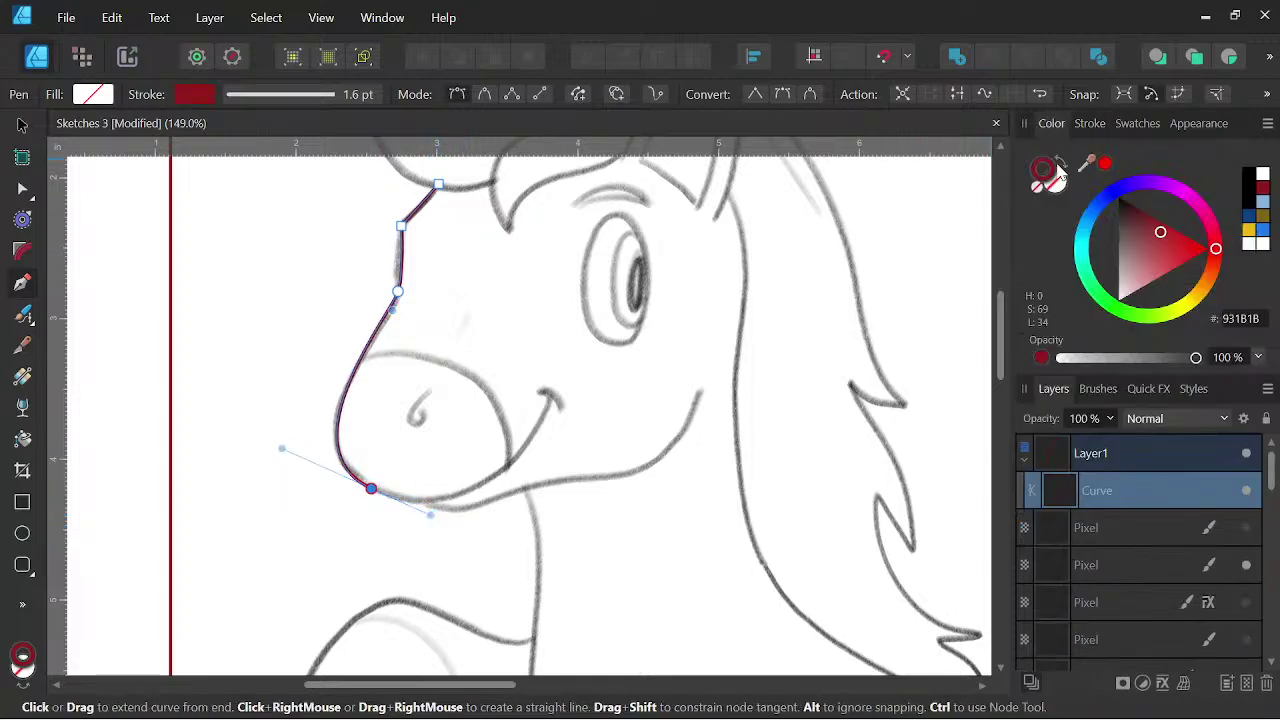
click(1118, 192)
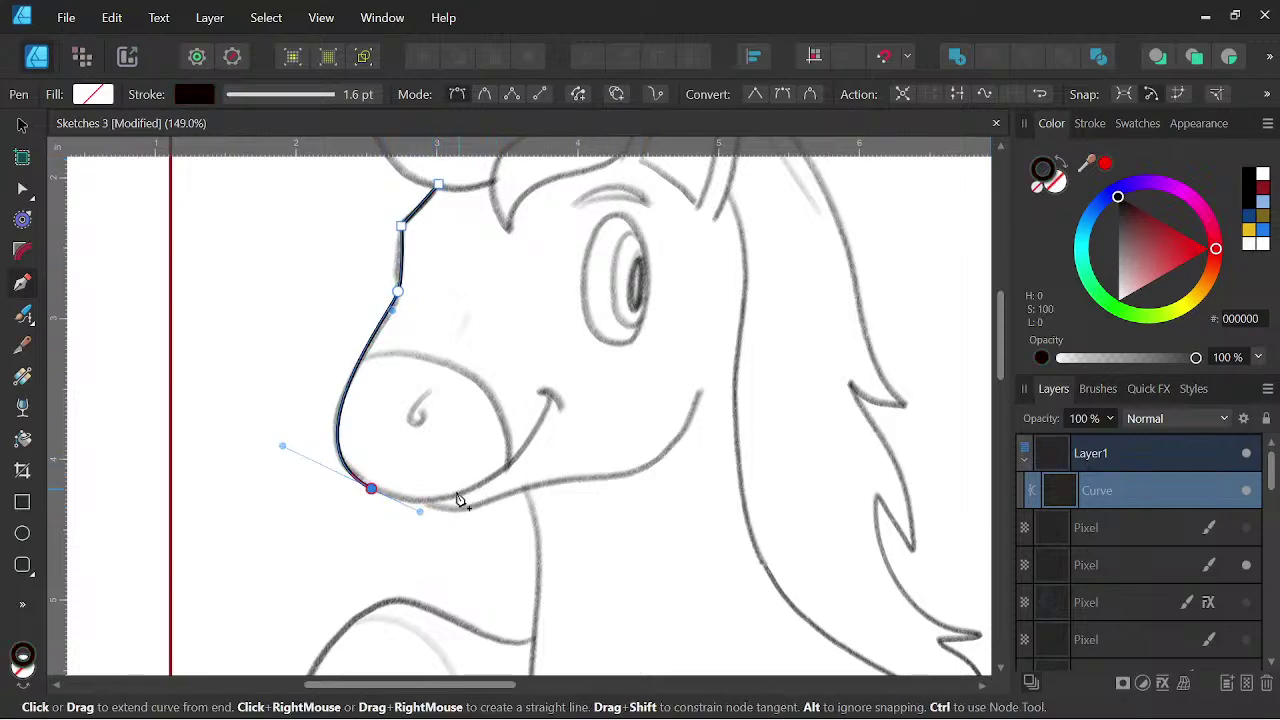
- Extend the curve beneath the muzzle and along the chin to the point where the throat begins
scroll(443, 506, up, 1)
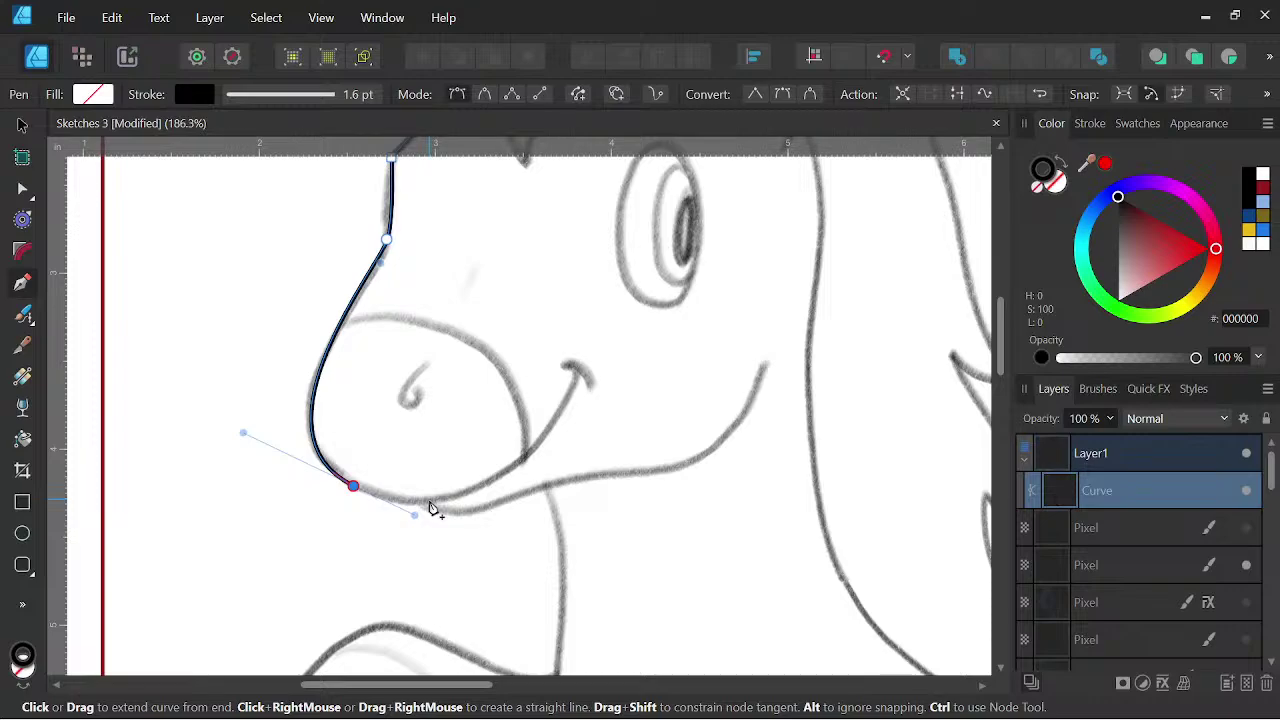
drag(428, 499, 387, 505)
key(ctrl+z)
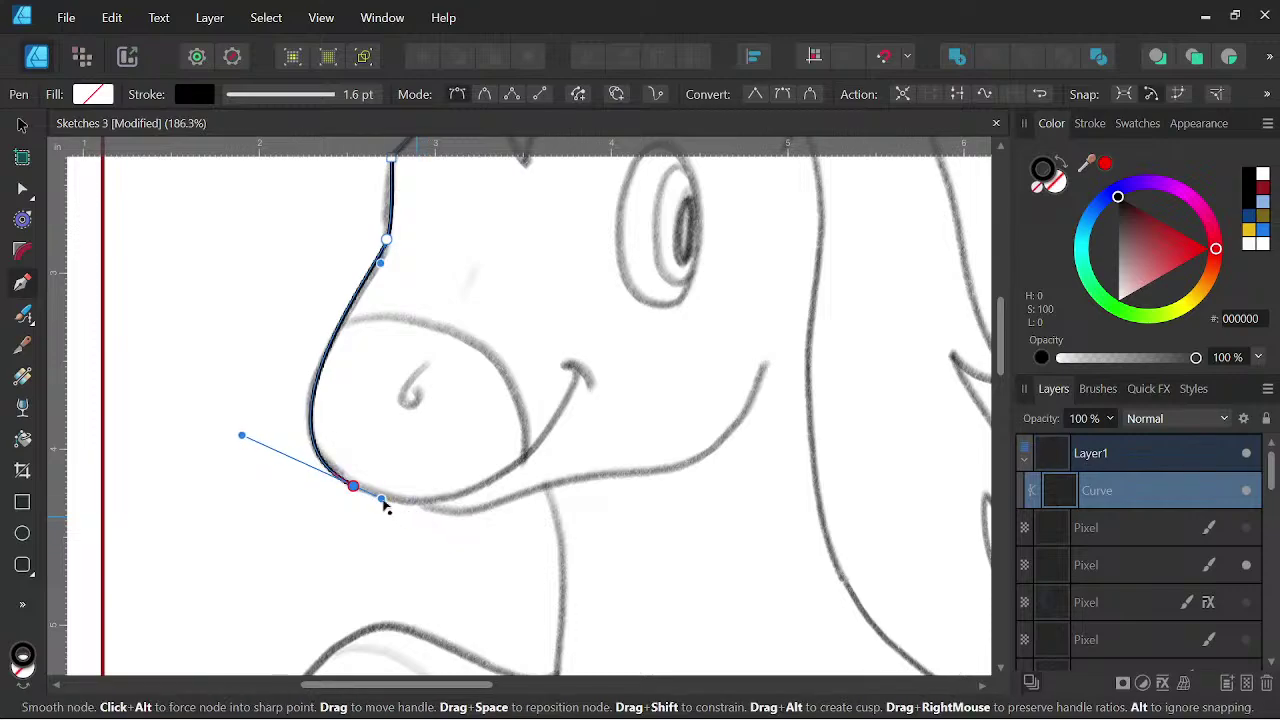
click(428, 500)
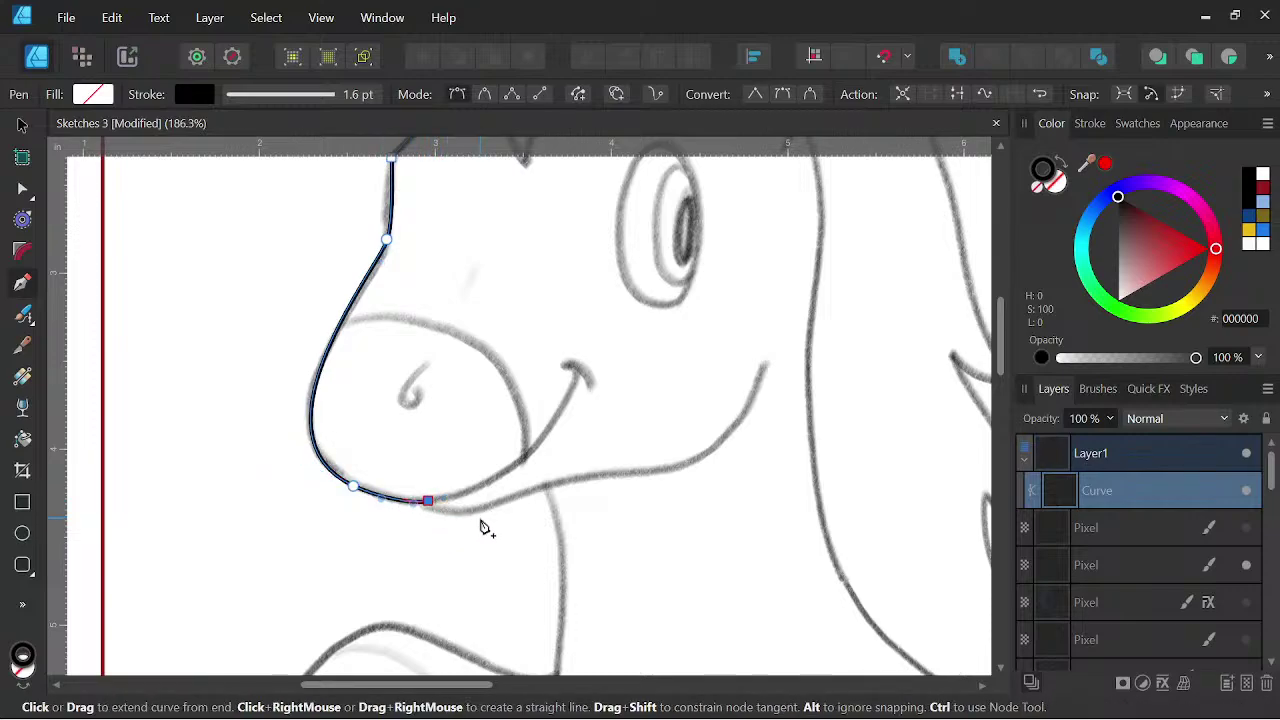
mouse_move(473, 514)
mouse_down()
mouse_move(567, 491)
mouse_move(575, 346)
mouse_up()
click(551, 488)
- Continue the curve down the throat and chest and along the belly to the front of the near hind leg
scroll(552, 492, down, 3)
drag(568, 432, 475, 334)
drag(584, 541, 704, 596)
drag(702, 588, 663, 577)
scroll(661, 565, up, 3)
drag(662, 524, 511, 346)
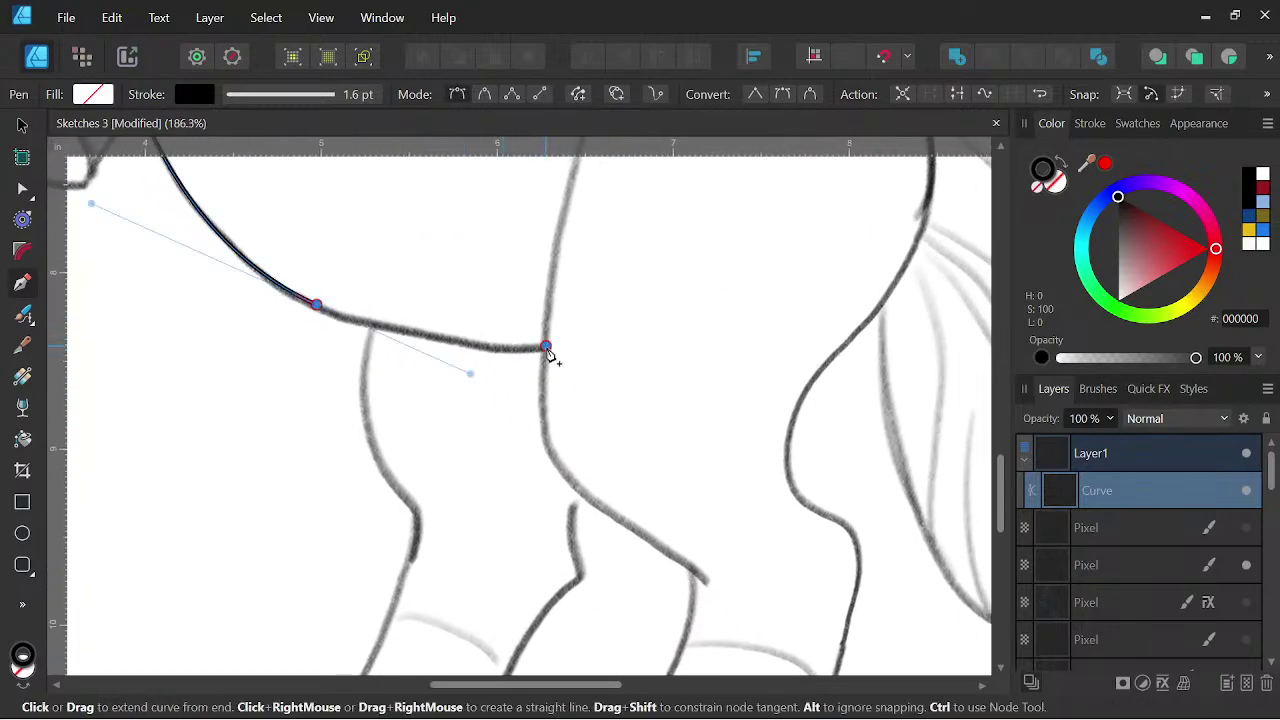
drag(475, 381, 388, 343)
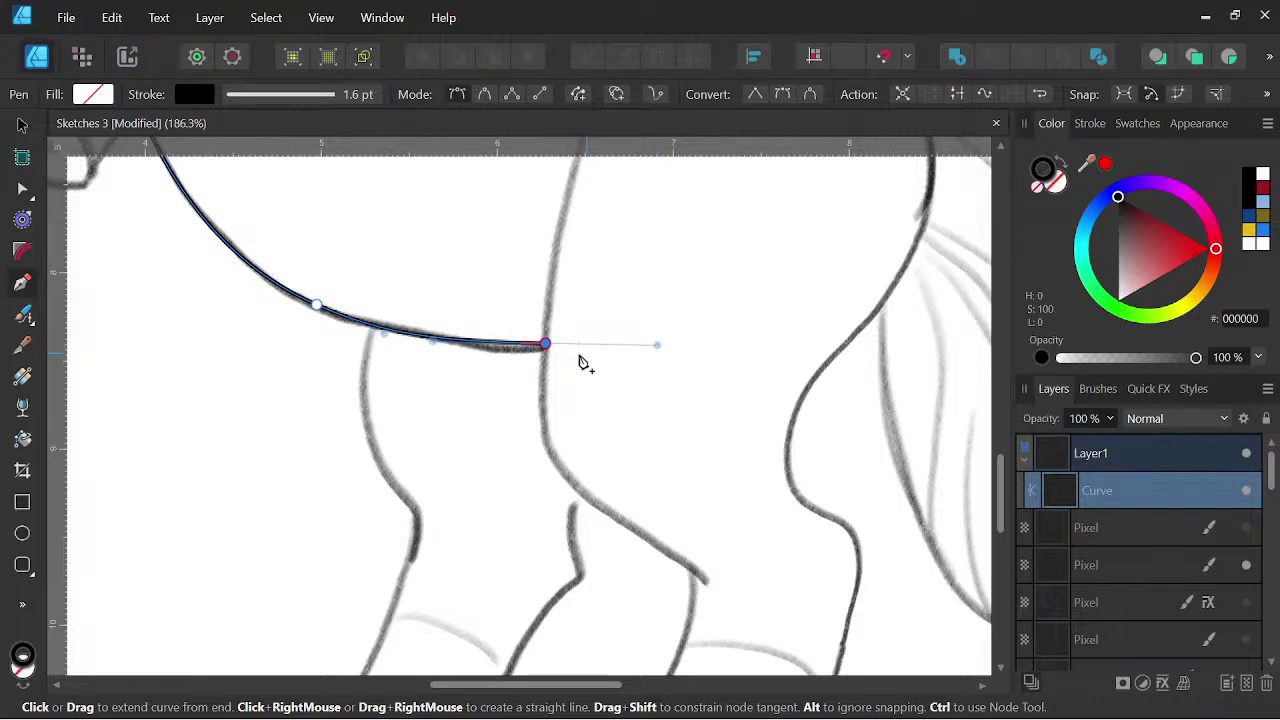
- Extend the outline down the front of the near hind thigh to the knee corner
key(space)
drag(560, 463, 569, 295)
key(space)
key(space)
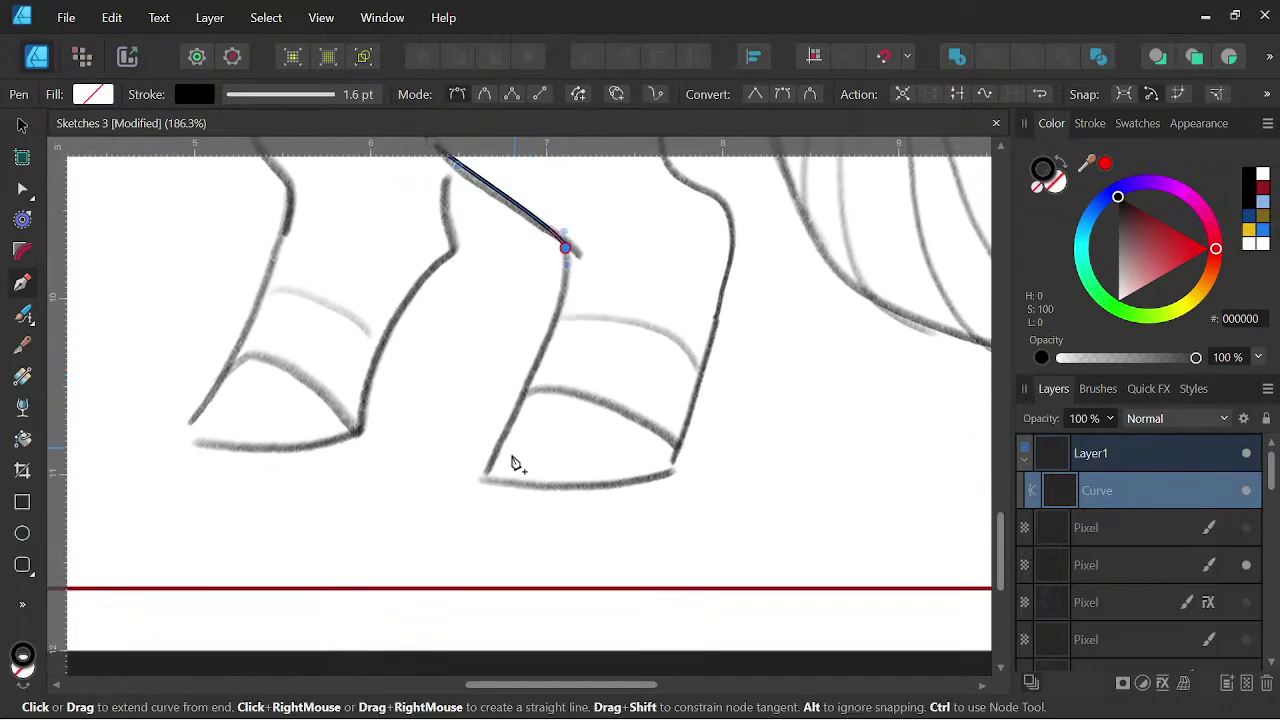
scroll(488, 450, down, 1)
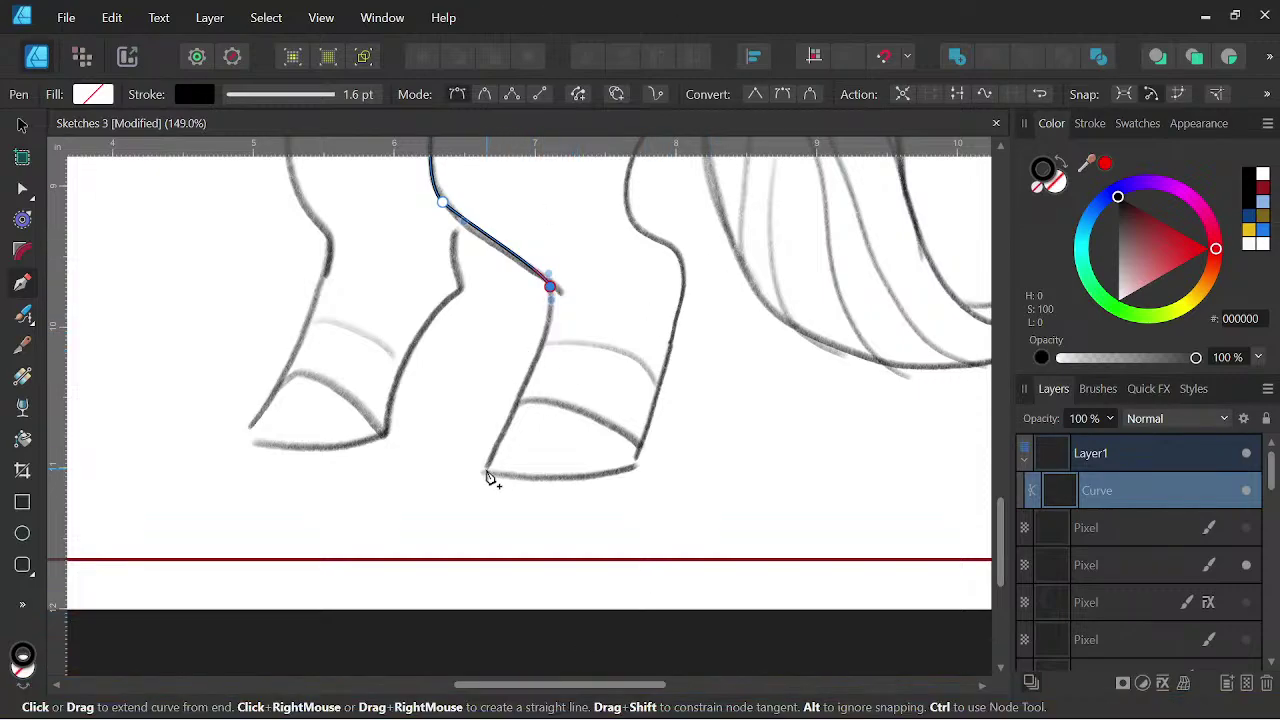
- Trace the front of the lower hind leg and the underside of its hoof, following the sketch
key(space)
drag(486, 476, 543, 415)
click(540, 409)
drag(538, 408, 503, 475)
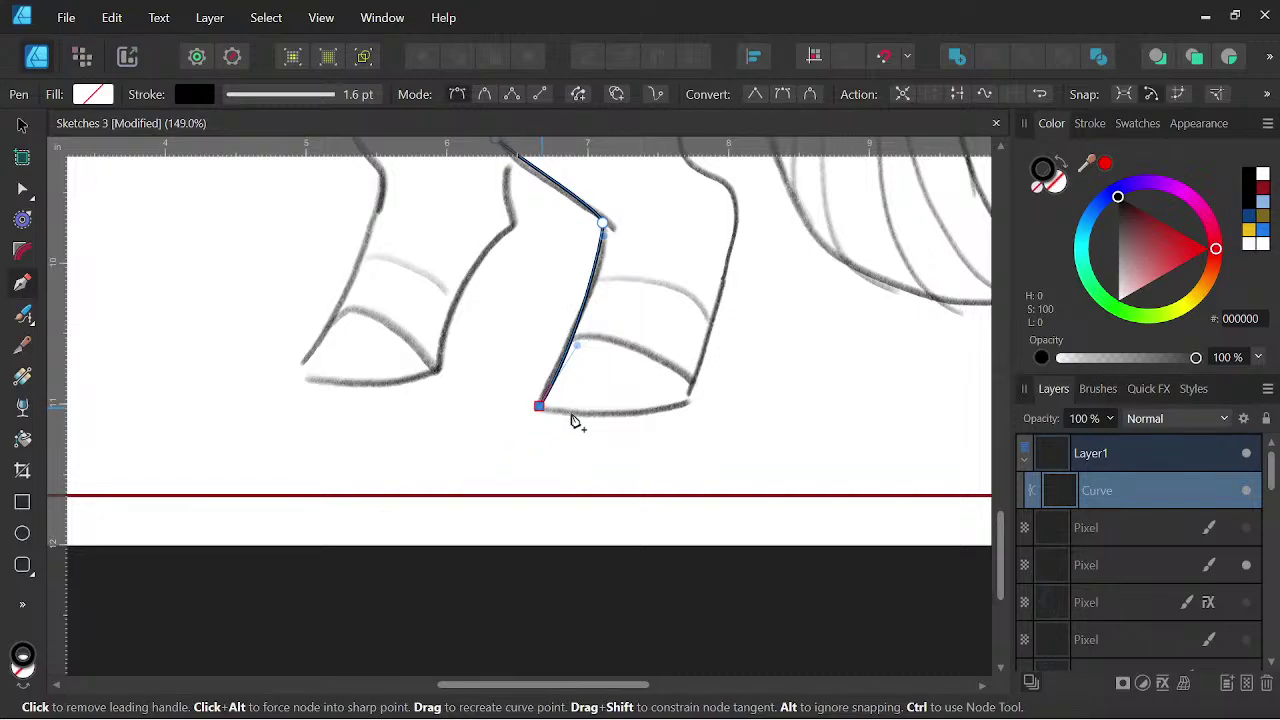
drag(686, 402, 659, 432)
click(686, 402)
- Trace the back of the near hind leg from the heel of the hoof up around the hock
scroll(706, 383, down, 3)
scroll(659, 432, up, 3)
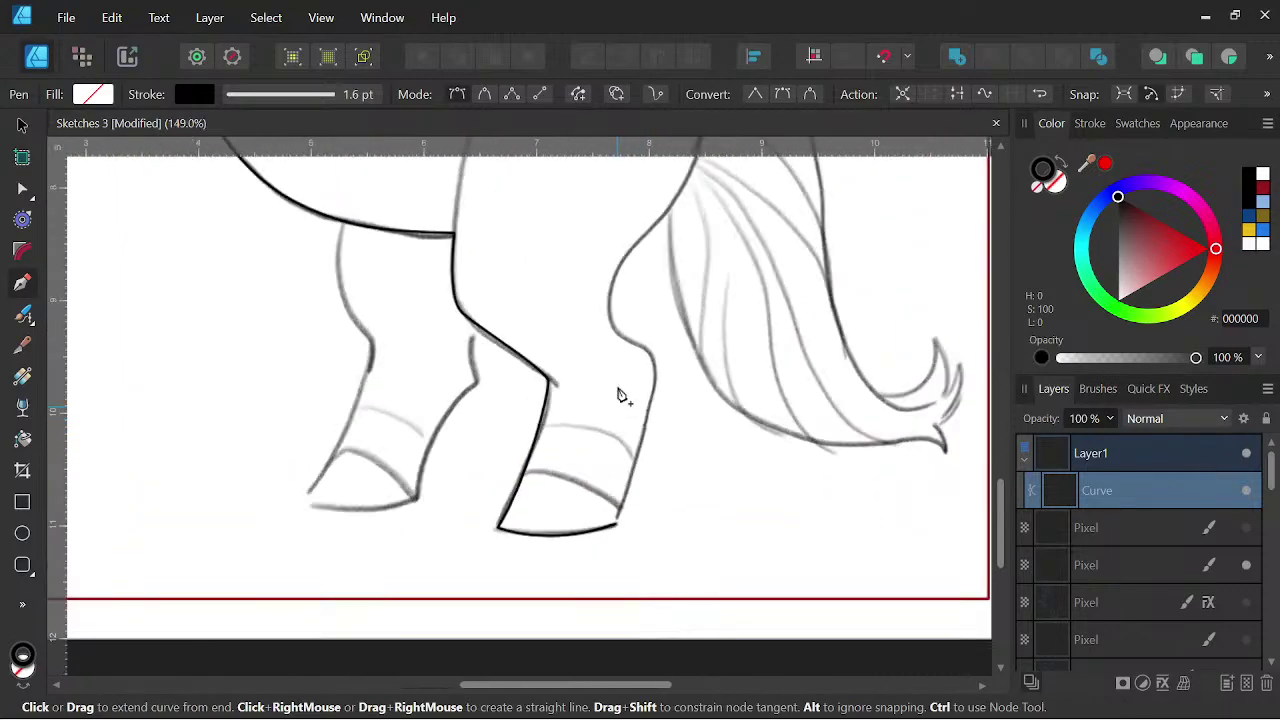
drag(663, 349, 616, 240)
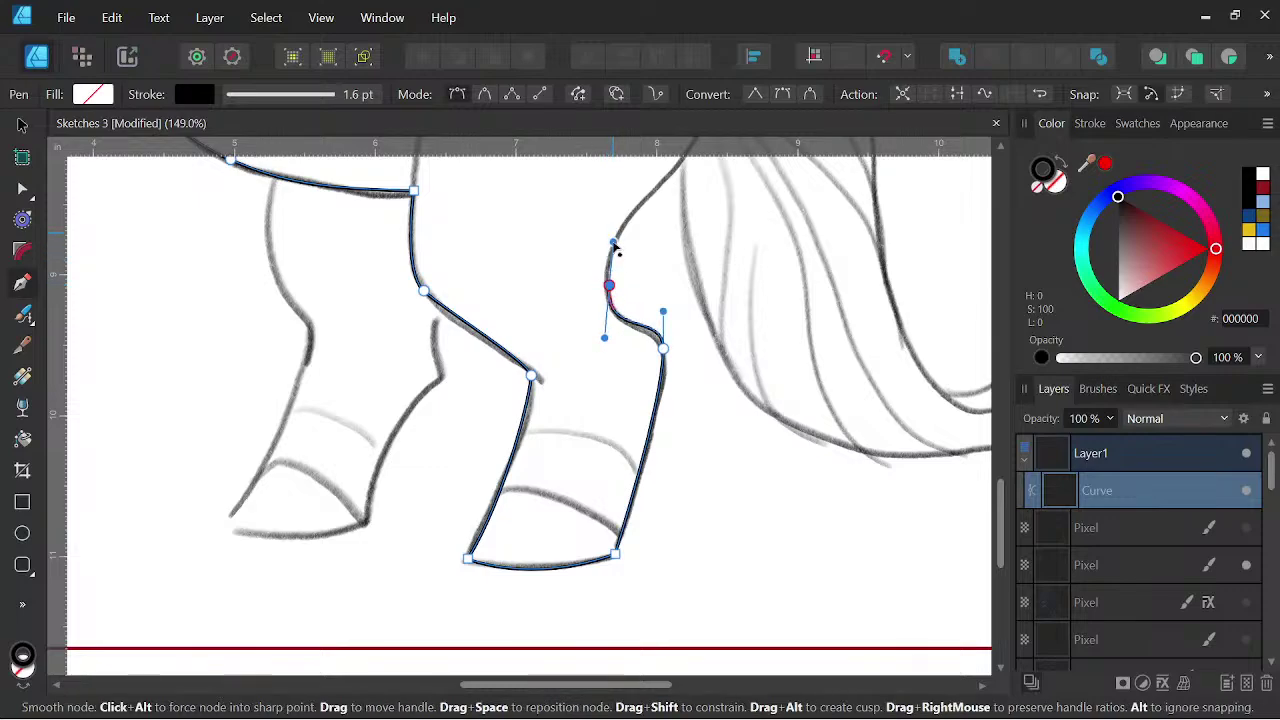
- Carry the outline up around the rump and along the back to the base of the neck
scroll(616, 248, down, 6)
scroll(633, 325, up, 6)
drag(638, 311, 742, 502)
scroll(668, 350, down, 2)
drag(699, 365, 650, 332)
drag(555, 341, 647, 515)
drag(588, 401, 579, 370)
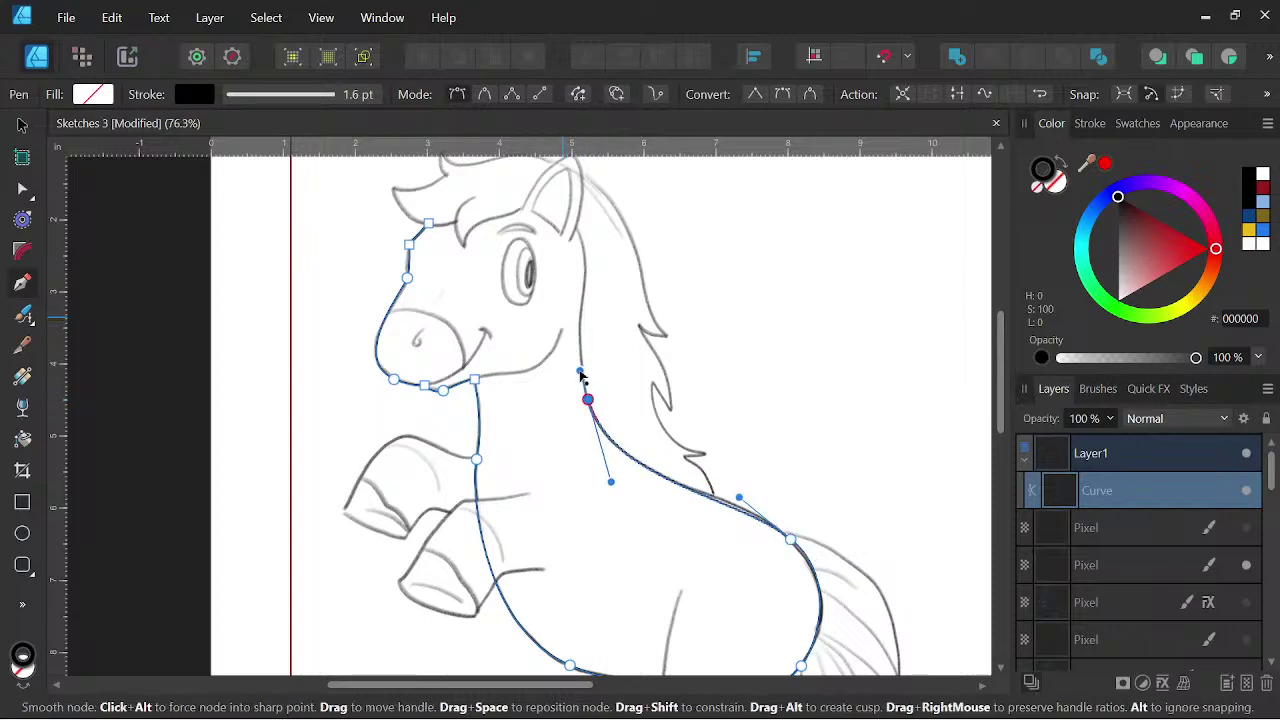
- Trace the back of the neck up to the ear and close the body outline across the head at the forehead
drag(597, 312, 632, 402)
scroll(631, 388, up, 2)
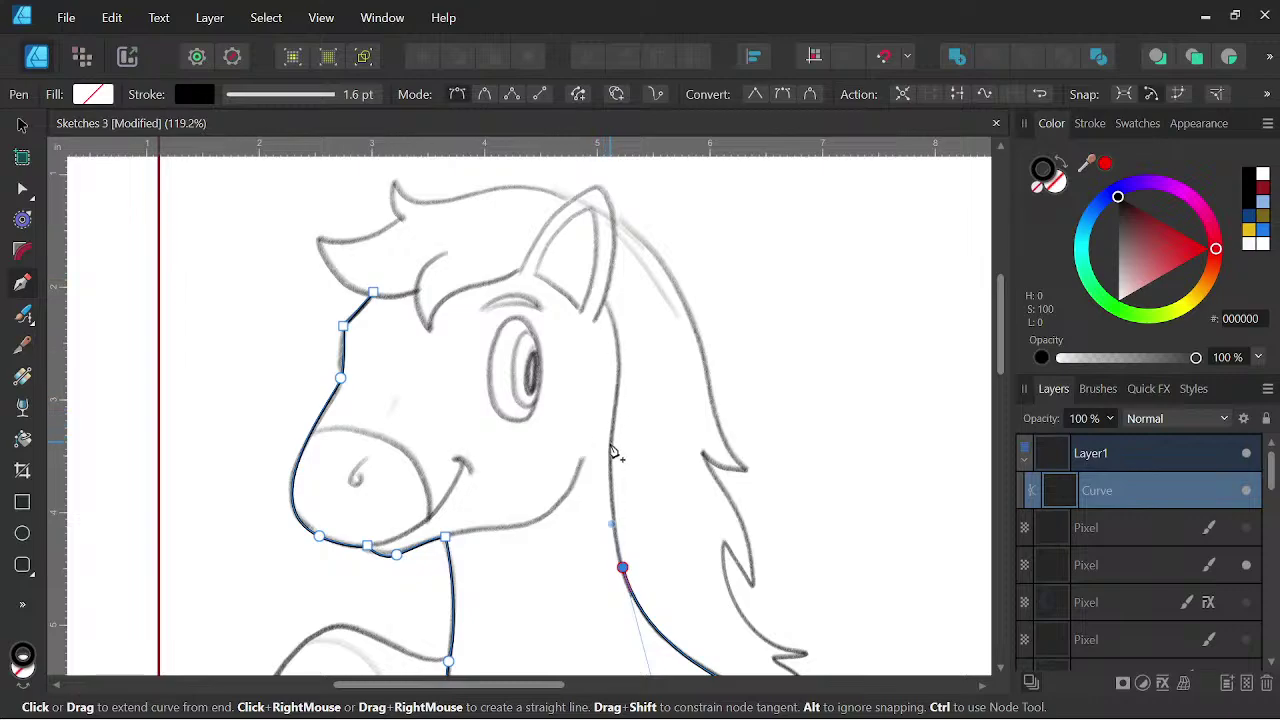
drag(609, 433, 614, 408)
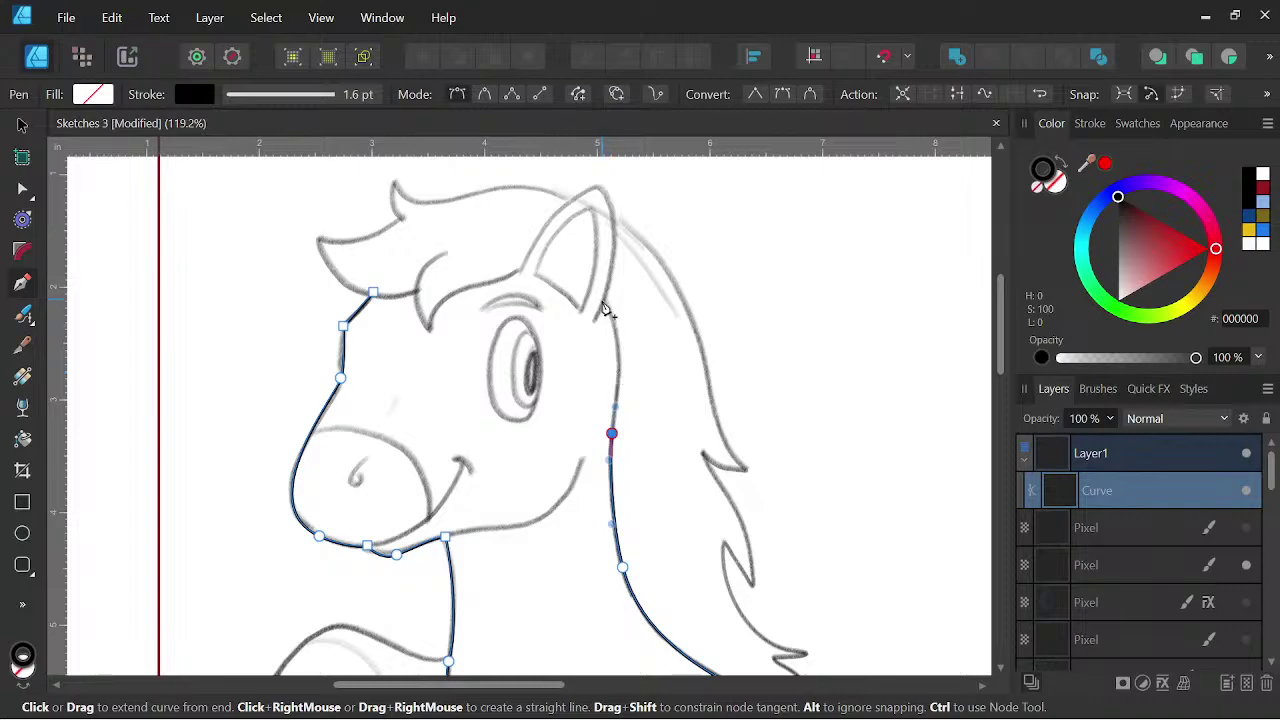
drag(601, 300, 579, 254)
drag(372, 292, 328, 342)
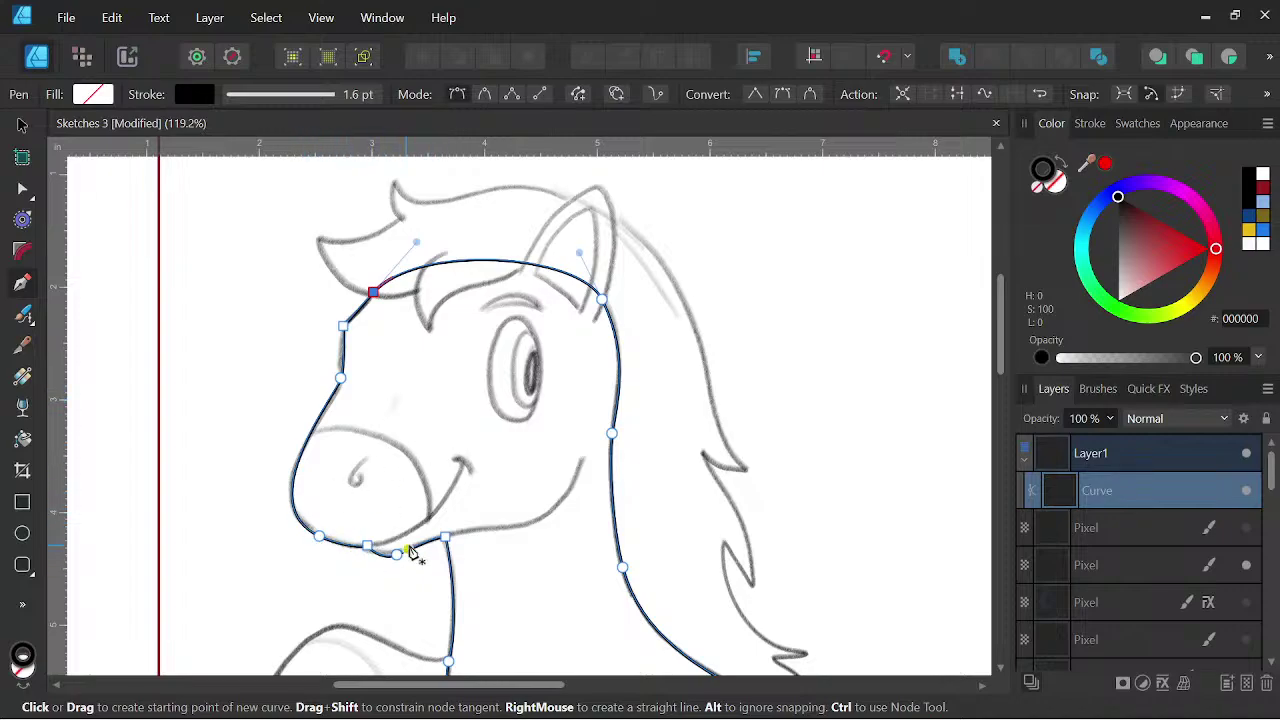
- Set the body outline's stroke width to 6 pt
scroll(593, 401, down, 3)
drag(728, 554, 690, 417)
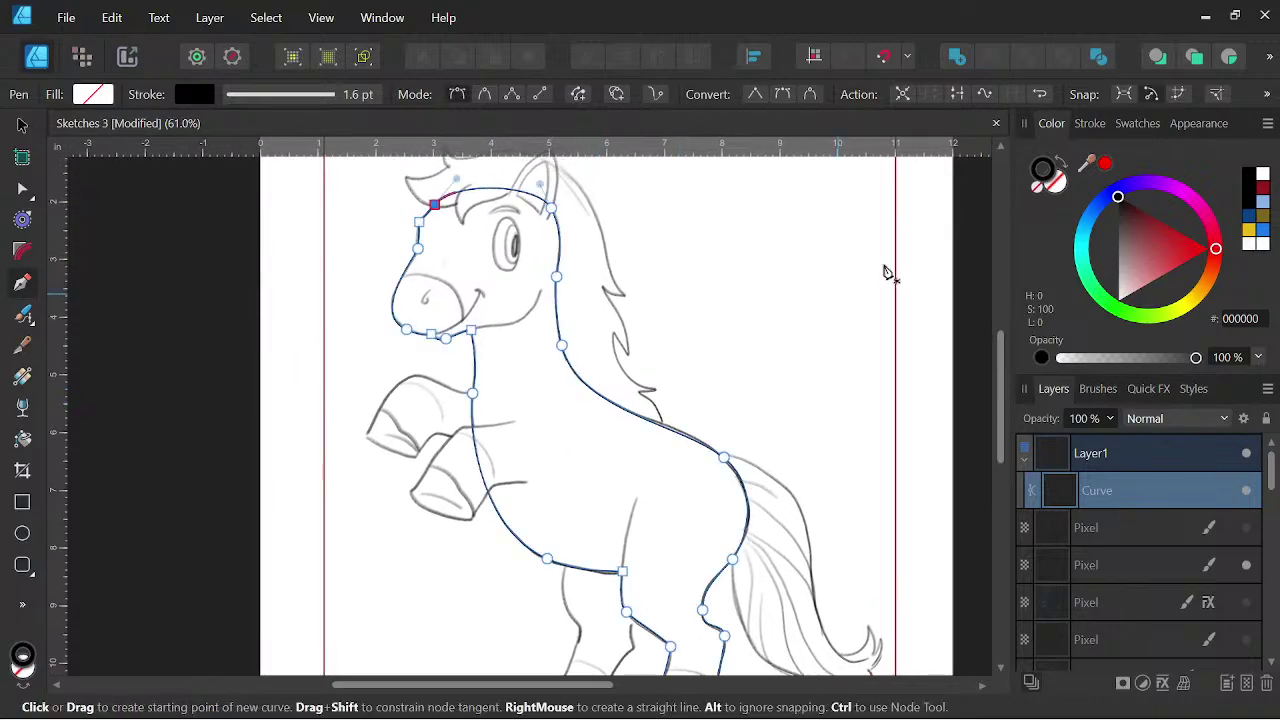
click(1089, 123)
drag(1104, 191, 1119, 191)
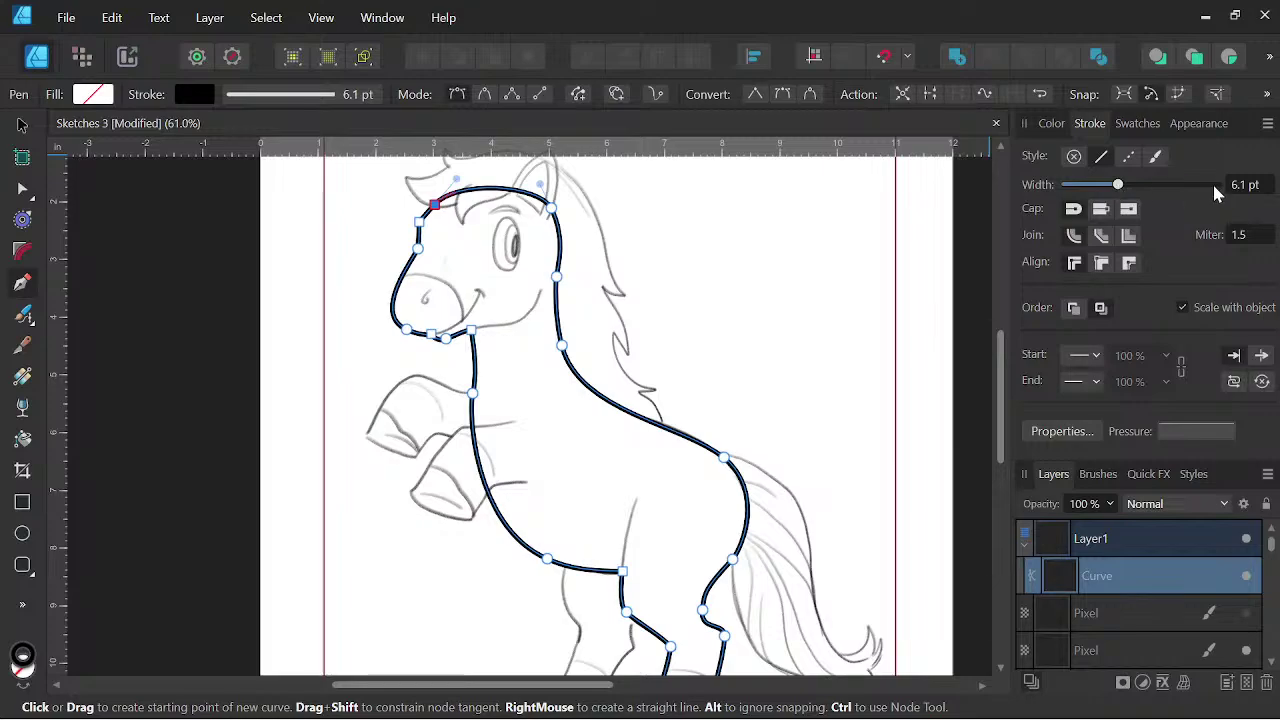
click(1235, 191)
text(6)
key(Return)
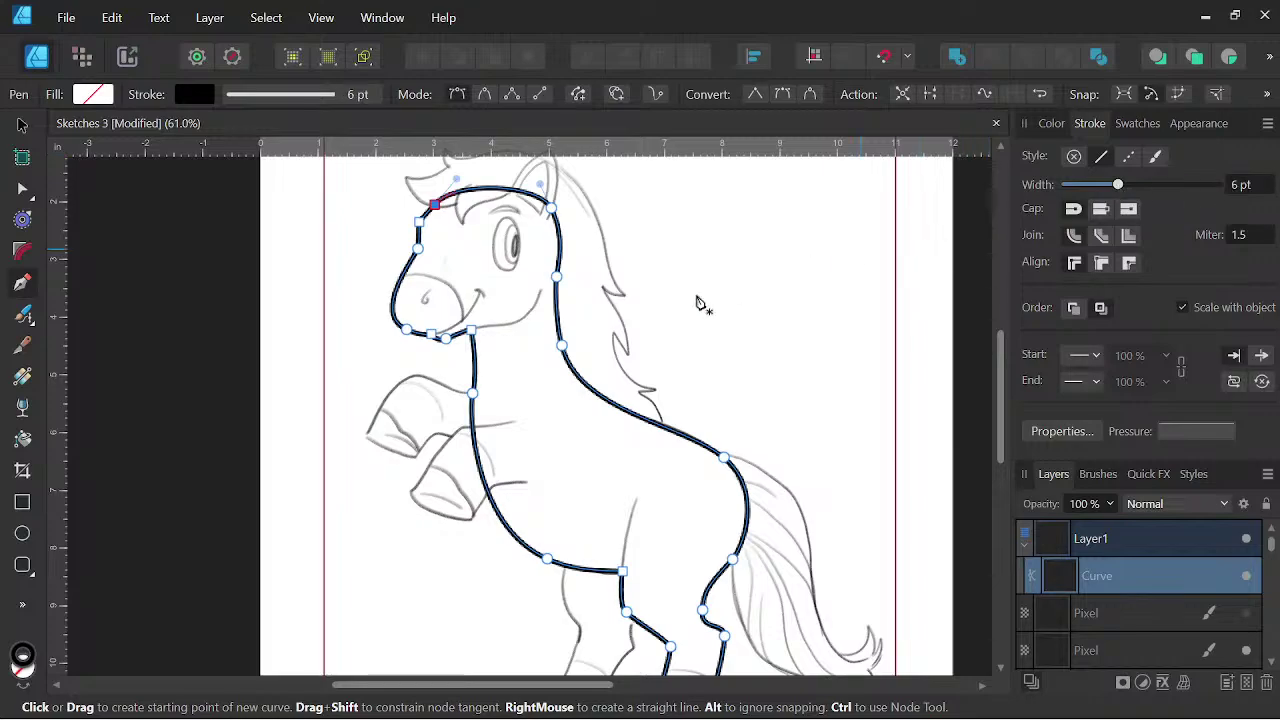
- Start a separate curve at the chest and trace the upper edge of the far raised foreleg to the hoof tip
scroll(577, 307, down, 2)
mouse_move(560, 397)
mouse_down()
mouse_move(574, 368)
mouse_move(711, 443)
mouse_up()
scroll(564, 358, up, 4)
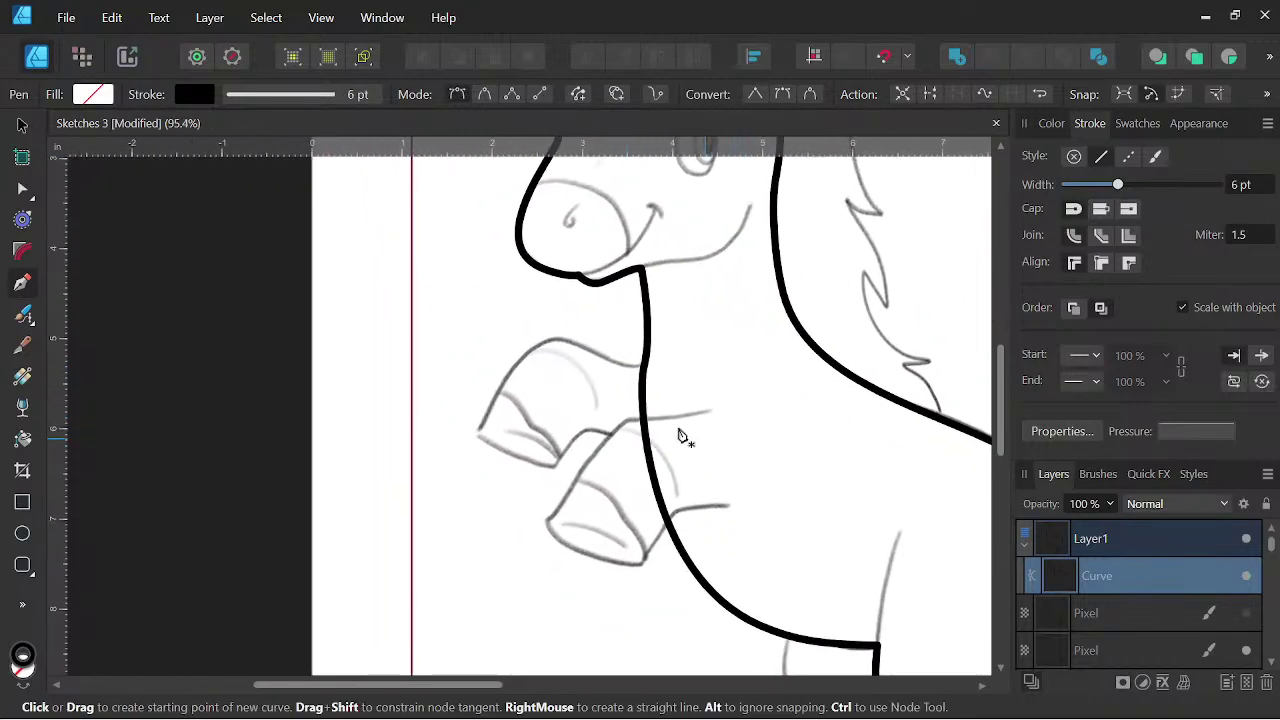
scroll(651, 371, up, 1)
drag(653, 372, 673, 434)
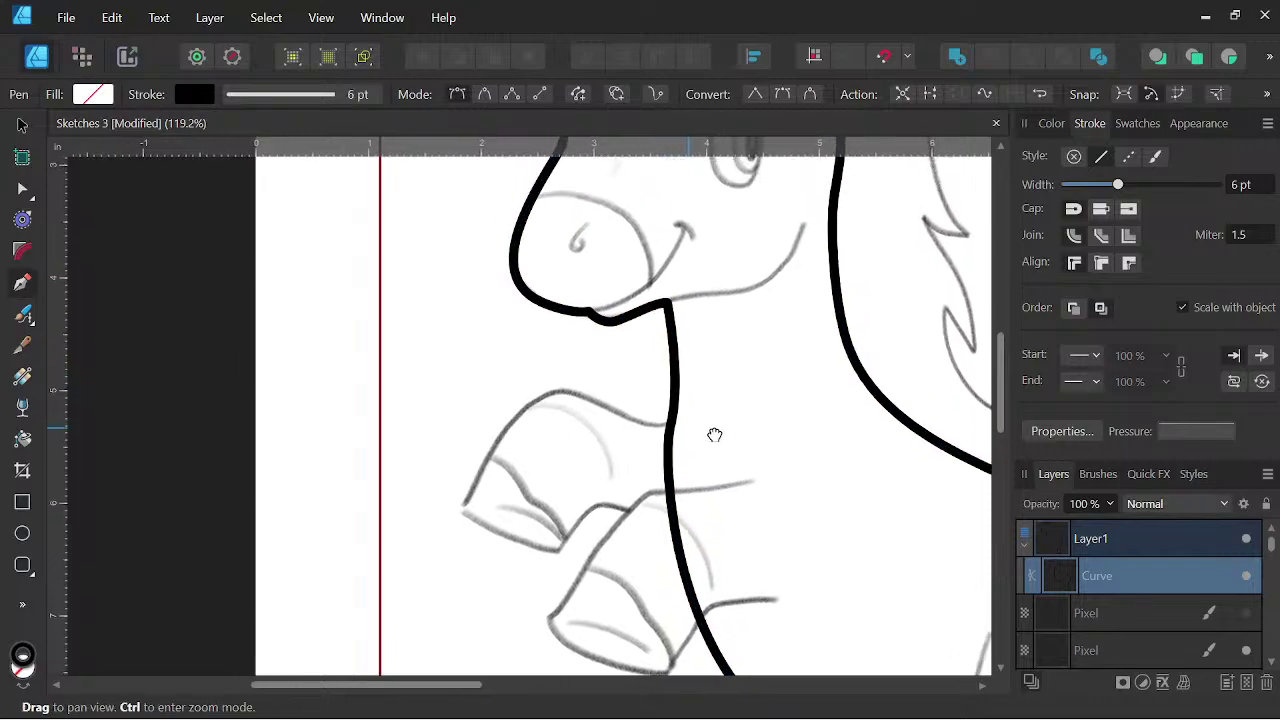
drag(609, 408, 577, 391)
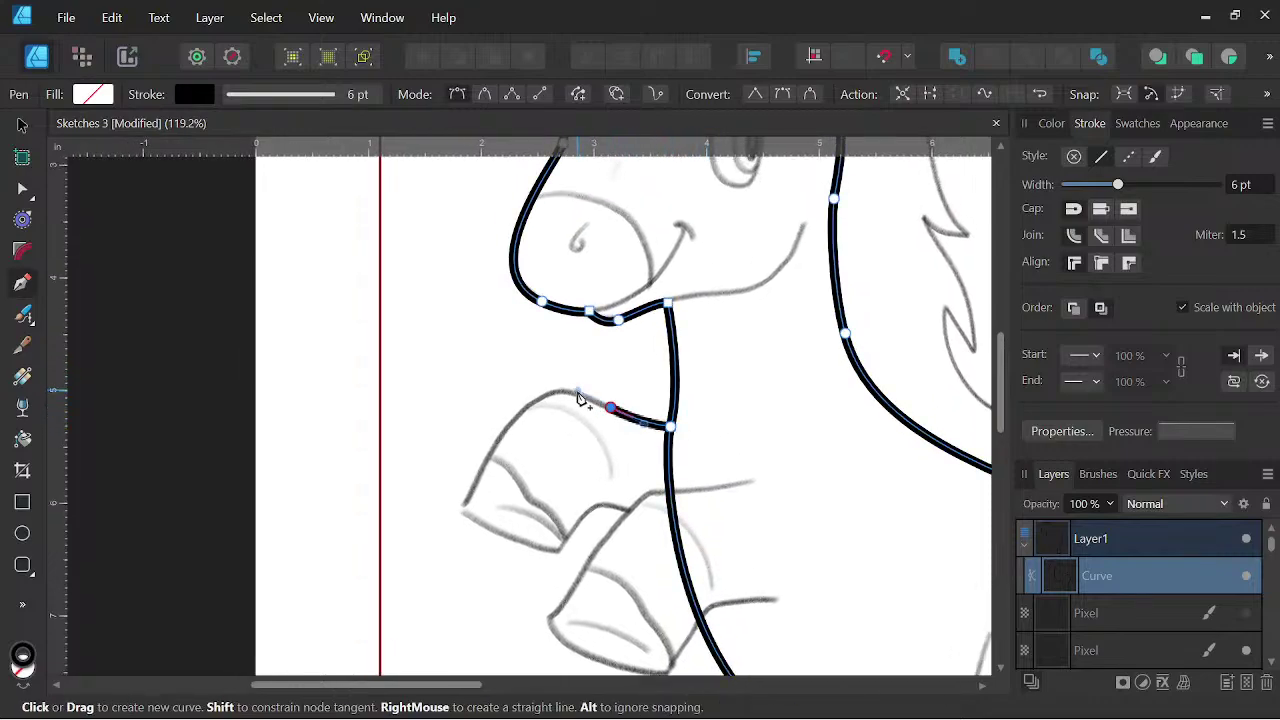
mouse_move(462, 512)
mouse_down()
mouse_move(414, 700)
mouse_move(409, 674)
mouse_up()
drag(401, 595, 403, 594)
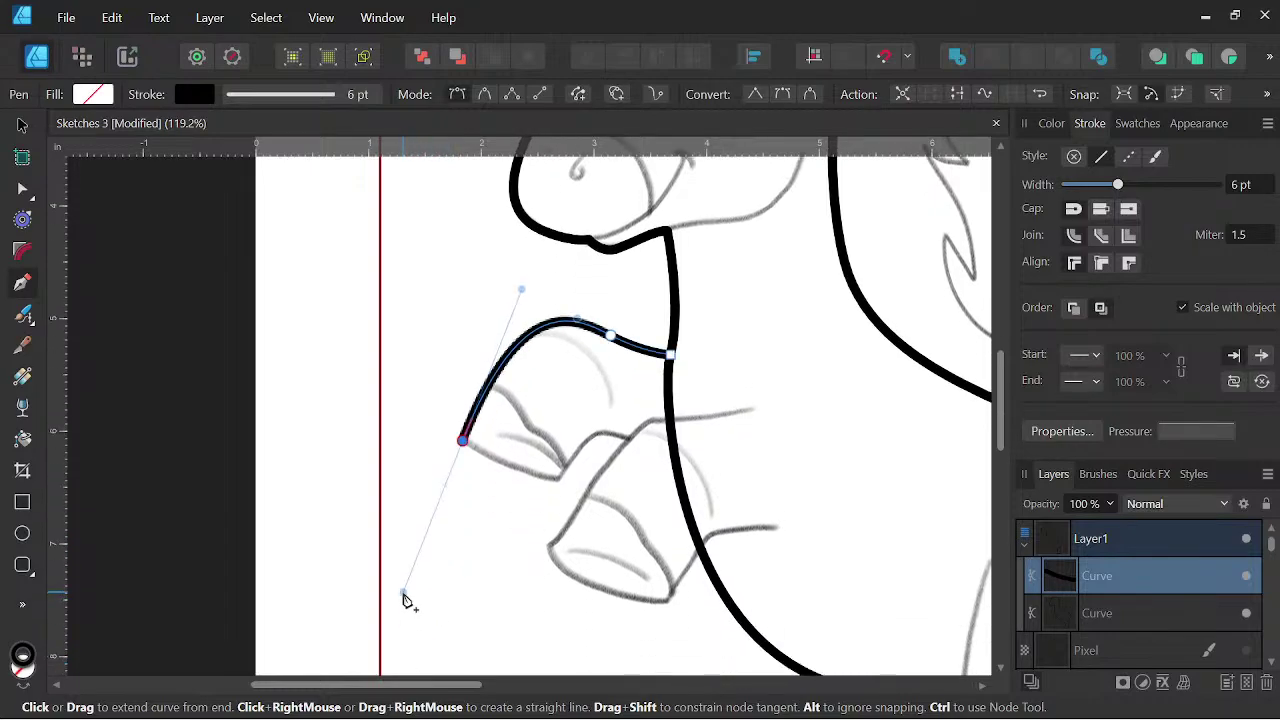
- Trace the far foreleg's hoof and underside with sharp corners, closing the shape just inside the chest
click(461, 441)
drag(563, 478, 614, 487)
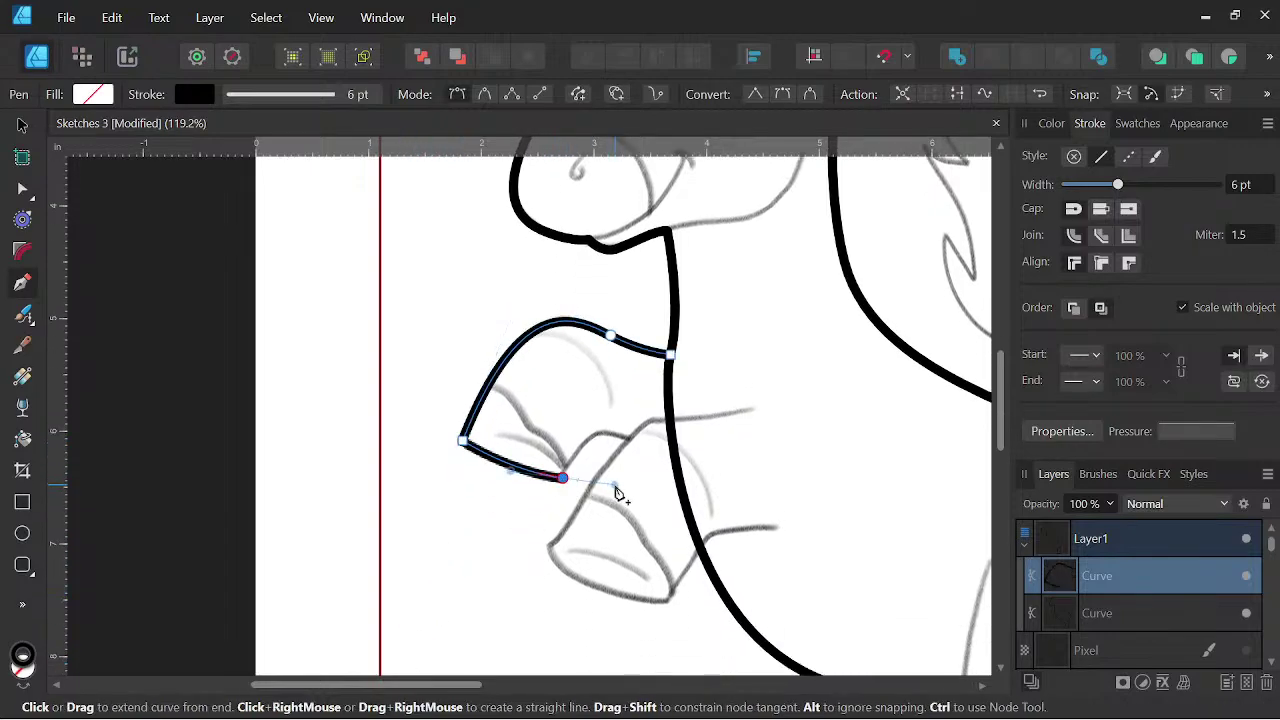
click(564, 480)
drag(600, 432, 617, 438)
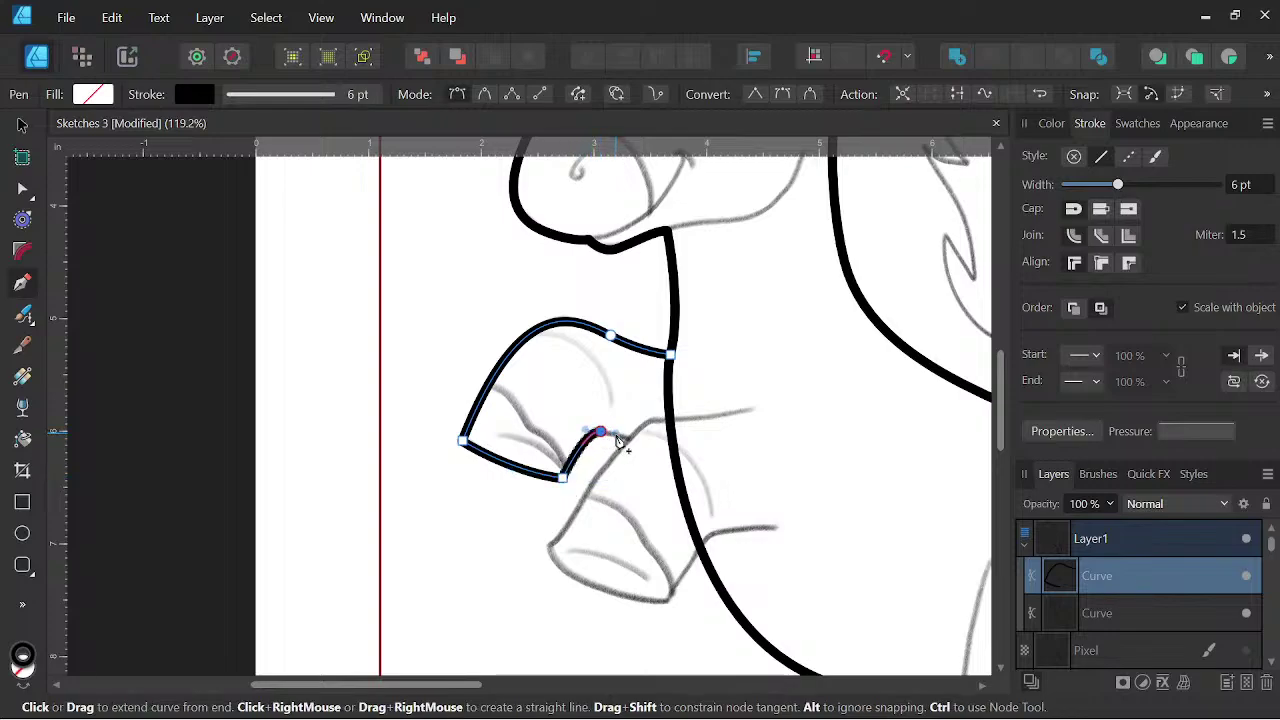
click(680, 455)
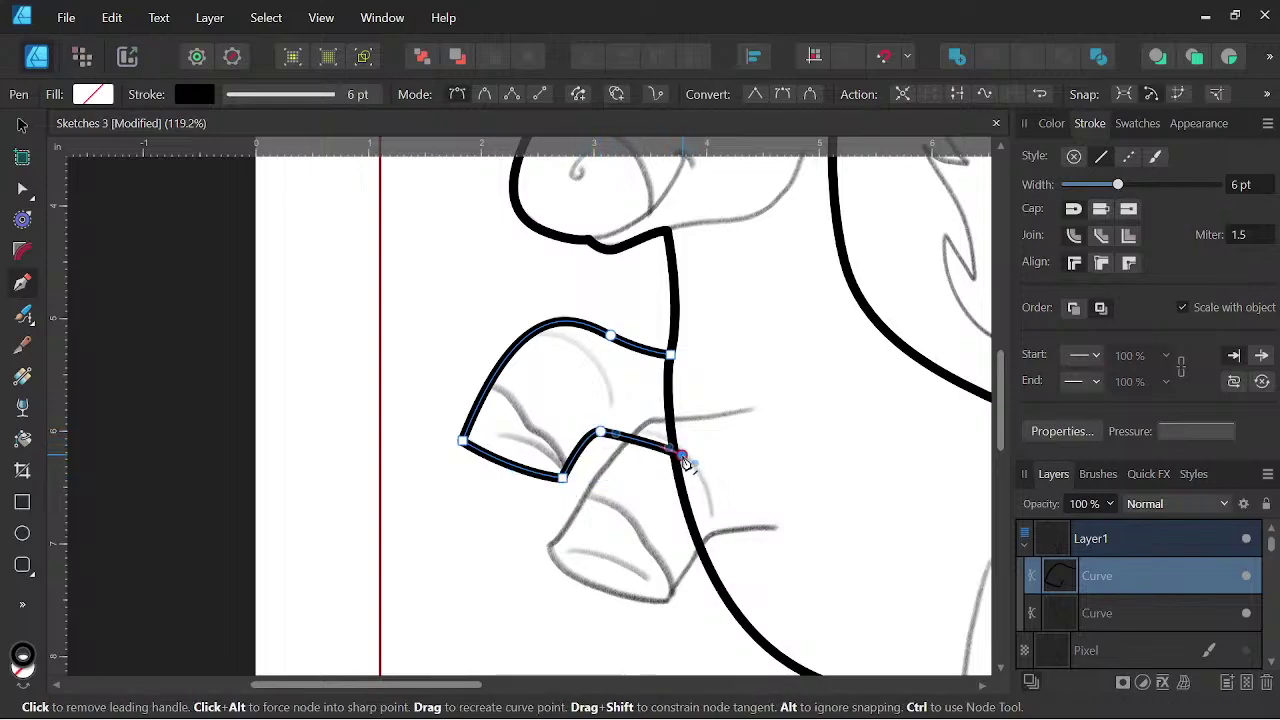
click(675, 360)
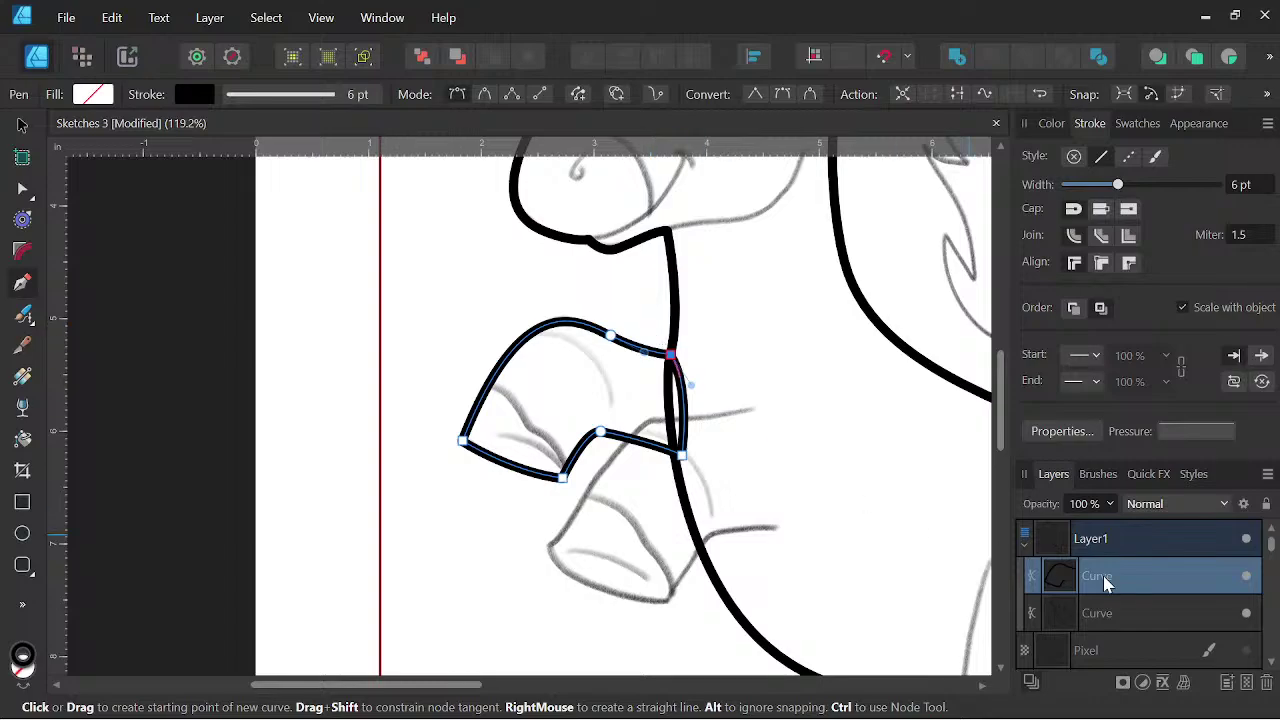
- Move the far foreleg curve beneath the body curve while keeping it inside Layer1
drag(1082, 620, 1081, 633)
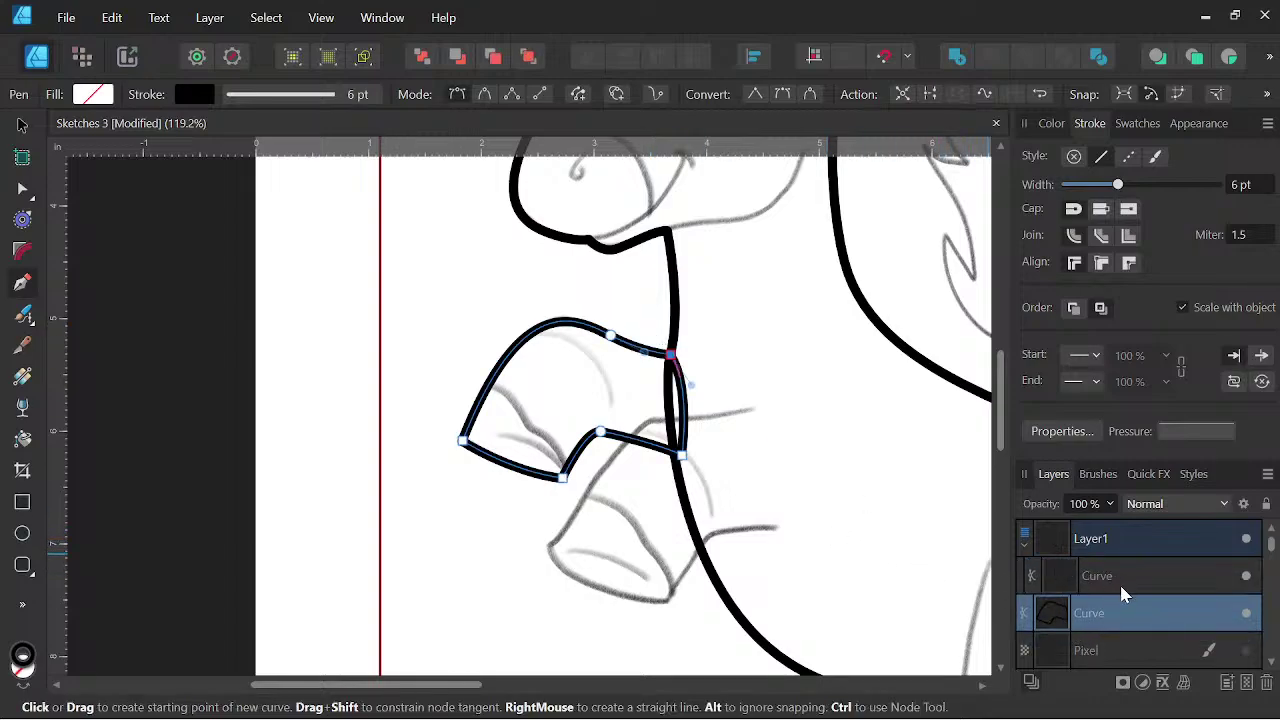
key(ctrl+z)
drag(1127, 577, 1091, 627)
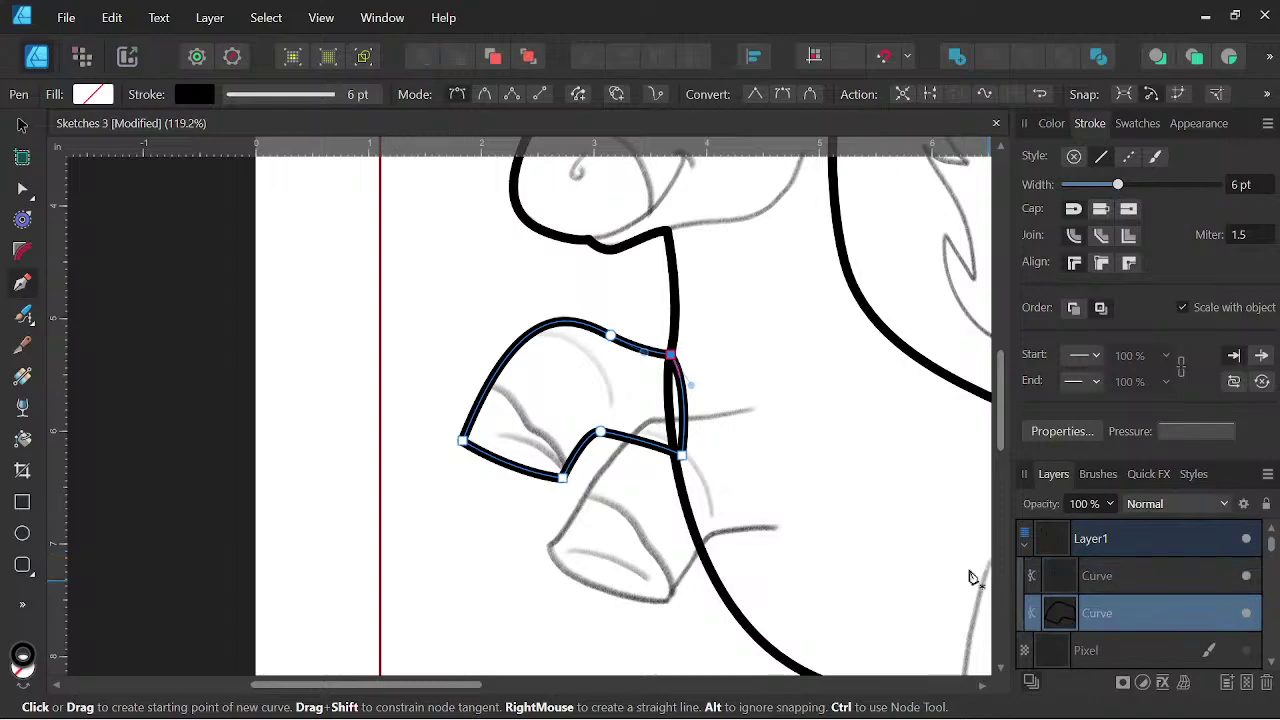
- Trace the near raised foreleg as a separate open curve with sharp hoof corners, starting and ending inside the body
drag(758, 410, 634, 423)
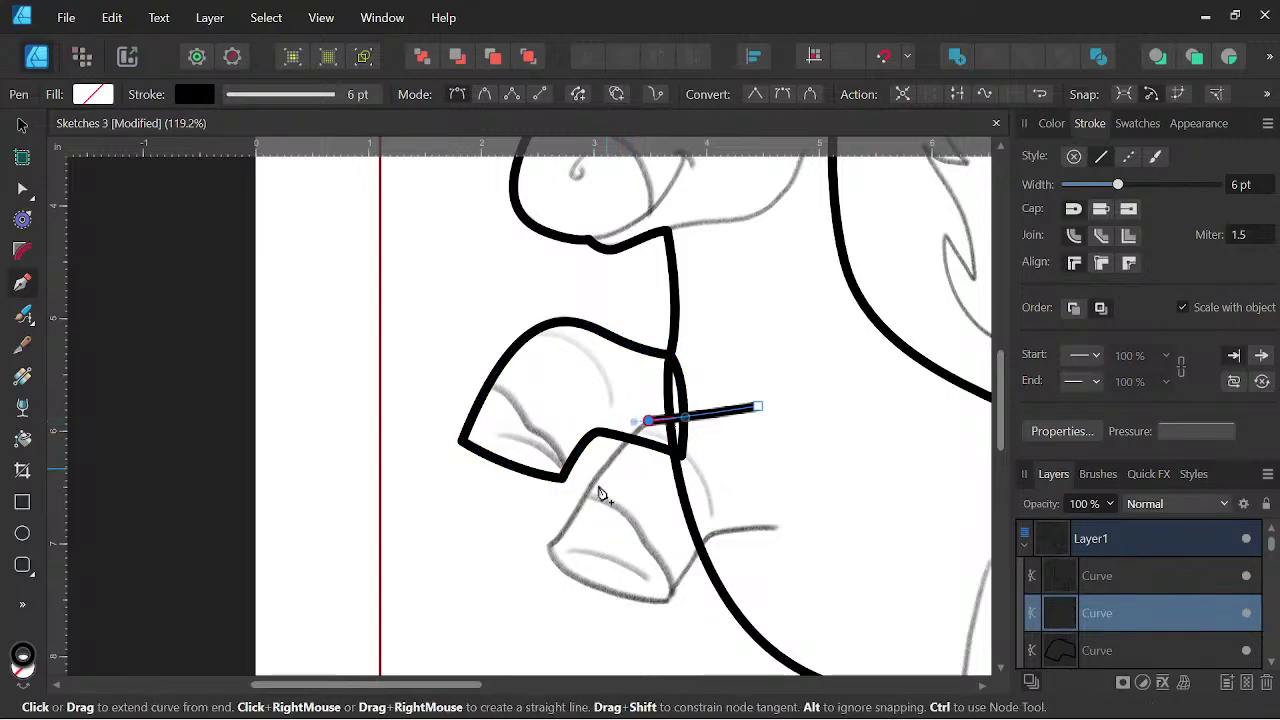
click(553, 548)
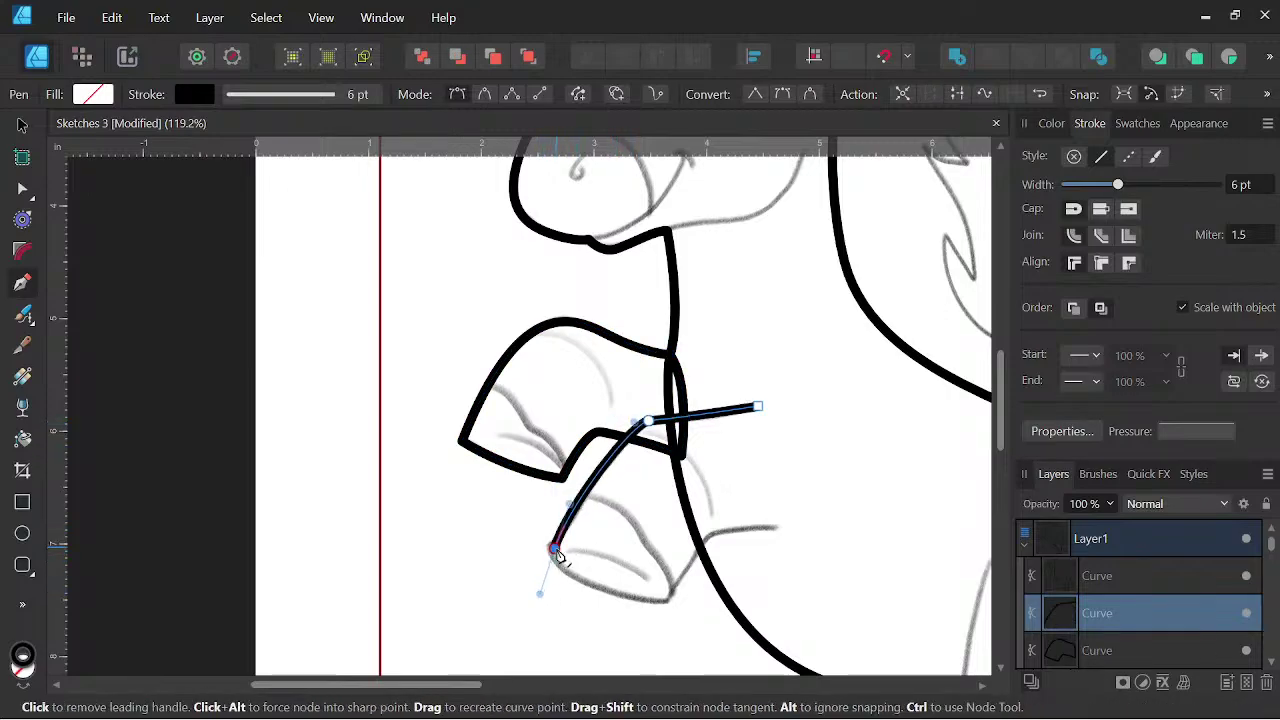
drag(668, 597, 762, 581)
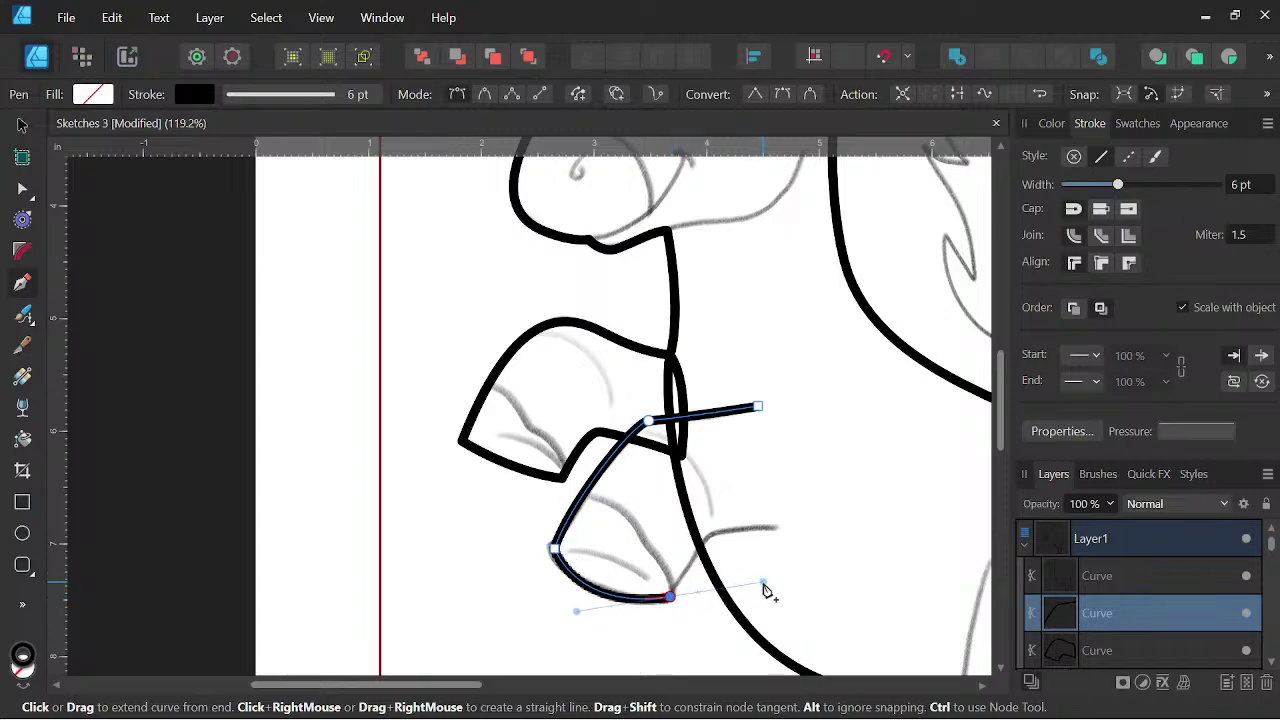
click(672, 598)
drag(710, 538, 780, 530)
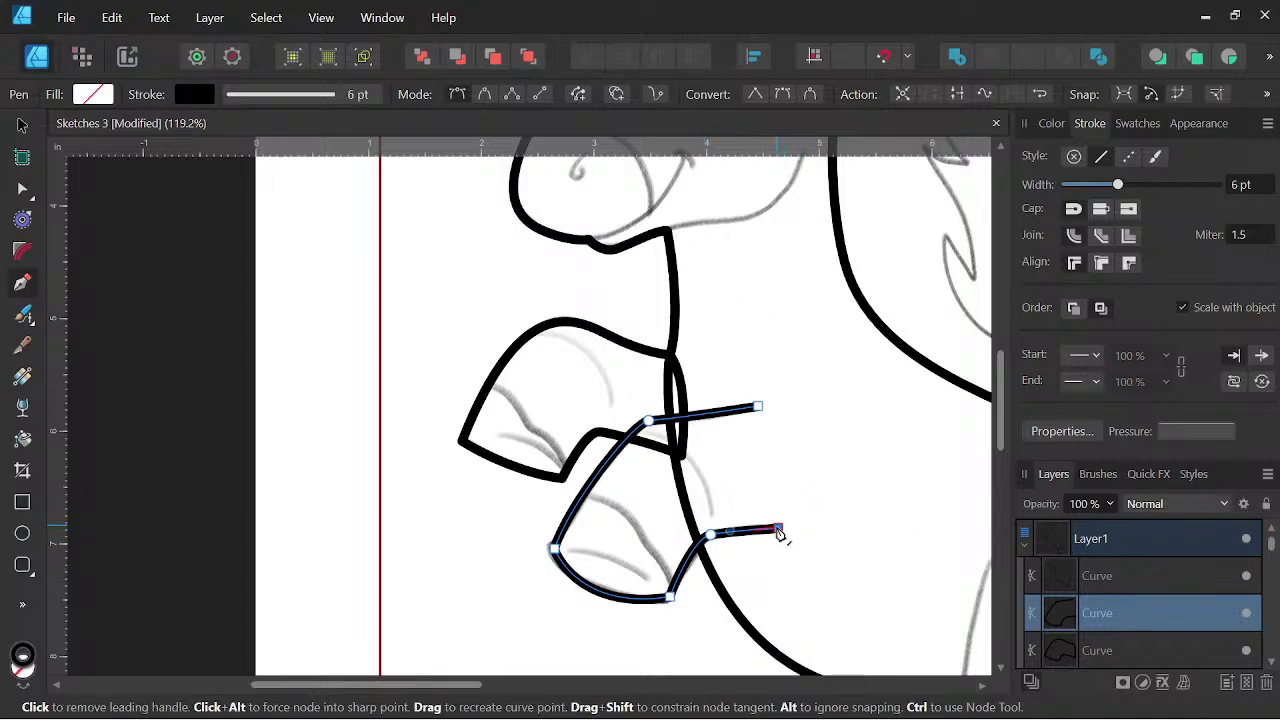
key(Escape)
- Start a separate curve just inside the belly and trace the far hind leg's front edge to the hoof tip, keeping the knee handle short
key(space)
scroll(831, 497, down, 3)
mouse_move(831, 497)
mouse_down()
mouse_move(773, 499)
mouse_move(678, 379)
mouse_up()
scroll(680, 376, down, 3)
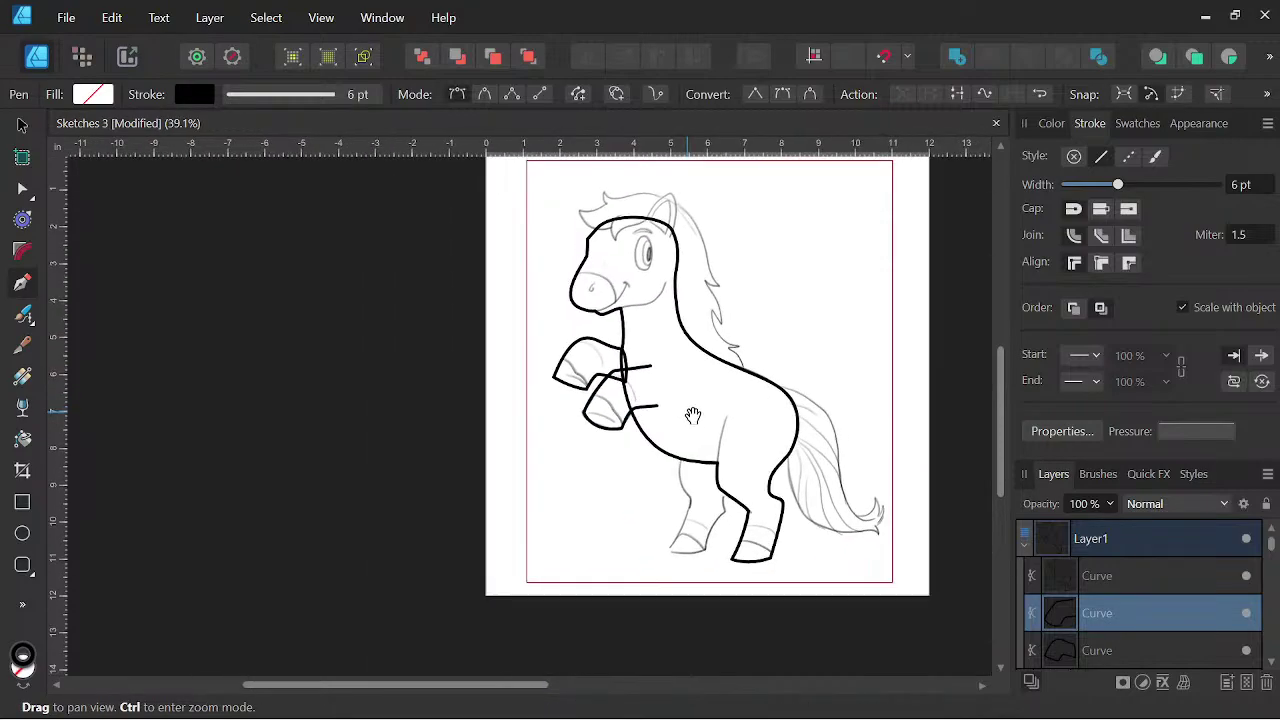
scroll(700, 443, up, 4)
scroll(697, 442, up, 2)
key(space)
drag(755, 483, 757, 311)
click(653, 301)
drag(681, 433, 737, 486)
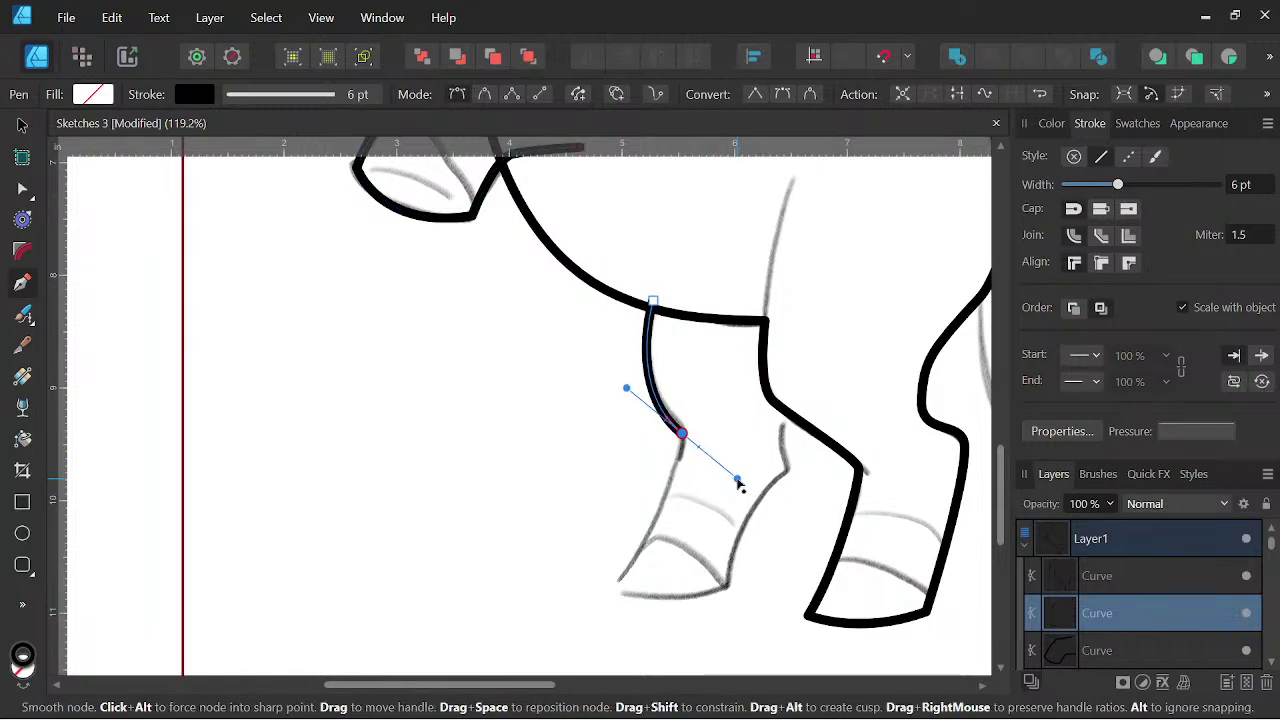
drag(617, 587, 587, 615)
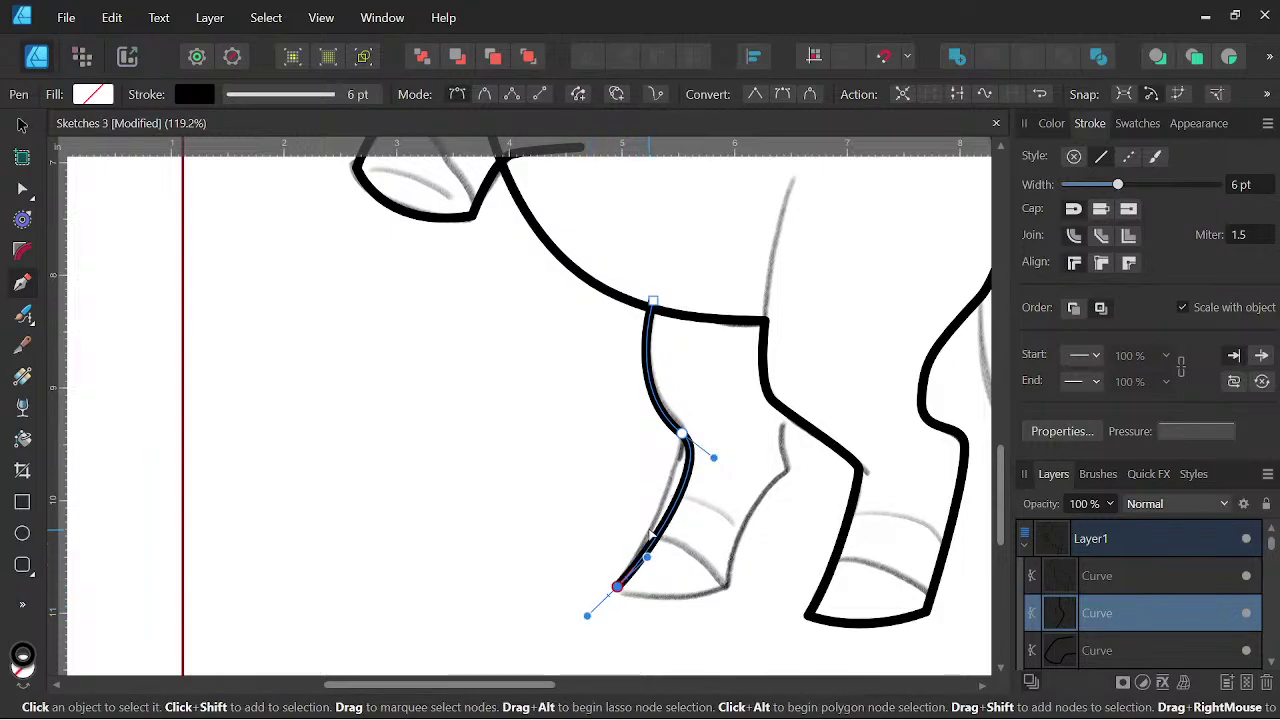
key(ctrl+z)
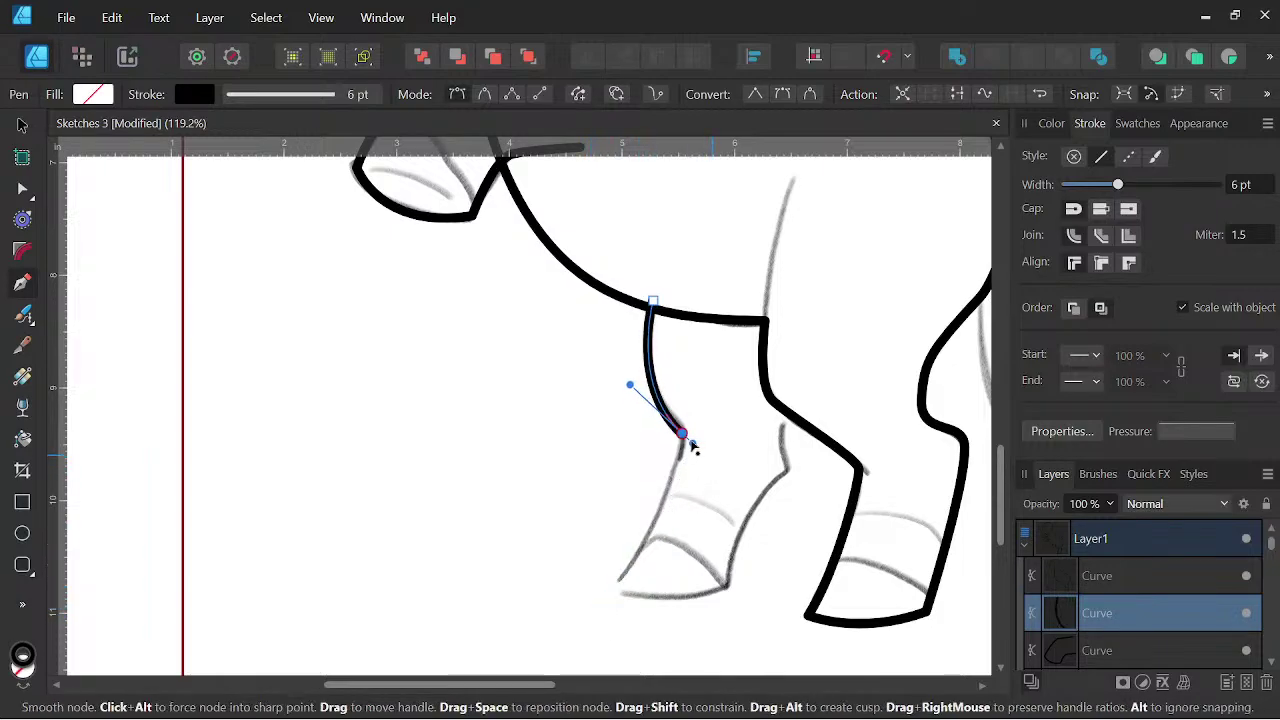
mouse_move(610, 588)
mouse_down()
mouse_move(586, 614)
mouse_move(609, 594)
mouse_up()
- Trace the far hind leg's hoof underside and rear edge with a tight bend at the hock, closing the shape inside the belly
drag(727, 588, 770, 546)
drag(790, 468, 813, 453)
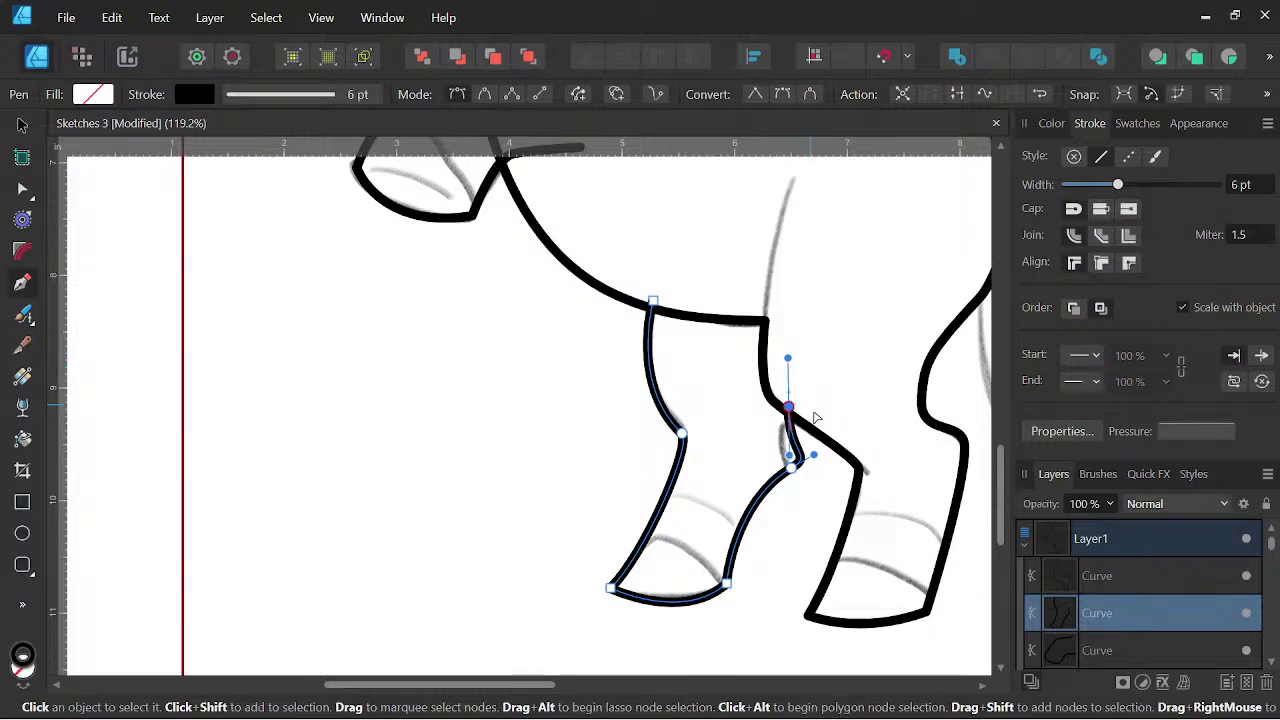
drag(813, 455, 797, 466)
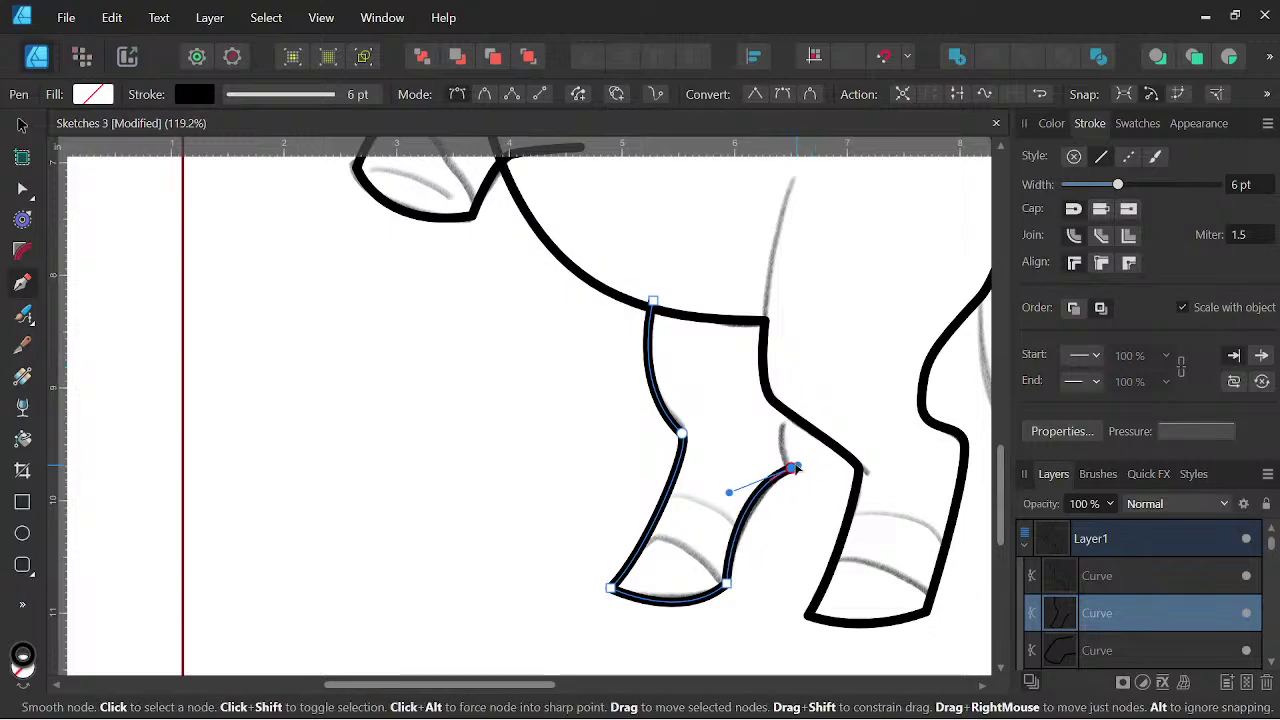
drag(787, 386, 796, 357)
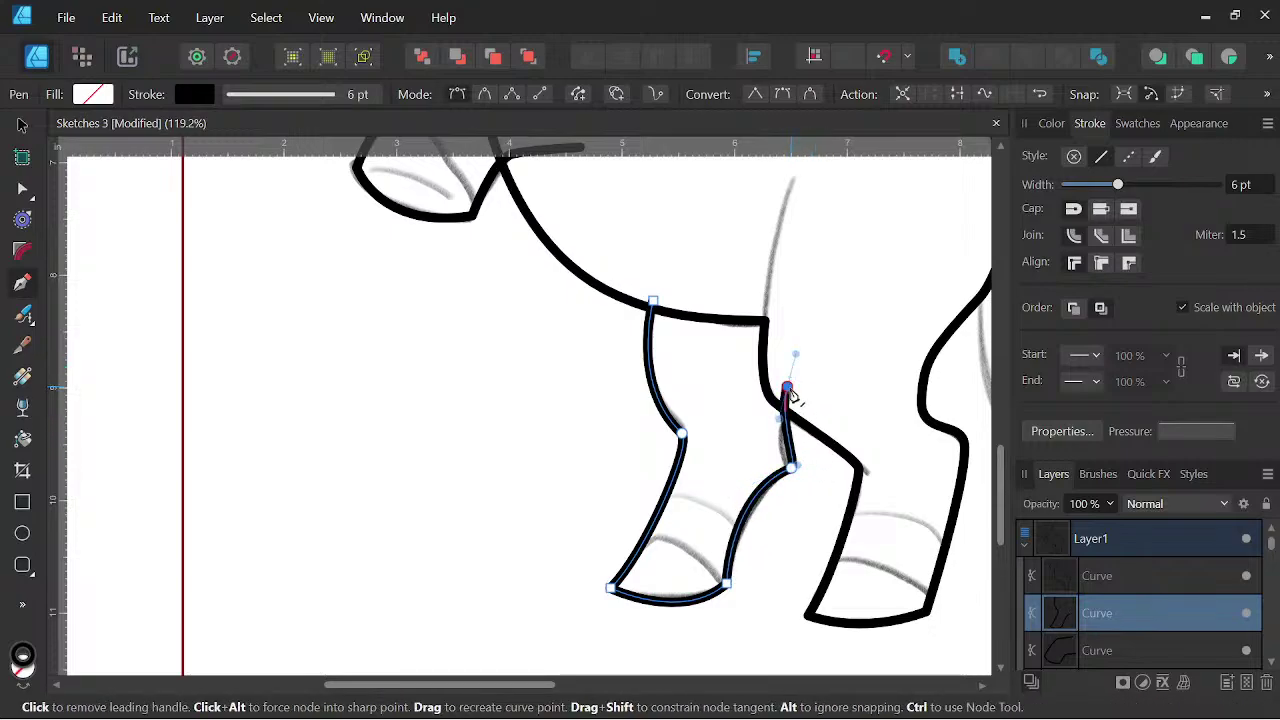
click(782, 306)
click(652, 303)
- Move the near foreleg curve above the body curve in Layer1
scroll(781, 310, down, 2)
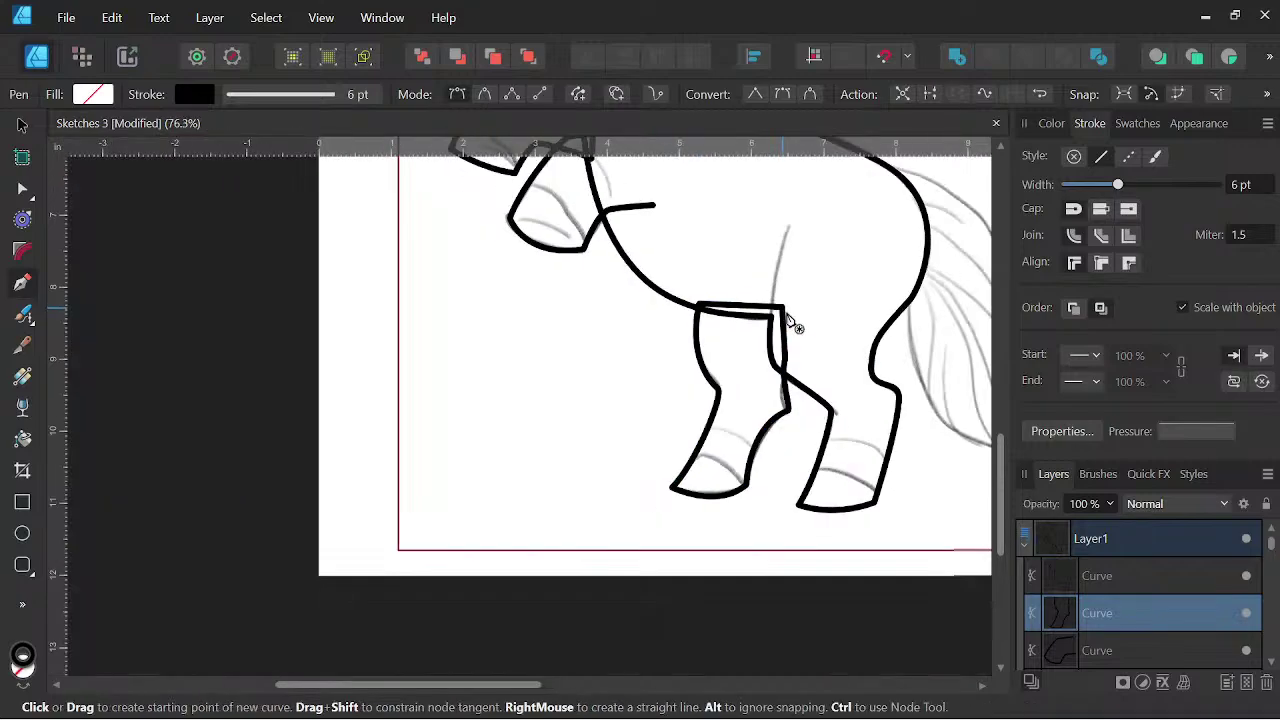
scroll(1128, 568, down, 3)
scroll(1102, 555, up, 2)
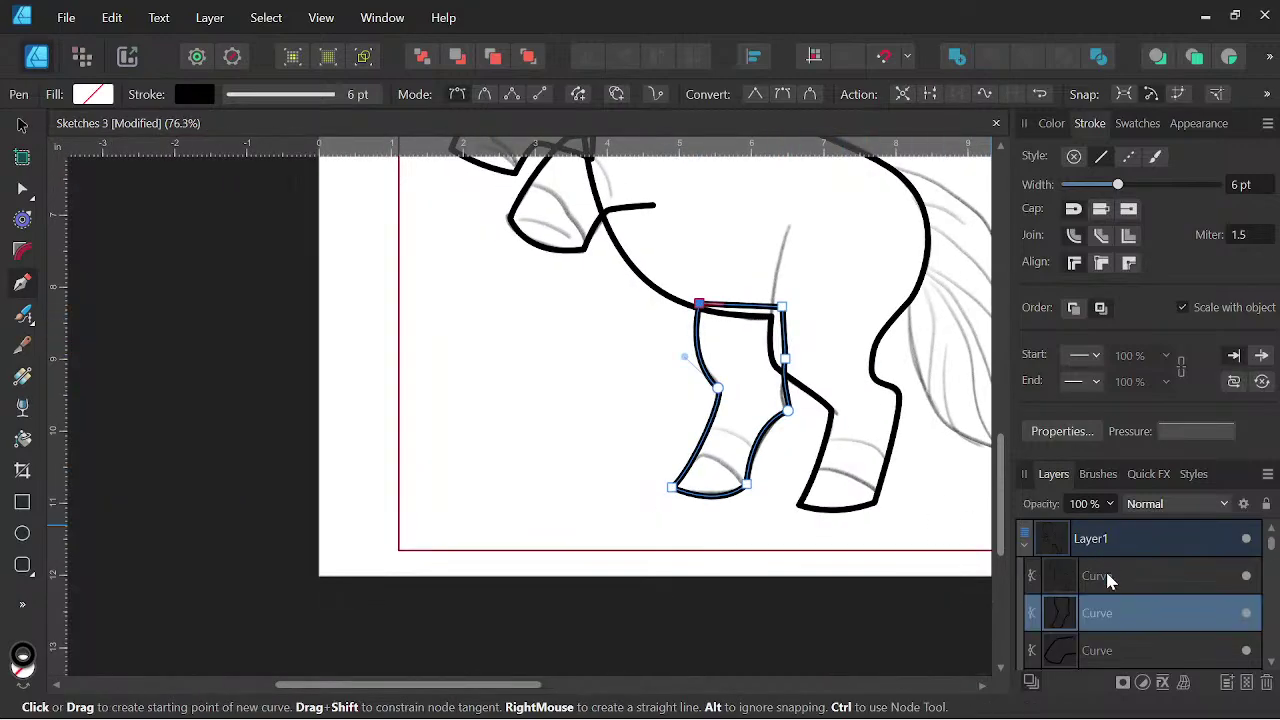
click(1118, 652)
drag(1114, 652, 1098, 574)
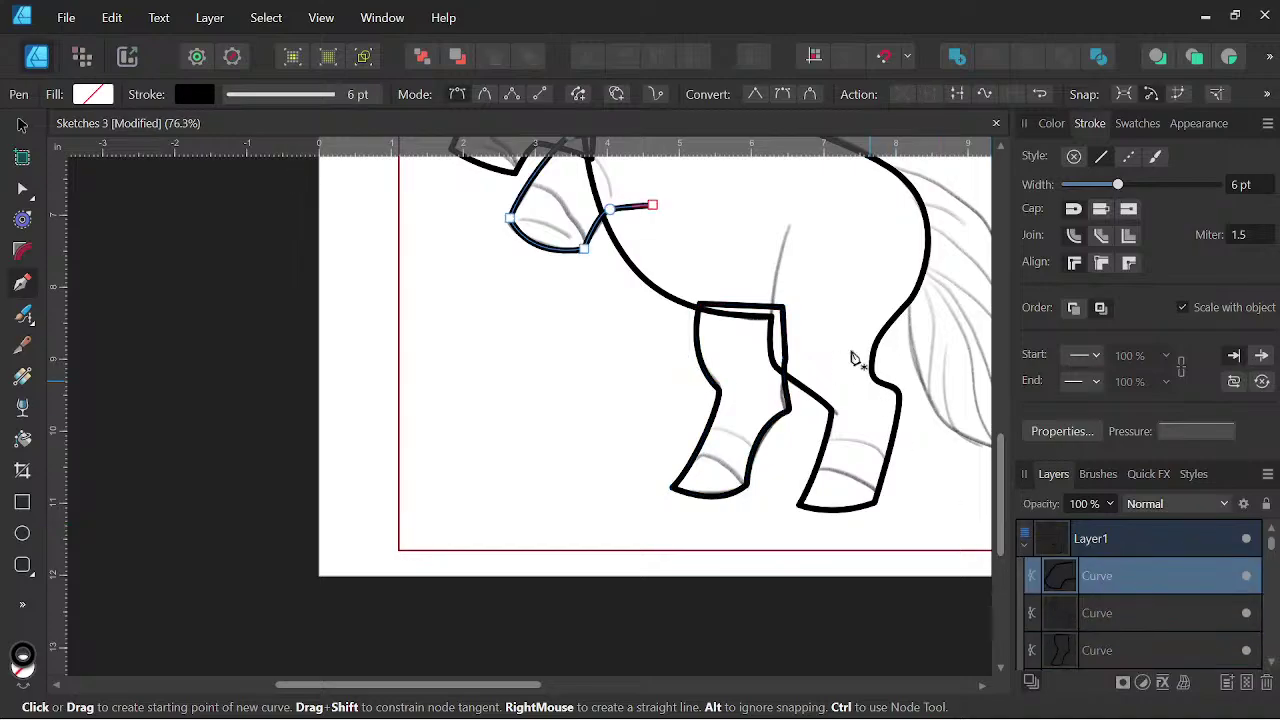
- Start a separate tail curve at the rump and trace the first arc of its outer edge
drag(829, 286, 675, 455)
scroll(659, 379, down, 2)
drag(662, 407, 686, 514)
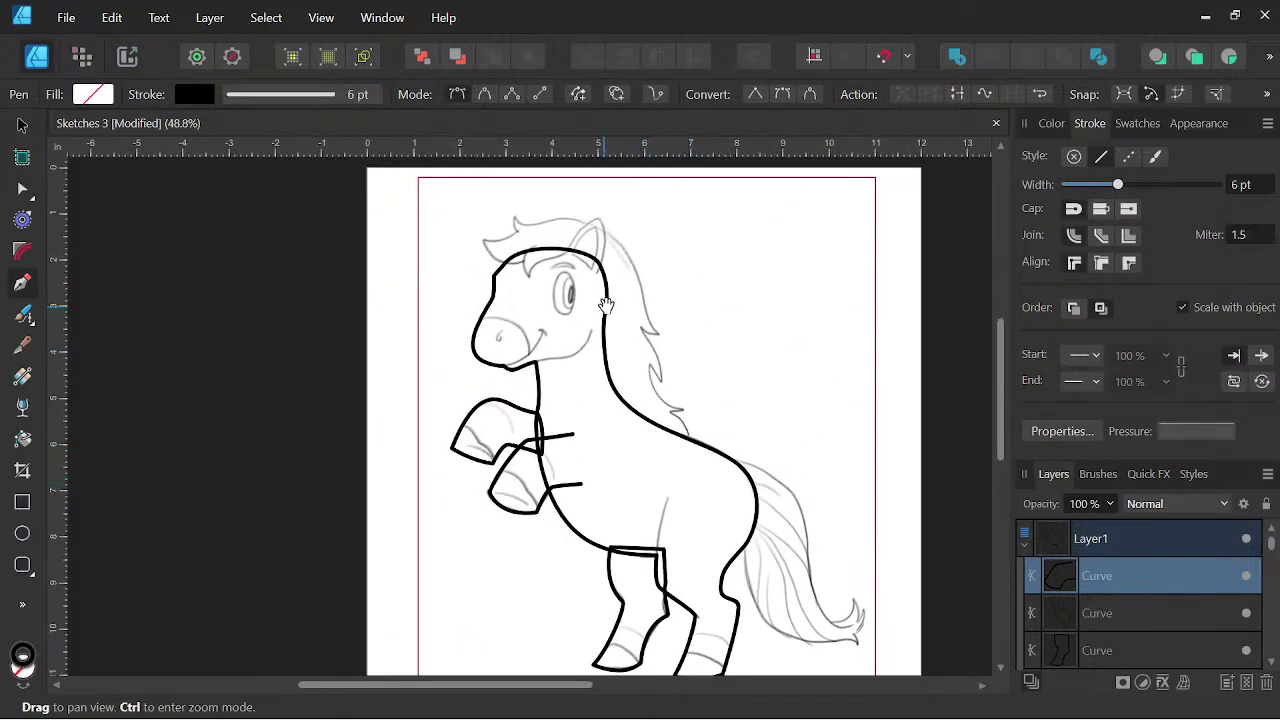
key(space)
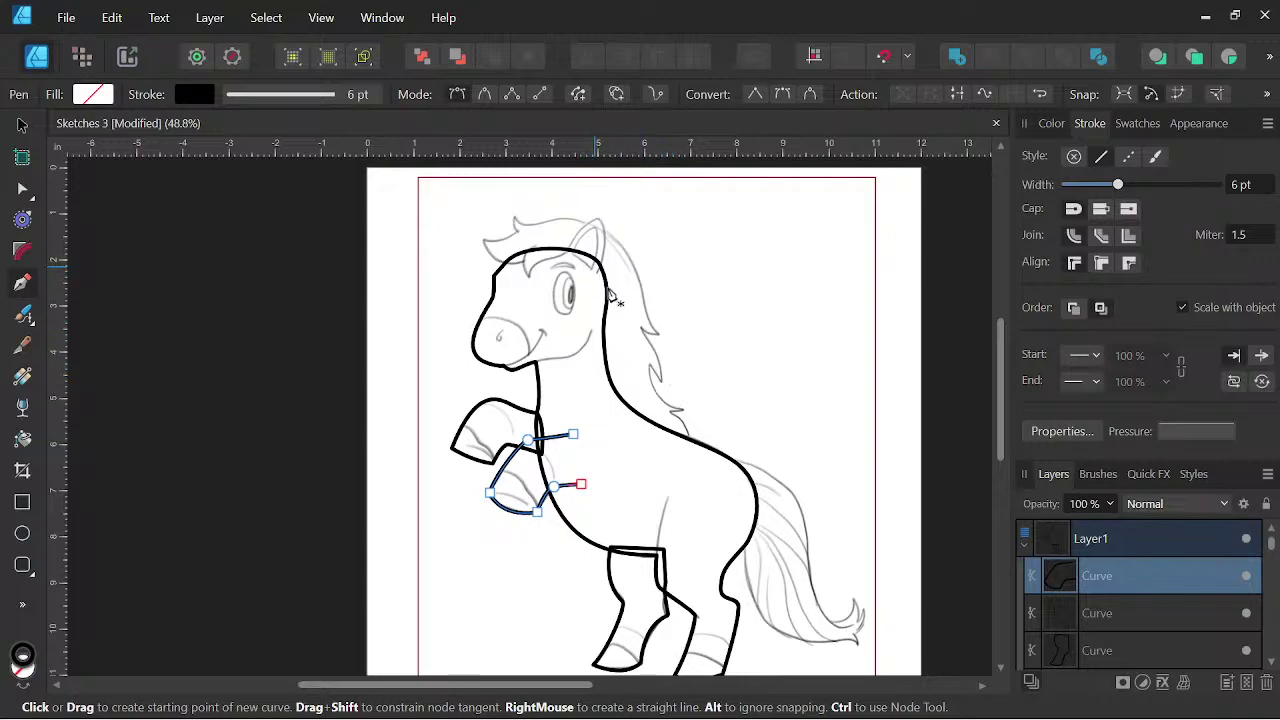
key(space)
drag(733, 501, 650, 430)
scroll(650, 427, up, 4)
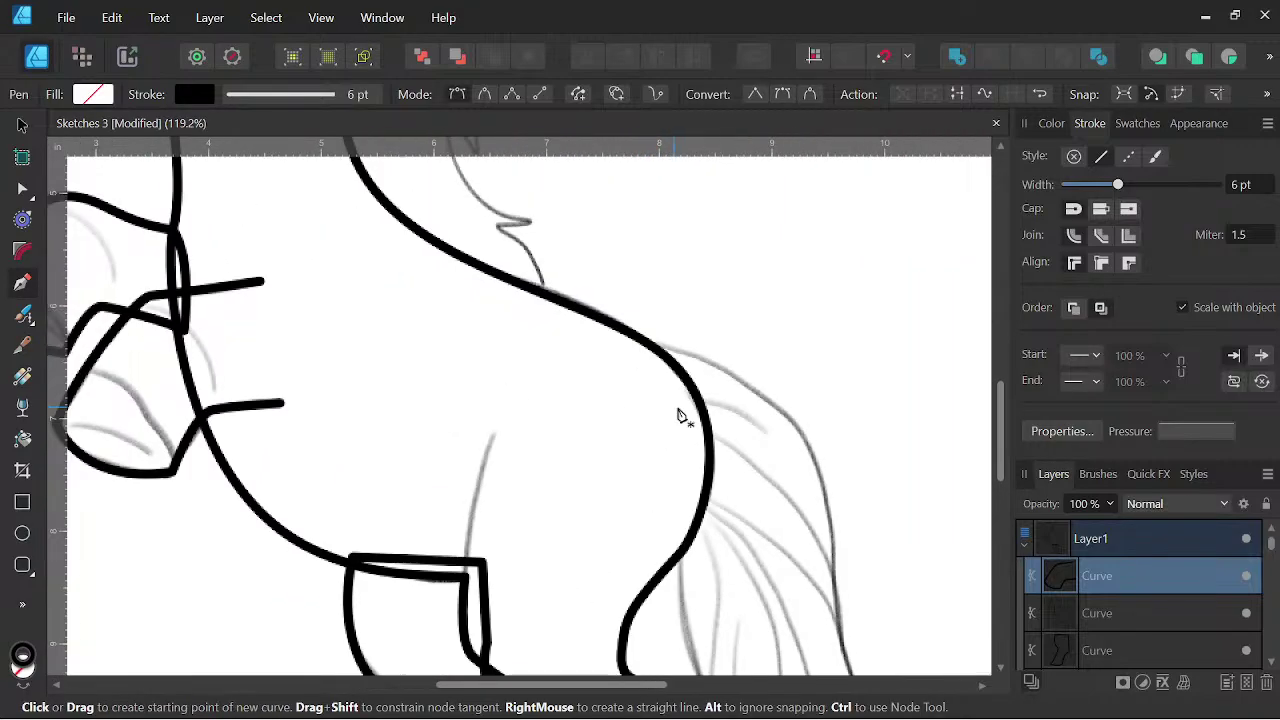
scroll(677, 416, up, 1)
click(669, 349)
scroll(697, 350, down, 3)
key(space)
drag(739, 380, 790, 430)
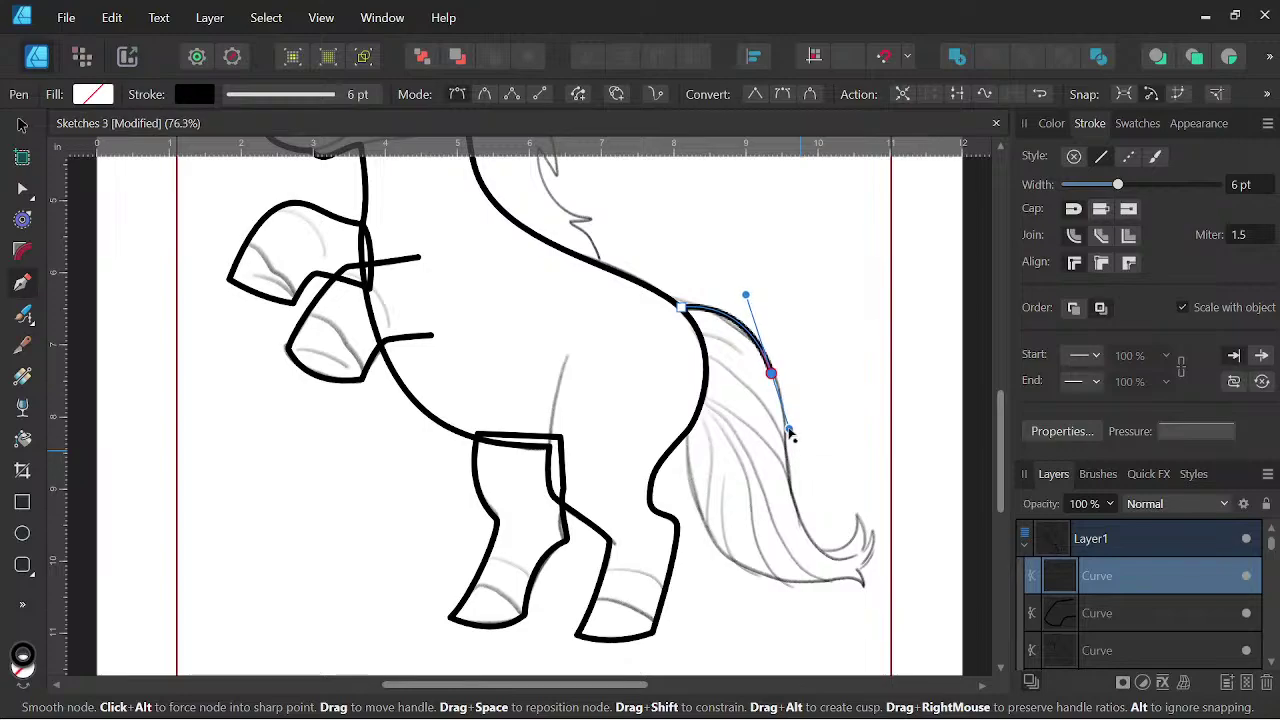
- Continue the tail curve down the outer edge and around the three pointed tufts at its end onto the underside
scroll(829, 566, up, 3)
mouse_move(843, 545)
mouse_down()
mouse_move(920, 520)
mouse_move(930, 533)
mouse_move(861, 542)
mouse_up()
click(870, 489)
scroll(893, 506, up, 3)
drag(877, 571, 920, 523)
key(space)
drag(886, 591, 925, 473)
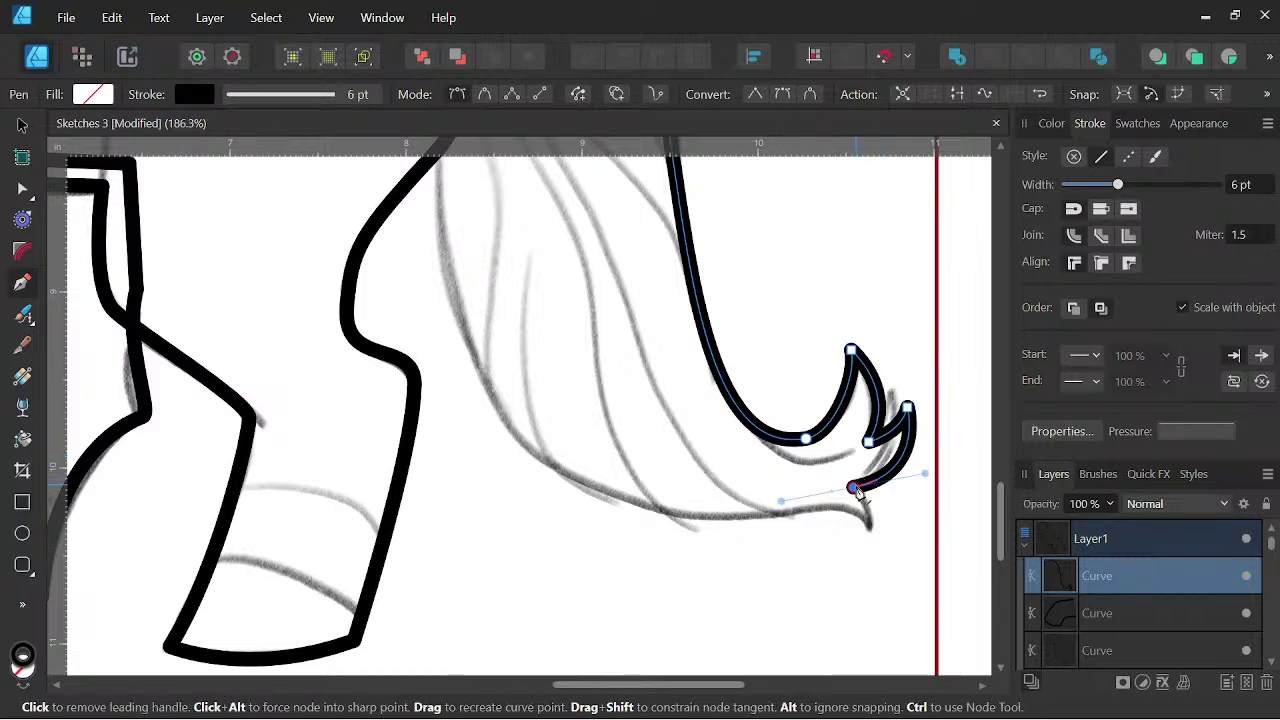
mouse_move(870, 532)
mouse_down()
mouse_move(870, 566)
mouse_move(869, 531)
mouse_up()
drag(788, 512, 733, 530)
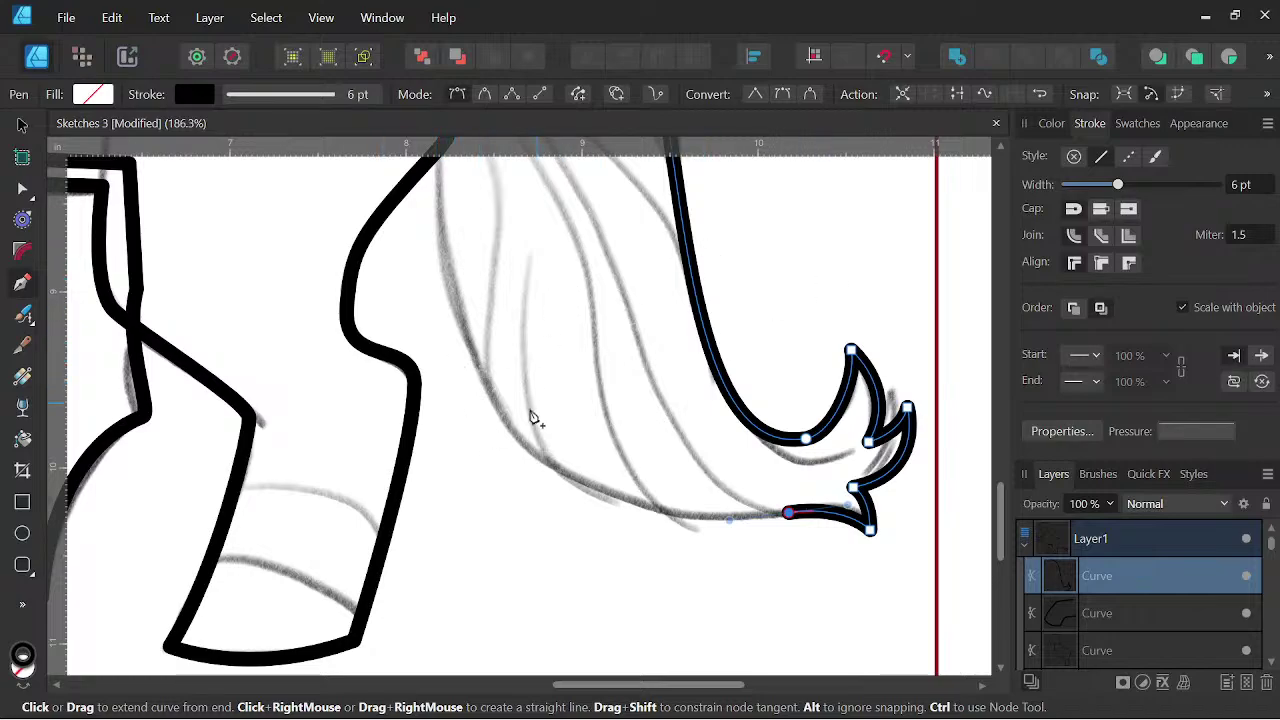
- Trace the tail's underside back up inside the hindquarters and close the shape at the rump
scroll(580, 491, down, 3)
scroll(561, 509, up, 2)
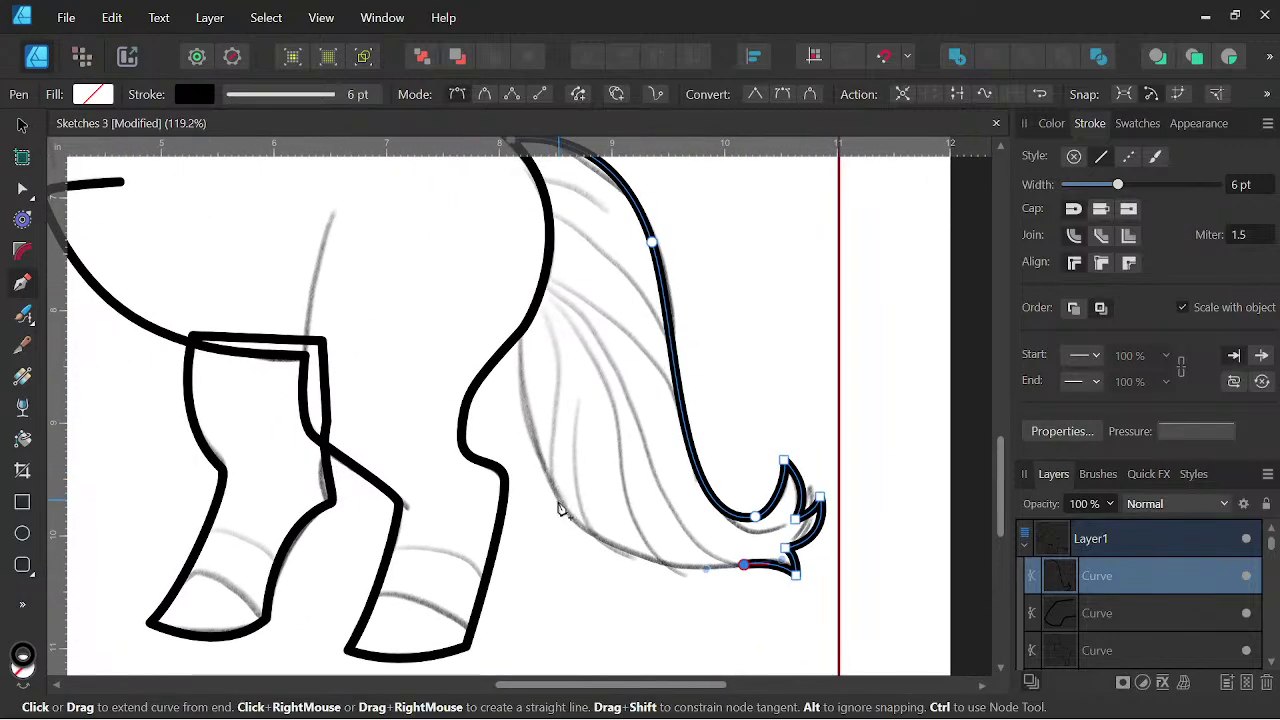
drag(551, 491, 532, 441)
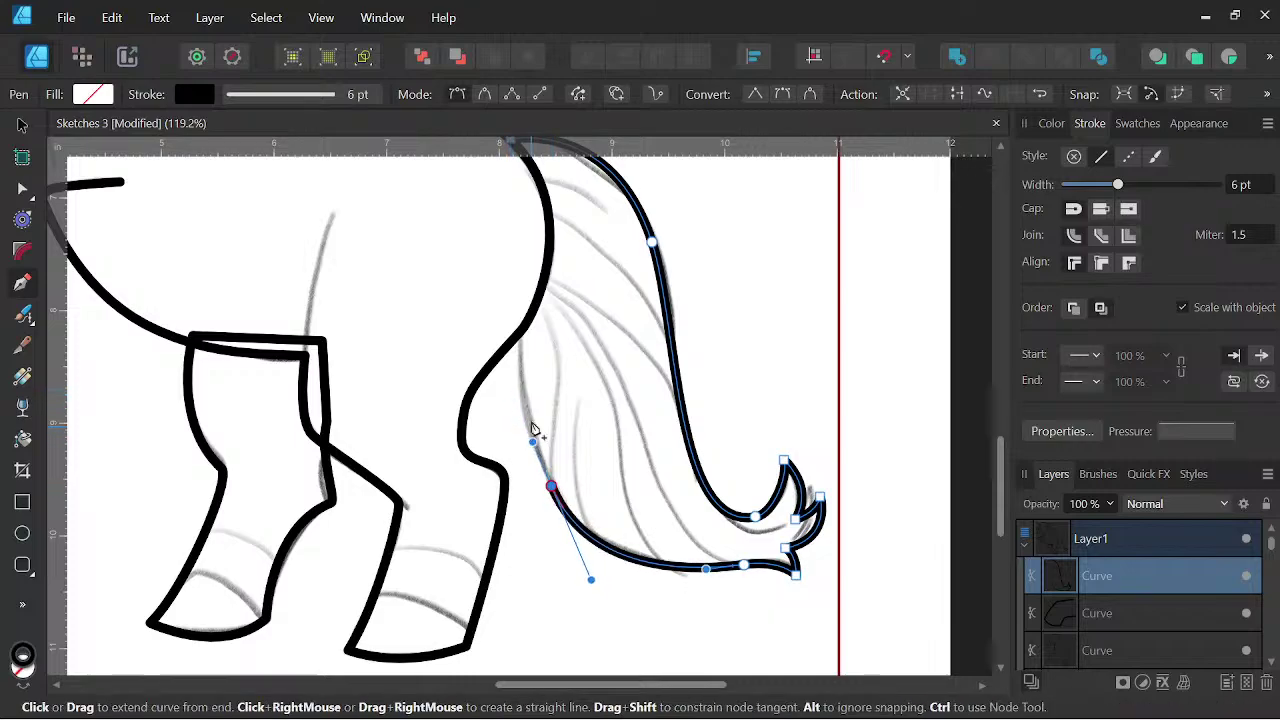
drag(544, 368, 598, 512)
drag(573, 419, 579, 369)
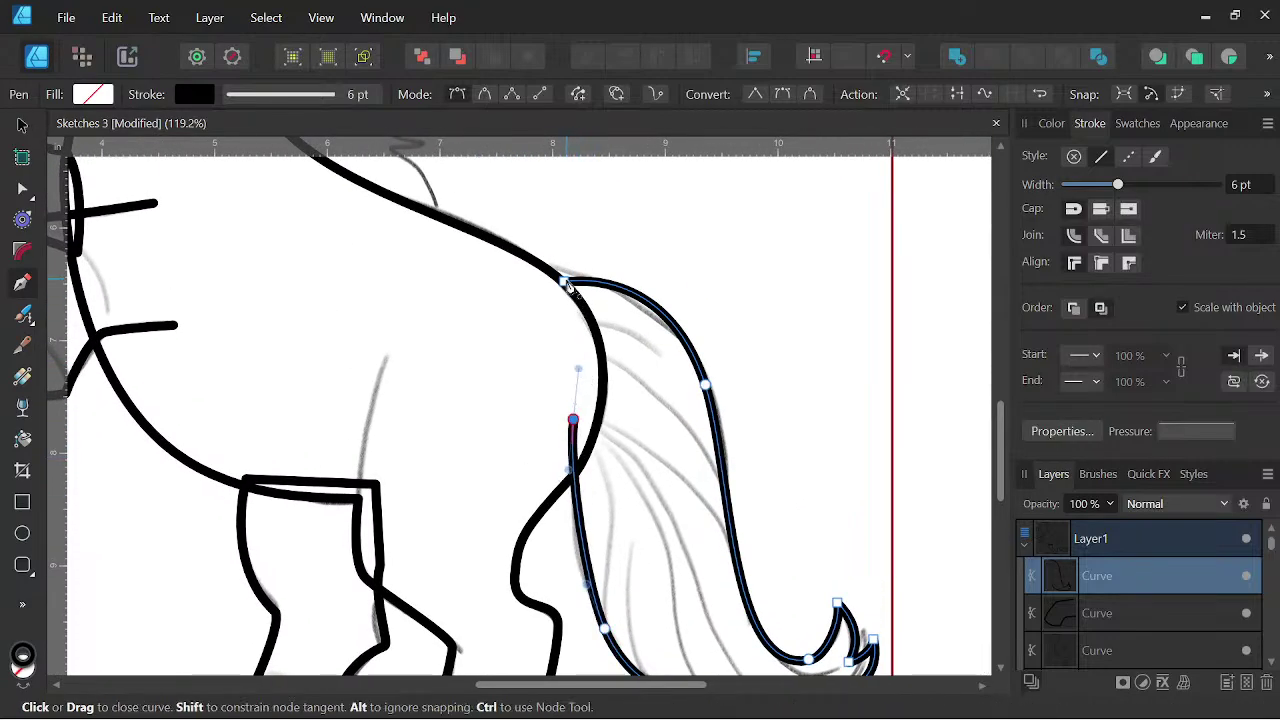
click(563, 285)
- Move the tail curve beneath the body curve within Layer1
scroll(808, 348, down, 5)
drag(808, 348, 826, 395)
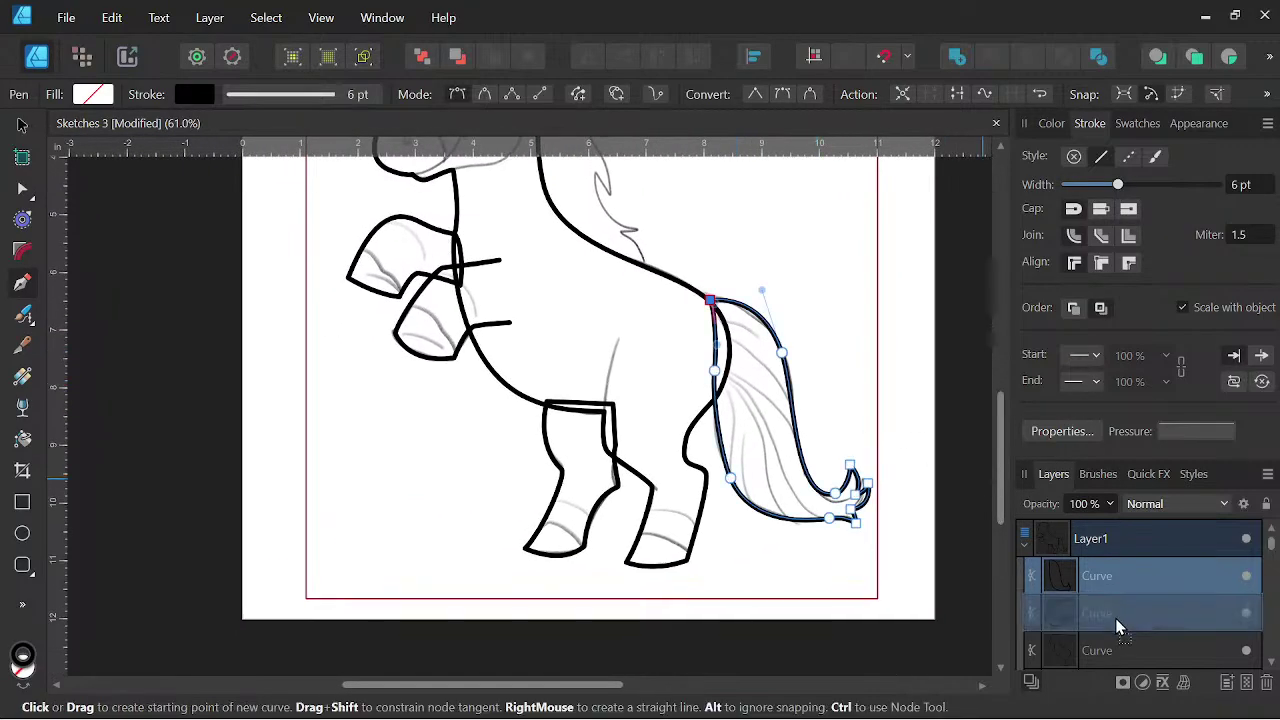
drag(1101, 657, 1103, 598)
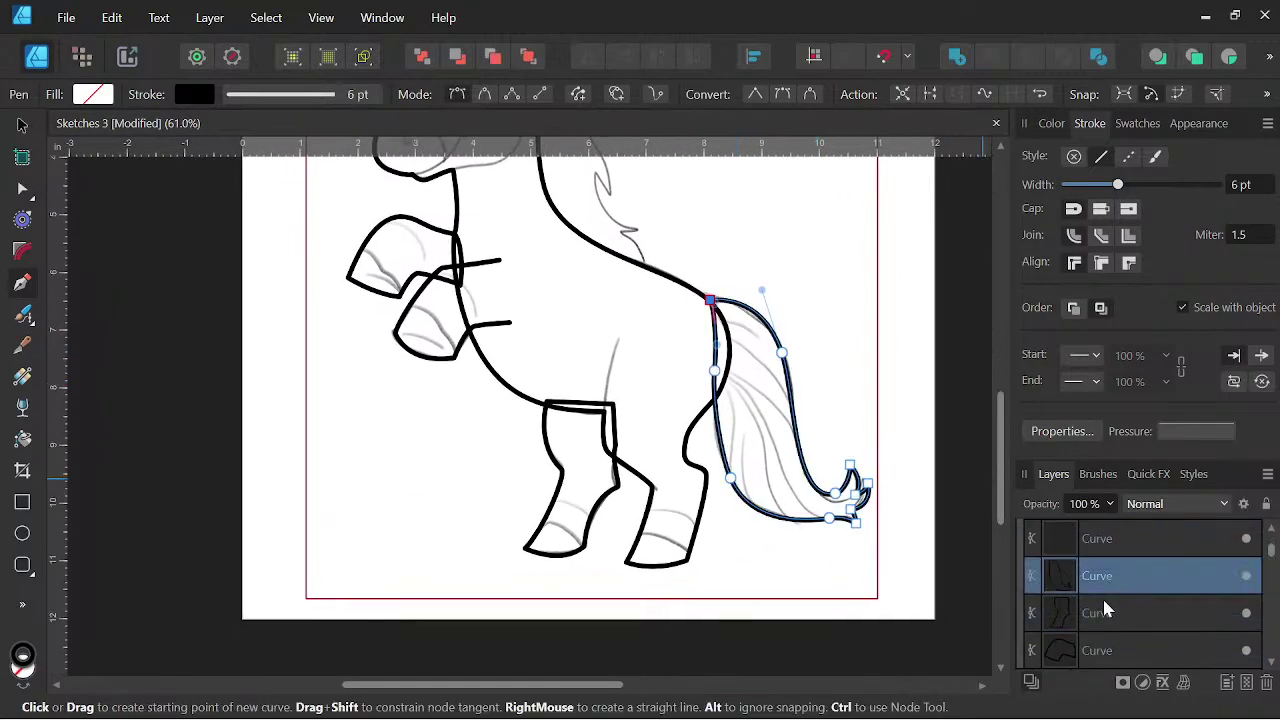
- Select the body curve and trace the ear's outer outline as a separate open curve above it, with both ends inside the head
scroll(676, 382, up, 2)
drag(679, 381, 660, 508)
drag(598, 374, 643, 510)
drag(608, 376, 656, 508)
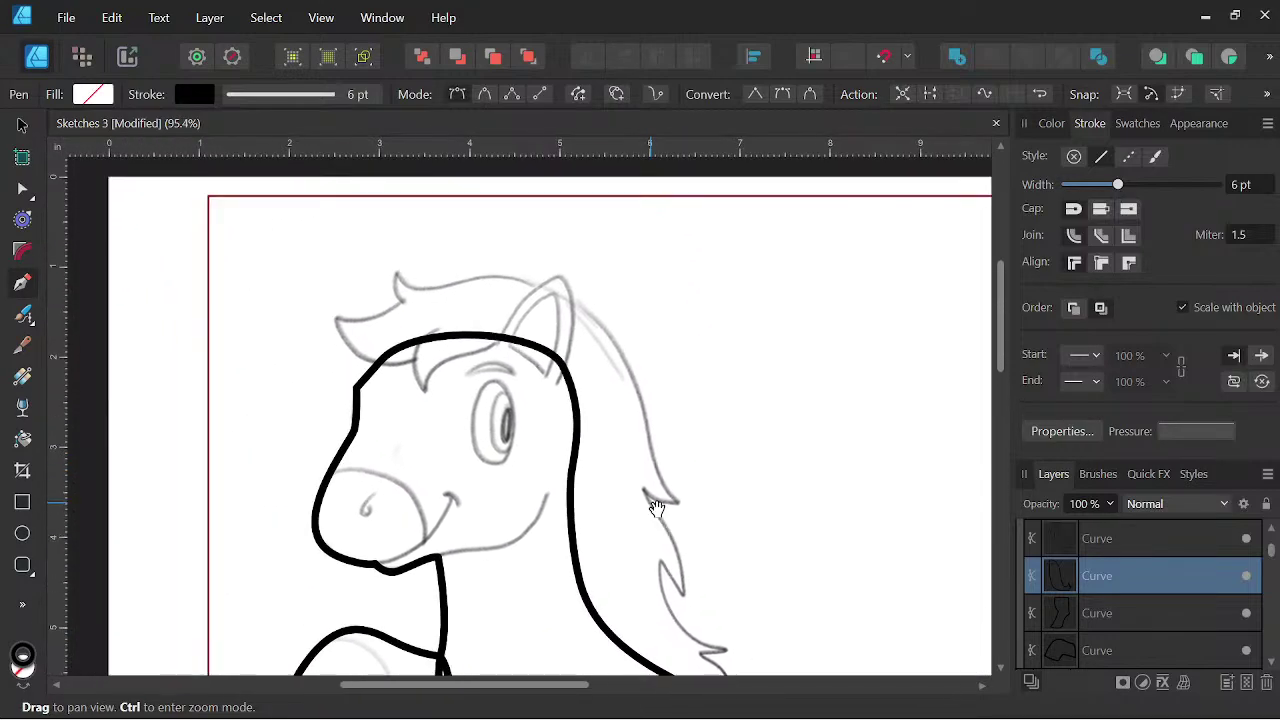
click(1044, 540)
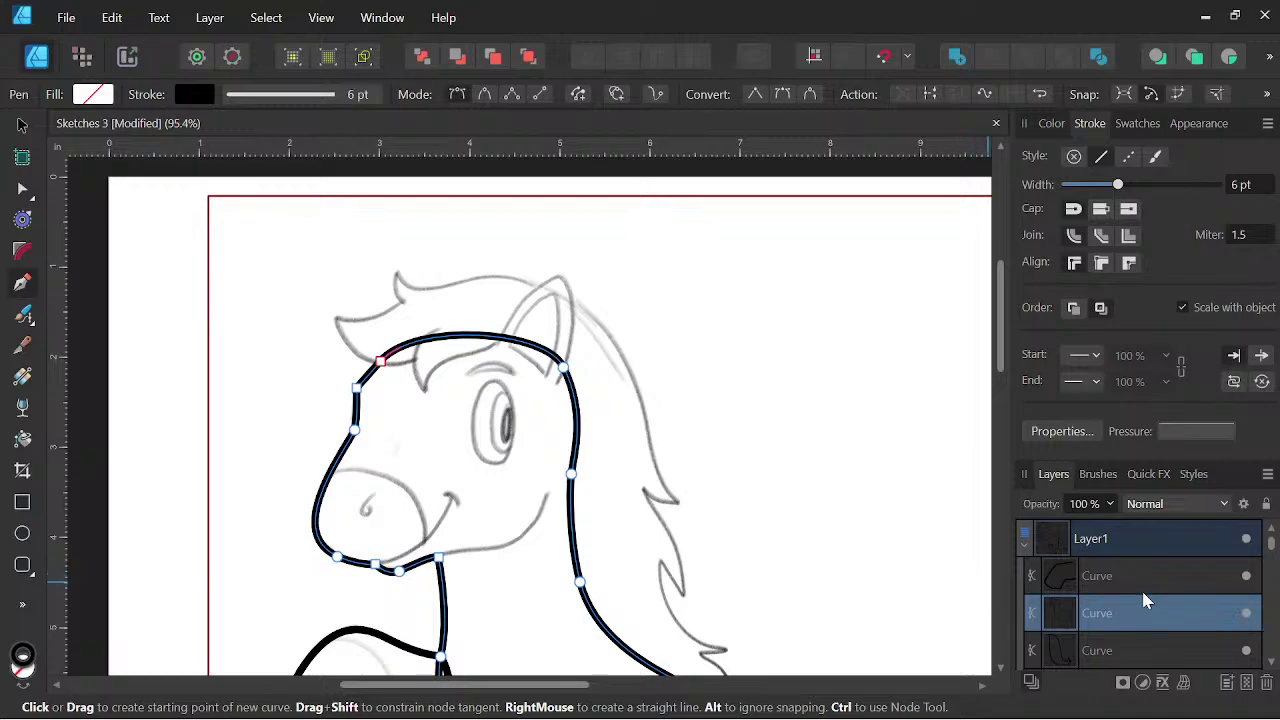
scroll(532, 354, up, 2)
drag(537, 358, 534, 471)
click(482, 457)
drag(587, 350, 629, 361)
drag(572, 520, 543, 566)
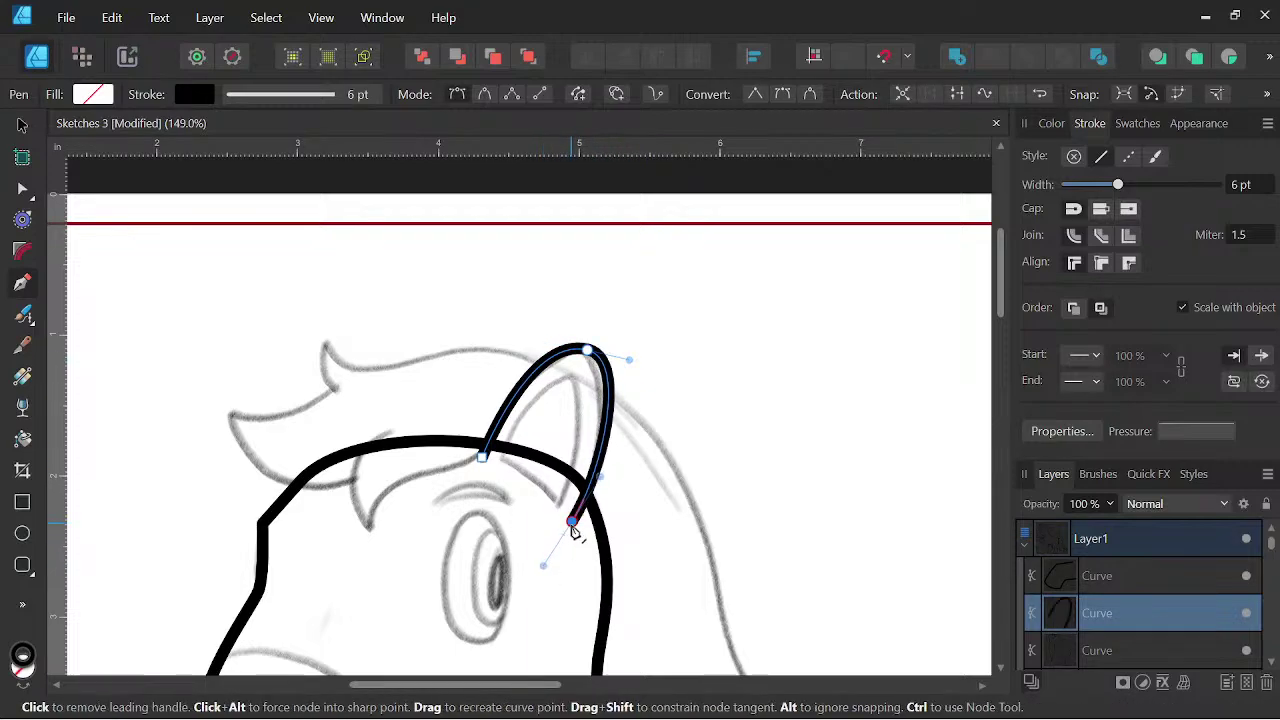
key(space)
scroll(663, 524, down, 3)
drag(663, 522, 731, 491)
key(space)
scroll(636, 502, up, 2)
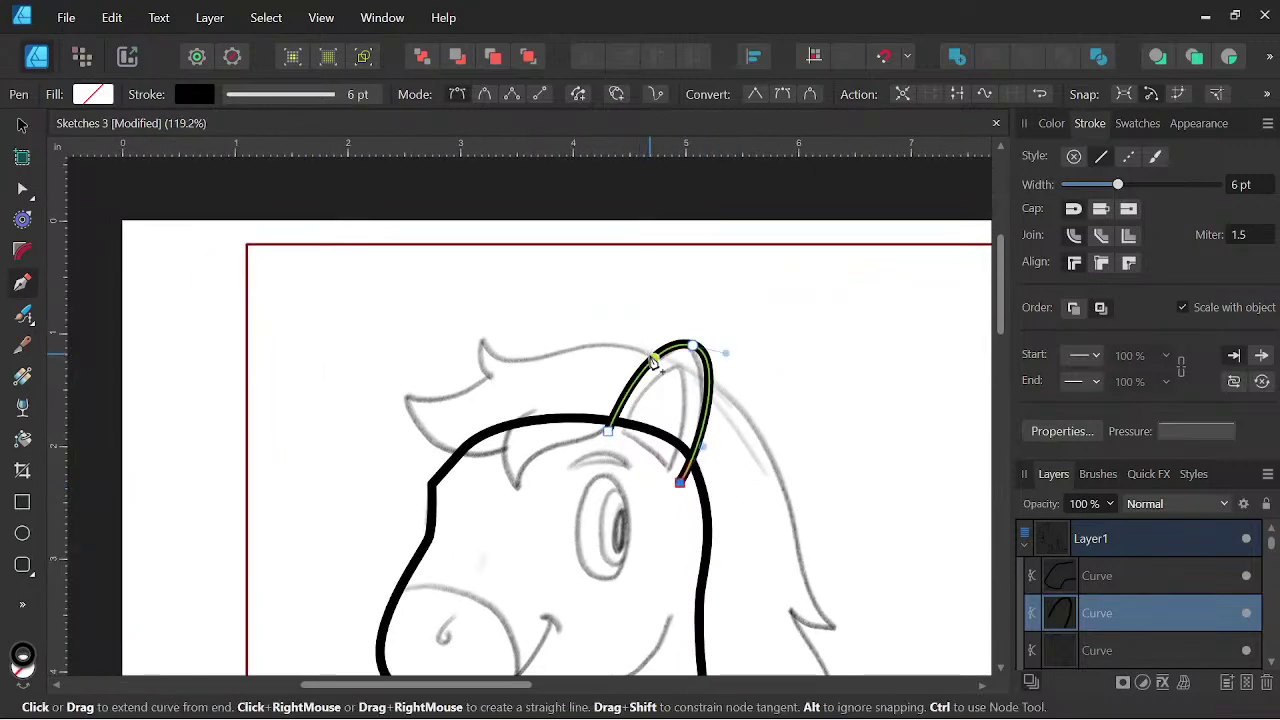
key(space)
drag(777, 433, 800, 435)
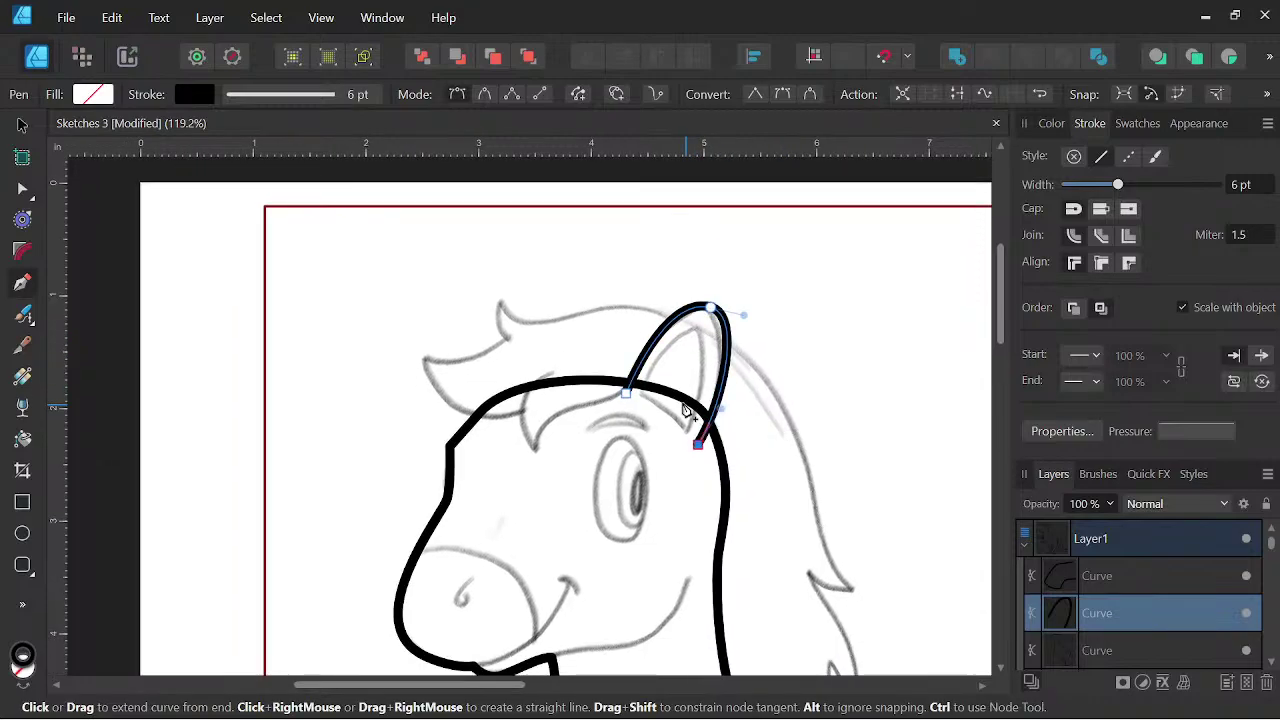
scroll(591, 406, up, 2)
key(space)
drag(562, 397, 606, 451)
click(510, 362)
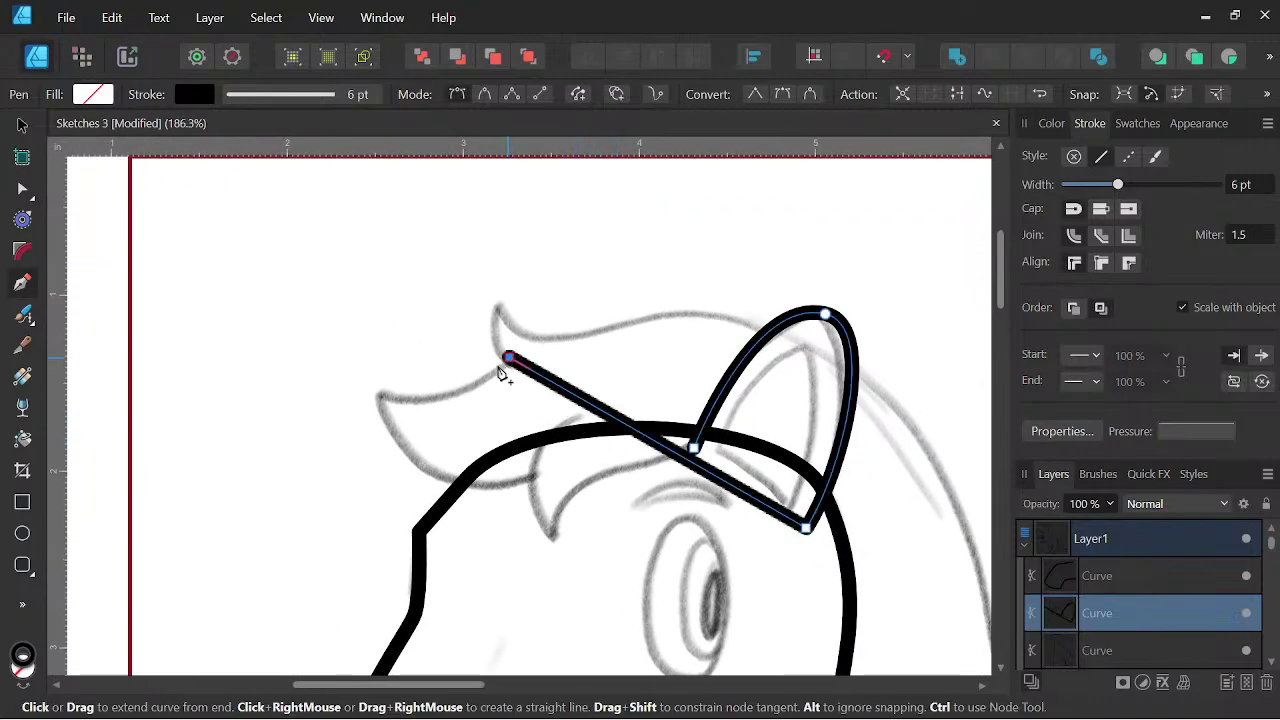
key(ctrl+z)
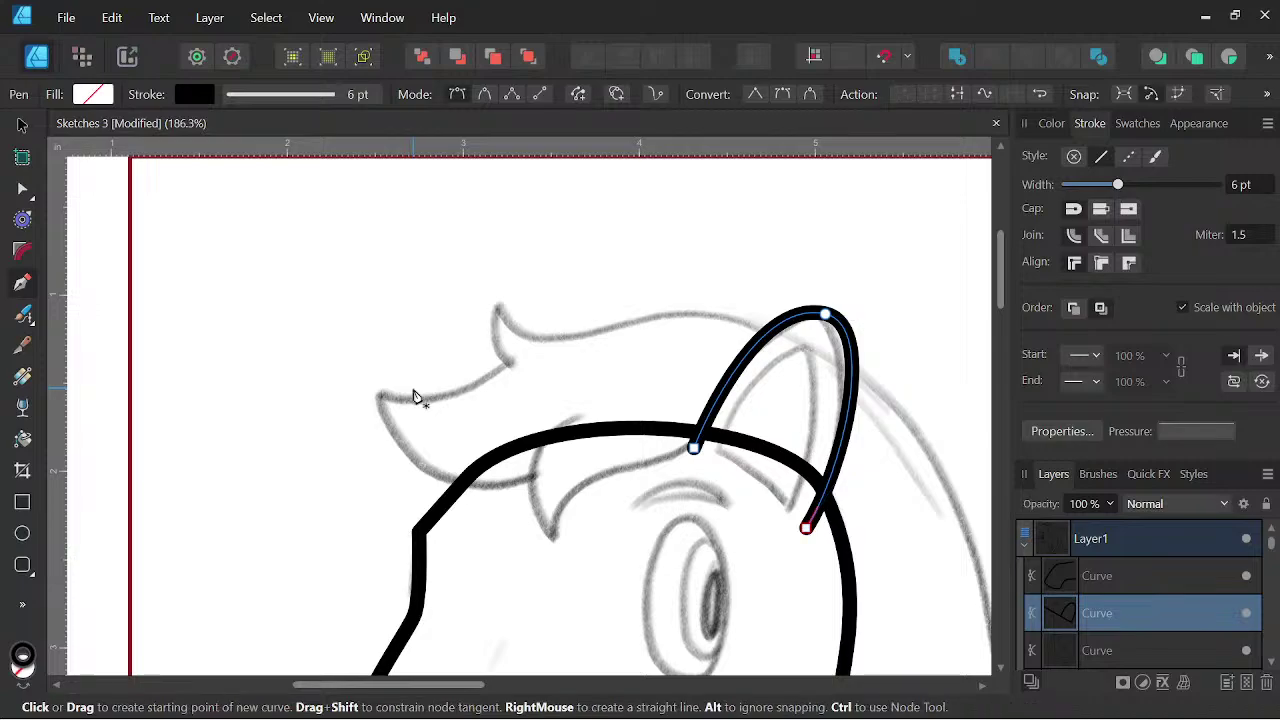
- Trace the forelock's lower edge as a new curve from the upper notch around both pointed tips to the ear's front base
click(508, 366)
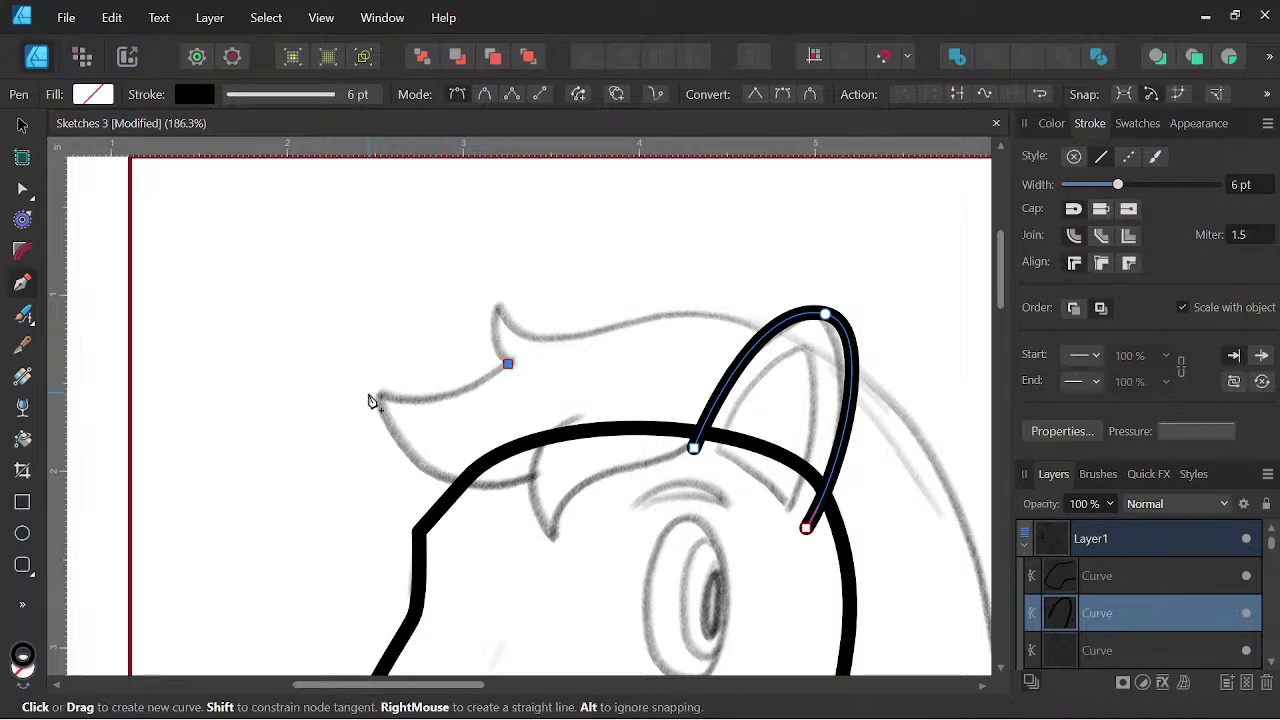
drag(374, 393, 288, 356)
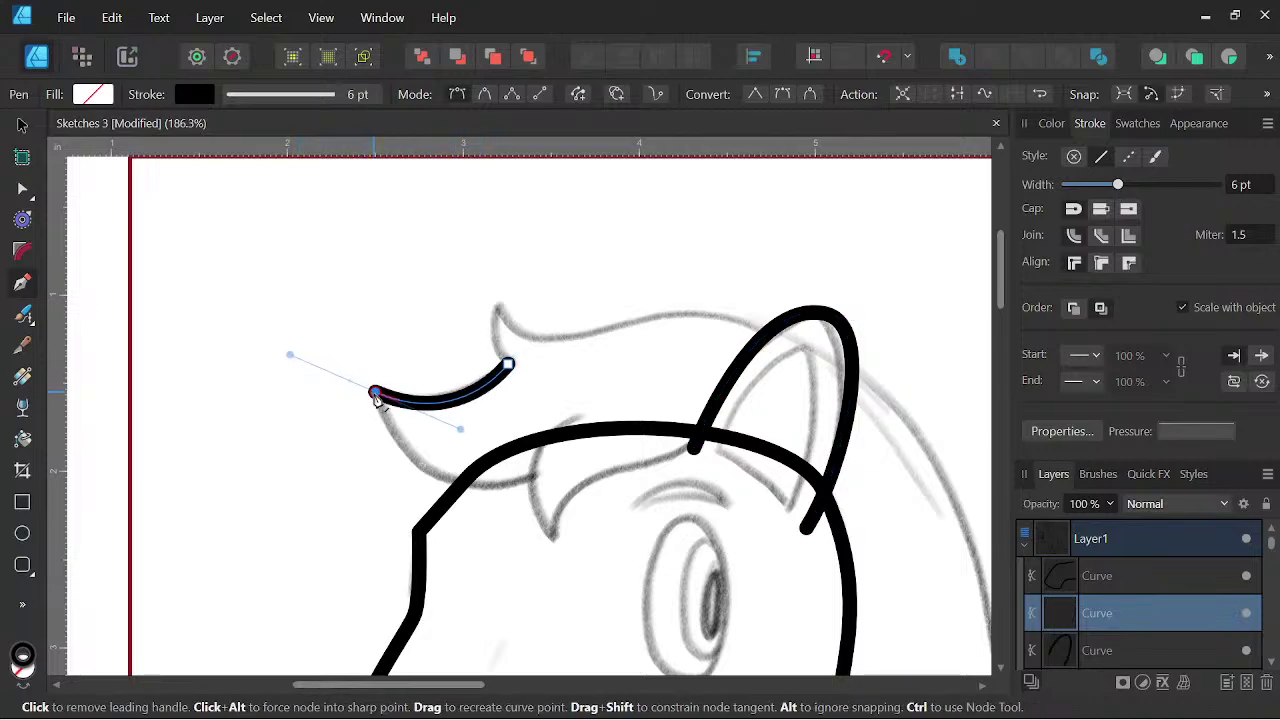
drag(534, 476, 690, 442)
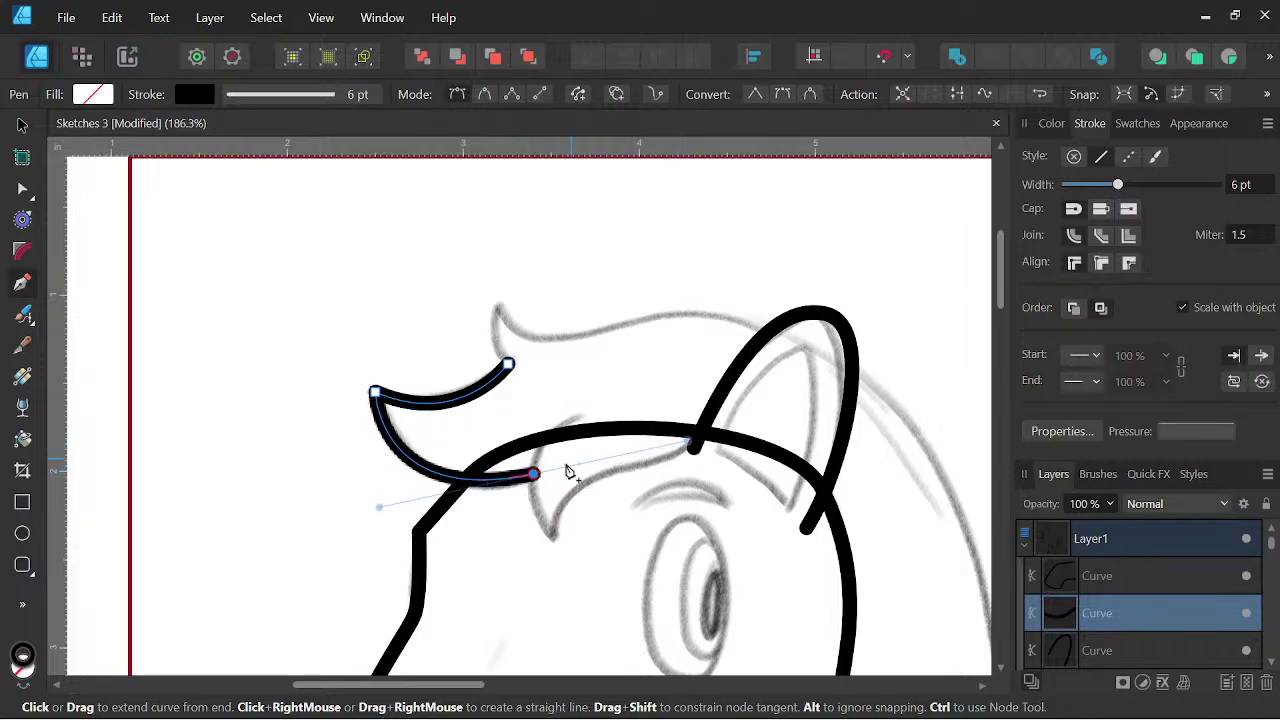
click(536, 476)
drag(557, 539, 580, 563)
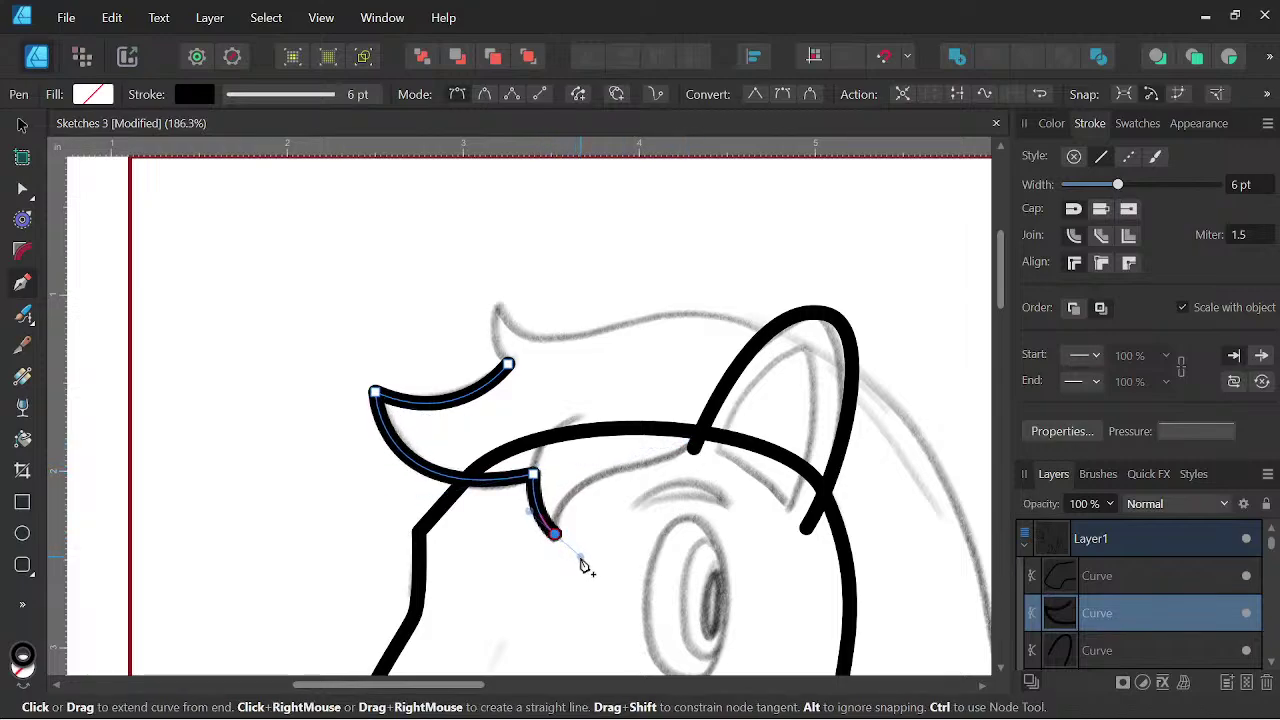
click(556, 537)
drag(608, 467, 655, 474)
drag(703, 427, 724, 402)
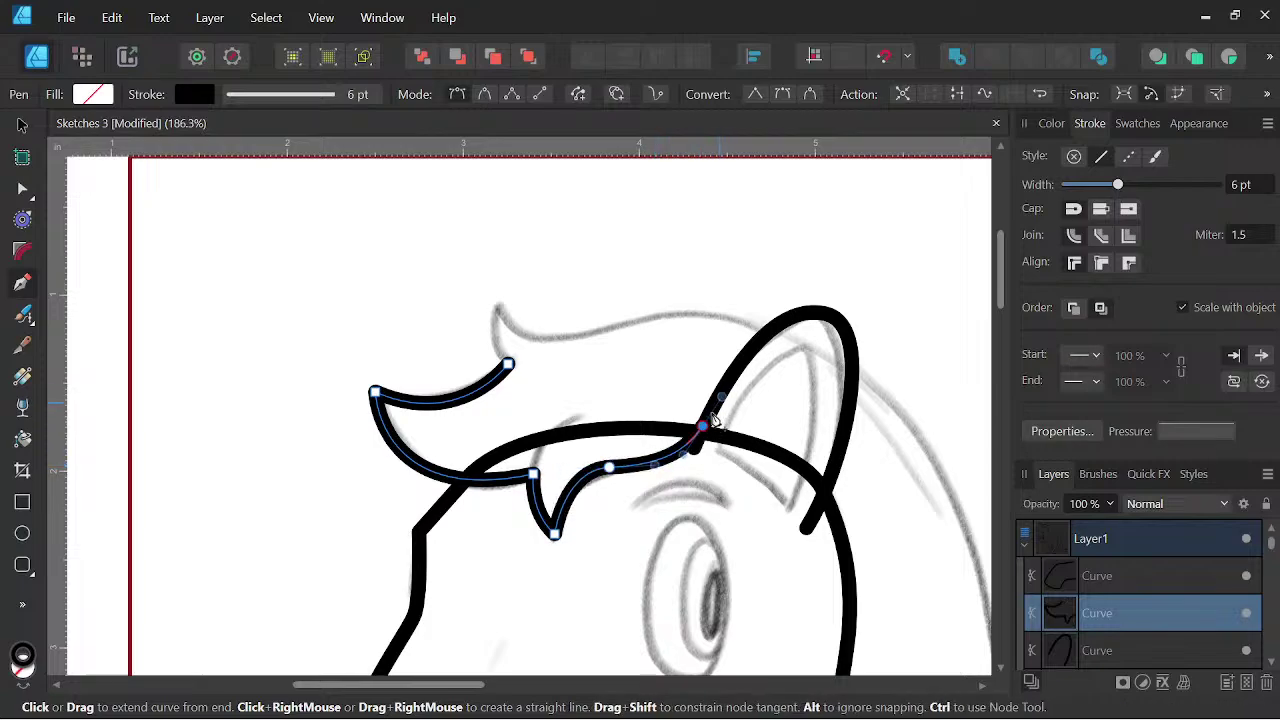
click(704, 428)
- Continue the mane curve from the ear's front base down along the neck to the mane's lower tip on the back
drag(778, 525, 702, 350)
scroll(702, 350, down, 3)
drag(737, 409, 700, 318)
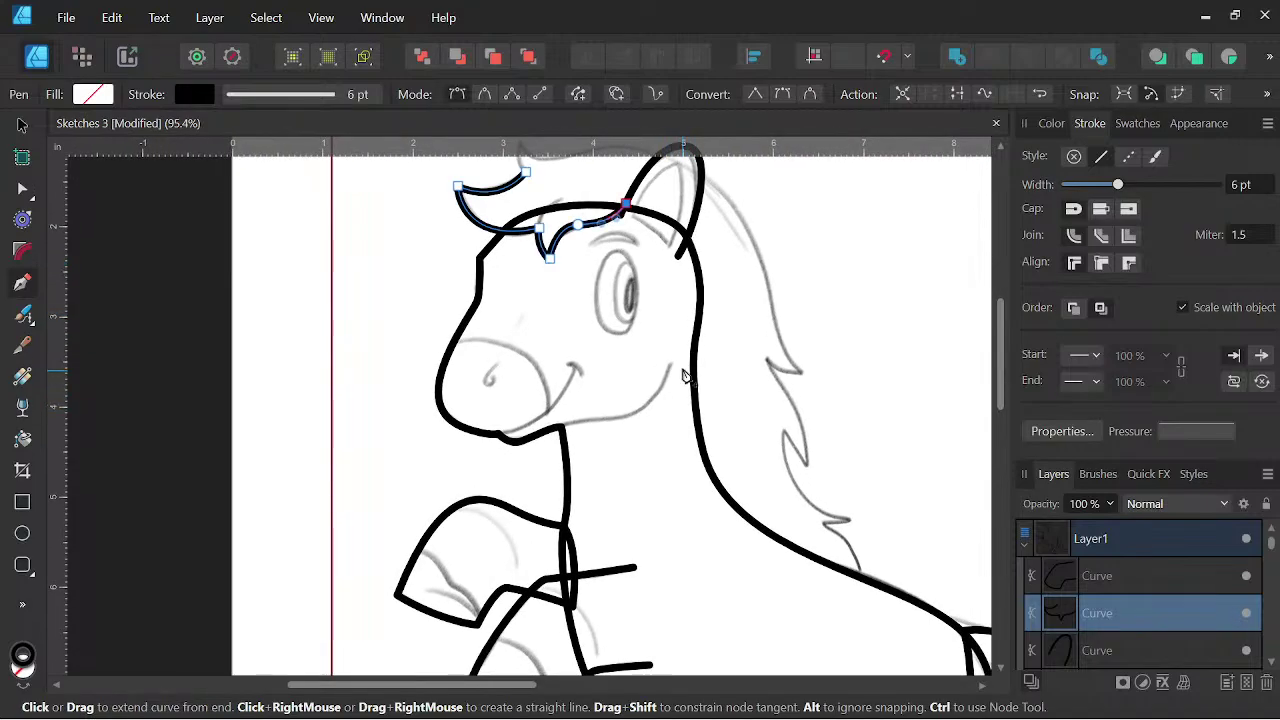
drag(686, 372, 677, 484)
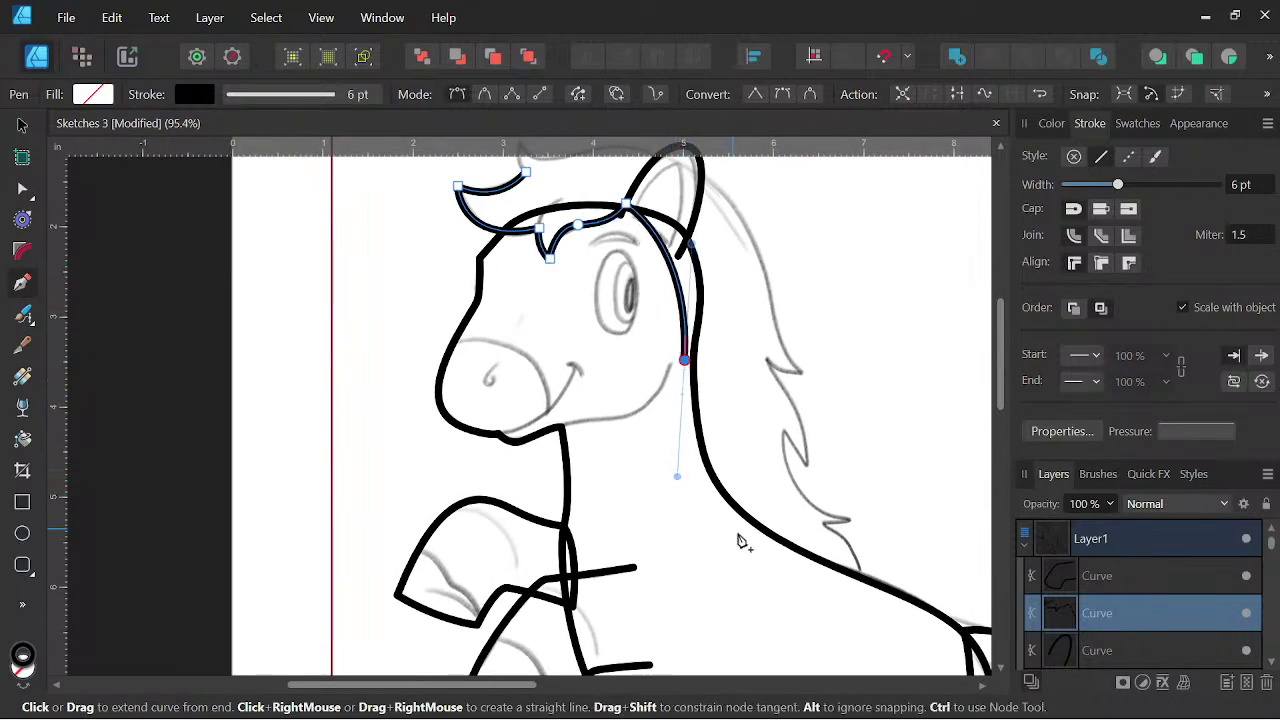
drag(858, 588, 915, 612)
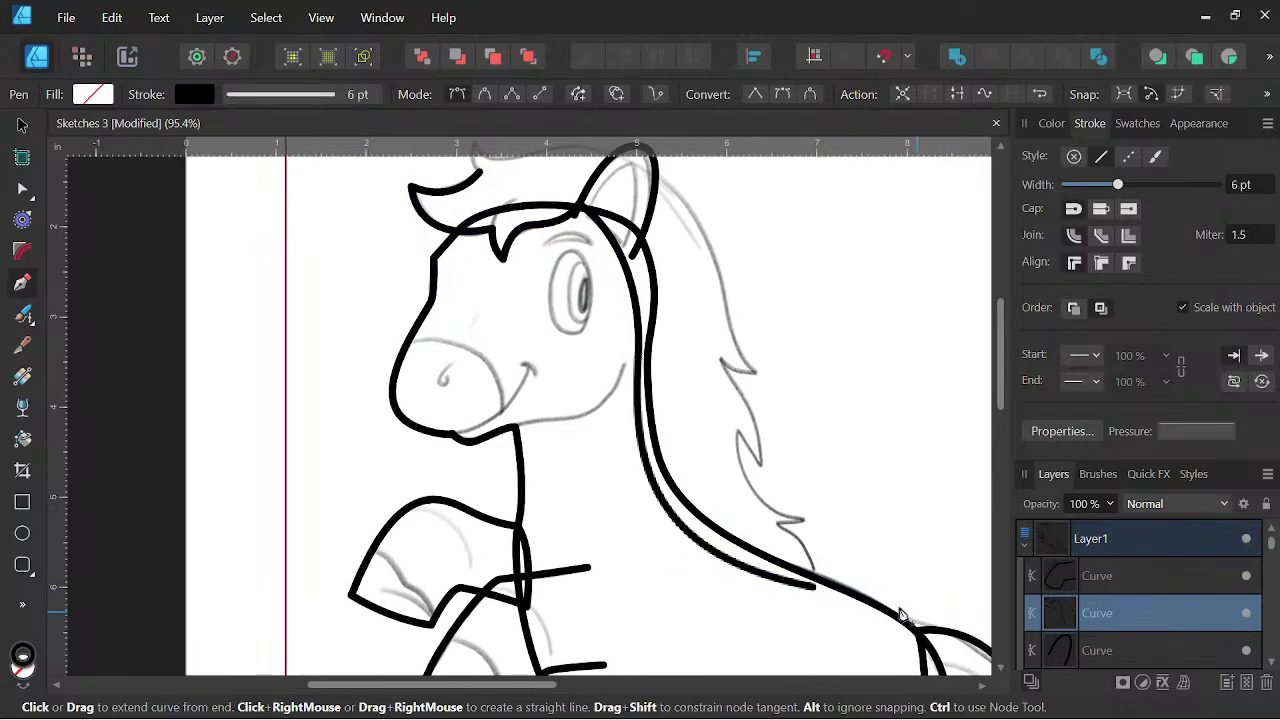
- Trace the mane's outer edge upward around the lowest tuft and to the tip of the middle tuft, with sharp corners
scroll(770, 520, up, 2)
drag(768, 512, 722, 487)
click(808, 503)
drag(697, 365, 716, 251)
click(699, 366)
drag(734, 411, 738, 438)
click(735, 413)
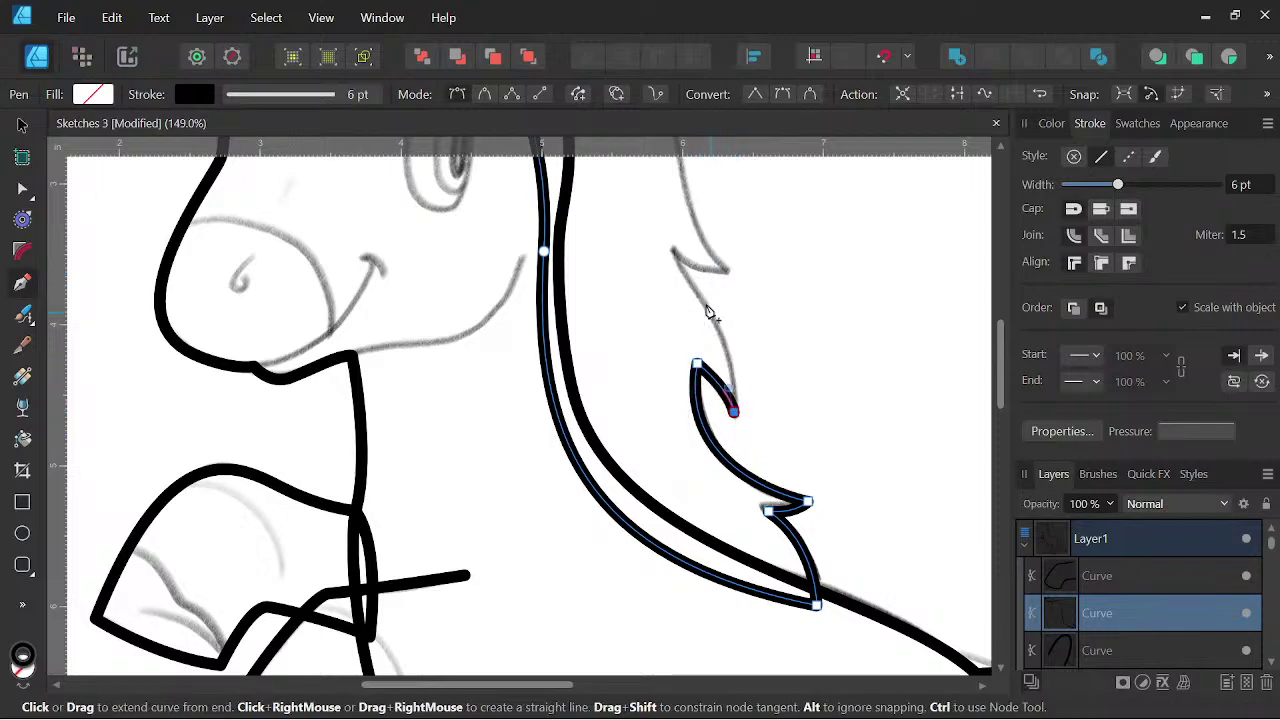
- Continue the mane's outer edge up from the middle tuft and around the uppermost pointed tuft
scroll(689, 286, down, 2)
drag(689, 287, 754, 497)
scroll(754, 497, up, 1)
drag(723, 450, 663, 400)
click(724, 450)
scroll(724, 450, up, 2)
click(766, 453)
click(786, 457)
click(738, 375)
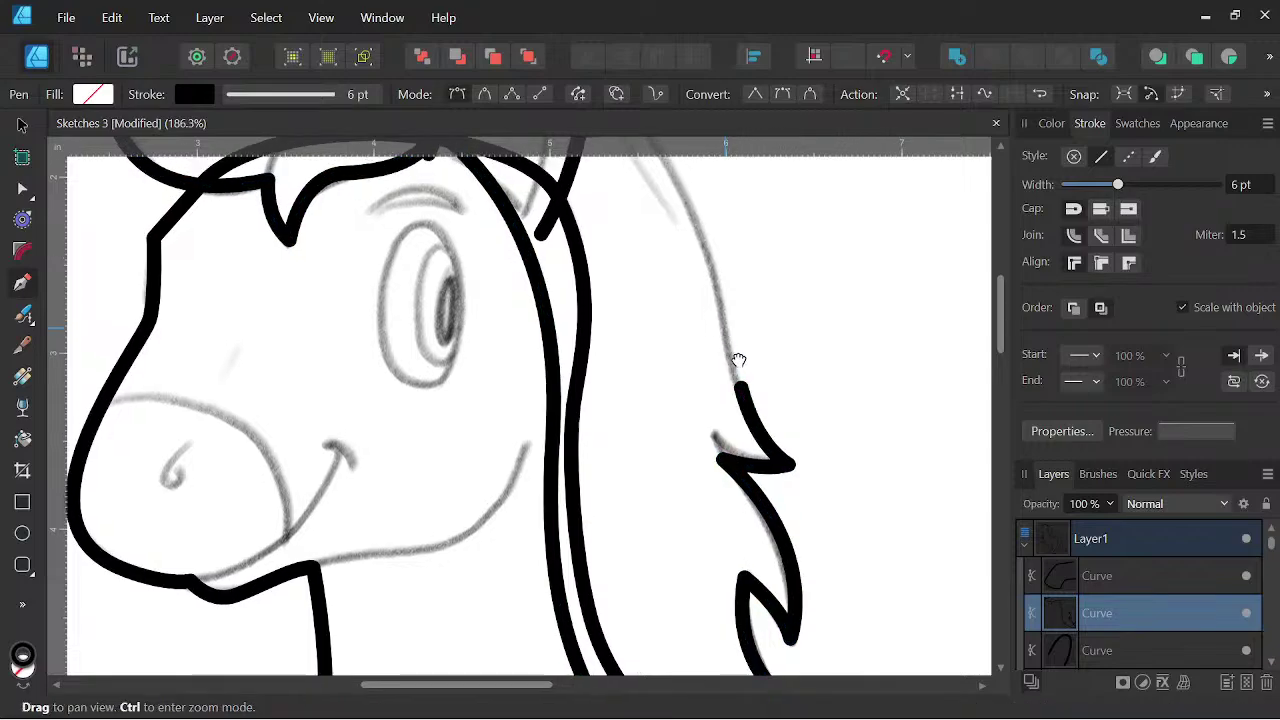
- Trace the mane's top edge past the ear to the upper forelock tip and close the shape at its starting notch
scroll(750, 390, down, 3)
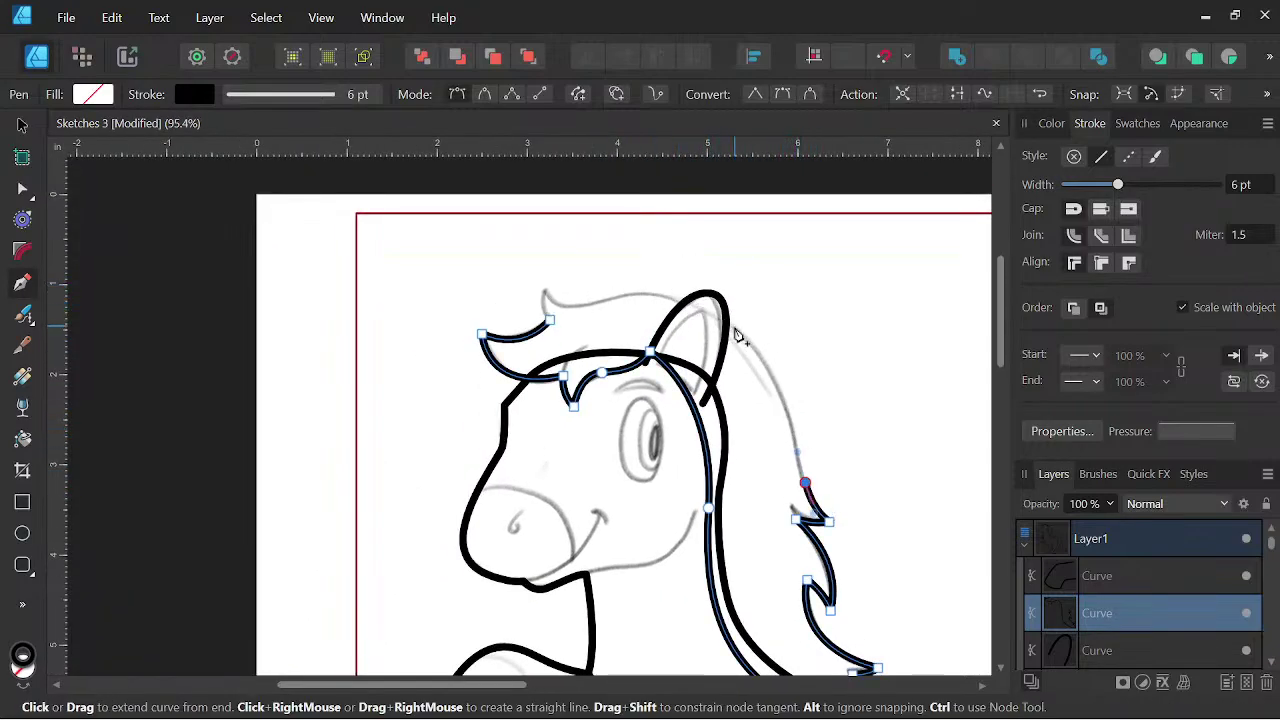
drag(709, 313, 677, 297)
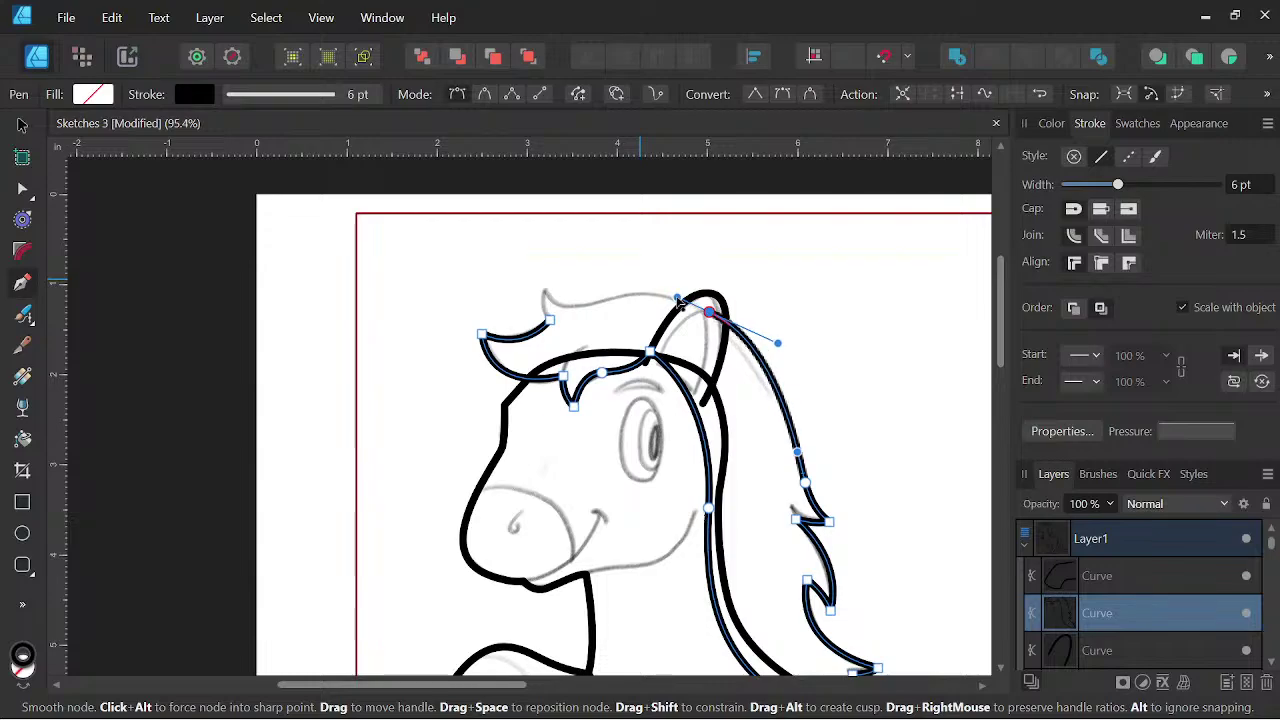
scroll(620, 300, up, 1)
drag(598, 306, 514, 272)
click(530, 287)
drag(535, 323, 554, 347)
- Examine the closed mane outline against the head, neck and back of the whole horse
scroll(571, 348, down, 3)
drag(649, 443, 628, 397)
scroll(625, 373, down, 2)
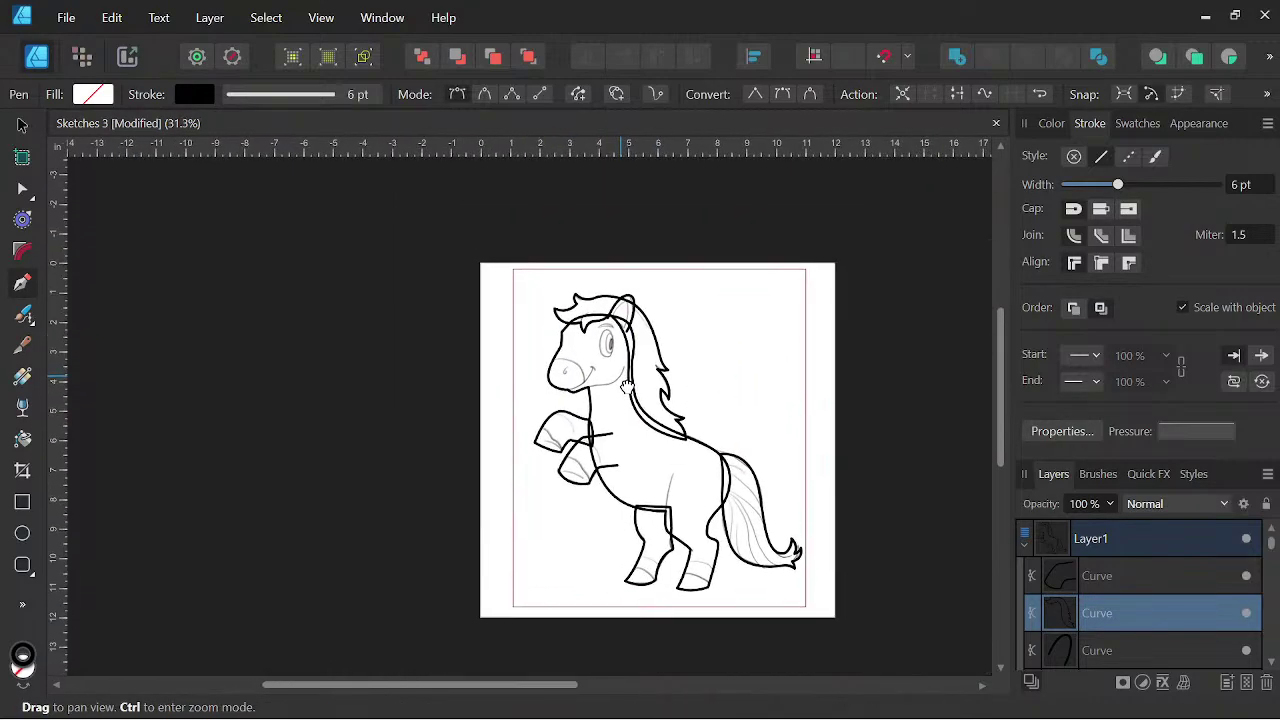
scroll(625, 391, up, 5)
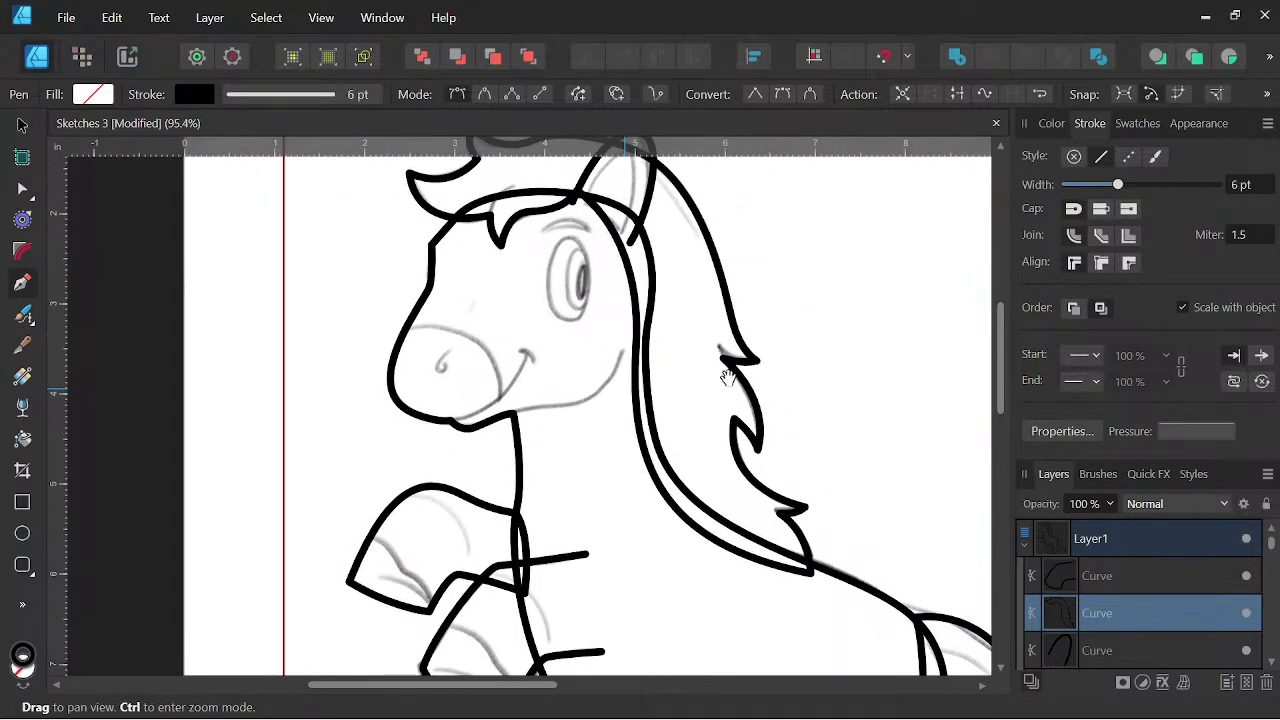
scroll(730, 369, down, 1)
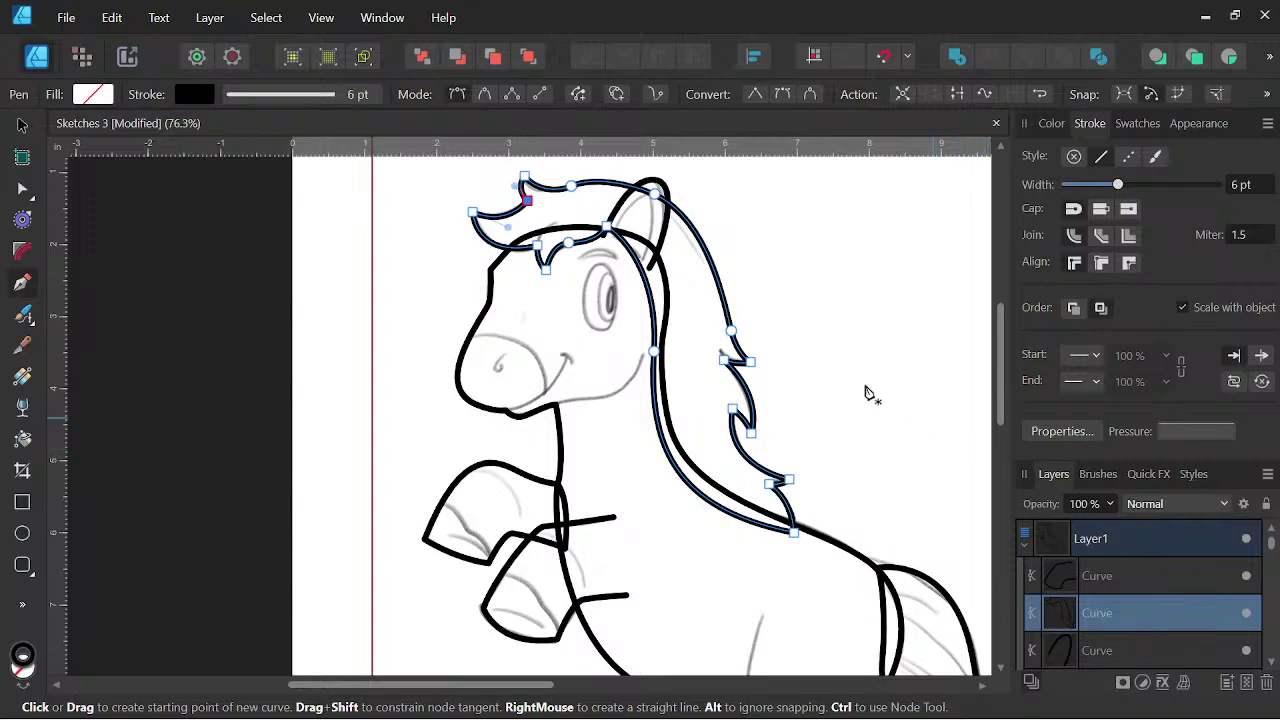
scroll(706, 316, down, 2)
scroll(706, 316, up, 4)
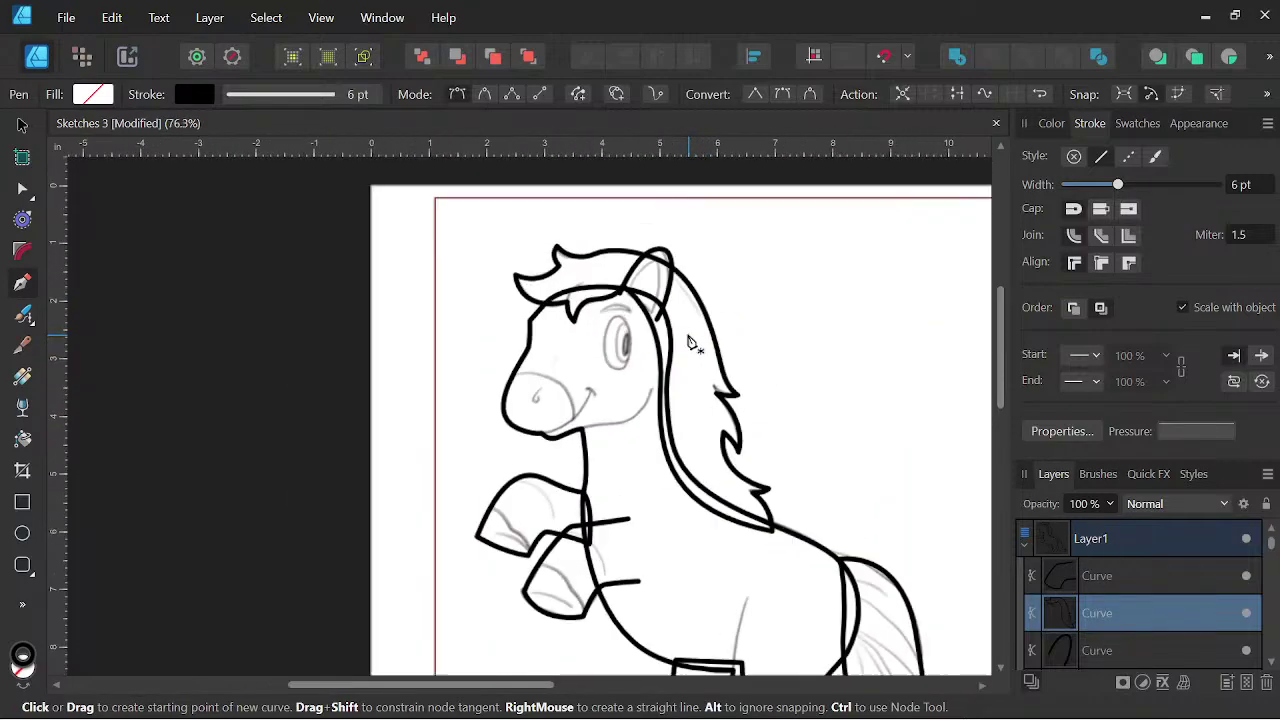
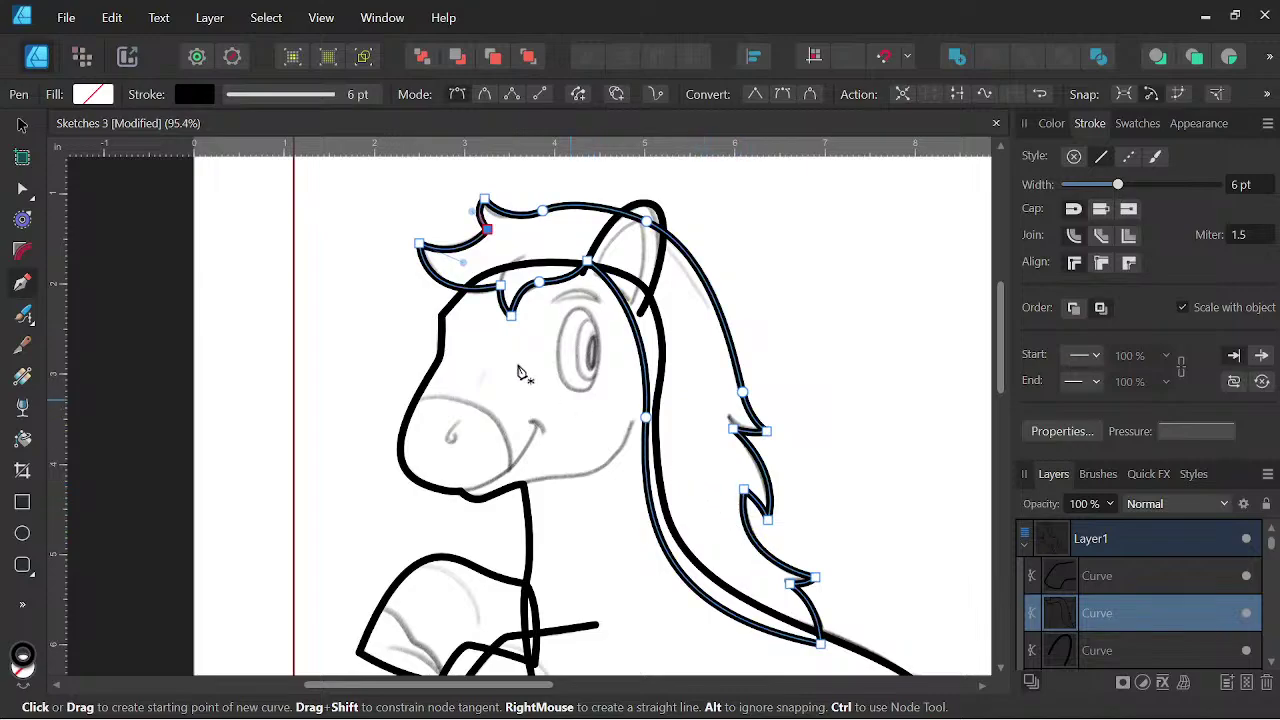
- Reposition the mane's inner node and its handle so the inner edge follows the back of the head and neck
click(23, 190)
scroll(700, 320, up, 3)
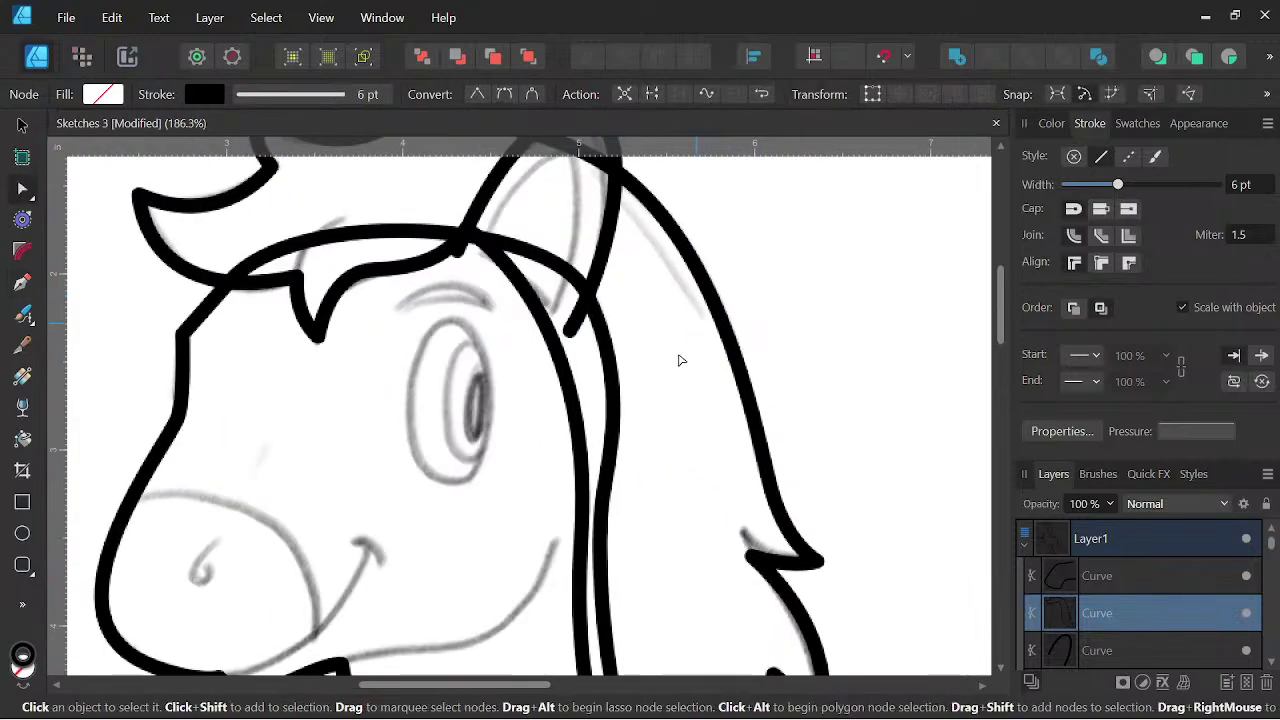
drag(582, 535, 625, 448)
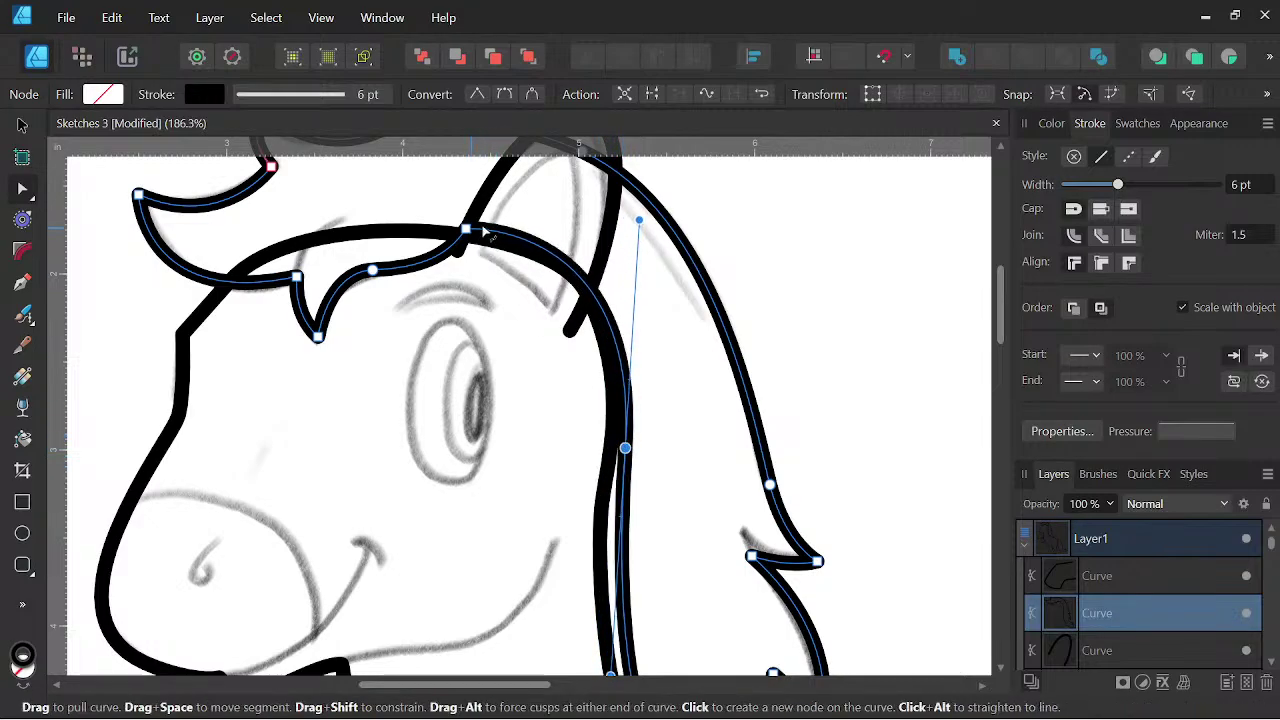
drag(640, 216, 664, 236)
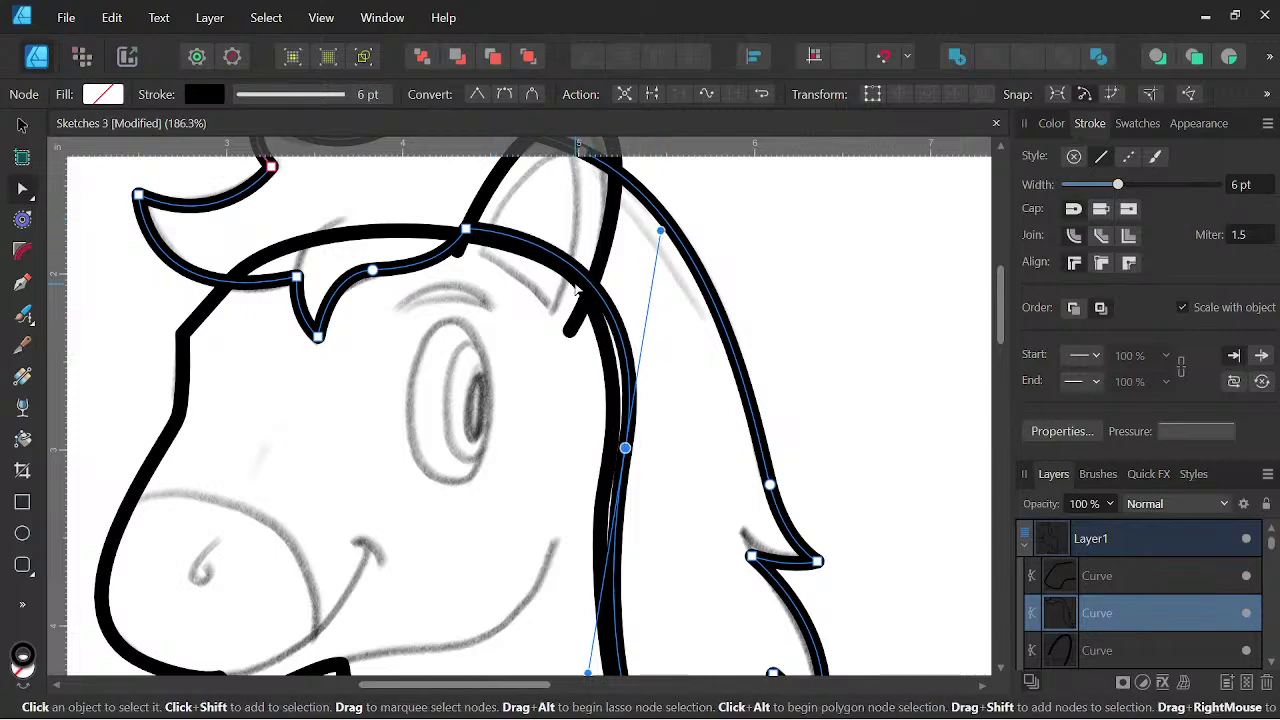
drag(625, 447, 613, 454)
scroll(613, 454, down, 5)
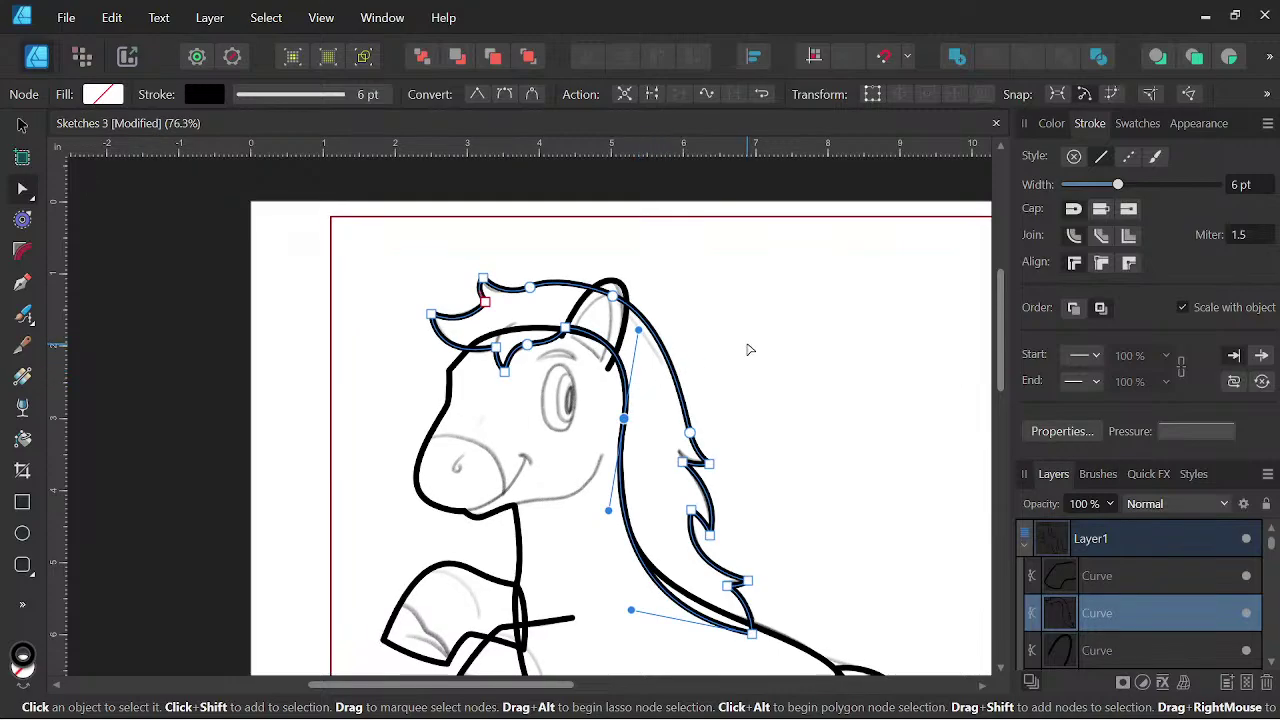
- Split the mane with the Knife at the ear's front base, placing the neck-side end inside the head and the forelock end at the ear
scroll(690, 347, up, 3)
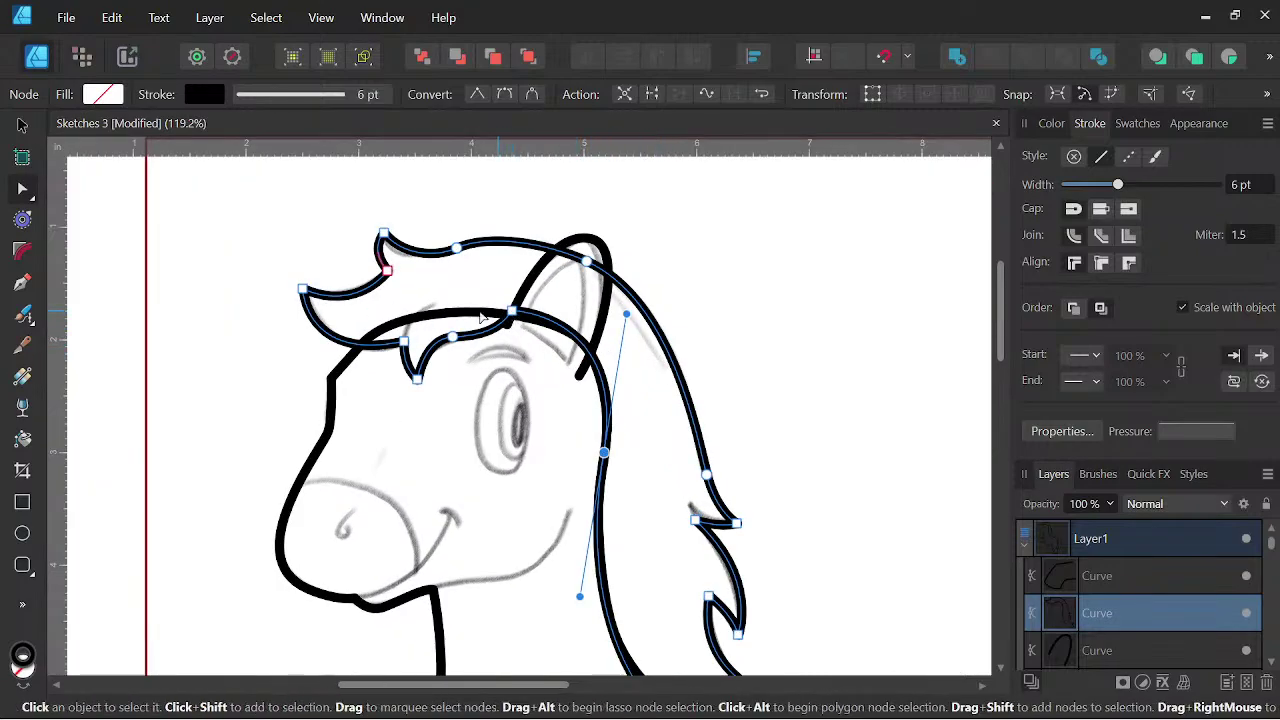
click(23, 345)
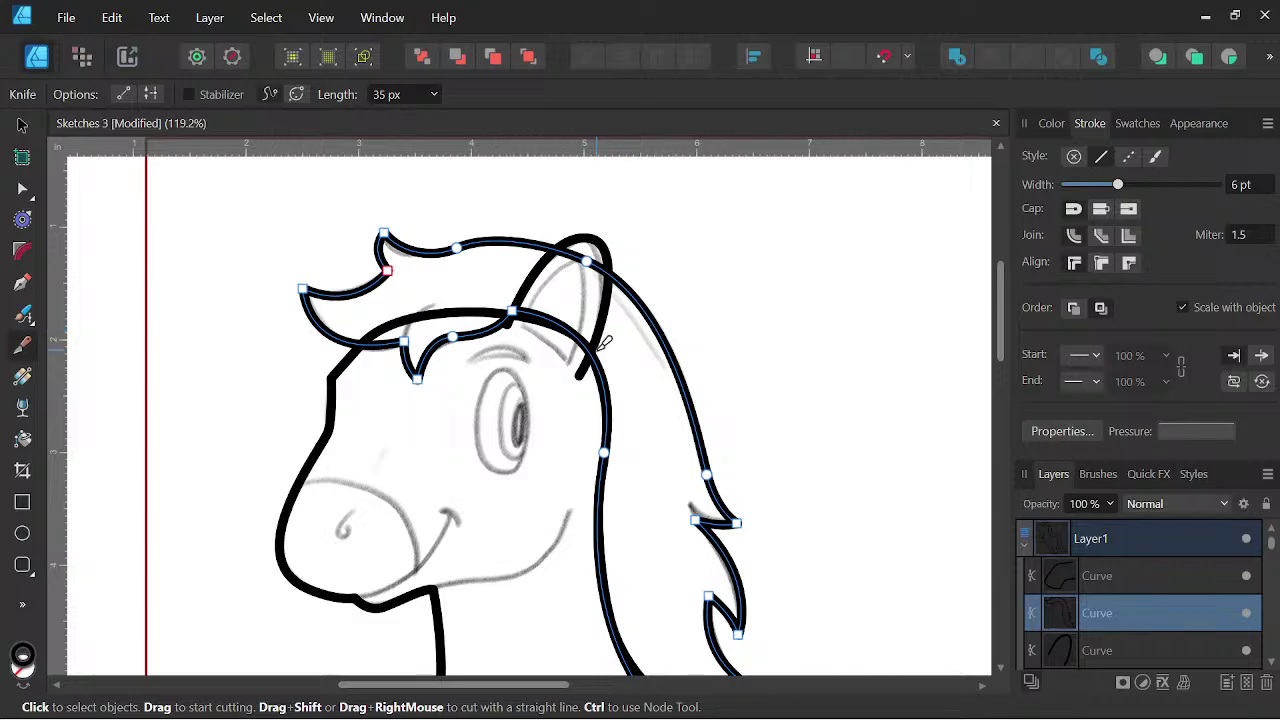
click(513, 312)
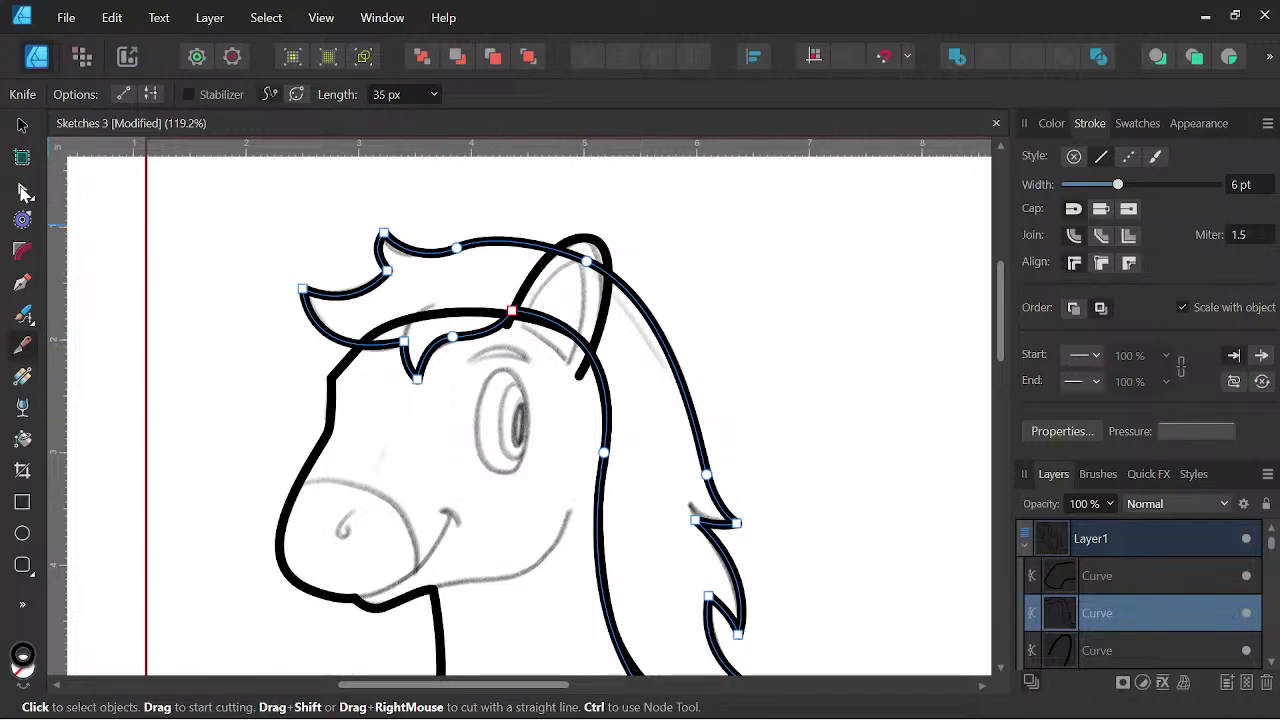
click(26, 193)
click(511, 313)
click(510, 313)
drag(589, 349, 553, 378)
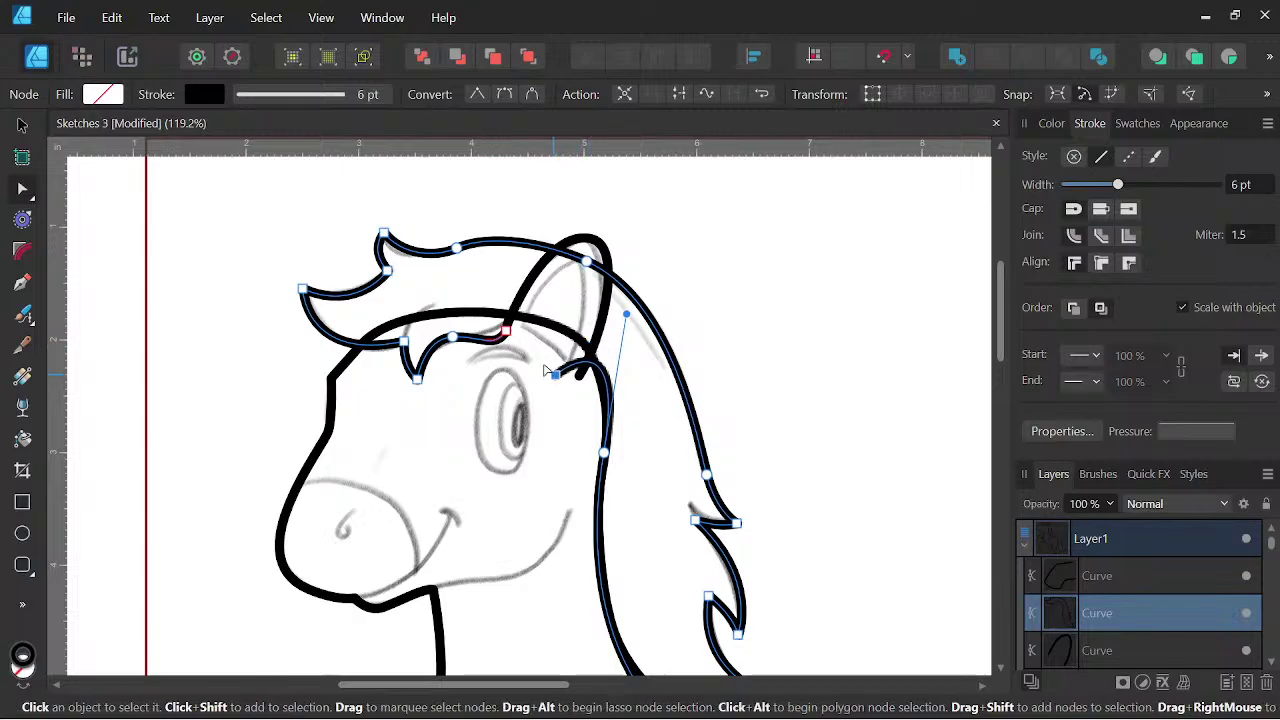
drag(507, 333, 514, 315)
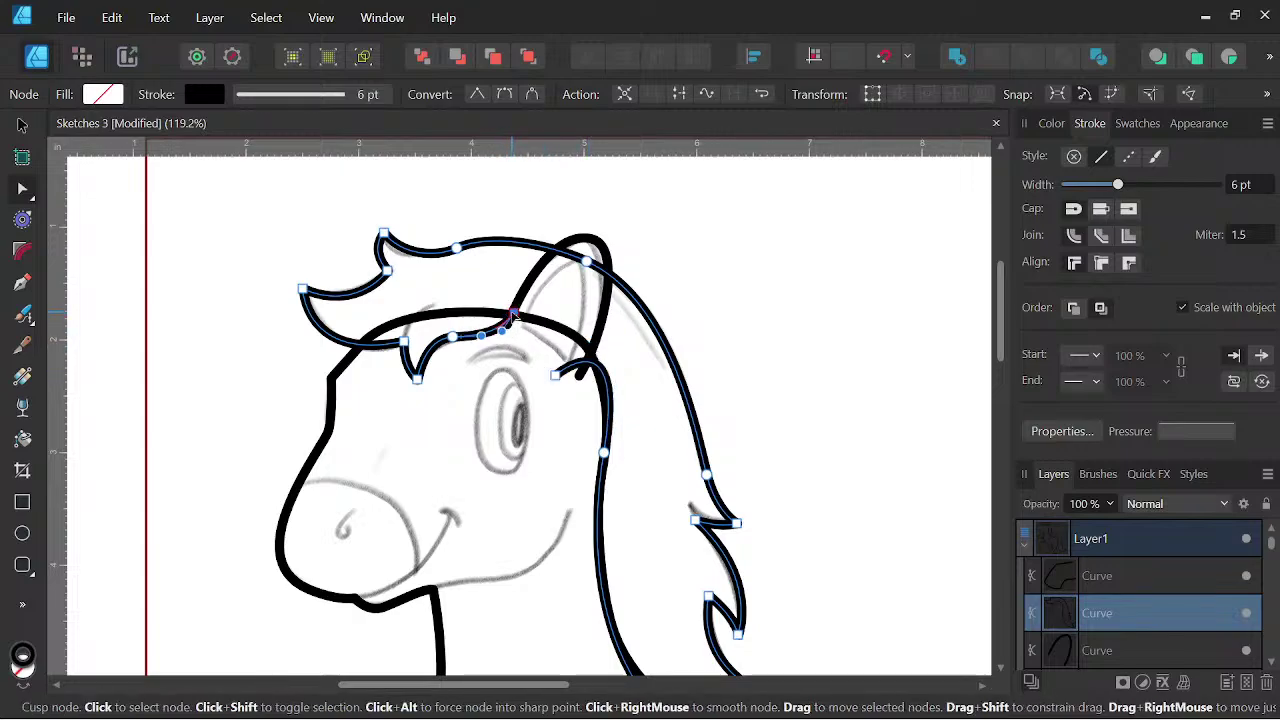
- Cut the mane outline with the Knife at its lower tip, where the mane meets the horse's back
scroll(608, 364, down, 3)
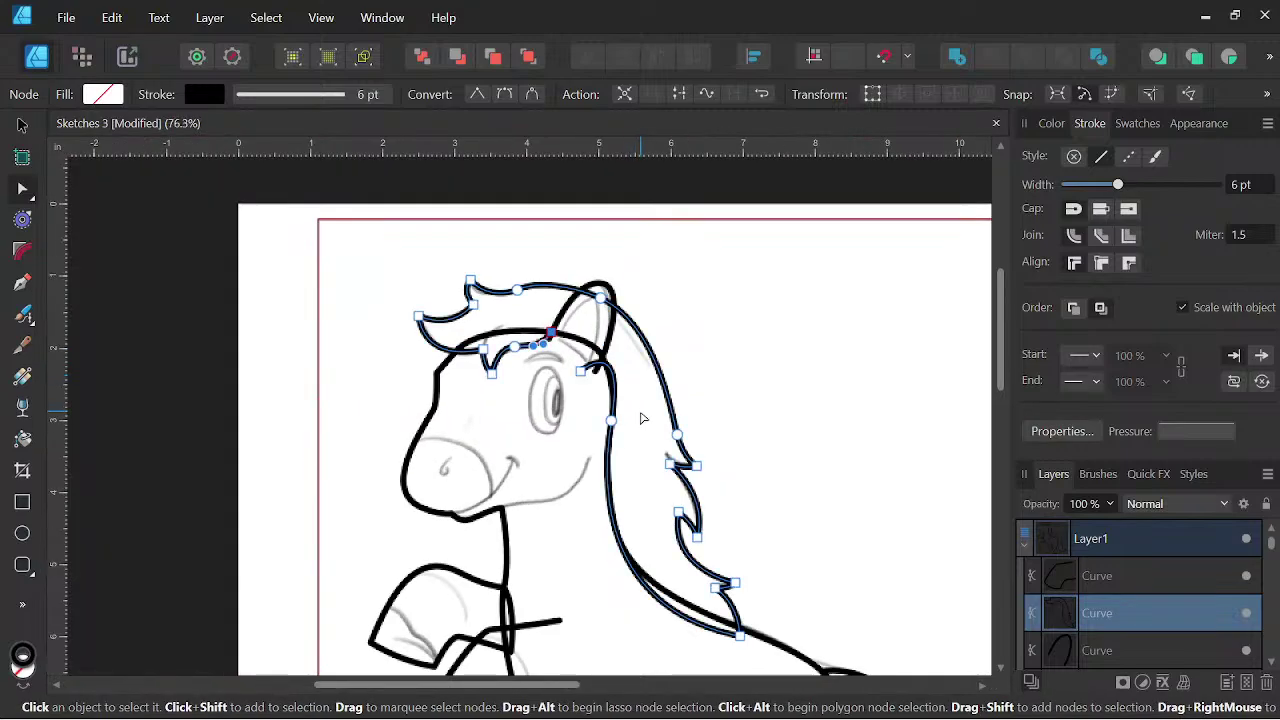
drag(789, 580, 775, 494)
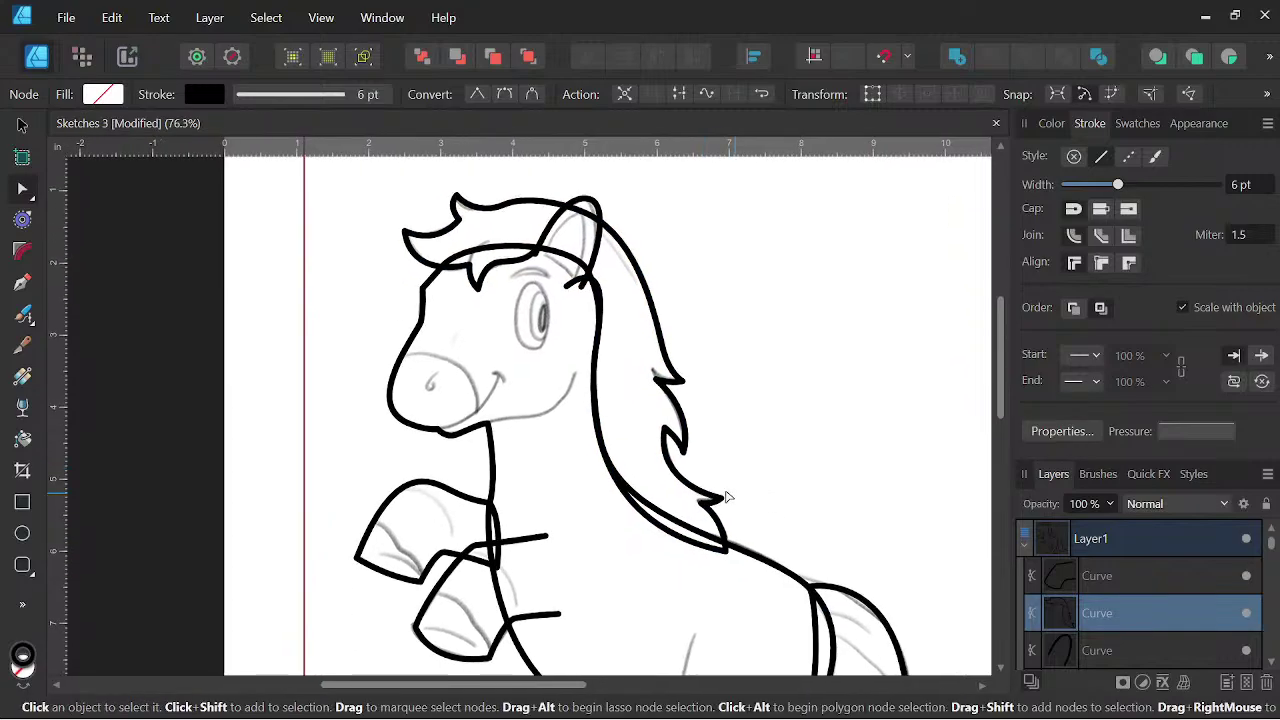
scroll(726, 490, up, 2)
scroll(785, 525, down, 1)
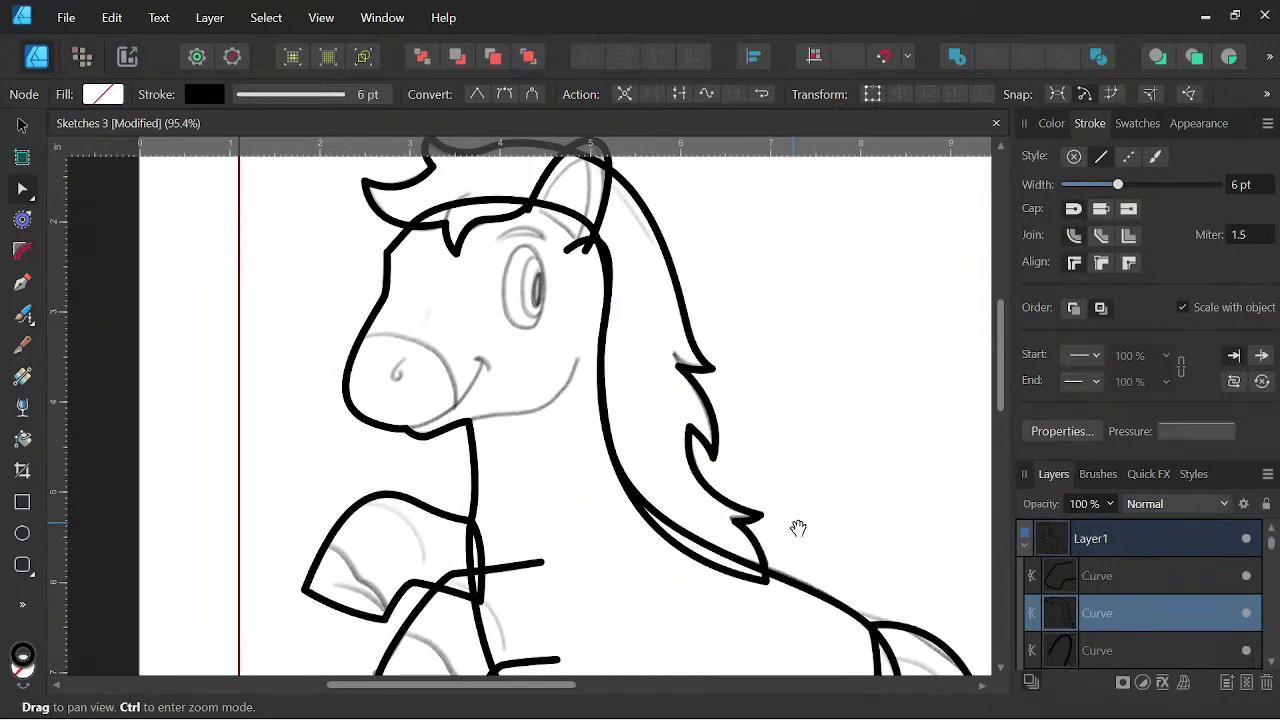
drag(795, 521, 794, 549)
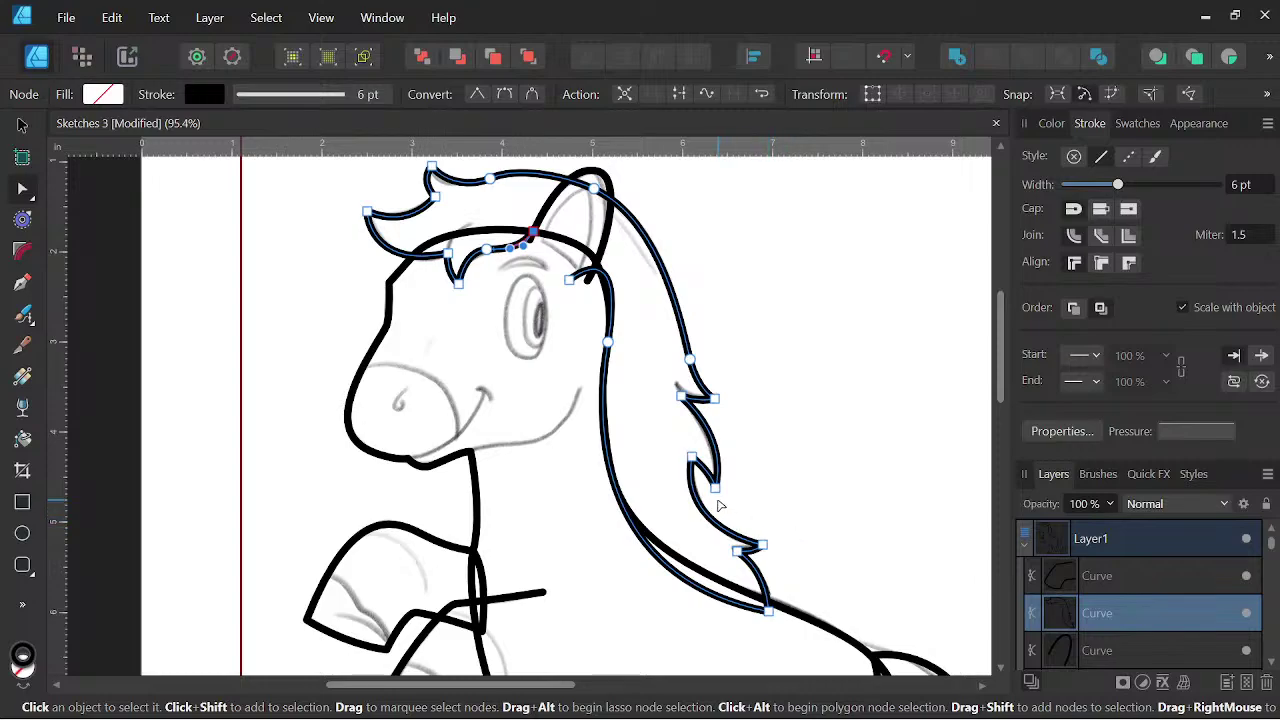
click(23, 346)
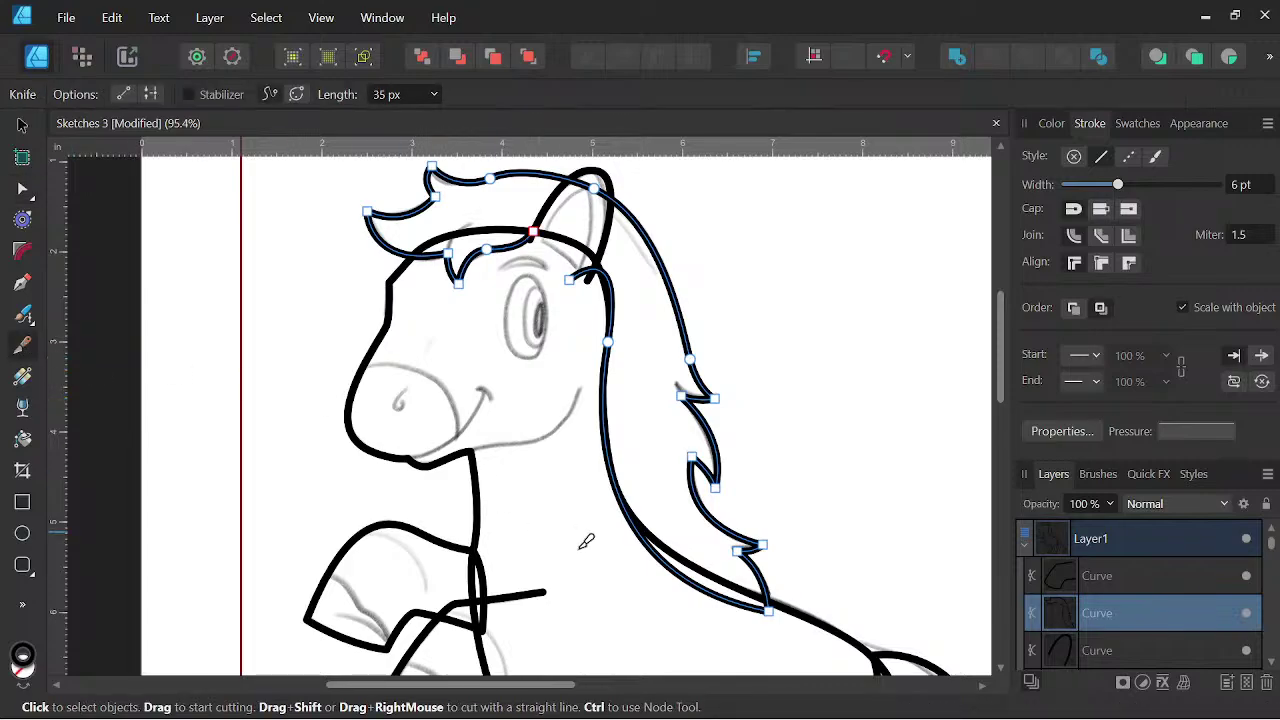
click(766, 602)
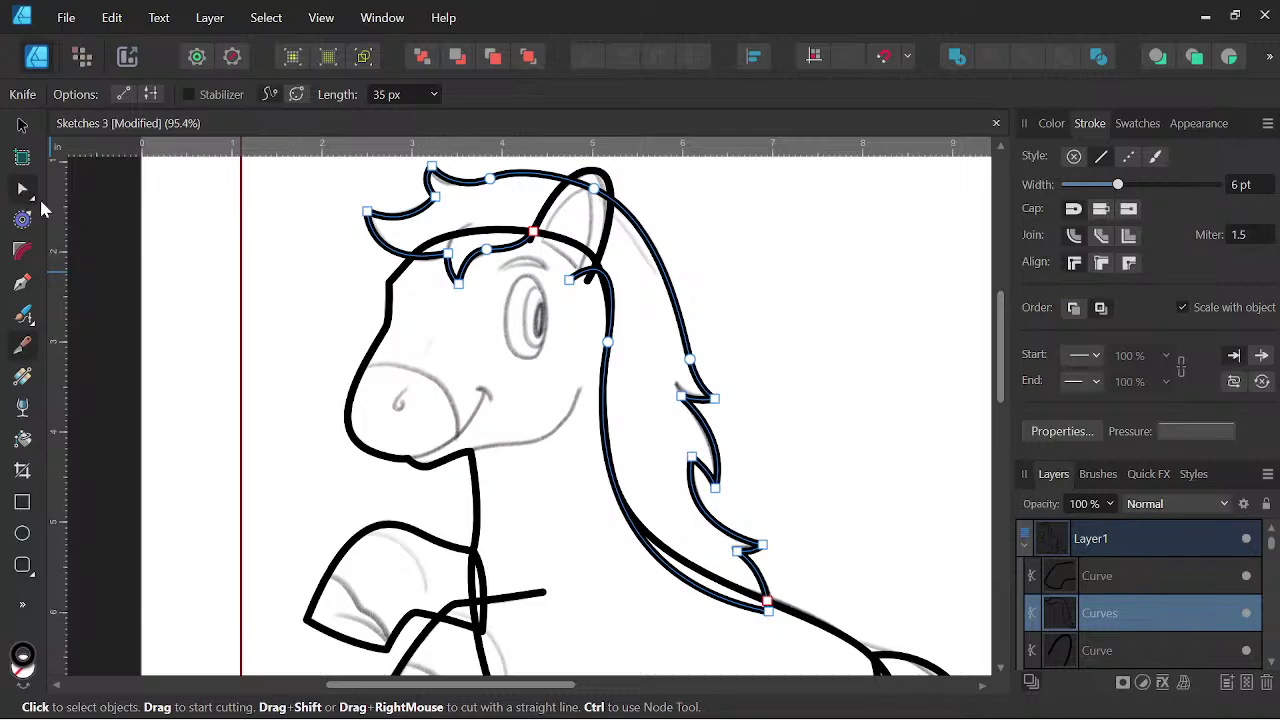
- Pull the cut end away from the back and delete the nodes of the mane's inner neck edge
click(22, 190)
click(766, 606)
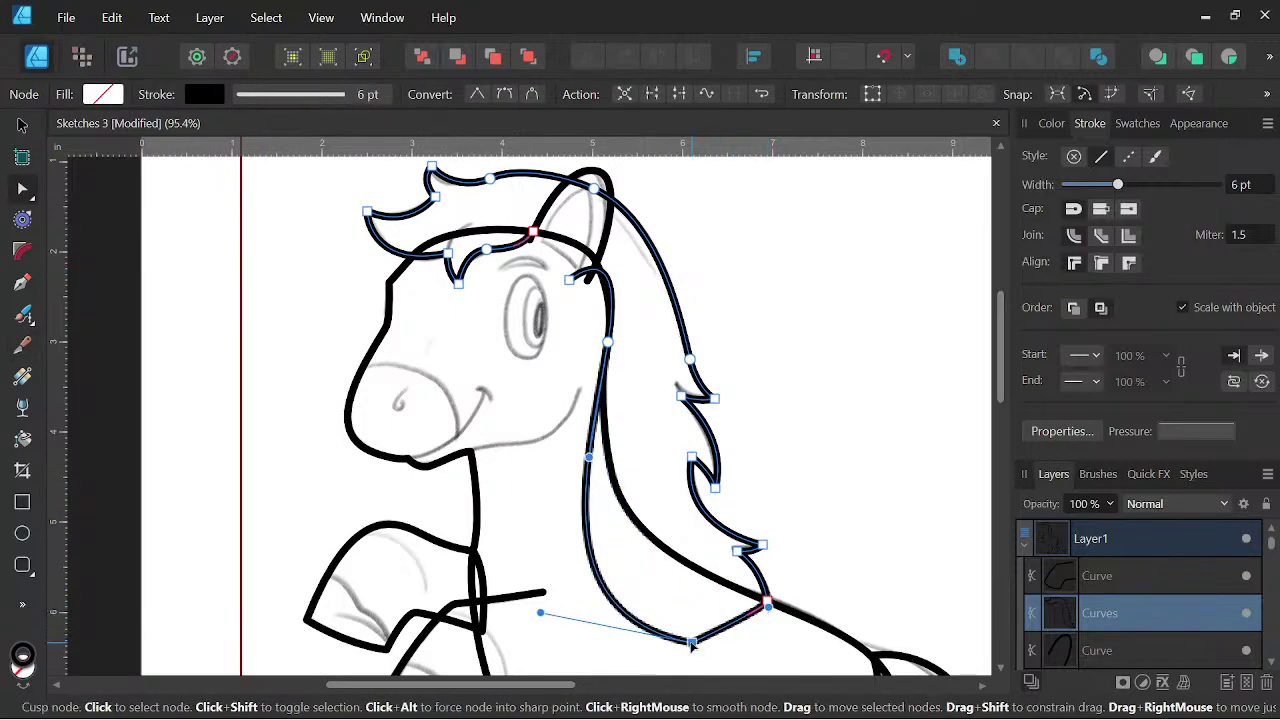
drag(767, 608, 751, 641)
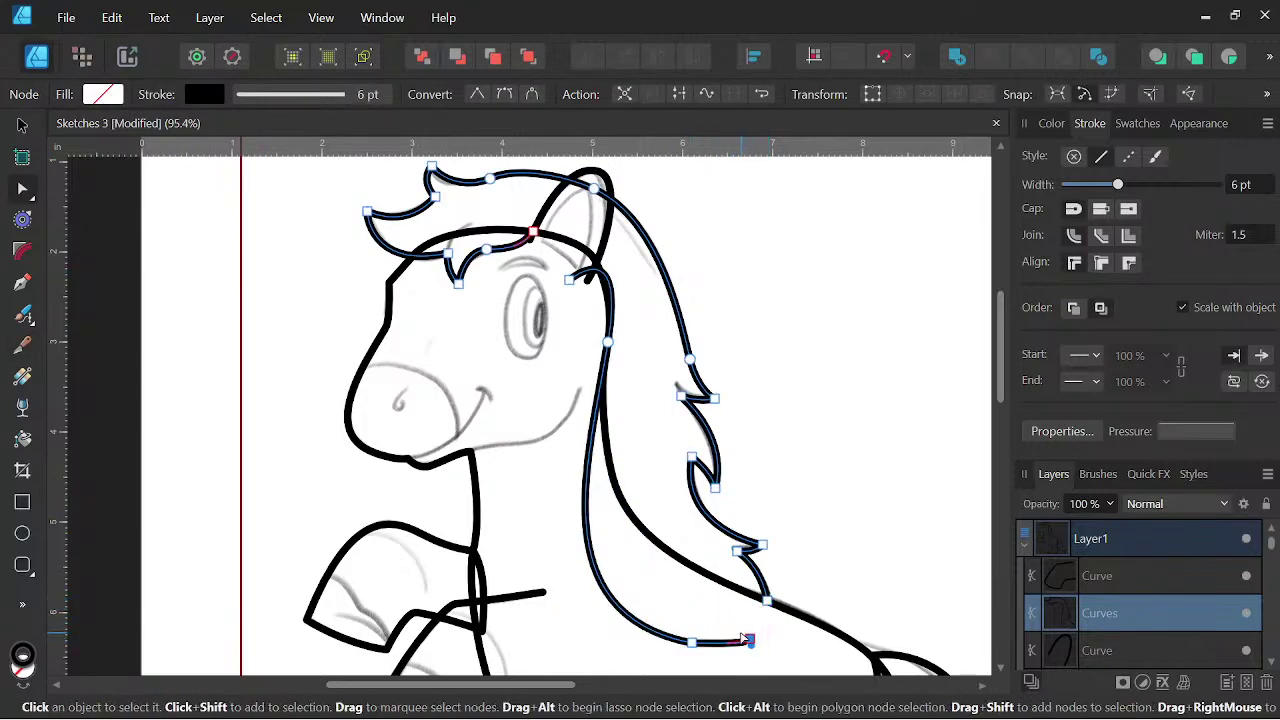
key(Delete)
key(Delete)
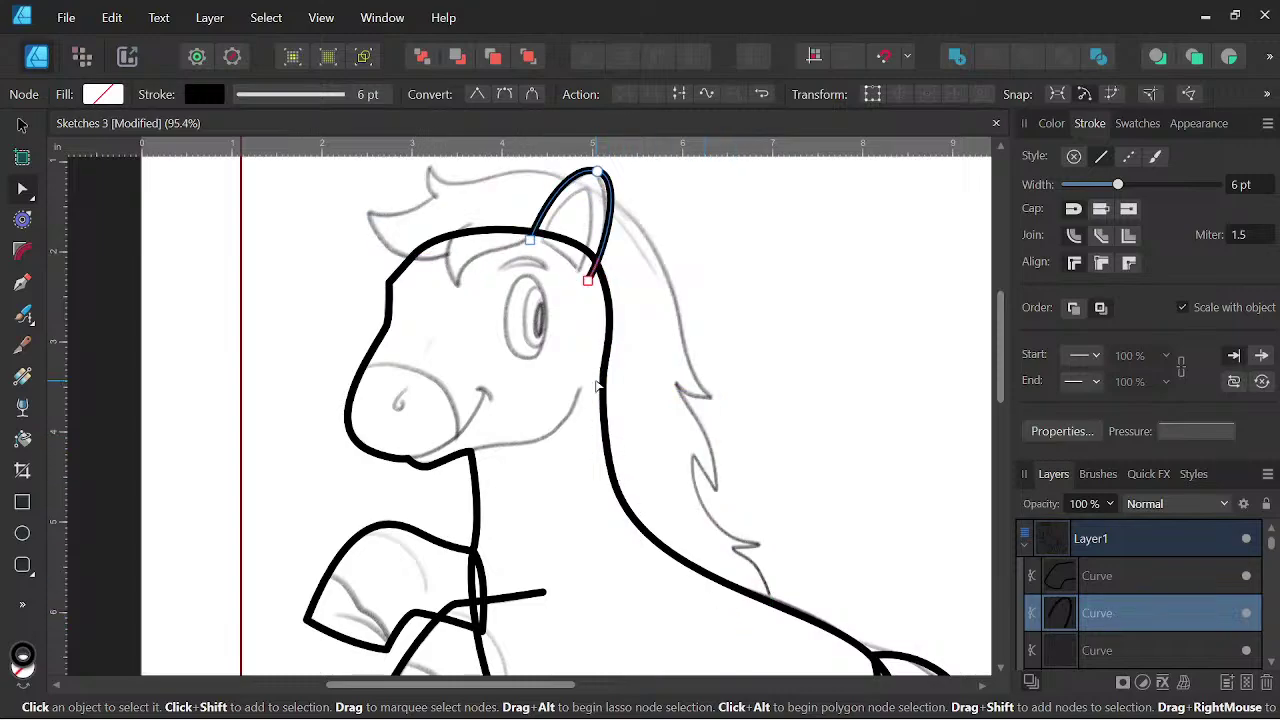
key(ctrl+z)
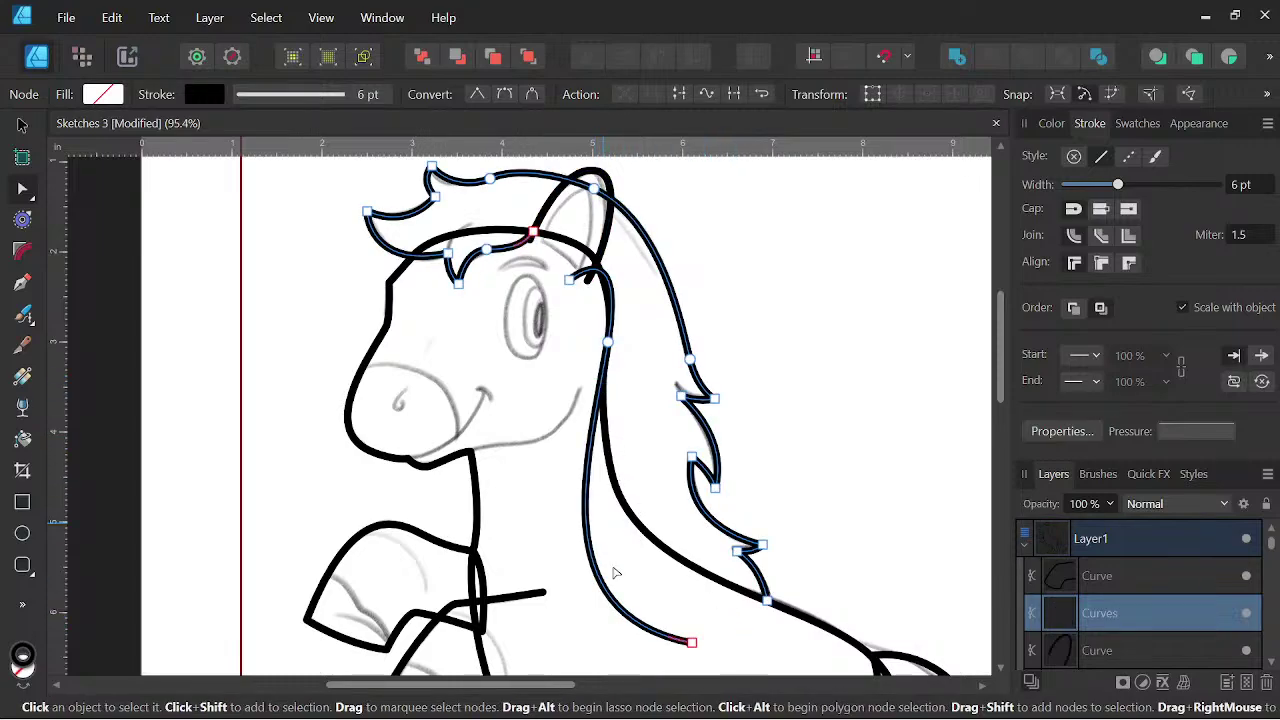
click(692, 643)
key(Delete)
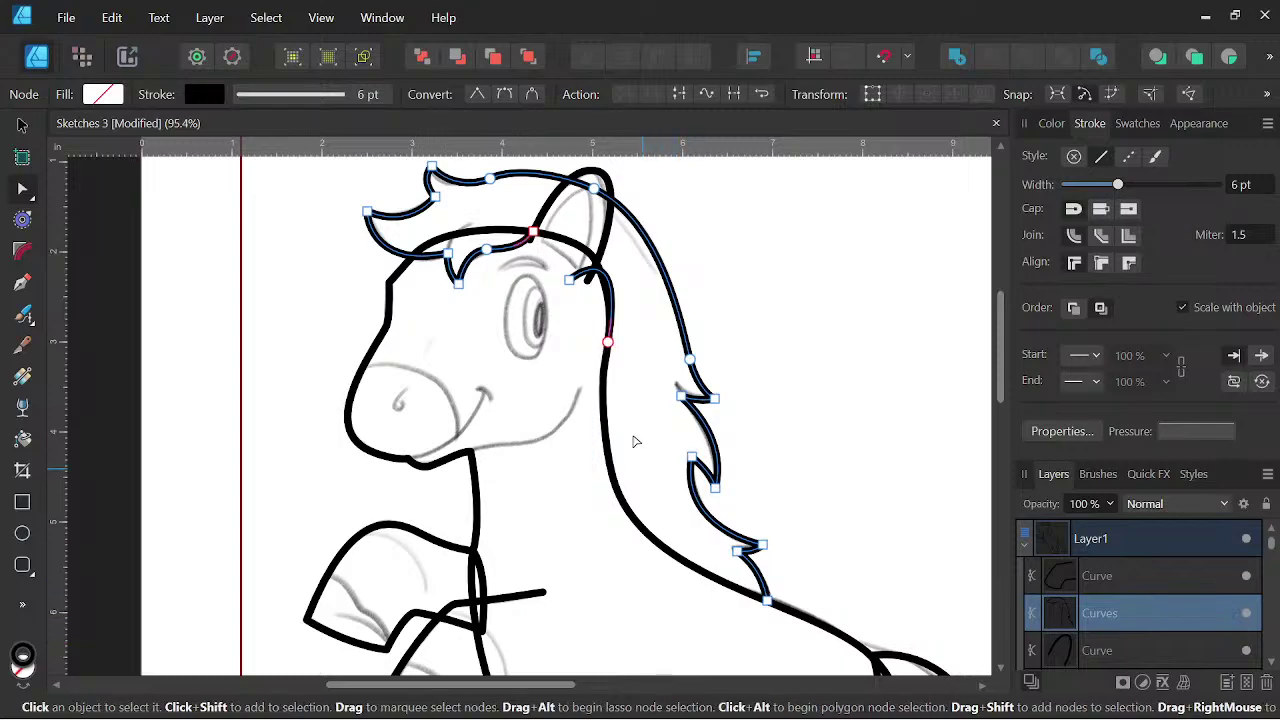
- Try filling the open mane curve with the muted red-brown #8C6666, and undo the fill
scroll(641, 330, down, 2)
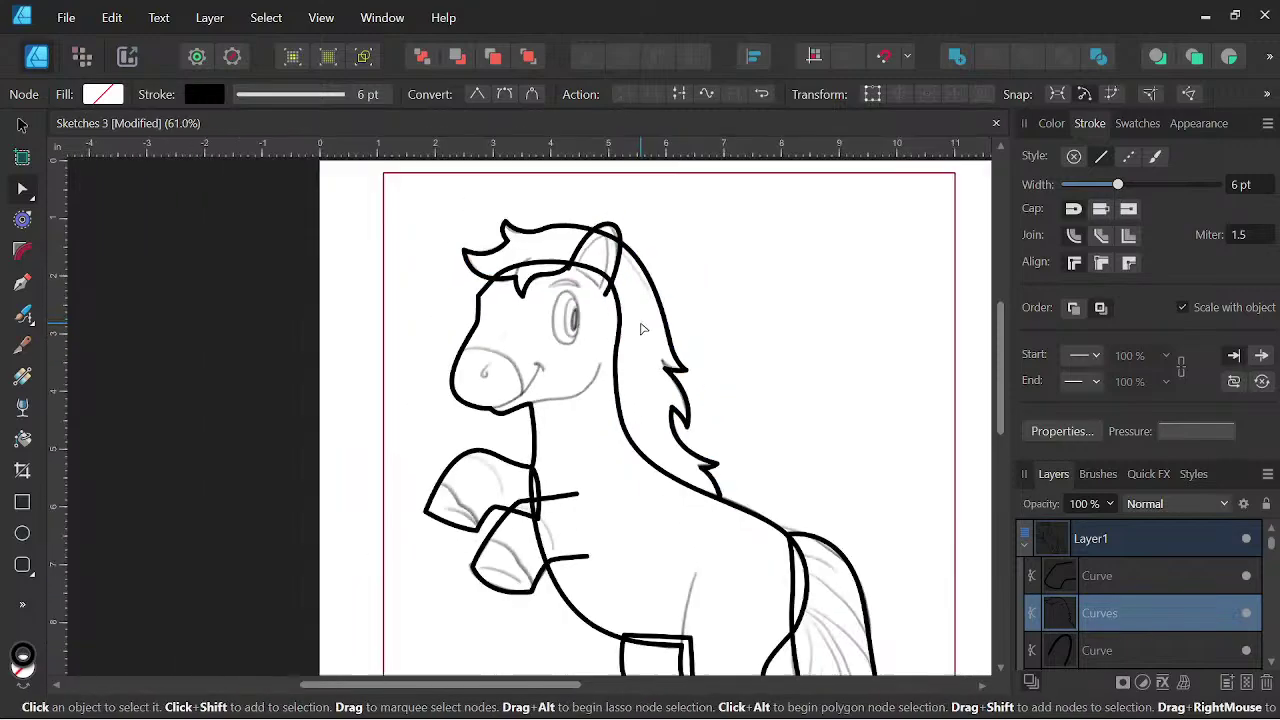
drag(740, 387, 763, 376)
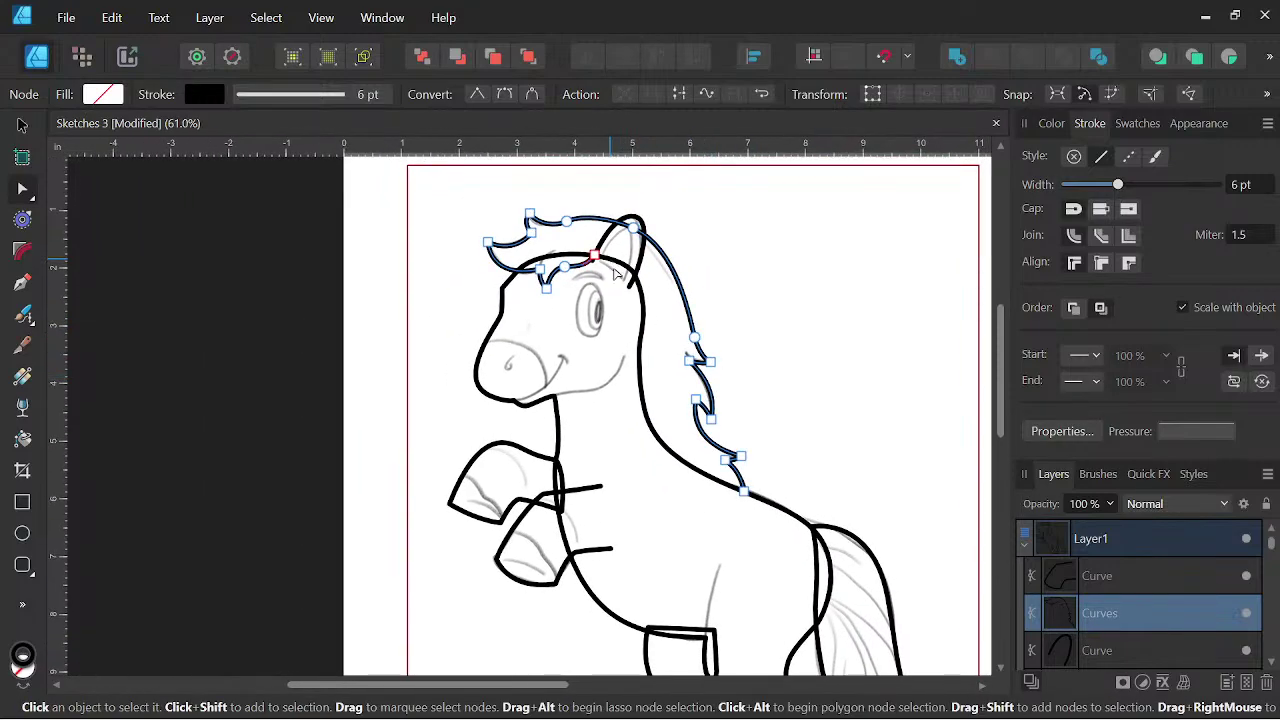
scroll(709, 289, up, 2)
drag(659, 282, 675, 300)
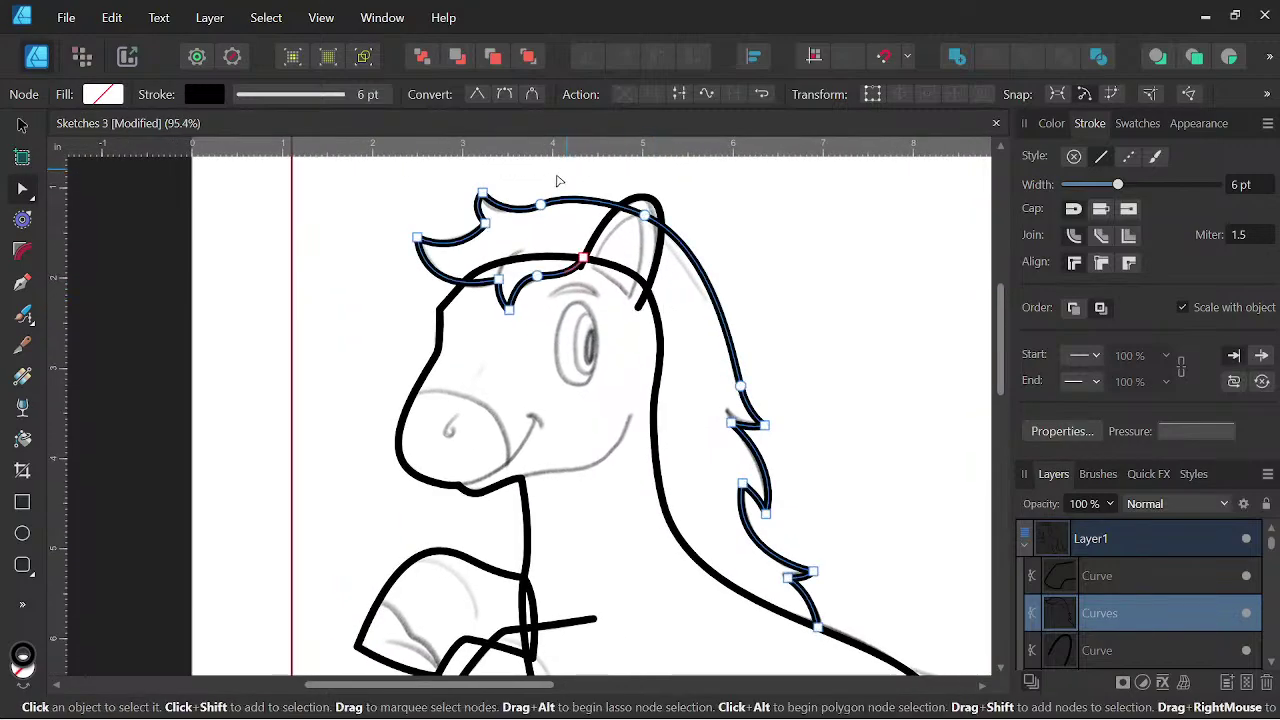
click(1051, 123)
drag(1114, 214, 1132, 250)
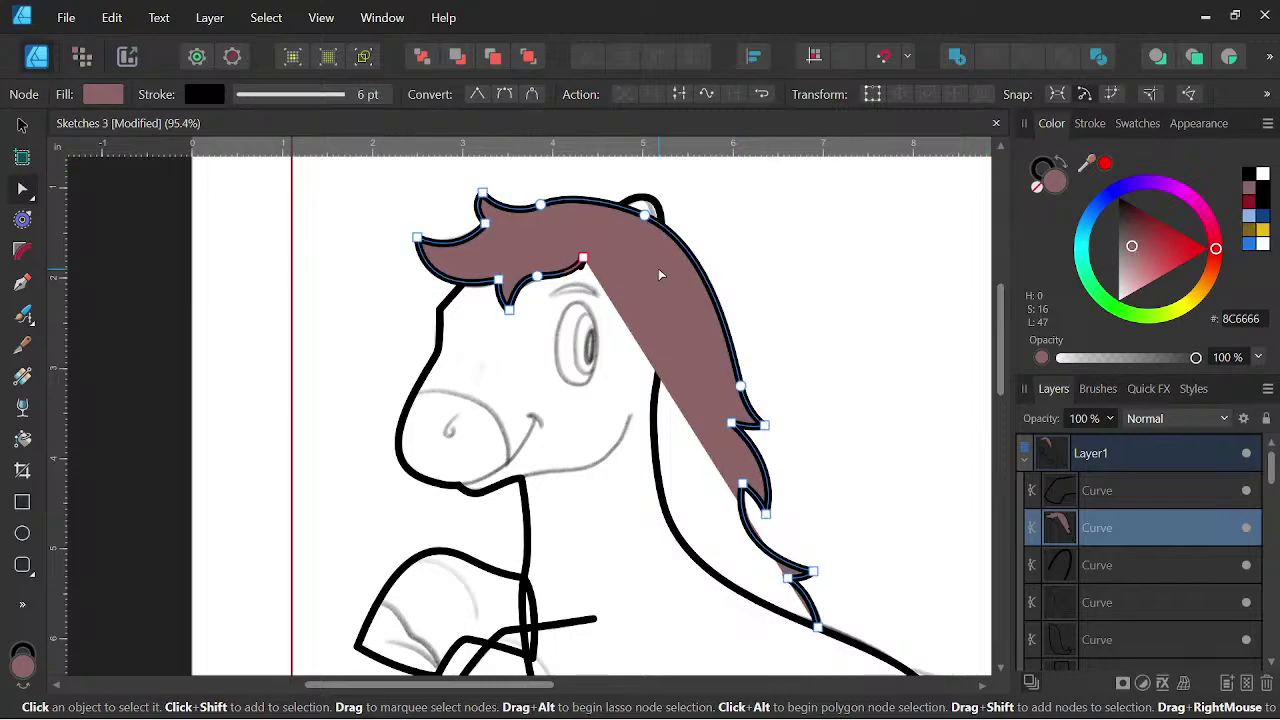
key(ctrl+z)
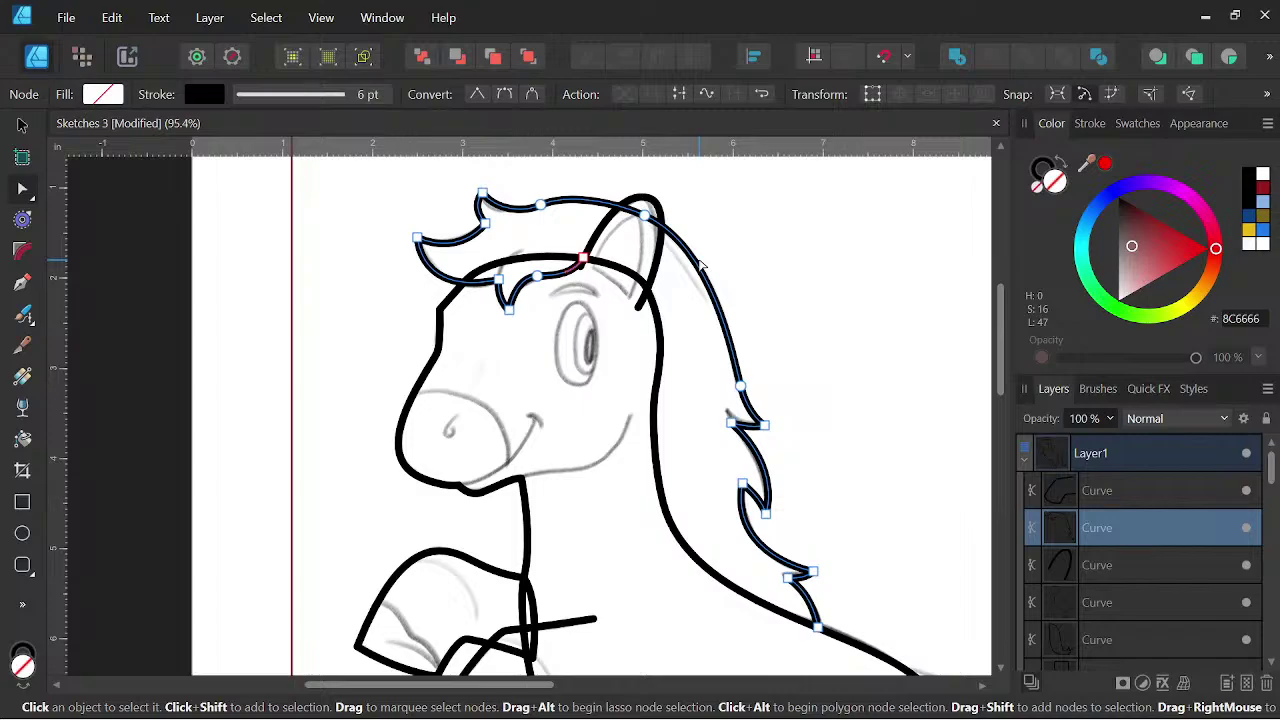
- Undo the mane's node deletions and Knife cuts back to the closed outline running along the neck
key(ctrl+y)
key(ctrl+y)
key(ctrl+y)
key(ctrl+y)
key(ctrl+y)
key(ctrl+y)
key(ctrl+y)
key(ctrl+y)
key(ctrl+y)
key(ctrl+y)
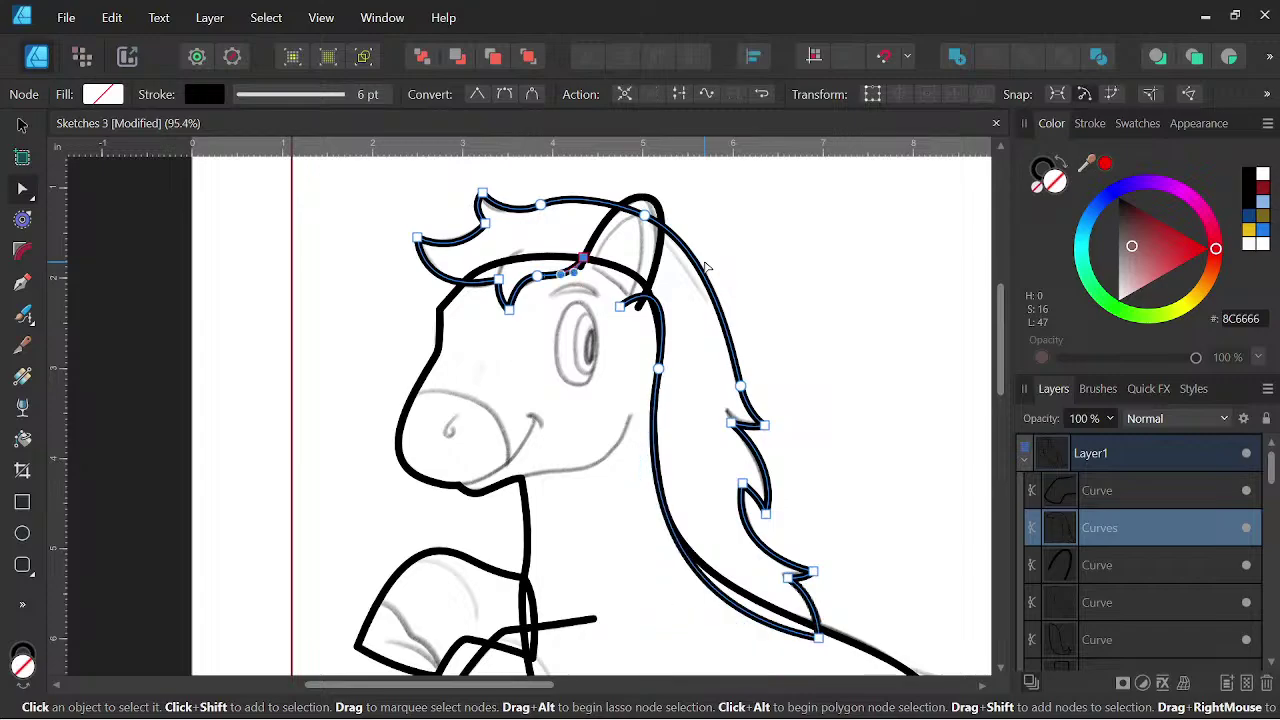
key(ctrl+y)
key(ctrl+y)
key(ctrl+y)
key(ctrl+y)
key(ctrl+y)
key(ctrl+y)
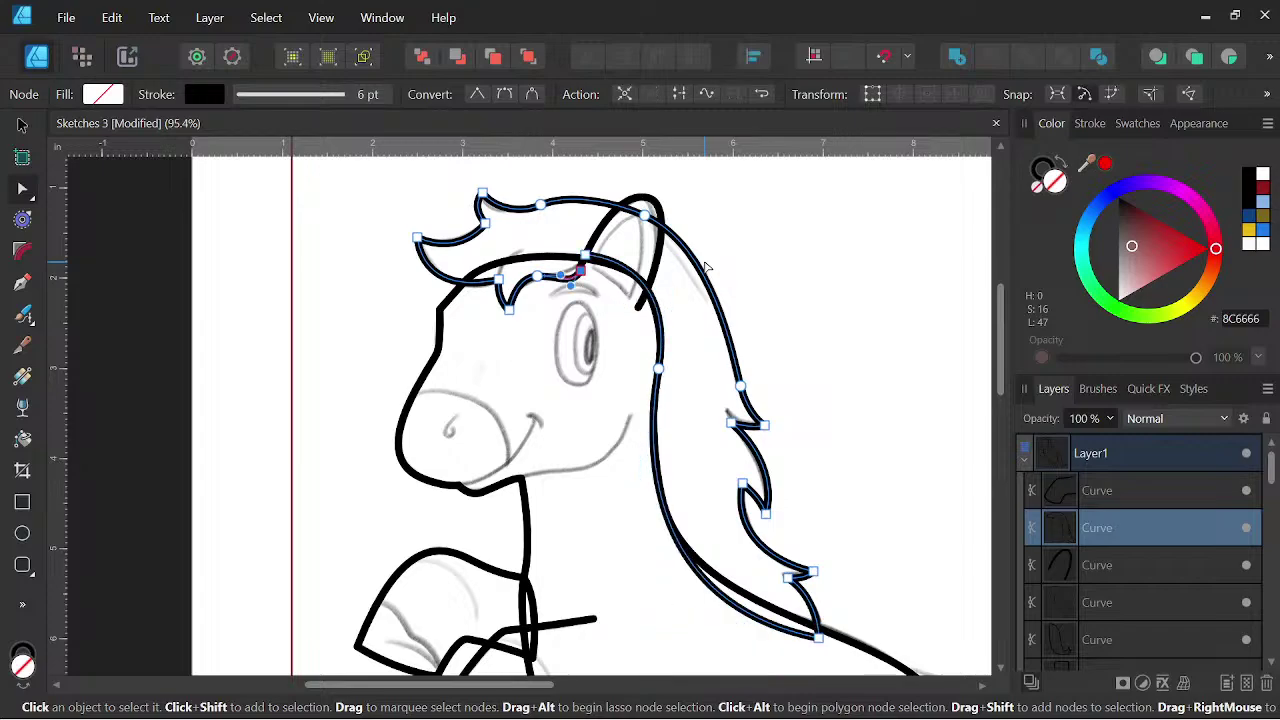
key(ctrl+y)
- Try Expand Stroke on the closed mane outline, and undo it
click(22, 128)
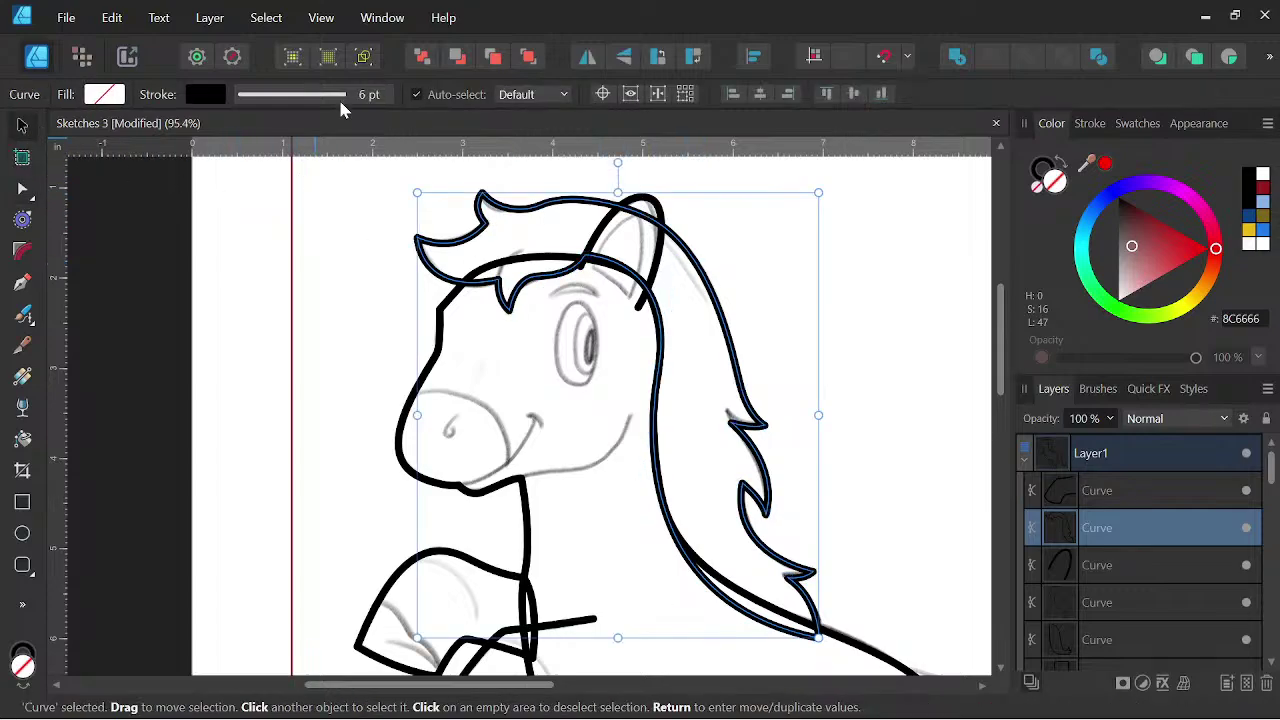
click(210, 17)
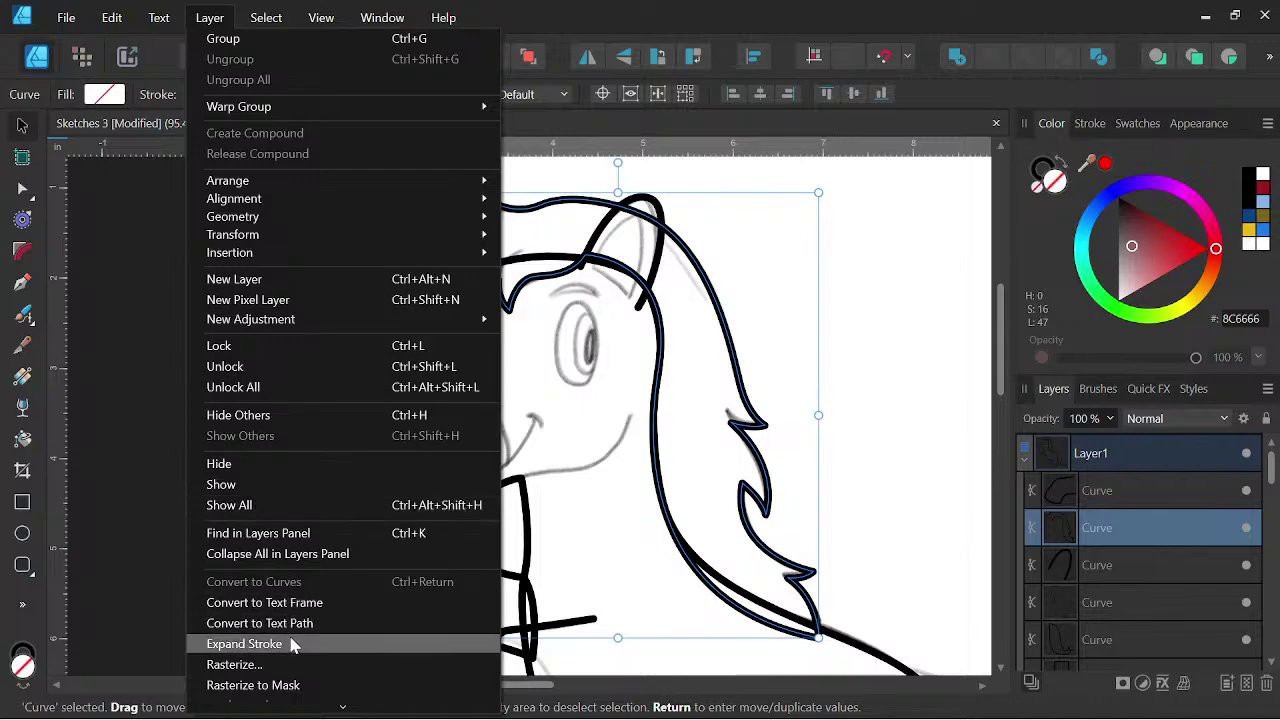
click(244, 644)
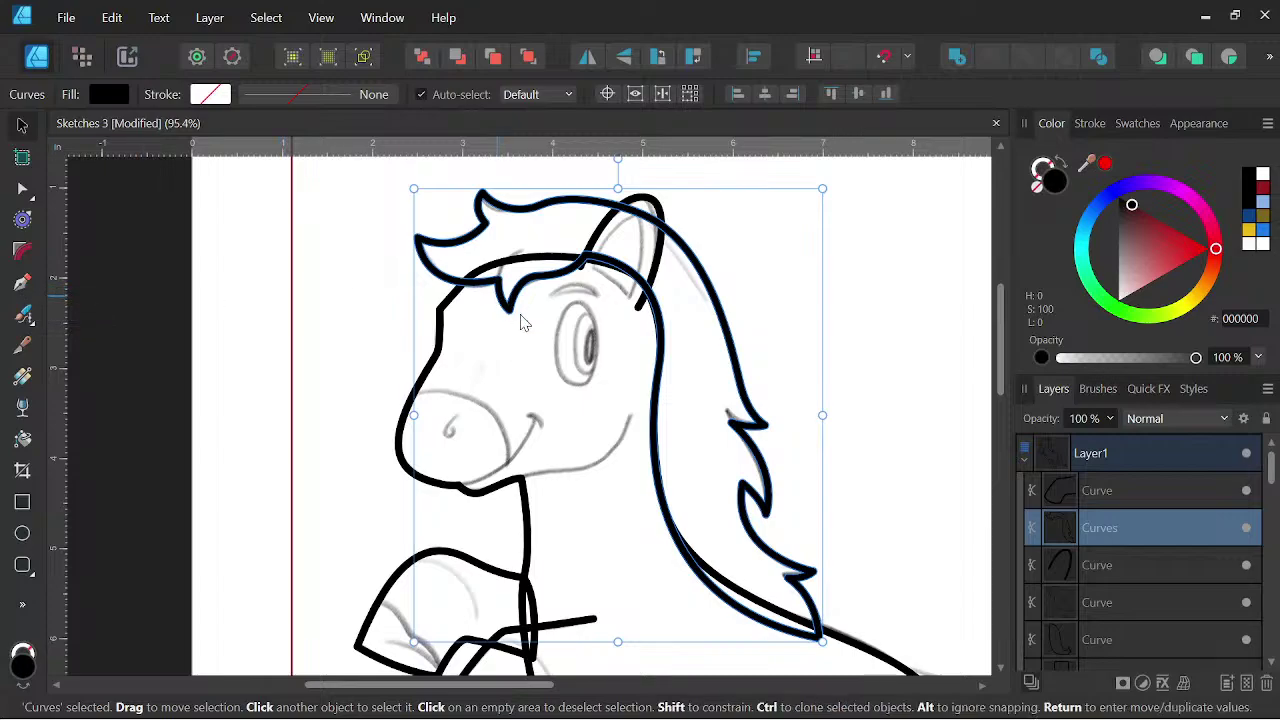
key(ctrl+z)
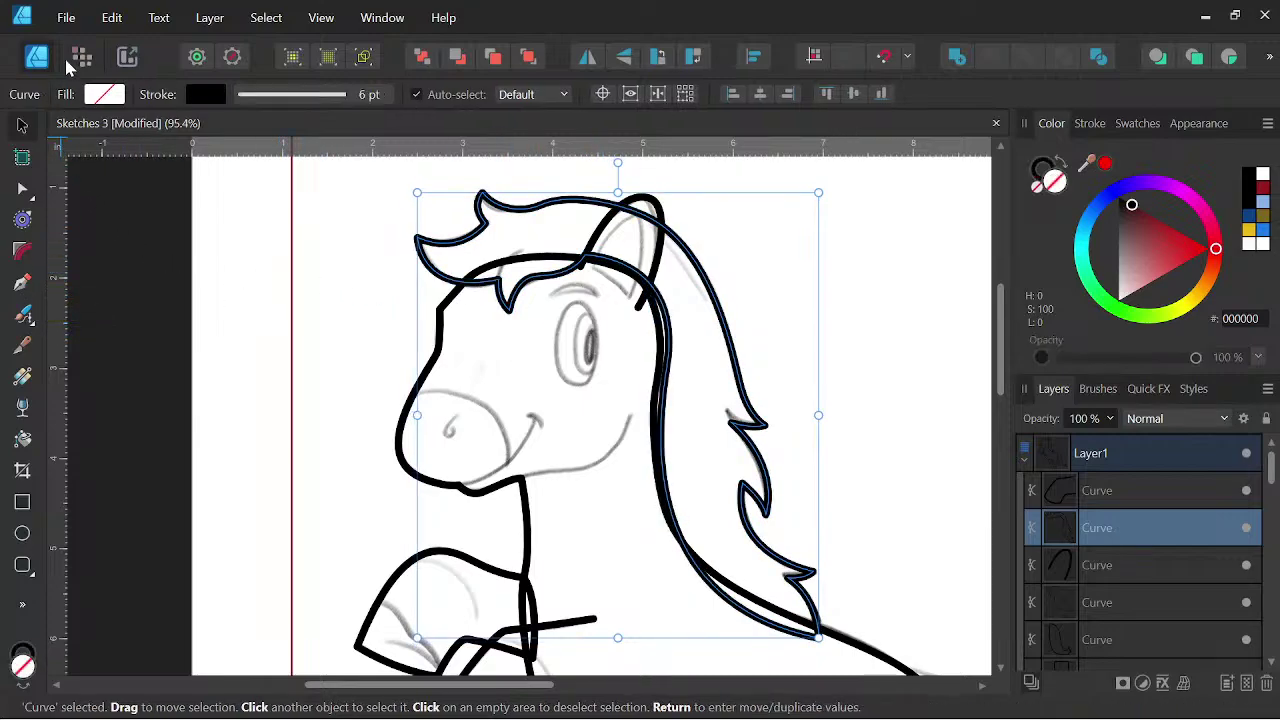
click(111, 17)
click(120, 55)
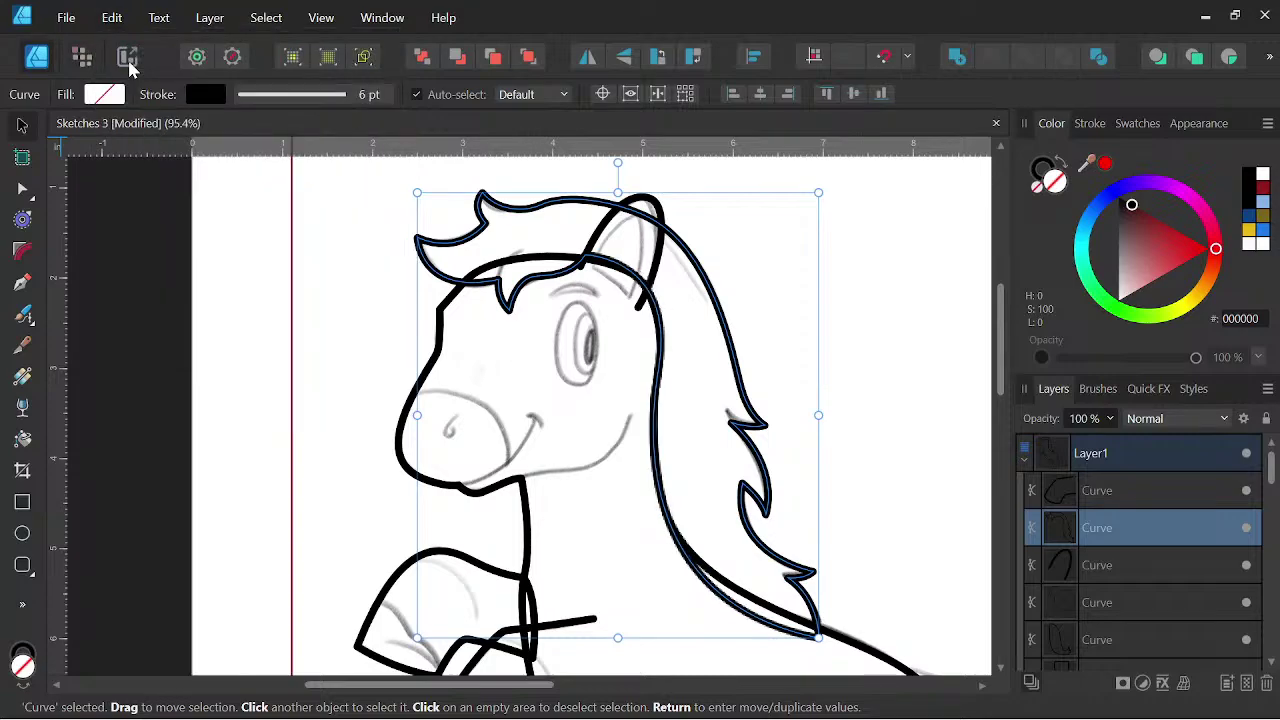
- Delete the whole closed mane curve, leaving only the sketched mane around the head and neck
scroll(771, 309, down, 3)
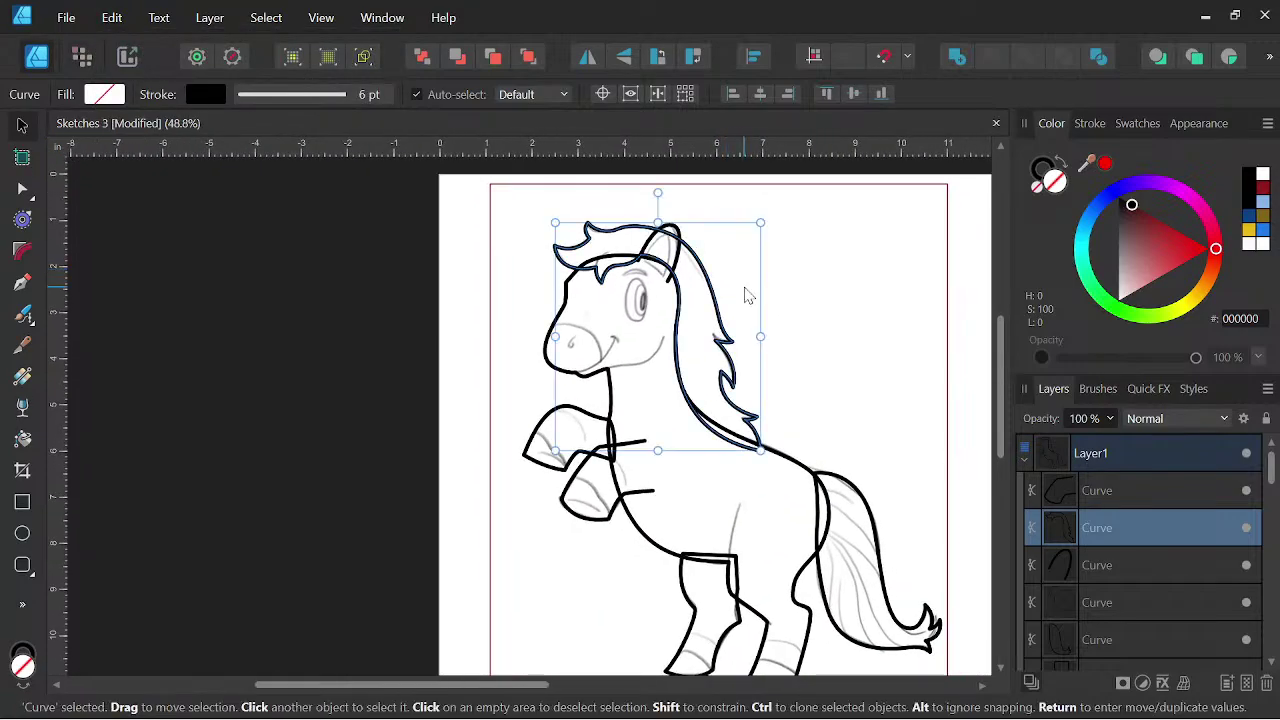
scroll(746, 296, up, 2)
drag(751, 289, 791, 317)
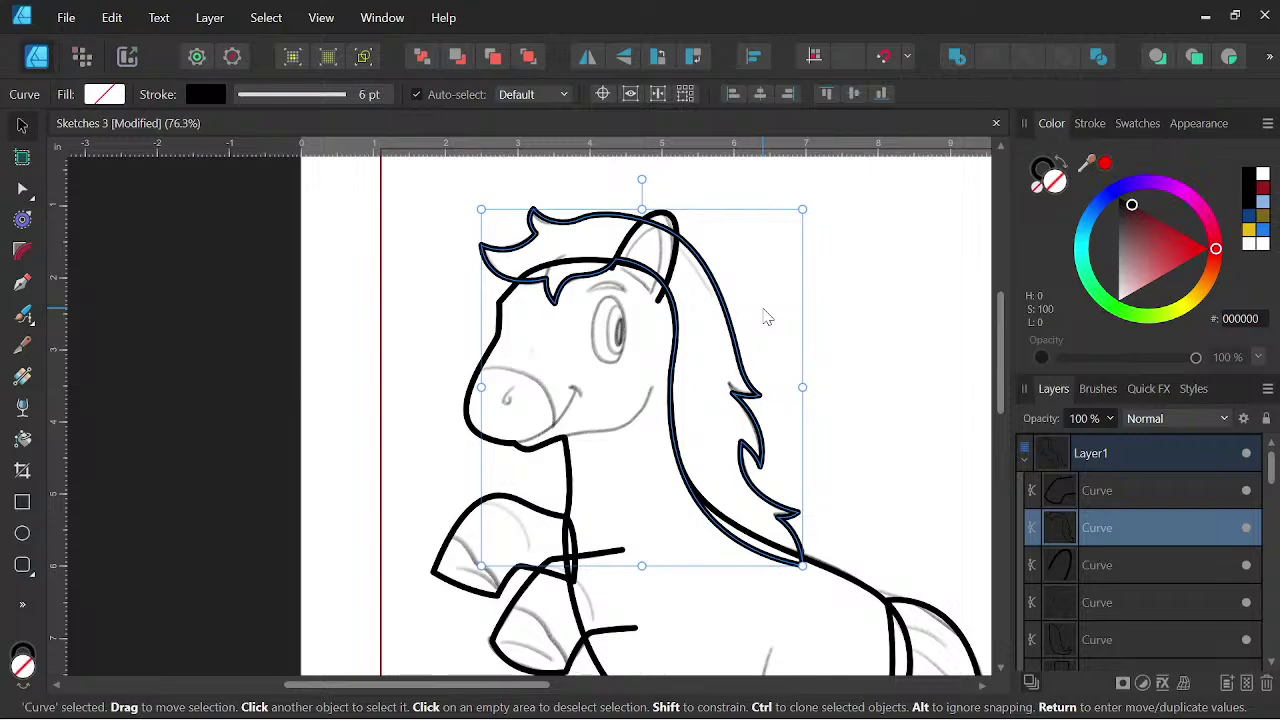
scroll(766, 317, up, 1)
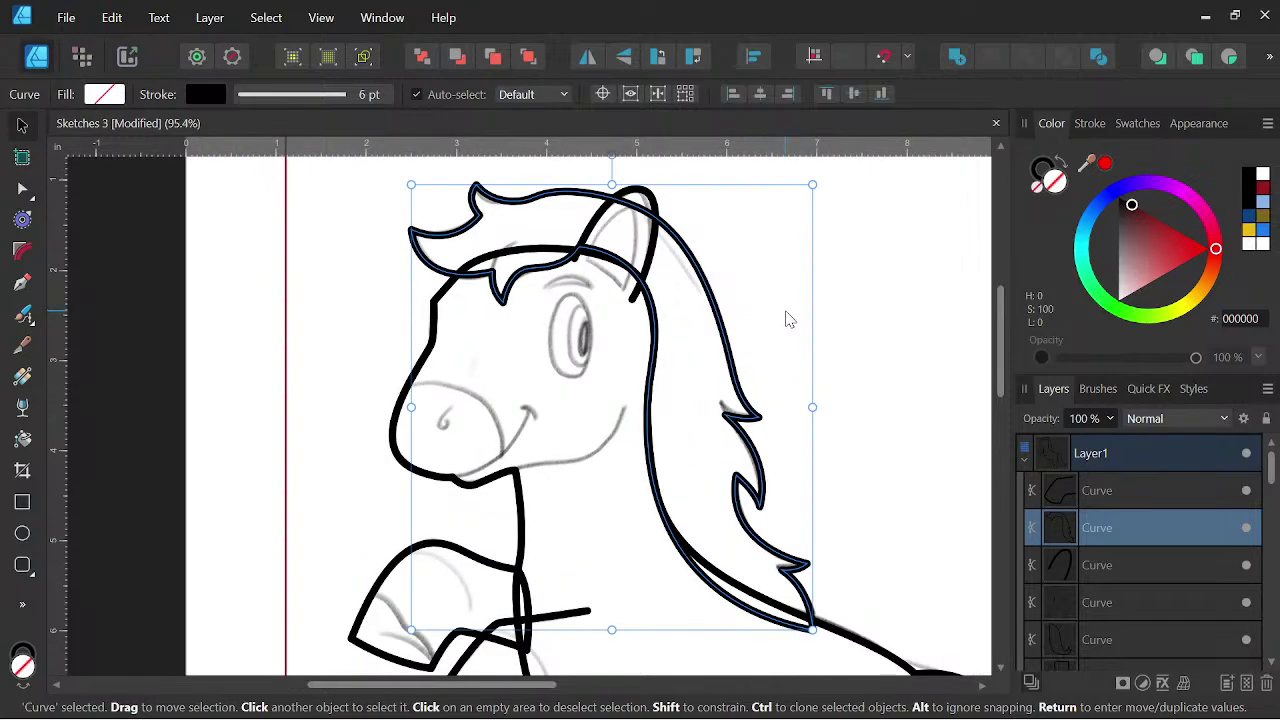
key(Delete)
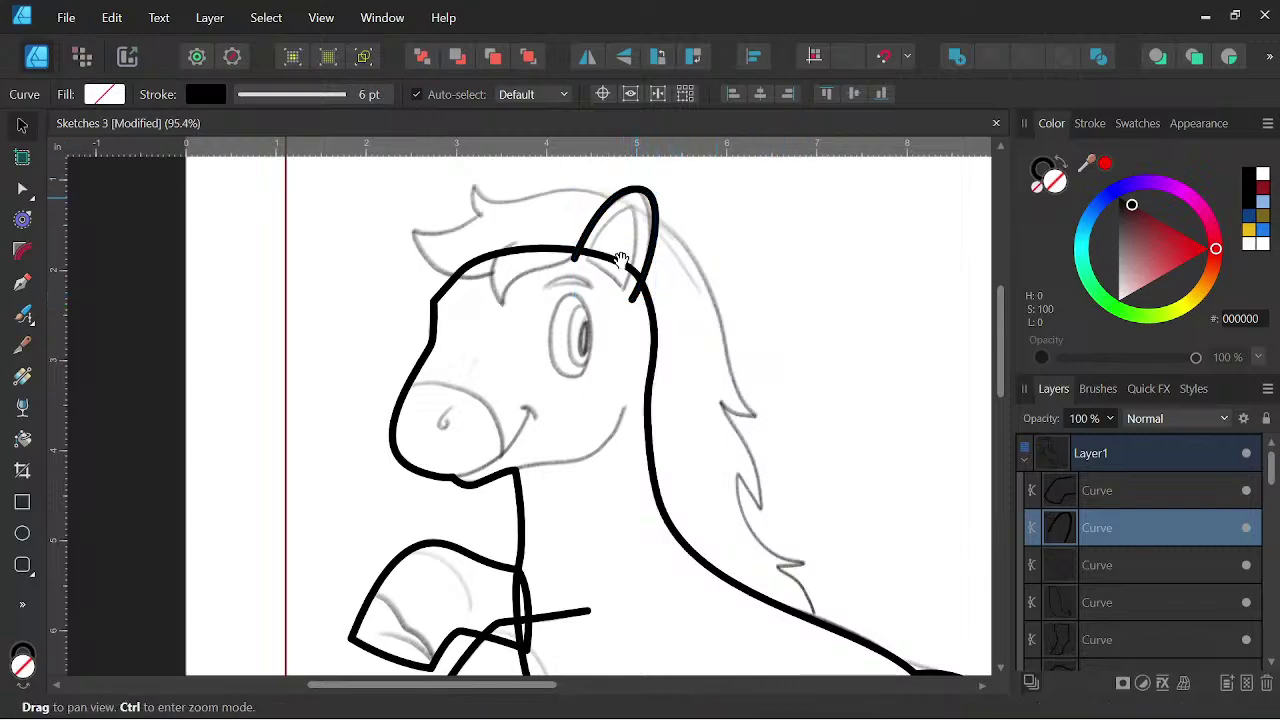
- Trace the forelock's upper edge from the ear's front edge to its upper tip and down to the notch below
drag(618, 270, 663, 332)
click(32, 286)
scroll(430, 251, up, 3)
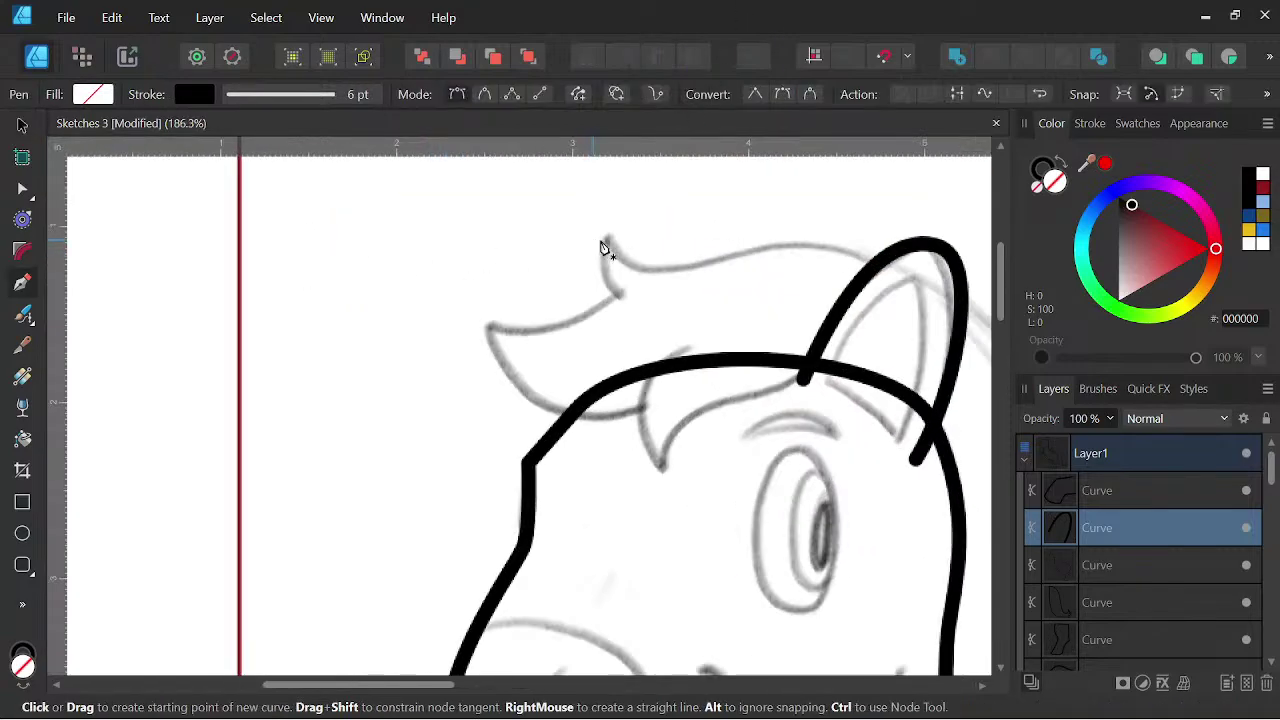
drag(822, 304, 669, 341)
drag(577, 298, 513, 313)
click(455, 276)
drag(455, 276, 429, 226)
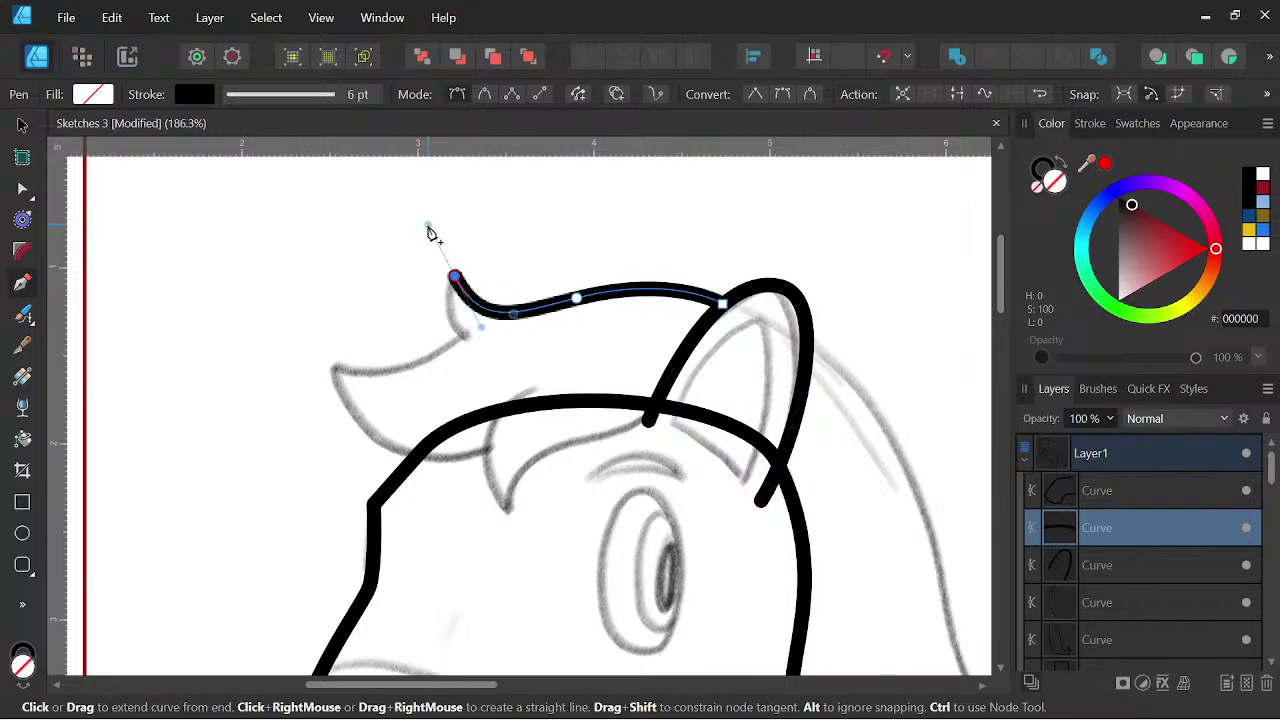
click(455, 277)
drag(467, 336, 481, 346)
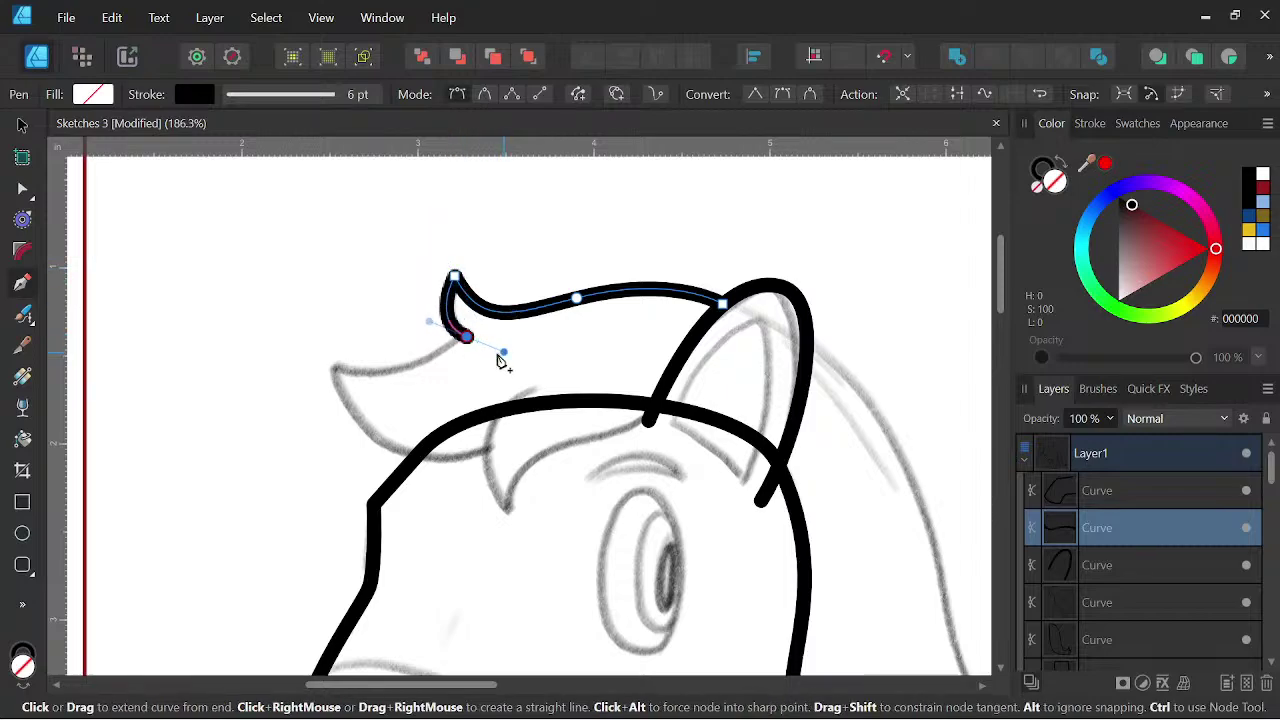
- Extend the forelock curve from the notch to its front tip and back along the underside to the forehead notch
click(467, 336)
drag(333, 364, 273, 333)
click(333, 364)
drag(490, 450, 333, 484)
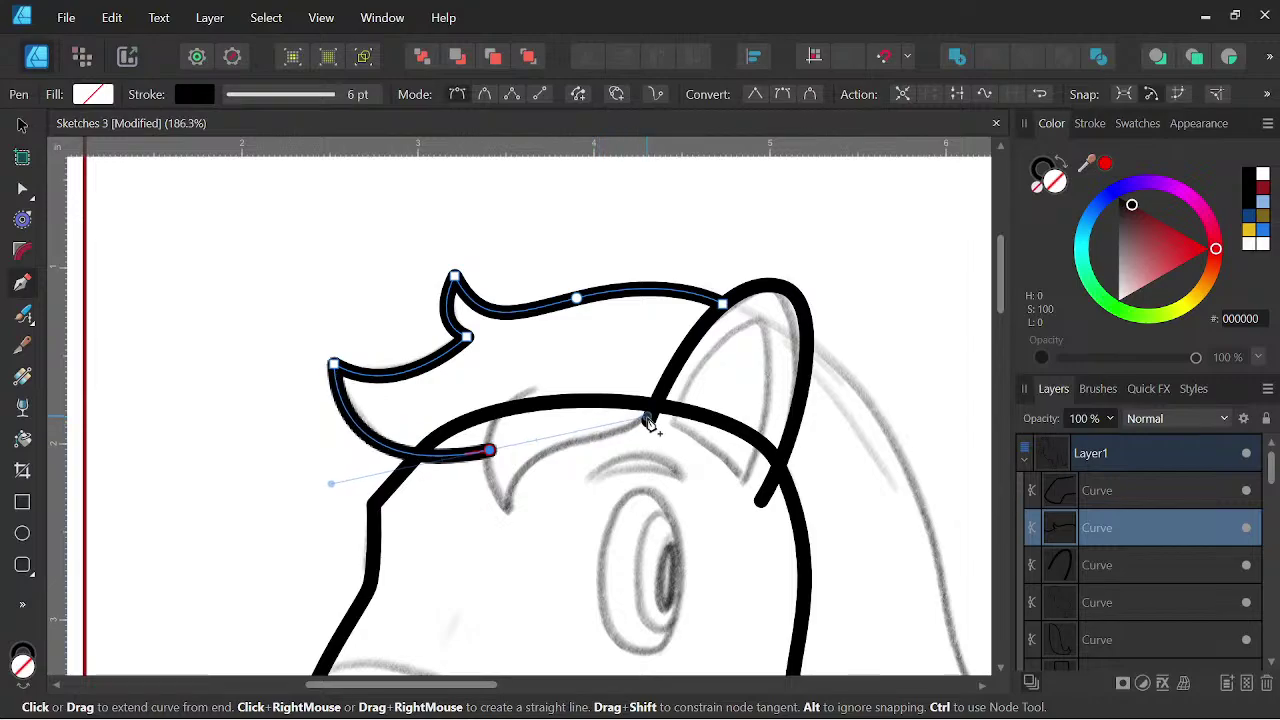
click(490, 450)
- Trace the small pointed forehead lock and lower edge to the ear's front base, and close the forelock along the ear
click(508, 501)
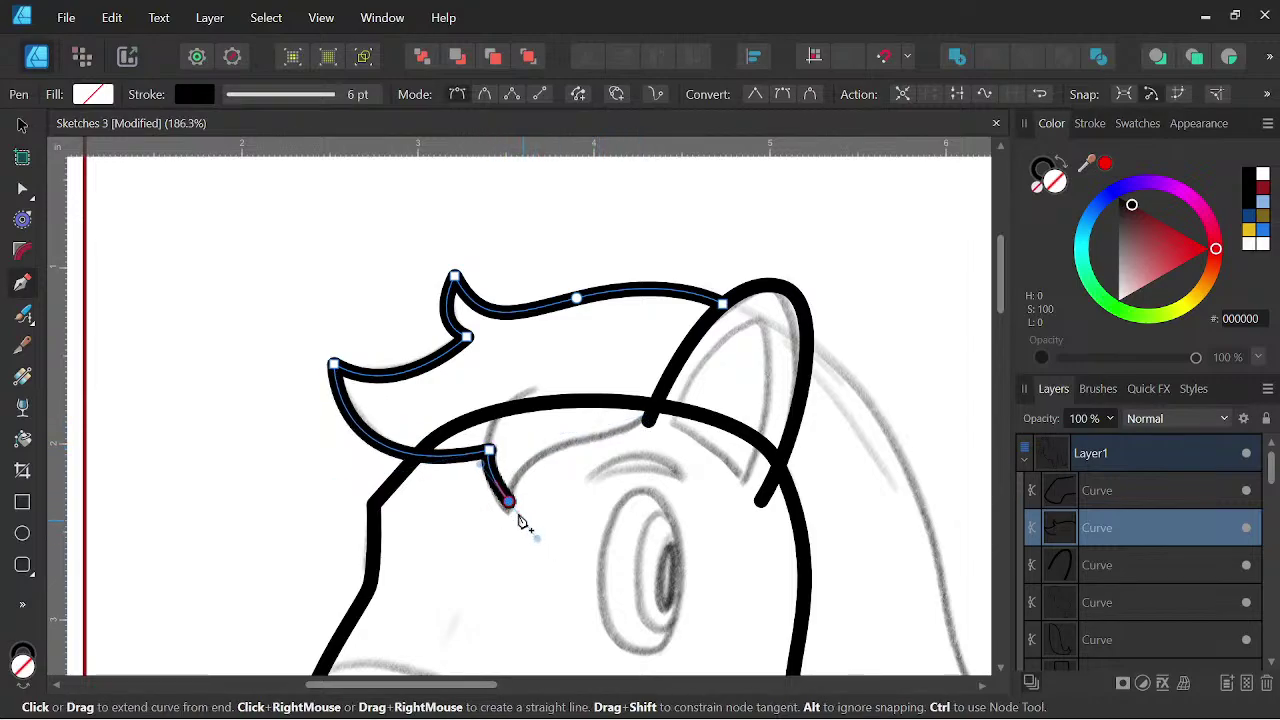
click(508, 501)
drag(564, 440, 611, 443)
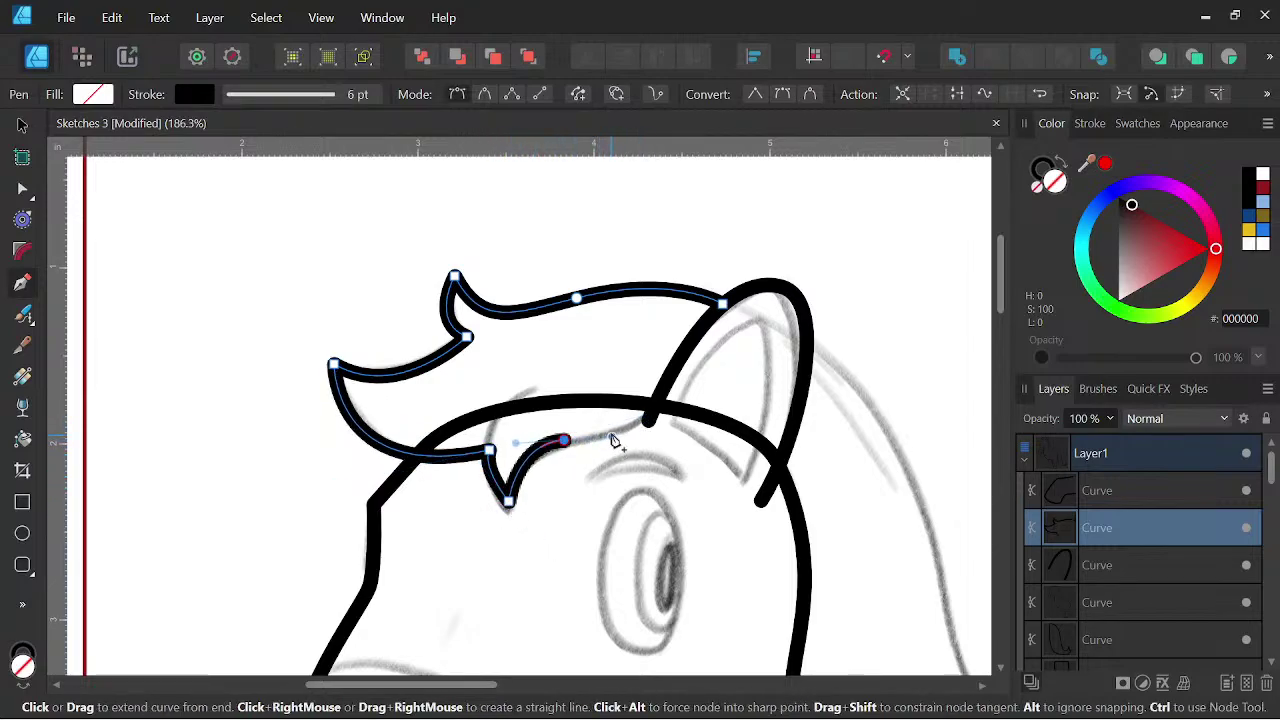
drag(655, 399, 672, 377)
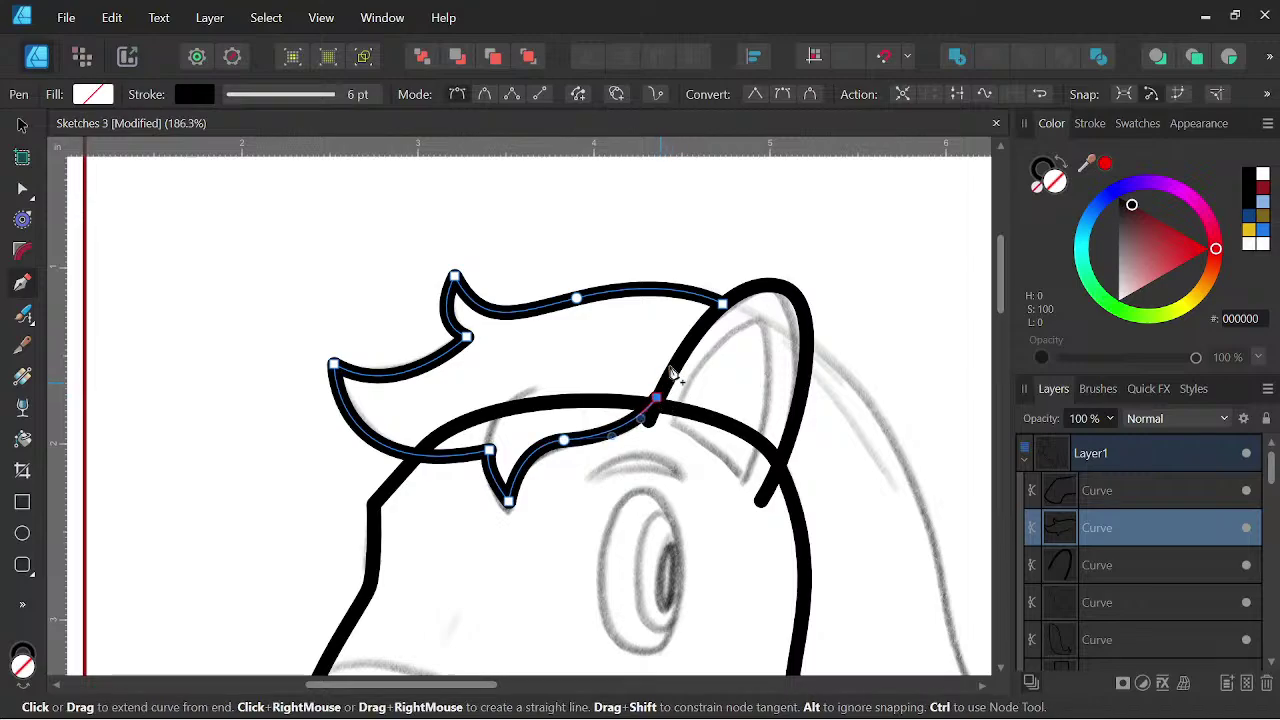
drag(759, 274, 763, 277)
key(space)
drag(820, 425, 531, 287)
scroll(528, 272, down, 1)
key(space)
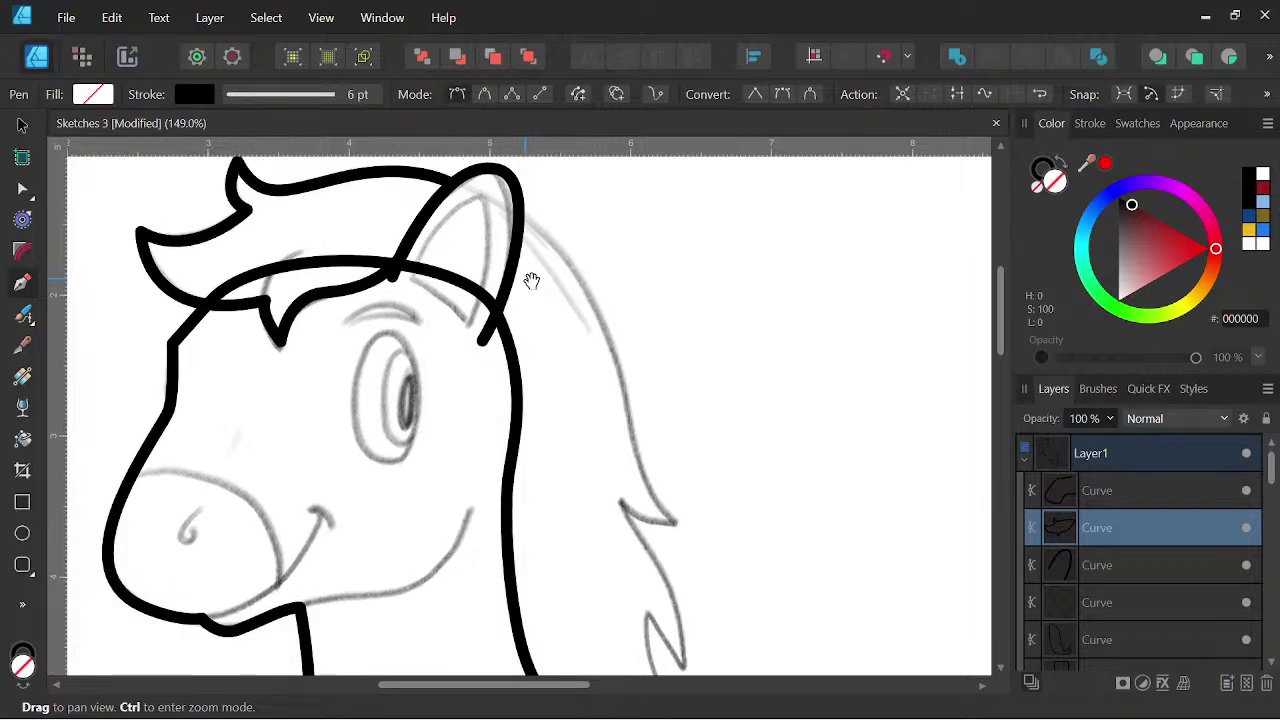
- Trace the rear mane's outer edge from behind the ear to the first tip, back into its notch and down to the second tip
drag(609, 340, 624, 403)
mouse_move(689, 537)
mouse_down()
mouse_move(714, 549)
mouse_move(711, 537)
mouse_up()
drag(620, 510, 598, 482)
key(space)
drag(683, 537, 546, 343)
click(481, 313)
drag(542, 449, 542, 526)
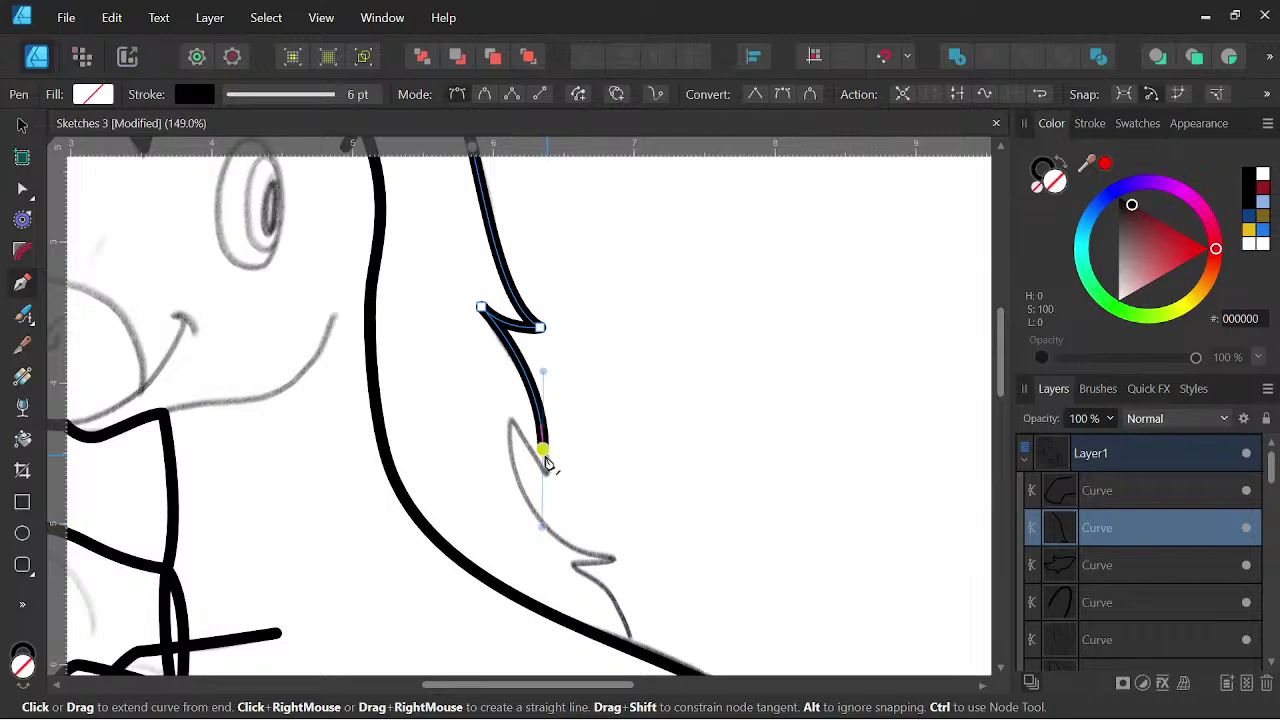
- Continue the mane's outer edge through the two lower notches and the third tip to its end on the back
click(543, 452)
click(512, 420)
click(513, 421)
drag(597, 541, 594, 497)
click(552, 545)
key(space)
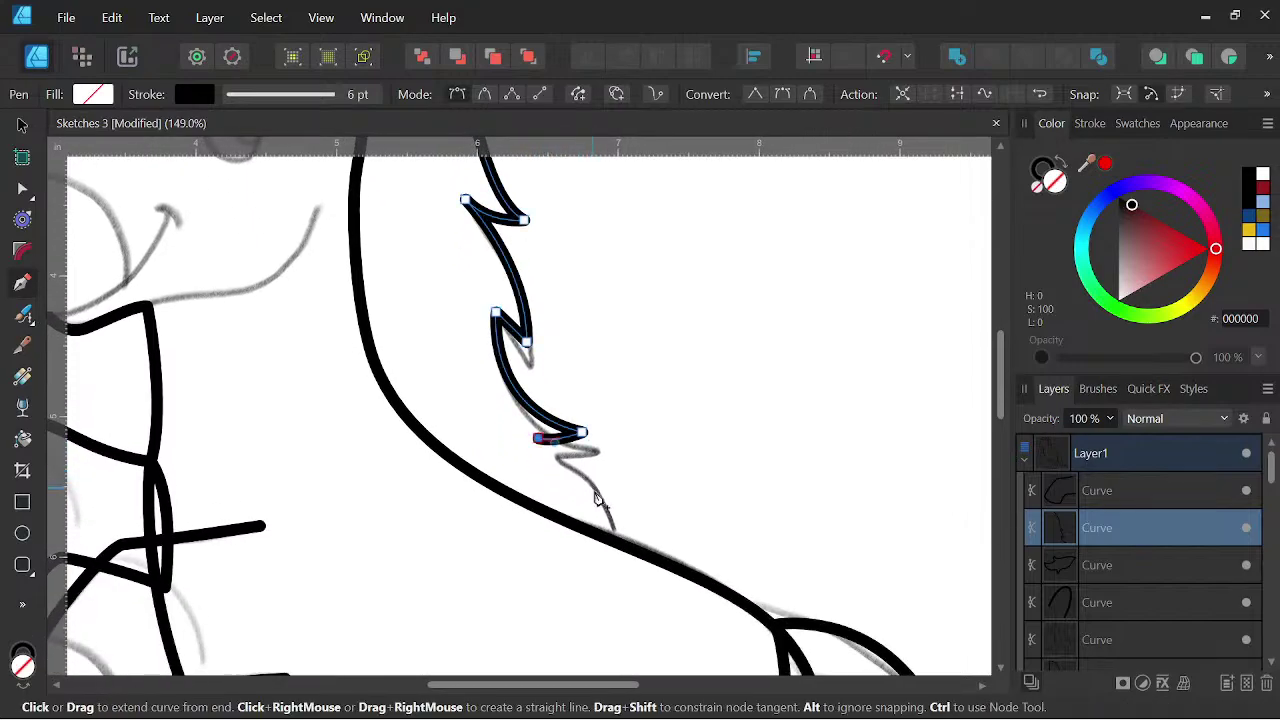
drag(622, 546, 640, 615)
click(622, 545)
click(604, 555)
- Close the mane curve with an inner edge running up inside the neck and head to its start at the ear
click(400, 462)
click(326, 361)
key(space)
drag(340, 344, 428, 645)
click(405, 400)
click(411, 326)
drag(455, 214, 486, 227)
- Move the closed mane curve below the ear curve in the layer order
scroll(674, 274, down, 2)
key(space)
drag(688, 373, 709, 311)
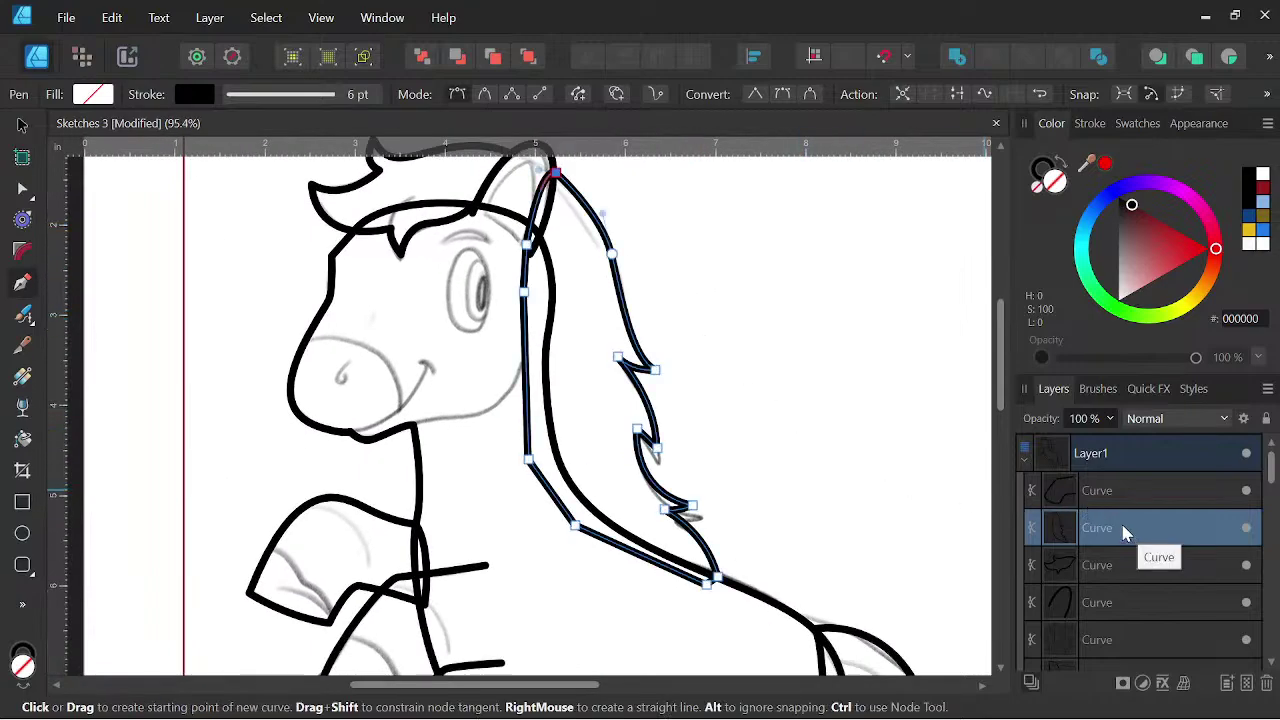
mouse_move(1118, 533)
mouse_down()
mouse_move(1097, 651)
mouse_move(1103, 546)
mouse_up()
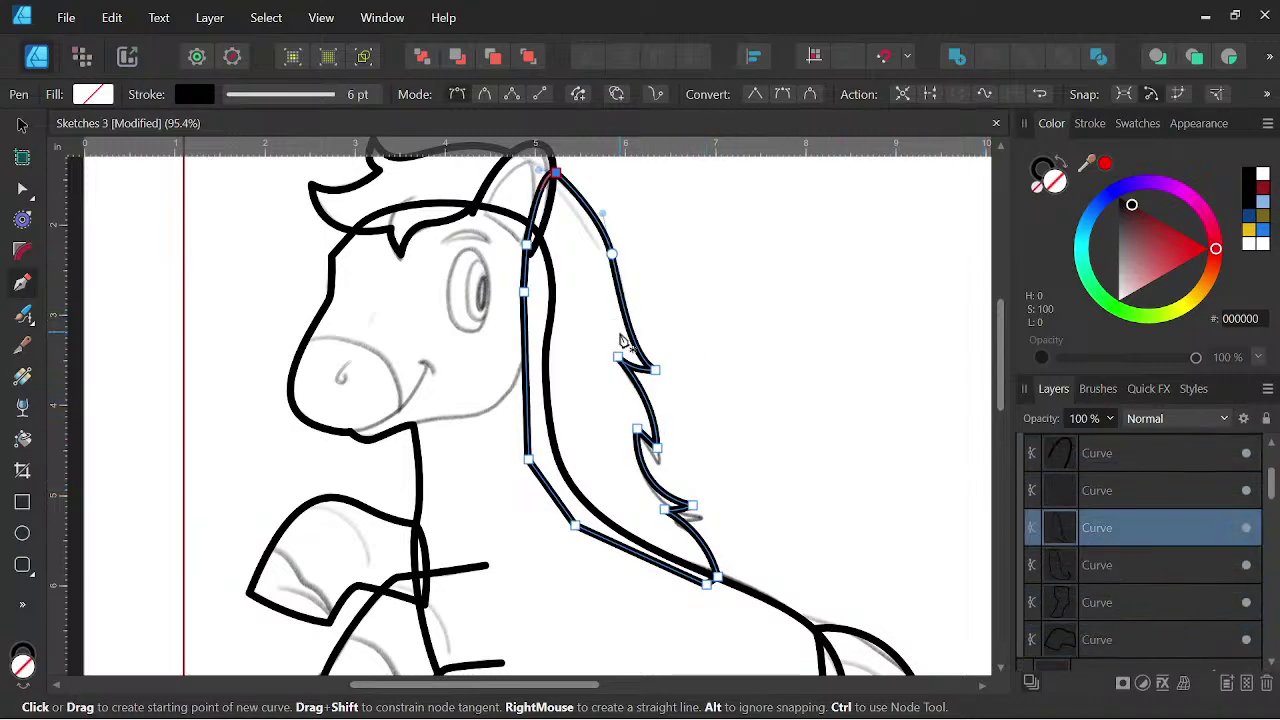
- Start an inner ear curve above the ear's layer, tracing from the front base to the tip and down to the rear base
scroll(507, 197, up, 2)
drag(510, 198, 472, 330)
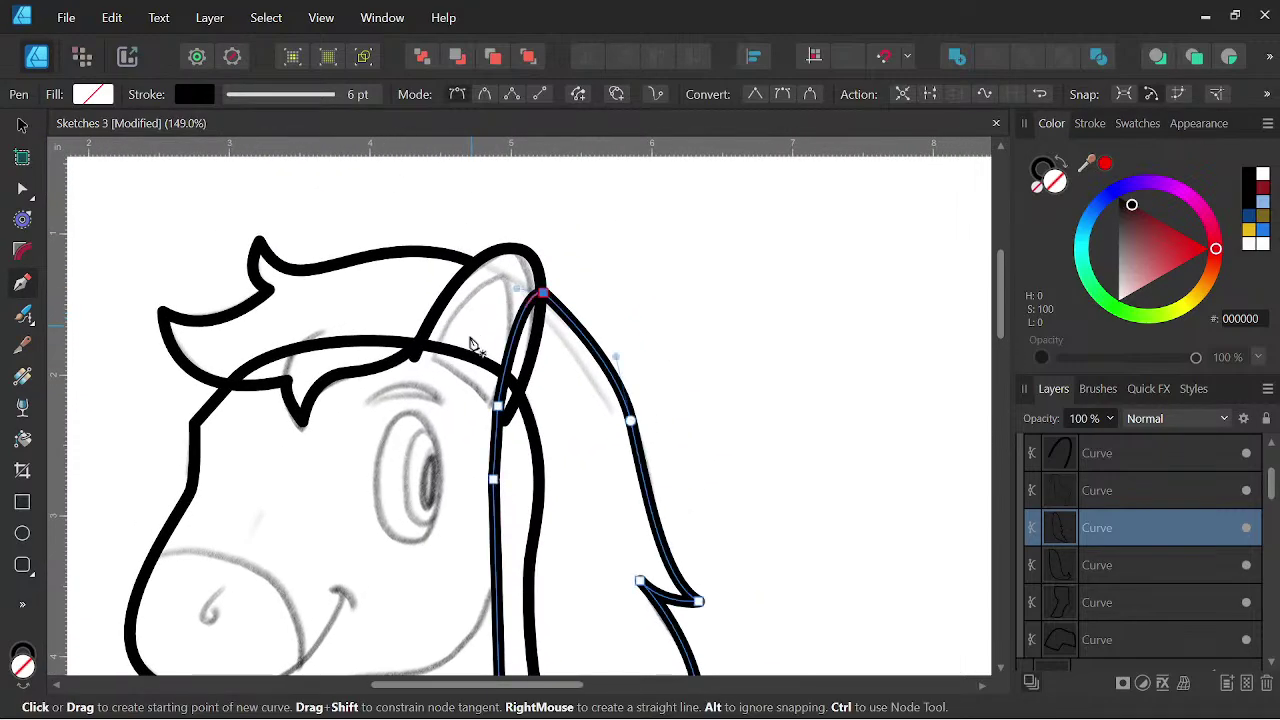
scroll(1146, 496, up, 2)
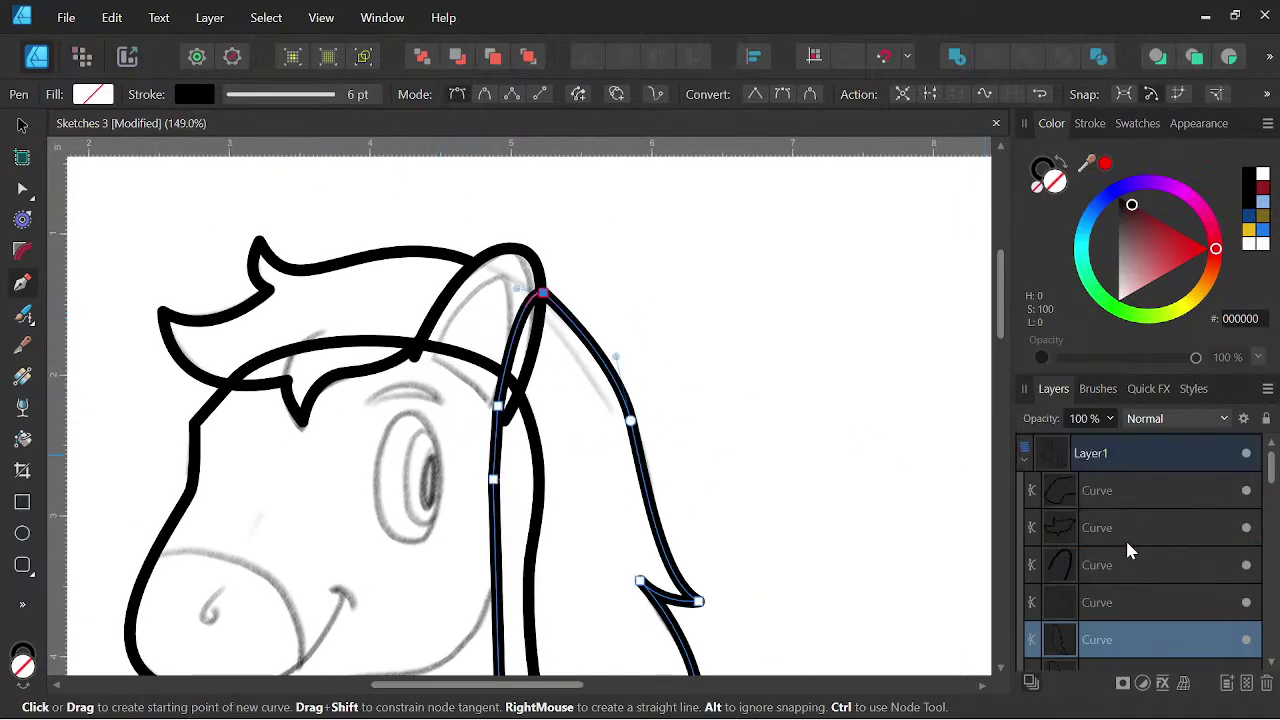
click(1141, 529)
click(1100, 566)
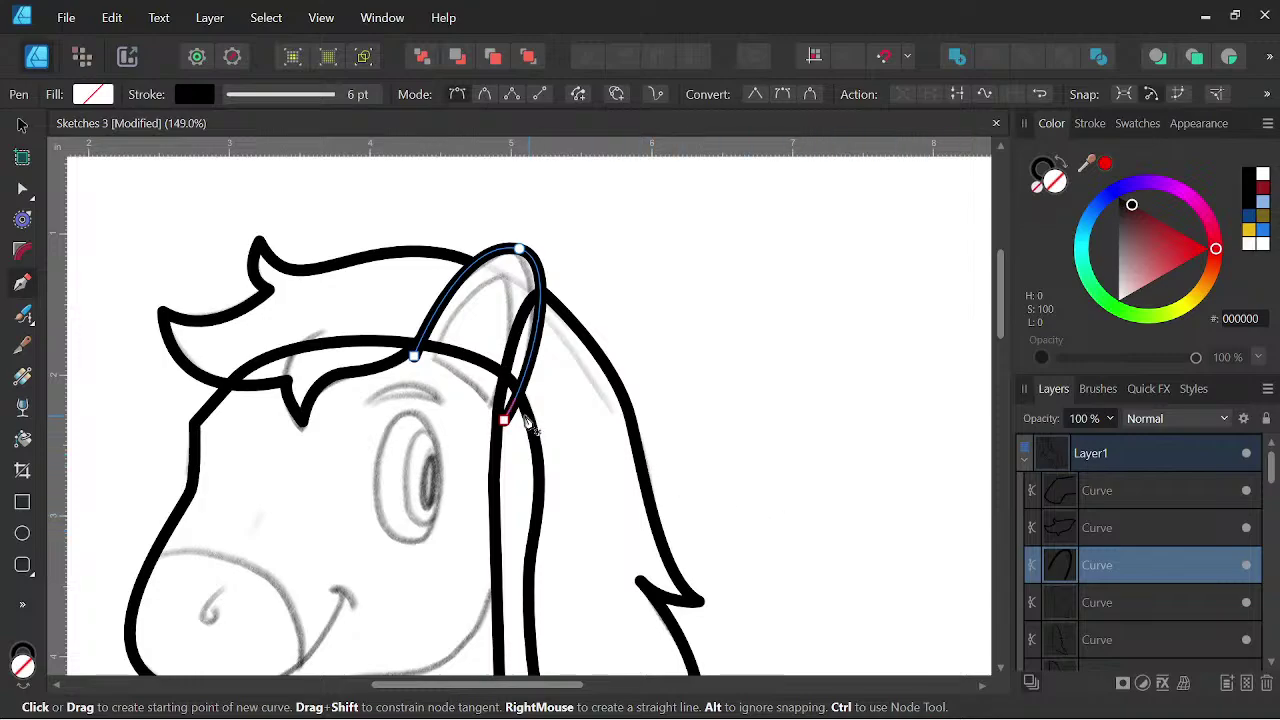
click(430, 359)
drag(502, 277, 551, 255)
click(502, 277)
drag(494, 403, 476, 463)
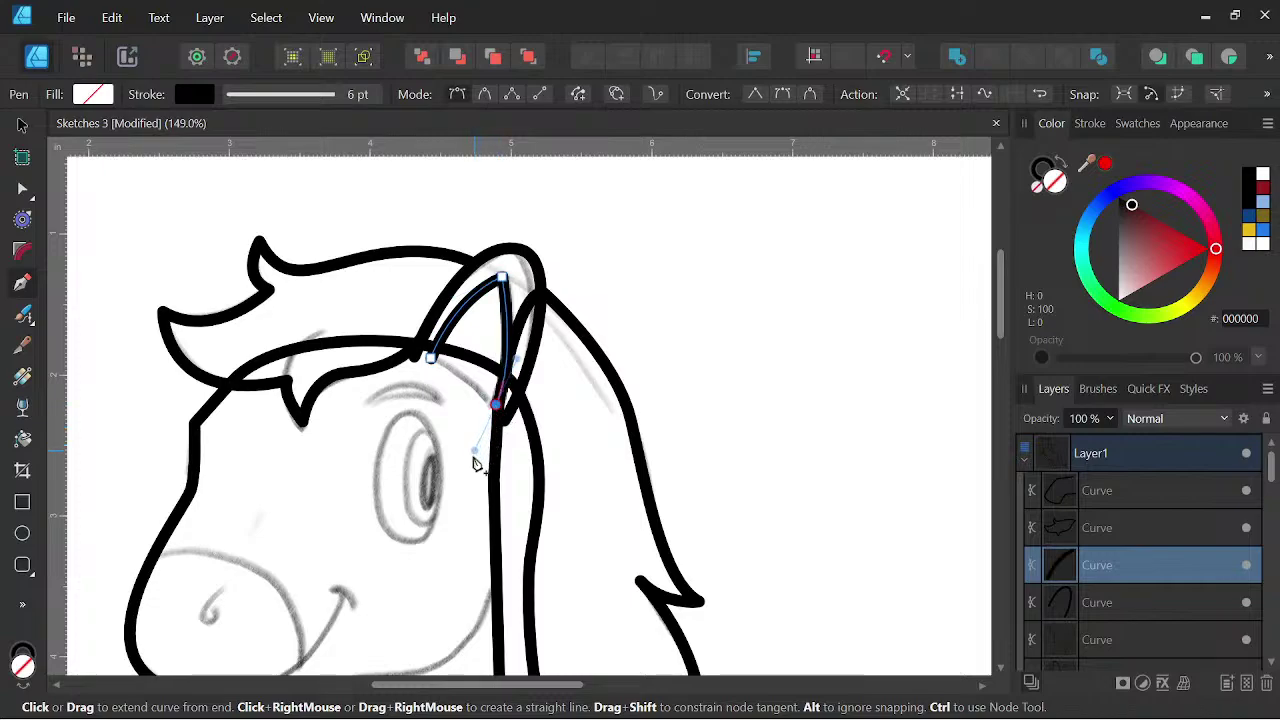
- Close the inner ear outline with a curved lower edge that follows the sketch
click(494, 403)
click(431, 360)
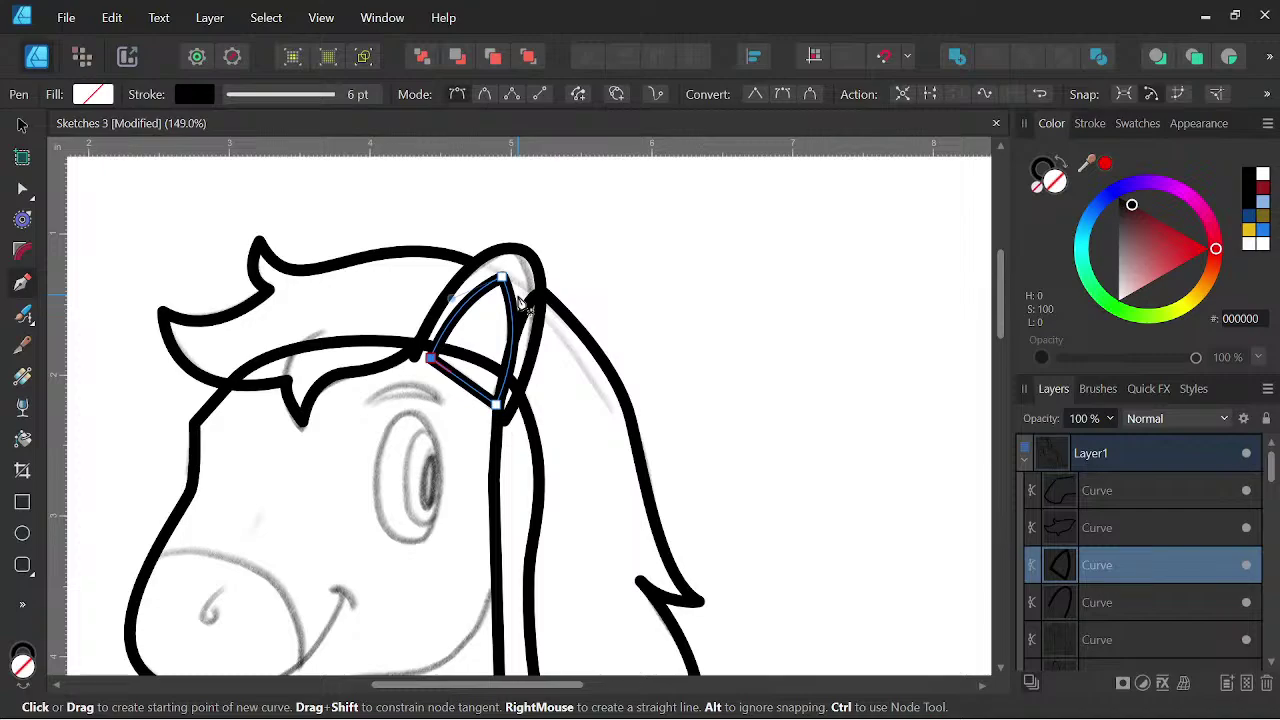
key(ctrl+z)
drag(430, 358, 382, 360)
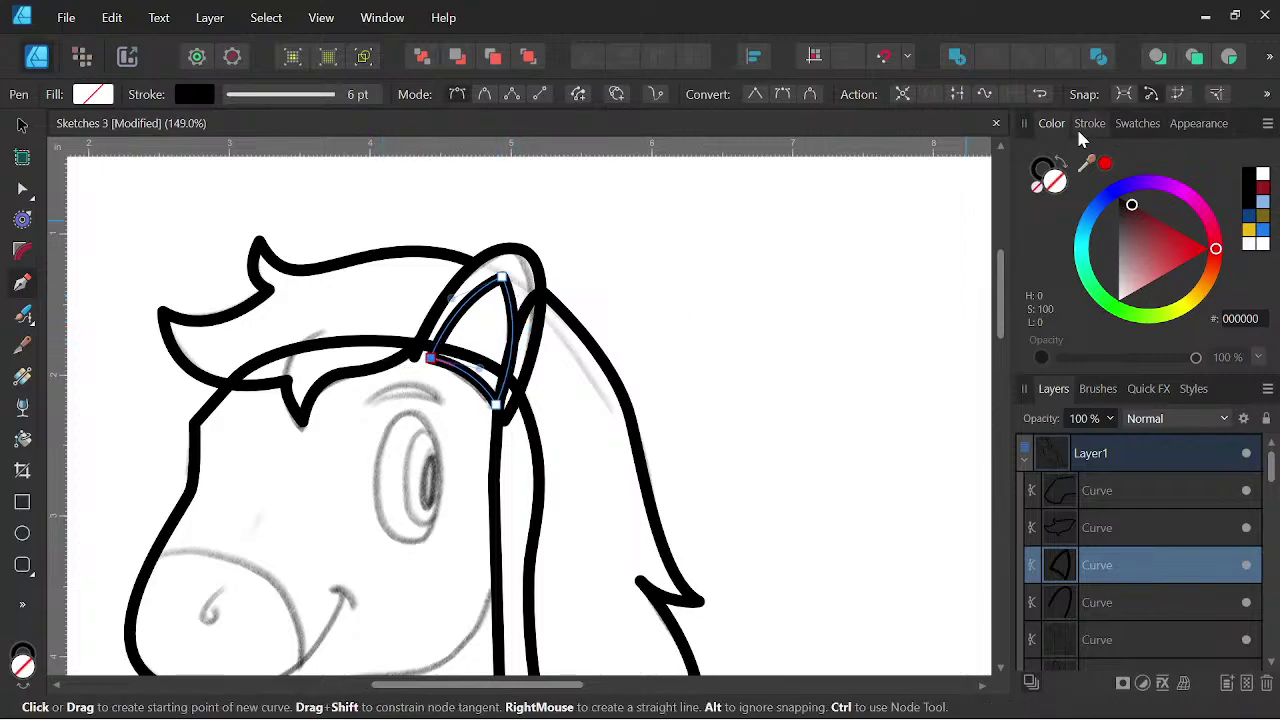
- Set the inner ear curve's stroke width to 4 pt
click(1089, 123)
click(1242, 185)
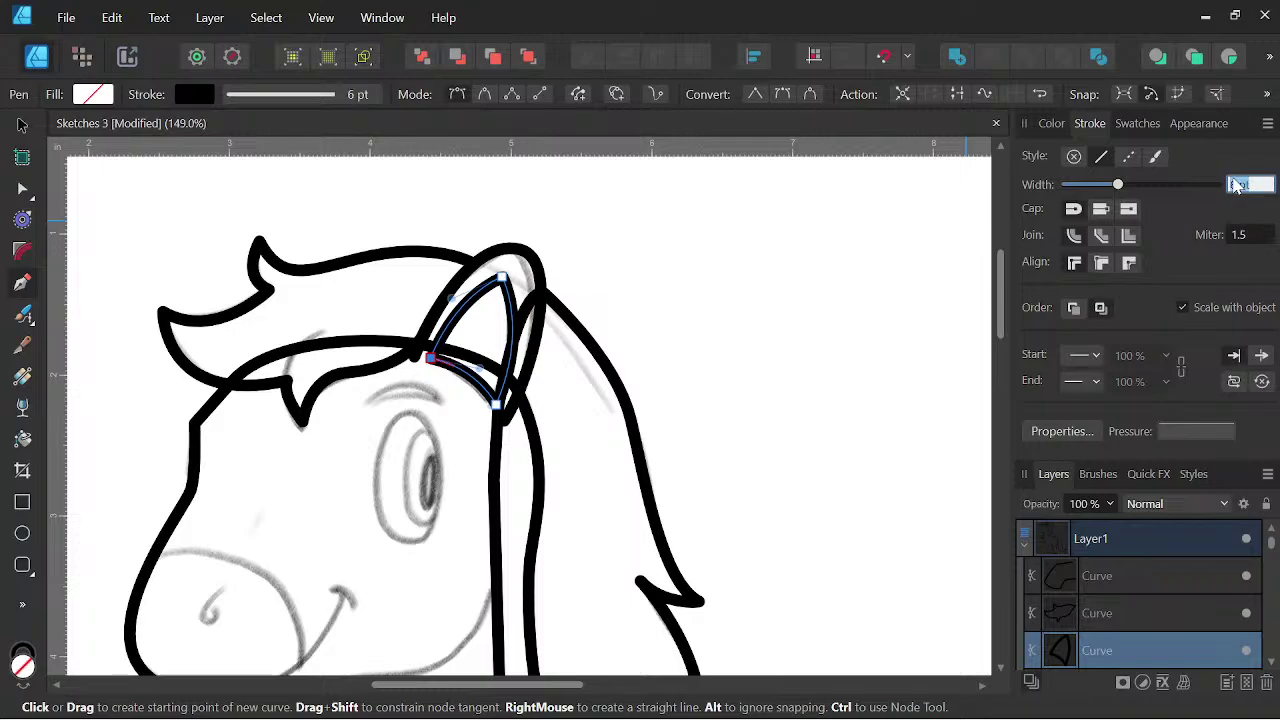
text(4)
key(Return)
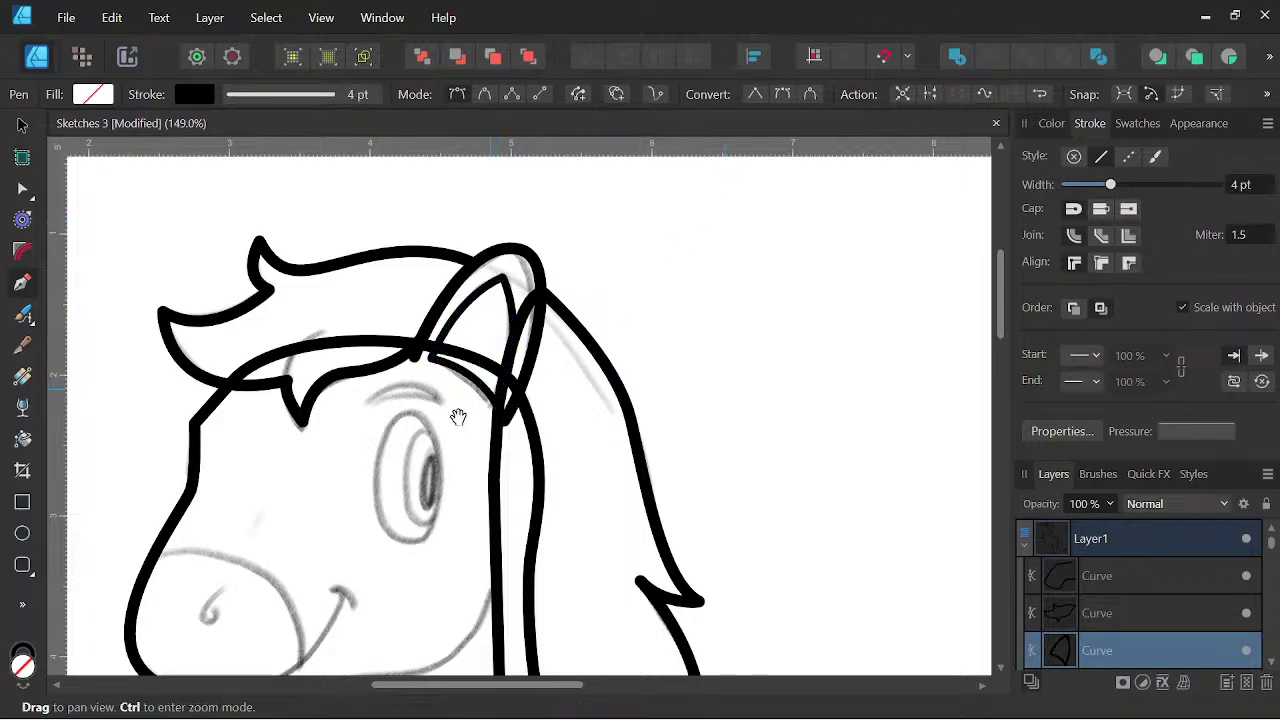
- Trace the eyebrow above the eye as a single arched 4 pt curve
drag(473, 410, 583, 352)
scroll(581, 348, up, 3)
drag(577, 408, 614, 312)
scroll(614, 312, down, 2)
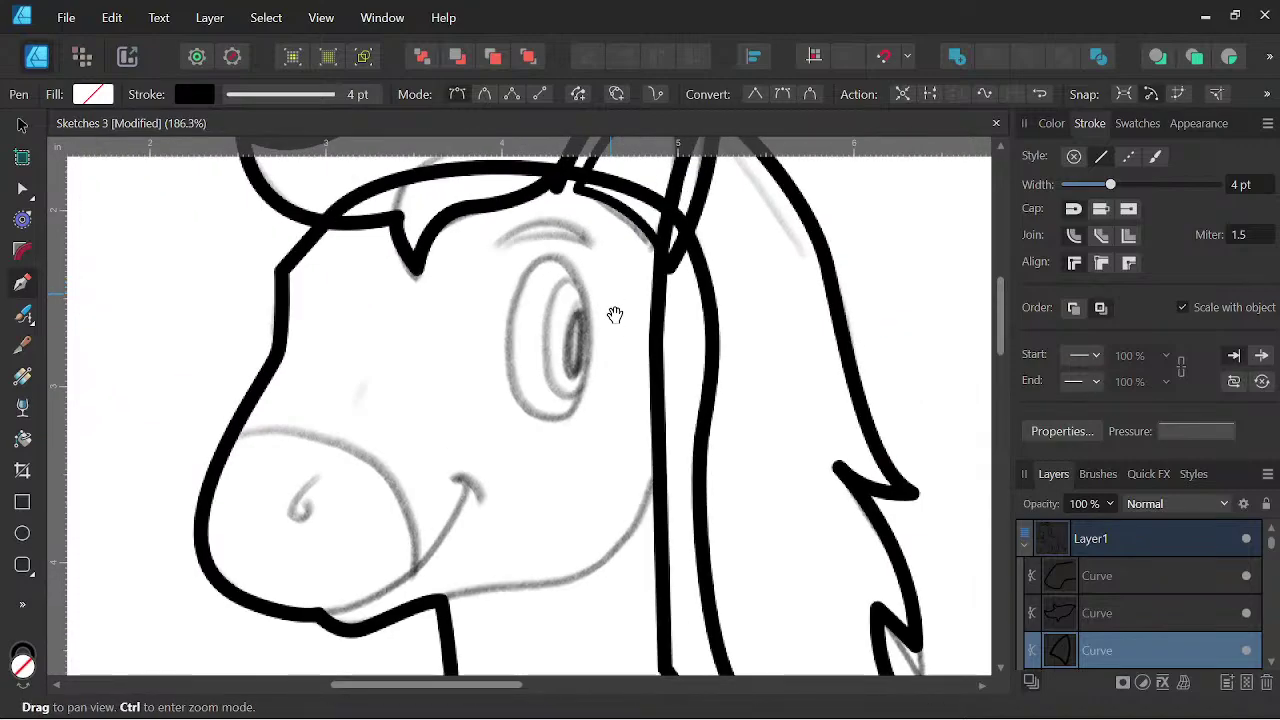
scroll(477, 433, down, 1)
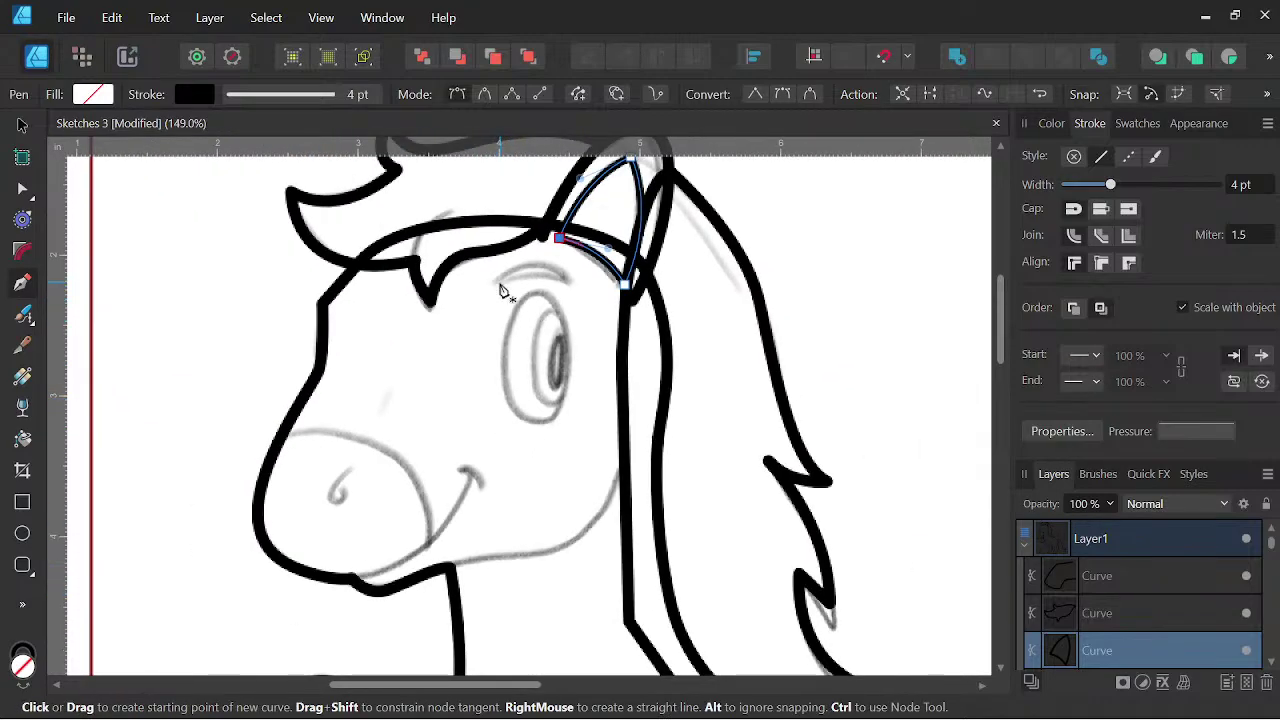
click(499, 282)
drag(569, 280, 608, 309)
- Taper both ends of the eyebrow stroke with its pressure profile, keeping full width in the middle
scroll(582, 276, up, 3)
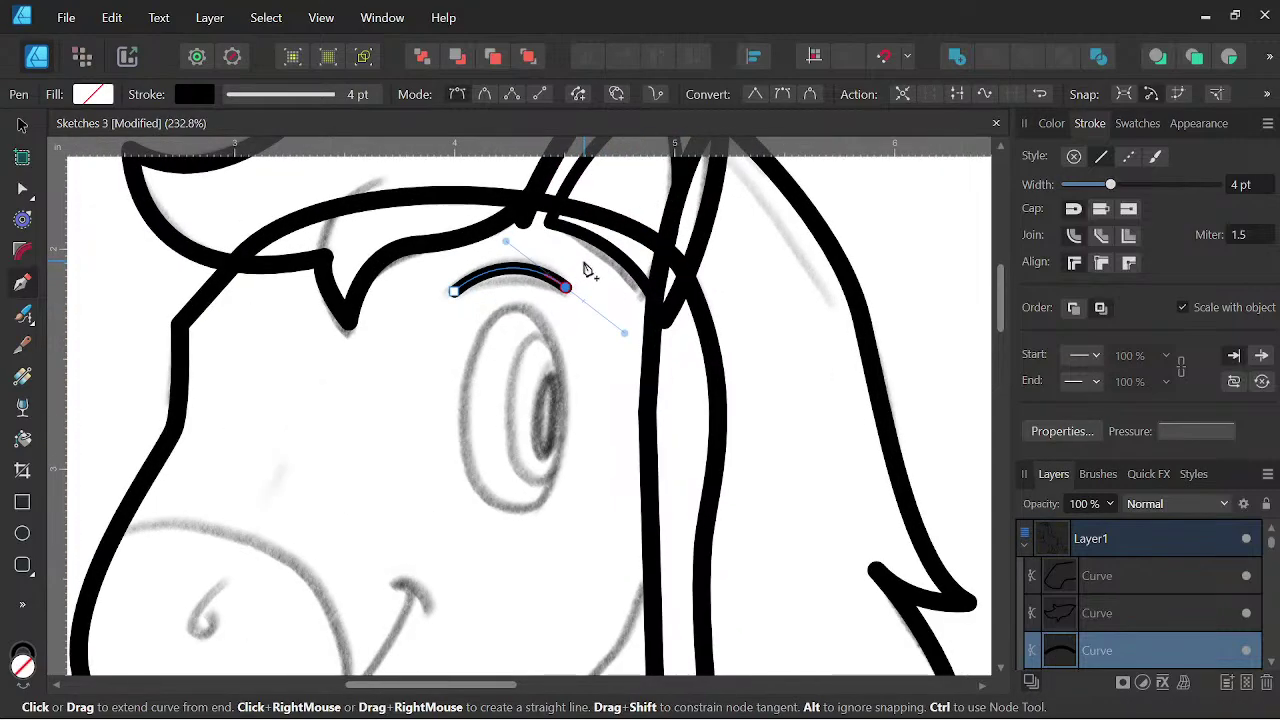
click(1196, 434)
click(1145, 457)
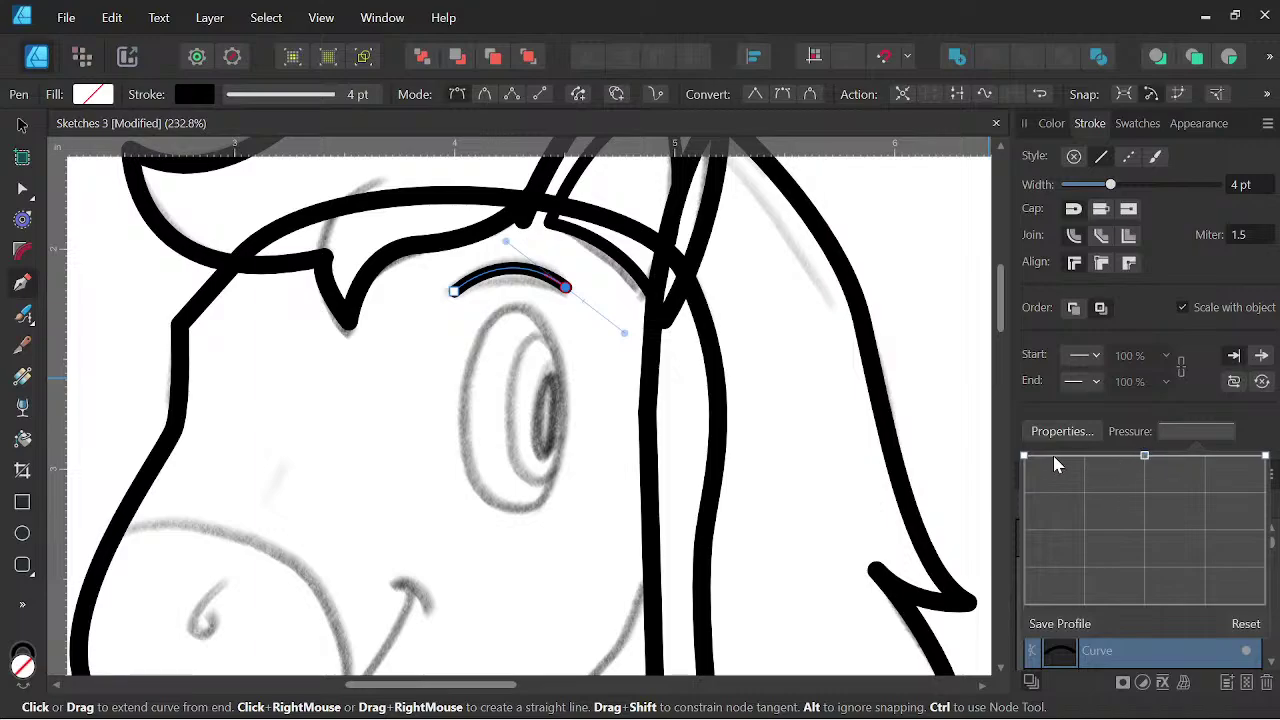
key(Escape)
drag(1024, 455, 1023, 552)
key(space)
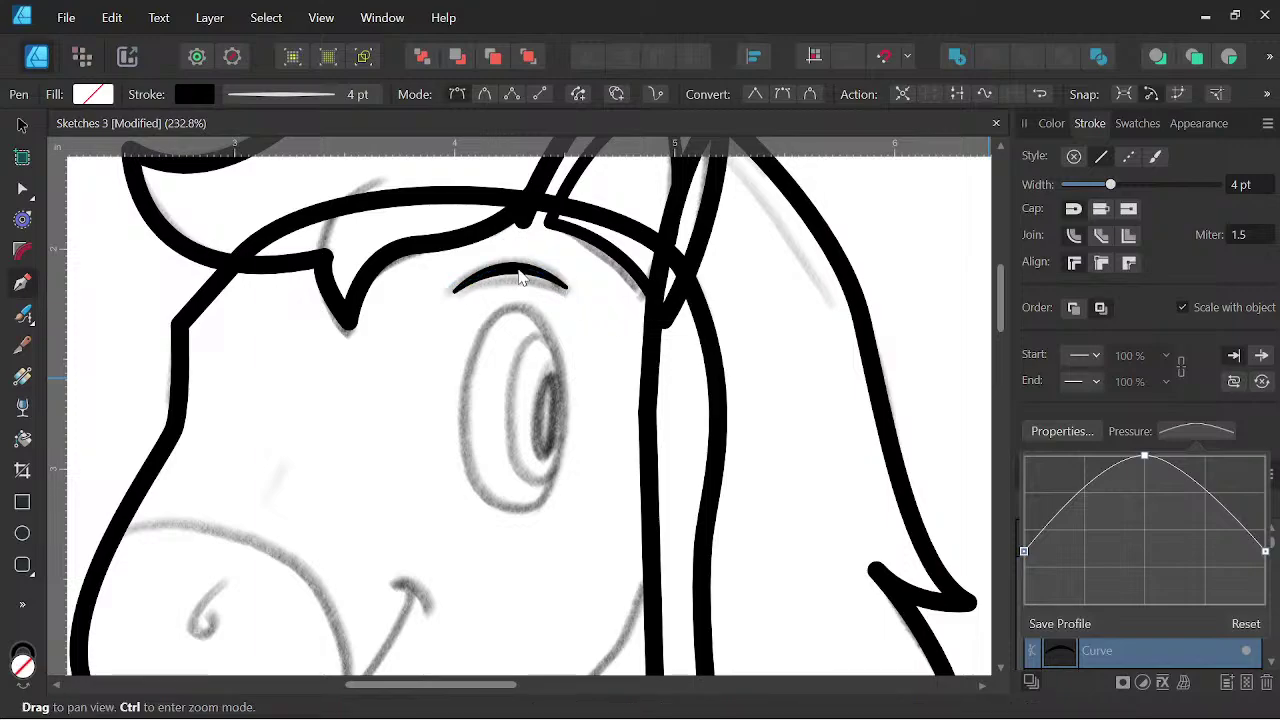
- Trace the mouth as a separate tapered curve from the lip notch on the chin up to the smile's corner
scroll(540, 295, down, 3)
key(space)
drag(617, 358, 726, 266)
scroll(583, 387, up, 2)
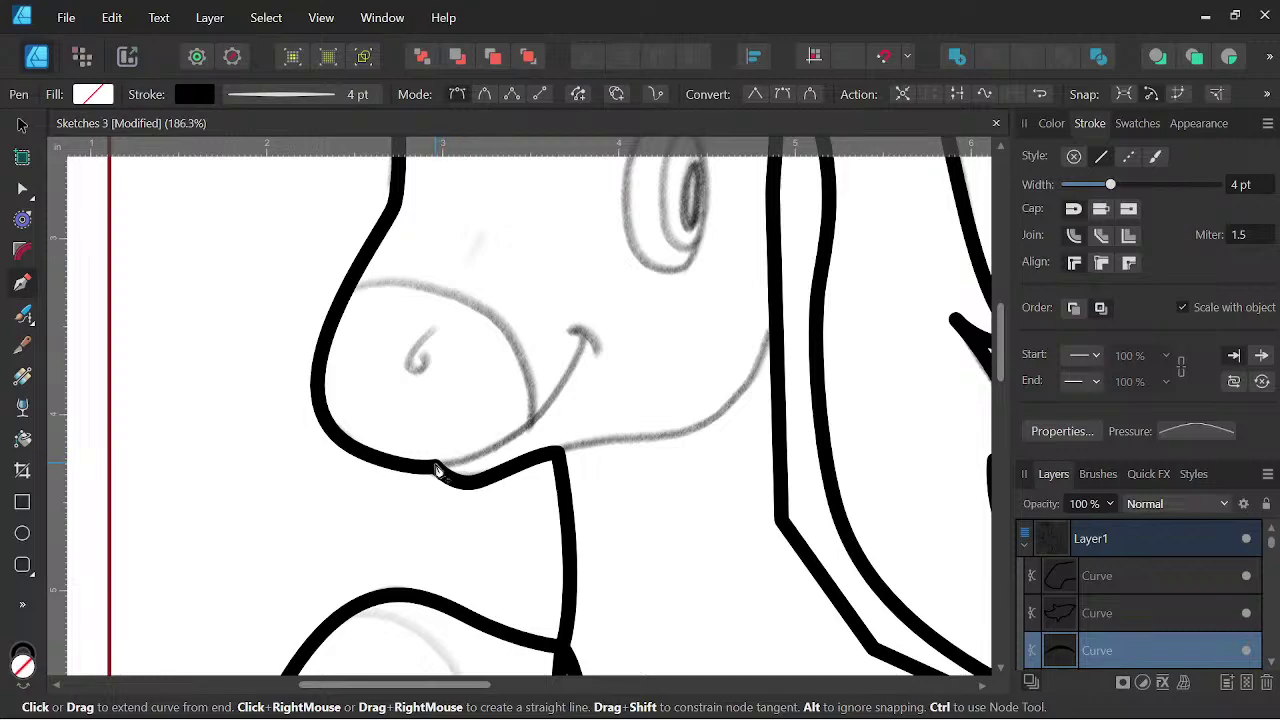
click(435, 462)
key(ctrl+z)
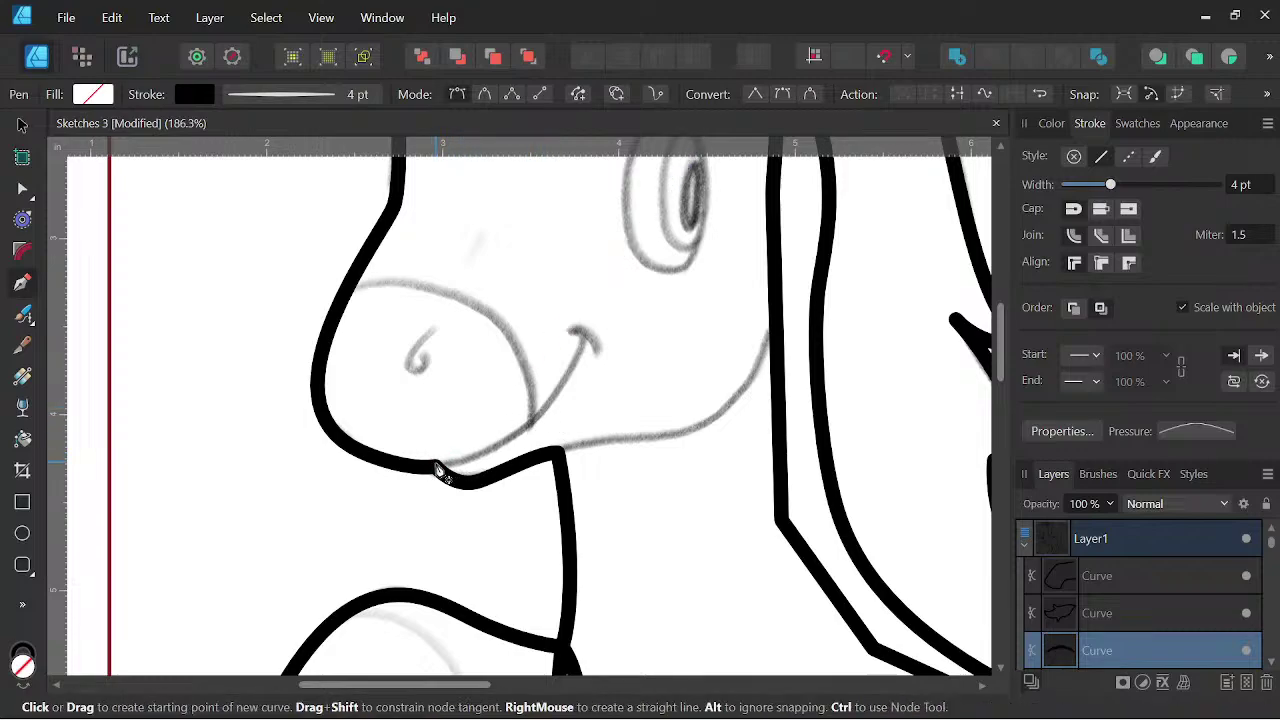
click(435, 462)
drag(585, 341, 634, 213)
key(Escape)
- Draw the short curved crease across the end of the smile
scroll(575, 350, up, 4)
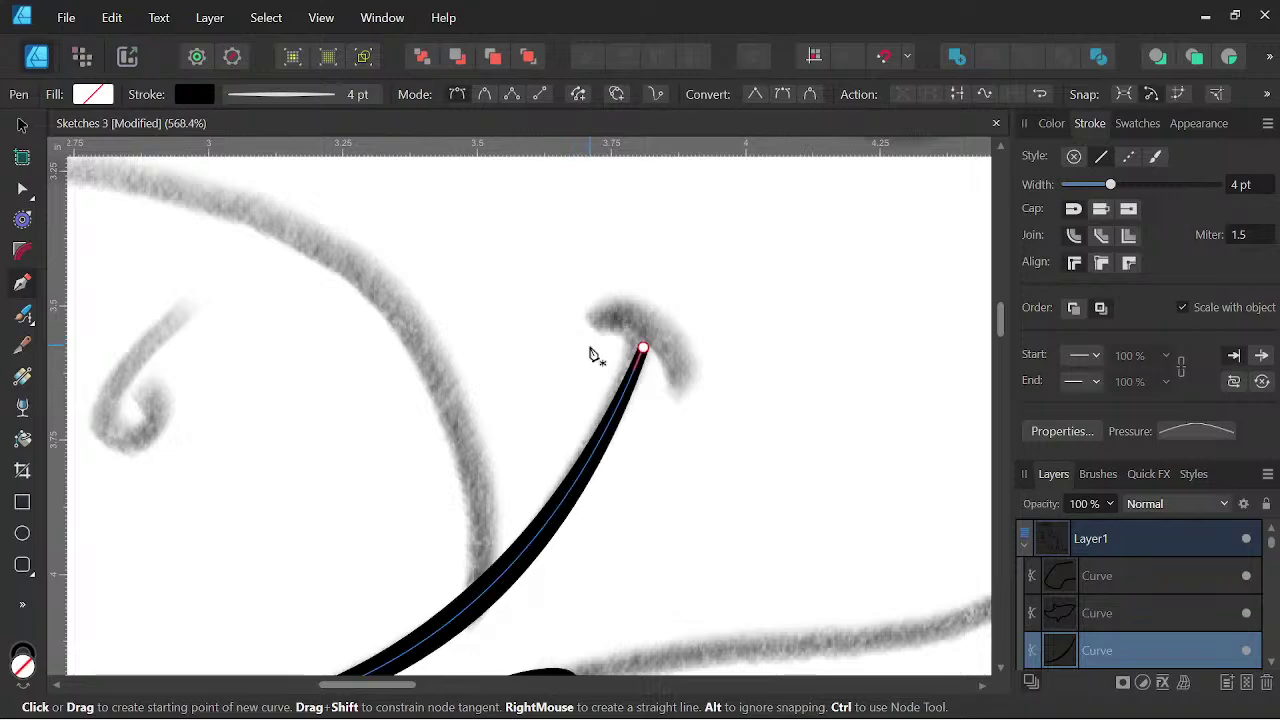
click(589, 346)
drag(675, 389, 700, 455)
scroll(706, 391, down, 4)
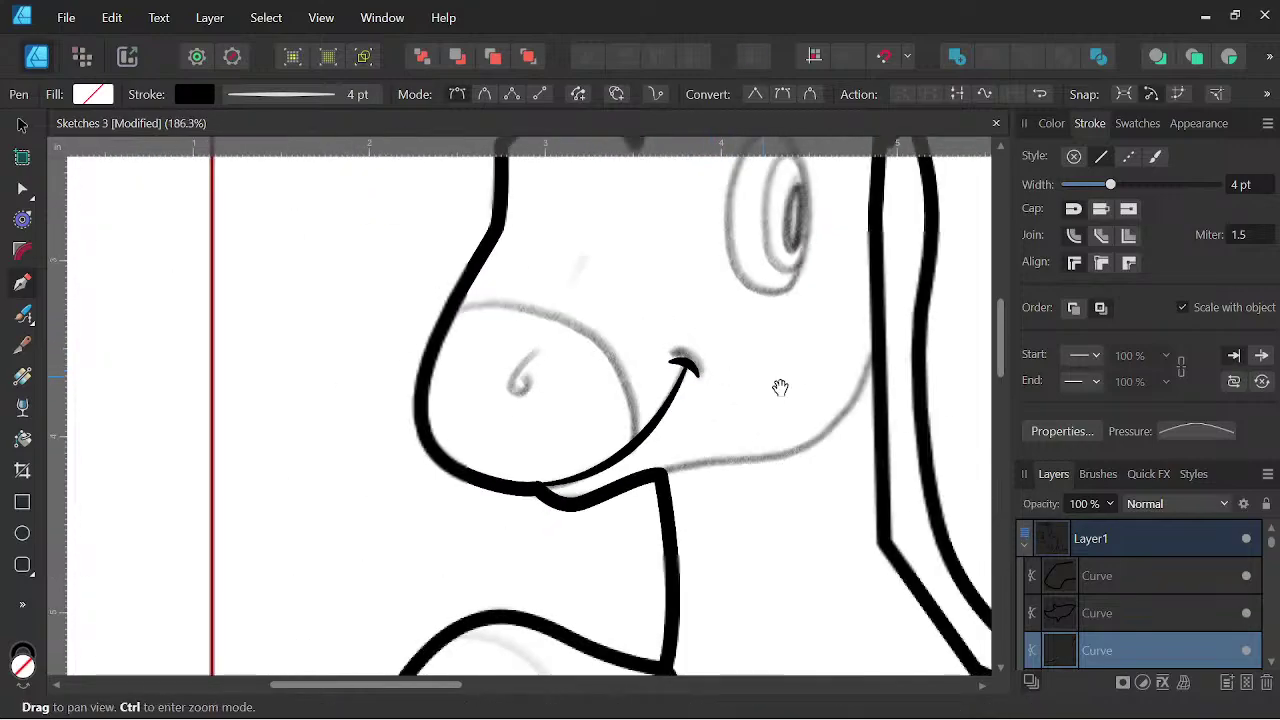
- Trace the jaw line from the top of the throat along the cheek up to the mane's inner edge
scroll(787, 380, down, 3)
mouse_move(803, 406)
mouse_down()
mouse_move(677, 320)
mouse_move(747, 317)
mouse_up()
scroll(625, 331, up, 4)
click(588, 343)
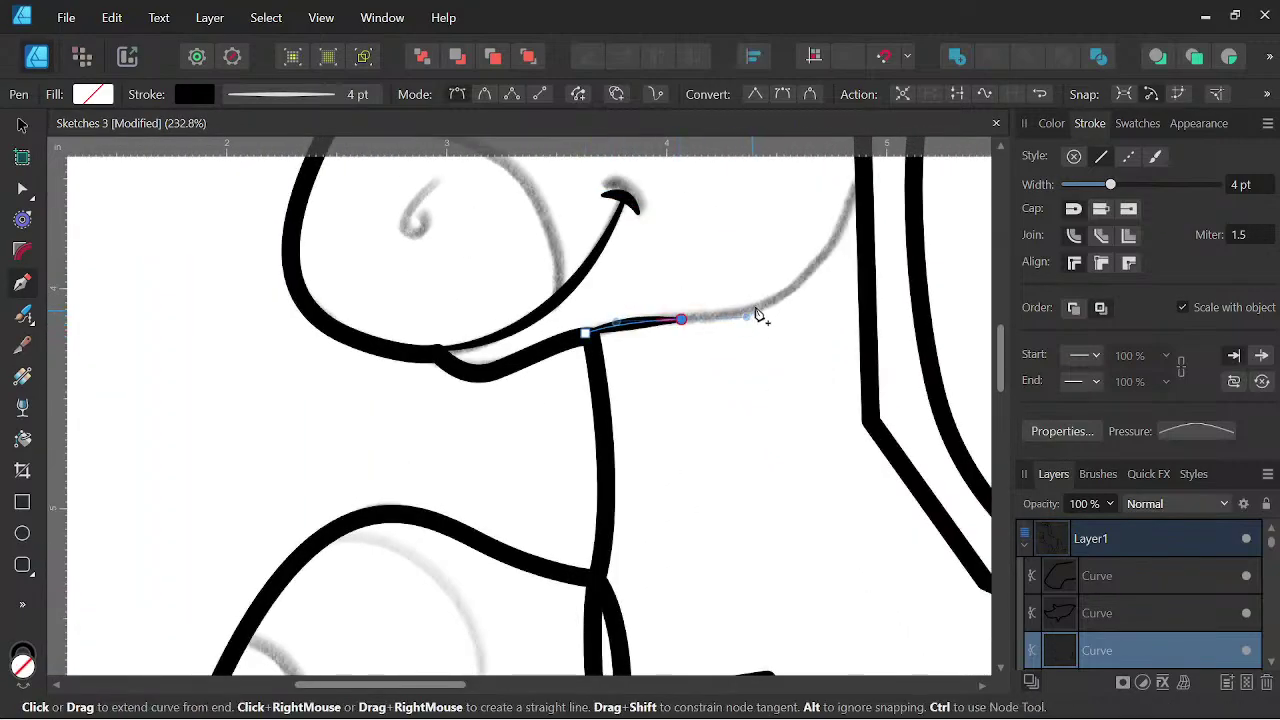
scroll(750, 330, down, 3)
scroll(720, 360, up, 2)
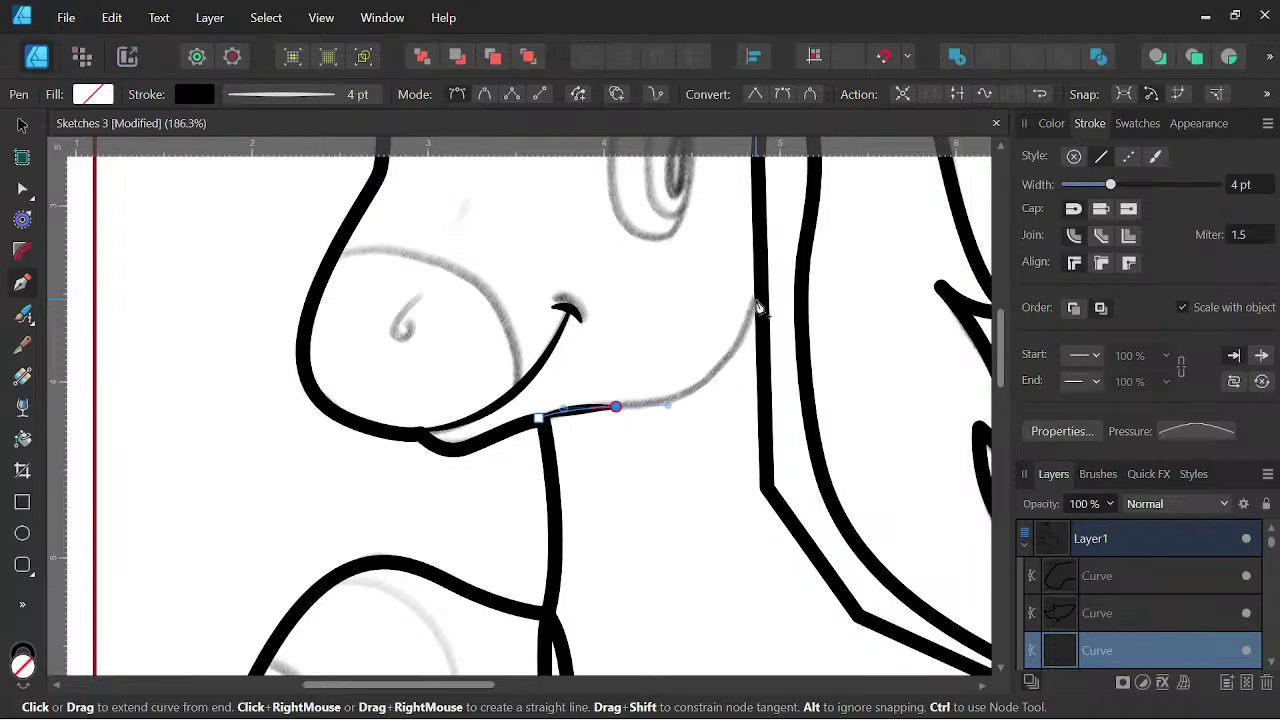
drag(753, 295, 770, 205)
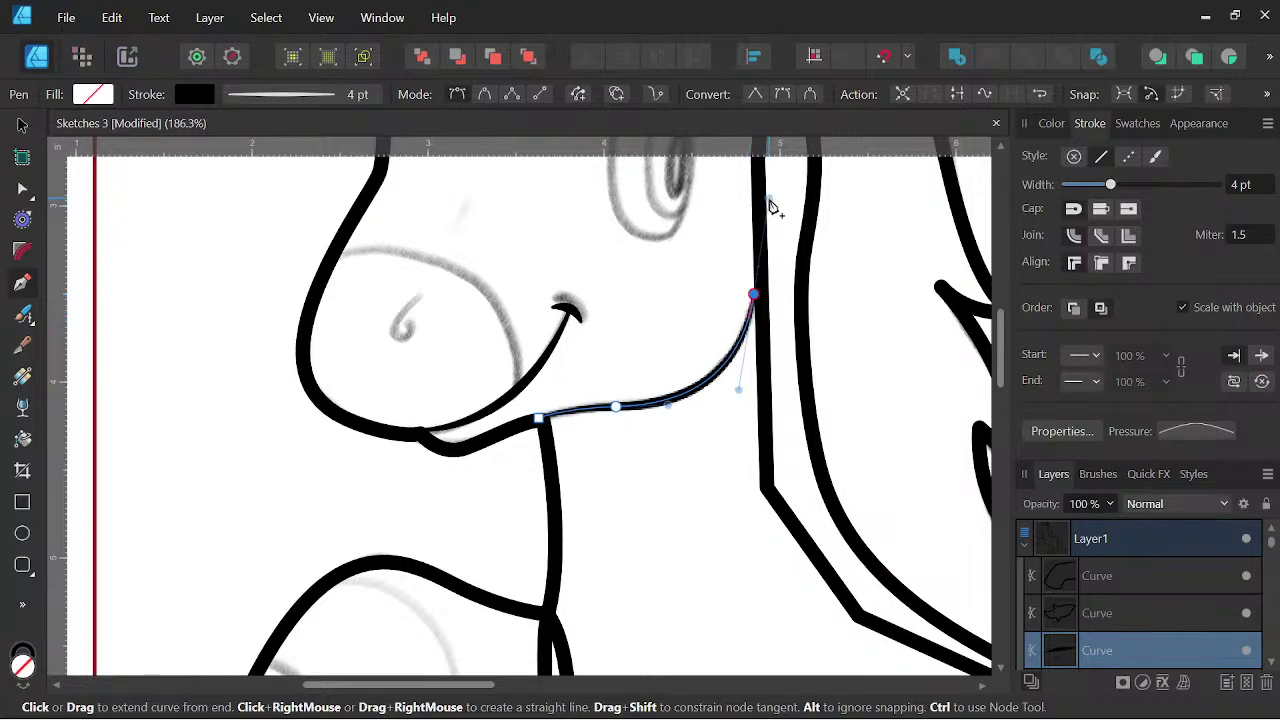
key(Escape)
- Trace the thigh line on the belly from its upper tip down into the front edge of the hind leg
scroll(816, 246, down, 3)
drag(782, 370, 532, 263)
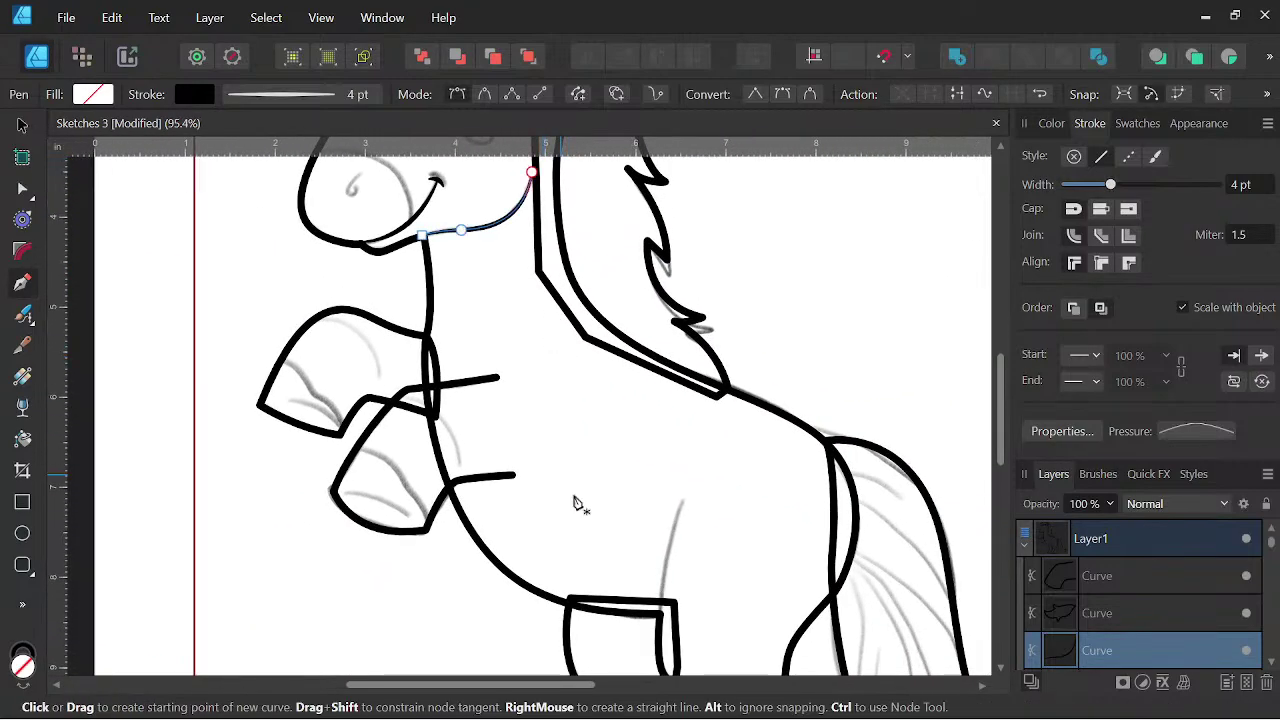
drag(590, 490, 540, 390)
scroll(600, 314, down, 2)
scroll(595, 305, up, 1)
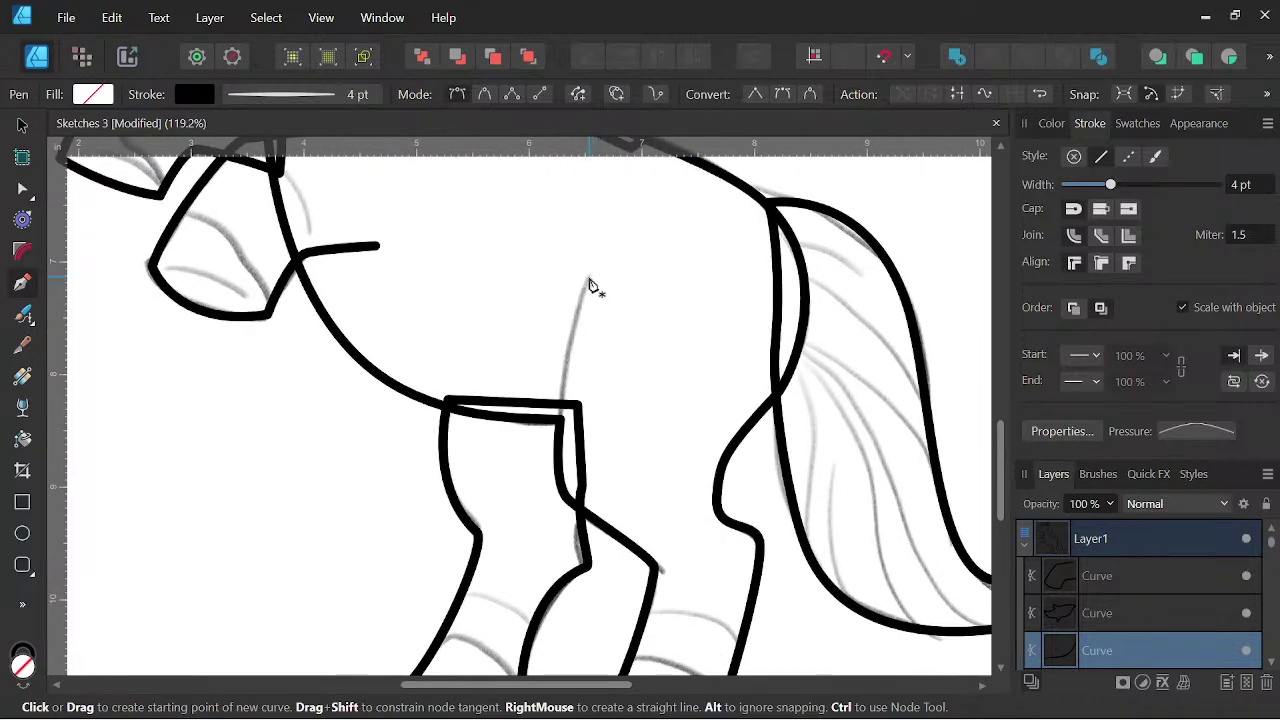
click(589, 275)
drag(557, 447, 564, 520)
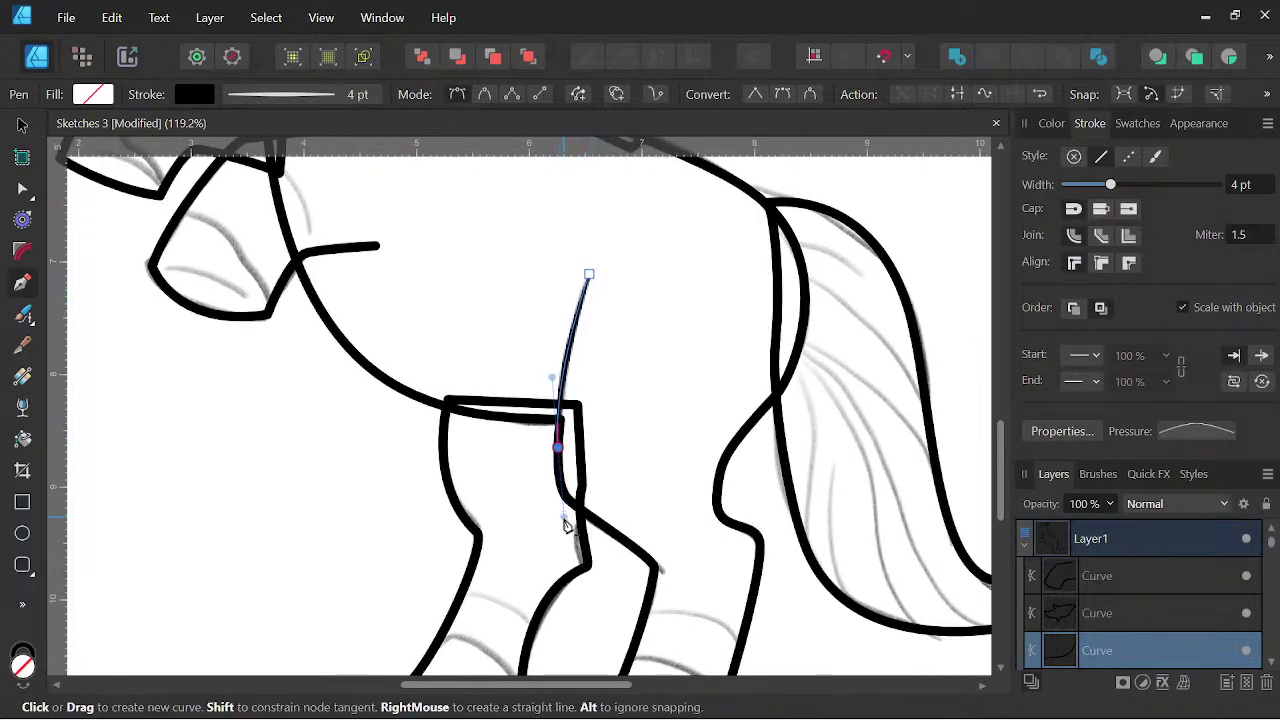
key(Escape)
- Adjust the thigh line's pressure profile so only its upper end tapers and its lower end has full width
key(space)
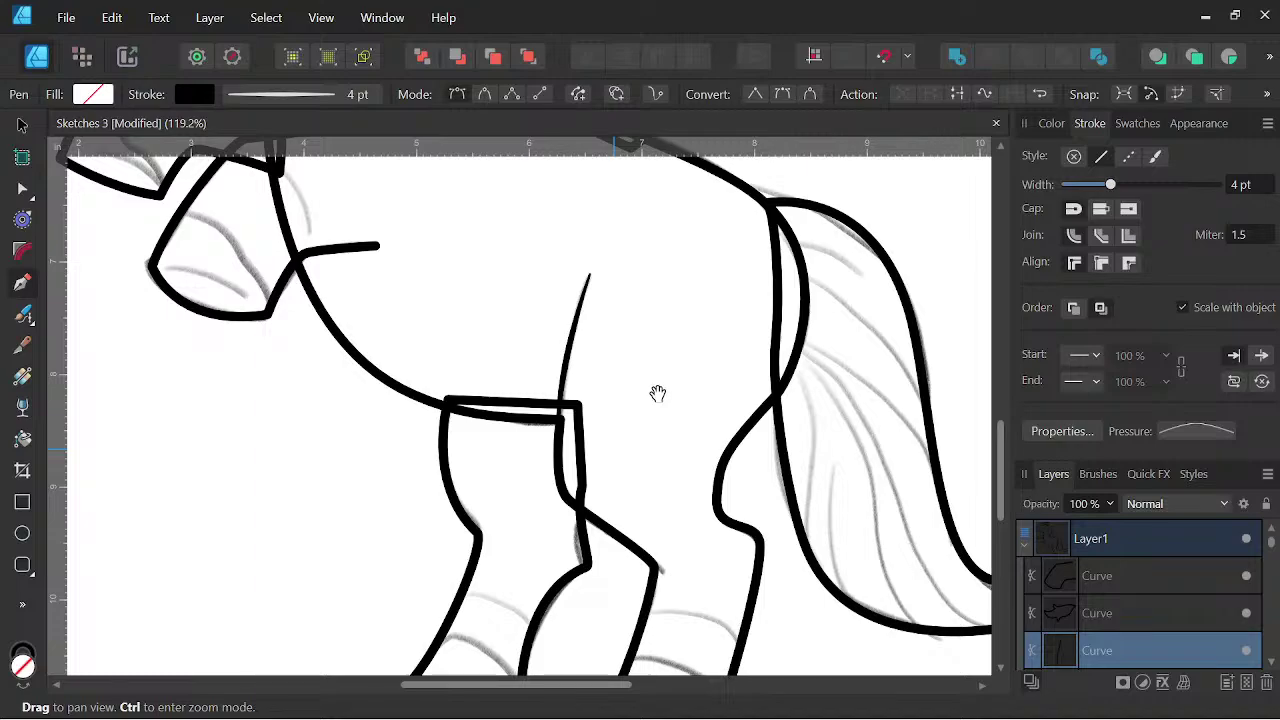
click(1190, 434)
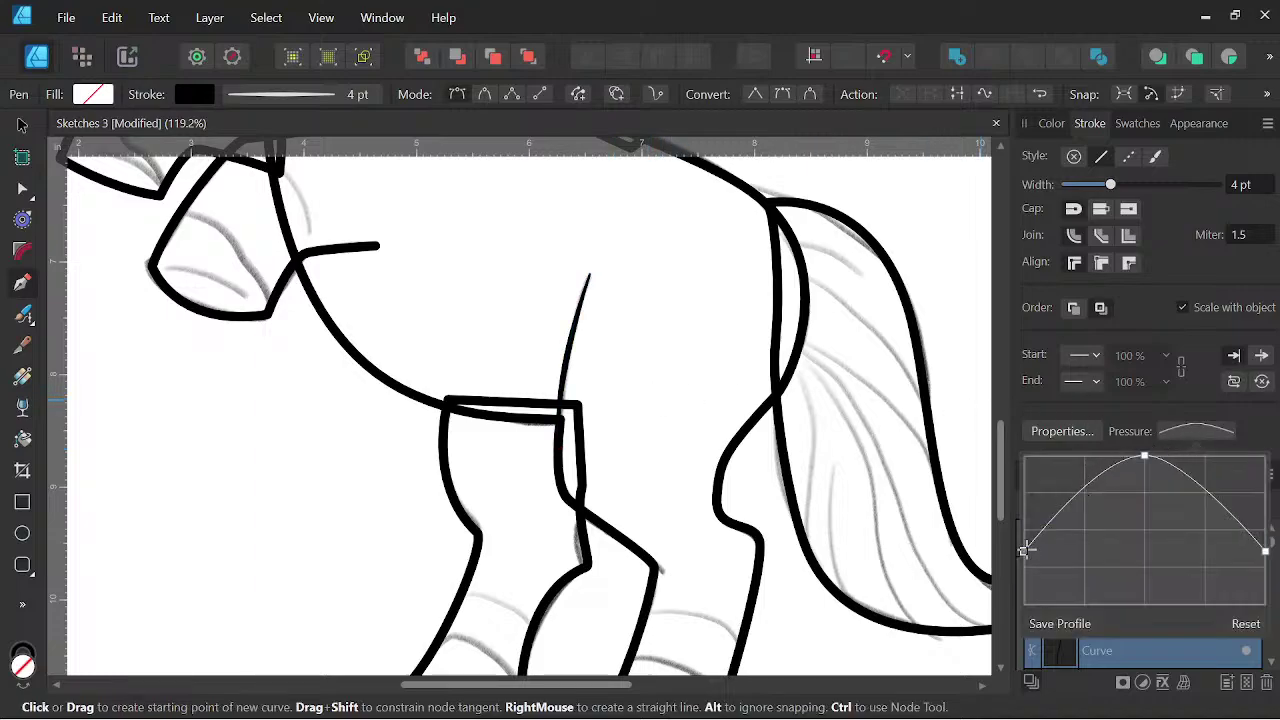
mouse_move(1024, 546)
mouse_down()
mouse_move(1032, 494)
mouse_move(1037, 528)
mouse_move(1128, 543)
mouse_up()
drag(1266, 551, 1265, 454)
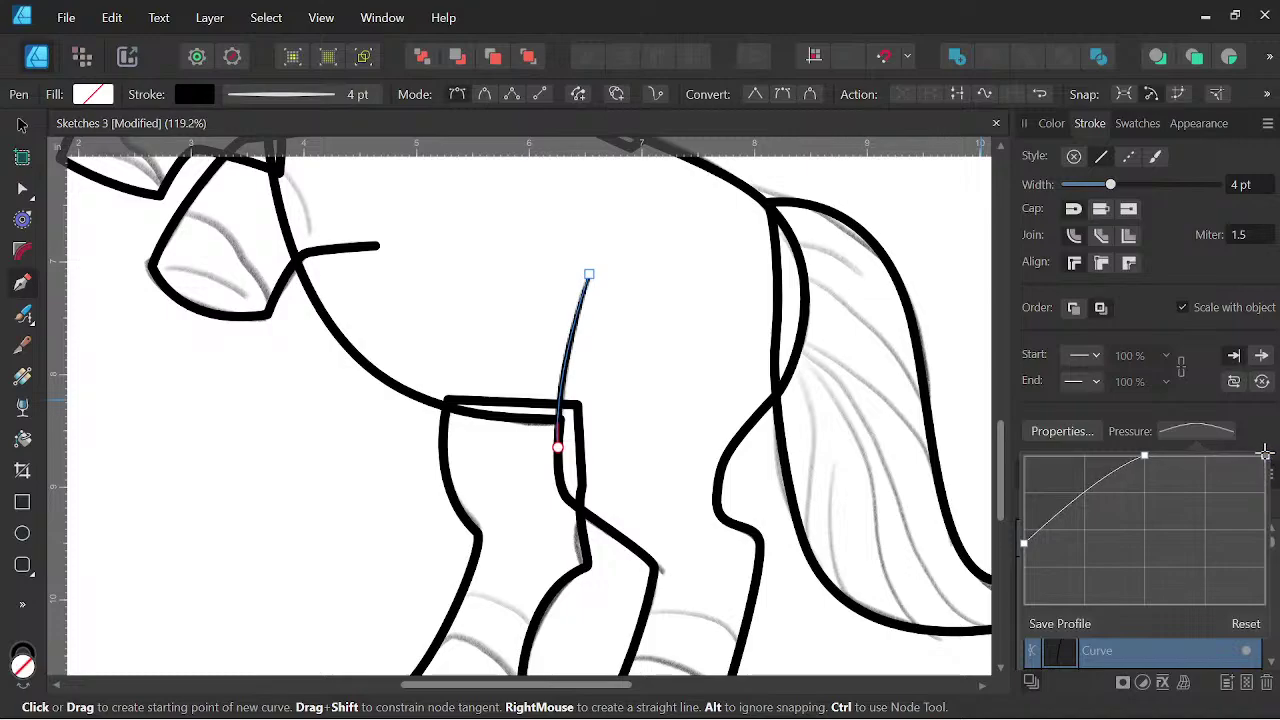
- Move the thigh line's lower end node up to where the belly line meets the hind leg
scroll(557, 418, up, 5)
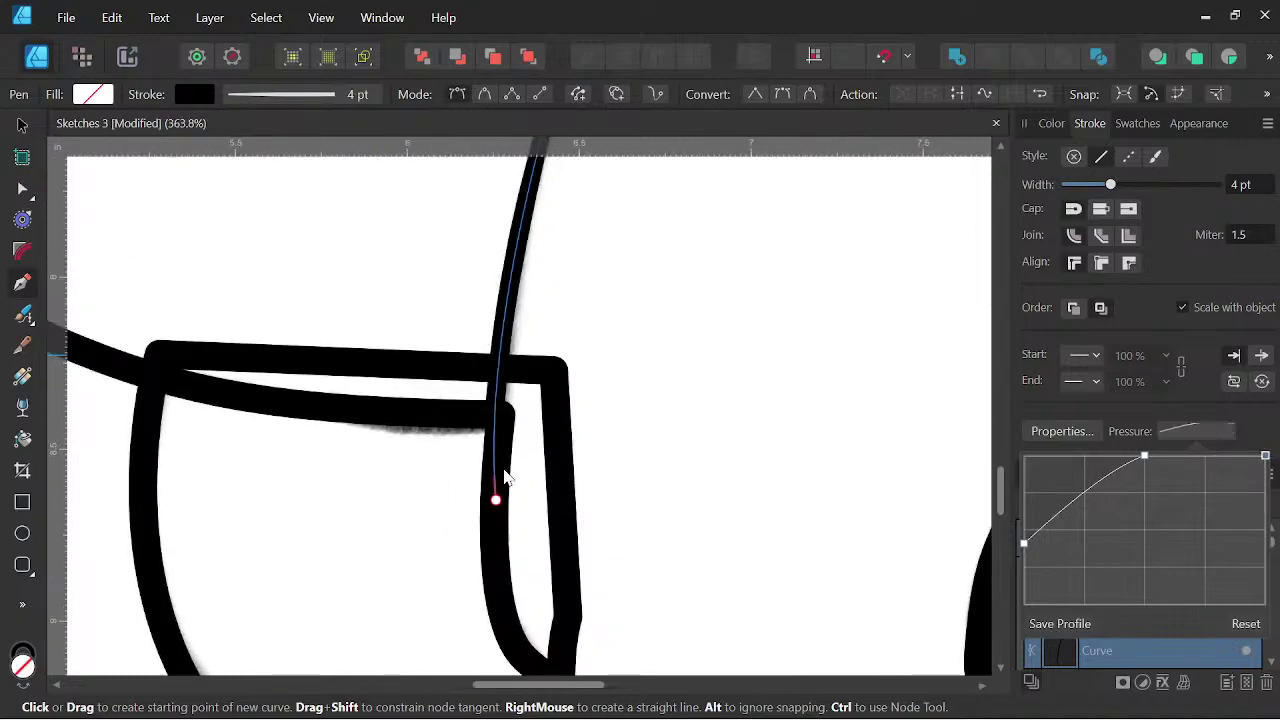
key(a)
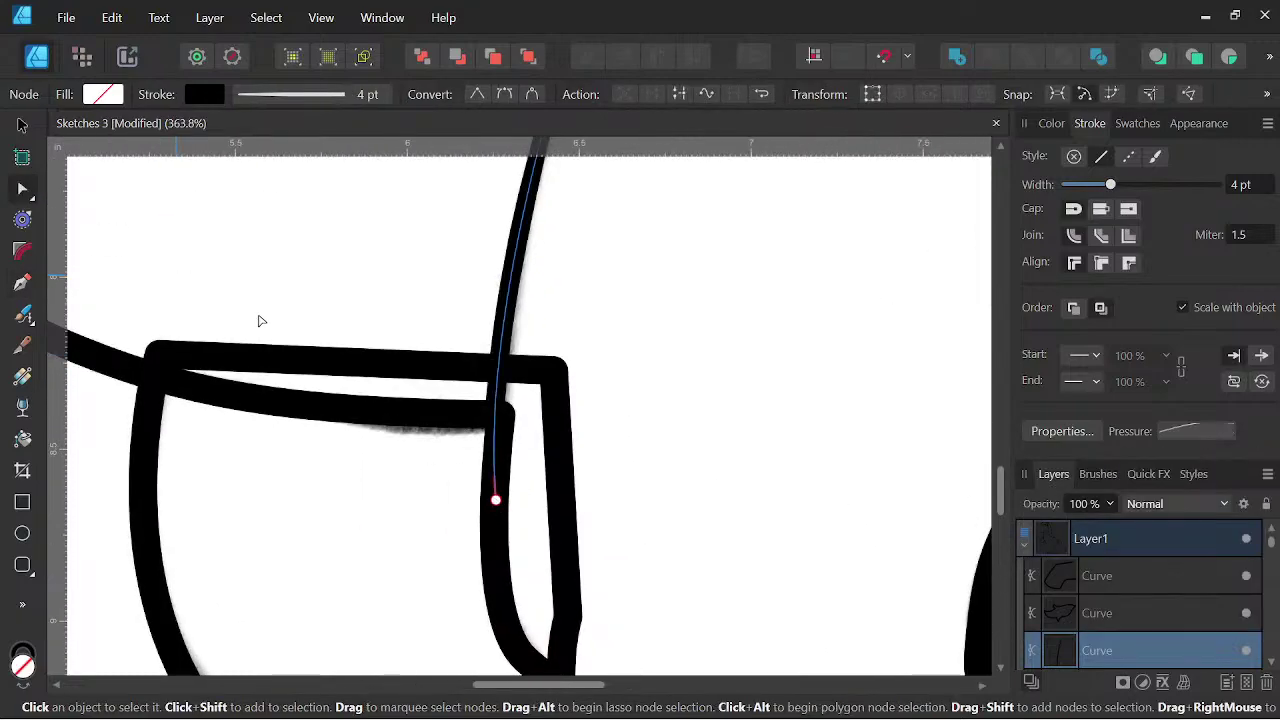
drag(494, 501, 505, 437)
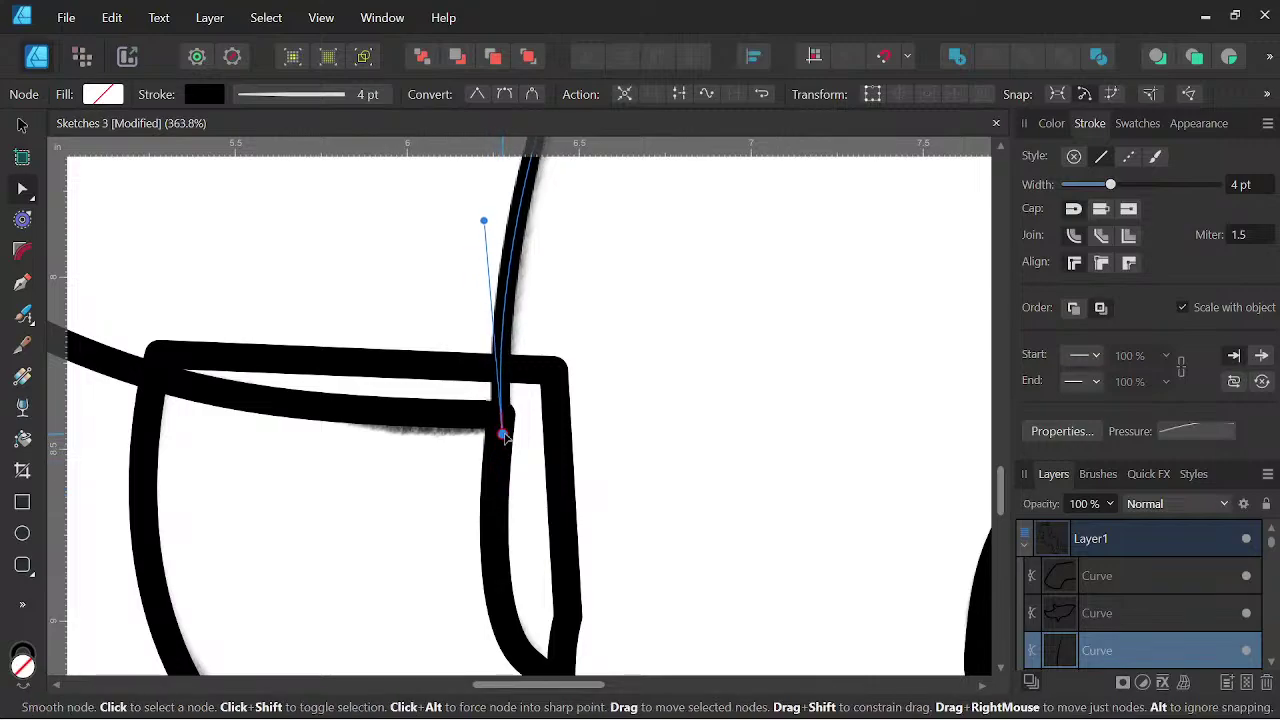
- Adjust the lower node's handle to fit the thigh line to the sketch, and set its stroke width to 5.7 pt
scroll(695, 248, down, 4)
drag(700, 251, 648, 418)
scroll(556, 447, up, 3)
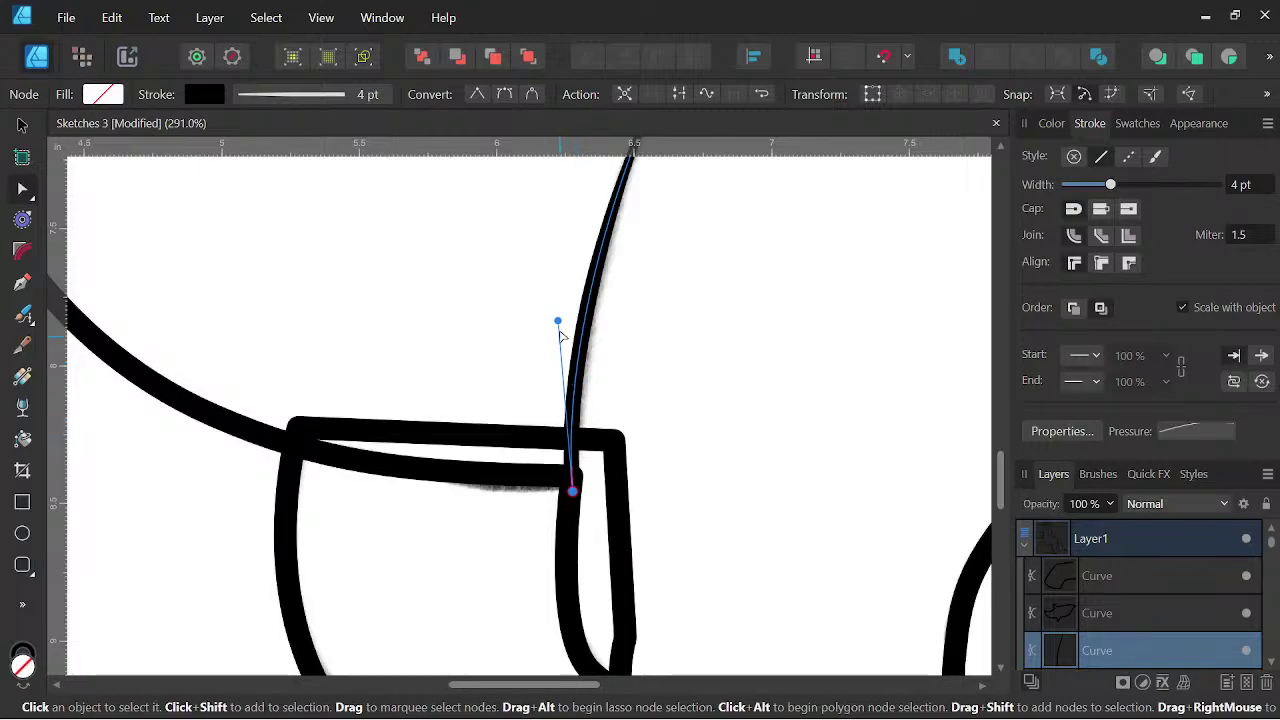
drag(560, 322, 568, 322)
drag(1110, 184, 1117, 186)
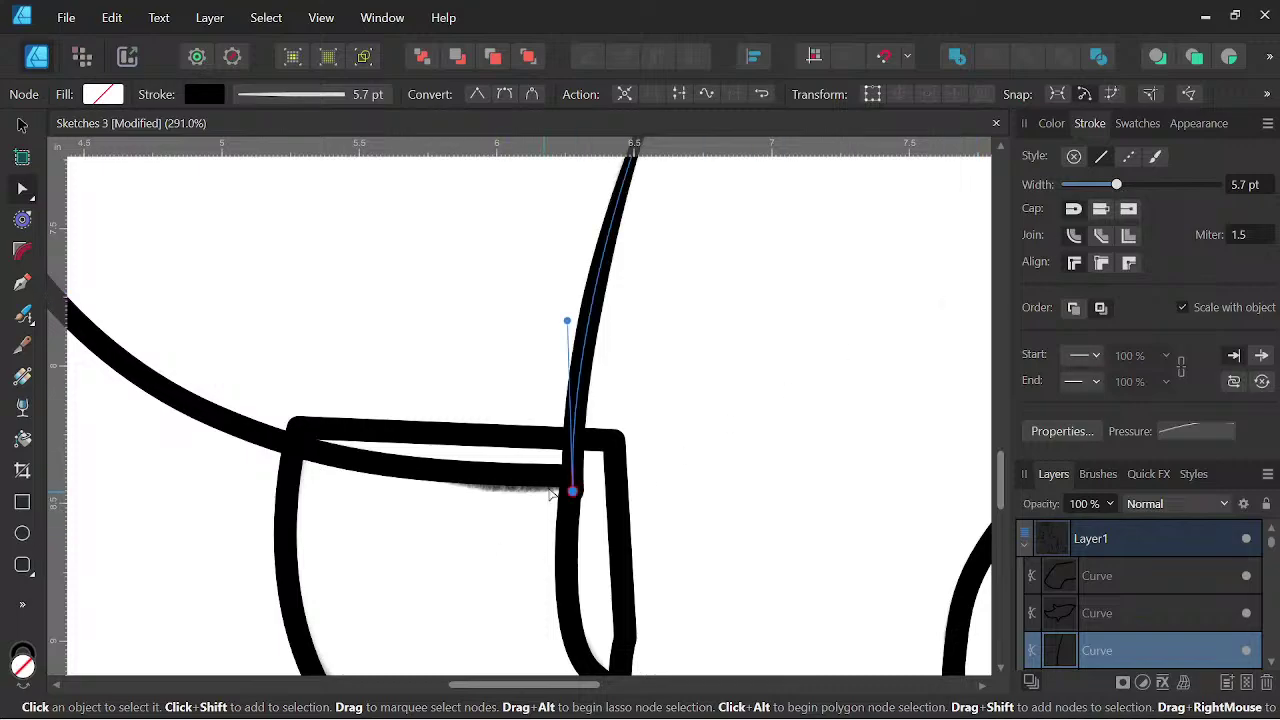
- Adjust the jaw line's pressure profile so its chin end is nearly full width and its cheek end stays tapered
drag(572, 491, 571, 490)
scroll(573, 480, down, 4)
scroll(590, 462, down, 2)
drag(420, 331, 504, 590)
scroll(504, 460, up, 5)
scroll(504, 458, up, 1)
click(557, 306)
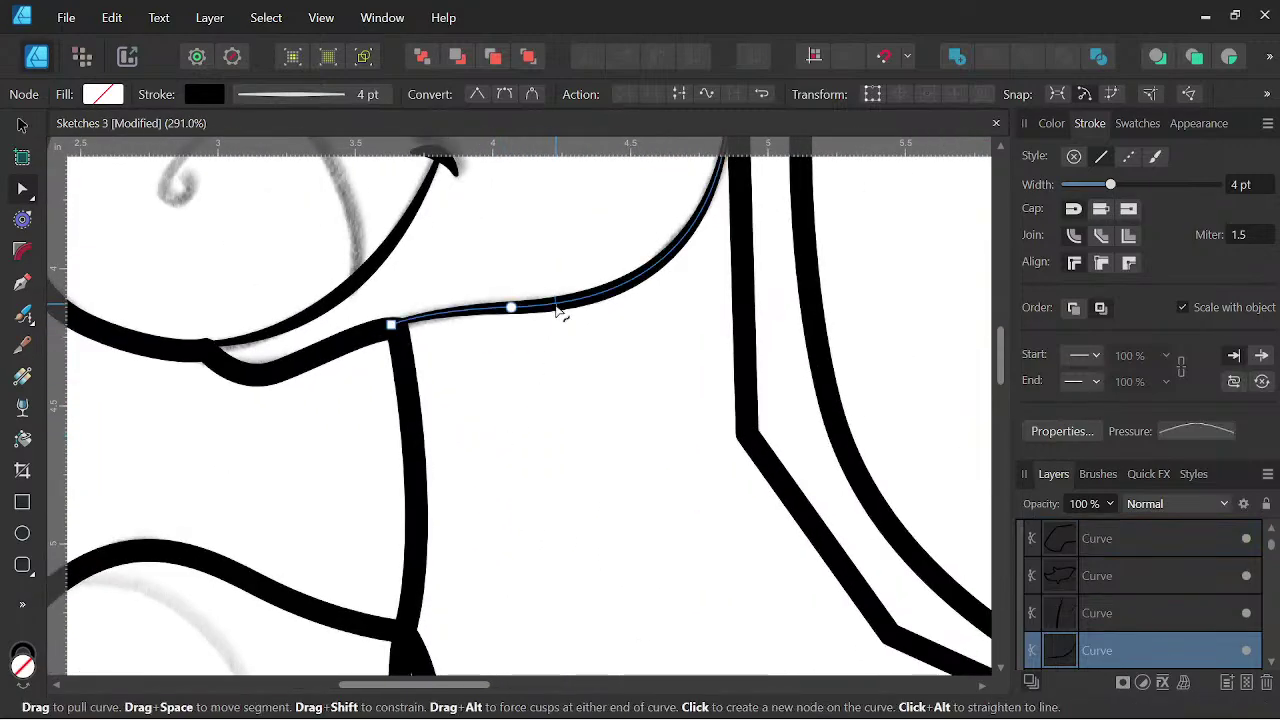
click(1196, 433)
click(1265, 552)
click(1265, 552)
mouse_move(1265, 550)
mouse_down()
mouse_move(1265, 477)
mouse_move(1259, 544)
mouse_up()
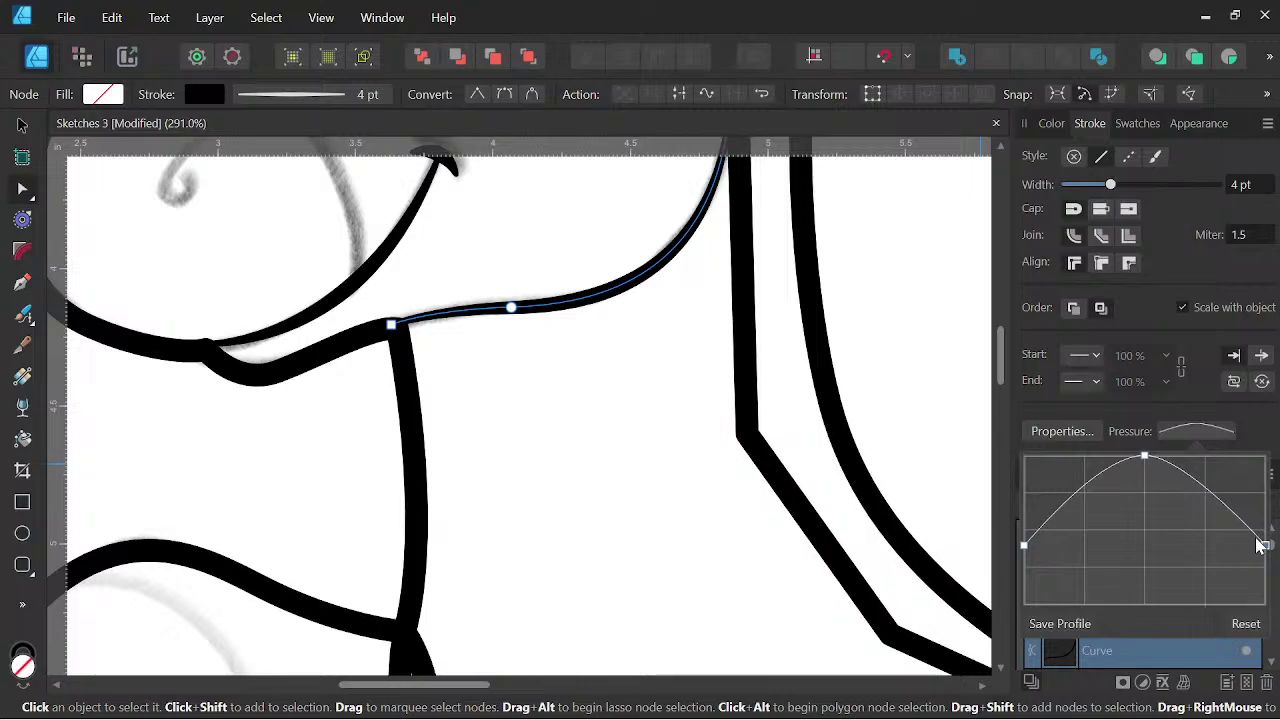
mouse_move(1022, 553)
mouse_down()
mouse_move(1021, 515)
mouse_move(1024, 542)
mouse_up()
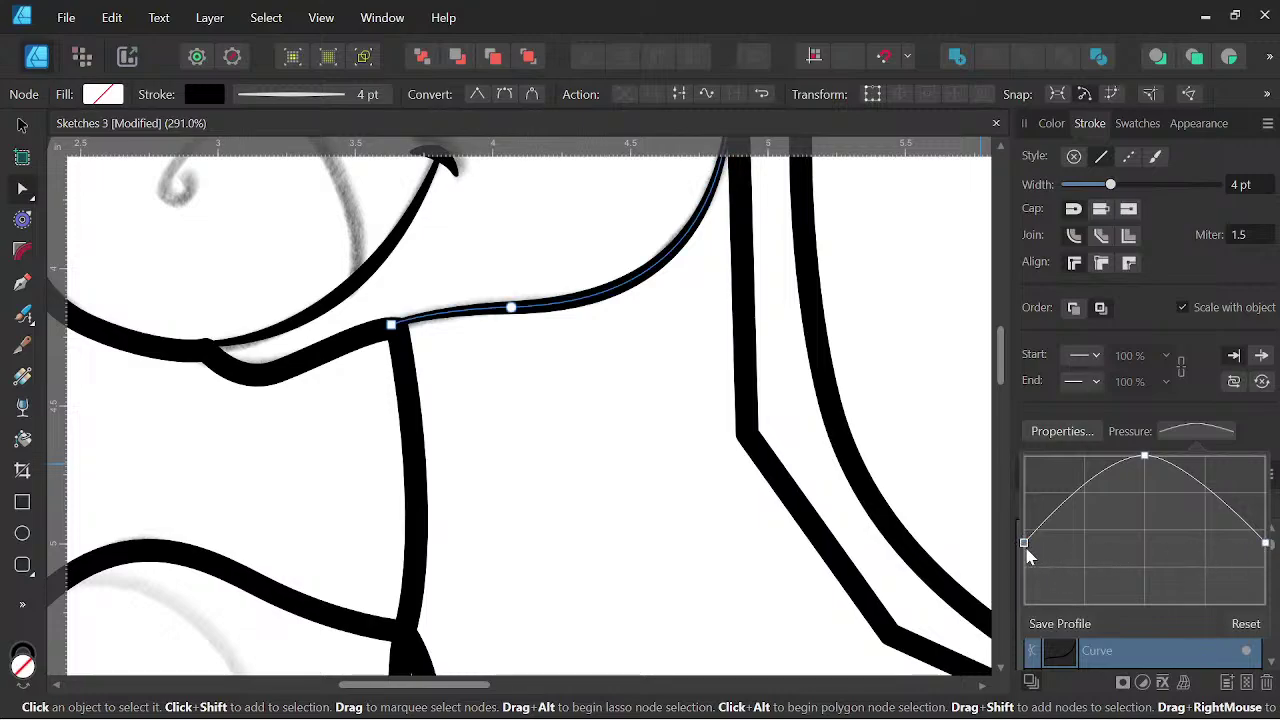
drag(1023, 543, 1024, 463)
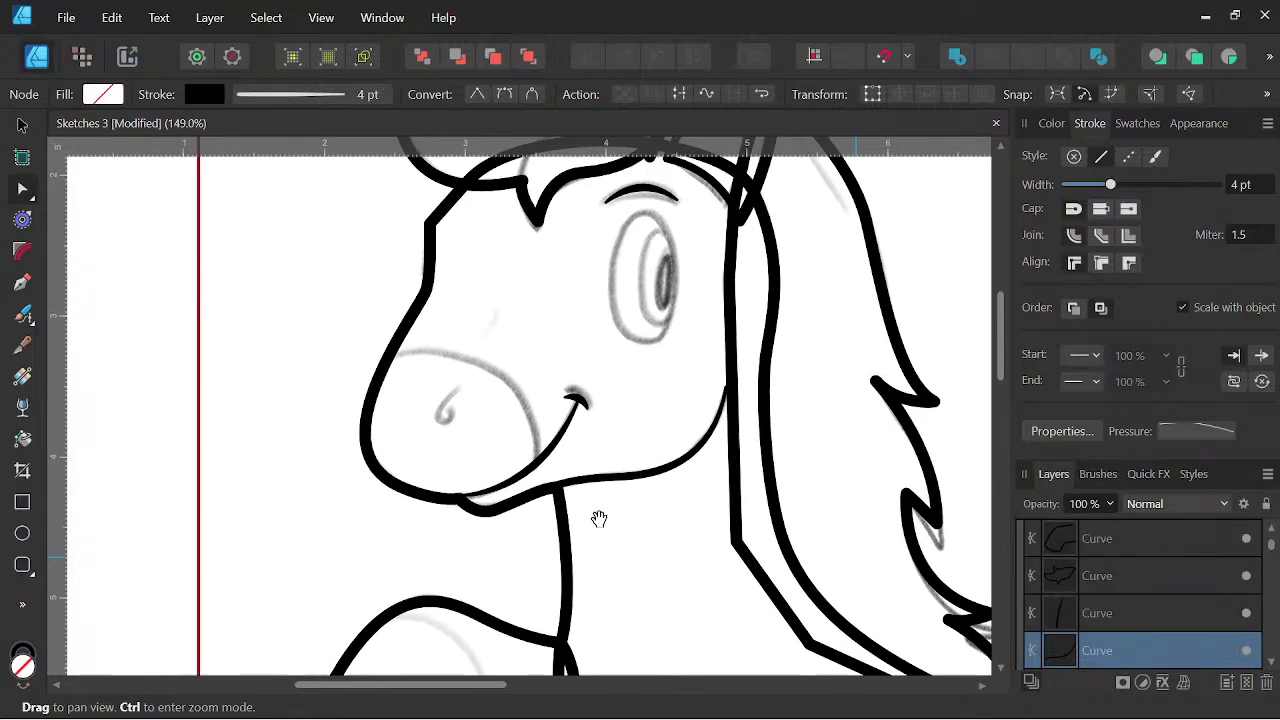
- Raise the starting pressure of the smile line so its lower end at the chin is thicker than its upper end
click(1196, 431)
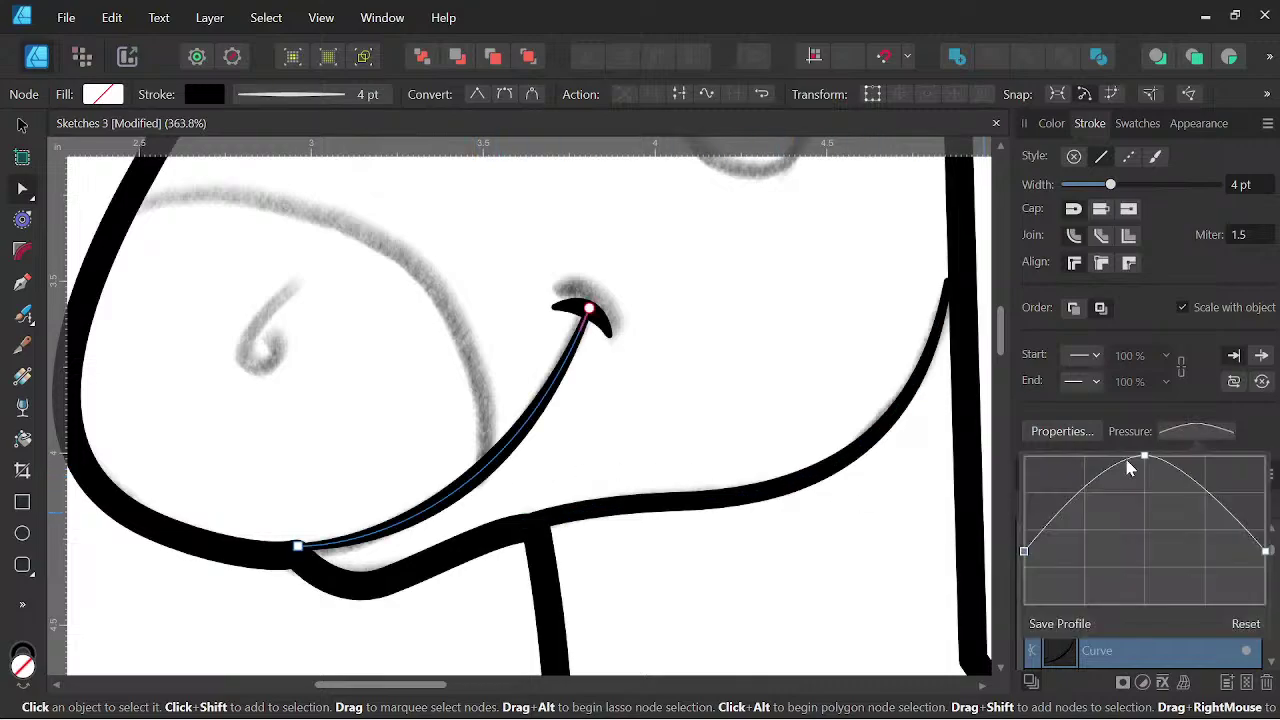
drag(1024, 550, 1024, 492)
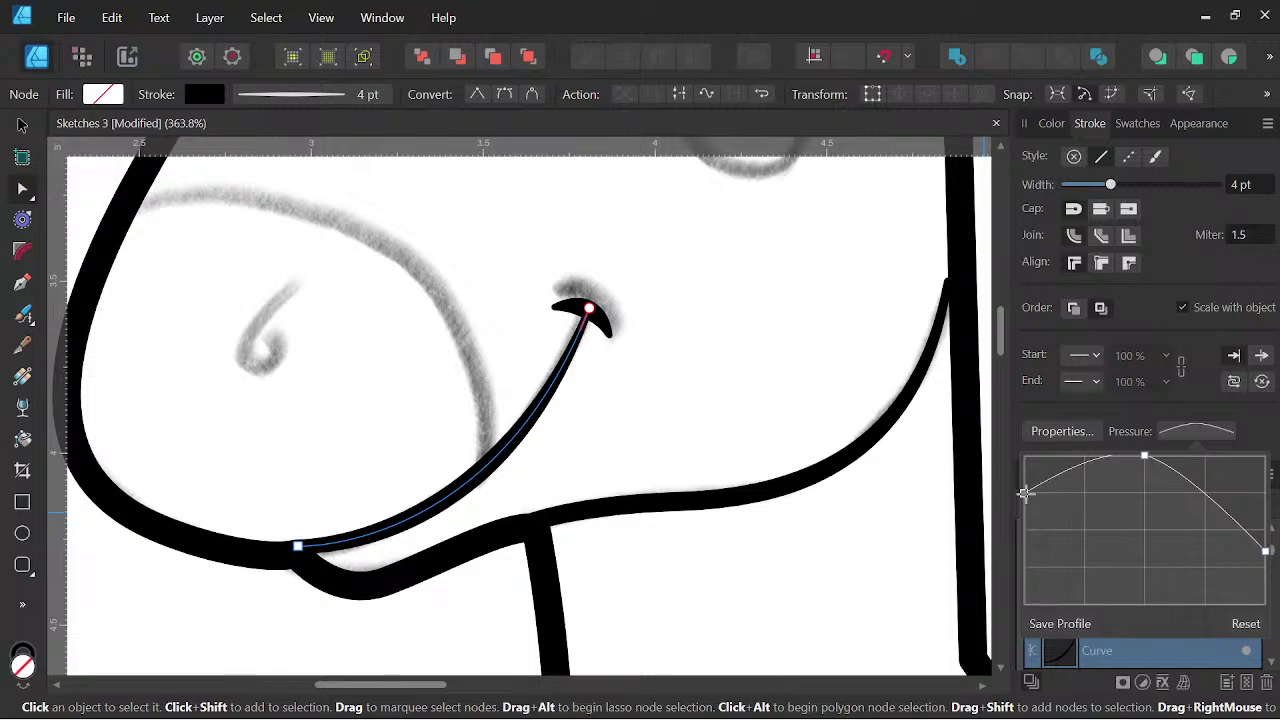
scroll(692, 405, down, 7)
drag(702, 411, 636, 398)
scroll(683, 408, down, 2)
- Draw a tall ellipse over the sketched eye outline and reset its pressure profile to a uniform width
scroll(685, 408, up, 3)
scroll(638, 390, up, 1)
scroll(645, 352, up, 3)
drag(667, 332, 669, 399)
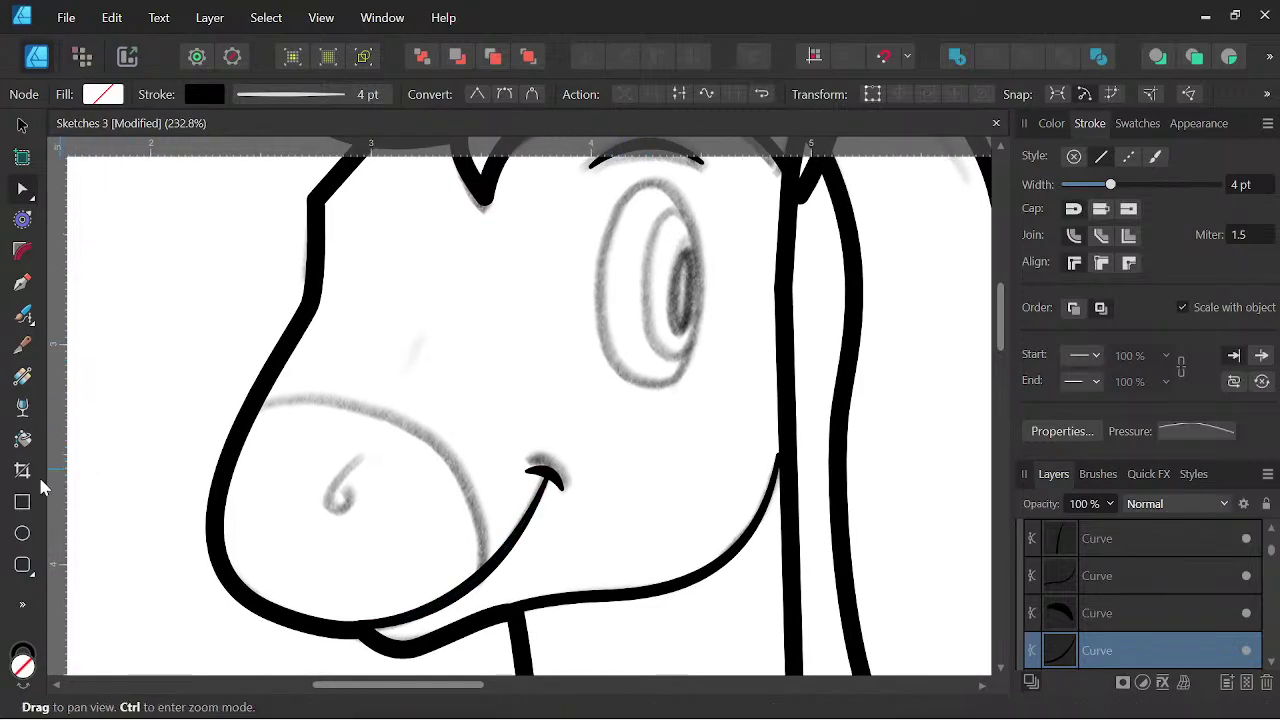
click(22, 533)
mouse_move(608, 180)
mouse_down()
mouse_move(686, 382)
mouse_move(703, 385)
mouse_up()
click(1205, 434)
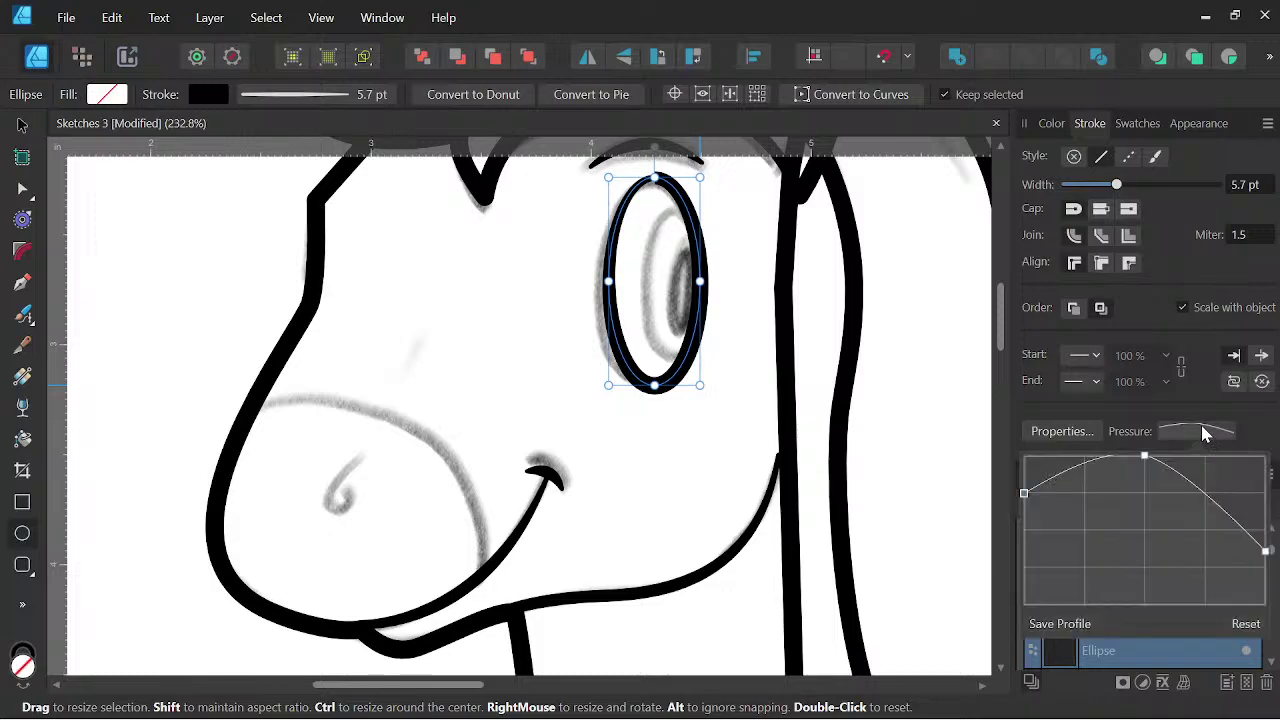
click(1248, 624)
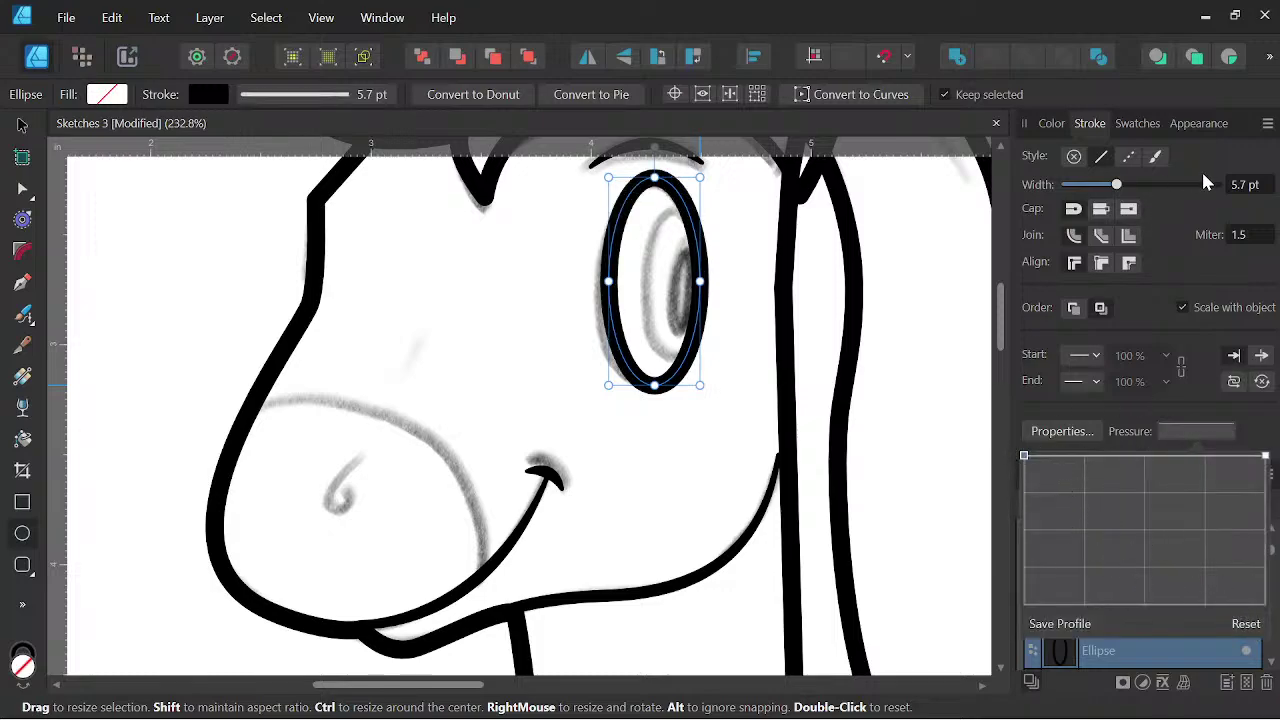
- Set the eye ellipse's stroke width to 3 pt and rotate it slightly clockwise to match the sketched eye
click(1240, 186)
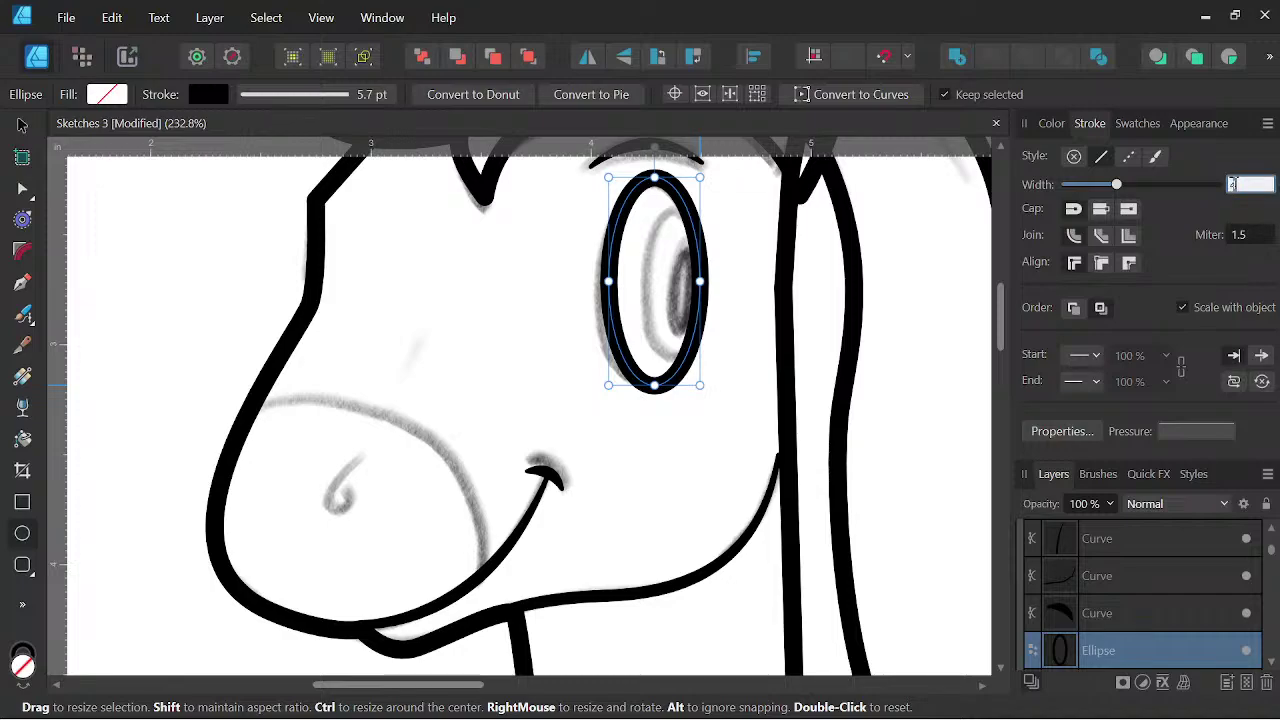
text(4)
key(Return)
scroll(717, 353, down, 5)
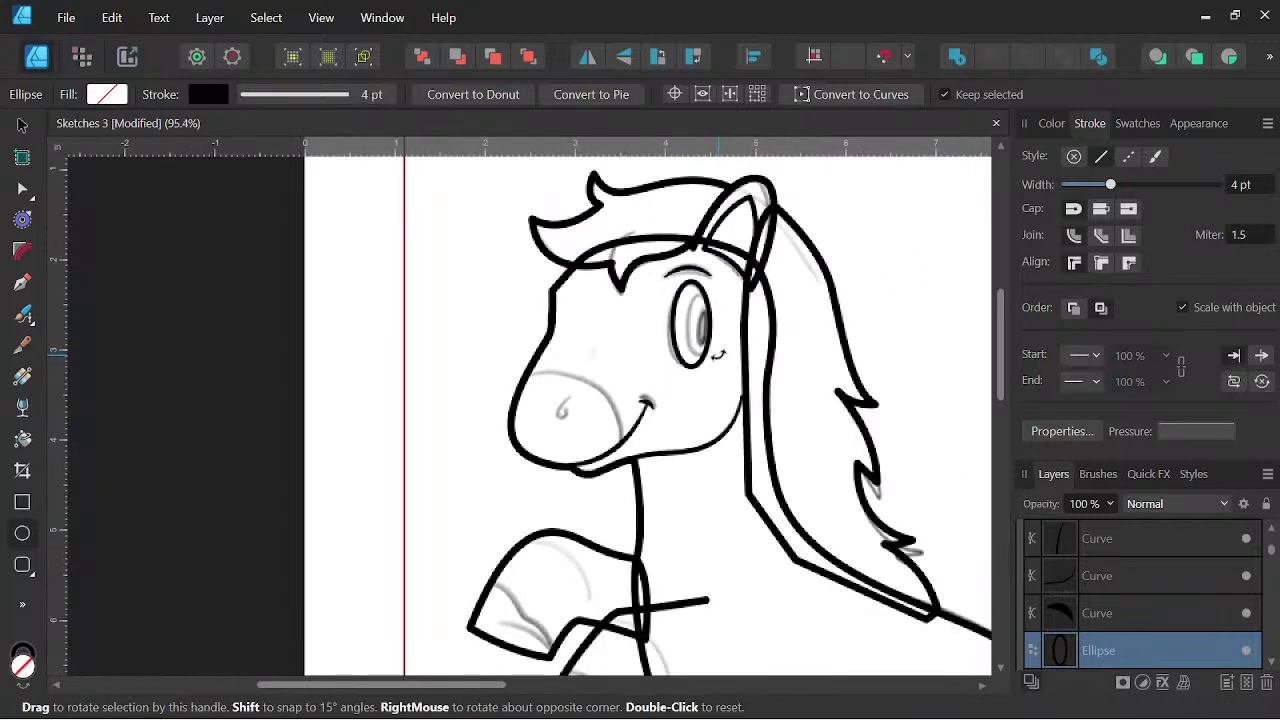
click(1240, 186)
key(Return)
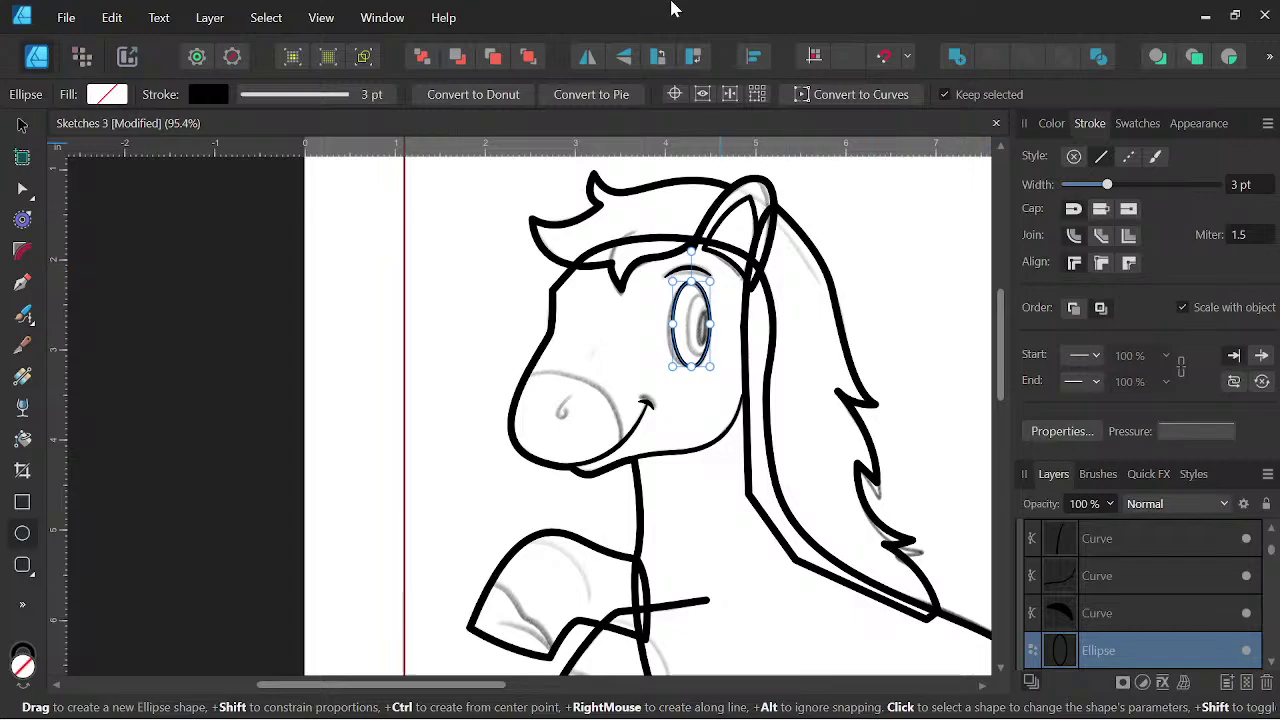
scroll(686, 331, up, 5)
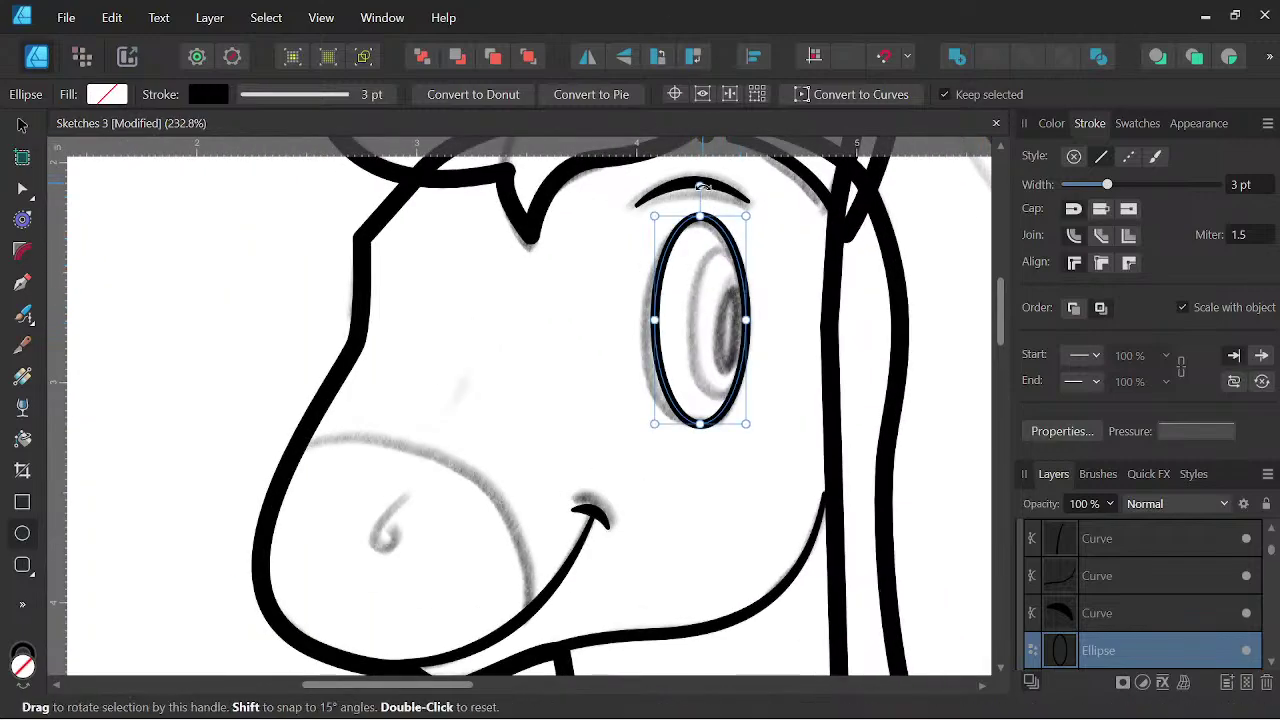
drag(700, 186, 713, 183)
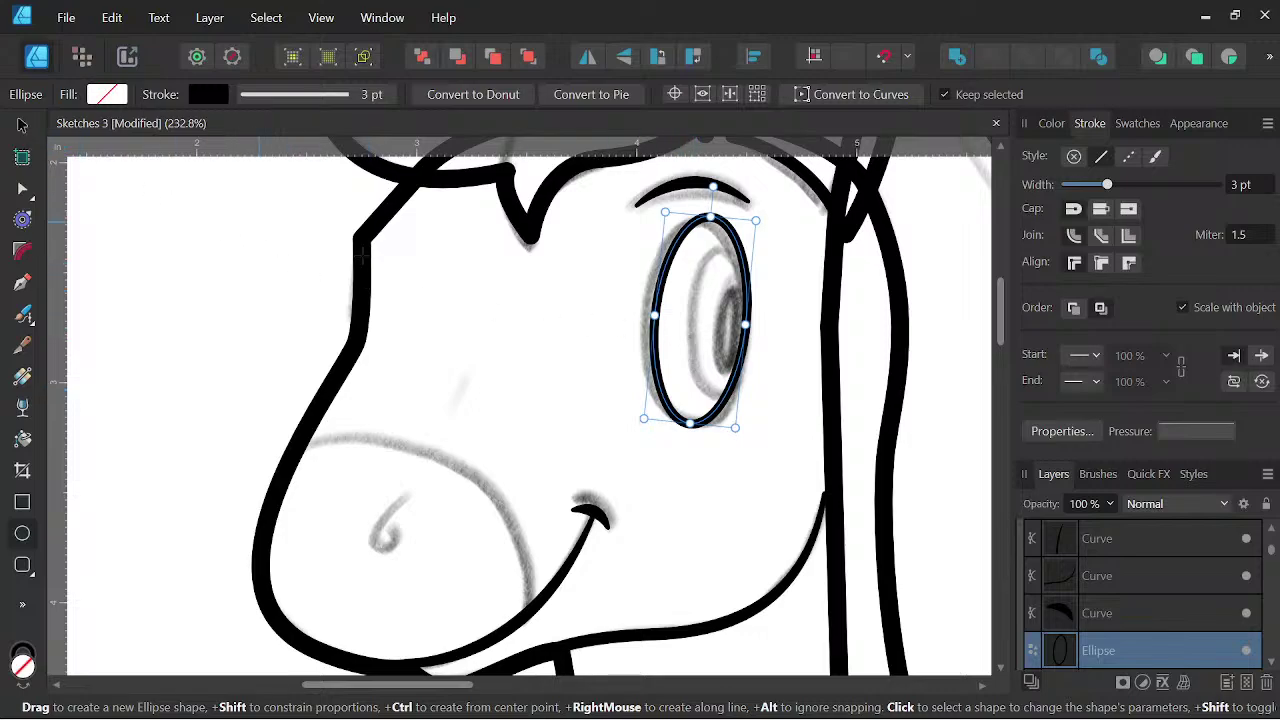
- Duplicate the eye ellipse, nest the copy inside the original, and shrink it to fit the sketched iris
scroll(1118, 643, down, 1)
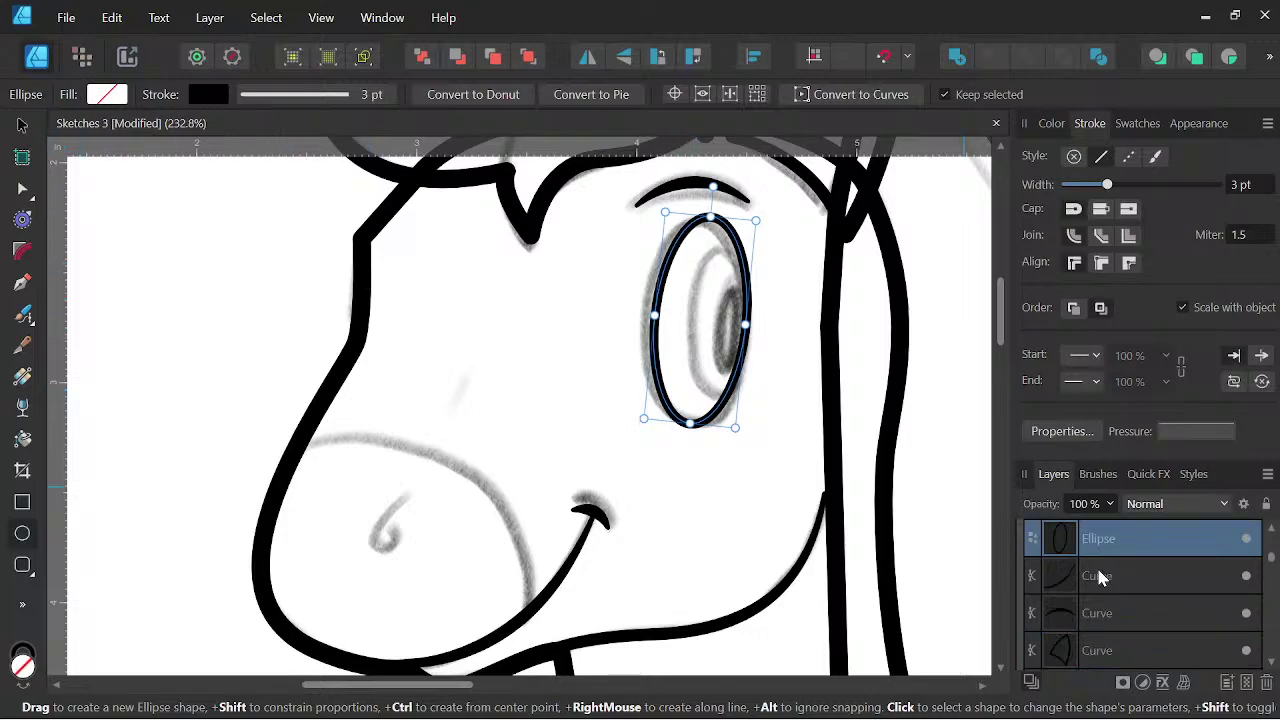
right_click(1100, 553)
click(1134, 295)
drag(1112, 550, 1100, 580)
drag(665, 213, 700, 236)
drag(735, 428, 742, 400)
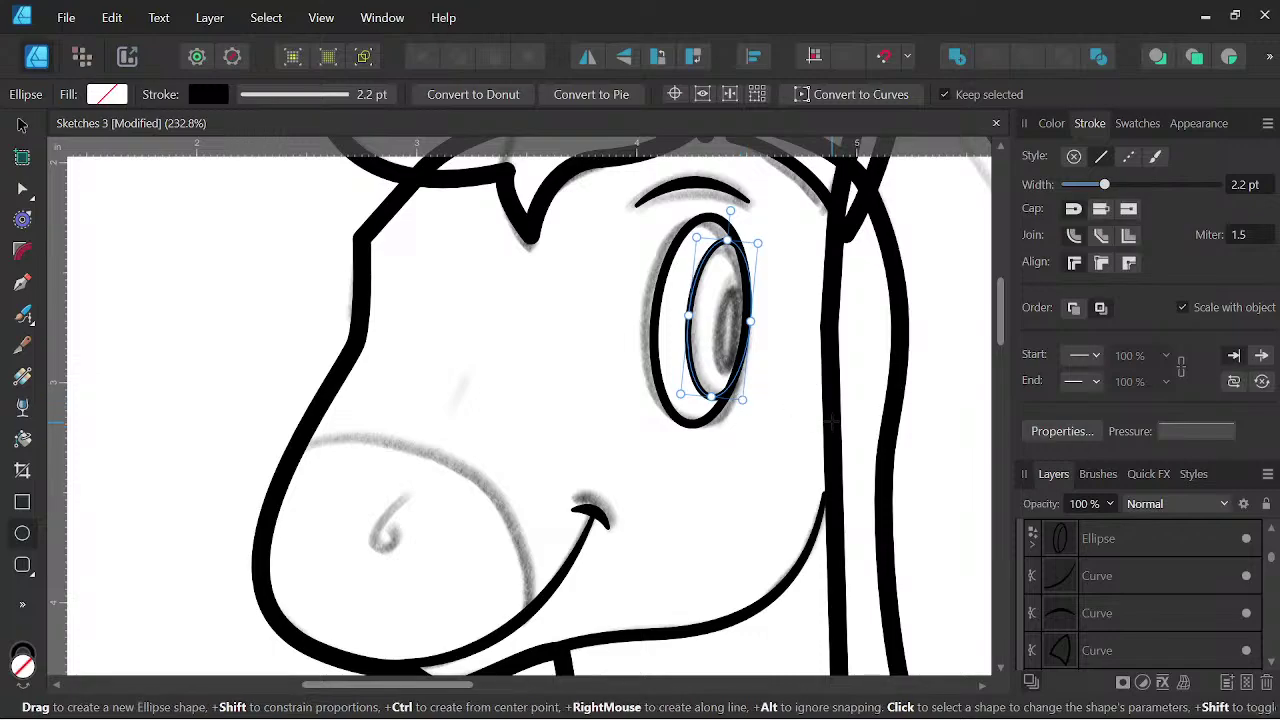
- Fill the outer eye ellipse with light grey E2E2E2 and the nested iris ellipse with blue 00A7FF
click(1100, 543)
click(1051, 123)
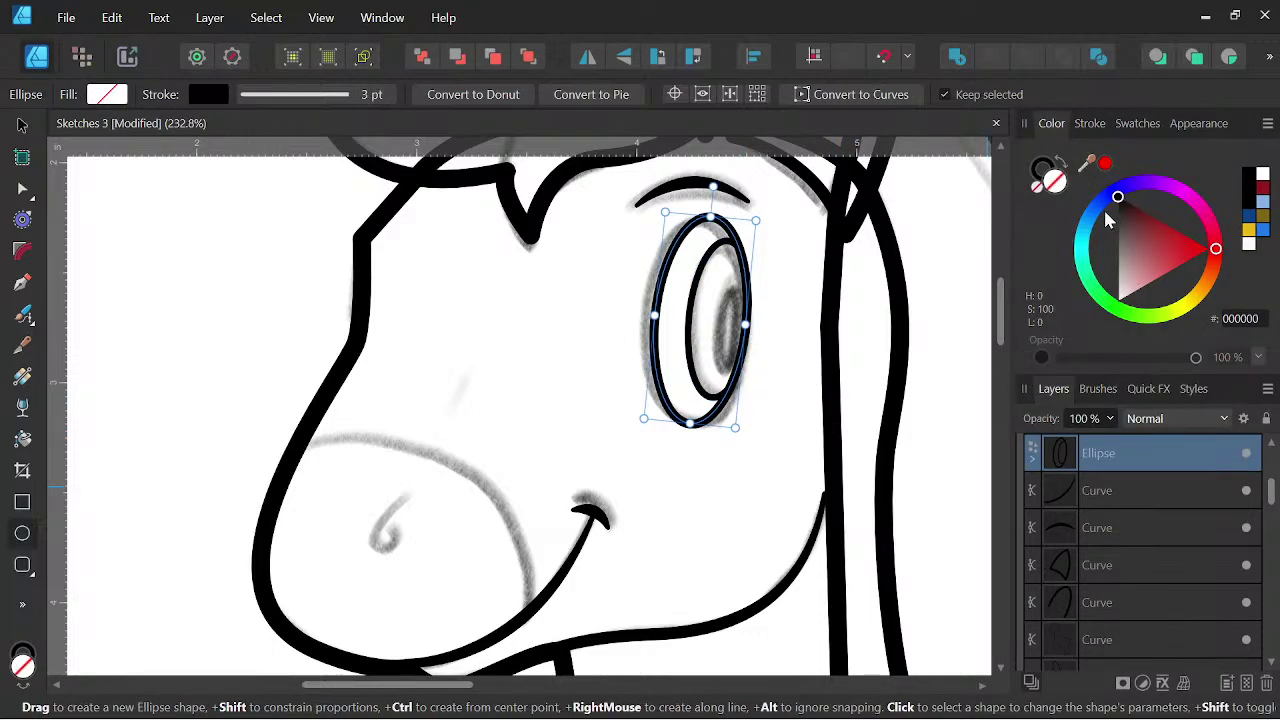
drag(1138, 262, 1120, 292)
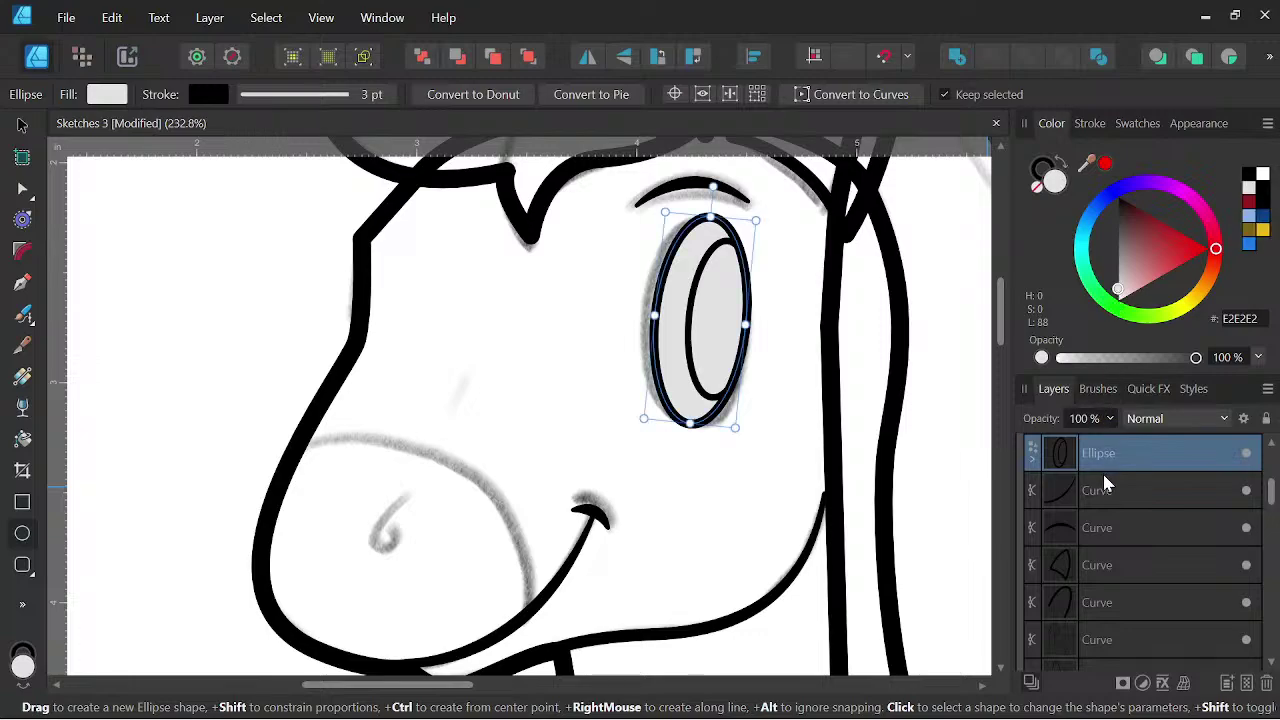
click(1034, 462)
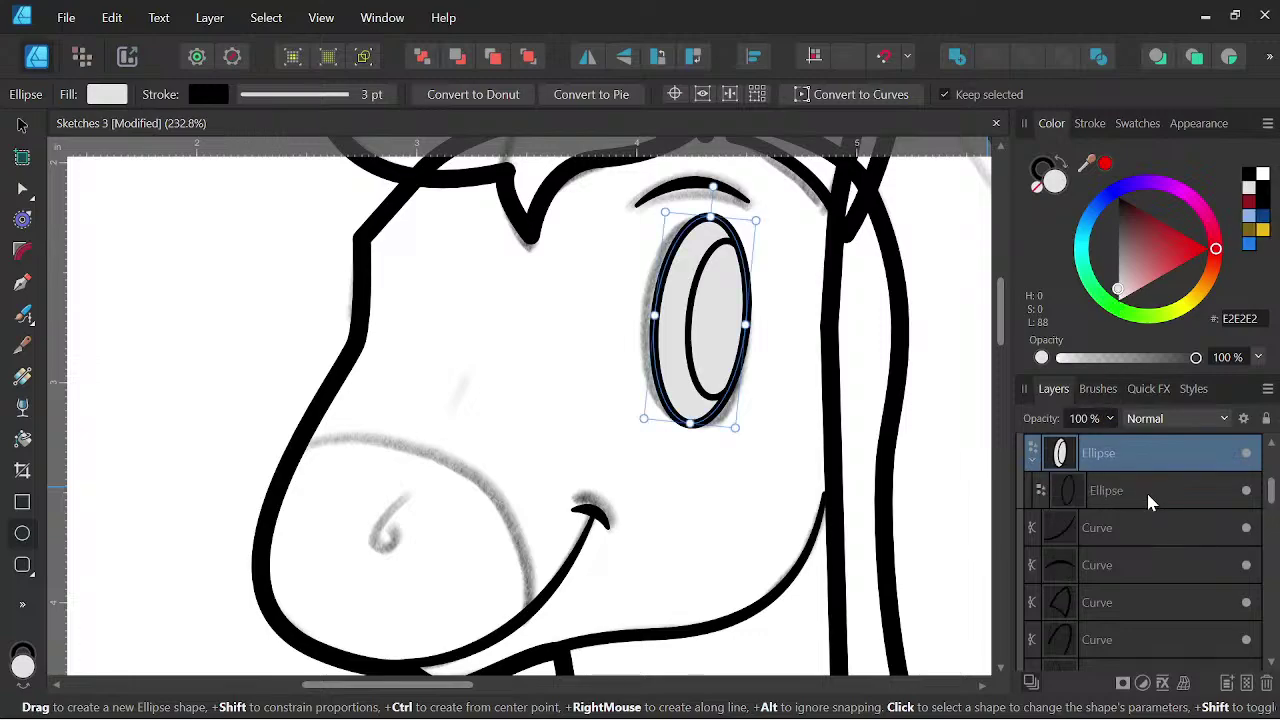
click(1148, 500)
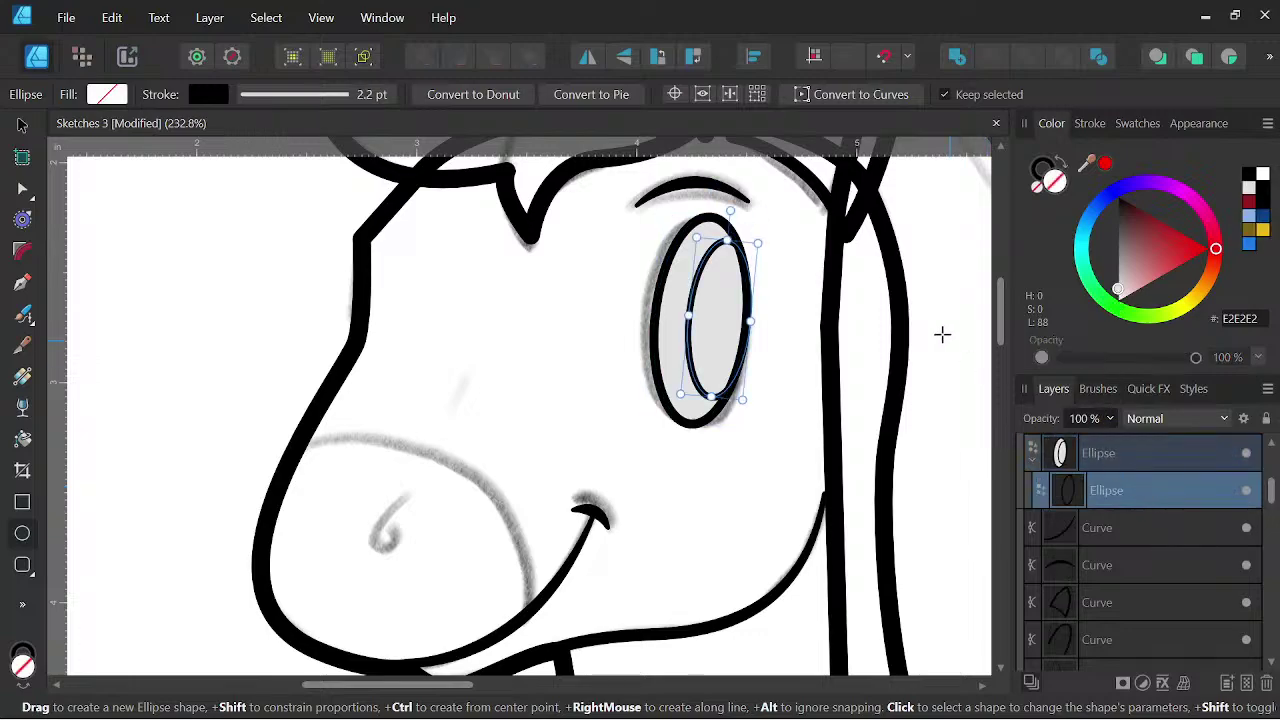
click(1089, 246)
drag(1089, 246, 1089, 228)
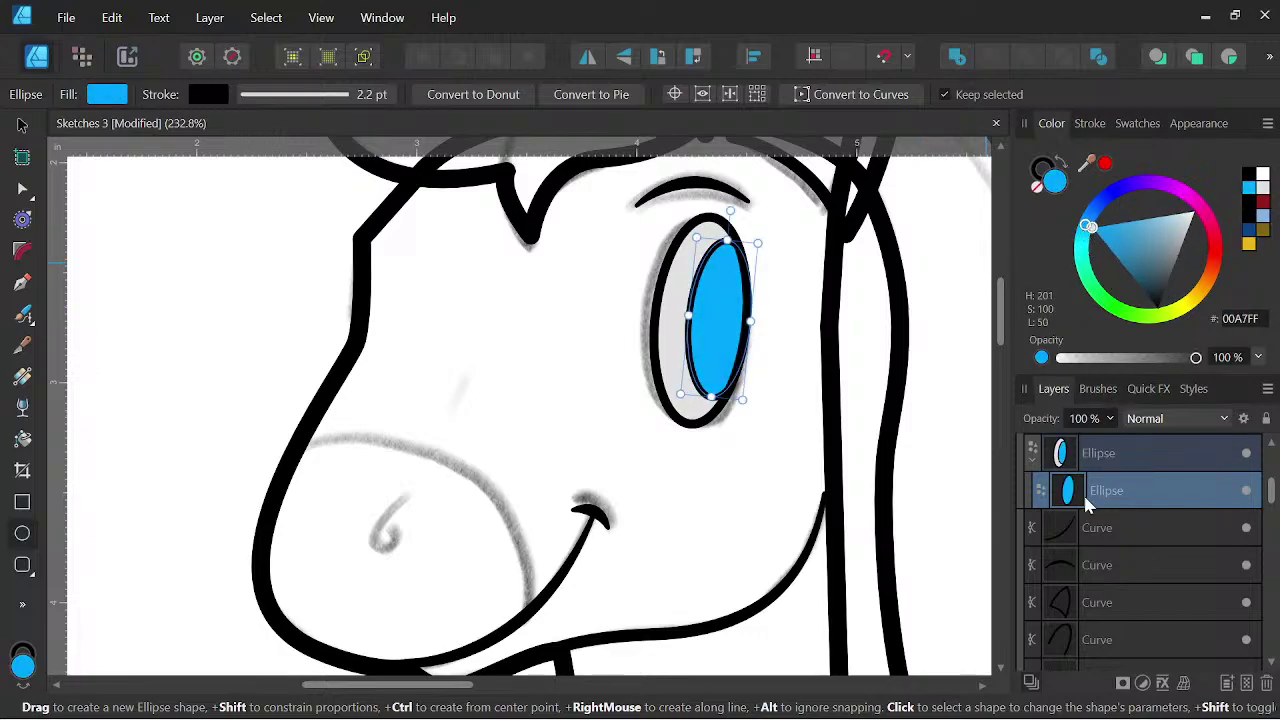
- Duplicate the iris ellipse, nest the copy inside the iris, and shrink it into a narrow pupil along the front edge
right_click(1178, 500)
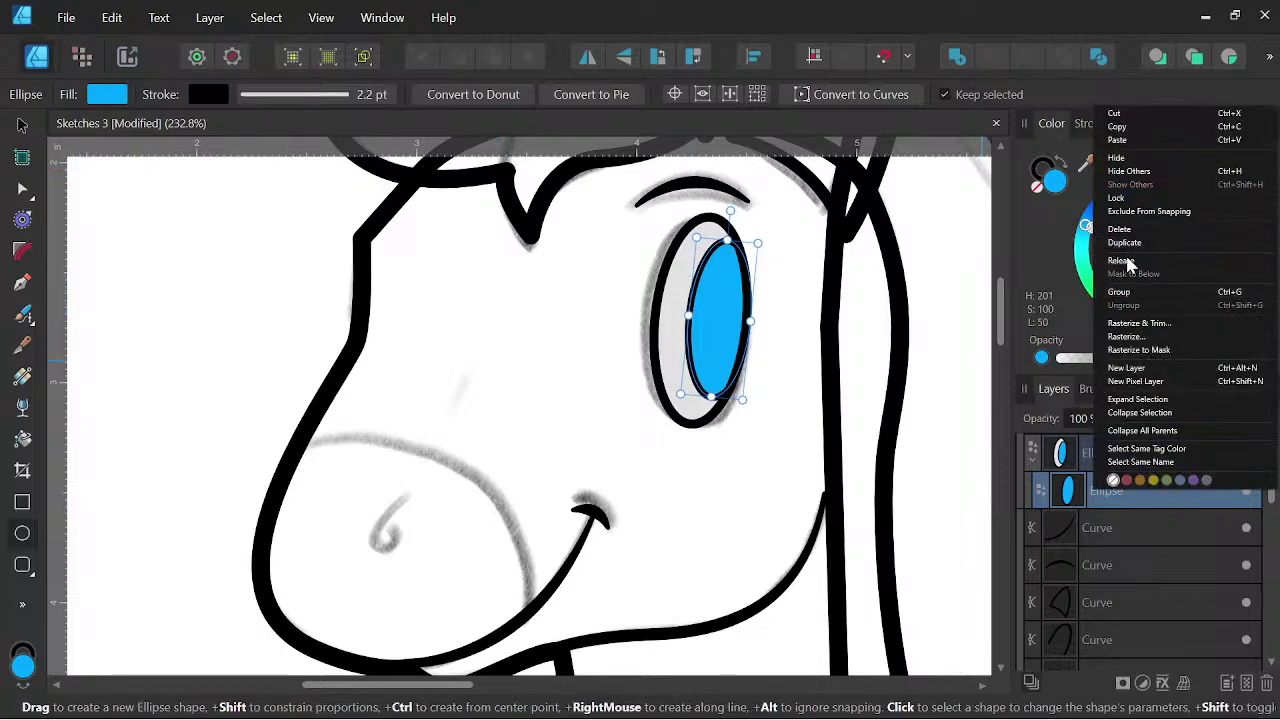
click(1133, 244)
drag(1107, 500, 1092, 527)
click(1040, 490)
click(1109, 527)
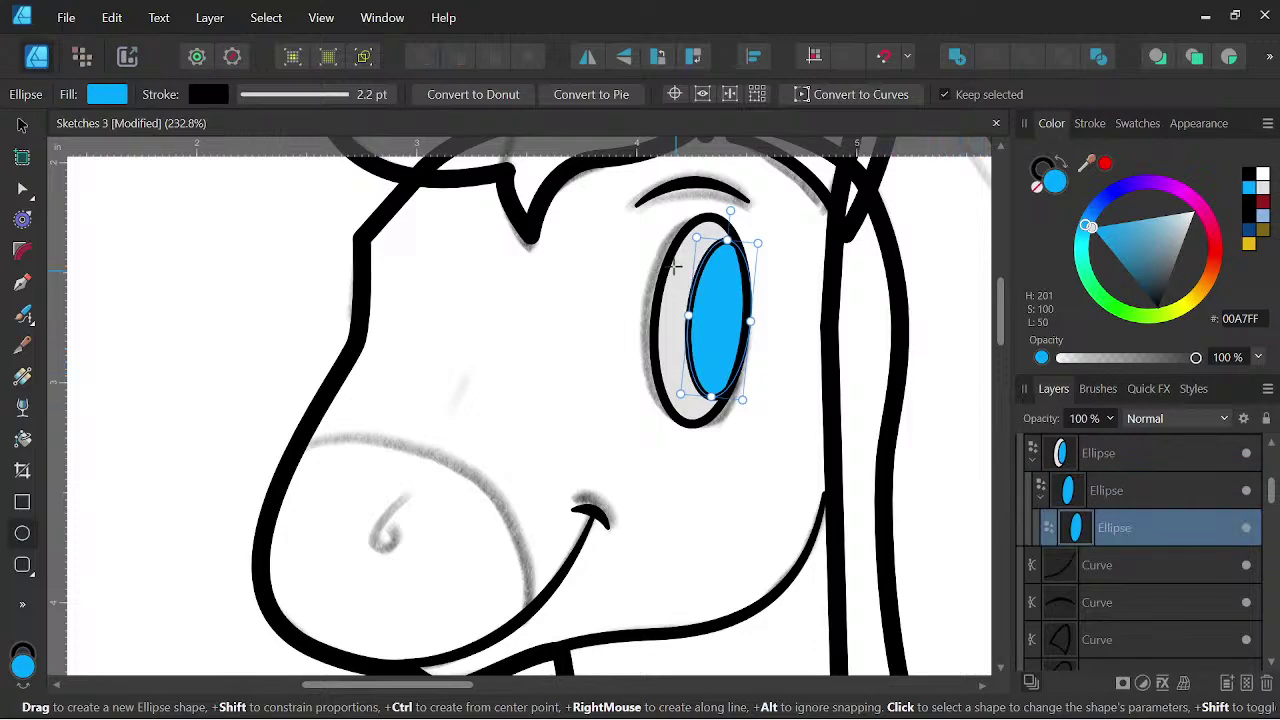
drag(697, 239, 722, 254)
drag(705, 396, 709, 382)
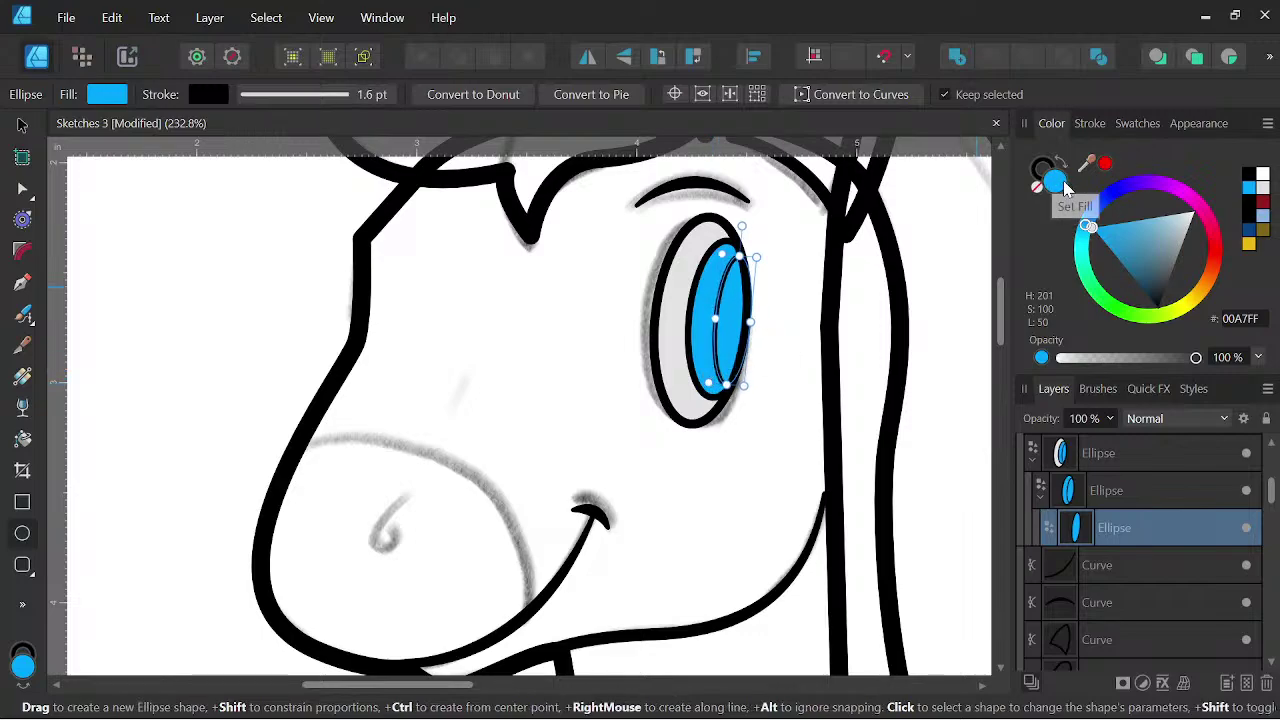
- Give the pupil ellipse a solid black fill and no stroke
click(1038, 184)
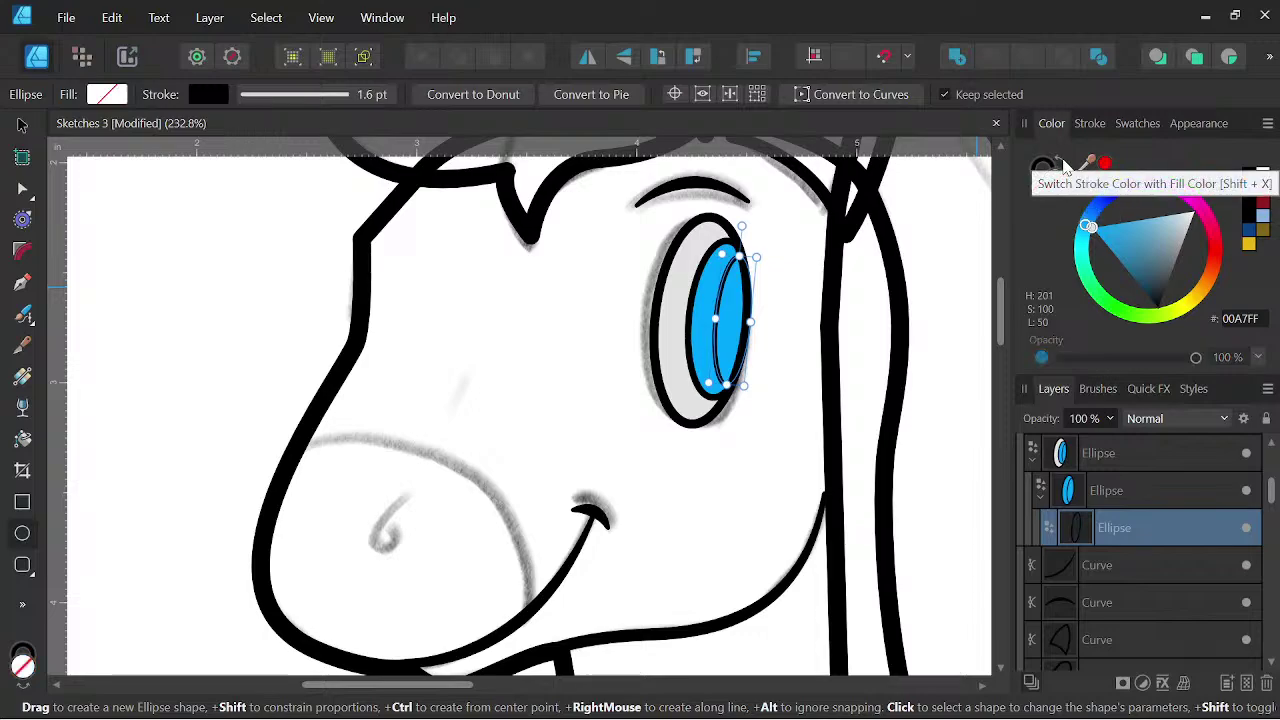
click(1062, 165)
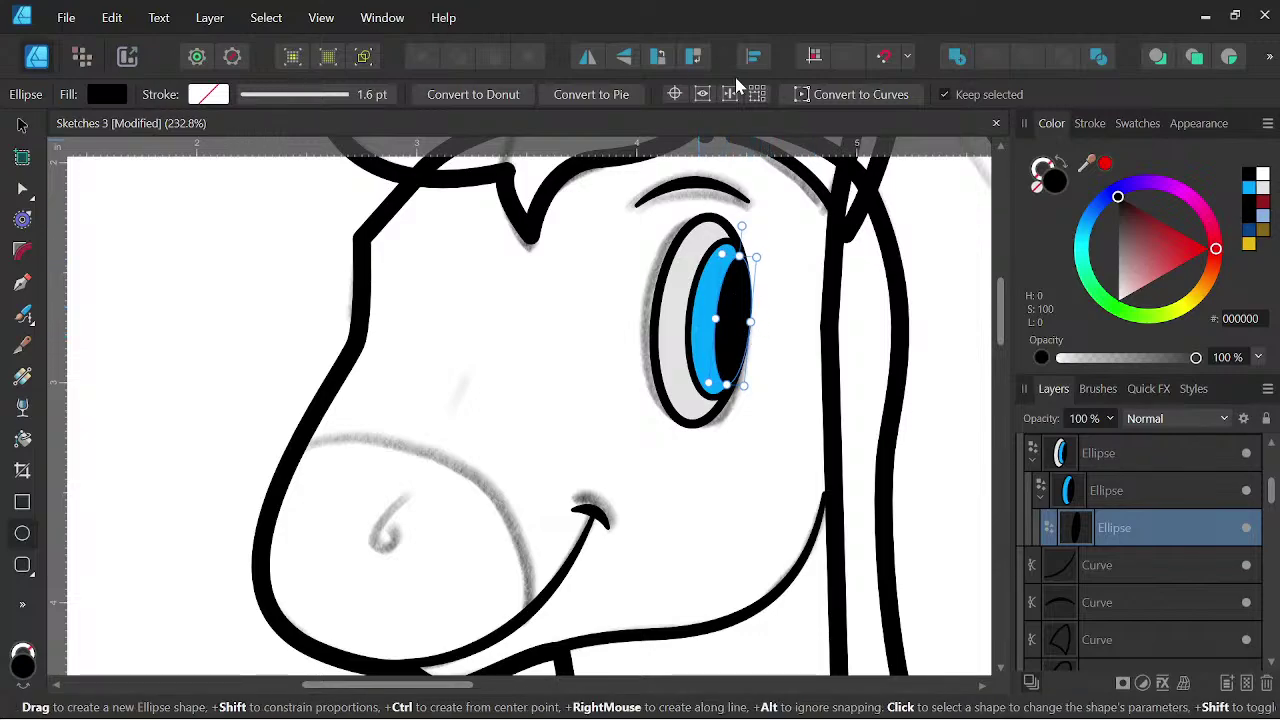
scroll(786, 291, down, 5)
scroll(786, 291, up, 5)
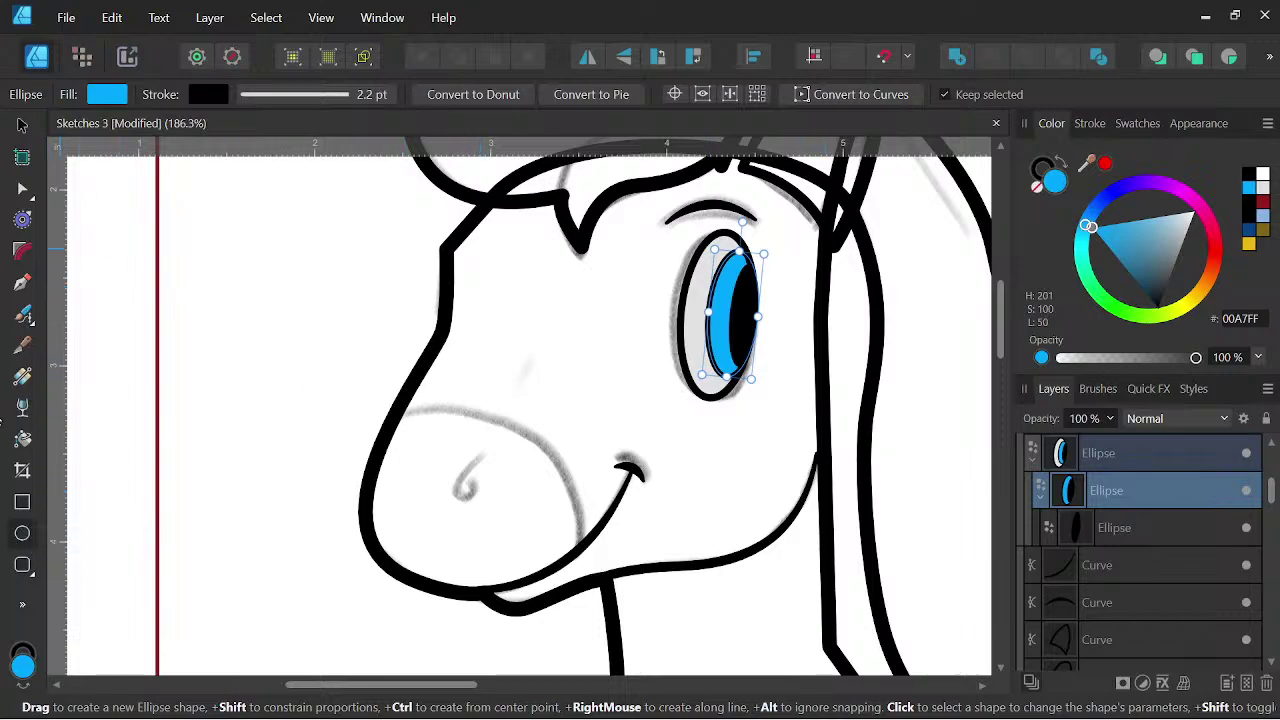
- Draw a small circular highlight over the upper edge of the iris and fill it with white FFFFFF
scroll(647, 250, up, 2)
drag(786, 323, 634, 315)
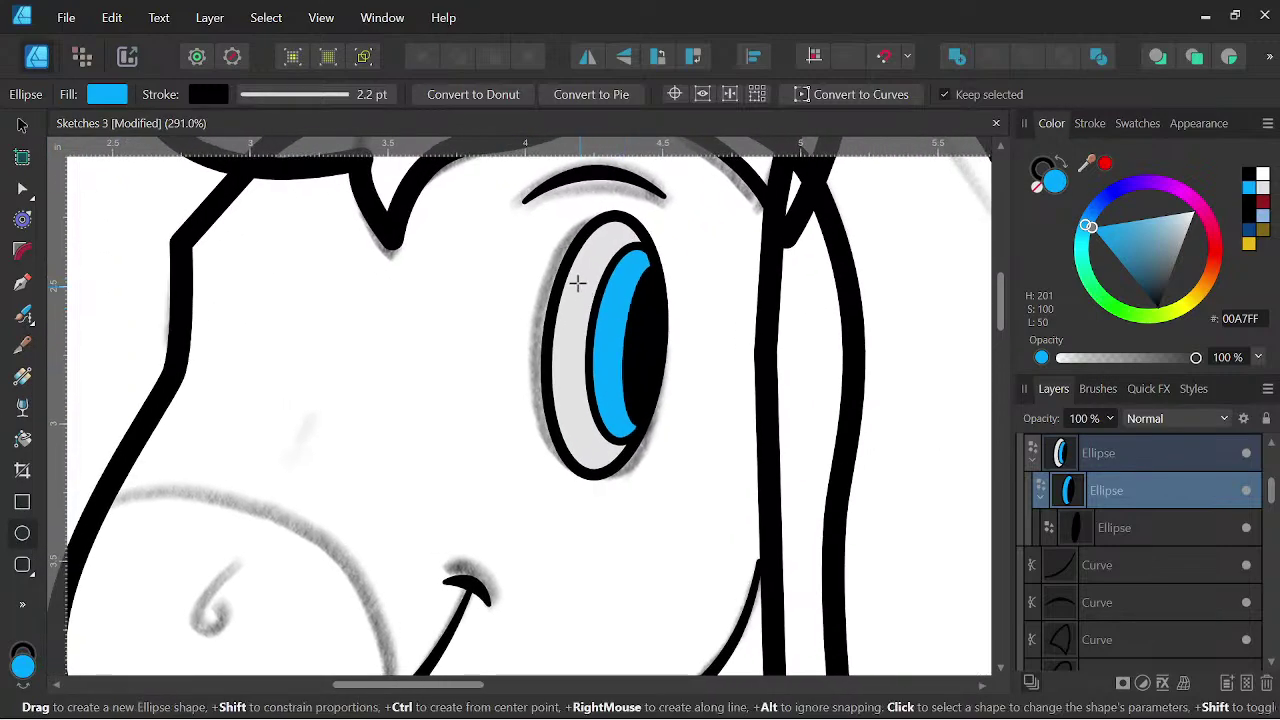
drag(575, 280, 614, 320)
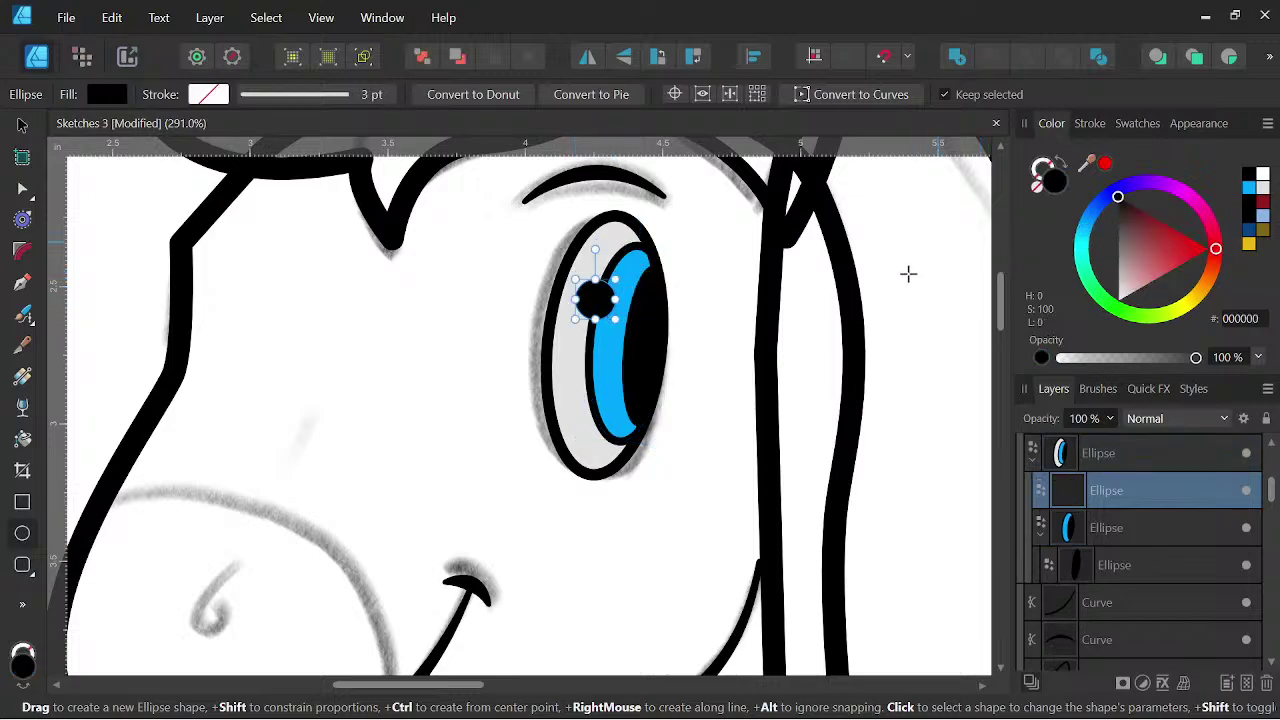
drag(1130, 247, 1118, 340)
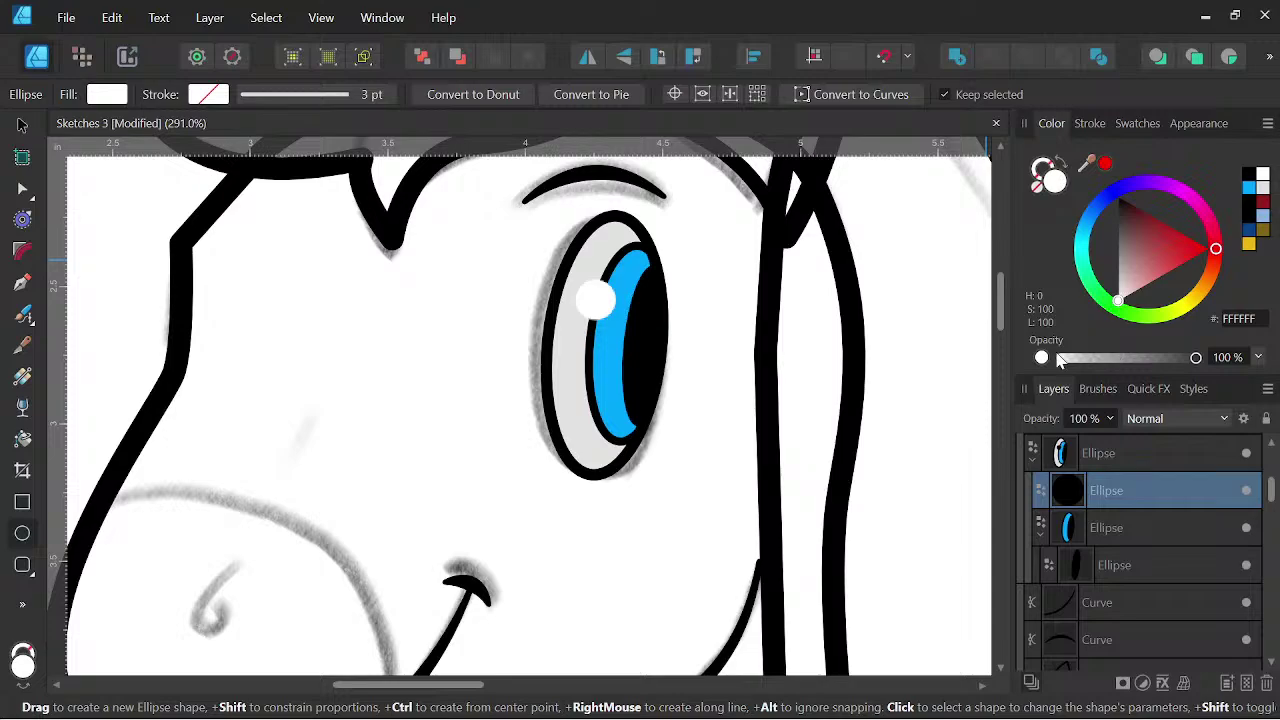
- Add a slim, diagonally tilted white ellipse as a second highlight across the lower part of the iris
mouse_move(580, 437)
mouse_down()
mouse_move(612, 364)
mouse_move(606, 392)
mouse_move(632, 421)
mouse_move(572, 392)
mouse_move(610, 405)
mouse_move(576, 432)
mouse_up()
key(v)
scroll(605, 418, up, 1)
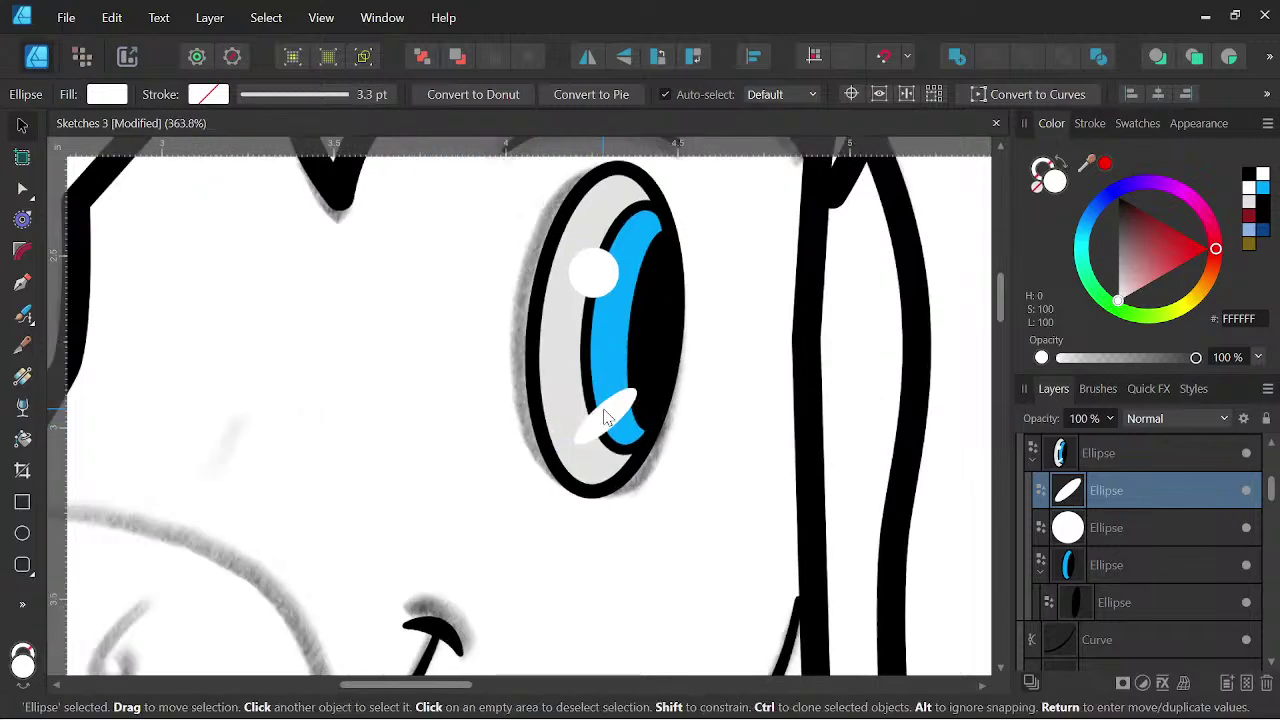
key(space)
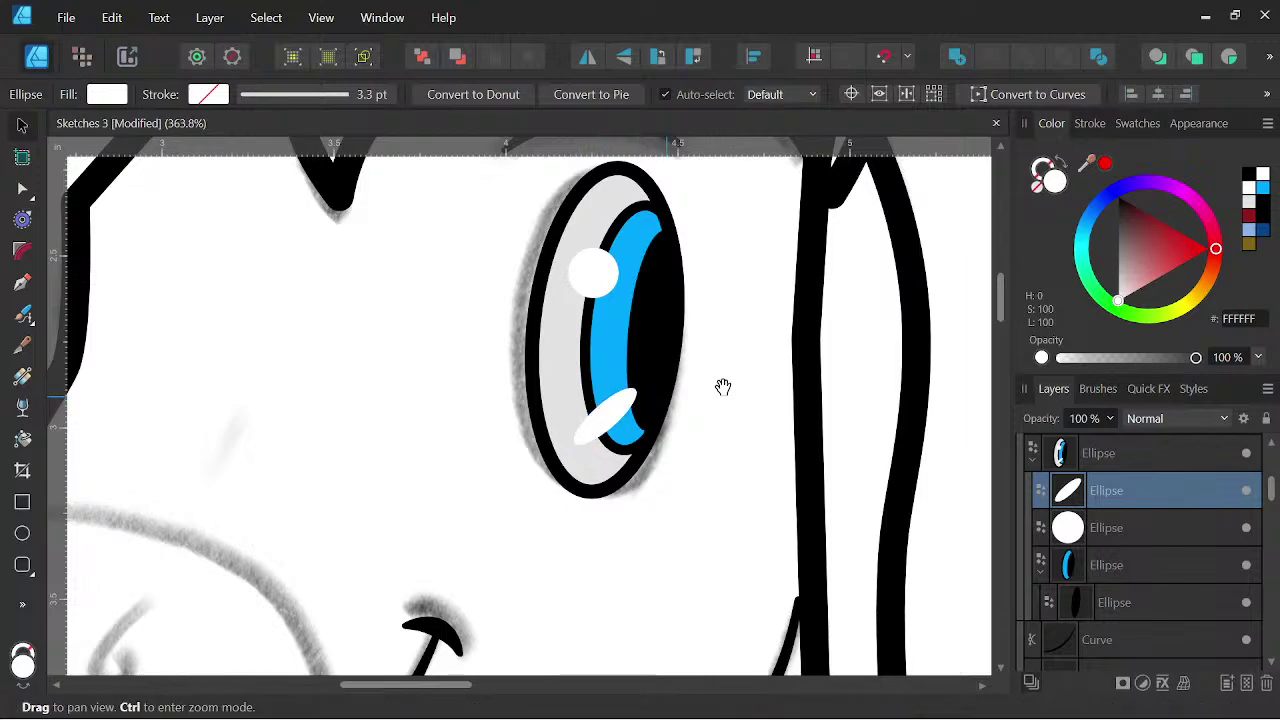
scroll(723, 387, down, 7)
drag(723, 457, 631, 400)
scroll(635, 326, down, 3)
- Trace the small hooked nostril on the muzzle with the Pen tool, starting from its upper tip
scroll(605, 334, up, 5)
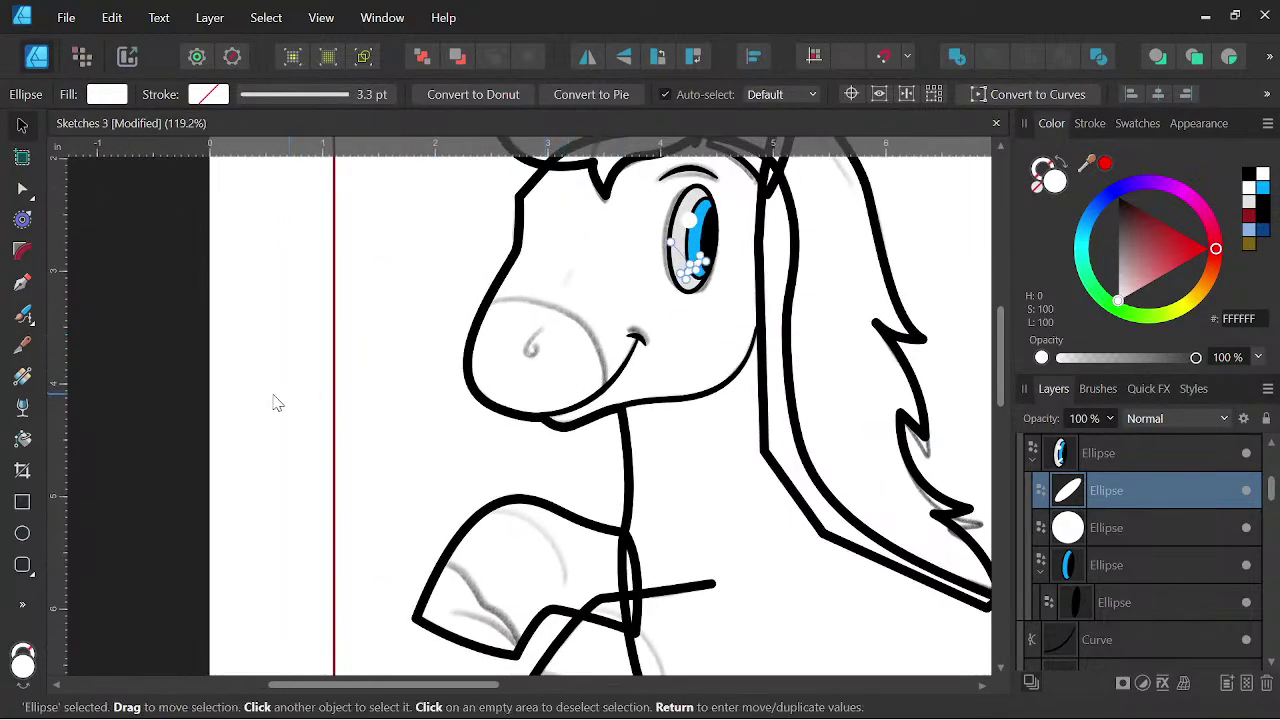
click(22, 282)
scroll(487, 311, up, 3)
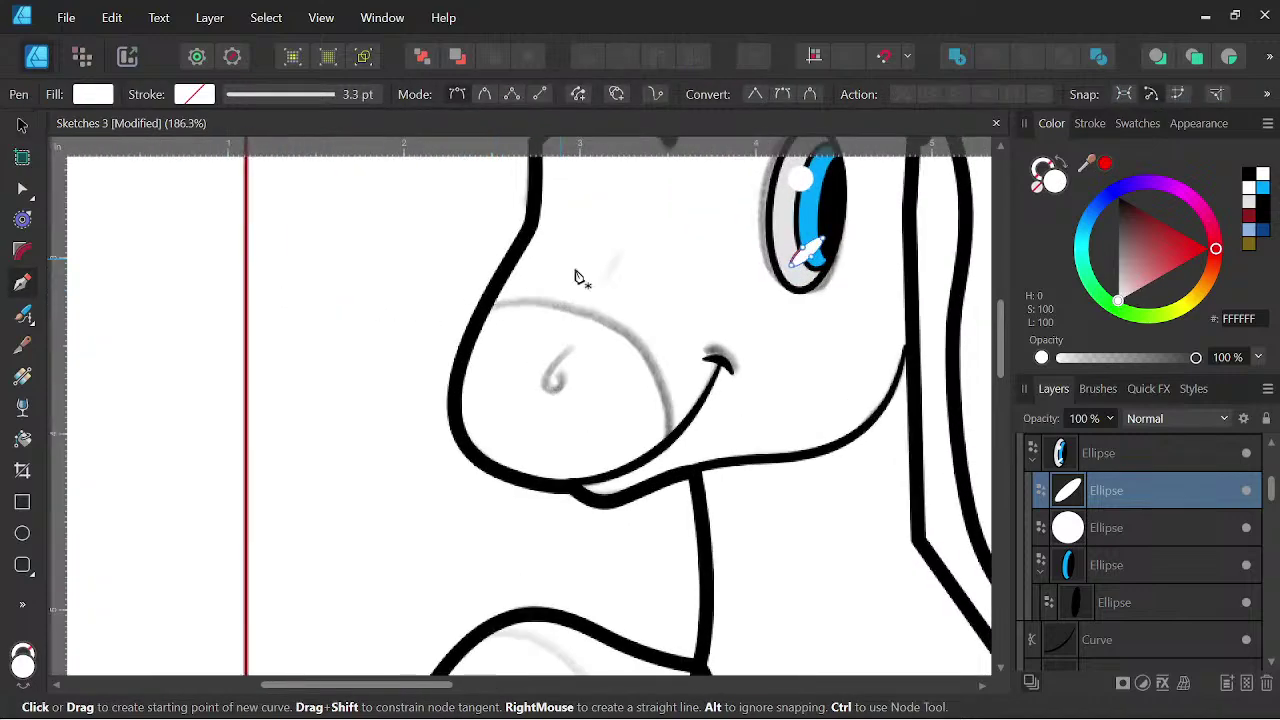
click(572, 347)
drag(573, 397, 566, 372)
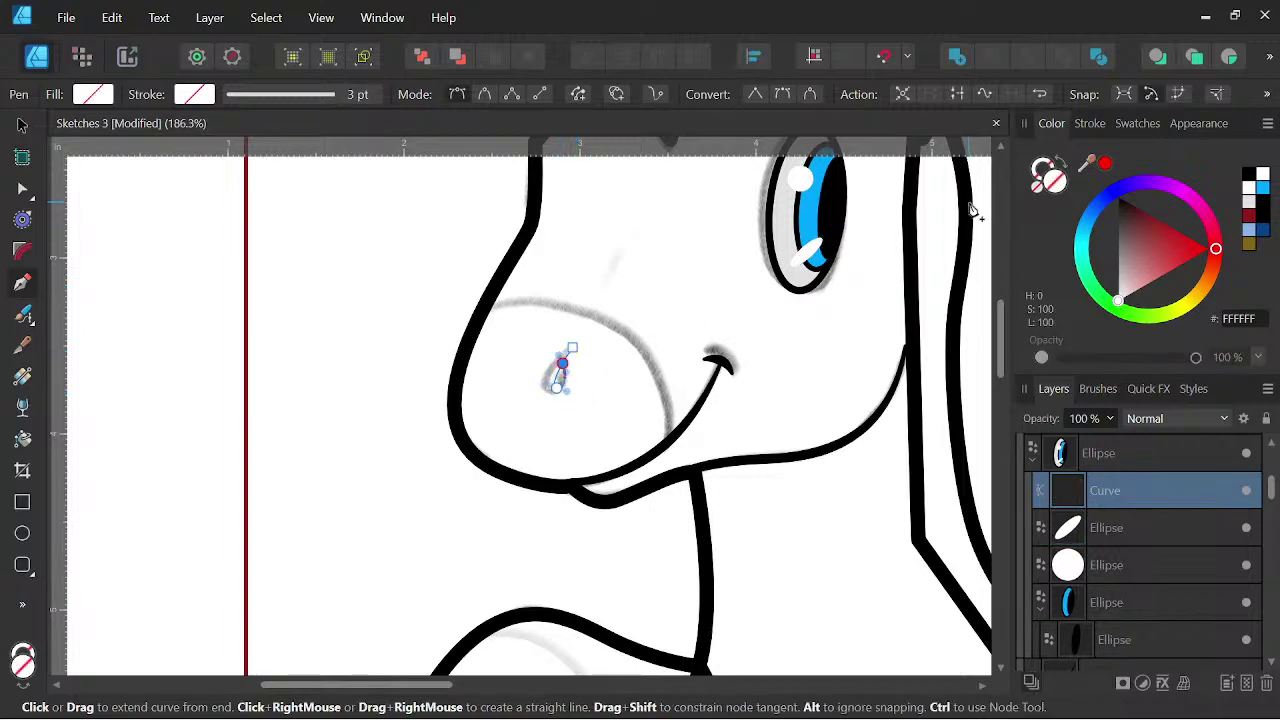
- Give the nostril curve a black stroke (000000) and move it out of the eye ellipse to directly above it in the stack
click(1038, 175)
drag(1126, 240, 1115, 188)
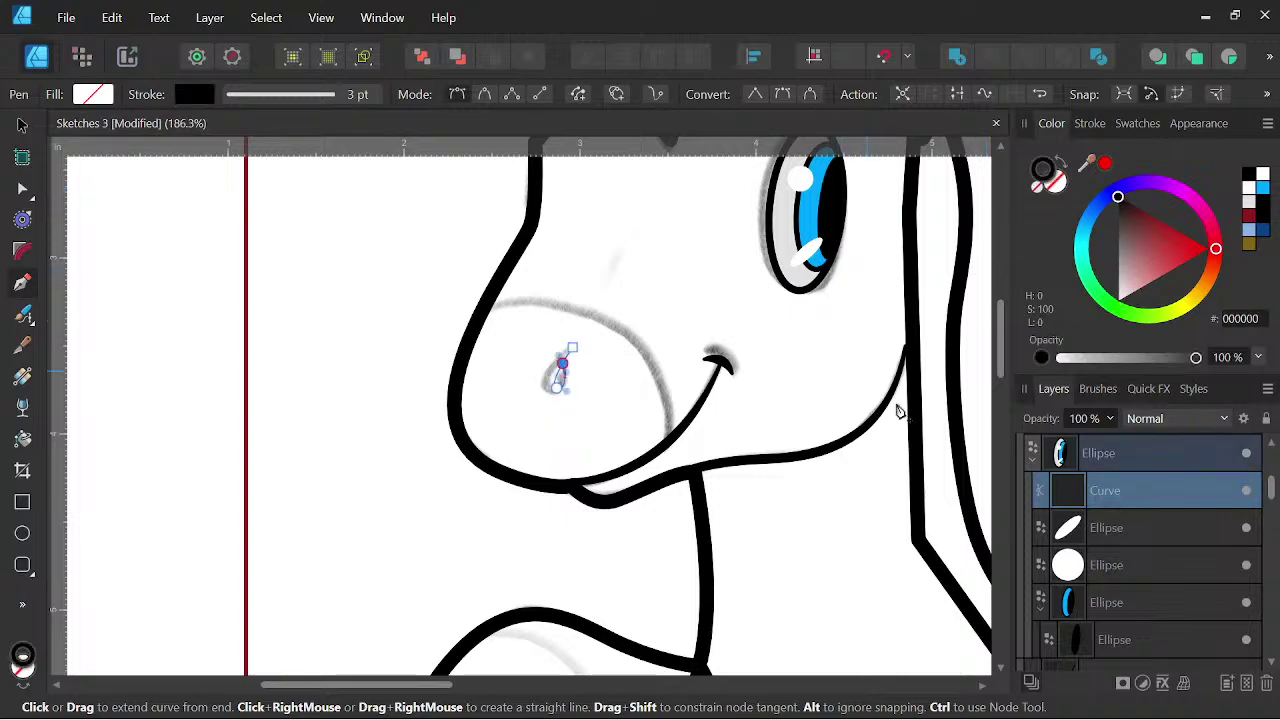
drag(1147, 505, 1072, 540)
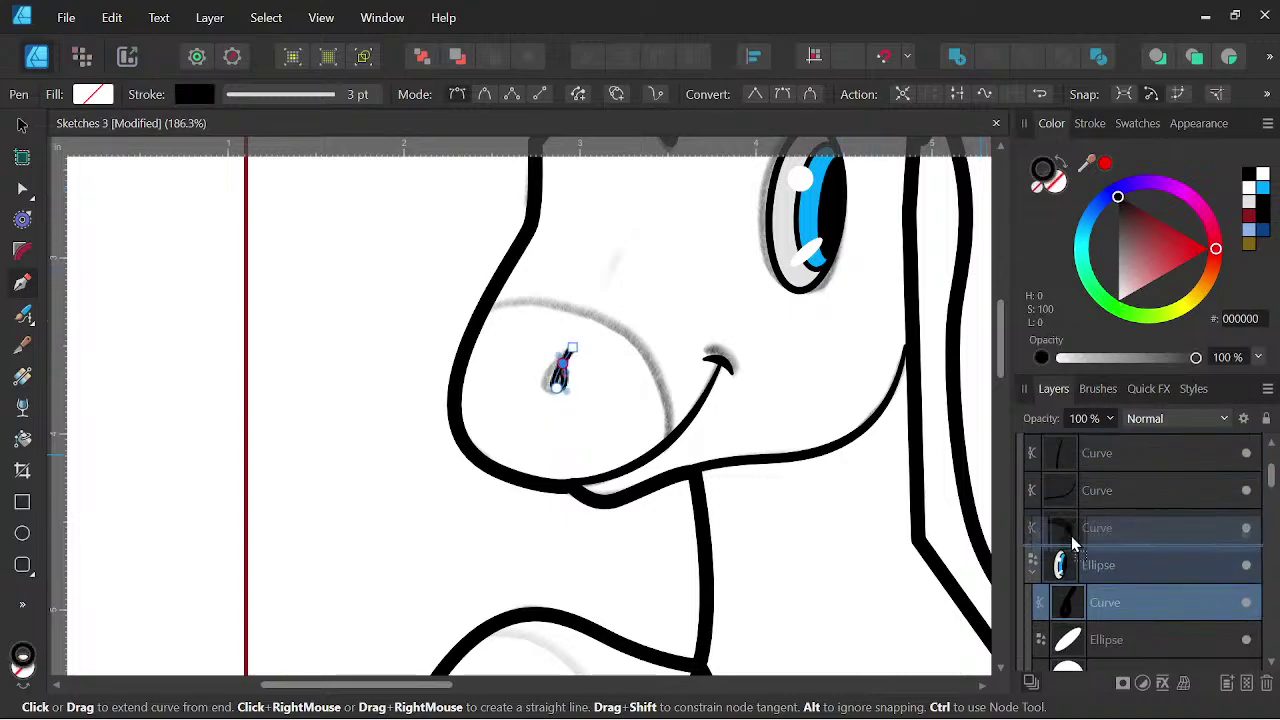
click(1034, 606)
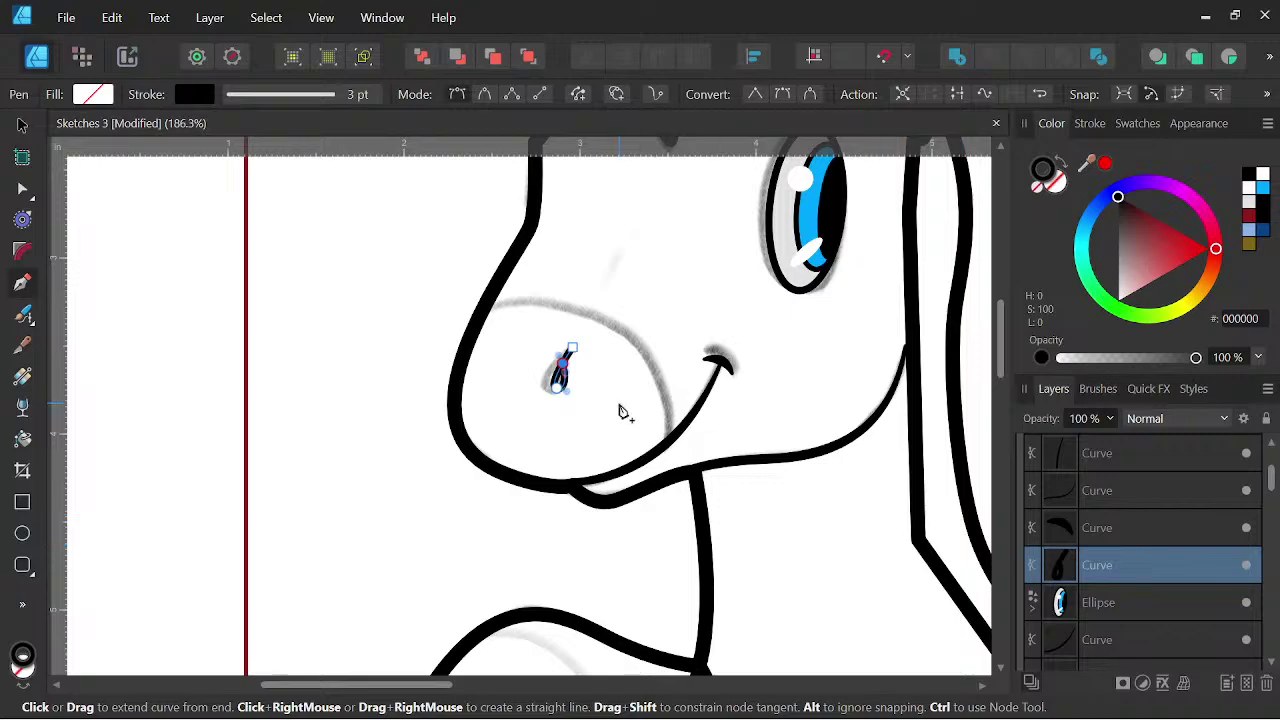
- Rotate the nostril clockwise and scale it up slightly on the muzzle
key(space)
scroll(611, 375, up, 2)
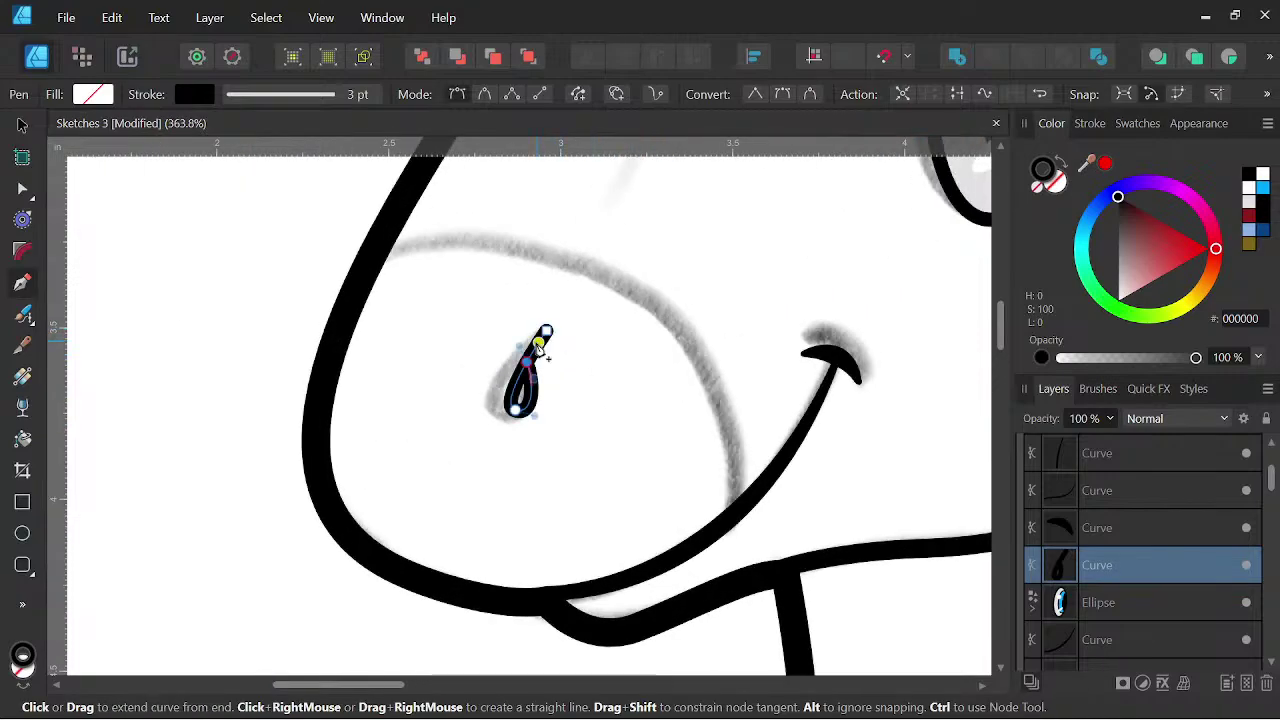
scroll(731, 297, down, 4)
scroll(702, 300, up, 2)
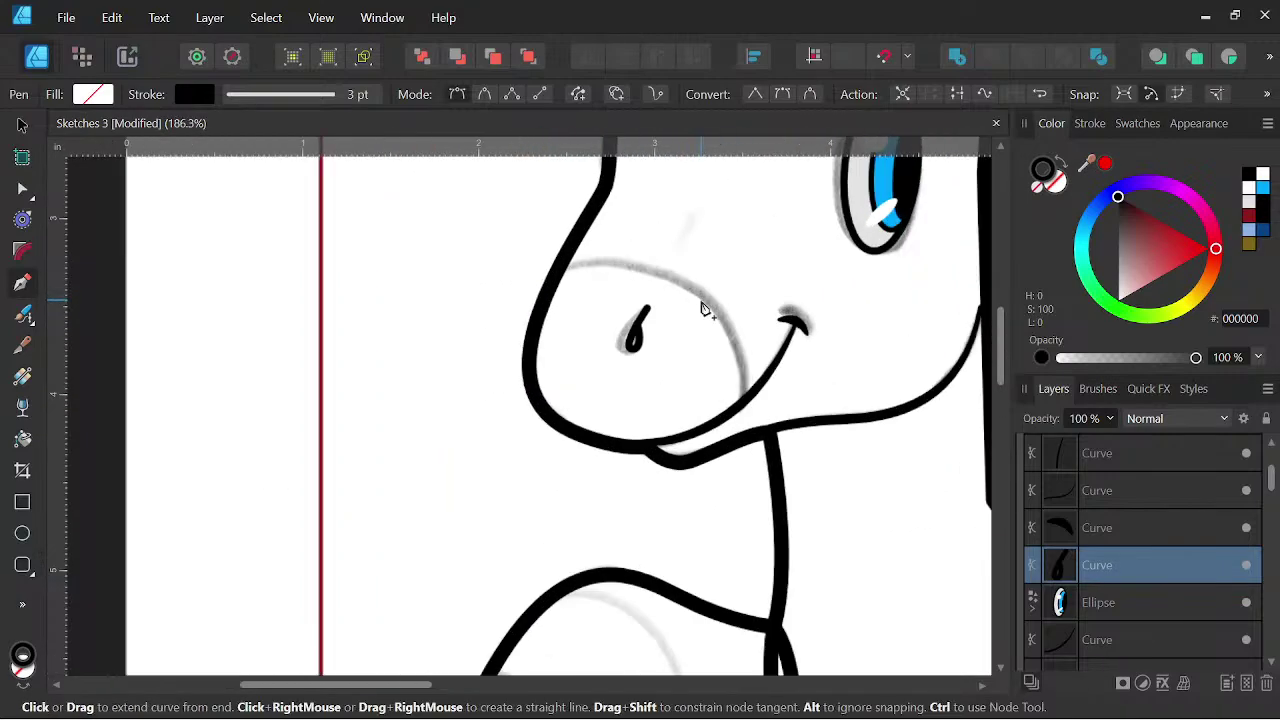
click(25, 128)
scroll(670, 337, up, 2)
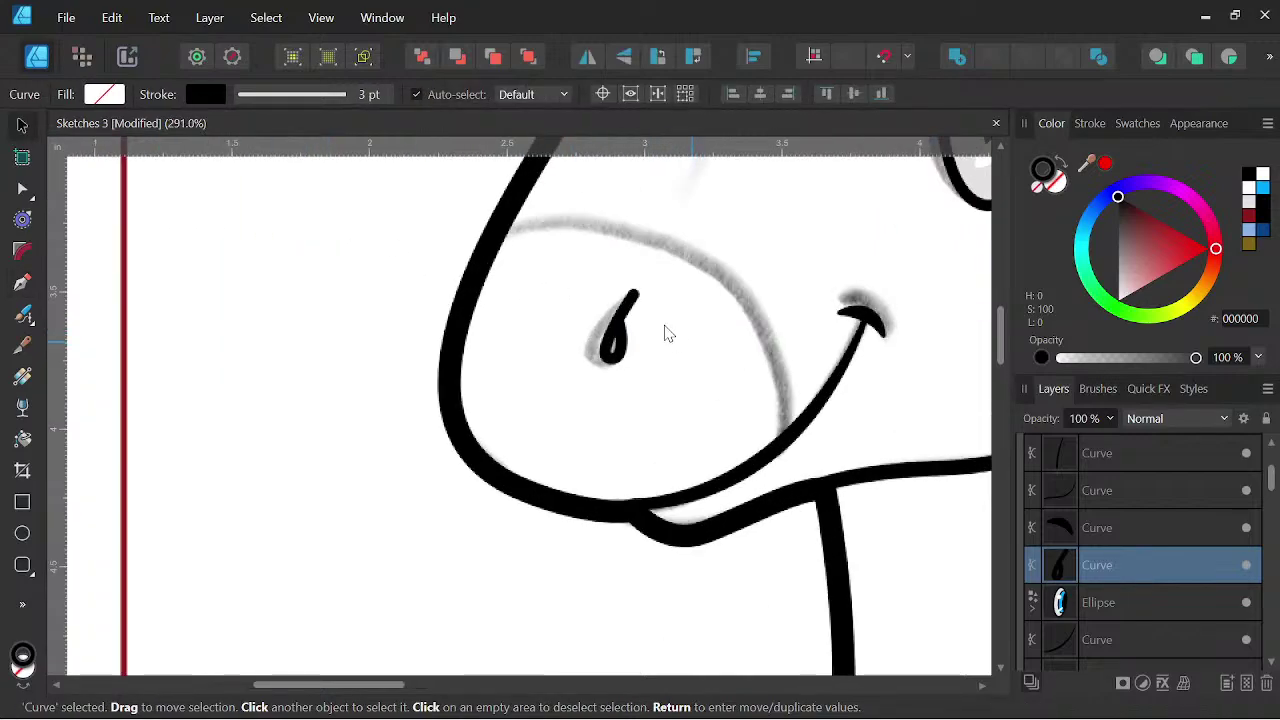
drag(614, 277, 637, 268)
drag(603, 323, 596, 317)
- Fill the horse's head-and-body outline with brown B47D52, keeping its black stroke
key(space)
scroll(807, 258, down, 4)
drag(818, 271, 655, 296)
scroll(664, 303, down, 3)
key(space)
scroll(626, 497, down, 2)
key(space)
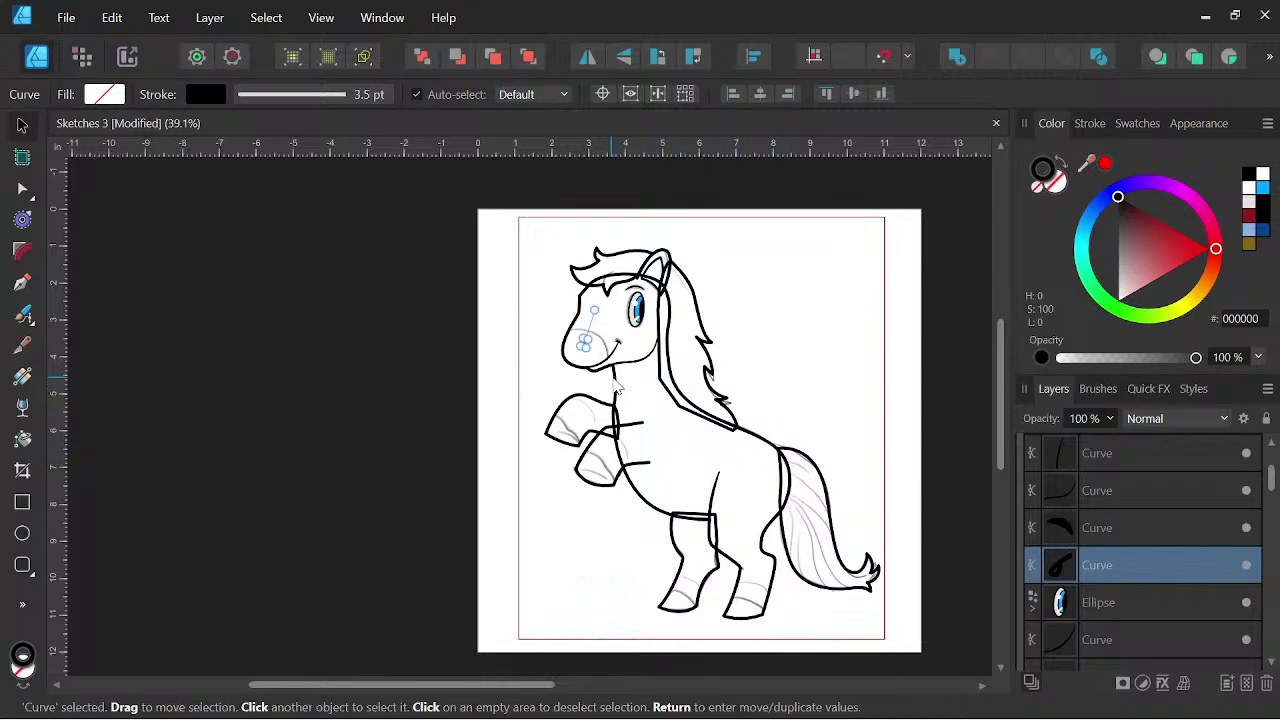
click(617, 388)
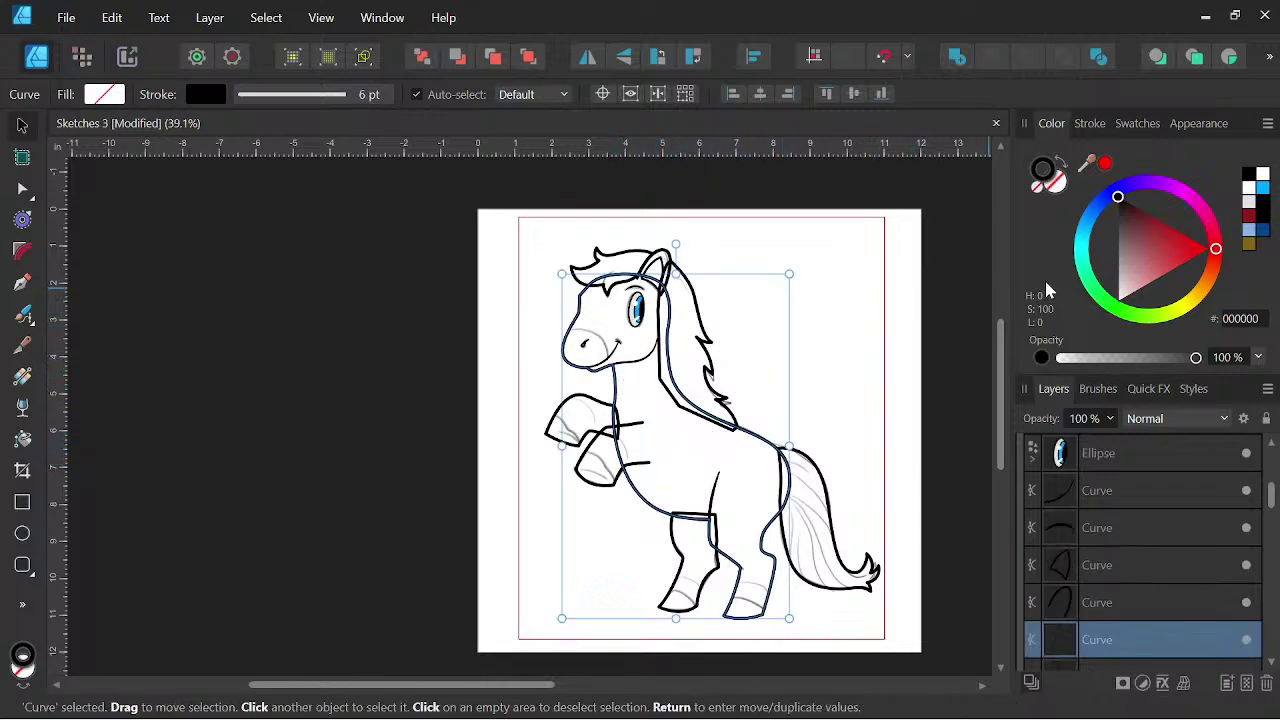
click(1058, 185)
mouse_move(1215, 249)
mouse_down()
mouse_move(1208, 278)
mouse_move(1155, 277)
mouse_move(1147, 262)
mouse_move(1148, 276)
mouse_move(1162, 265)
mouse_up()
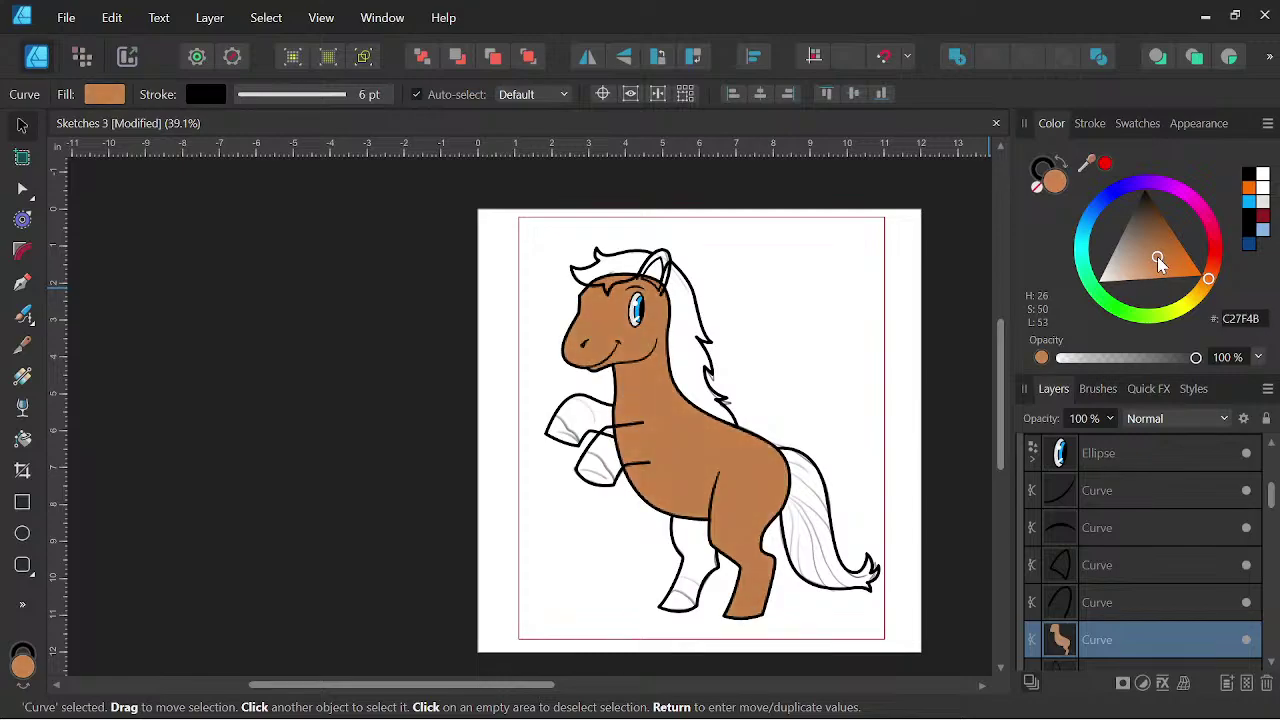
- Fill the near foreleg curve with the same brown B47D52
key(space)
drag(869, 374, 867, 388)
scroll(665, 353, up, 2)
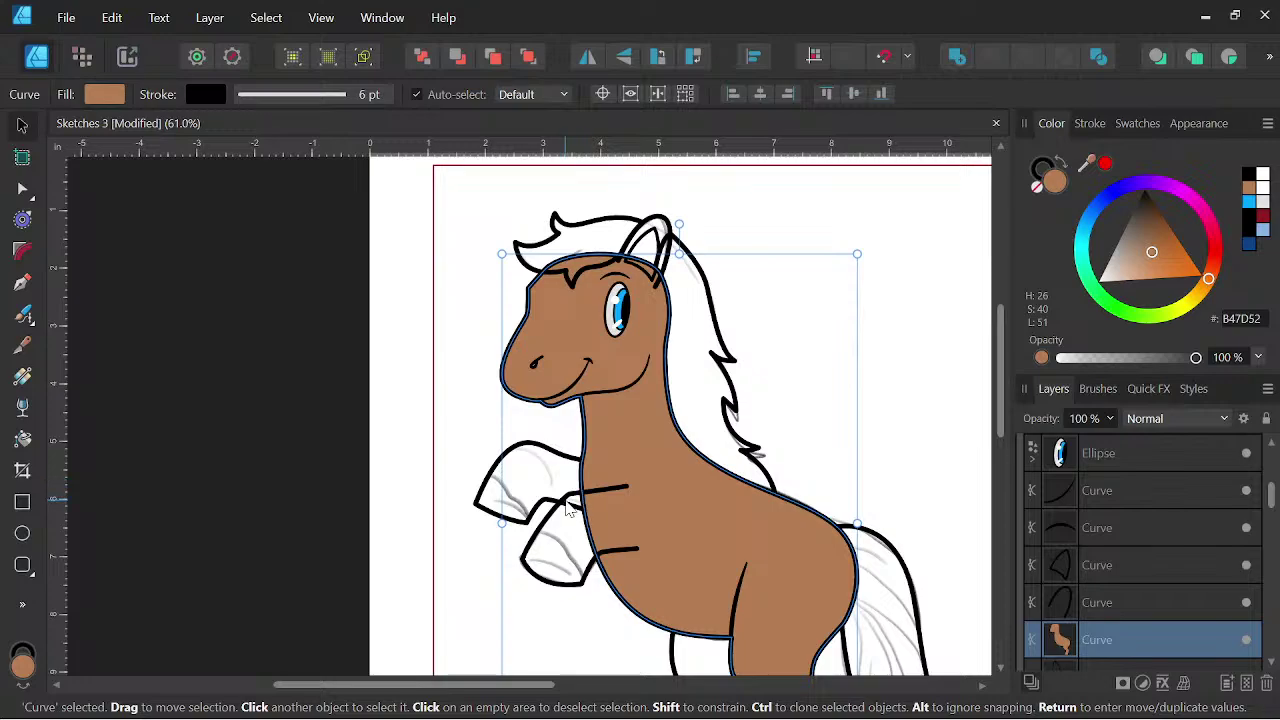
click(567, 505)
key(space)
drag(675, 512, 699, 453)
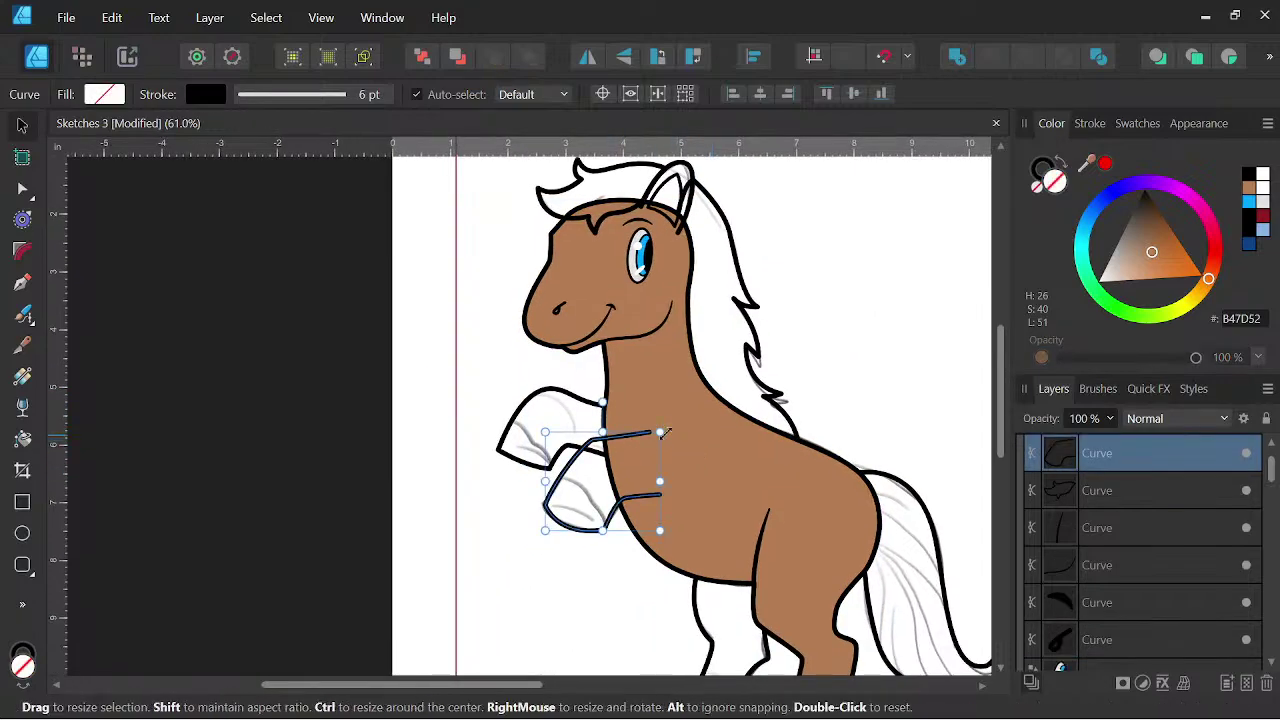
click(1250, 189)
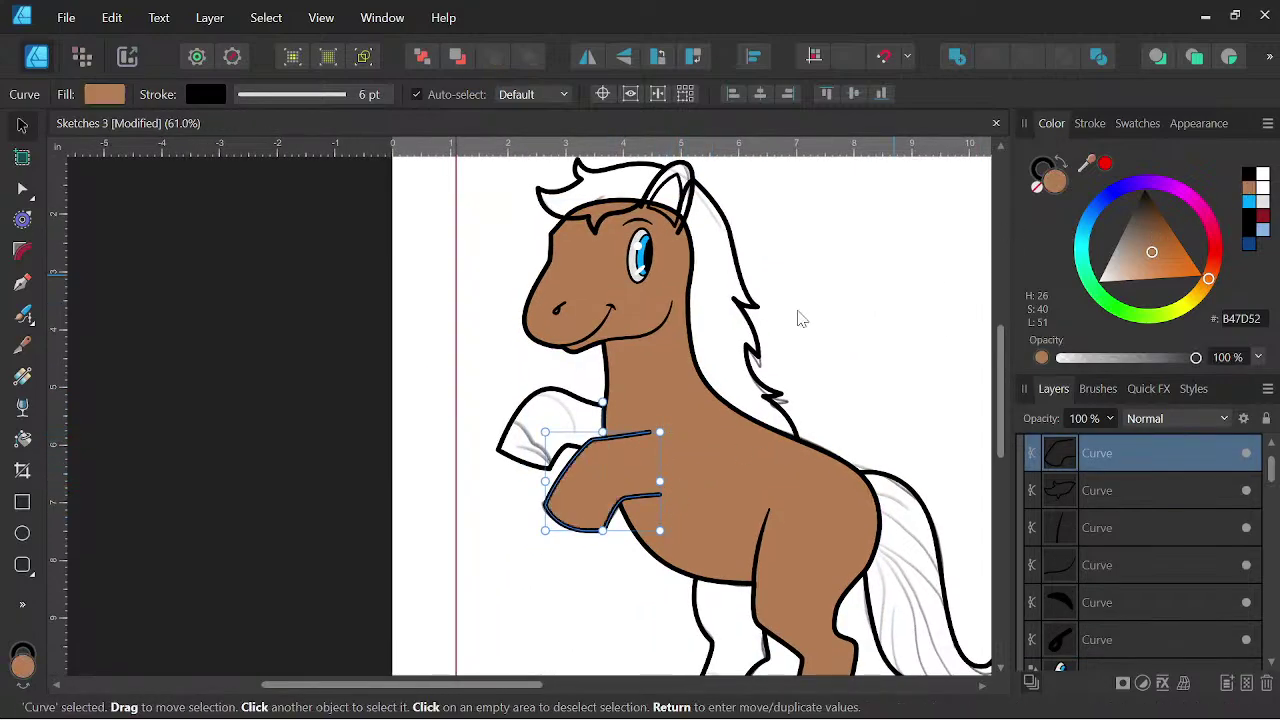
- Fill the far foreleg, the raised one behind the body, with brown B47D52
click(568, 404)
click(573, 393)
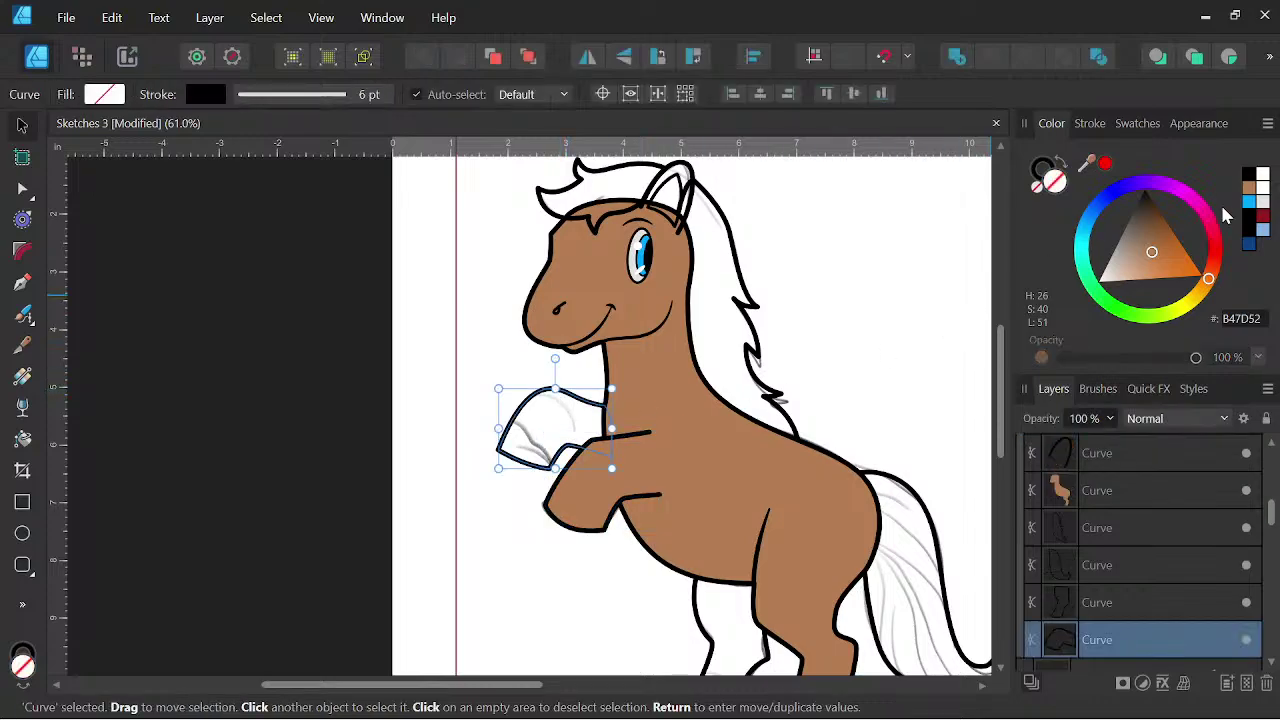
click(1252, 197)
- Fill the far hind leg behind the belly with brown B47D52
key(space)
drag(814, 486, 779, 415)
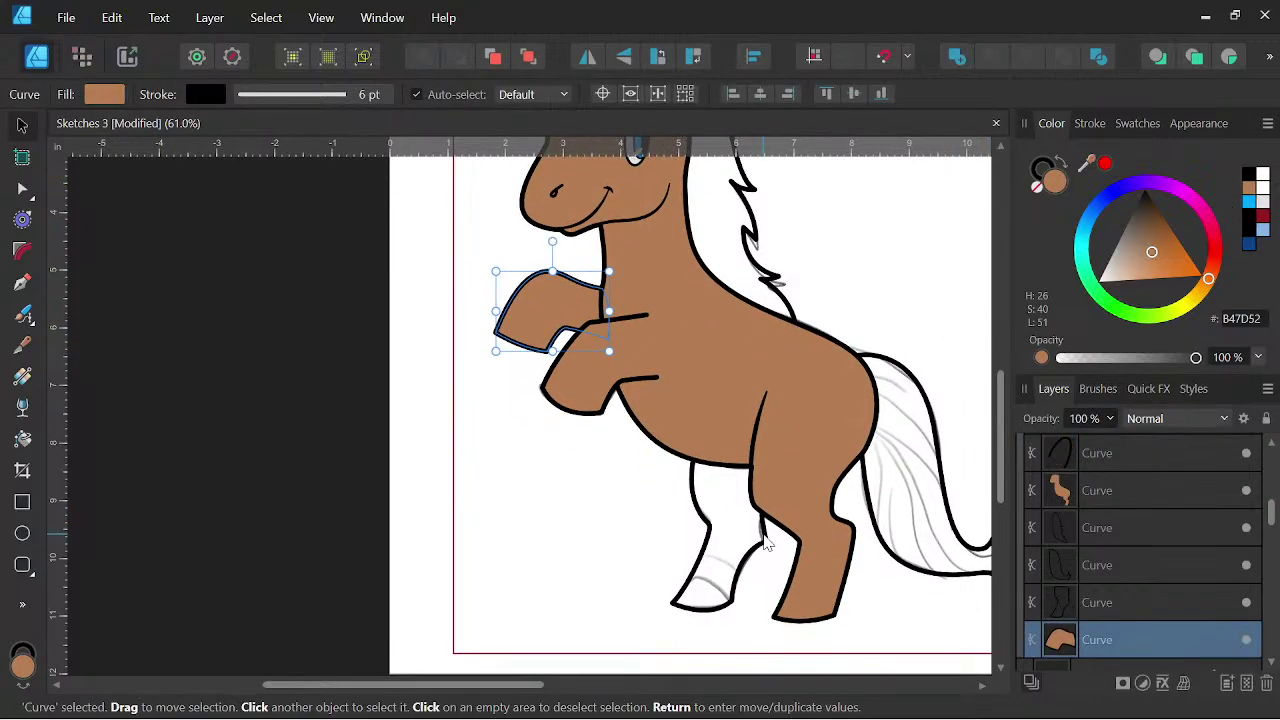
click(766, 535)
click(1248, 189)
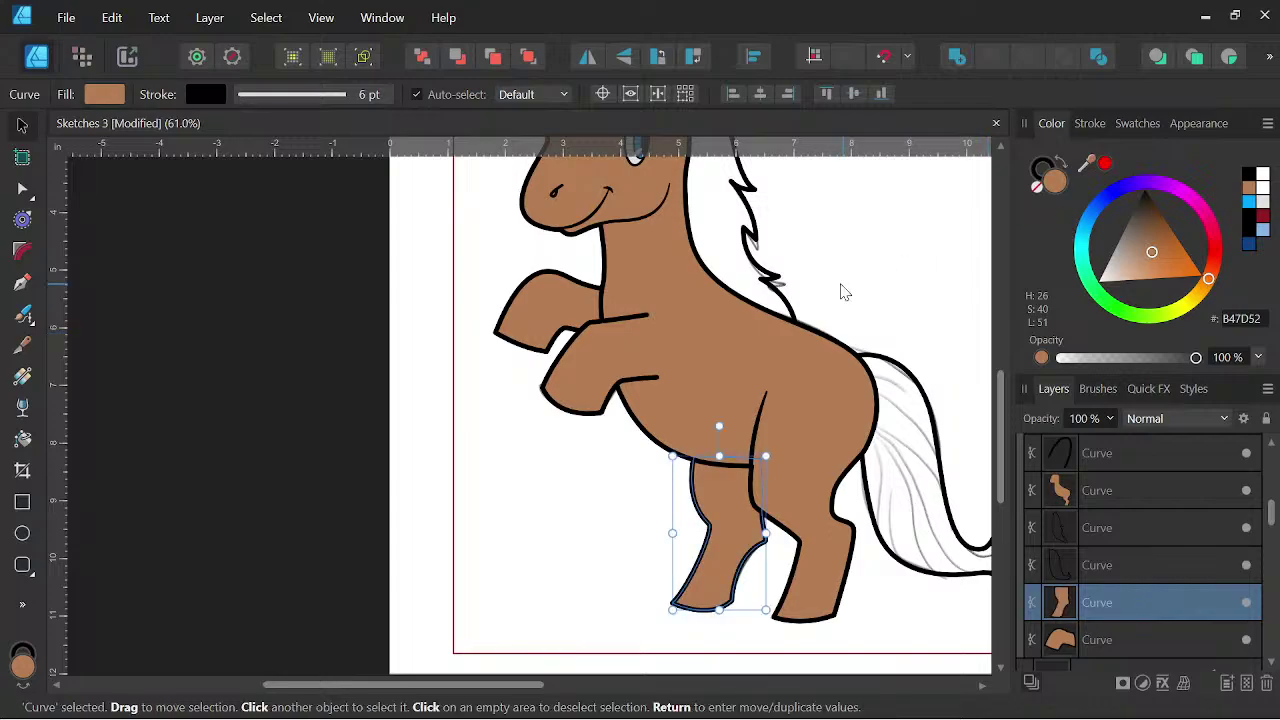
- Fill the inner ear with pink D67B7A and the outer ear with the body brown B47D52
scroll(841, 292, down, 2)
key(space)
drag(826, 354, 763, 436)
scroll(695, 288, up, 4)
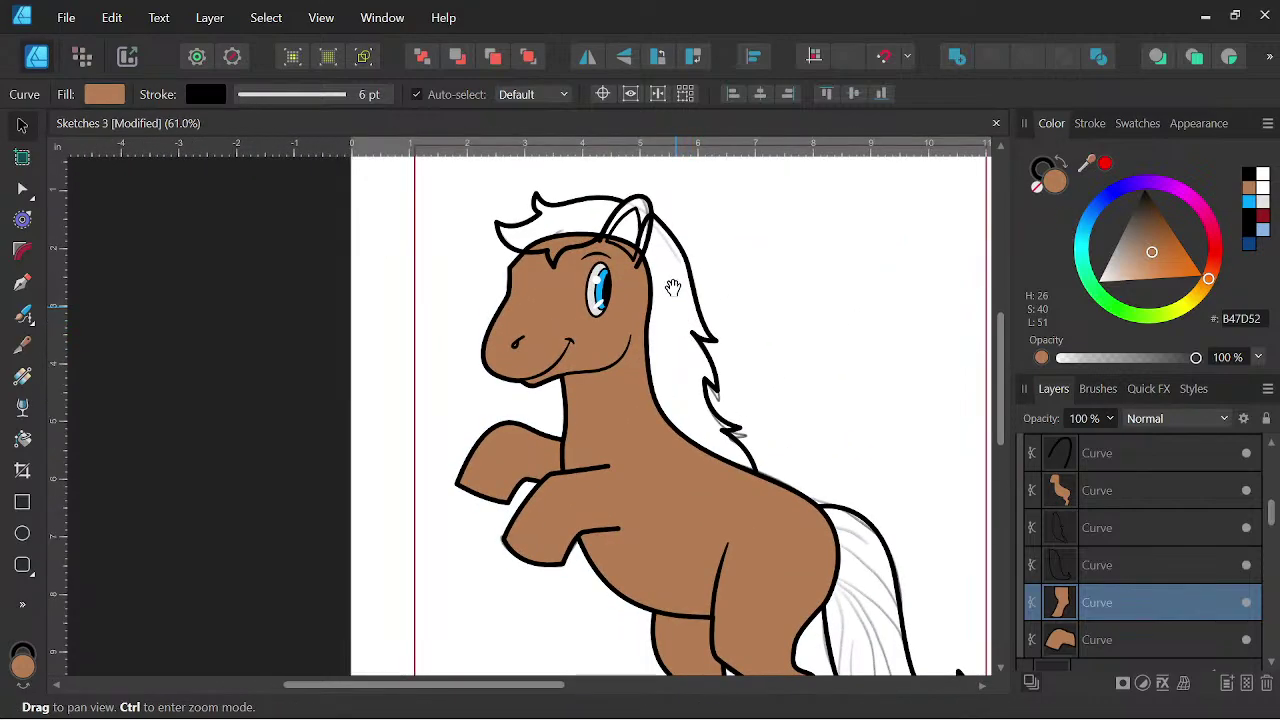
click(698, 289)
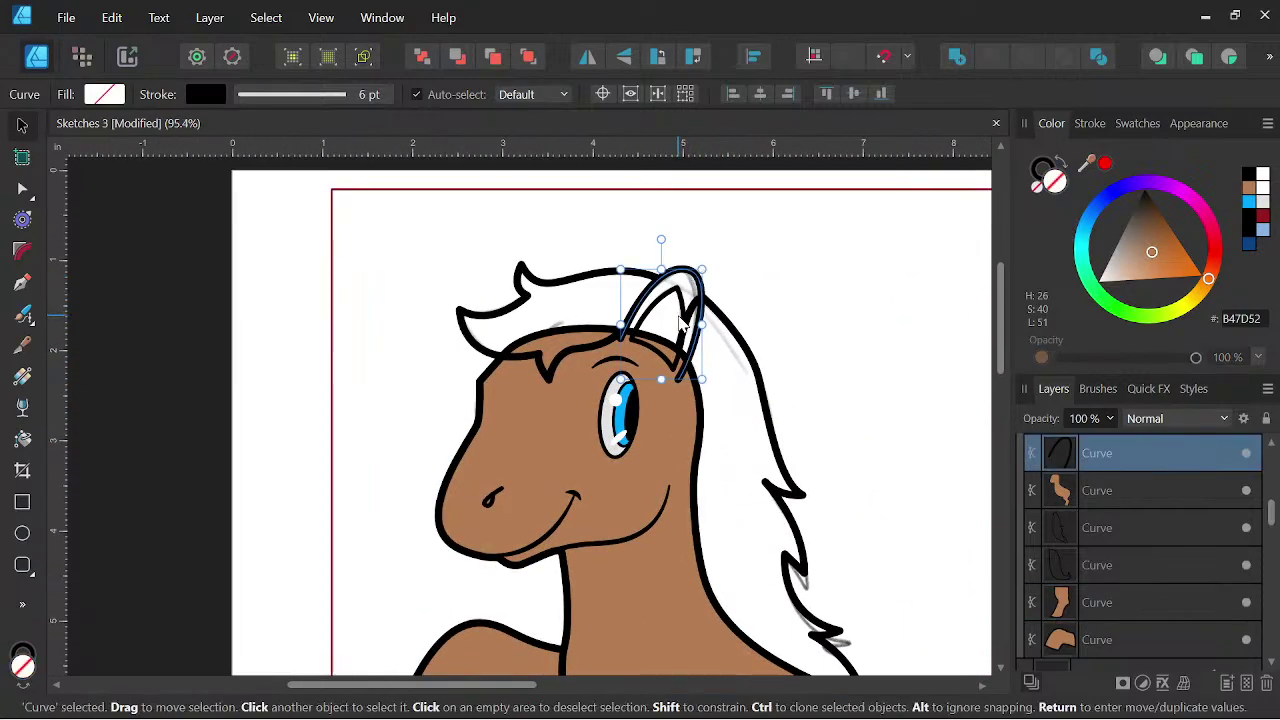
key(ctrl+v)
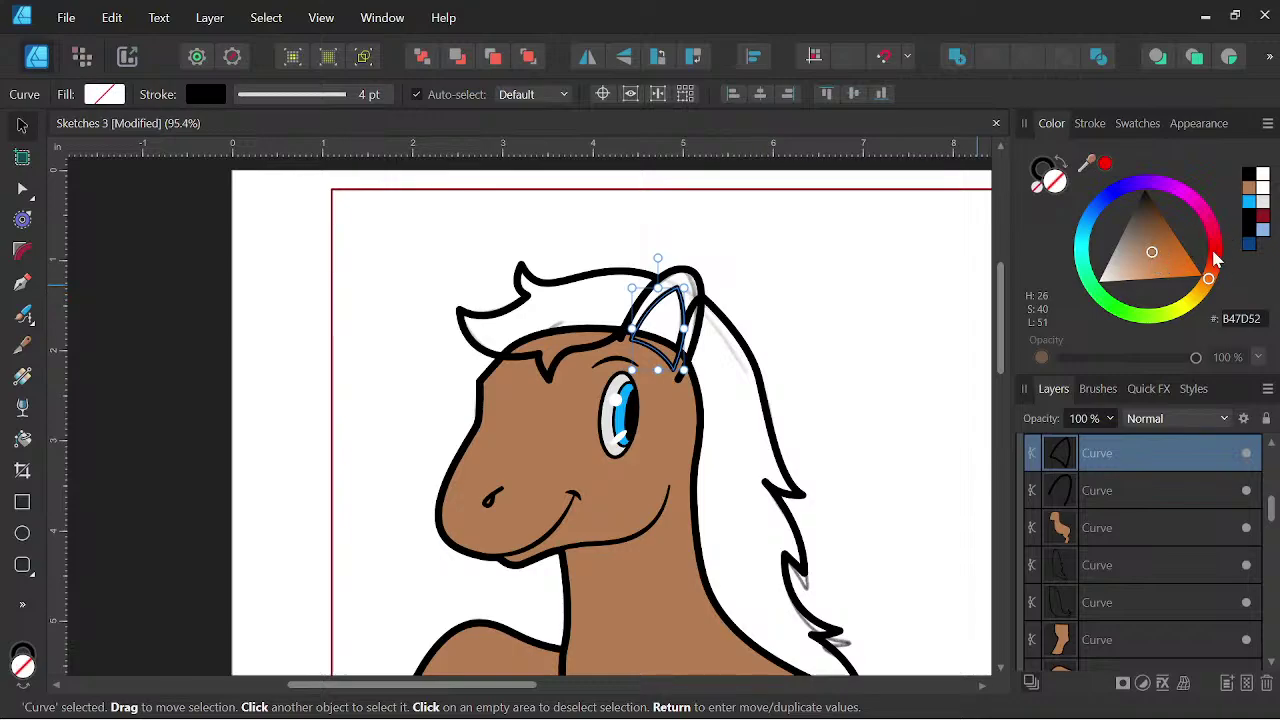
drag(1209, 284, 1150, 265)
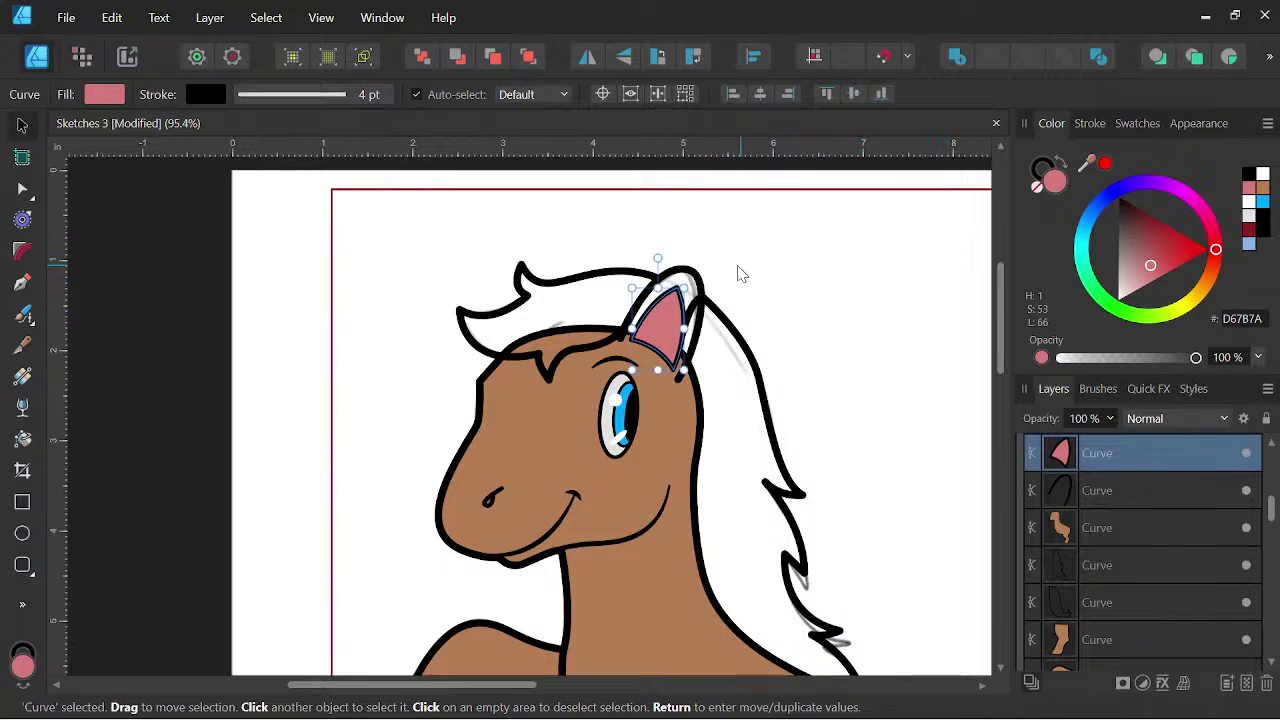
click(703, 283)
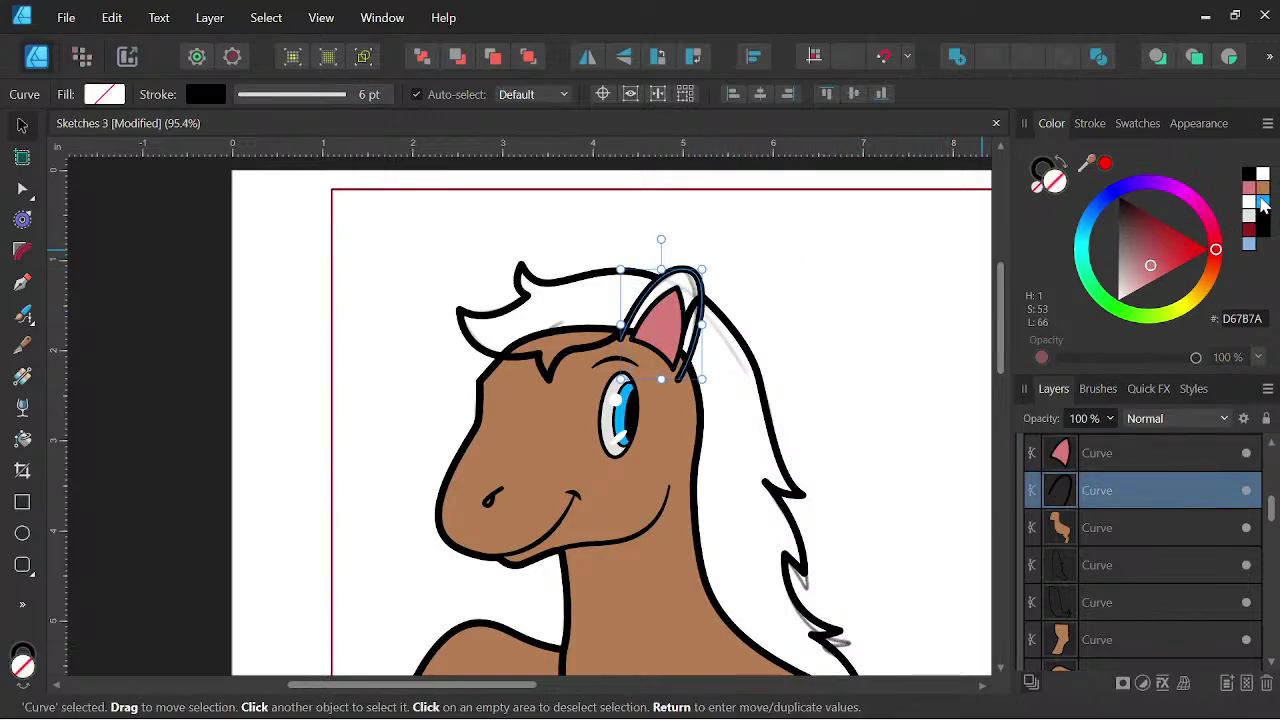
click(1262, 188)
- Trace a closed muzzle patch with the Pen tool, arching from the nose bridge to the mouth line and back along the chin outline
key(ctrl+0)
drag(780, 337, 802, 402)
scroll(703, 346, up, 4)
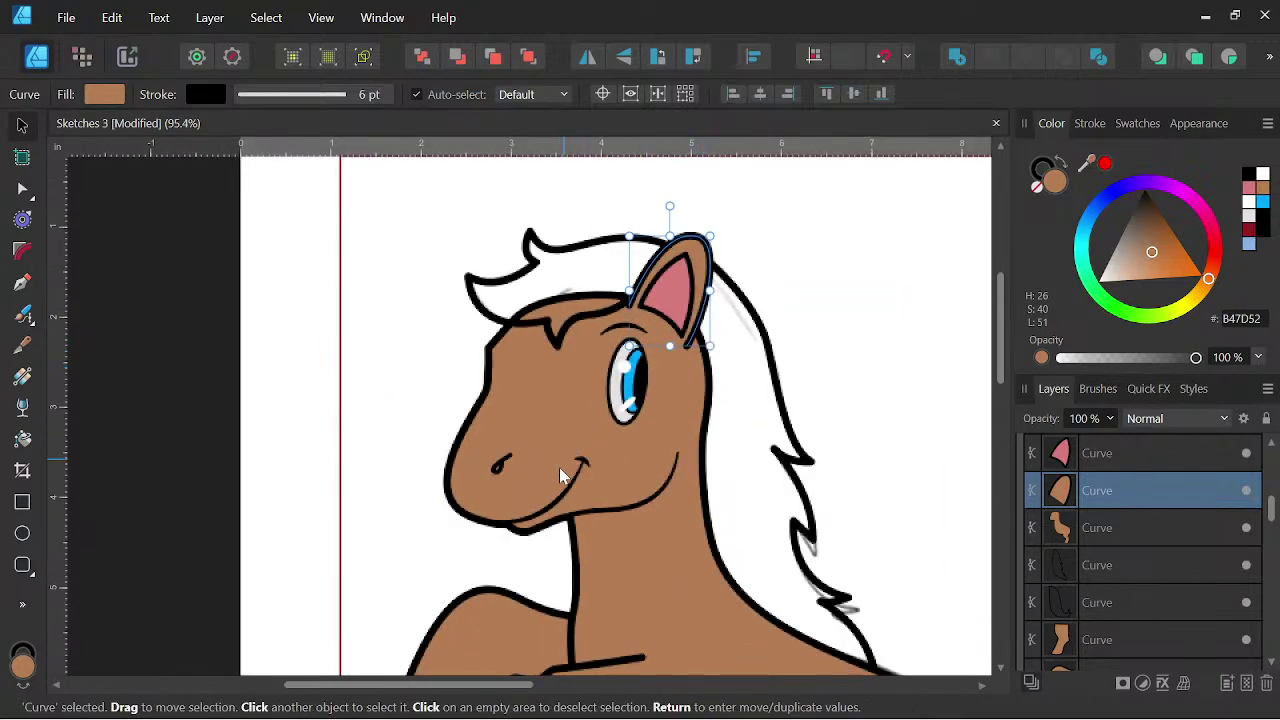
drag(563, 472, 575, 424)
click(23, 284)
scroll(615, 395, up, 2)
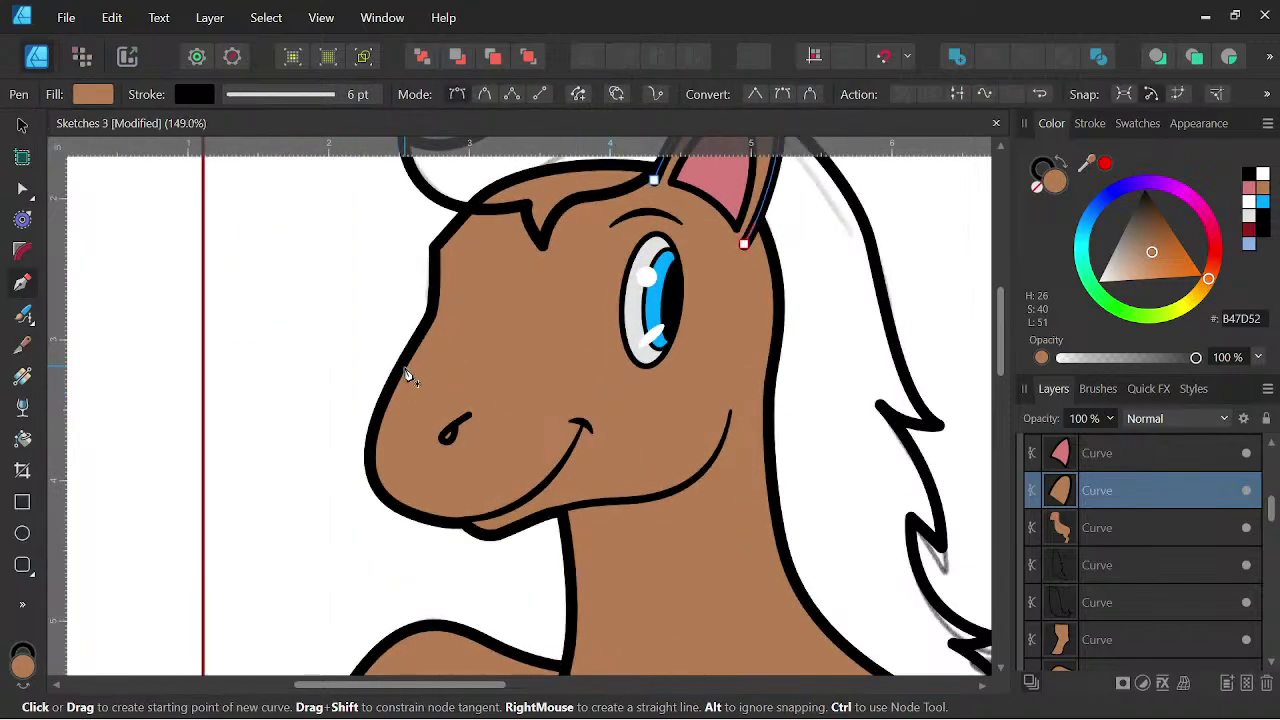
click(398, 377)
drag(558, 468, 578, 625)
click(558, 465)
scroll(558, 465, up, 3)
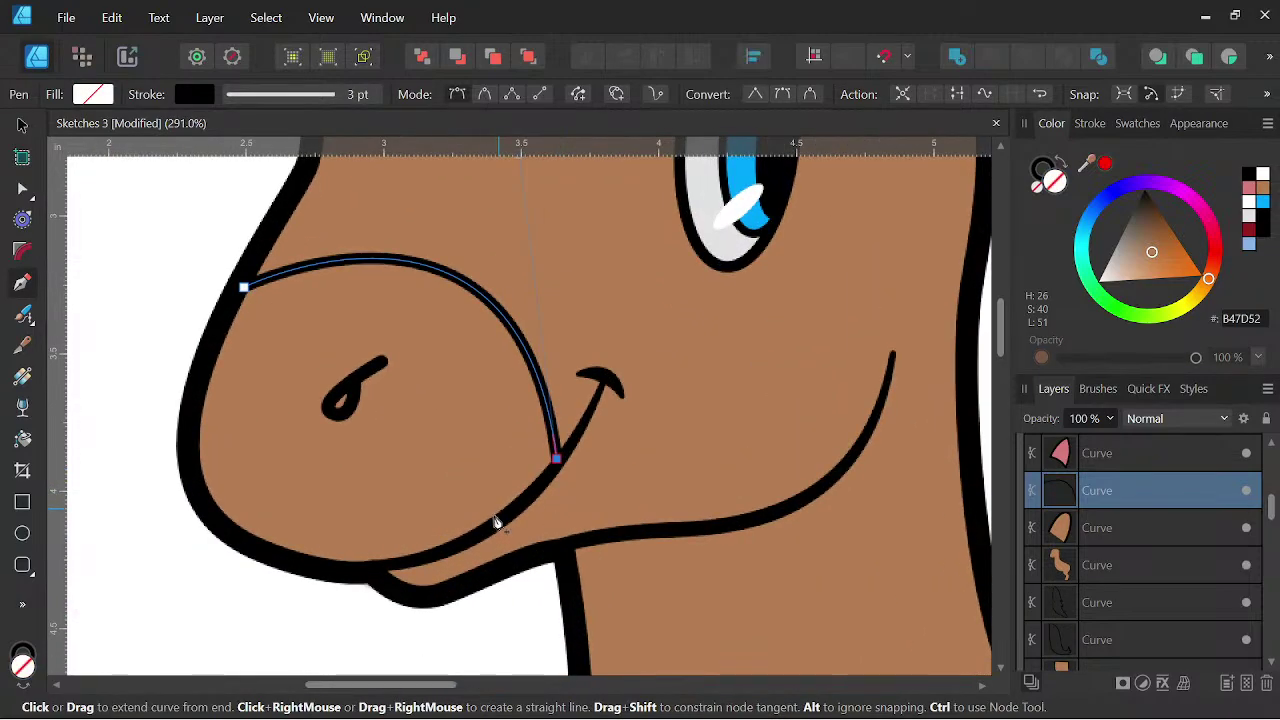
drag(454, 546, 248, 547)
drag(199, 496, 187, 455)
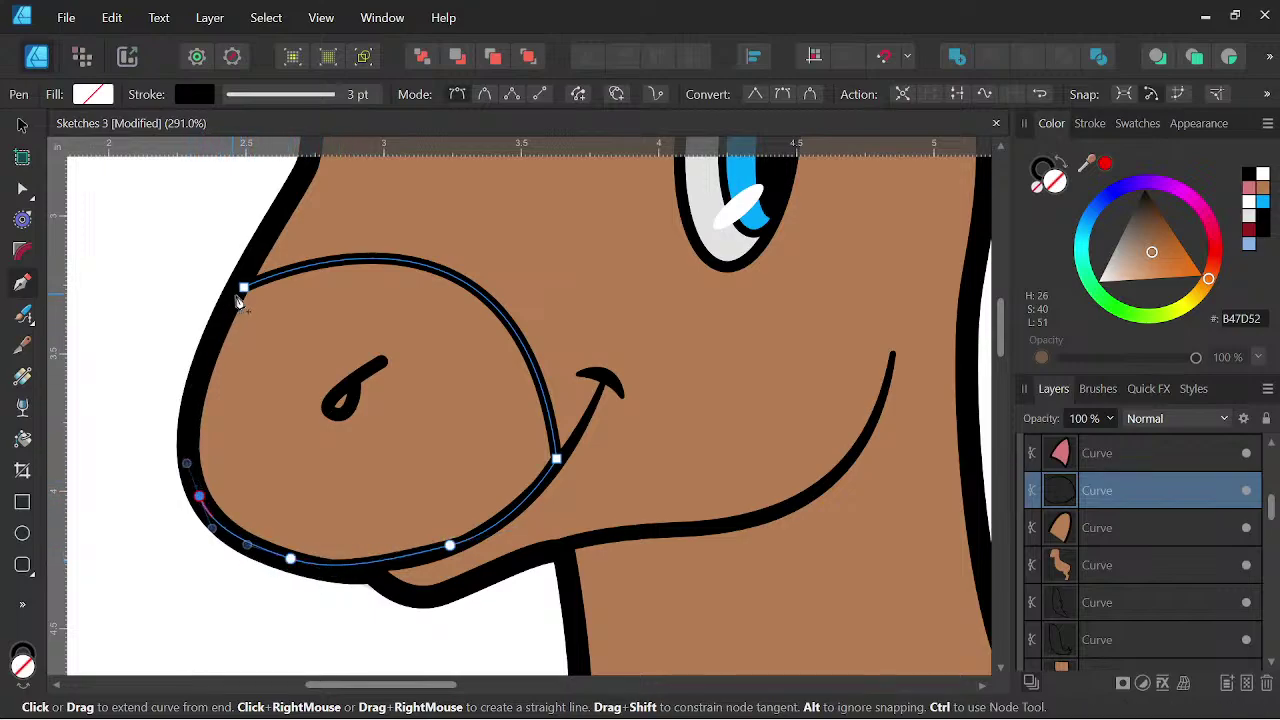
drag(243, 287, 307, 233)
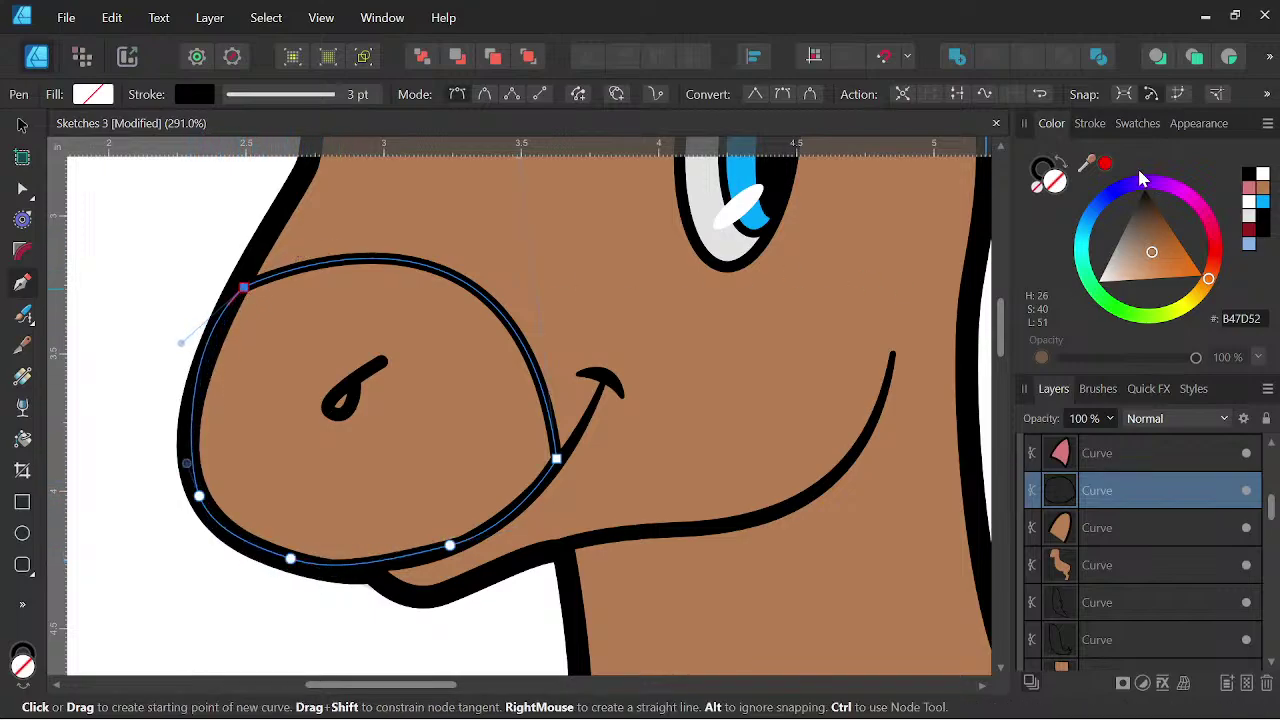
- Give the muzzle patch a light beige EDCEB5 fill and no stroke, and nest it inside the brown body curve
click(1038, 182)
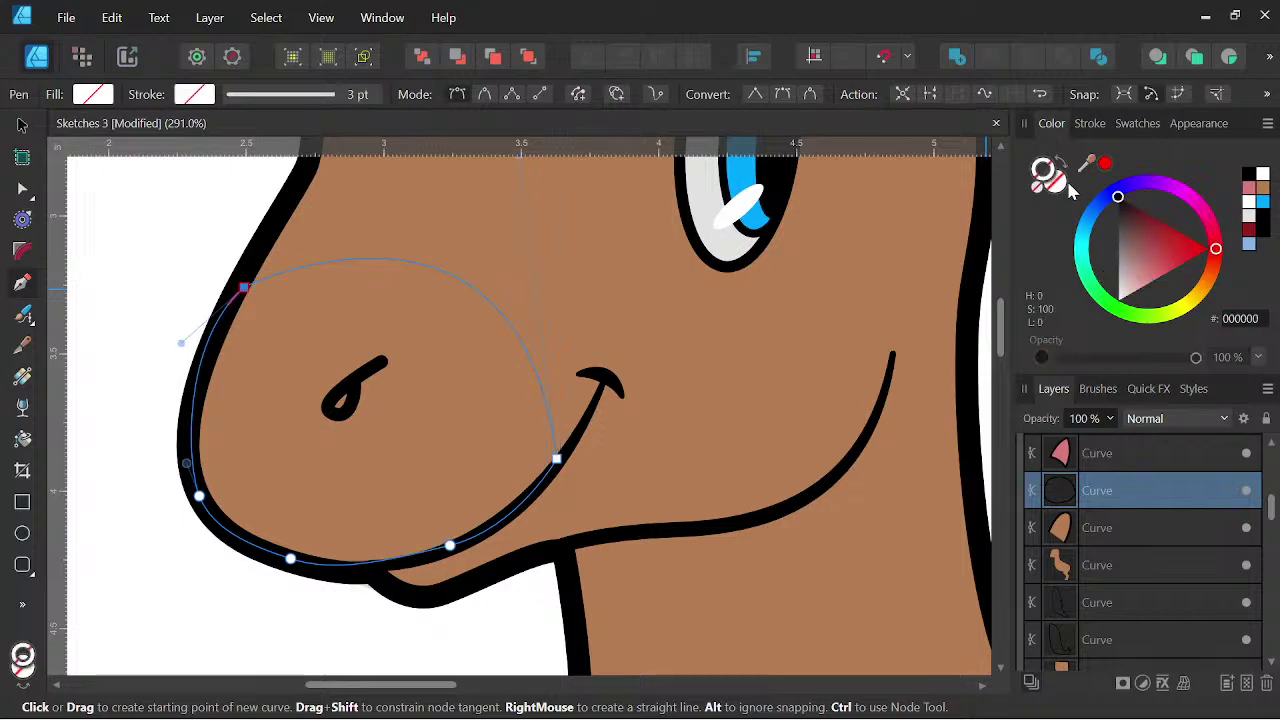
drag(1136, 254, 1126, 279)
scroll(829, 314, down, 2)
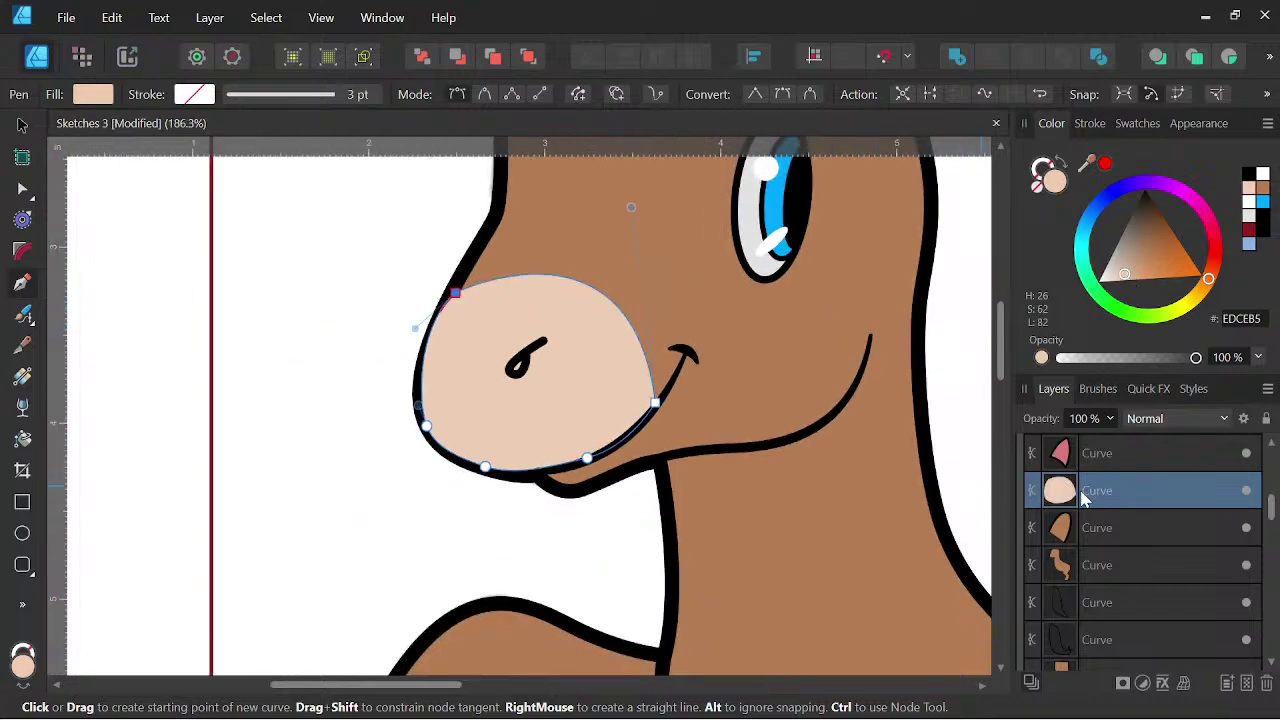
drag(1143, 497, 1090, 605)
- Draw a closed patch with the Pen tool over the lower end of the far foreleg, curved across the leg and overlapping its outline
scroll(812, 345, down, 4)
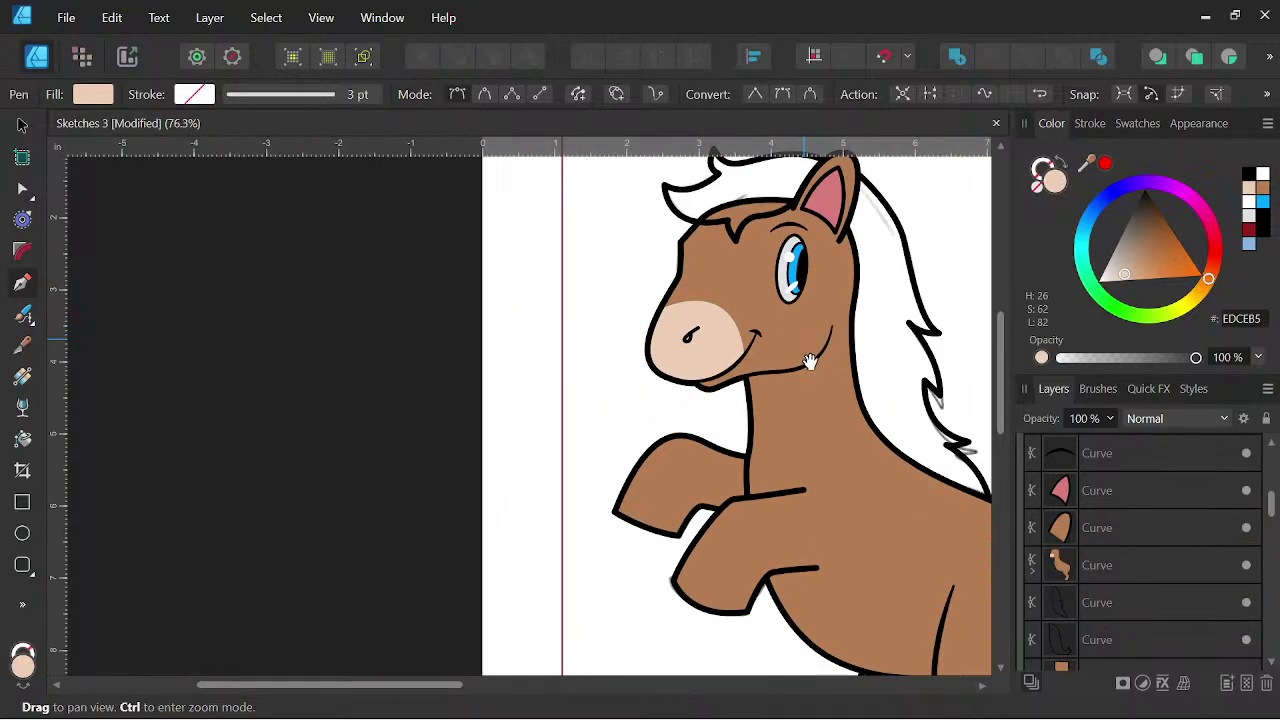
scroll(808, 350, down, 2)
drag(808, 387, 630, 258)
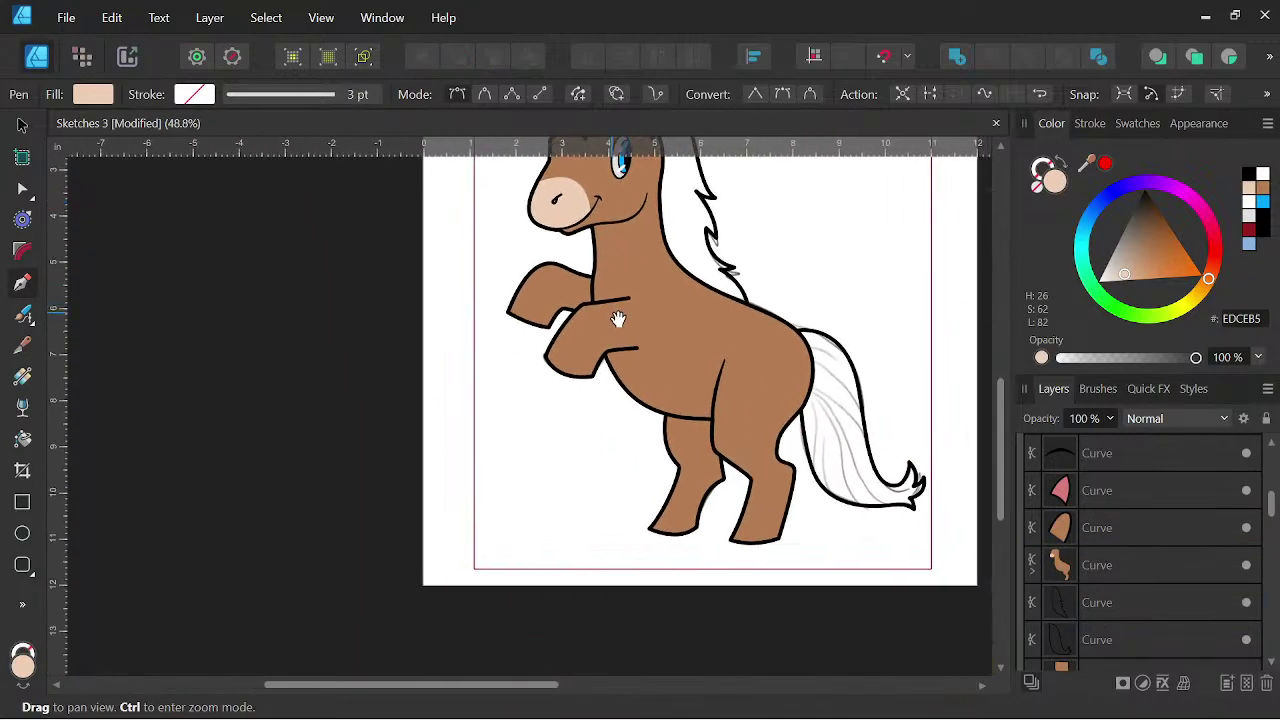
scroll(618, 318, up, 3)
scroll(445, 256, up, 1)
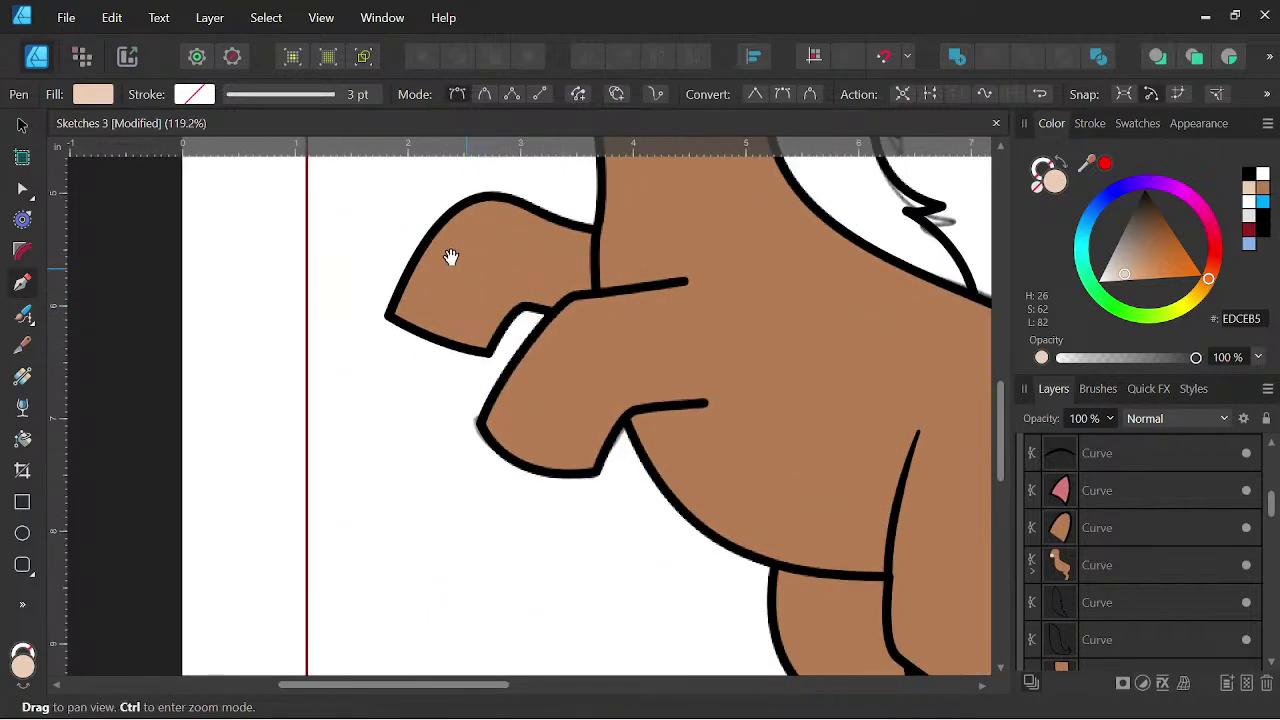
click(426, 242)
drag(519, 307, 422, 363)
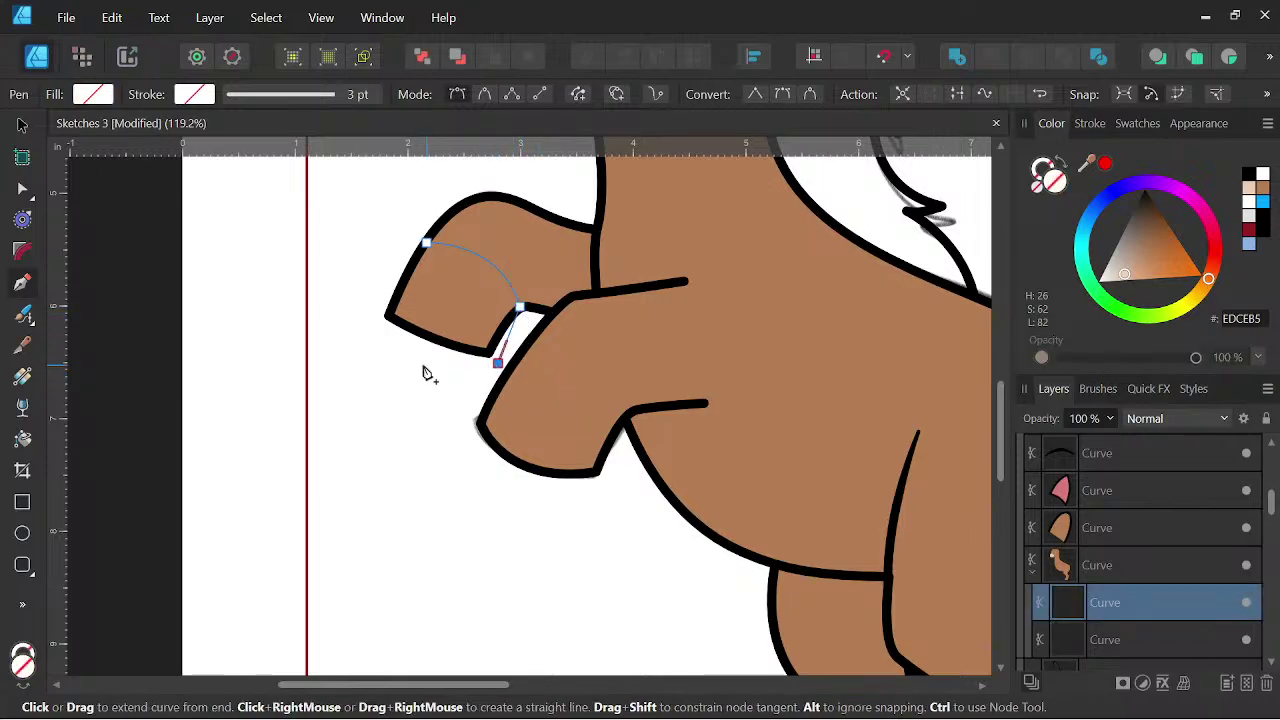
click(360, 315)
drag(426, 242, 500, 240)
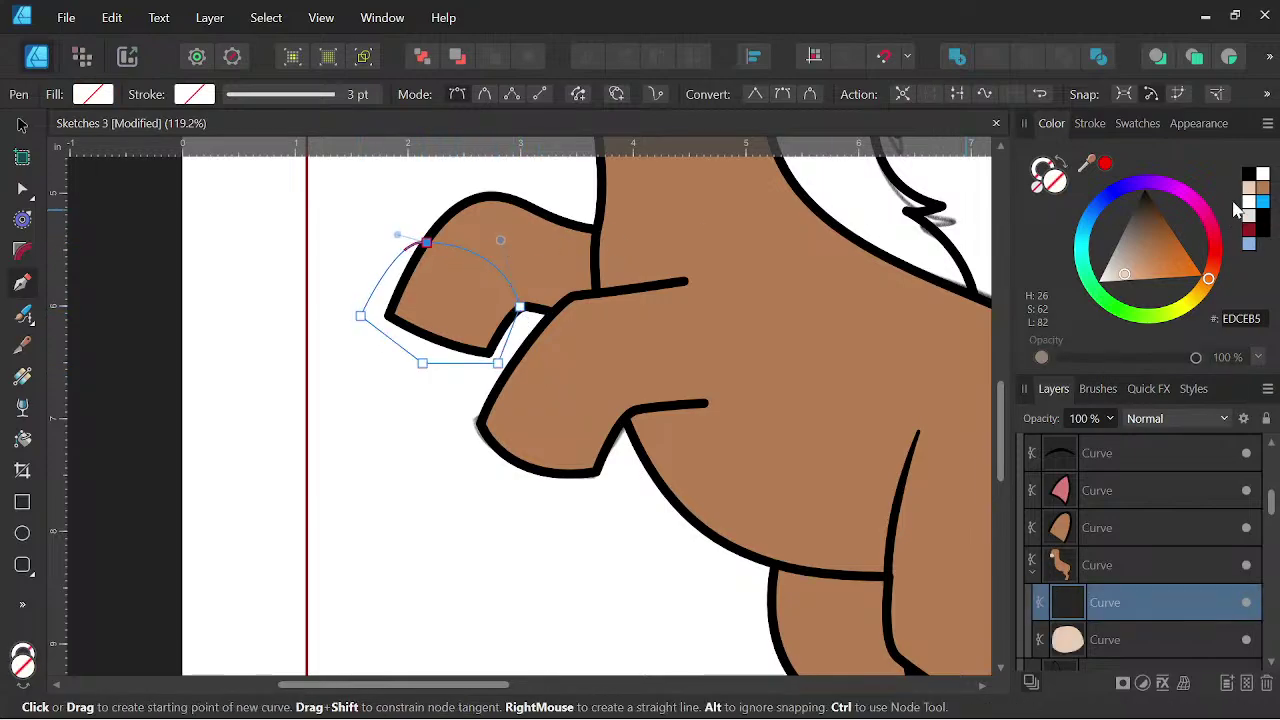
- Fill the far foreleg patch with light beige EDCEB5 and nest it inside the brown far foreleg curve
click(1256, 188)
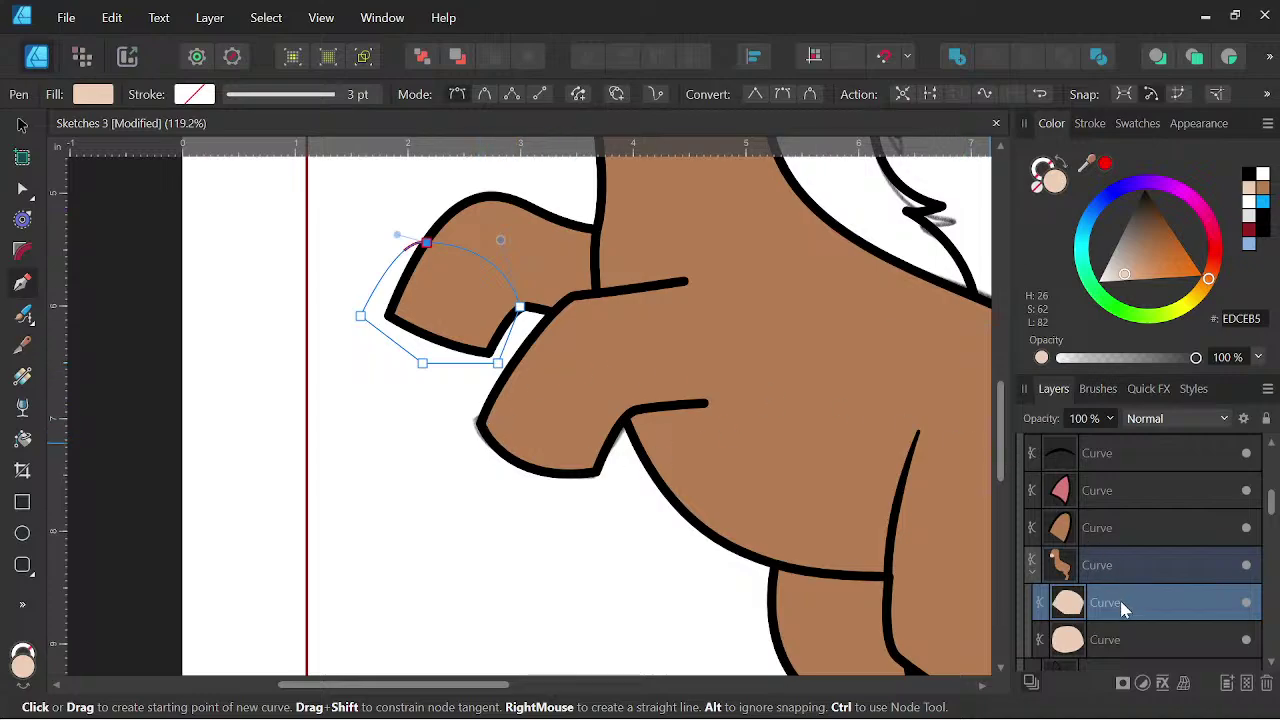
drag(1121, 607, 1119, 547)
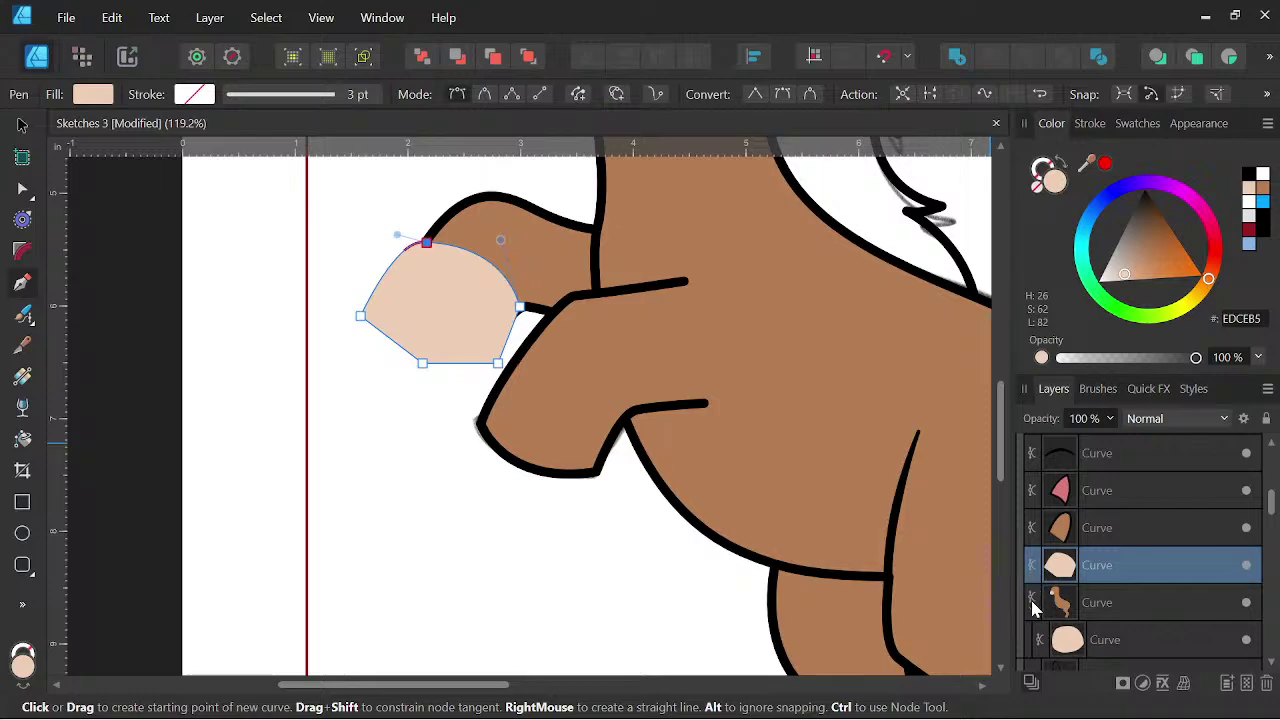
click(1032, 607)
scroll(1163, 553, down, 1)
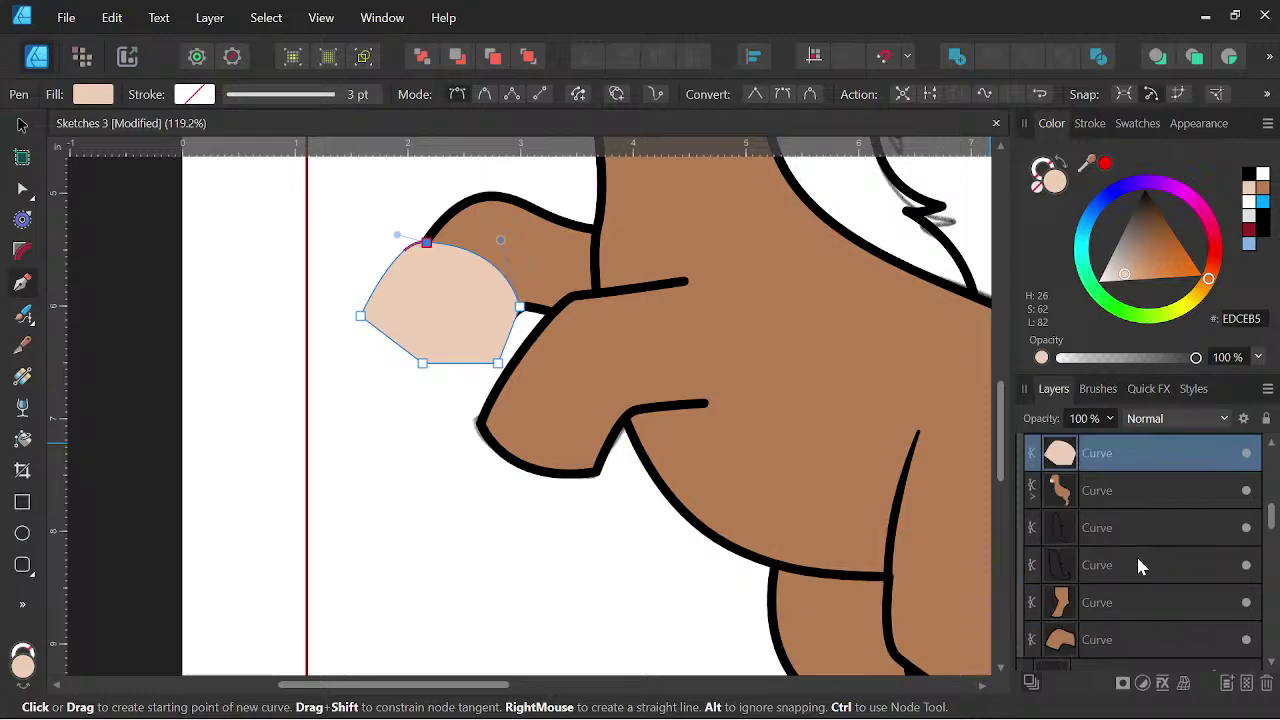
drag(1100, 468, 1080, 630)
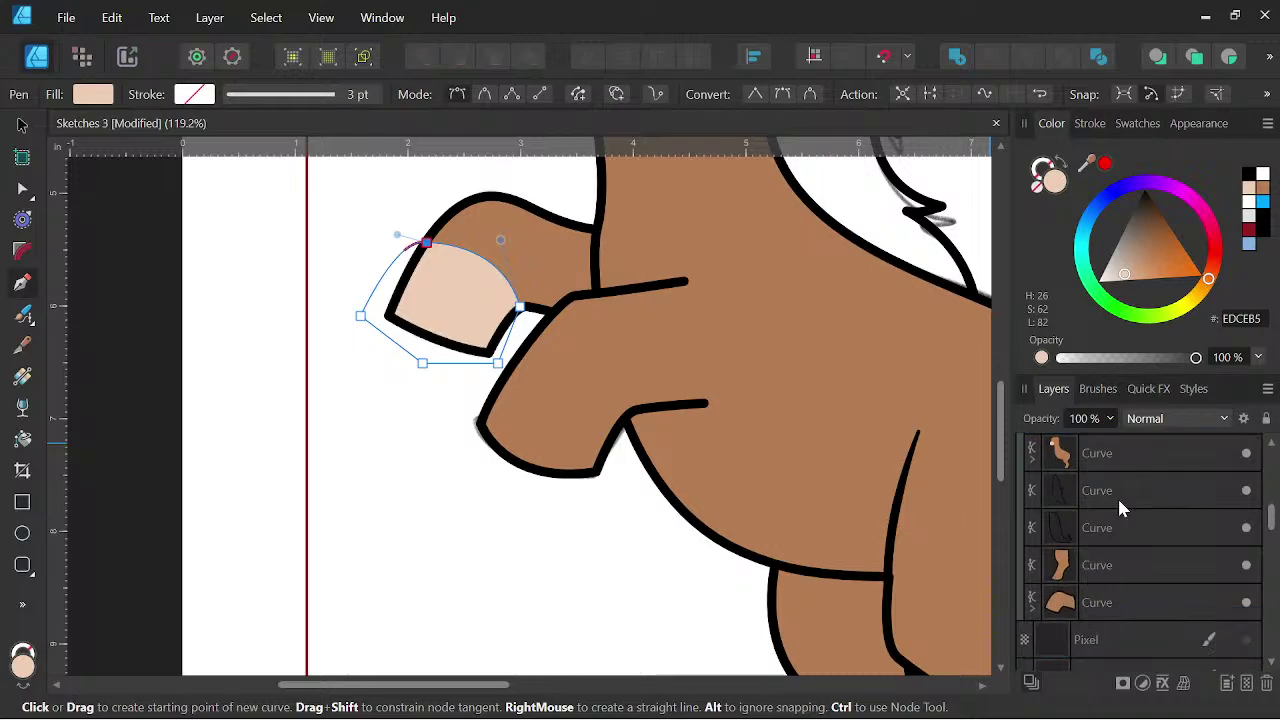
- Draw a closed patch with the Pen tool over the near foreleg's lower end, filled beige EDCEB5 and nested inside that leg's curve
scroll(1118, 528, up, 1)
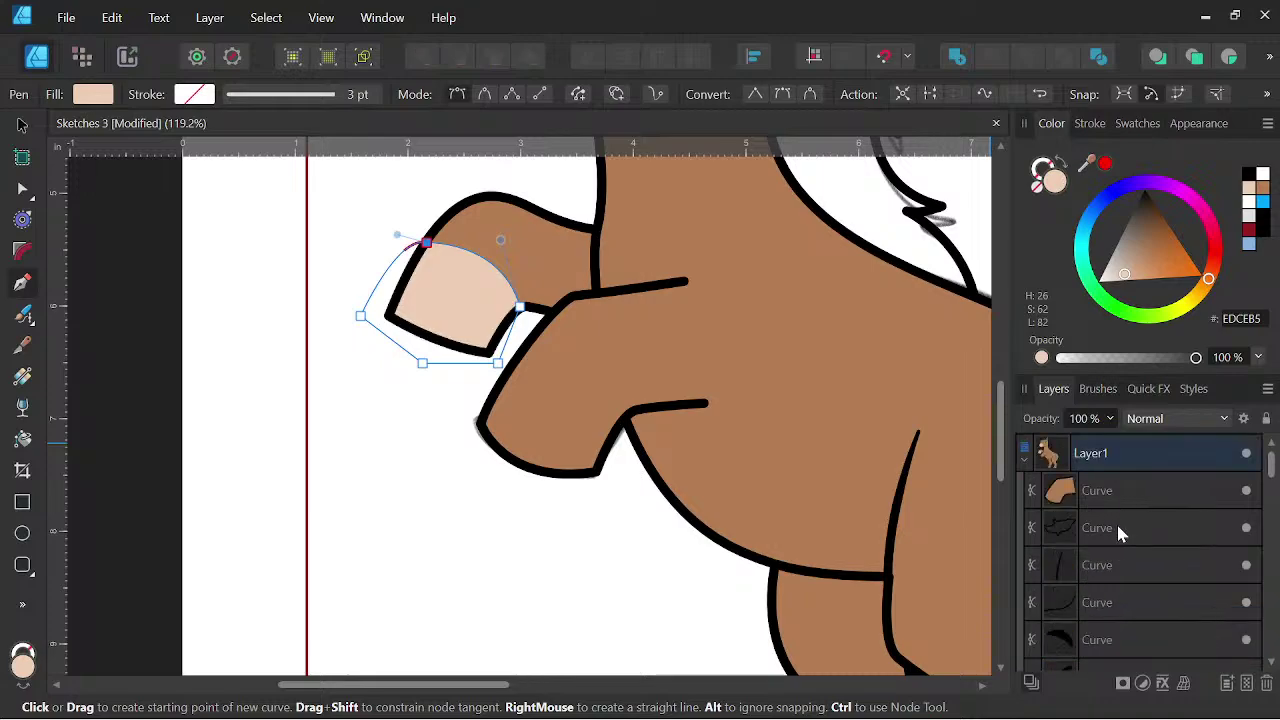
click(1128, 490)
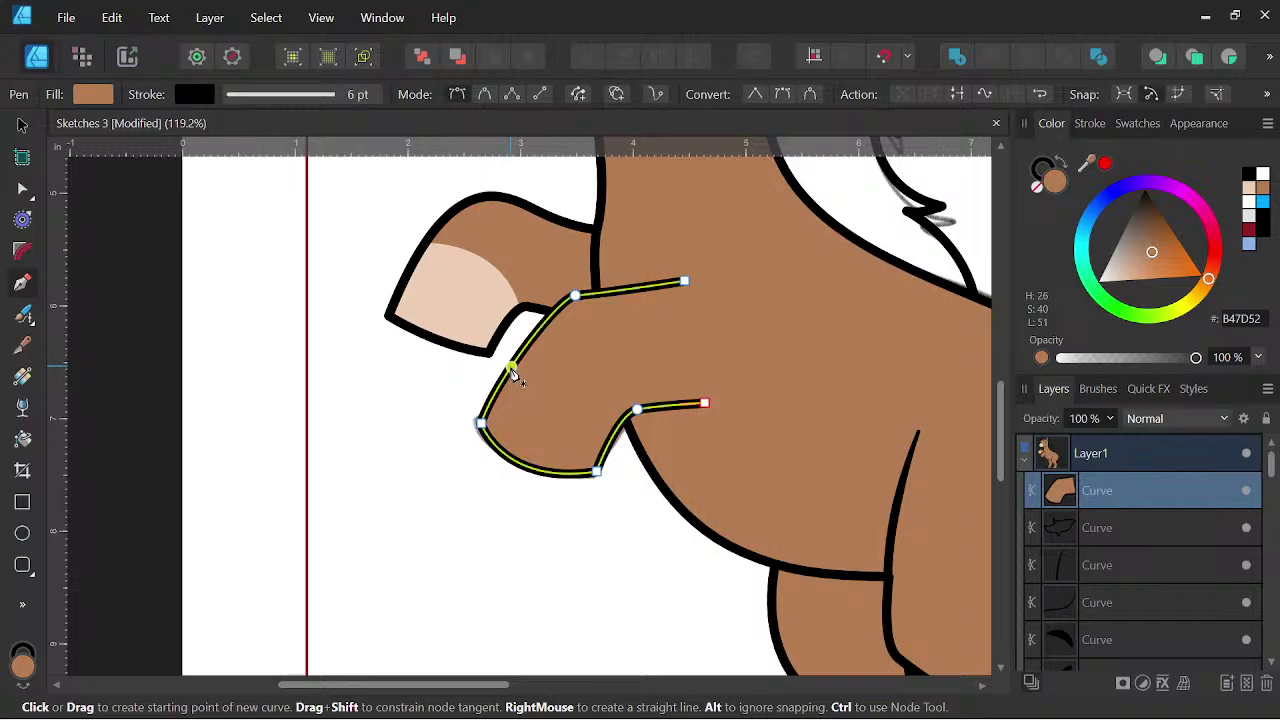
click(511, 366)
mouse_move(621, 425)
mouse_down()
mouse_move(651, 520)
mouse_move(641, 508)
mouse_up()
click(614, 493)
click(490, 476)
click(442, 401)
drag(512, 368, 592, 372)
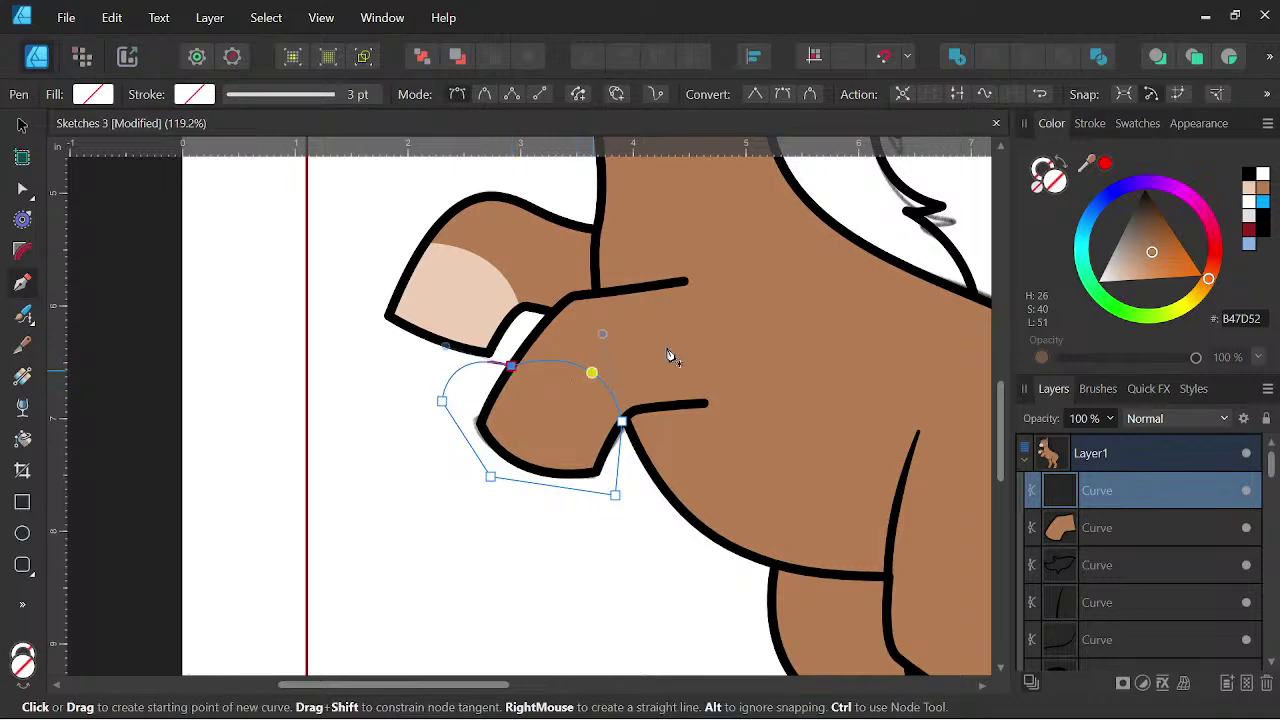
click(1249, 188)
drag(1108, 496, 1114, 523)
- Draw a closed patch with the Pen tool around the lower end of the far hind leg, arching across the leg above the hoof
scroll(741, 450, down, 2)
drag(736, 475, 618, 350)
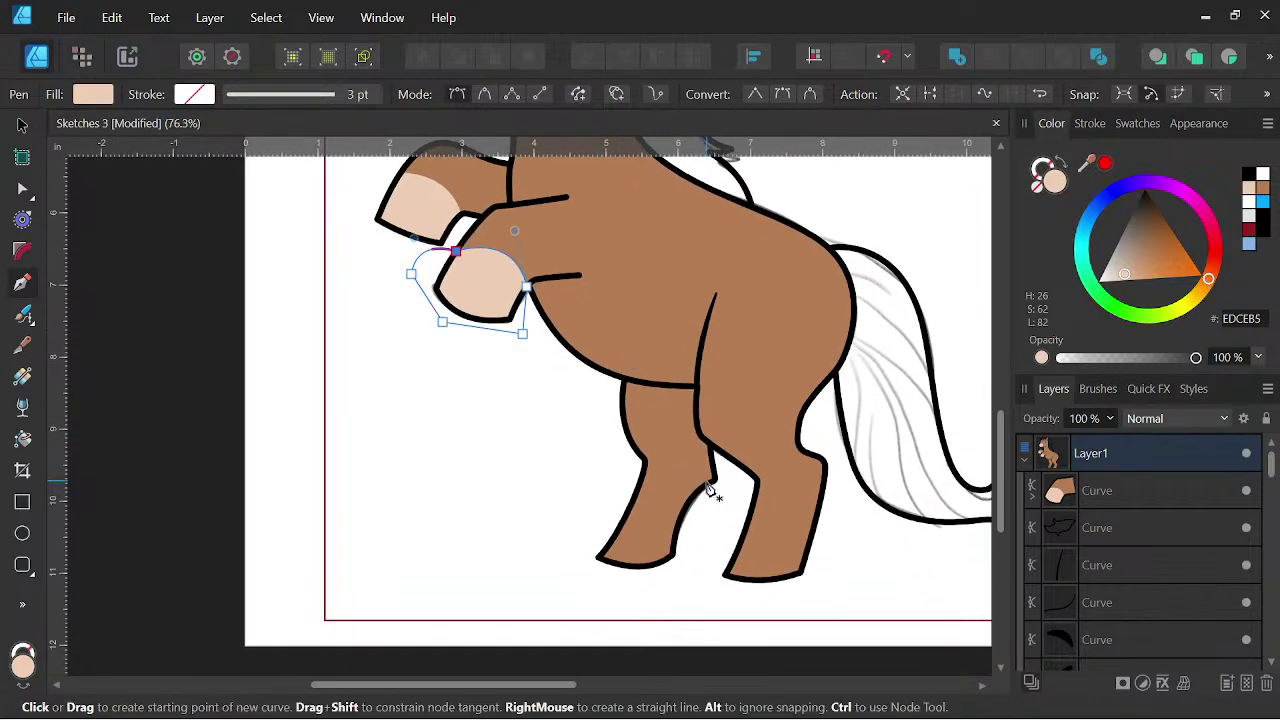
click(706, 485)
scroll(696, 521, up, 2)
key(Escape)
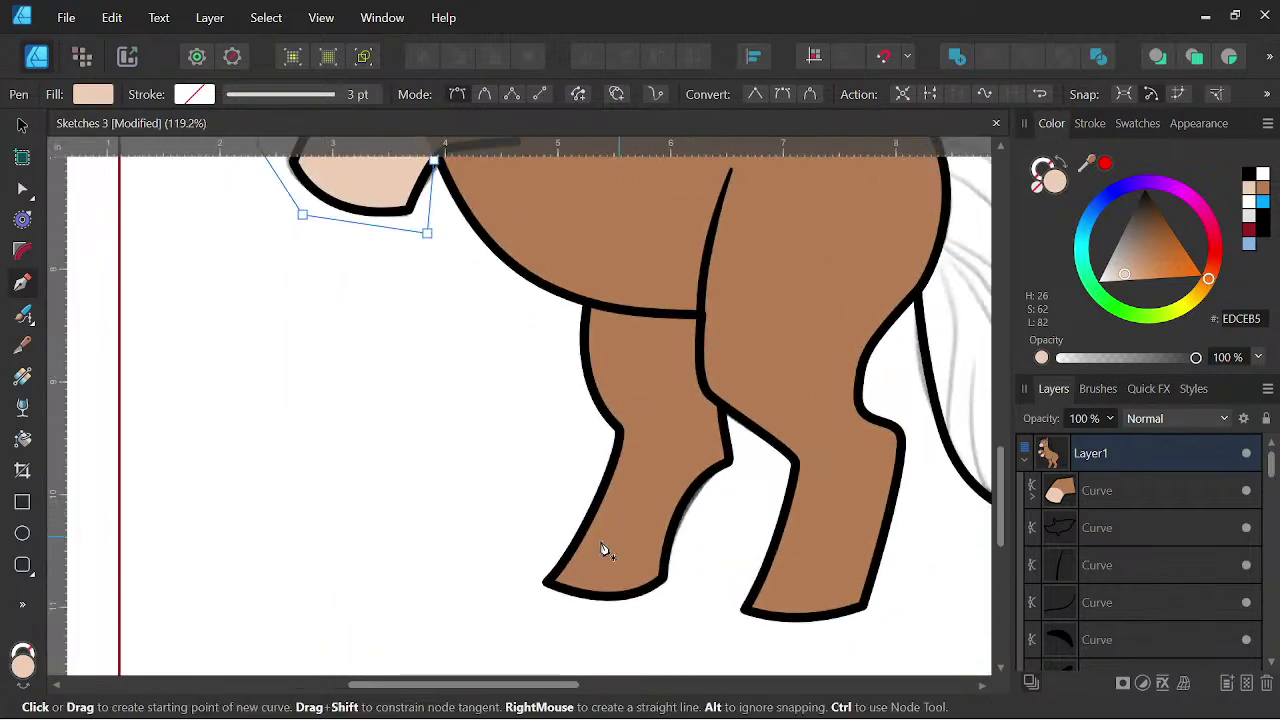
click(591, 515)
drag(677, 521, 711, 565)
click(675, 527)
click(690, 563)
click(679, 606)
drag(588, 618, 520, 600)
click(515, 587)
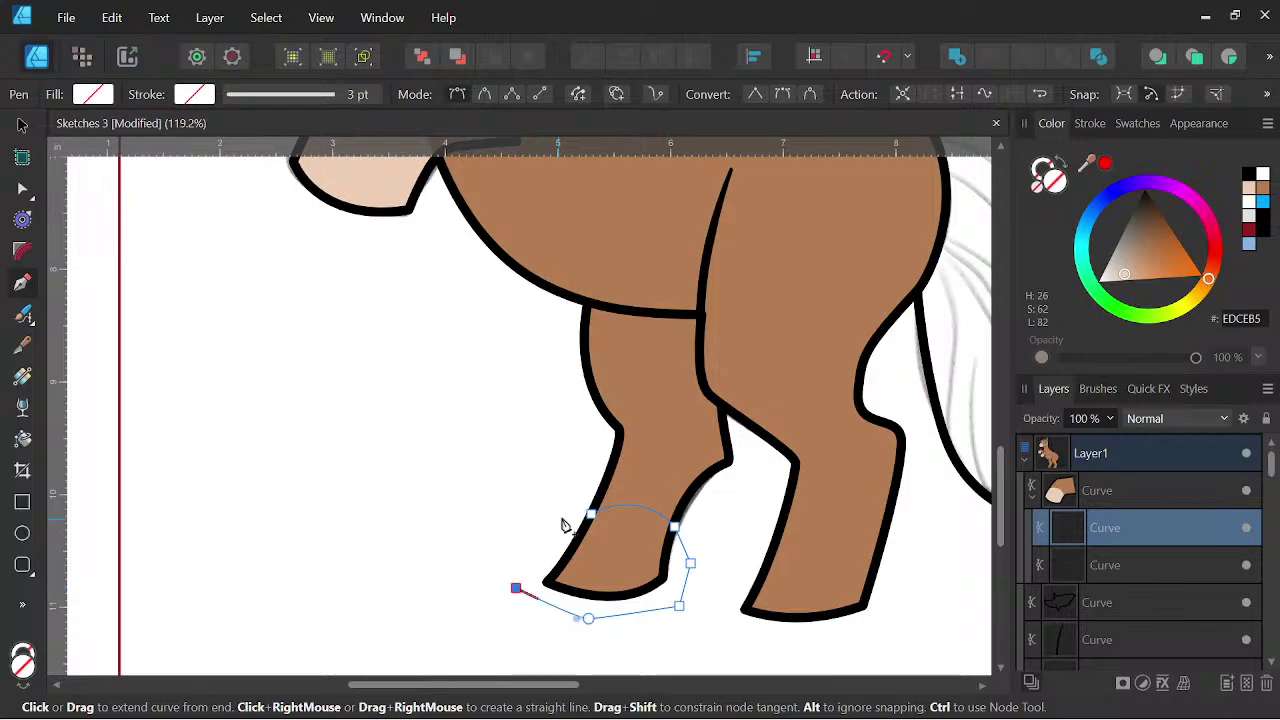
drag(591, 515, 621, 535)
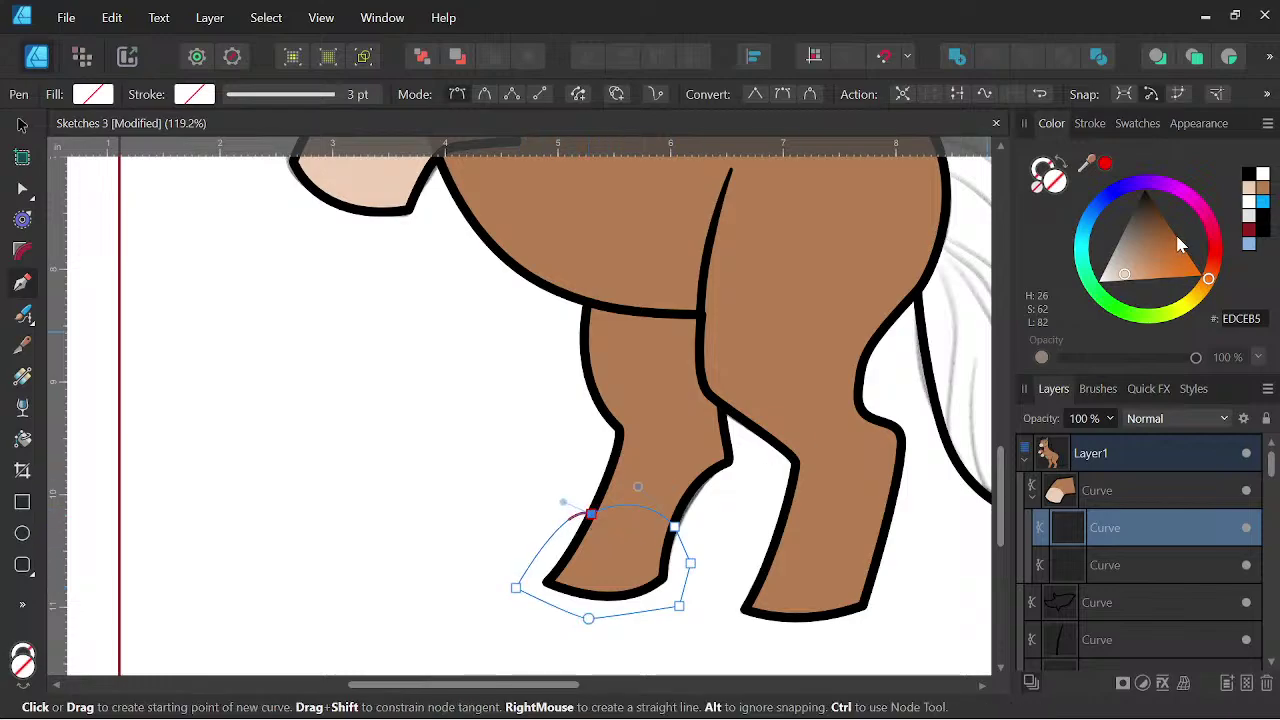
- Fill the far hind leg patch with beige EDCEB5 and nest it inside the far hind leg curve
click(1250, 188)
drag(1113, 535, 1106, 564)
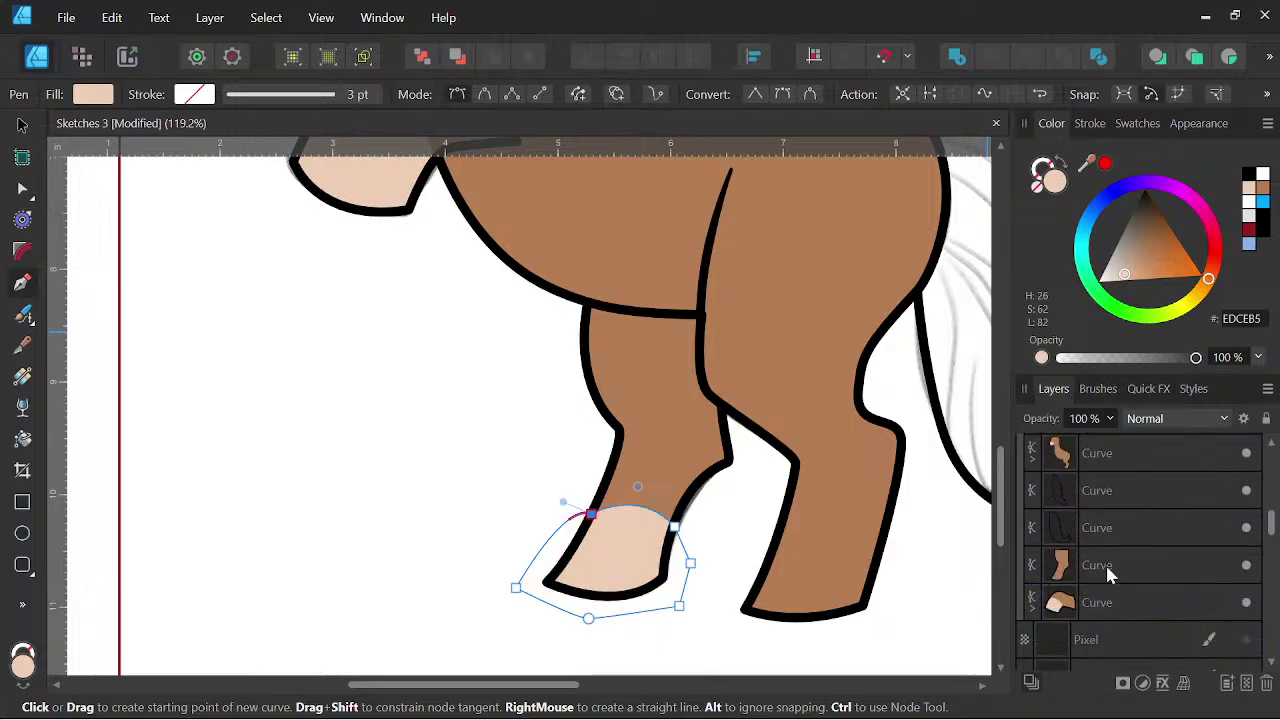
- Draw a closed patch over the near hind leg's lower end, filled beige EDCEB5 and nested inside the brown body curve
drag(885, 543, 934, 598)
click(882, 544)
click(890, 591)
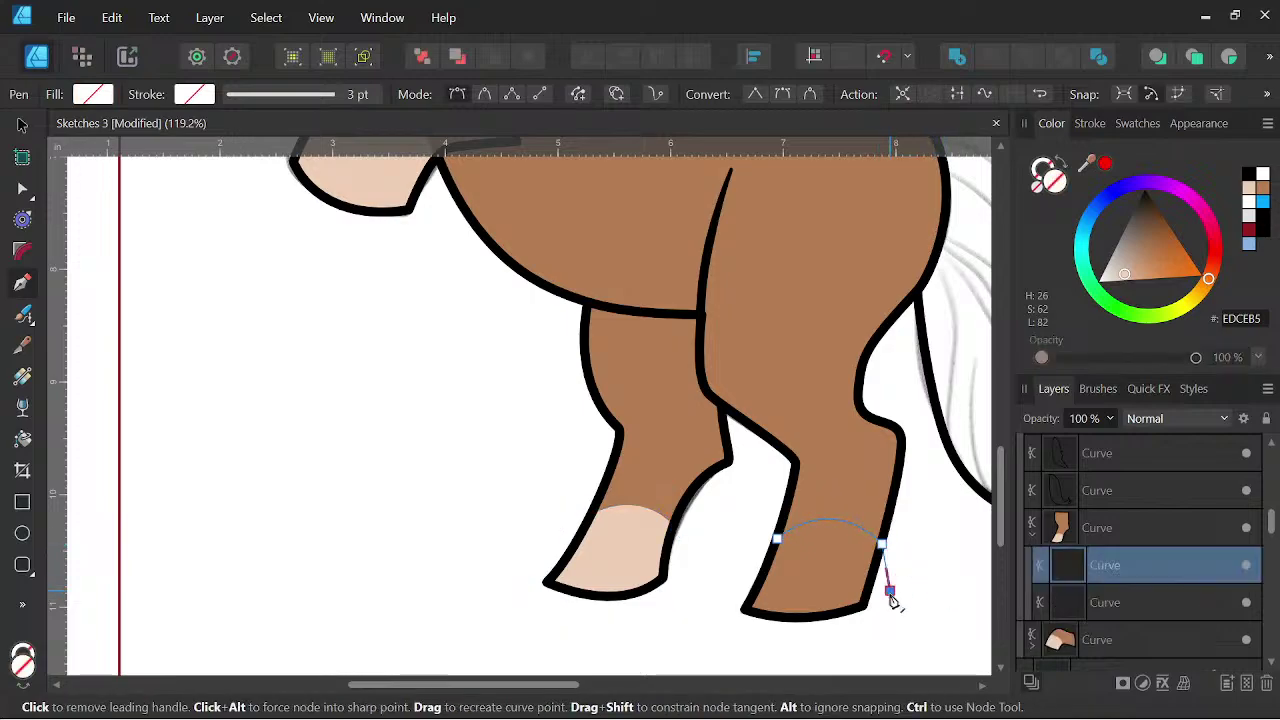
click(712, 629)
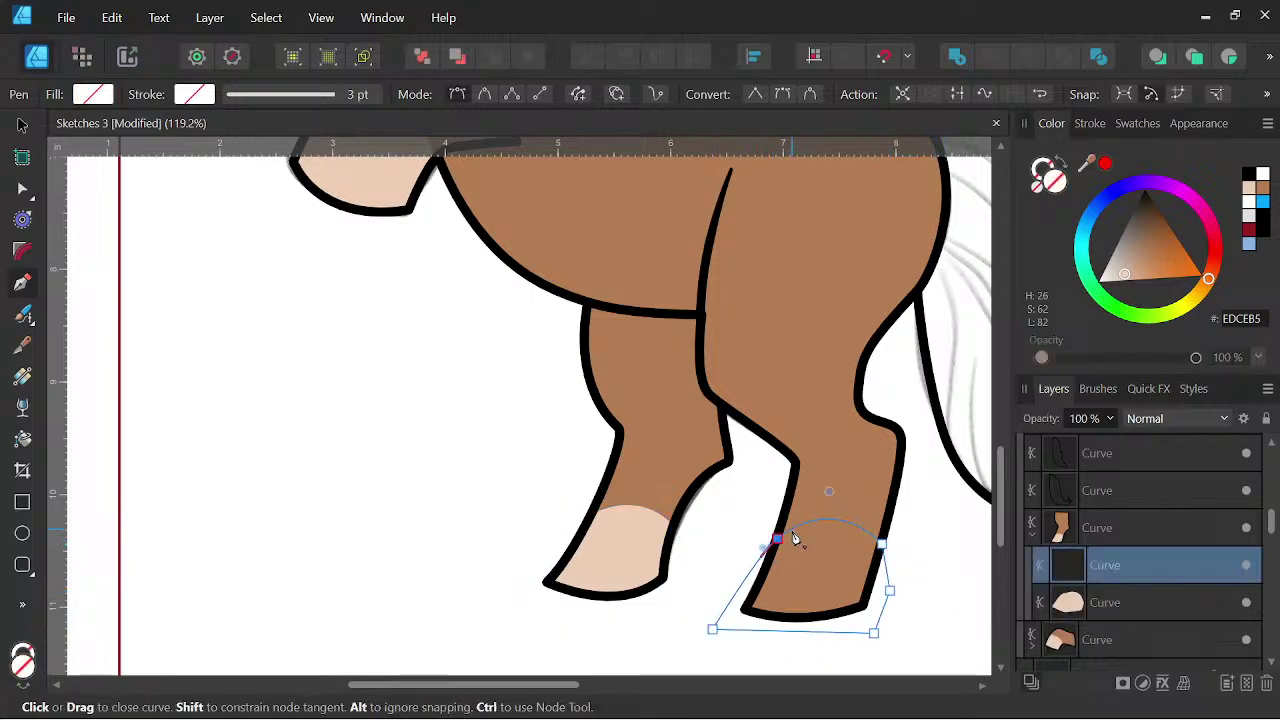
click(795, 539)
click(1248, 187)
drag(1114, 563, 1093, 501)
drag(1103, 555, 1120, 529)
- Draw a closed hoof shape with the Pen tool at the bottom of the near hind leg and fill it dark brown 3C2F24
key(ctrl+0)
scroll(705, 477, down, 1)
scroll(766, 470, up, 10)
ctrl+click(700, 470)
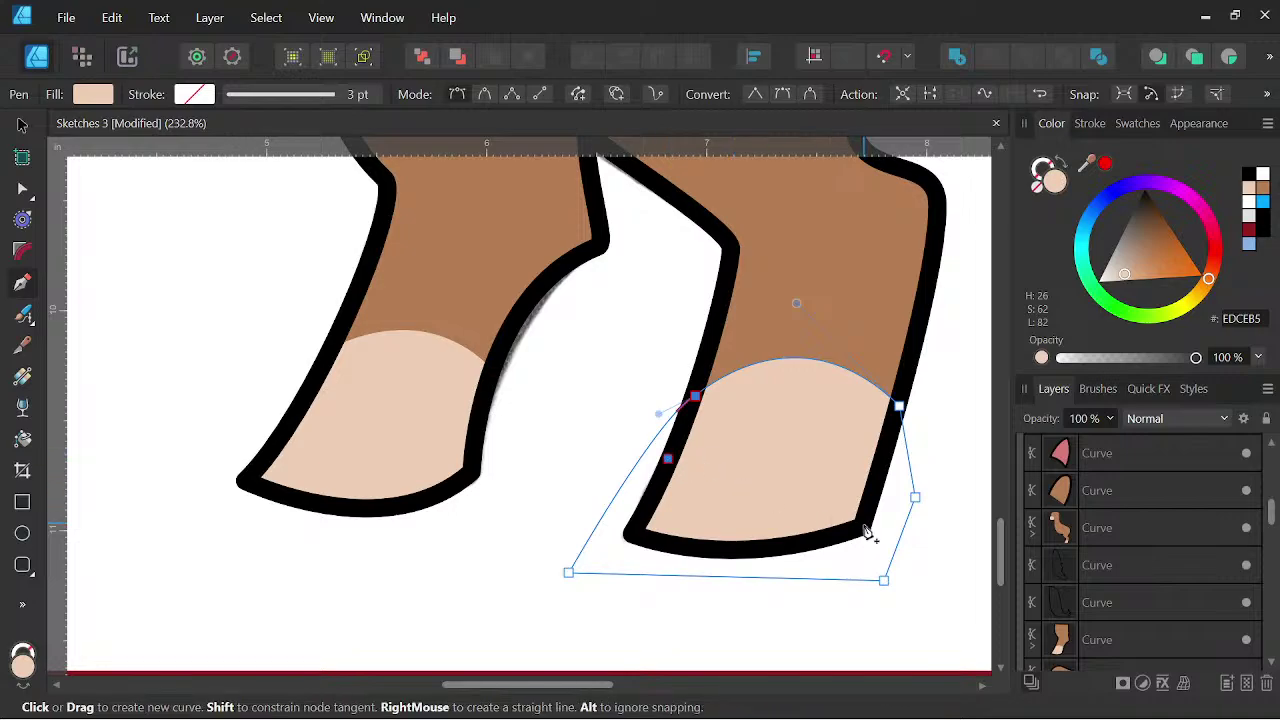
scroll(866, 533, down, 2)
drag(817, 465, 935, 540)
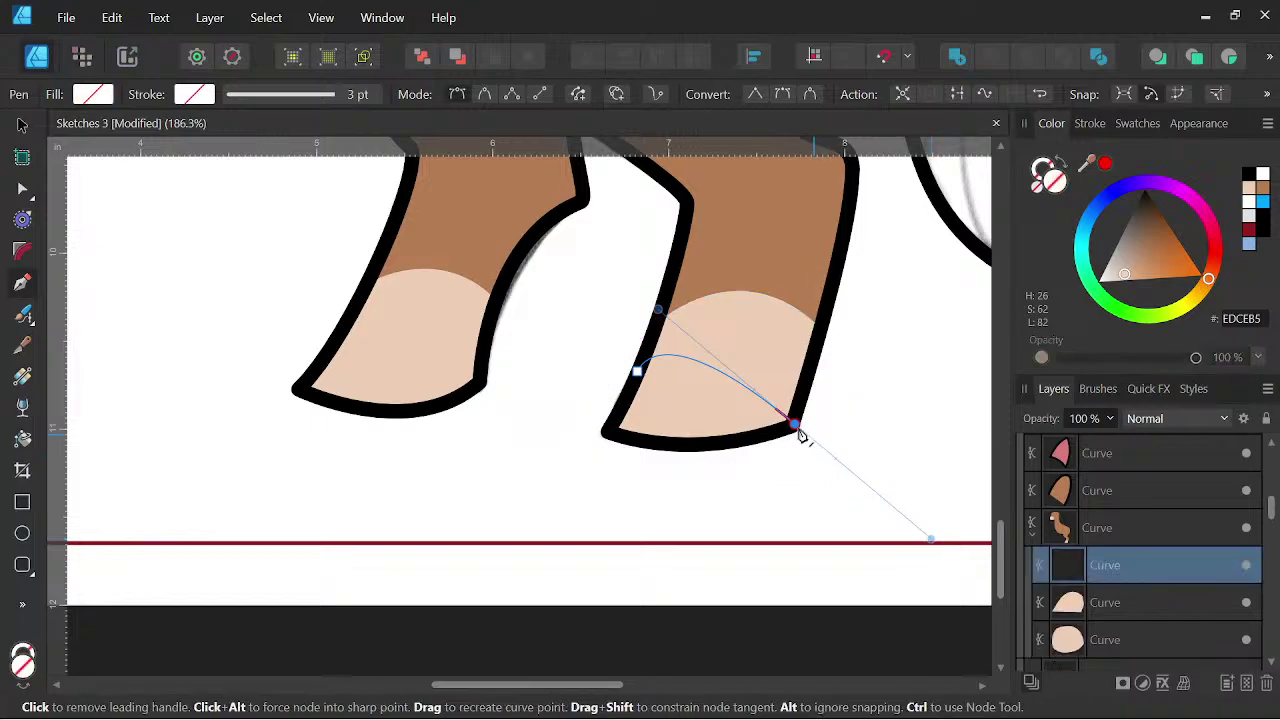
drag(703, 467, 620, 468)
drag(637, 371, 657, 310)
drag(1165, 240, 1144, 212)
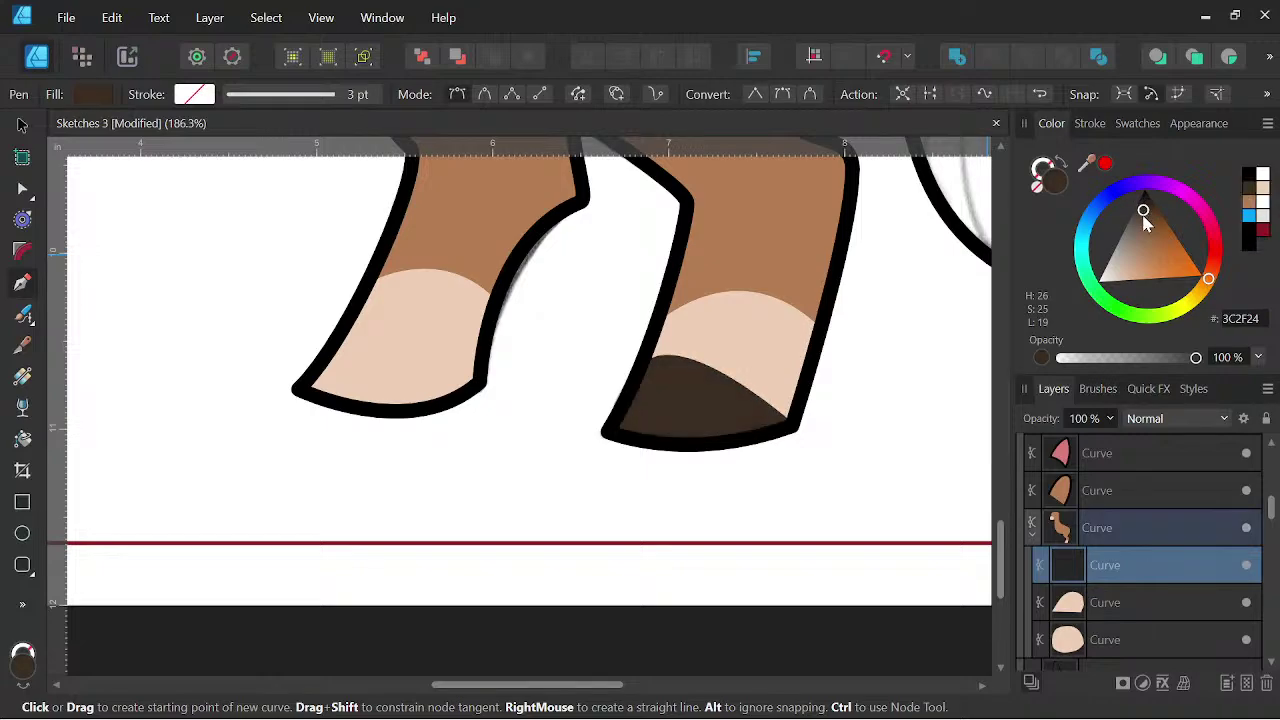
- Draw a closed hoof shape on the far hind leg, filled dark brown 3C2F24 and nested inside that leg's curve
scroll(587, 416, down, 5)
drag(500, 422, 689, 476)
scroll(689, 476, up, 3)
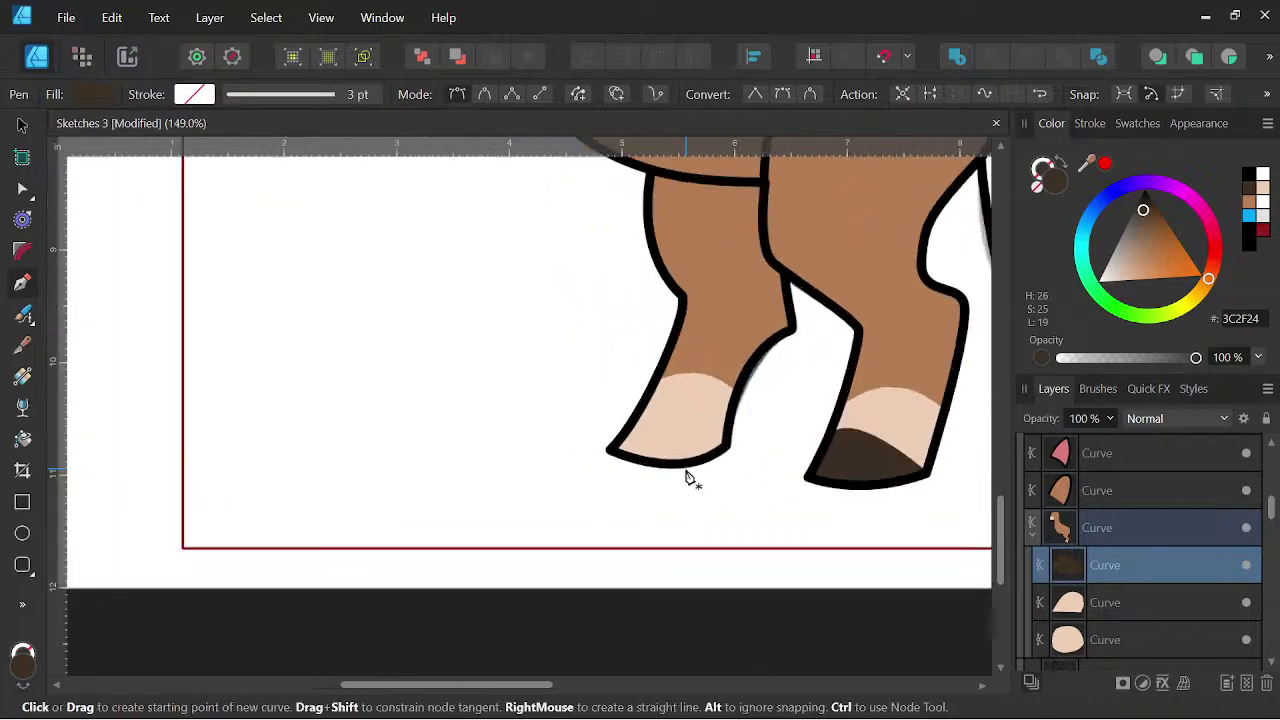
click(606, 388)
drag(757, 446, 854, 536)
click(757, 446)
drag(606, 476, 537, 460)
drag(604, 388, 661, 354)
click(1252, 190)
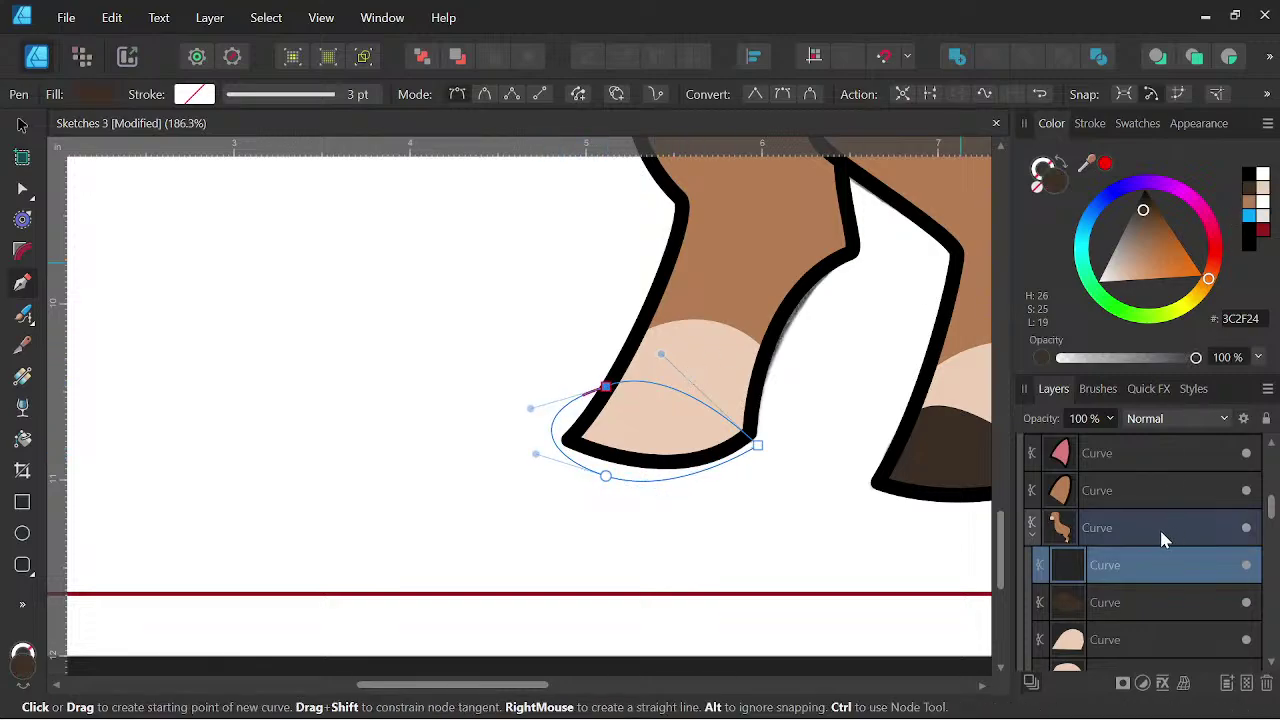
drag(1117, 568, 1140, 605)
key(ctrl+d)
- Draw a closed hoof shape on the near foreleg, filled dark brown 3C2F24 and nested inside that leg's curve
scroll(826, 418, down, 3)
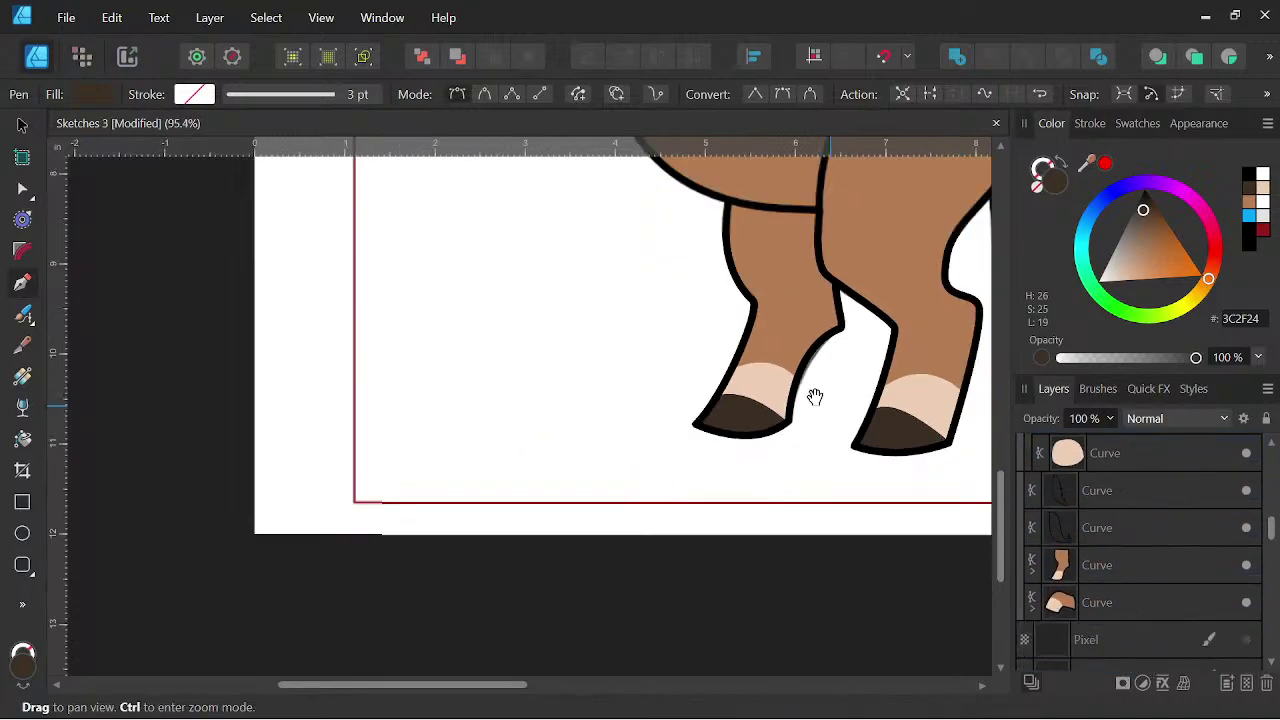
drag(660, 342, 700, 508)
drag(616, 351, 781, 630)
scroll(580, 420, up, 3)
click(595, 376)
click(727, 492)
click(704, 505)
drag(570, 471, 555, 432)
drag(596, 376, 645, 376)
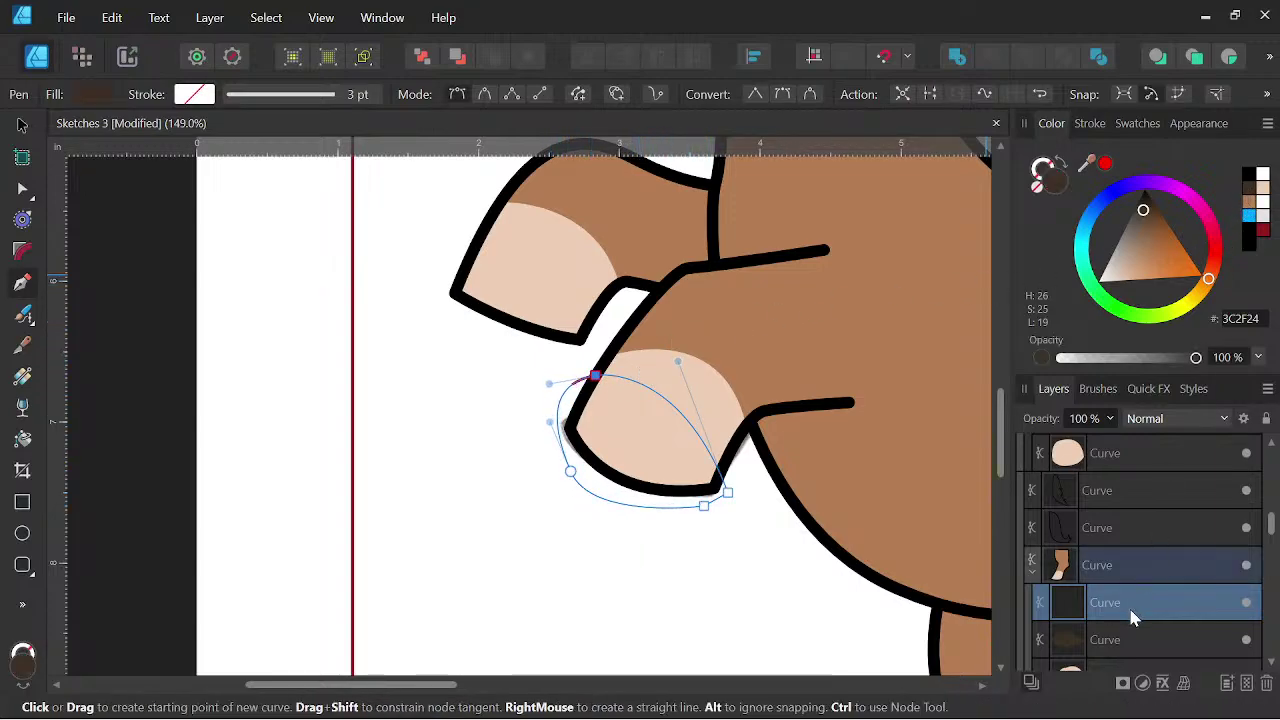
drag(1134, 606, 1121, 506)
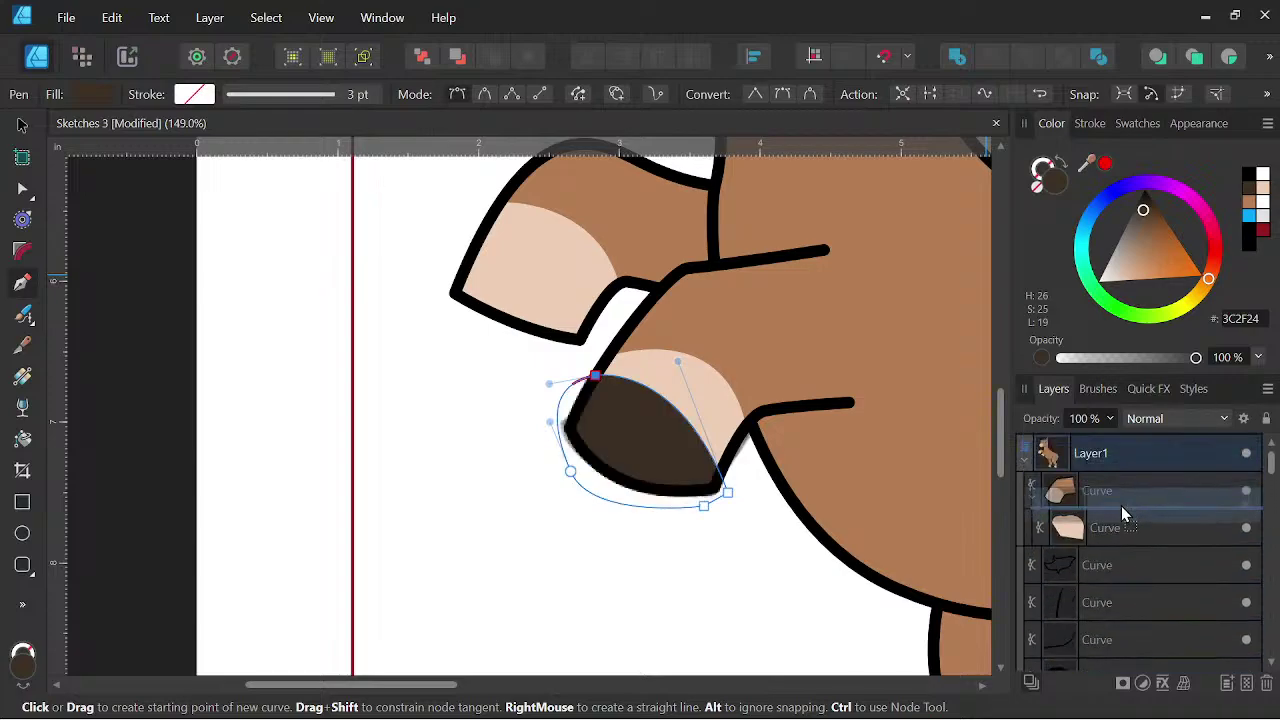
- Draw a closed hoof shape with the Pen tool over the tip of the far foreleg, curving across the beige patch
scroll(1160, 502, down, 5)
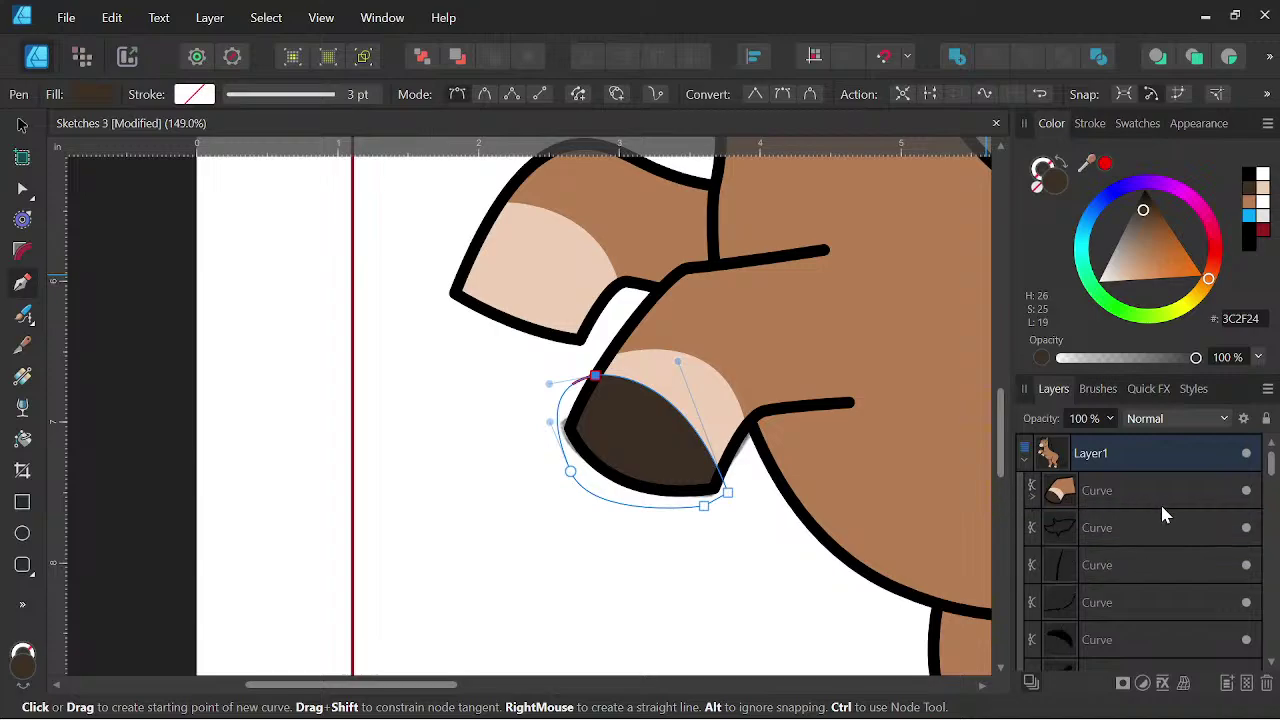
scroll(1137, 551, down, 1)
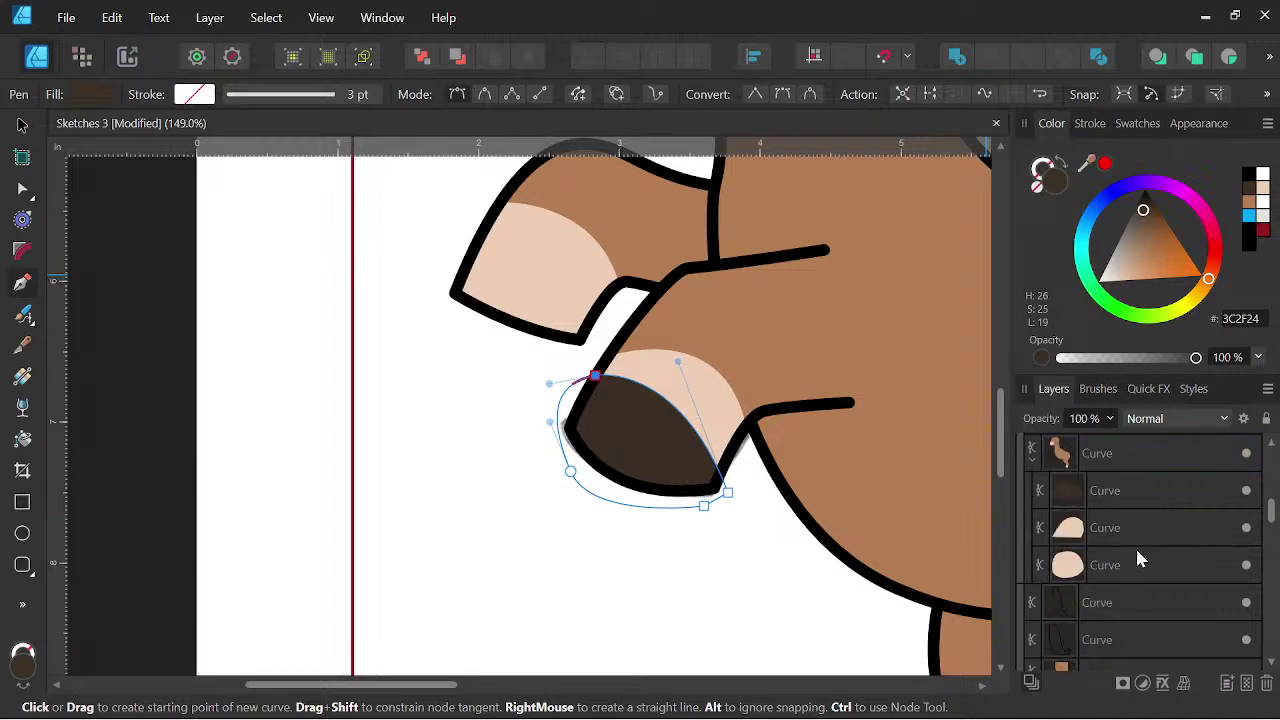
click(1031, 460)
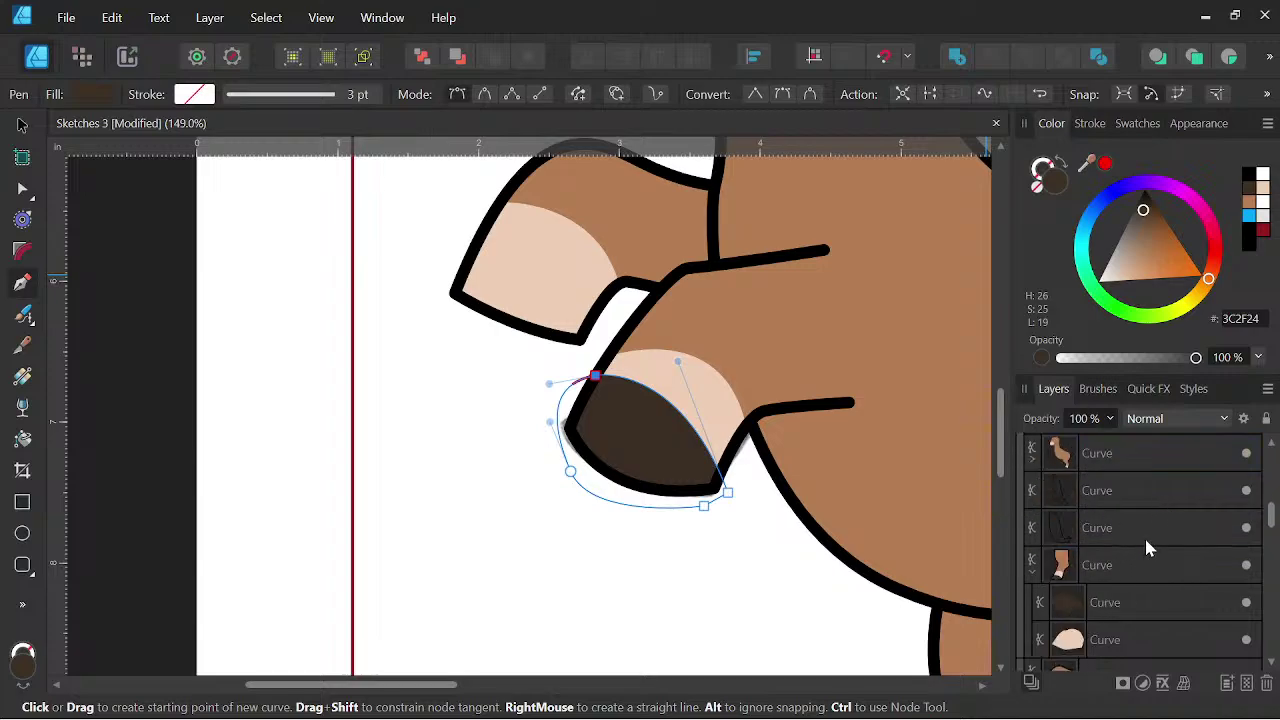
scroll(1145, 548, up, 2)
scroll(1147, 548, down, 2)
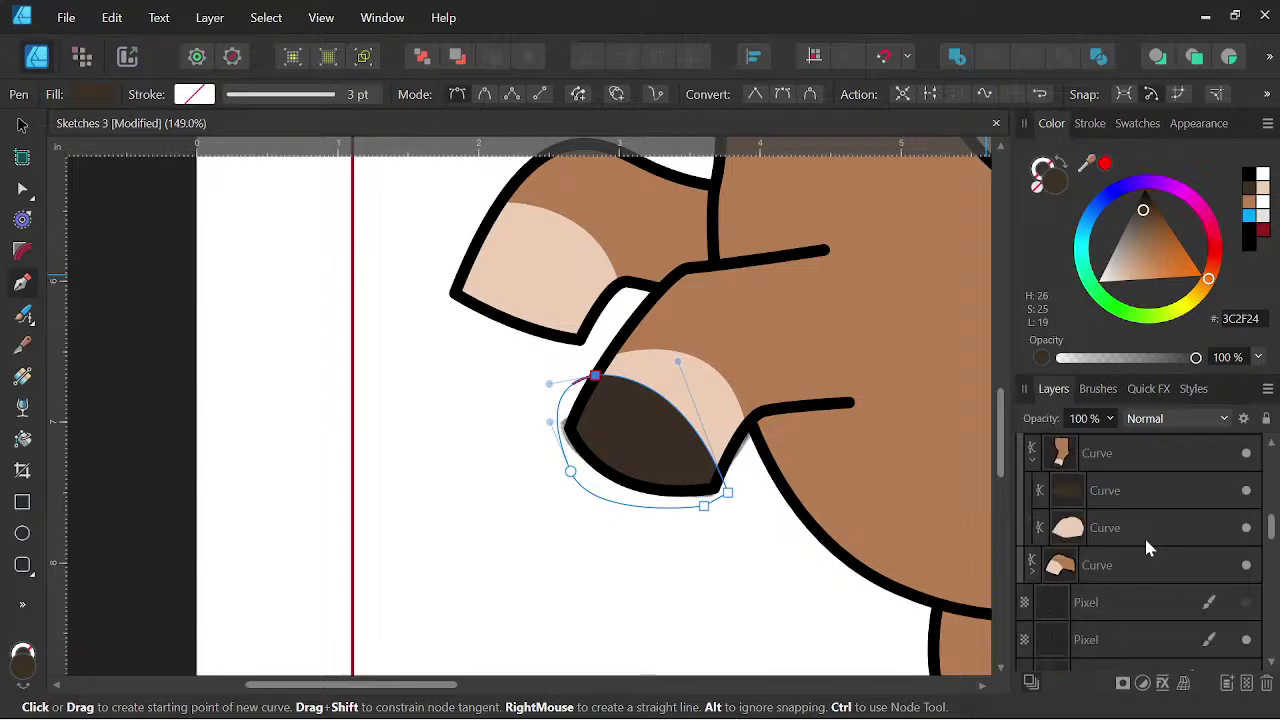
click(1150, 563)
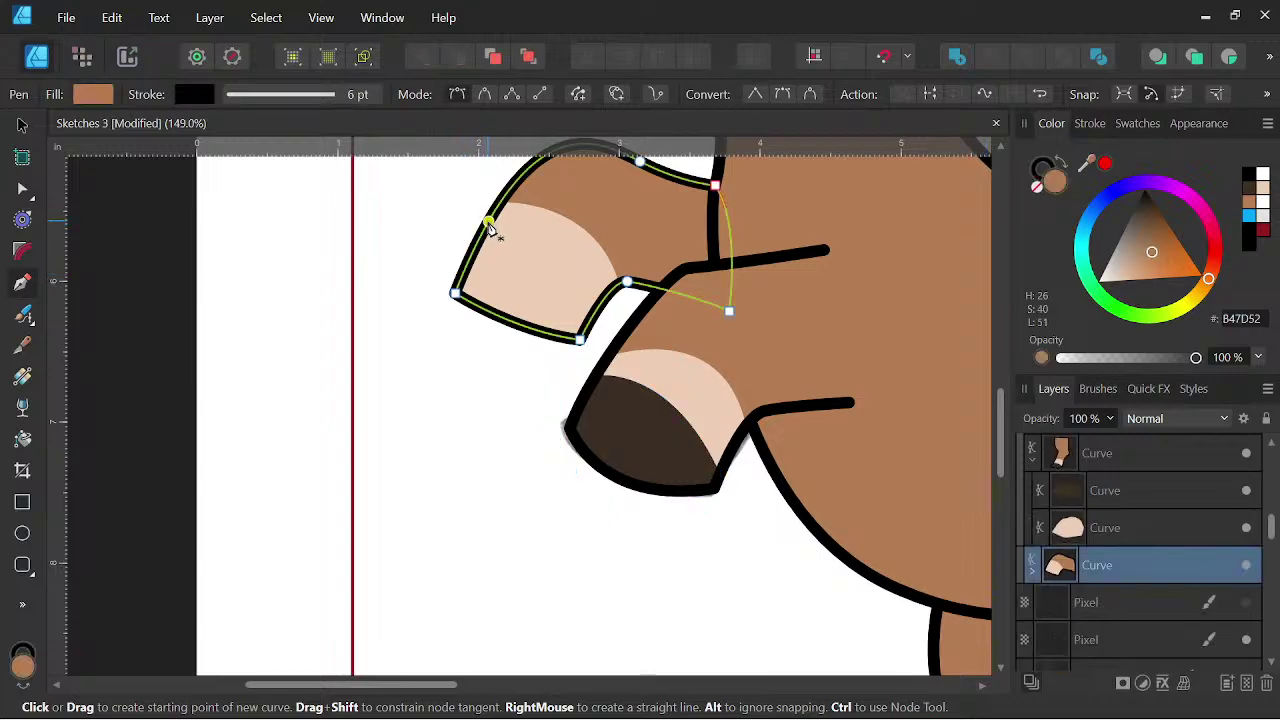
click(487, 227)
drag(580, 337, 609, 467)
click(581, 339)
drag(535, 352, 498, 337)
click(444, 291)
click(487, 227)
- Fill the far foreleg's hoof shape with dark brown 3C2F24 and nest it inside the far foreleg curve
click(1250, 190)
scroll(820, 237, down, 2)
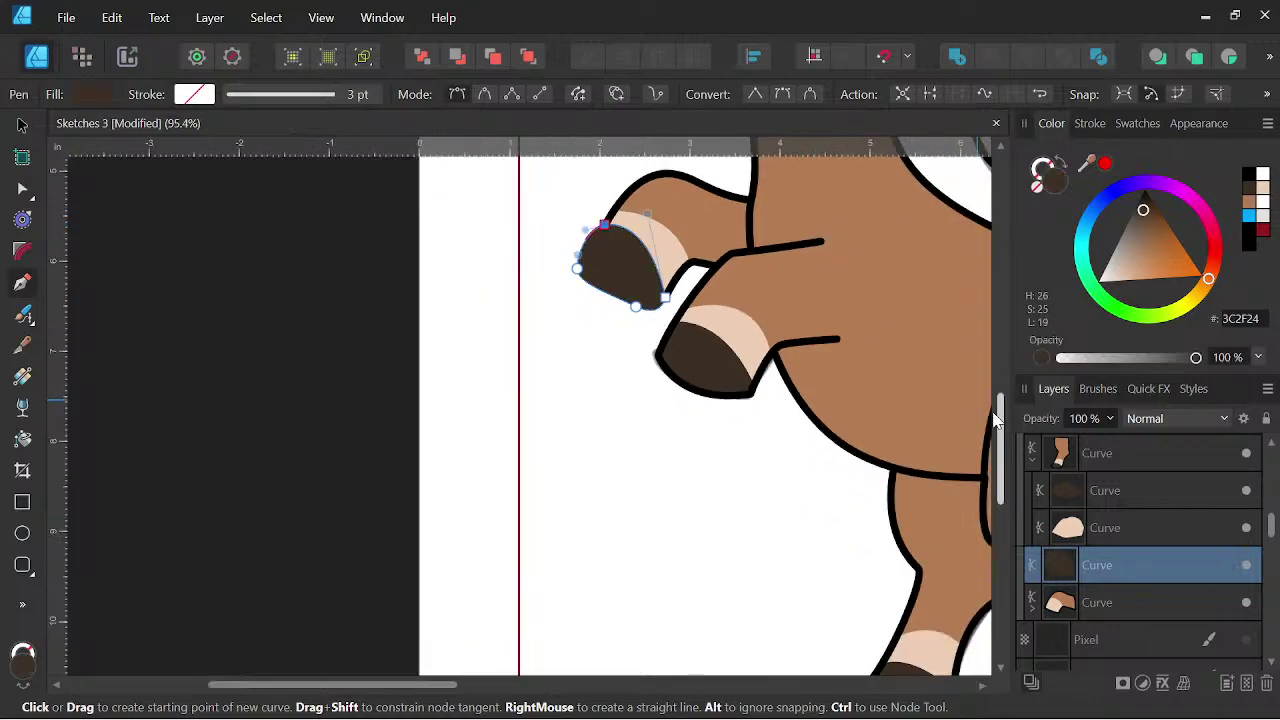
drag(1099, 570, 1099, 606)
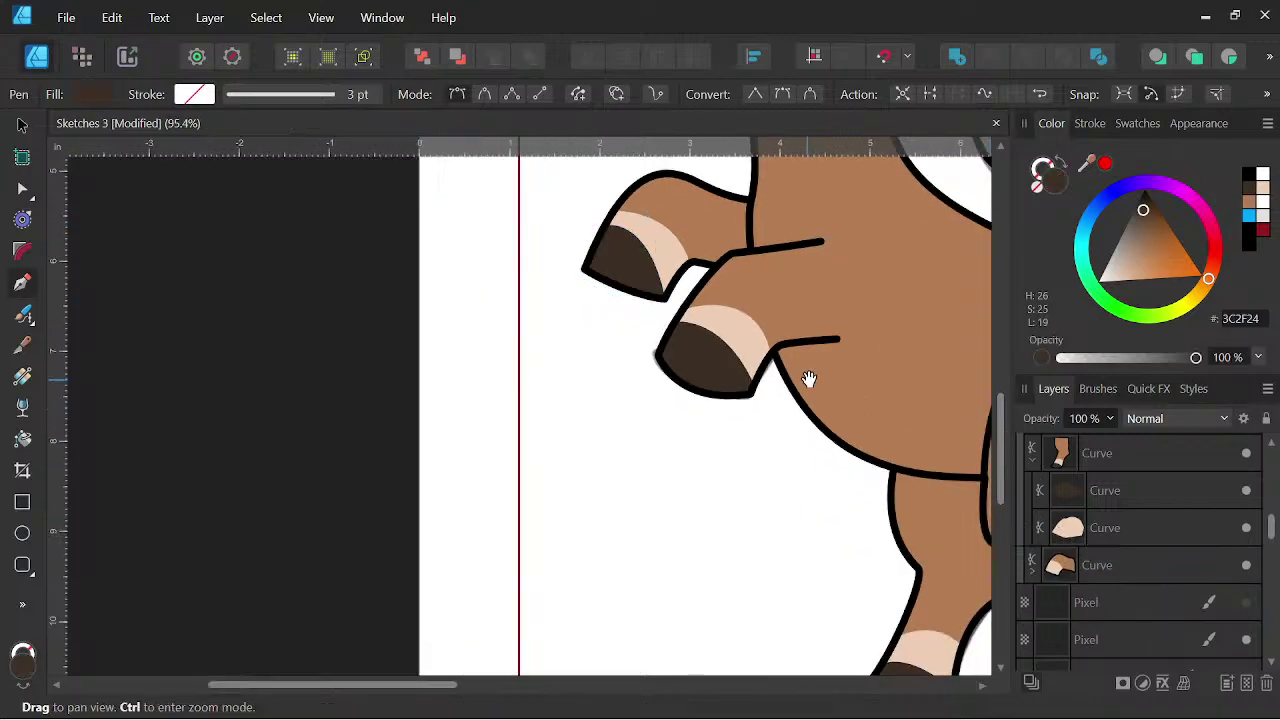
- Select the forelock curve and the mane outline curve together
scroll(799, 343, down, 3)
drag(799, 343, 666, 428)
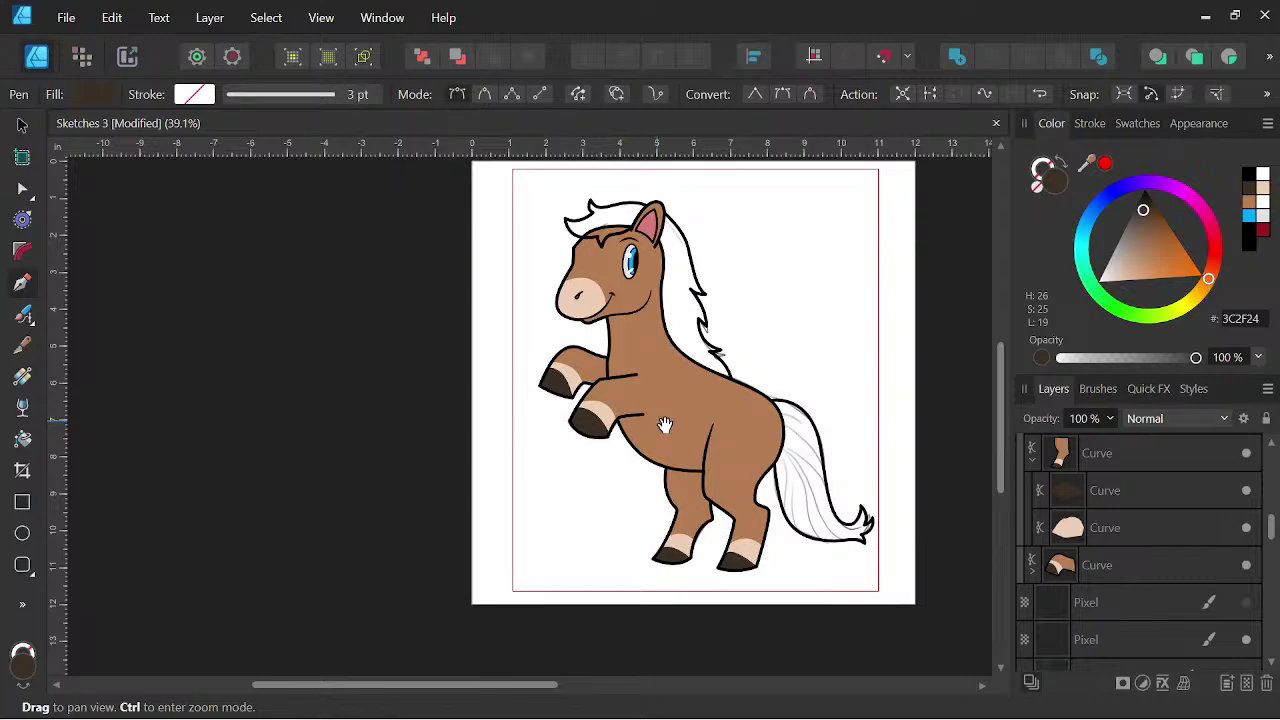
key(space)
scroll(709, 362, up, 2)
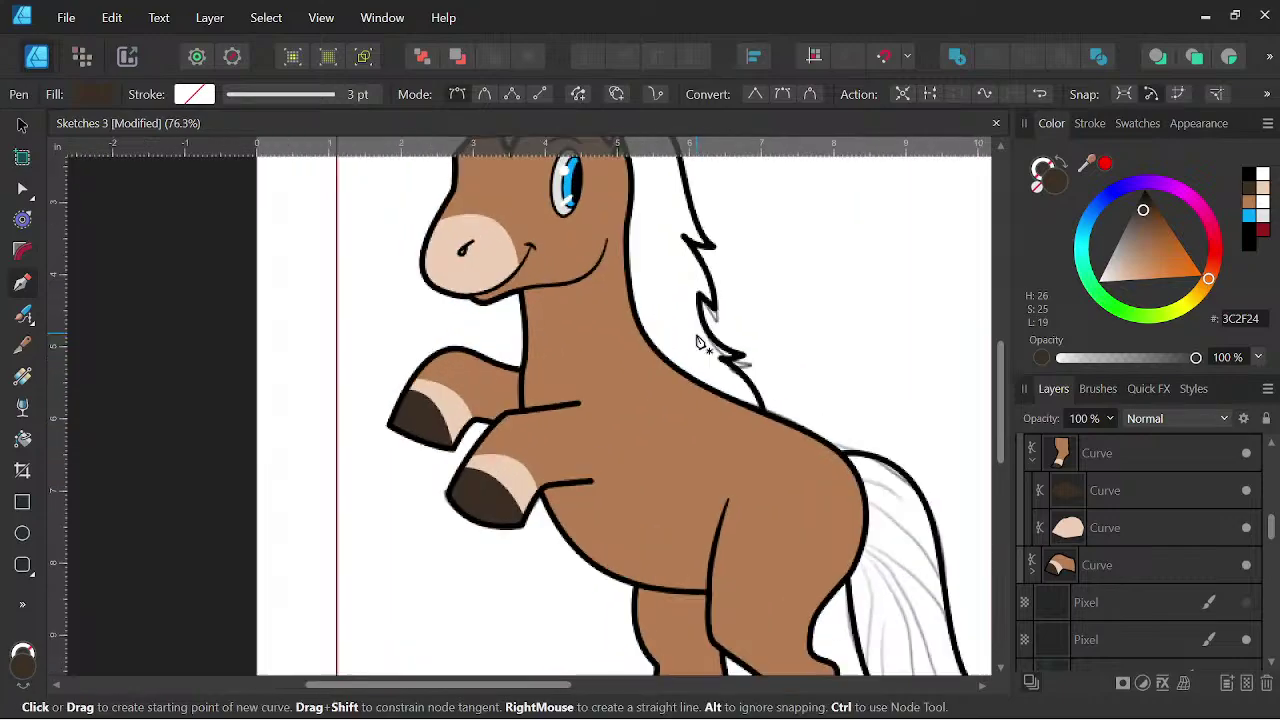
click(22, 126)
scroll(650, 300, up, 3)
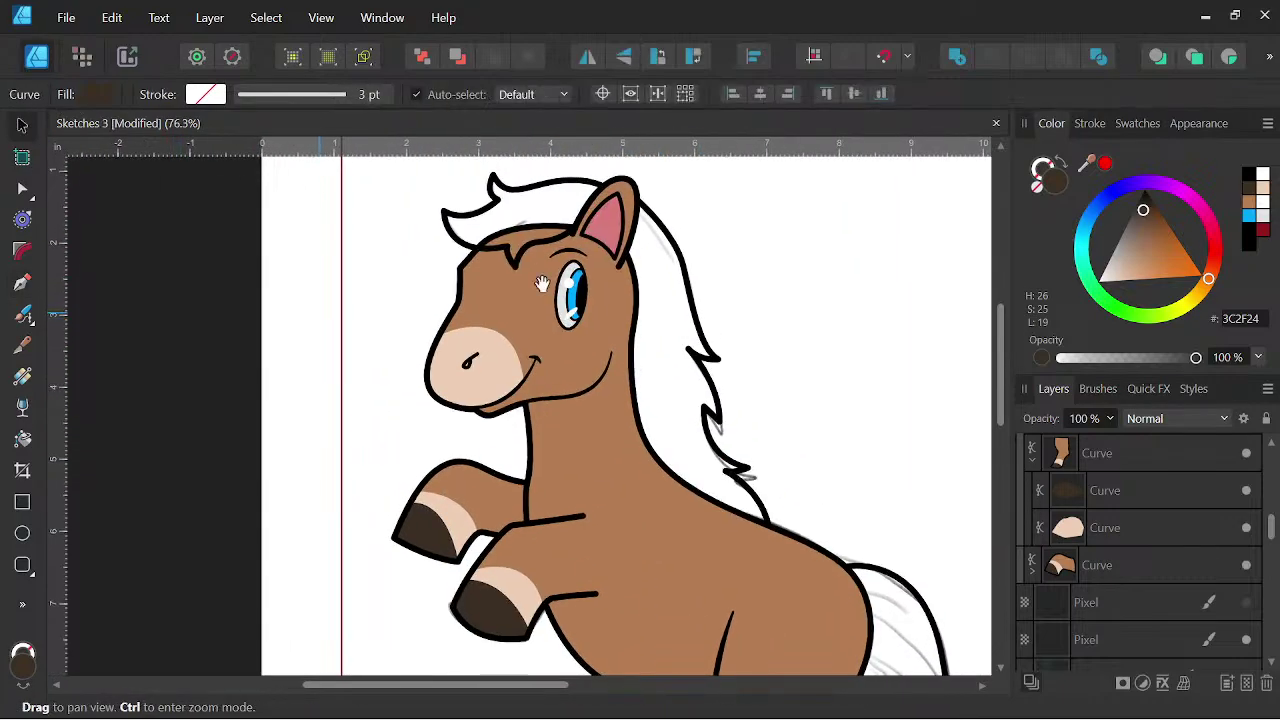
click(690, 263)
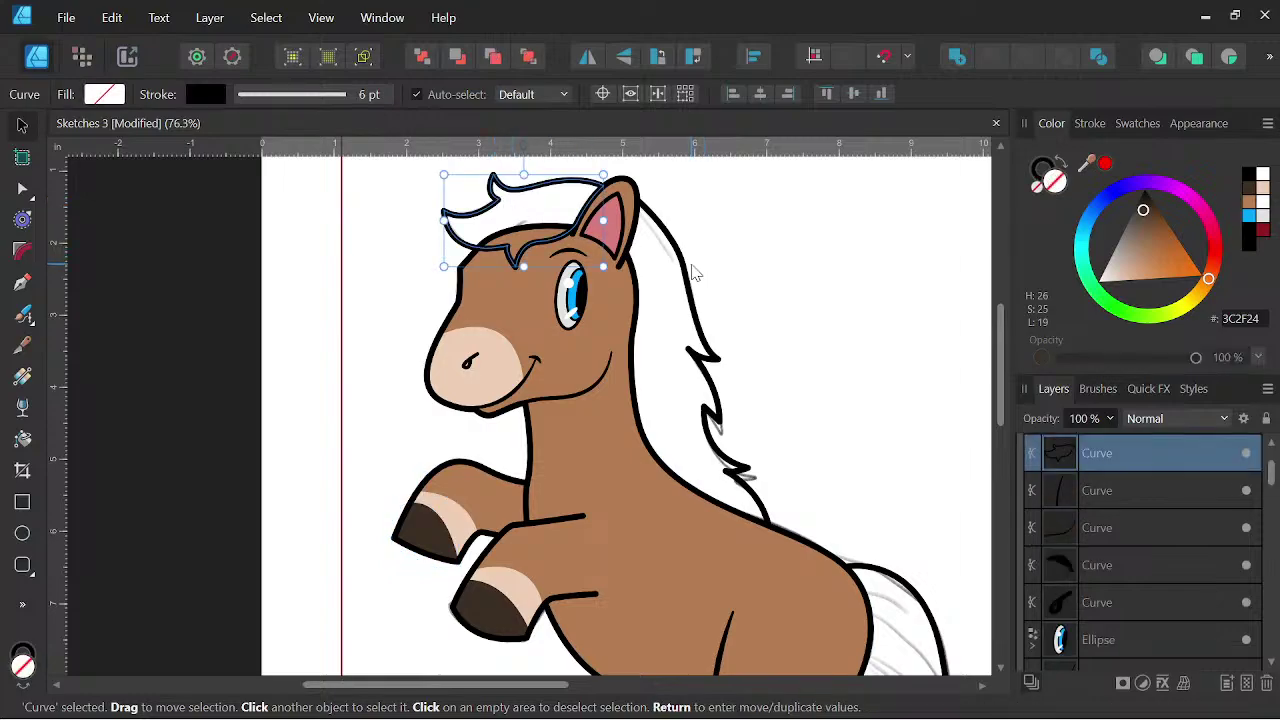
shift+click(682, 267)
key(space)
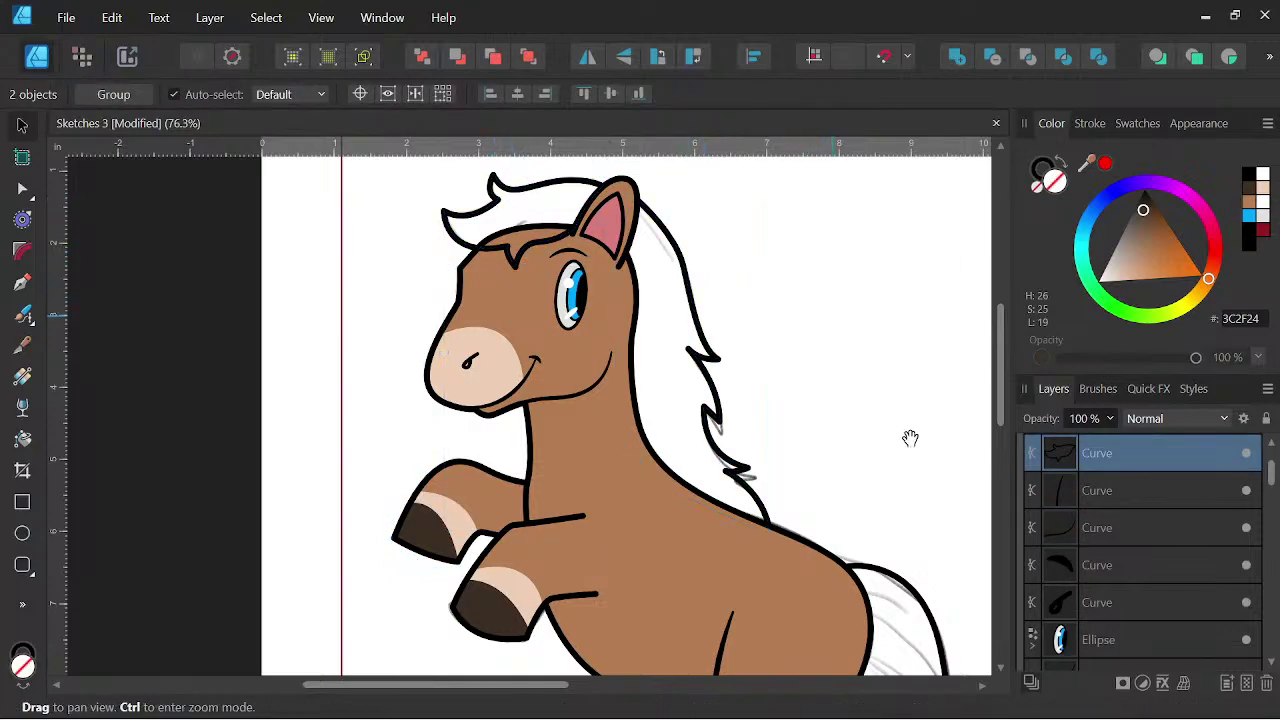
- Fill the horse's forelock, mane and tail together with the light cream colour EDCEB5, leaving nothing selected
drag(930, 577, 806, 469)
shift+click(812, 517)
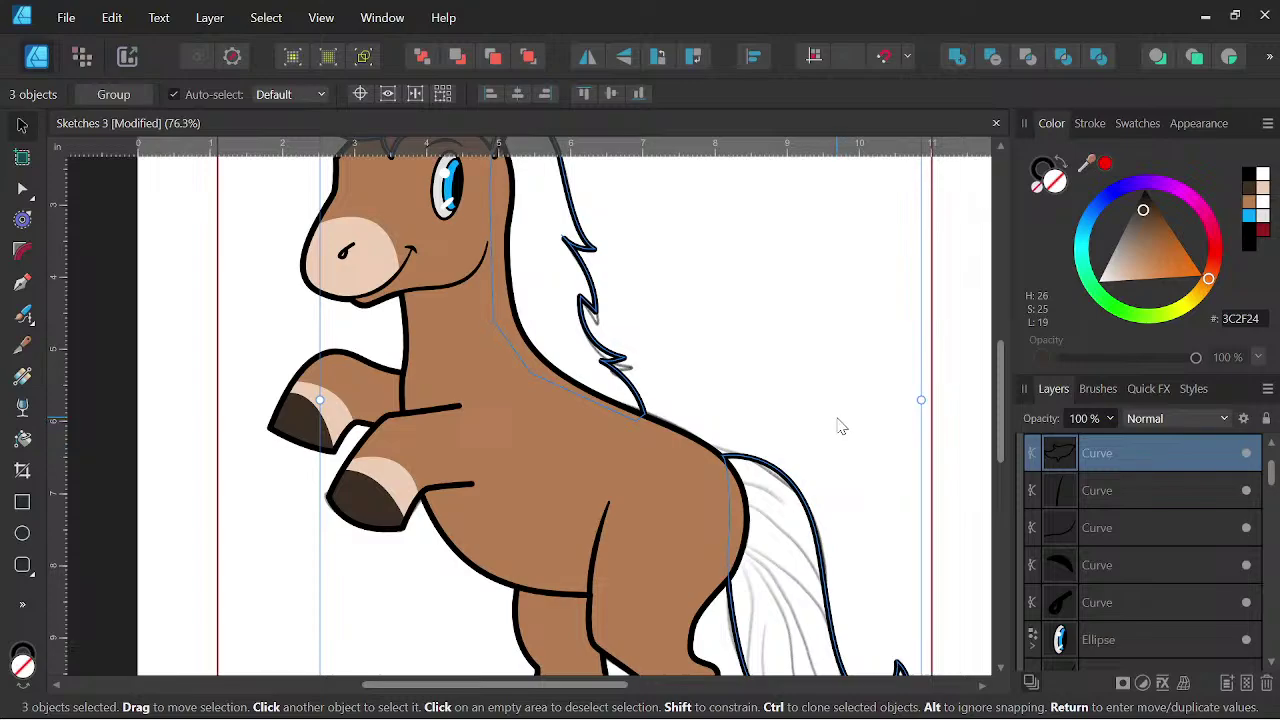
scroll(840, 427, down, 2)
click(1262, 195)
key(space)
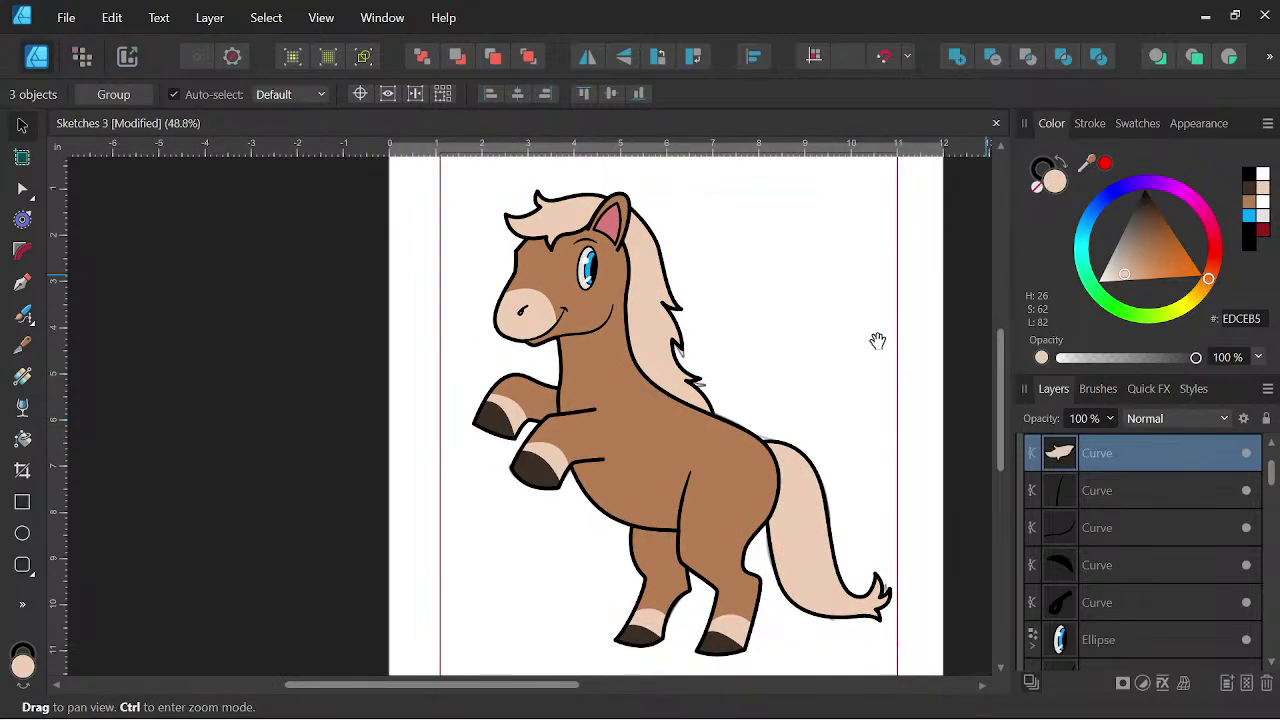
click(849, 511)
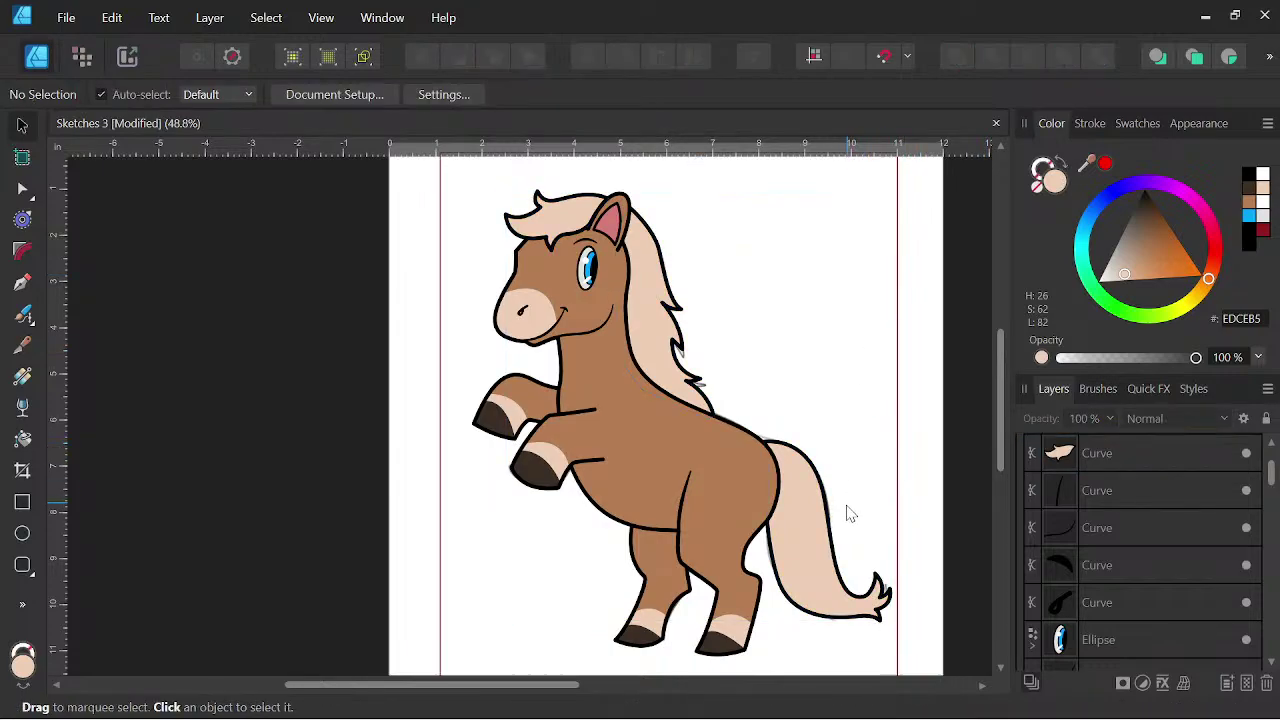
- Draw a curved hair strand with the Pen tool from the tail's base at the rump down along its outer edge
scroll(845, 508, up, 2)
key(space)
drag(909, 494, 803, 366)
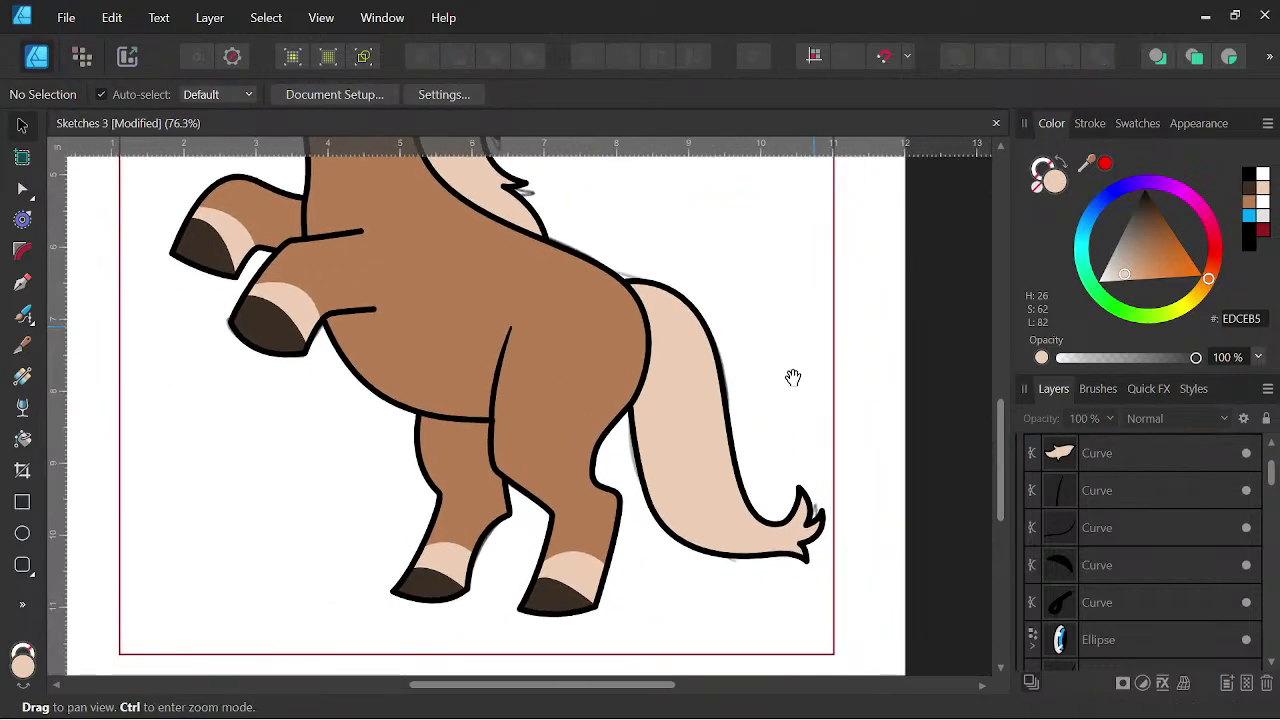
click(22, 282)
scroll(560, 345, up, 2)
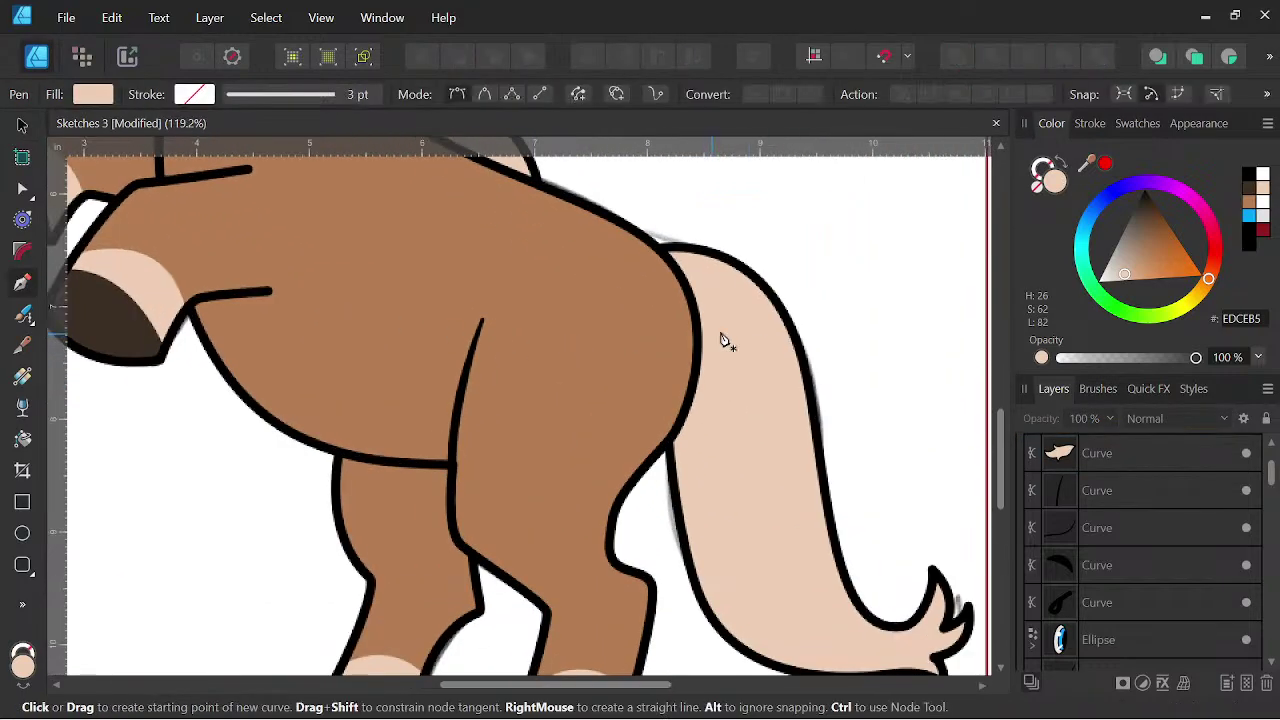
click(691, 283)
drag(815, 459, 866, 603)
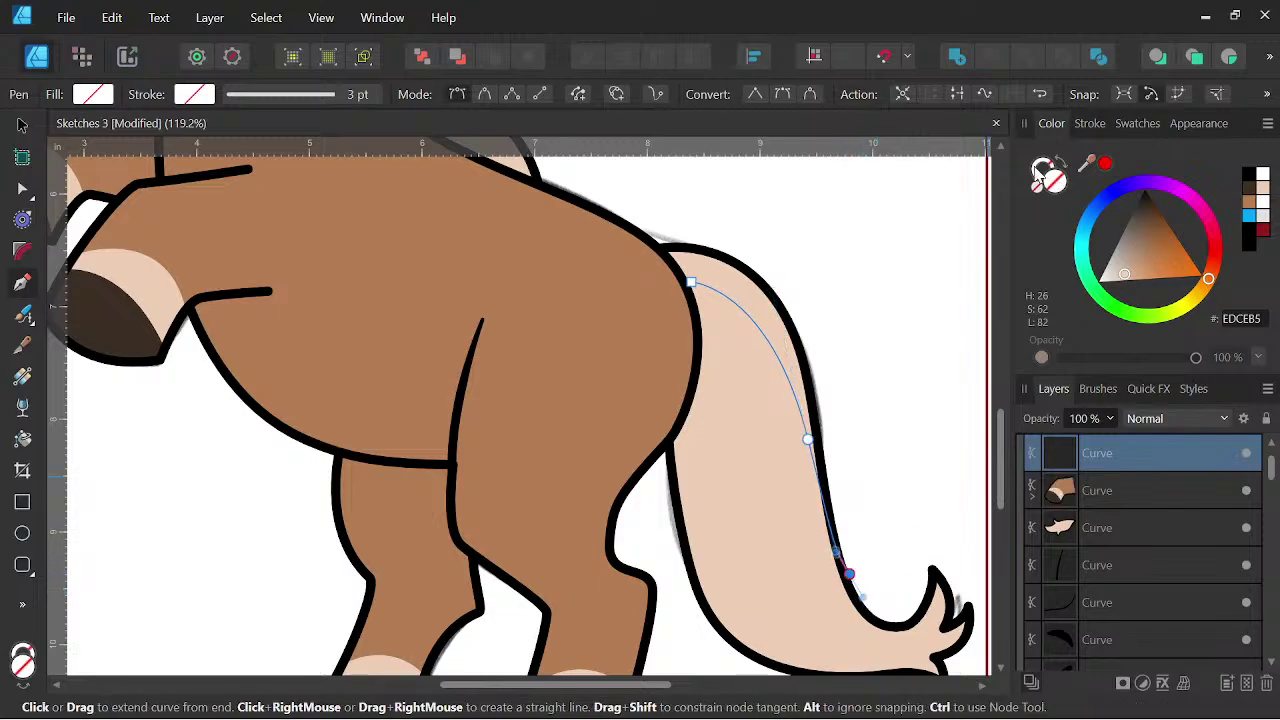
- Set the strand's stroke to the muted dark brown 725C4A and nest its layer inside the tail's curve
click(1040, 173)
click(1249, 202)
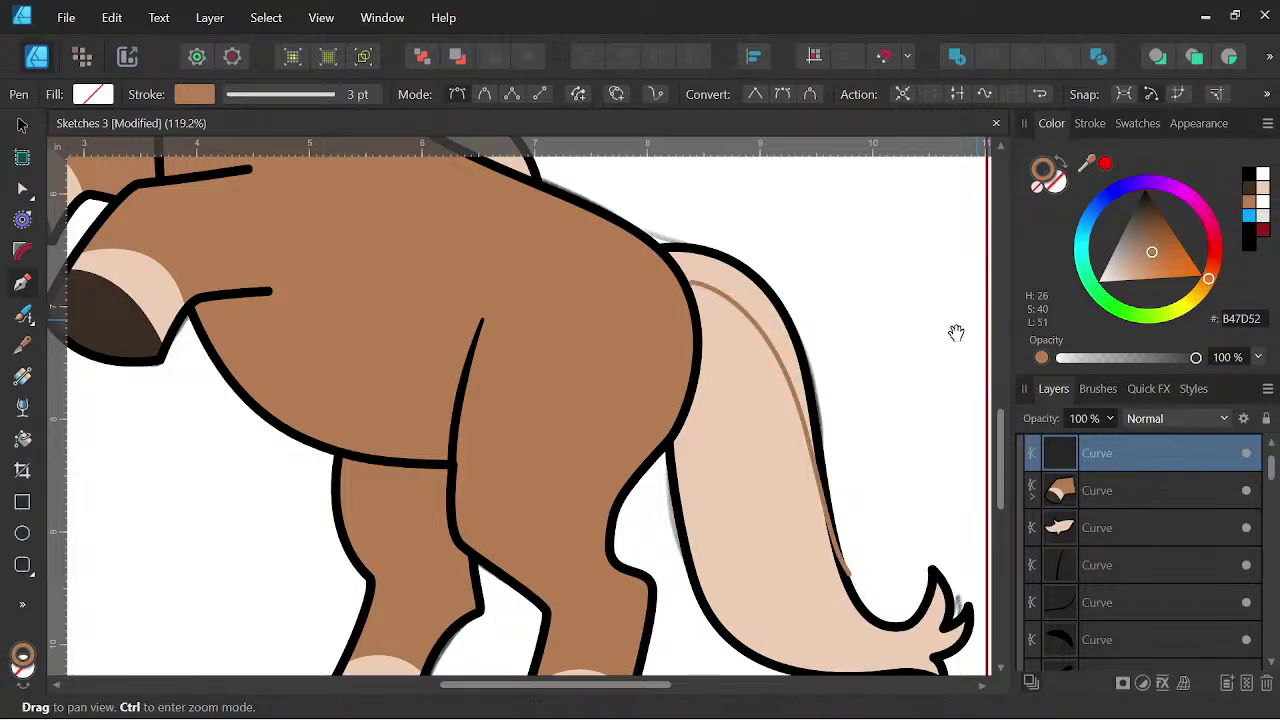
scroll(845, 332, down, 3)
drag(845, 332, 764, 343)
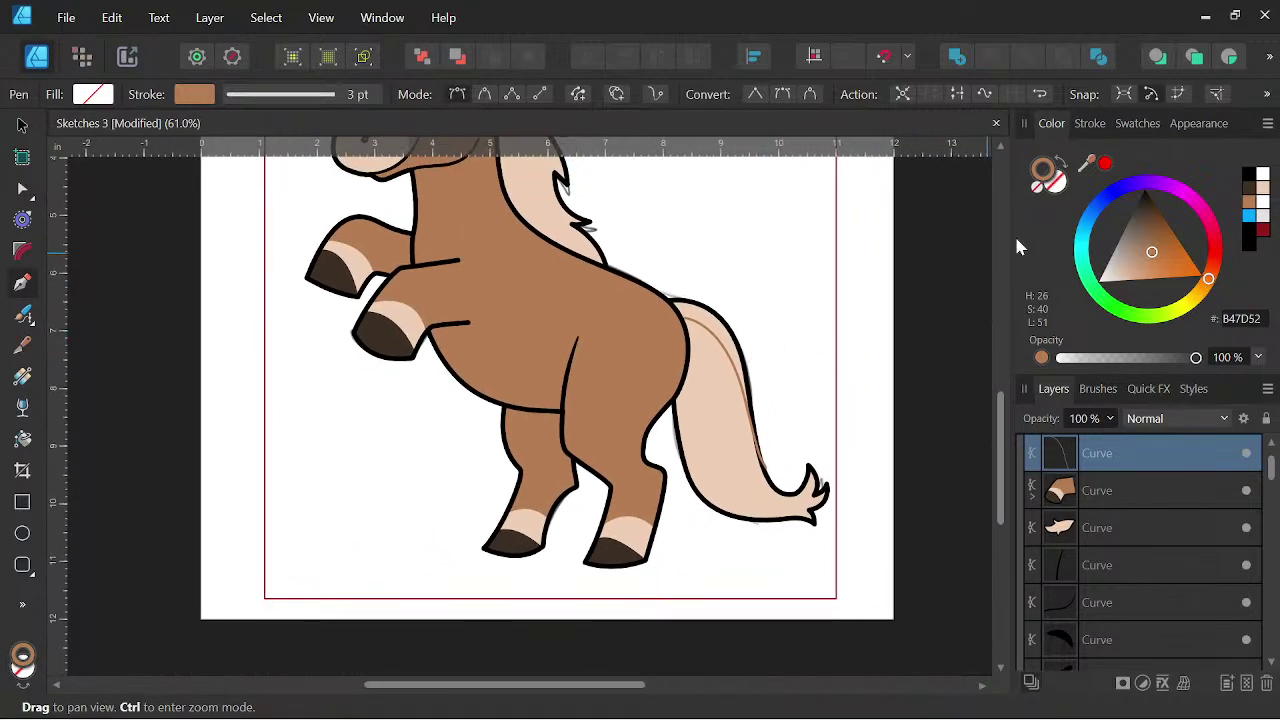
click(1144, 232)
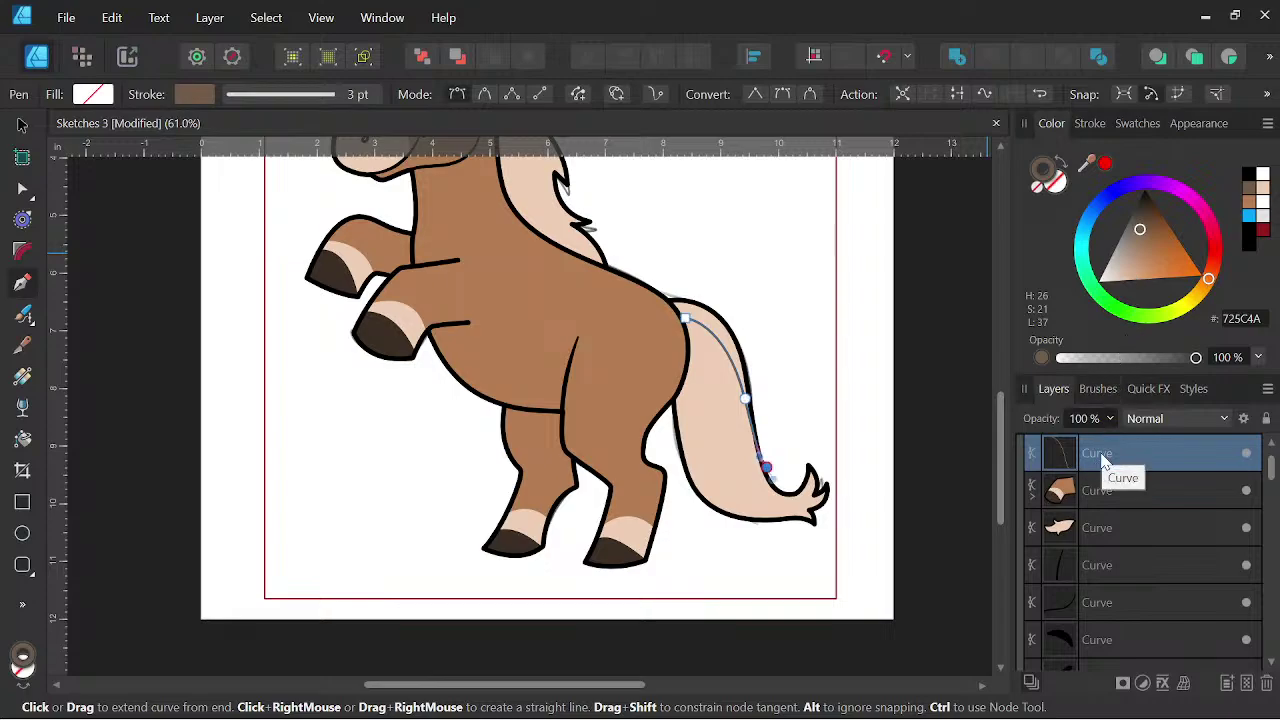
drag(1101, 456, 1107, 531)
scroll(784, 420, up, 3)
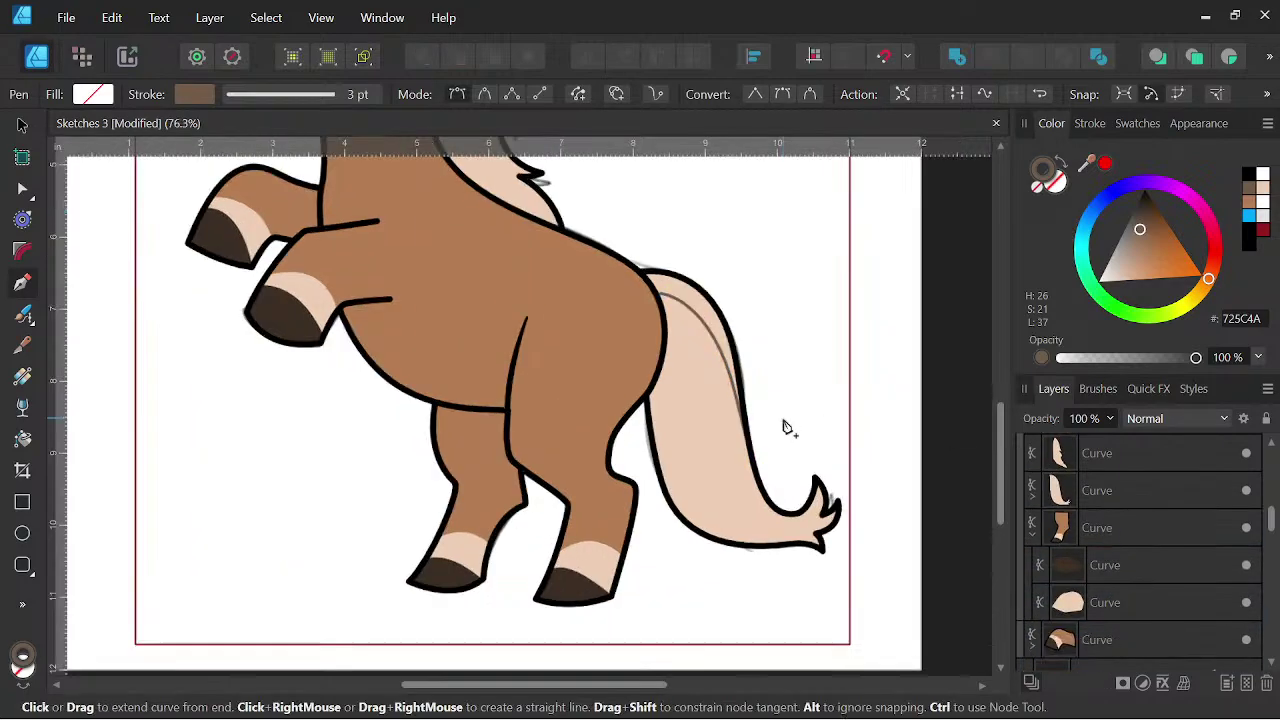
- Draw a second curved strand just below the first, from the rump edge to the tail's outer edge
drag(705, 366, 694, 408)
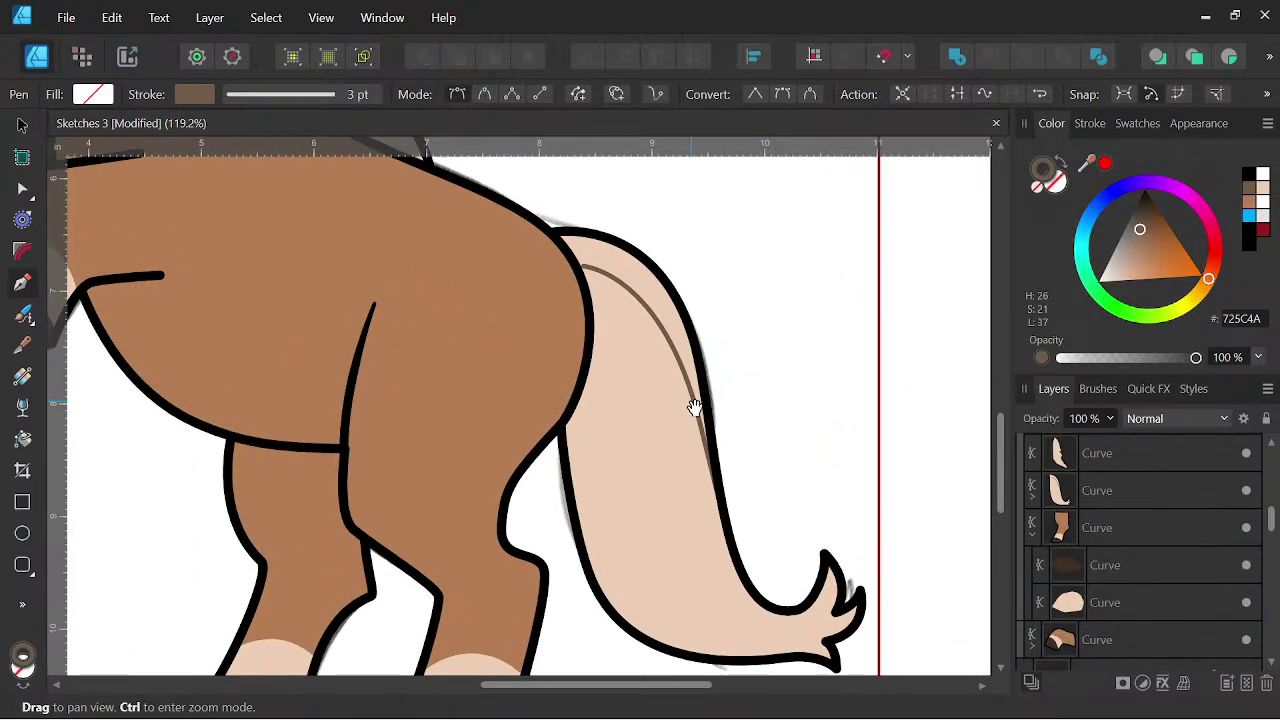
click(586, 299)
key(ctrl+z)
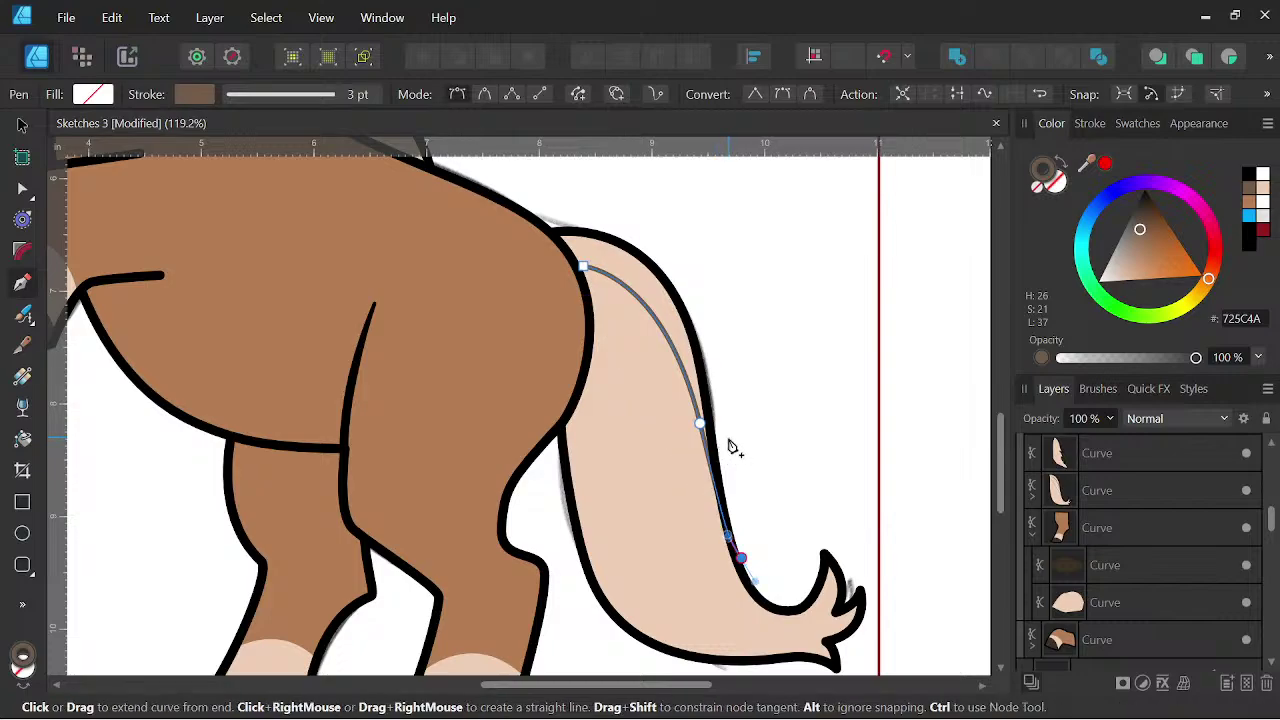
click(591, 317)
drag(720, 504, 778, 652)
scroll(778, 652, down, 2)
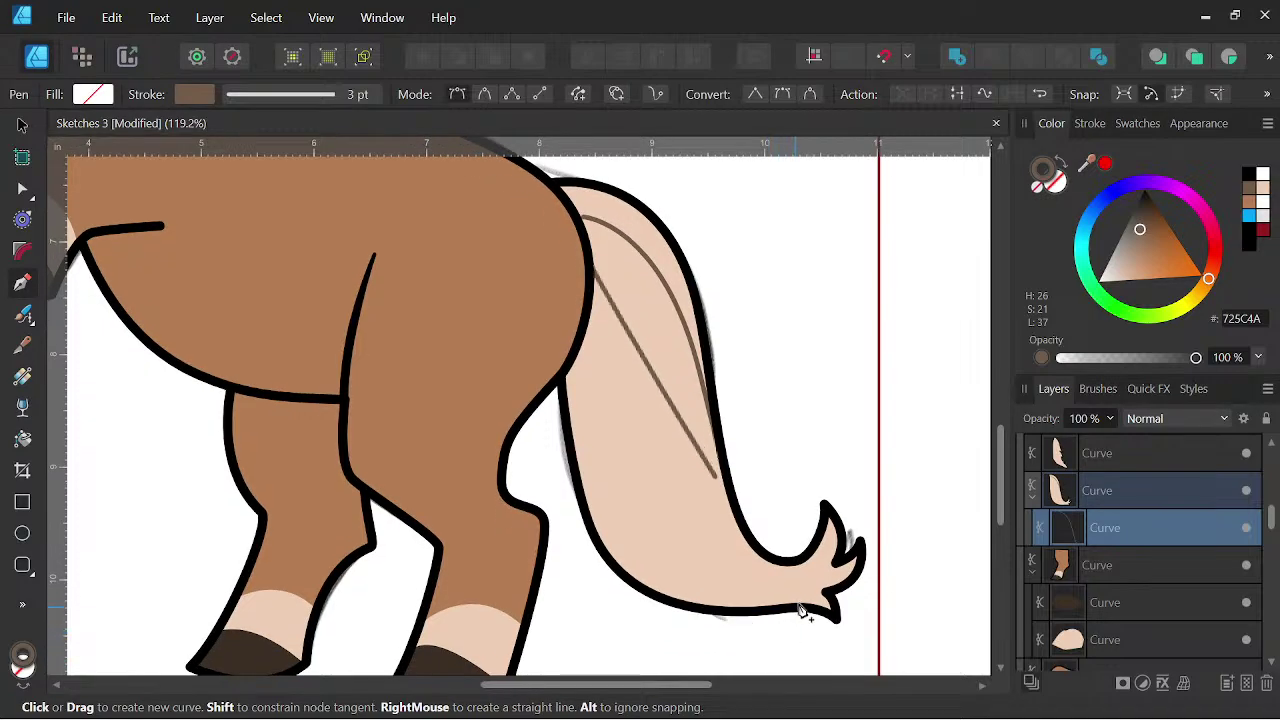
drag(818, 585, 767, 618)
key(Escape)
- Draw a third strand from the rump edge through the tail's middle to the inner bend near the tip
click(590, 334)
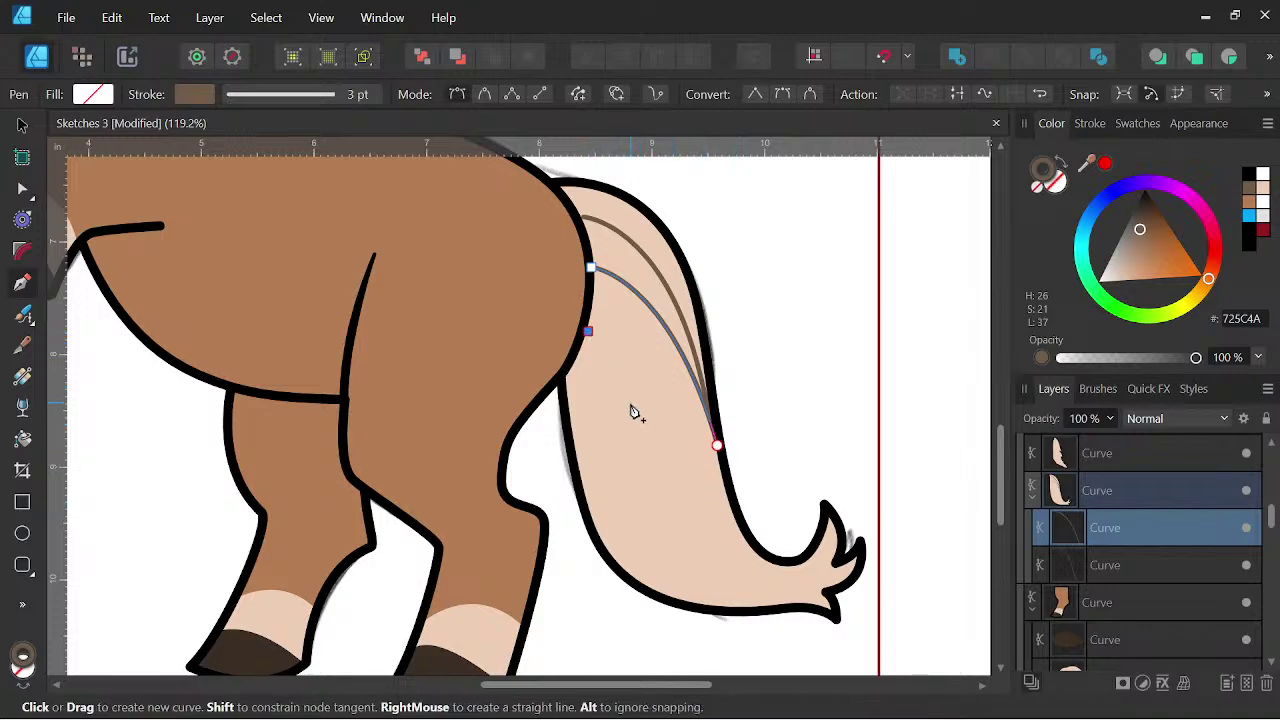
key(Escape)
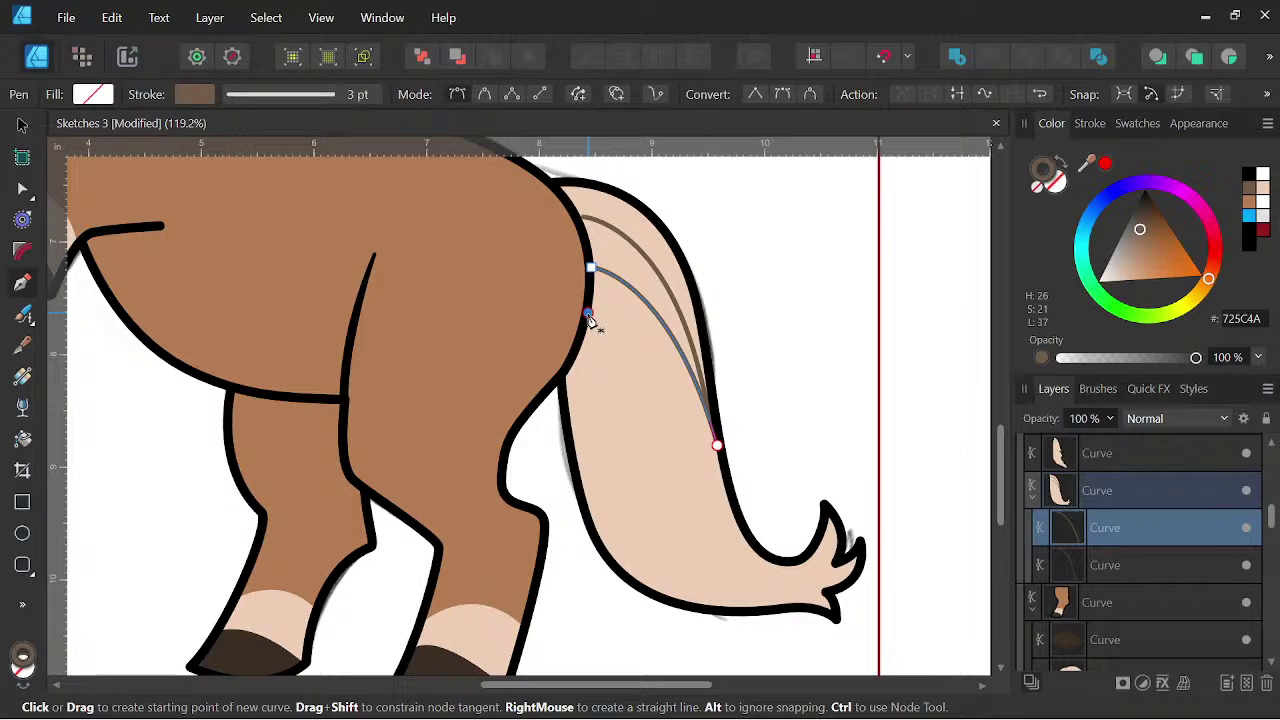
click(588, 313)
drag(687, 466, 695, 492)
drag(779, 558, 835, 563)
key(Escape)
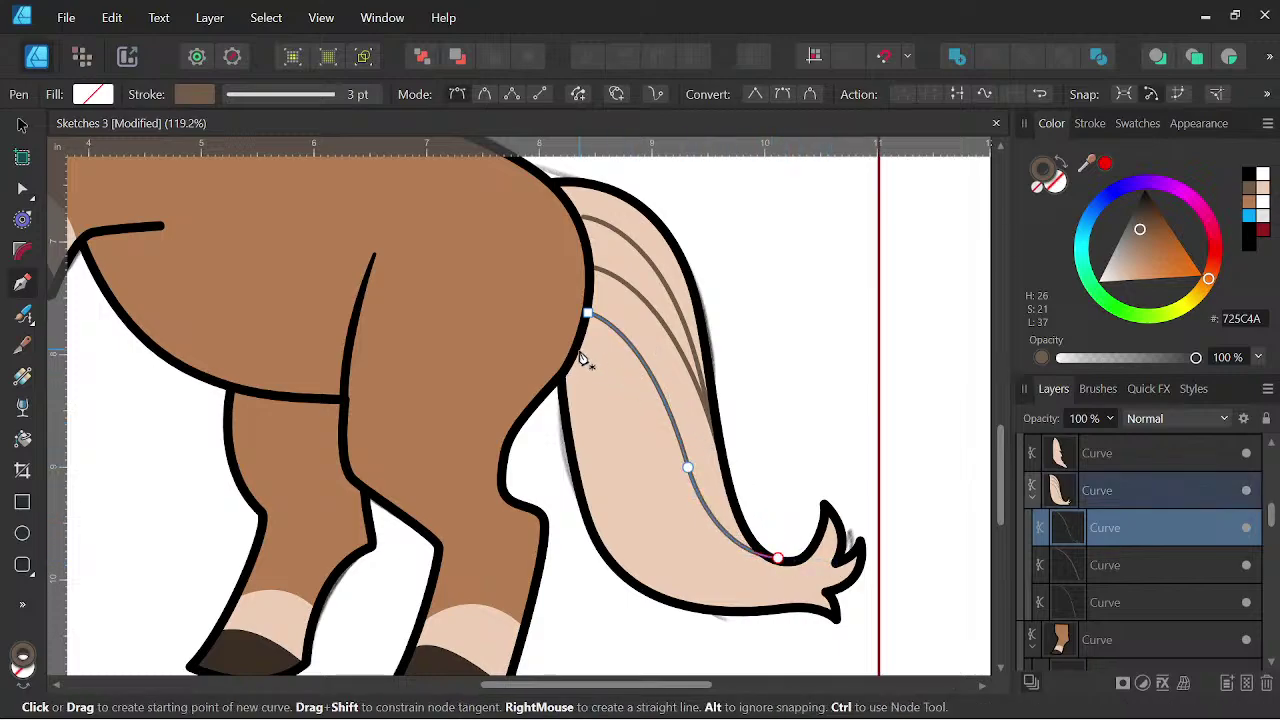
- Draw a fourth S-shaped strand below the third, from the rump edge into the base of the tail's tip
click(579, 348)
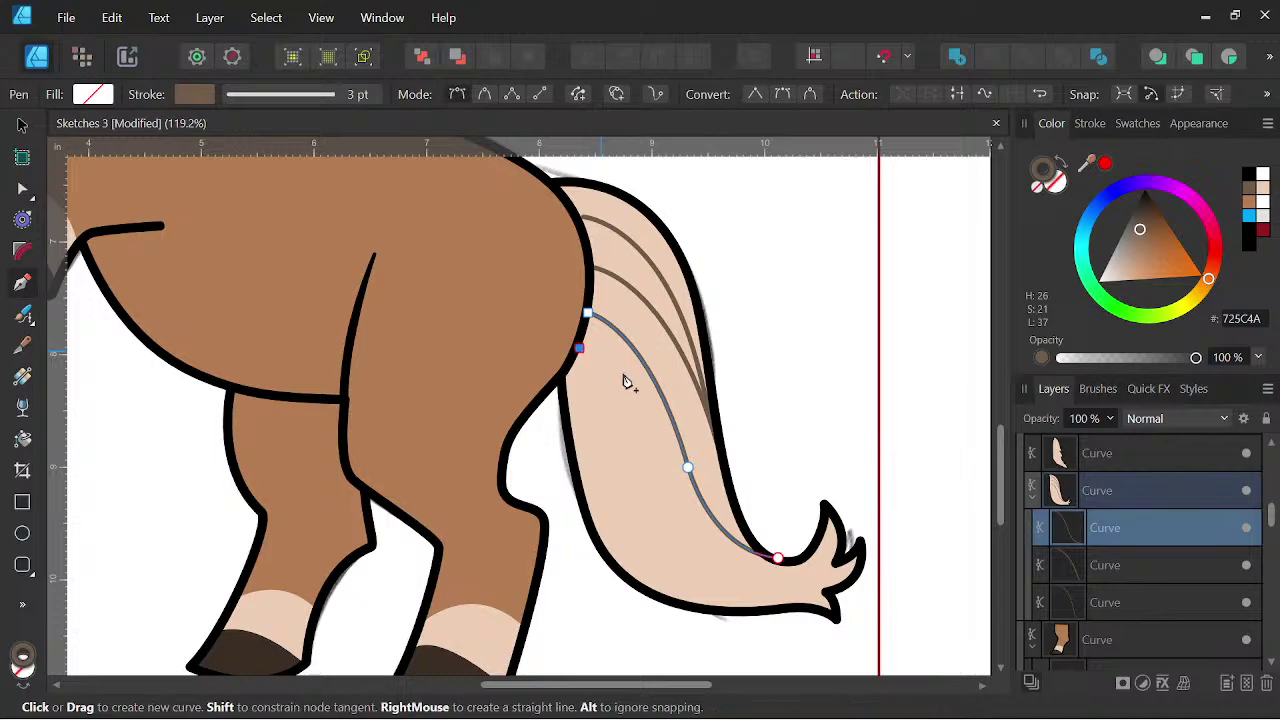
drag(680, 447, 715, 546)
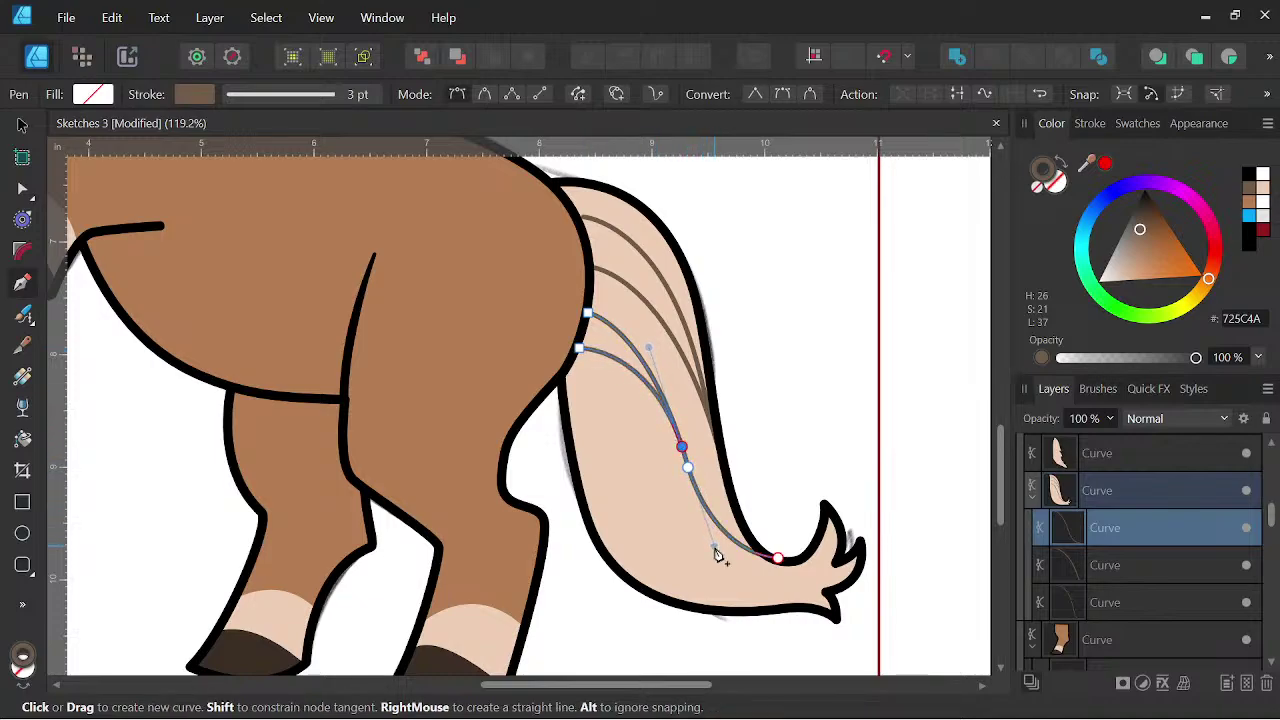
drag(807, 553, 792, 424)
key(Escape)
- Draw a fifth strand branching from the fourth strand's upper end and sweeping down to the tail's tip
scroll(843, 466, down, 2)
scroll(614, 340, up, 2)
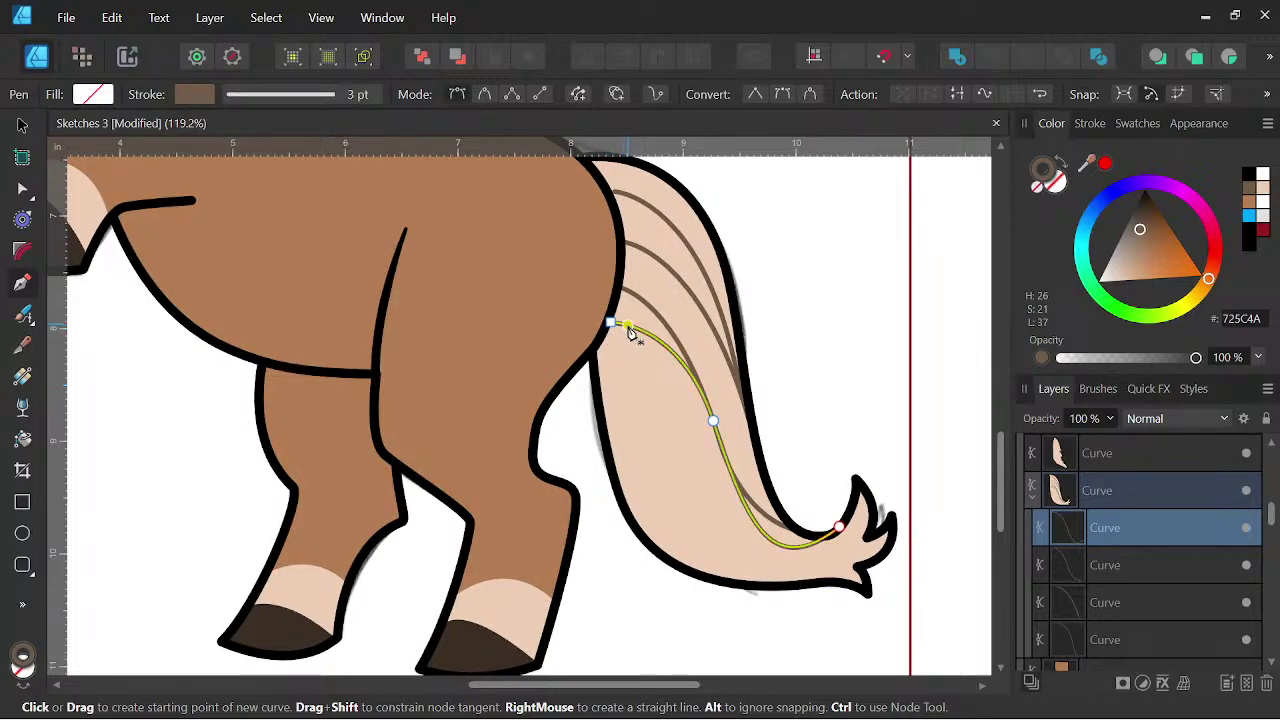
click(627, 327)
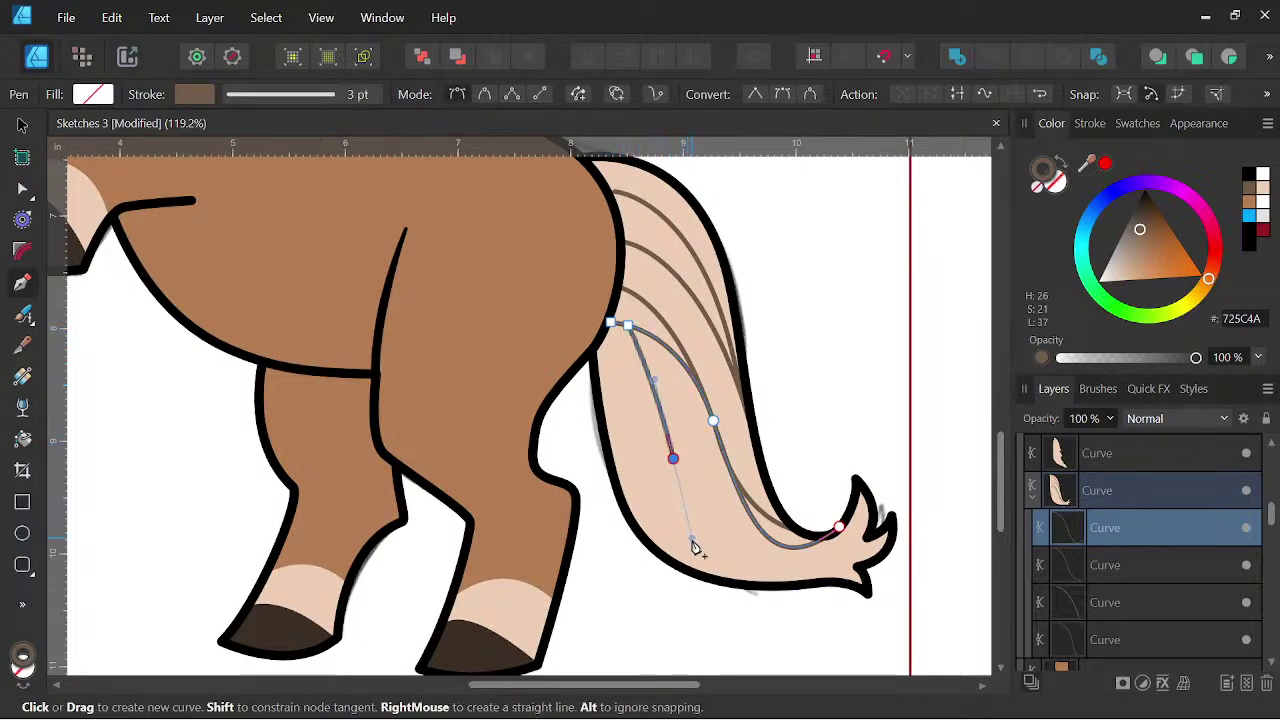
drag(692, 540, 693, 540)
drag(862, 567, 975, 519)
key(Escape)
scroll(991, 538, right, 3)
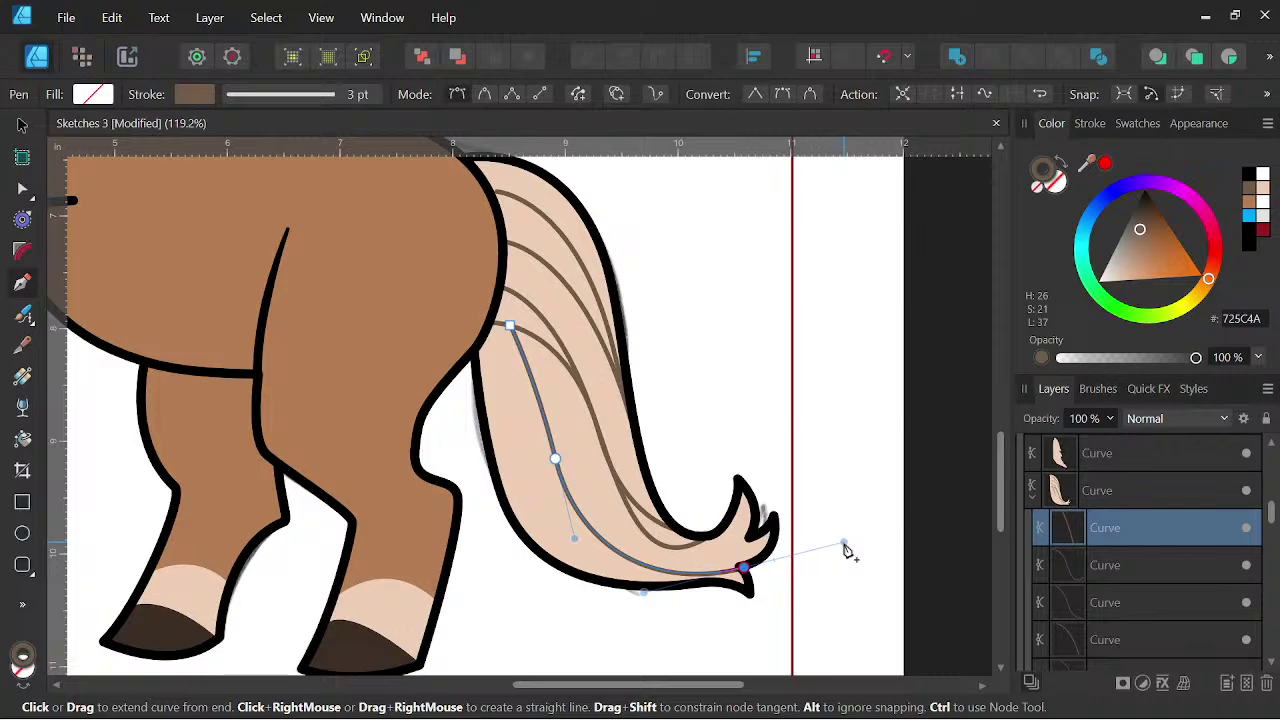
key(Escape)
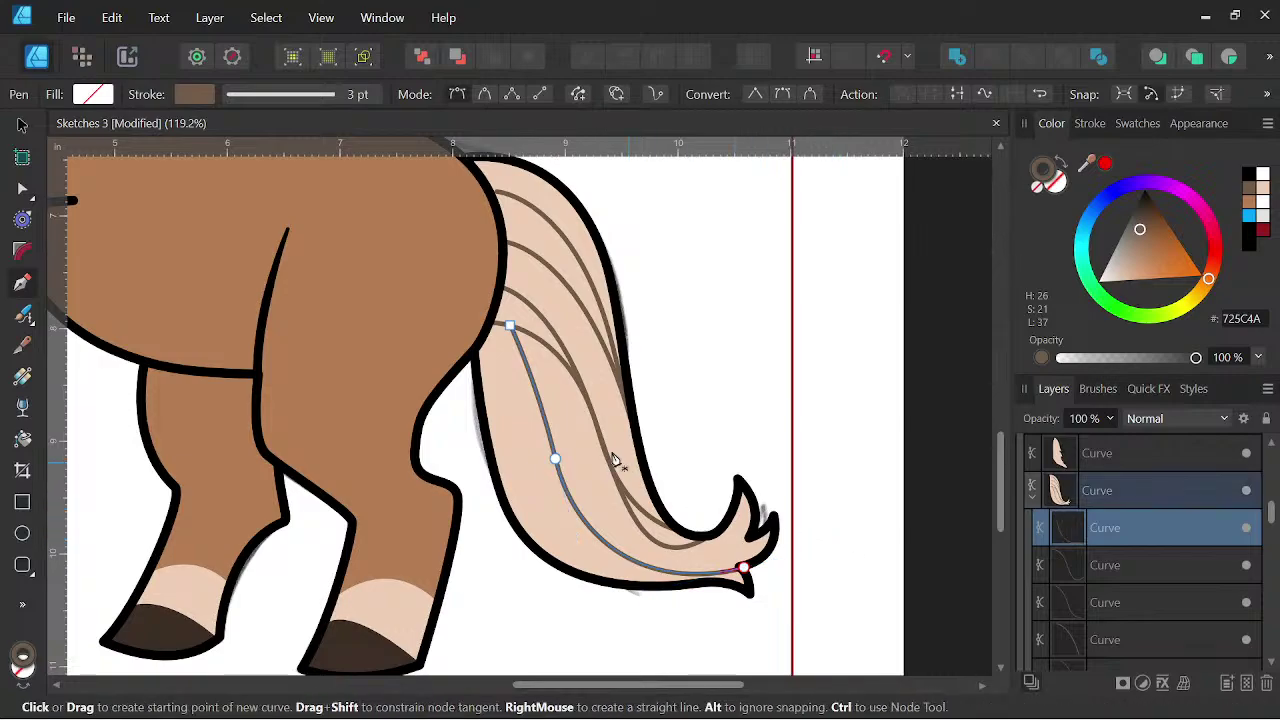
- Draw a sixth strand from where the tail's lower edge meets the rump, curving down to join the fifth strand
scroll(640, 377, down, 5)
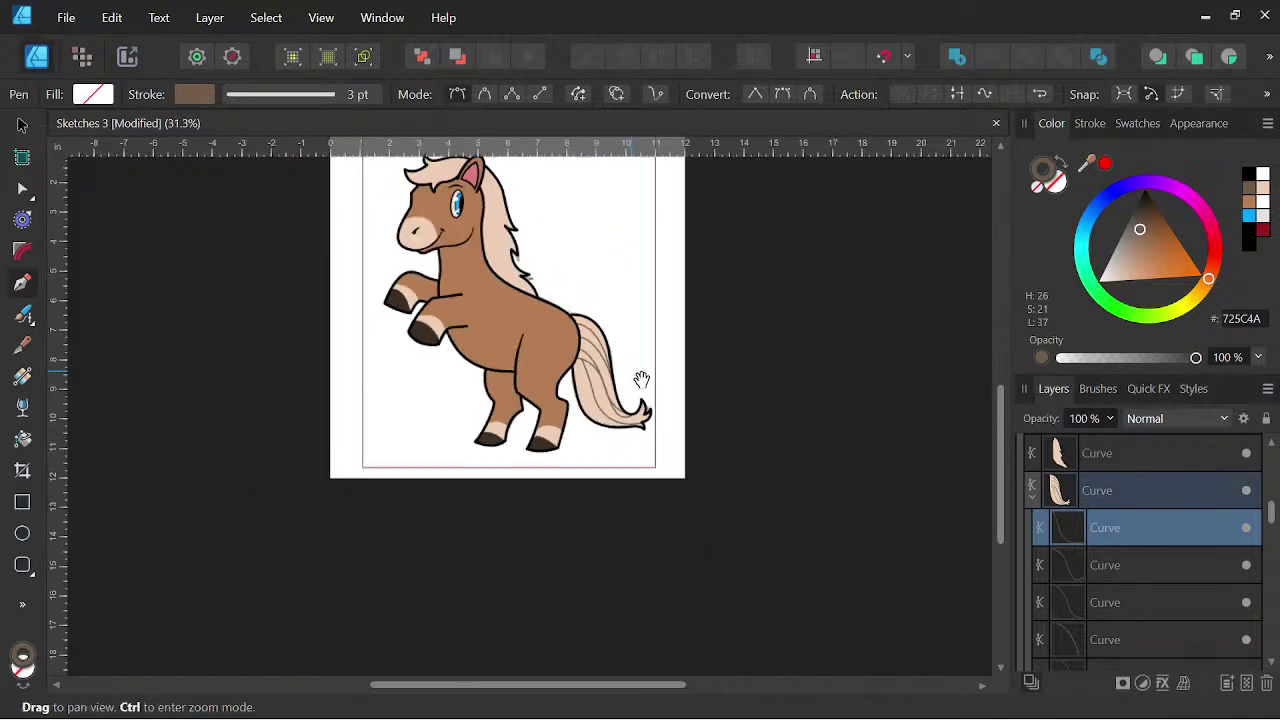
scroll(677, 383, up, 5)
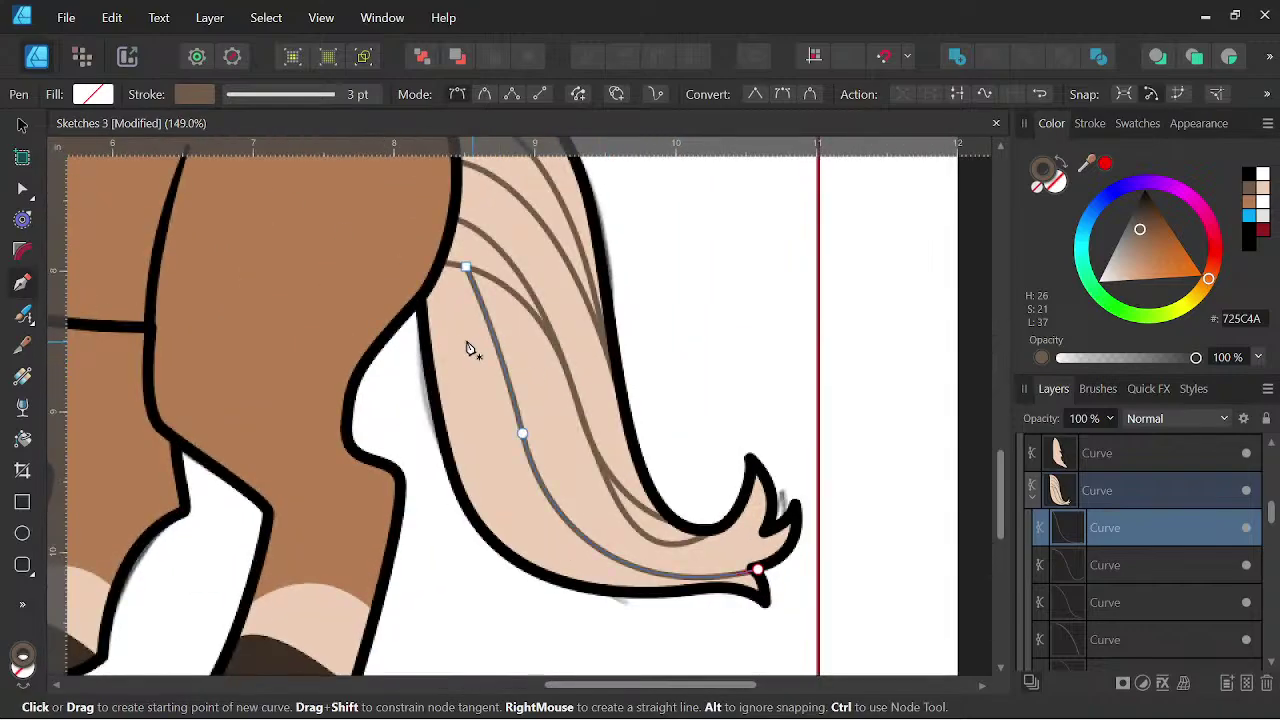
click(425, 294)
drag(488, 458, 505, 515)
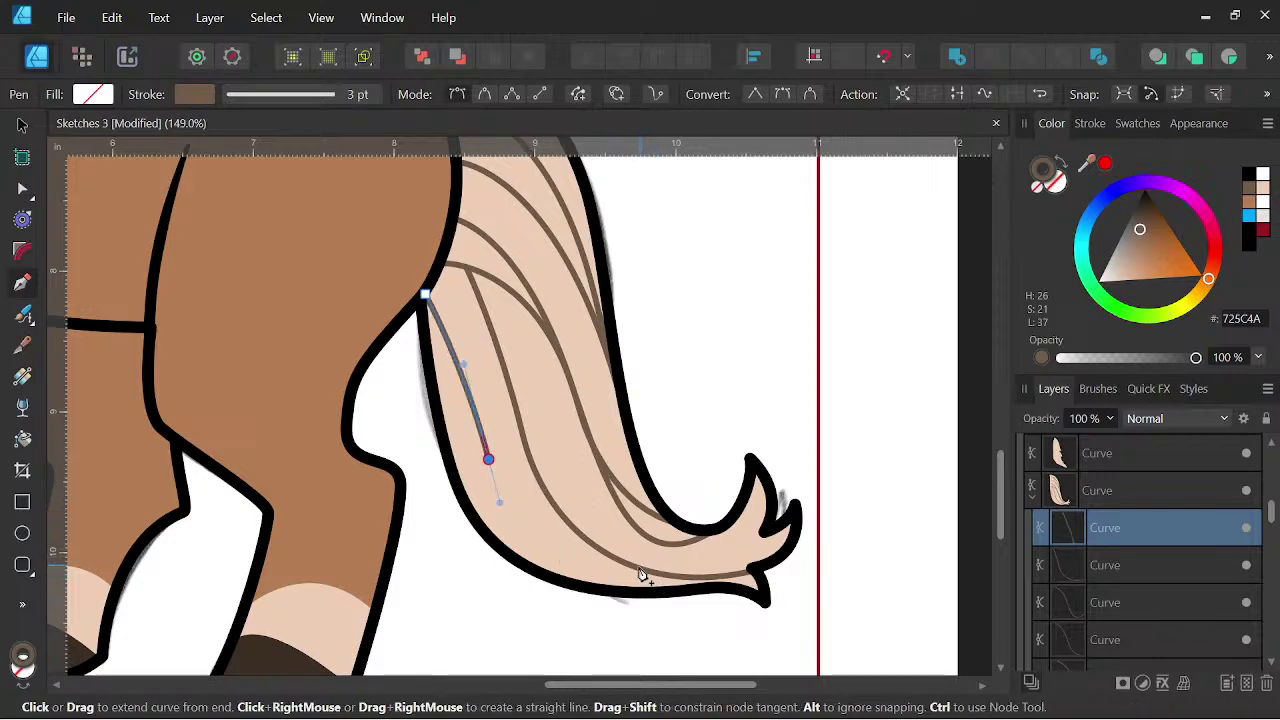
mouse_move(634, 565)
mouse_down()
mouse_move(736, 582)
mouse_move(729, 573)
mouse_up()
key(Escape)
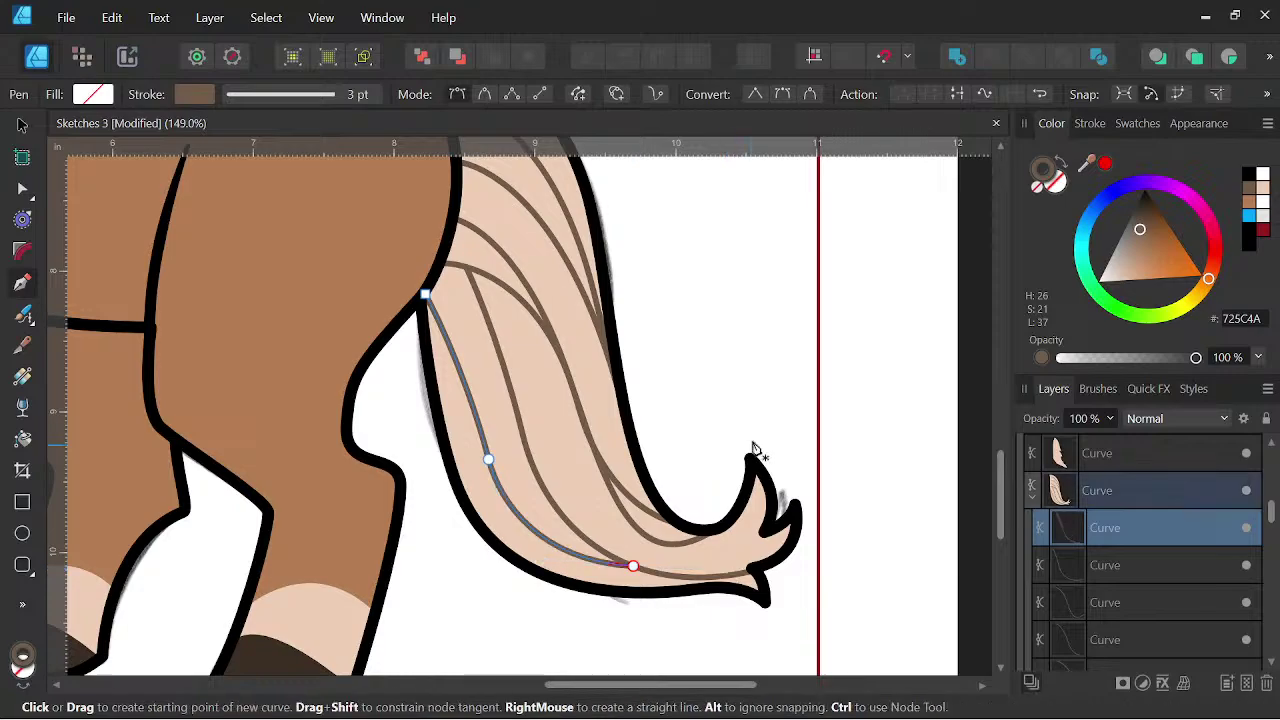
- Move the fifth strand's upper node onto the rump edge at the fourth strand's start and reshape its upper curve
scroll(753, 441, down, 4)
scroll(768, 448, down, 1)
scroll(762, 442, up, 5)
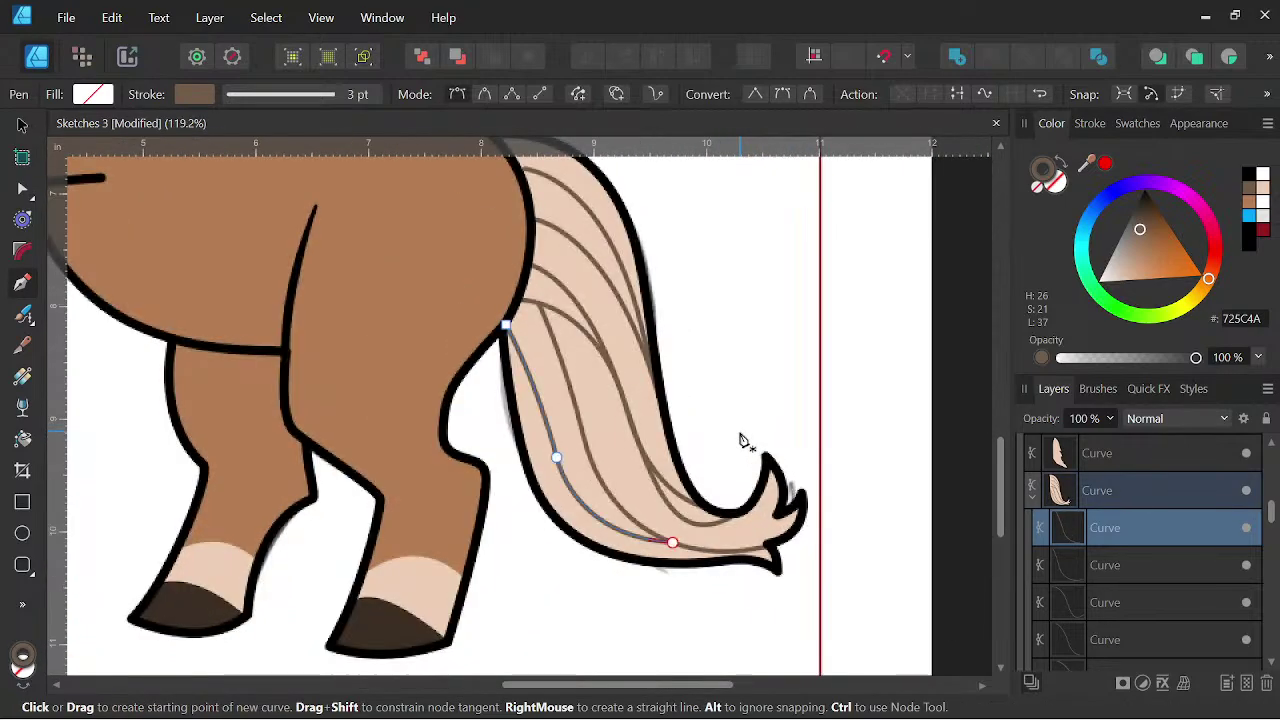
scroll(741, 430, down, 1)
key(a)
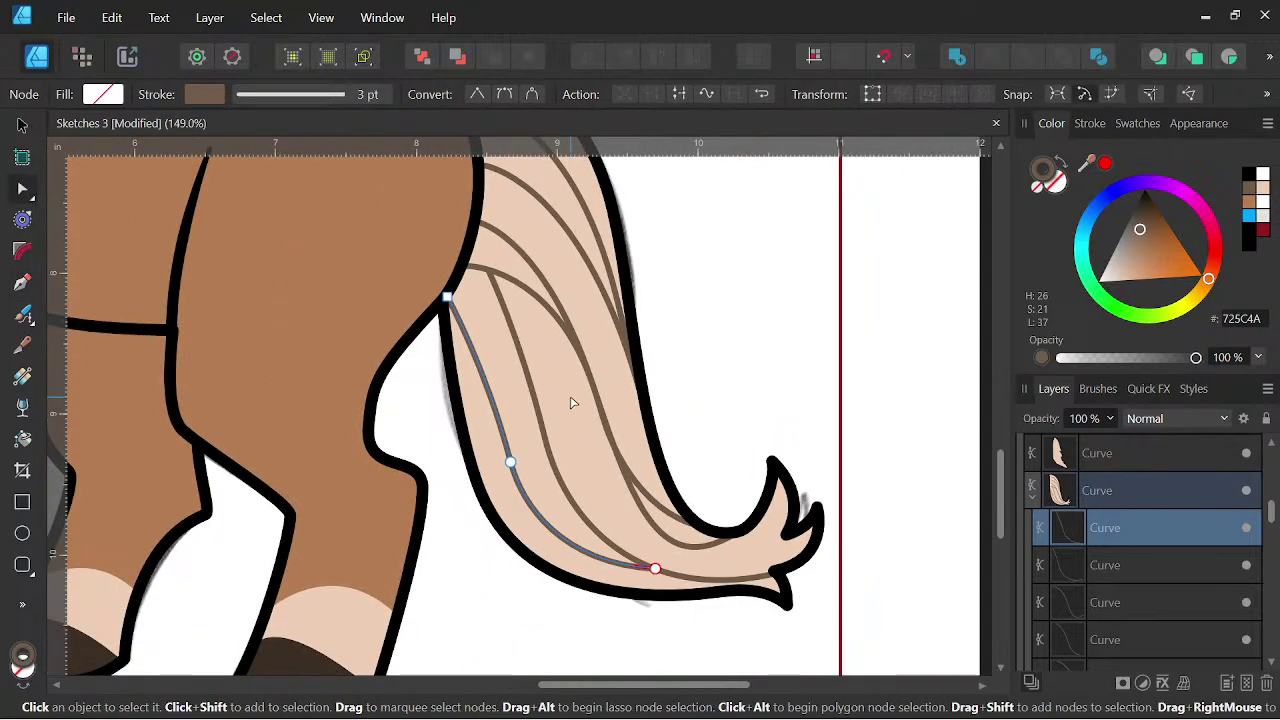
click(490, 287)
click(464, 264)
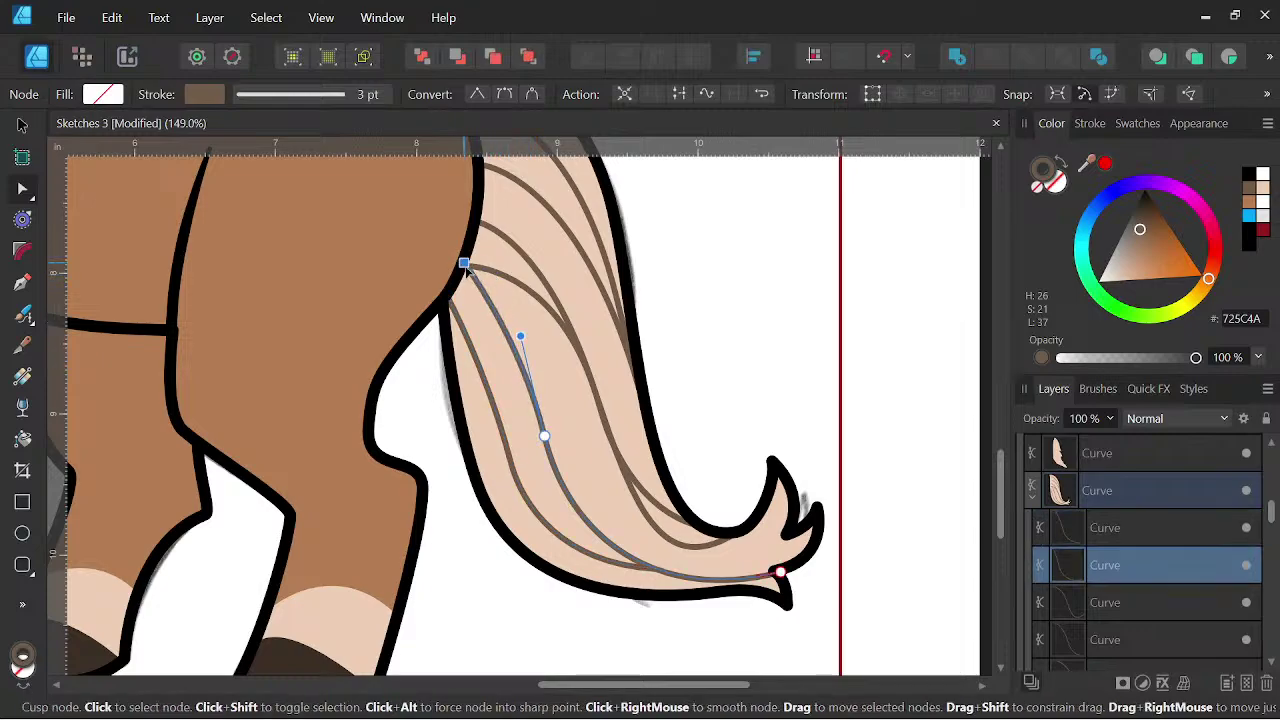
mouse_move(522, 339)
mouse_down()
mouse_move(515, 247)
mouse_move(497, 230)
mouse_move(513, 291)
mouse_up()
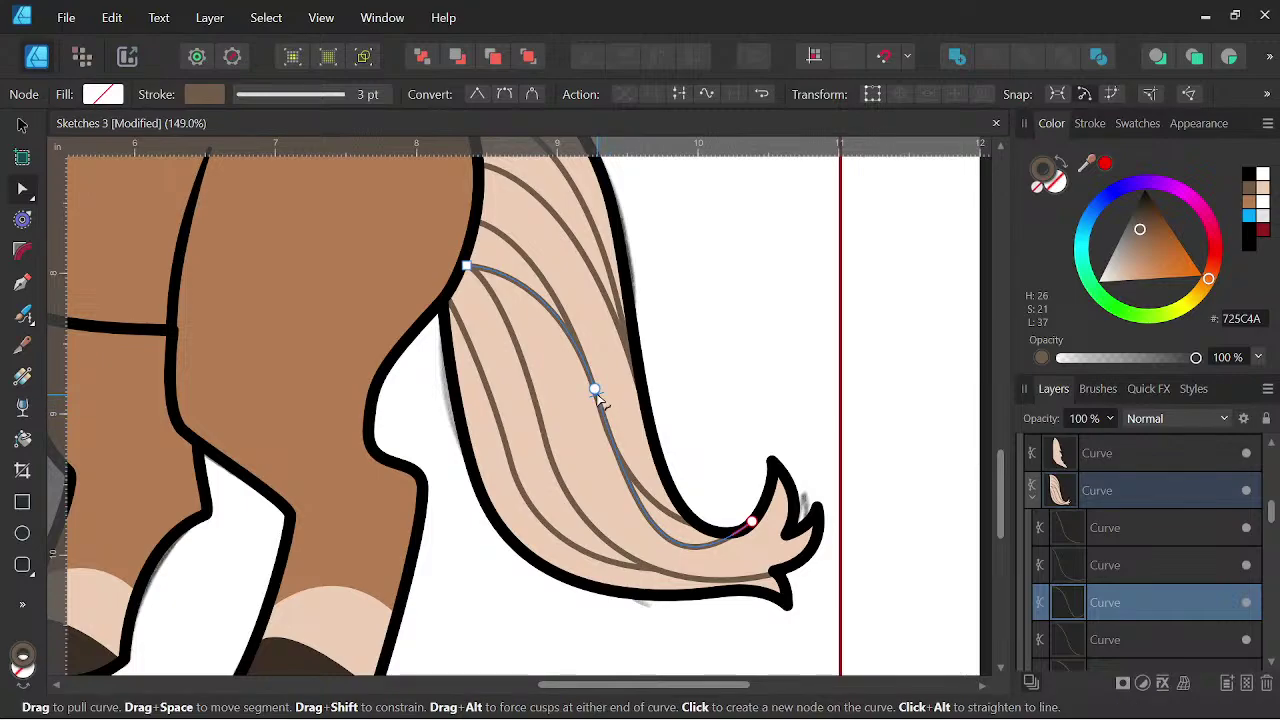
- Smooth the lower half of the fourth strand by adjusting its middle node's handle, and deselect it
click(594, 388)
drag(636, 513, 616, 469)
scroll(700, 428, down, 8)
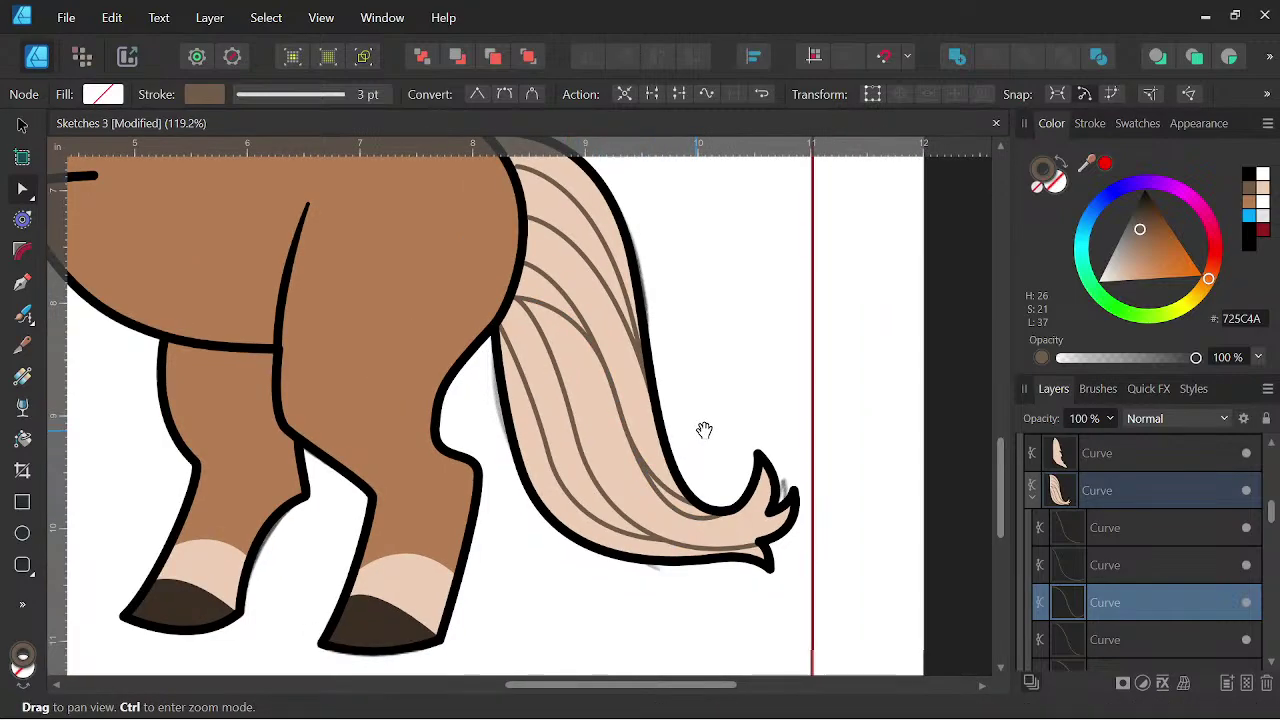
drag(737, 415, 776, 498)
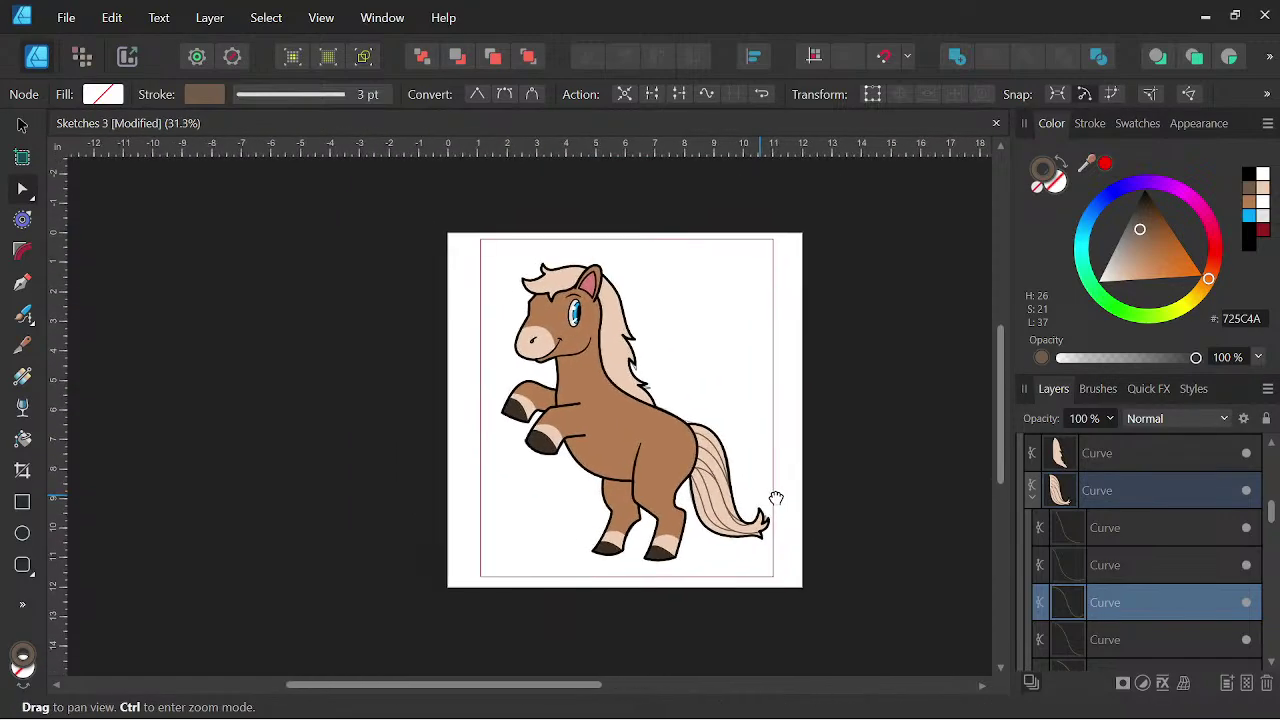
click(850, 370)
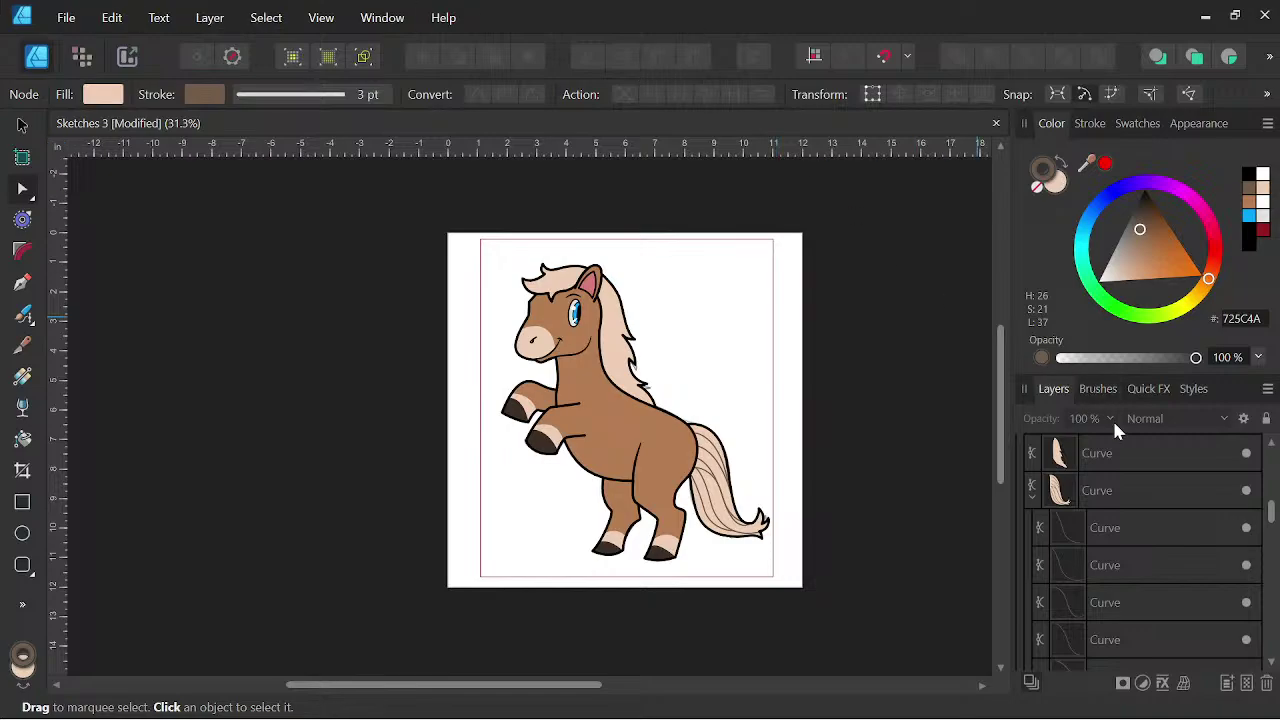
click(1033, 493)
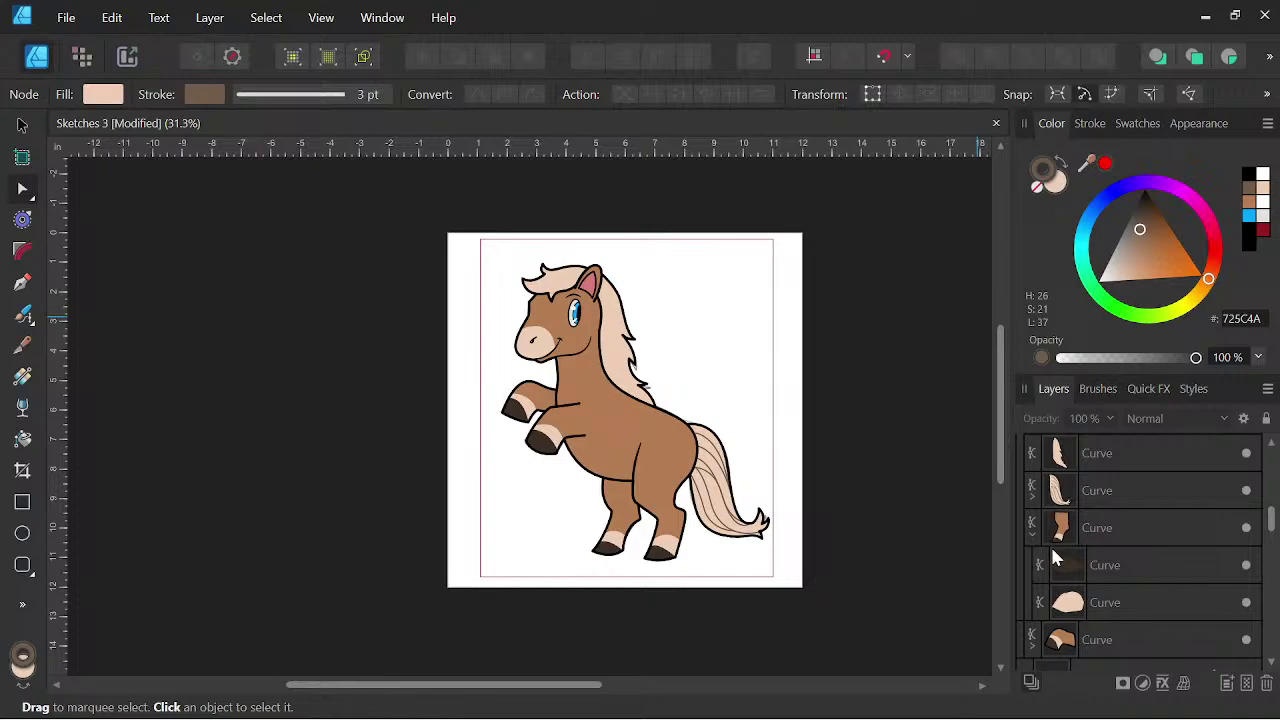
click(1033, 498)
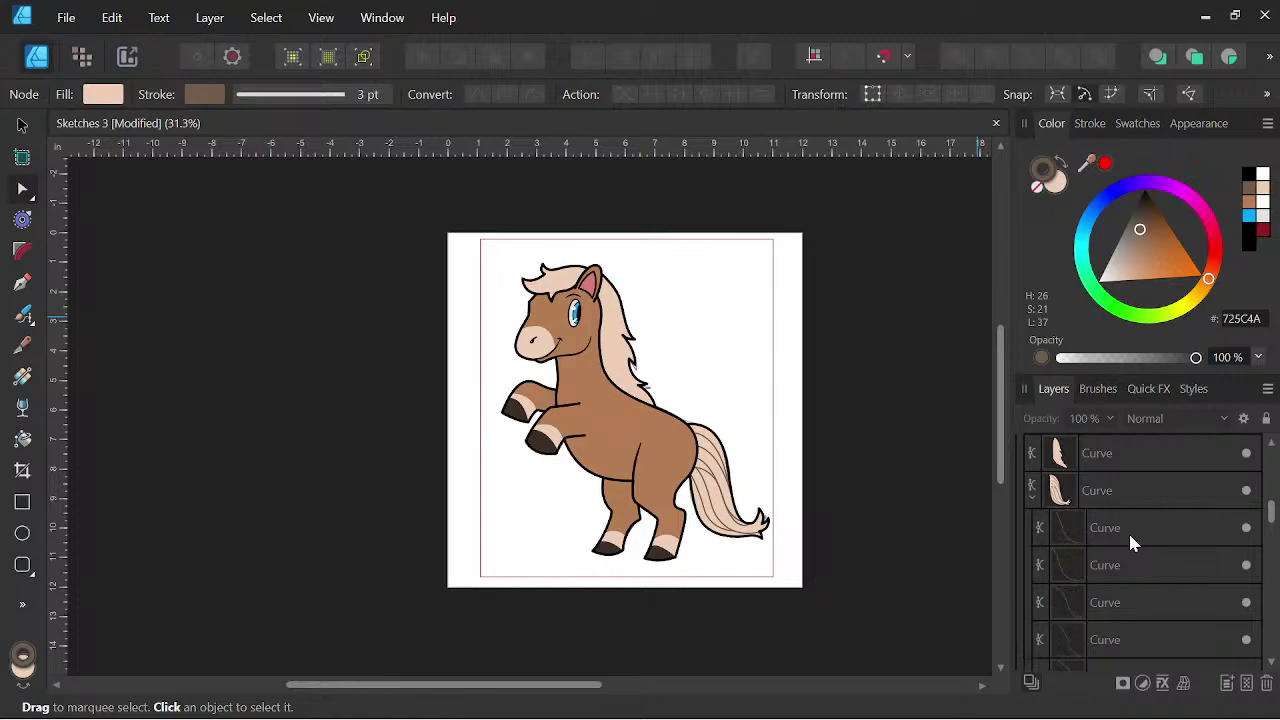
- Select all the hair-strand curves nested inside the tail and lower their layer opacity to 50%
click(1129, 532)
scroll(1129, 532, down, 2)
click(1129, 503)
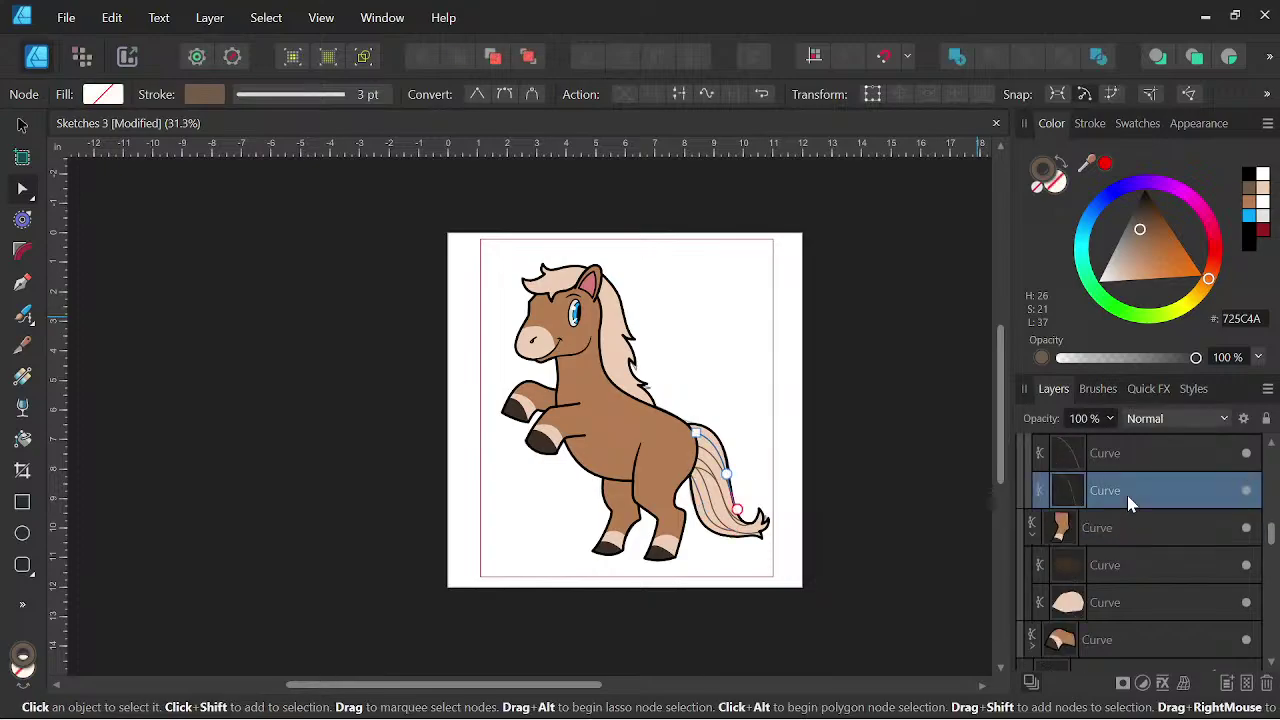
scroll(1126, 491, up, 1)
scroll(1128, 476, up, 1)
shift+click(1121, 531)
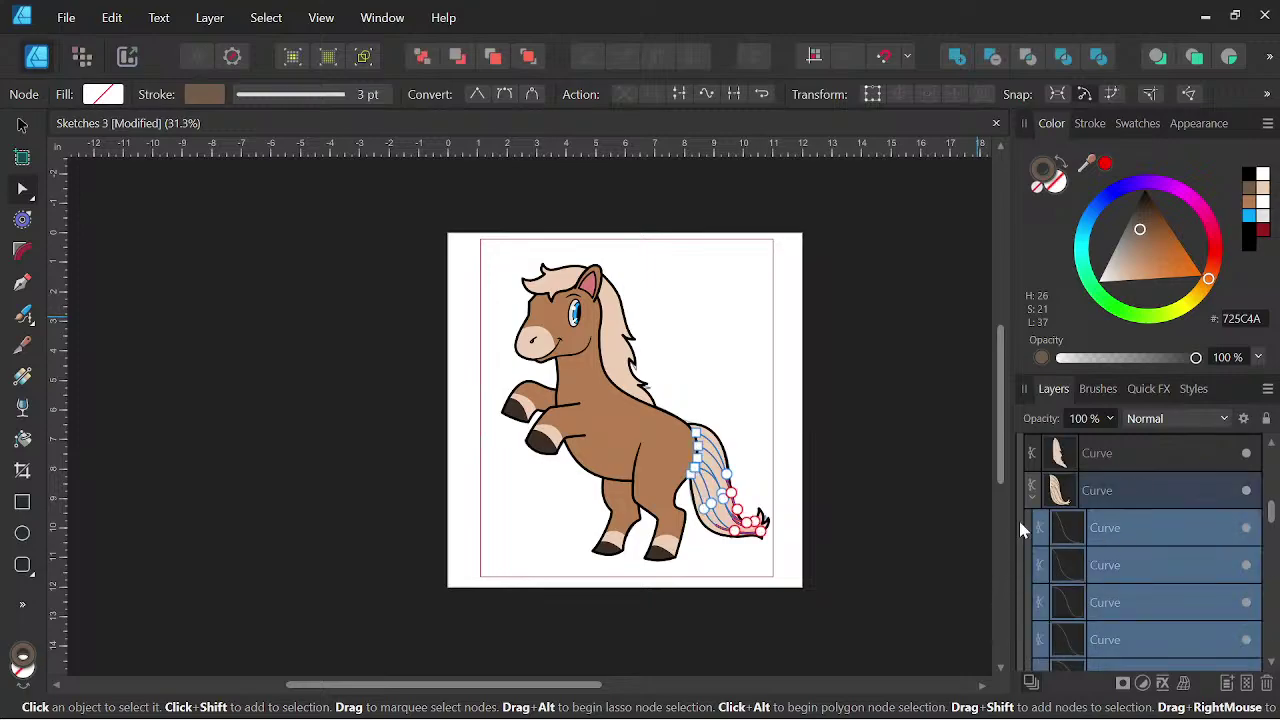
scroll(806, 480, up, 2)
click(1112, 420)
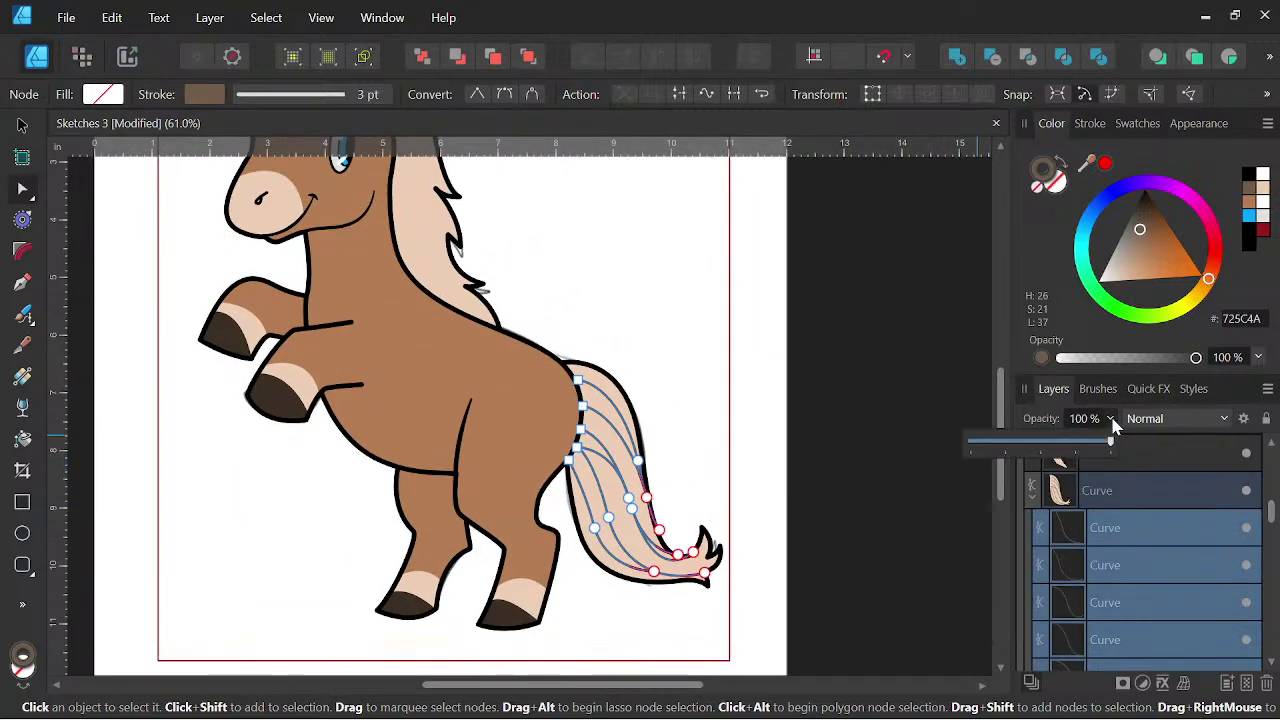
drag(1110, 443, 1043, 445)
click(886, 403)
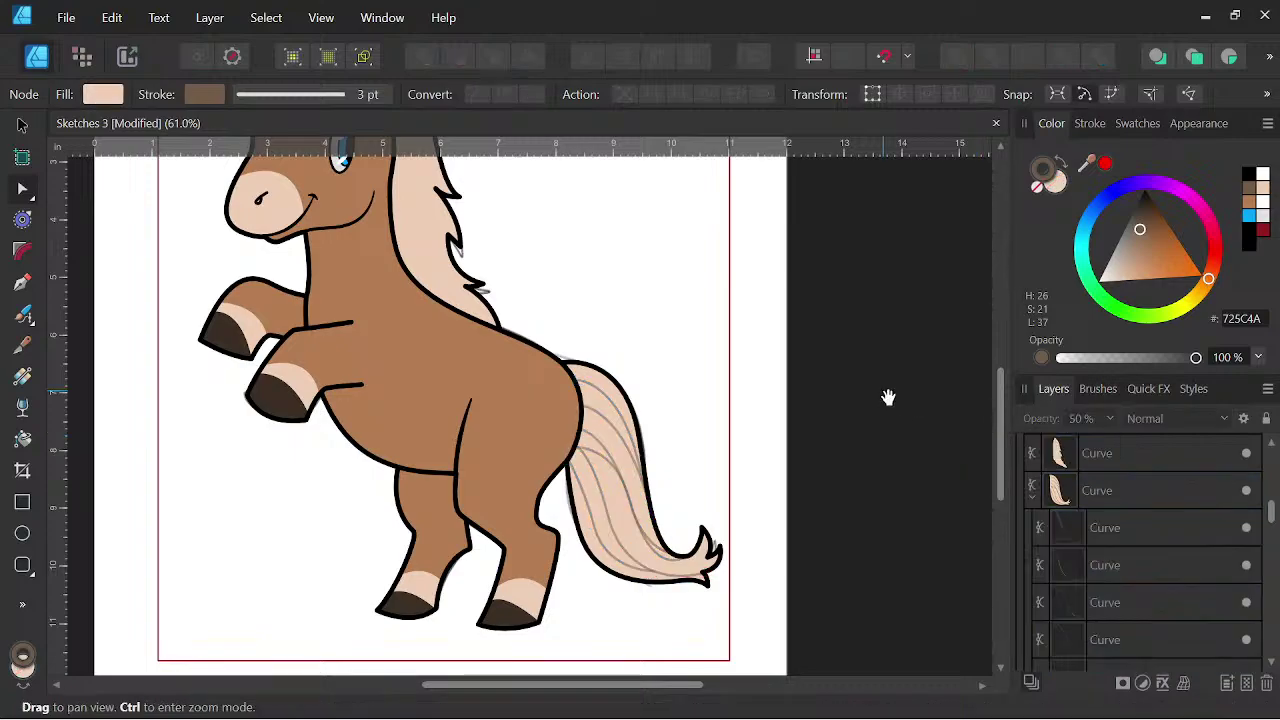
scroll(814, 396, down, 3)
drag(814, 396, 831, 438)
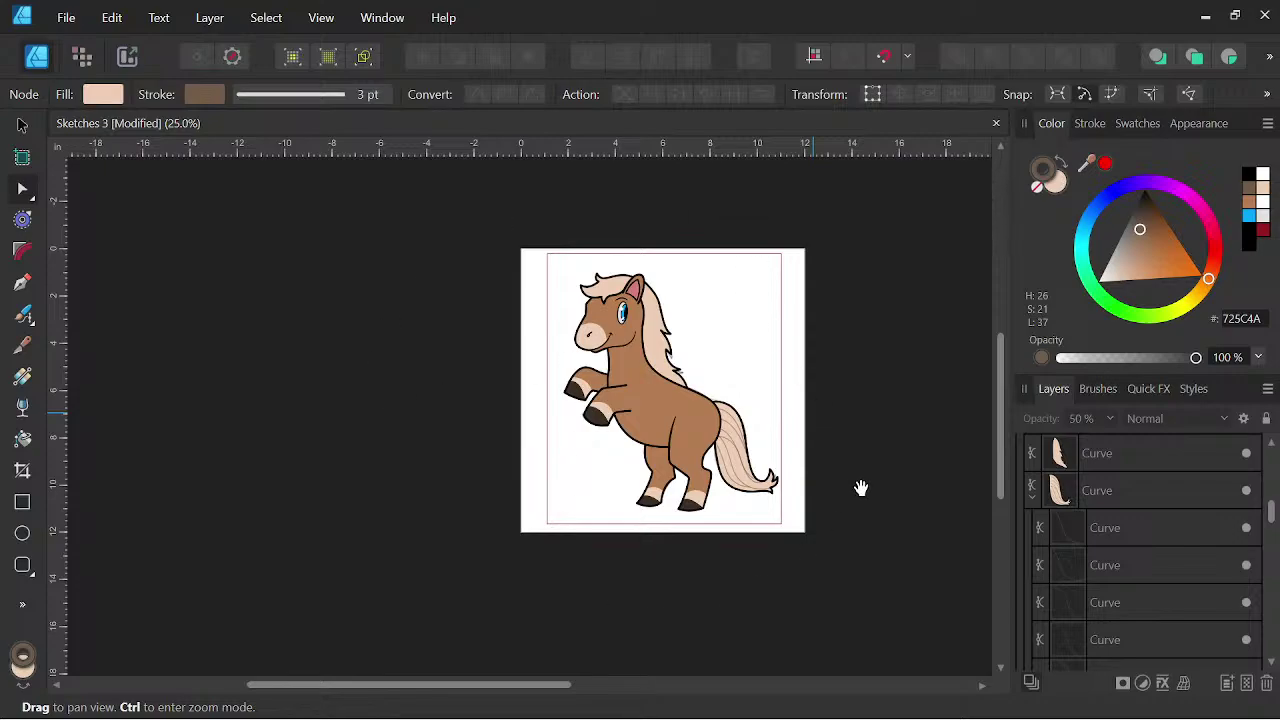
- Collapse the tail curve and the horse's Layer1 in the layer list, and check Layer1 by toggling its visibility
click(1032, 497)
scroll(1109, 502, up, 5)
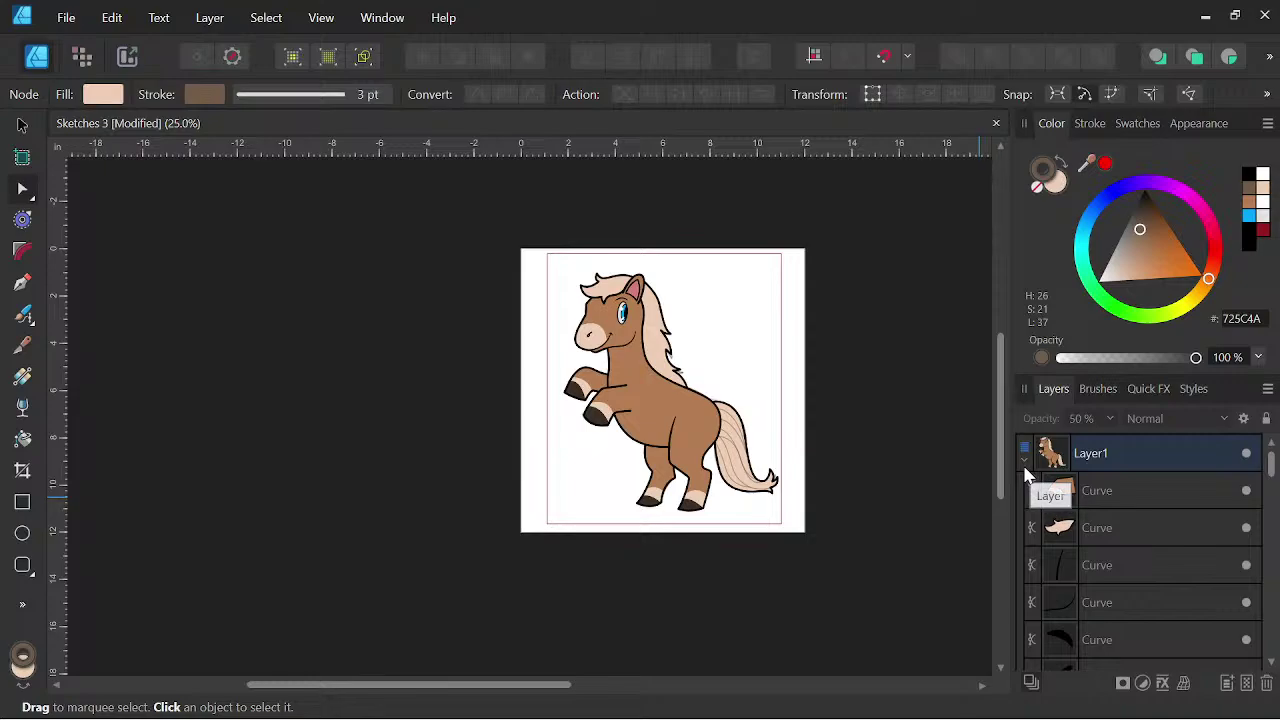
click(1026, 459)
click(1246, 455)
click(1246, 455)
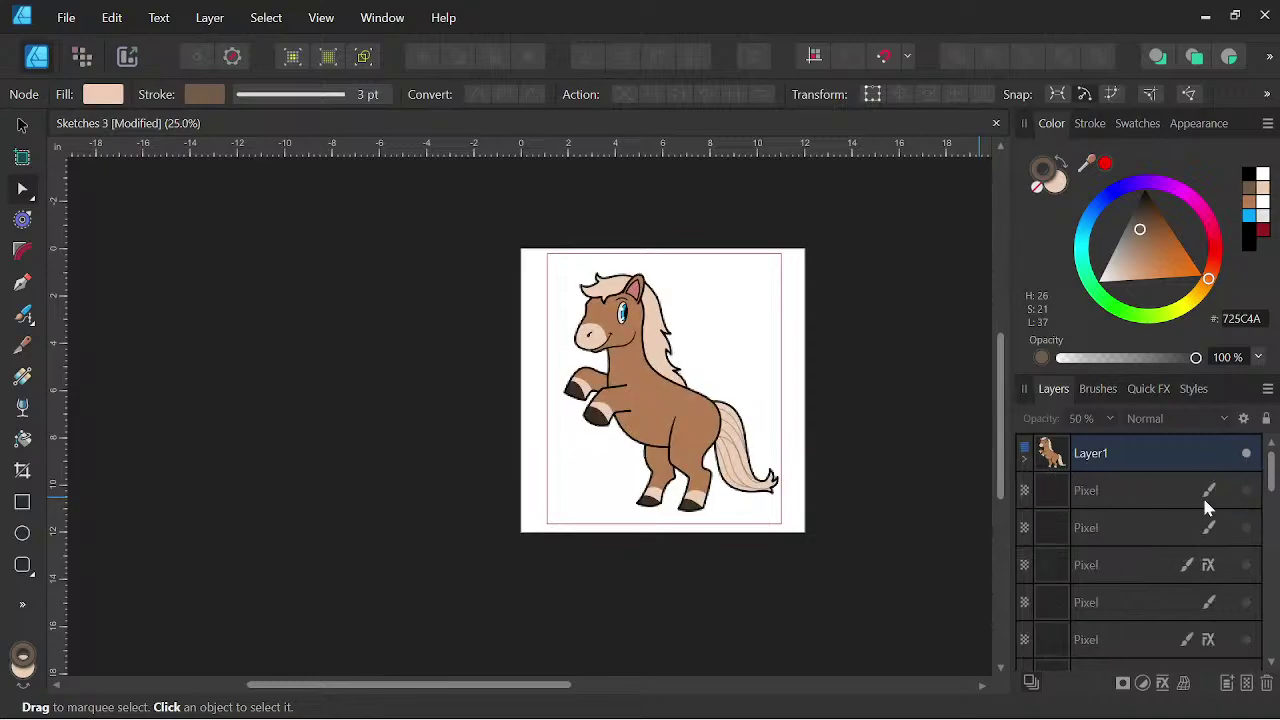
drag(851, 491, 830, 495)
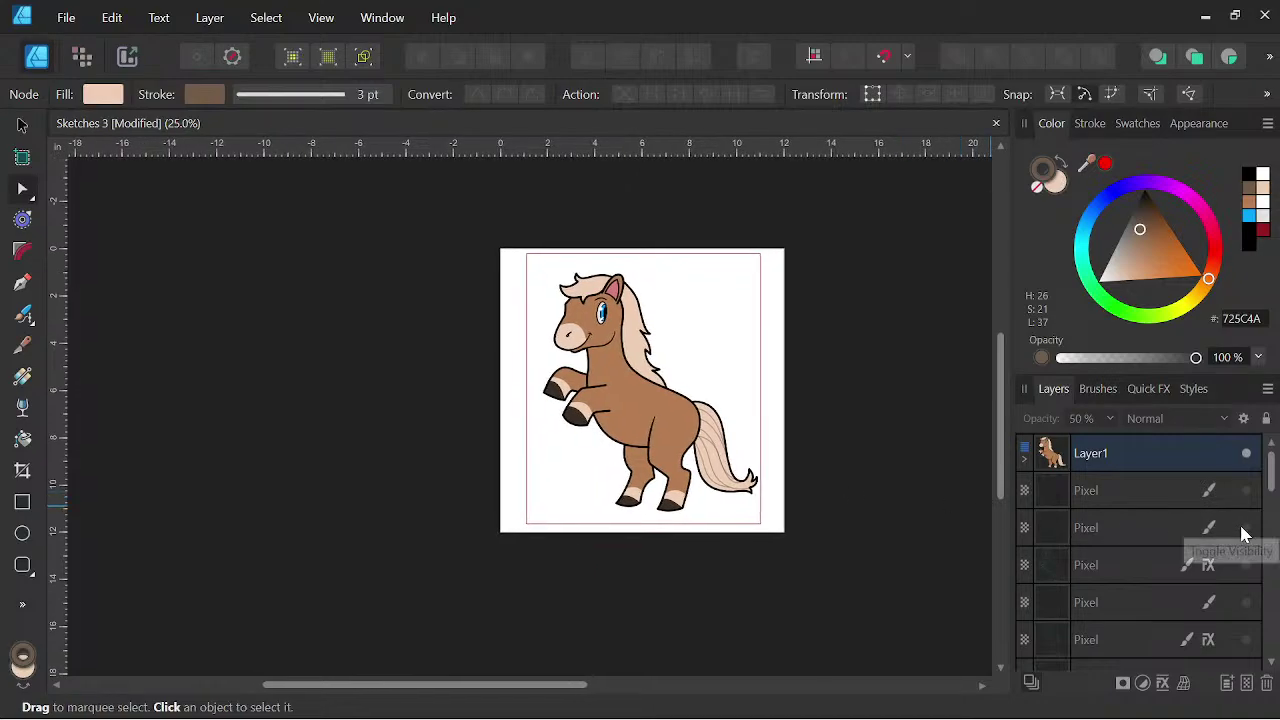
- Turn on the pixel layer holding the gecko sketch and hide the horse's Layer1
click(1247, 491)
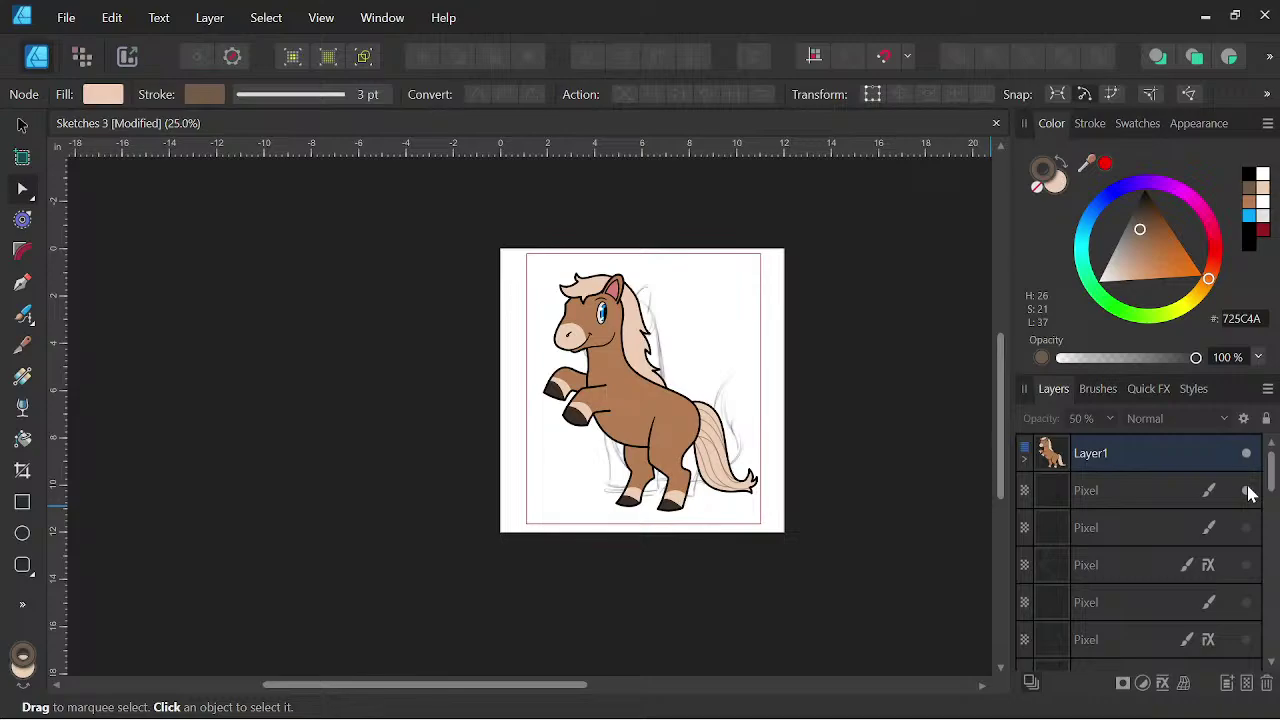
click(1247, 491)
click(1161, 489)
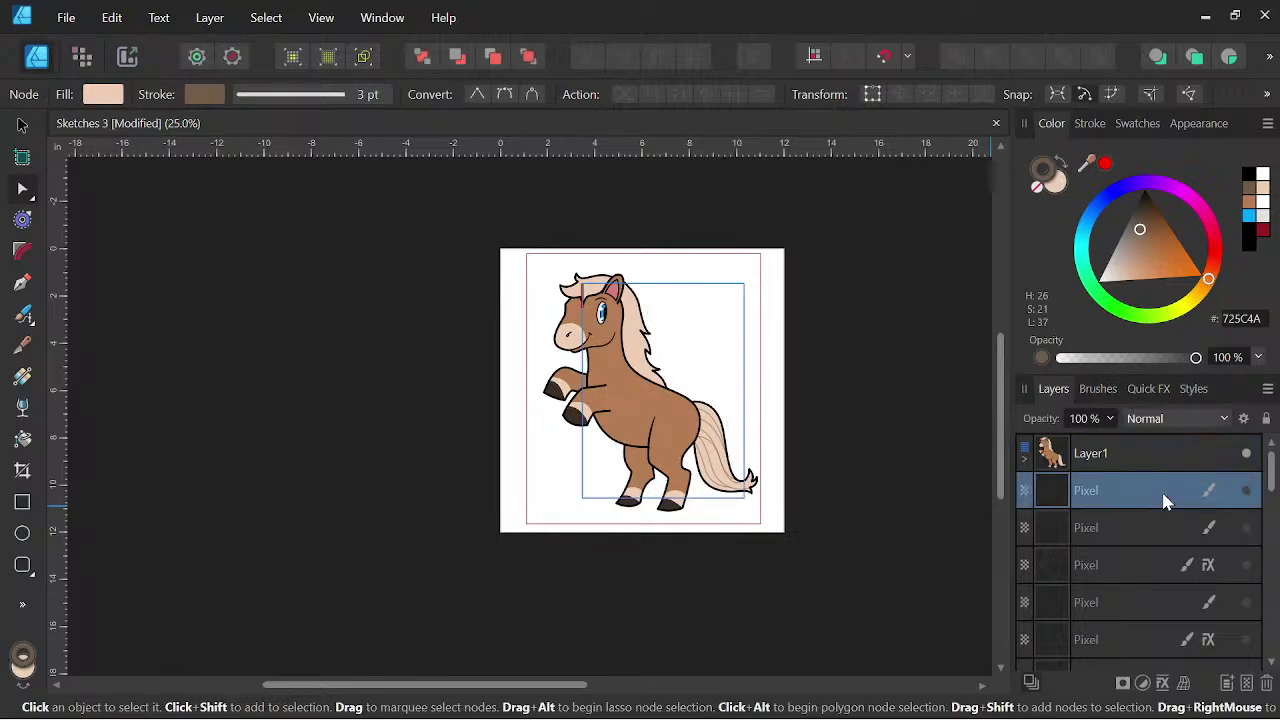
click(1246, 566)
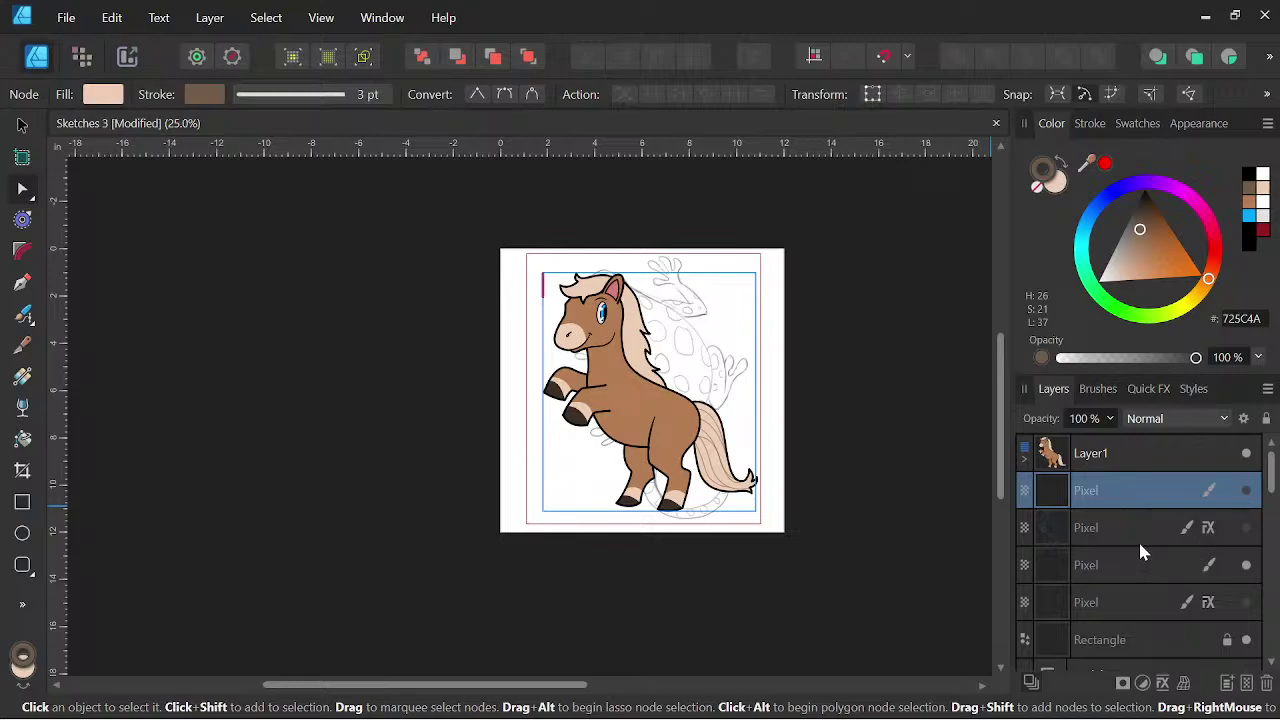
click(1247, 462)
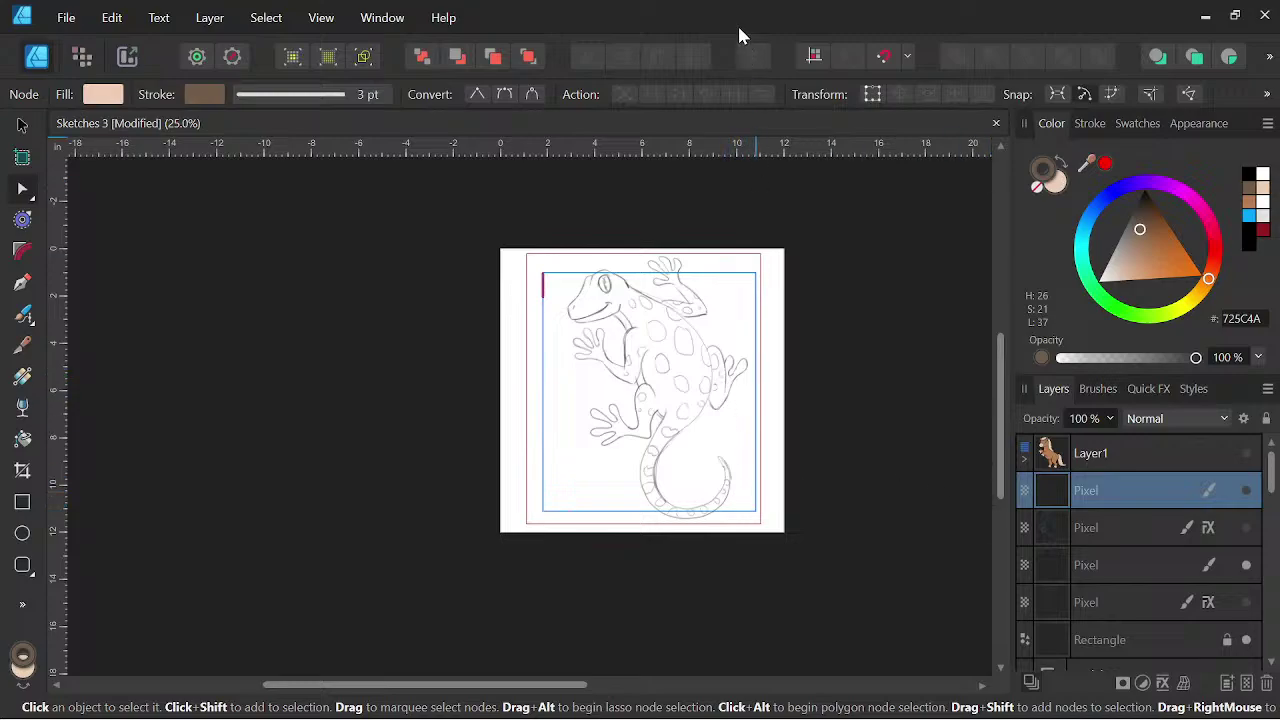
- Add a new empty layer above Layer1 for the gecko line art
click(1227, 685)
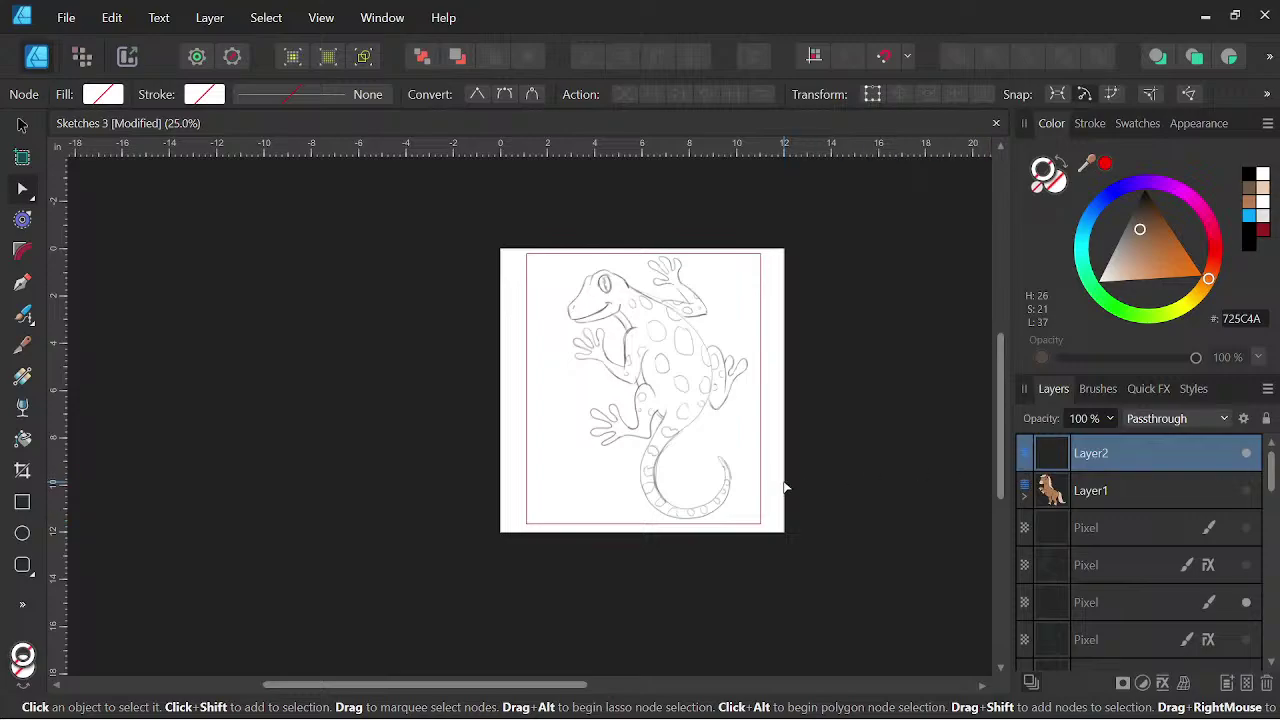
scroll(674, 364, up, 2)
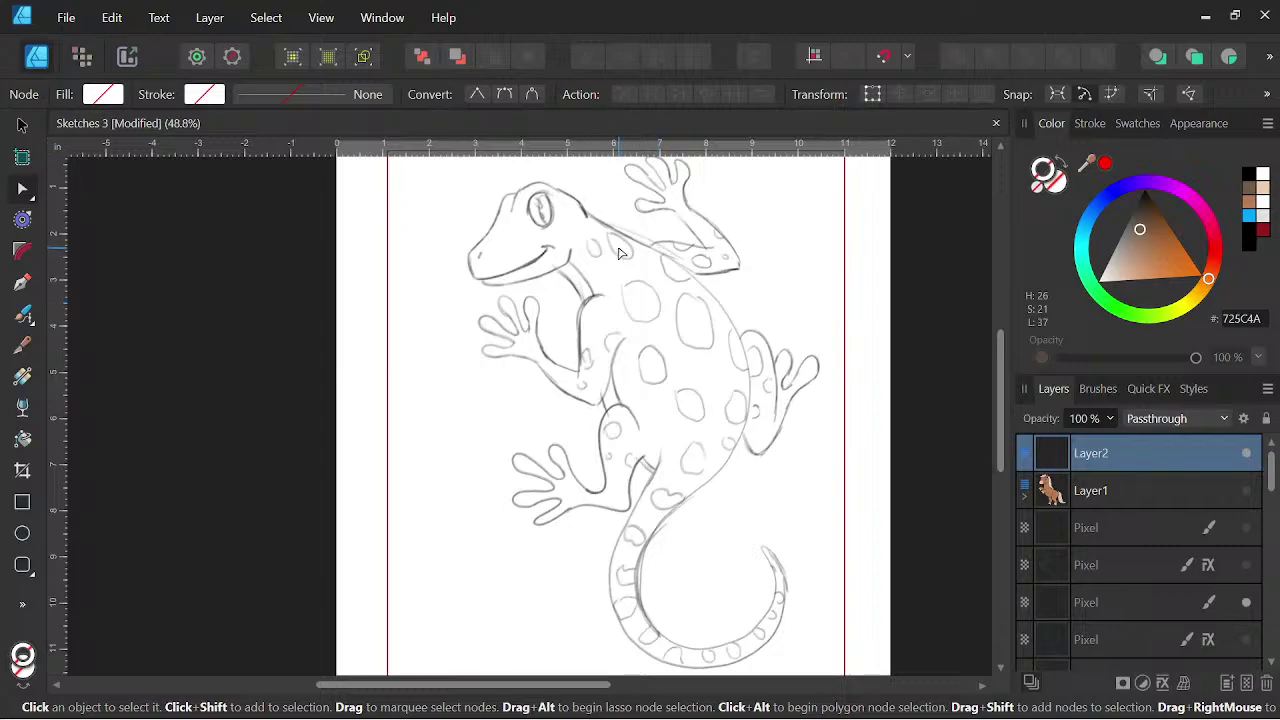
key(space)
drag(595, 296, 547, 311)
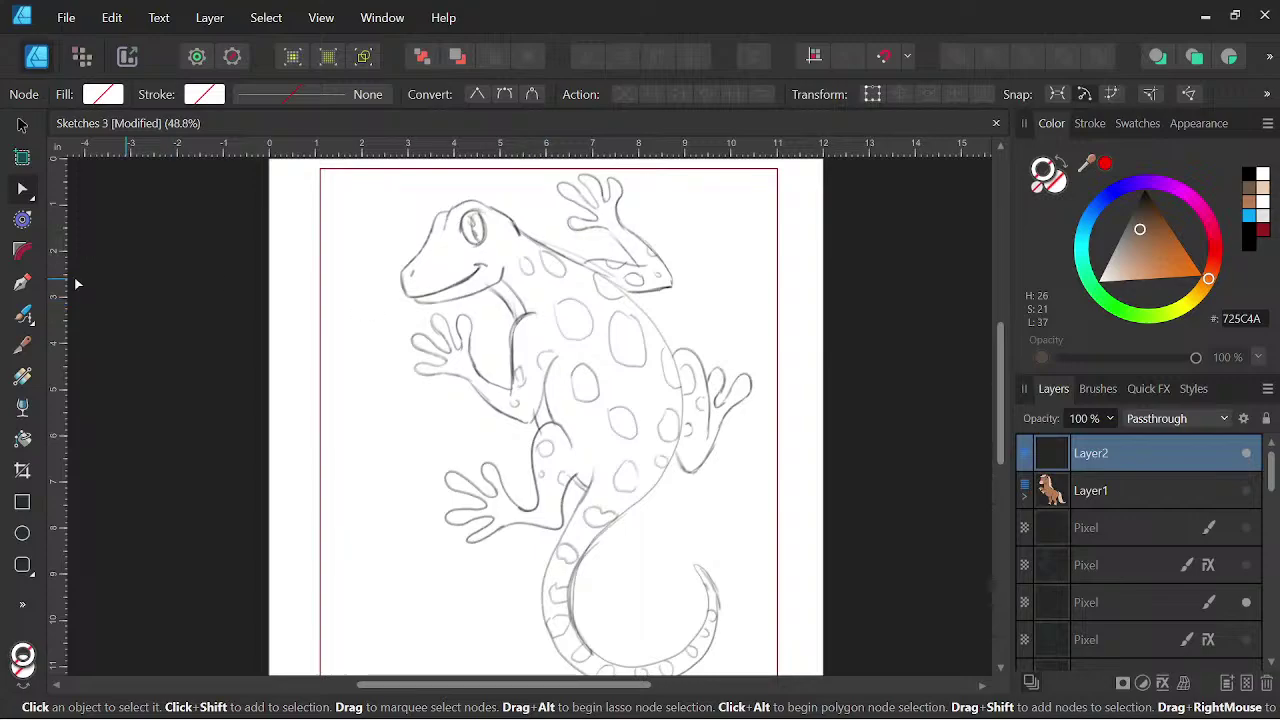
- Start the gecko's outline with the Pen tool, tracing from the nape over the back of the head to the crown
click(22, 282)
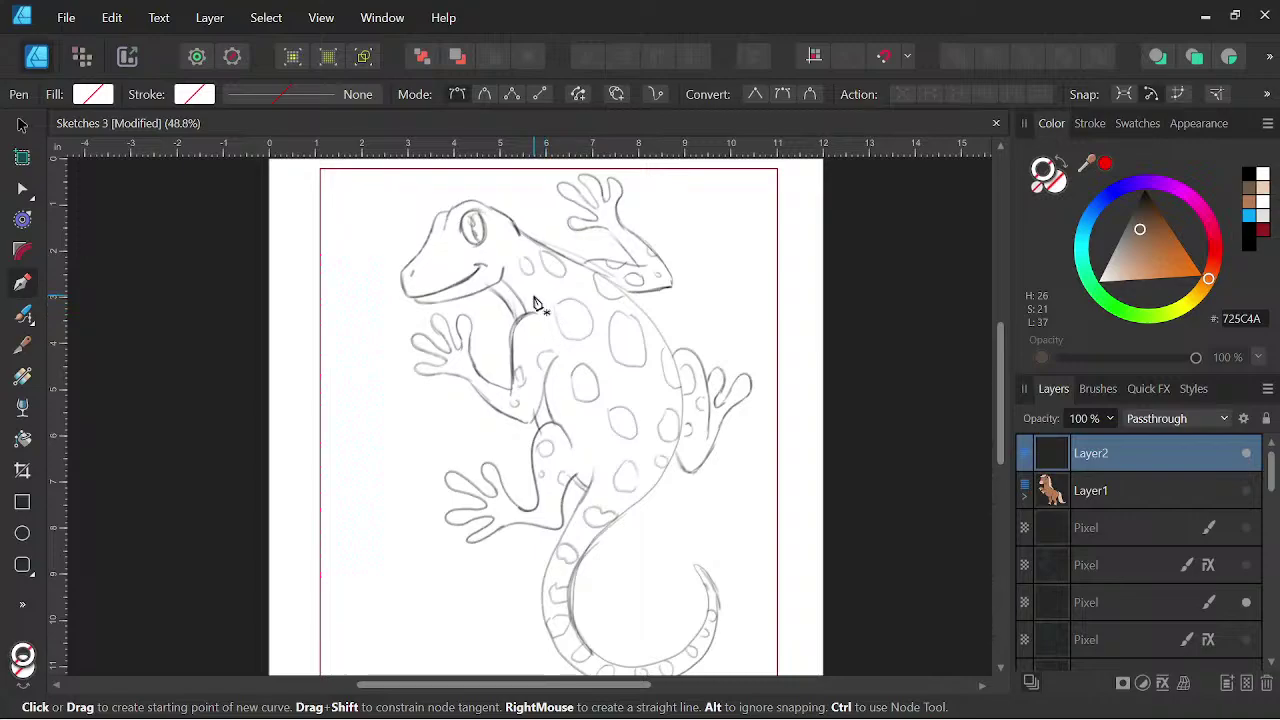
scroll(514, 270, up, 2)
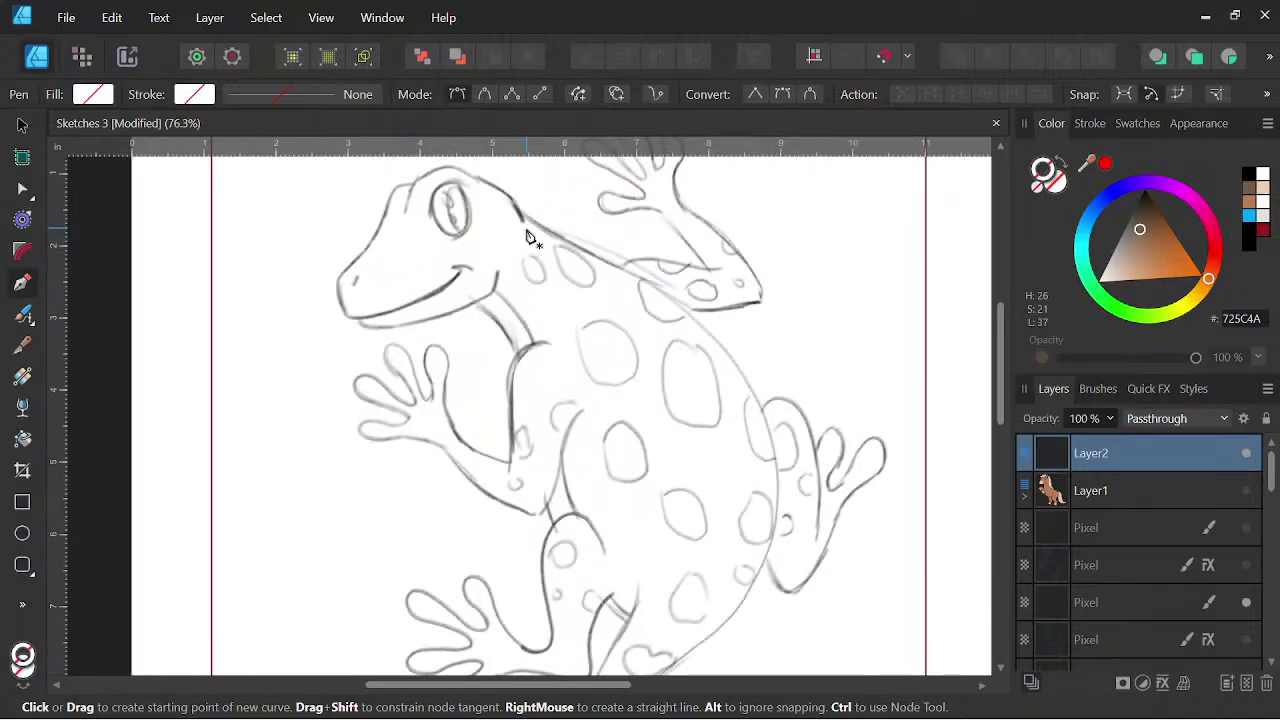
key(space)
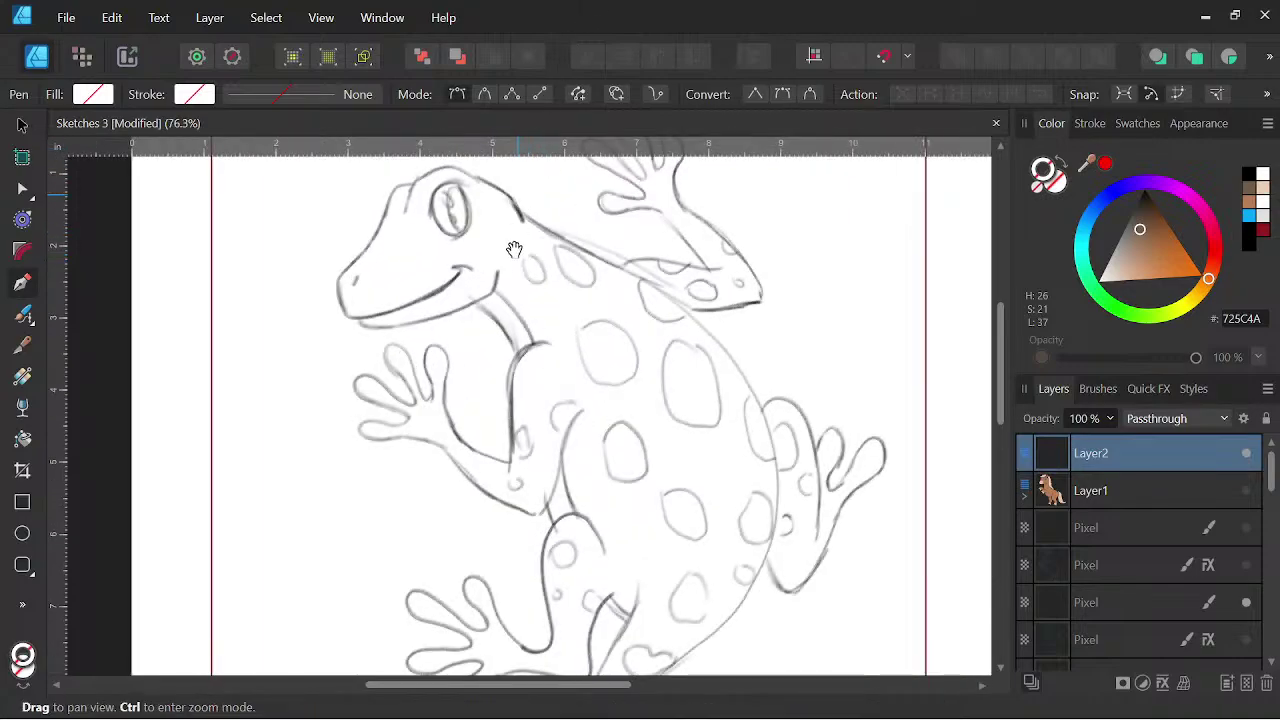
drag(514, 247, 574, 294)
scroll(572, 282, up, 3)
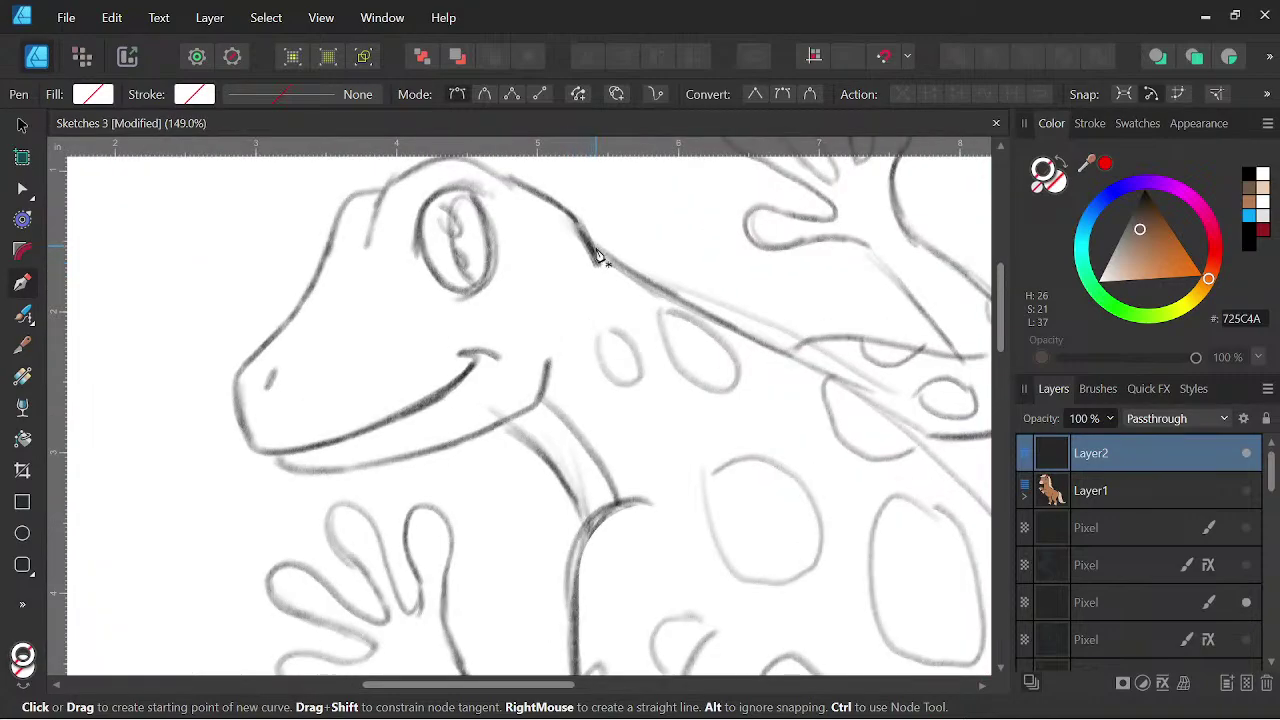
drag(594, 250, 564, 205)
drag(502, 179, 652, 290)
key(space)
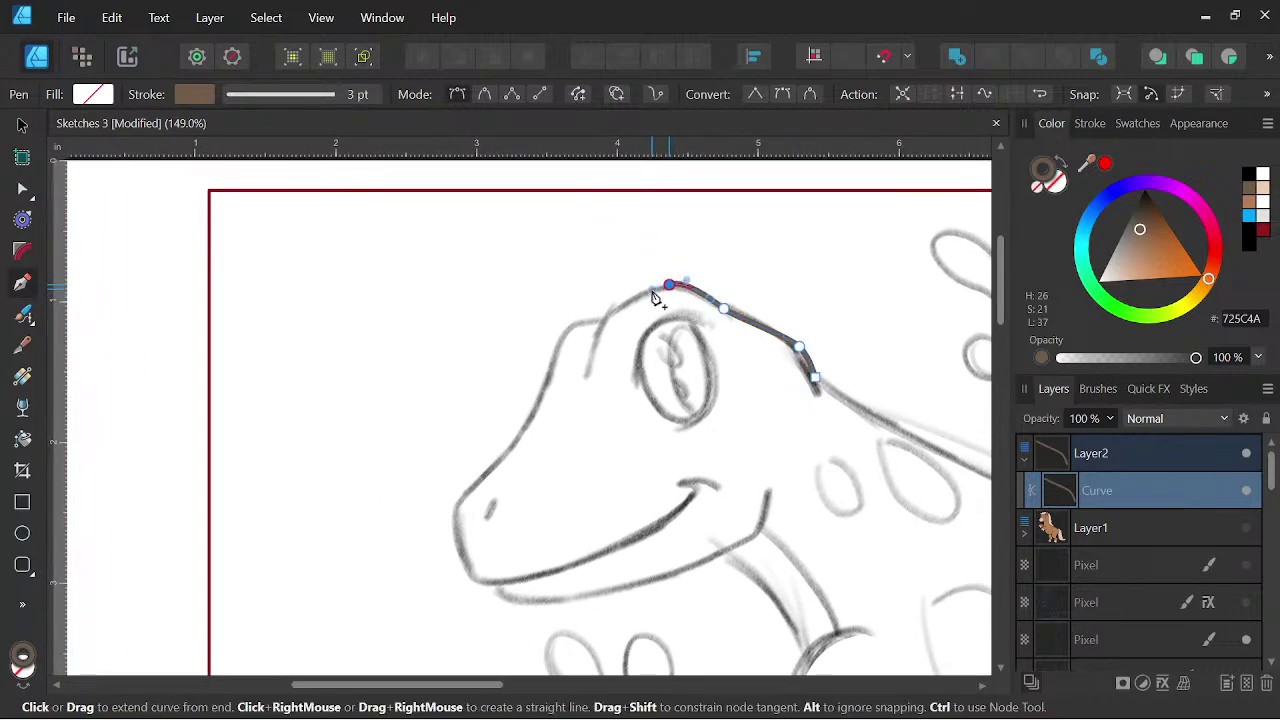
- Continue the outline from the crown over the brow bump and down the snout to the nose
click(603, 318)
drag(570, 325, 560, 336)
drag(545, 391, 534, 409)
drag(469, 496, 452, 518)
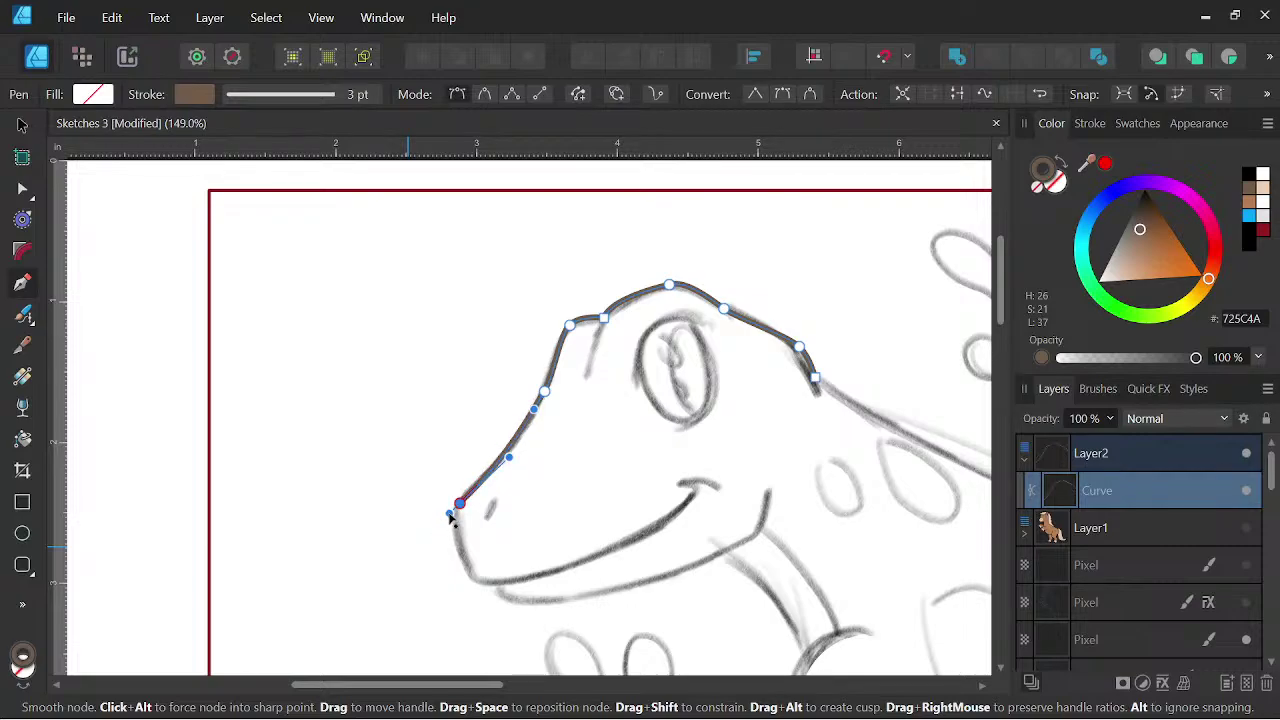
- Extend the outline around the muzzle's front and along the lower jaw to the throat
drag(479, 582, 491, 474)
scroll(489, 592, up, 2)
scroll(520, 595, down, 2)
drag(673, 418, 748, 377)
scroll(690, 425, down, 3)
drag(698, 427, 510, 258)
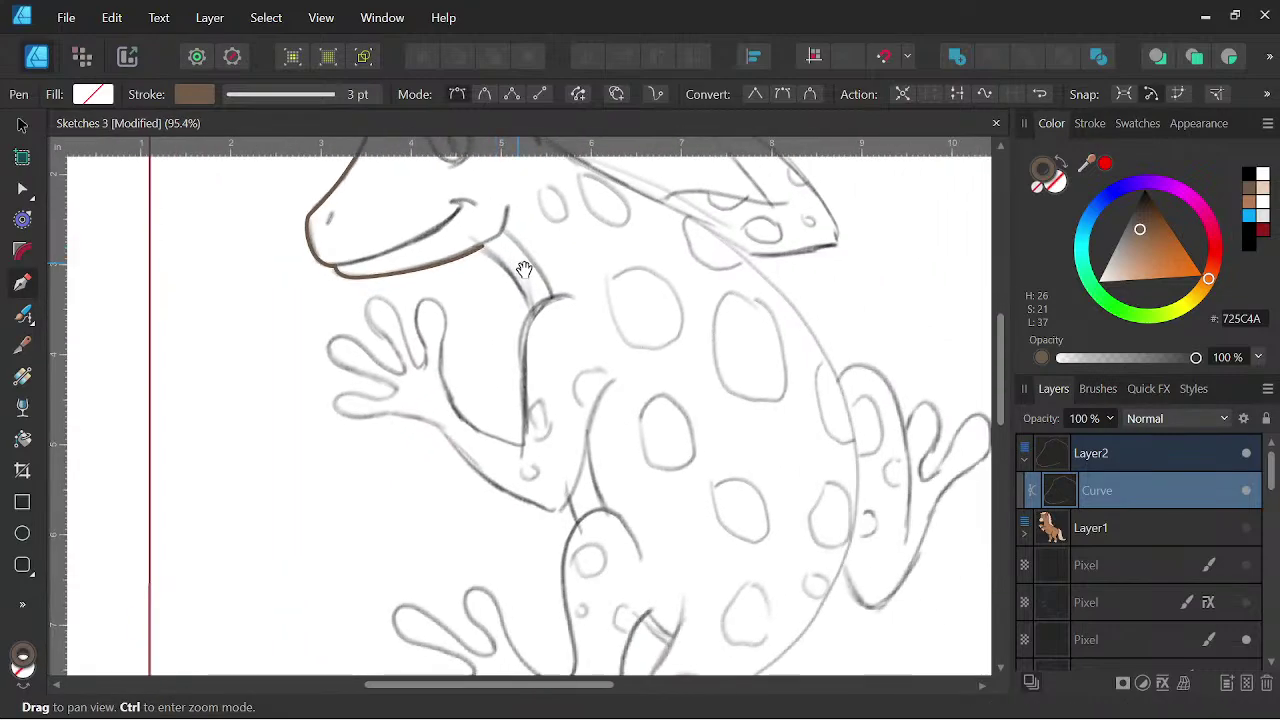
- Trace the throat and belly down to the base of the tail, ending in a sharp node
drag(538, 335, 552, 402)
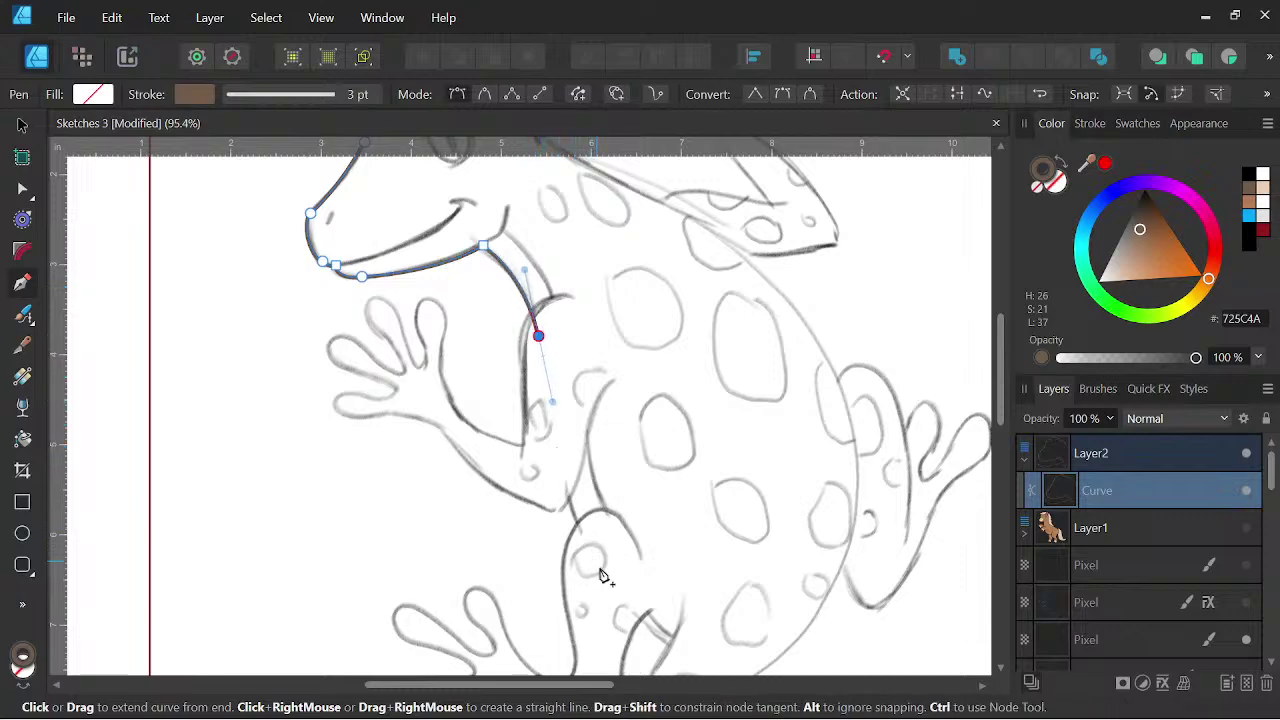
drag(600, 566, 667, 565)
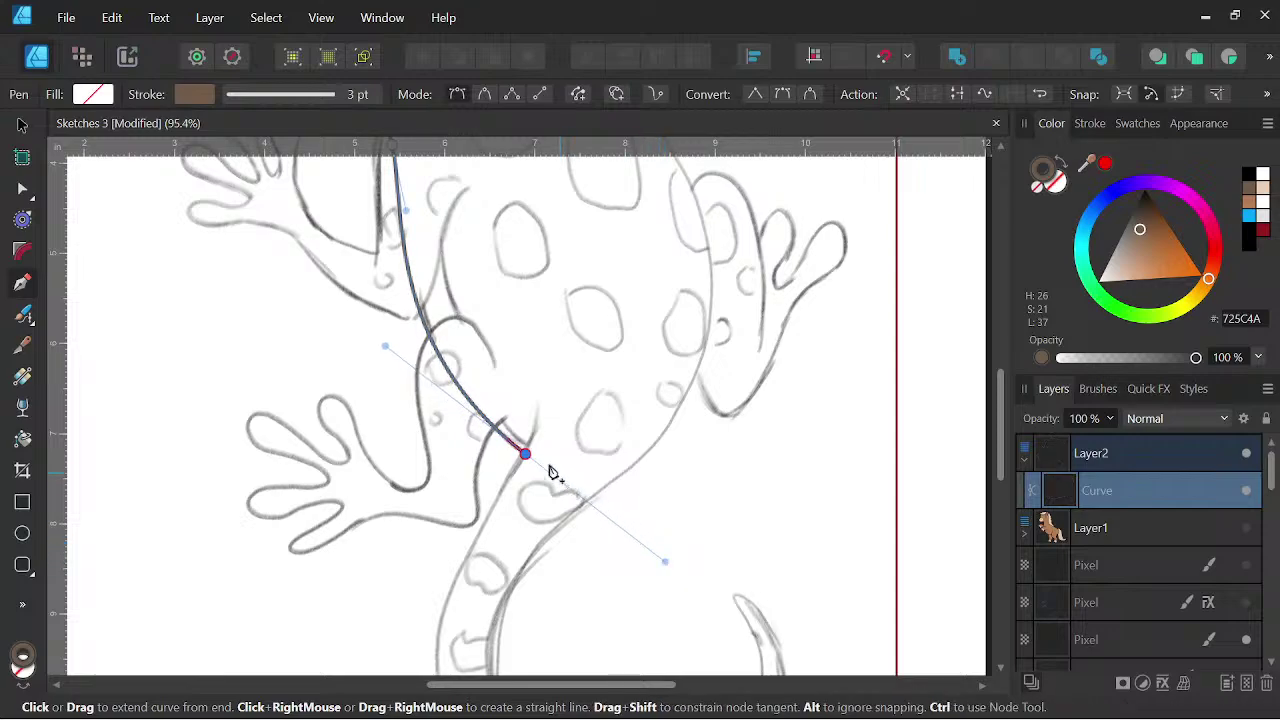
drag(528, 457, 609, 218)
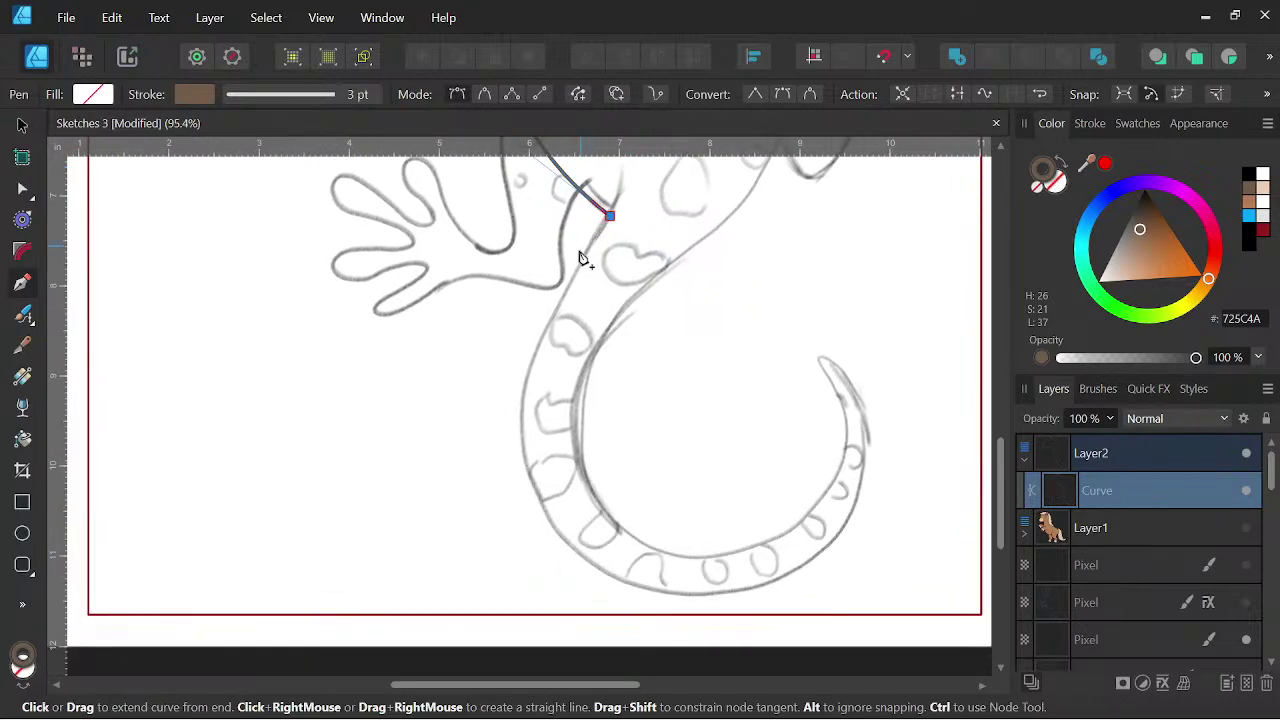
- Trace the tail's outer edge from its base around the curl to the pointed tip
drag(567, 286, 554, 320)
key(ctrl+z)
drag(574, 546, 646, 561)
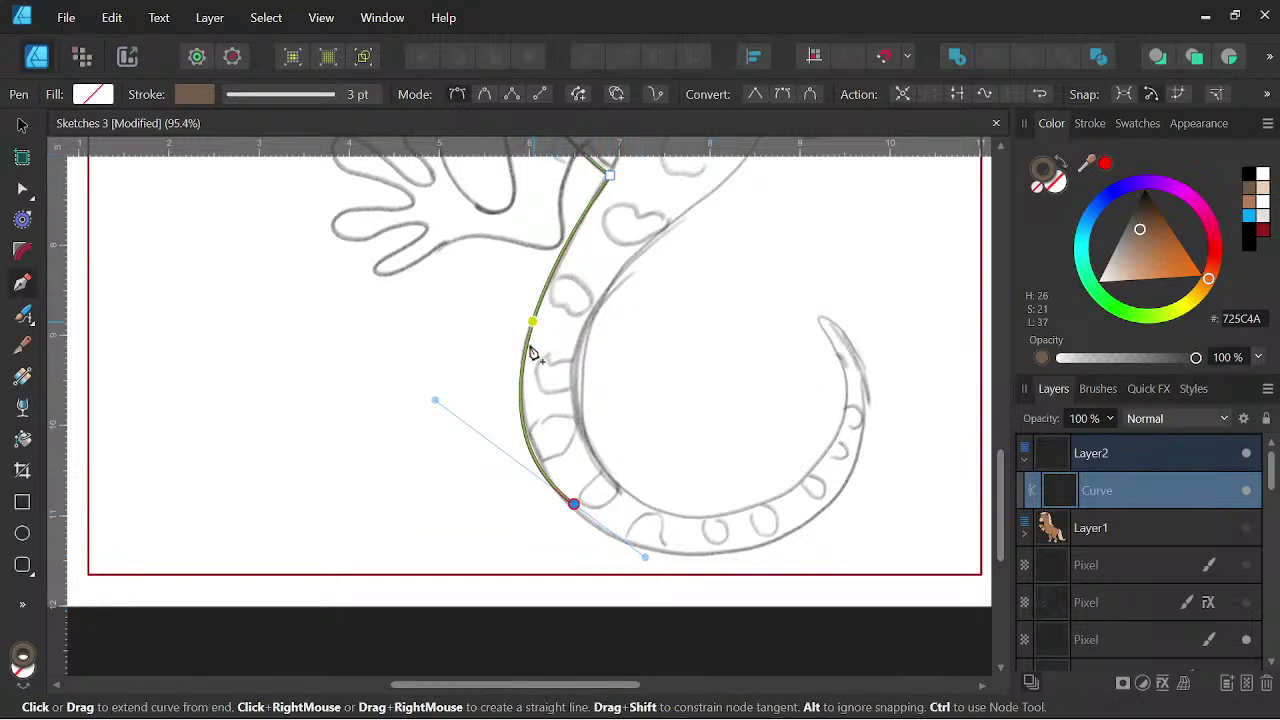
scroll(845, 342, down, 1)
drag(823, 381, 687, 424)
drag(690, 366, 548, 146)
key(ctrl+z)
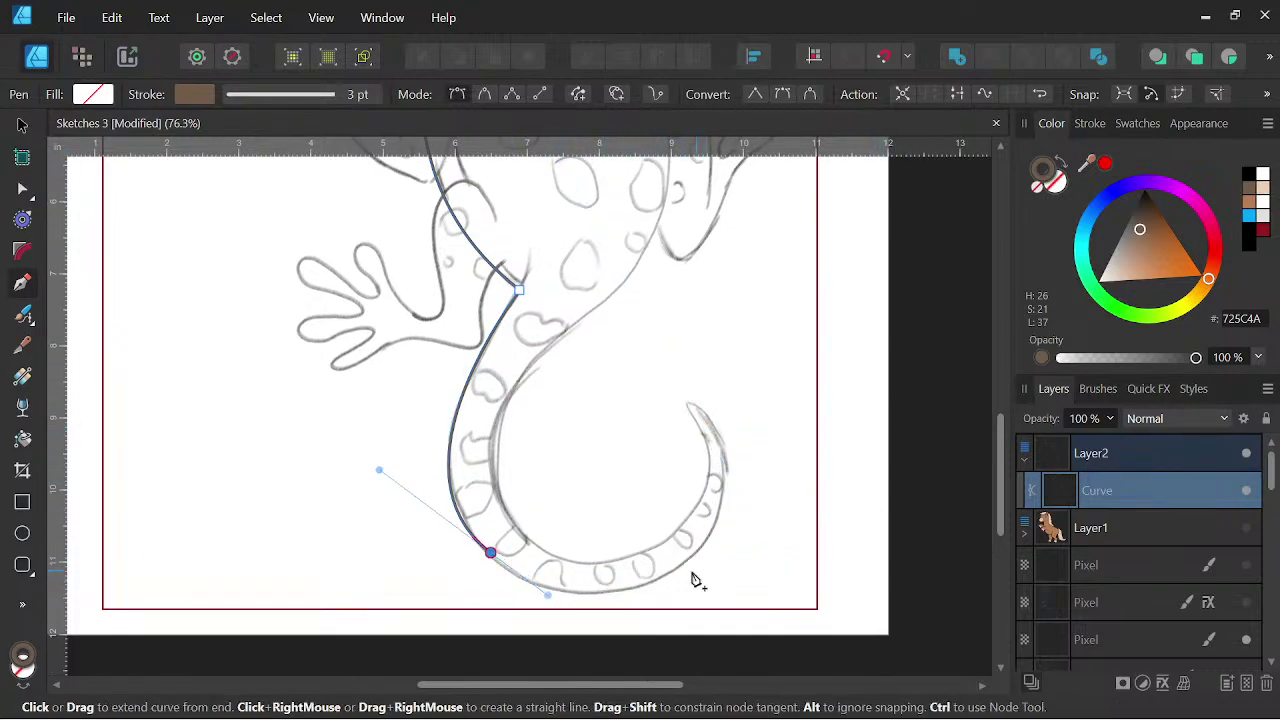
drag(694, 554, 737, 522)
mouse_move(690, 402)
mouse_down()
mouse_move(654, 360)
mouse_move(646, 377)
mouse_move(683, 403)
mouse_up()
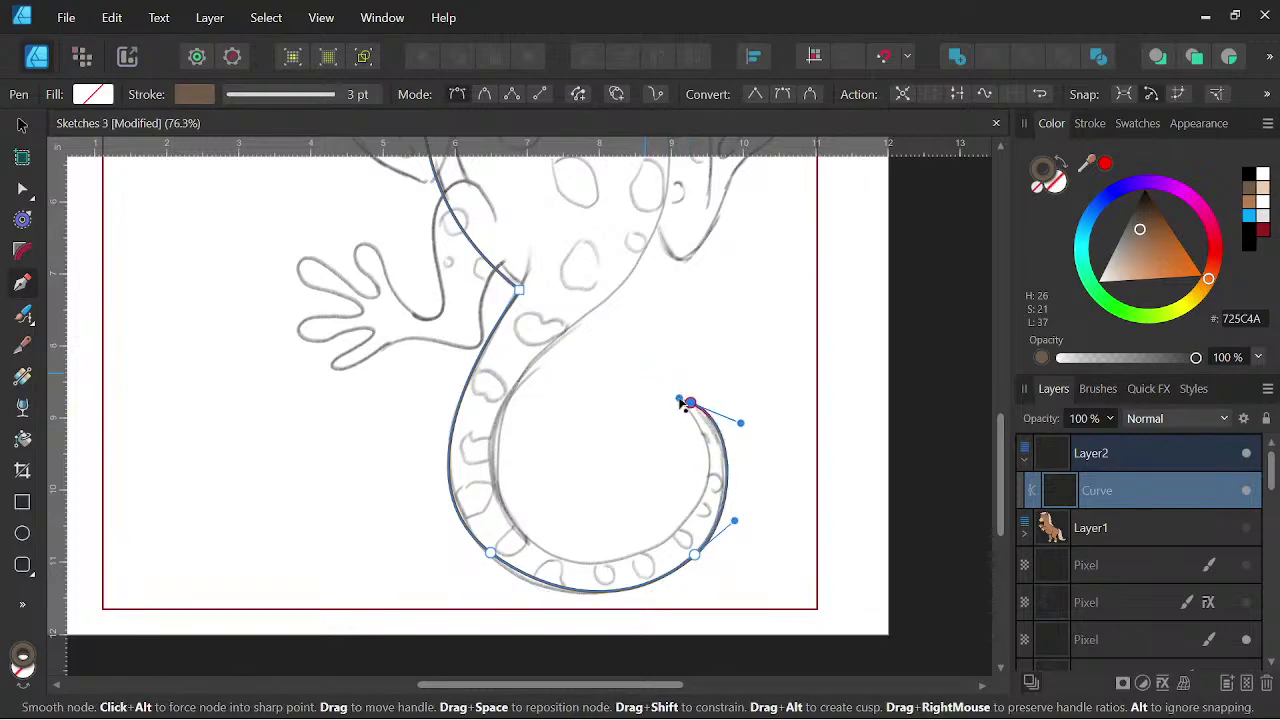
- Trace the tail's inner edge from the tip back around the curl to where it meets the body
scroll(690, 415, up, 4)
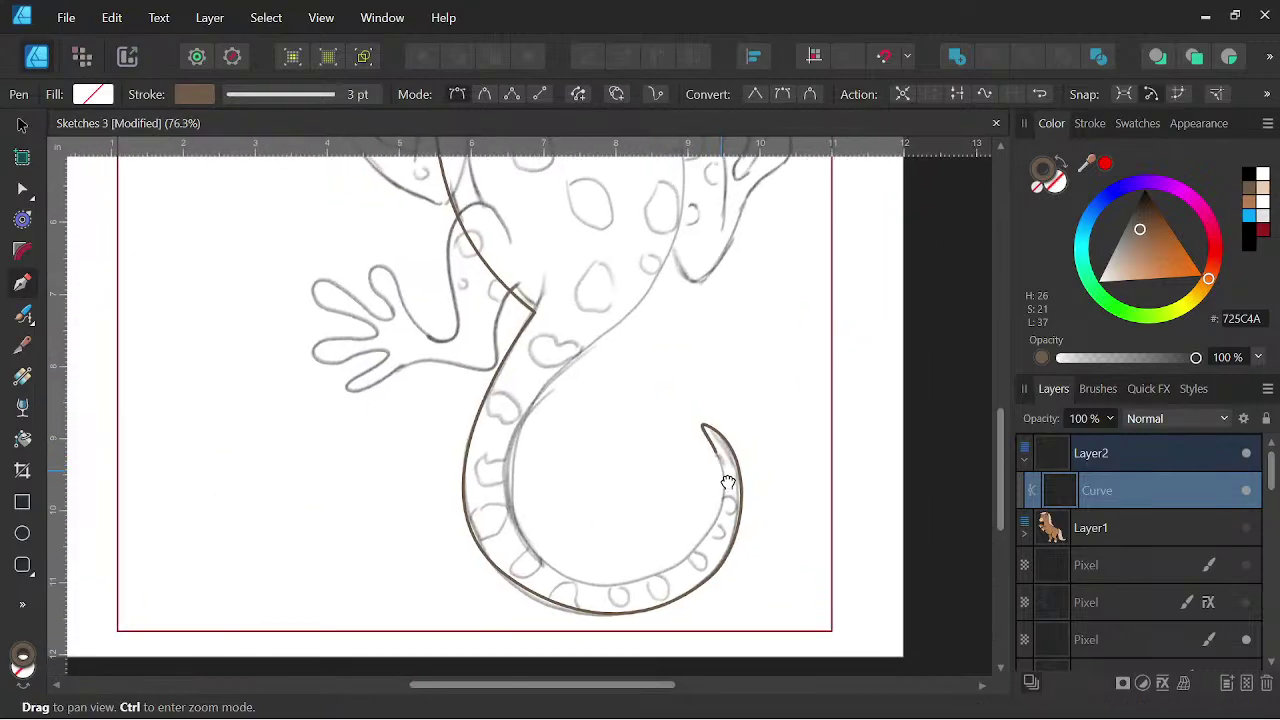
scroll(719, 472, down, 4)
drag(598, 574, 557, 578)
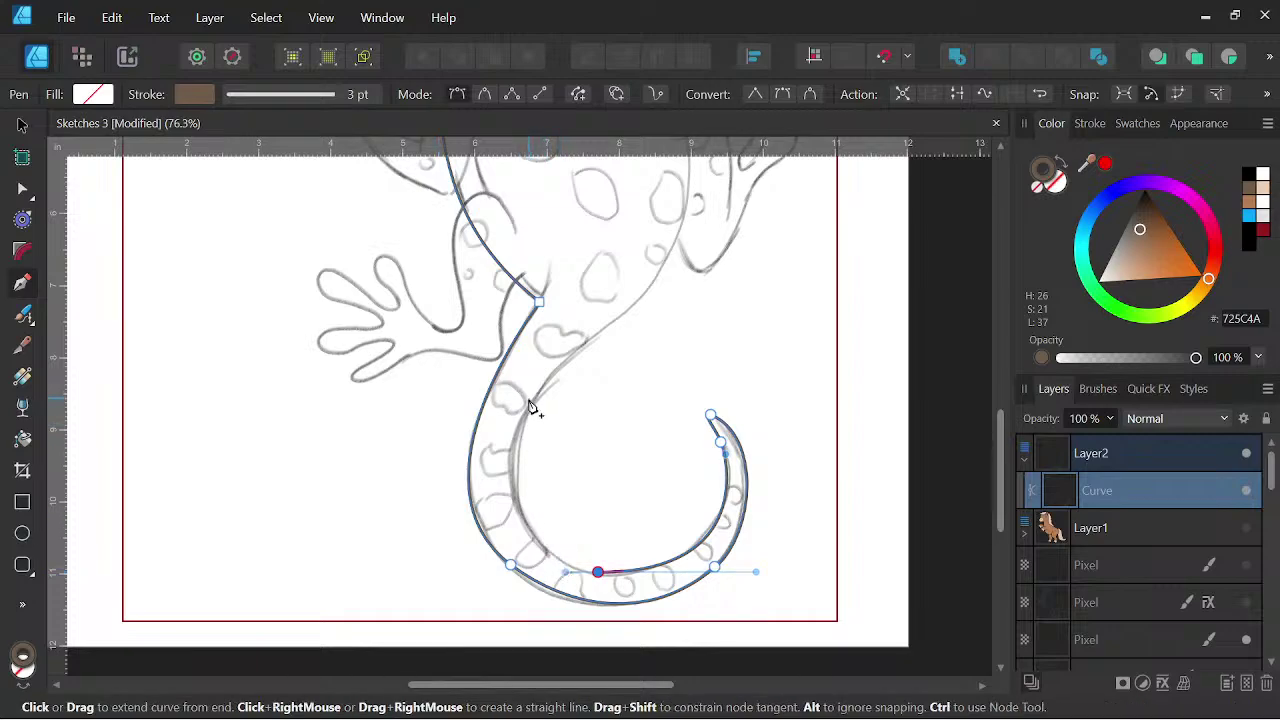
scroll(570, 360, down, 2)
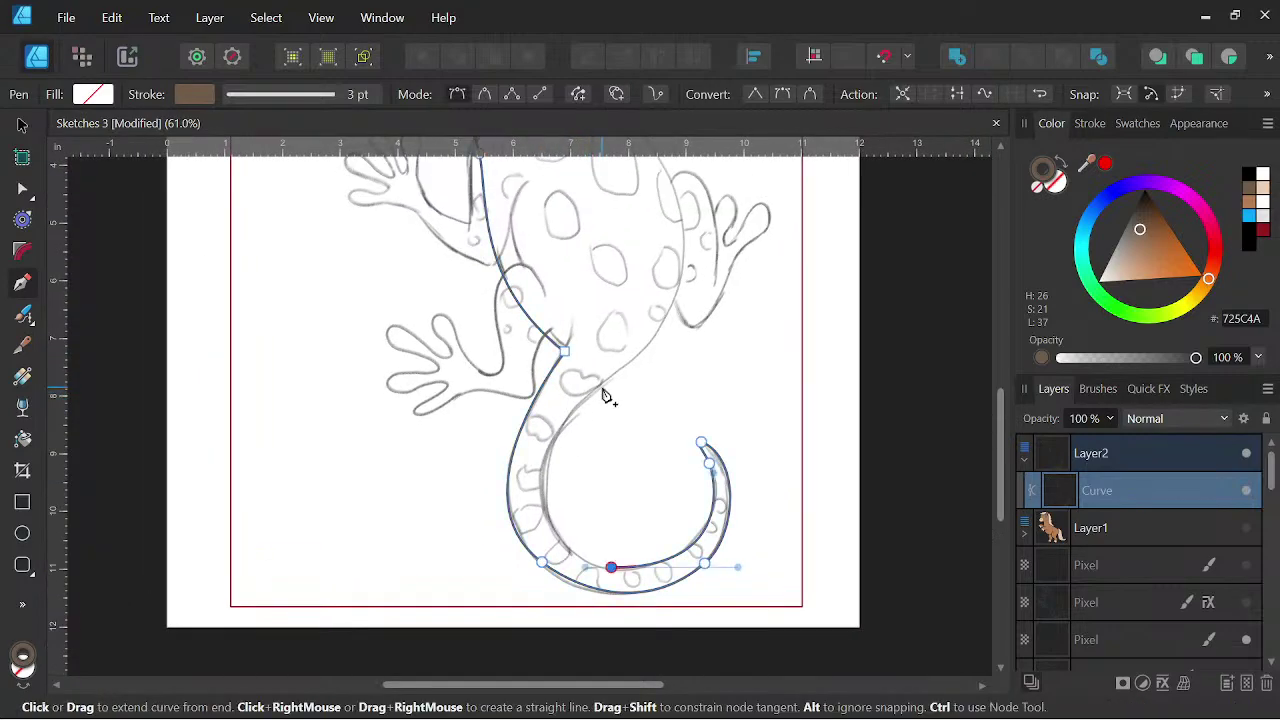
drag(607, 378, 642, 337)
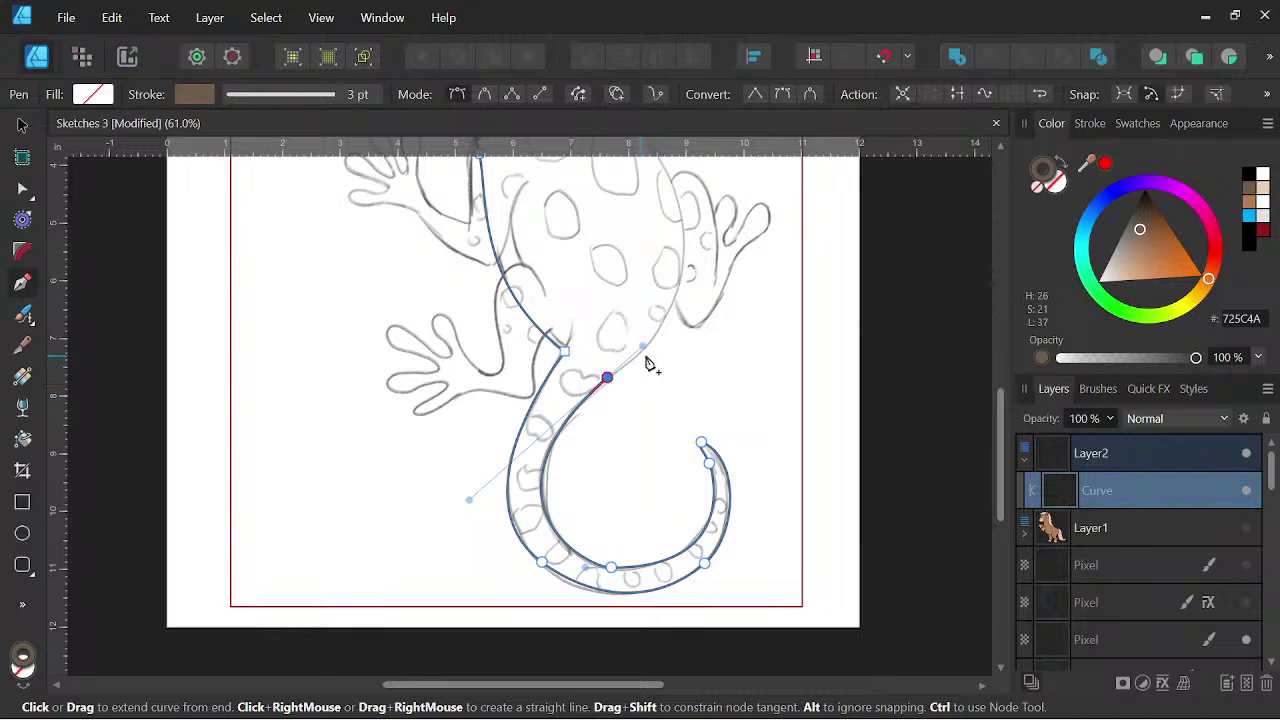
- Extend the outline past the far hind leg up the gecko's back and shorten the last node's leading handle
scroll(686, 330, up, 1)
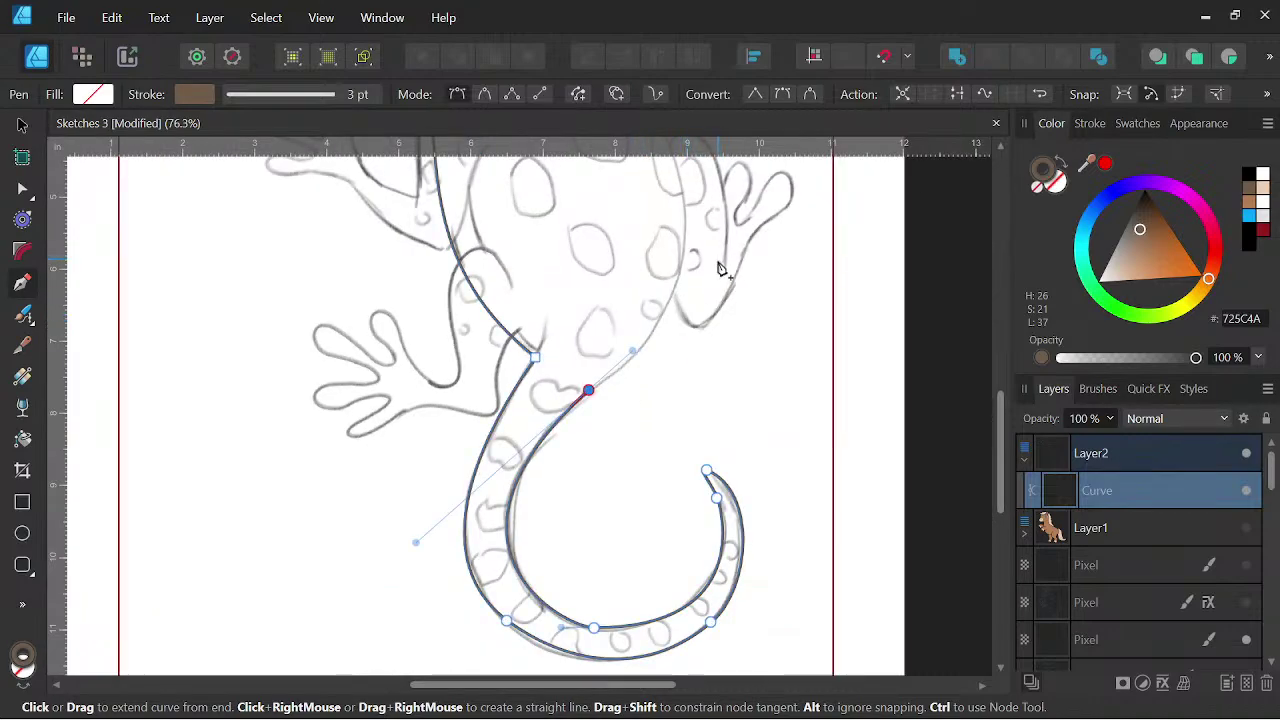
drag(704, 261, 706, 354)
scroll(676, 243, down, 1)
drag(676, 243, 625, 160)
scroll(626, 162, up, 3)
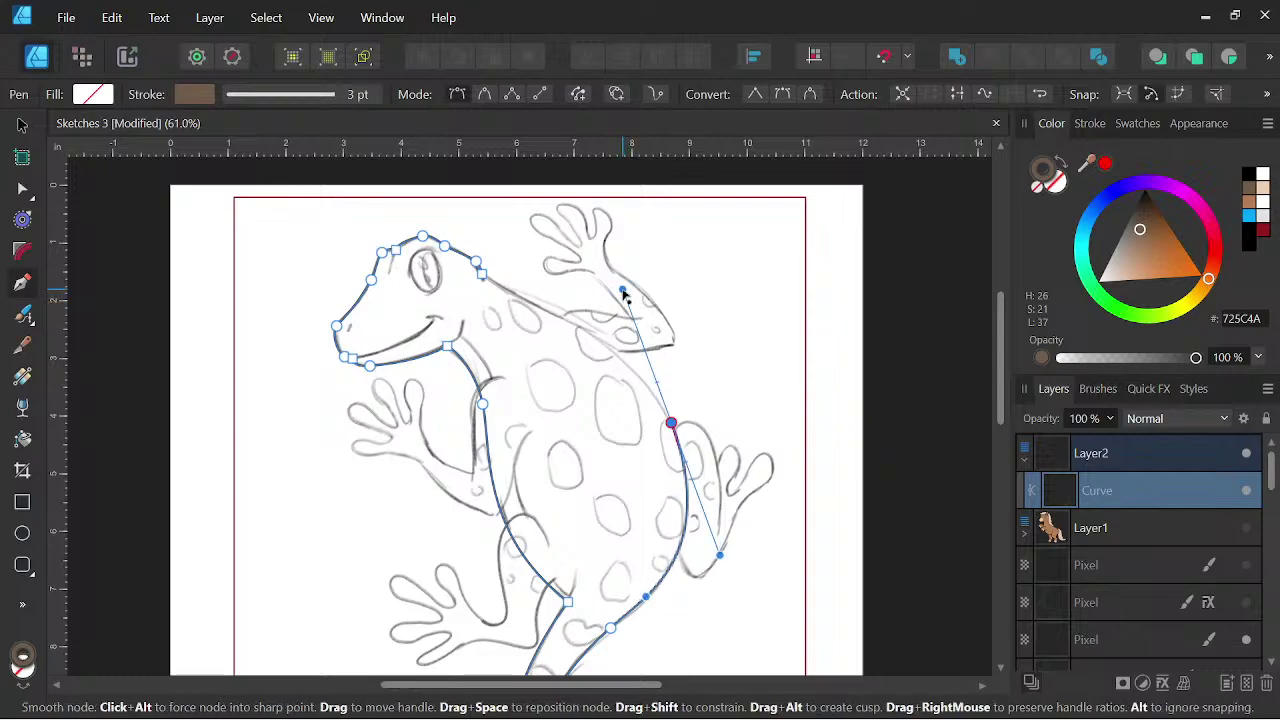
drag(622, 290, 654, 375)
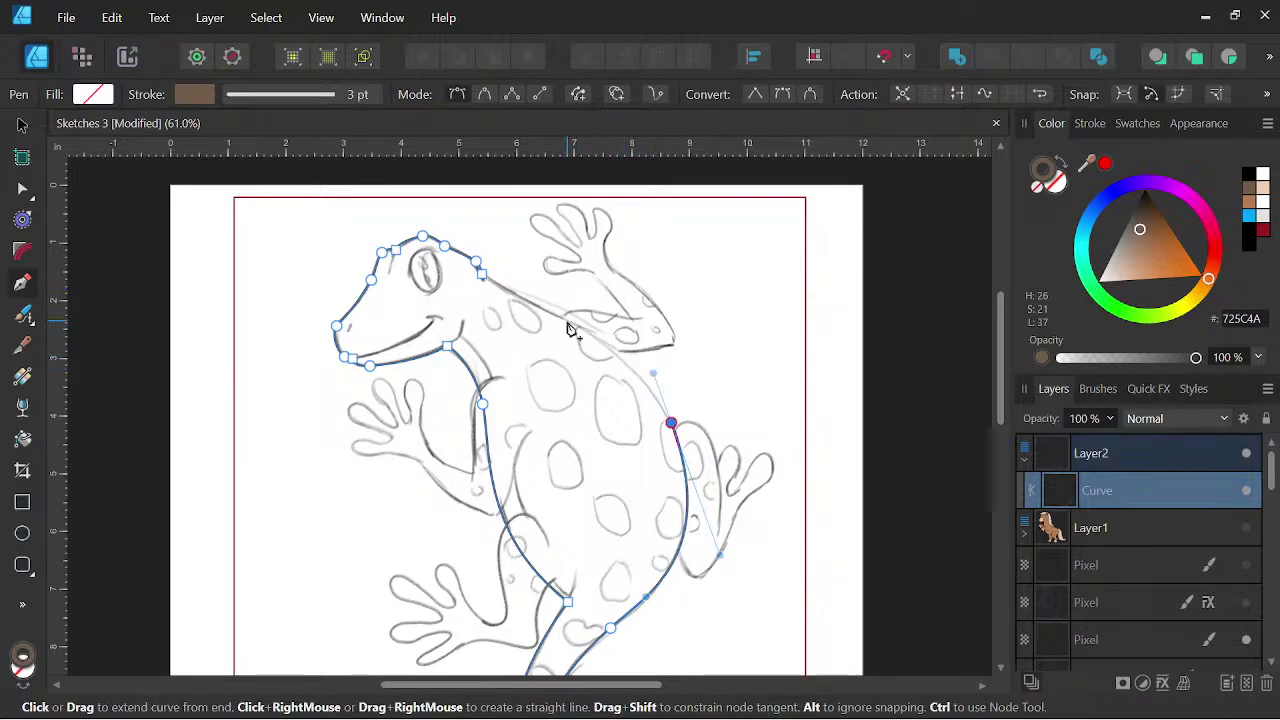
- Extend the outline along the gecko's upper back and close the body shape at the back of the head
drag(556, 318, 504, 300)
scroll(504, 300, up, 3)
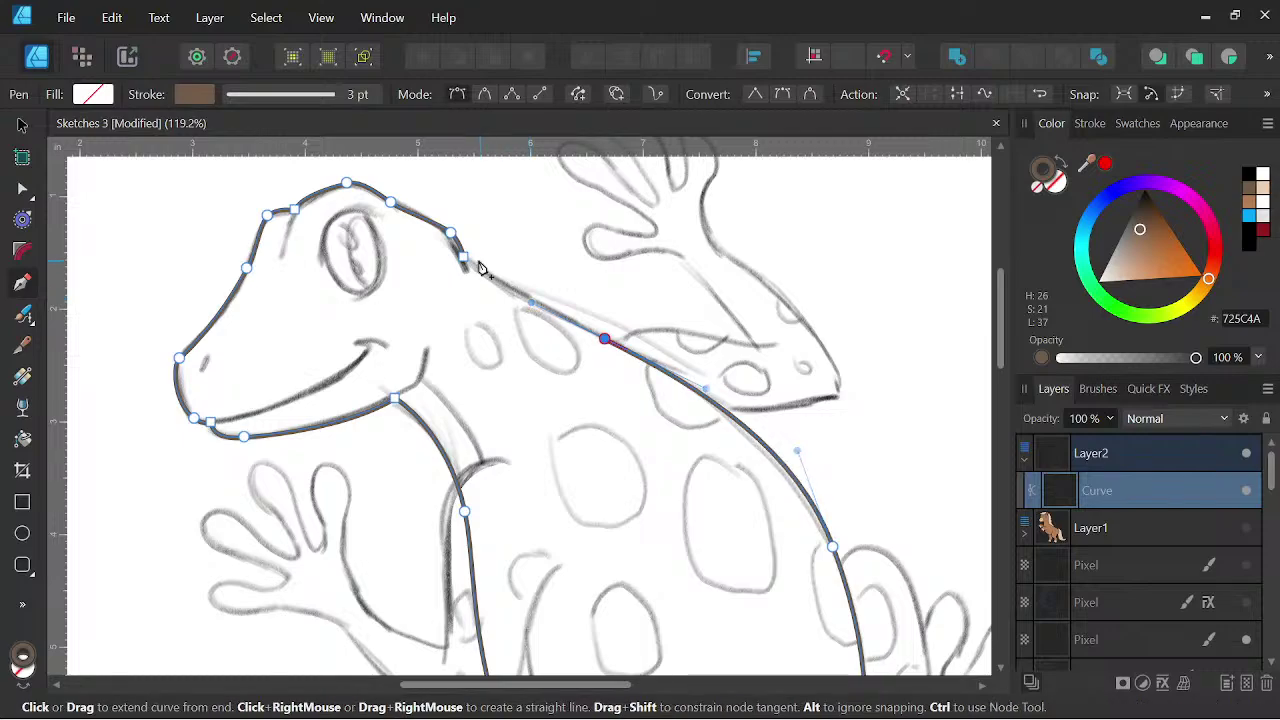
click(441, 238)
scroll(480, 250, down, 4)
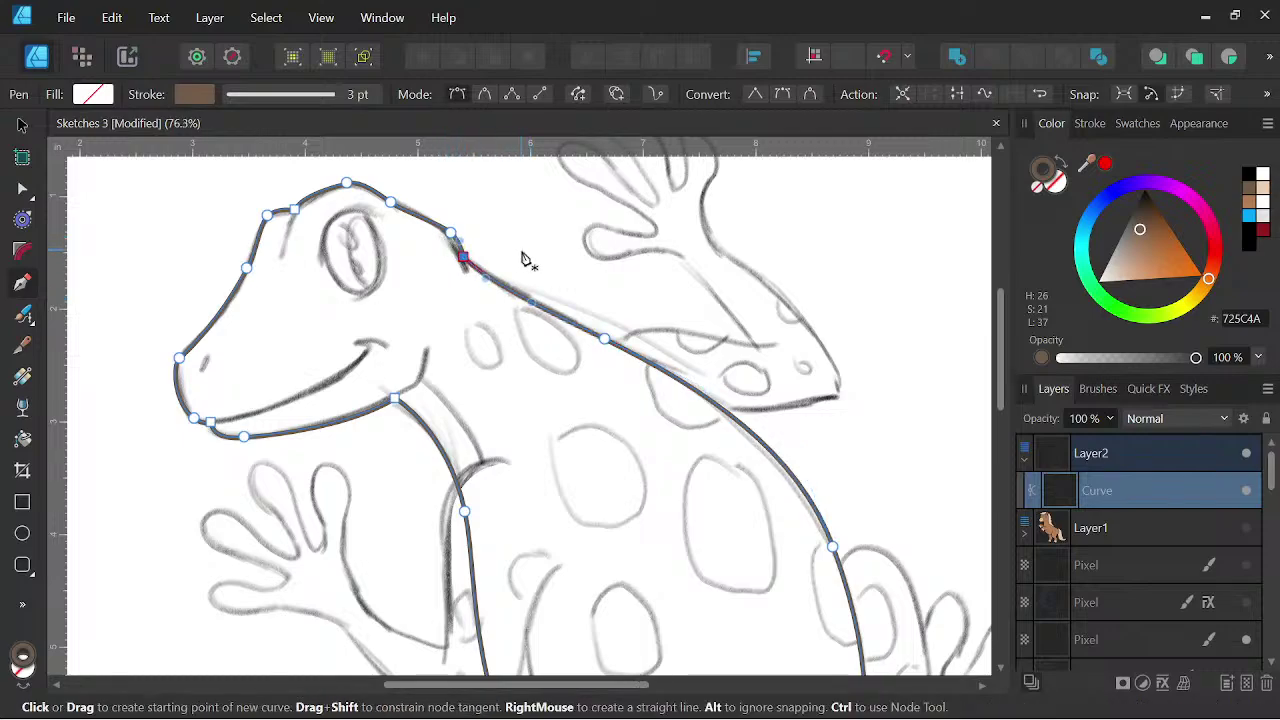
- Set the body outline's stroke to black with a width of 6 pt
drag(1137, 209, 1139, 167)
key(space)
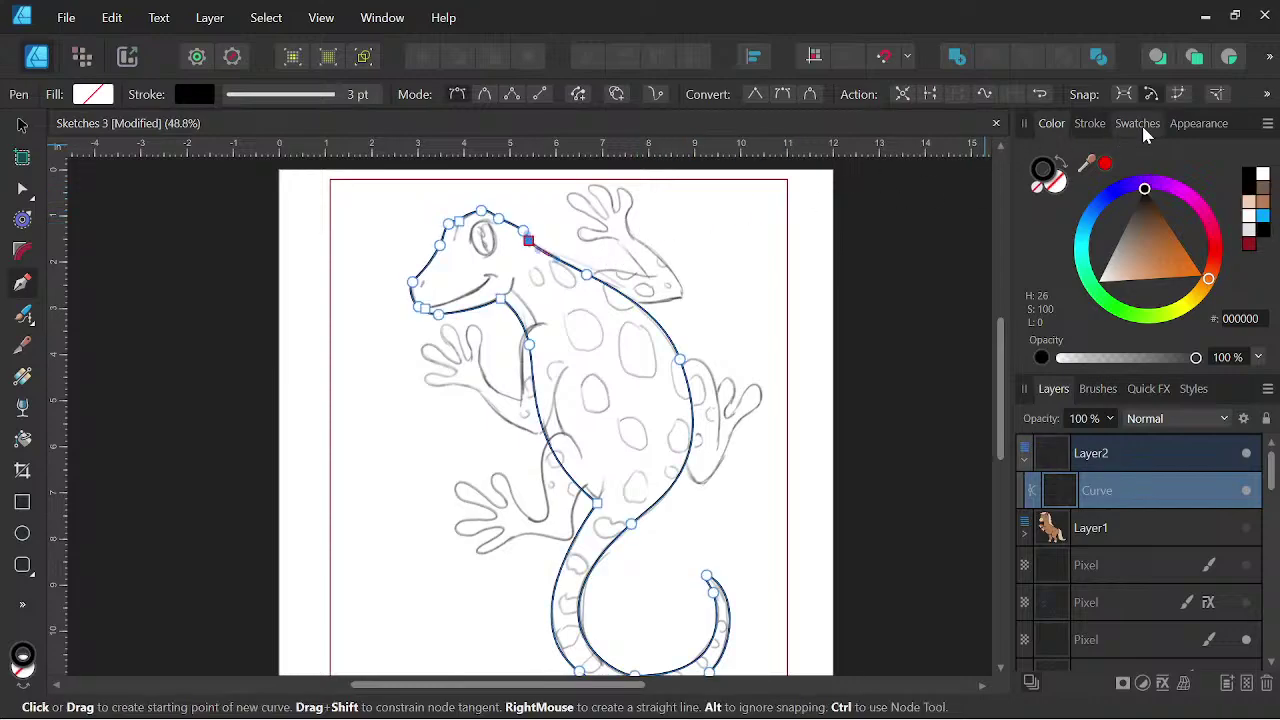
click(1089, 123)
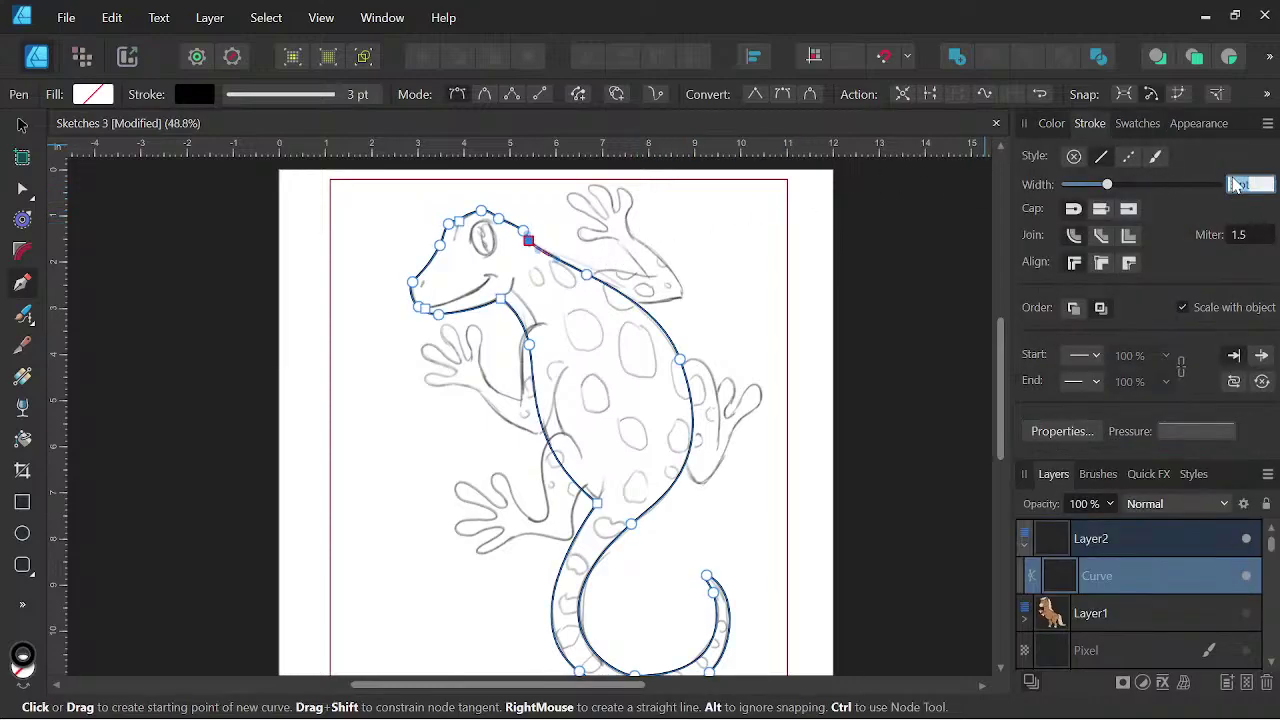
text(6)
key(Return)
scroll(800, 308, down, 2)
drag(794, 343, 745, 386)
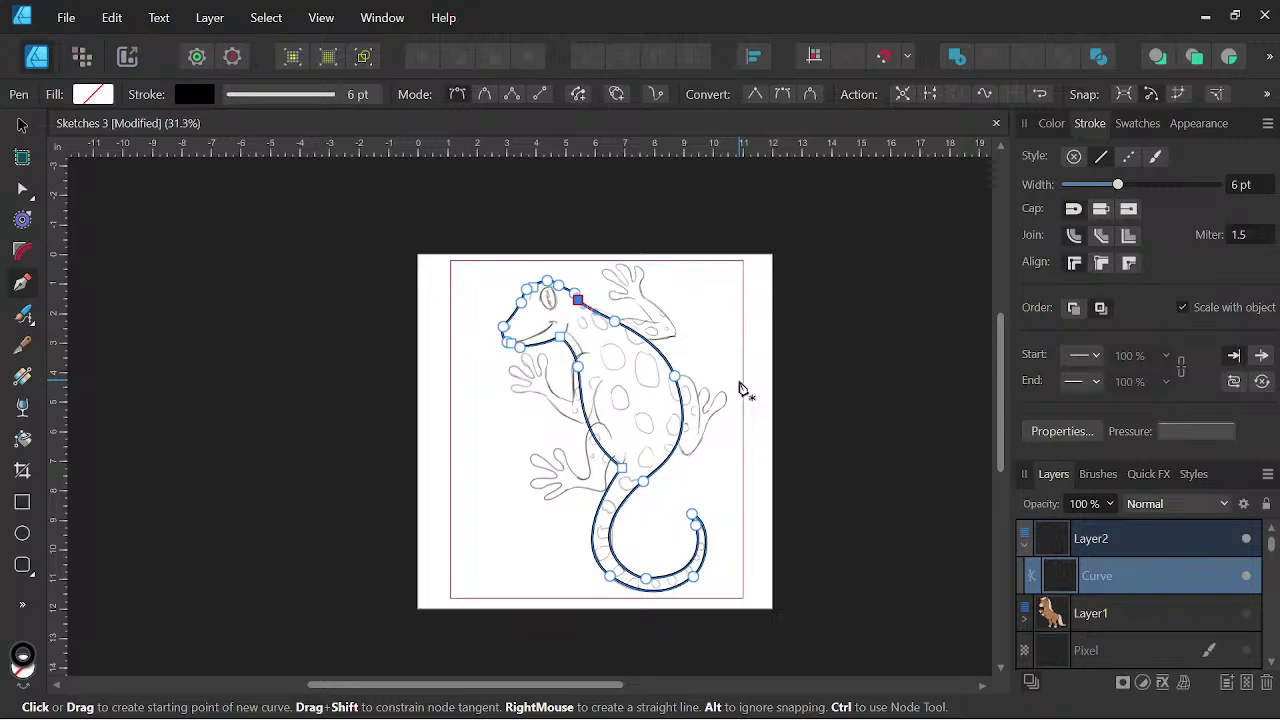
- Start a new curve on the back and trace the far front leg's inner edge around the sharp elbow bend to the wrist
scroll(562, 245, up, 3)
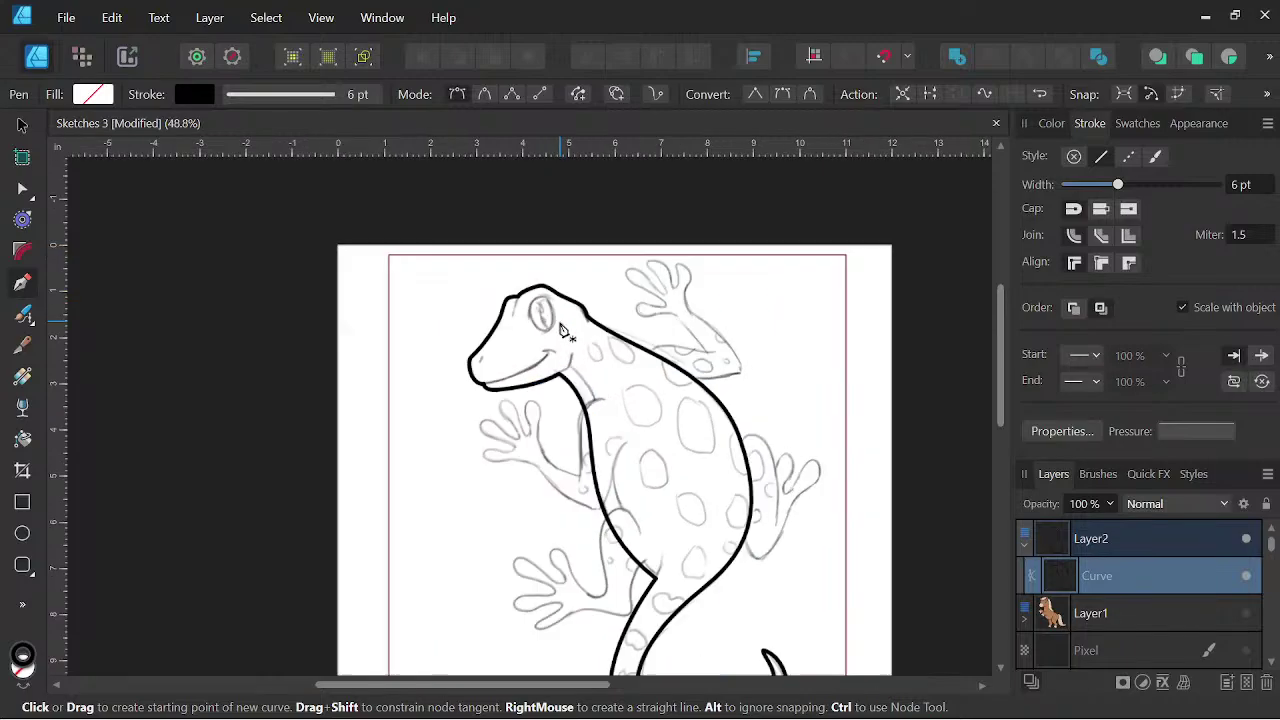
scroll(652, 365, up, 1)
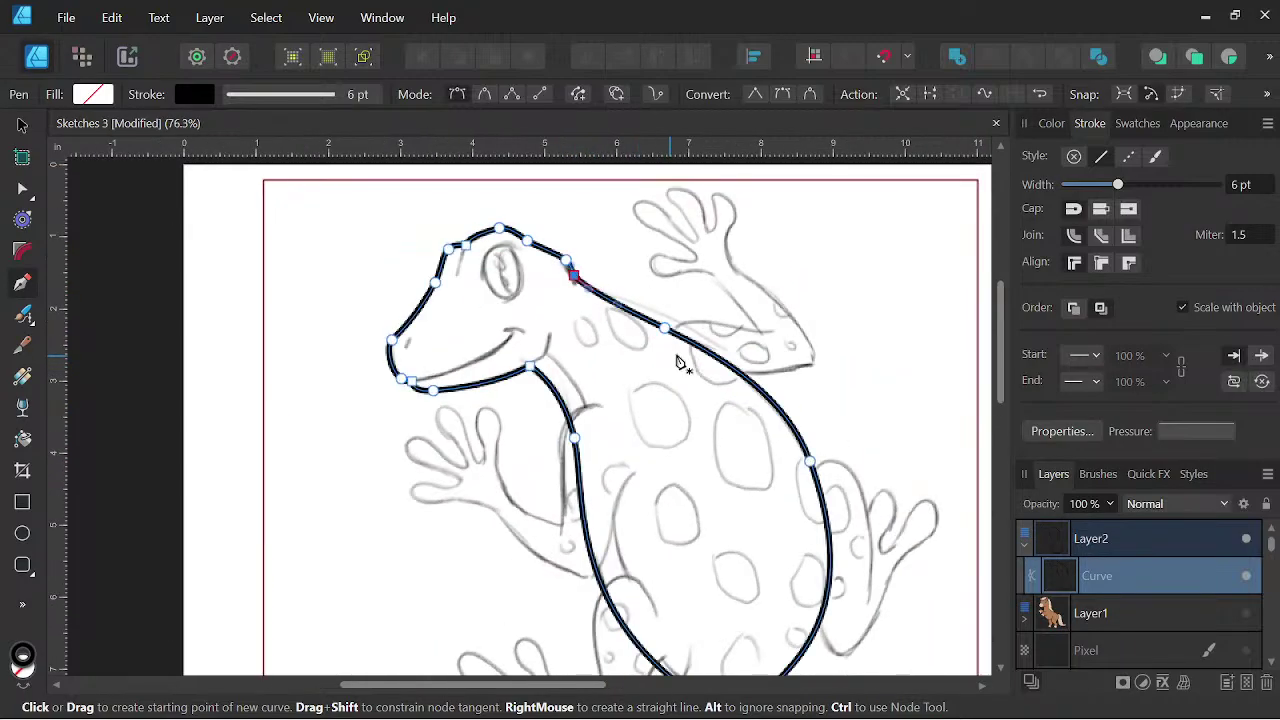
scroll(665, 367, up, 2)
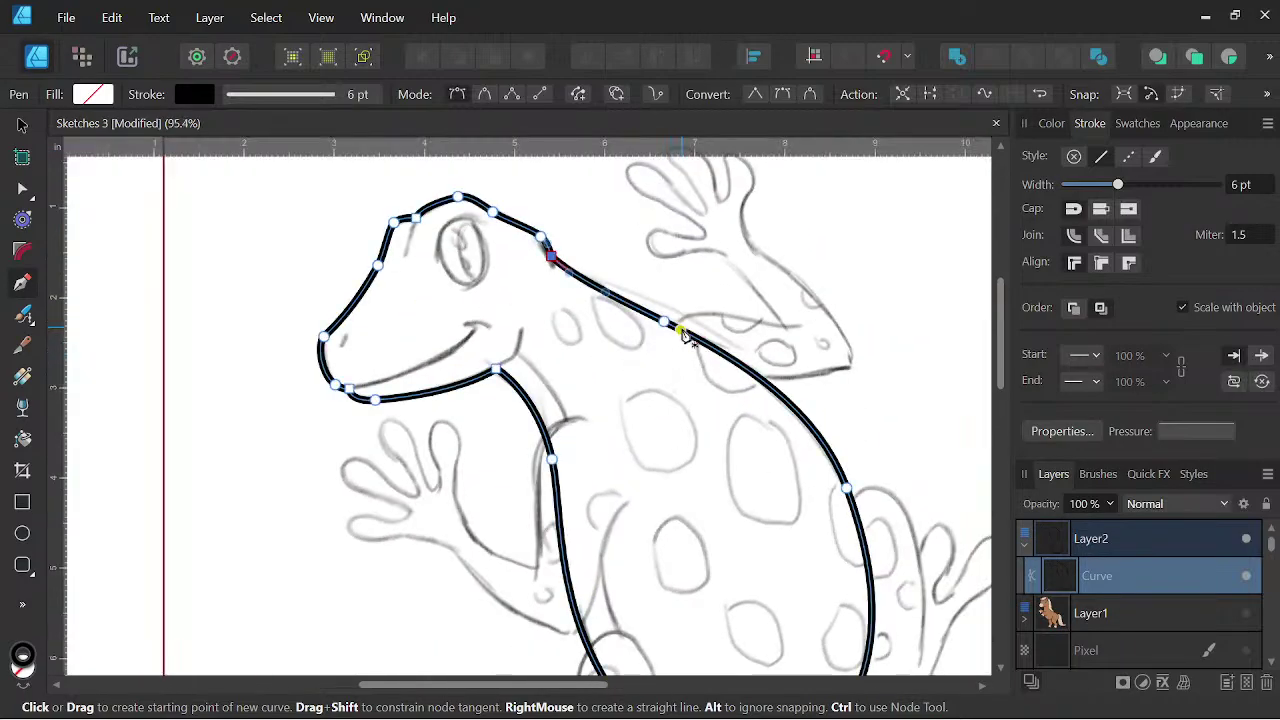
scroll(738, 328, up, 3)
drag(764, 363, 609, 379)
drag(635, 327, 721, 342)
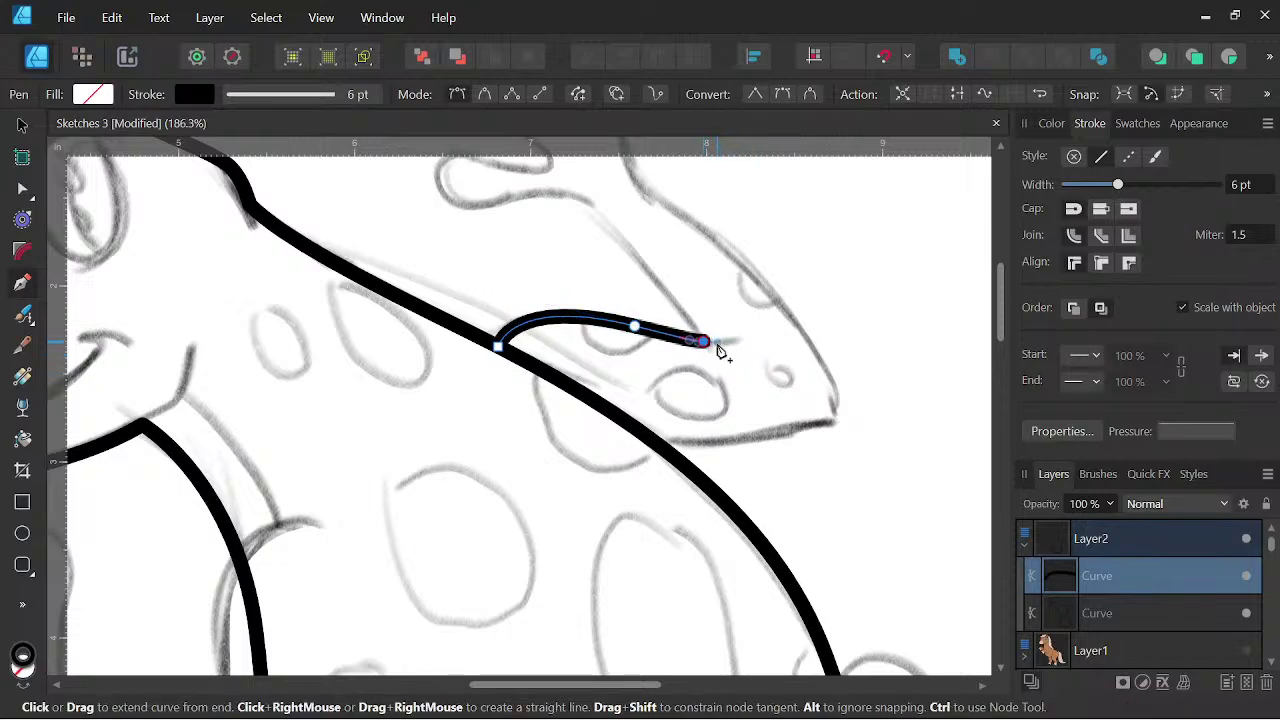
mouse_move(572, 204)
mouse_down()
mouse_move(655, 320)
mouse_move(636, 300)
mouse_move(655, 313)
mouse_move(550, 326)
mouse_up()
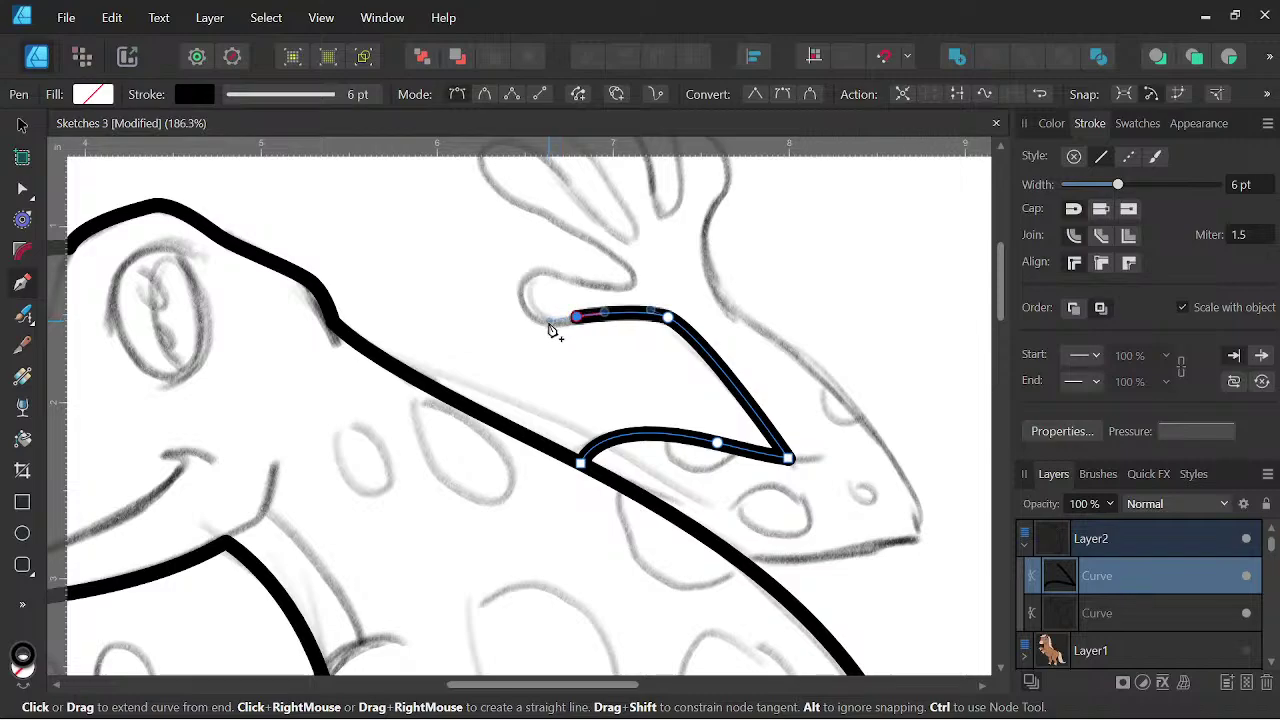
- Trace around the lowest toe of the far front foot to the gap before the second toe
drag(539, 270, 596, 250)
key(ctrl+z)
mouse_move(523, 286)
mouse_down()
mouse_move(531, 270)
mouse_move(539, 312)
mouse_up()
scroll(534, 263, down, 2)
scroll(539, 312, up, 2)
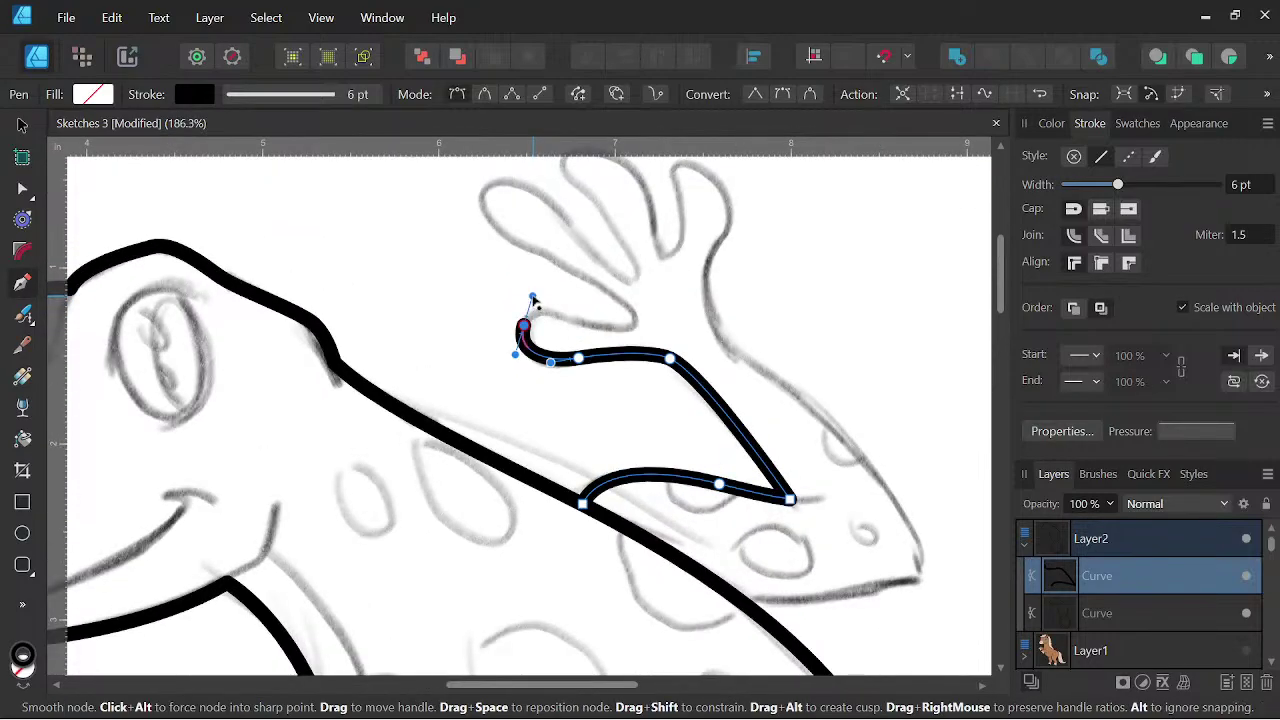
scroll(529, 309, up, 1)
drag(591, 325, 656, 310)
- Trace the second toe of the far front foot and continue around the tip of the third toe
drag(536, 232, 674, 401)
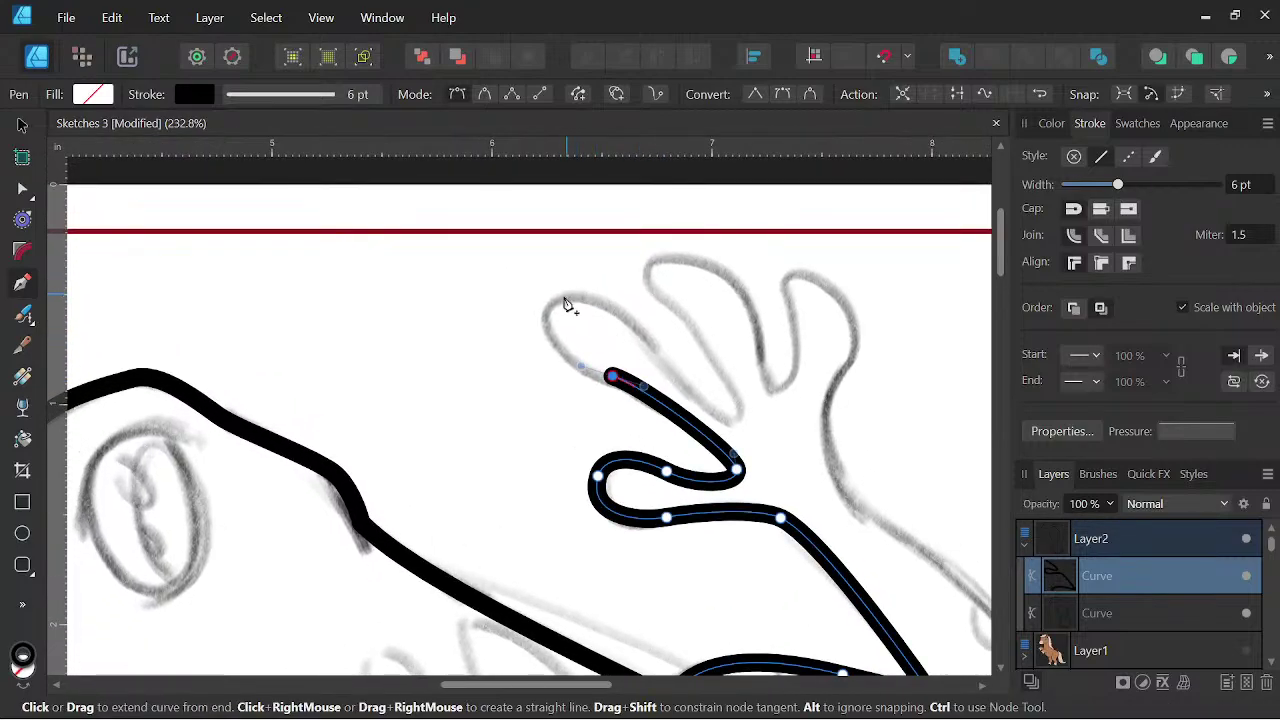
drag(558, 300, 587, 278)
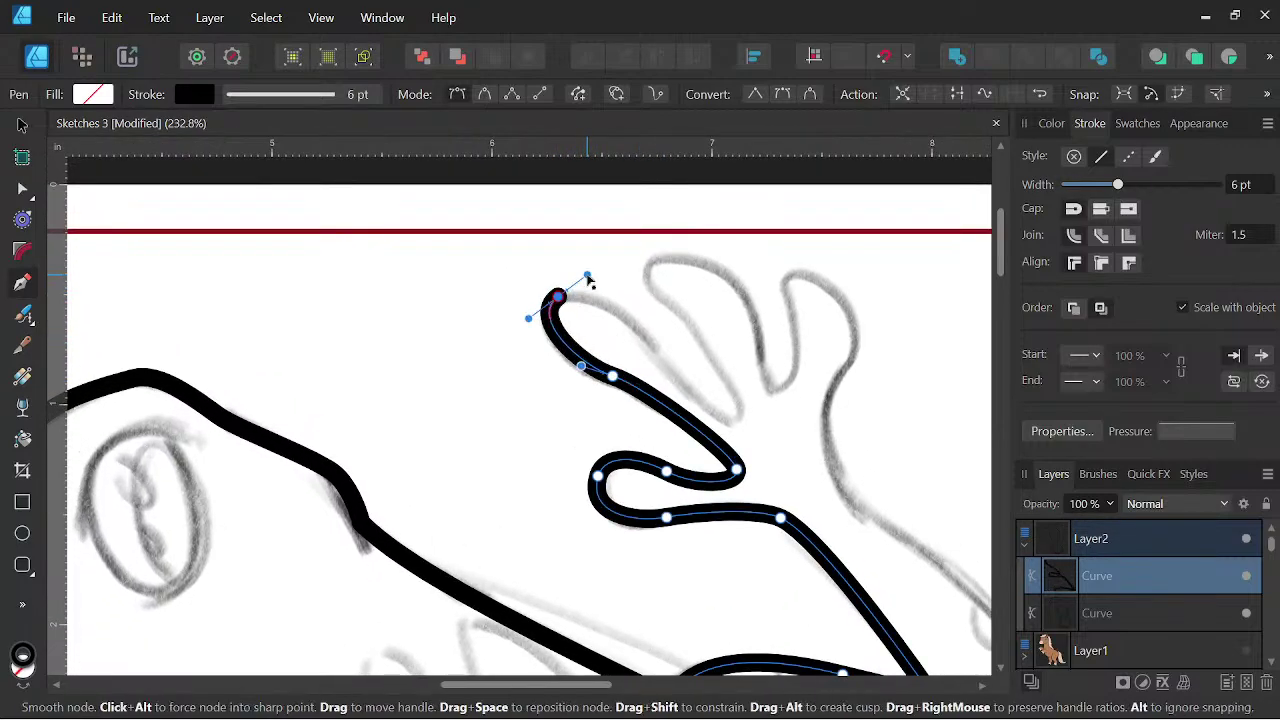
drag(644, 338, 662, 368)
drag(731, 416, 737, 414)
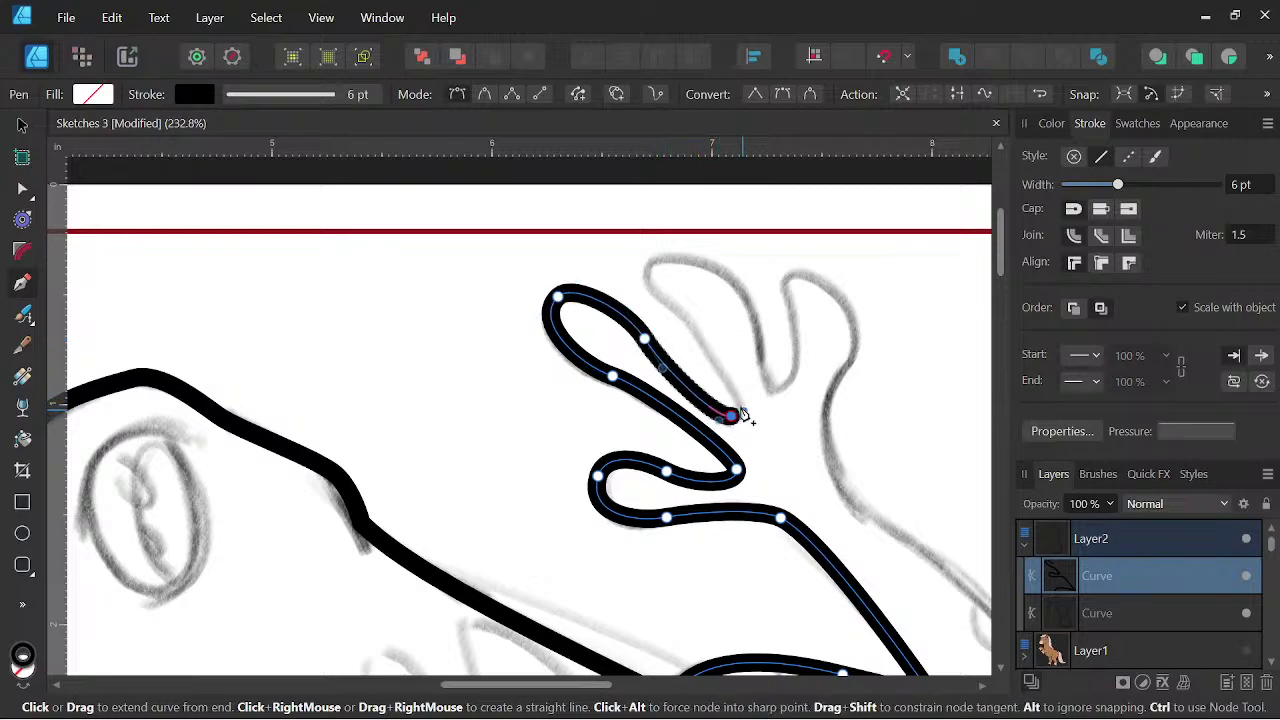
drag(675, 308, 670, 262)
drag(745, 298, 759, 342)
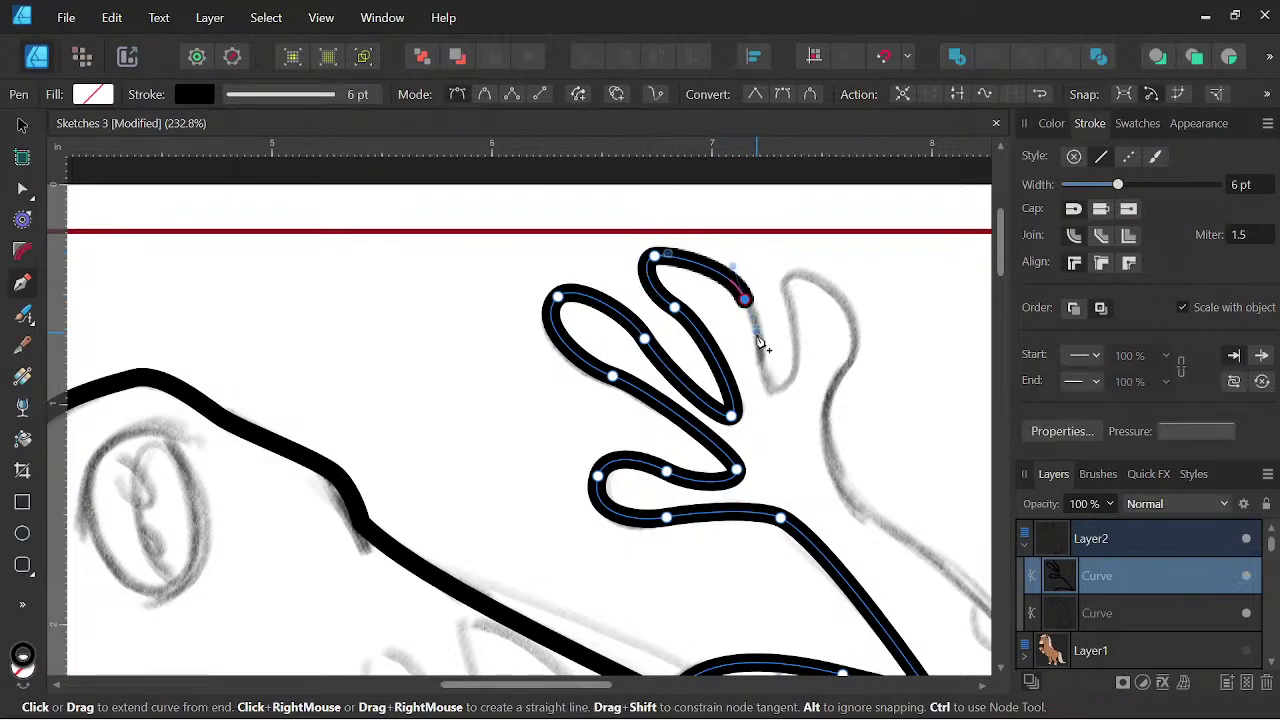
- Trace the gap after the third toe and the last toe of the far front foot down to the wrist
drag(770, 391, 777, 386)
mouse_move(787, 295)
mouse_down()
mouse_move(770, 262)
mouse_move(775, 273)
mouse_up()
drag(846, 304, 834, 389)
drag(831, 463, 349, 166)
- Trace the far front leg's outer edge around the elbow and underside, and close the shape at its starting node on the back
scroll(847, 492, down, 1)
drag(475, 290, 616, 412)
scroll(604, 355, down, 2)
drag(604, 355, 768, 490)
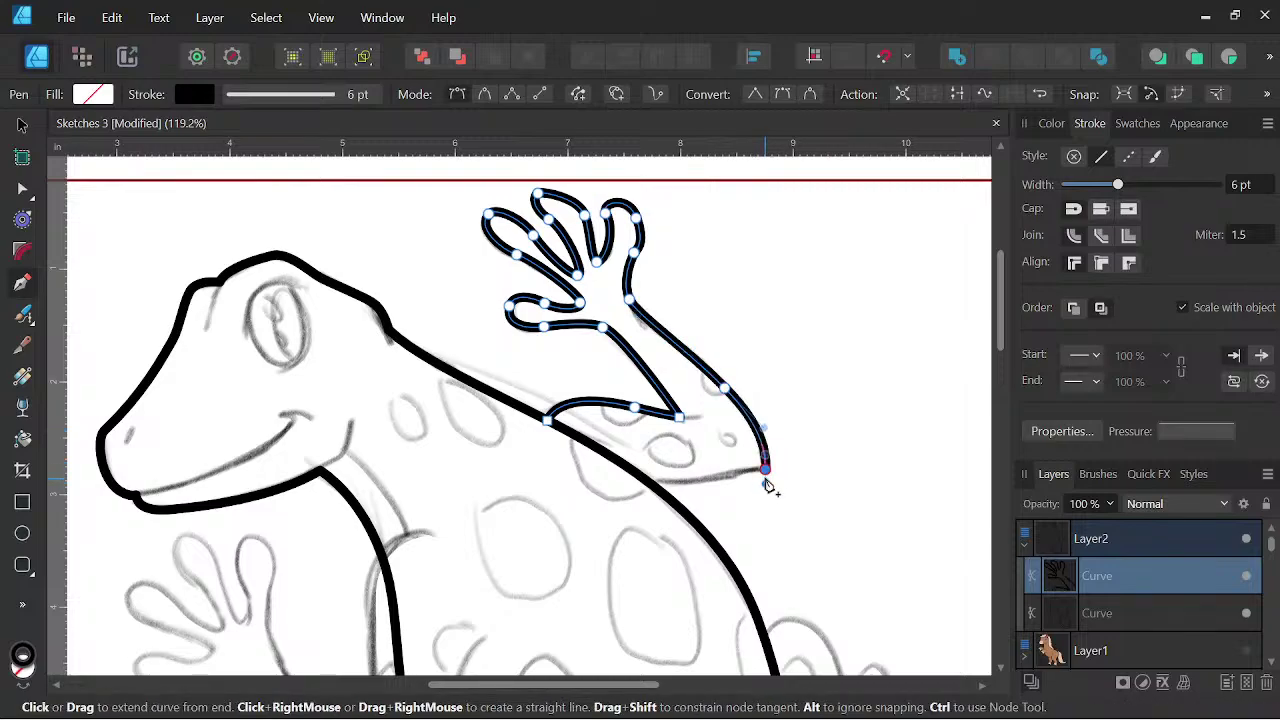
drag(734, 478, 713, 490)
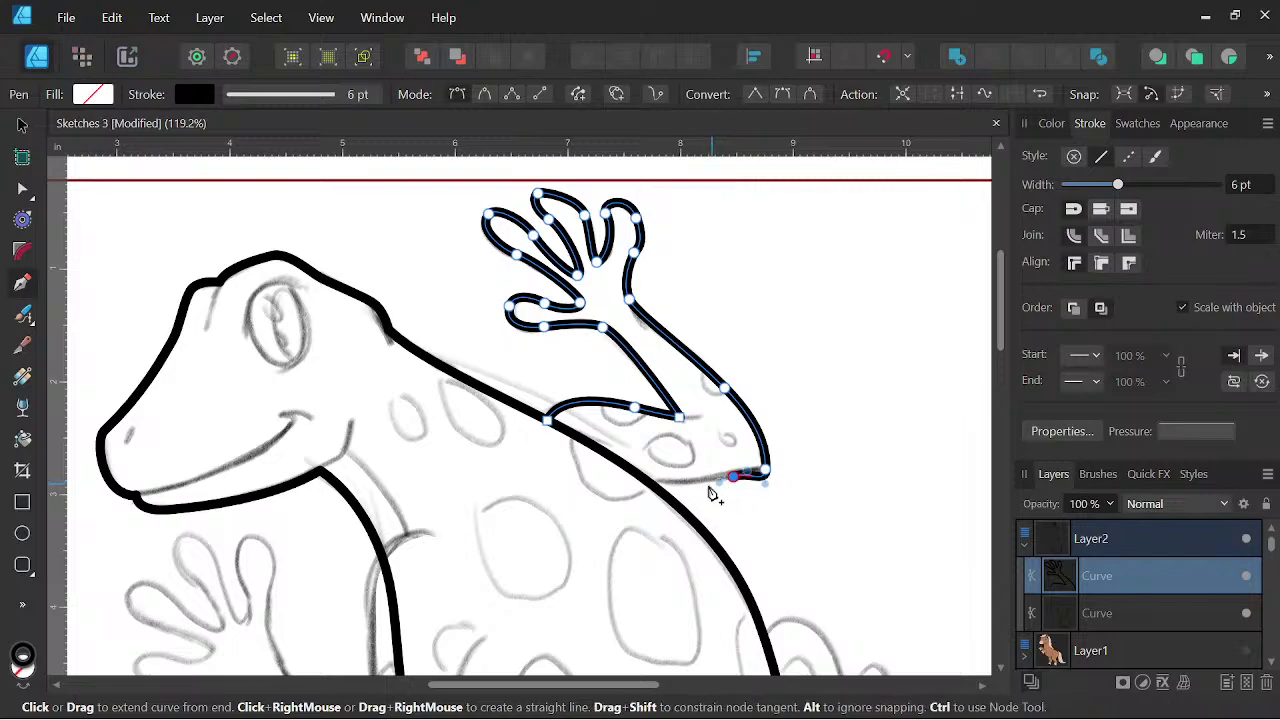
click(649, 489)
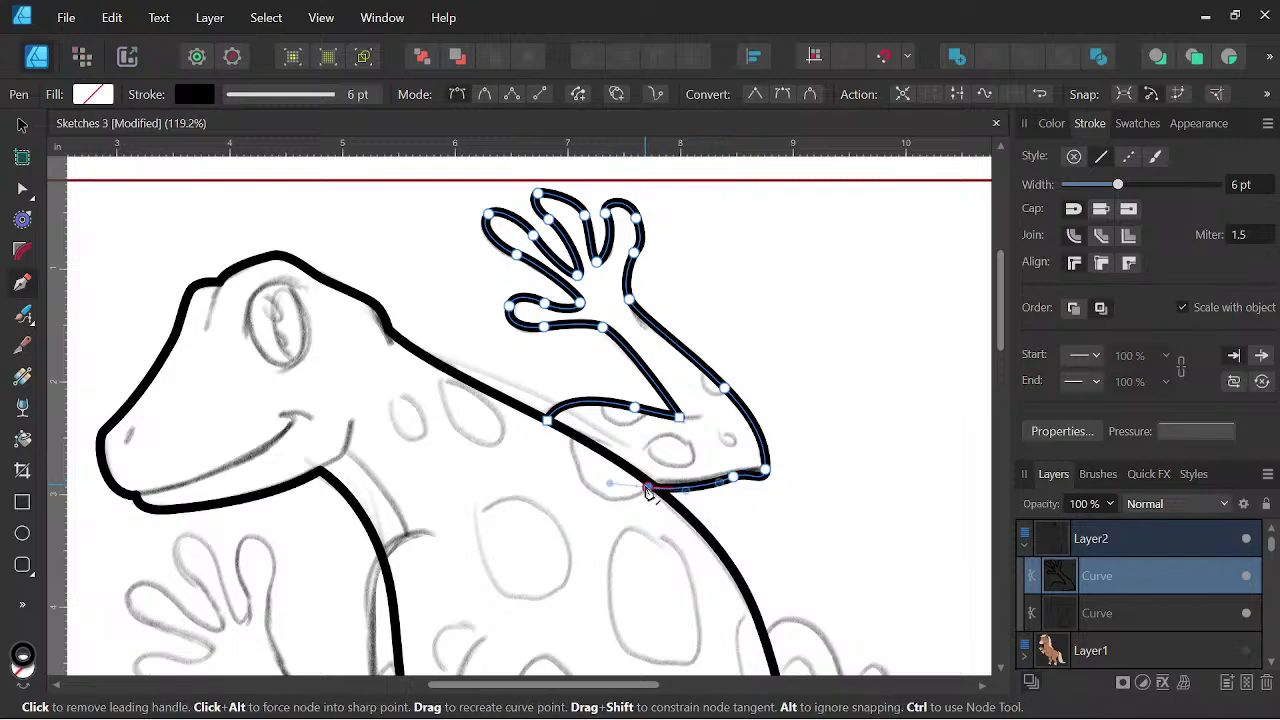
drag(547, 421, 530, 386)
- Start a new curve at the near shoulder and trace down to a sharp elbow bend, then along the forearm to the first toe
scroll(732, 373, down, 2)
drag(732, 373, 811, 310)
scroll(679, 384, up, 2)
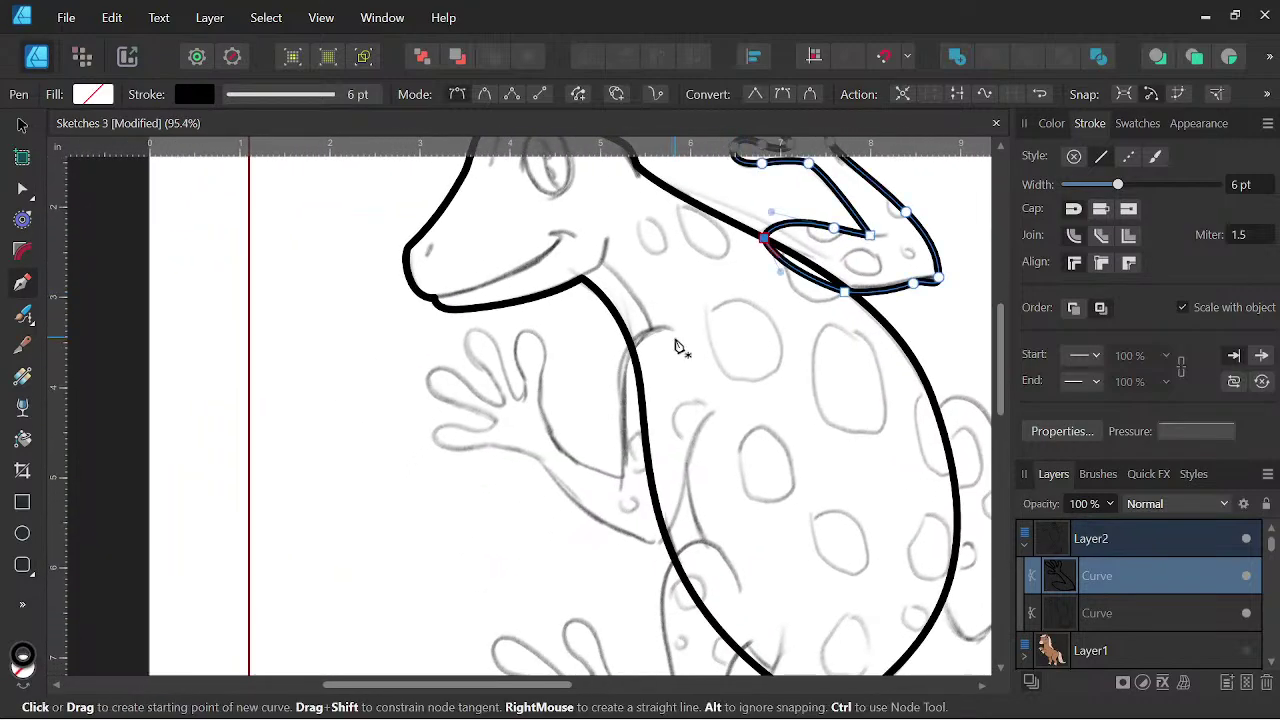
click(682, 343)
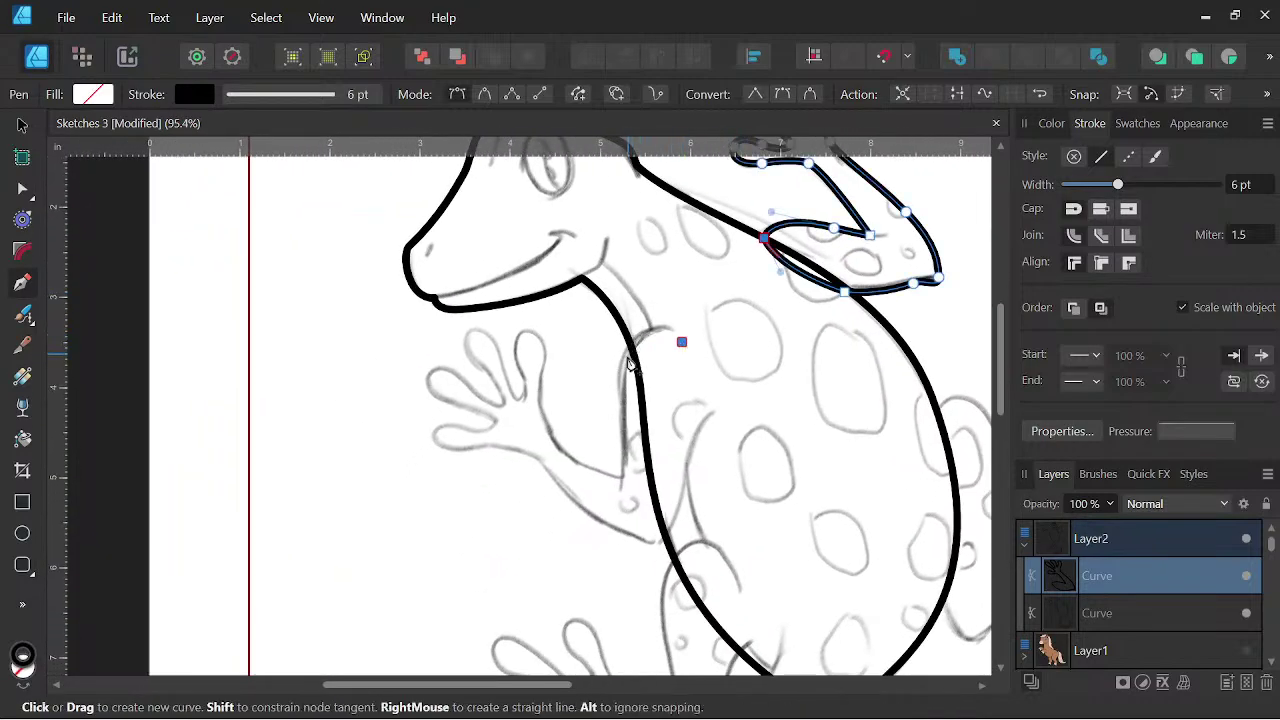
mouse_move(621, 398)
mouse_down()
mouse_move(621, 462)
mouse_move(625, 412)
mouse_up()
click(621, 479)
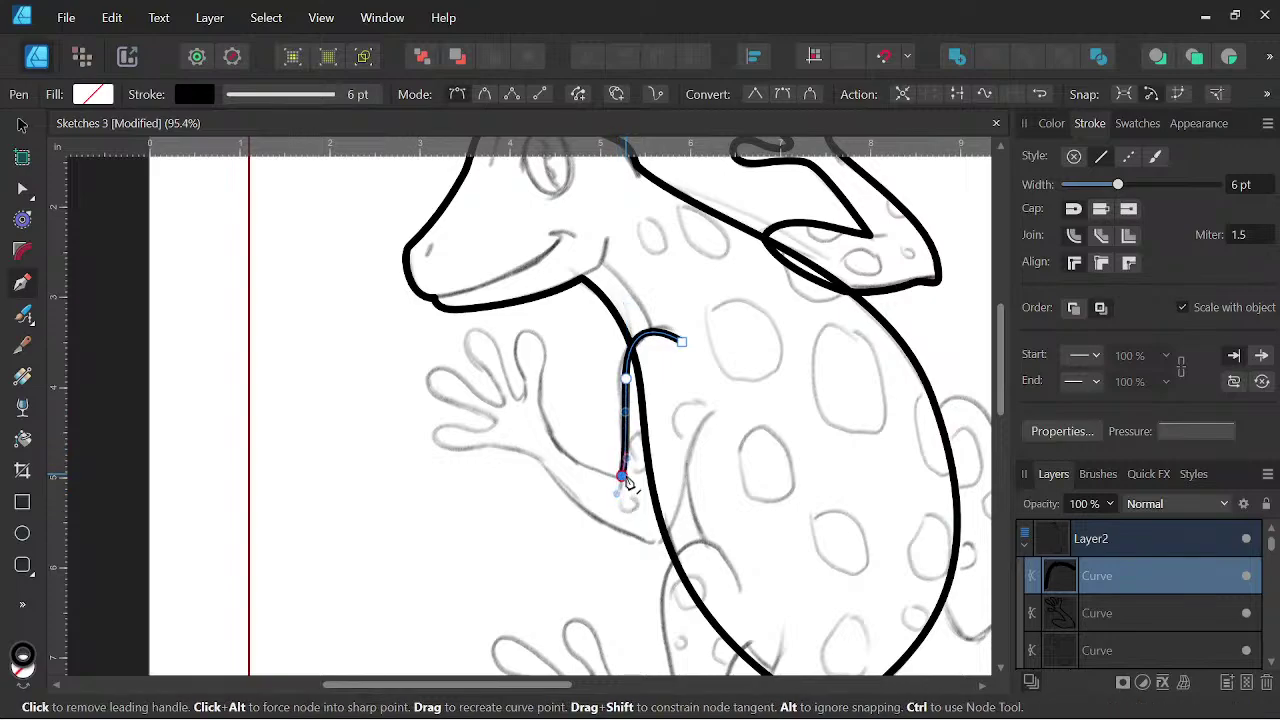
click(623, 480)
drag(550, 435, 561, 336)
scroll(529, 391, up, 3)
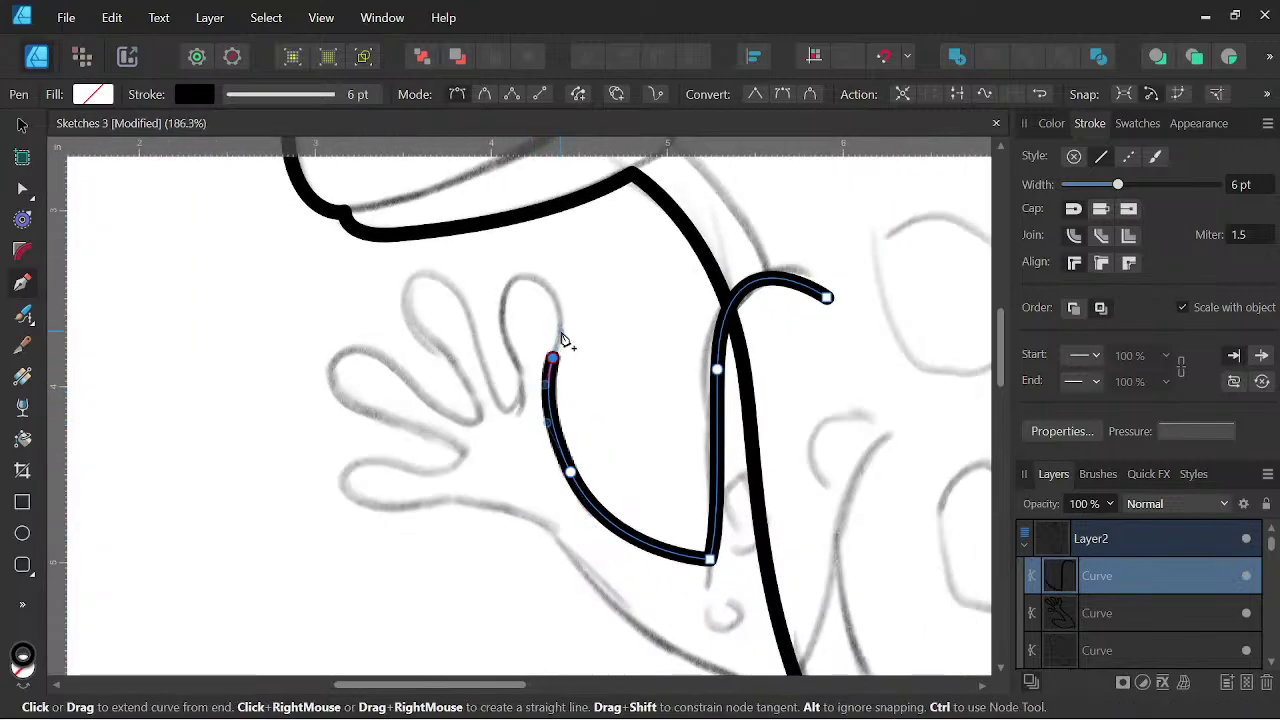
- Trace the first and second toes of the near front foot
drag(532, 277, 508, 281)
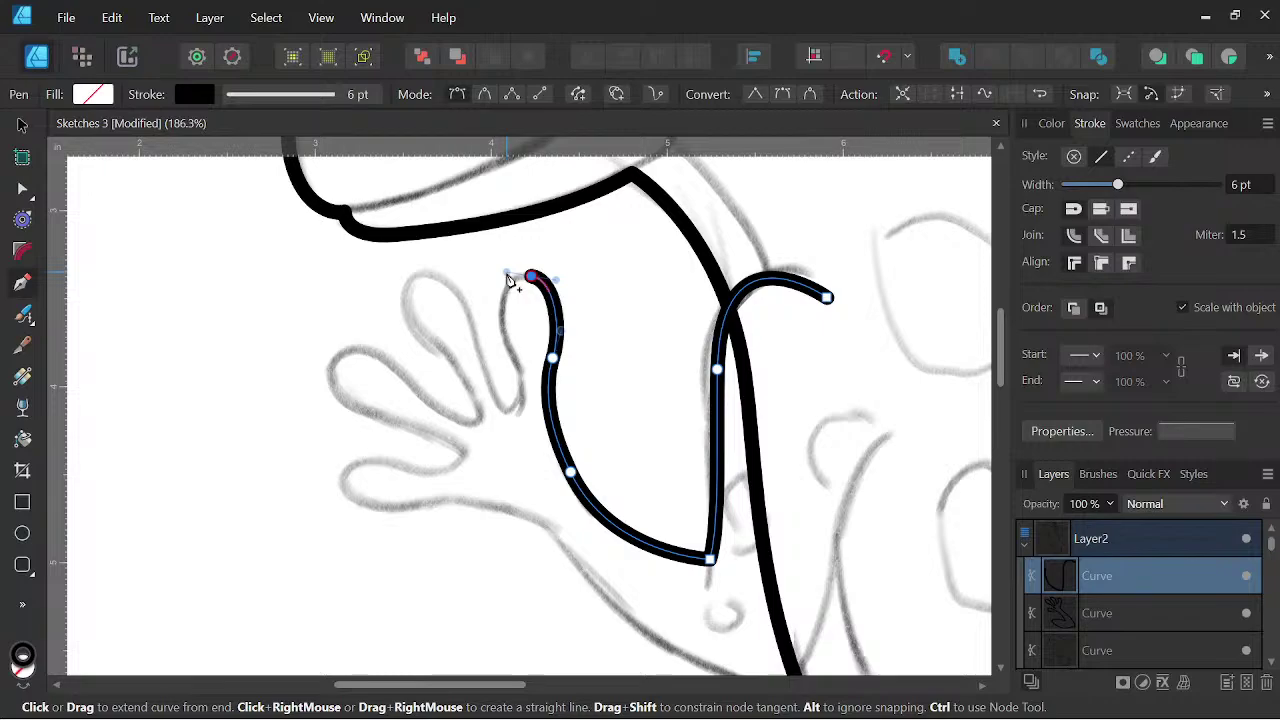
mouse_move(515, 364)
mouse_down()
mouse_move(528, 416)
mouse_move(523, 386)
mouse_up()
click(511, 407)
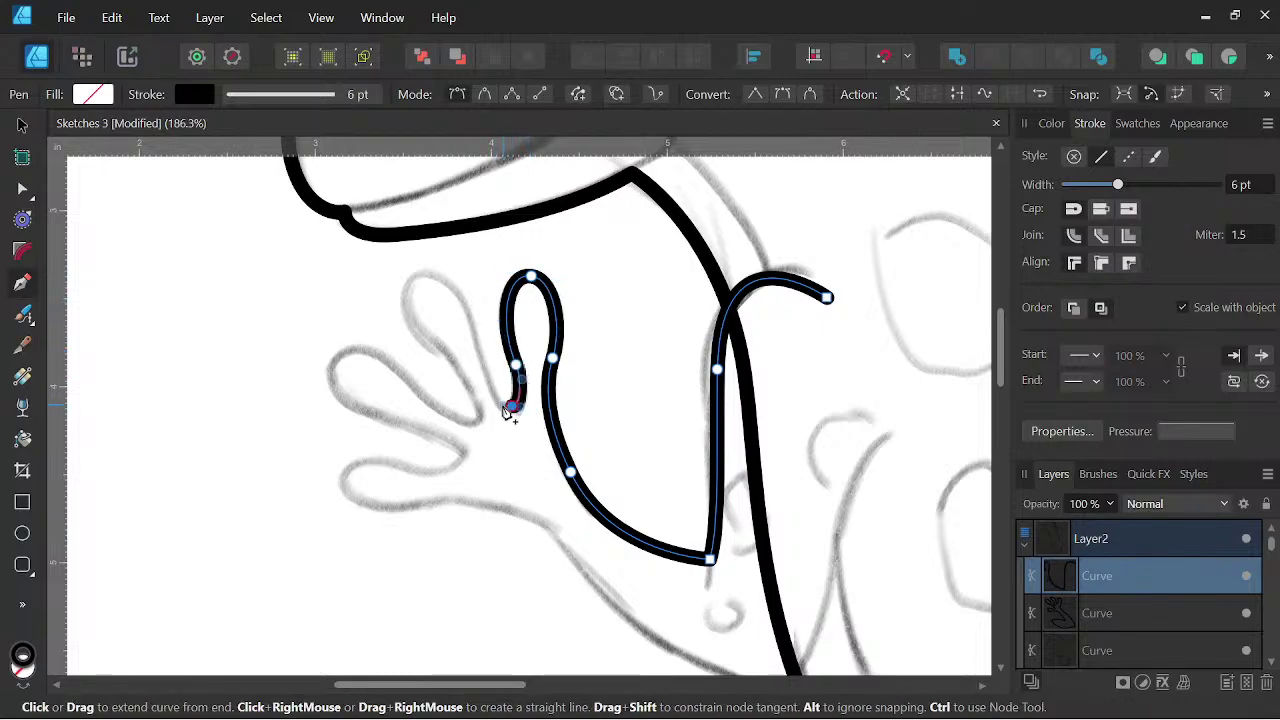
drag(474, 333, 393, 289)
drag(427, 340, 455, 362)
drag(477, 419, 471, 432)
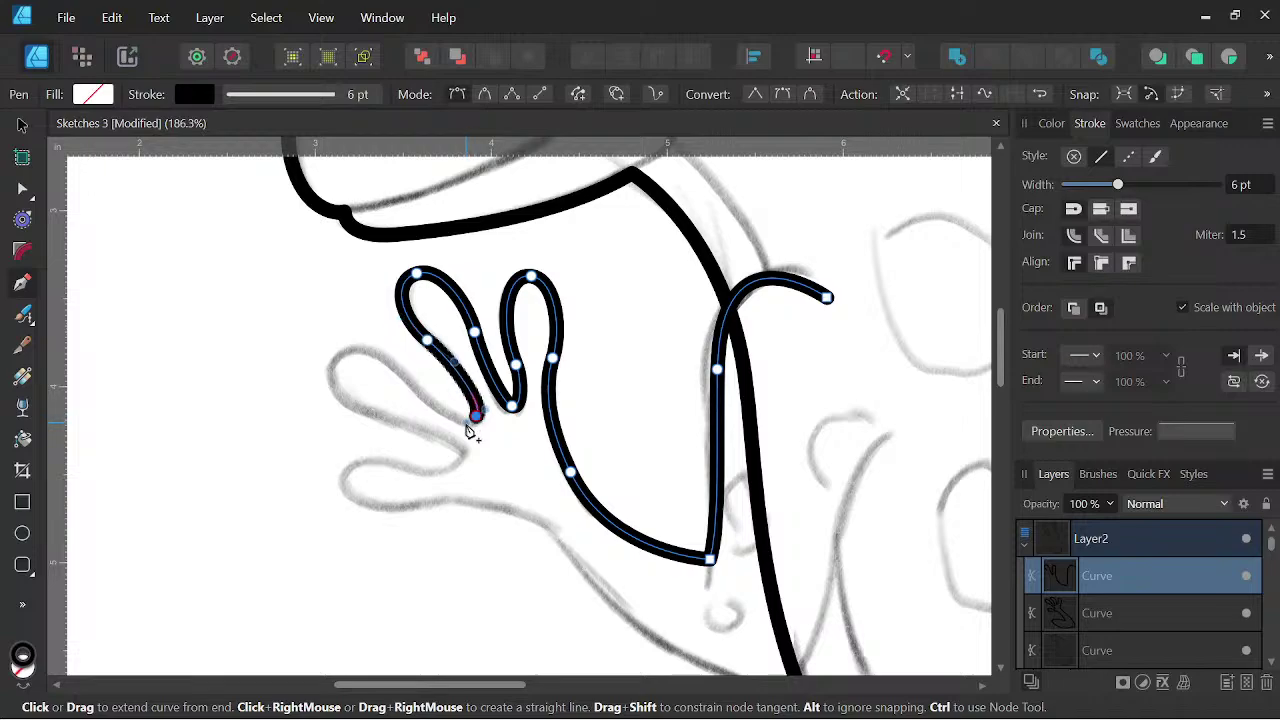
- Trace the third and fourth toes of the near front foot and continue to the wrist, redoing the misplaced nodes
drag(404, 373, 327, 386)
mouse_move(383, 421)
mouse_down()
mouse_move(466, 474)
mouse_move(388, 467)
mouse_move(372, 517)
mouse_move(486, 508)
mouse_move(540, 487)
mouse_up()
key(ctrl+z)
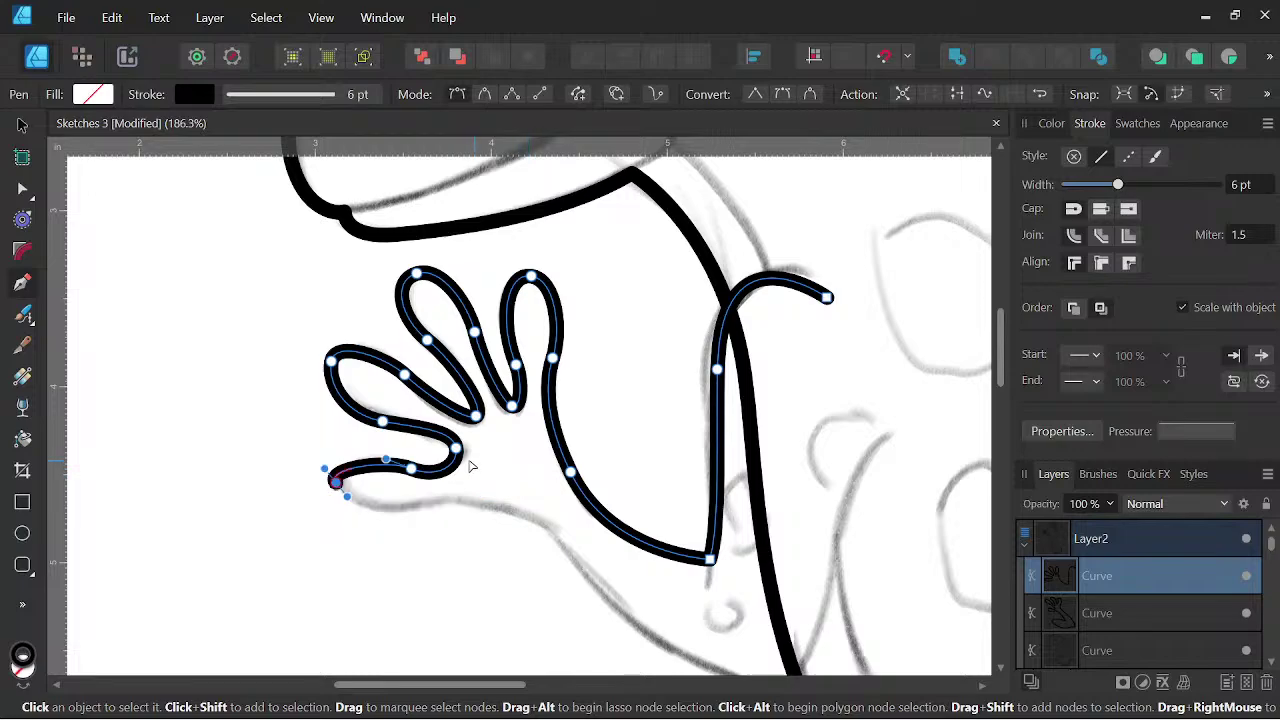
key(ctrl+z)
drag(347, 478, 455, 504)
drag(537, 525, 431, 426)
- Trace the near front leg's lower edge around the elbow and up onto the body
scroll(565, 539, down, 3)
scroll(432, 432, up, 2)
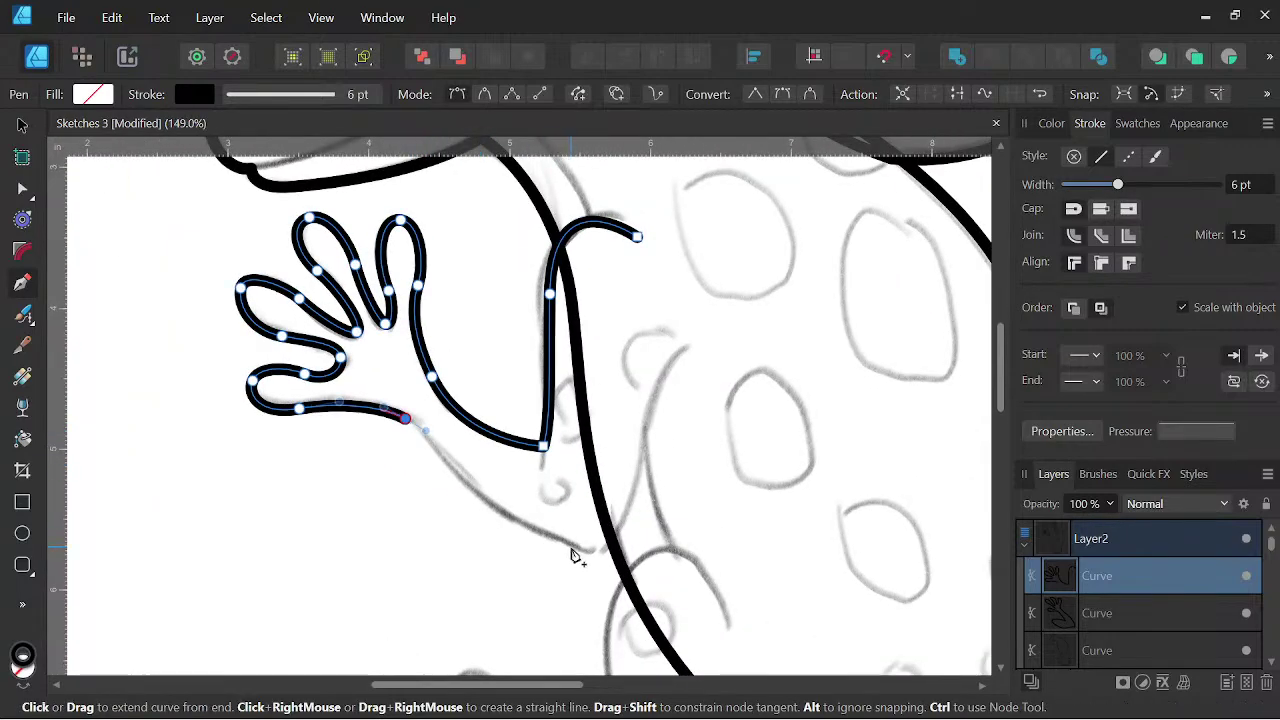
drag(575, 547, 603, 552)
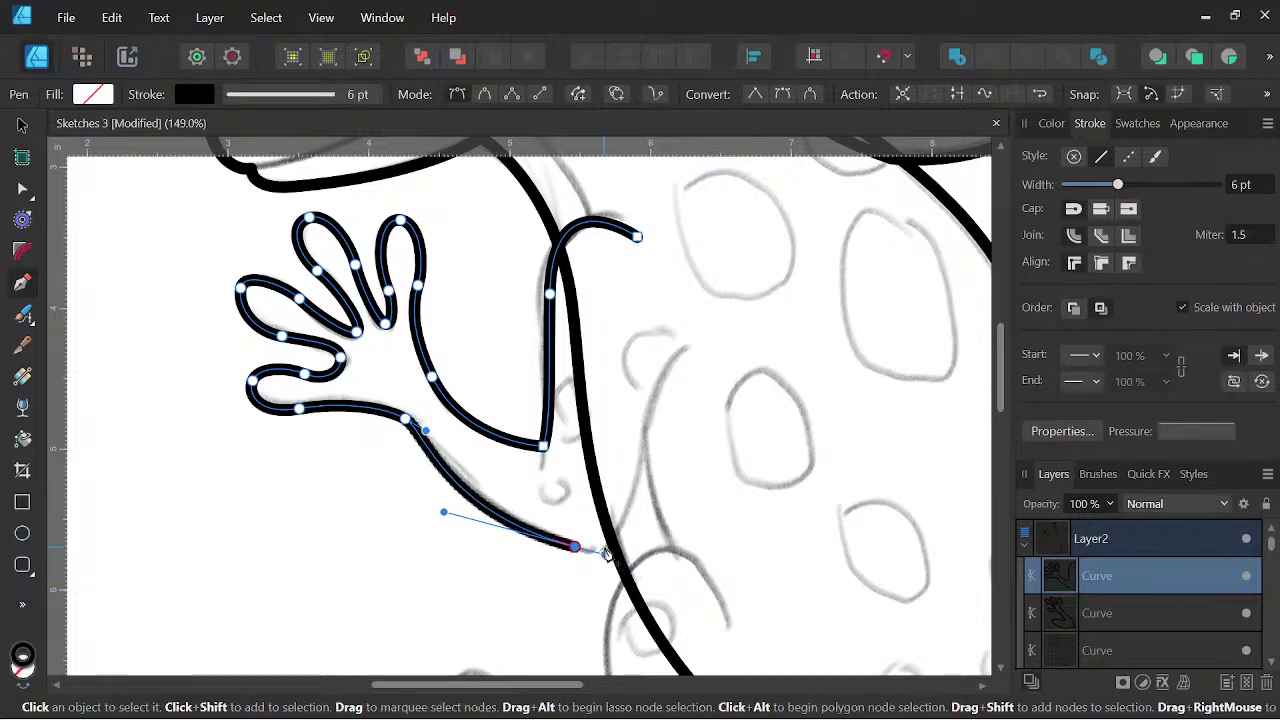
drag(647, 437, 656, 404)
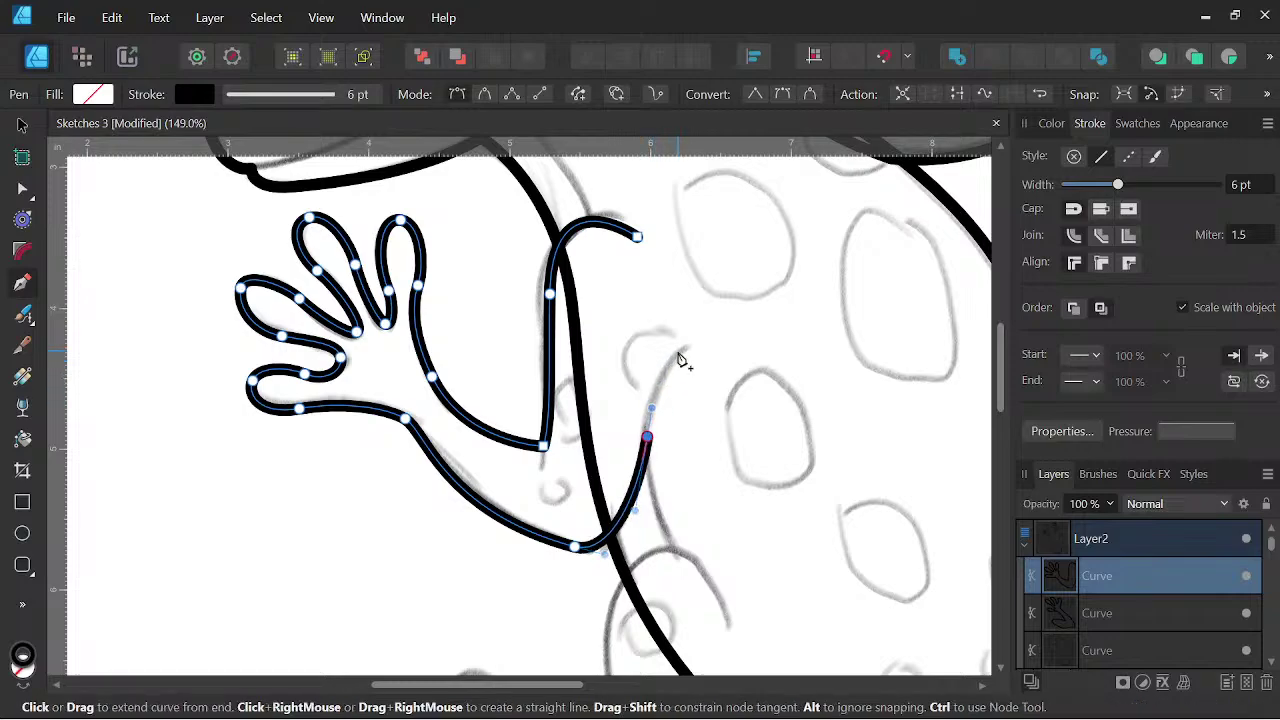
drag(679, 352, 692, 343)
- Start a separate curve at the near hind leg's thigh and trace over the knee and down to the top of the foot
scroll(722, 349, down, 3)
mouse_move(738, 379)
mouse_down()
mouse_move(677, 272)
mouse_move(664, 371)
mouse_move(675, 456)
mouse_move(620, 341)
mouse_up()
scroll(670, 391, down, 1)
scroll(603, 380, up, 4)
click(615, 400)
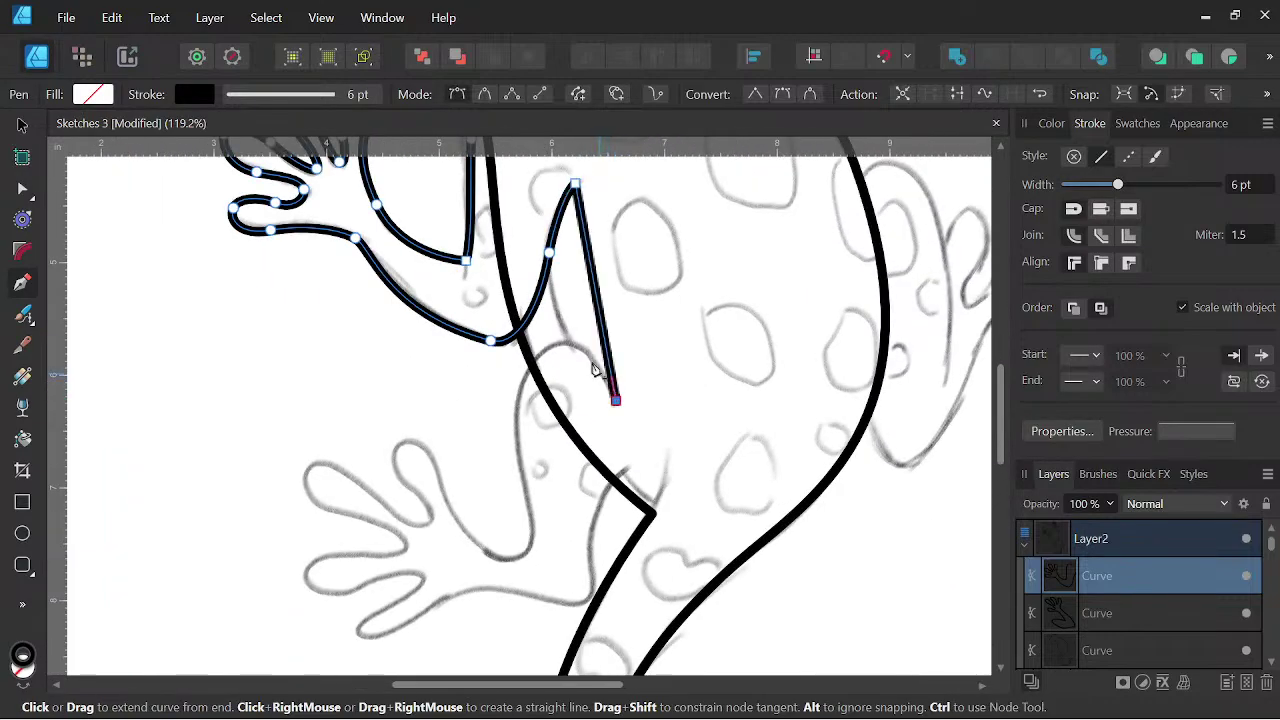
key(ctrl+z)
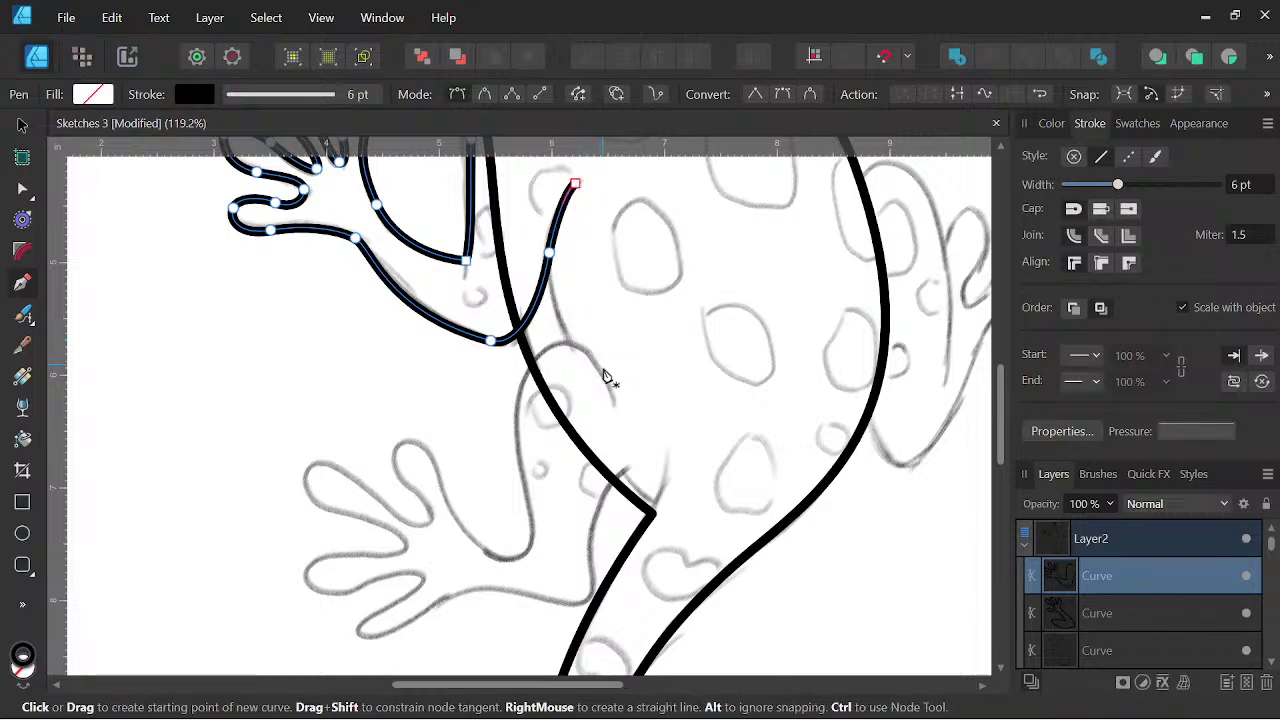
click(621, 400)
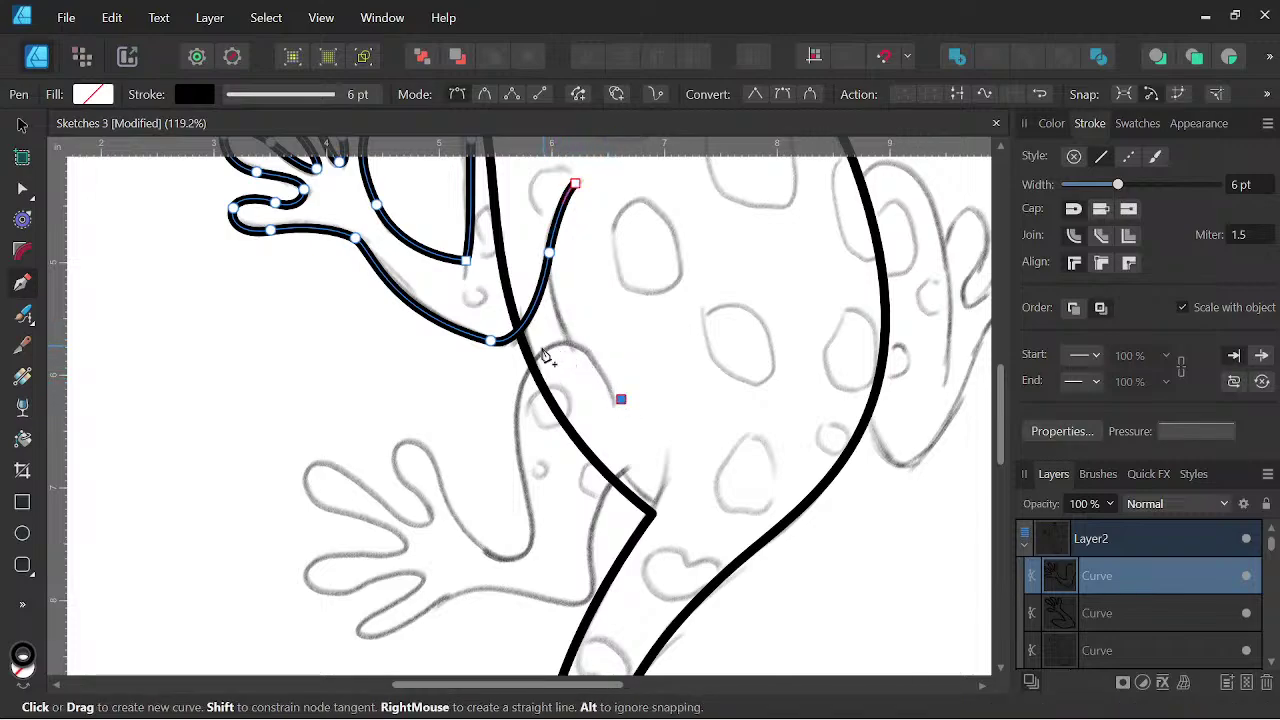
drag(533, 363, 508, 432)
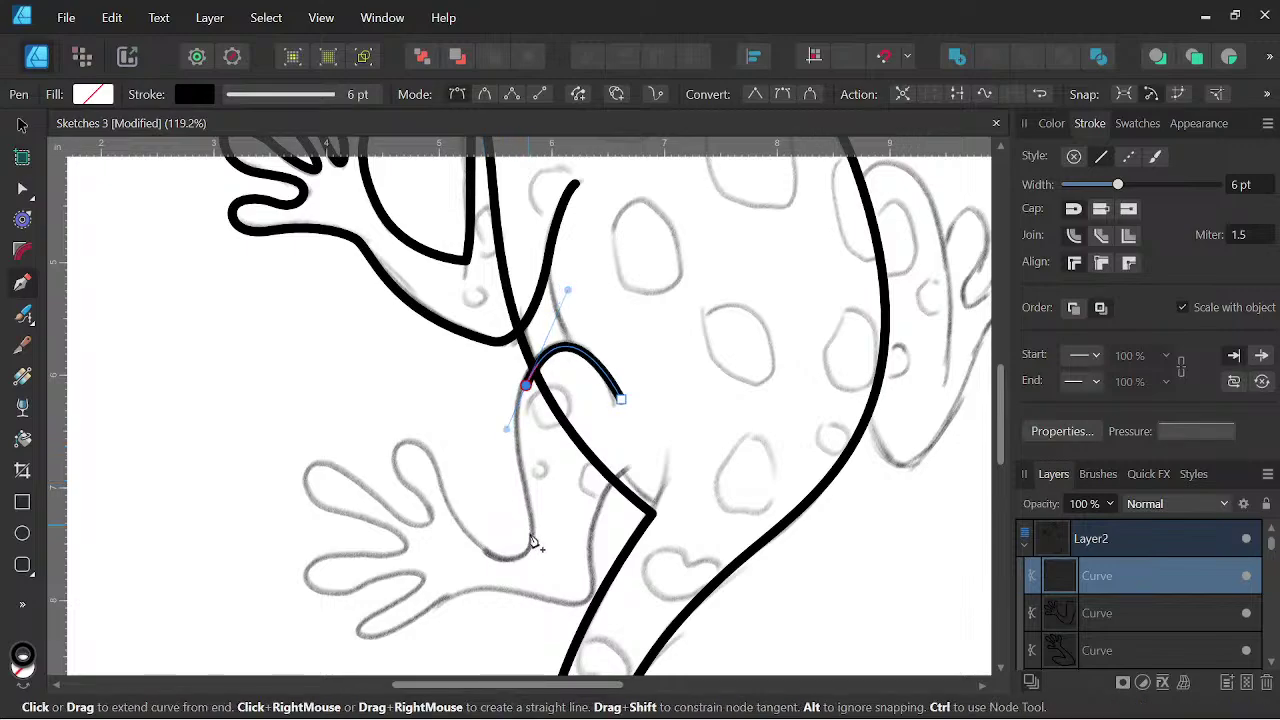
drag(529, 505, 463, 533)
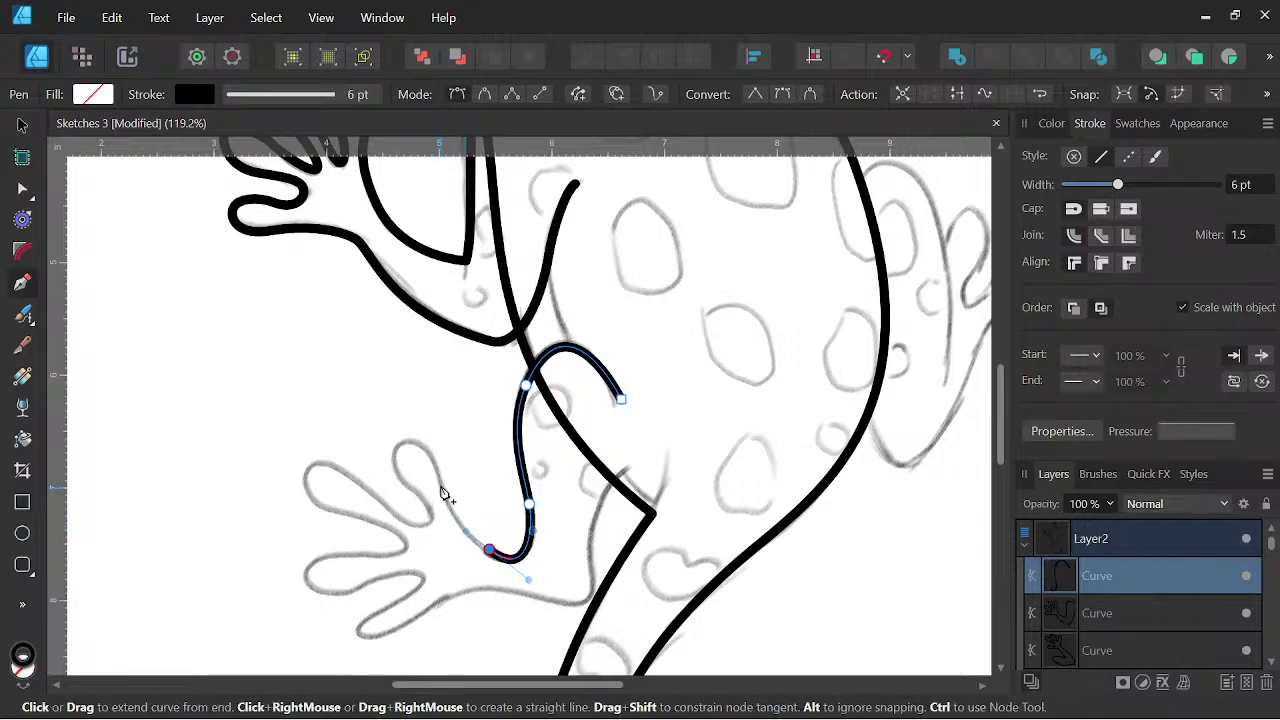
- Trace the four toes of the near hind foot, continuing the leg curve around each toe tip
scroll(440, 490, up, 1)
drag(440, 488, 374, 437)
drag(407, 491, 362, 492)
mouse_move(296, 459)
mouse_down()
mouse_move(263, 463)
mouse_move(318, 523)
mouse_move(397, 567)
mouse_move(338, 573)
mouse_move(408, 507)
mouse_move(429, 557)
mouse_move(409, 574)
mouse_move(392, 548)
mouse_move(461, 540)
mouse_up()
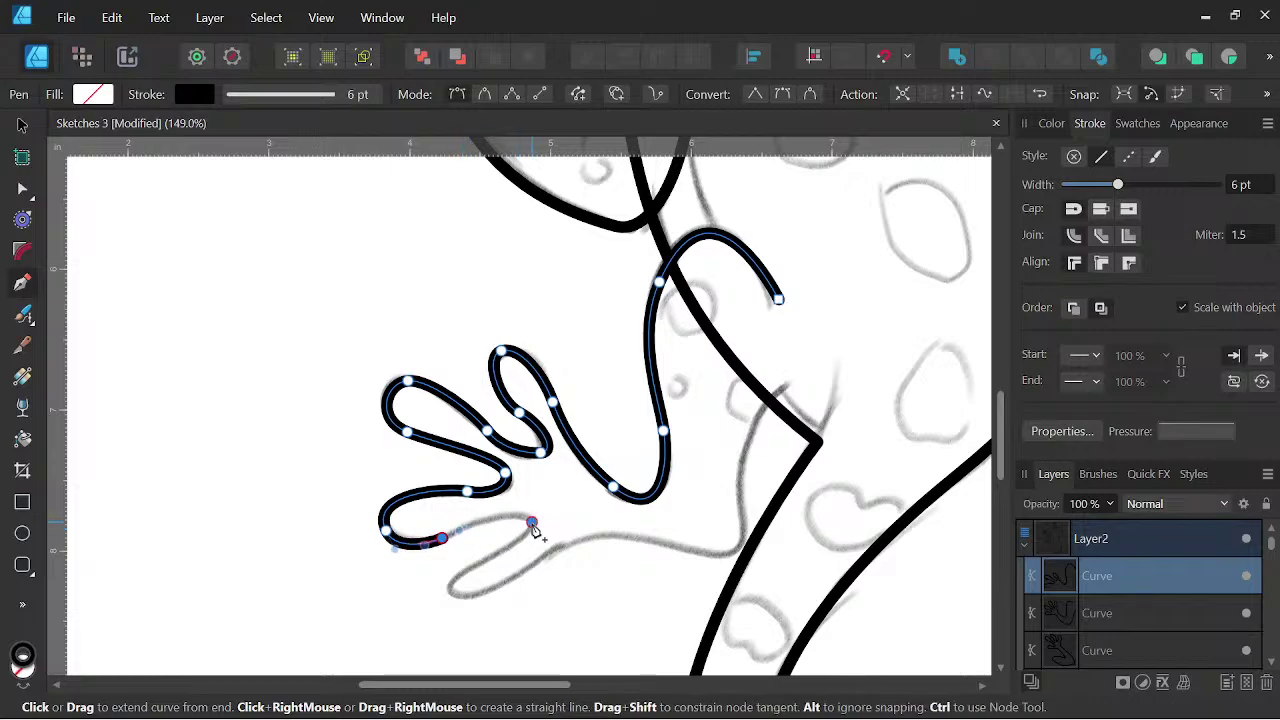
drag(532, 522, 534, 531)
drag(468, 565, 527, 576)
- Trace the near hind foot's lower edge around the heel and up onto the body, redoing the misplaced nodes, and end the curve
drag(597, 537, 636, 538)
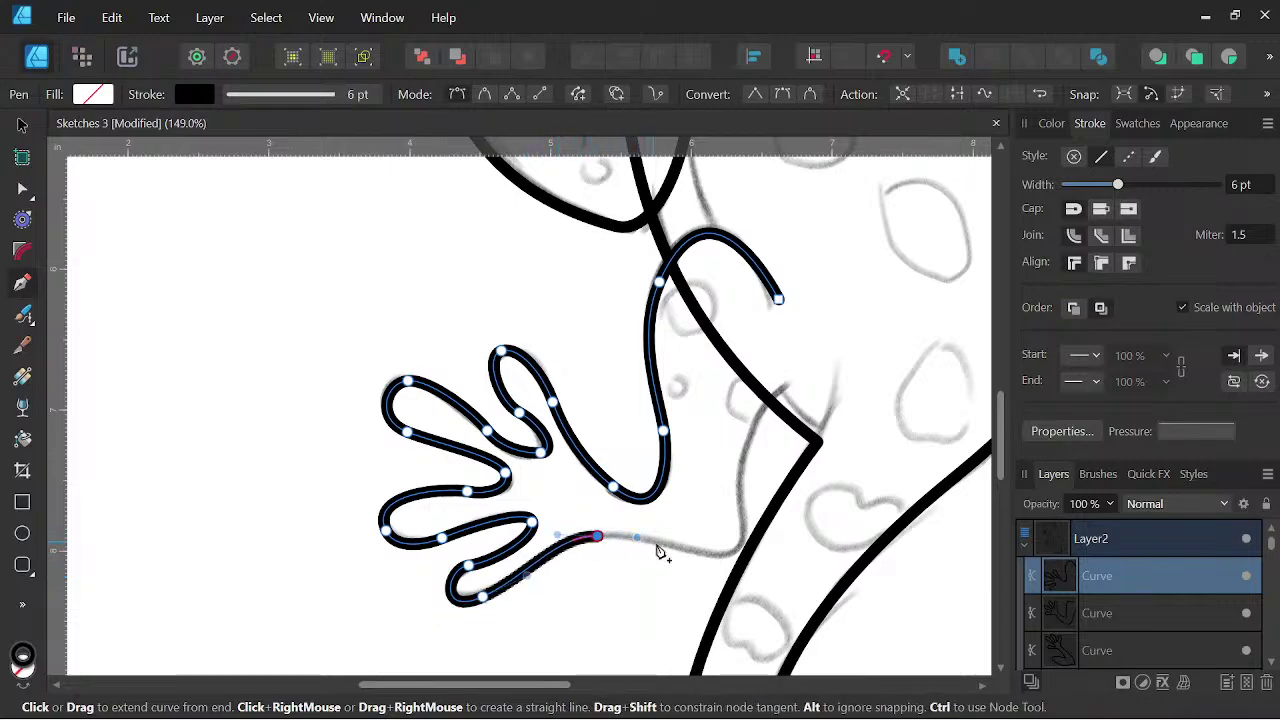
drag(724, 554, 735, 549)
drag(731, 470, 751, 430)
drag(787, 384, 803, 372)
key(ctrl+z)
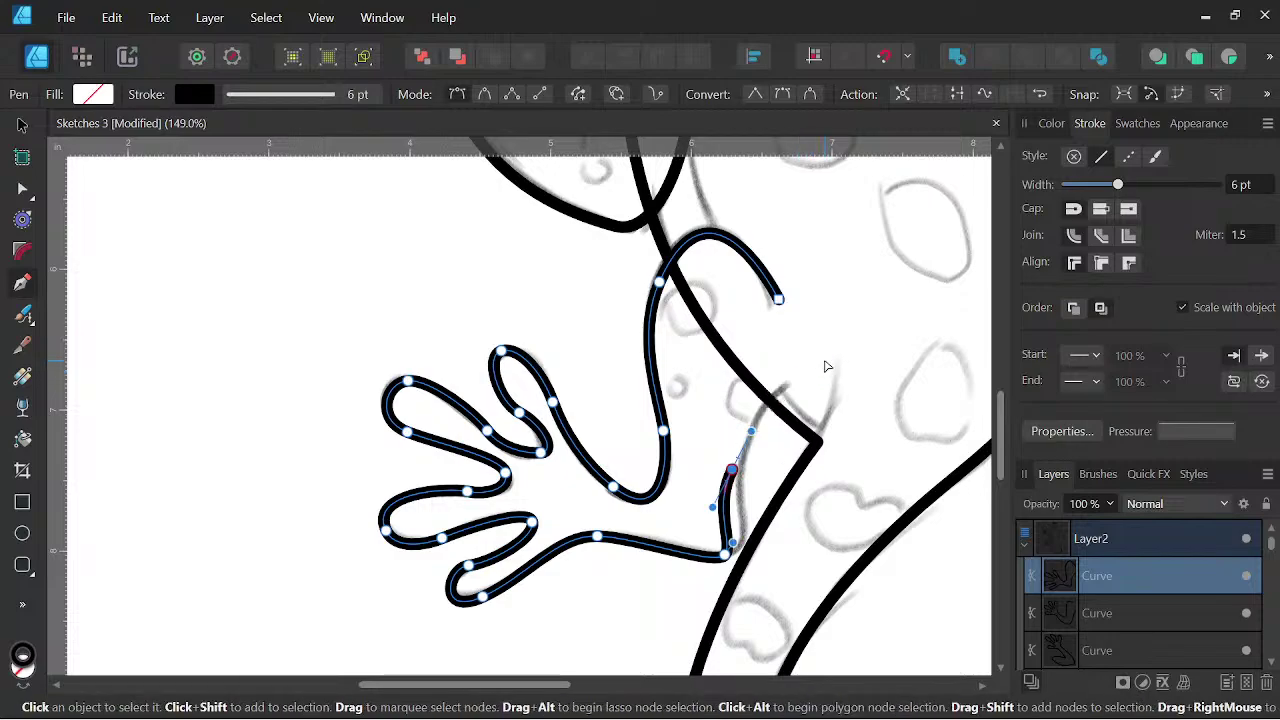
key(ctrl+z)
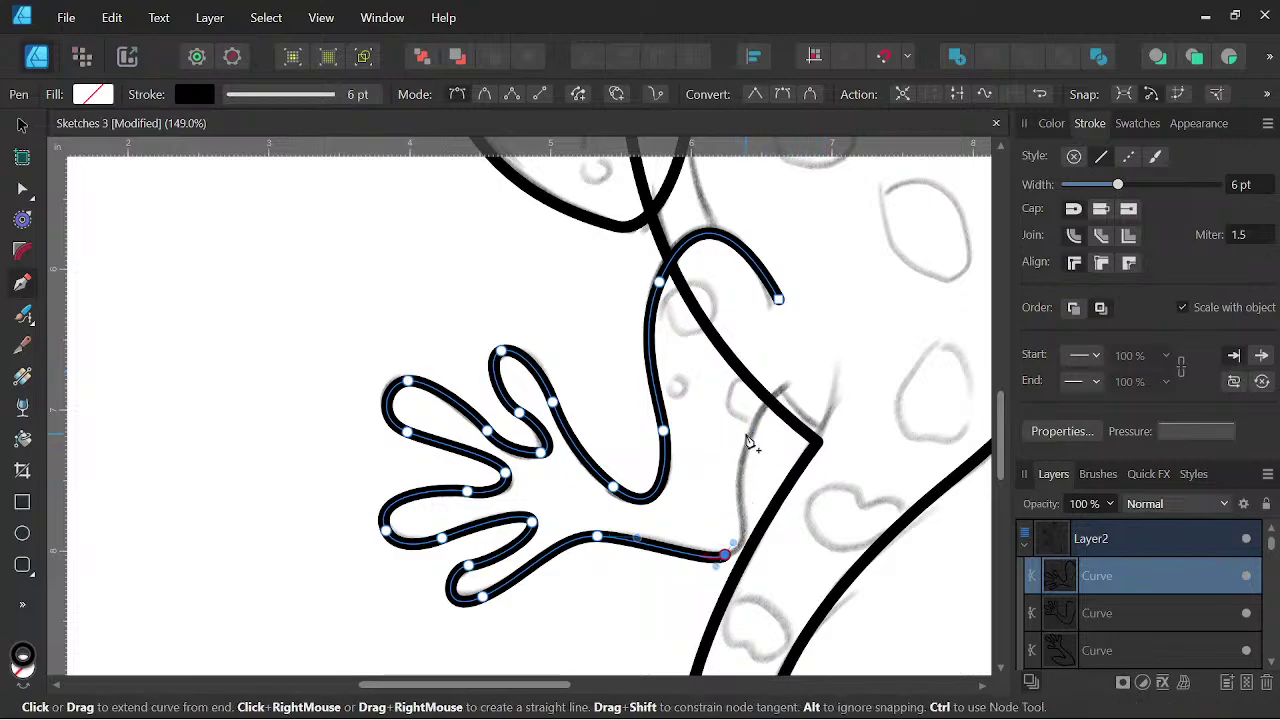
drag(789, 380, 881, 320)
key(Escape)
- Start a separate curve at the body outline and trace over the far hind leg to the base of its first toe
scroll(802, 342, down, 3)
key(space)
drag(816, 363, 566, 445)
scroll(662, 381, down, 4)
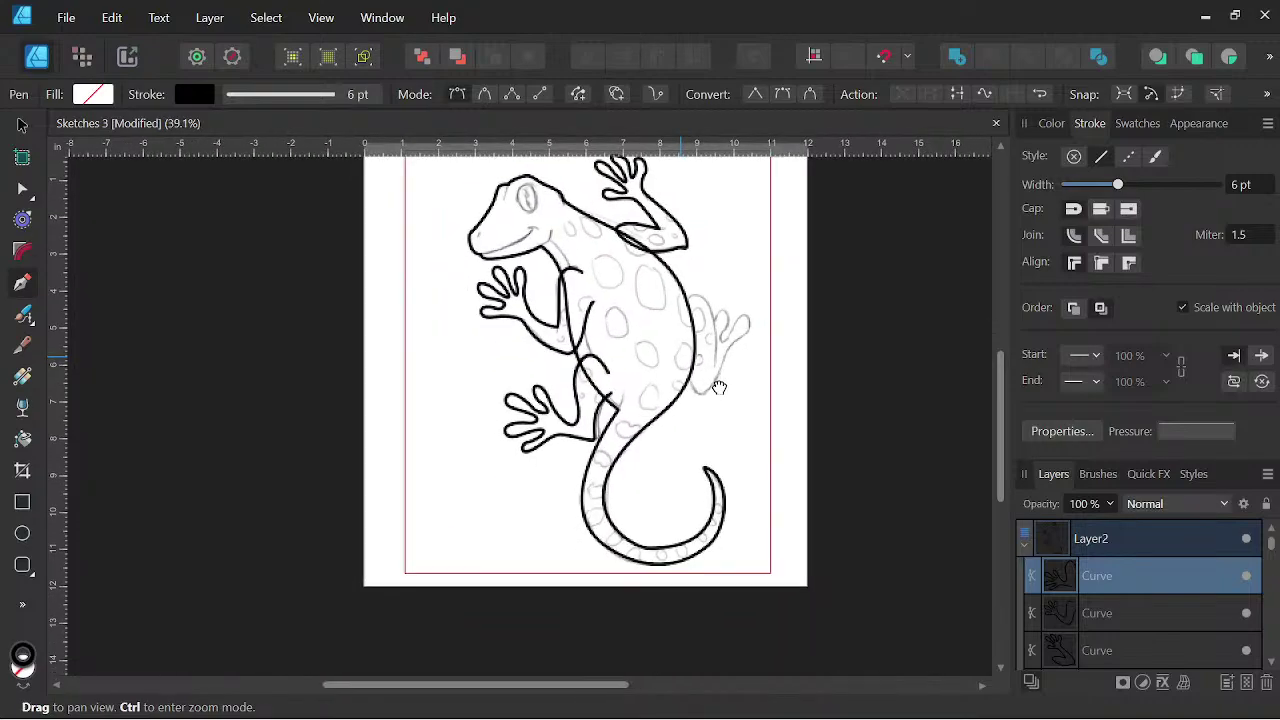
scroll(710, 400, up, 4)
scroll(703, 357, up, 2)
key(space)
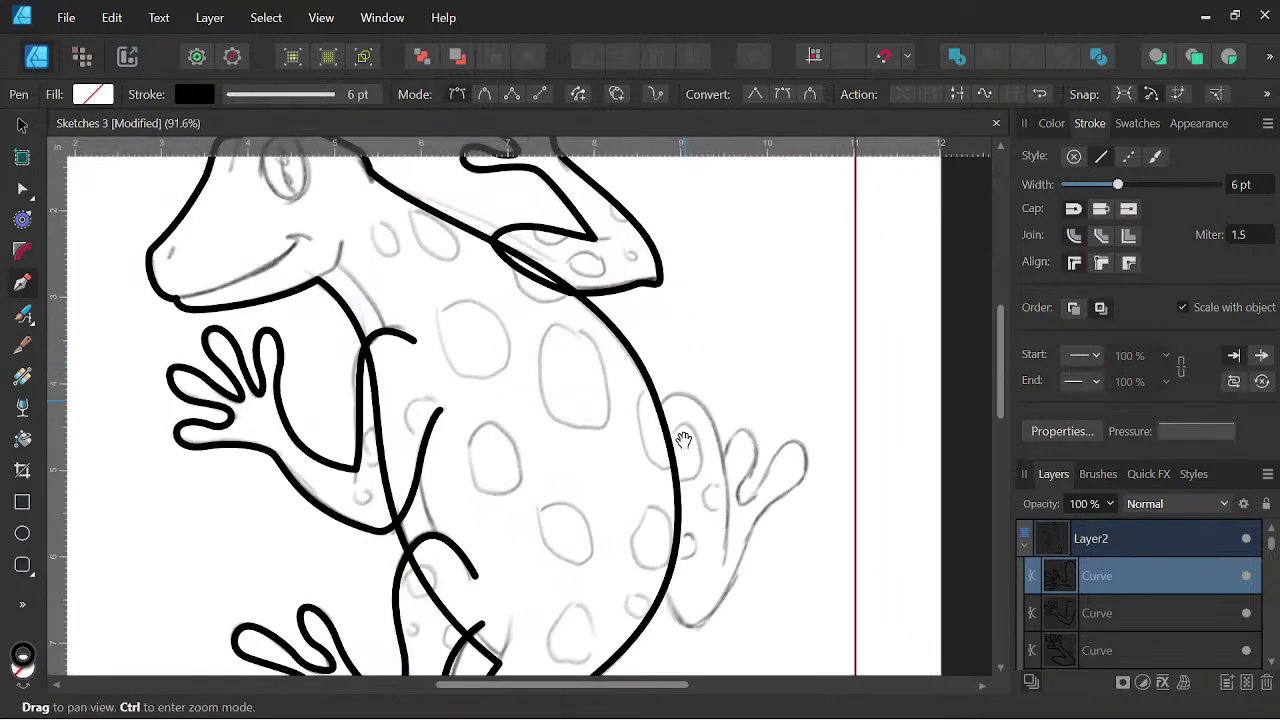
drag(670, 431, 650, 405)
scroll(636, 388, up, 2)
click(636, 384)
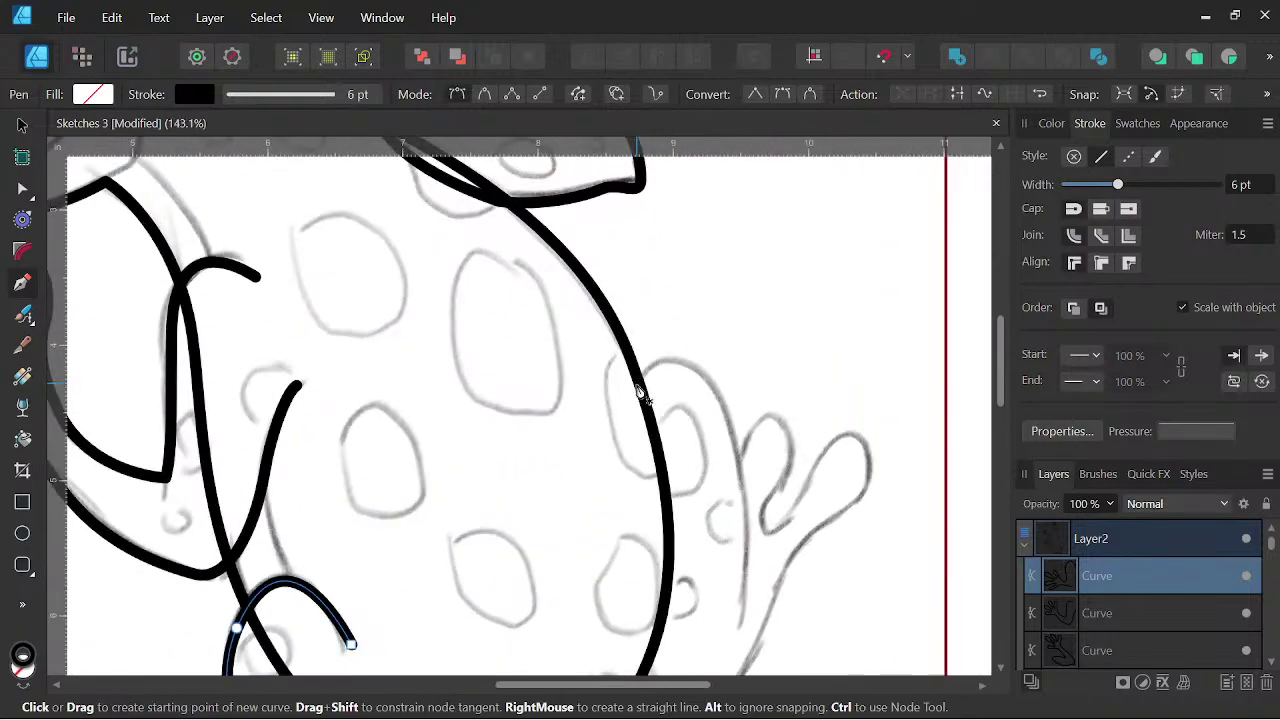
drag(704, 378, 717, 404)
key(space)
scroll(737, 430, down, 4)
scroll(714, 402, down, 2)
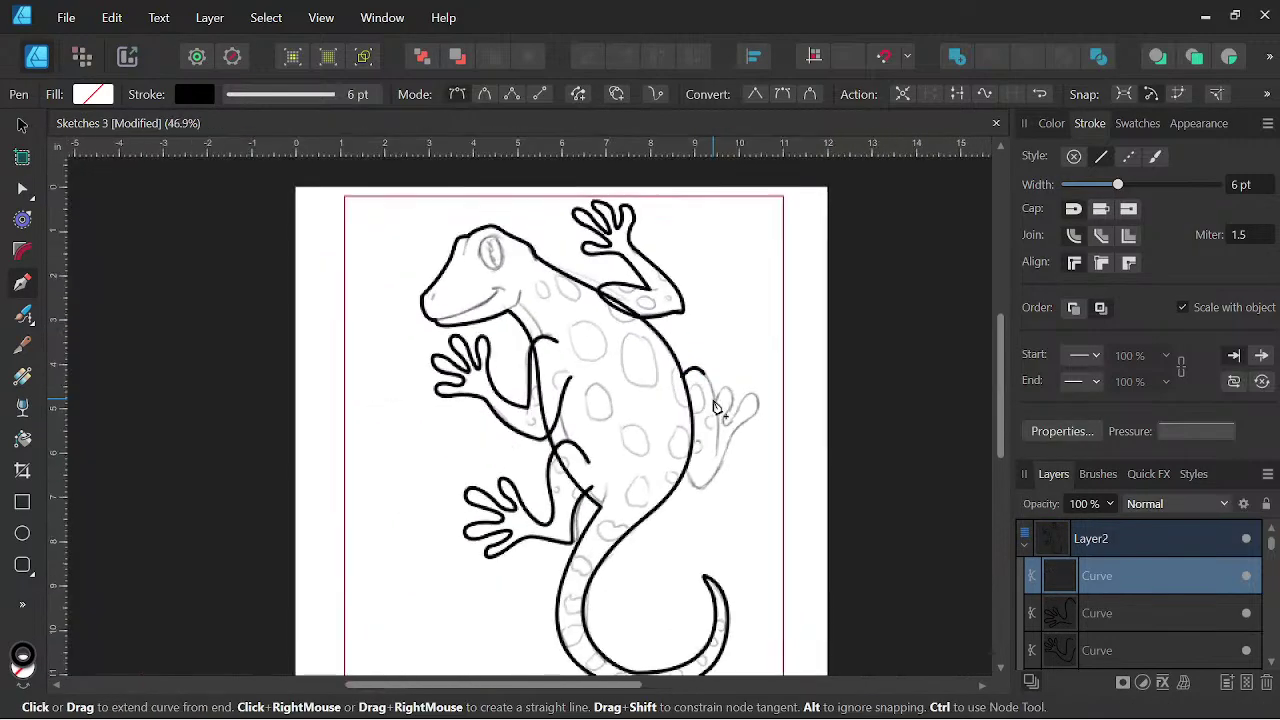
scroll(714, 402, up, 3)
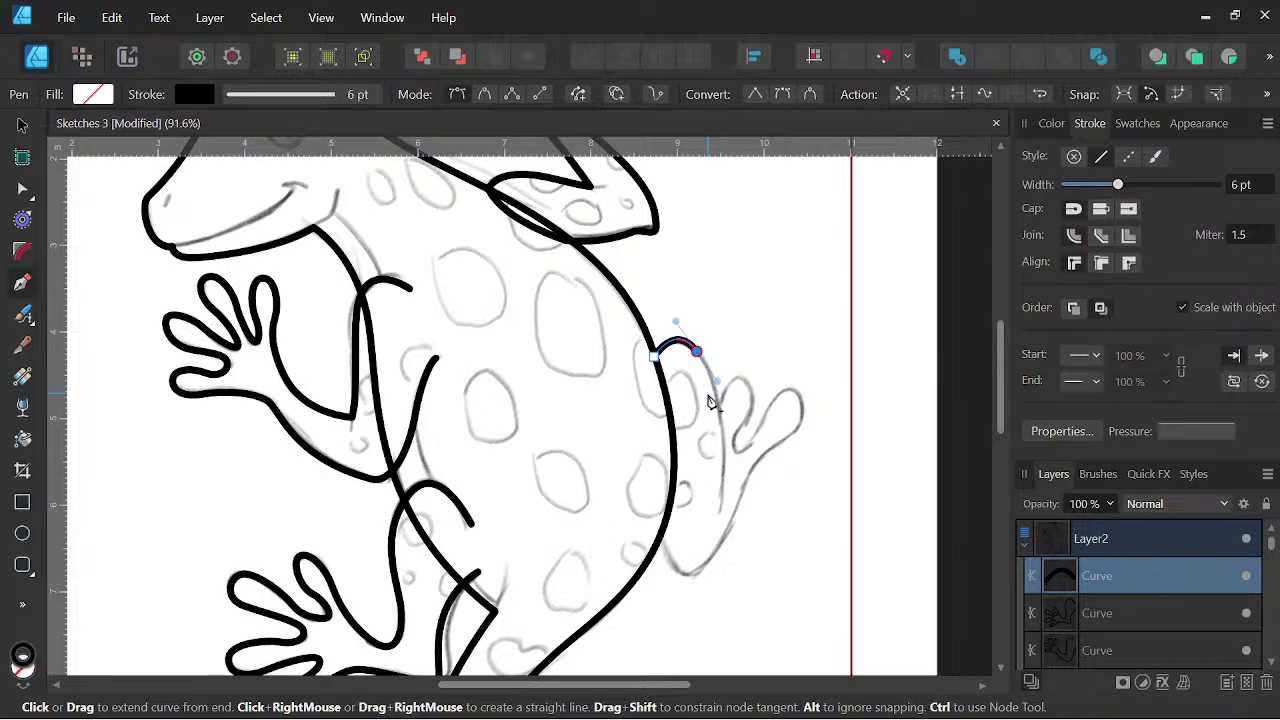
scroll(714, 424, up, 3)
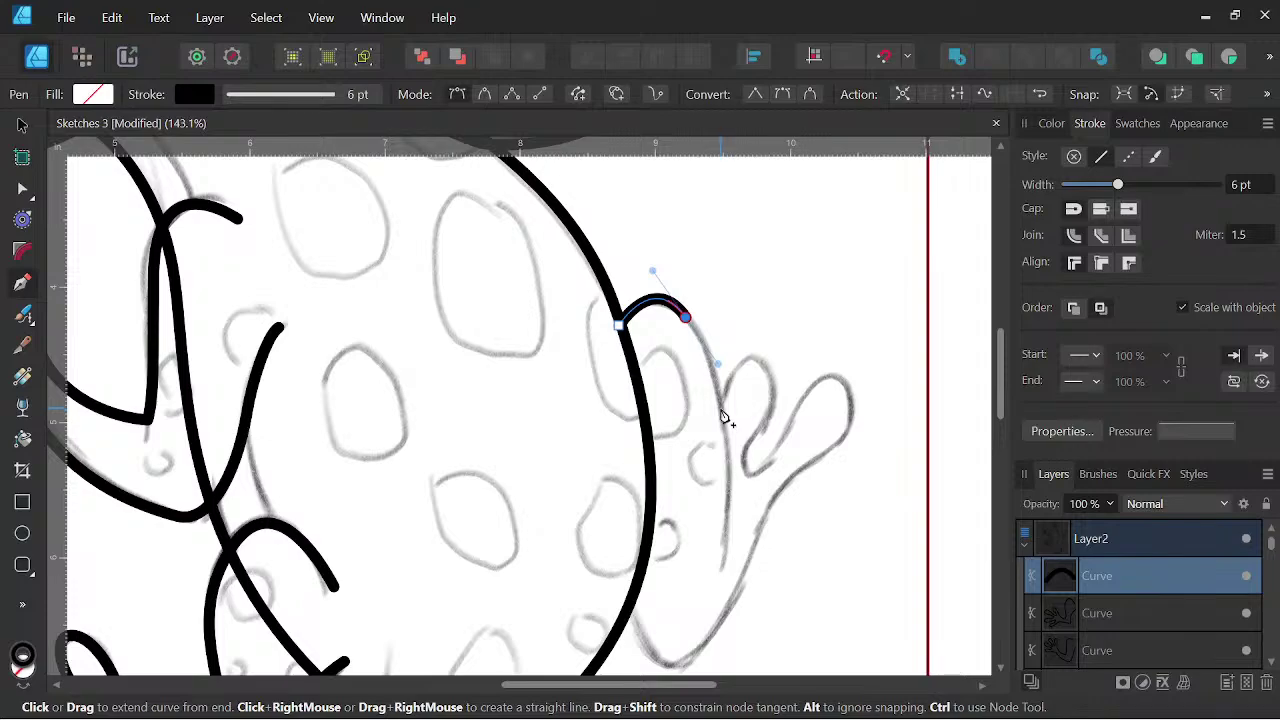
drag(720, 405, 784, 362)
- Trace the two visible toes of the far hind foot
scroll(734, 380, up, 3)
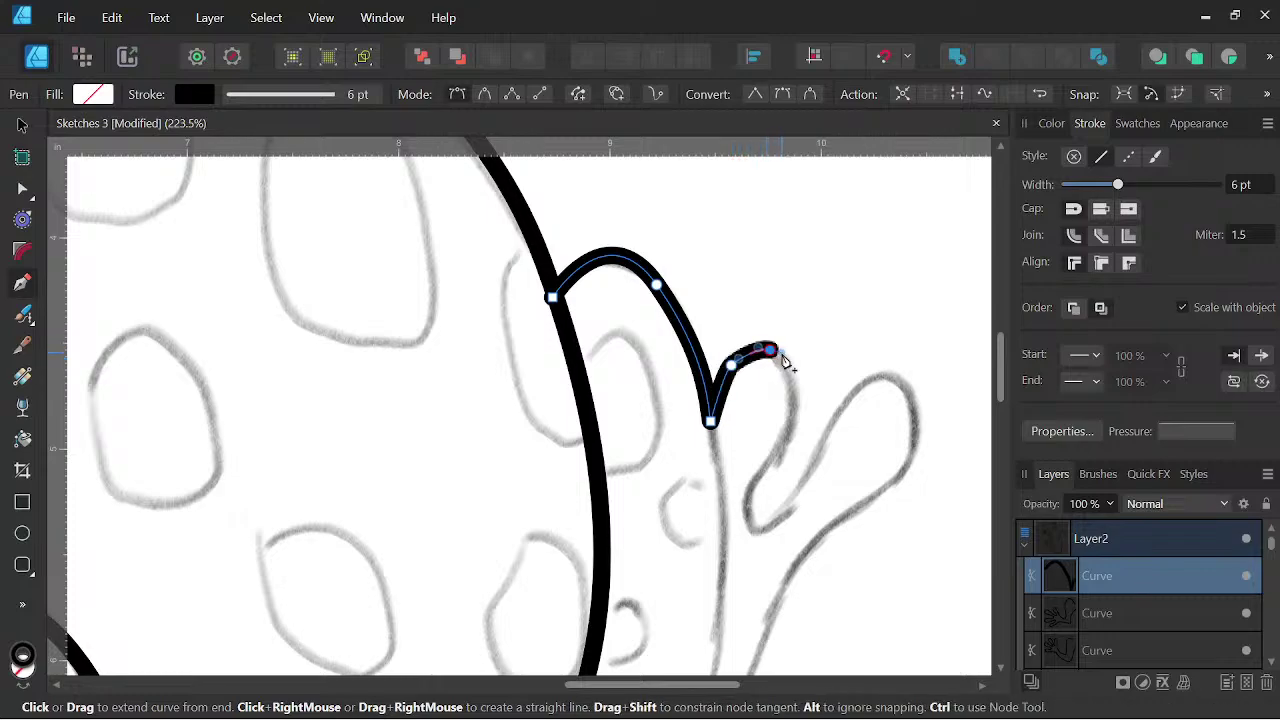
drag(780, 452, 766, 543)
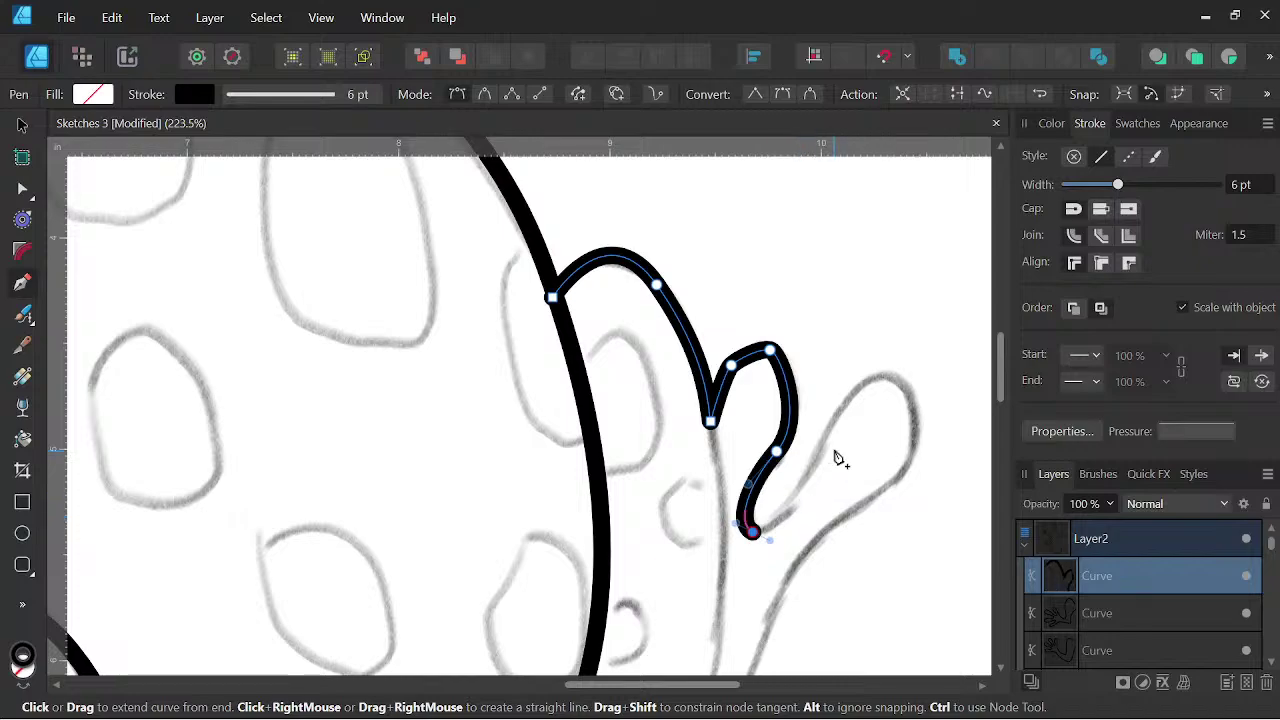
drag(832, 438, 841, 420)
drag(905, 380, 930, 402)
drag(893, 480, 853, 327)
- Trace the far hind leg's outer edge around its lowest bend back to the body and close the curve inside the body outline
scroll(820, 515, up, 2)
scroll(876, 370, down, 3)
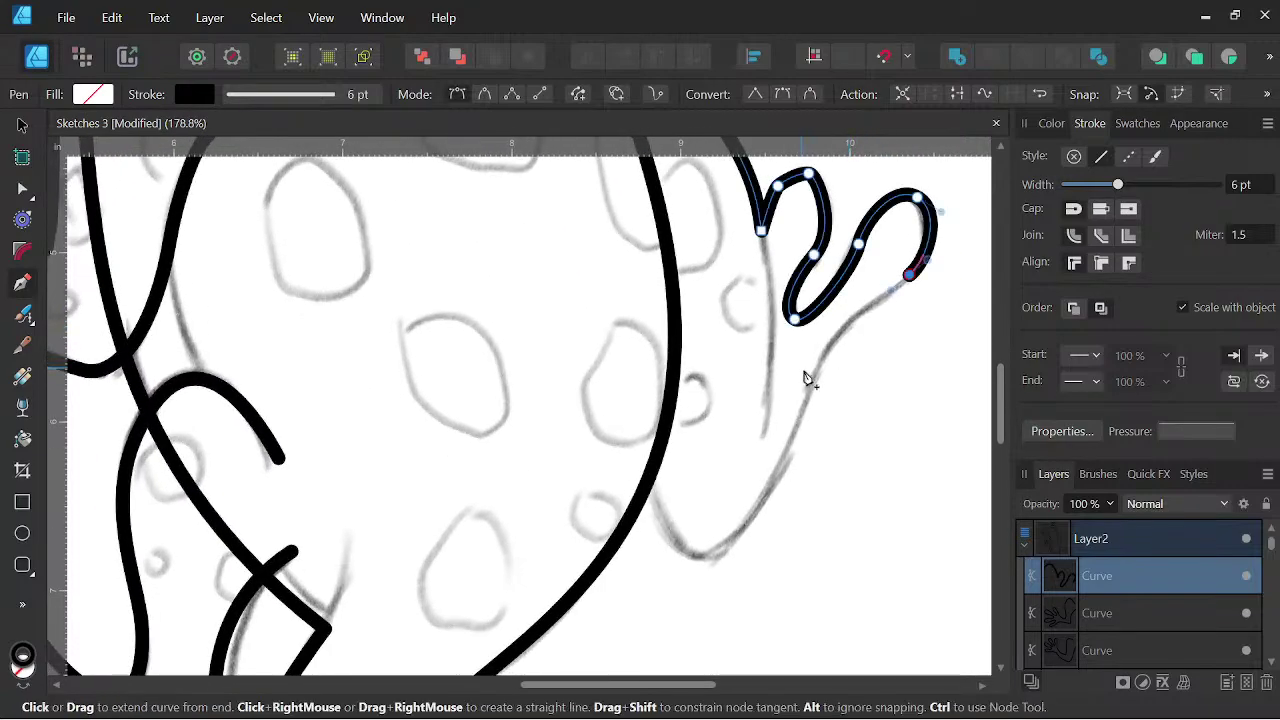
drag(817, 375, 802, 410)
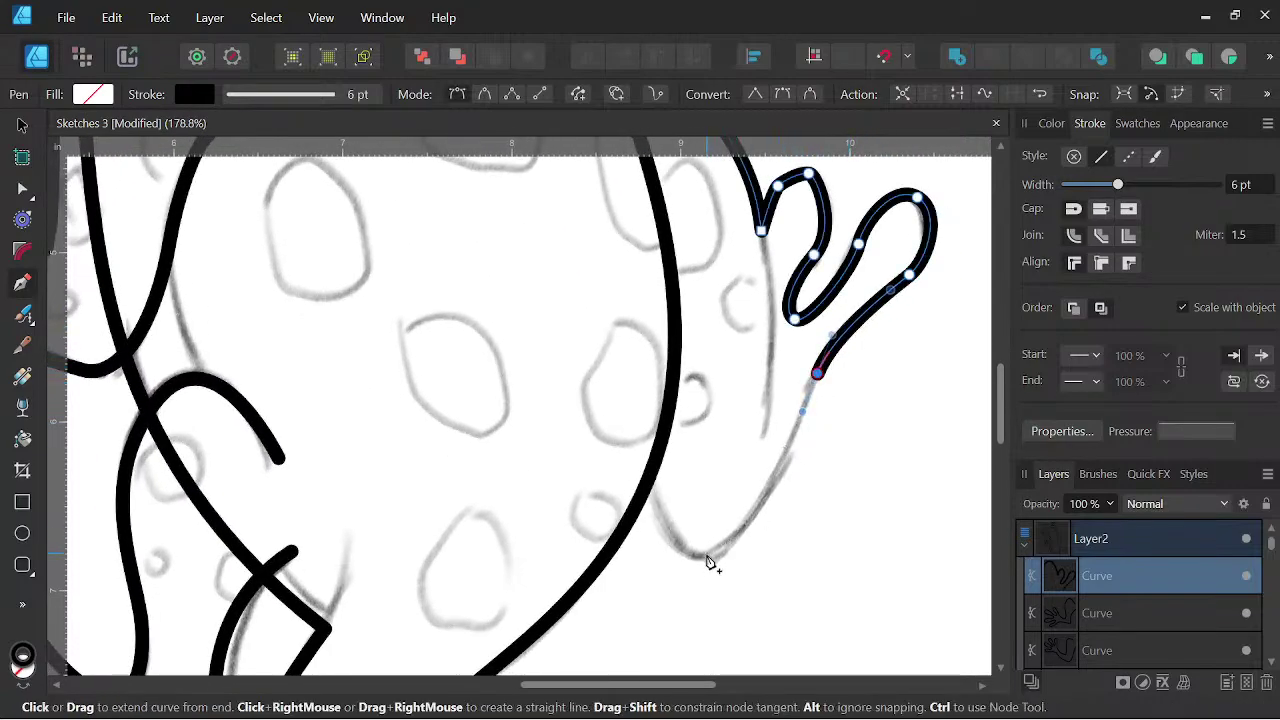
drag(708, 566, 698, 574)
drag(652, 481, 648, 447)
scroll(643, 400, down, 3)
drag(641, 391, 651, 521)
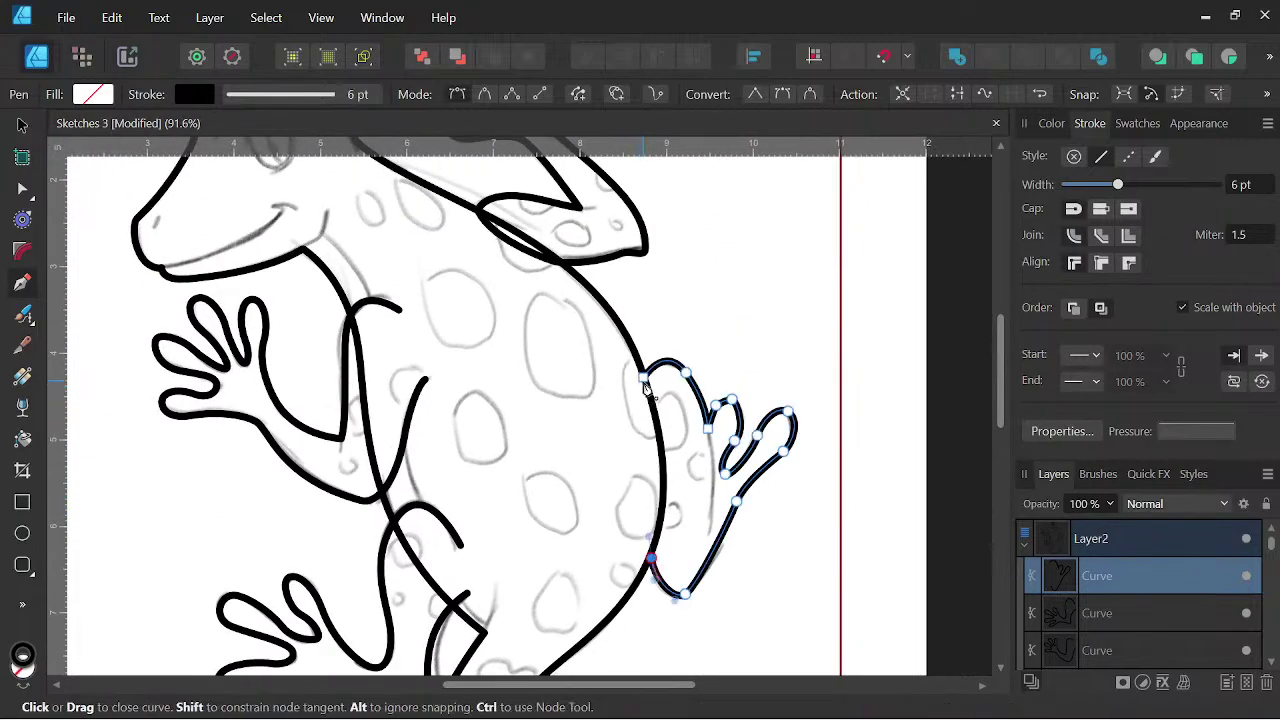
drag(647, 388, 659, 338)
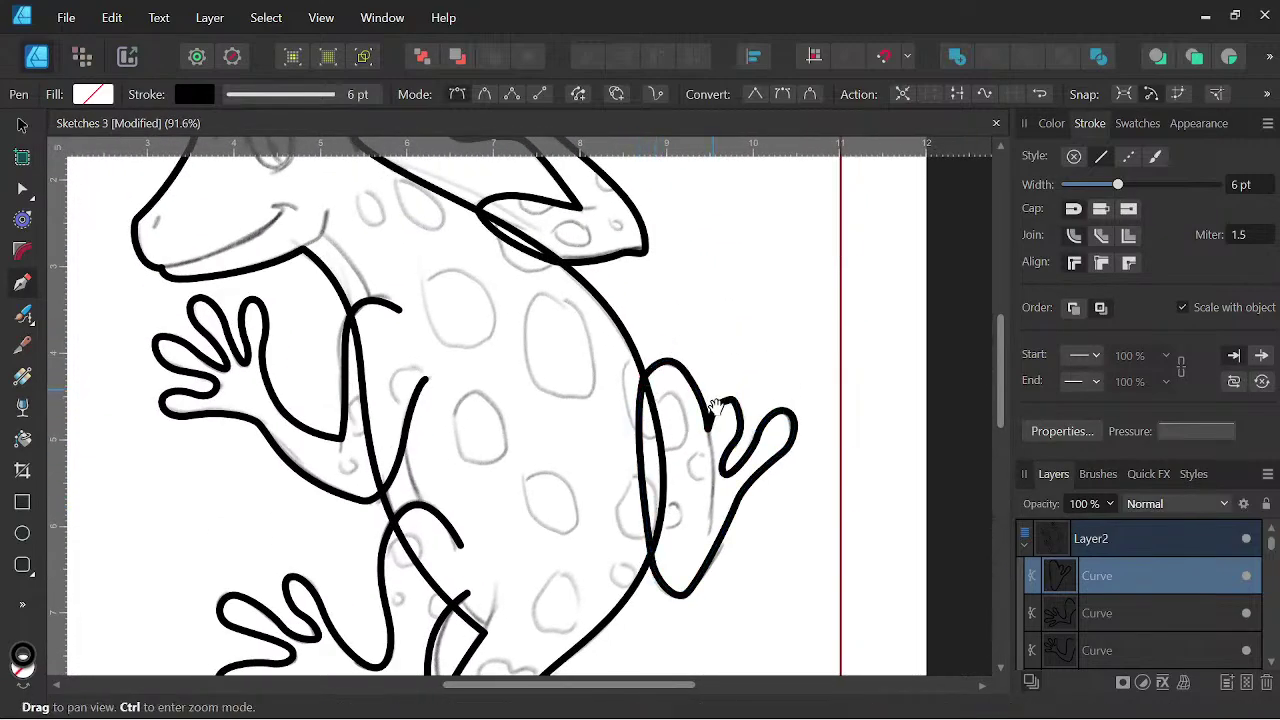
- Draw a separate arched curve along the upper edge of the gecko's eye as the eyelid
scroll(717, 390, down, 3)
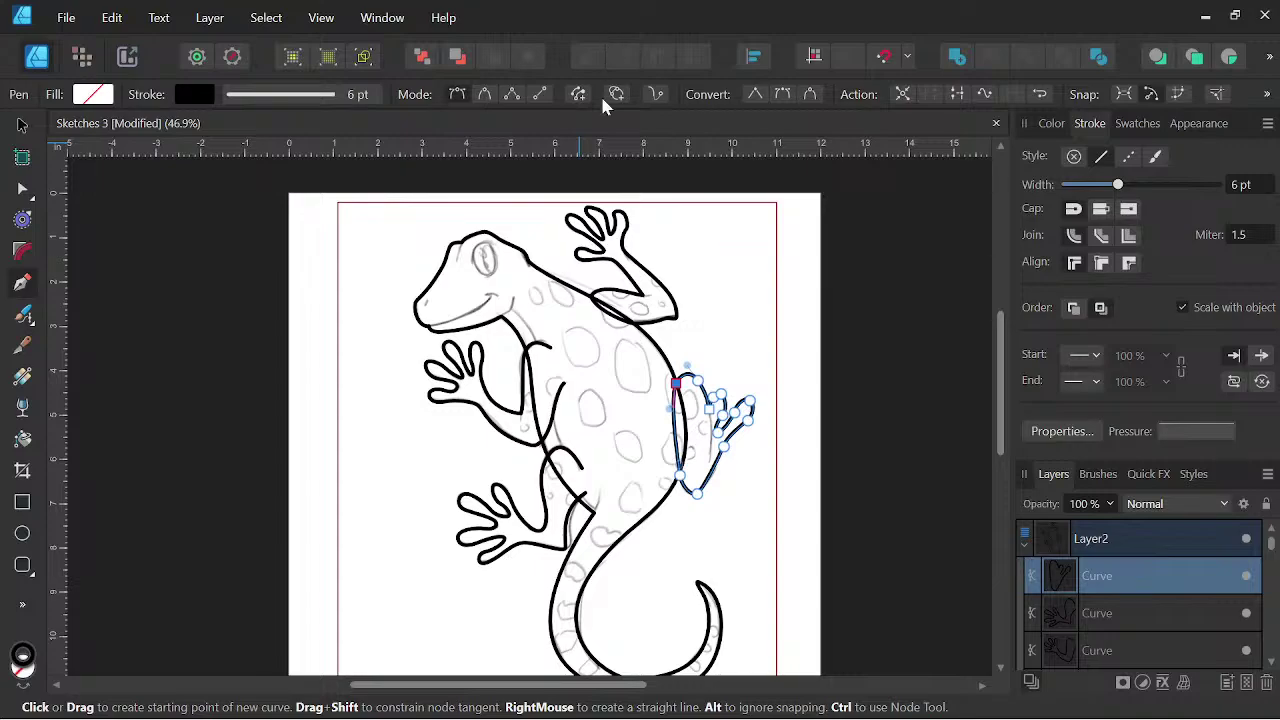
scroll(490, 279, up, 5)
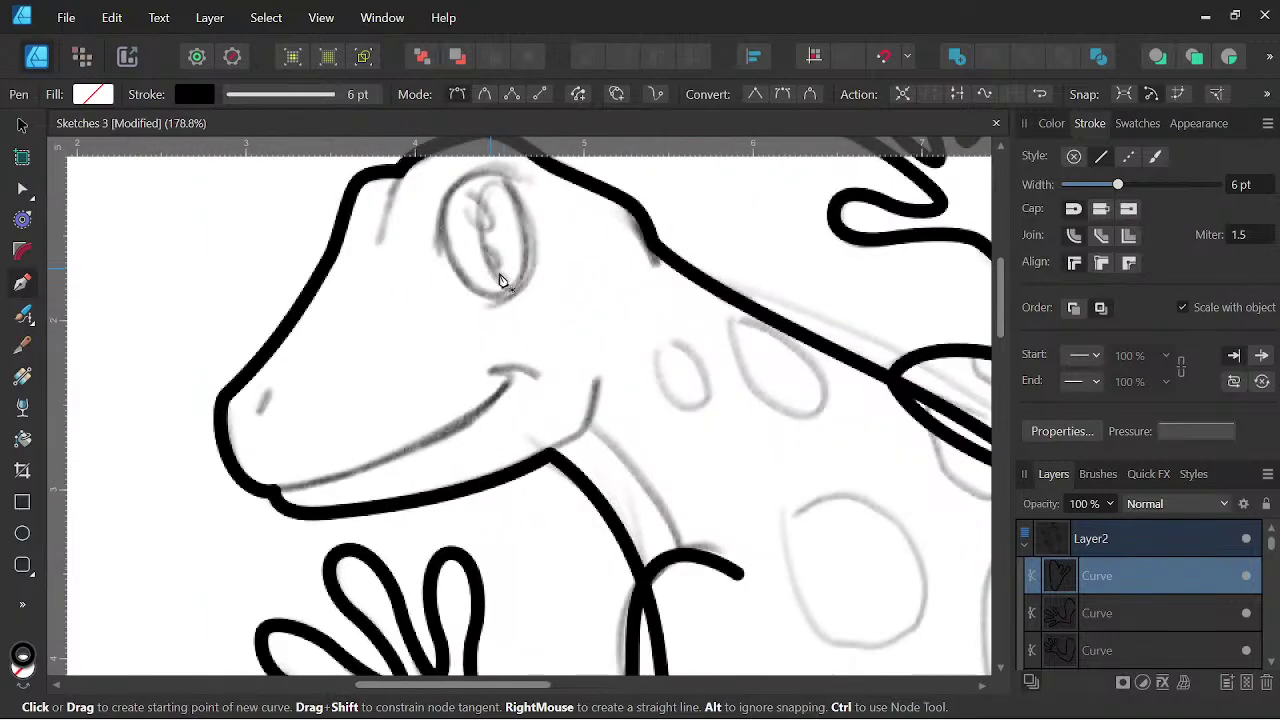
scroll(558, 300, up, 1)
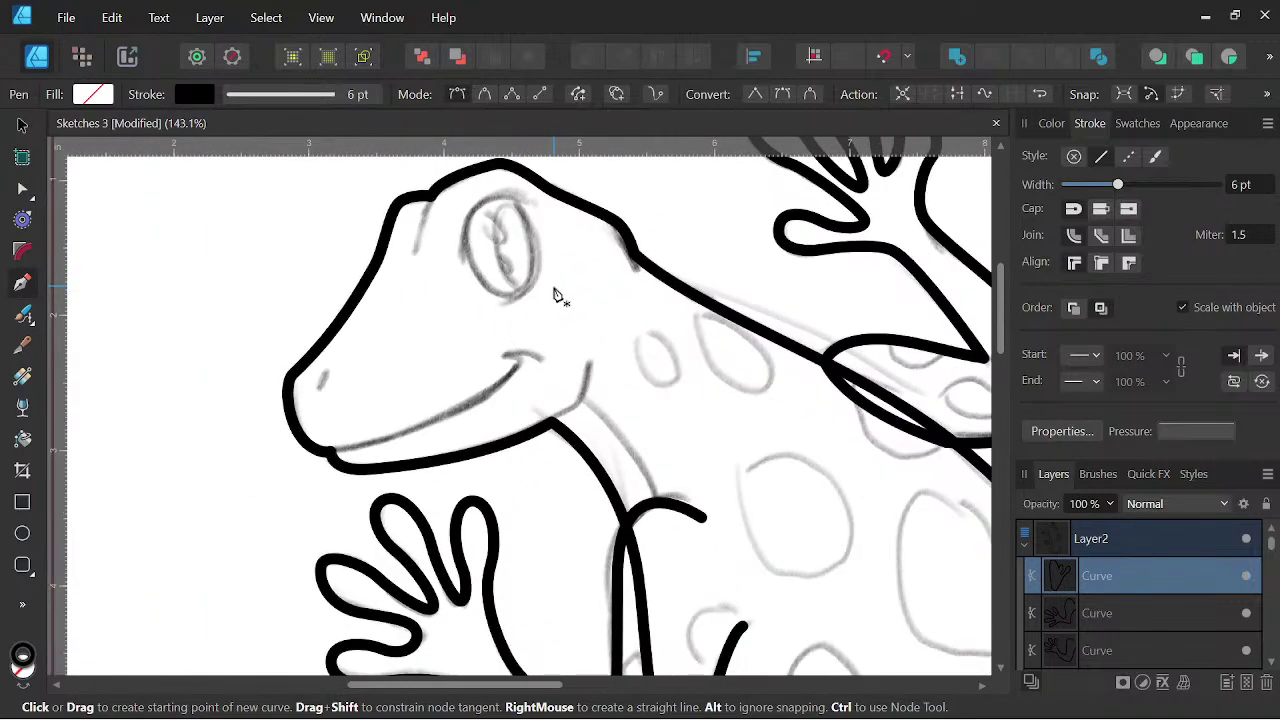
scroll(532, 318, up, 1)
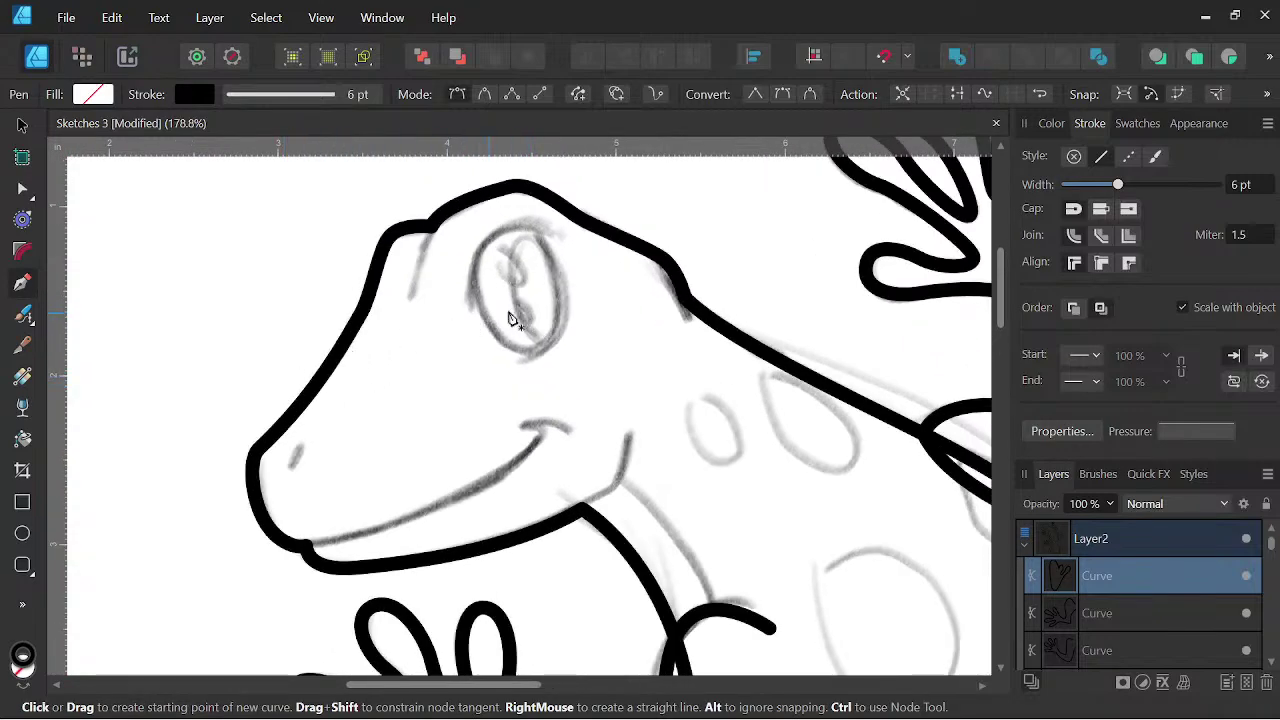
click(559, 246)
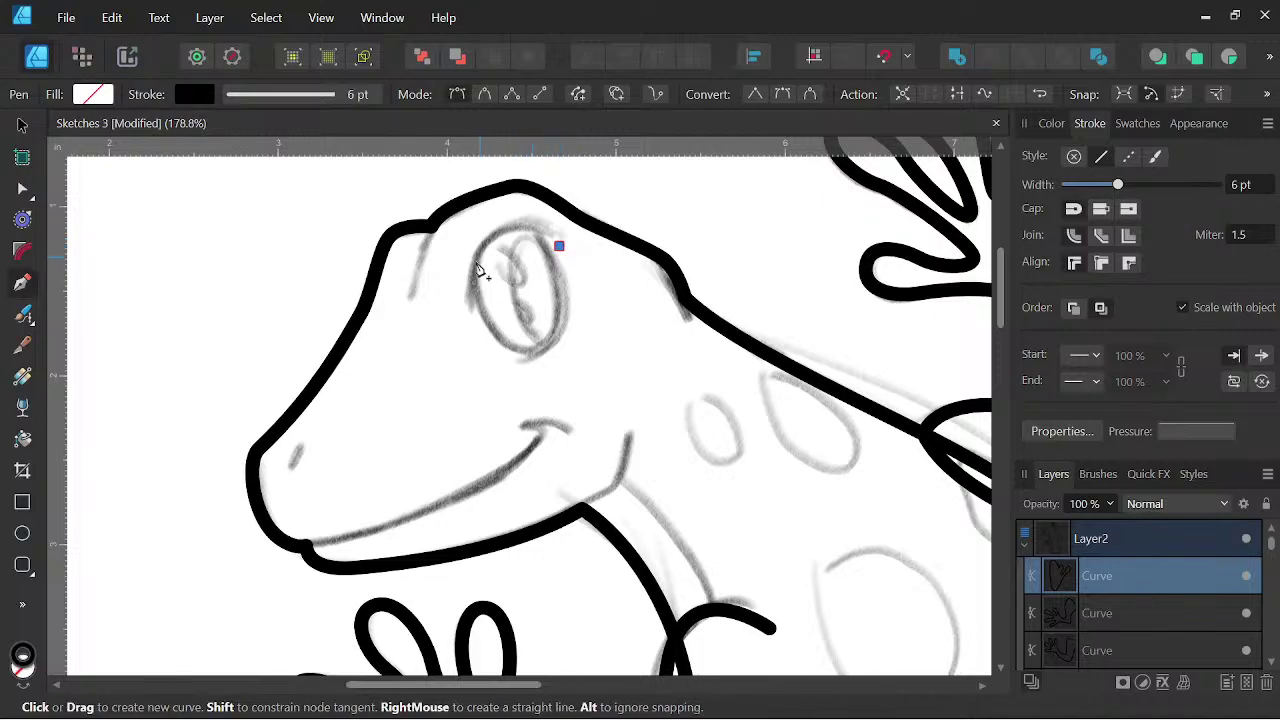
mouse_move(468, 300)
mouse_down()
mouse_move(423, 434)
mouse_move(457, 428)
mouse_up()
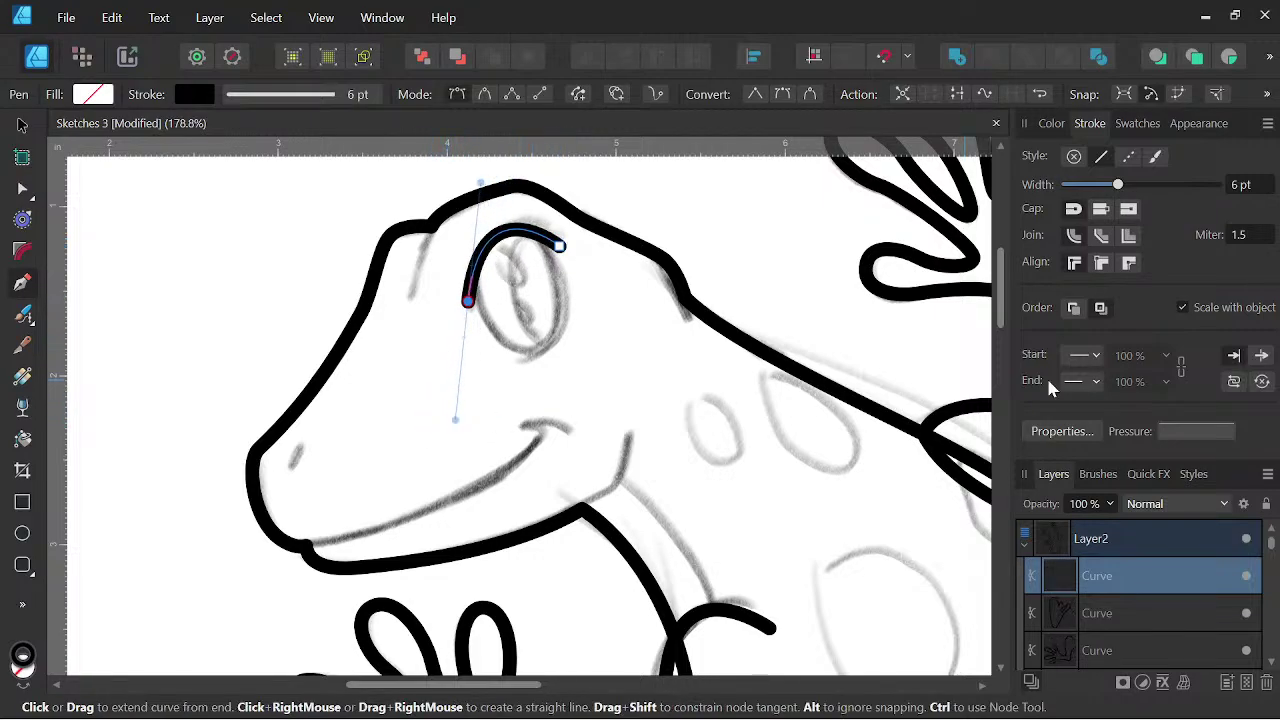
- Taper both ends of the eyelid stroke with a pressure profile that peaks in the middle, and deselect the curve
click(1178, 431)
click(1148, 457)
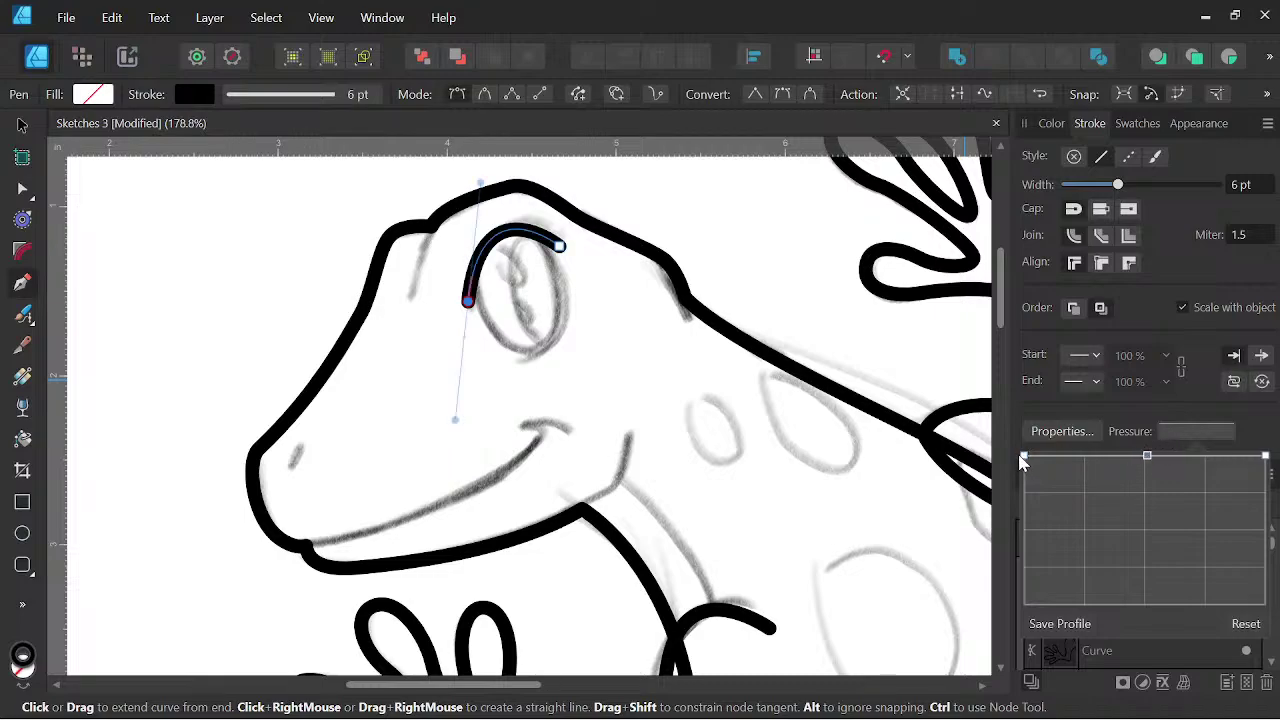
drag(1022, 456, 1021, 556)
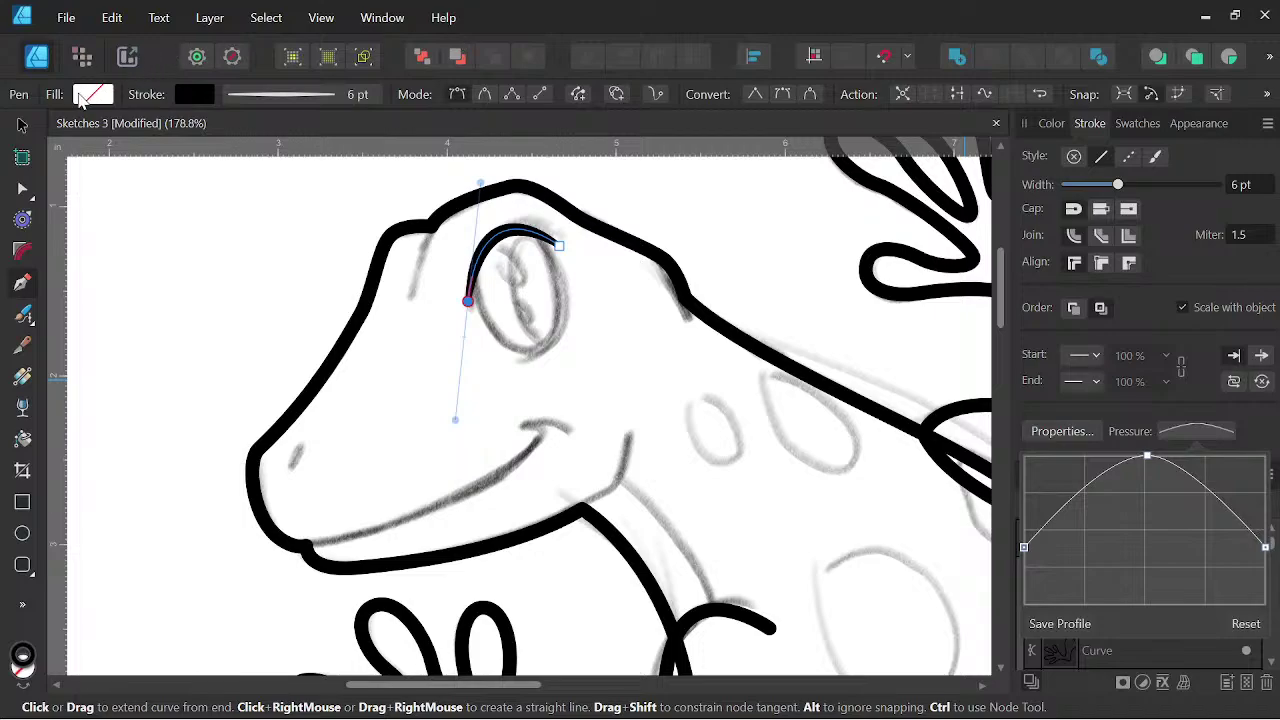
click(22, 124)
click(265, 237)
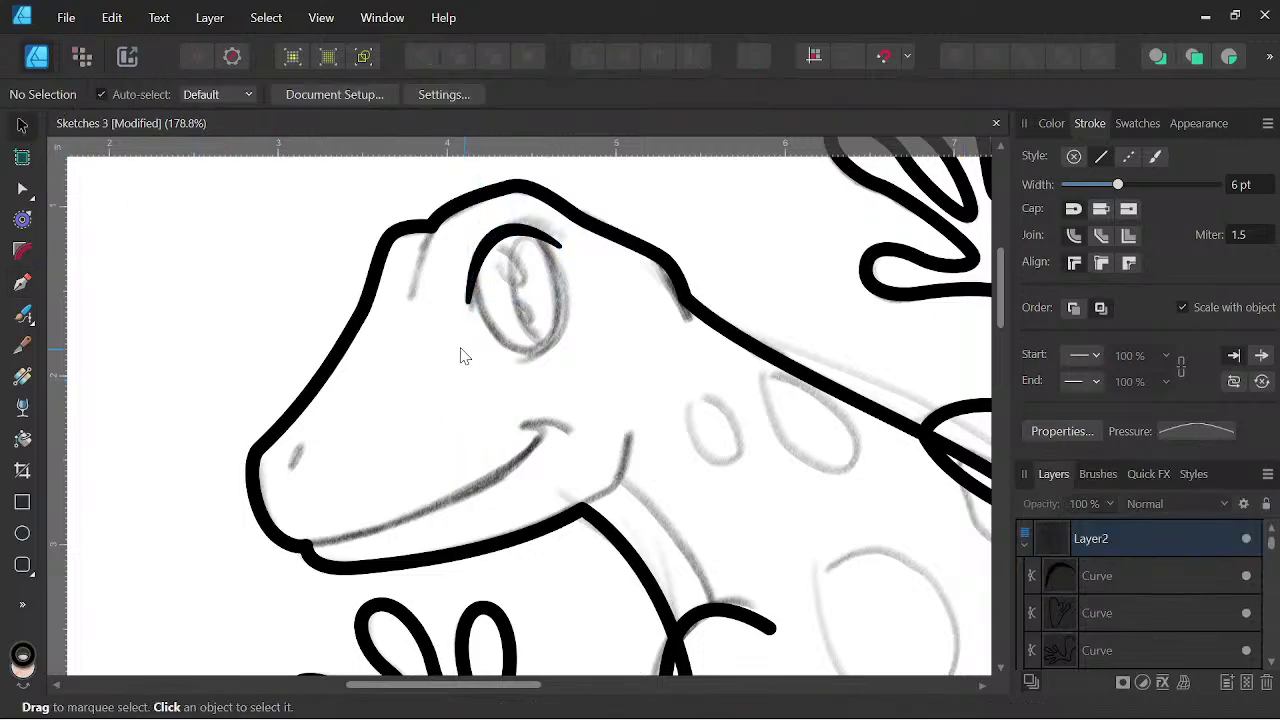
- Draw a tall ellipse over the sketched eye and remove its fill
click(23, 535)
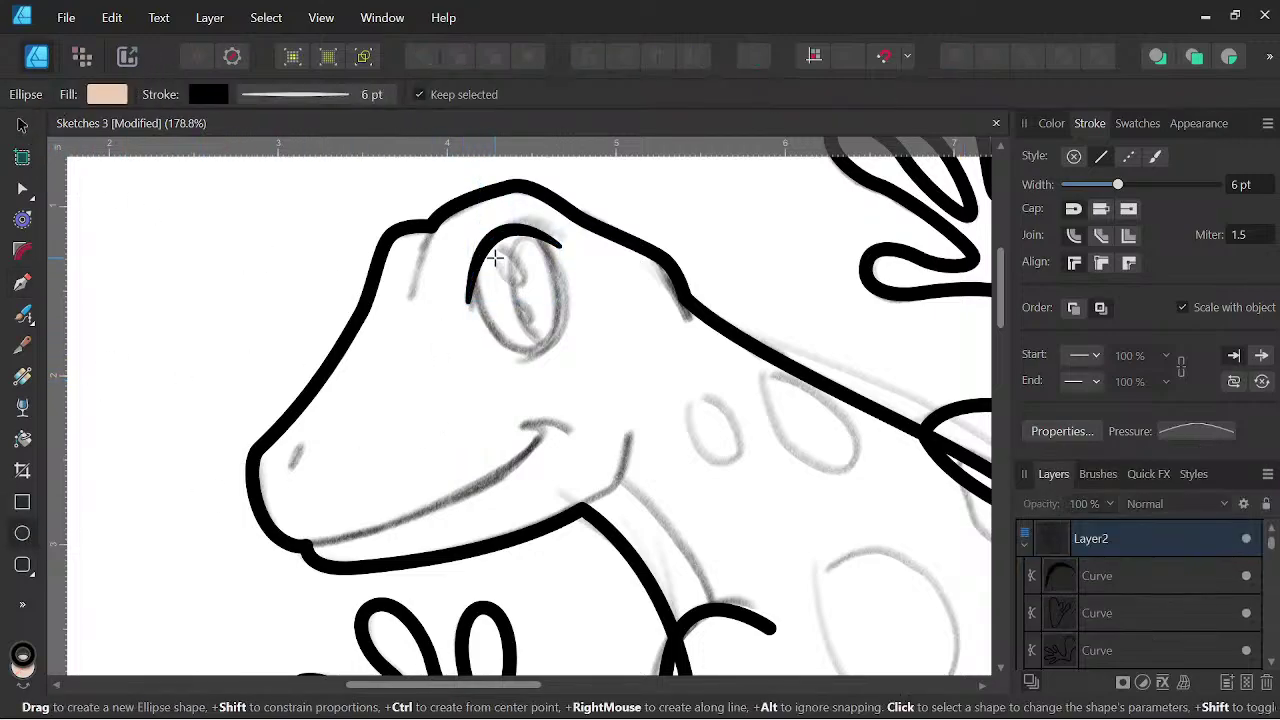
mouse_move(495, 257)
mouse_down()
mouse_move(524, 330)
mouse_move(587, 408)
mouse_up()
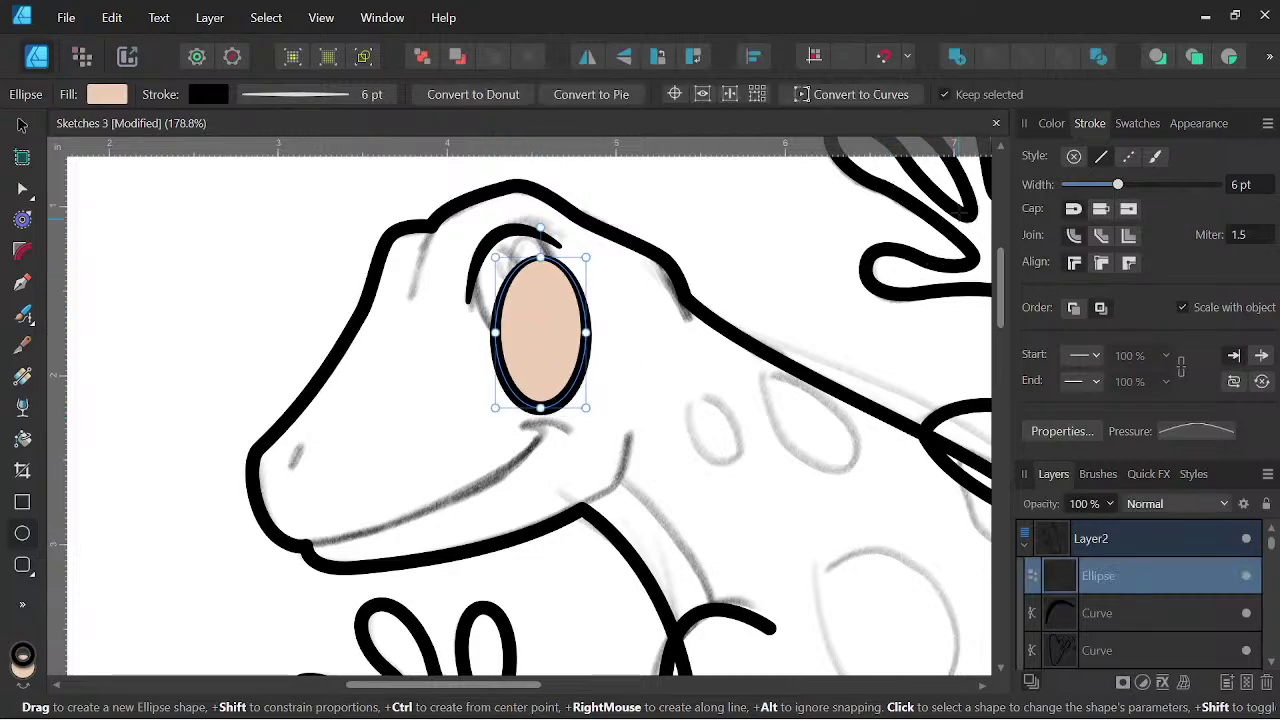
click(1053, 123)
click(1057, 182)
click(1038, 189)
click(1087, 124)
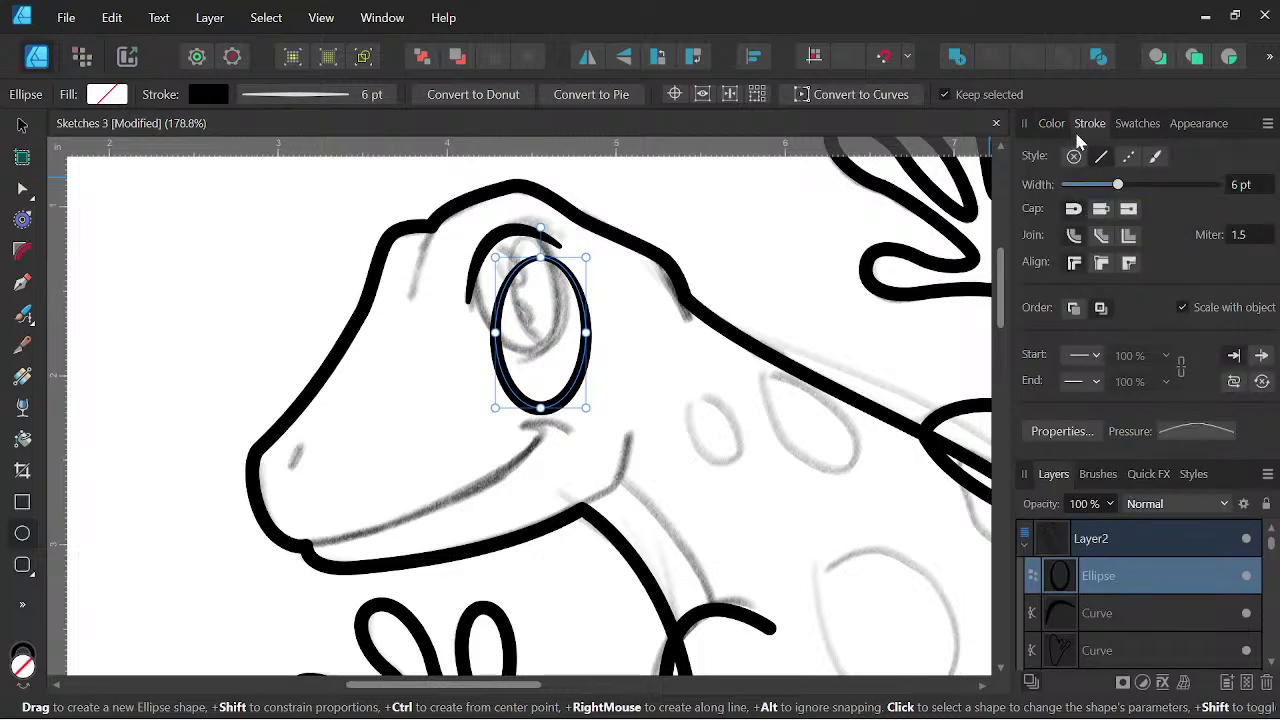
- Reset the eye ellipse's pressure profile and set its stroke width to 2.5 pt
click(1185, 432)
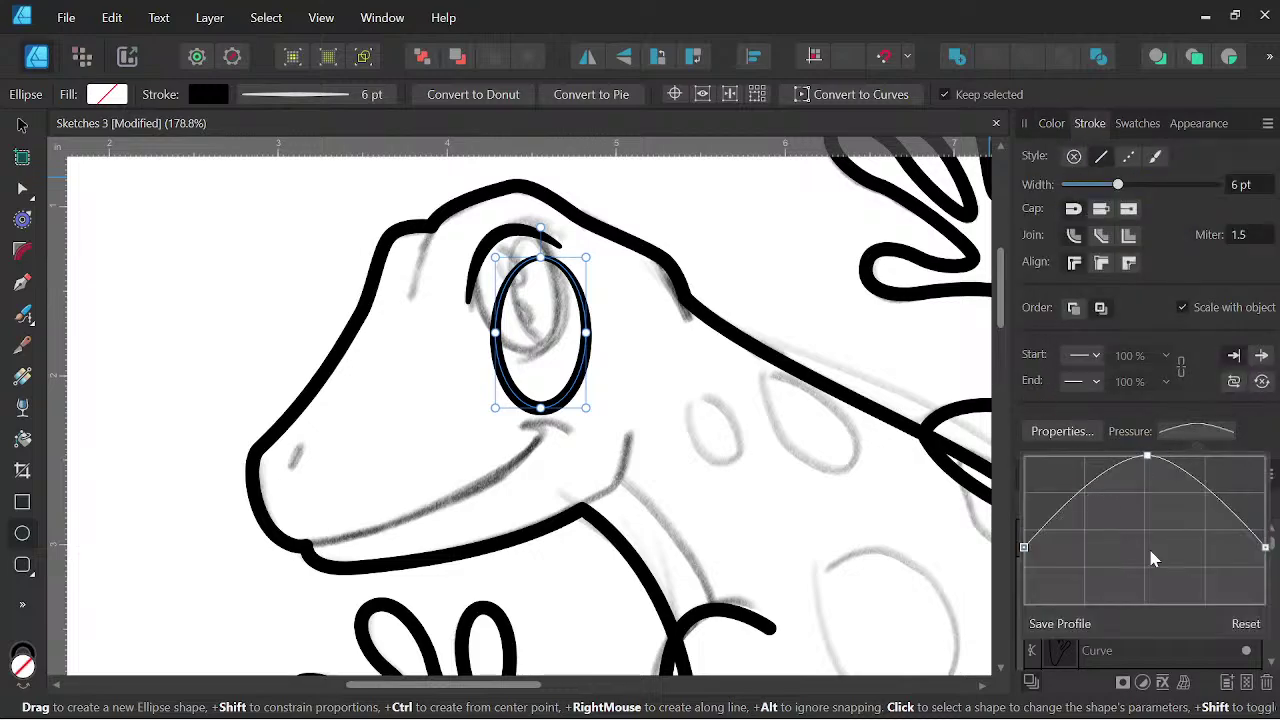
click(1245, 625)
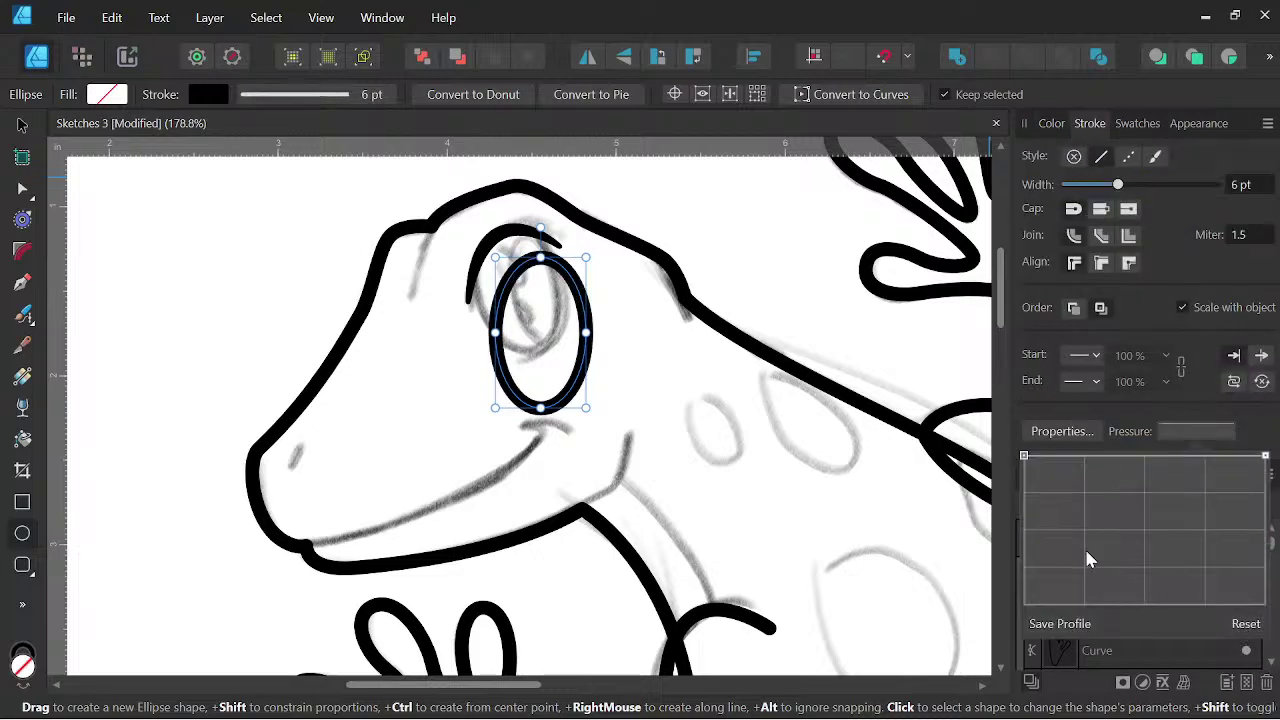
click(1240, 186)
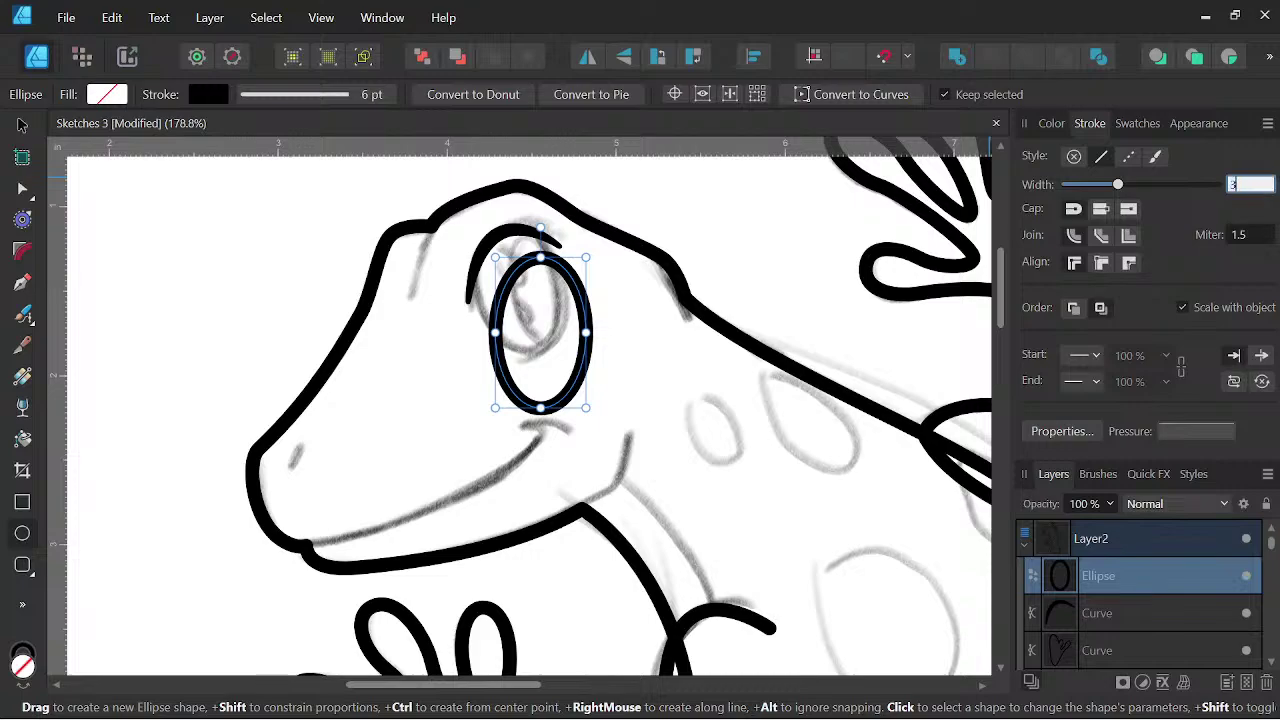
key(Return)
- Shrink and tilt the ellipse, and move it under the eyelid to fit the sketched eye
drag(590, 408, 578, 373)
drag(540, 230, 513, 232)
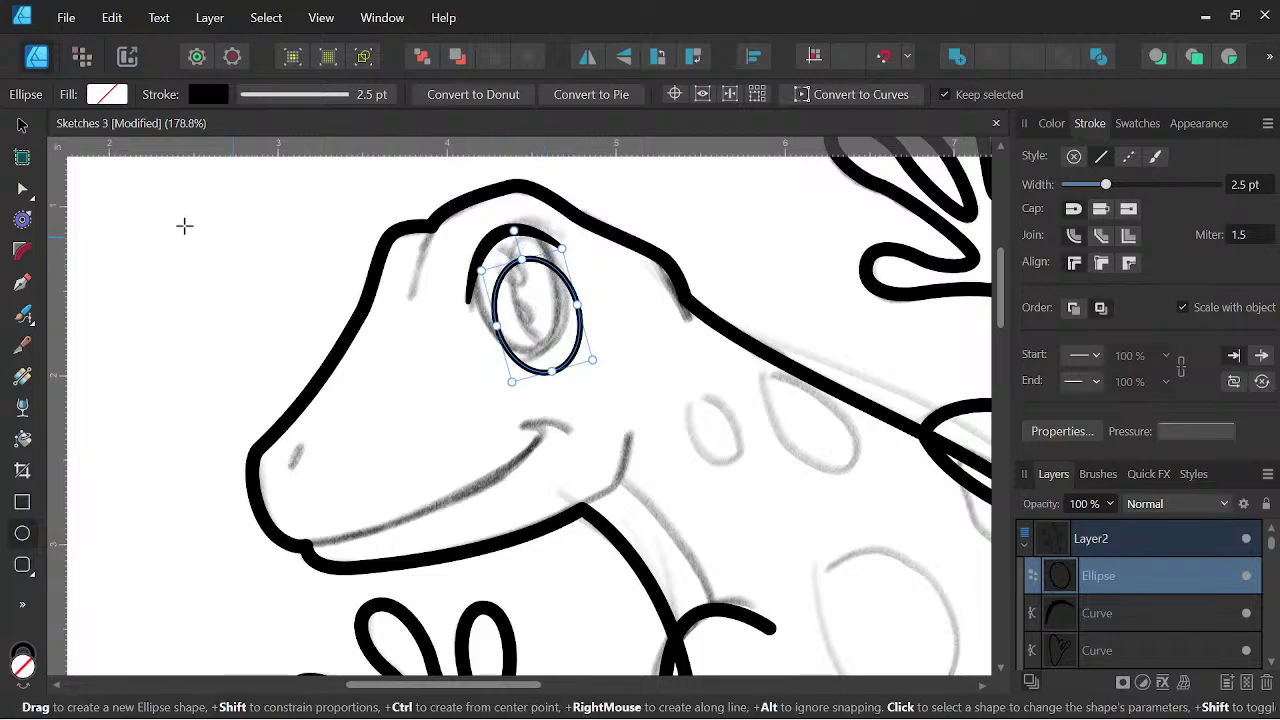
click(22, 126)
drag(578, 348, 605, 290)
key(space)
scroll(553, 272, down, 3)
key(space)
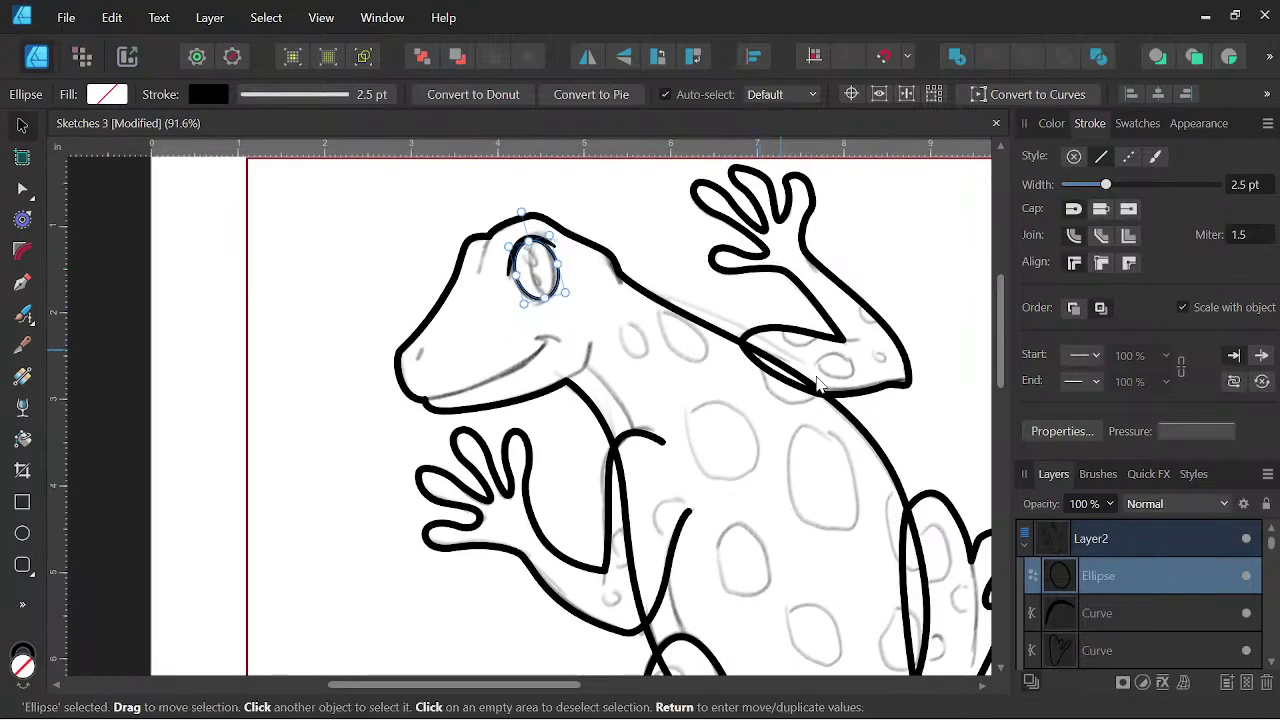
- Duplicate the eye ellipse and nest the copy inside the original ellipse
scroll(557, 296, up, 3)
key(space)
drag(634, 291, 614, 365)
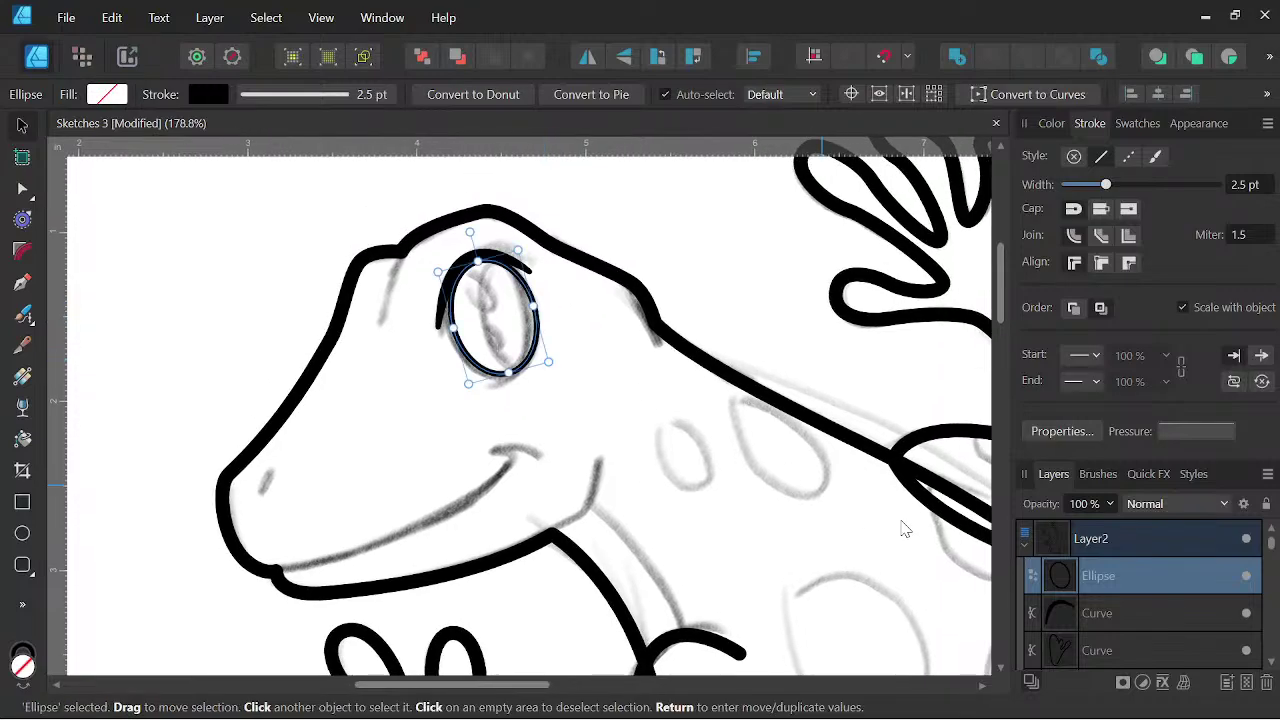
right_click(1110, 578)
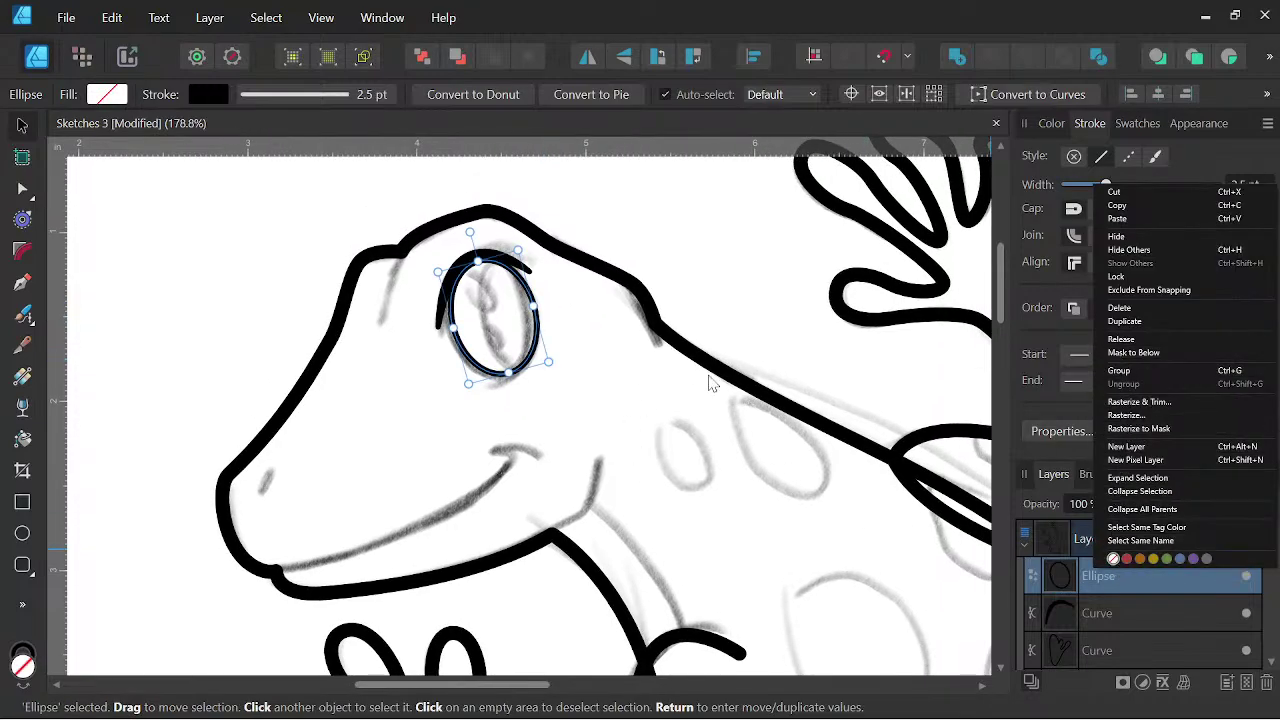
click(1141, 321)
drag(1110, 615, 1058, 576)
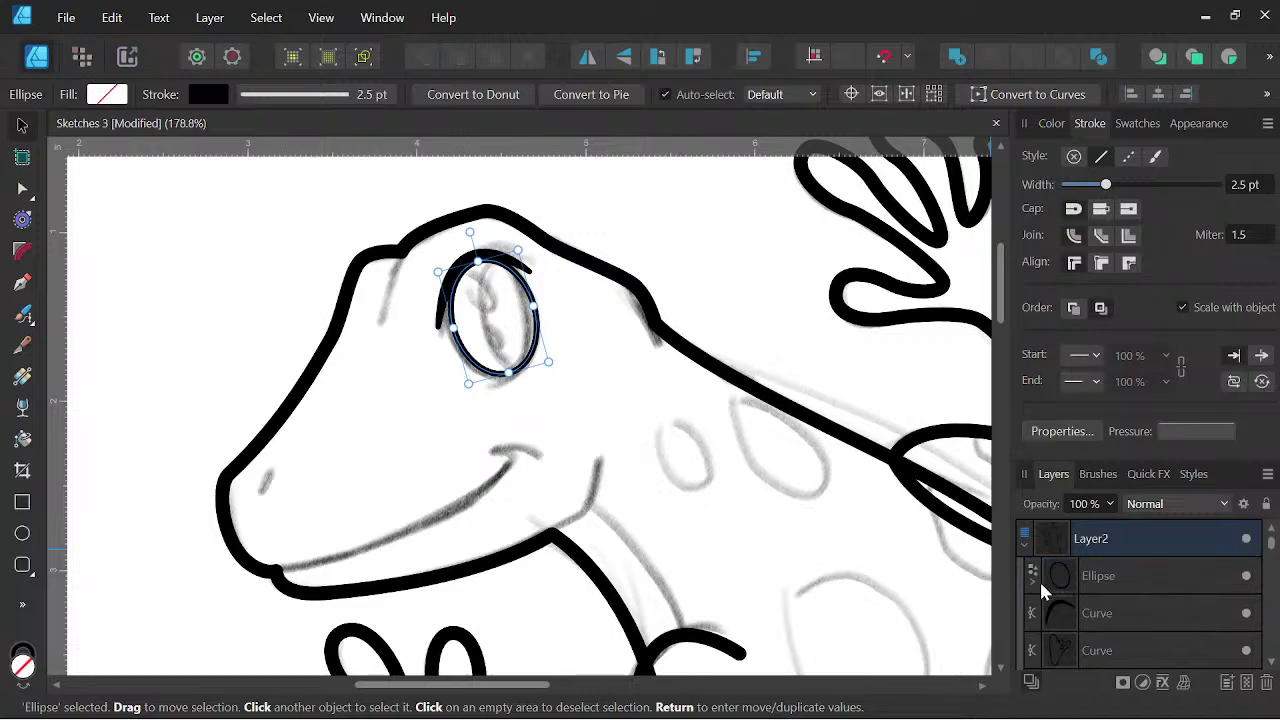
click(1033, 583)
- Narrow the nested ellipse into an iris against the eye's right edge and fill it with pale yellow ECEDB5
scroll(565, 363, up, 2)
drag(368, 221, 418, 220)
key(space)
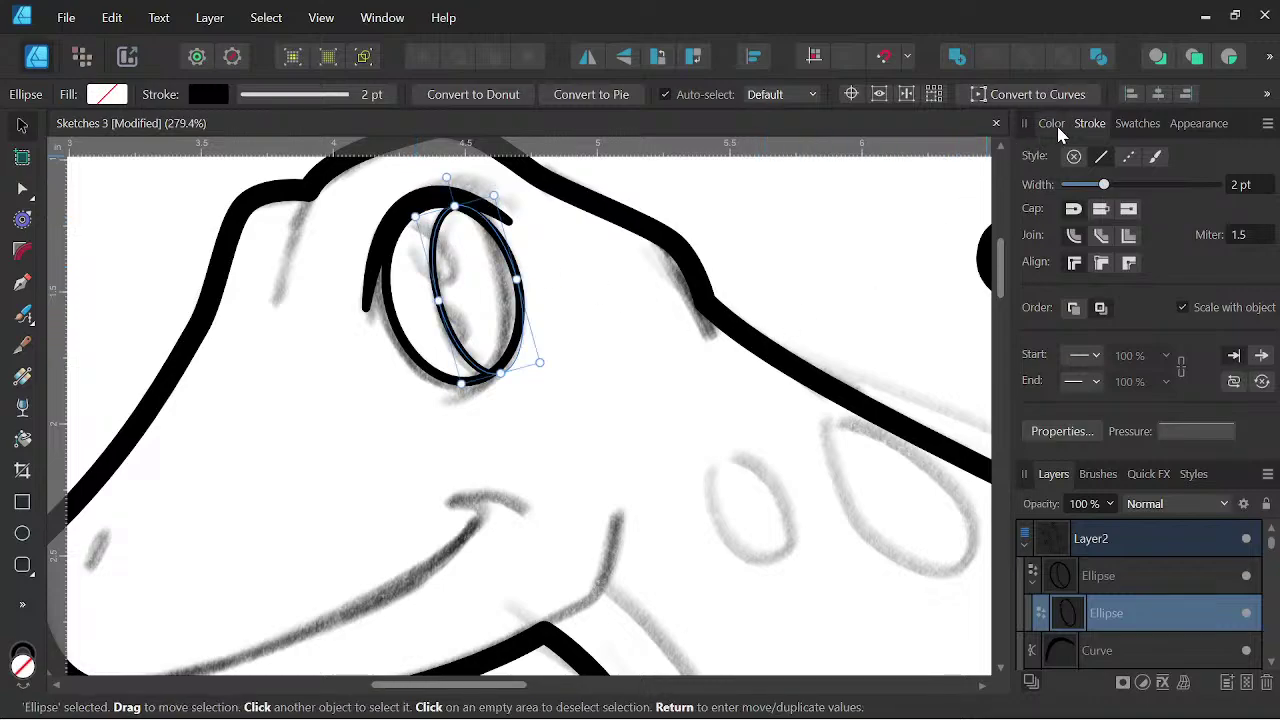
click(1051, 124)
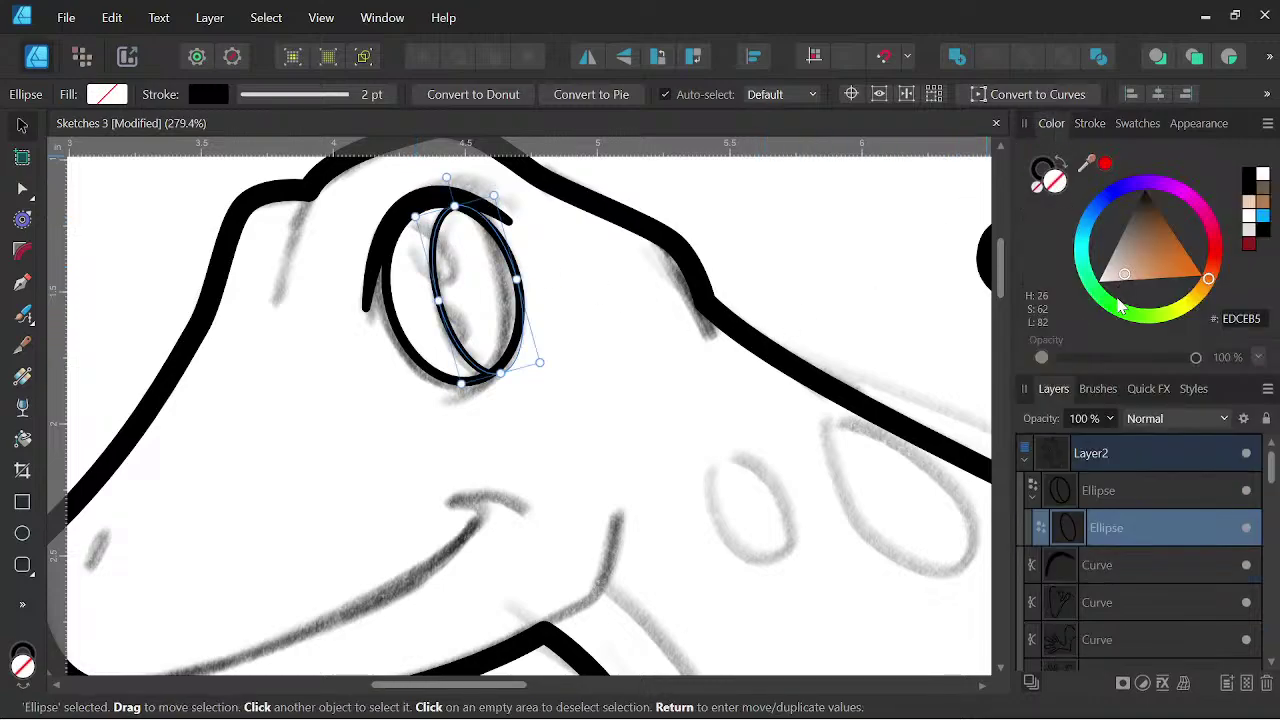
click(1120, 305)
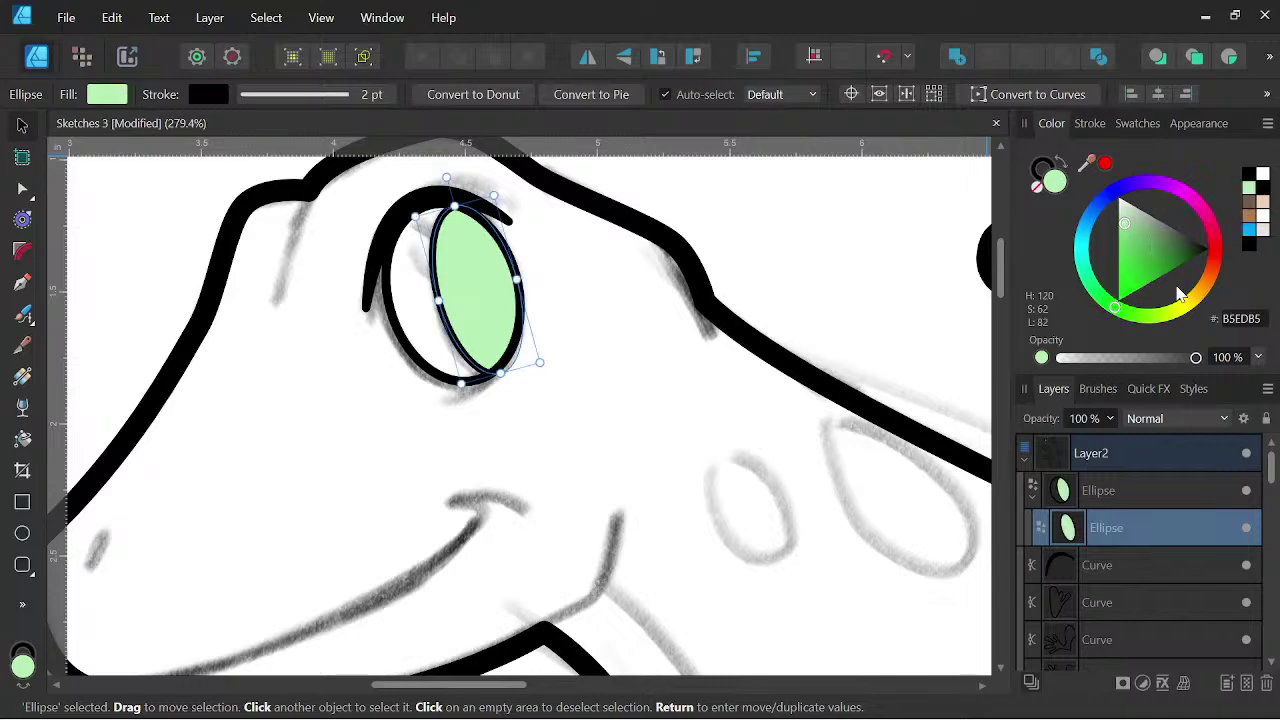
drag(1178, 316, 1183, 314)
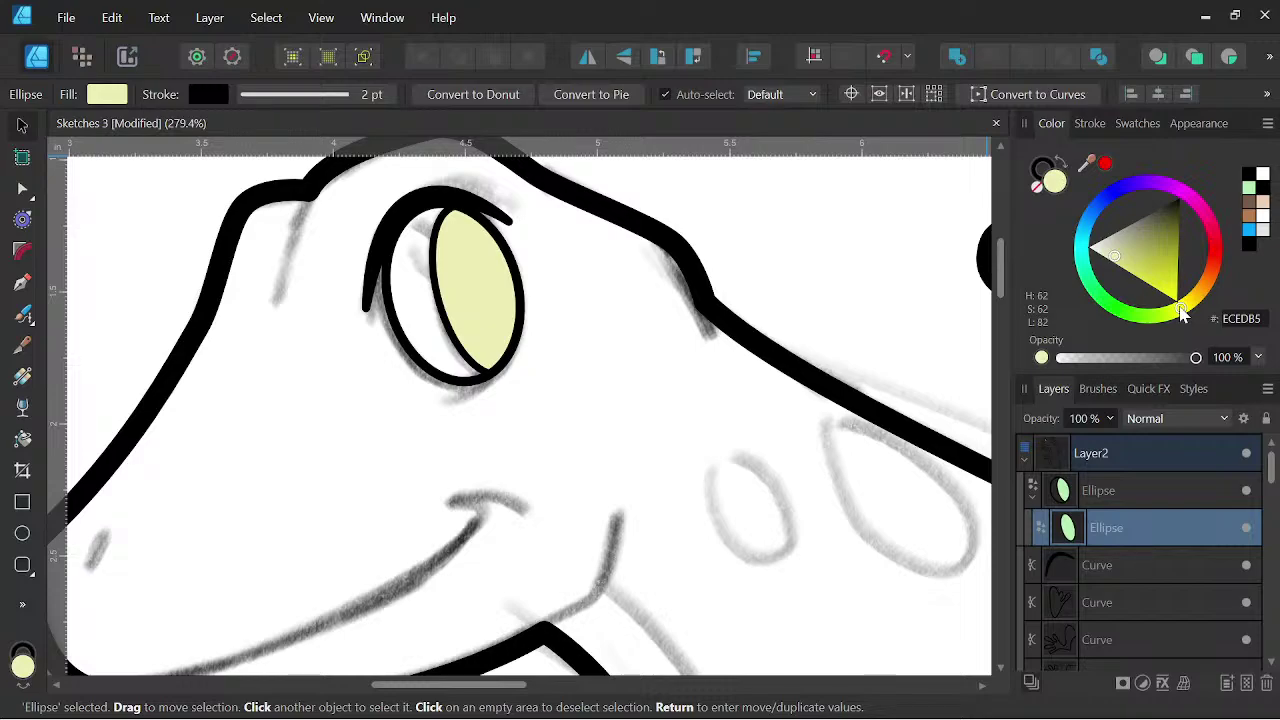
- Nest a narrower duplicate of the iris inside it as a pupil, with a black fill and no stroke
right_click(1131, 535)
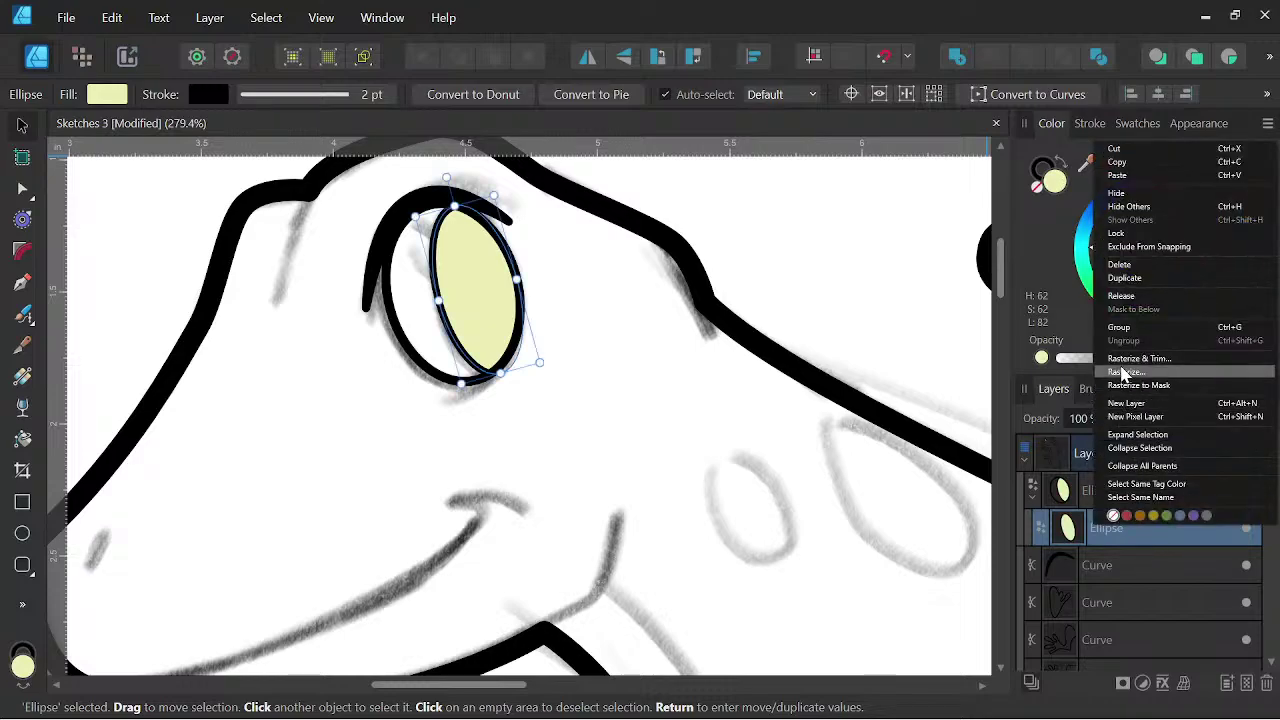
click(1123, 277)
drag(1094, 523, 1118, 565)
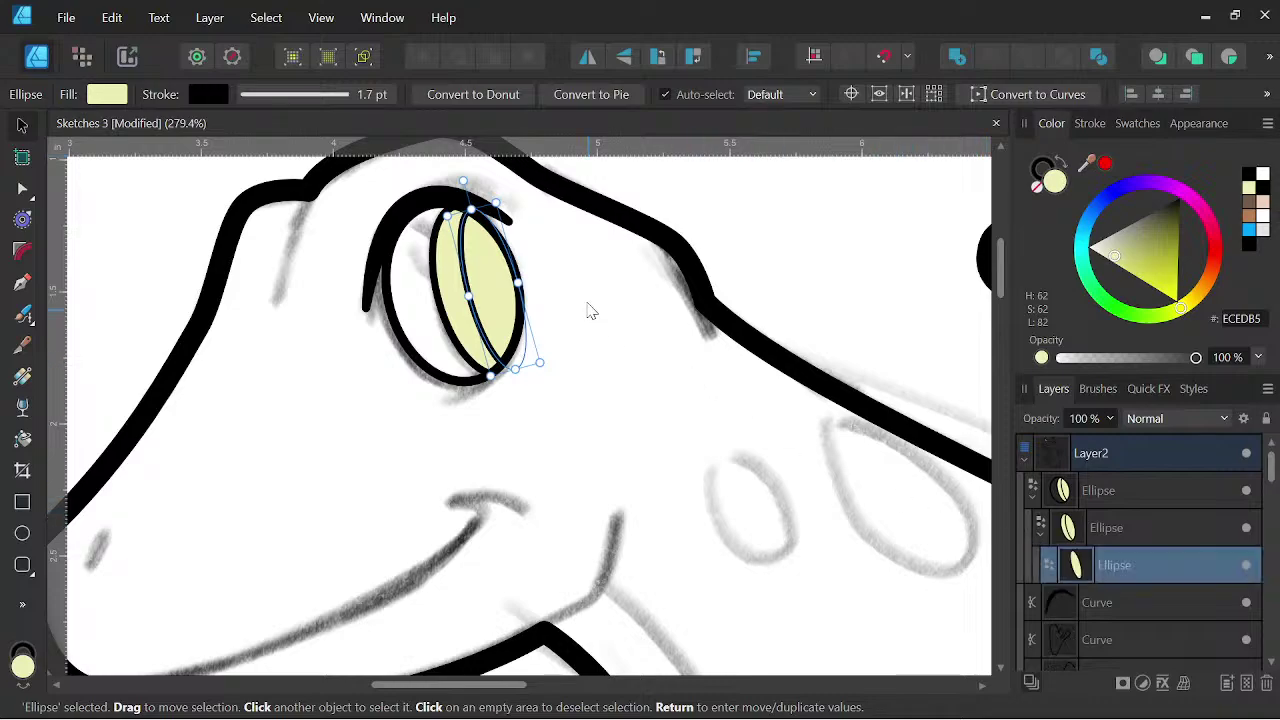
click(1062, 163)
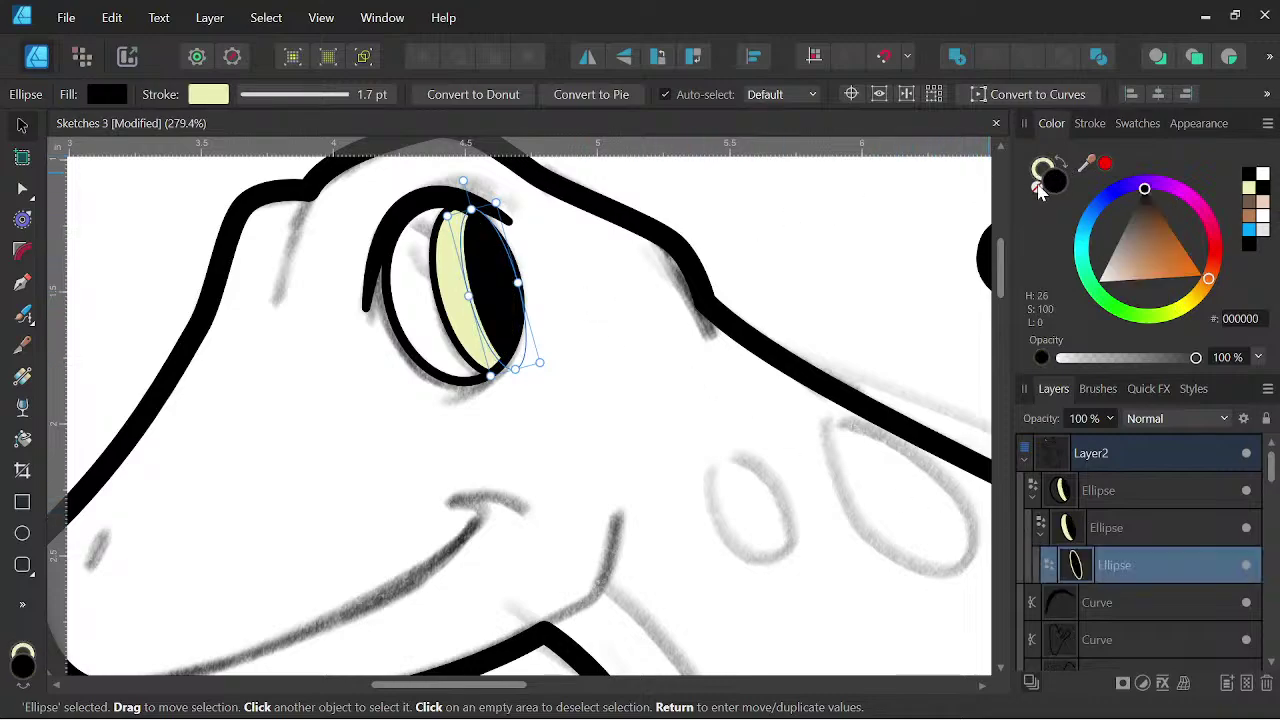
click(1038, 186)
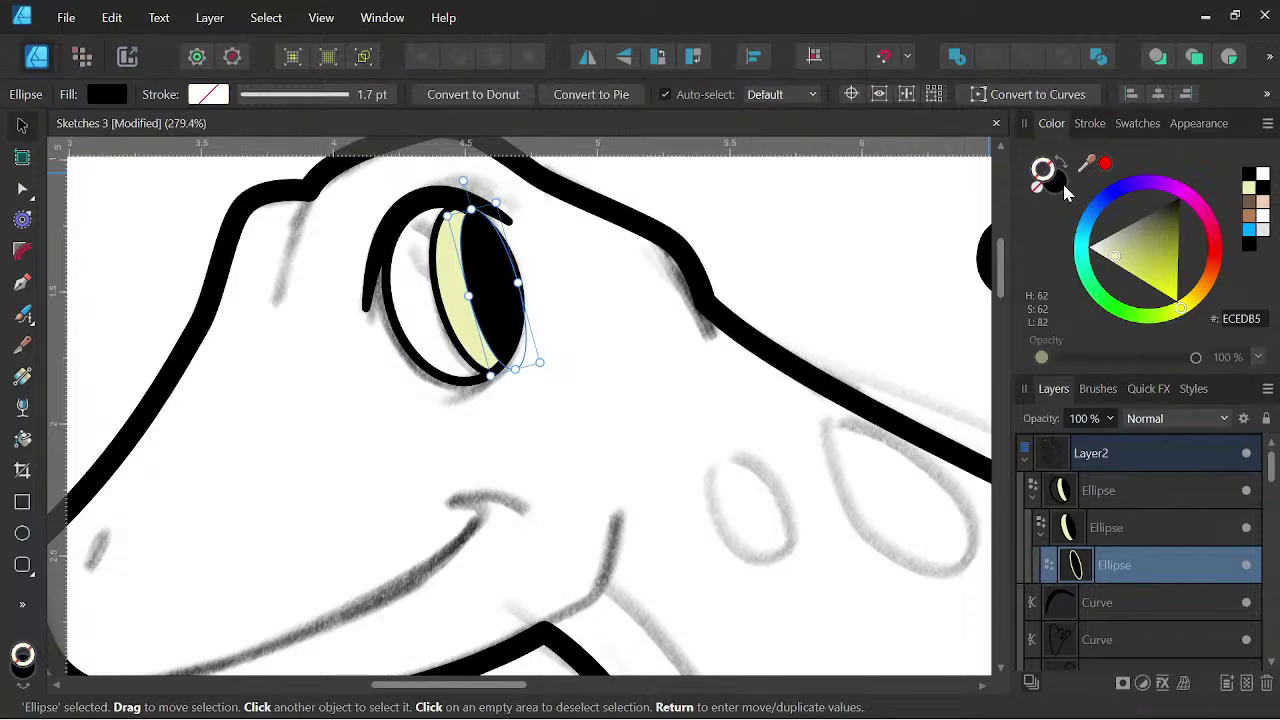
- Shrink the black pupil ellipse and position it inside the yellow iris
drag(447, 215, 469, 244)
drag(509, 303, 498, 281)
scroll(500, 288, down, 2)
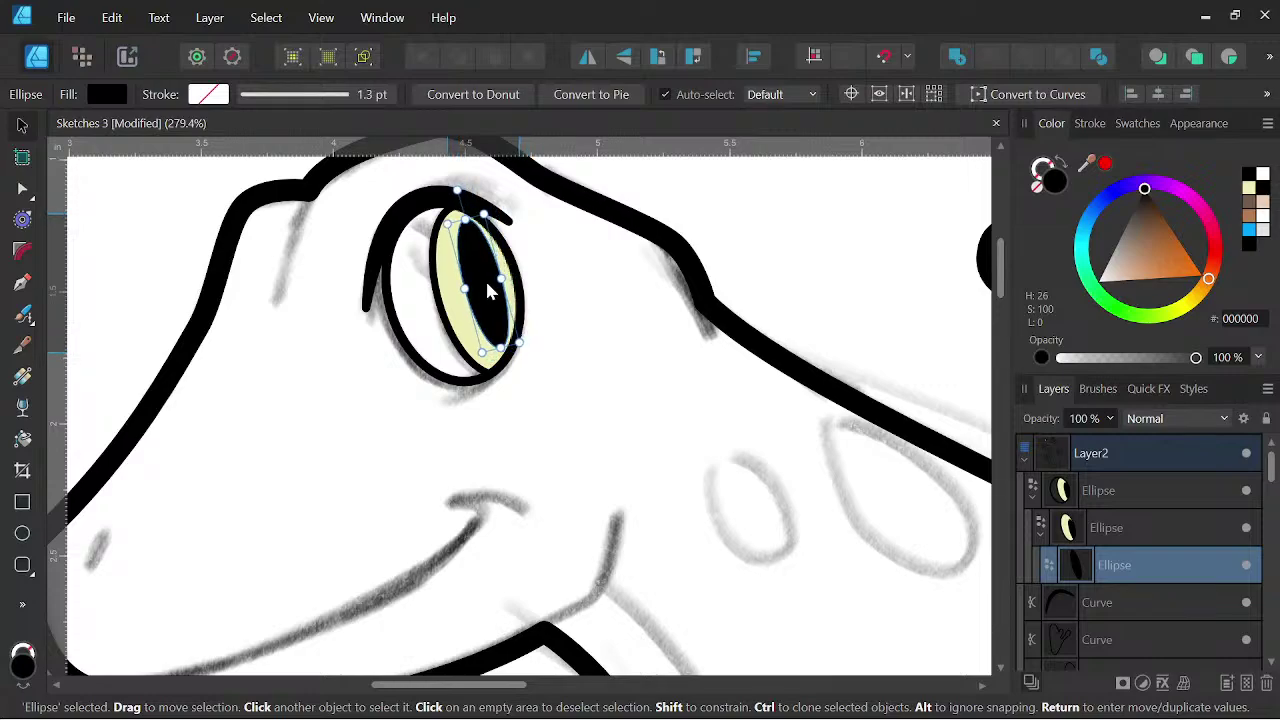
drag(559, 312, 572, 283)
scroll(572, 283, down, 3)
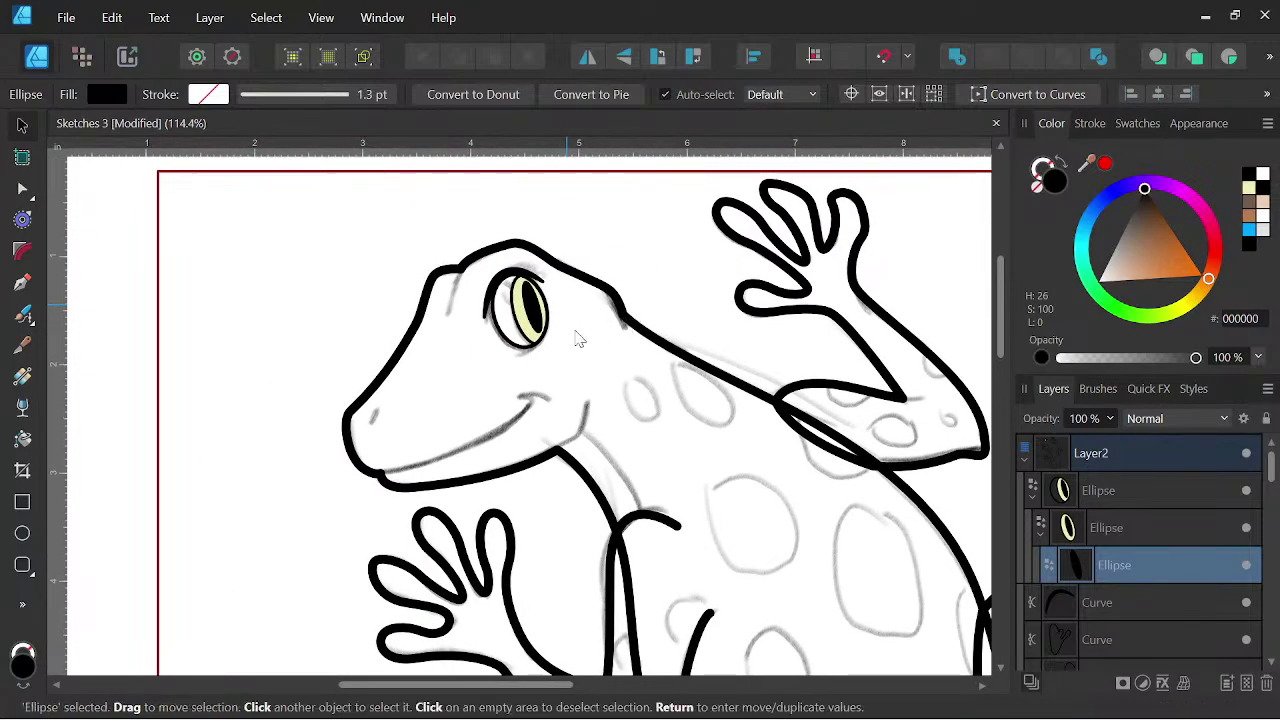
- Fill the outer eye ellipse with light grey EFEDEC
scroll(500, 287, up, 5)
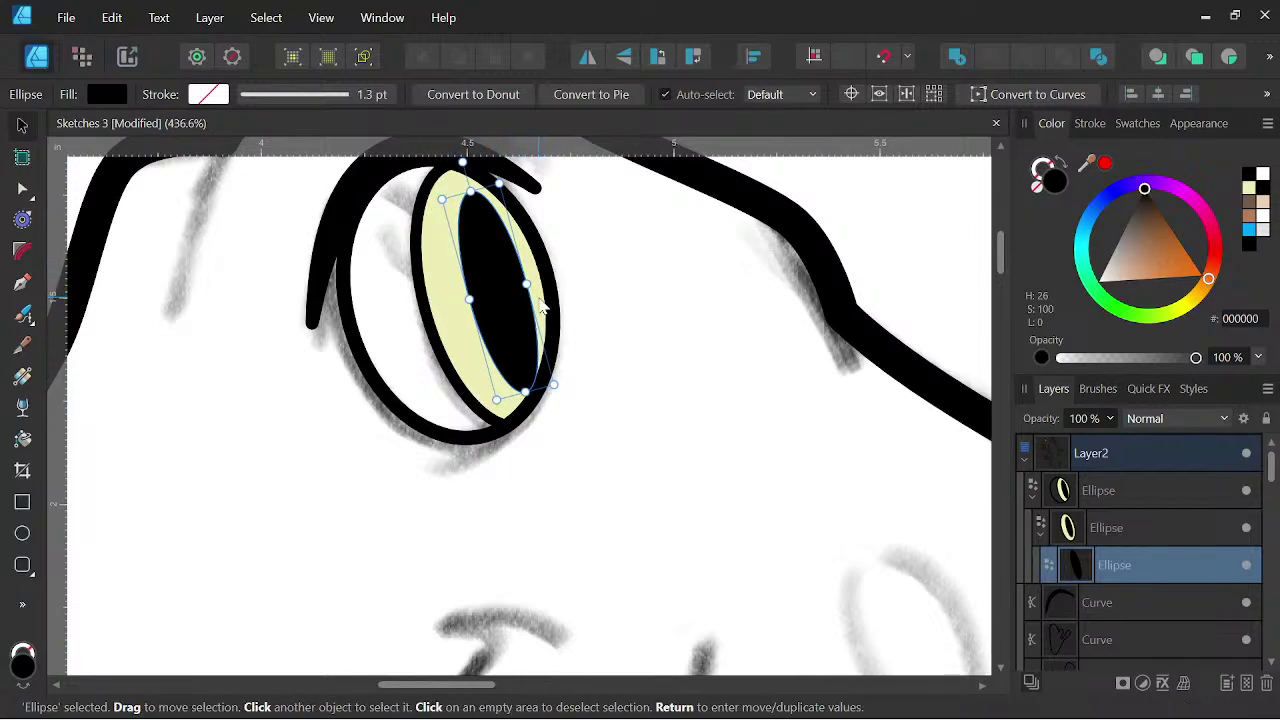
click(379, 388)
drag(1118, 278, 1101, 284)
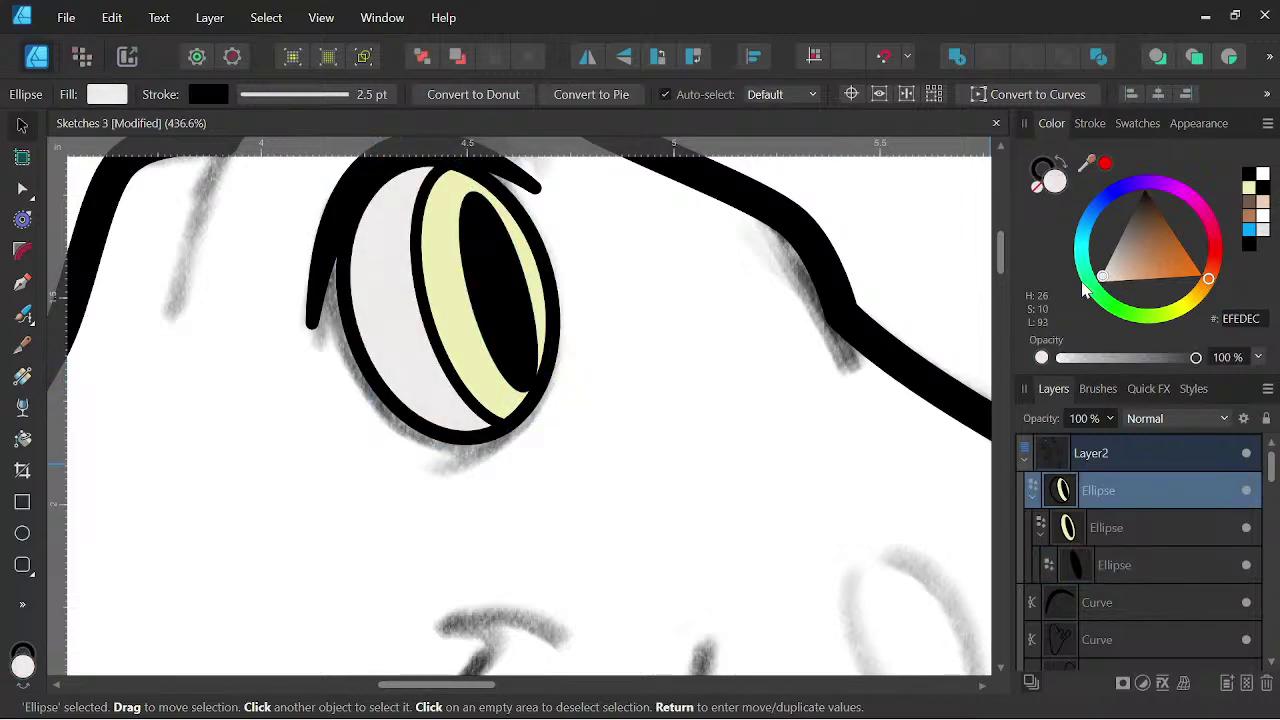
scroll(652, 318, down, 9)
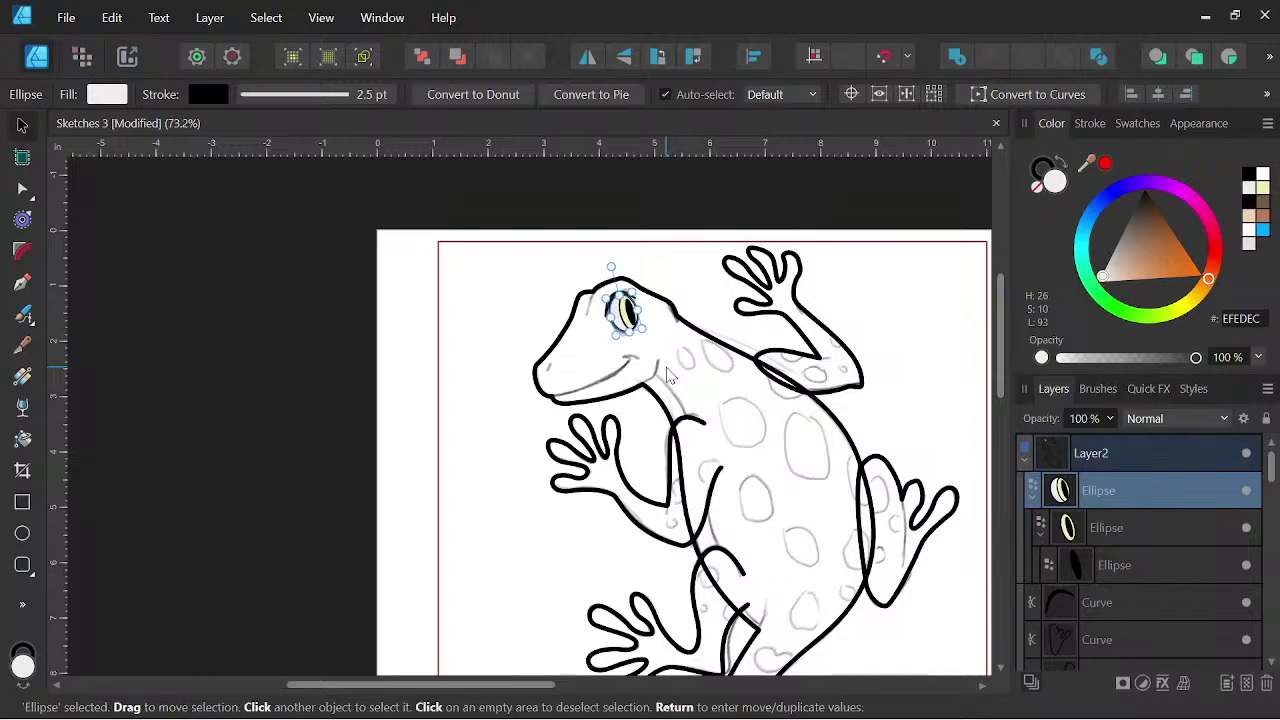
scroll(669, 375, up, 1)
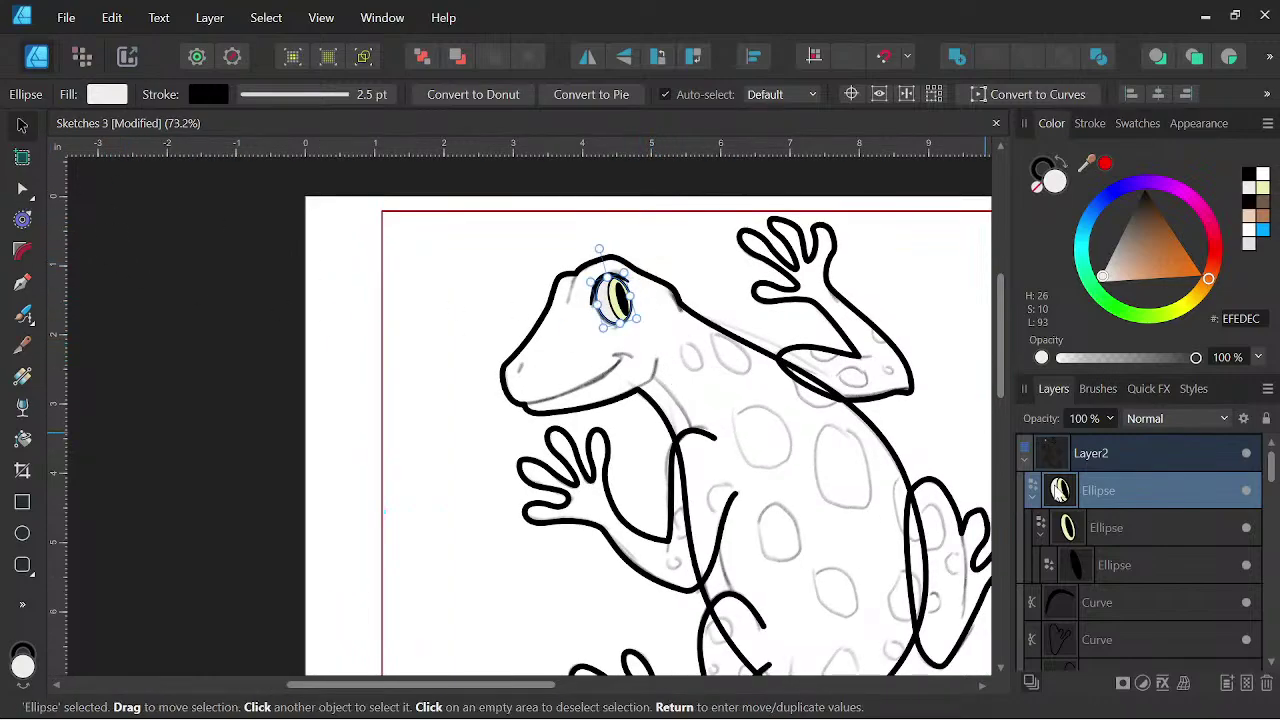
- Draw a circle and a flat ellipse over the iris as eye highlights, filled white FFFFFF without a stroke
click(1117, 530)
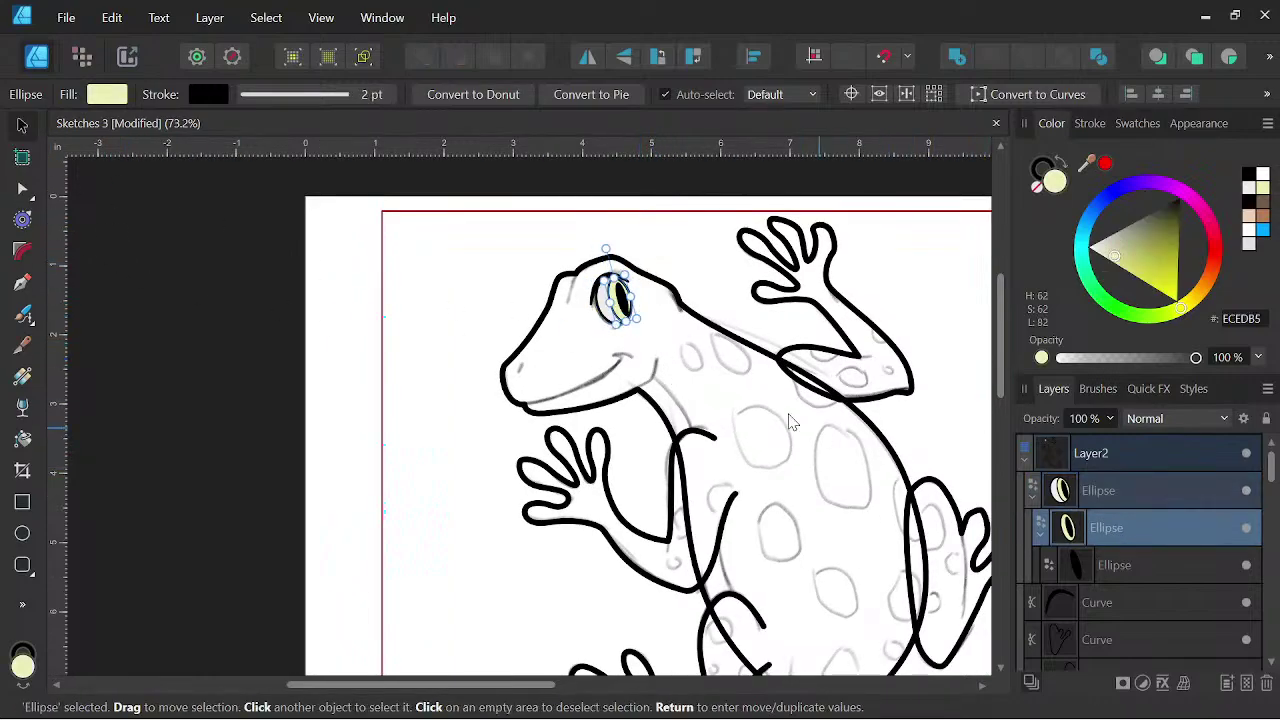
scroll(700, 340, up, 5)
drag(479, 258, 620, 620)
scroll(486, 492, up, 2)
drag(486, 492, 561, 463)
click(22, 533)
drag(1115, 278, 918, 347)
drag(525, 508, 616, 532)
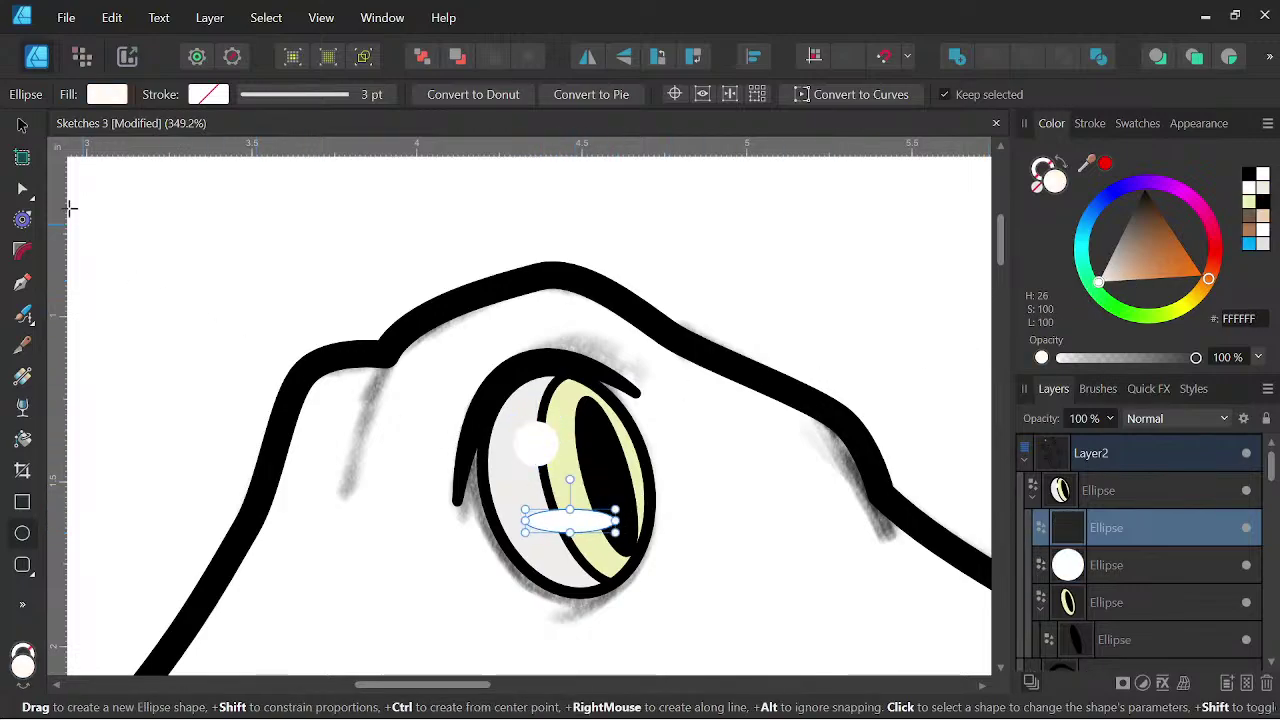
- Tilt the flat highlight ellipse diagonally and resize it over the lower part of the iris
click(22, 128)
drag(569, 480, 512, 461)
mouse_move(593, 509)
mouse_down()
mouse_move(613, 530)
mouse_move(612, 518)
mouse_move(592, 543)
mouse_move(581, 507)
mouse_up()
- Add a smaller copy of the round highlight beside the pupil and deselect it
click(545, 455)
mouse_move(545, 455)
mouse_down()
mouse_move(536, 440)
mouse_move(586, 476)
mouse_up()
scroll(593, 472, up, 2)
drag(616, 431, 598, 447)
scroll(638, 440, down, 2)
scroll(700, 450, down, 3)
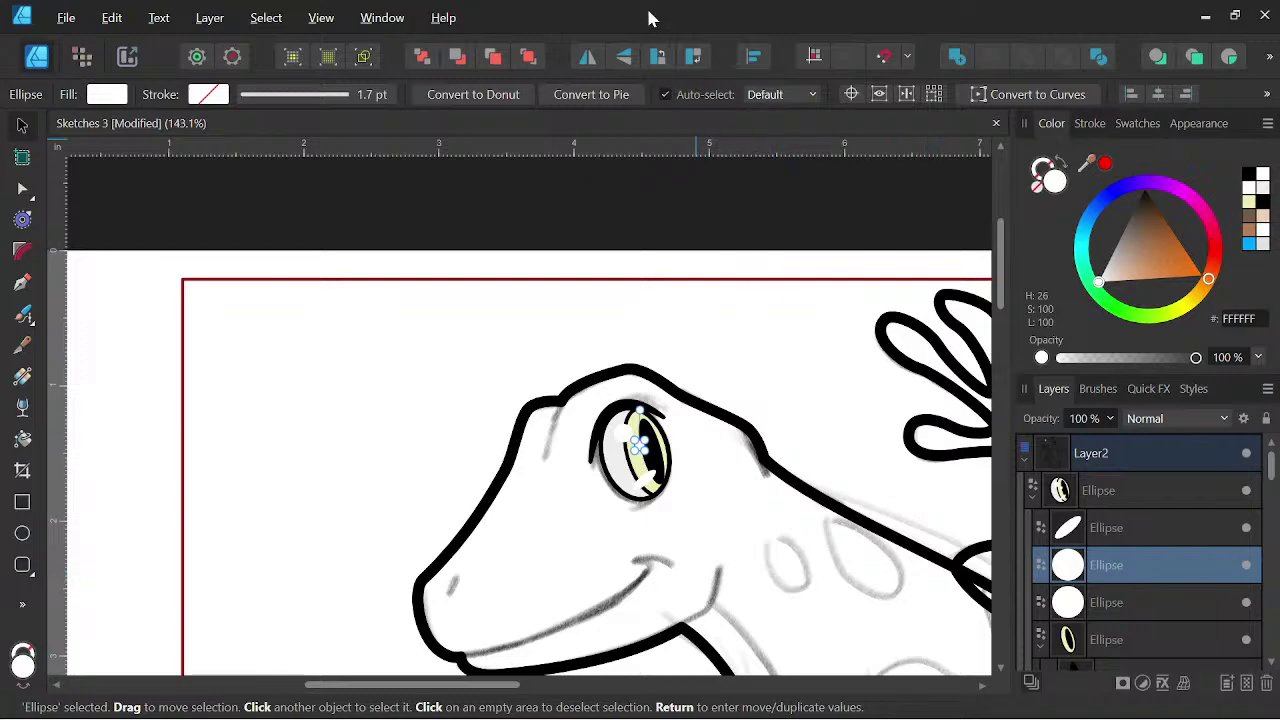
scroll(751, 388, down, 2)
click(689, 296)
key(space)
drag(774, 546, 610, 406)
scroll(647, 427, down, 2)
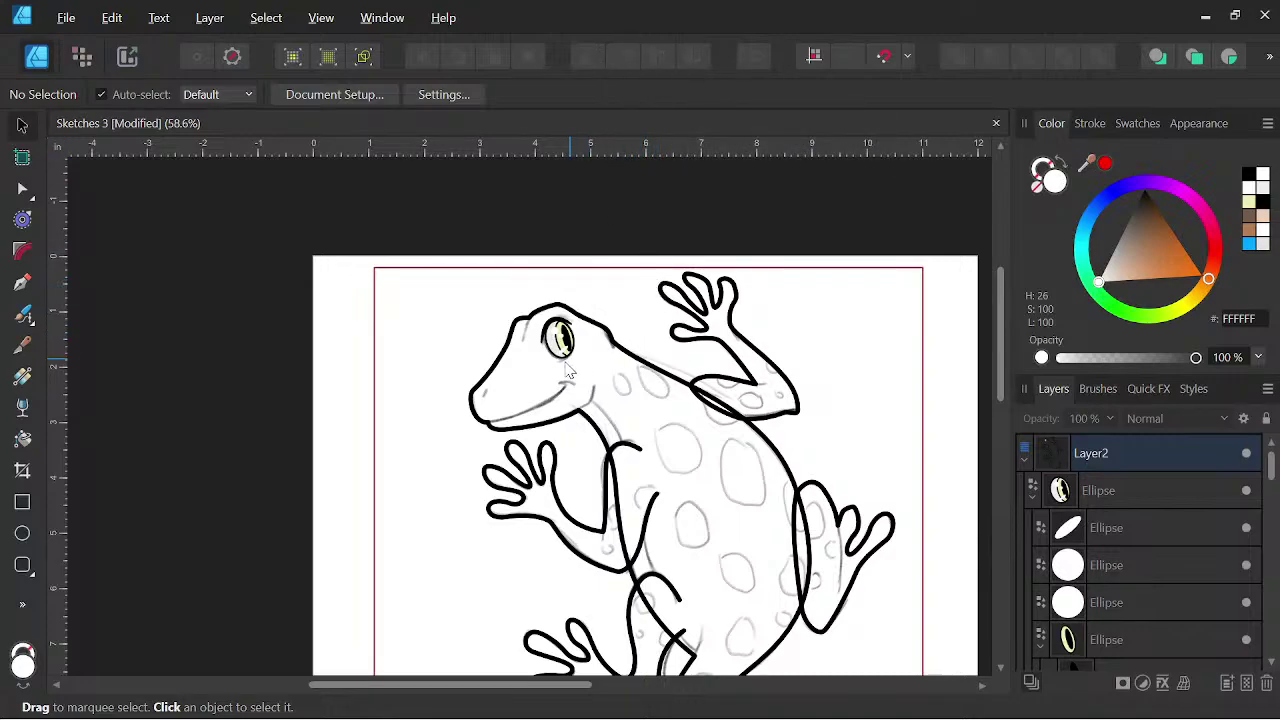
- Trace the short brow crease down from the head outline with the Pen tool, using a black stroke and no fill
scroll(566, 363, up, 5)
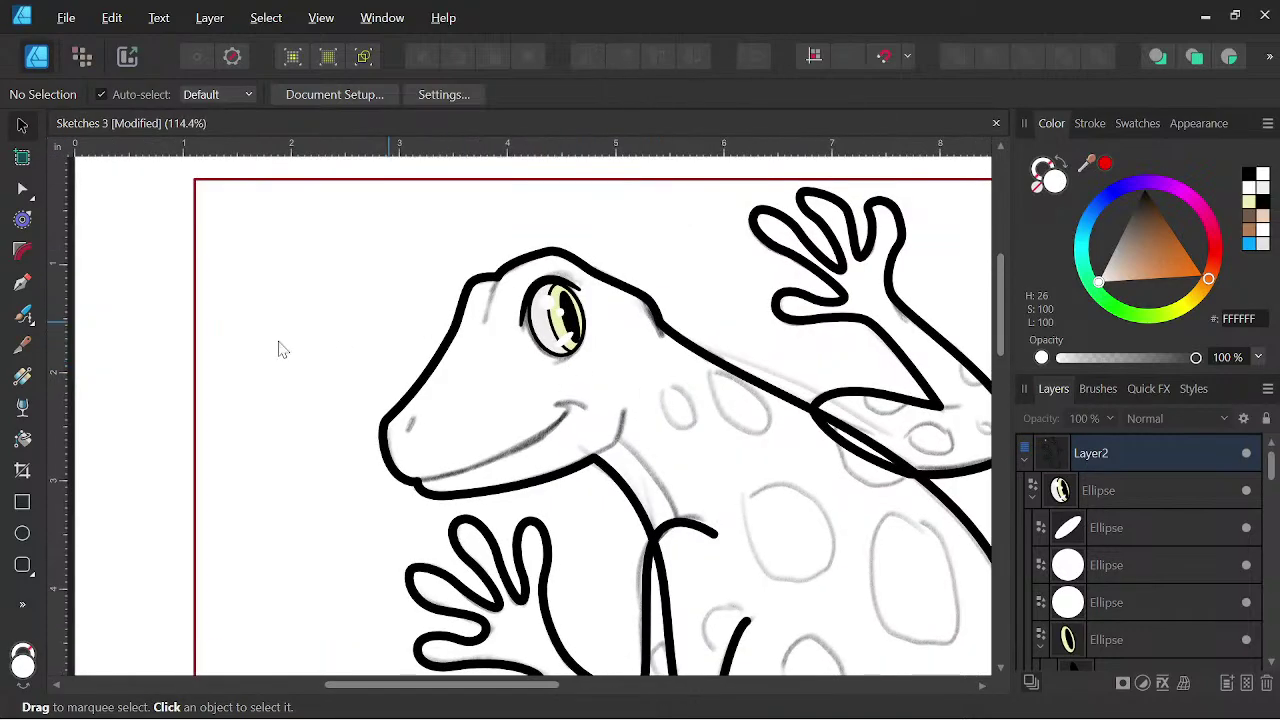
click(22, 283)
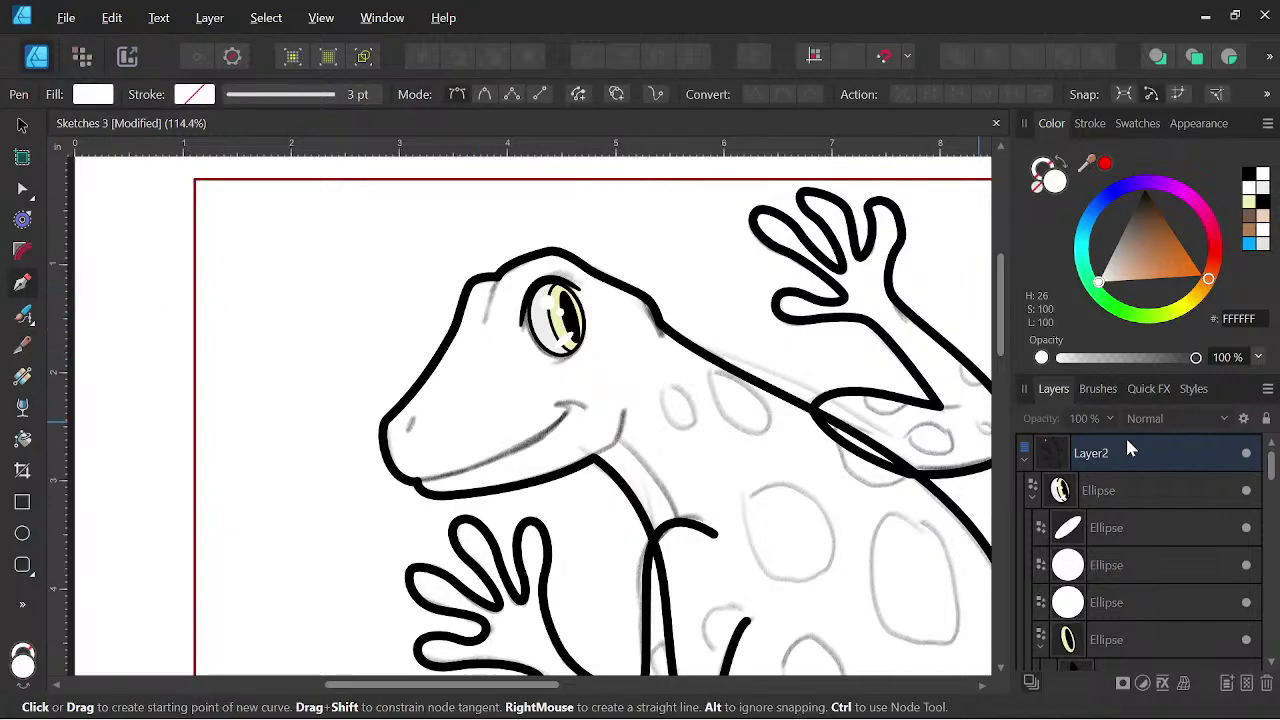
scroll(490, 330, up, 3)
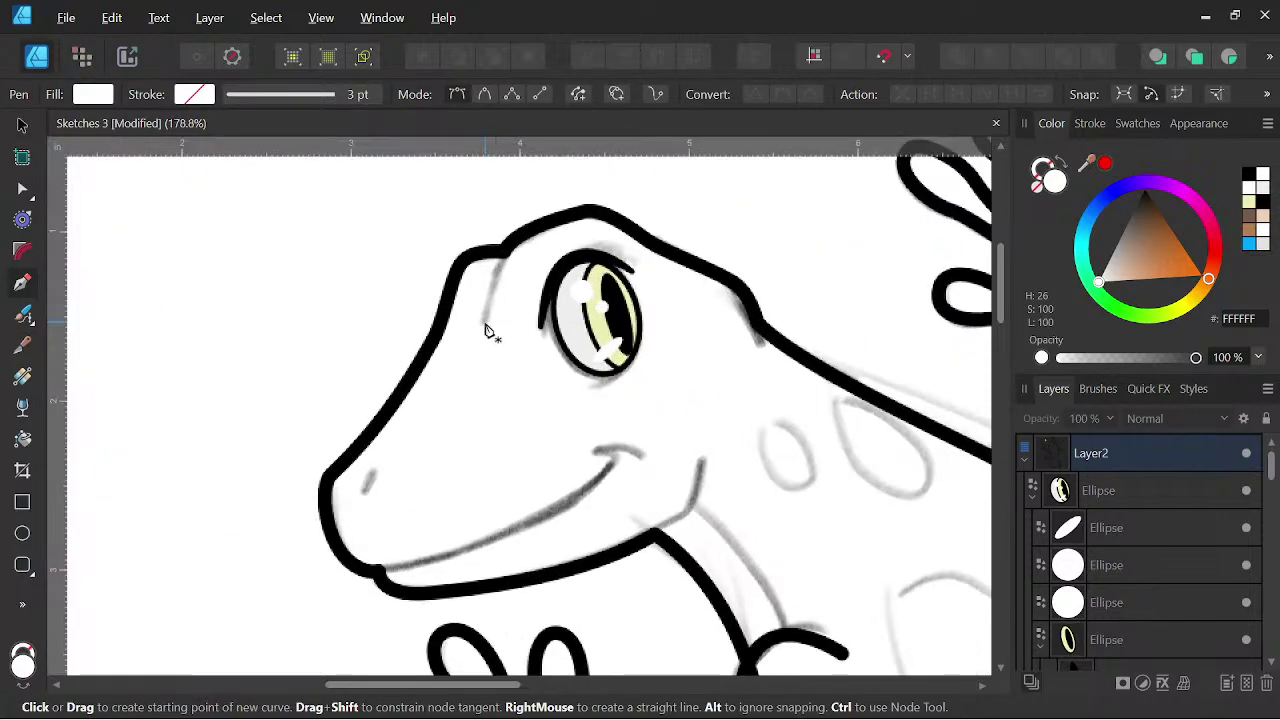
click(484, 318)
drag(508, 252, 530, 226)
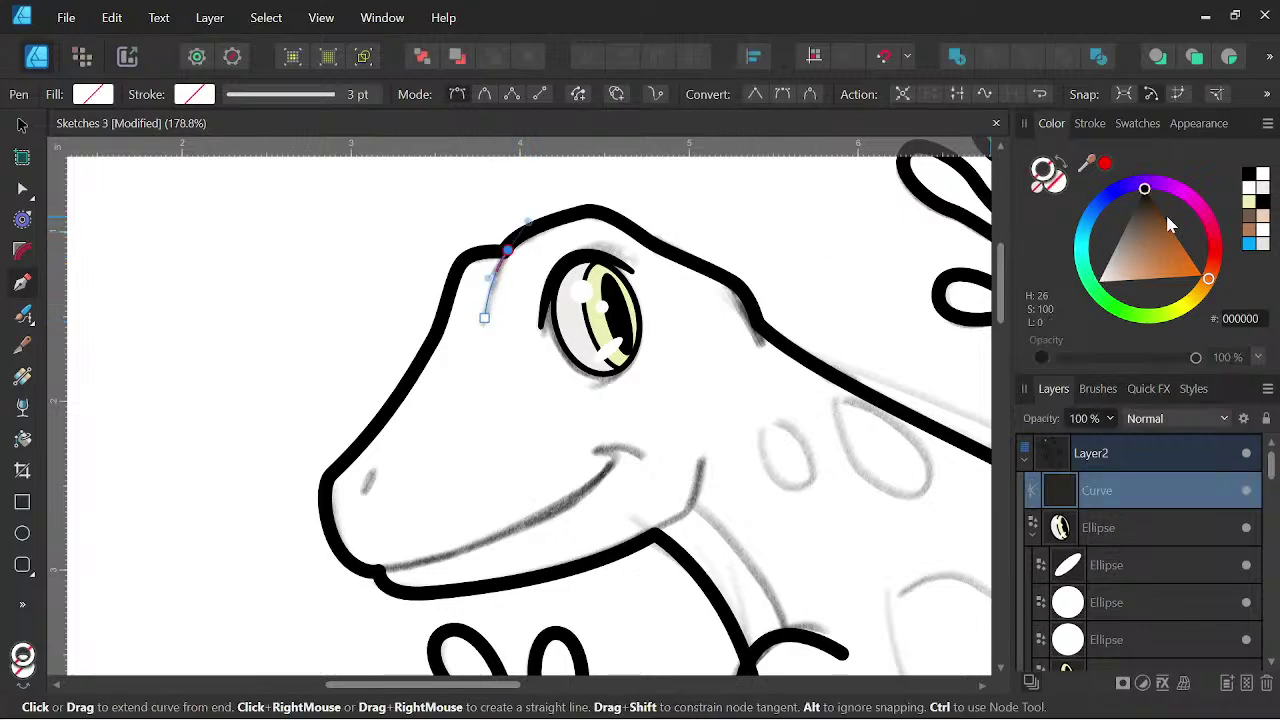
click(1263, 188)
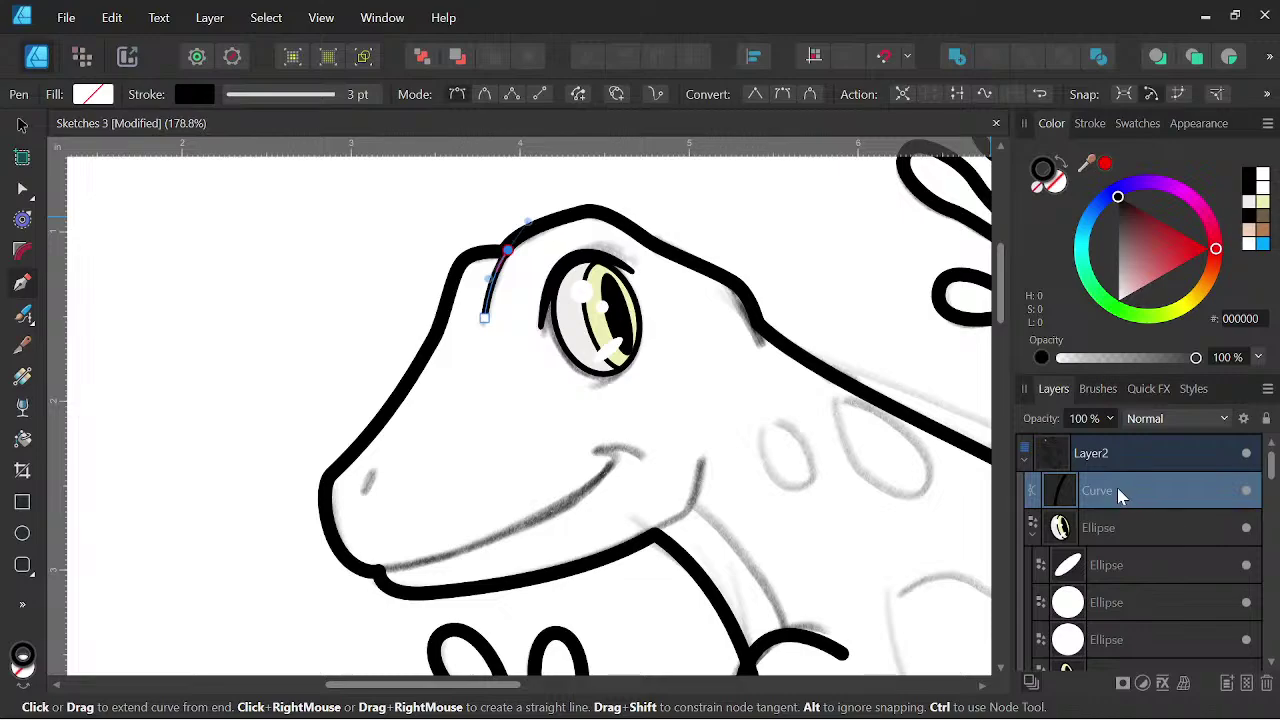
click(1033, 535)
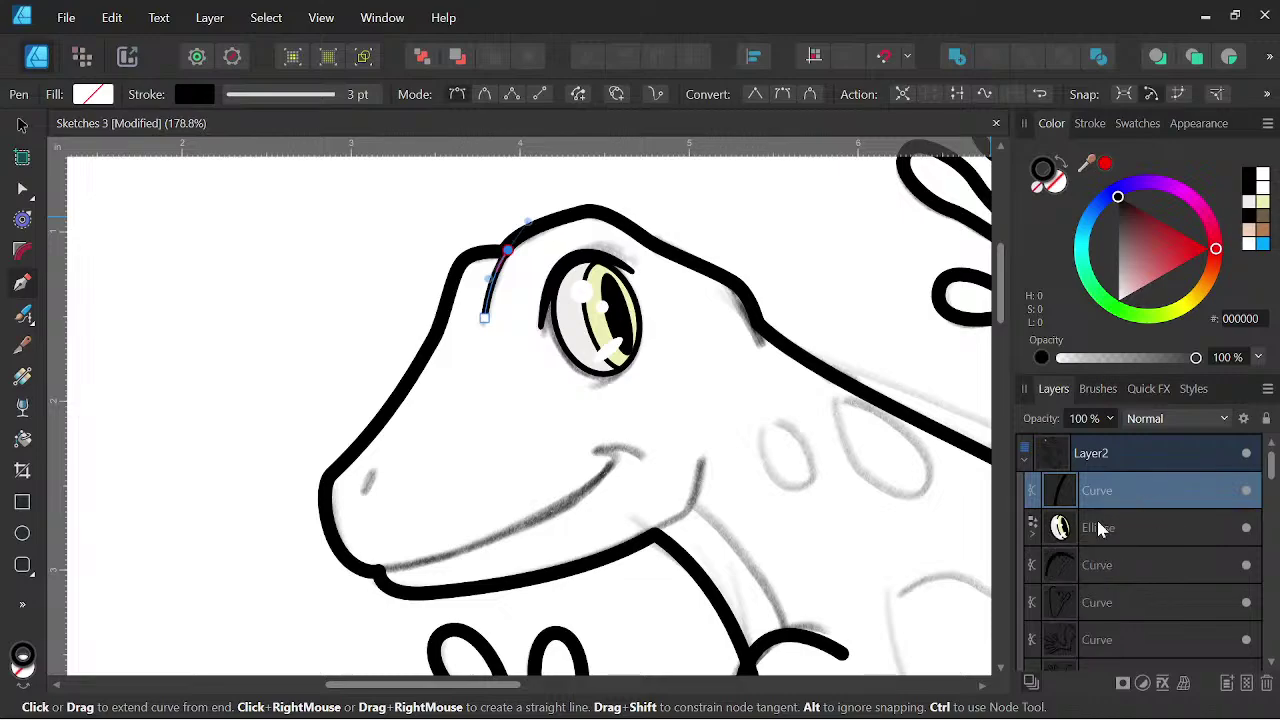
- Taper the crease's lower end with a pressure profile that stays at full width toward the head outline
scroll(623, 314, up, 4)
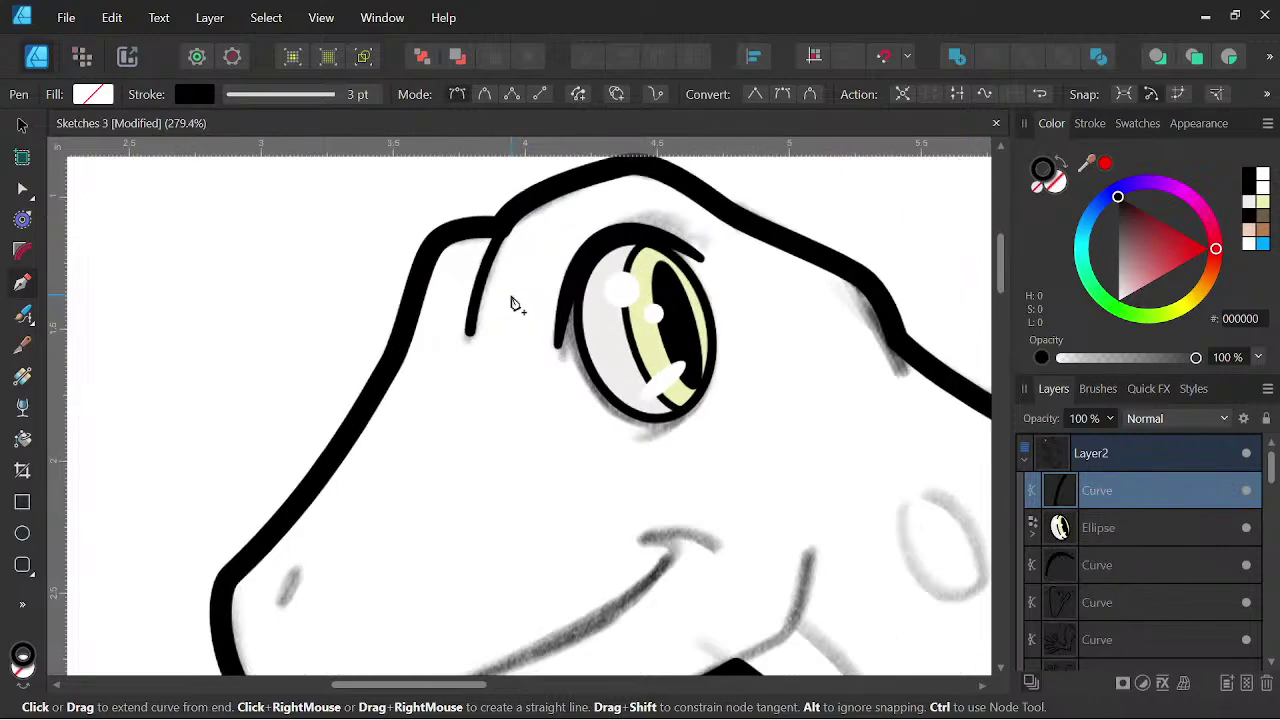
click(1089, 123)
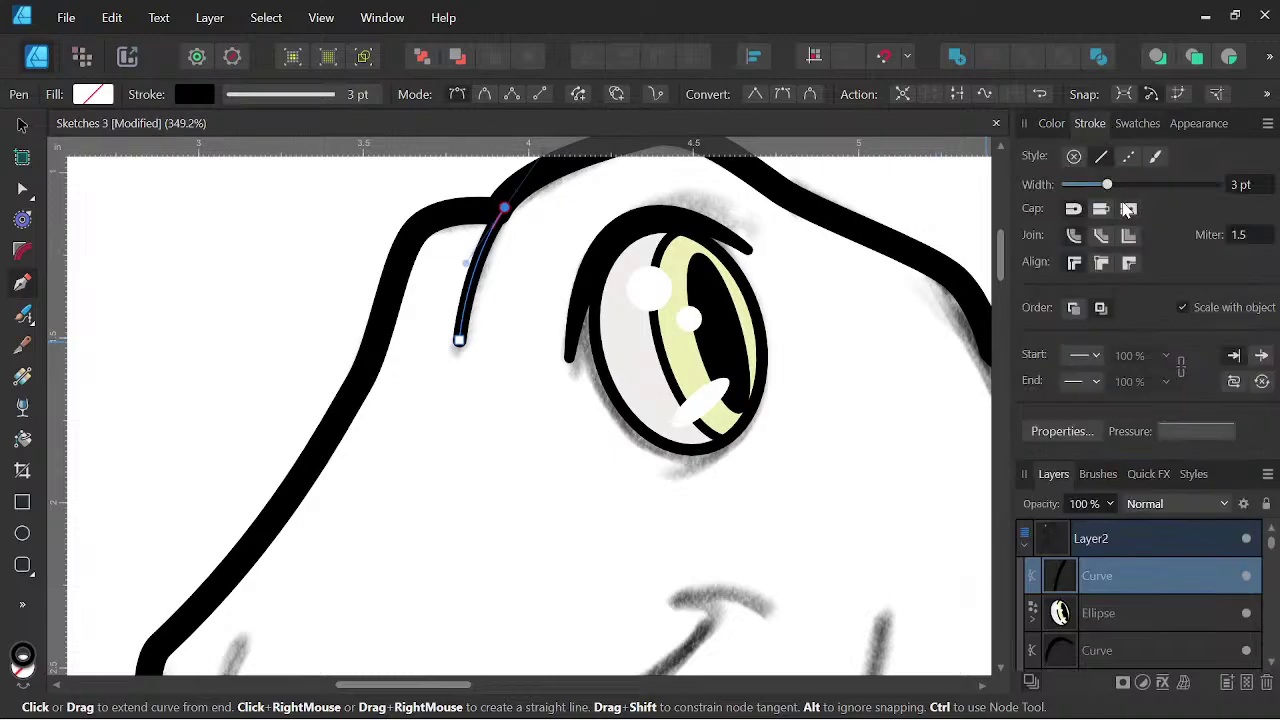
click(1203, 435)
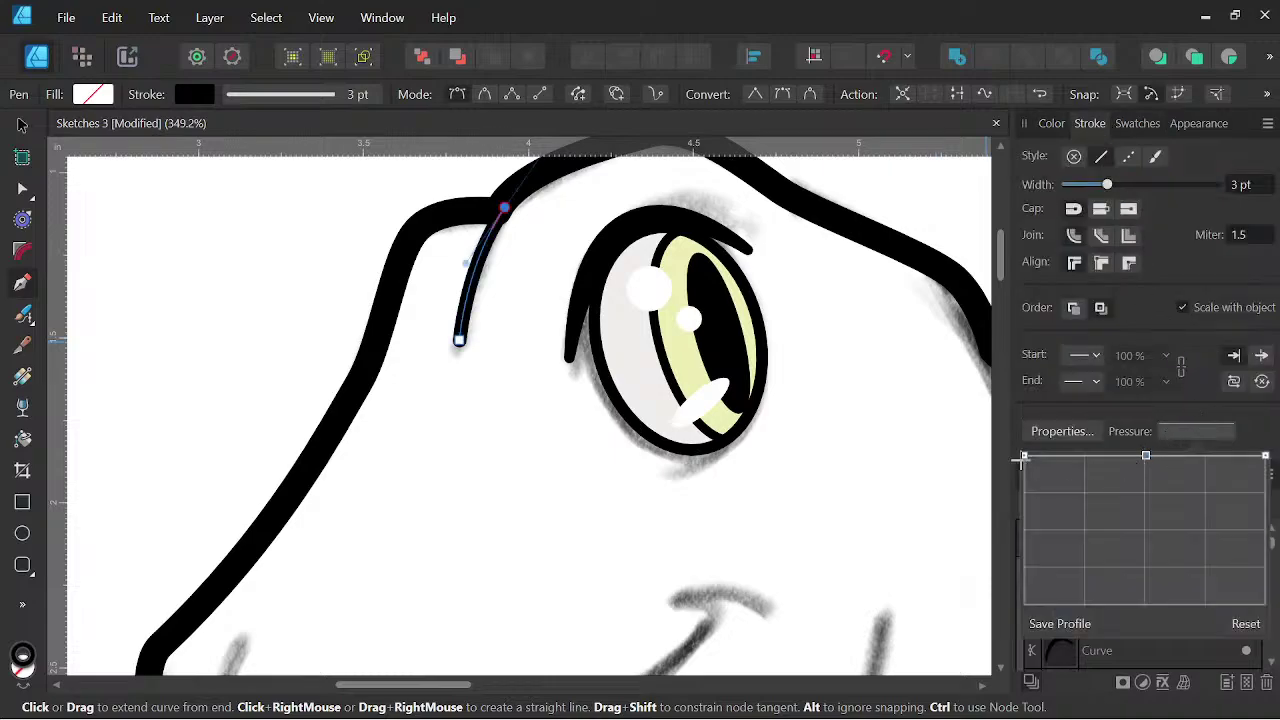
drag(1022, 456, 1024, 542)
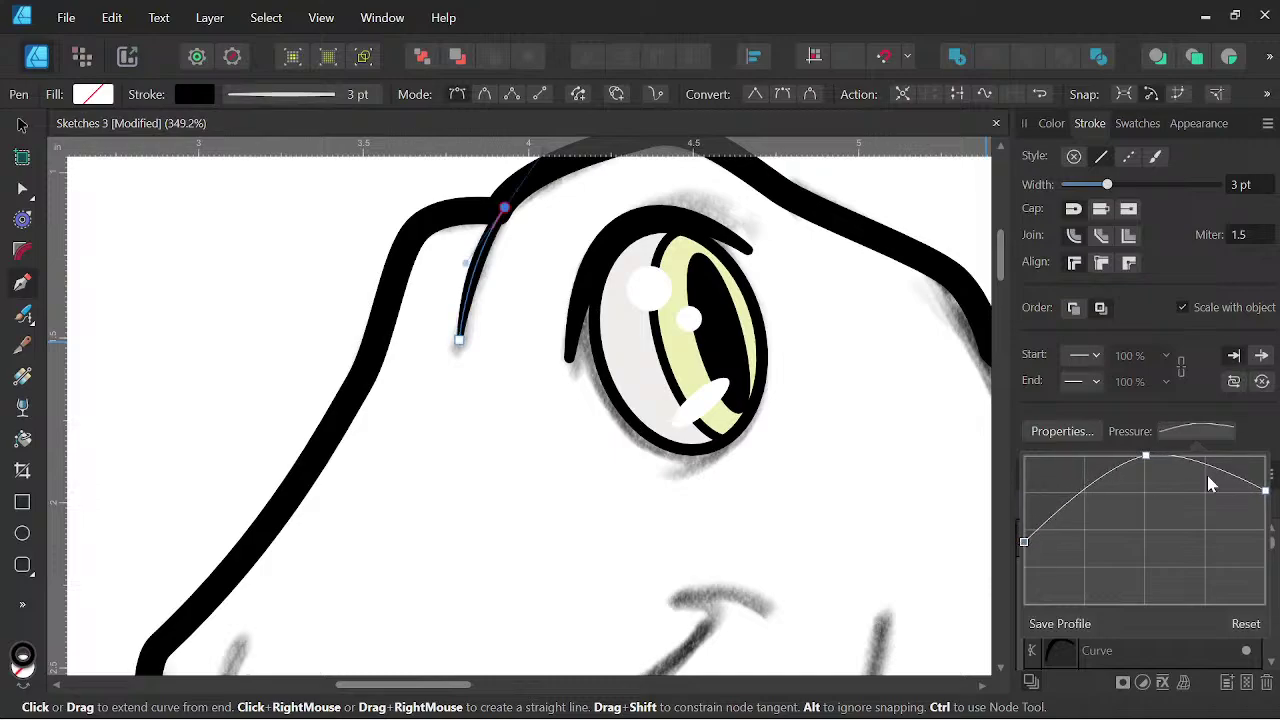
drag(1265, 490, 1268, 455)
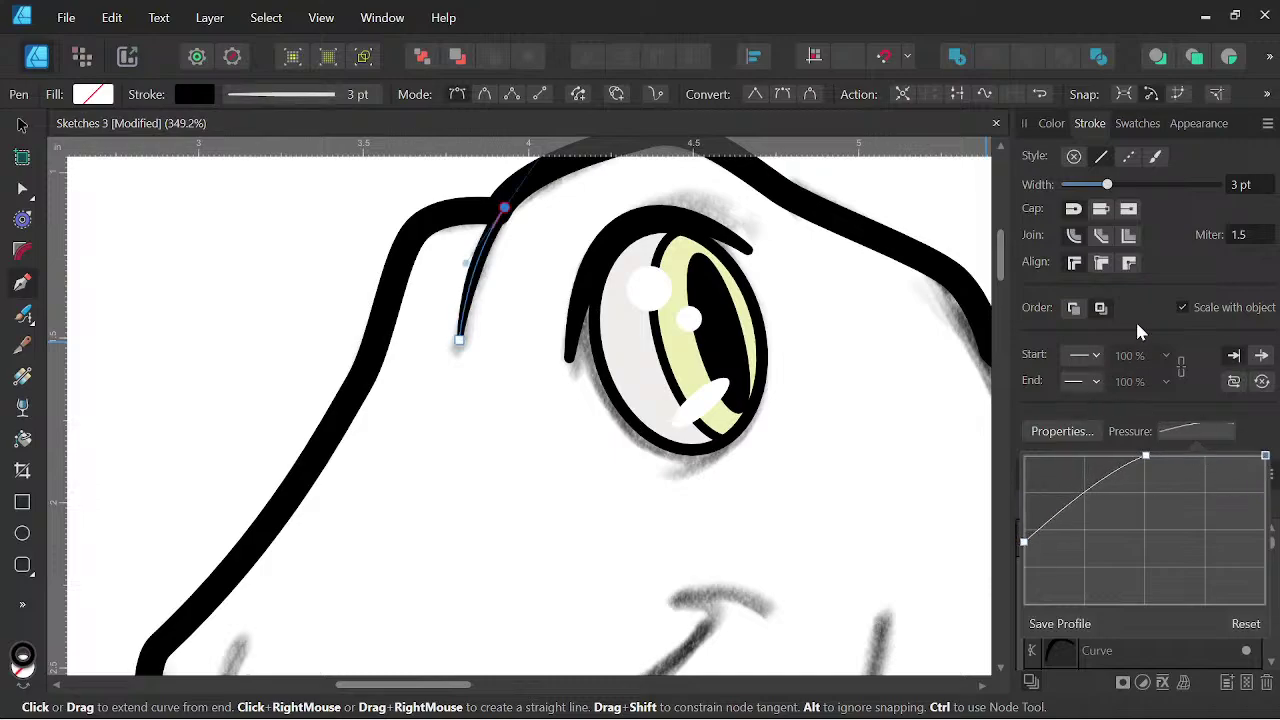
- Set the crease's stroke width to 4.1 pt and nudge its upper node into the head outline
drag(1107, 185, 1110, 185)
click(22, 188)
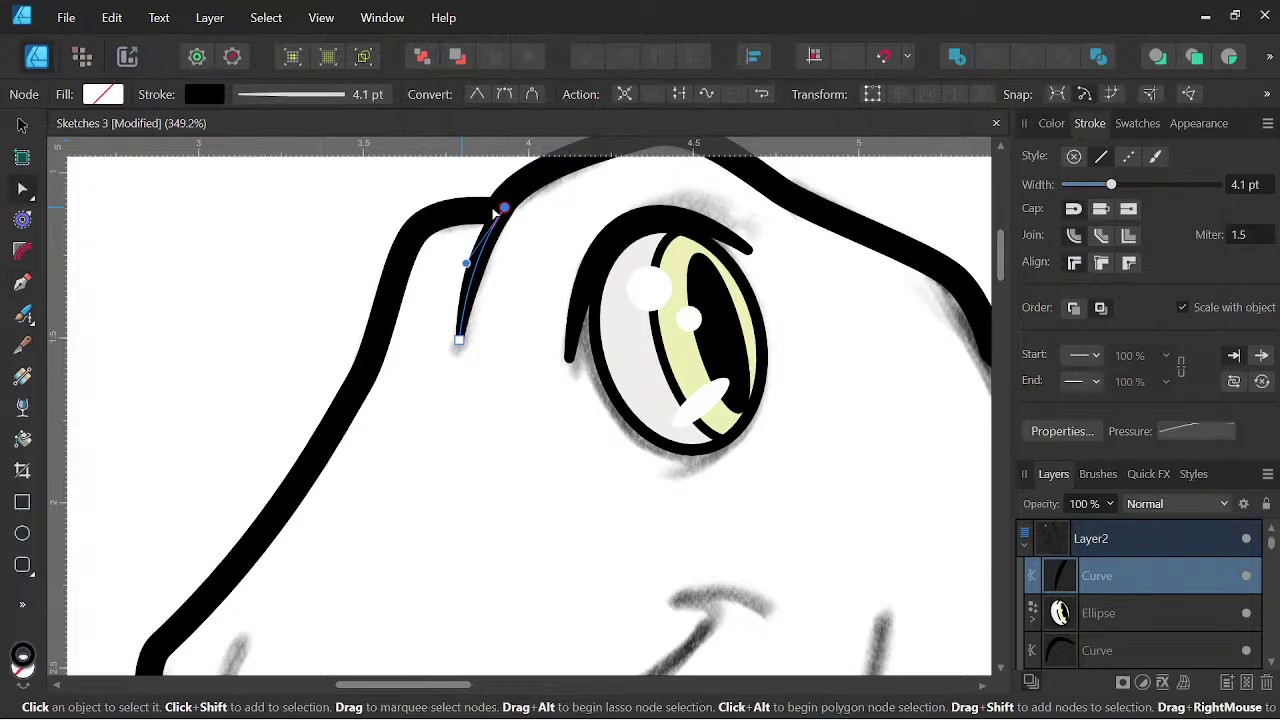
click(504, 205)
drag(504, 205, 506, 206)
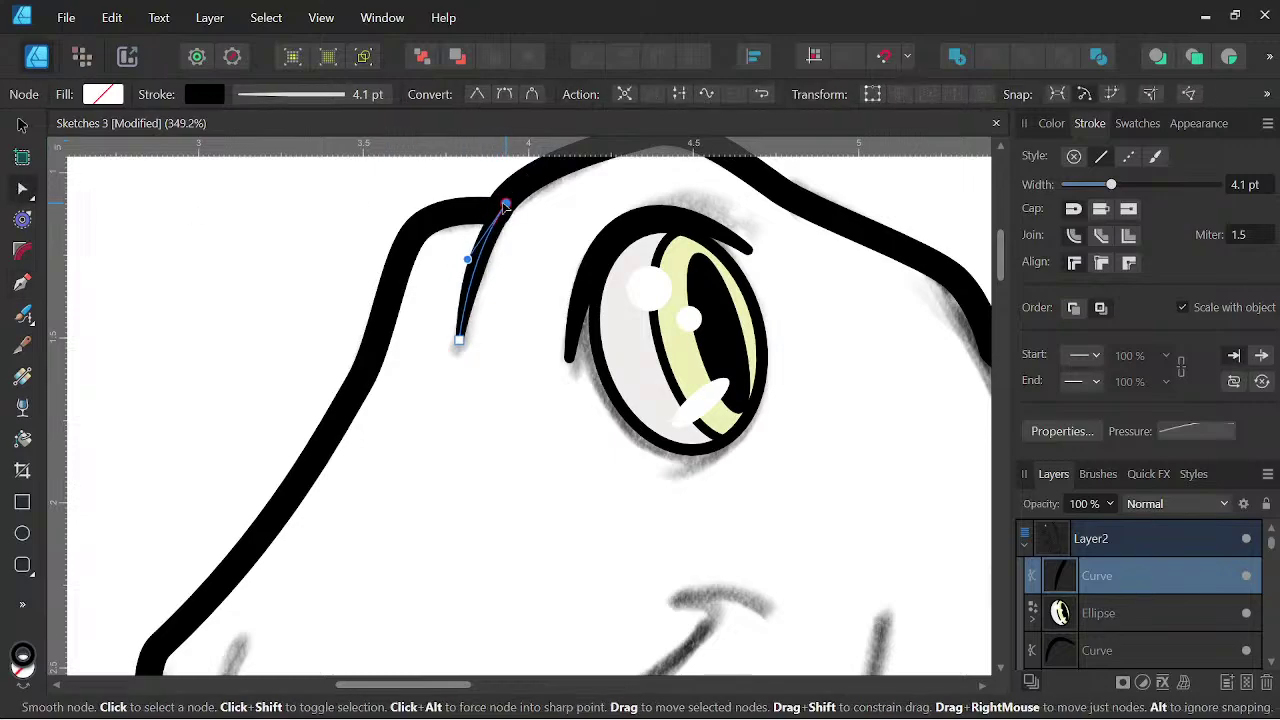
scroll(508, 254, down, 4)
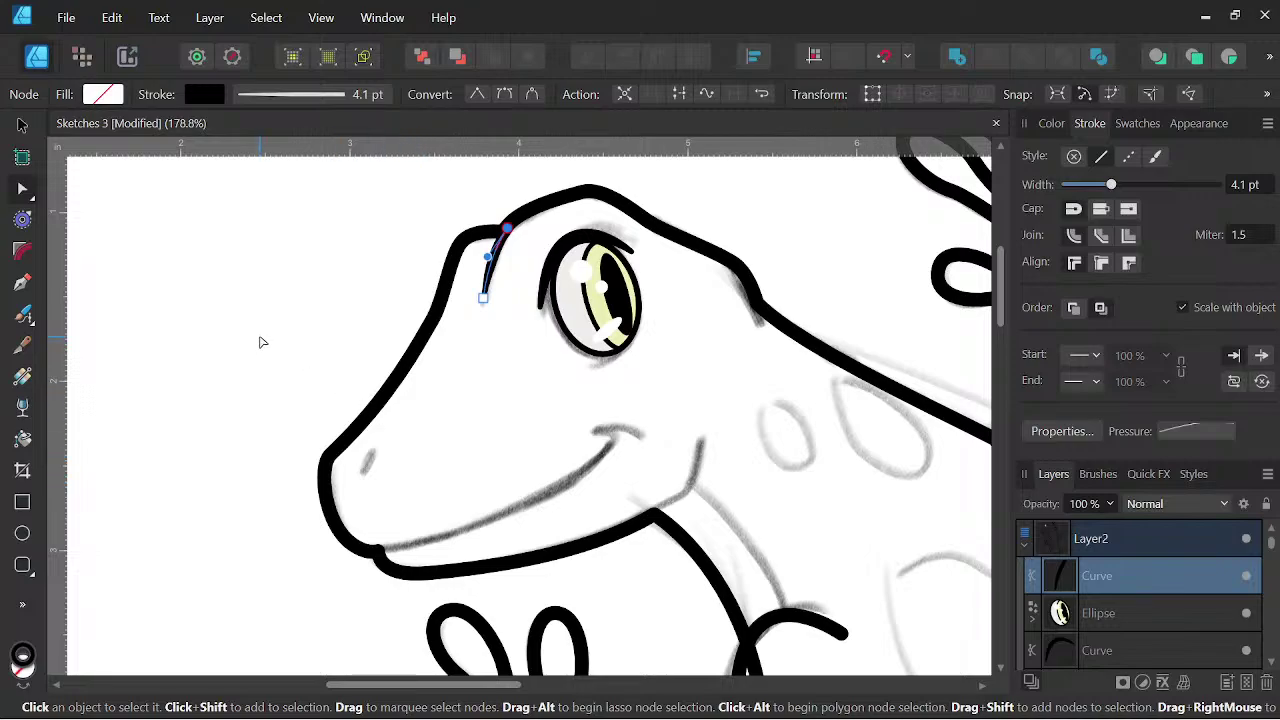
click(259, 342)
click(22, 283)
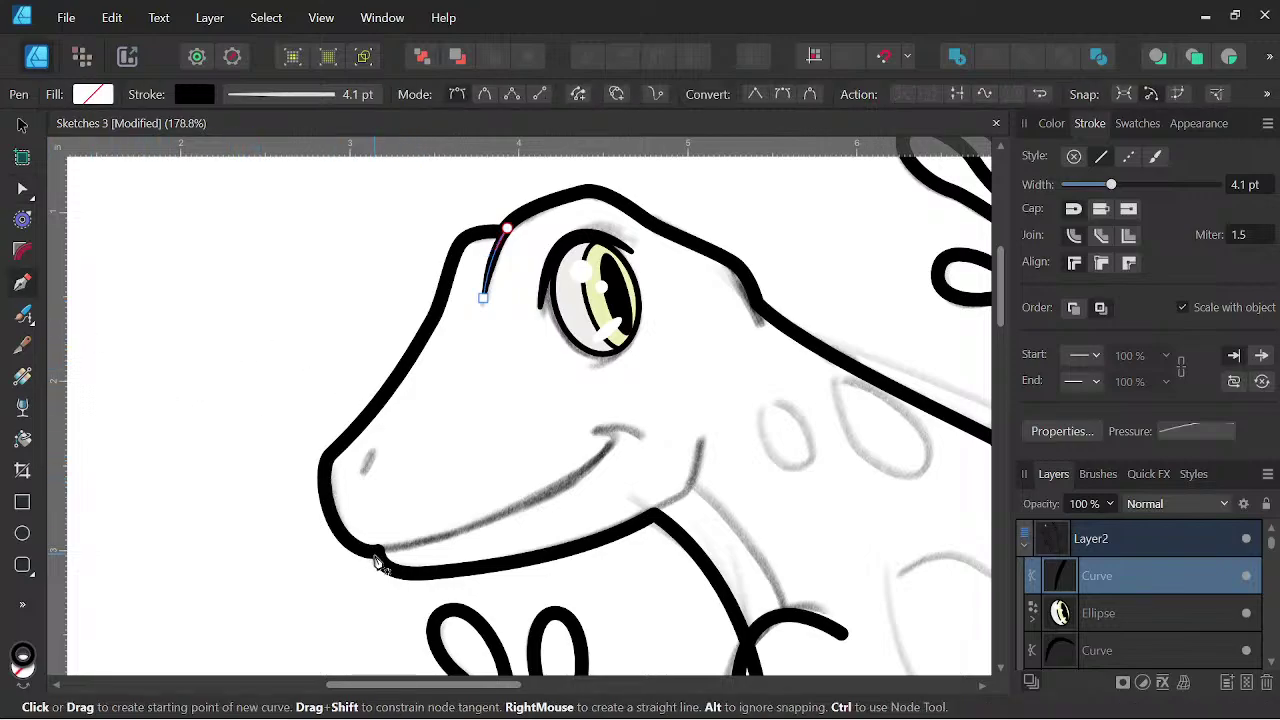
click(375, 548)
drag(608, 438, 708, 338)
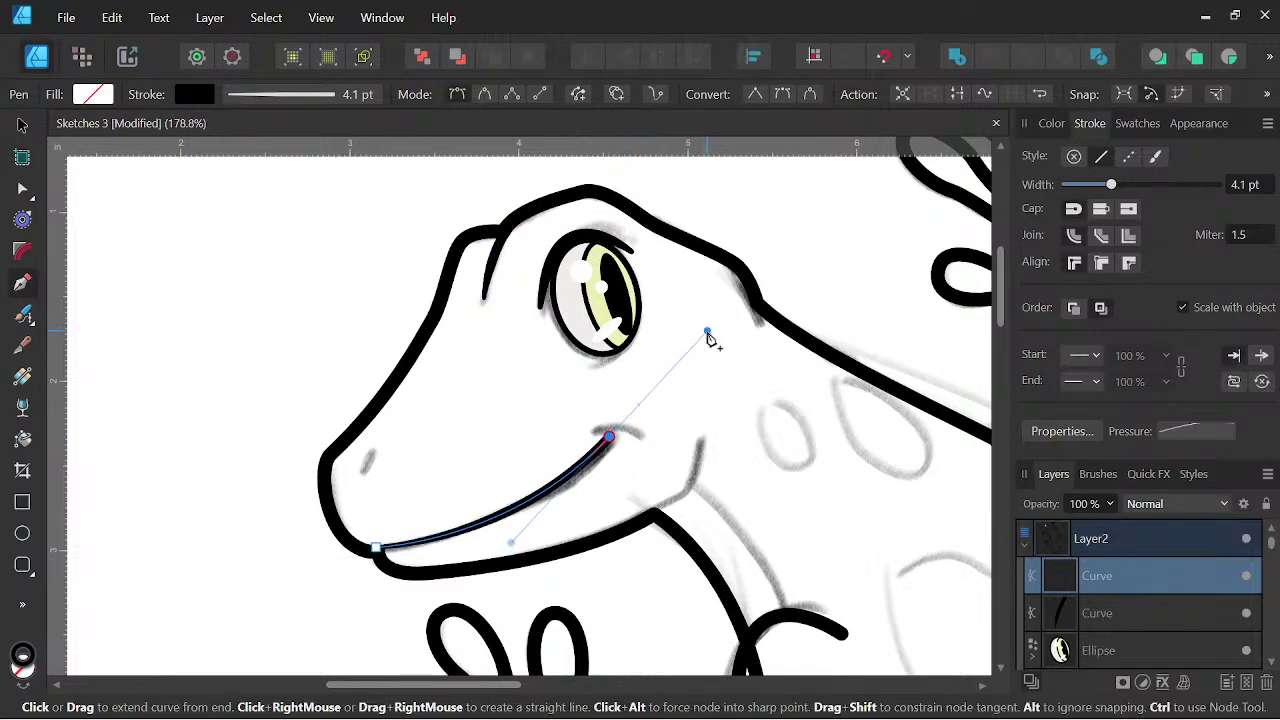
key(ctrl+z)
- Trace the curved mouth corner and the smile line down to the snout outline as one Pen tool curve
scroll(645, 445, up, 3)
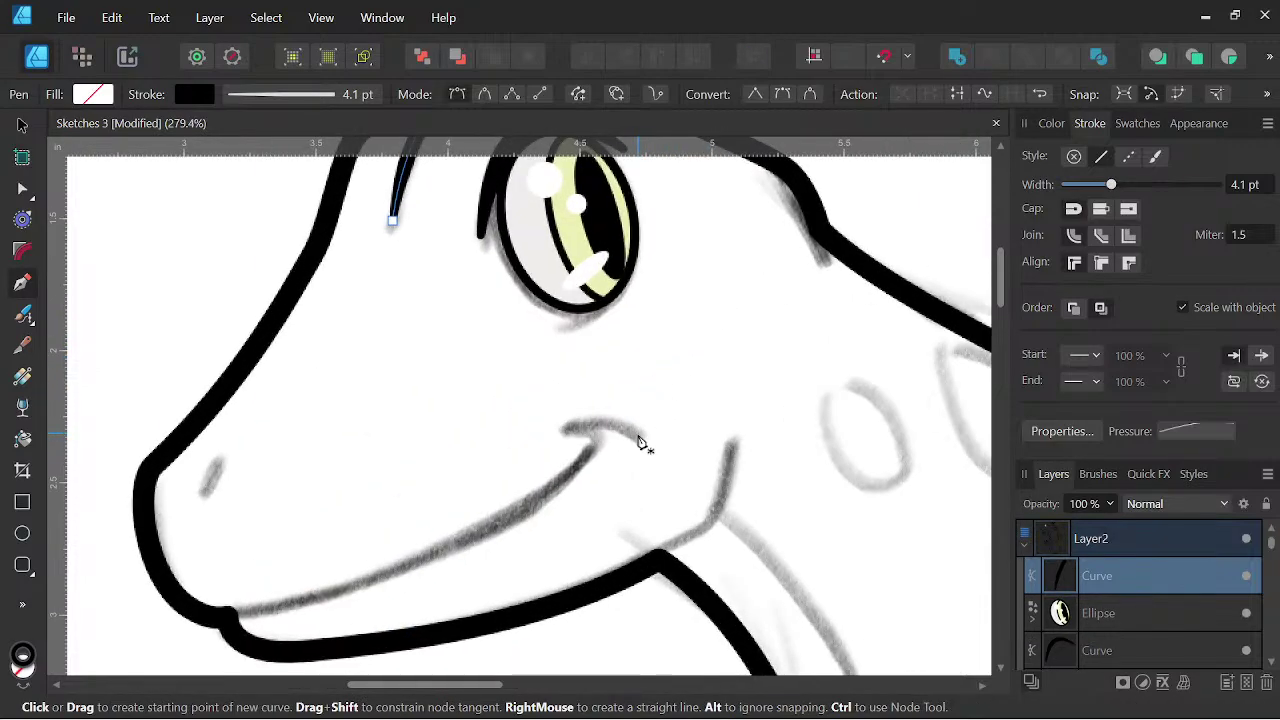
click(641, 432)
drag(558, 428, 506, 441)
click(559, 430)
drag(596, 443, 602, 450)
scroll(343, 557, down, 3)
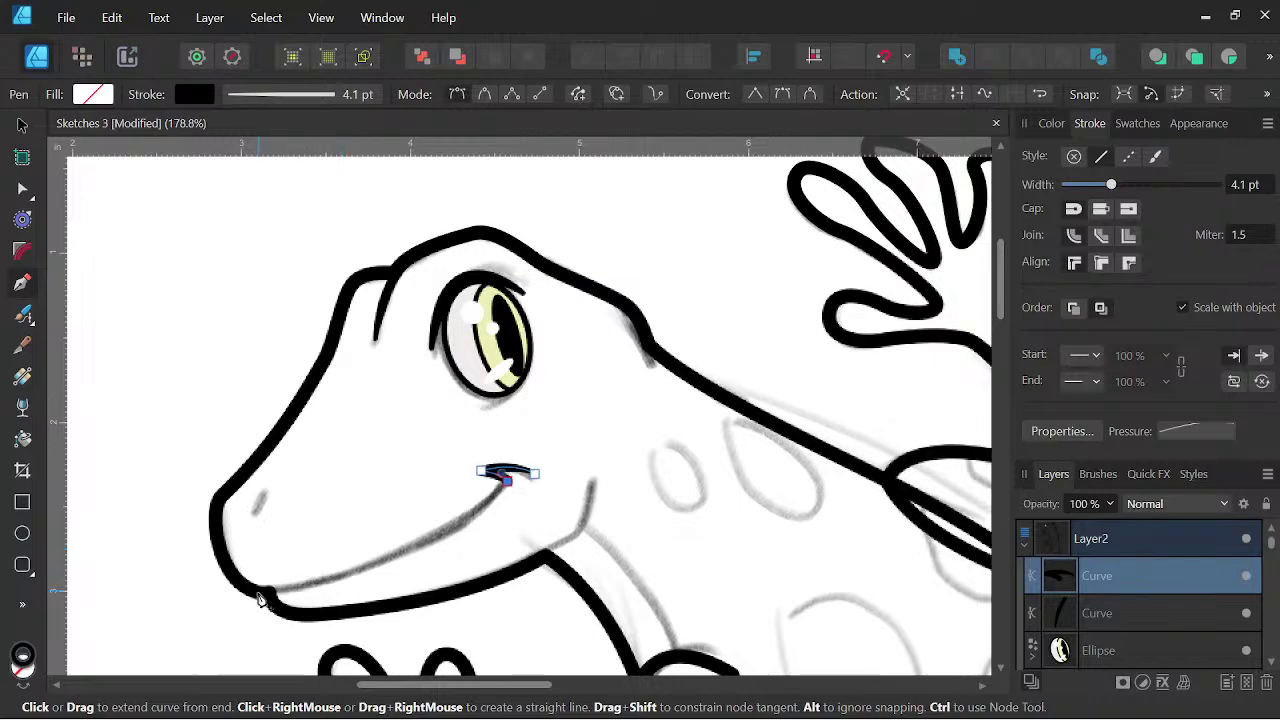
key(space)
drag(508, 568, 771, 449)
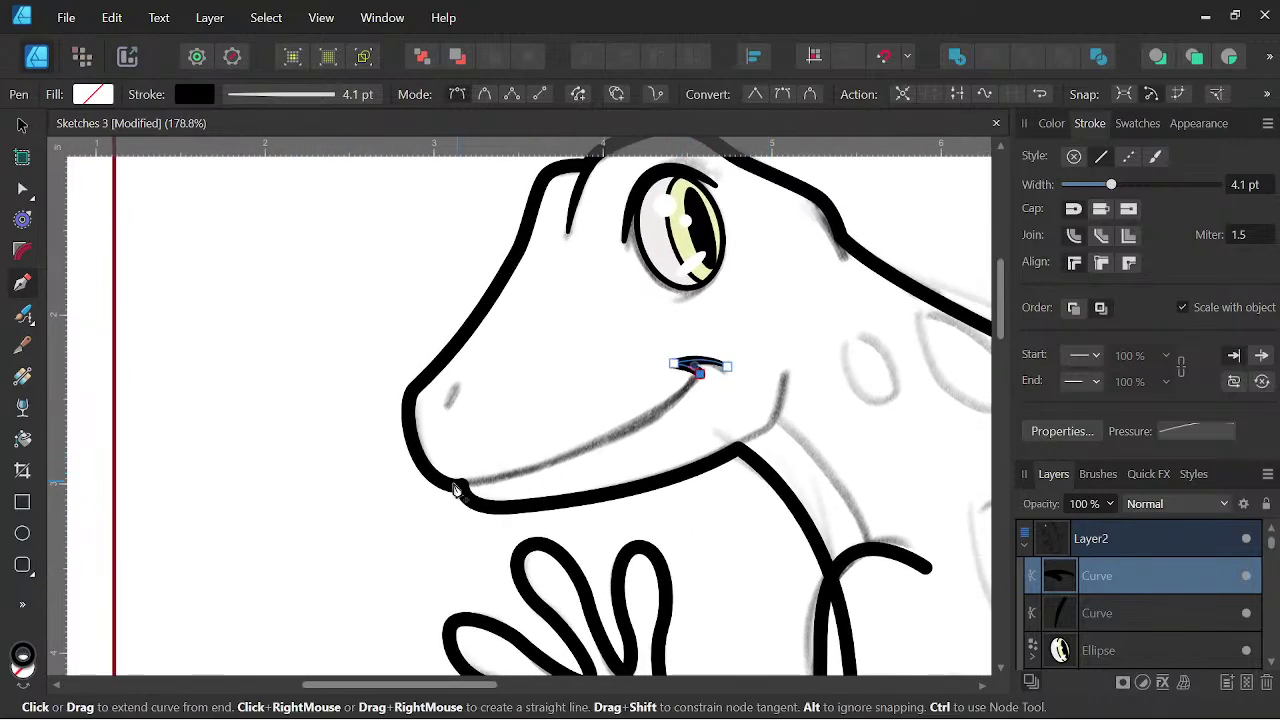
drag(457, 488, 269, 505)
key(space)
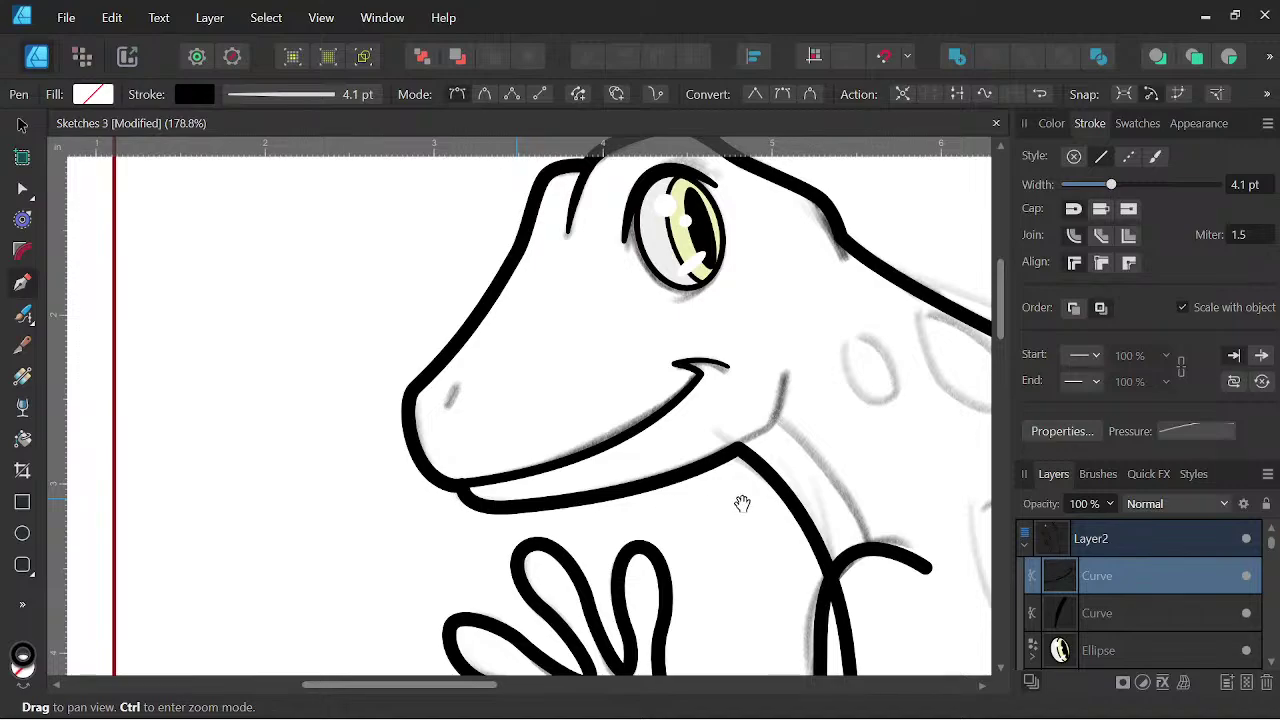
- Finish the mouth curve and adjust its front end node so it sits inside the snout outline
key(Escape)
key(a)
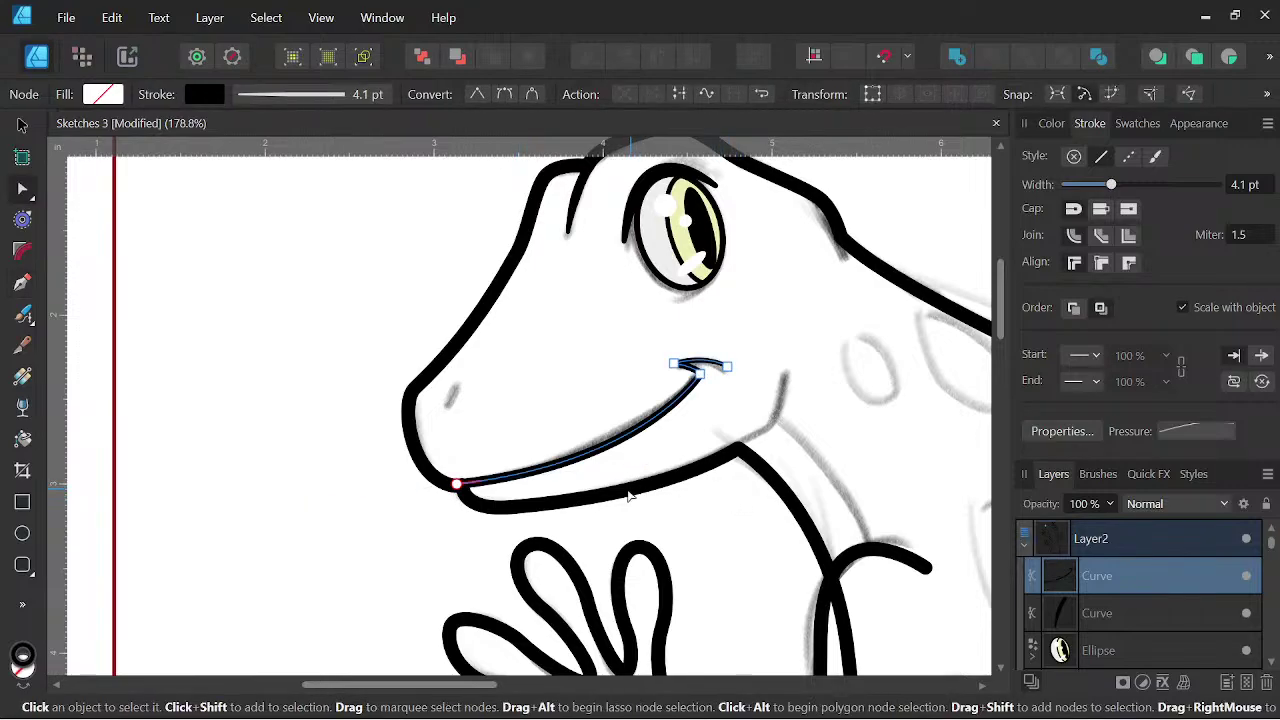
scroll(445, 485, up, 5)
click(438, 485)
click(439, 467)
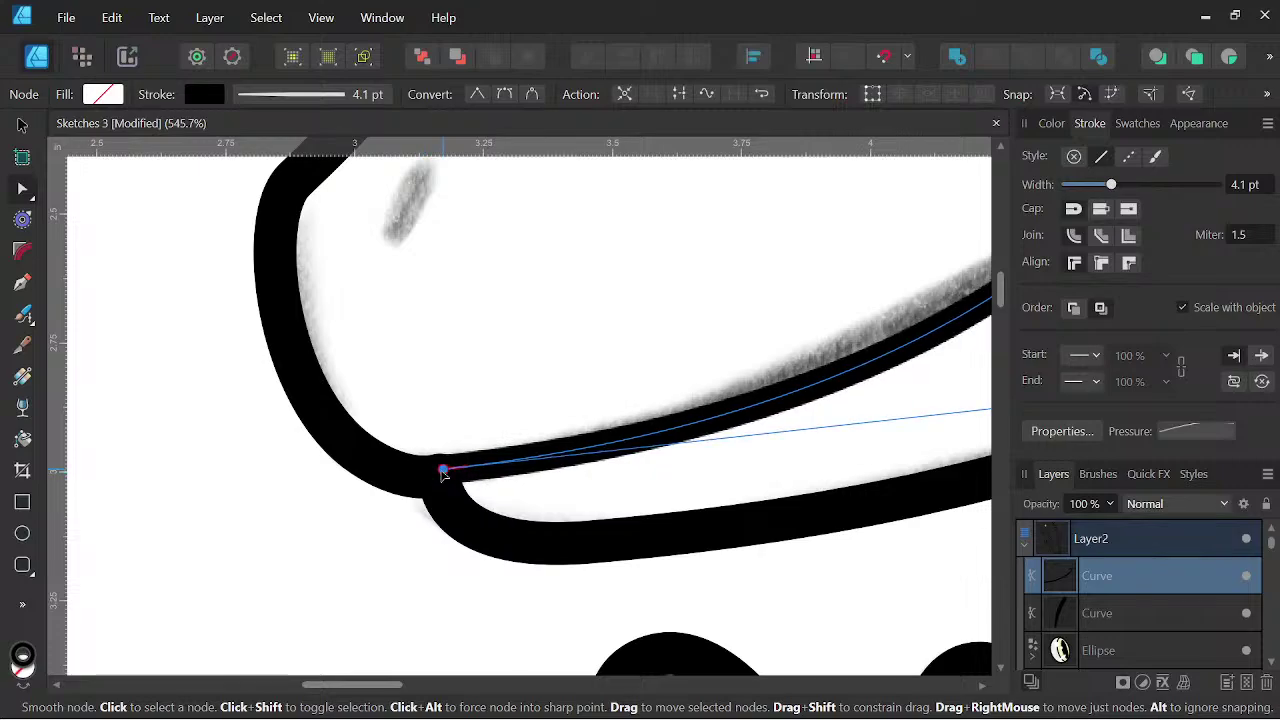
scroll(585, 420, down, 7)
drag(723, 409, 680, 421)
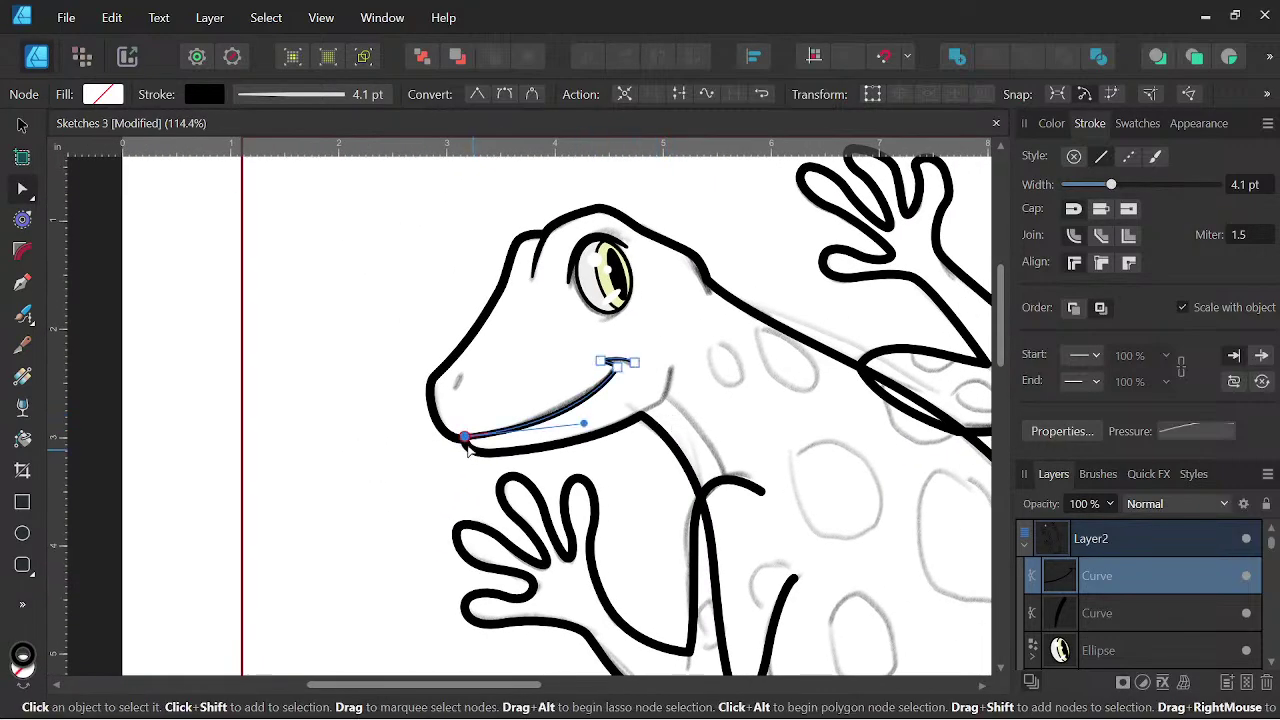
click(463, 439)
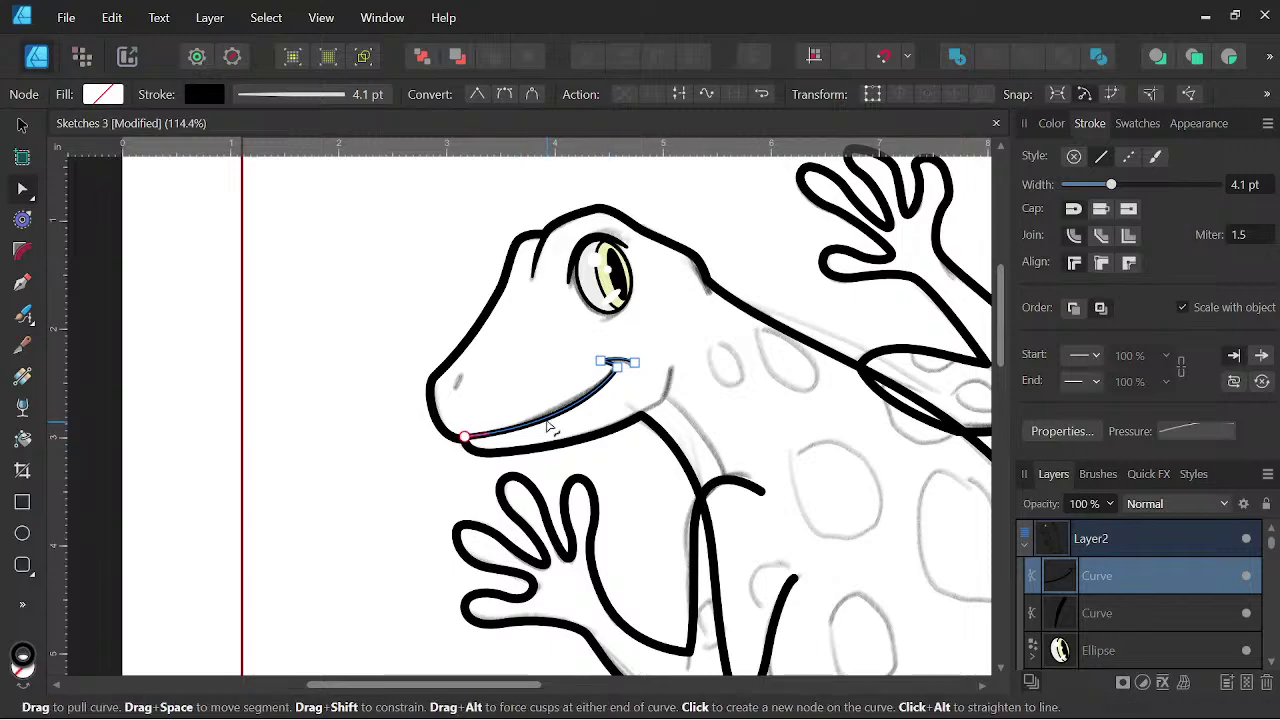
- Trace the cheek line behind the mouth with the Pen tool, curving down into the corner of jaw and throat
scroll(641, 402, up, 3)
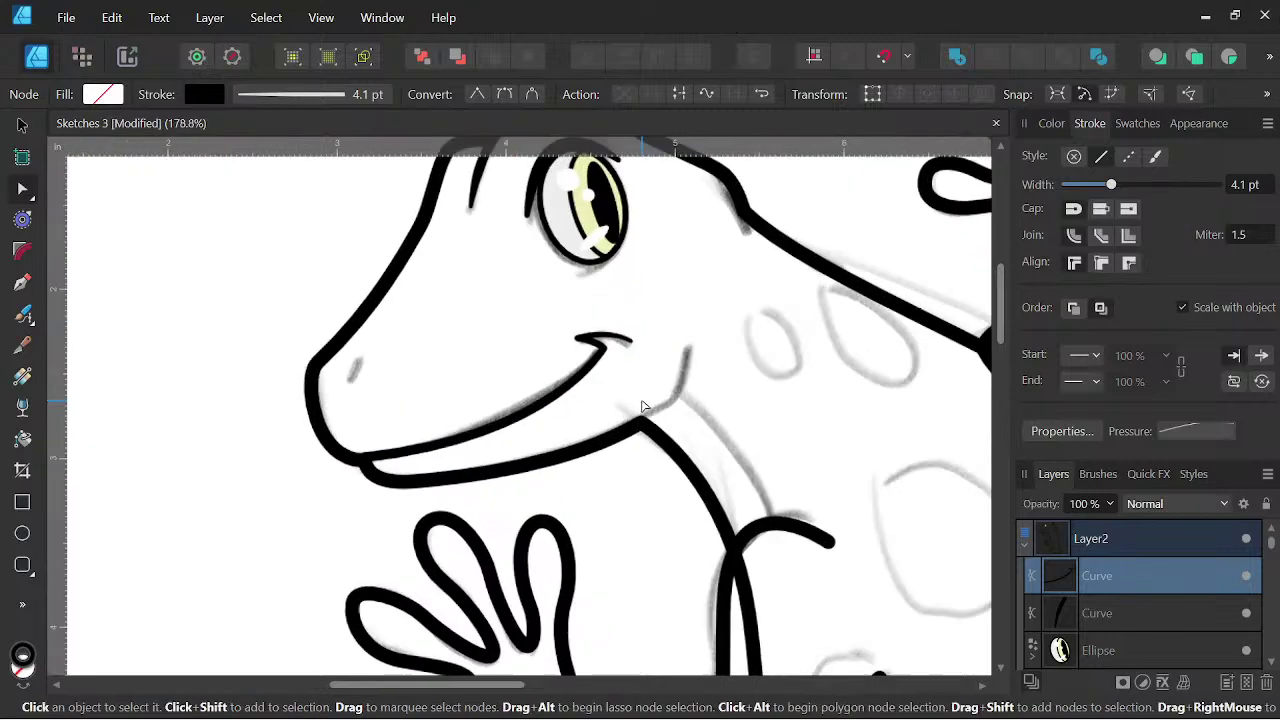
click(22, 281)
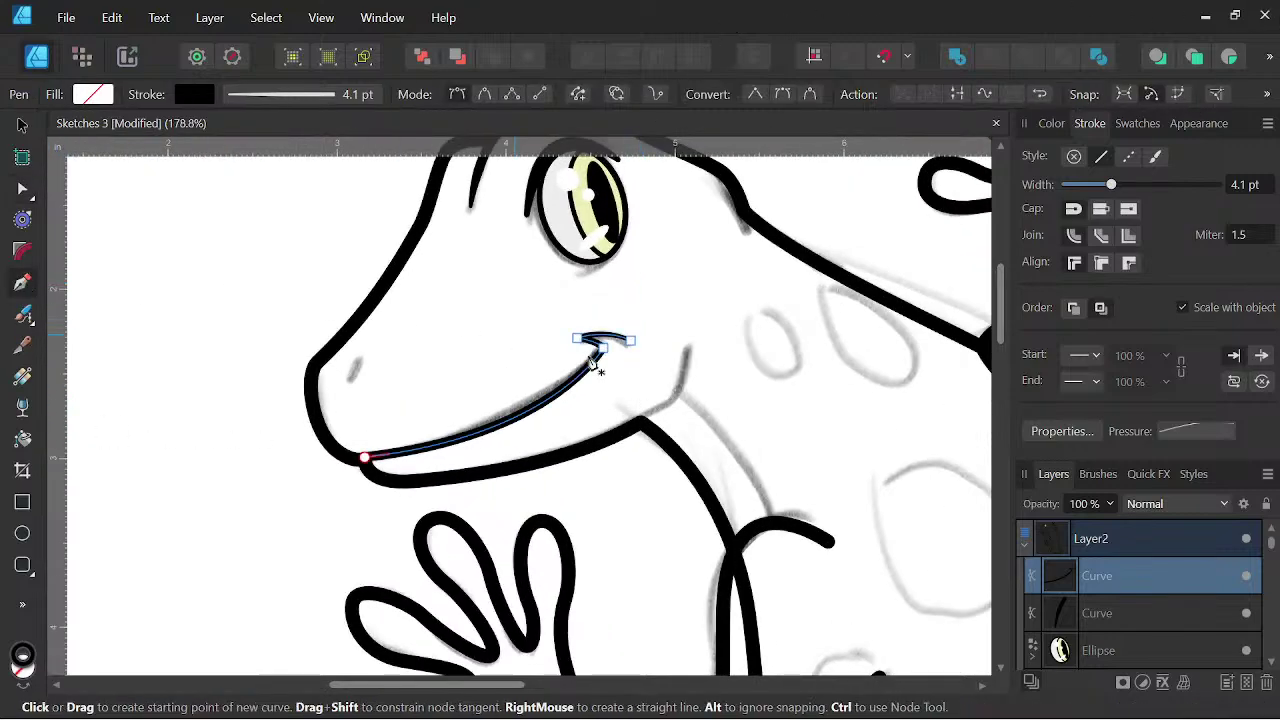
scroll(690, 355, up, 3)
click(690, 343)
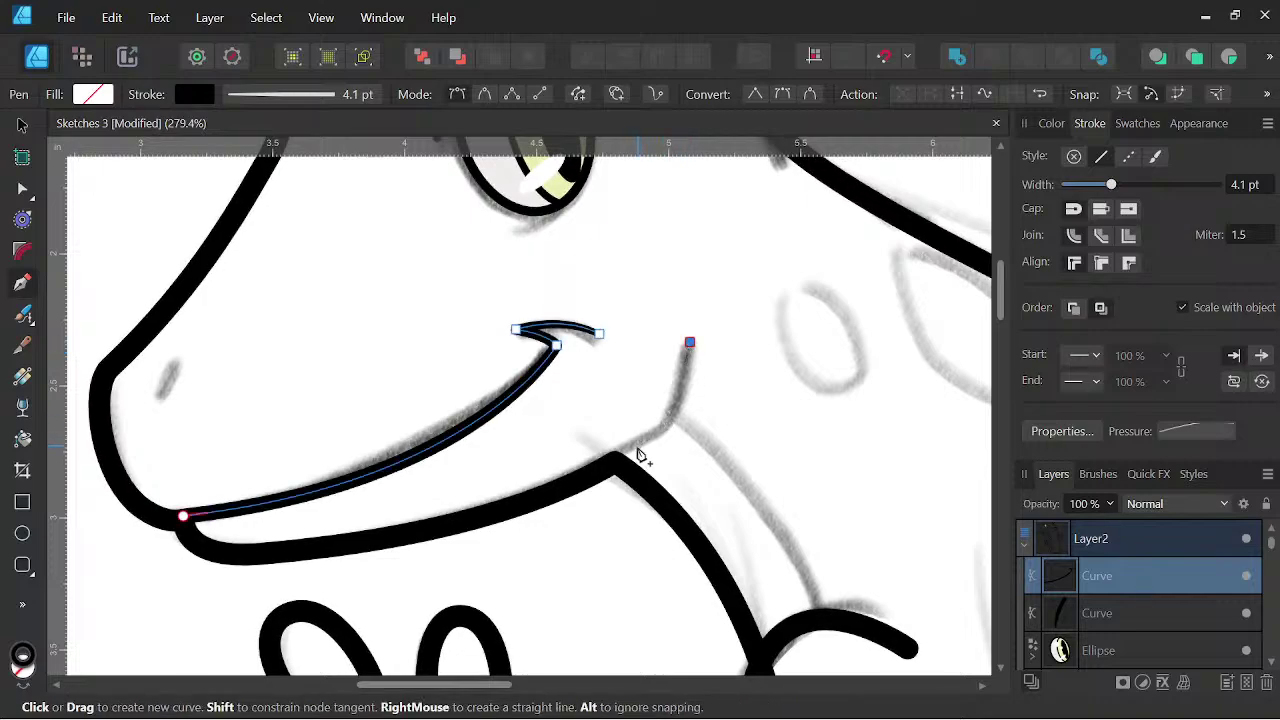
drag(606, 463, 503, 508)
key(Escape)
- Deselect the cheek line and trace the nostril on the snout as a short curved Pen stroke
scroll(748, 343, down, 5)
drag(808, 394, 675, 378)
scroll(638, 334, down, 3)
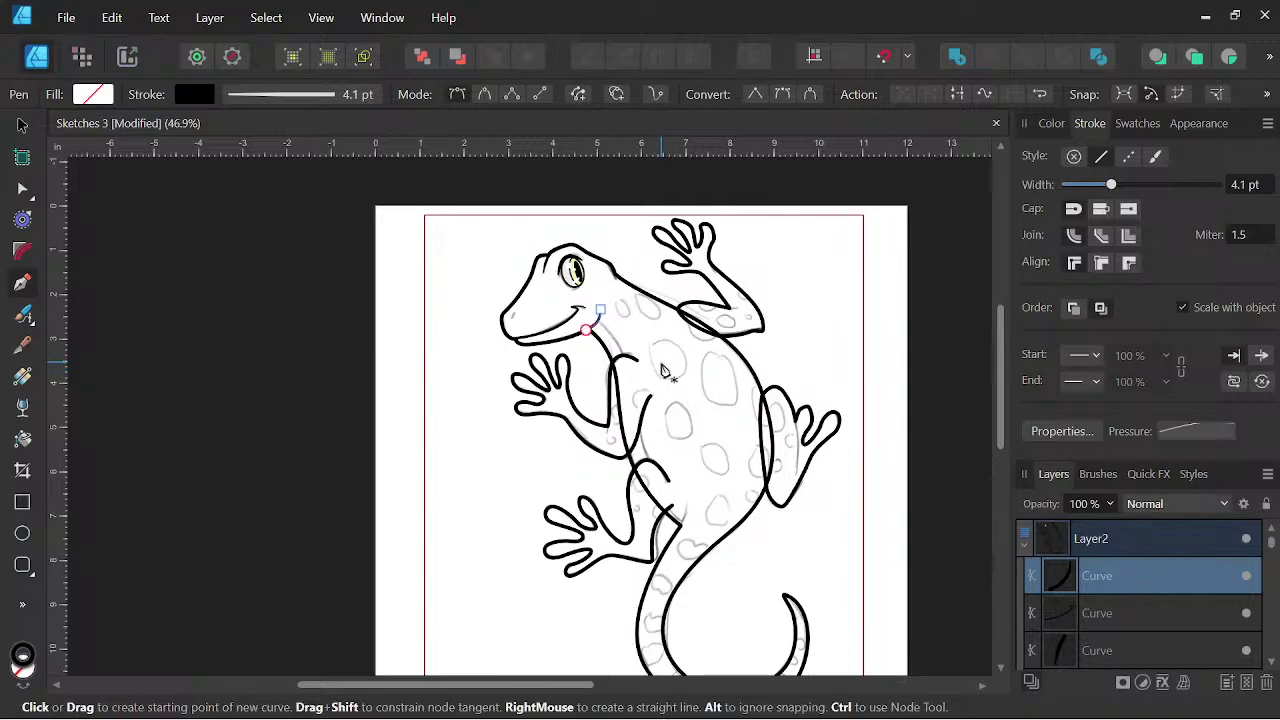
scroll(630, 369, up, 3)
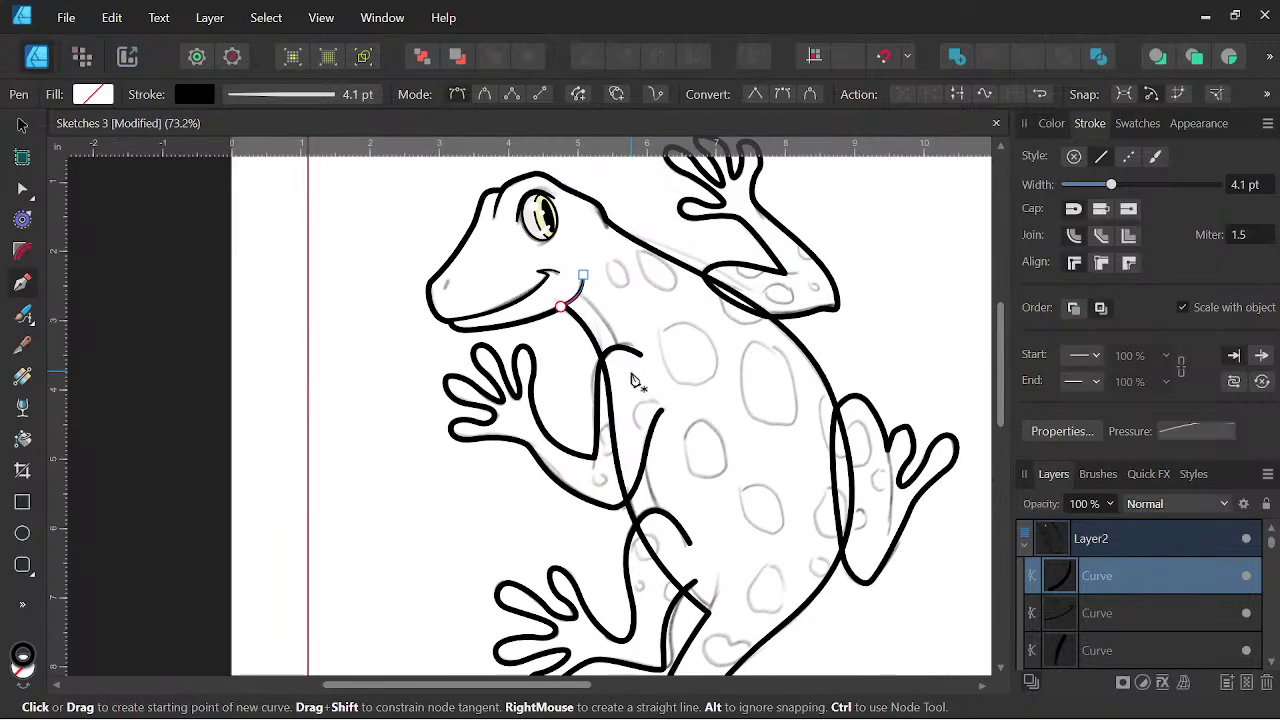
scroll(424, 279, up, 2)
drag(409, 272, 463, 368)
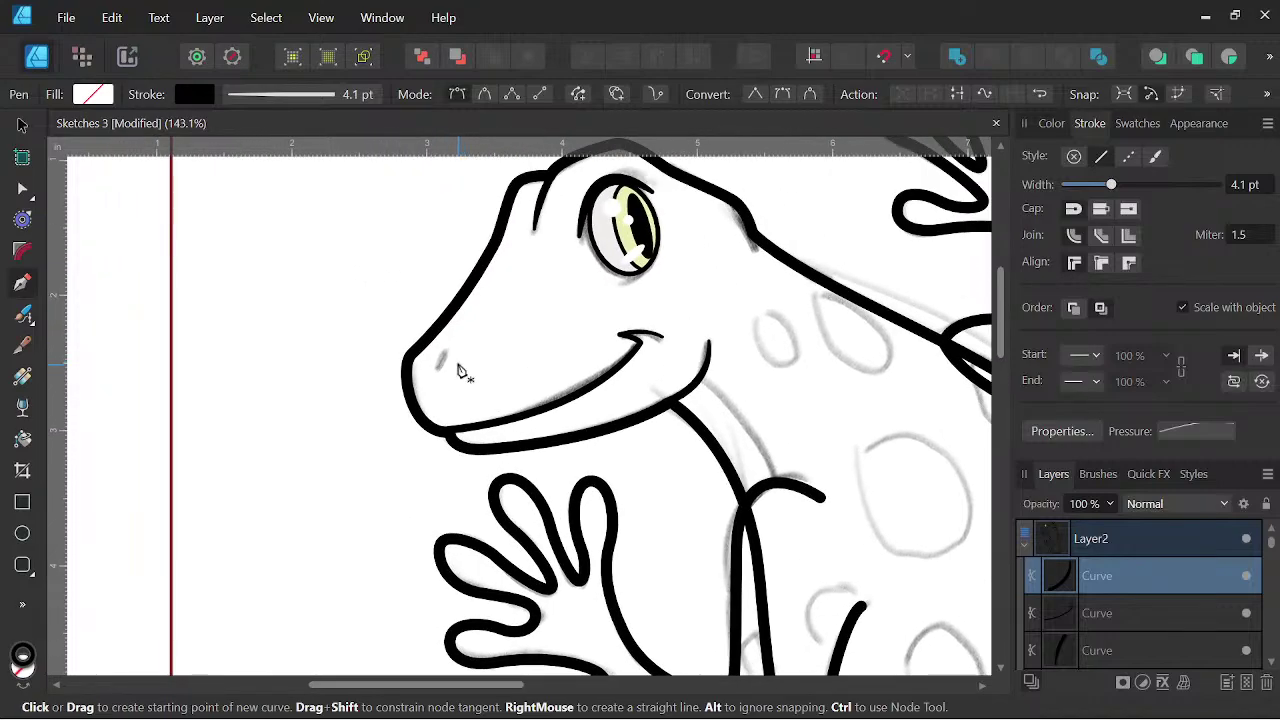
scroll(458, 360, up, 2)
key(Escape)
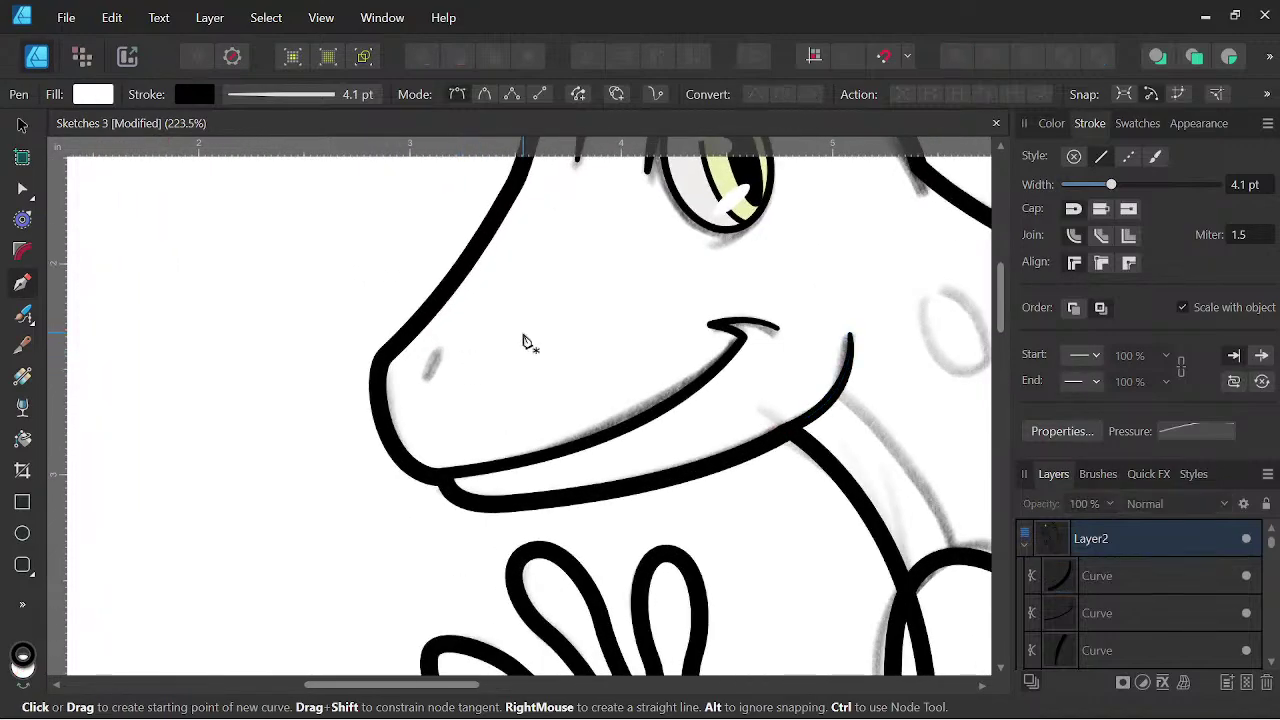
drag(433, 378, 441, 413)
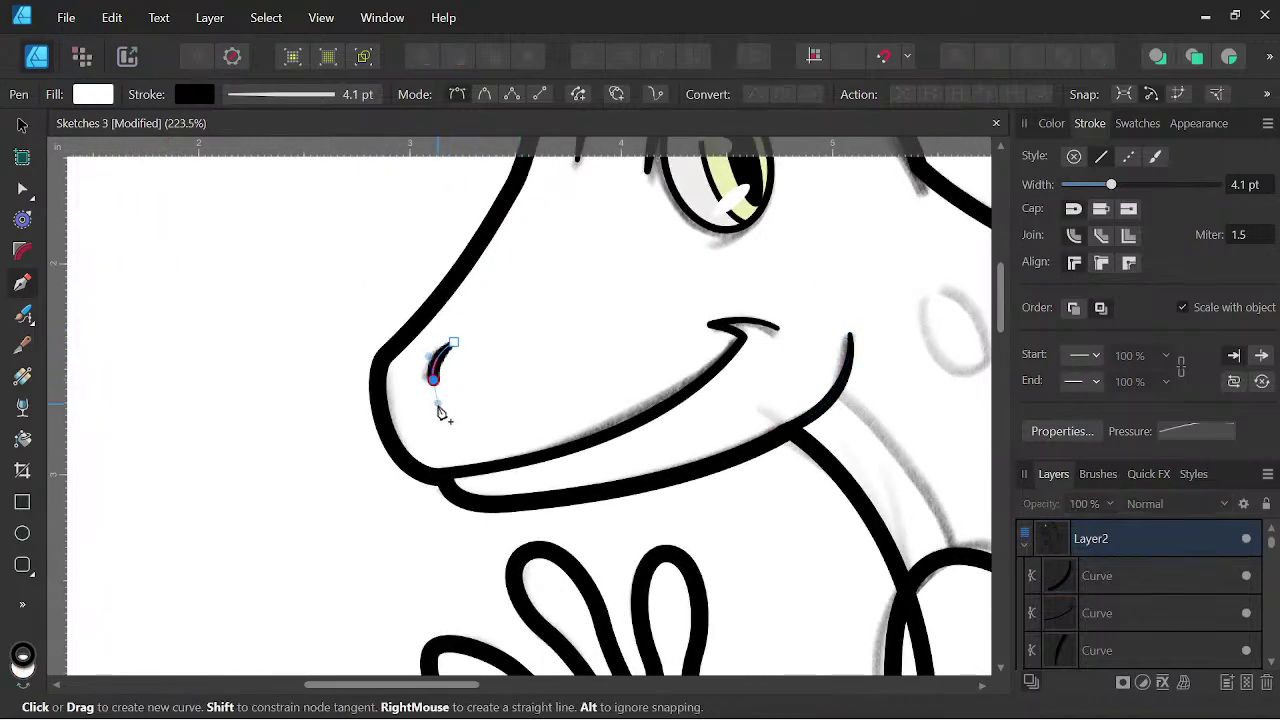
key(Escape)
- Trace the short crease at the tail base with the Pen tool, running from the body down into the tail outline
scroll(698, 358, down, 4)
drag(700, 356, 527, 336)
scroll(592, 366, down, 3)
drag(600, 410, 608, 337)
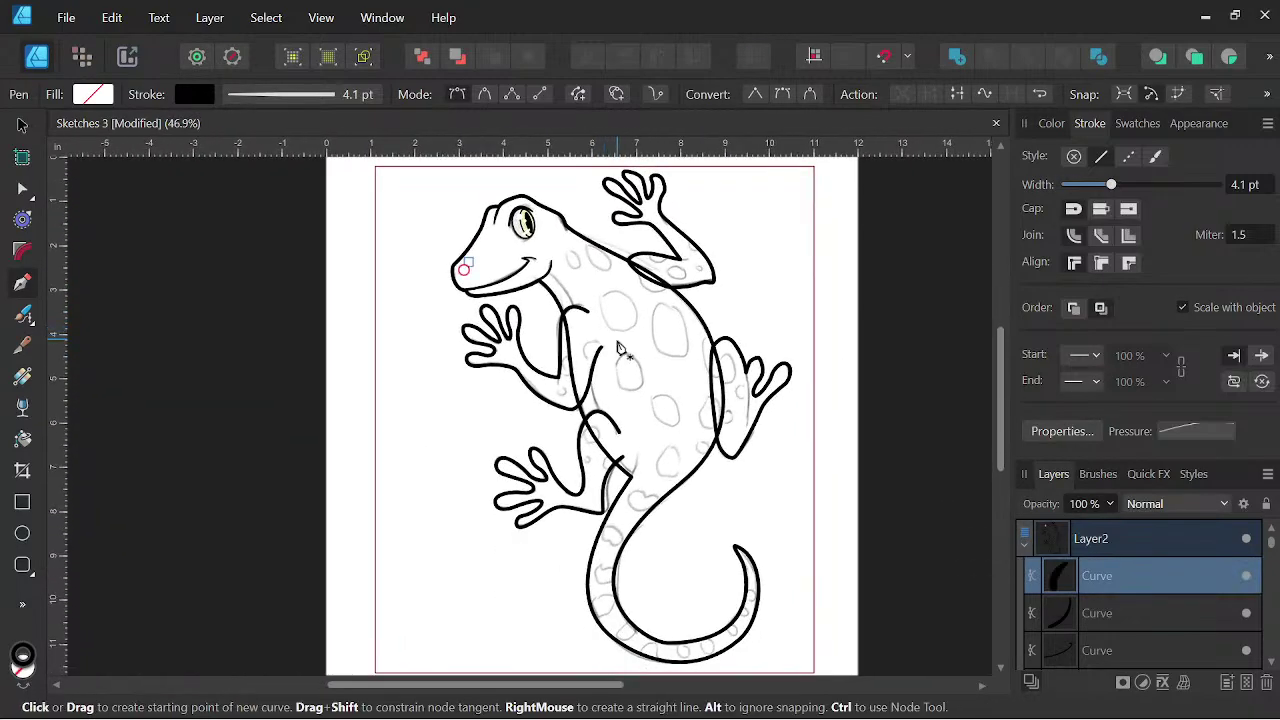
scroll(649, 418, up, 4)
scroll(675, 330, up, 5)
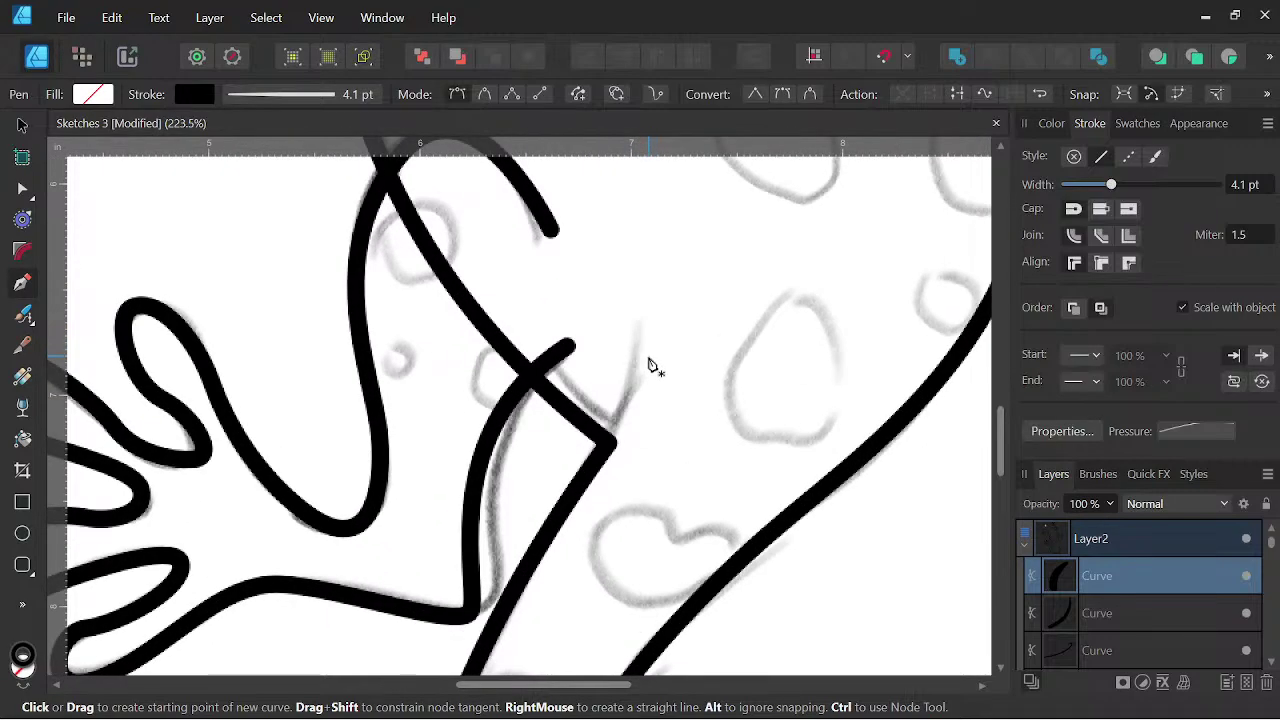
click(641, 327)
click(607, 456)
drag(597, 477, 568, 508)
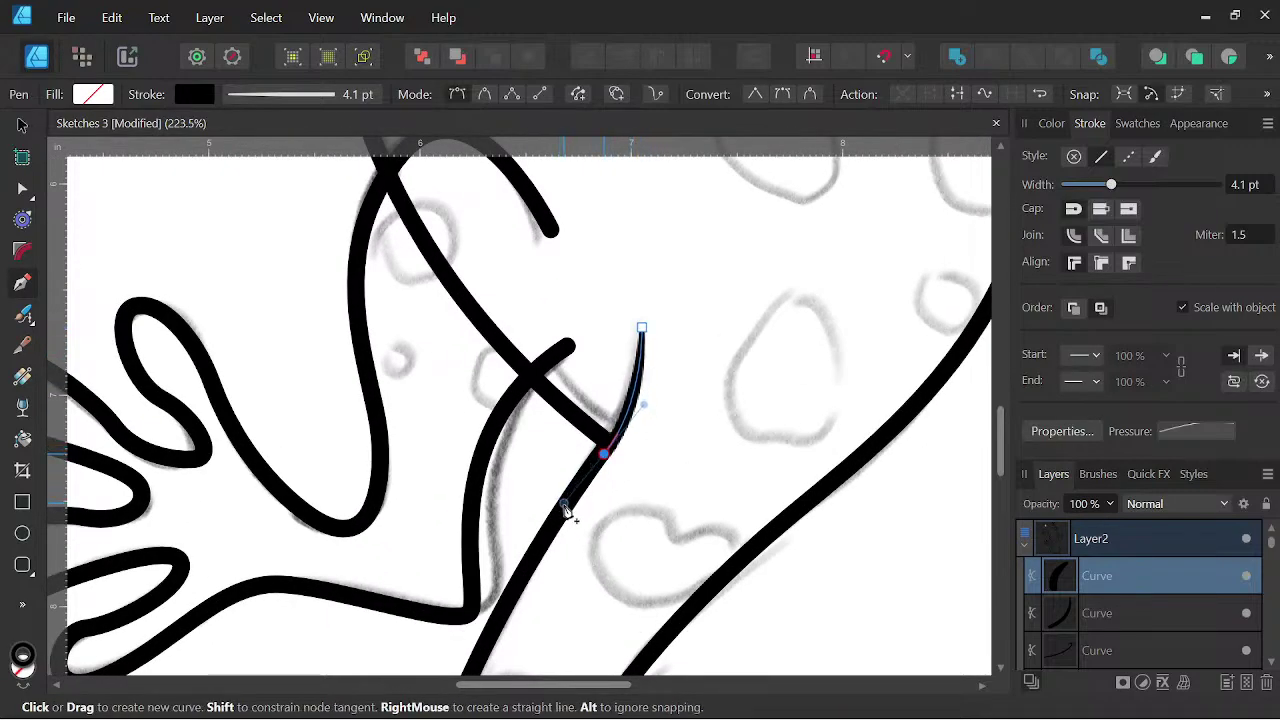
key(Escape)
- Trace the crease inside the right hind leg up to the notch beside the foot and set its stroke width to 5.7 pt
key(space)
scroll(890, 347, down, 5)
drag(886, 347, 508, 334)
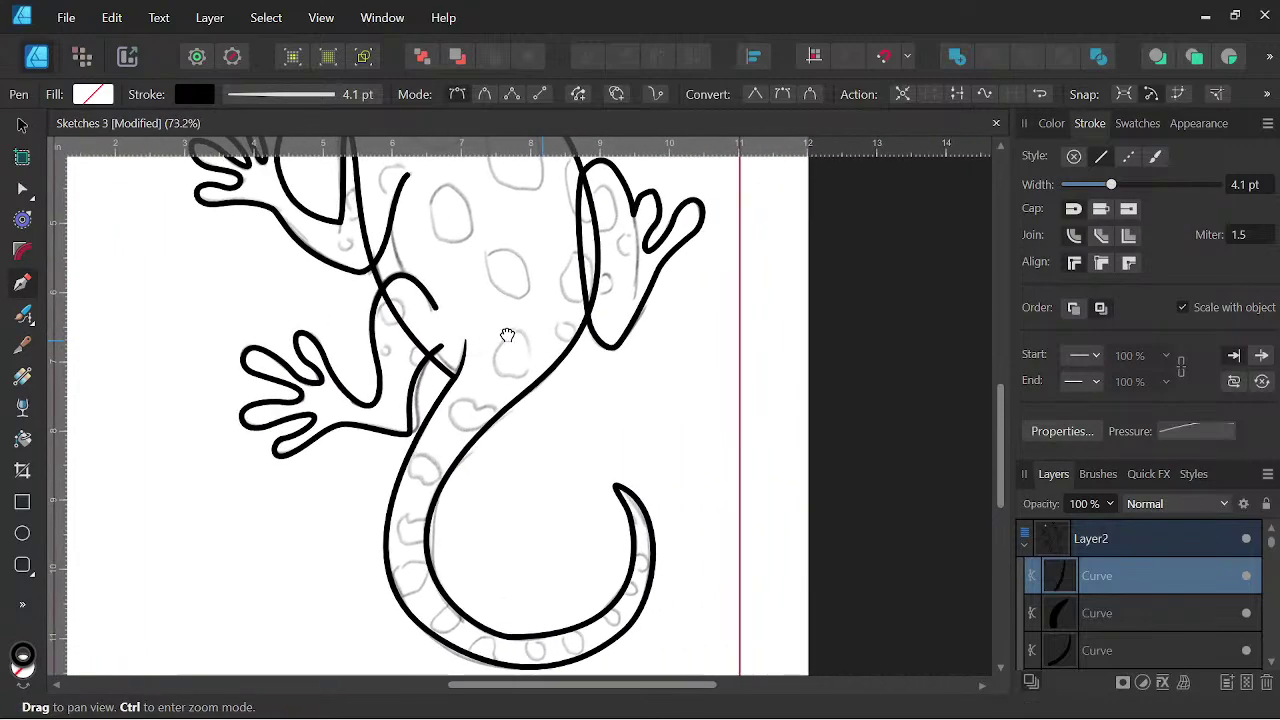
scroll(650, 300, up, 5)
drag(650, 313, 642, 421)
click(614, 471)
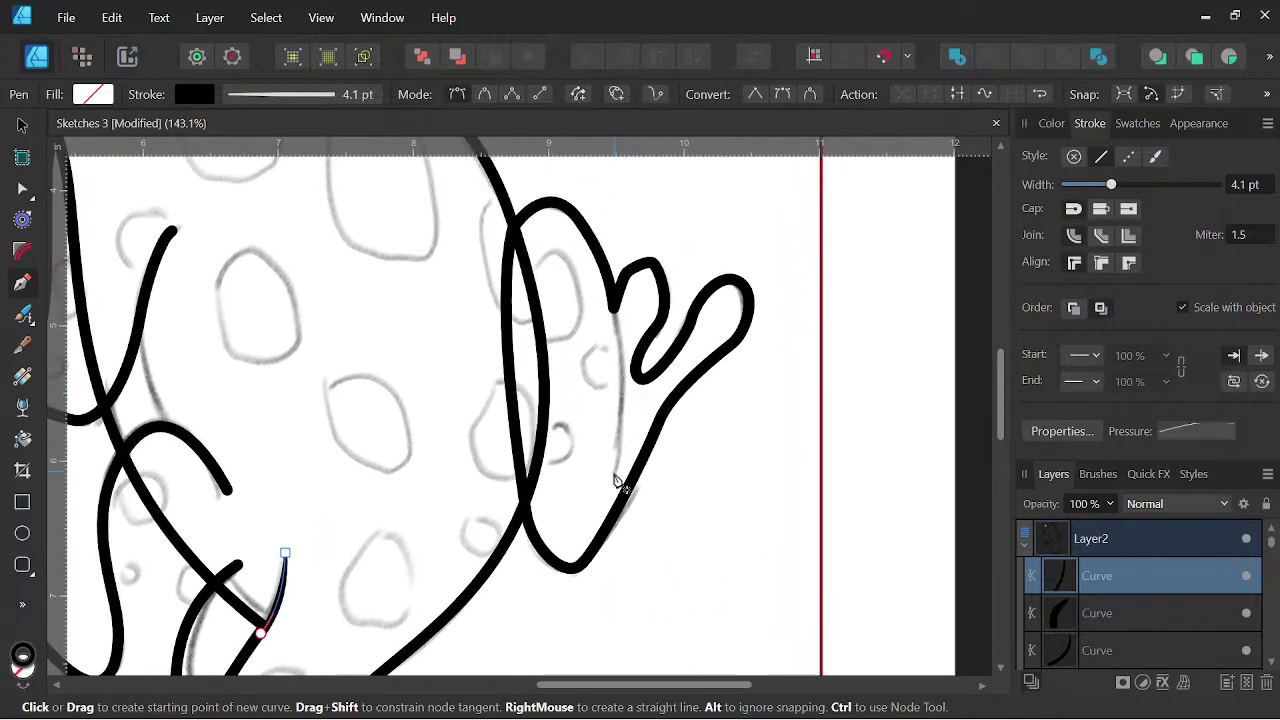
drag(613, 305, 606, 250)
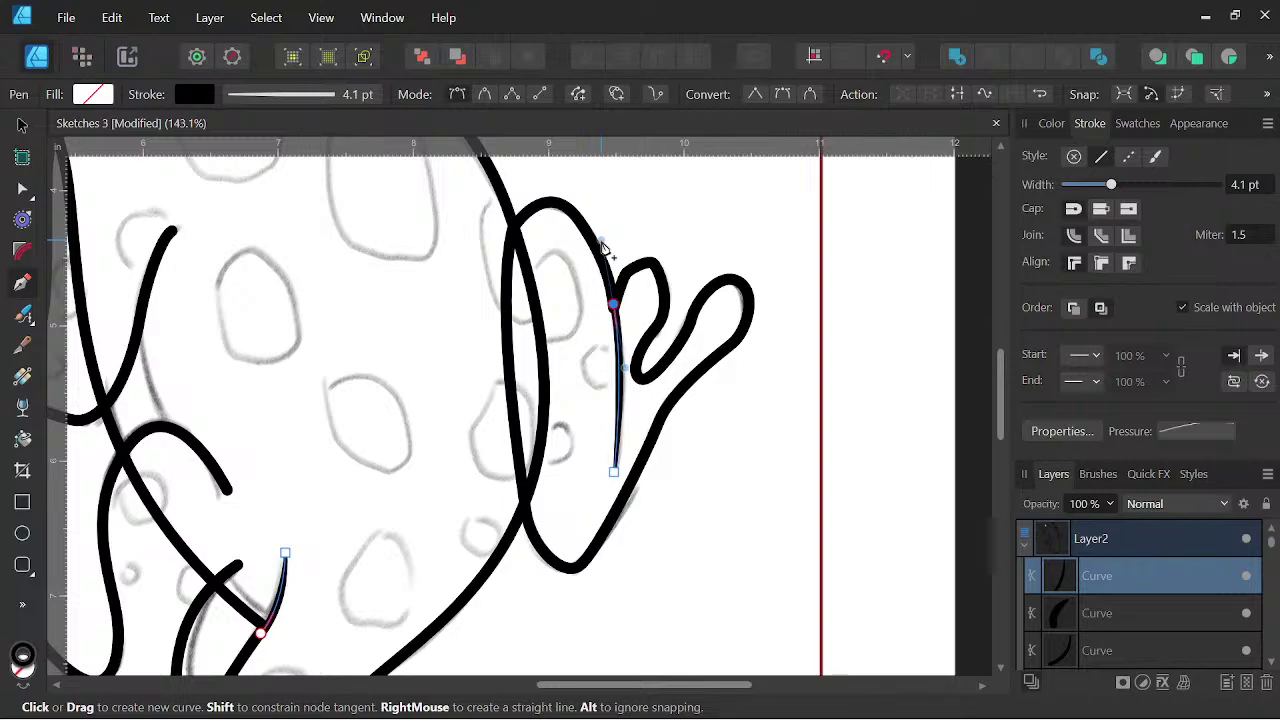
drag(1111, 187, 1118, 190)
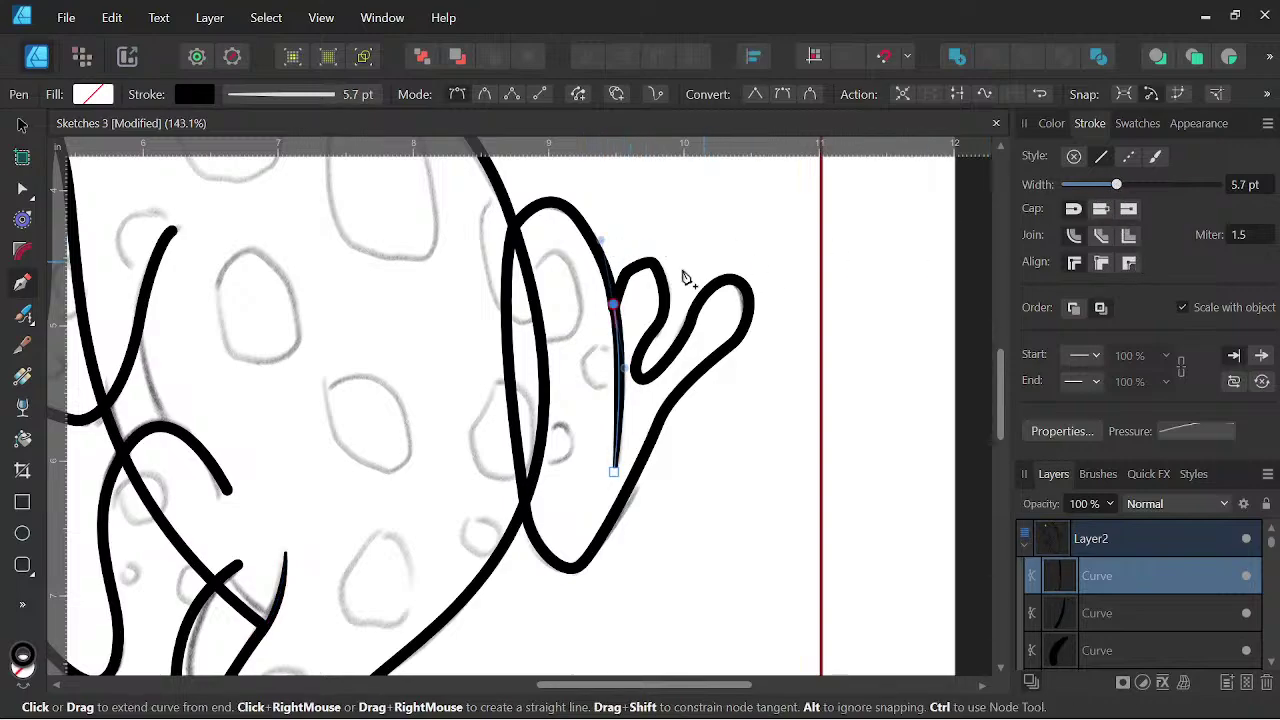
- Nudge the upper node of the hind leg crease to blend into the leg outline at the foot's notch
scroll(591, 322, up, 5)
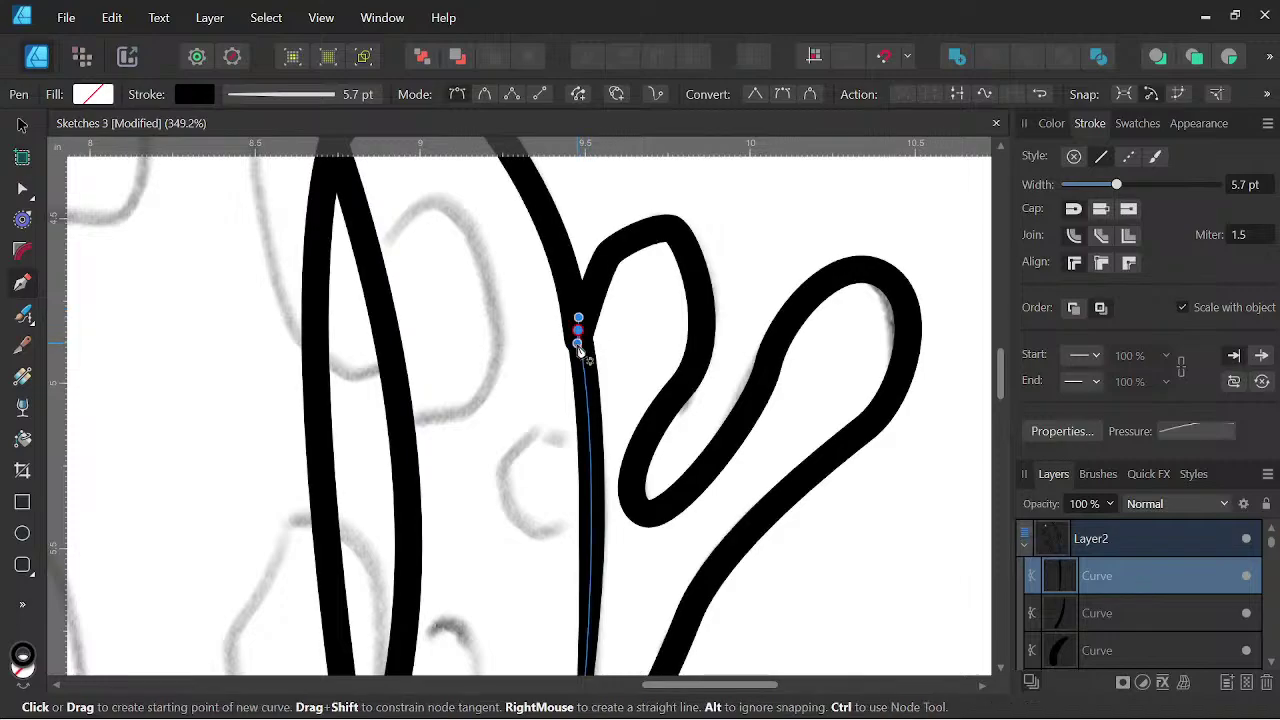
key(a)
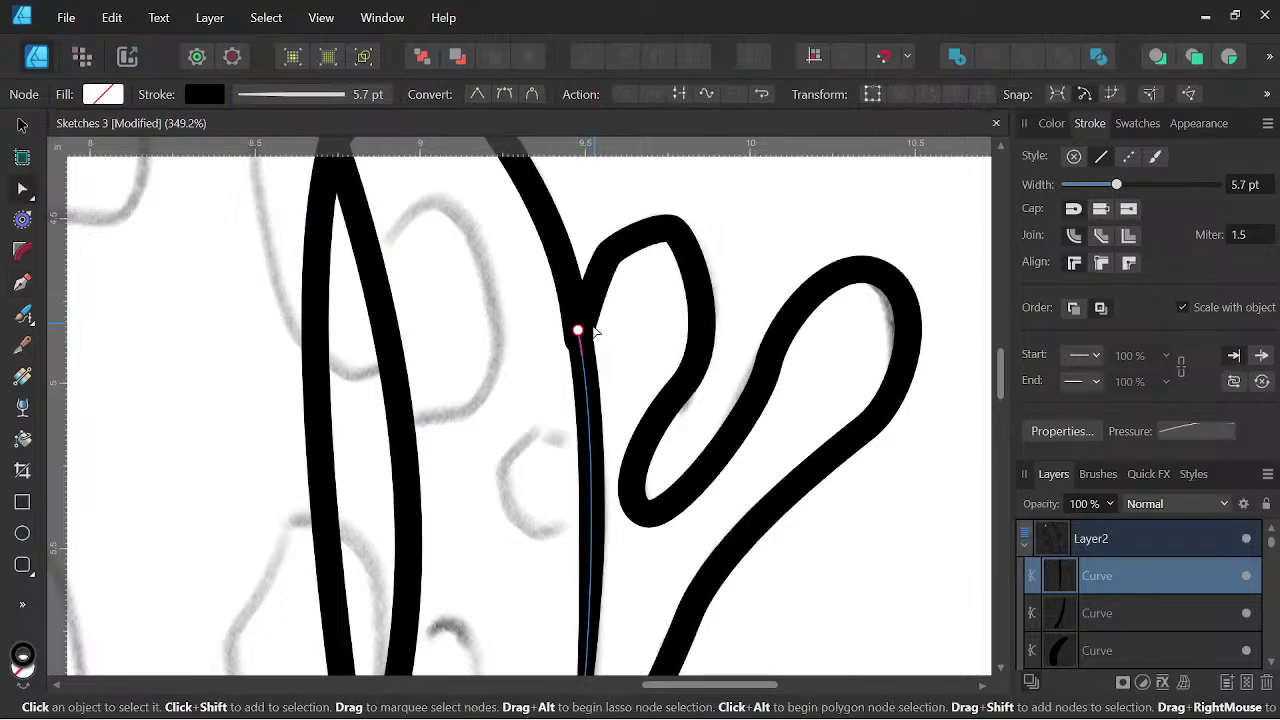
click(578, 335)
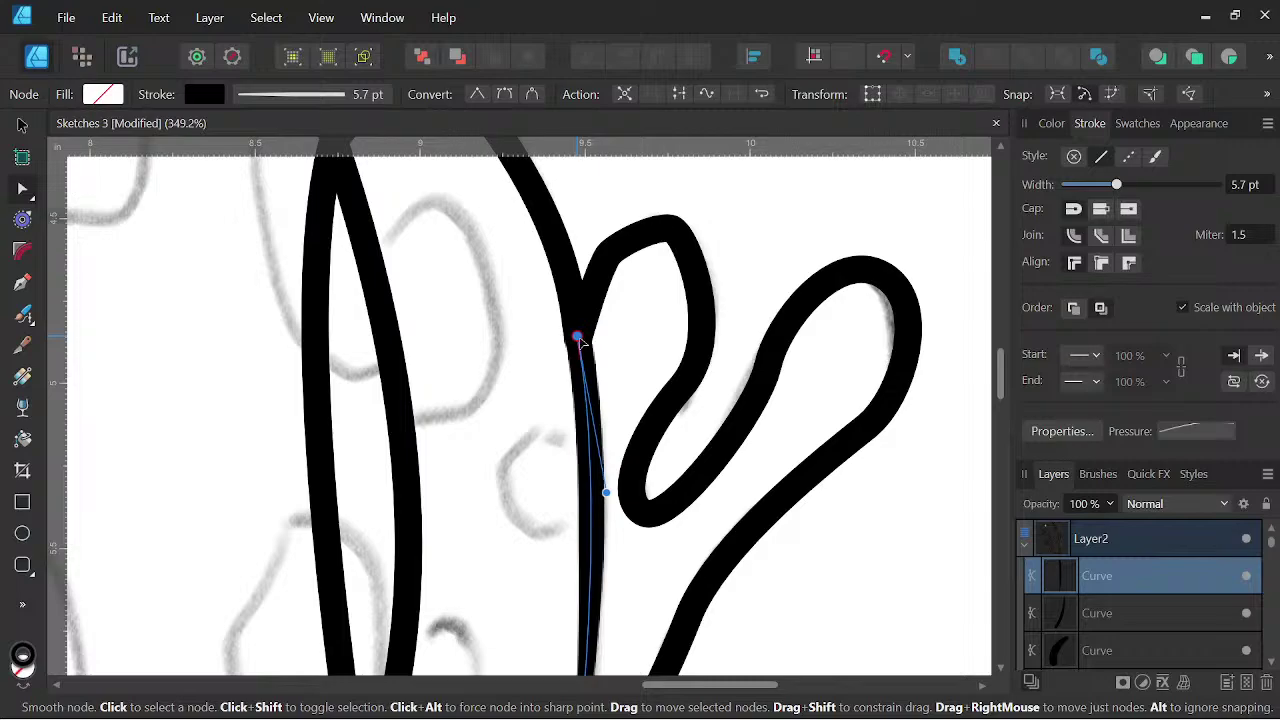
scroll(605, 320, down, 7)
drag(668, 323, 758, 384)
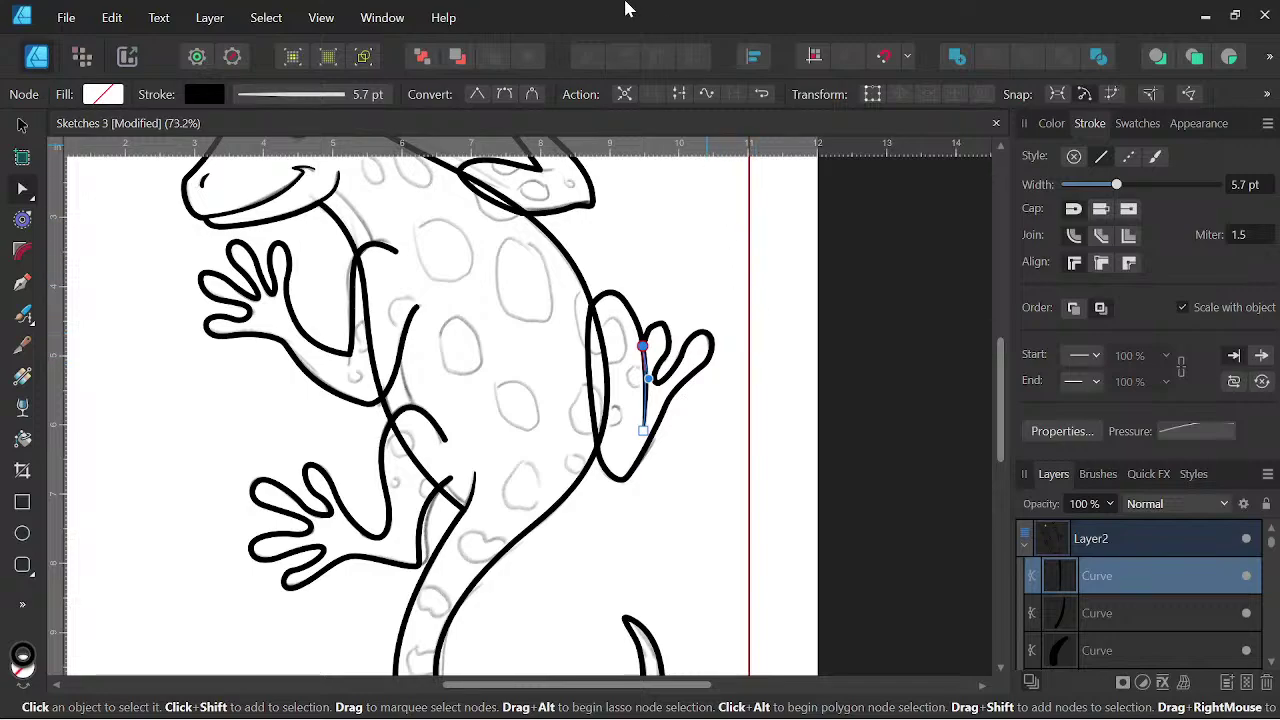
- Select the gecko's body outline curve and fill it with bright green 00FF2E
scroll(577, 173, down, 4)
drag(596, 289, 768, 450)
scroll(649, 416, up, 1)
scroll(648, 416, up, 1)
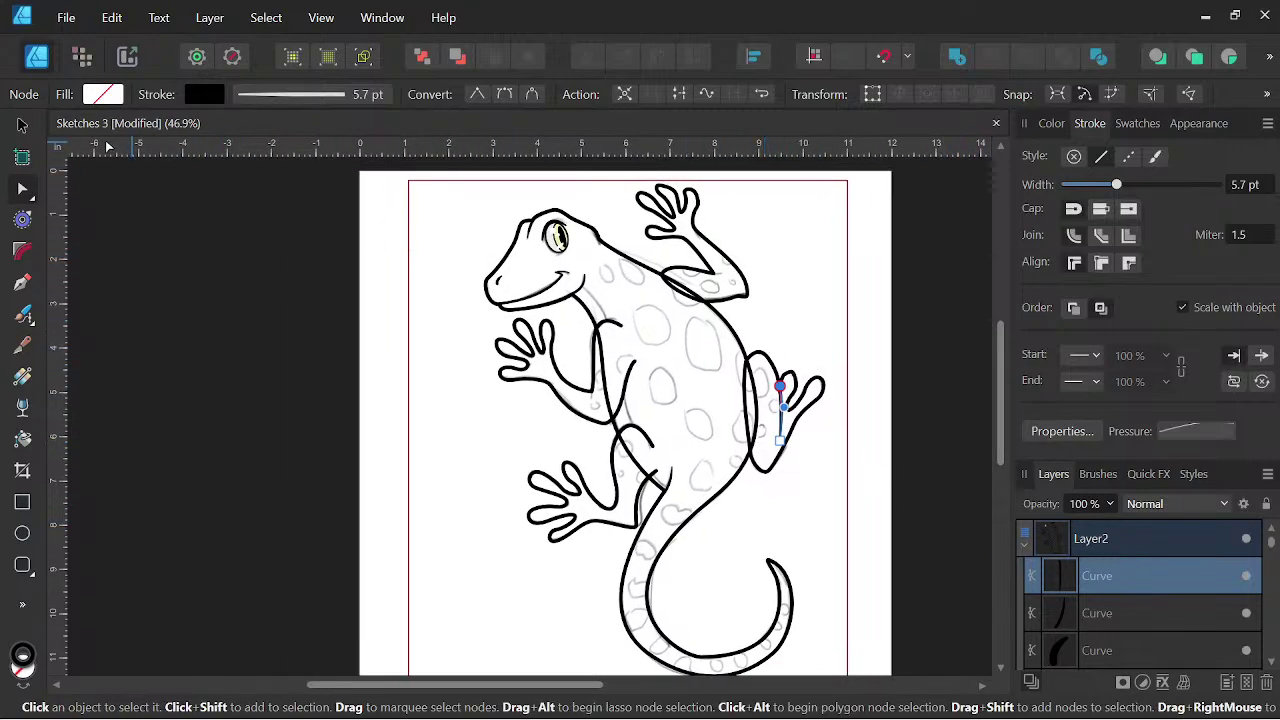
click(22, 125)
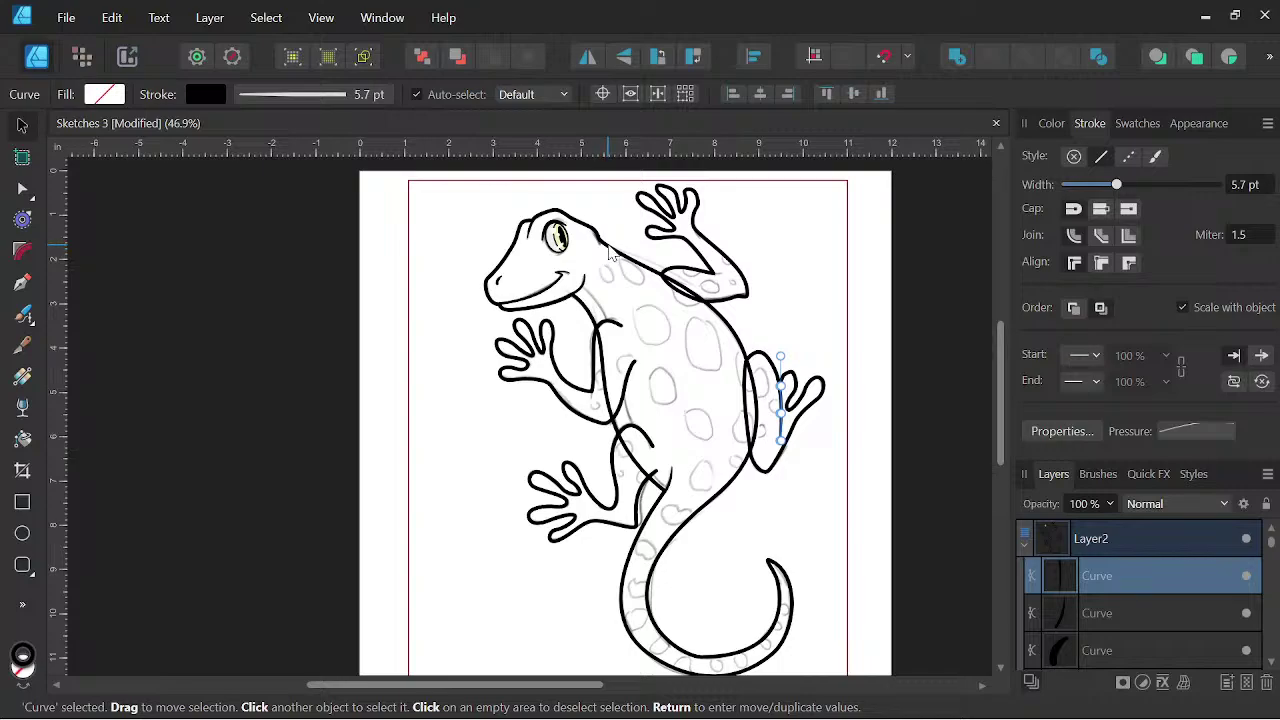
click(608, 246)
key(space)
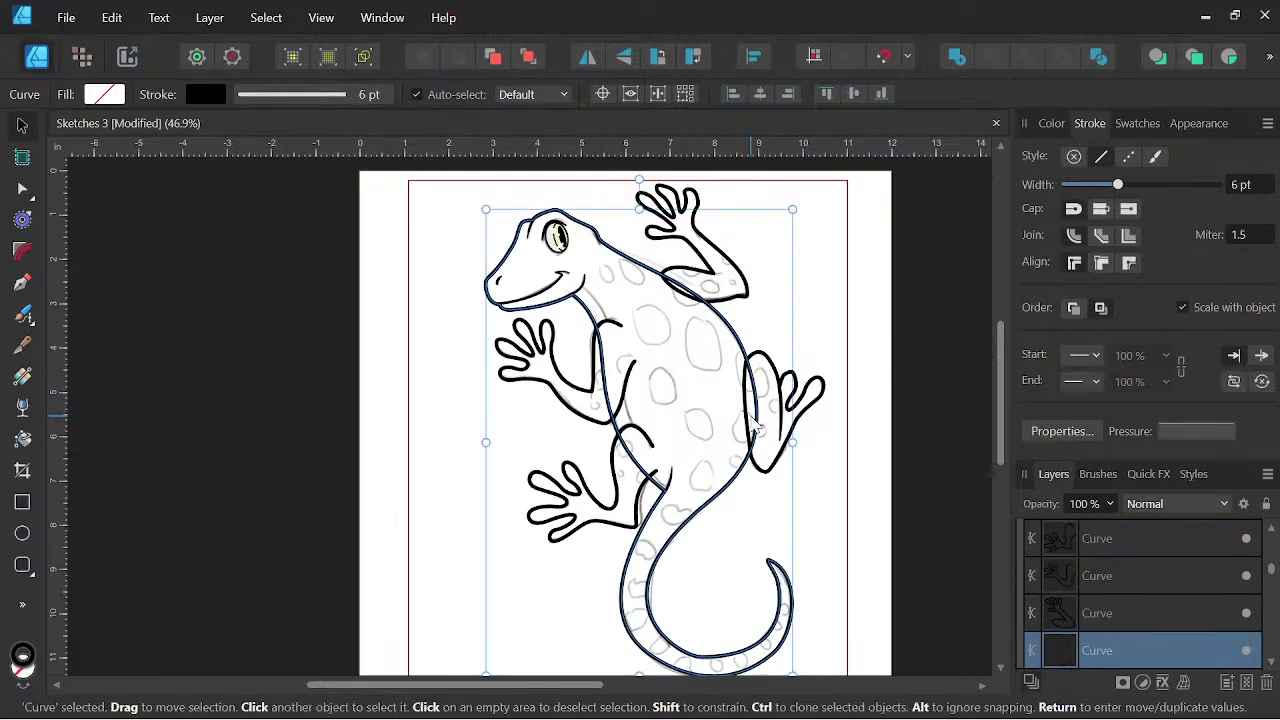
key(space)
drag(849, 443, 815, 429)
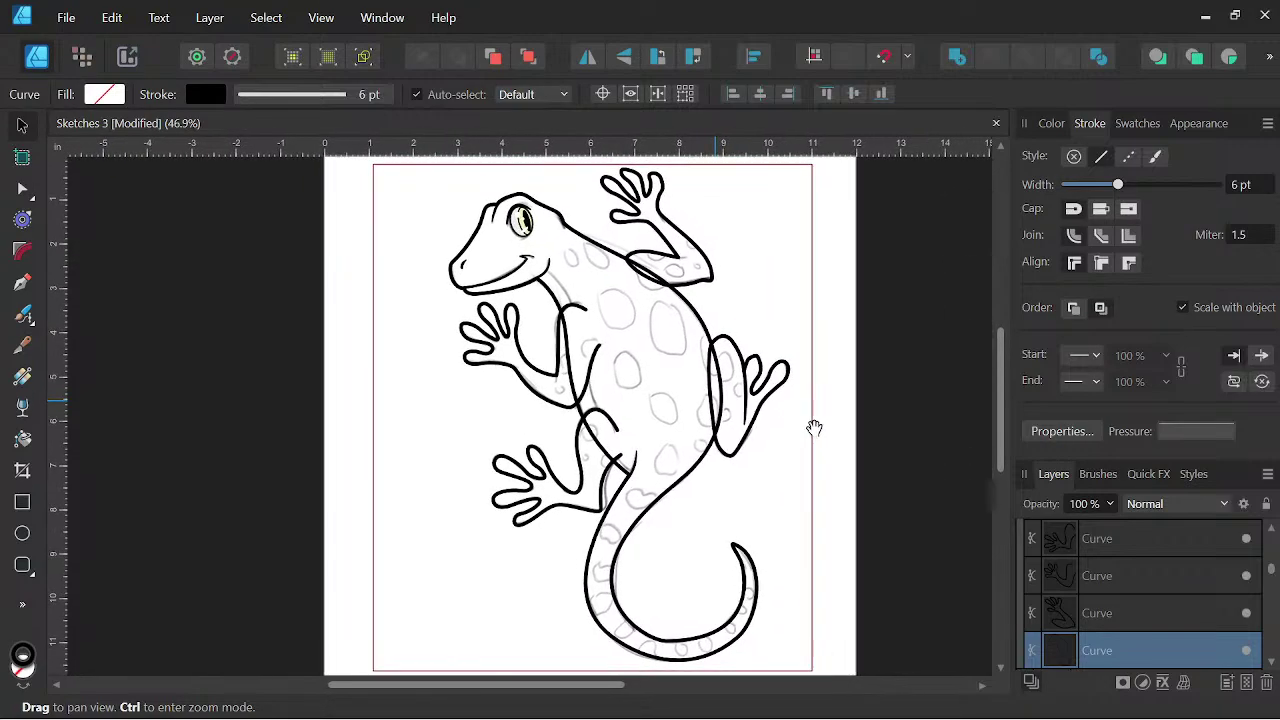
key(space)
click(1045, 126)
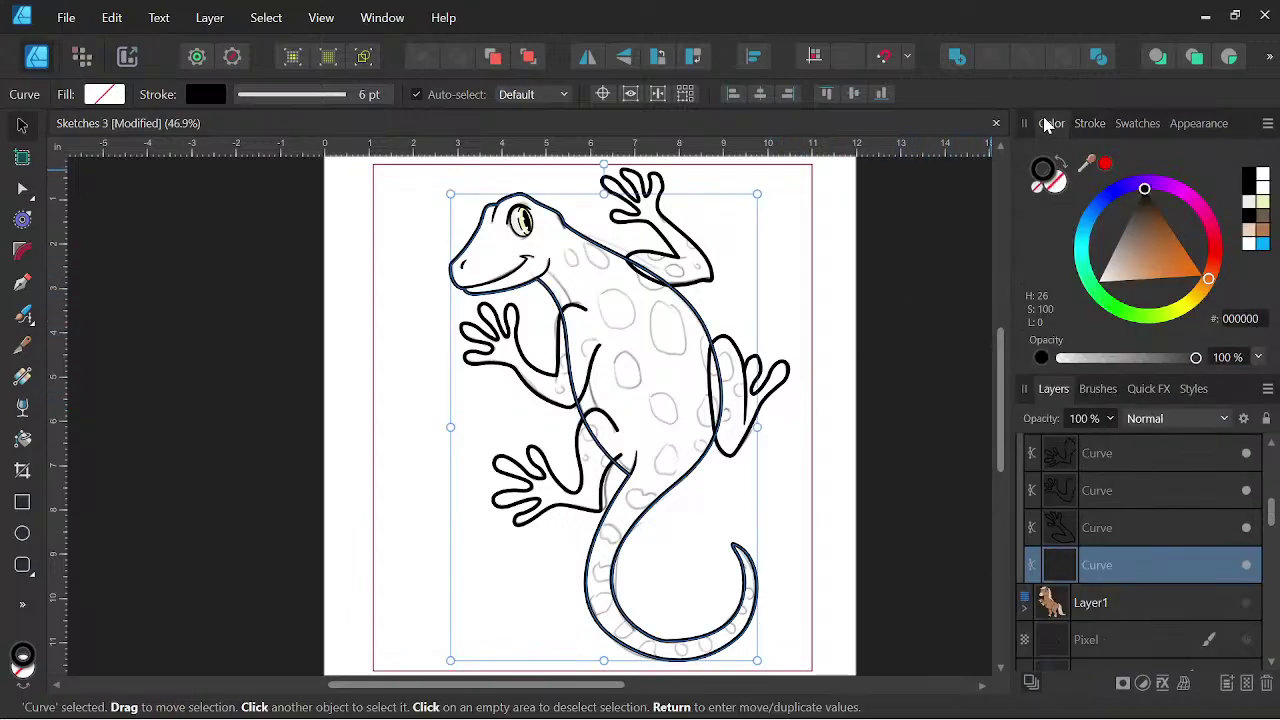
click(1108, 305)
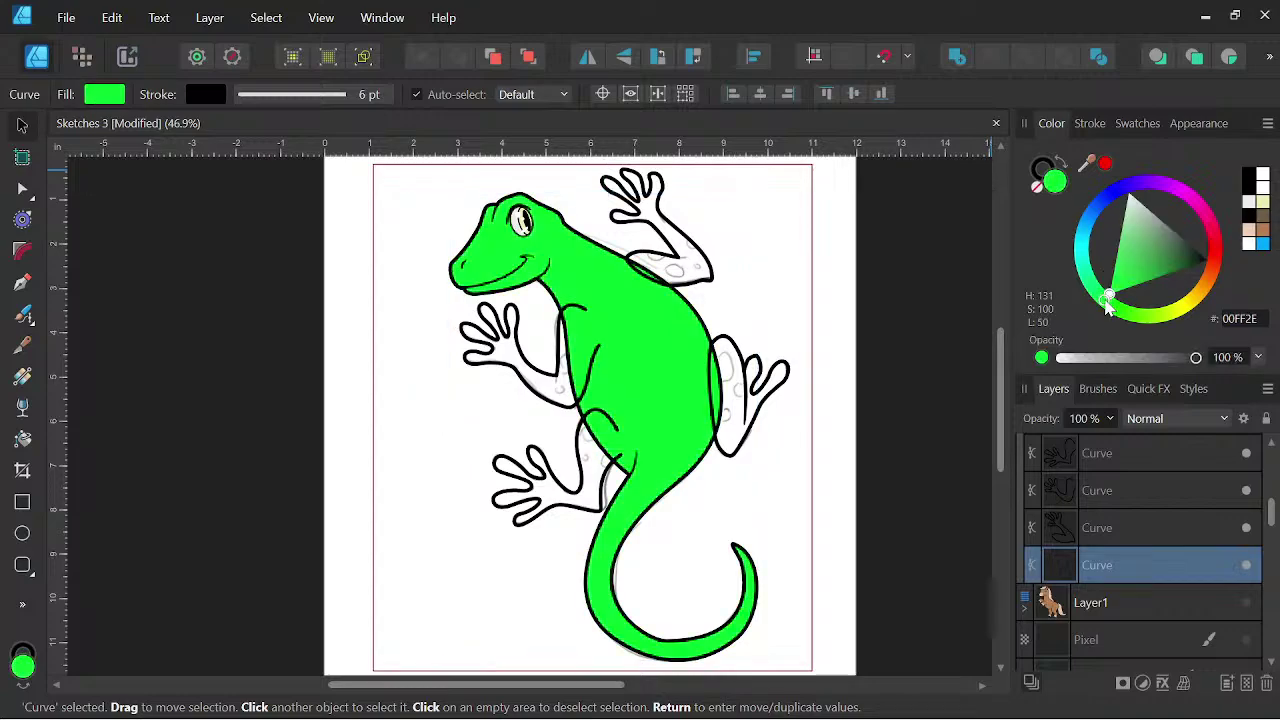
- Change the gecko body's fill to the muted sea green 54CBA4
click(1138, 238)
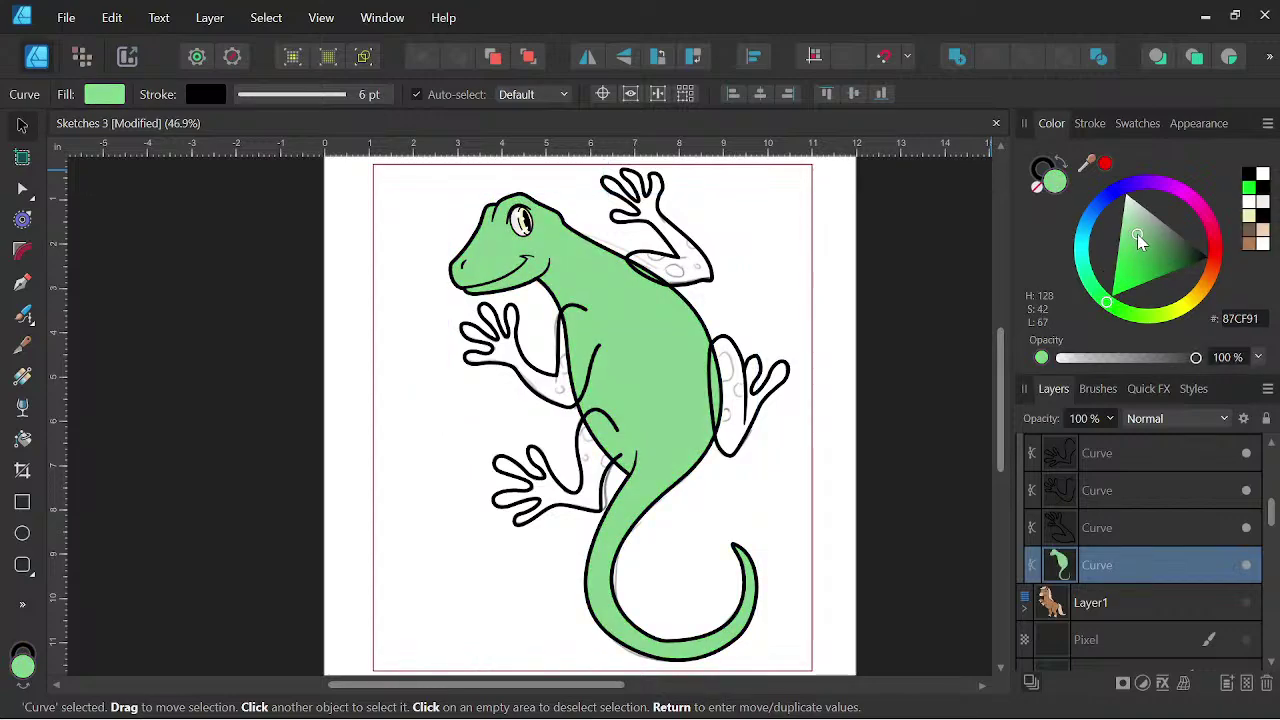
mouse_move(1132, 230)
mouse_down()
mouse_move(1157, 250)
mouse_move(1136, 254)
mouse_up()
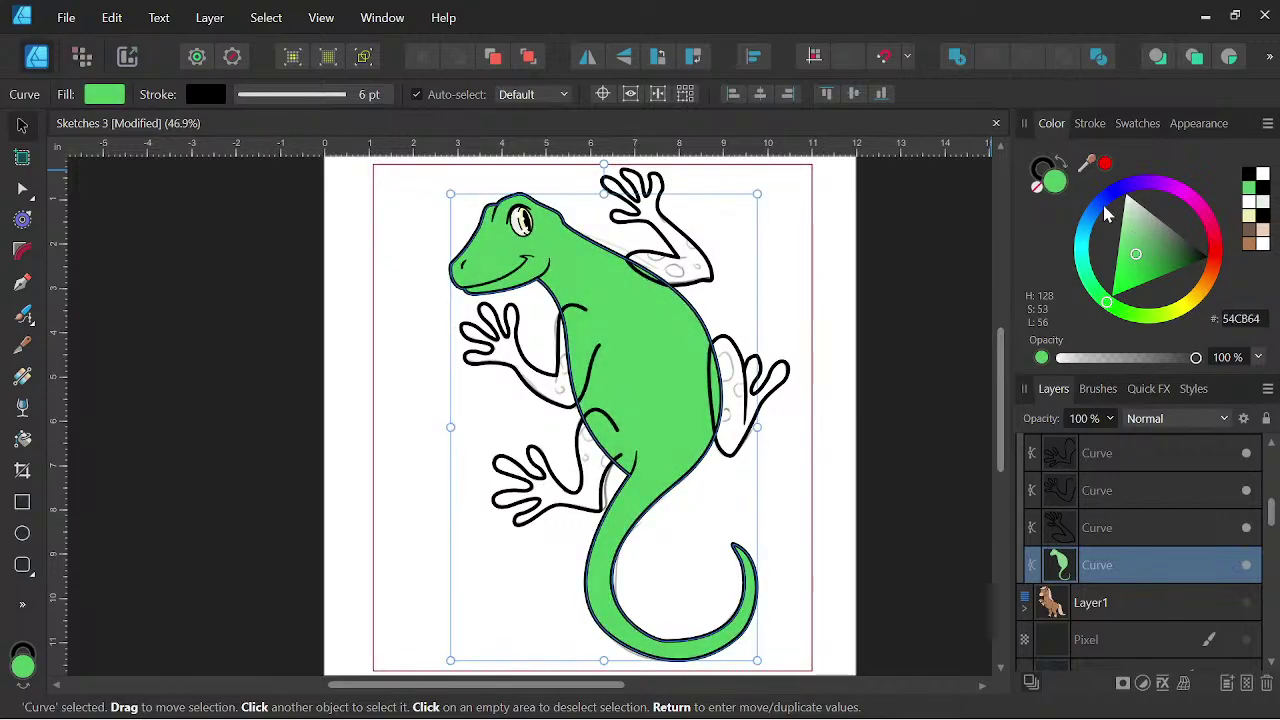
drag(1107, 303, 1118, 261)
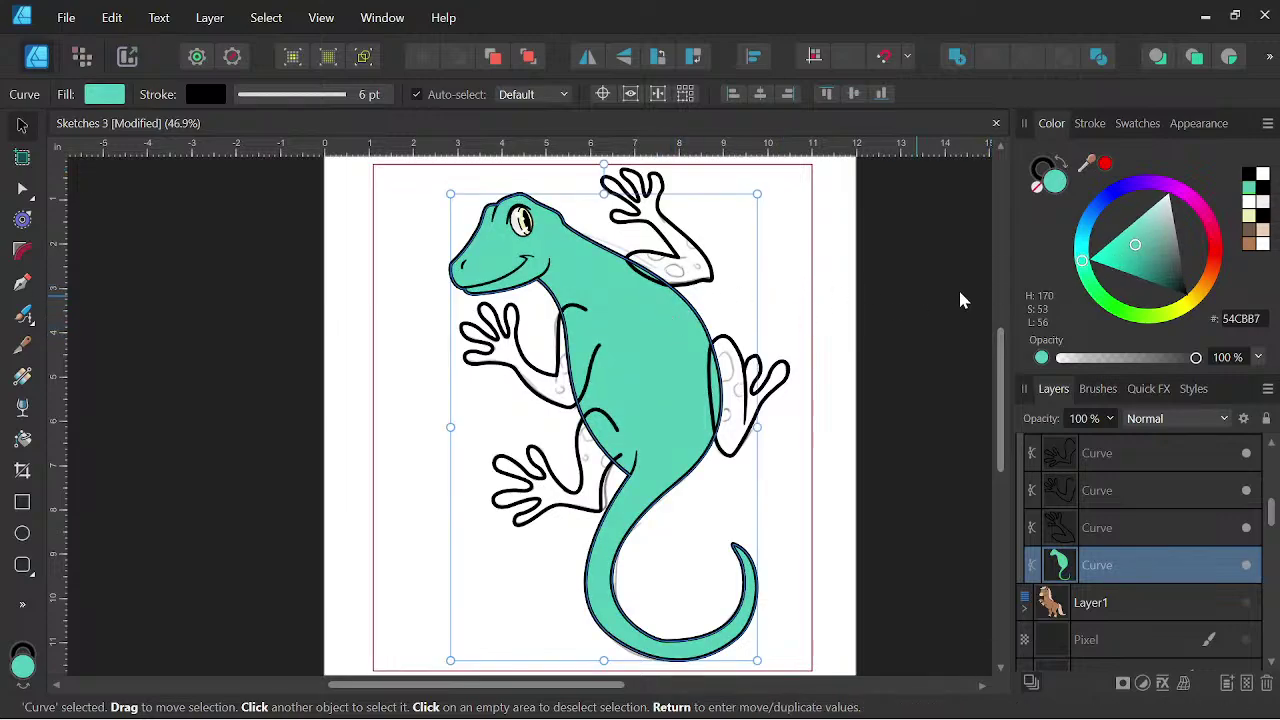
drag(1082, 275, 1045, 283)
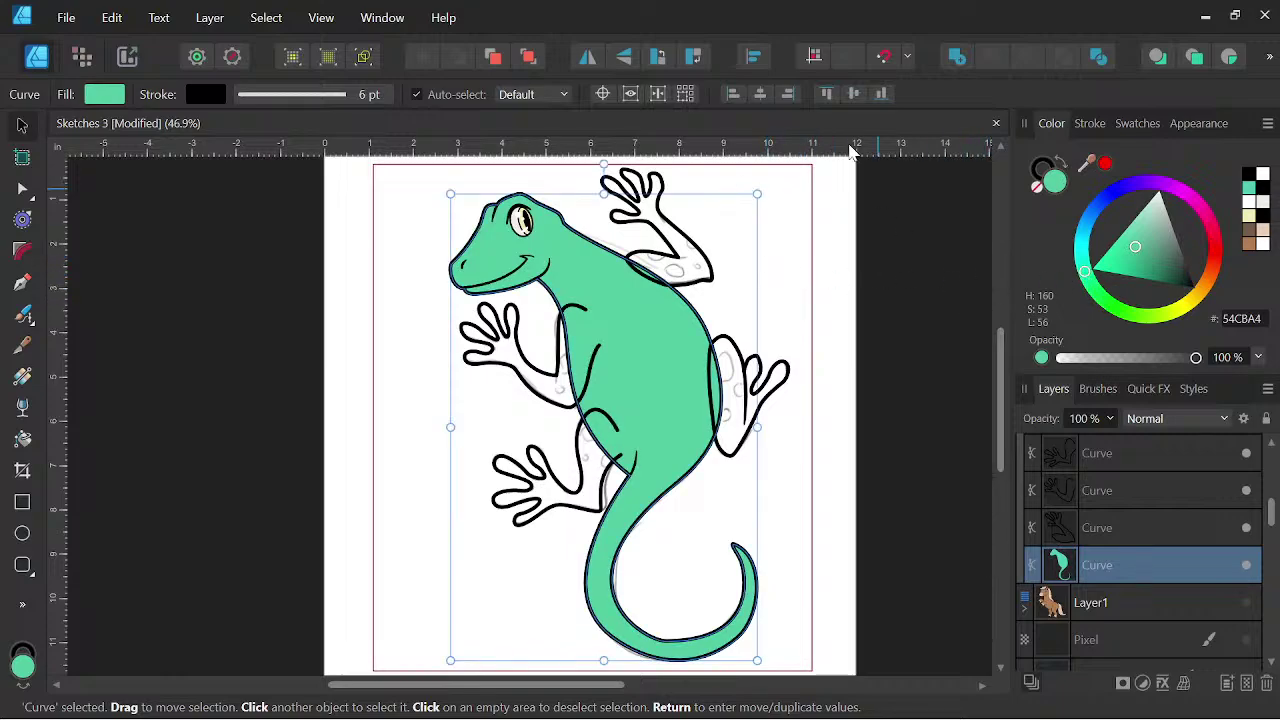
- Select the two front legs, the left hind leg and the right hind leg's crease together and fill them with the body green 54CBA4
key(space)
drag(788, 246, 810, 260)
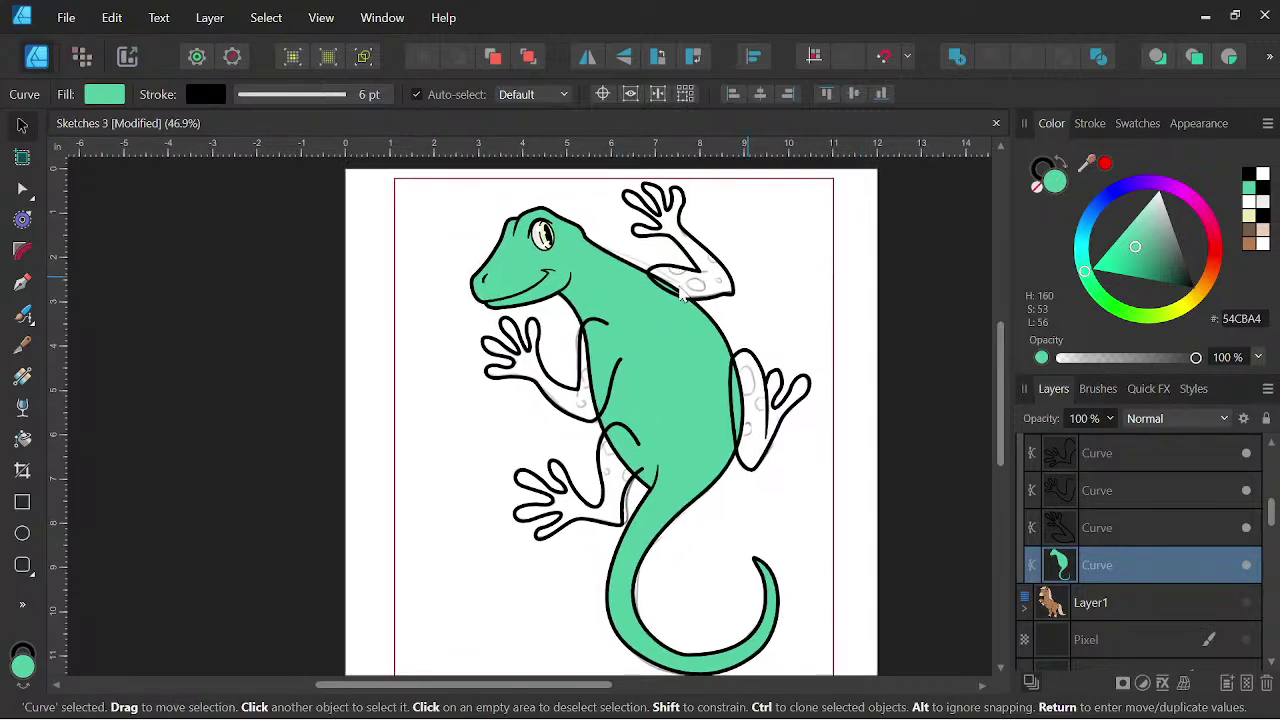
scroll(606, 288, up, 3)
click(736, 250)
shift+click(557, 402)
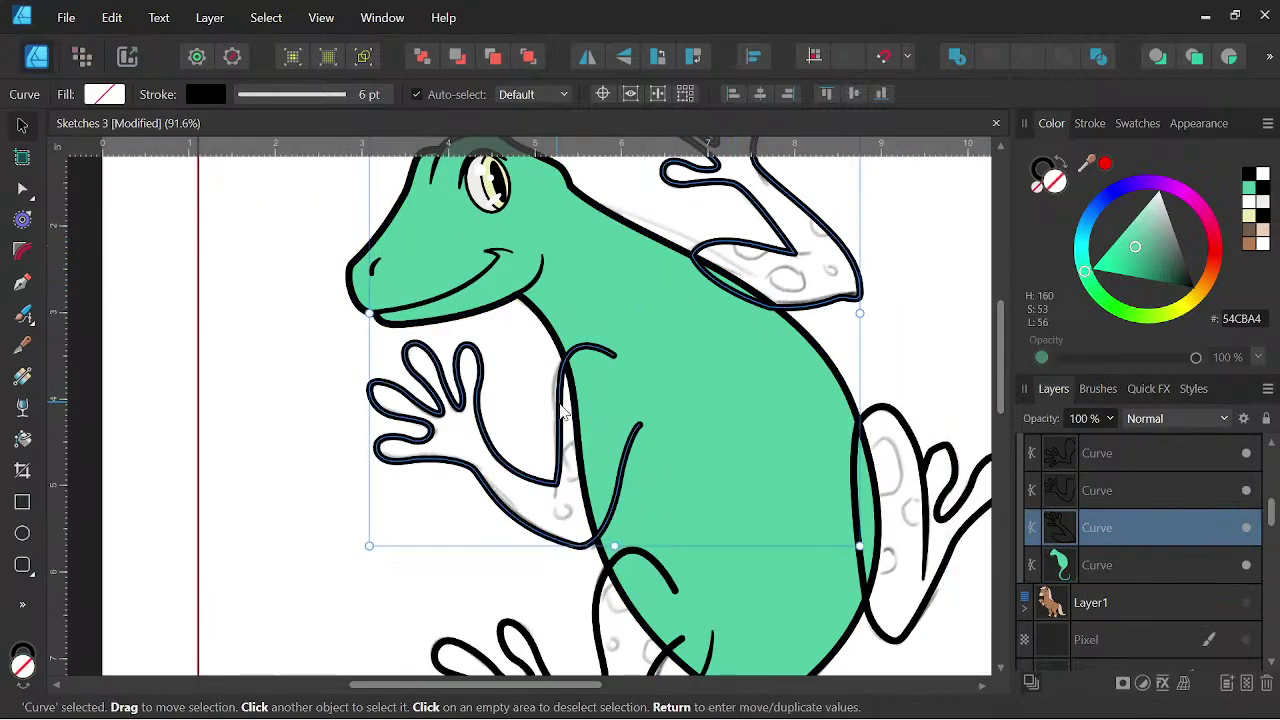
shift+click(926, 487)
shift+click(596, 626)
scroll(678, 428, down, 2)
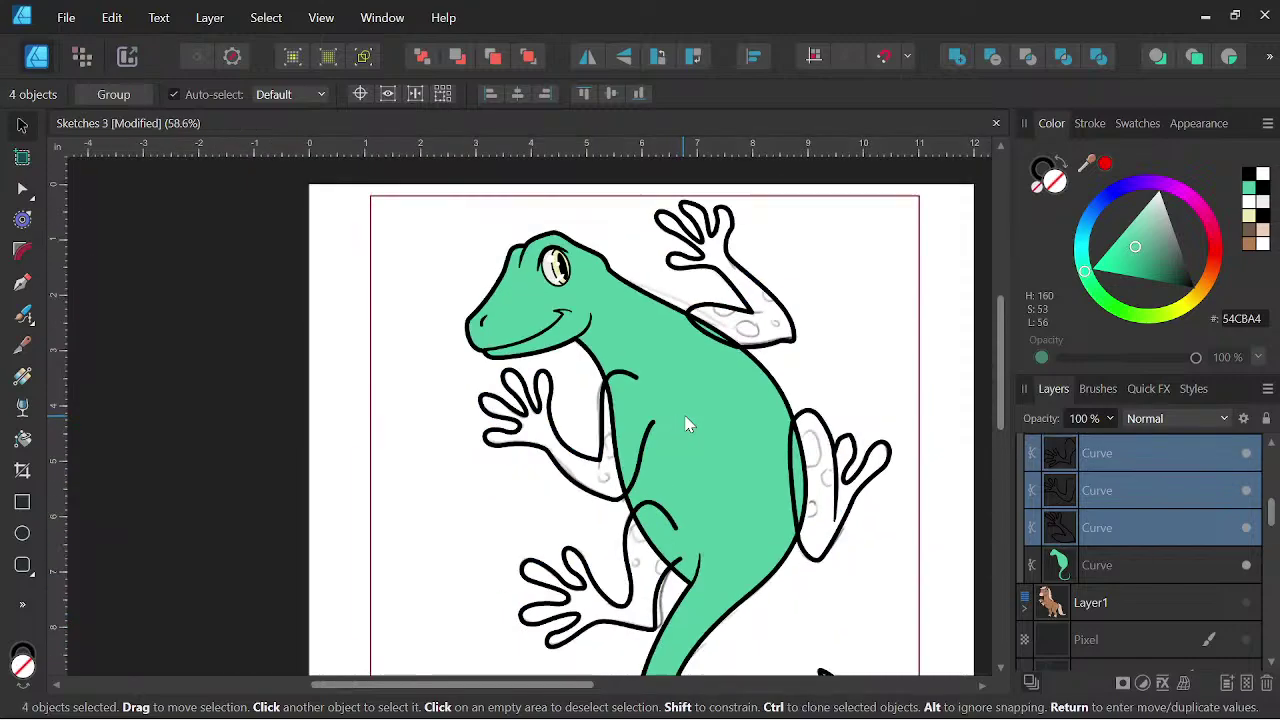
key(space)
drag(828, 403, 794, 343)
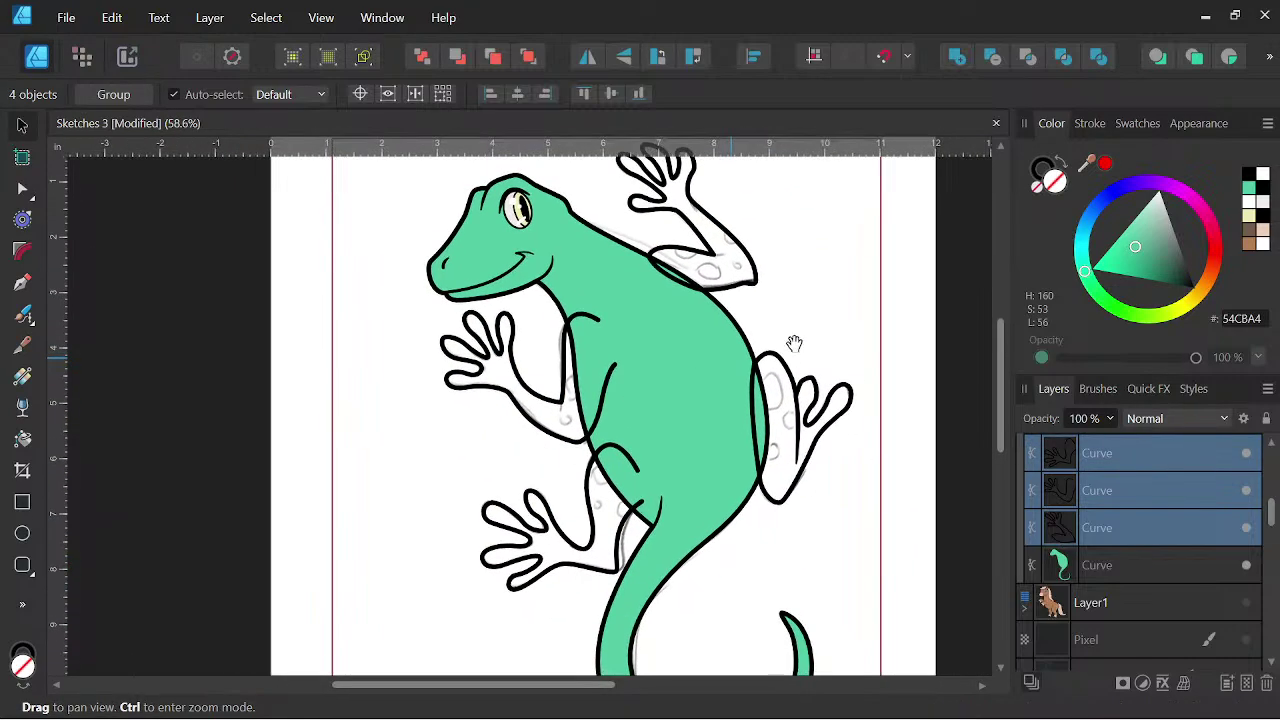
click(1248, 190)
key(space)
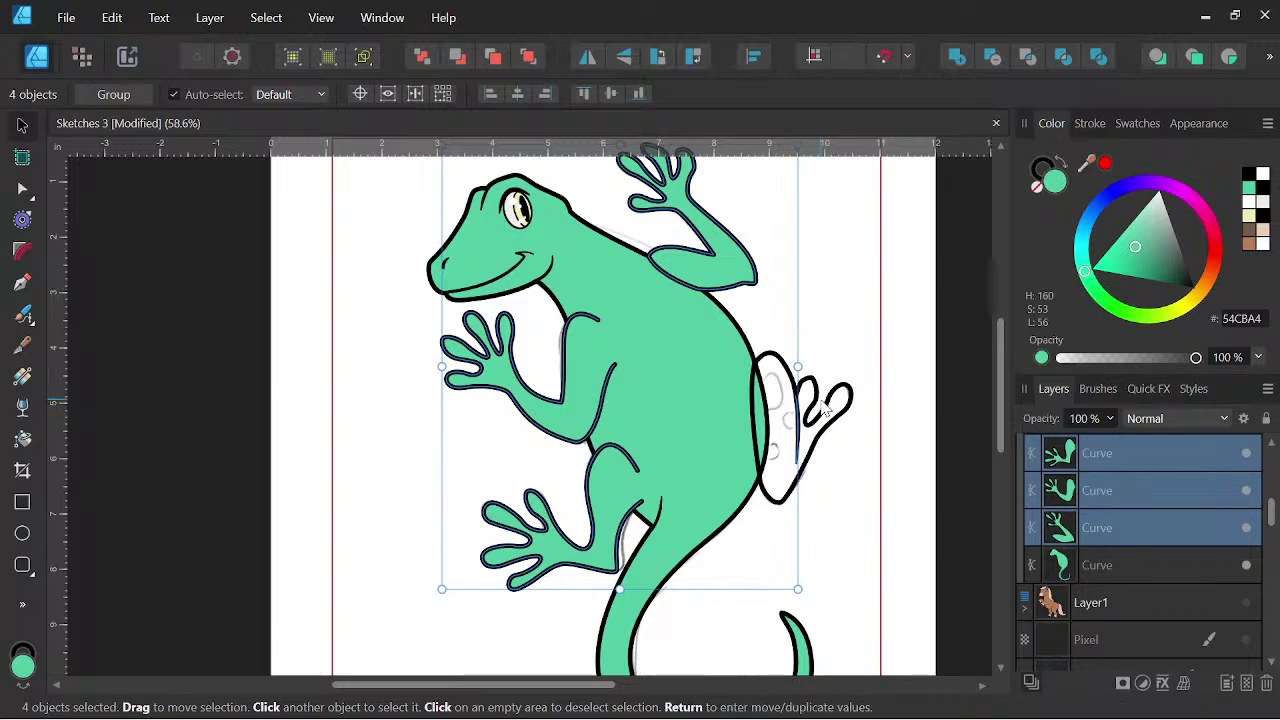
- Fill the right hind leg outline with the same green 54CBA4
click(826, 410)
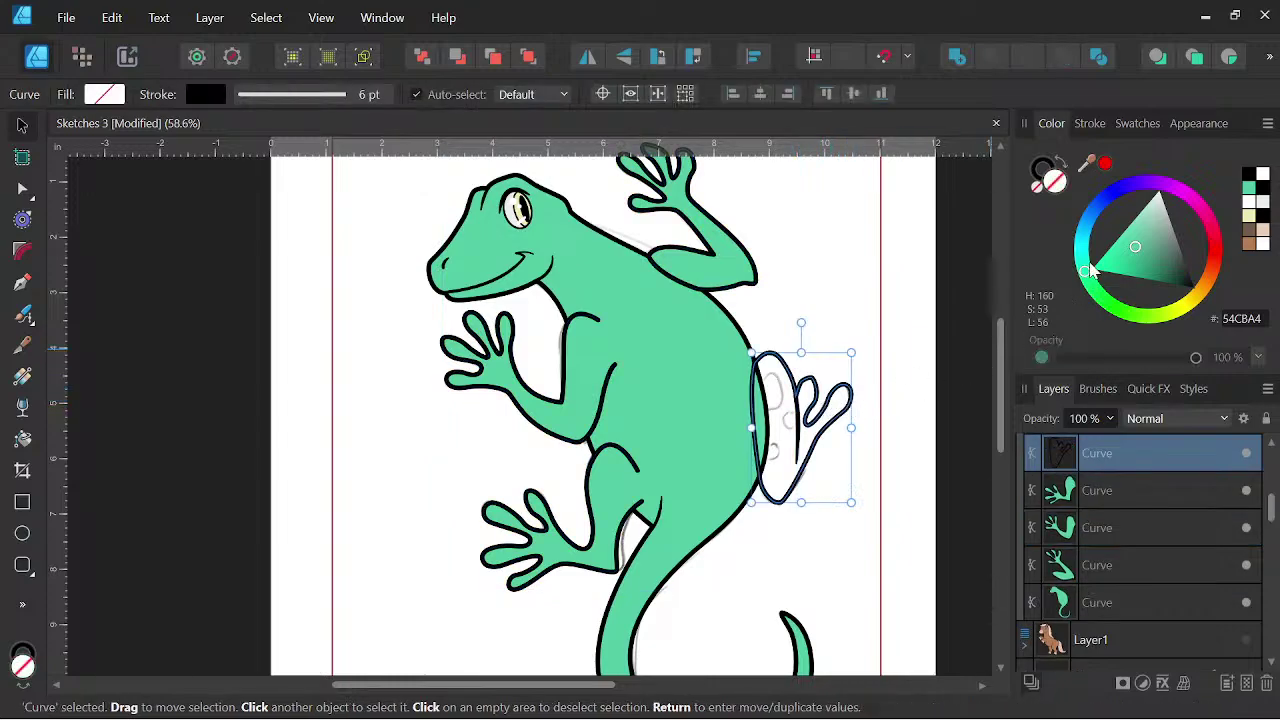
click(1248, 190)
key(space)
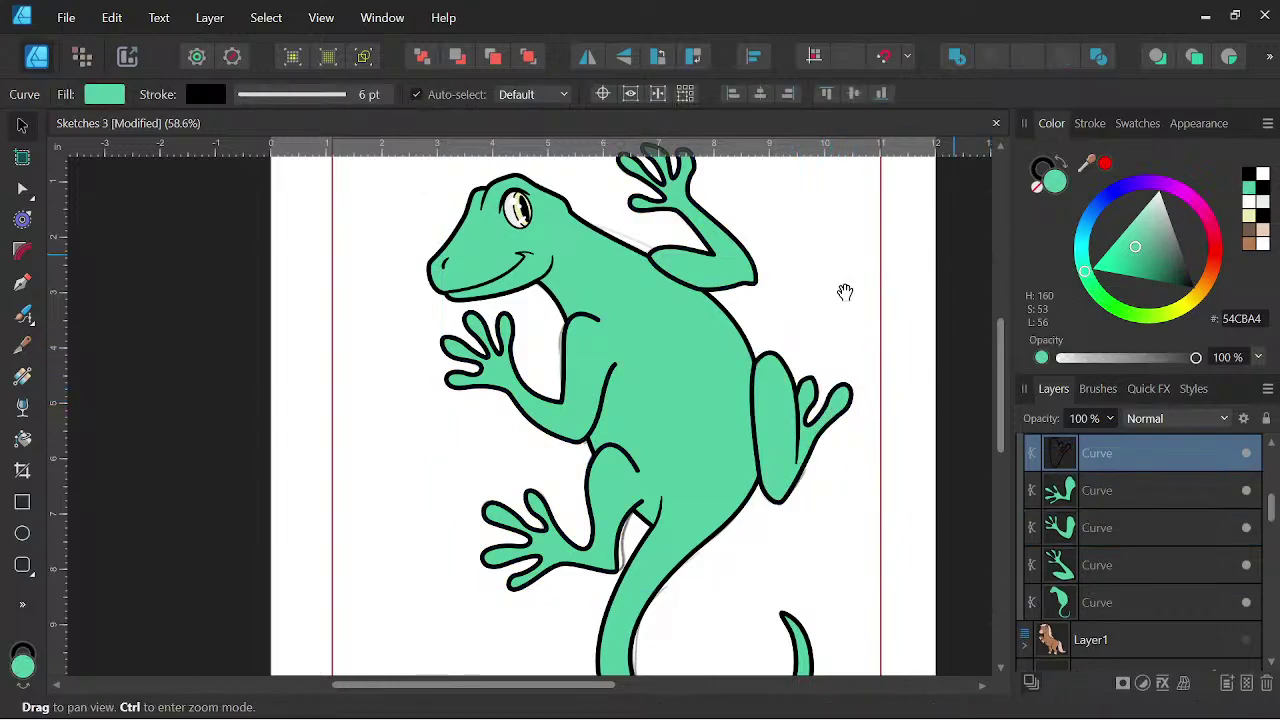
- Reorder the right hind leg and the upper right front leg curves so they sit beneath the body curve
drag(1108, 452, 1088, 618)
key(space)
scroll(803, 458, down, 4)
mouse_move(846, 467)
mouse_down()
mouse_move(827, 443)
mouse_move(823, 478)
mouse_up()
click(1115, 528)
drag(1114, 524, 1100, 592)
key(space)
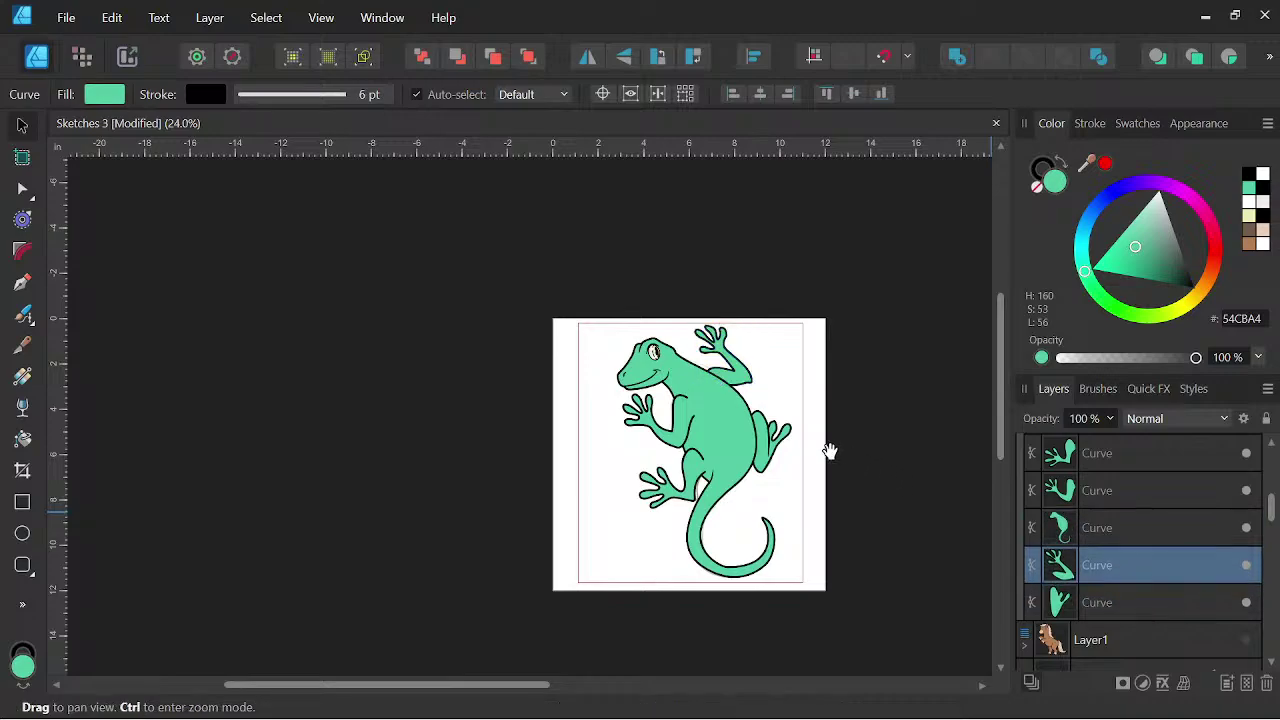
scroll(722, 430, up, 5)
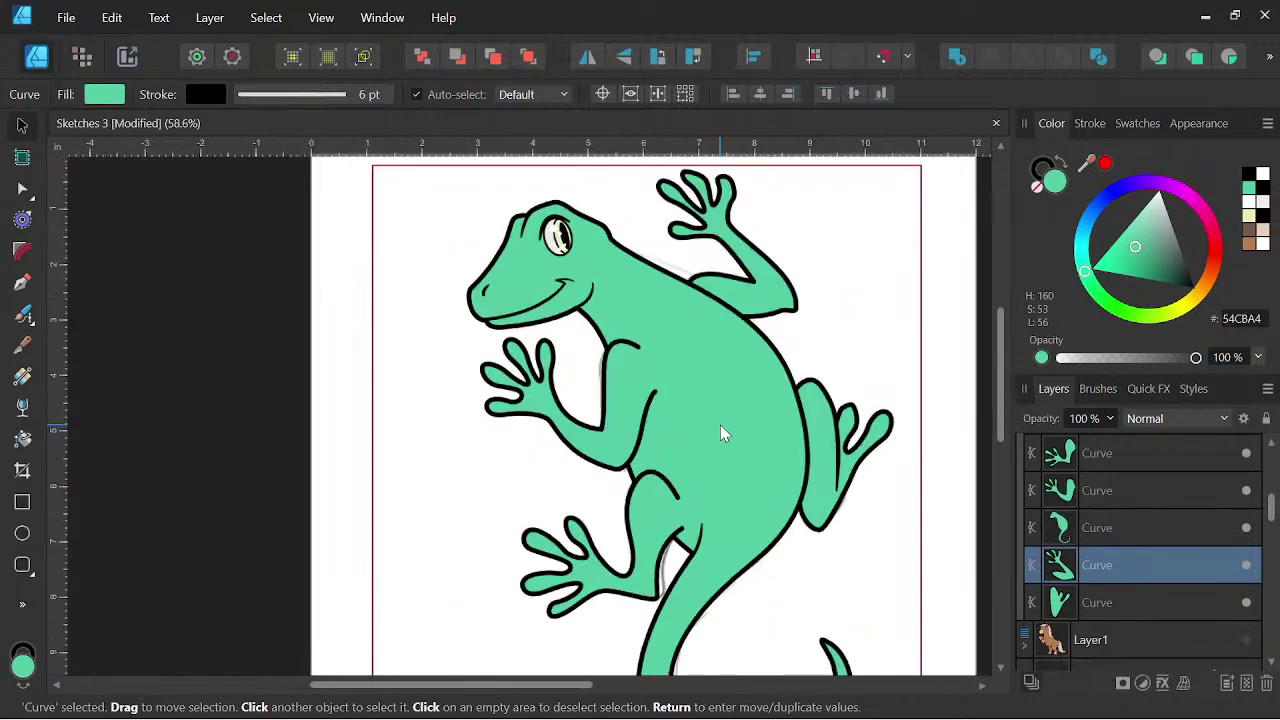
- With the Pen tool, start a belly shape from the jaw corner, following the belly's inner edge down to the tail base
click(1108, 528)
scroll(674, 356, up, 1)
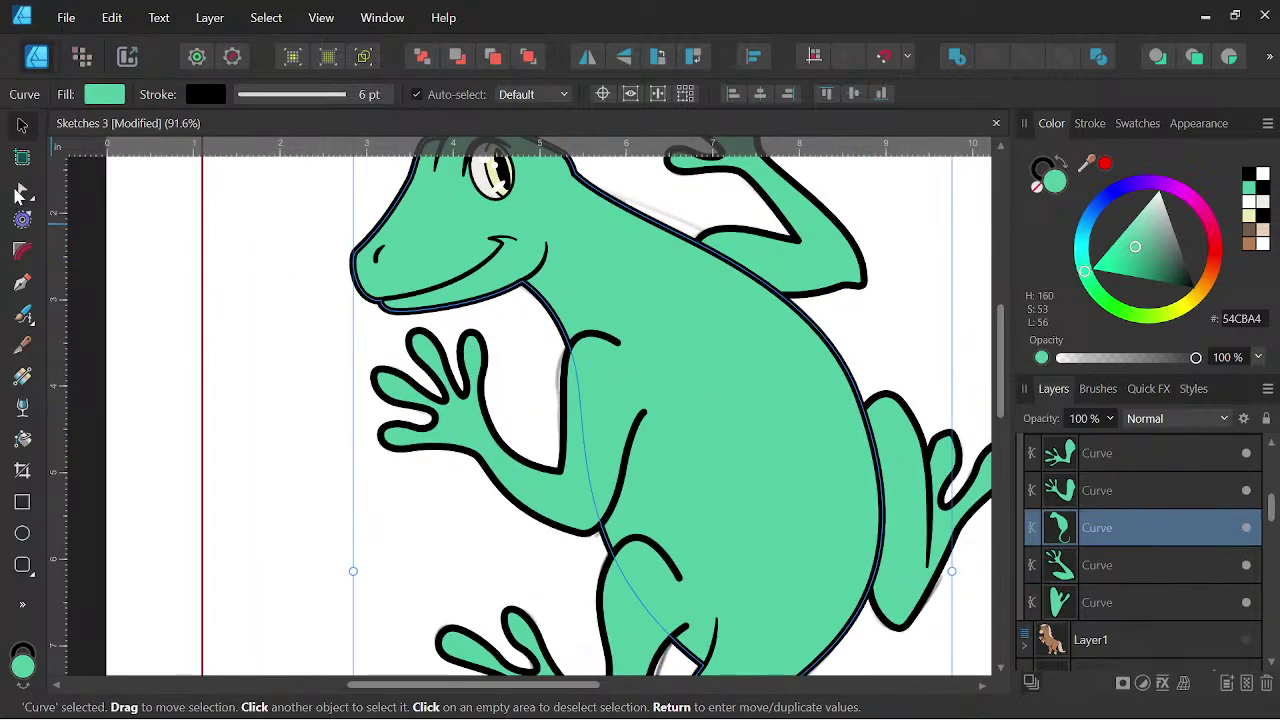
click(22, 281)
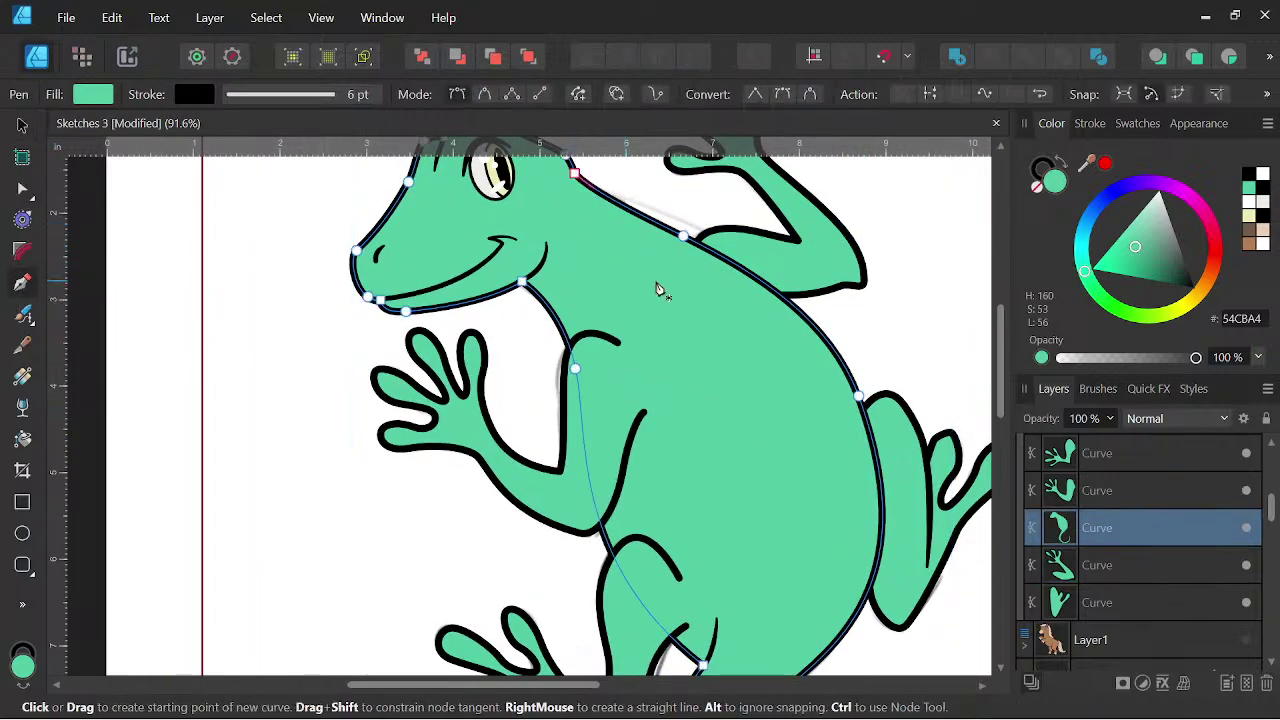
scroll(543, 272, up, 2)
click(546, 258)
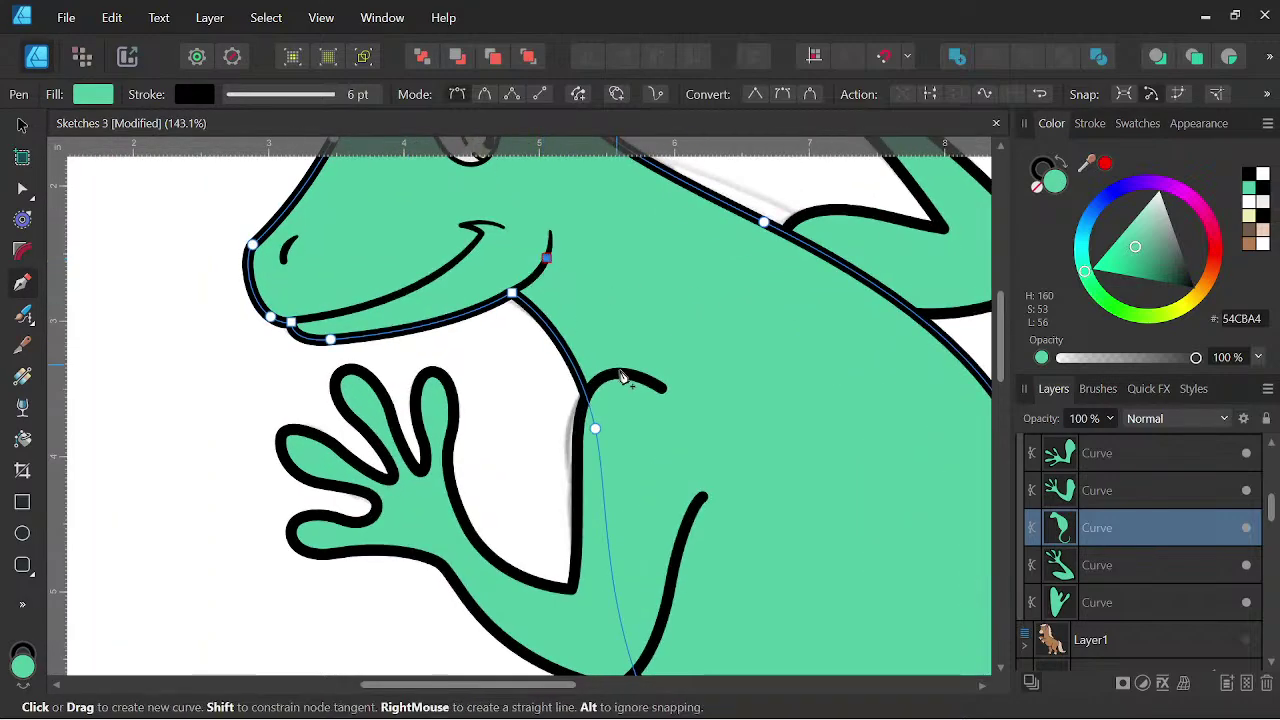
drag(625, 378, 579, 262)
key(space)
scroll(655, 450, down, 2)
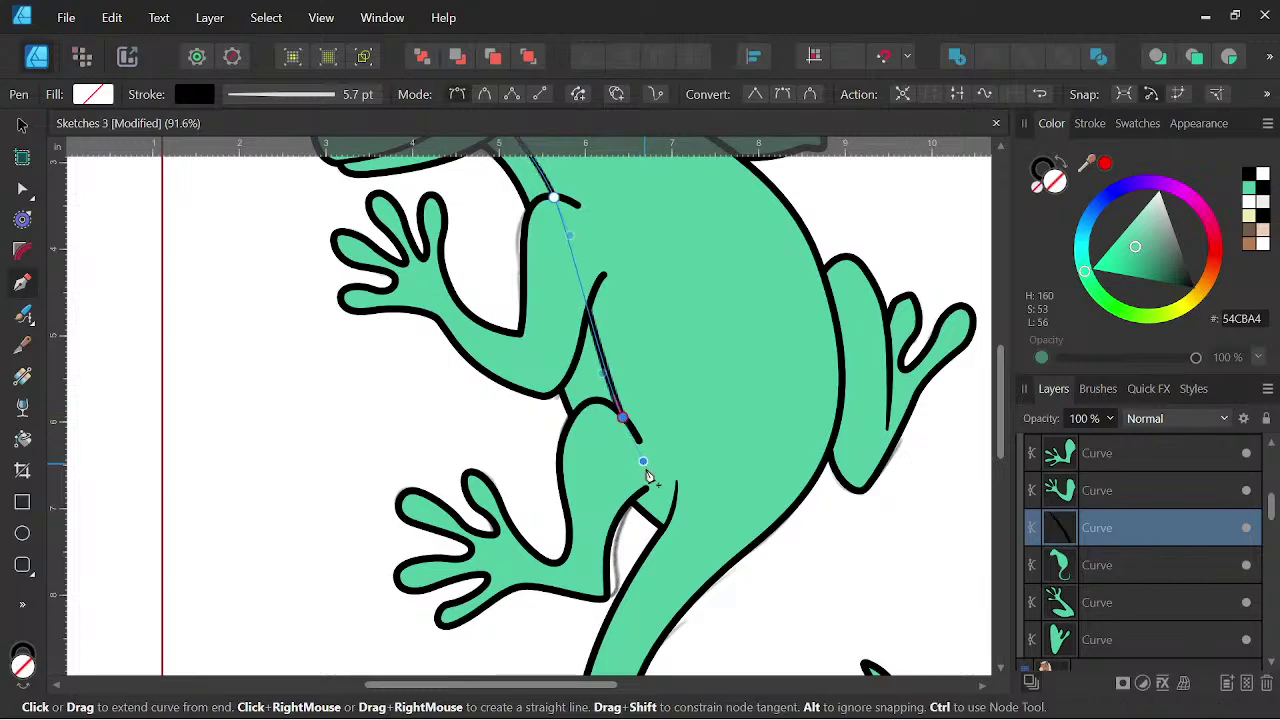
drag(674, 510, 684, 522)
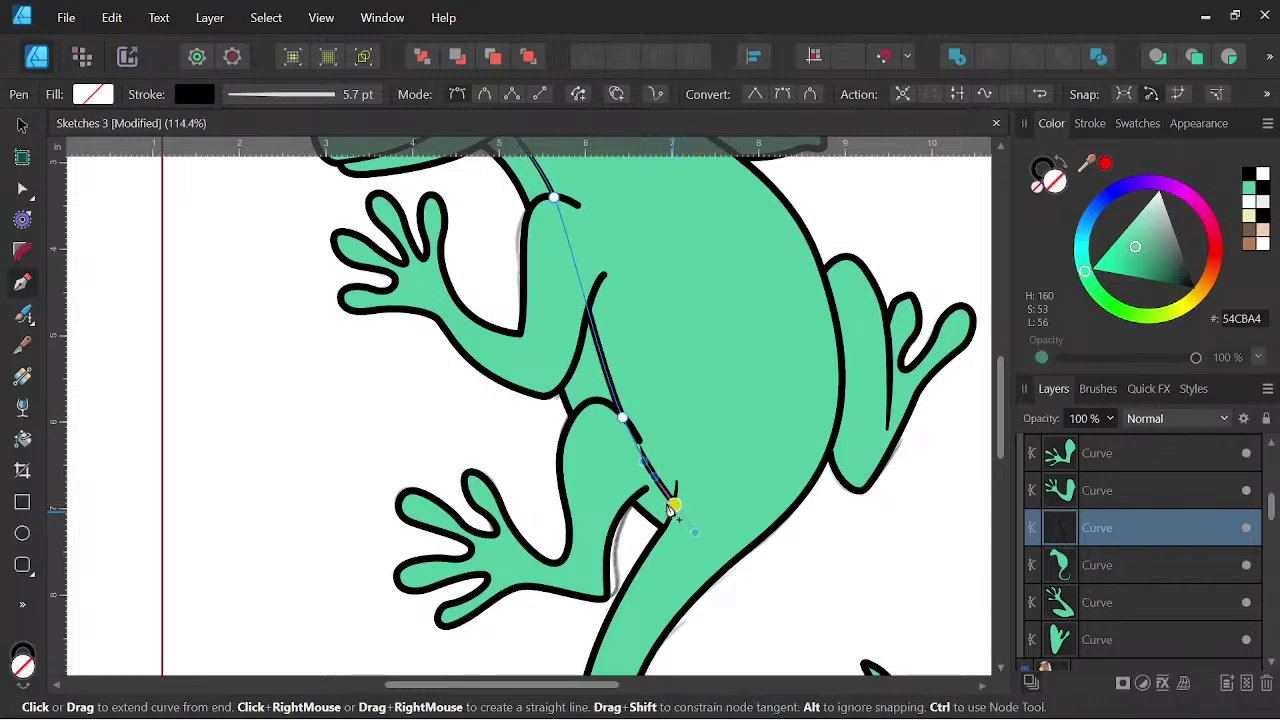
scroll(684, 522, up, 2)
click(664, 561)
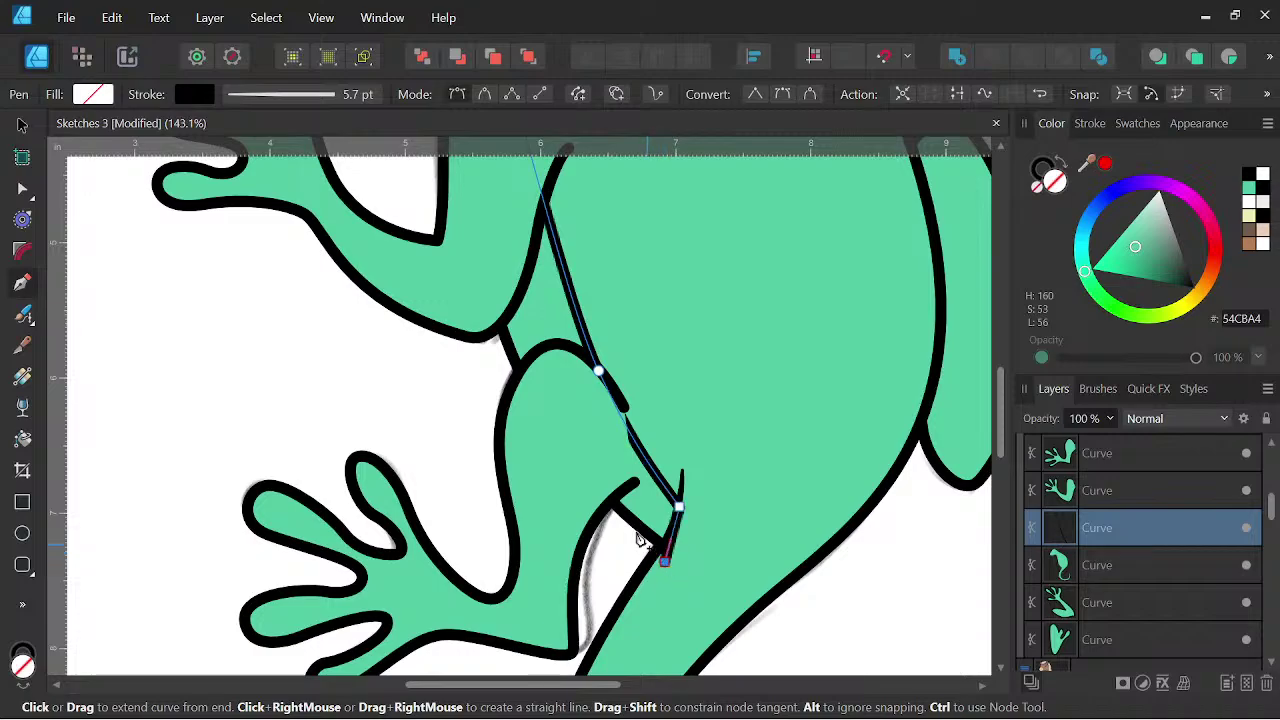
- Continue the belly shape back up outside the body outline and close it along the jaw line
drag(492, 431, 483, 403)
drag(450, 294, 446, 283)
drag(441, 205, 505, 502)
drag(472, 378, 468, 362)
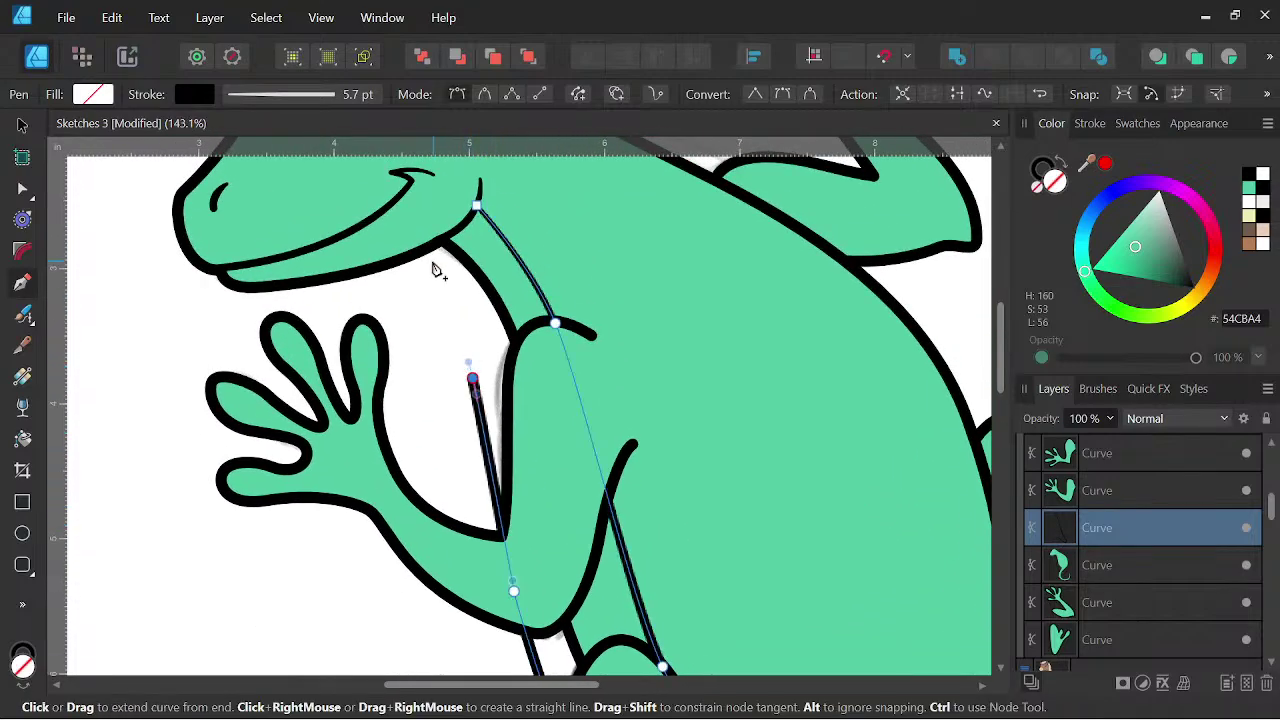
click(427, 247)
scroll(486, 206, up, 3)
drag(486, 206, 545, 328)
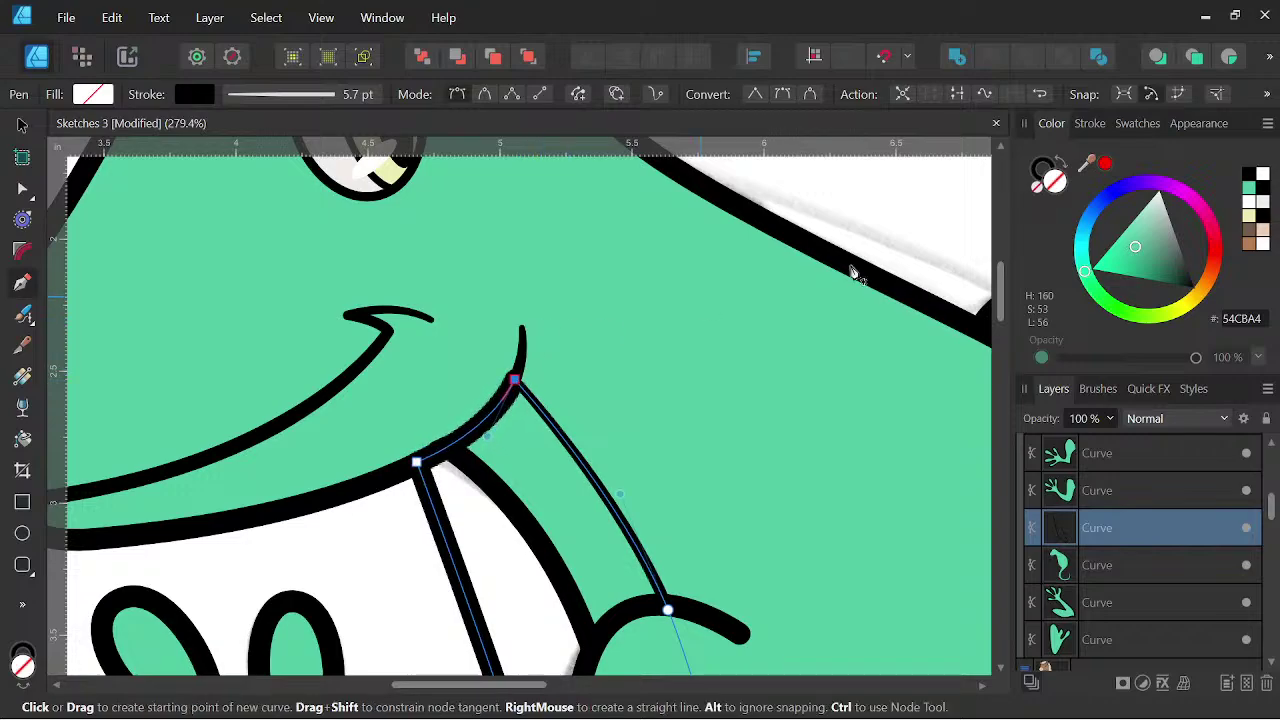
- Remove the belly shape's stroke and fill it with mustard yellow CBC054
click(1044, 178)
click(1035, 189)
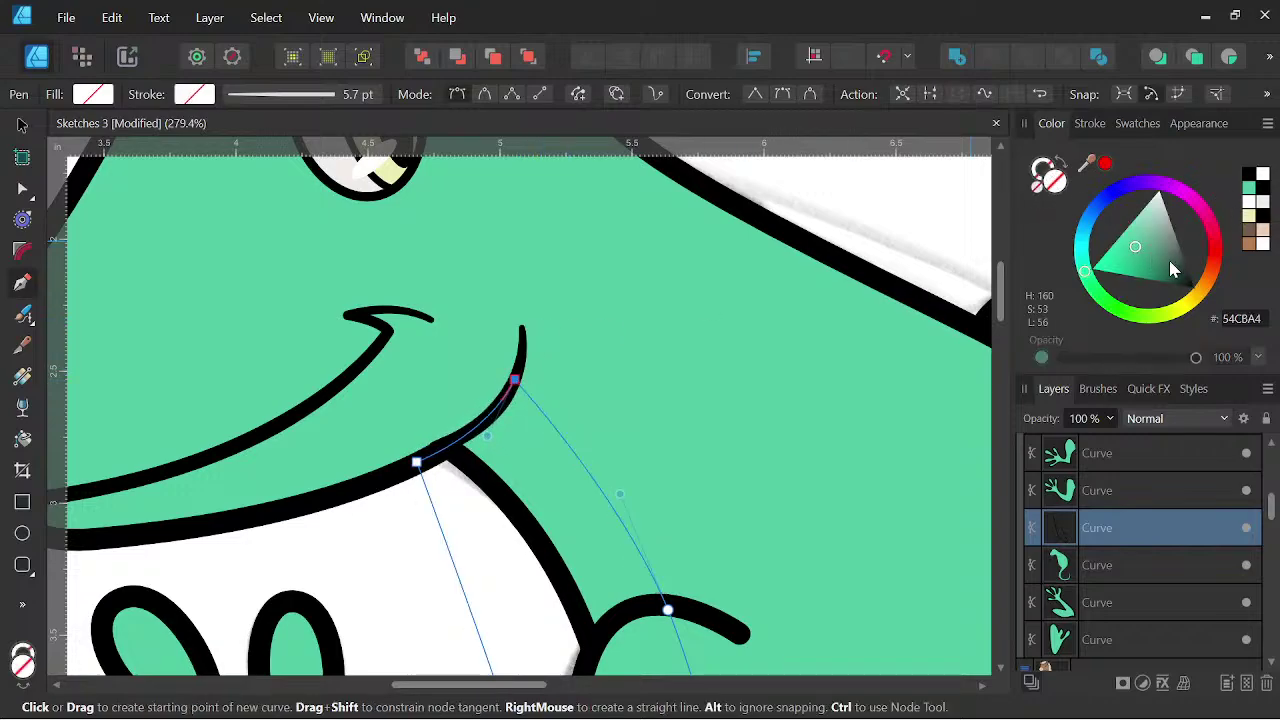
click(1188, 305)
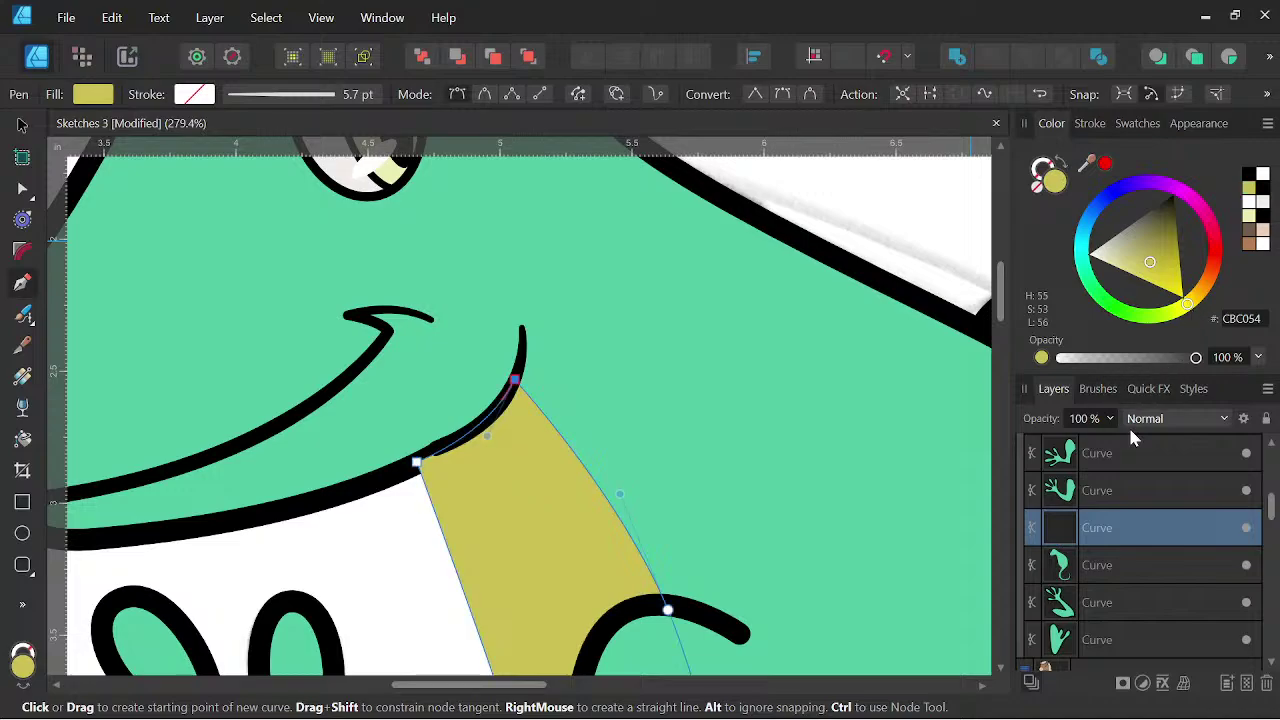
- Clip the yellow belly shape inside the gecko's body curve
scroll(876, 416, down, 4)
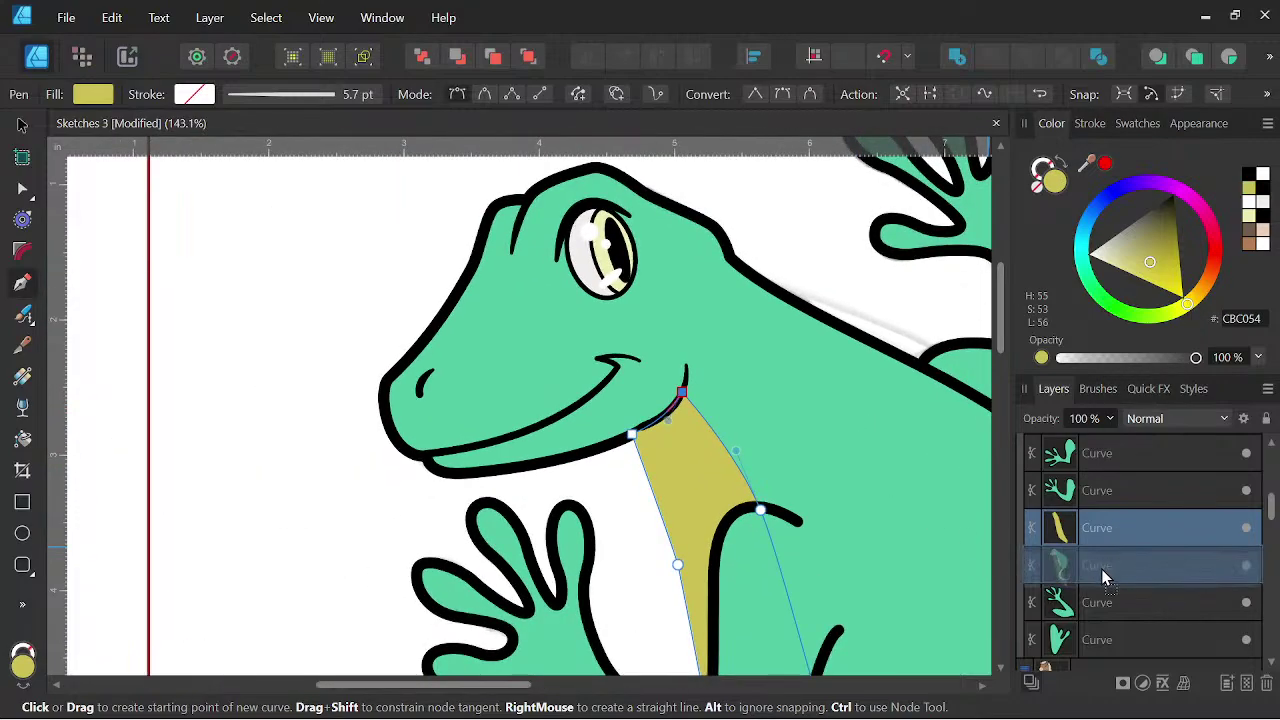
drag(1101, 569, 1101, 568)
key(ctrl+d)
scroll(775, 428, down, 2)
drag(783, 429, 651, 370)
scroll(648, 288, down, 2)
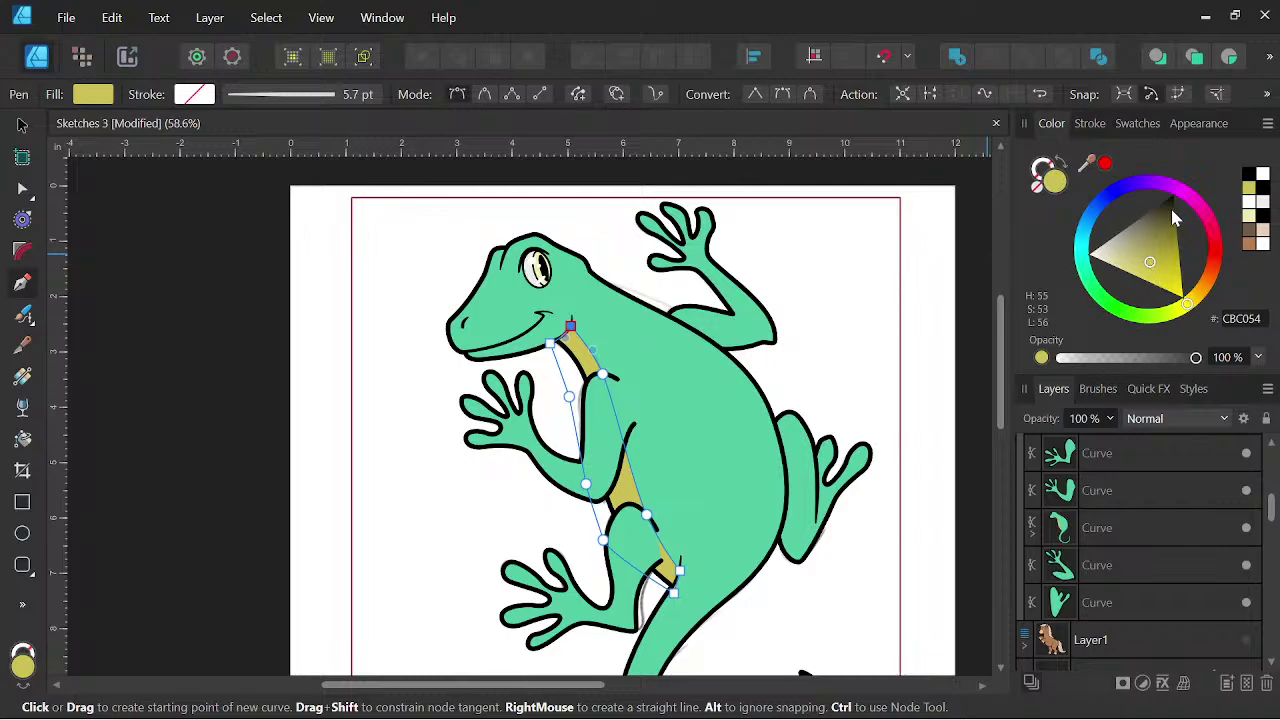
- Draw a closed, rounded spot on the gecko's upper back with the Pen tool
click(1109, 563)
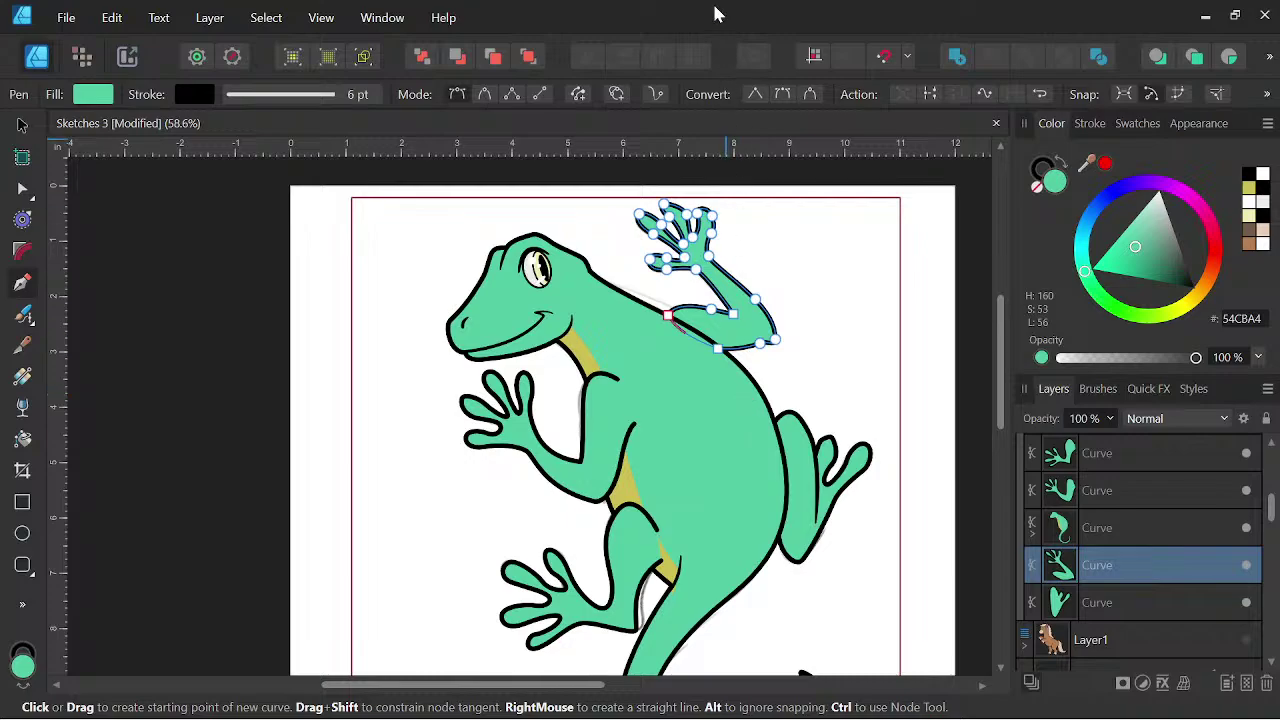
click(23, 126)
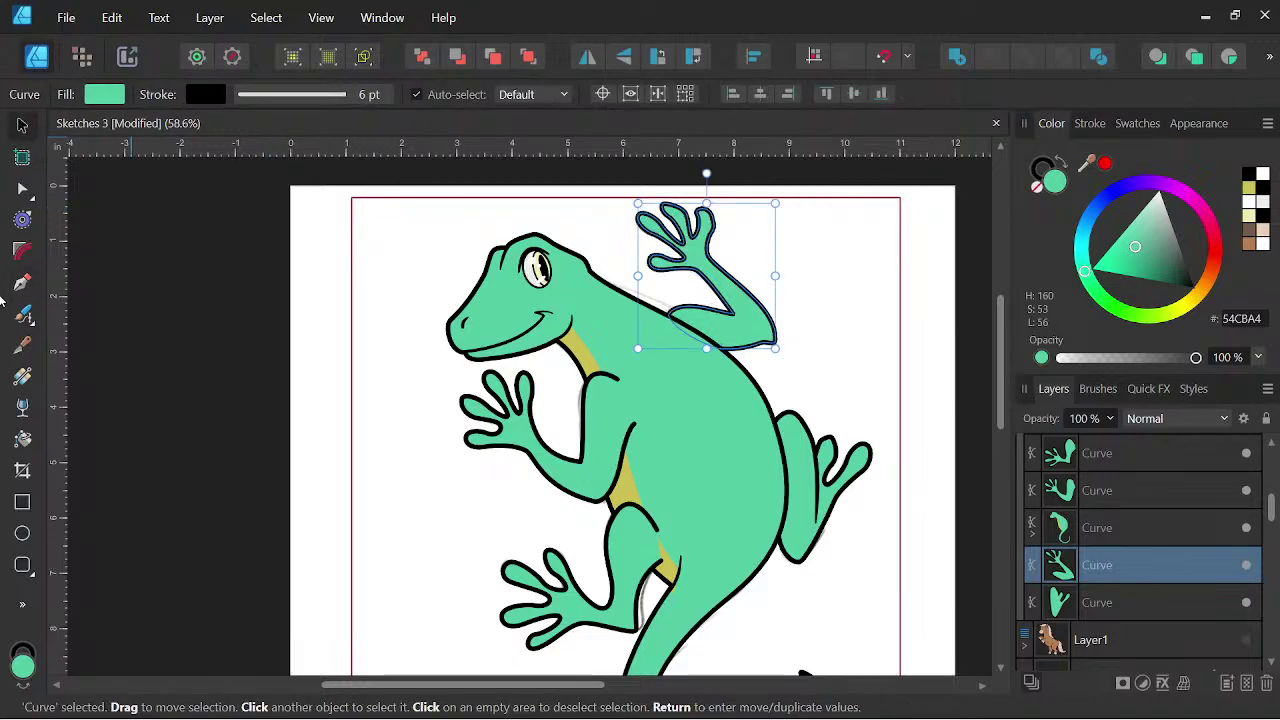
click(23, 284)
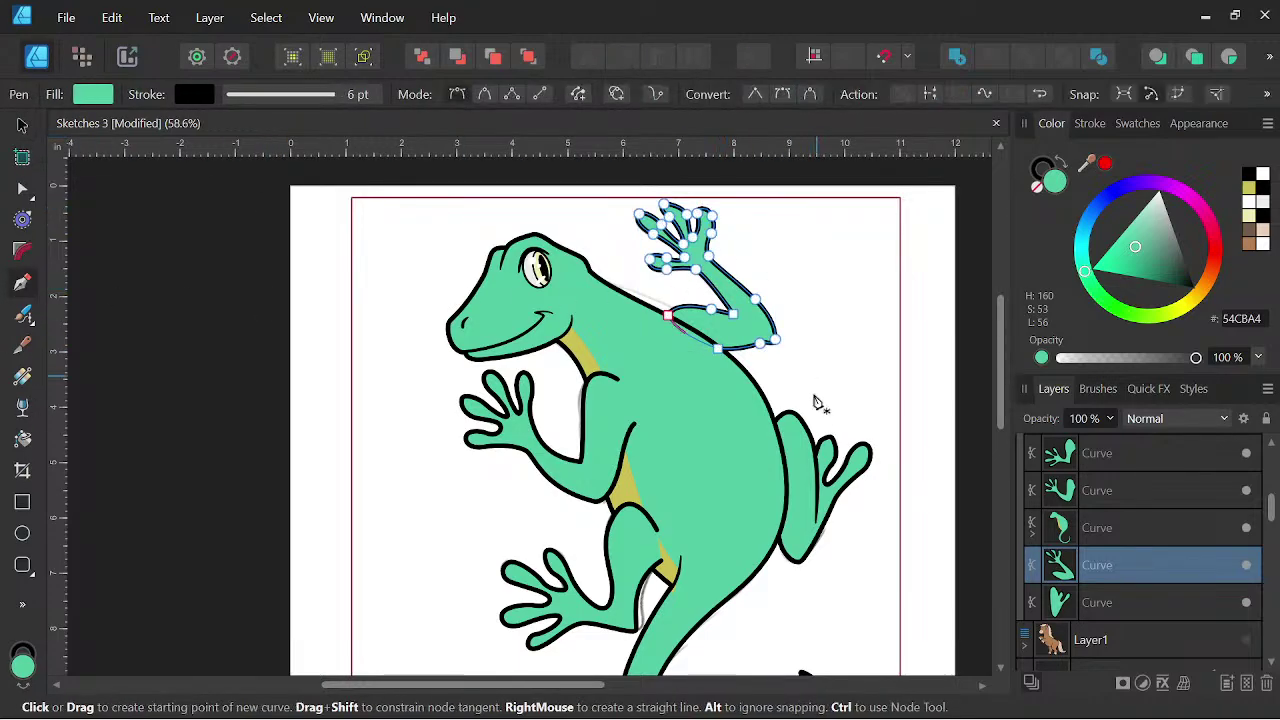
scroll(1165, 483, up, 3)
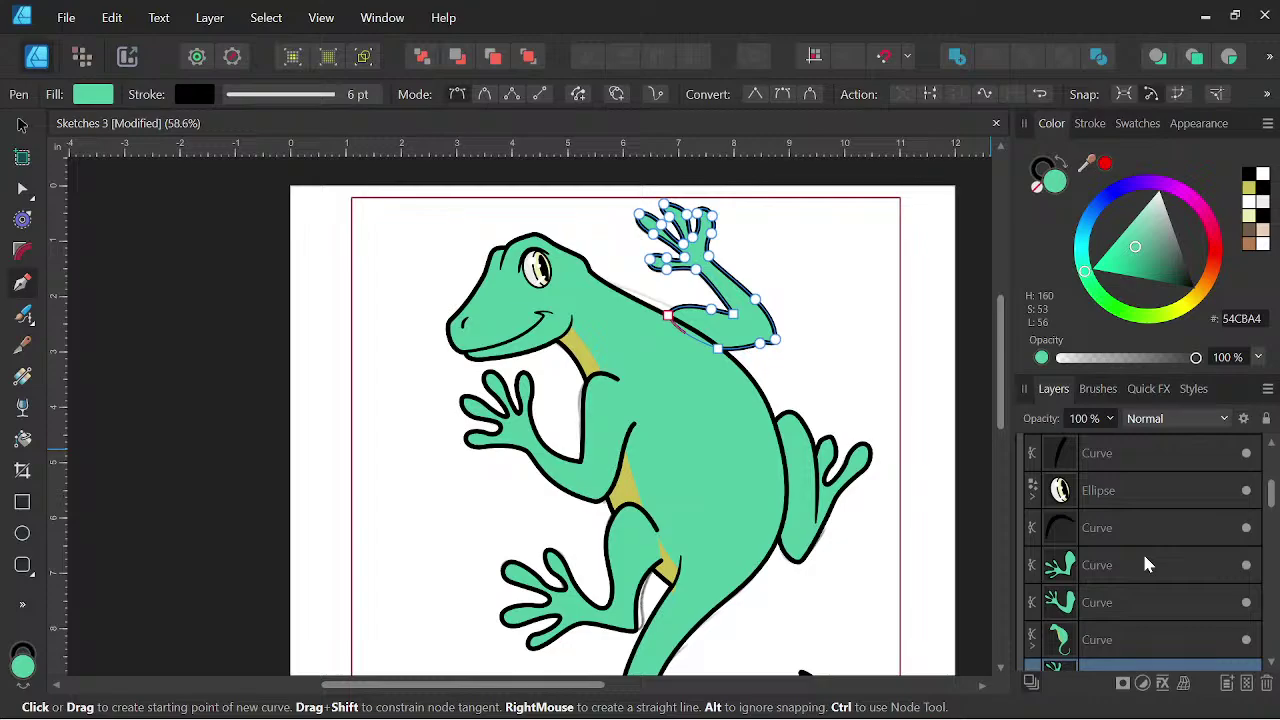
scroll(698, 385, up, 2)
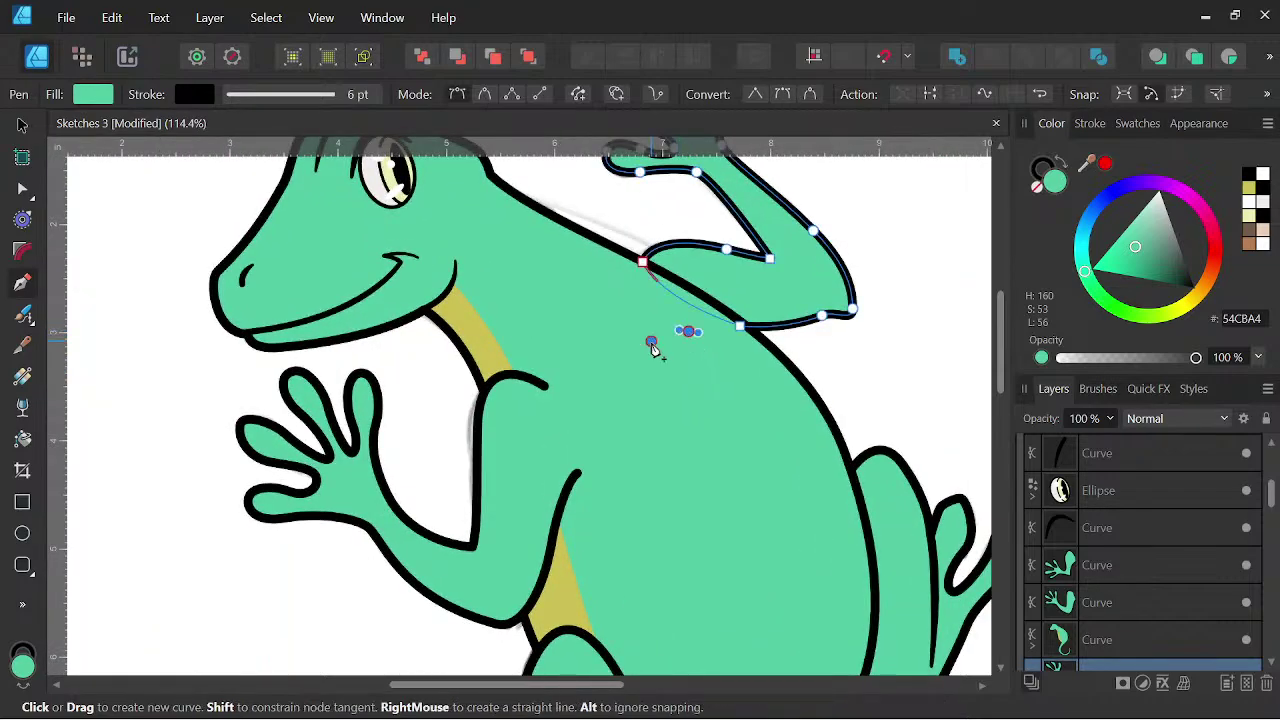
drag(659, 395, 741, 424)
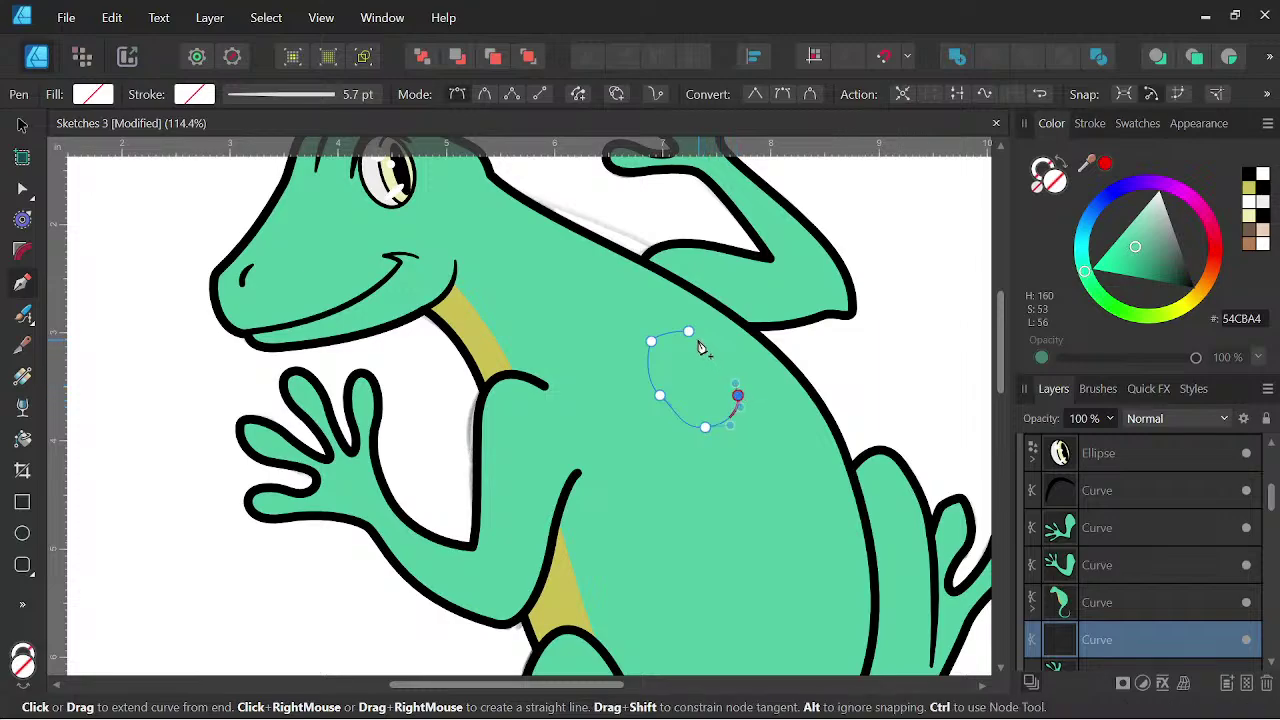
drag(689, 333, 683, 331)
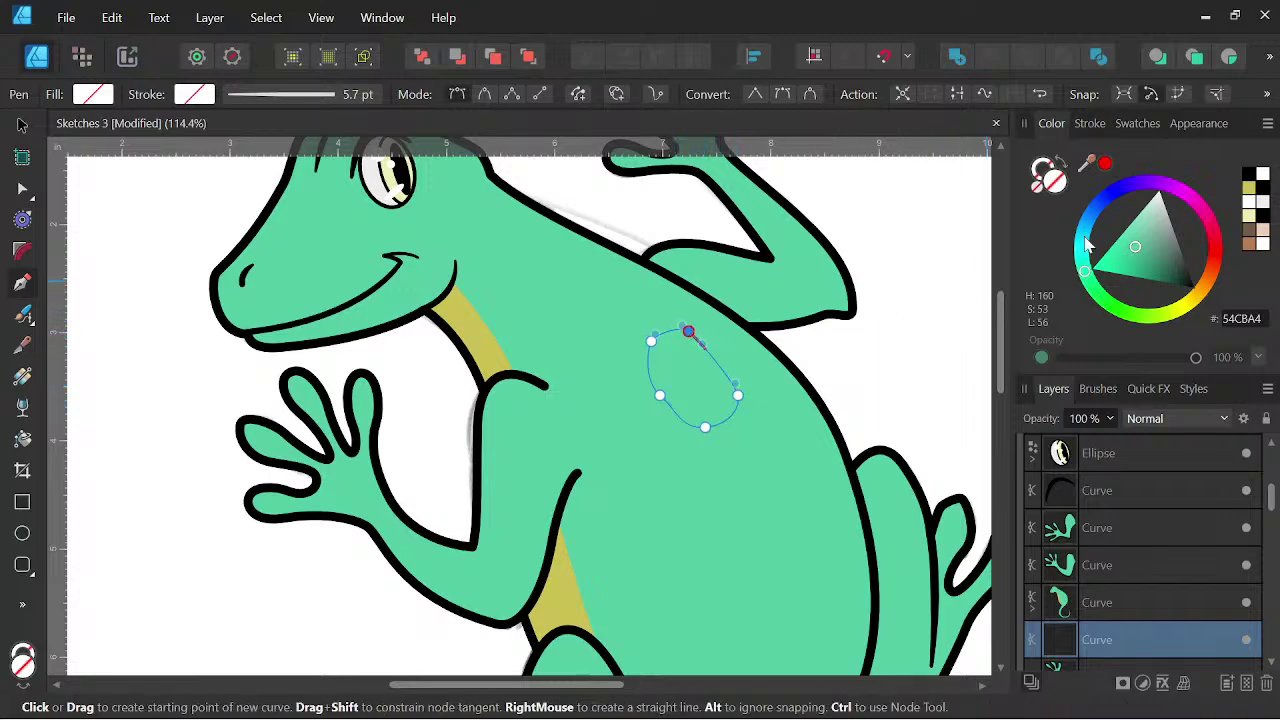
- Fill the back spot with mustard yellow CBC054 and clip it inside the body curve
click(1248, 188)
drag(1110, 643, 1104, 601)
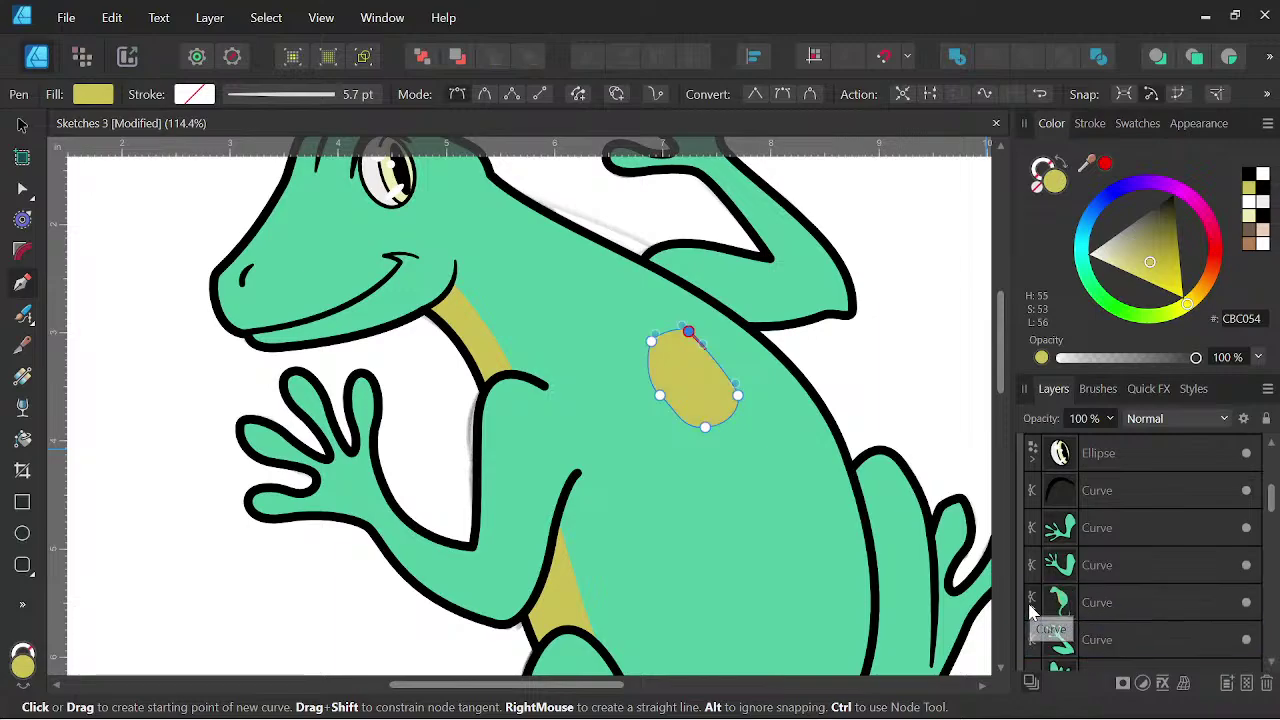
- Reshape the spot's right edge with the Node tool, pulling it outward into a fuller, rounder curve
scroll(737, 398, up, 3)
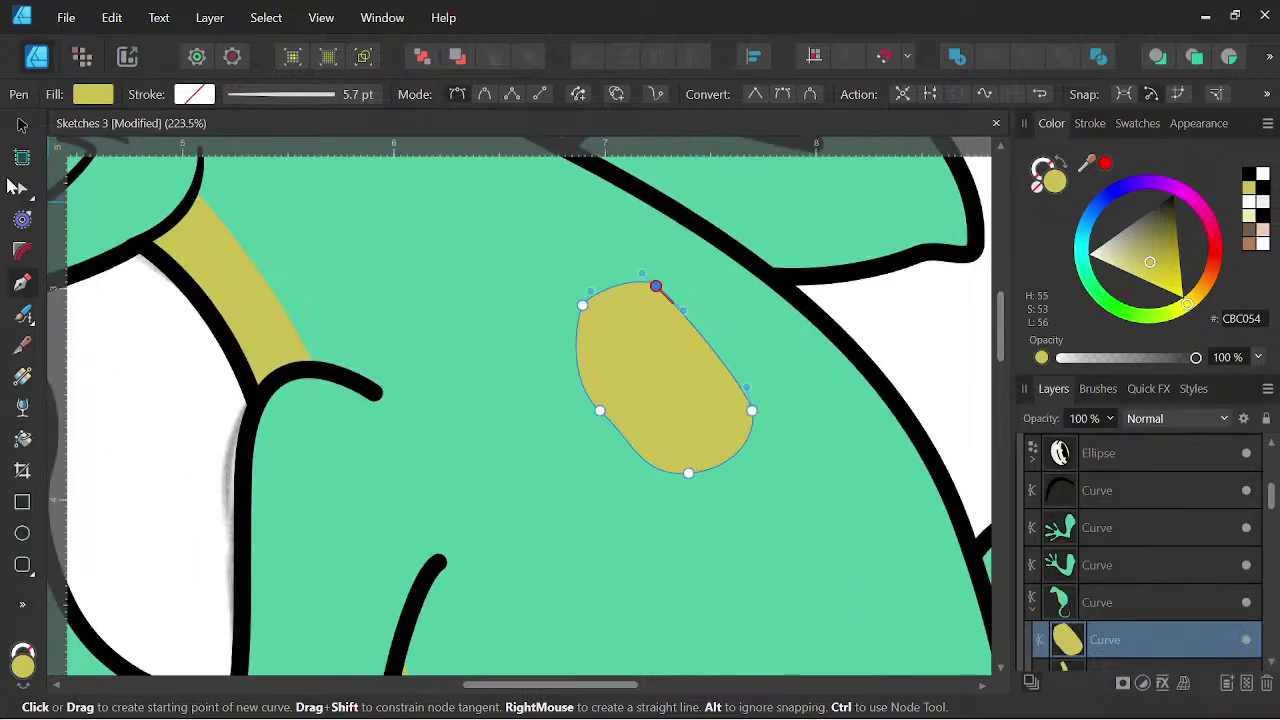
click(12, 186)
drag(702, 358, 763, 450)
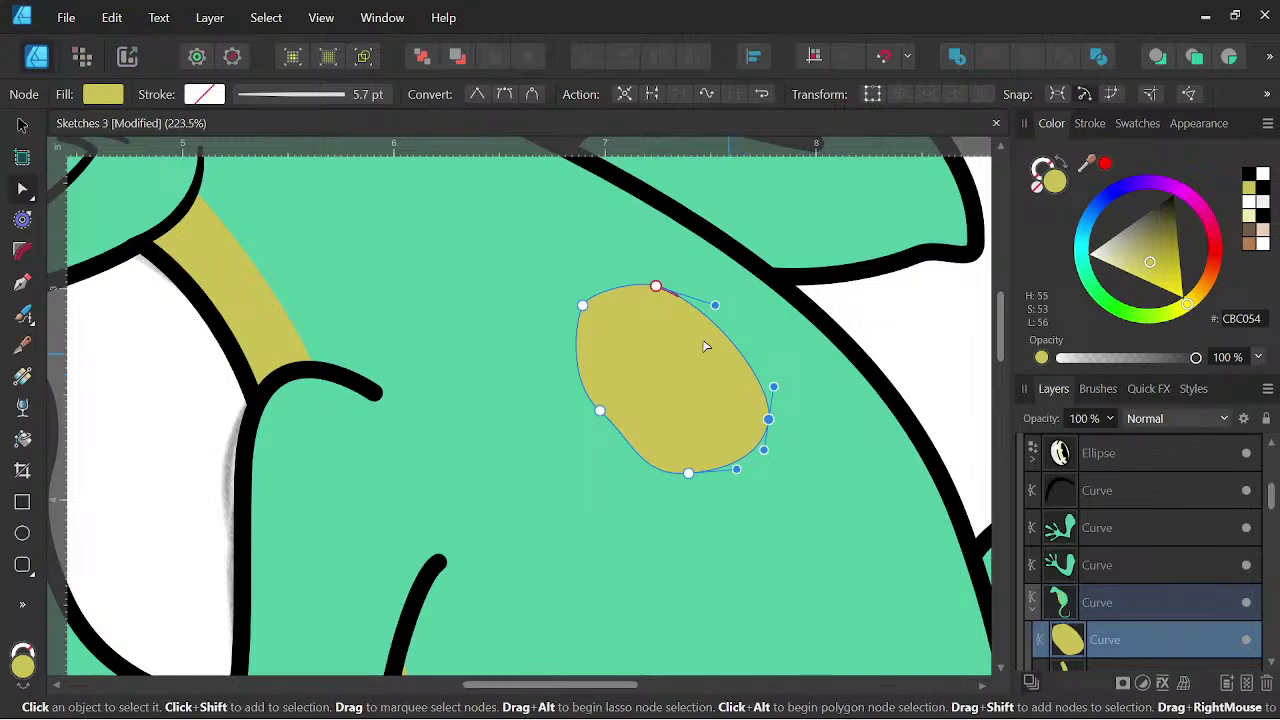
- Duplicate the mustard back spot at a smaller size, placing one copy below it and another near the back's outer edge
scroll(655, 340, down, 5)
scroll(660, 345, up, 3)
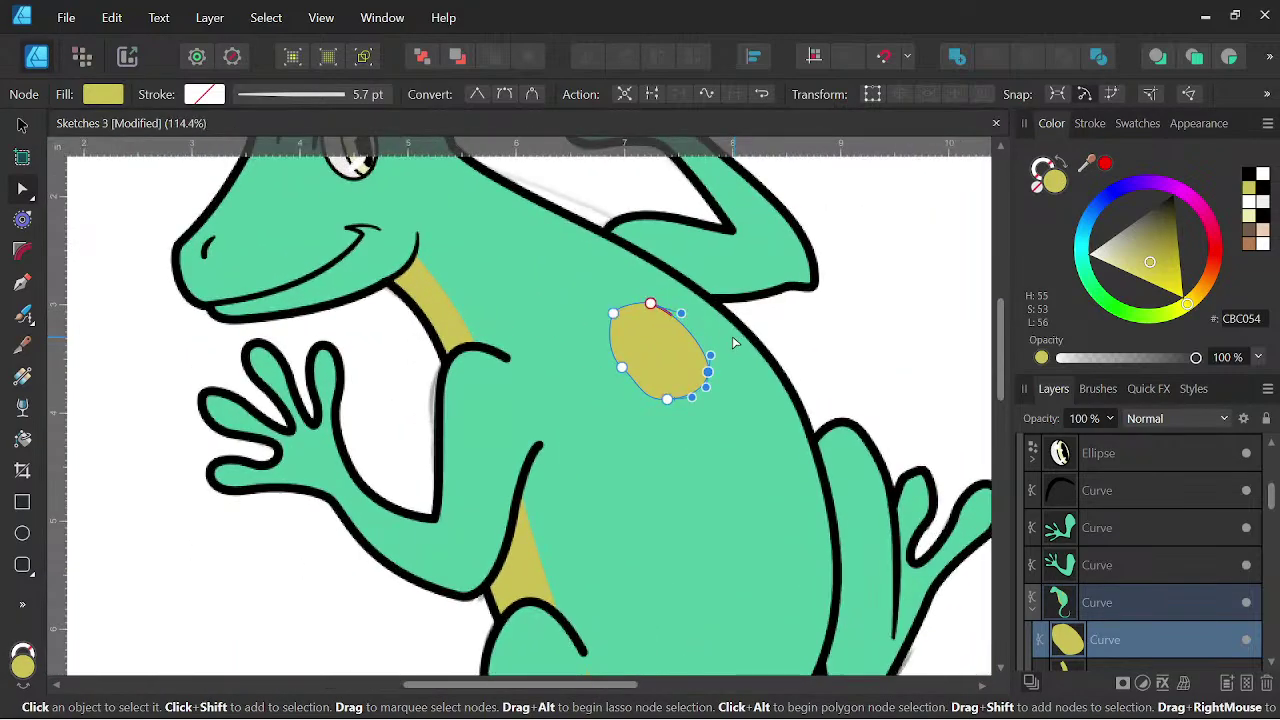
click(23, 127)
mouse_move(683, 372)
mouse_down()
mouse_move(665, 512)
mouse_move(664, 492)
mouse_up()
mouse_move(690, 423)
mouse_down()
mouse_move(672, 458)
mouse_move(649, 457)
mouse_move(780, 449)
mouse_move(759, 445)
mouse_up()
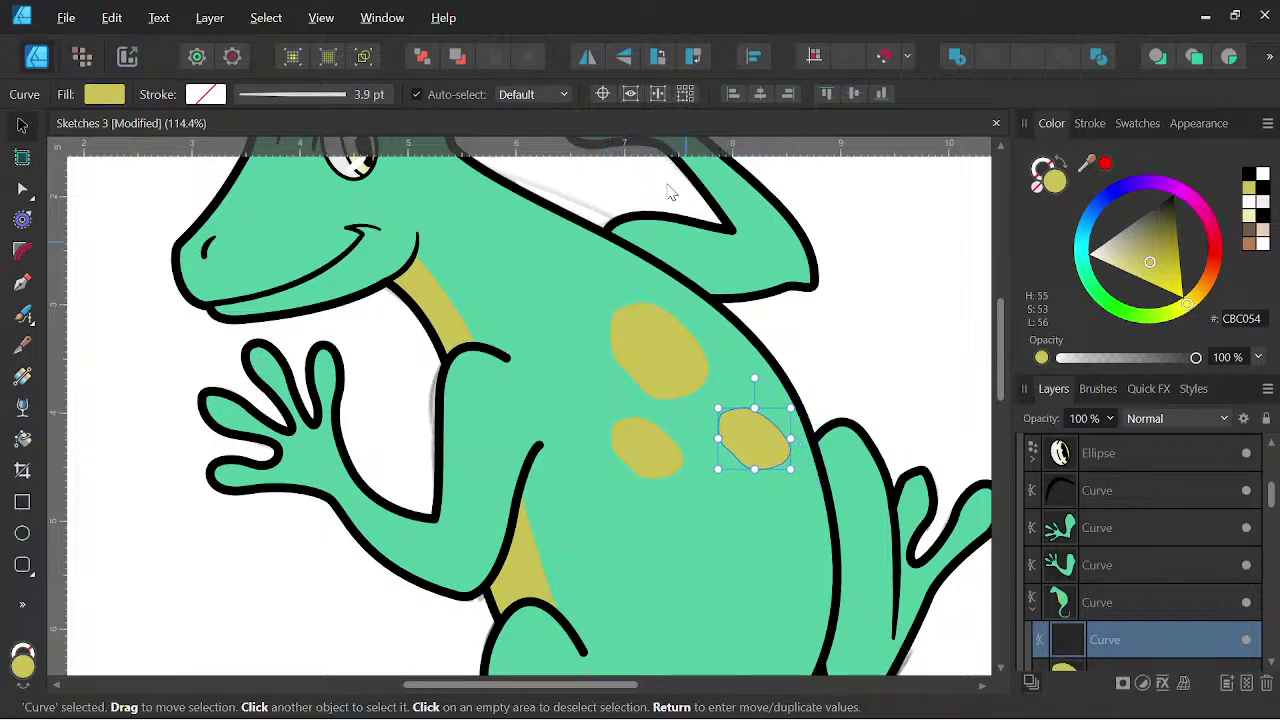
- Flip the outer back spot horizontally, rotate it and move it up against the back outline
click(593, 60)
drag(749, 376, 672, 356)
mouse_move(707, 446)
mouse_down()
mouse_move(688, 431)
mouse_move(782, 430)
mouse_move(791, 377)
mouse_move(757, 414)
mouse_move(729, 400)
mouse_move(743, 408)
mouse_up()
- Place more rotated and resized copies of the spot across the gecko's middle and lower back
key(space)
scroll(803, 420, down, 3)
scroll(743, 418, up, 2)
mouse_move(745, 434)
mouse_down()
mouse_move(674, 396)
mouse_move(648, 372)
mouse_move(717, 395)
mouse_move(648, 355)
mouse_move(555, 384)
mouse_move(540, 414)
mouse_up()
mouse_move(675, 398)
mouse_down()
mouse_move(790, 435)
mouse_move(795, 423)
mouse_move(745, 395)
mouse_move(758, 393)
mouse_move(750, 378)
mouse_move(737, 444)
mouse_move(750, 391)
mouse_move(788, 432)
mouse_move(723, 486)
mouse_move(660, 480)
mouse_move(674, 420)
mouse_move(663, 443)
mouse_move(662, 428)
mouse_move(638, 437)
mouse_move(673, 412)
mouse_up()
scroll(757, 389, down, 3)
scroll(763, 410, up, 3)
scroll(677, 459, down, 3)
scroll(613, 411, up, 4)
- Add a node to the clipped belly shape at the tip of the hind leg outline and pull the edge inward beneath the black line
click(651, 424)
key(space)
key(space)
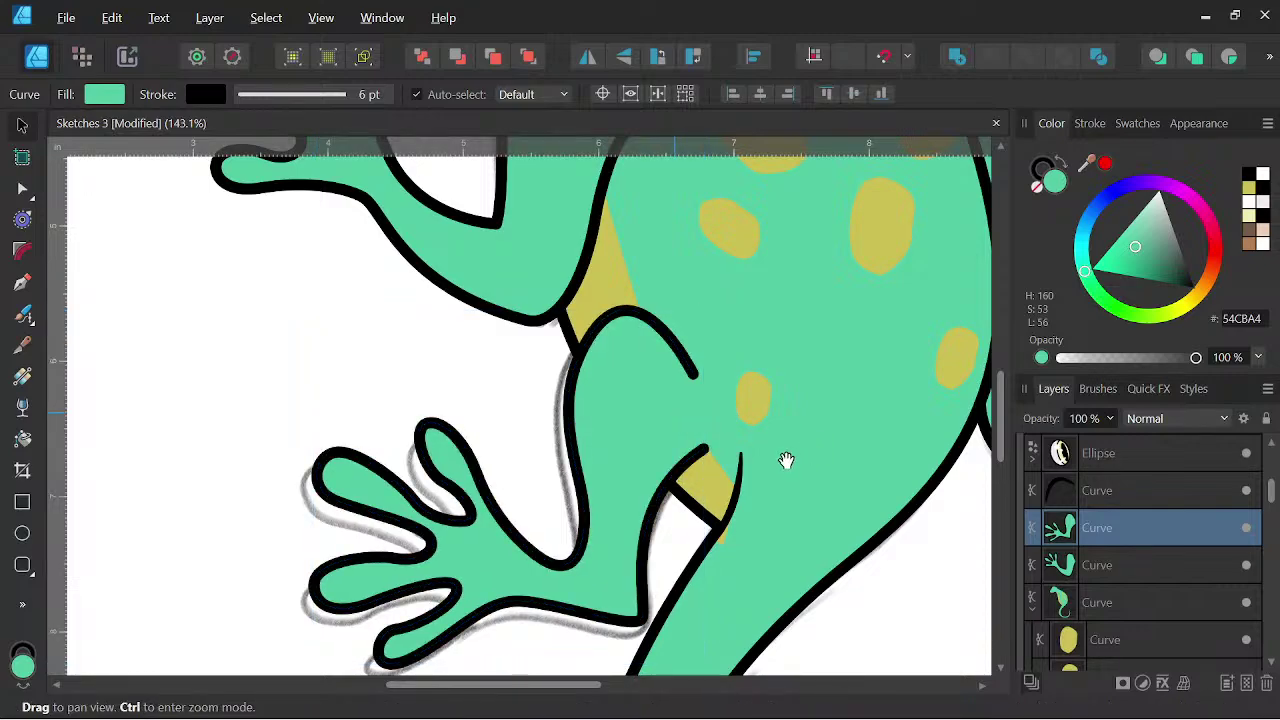
scroll(711, 472, up, 4)
click(711, 479)
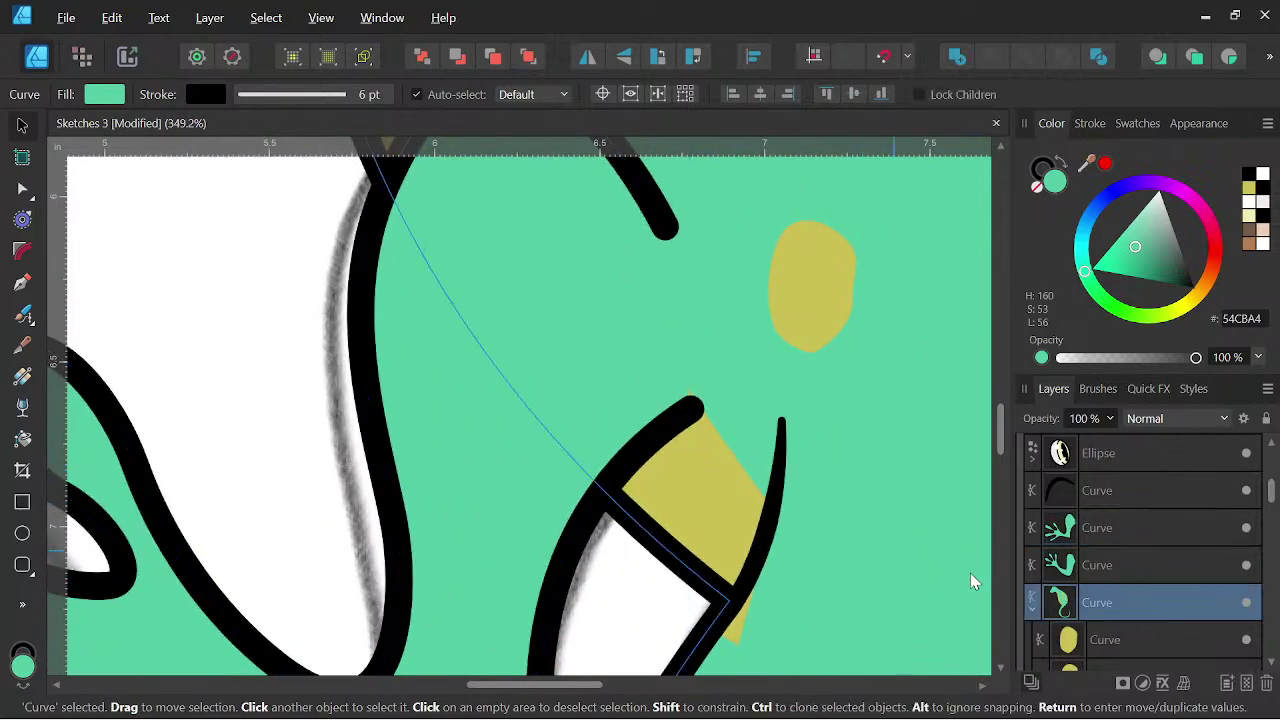
scroll(1115, 627, down, 3)
click(1126, 568)
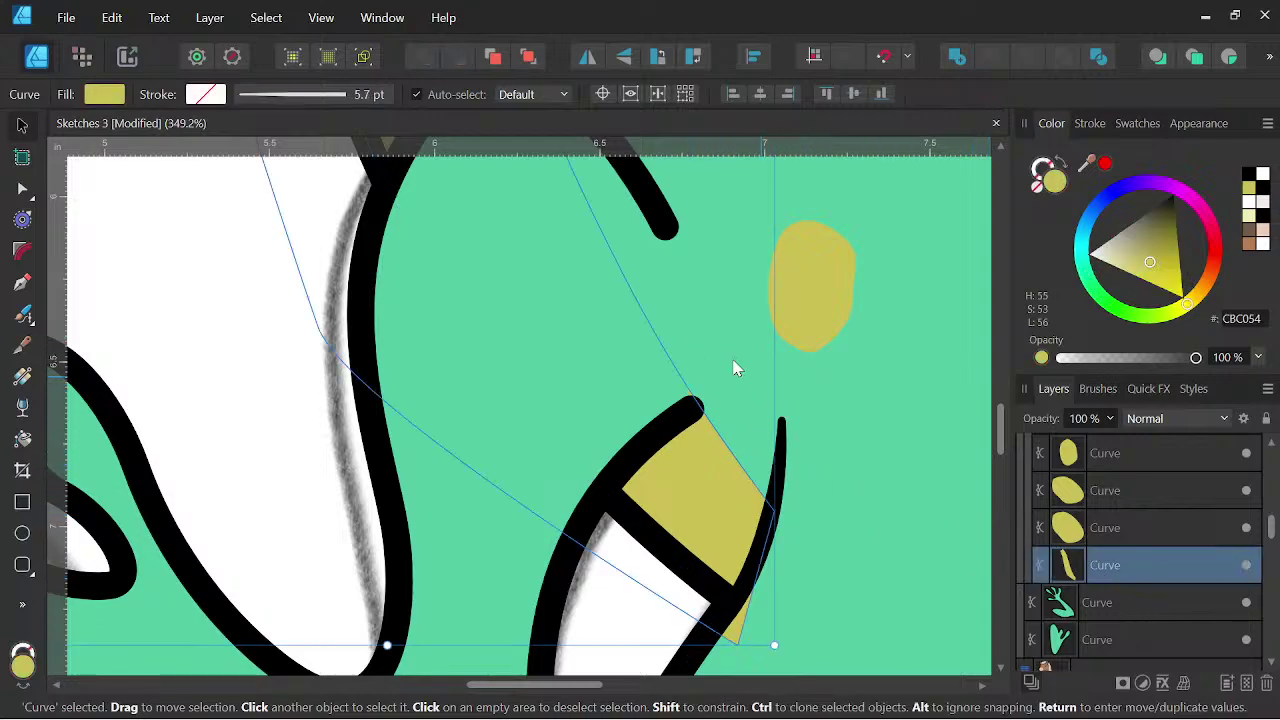
scroll(716, 332, down, 3)
drag(719, 322, 689, 457)
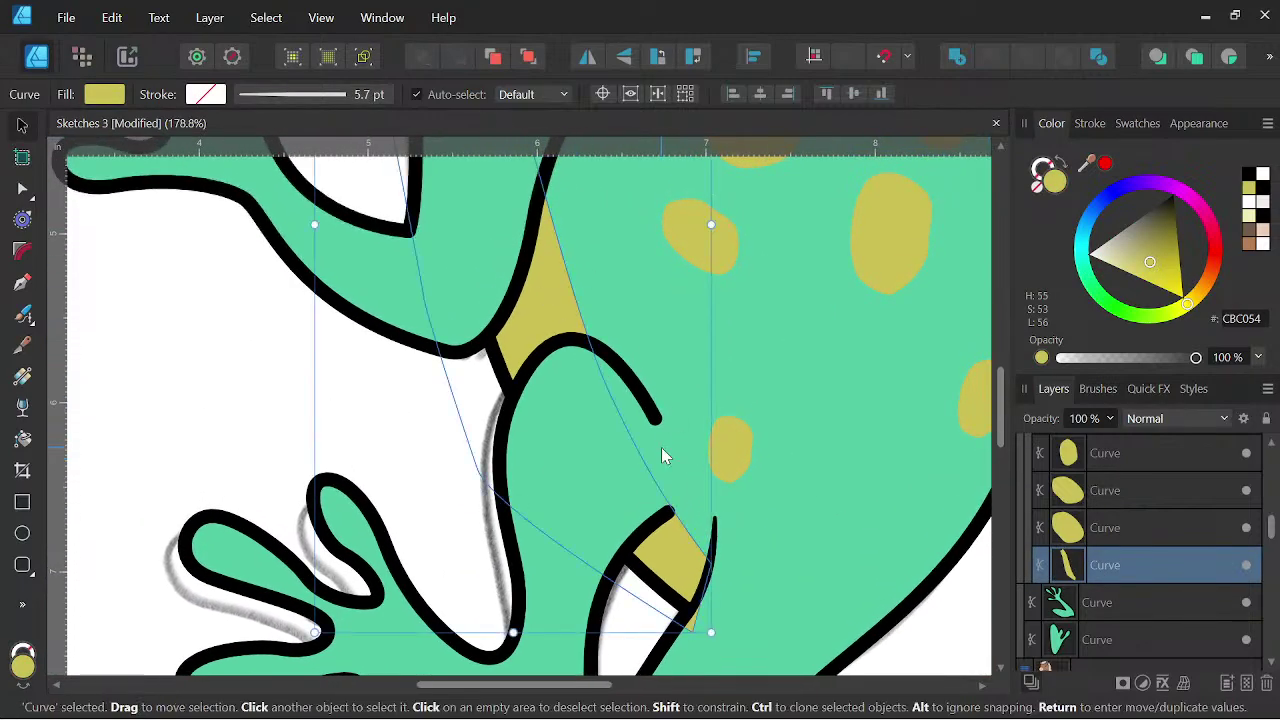
key(a)
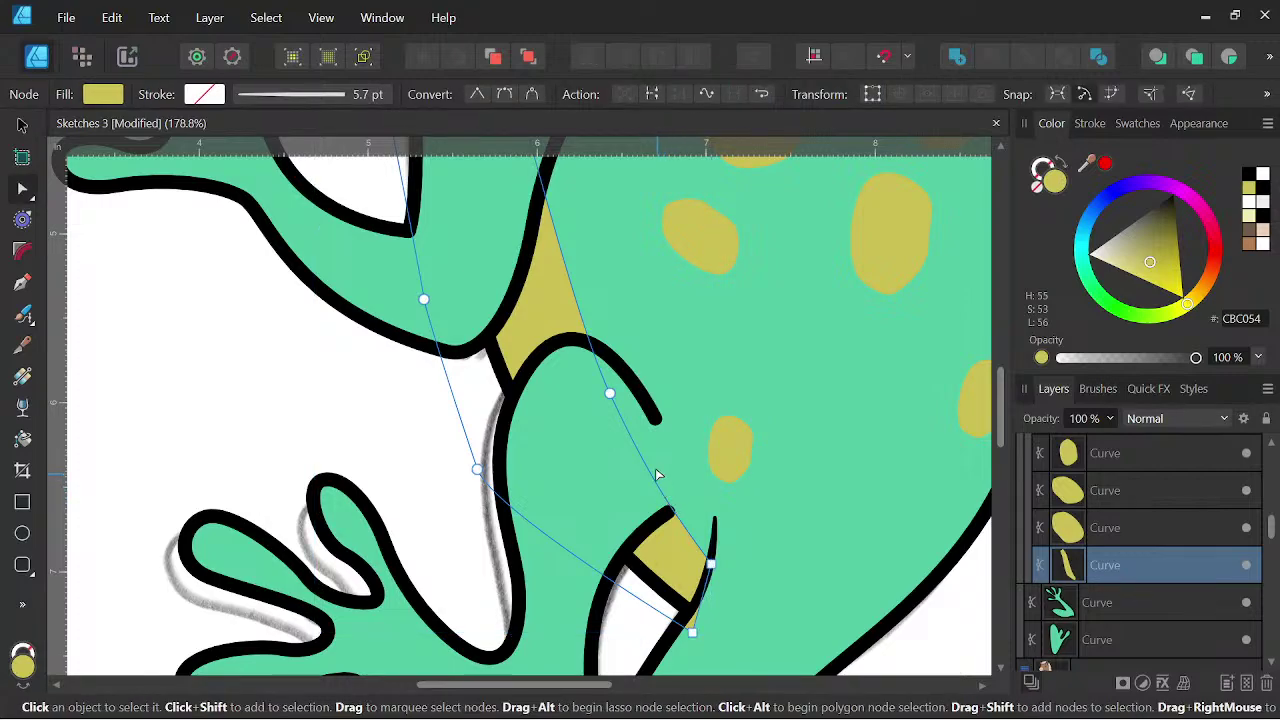
scroll(657, 477, up, 3)
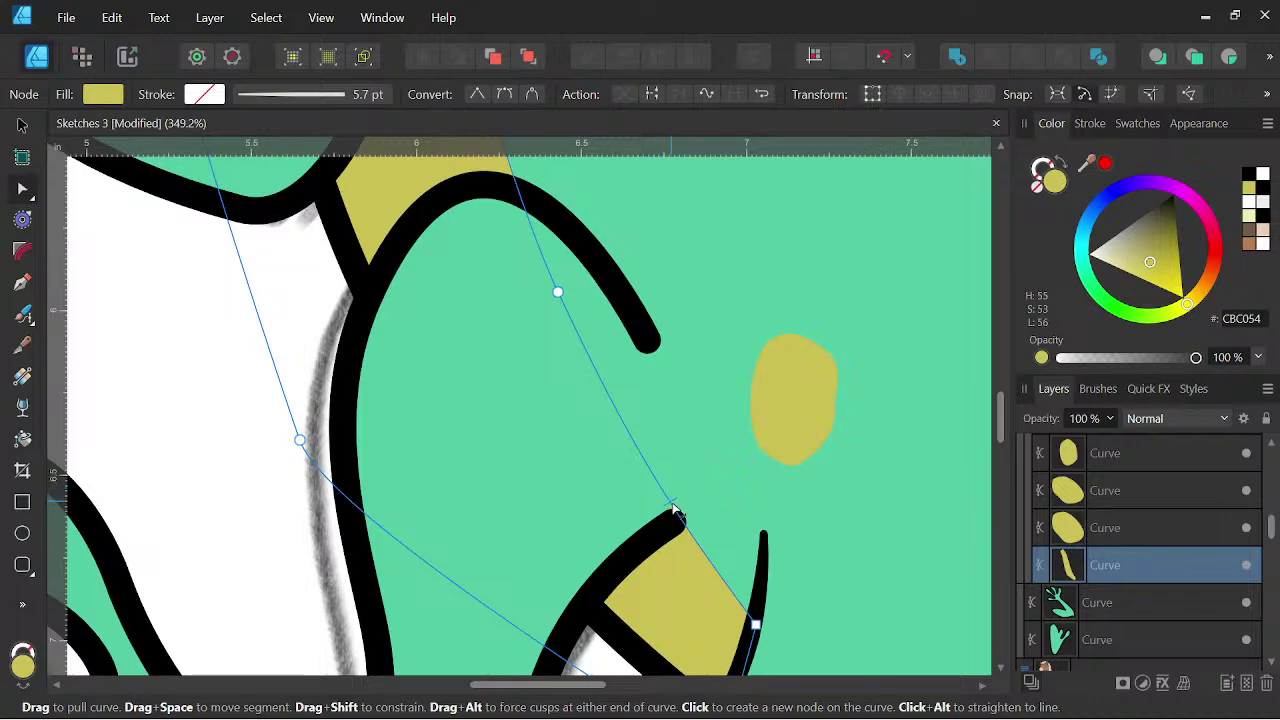
click(678, 516)
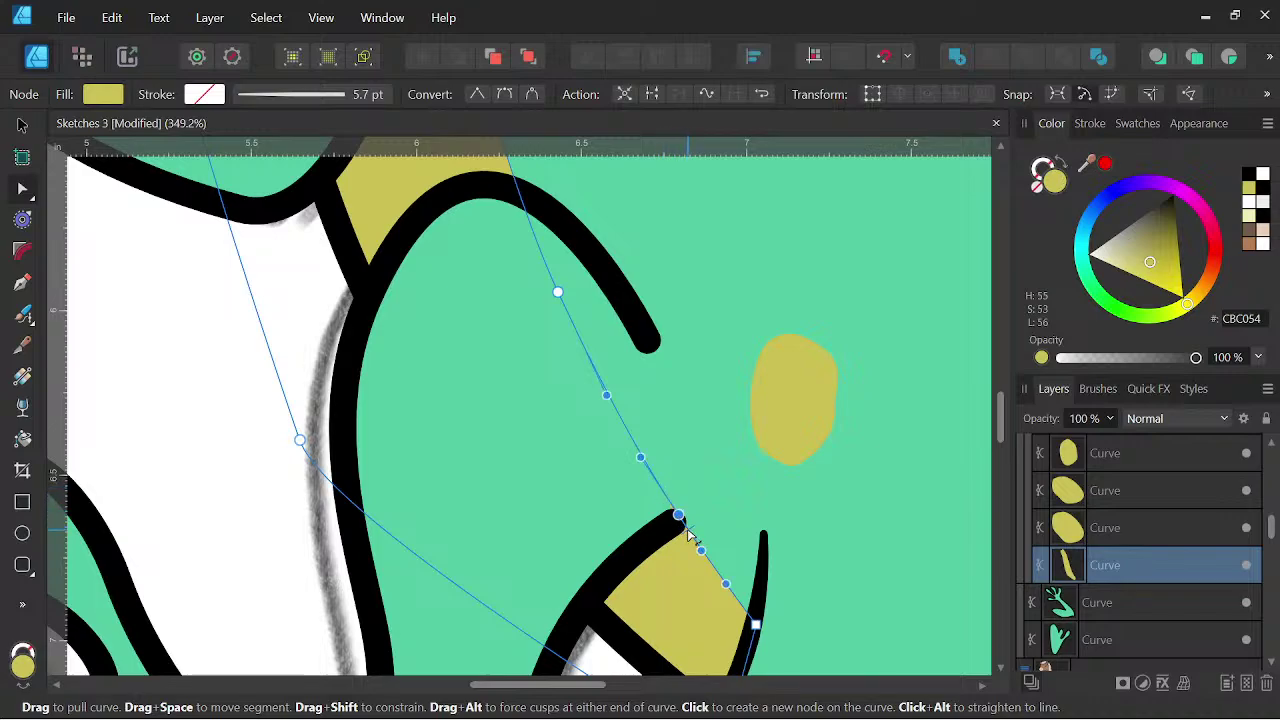
scroll(680, 520, up, 4)
drag(667, 506, 574, 567)
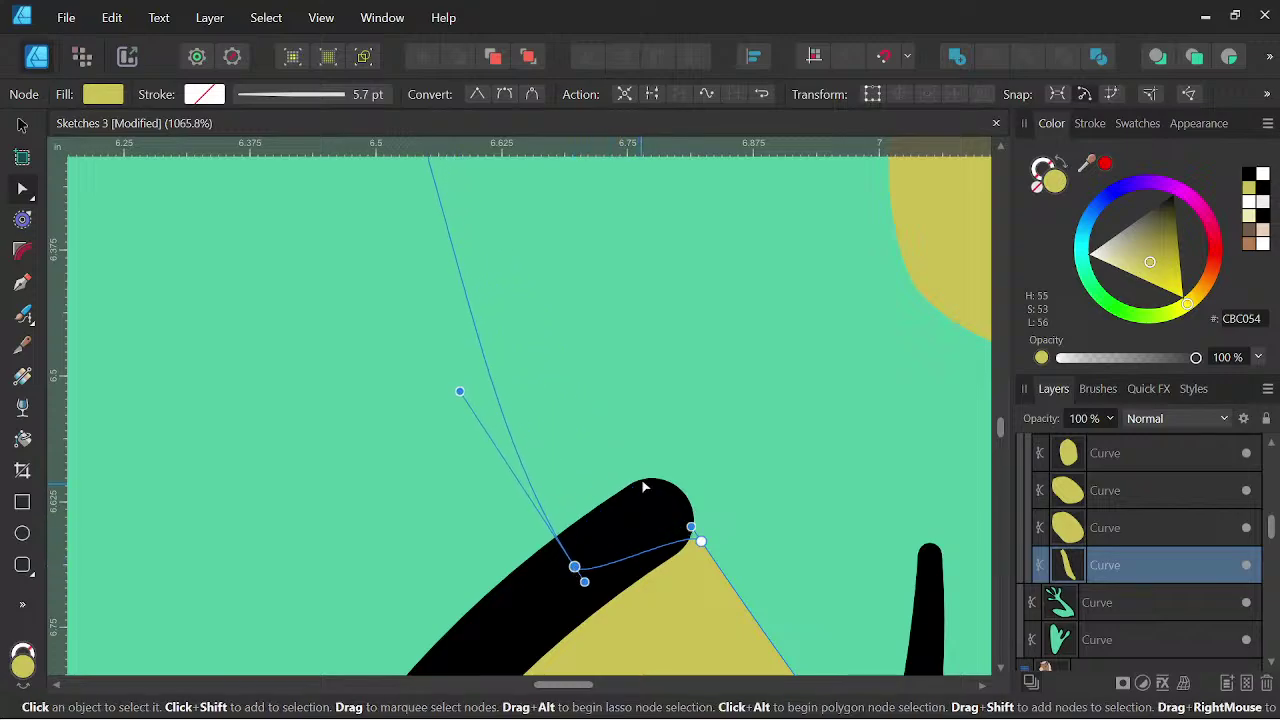
- Move the belly shape's neighbouring node onto the rounded tip of the hind leg's black outline
scroll(642, 486, down, 5)
scroll(657, 498, up, 6)
drag(682, 528, 661, 498)
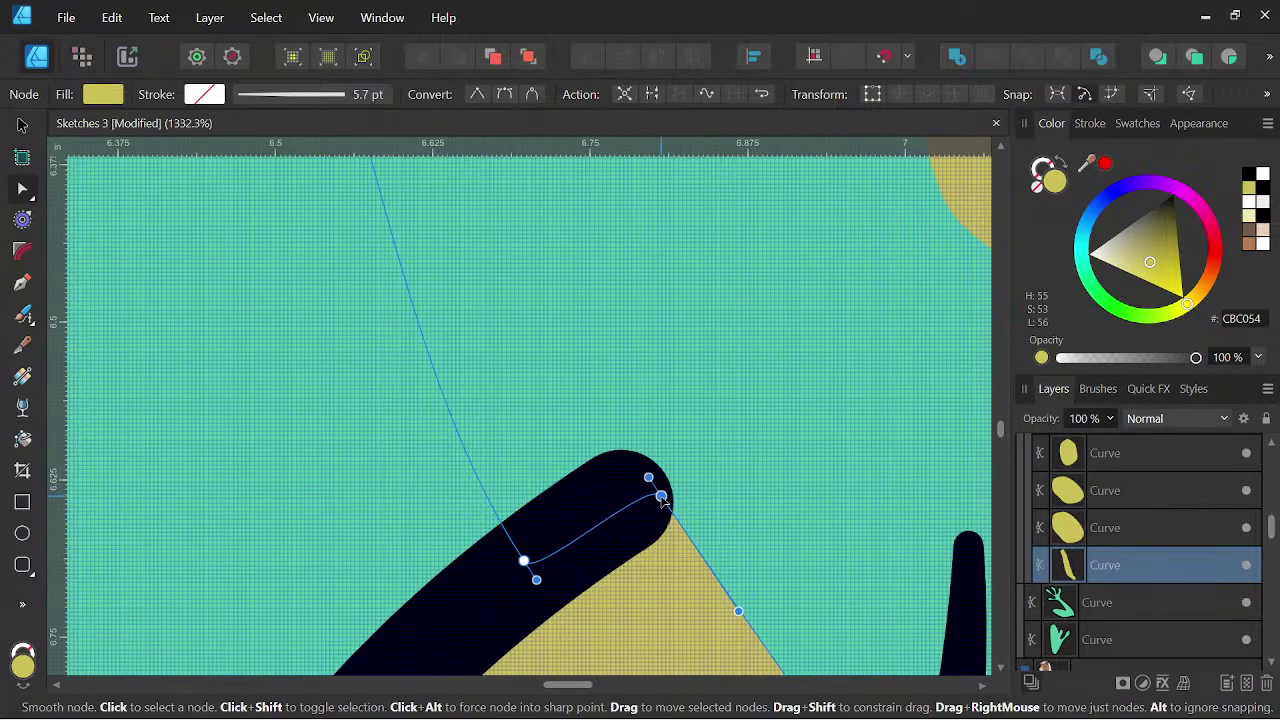
scroll(665, 496, down, 6)
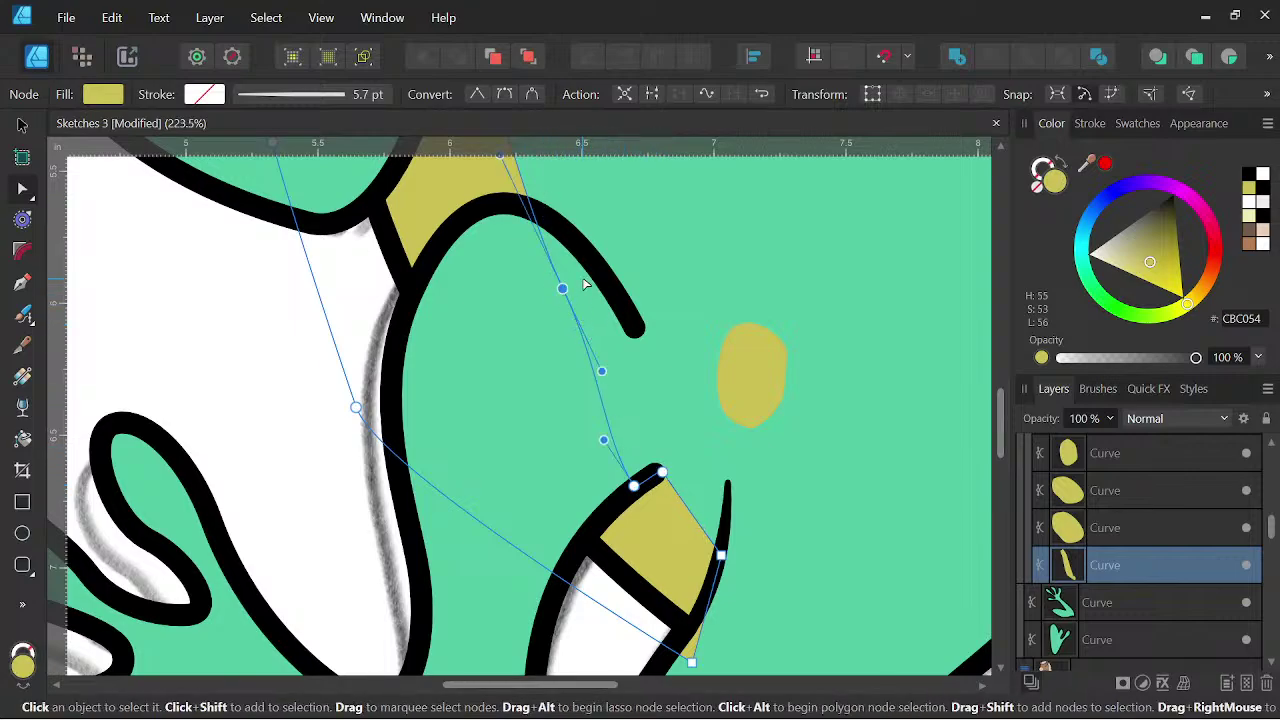
scroll(643, 581, down, 3)
drag(720, 501, 722, 533)
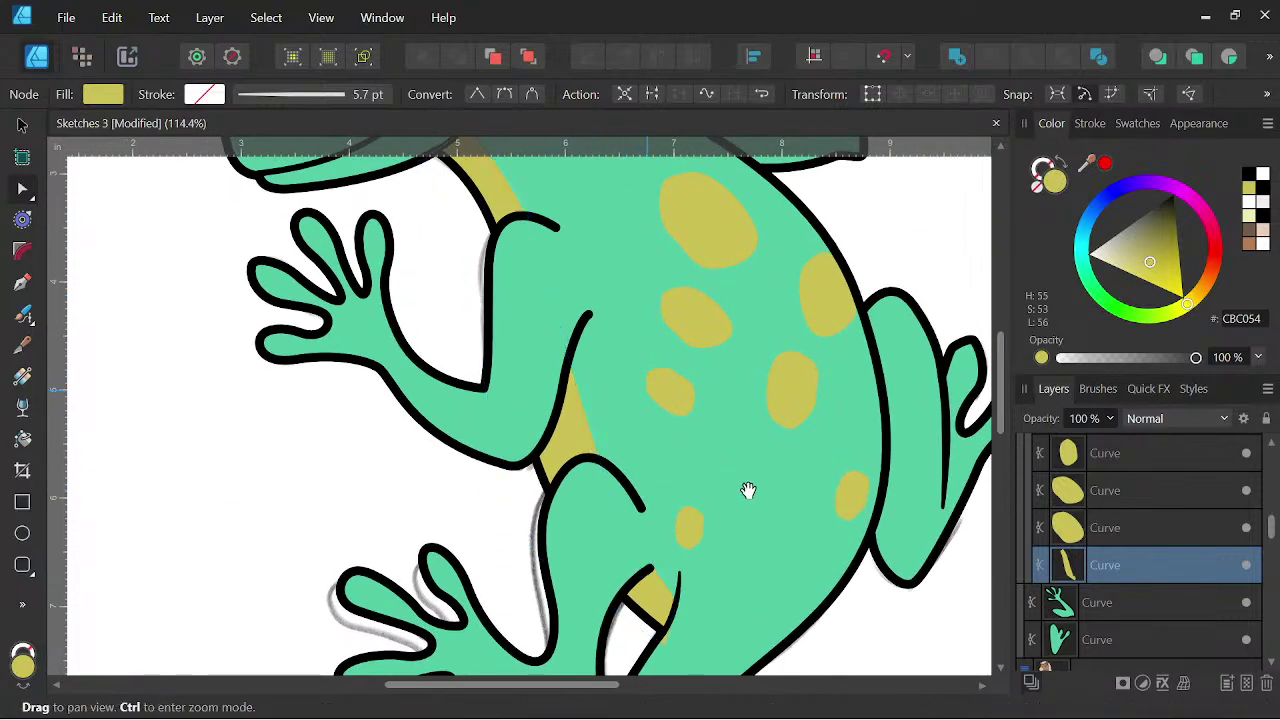
- Tuck the belly shape's lower corner under the tail-base outline by moving its corner node and adding a node on the edge
scroll(691, 634, up, 4)
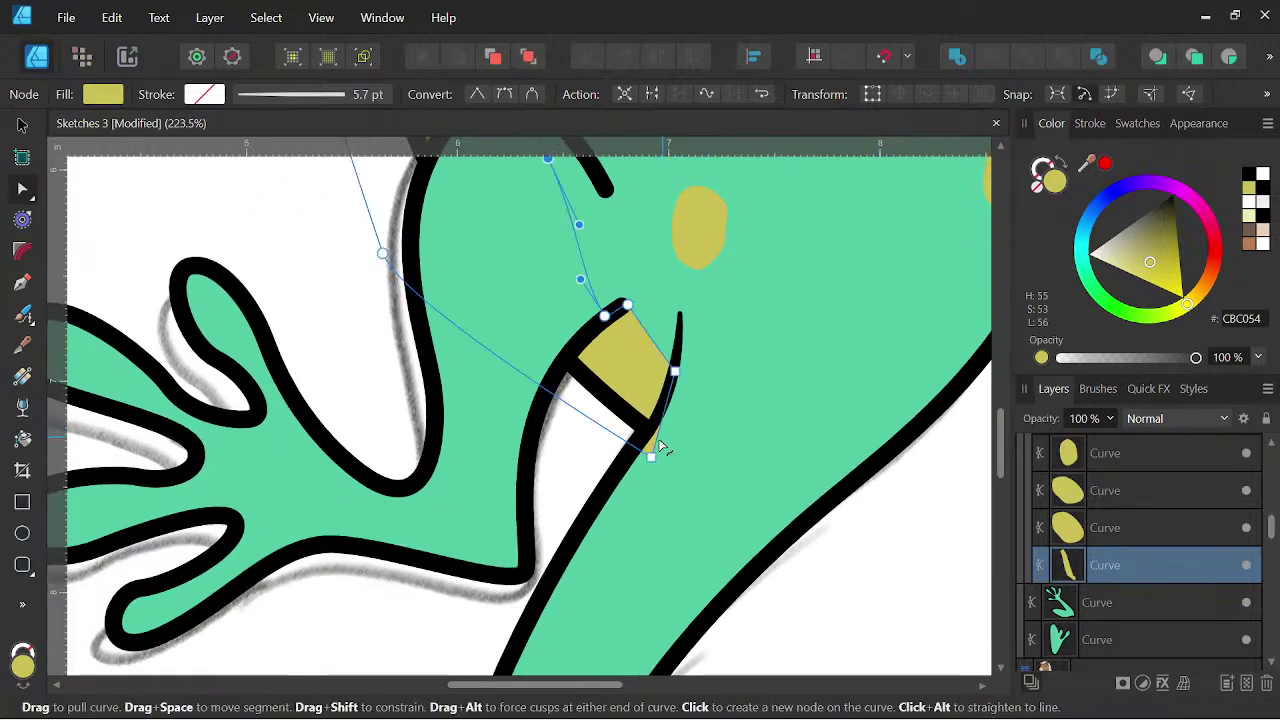
click(649, 458)
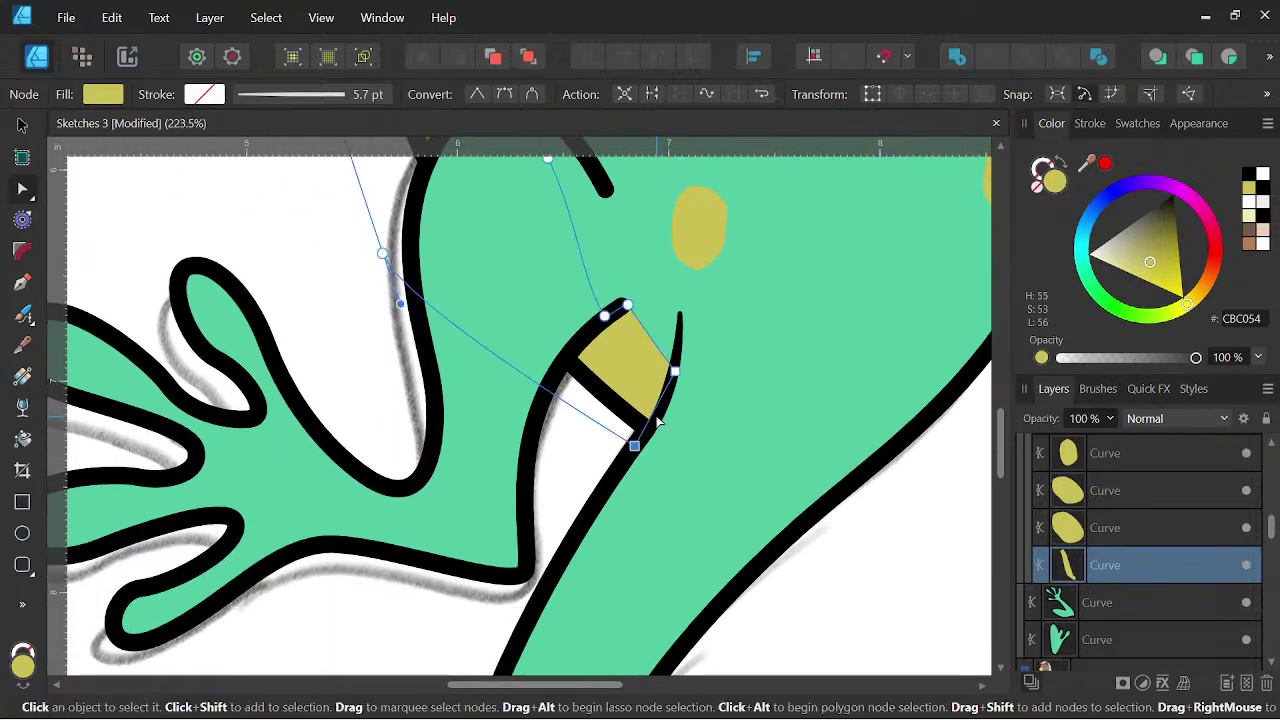
scroll(645, 435, up, 3)
click(652, 408)
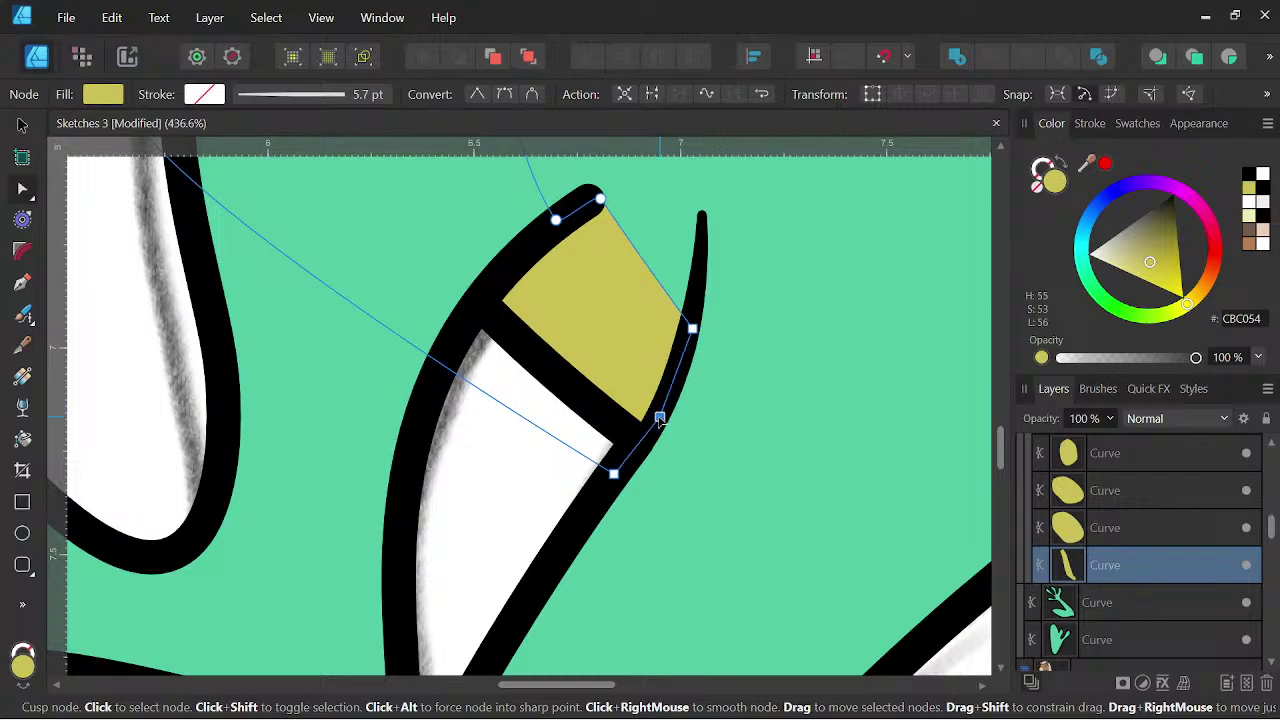
scroll(689, 370, down, 10)
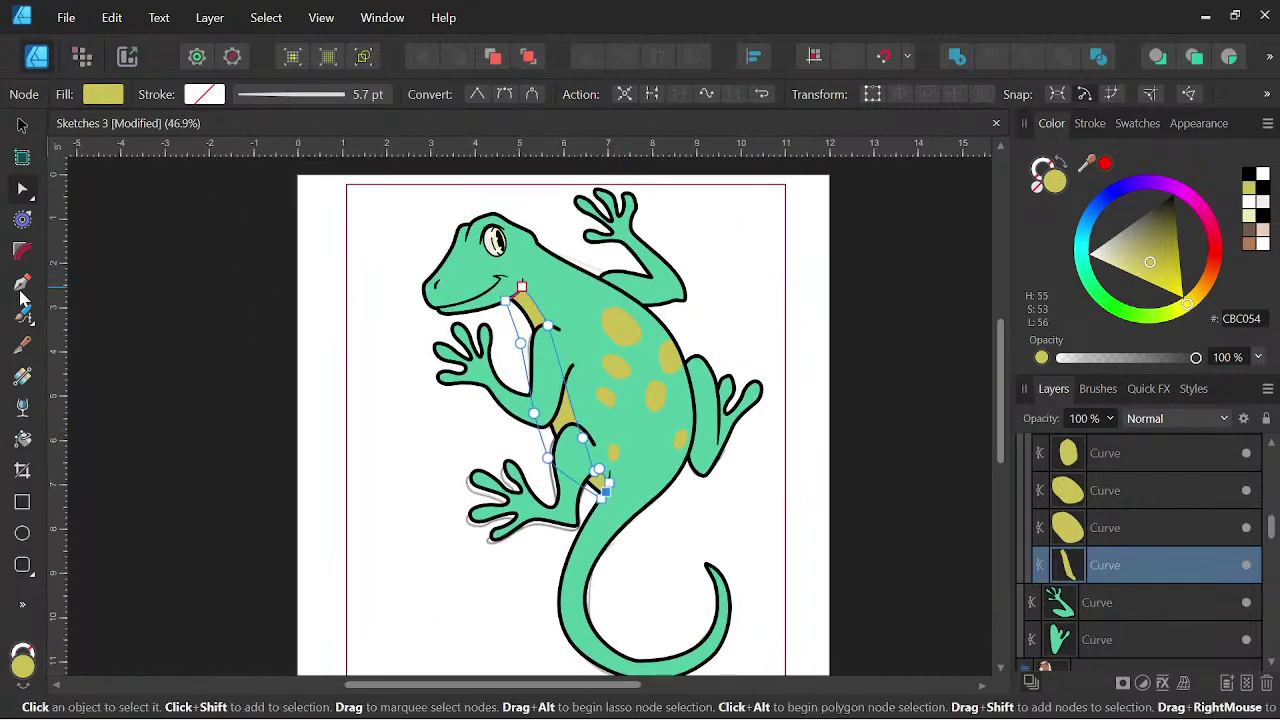
- Duplicate small back spots into the gaps of the lower back, flipping and rotating one copy near the hind leg
click(22, 124)
scroll(470, 350, up, 2)
click(706, 385)
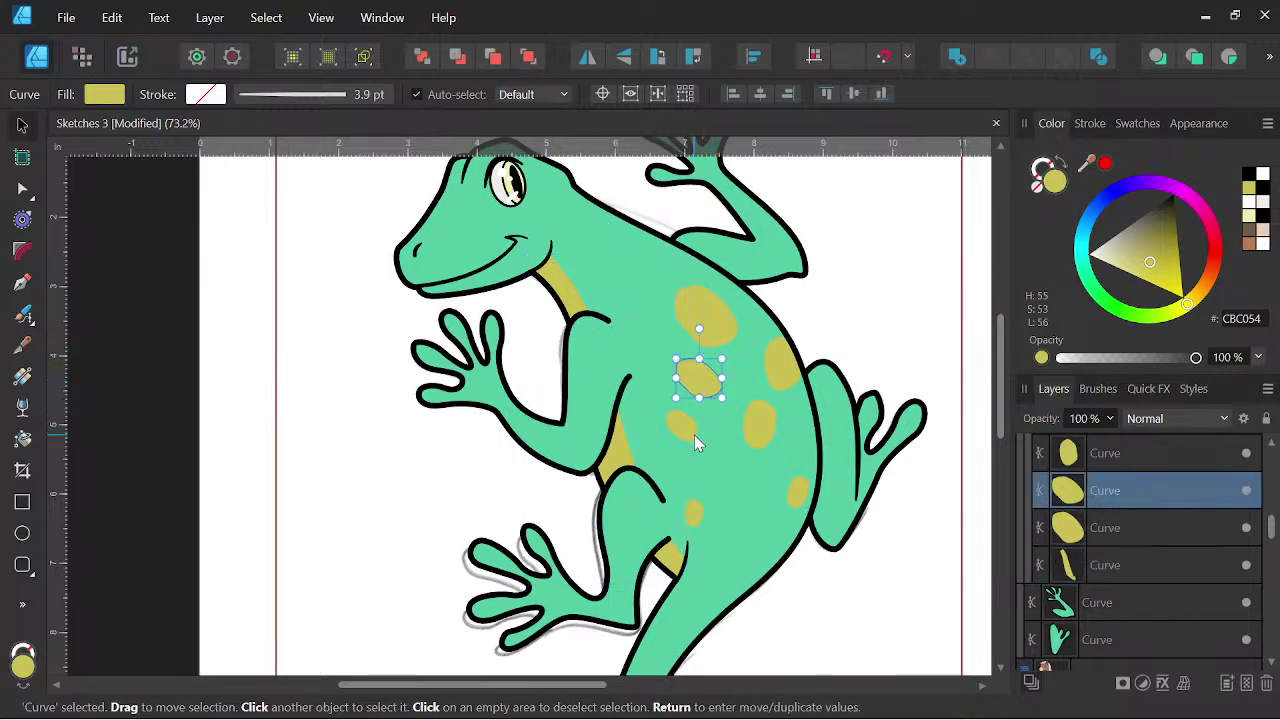
click(689, 434)
mouse_move(686, 436)
mouse_down()
mouse_move(703, 482)
mouse_move(721, 446)
mouse_move(755, 479)
mouse_move(762, 530)
mouse_up()
click(587, 58)
drag(860, 429, 812, 409)
drag(762, 512, 752, 484)
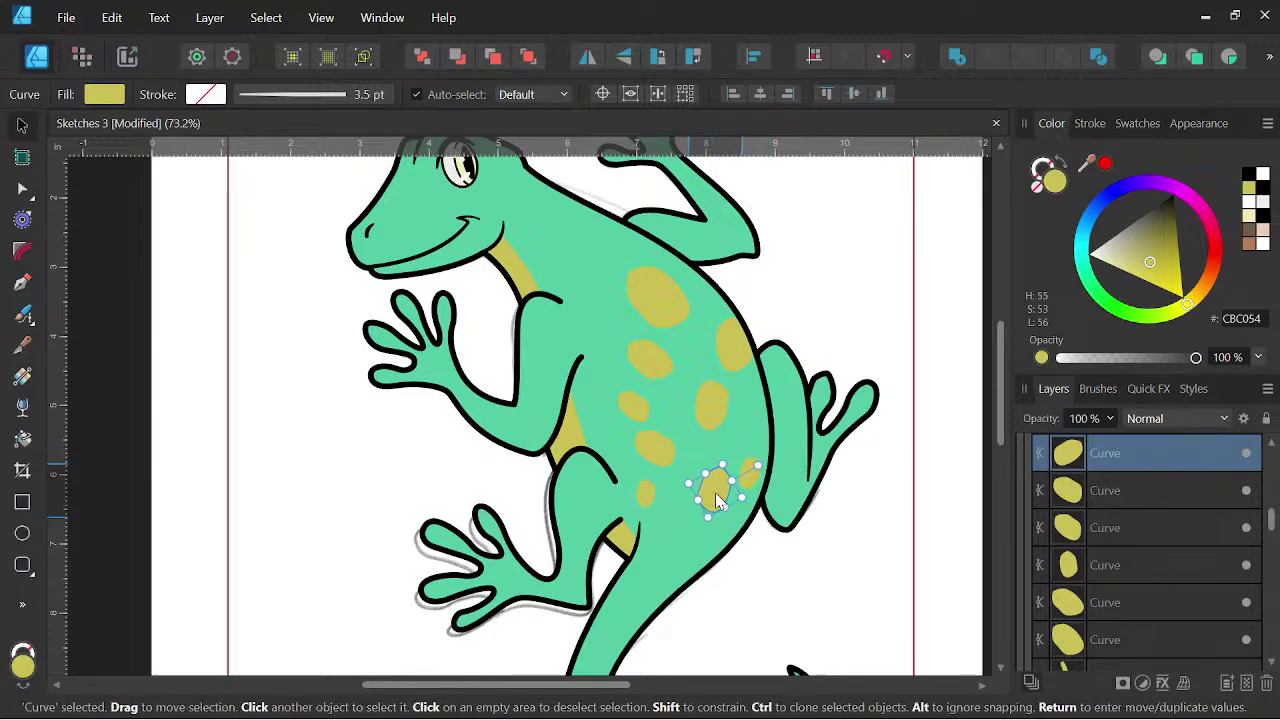
- Reposition the spots on the upper and middle back to space them more evenly
drag(709, 400, 724, 418)
drag(634, 410, 631, 400)
drag(649, 361, 627, 389)
drag(655, 449, 644, 440)
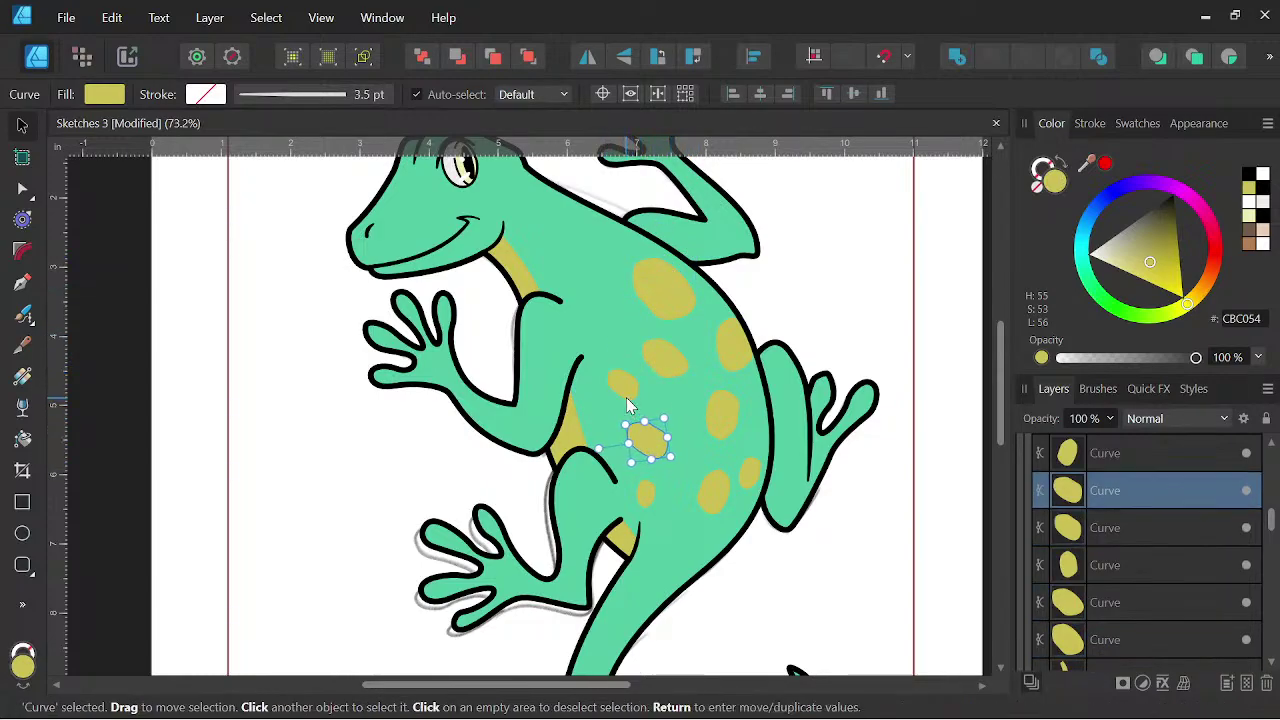
scroll(862, 380, down, 2)
drag(848, 441, 754, 425)
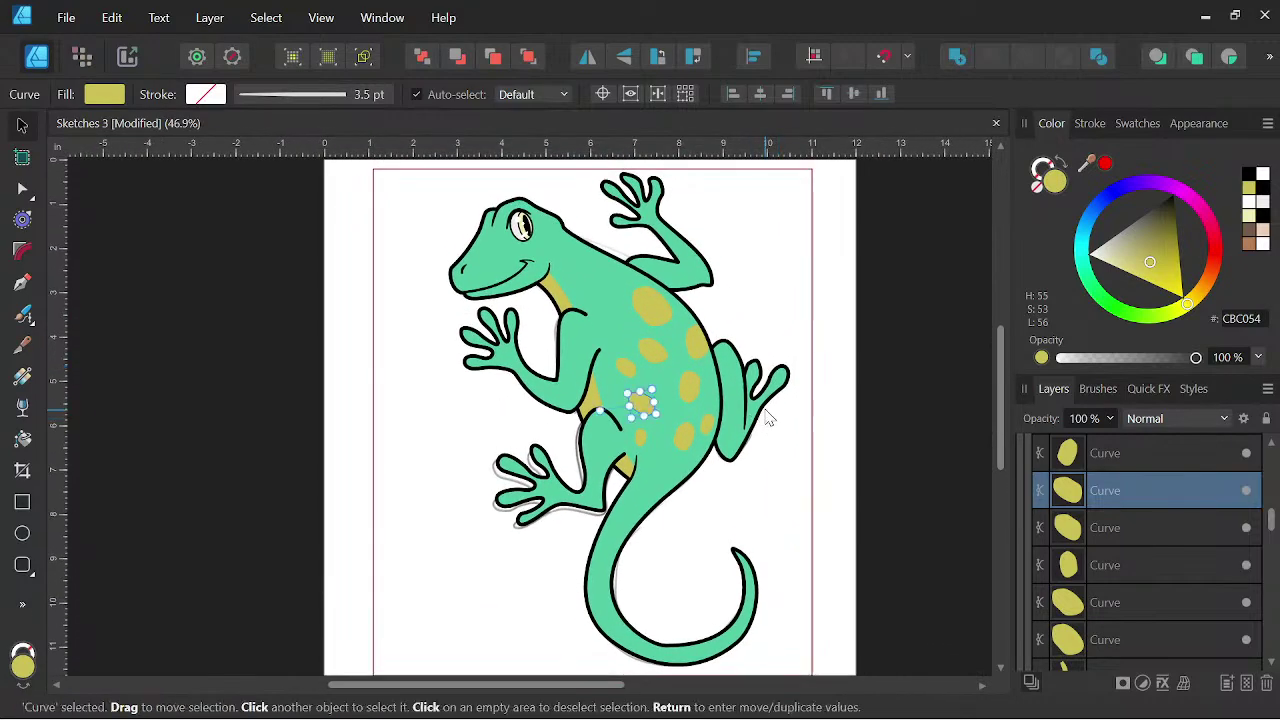
- Place a smaller copy of a spot on the lower back just above the tail base
scroll(612, 424, up, 3)
drag(792, 508, 772, 487)
drag(622, 297, 706, 493)
scroll(785, 496, down, 2)
drag(785, 496, 746, 423)
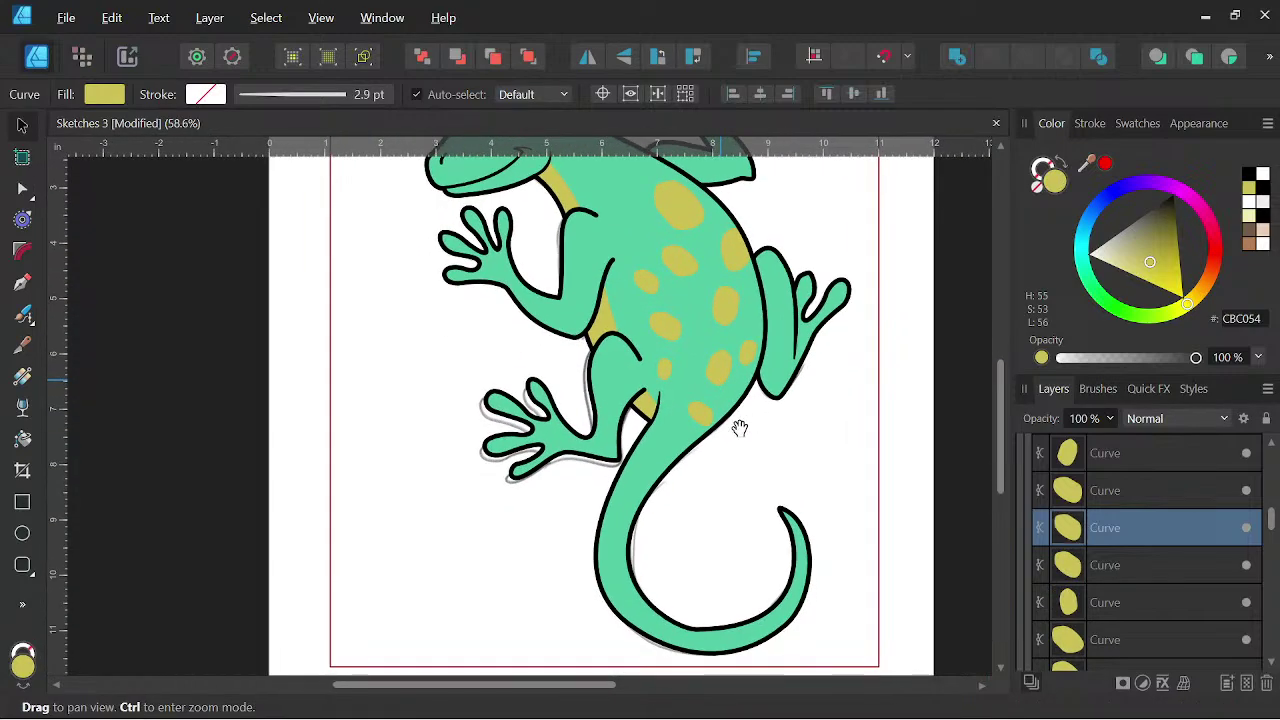
- Place resized copies of the spot down the upper tail, rotating them to follow its curve
scroll(746, 423, up, 3)
drag(672, 402, 594, 543)
scroll(780, 532, down, 2)
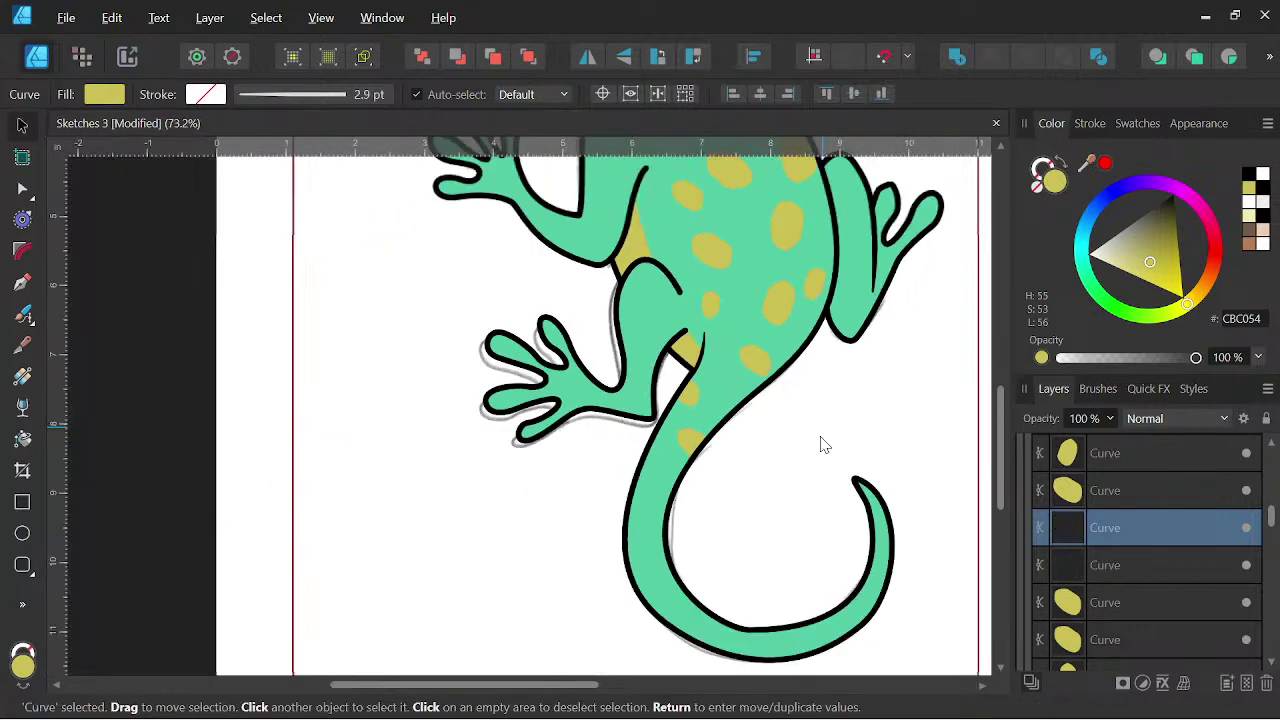
drag(691, 443, 648, 597)
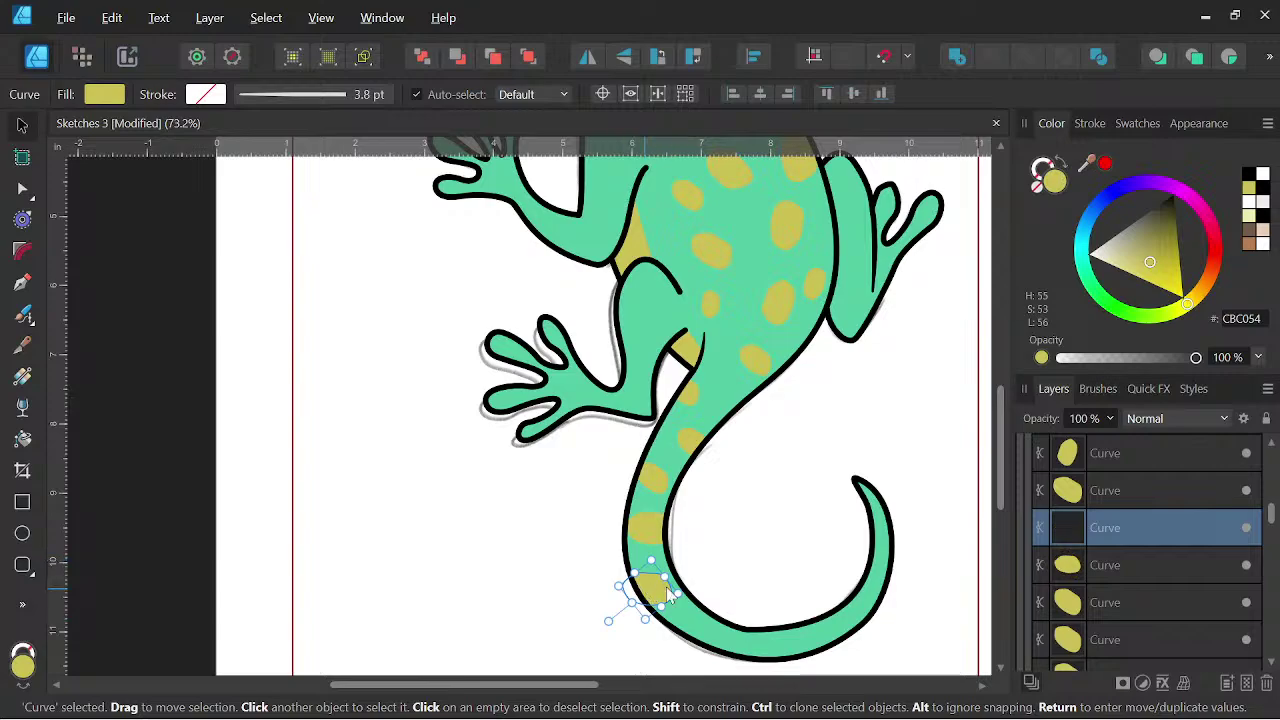
drag(609, 617, 623, 629)
- Continue the spots around the lower bend of the tail, with copies partly cut off by its outlines
scroll(711, 583, up, 2)
drag(711, 563, 698, 412)
drag(585, 425, 598, 412)
drag(612, 470, 738, 565)
scroll(691, 486, down, 2)
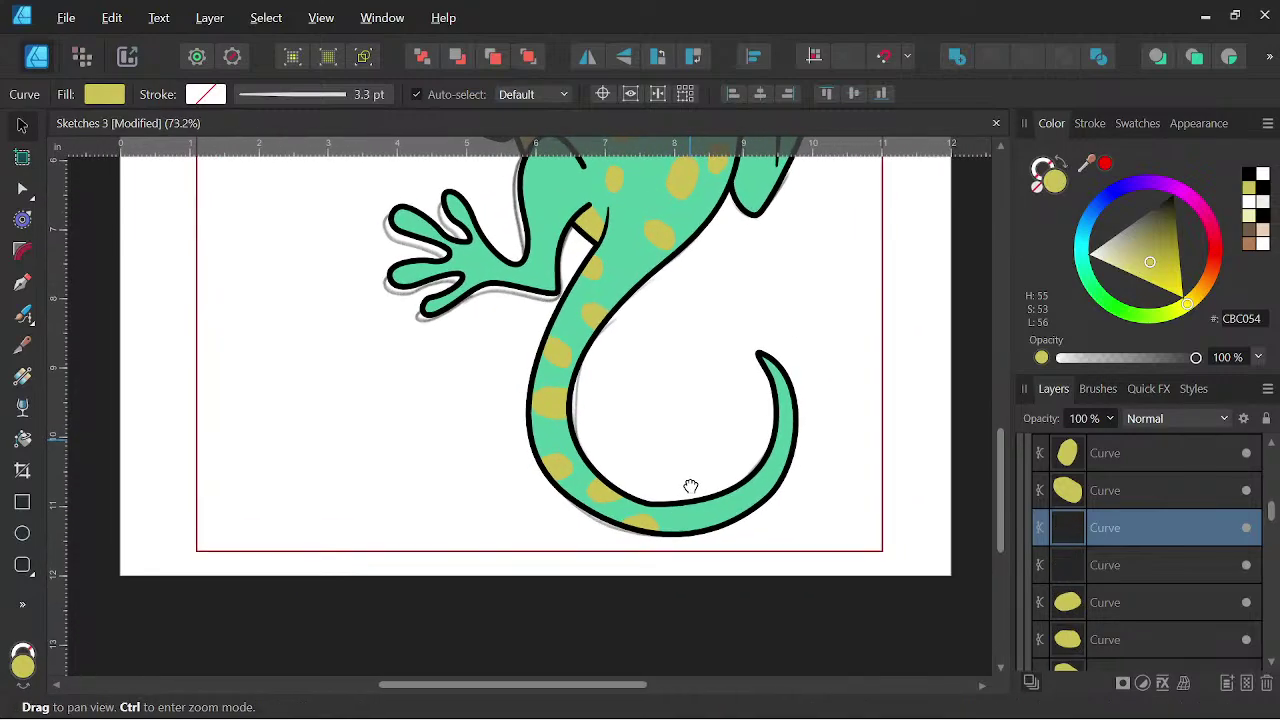
- Place rotated, smaller spot copies along the rest of the curled tail up to its tip
scroll(691, 486, up, 2)
drag(622, 566, 810, 540)
mouse_move(790, 488)
mouse_down()
mouse_move(848, 422)
mouse_move(812, 364)
mouse_move(831, 291)
mouse_up()
scroll(879, 268, down, 3)
drag(908, 290, 840, 470)
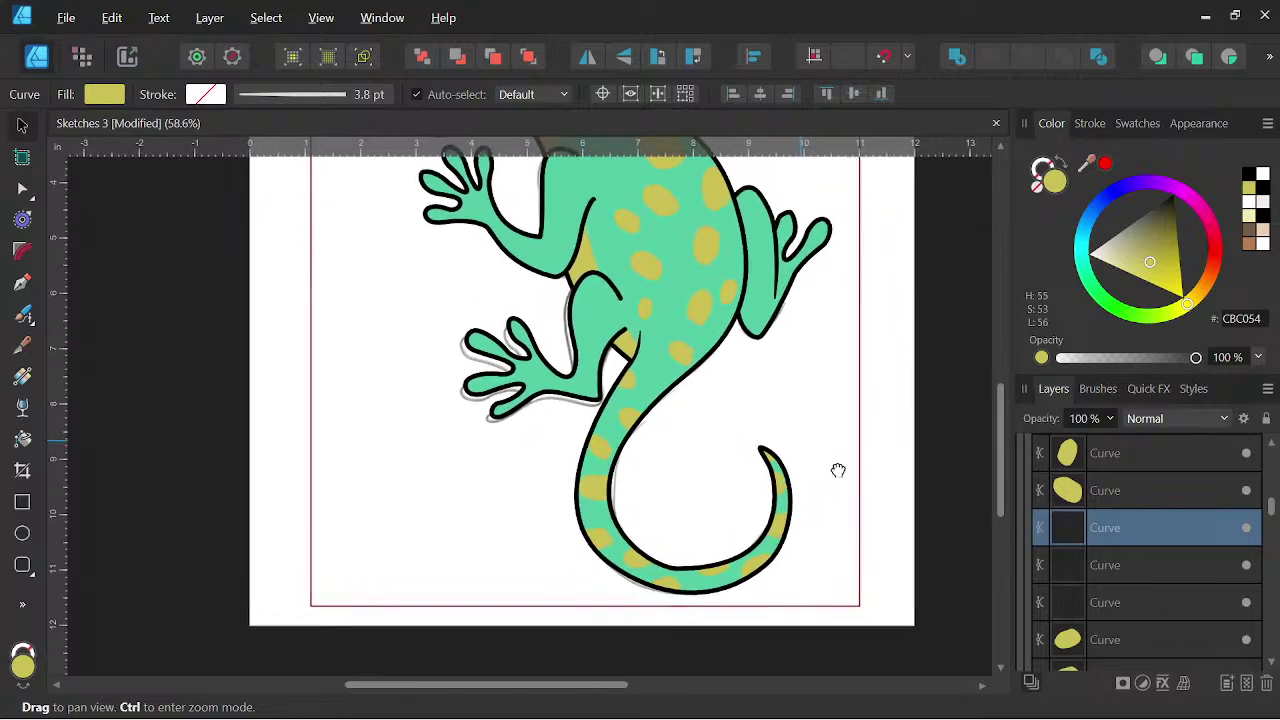
scroll(840, 470, down, 2)
drag(811, 426, 771, 503)
- Duplicate a back spot onto the shoulder, the upper back outline and the base of the neck, rotating and resizing the copies
scroll(662, 310, up, 4)
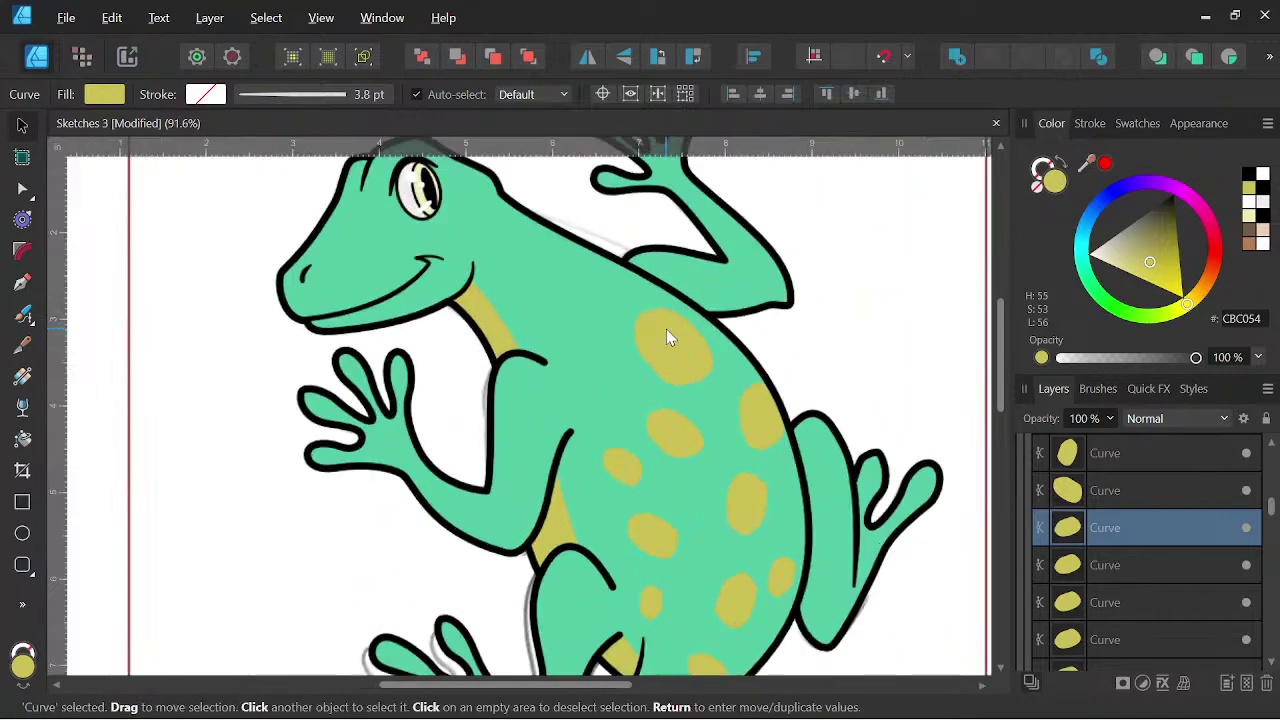
drag(677, 437, 582, 326)
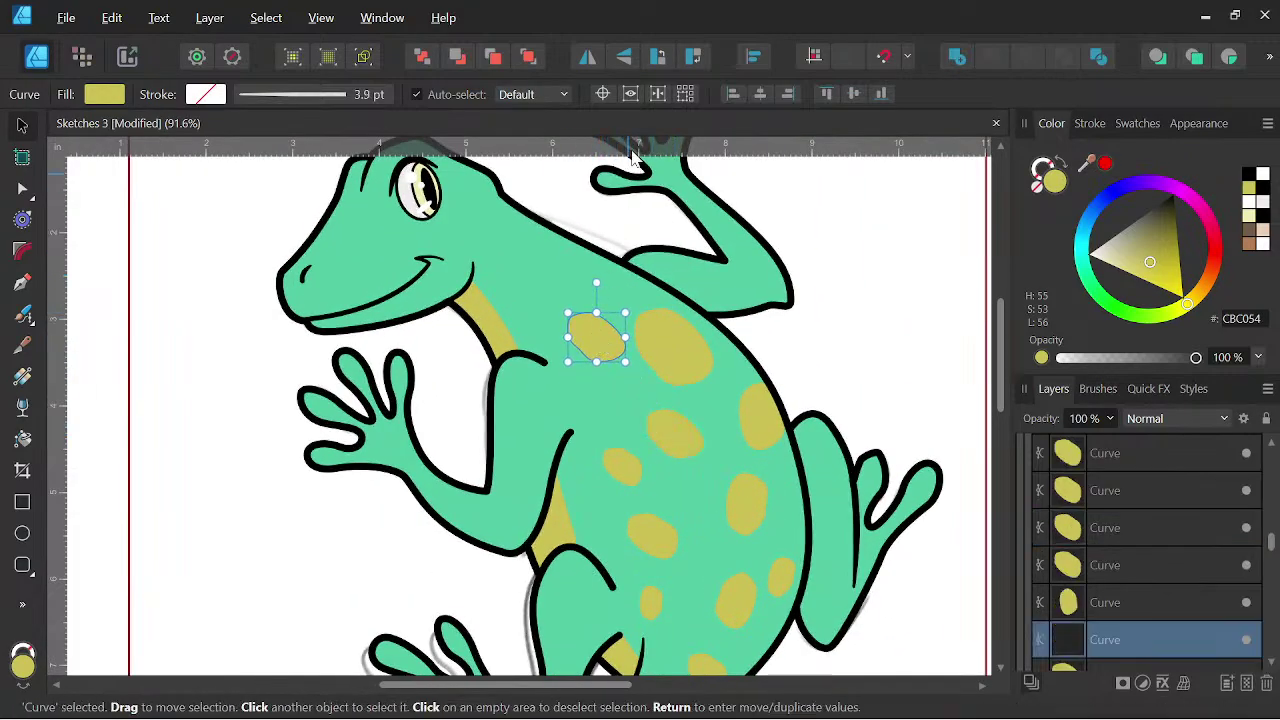
drag(598, 280, 486, 246)
drag(596, 336, 577, 290)
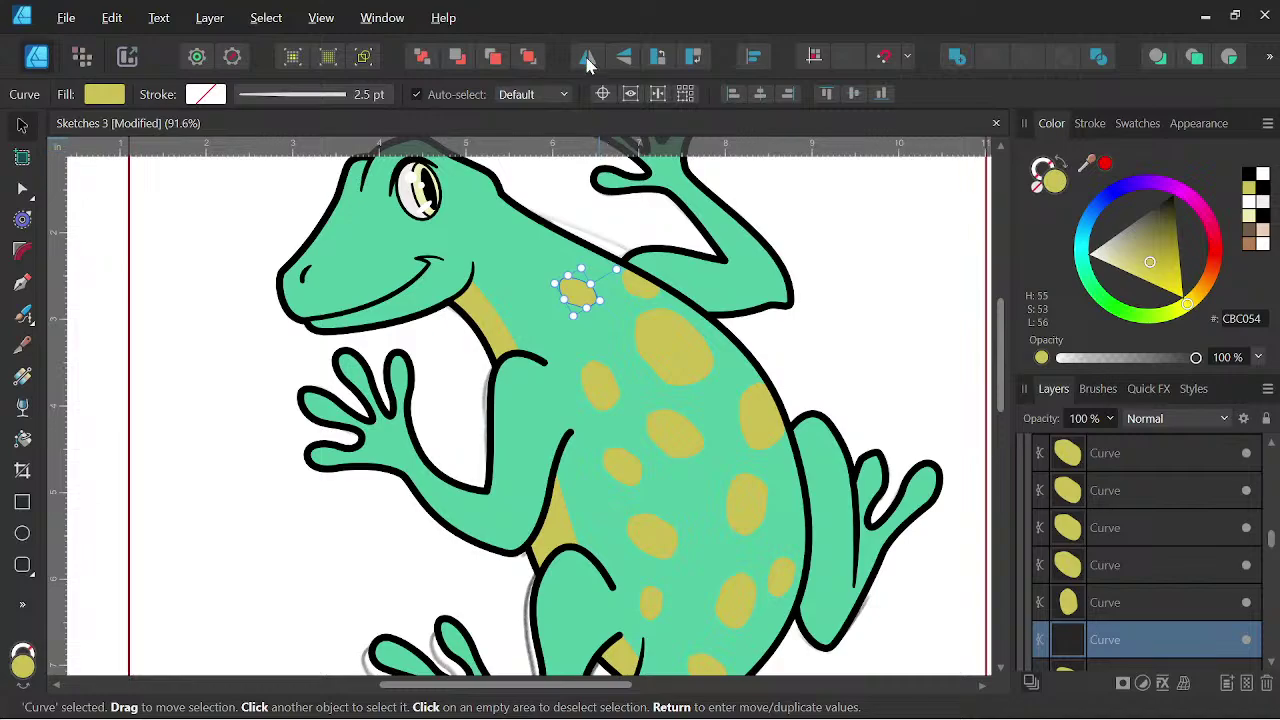
- Adjust the placement of the large back spot and the shoulder spot, and slightly enlarge the spot at the neck's base
key(space)
scroll(703, 363, down, 2)
mouse_move(674, 373)
mouse_down()
mouse_move(640, 399)
mouse_move(690, 379)
mouse_up()
scroll(635, 394, up, 2)
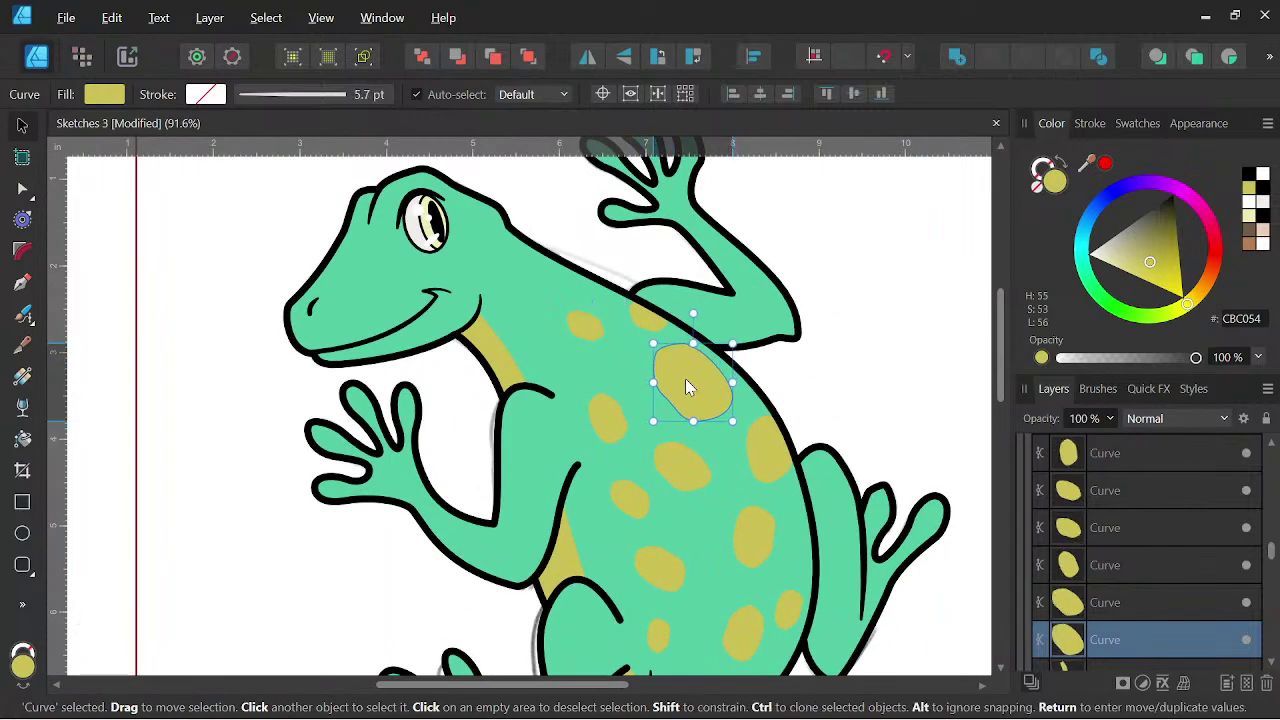
click(590, 320)
scroll(592, 318, up, 2)
mouse_move(592, 296)
mouse_down()
mouse_move(607, 302)
mouse_move(543, 321)
mouse_up()
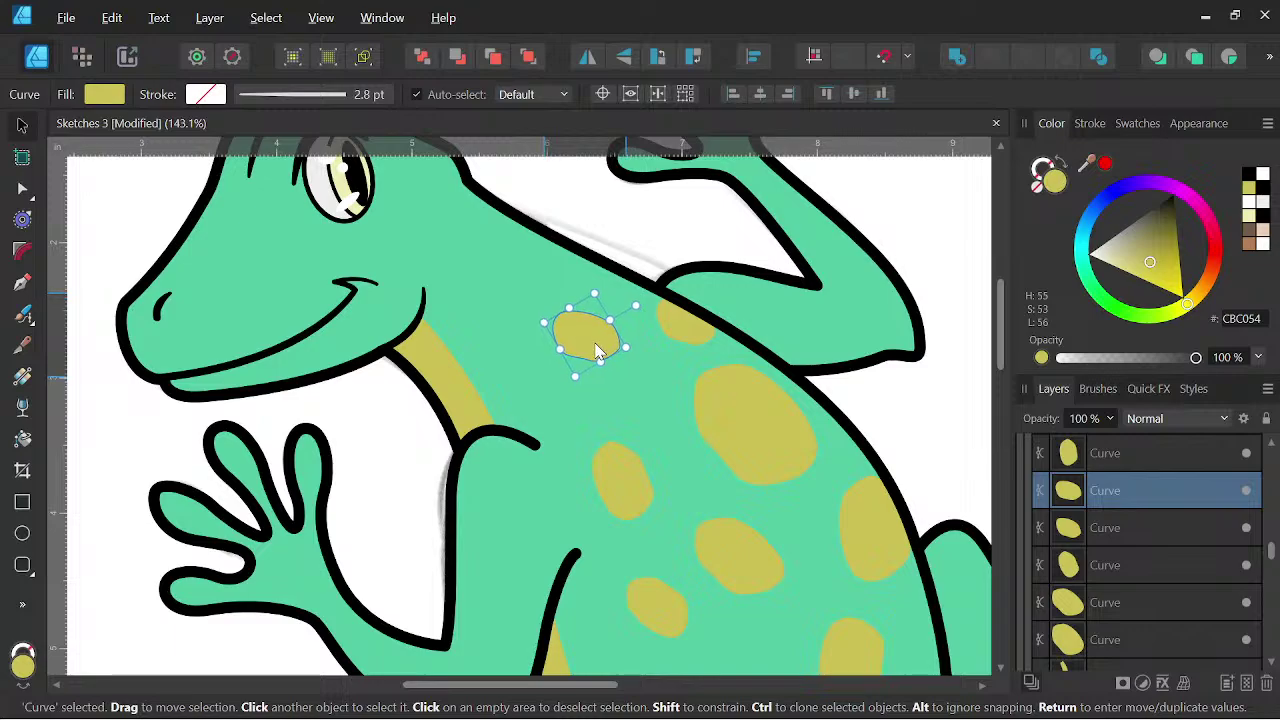
click(617, 462)
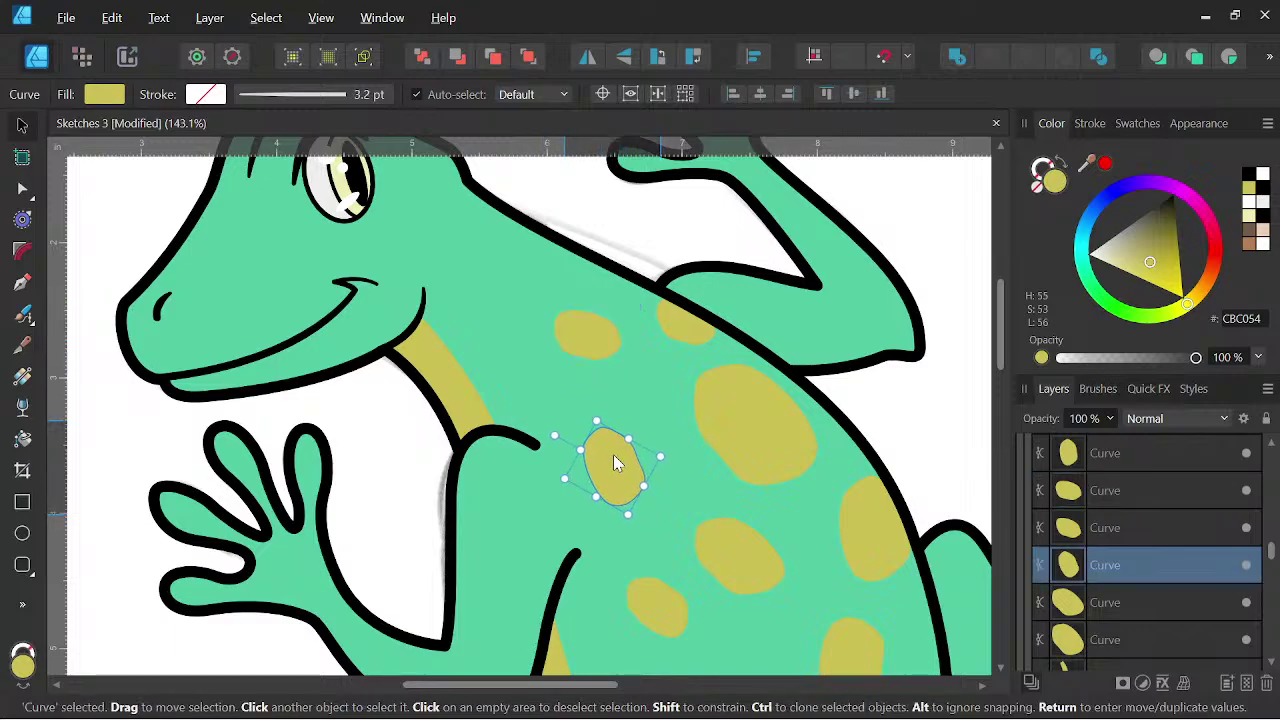
- Place a smaller, rotated copy of the spot on the neck against the back outline
scroll(600, 340, down, 2)
scroll(643, 340, down, 3)
drag(691, 360, 687, 413)
scroll(612, 370, up, 3)
scroll(612, 395, up, 3)
drag(610, 412, 537, 320)
drag(546, 268, 549, 291)
scroll(548, 334, down, 3)
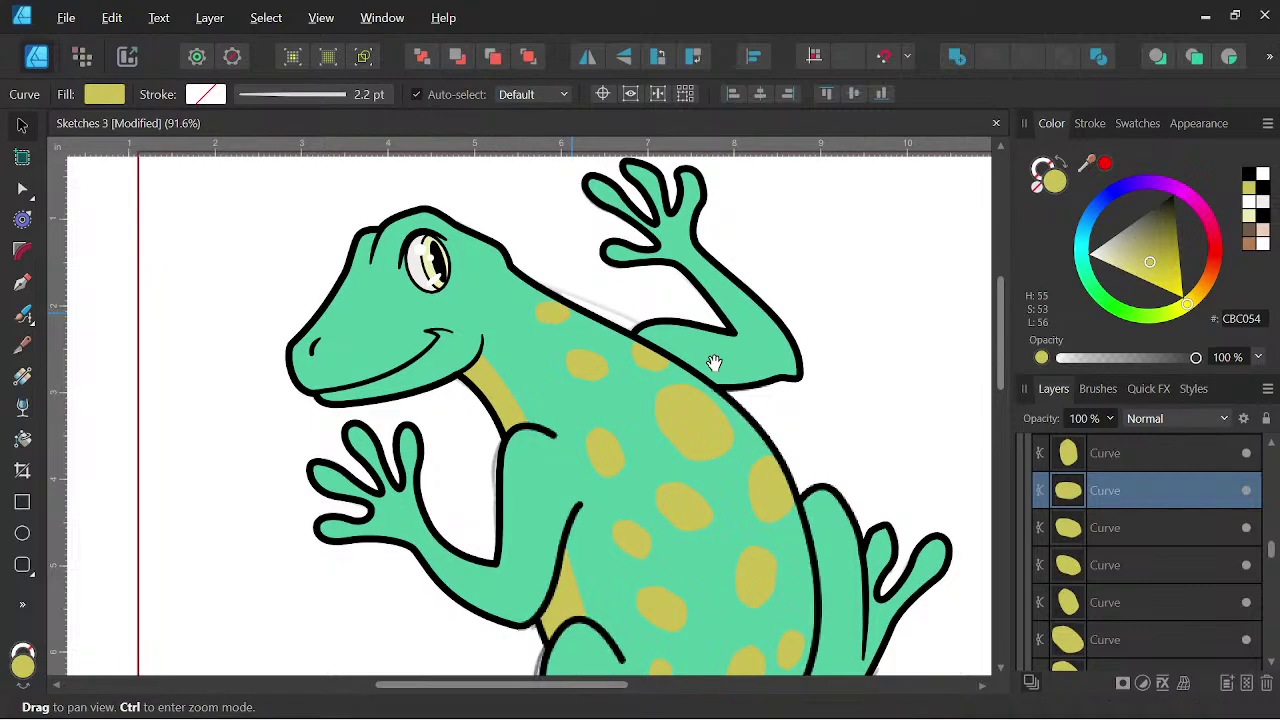
- Place a tiny spot copy low on the neck and a rotated one at the nape behind the head
scroll(604, 360, up, 3)
mouse_move(567, 321)
mouse_down()
mouse_move(542, 325)
mouse_move(517, 372)
mouse_move(502, 350)
mouse_move(492, 398)
mouse_up()
scroll(492, 398, down, 5)
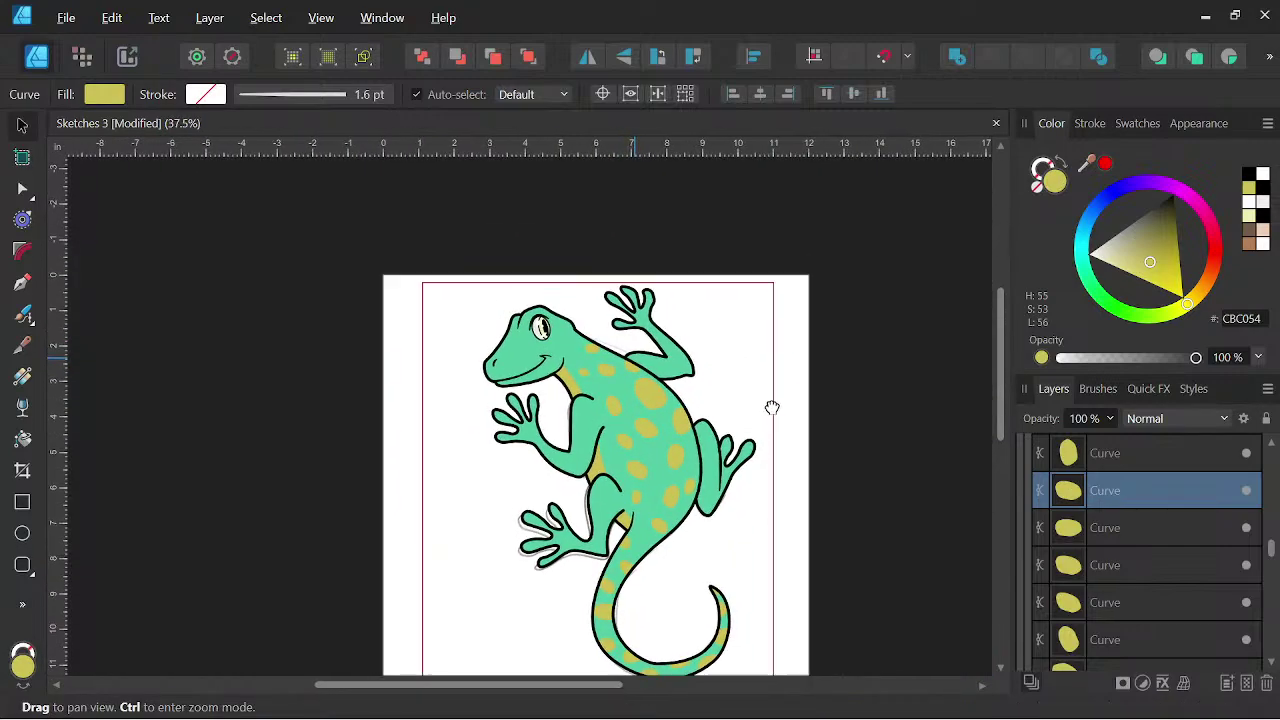
scroll(571, 360, up, 3)
scroll(571, 368, up, 2)
mouse_move(648, 312)
mouse_down()
mouse_move(643, 291)
mouse_move(594, 266)
mouse_move(657, 250)
mouse_move(649, 261)
mouse_up()
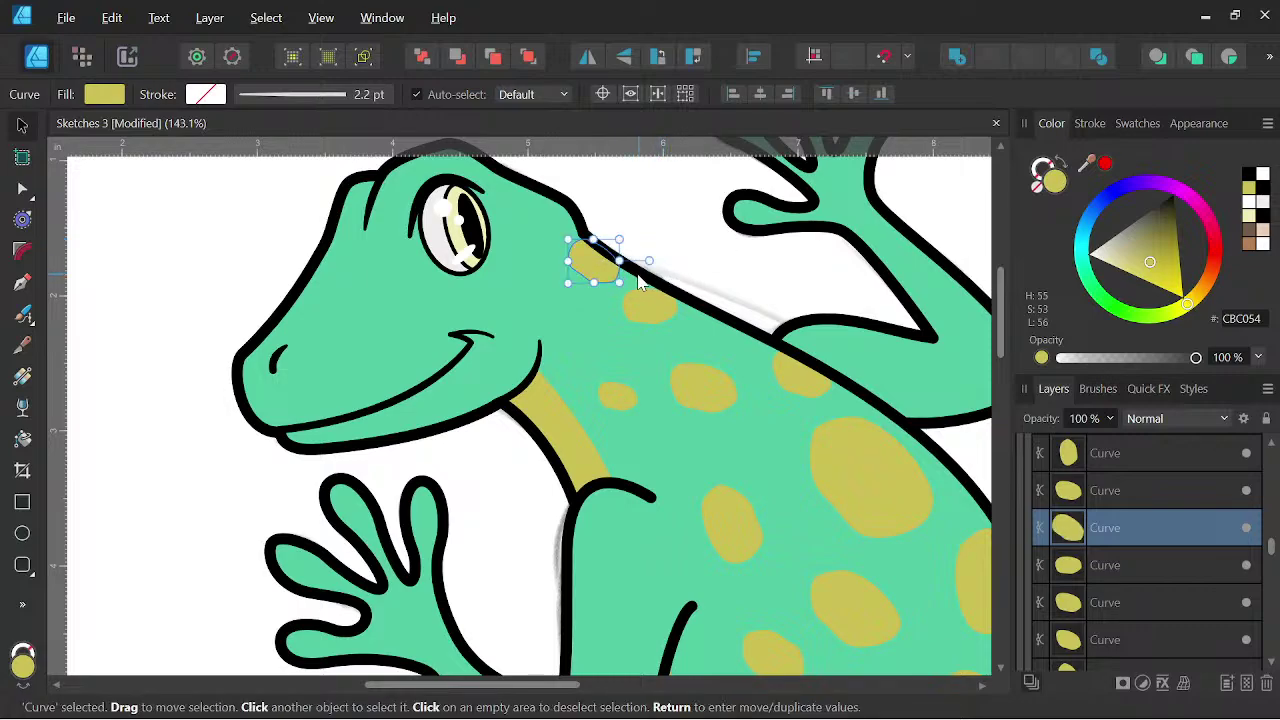
- Slightly enlarge the spot at the nape and shift the neighbouring neck spot closer to the back outline
drag(568, 240, 562, 228)
key(space)
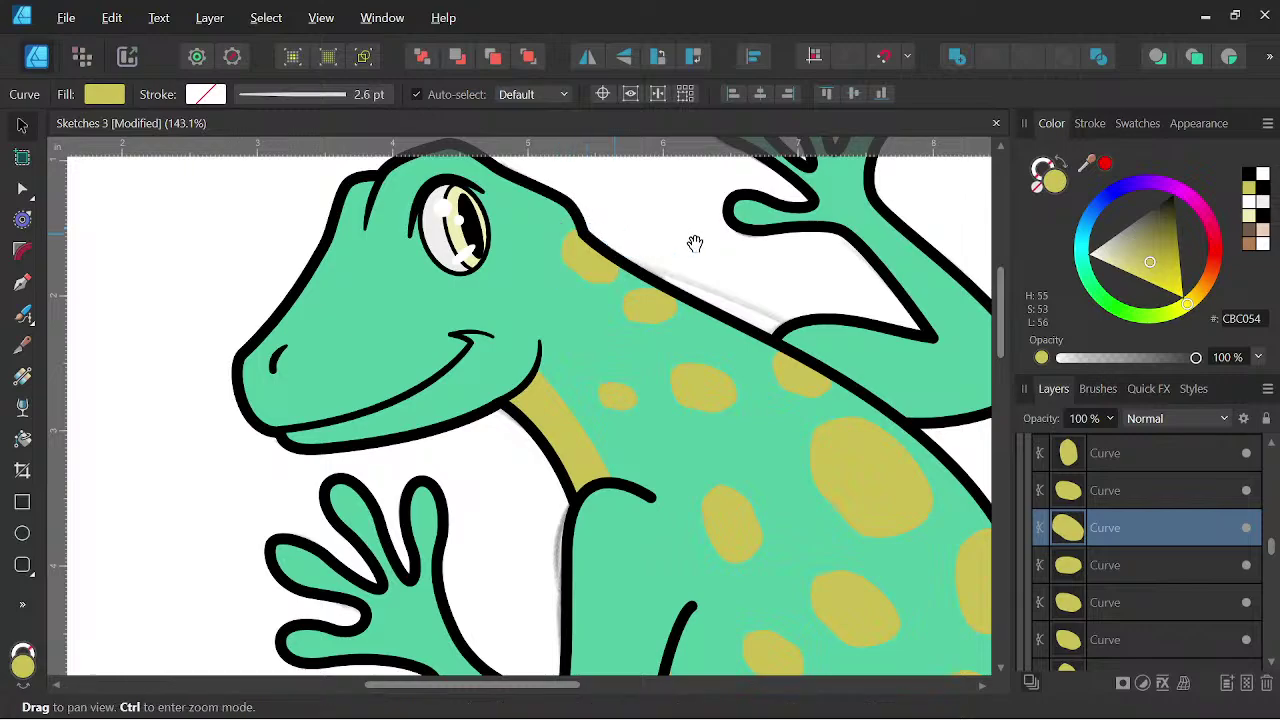
click(660, 302)
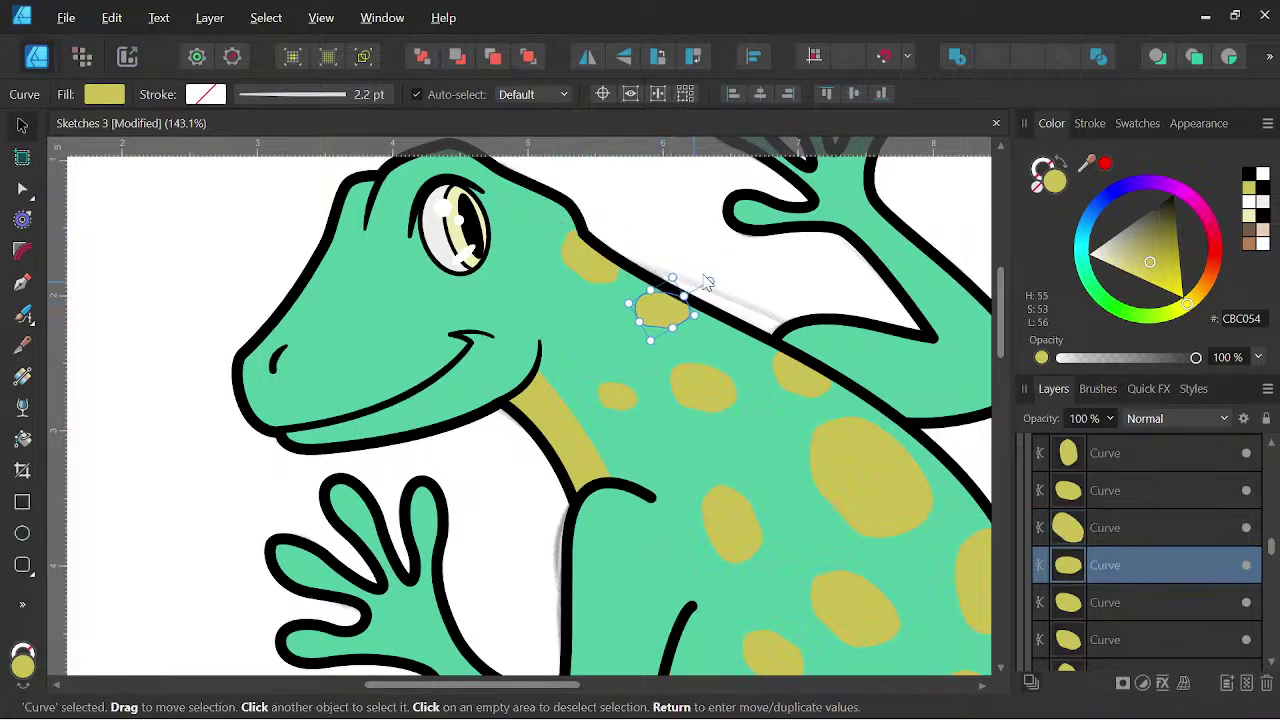
scroll(740, 300, down, 3)
drag(775, 332, 623, 261)
scroll(651, 348, down, 3)
drag(651, 348, 679, 359)
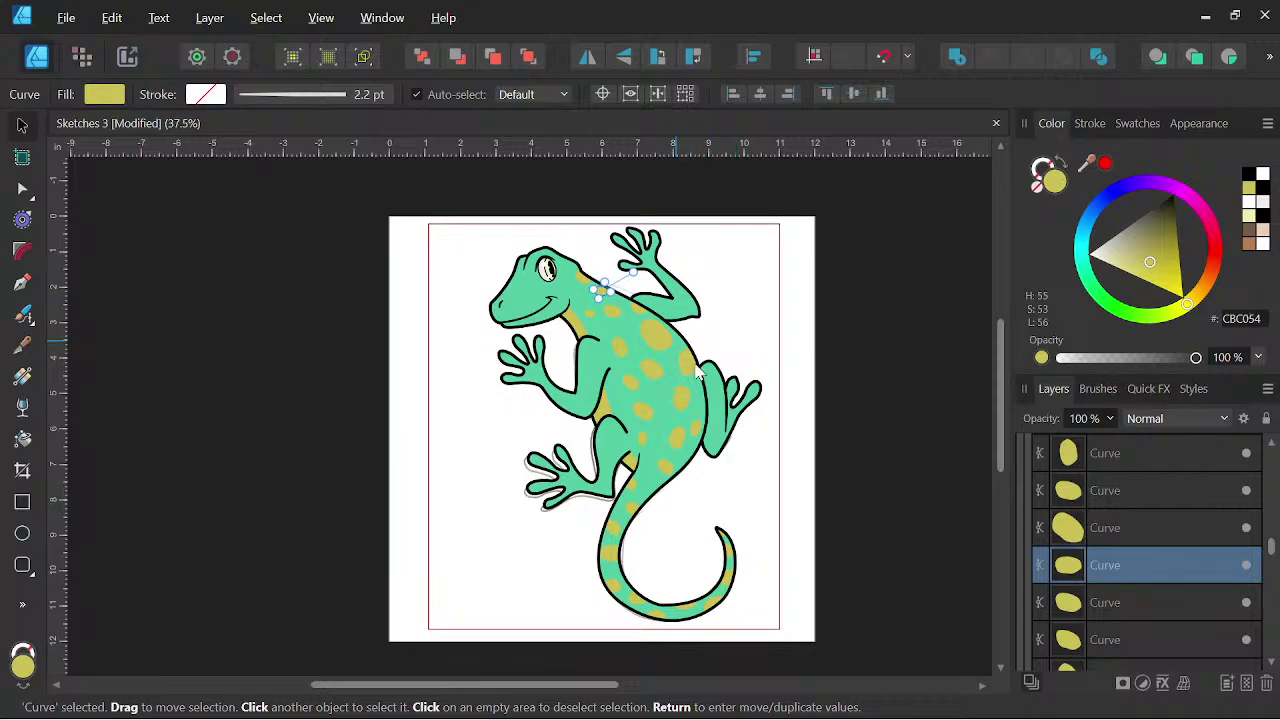
- Duplicate the small body spot near the hip and clip the copy inside the near front arm's shape
scroll(1137, 519, up, 3)
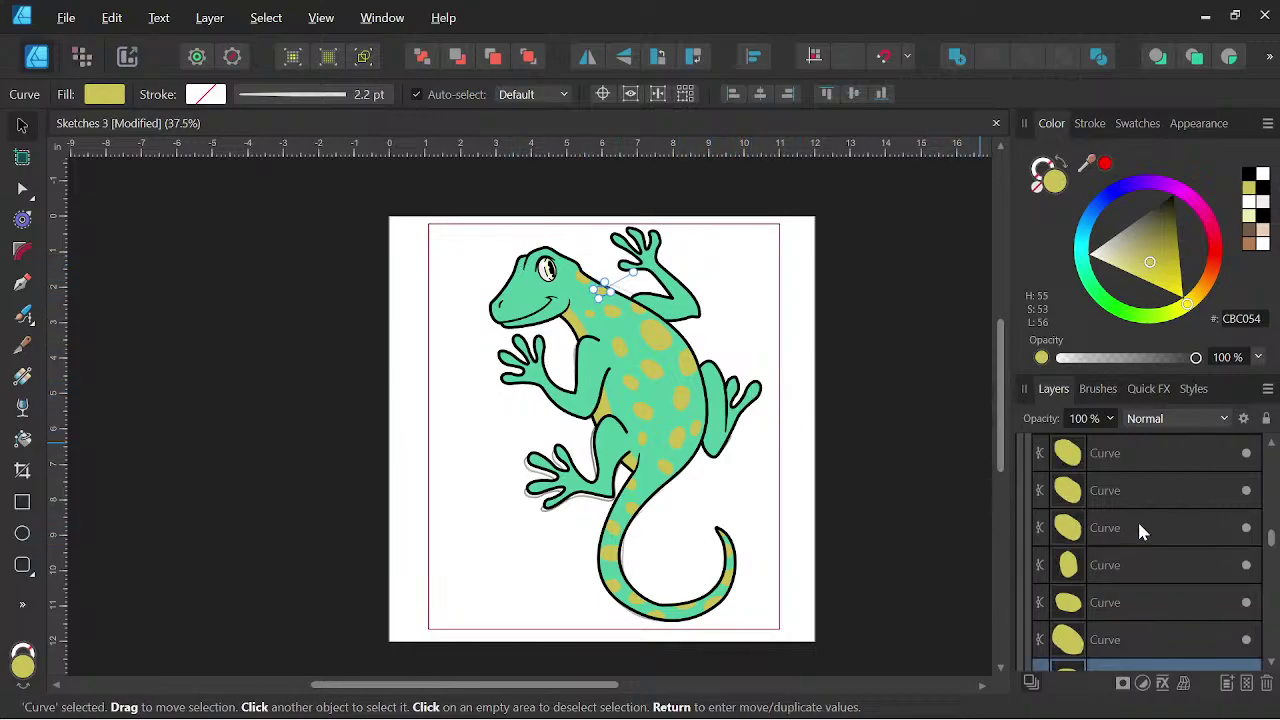
scroll(1137, 533, up, 3)
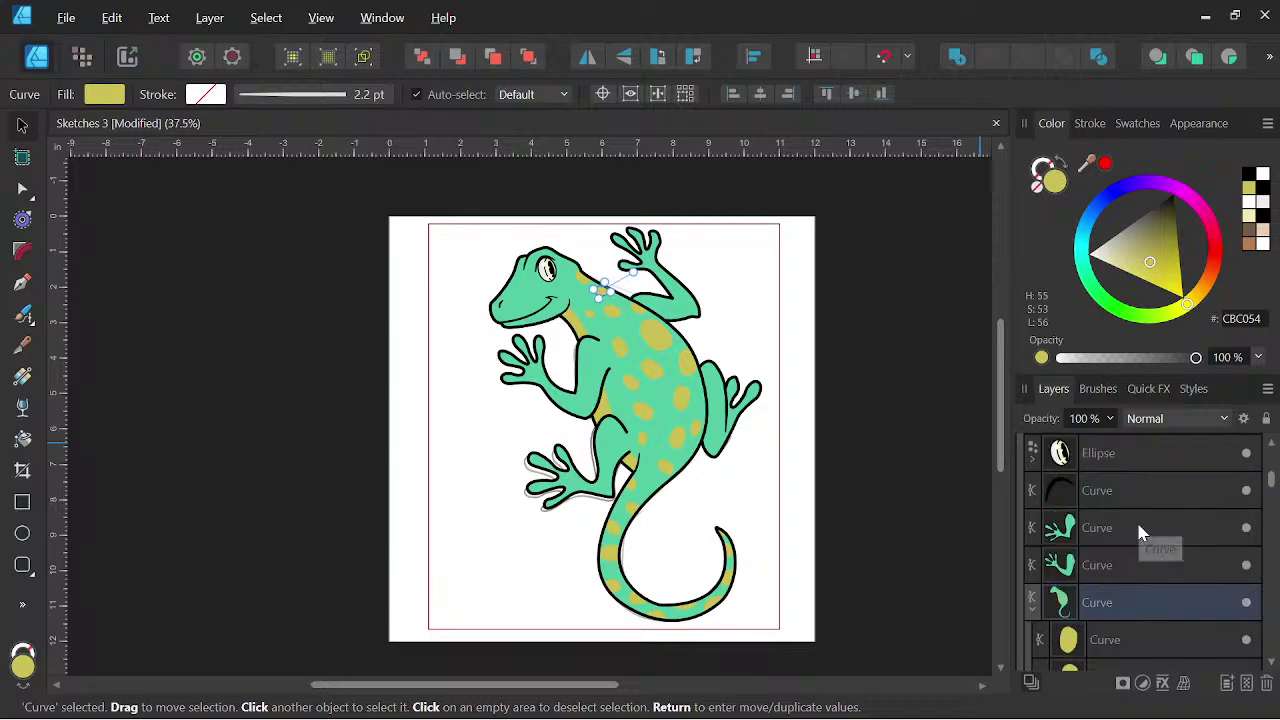
right_click(1128, 648)
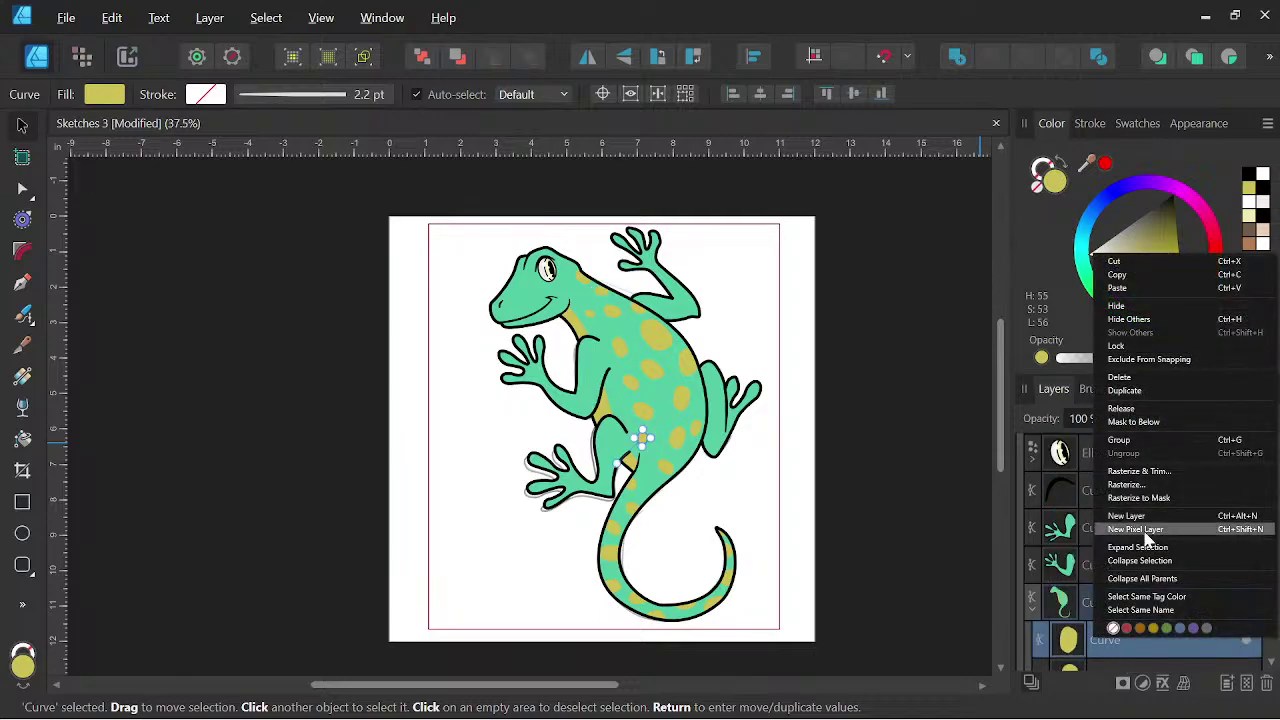
click(1130, 400)
drag(1106, 652, 1104, 568)
click(1240, 566)
click(1236, 566)
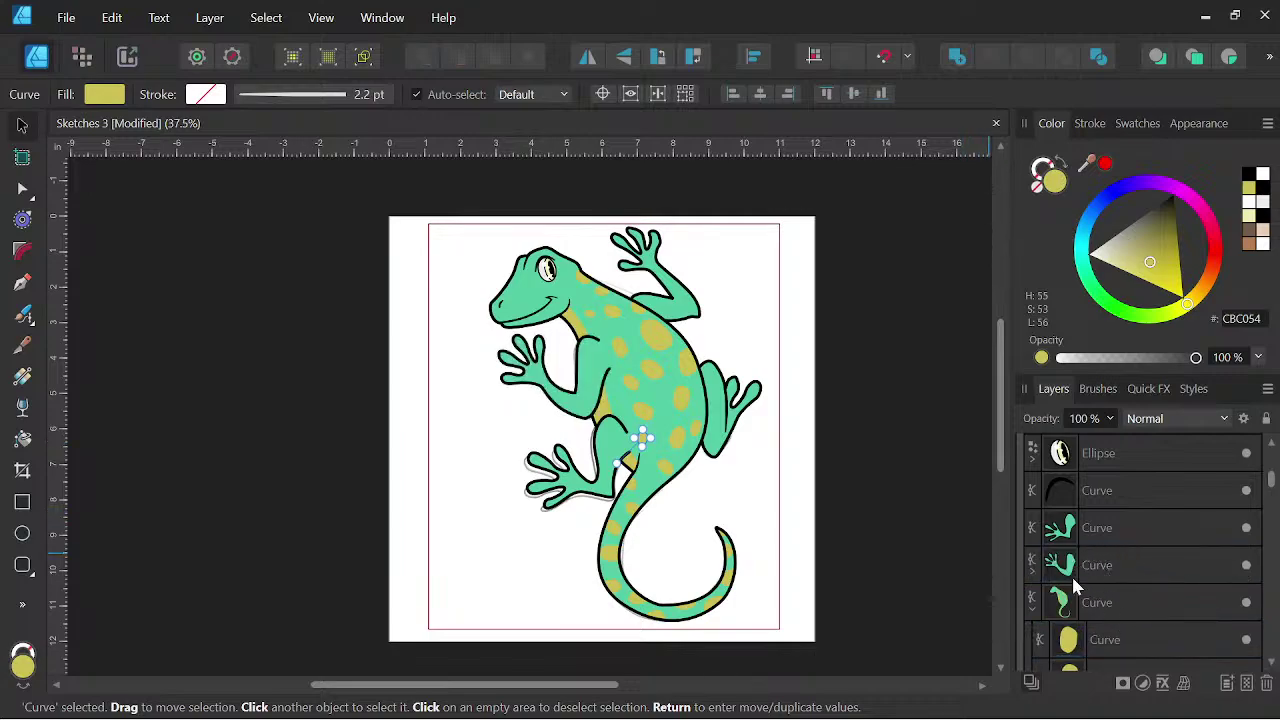
click(1033, 573)
- Place rotated and resized copies of the spot on the near front arm, from shoulder past the elbow, getting smaller along the forearm
scroll(645, 440, up, 3)
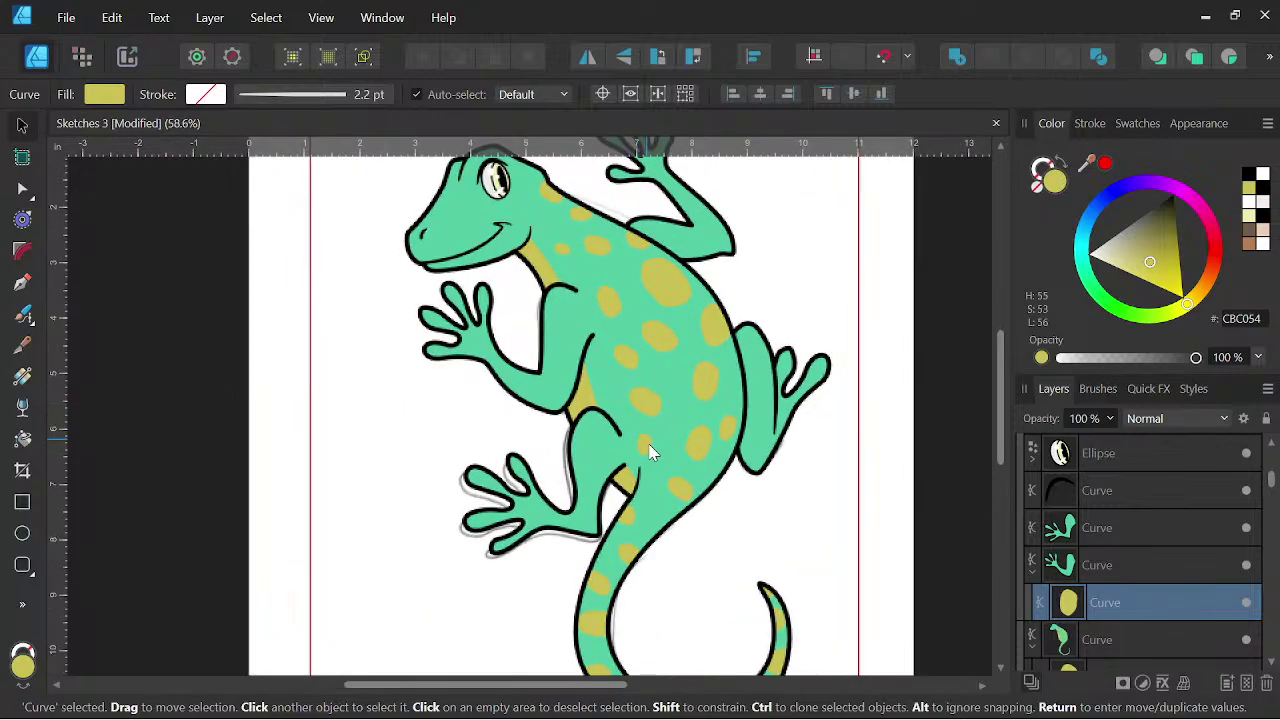
scroll(568, 314, up, 3)
drag(533, 344, 577, 376)
mouse_move(549, 309)
mouse_down()
mouse_move(543, 297)
mouse_move(573, 390)
mouse_move(549, 364)
mouse_move(546, 475)
mouse_up()
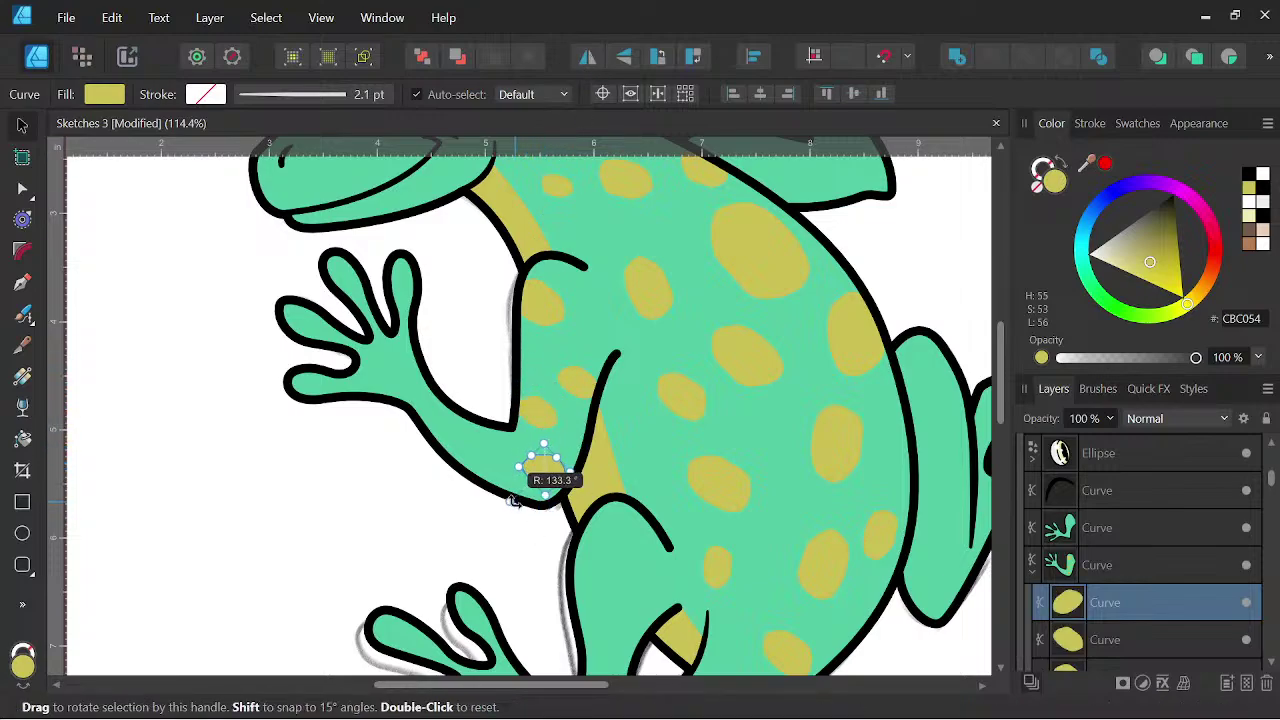
mouse_move(520, 467)
mouse_down()
mouse_move(532, 466)
mouse_move(512, 468)
mouse_move(510, 452)
mouse_up()
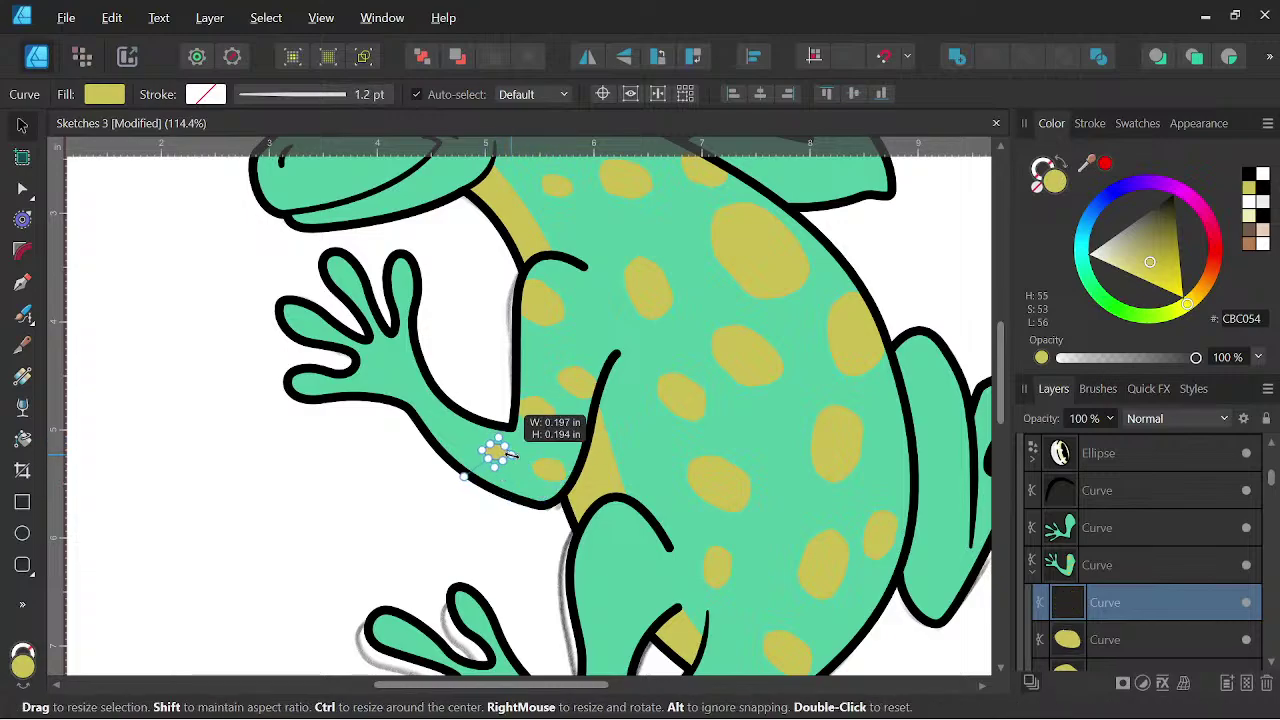
scroll(520, 454, down, 3)
drag(667, 457, 577, 360)
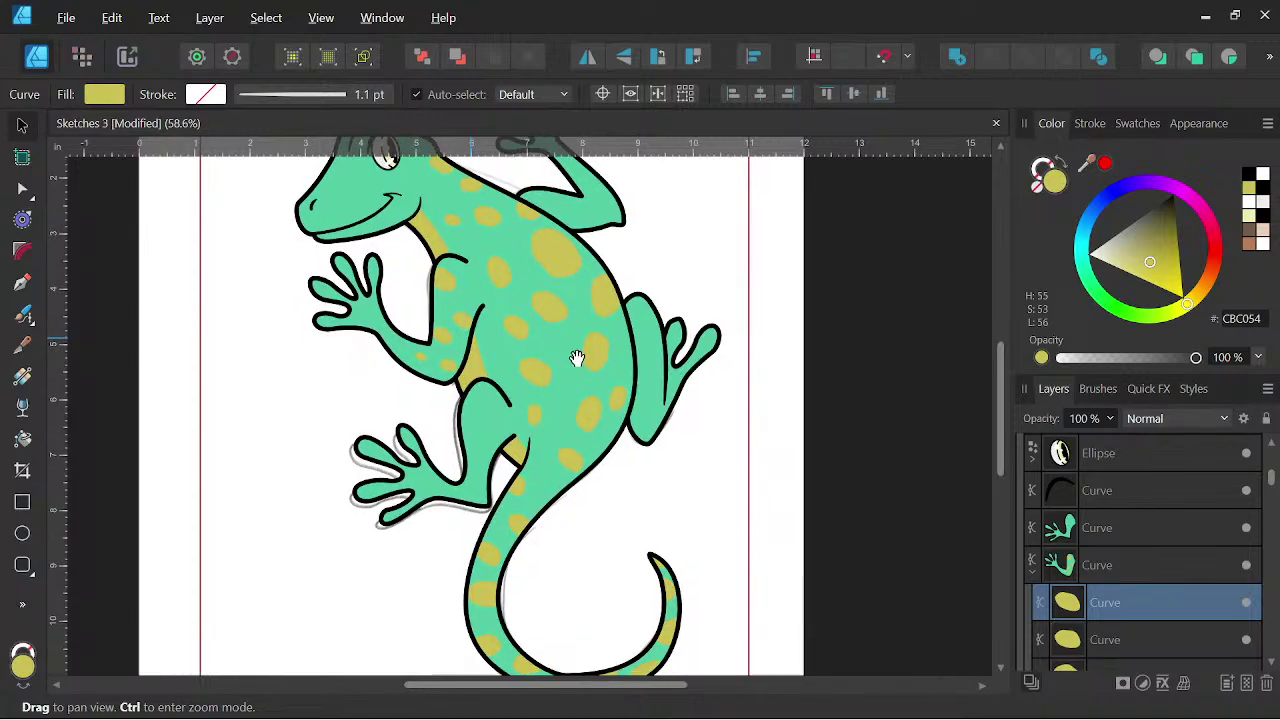
- Duplicate the smallest forearm spot and nest the copy inside the near hind leg's shape
right_click(1107, 604)
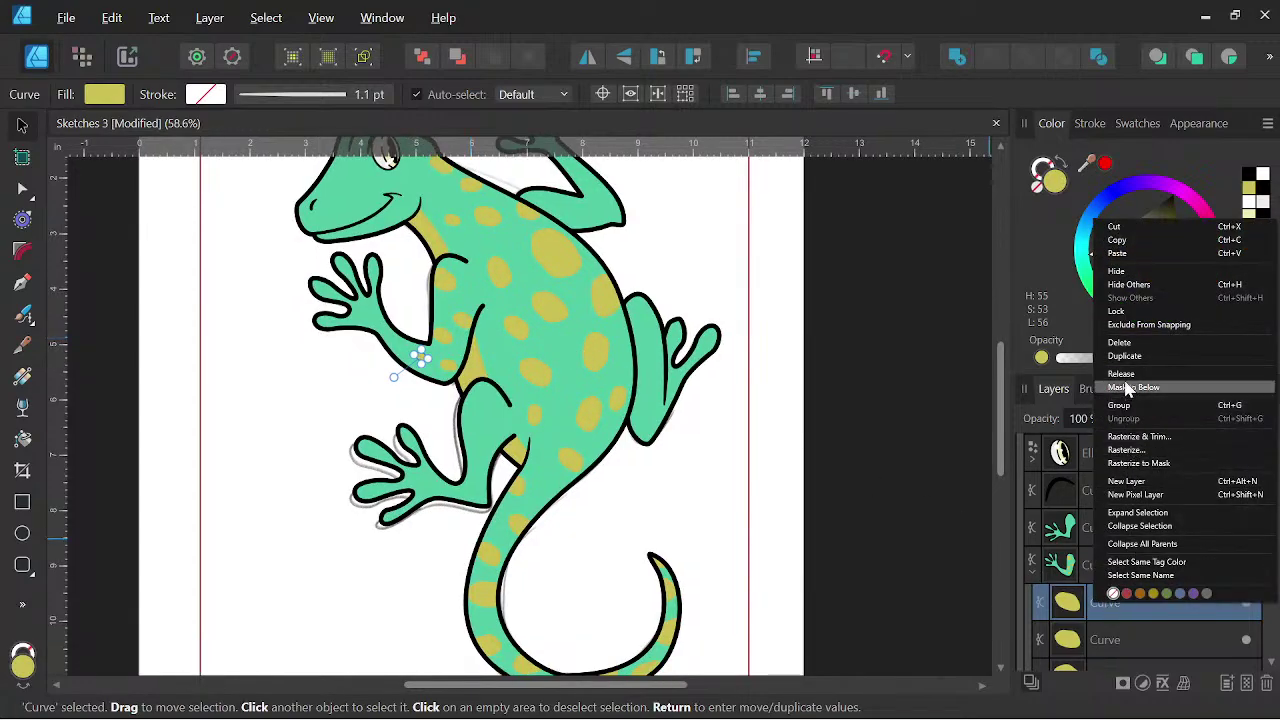
click(1124, 356)
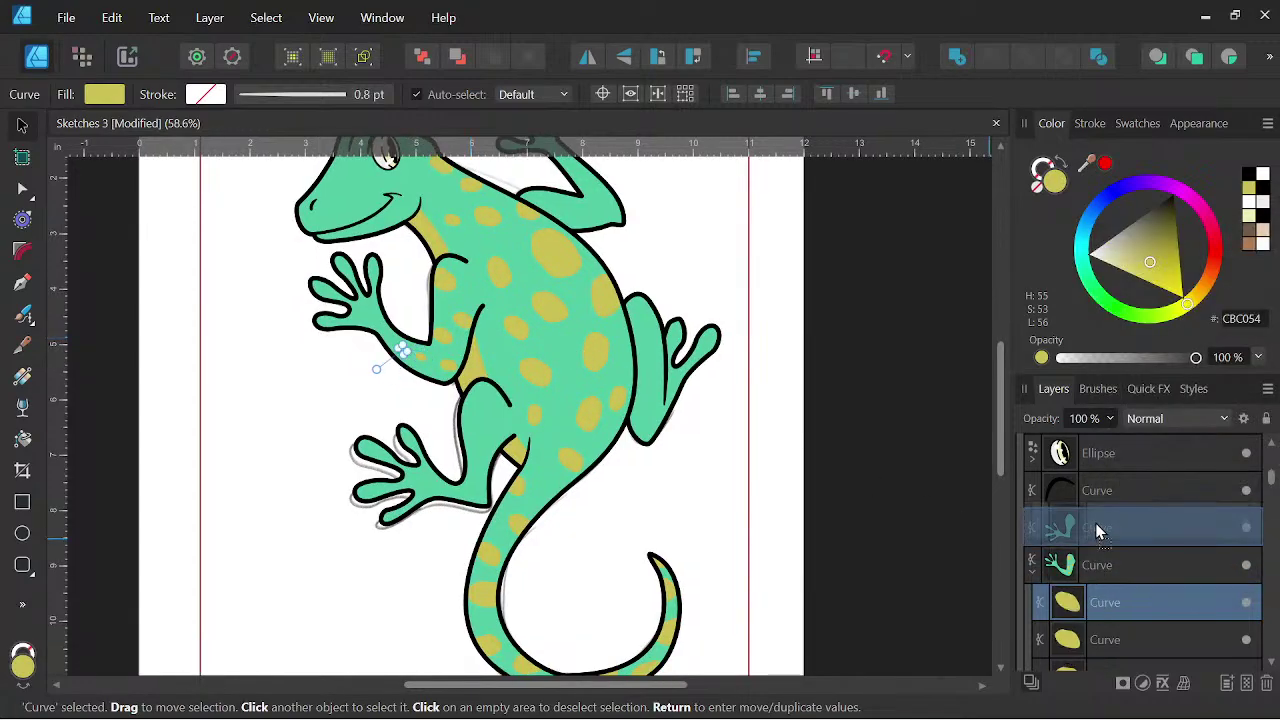
drag(1096, 531, 1096, 529)
click(1032, 573)
click(1237, 530)
click(1237, 530)
scroll(380, 320, up, 5)
click(345, 310)
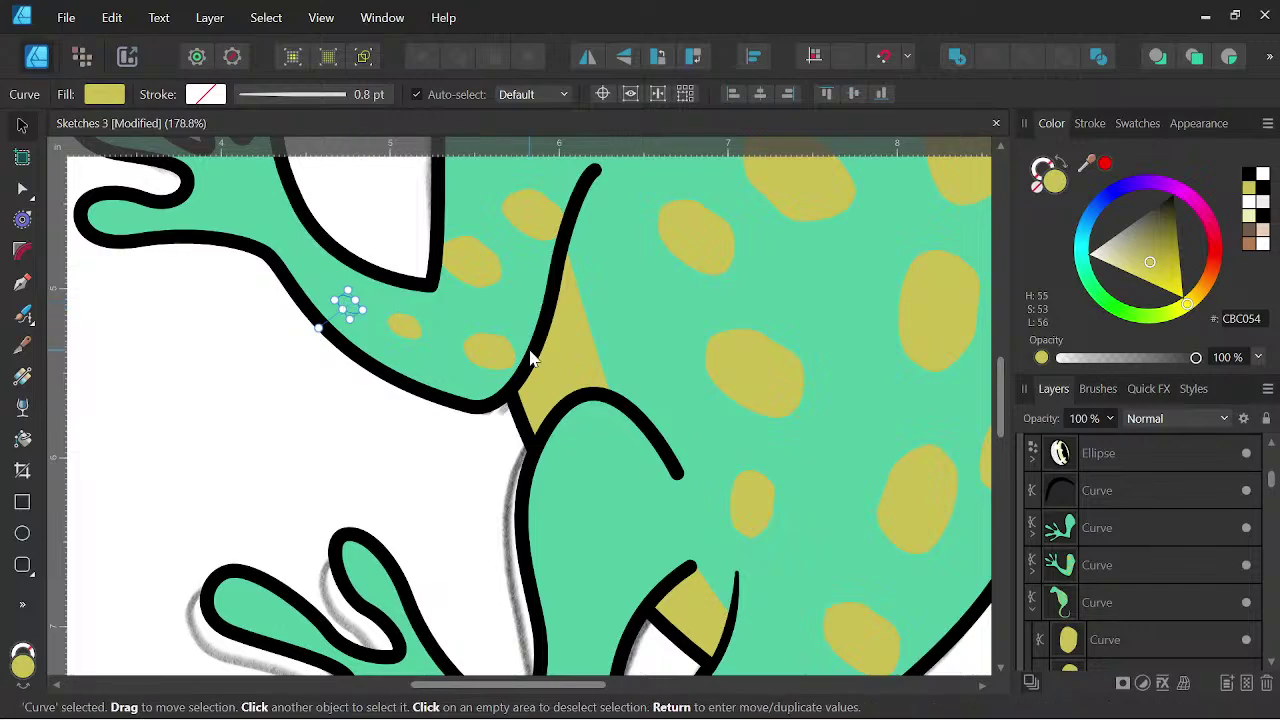
- Keep the tiny spot on the forearm and clip a duplicate of it inside the near hind leg's shape instead
scroll(619, 331, down, 2)
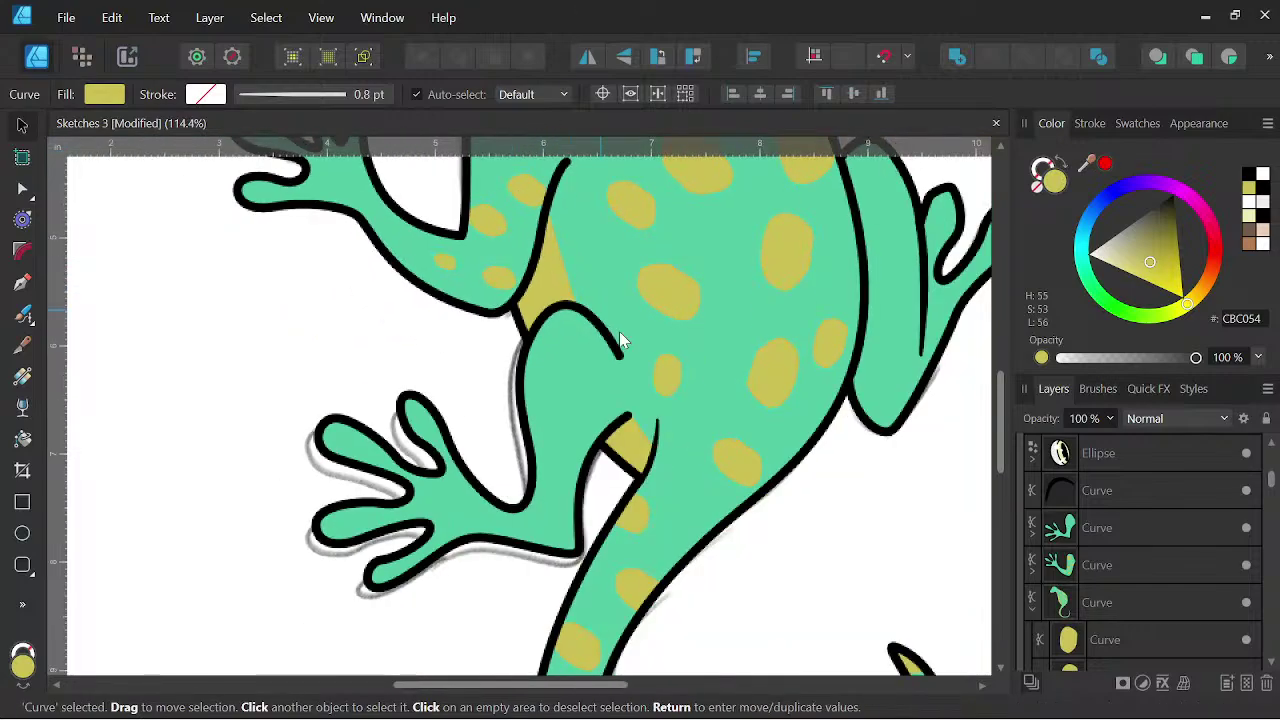
click(1033, 573)
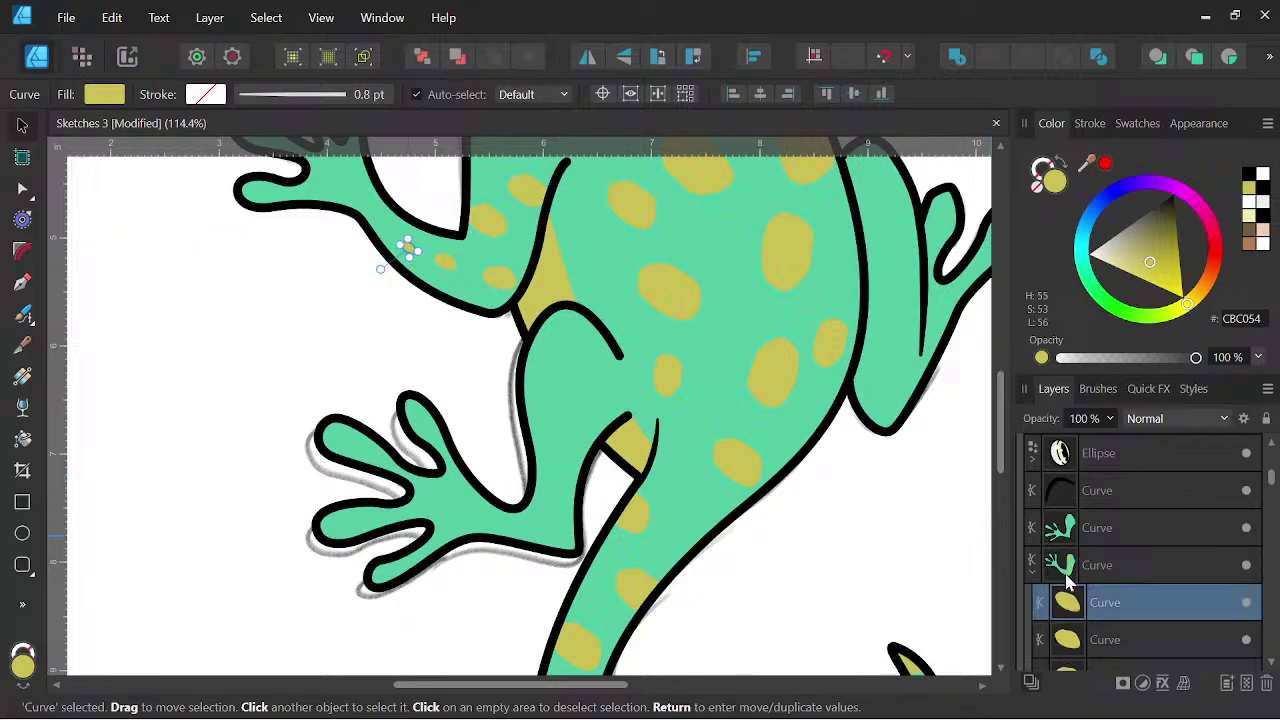
right_click(1124, 604)
click(1105, 627)
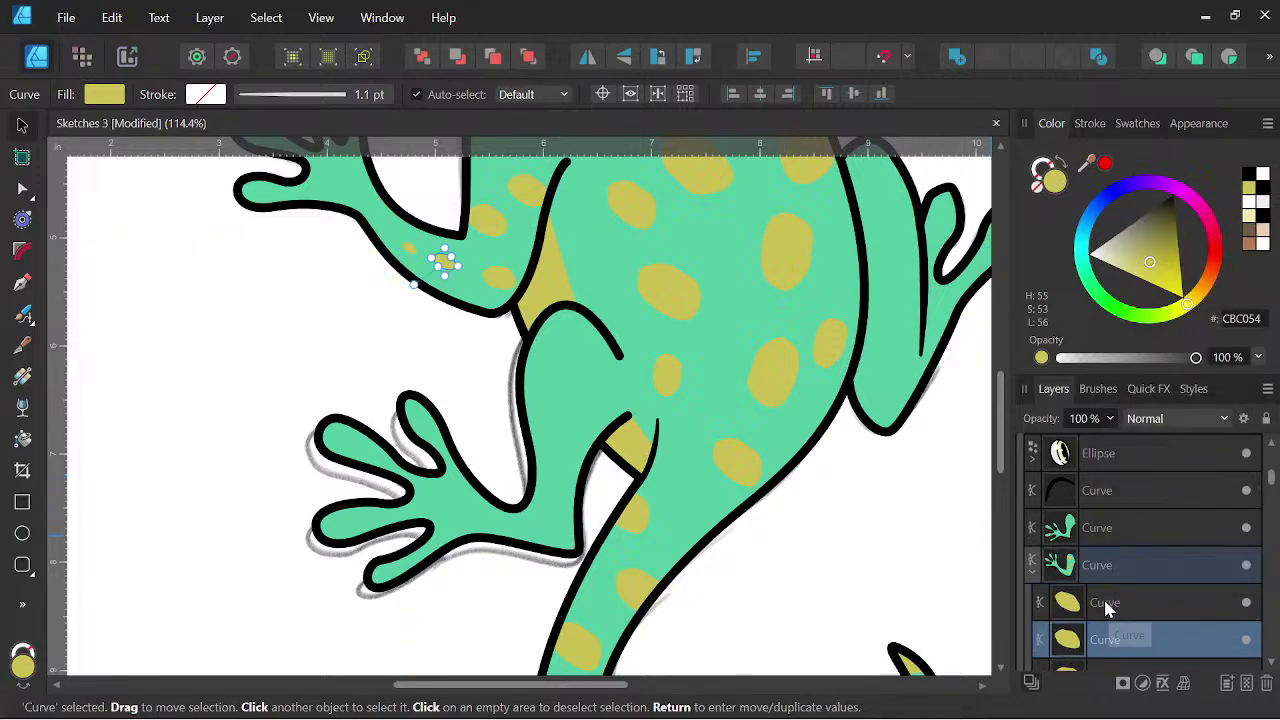
drag(1112, 605, 1111, 527)
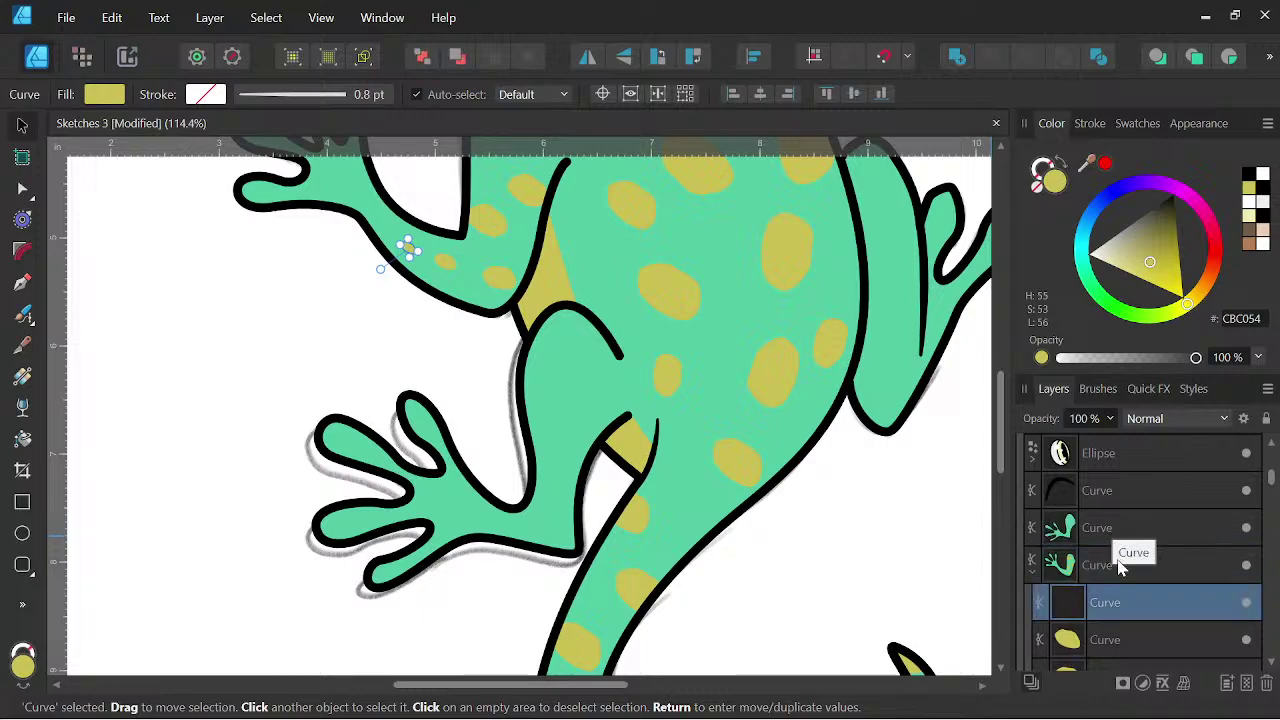
right_click(1125, 615)
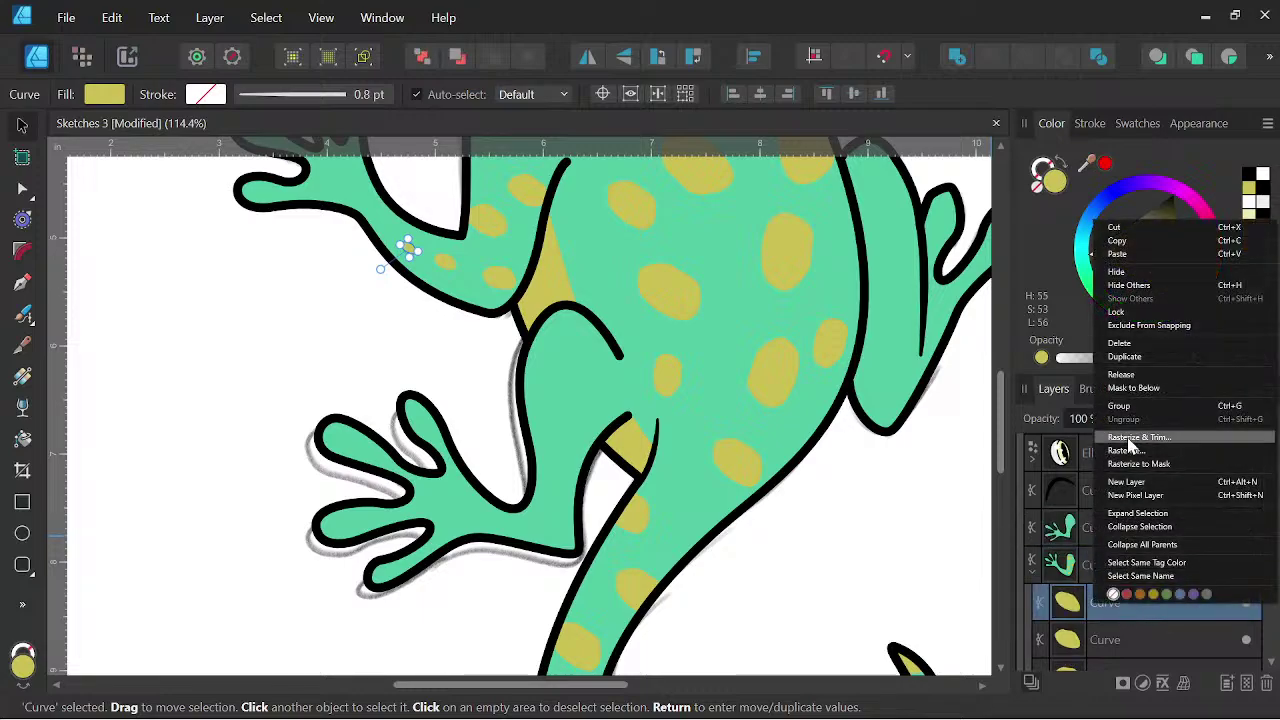
click(1138, 366)
drag(1092, 614, 1090, 532)
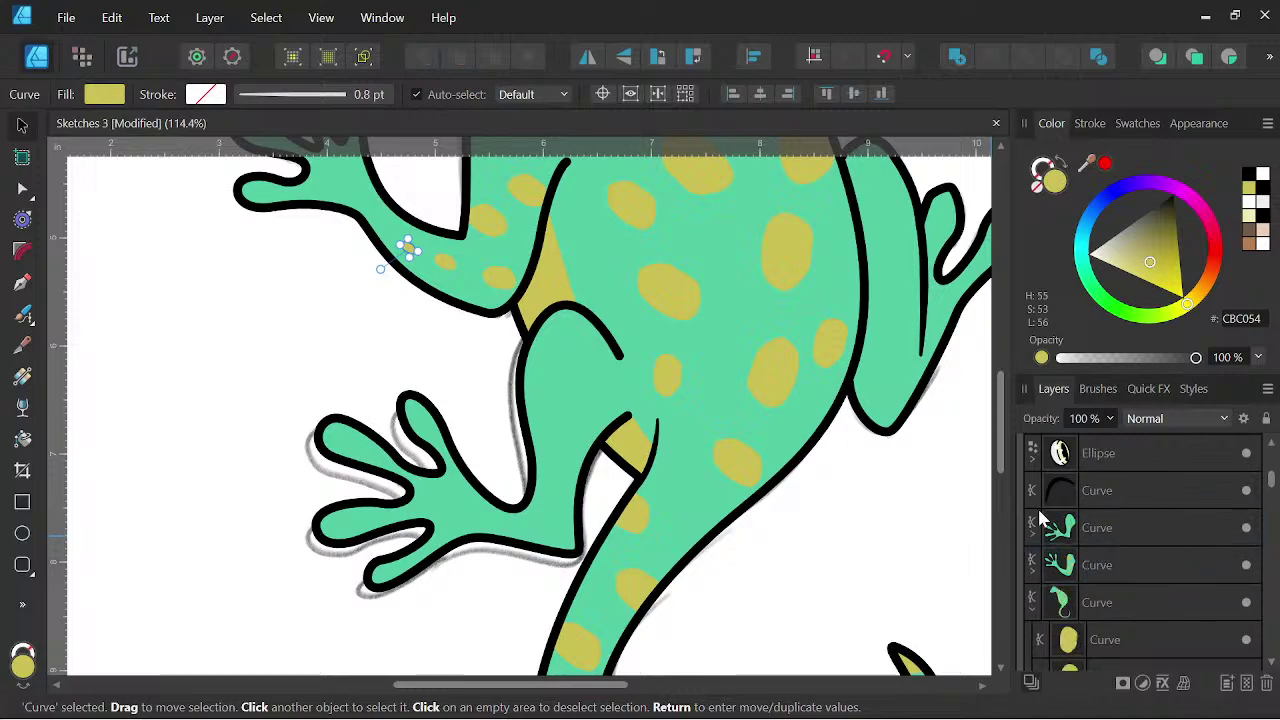
- Move the clipped spot onto the near hind leg and spread resized, rotated copies from the ankle up to the thigh
drag(480, 360, 540, 385)
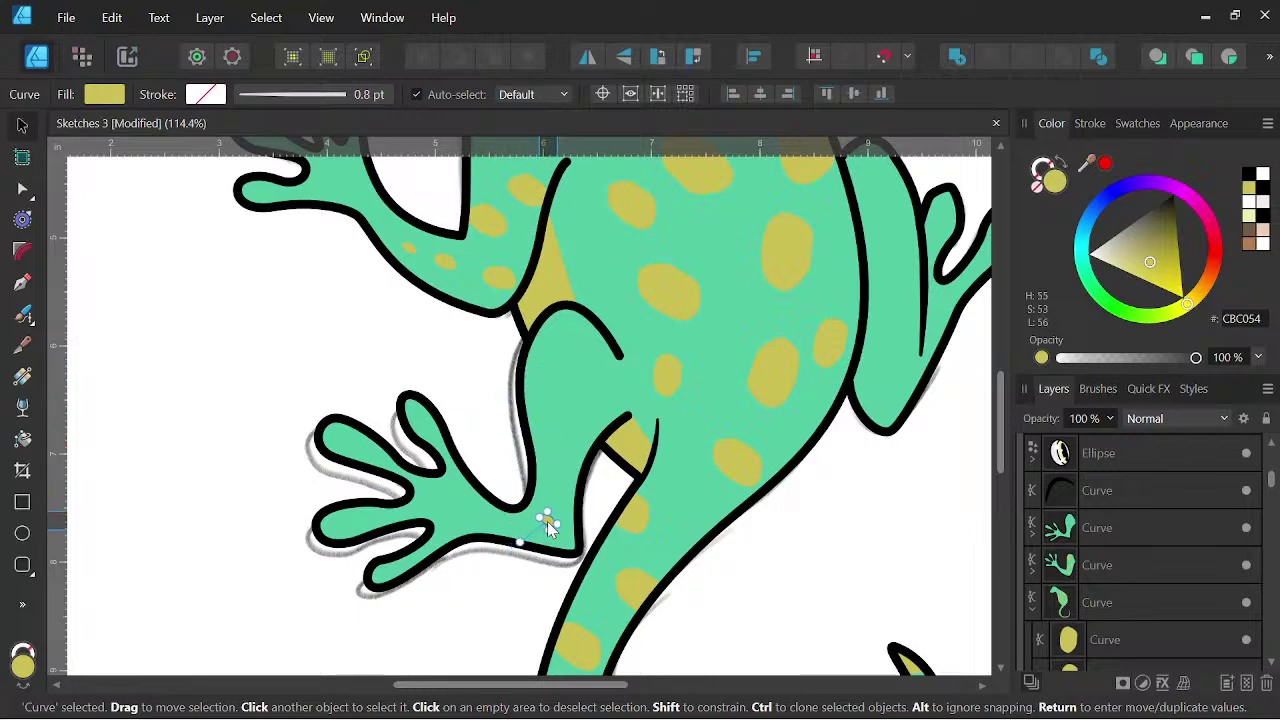
scroll(545, 537, up, 3)
mouse_move(543, 506)
mouse_down()
mouse_move(541, 419)
mouse_move(594, 382)
mouse_move(542, 364)
mouse_move(551, 243)
mouse_move(530, 226)
mouse_move(512, 238)
mouse_move(506, 215)
mouse_up()
mouse_move(539, 265)
mouse_down()
mouse_move(547, 293)
mouse_move(507, 474)
mouse_up()
scroll(545, 288, down, 3)
scroll(477, 440, up, 4)
scroll(714, 423, down, 3)
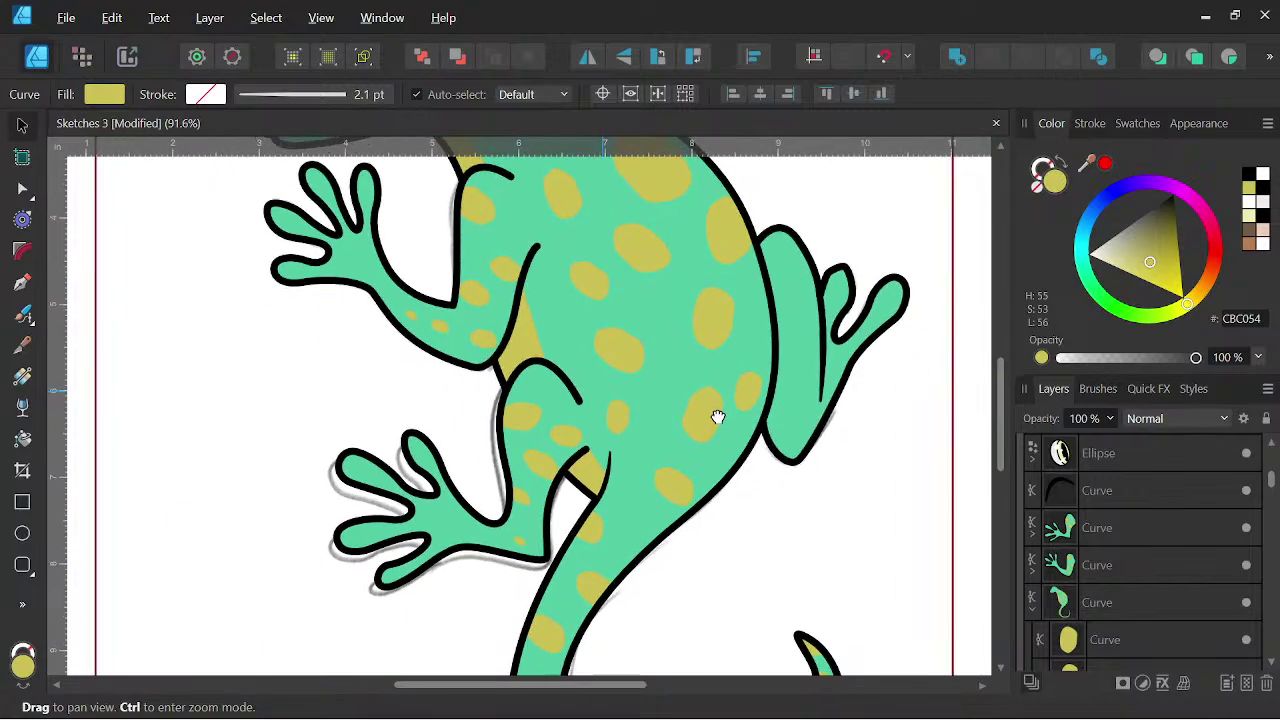
- Copy a thigh spot to the top of the near hind leg so that the leg's outline cuts it off
drag(714, 423, 708, 464)
scroll(708, 464, up, 3)
click(600, 486)
mouse_move(600, 486)
mouse_down()
mouse_move(552, 377)
mouse_move(534, 366)
mouse_up()
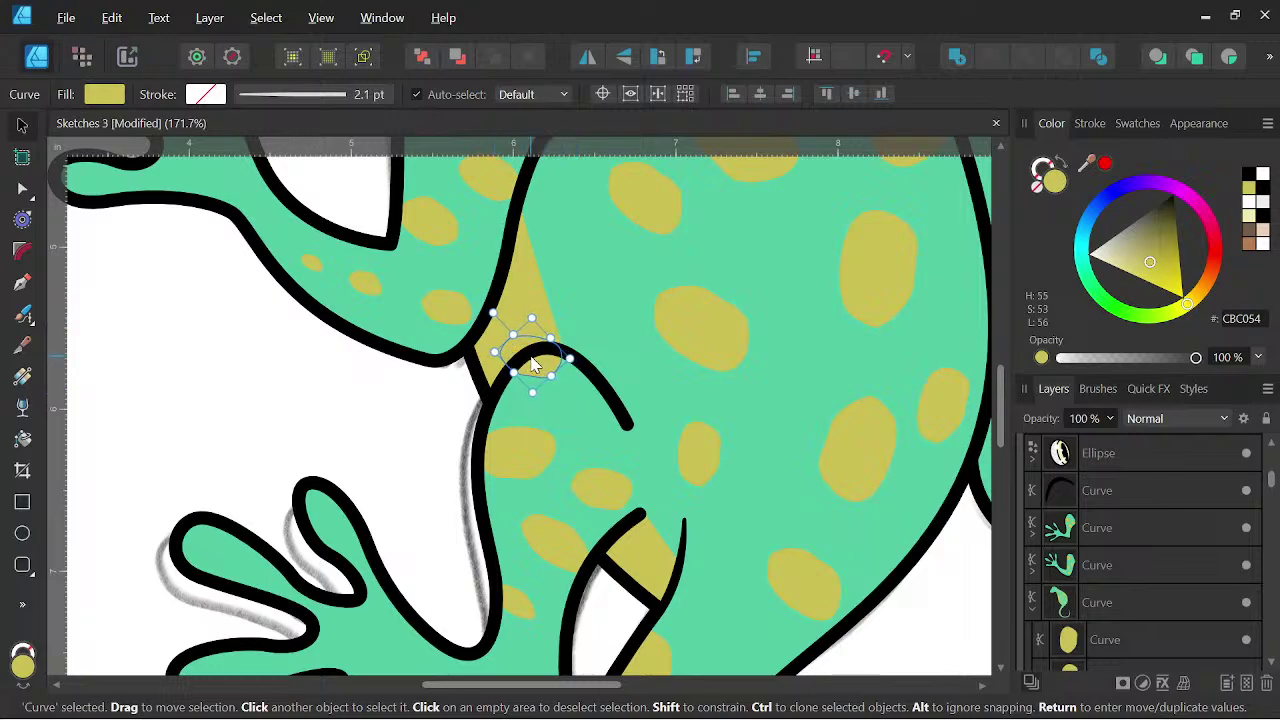
scroll(568, 405, down, 3)
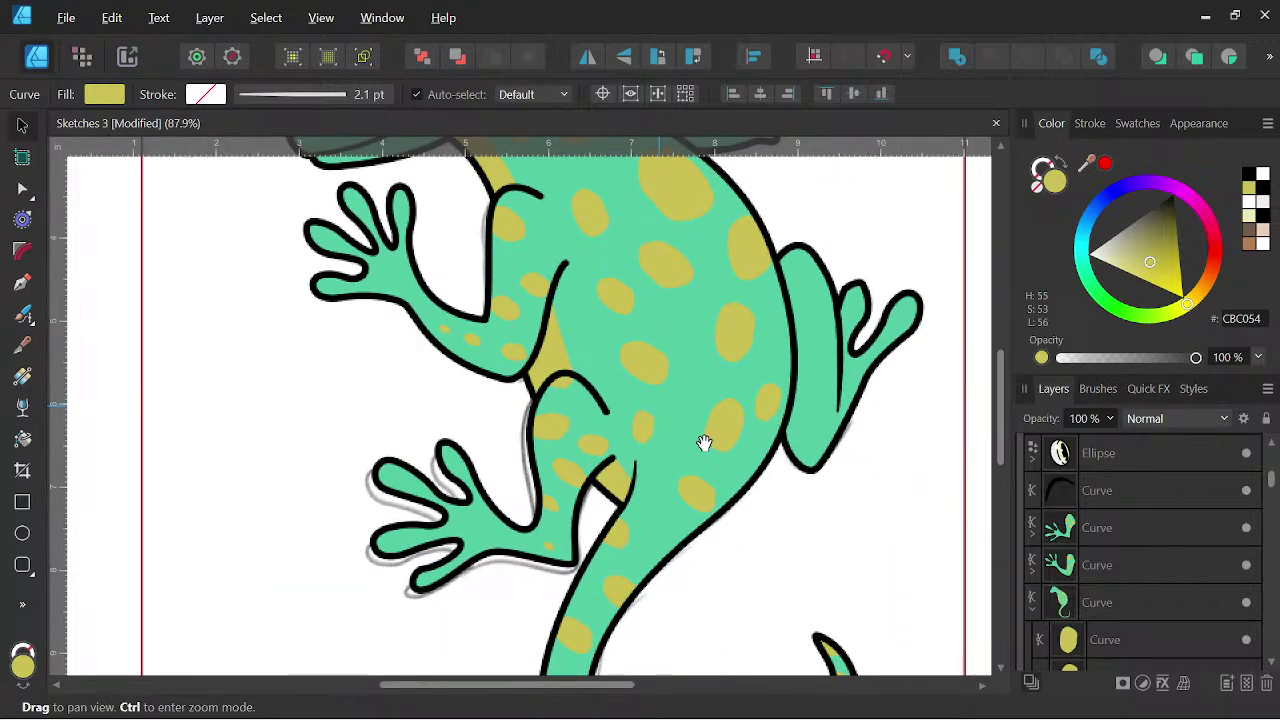
scroll(566, 397, up, 5)
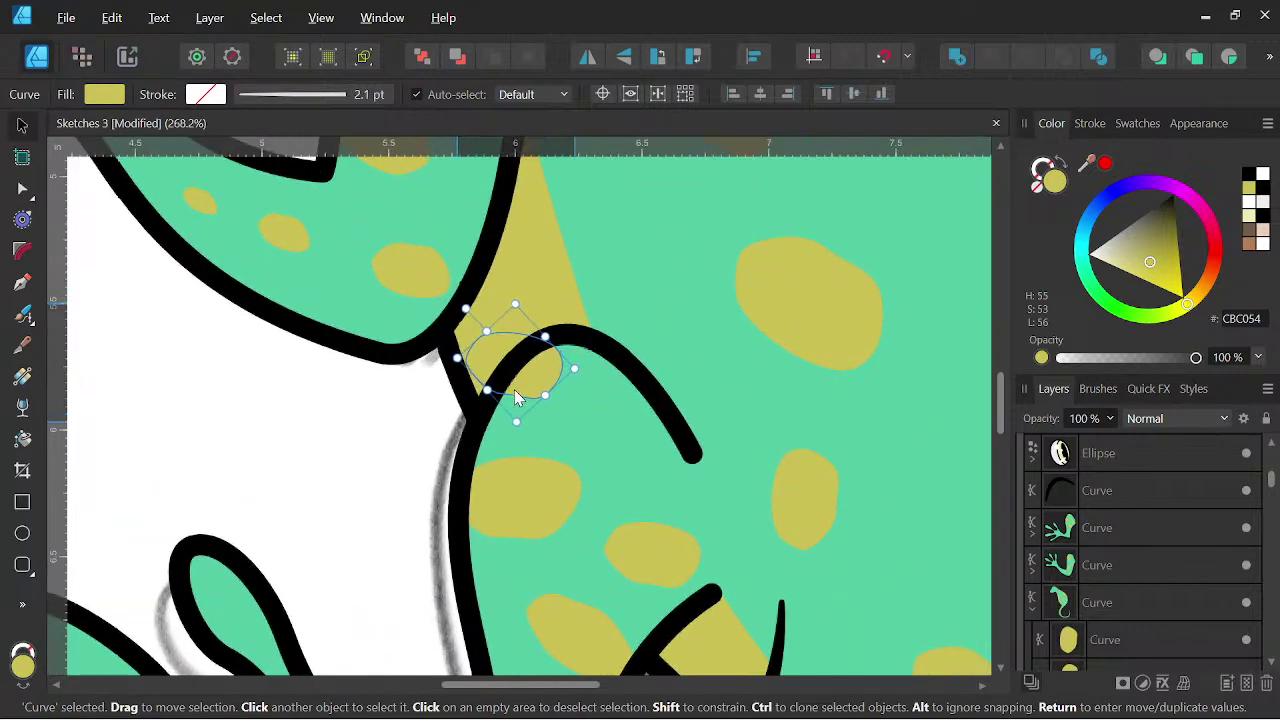
scroll(635, 384, down, 5)
scroll(821, 422, down, 1)
drag(821, 422, 603, 492)
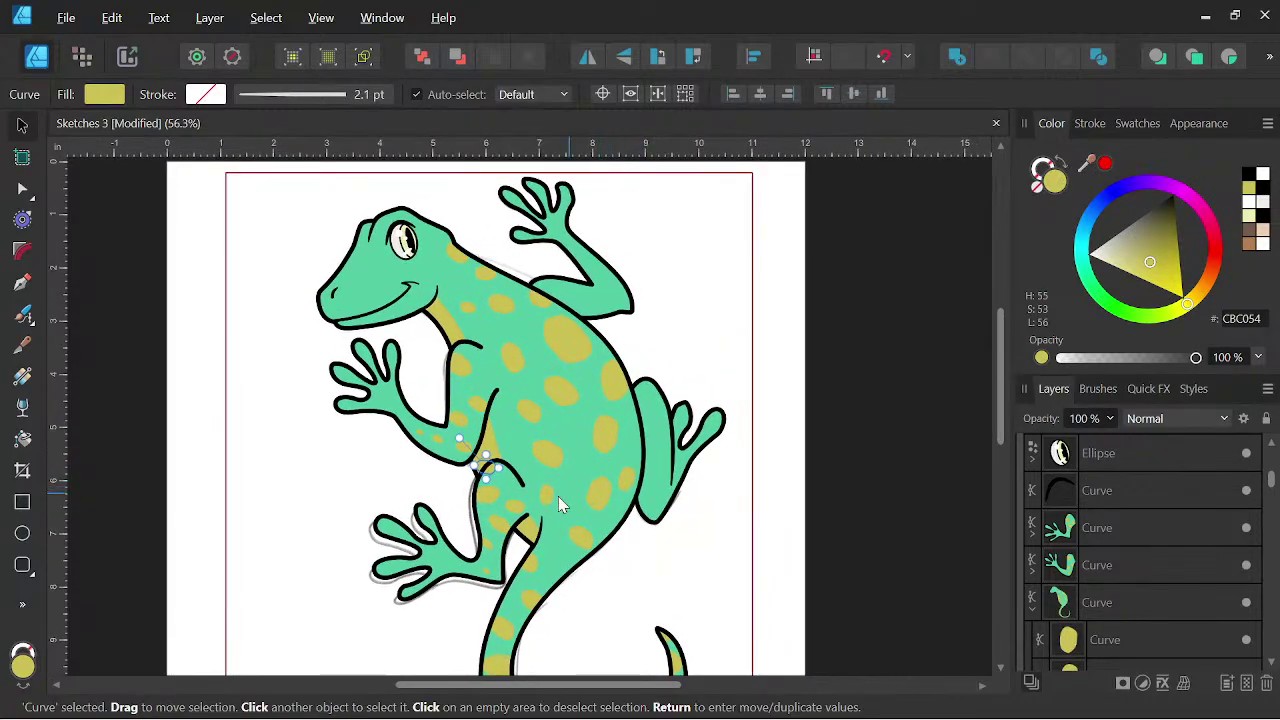
- Duplicate the spot in the middle of the back and clip the copy inside the raised far arm's shape
click(1031, 607)
scroll(1158, 561, down, 10)
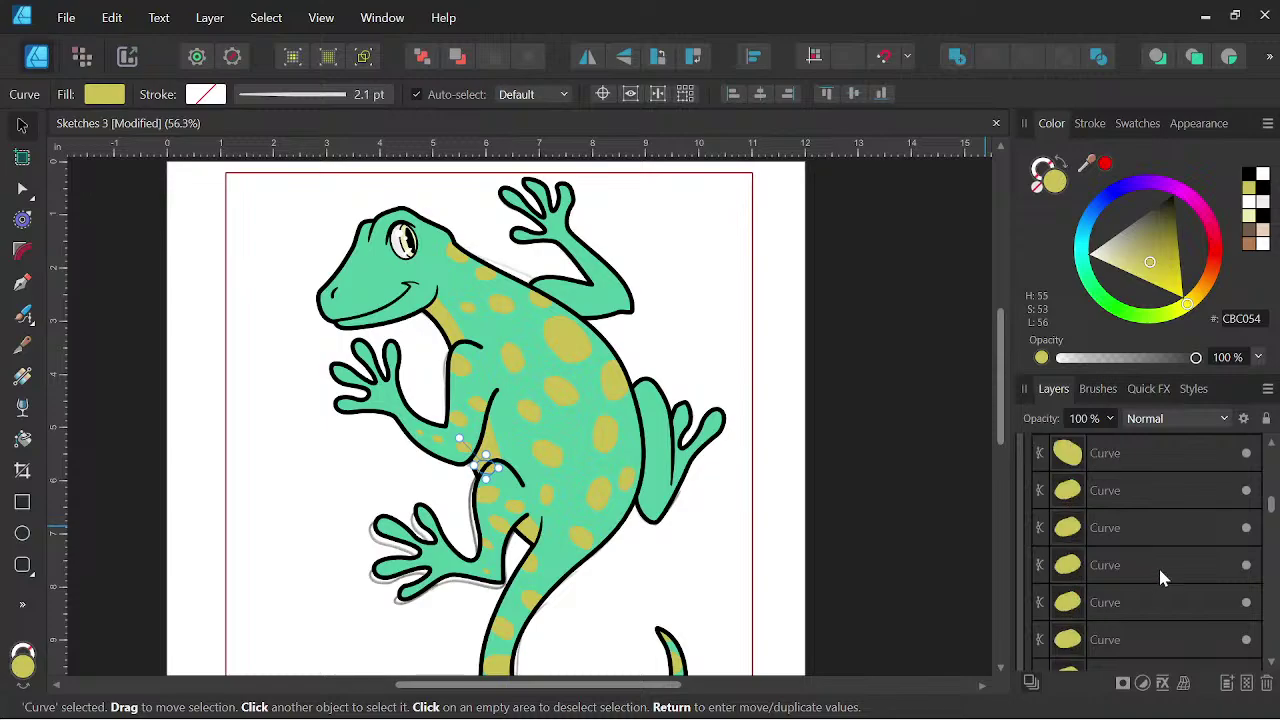
scroll(1130, 500, up, 3)
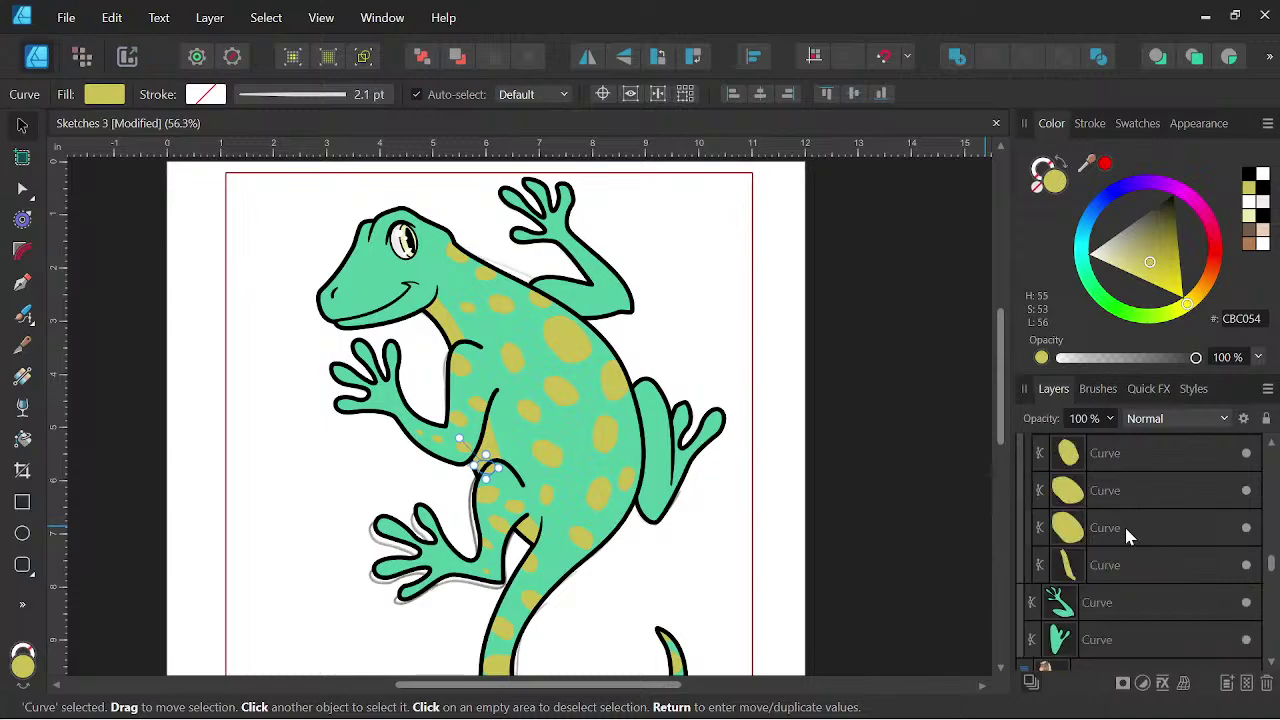
click(1126, 530)
click(1122, 490)
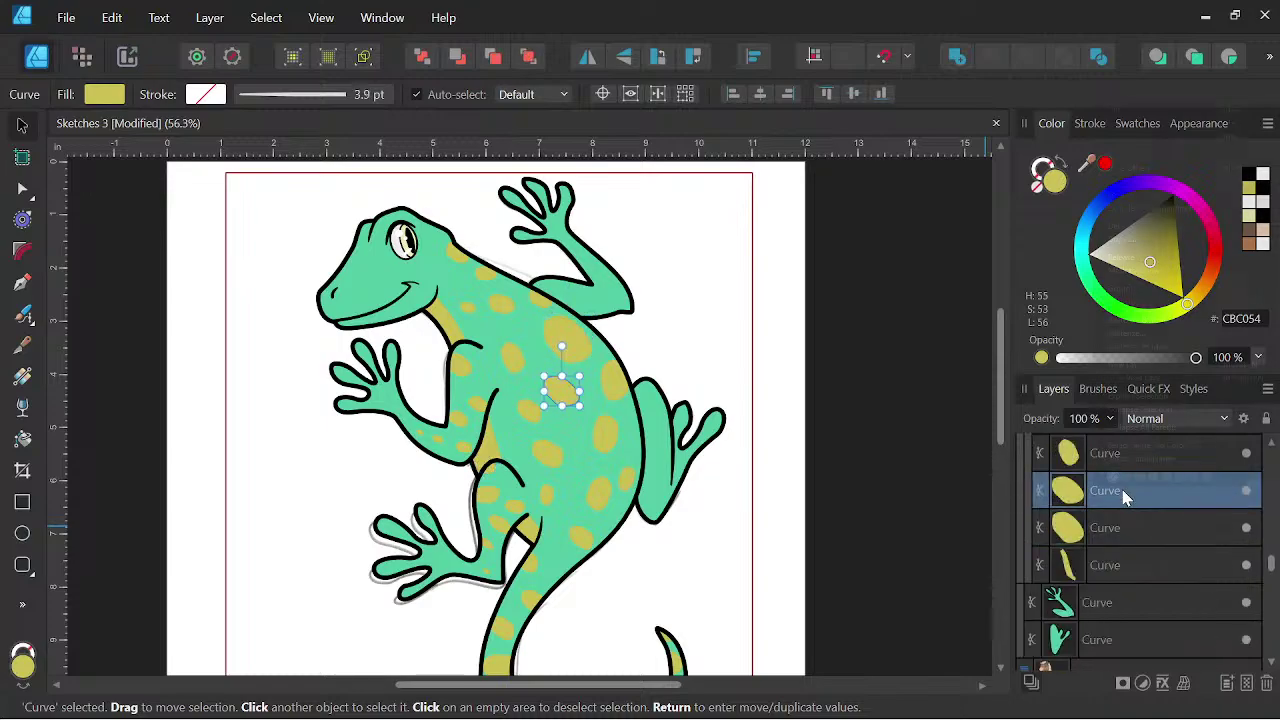
right_click(1122, 490)
click(1145, 250)
drag(1110, 512, 1112, 572)
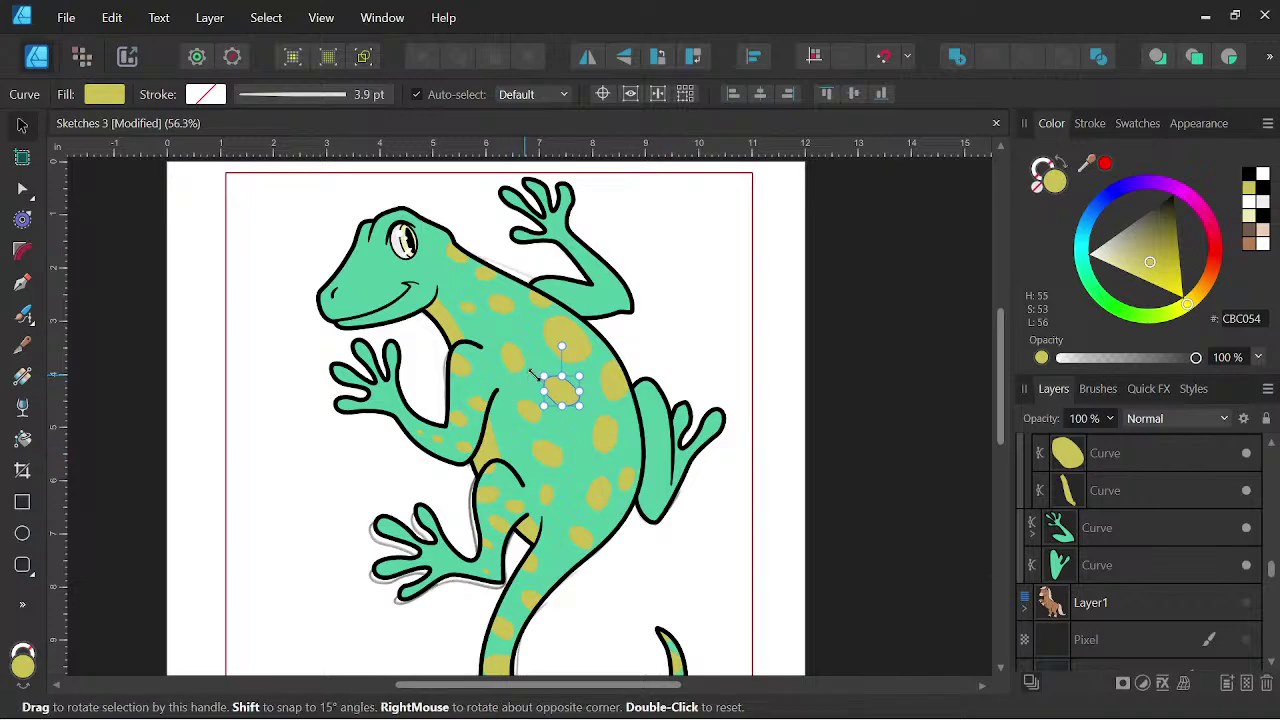
- Move the clipped spot to the base of the raised far arm, rotating and shrinking it against the back outline
drag(556, 389, 560, 299)
scroll(560, 299, up, 4)
scroll(560, 306, up, 1)
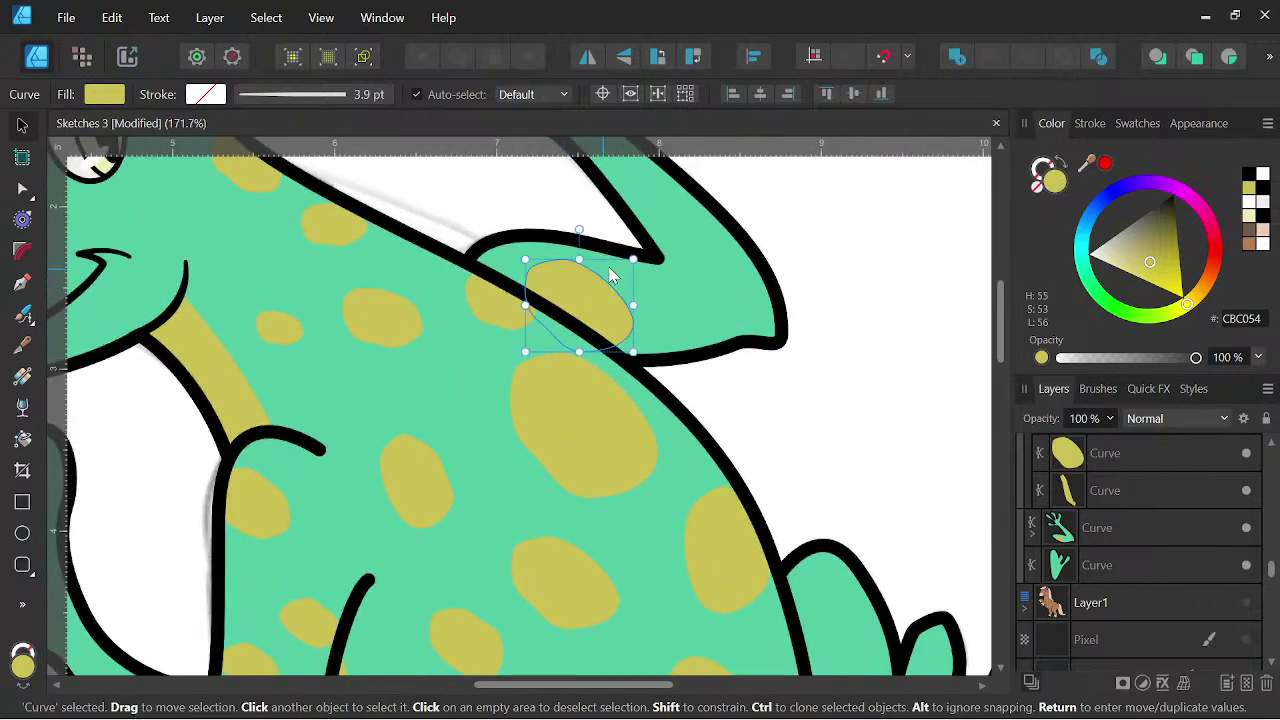
drag(625, 255, 534, 251)
drag(586, 316, 567, 314)
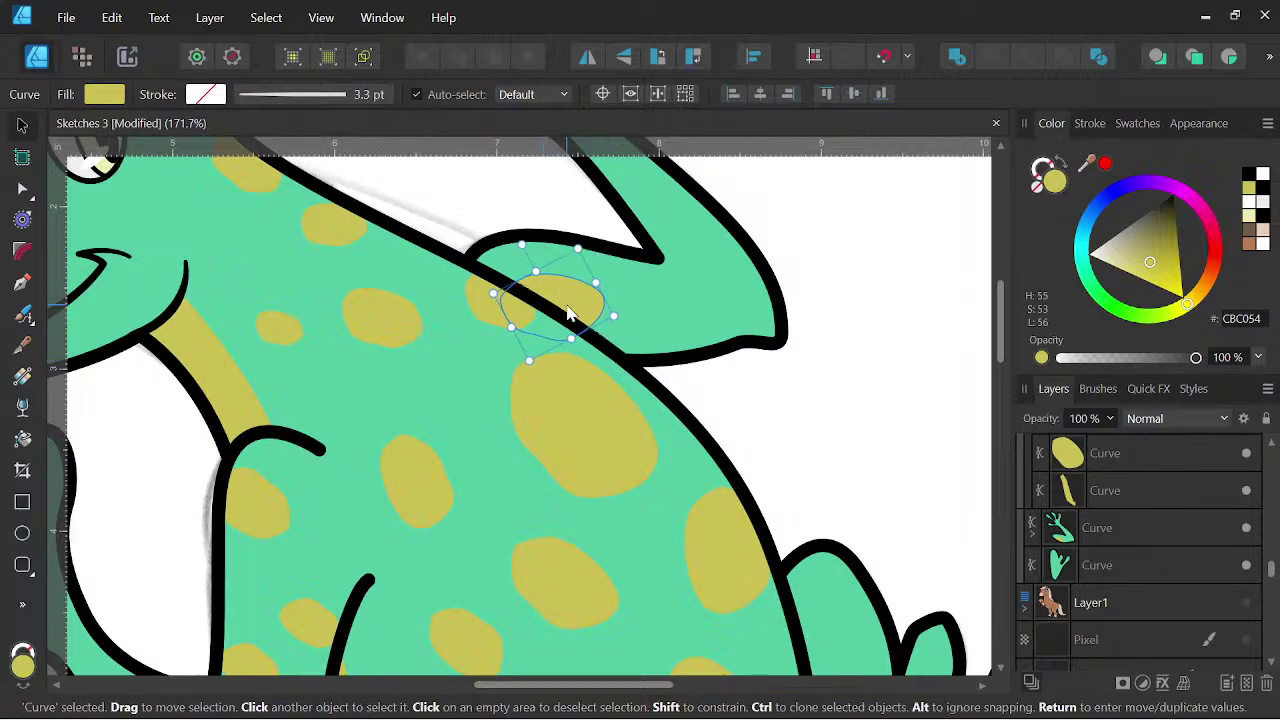
scroll(662, 305, down, 5)
drag(777, 353, 731, 430)
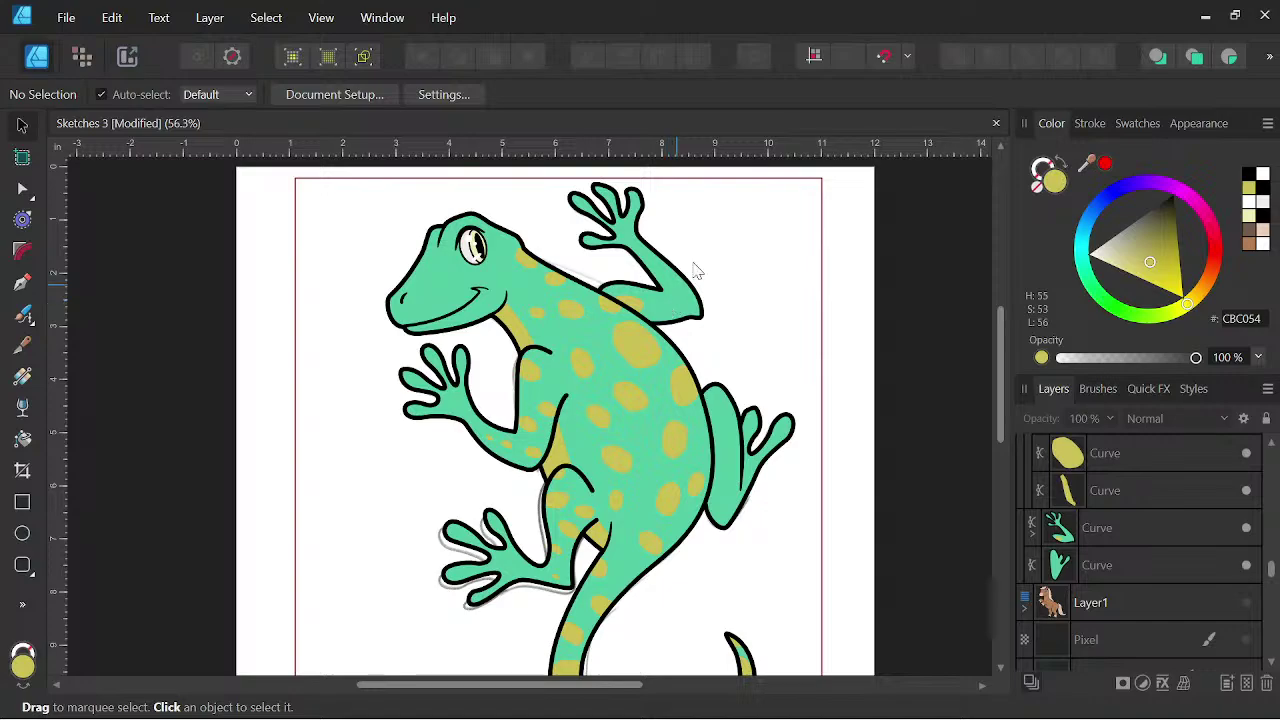
- Select the clipped spot at the base of the raised far arm and place reduced, rotated copies toward the elbow
scroll(645, 317, up, 3)
scroll(634, 303, up, 2)
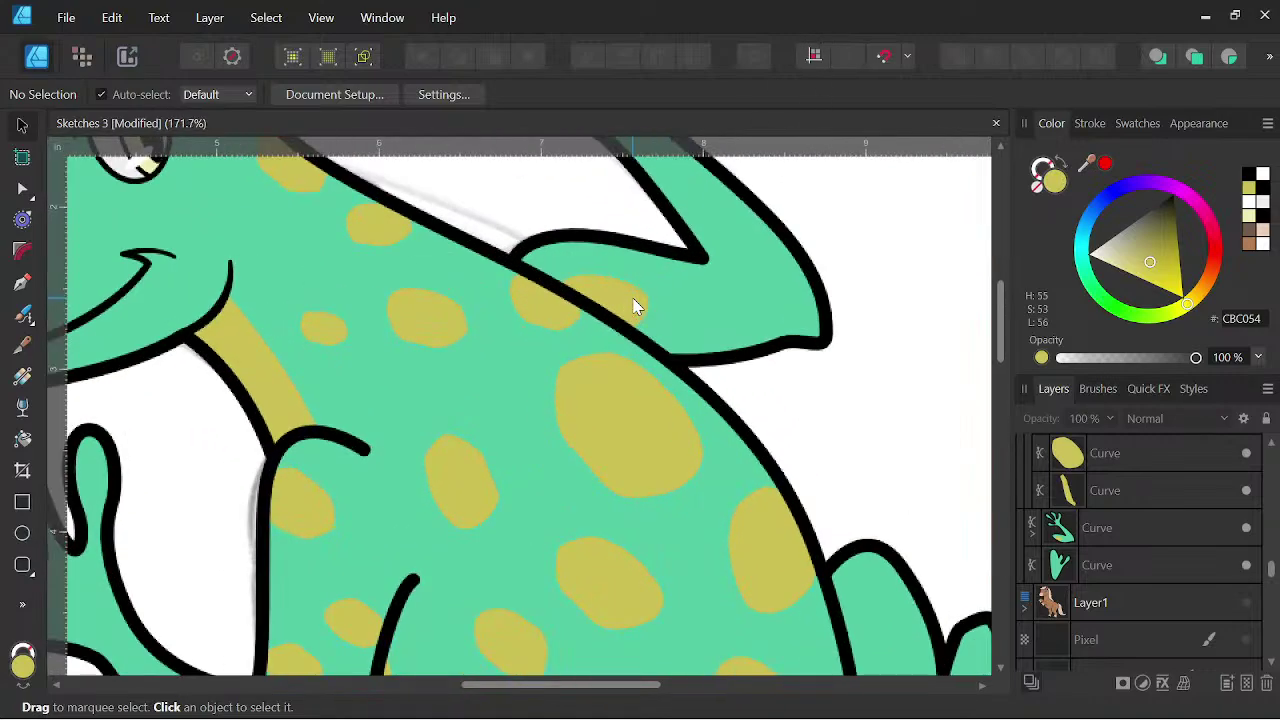
click(634, 303)
click(1033, 537)
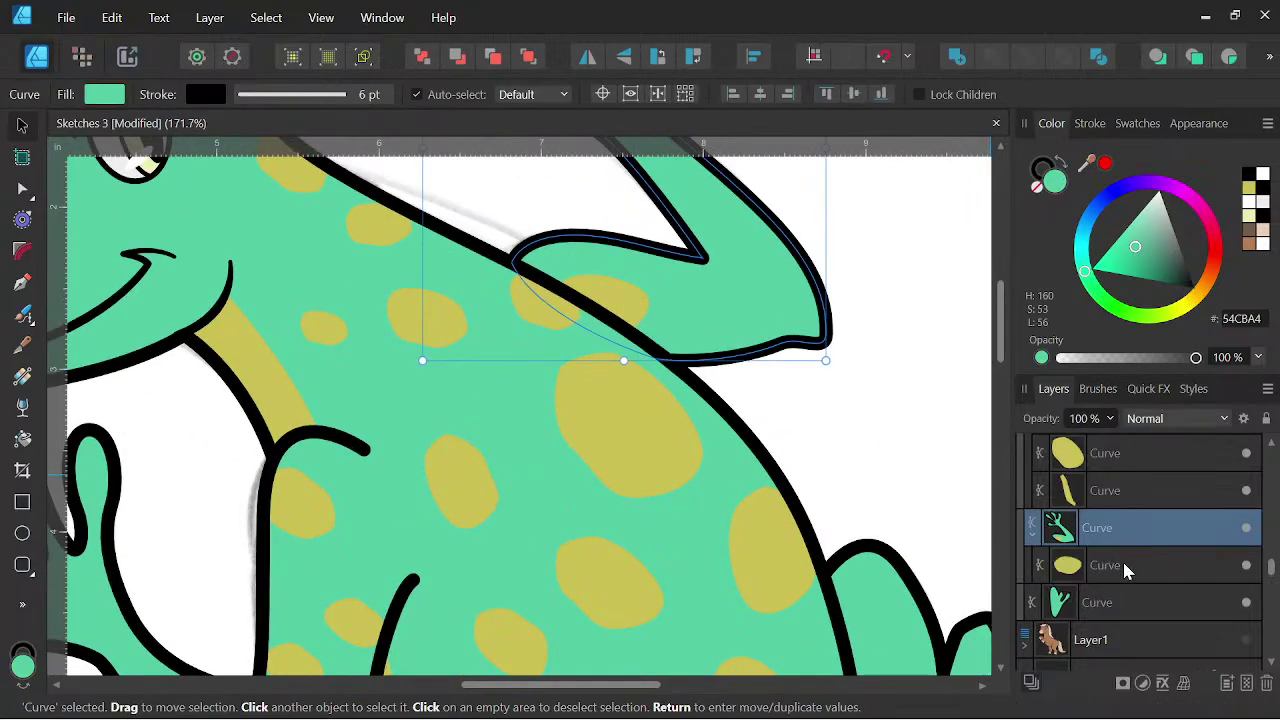
click(1122, 563)
drag(629, 302, 751, 306)
mouse_move(746, 255)
mouse_down()
mouse_move(708, 278)
mouse_move(716, 300)
mouse_move(667, 255)
mouse_move(613, 387)
mouse_move(671, 333)
mouse_move(738, 452)
mouse_up()
- Place small spot copies at the raised far arm's elbow and along both edges of its forearm, clipped by the outline
scroll(695, 242, down, 3)
scroll(589, 390, up, 3)
scroll(708, 305, down, 1)
scroll(682, 306, up, 2)
mouse_move(751, 407)
mouse_down()
mouse_move(752, 388)
mouse_move(703, 441)
mouse_up()
key(space)
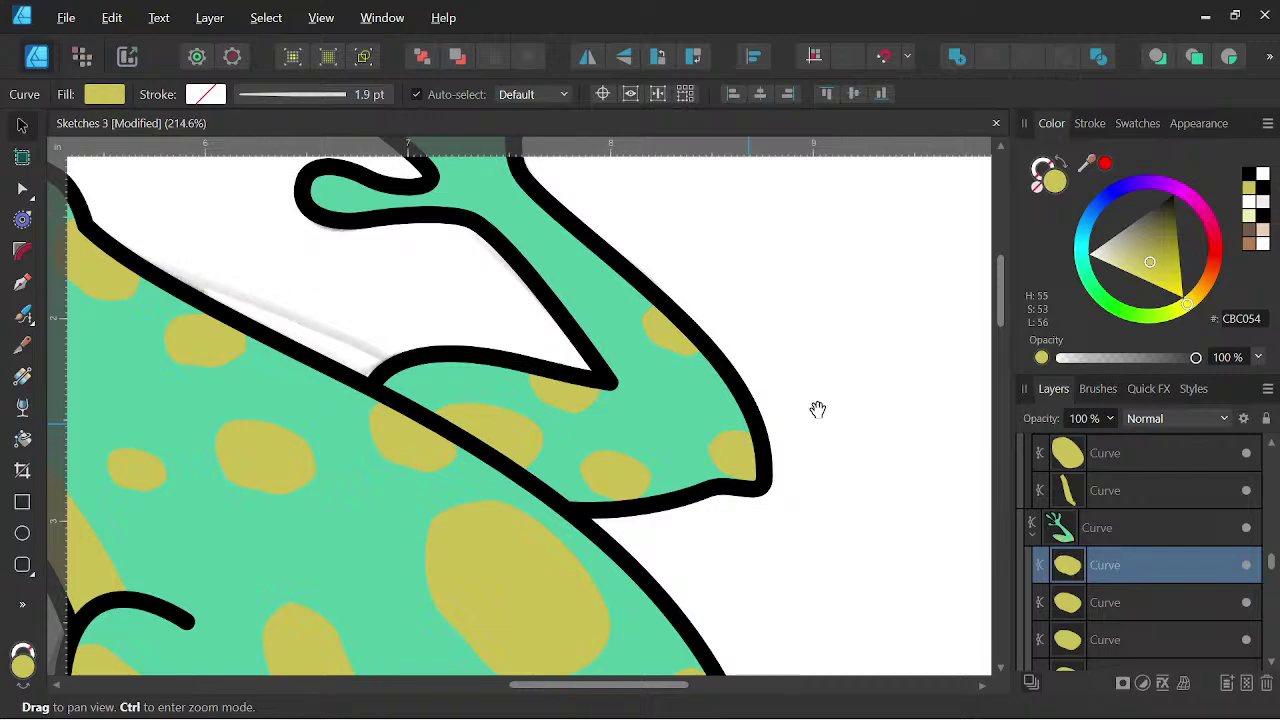
drag(751, 385, 779, 418)
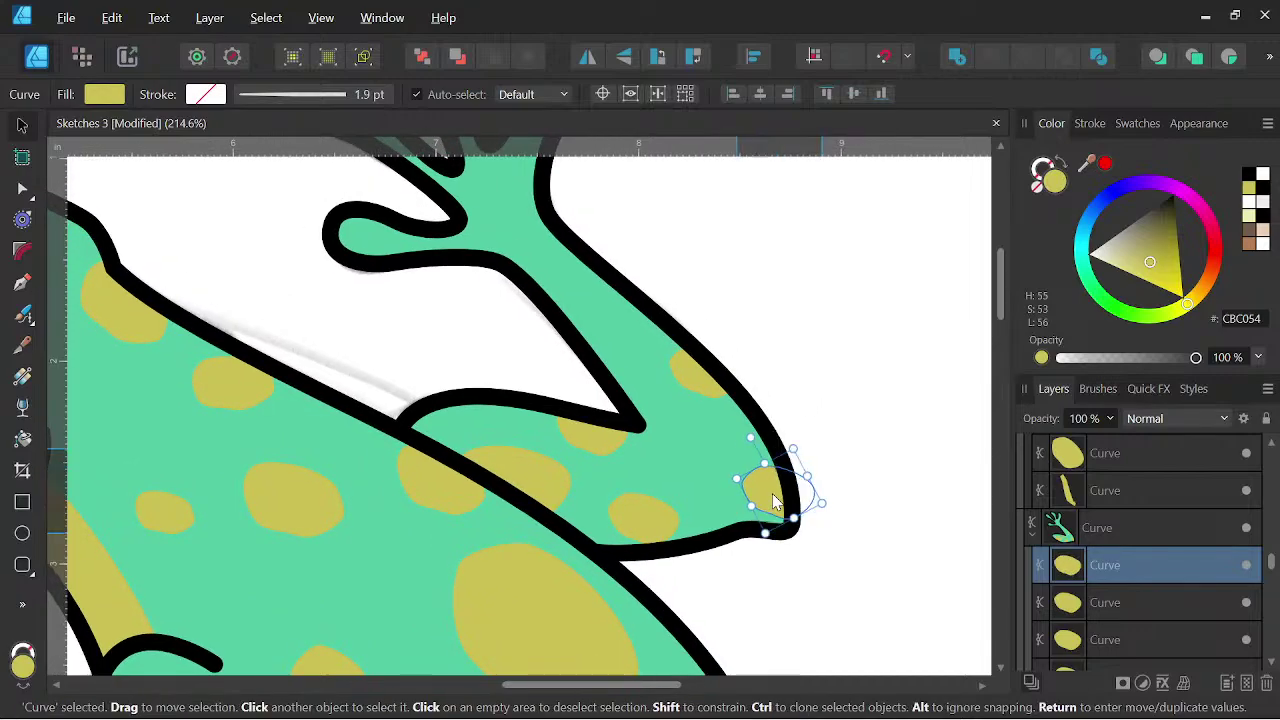
drag(768, 503, 585, 347)
scroll(640, 335, down, 3)
key(space)
scroll(757, 388, down, 3)
drag(829, 465, 775, 360)
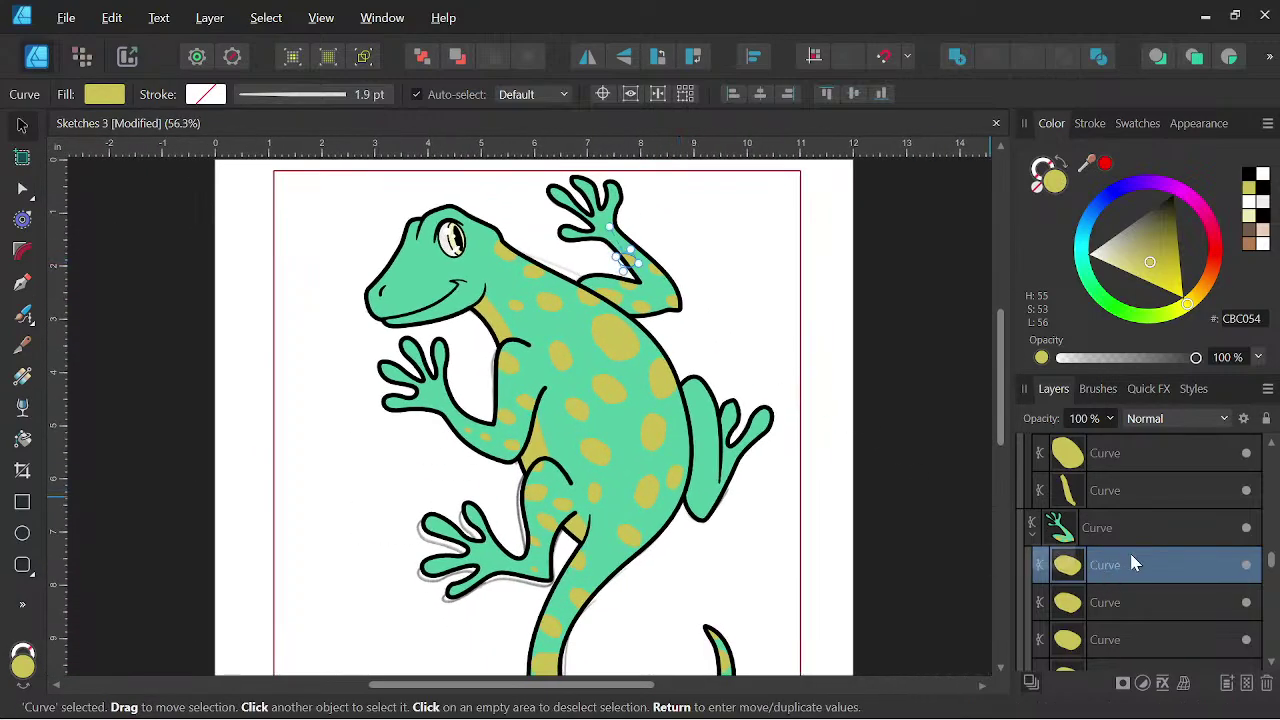
- Duplicate the spot at the base of the raised far arm and clip the copy inside the far hind leg's shape
scroll(1127, 558, down, 3)
scroll(1127, 558, up, 2)
scroll(1124, 562, down, 1)
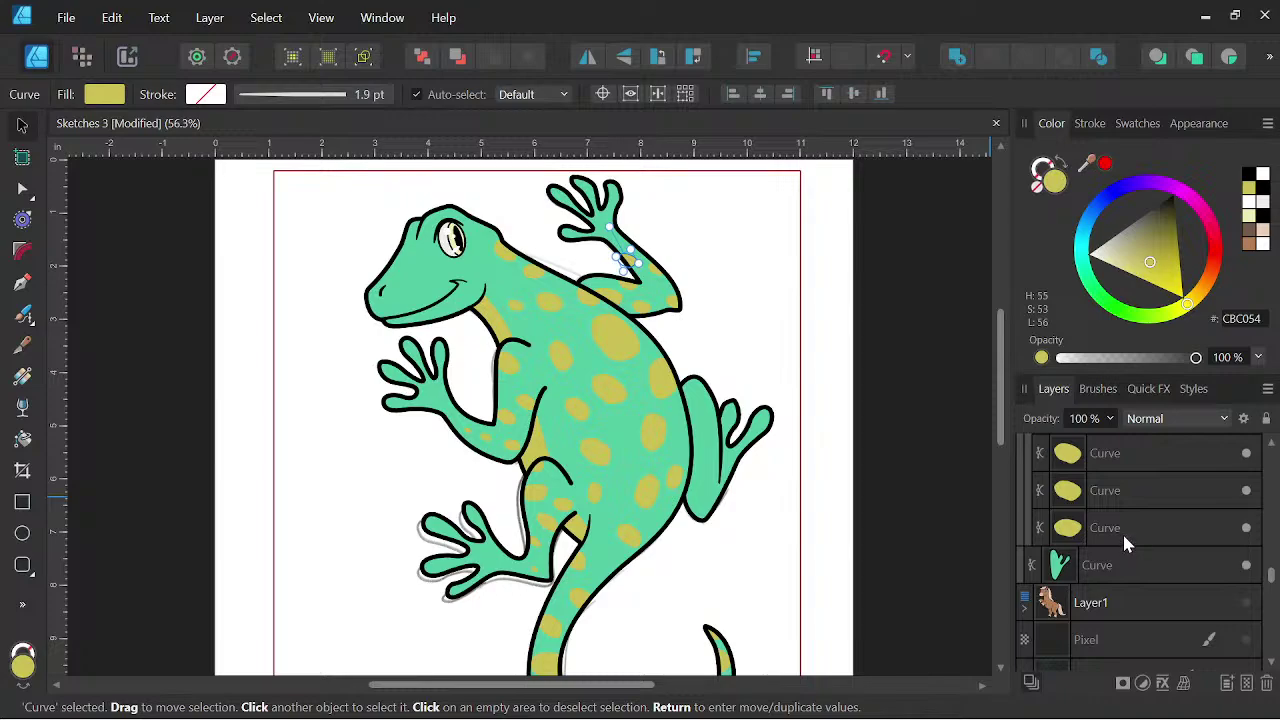
click(1122, 531)
right_click(1124, 535)
click(1134, 286)
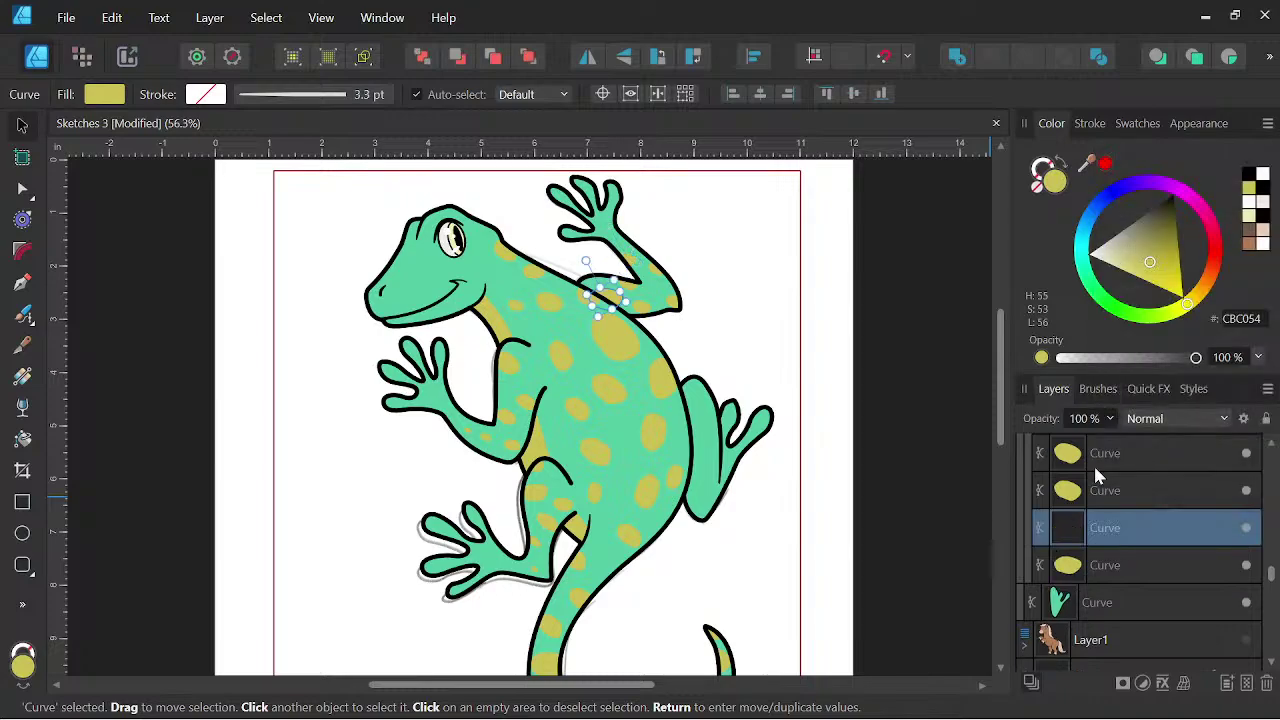
drag(1106, 531, 1098, 601)
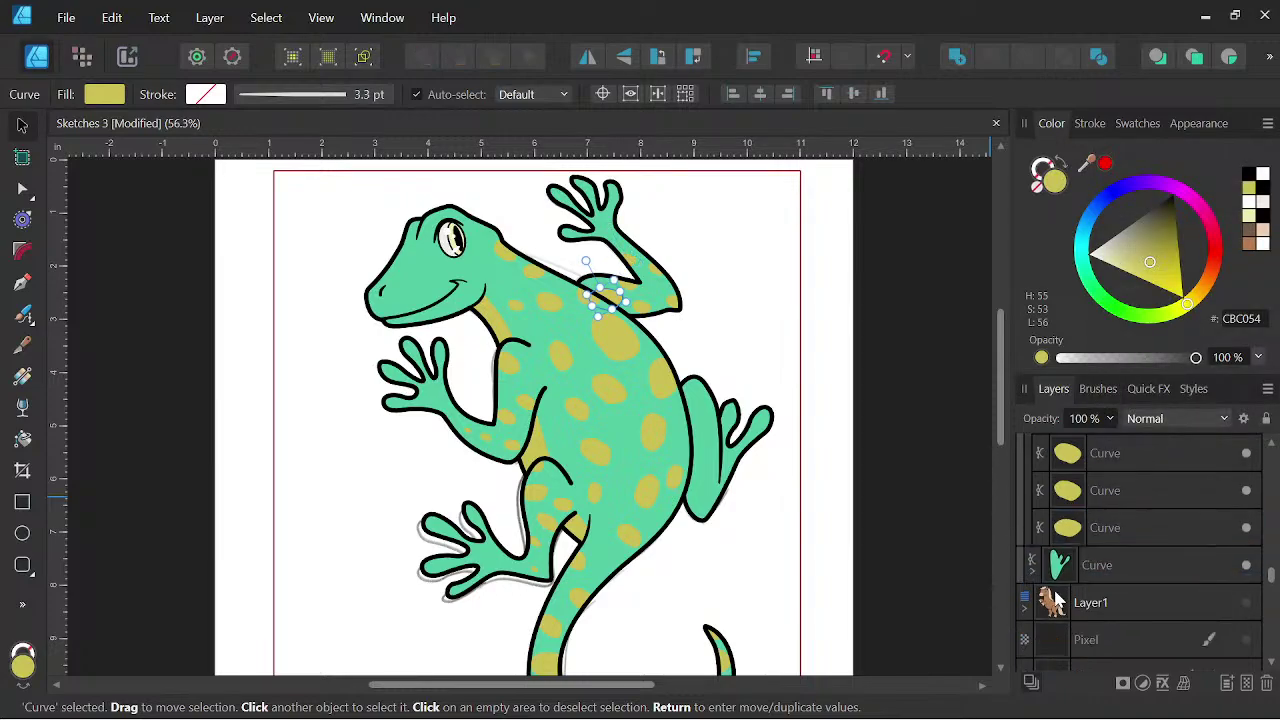
click(1032, 567)
- Move the clipped spot onto the far hind leg against the back outline, then add a narrower, rotated copy beside it
drag(610, 293, 697, 430)
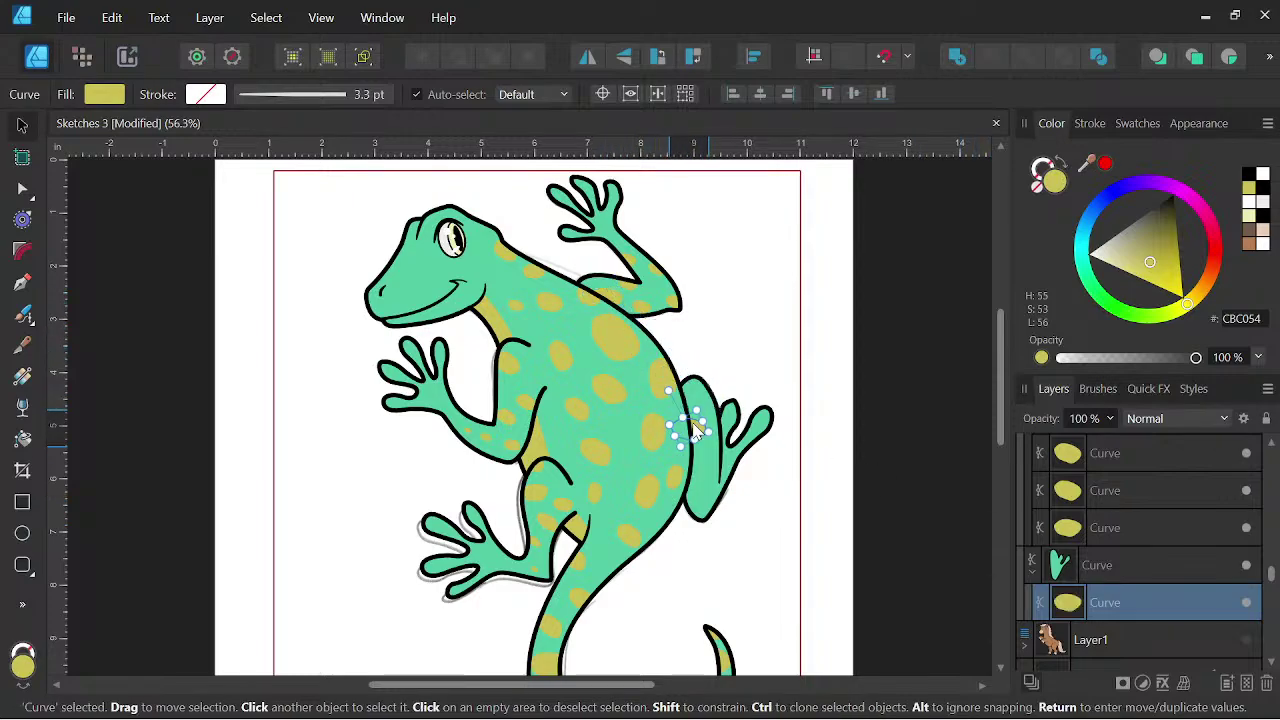
scroll(697, 430, up, 2)
drag(666, 386, 689, 459)
scroll(710, 431, up, 3)
drag(788, 427, 709, 360)
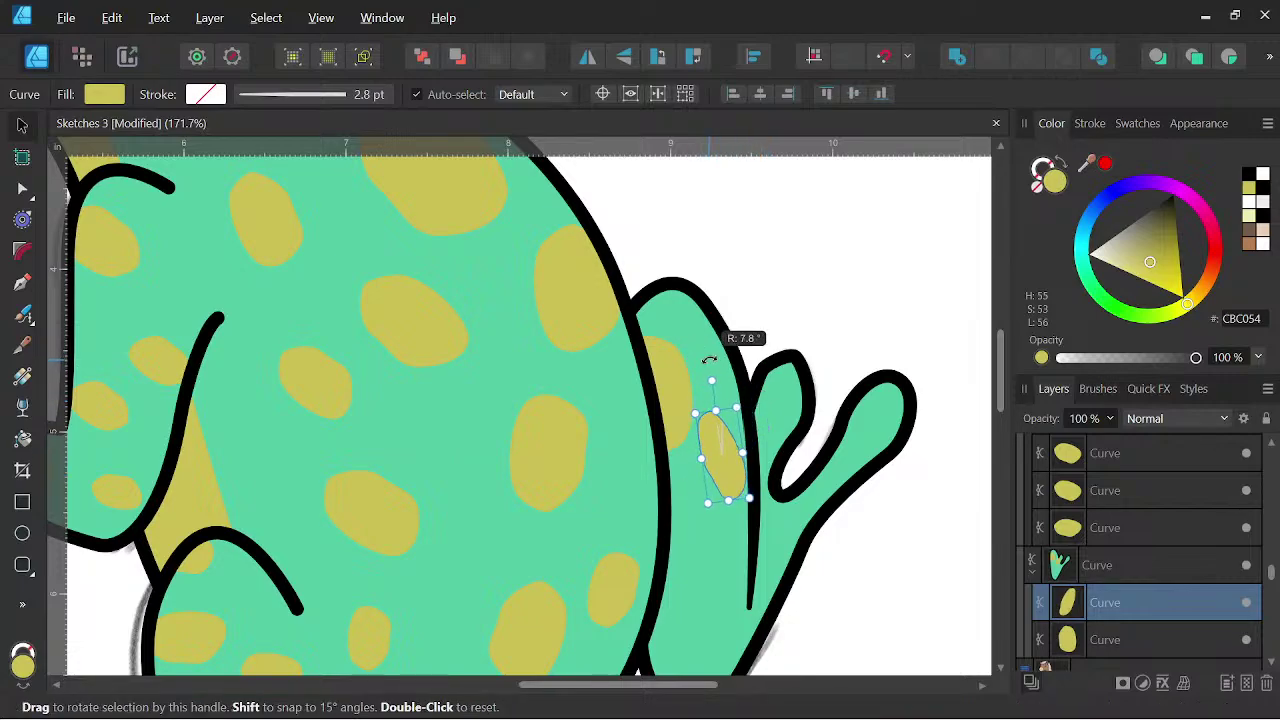
- Copy smaller, rotated spots down the lower part of the far hind leg, beside the back outline and below the toes
mouse_move(727, 468)
mouse_down()
mouse_move(695, 583)
mouse_move(686, 573)
mouse_up()
mouse_move(674, 490)
mouse_down()
mouse_move(744, 519)
mouse_move(766, 409)
mouse_move(742, 412)
mouse_move(758, 506)
mouse_up()
key(space)
scroll(795, 530, down, 2)
scroll(643, 431, up, 2)
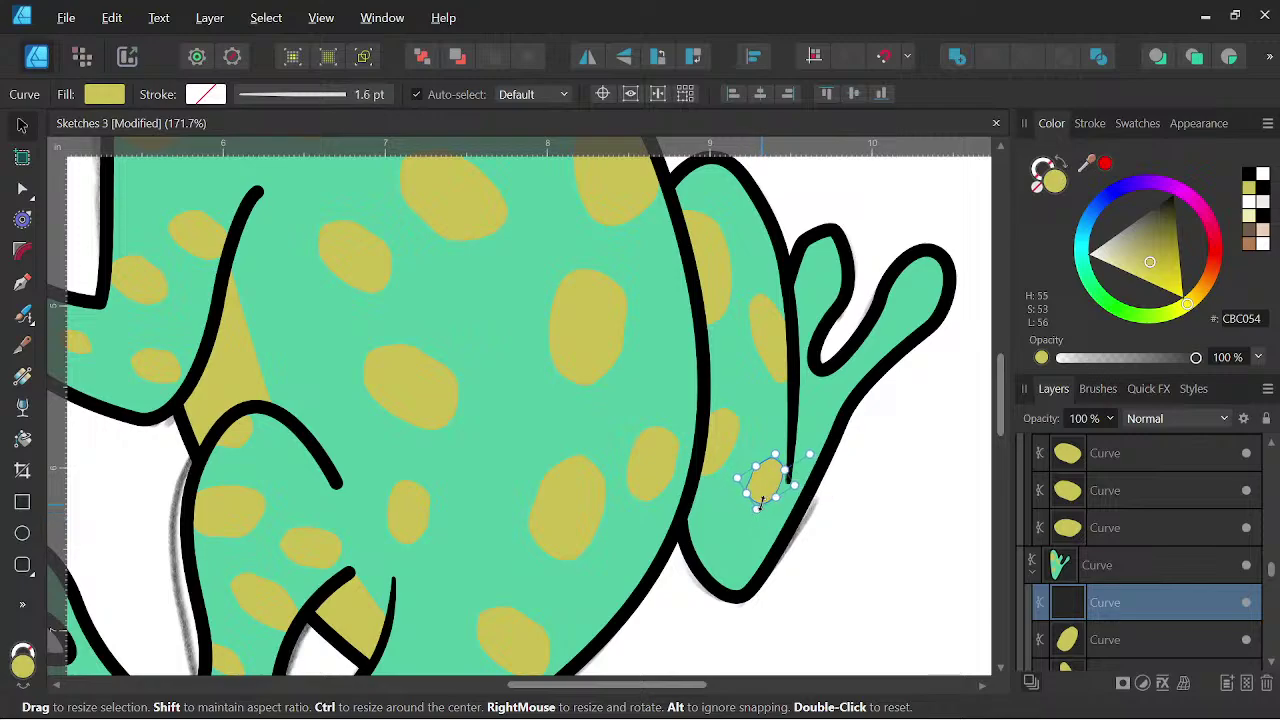
scroll(758, 506, down, 2)
drag(851, 477, 801, 480)
scroll(846, 354, down, 3)
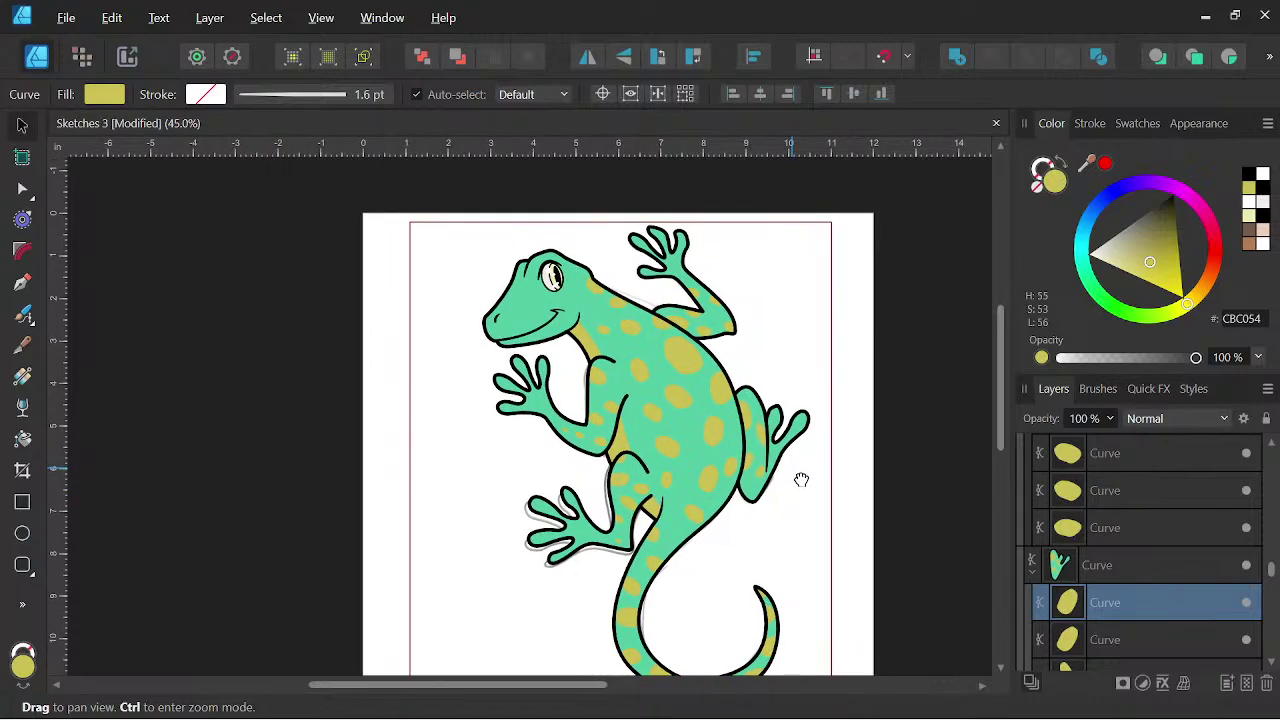
scroll(801, 478, down, 1)
drag(800, 457, 767, 444)
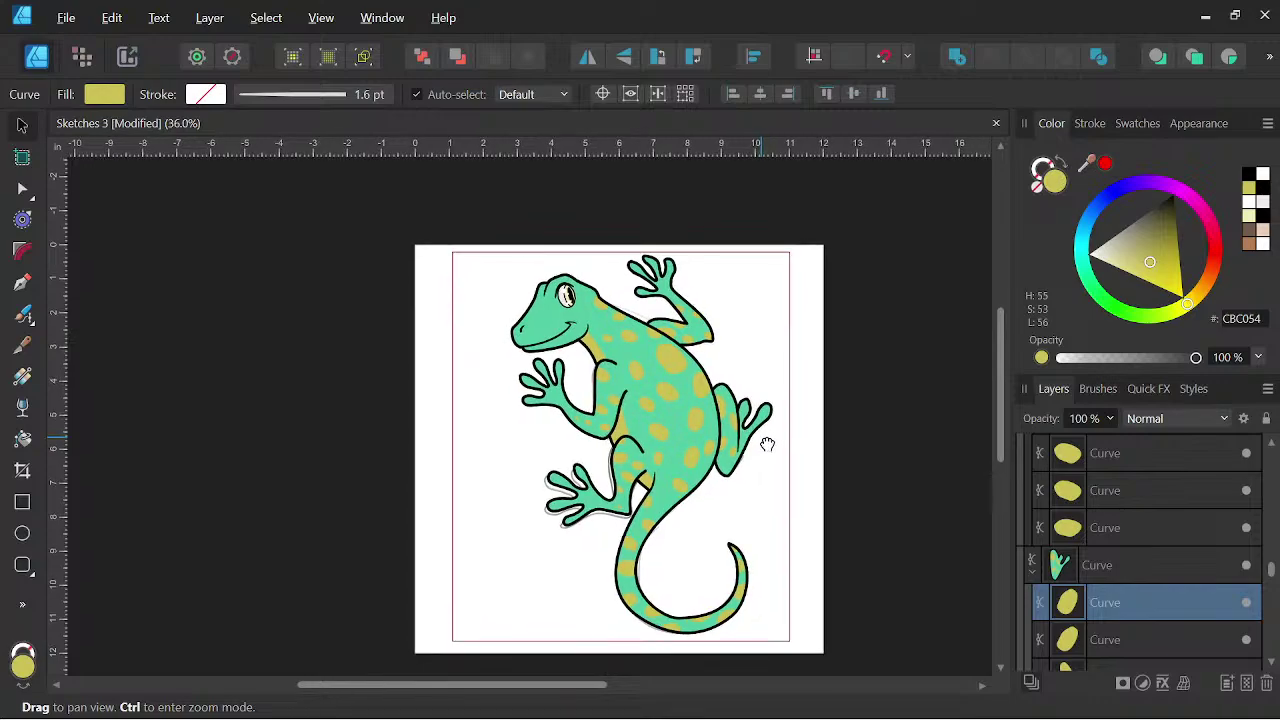
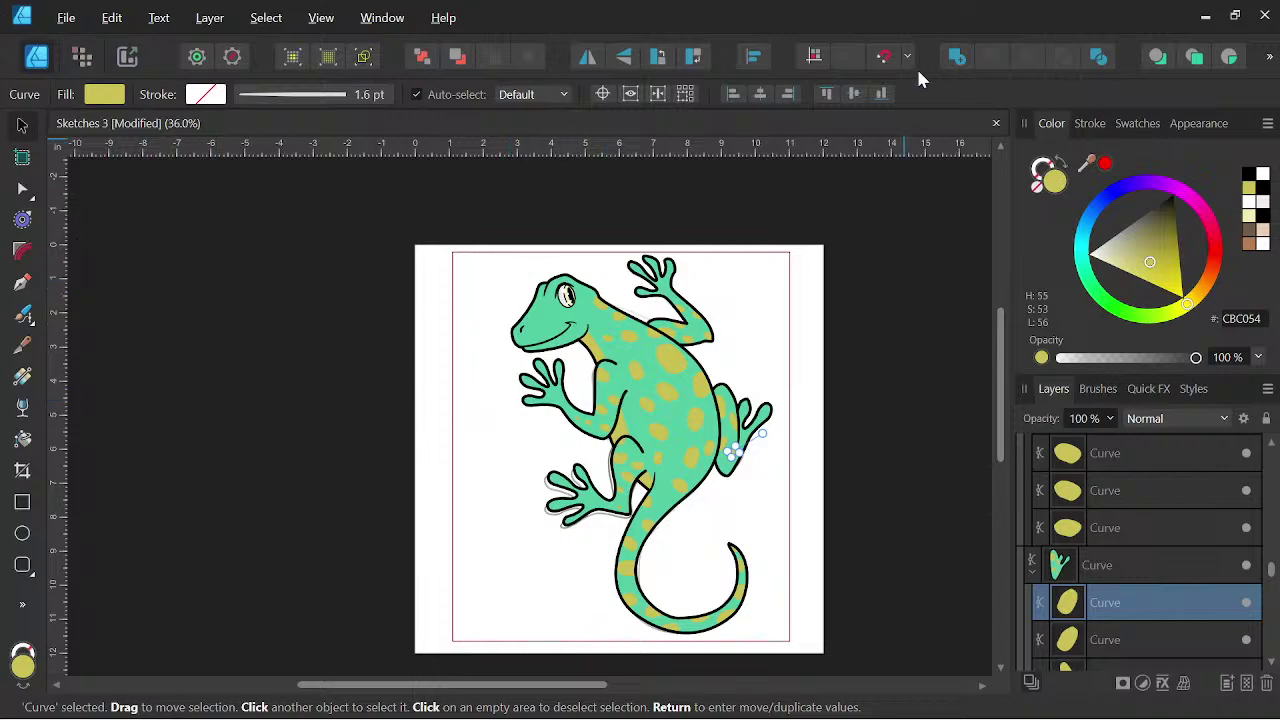
- Recolour the eye's pale yellow iris ellipse with the spots' yellow, CBC054, and deselect it
scroll(560, 305, up, 10)
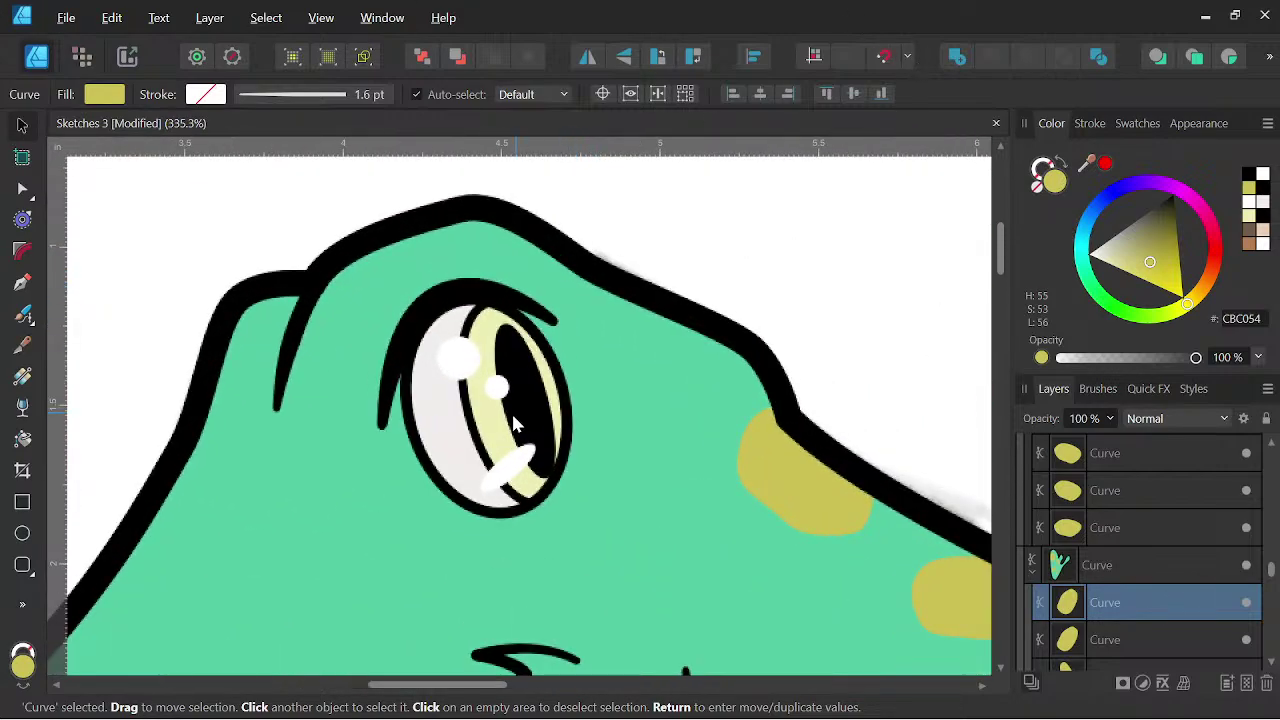
click(492, 438)
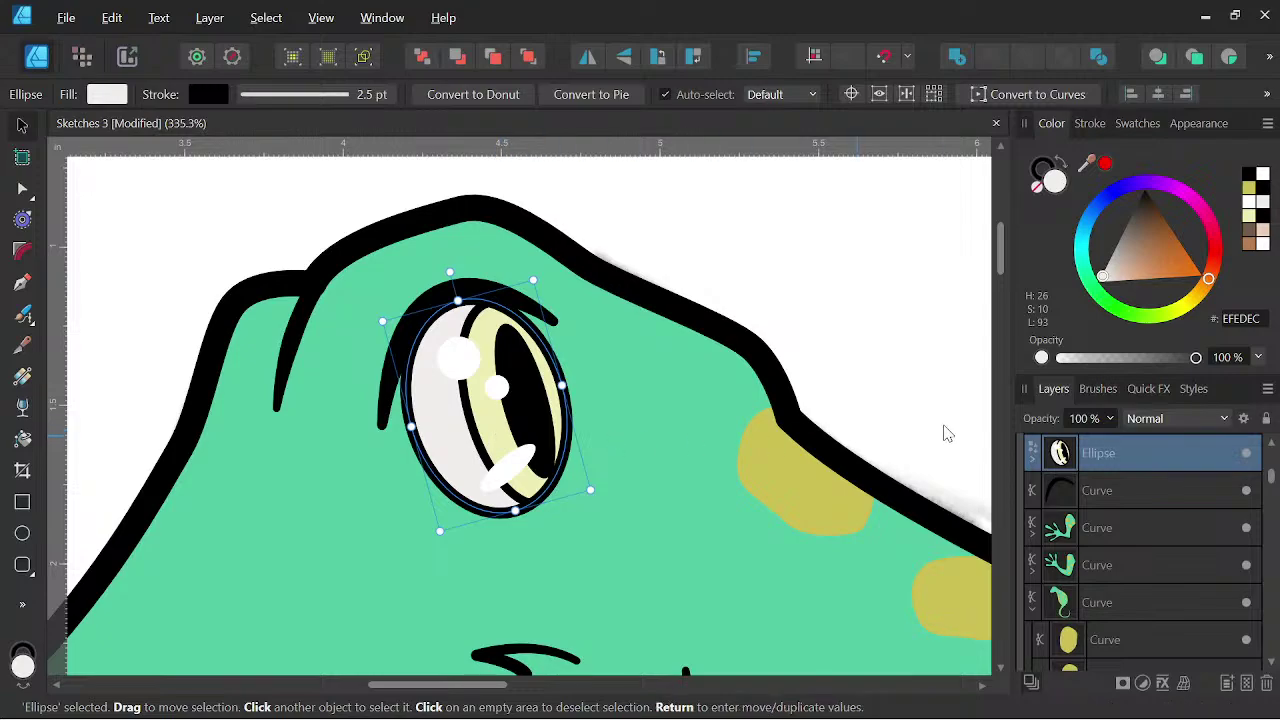
click(1033, 461)
click(1146, 605)
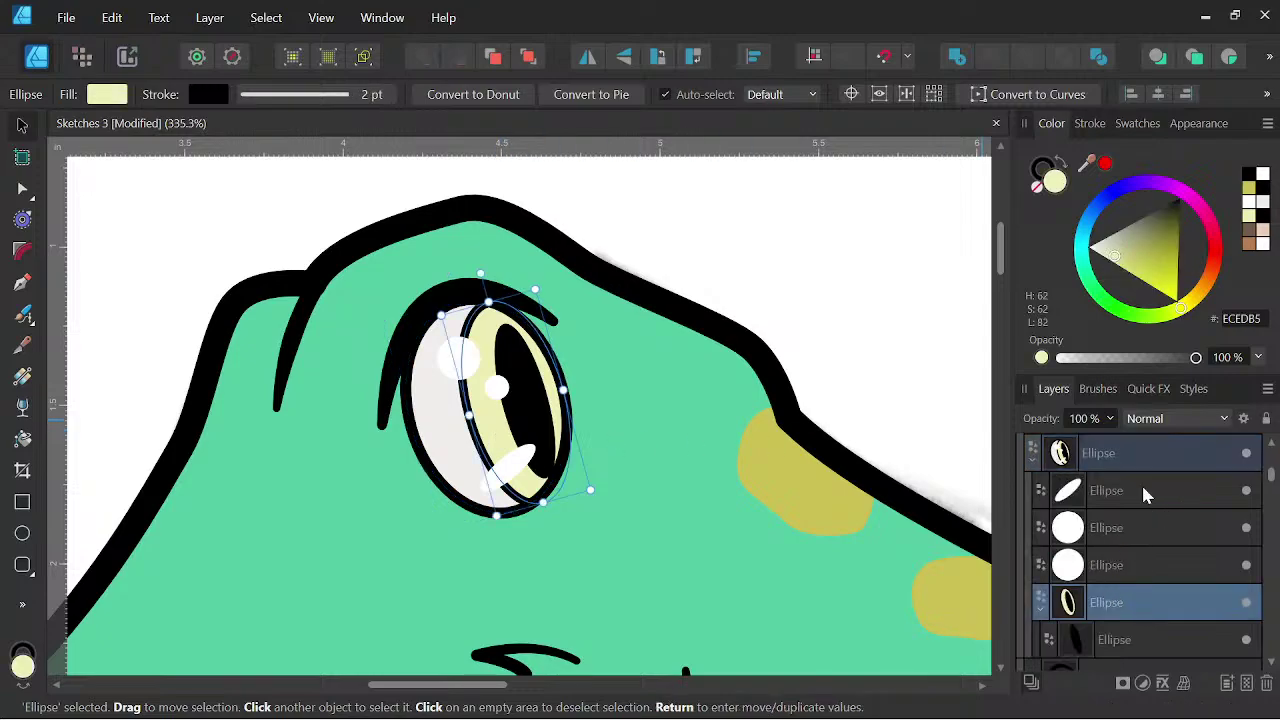
click(1249, 188)
scroll(592, 477, down, 8)
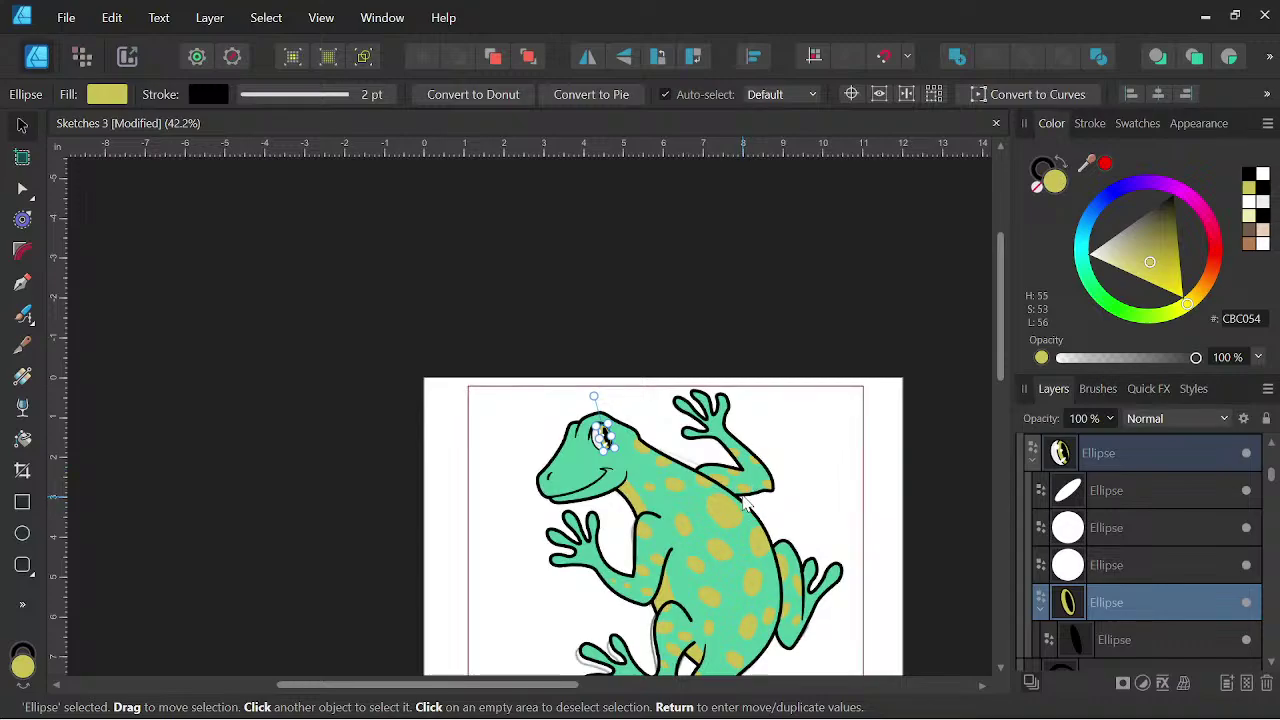
click(787, 310)
drag(742, 504, 694, 387)
drag(872, 554, 864, 490)
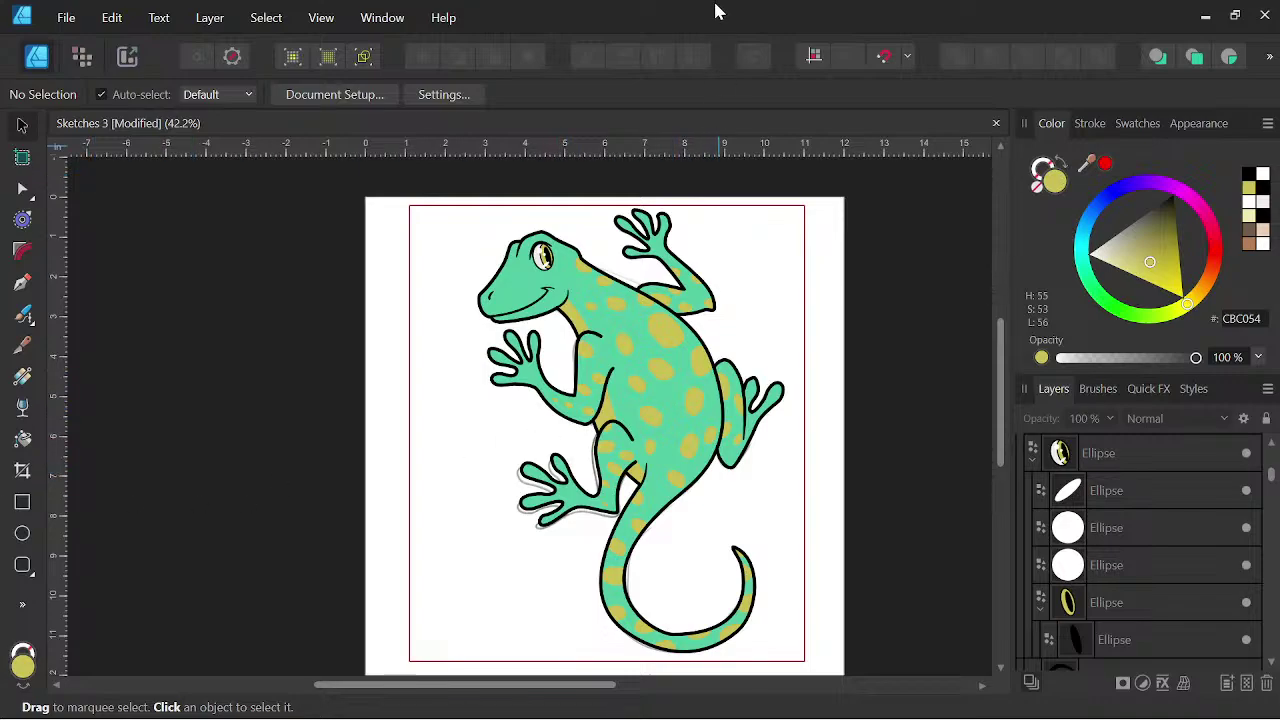
- Collapse the eye's nested ellipses and select the gecko's main body shape, focusing on the head and near arm
click(1032, 461)
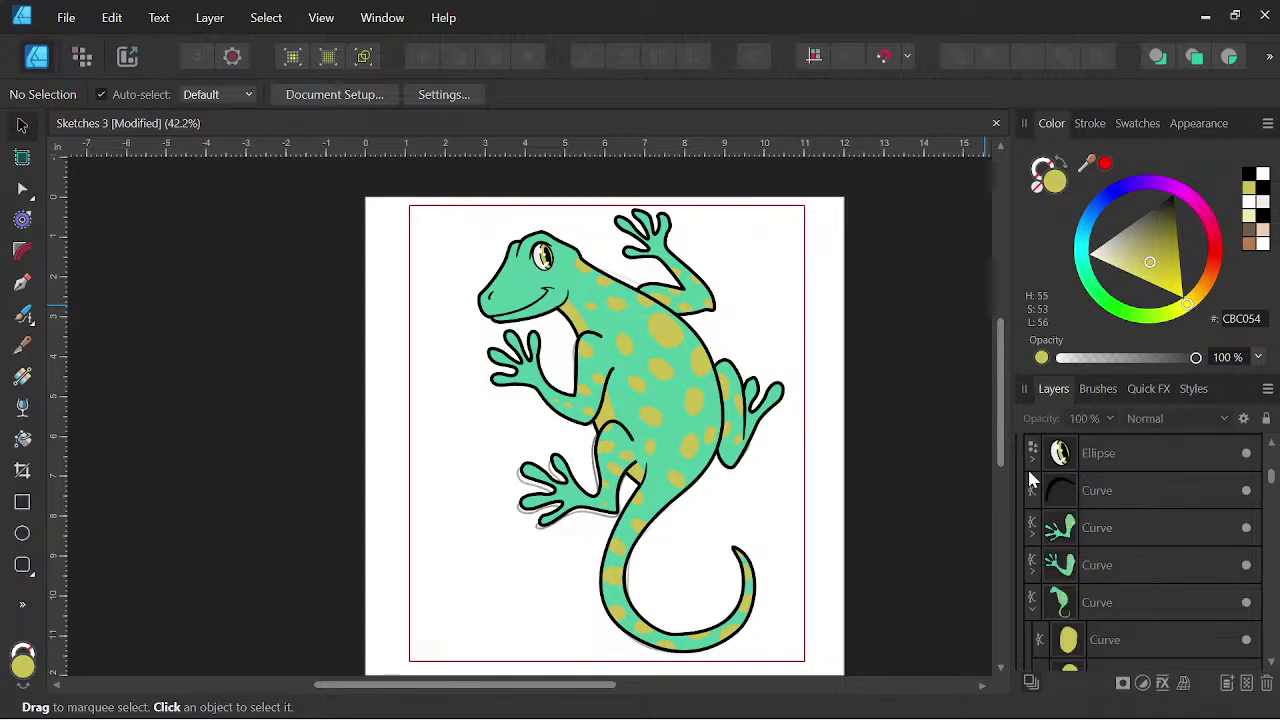
scroll(1080, 502, up, 2)
scroll(1148, 520, down, 5)
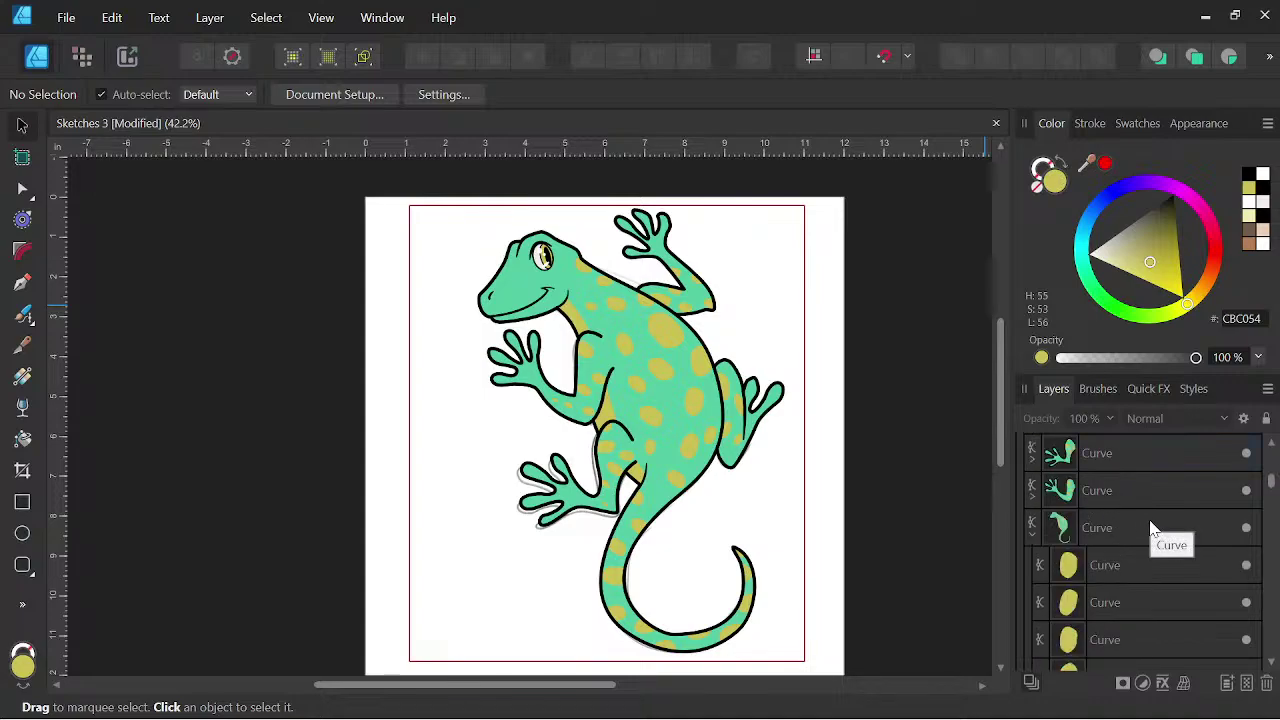
scroll(1152, 490, up, 1)
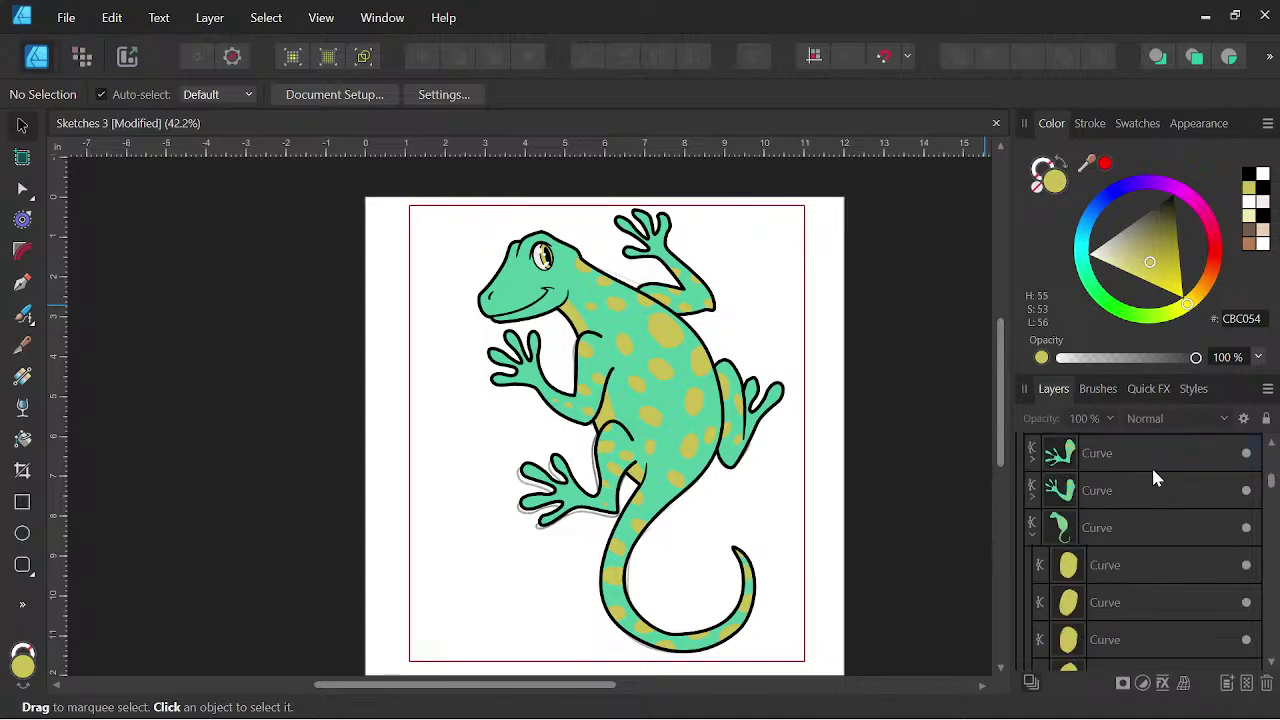
click(1132, 538)
scroll(537, 309, up, 5)
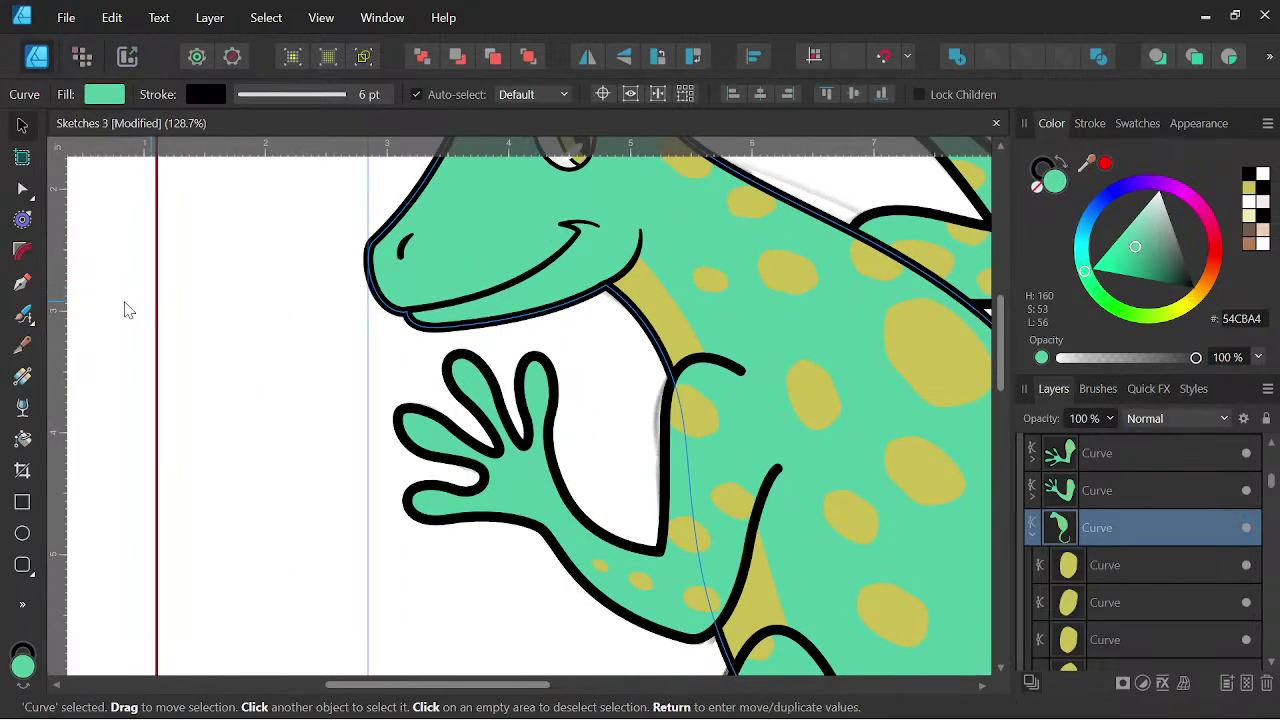
- Begin a Pen tool outline for the gecko's lower jaw patch, running from the cheek line along the underside of the mouth line
click(24, 286)
scroll(640, 290, up, 3)
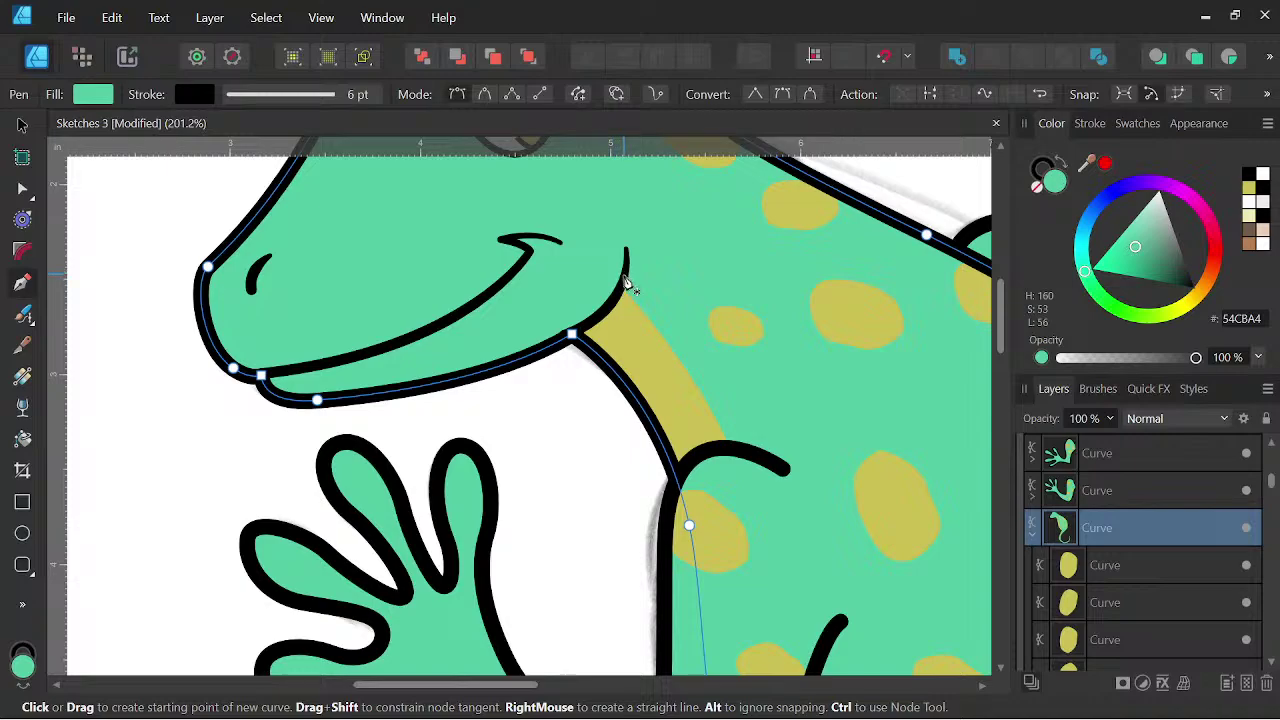
click(623, 272)
drag(535, 271, 490, 310)
scroll(490, 310, up, 1)
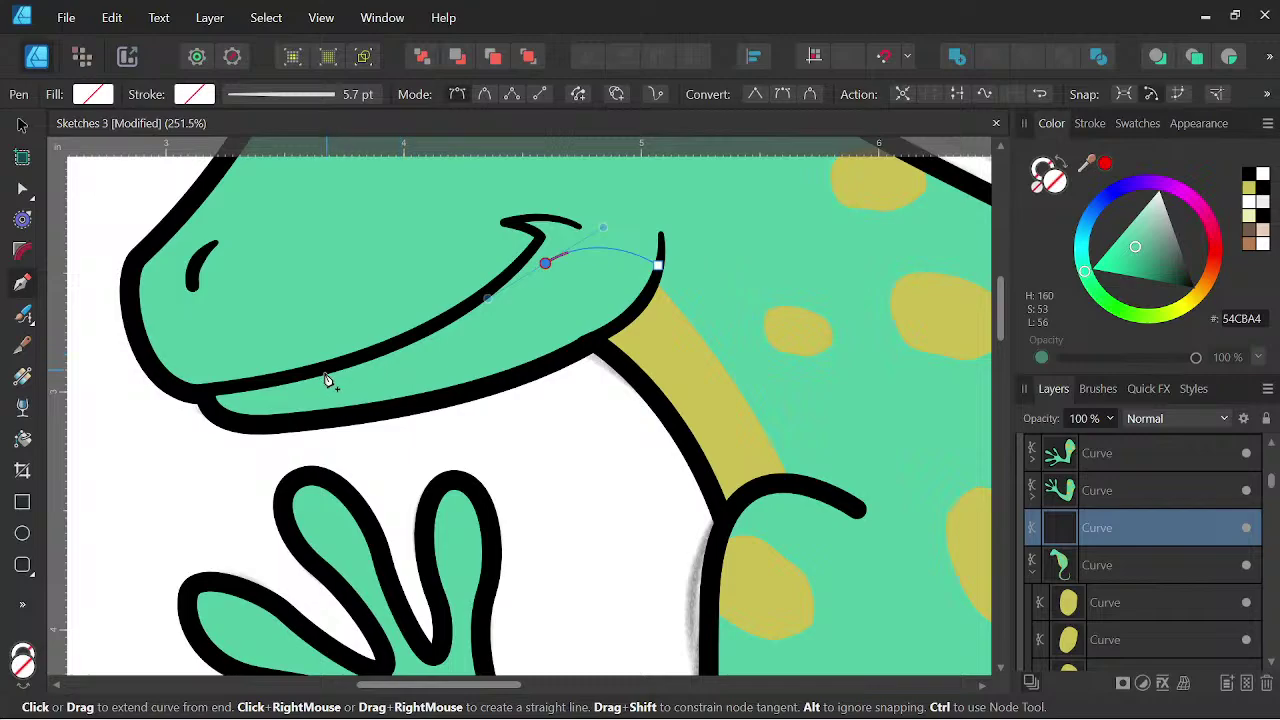
drag(223, 393, 86, 393)
drag(611, 340, 766, 410)
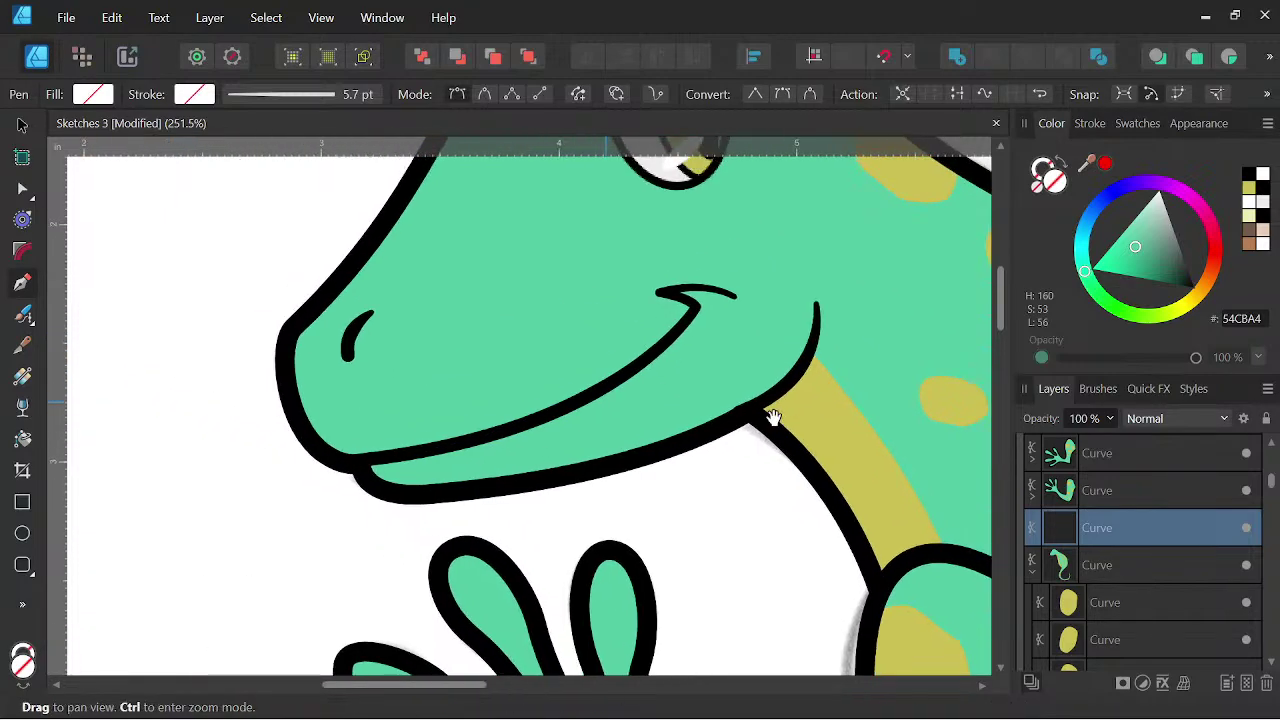
key(ctrl+z)
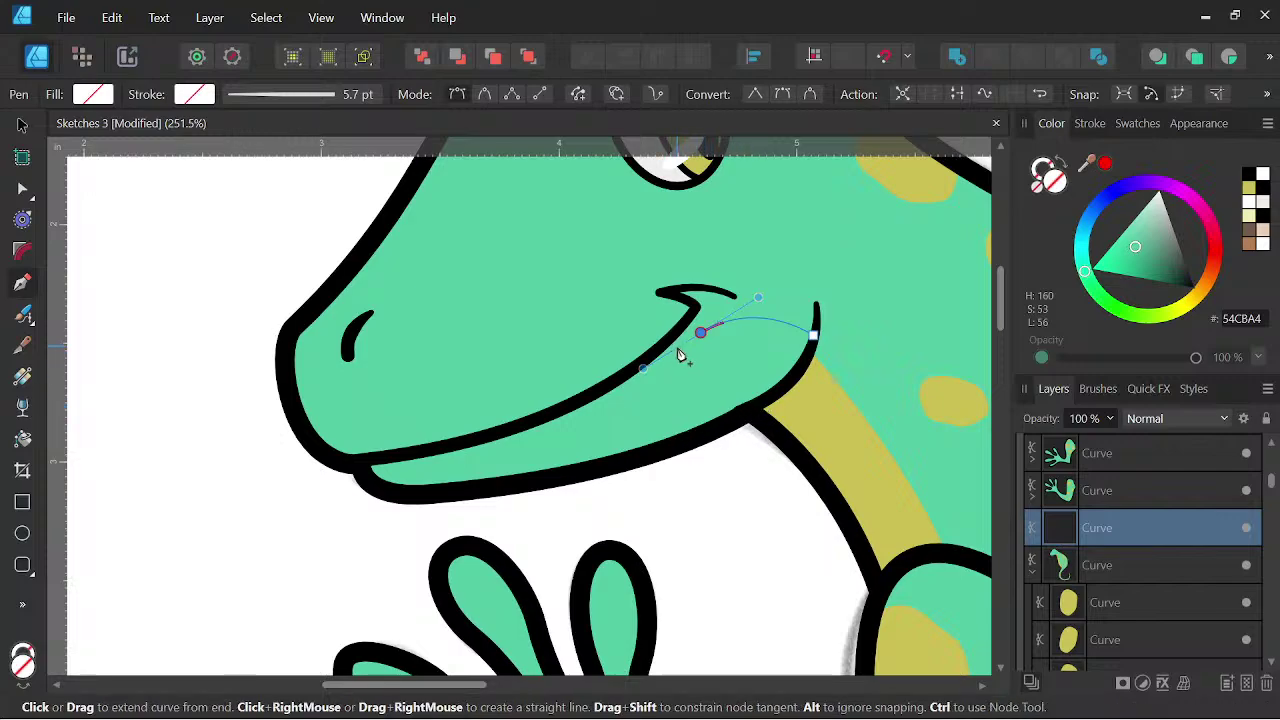
drag(644, 369, 667, 367)
drag(398, 463, 243, 464)
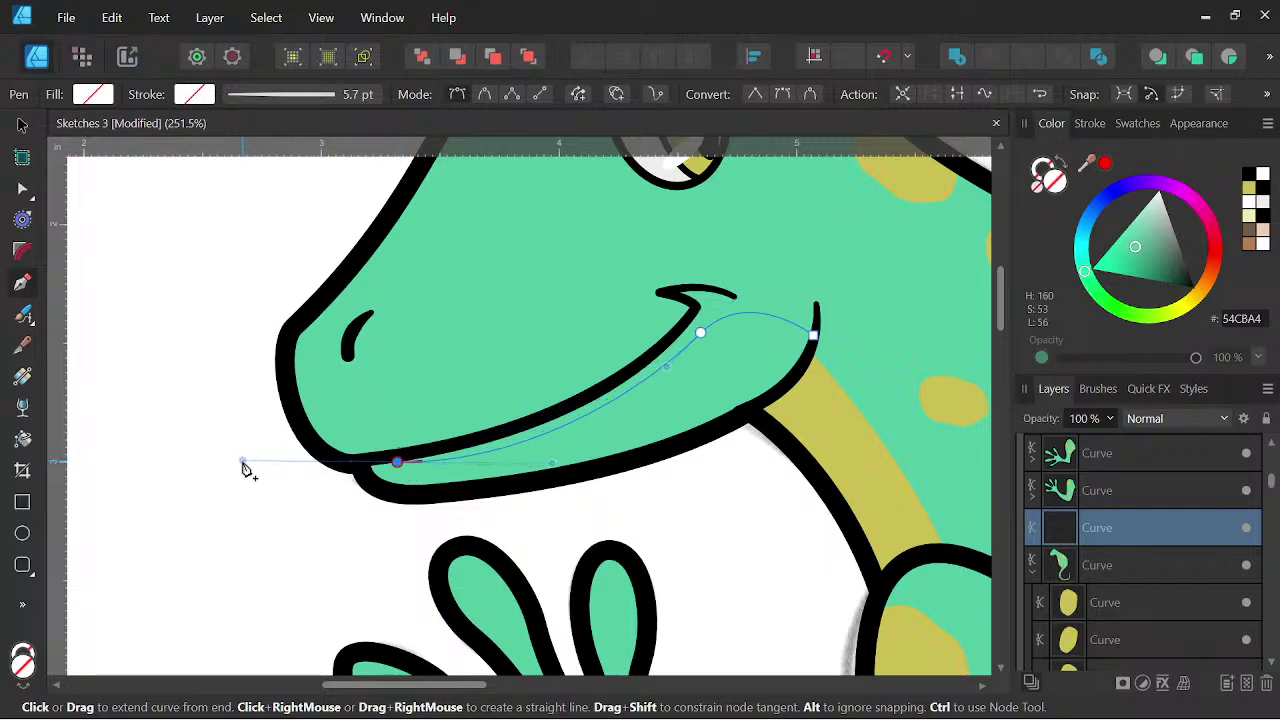
- Continue the jaw patch outline around the chin and below the lower jaw, closing it at the cheek line
click(397, 463)
drag(451, 501, 524, 496)
drag(632, 487, 674, 480)
click(772, 446)
click(800, 399)
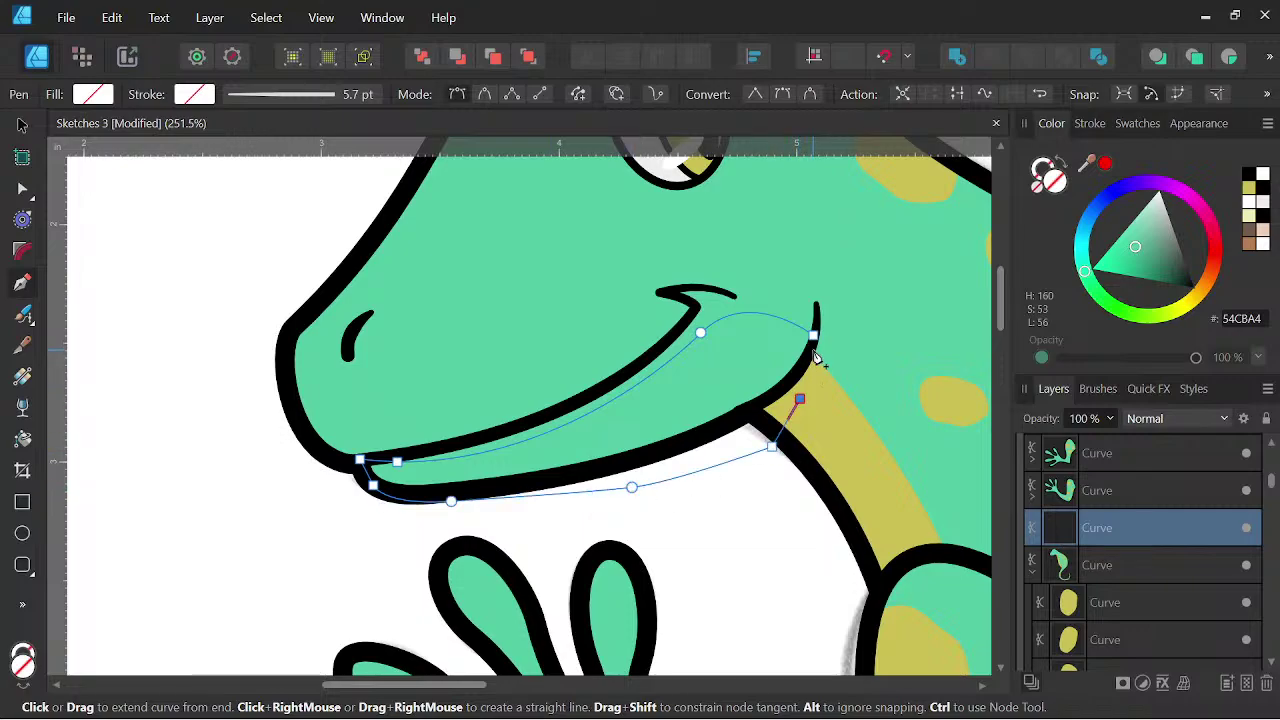
click(816, 343)
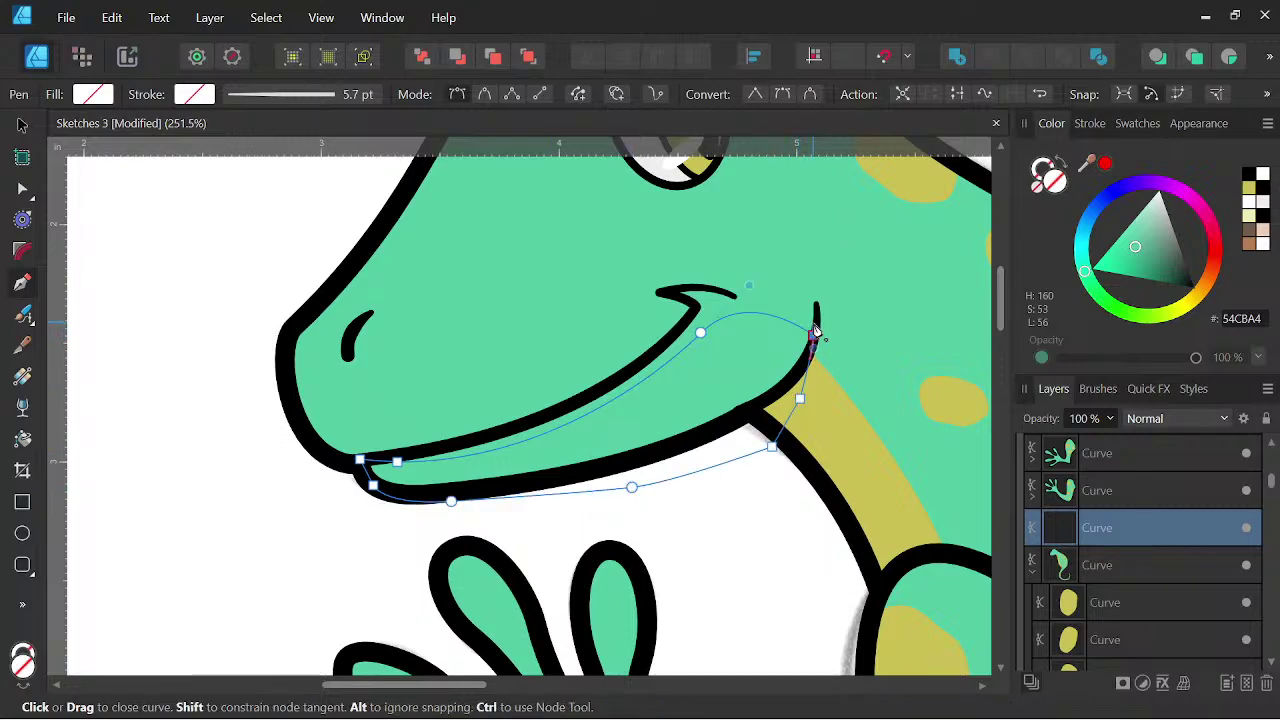
- Fill the jaw patch with olive yellow CBC054, nest it inside the gecko's body curve, and deselect it
click(1252, 187)
scroll(808, 232, down, 4)
drag(1129, 532, 1099, 578)
scroll(846, 417, down, 3)
drag(874, 407, 688, 407)
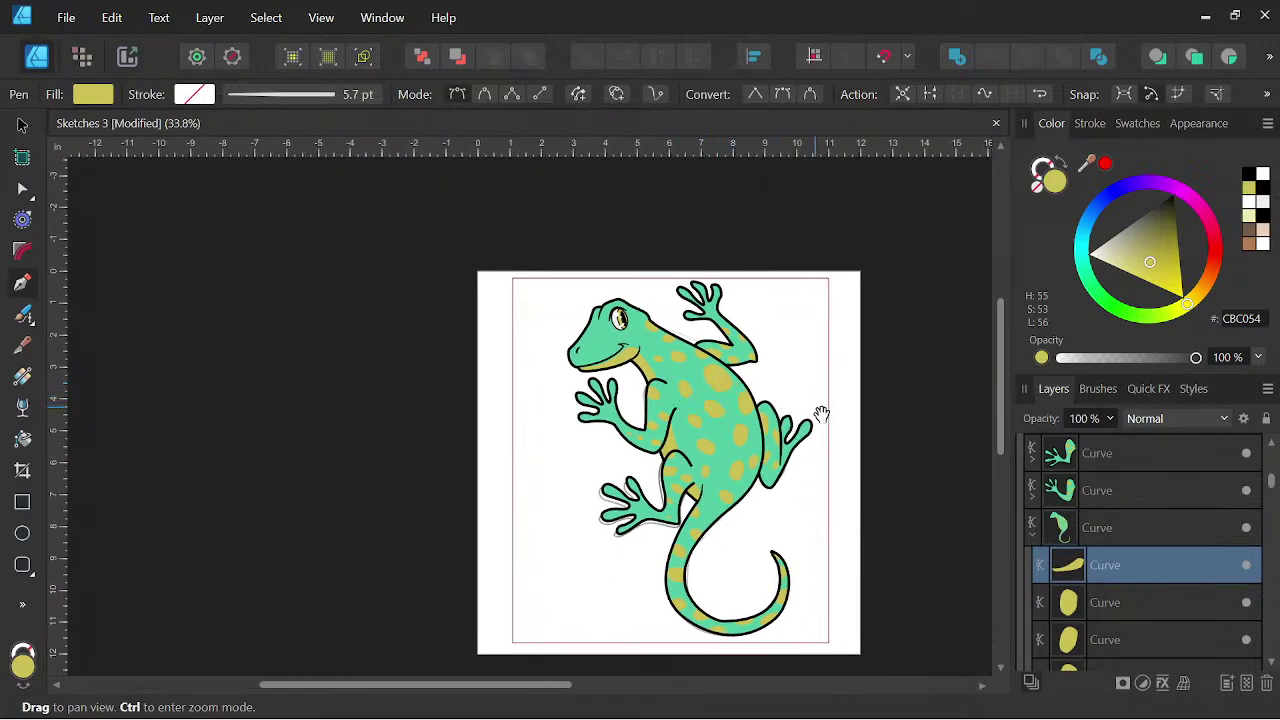
drag(821, 414, 812, 435)
click(22, 126)
click(502, 284)
- Collapse Layer2 and hide the pixel layer holding the gecko's pencil sketch
scroll(524, 281, down, 2)
drag(777, 360, 795, 387)
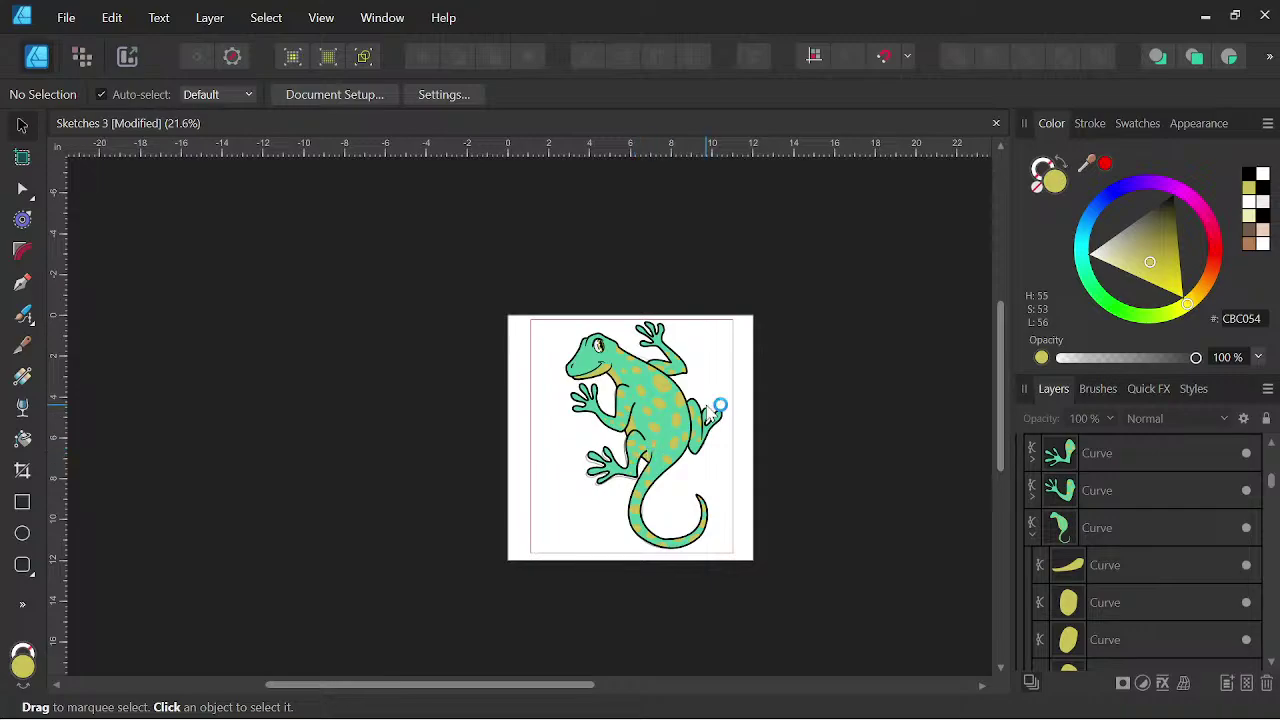
scroll(714, 412, up, 2)
drag(812, 424, 831, 418)
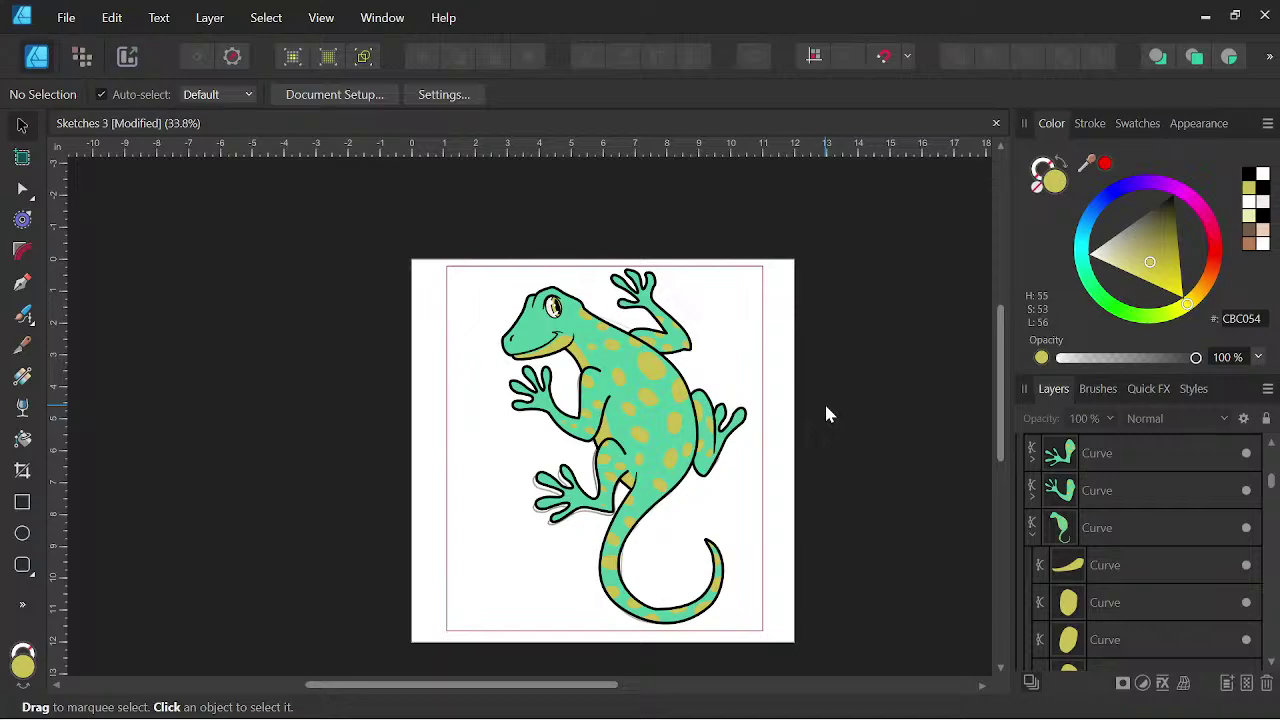
scroll(826, 413, down, 1)
scroll(826, 413, up, 1)
scroll(1040, 455, up, 5)
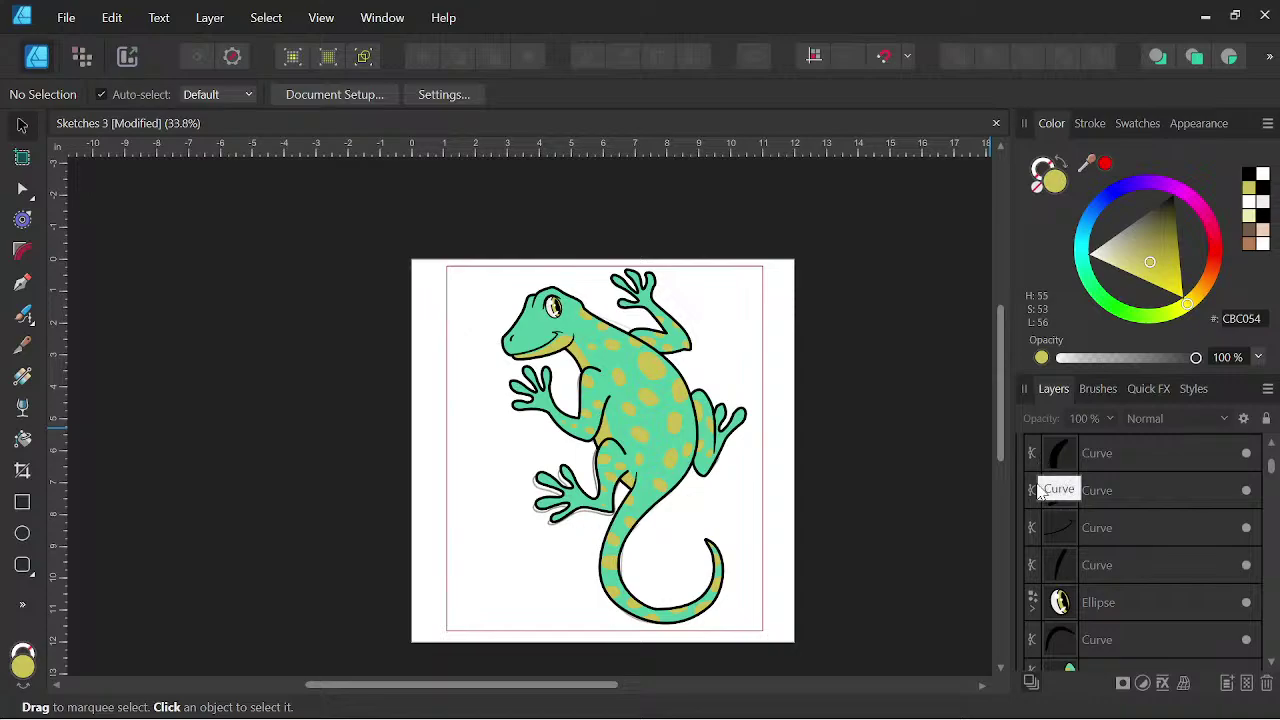
click(1023, 463)
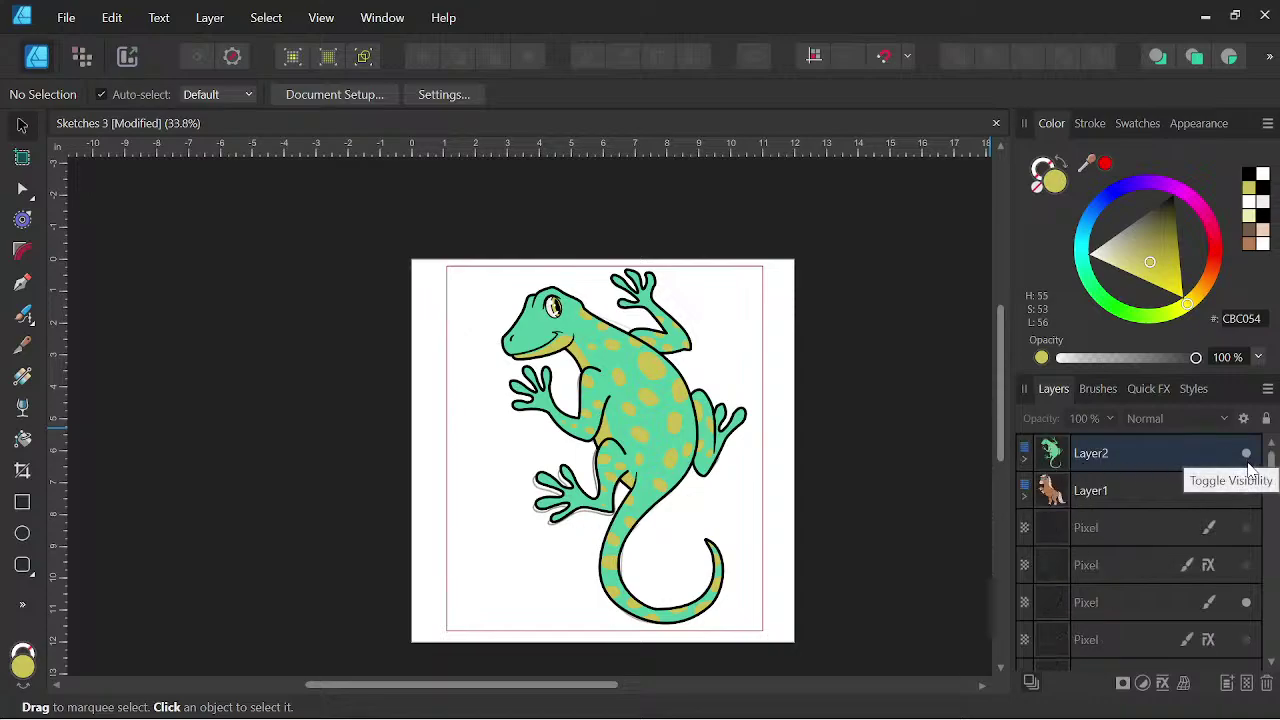
click(1246, 602)
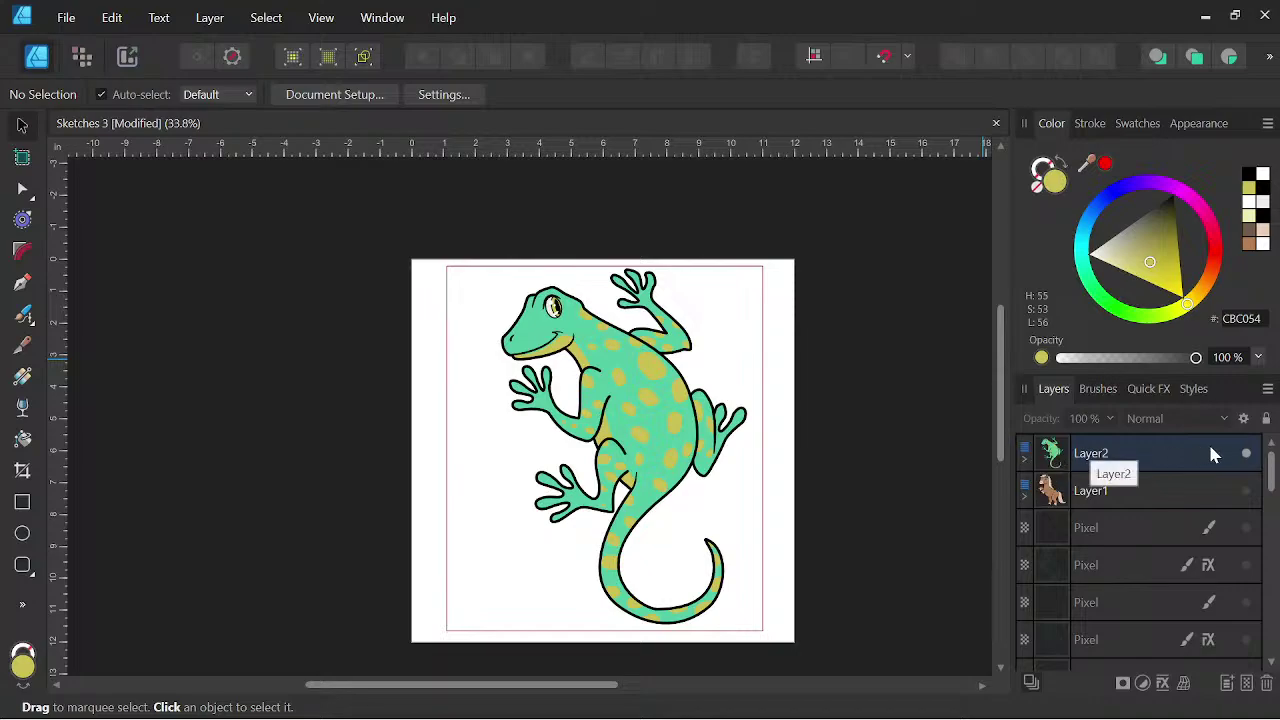
- View the horse artwork on Layer1 with Layer2 hidden, and switch back to showing only the gecko
click(1246, 453)
click(1246, 491)
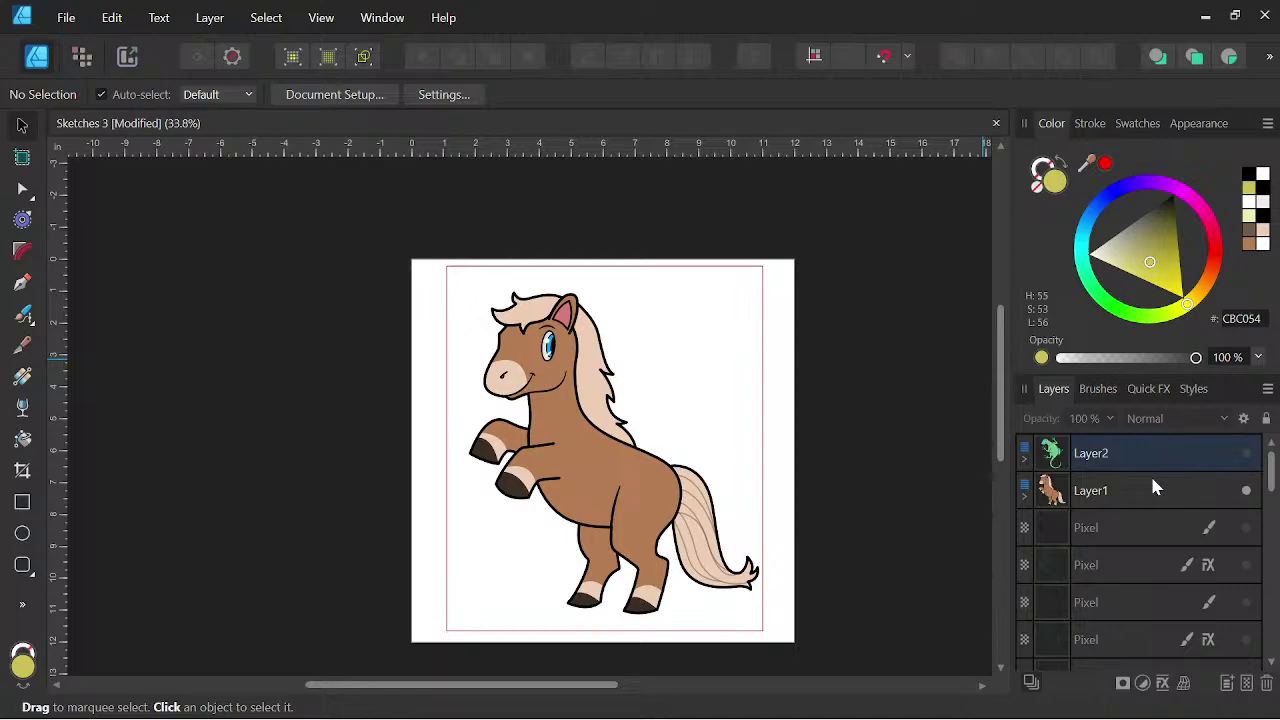
click(1247, 492)
click(1246, 455)
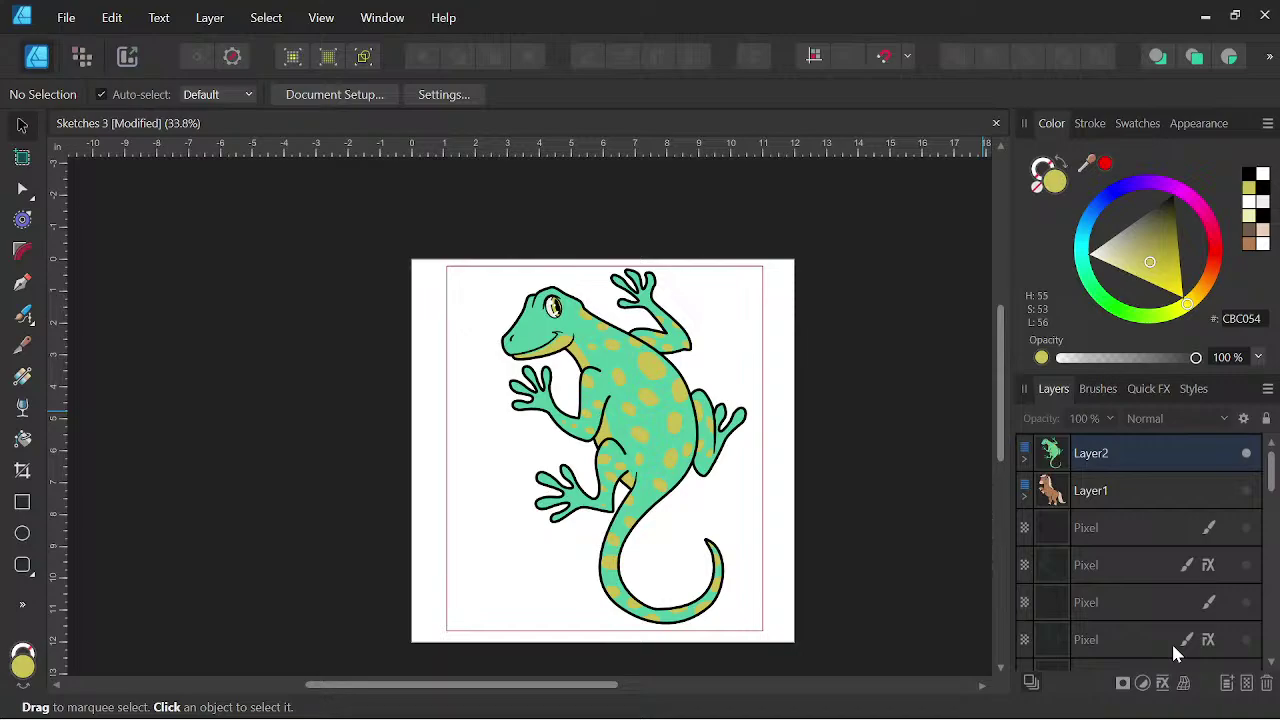
- Add a new layer above Layer2 and set its blend mode to Multiply
click(1228, 688)
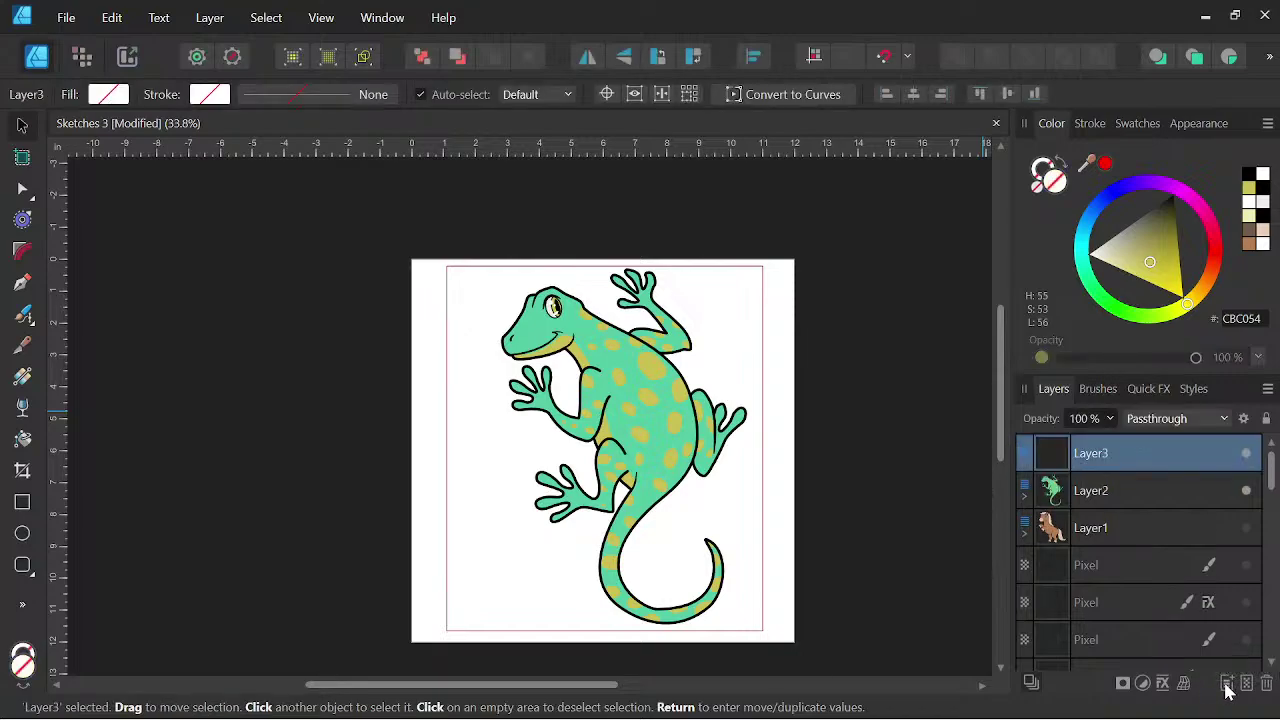
click(1155, 419)
scroll(1165, 410, down, 1)
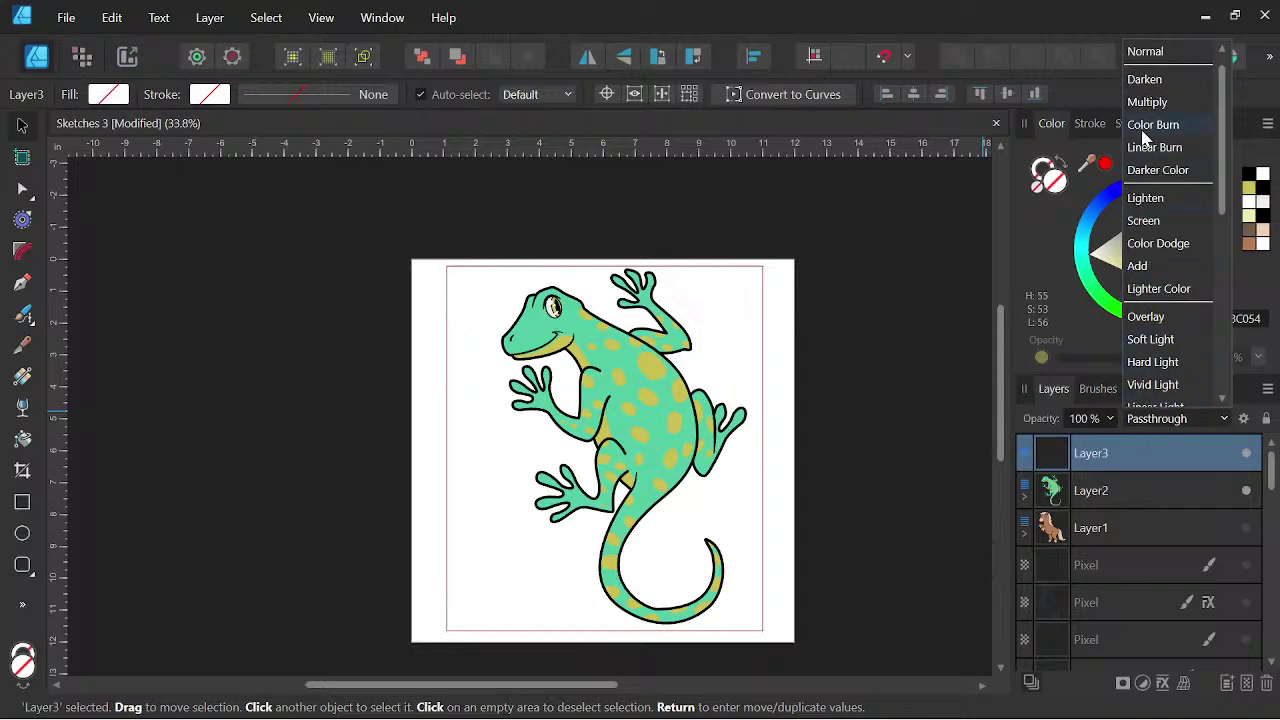
click(1148, 104)
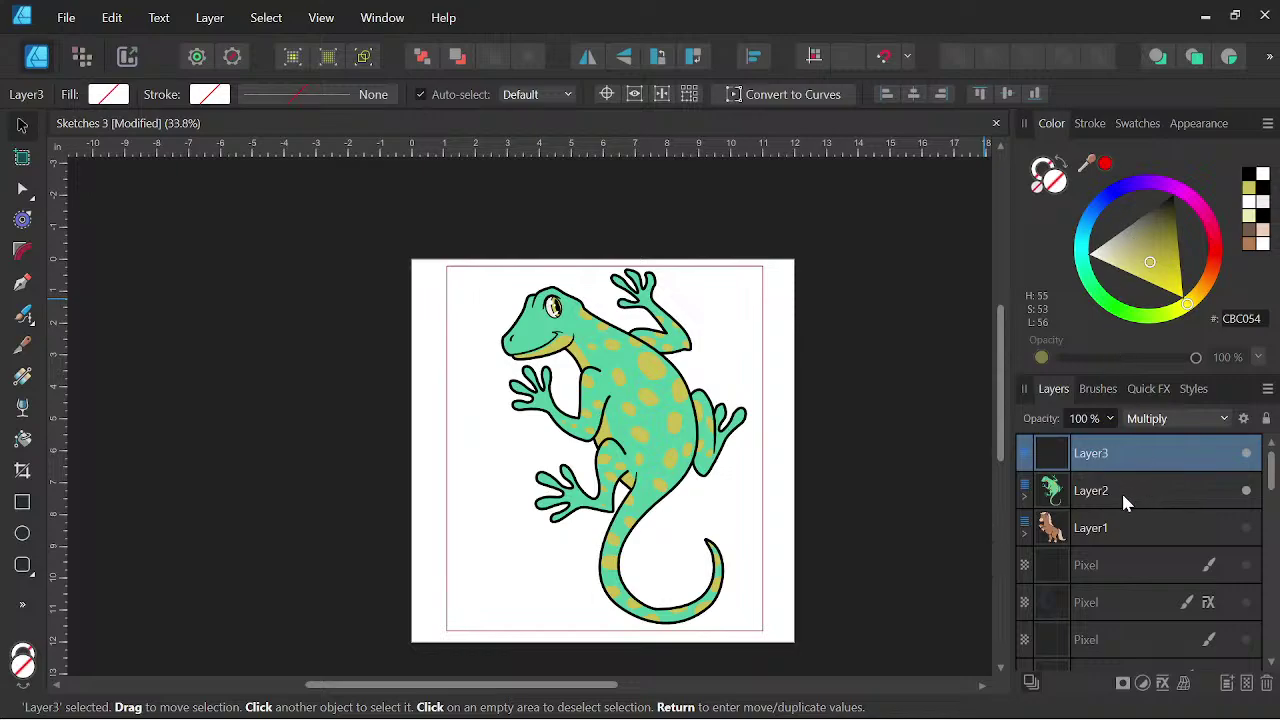
click(1024, 499)
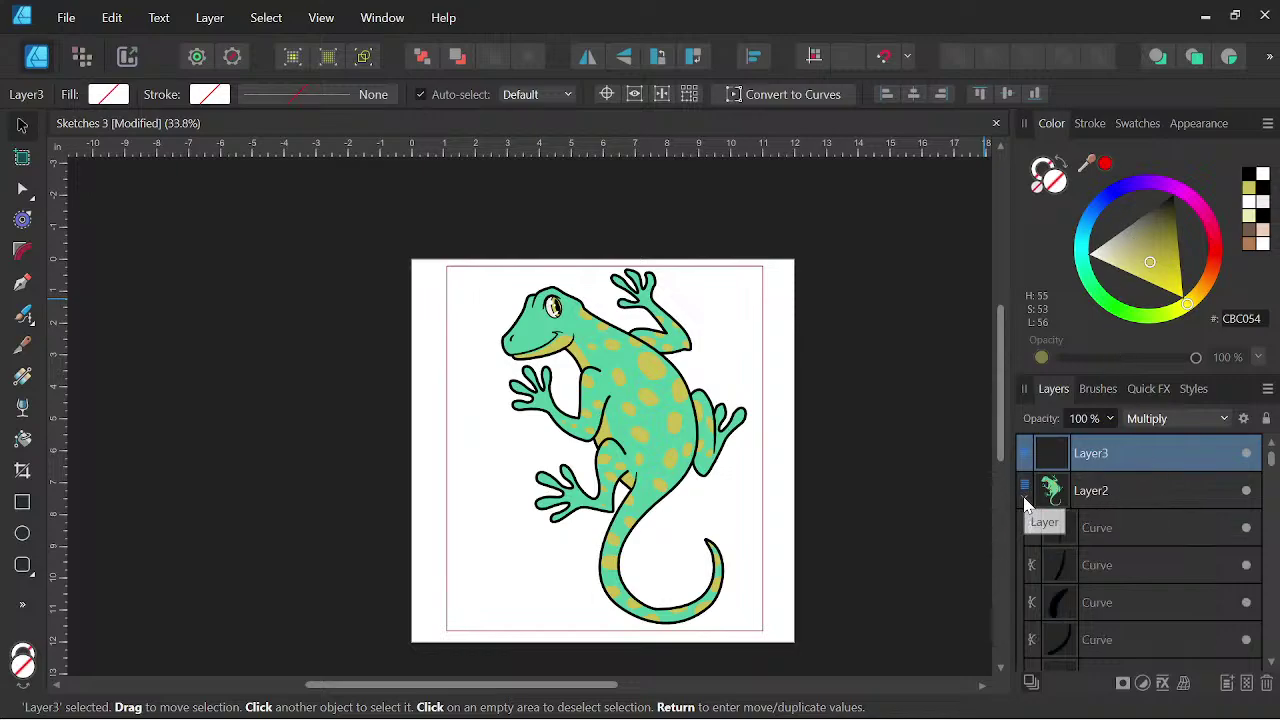
click(1024, 499)
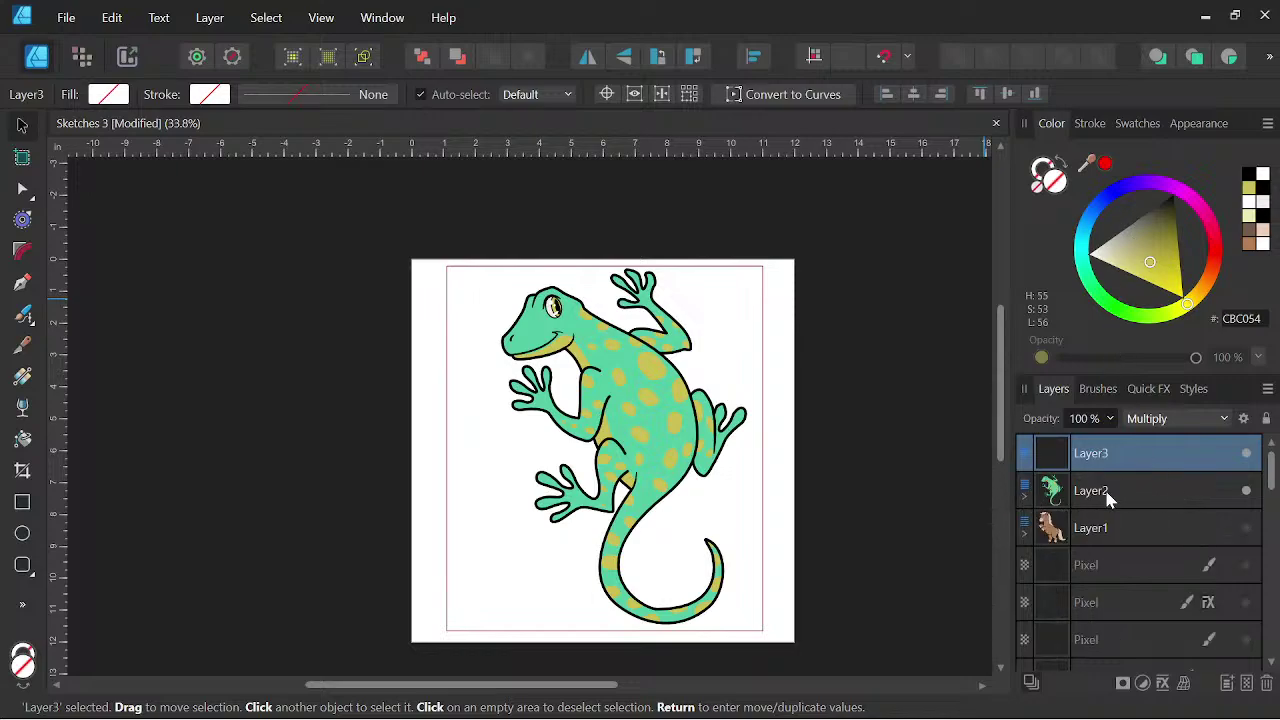
click(1026, 502)
scroll(1131, 526, down, 3)
scroll(1131, 526, up, 3)
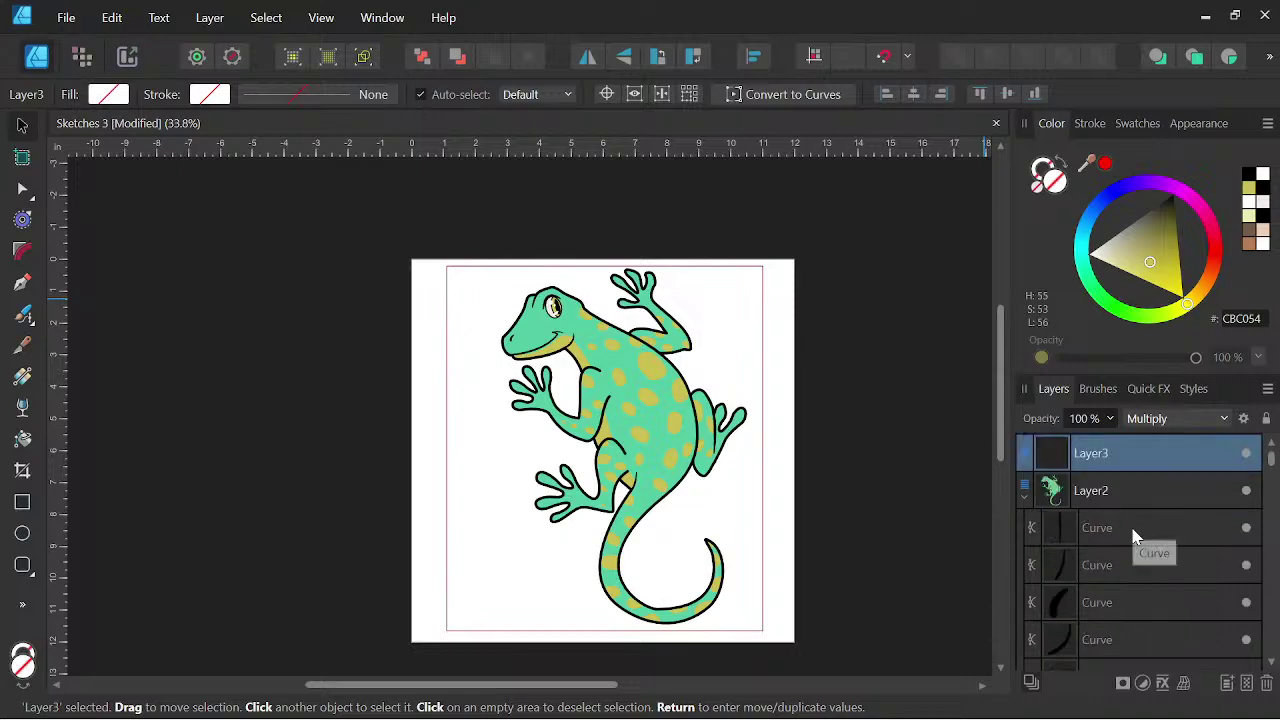
click(1025, 499)
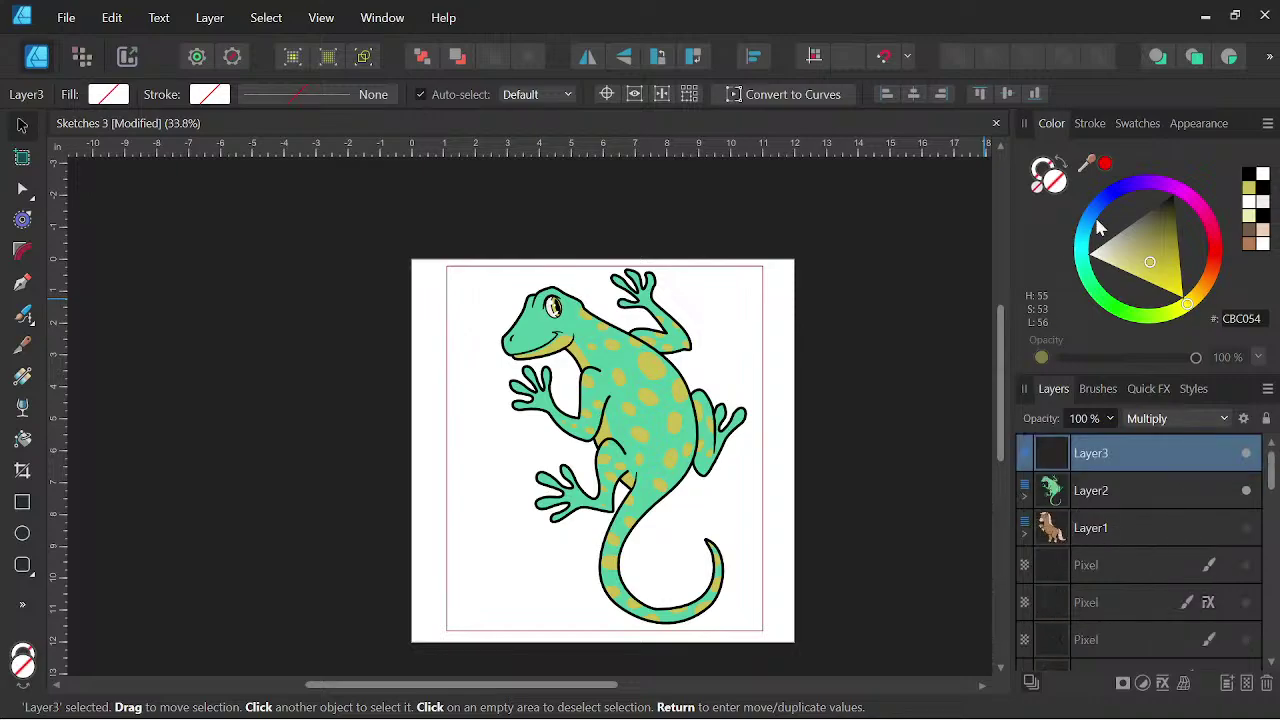
- Set the fill colour to a pale greyish purple, C2B6C9, for shading
click(1158, 184)
drag(1165, 250, 1174, 283)
scroll(600, 370, up, 4)
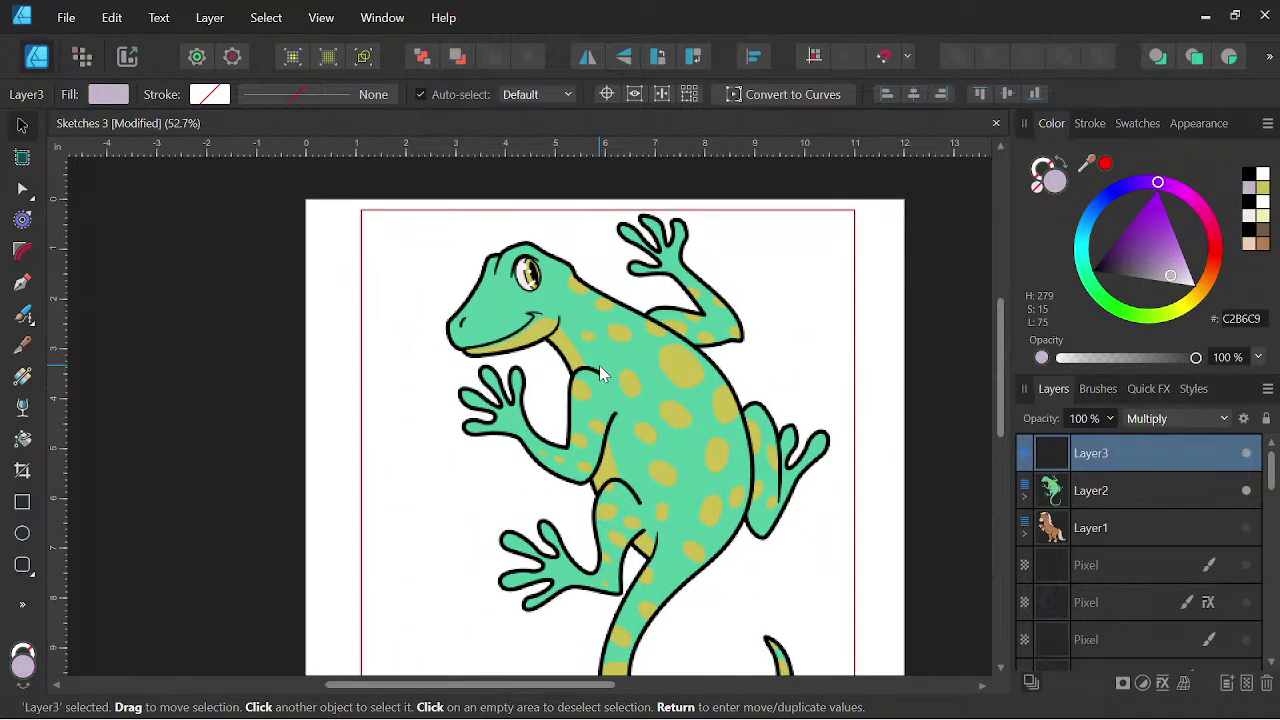
- Begin a Pen tool shadow outline on Layer3 from the mouth's front across the jaw to the cheek line and down the neck to the shoulder
click(23, 283)
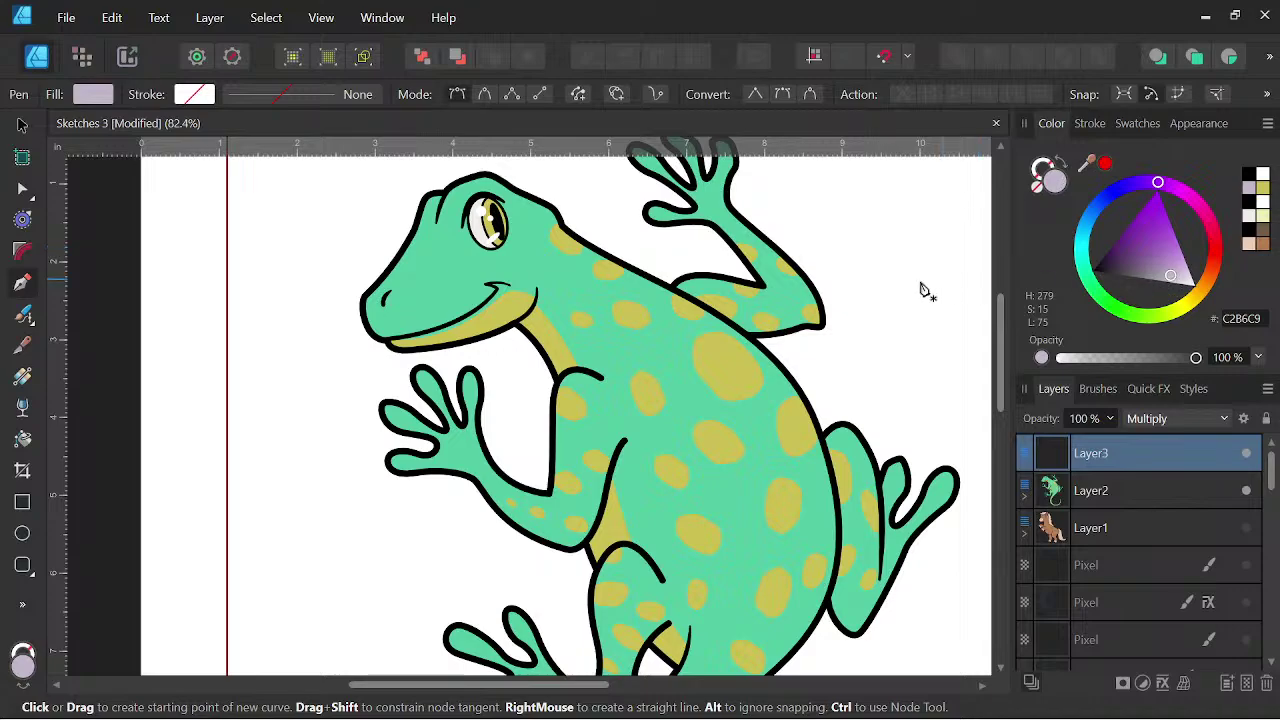
scroll(530, 328, up, 3)
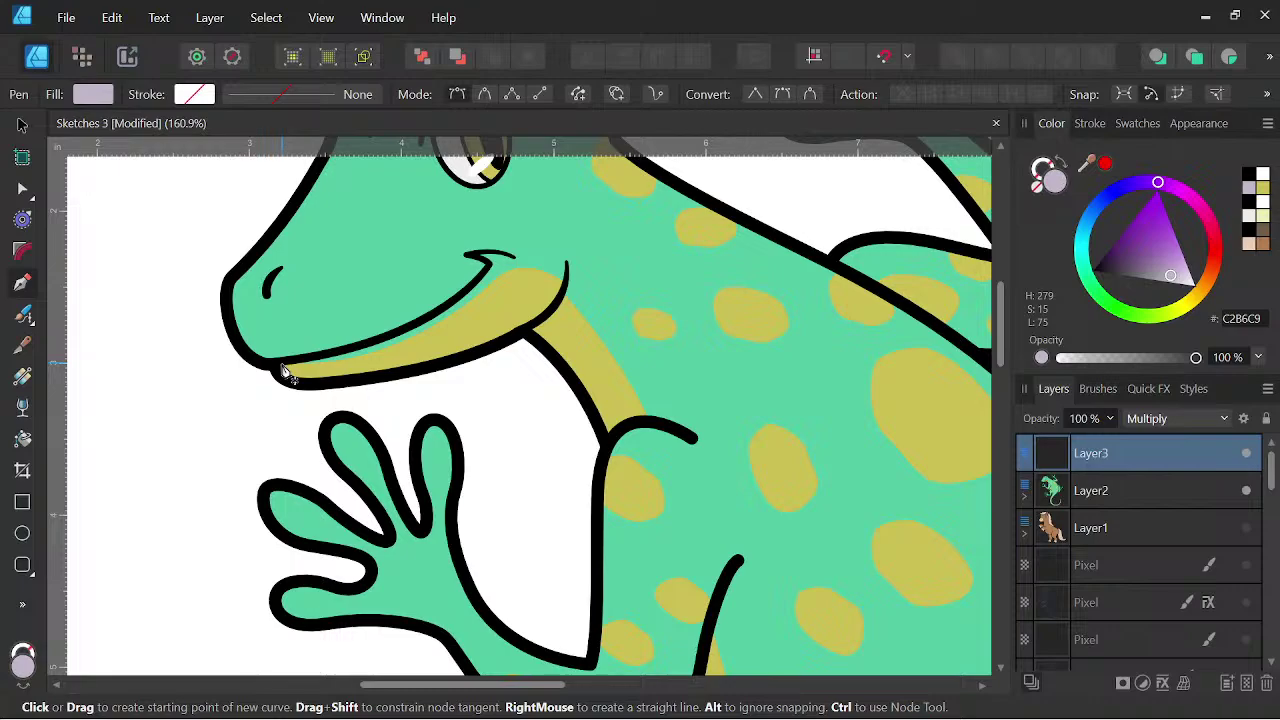
click(282, 364)
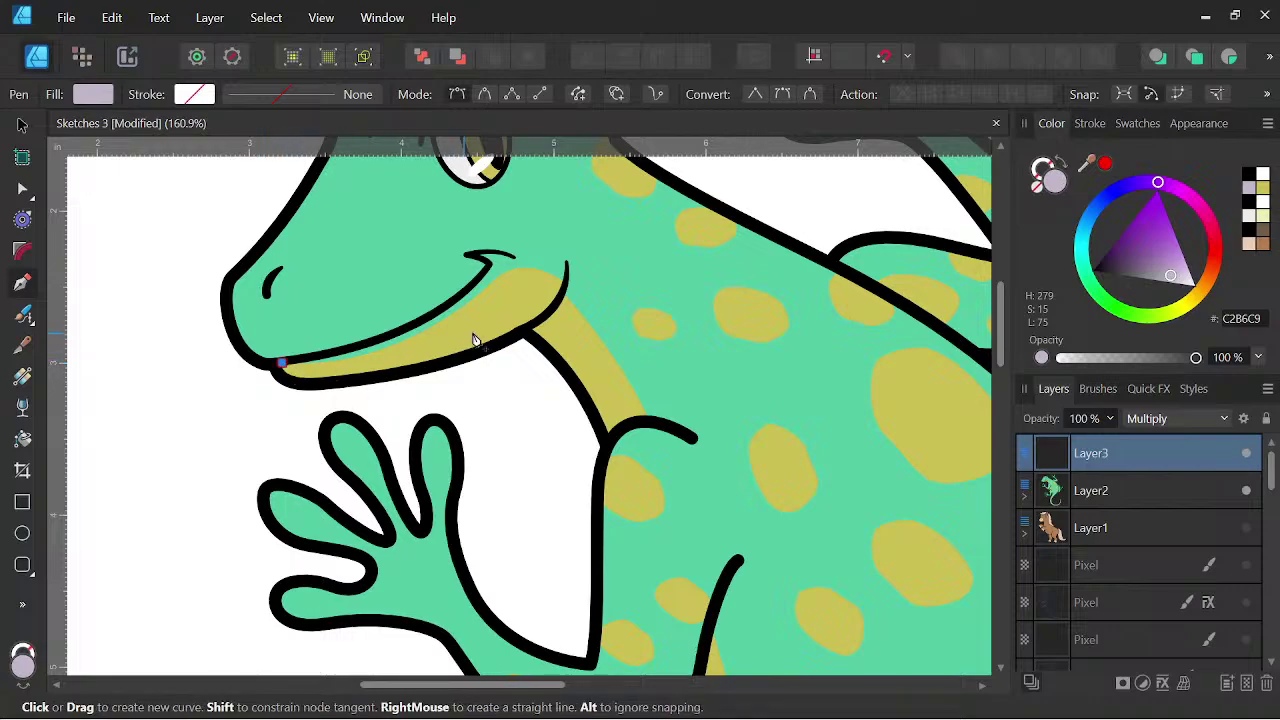
mouse_move(518, 298)
mouse_down()
mouse_move(584, 264)
mouse_move(604, 236)
mouse_up()
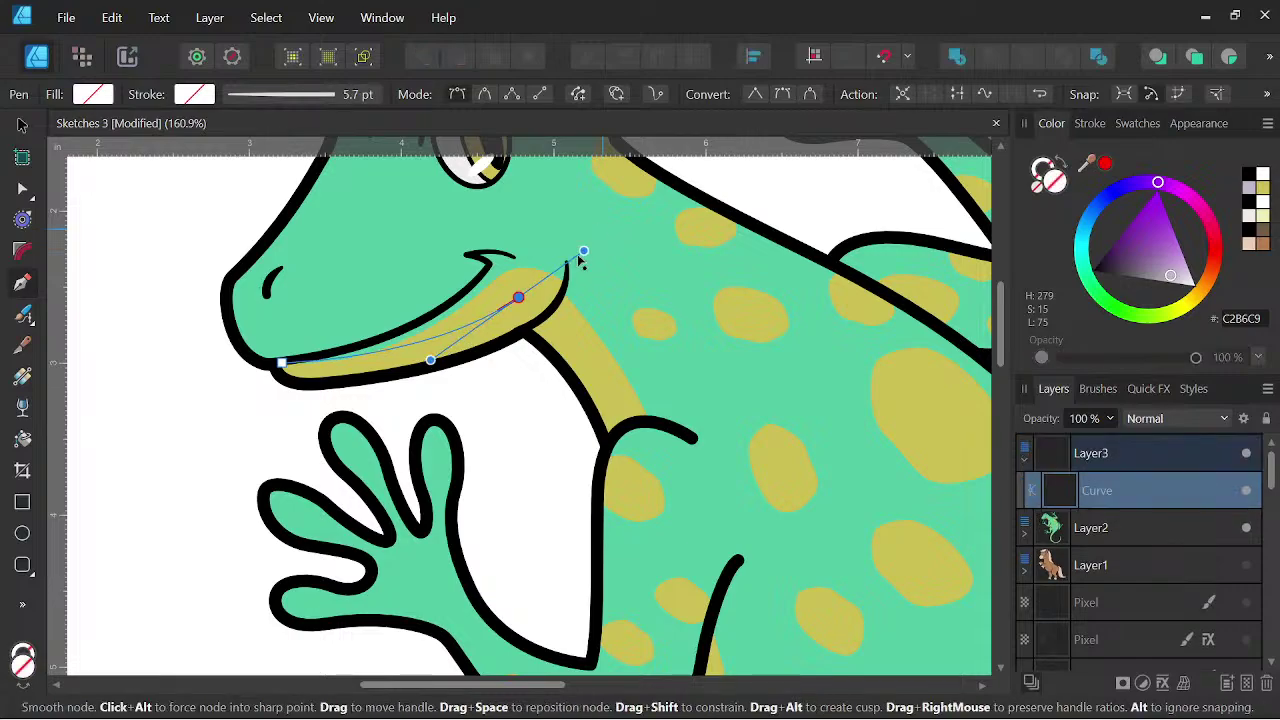
scroll(540, 280, up, 1)
scroll(543, 301, up, 1)
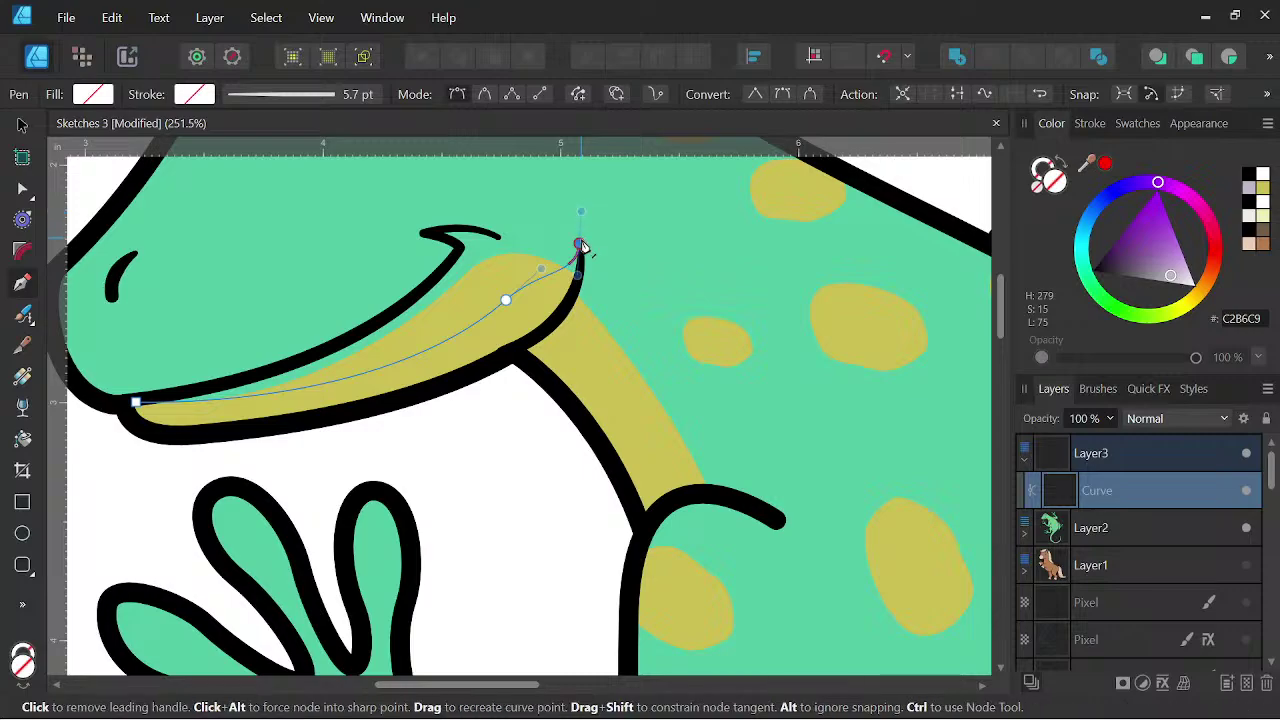
mouse_move(596, 358)
mouse_down()
mouse_move(580, 418)
mouse_move(592, 370)
mouse_up()
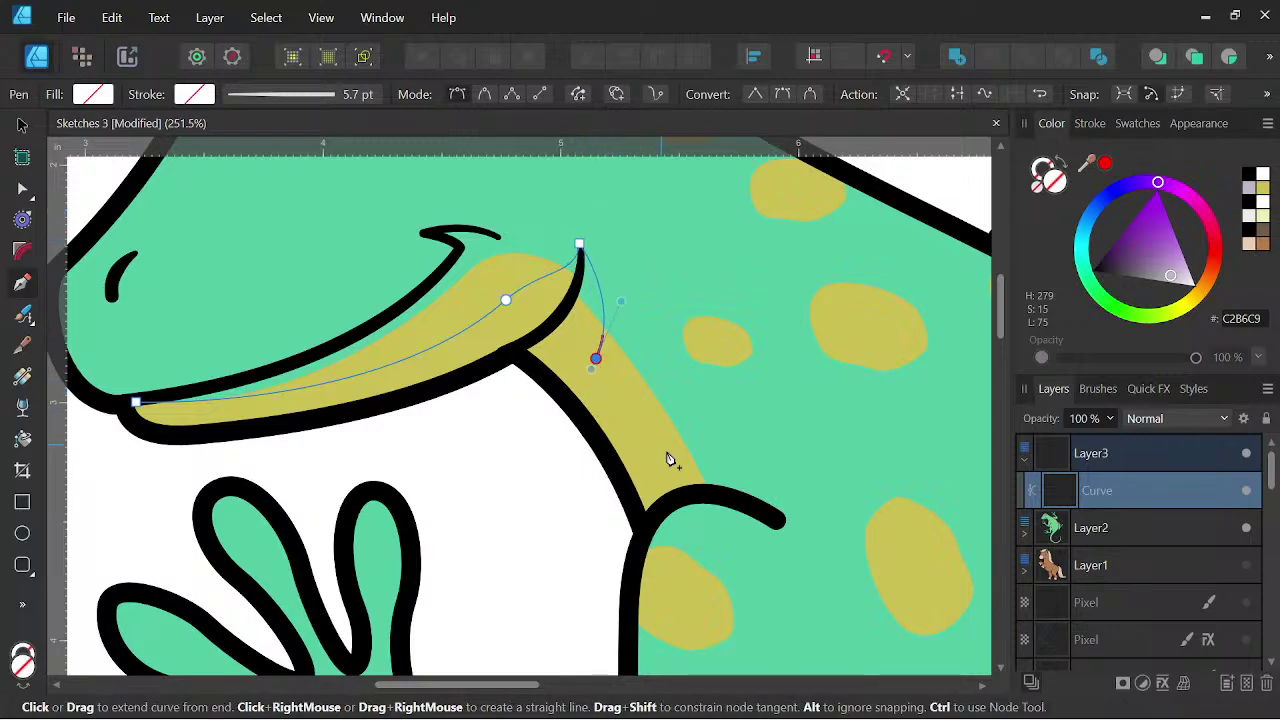
drag(707, 490, 788, 439)
- Continue the shadow outline along the shoulder, throat and lower jaw, closing it with a sharp corner at the front of the mouth
scroll(756, 496, down, 1)
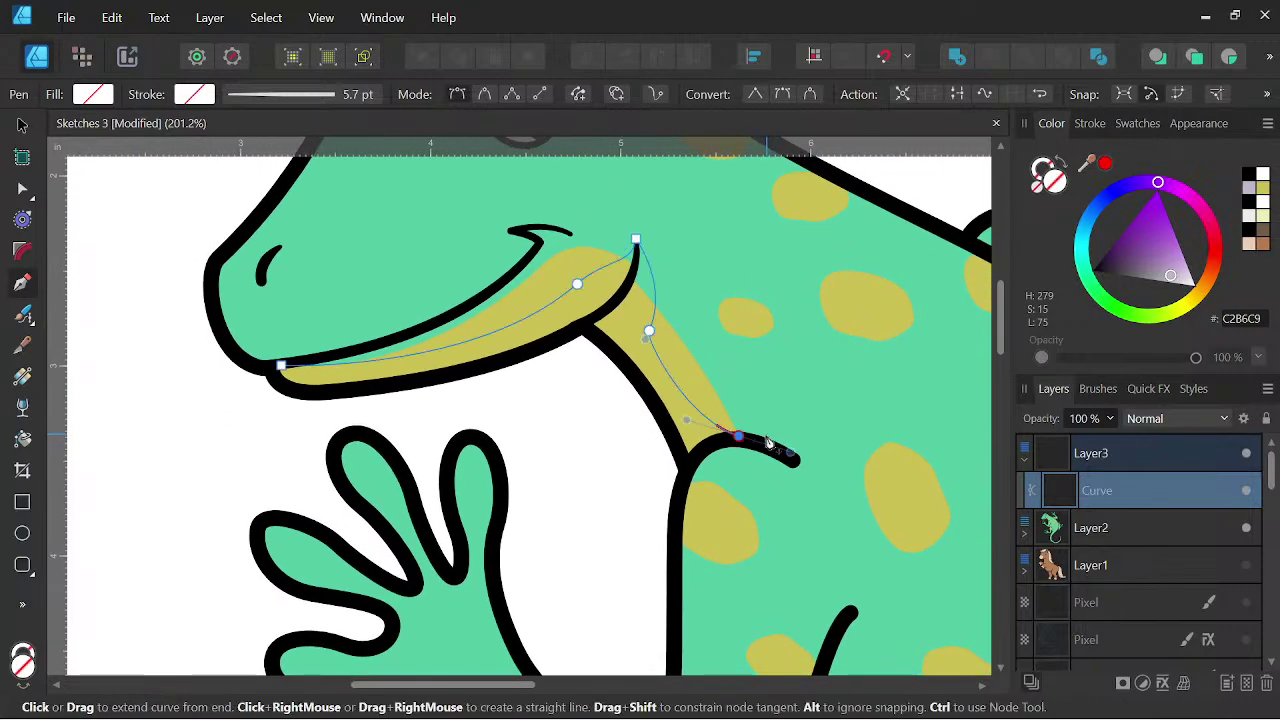
scroll(788, 439, up, 1)
drag(665, 484, 652, 522)
click(665, 485)
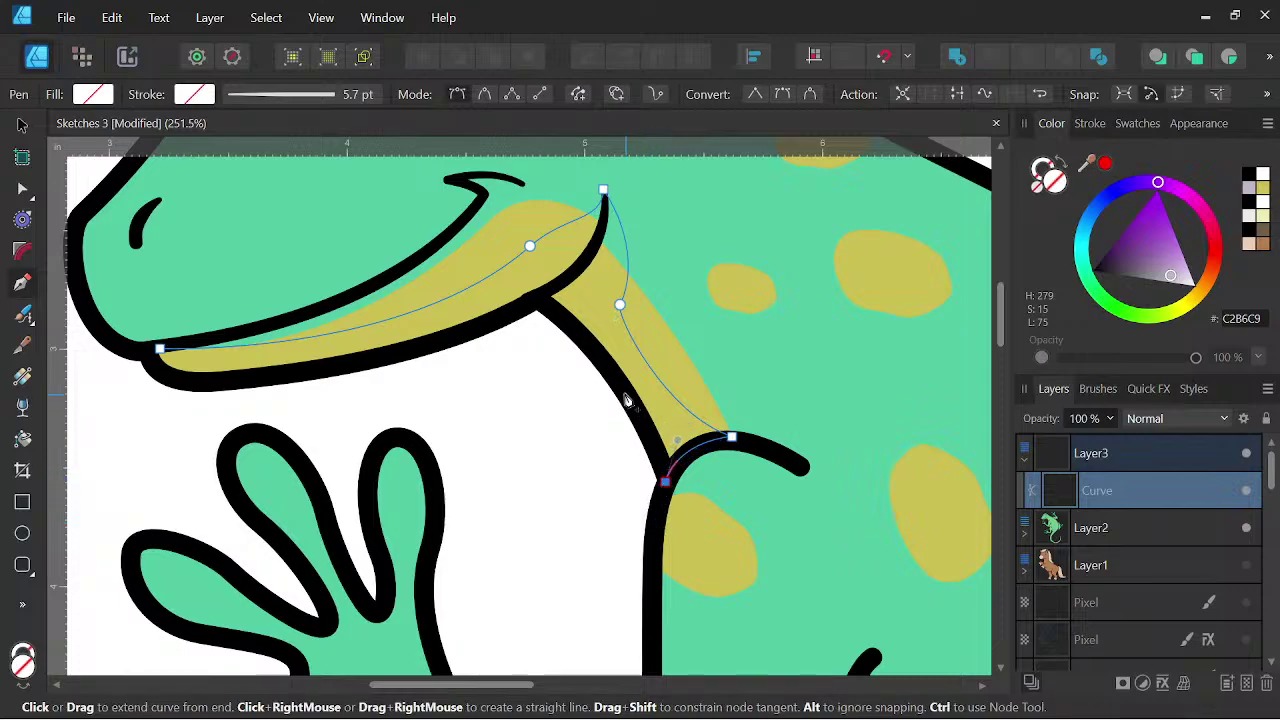
click(537, 300)
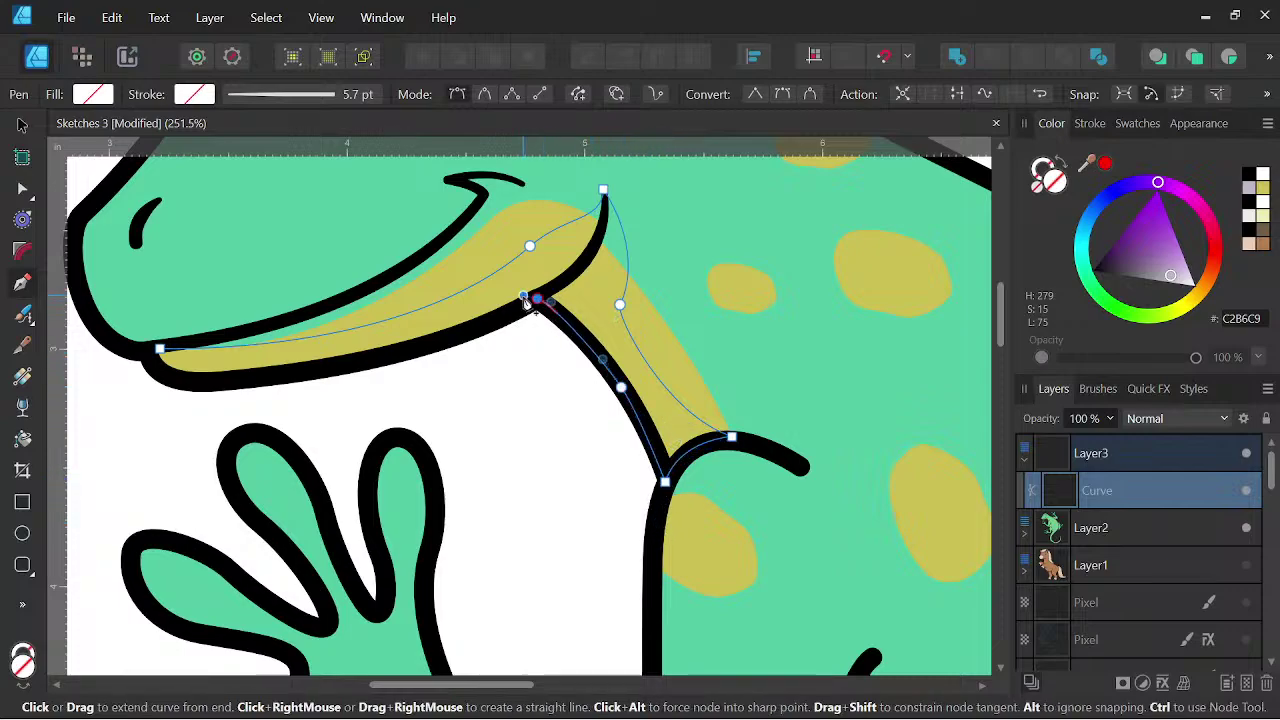
drag(317, 368, 315, 368)
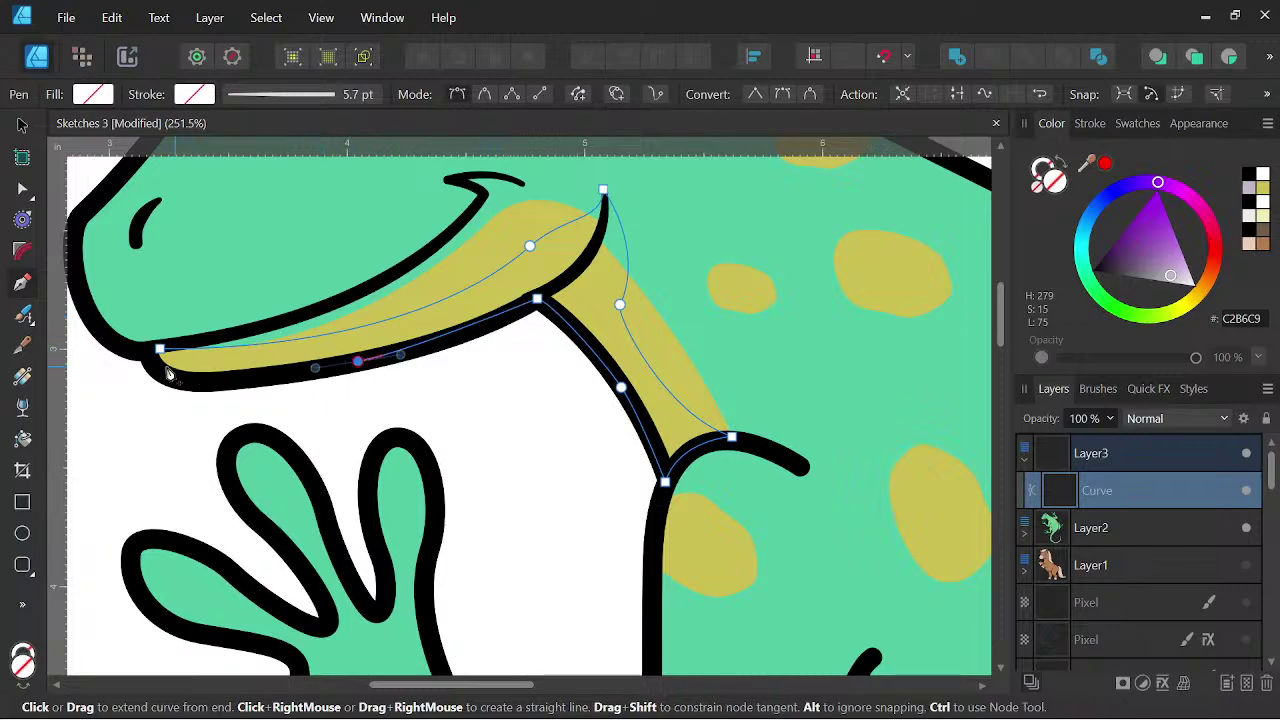
drag(146, 354, 113, 298)
click(160, 349)
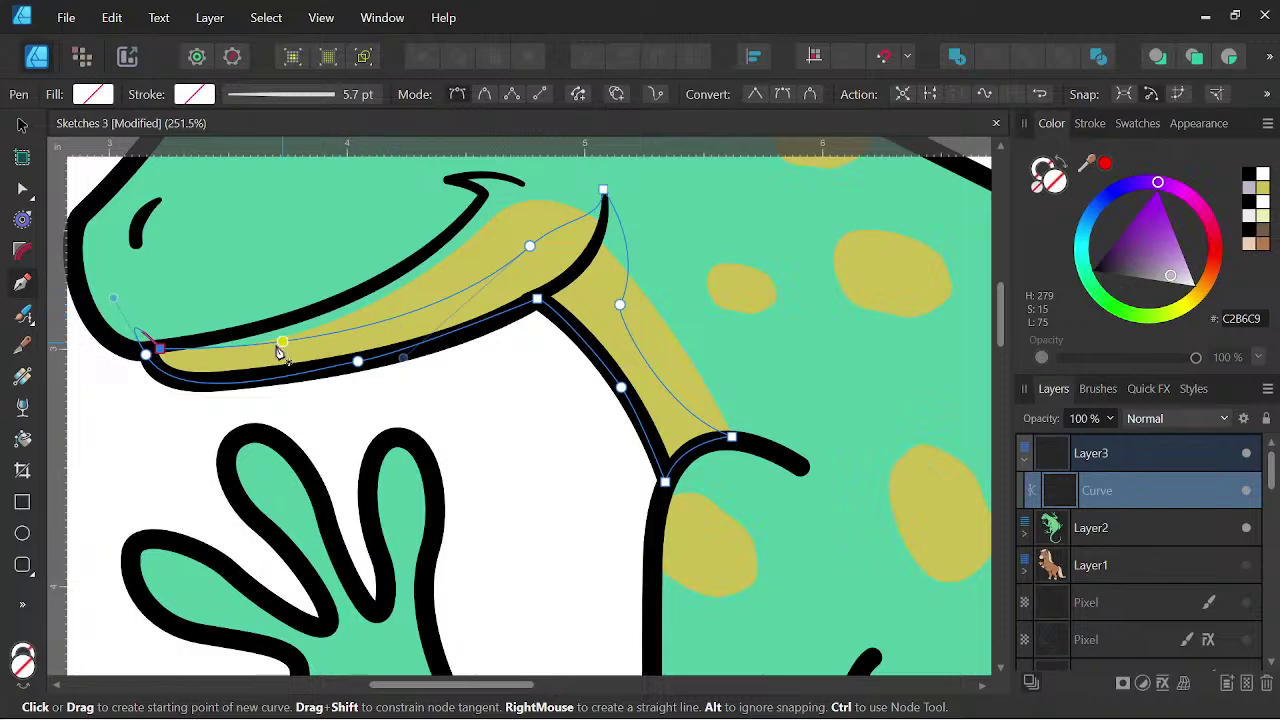
key(ctrl+z)
click(160, 350)
scroll(631, 306, down, 1)
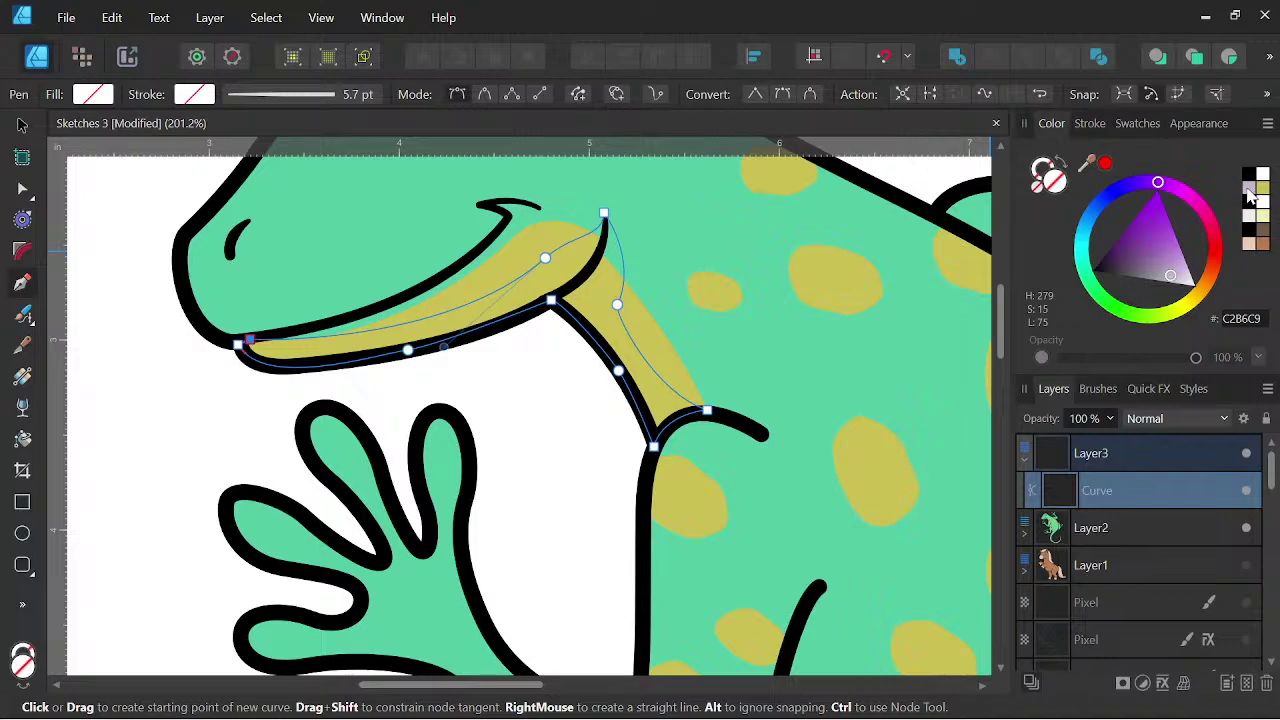
- Fill the closed jaw and neck shadow shape with the greyish purple C2B6C9
key(Escape)
scroll(667, 360, down, 3)
scroll(667, 360, down, 1)
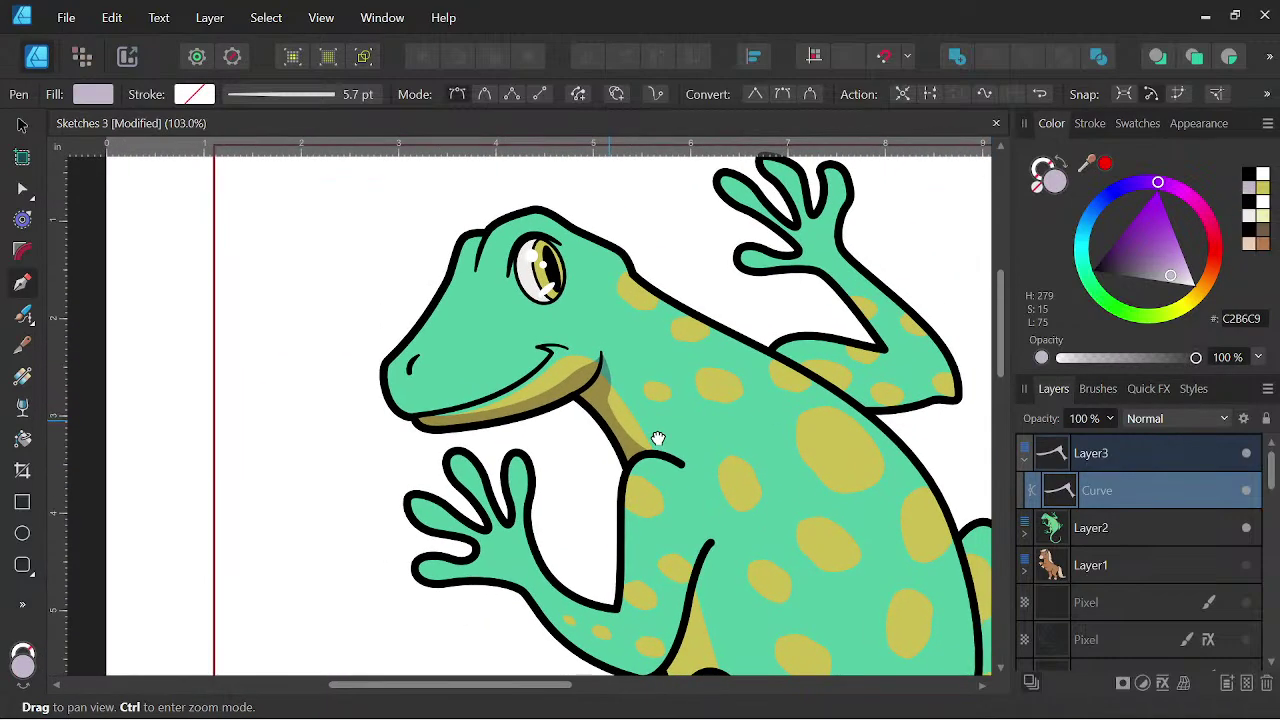
scroll(640, 400, down, 1)
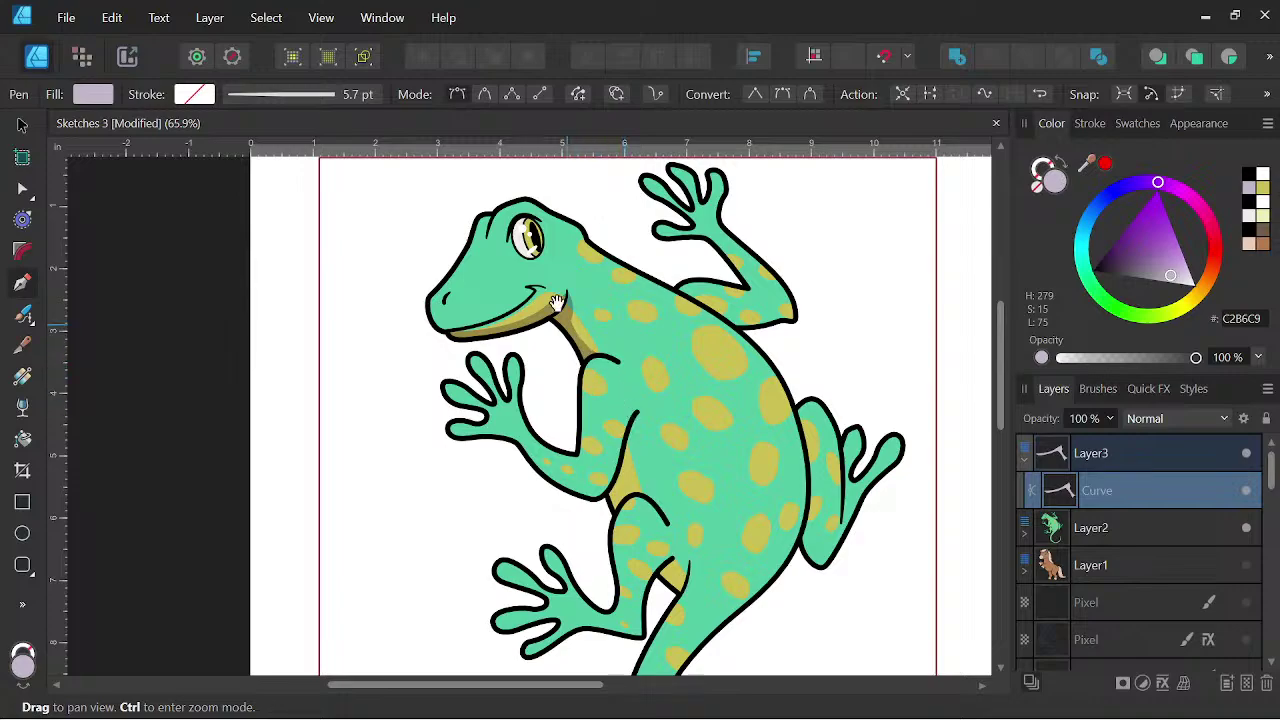
- Draw a small closed teardrop shadow beside the gecko's nostril with the Pen tool and fill it with C2B6C9
scroll(428, 310, up, 7)
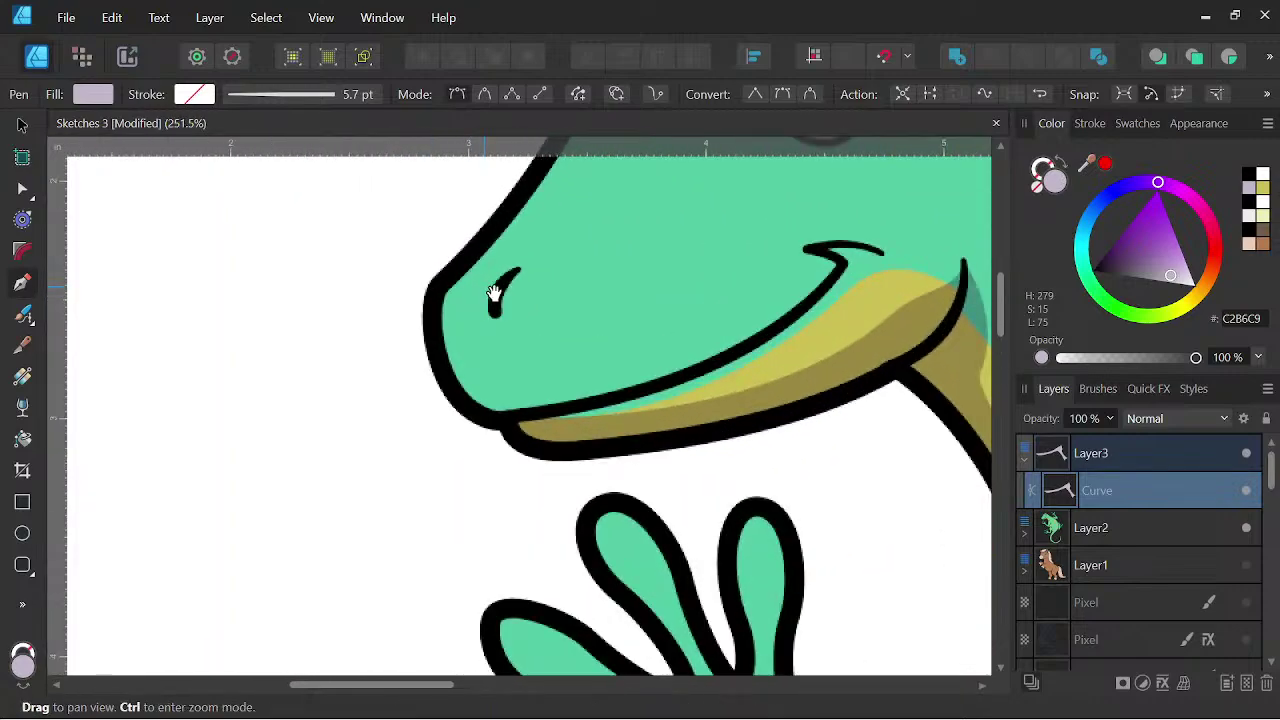
click(497, 305)
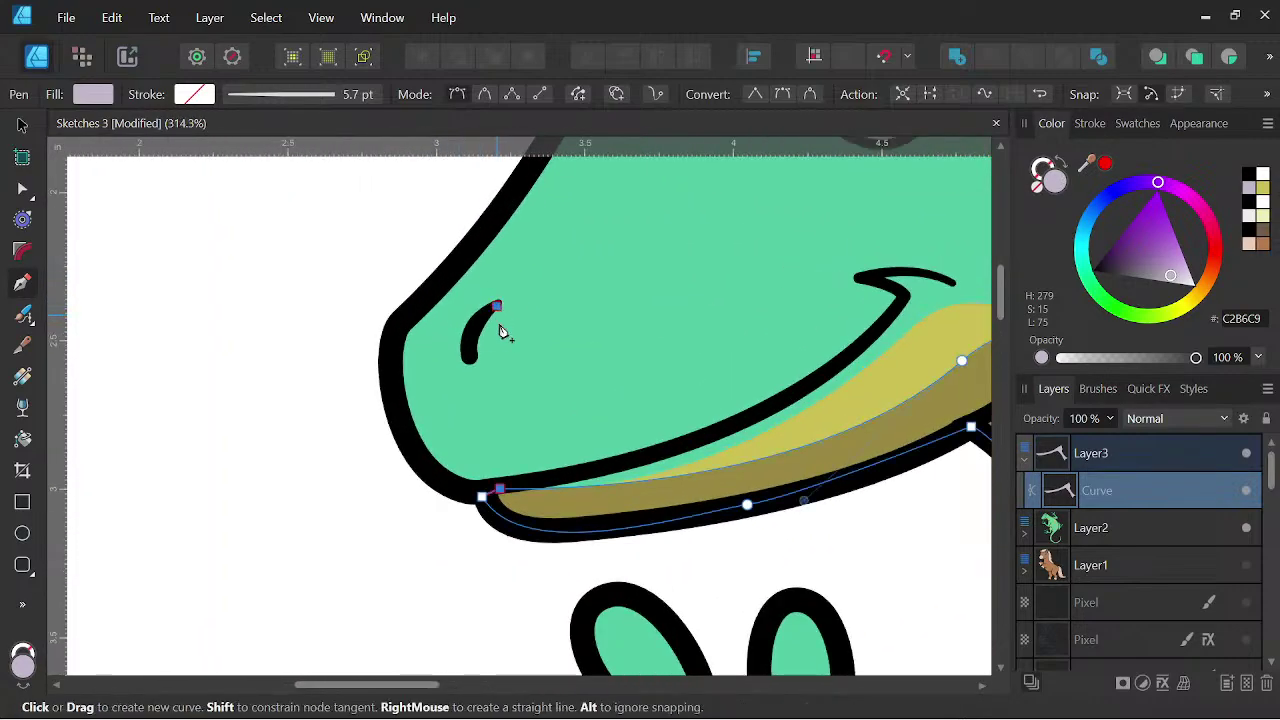
drag(497, 348, 462, 343)
click(497, 305)
click(1248, 189)
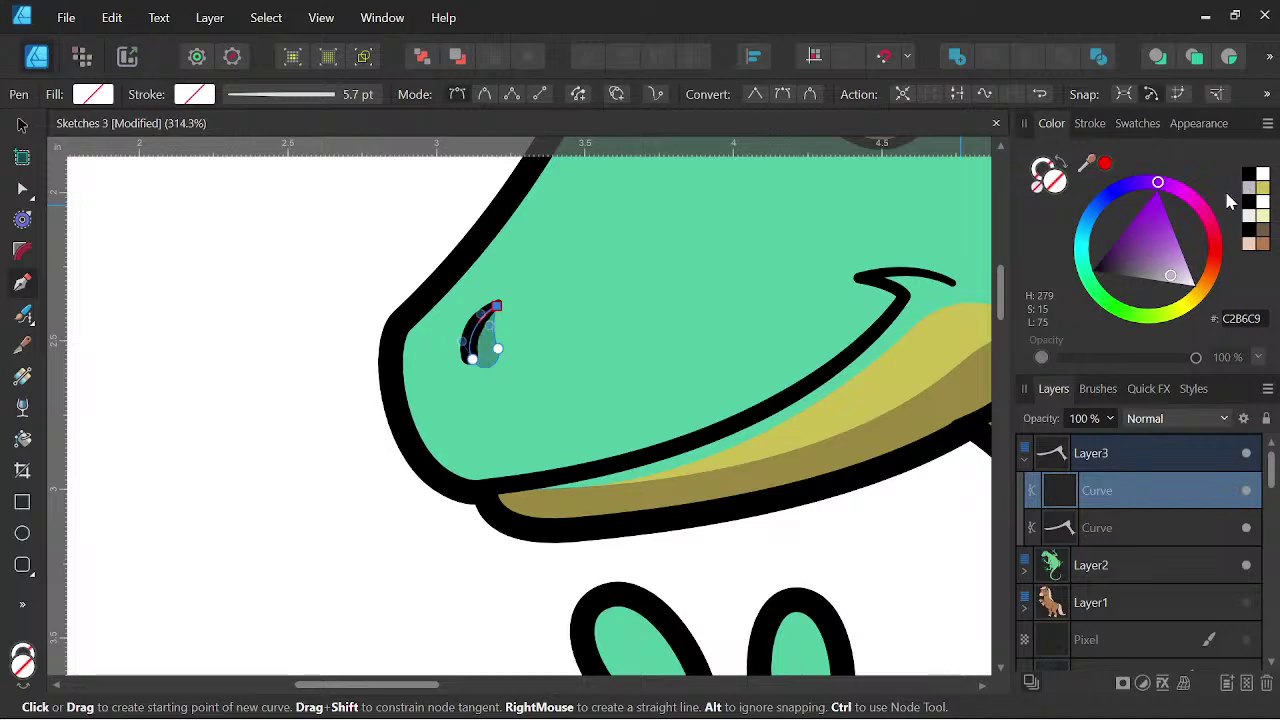
scroll(890, 252, down, 3)
drag(890, 252, 617, 412)
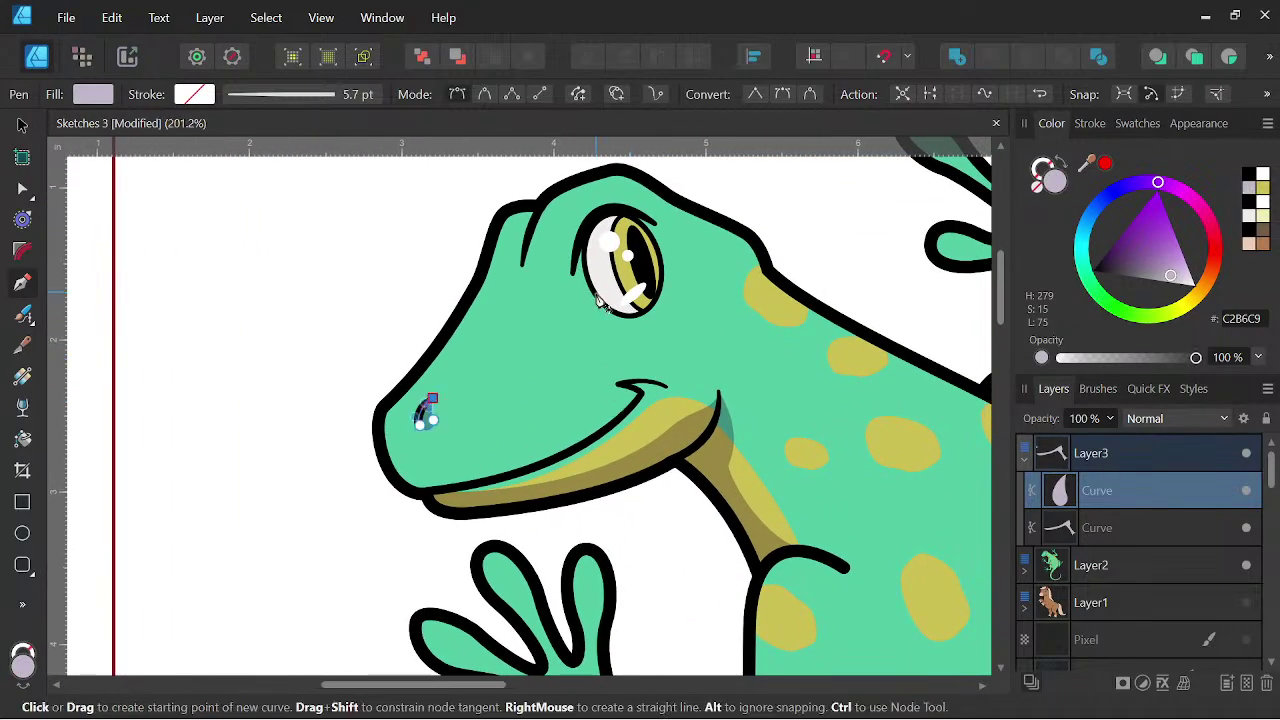
scroll(563, 391, up, 3)
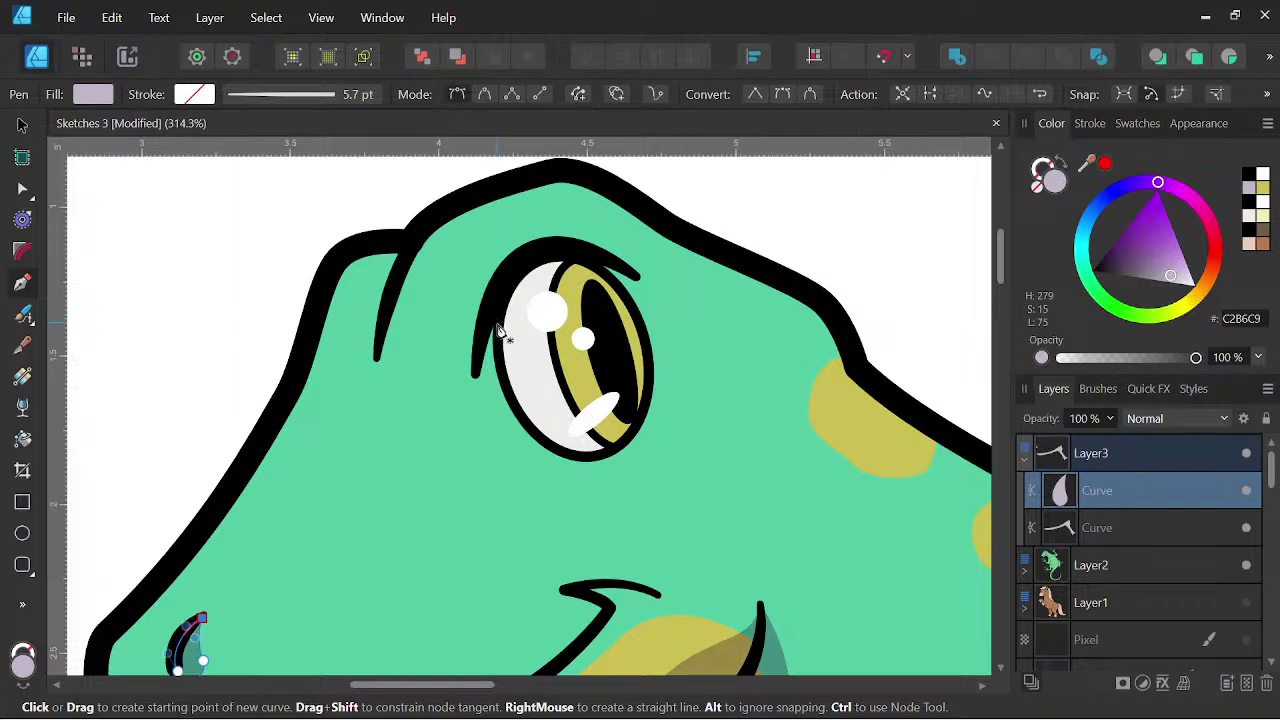
click(497, 322)
drag(624, 461, 702, 430)
drag(700, 428, 677, 437)
drag(601, 262, 531, 224)
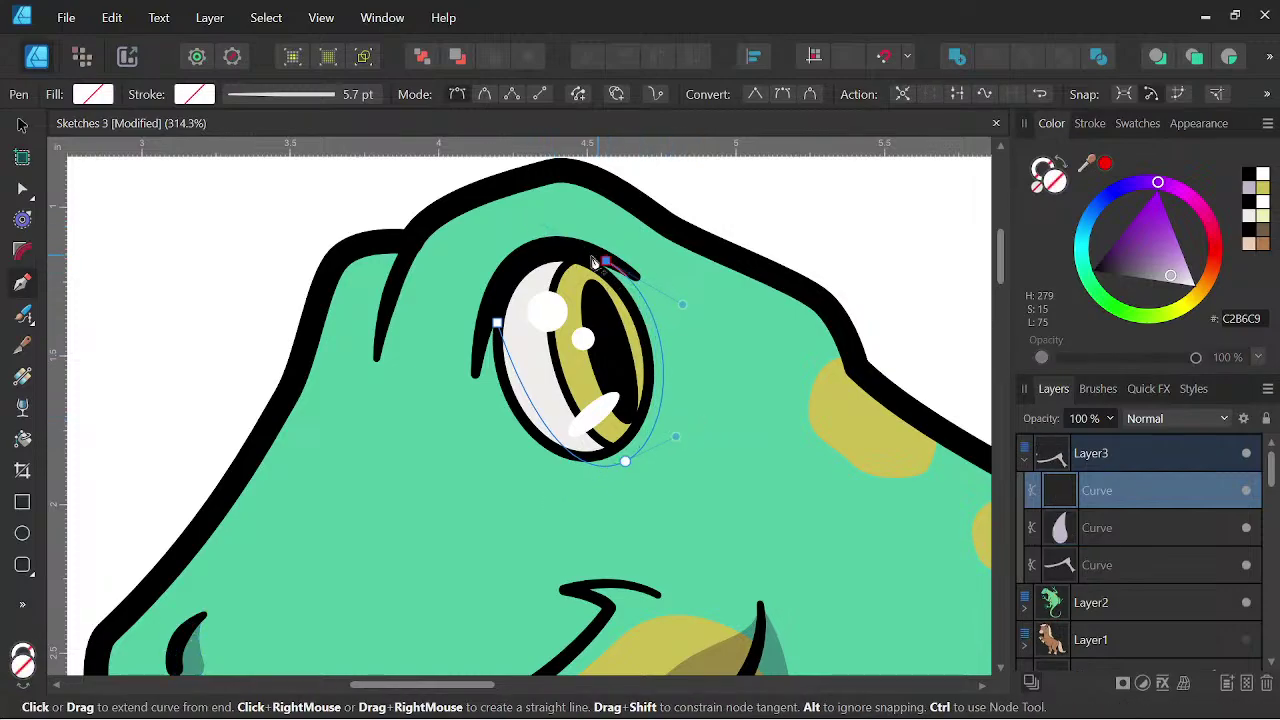
drag(497, 322, 472, 430)
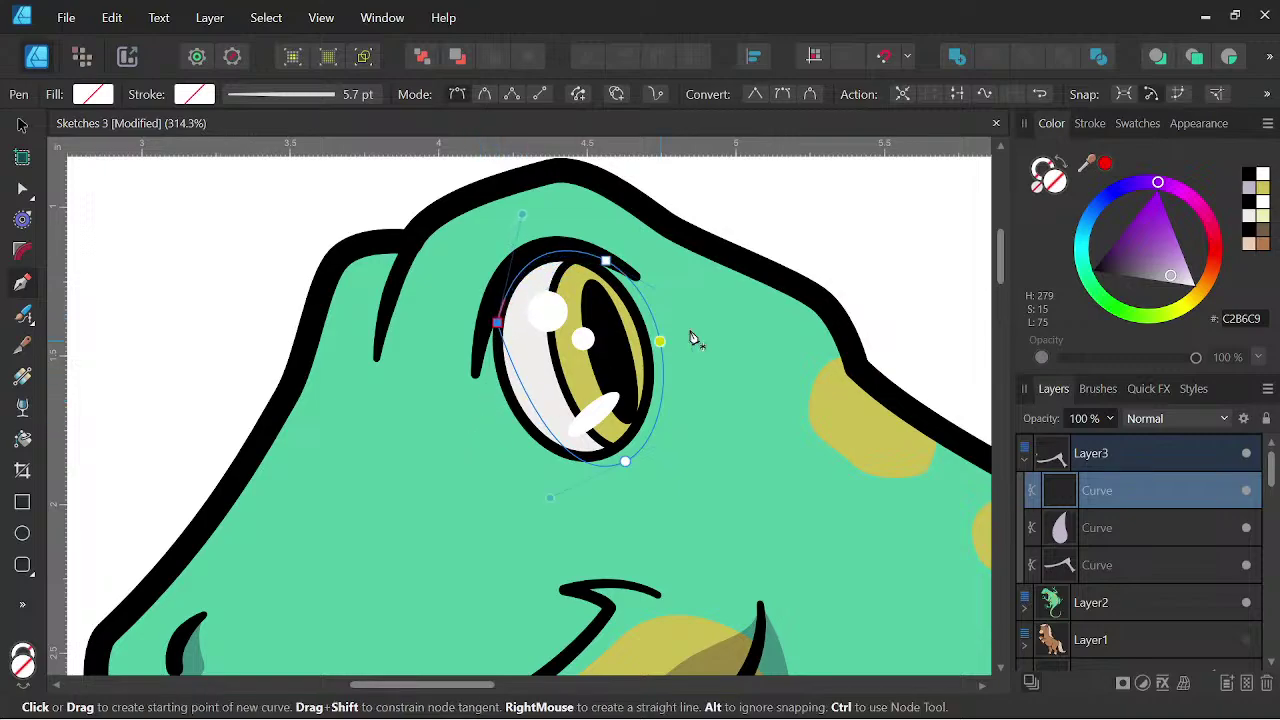
click(1245, 193)
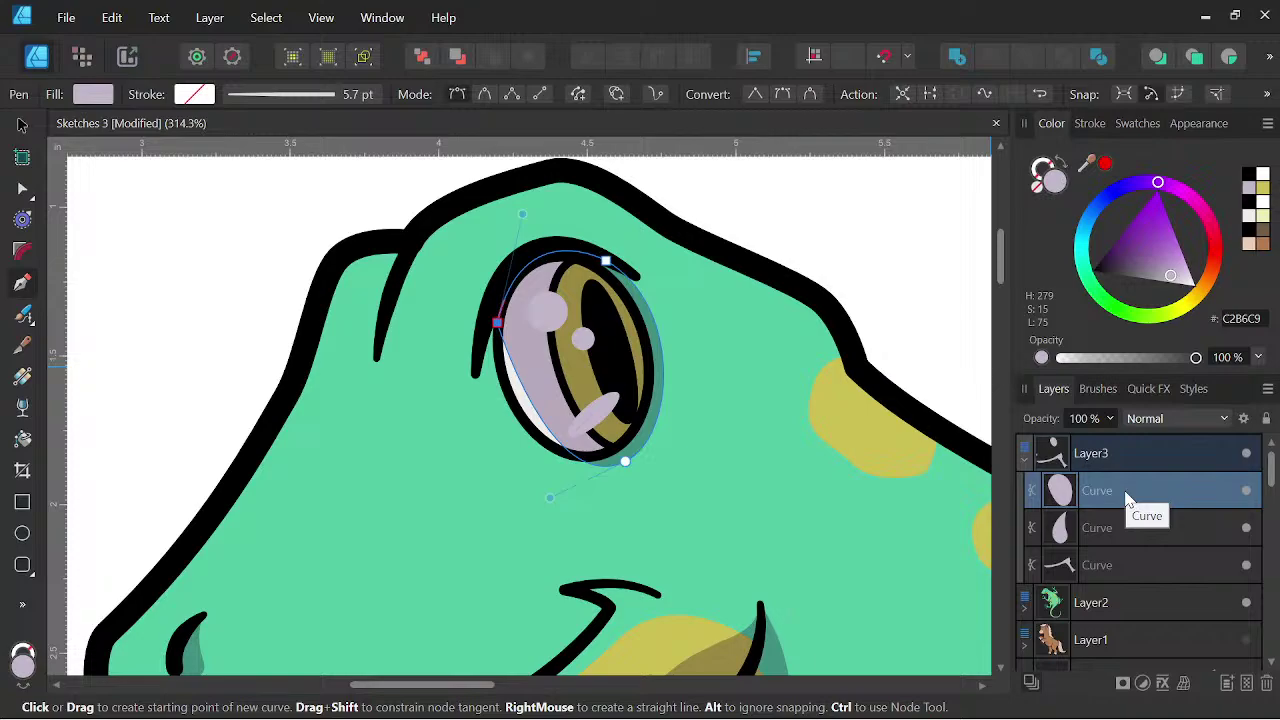
key(Delete)
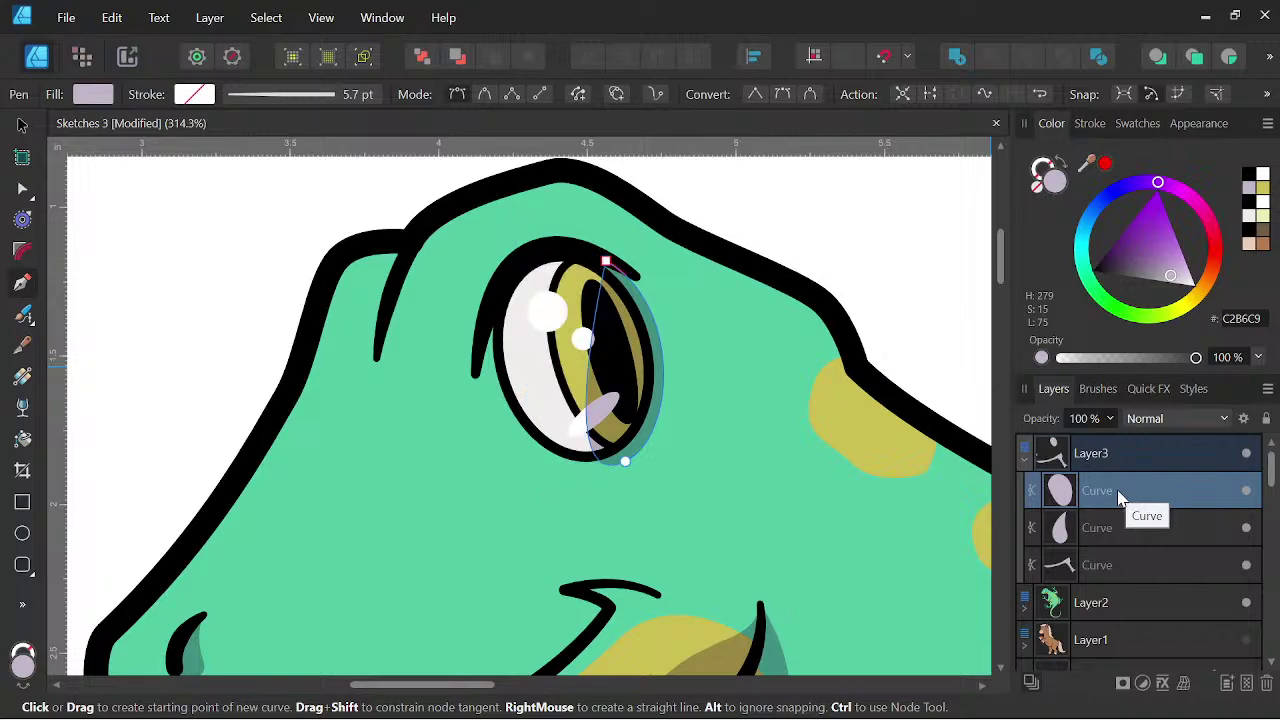
key(Delete)
- Begin a Pen tool shadow outline from the eye's lower left rim, curving outside the eye up to the eyelid line
click(532, 428)
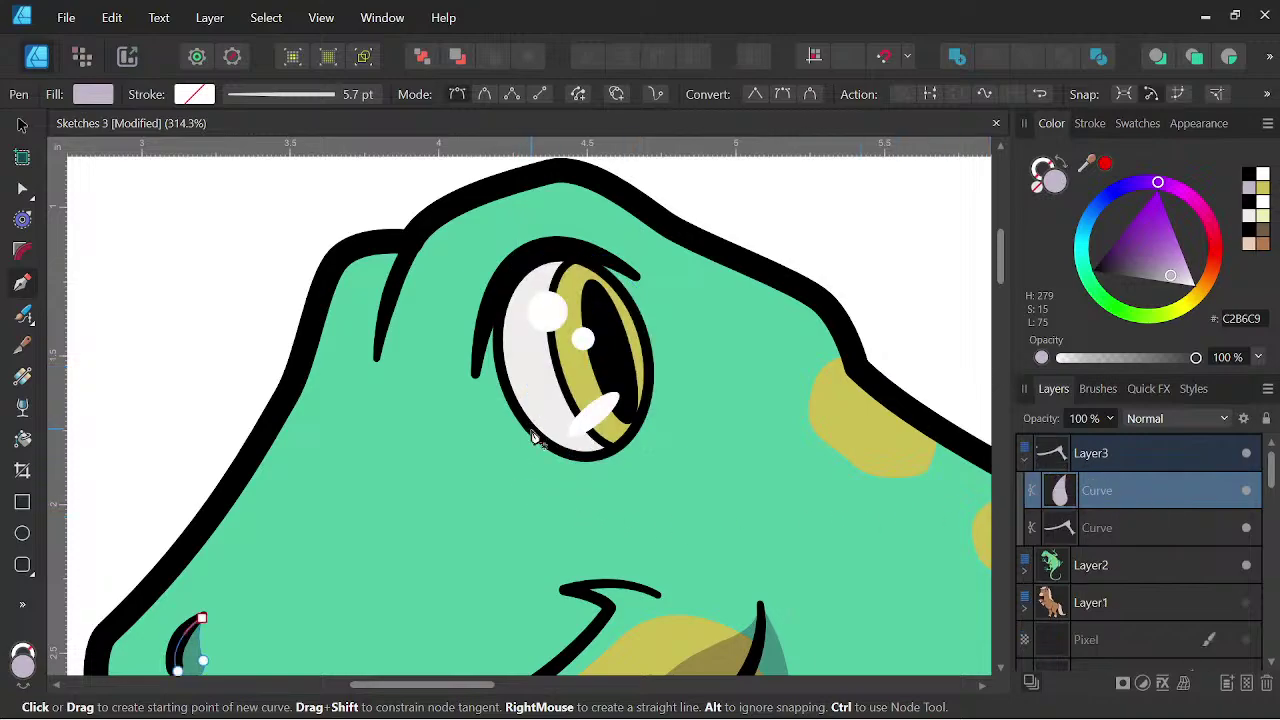
drag(635, 458, 676, 430)
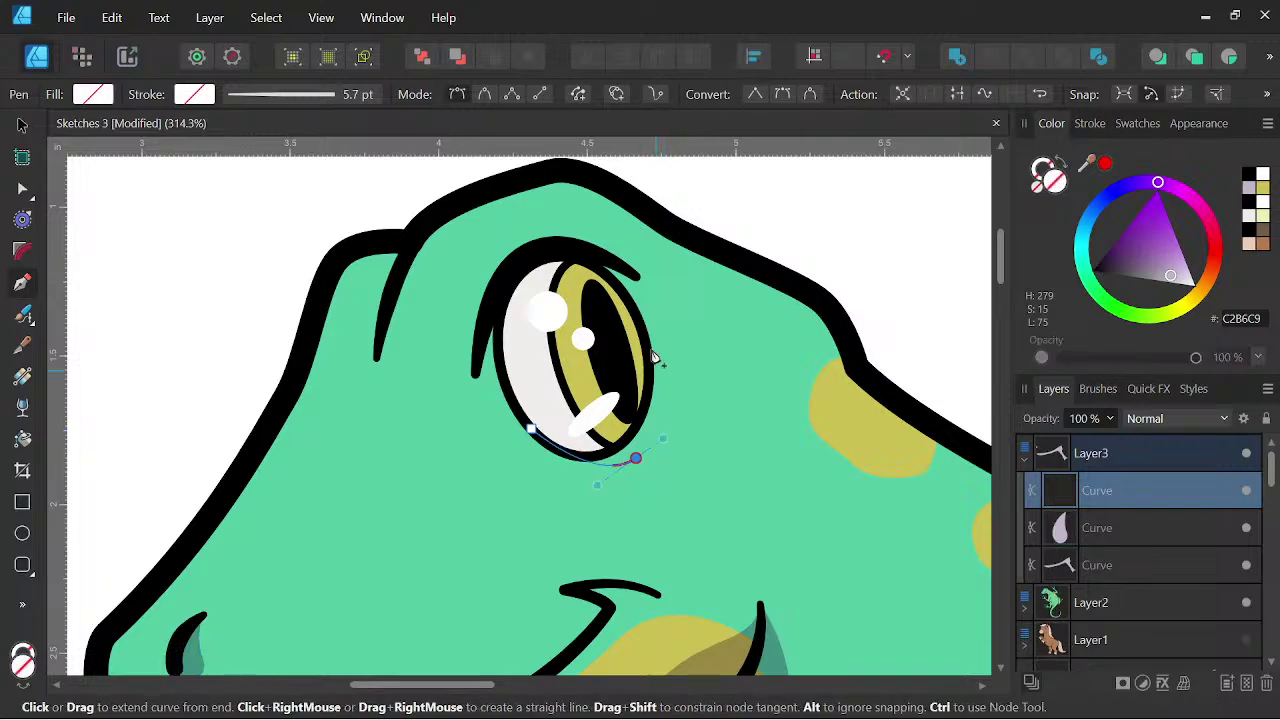
drag(604, 261, 509, 209)
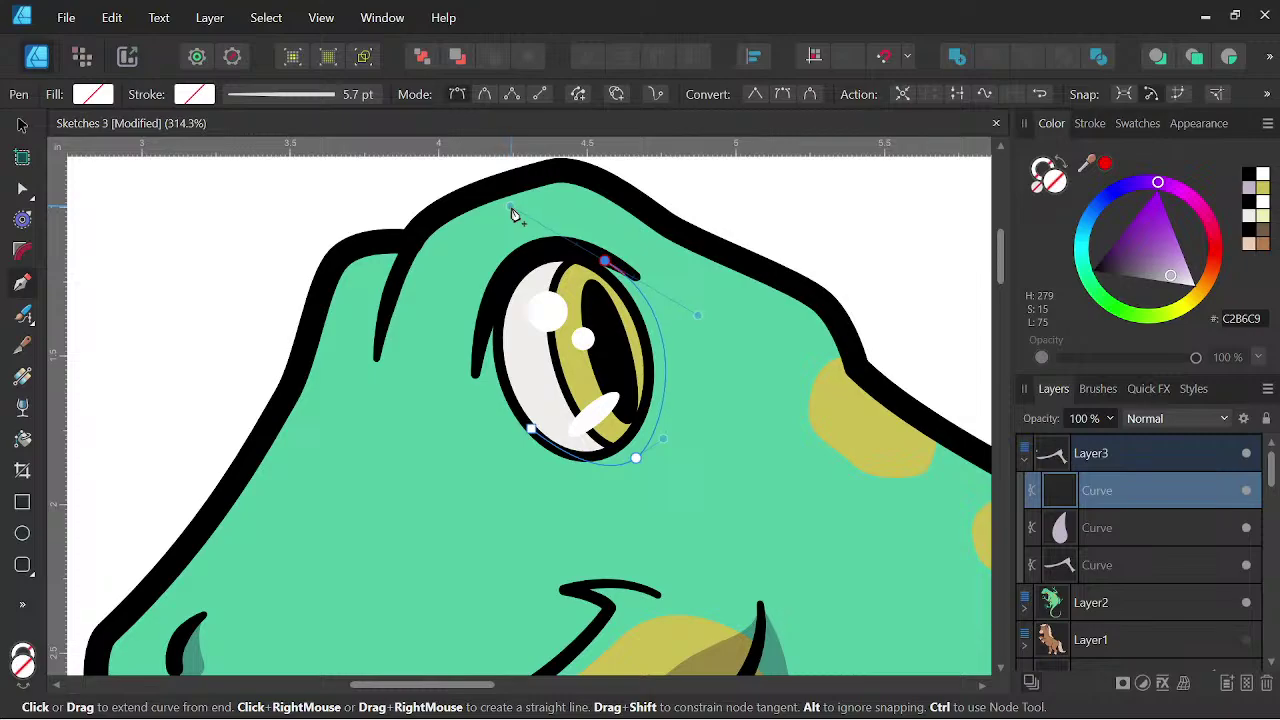
- Run the outline back down along the eye's black rim, close it as a crescent and fill it with C2B6C9
scroll(592, 255, up, 3)
click(580, 264)
drag(646, 323, 668, 361)
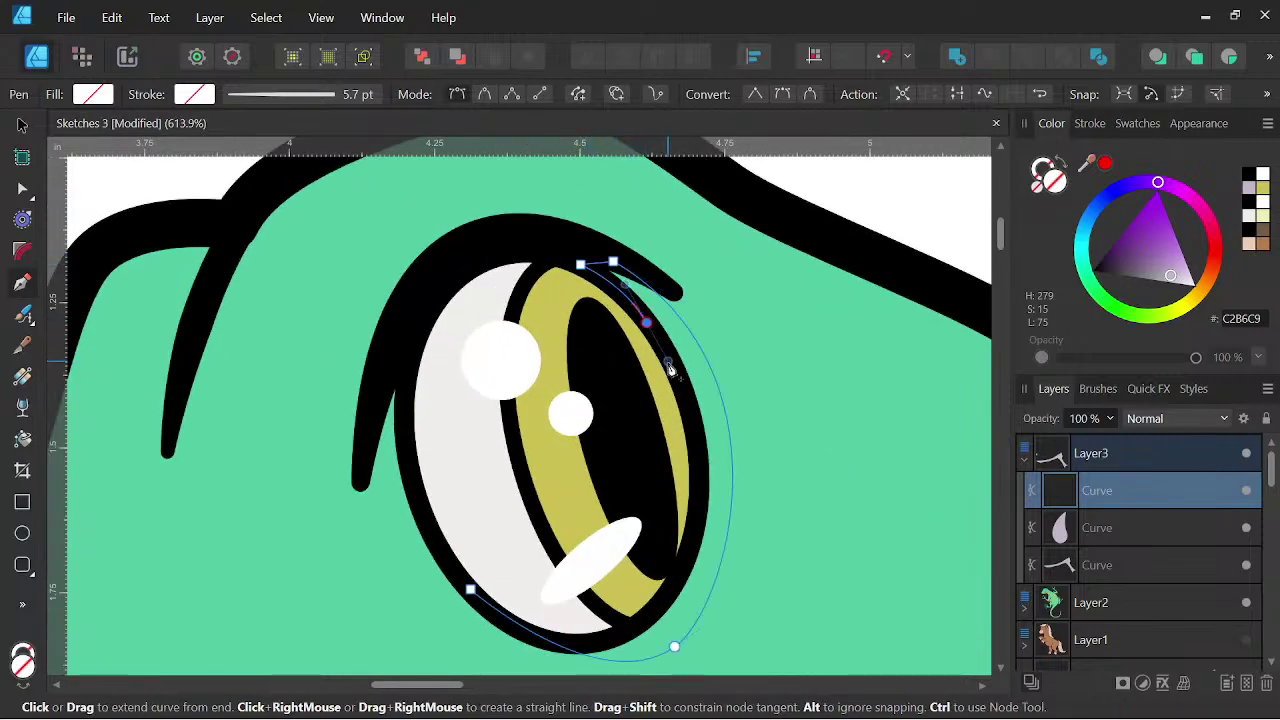
click(694, 436)
click(691, 528)
click(659, 605)
drag(601, 641, 586, 645)
drag(470, 590, 435, 553)
click(1262, 243)
- Expand Layer2 and its eye ellipse, and select the yellow iris ellipse beneath the white highlights
scroll(916, 310, down, 4)
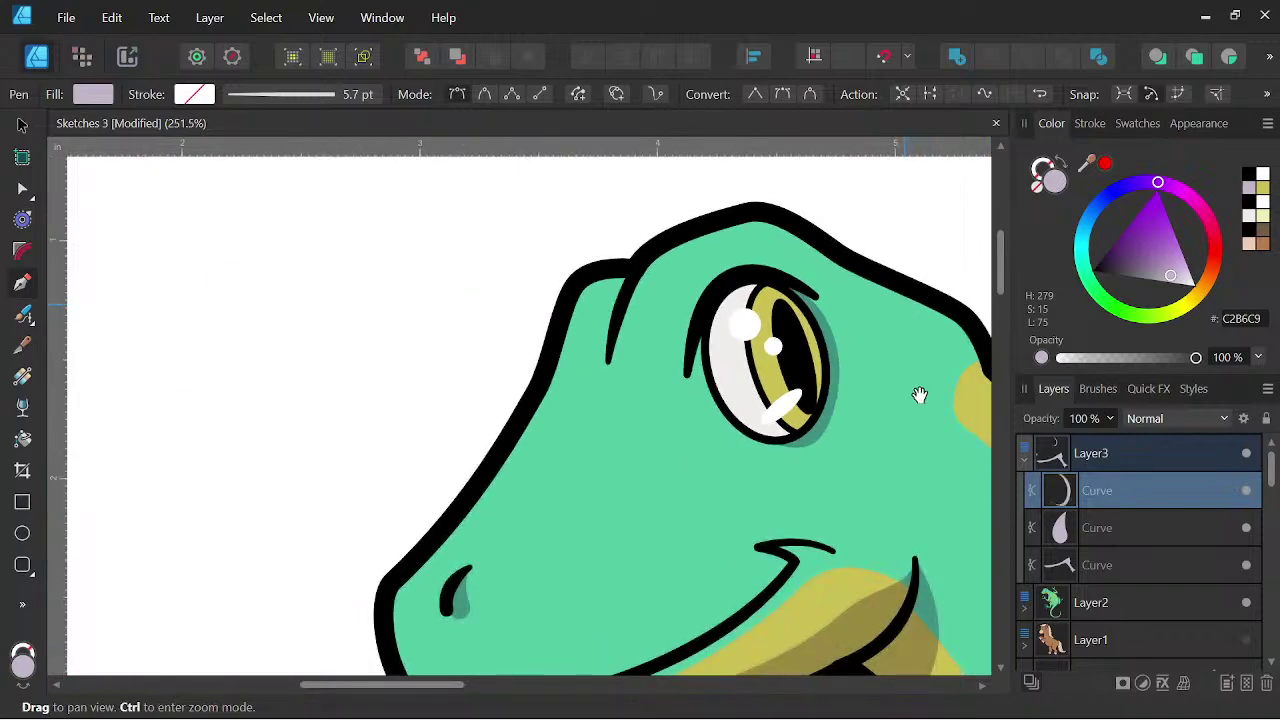
scroll(757, 328, up, 2)
drag(682, 403, 538, 452)
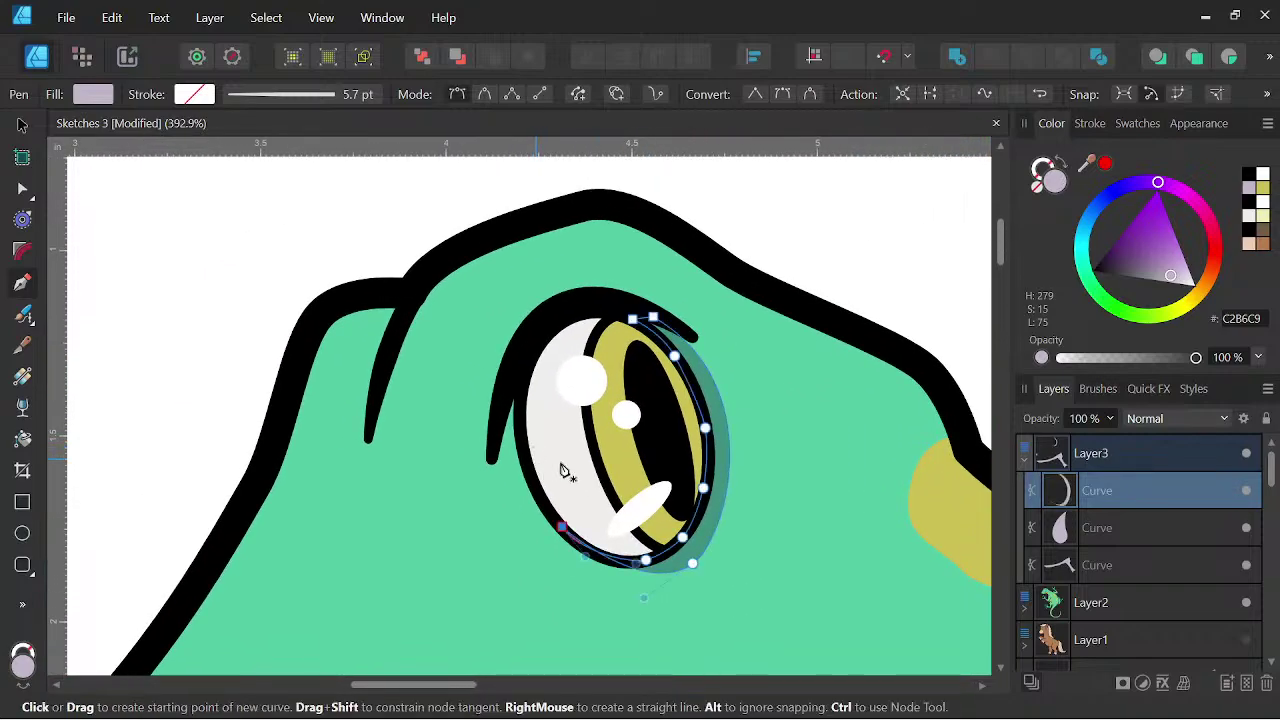
click(1118, 604)
click(1024, 608)
scroll(1169, 574, down, 4)
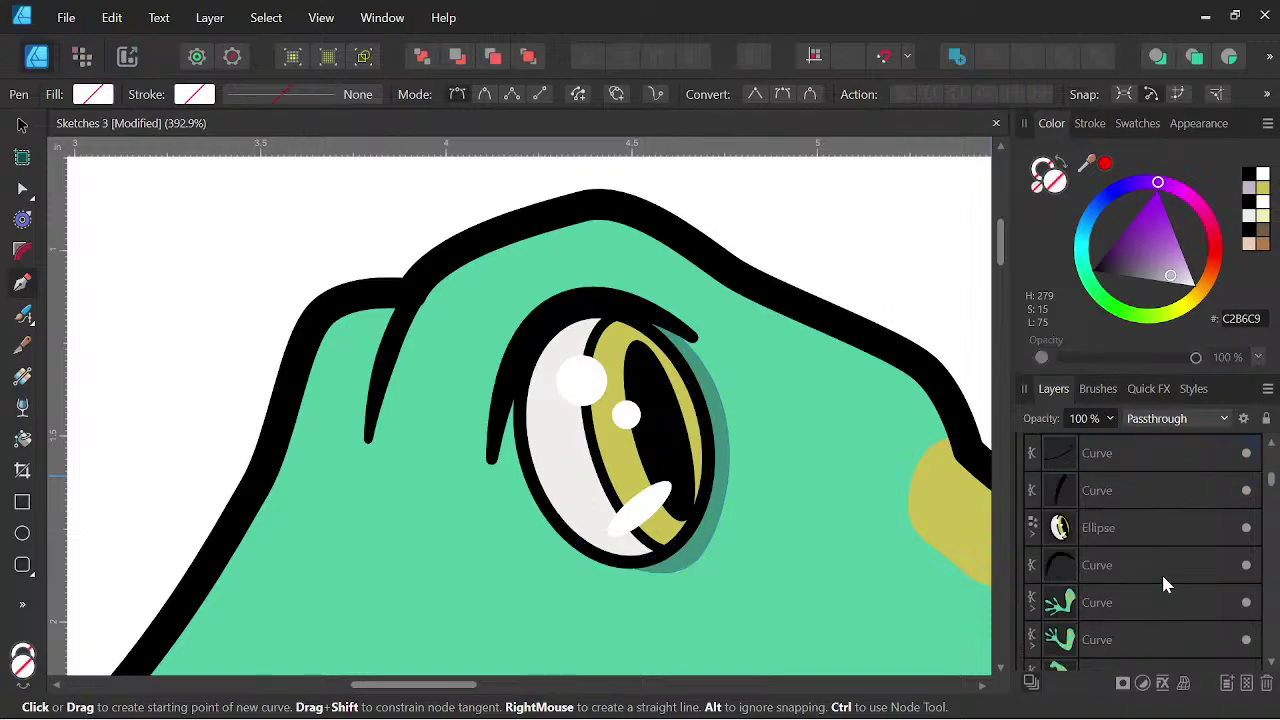
click(1152, 530)
click(1032, 533)
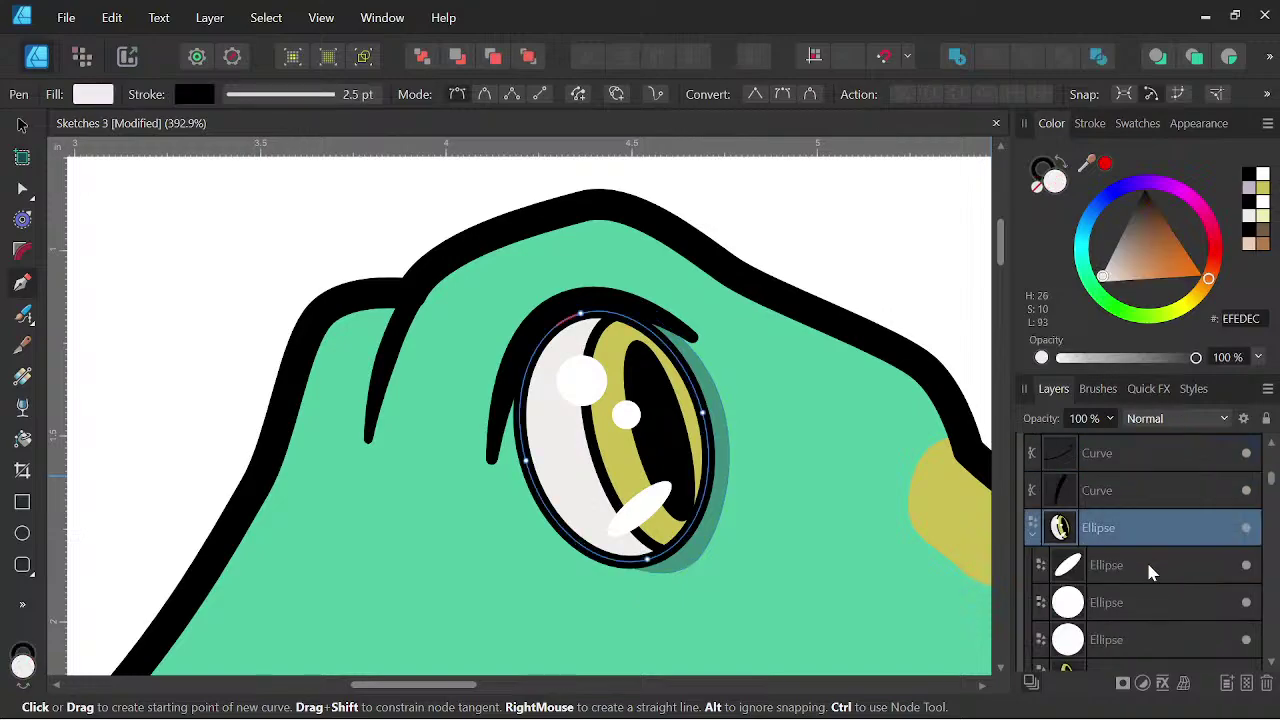
click(1147, 565)
scroll(1135, 615, down, 1)
click(1120, 560)
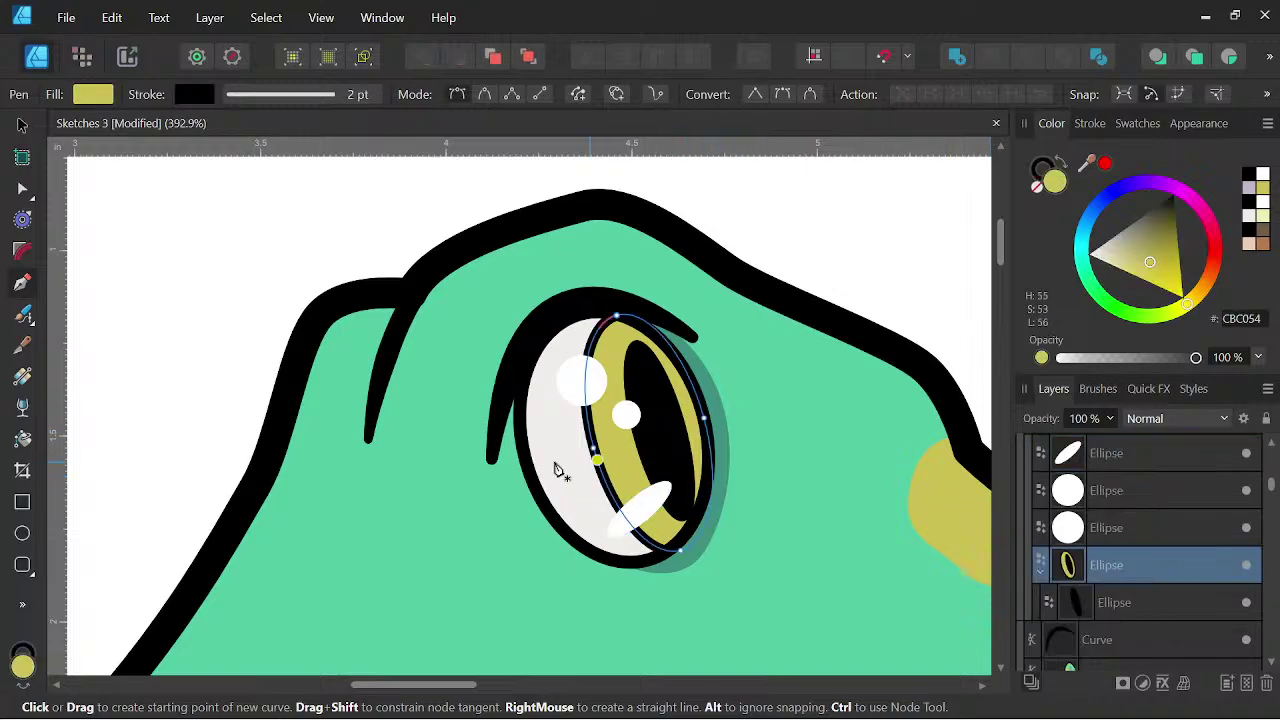
- Draw a closed Pen tool shadow shape across the upper part of the eye, arching beneath the eyelid
click(533, 467)
drag(703, 418, 745, 458)
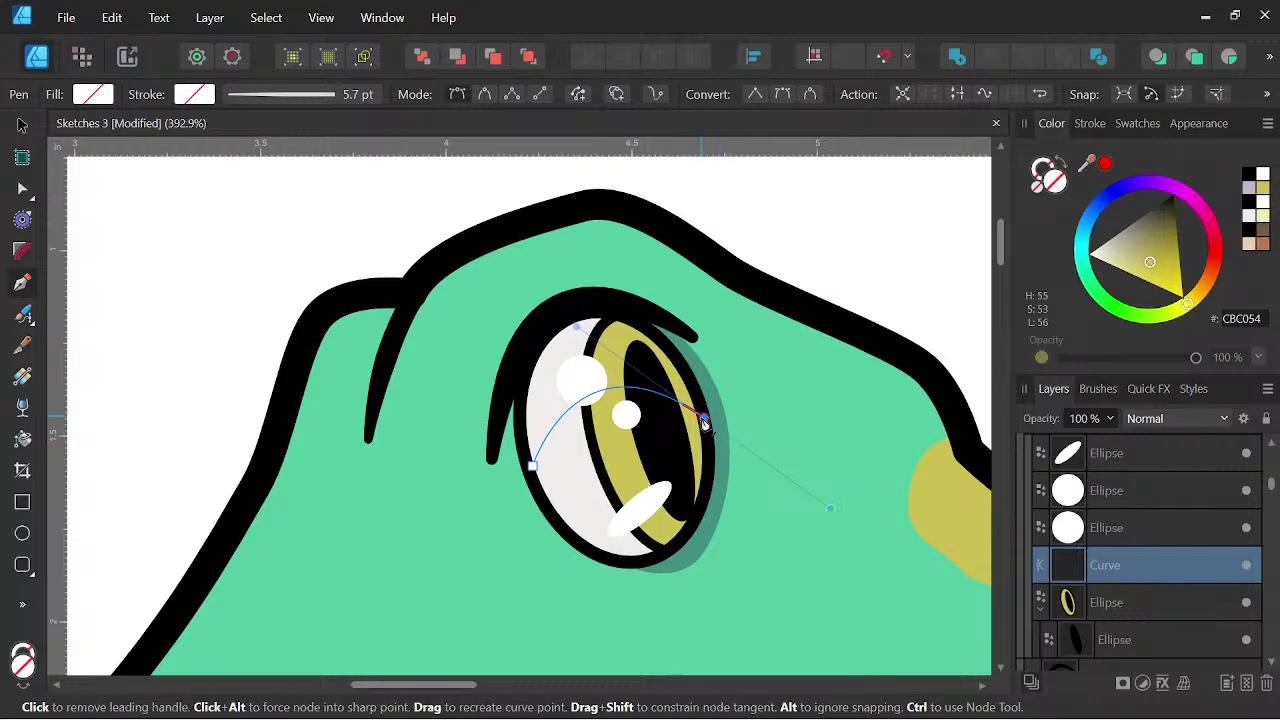
drag(595, 305, 527, 301)
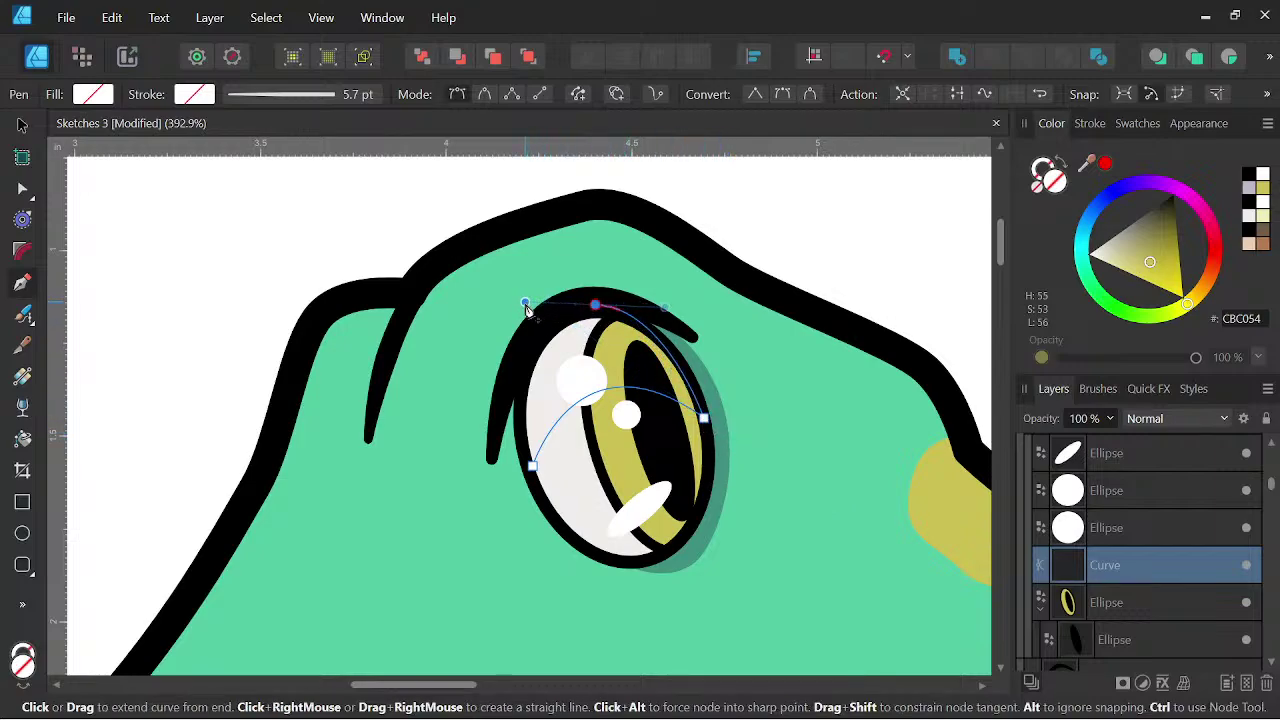
drag(533, 466, 561, 544)
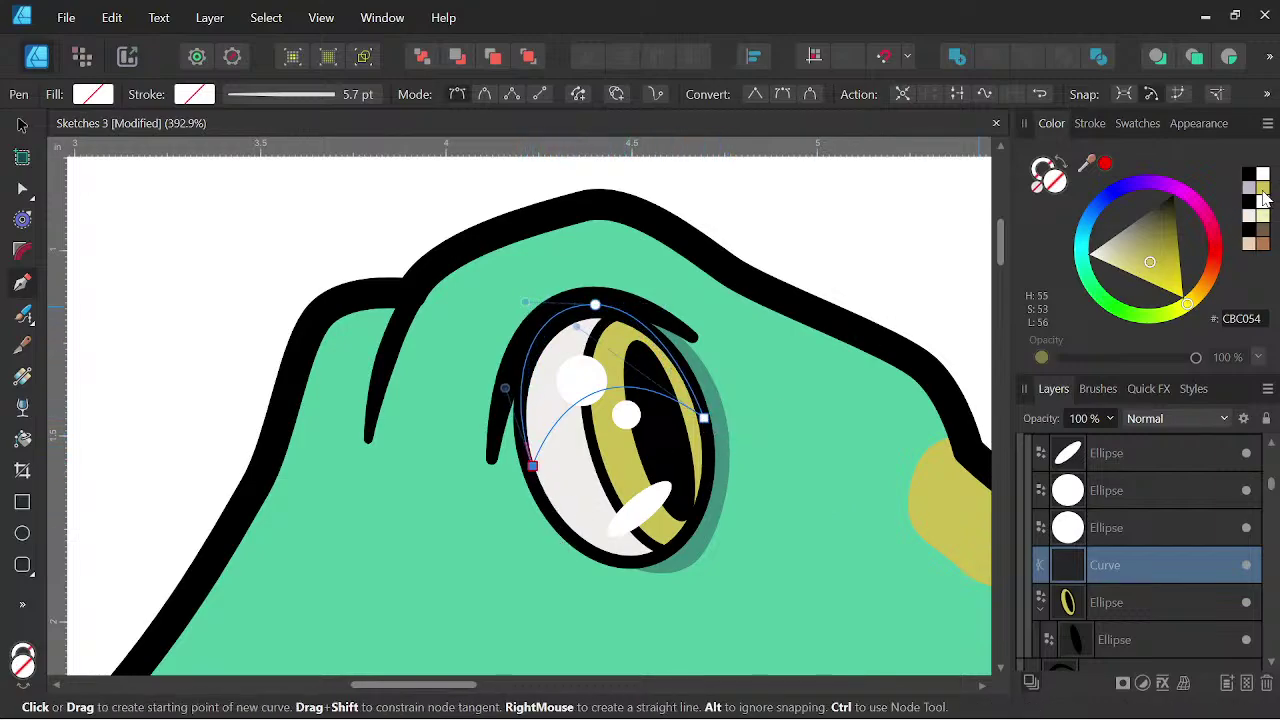
- Fill the upper eye shadow with C2B6C9 and set its blend mode to Multiply
click(1247, 219)
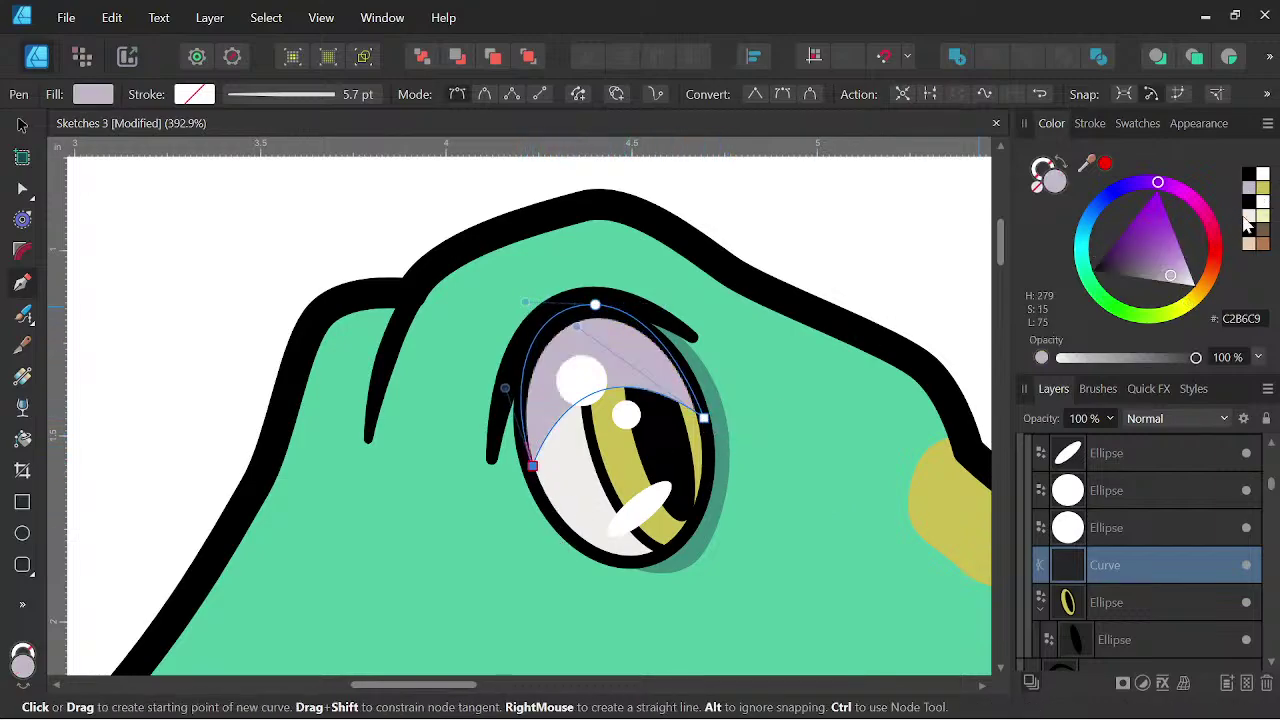
click(1198, 420)
click(1150, 49)
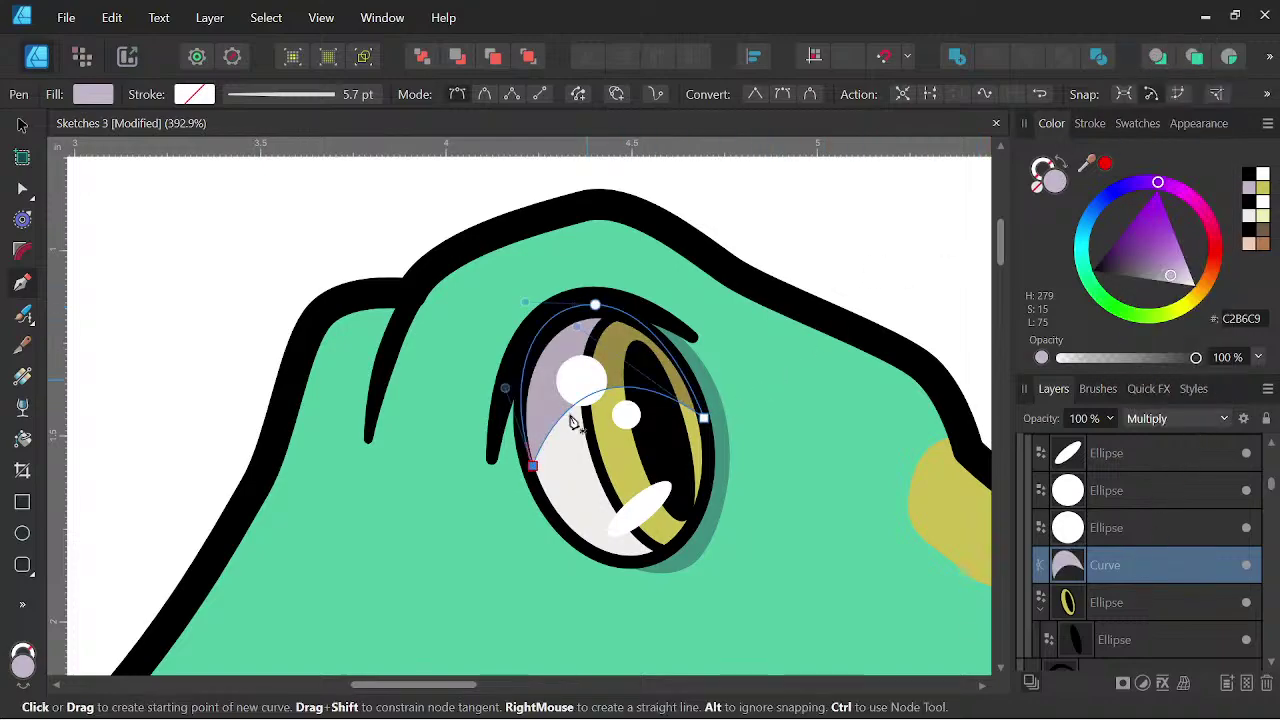
- Begin a shadow outline on the gecko's far arm, from the back line across the upper arm and up to the forearm's outer edge, ending in a sharp corner
scroll(655, 378, down, 4)
drag(786, 475, 766, 437)
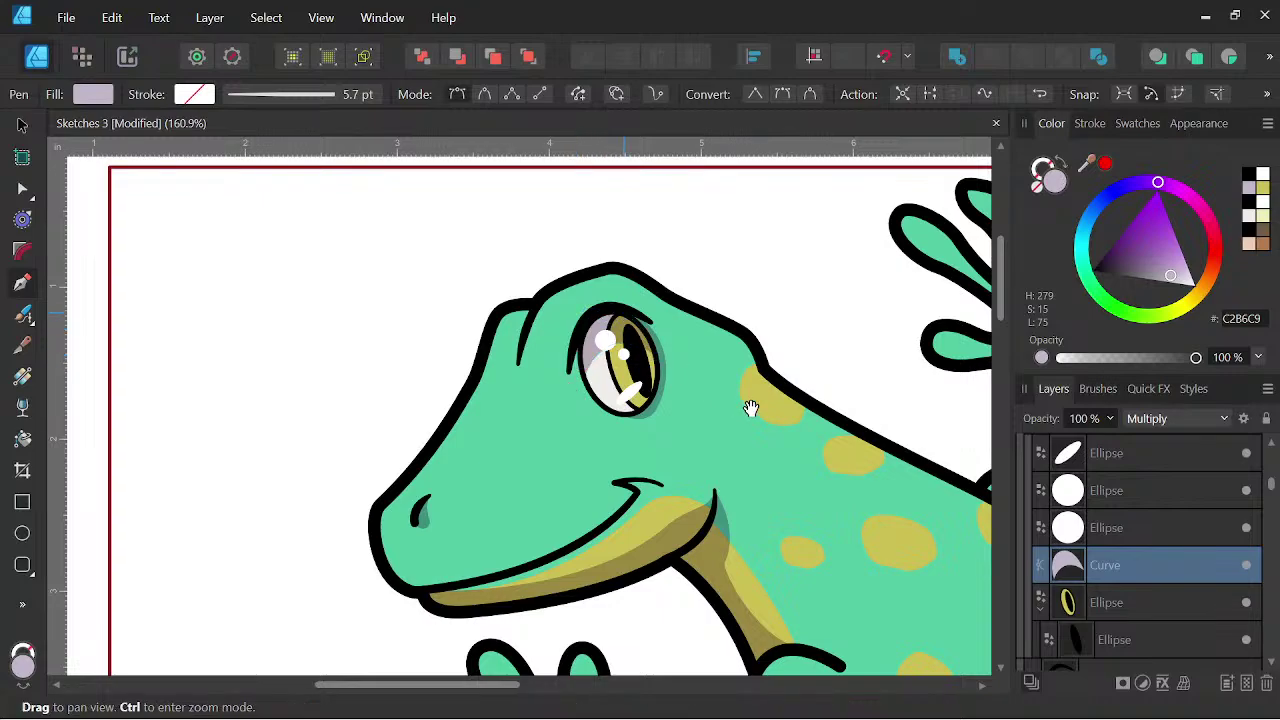
scroll(803, 444, down, 2)
drag(831, 466, 570, 336)
scroll(693, 375, up, 3)
drag(630, 403, 403, 479)
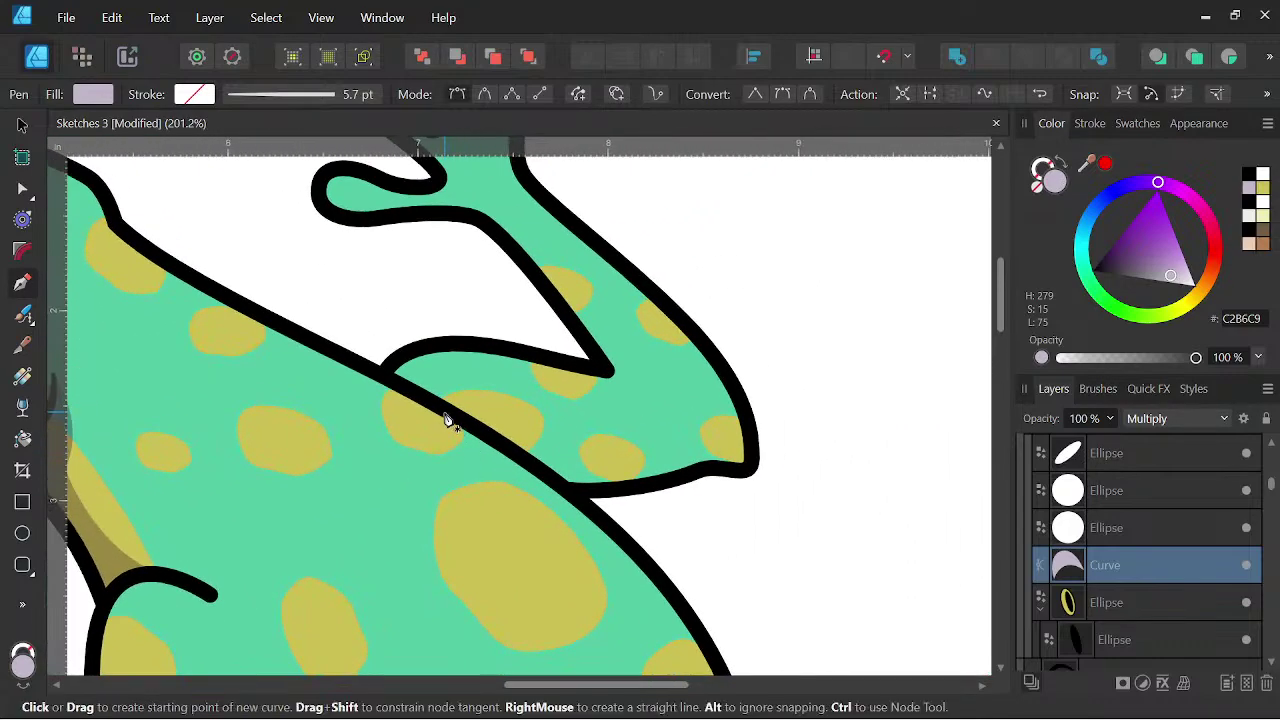
click(442, 407)
drag(645, 420, 695, 441)
scroll(690, 440, up, 2)
scroll(690, 445, up, 1)
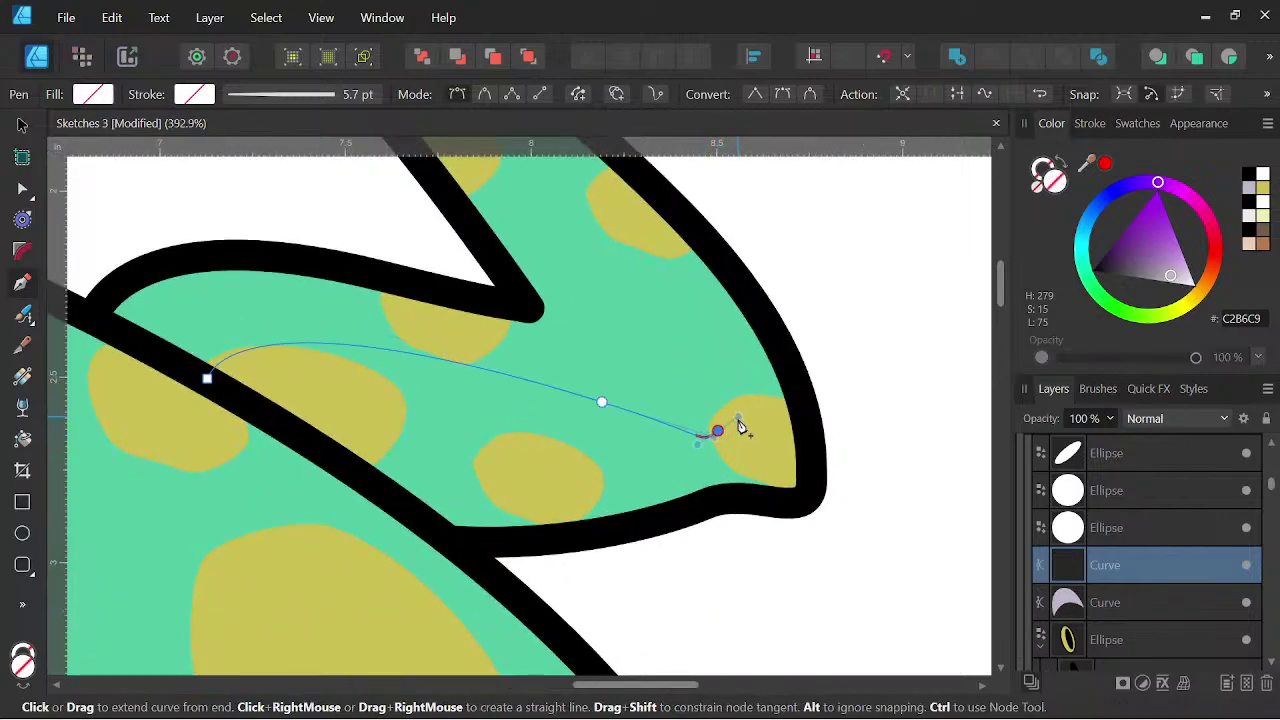
drag(725, 285, 693, 218)
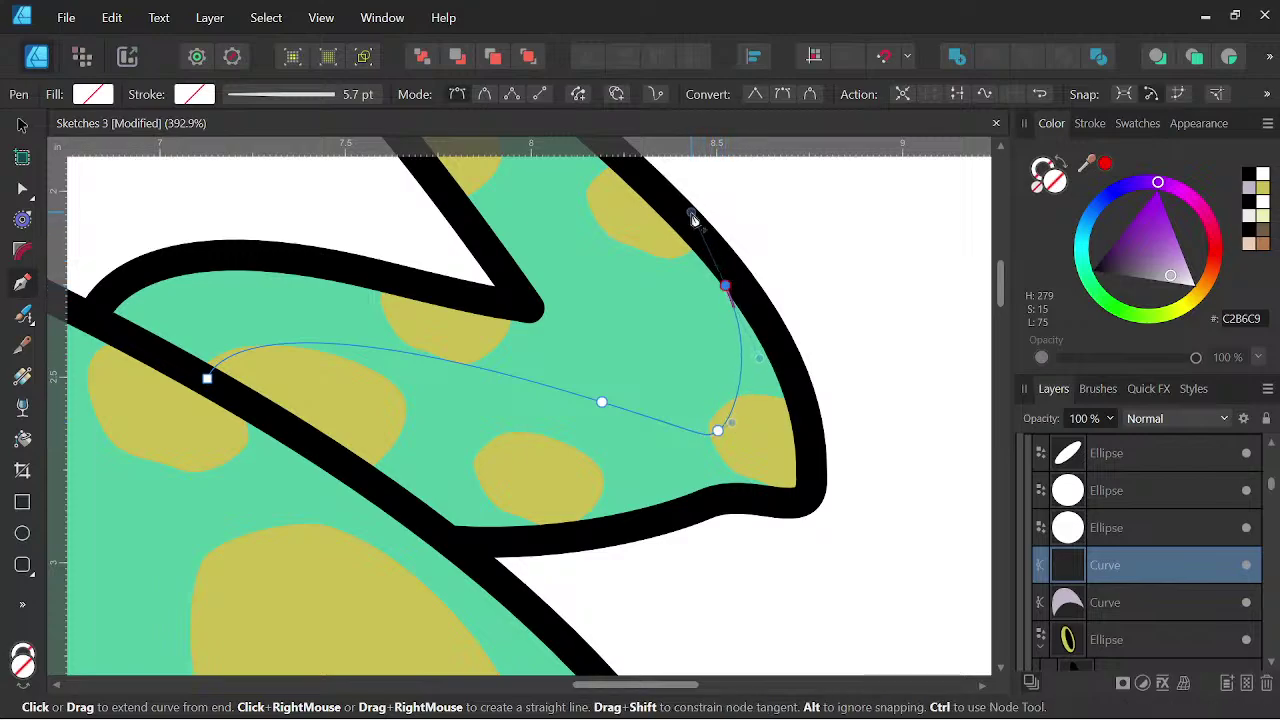
click(726, 286)
- Continue the outline around the elbow and along the arm's underside, closing it along the gecko's back line
drag(806, 403, 686, 510)
drag(581, 533, 555, 535)
drag(451, 541, 426, 530)
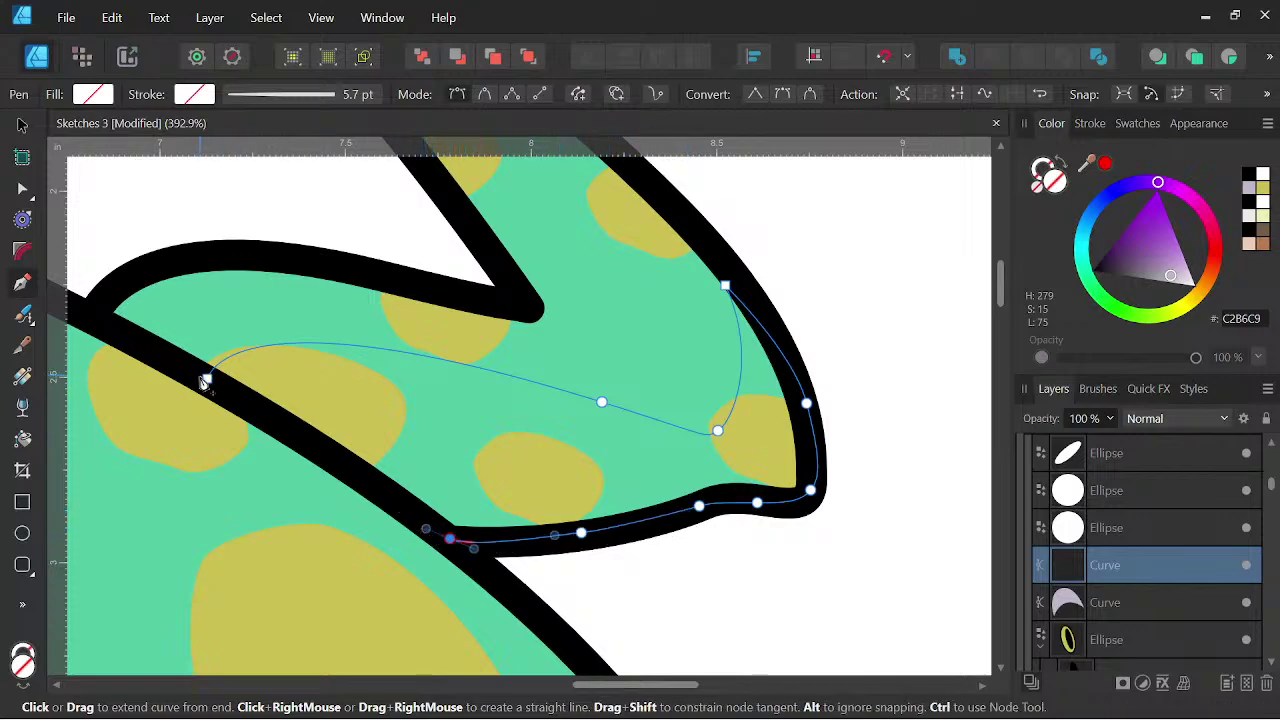
click(206, 380)
- Fill the far arm's shadow with C2B6C9 and move its curve to the top of Layer3
click(1255, 197)
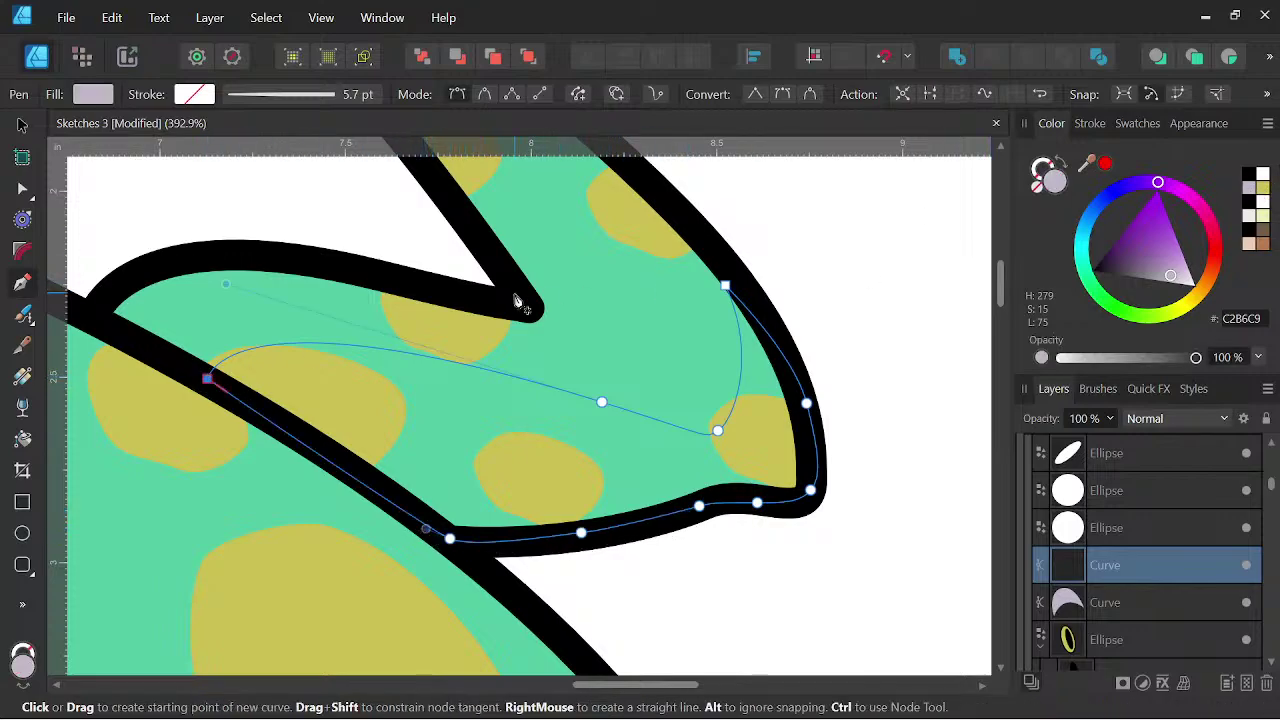
drag(1120, 558, 1113, 476)
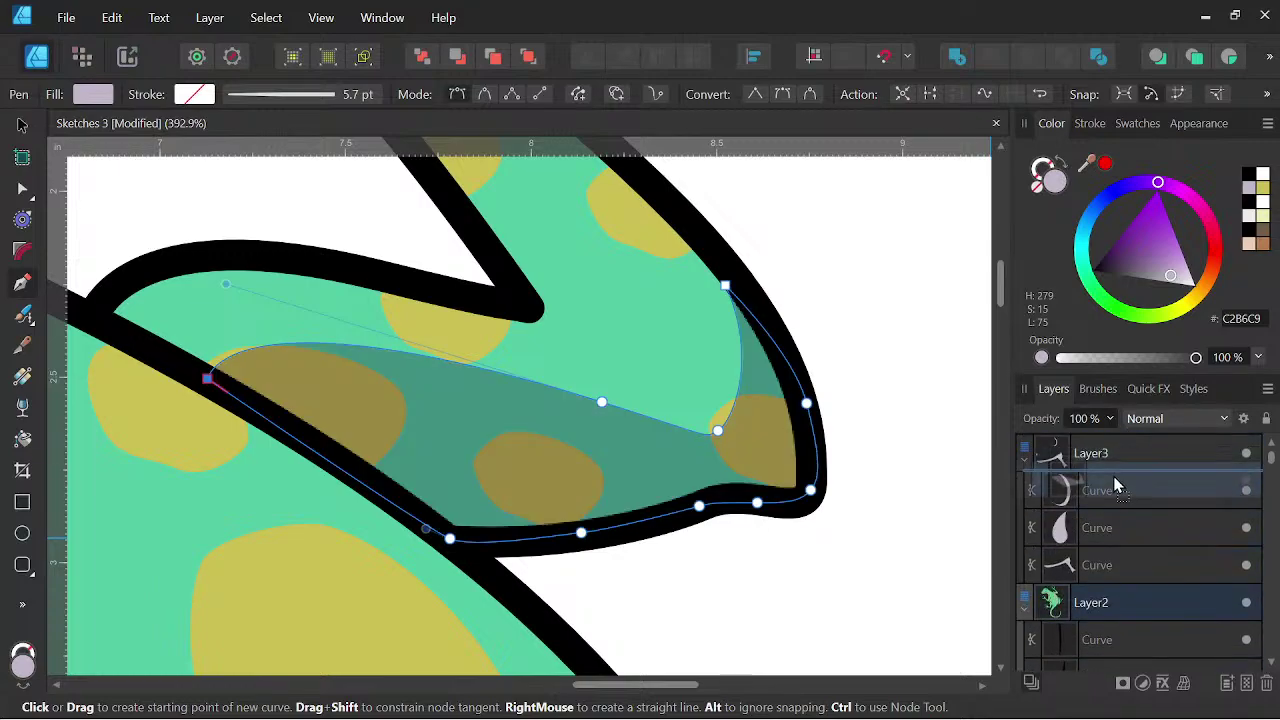
scroll(689, 405, down, 5)
drag(689, 369, 808, 290)
scroll(800, 320, down, 3)
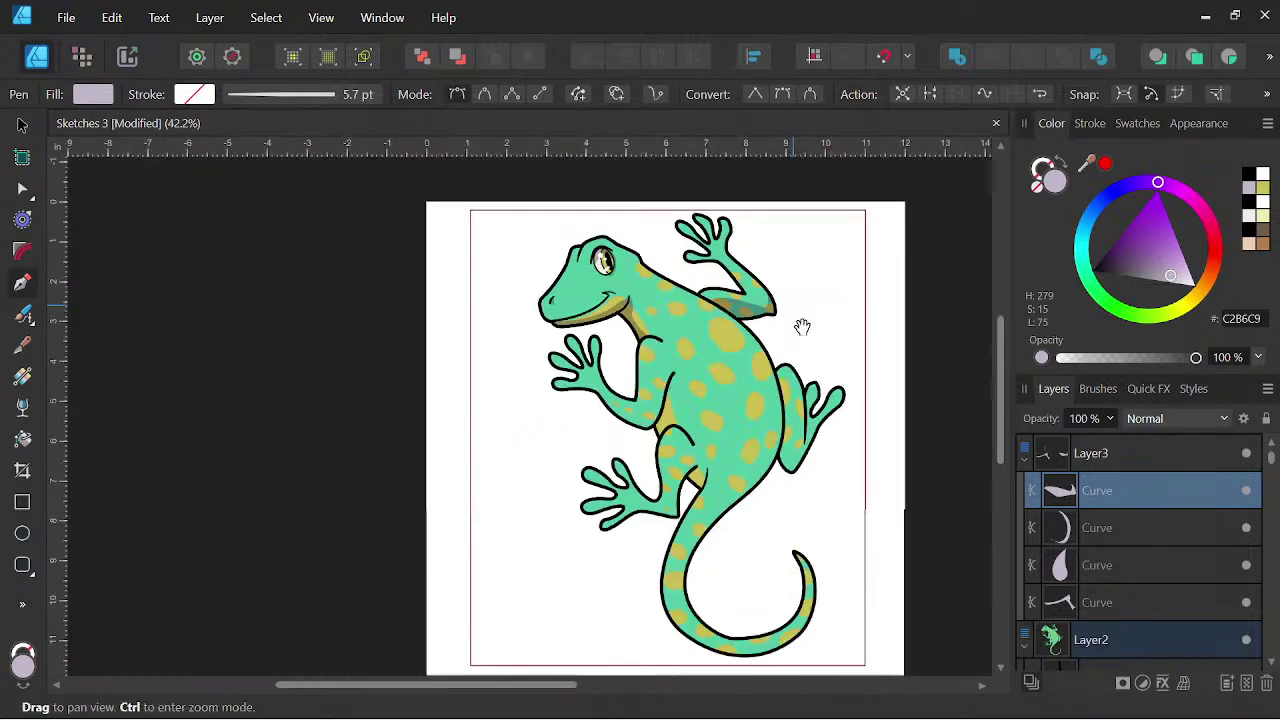
- Begin a belly shadow outline from the top of the near arm's crease, curving to the hind thigh and along its line to the belly edge
drag(797, 354, 780, 337)
scroll(637, 380, up, 5)
scroll(700, 335, up, 3)
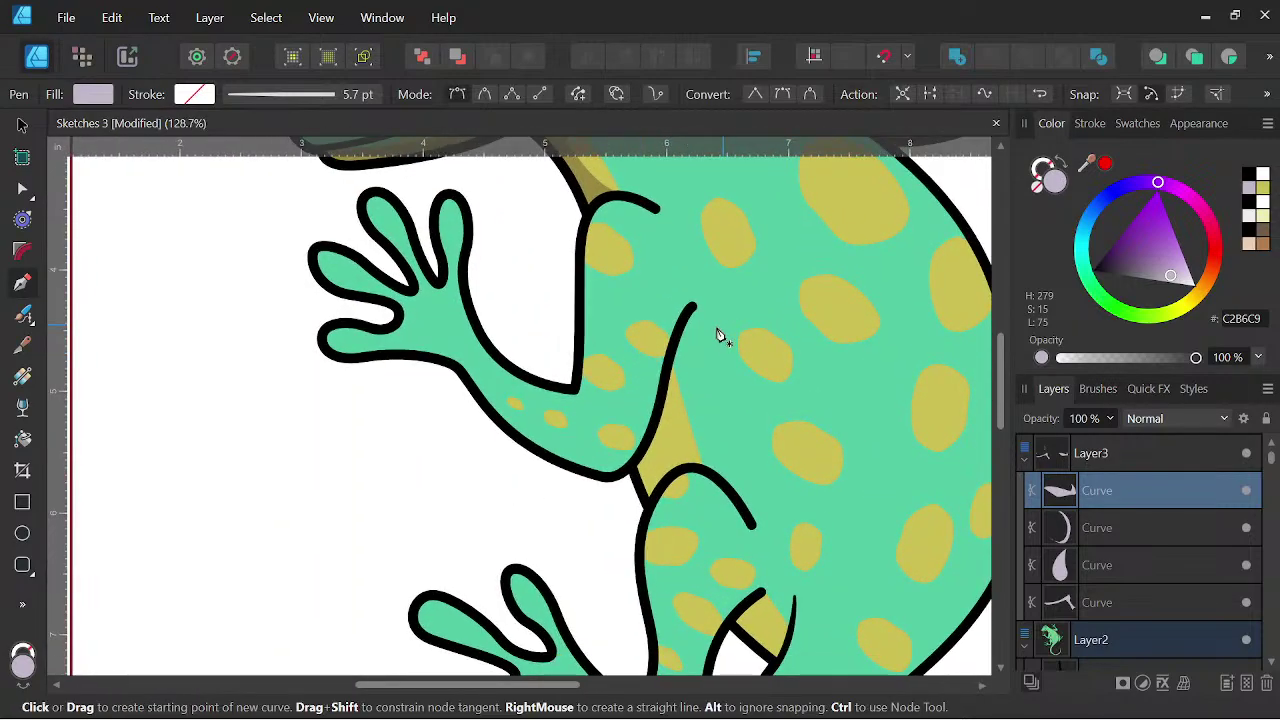
click(690, 330)
scroll(660, 503, down, 3)
scroll(674, 434, up, 2)
drag(690, 432, 769, 557)
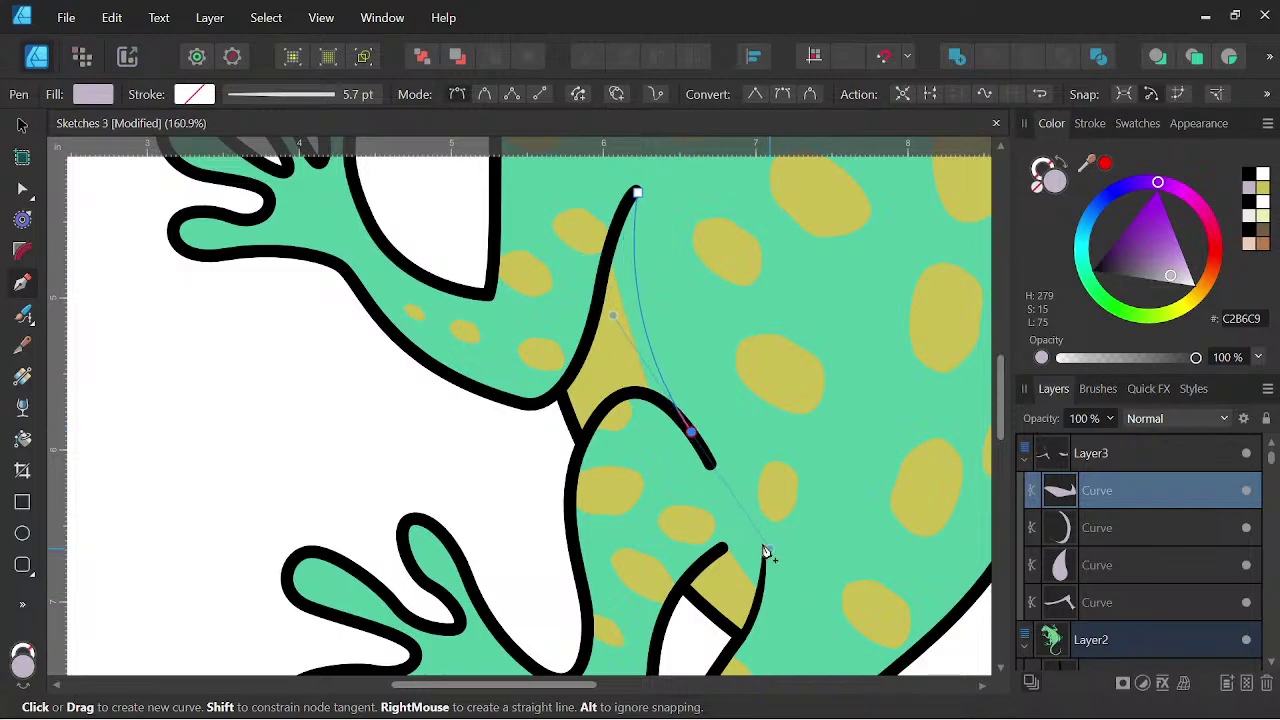
scroll(689, 434, up, 2)
drag(590, 377, 540, 393)
click(514, 452)
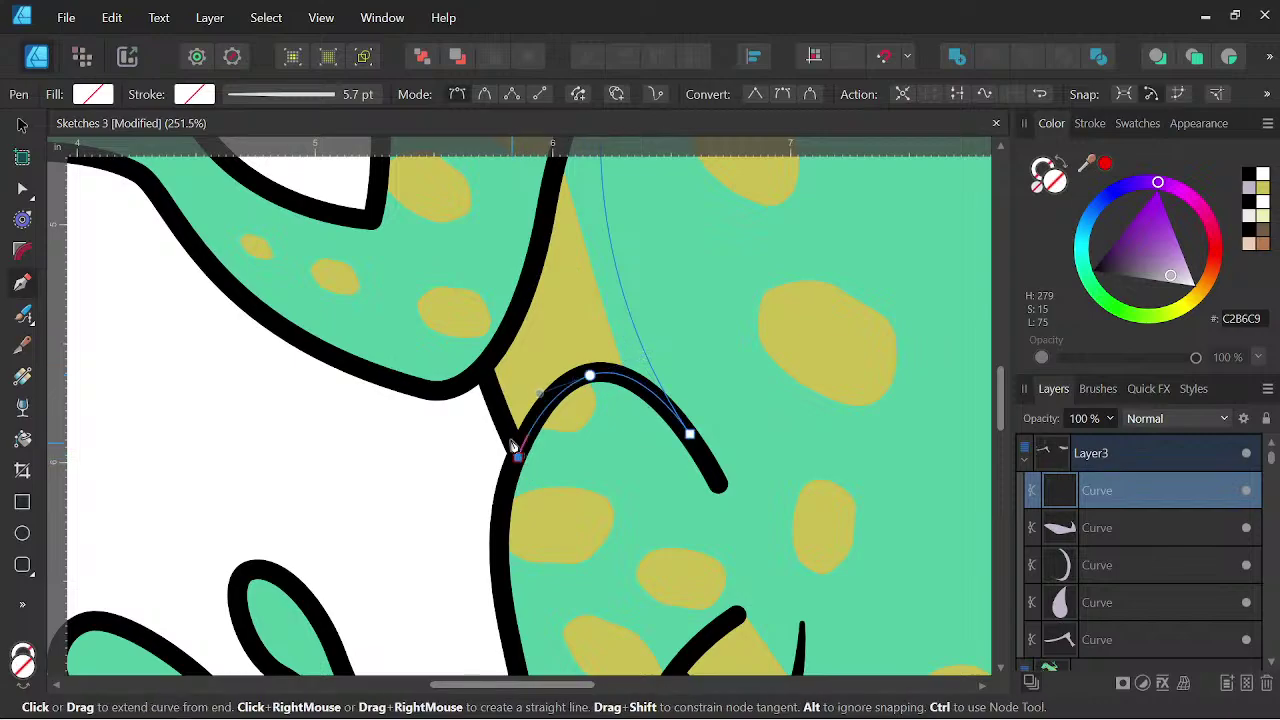
- Close the belly shadow outline up along the near arm's crease and fill it with C2B6C9
click(484, 370)
drag(541, 243, 574, 356)
scroll(546, 360, up, 1)
drag(610, 258, 645, 236)
click(1250, 189)
scroll(857, 275, down, 6)
drag(856, 320, 694, 457)
scroll(632, 387, down, 4)
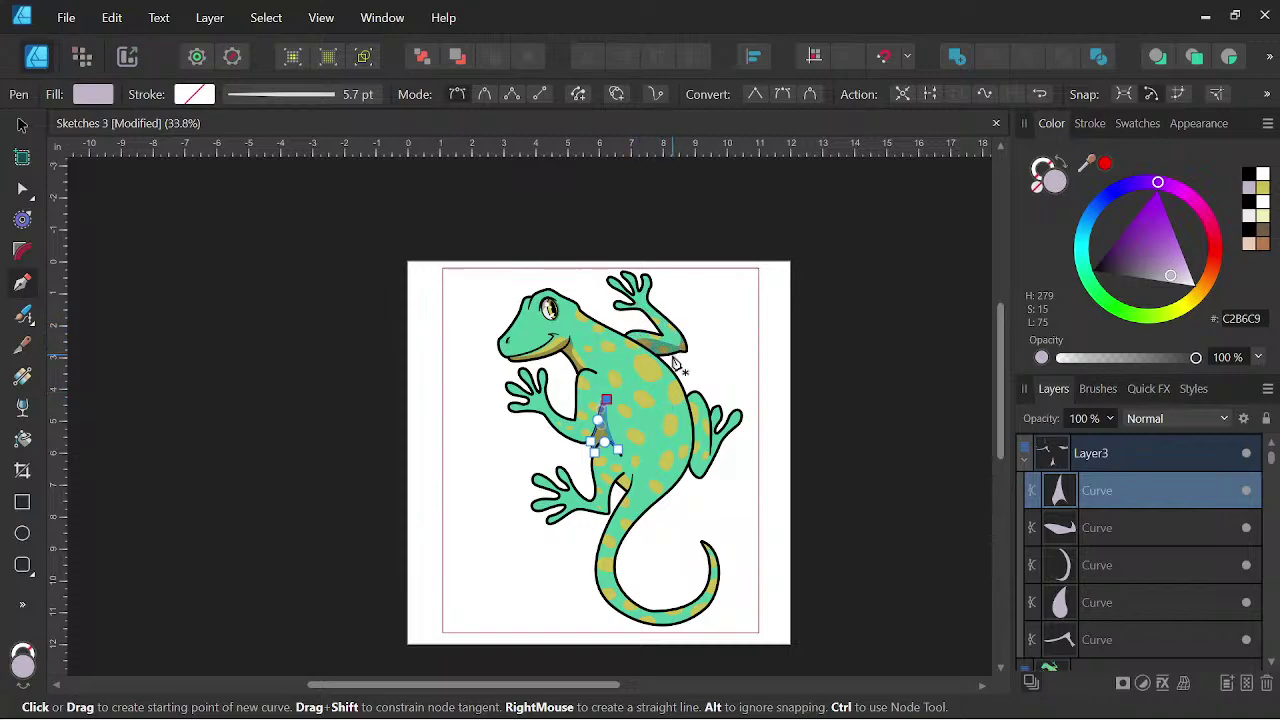
- Begin a shadow outline on the near arm, from the armpit across the elbow and along the forearm to the wrist
scroll(610, 390, up, 5)
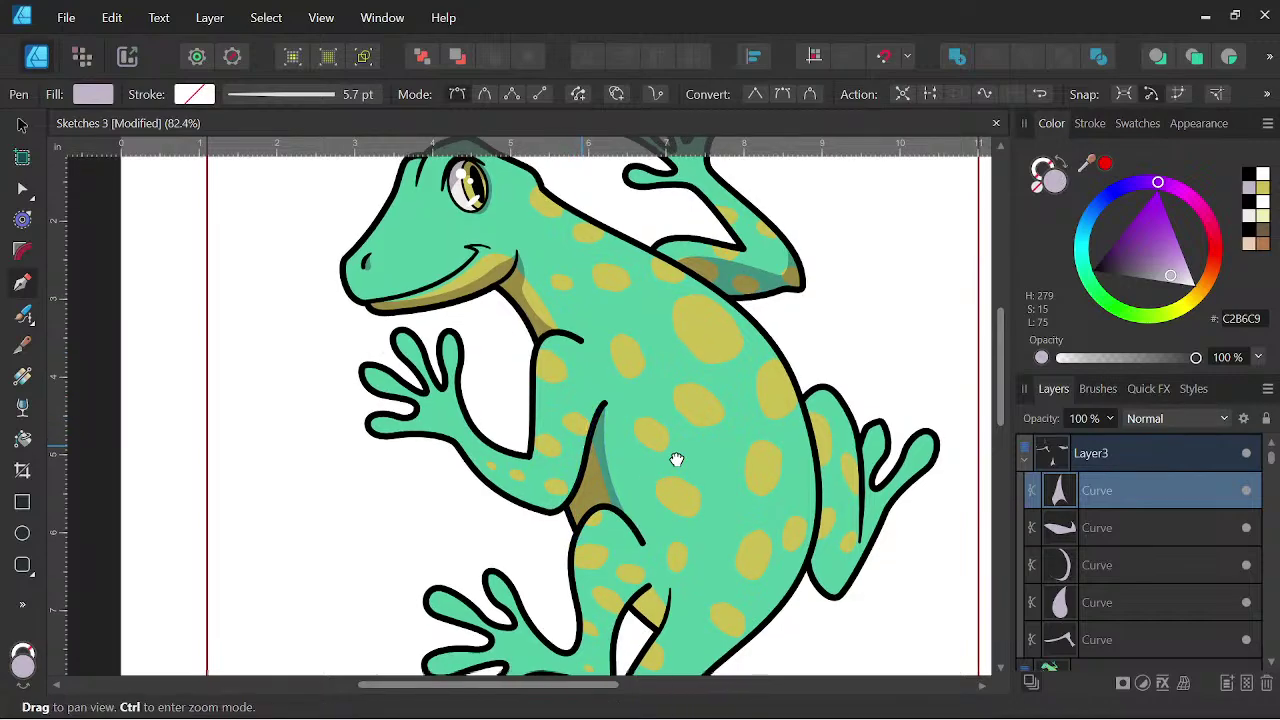
scroll(617, 480, up, 3)
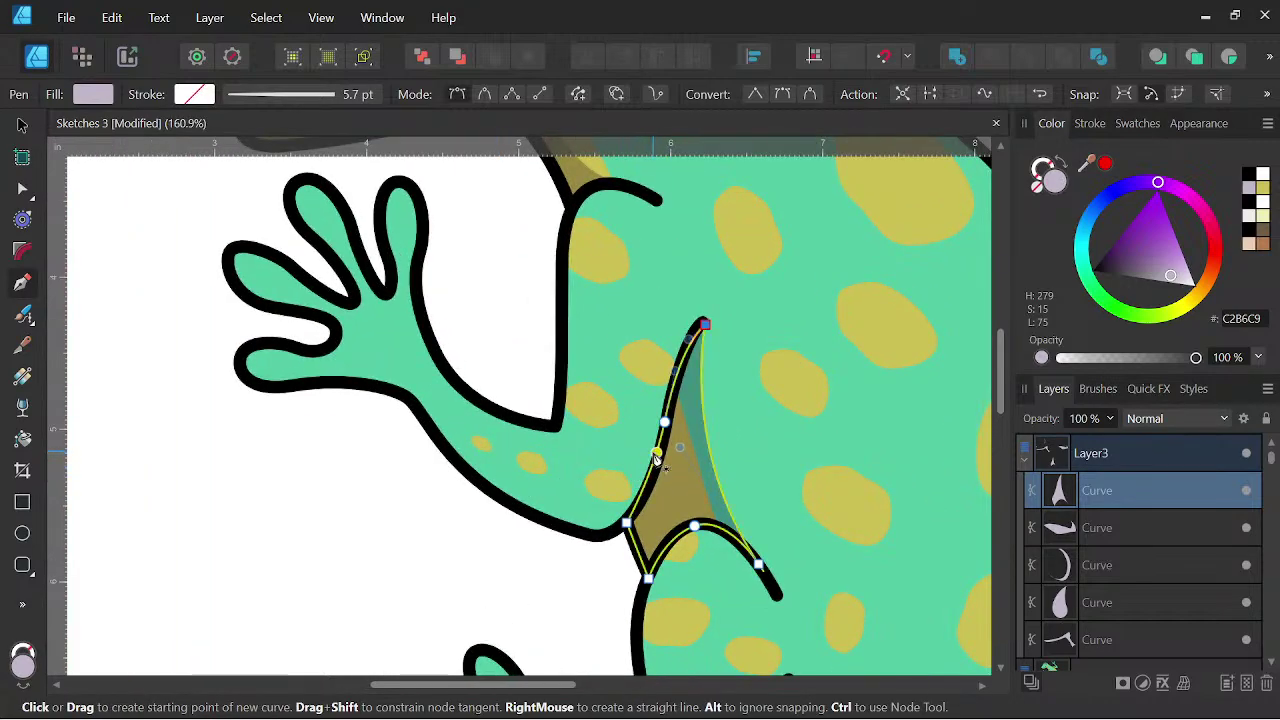
drag(656, 457, 584, 507)
drag(413, 400, 355, 323)
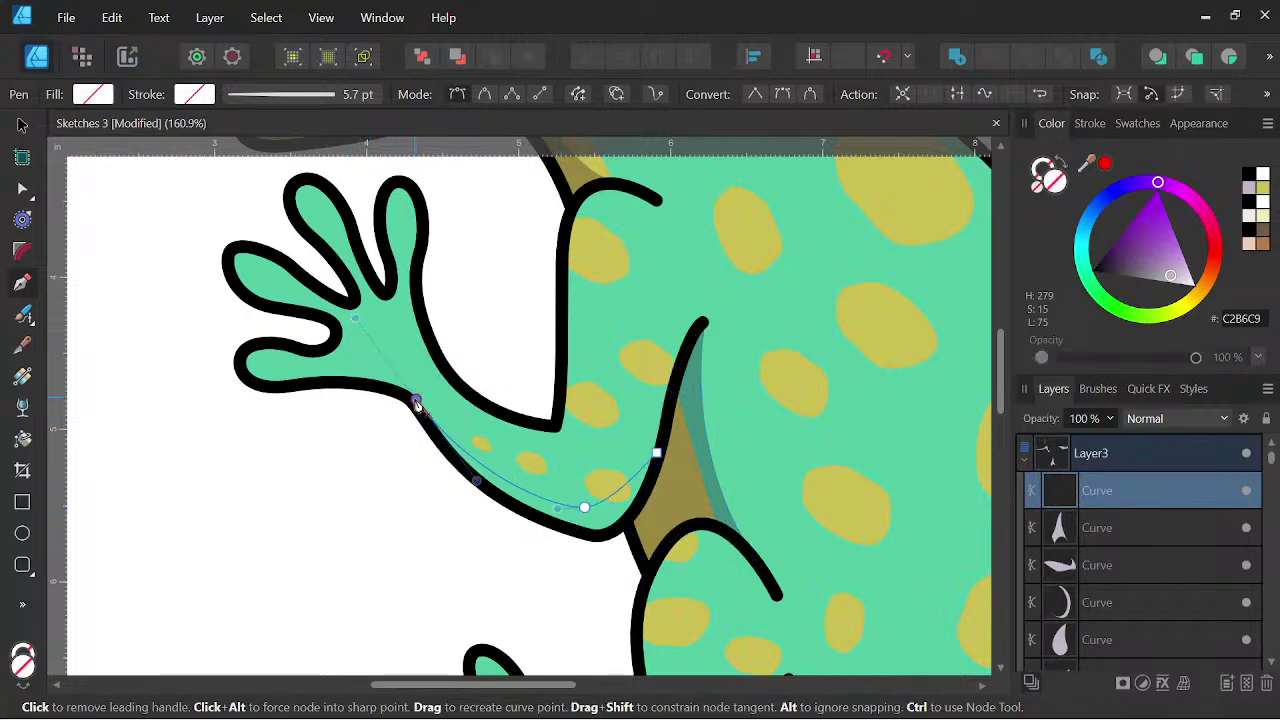
scroll(417, 402, up, 3)
drag(275, 347, 253, 353)
key(ctrl+z)
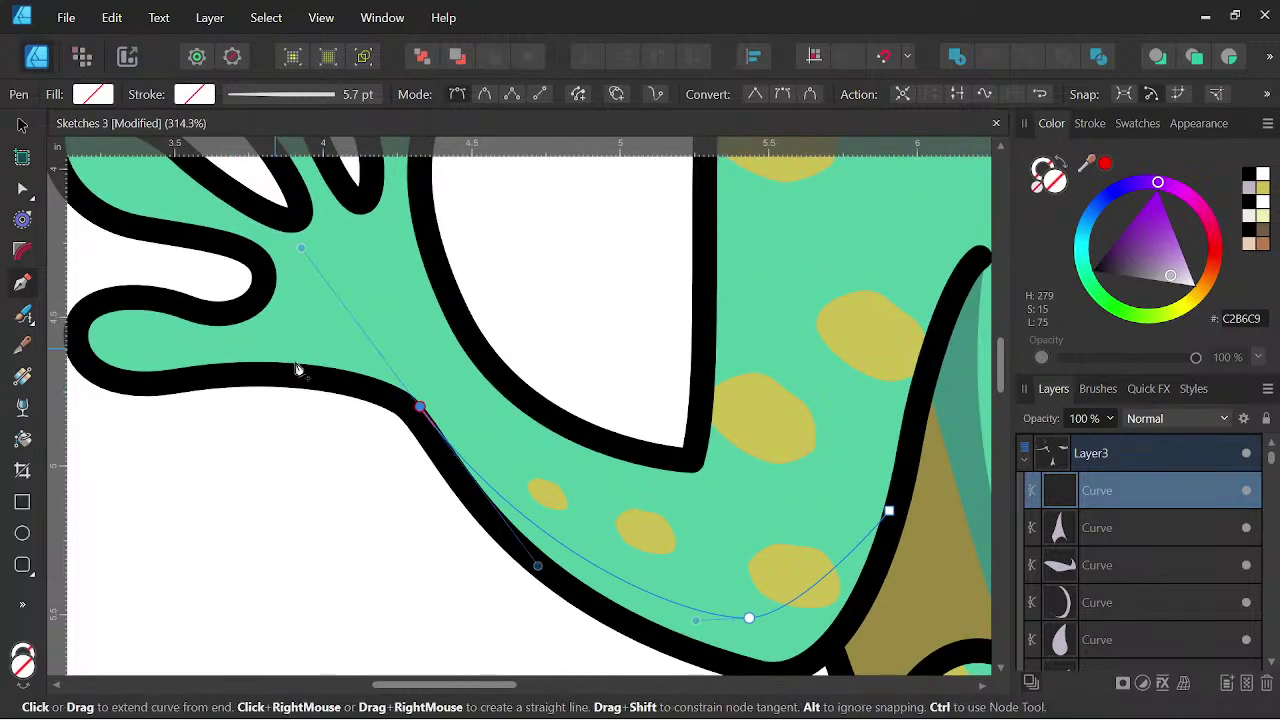
- Extend the near arm's shadow outline from the wrist through the lowest finger, ending in a sharp corner at its tip
click(417, 411)
drag(322, 378, 539, 425)
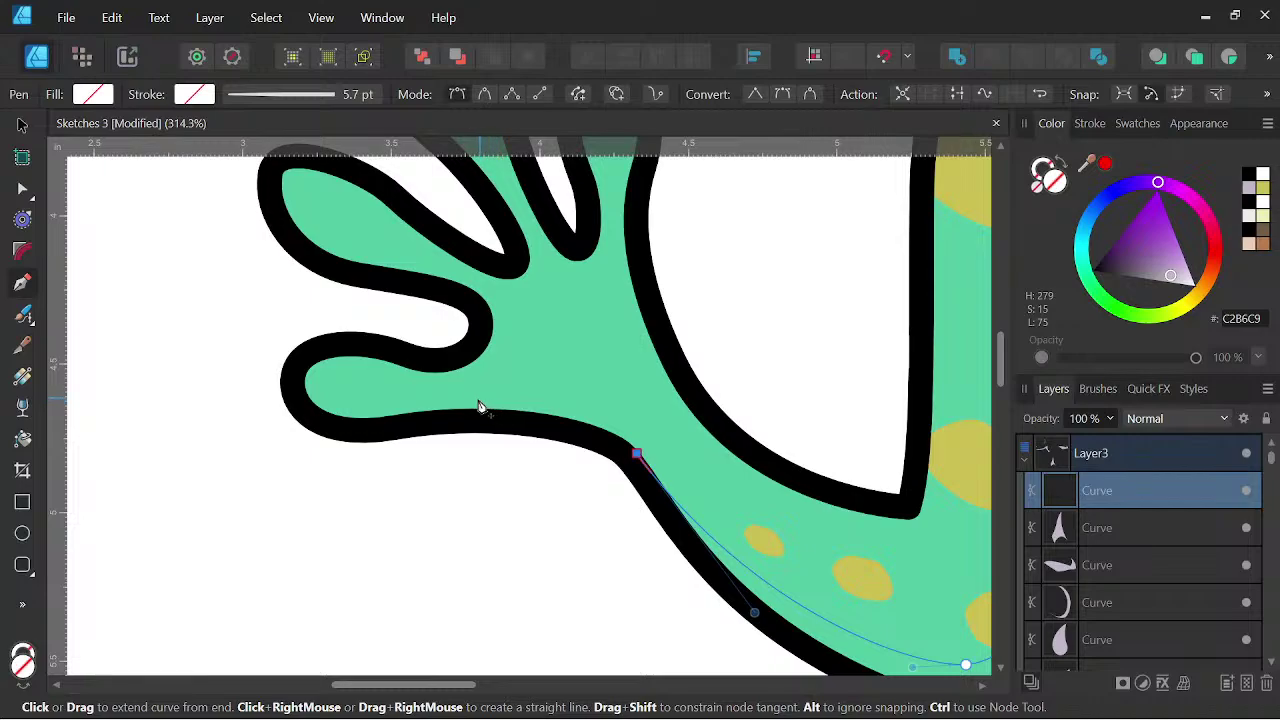
drag(447, 409, 363, 410)
drag(321, 357, 343, 323)
click(321, 357)
- Continue the outline around the fingertip and back along the underside of the finger, wrist and forearm to the elbow
drag(330, 429, 400, 475)
click(330, 430)
drag(435, 423, 470, 428)
drag(568, 436, 441, 352)
key(space)
drag(509, 428, 537, 455)
drag(745, 544, 787, 551)
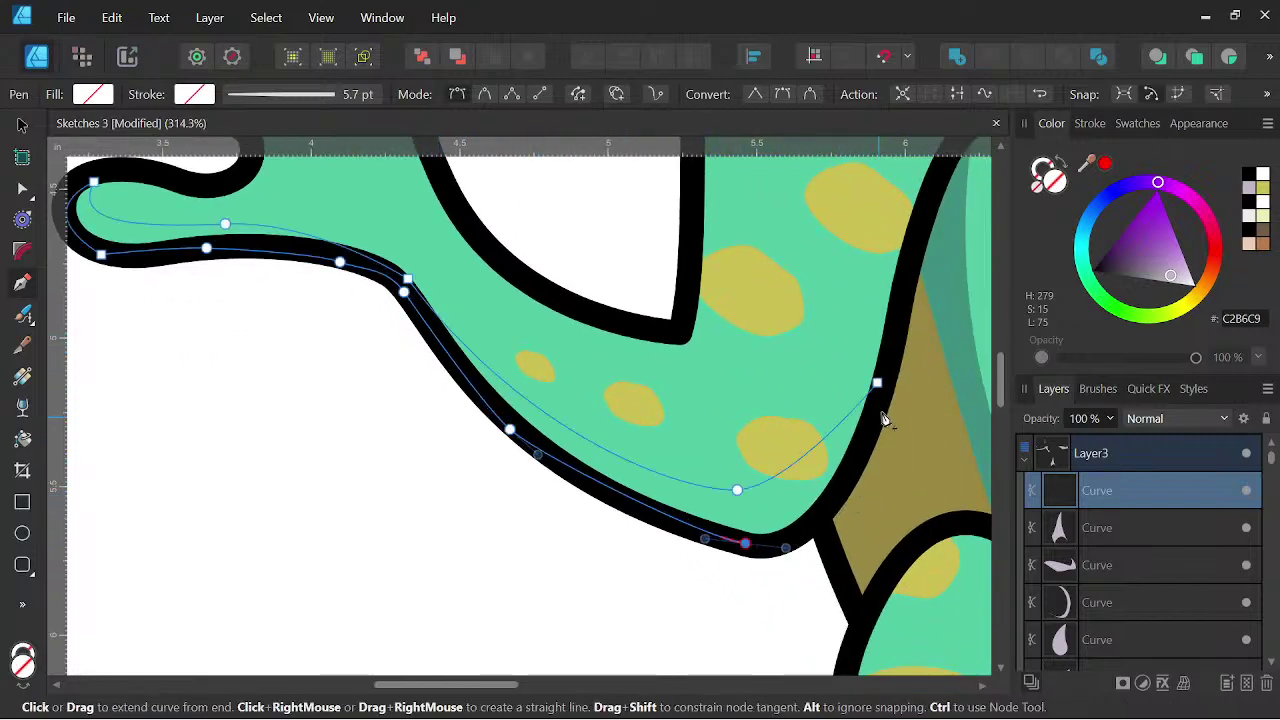
- Close the near arm's shadow outline at the armpit and fill it with C2B6C9
drag(877, 382, 898, 282)
click(1248, 190)
scroll(829, 266, down, 7)
drag(832, 305, 578, 402)
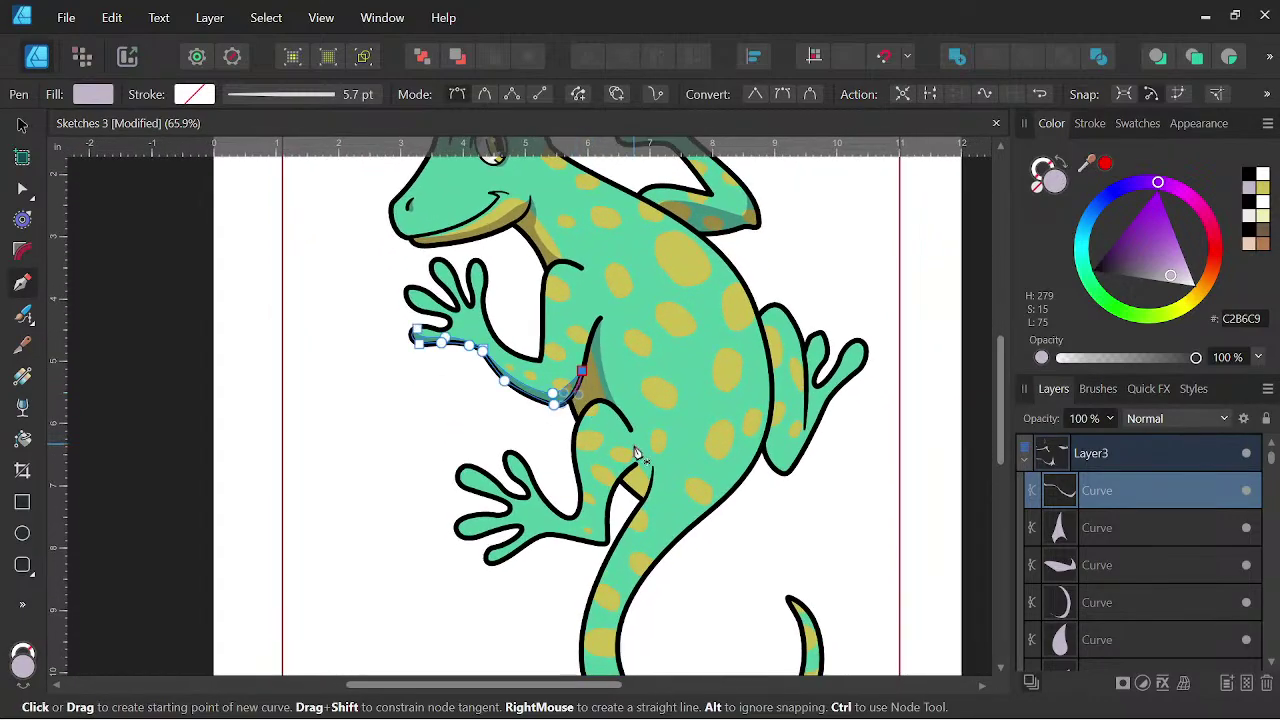
- Draw a closed shadow over the yellow belly patch between the near hind leg and the tail base, and fill it with C2B6C9
scroll(634, 453, up, 5)
drag(637, 451, 676, 424)
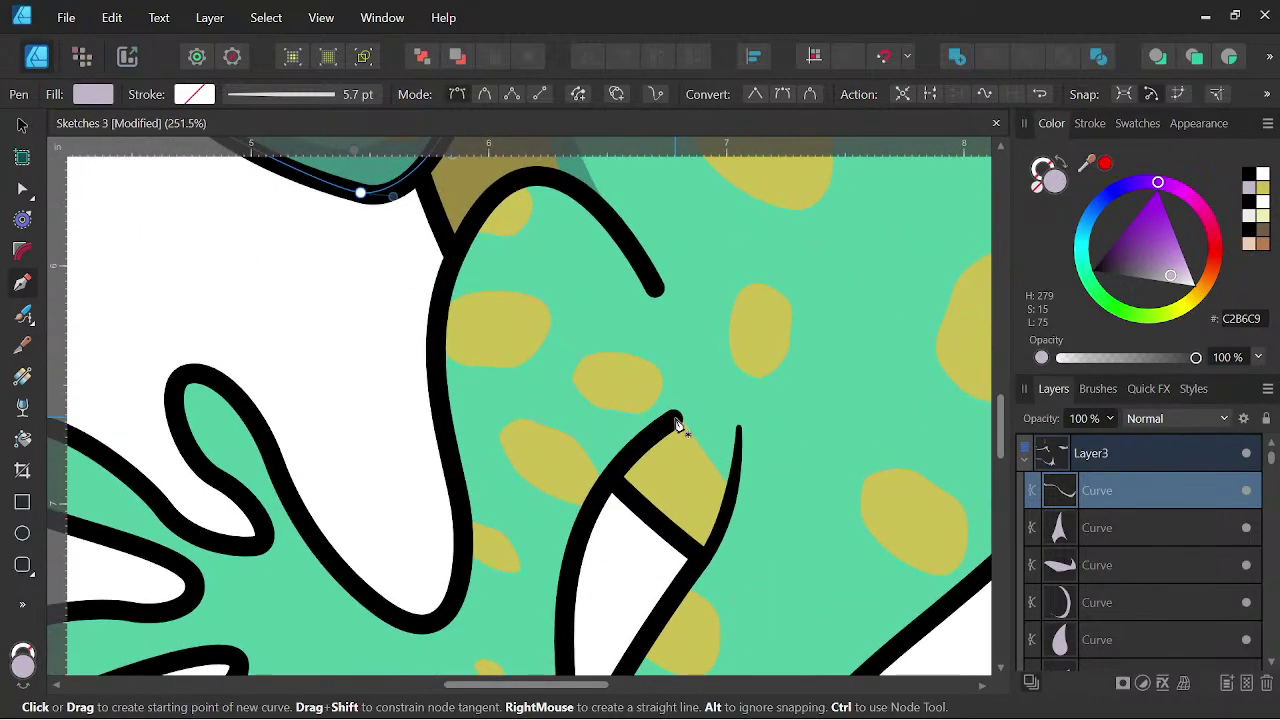
click(676, 419)
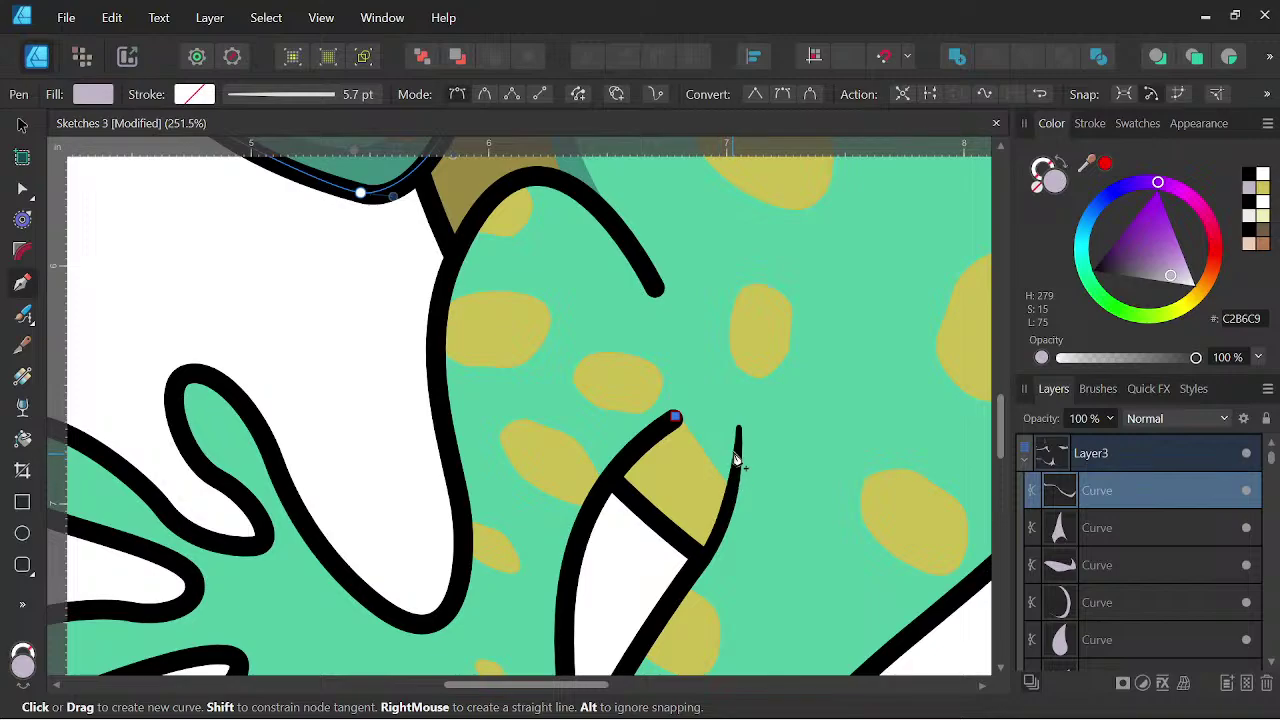
click(737, 440)
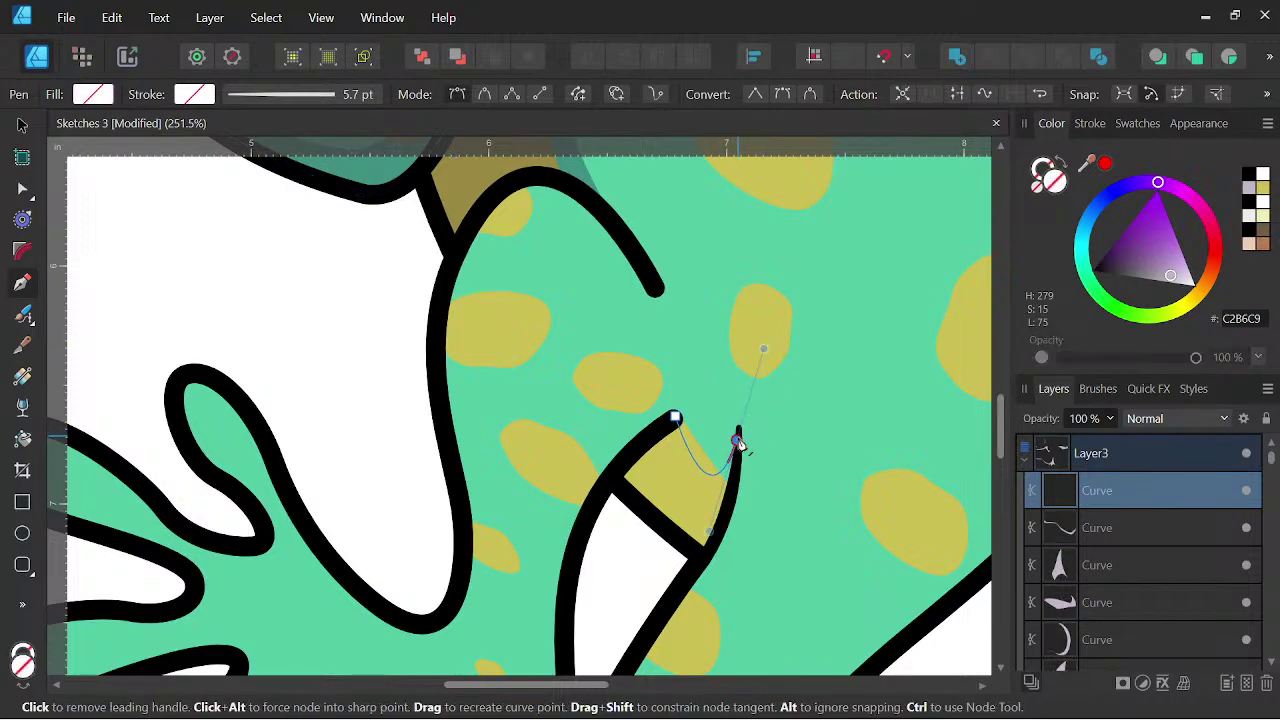
drag(706, 558, 703, 563)
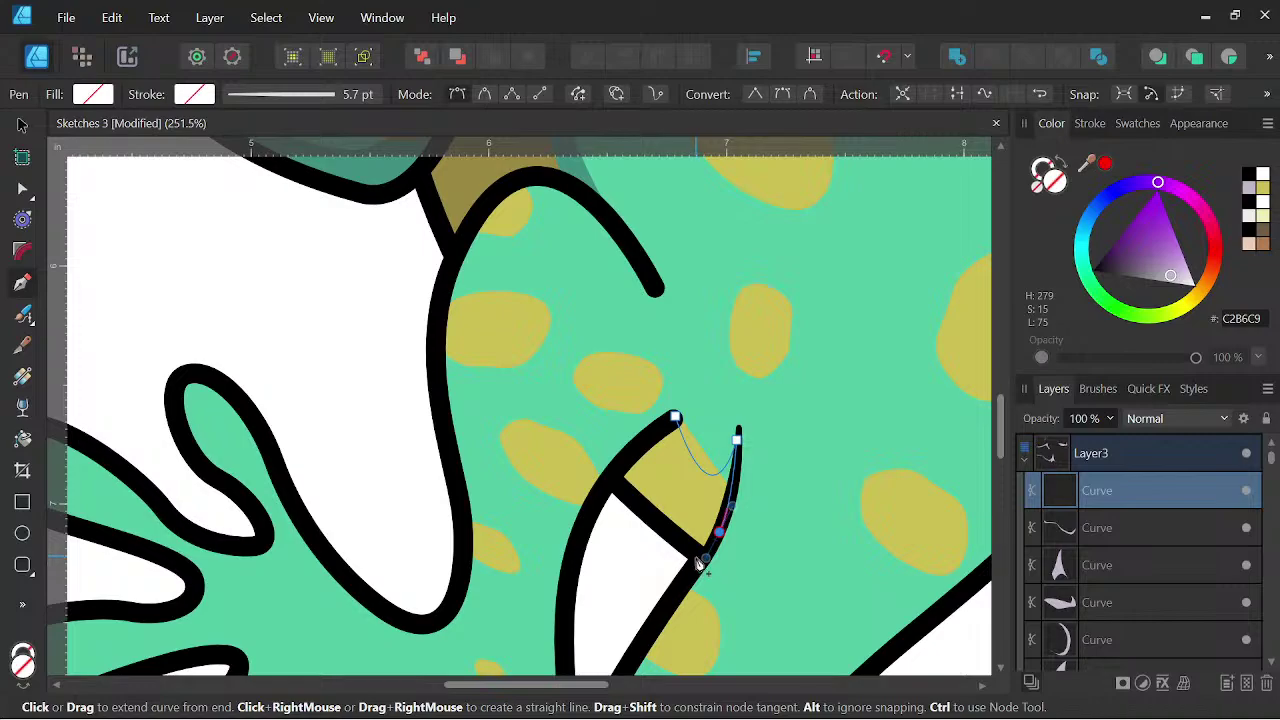
click(611, 477)
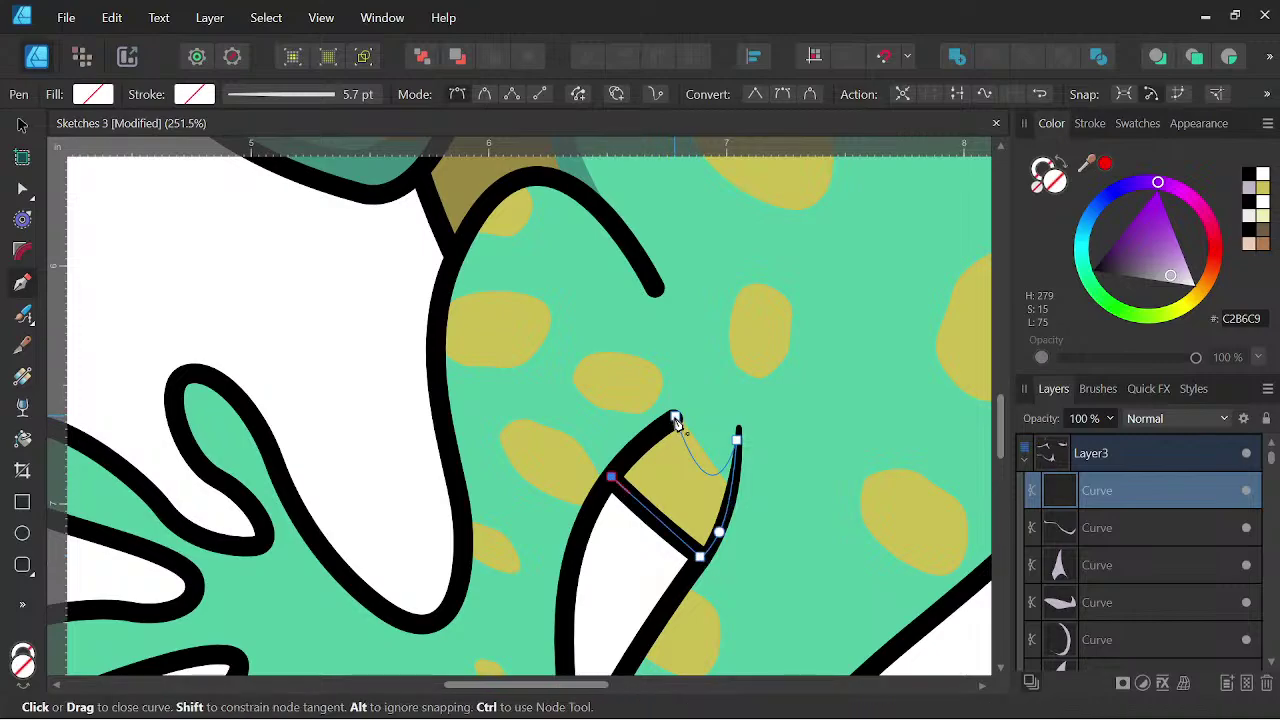
click(697, 410)
click(1252, 189)
scroll(886, 290, down, 4)
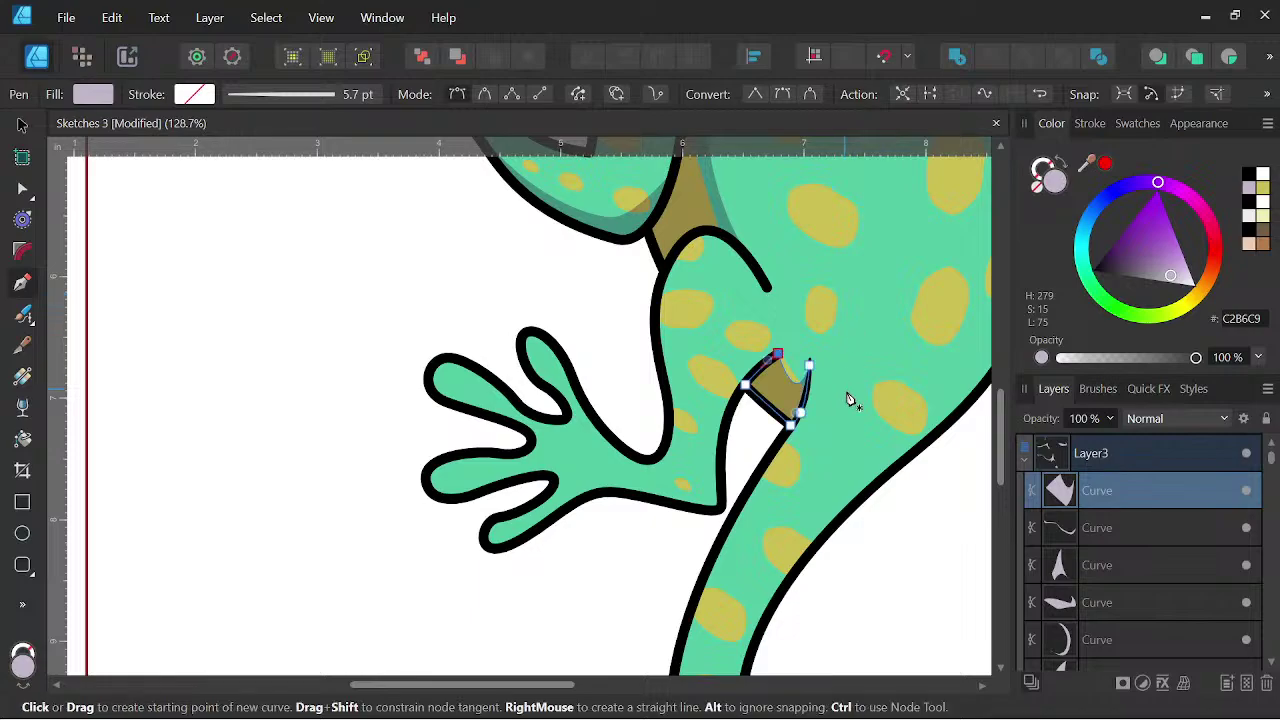
scroll(725, 345, down, 2)
drag(783, 411, 647, 456)
scroll(680, 314, down, 2)
drag(694, 358, 704, 509)
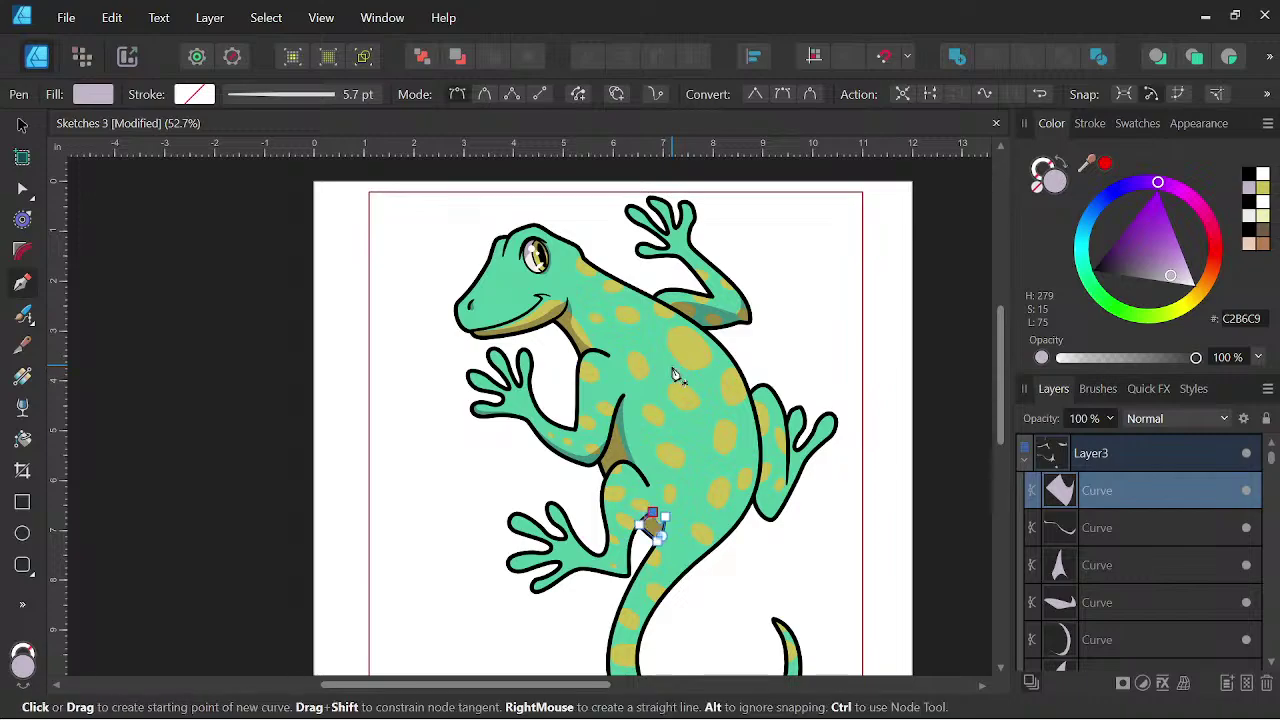
- Begin a shadow outline on the far hind leg, from the back line over the inner knee and down the middle of the thigh
scroll(675, 375, up, 2)
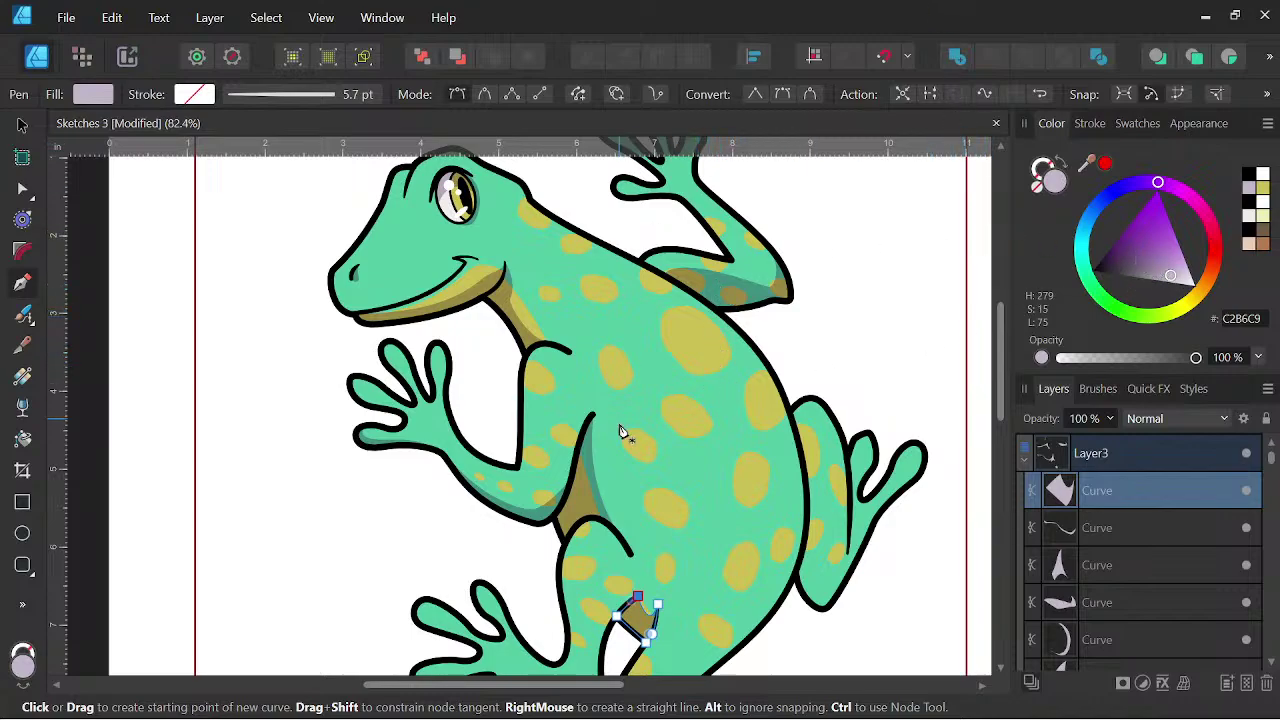
drag(814, 569, 735, 366)
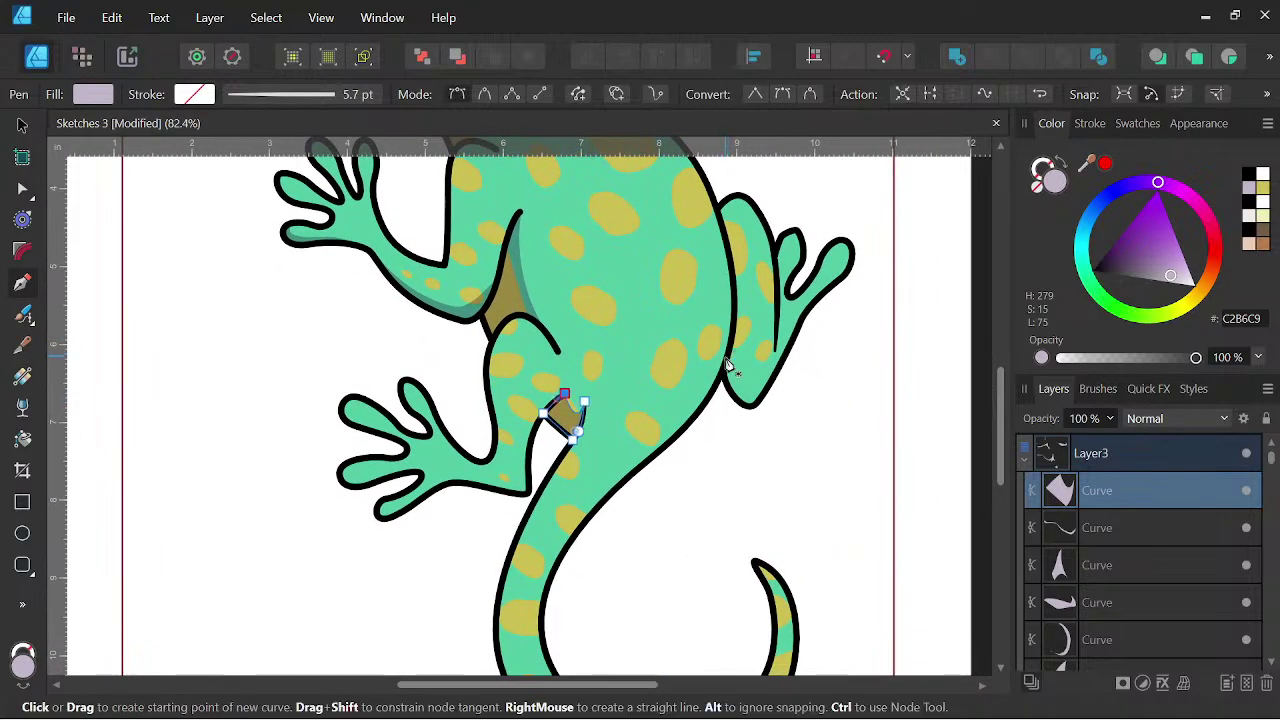
scroll(736, 314, down, 1)
drag(735, 310, 697, 403)
scroll(694, 329, up, 3)
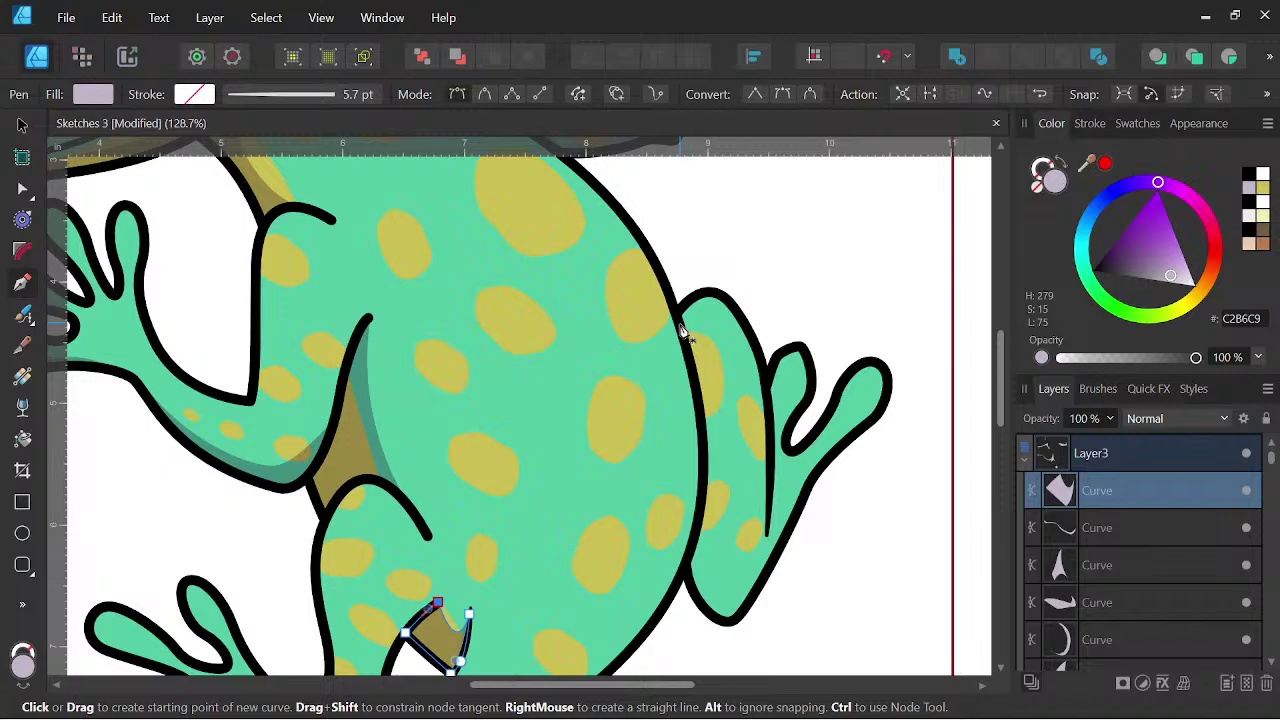
click(684, 338)
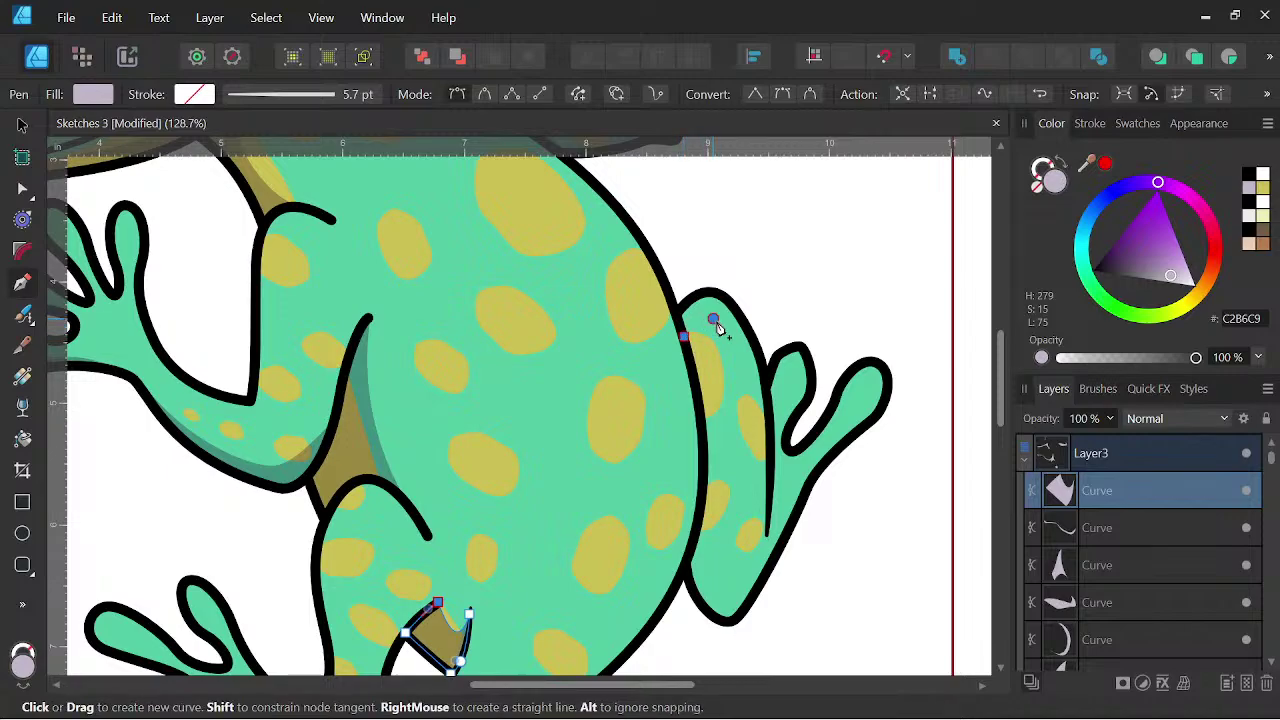
drag(706, 319, 719, 327)
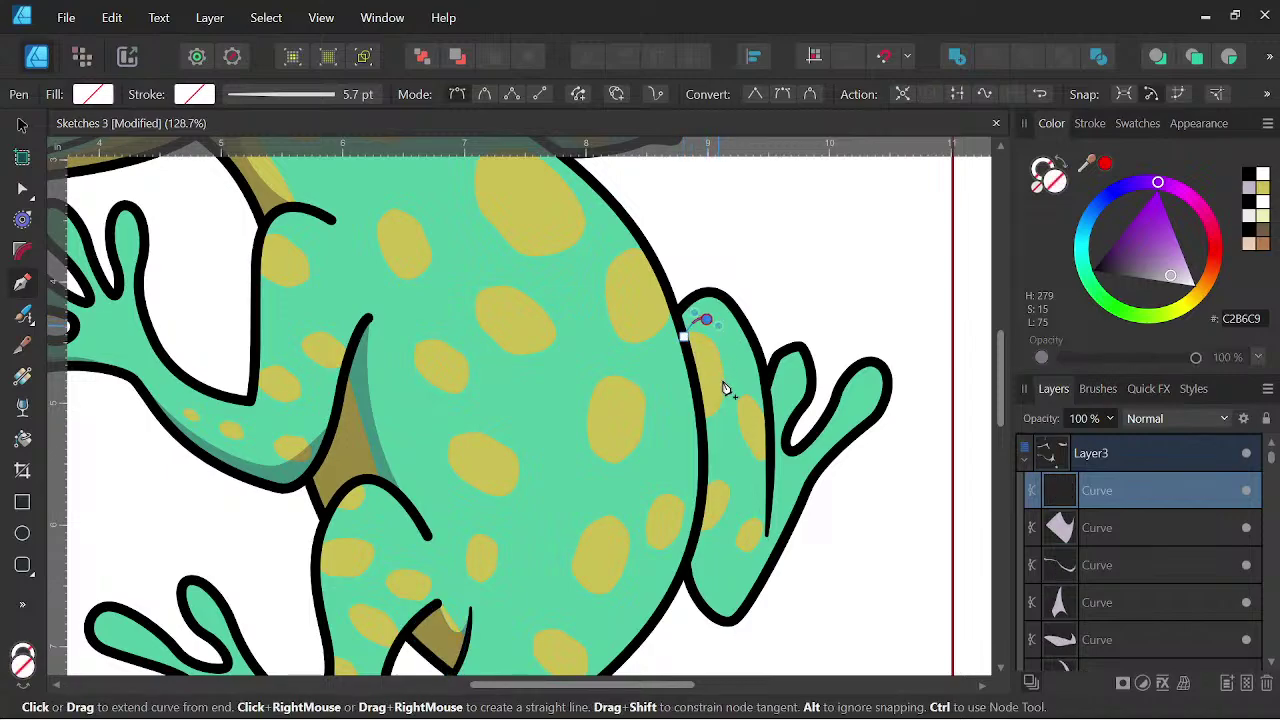
click(731, 548)
scroll(705, 655, down, 2)
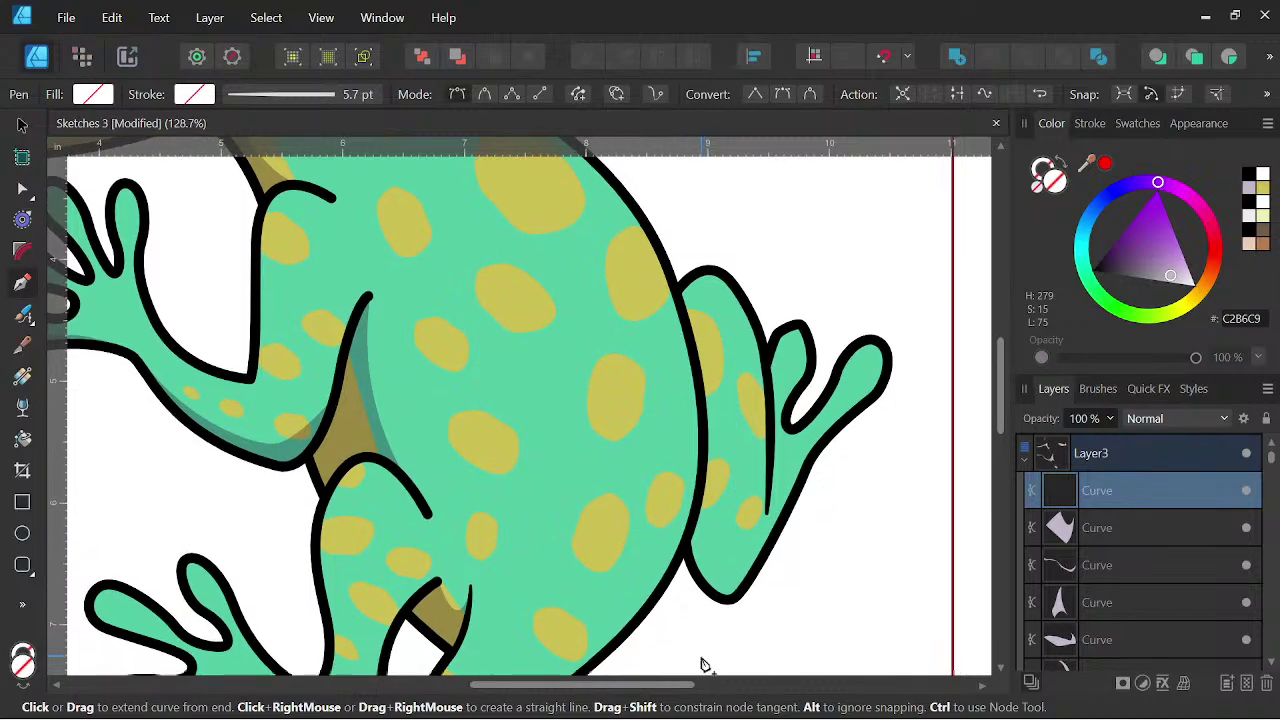
drag(705, 637, 726, 489)
scroll(735, 486, up, 3)
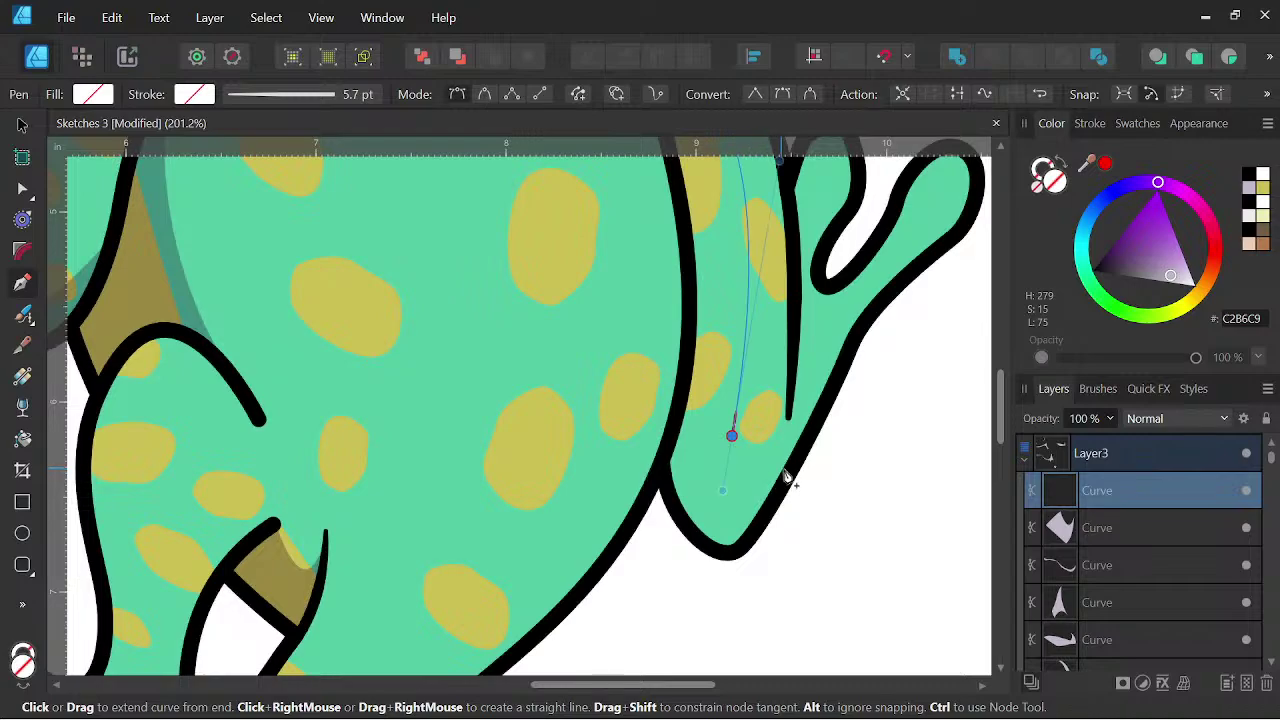
- Continue the outline to the leg's outer edge, around its lower bend and up the back line to close it, and fill it with C2B6C9
drag(796, 463, 838, 416)
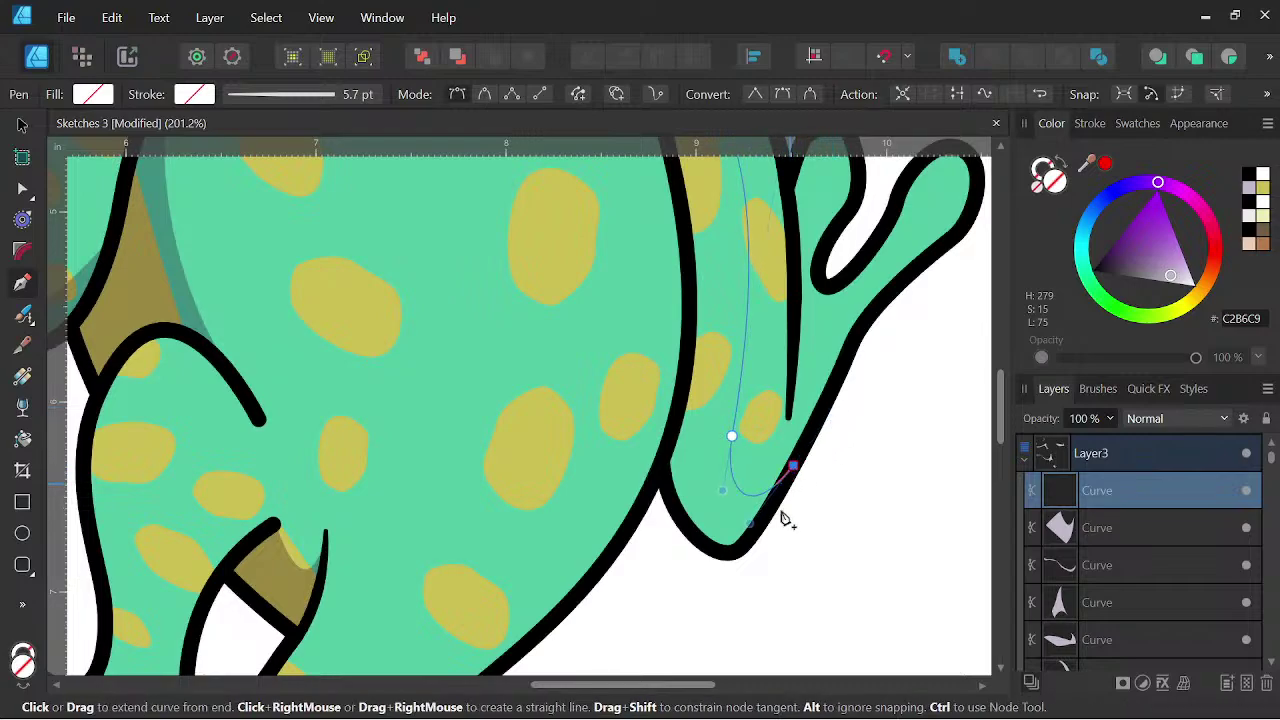
click(741, 550)
click(713, 552)
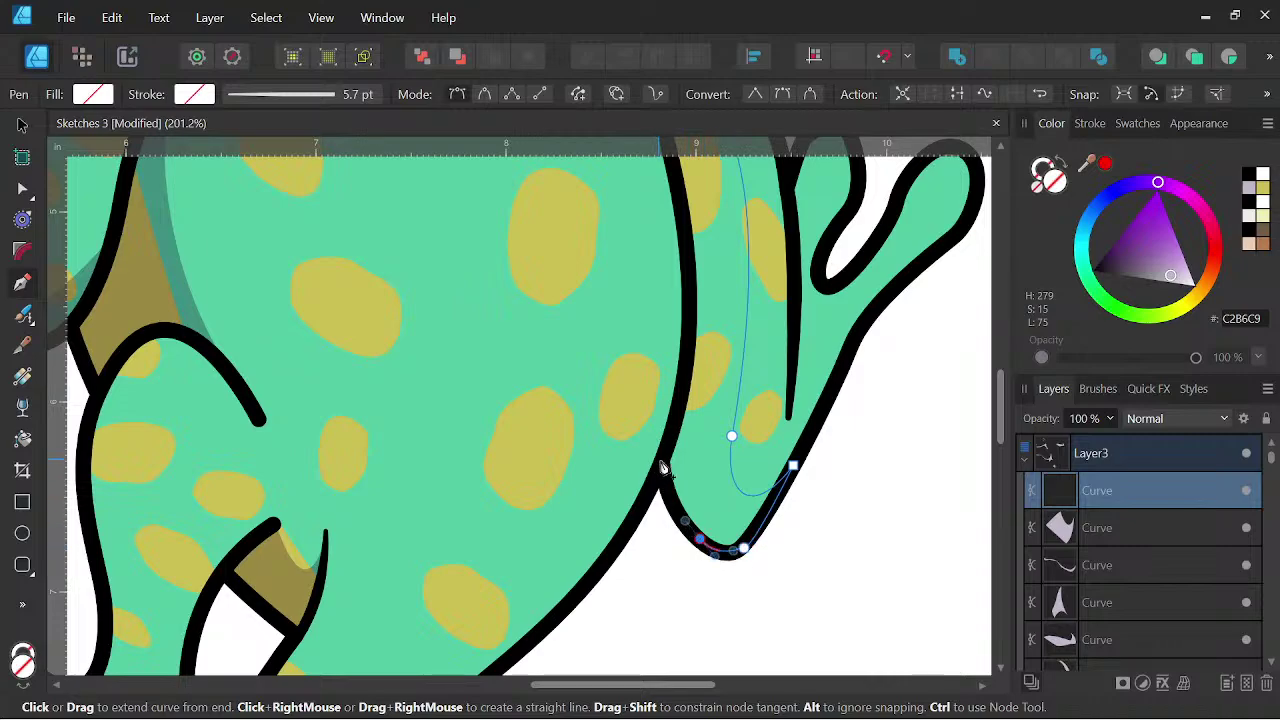
drag(660, 467, 668, 431)
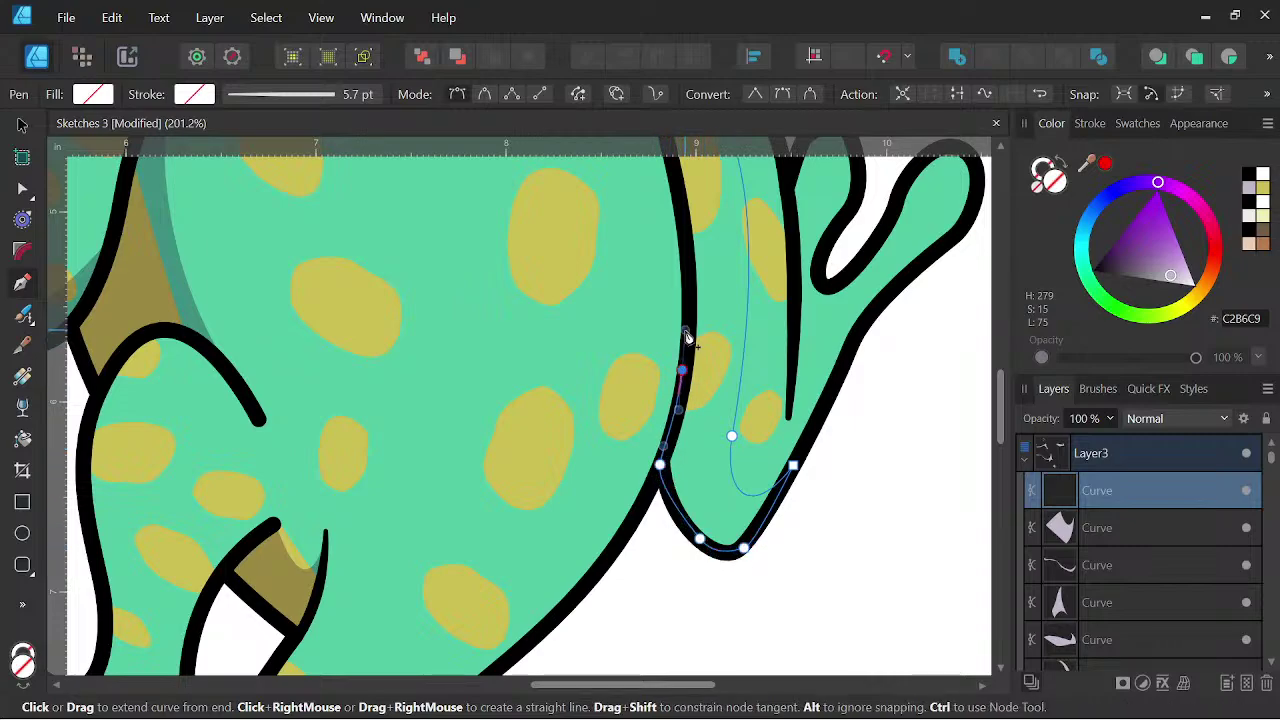
drag(700, 280, 662, 412)
click(656, 386)
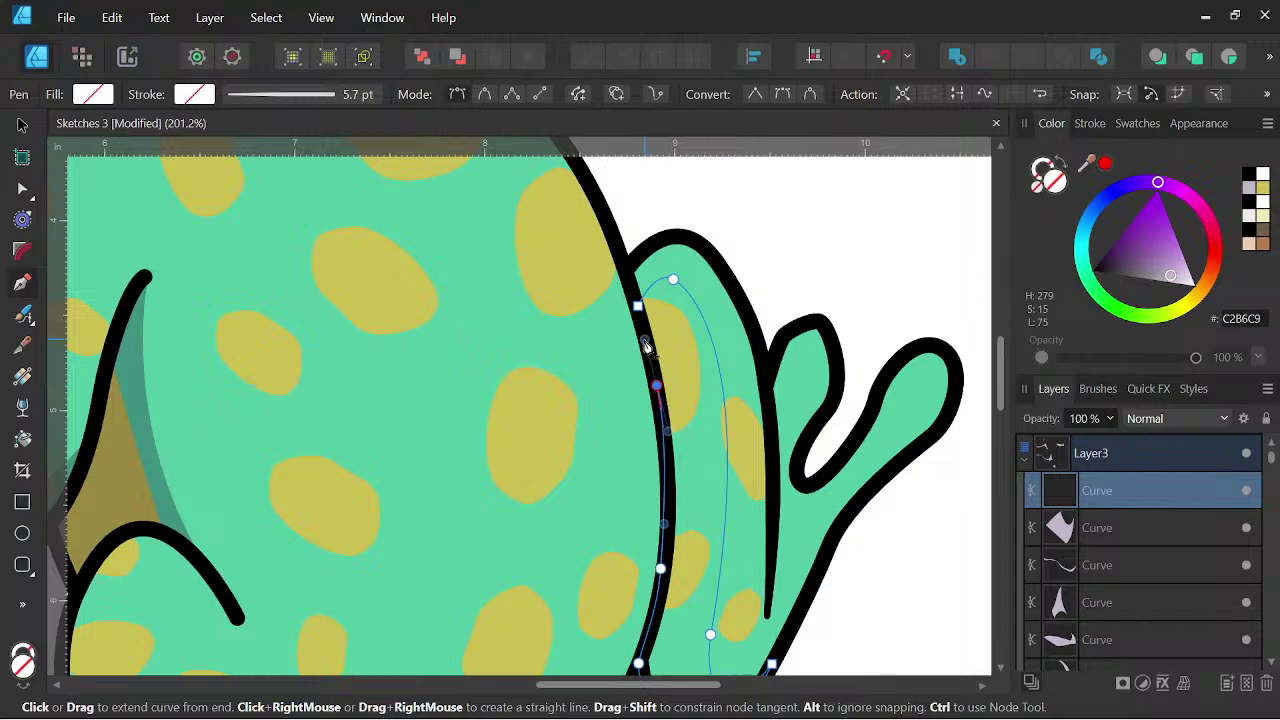
click(638, 305)
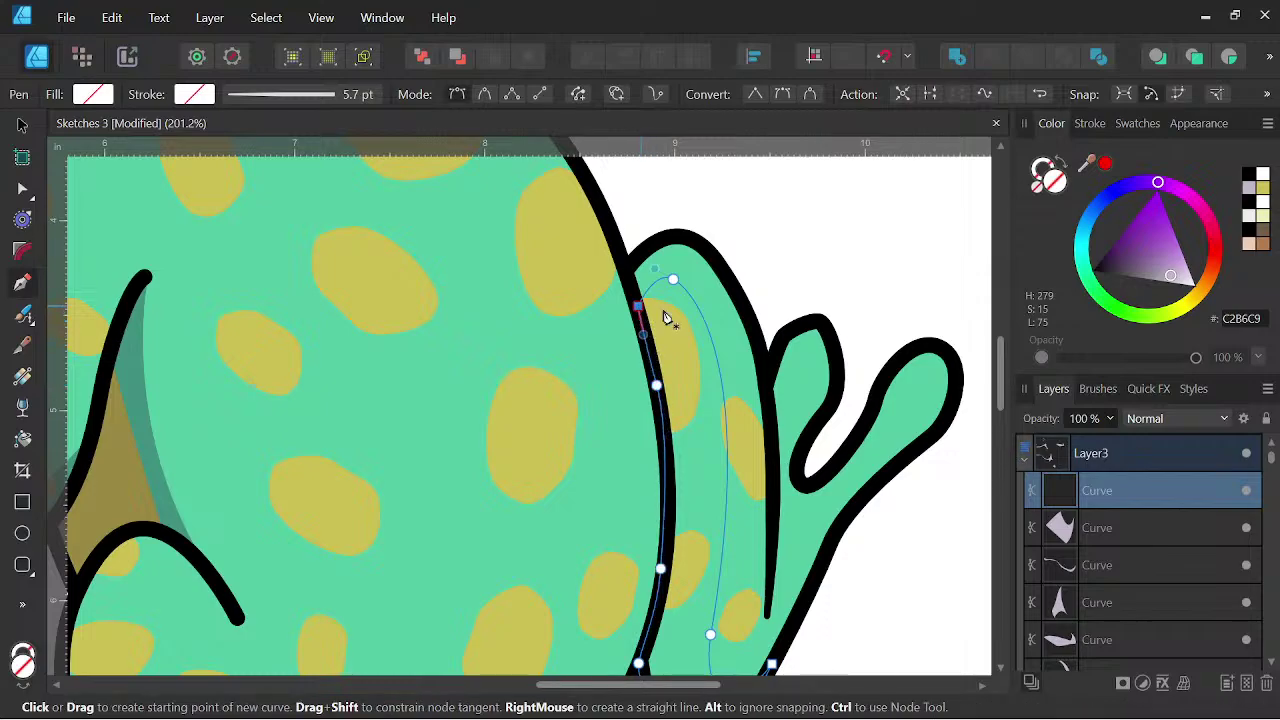
click(1247, 195)
- Draw a narrow closed shadow along the outer edge of the far hind foot's inner toe and fill it with C2B6C9
click(814, 323)
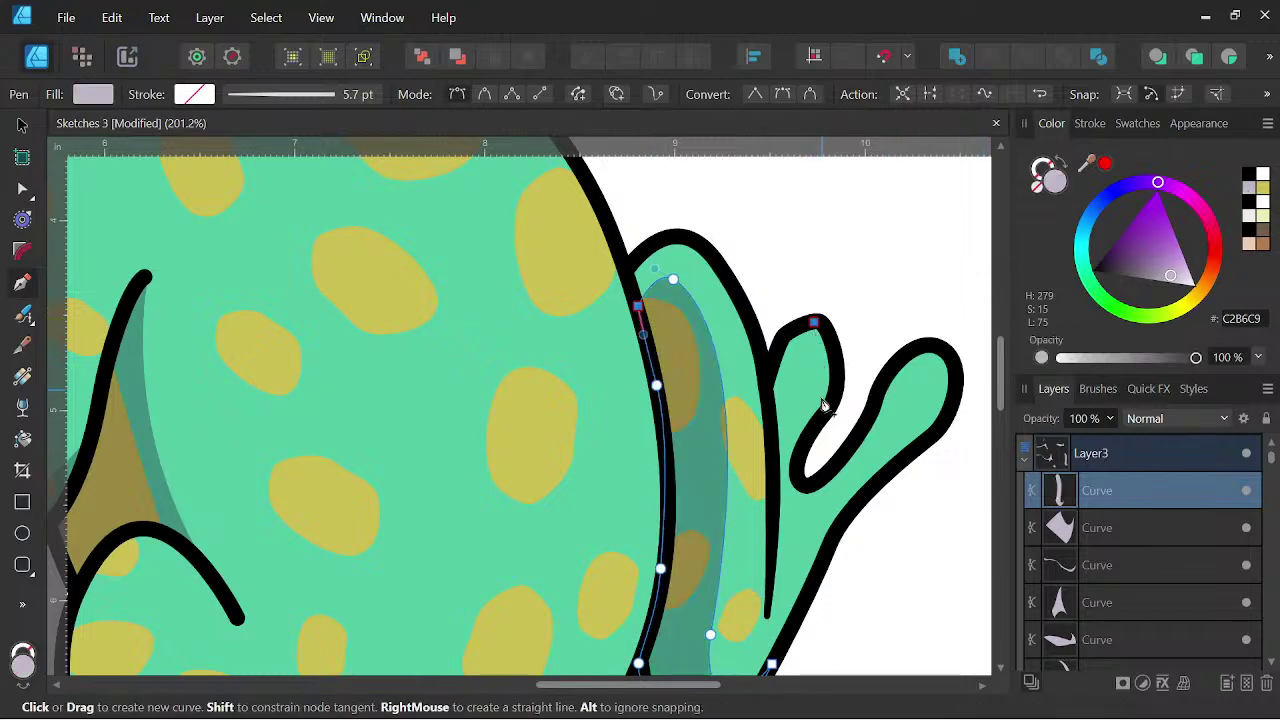
drag(808, 432, 780, 497)
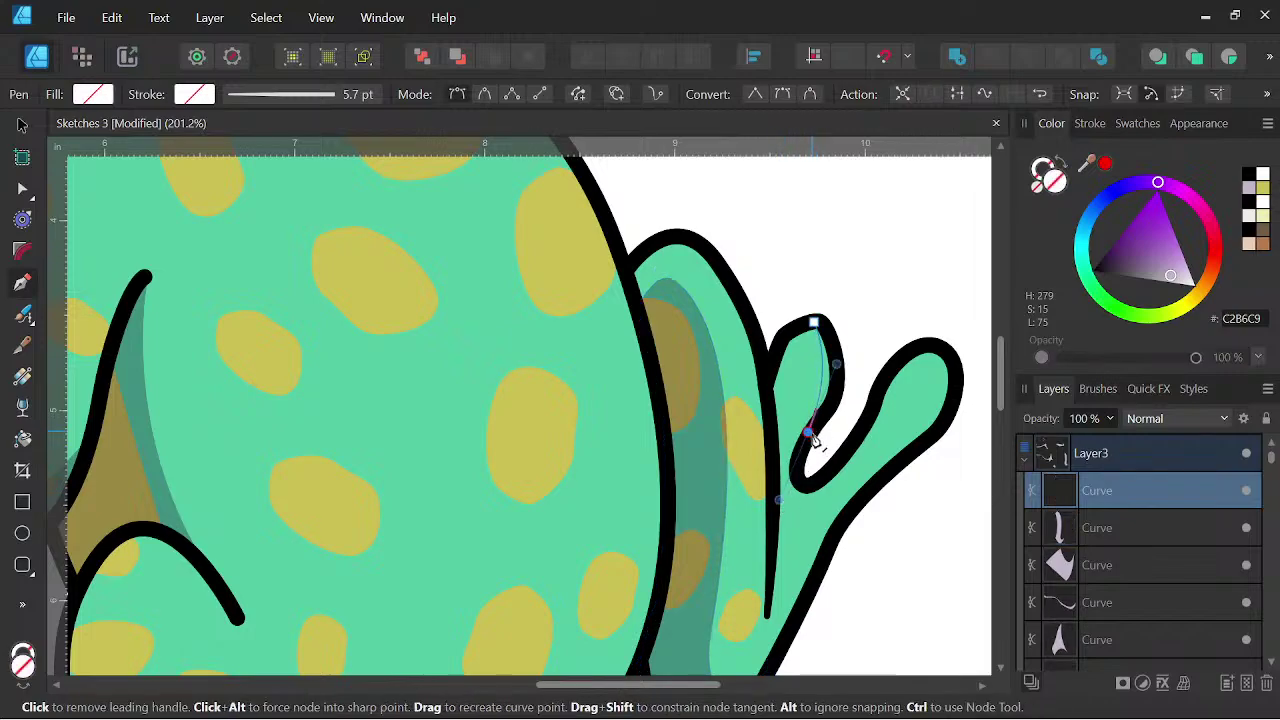
click(814, 323)
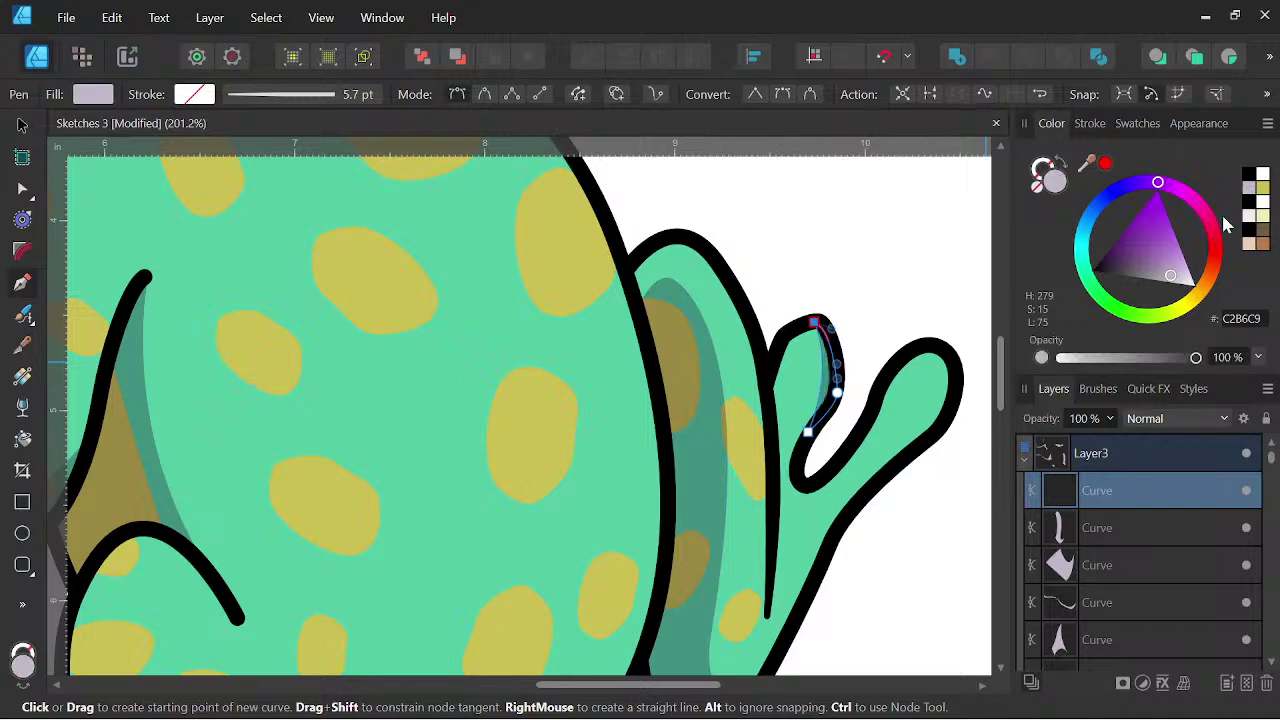
click(1248, 188)
- Draw a closed shadow along the outer edge of the far hind foot's outermost toe and fill it with C2B6C9
scroll(980, 392, up, 1)
drag(881, 459, 668, 563)
click(802, 349)
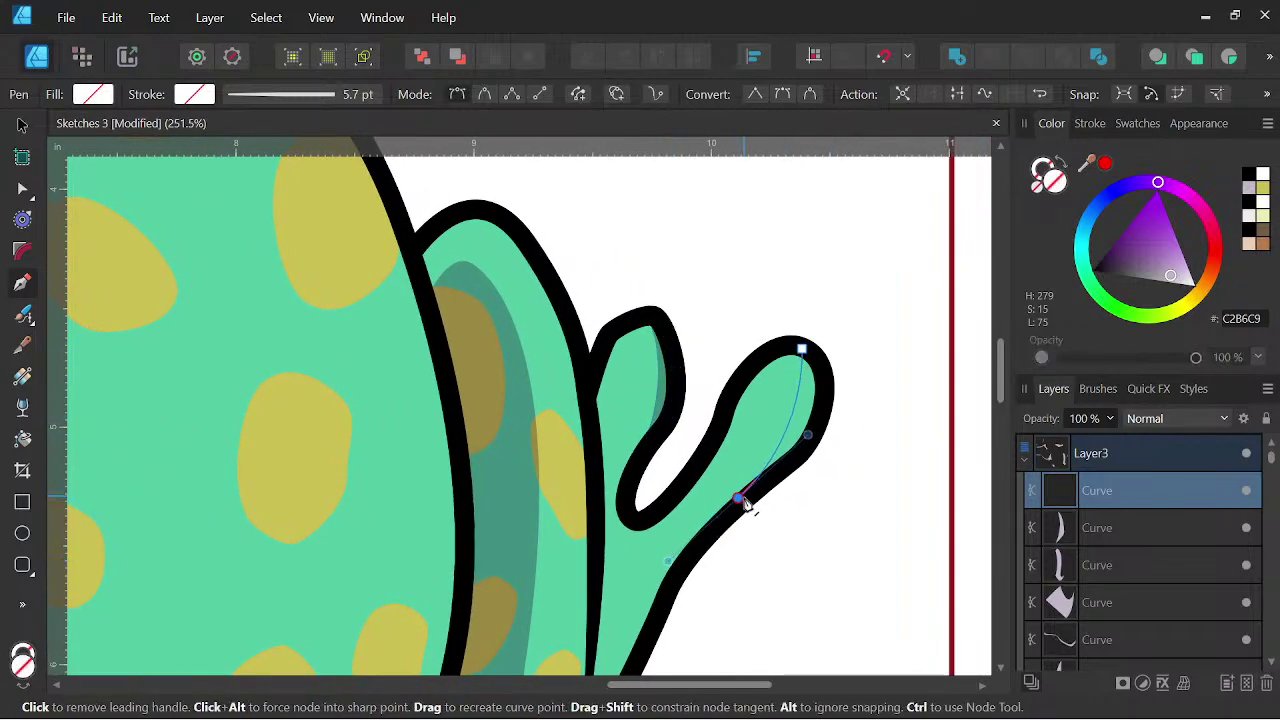
drag(810, 449, 818, 431)
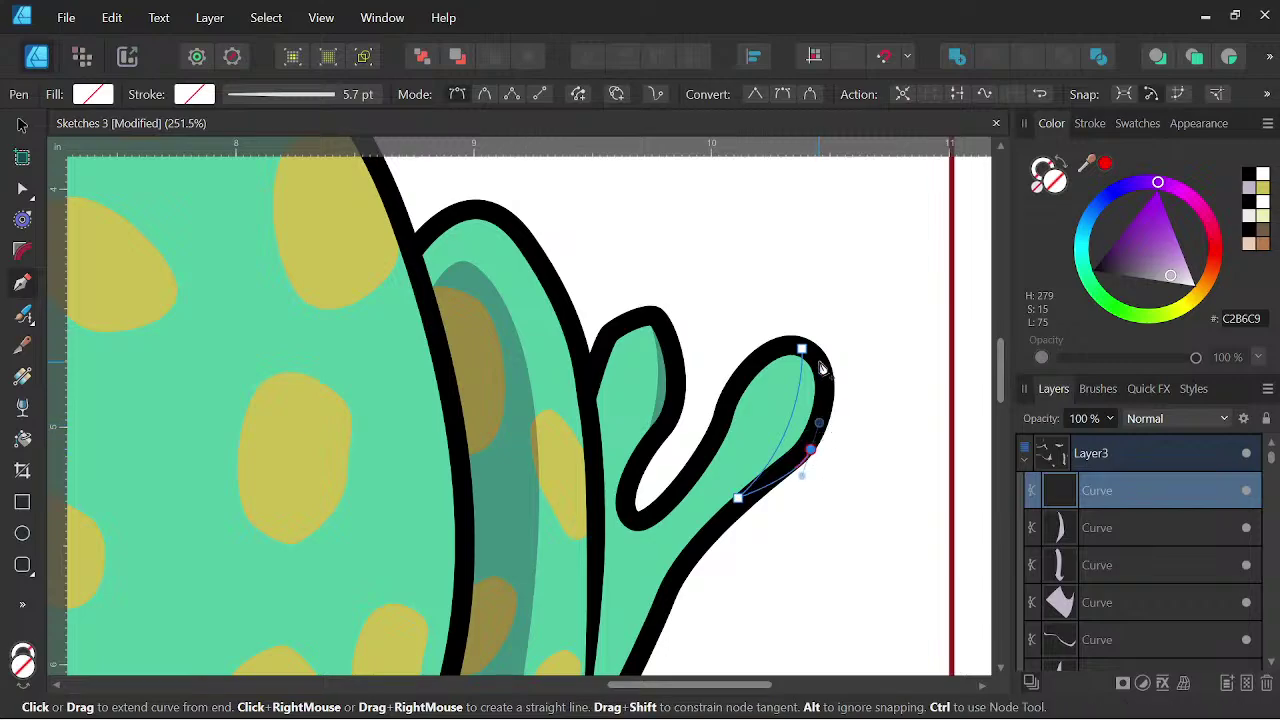
drag(802, 349, 767, 330)
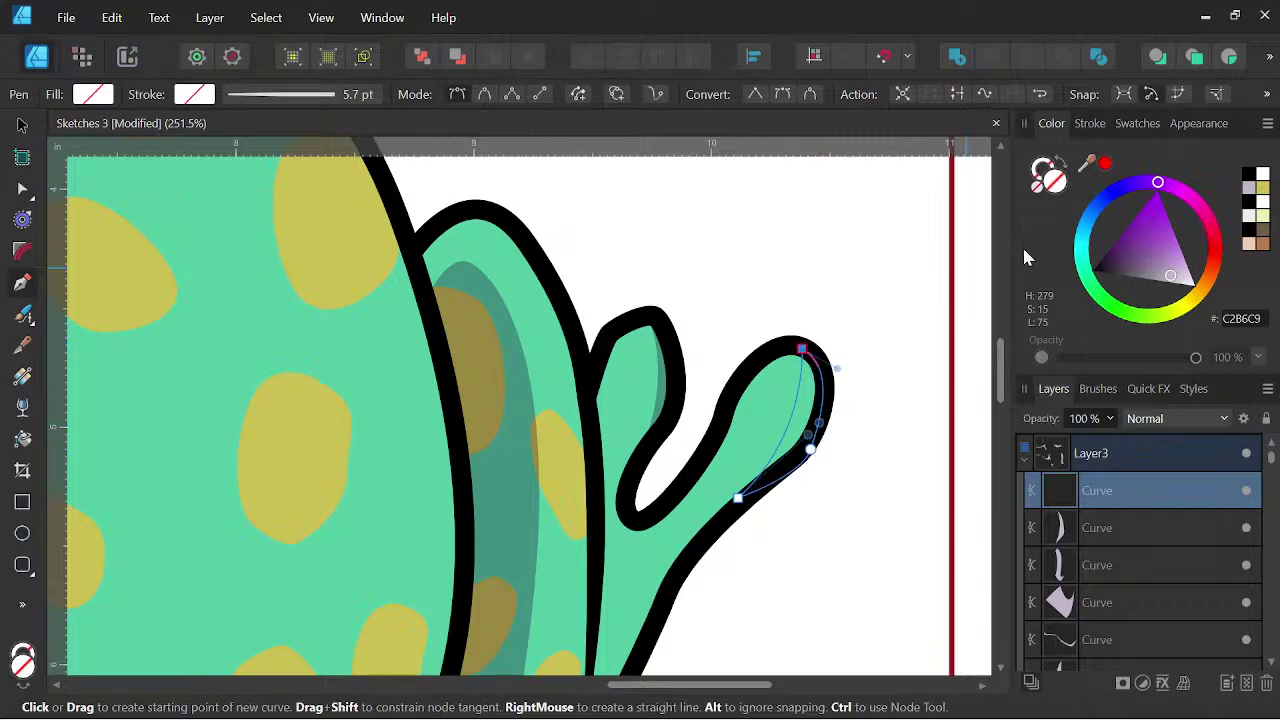
click(1248, 189)
- Draw a closed crescent shadow along the lower edge of the near front foot's second-lowest toe and fill it with C2B6C9
scroll(885, 339, down, 7)
key(space)
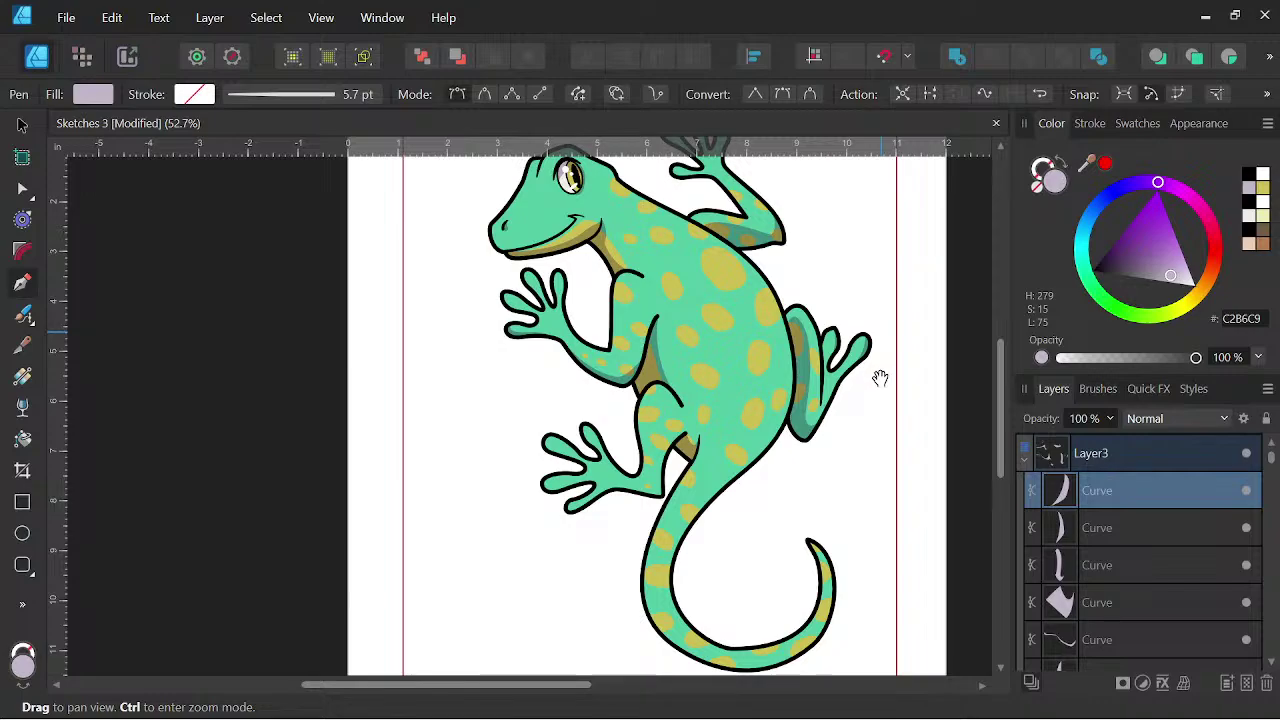
scroll(551, 343, up, 9)
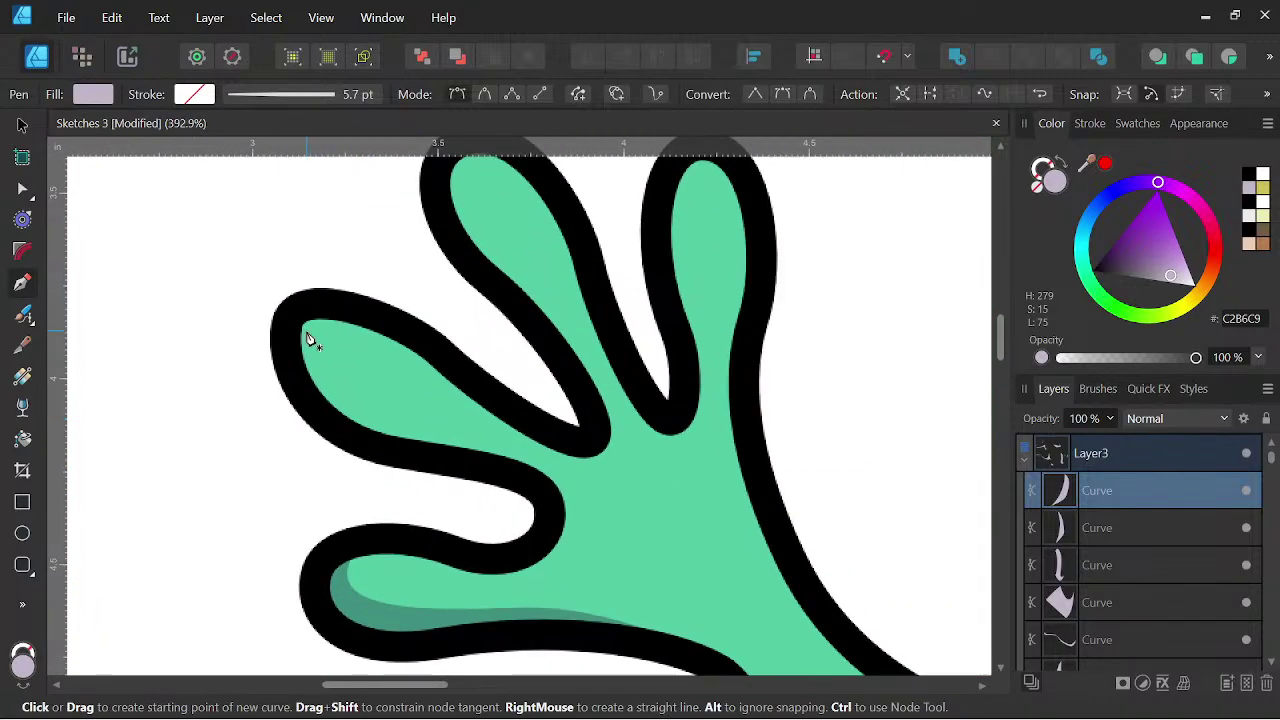
click(303, 318)
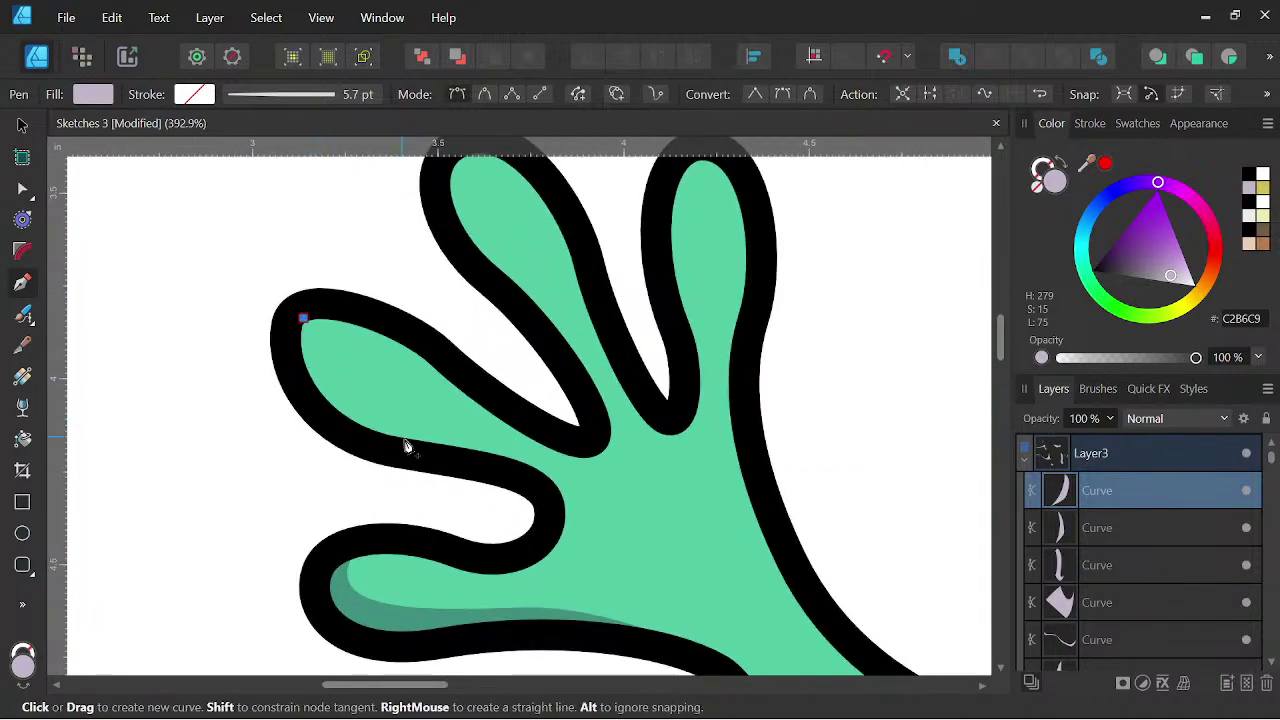
drag(429, 448, 548, 505)
click(430, 449)
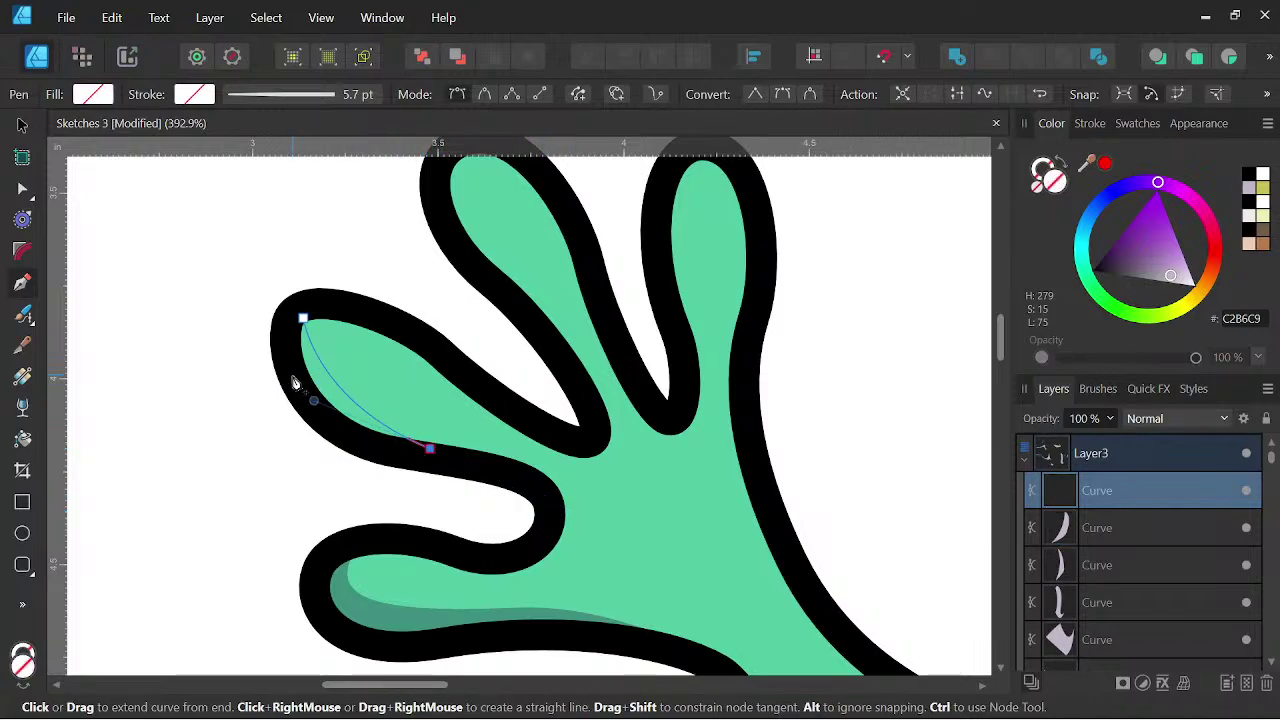
drag(302, 317, 342, 337)
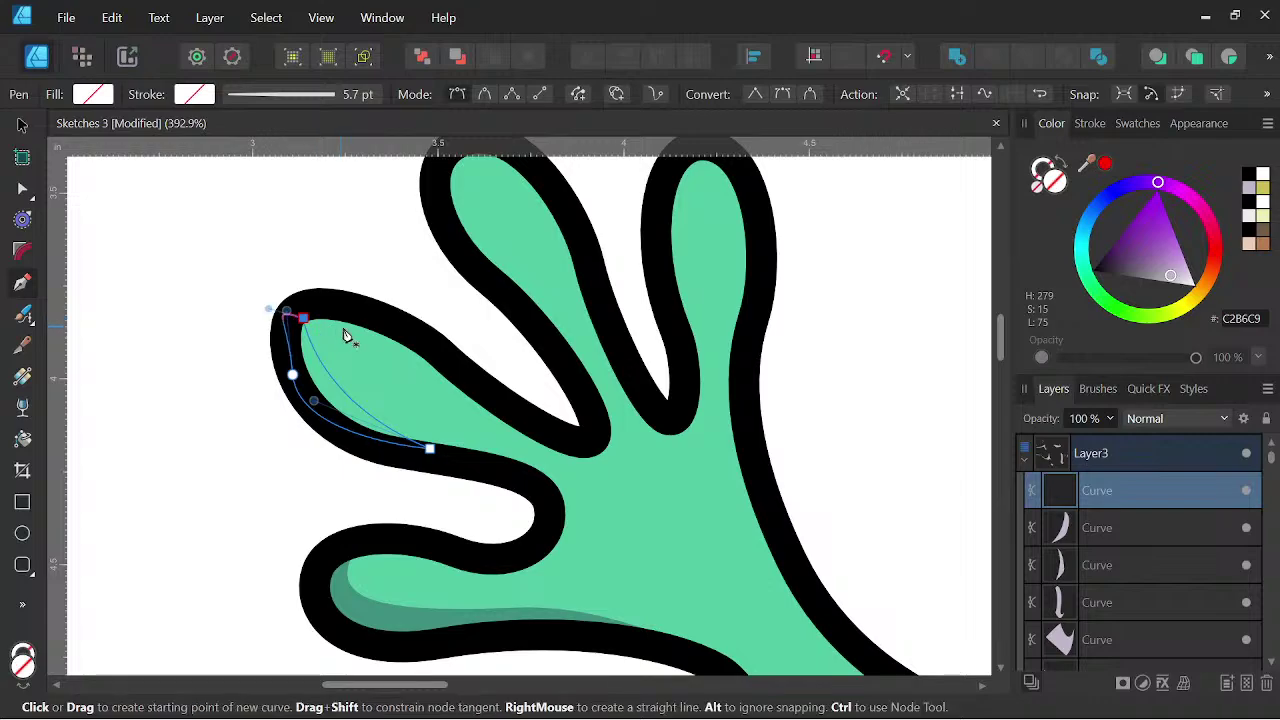
click(1251, 188)
key(Escape)
- Draw a closed shadow along the left edge of the near front foot's third toe and fill it with C2B6C9
scroll(494, 277, down, 4)
drag(495, 283, 570, 593)
scroll(468, 436, up, 3)
click(455, 382)
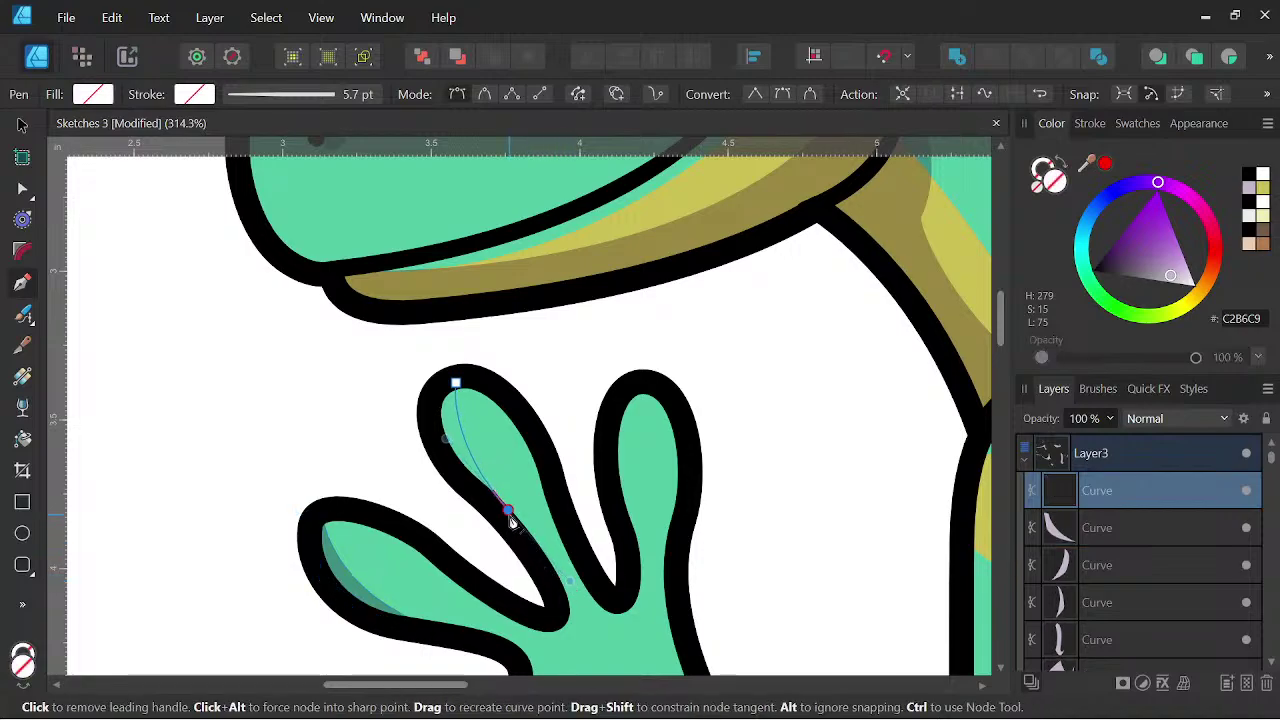
drag(433, 441, 432, 420)
click(455, 381)
click(1247, 190)
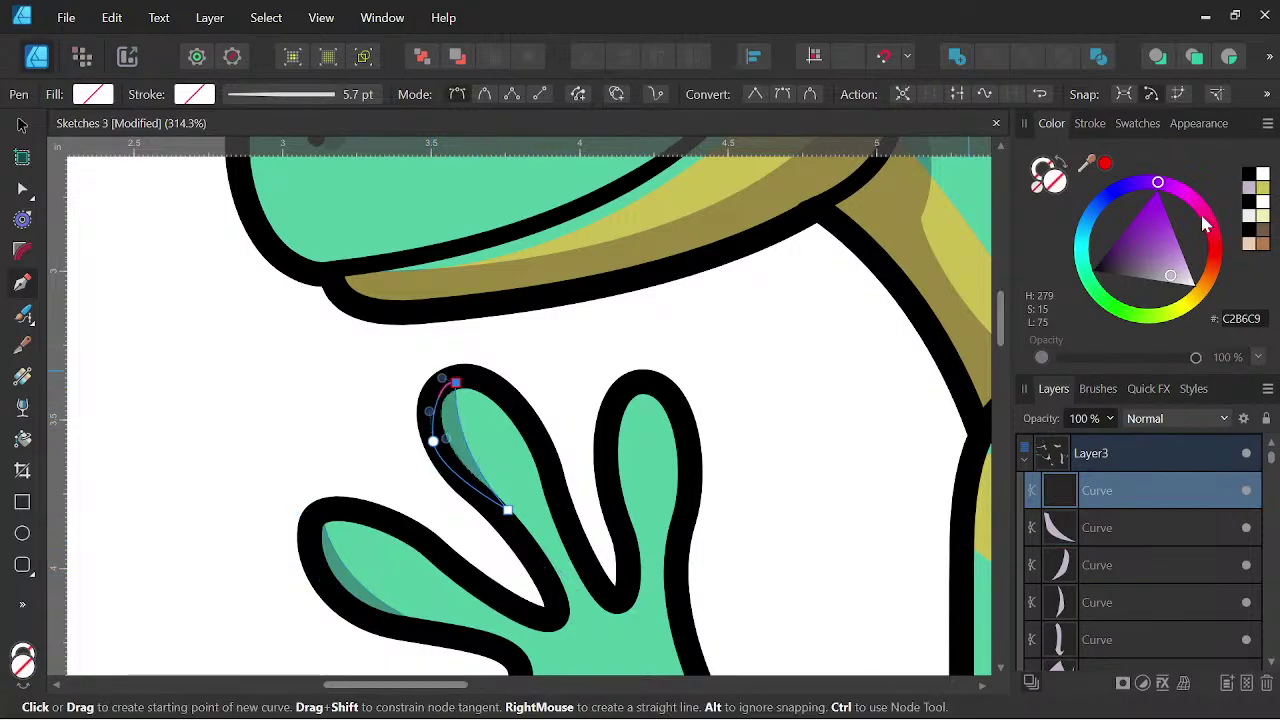
- Draw a closed shadow along the left edge of the near front foot's rightmost toe and fill it with C2B6C9
click(645, 388)
mouse_move(633, 530)
mouse_down()
mouse_move(645, 613)
mouse_move(634, 524)
mouse_up()
drag(601, 457, 607, 431)
click(645, 386)
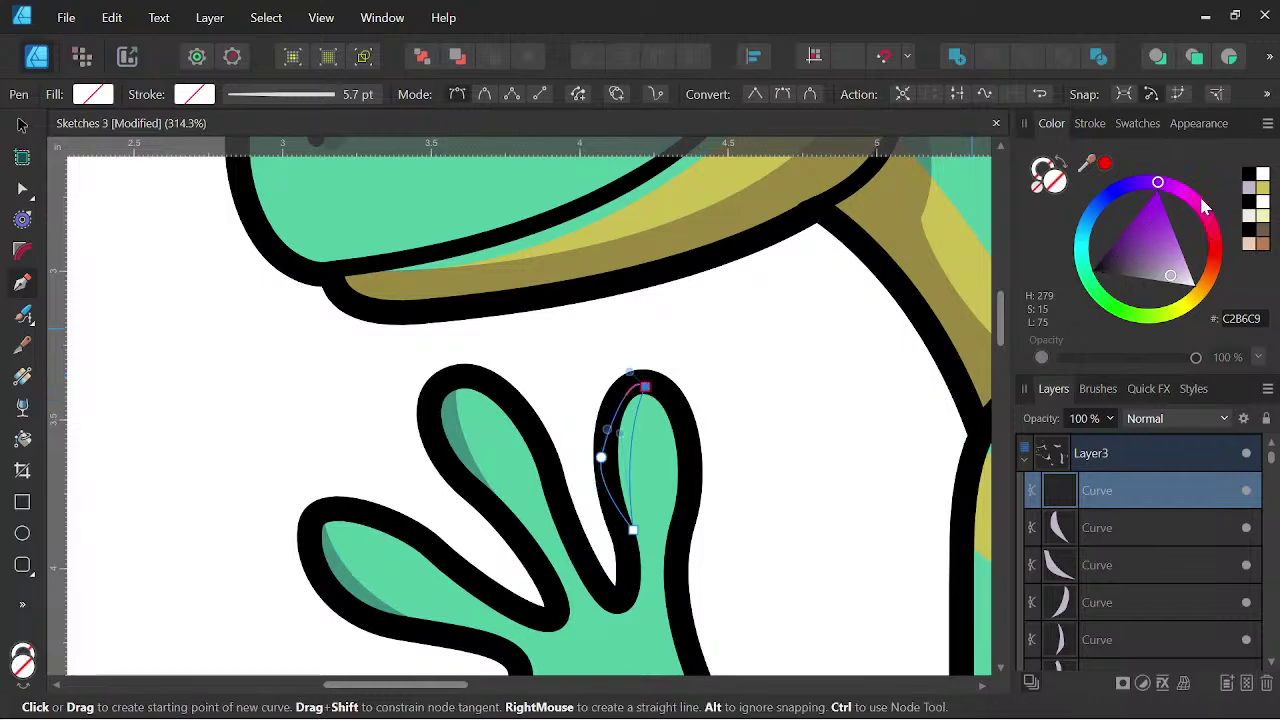
click(1248, 190)
- Draw a closed shadow along the underside of the far front foot's lowest toe and fill it with C2B6C9
scroll(680, 362, down, 7)
drag(771, 457, 619, 602)
scroll(712, 366, up, 3)
scroll(712, 365, up, 3)
drag(666, 397, 750, 486)
scroll(567, 474, up, 2)
click(536, 431)
drag(561, 493, 527, 478)
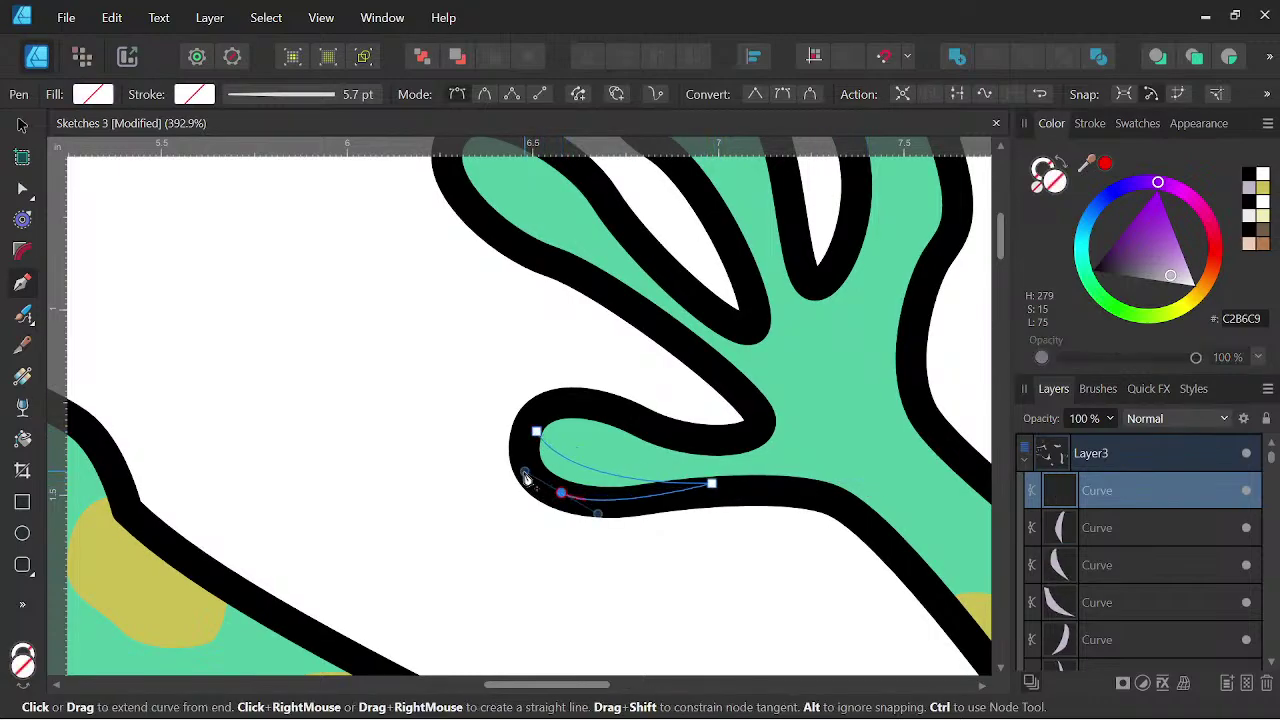
click(531, 434)
click(1249, 188)
- Draw a closed shadow along the lower edge of the far front foot's second-lowest toe and fill it with C2B6C9
scroll(805, 200, down, 1)
drag(690, 286, 593, 503)
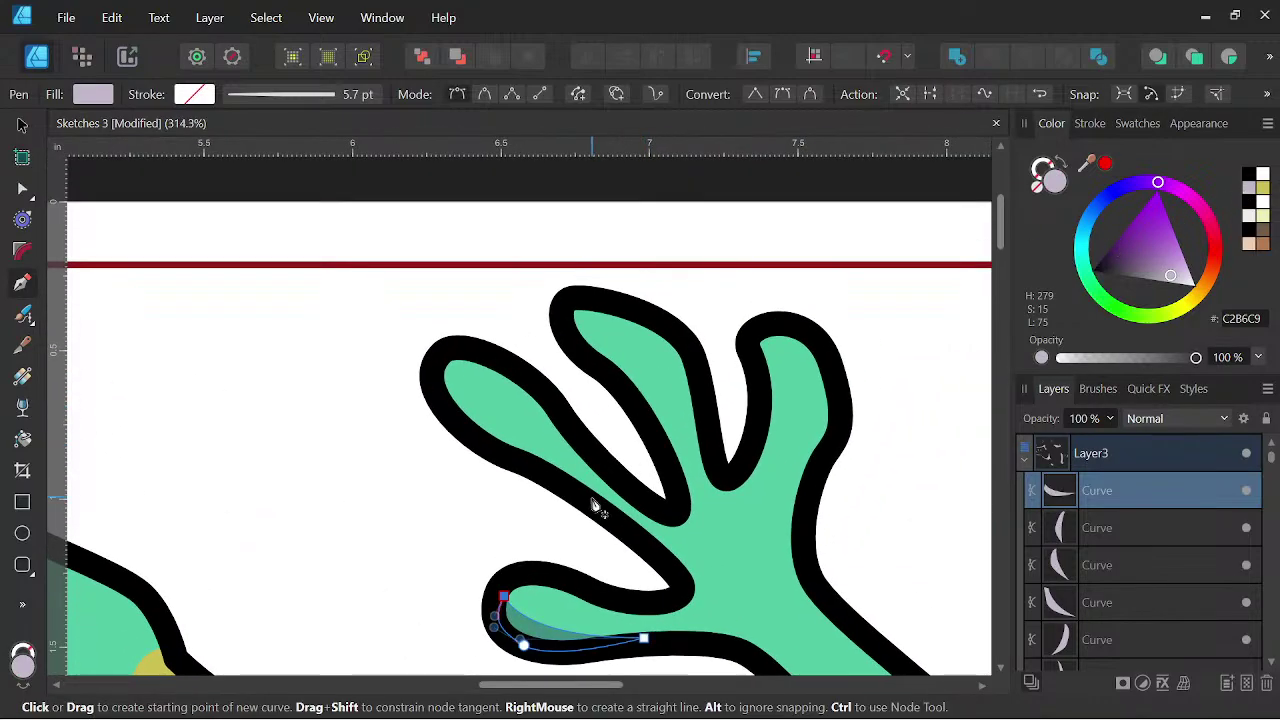
click(446, 352)
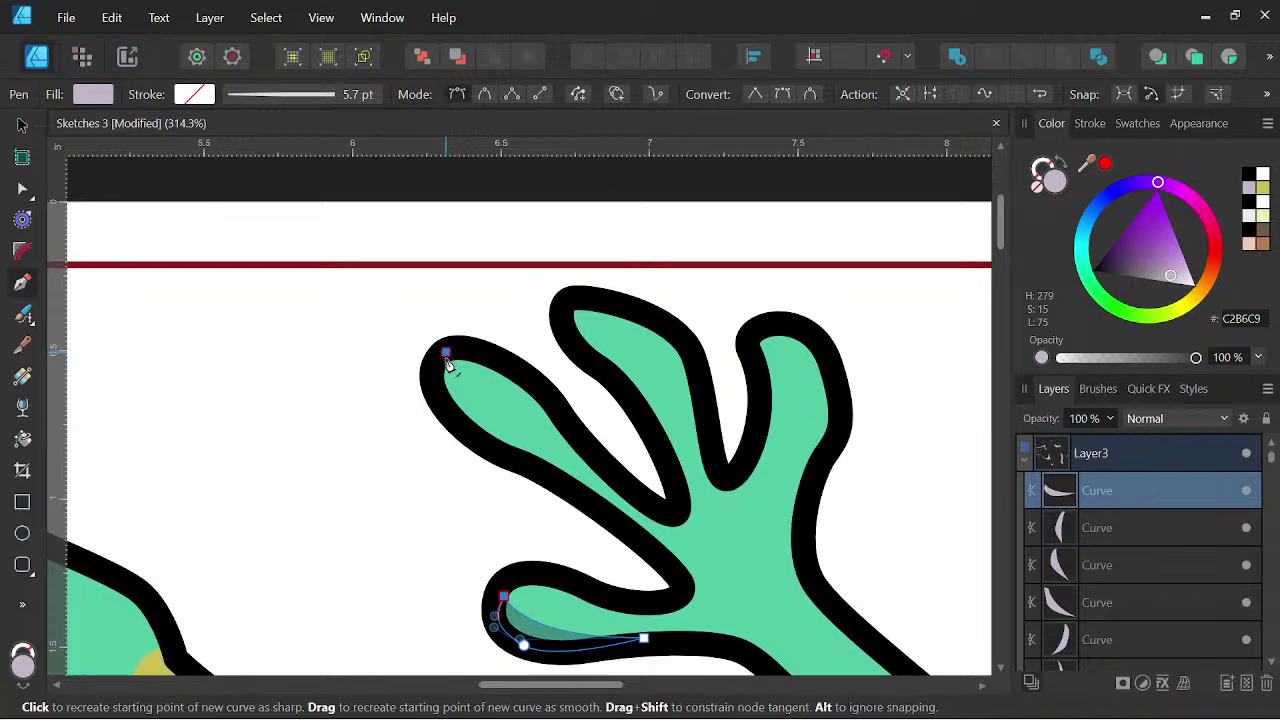
drag(524, 444, 588, 499)
click(598, 503)
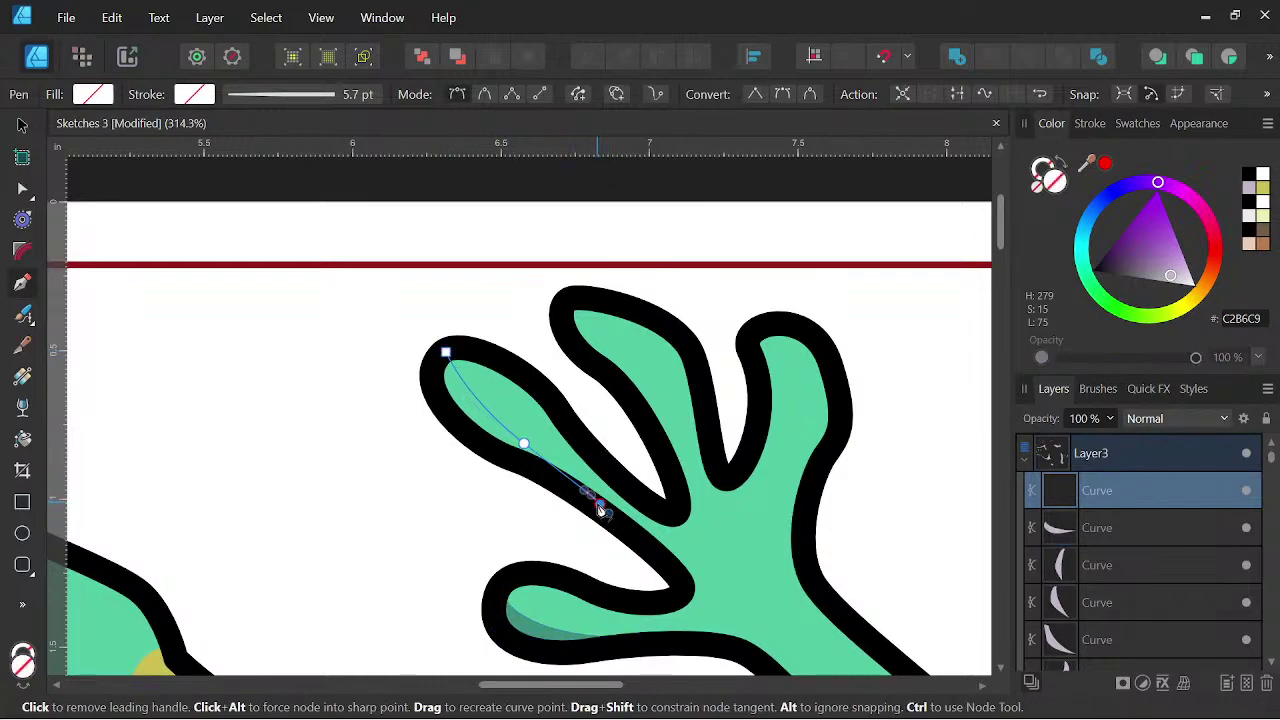
drag(519, 469, 489, 455)
click(442, 405)
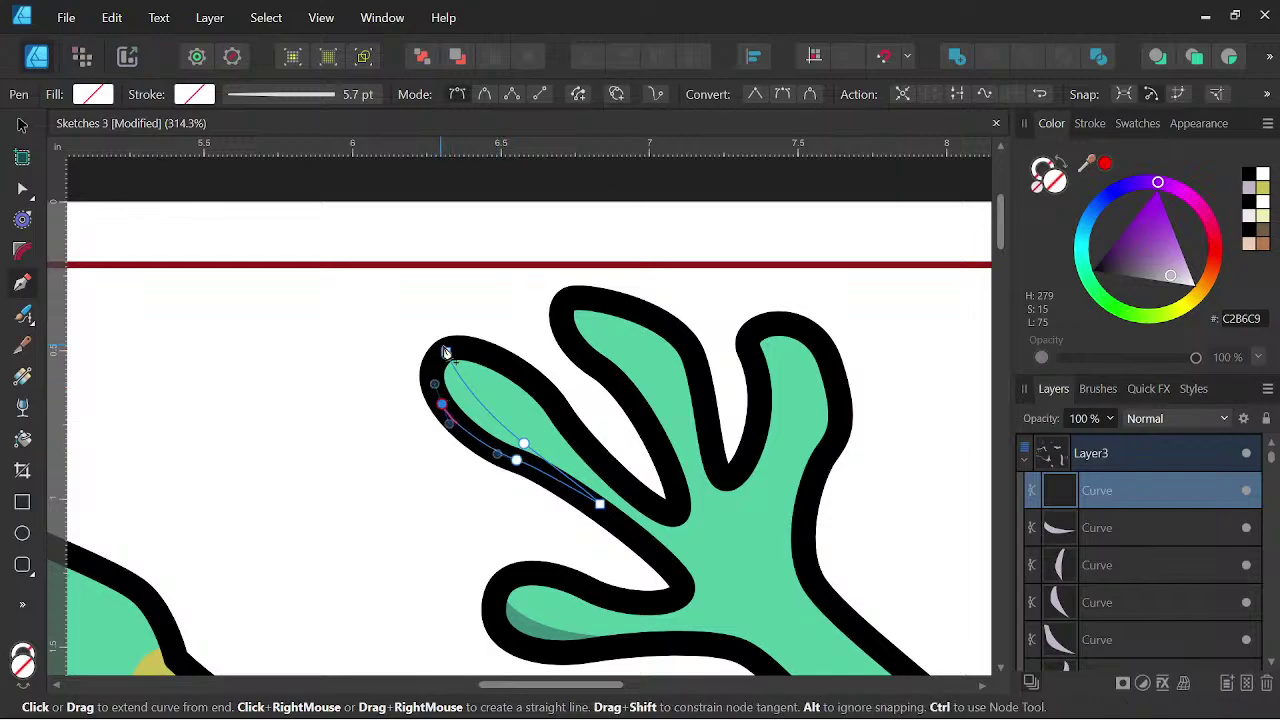
click(445, 353)
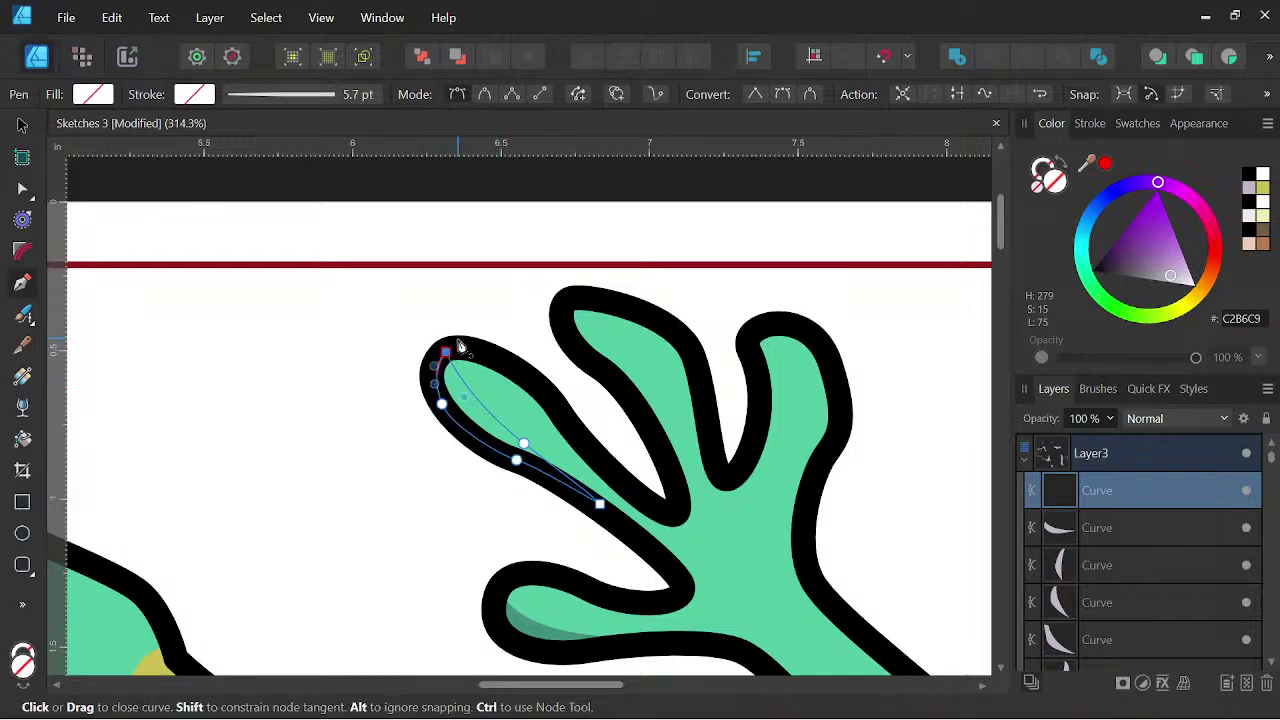
click(1255, 195)
- Draw a closed curved shadow along the lower-left edge of the far front foot's third toe and fill it with C2B6C9
scroll(640, 309, up, 2)
click(557, 305)
drag(635, 372, 681, 399)
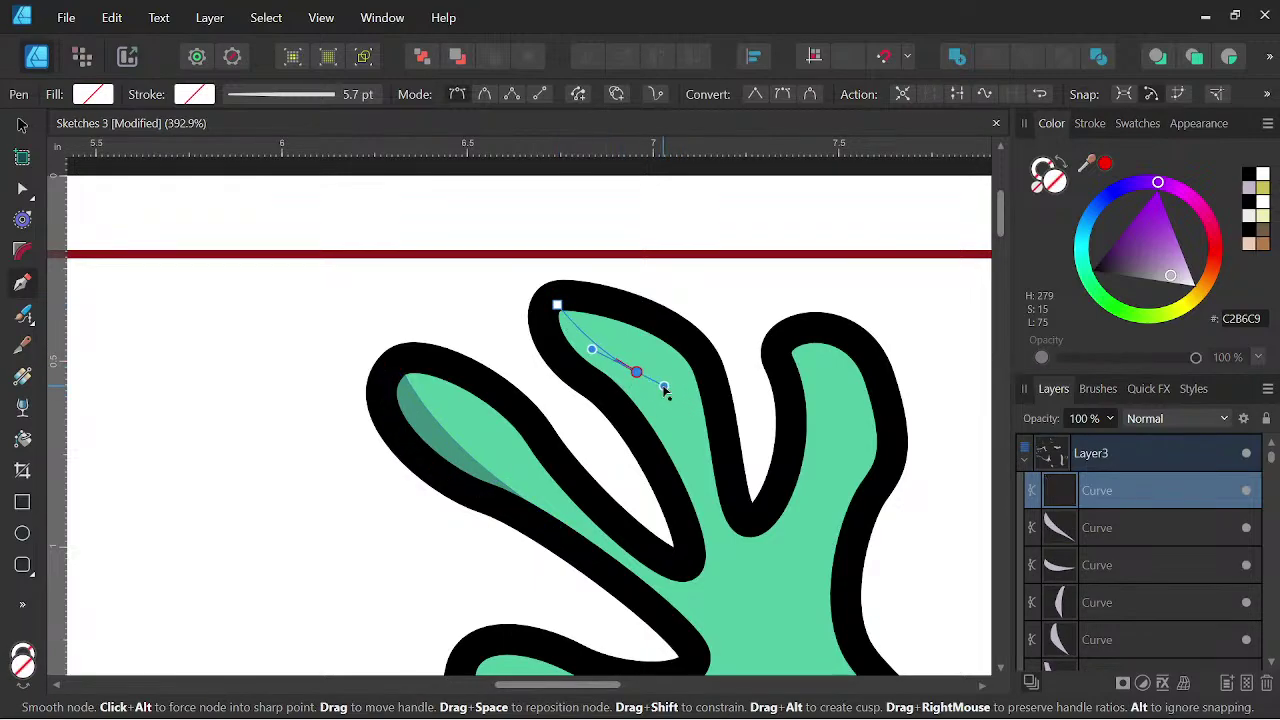
drag(682, 501, 682, 529)
drag(624, 417, 579, 380)
drag(557, 305, 563, 293)
click(1250, 188)
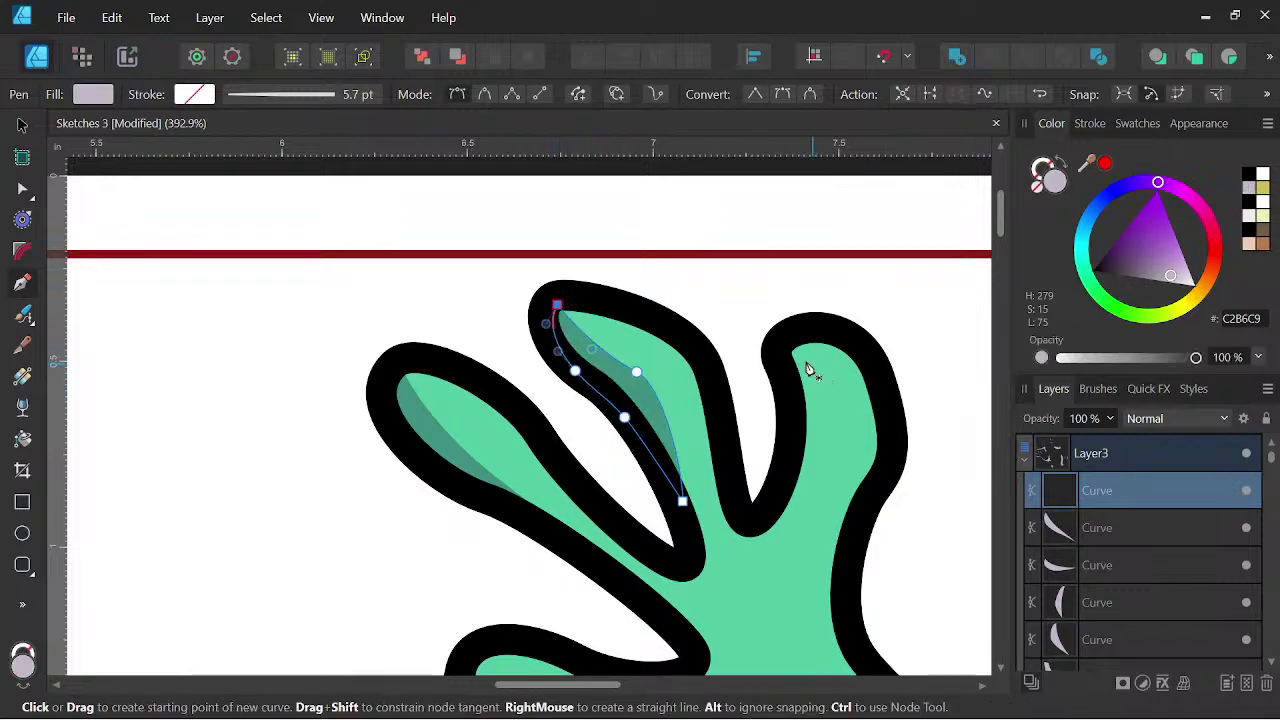
- Draw a closed shadow along the inner edge of the far front foot's rightmost toe, down to the toe gap, and fill it with C2B6C9
click(792, 346)
drag(826, 446, 814, 491)
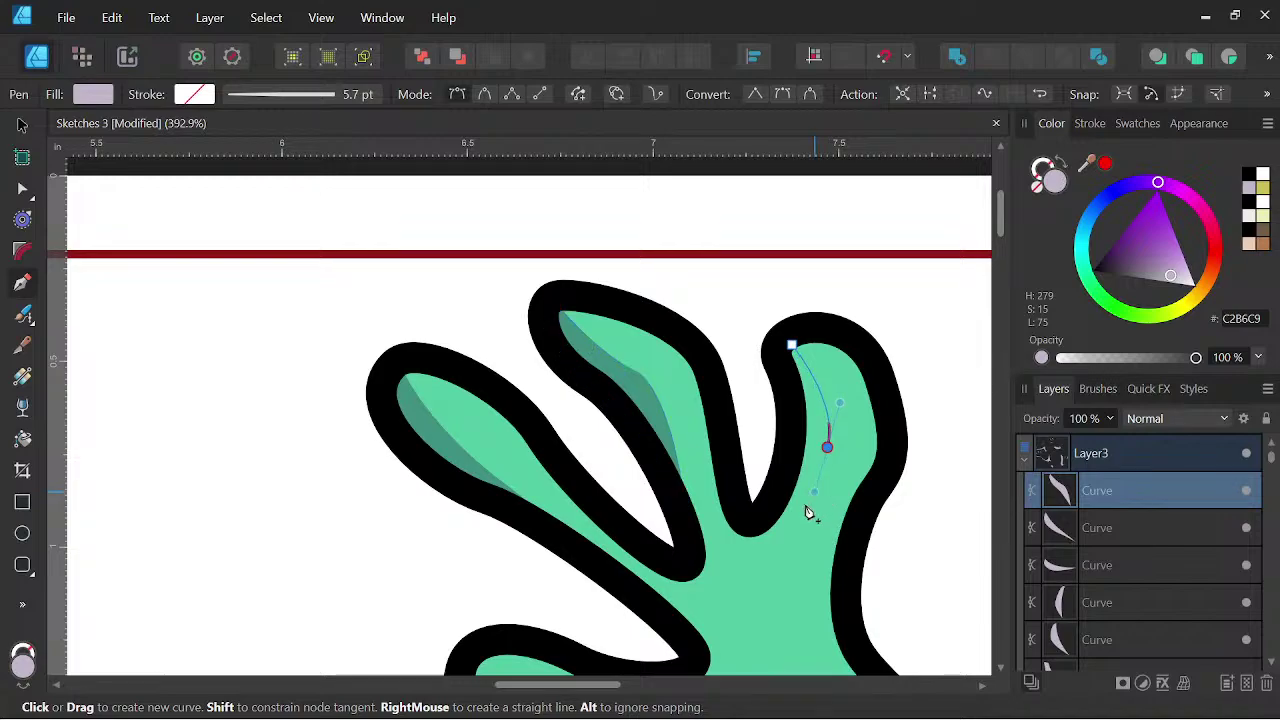
drag(762, 528, 754, 533)
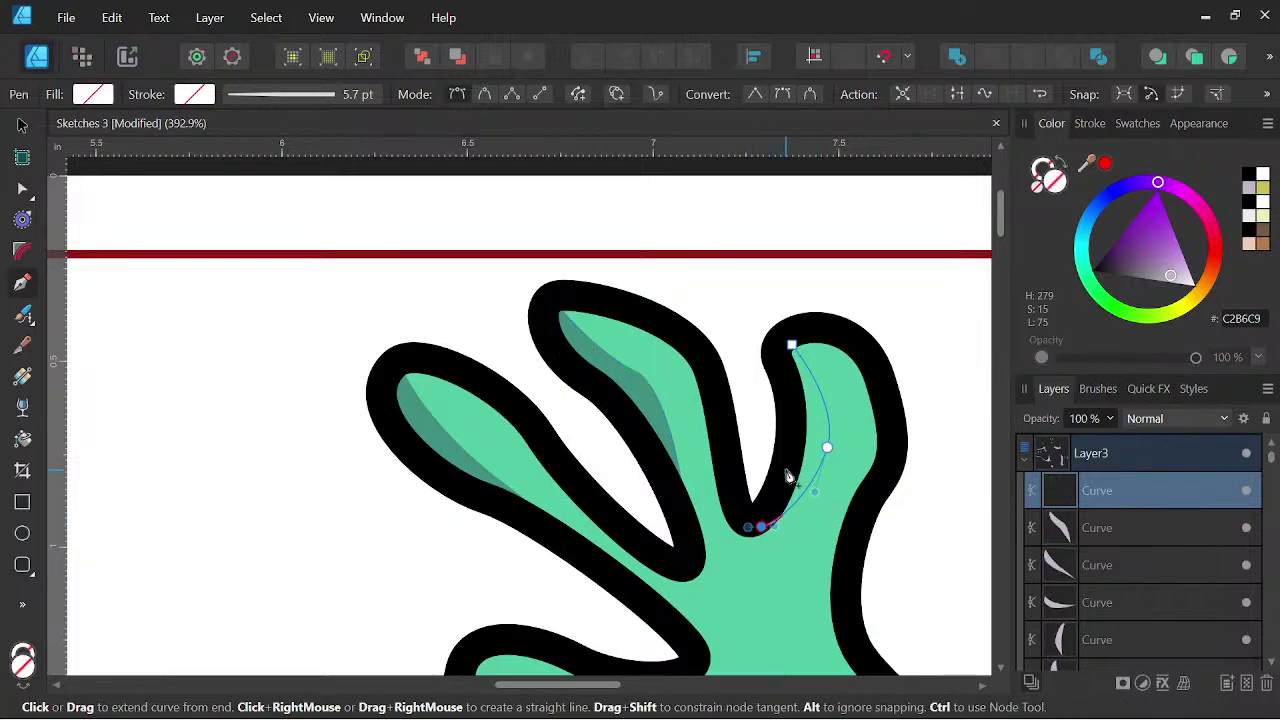
drag(797, 348, 810, 340)
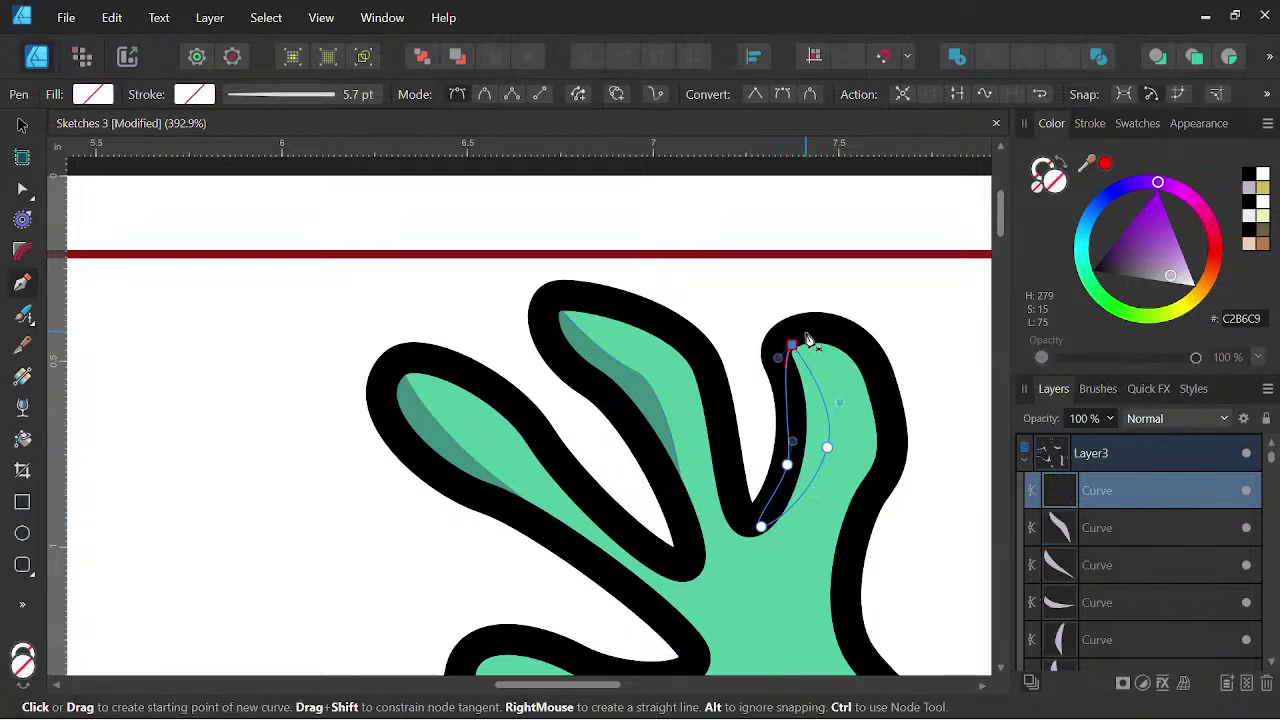
click(1250, 189)
scroll(880, 323, down, 1)
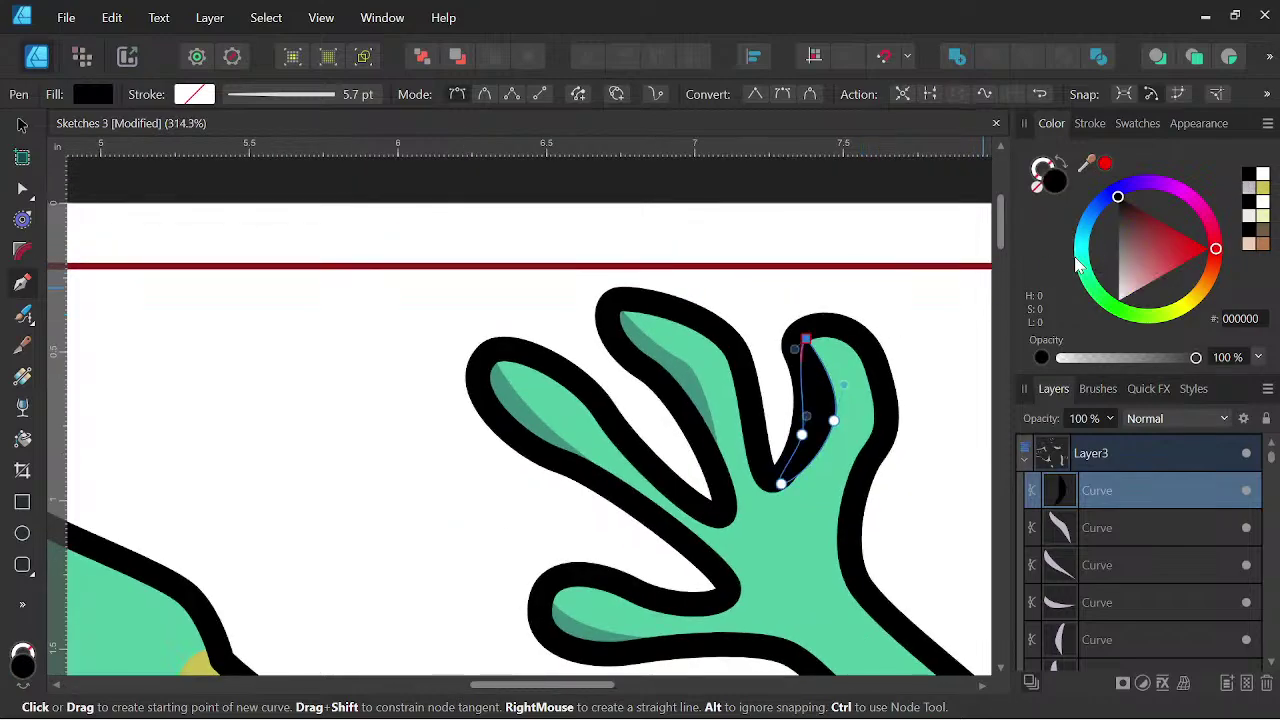
key(ctrl+z)
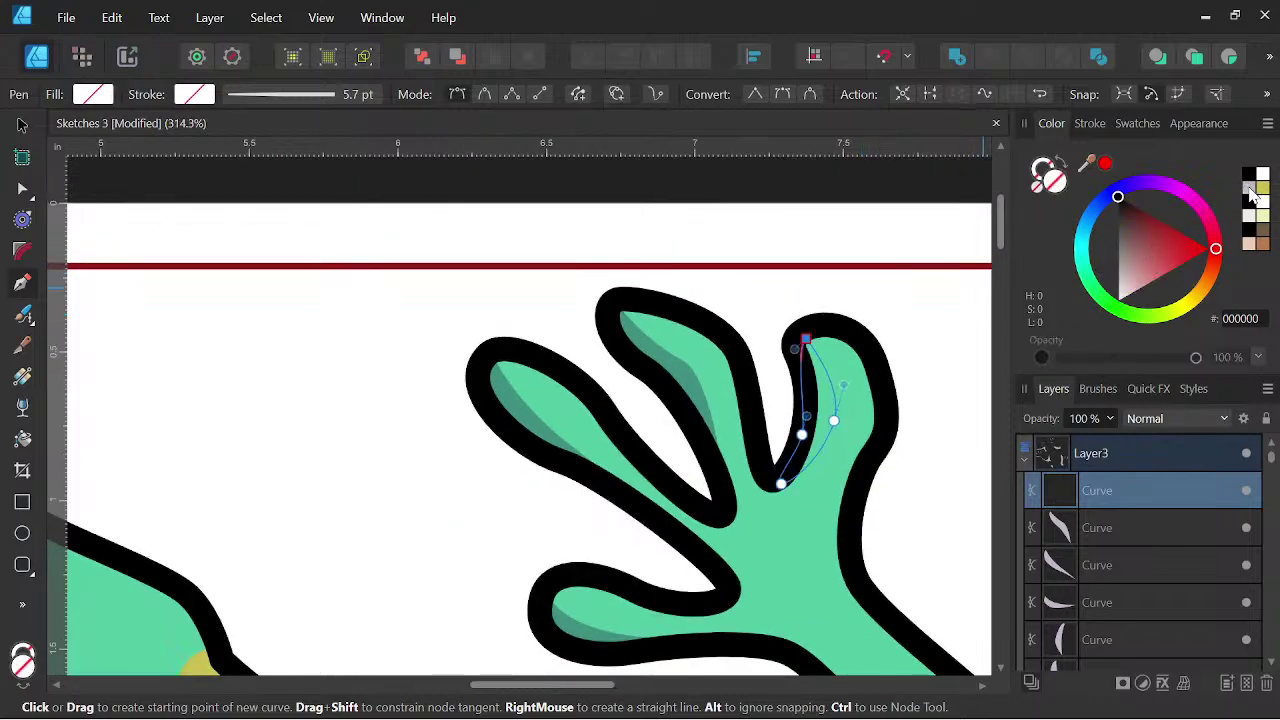
click(1253, 196)
- Begin a shadow outline at the tip of the smile crease, under the mouth corner and down to the middle of the mouth line
scroll(825, 400, down, 4)
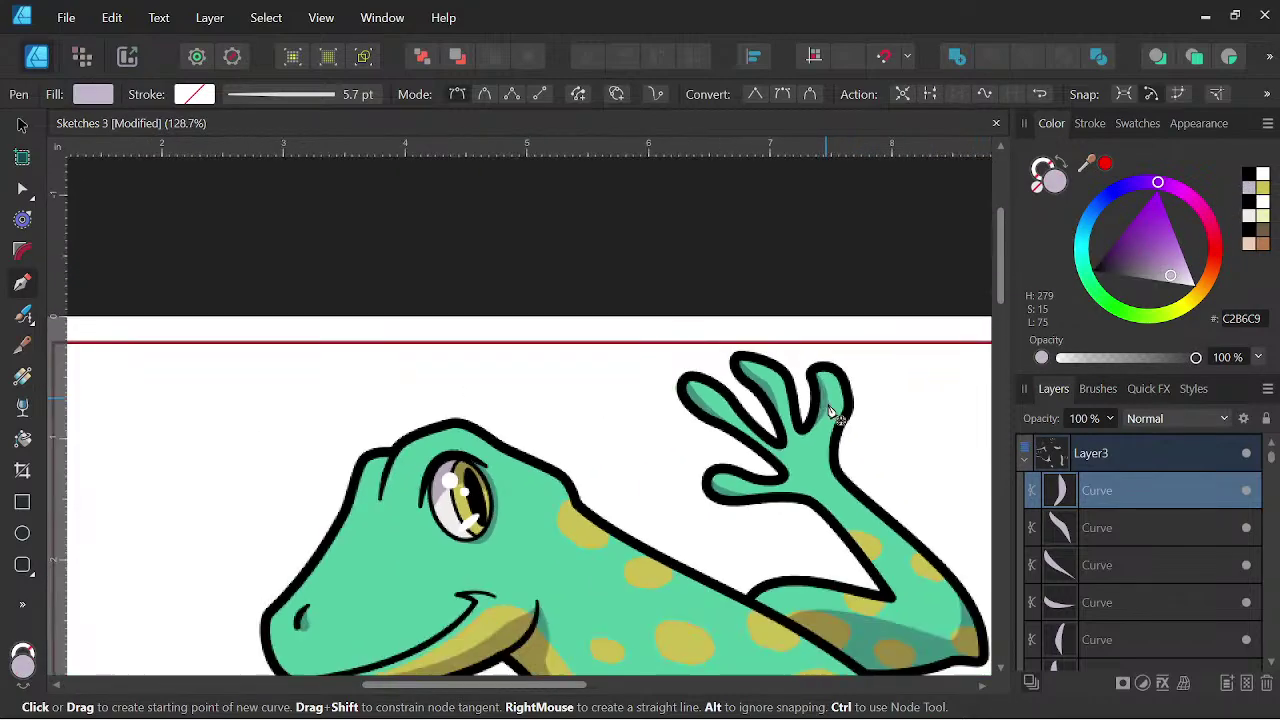
scroll(818, 494, down, 2)
key(space)
drag(651, 560, 802, 518)
scroll(514, 377, up, 7)
key(space)
click(826, 465)
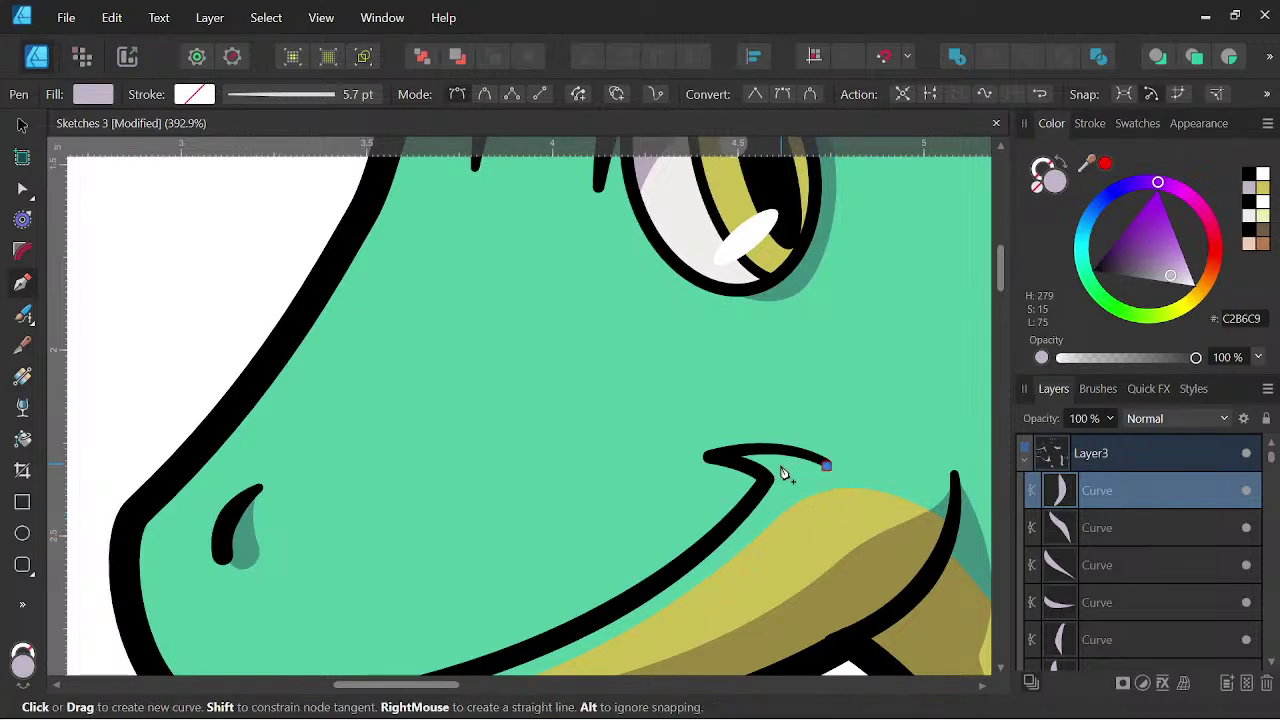
click(782, 467)
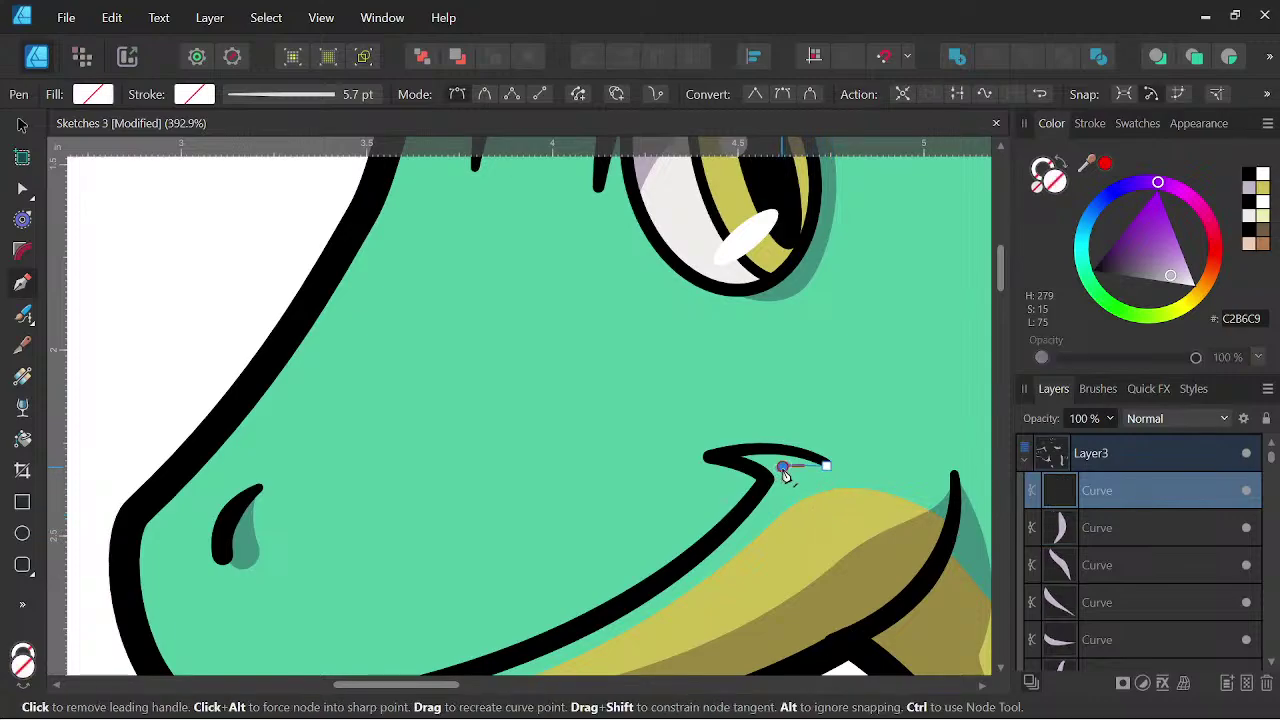
key(space)
drag(797, 504, 838, 419)
drag(655, 525, 466, 600)
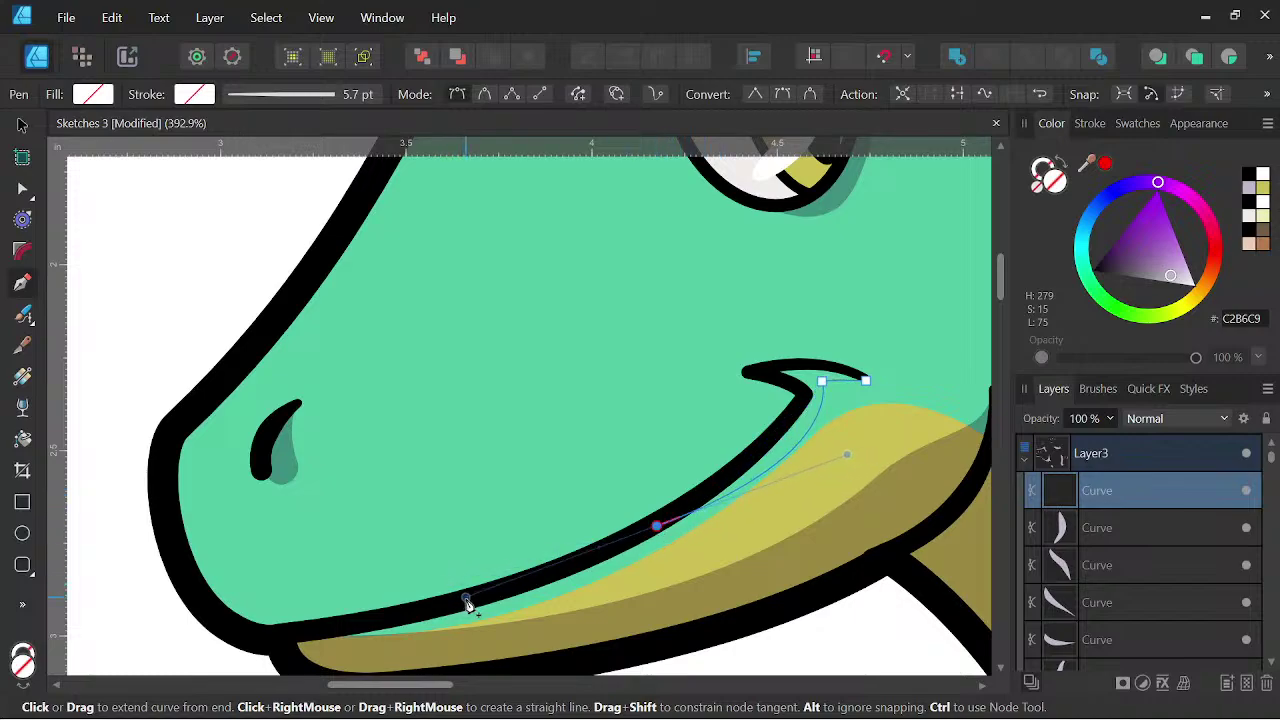
click(656, 526)
- Bring the outline back along the mouth line and over the smile crease to close it, and fill it with C2B6C9
drag(802, 393, 802, 367)
click(802, 393)
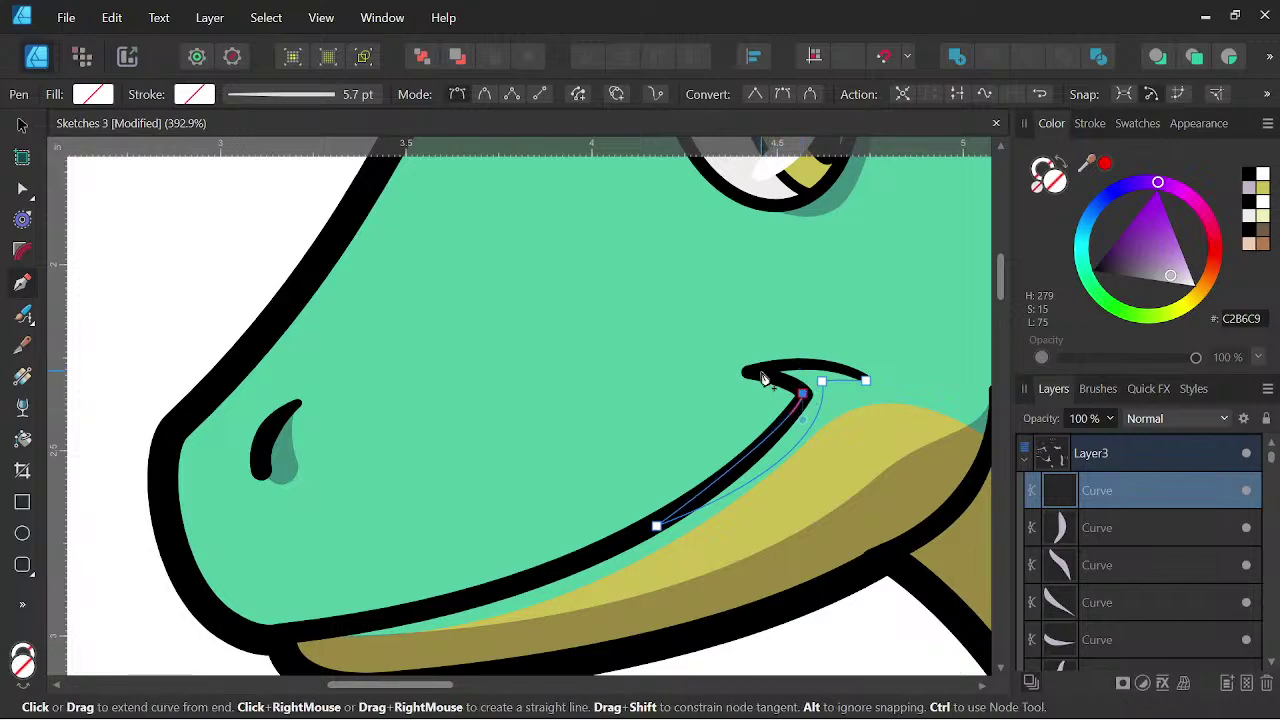
click(760, 372)
click(867, 384)
click(1249, 189)
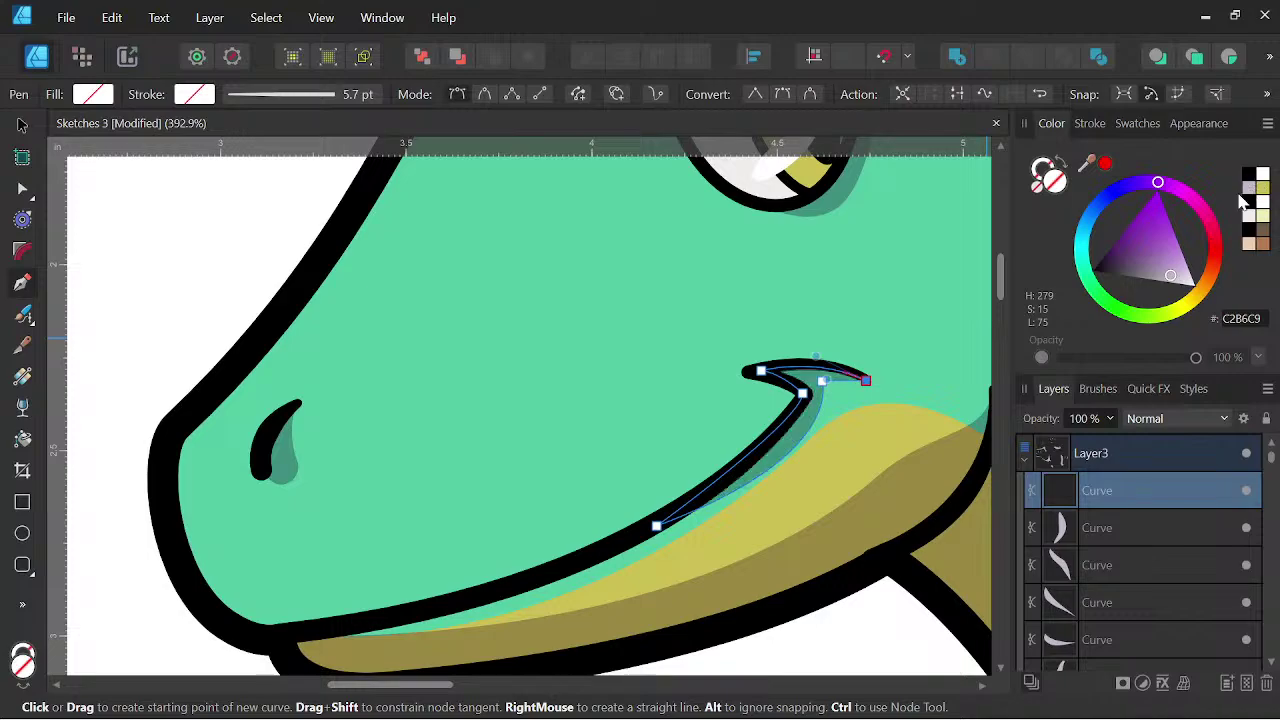
- Begin a shadow outline on the near hind leg, from the inner thigh line at the groin down the middle of the lower leg
scroll(893, 326, down, 4)
drag(868, 402, 566, 432)
scroll(649, 374, down, 2)
drag(729, 432, 613, 315)
scroll(693, 490, down, 3)
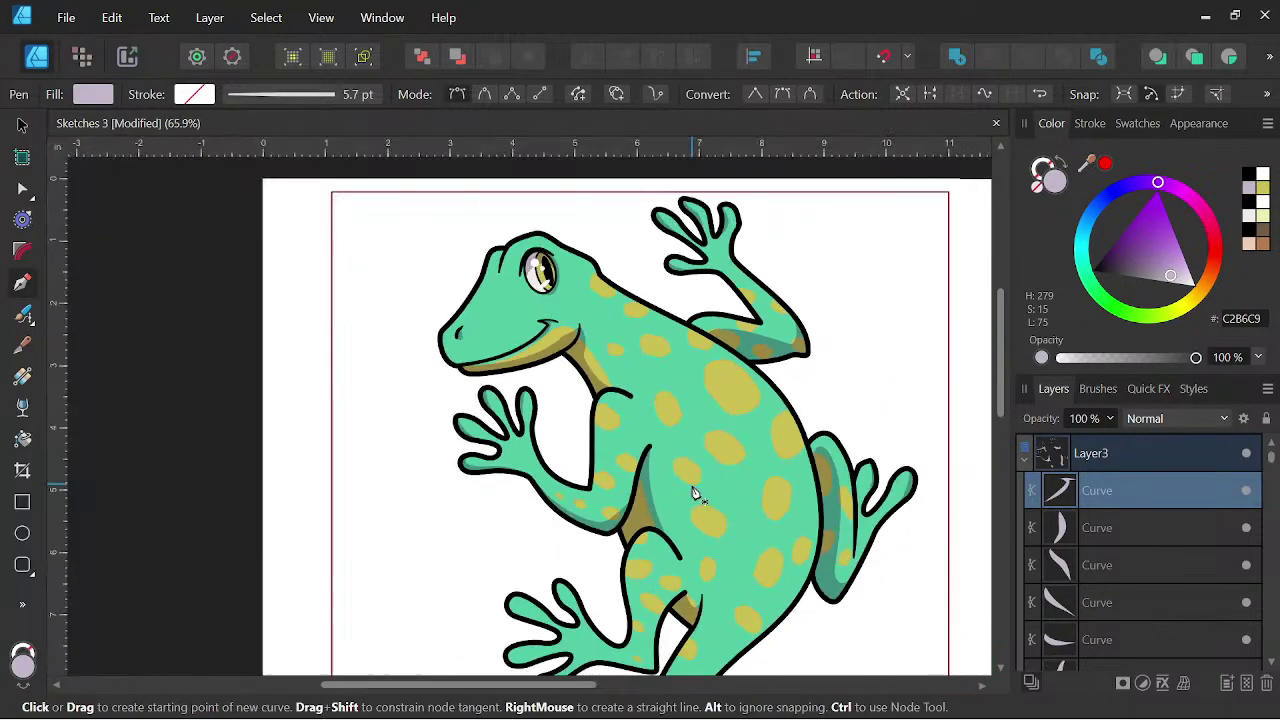
drag(742, 512, 706, 391)
scroll(645, 443, up, 3)
scroll(645, 447, up, 2)
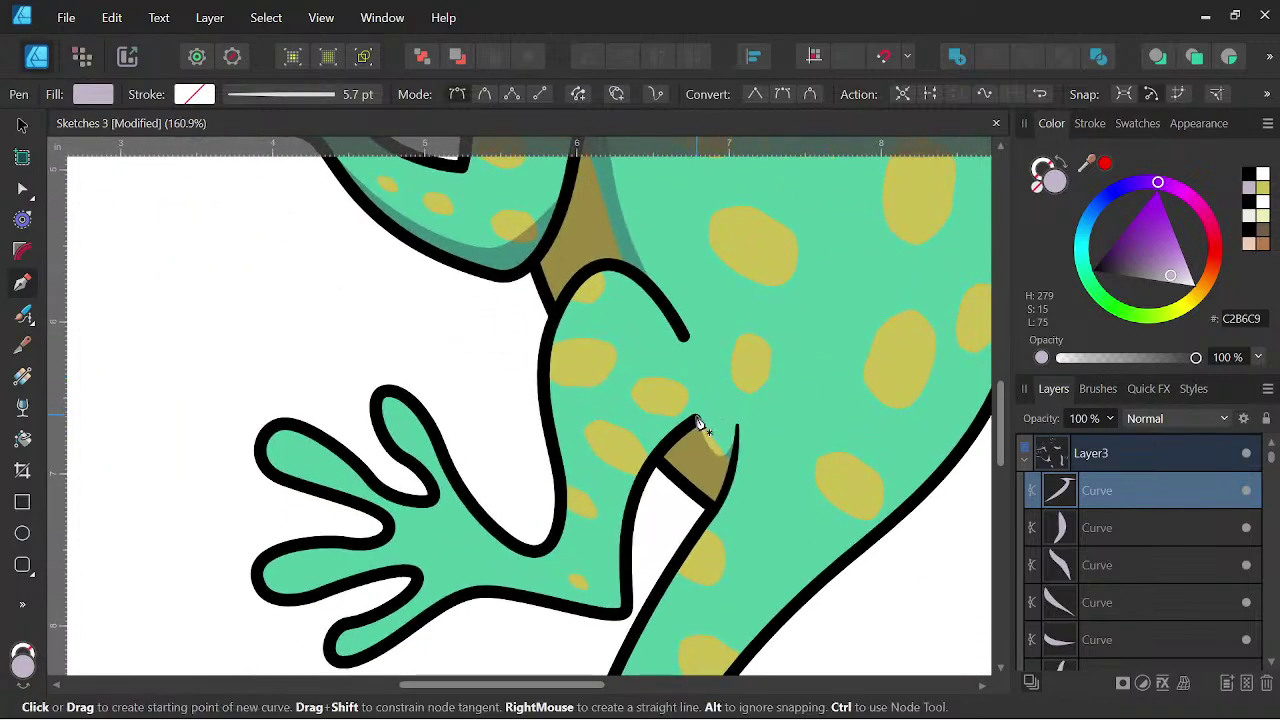
click(697, 417)
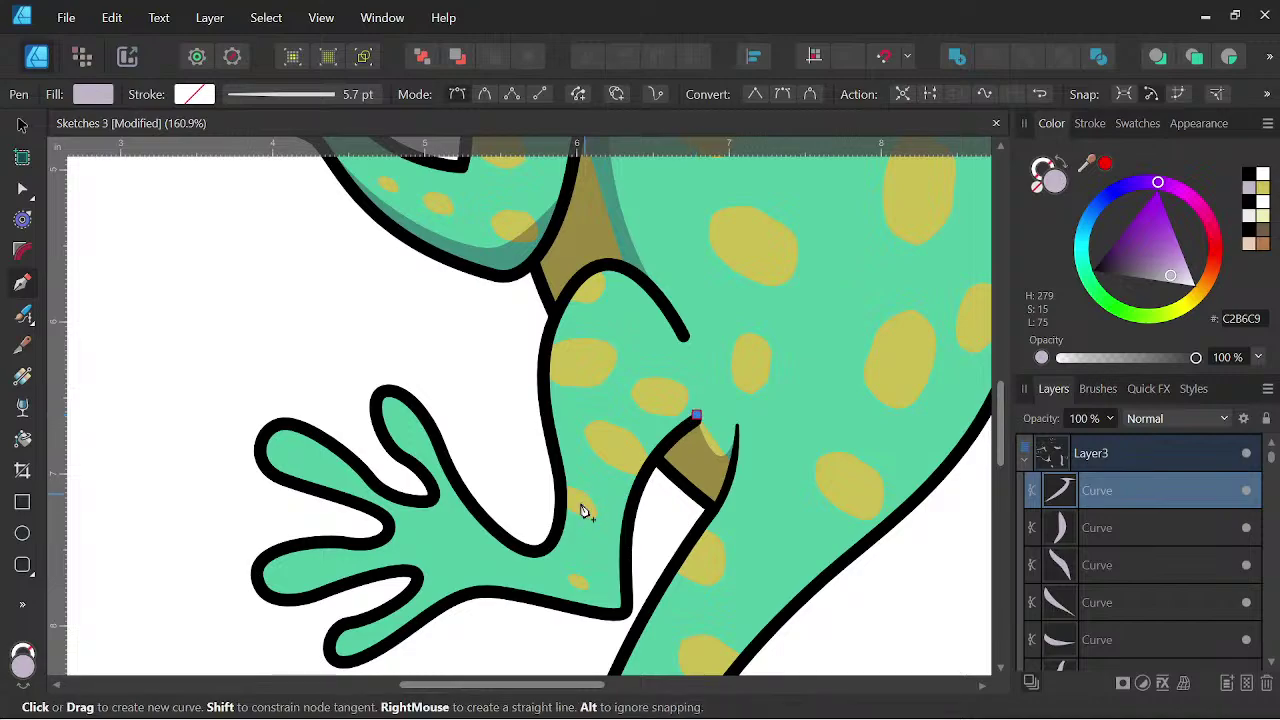
drag(600, 533, 629, 468)
- Extend the near hind leg's shadow outline around the inside of the heel, under the sole and along the lowest toe to its tip
scroll(591, 495, up, 1)
drag(505, 494, 371, 477)
click(494, 499)
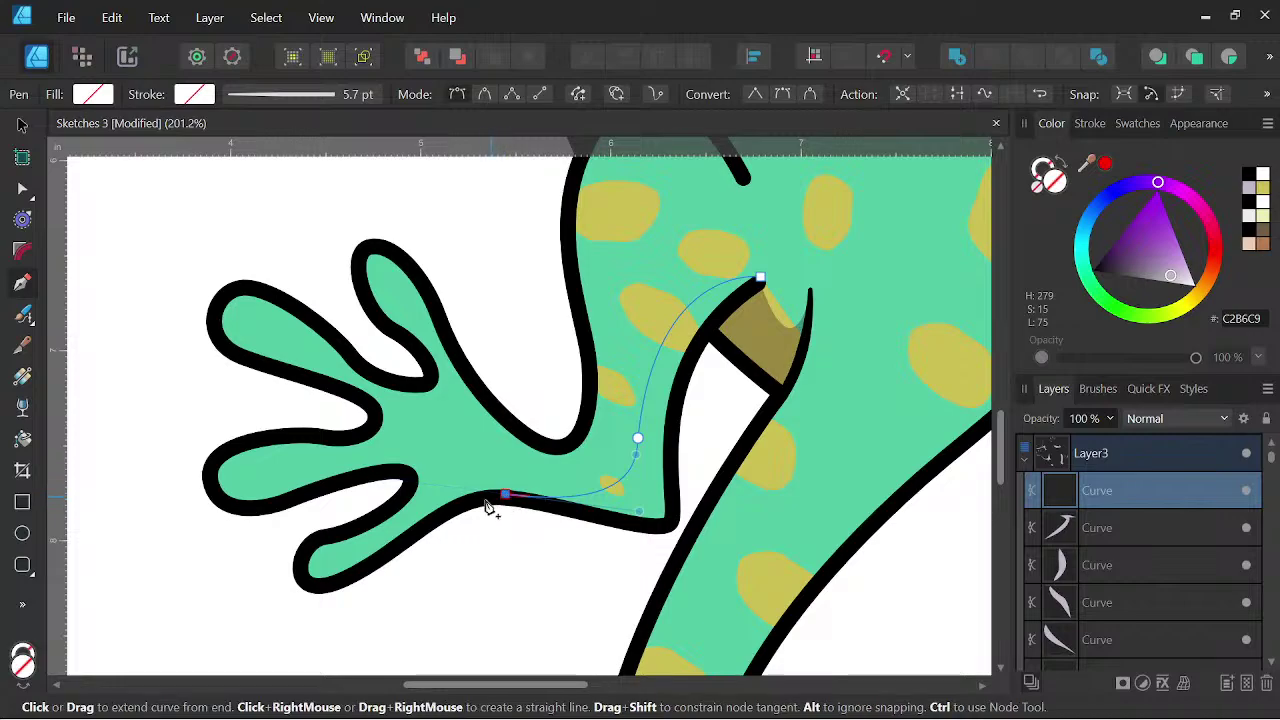
drag(434, 516, 414, 534)
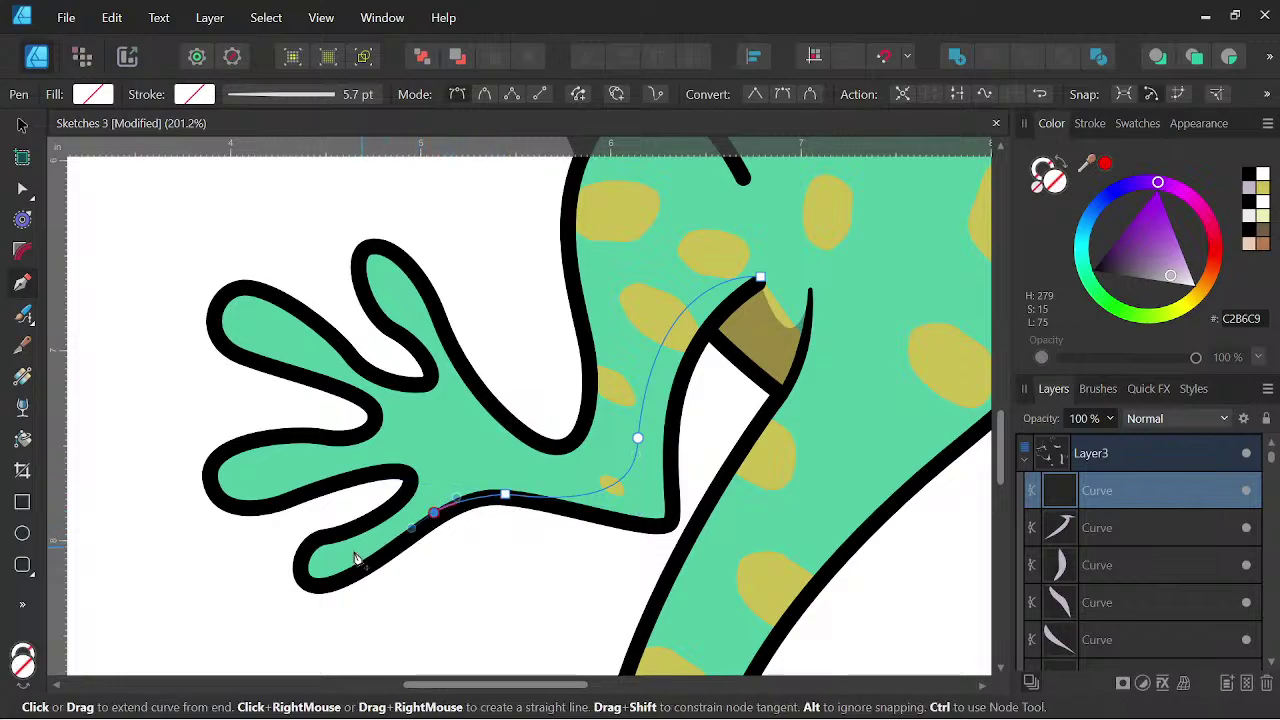
drag(312, 560, 300, 528)
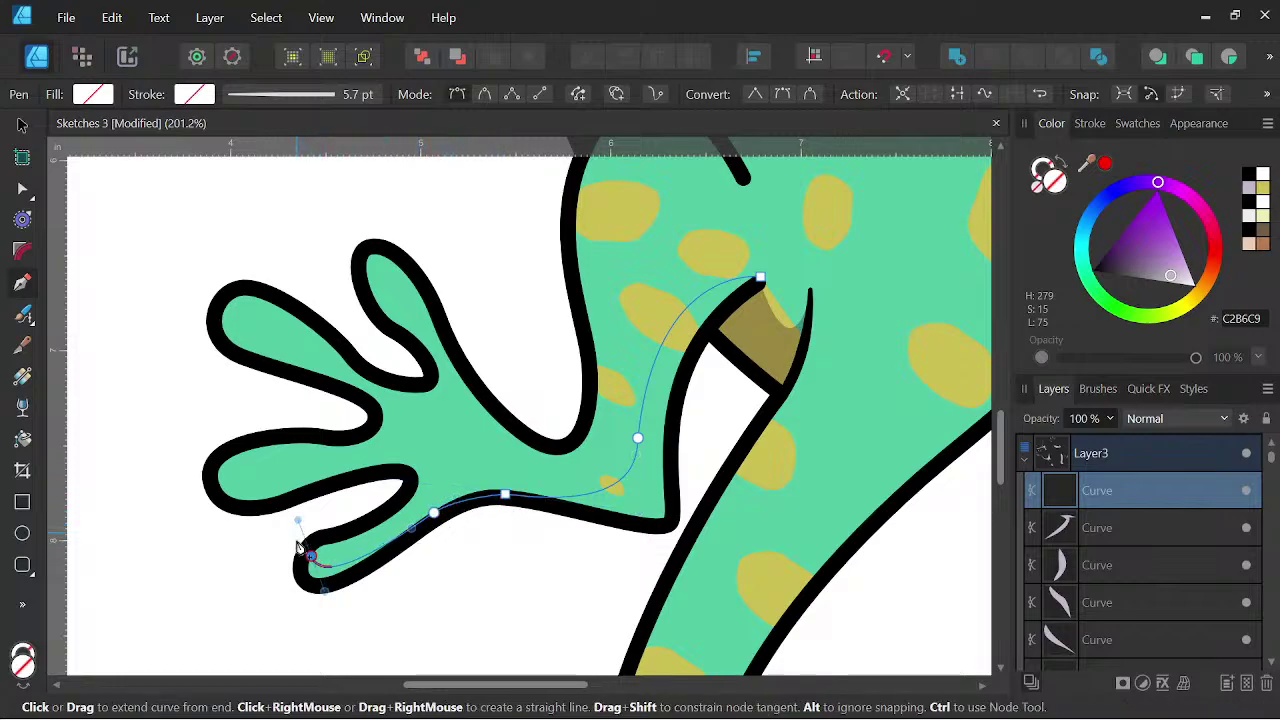
scroll(309, 563, up, 2)
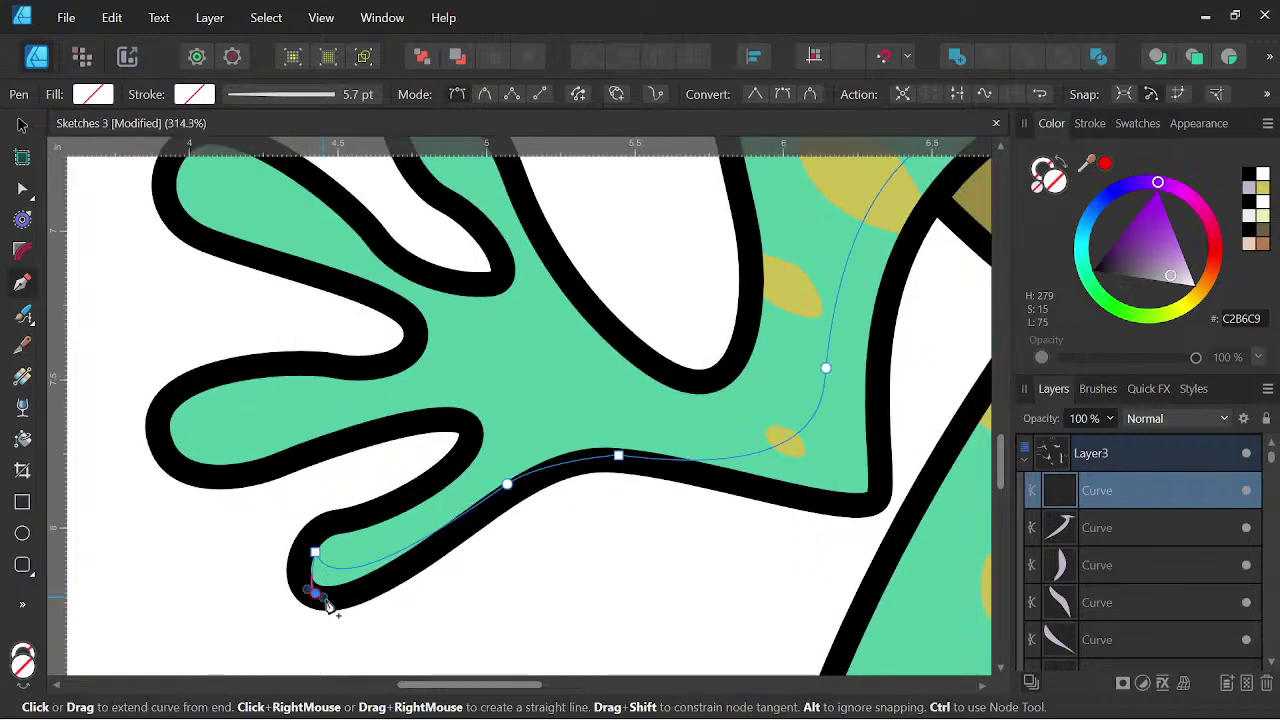
- Bring the outline back along the lowest toe, the sole, the heel and the inner leg line to close it, and fill it with C2B6C9
drag(423, 559, 460, 537)
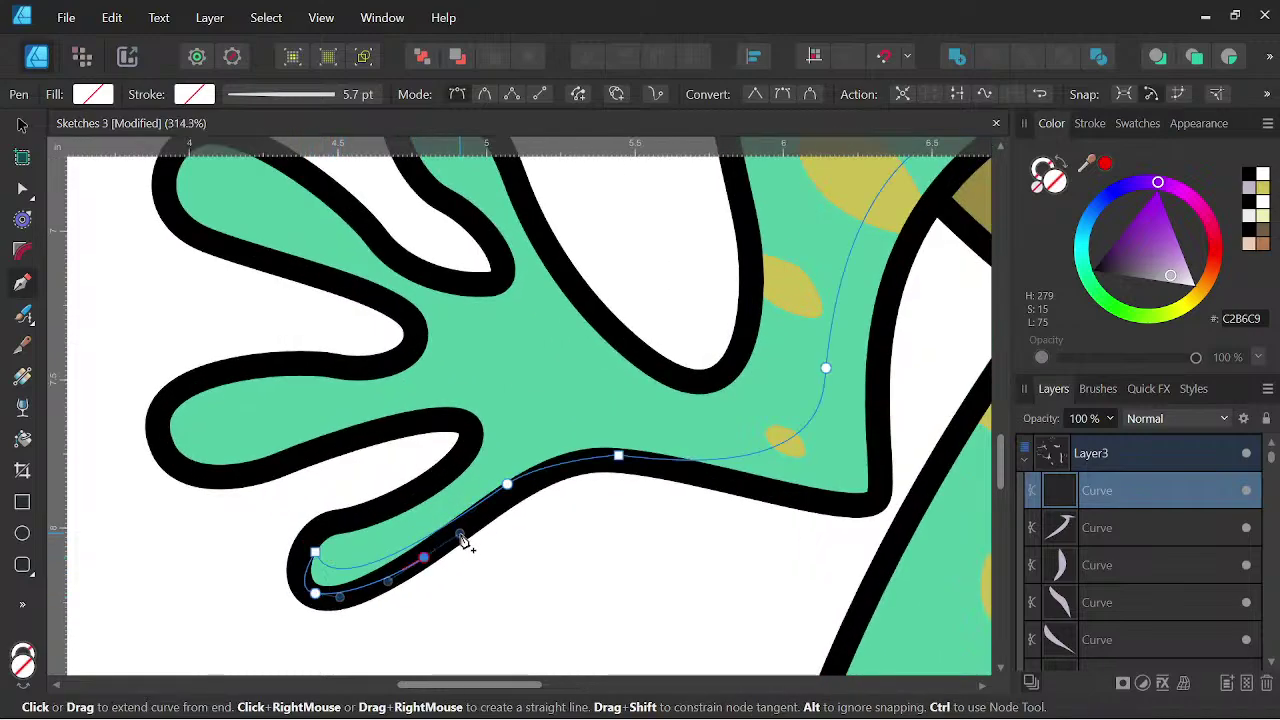
drag(571, 471, 608, 471)
drag(689, 479, 752, 500)
drag(855, 501, 883, 440)
key(space)
drag(888, 385, 730, 530)
drag(745, 401, 776, 345)
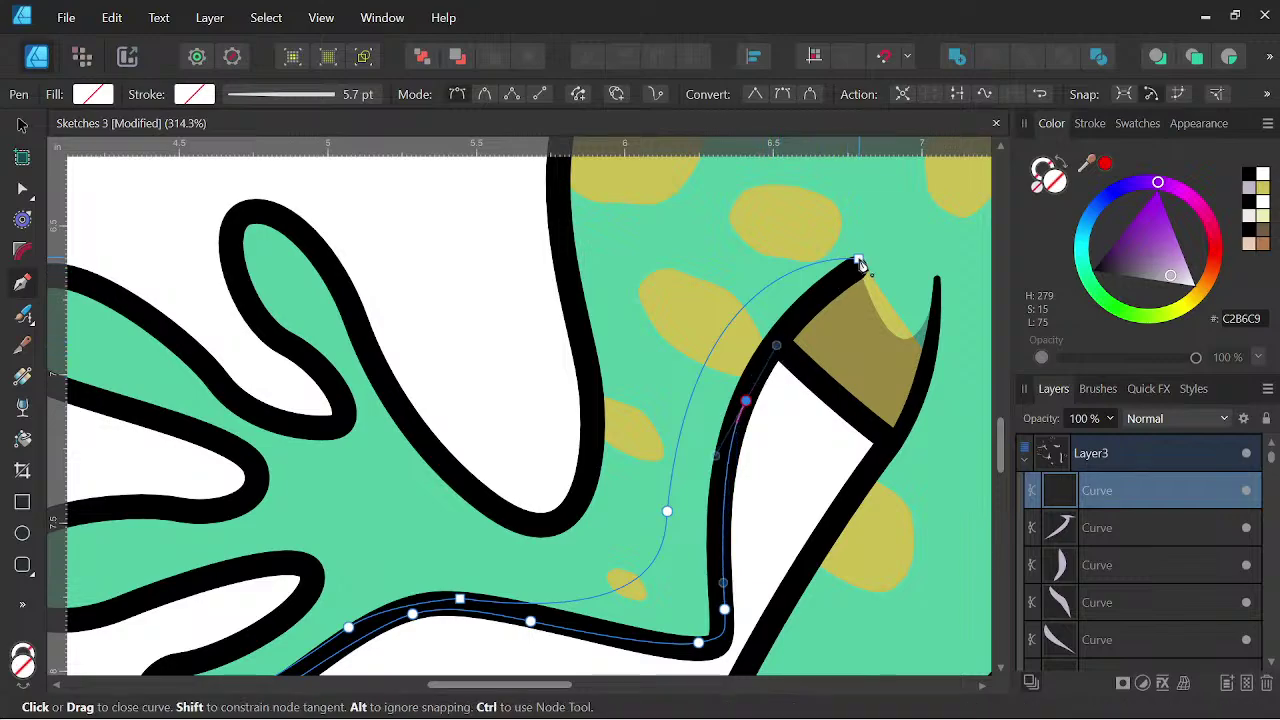
click(860, 263)
scroll(858, 268, down, 1)
click(1250, 190)
- Begin a shadow outline on the near hind foot's second-lowest toe, from the toe tip to the lower edge near its base
key(space)
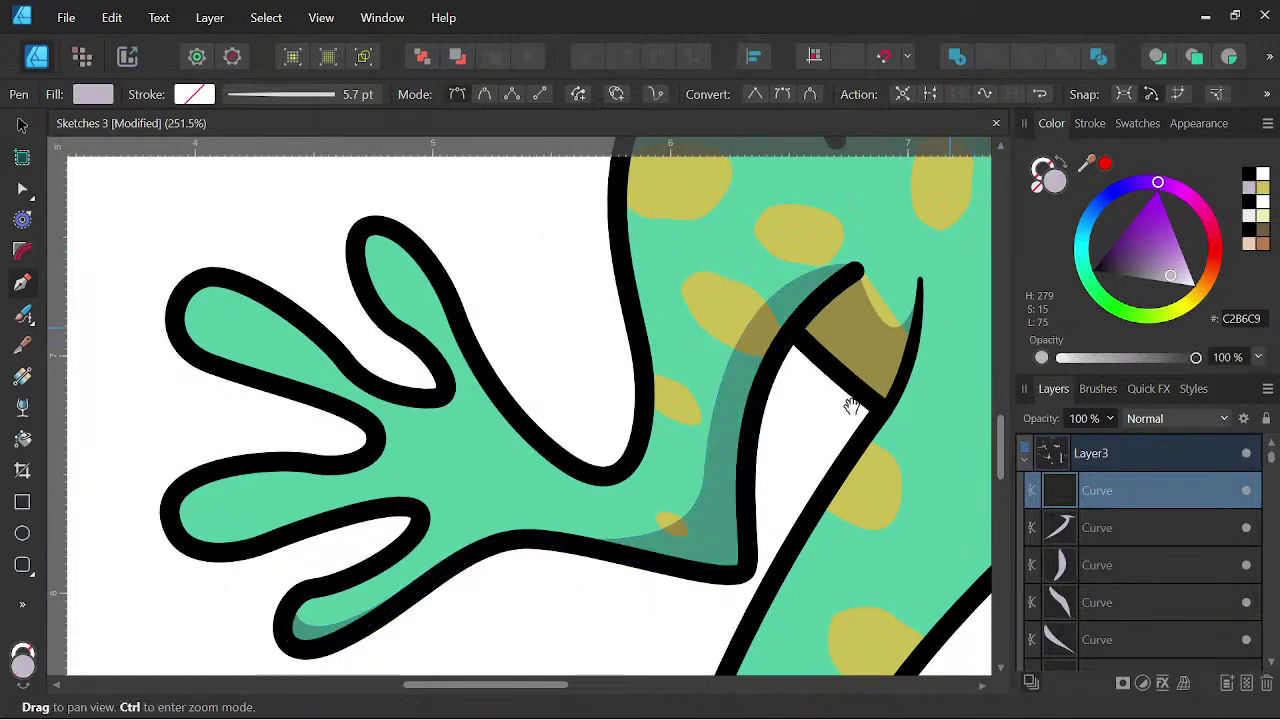
scroll(840, 414, down, 4)
drag(828, 424, 680, 506)
scroll(453, 500, up, 3)
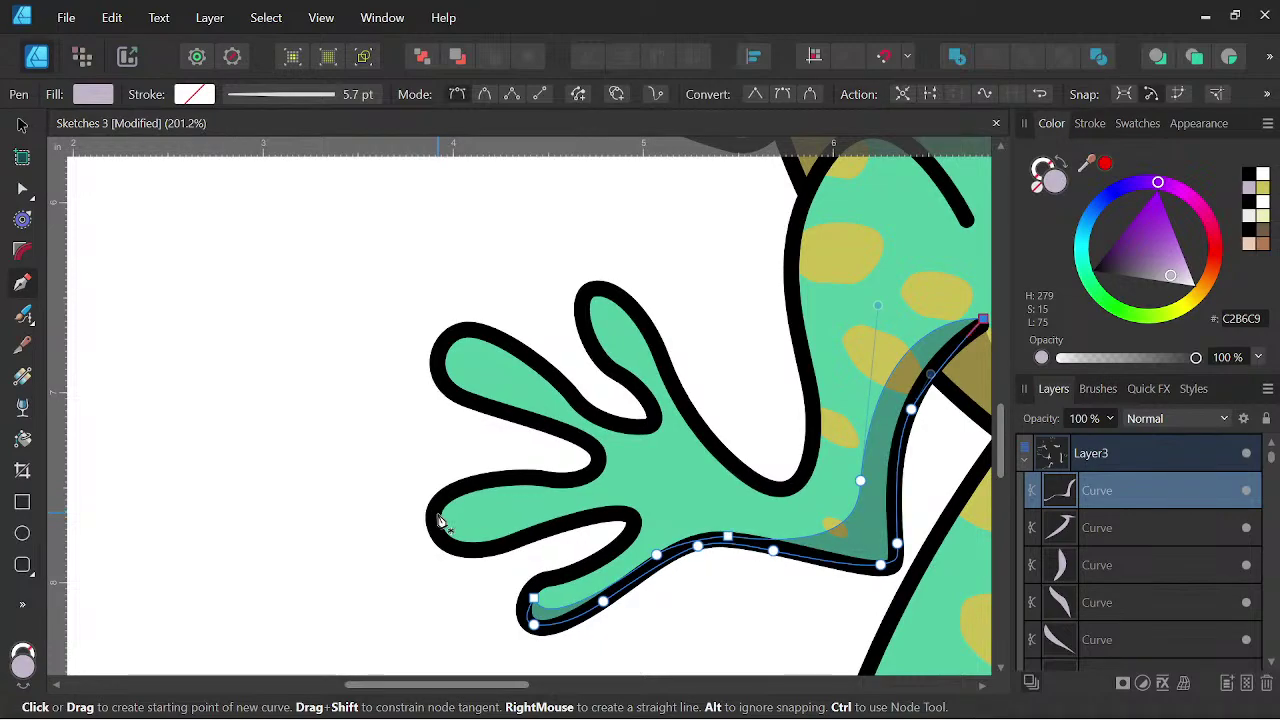
click(437, 512)
click(580, 513)
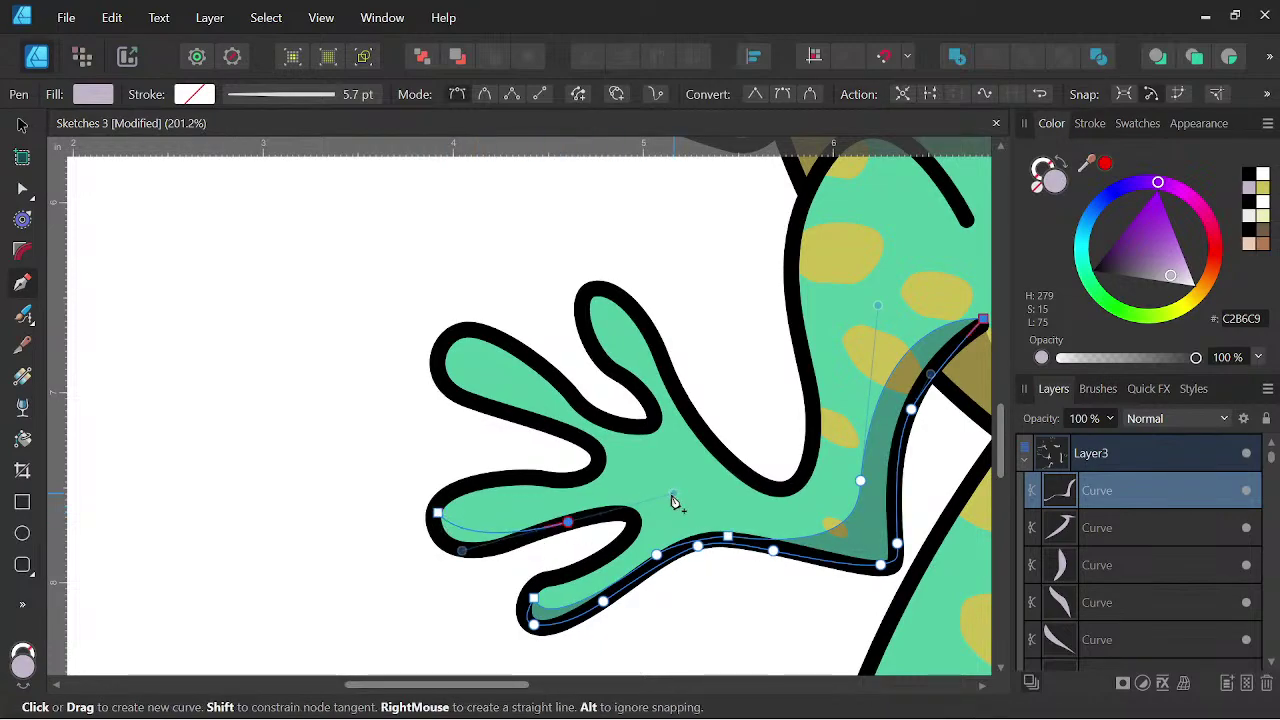
scroll(602, 515, up, 2)
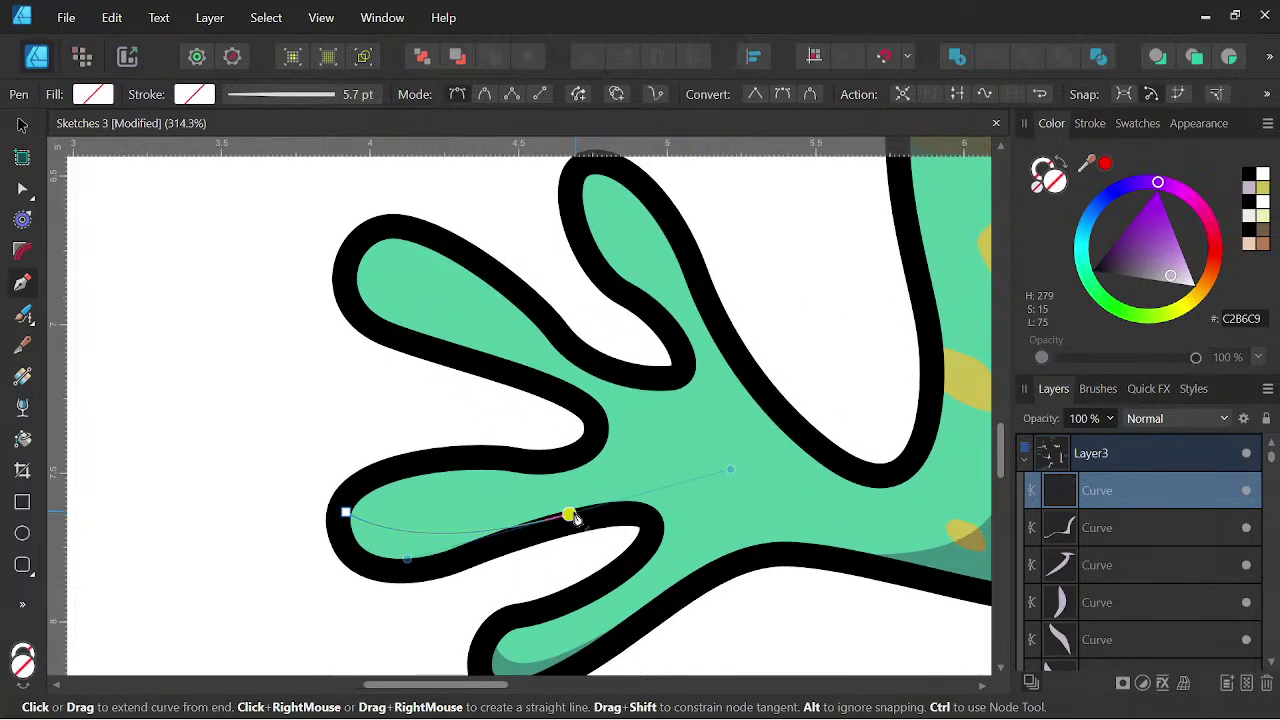
drag(466, 557, 428, 567)
drag(344, 537, 342, 528)
key(ctrl+z)
key(ctrl+z)
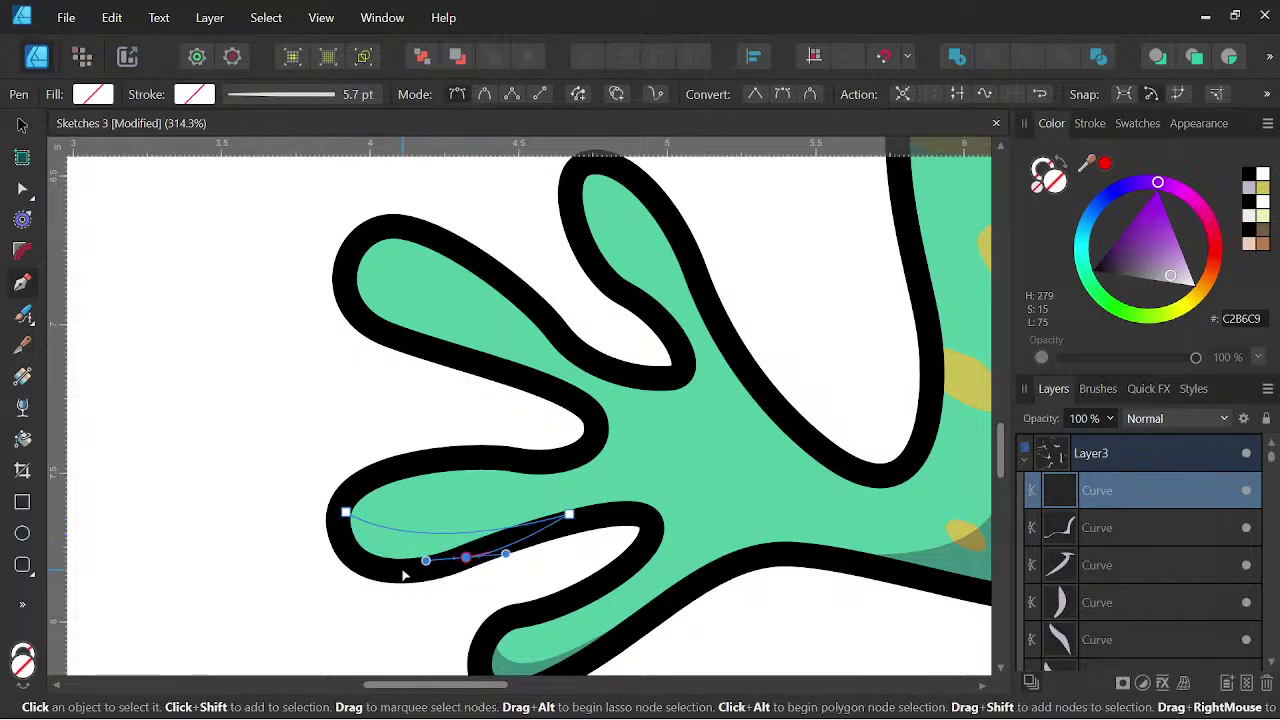
- Close the second-lowest toe's shadow along its lower edge back to the tip and fill it with C2B6C9
drag(428, 572, 387, 572)
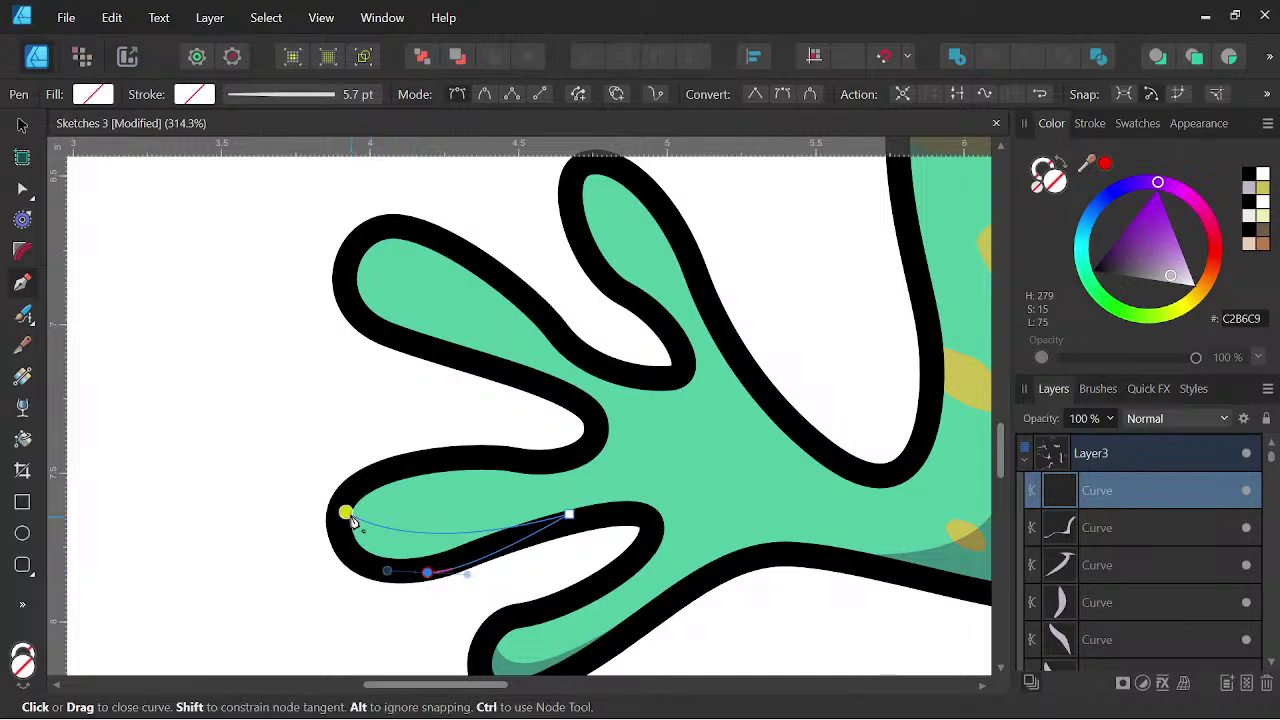
drag(346, 514, 368, 455)
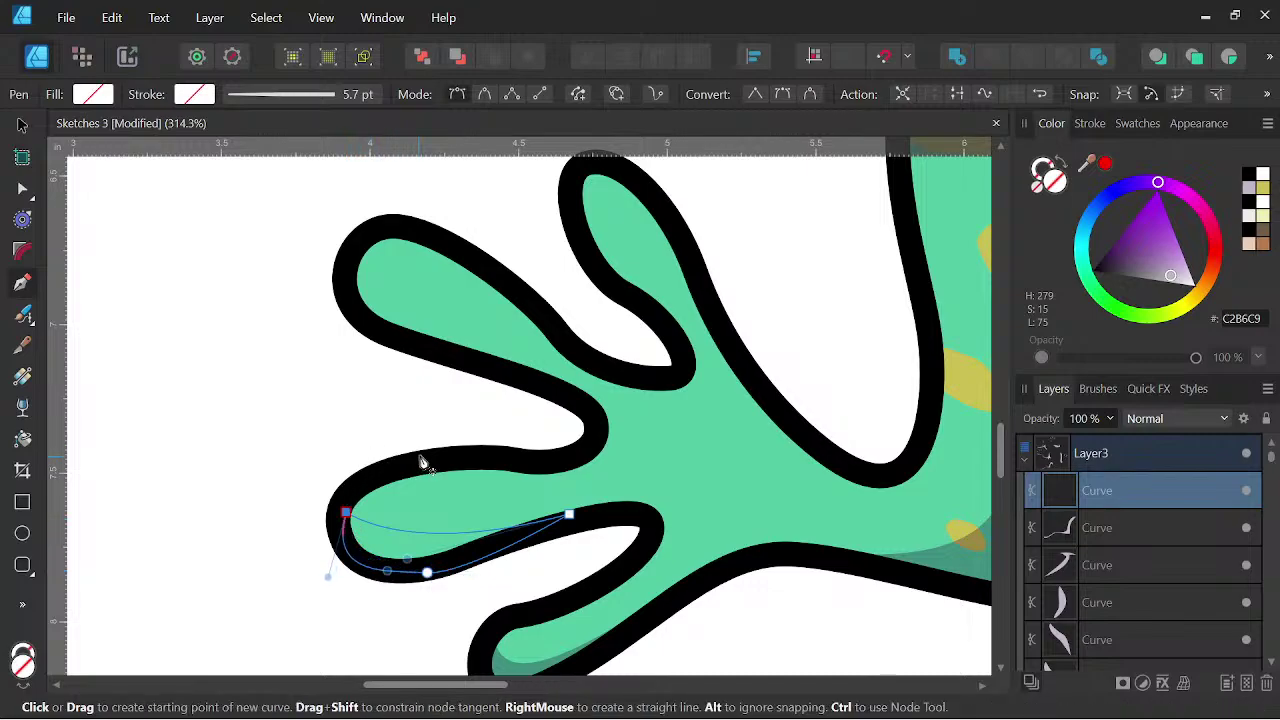
click(1247, 190)
- Draw a closed shadow along the lower edge of the near hind foot's upper-left toe and fill it with C2B6C9
click(362, 246)
drag(532, 376, 700, 436)
click(532, 376)
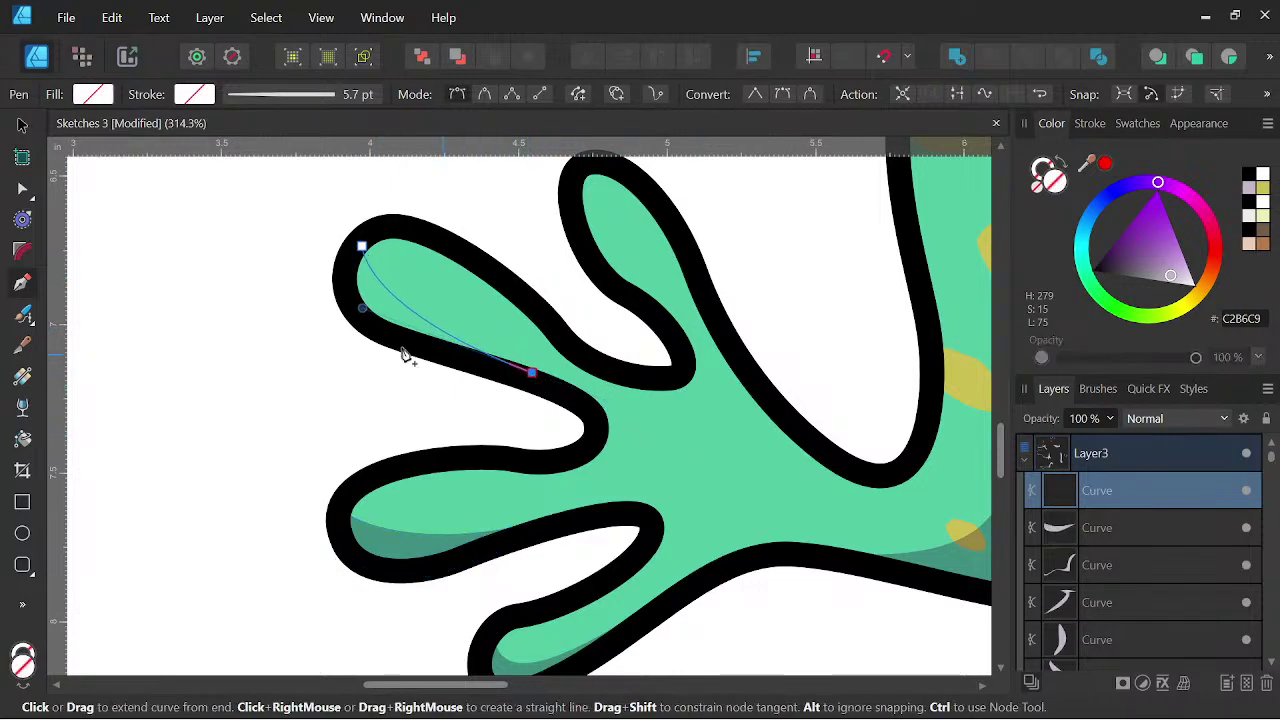
click(381, 337)
drag(362, 246, 401, 205)
click(1249, 188)
- Draw a closed shadow along the left edge of the near hind foot's topmost toe and fill it with C2B6C9
drag(582, 302, 716, 512)
click(583, 318)
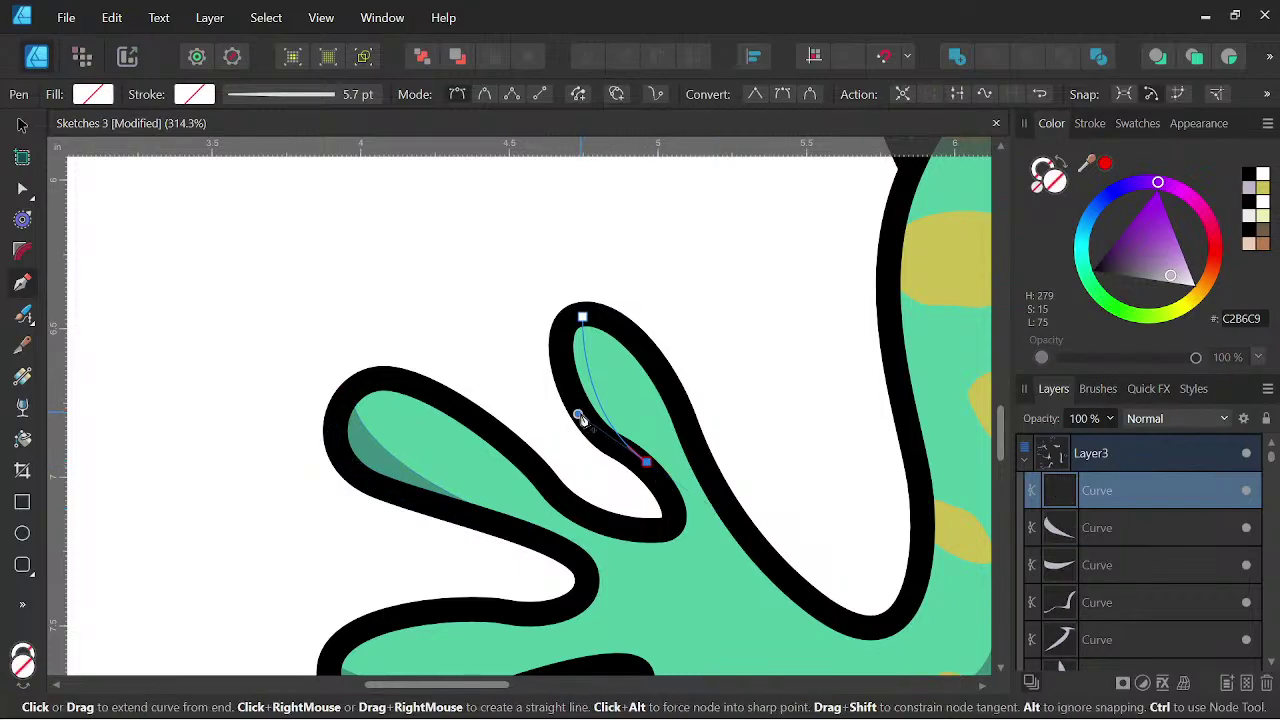
drag(567, 387, 567, 387)
drag(583, 317, 610, 323)
- Begin a tail shadow outline at the tip of the groin line, down inside the tail's outer edge to the bottom of its curve
scroll(597, 326, down, 7)
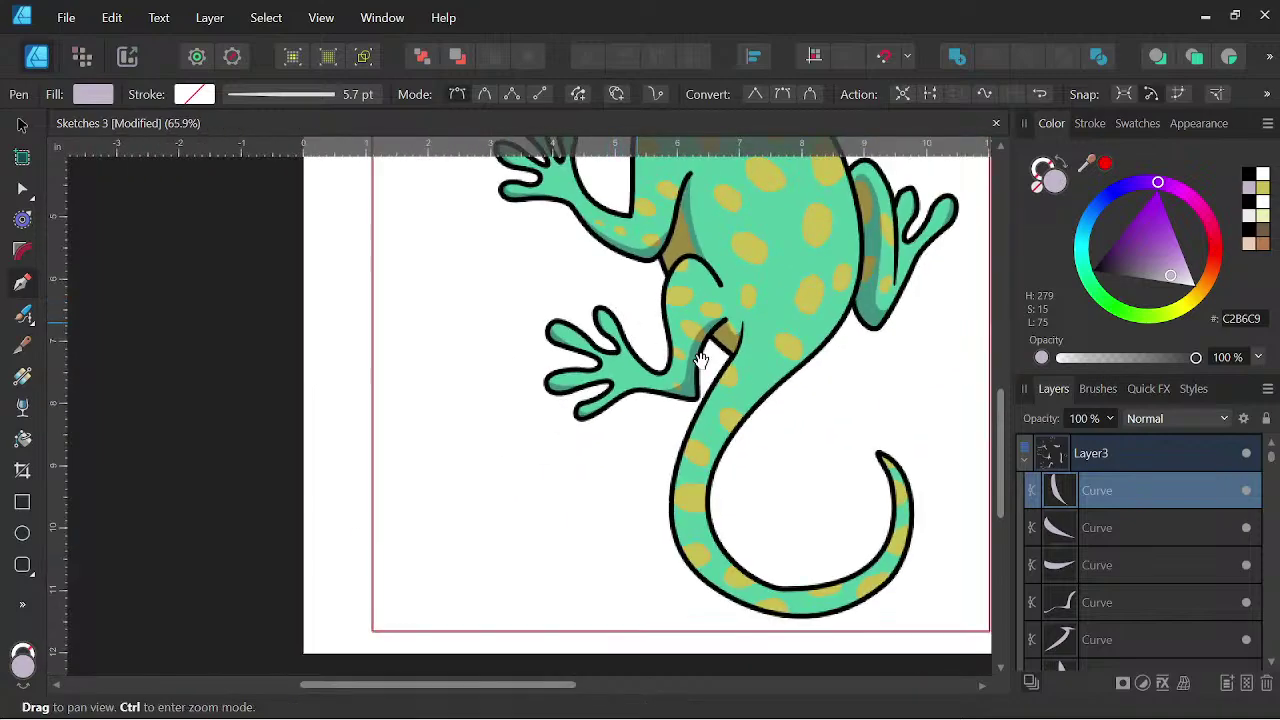
drag(746, 374, 625, 513)
scroll(759, 438, down, 2)
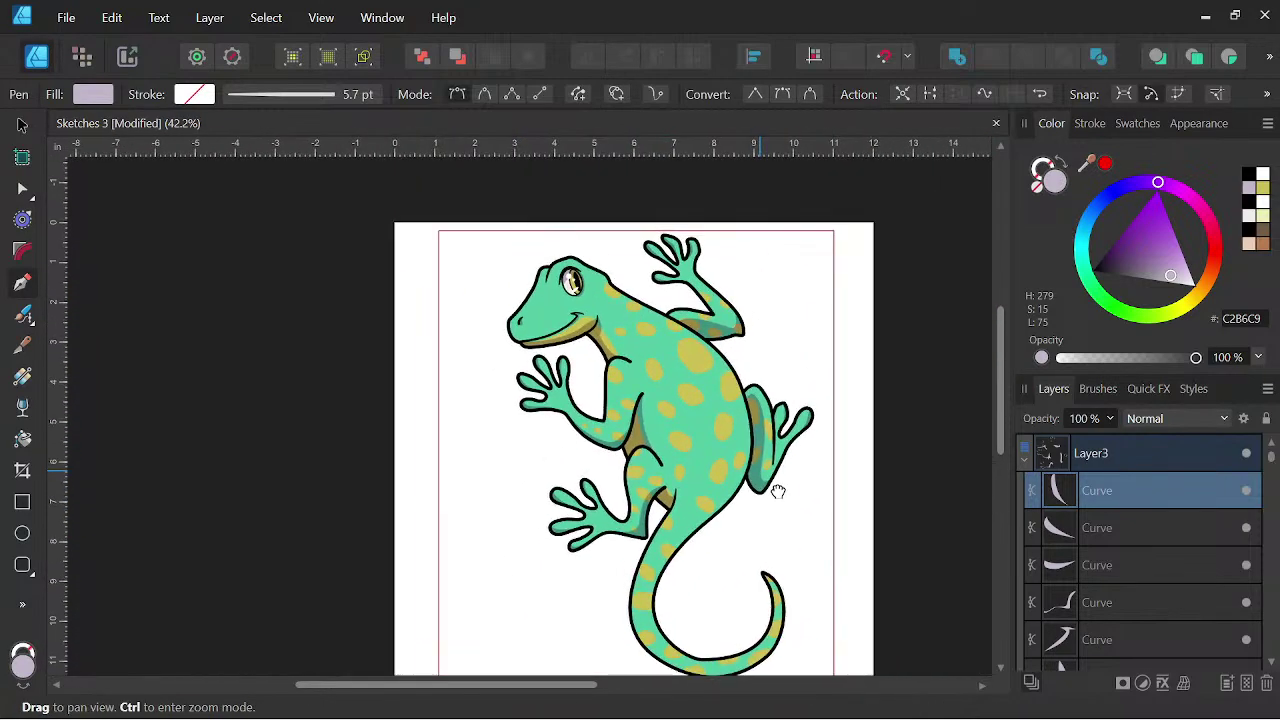
drag(777, 491, 757, 480)
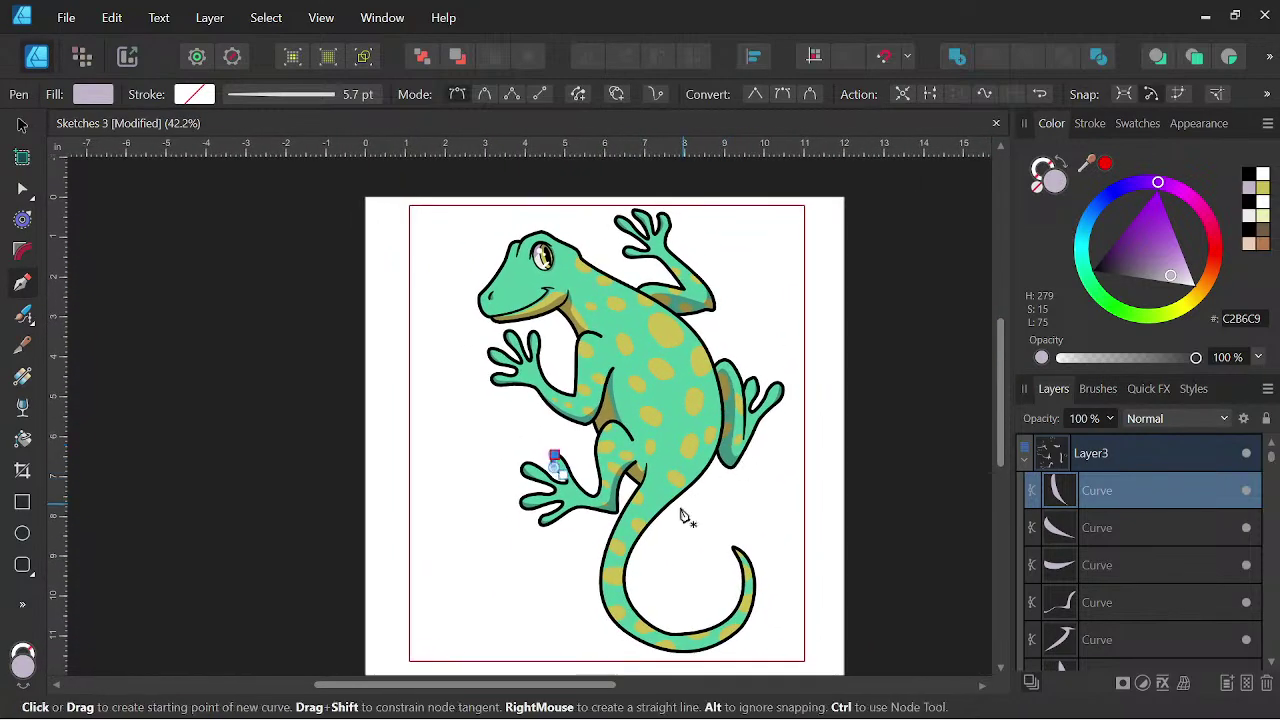
scroll(680, 530, up, 2)
drag(677, 543, 681, 405)
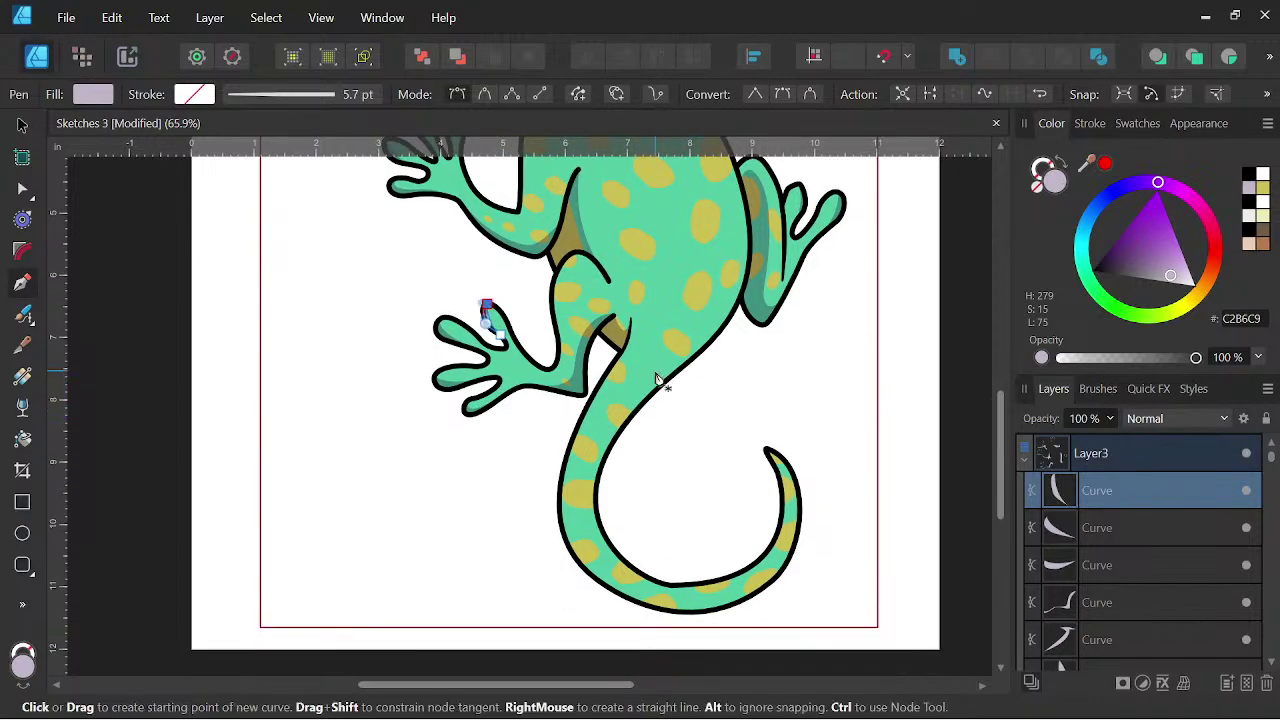
scroll(657, 378, up, 3)
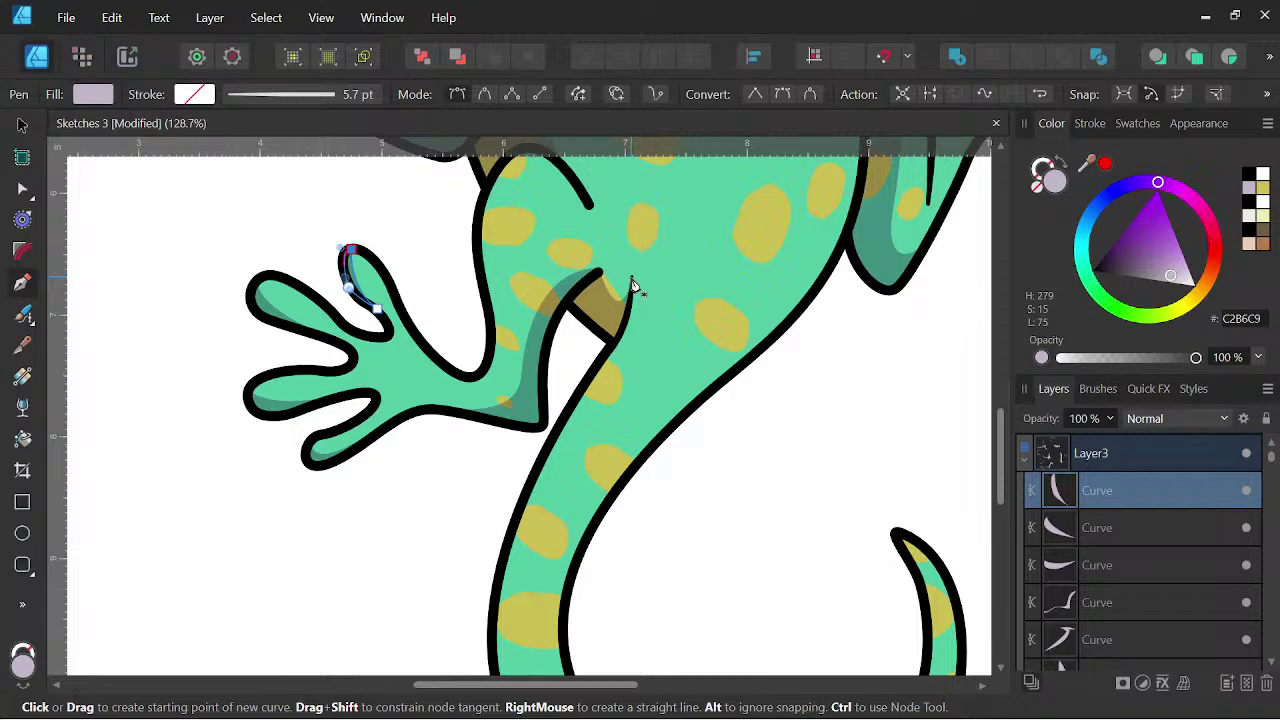
click(632, 282)
drag(610, 369, 589, 316)
drag(542, 459, 549, 517)
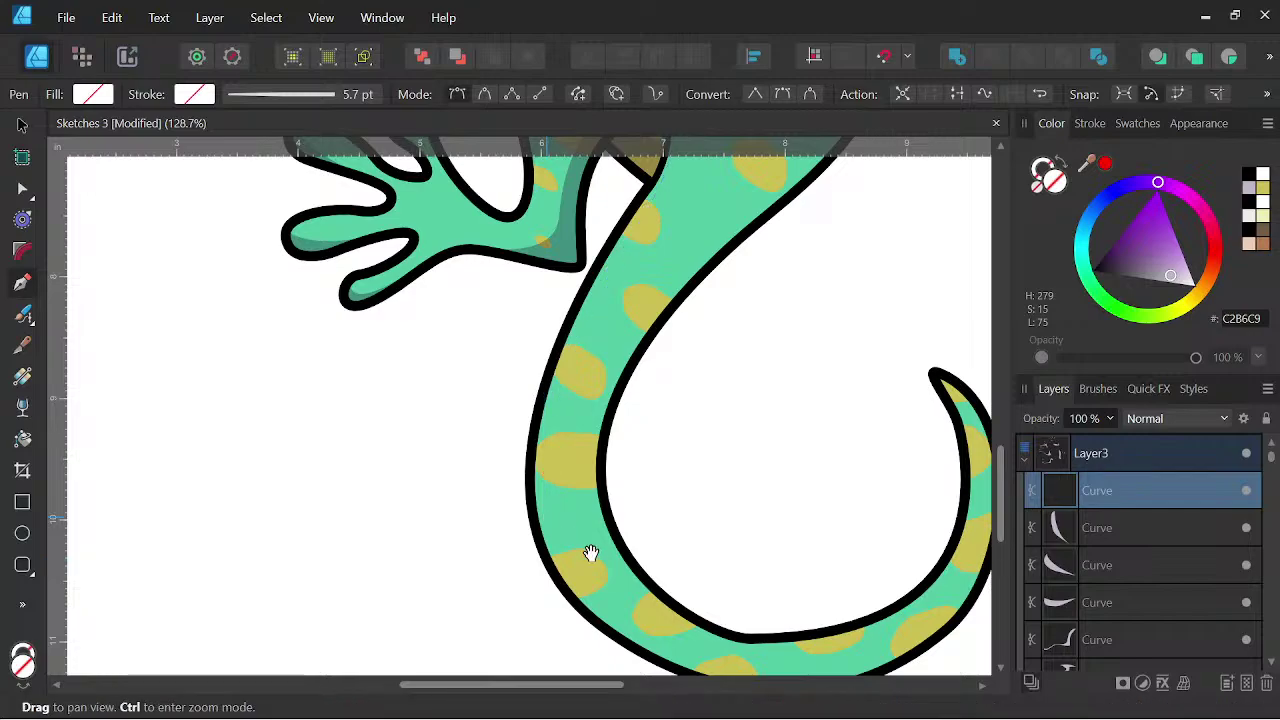
drag(618, 580, 516, 420)
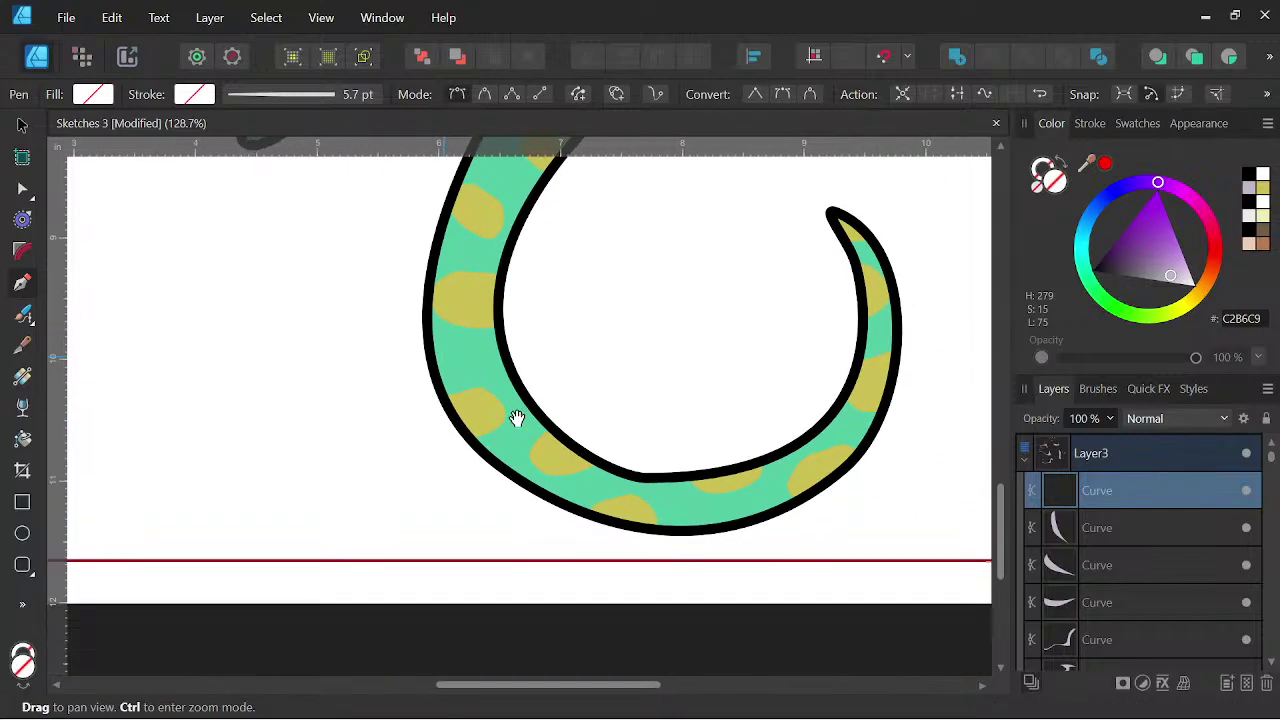
drag(660, 531, 838, 576)
scroll(692, 552, up, 1)
click(644, 519)
- Bring the tail shadow outline back up along the black outer contour from the bottom of the curve to the tail's middle
drag(567, 506, 541, 494)
drag(431, 436, 400, 400)
drag(377, 351, 368, 327)
key(space)
drag(365, 277, 466, 511)
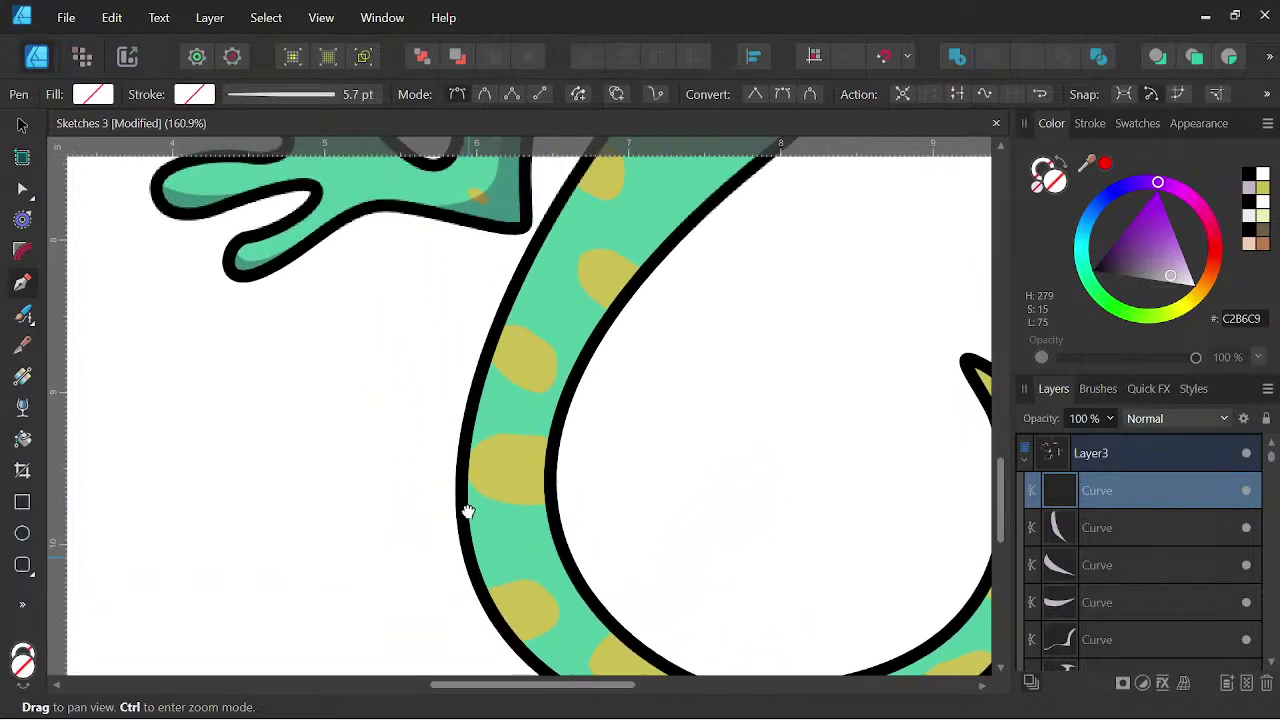
drag(458, 468, 466, 451)
- Continue the outline up the tail base and groin line to close it at its starting point, and fill it with C2B6C9
key(space)
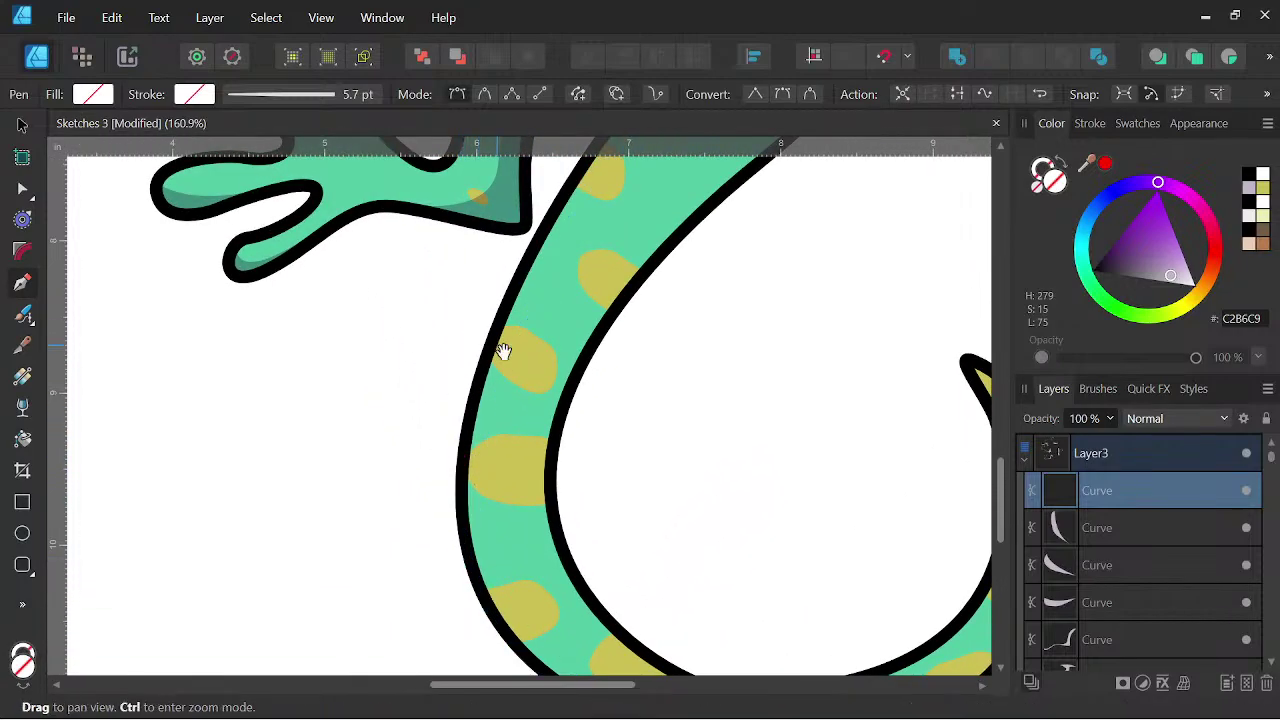
drag(503, 351, 500, 468)
key(space)
drag(564, 356, 544, 459)
drag(551, 414, 586, 452)
key(space)
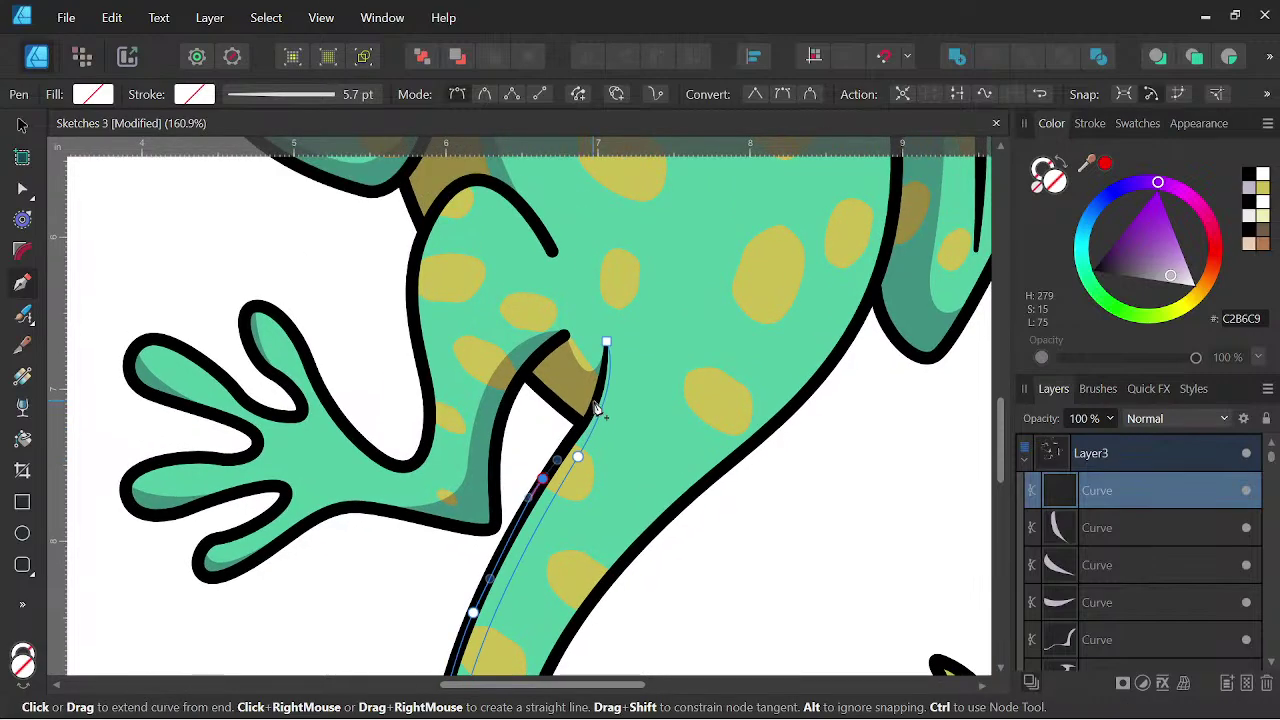
scroll(598, 406, up, 2)
drag(600, 393, 606, 360)
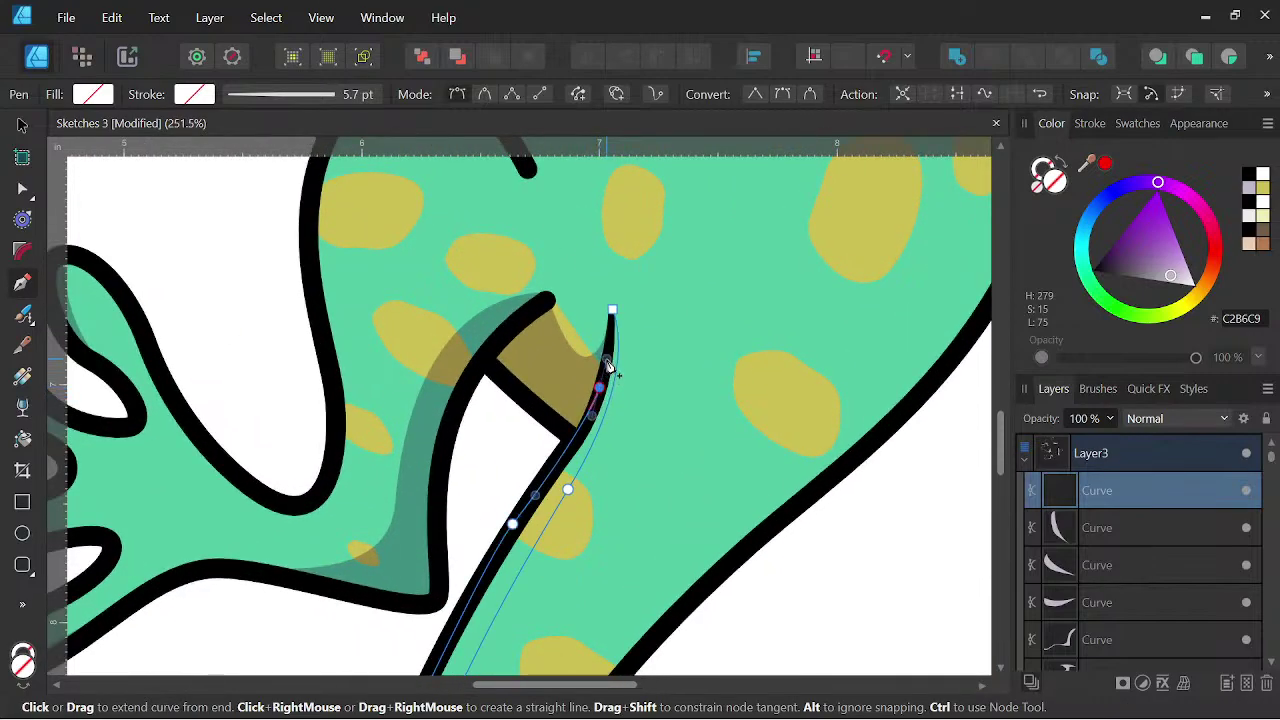
click(613, 305)
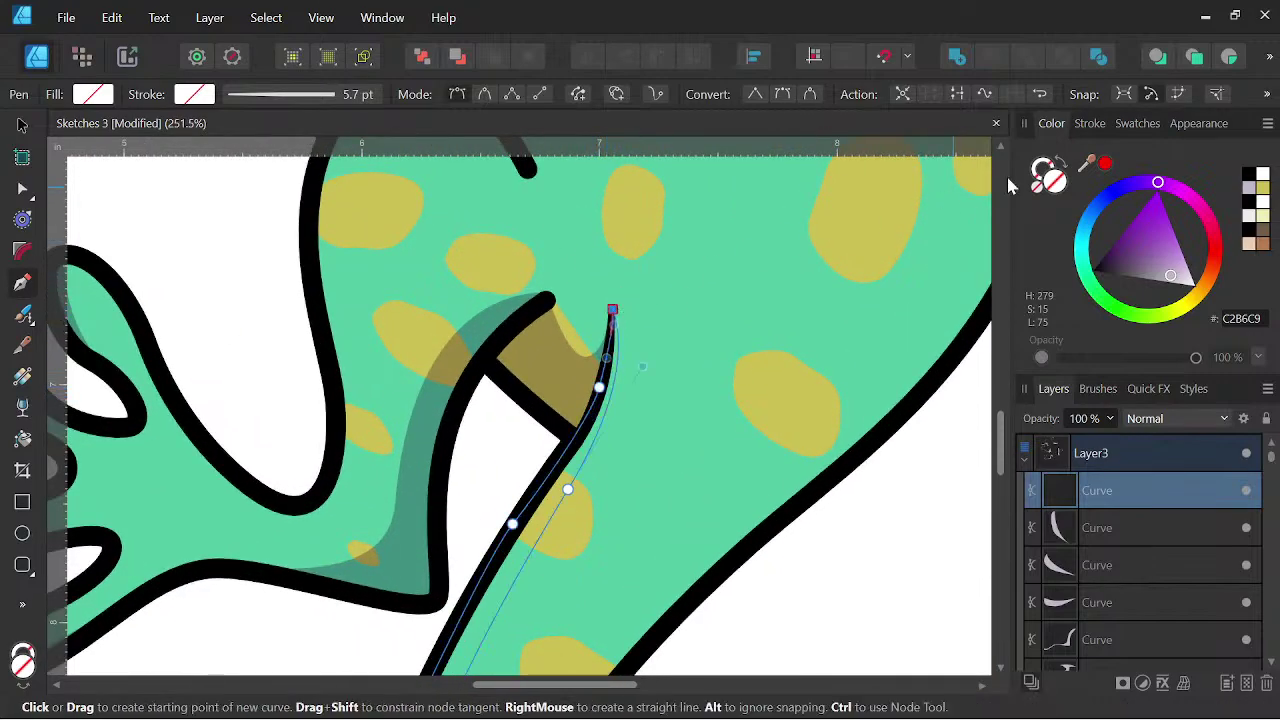
click(1261, 192)
- Begin a second tail shadow outline at the tail tip, down inside the outer edge to a sharp node at the curve's bottom
scroll(691, 351, down, 8)
scroll(614, 466, up, 3)
scroll(626, 512, up, 3)
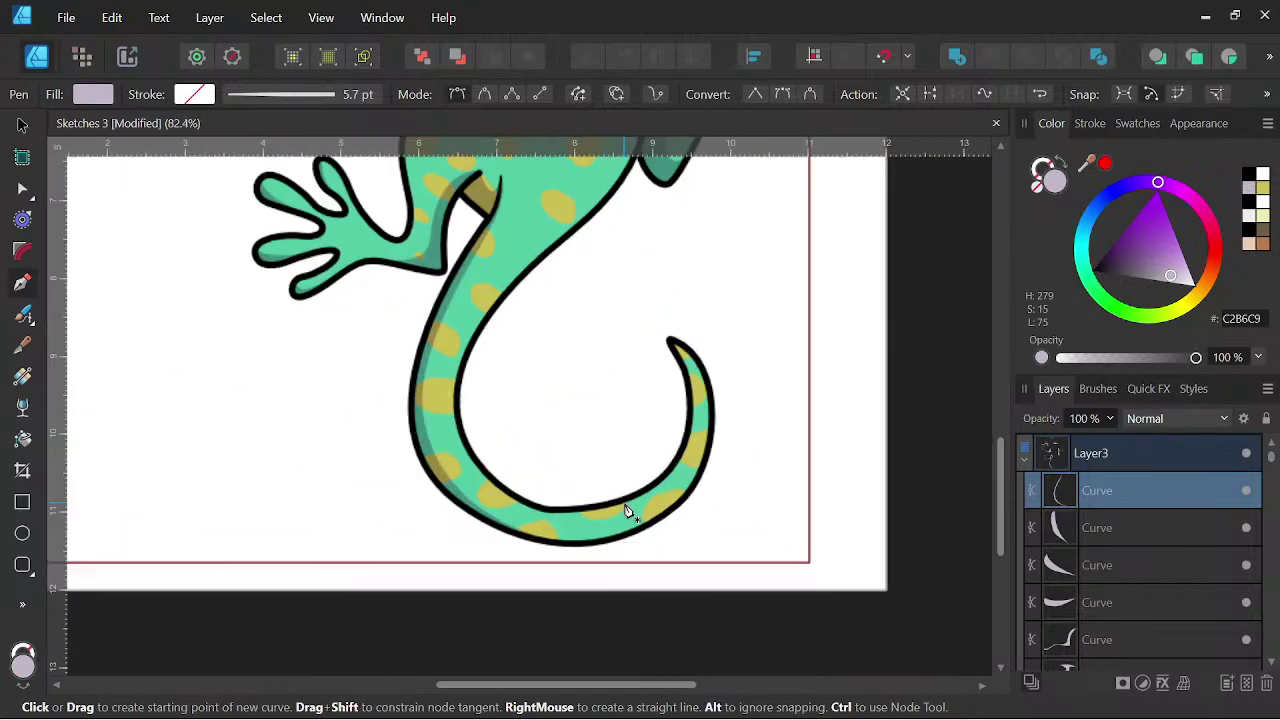
scroll(683, 350, up, 2)
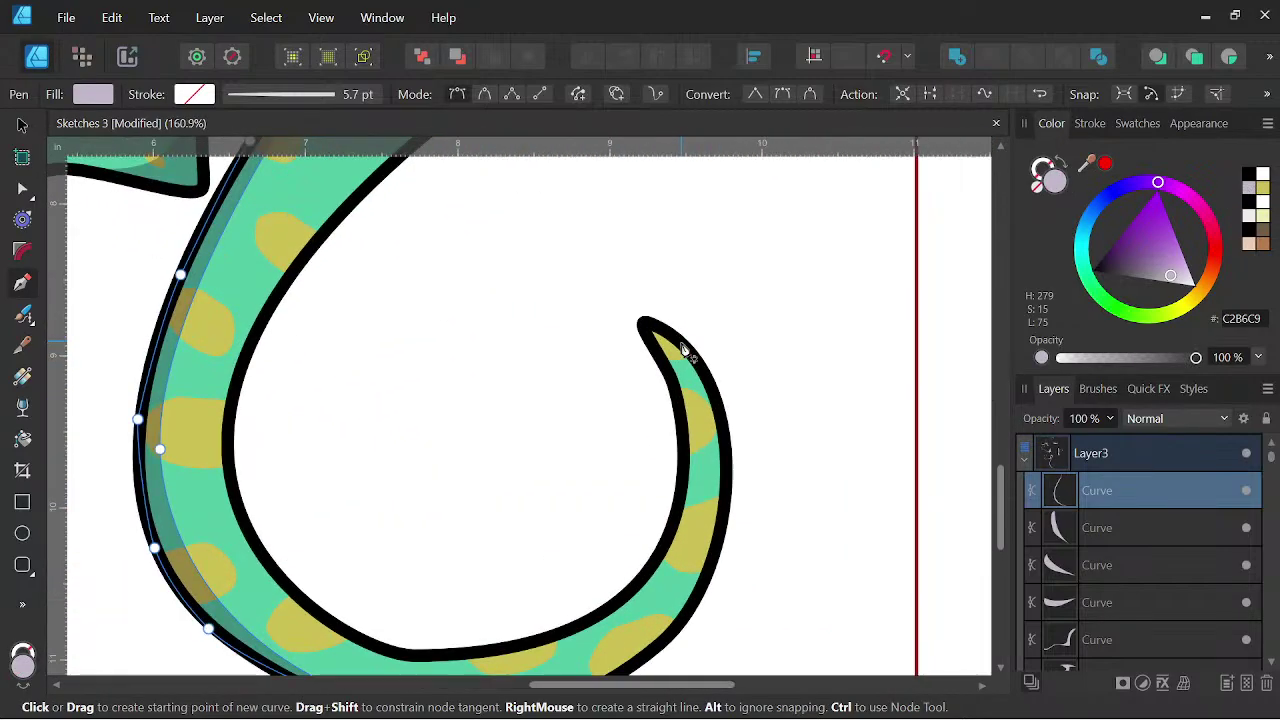
click(670, 337)
drag(706, 496, 761, 416)
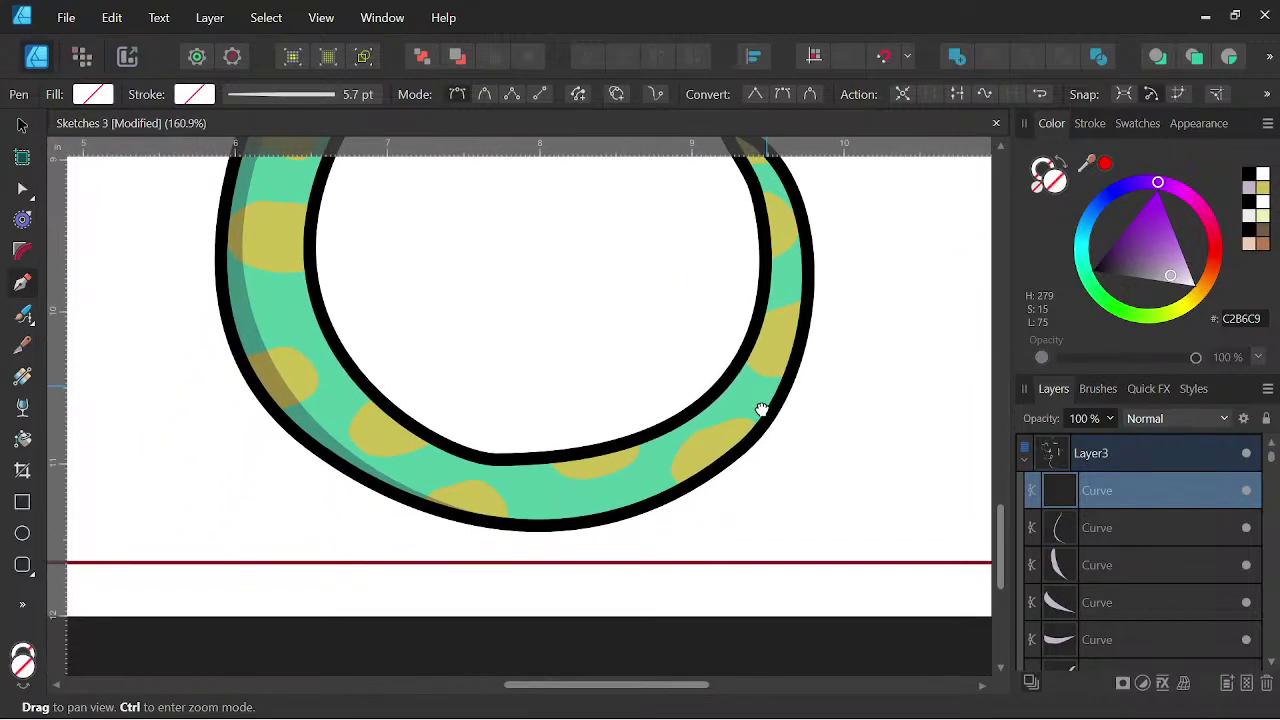
drag(620, 498, 573, 513)
drag(464, 515, 411, 509)
alt+click(463, 515)
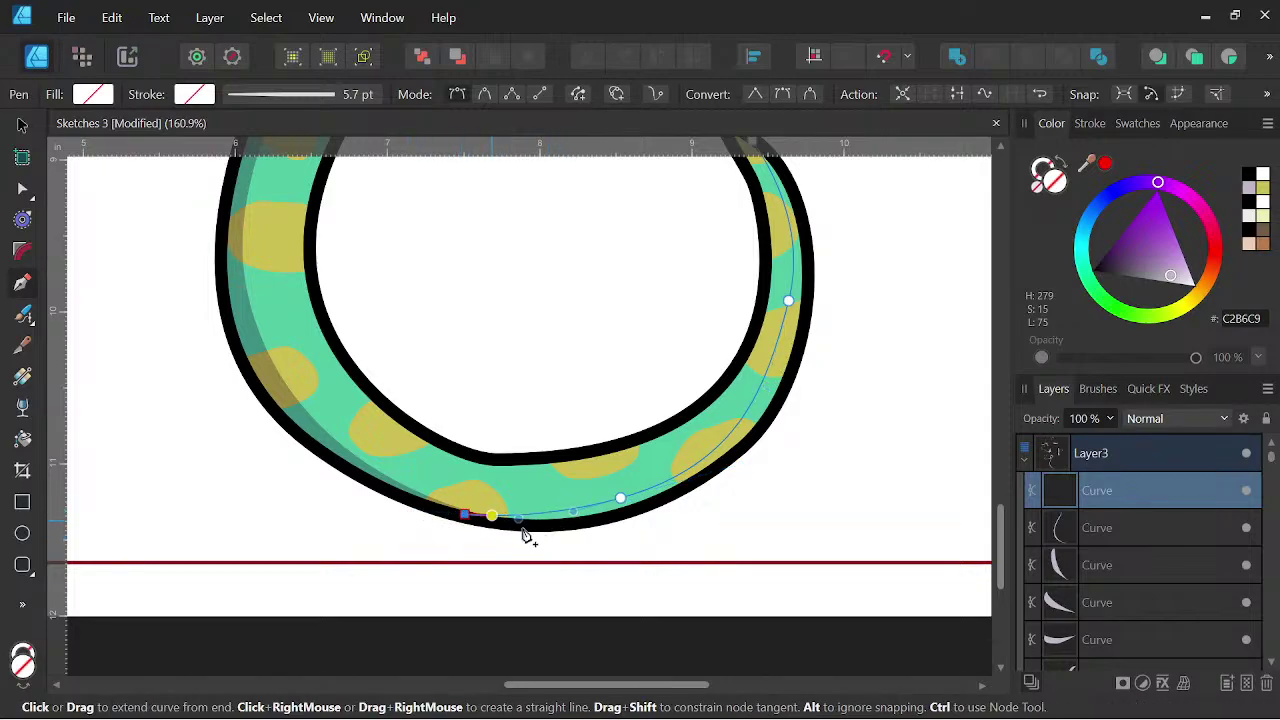
- Bring the second outline back along the tail's outer contour to close it at the tip, and fill it with C2B6C9
drag(711, 477, 749, 453)
key(space)
drag(812, 322, 679, 435)
drag(623, 338, 585, 316)
click(1250, 197)
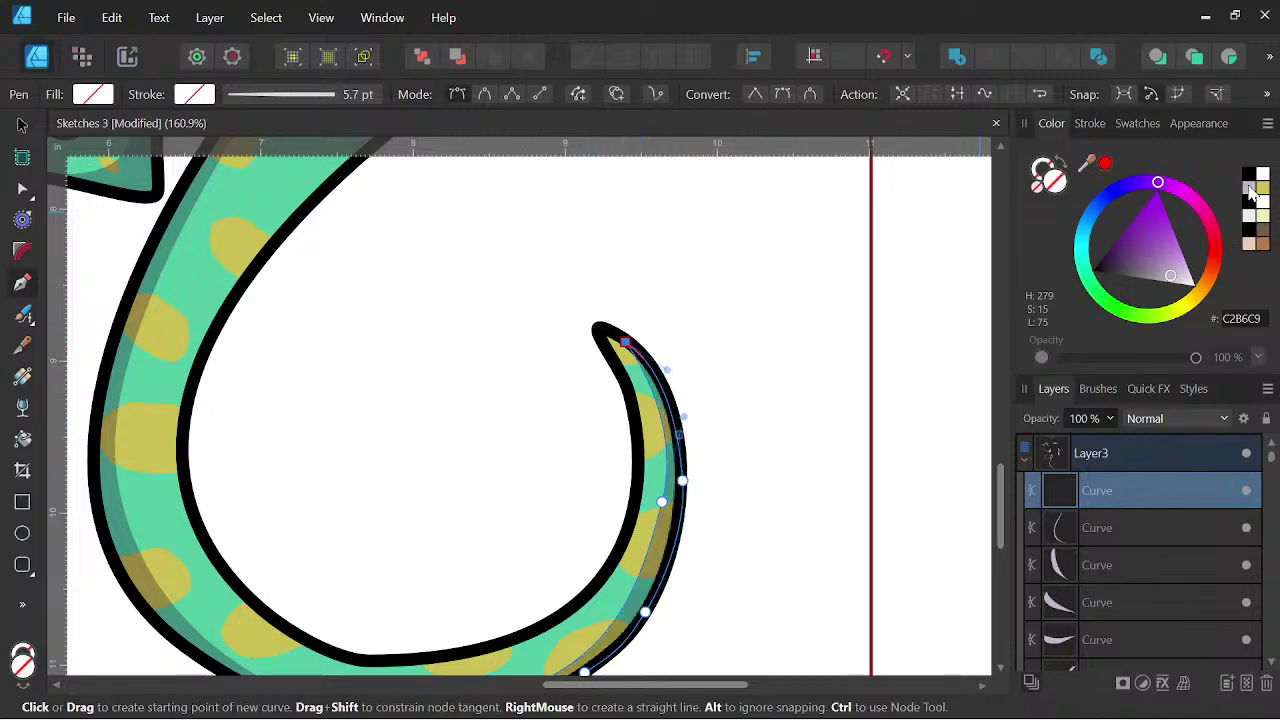
- Begin a body shadow outline on the back's contour above the far hind leg, curving down inside the body beside that leg
scroll(763, 357, down, 5)
key(space)
scroll(767, 357, down, 2)
drag(769, 357, 744, 529)
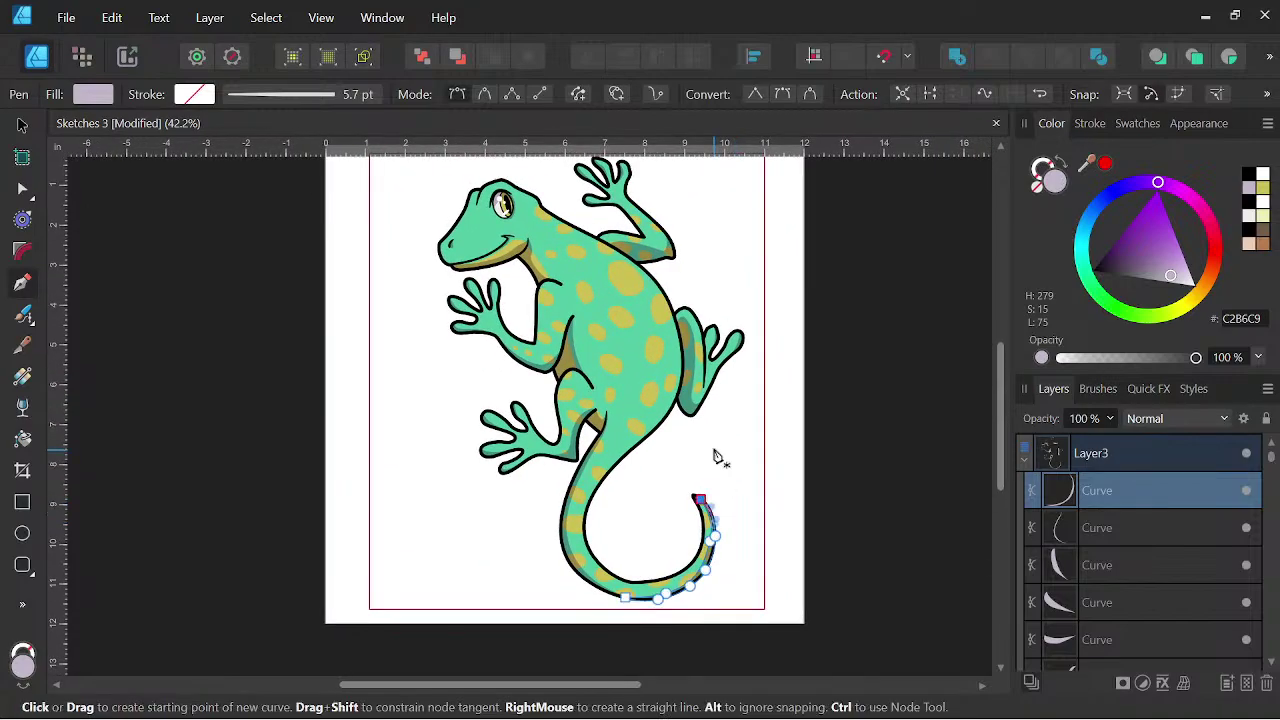
scroll(714, 447, up, 3)
key(space)
drag(680, 351, 777, 480)
scroll(741, 340, up, 1)
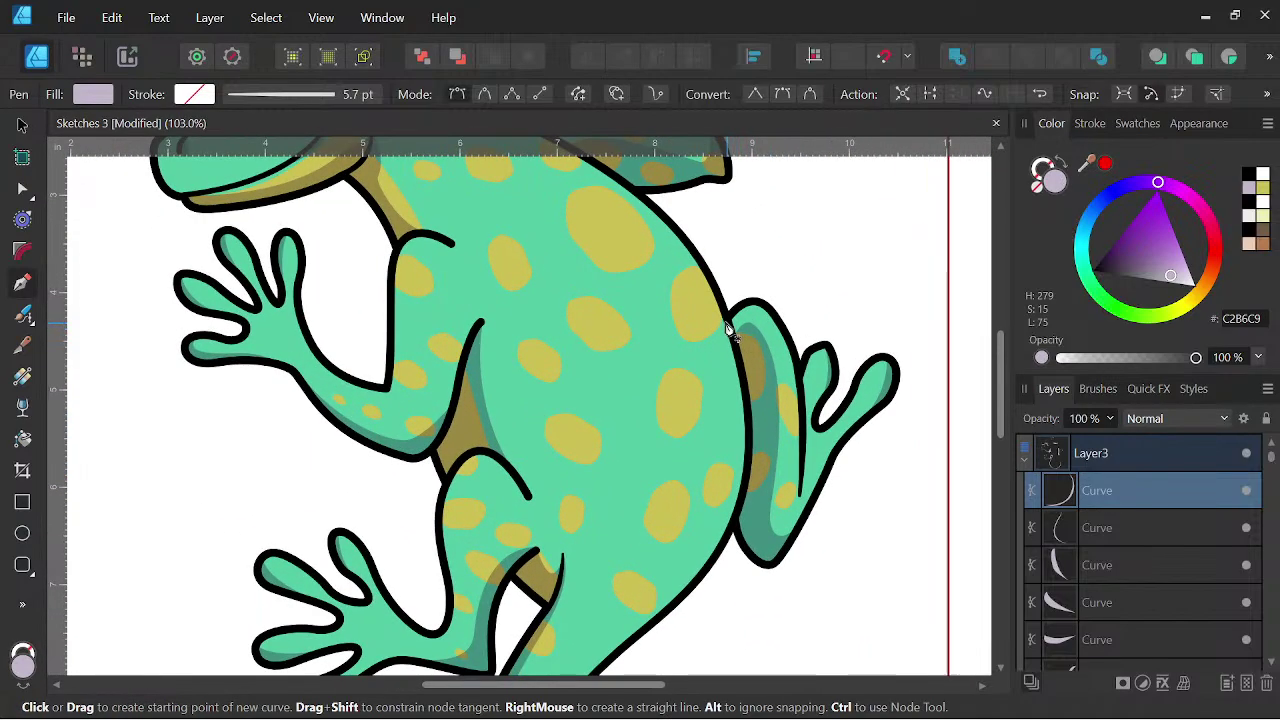
click(709, 283)
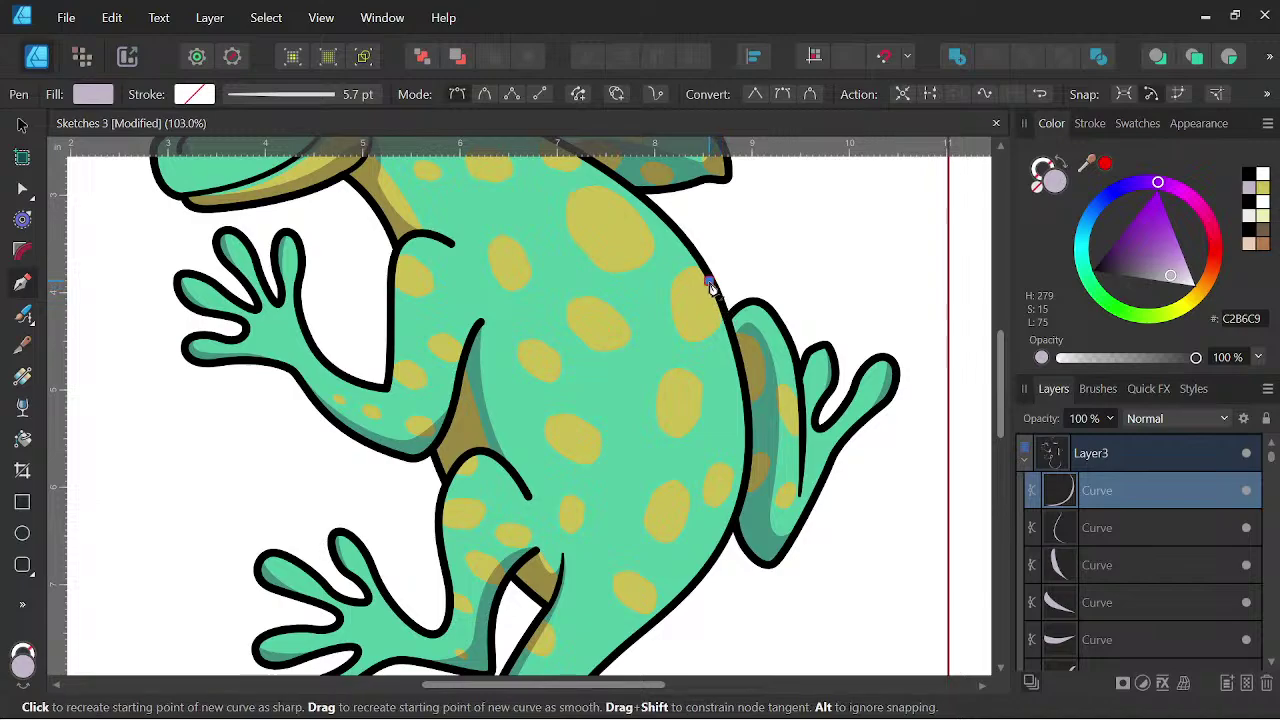
drag(731, 473, 714, 508)
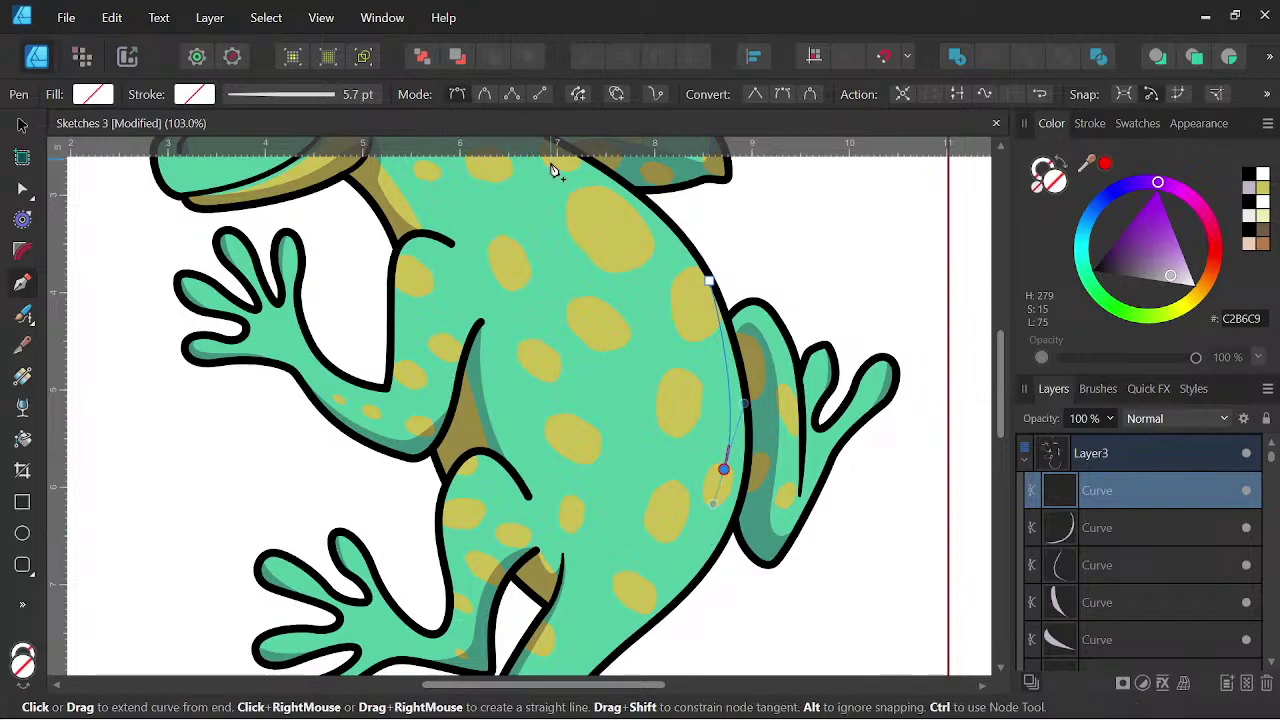
- Continue the body shadow outline in a smooth curve down the rump to meet the black contour at the tail base
scroll(697, 538, down, 3)
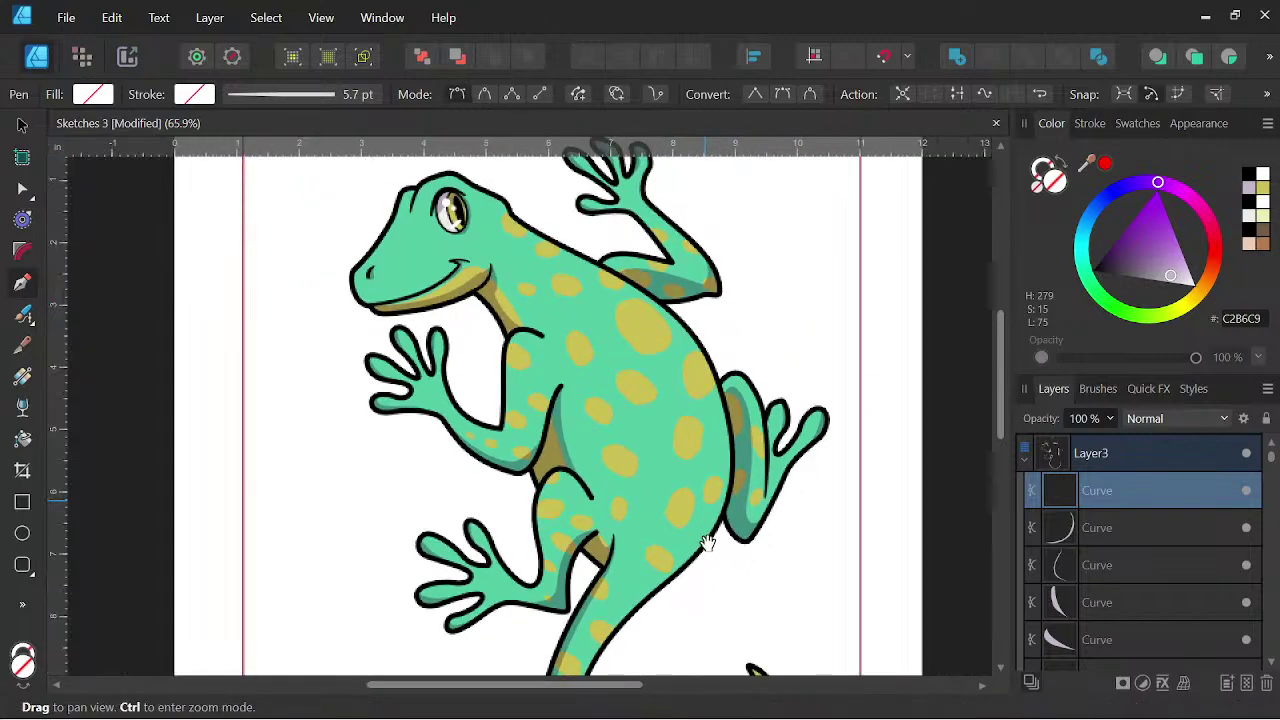
drag(700, 540, 713, 436)
scroll(713, 434, up, 3)
drag(656, 526, 666, 470)
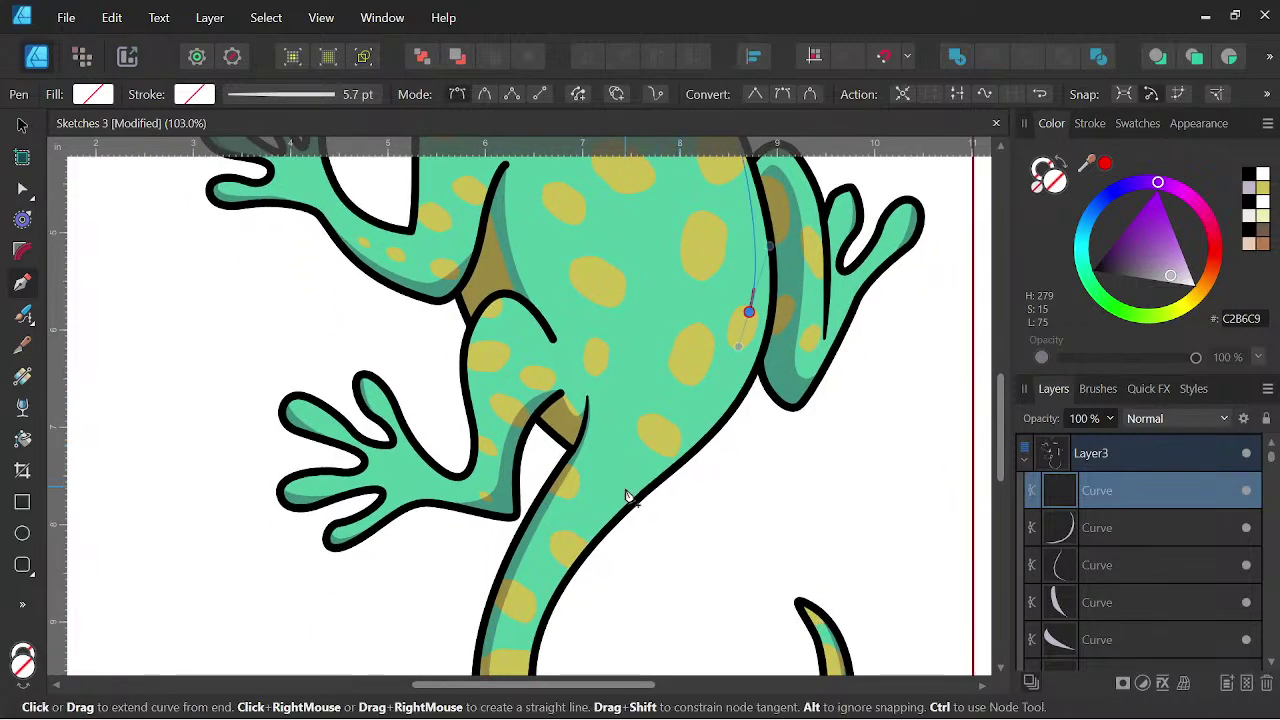
drag(602, 531, 557, 594)
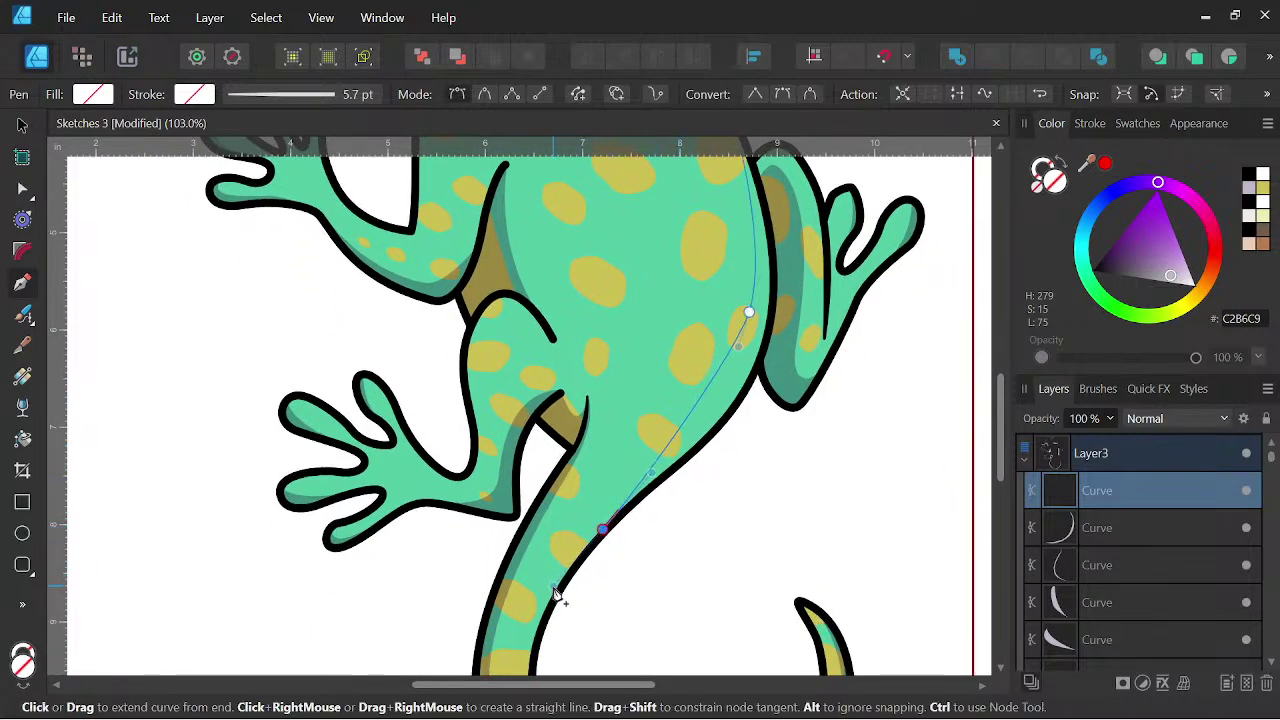
key(ctrl)
key(ctrl+z)
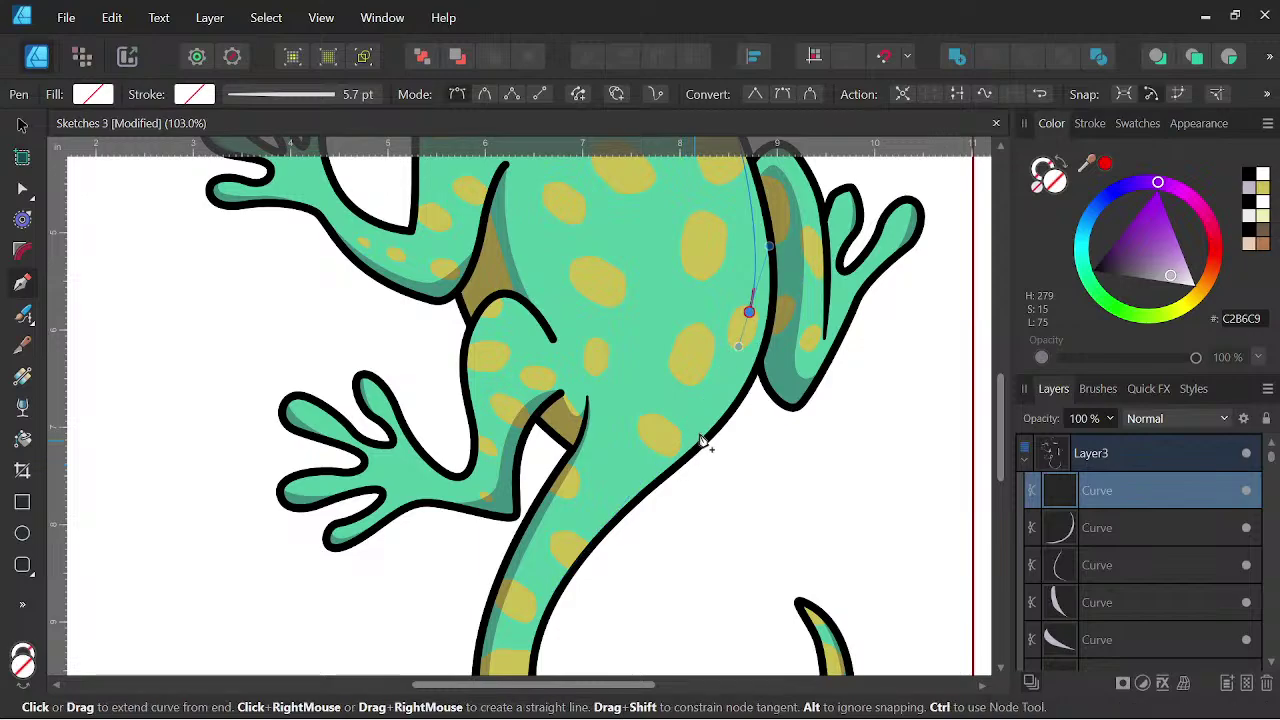
drag(676, 447, 631, 489)
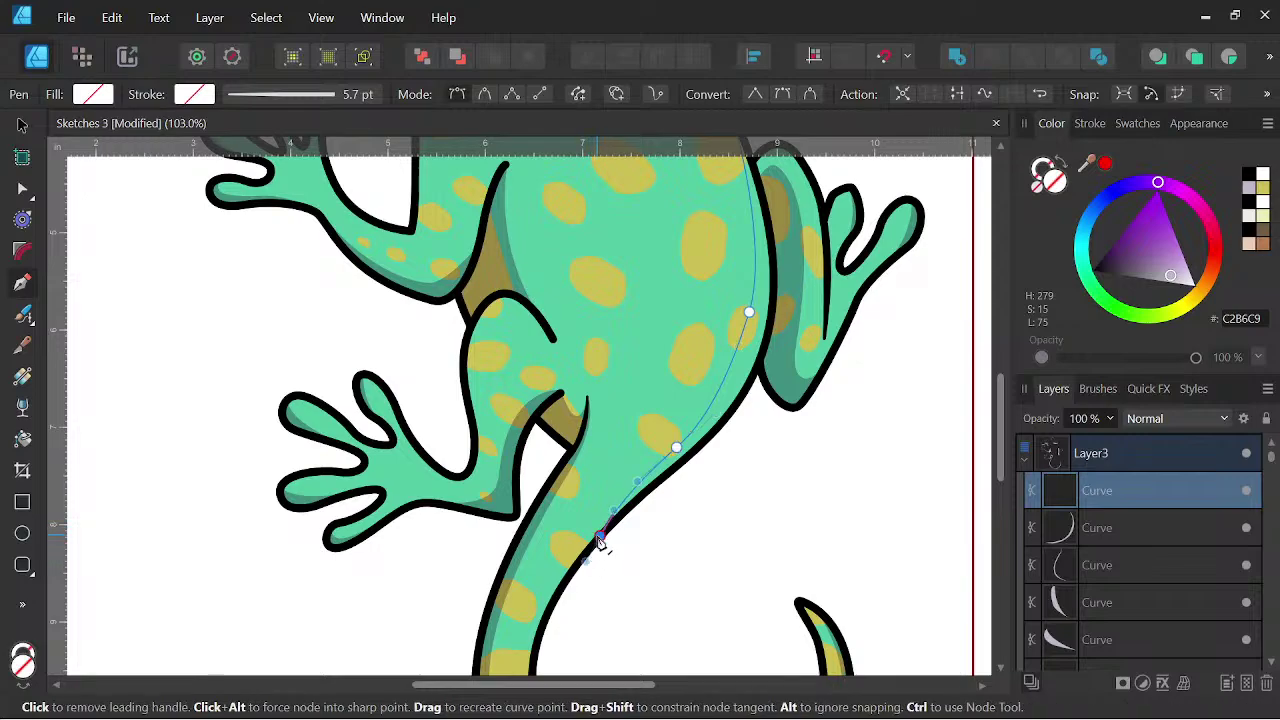
- Bring the body shadow outline back up along the black contour from the tail base to the far hind leg
scroll(640, 500, up, 3)
drag(683, 468, 704, 450)
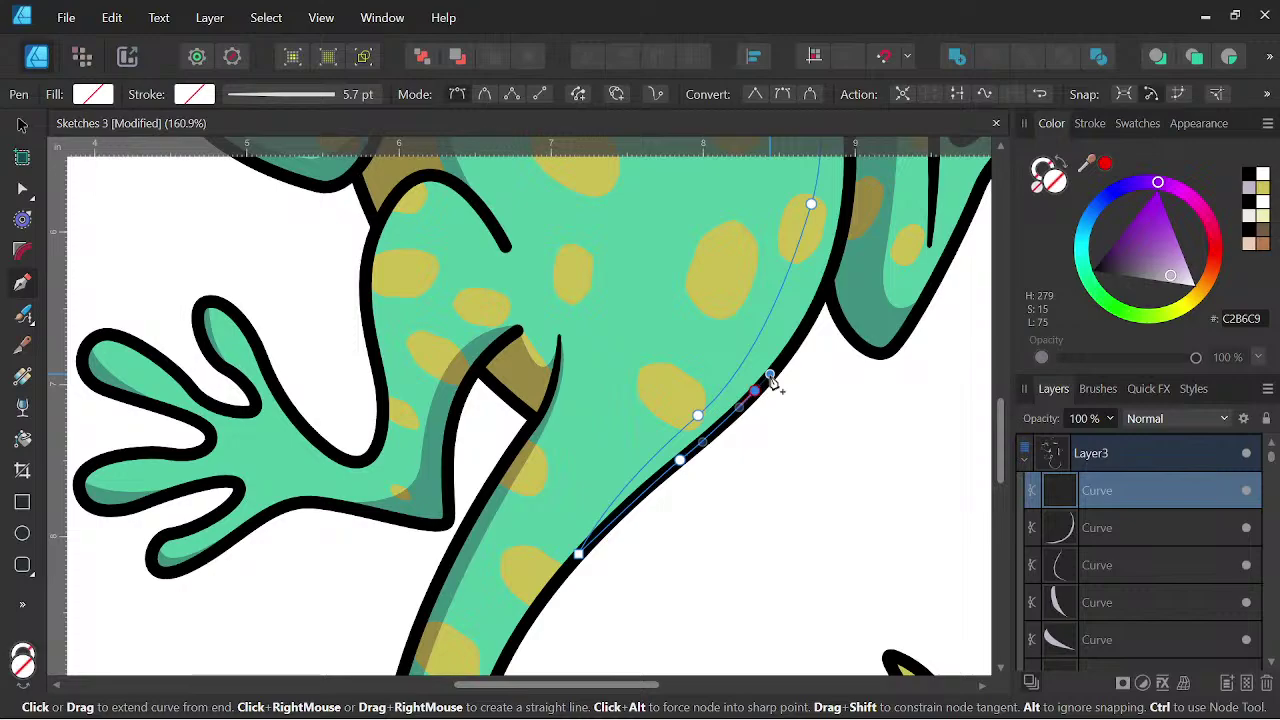
key(space)
drag(851, 314, 794, 423)
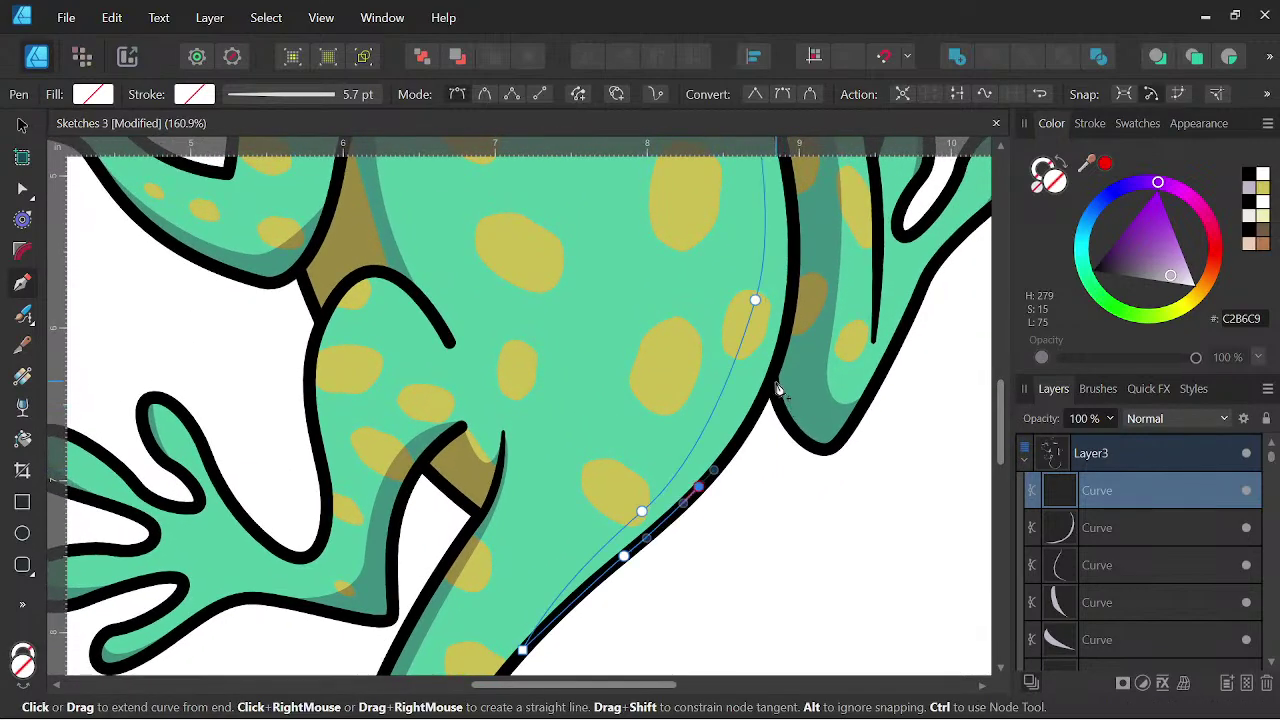
drag(775, 375, 781, 340)
key(space)
drag(794, 286, 780, 432)
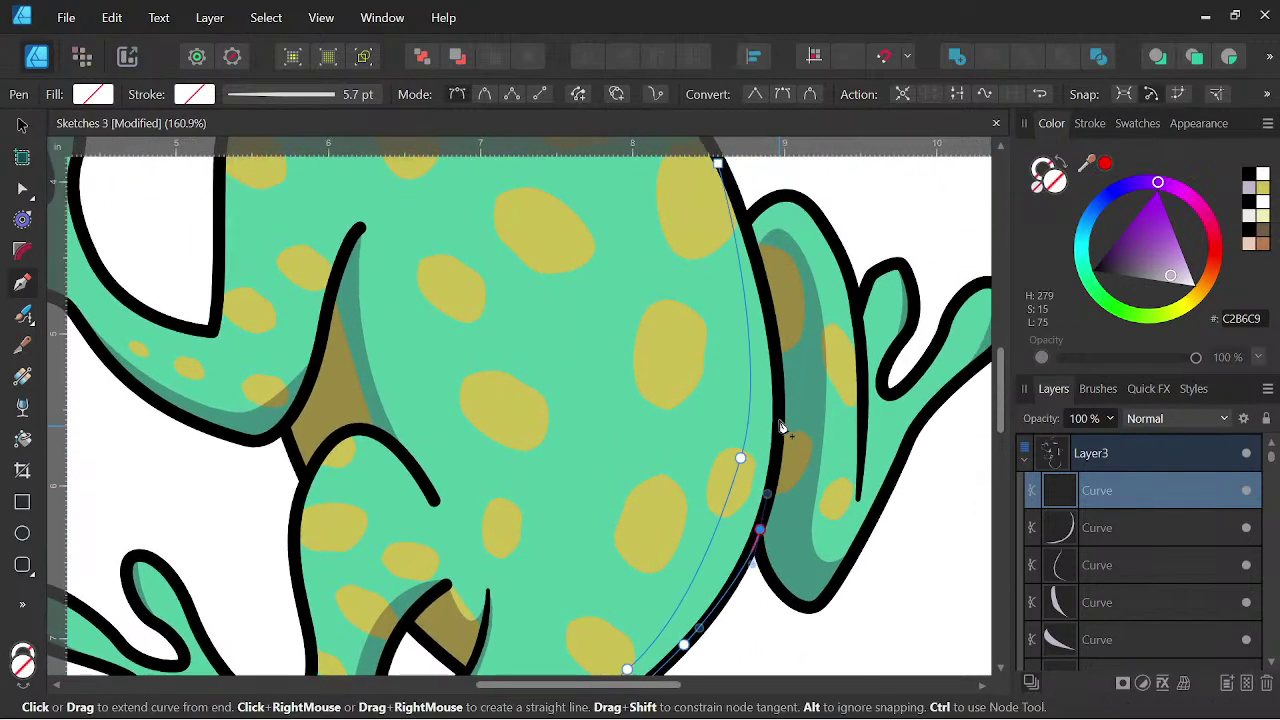
- Close the outline at its starting point on the back contour and fill it with C2B6C9
key(space)
drag(778, 340, 808, 505)
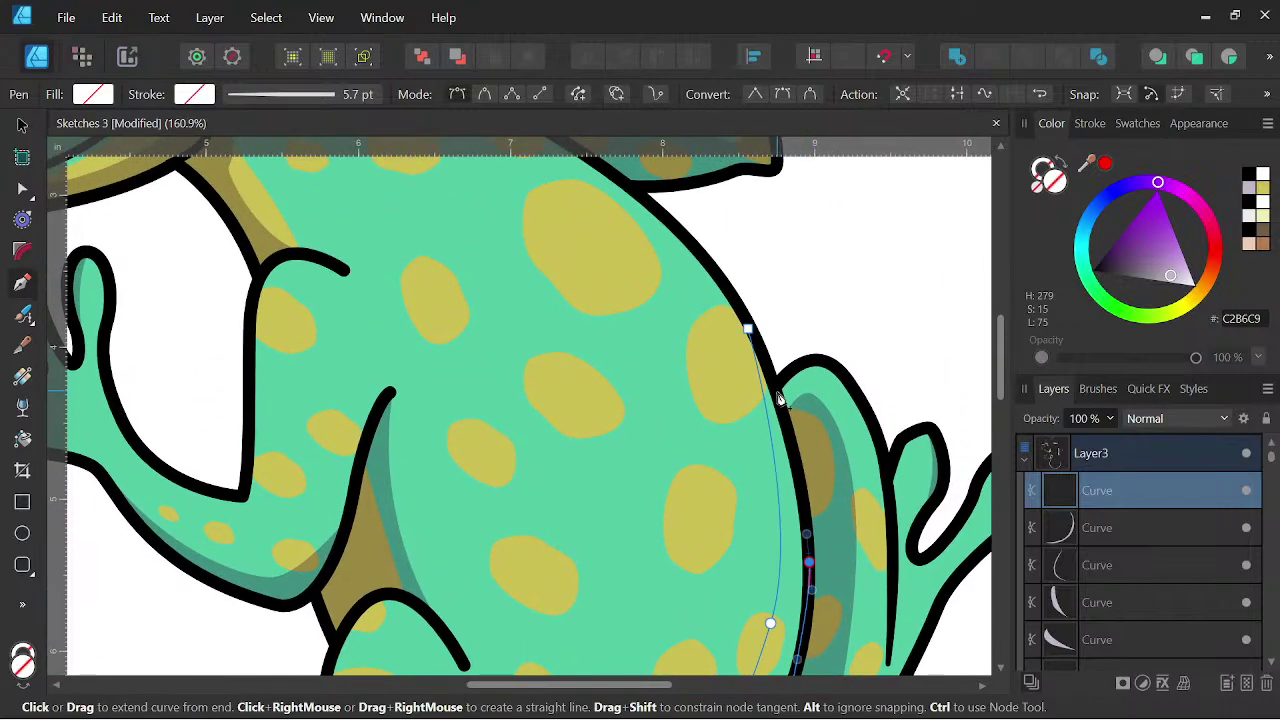
click(748, 329)
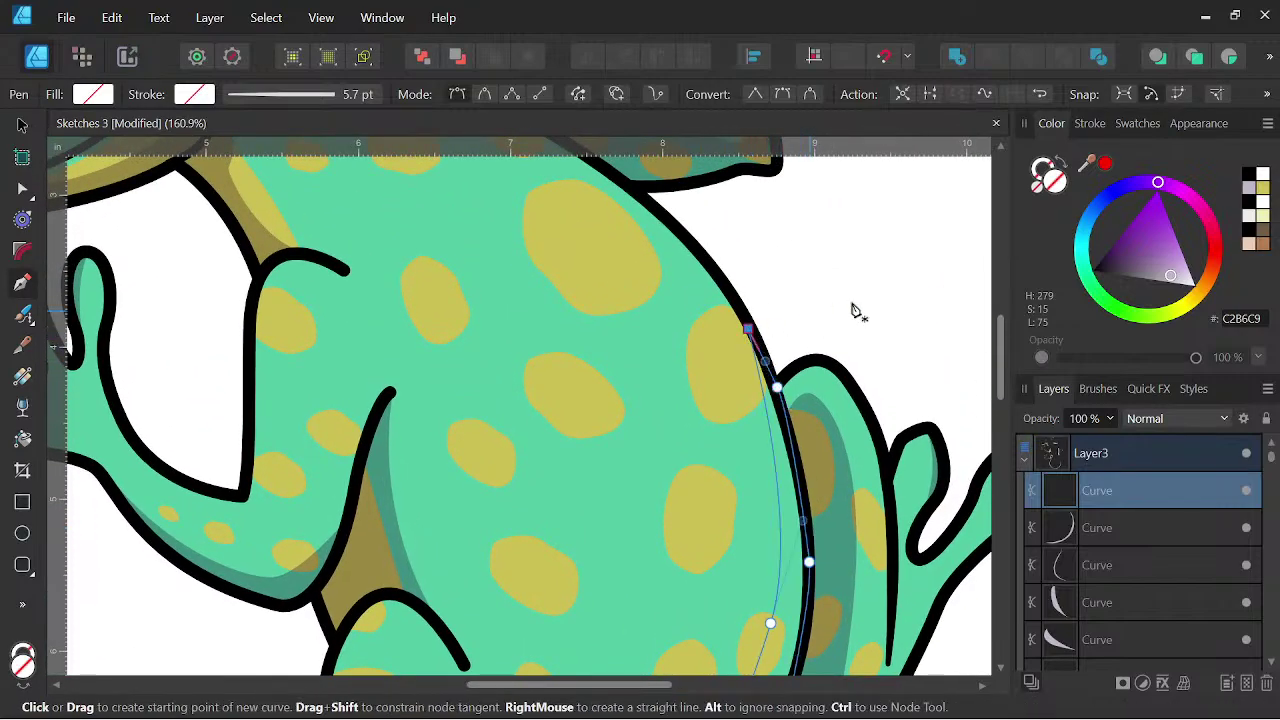
click(1247, 187)
scroll(883, 343, down, 6)
key(space)
drag(856, 432, 773, 449)
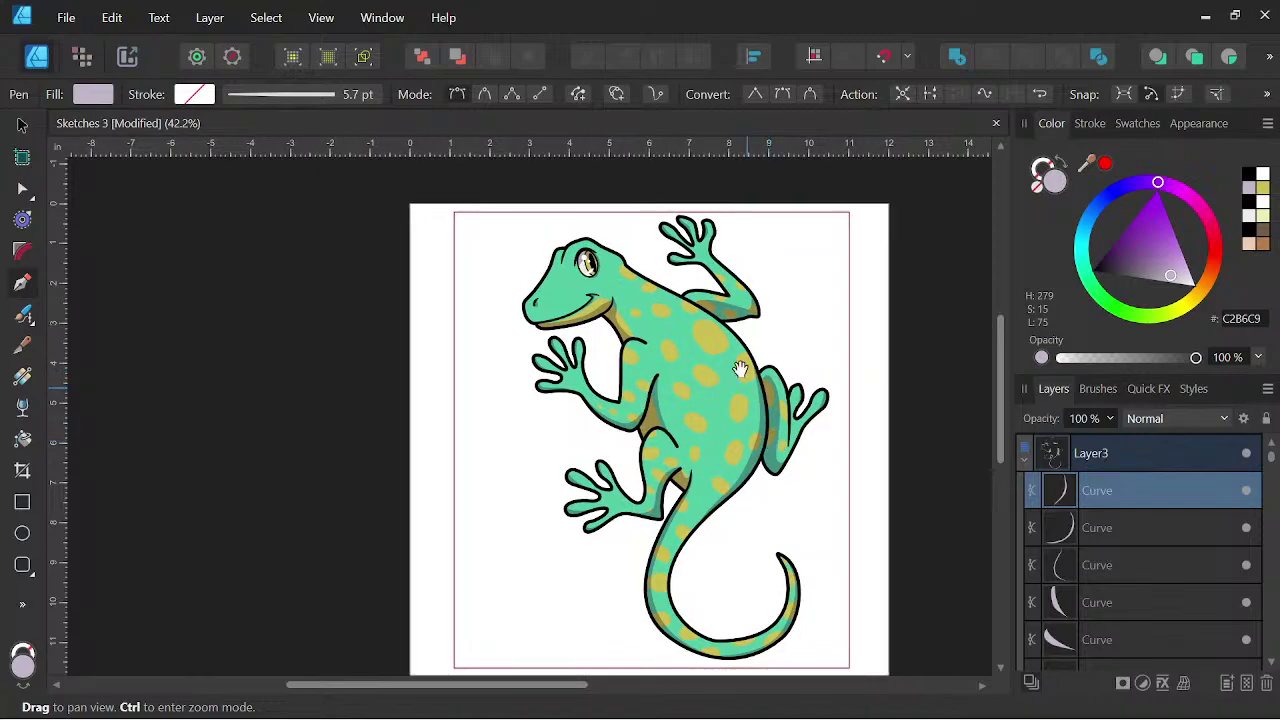
drag(865, 522, 804, 530)
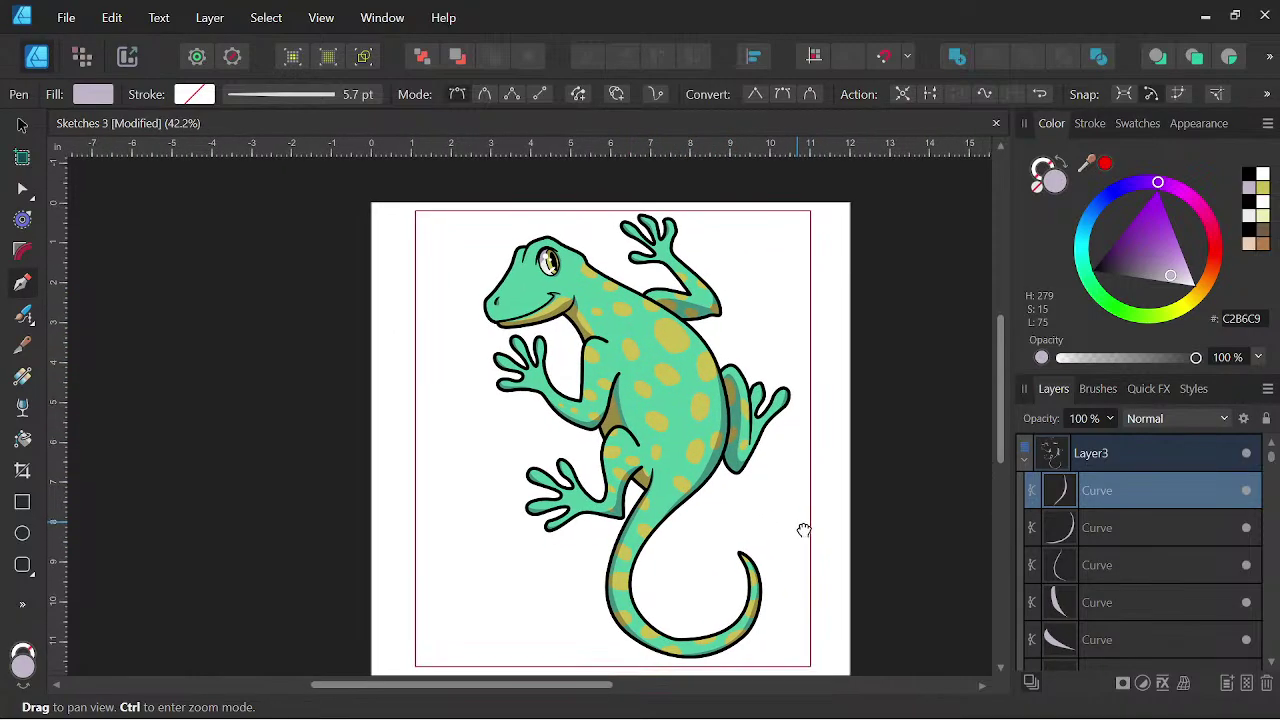
- Collapse Layer3, add a new layer above it, and set the new layer's blend mode to Soft Light
click(1024, 462)
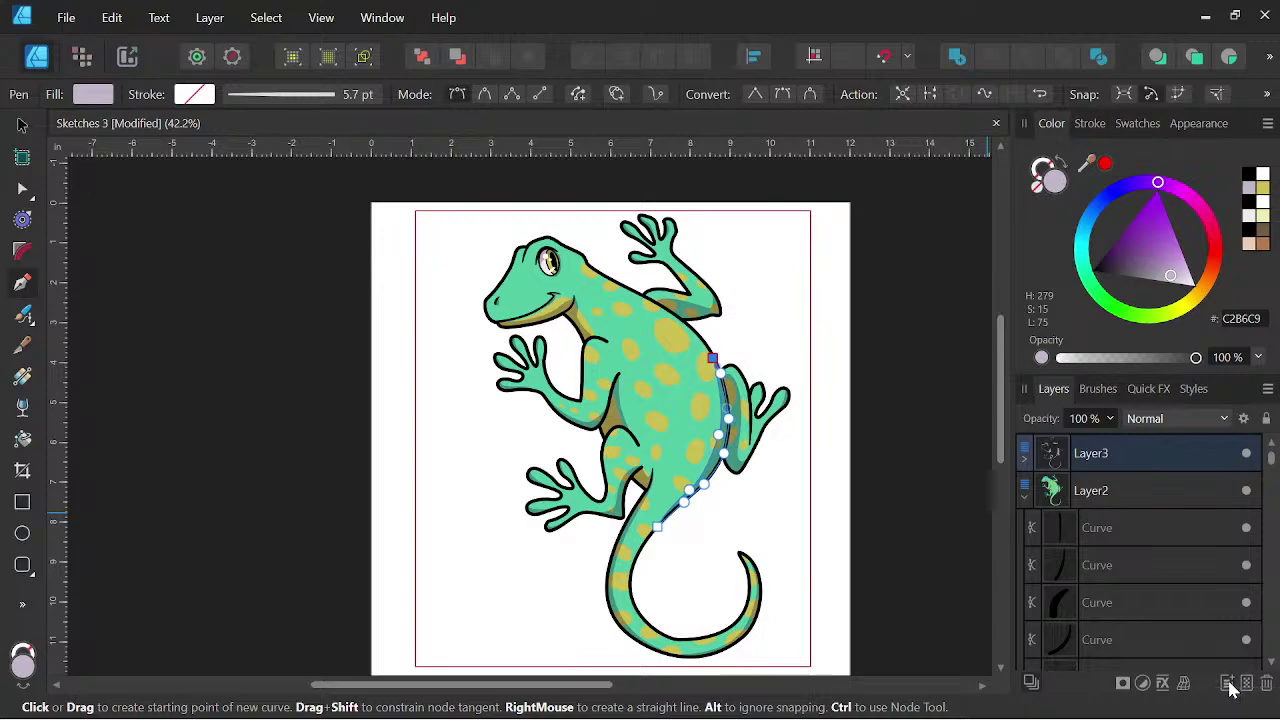
click(1228, 683)
click(1148, 420)
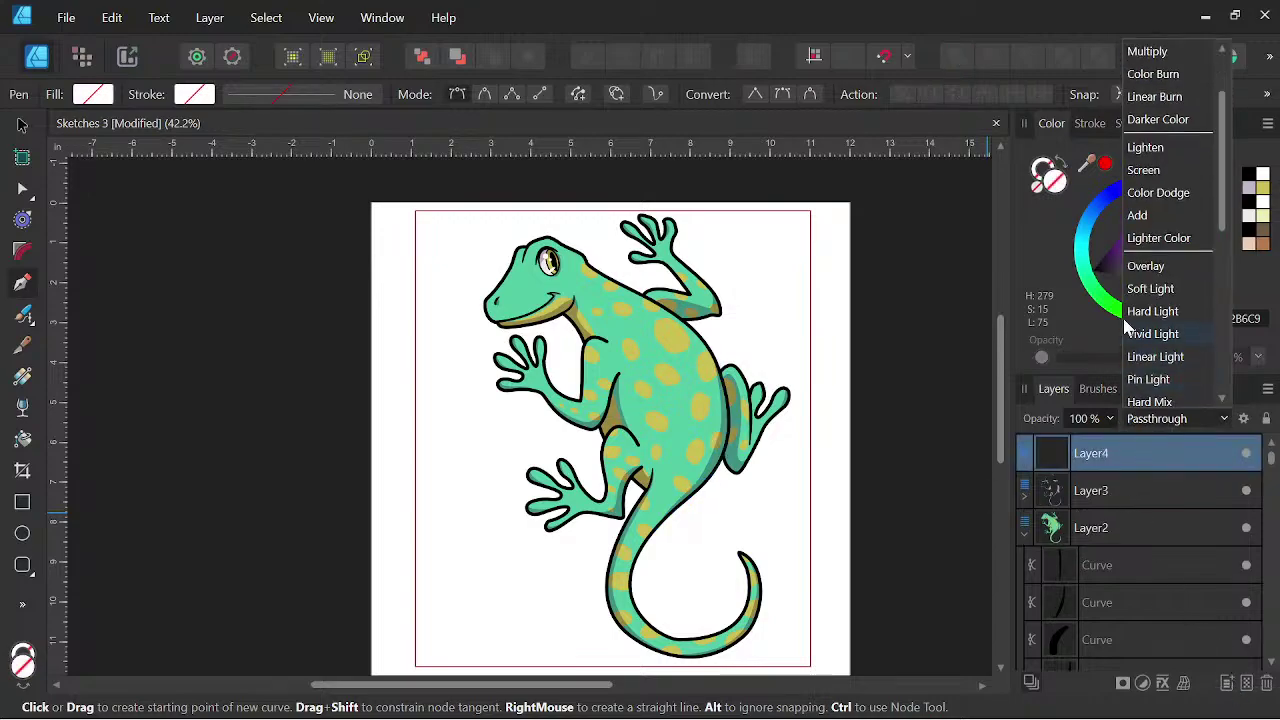
click(1175, 307)
click(1168, 424)
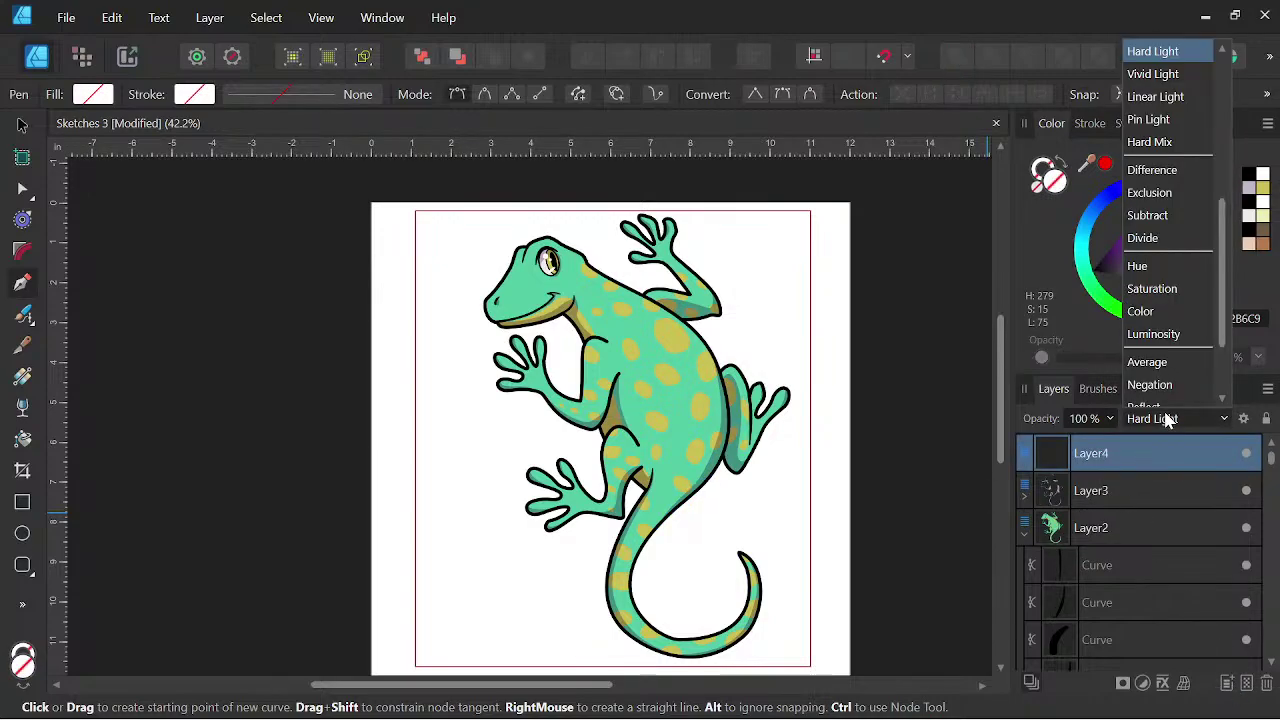
scroll(1150, 190, up, 1)
click(1148, 76)
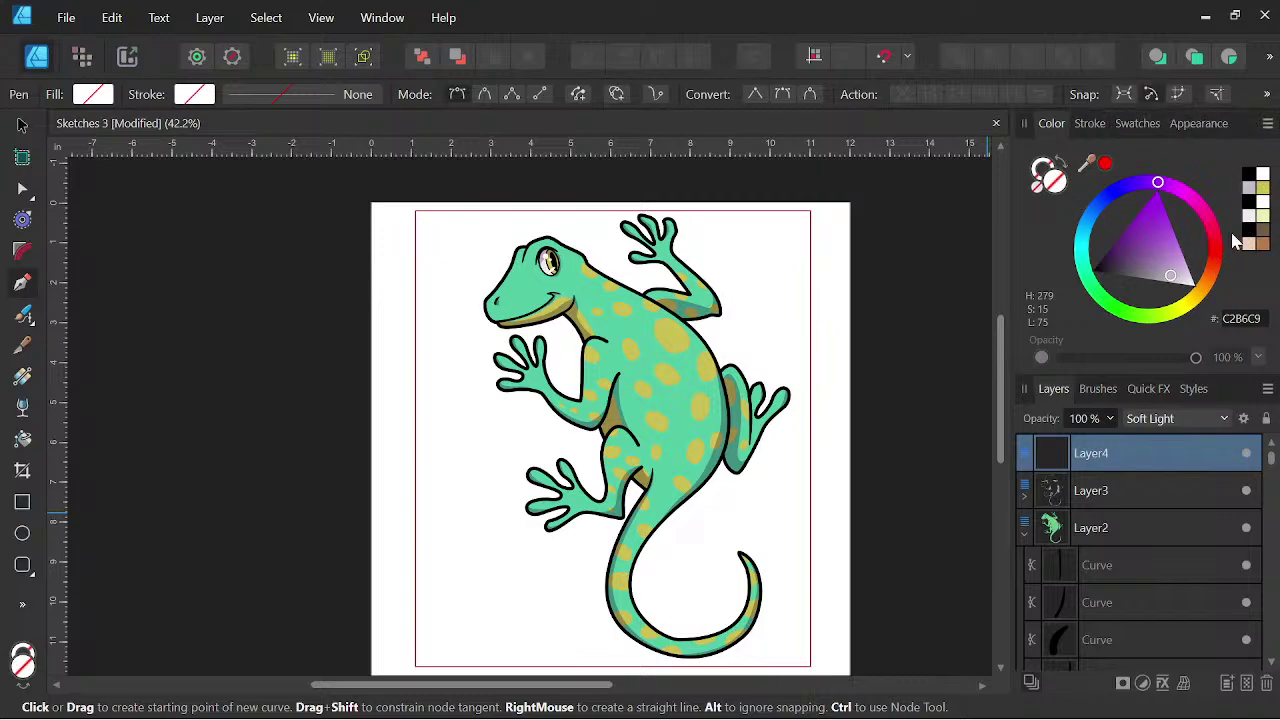
- Select the pale yellow ECEDB5 and begin a highlight outline at the snout's lower tip, running up inside the front of the nose
click(1263, 216)
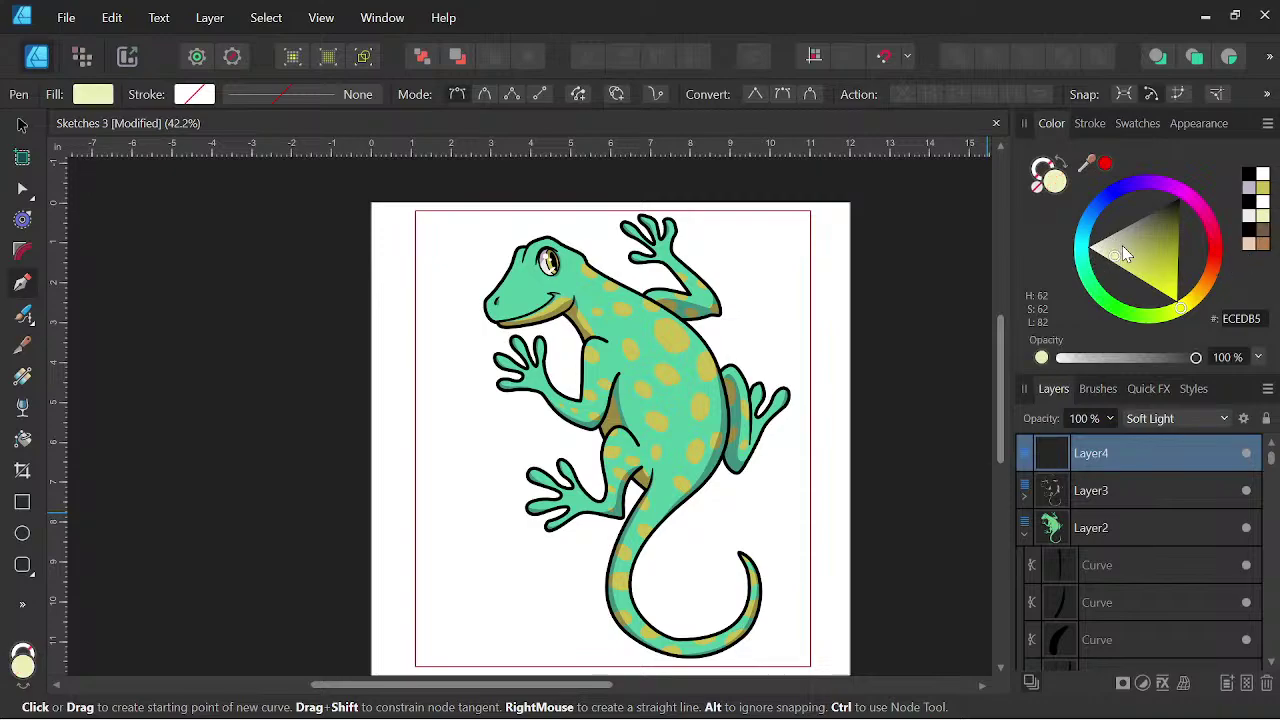
scroll(650, 320, up, 4)
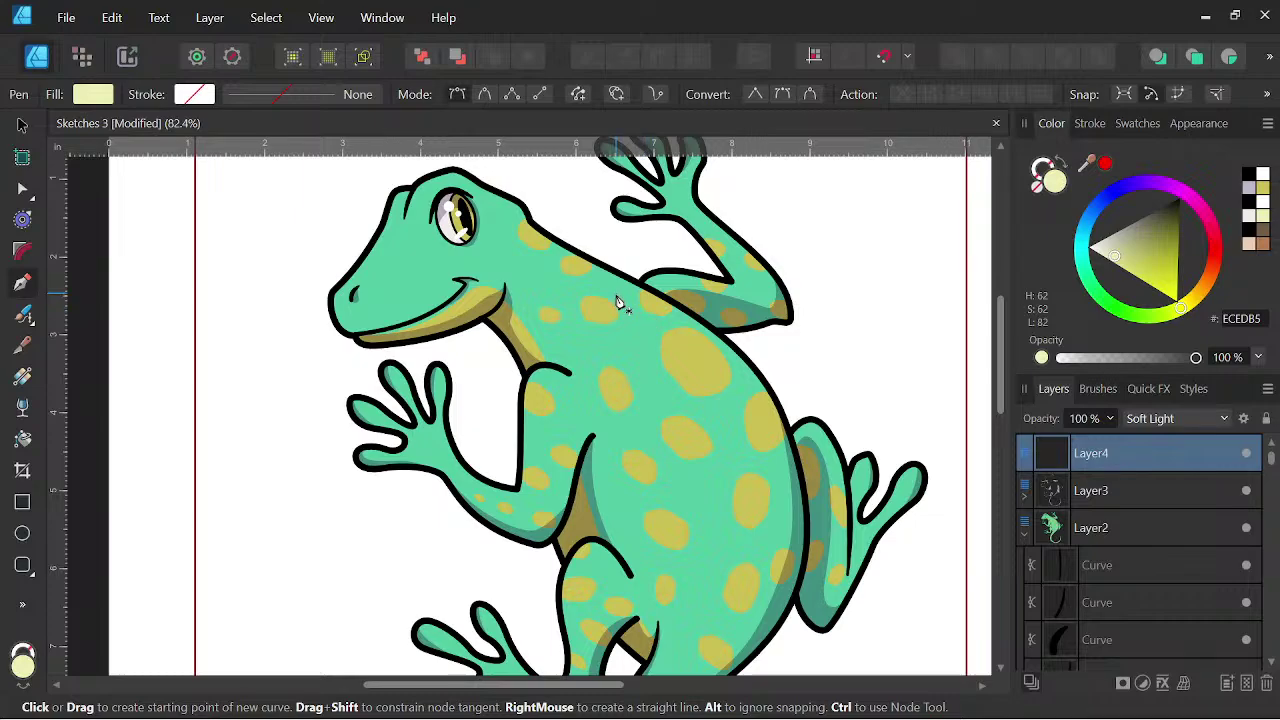
scroll(618, 302, up, 1)
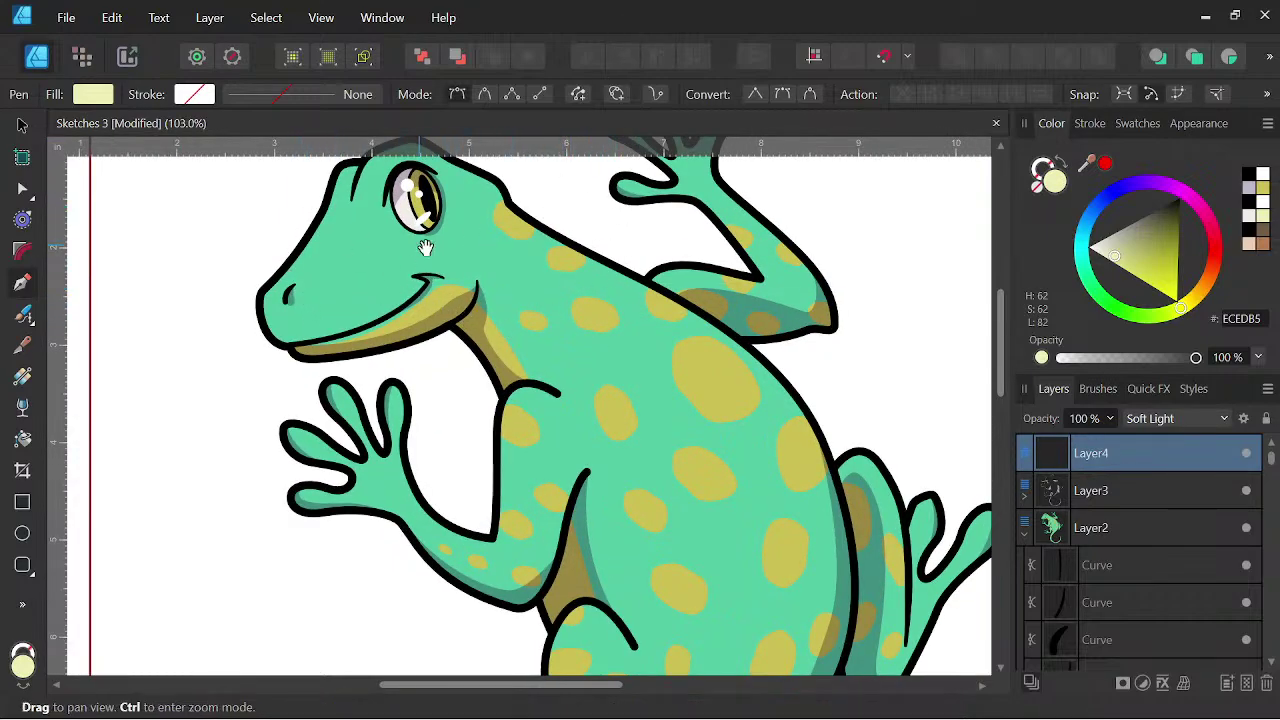
scroll(360, 457, up, 3)
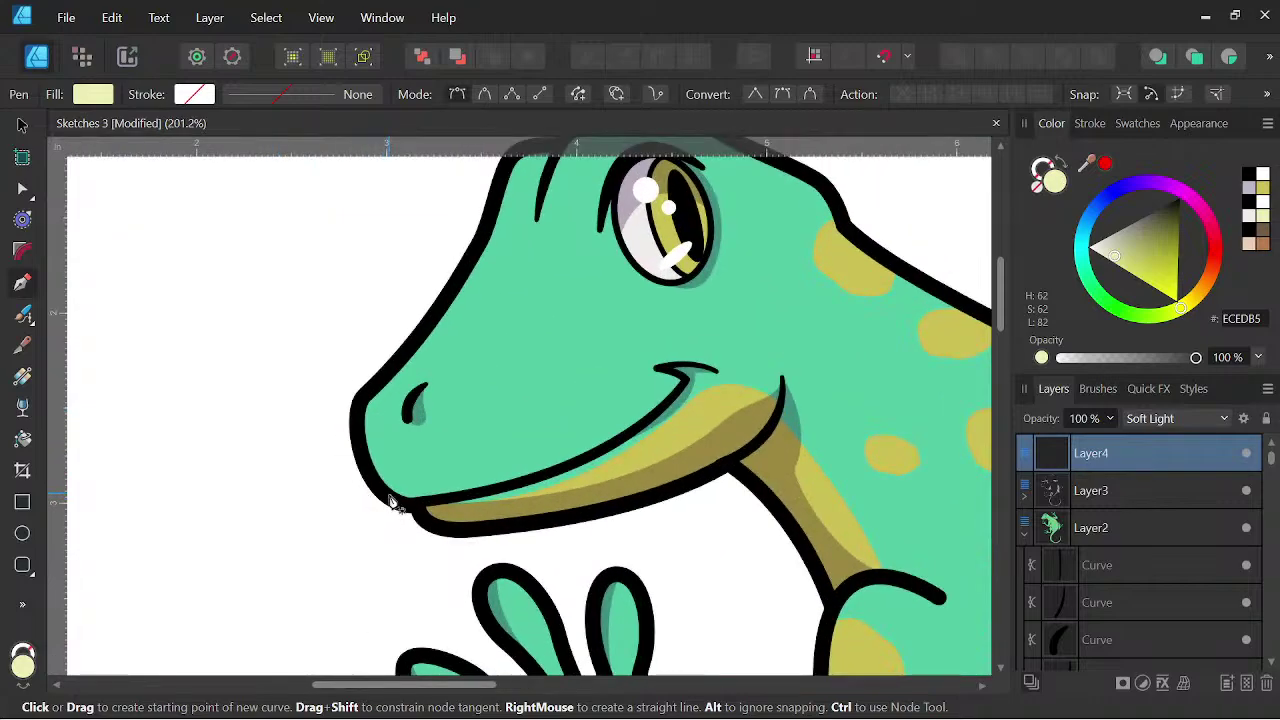
click(389, 494)
drag(379, 404, 405, 385)
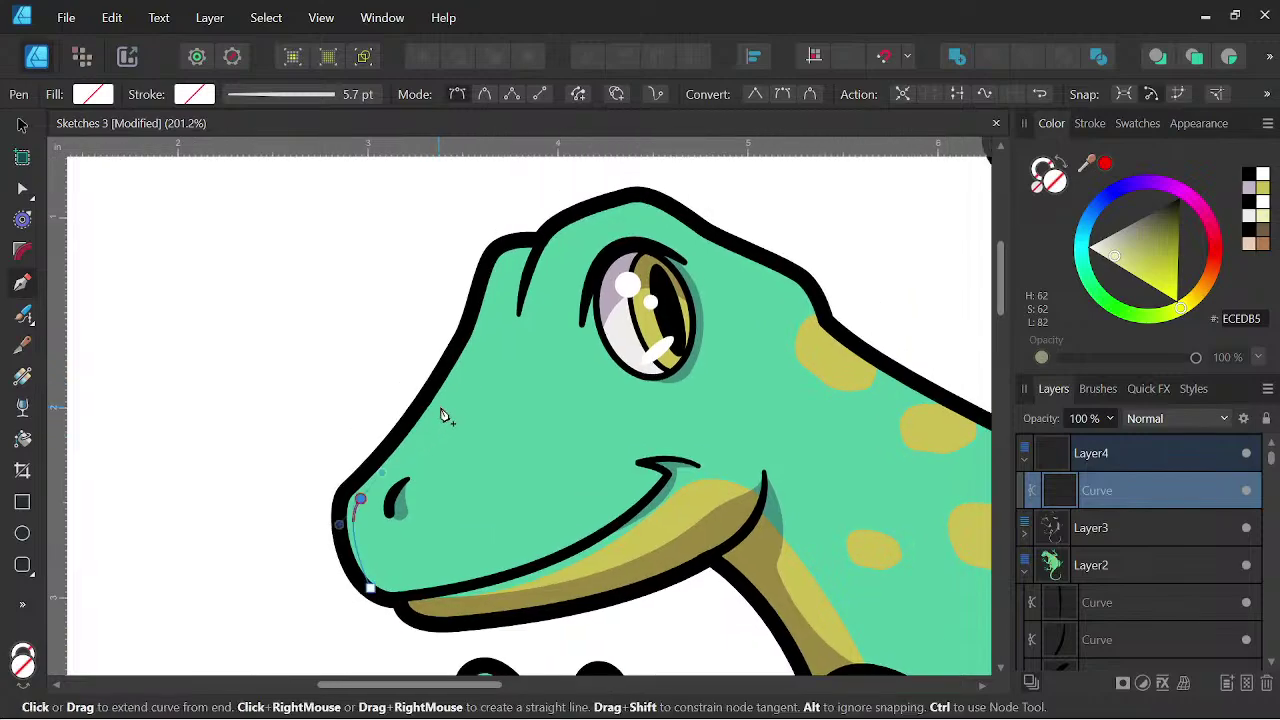
- Continue the highlight outline up inside the snout's bridge and around the small brow bump to a sharp node at the crease's upper end
scroll(443, 417, up, 3)
drag(480, 360, 463, 465)
scroll(531, 286, down, 3)
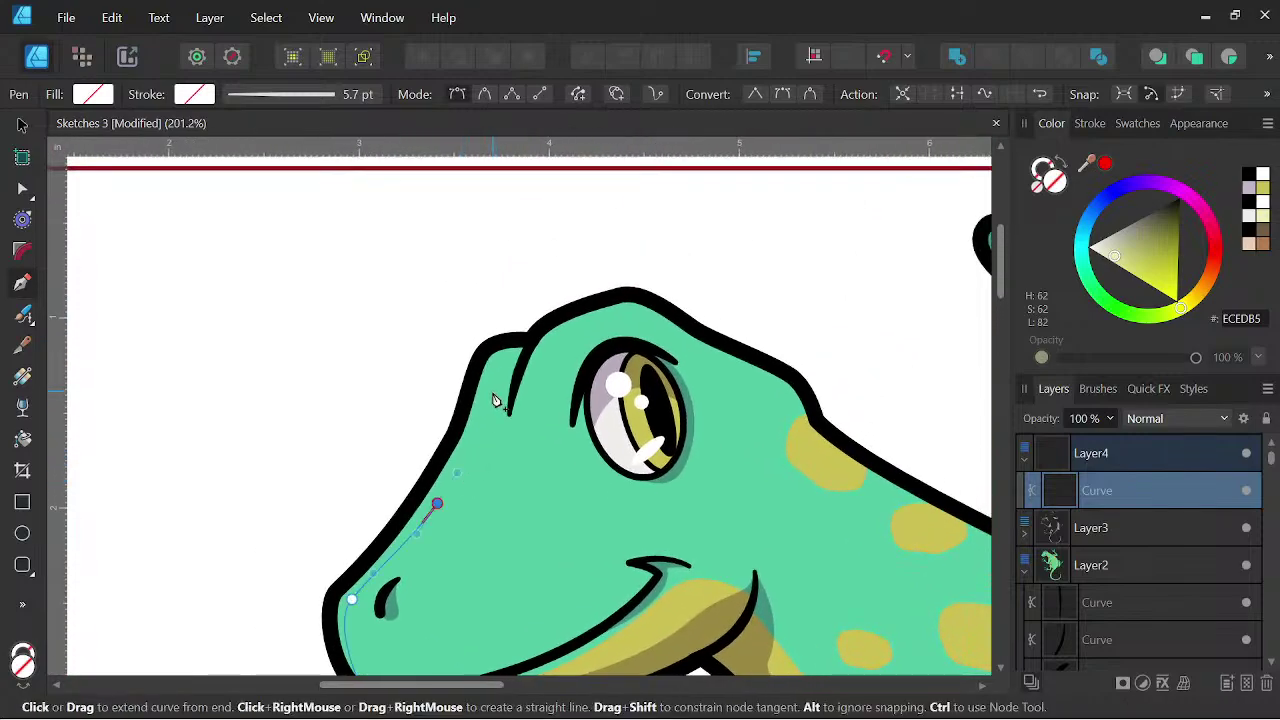
drag(491, 388, 497, 364)
scroll(497, 366, up, 3)
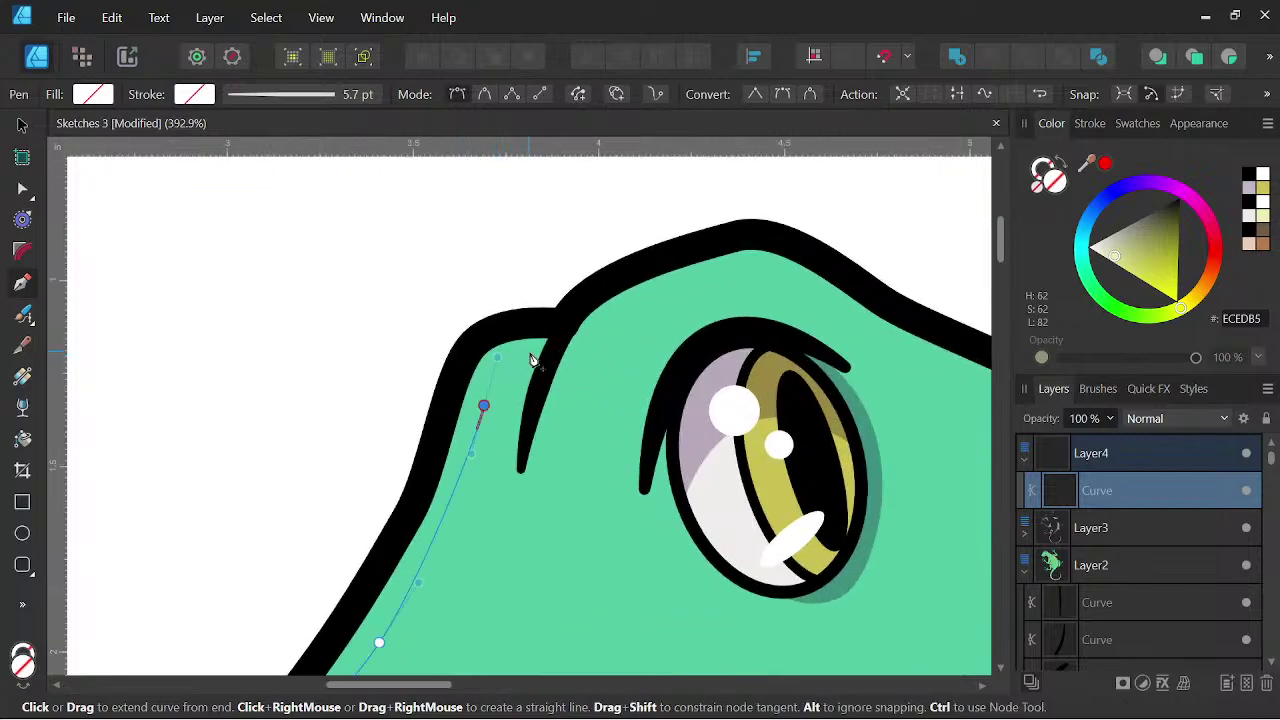
click(559, 354)
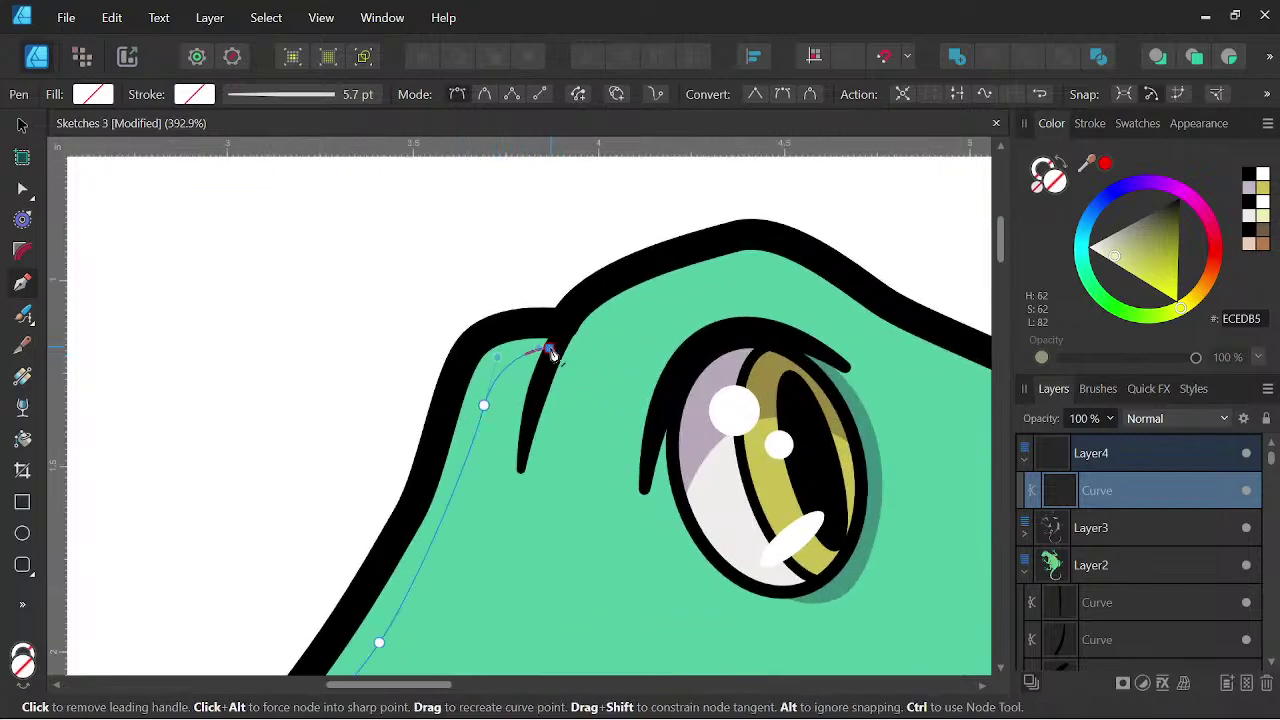
- Run the highlight outline down the brow crease to a sharp node at its tip, then over the eye to the back of the head
click(524, 473)
key(ctrl+z)
drag(522, 468, 526, 482)
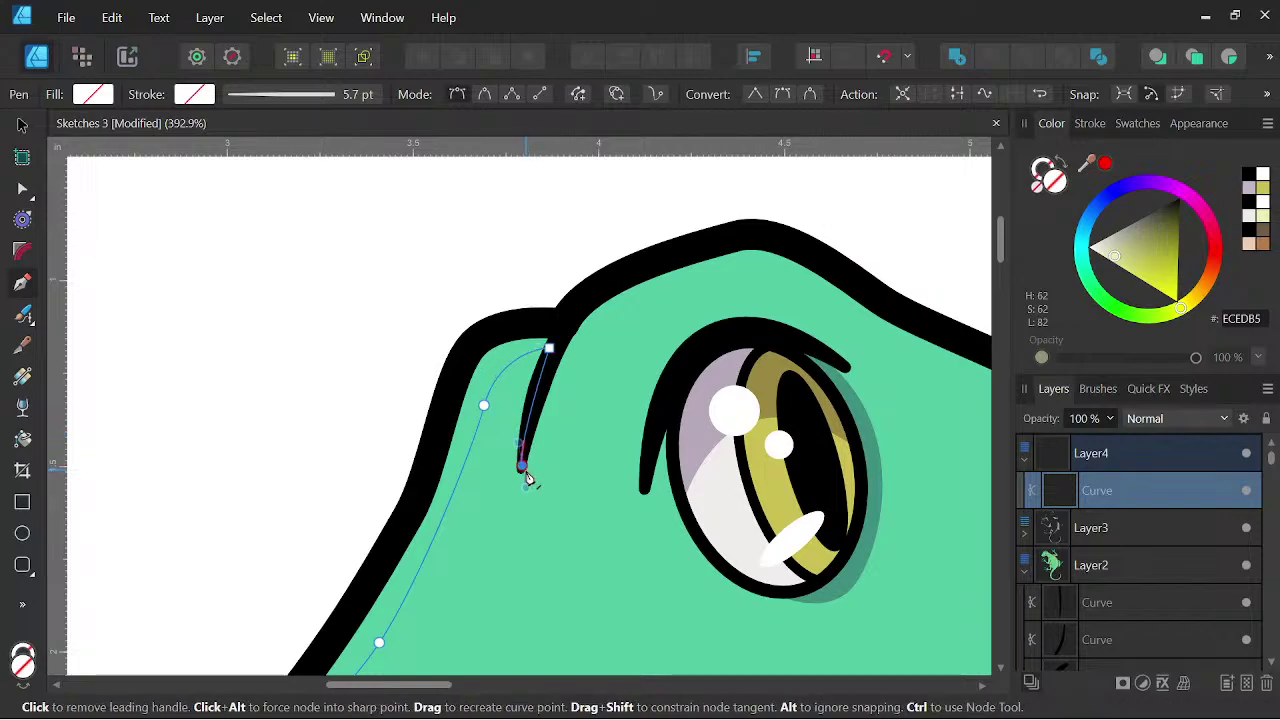
drag(606, 330, 632, 313)
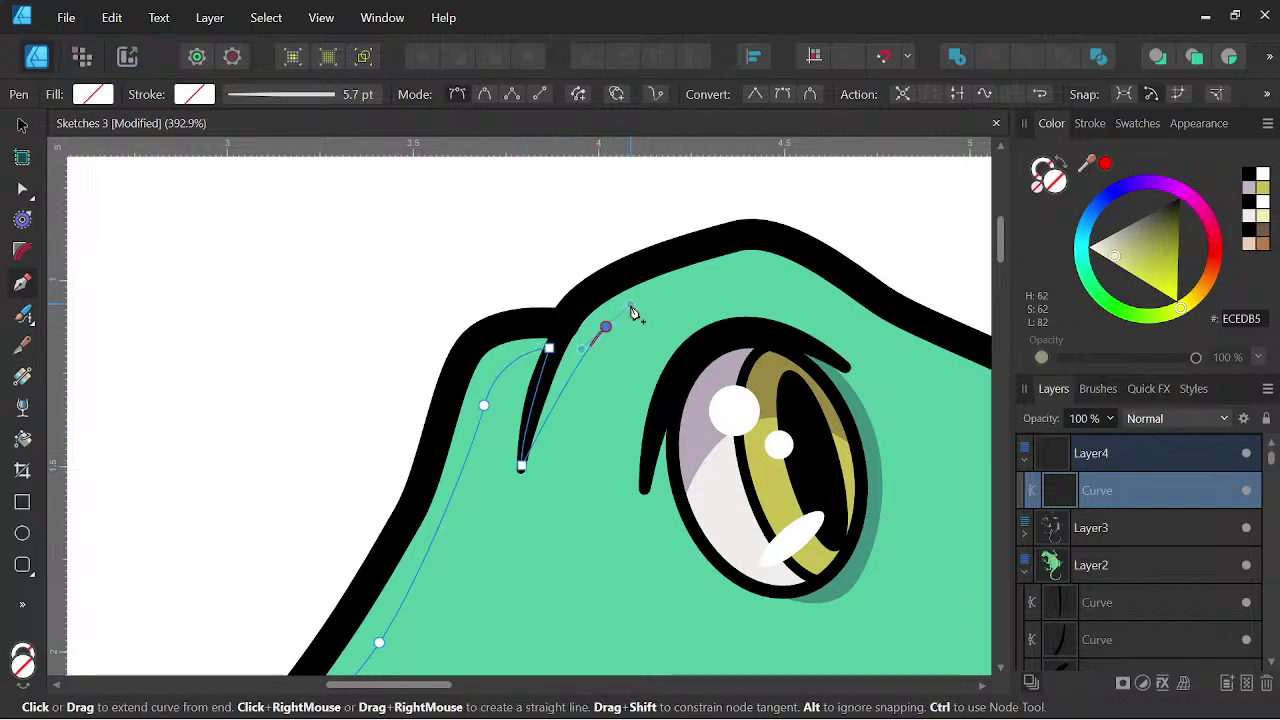
drag(767, 287, 664, 346)
scroll(807, 296, down, 3)
scroll(636, 327, up, 3)
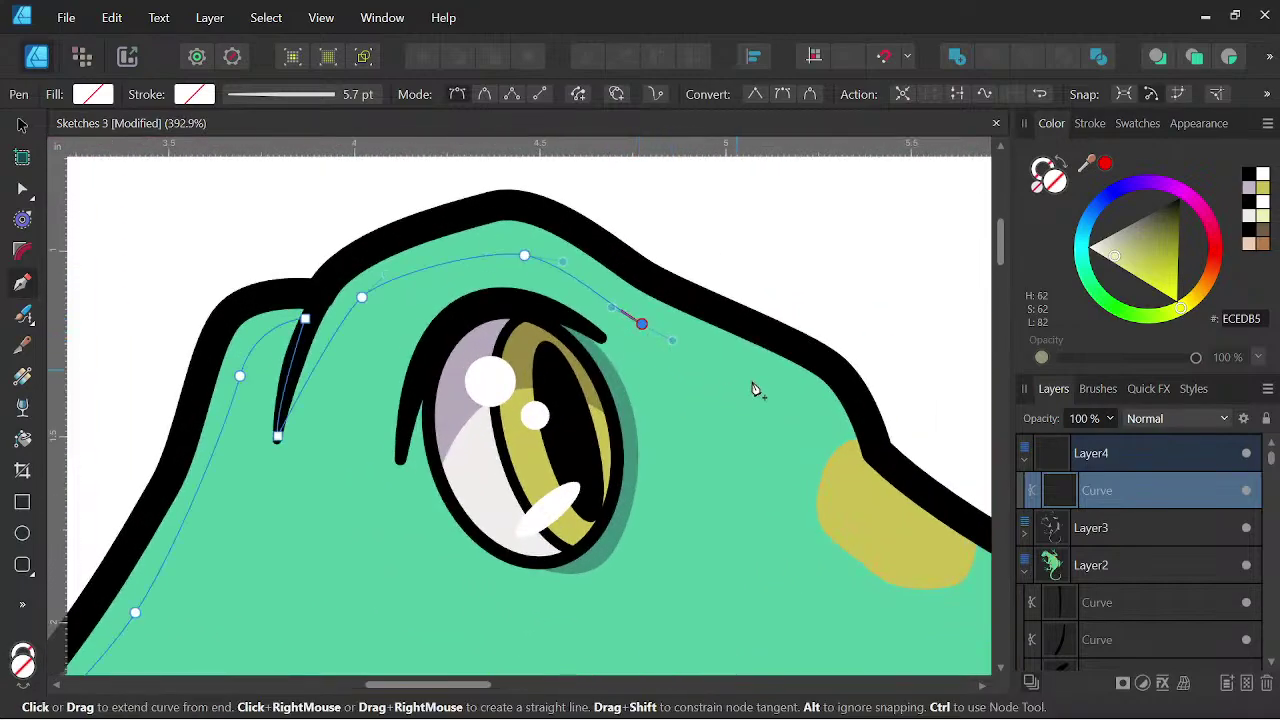
- Extend the highlight outline around the back of the head and down inside the neck's upper edge to its second yellow spot
drag(800, 413, 354, 313)
scroll(856, 514, down, 2)
drag(493, 388, 545, 418)
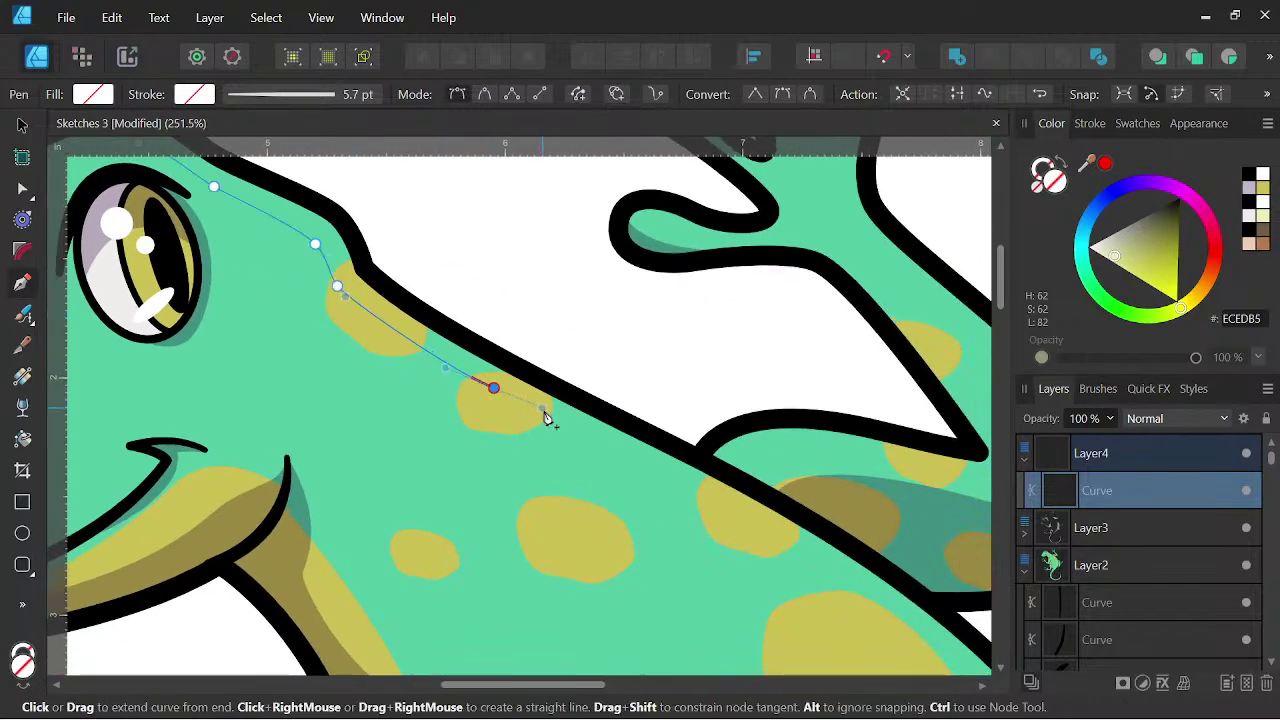
scroll(606, 457, down, 2)
drag(606, 457, 374, 289)
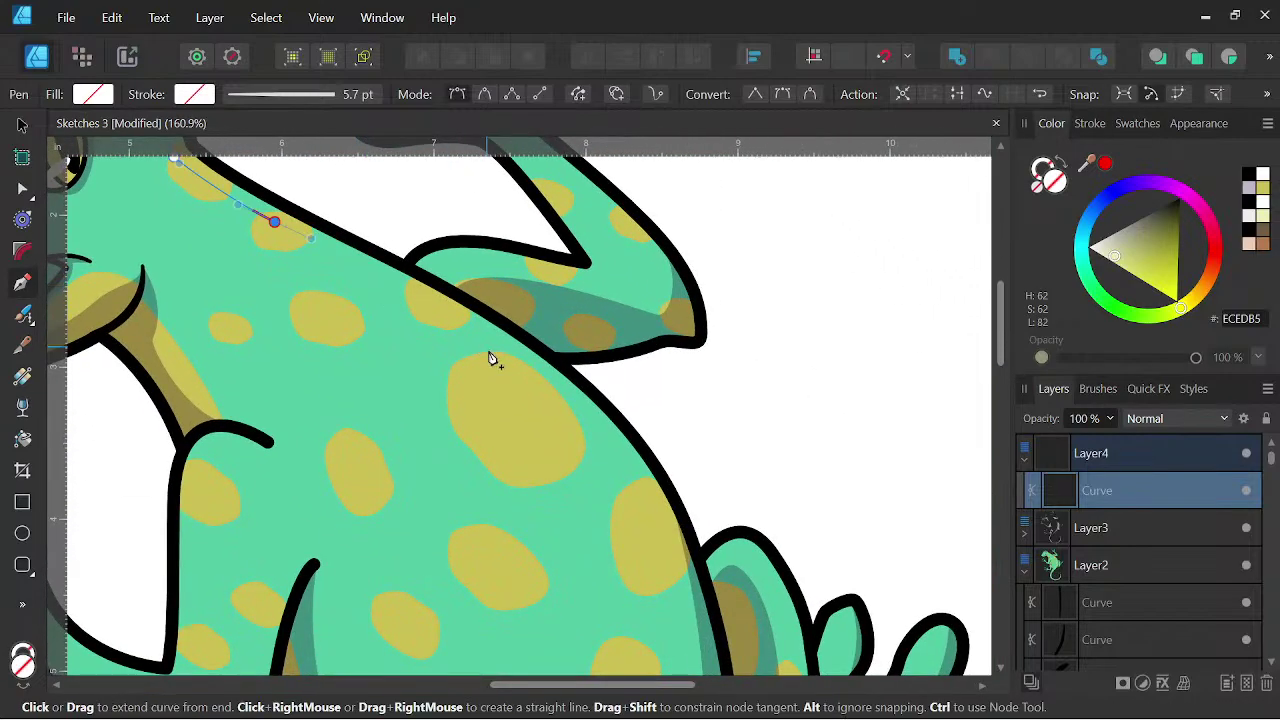
- Extend the highlight outline down inside the back's edge to a sharp node on the contour just above the far hind leg
drag(501, 372, 571, 434)
scroll(600, 471, down, 2)
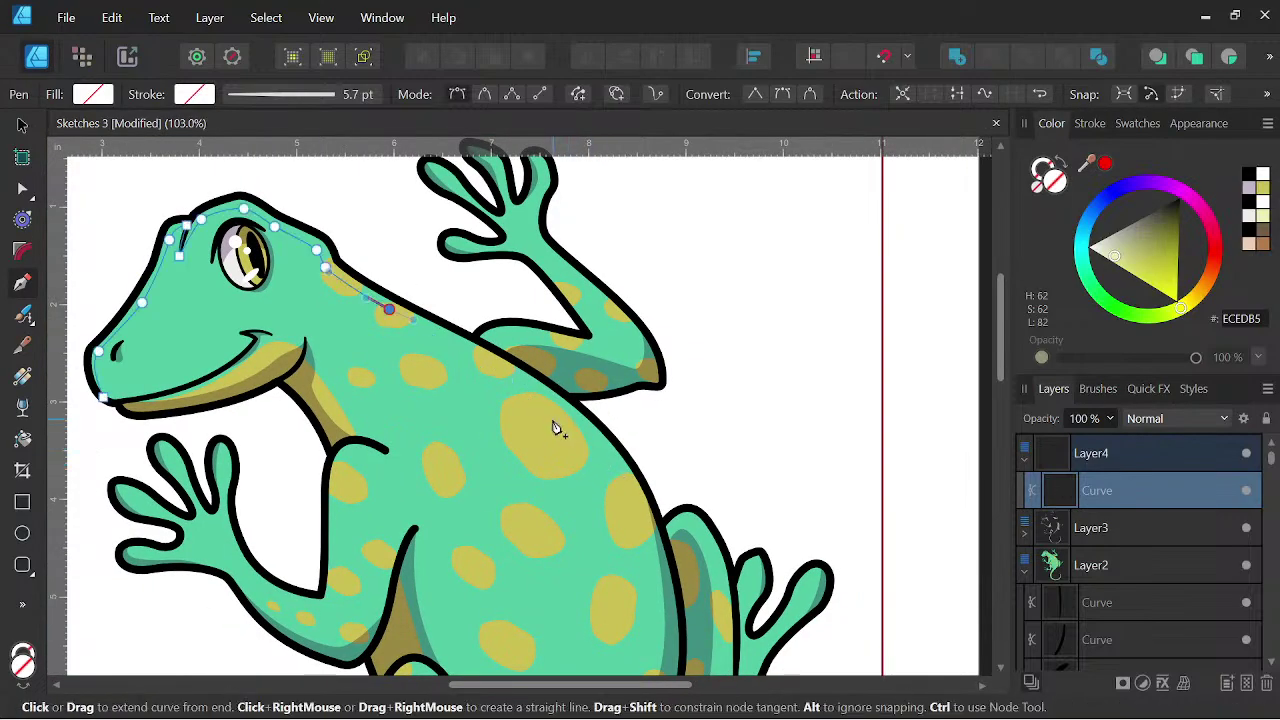
drag(578, 431, 617, 519)
scroll(610, 468, up, 1)
scroll(577, 435, up, 2)
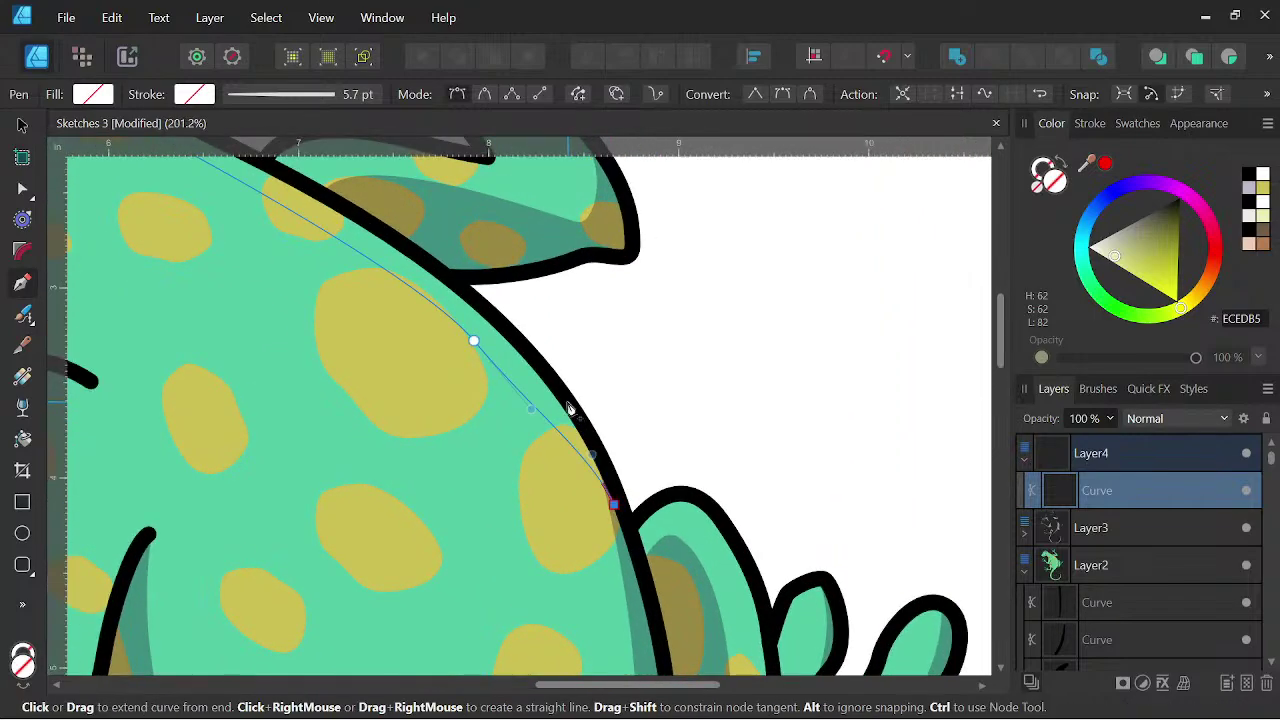
- Bring the highlight outline back along the black contour of the back and neck, over the top of the head to the brow
drag(357, 214, 665, 453)
drag(585, 408, 565, 397)
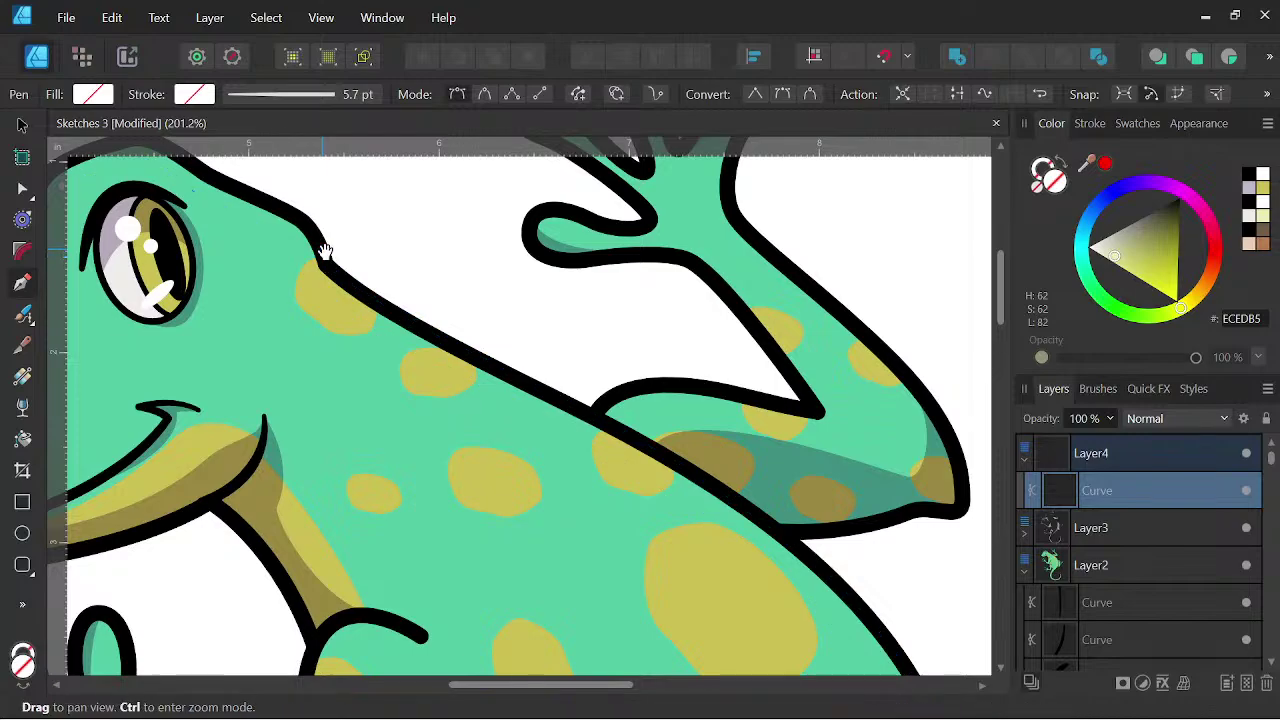
drag(324, 247, 613, 462)
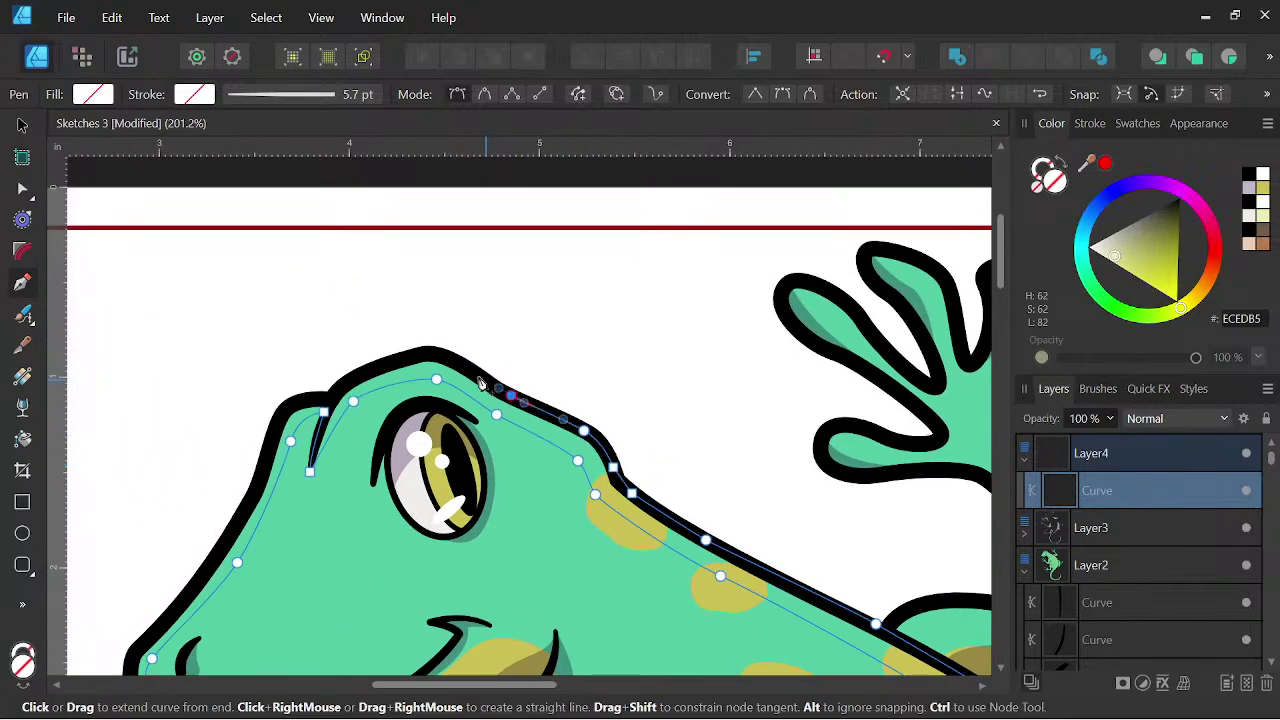
drag(408, 353, 395, 360)
drag(377, 408, 447, 368)
scroll(489, 300, up, 1)
click(479, 332)
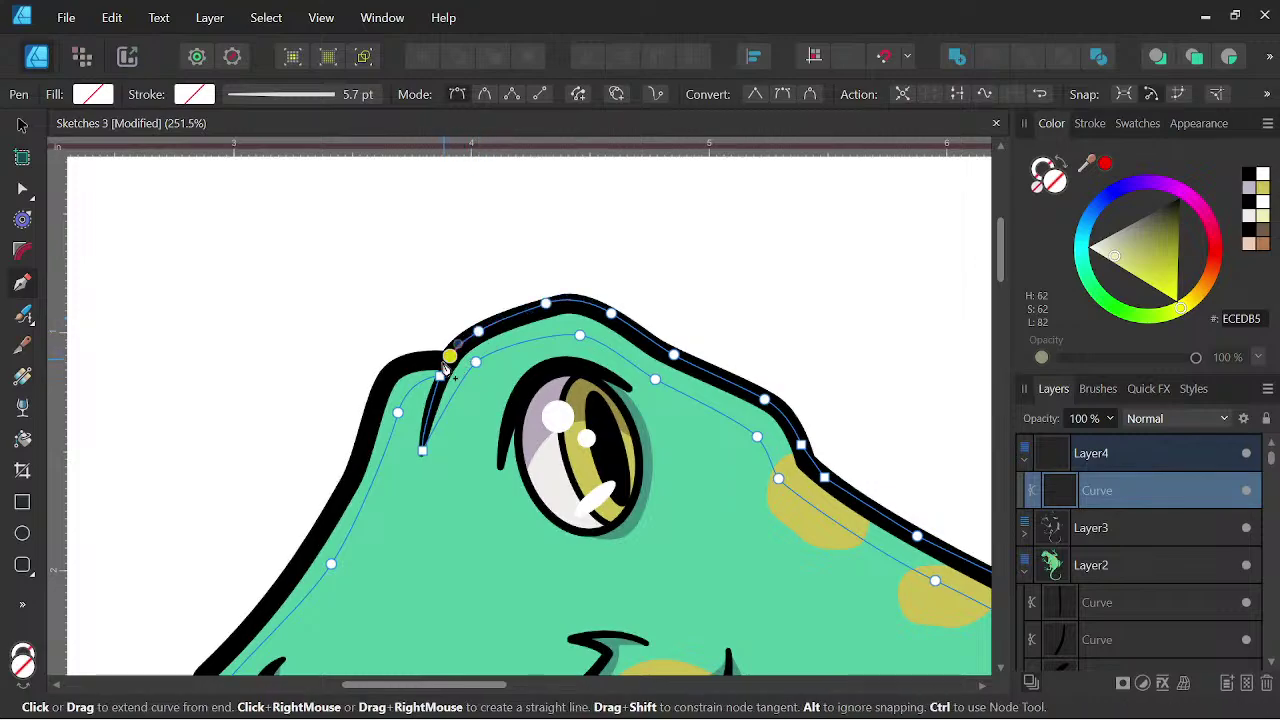
- Run the outline over the small brow bump and down the snout's contour, closing it at its starting node by the mouth
click(420, 361)
click(387, 374)
drag(391, 457, 456, 341)
drag(414, 411, 407, 428)
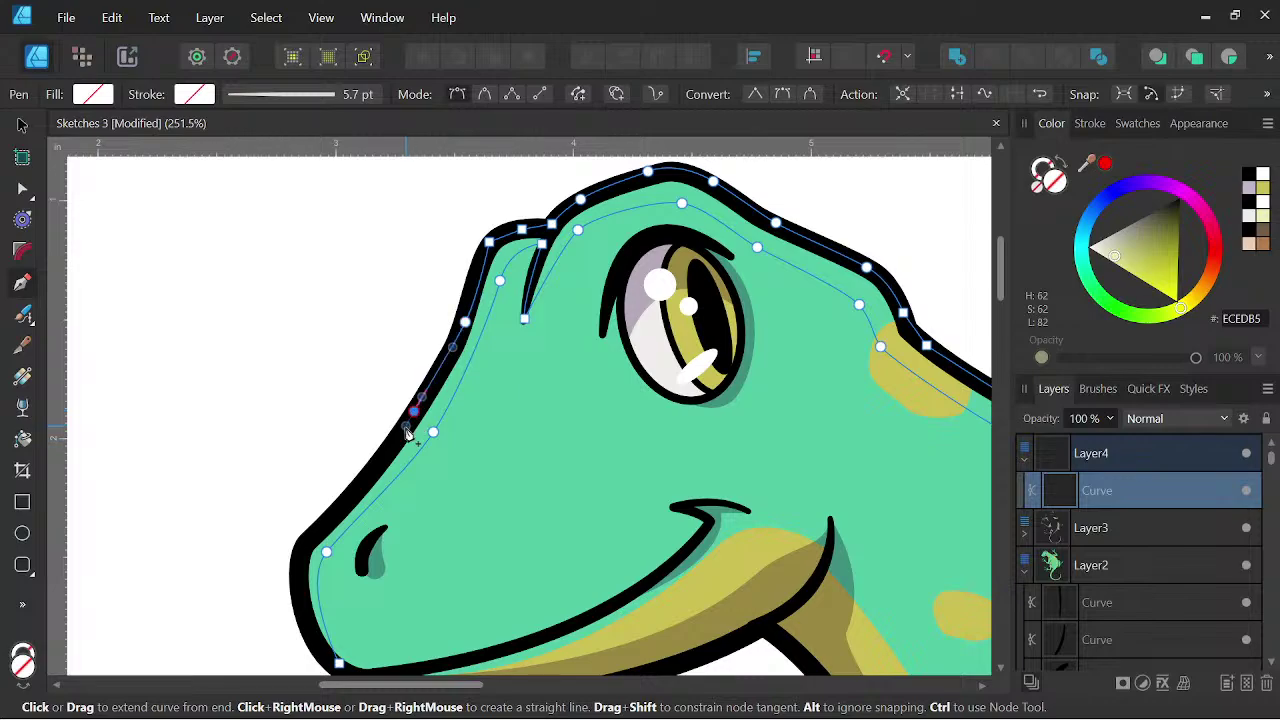
drag(346, 500, 303, 480)
key(space)
drag(339, 563, 388, 584)
- Fill the head-and-back highlight with pale yellow FEFFD8
scroll(672, 362, down, 2)
key(space)
drag(672, 362, 491, 428)
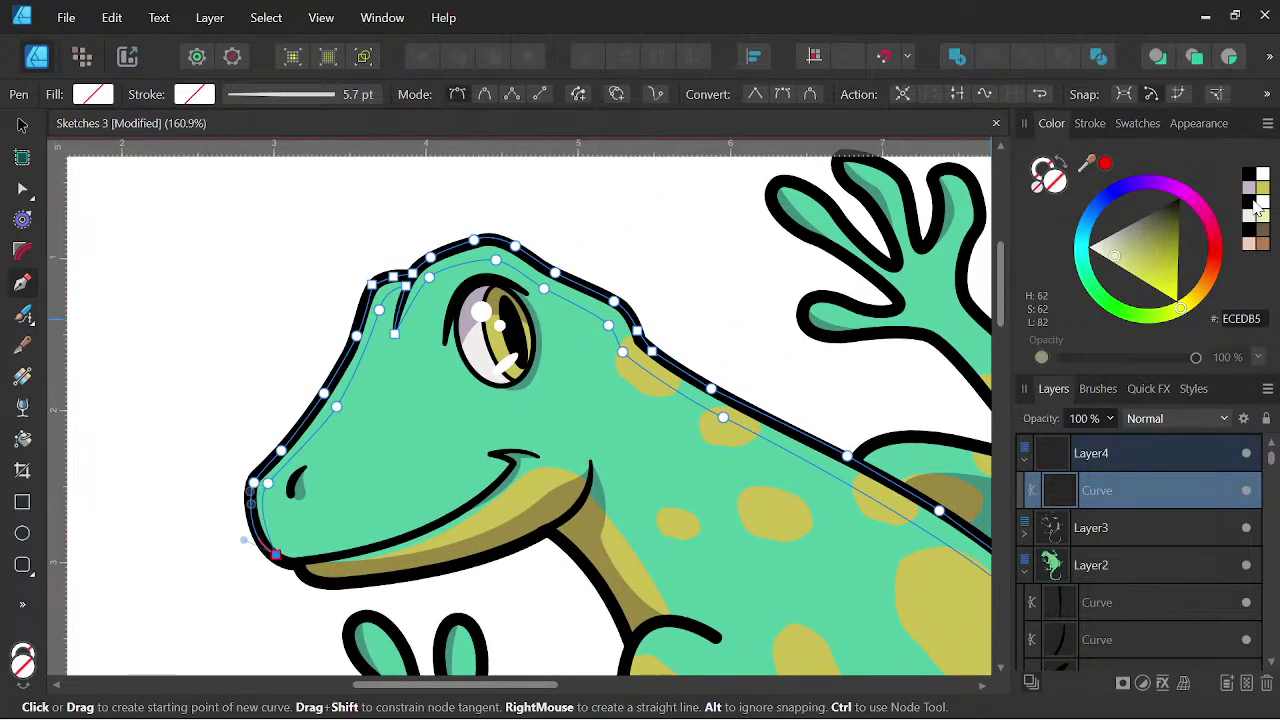
click(1117, 265)
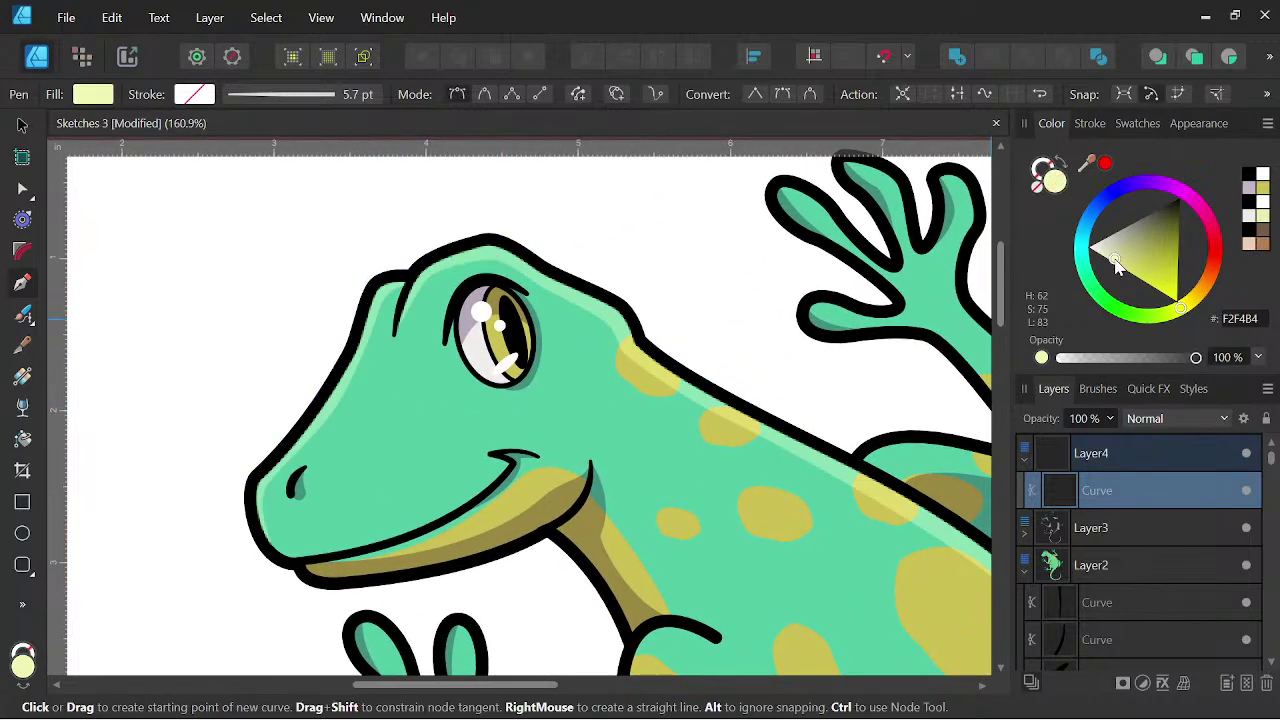
scroll(600, 380, down, 6)
key(space)
drag(797, 463, 846, 496)
scroll(717, 443, up, 4)
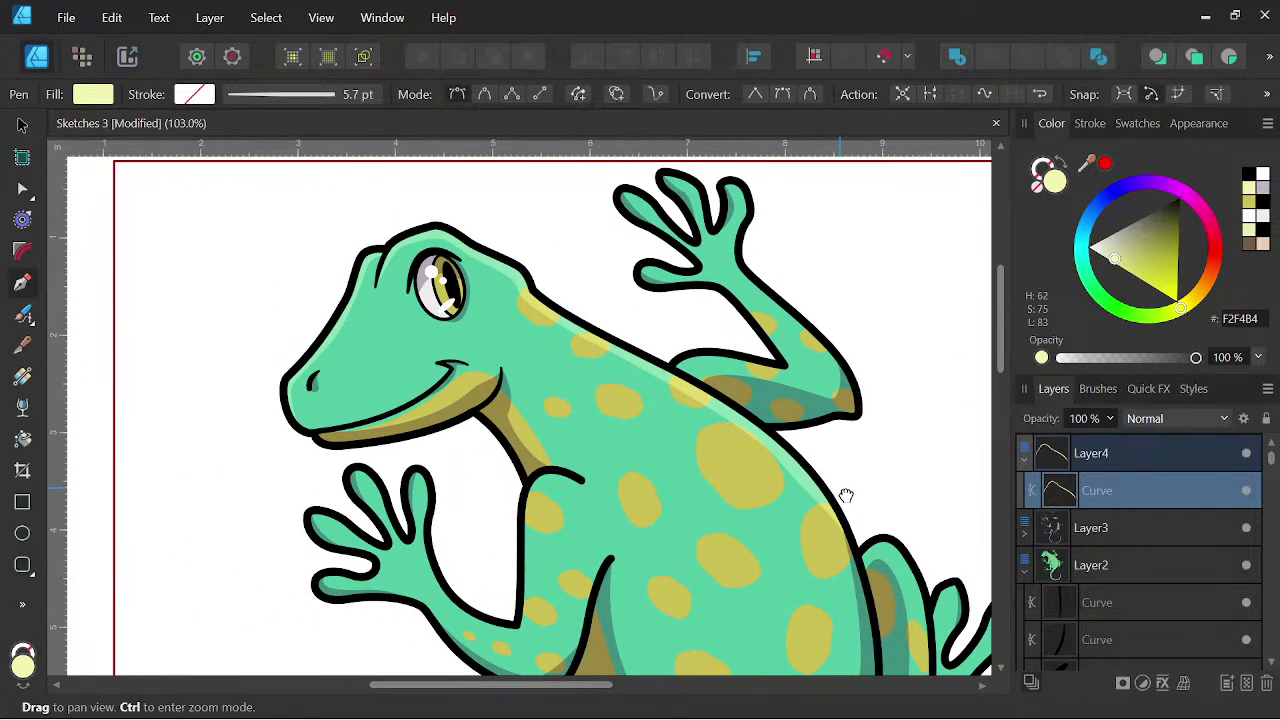
drag(1115, 260, 1058, 262)
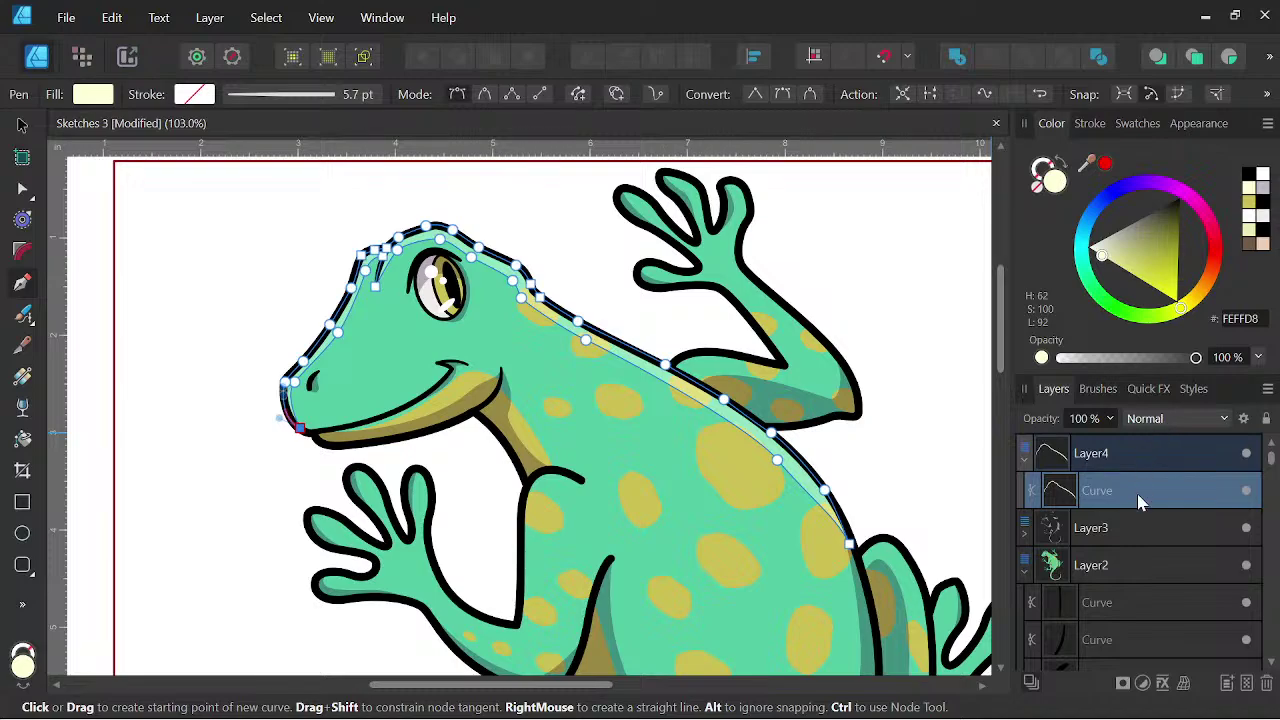
- Try the Hard Light blend mode on Layer4 and set the layer back to Soft Light
click(1140, 455)
click(1194, 418)
scroll(1170, 300, down, 2)
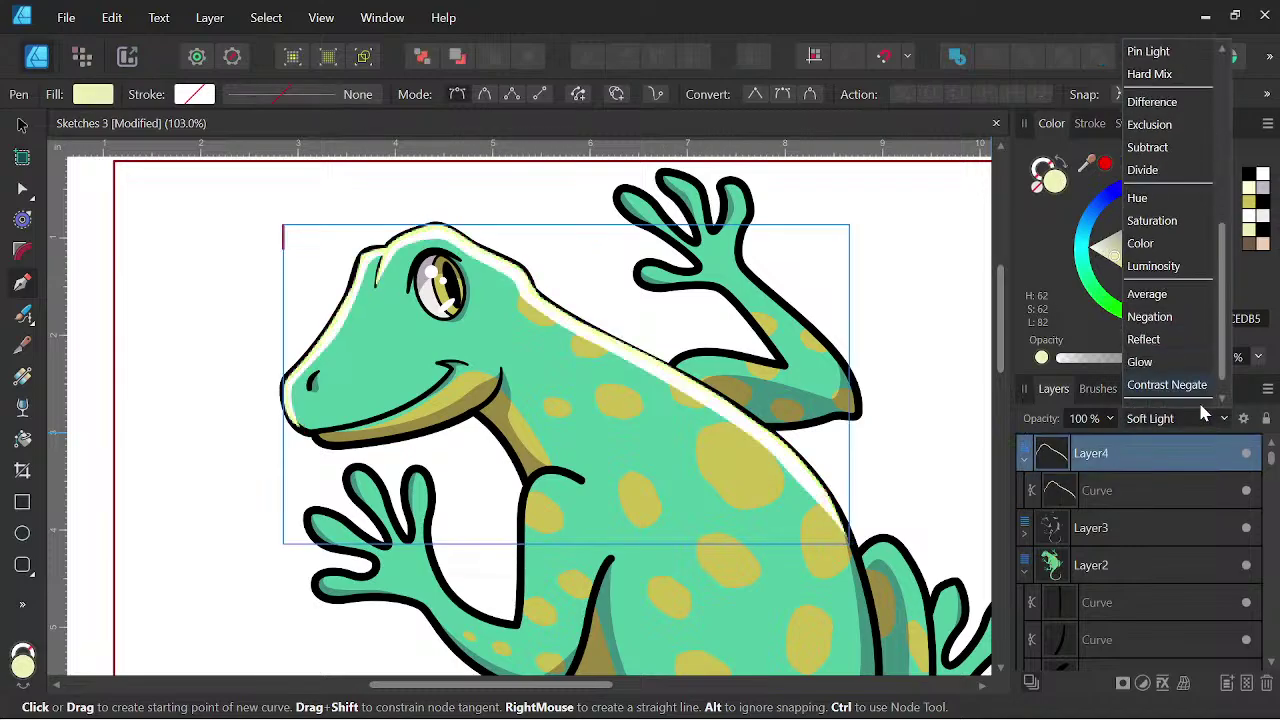
scroll(1165, 300, up, 2)
scroll(1163, 223, up, 1)
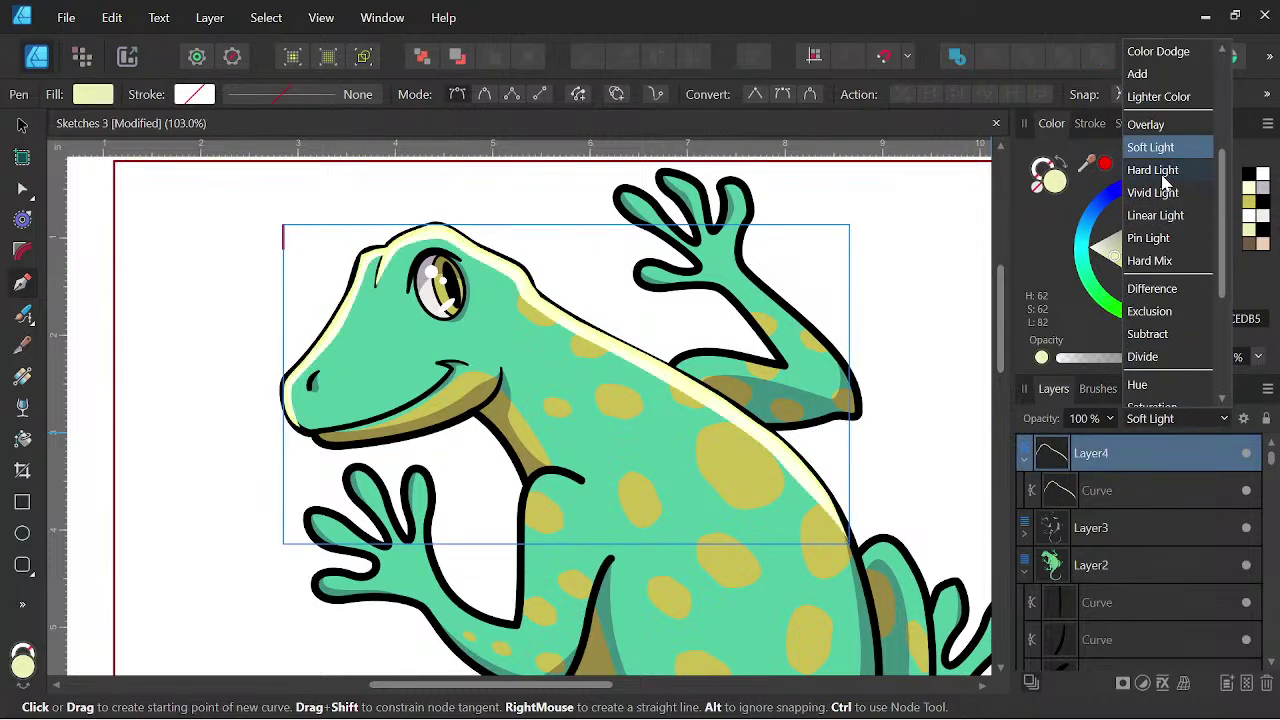
click(1175, 172)
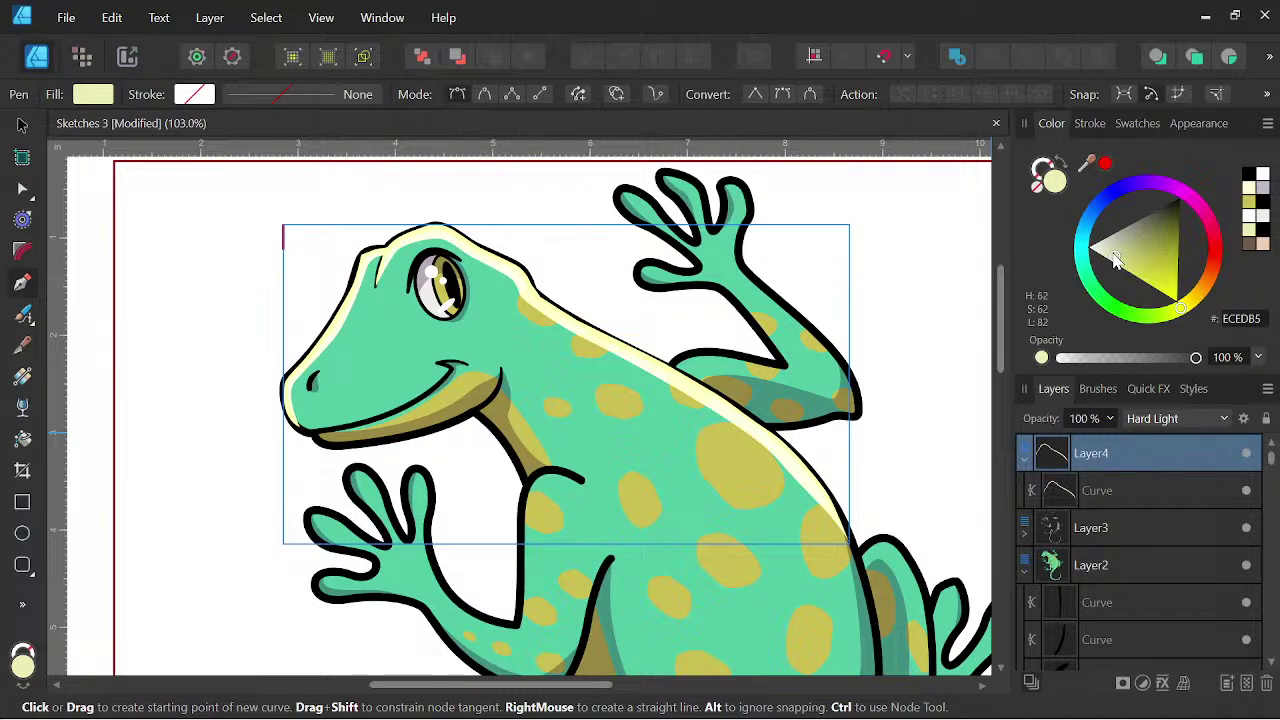
click(1148, 418)
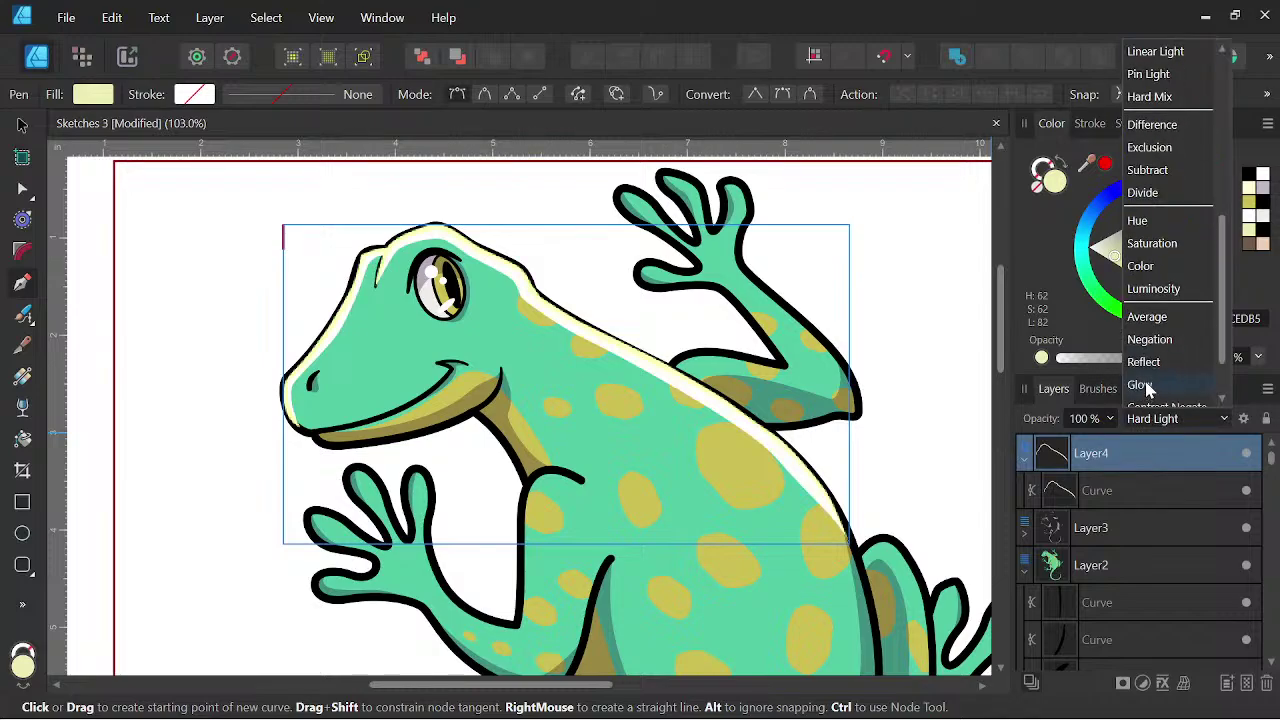
scroll(1165, 150, up, 3)
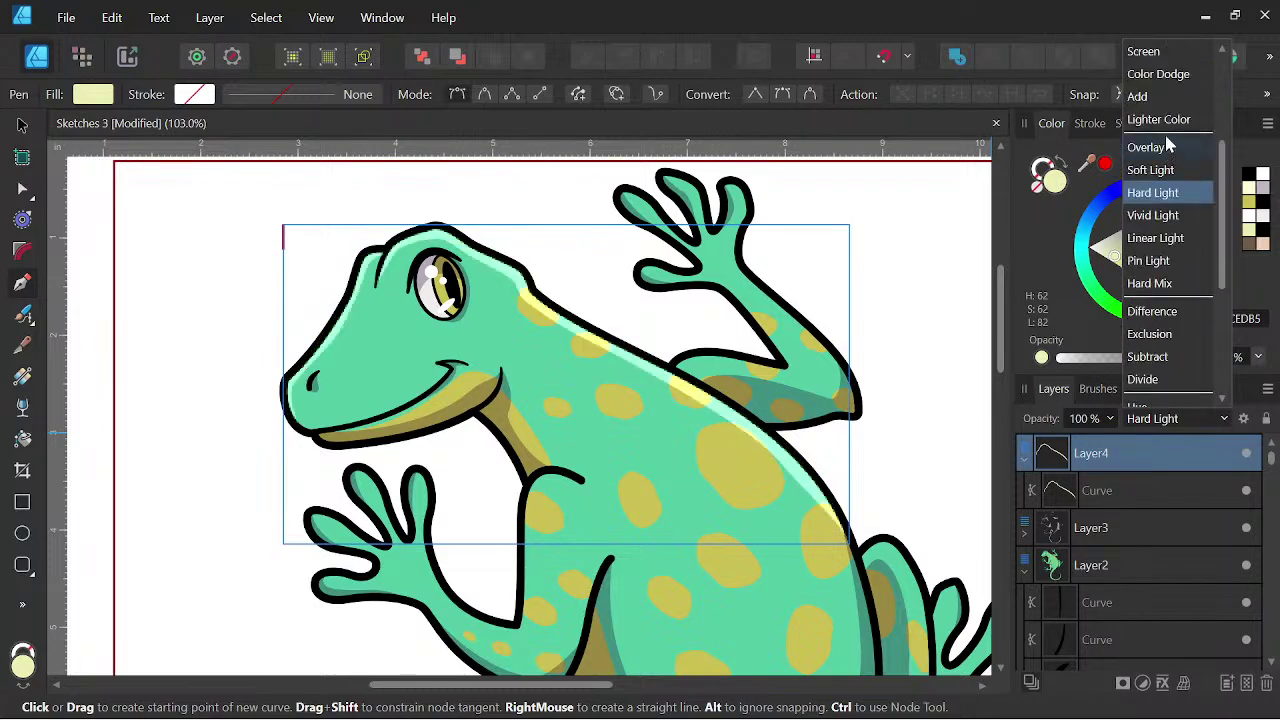
click(1150, 170)
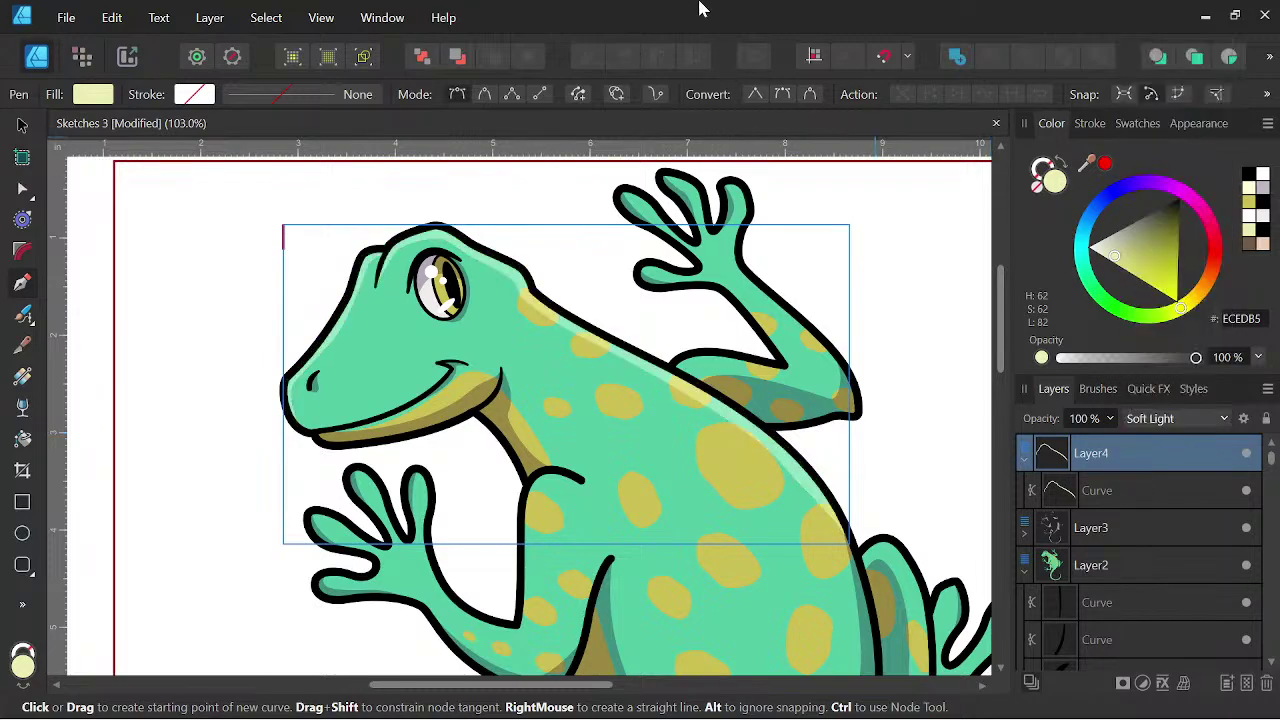
- Draw a small crescent highlight along the nostril's front edge and fill it with pale yellow FEFFD8
scroll(700, 376, down, 3)
mouse_move(752, 446)
mouse_down()
mouse_move(734, 403)
mouse_move(738, 428)
mouse_up()
scroll(516, 348, up, 2)
scroll(516, 357, up, 5)
drag(506, 366, 777, 423)
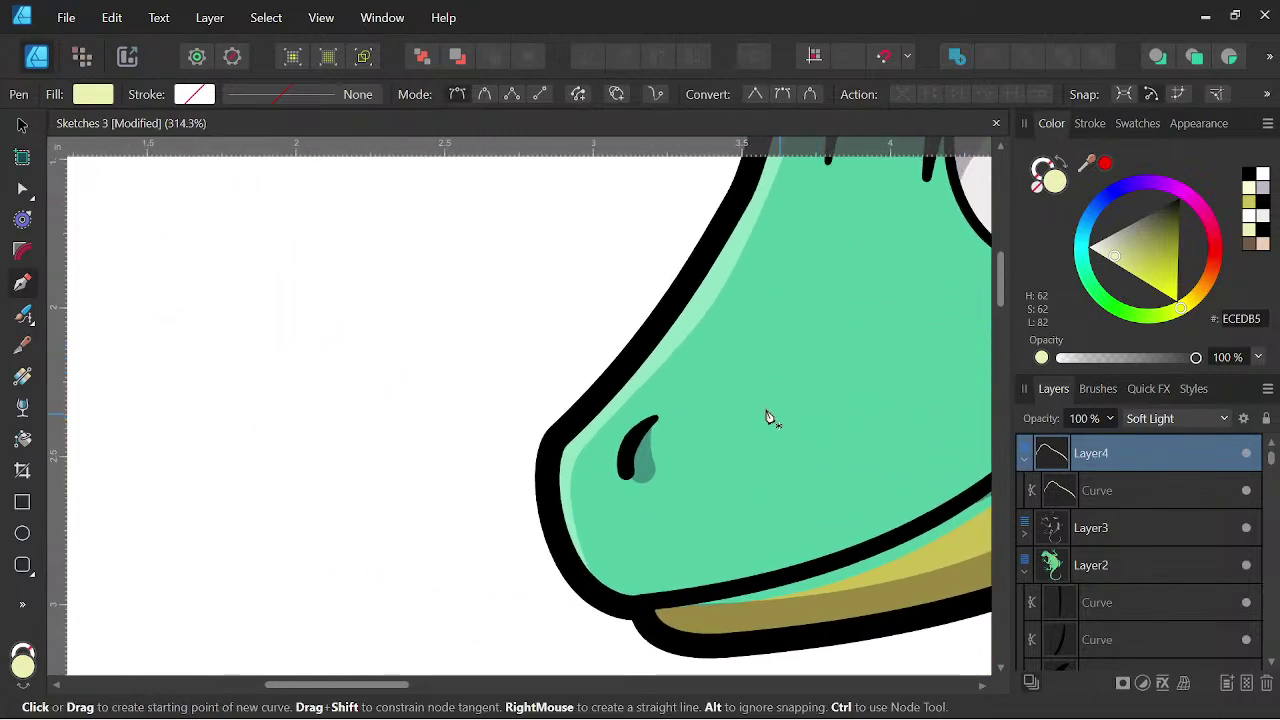
click(655, 415)
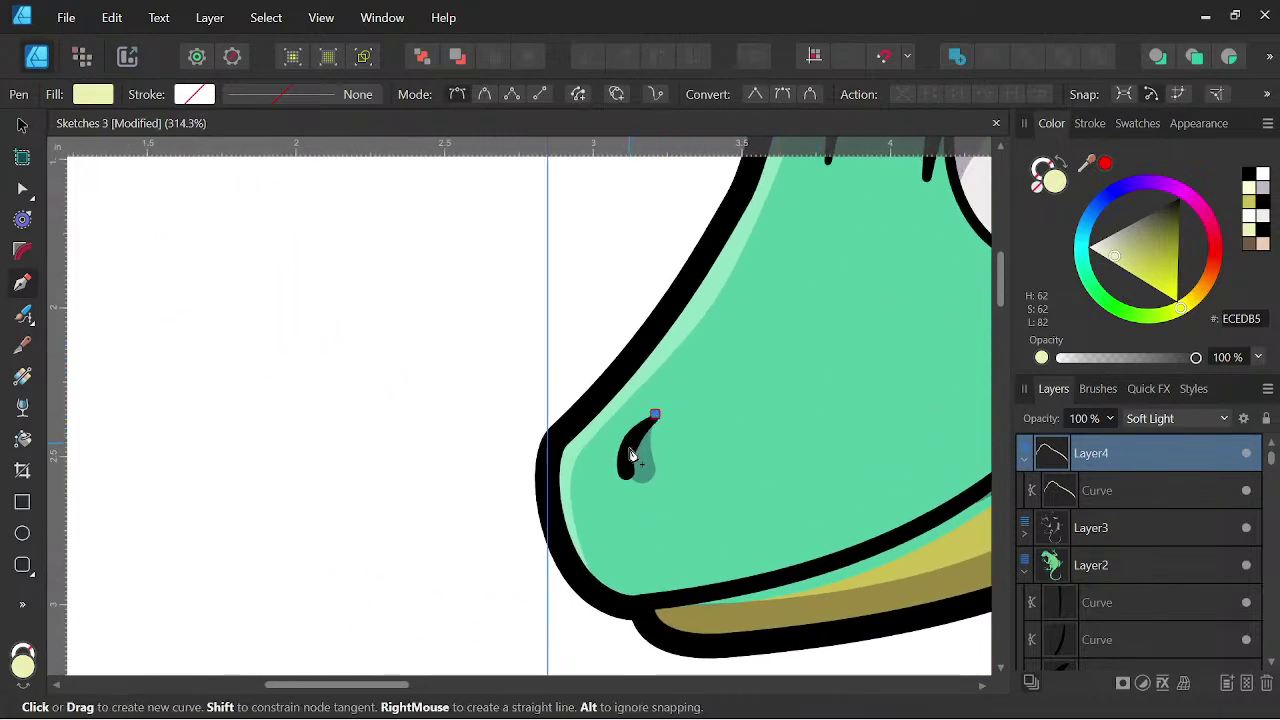
mouse_move(627, 471)
mouse_down()
mouse_move(634, 514)
mouse_move(631, 486)
mouse_up()
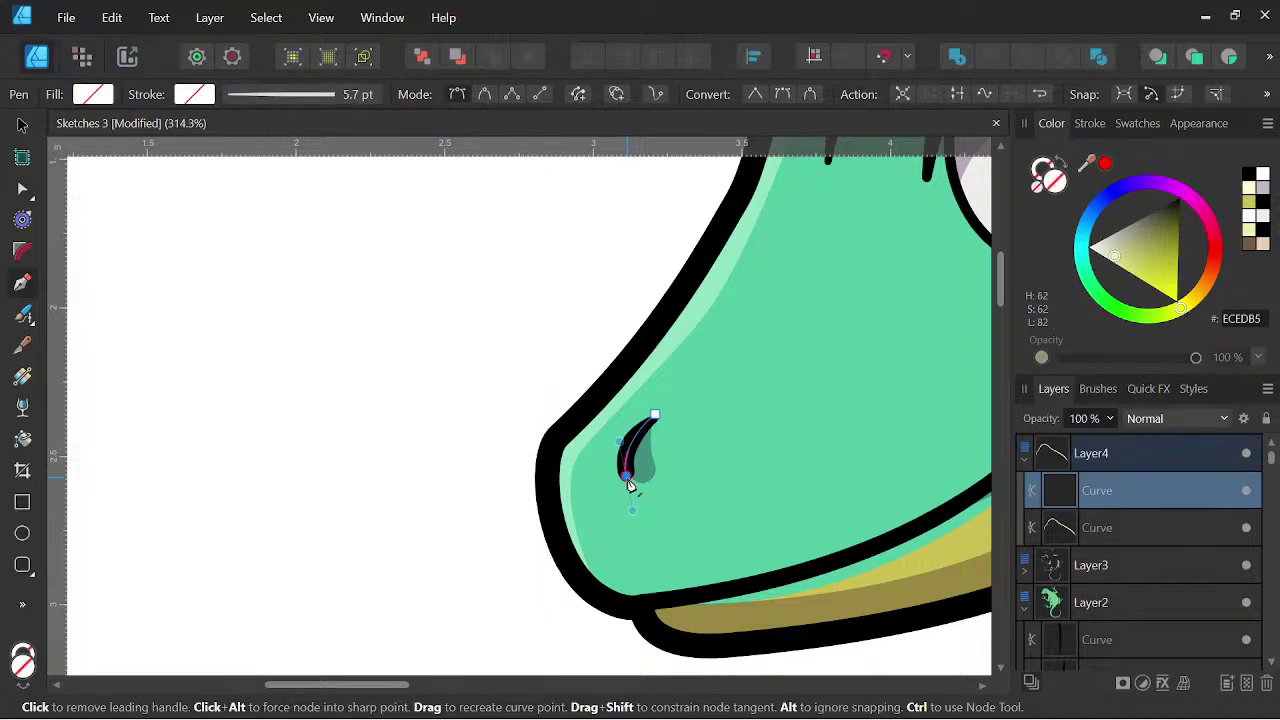
click(655, 415)
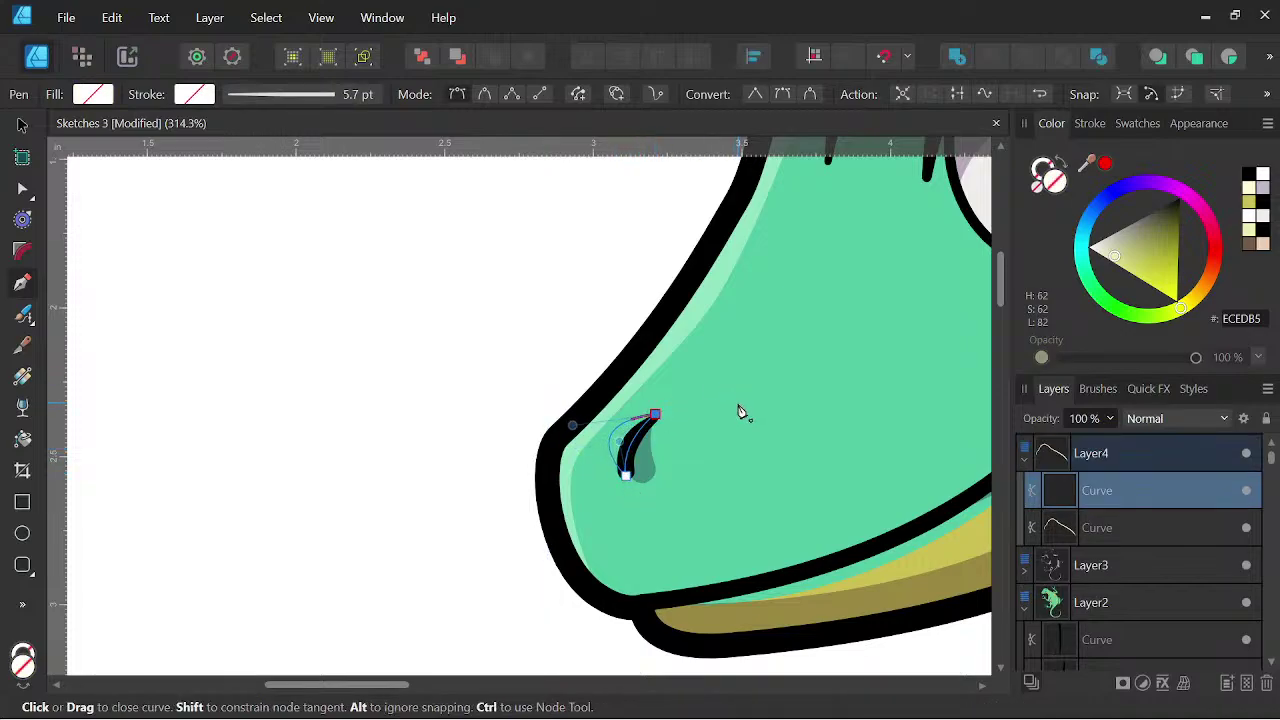
click(1251, 194)
- Start a mouth highlight at the cheek crease's tip, curving around its front end and above the smile line to a sharp node at the snout
key(space)
scroll(732, 466, down, 3)
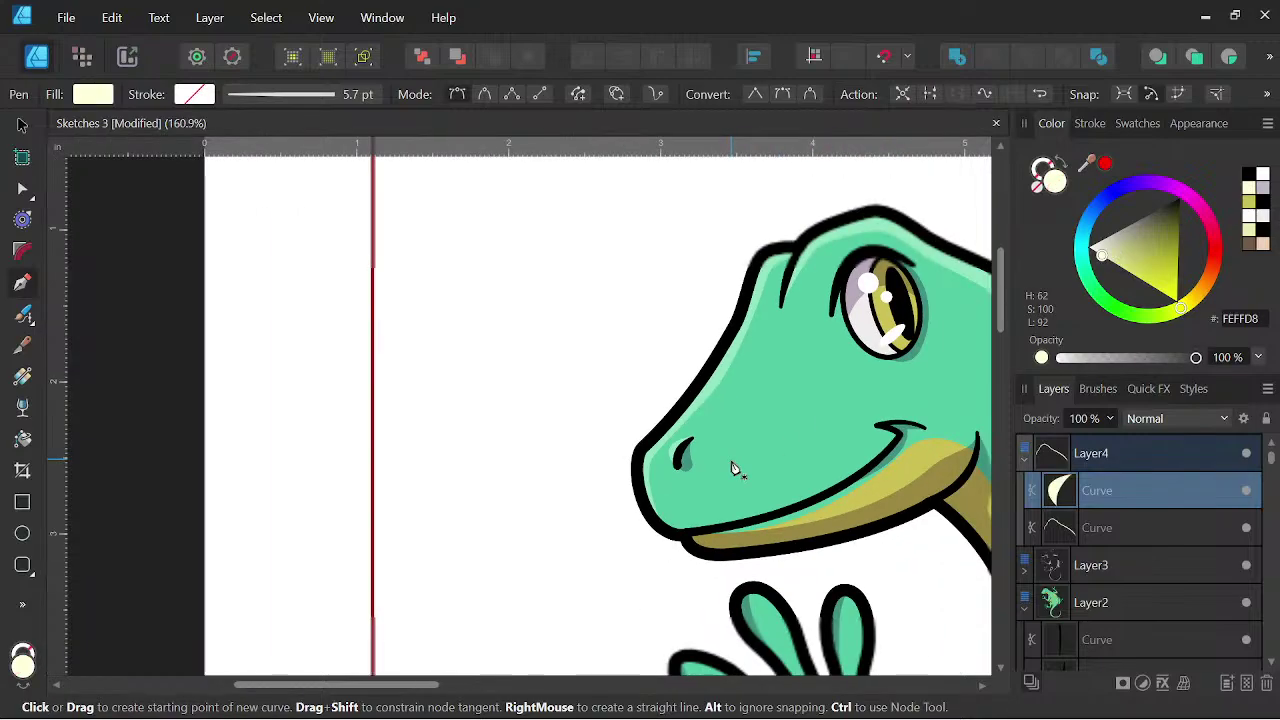
drag(732, 468, 537, 466)
scroll(700, 428, up, 4)
click(804, 413)
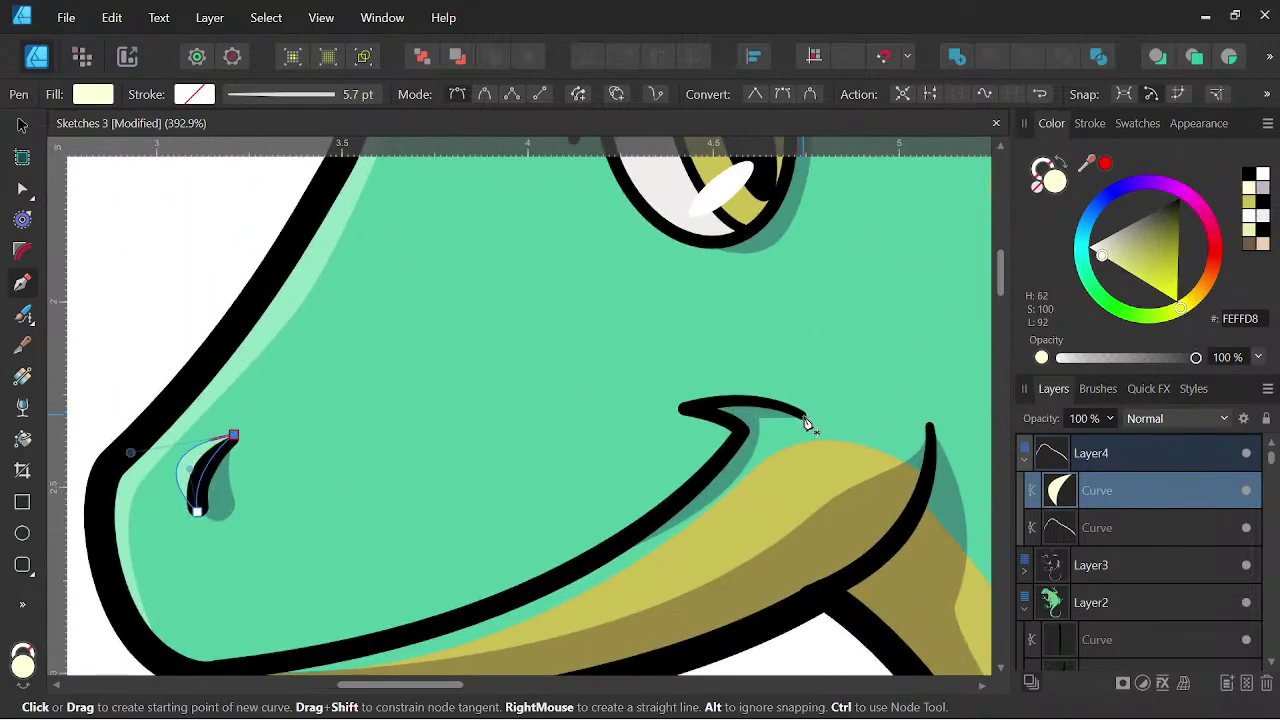
mouse_move(653, 393)
mouse_down()
mouse_move(651, 408)
mouse_move(512, 429)
mouse_move(637, 397)
mouse_up()
drag(697, 432, 740, 433)
click(697, 431)
scroll(640, 505, down, 2)
drag(636, 510, 711, 450)
drag(437, 548, 186, 588)
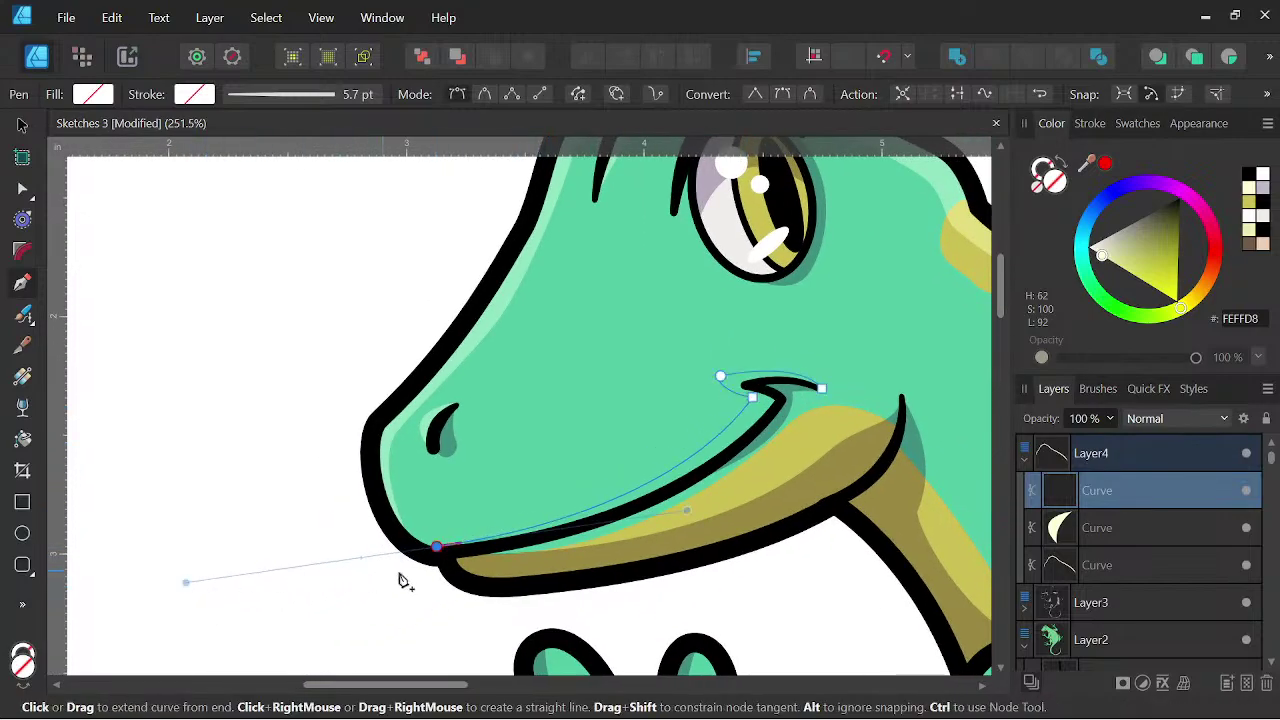
click(437, 547)
- Return the mouth highlight's outline along the black smile line and cheek crease, close it, and fill it with FEFFD8
scroll(585, 535, up, 1)
drag(641, 506, 737, 461)
drag(807, 398, 796, 347)
scroll(829, 367, up, 2)
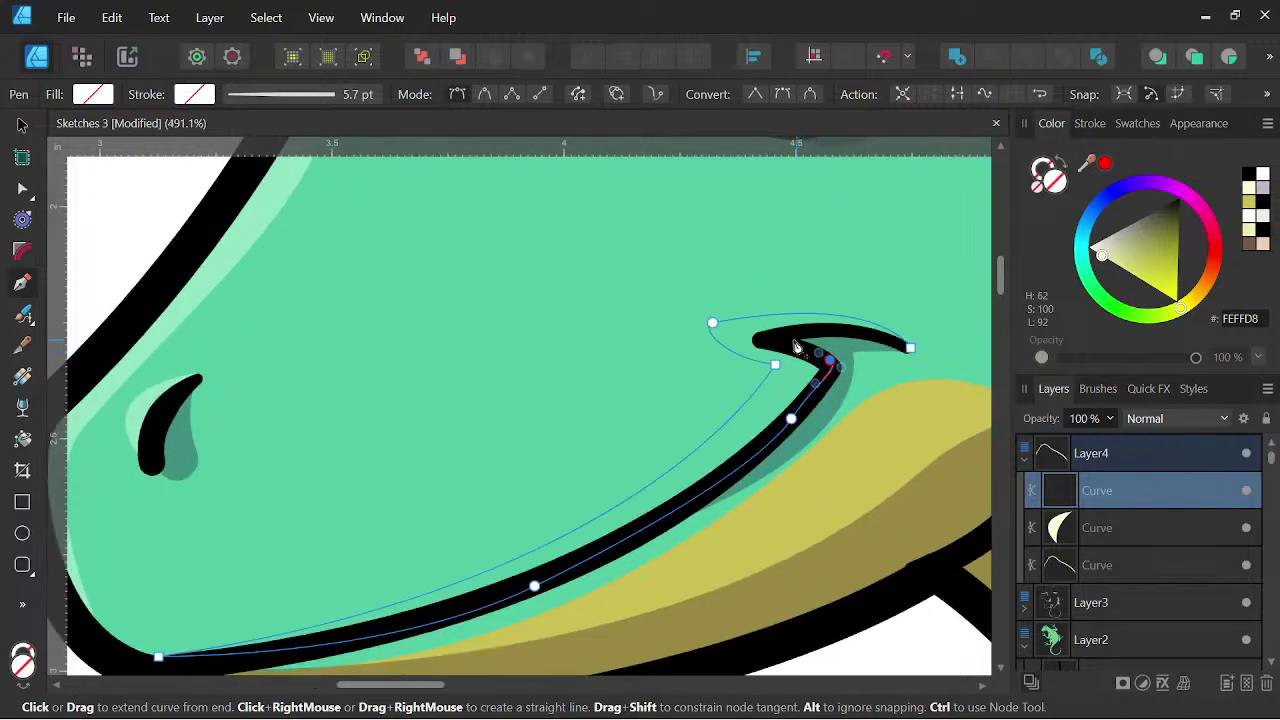
click(776, 341)
drag(909, 348, 981, 377)
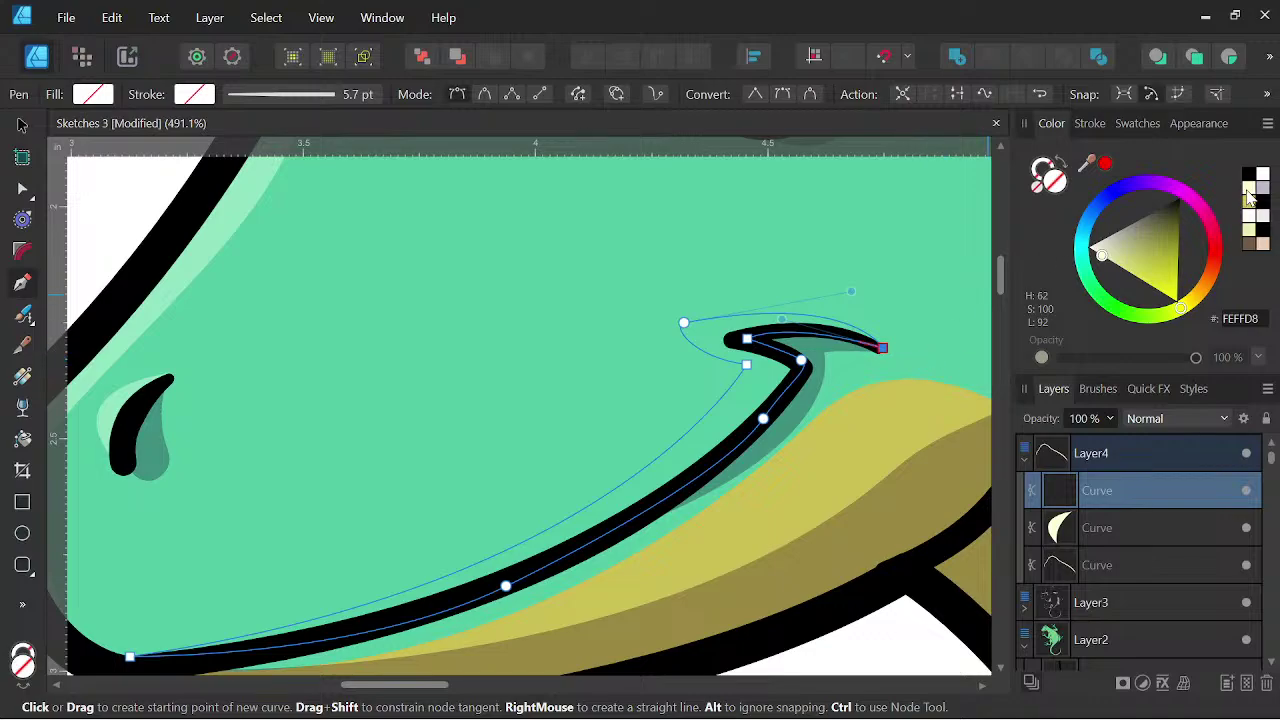
click(1250, 195)
- Start a highlight outline at the near shoulder line's tip, curving inside the shoulder and down the upper arm to the elbow's inner corner
scroll(766, 309, down, 8)
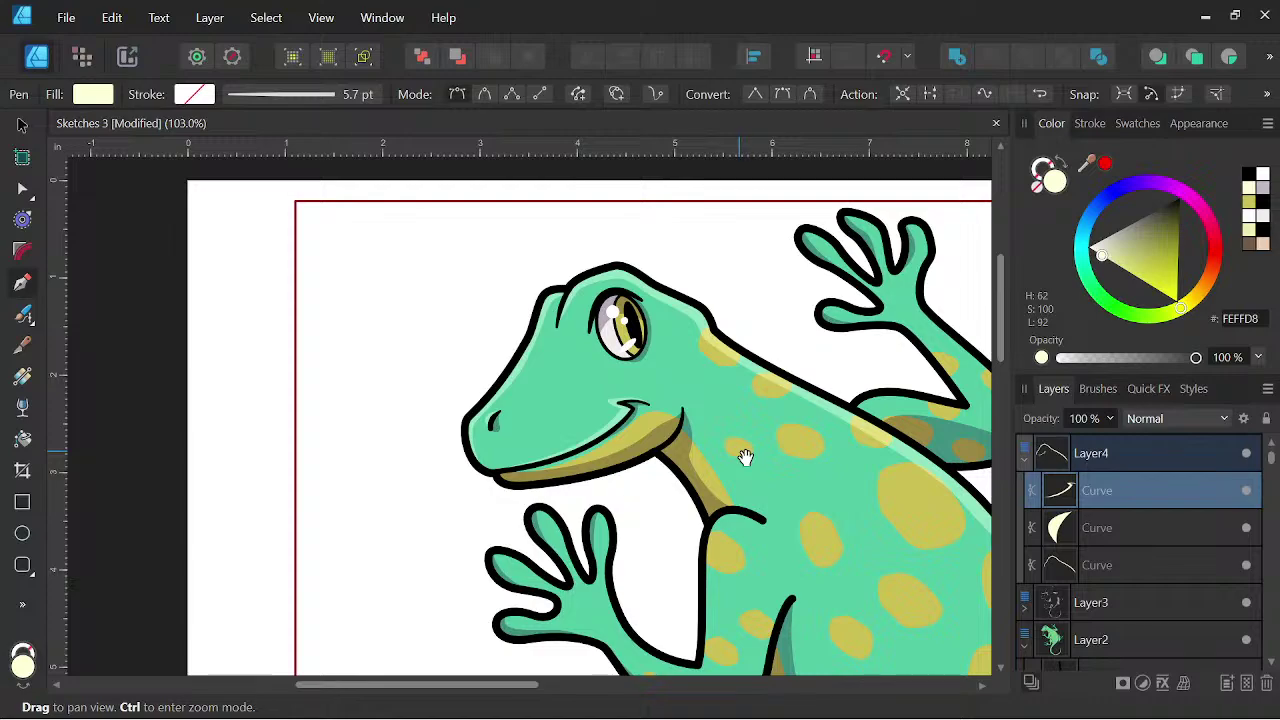
scroll(752, 421, down, 3)
drag(766, 464, 709, 420)
scroll(708, 423, up, 6)
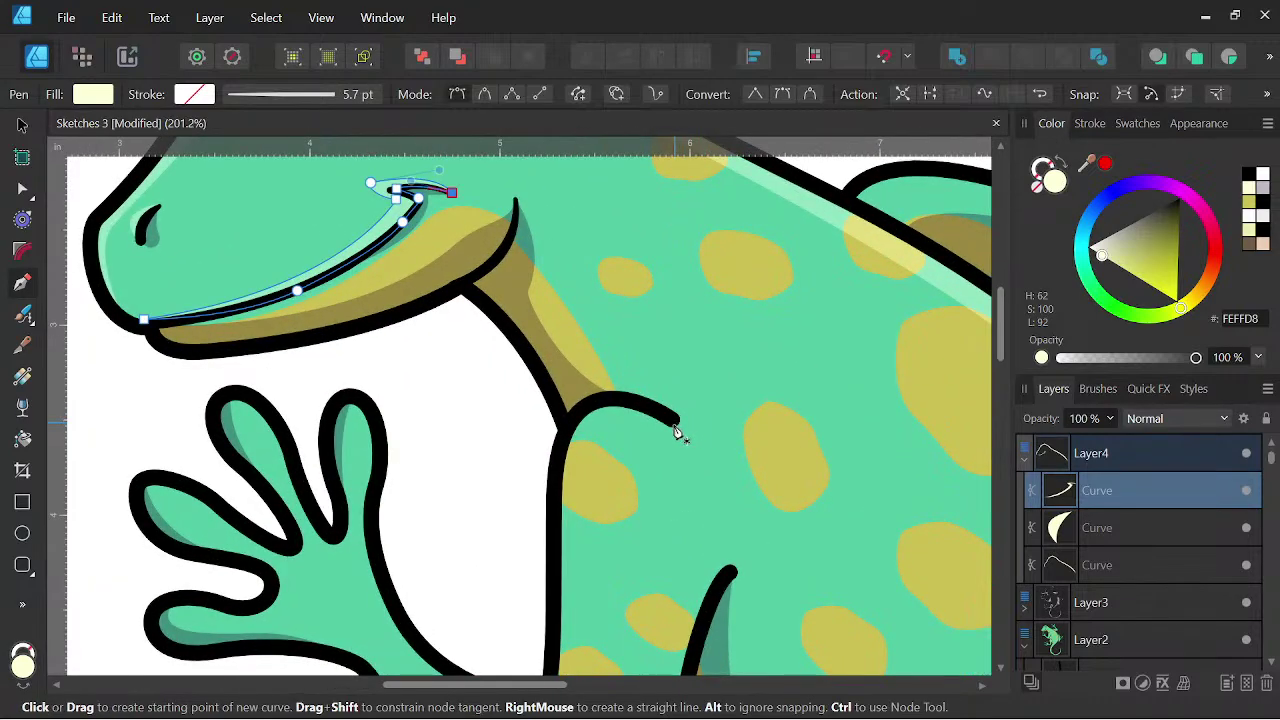
click(672, 428)
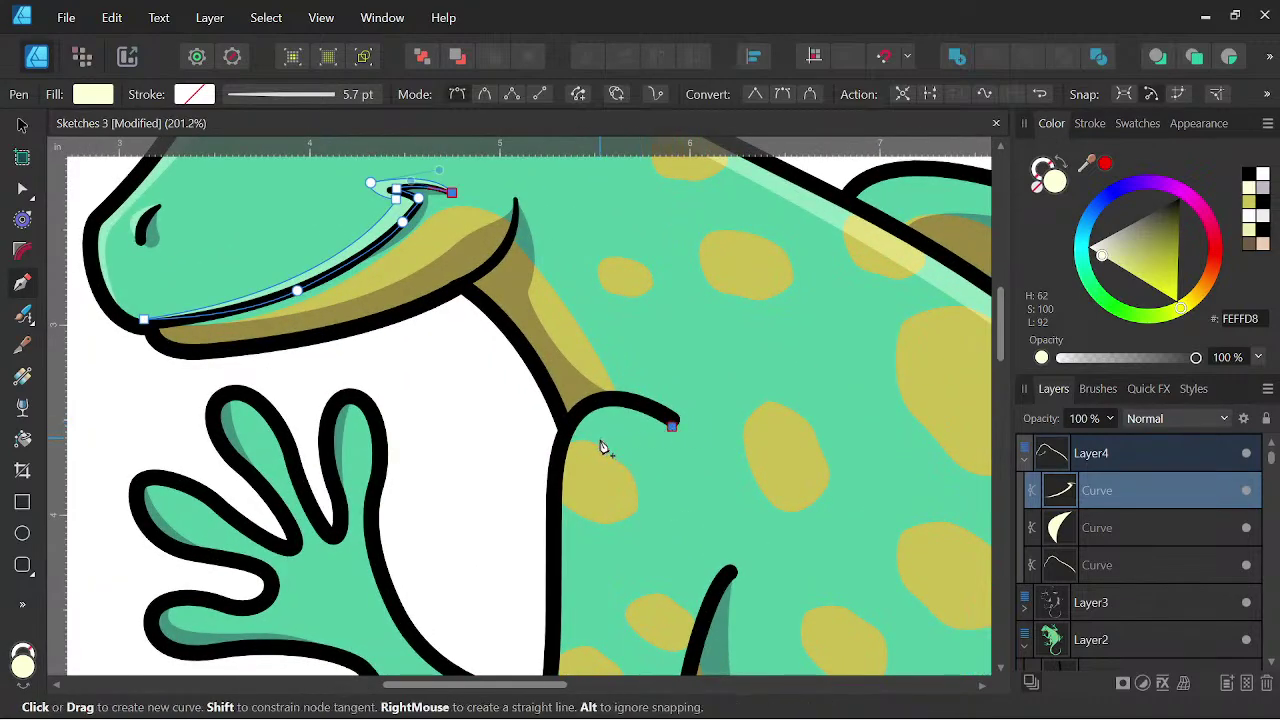
drag(581, 474, 580, 474)
drag(594, 506, 612, 399)
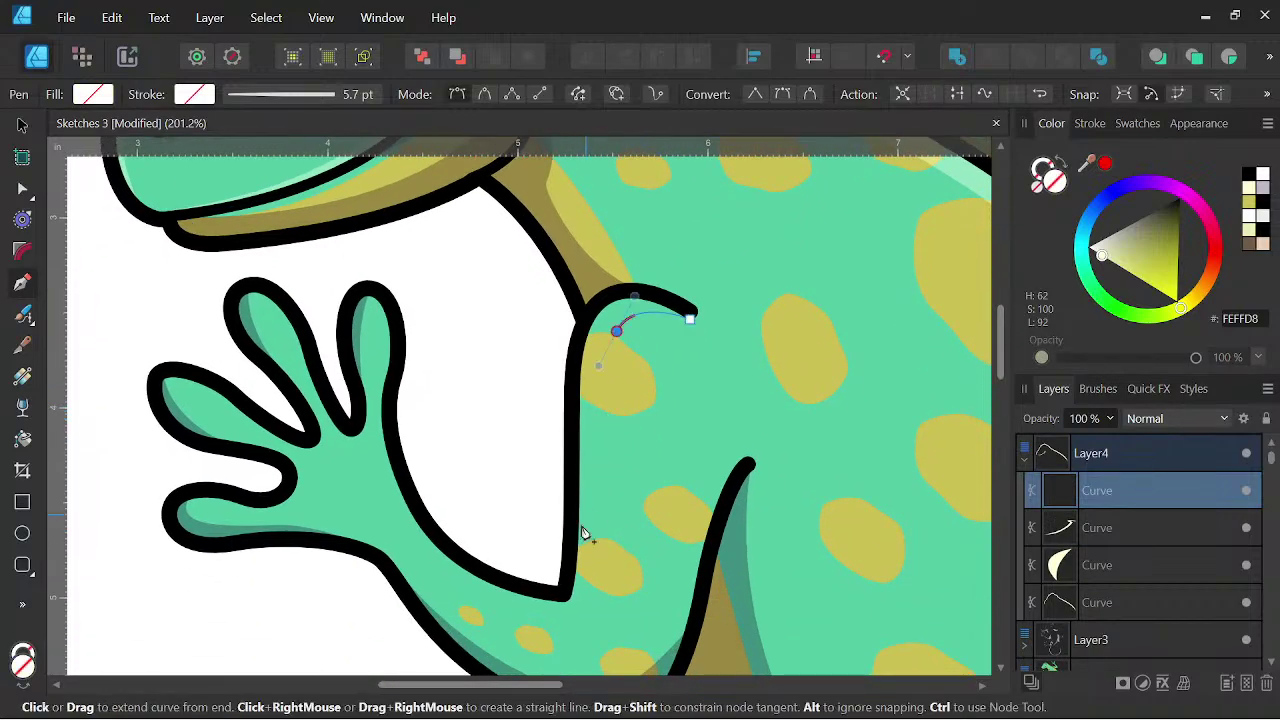
drag(567, 593, 528, 628)
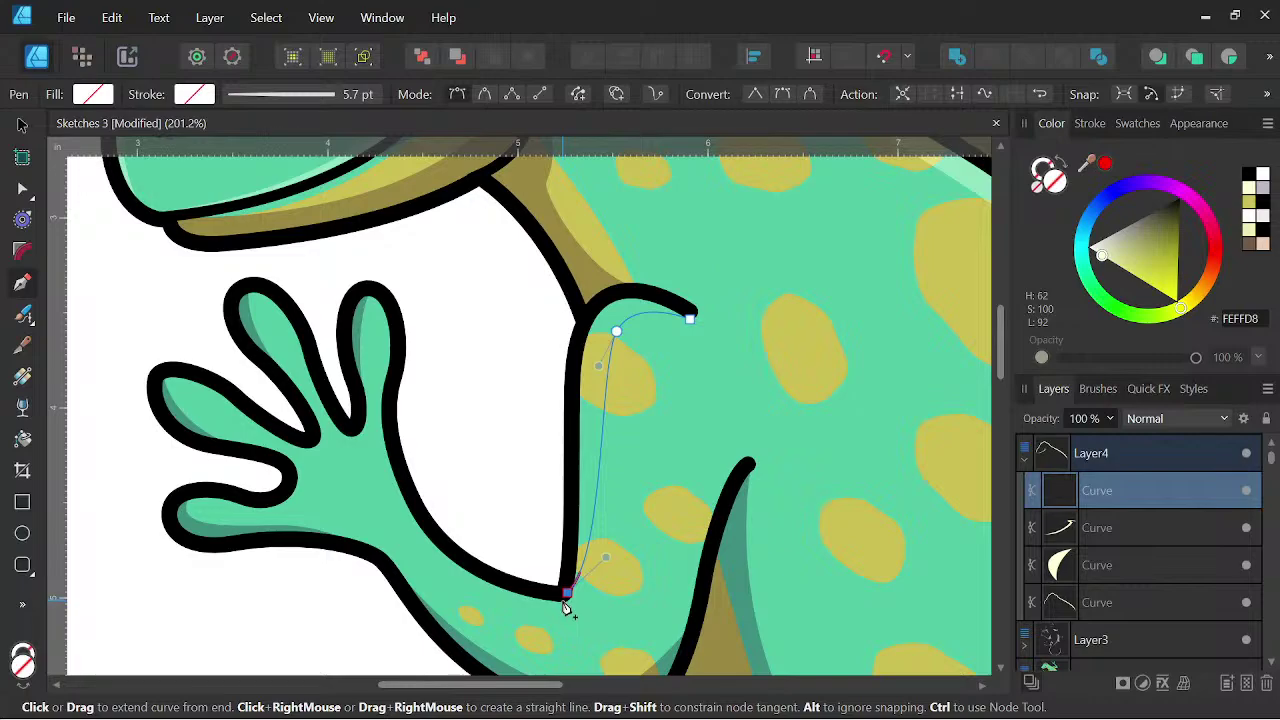
- Turn the arm highlight's outline at the elbow and curve it inside the forearm's upper edge to a sharp node at the wrist
scroll(566, 608, up, 2)
click(565, 610)
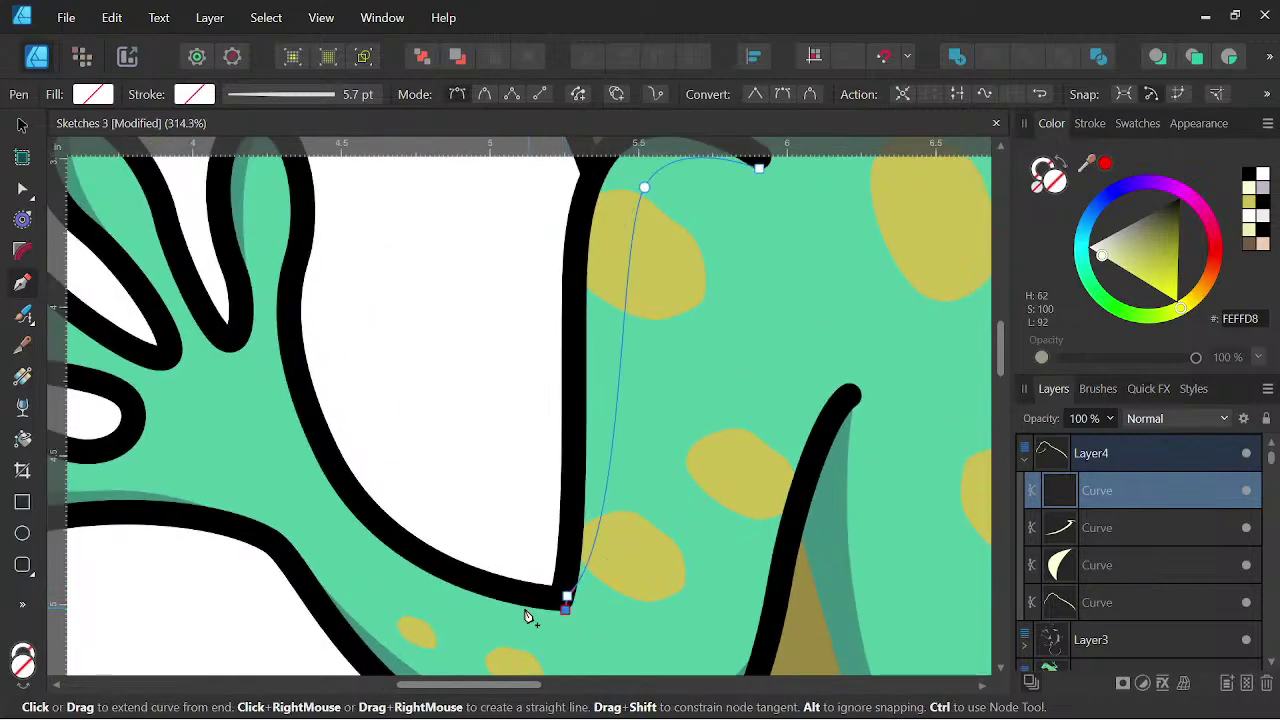
scroll(303, 418, down, 2)
drag(304, 419, 368, 252)
scroll(418, 432, up, 2)
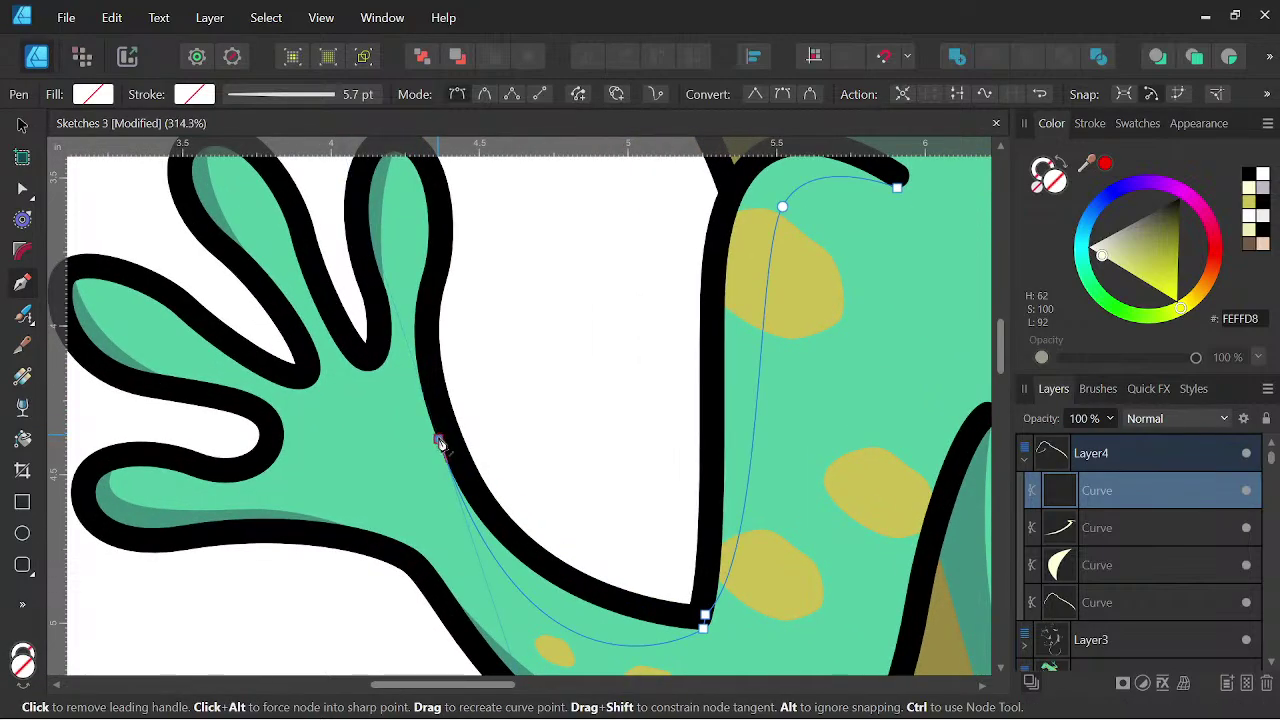
- Return the arm highlight's outline along the black contour to the shoulder tip, close it, and fill it with FEFFD8
drag(591, 595, 703, 612)
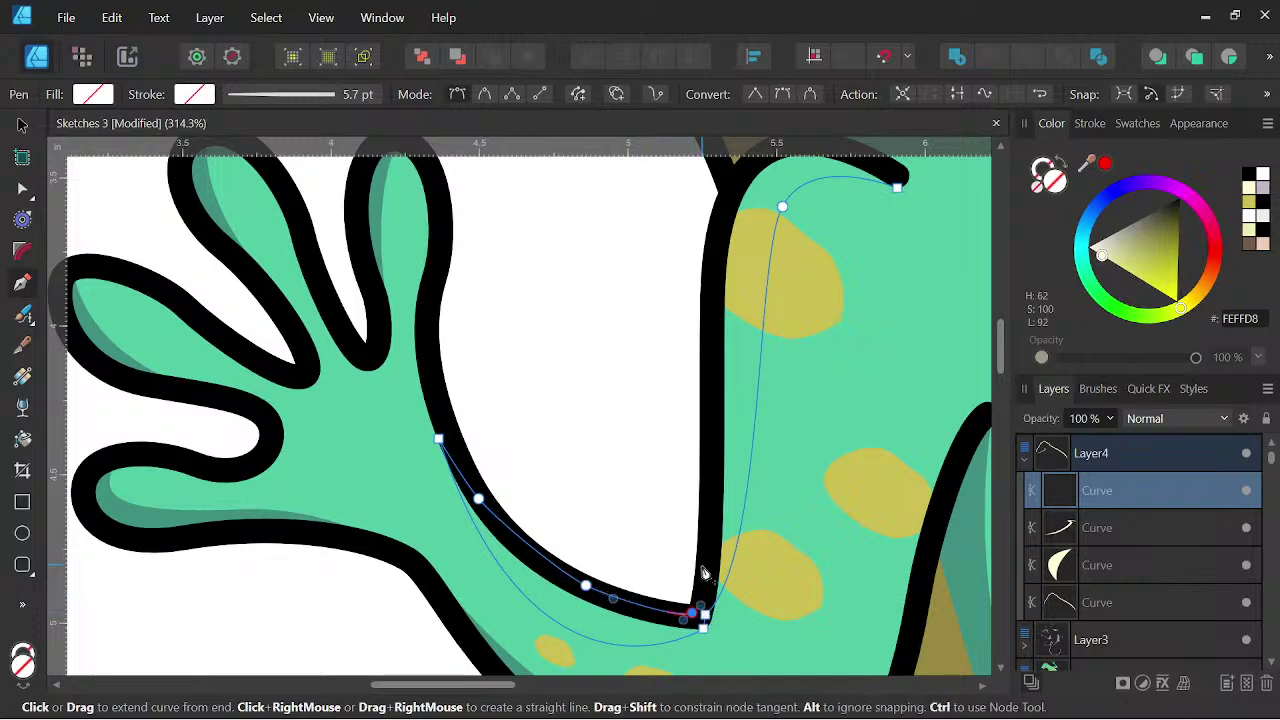
drag(711, 294, 667, 574)
click(858, 442)
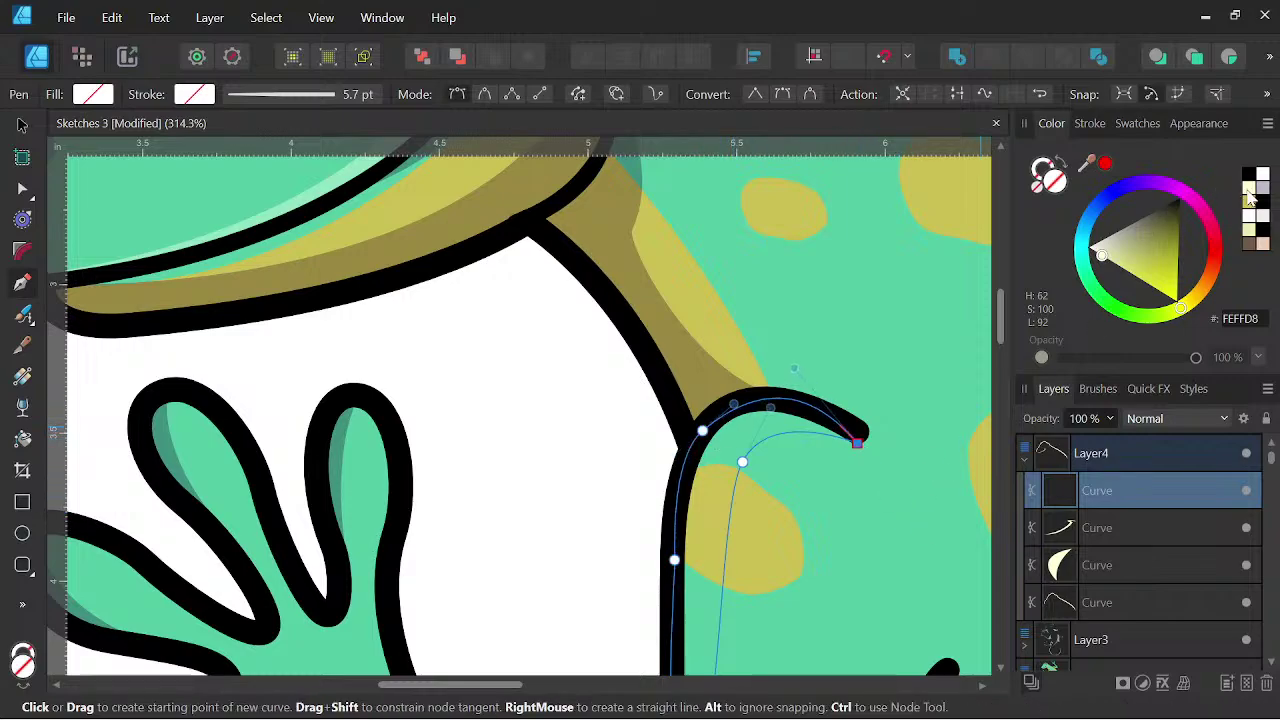
click(1249, 193)
scroll(903, 349, down, 5)
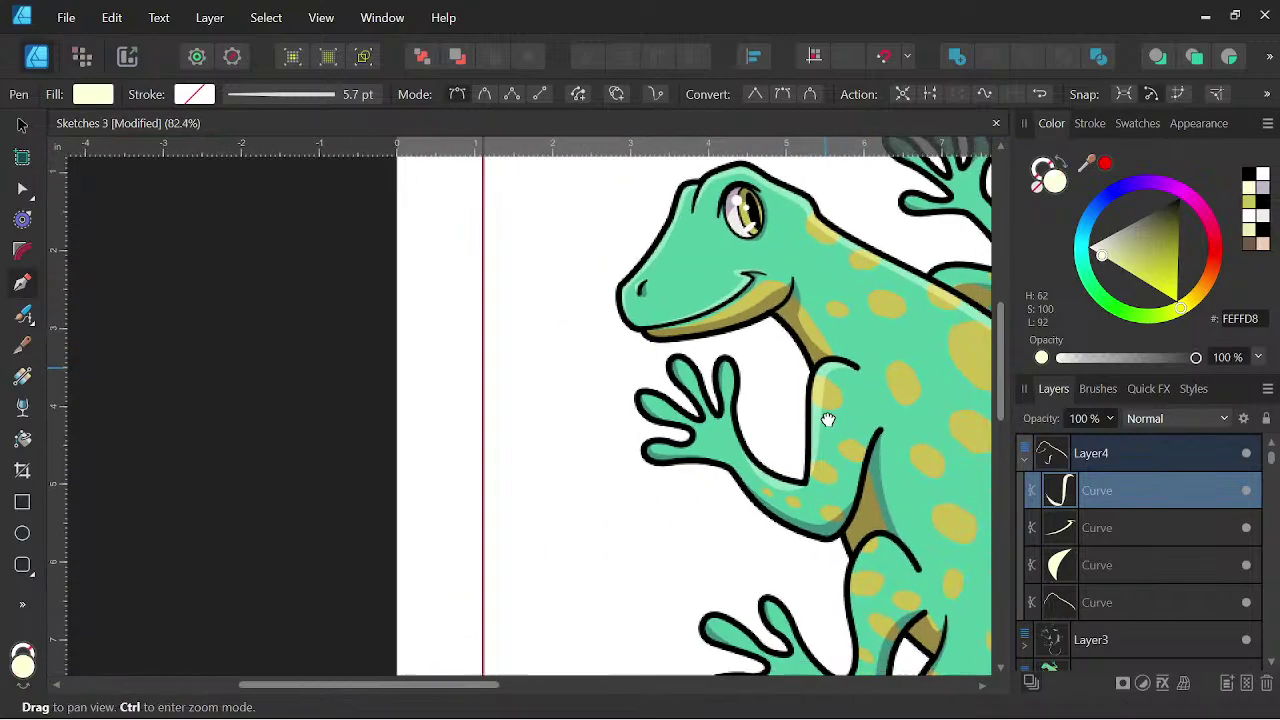
drag(826, 420, 680, 408)
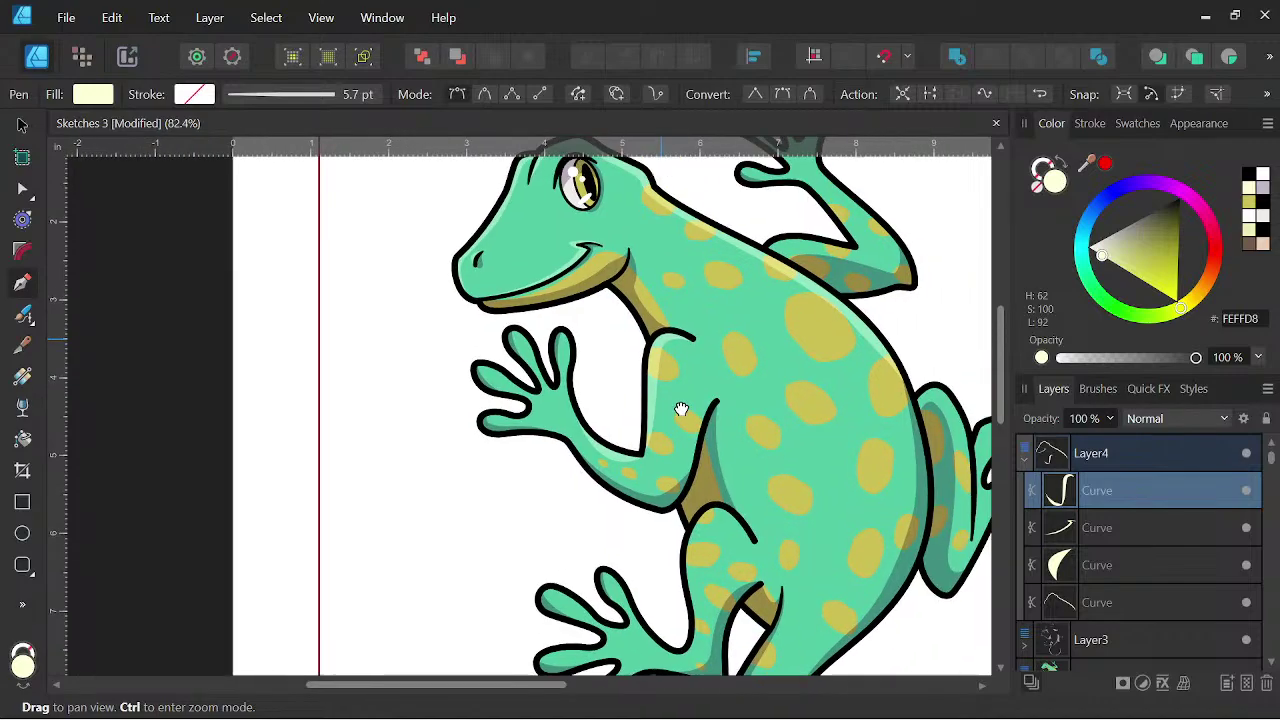
scroll(690, 430, down, 3)
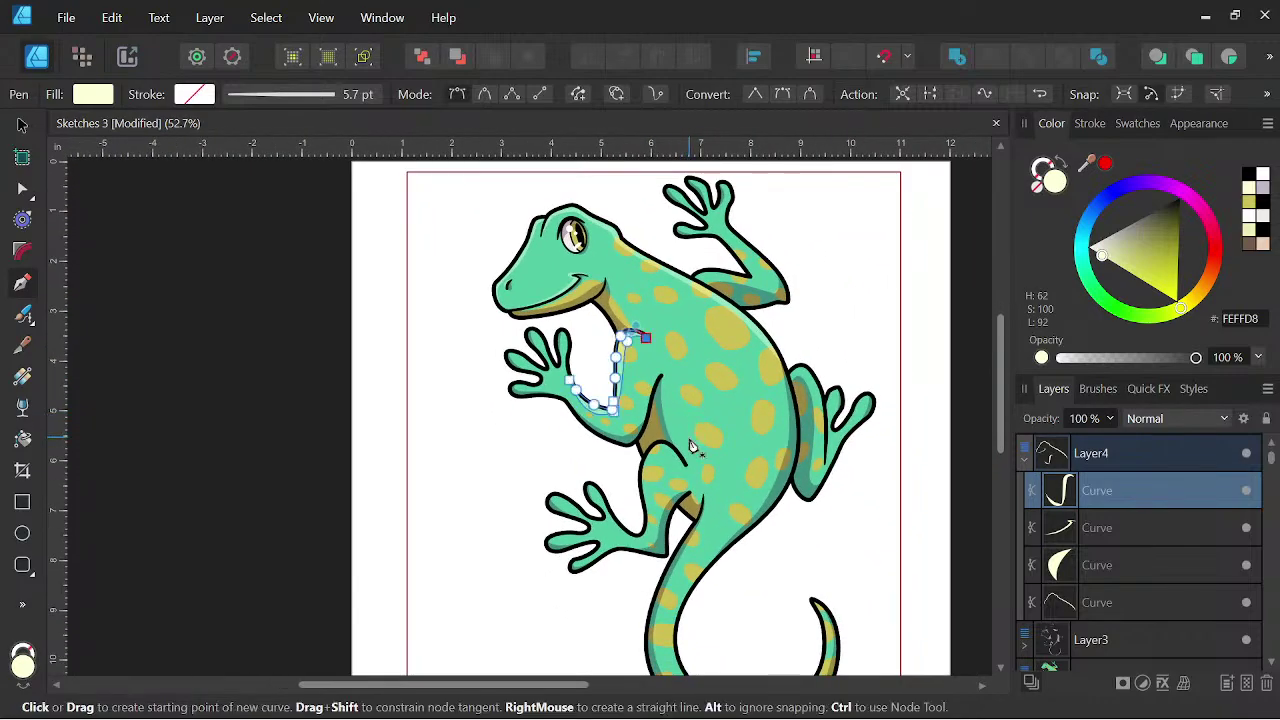
- Start a highlight outline at the near thigh line's tip, curving inside the thigh and down the leg to a sharp node at the ankle
scroll(690, 446, up, 6)
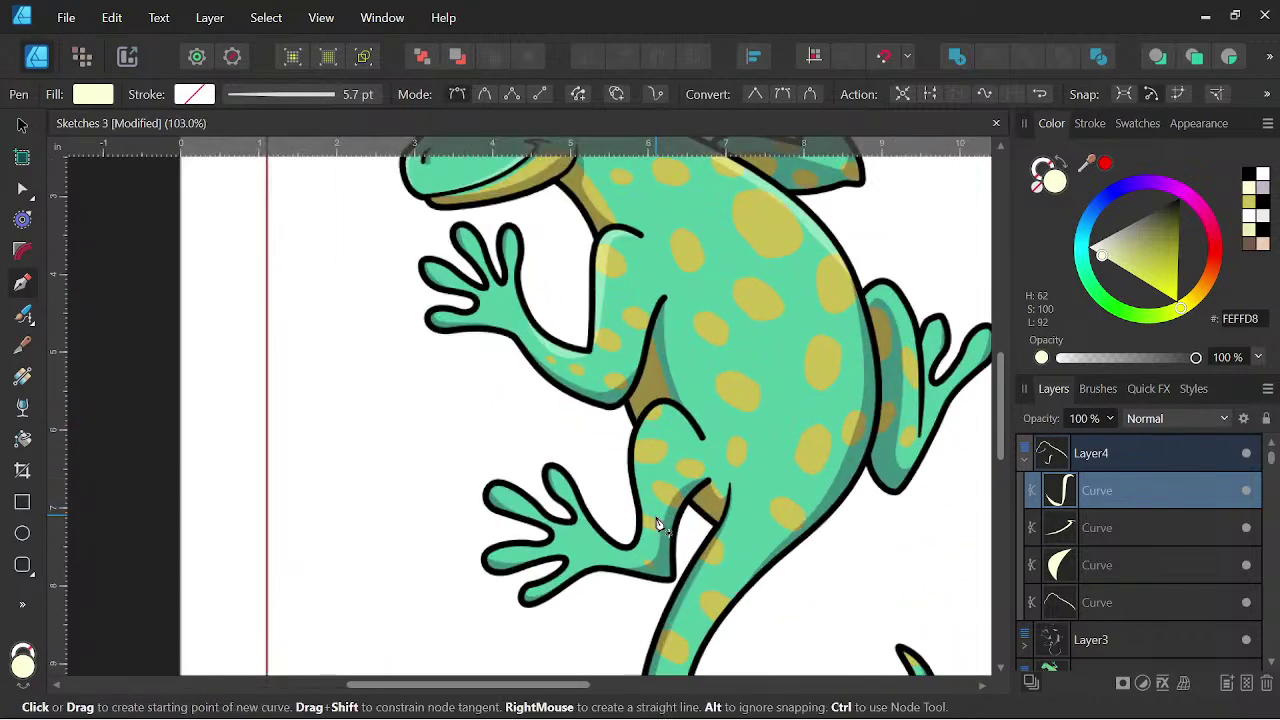
click(727, 396)
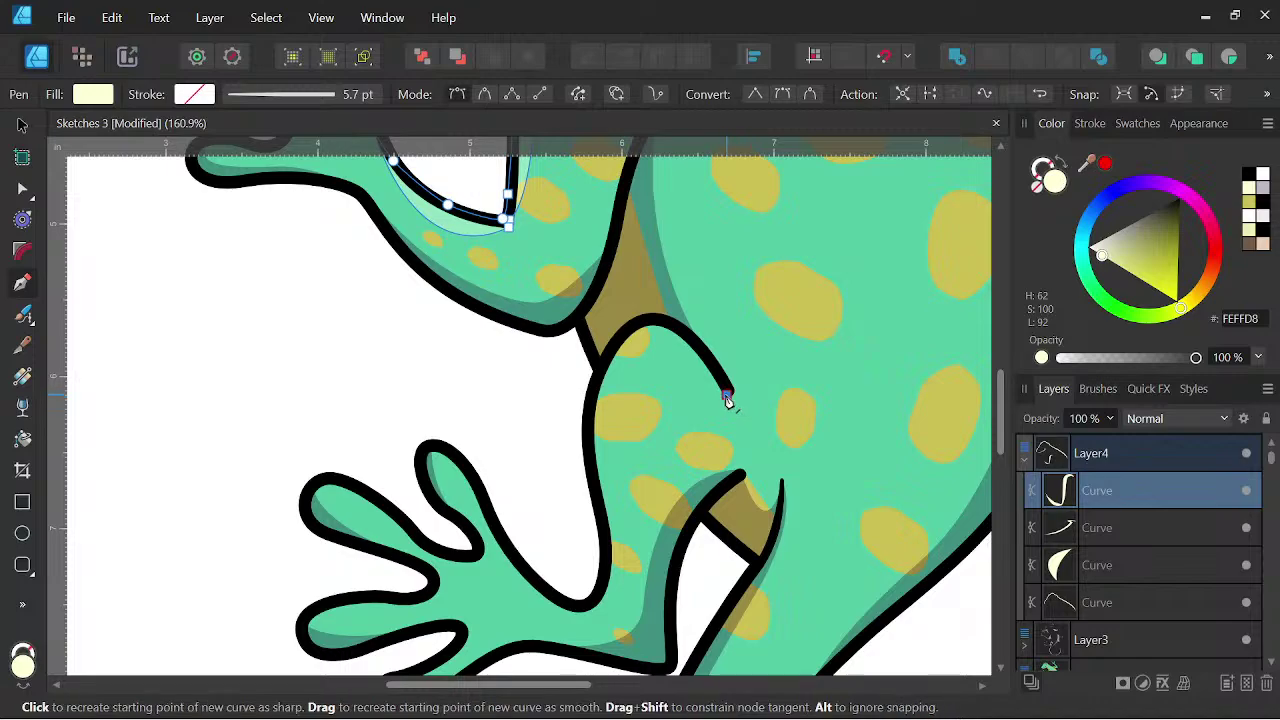
drag(653, 358, 631, 376)
drag(617, 498, 622, 557)
scroll(622, 557, up, 2)
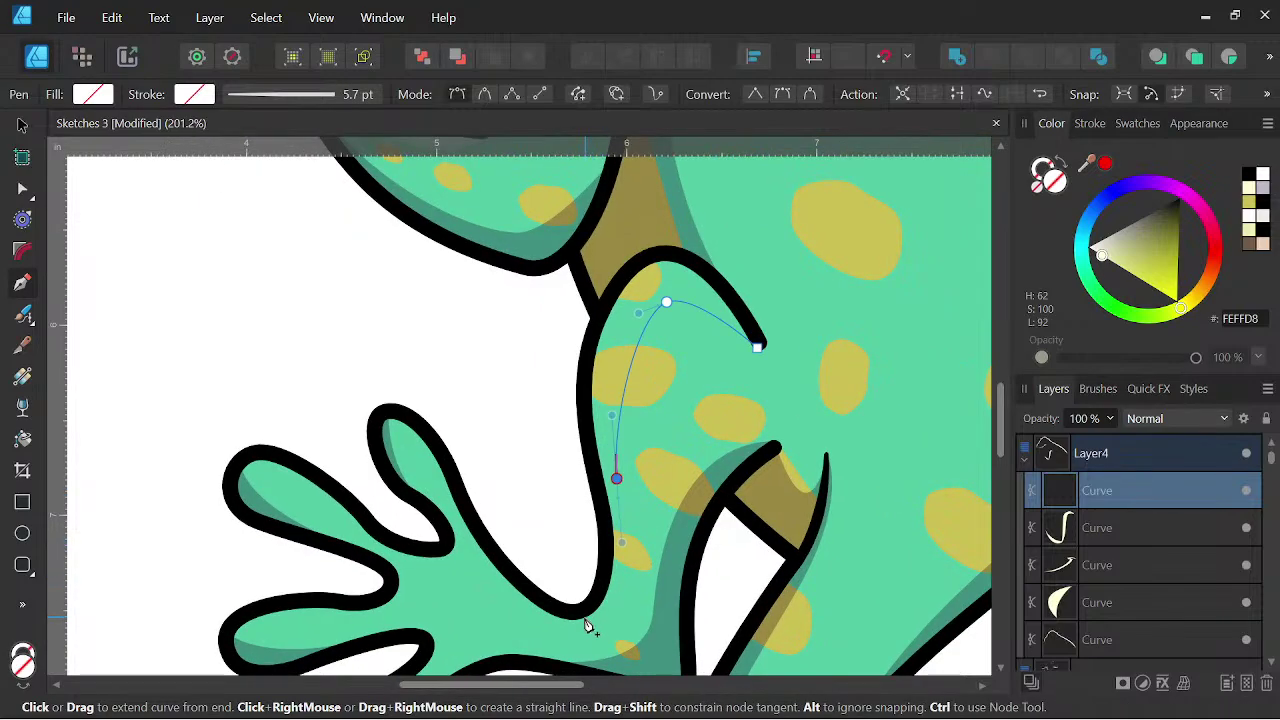
drag(577, 616, 535, 620)
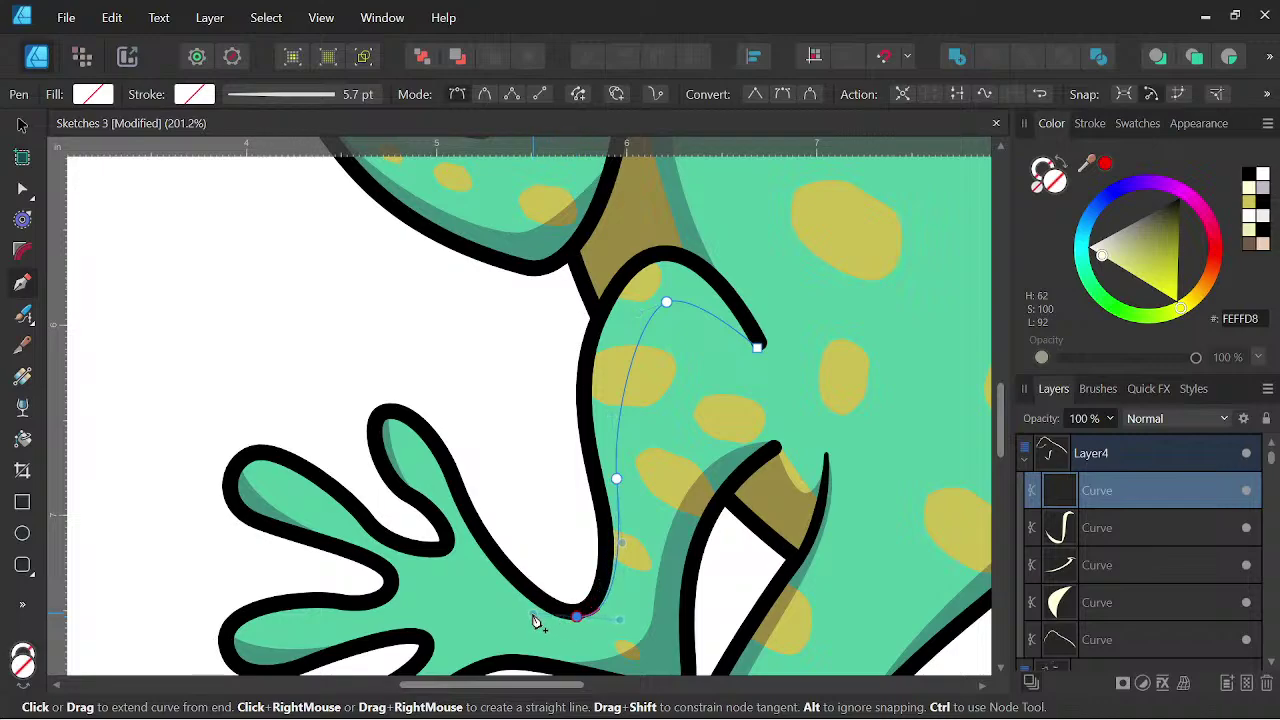
click(577, 616)
- Return the hind leg highlight's outline along the black contour to the thigh line's tip, close it, and fill it with FEFFD8
drag(603, 556, 588, 442)
drag(584, 383, 587, 358)
drag(616, 287, 631, 265)
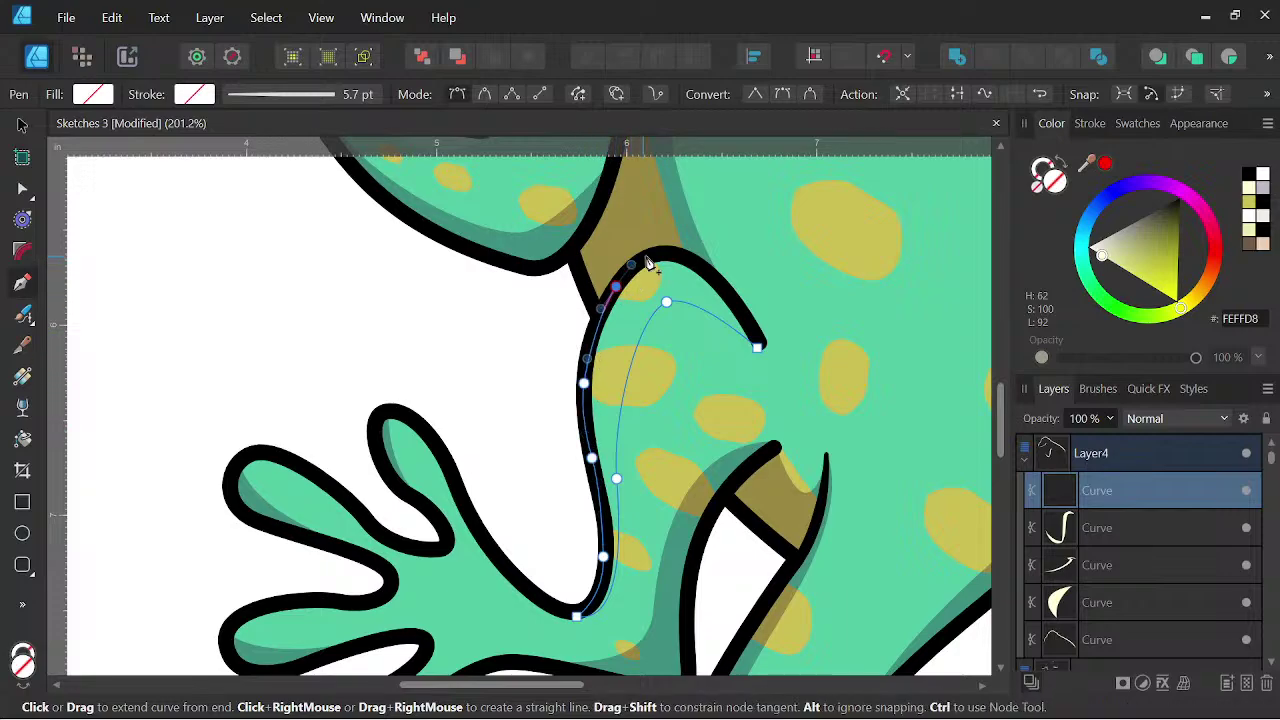
drag(757, 346, 793, 441)
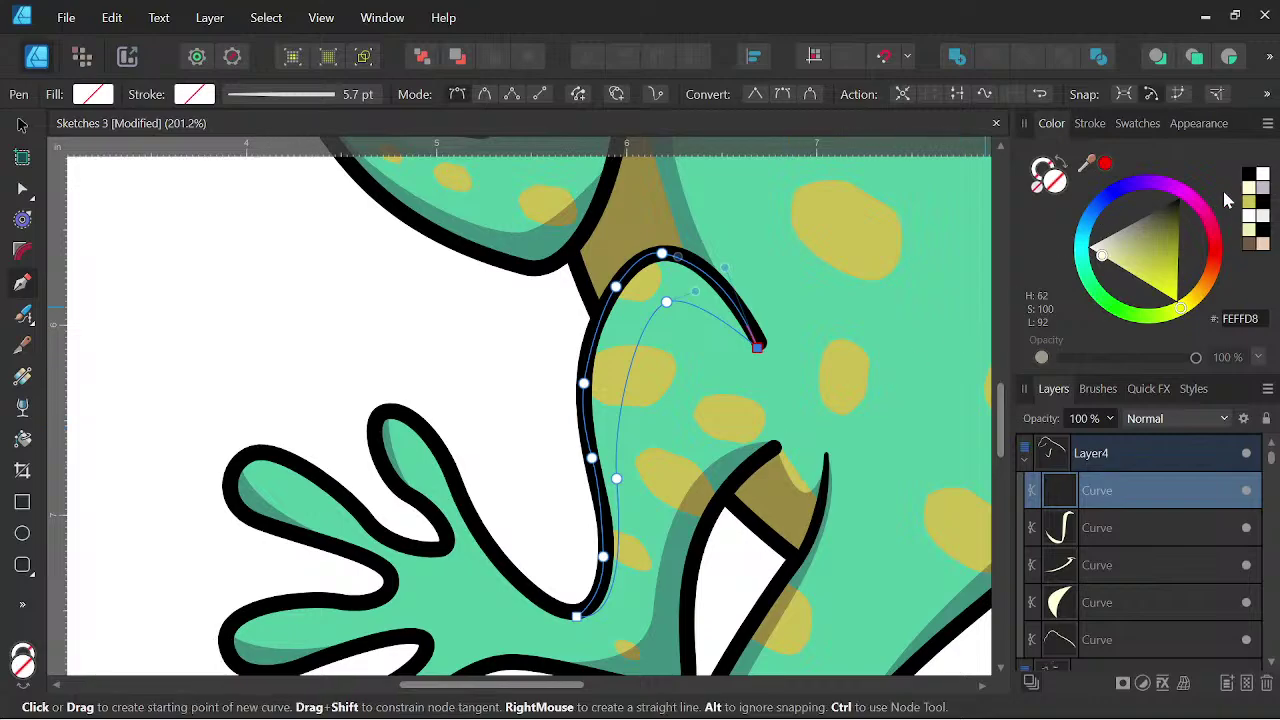
click(1250, 188)
- Start a highlight outline on the inner contour near the tail's base and curve it down inside the tail's first bend
key(space)
scroll(836, 357, down, 2)
key(space)
drag(826, 454, 744, 492)
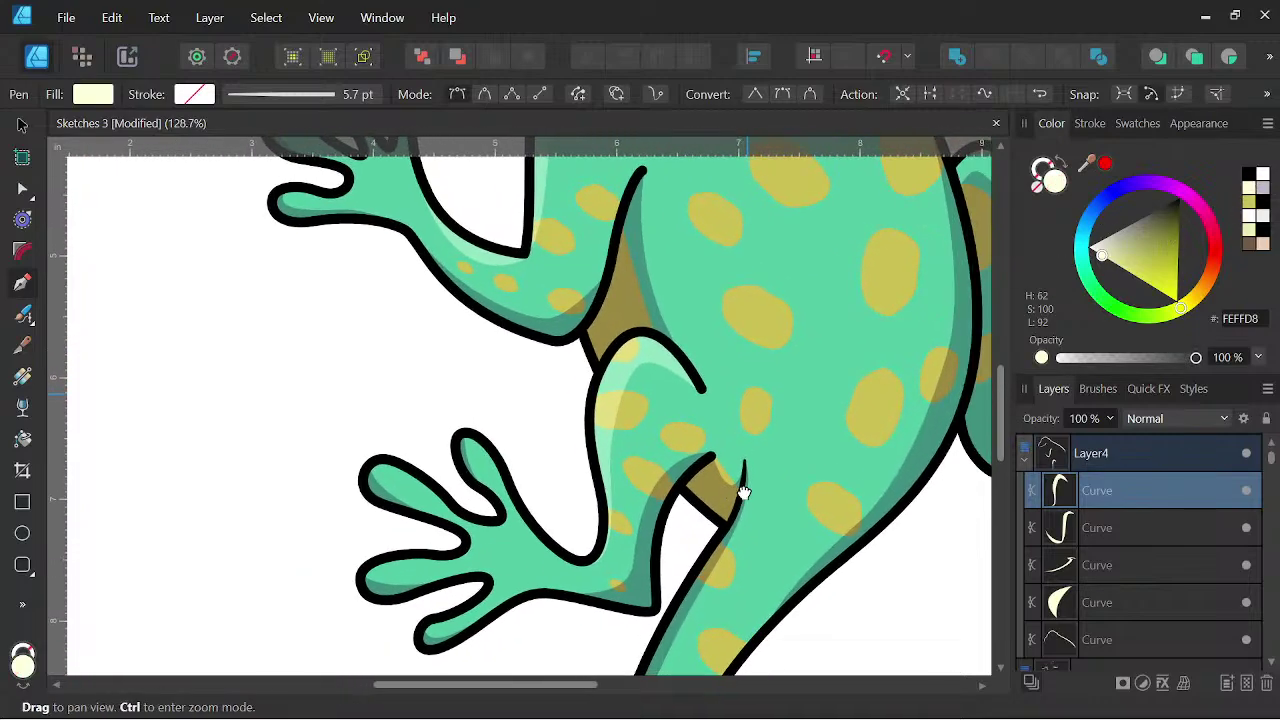
scroll(744, 492, down, 5)
drag(734, 410, 722, 398)
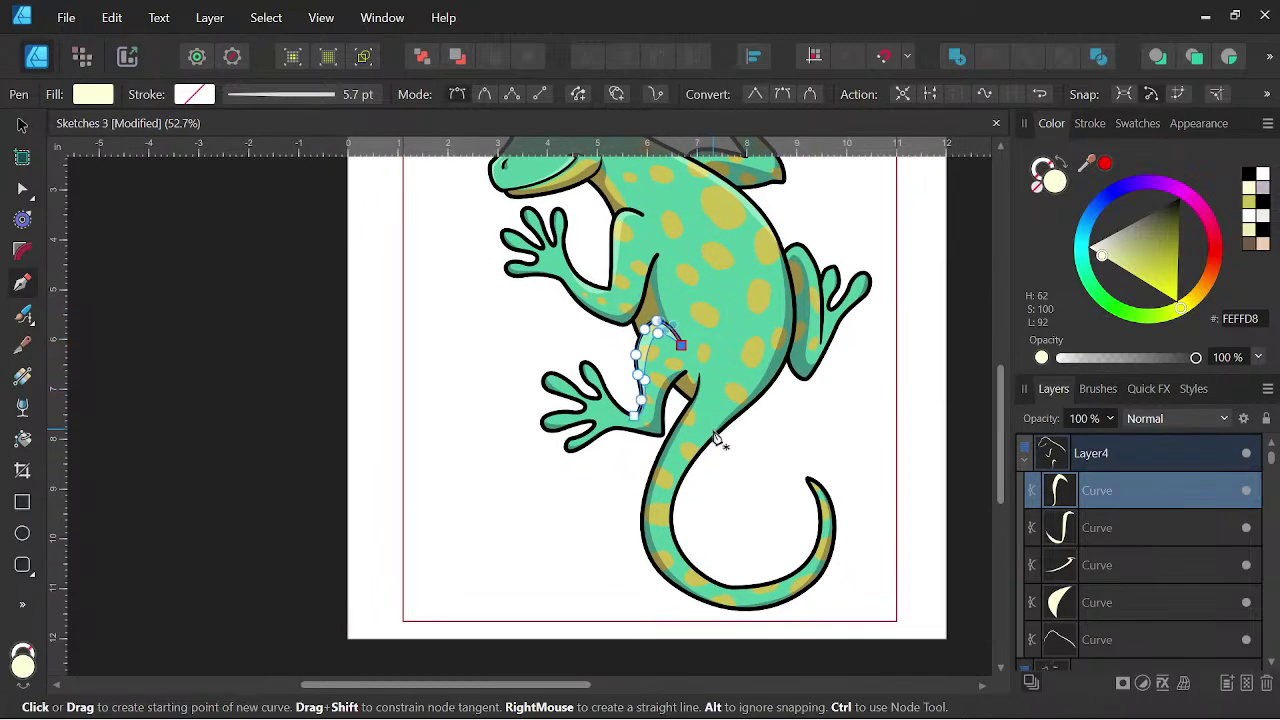
key(space)
drag(751, 357, 667, 470)
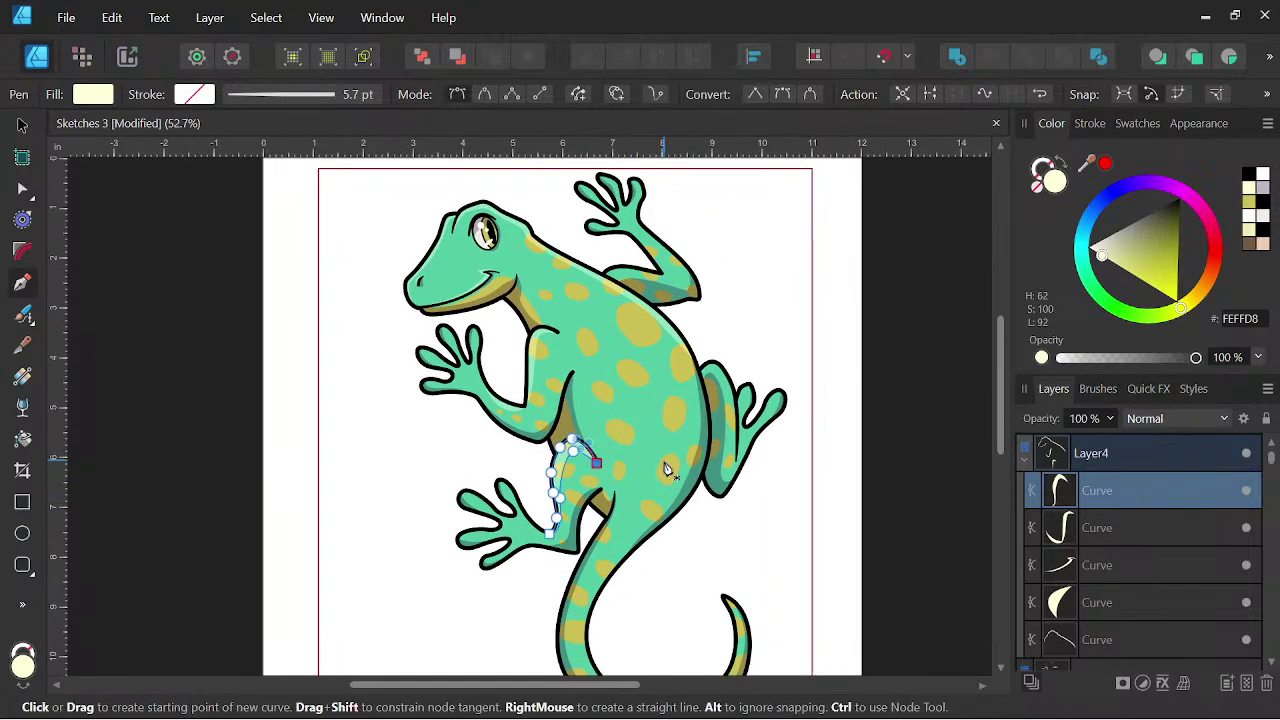
scroll(660, 496, up, 4)
key(space)
drag(722, 513, 791, 403)
drag(685, 585, 753, 374)
click(691, 346)
mouse_move(595, 551)
mouse_down()
mouse_move(609, 686)
mouse_move(611, 563)
mouse_up()
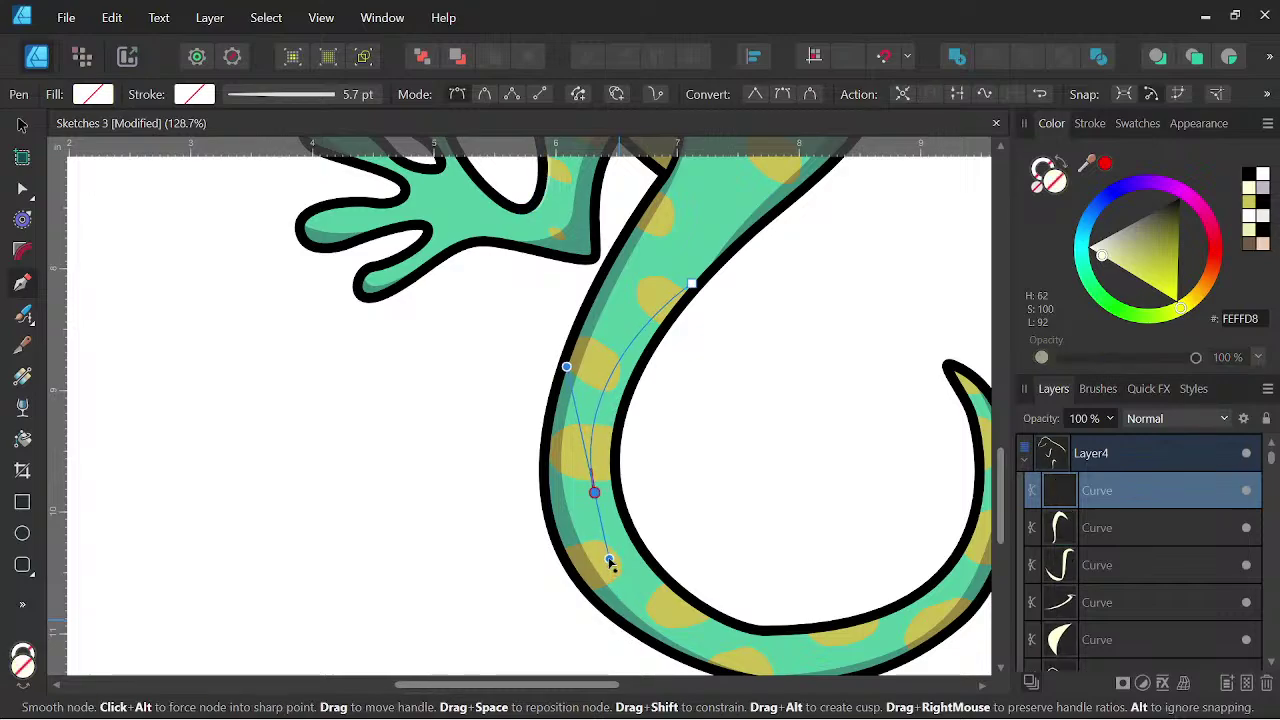
- Continue the tail highlight's outline through the lower bend and up to a sharp node on the inner contour near the tail tip
key(space)
drag(768, 633, 636, 568)
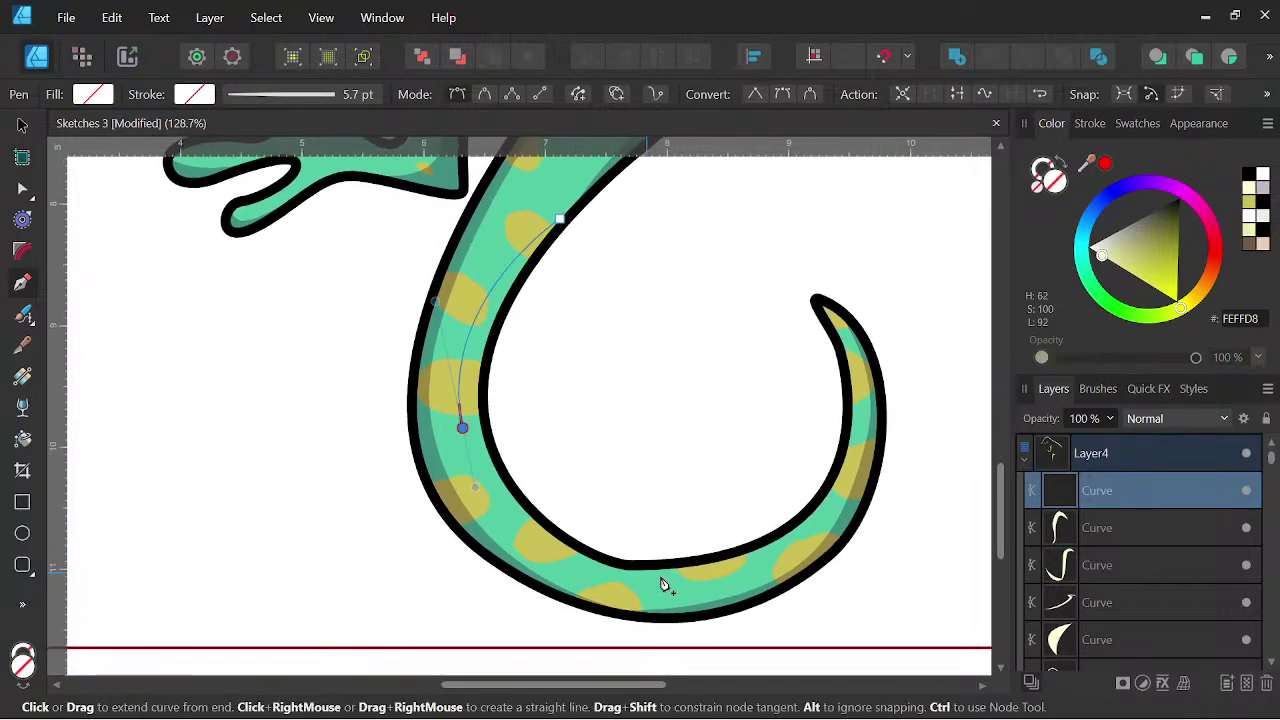
drag(706, 587, 760, 570)
drag(848, 389, 831, 245)
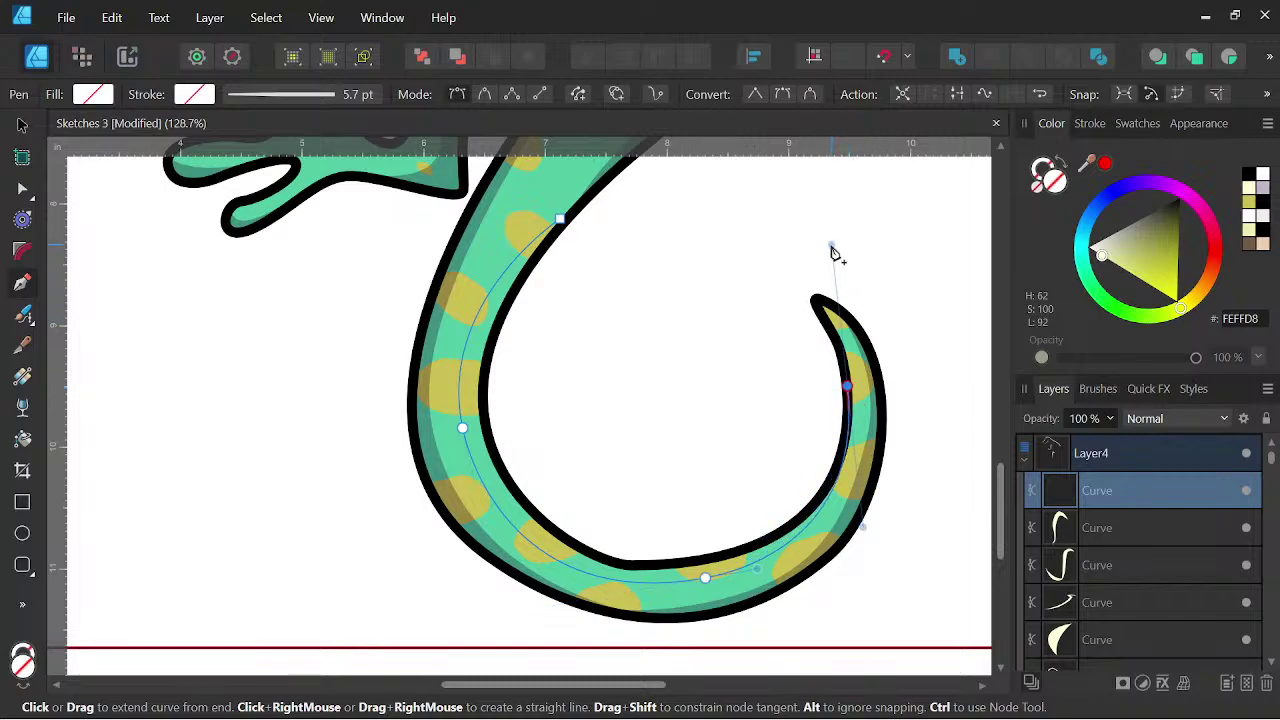
click(848, 386)
- Return the tail highlight's outline along the black inner contour to its starting node, close it, and fill it with FEFFD8
scroll(754, 556, up, 3)
drag(782, 534, 684, 570)
drag(565, 572, 530, 575)
drag(466, 537, 438, 521)
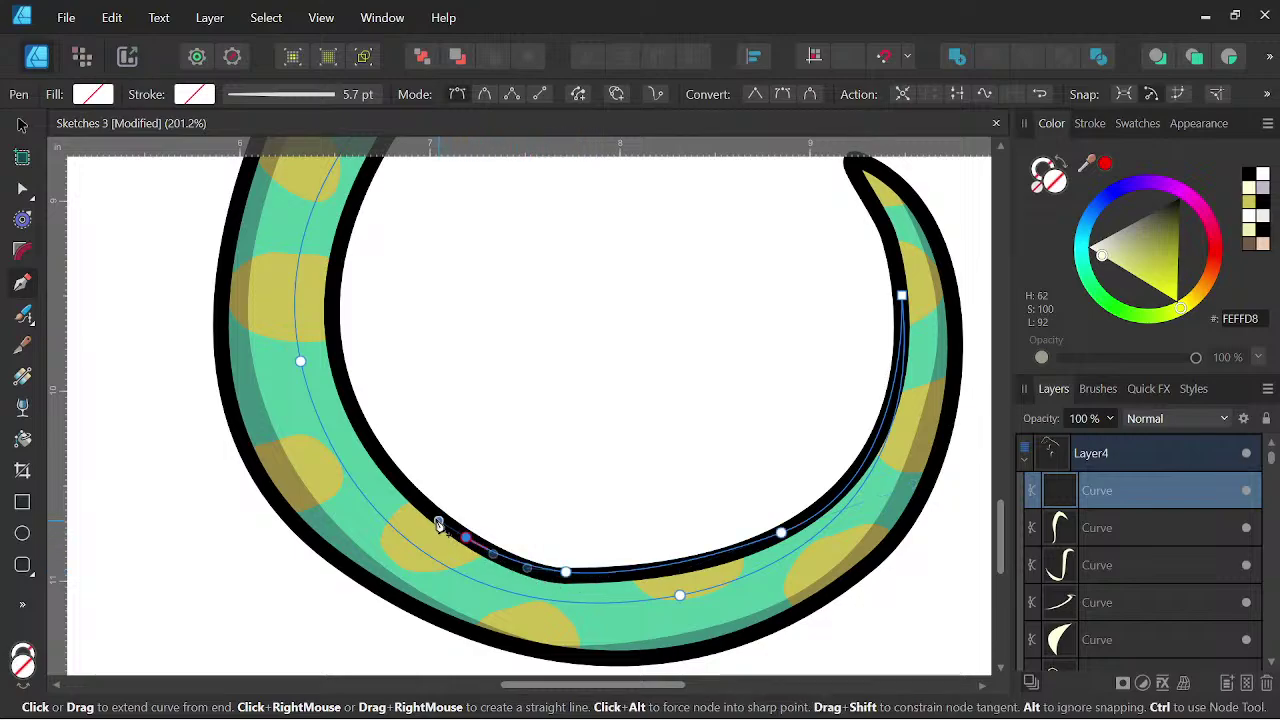
drag(374, 442, 361, 417)
drag(333, 351, 377, 479)
key(space)
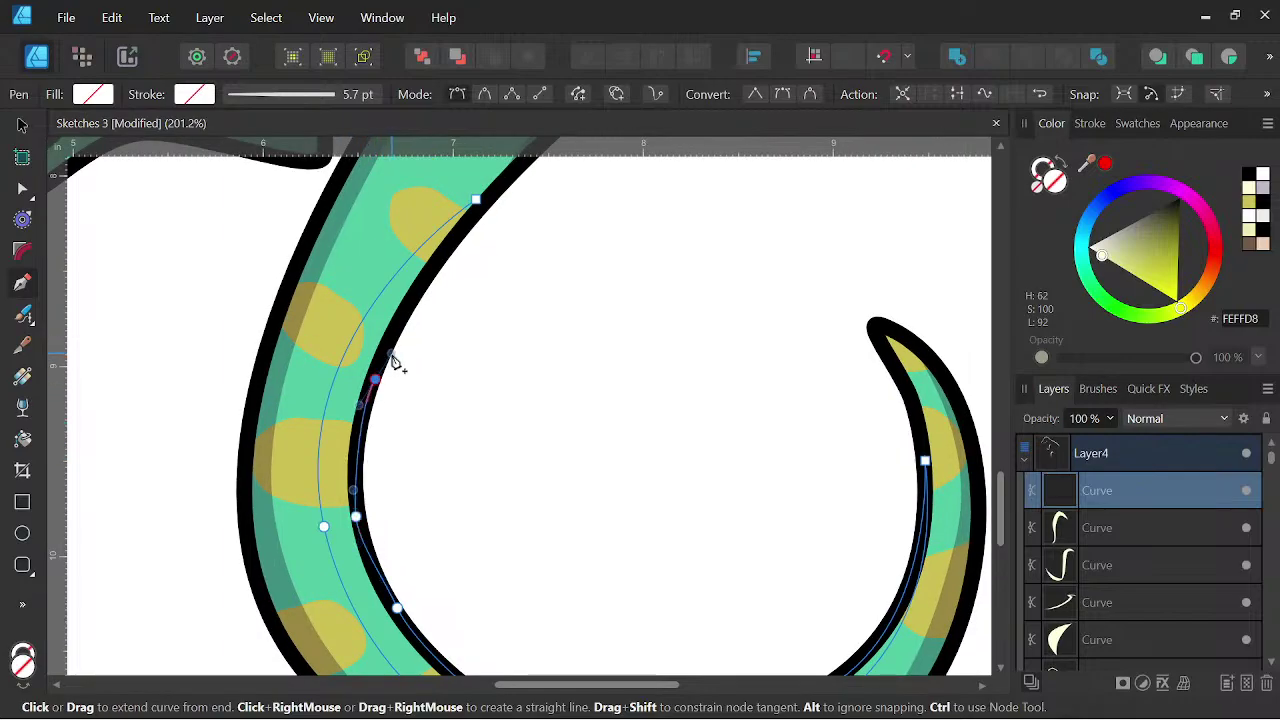
scroll(494, 437, up, 3)
drag(477, 326, 510, 297)
click(1250, 197)
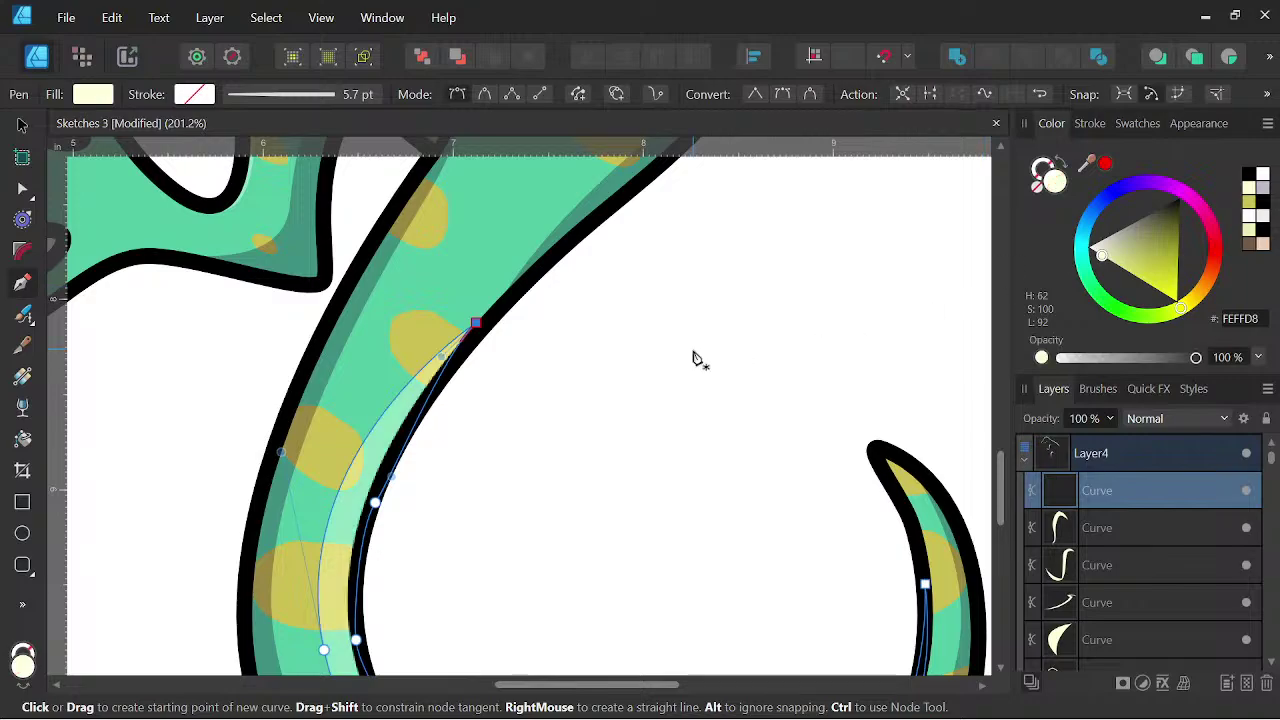
- Start a highlight outline where the far hind leg meets the body and curve it inside the rounded top of the leg
scroll(694, 357, down, 5)
key(space)
drag(677, 406, 701, 554)
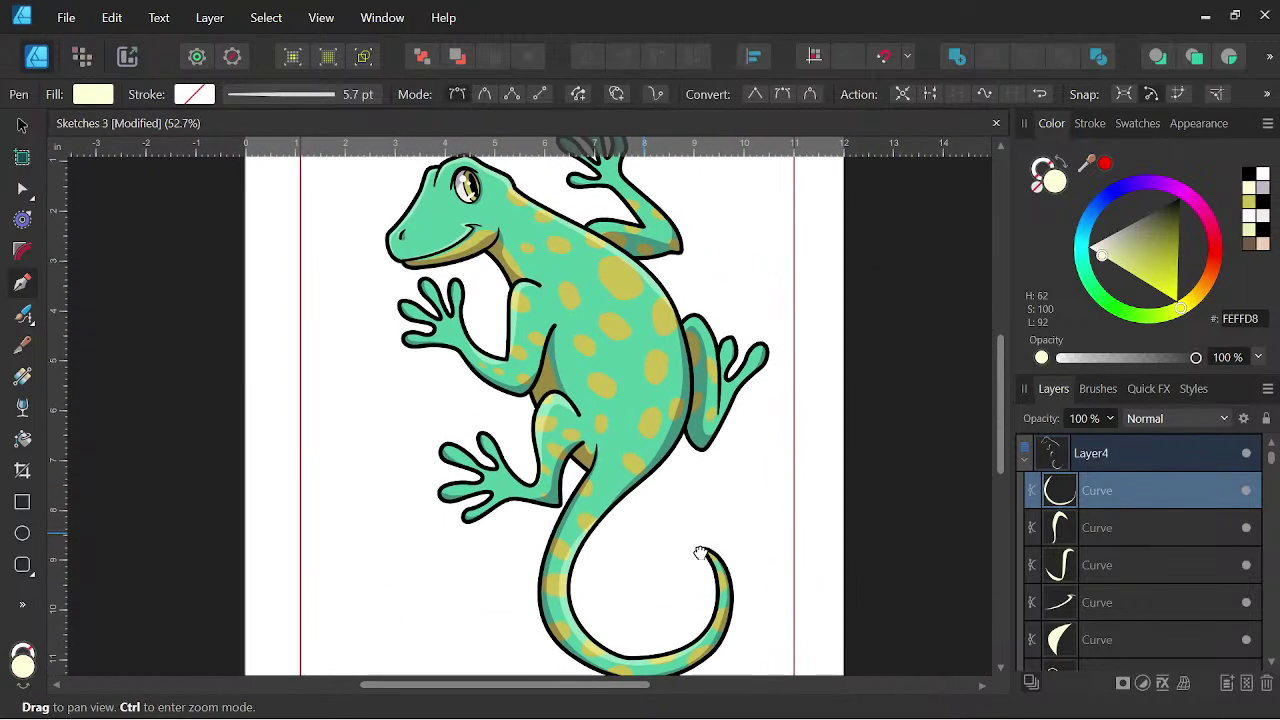
scroll(703, 405, up, 2)
key(space)
drag(727, 292, 680, 476)
scroll(680, 476, up, 3)
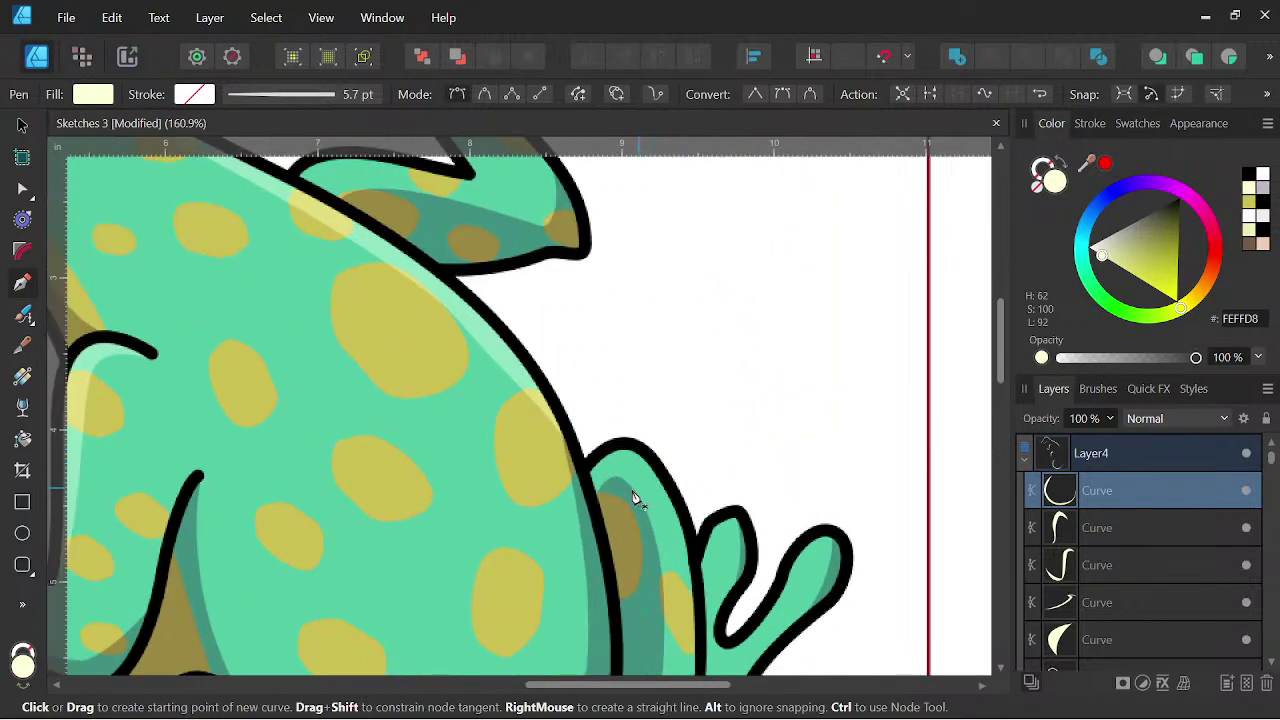
click(592, 488)
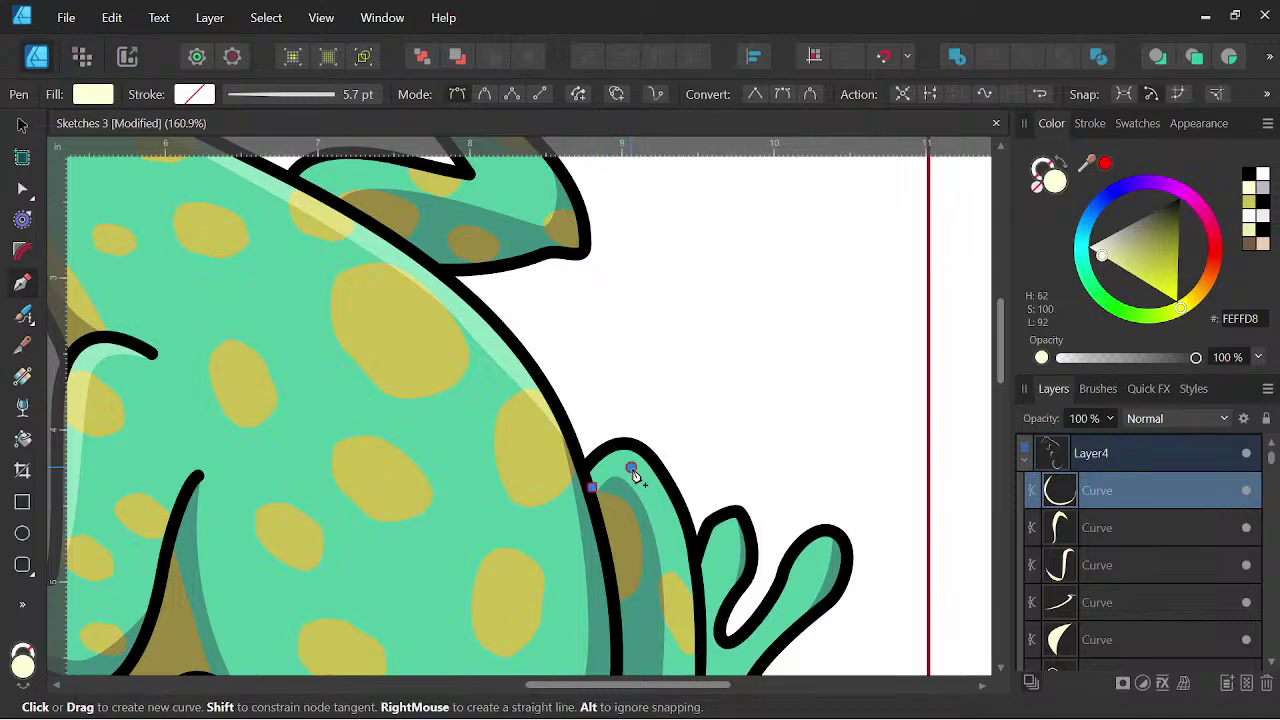
drag(654, 480, 611, 426)
- Extend the far hind leg highlight's outline down the leg to a sharp node near the lower end of the black fold line
scroll(651, 503, down, 3)
key(space)
scroll(617, 450, up, 2)
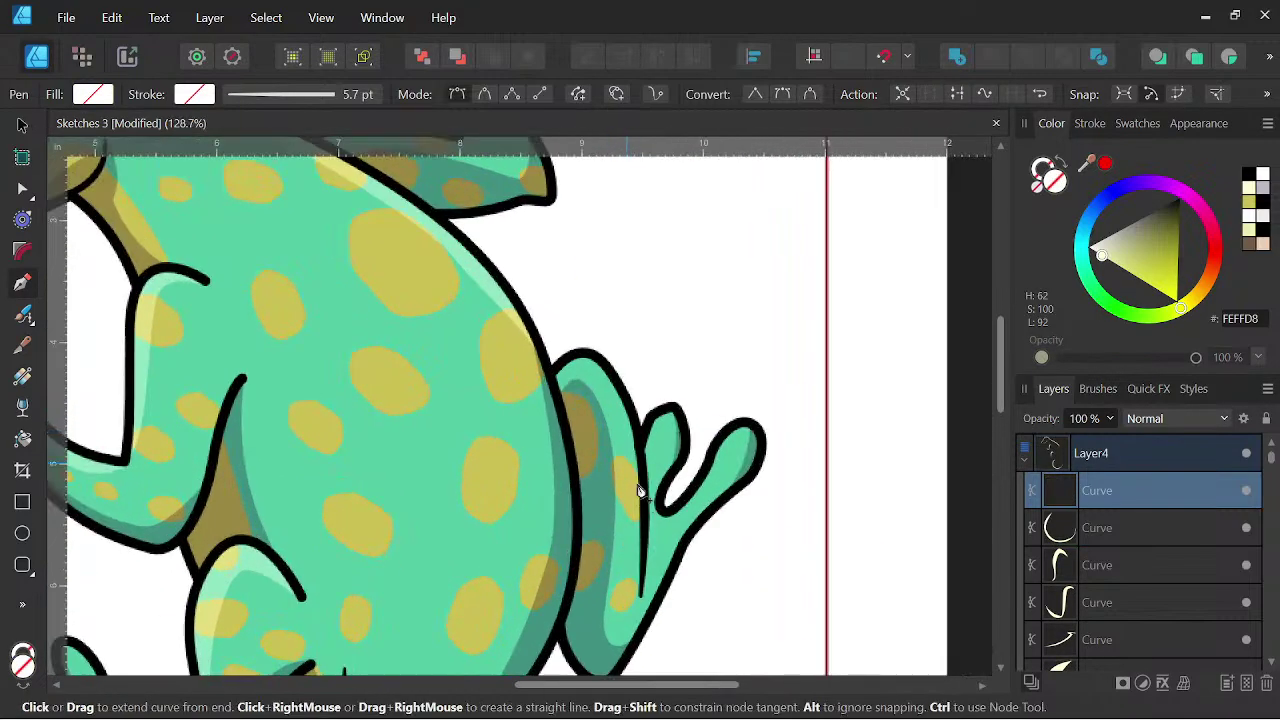
key(space)
drag(641, 493, 639, 636)
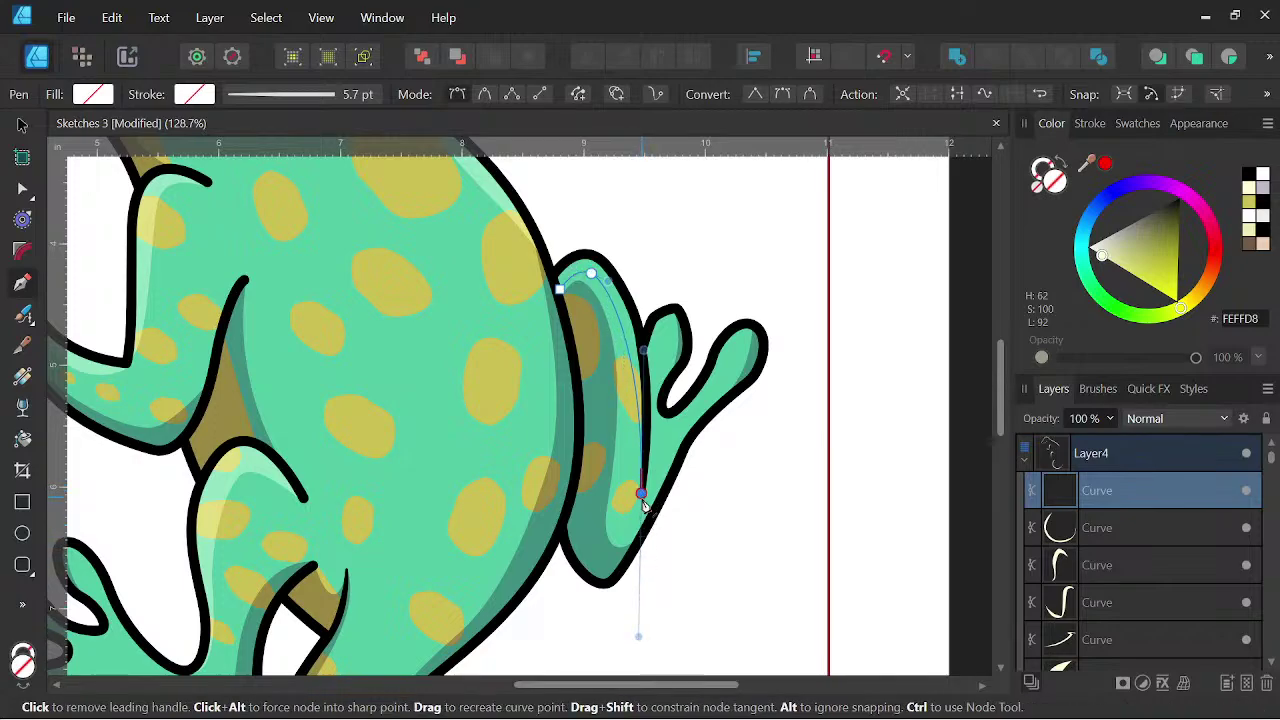
scroll(640, 486, up, 3)
click(645, 388)
- Return the far hind leg highlight's outline up the black contour to the body, close it, and fill it with FEFFD8
drag(652, 327, 652, 315)
key(space)
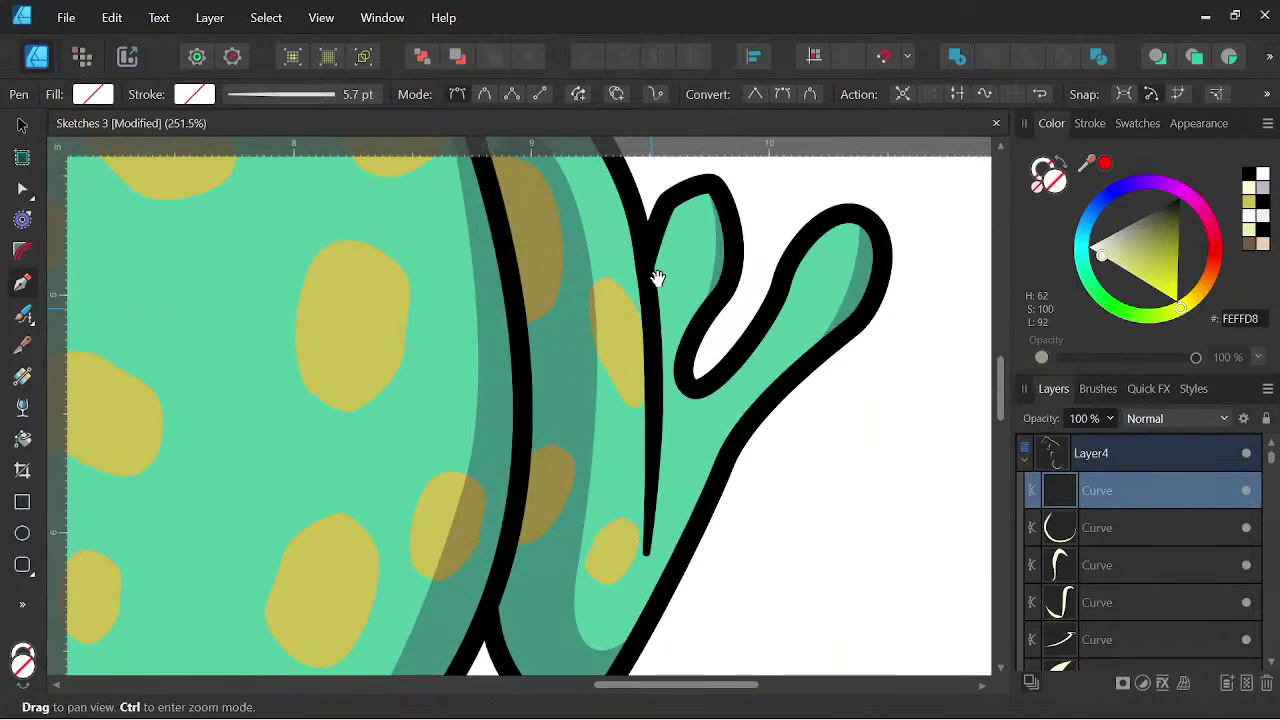
drag(655, 265, 684, 524)
drag(663, 457, 644, 417)
drag(585, 342, 499, 380)
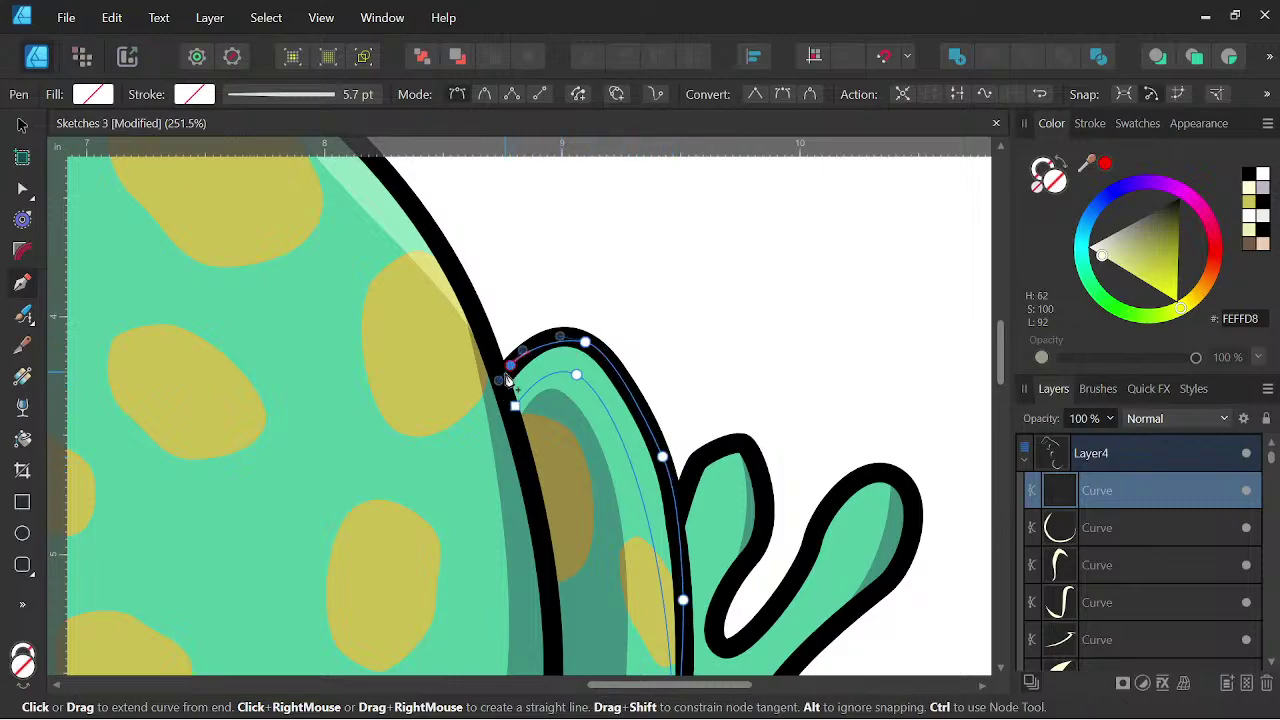
click(515, 406)
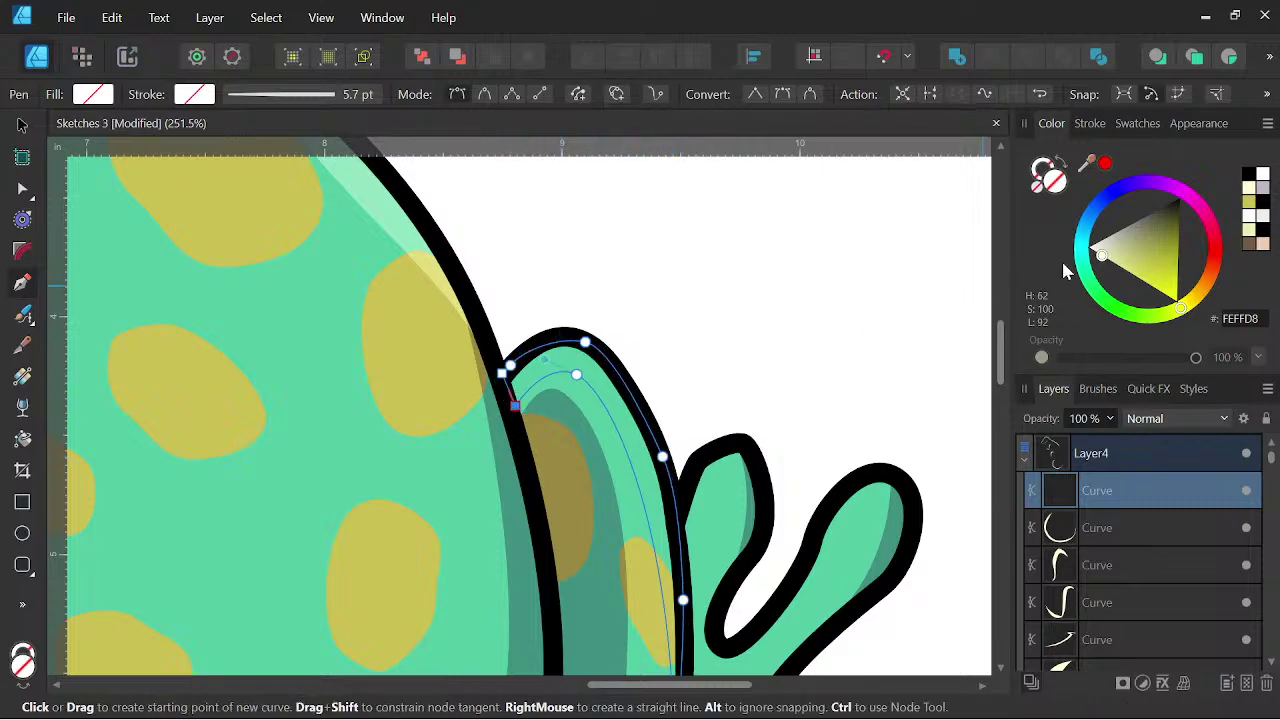
click(1250, 190)
- Start a highlight outline where the far arm meets the back, curving inside the upper arm, around the elbow and up the forearm to the wrist
scroll(780, 369, down, 6)
key(space)
drag(786, 471, 783, 481)
scroll(679, 333, up, 6)
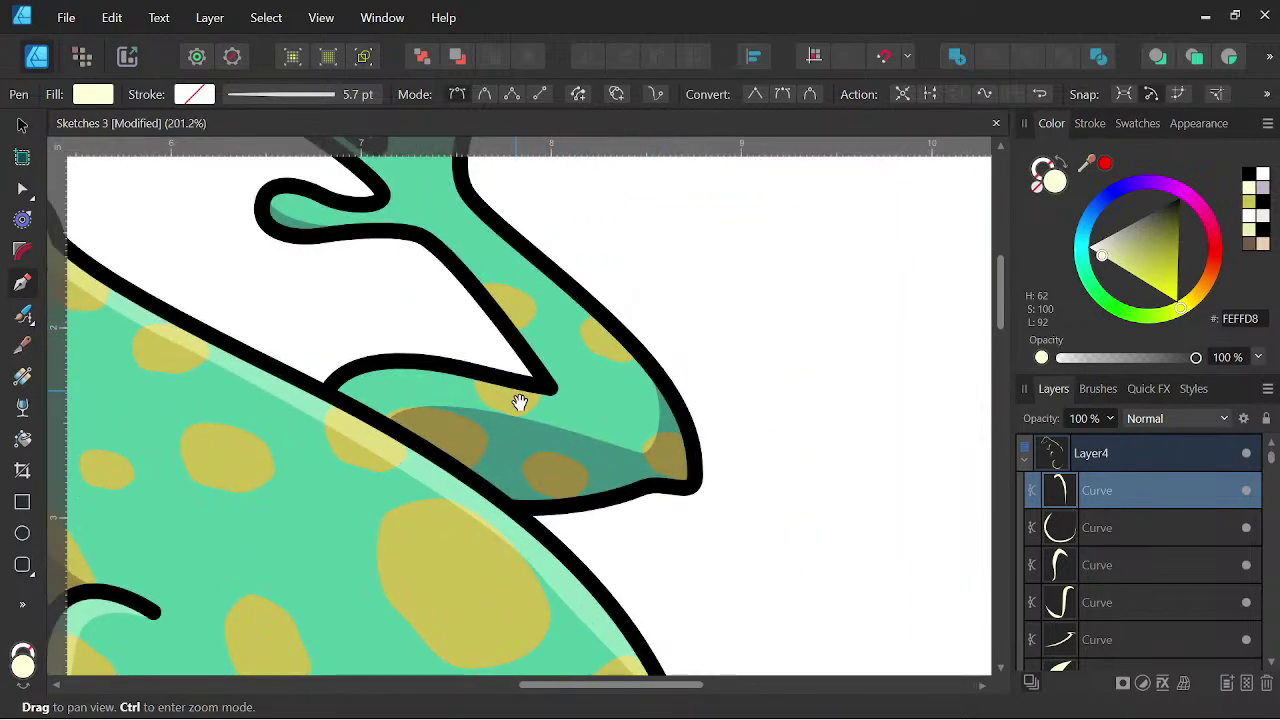
click(446, 523)
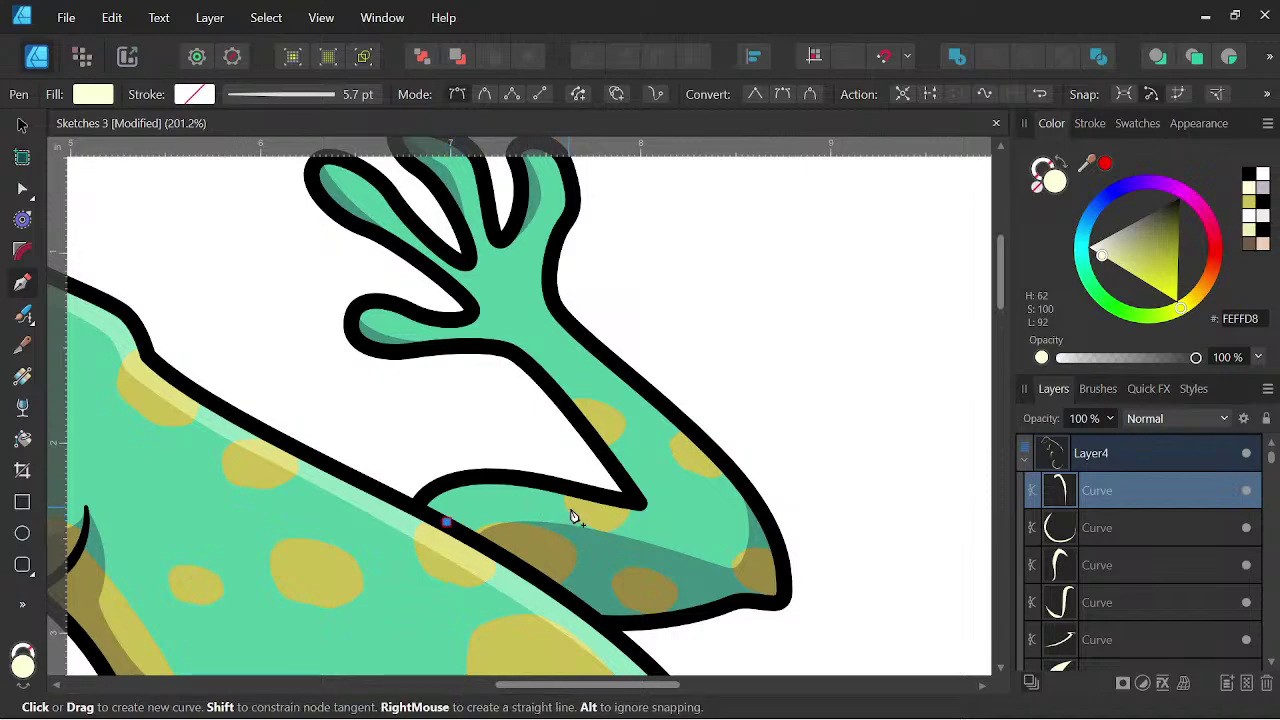
mouse_move(671, 527)
mouse_down()
mouse_move(890, 584)
mouse_move(688, 537)
mouse_up()
drag(517, 349, 477, 345)
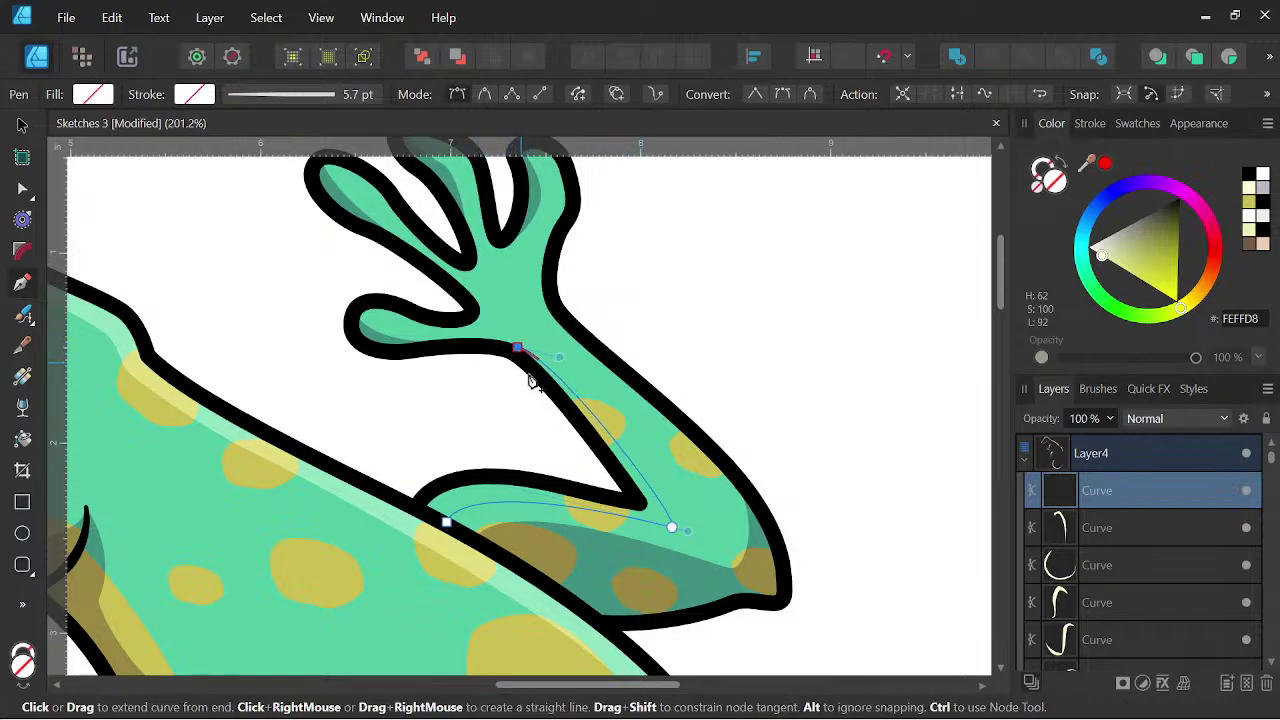
- Return the far arm highlight's outline along the black contour through the elbow's inner corner, close it, and fill it with FEFFD8
drag(571, 414, 624, 492)
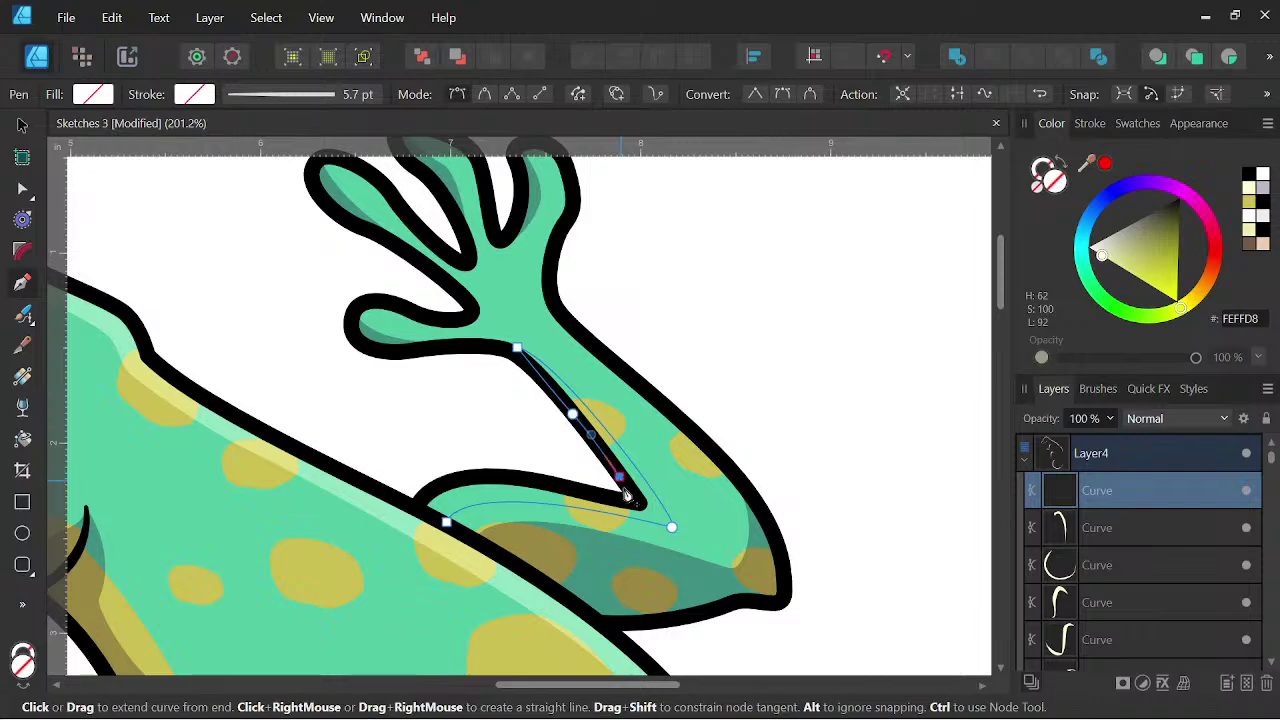
click(634, 501)
click(543, 489)
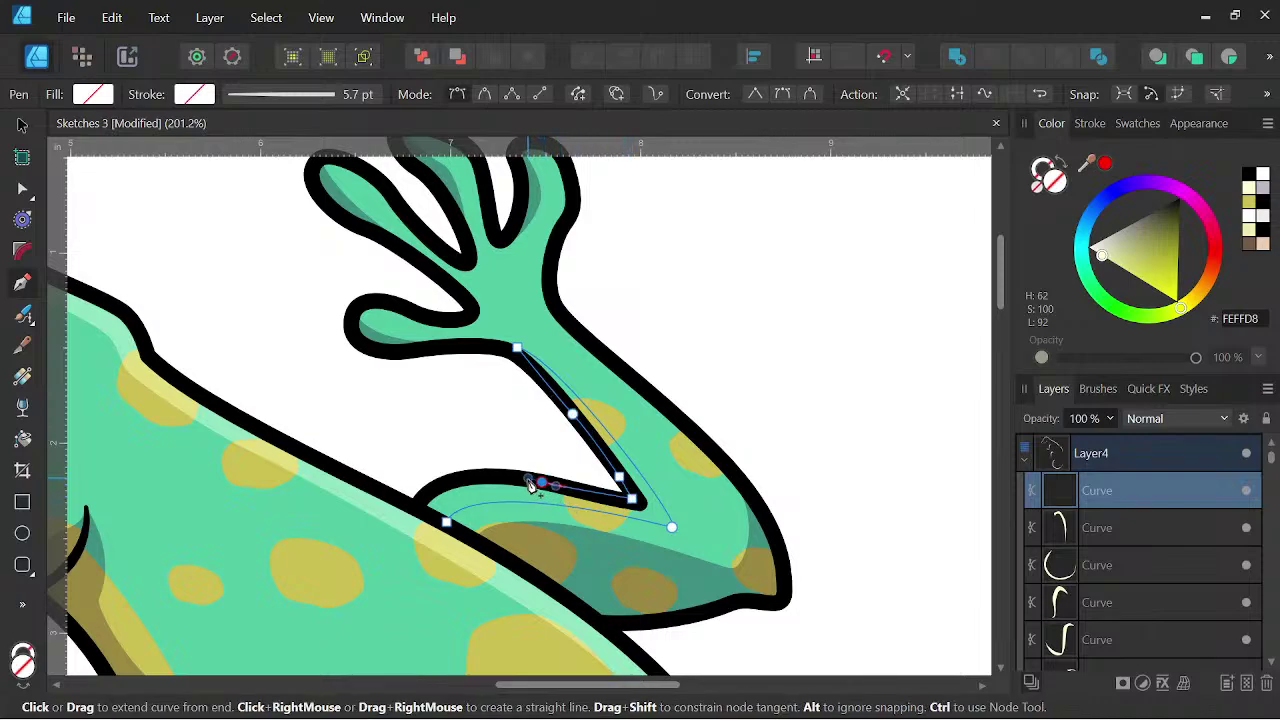
drag(417, 510, 402, 558)
click(445, 523)
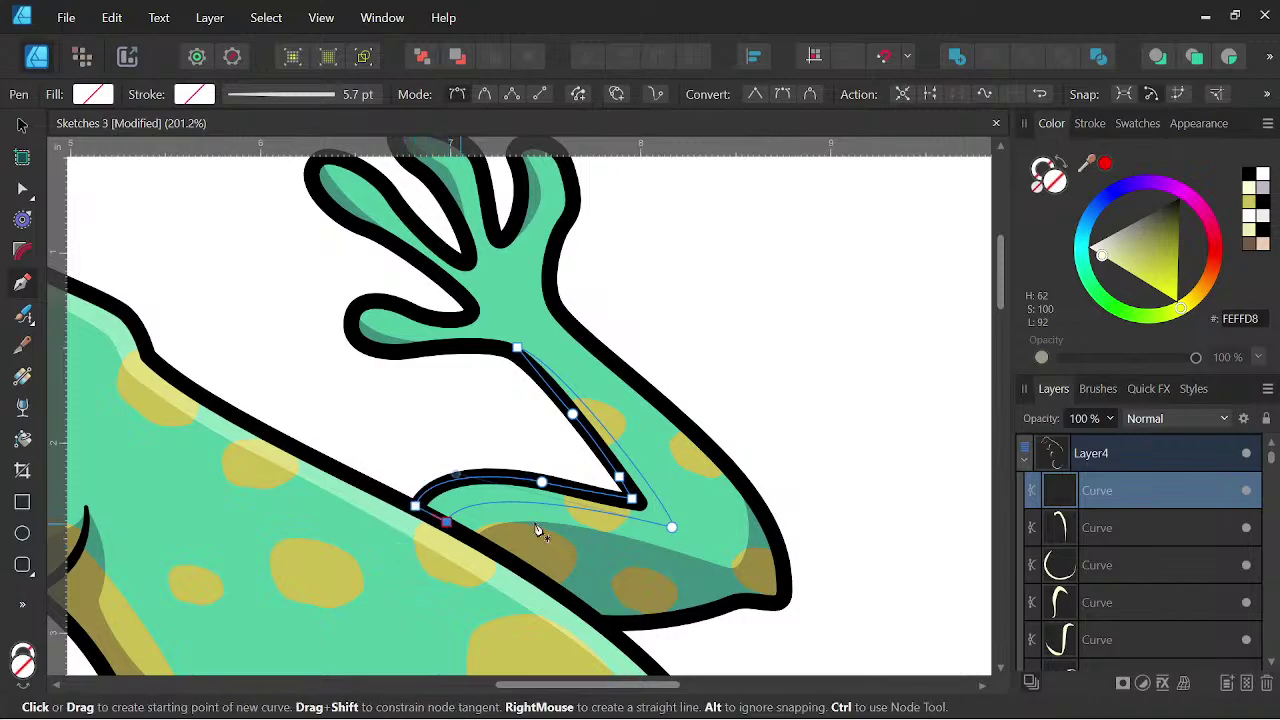
click(1249, 190)
- Draw a closed crescent highlight along the outer edge of the far hand's rightmost finger and fill it with FEFFD8
scroll(804, 374, down, 3)
drag(777, 380, 743, 446)
scroll(727, 403, up, 5)
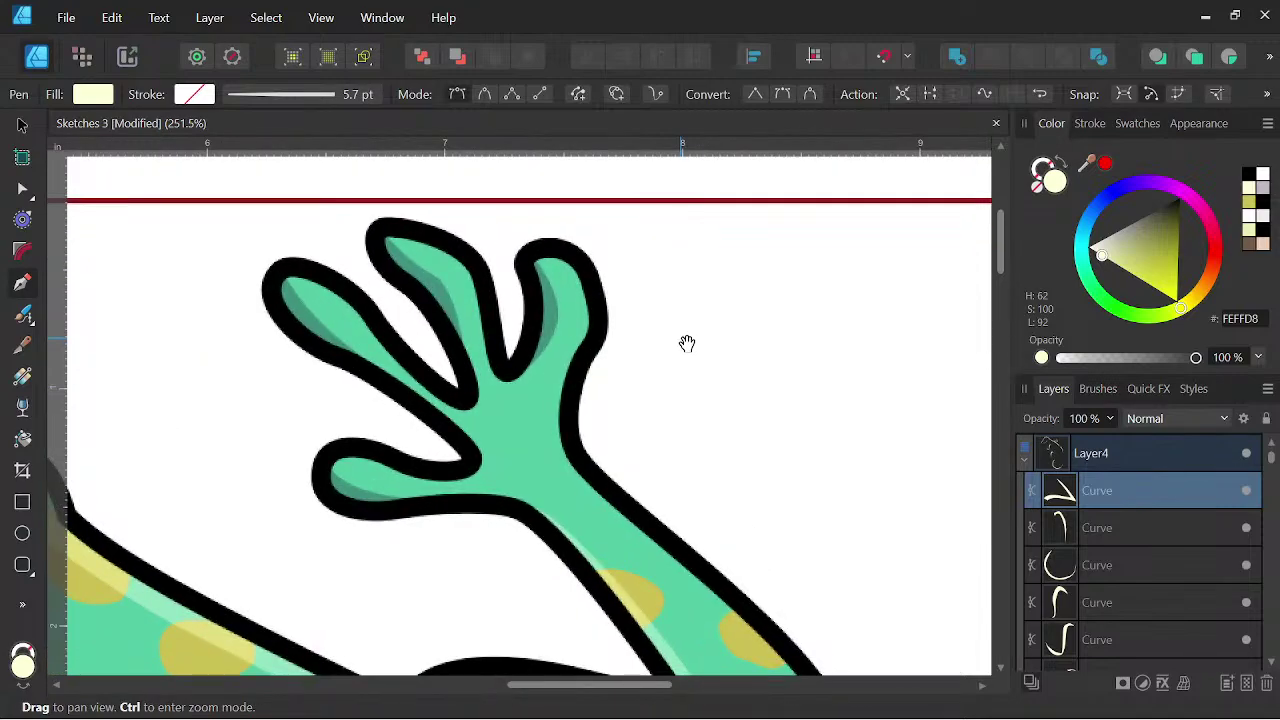
click(563, 338)
drag(585, 440, 566, 521)
click(585, 449)
drag(606, 411, 607, 395)
drag(563, 337, 606, 344)
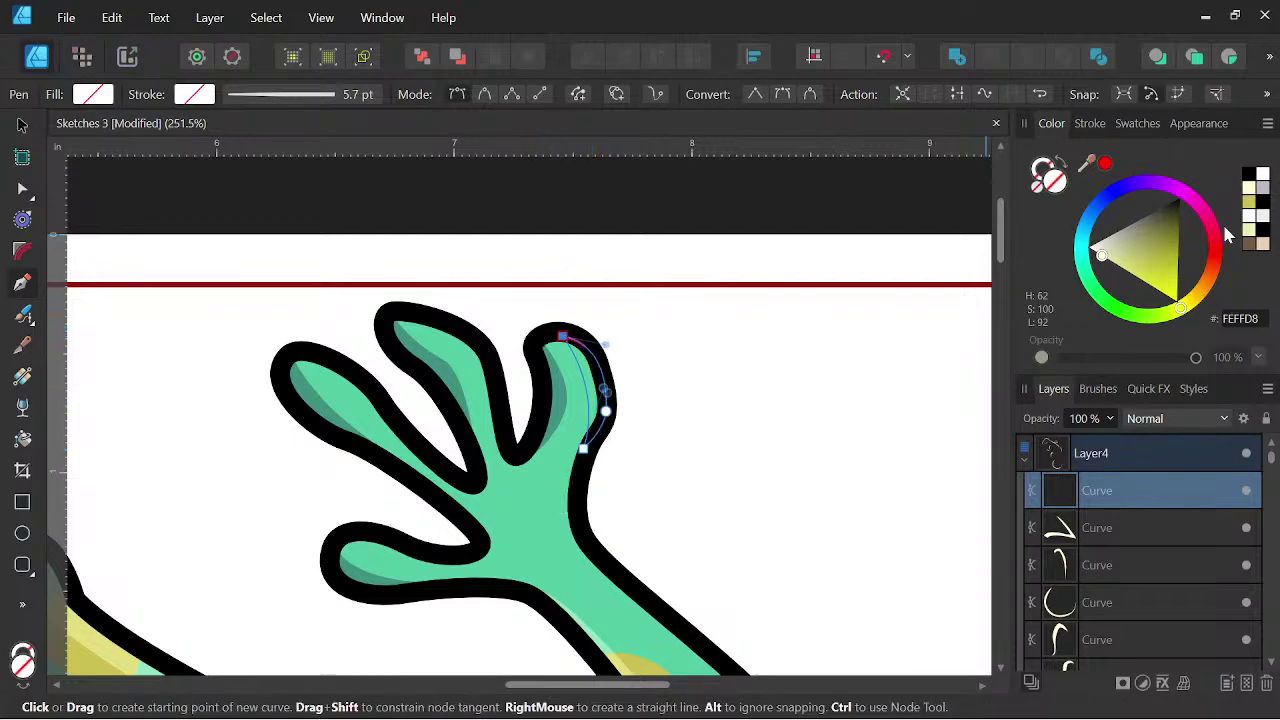
click(1252, 193)
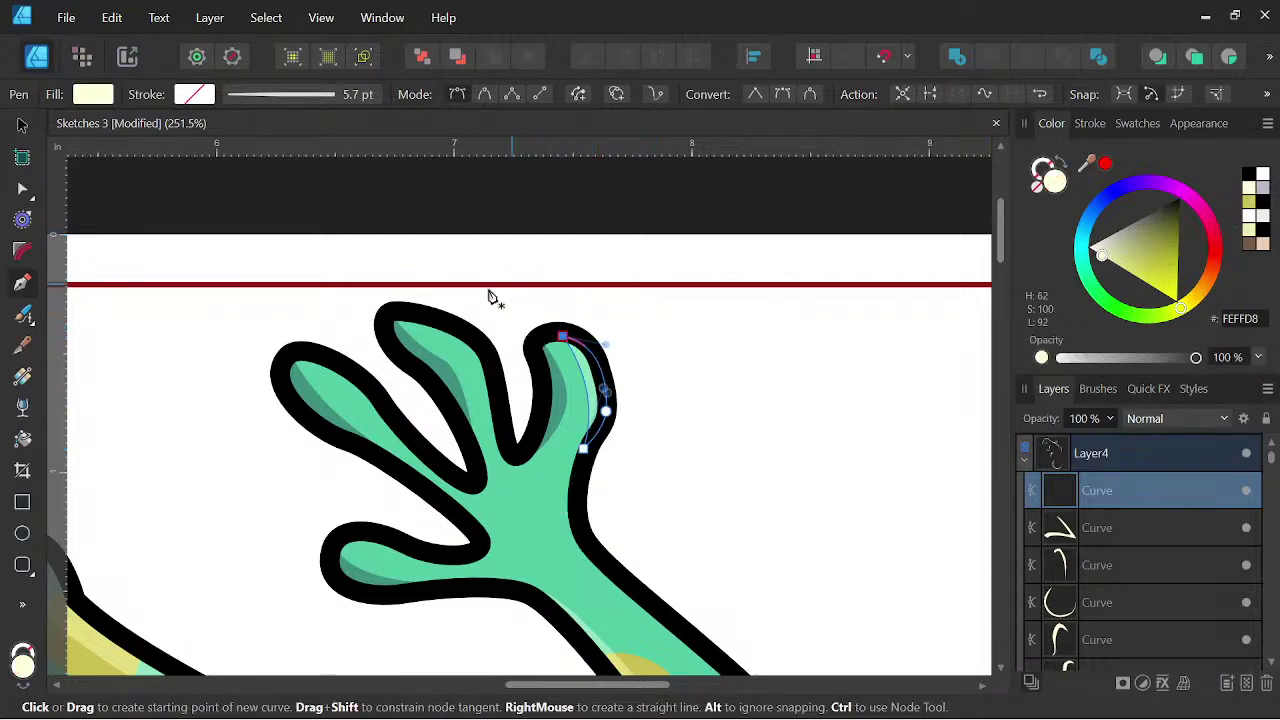
- Draw a closed highlight along the upper right edge of the far hand's adjacent finger and fill it with FEFFD8
click(399, 318)
drag(467, 363, 476, 388)
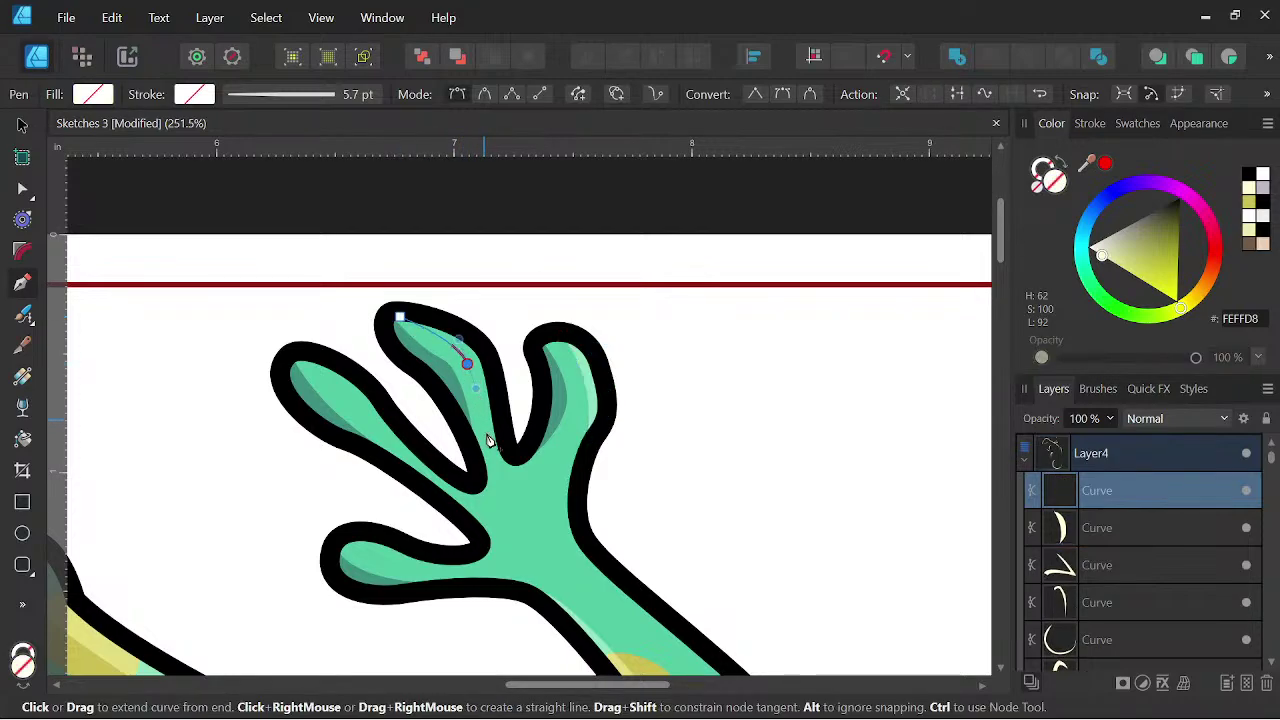
click(506, 457)
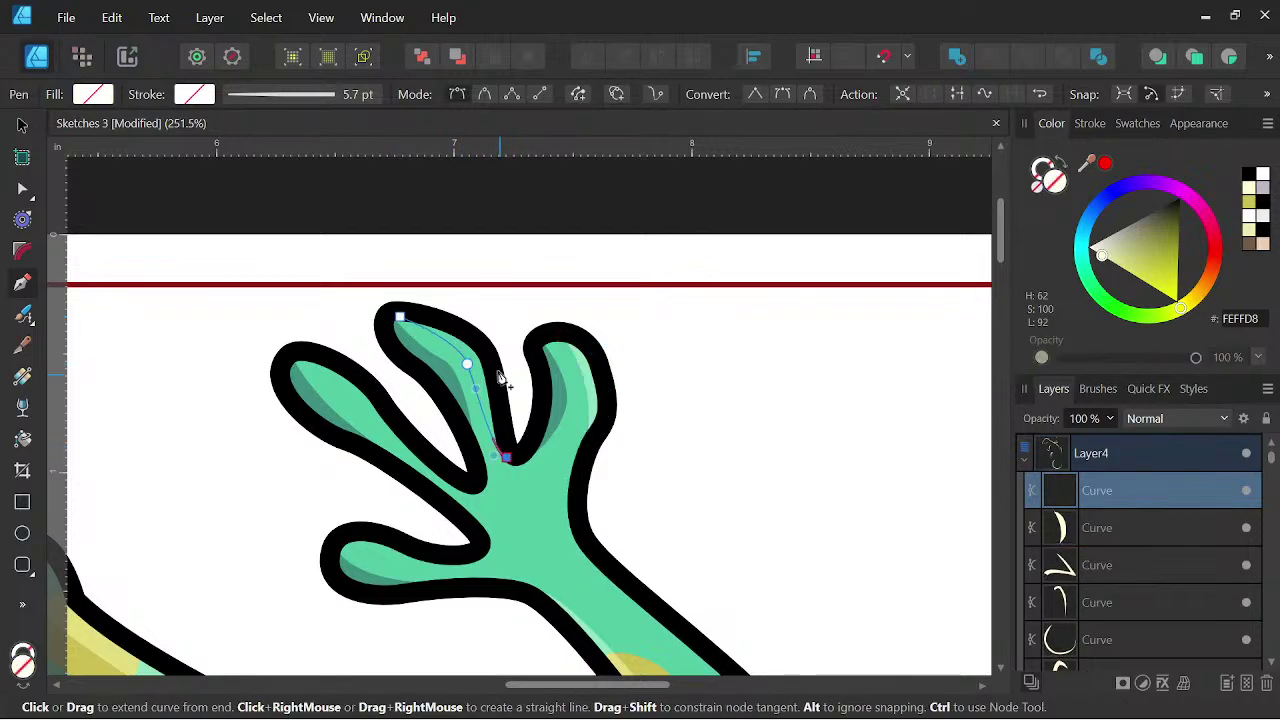
click(360, 322)
click(1249, 192)
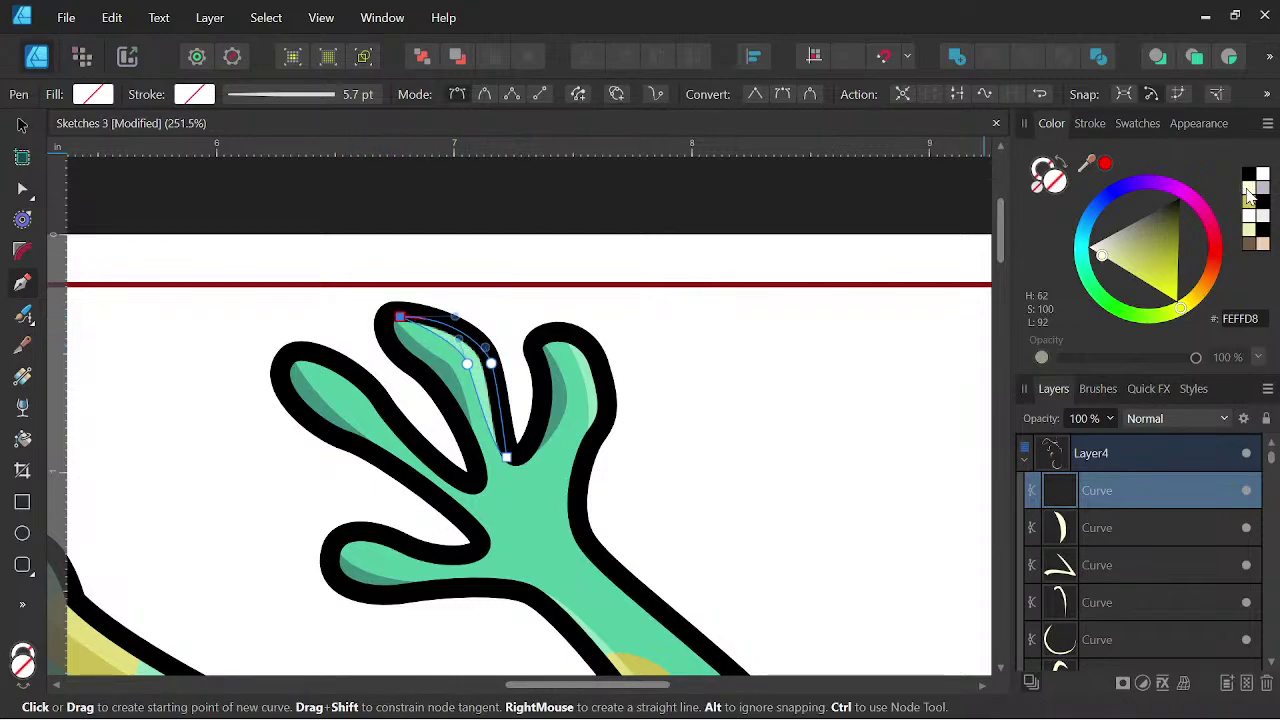
- Draw a closed highlight along the upper edge of the far hand's third finger from the right and fill it with FEFFD8
drag(306, 357, 388, 410)
drag(306, 357, 257, 360)
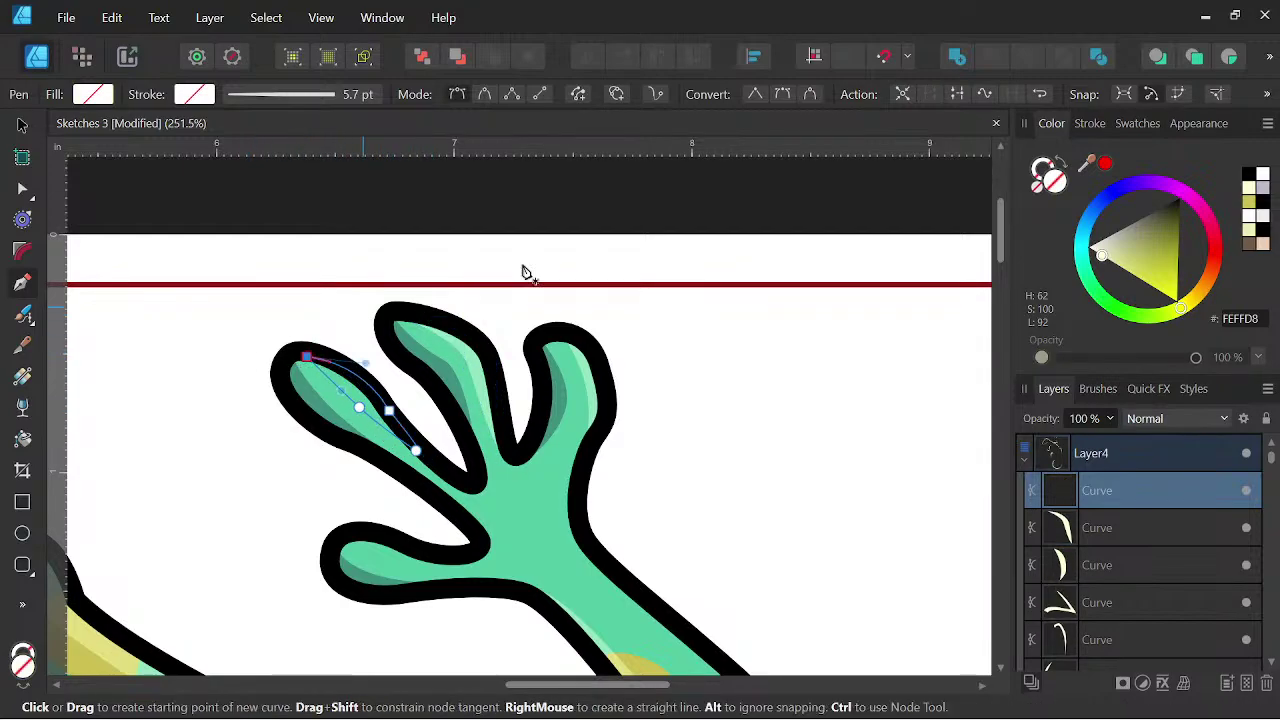
click(1261, 200)
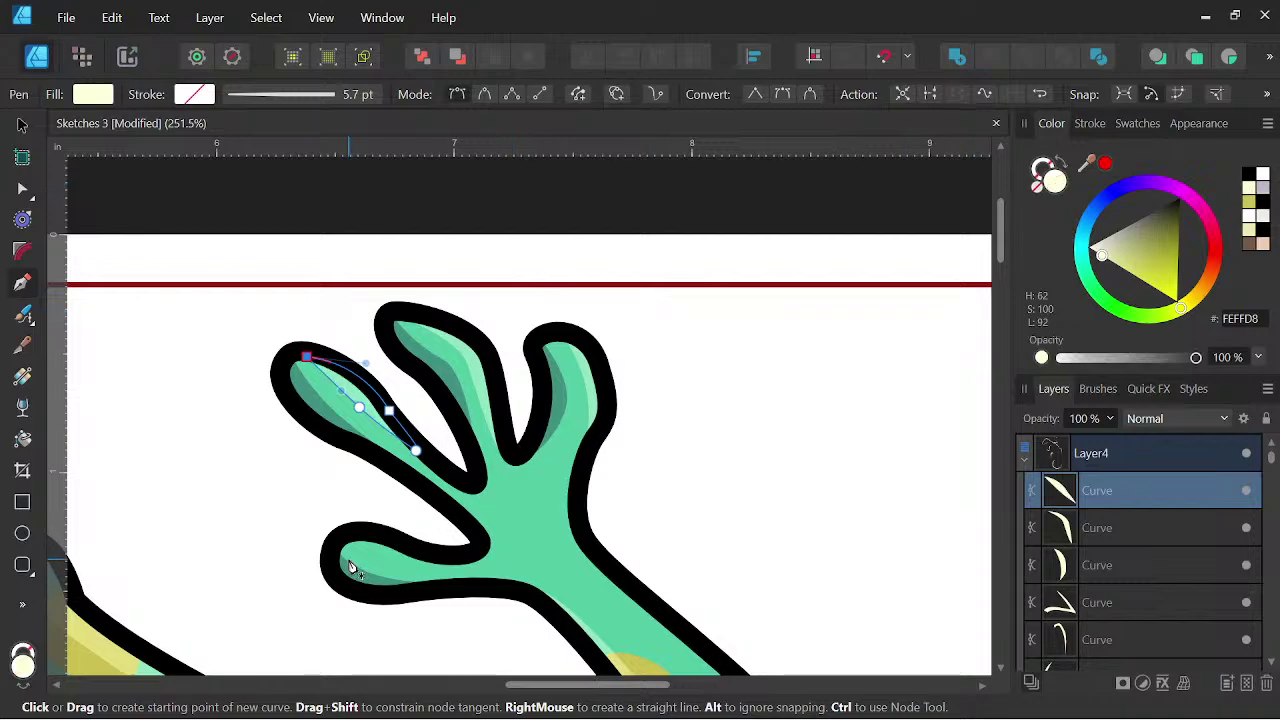
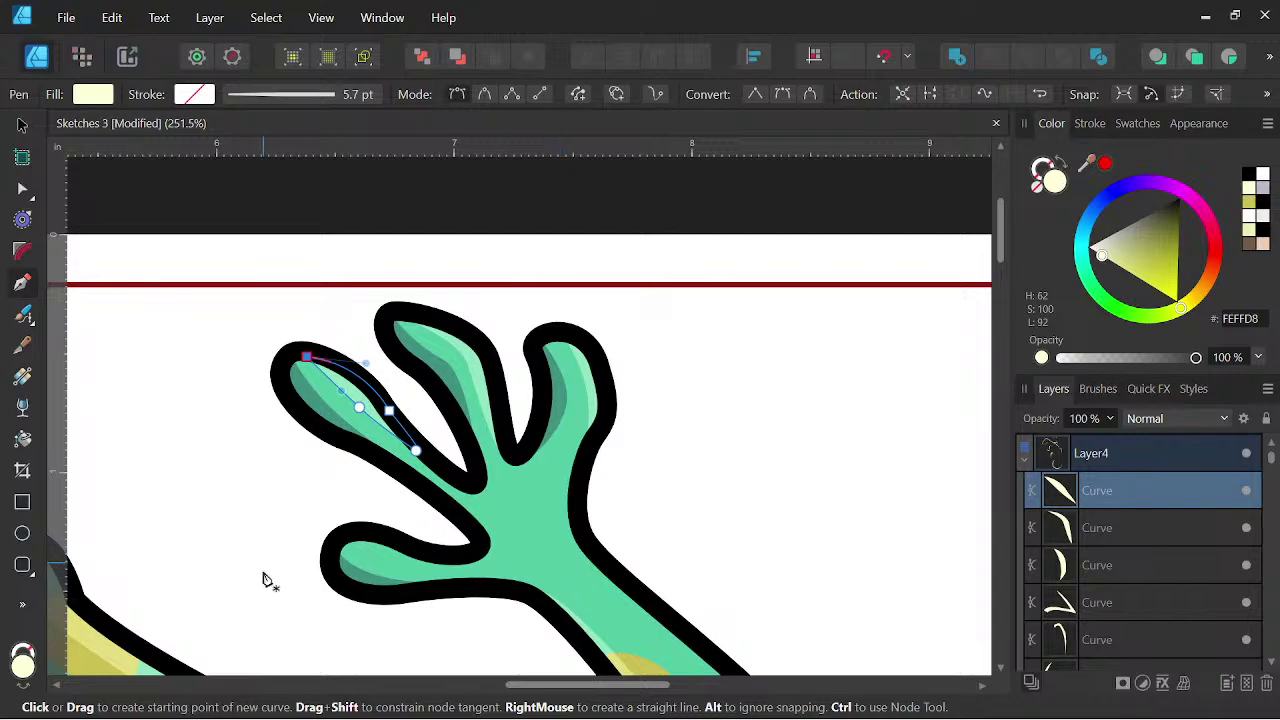
- Draw a closed highlight along the upper edge of the far hand's lowest finger and fill it with FEFFD8
scroll(347, 557, up, 3)
click(340, 555)
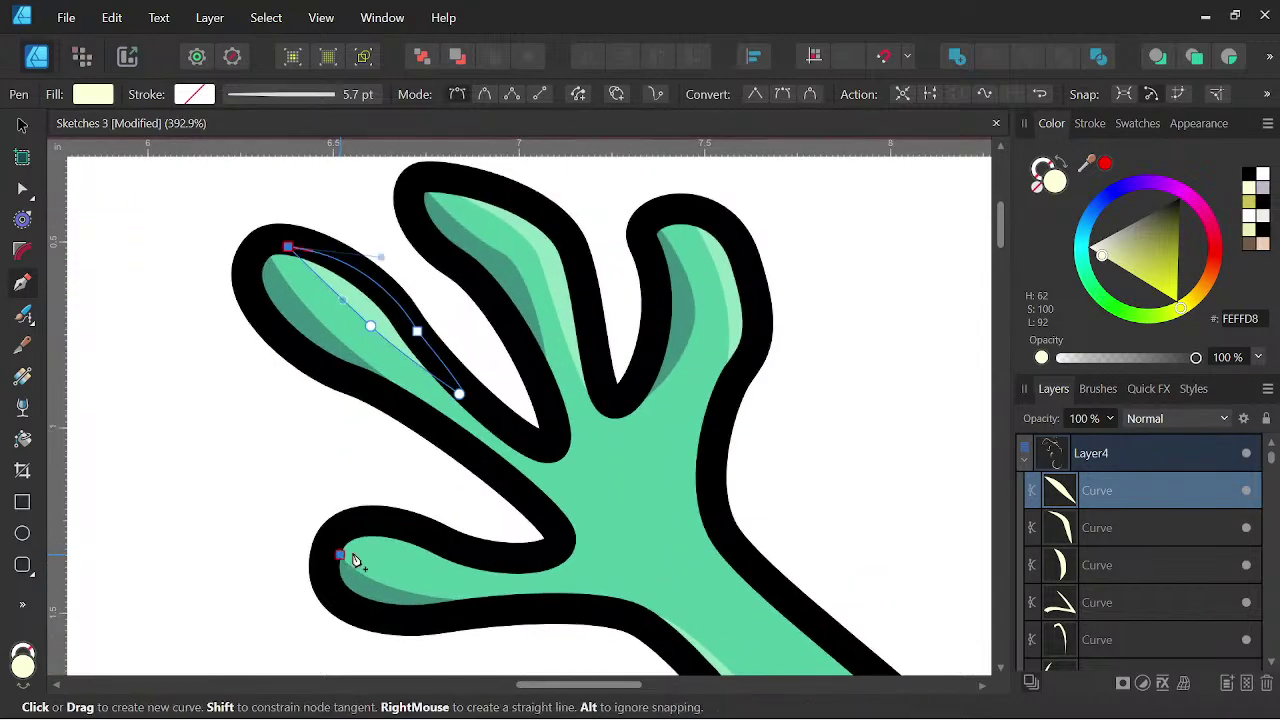
drag(429, 570, 459, 588)
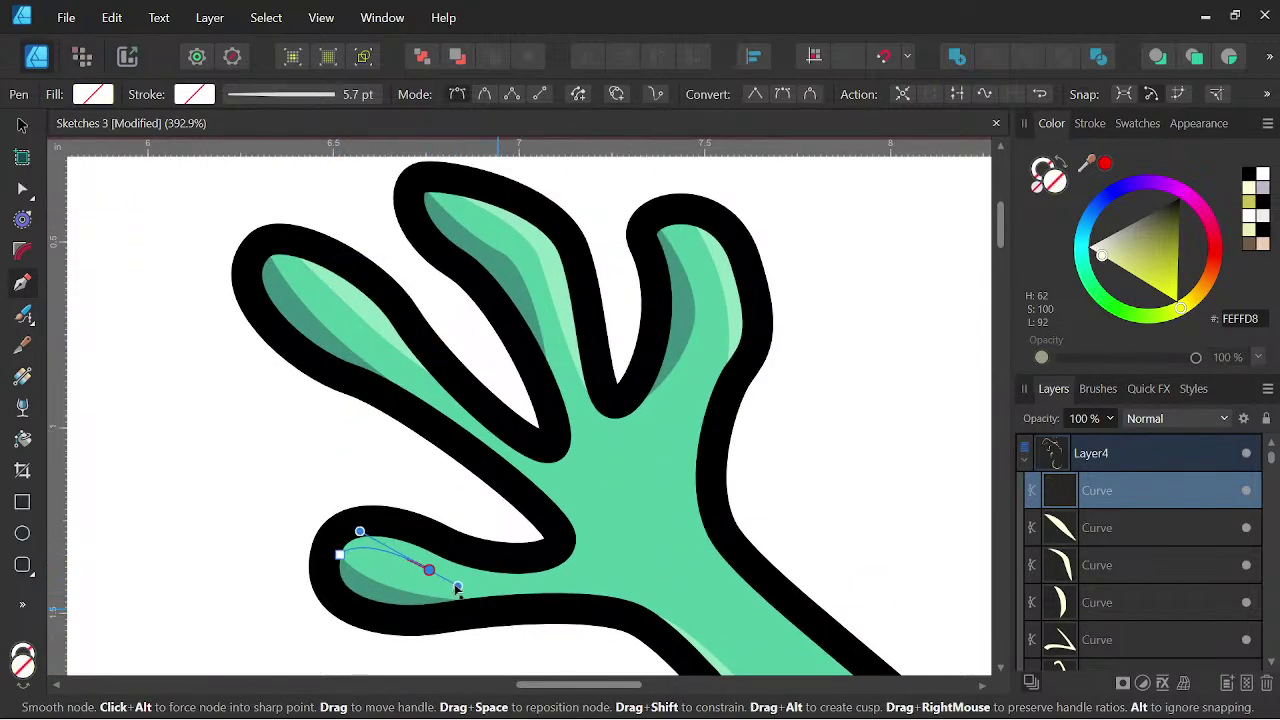
drag(528, 566, 557, 556)
click(528, 566)
drag(402, 536, 369, 526)
click(338, 556)
scroll(504, 483, down, 2)
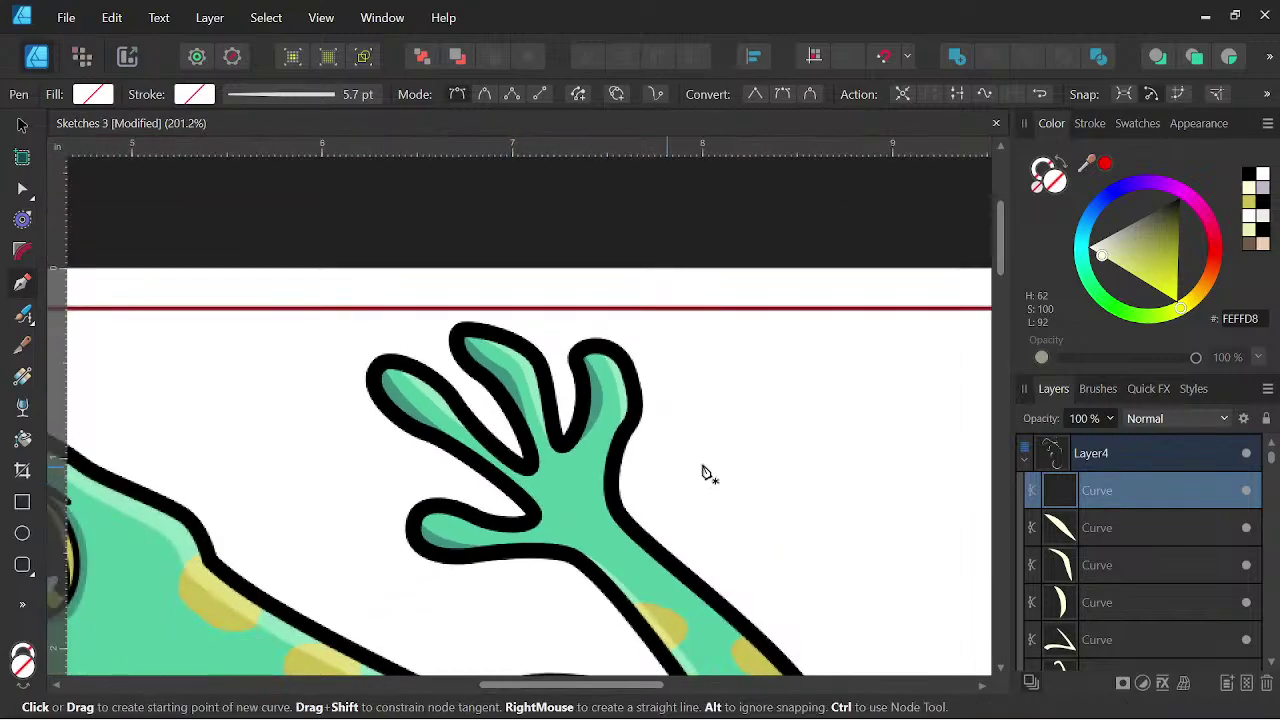
click(1249, 193)
- Start a highlight outline at the tip of the near hand's rightmost finger, curving inside the finger down to the palm's outer edge
scroll(449, 449, down, 1)
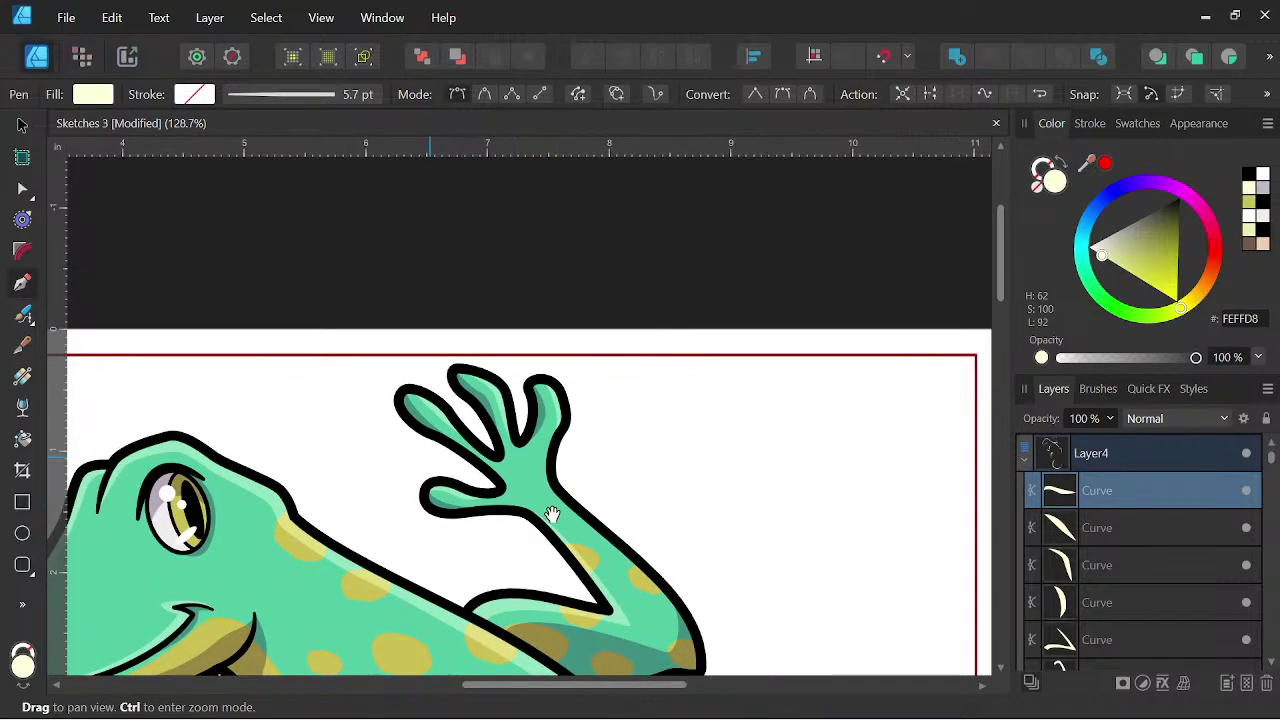
drag(548, 514, 678, 374)
scroll(615, 483, down, 2)
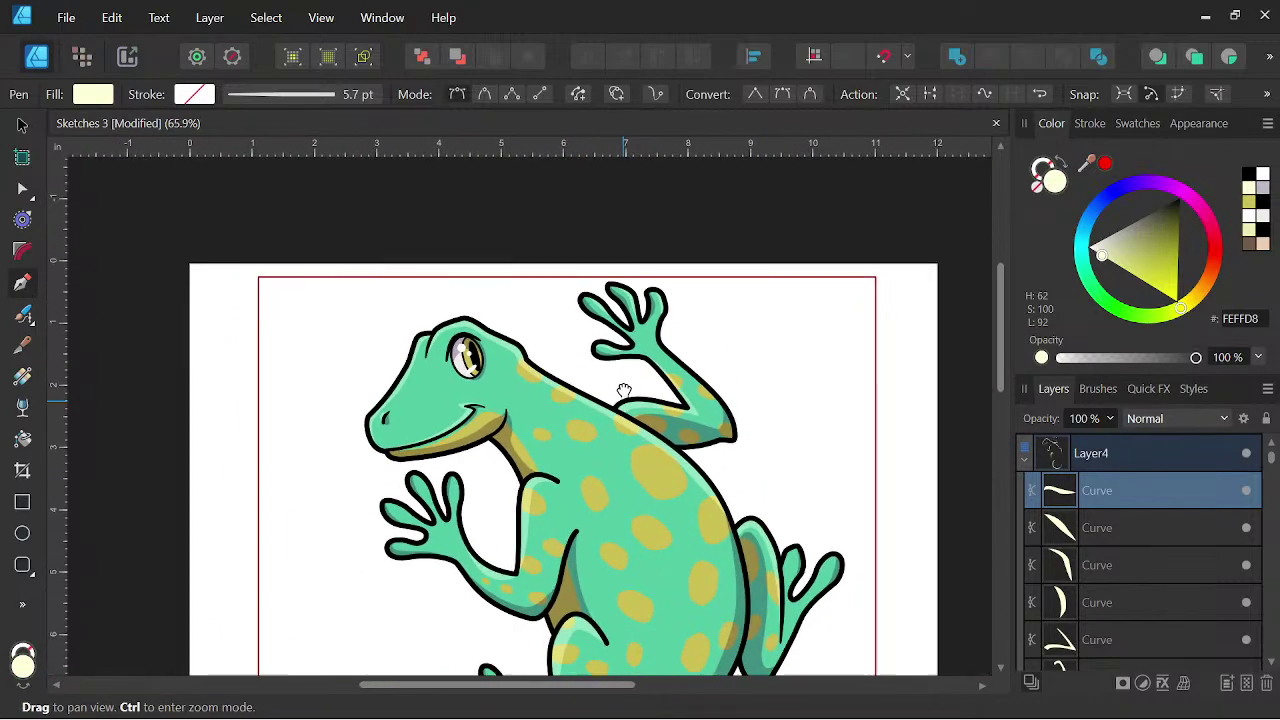
scroll(634, 409, down, 1)
drag(647, 385, 635, 350)
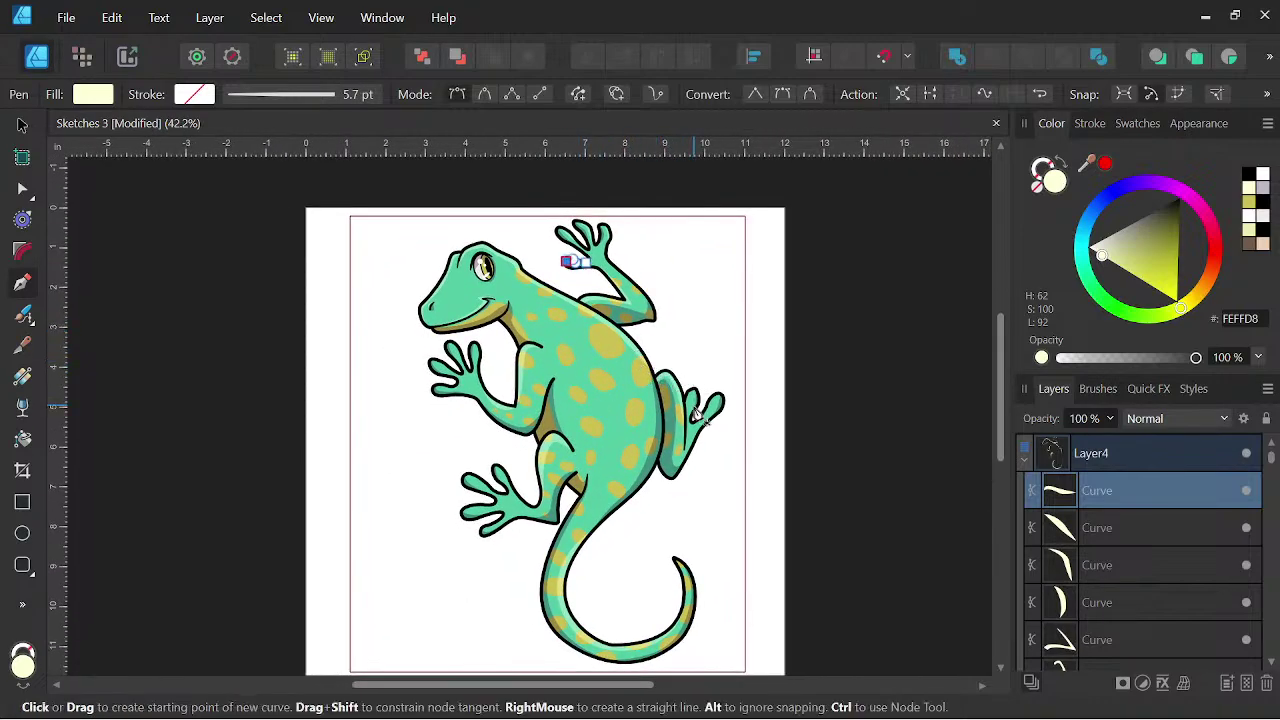
scroll(408, 363, up, 1)
scroll(374, 323, up, 2)
drag(374, 323, 470, 483)
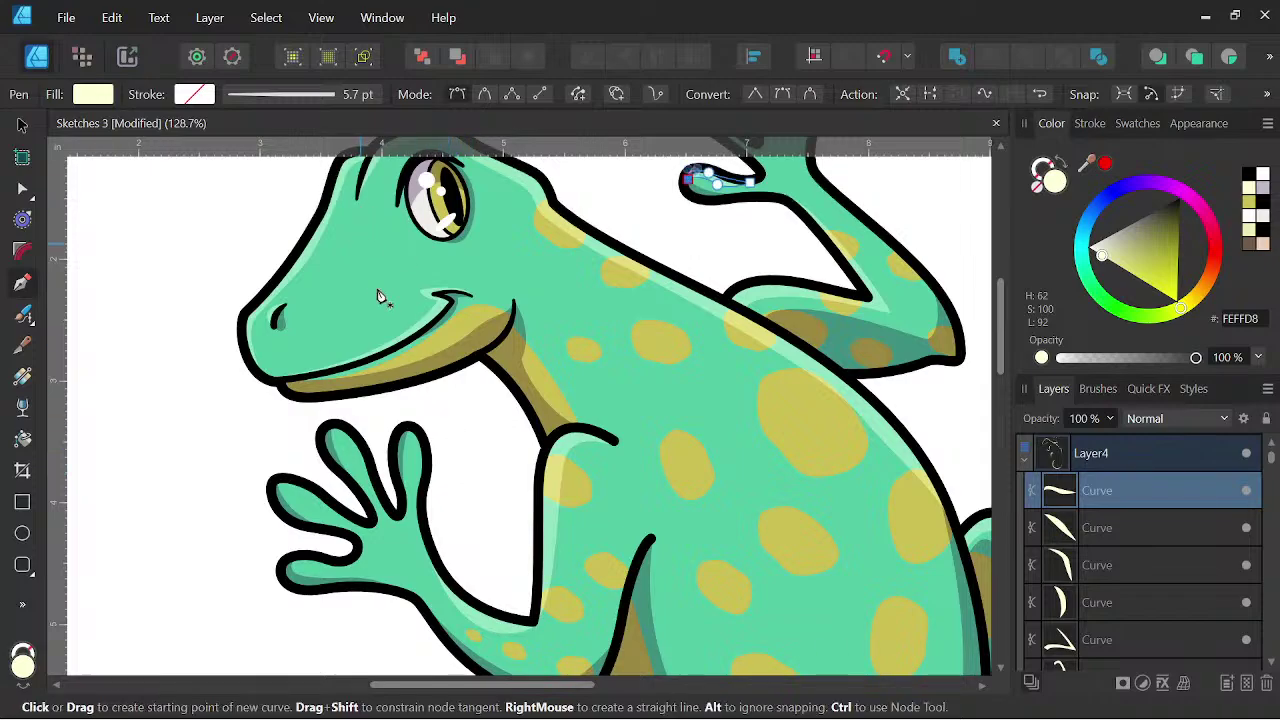
scroll(457, 477, up, 1)
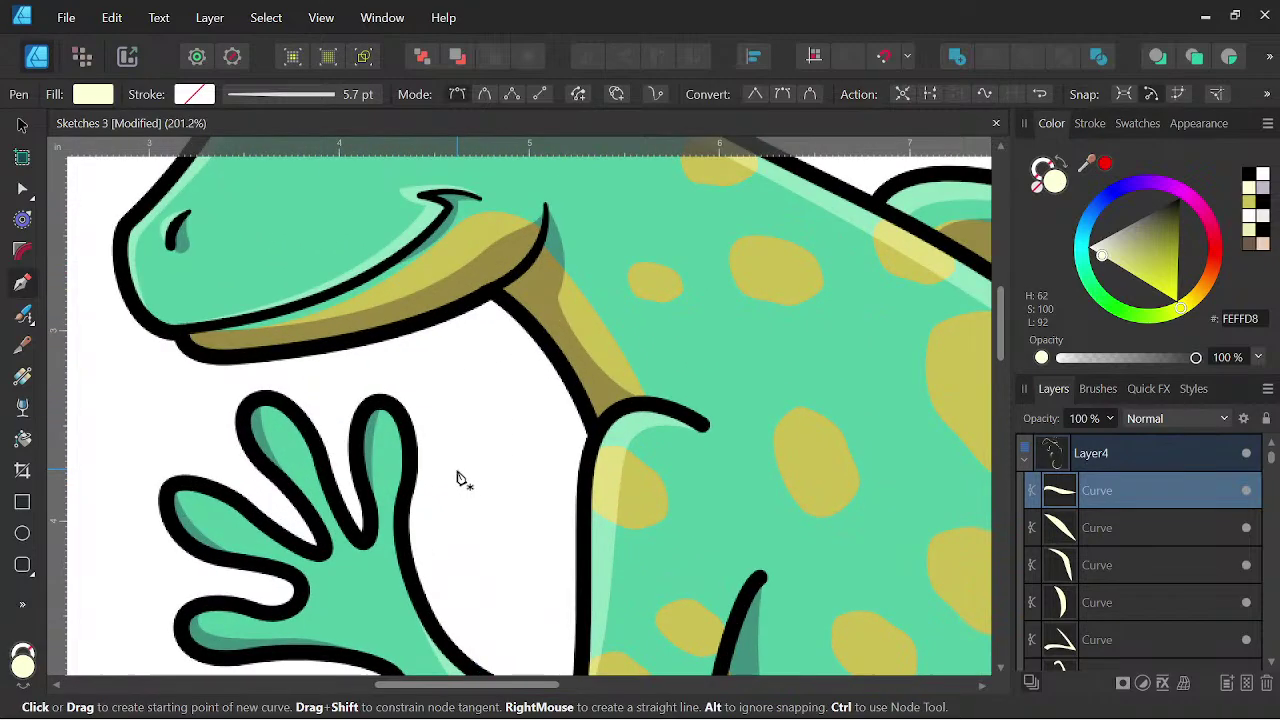
scroll(391, 420, up, 1)
click(384, 404)
drag(397, 523, 428, 470)
key(space)
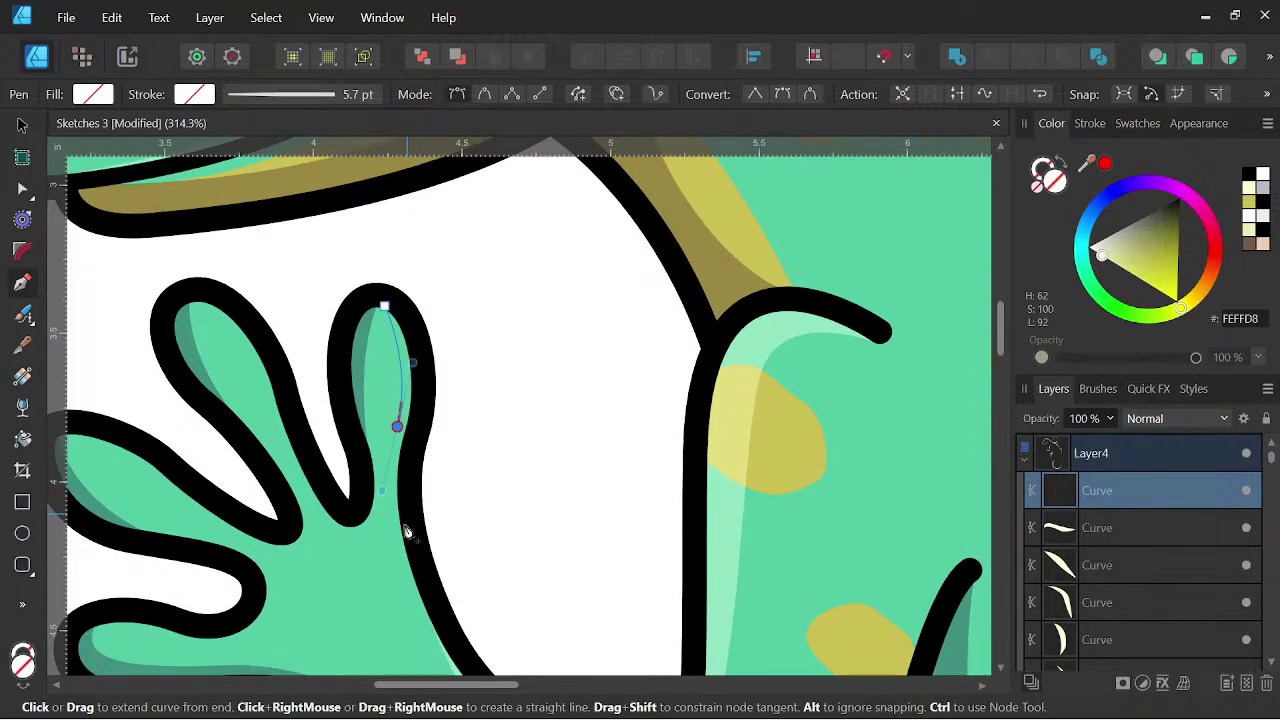
drag(414, 569, 438, 614)
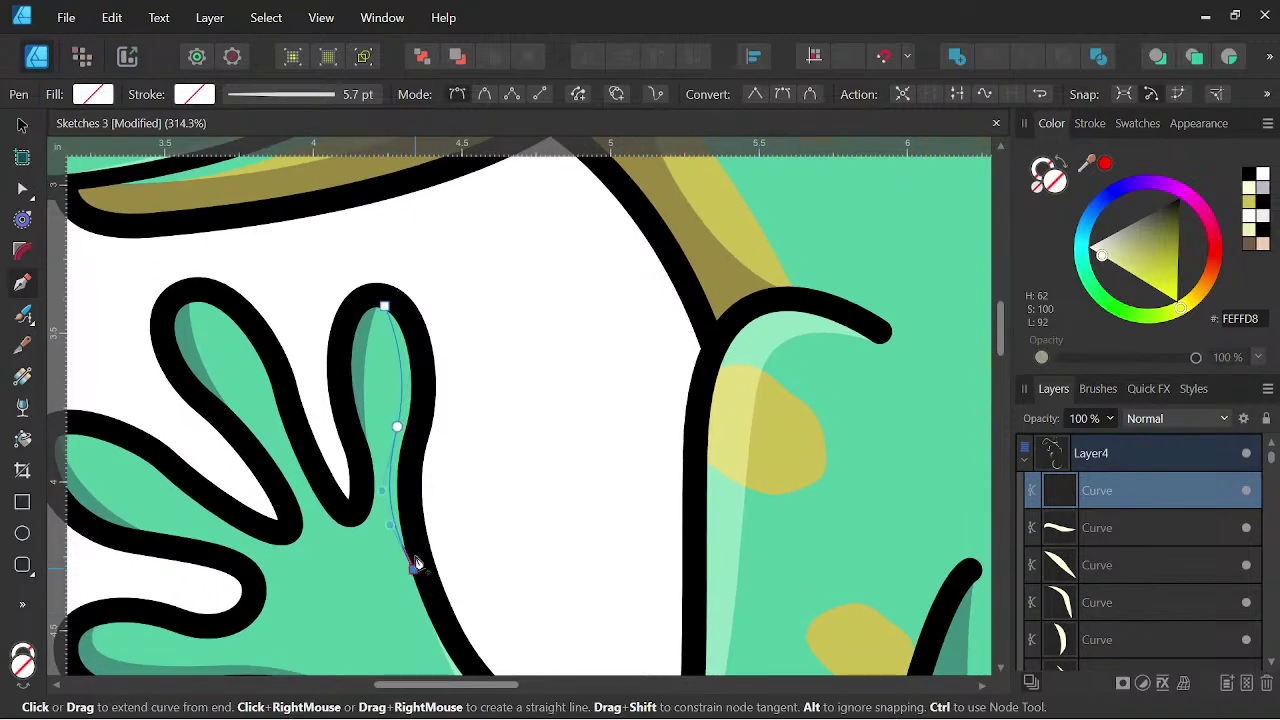
- Return the rightmost finger's highlight outline up along the black contour, close it at the fingertip, and fill it with FEFFD8
drag(411, 473, 418, 446)
drag(426, 383, 417, 349)
drag(384, 306, 349, 298)
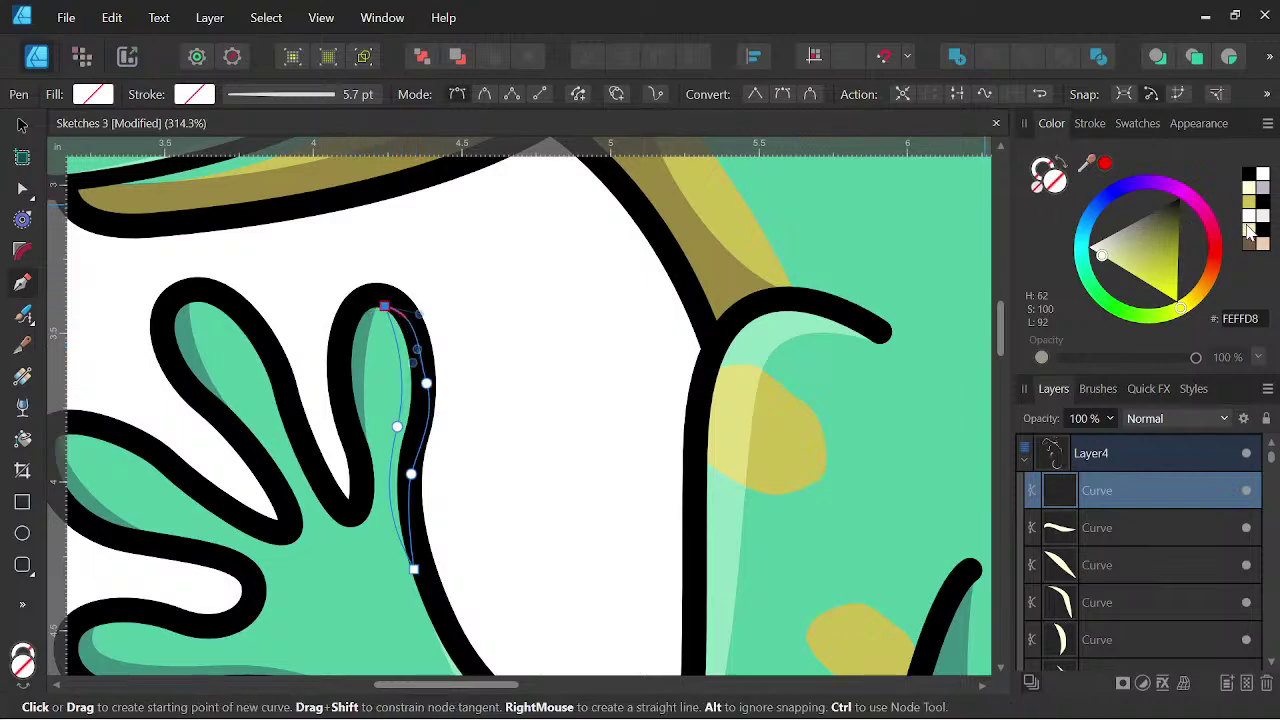
click(1248, 191)
- Draw a closed highlight along the right edge of the near hand's second finger from the right and fill it with FEFFD8
drag(470, 410, 626, 411)
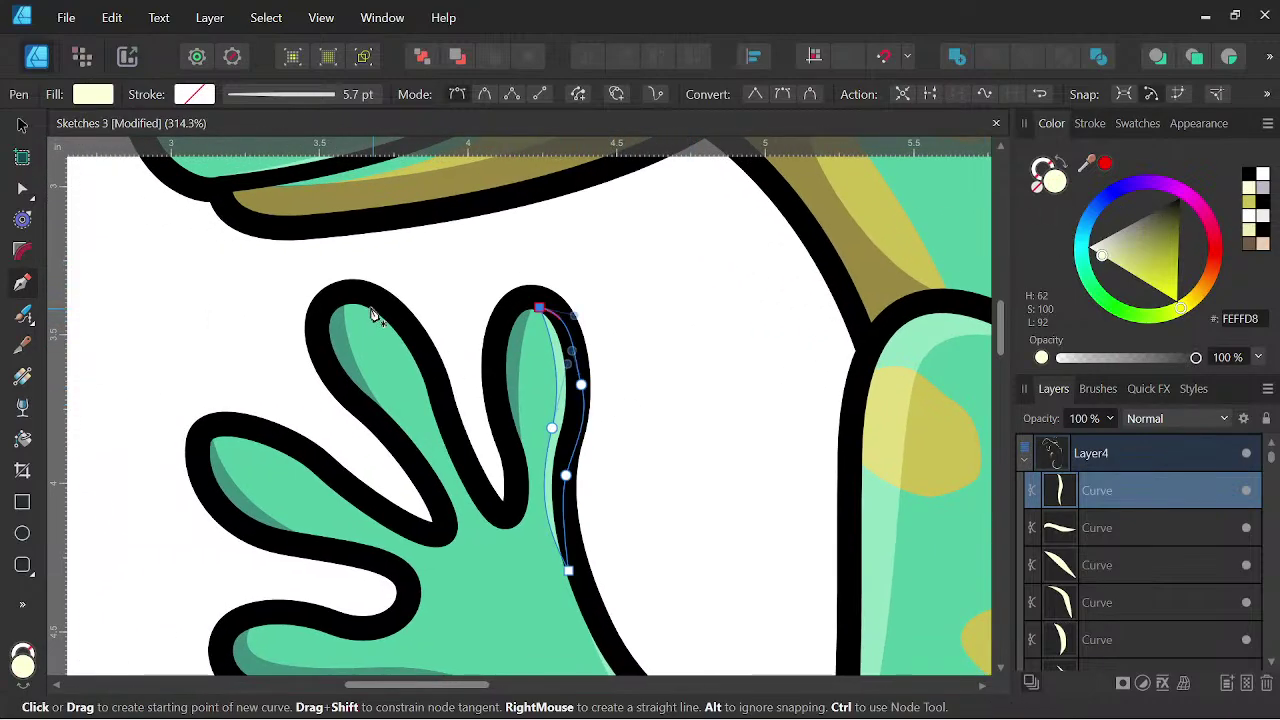
click(356, 299)
drag(412, 393, 430, 440)
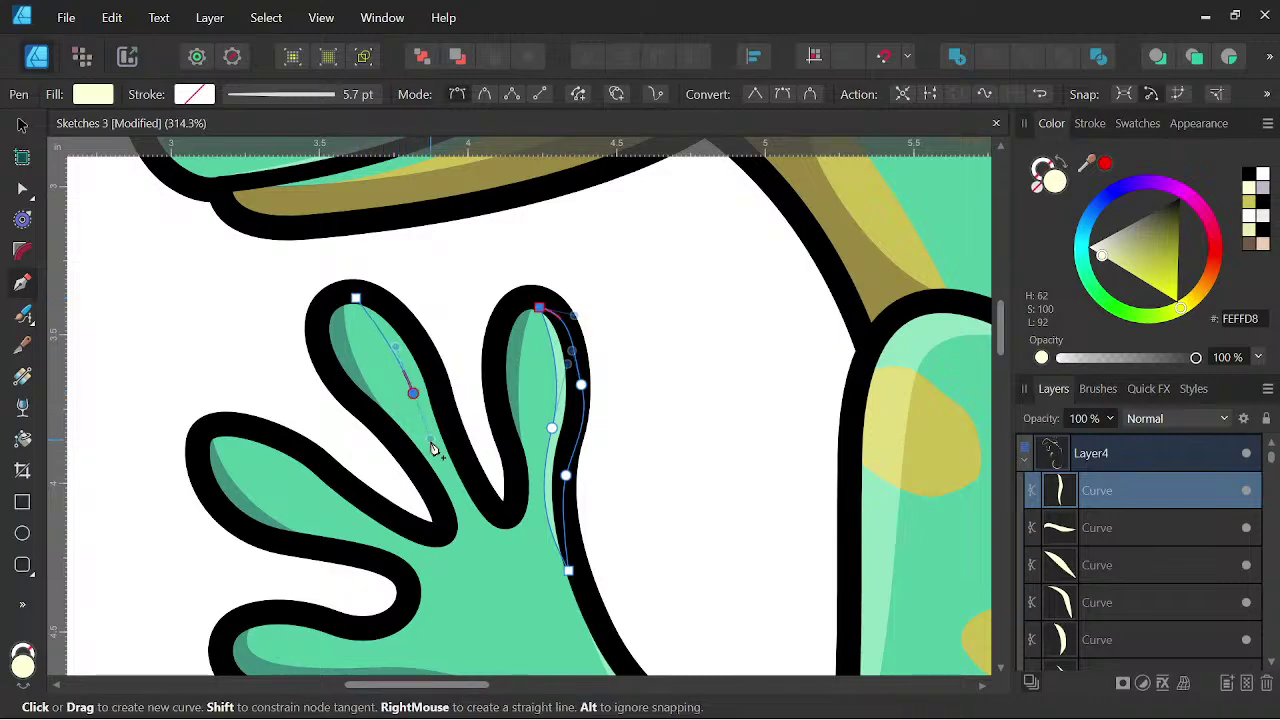
click(491, 517)
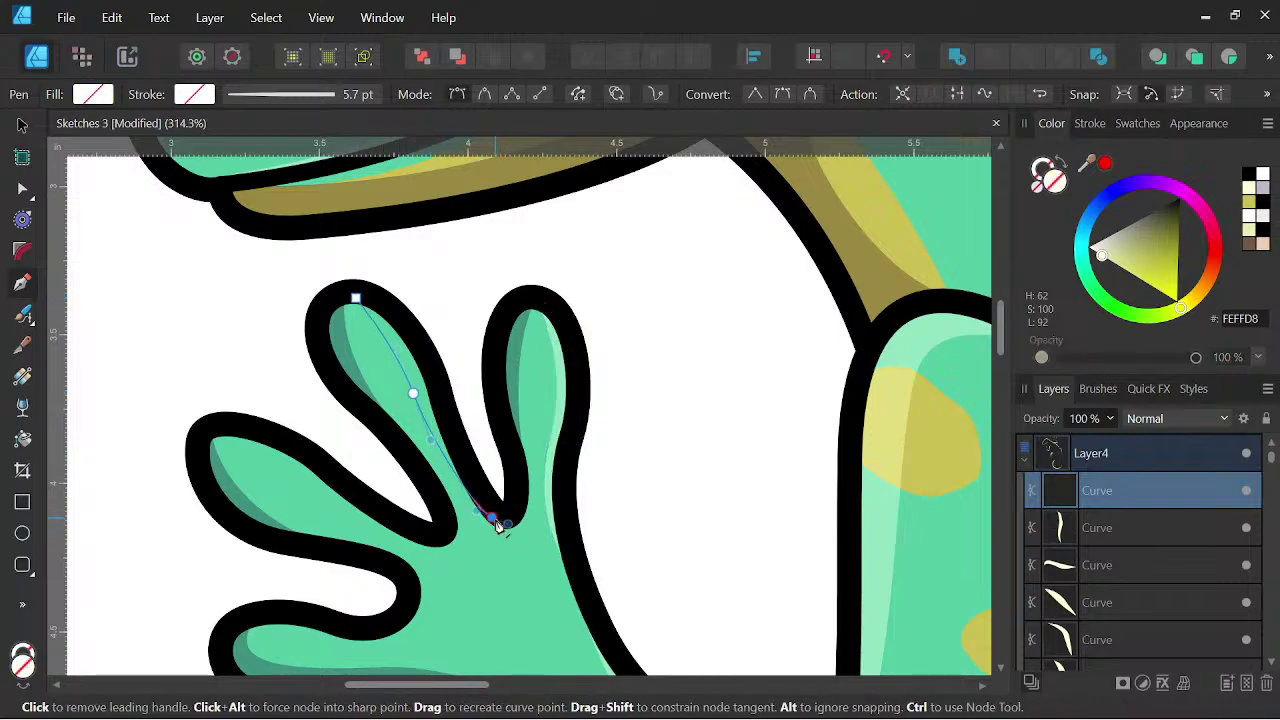
drag(421, 347, 403, 333)
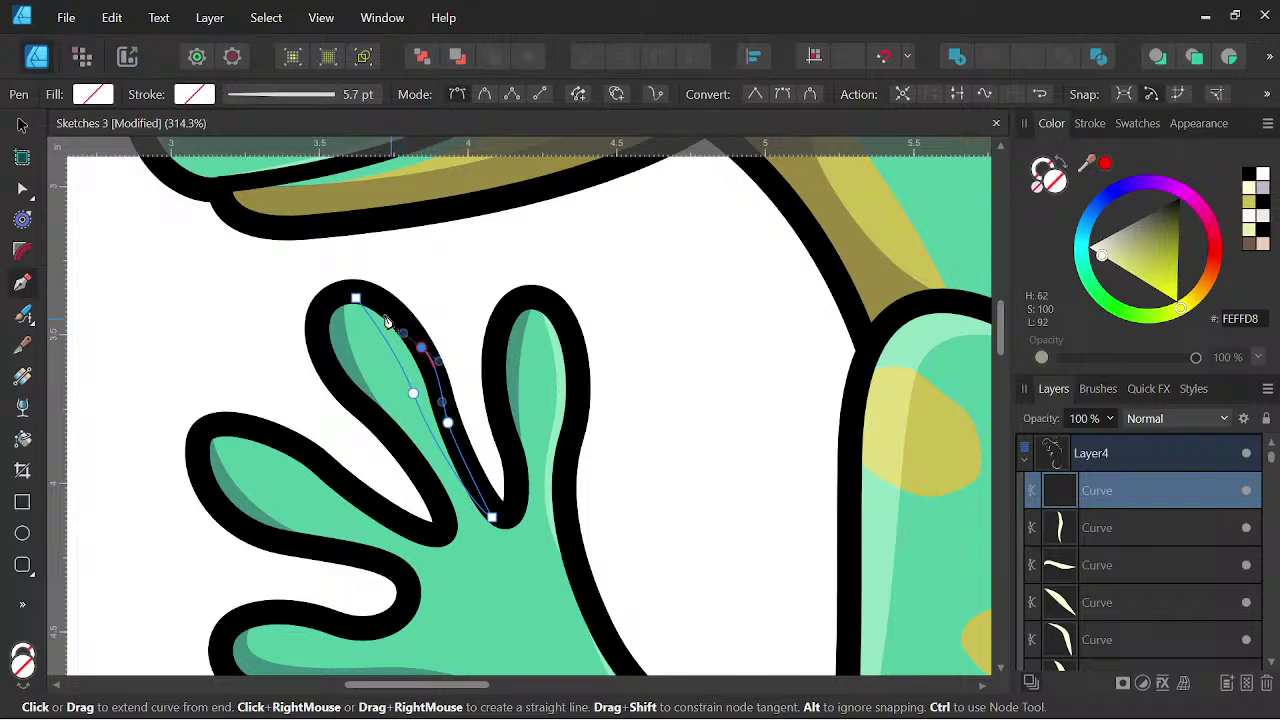
drag(356, 298, 330, 300)
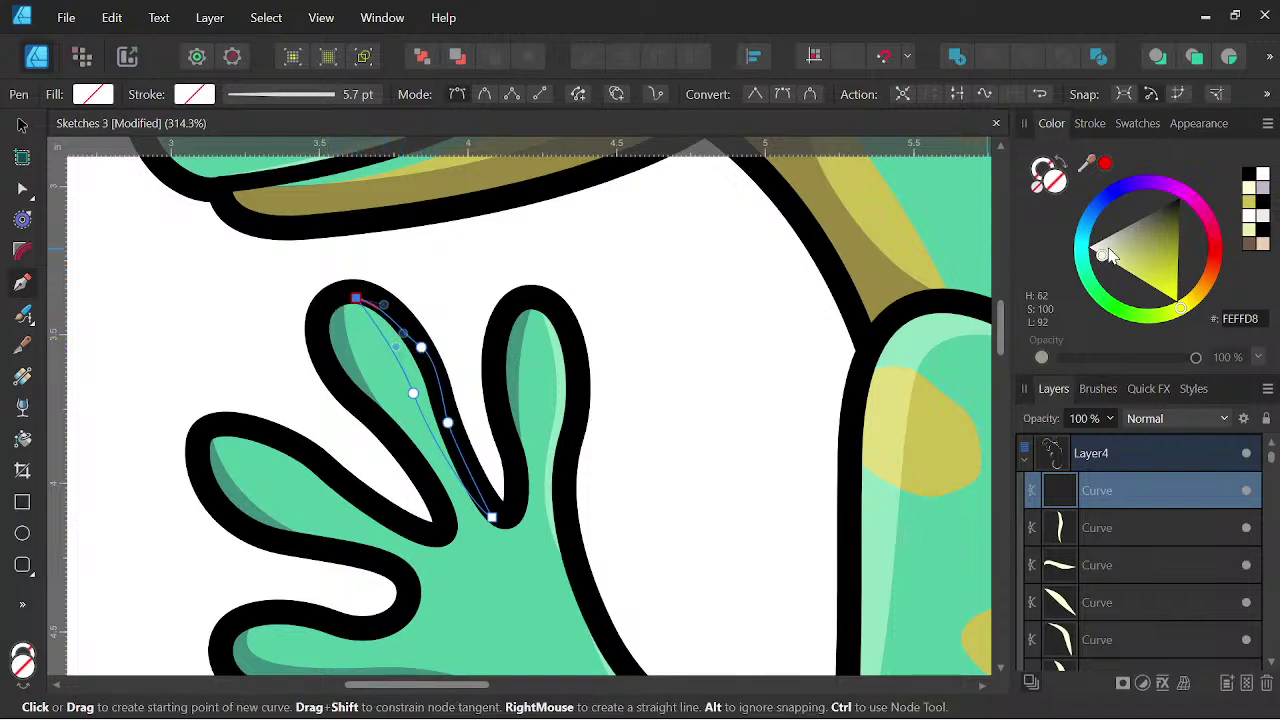
click(1247, 199)
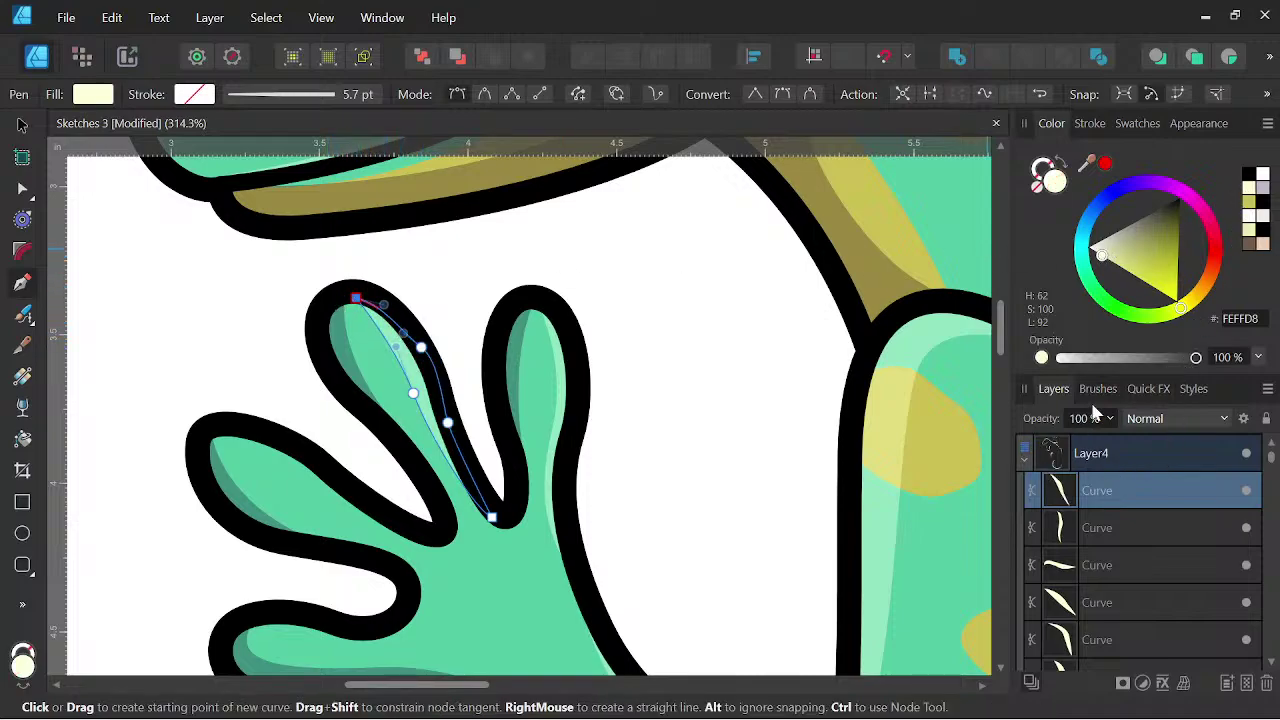
- Draw a closed highlight along the upper edge of the near hand's third finger from the right and fill it with FEFFD8
click(218, 432)
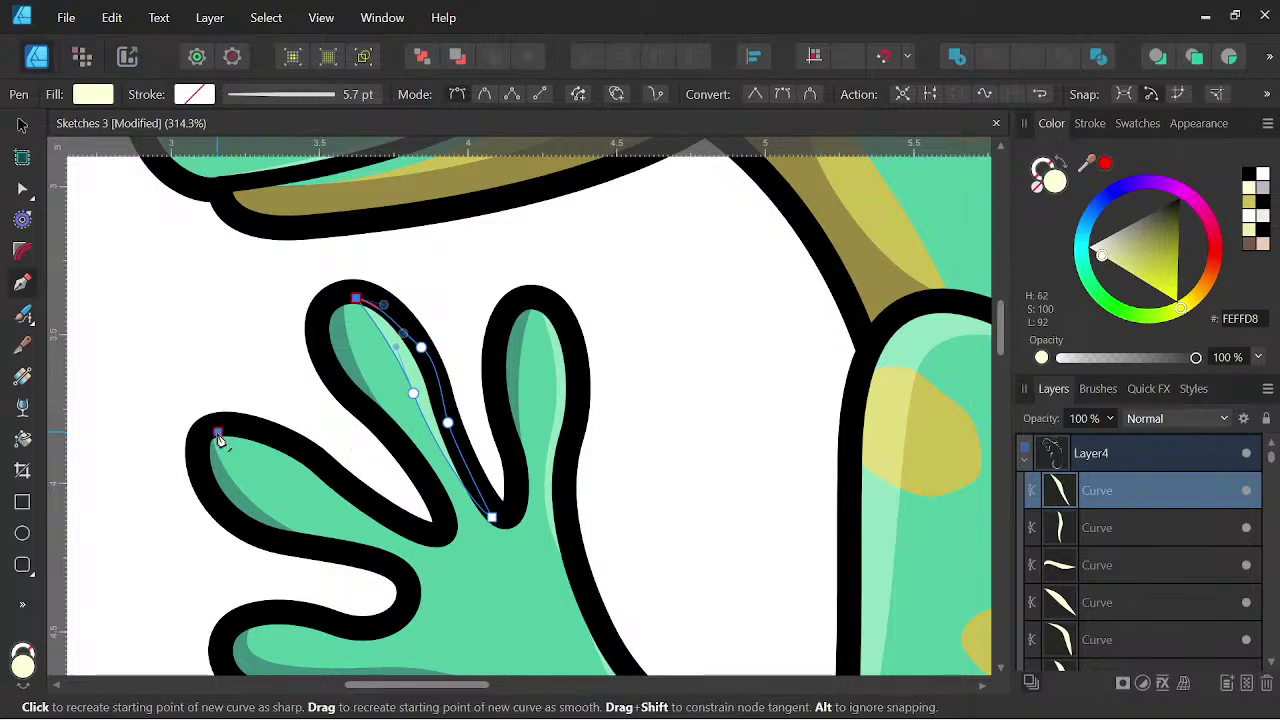
drag(330, 507, 360, 531)
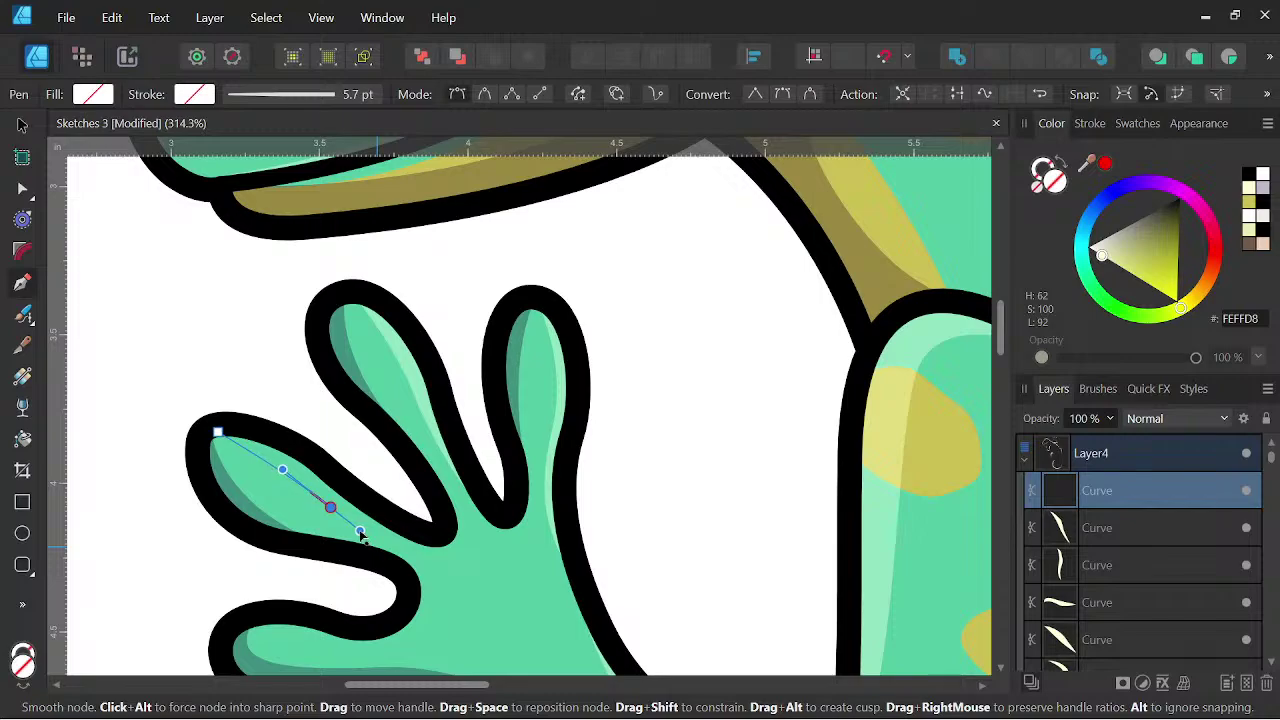
drag(450, 549, 326, 472)
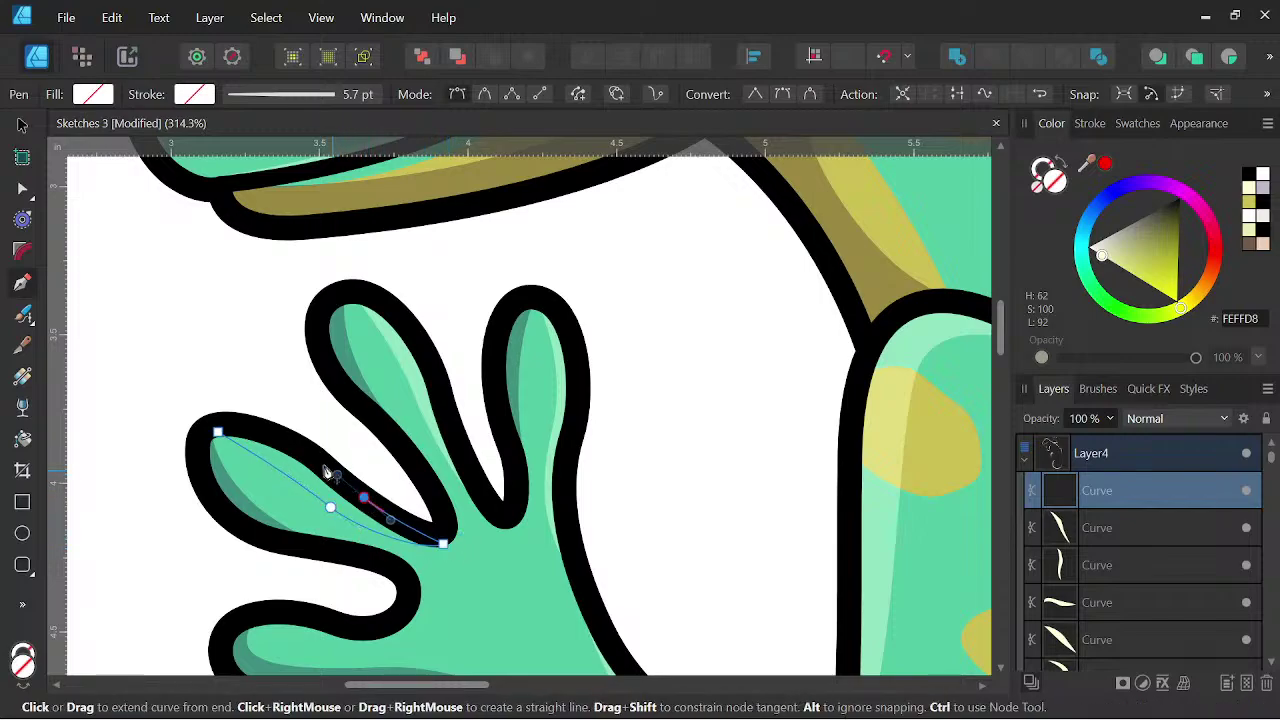
click(214, 434)
scroll(420, 420, down, 2)
key(space)
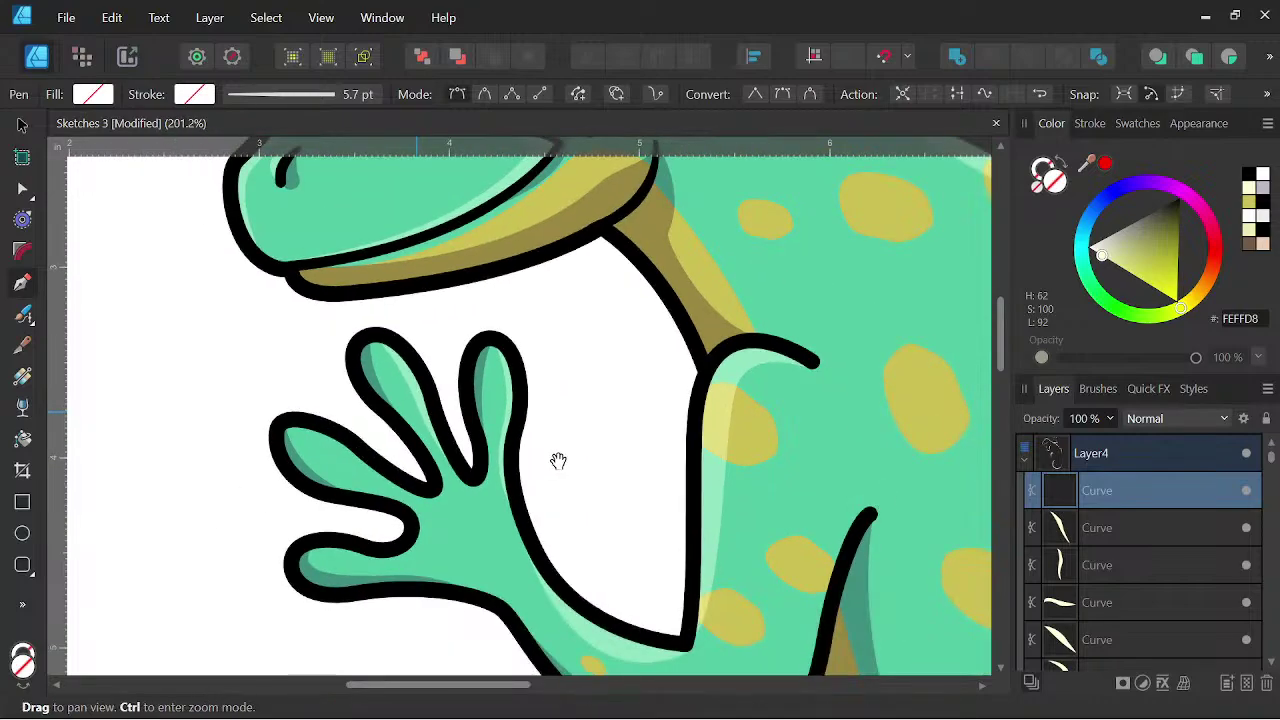
click(1249, 188)
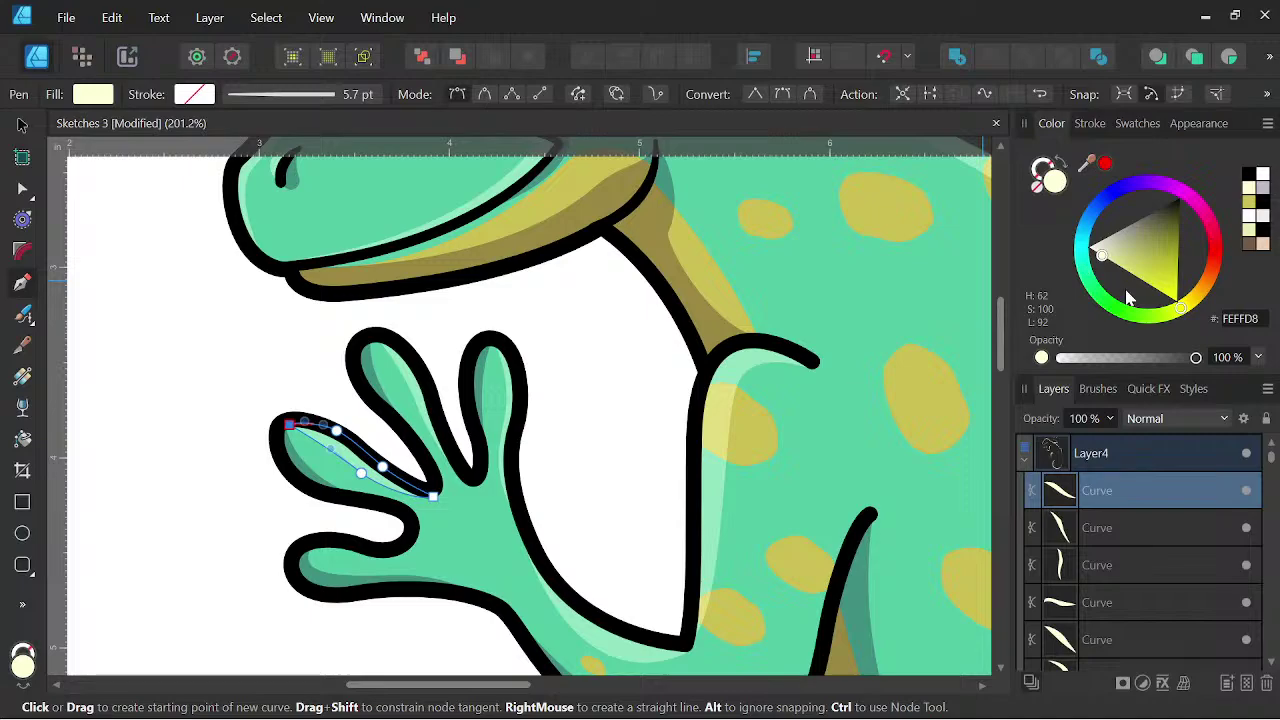
click(1263, 188)
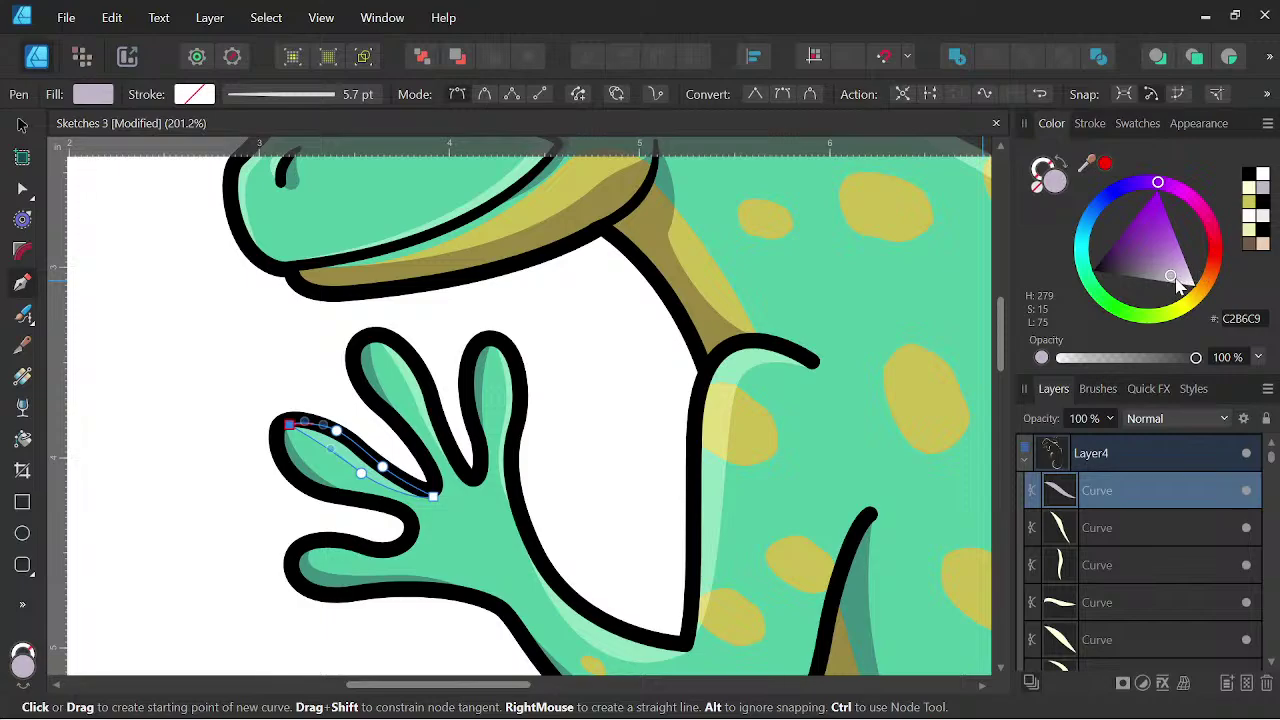
click(1246, 194)
- Draw a closed highlight along the upper edge of the near hand's lowest finger and fill it with FEFFD8
drag(401, 502, 414, 449)
scroll(336, 498, up, 1)
click(326, 494)
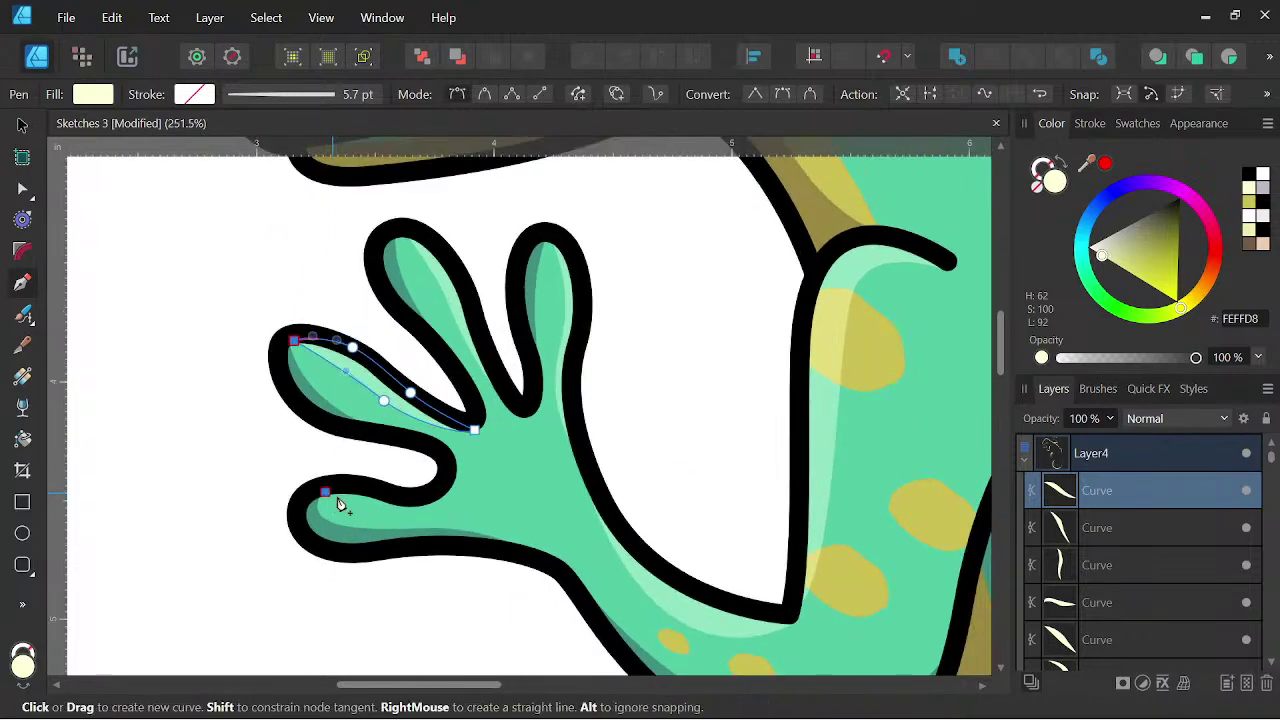
drag(433, 498, 455, 476)
key(ctrl+z)
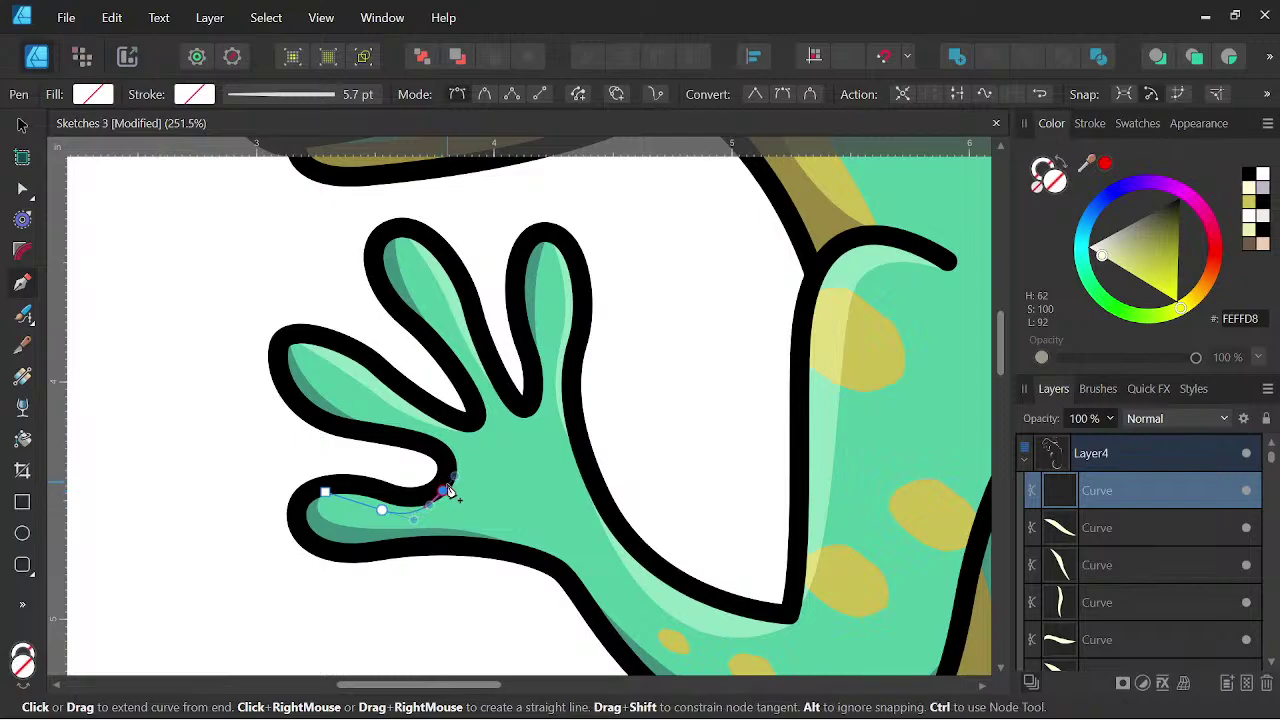
click(326, 492)
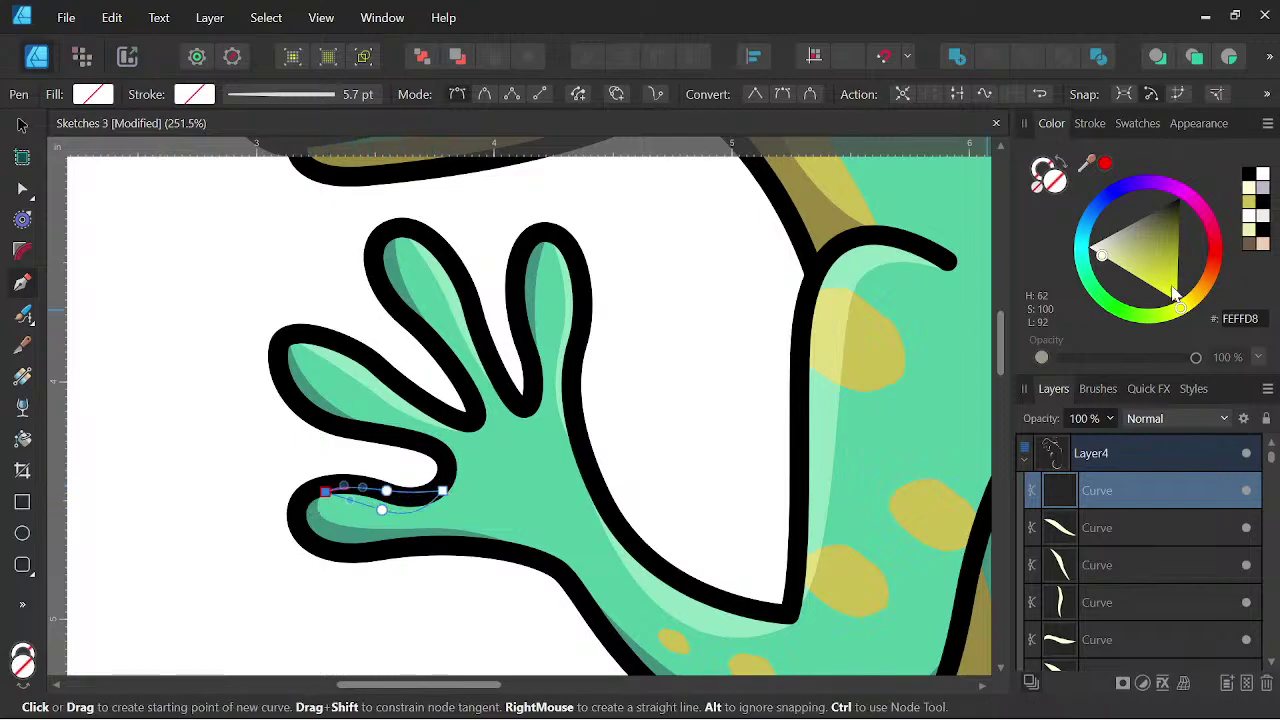
click(1248, 203)
- Draw a closed highlight along the right edge of the near hind foot's rightmost upper toe and fill it with FEFFD8
scroll(610, 357, down, 6)
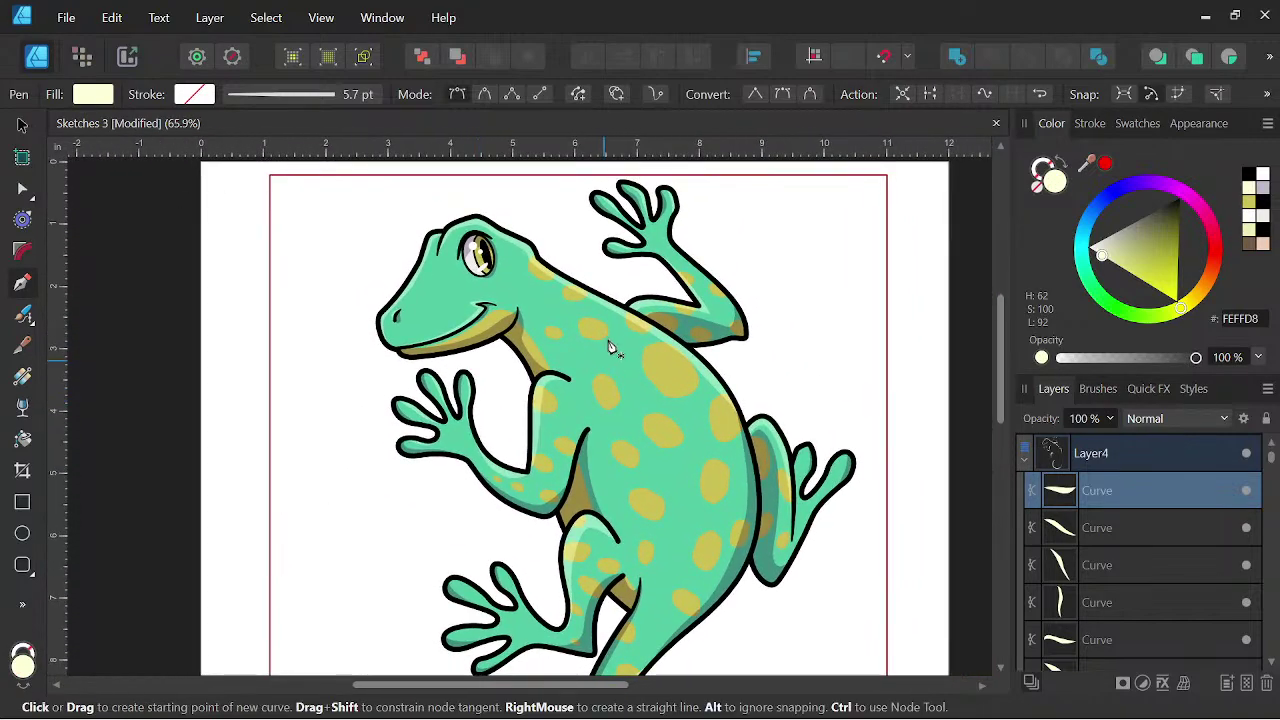
scroll(610, 357, down, 1)
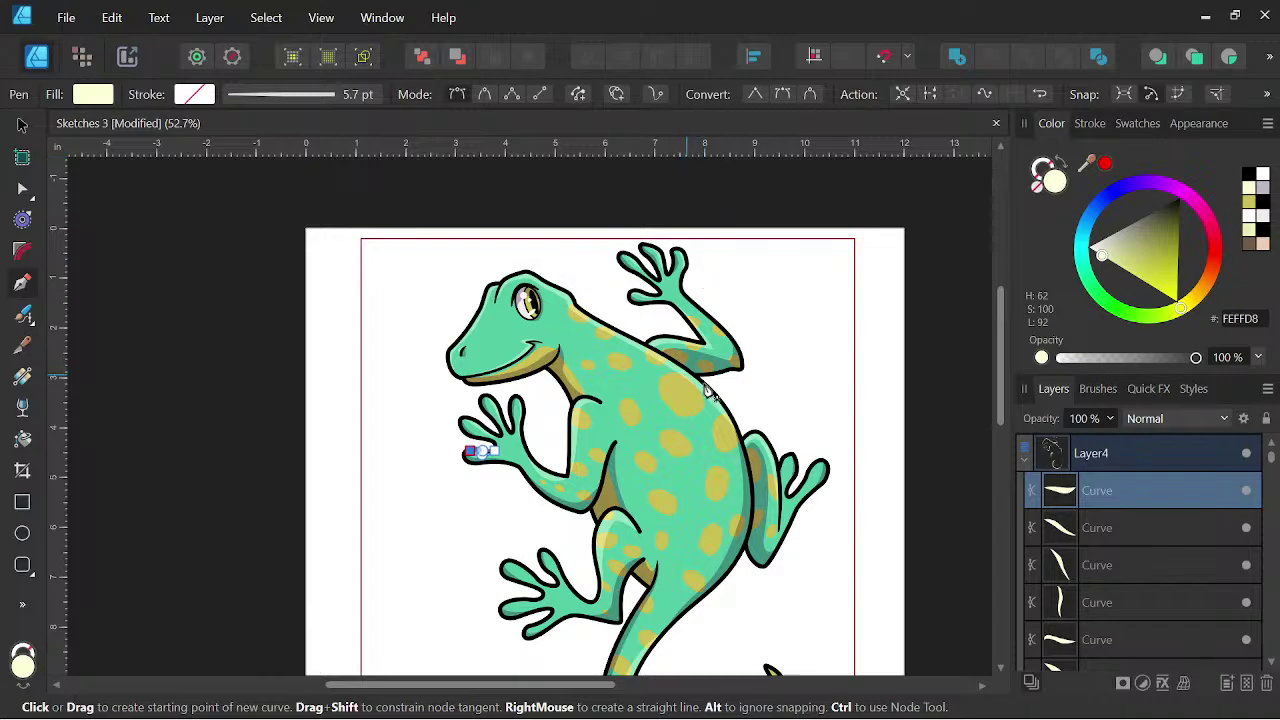
scroll(605, 385, down, 2)
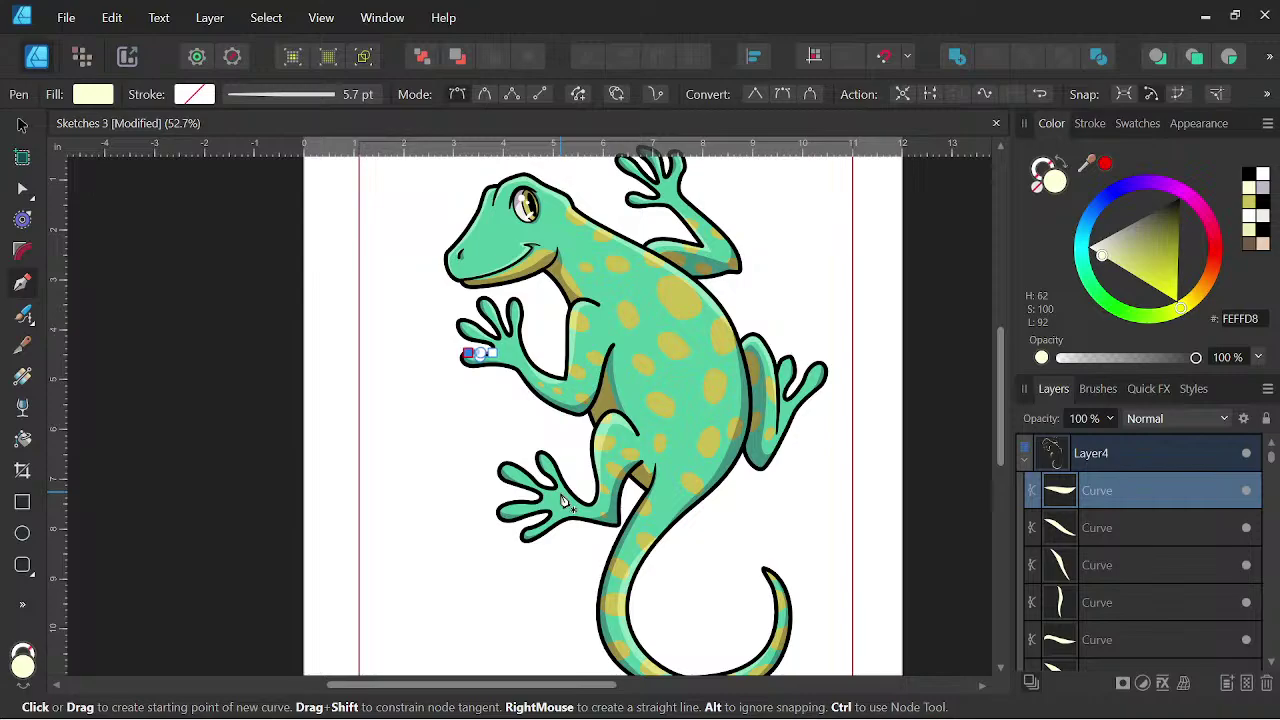
scroll(530, 488, up, 5)
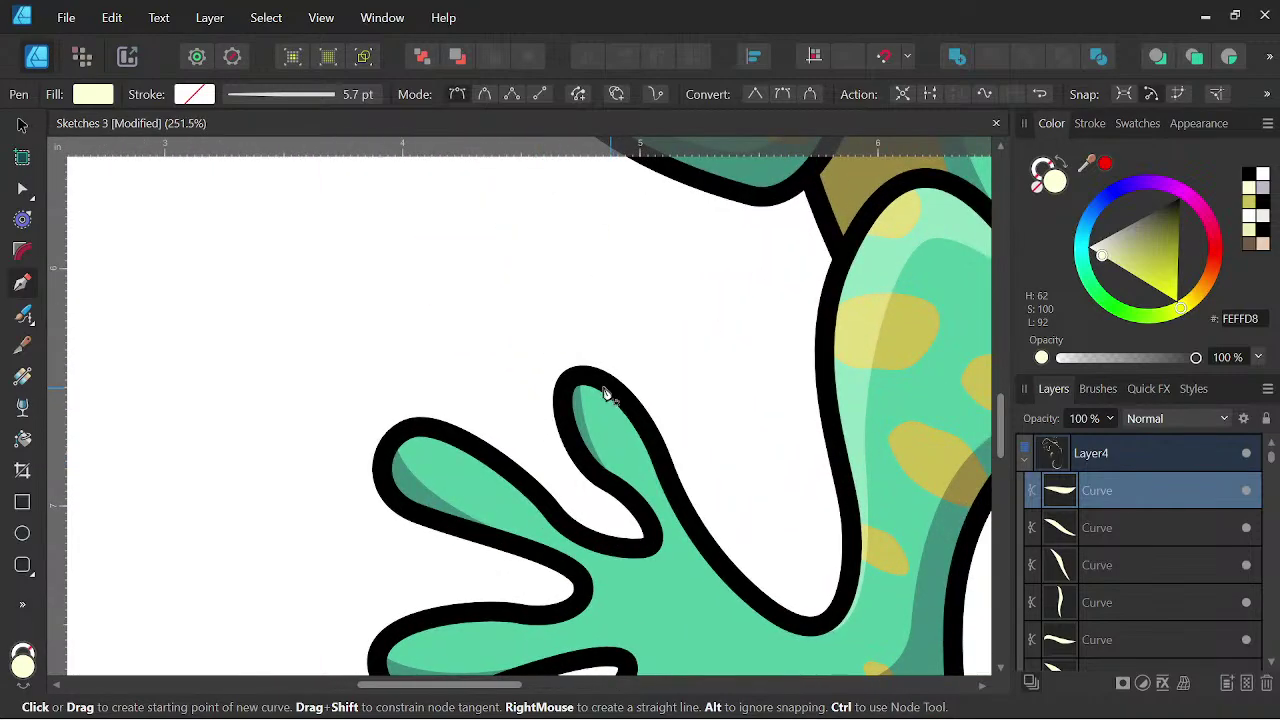
click(585, 380)
drag(641, 477, 651, 497)
drag(712, 560, 744, 582)
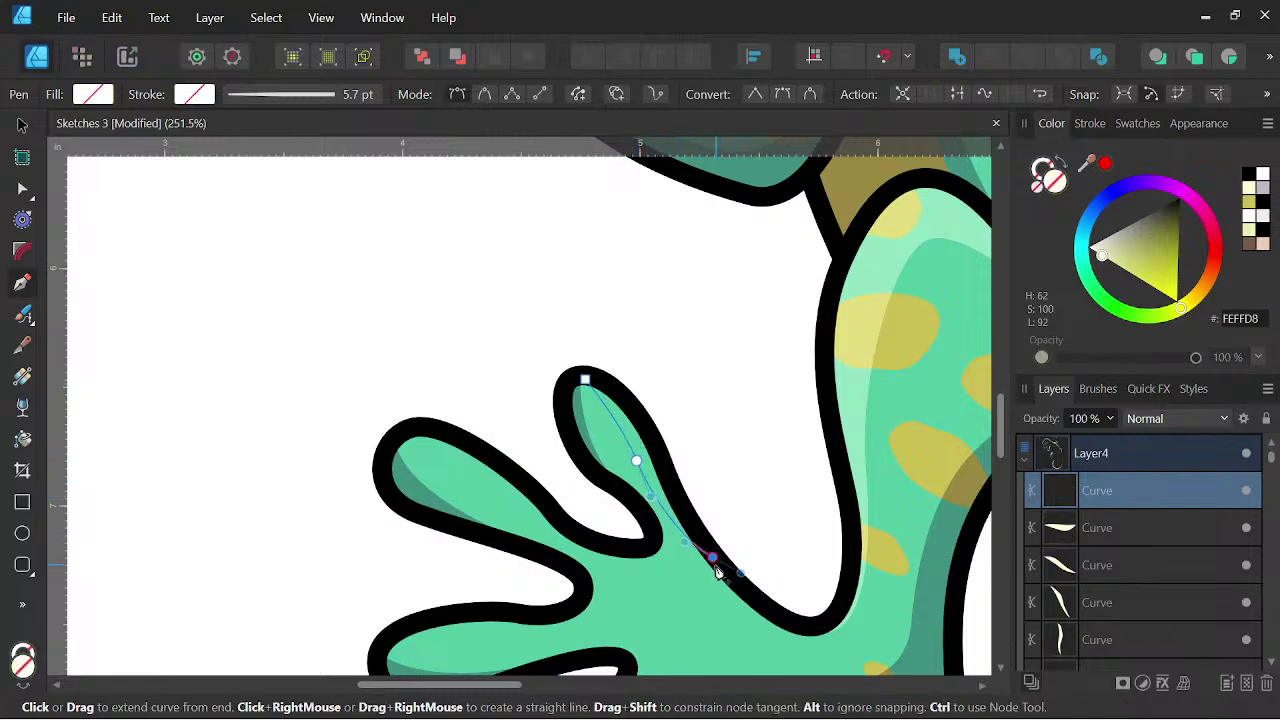
drag(585, 385, 535, 372)
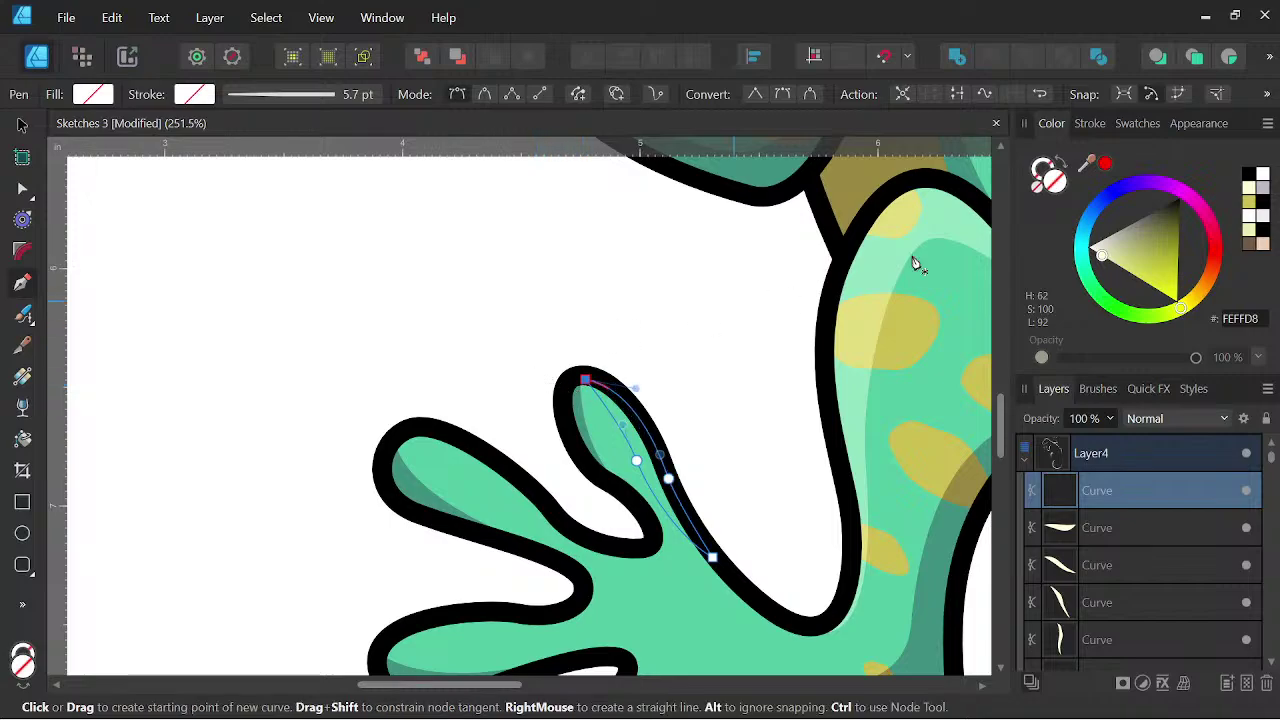
click(1253, 198)
- Draw a closed highlight along the upper edge of the near hind foot's upper-left toe and fill it with FEFFD8
click(400, 443)
drag(518, 511, 626, 552)
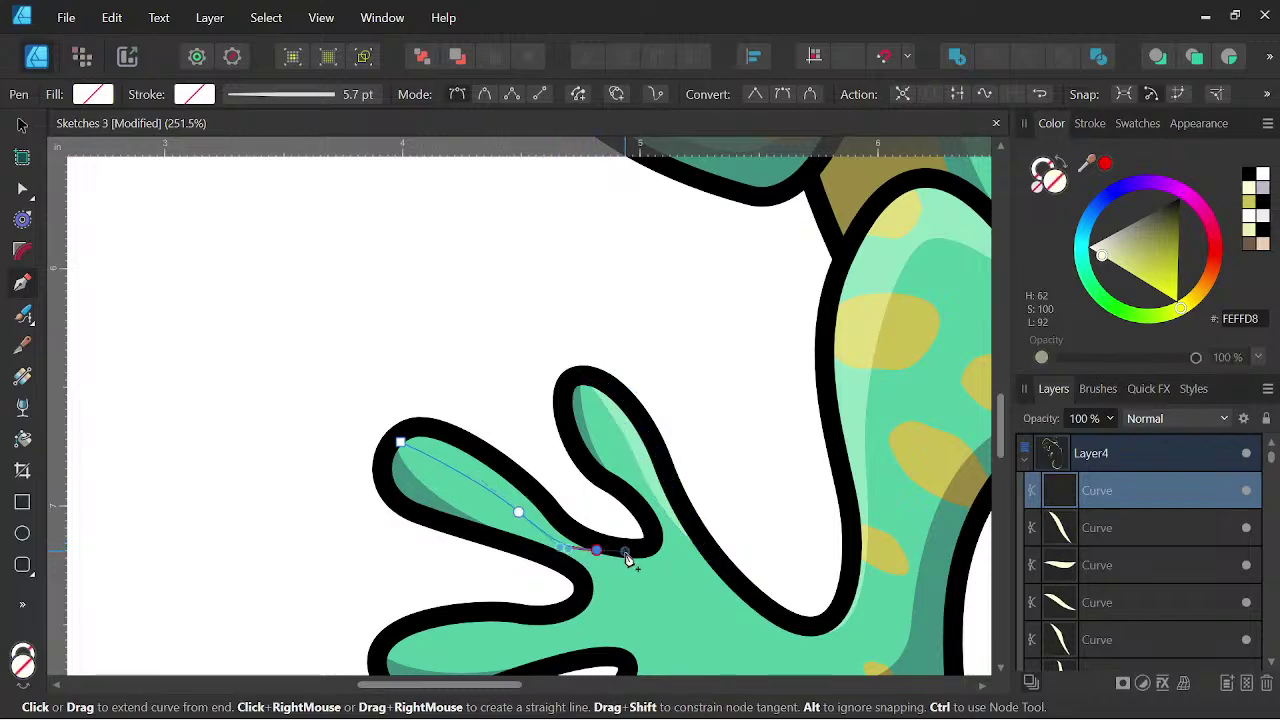
click(597, 550)
drag(551, 509, 529, 489)
drag(464, 443, 447, 434)
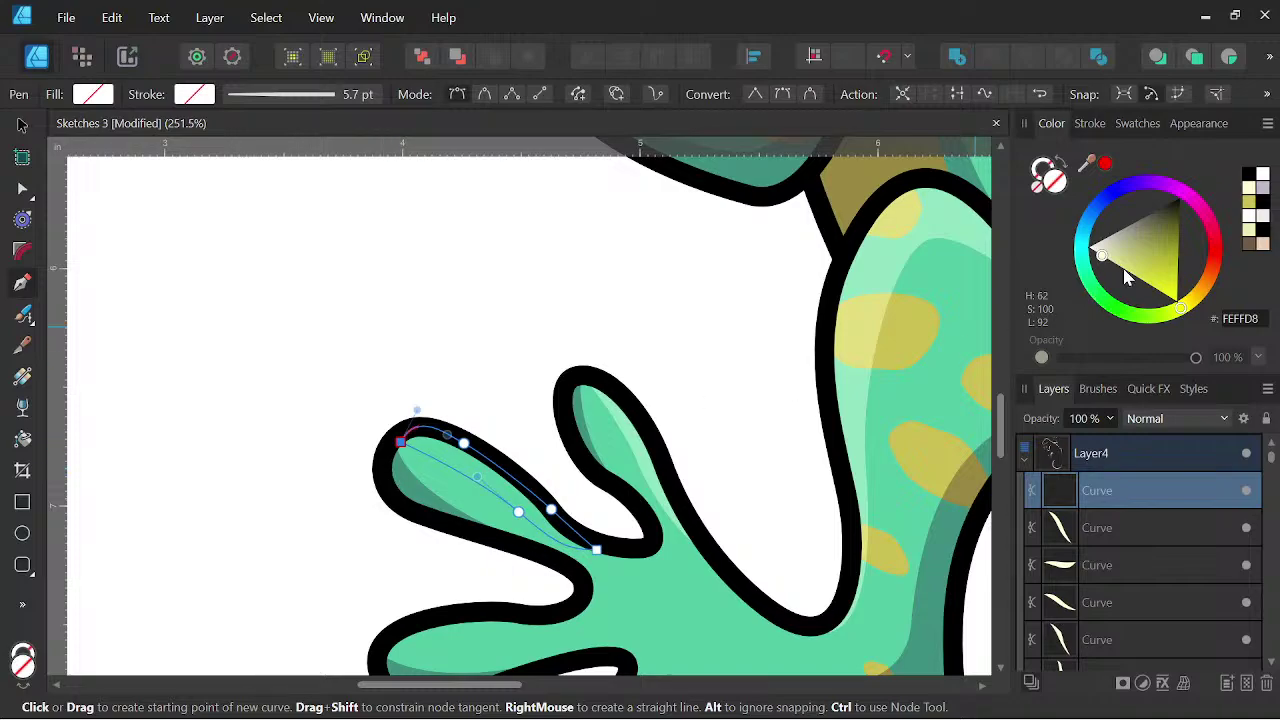
click(1247, 188)
- Draw a closed highlight along the upper edge of the near hind foot's third toe from the top and fill it with FEFFD8
drag(581, 577, 578, 435)
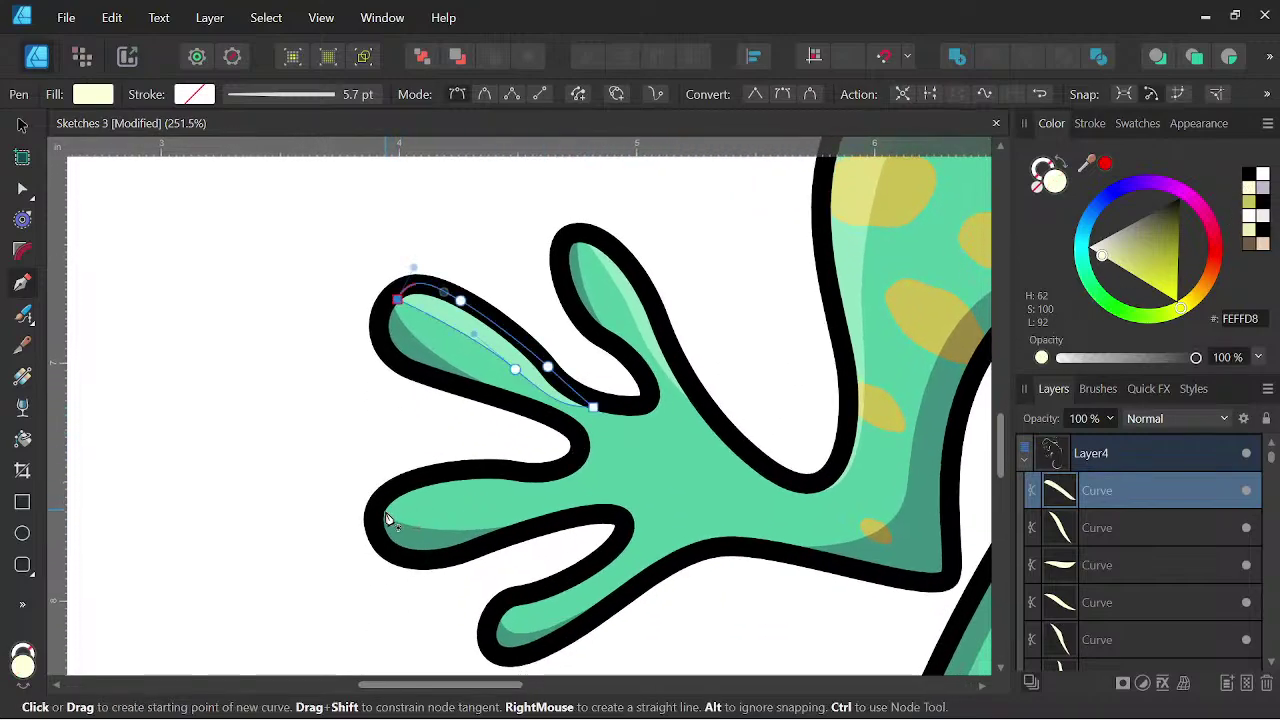
drag(380, 510, 468, 492)
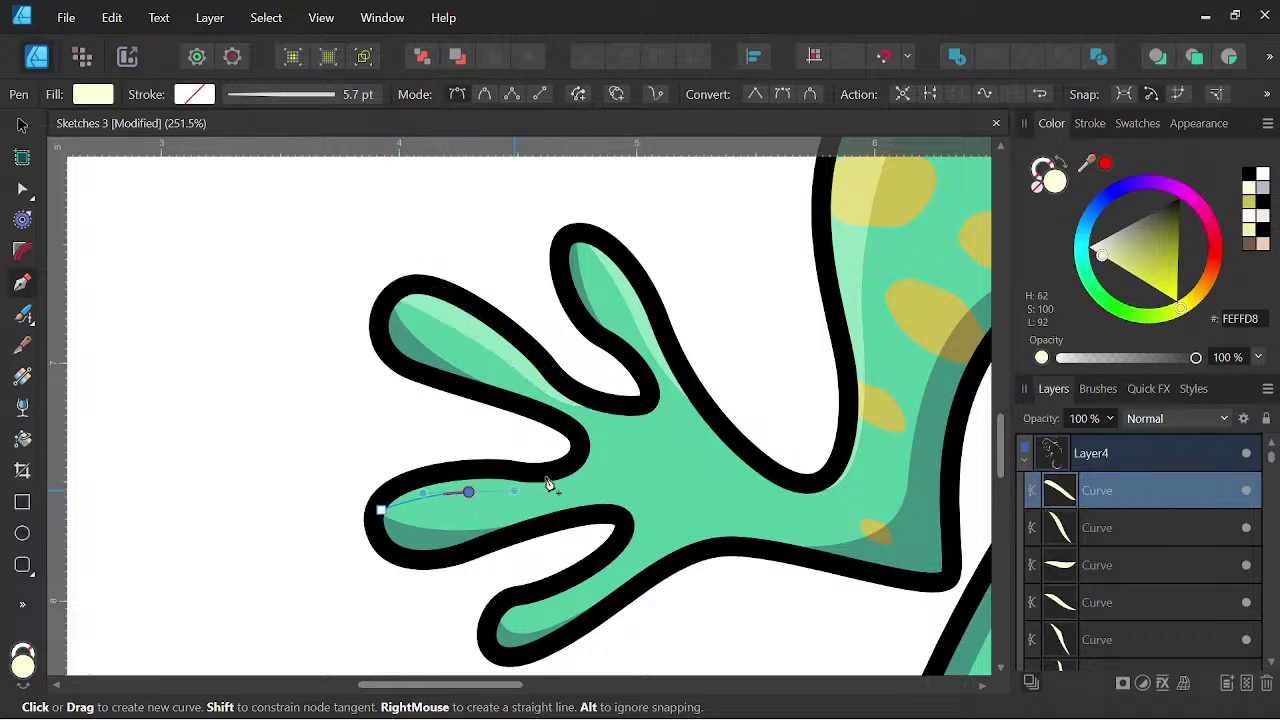
drag(563, 469, 491, 476)
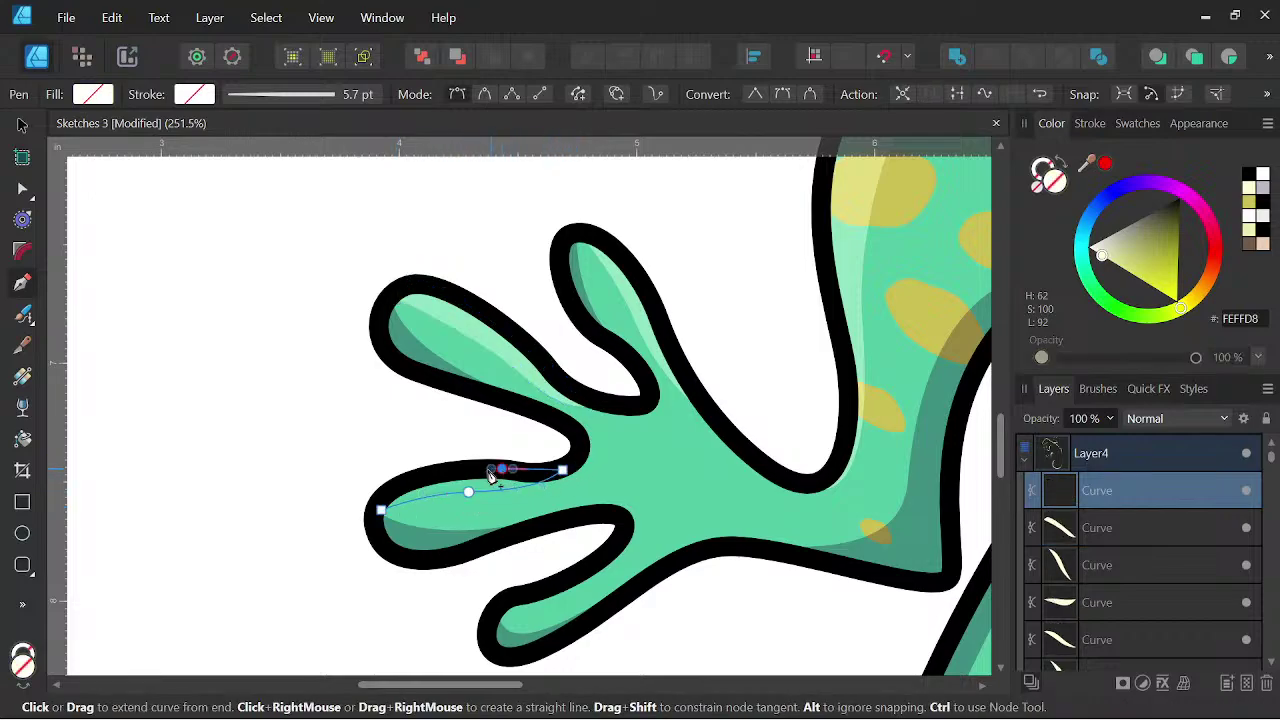
drag(381, 510, 458, 483)
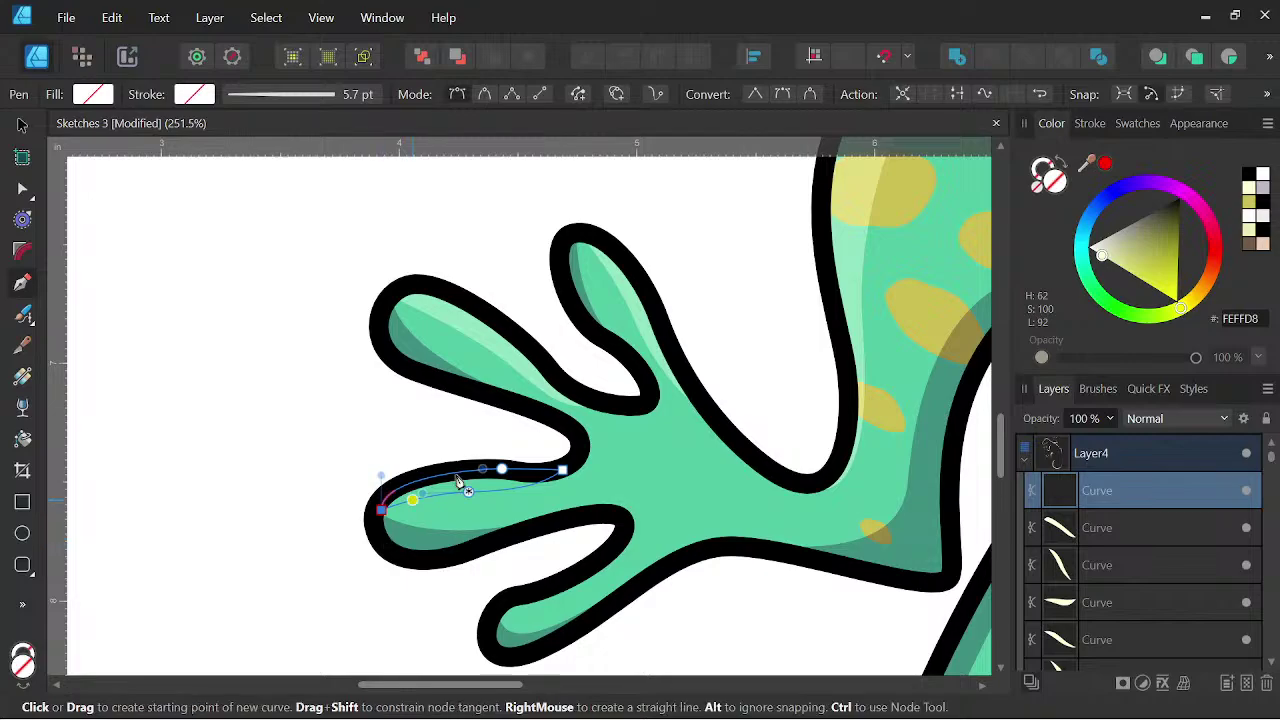
click(1249, 189)
- Draw a closed highlight along the upper edge of the near hind foot's lowest toe and fill it with FEFFD8
drag(499, 616, 567, 609)
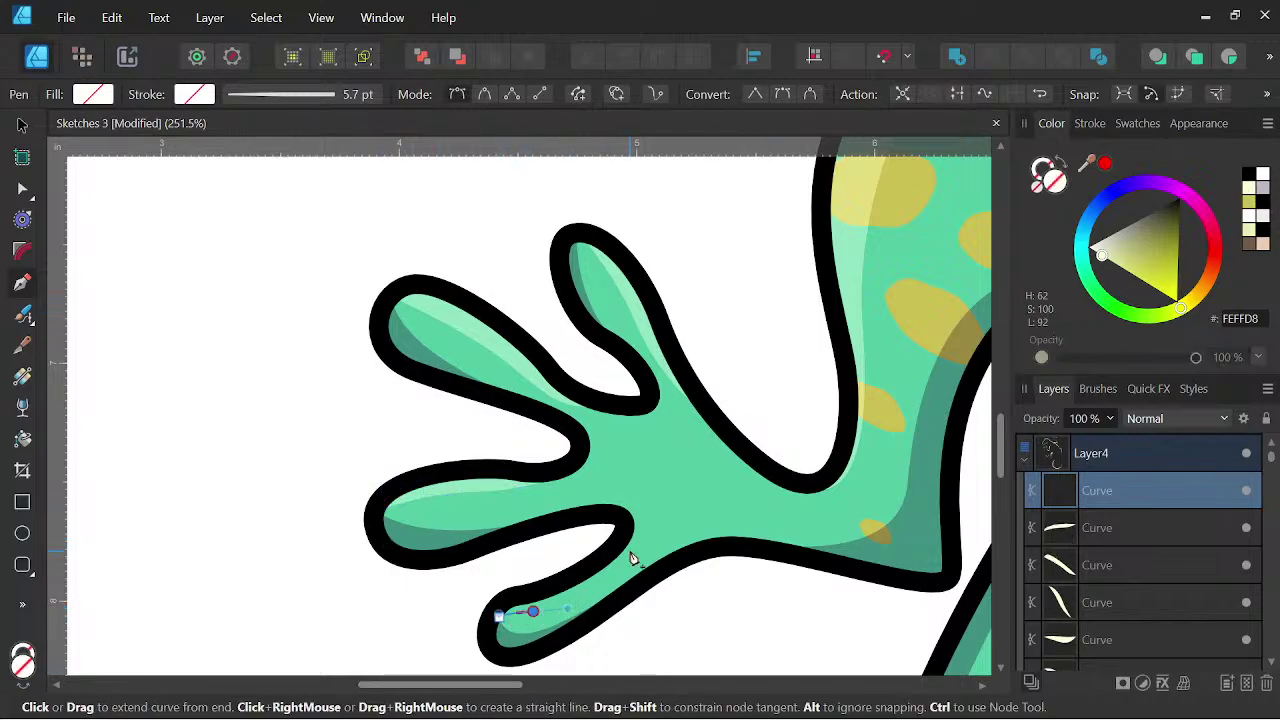
drag(623, 541, 623, 517)
click(505, 624)
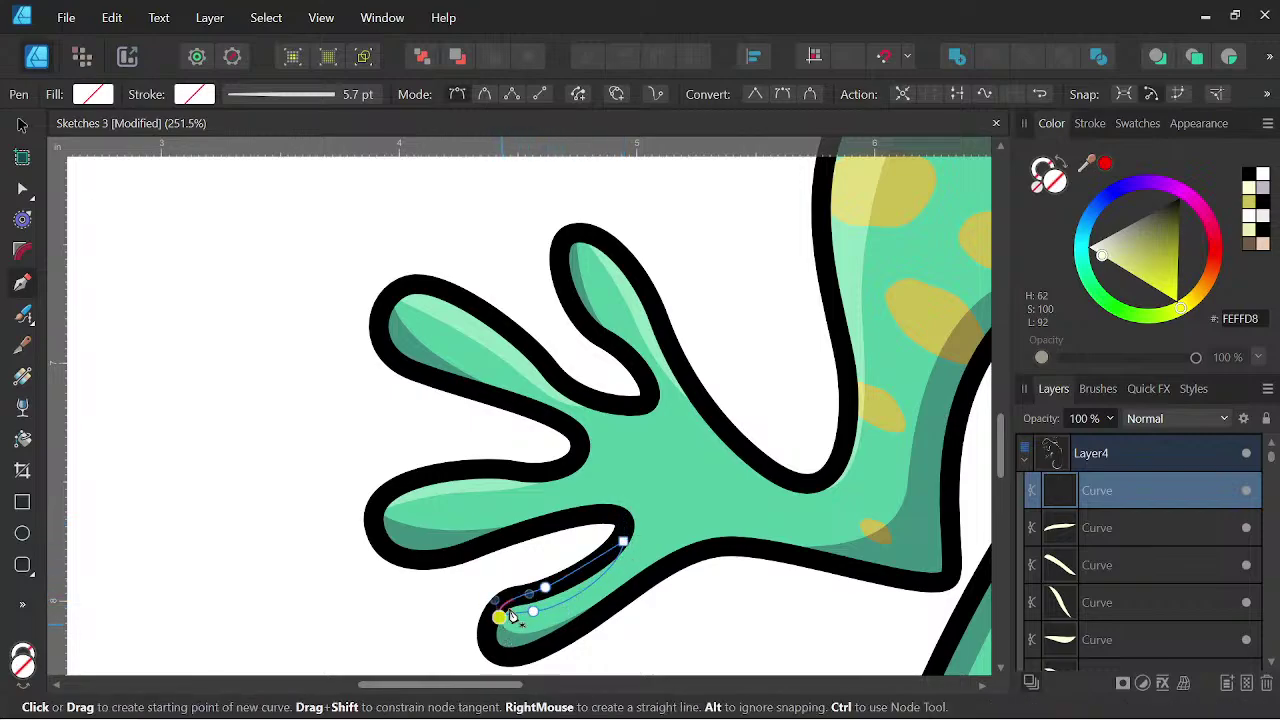
click(1249, 190)
- Draw a closed highlight along the left edge of the far hind foot's left toe and fill it with FEFFD8
scroll(802, 375, down, 6)
drag(857, 424, 457, 626)
scroll(646, 381, up, 5)
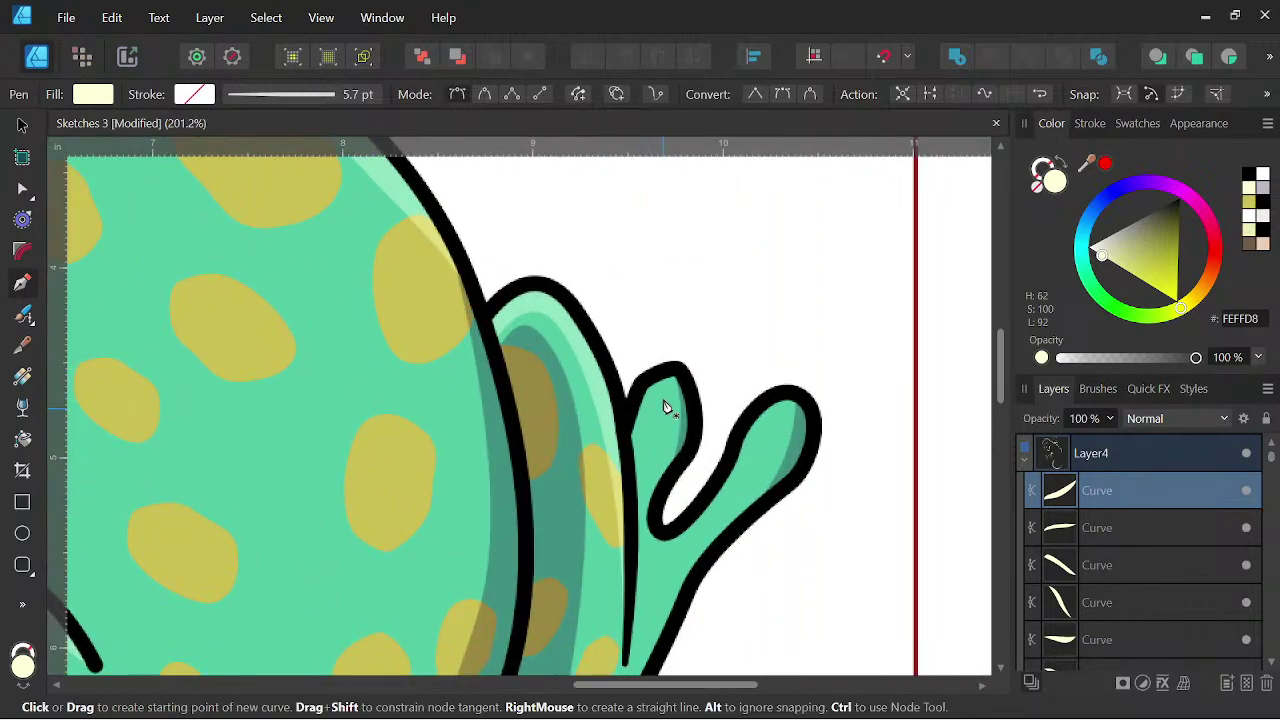
click(675, 372)
drag(632, 468, 628, 533)
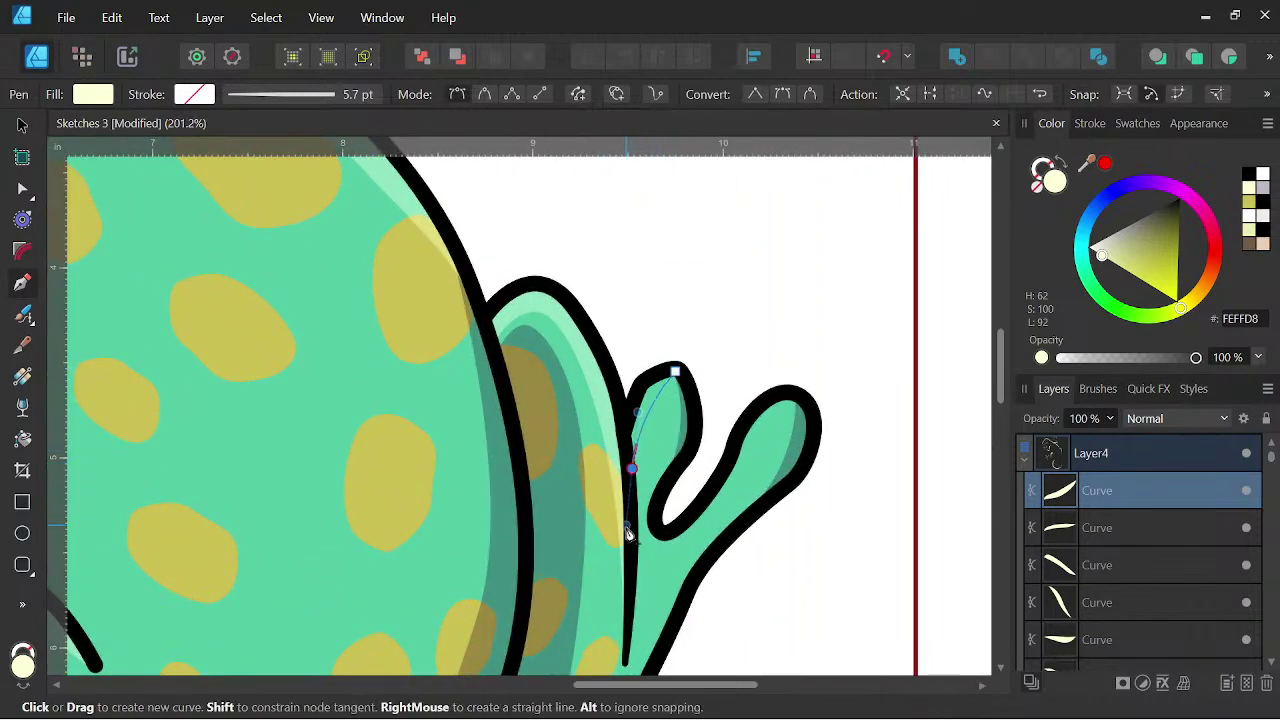
click(632, 469)
click(624, 431)
drag(675, 372, 730, 378)
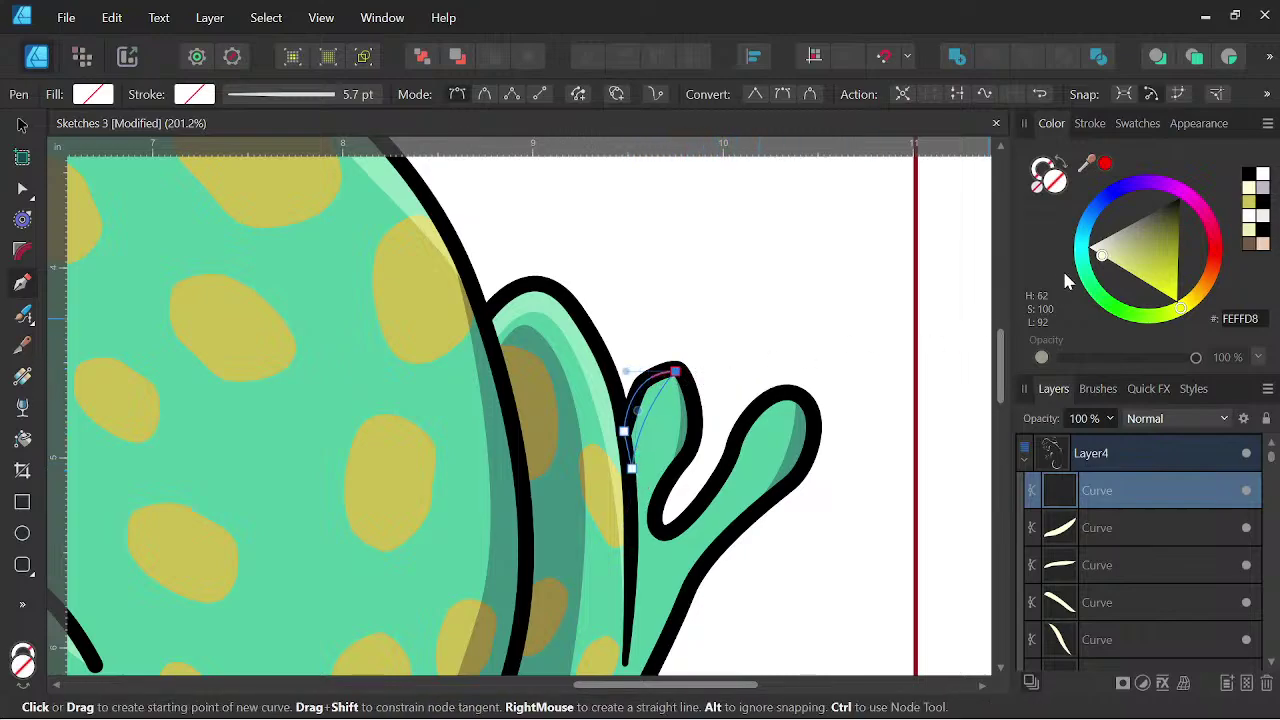
click(1256, 195)
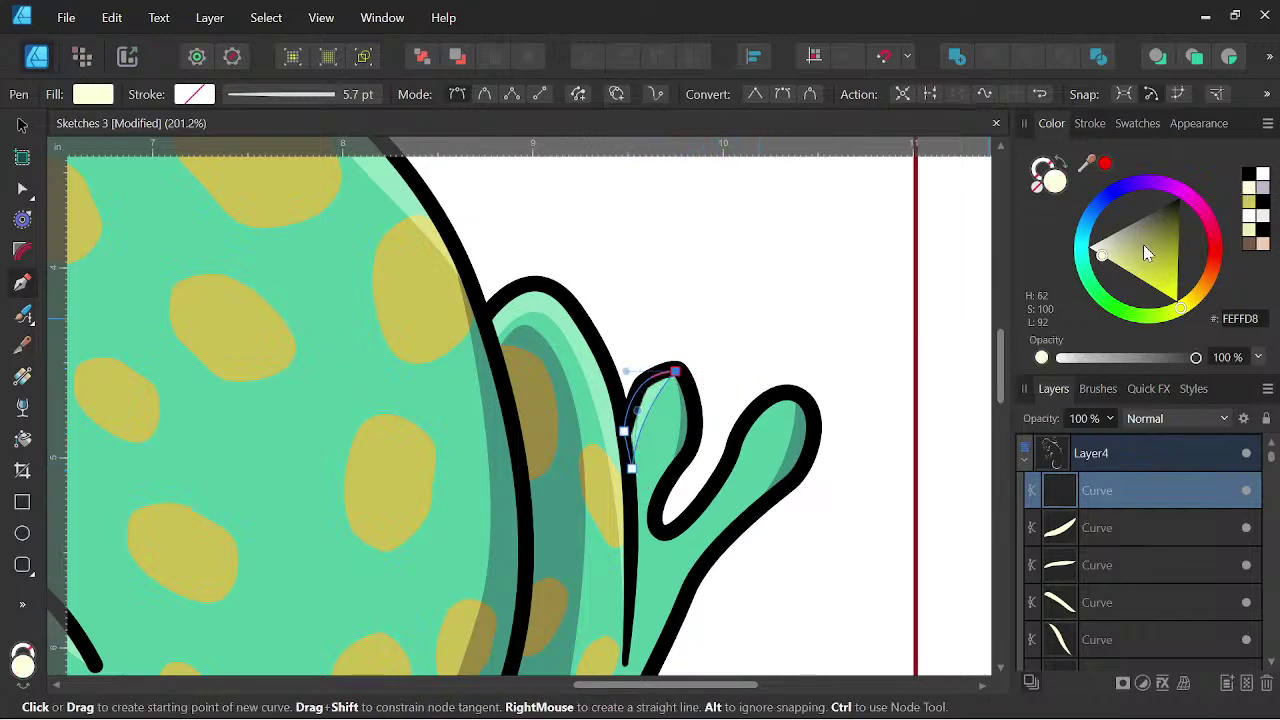
- Draw a closed highlight along the upper-left edge of the far hind foot's right toe and fill it with FEFFD8
click(673, 531)
drag(748, 471, 823, 402)
click(802, 399)
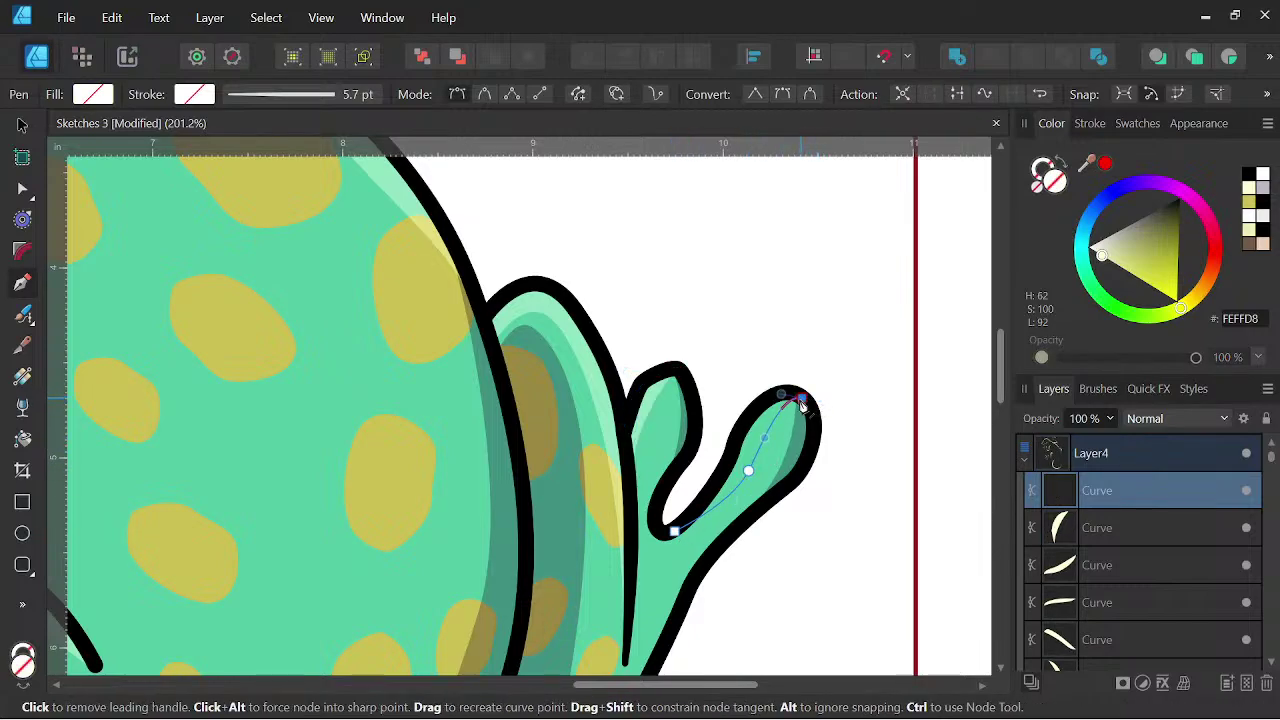
drag(737, 427, 722, 470)
drag(674, 534, 661, 540)
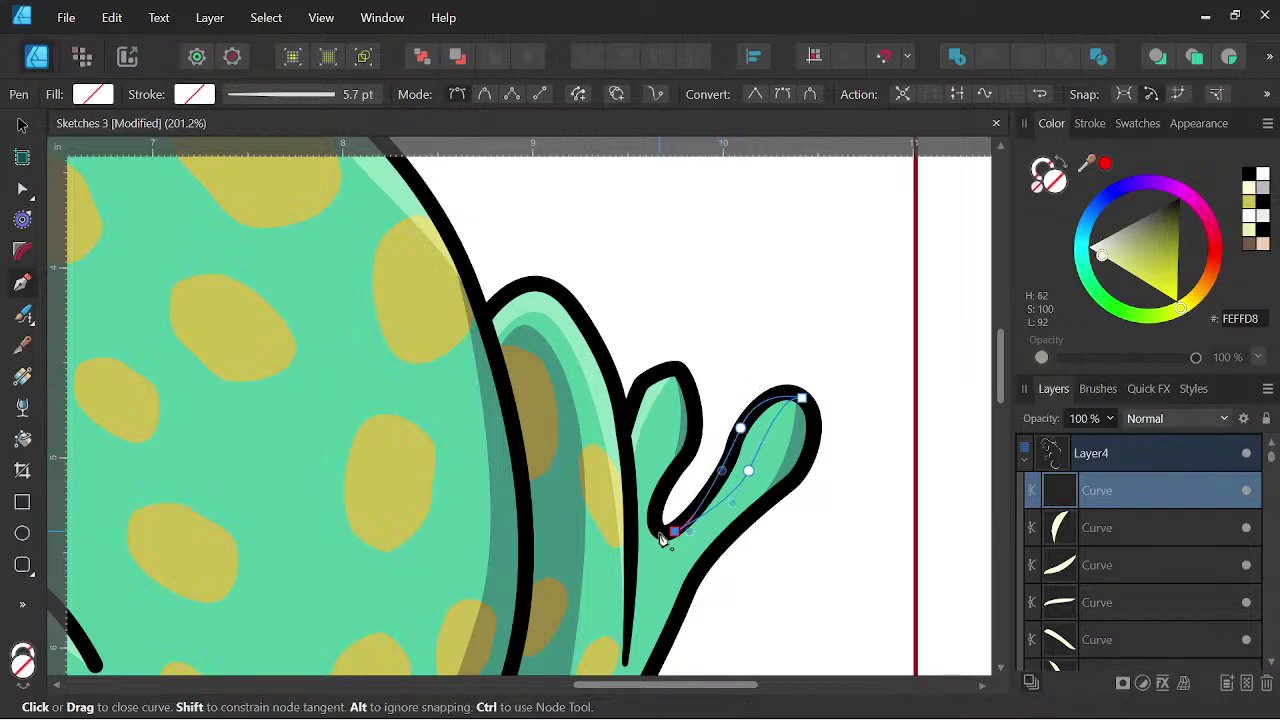
click(1249, 199)
- Deselect the toe highlight and collapse the contents of Layer4 and Layer2 in the layer list
scroll(832, 355, down, 3)
scroll(791, 333, down, 2)
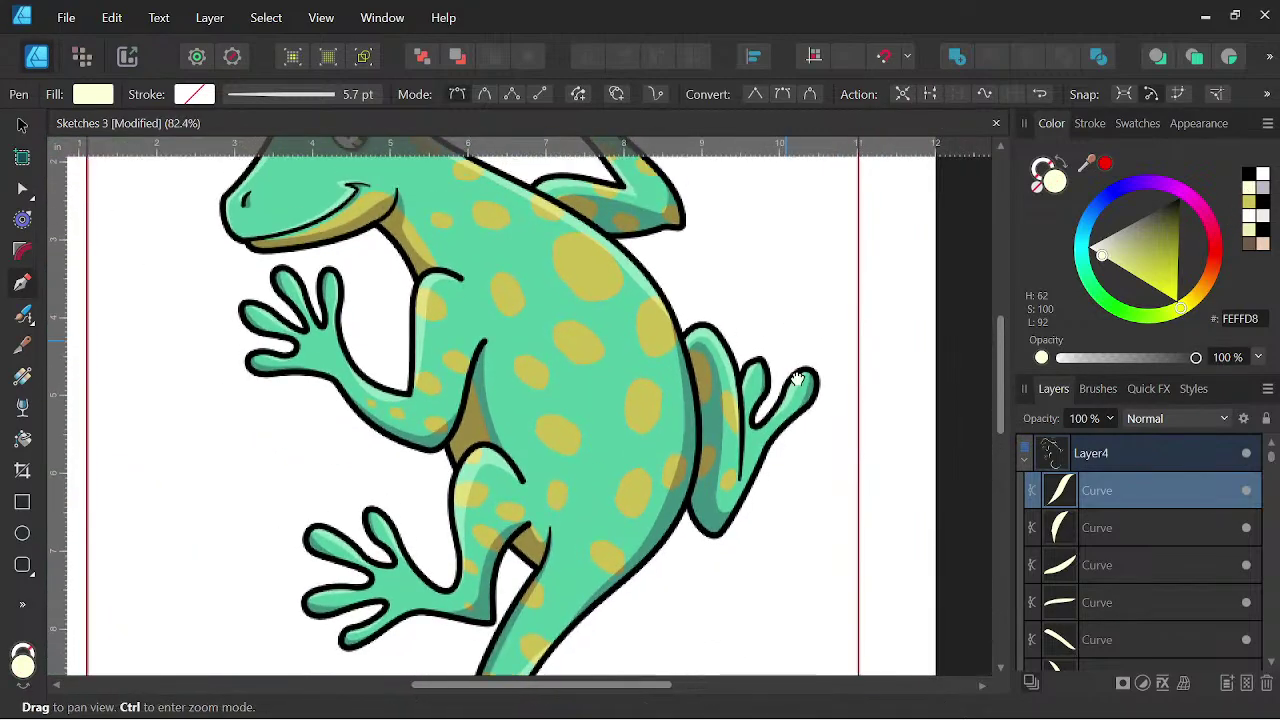
drag(791, 336, 817, 497)
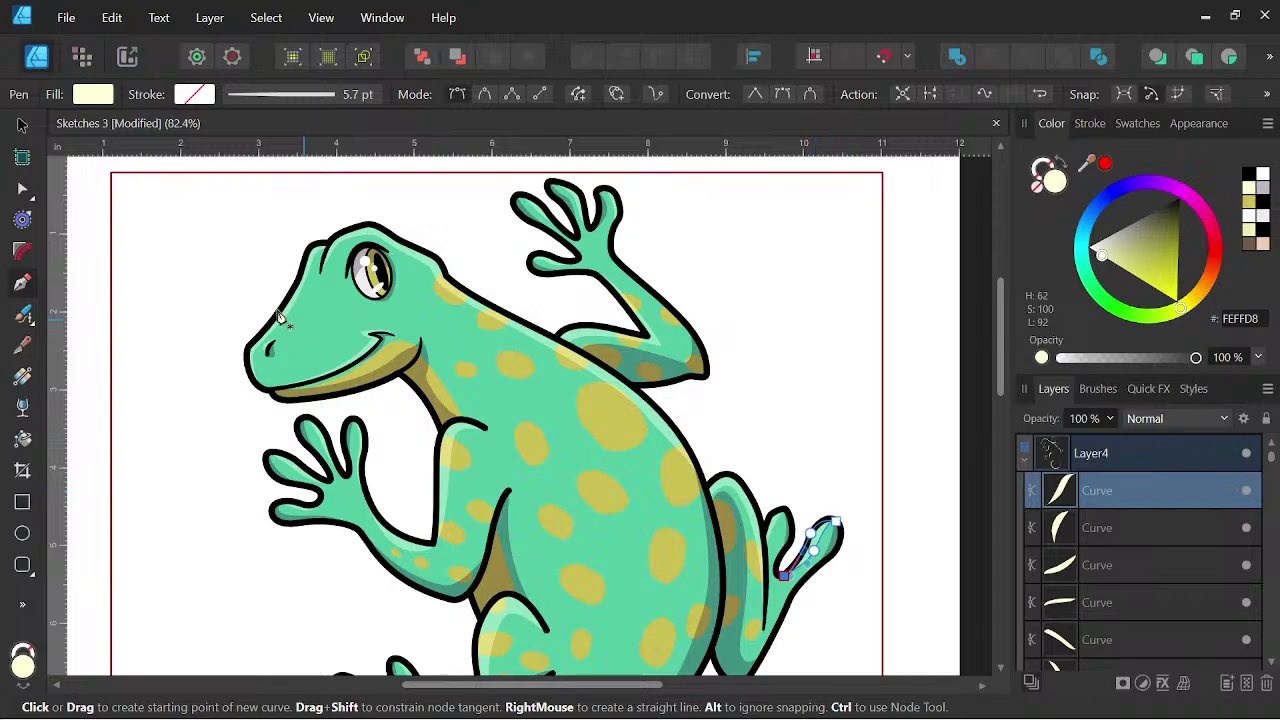
click(24, 130)
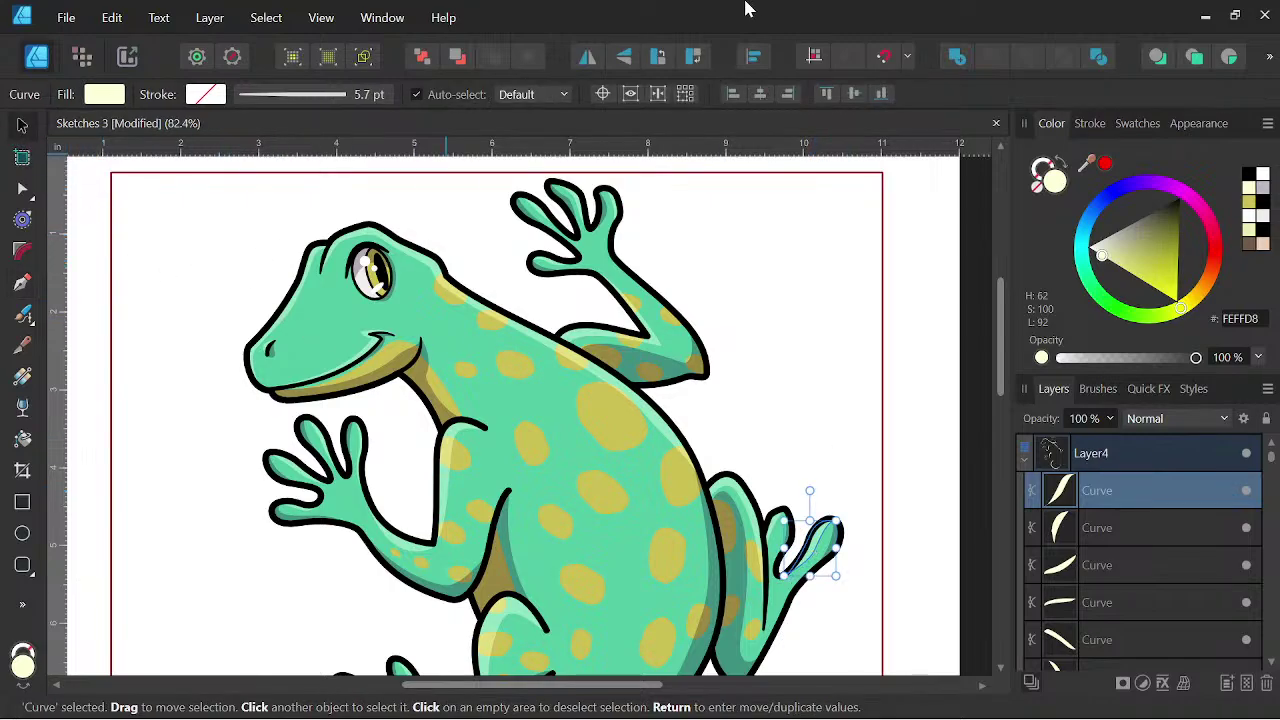
scroll(815, 320, down, 3)
drag(799, 389, 703, 311)
click(836, 340)
mouse_move(848, 343)
mouse_down()
mouse_move(871, 340)
mouse_move(860, 360)
mouse_up()
scroll(869, 342, down, 1)
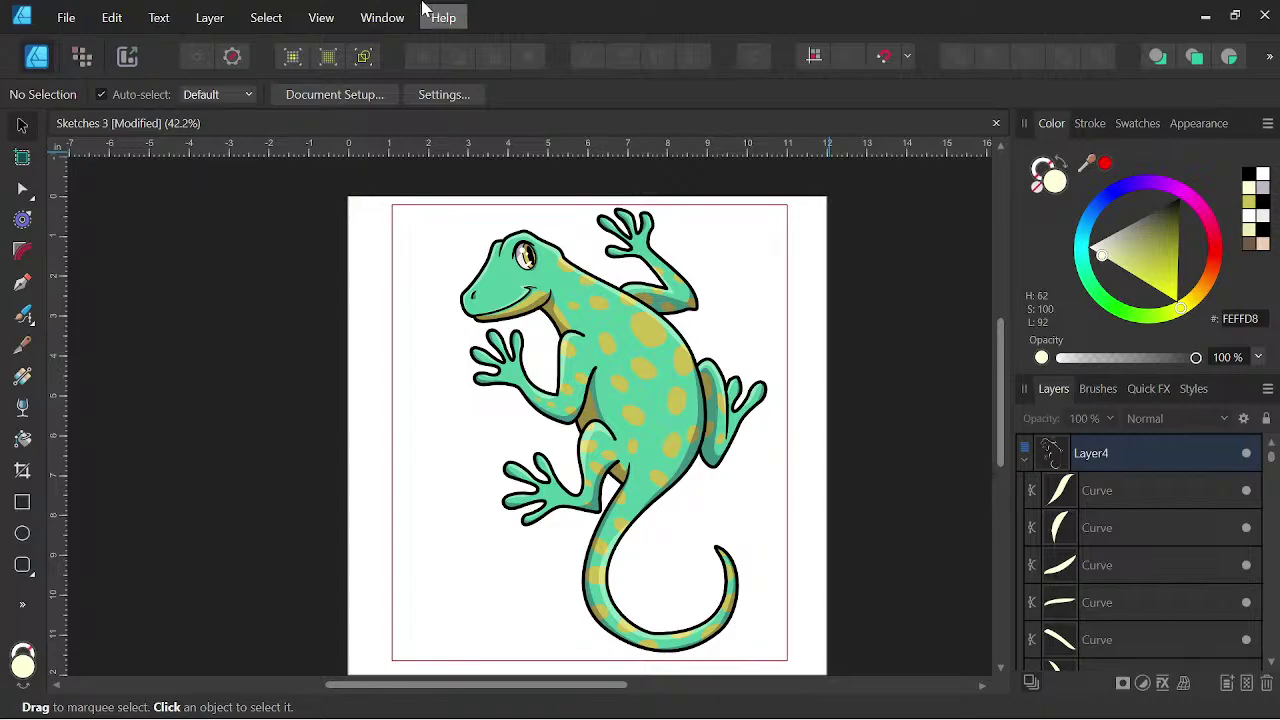
click(1024, 461)
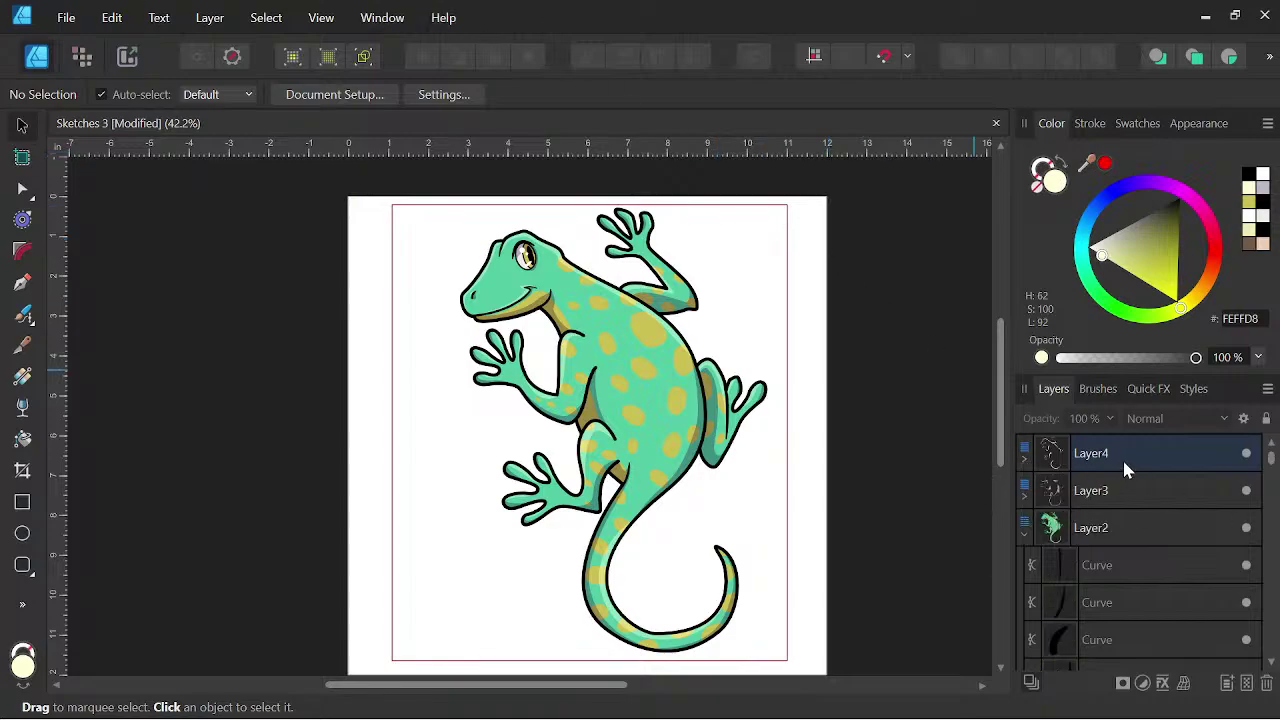
click(1025, 535)
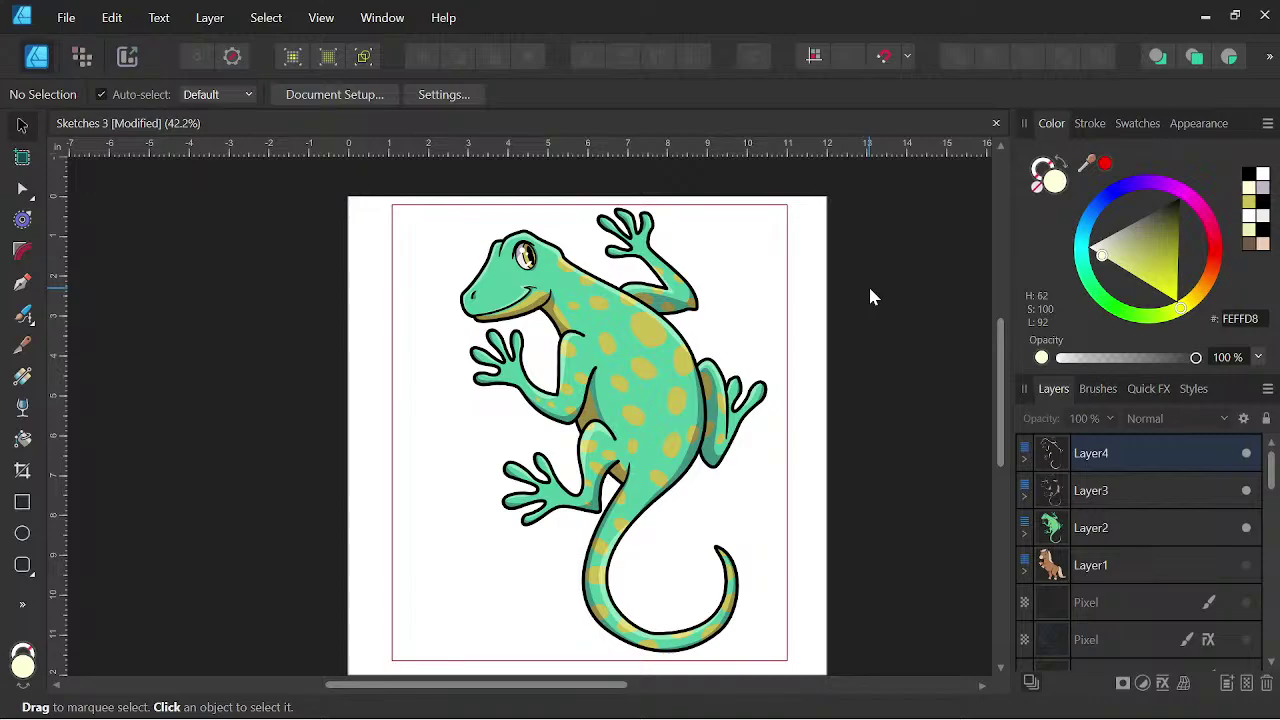
- Hide Layer4 and Layer3 to view the flat colours, and show Layer3 and Layer4 again one at a time
click(1246, 453)
click(1246, 490)
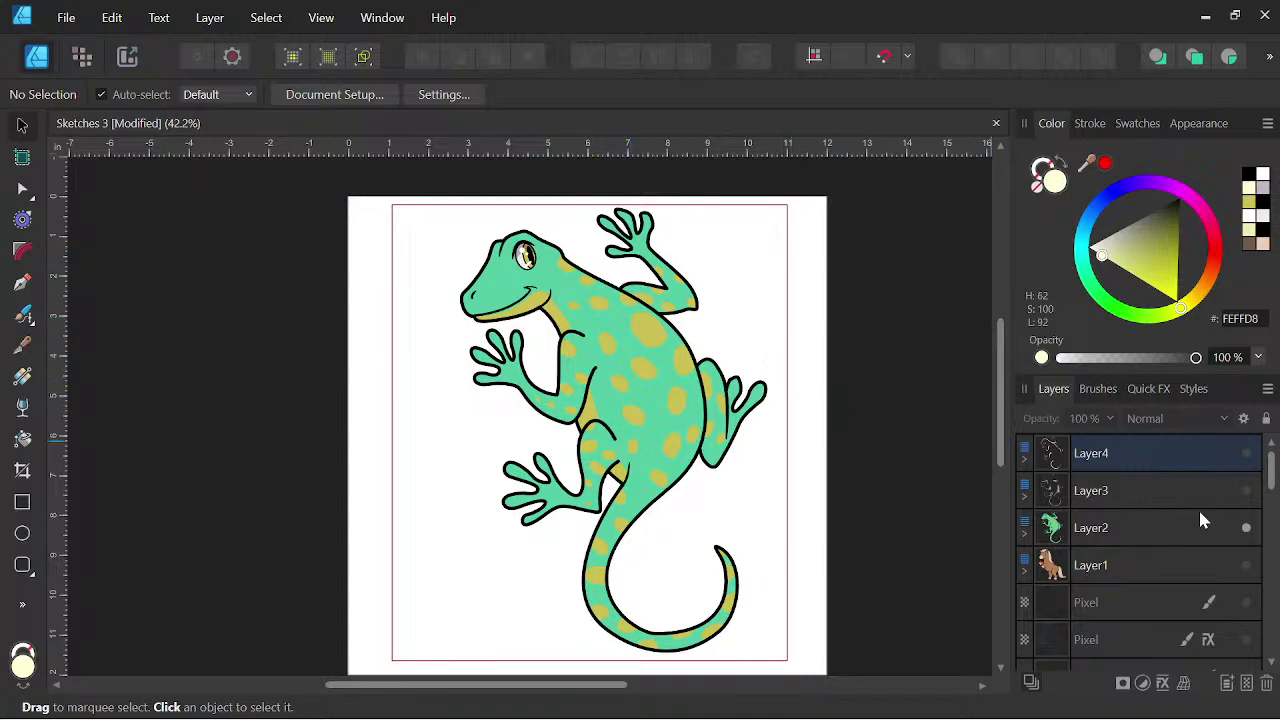
click(1247, 491)
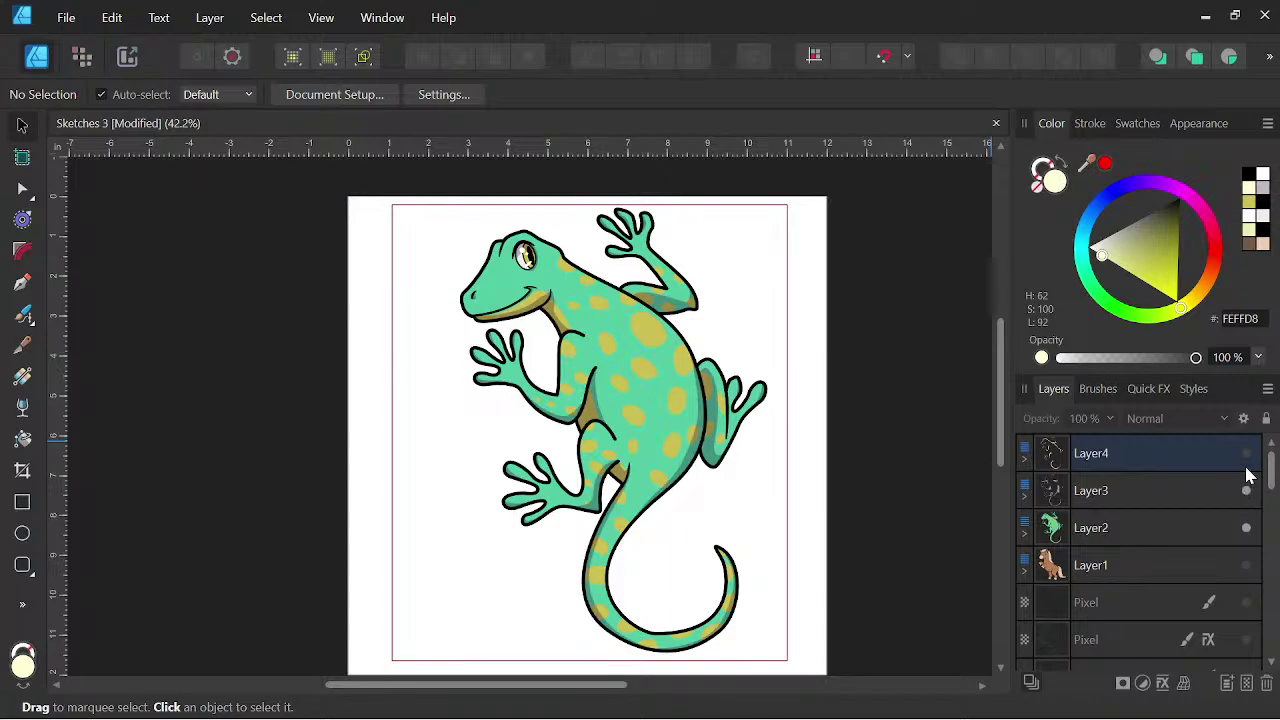
click(1247, 455)
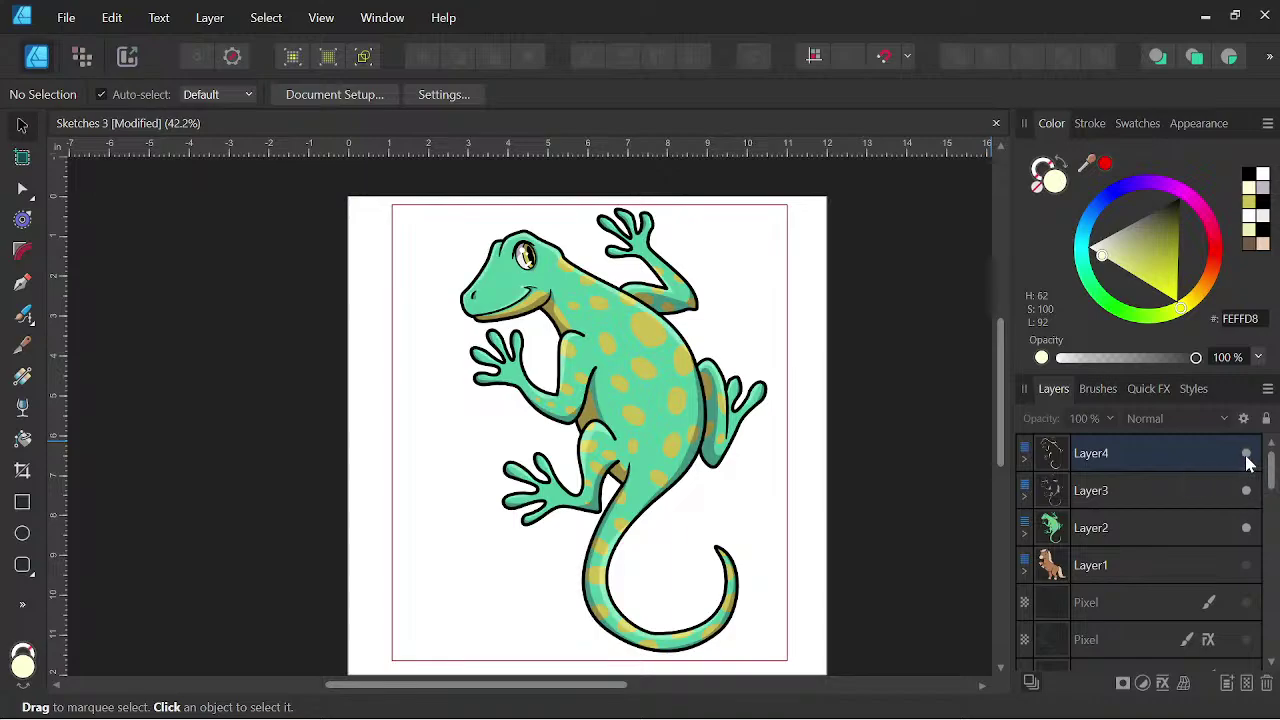
- Hide Layer4 and toggle Layer3's visibility repeatedly to compare the gecko with and without shadows, leaving Layer3 shown
click(1247, 455)
click(1248, 491)
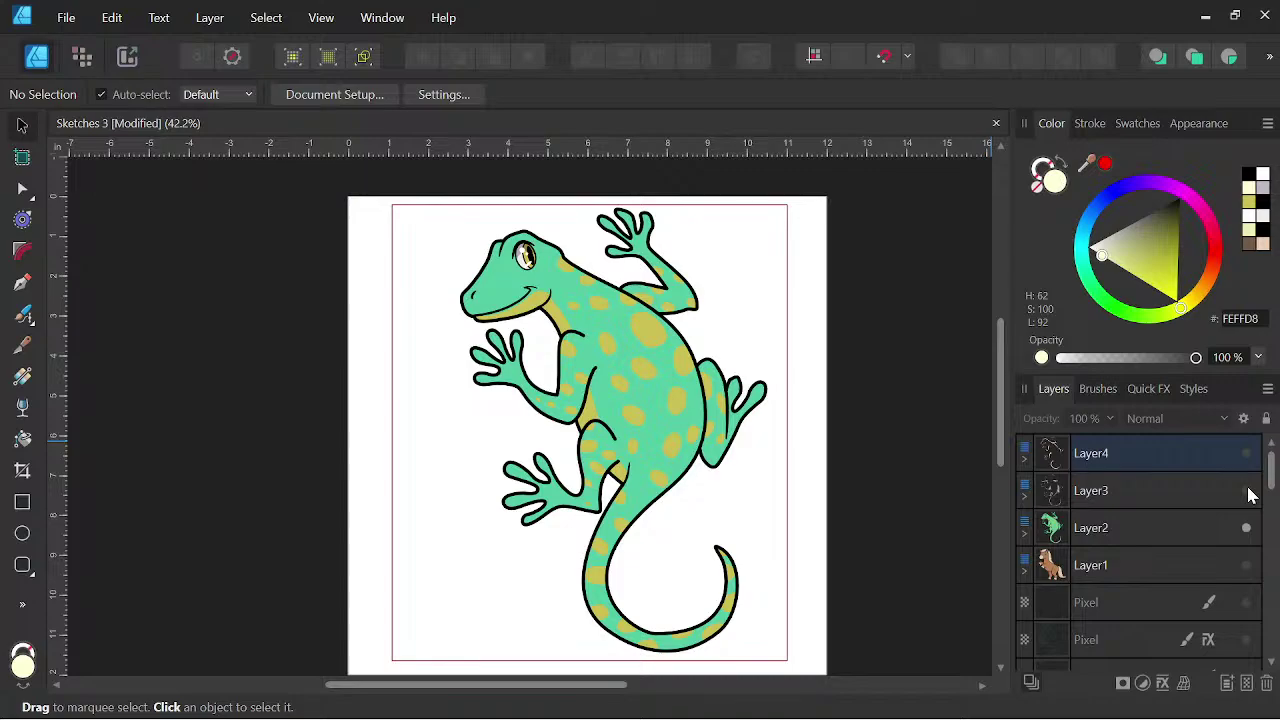
click(1247, 491)
click(1247, 491)
click(1247, 491)
click(1247, 491)
click(1247, 491)
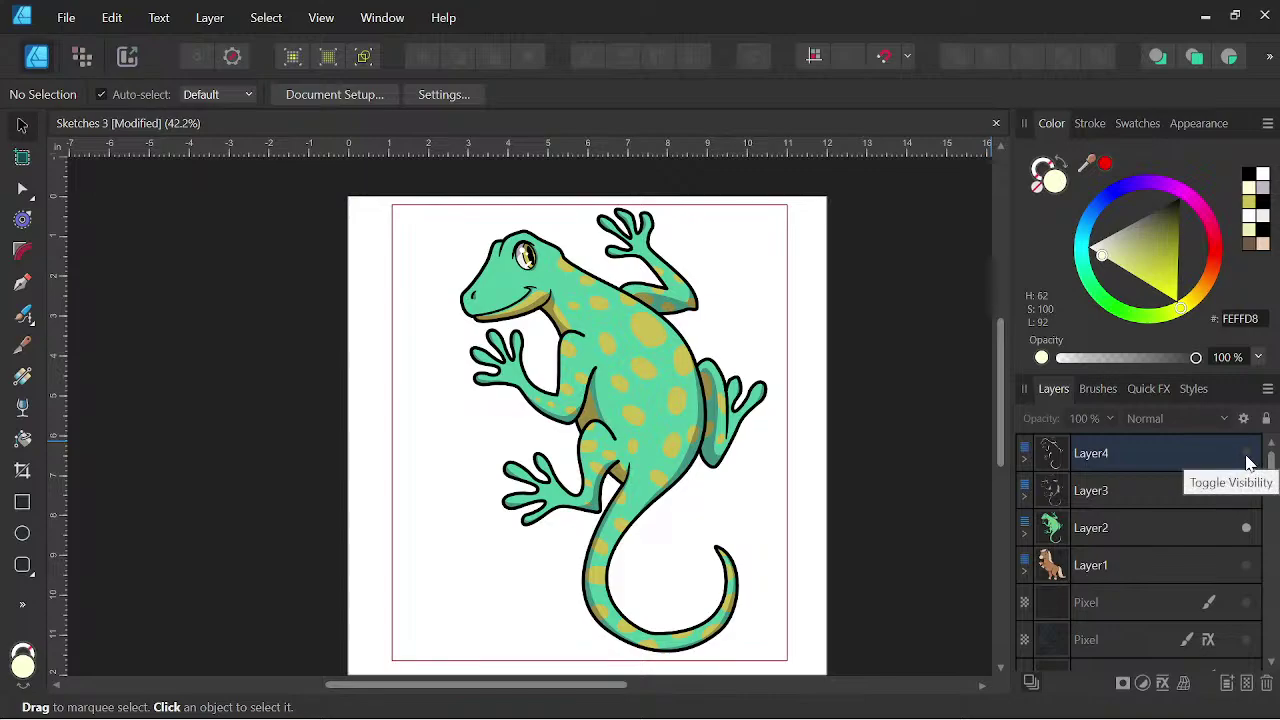
- Toggle Layer4's visibility repeatedly to compare the gecko with and without highlights, leaving Layer4 shown and nothing selected
click(1247, 458)
click(1247, 457)
click(1247, 457)
click(1247, 457)
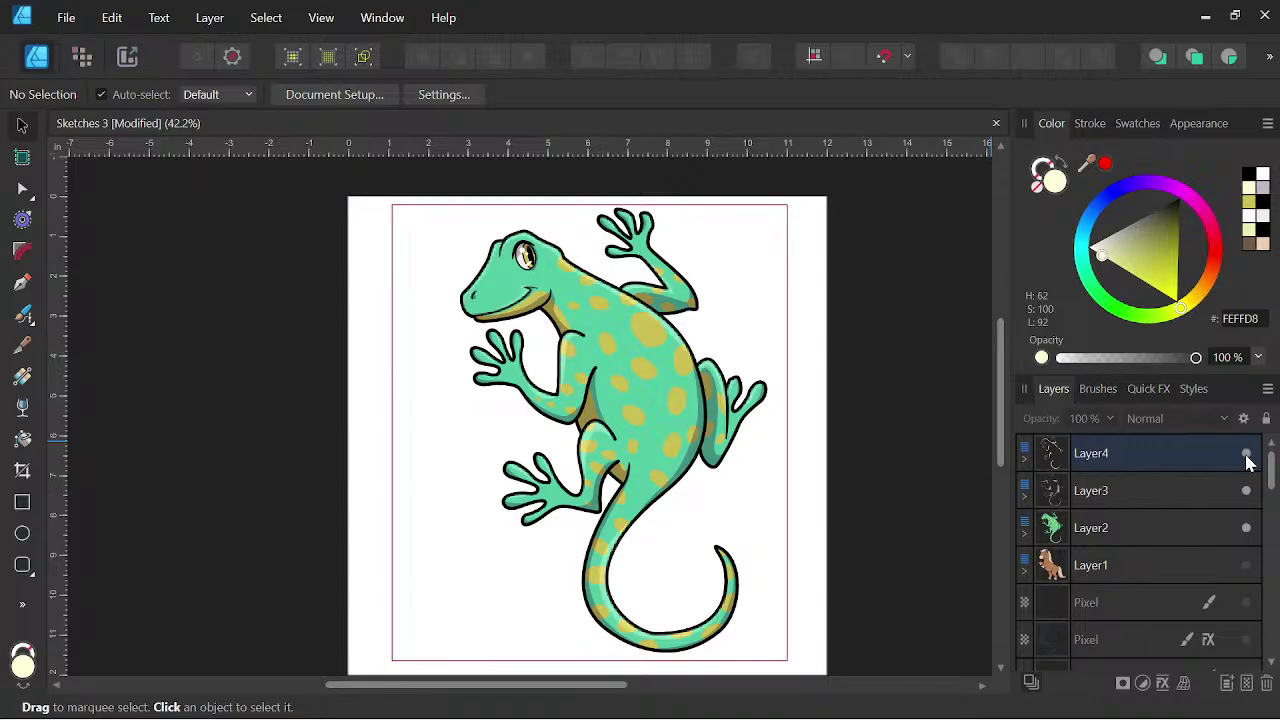
click(1141, 526)
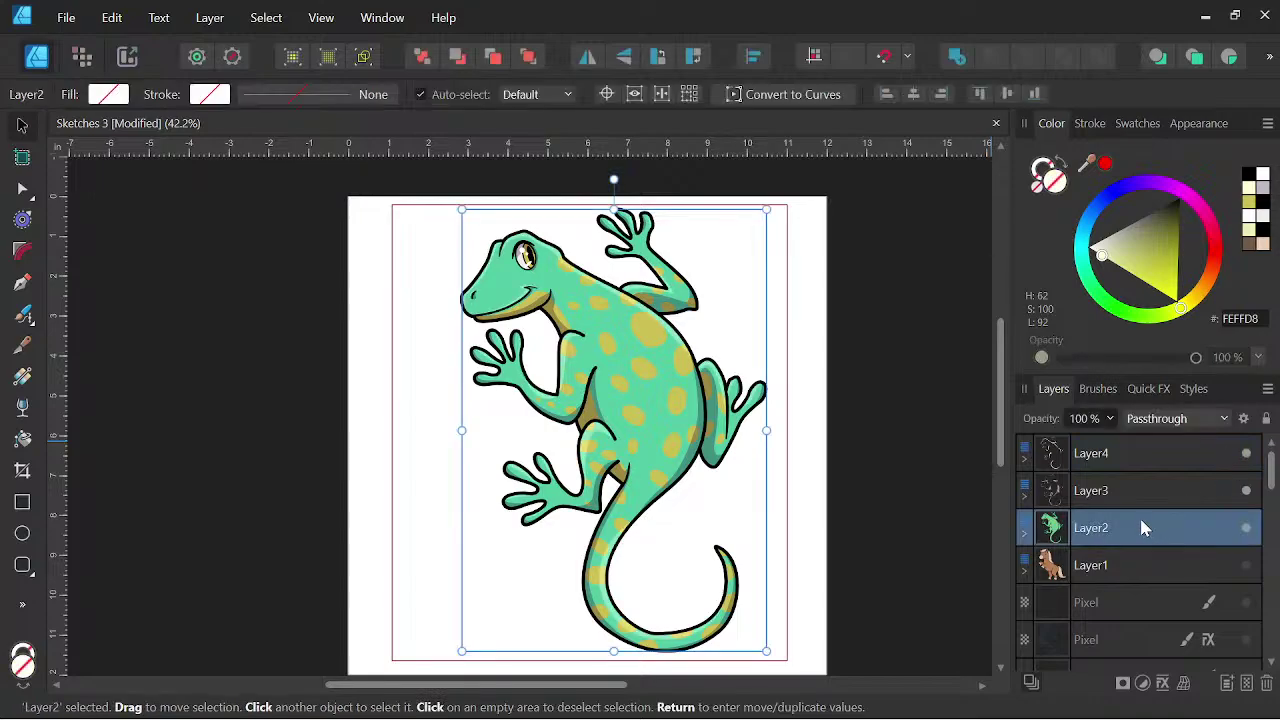
click(887, 310)
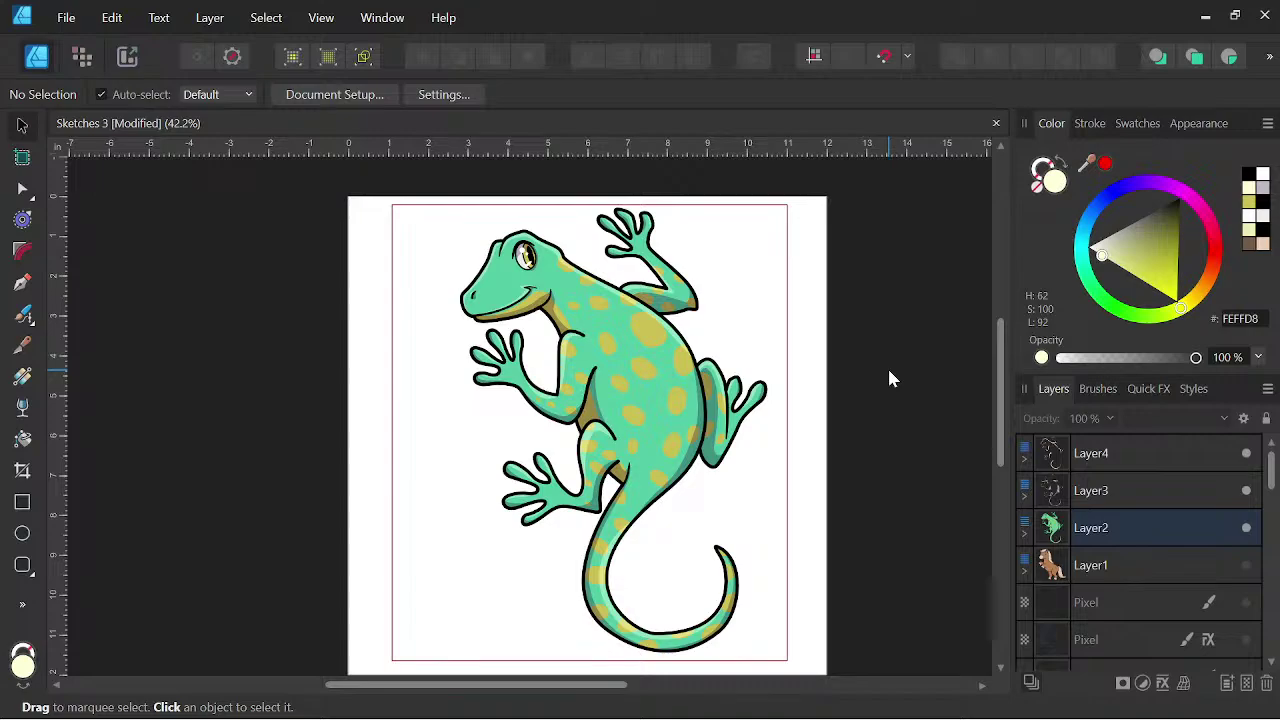